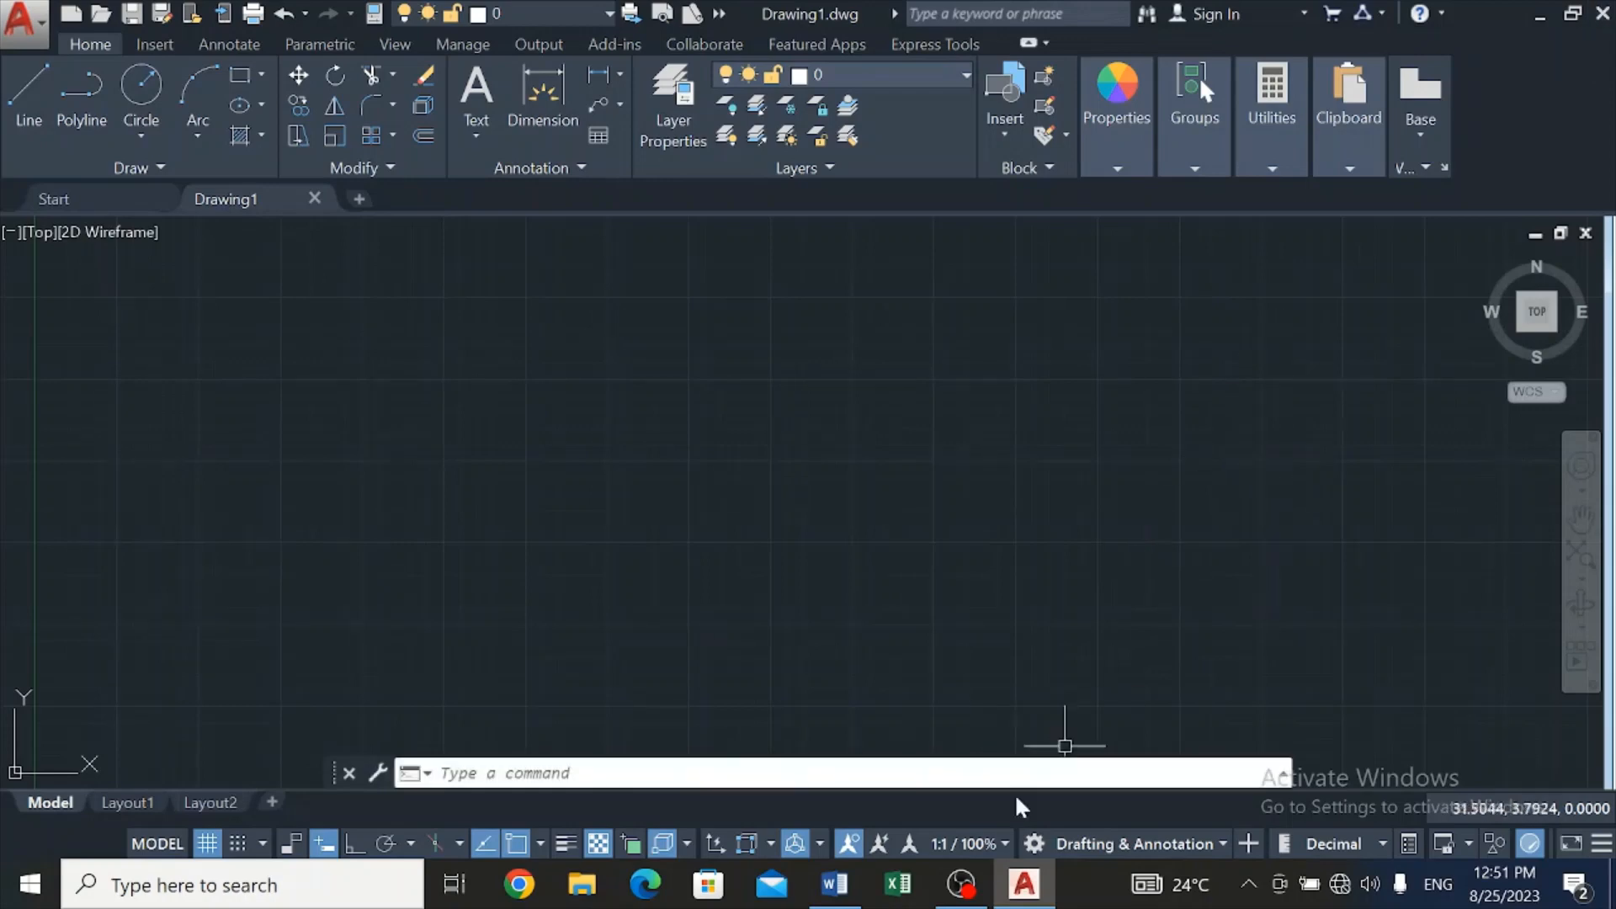
# Review the floor plan topic list in the Word document and return to AutoCAD
pyautogui.click(836, 888)
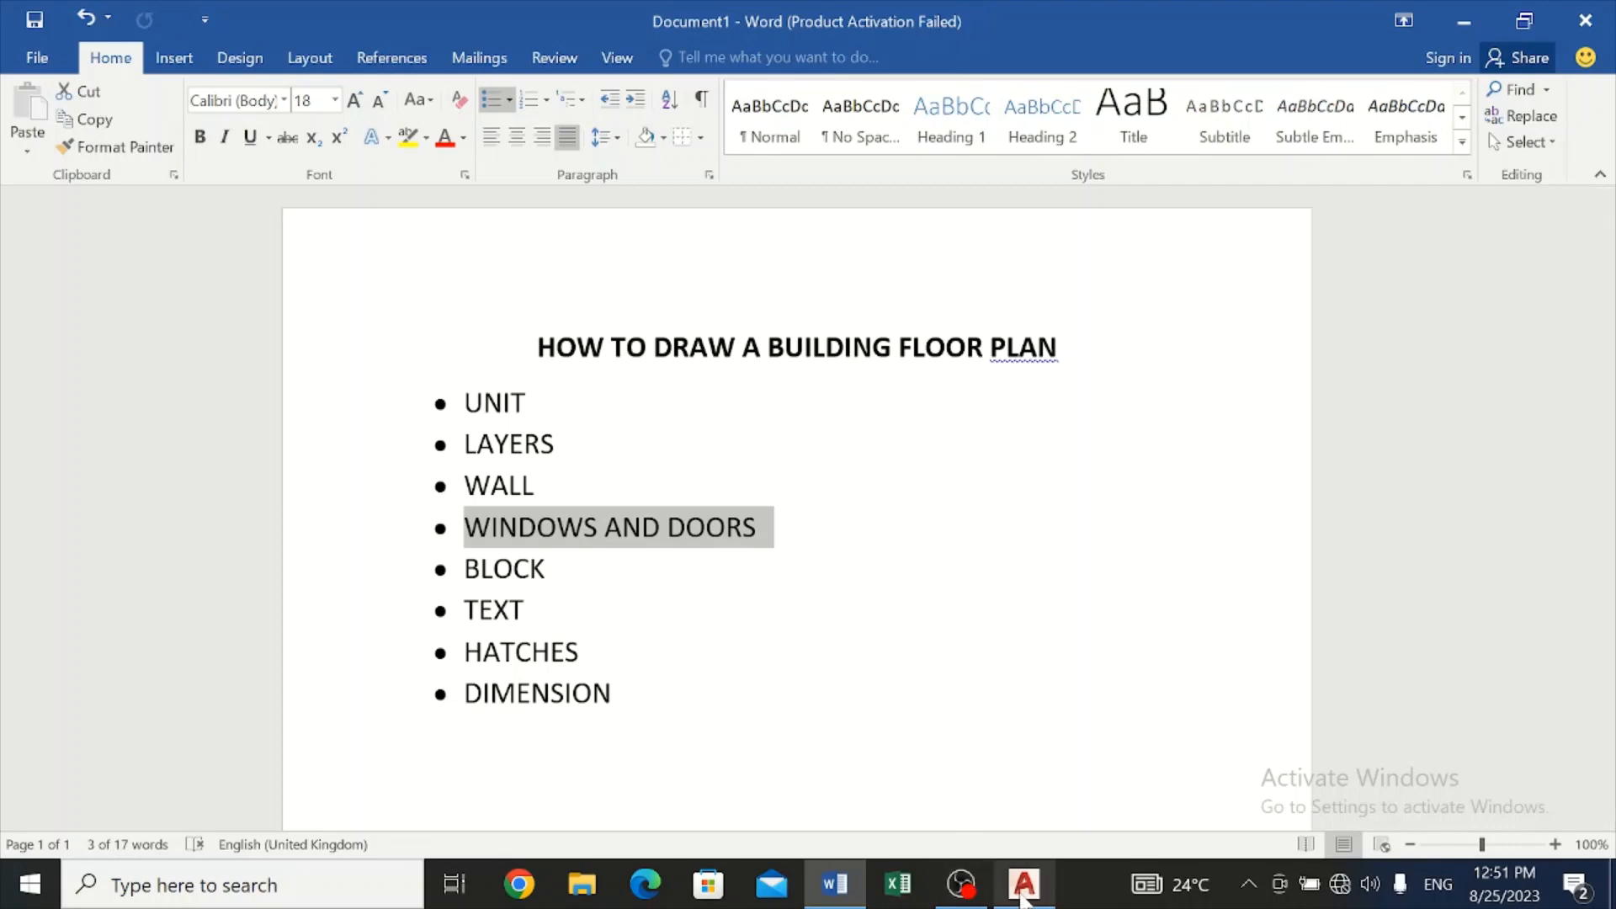
pyautogui.moveTo(1020, 897)
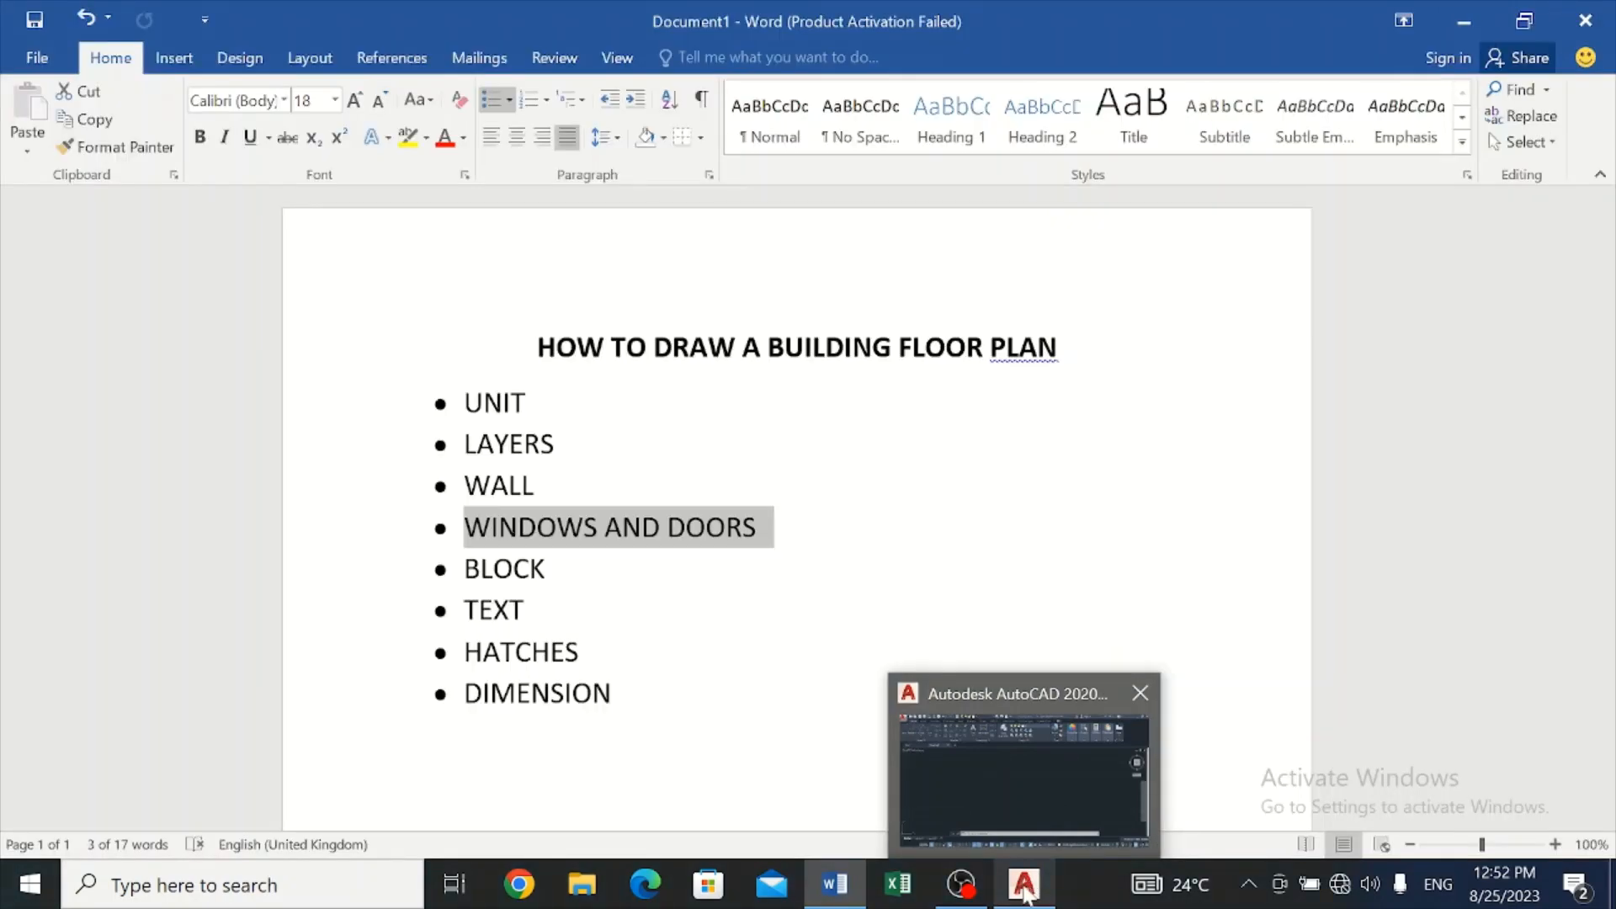
pyautogui.click(1021, 886)
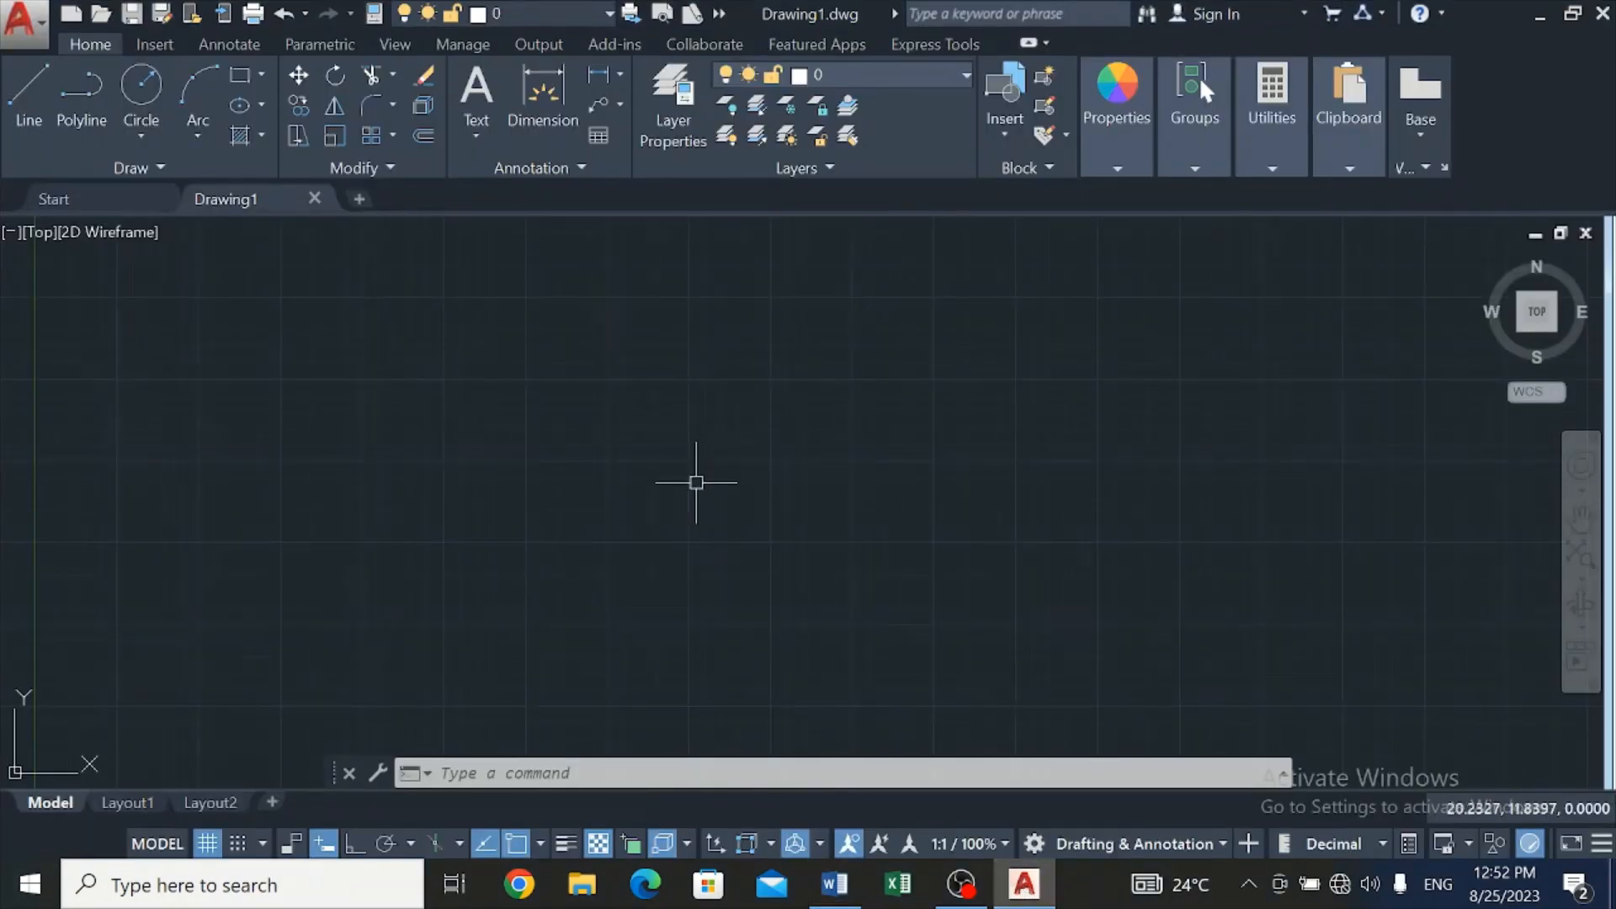
# Configure the drawing units to decimal length with 0.000 precision and millimeters as the insertion scale
pyautogui.write('UN')
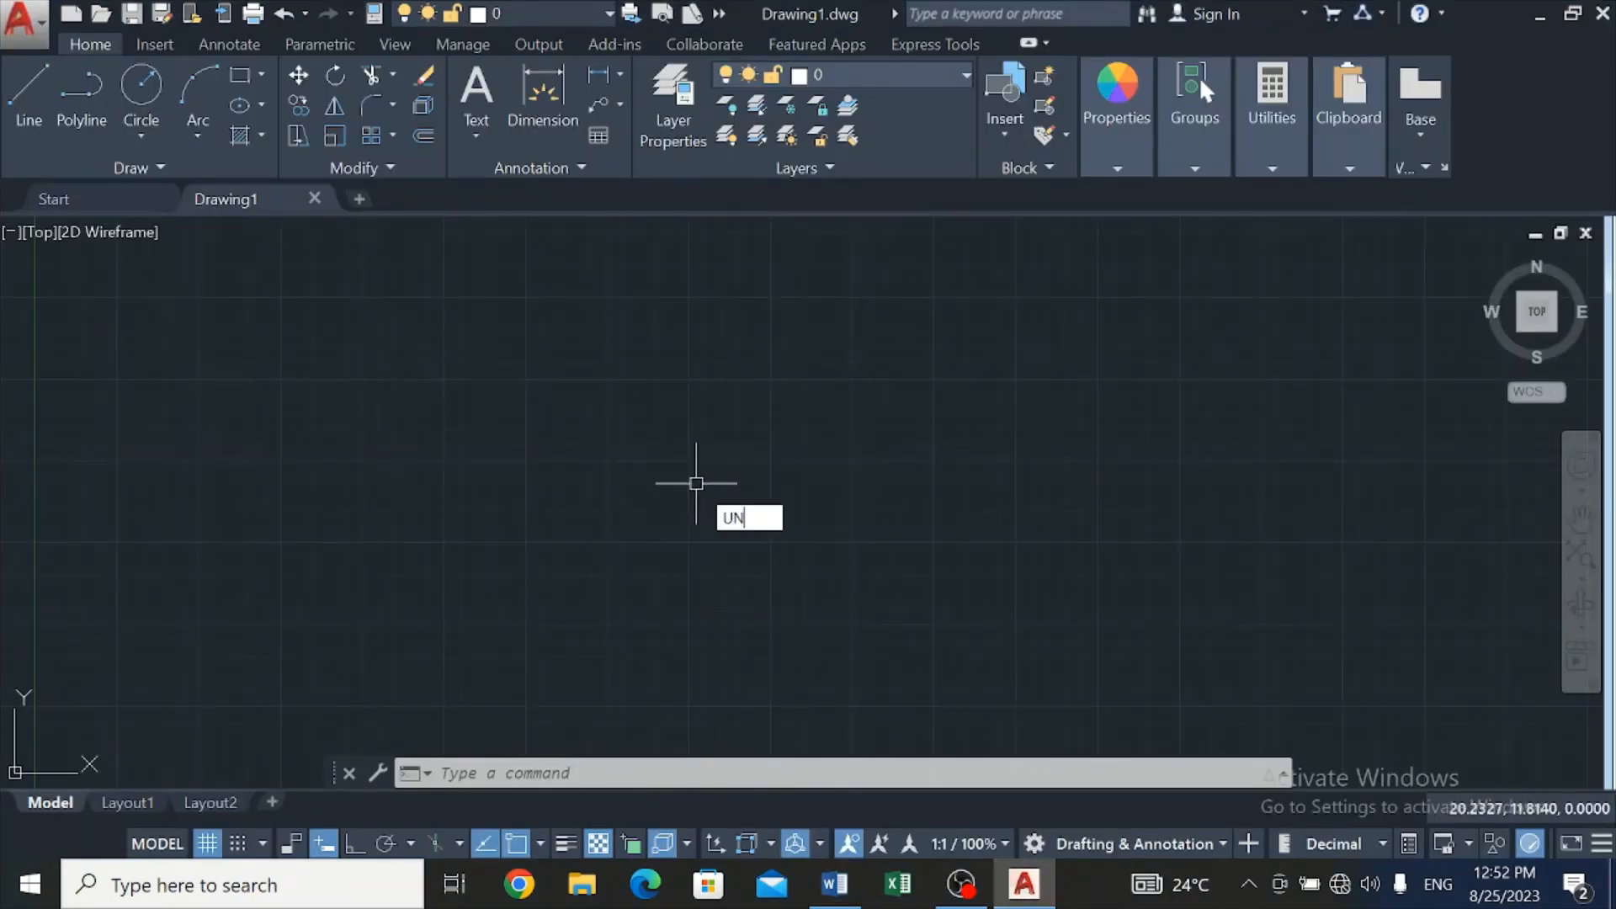
pyautogui.write('I')
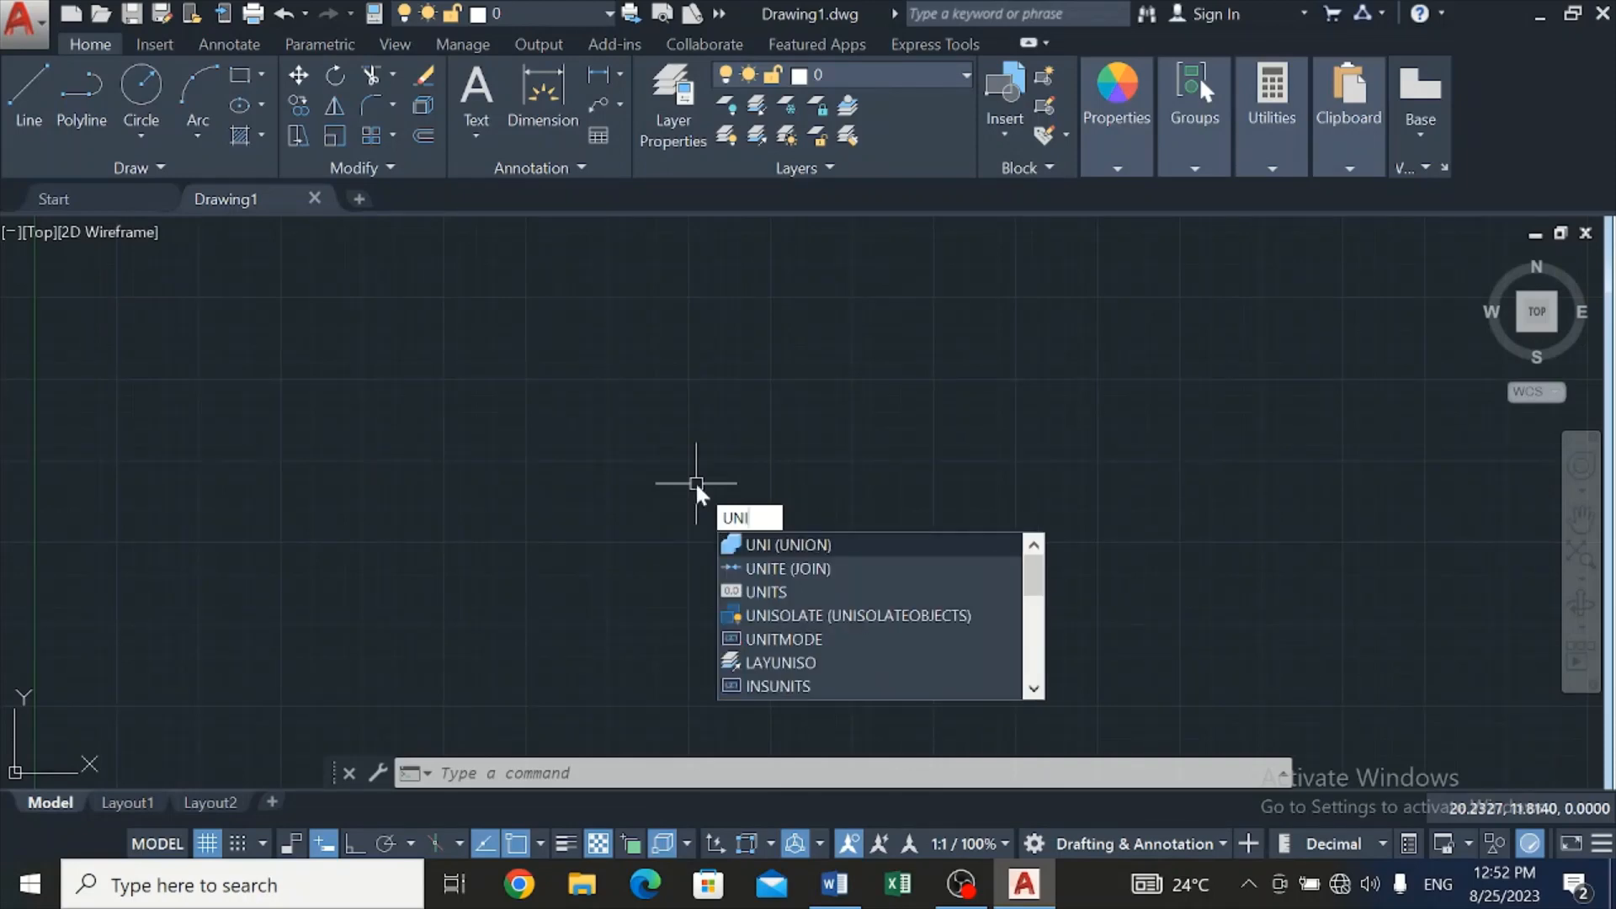
pyautogui.click(742, 590)
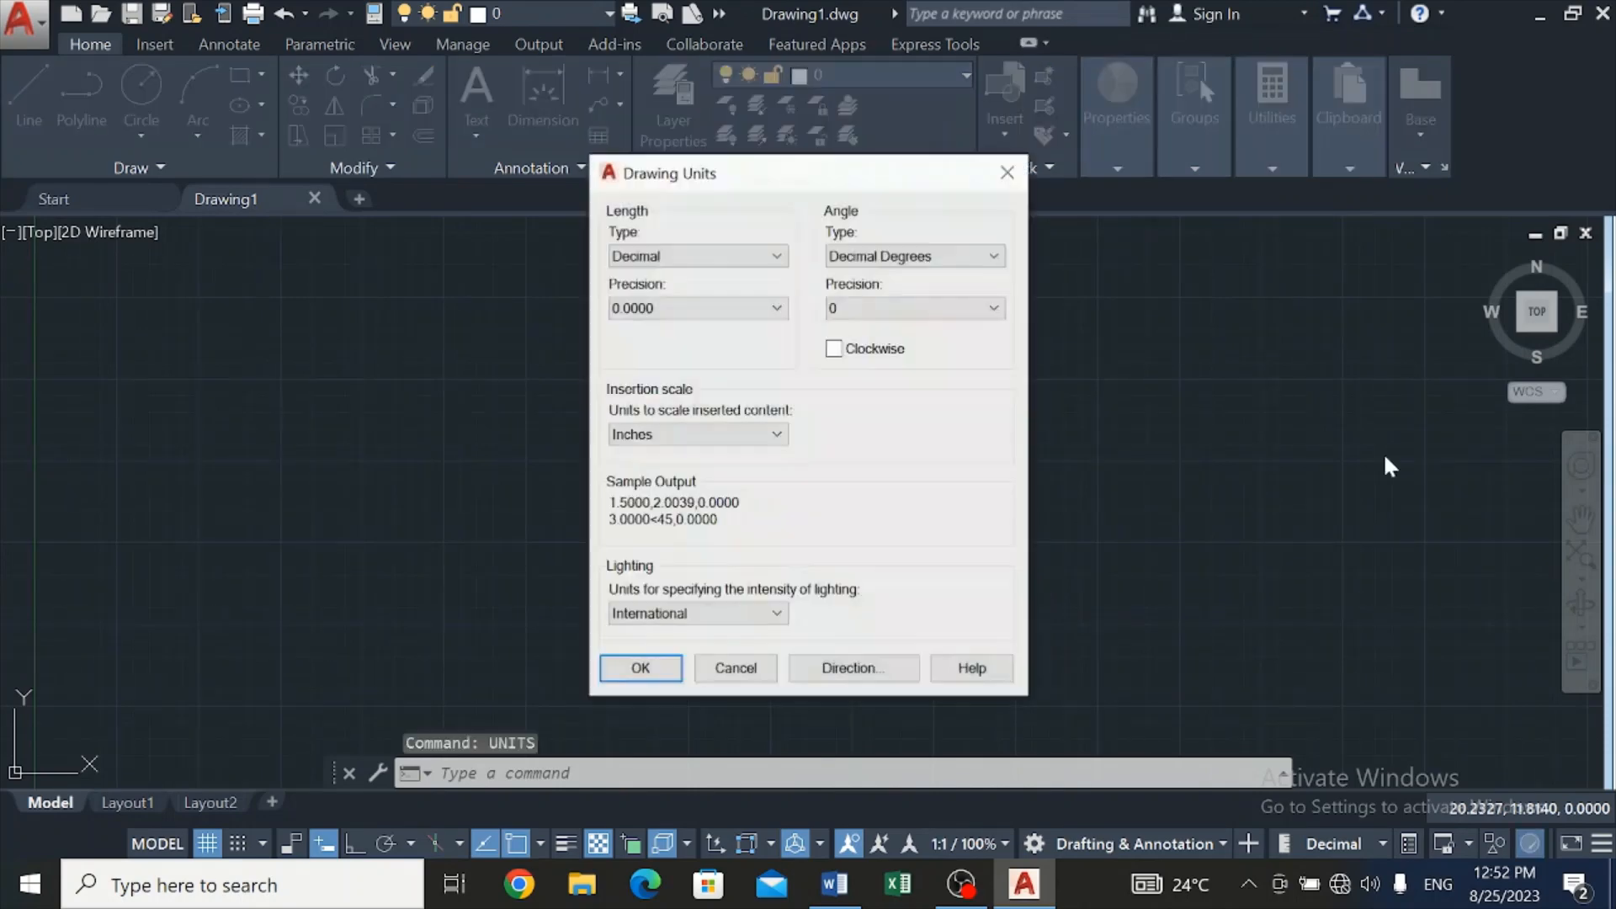
pyautogui.click(770, 257)
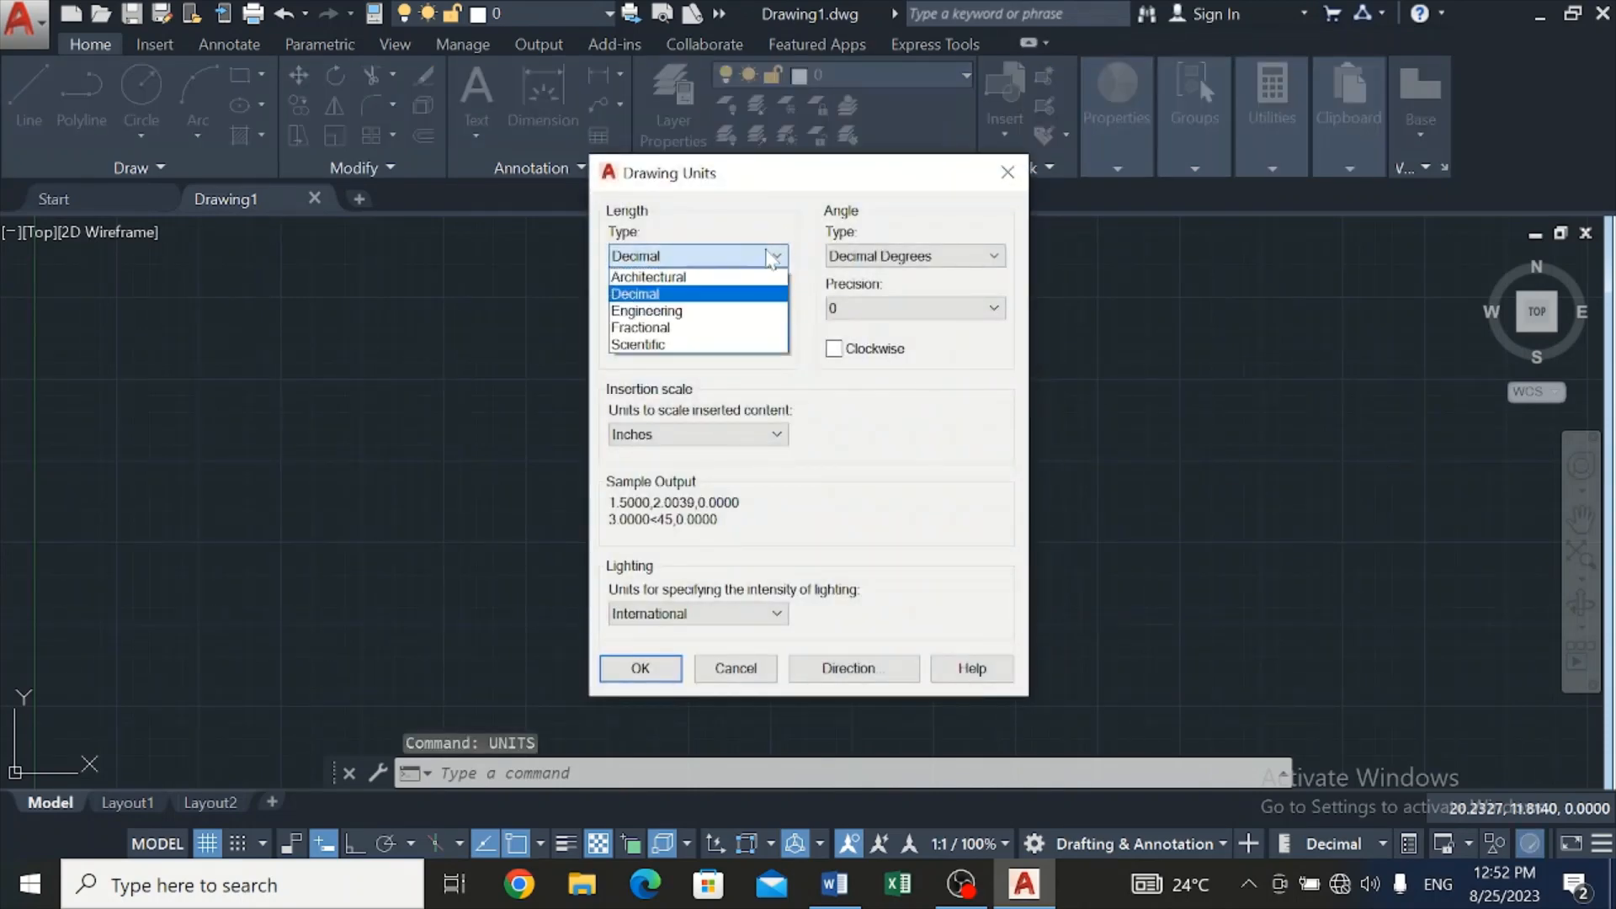
pyautogui.click(753, 294)
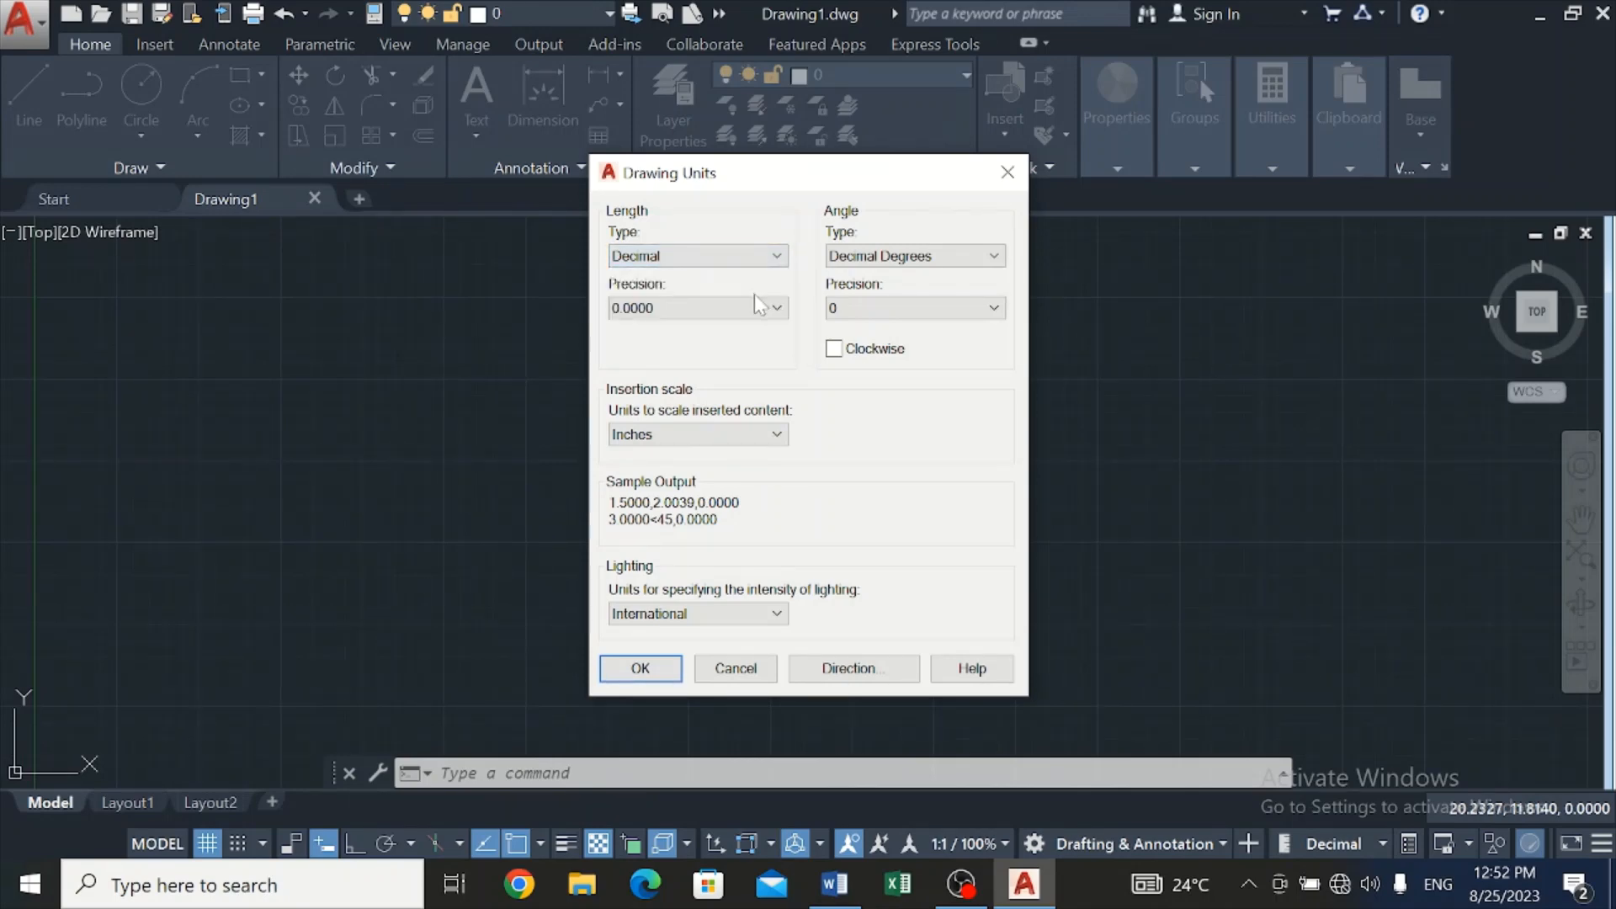
pyautogui.click(771, 308)
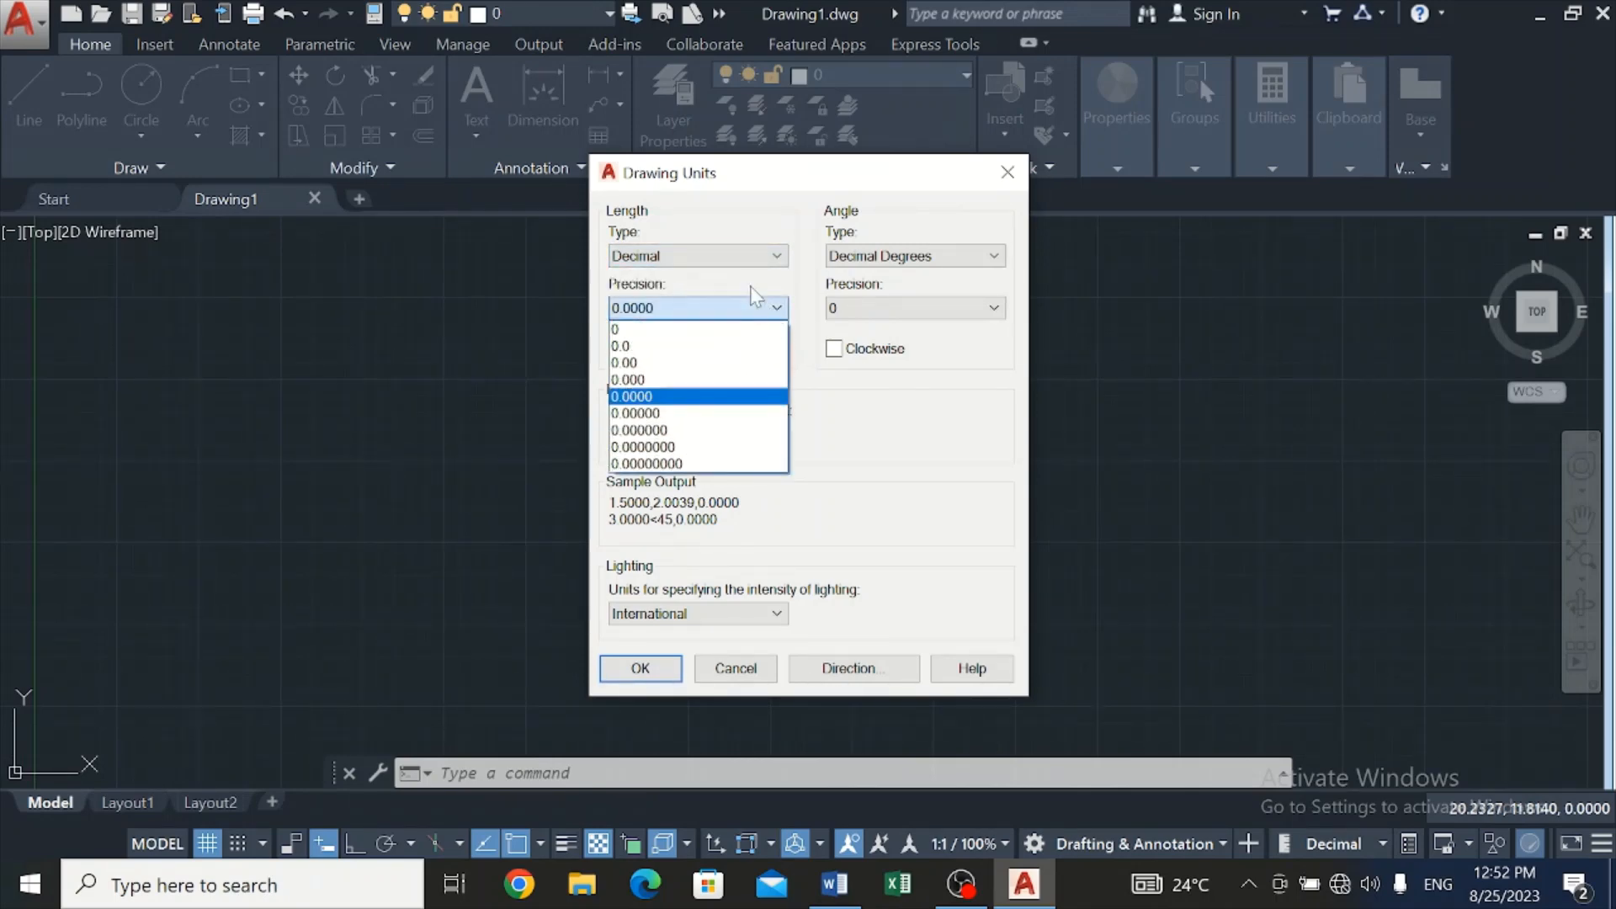
pyautogui.click(635, 382)
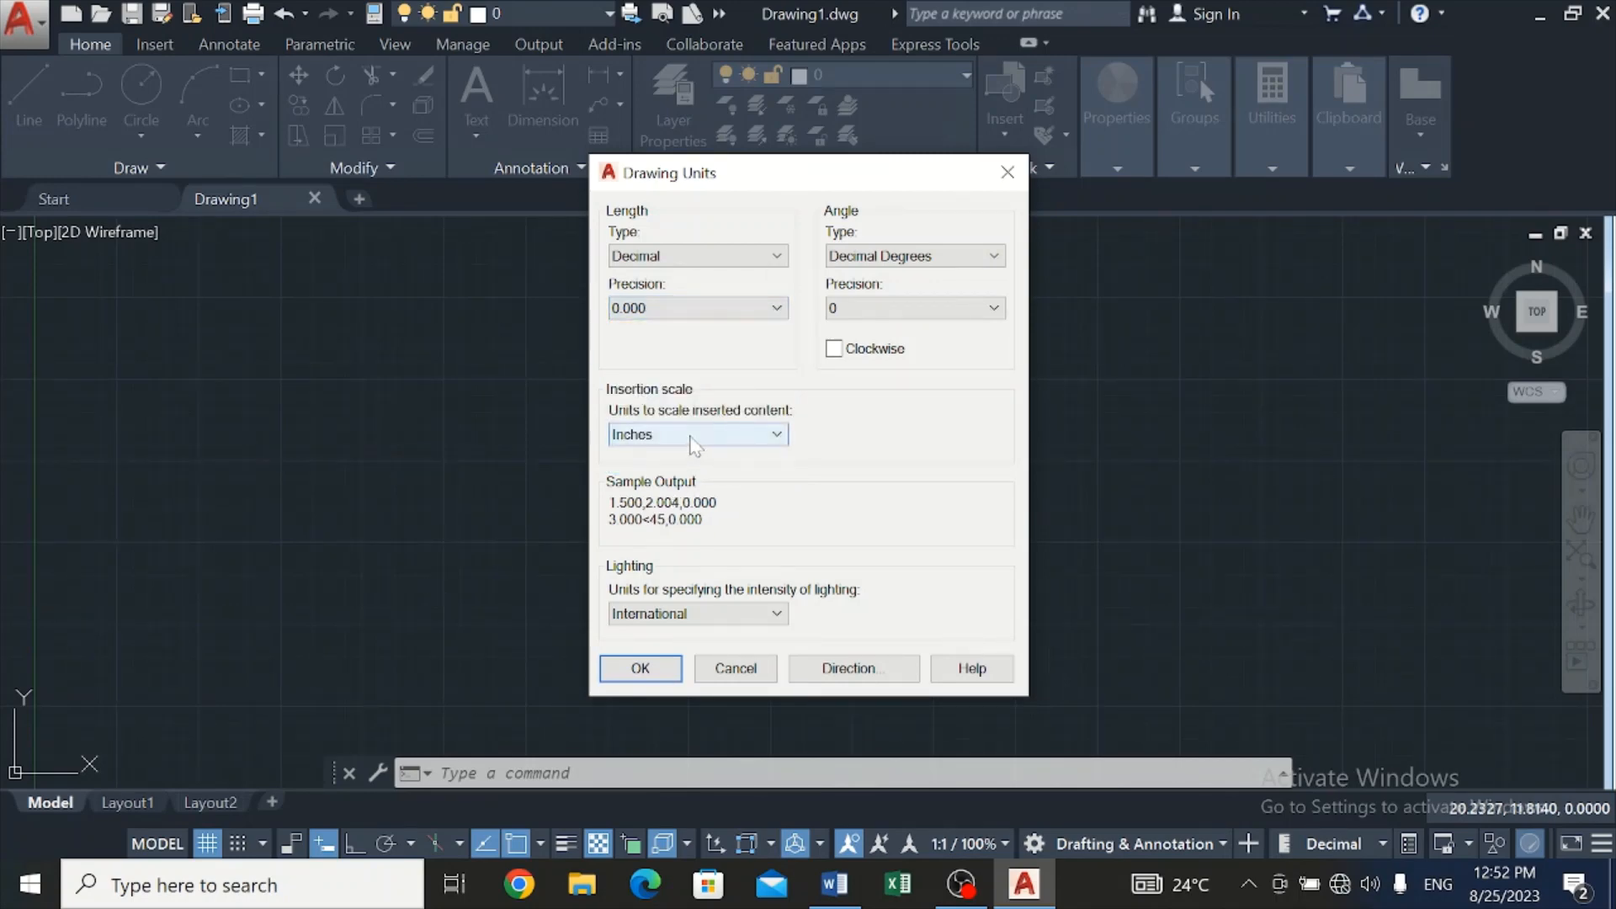
pyautogui.click(693, 436)
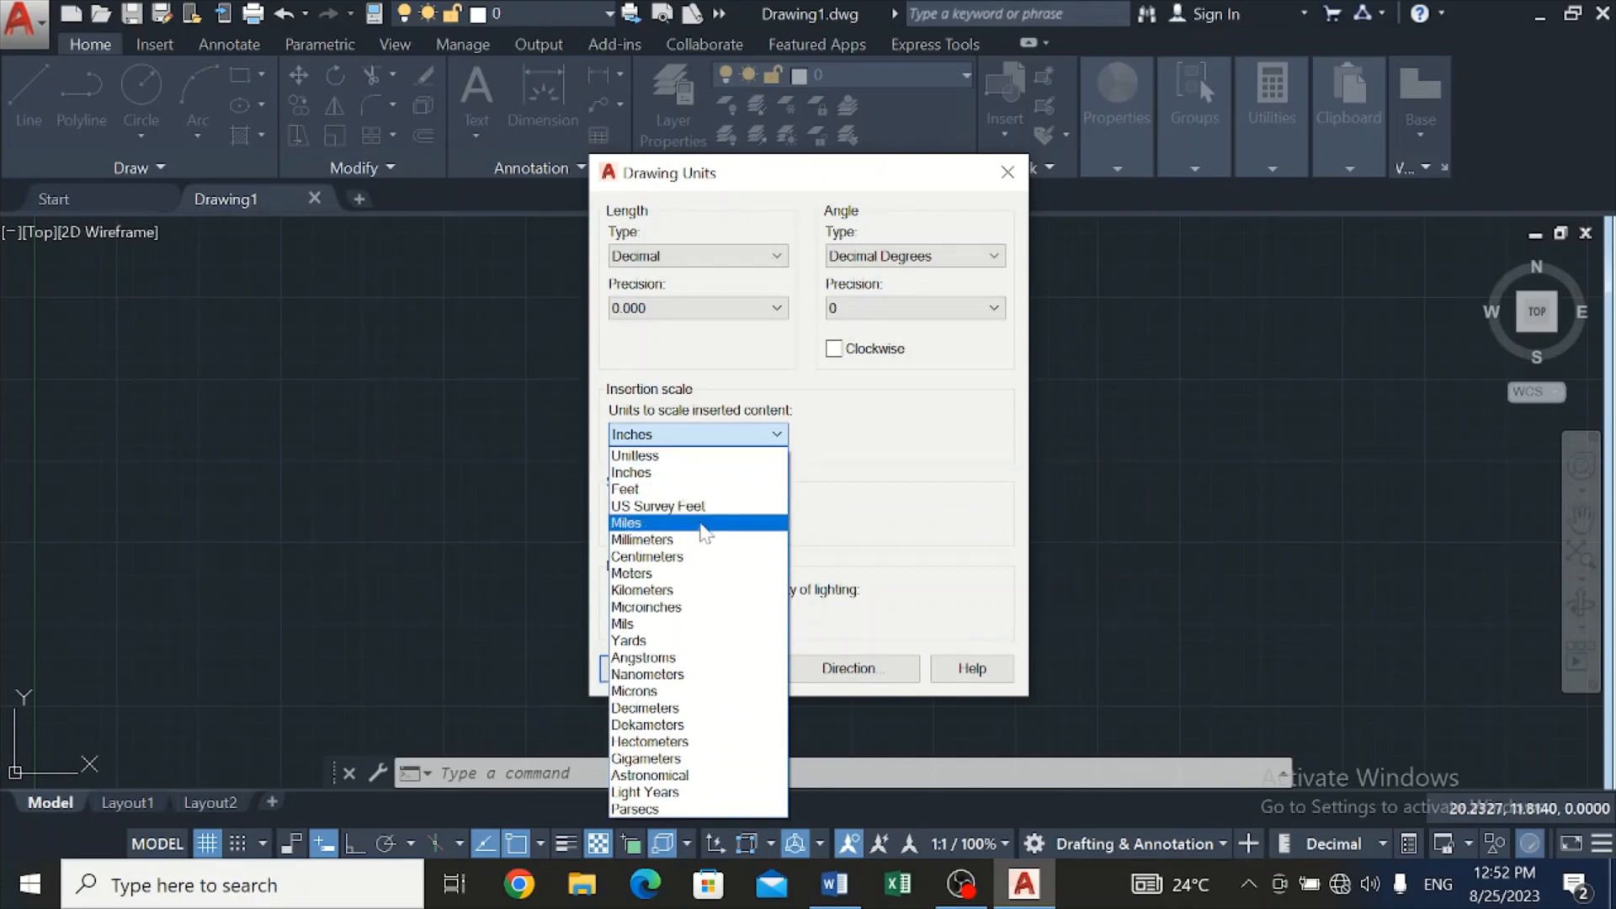
pyautogui.click(716, 540)
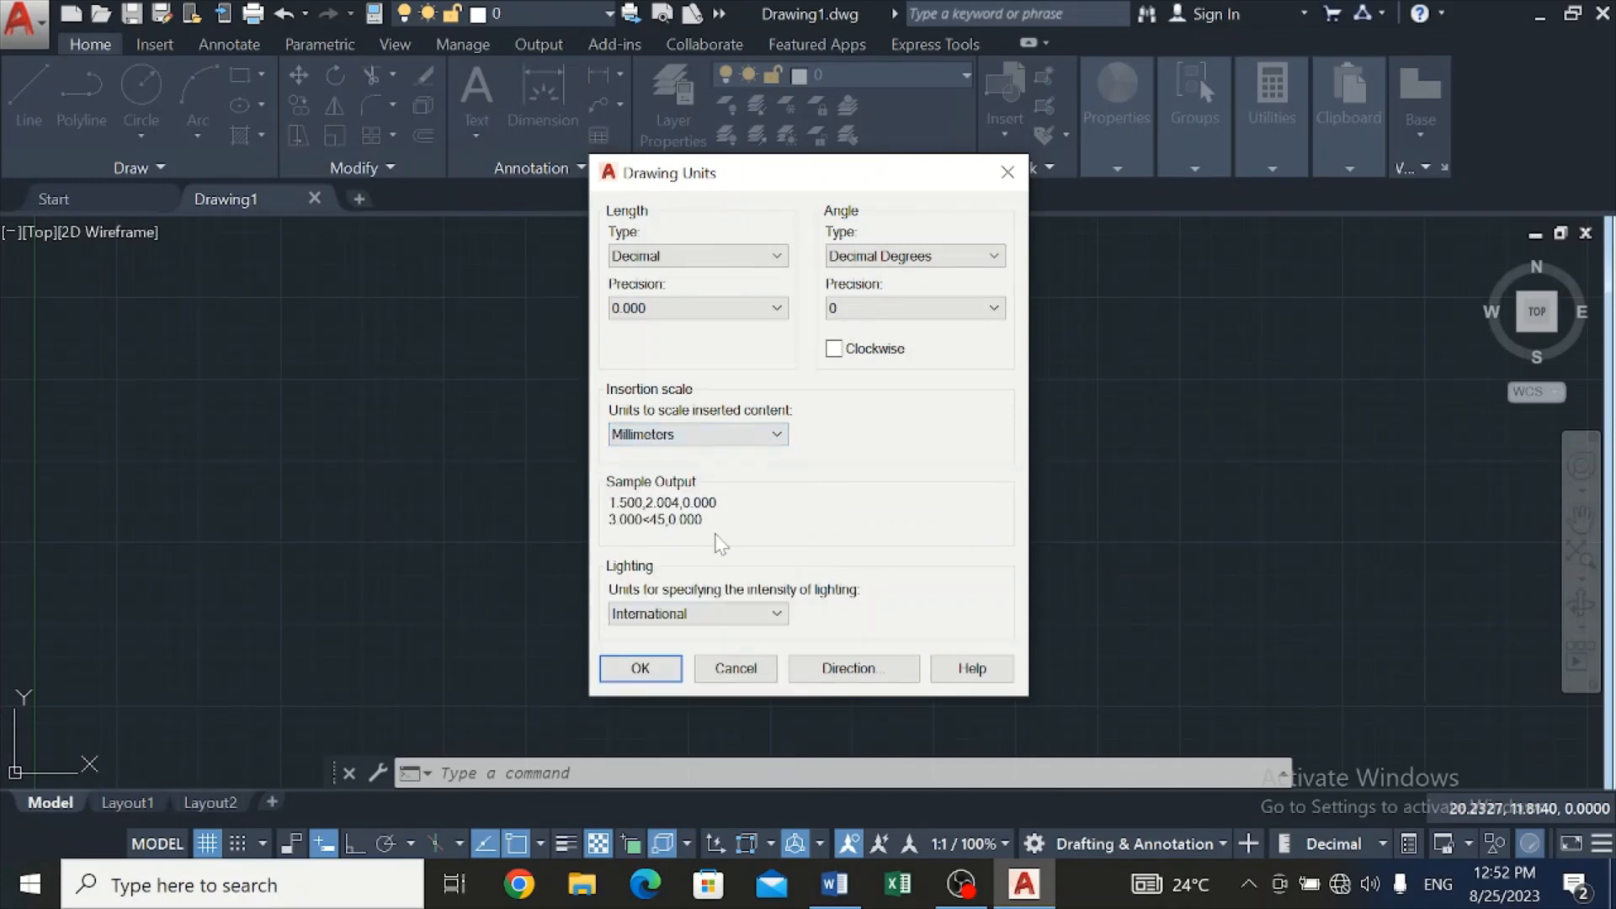
pyautogui.click(641, 668)
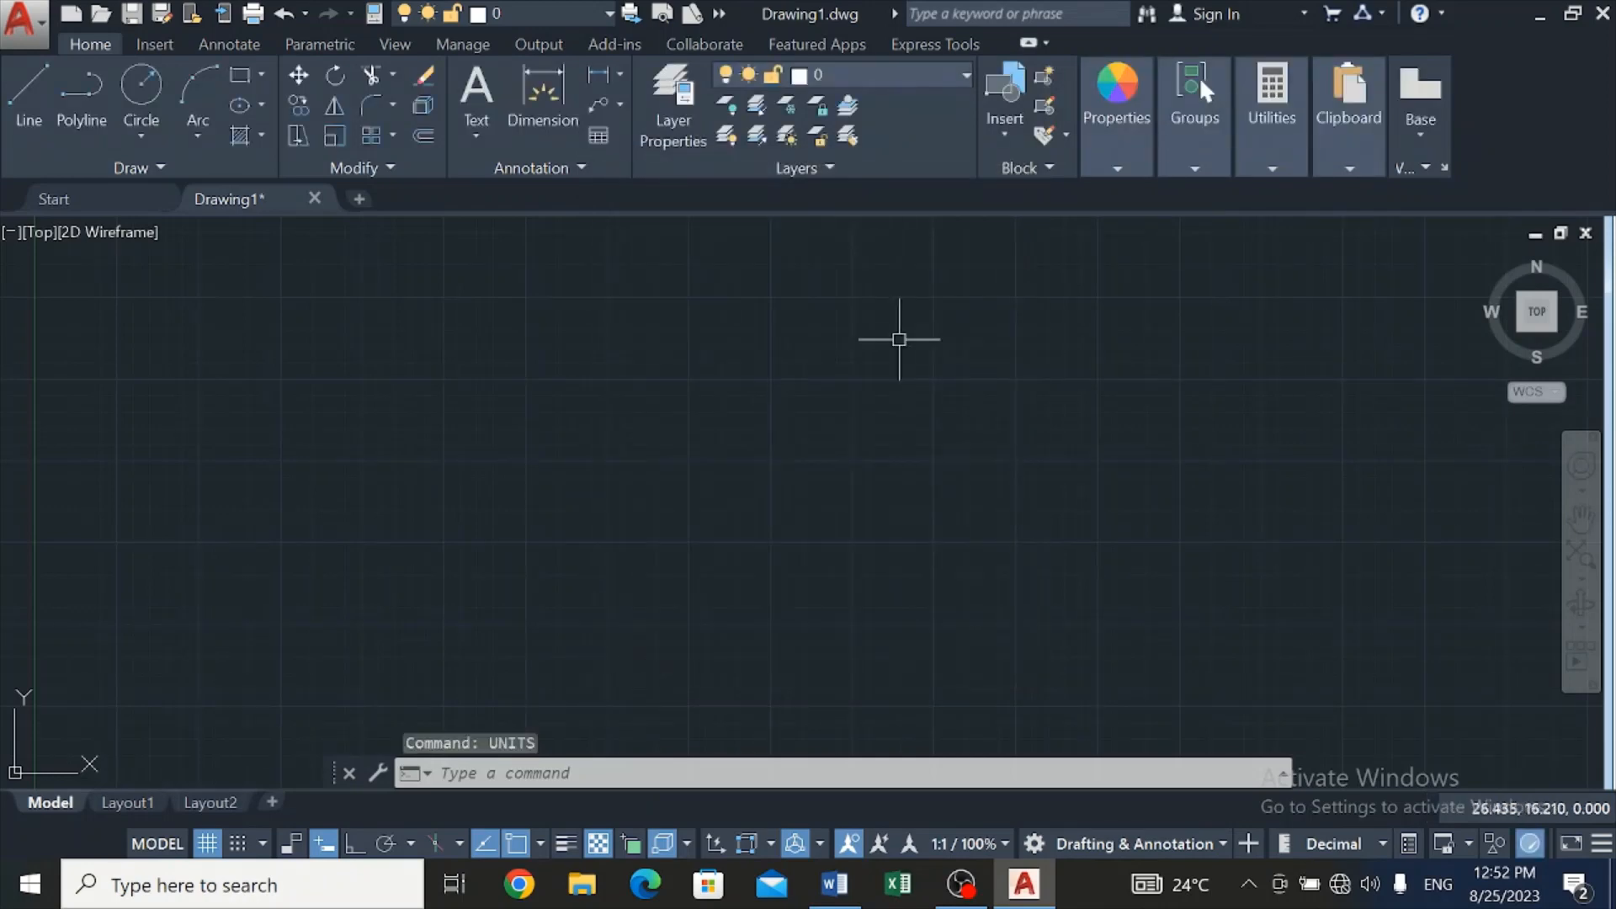
# Open the layer properties manager and create a new layer named WALL
pyautogui.click(882, 75)
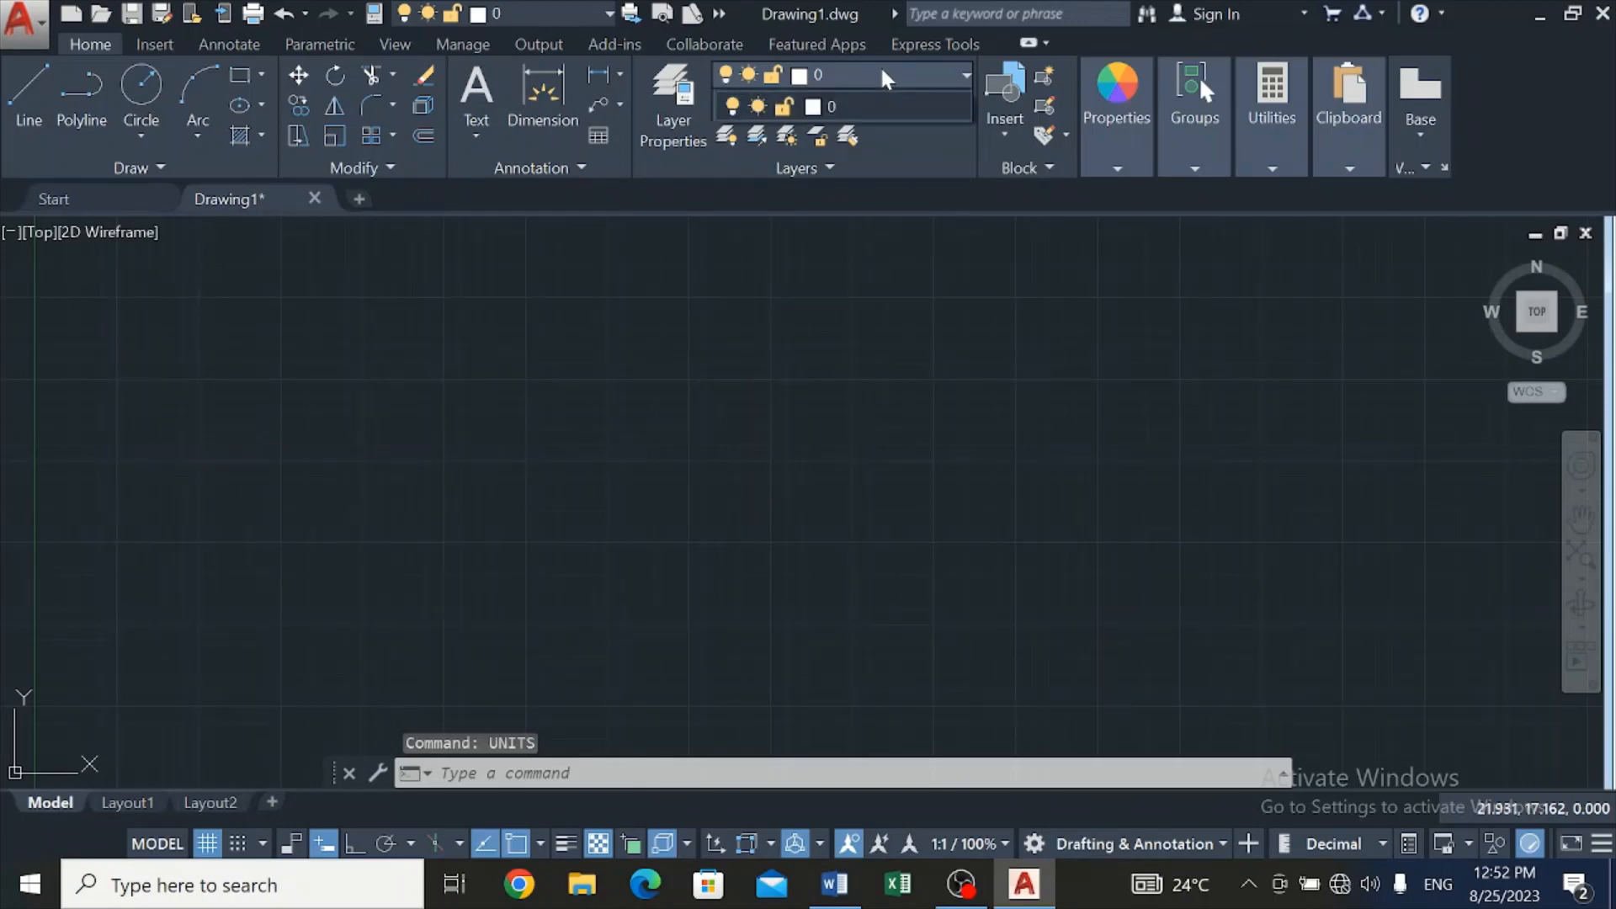
pyautogui.click(686, 121)
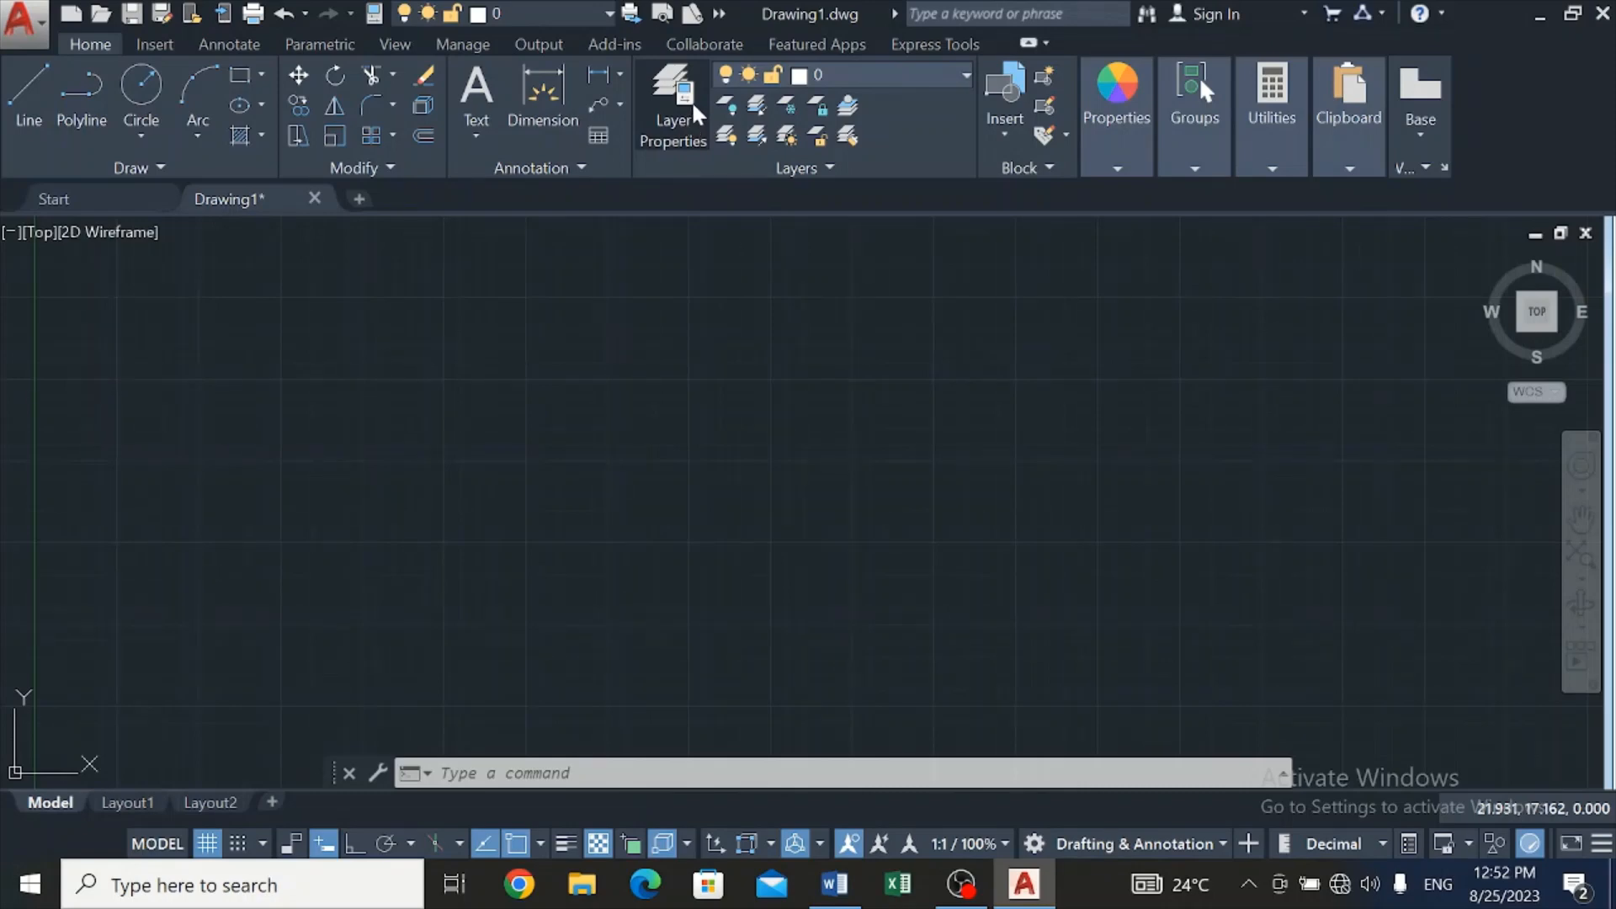
pyautogui.click(683, 106)
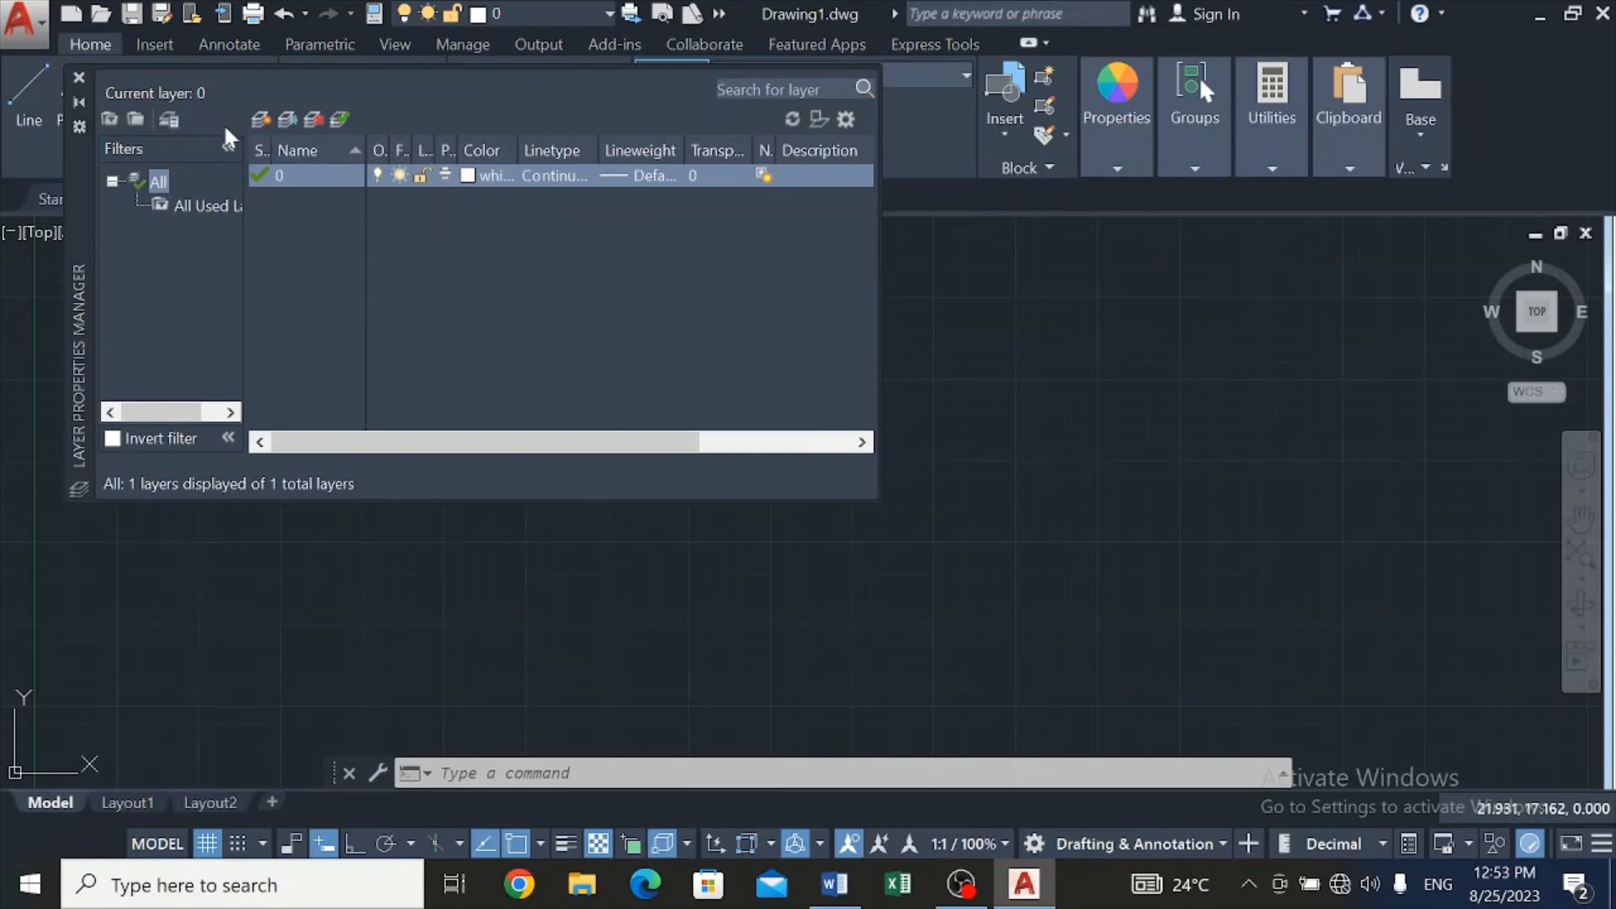
pyautogui.click(258, 119)
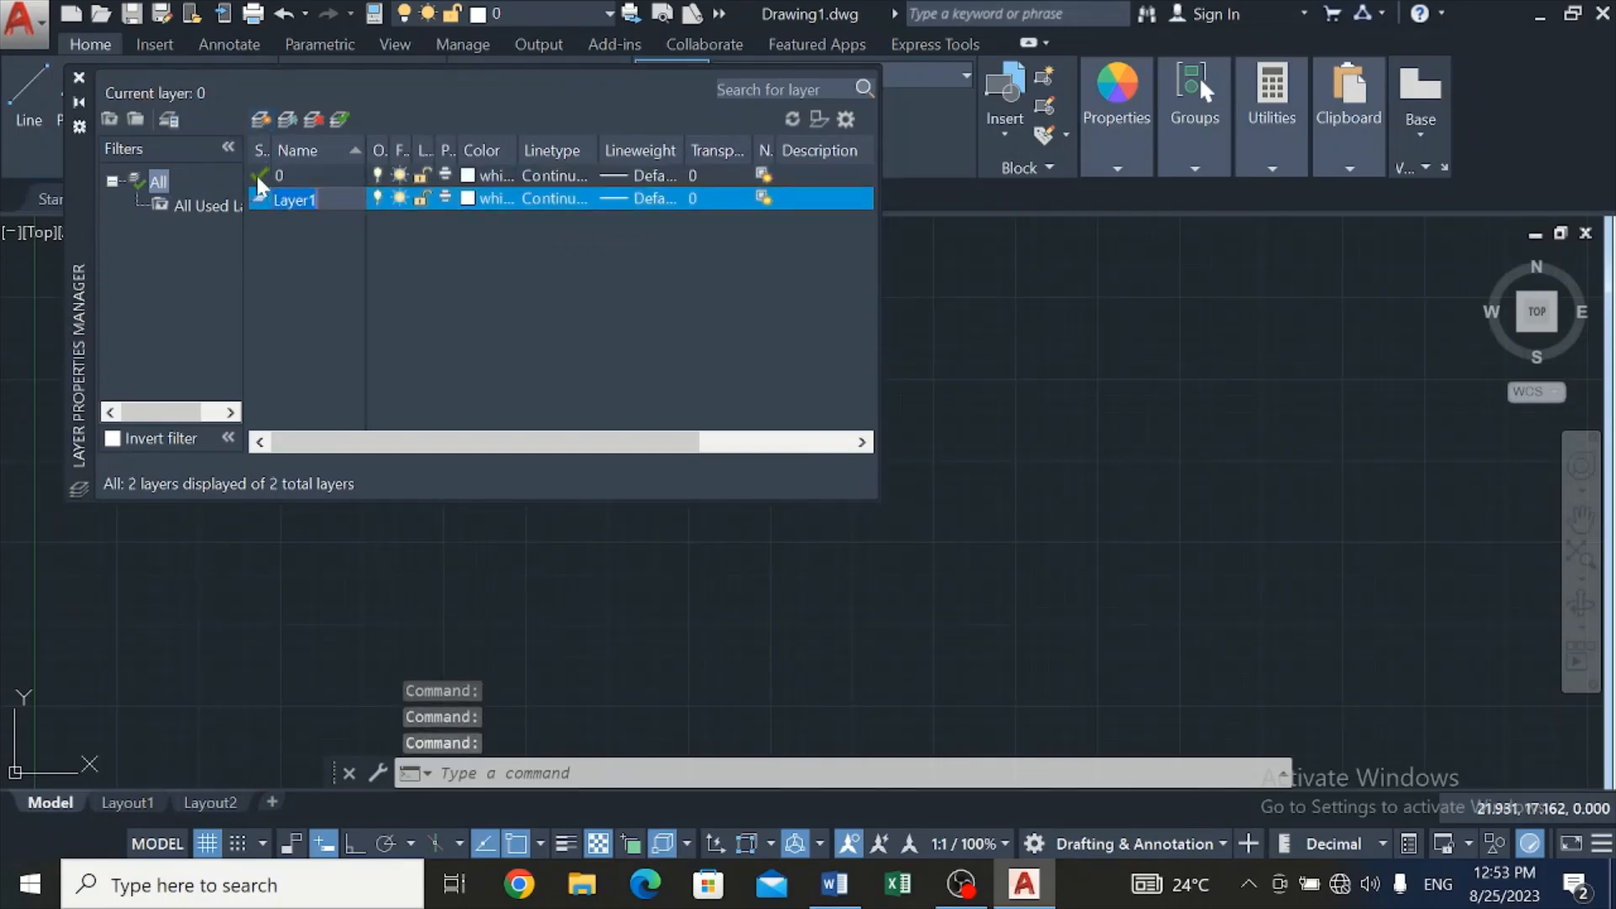
pyautogui.press('BackSpace')
pyautogui.write('WALL')
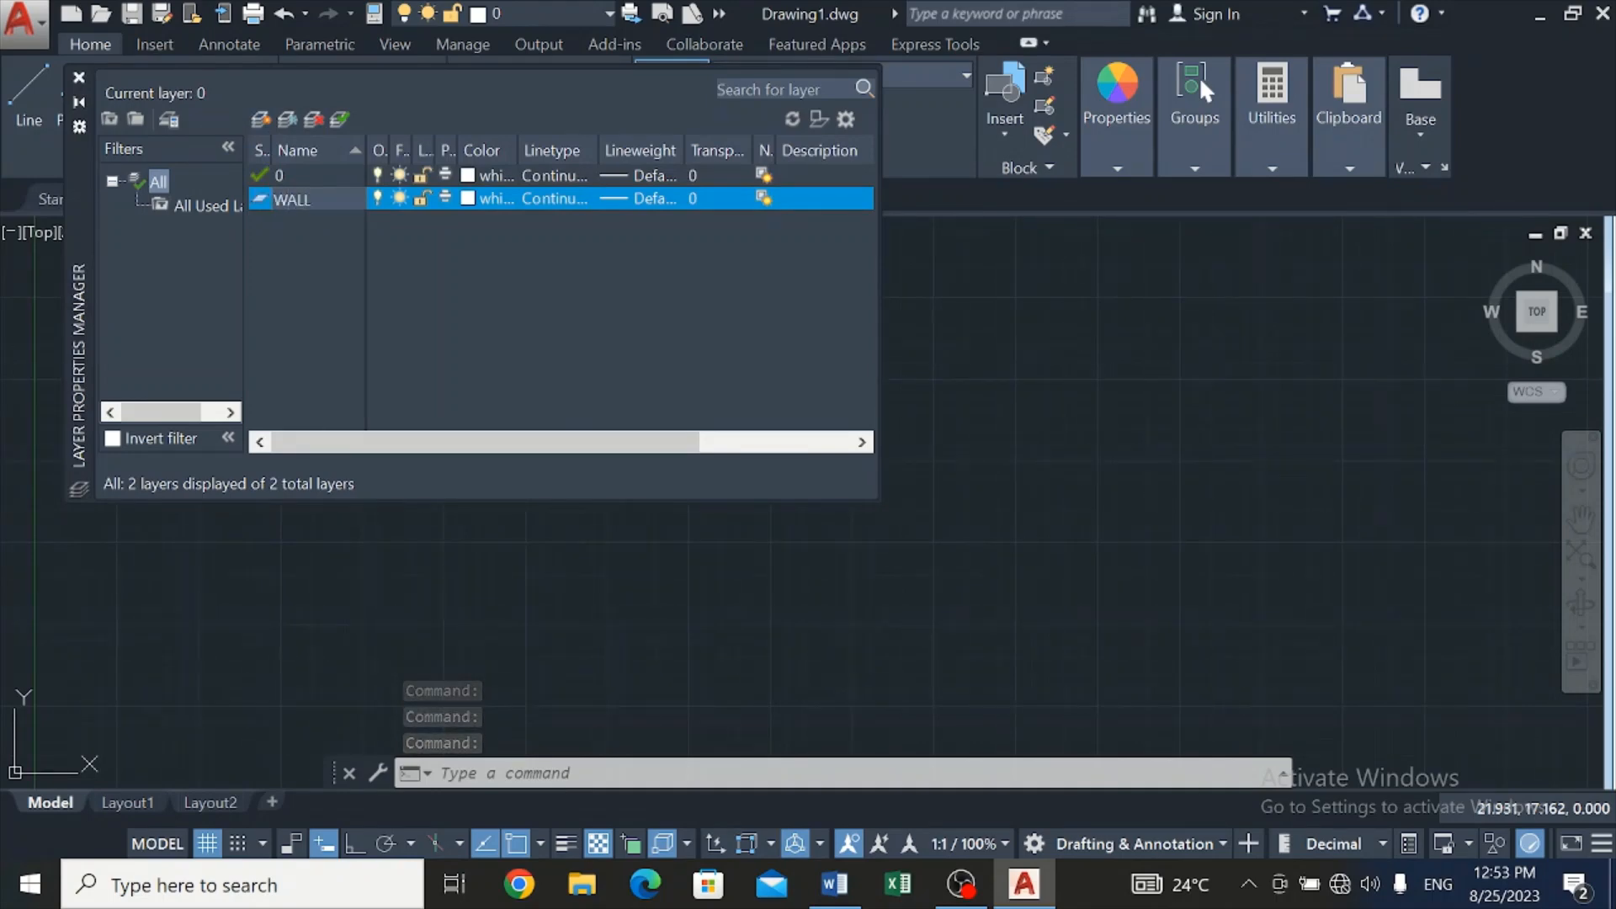
pyautogui.press('Return')
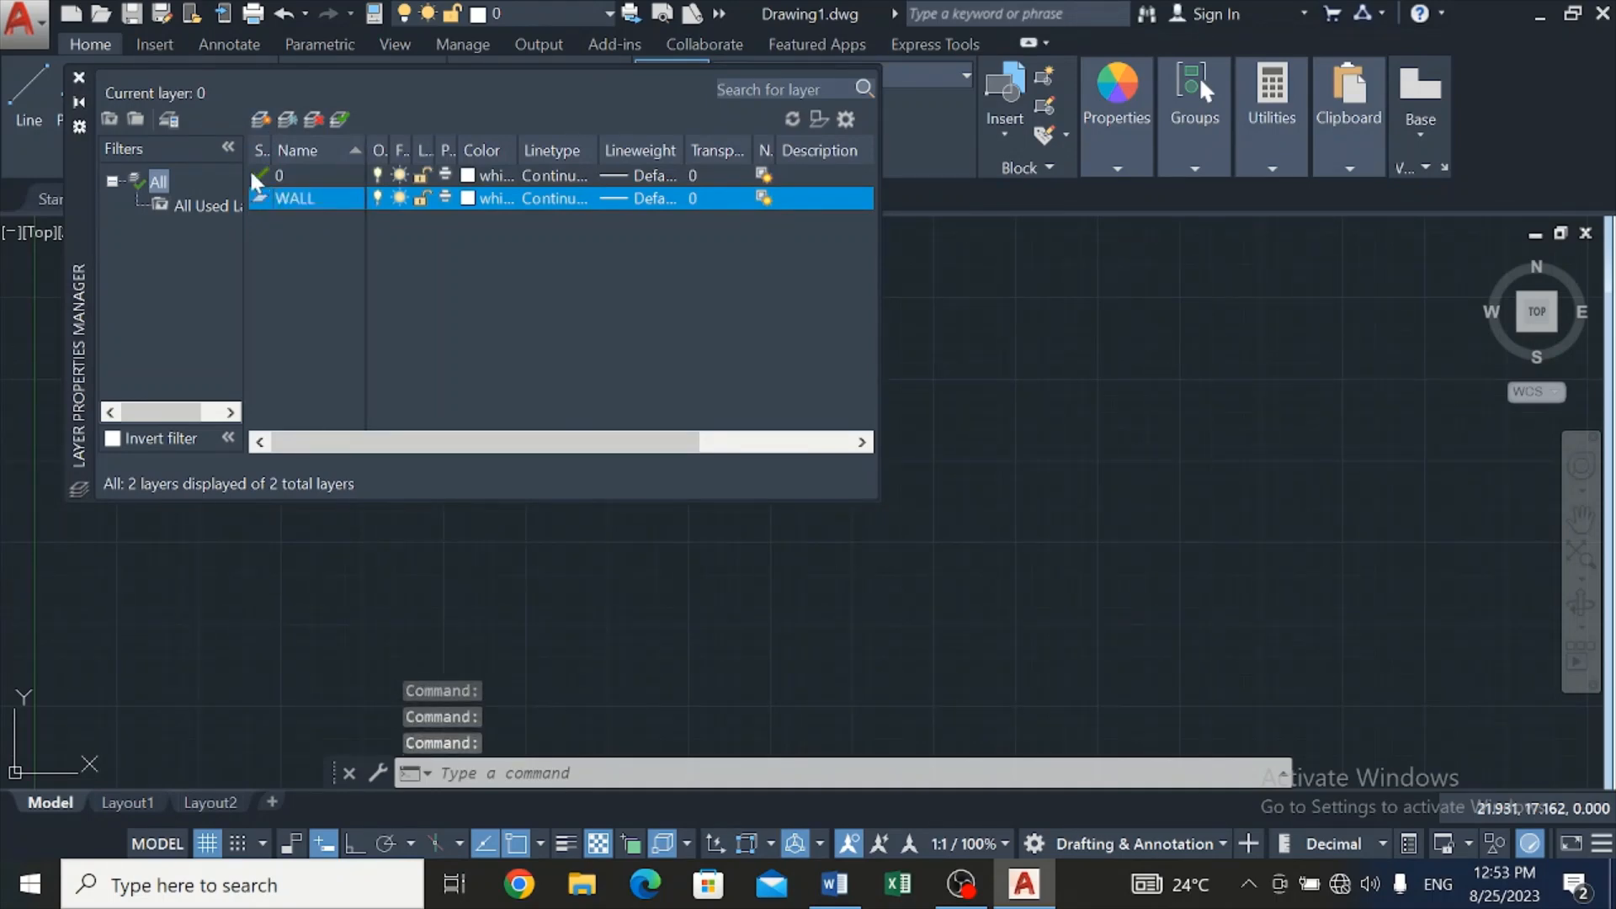
# Create a new layer named WINDOW
pyautogui.click(260, 119)
pyautogui.write('WIN')
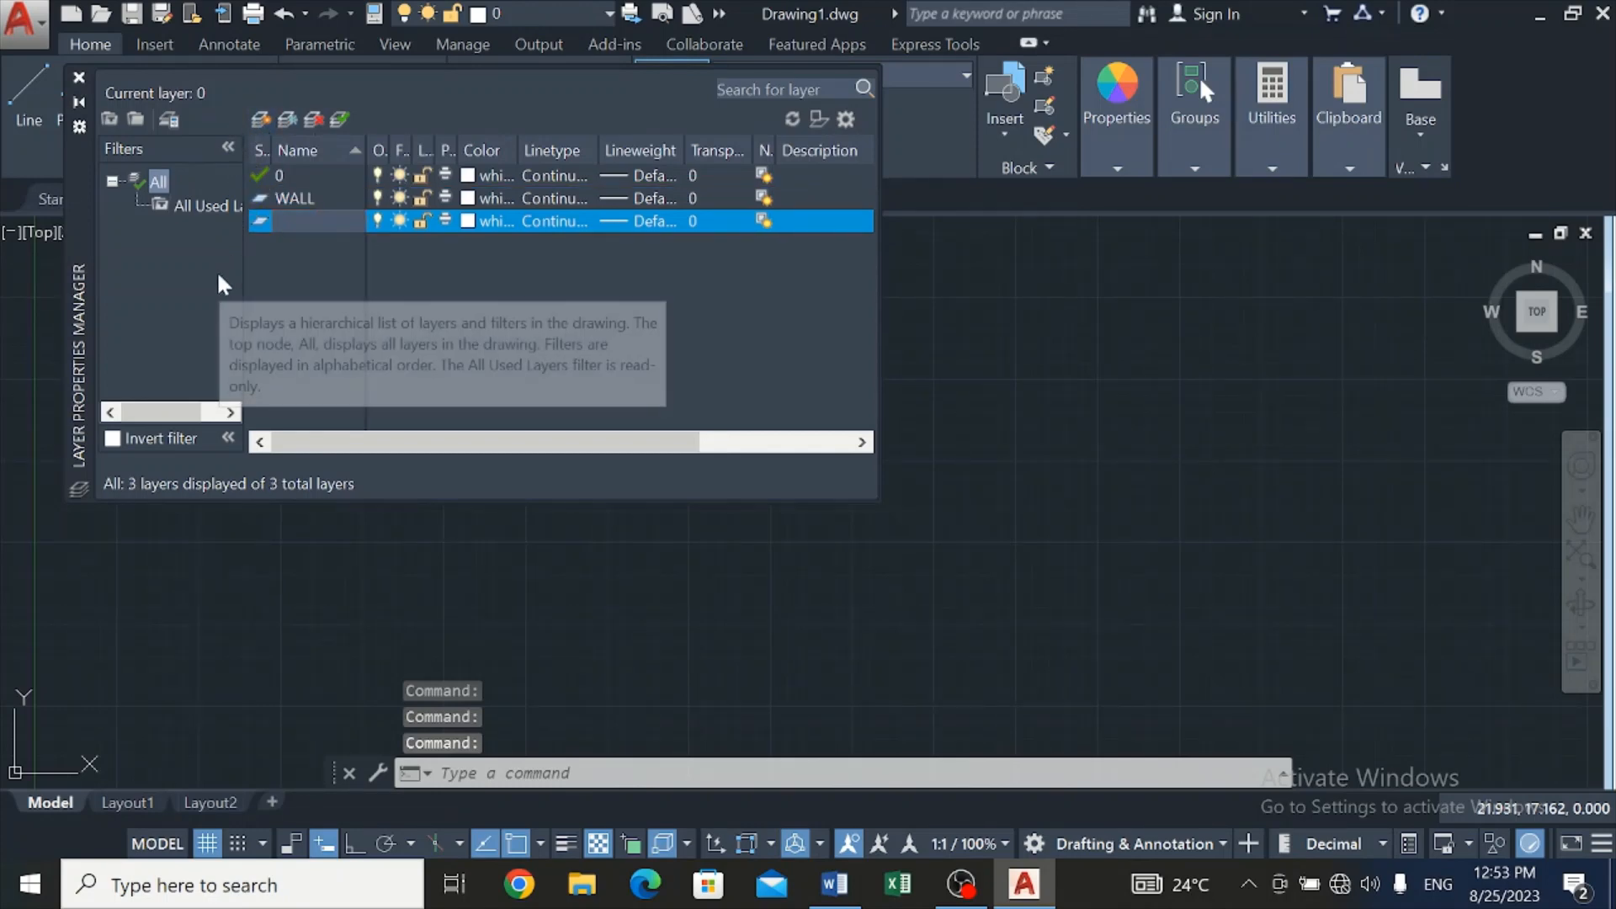
pyautogui.write('DOW')
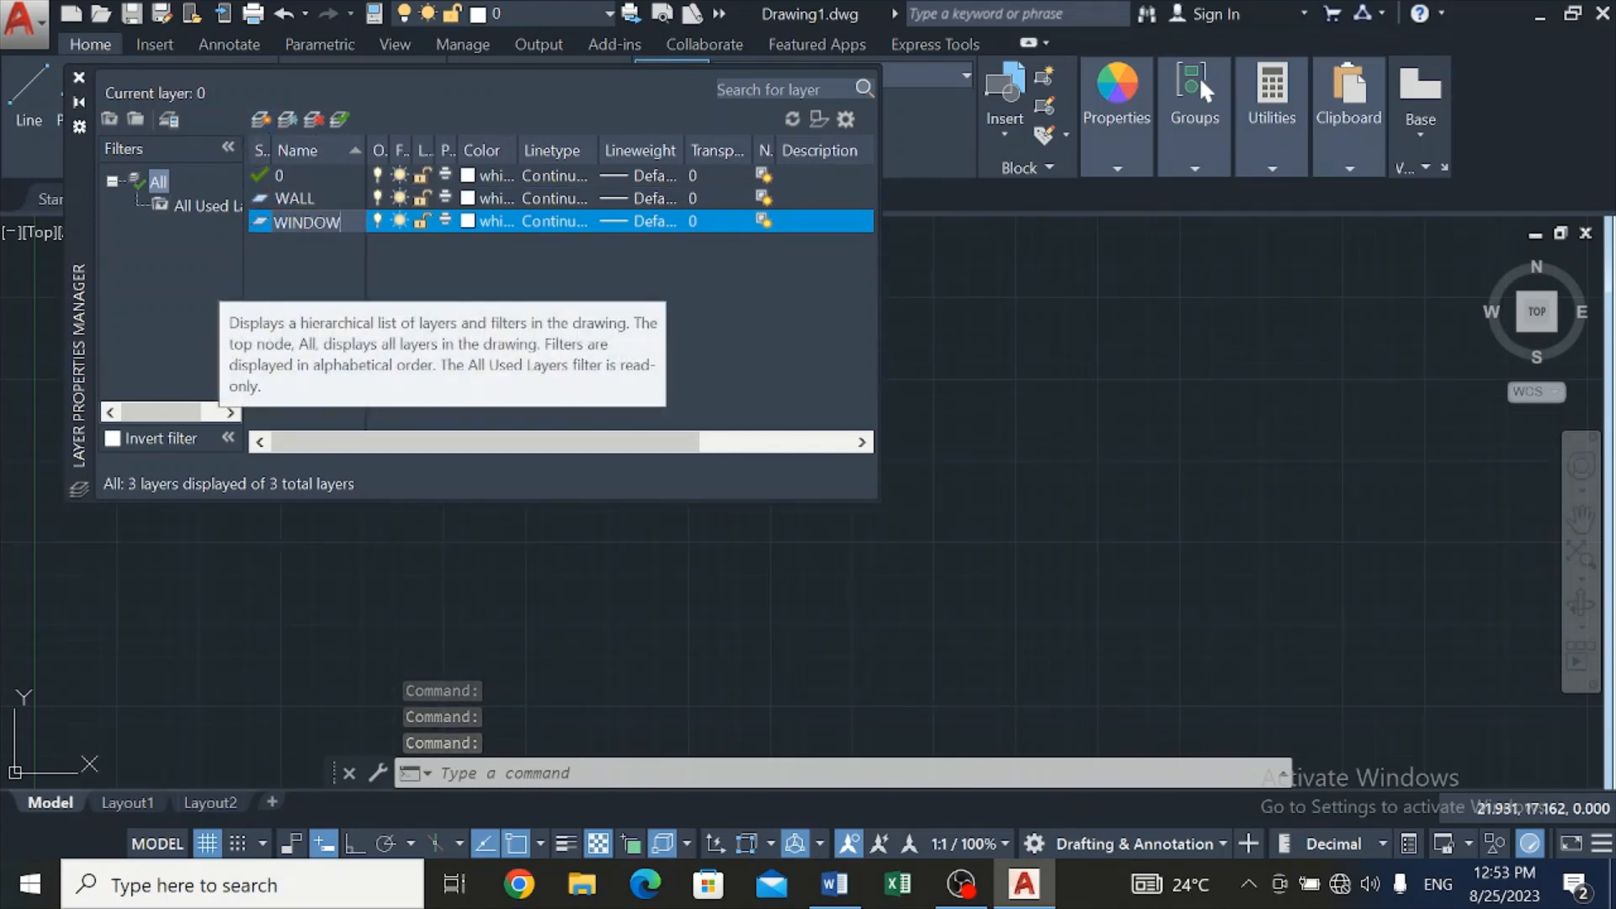
pyautogui.press('Return')
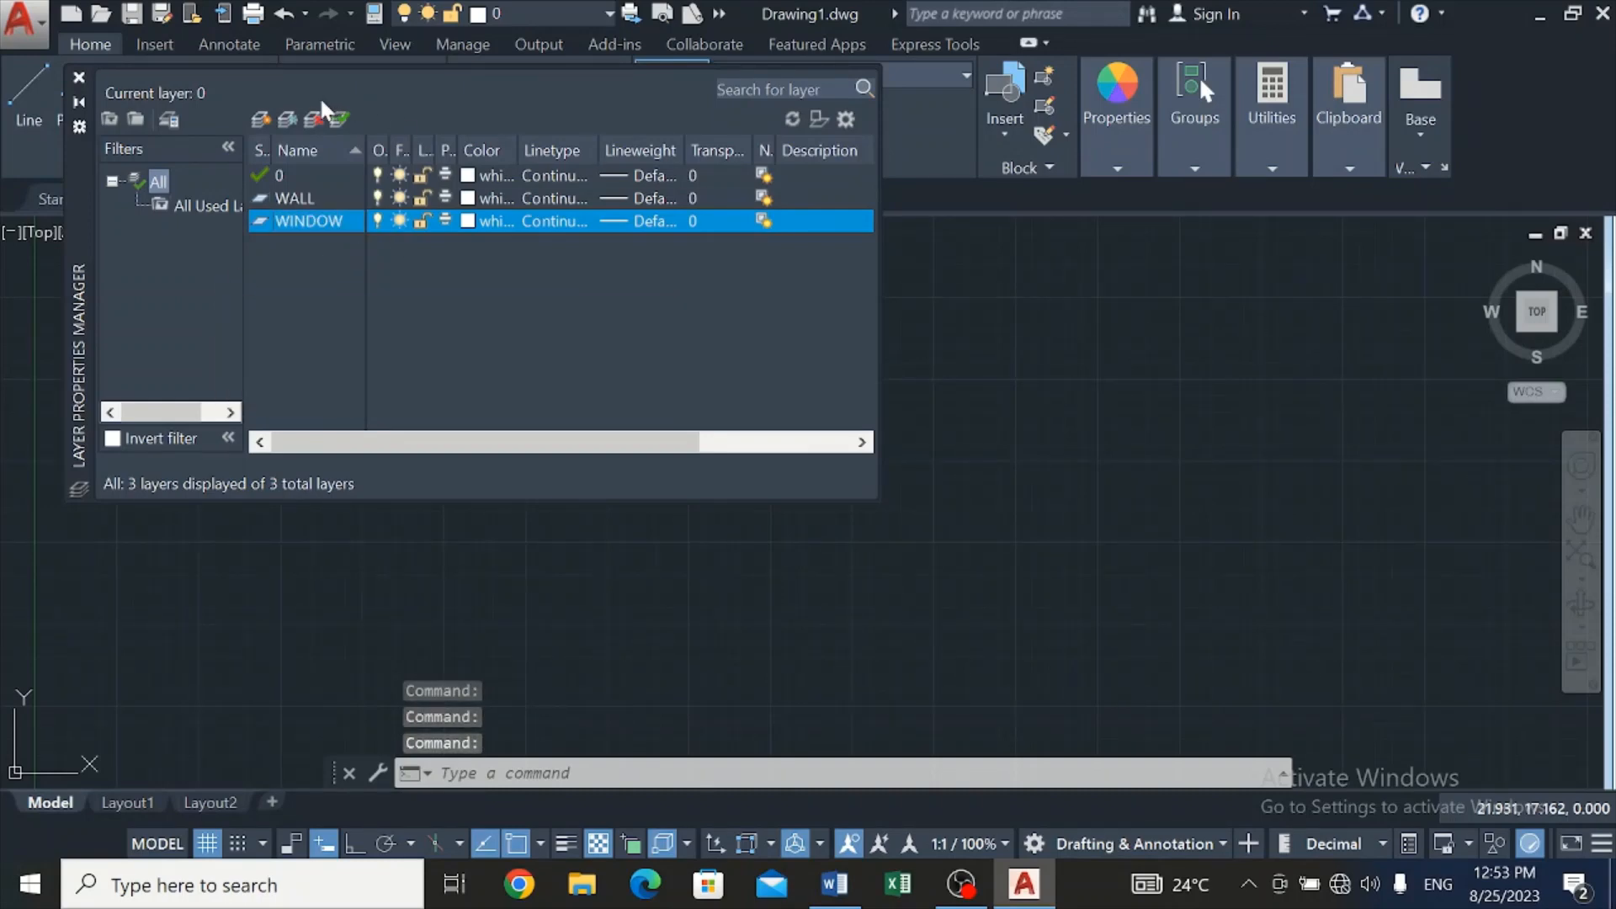
# Create a new layer named DOORS
pyautogui.click(260, 119)
pyautogui.press('BackSpace')
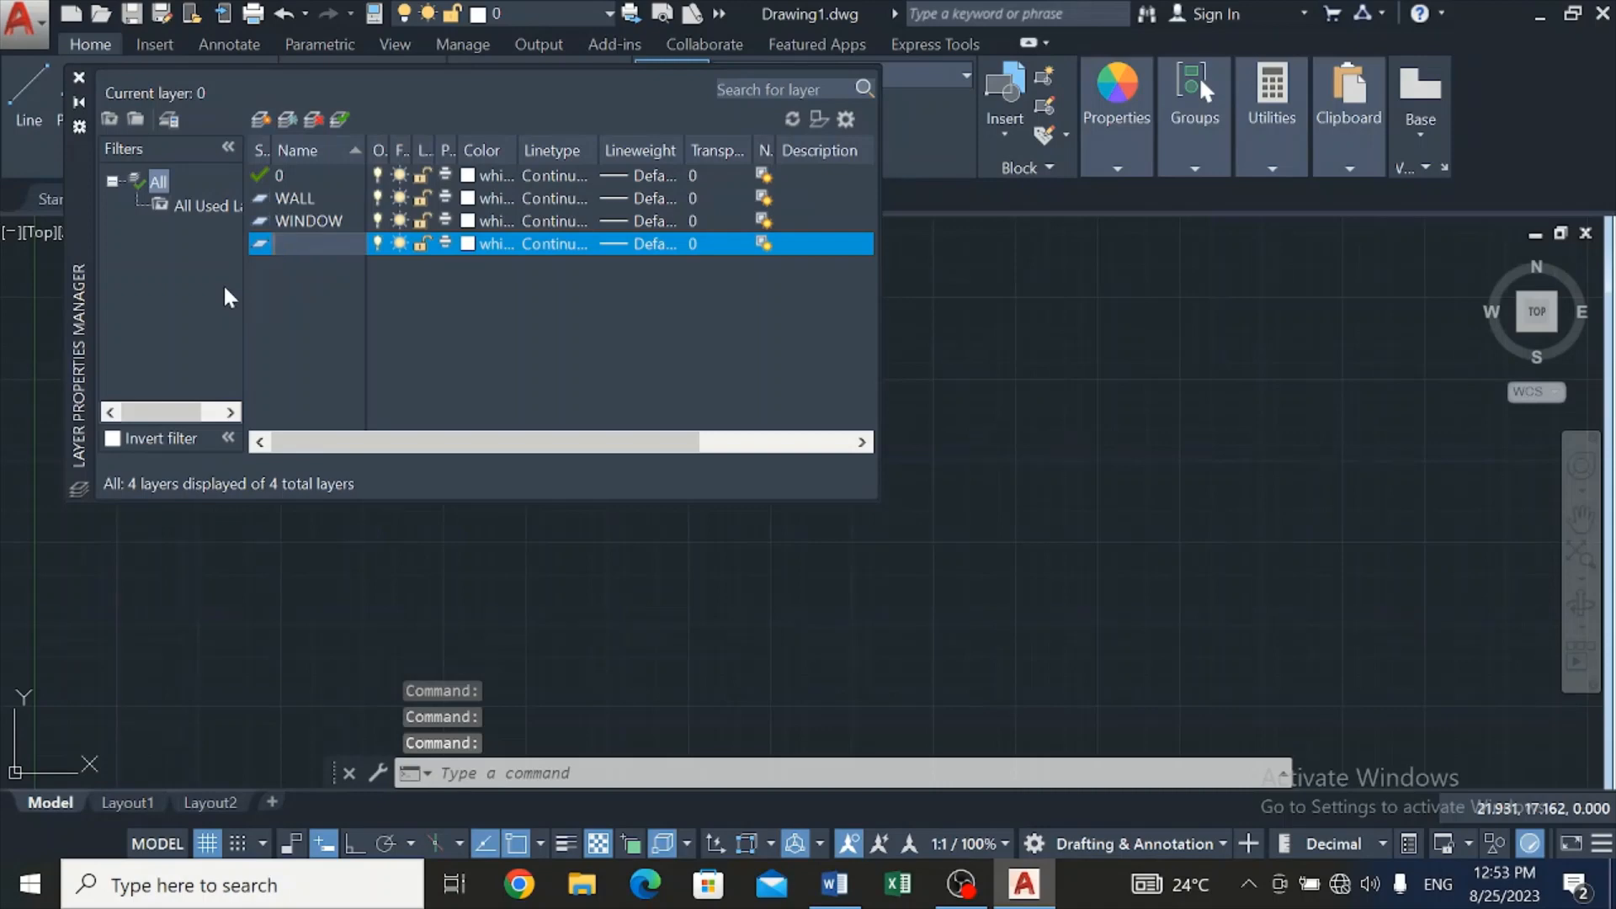
pyautogui.write('DO')
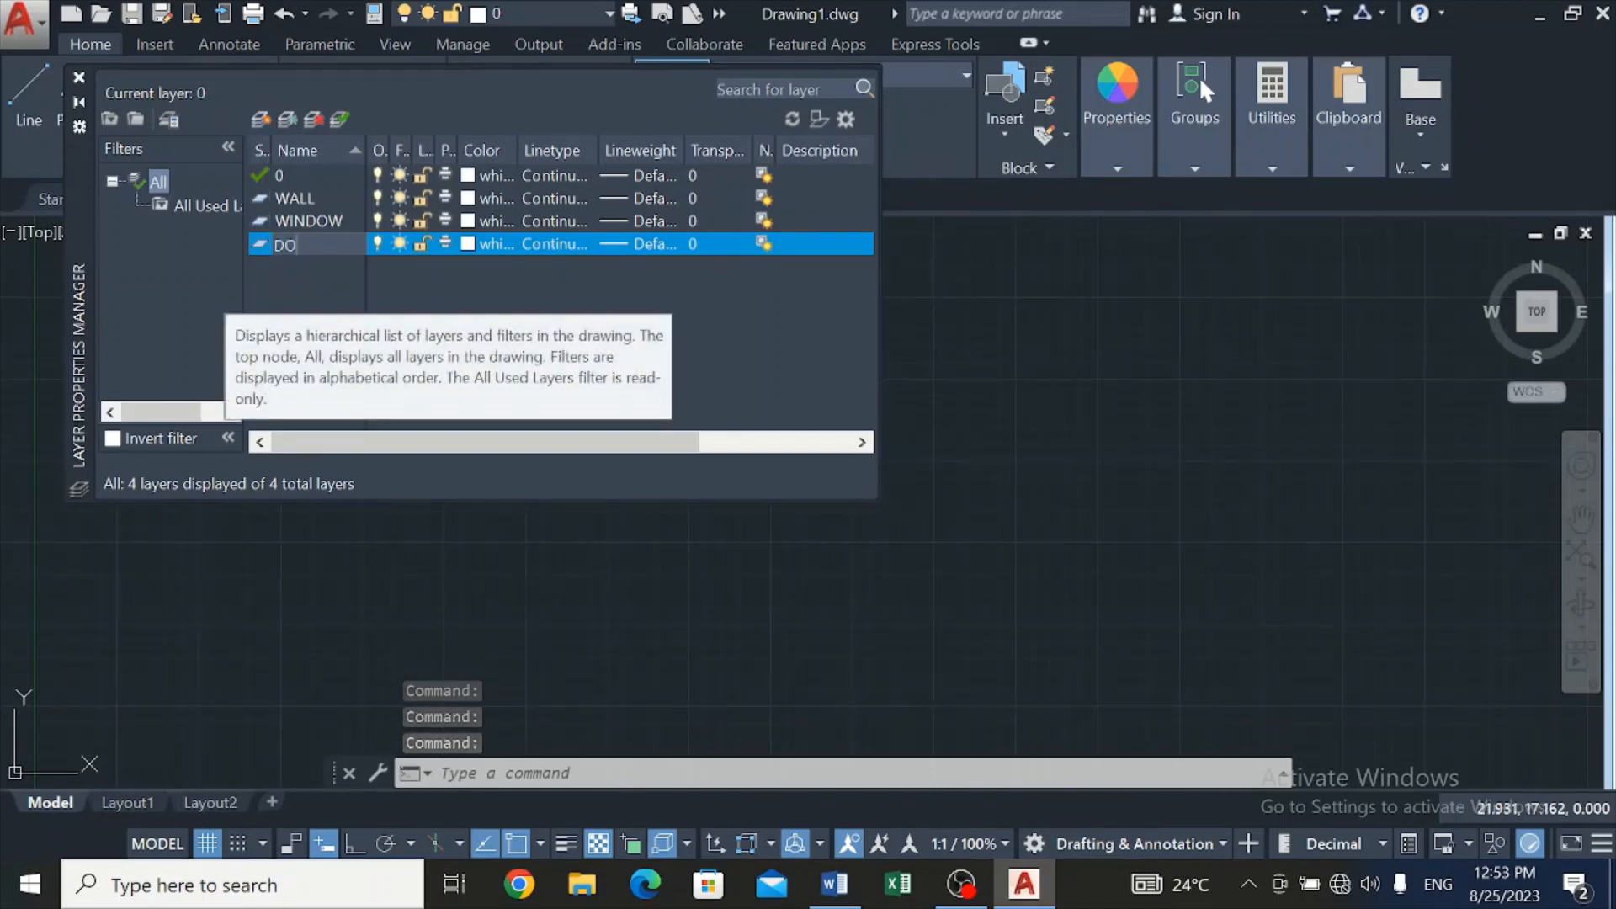
pyautogui.write('ORS')
pyautogui.press('Return')
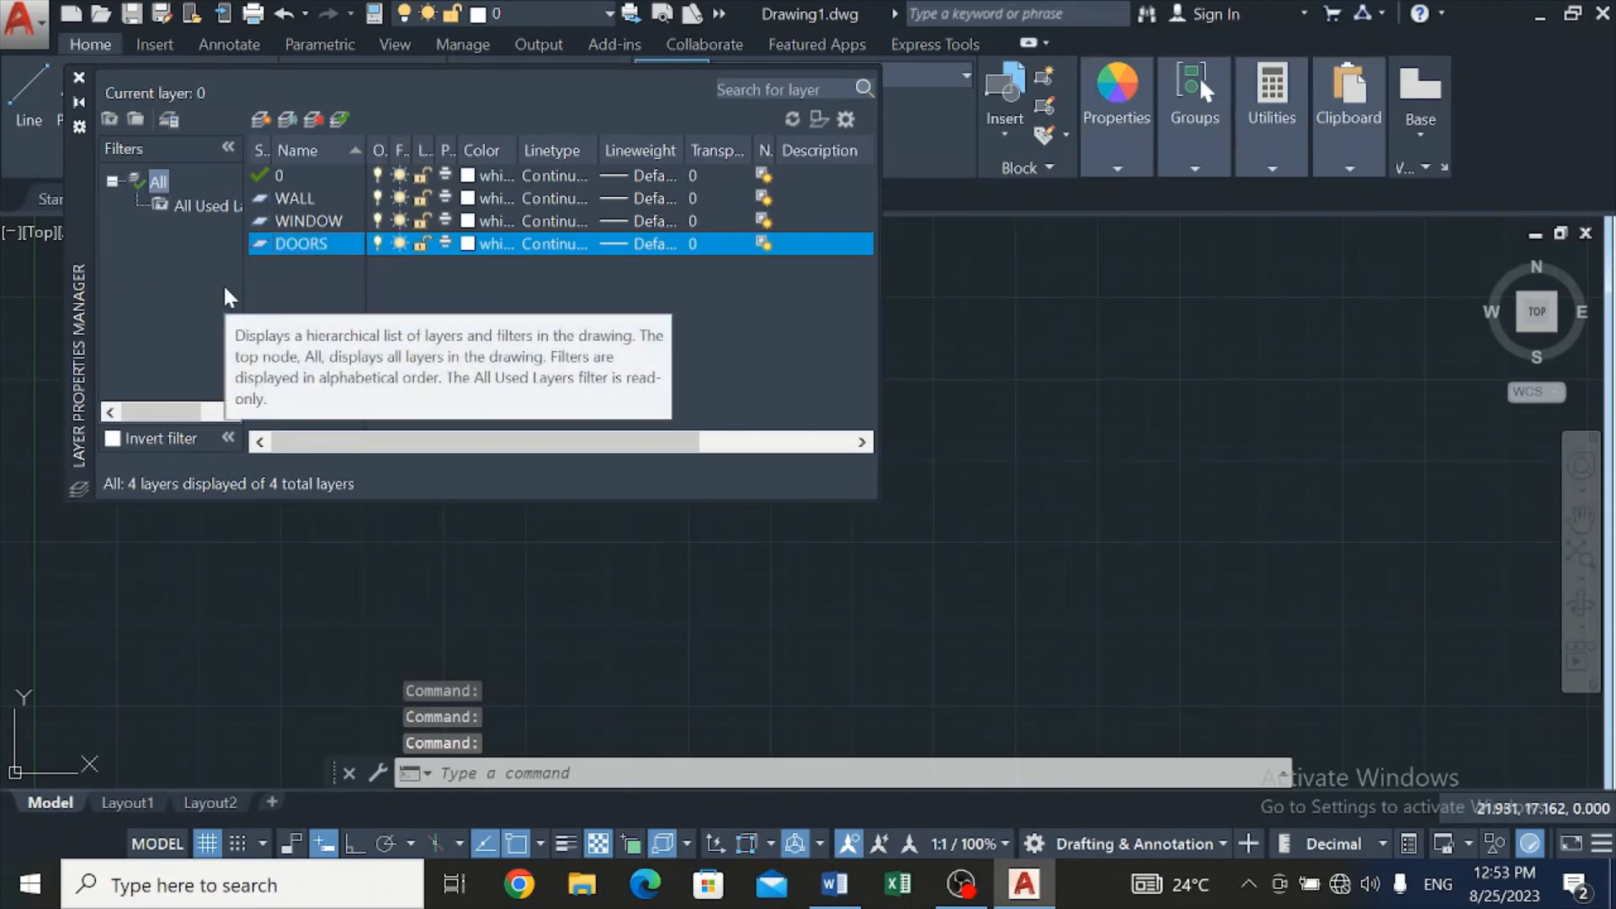
# Create a new layer named BLOCK
pyautogui.click(261, 118)
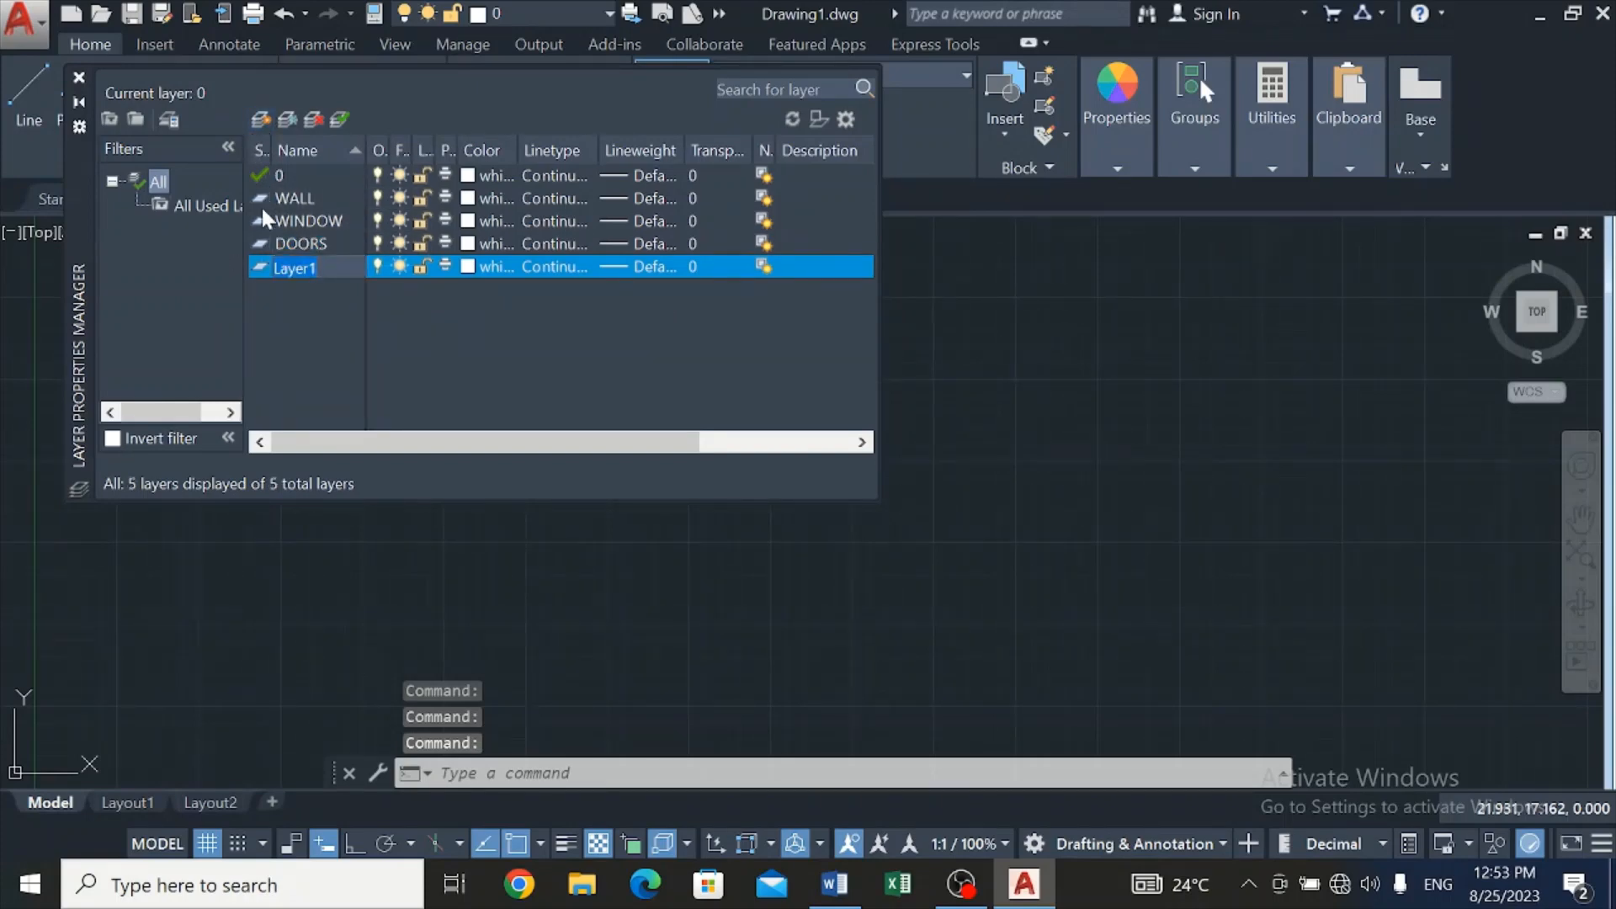
pyautogui.press('BackSpace')
pyautogui.write('BLO')
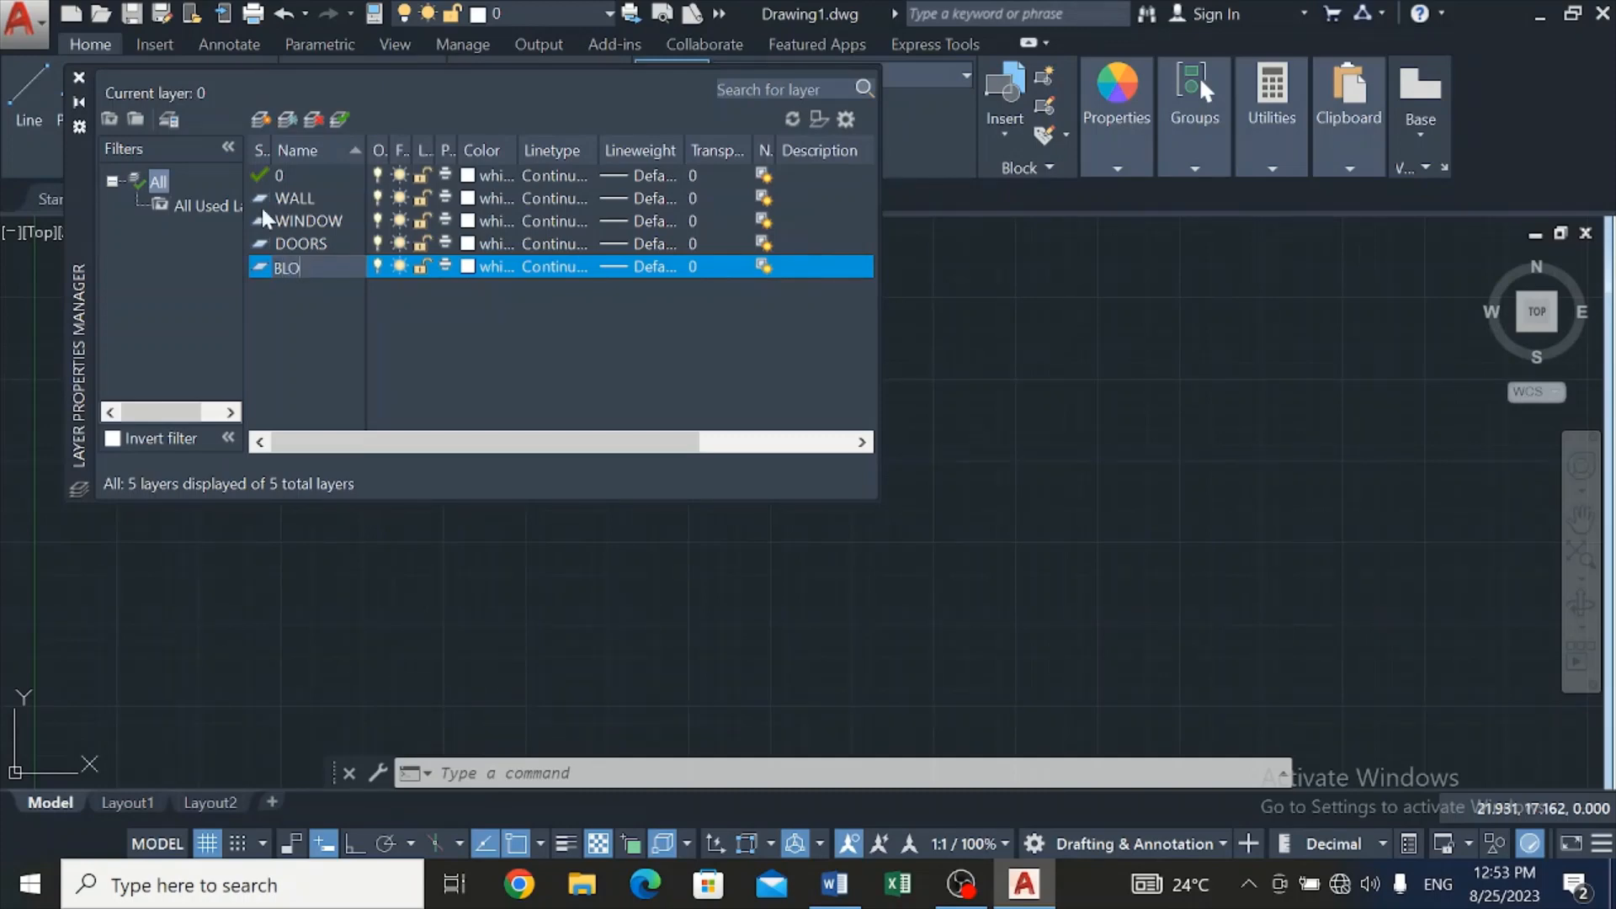
pyautogui.write('CK')
pyautogui.press('Return')
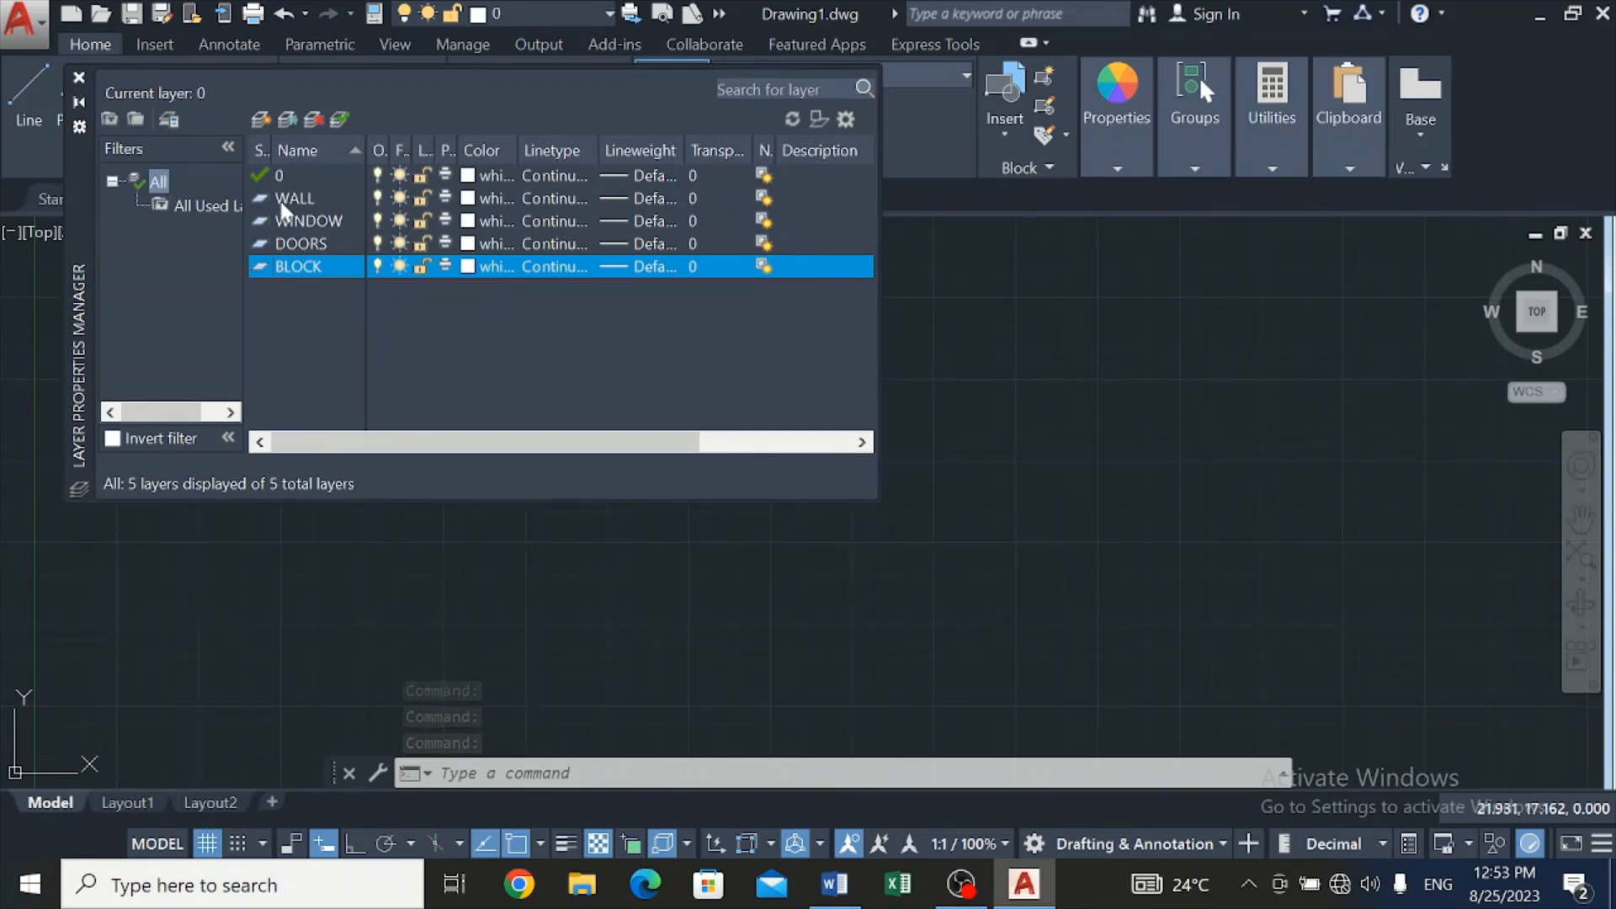
# Create a new layer named TEXTS
pyautogui.click(262, 119)
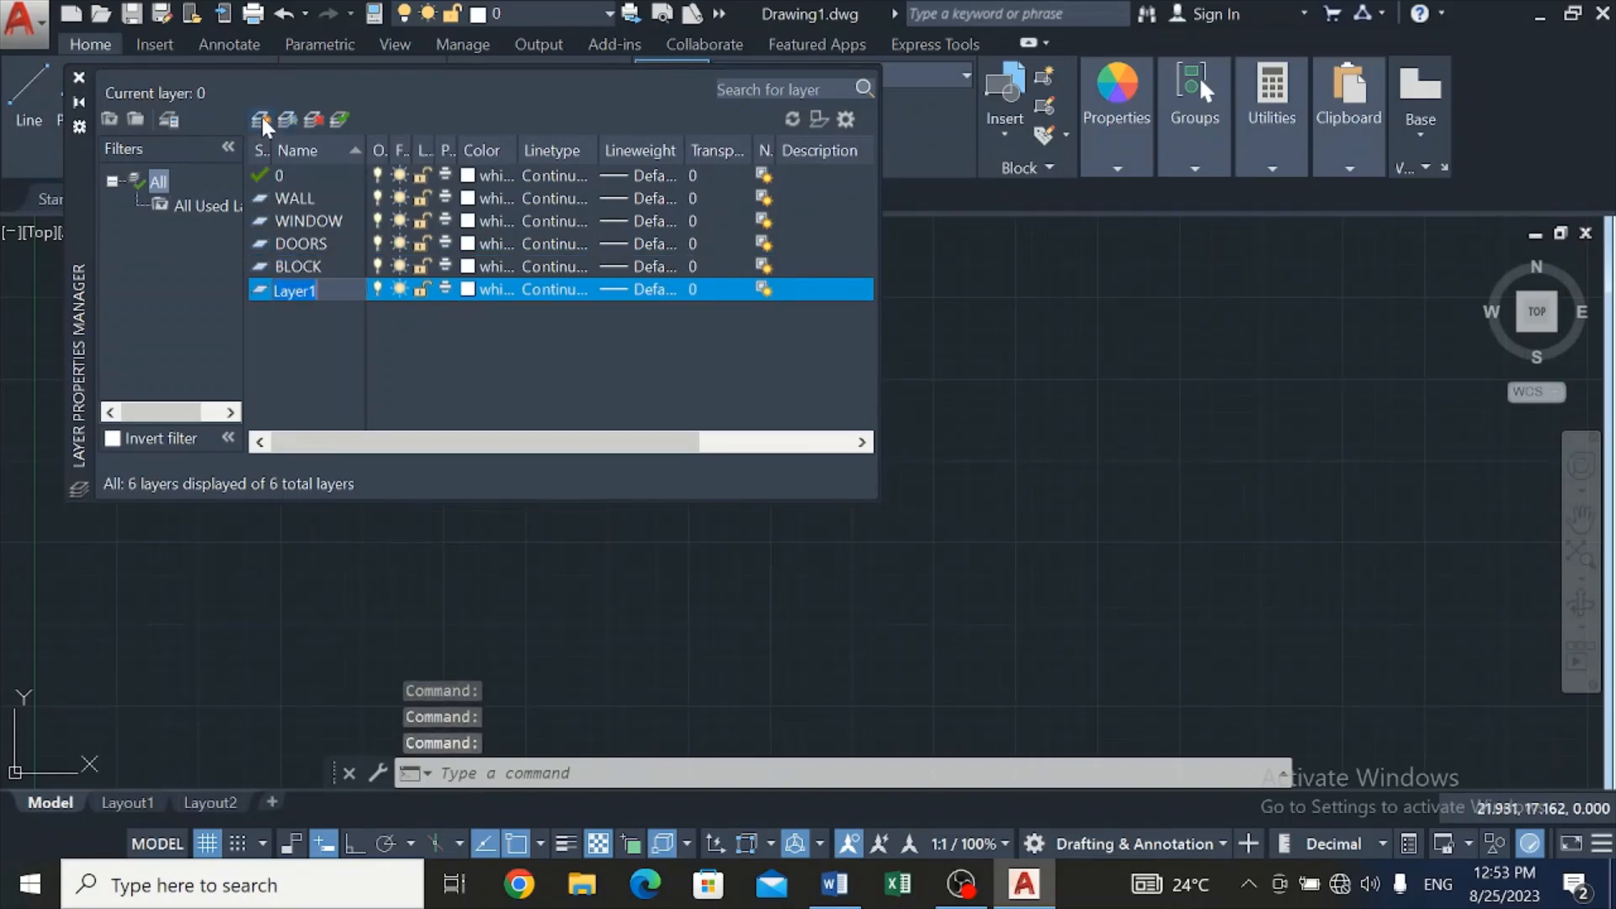
pyautogui.press('BackSpace')
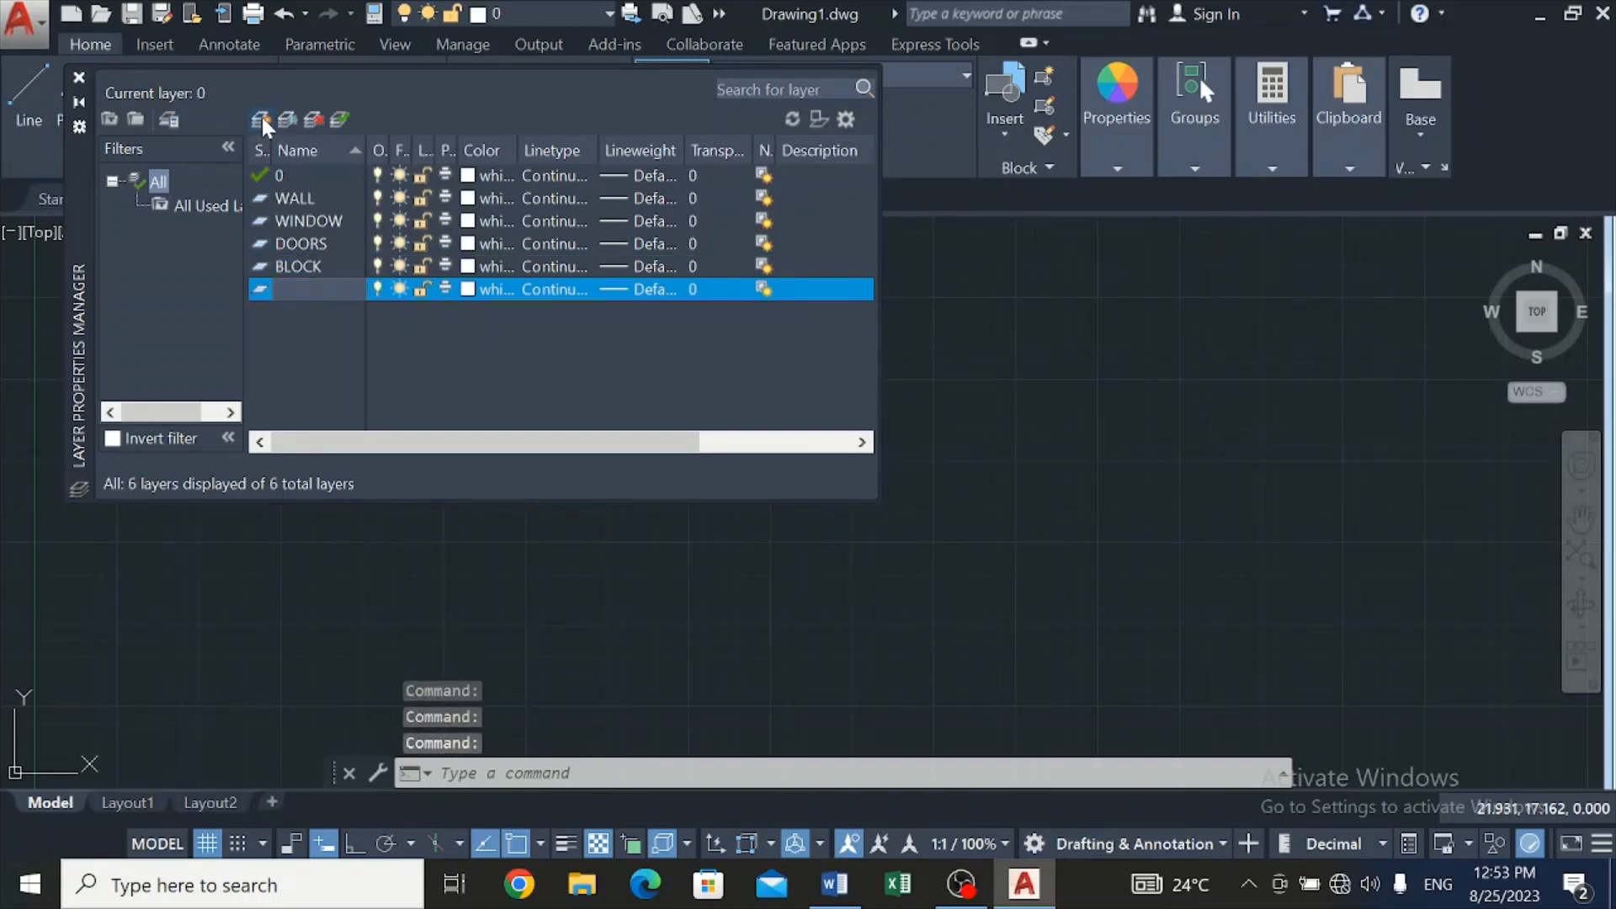
pyautogui.write('TEX')
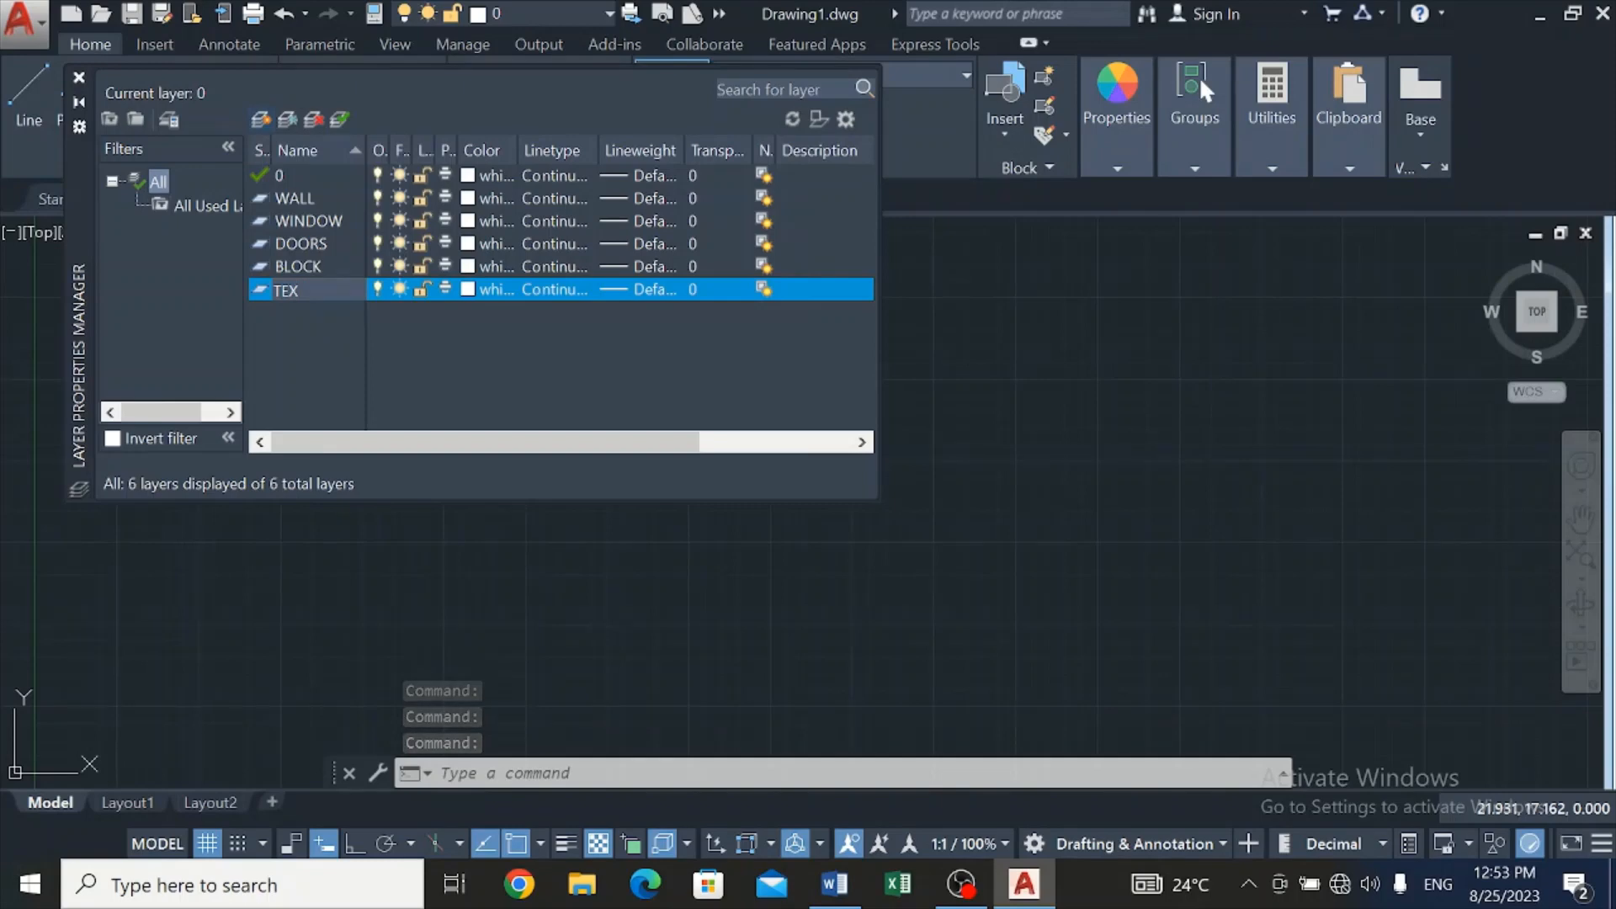
pyautogui.write('TS')
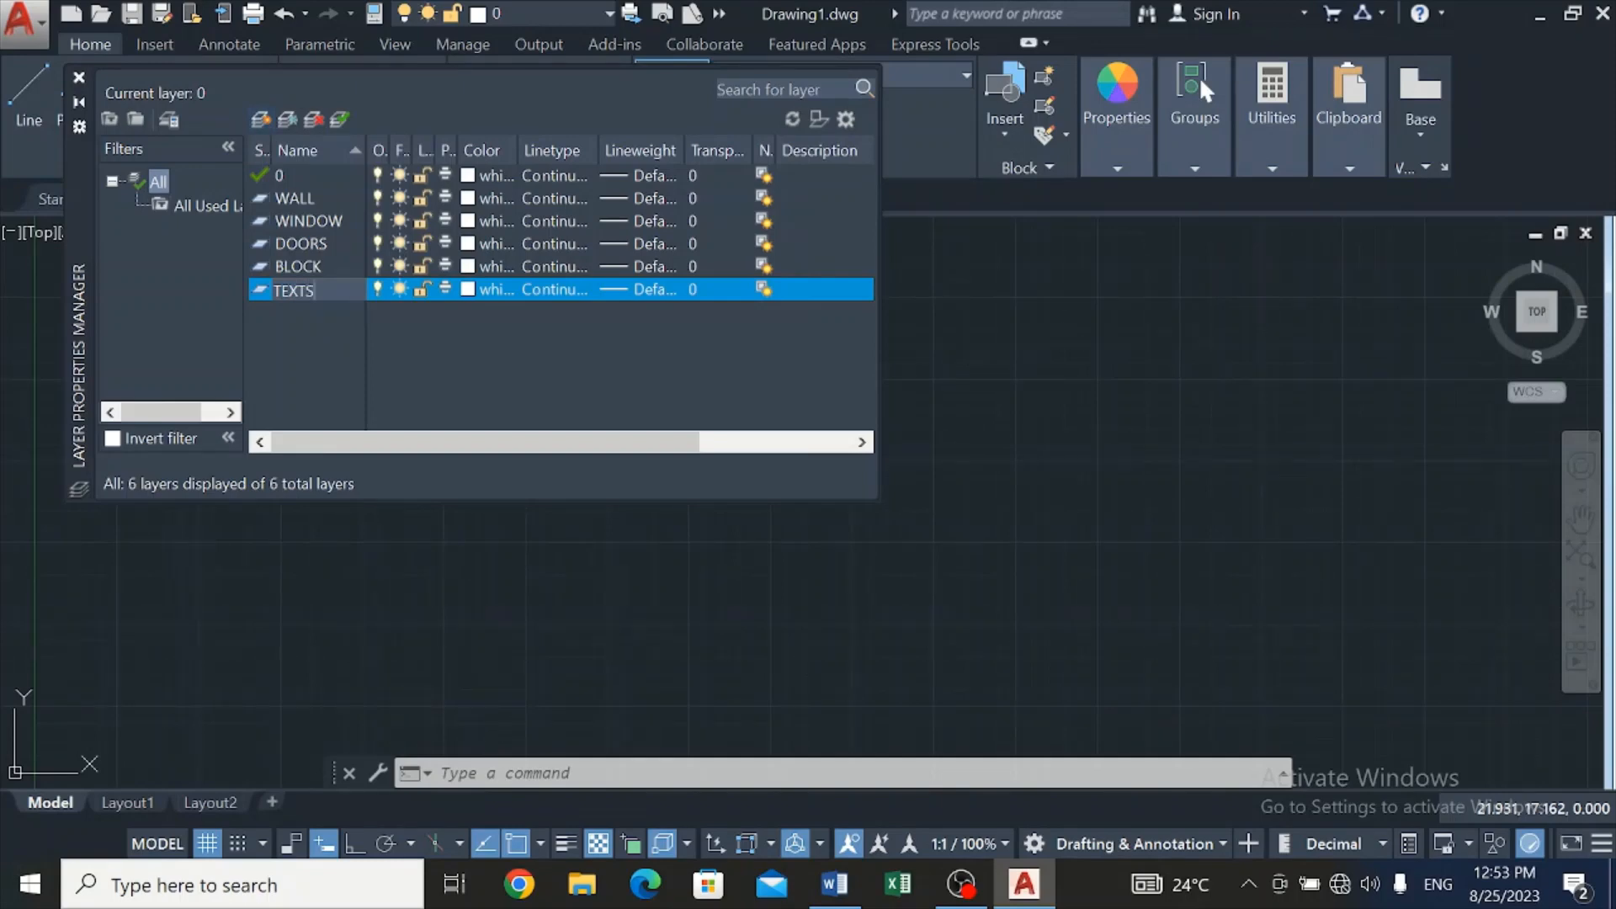
pyautogui.press('Return')
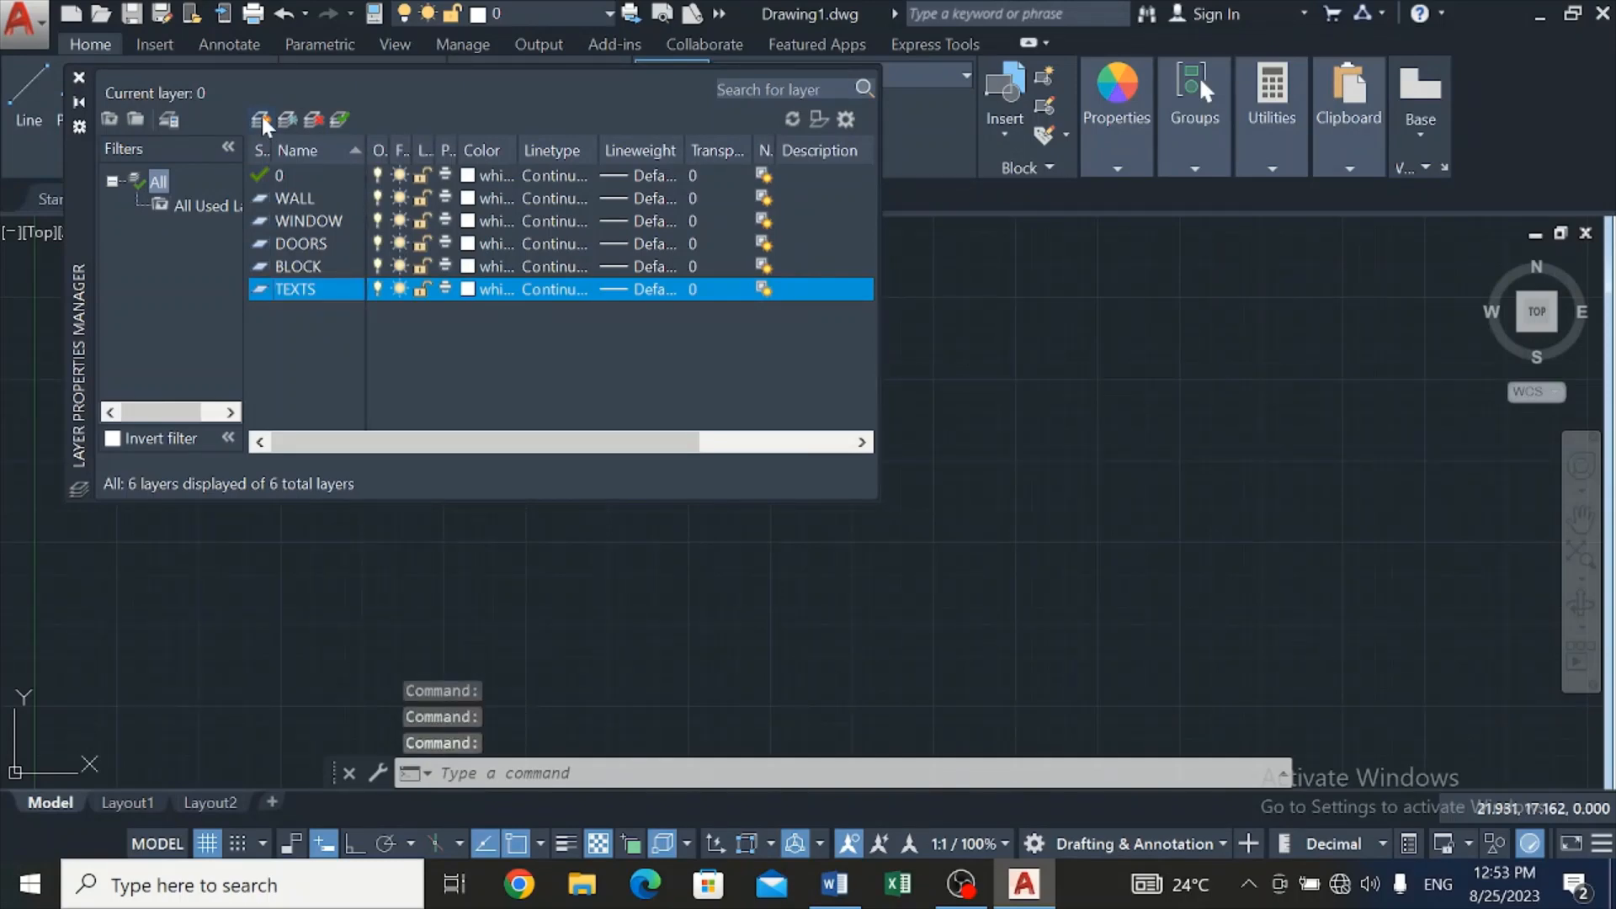
# Create a new layer named HATCHES
pyautogui.click(262, 119)
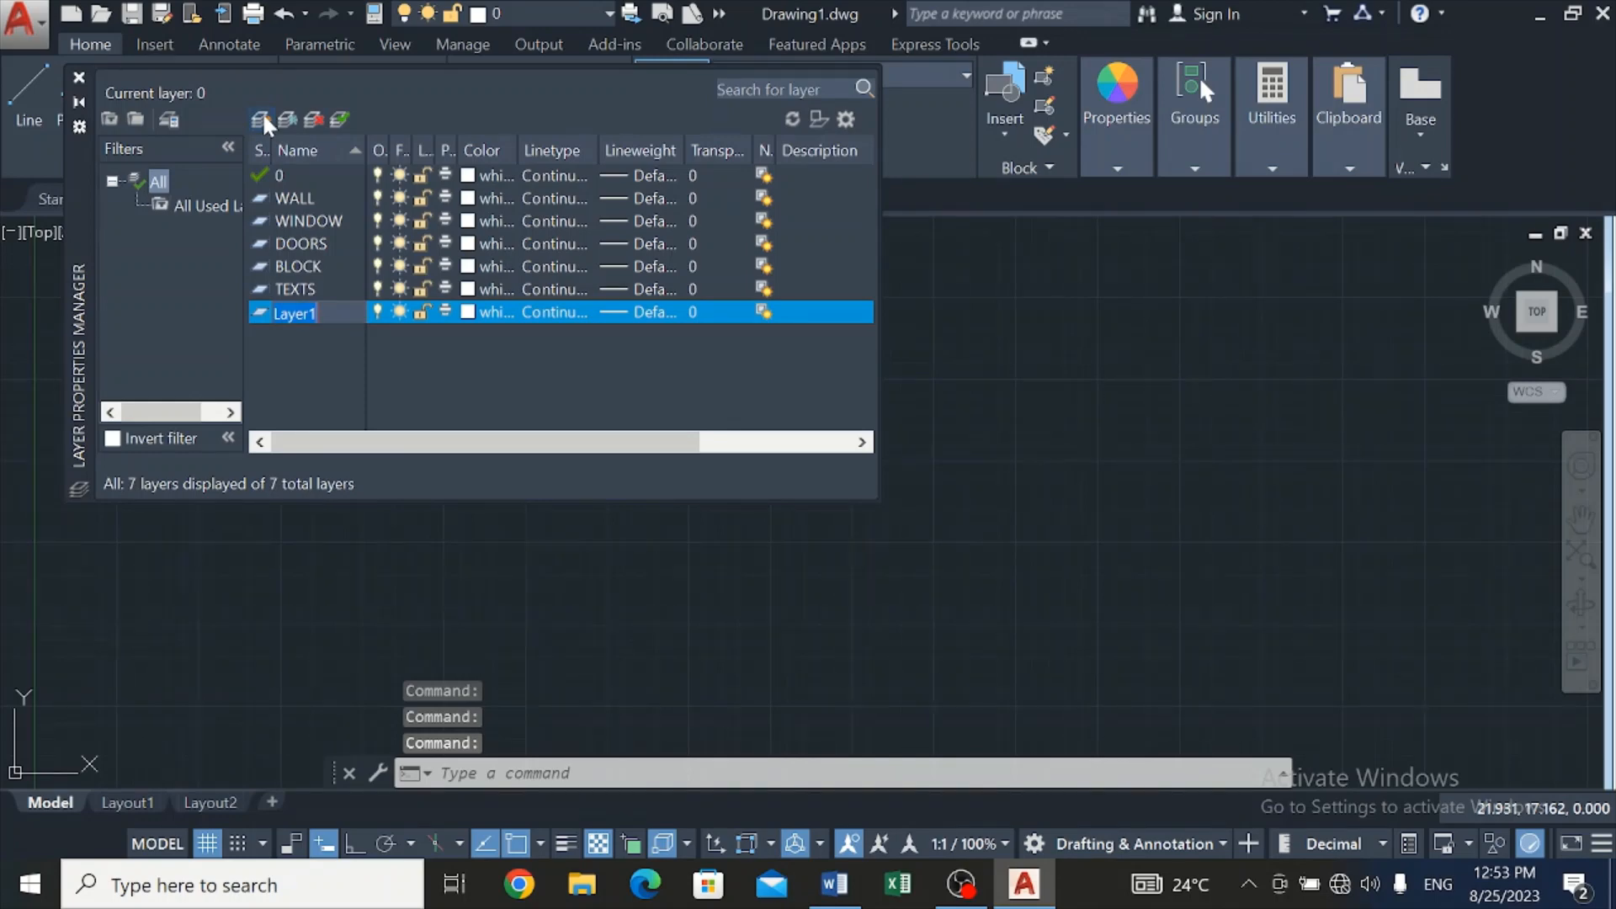
pyautogui.press('BackSpace')
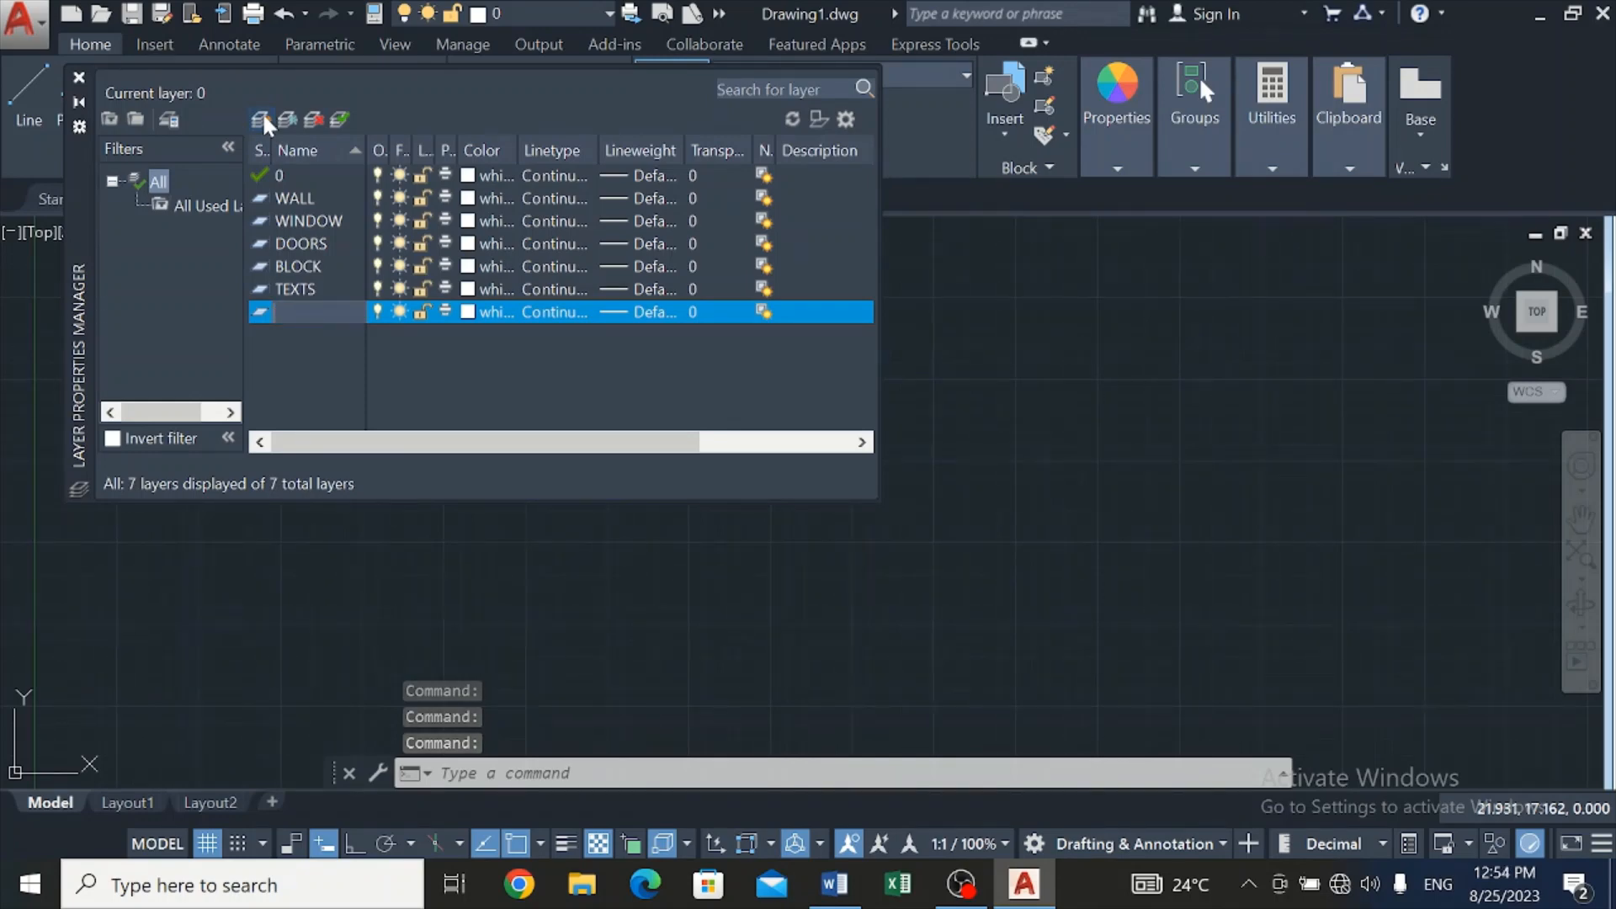
pyautogui.write('HATCHES')
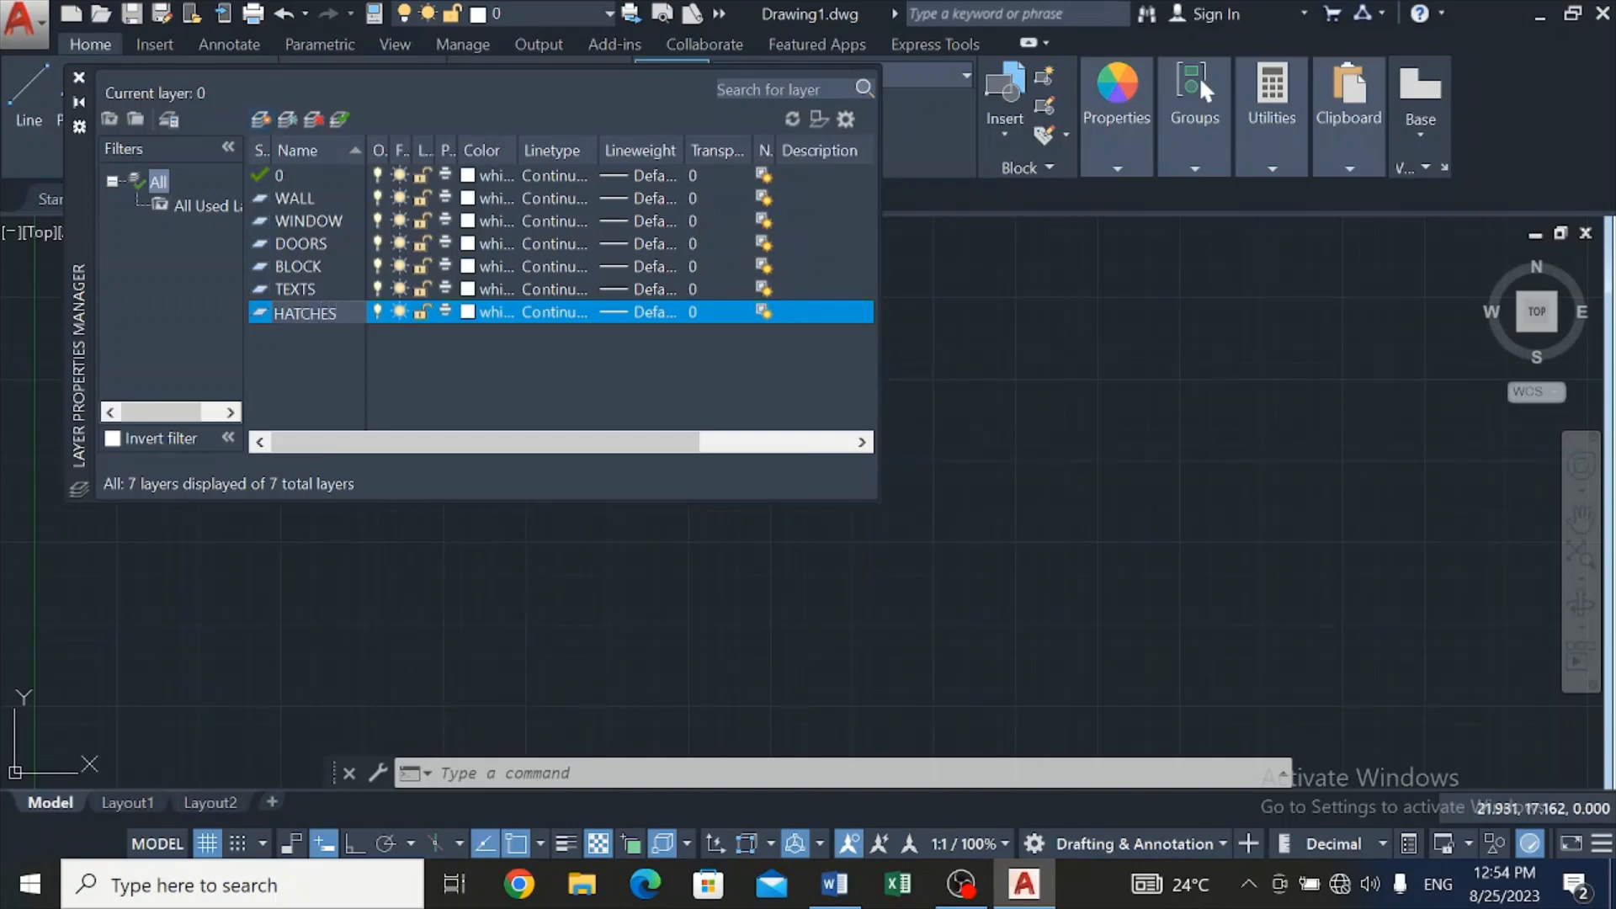
pyautogui.press('Return')
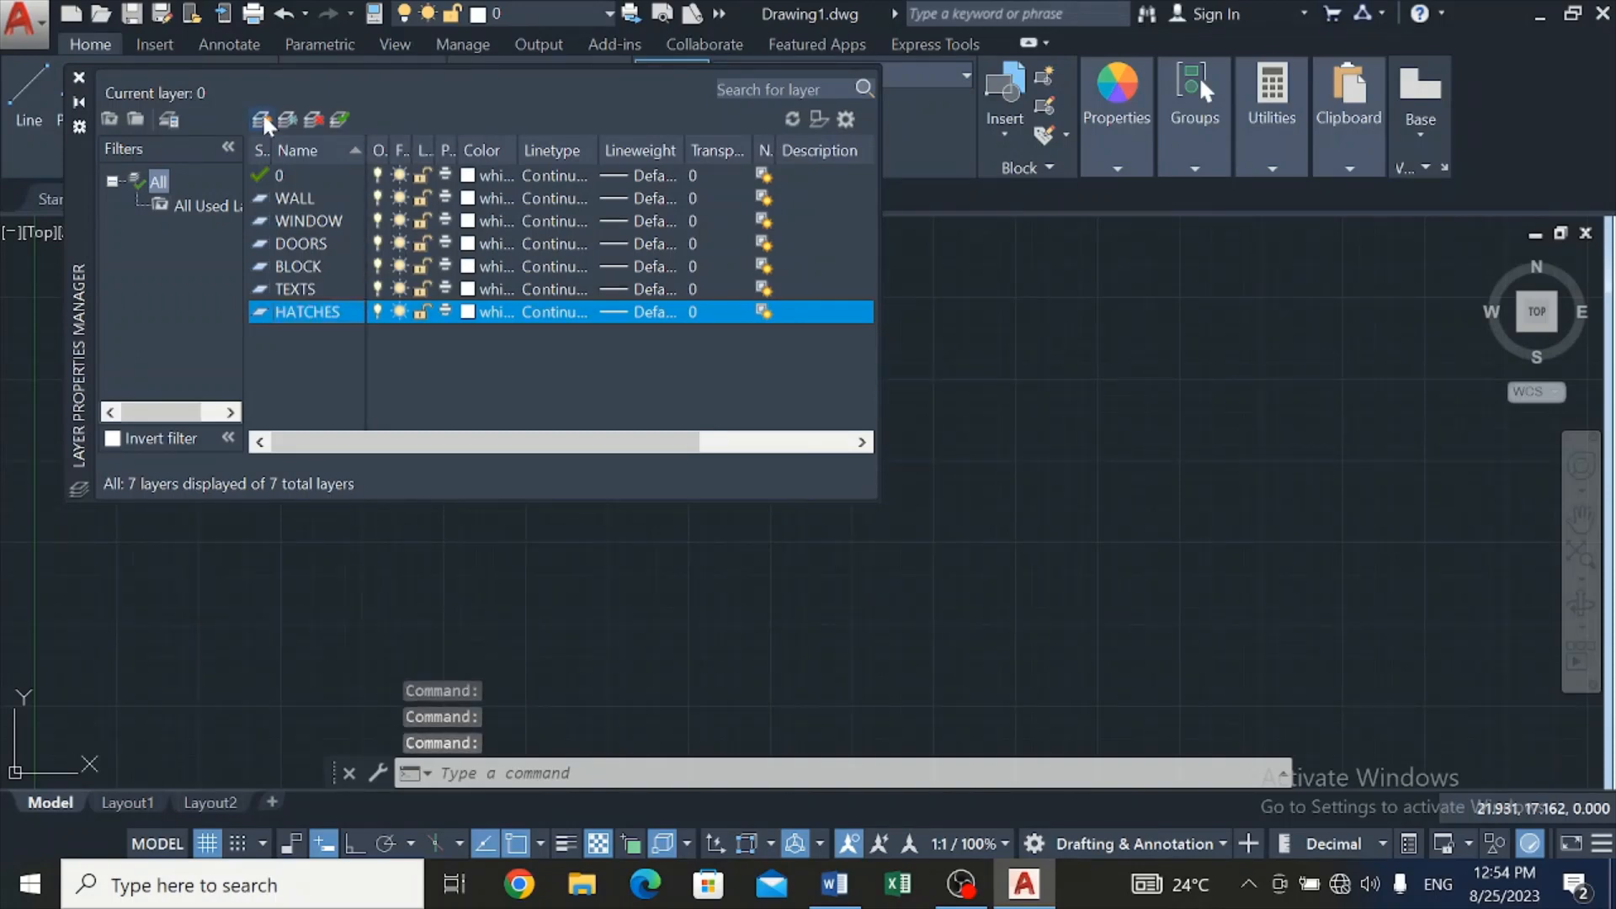
# Create a new layer named DIMESIONS
pyautogui.click(263, 119)
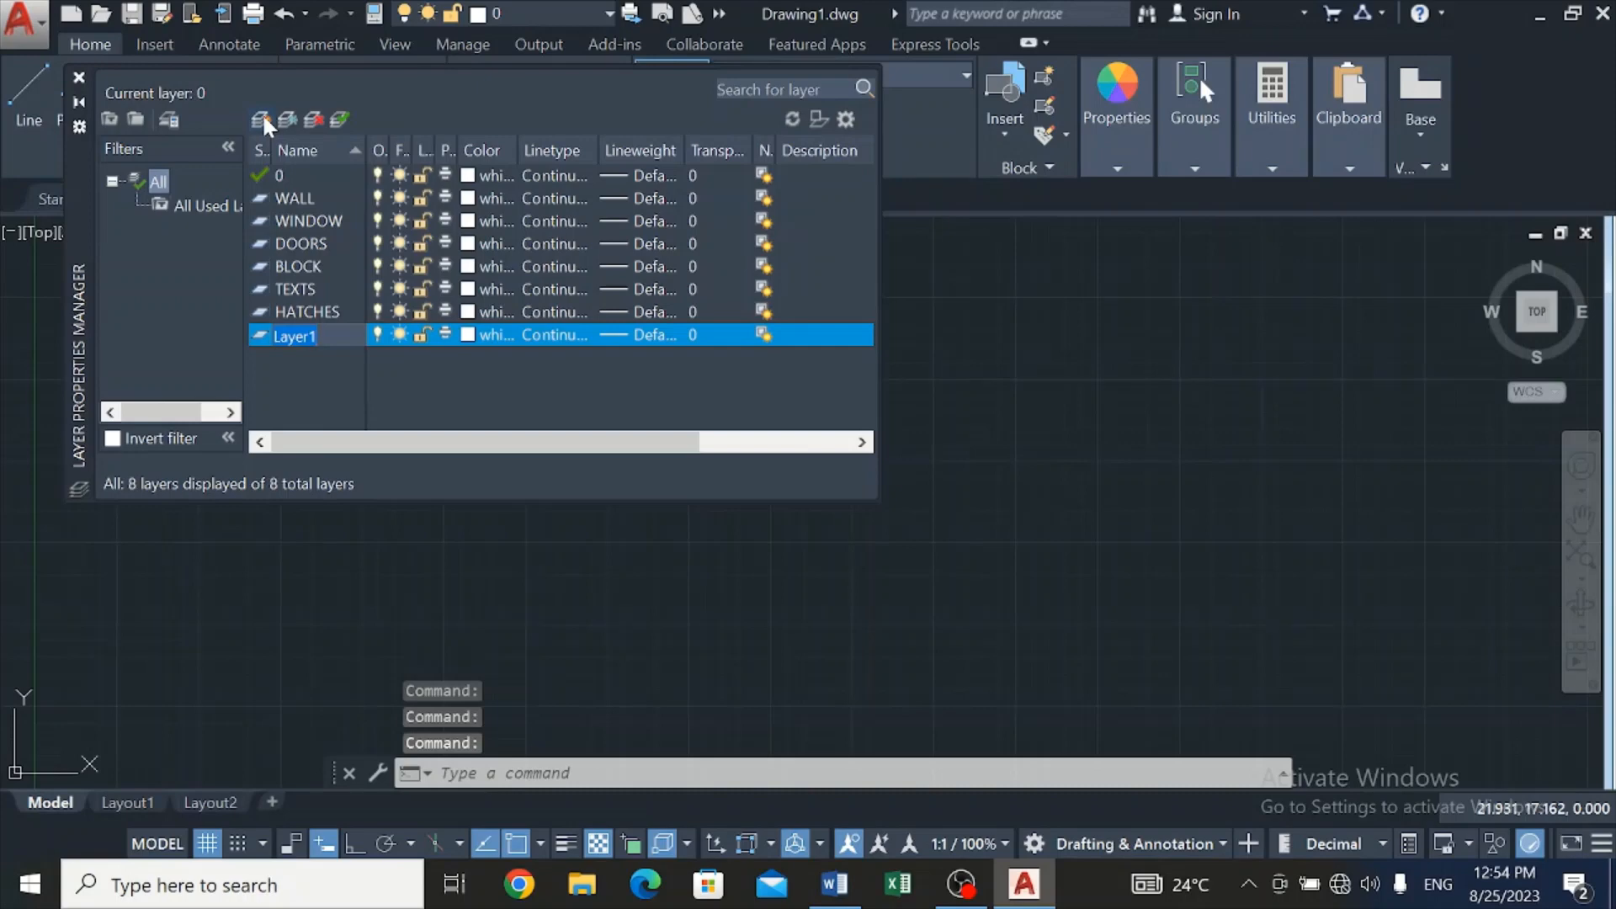
pyautogui.press('BackSpace')
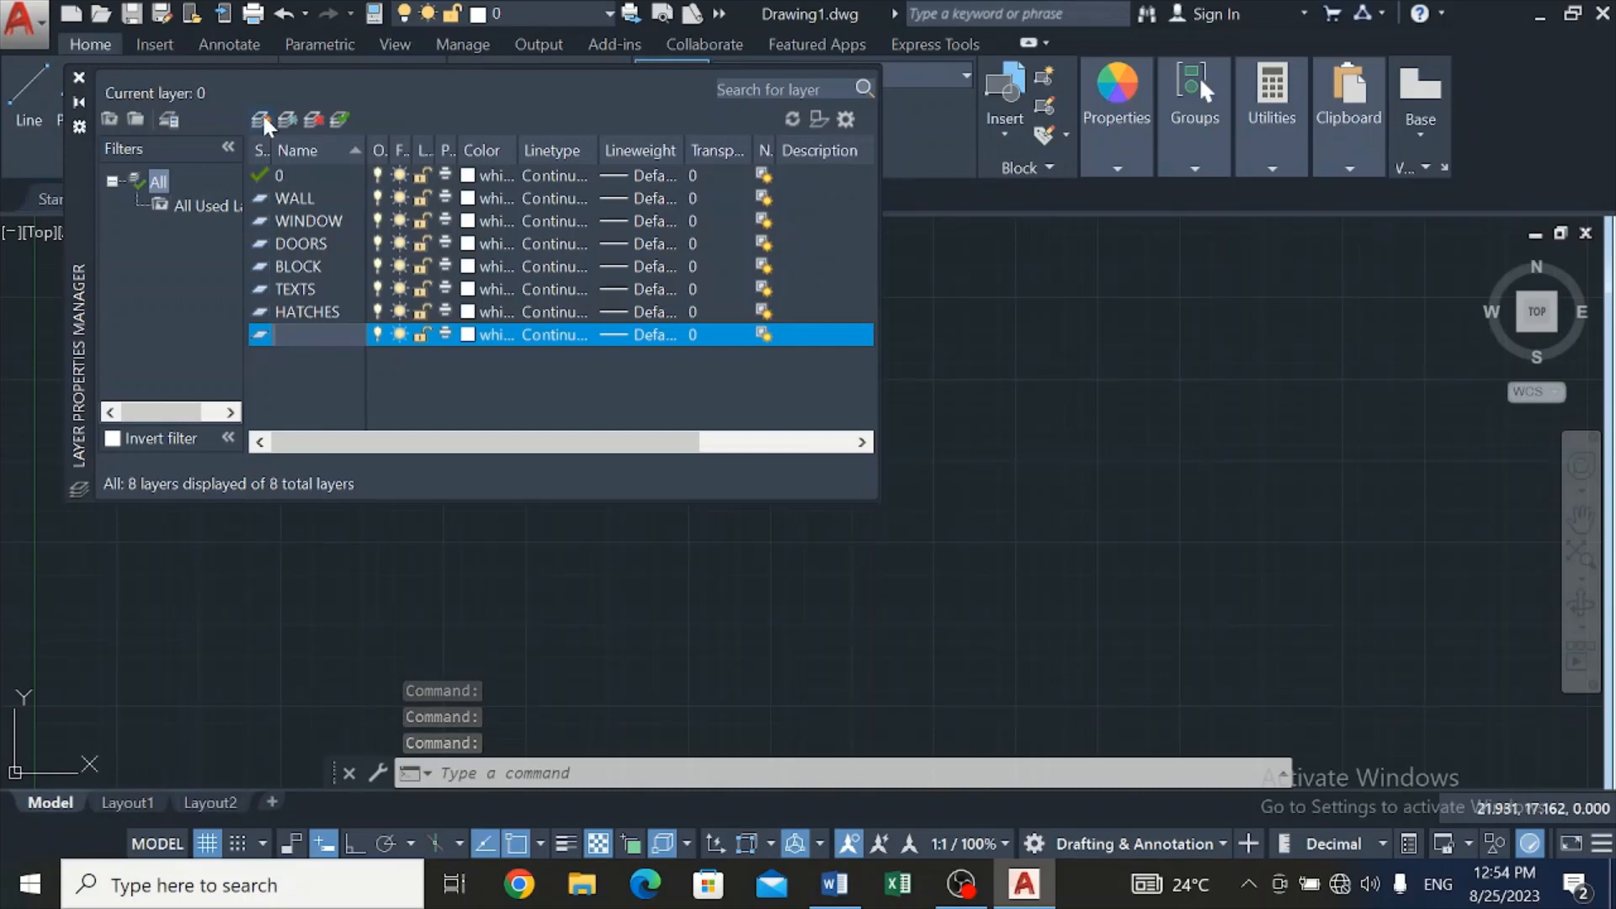
pyautogui.write('DIMES')
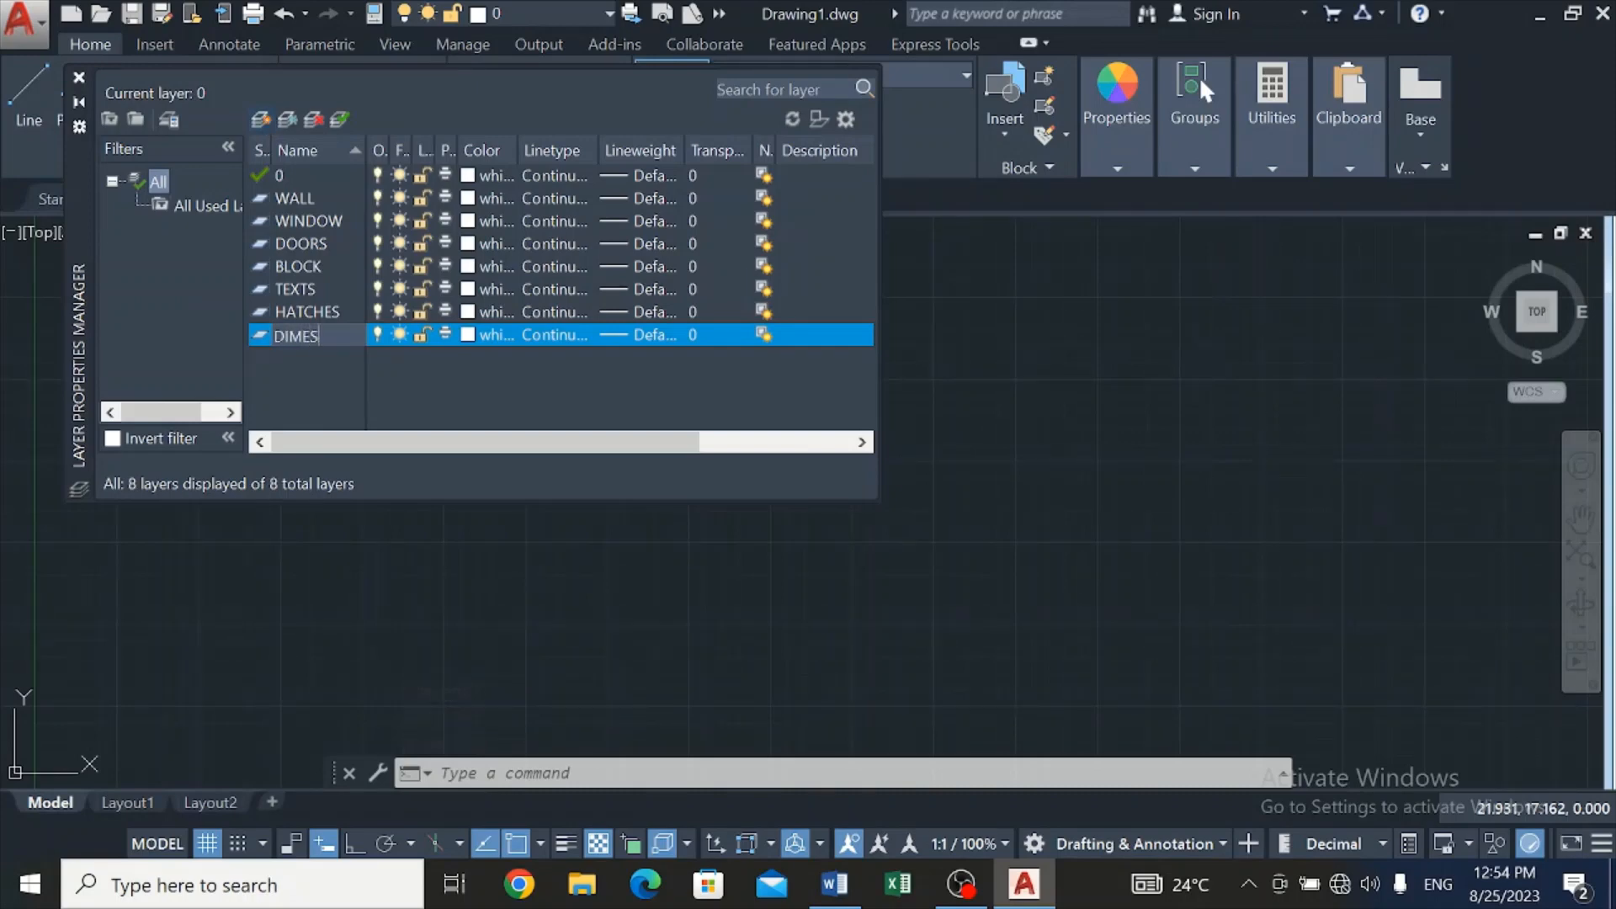
pyautogui.write('IONS')
# Create a new layer named OPENINGS
pyautogui.click(257, 117)
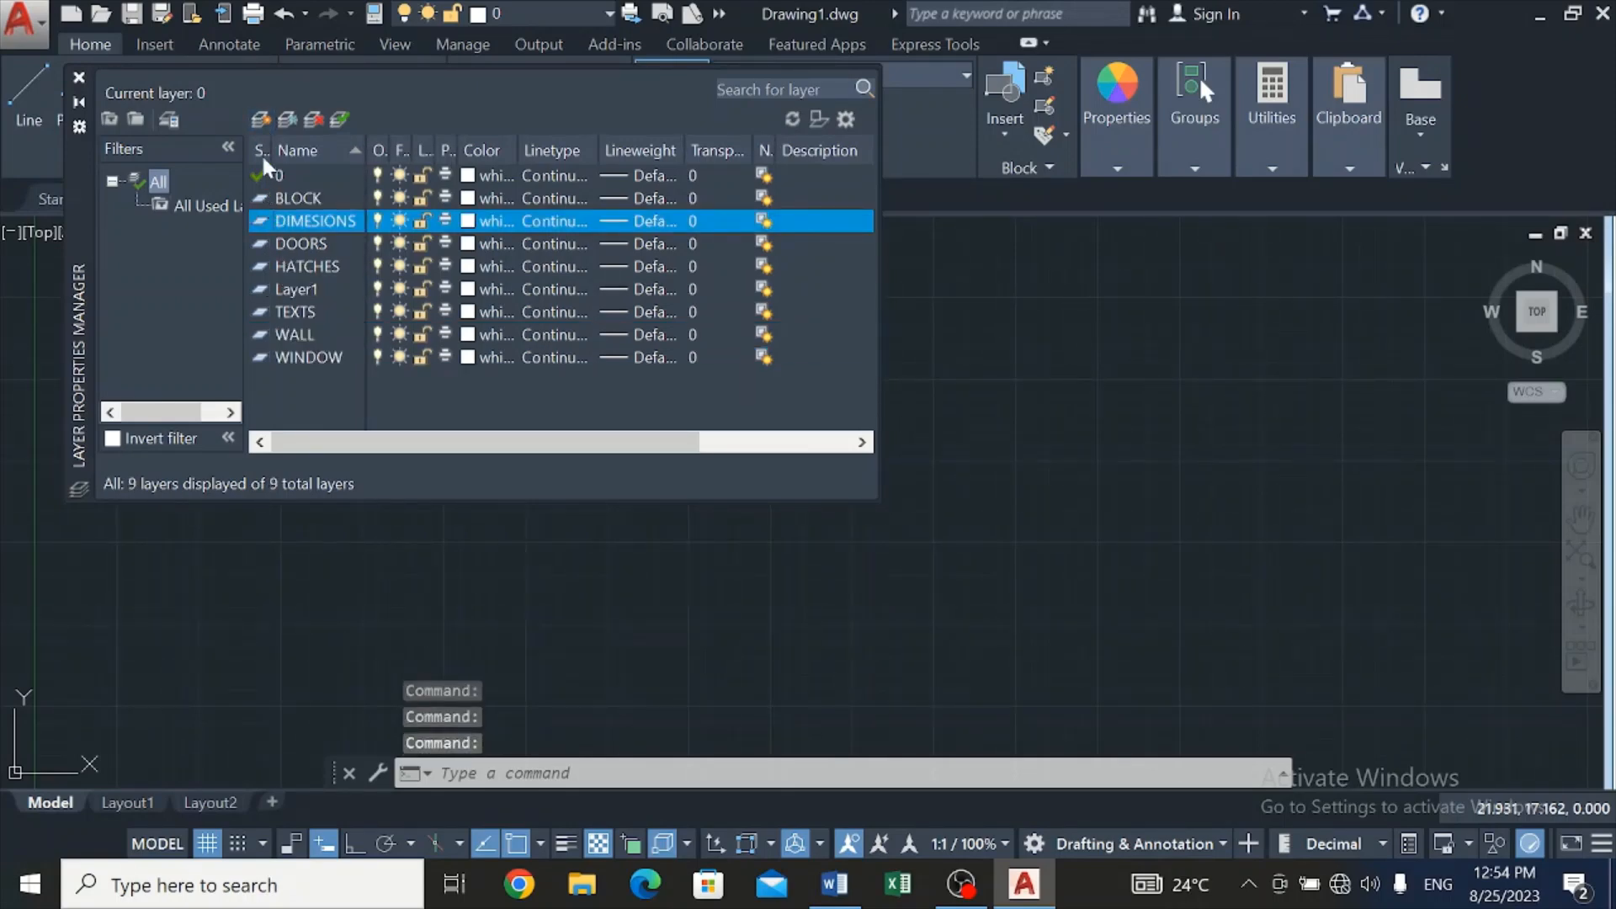
pyautogui.click(290, 288)
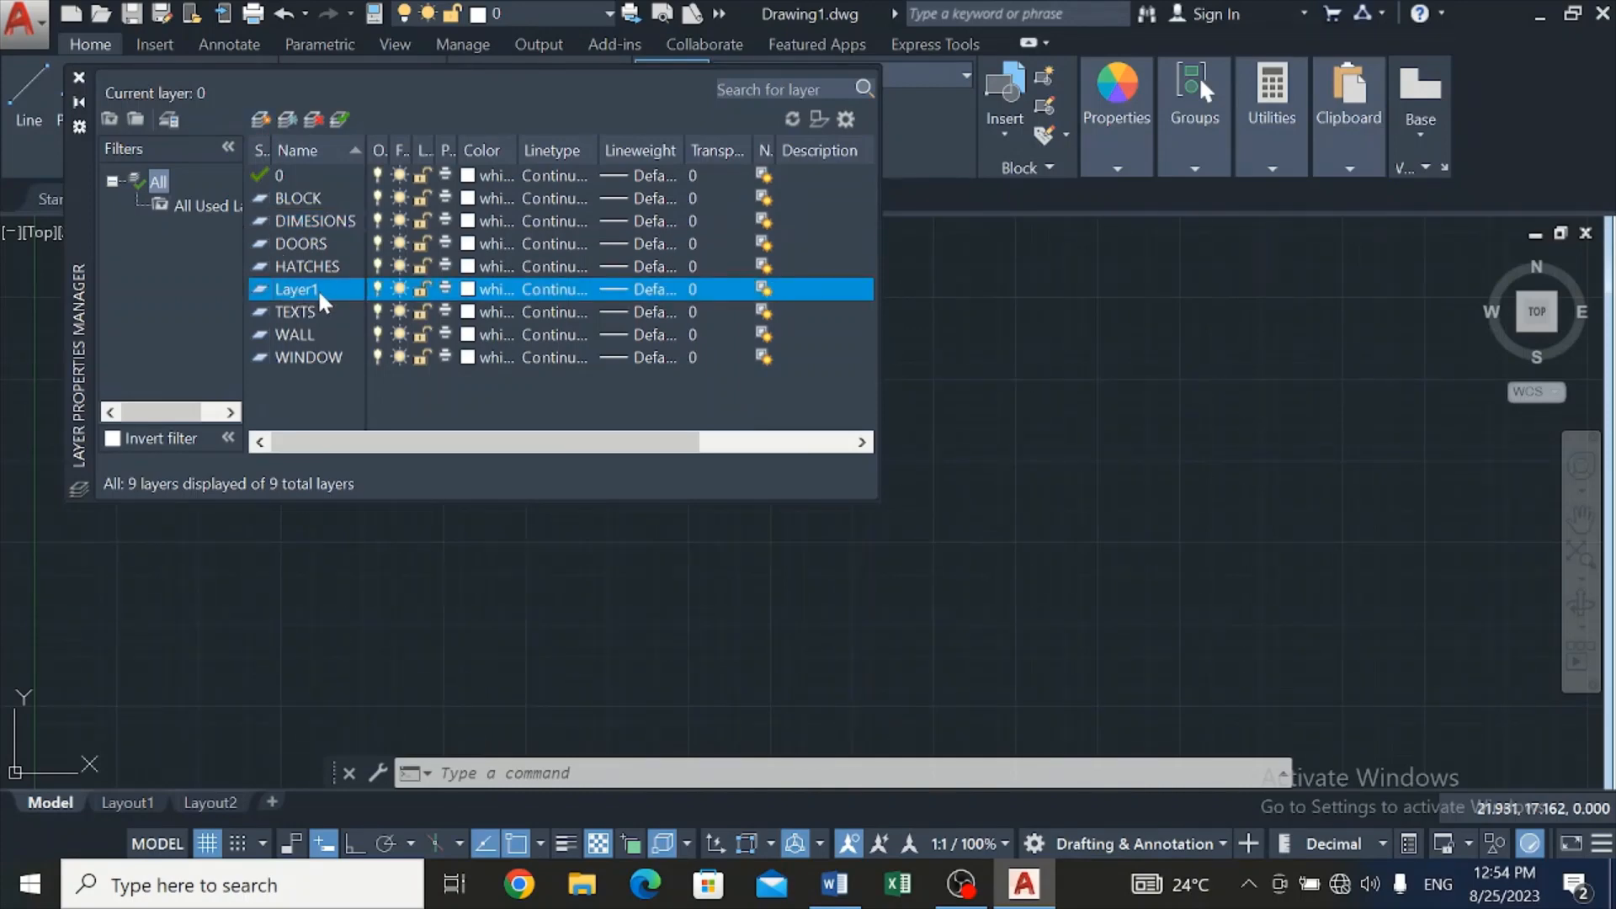
pyautogui.click(317, 290)
pyautogui.press('BackSpace')
pyautogui.write('OPENINGS')
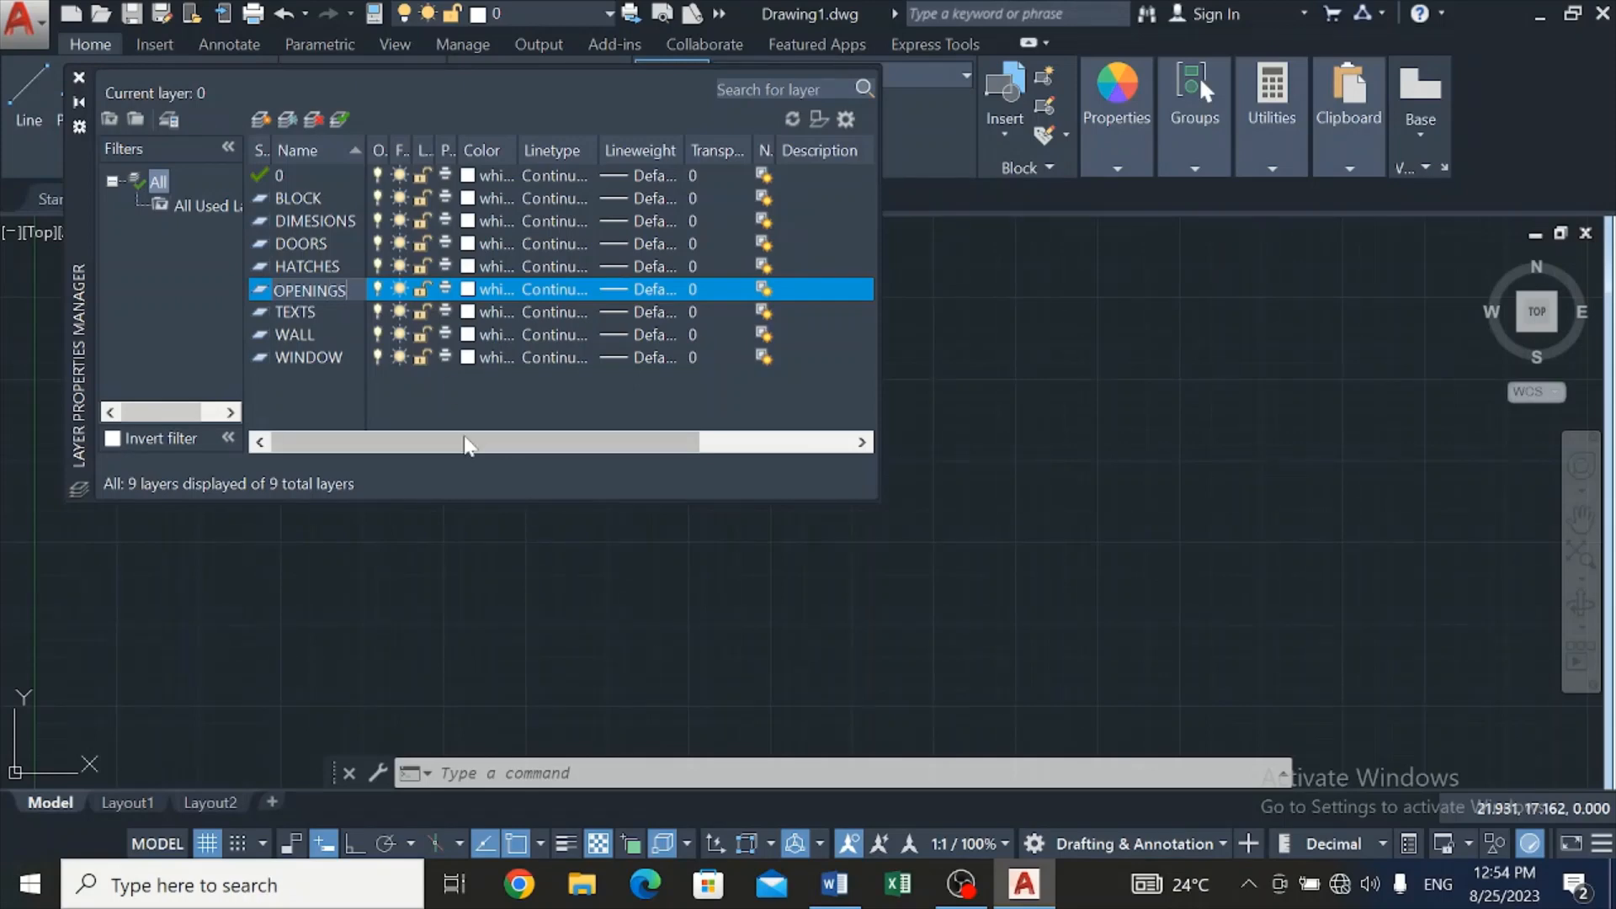
pyautogui.press('Return')
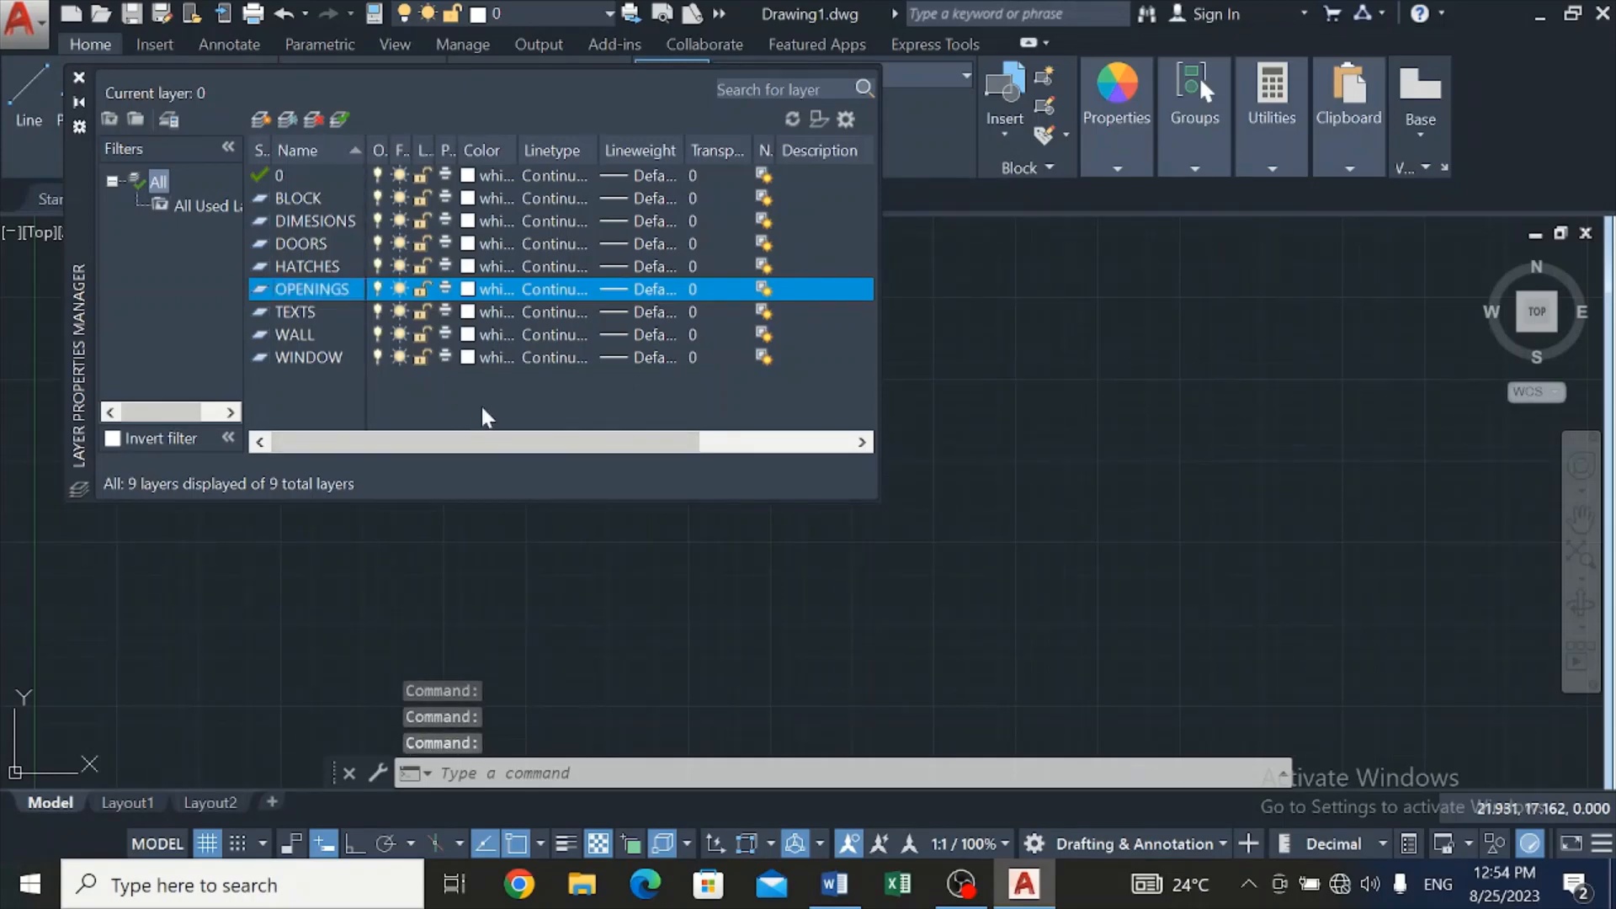
# Set the color of the BLOCK layer to red
pyautogui.rightClick(465, 207)
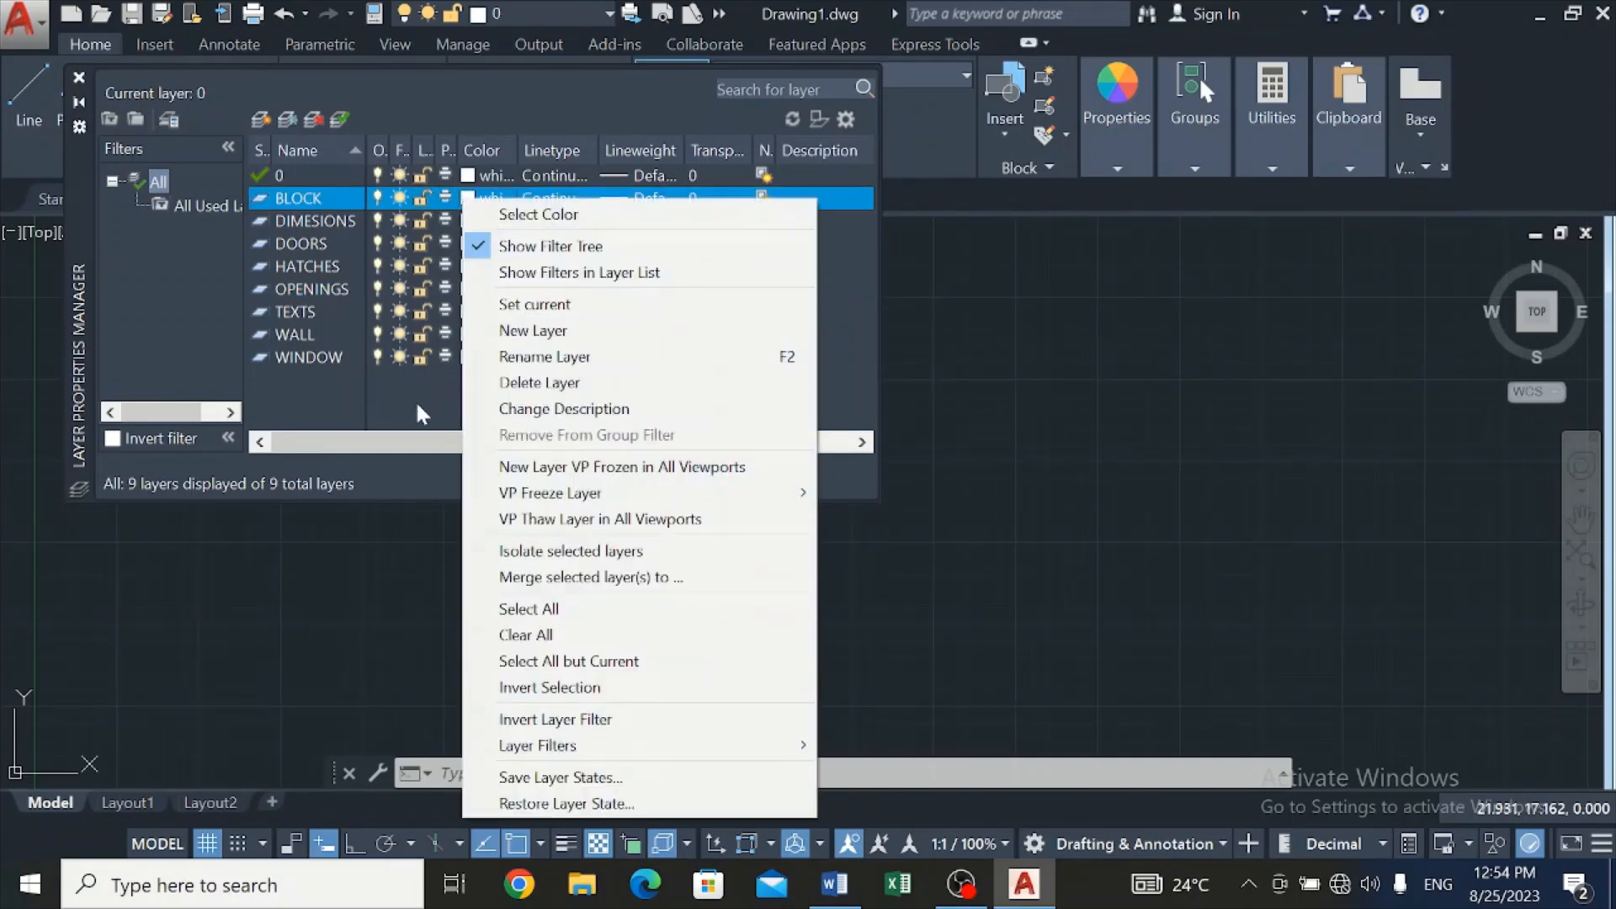
pyautogui.click(415, 400)
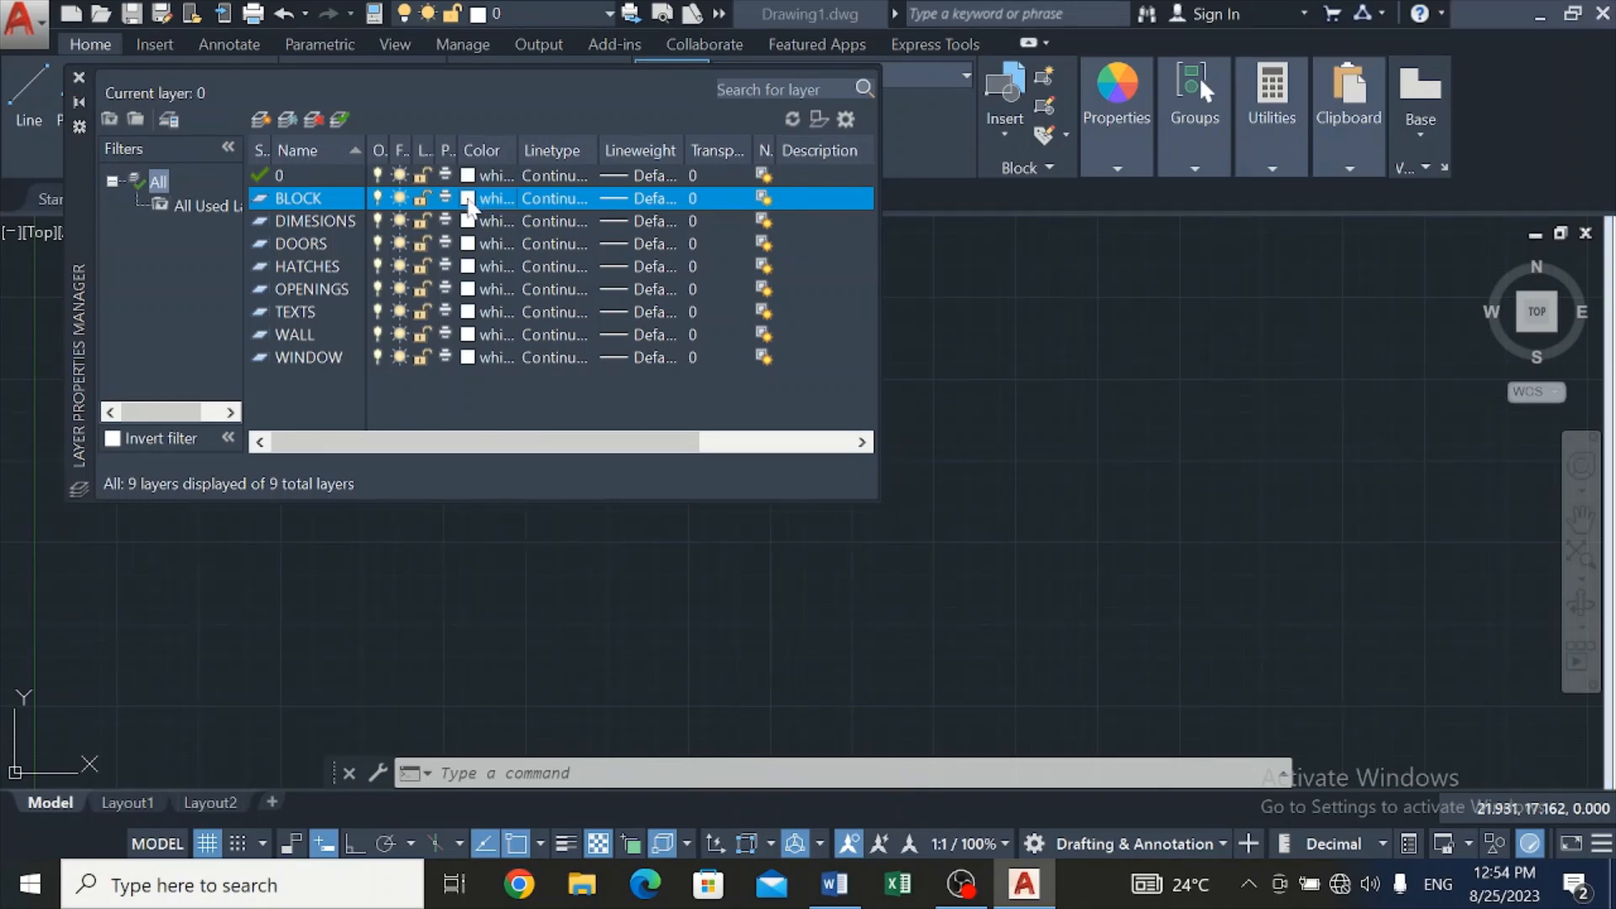
pyautogui.click(468, 200)
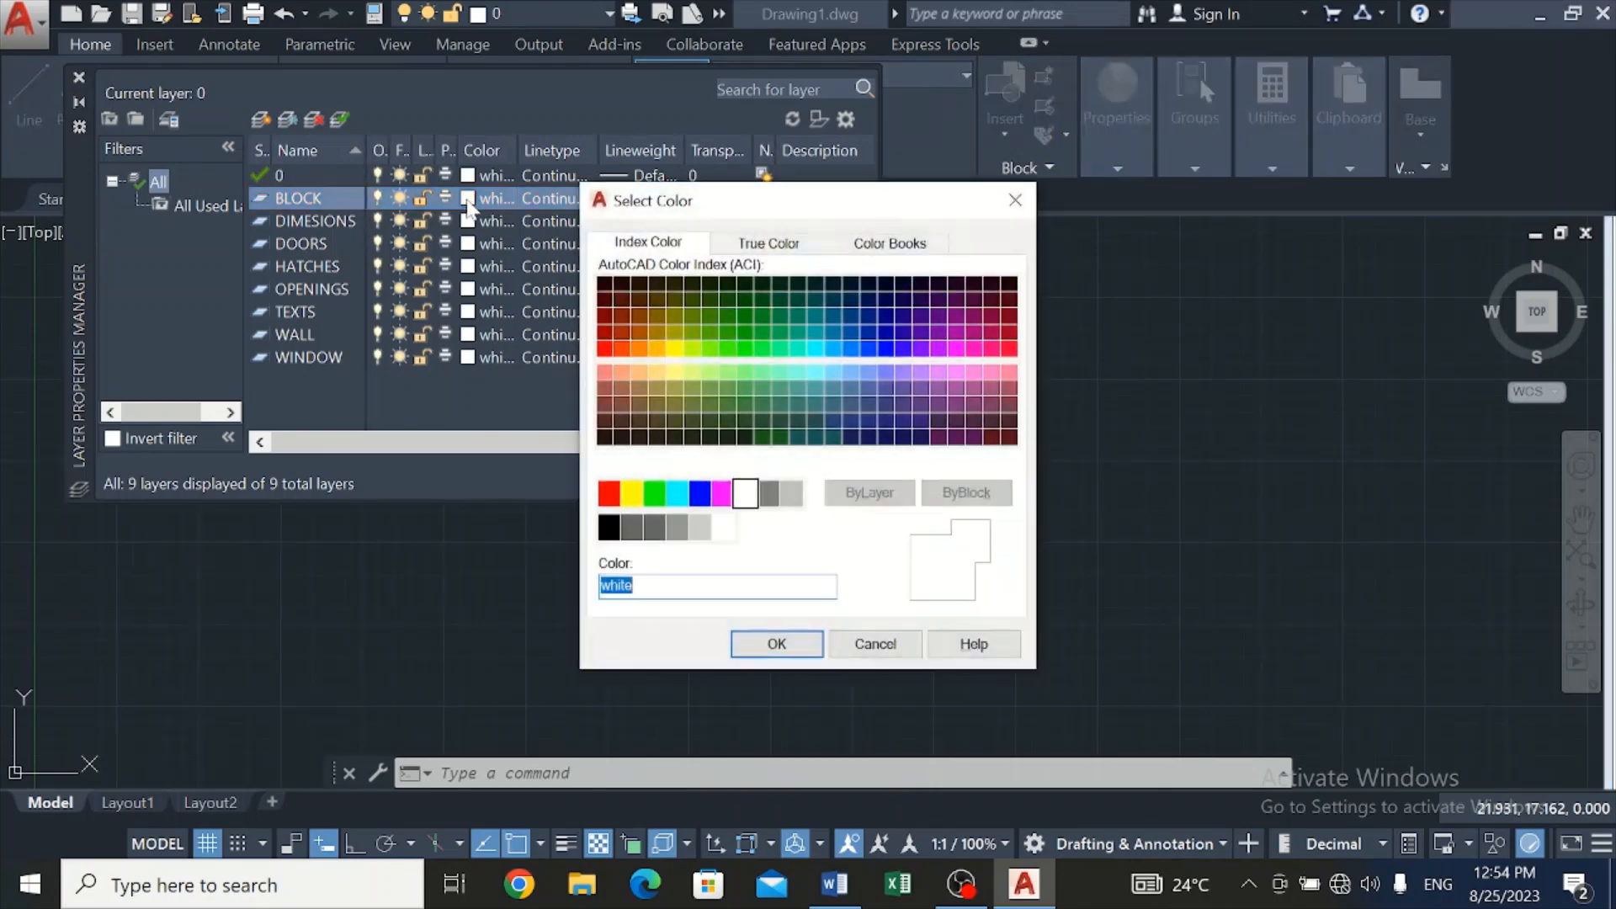
pyautogui.click(609, 495)
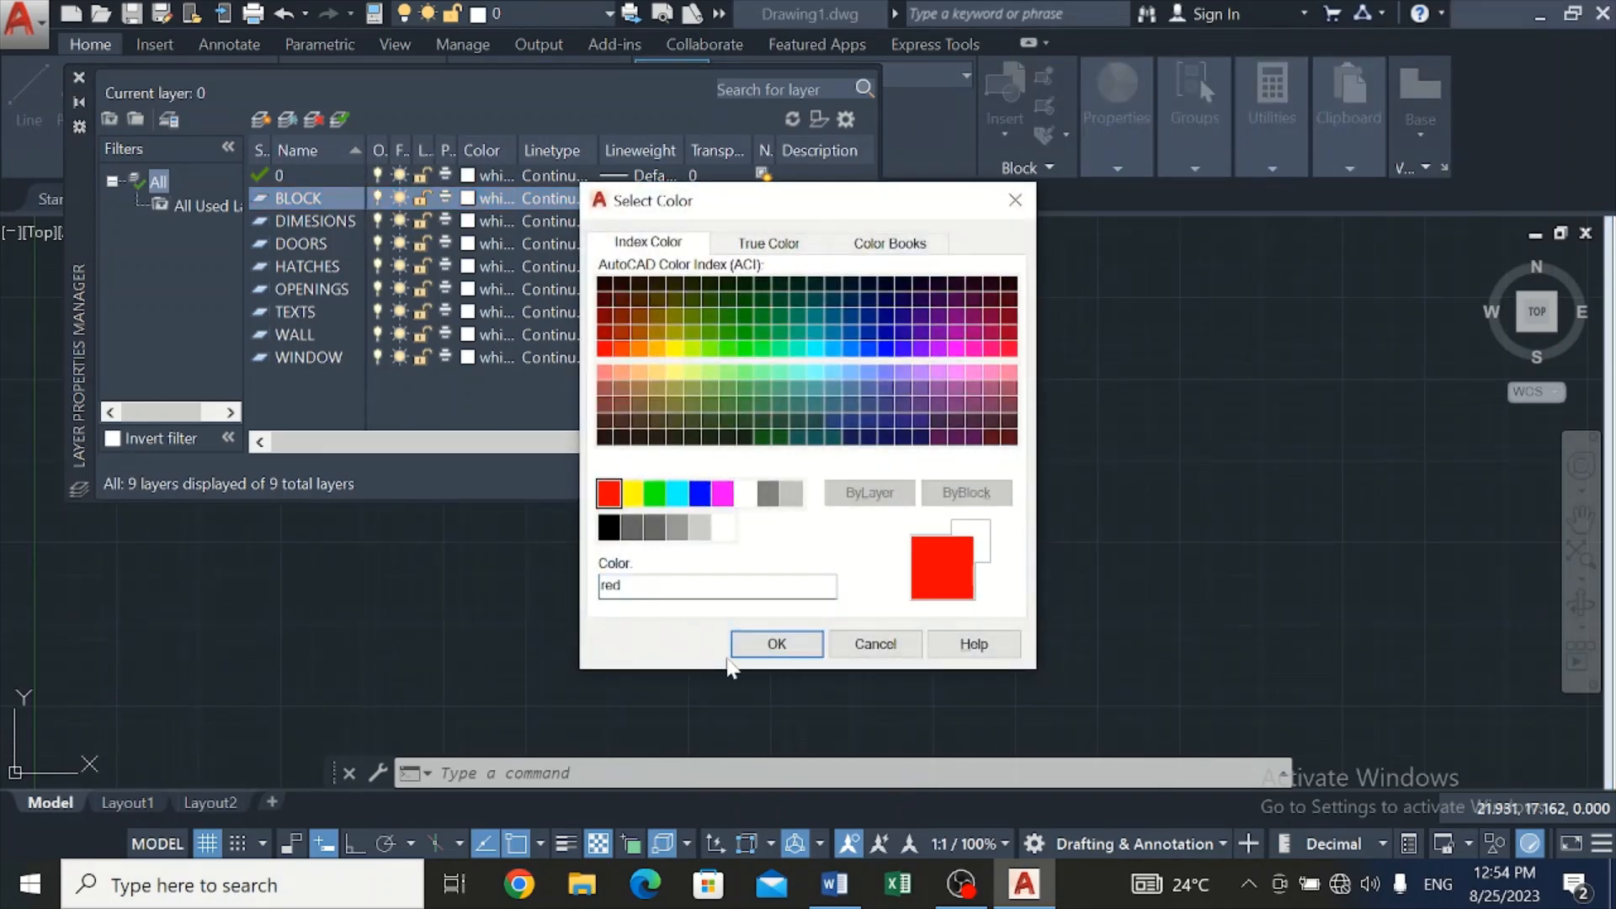
pyautogui.click(774, 644)
# Set the color of the DIMESIONS layer to yellow and the DOORS layer to green
pyautogui.click(468, 221)
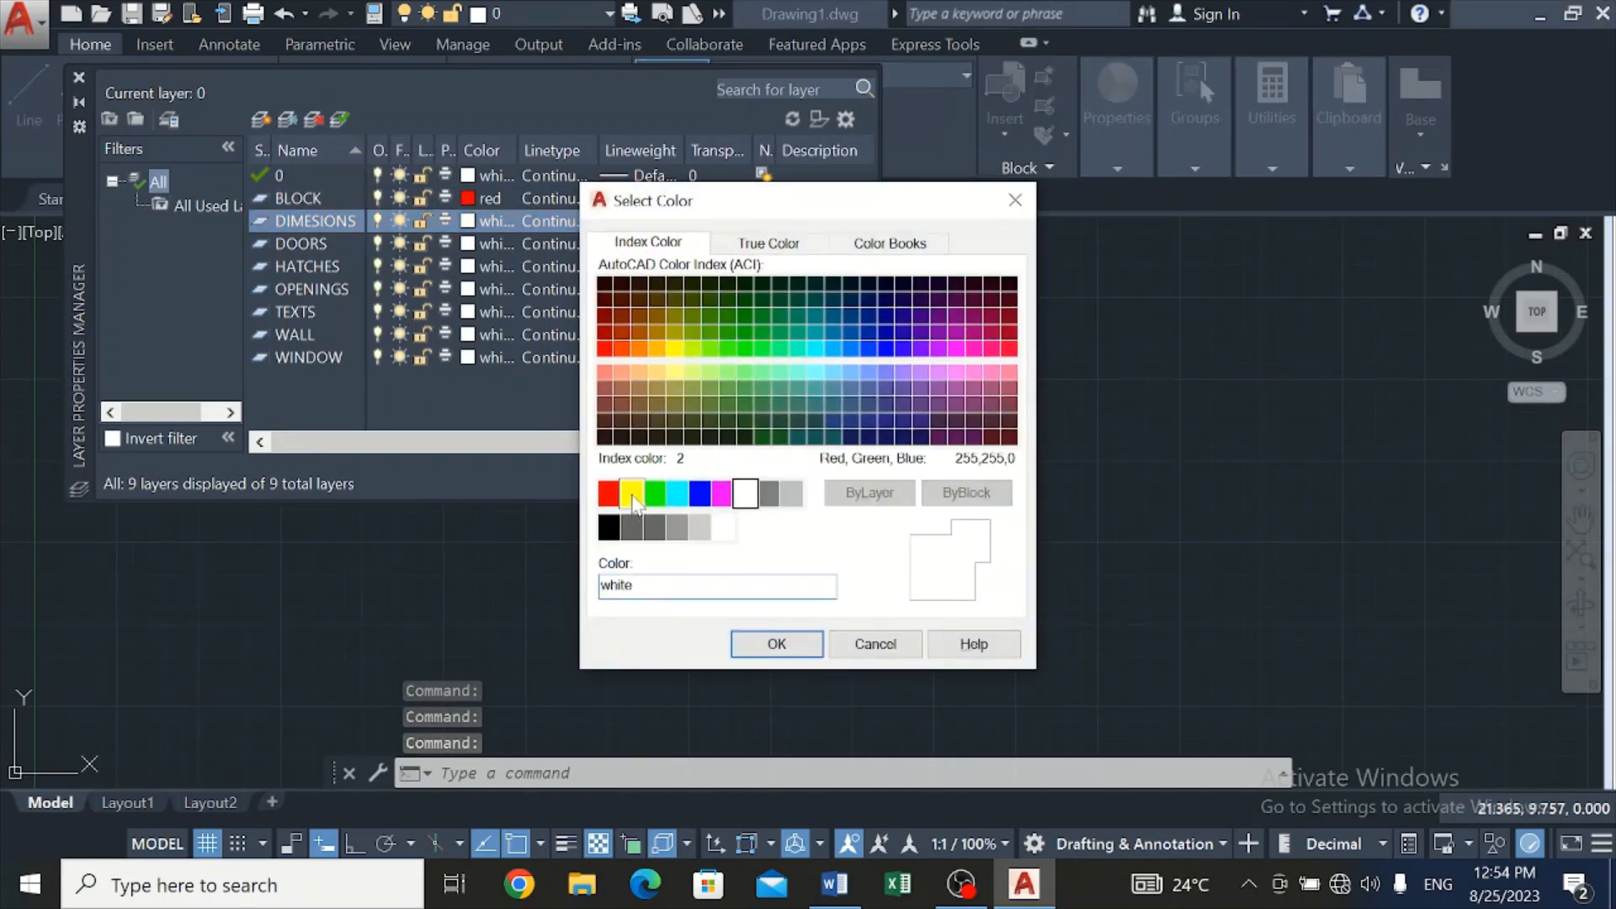
pyautogui.click(631, 493)
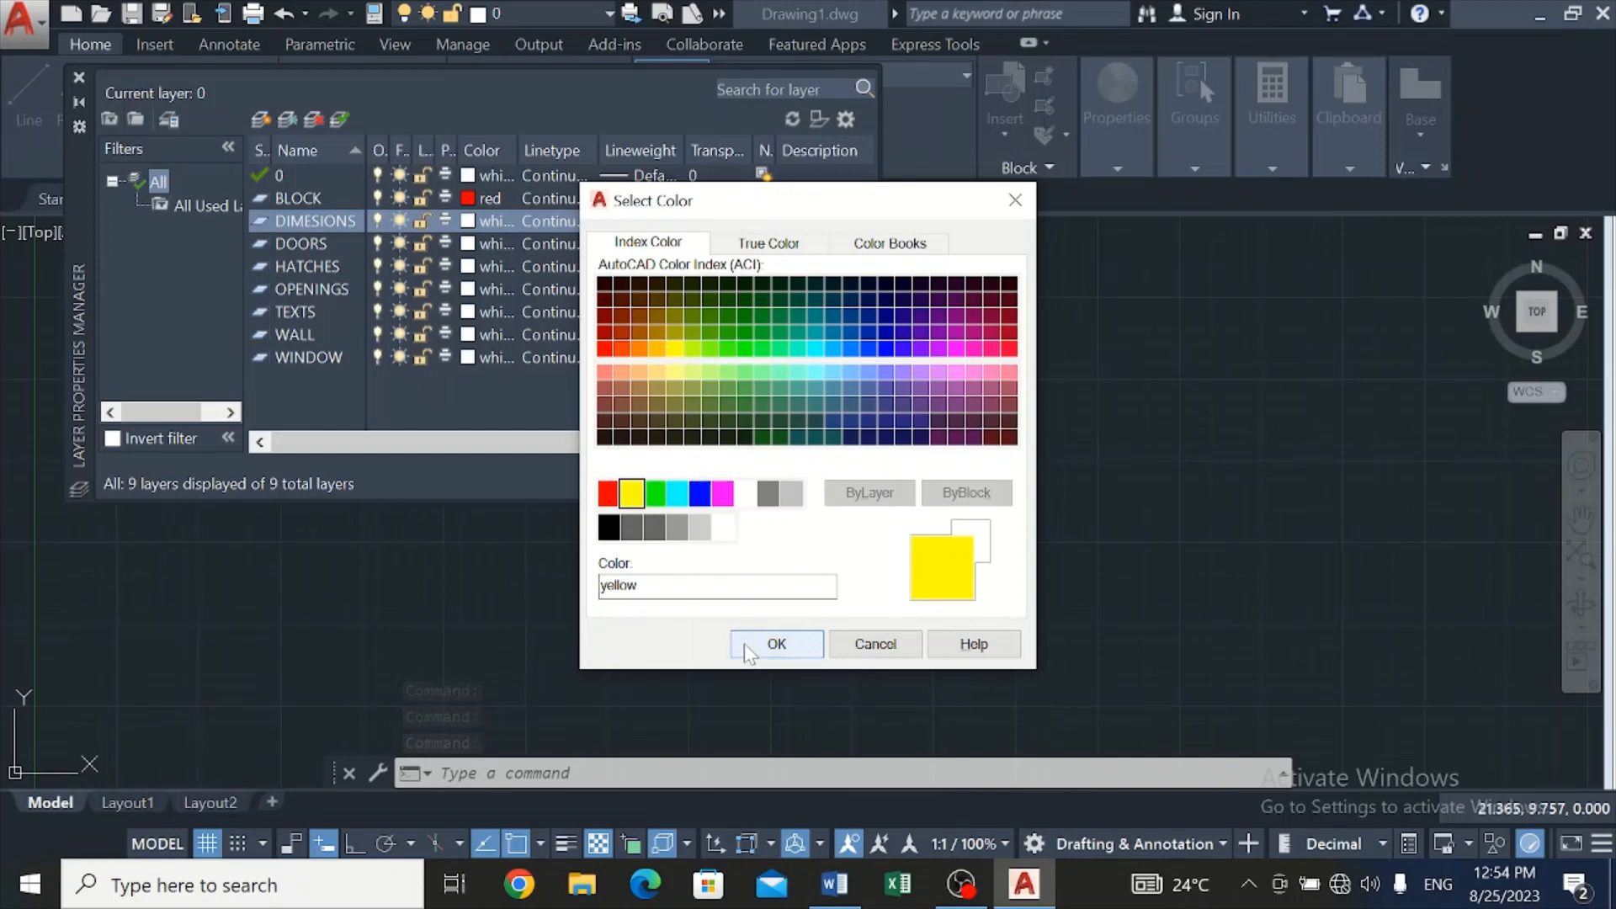
pyautogui.click(741, 644)
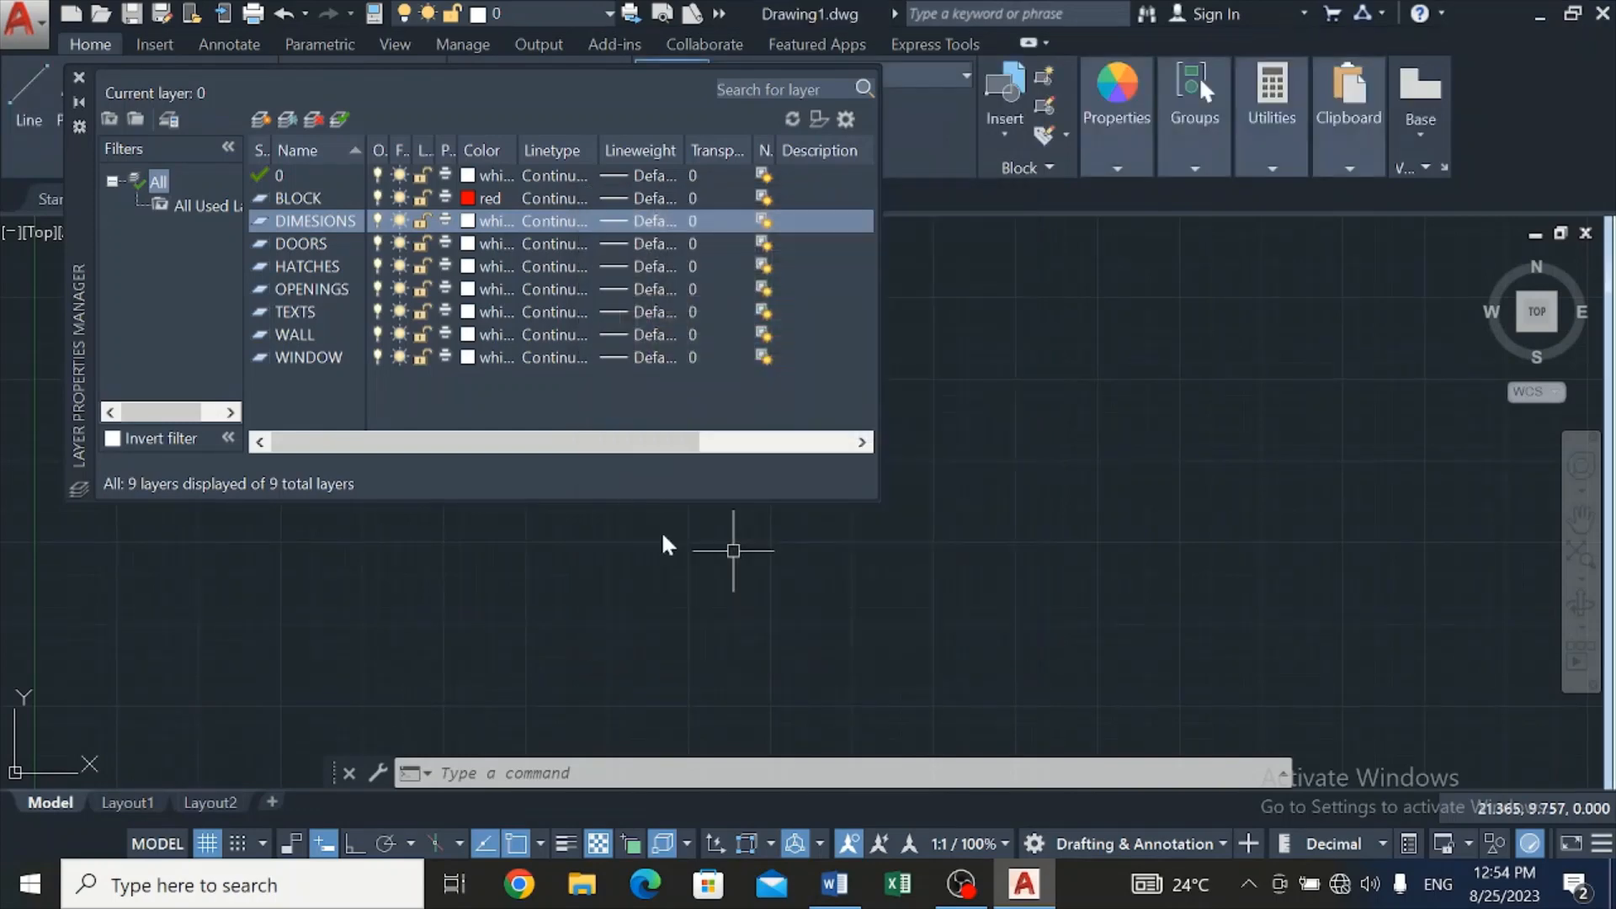
pyautogui.click(468, 244)
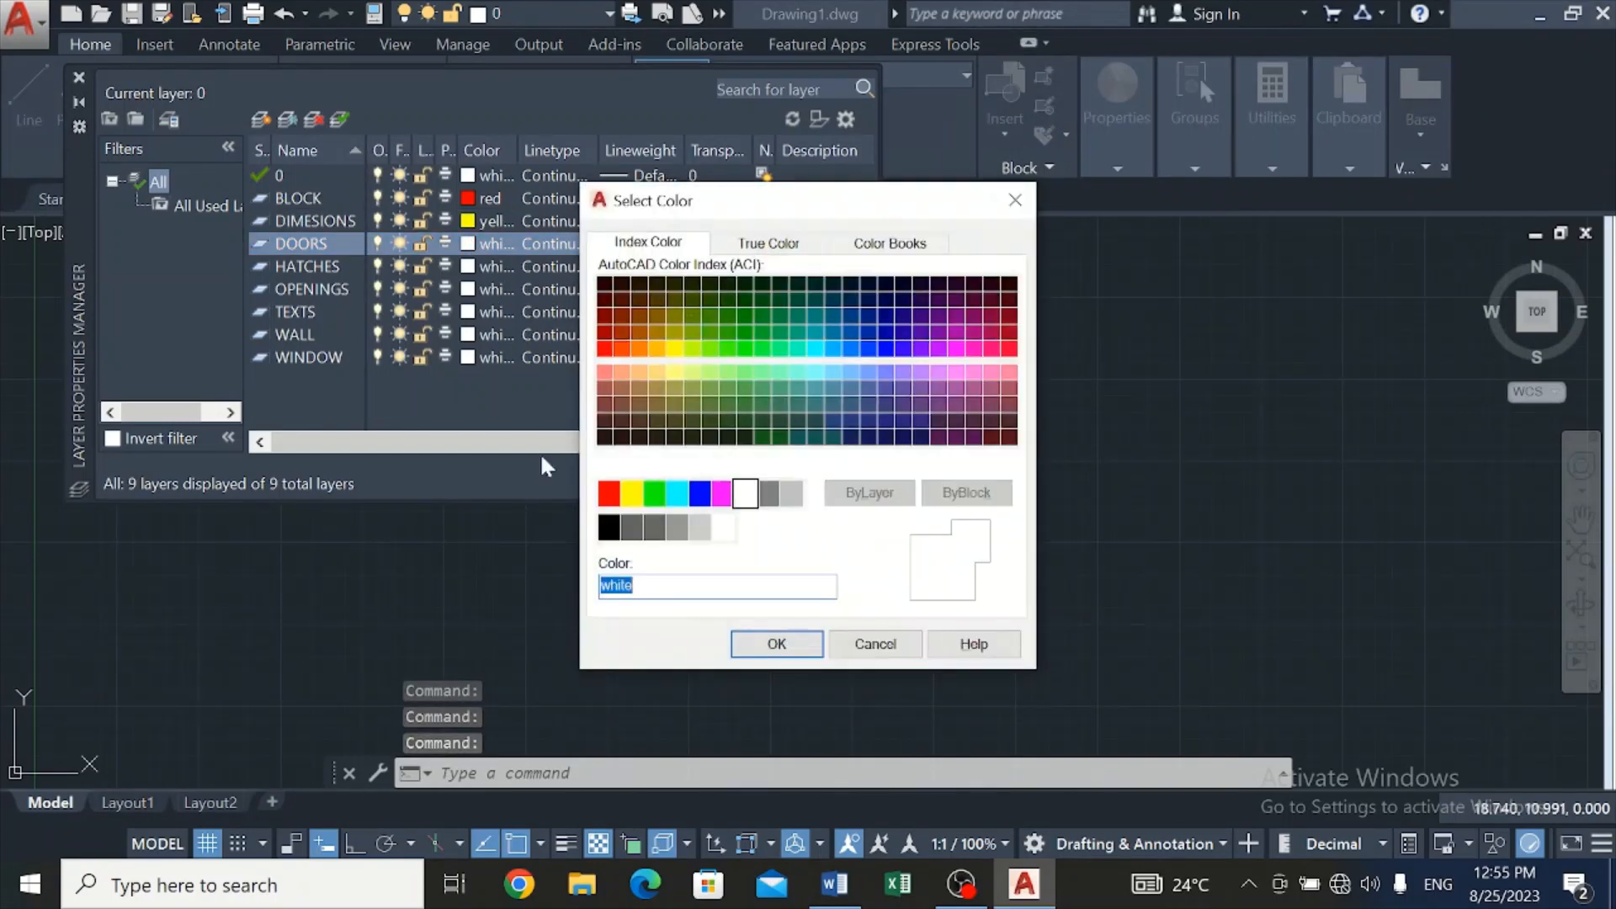
pyautogui.click(654, 493)
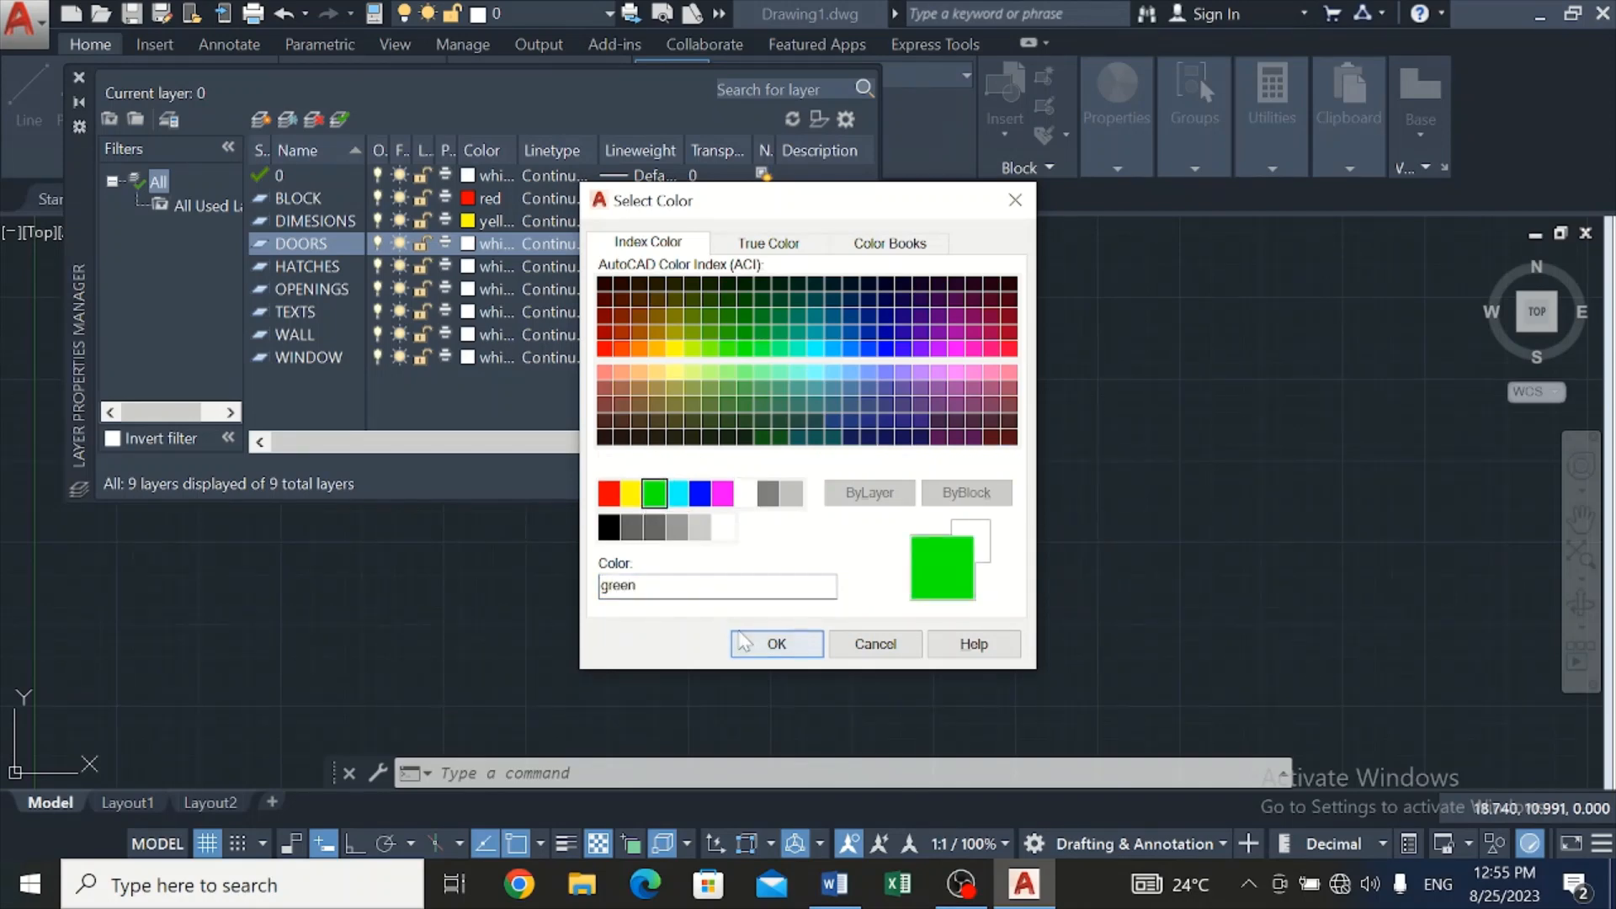
pyautogui.click(776, 644)
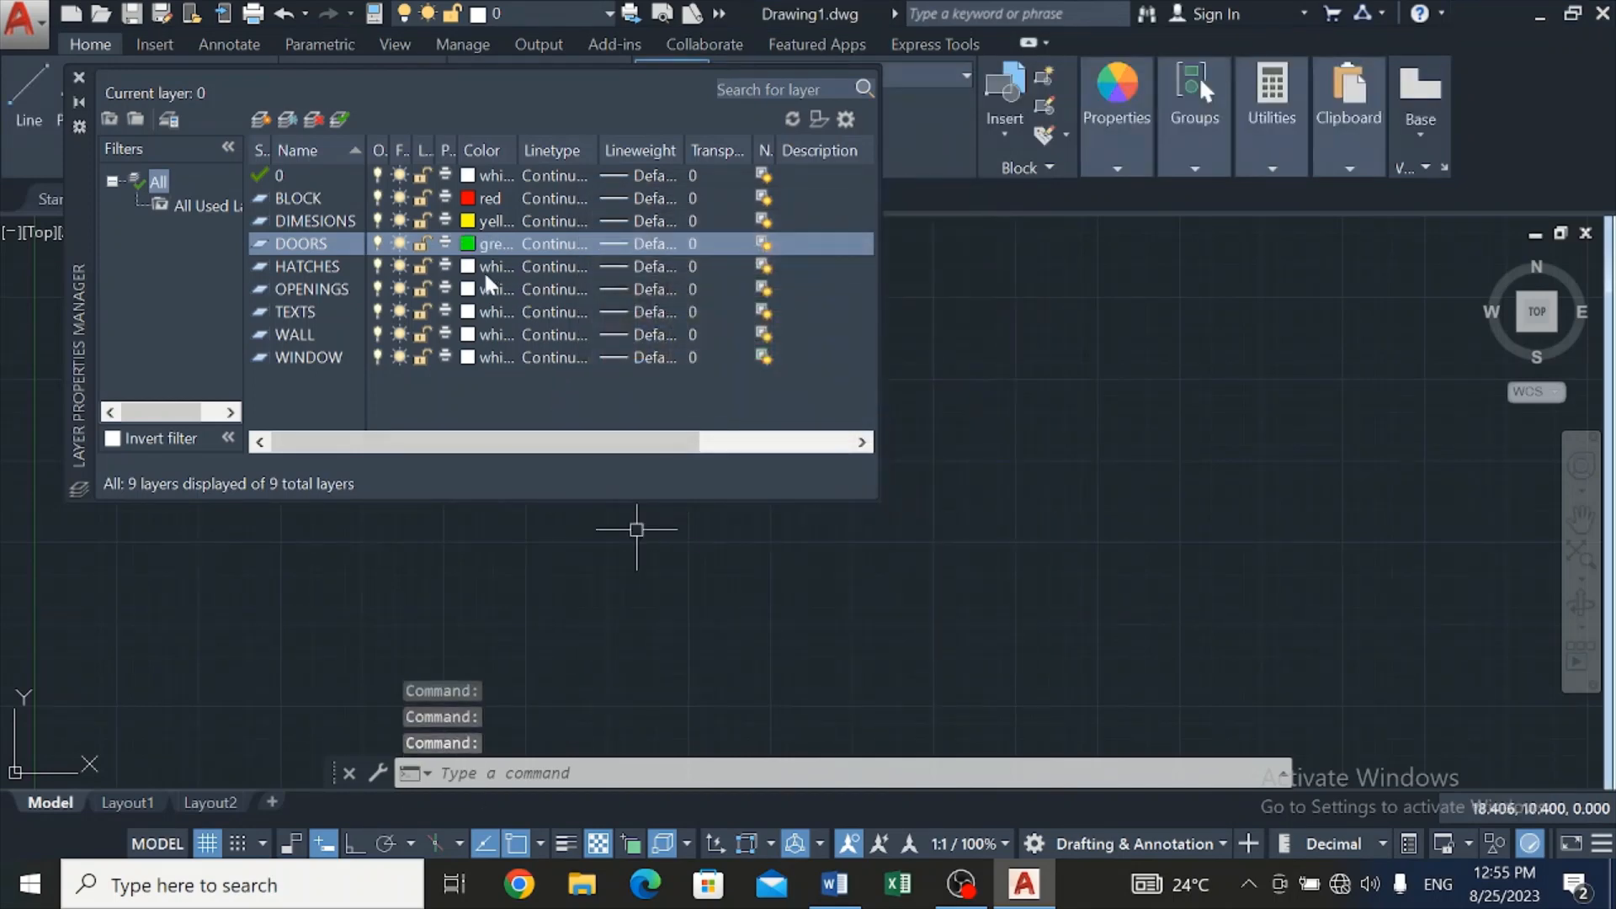
# Set the HATCHES layer to index color 9 and the OPENINGS layer to index color 8
pyautogui.click(472, 268)
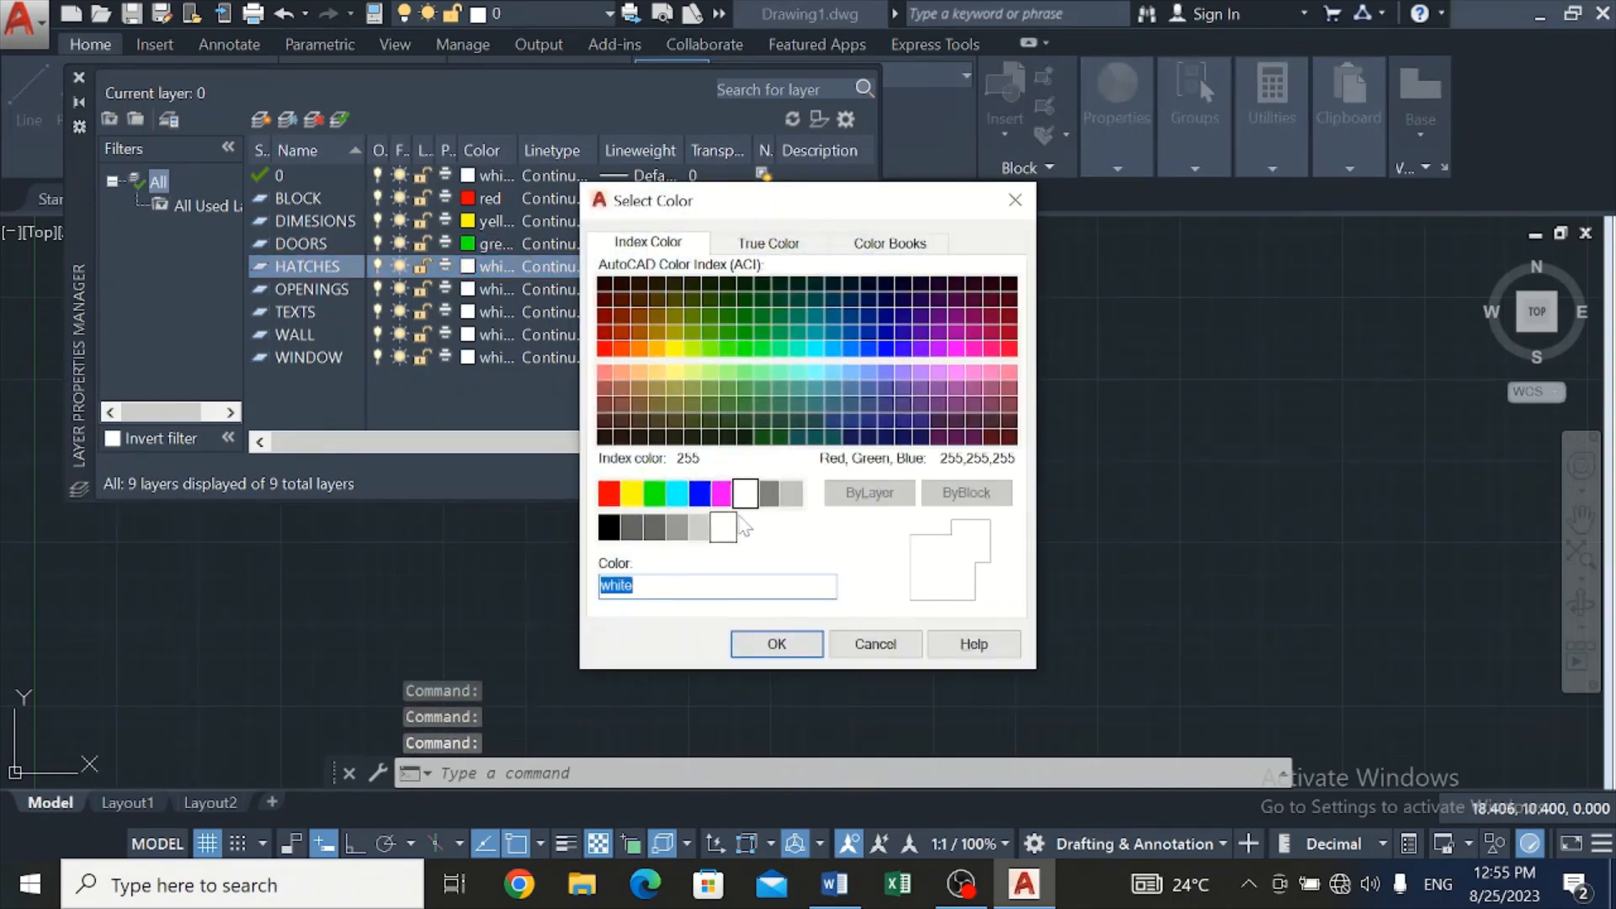
pyautogui.click(792, 497)
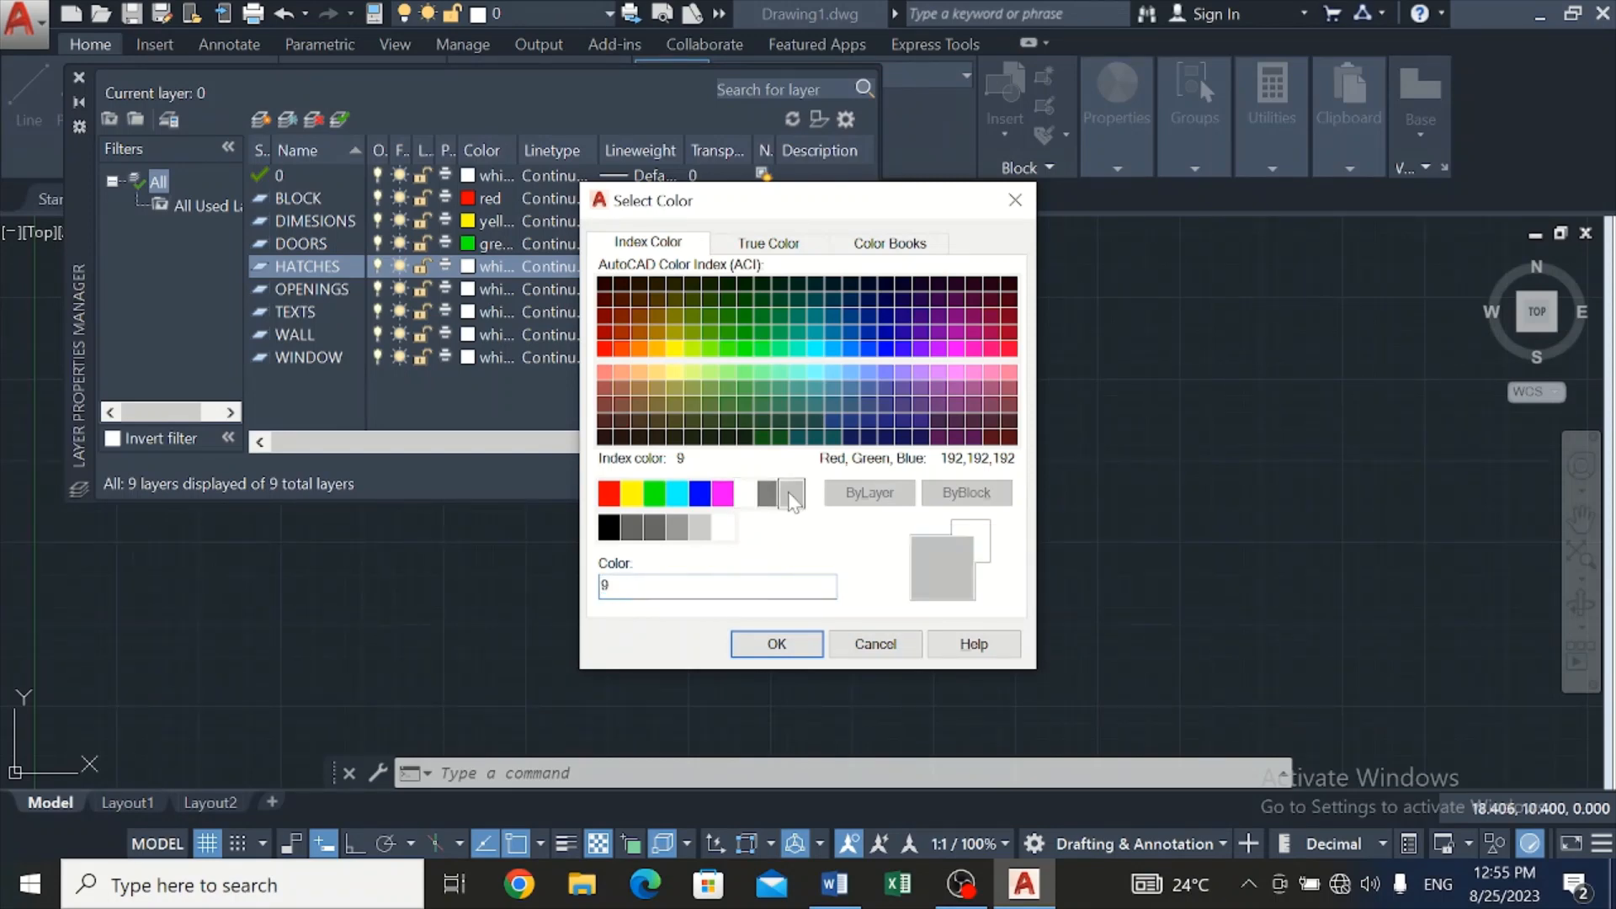
pyautogui.click(775, 644)
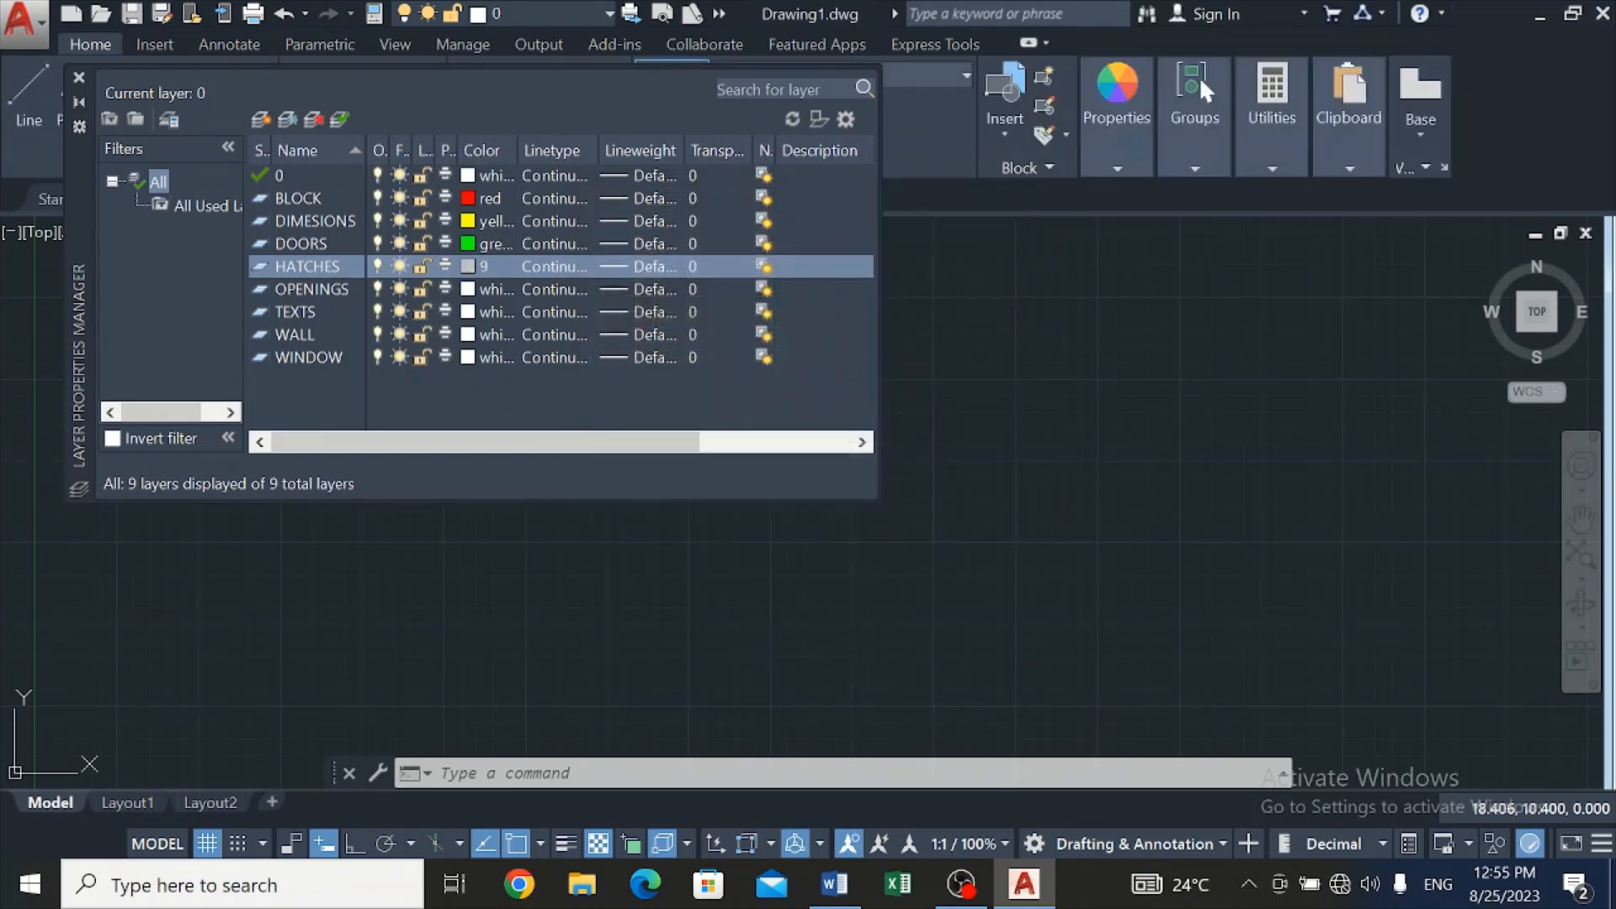
pyautogui.click(476, 288)
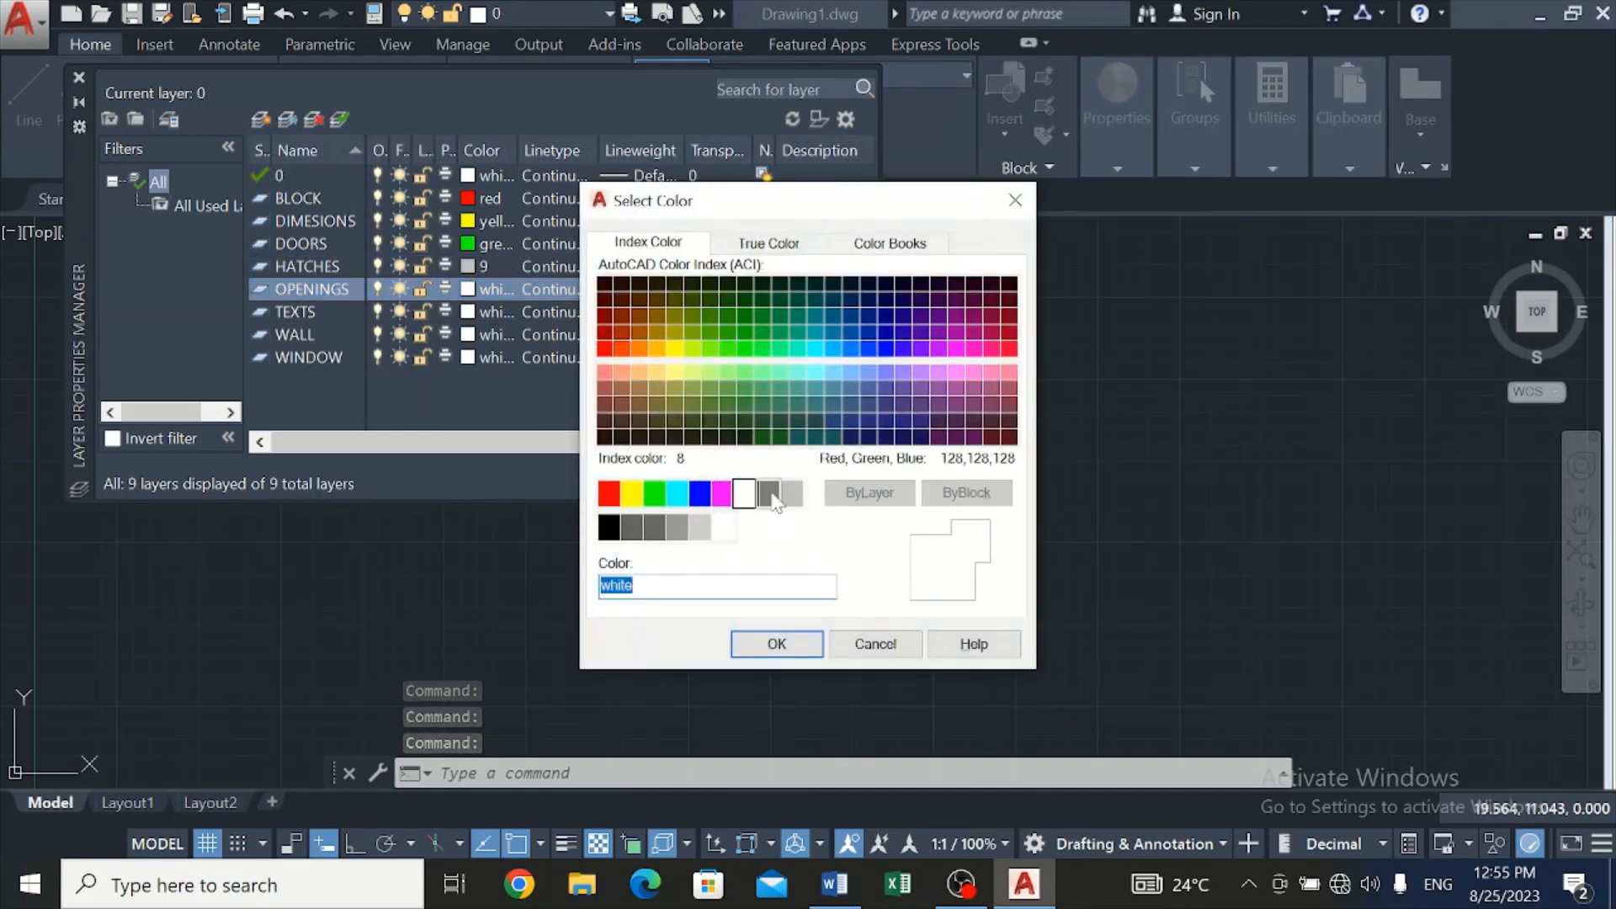
pyautogui.click(768, 494)
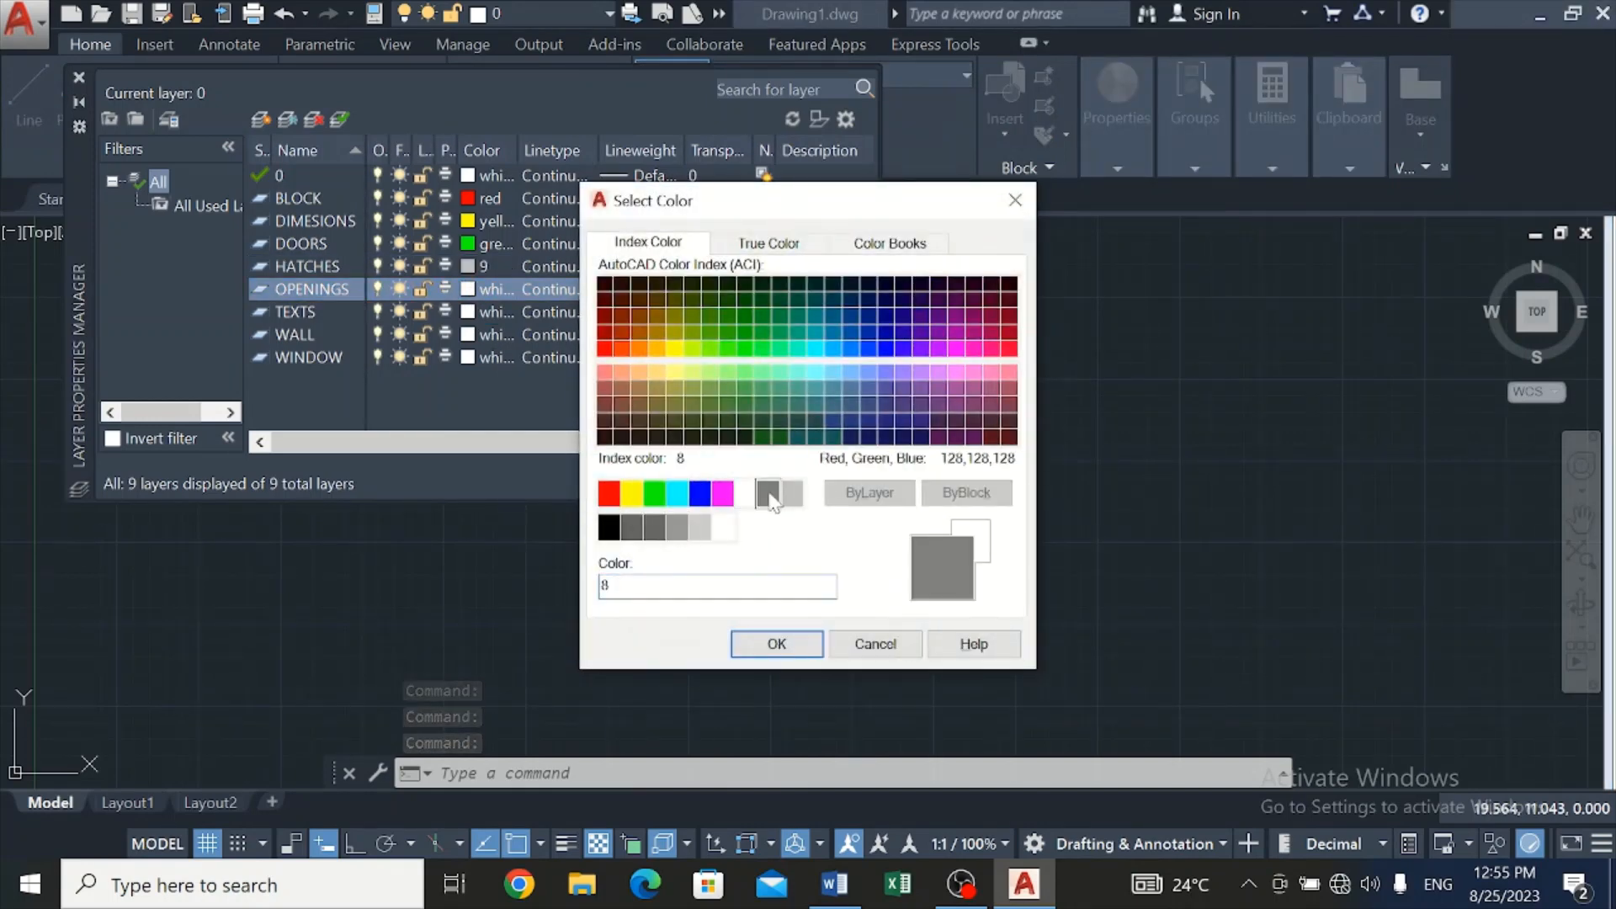
pyautogui.click(797, 644)
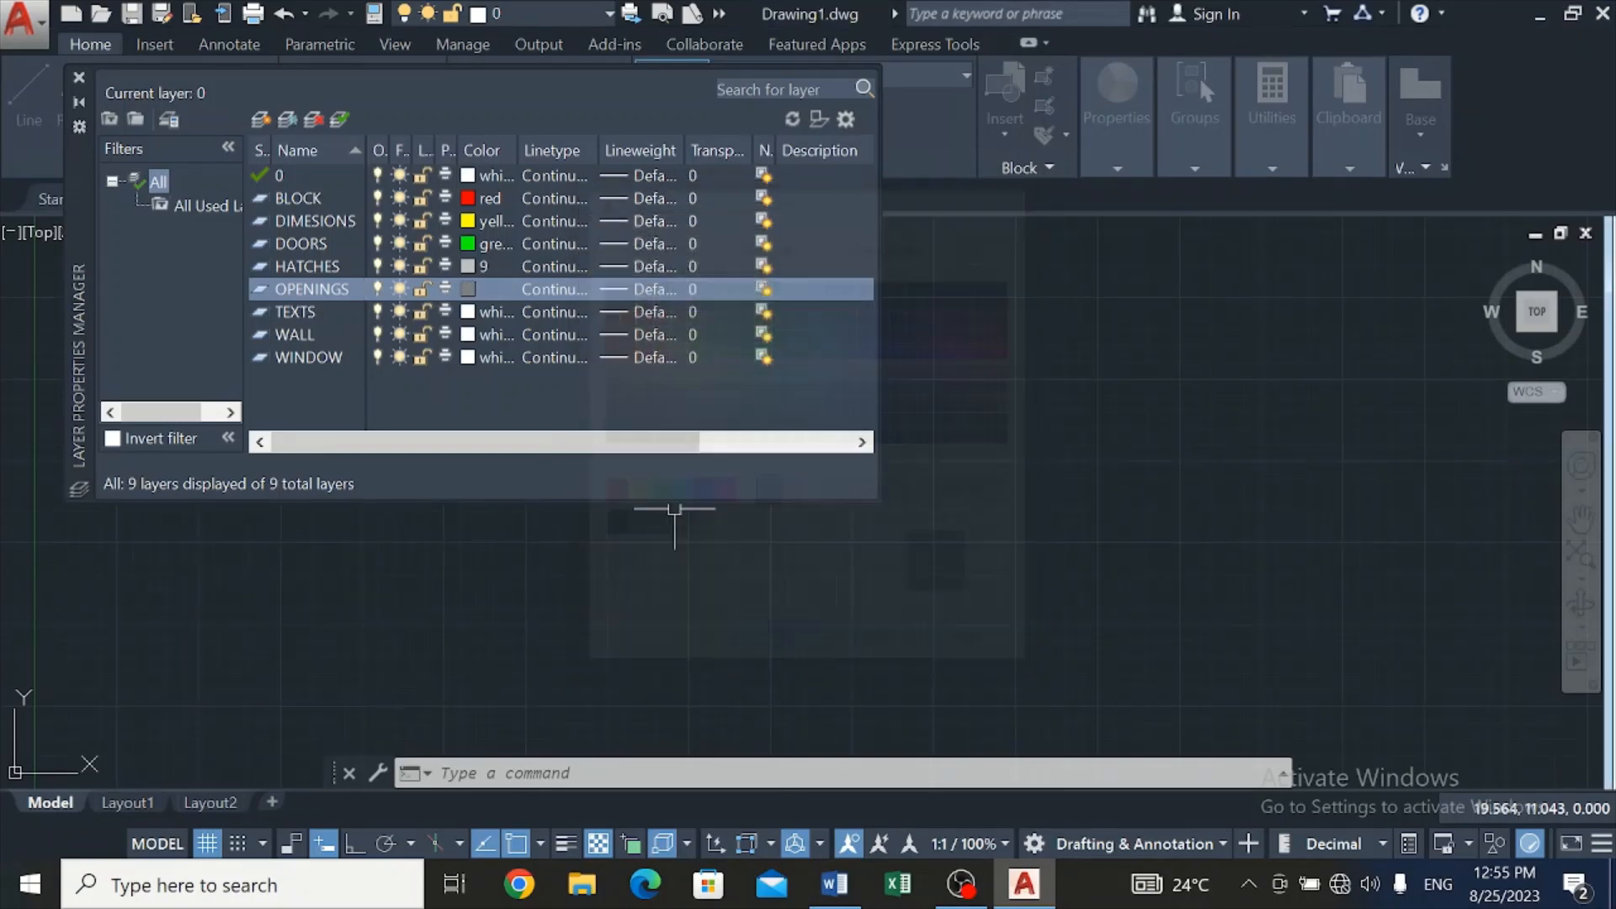
# Set the color of the TEXTS layer to cyan and the WINDOW layer to blue
pyautogui.click(467, 313)
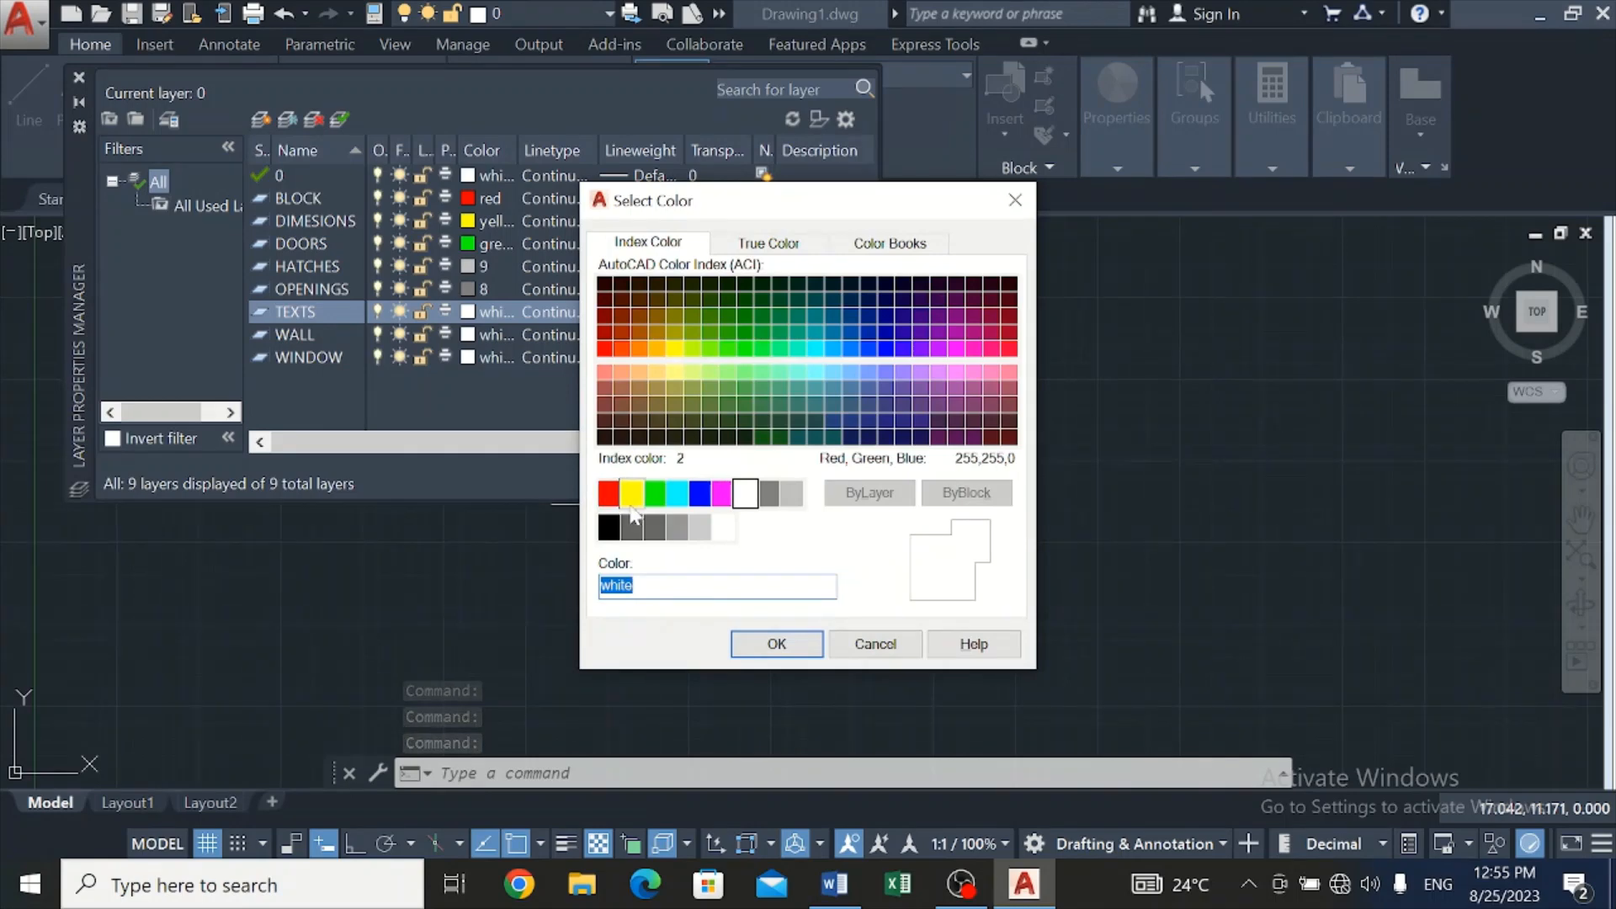
pyautogui.click(678, 497)
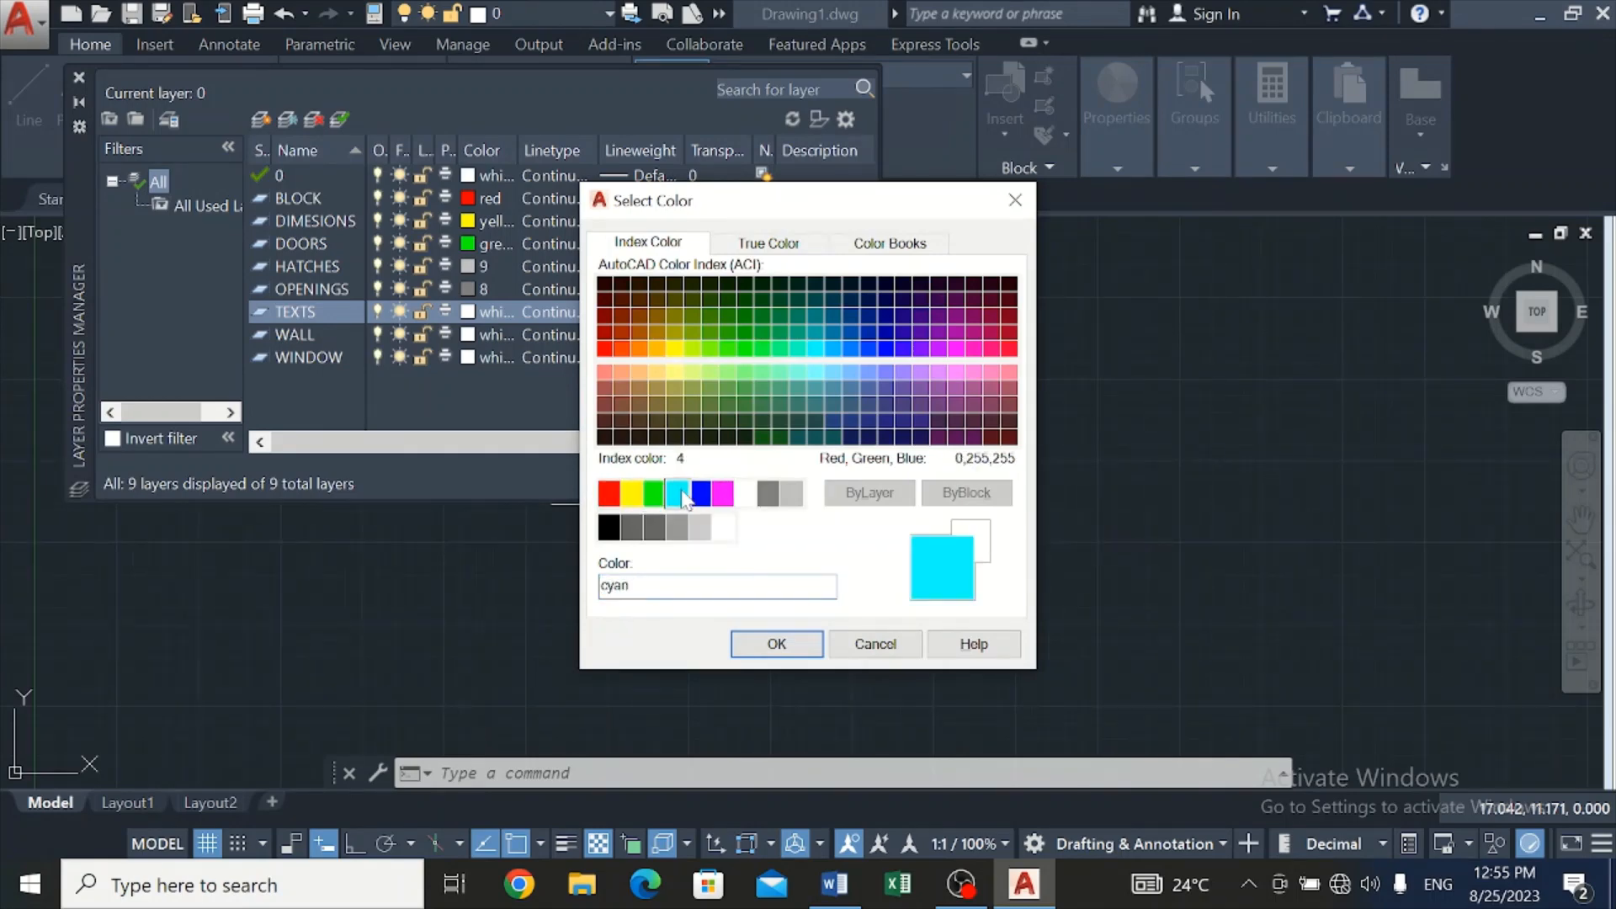
pyautogui.click(776, 645)
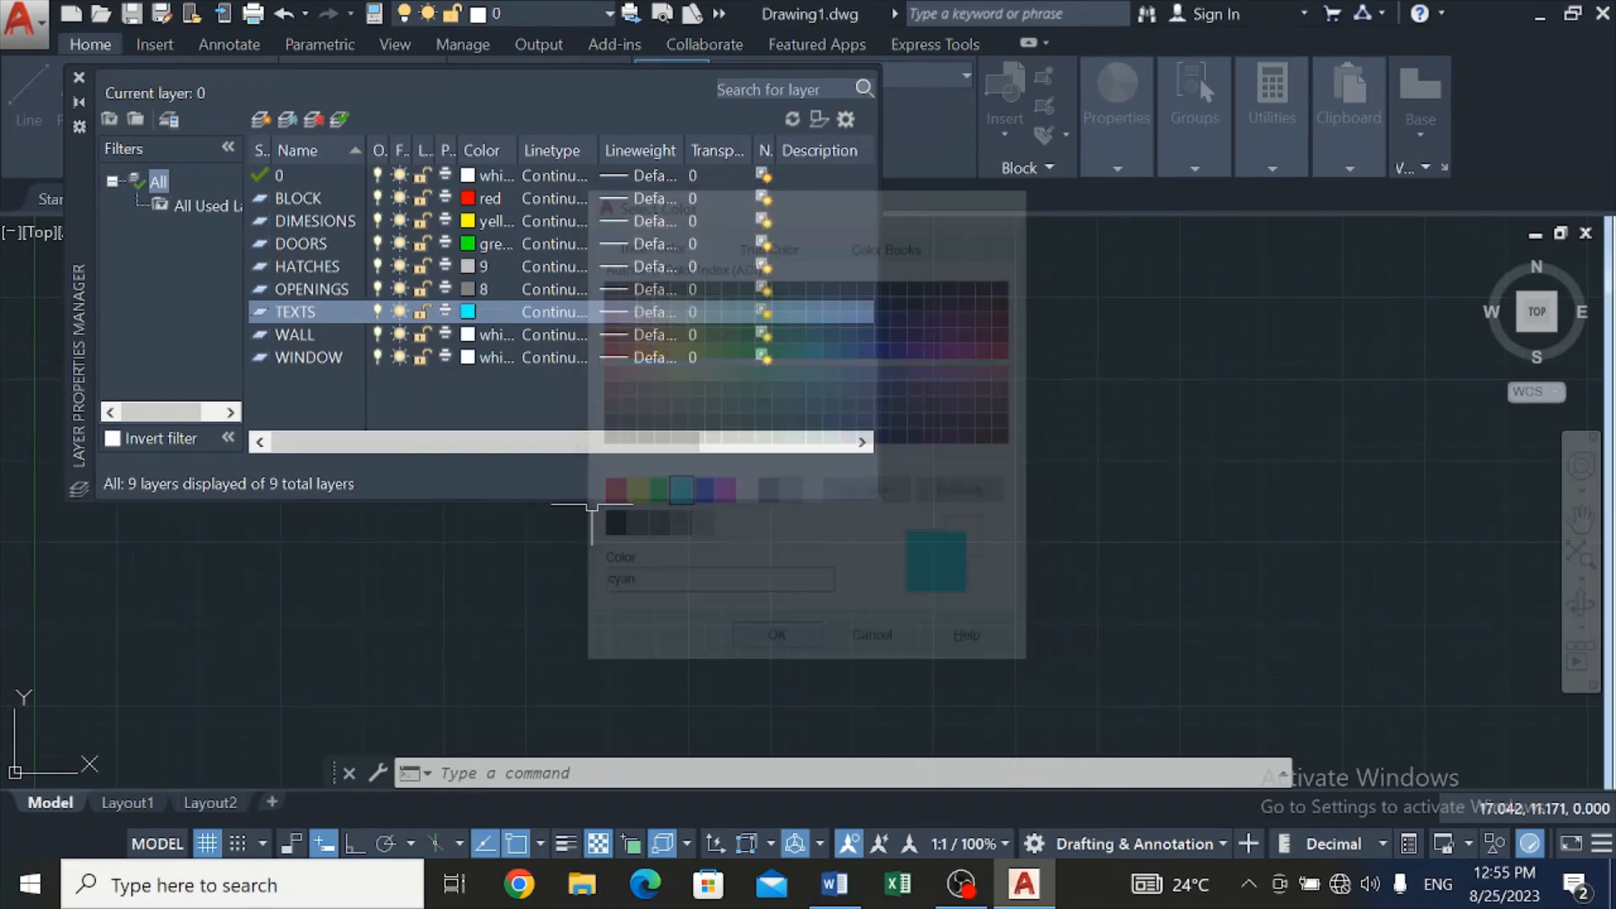
pyautogui.click(467, 358)
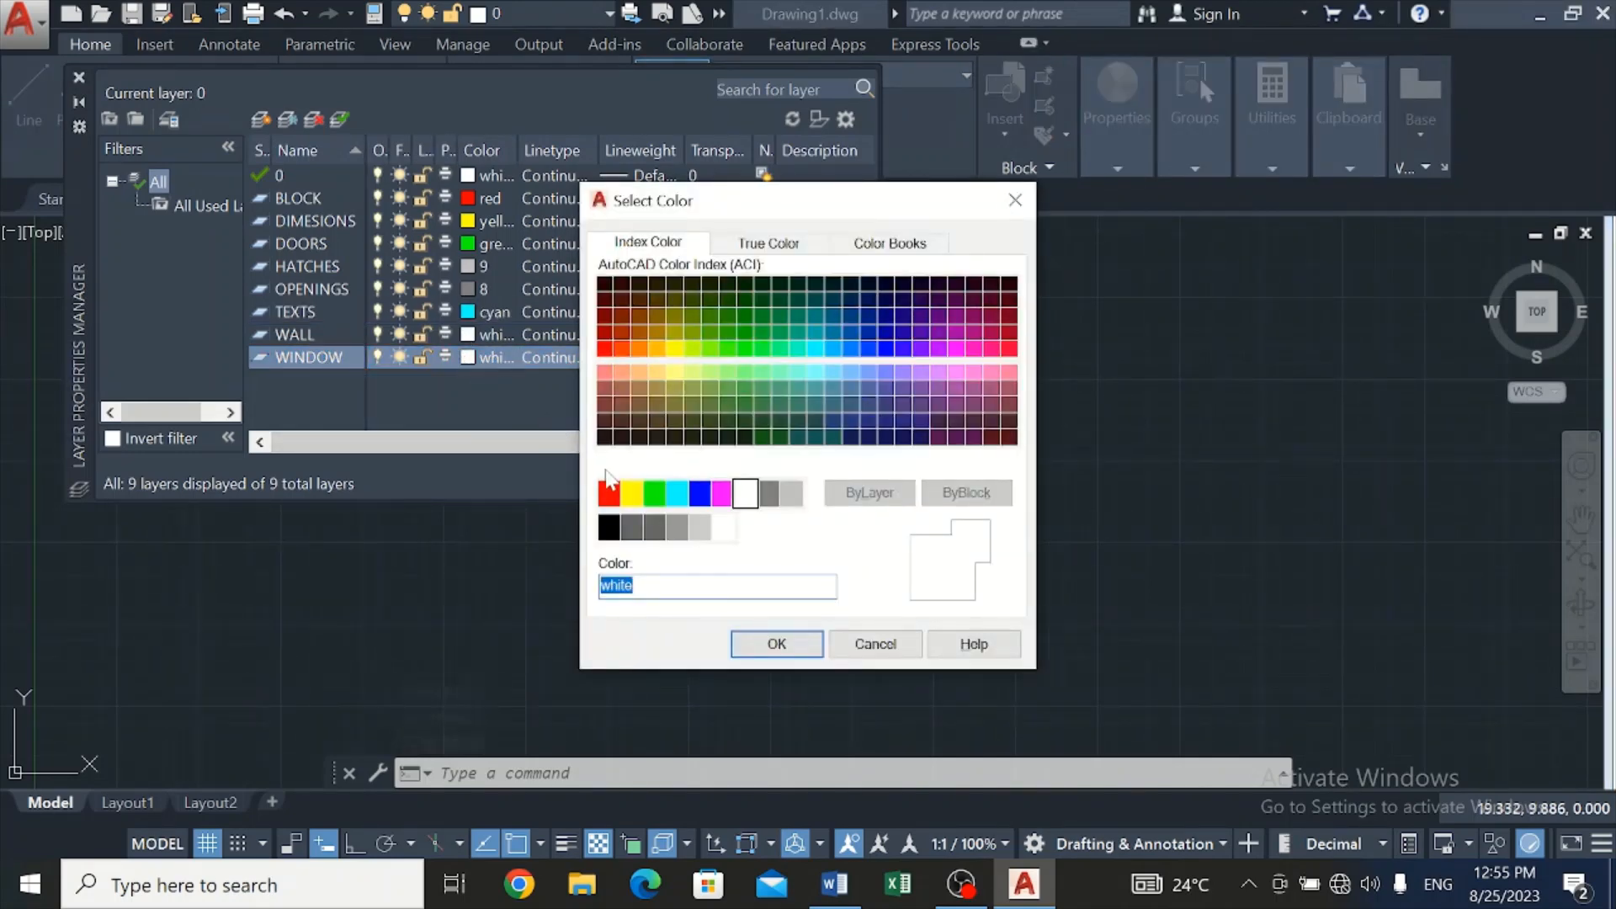
pyautogui.click(700, 499)
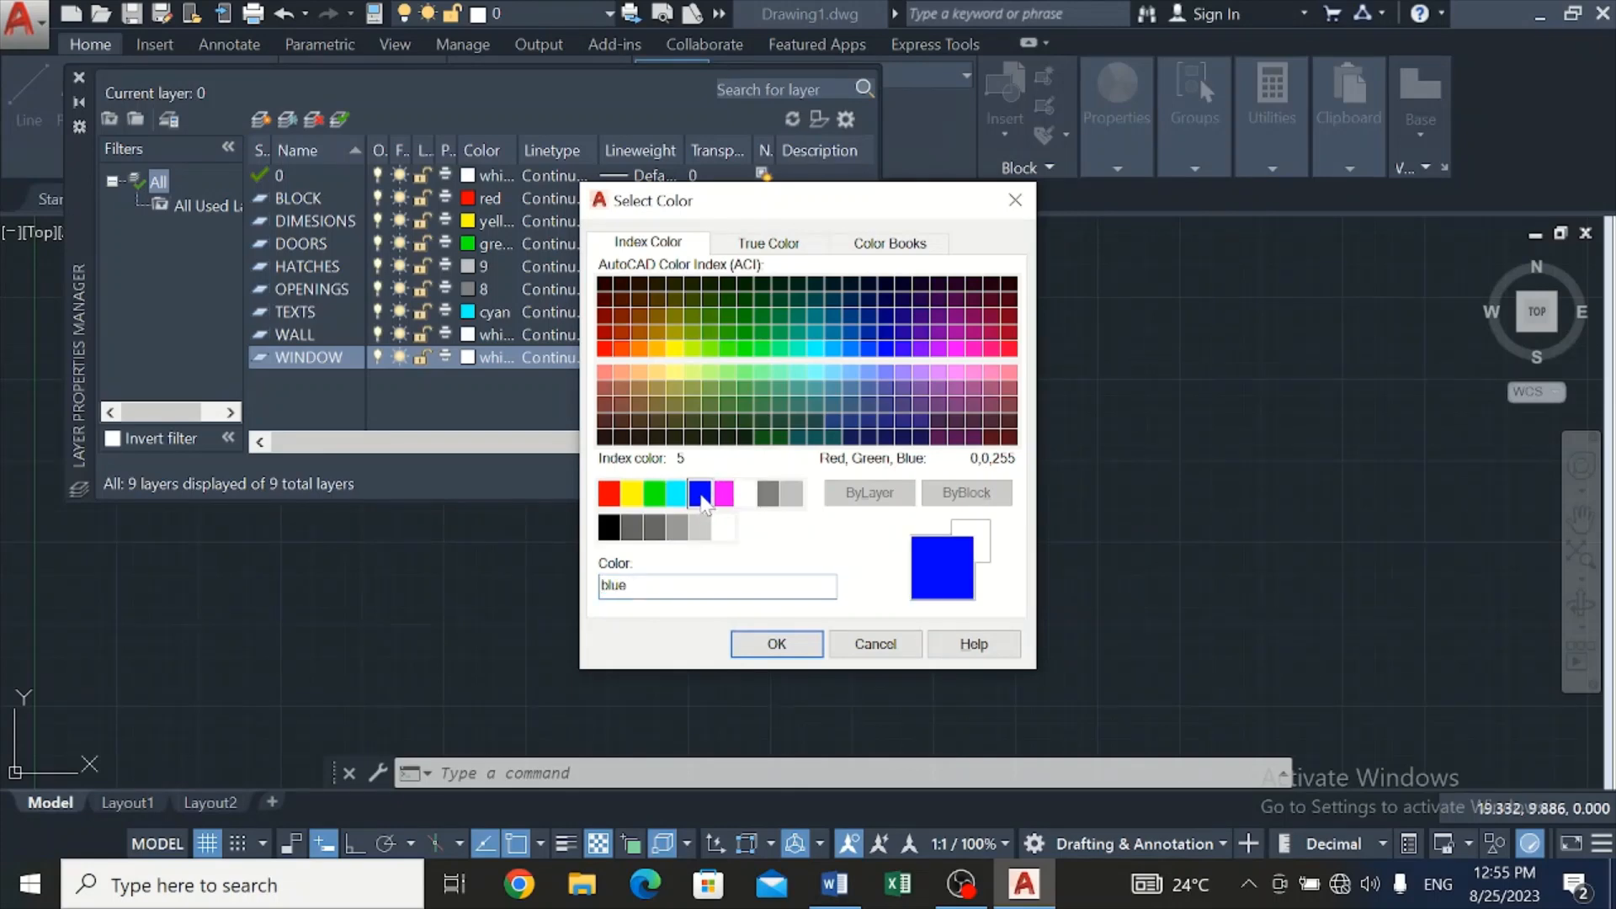
pyautogui.click(776, 644)
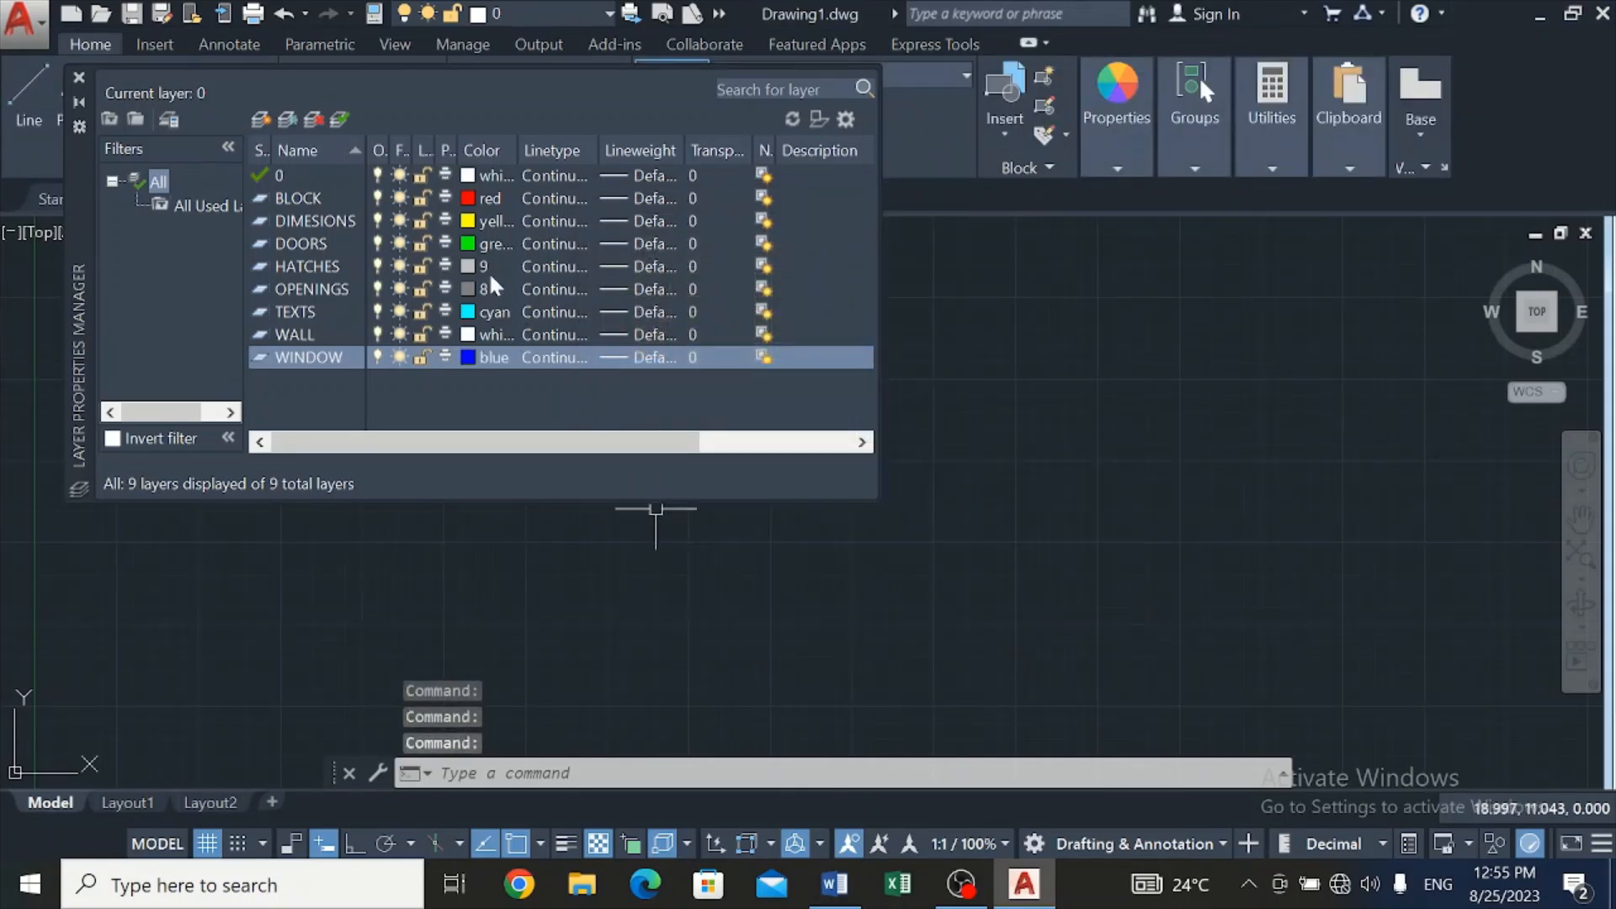
# Change the color of the HATCHES layer to magenta and close the layer manager
pyautogui.click(474, 266)
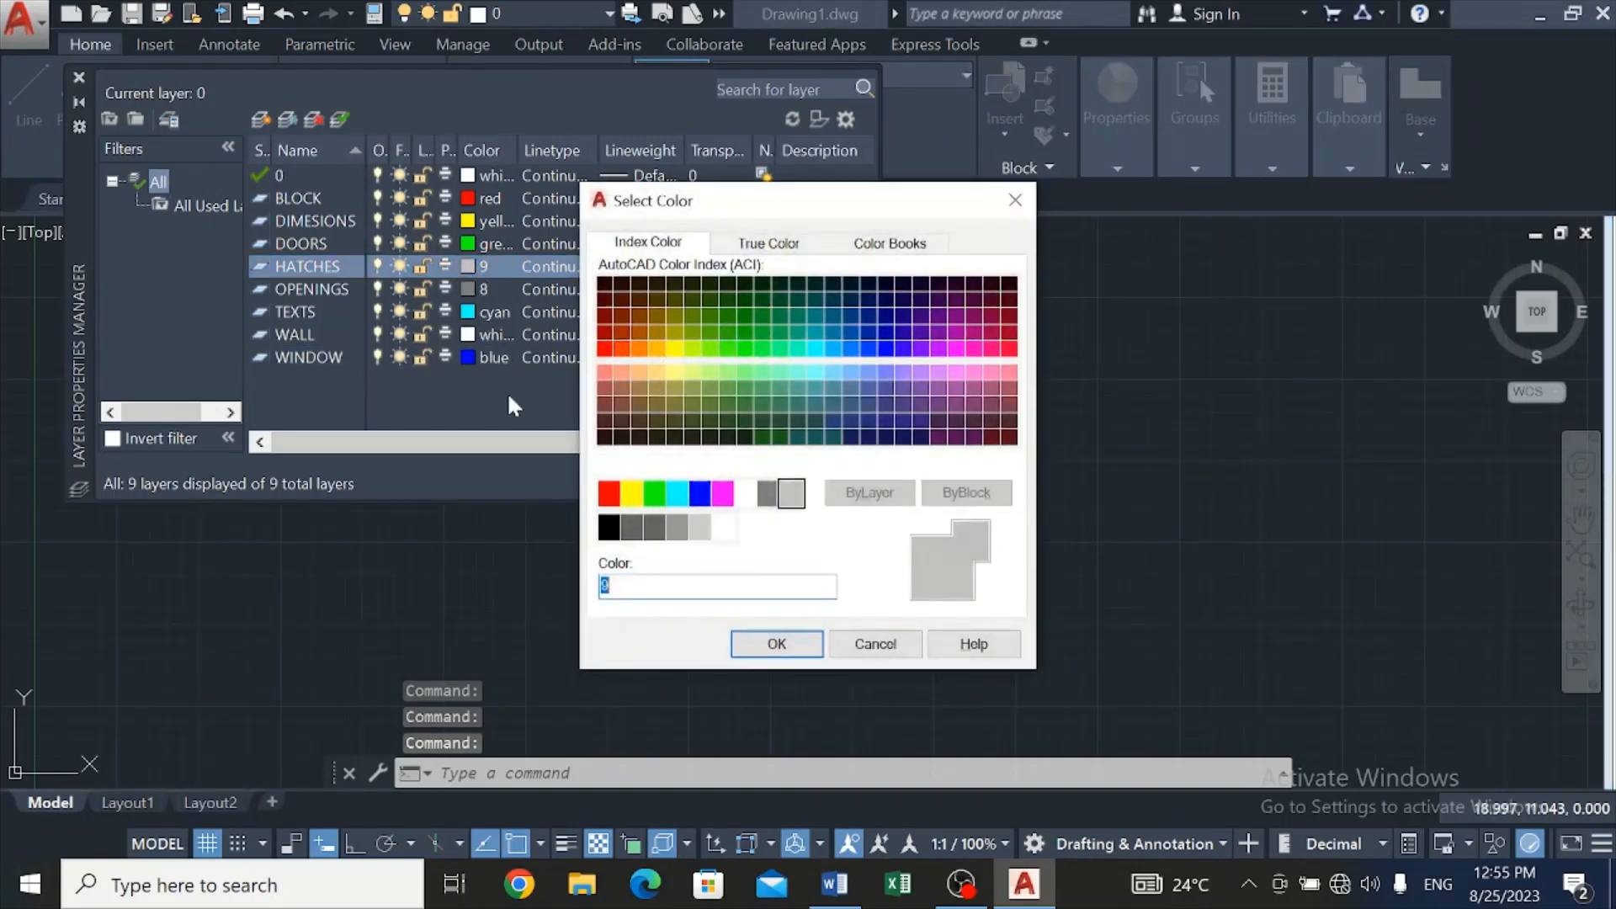
pyautogui.click(722, 493)
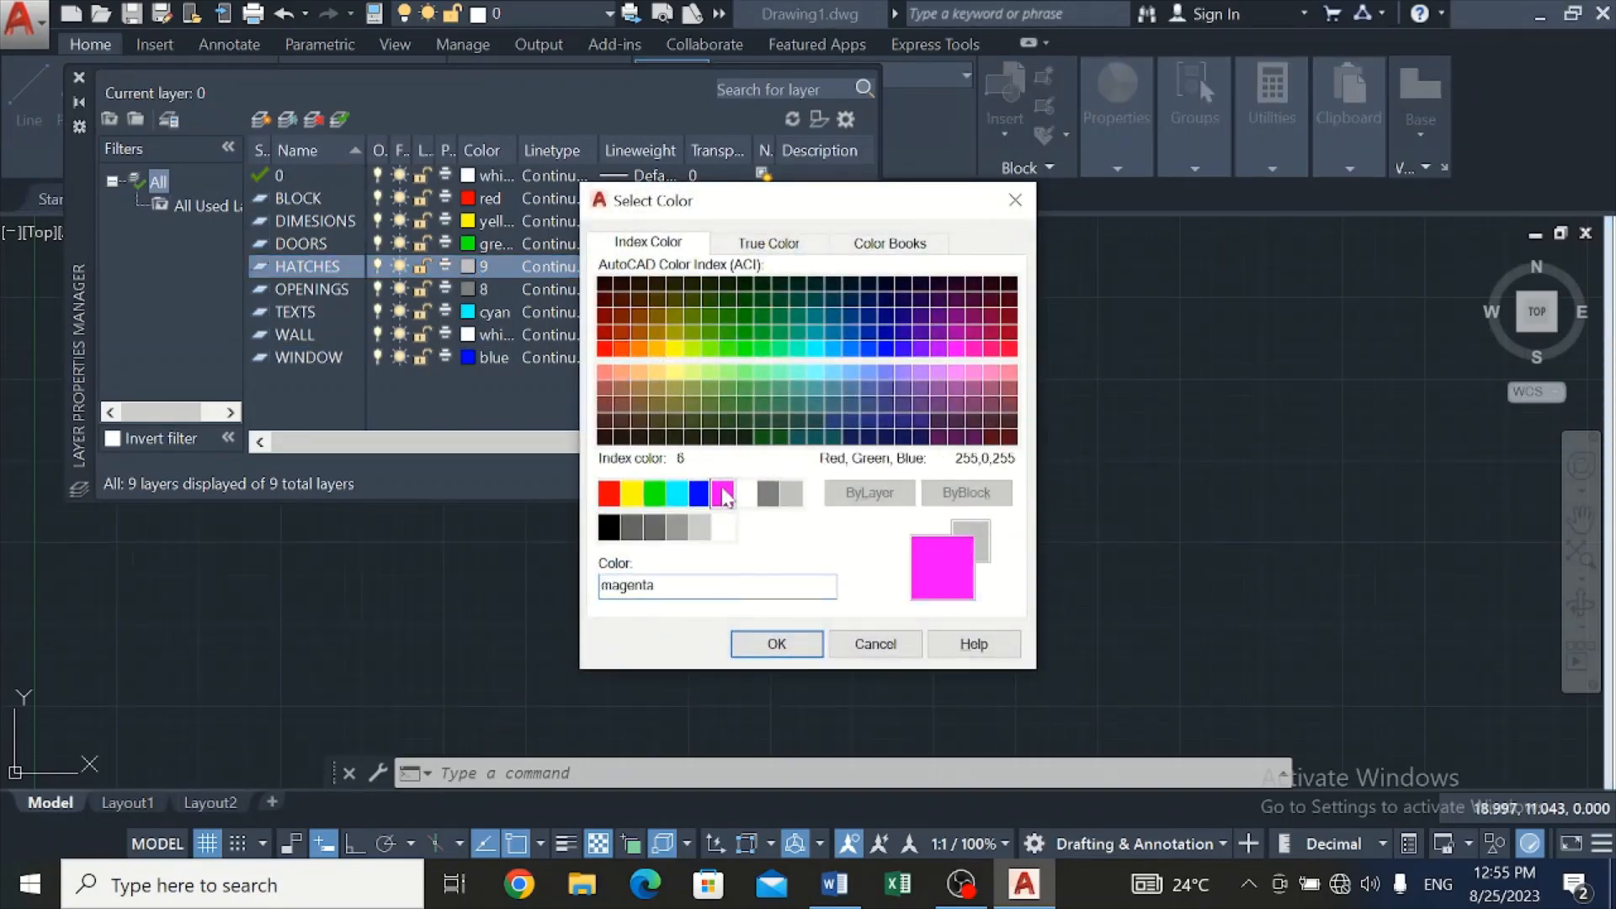
pyautogui.click(768, 646)
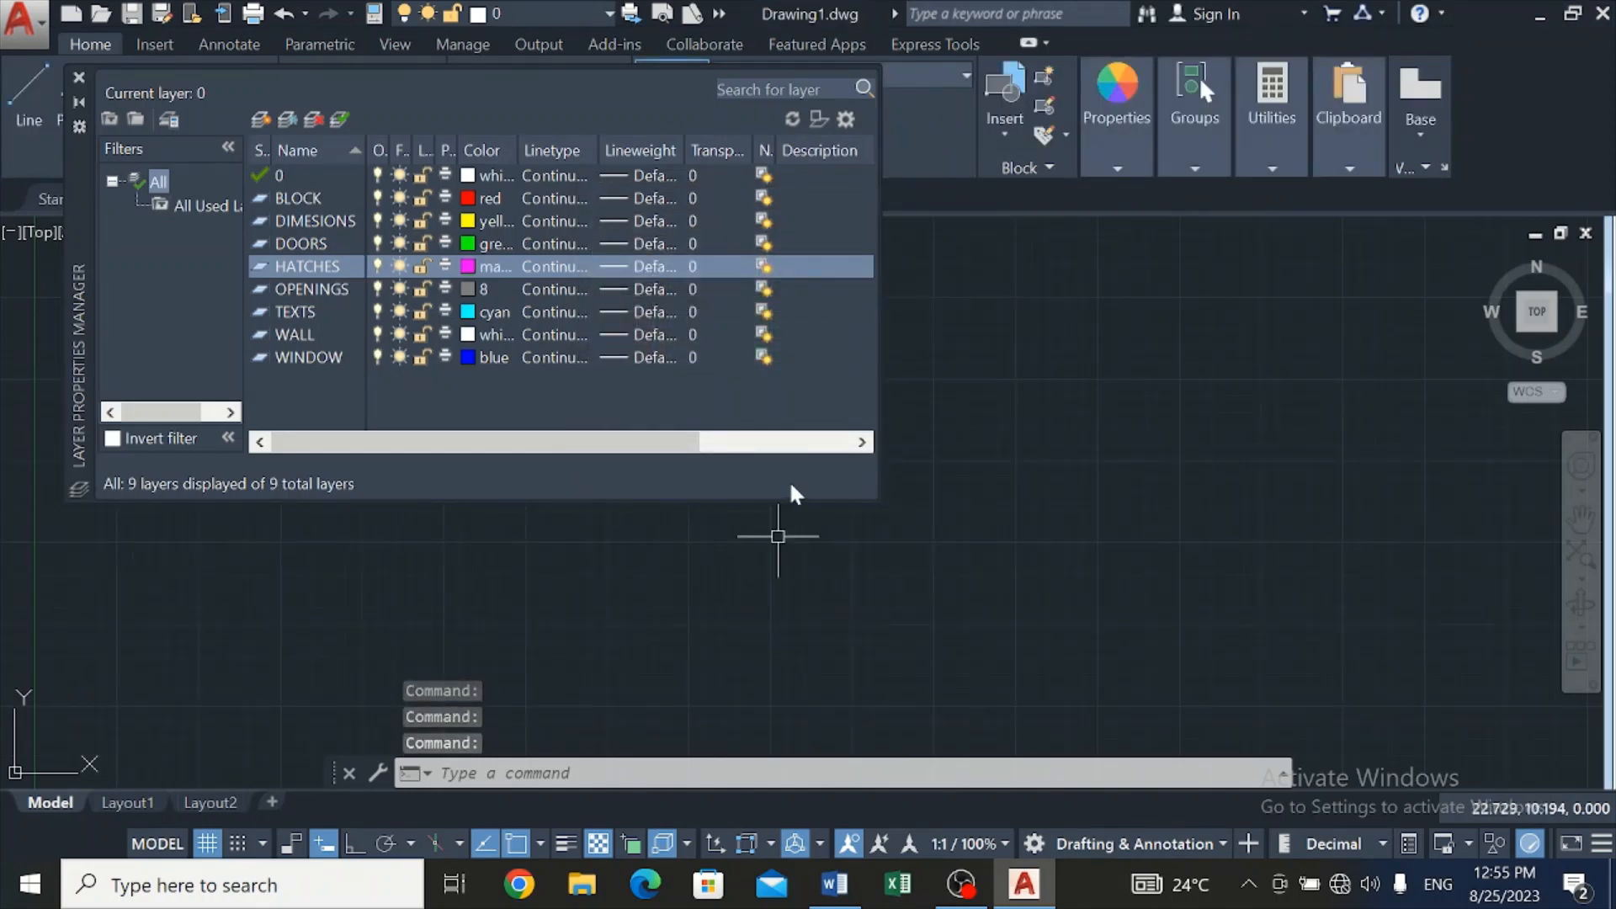
pyautogui.click(80, 74)
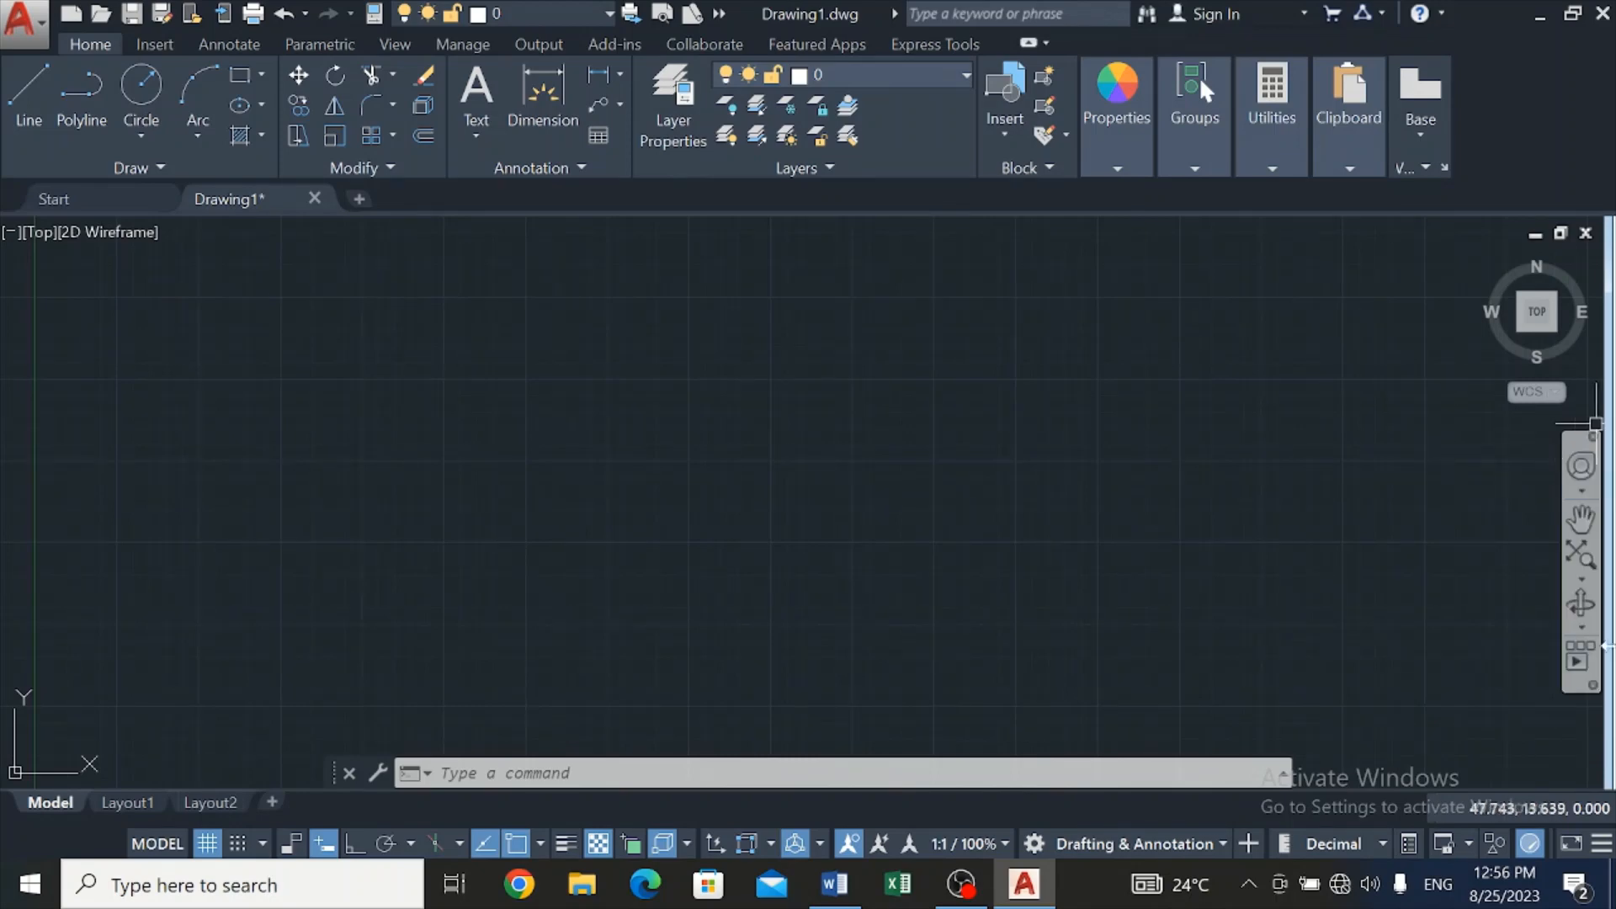
# Make WALL the current layer and draw a 10-unit horizontal line to the right with Ortho on
pyautogui.click(934, 75)
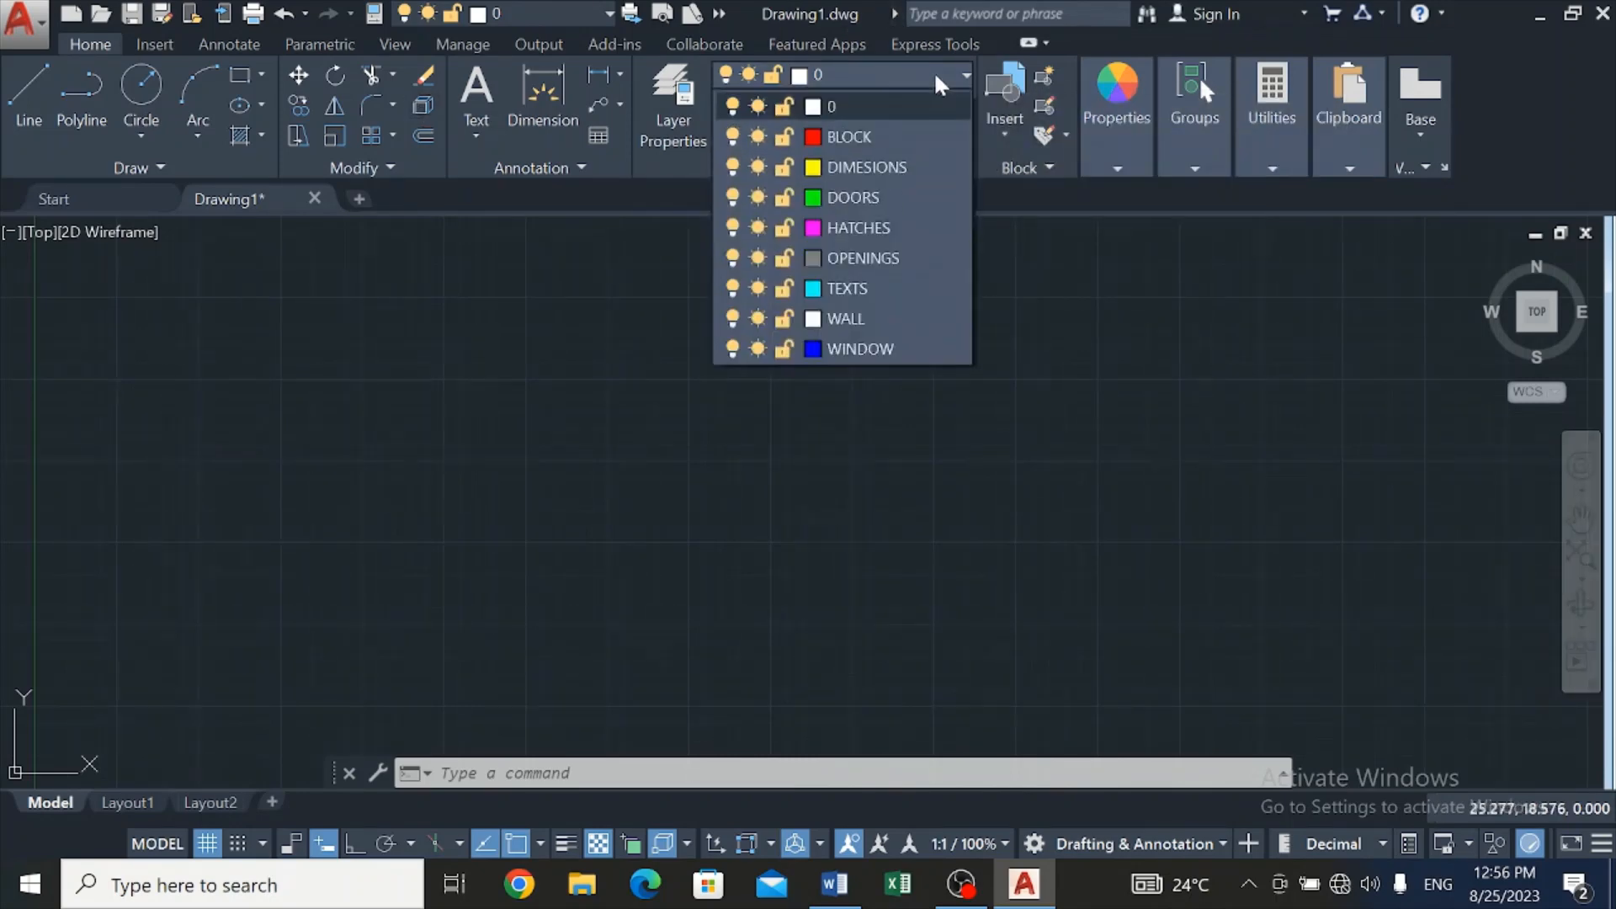
pyautogui.click(850, 318)
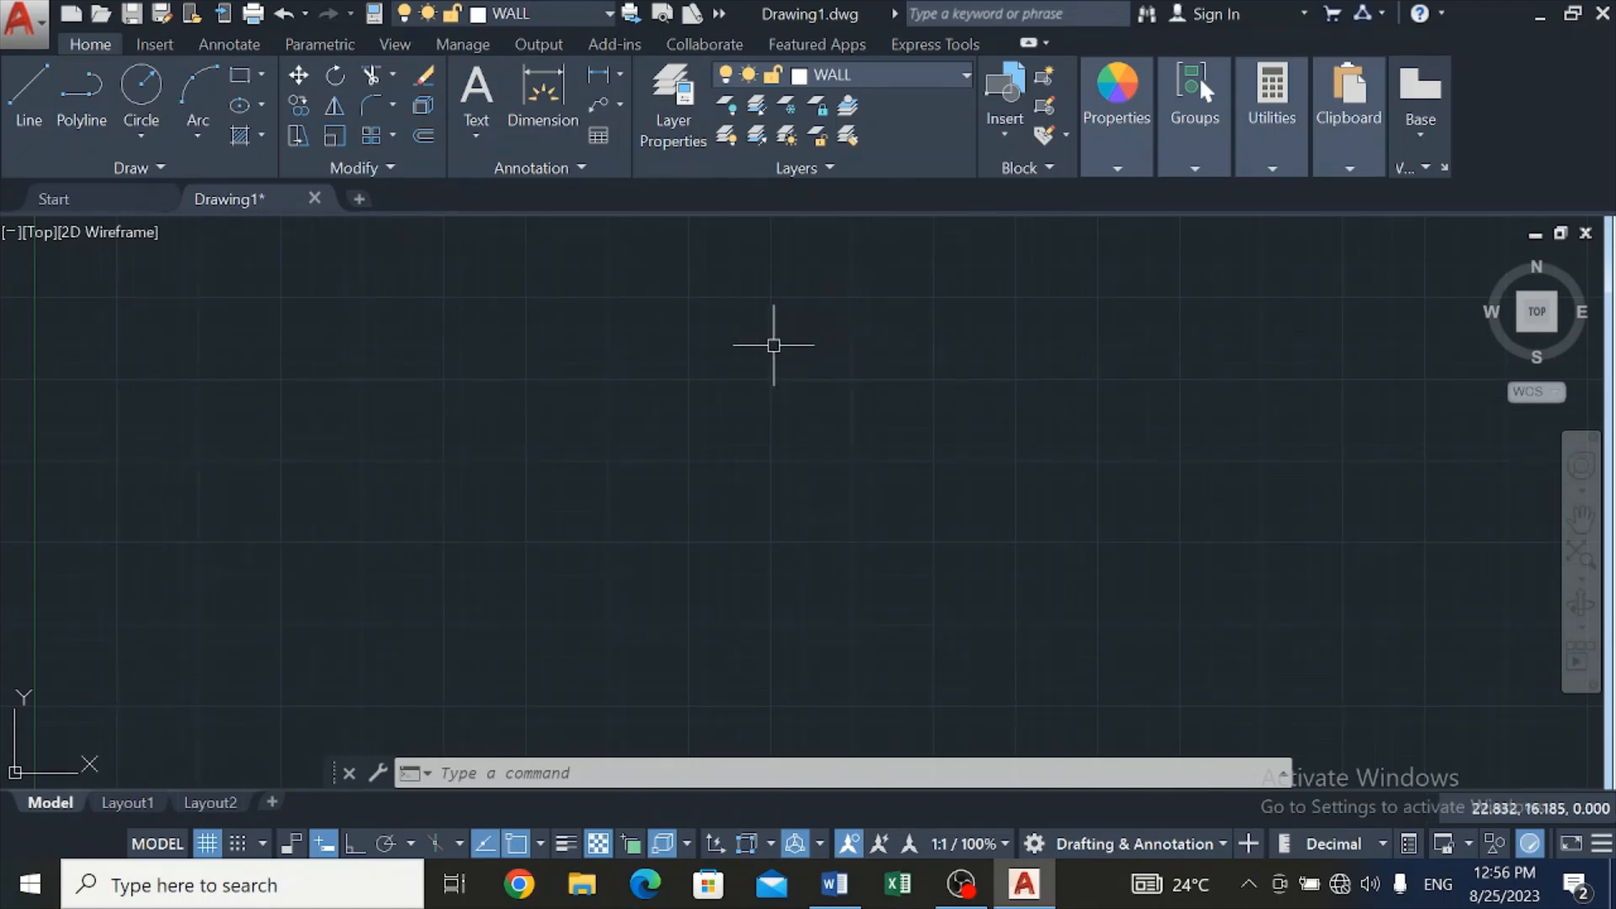
pyautogui.click(22, 88)
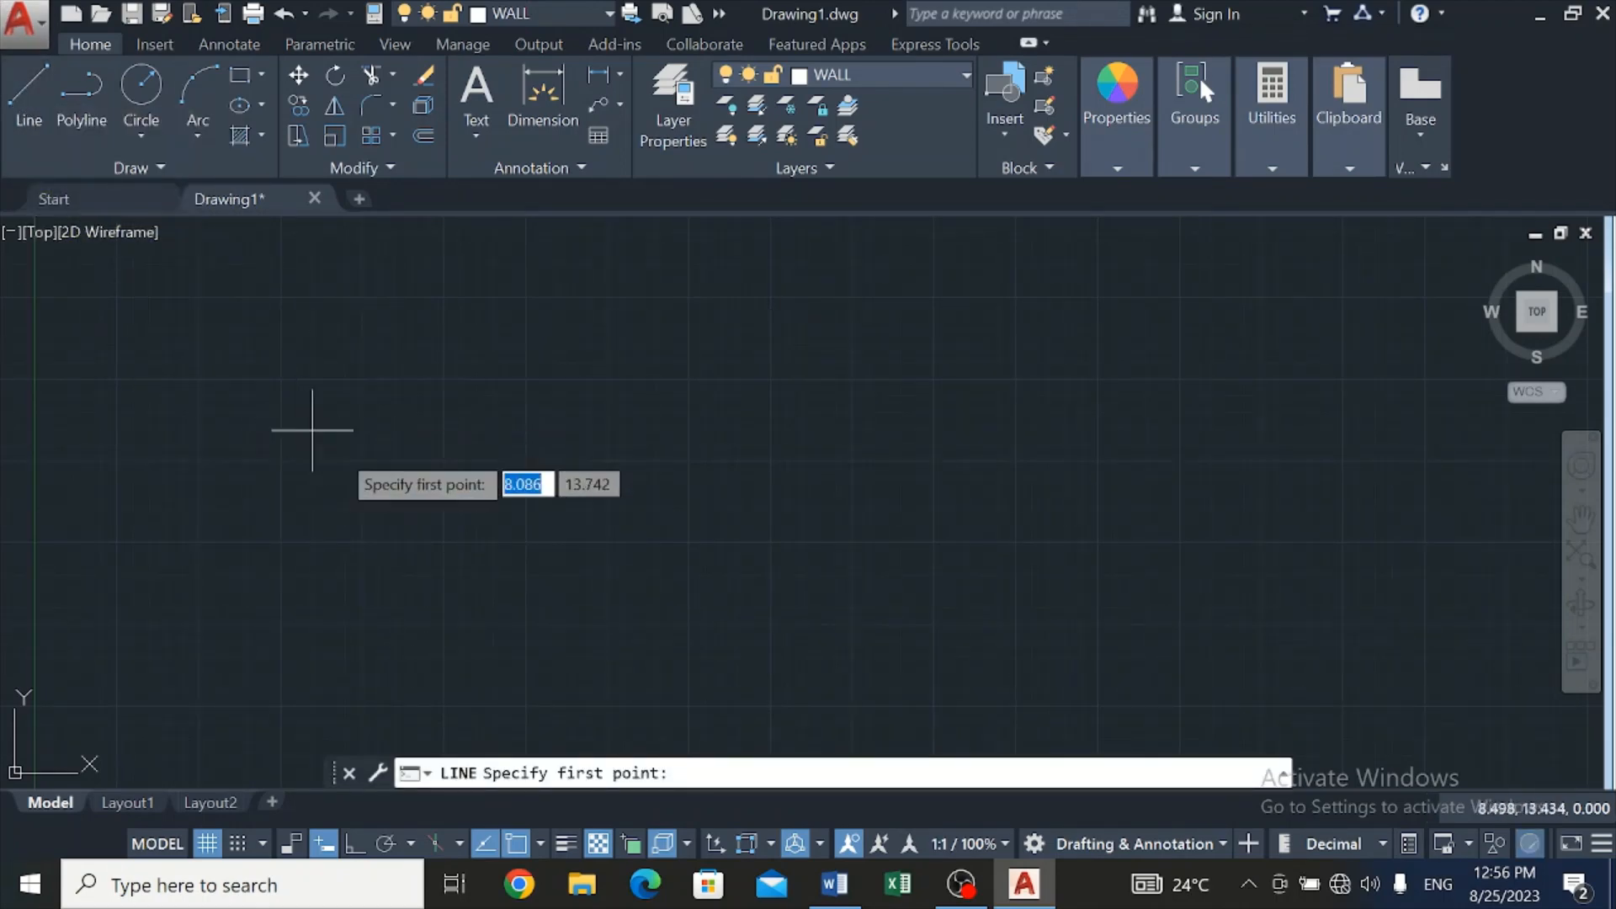
pyautogui.click(506, 520)
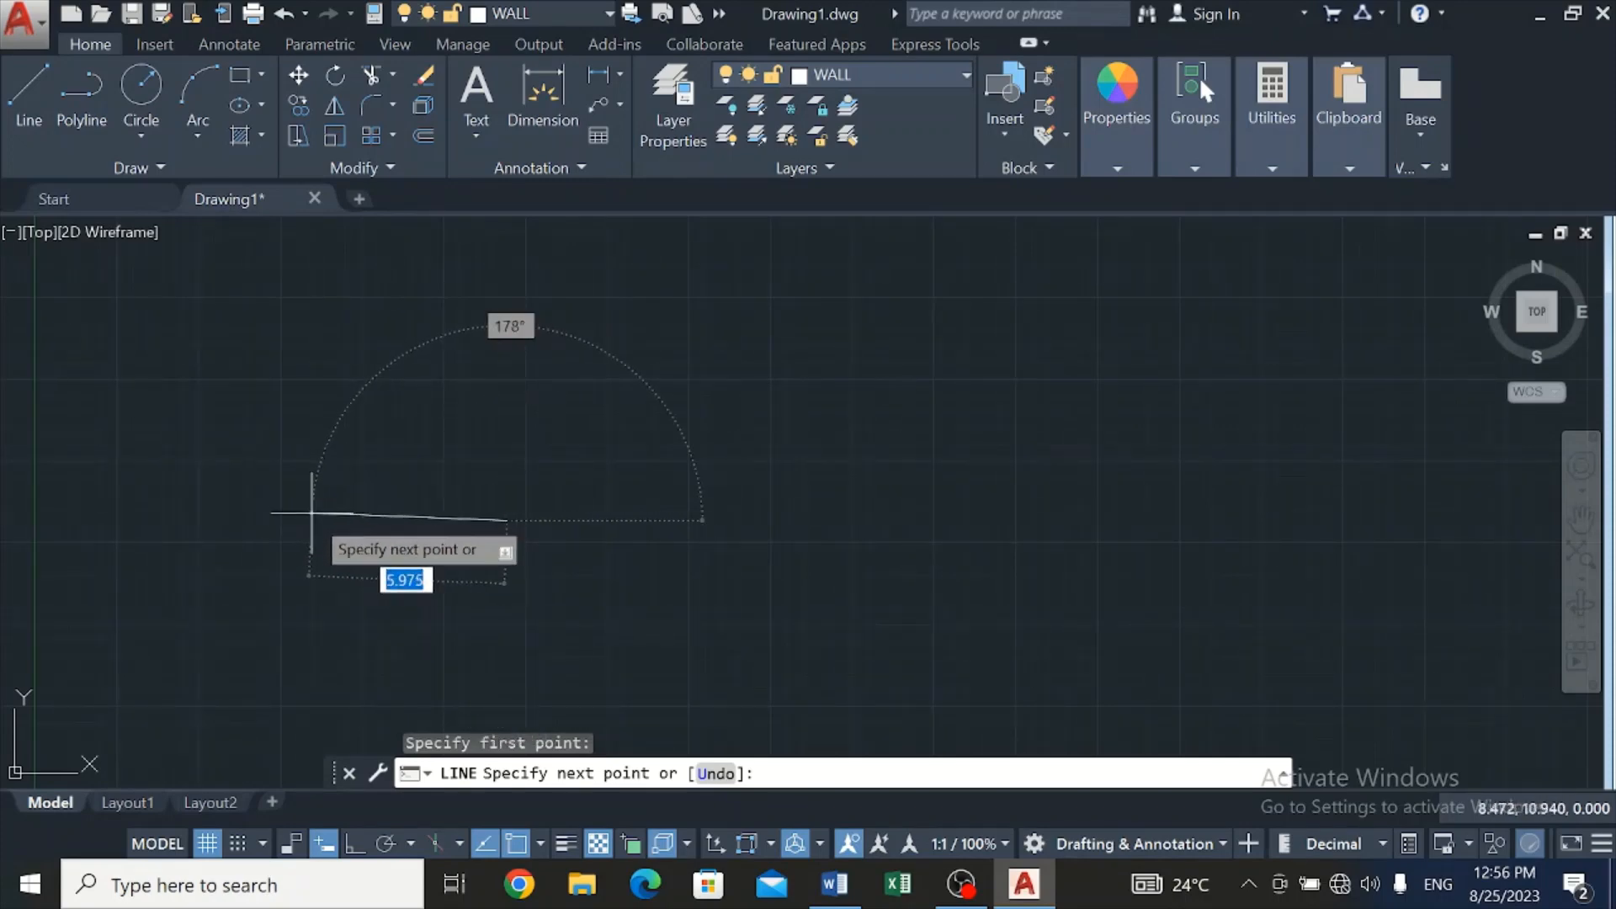
pyautogui.click(354, 845)
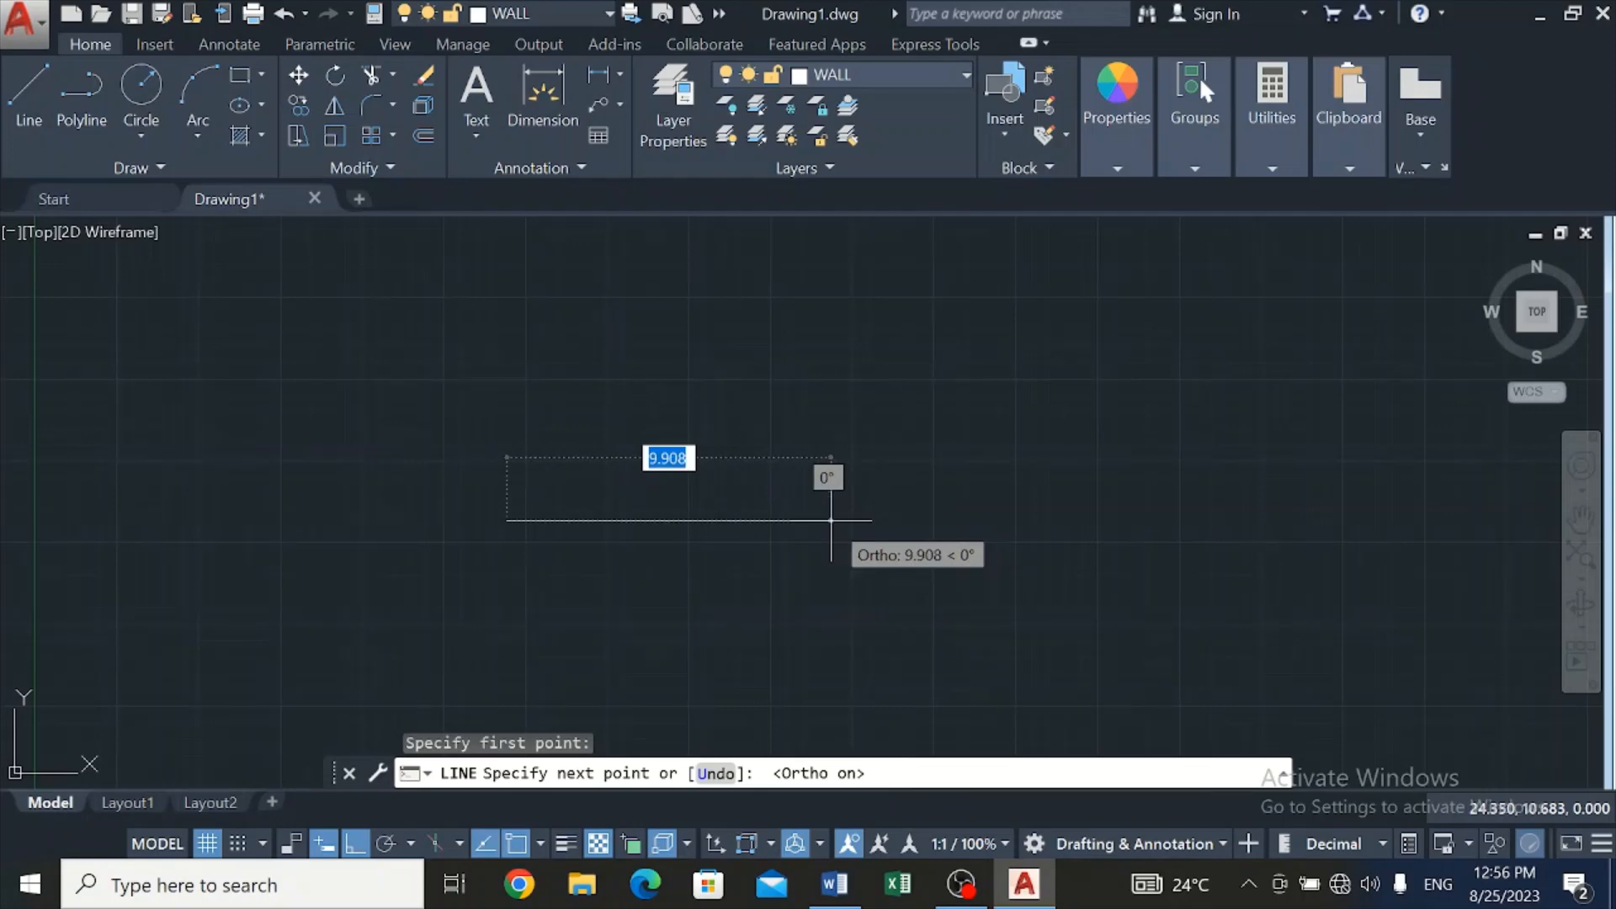
pyautogui.write('10')
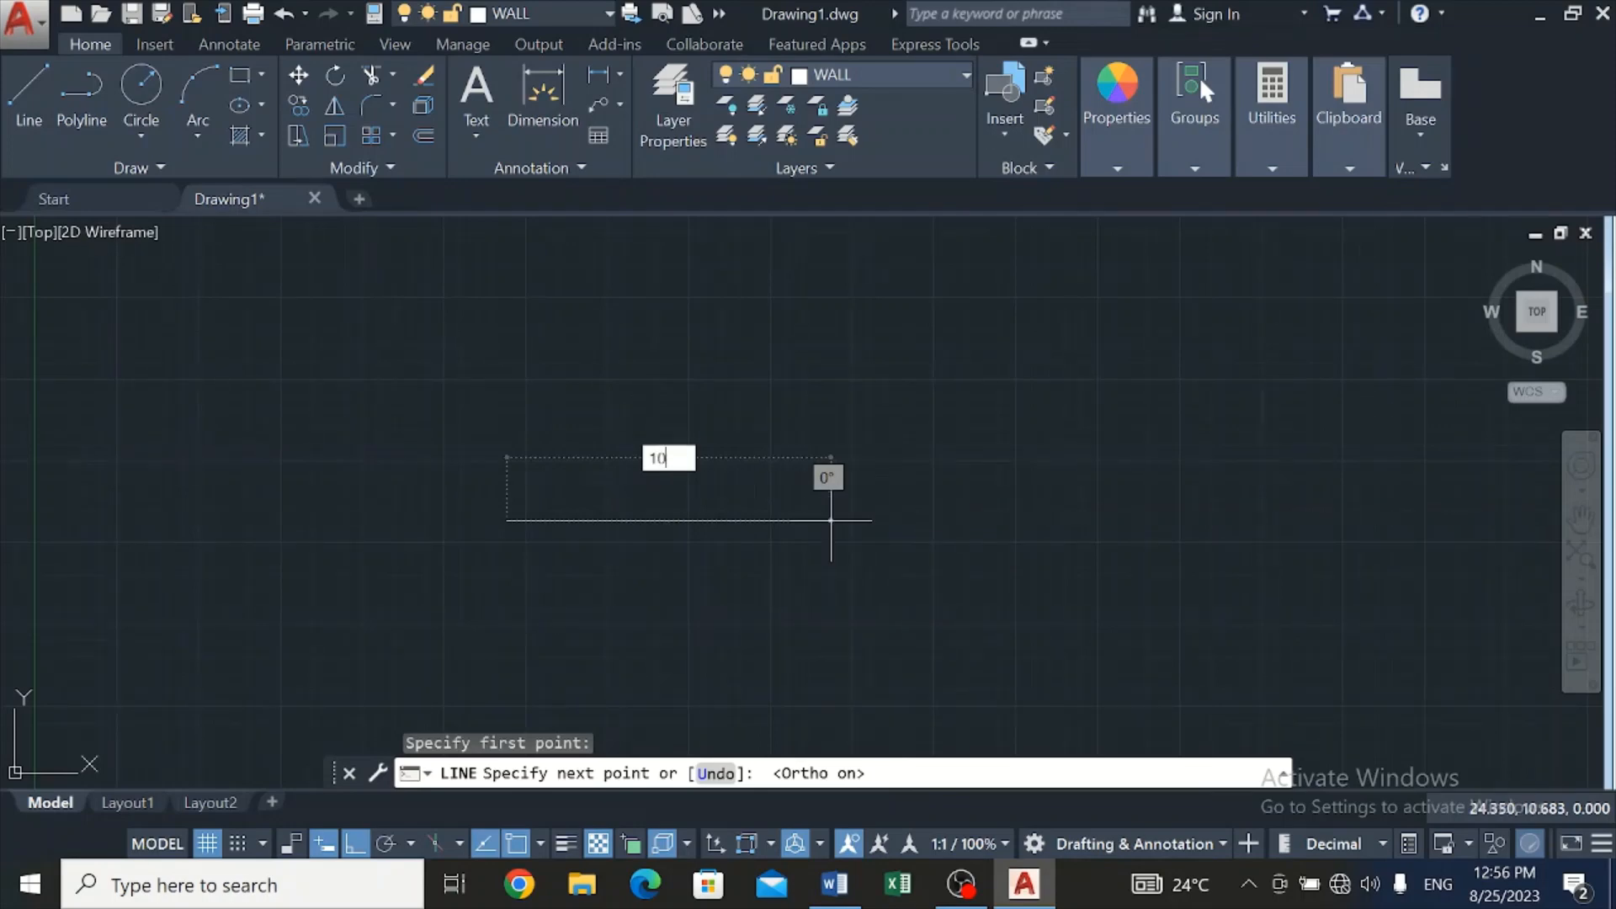
pyautogui.press('Return')
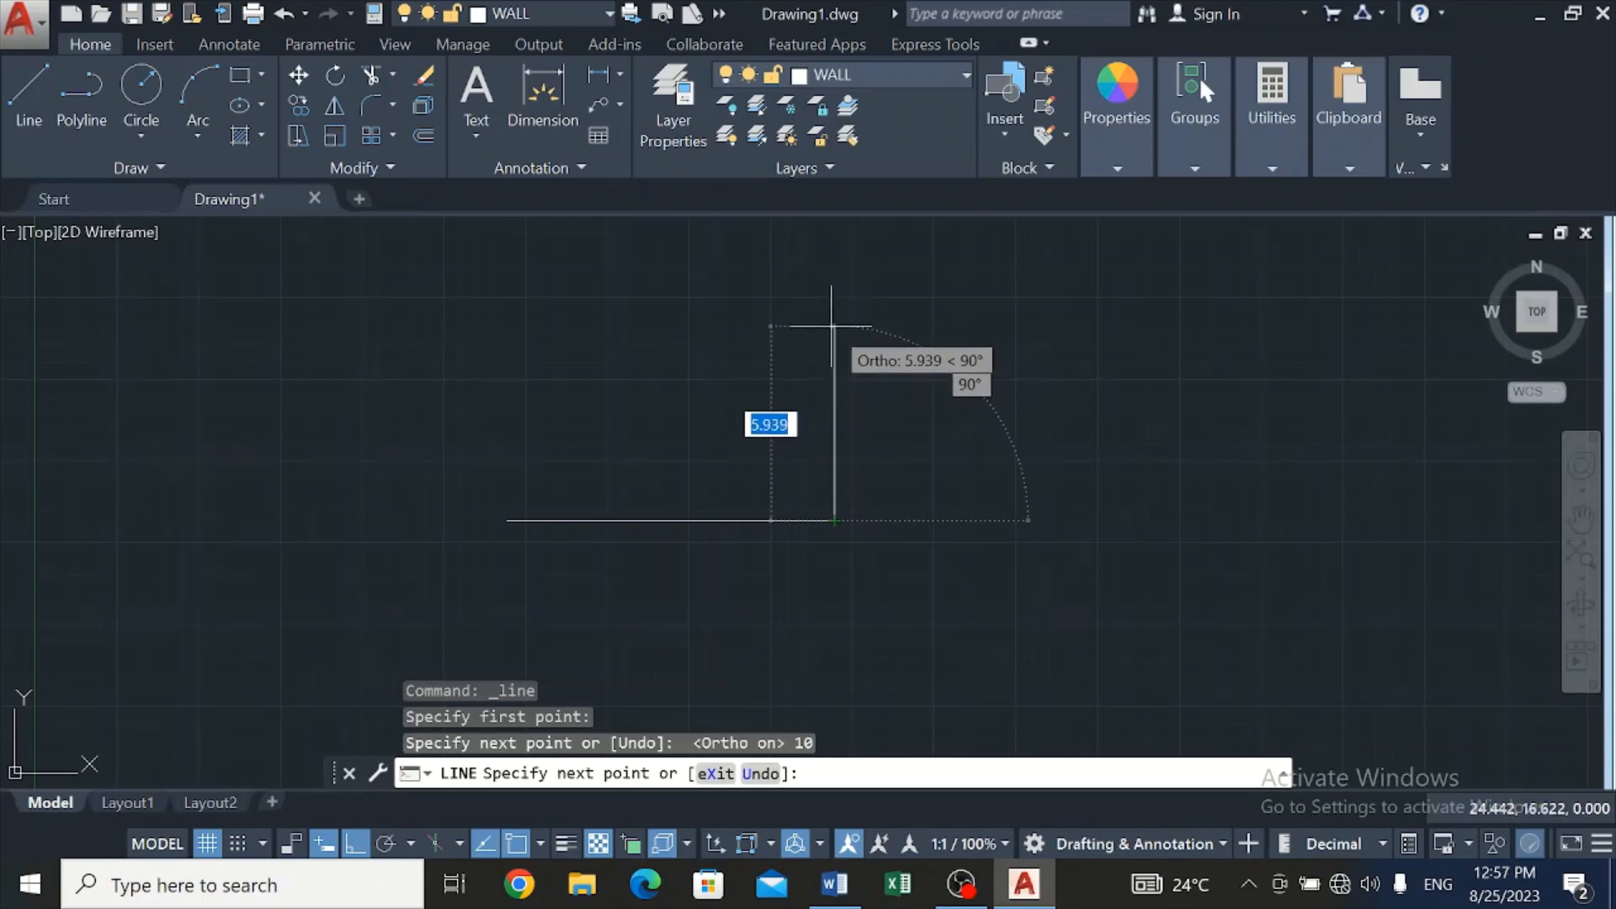
# Complete the rectangular wall outline with an 8-unit line upward, a 10-unit line back, and a line down to the starting point
pyautogui.write('8')
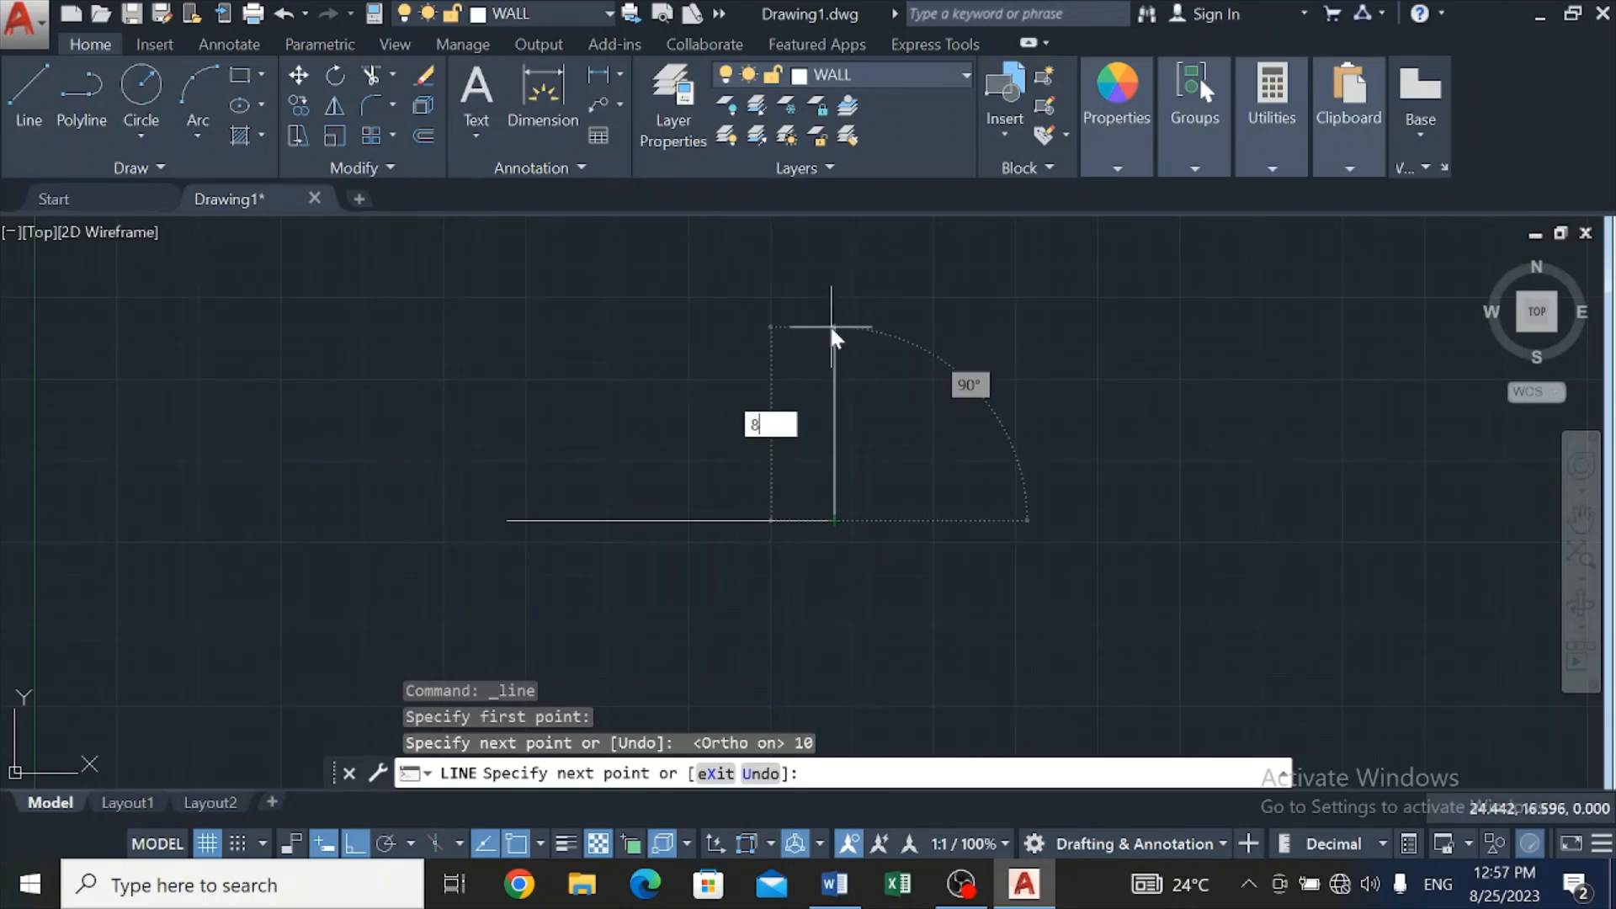
pyautogui.press('Return')
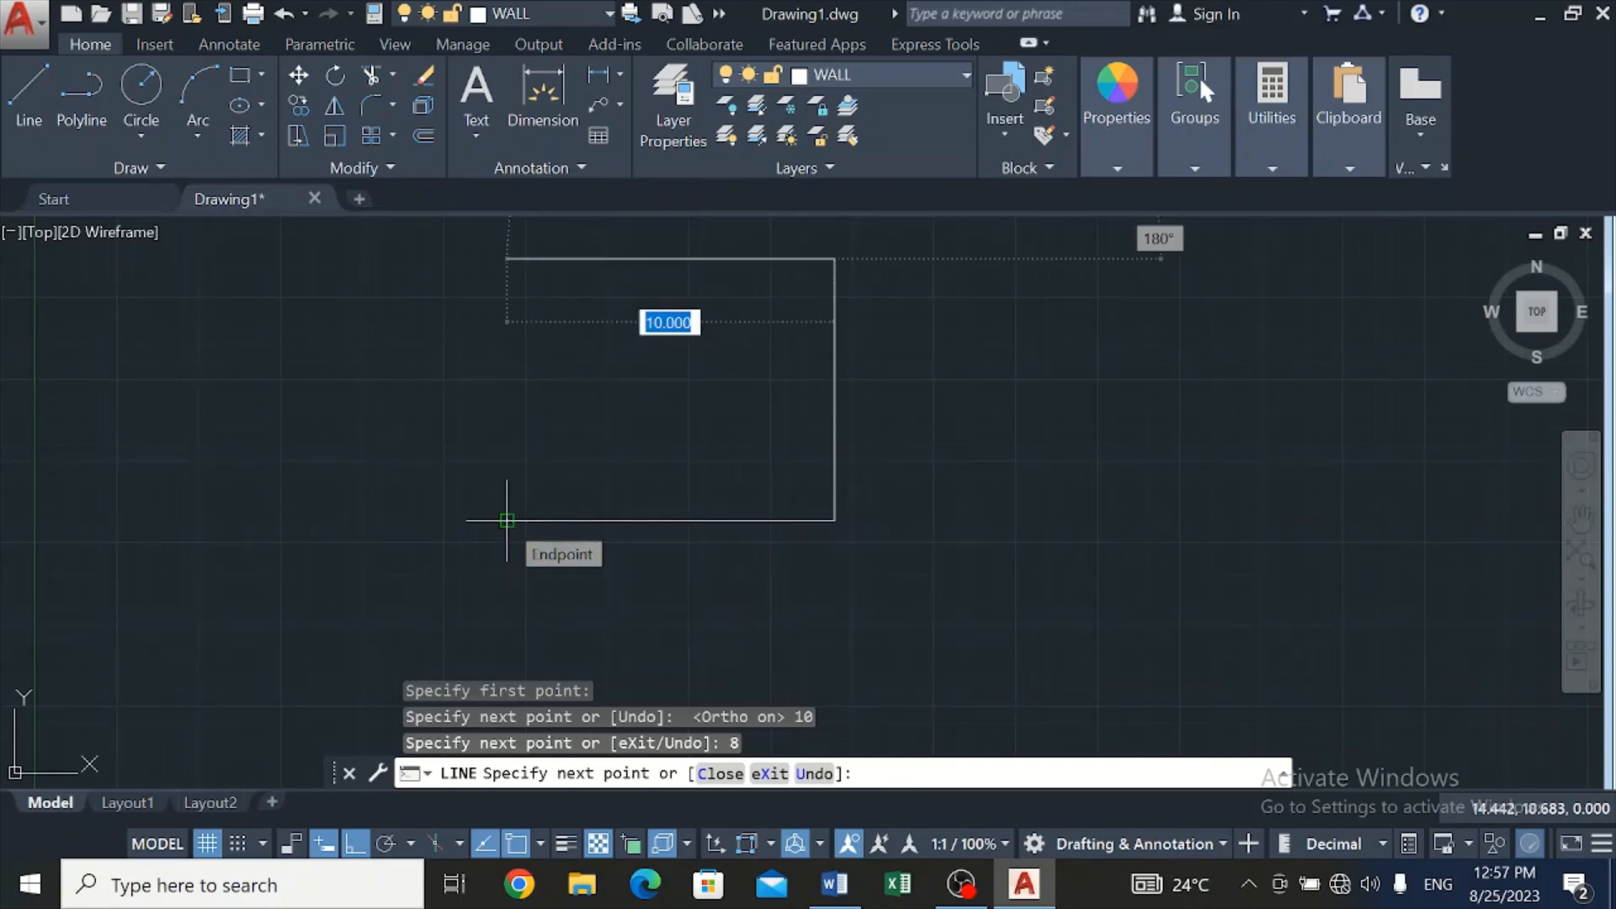
pyautogui.click(511, 308)
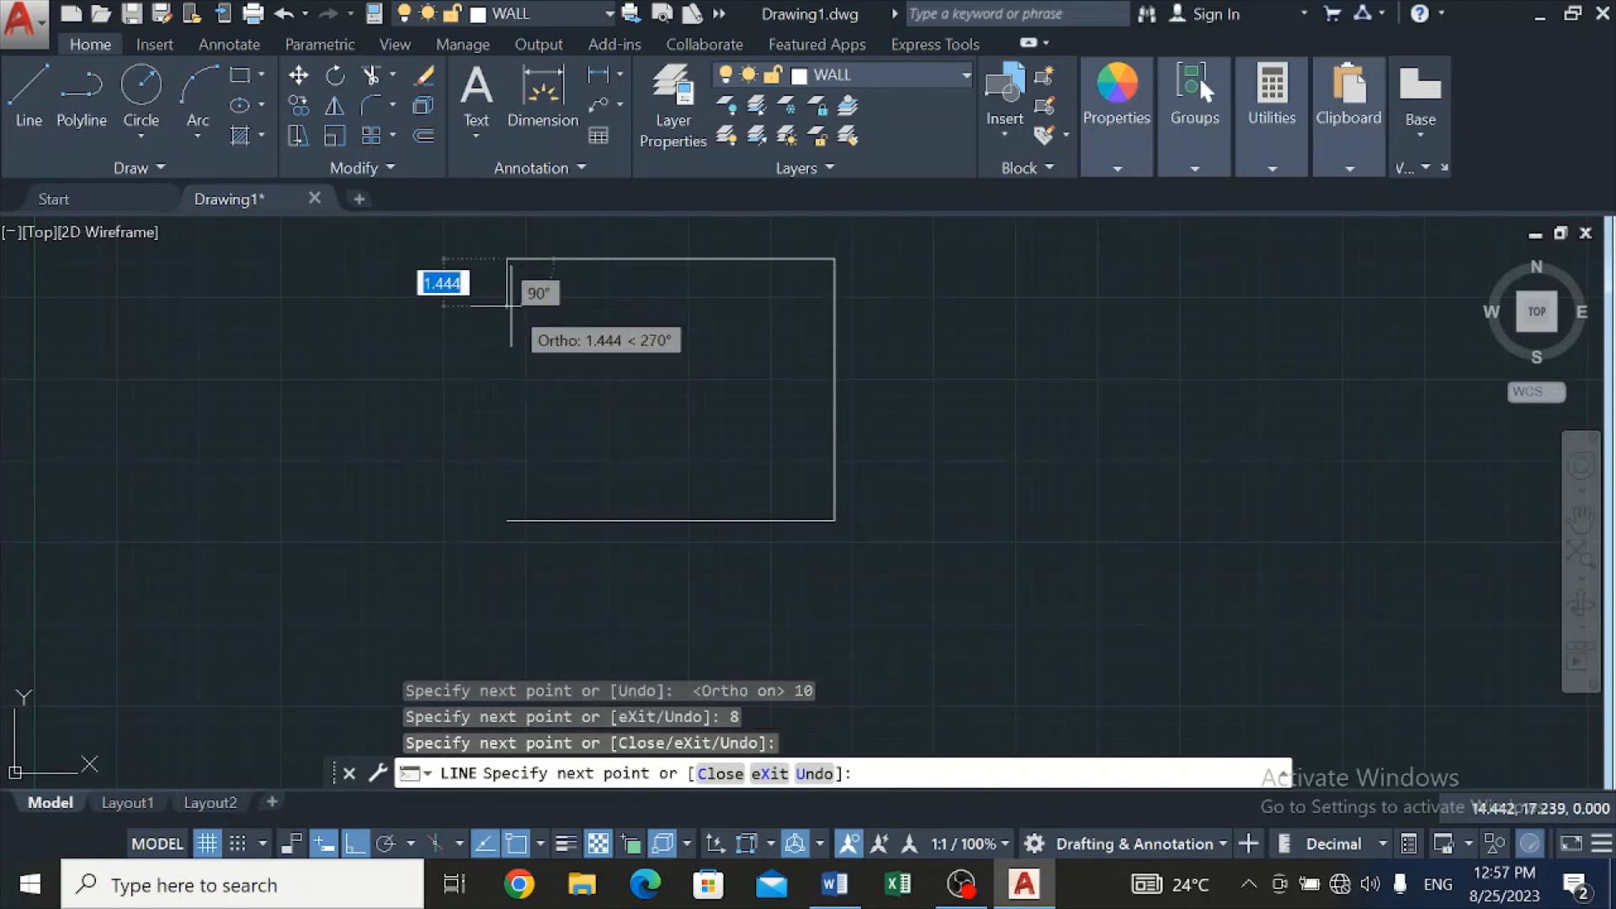
pyautogui.click(506, 520)
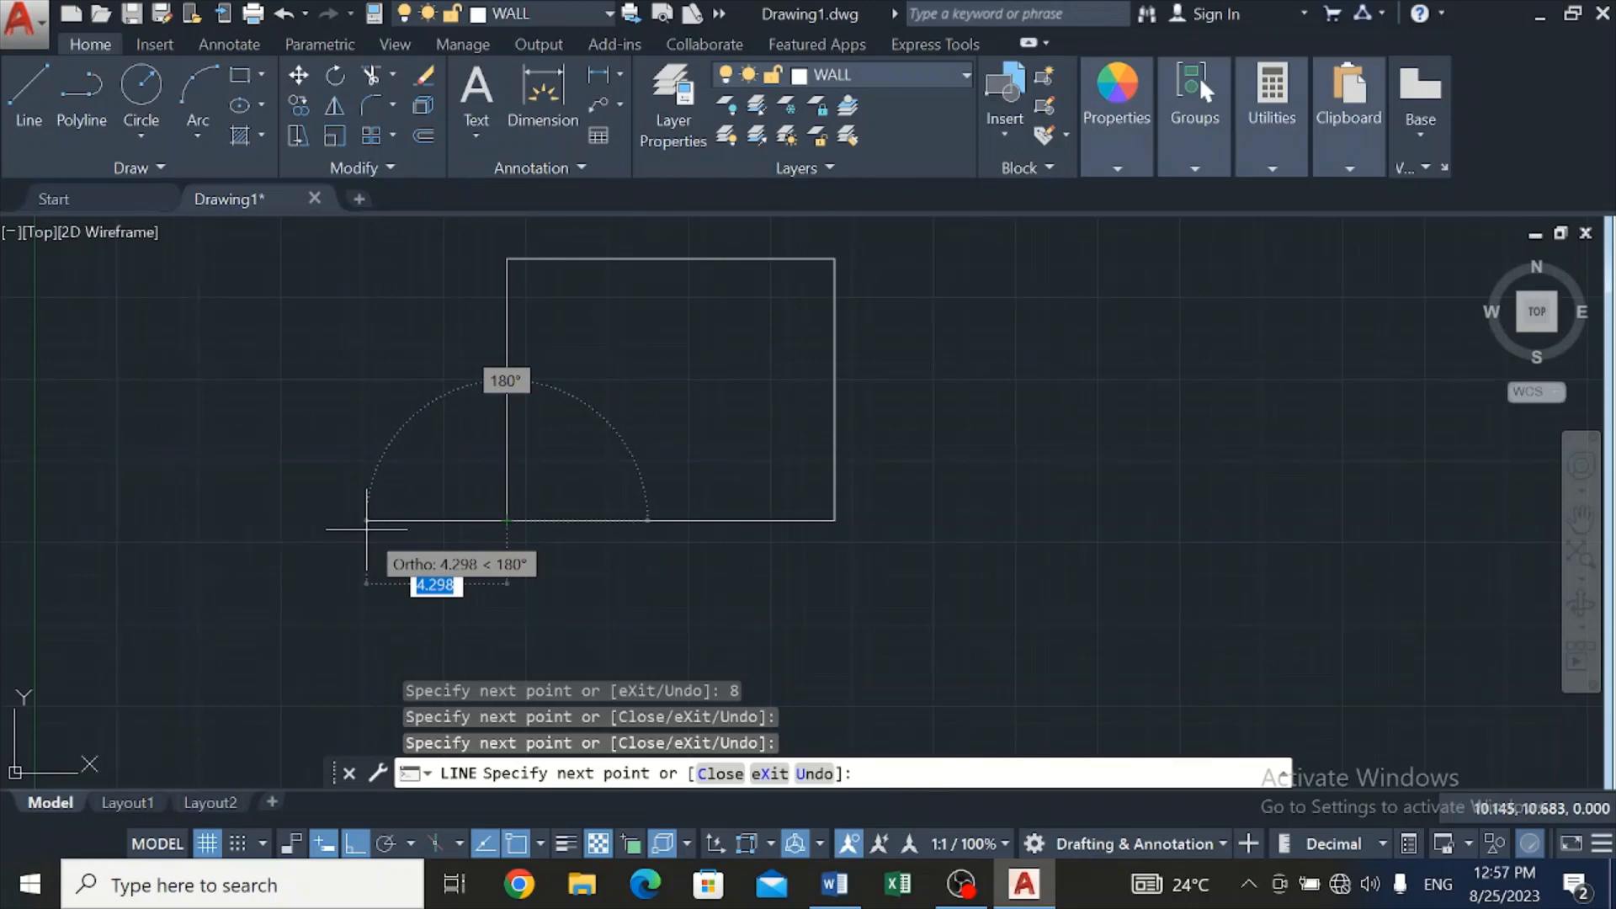
pyautogui.press('Escape')
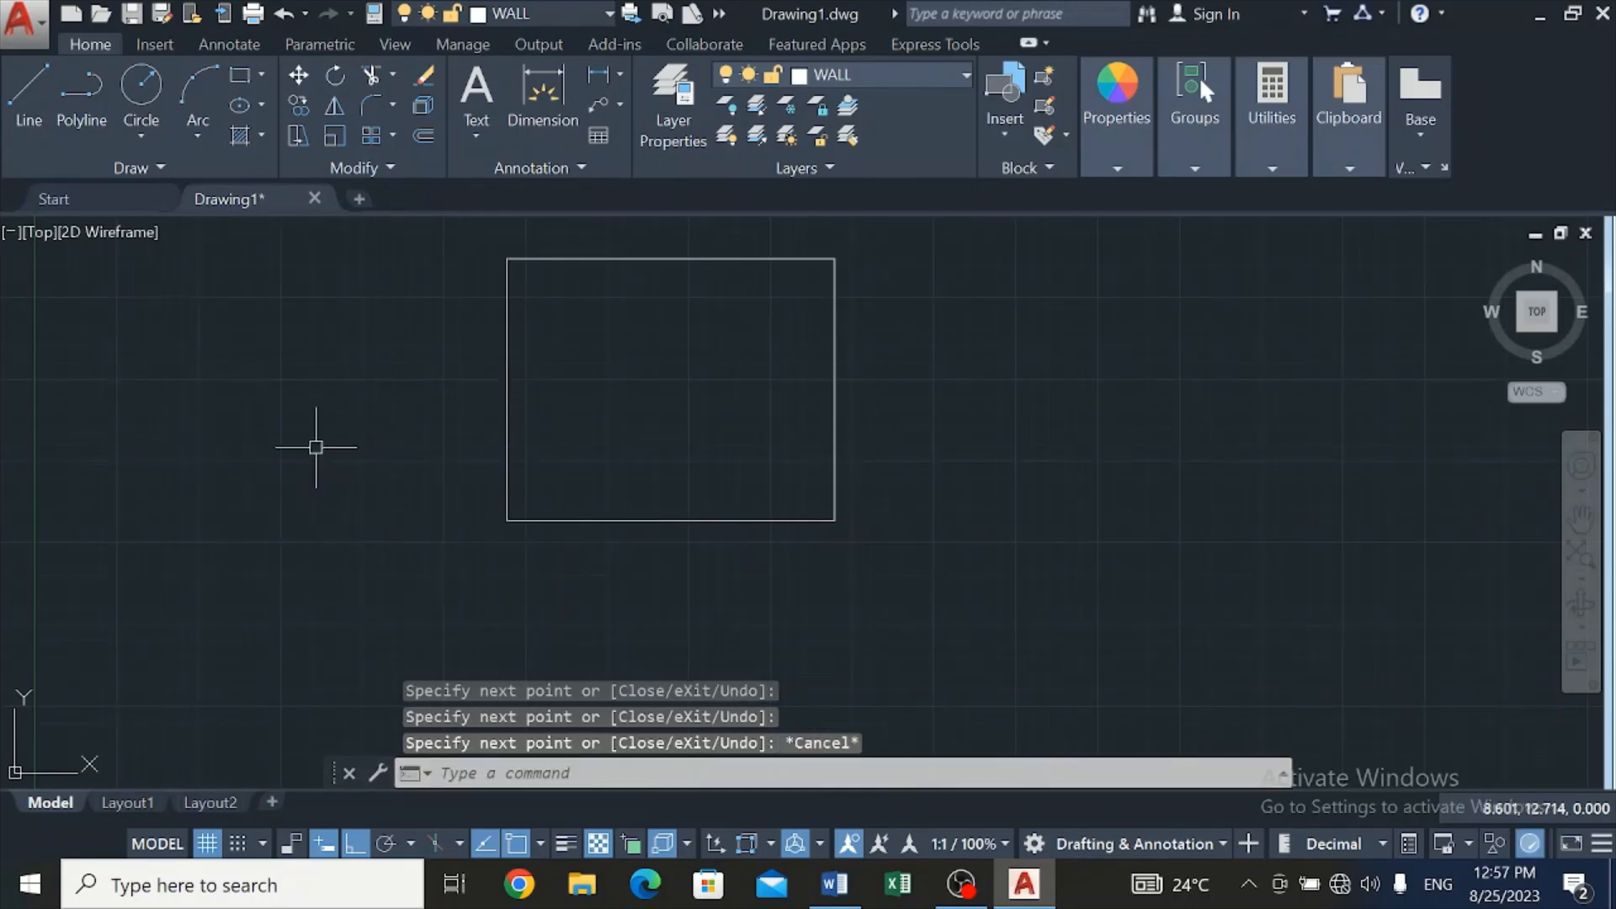
pyautogui.scroll(2, 633, 228)
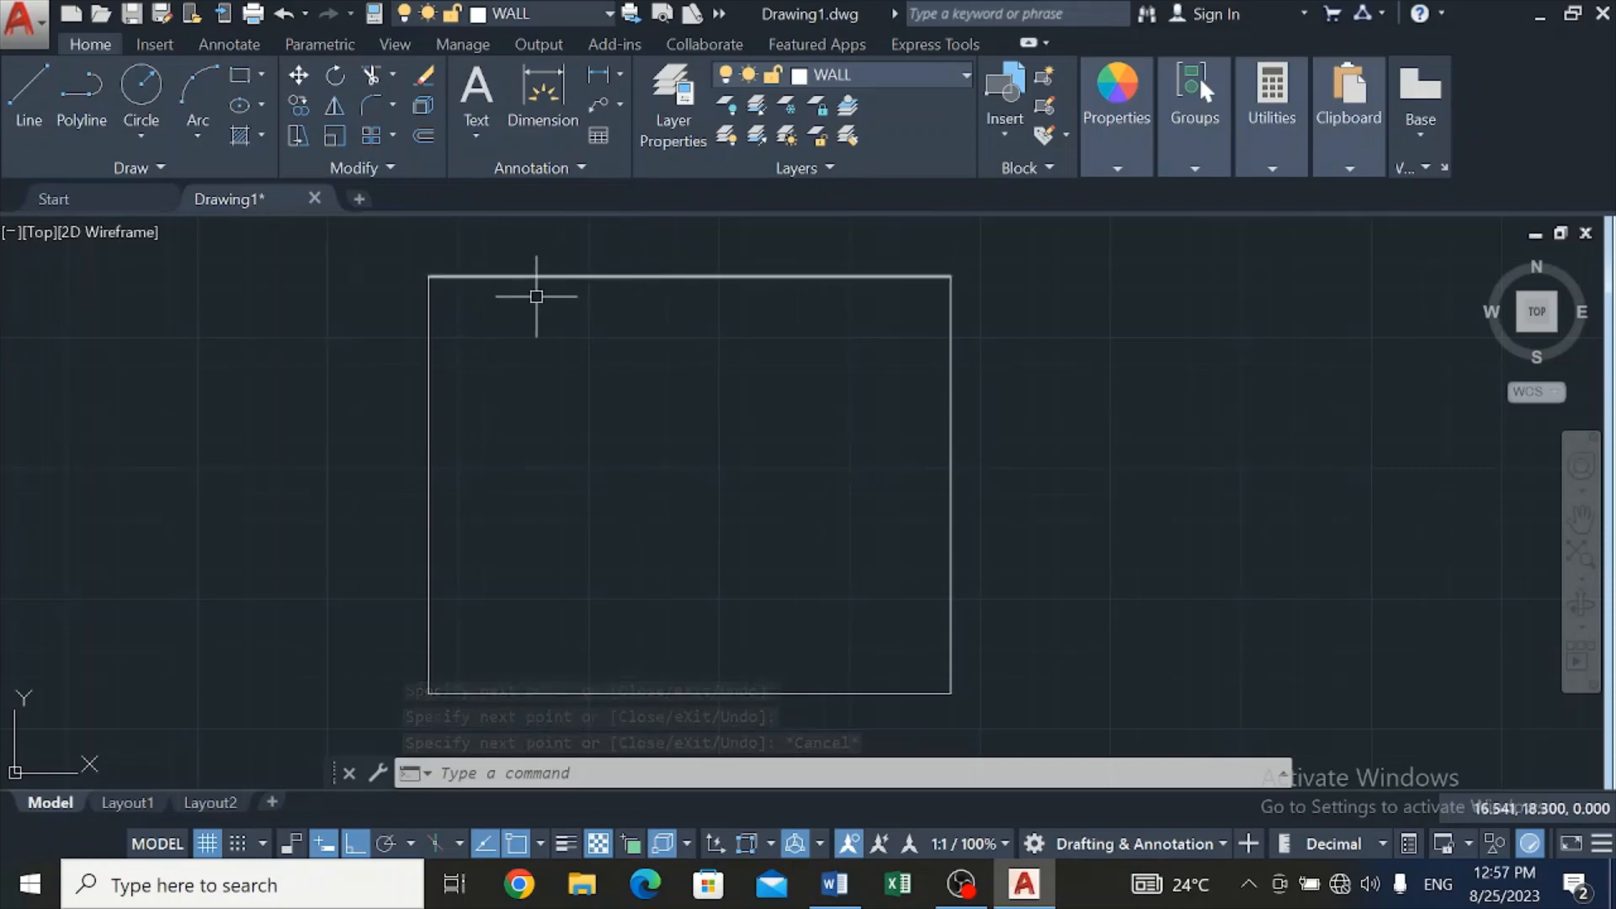
pyautogui.click(423, 136)
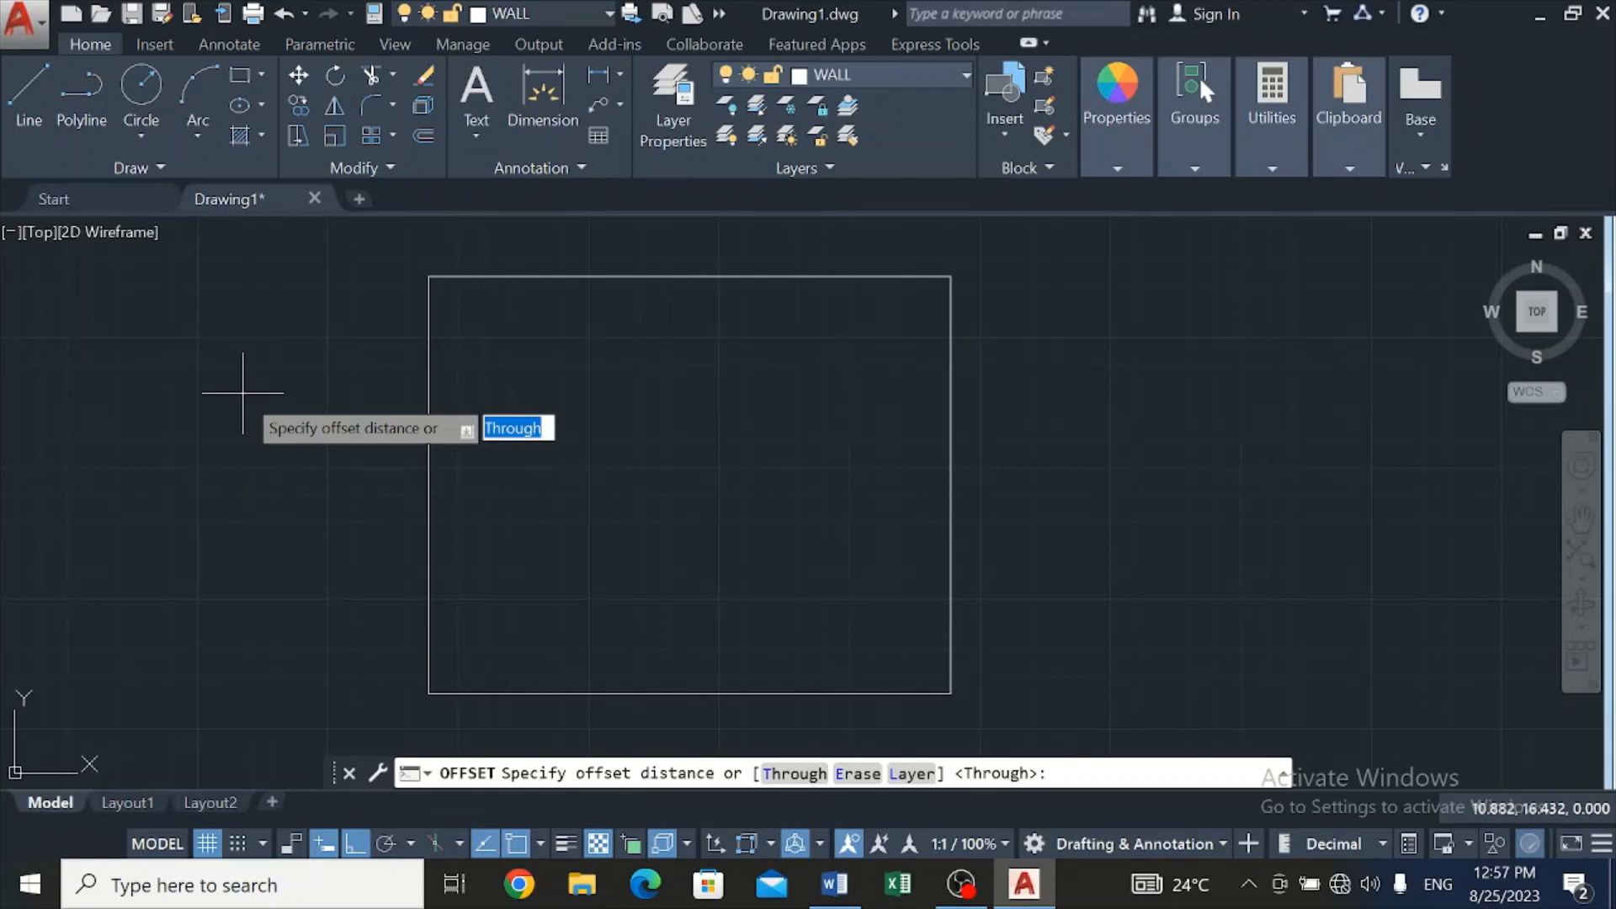
pyautogui.write('0')
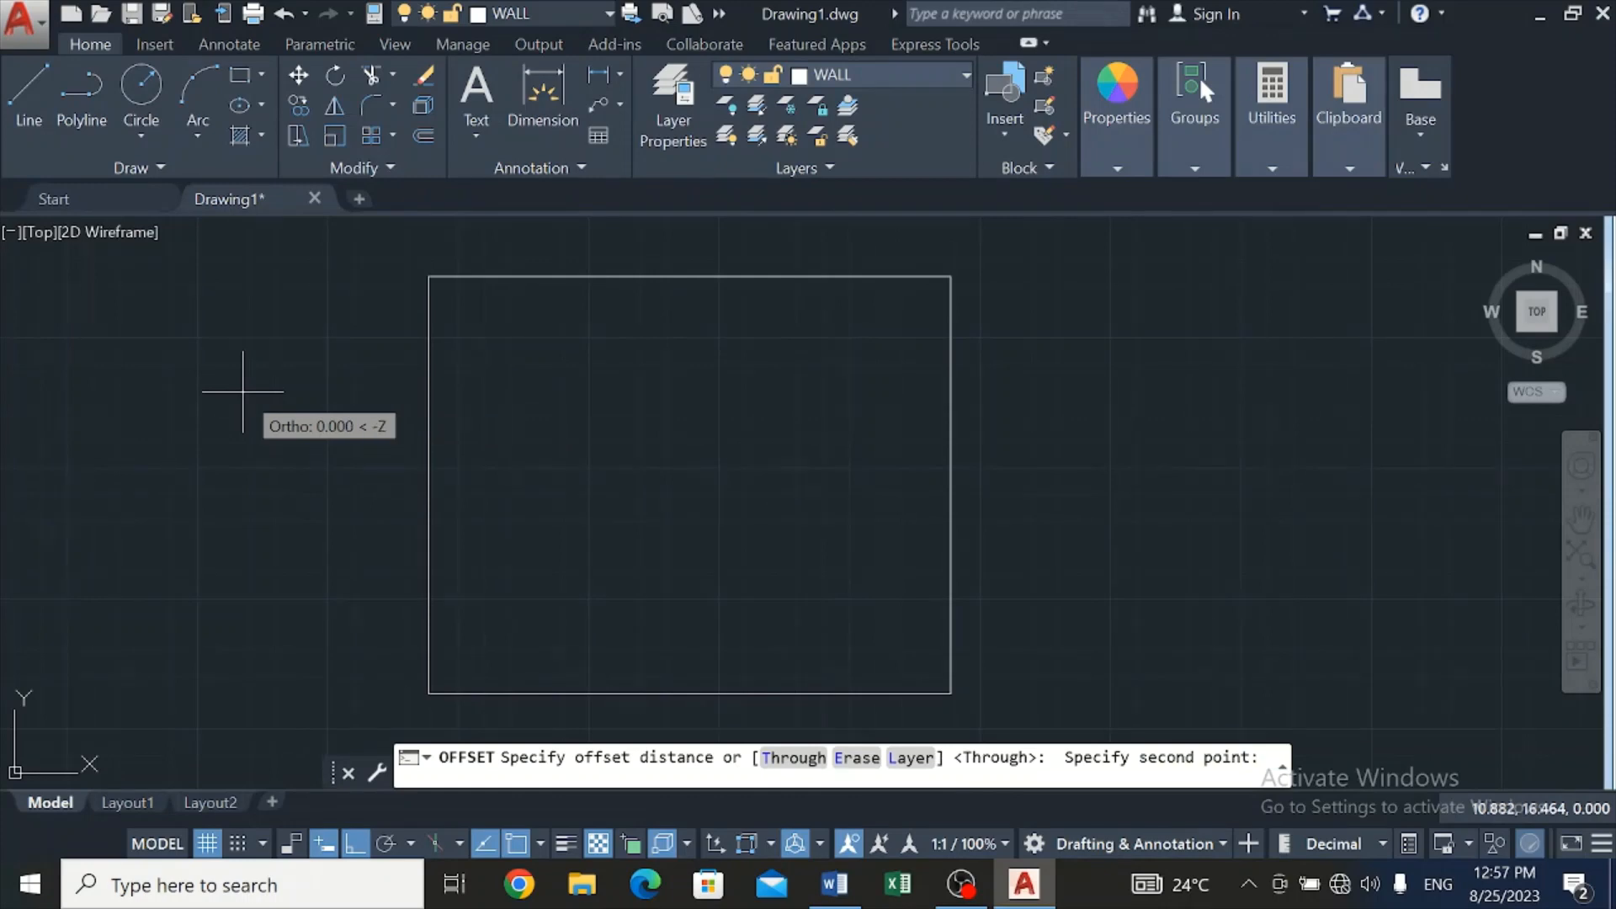
pyautogui.press('Escape')
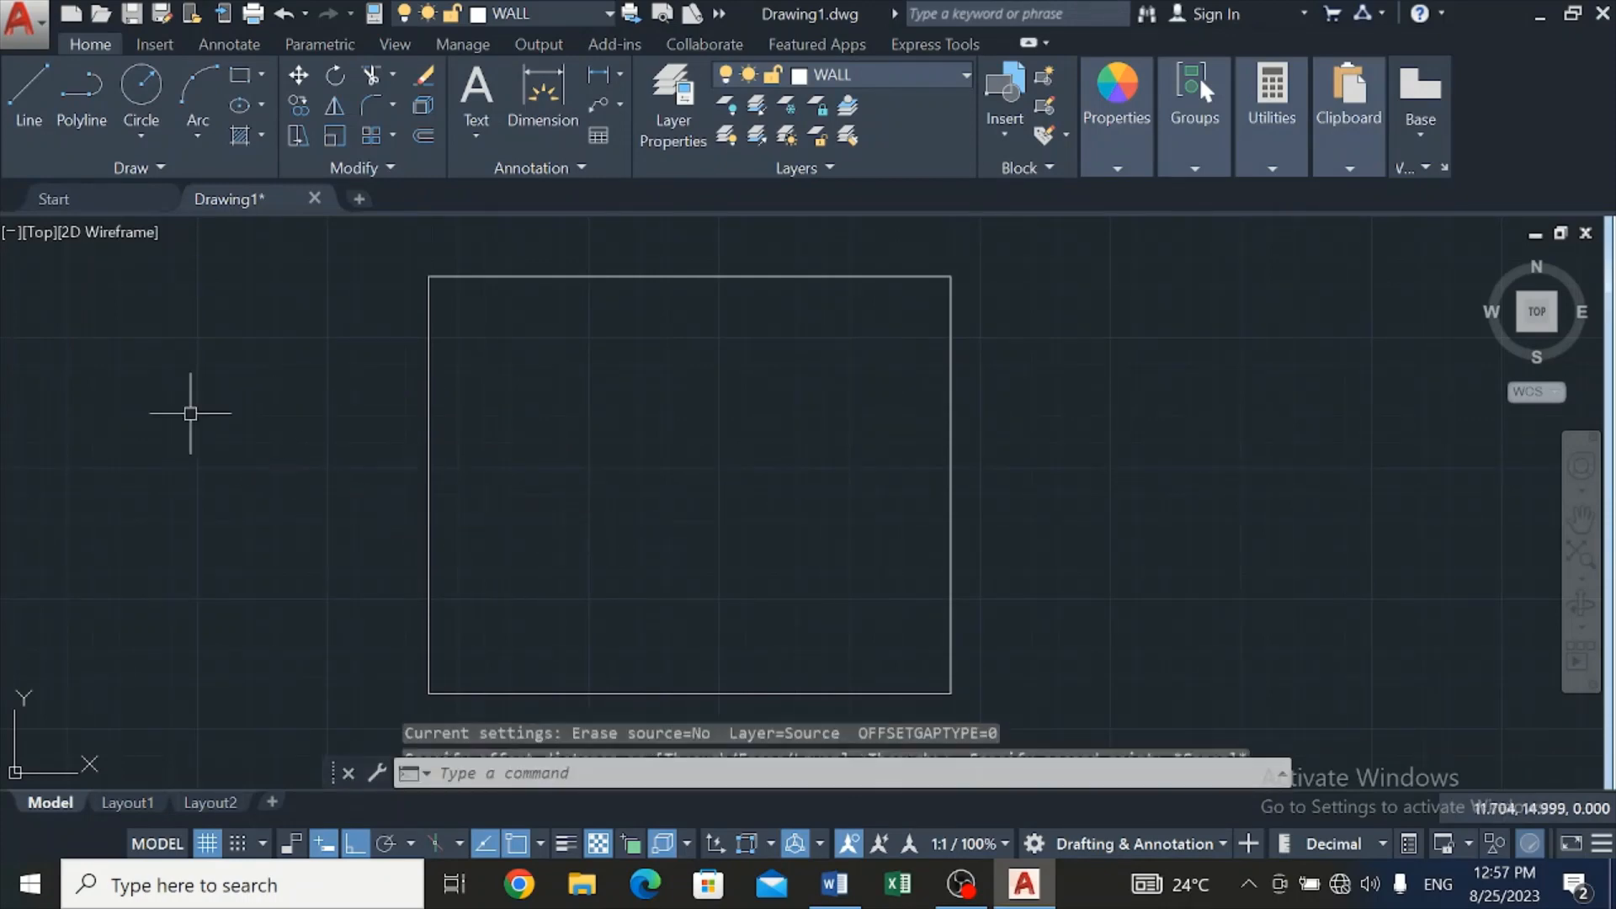
# Offset the left and top lines of the wall outline inward by 0.15
pyautogui.click(412, 130)
pyautogui.write('0.15')
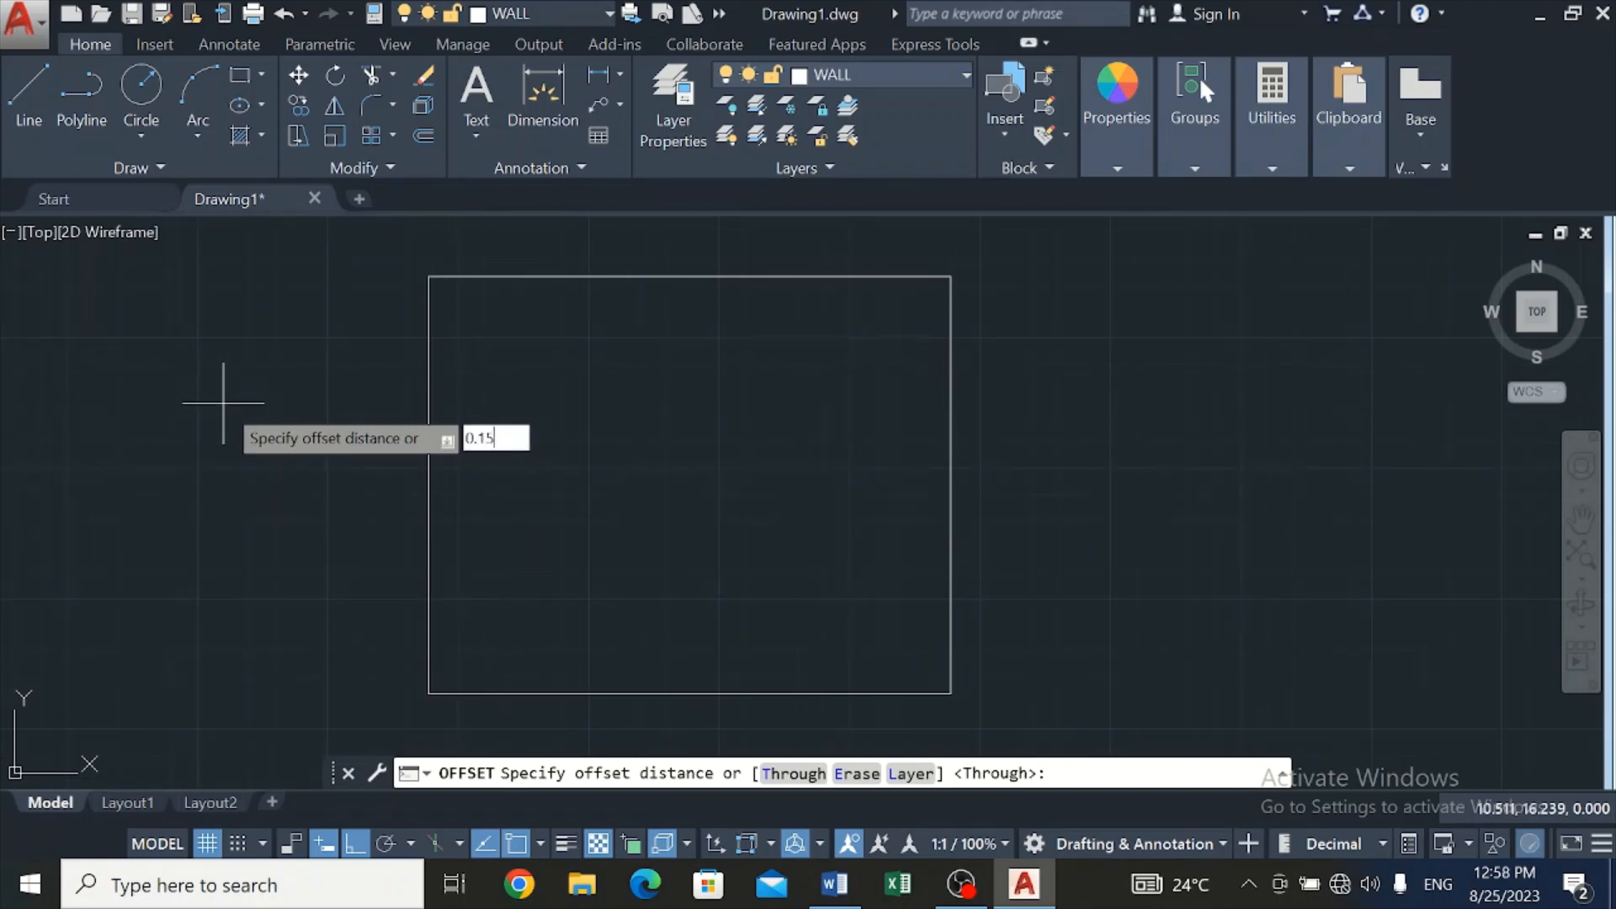
pyautogui.press('Return')
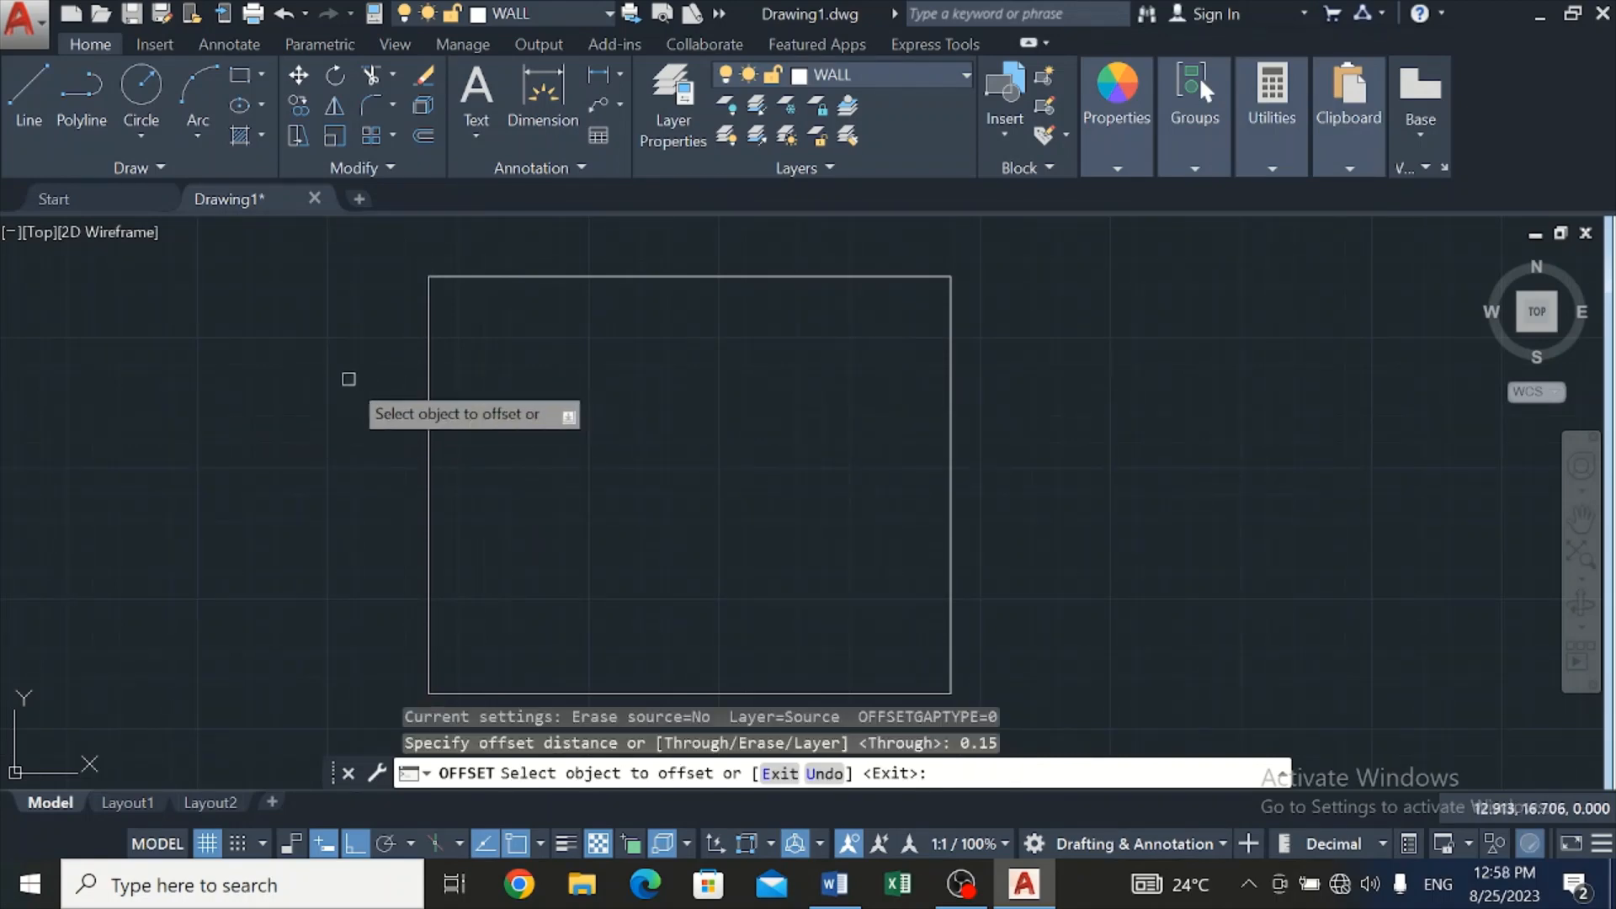
pyautogui.click(427, 408)
pyautogui.click(533, 407)
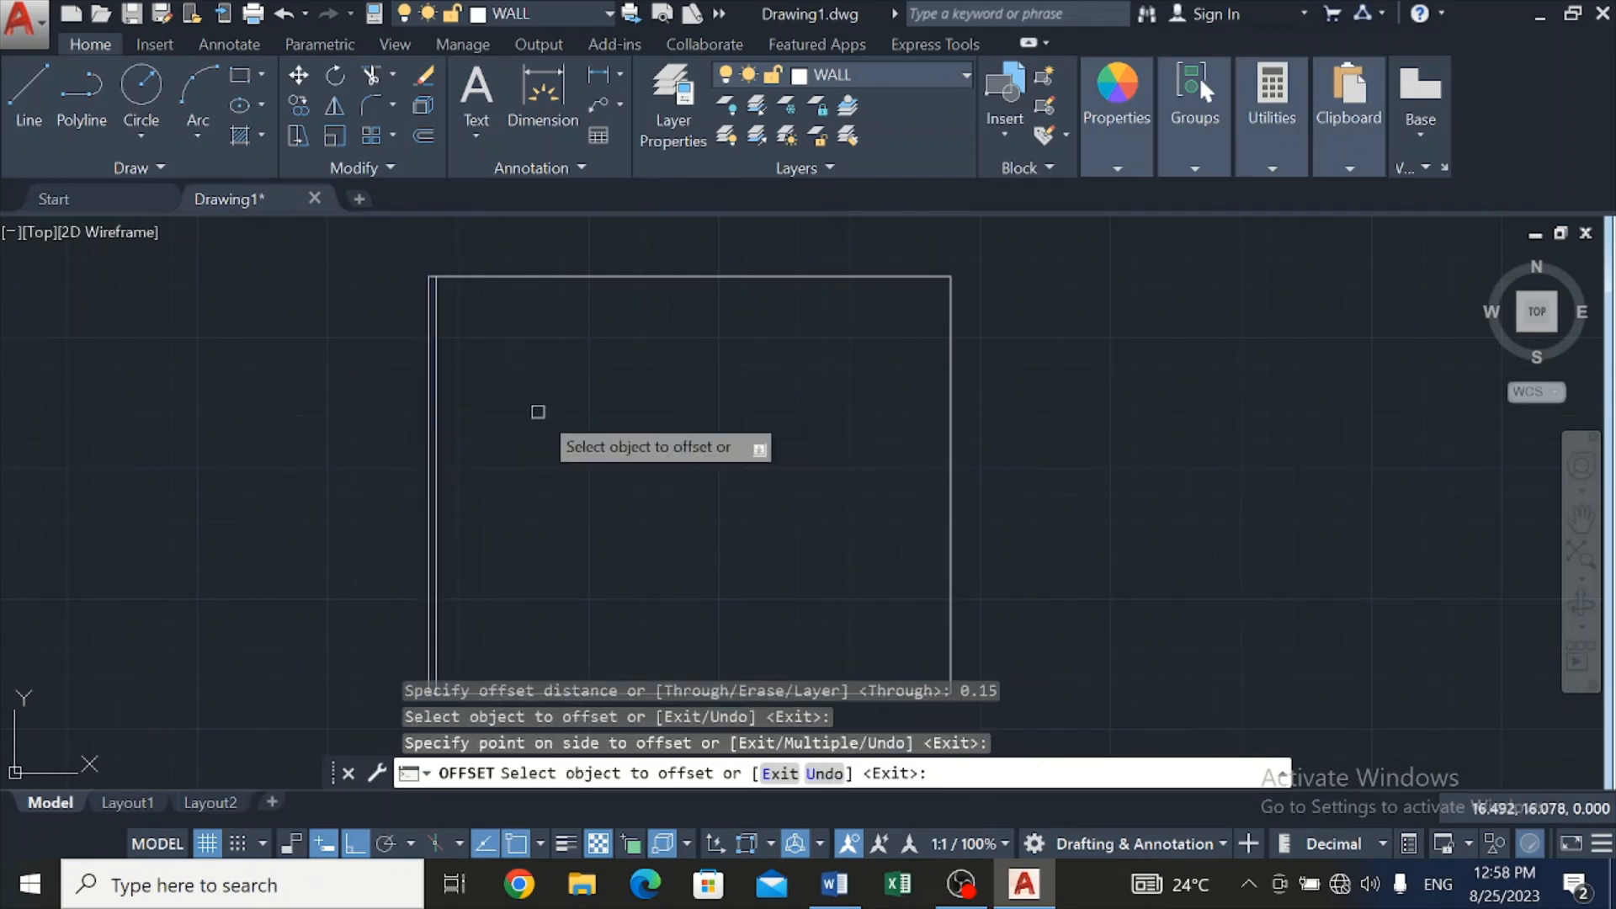
pyautogui.click(615, 278)
pyautogui.click(615, 336)
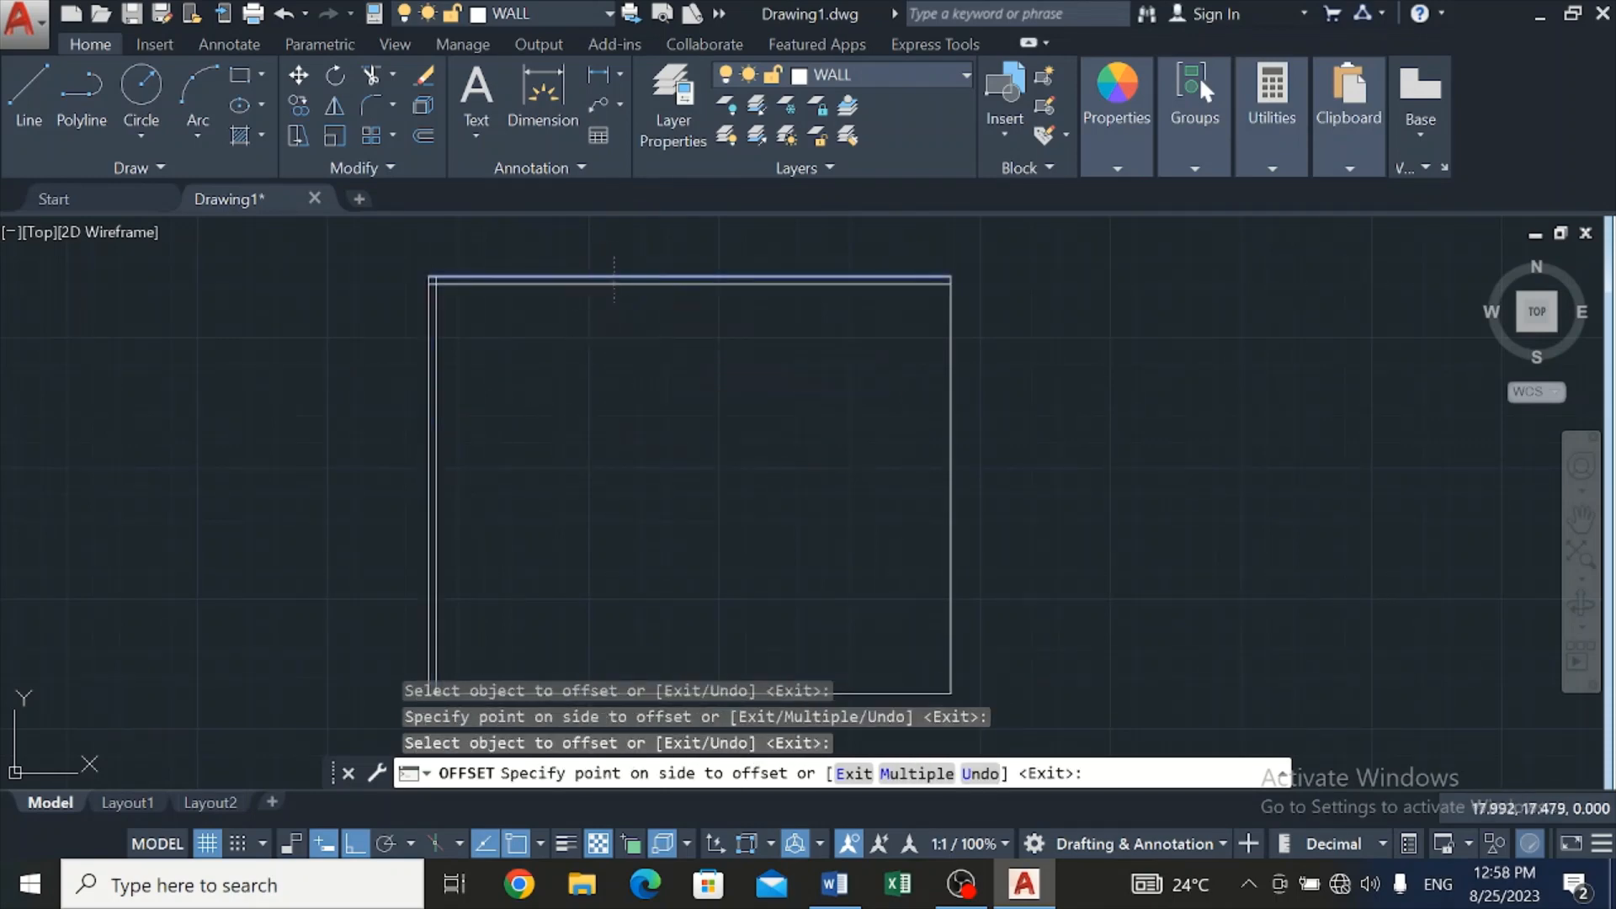
# Offset the right and bottom lines of the wall outline inward by the same 0.15 distance
pyautogui.click(942, 418)
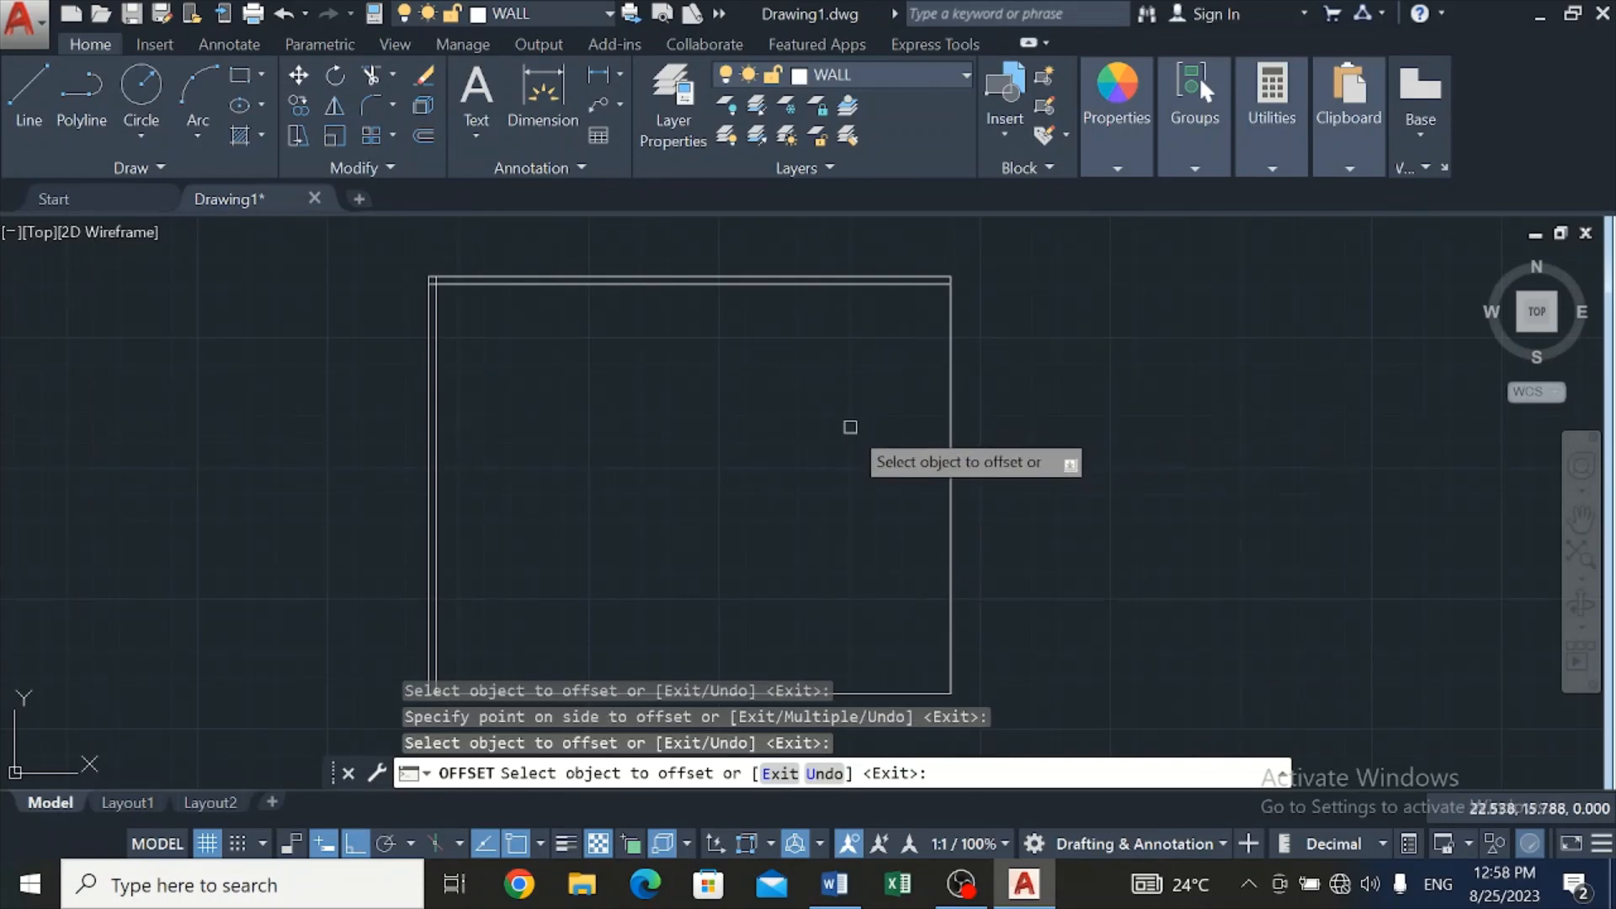
pyautogui.click(950, 408)
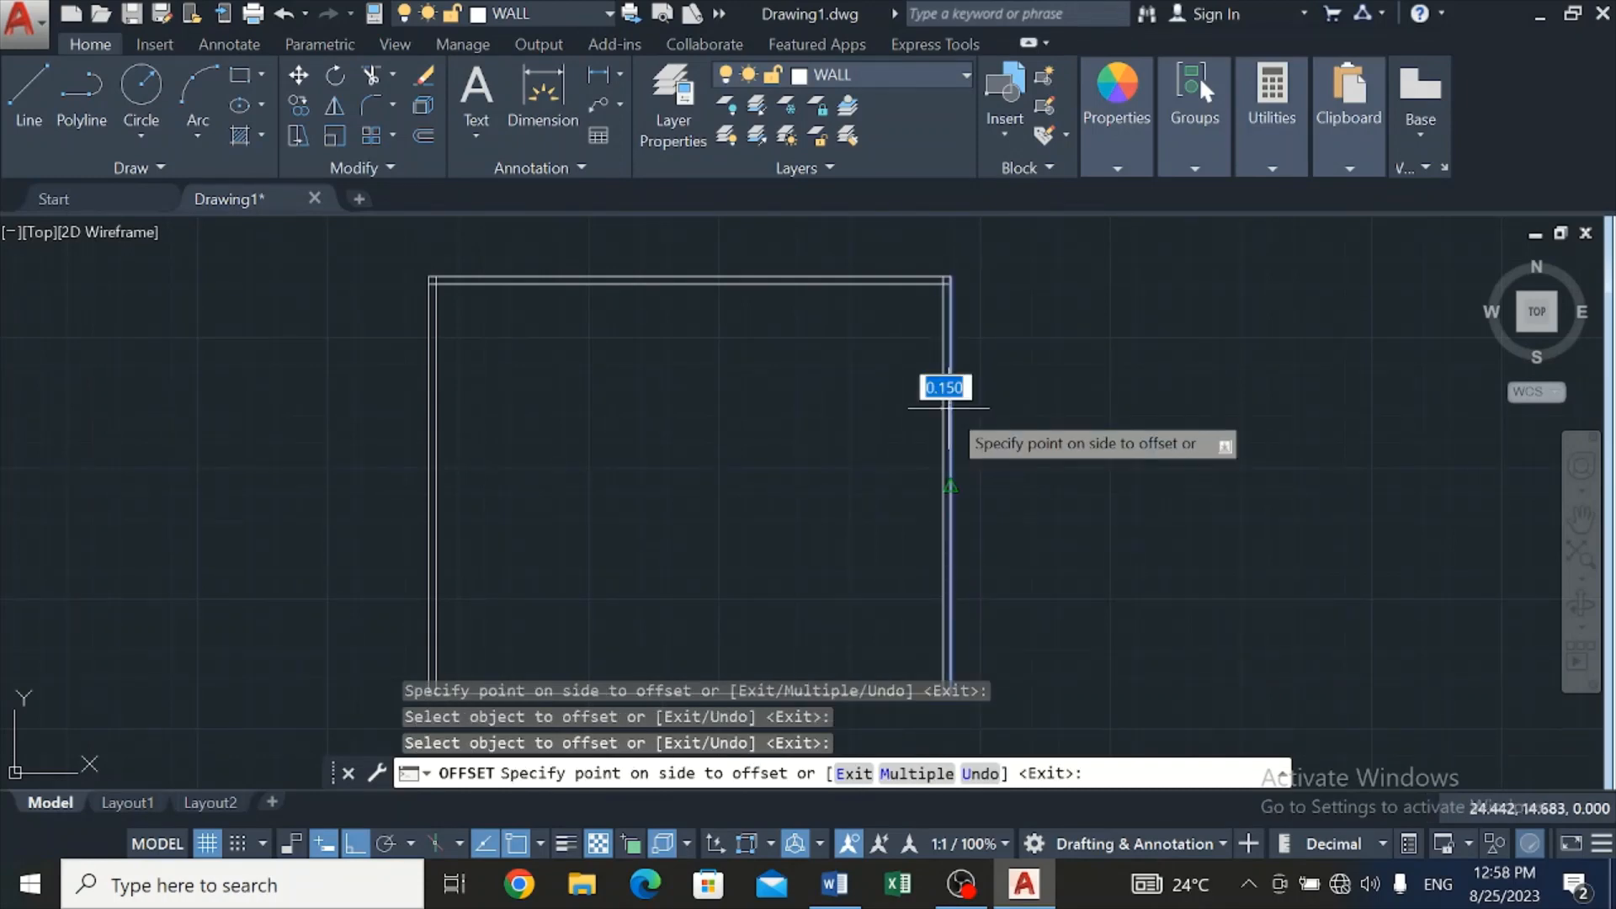
pyautogui.scroll(4, 949, 408)
pyautogui.click(902, 437)
pyautogui.scroll(-4, 903, 436)
pyautogui.scroll(-4, 856, 471)
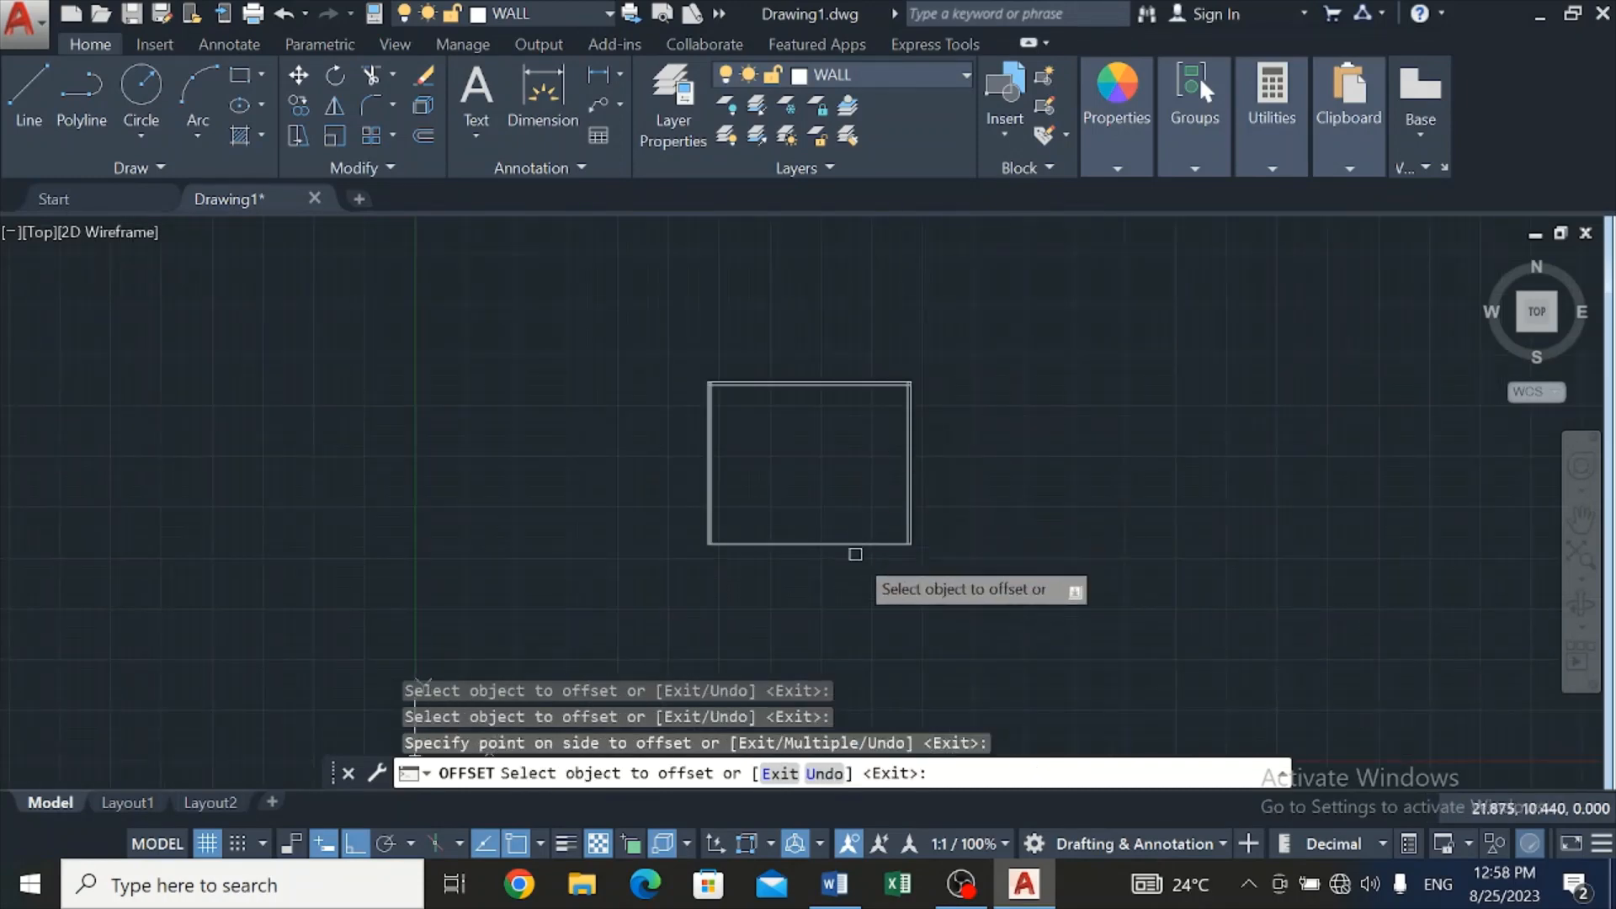
pyautogui.scroll(5, 837, 567)
pyautogui.scroll(4, 798, 534)
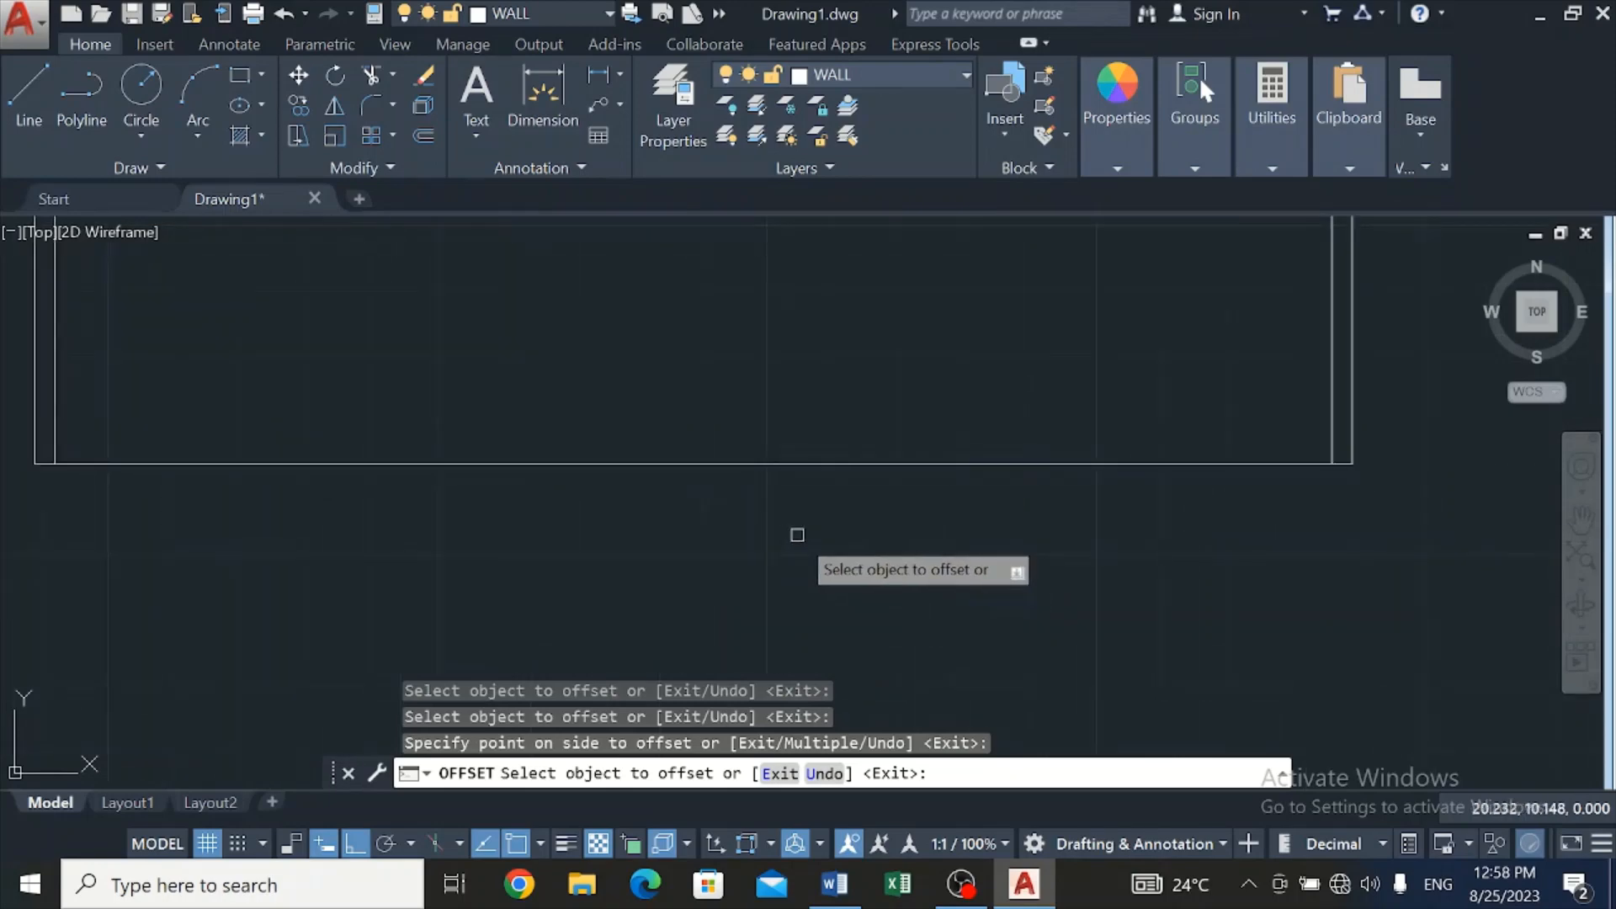
pyautogui.click(775, 464)
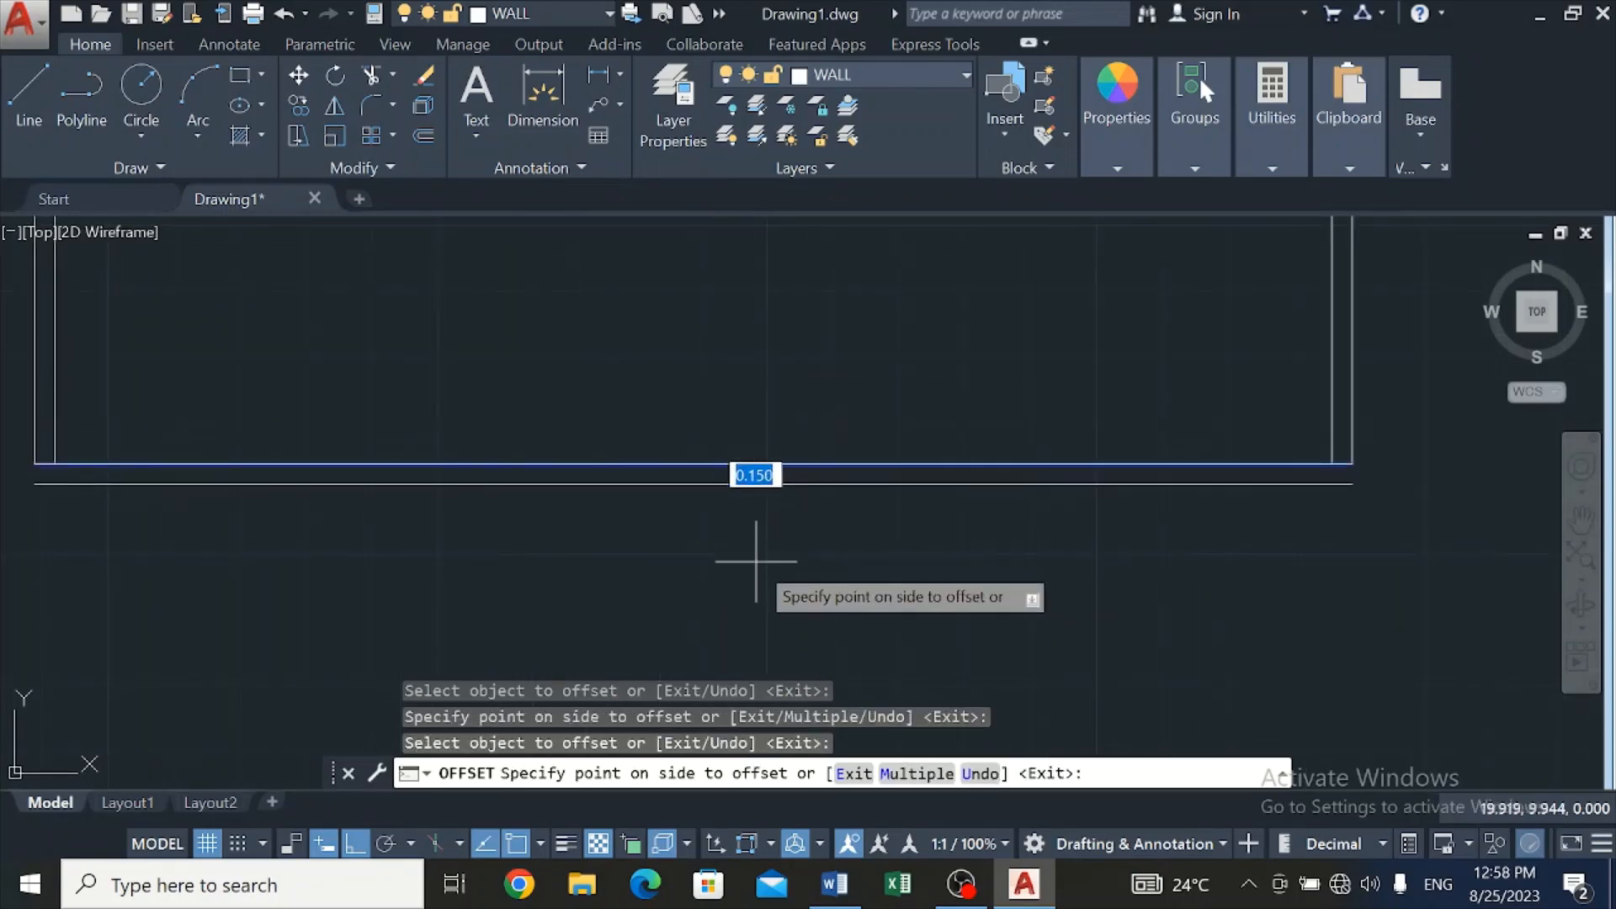
pyautogui.click(753, 344)
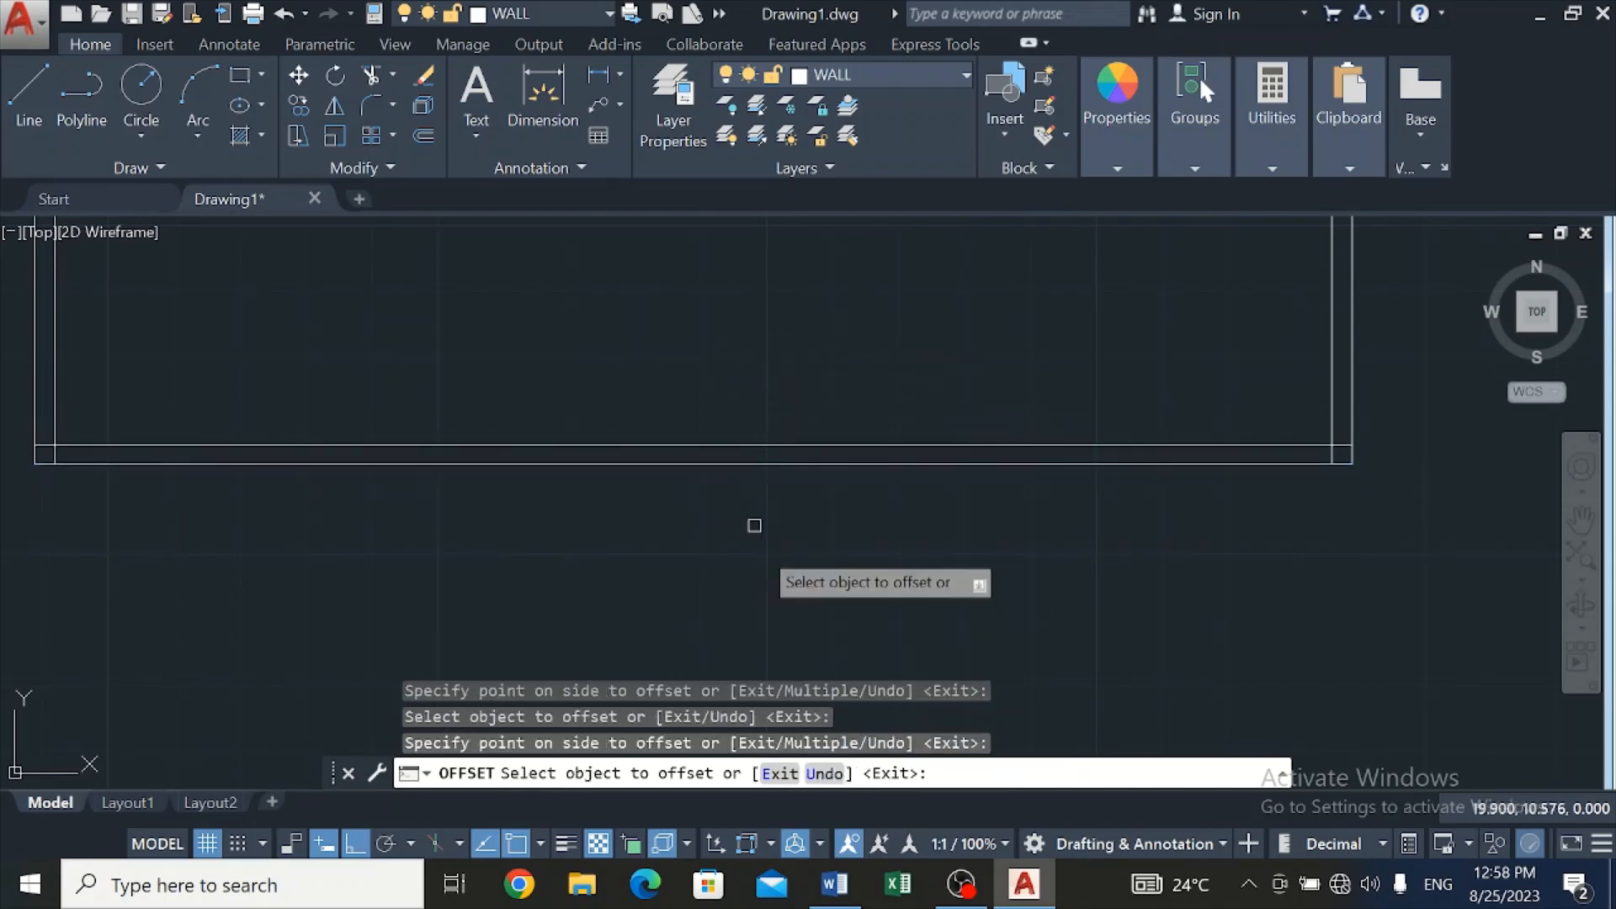
# Trim the overlapping inner wall line ends at the lower-left corner, using all objects as cutting edges
pyautogui.scroll(-5, 757, 539)
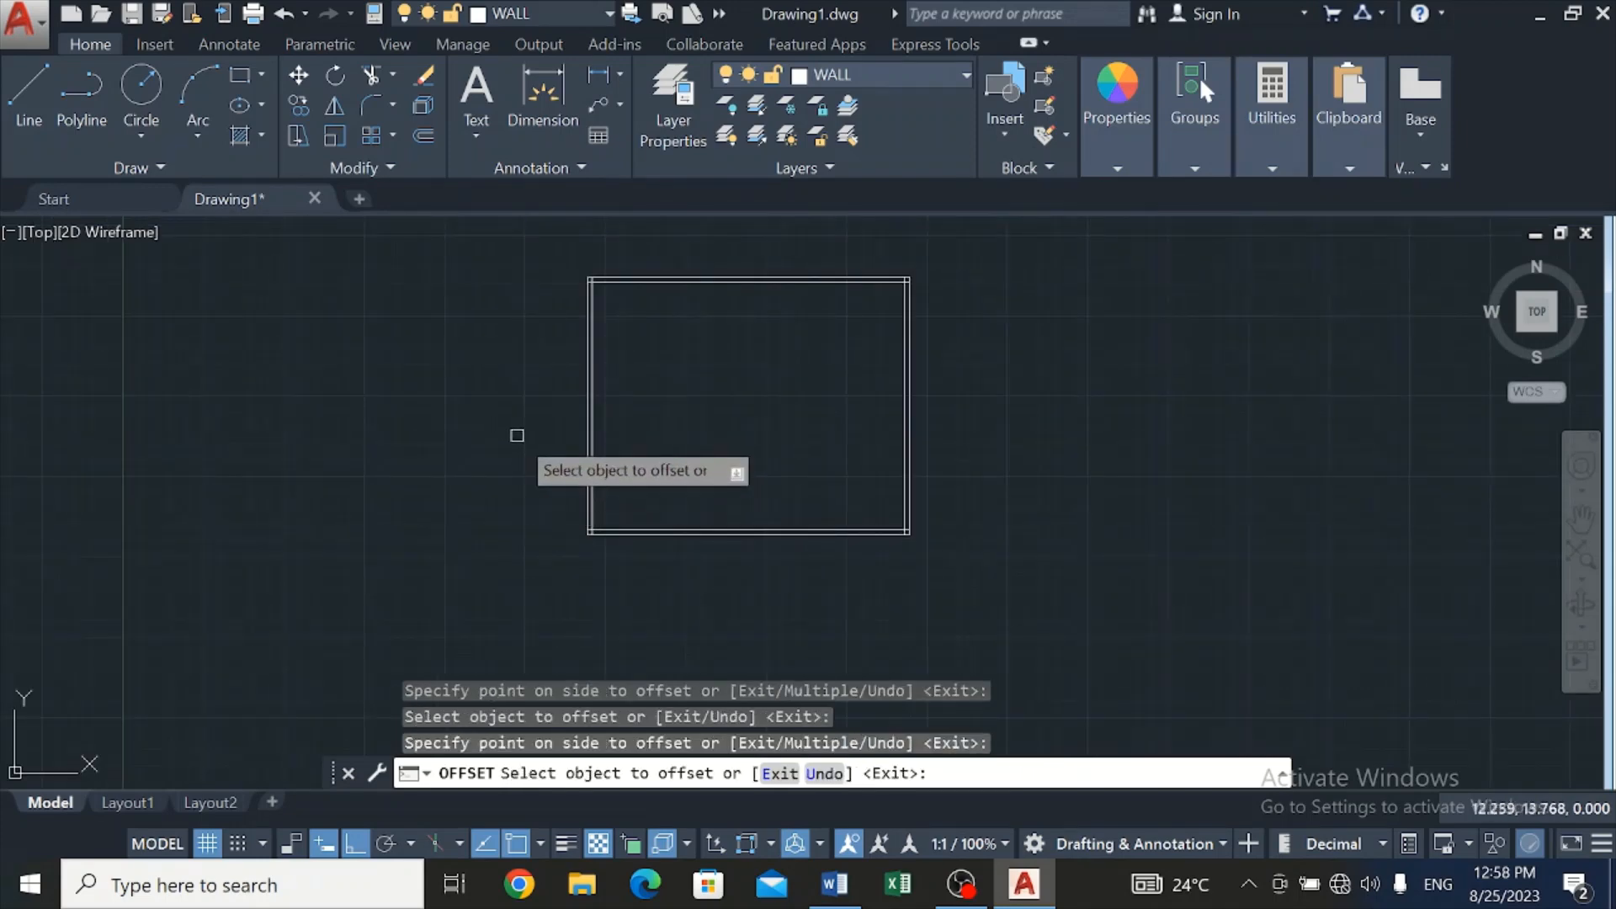
pyautogui.scroll(2, 516, 435)
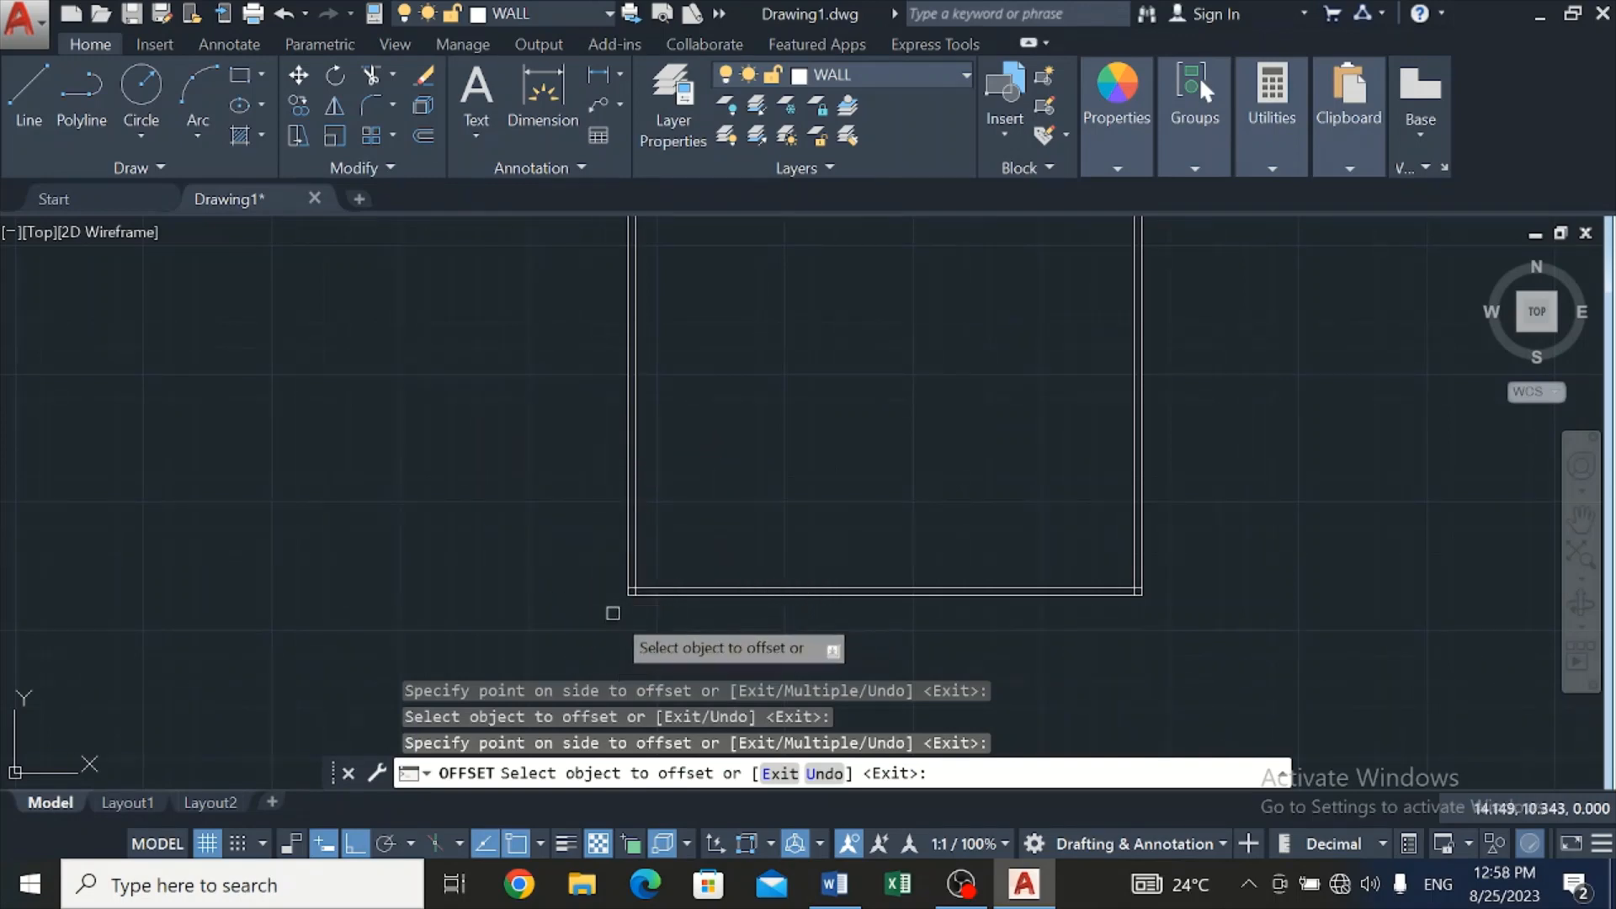
pyautogui.click(370, 78)
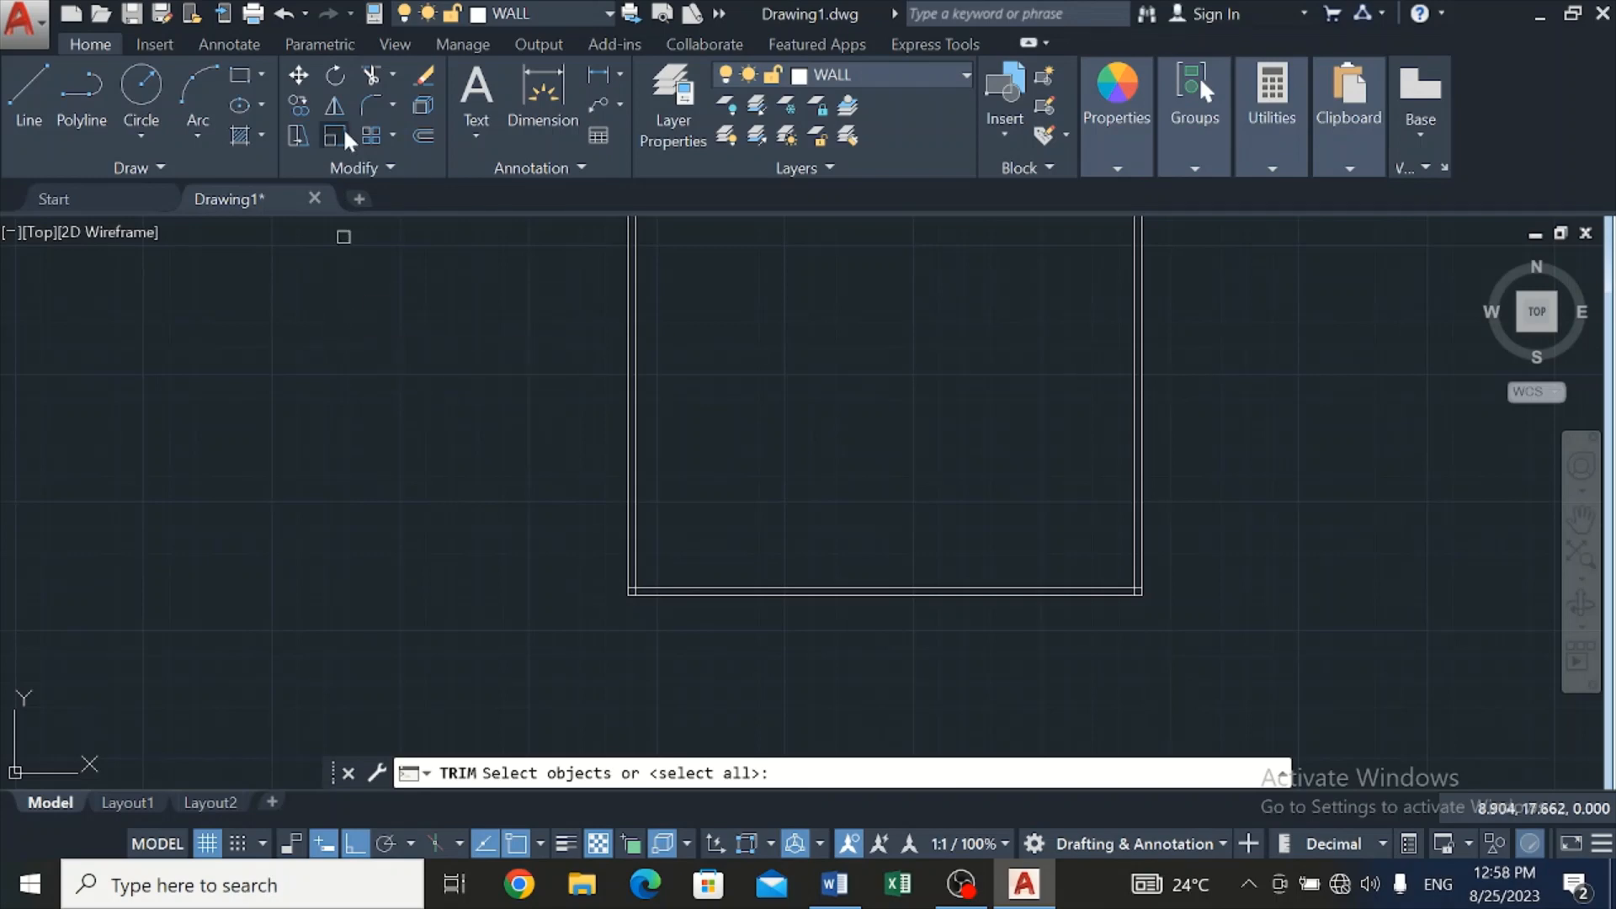
pyautogui.press('Return')
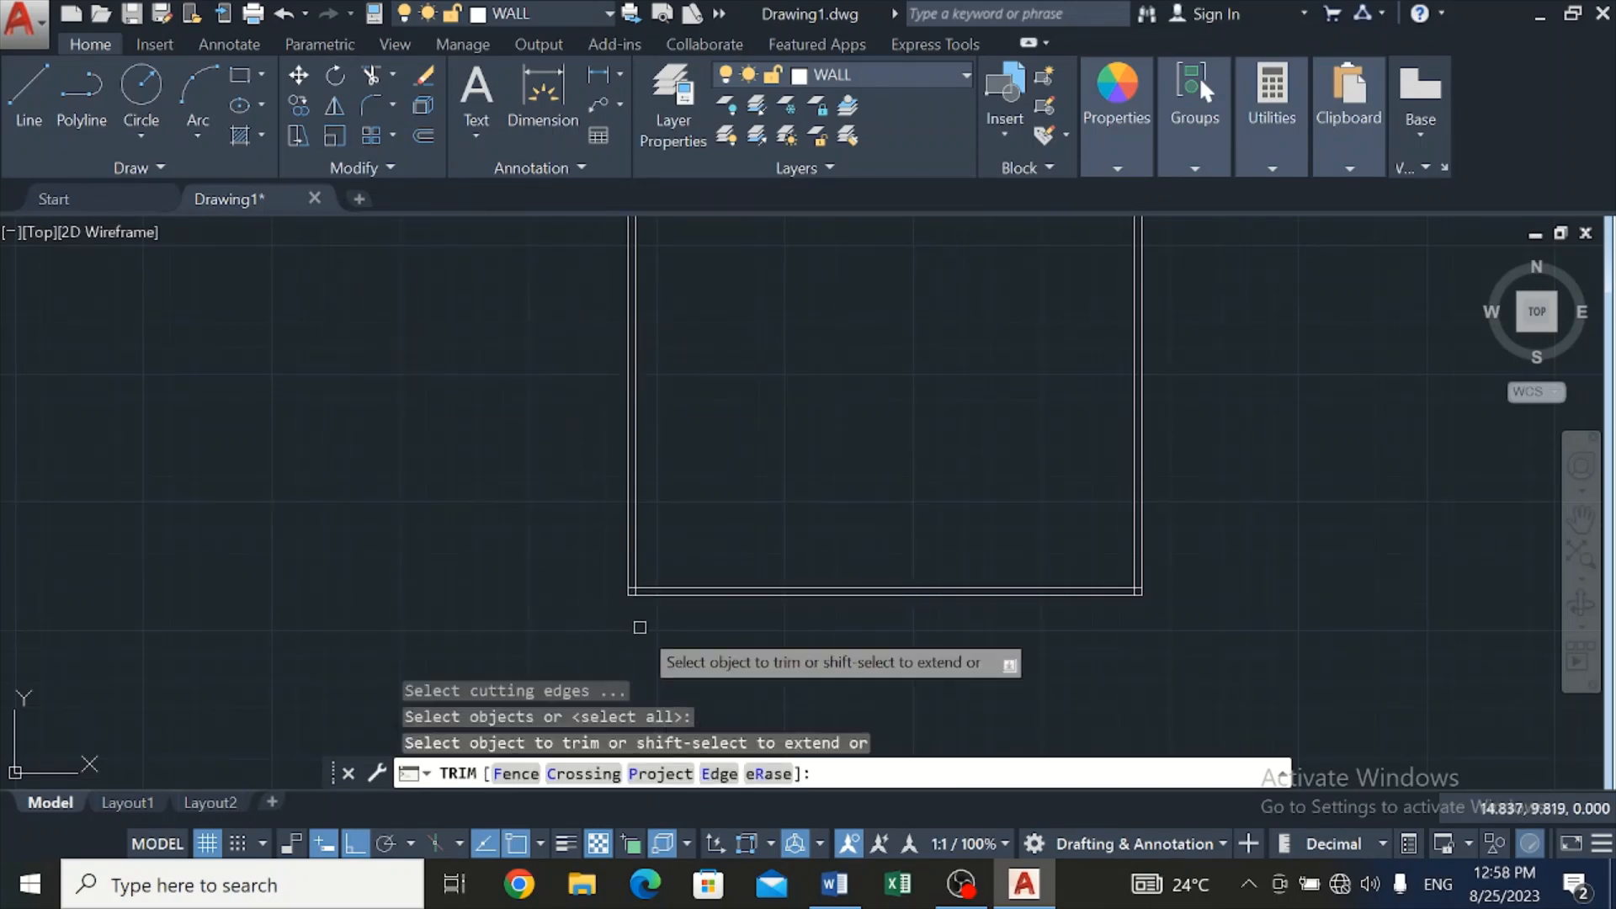
pyautogui.scroll(4, 615, 583)
pyautogui.click(675, 606)
pyautogui.click(675, 600)
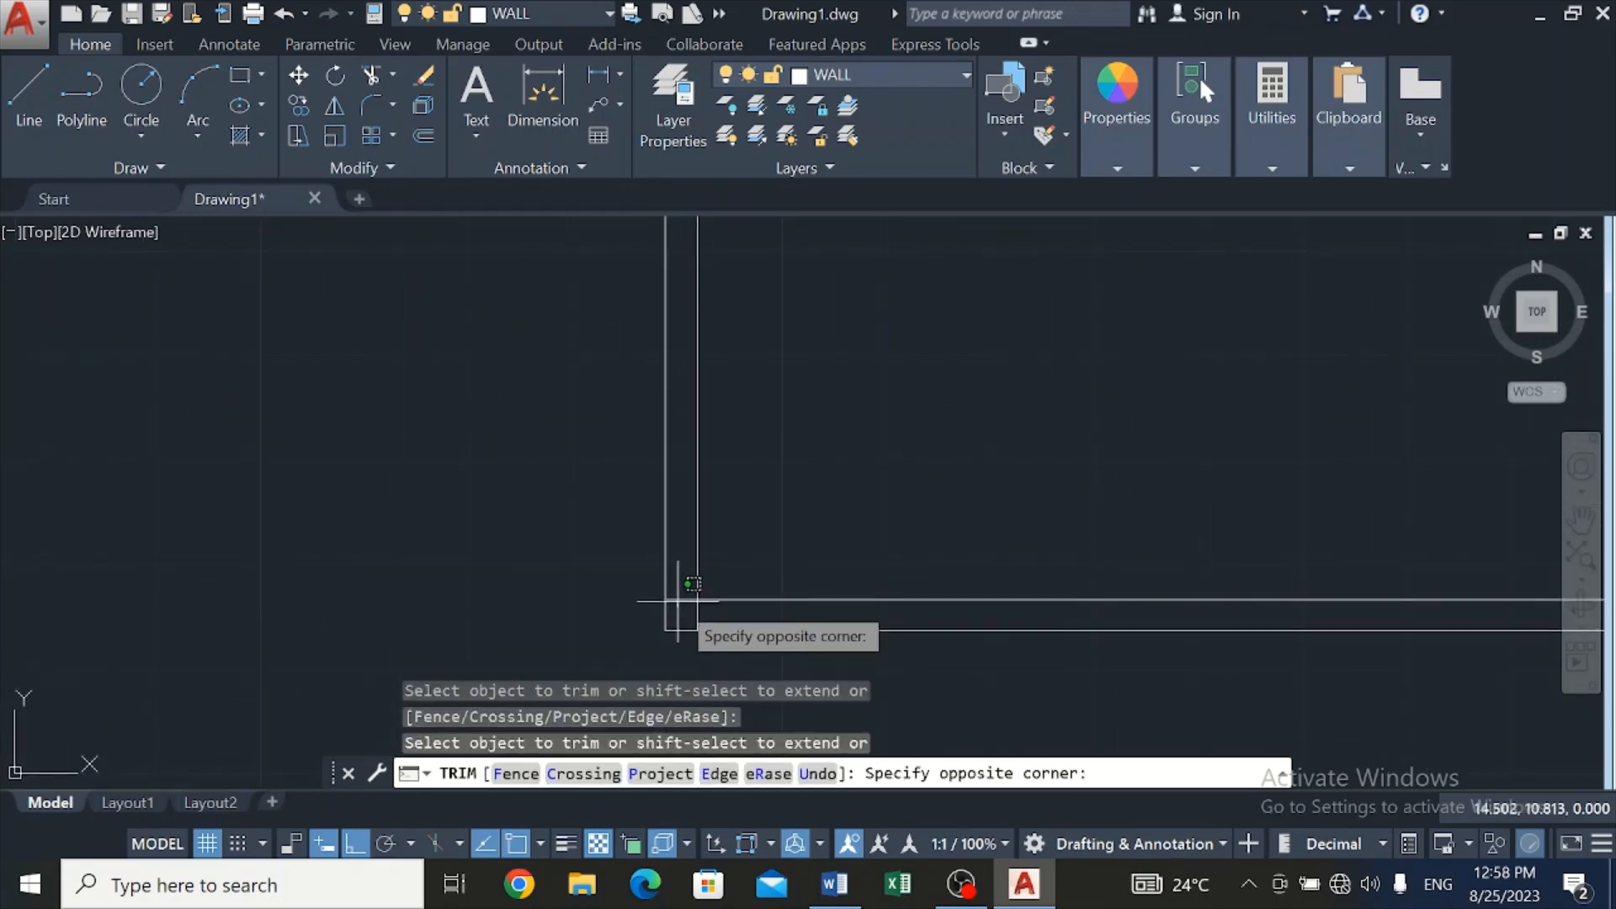
pyautogui.click(683, 575)
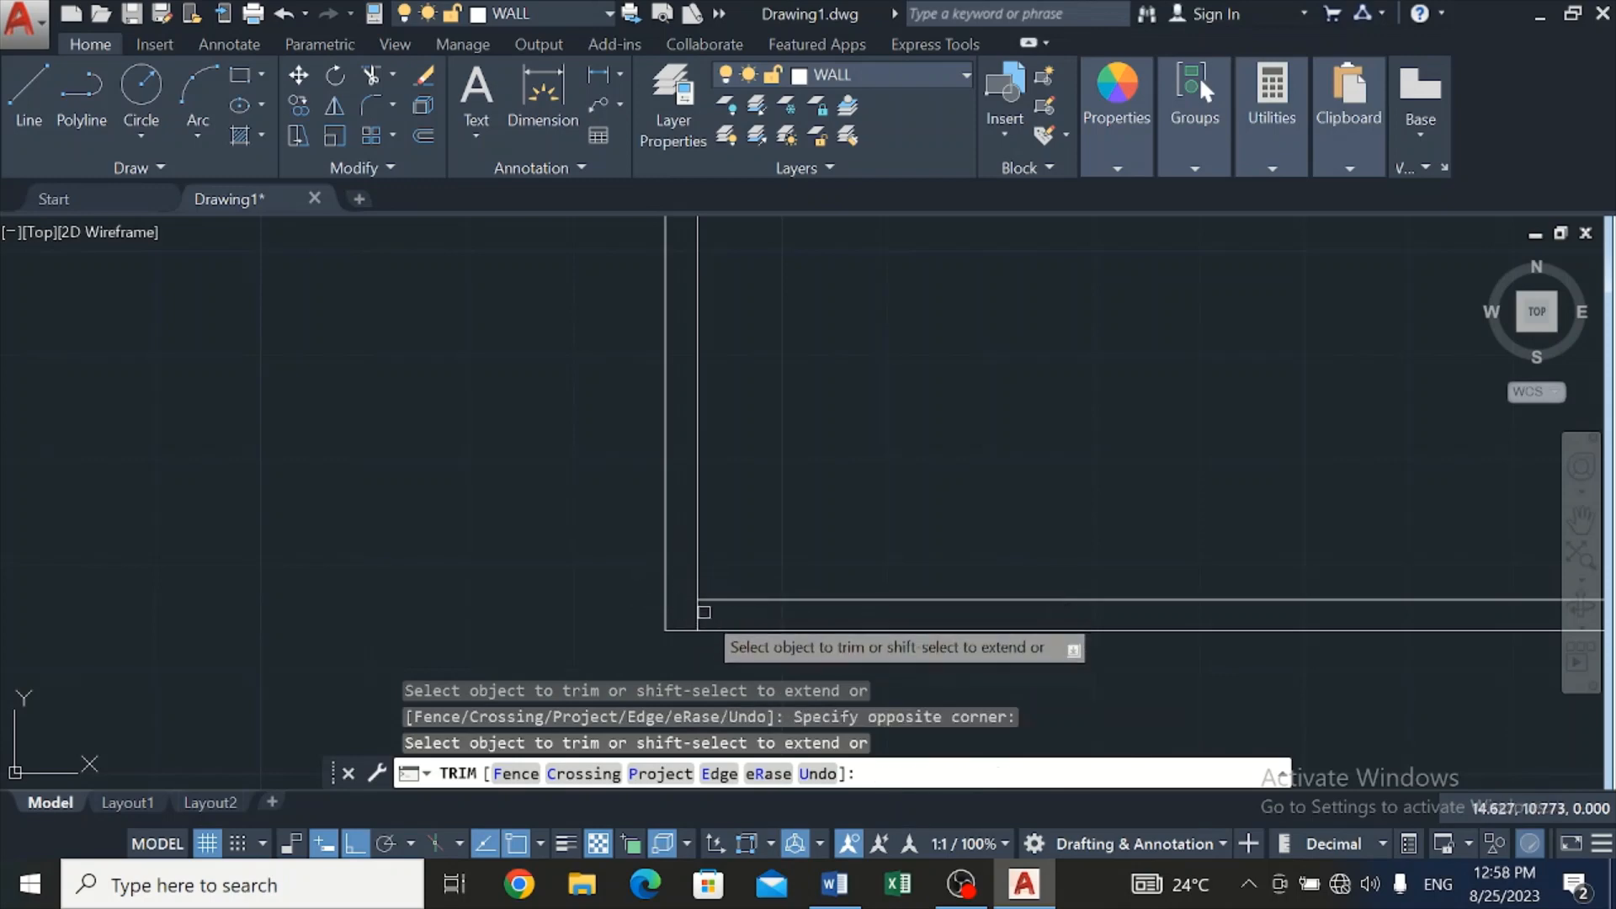
# Trim the overlapping inner wall line ends at the lower-right and upper-right corners of the outer walls
pyautogui.scroll(-8, 704, 610)
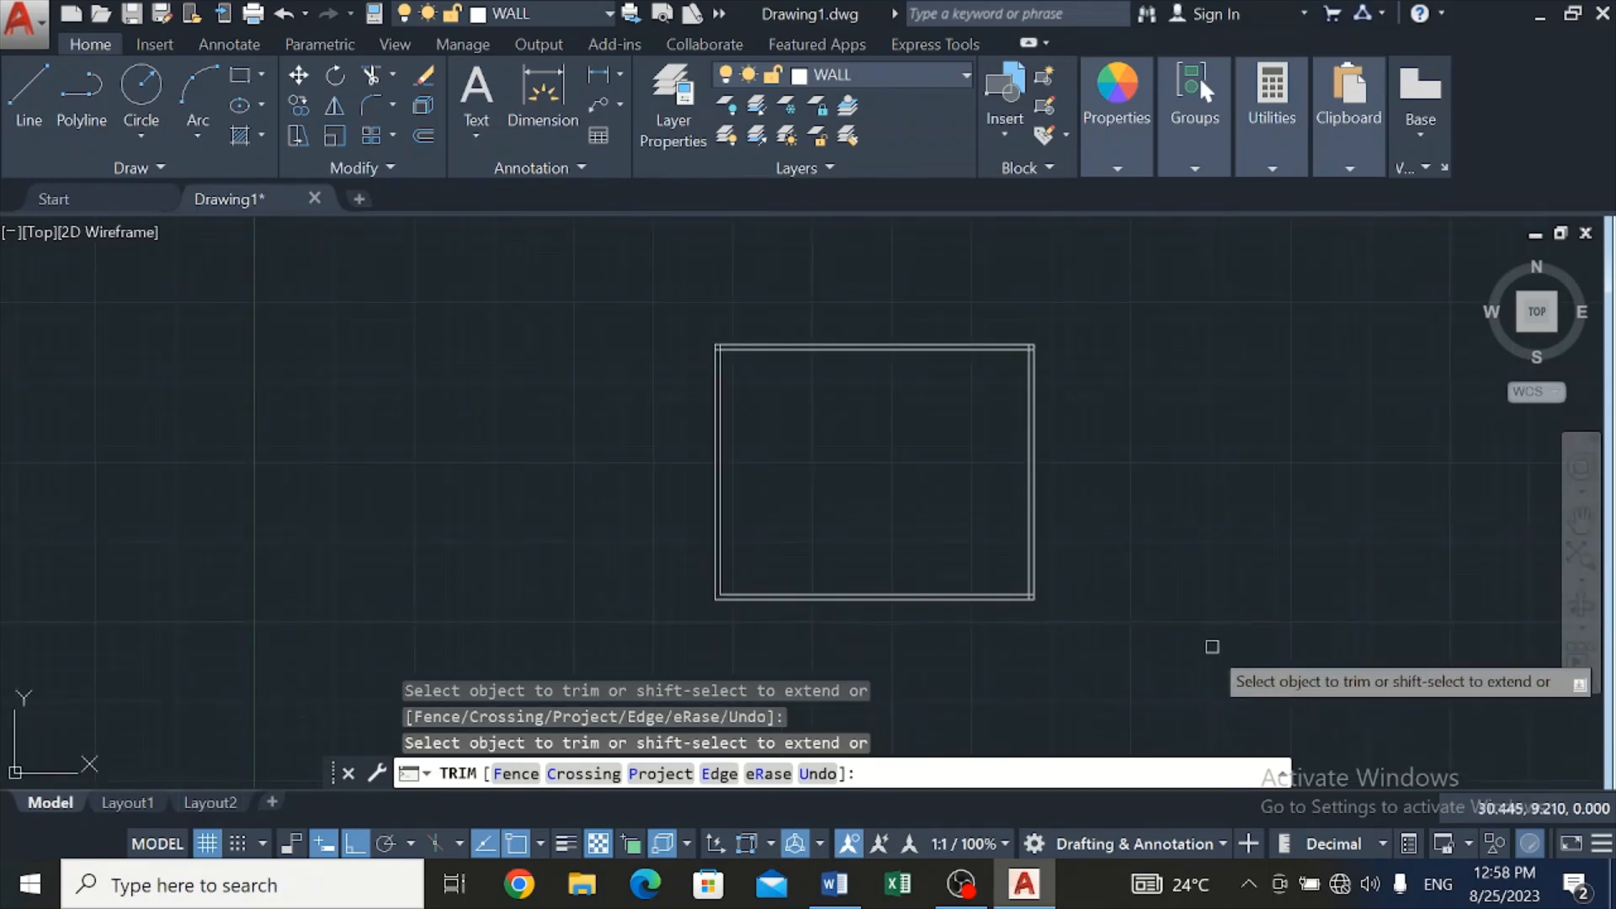
pyautogui.scroll(5, 1063, 621)
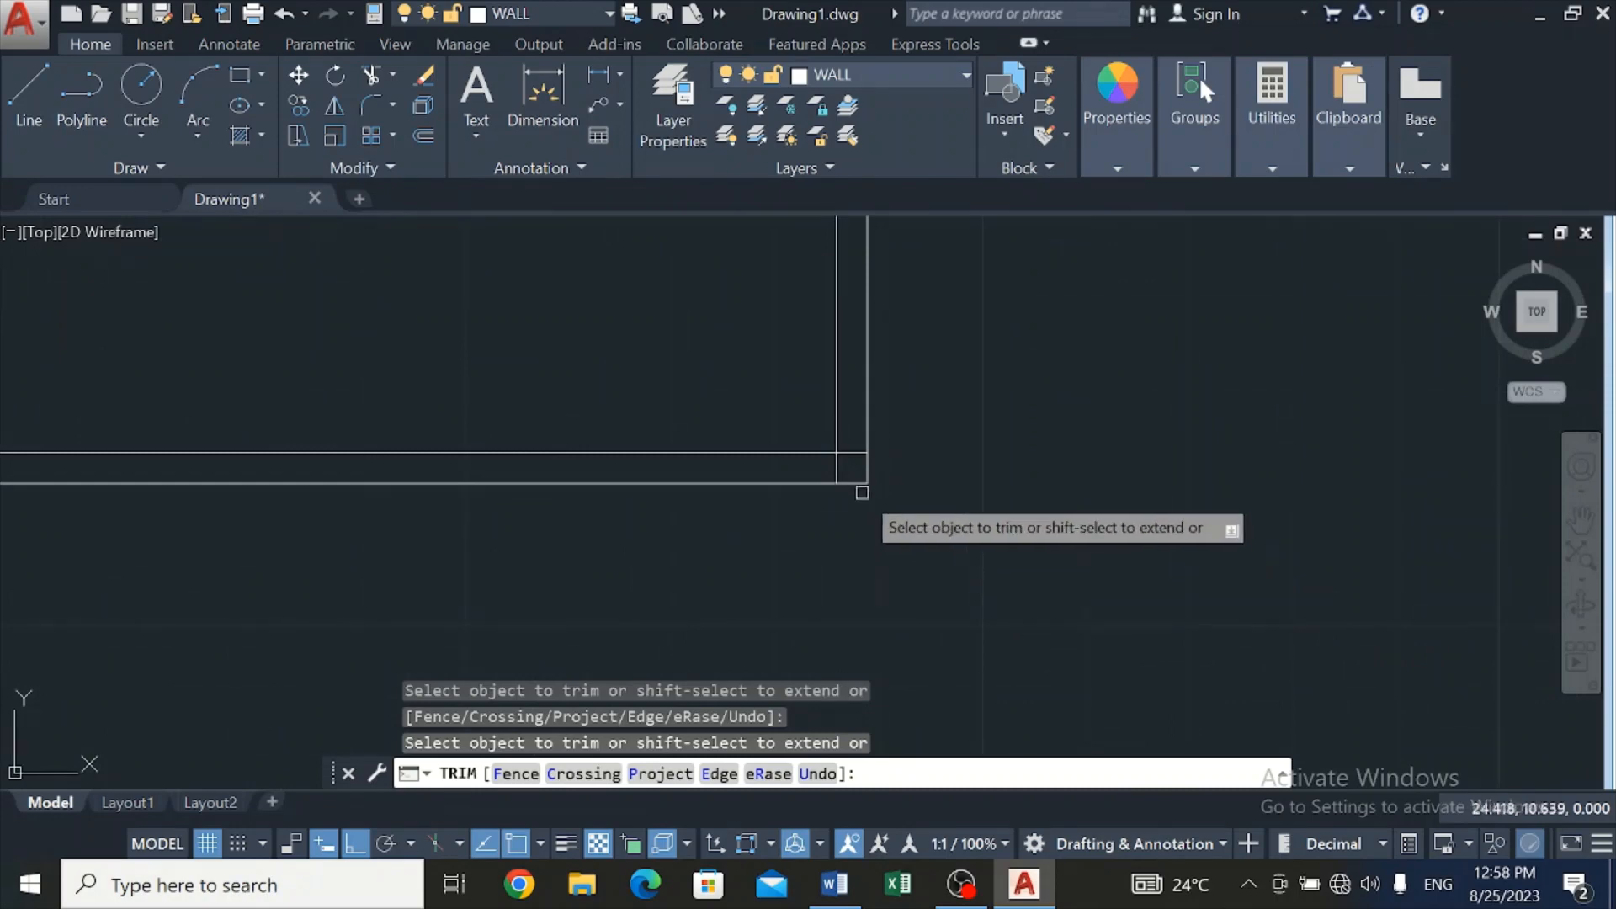
pyautogui.click(837, 468)
pyautogui.click(856, 452)
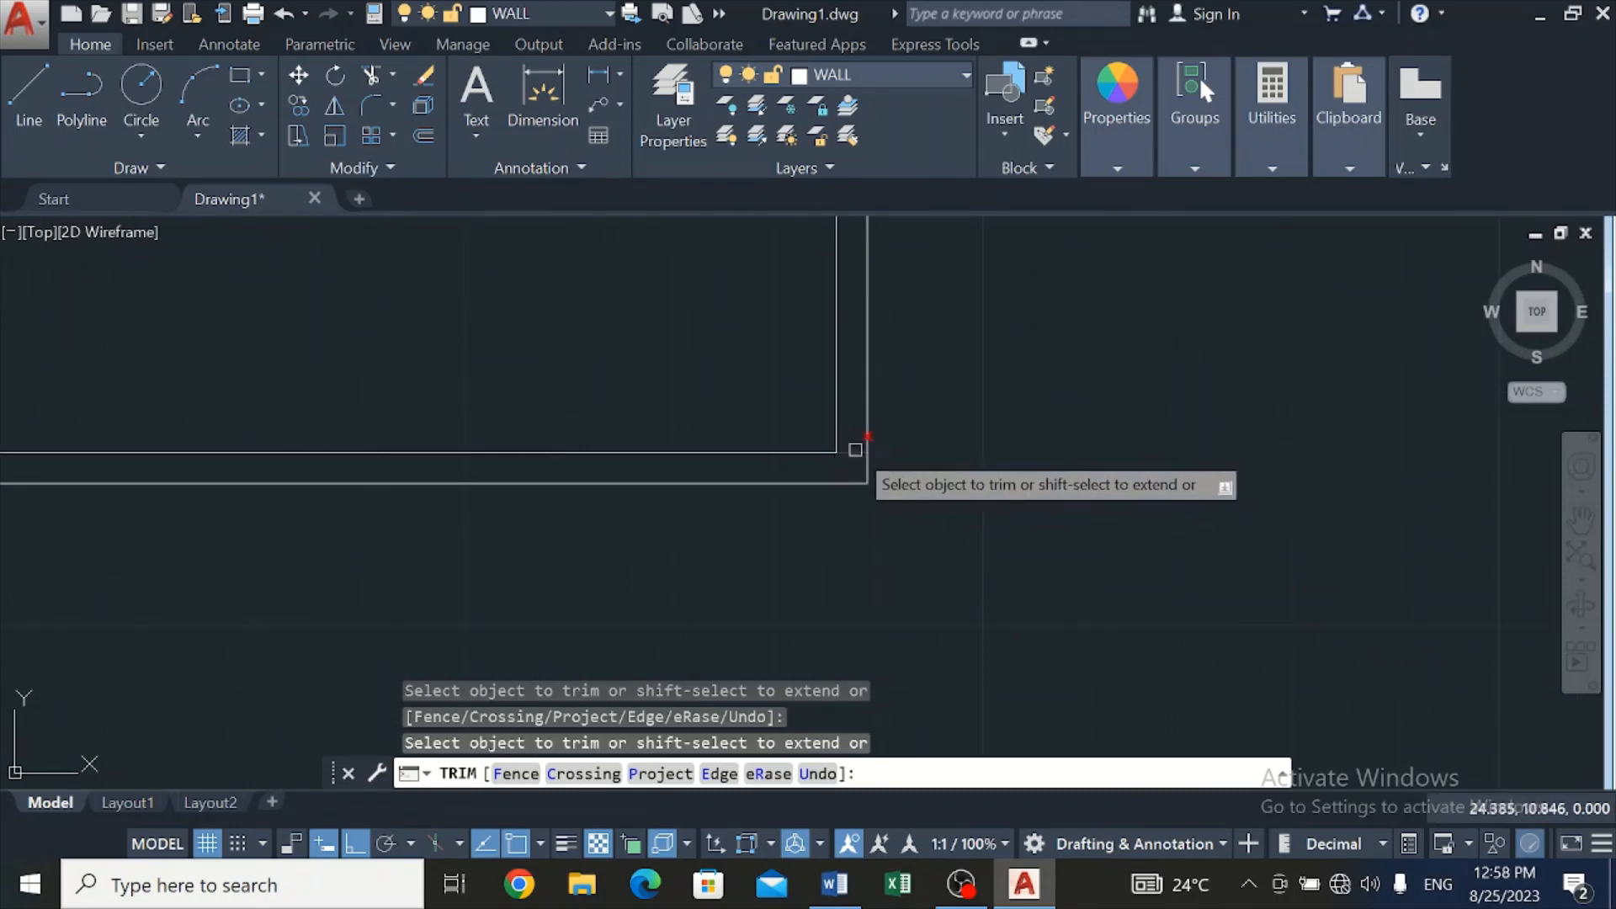
pyautogui.scroll(-5, 857, 447)
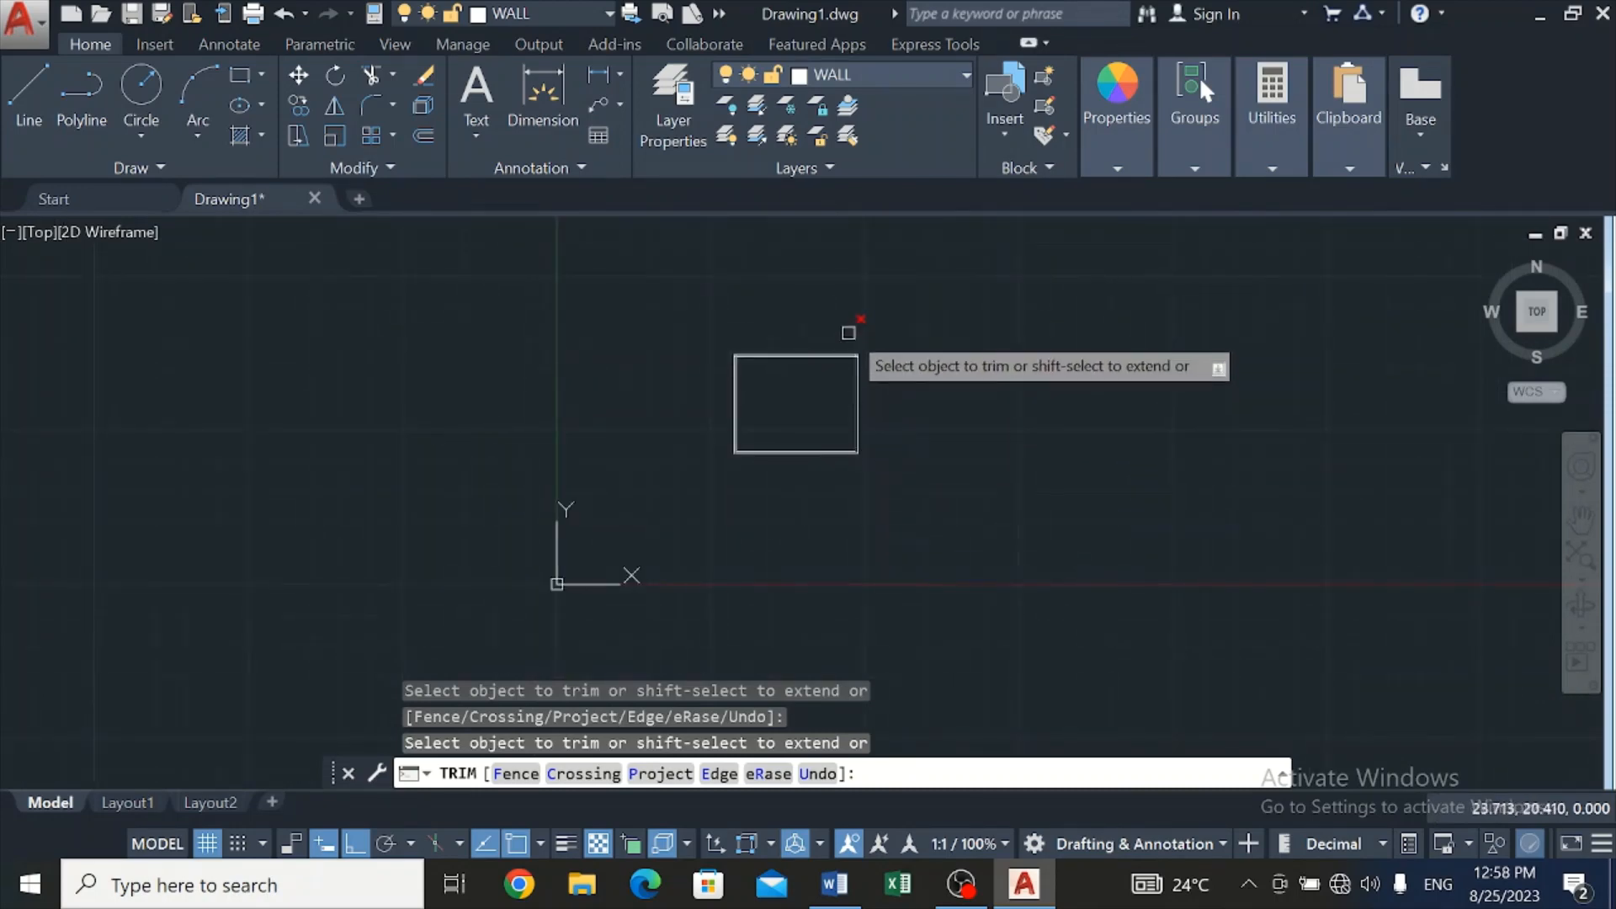
pyautogui.scroll(5, 854, 336)
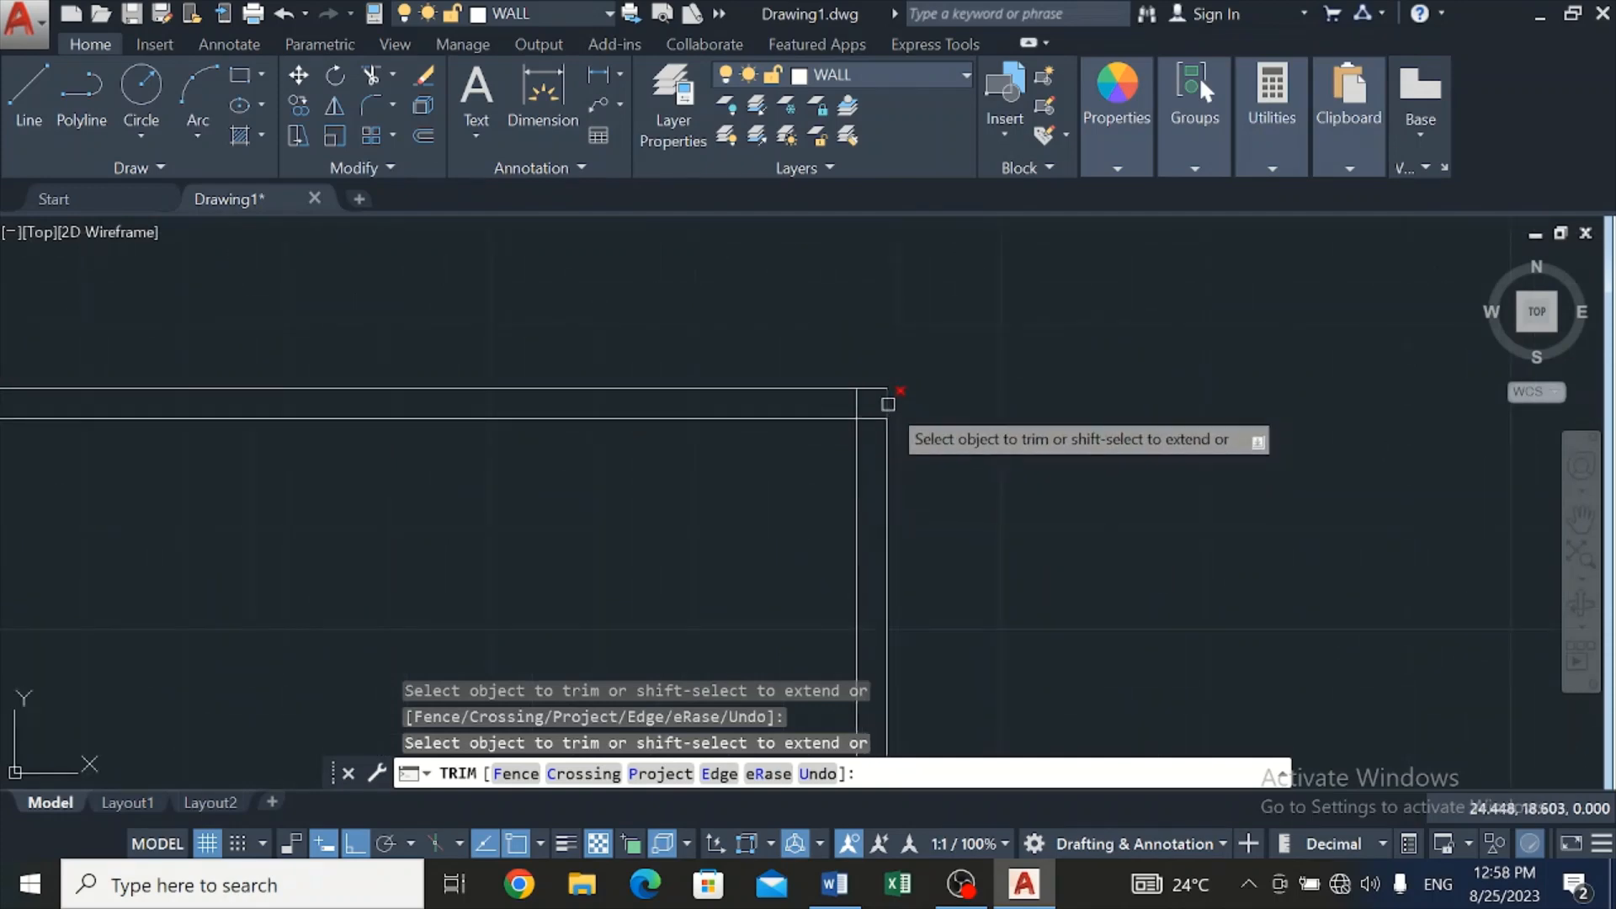
pyautogui.scroll(2, 884, 409)
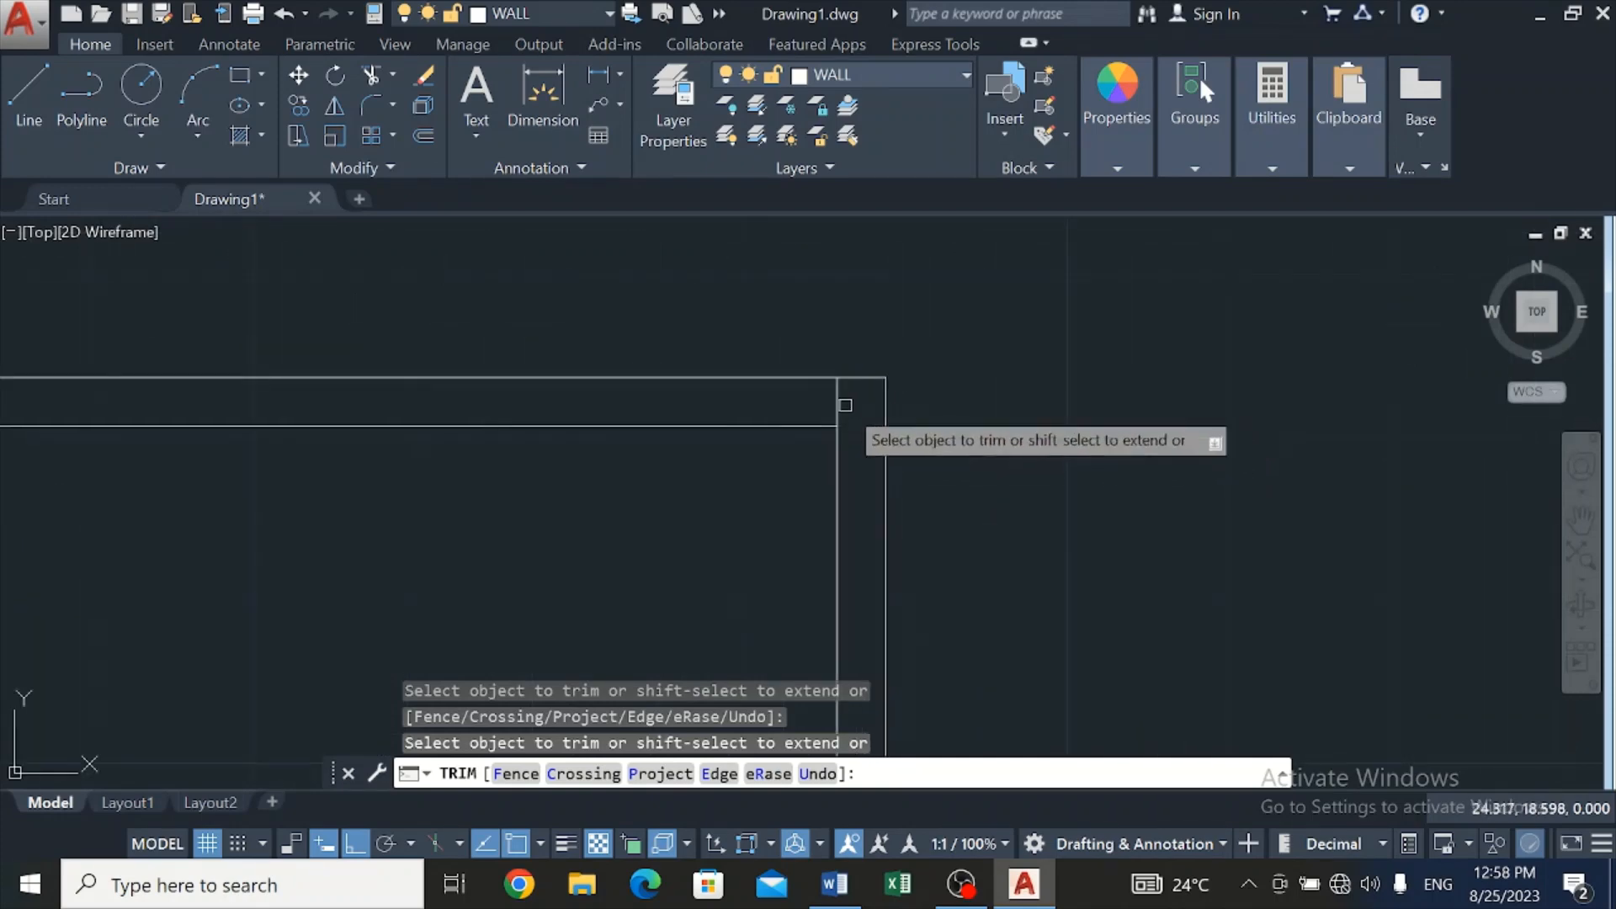
pyautogui.scroll(-5, 840, 408)
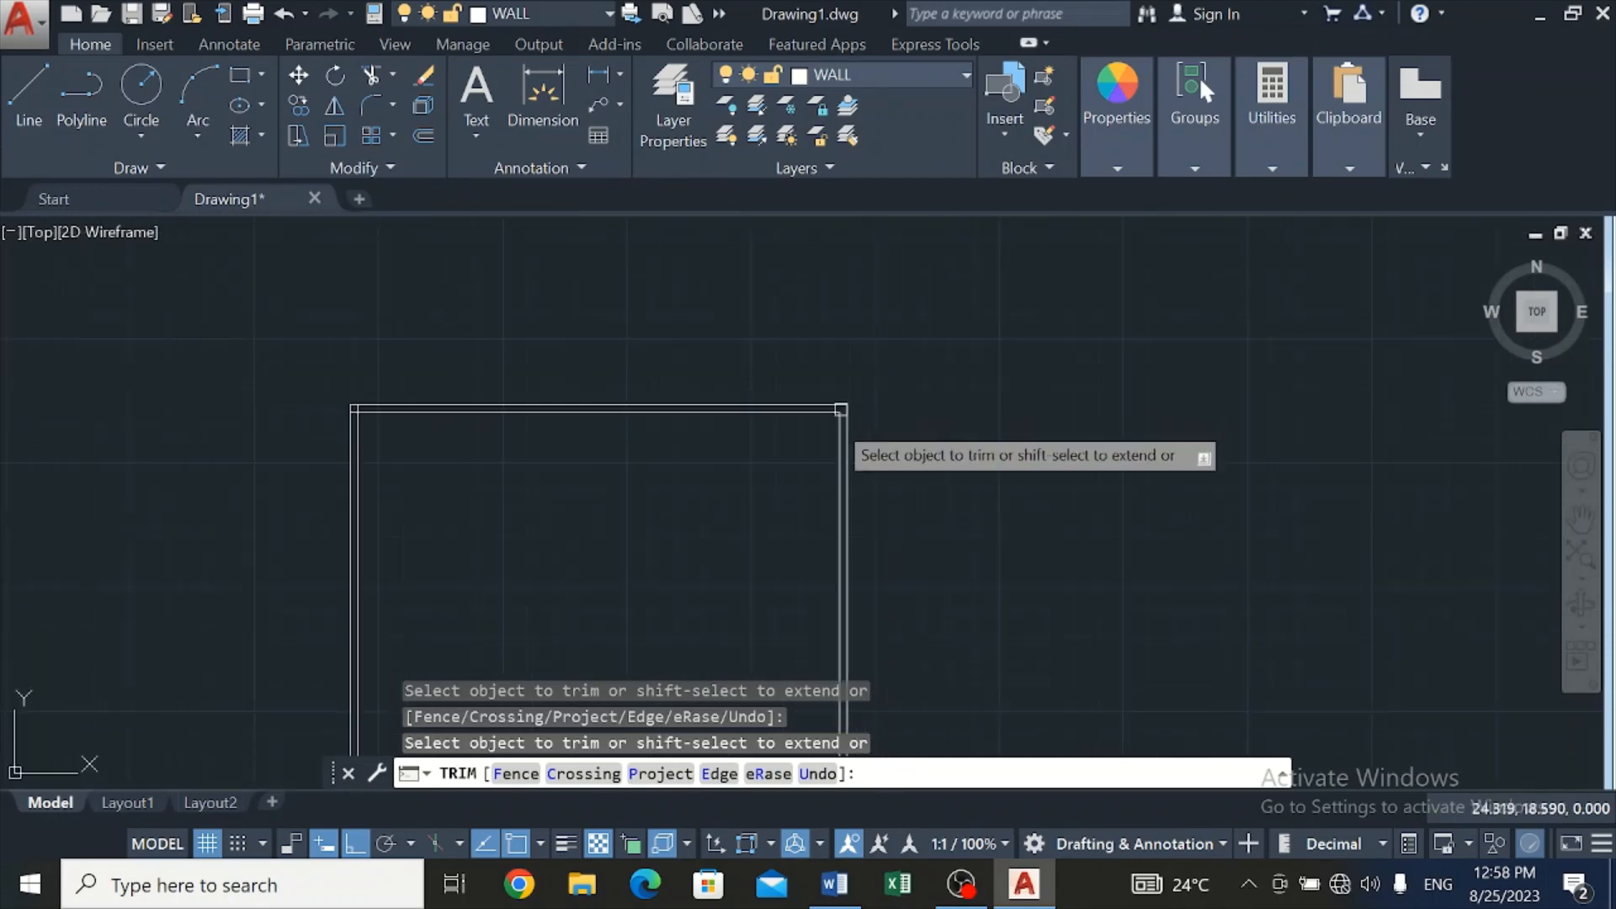
# Trim the overlapping inner wall line ends at the upper-left corner of the outer walls
pyautogui.scroll(3, 333, 447)
pyautogui.scroll(2, 333, 447)
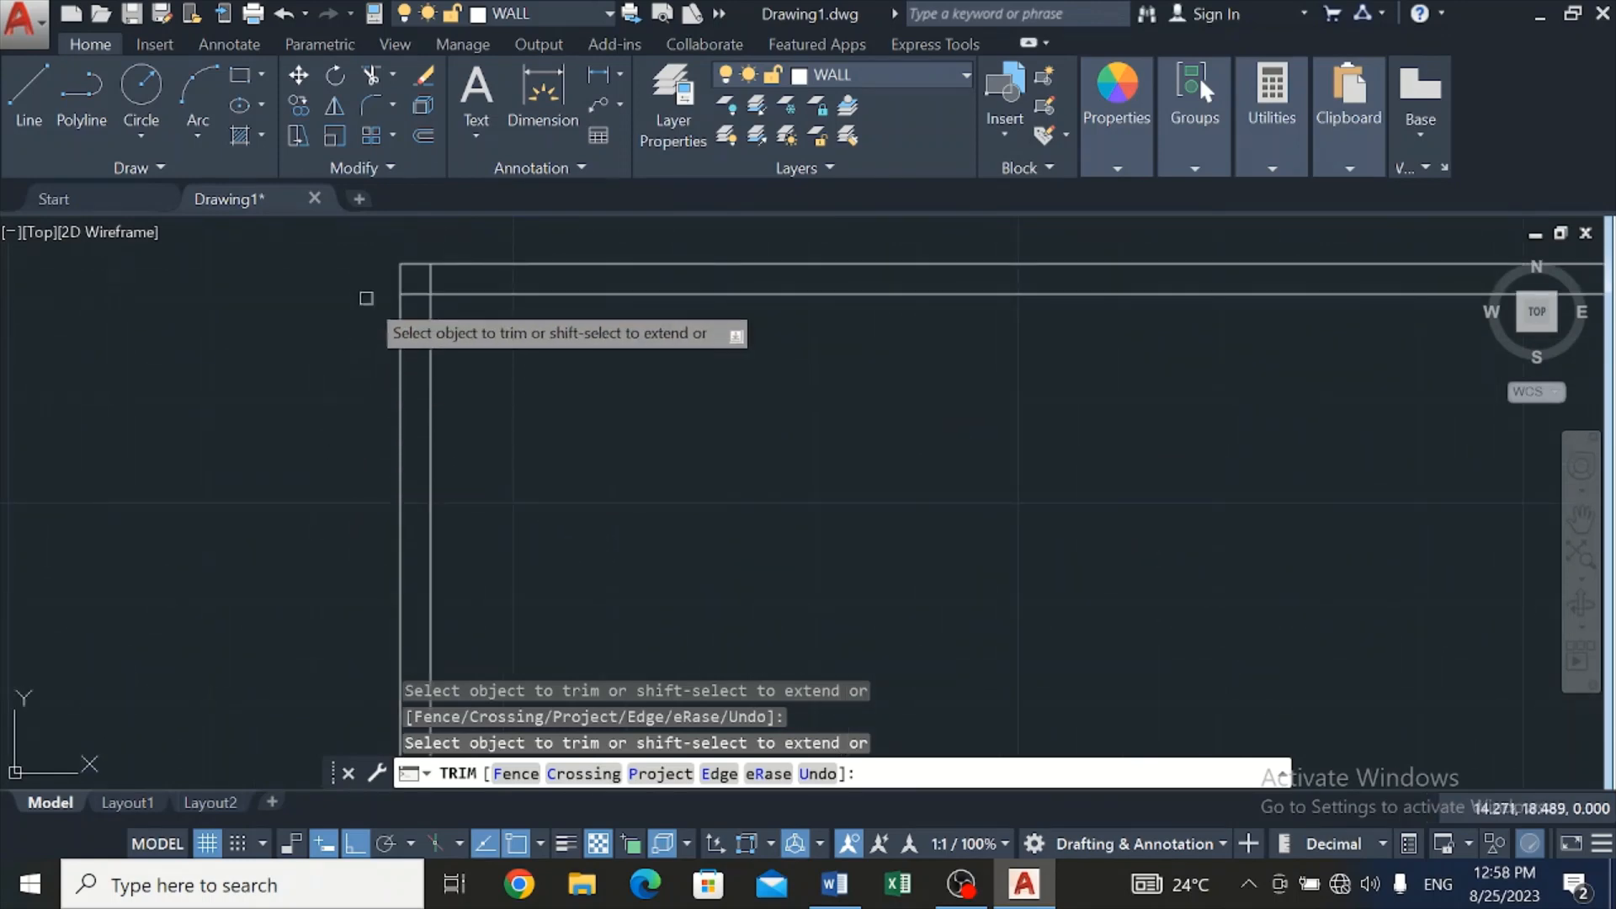
pyautogui.scroll(5, 381, 265)
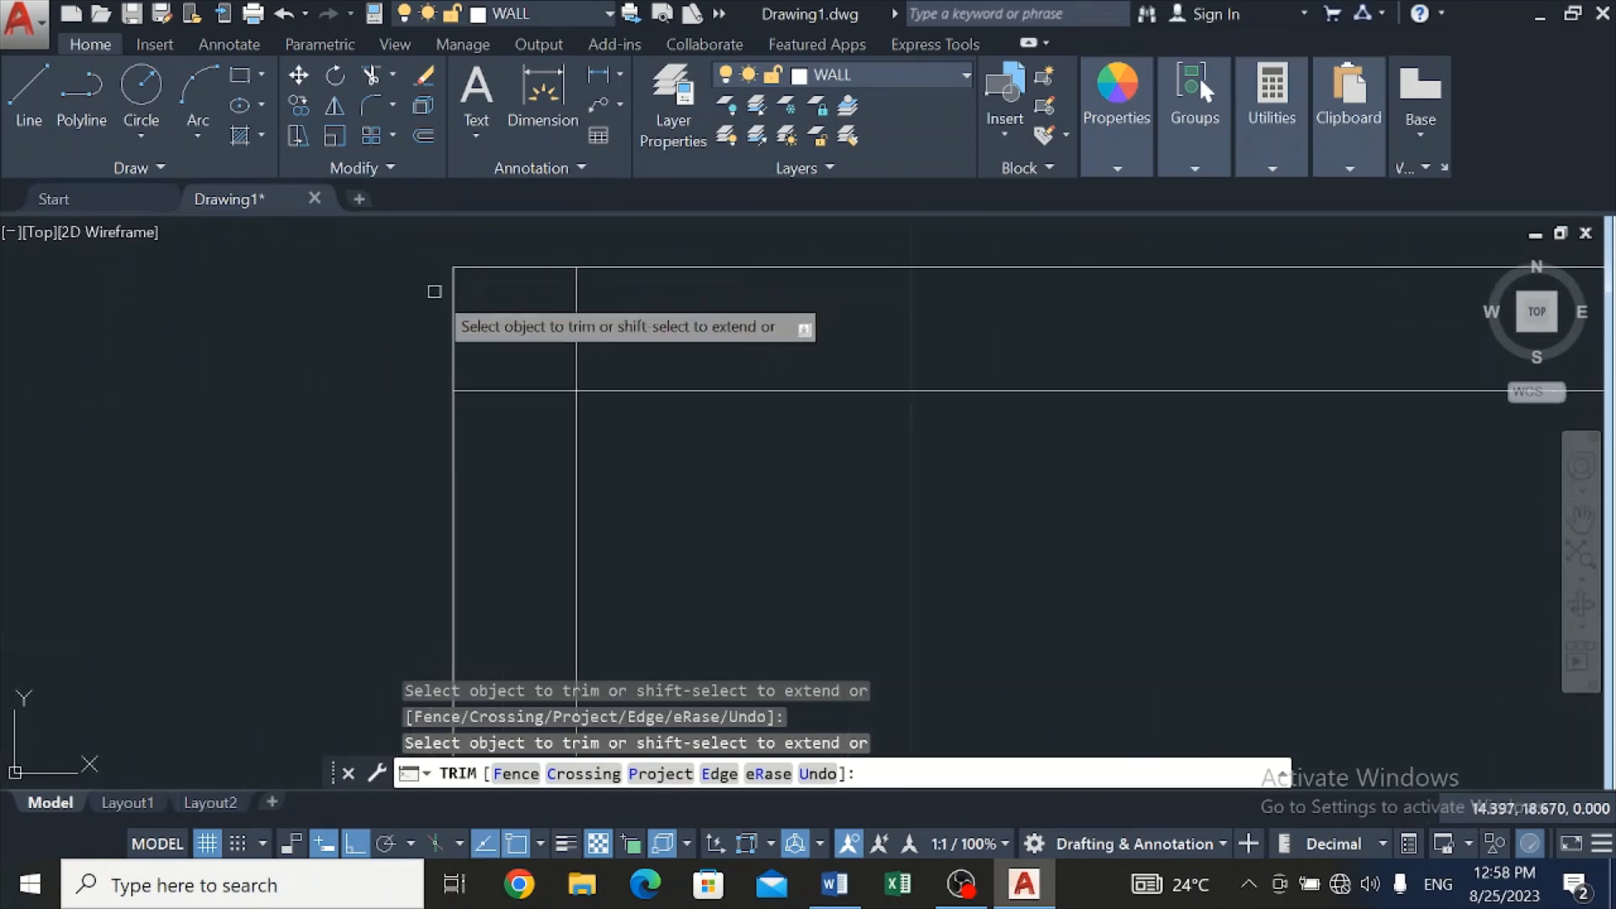
pyautogui.click(504, 387)
pyautogui.click(578, 337)
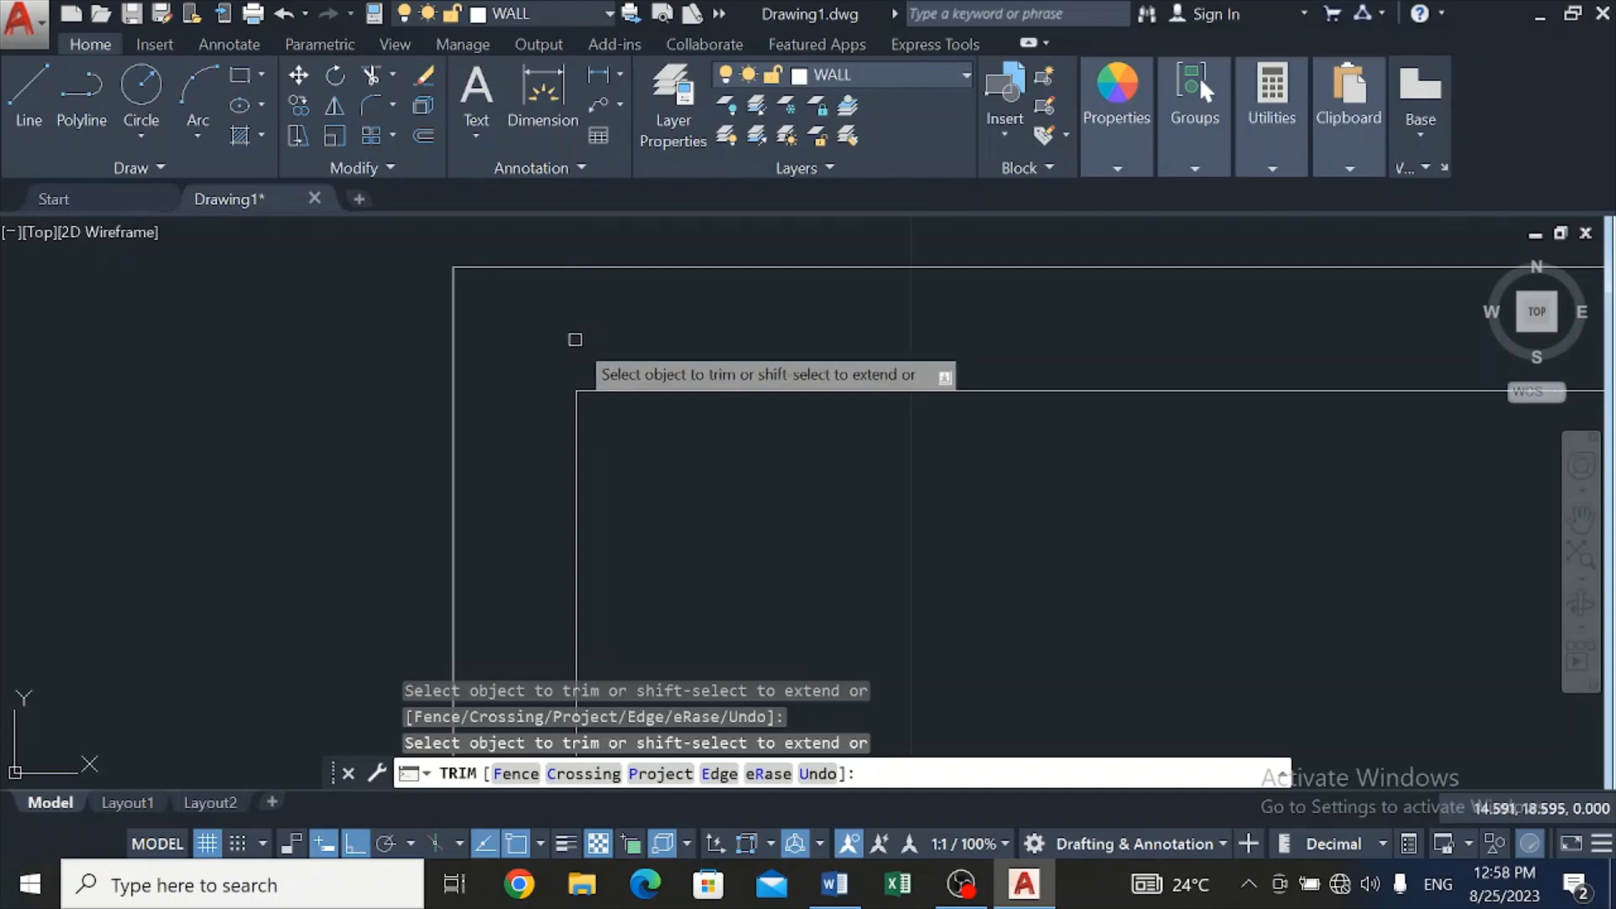
pyautogui.scroll(-10, 570, 362)
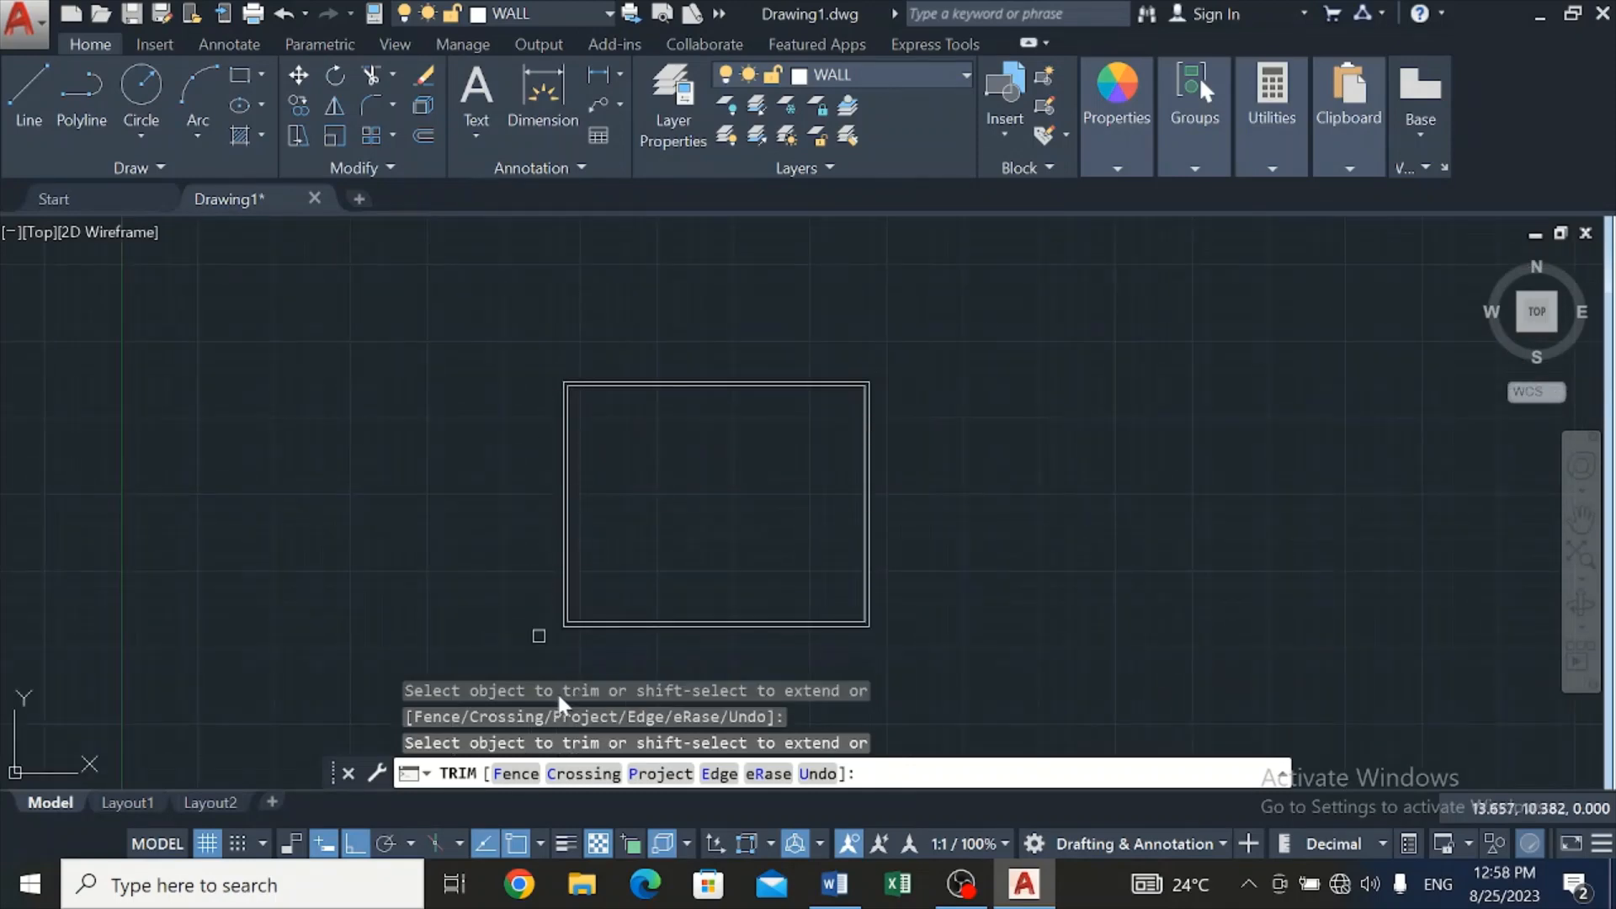
# Offset the inner line of the bottom wall upward by 4 to start a horizontal partition
pyautogui.scroll(4, 608, 660)
pyautogui.scroll(-2, 610, 656)
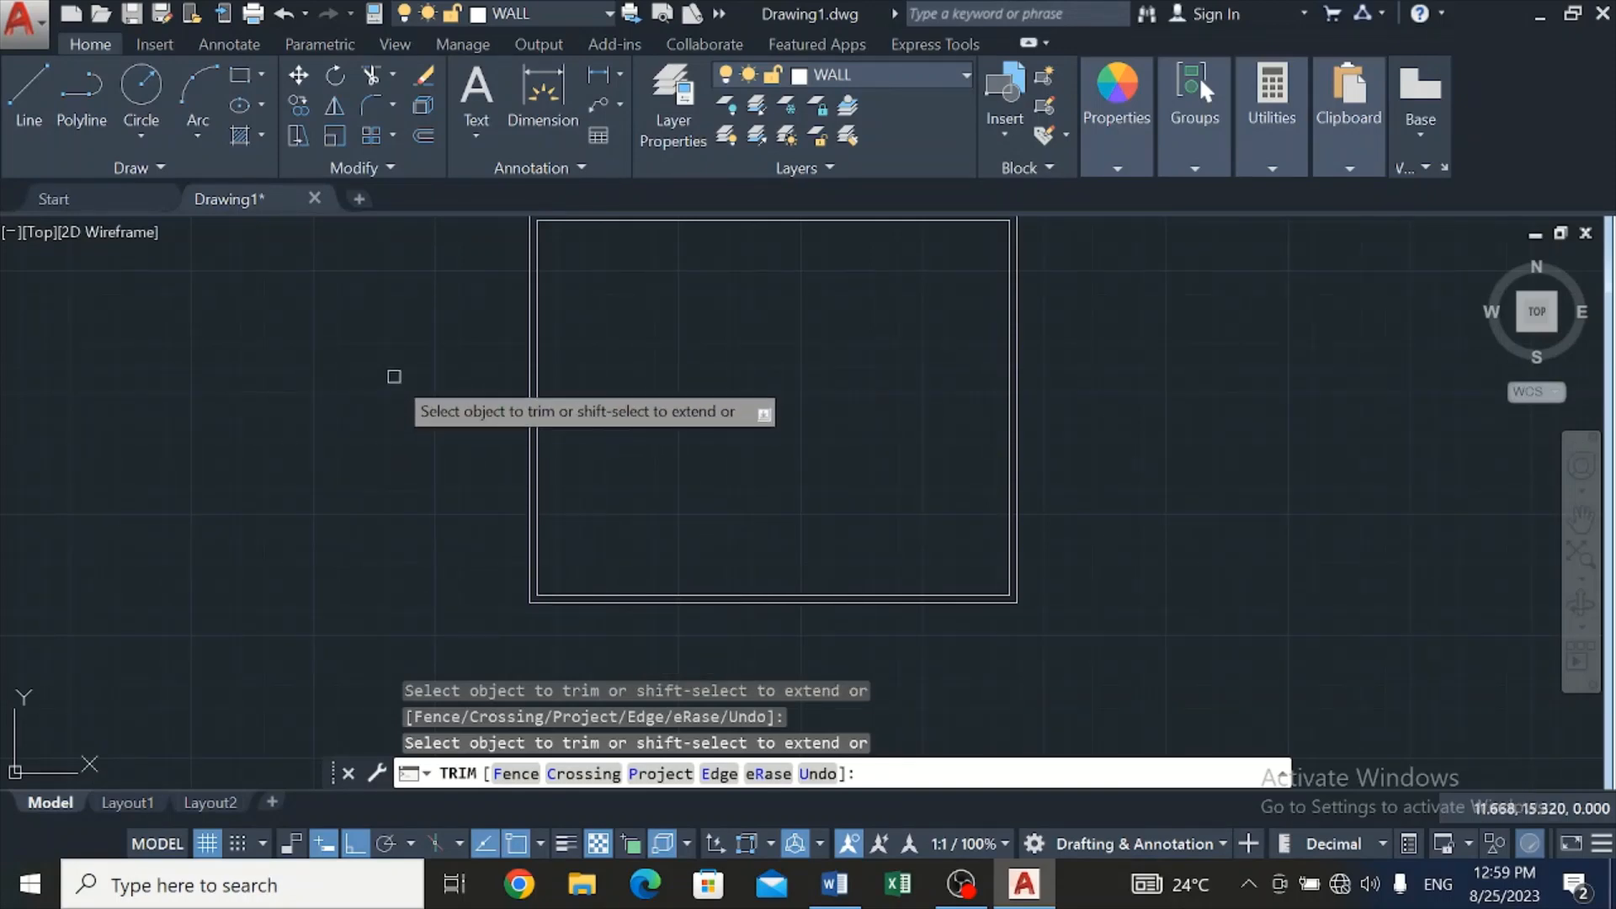
pyautogui.click(421, 135)
pyautogui.scroll(2, 909, 665)
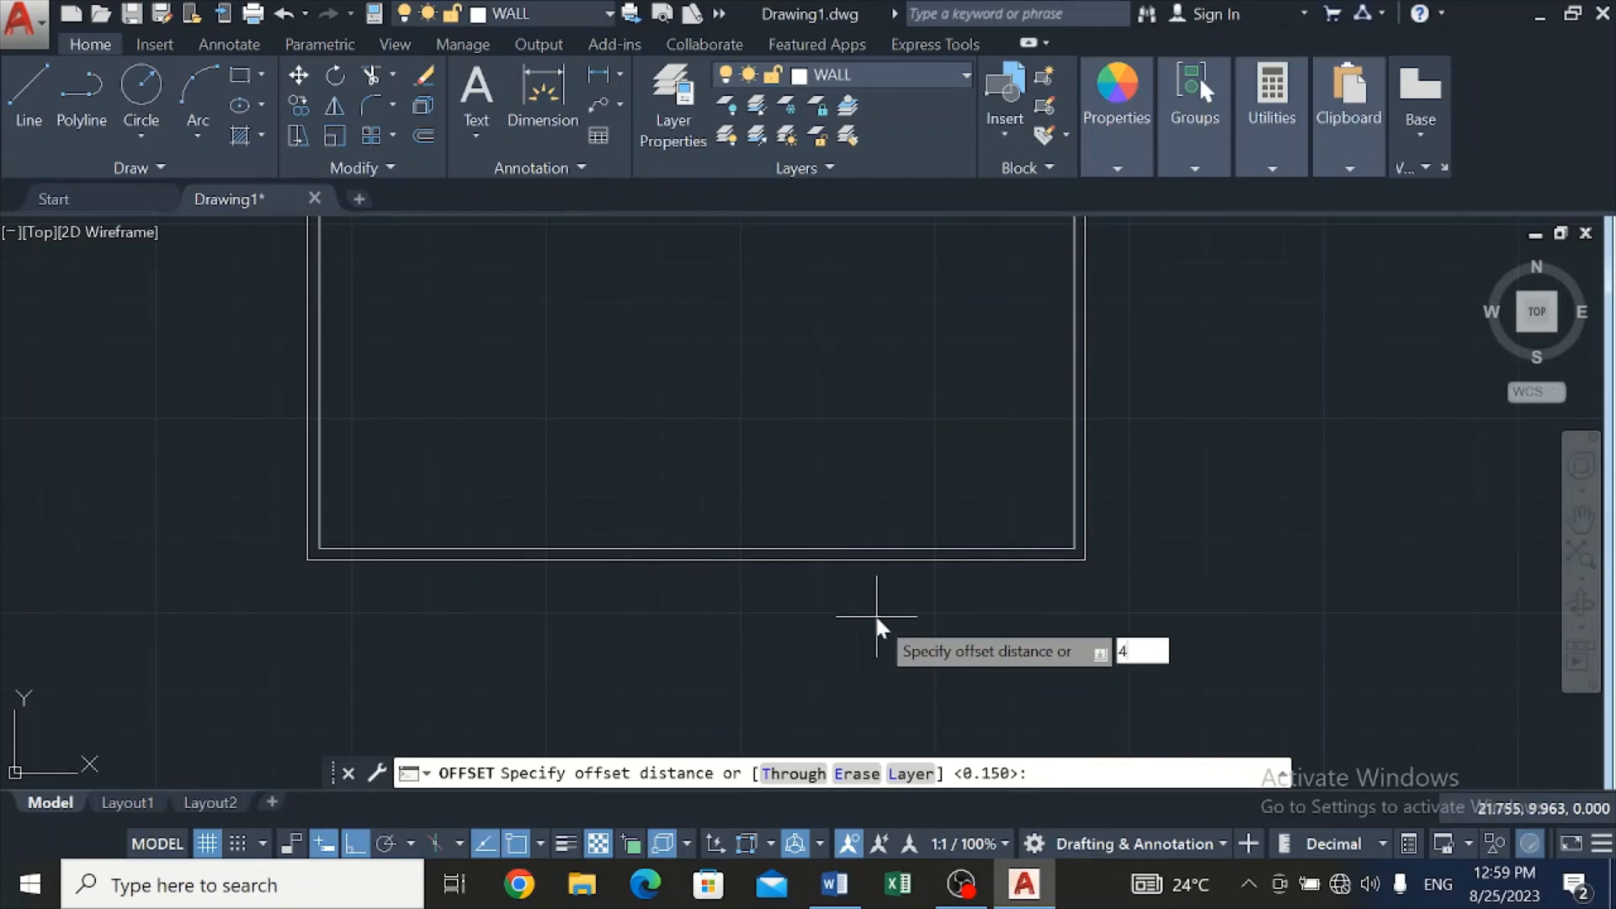
pyautogui.press('Return')
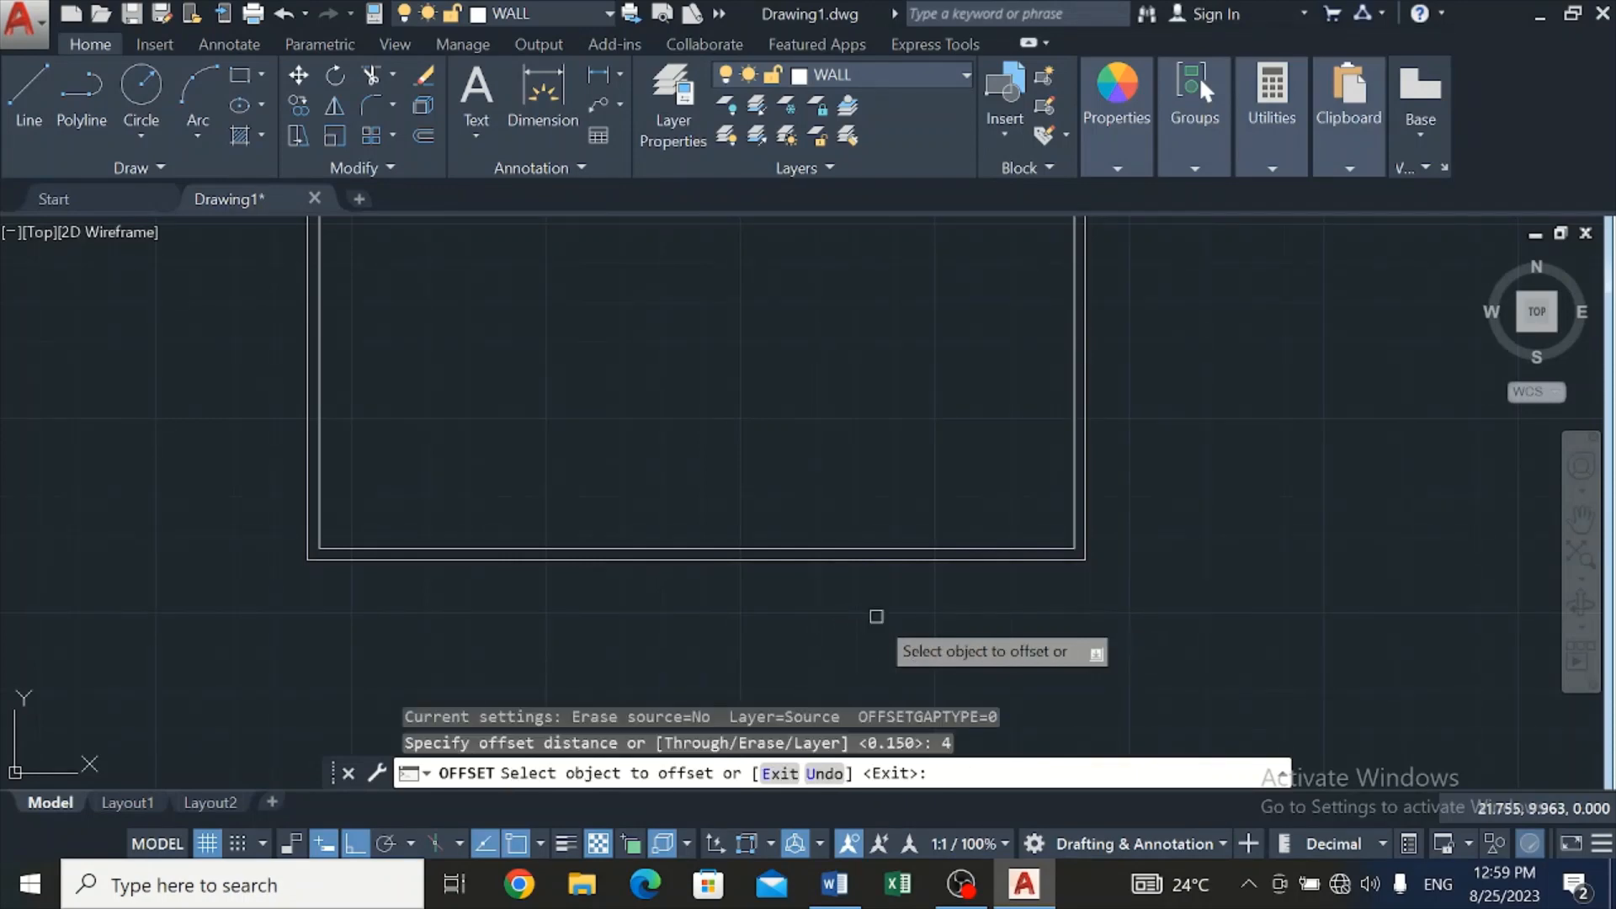
pyautogui.click(919, 550)
pyautogui.click(855, 301)
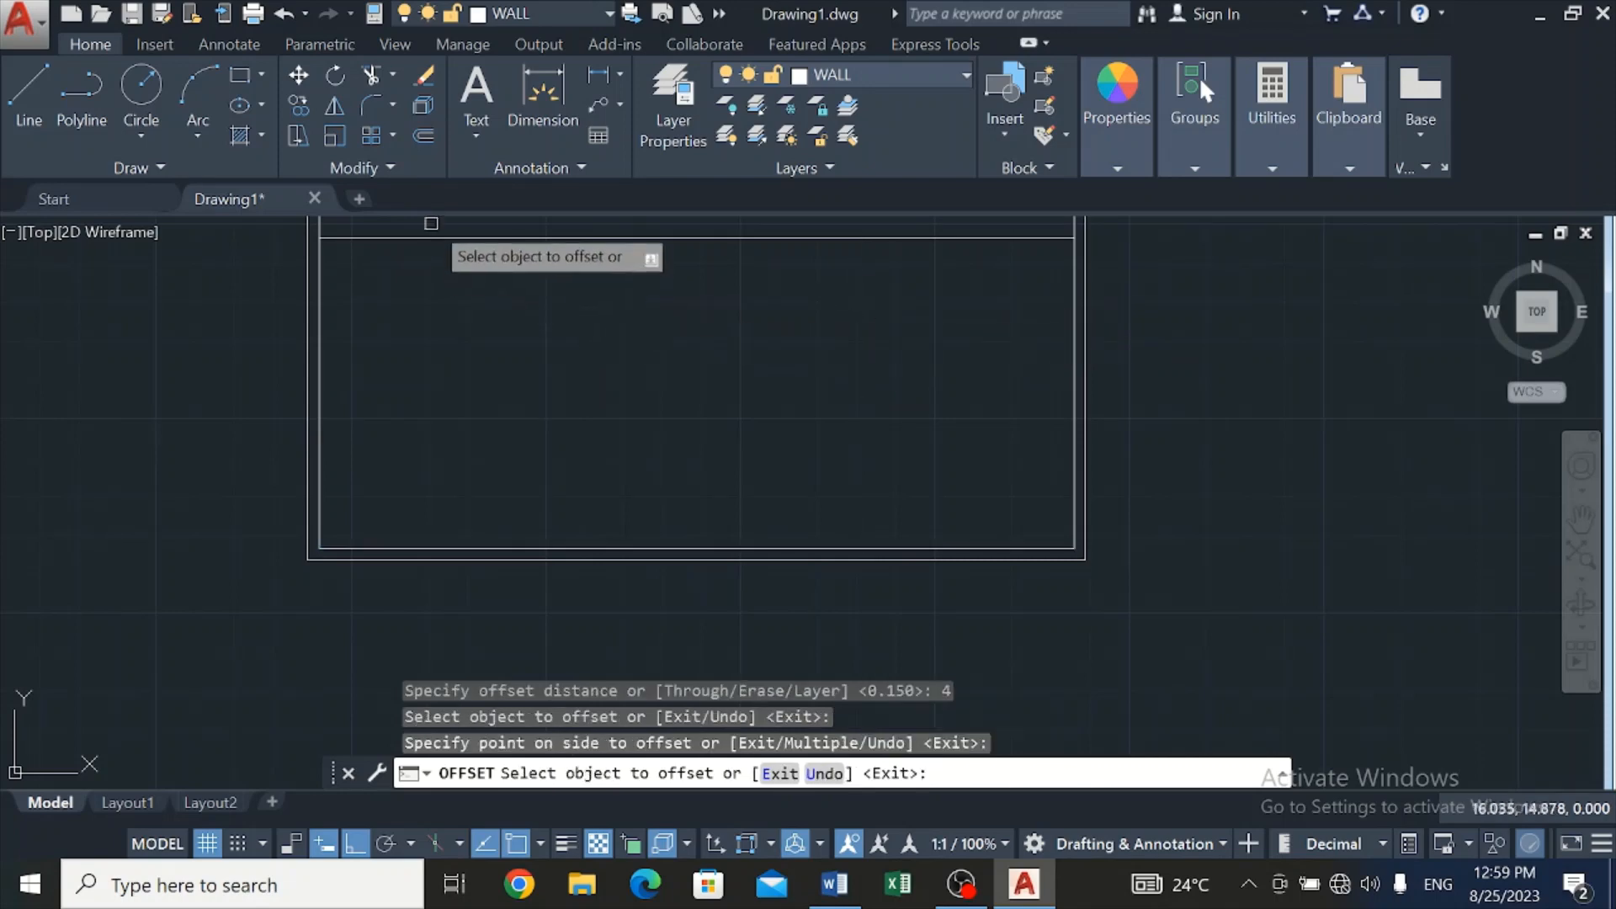
# Offset the horizontal partition line upward by 0.15 to give the interior wall its thickness
pyautogui.click(425, 133)
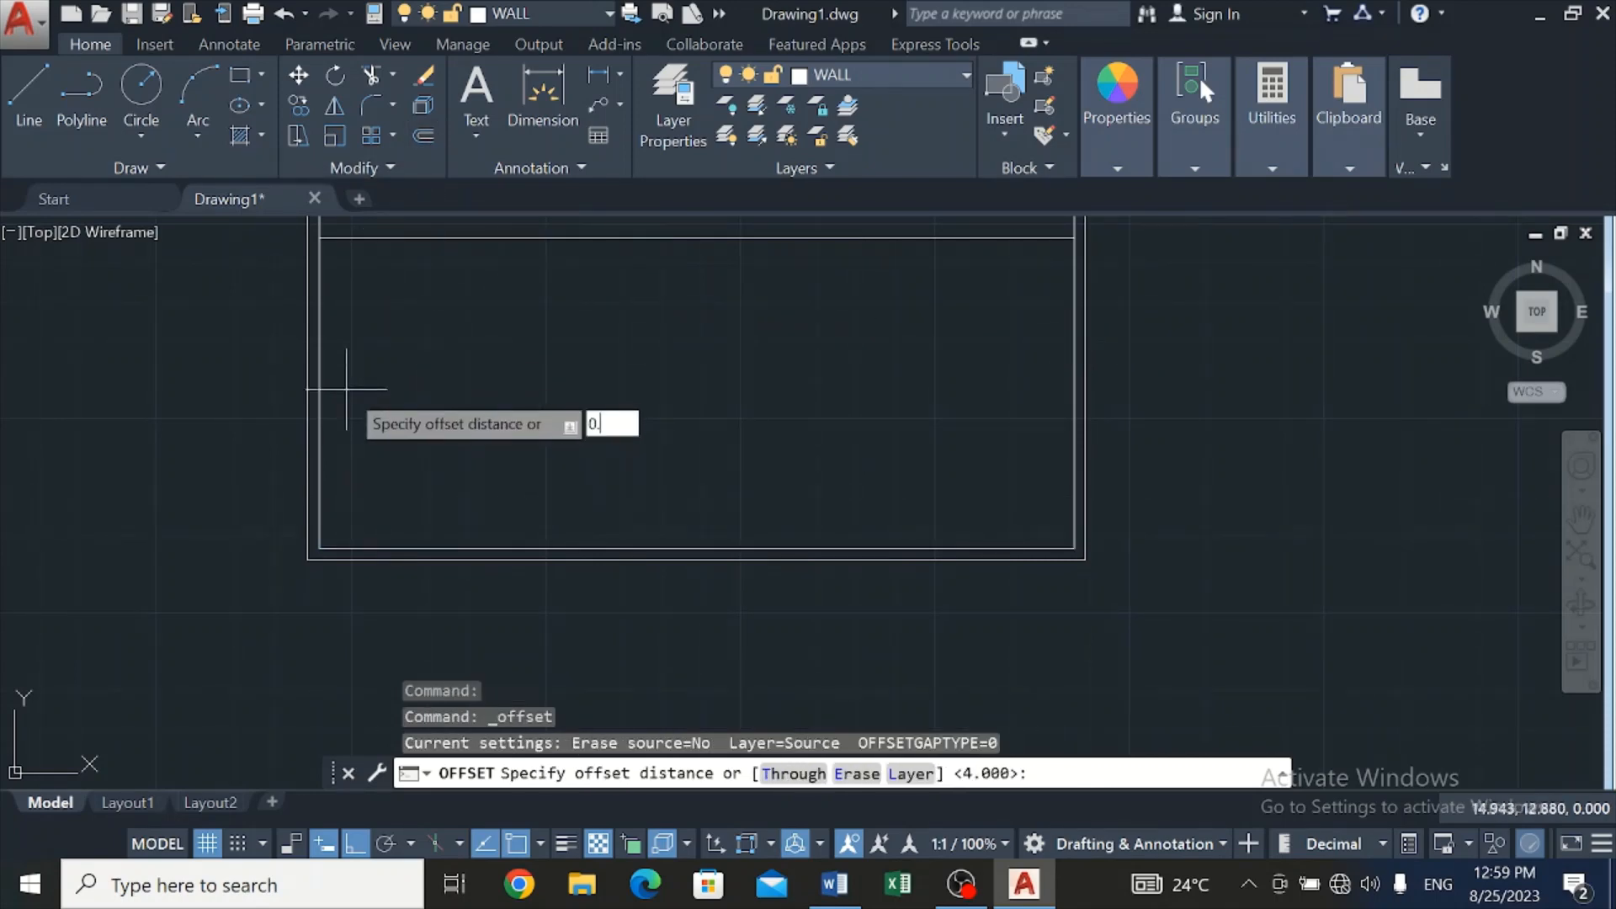
pyautogui.press('F1')
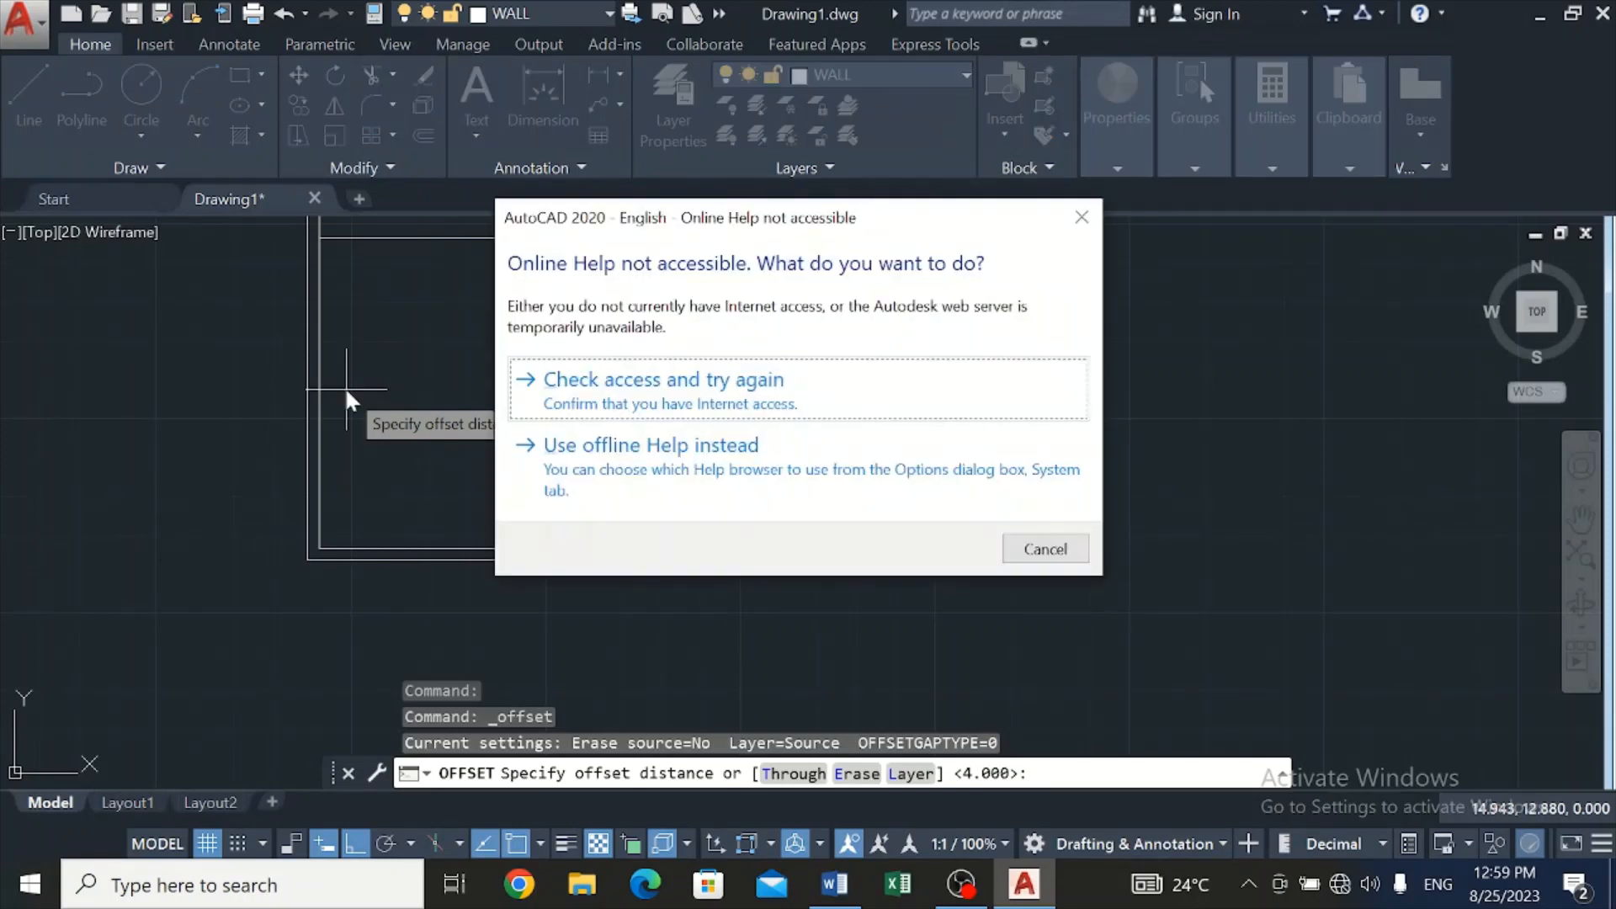
pyautogui.click(1020, 552)
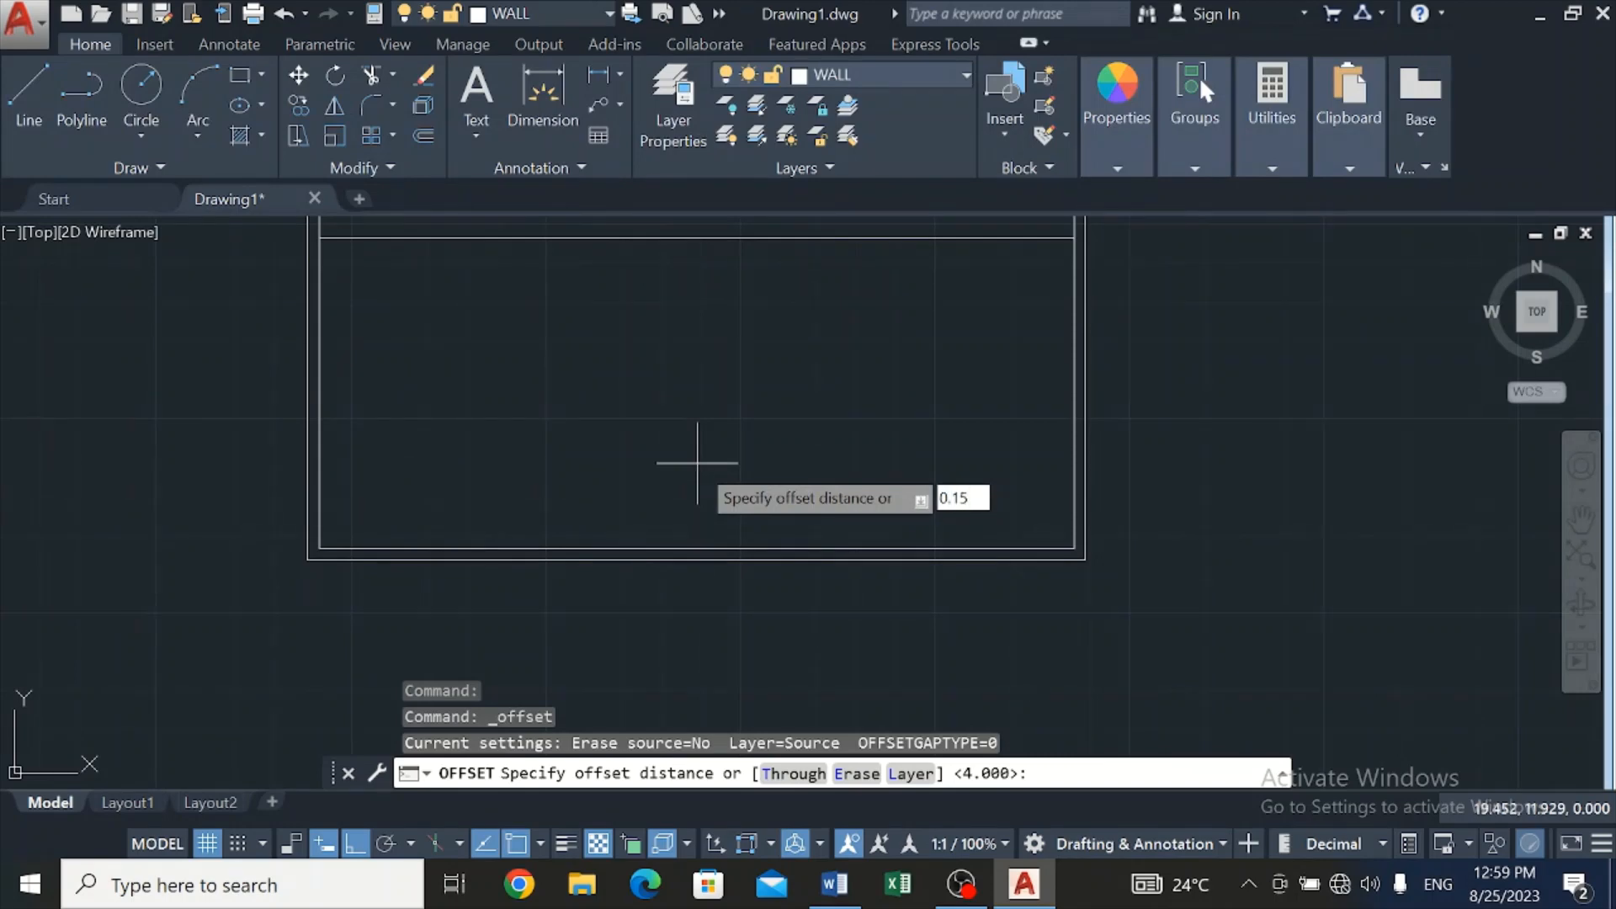
pyautogui.write('0.15')
pyautogui.press('Return')
pyautogui.scroll(-4, 715, 463)
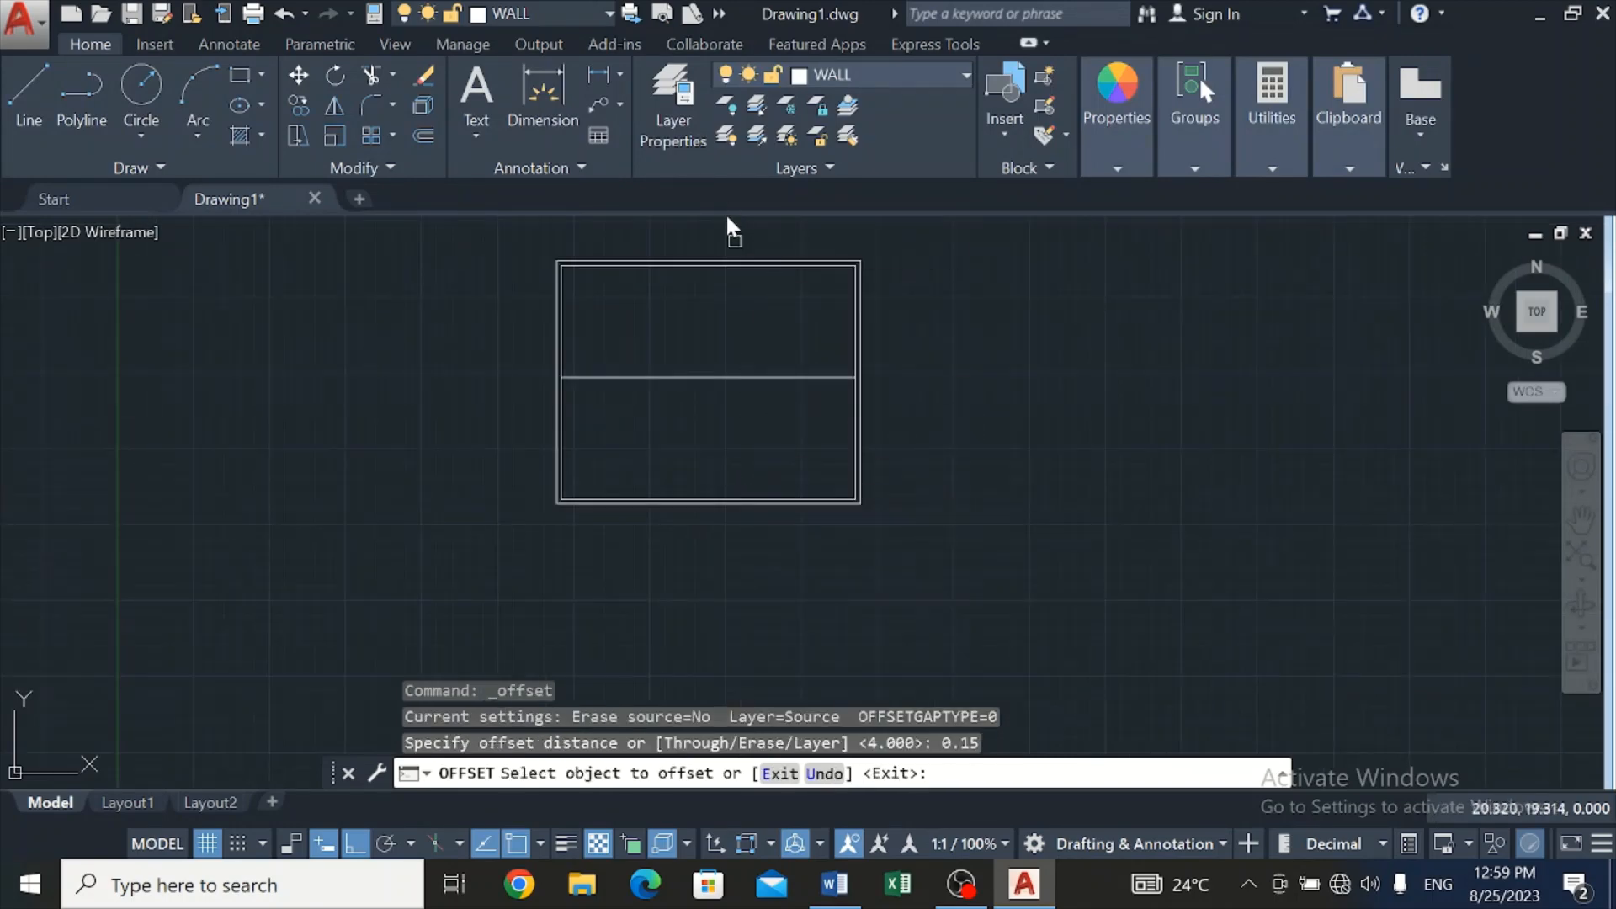
pyautogui.scroll(4, 721, 239)
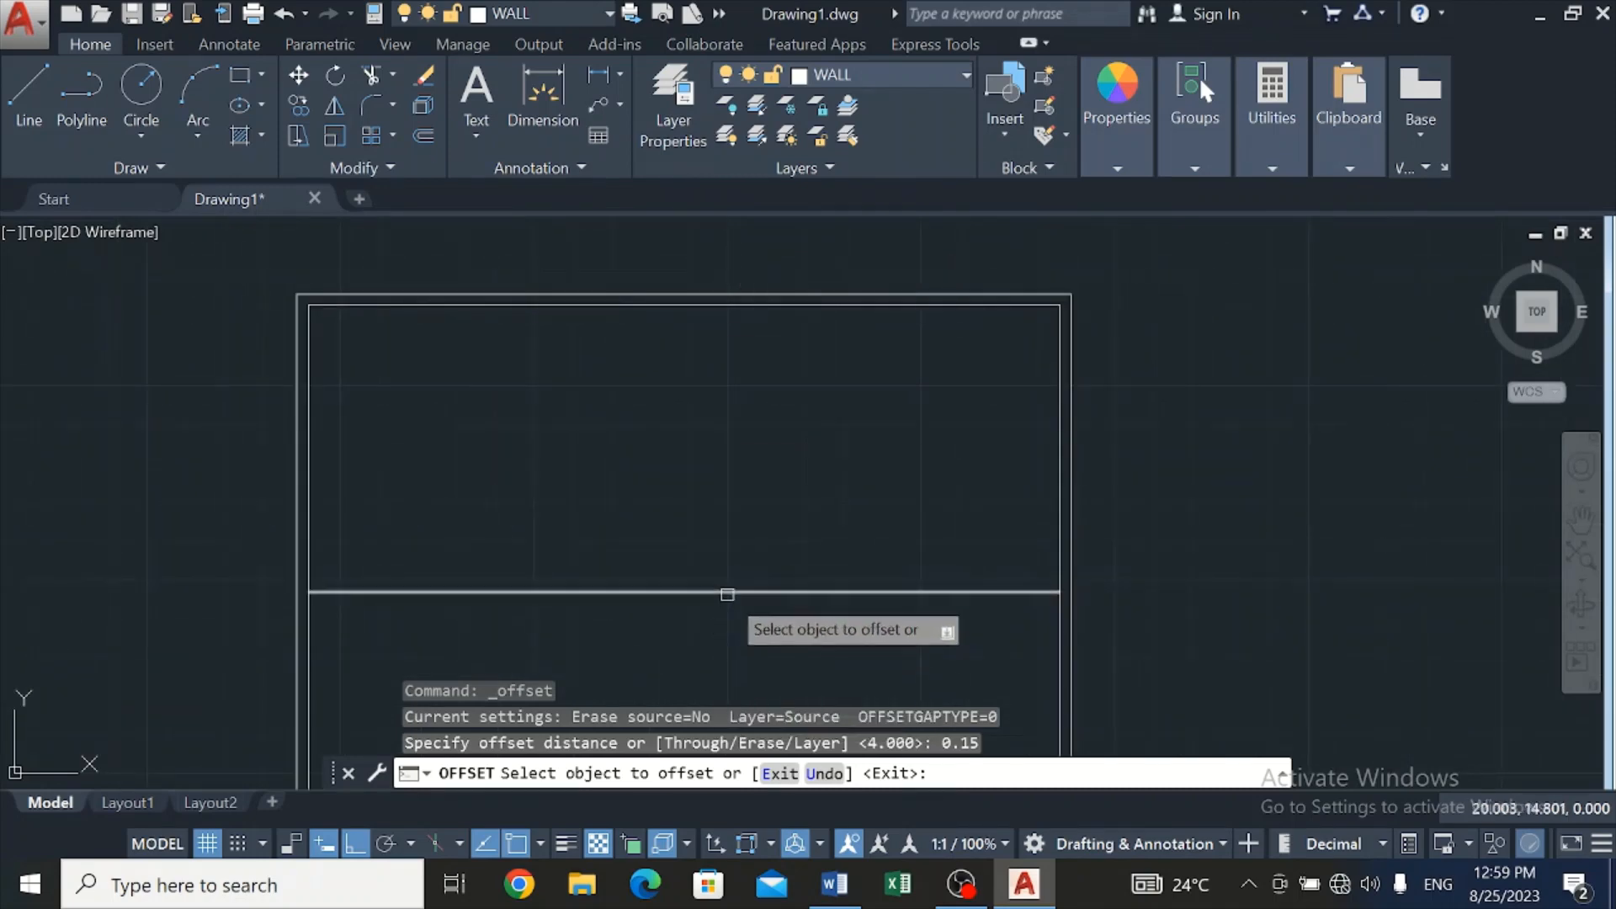
pyautogui.click(726, 592)
pyautogui.click(763, 486)
pyautogui.scroll(-4, 766, 522)
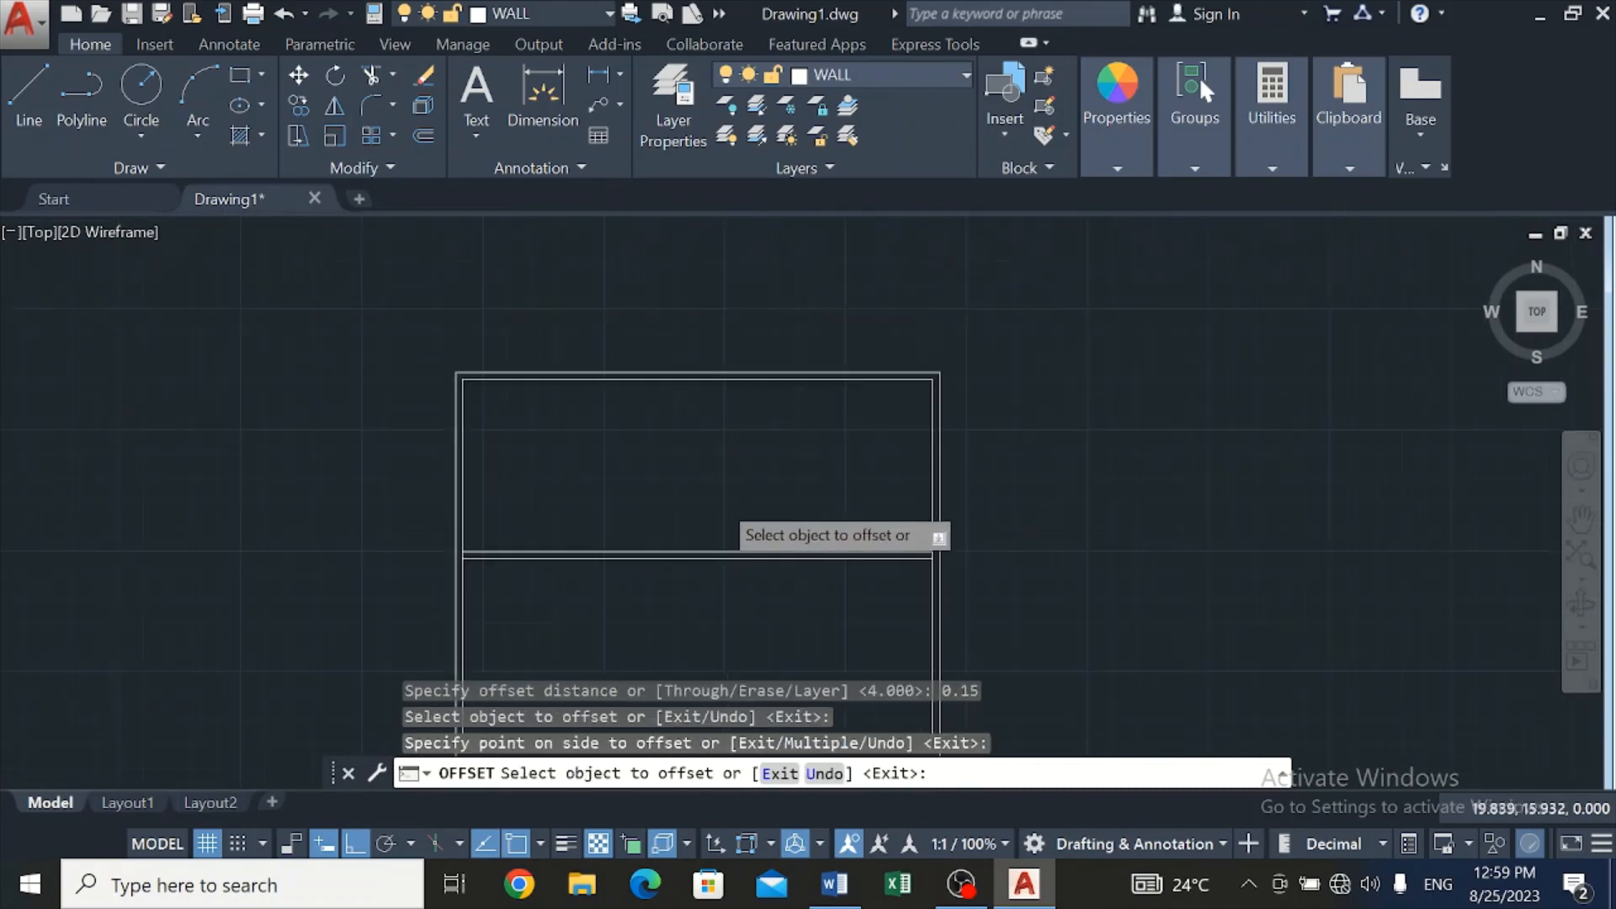
# Offset the inner line of the right wall 4 units to the left to start a vertical partition
pyautogui.scroll(4, 844, 569)
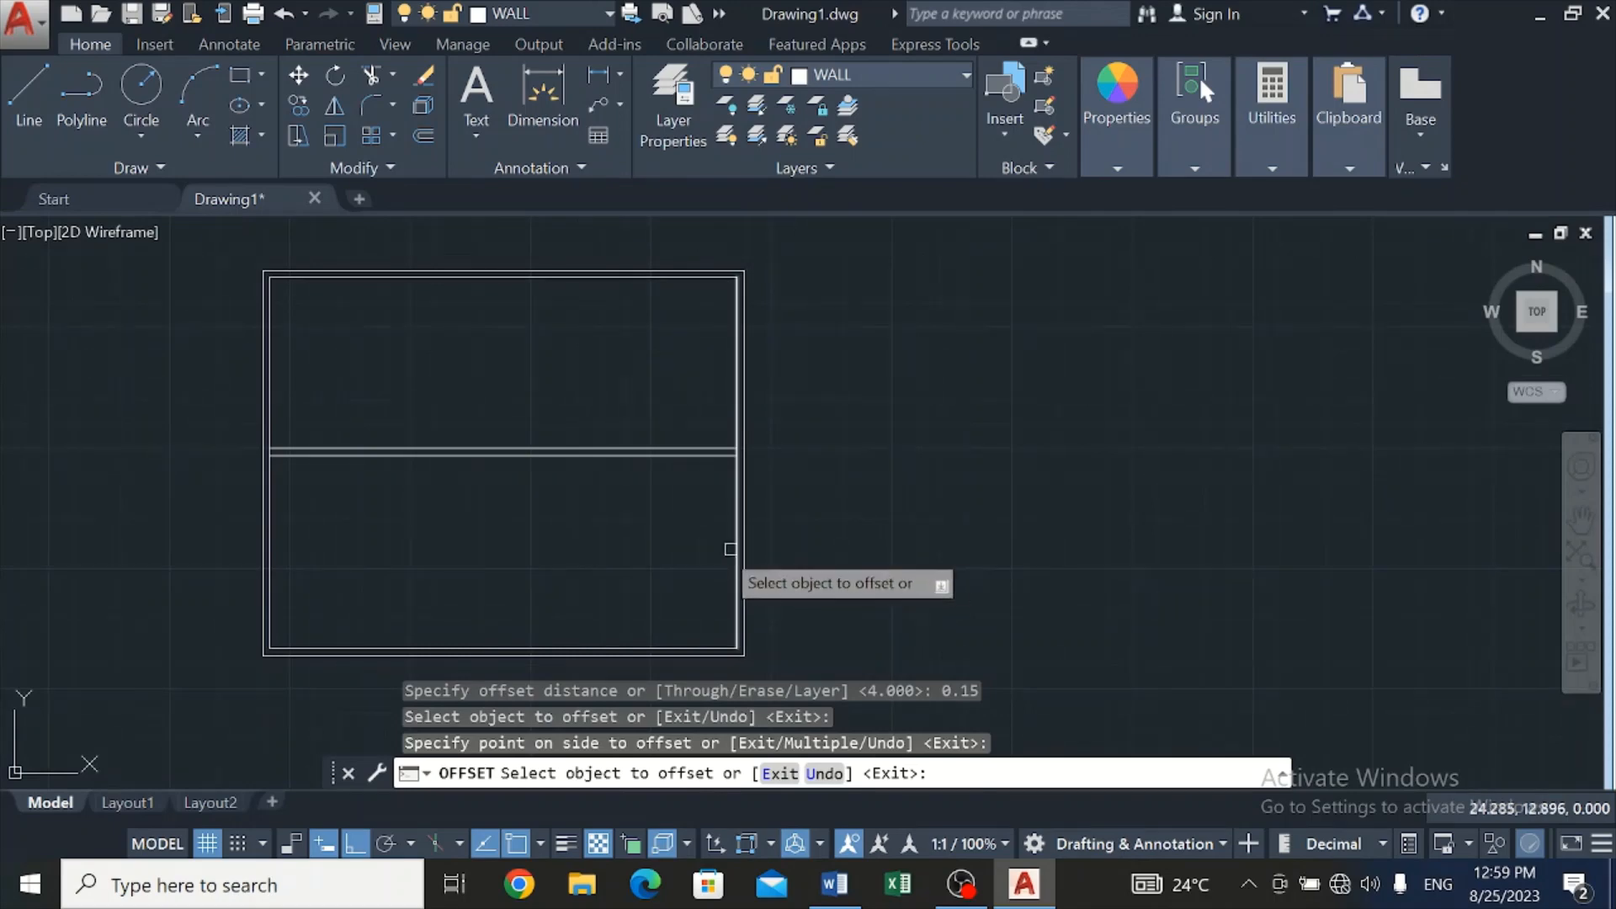
pyautogui.click(423, 138)
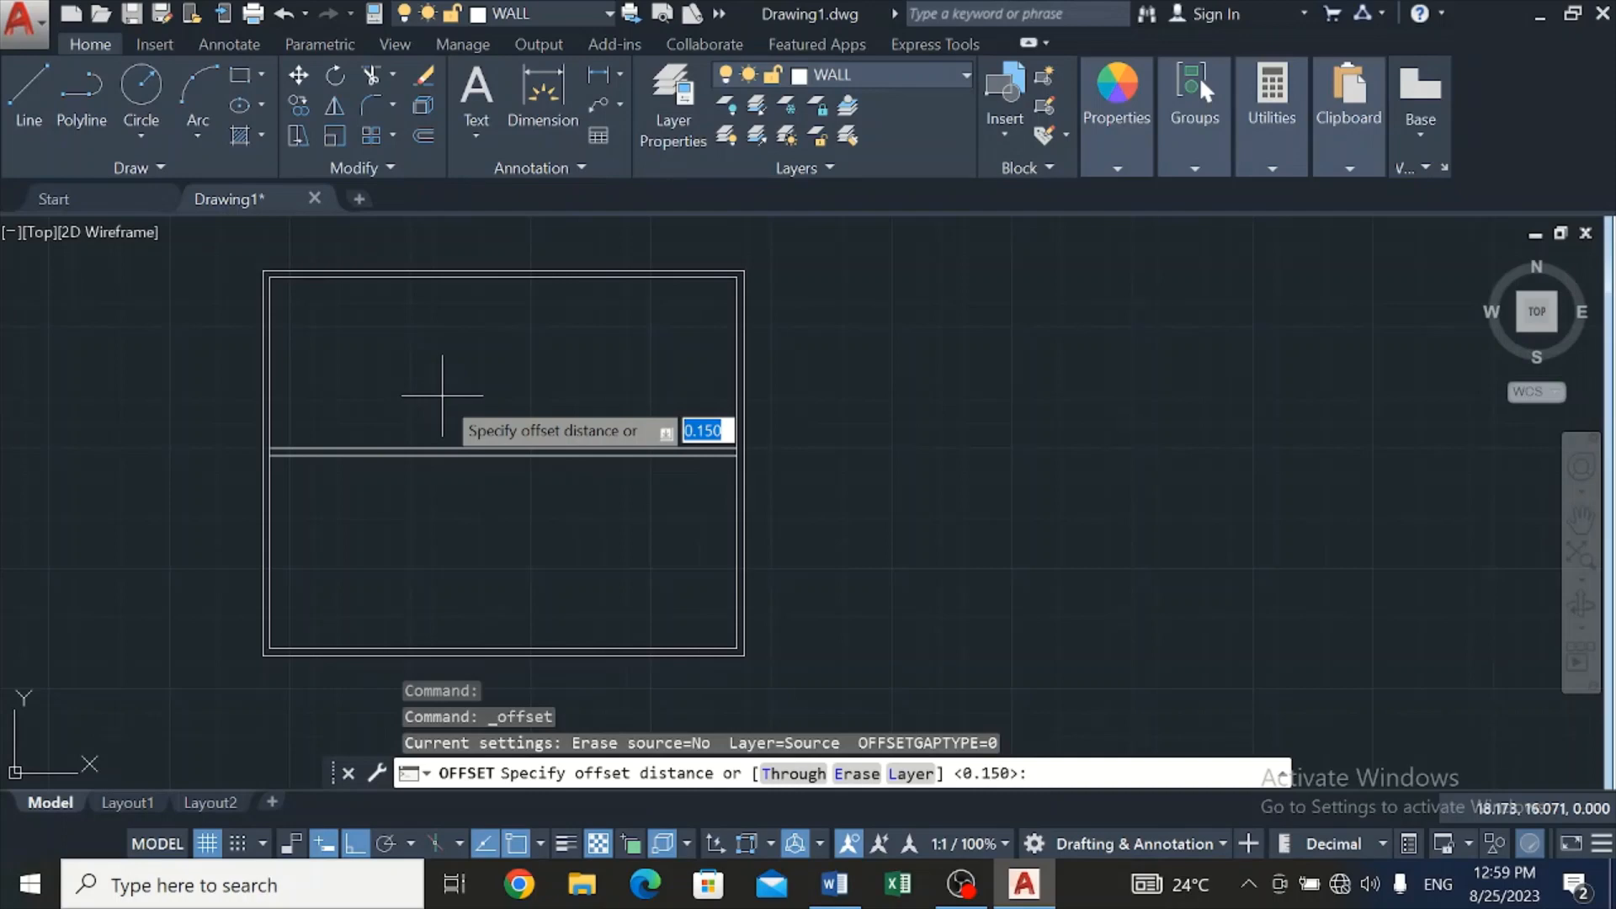
pyautogui.press('Return')
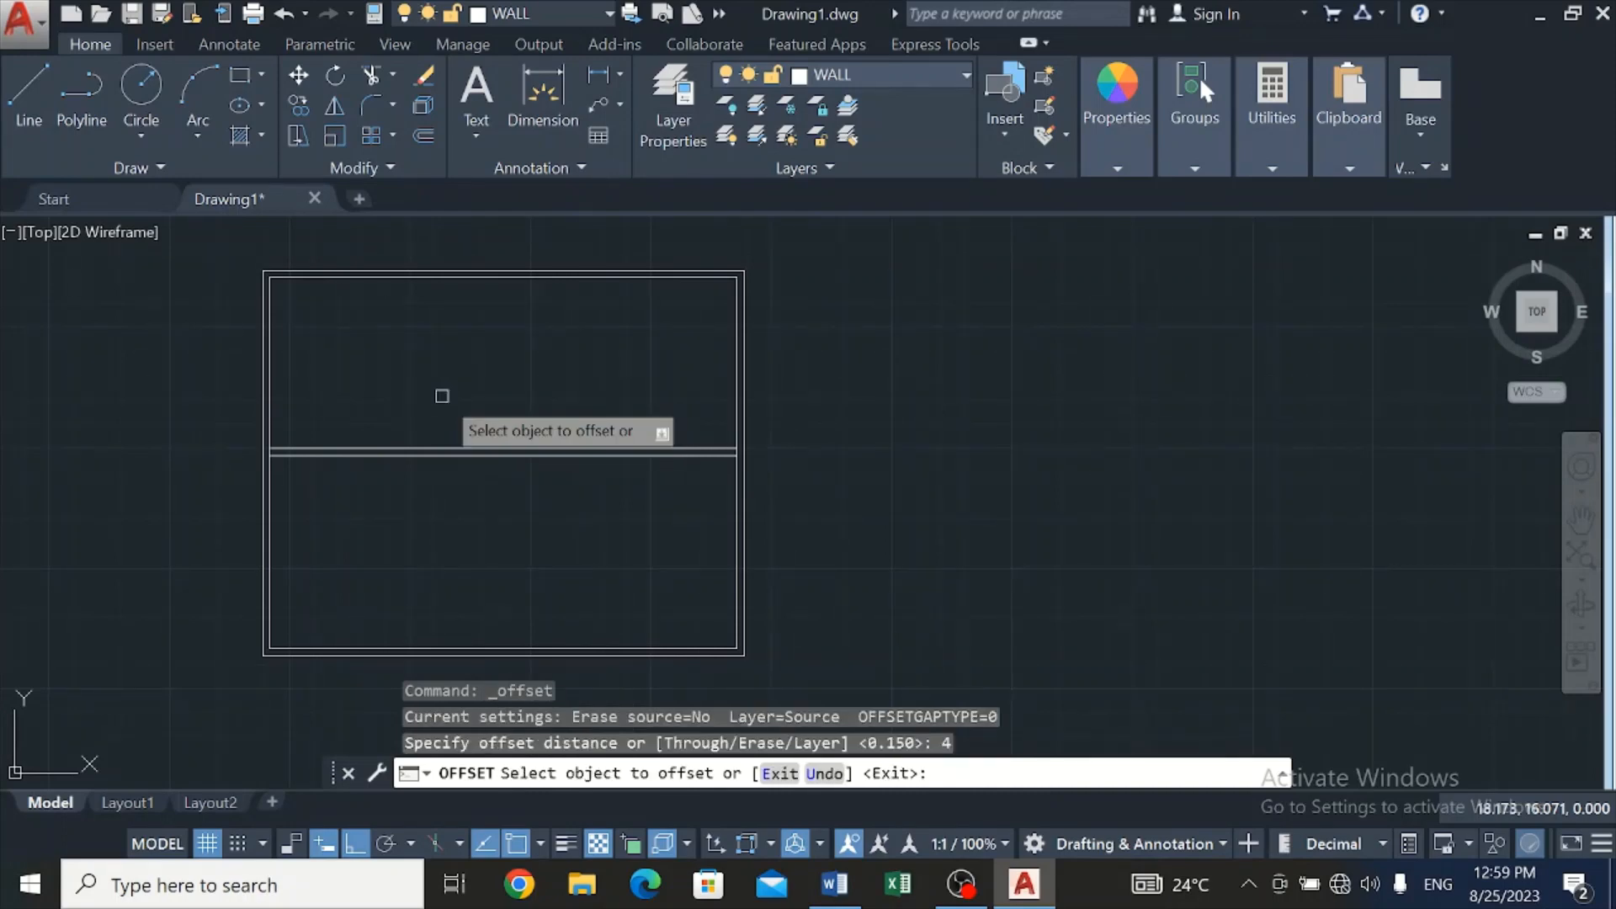
pyautogui.click(735, 589)
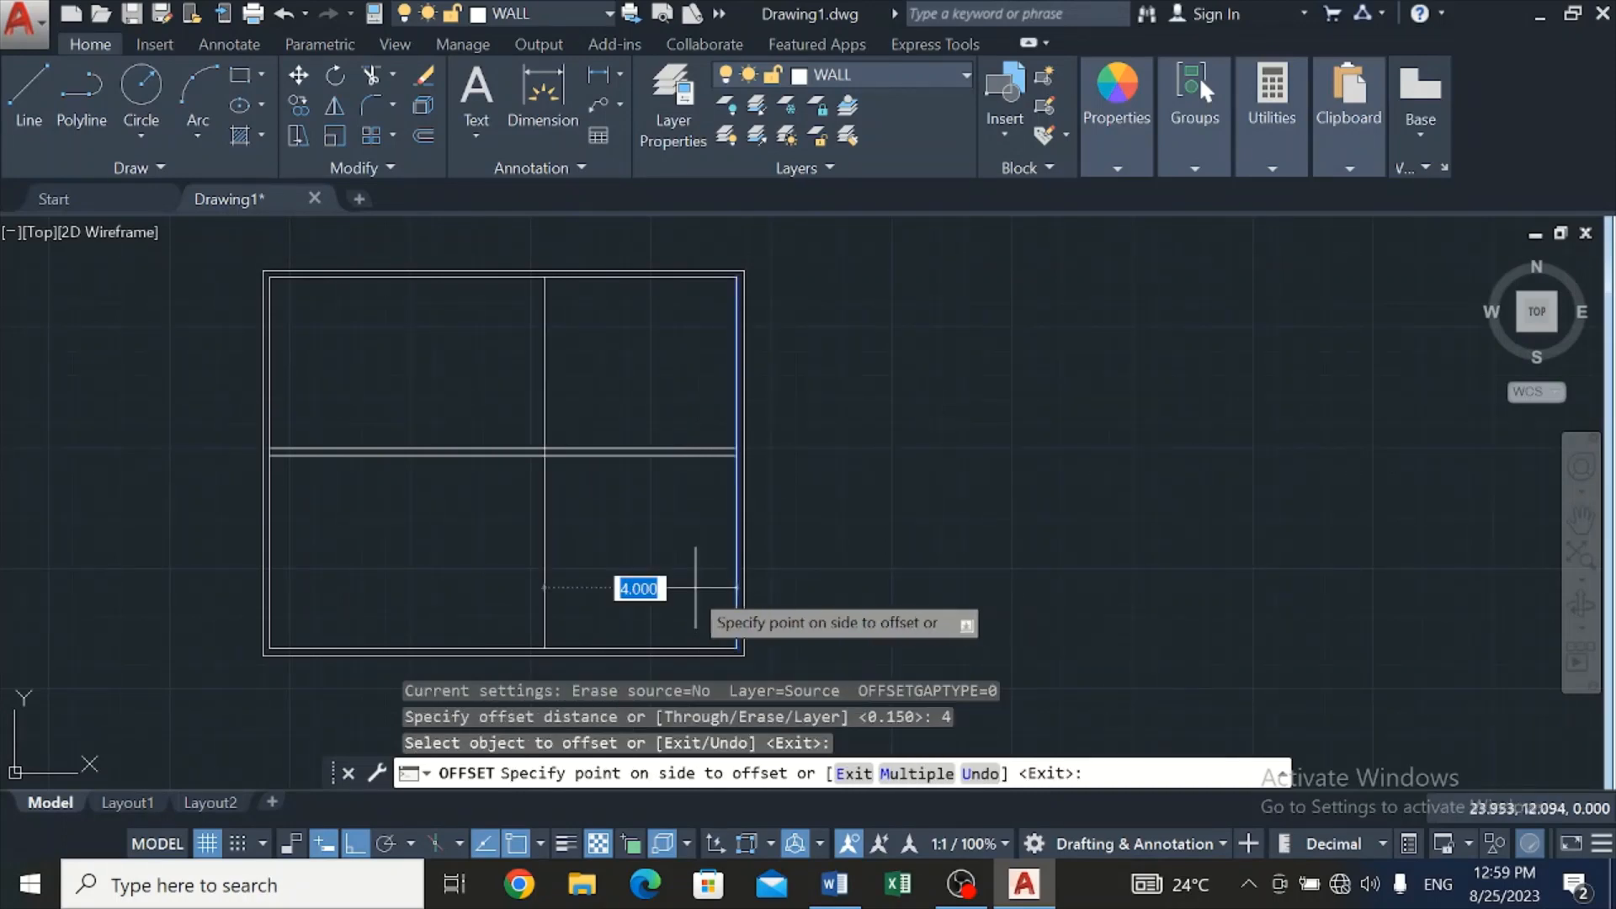
pyautogui.click(484, 513)
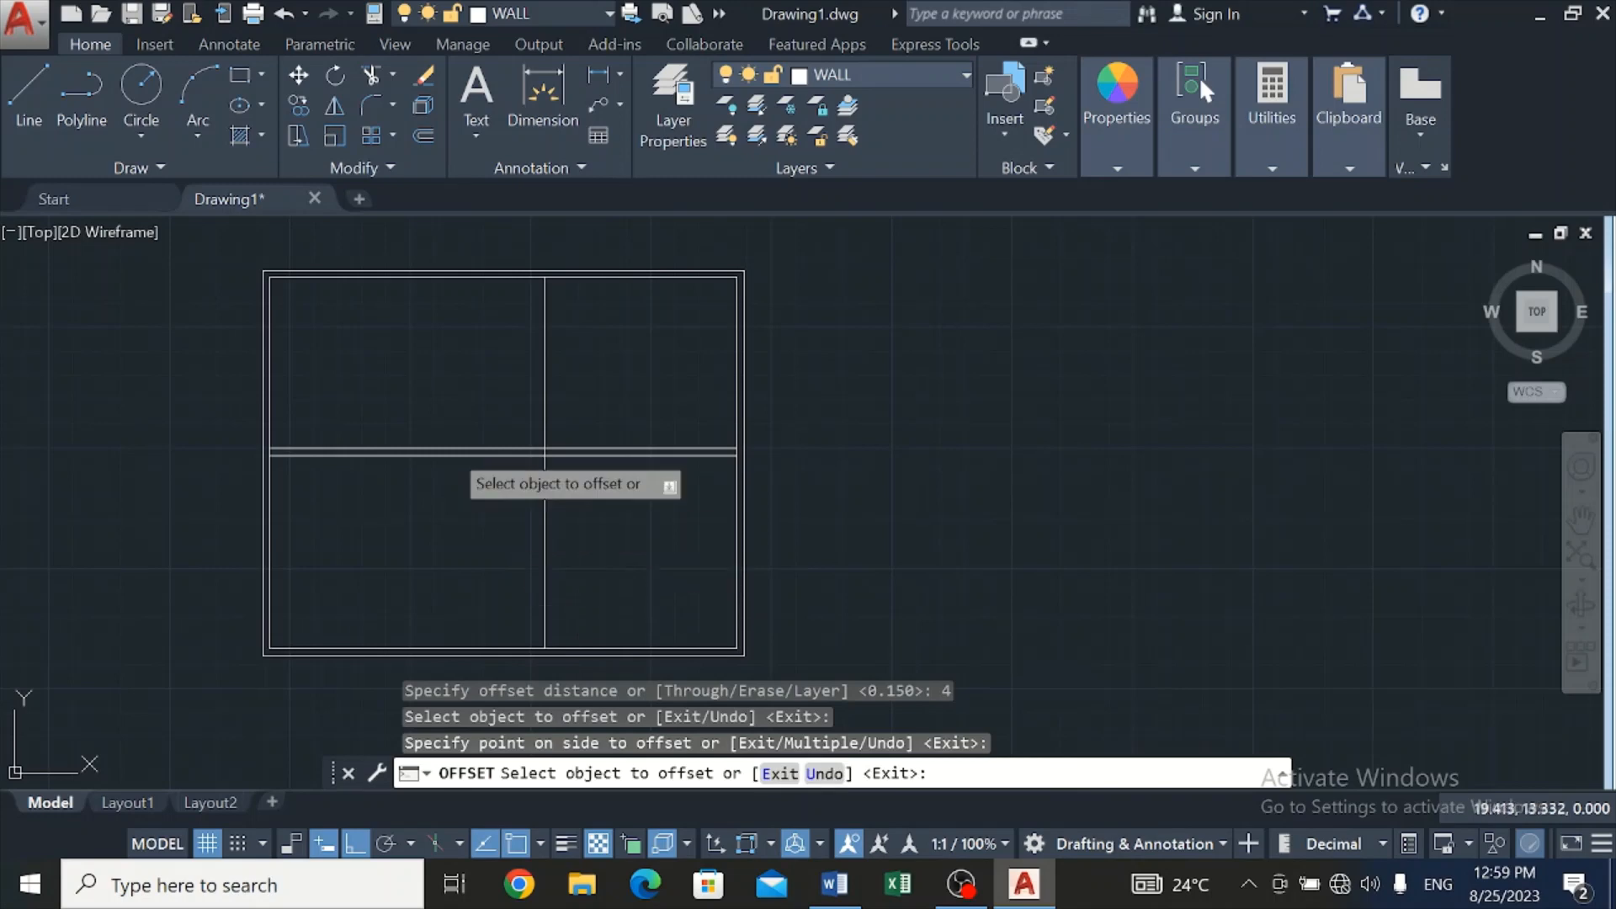
# Offset the vertical partition line to the left by 0.15 to form the second interior wall
pyautogui.click(422, 130)
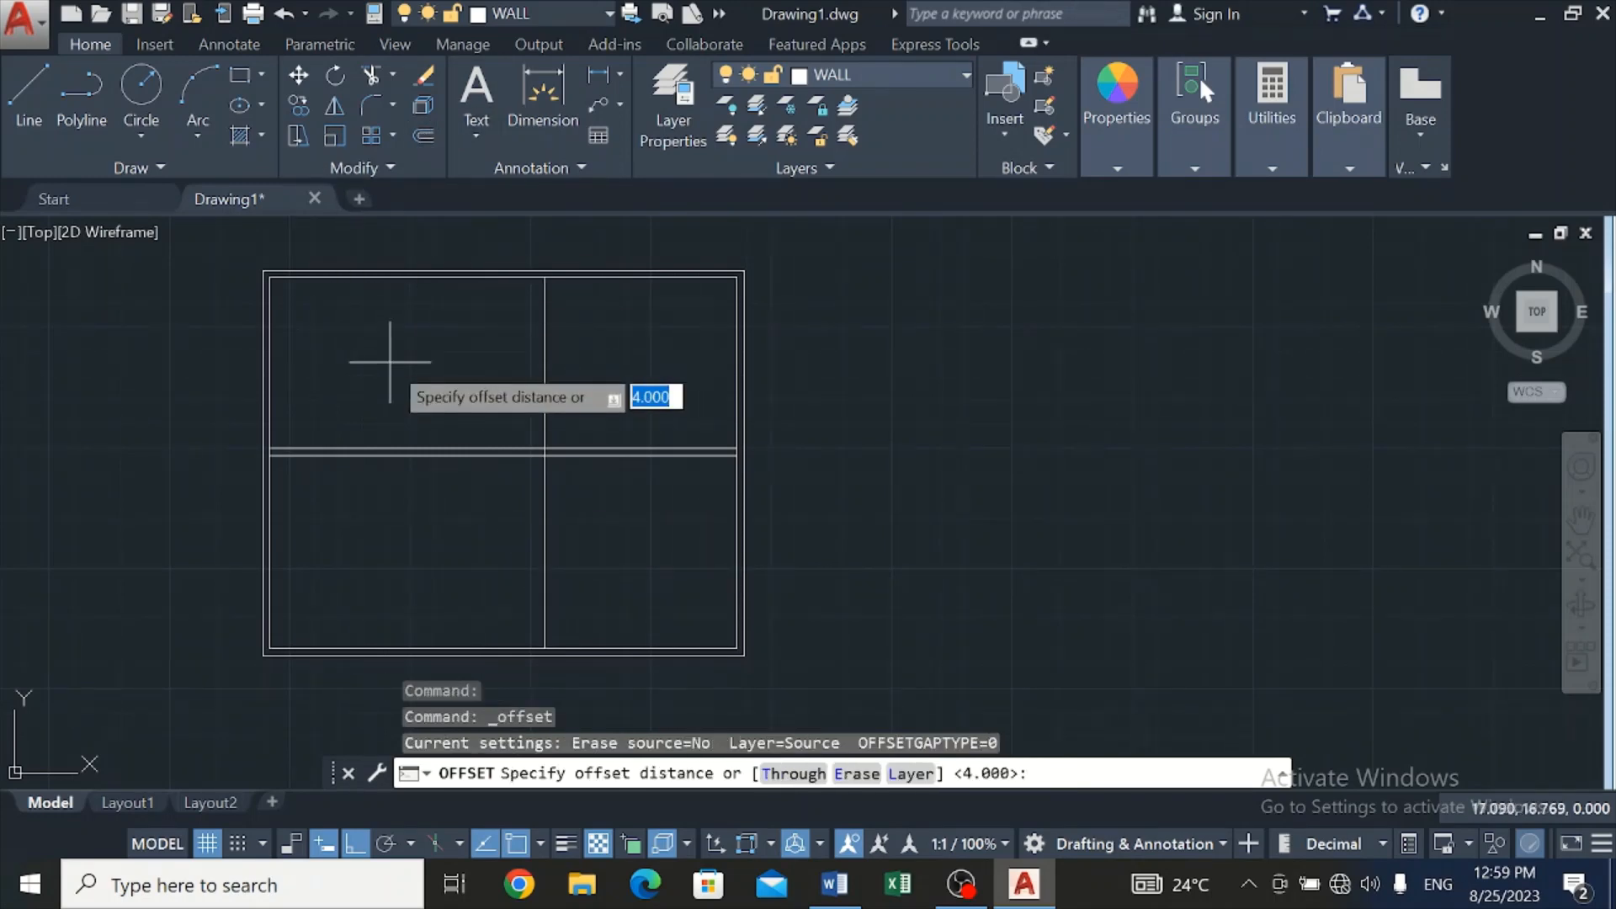
pyautogui.write('0.15')
pyautogui.press('Return')
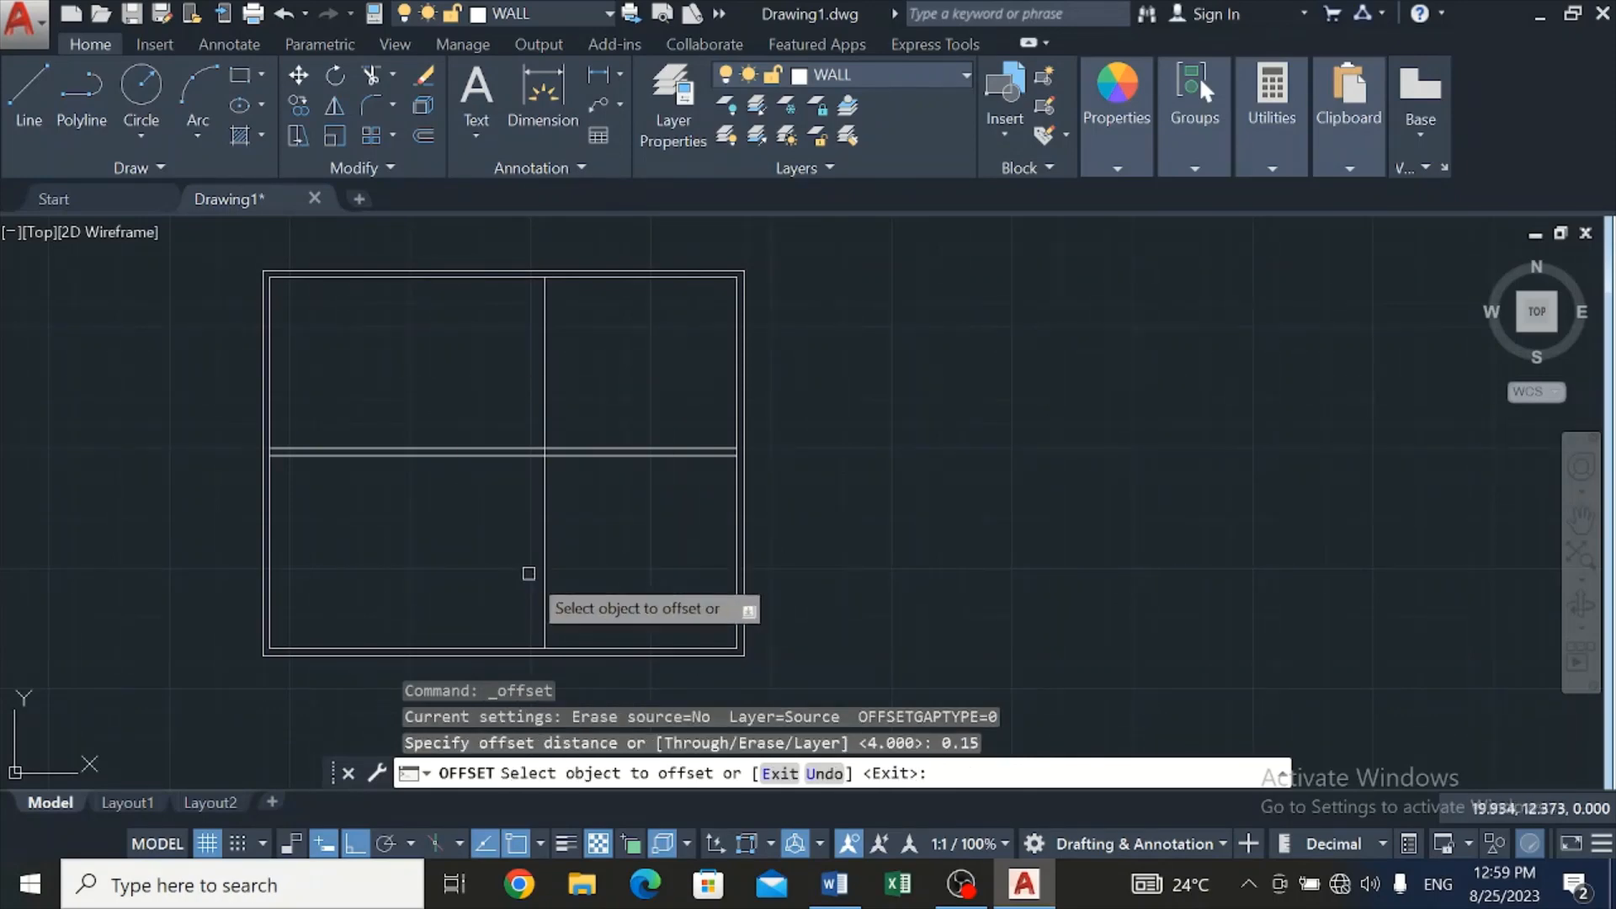
pyautogui.click(543, 539)
pyautogui.click(447, 542)
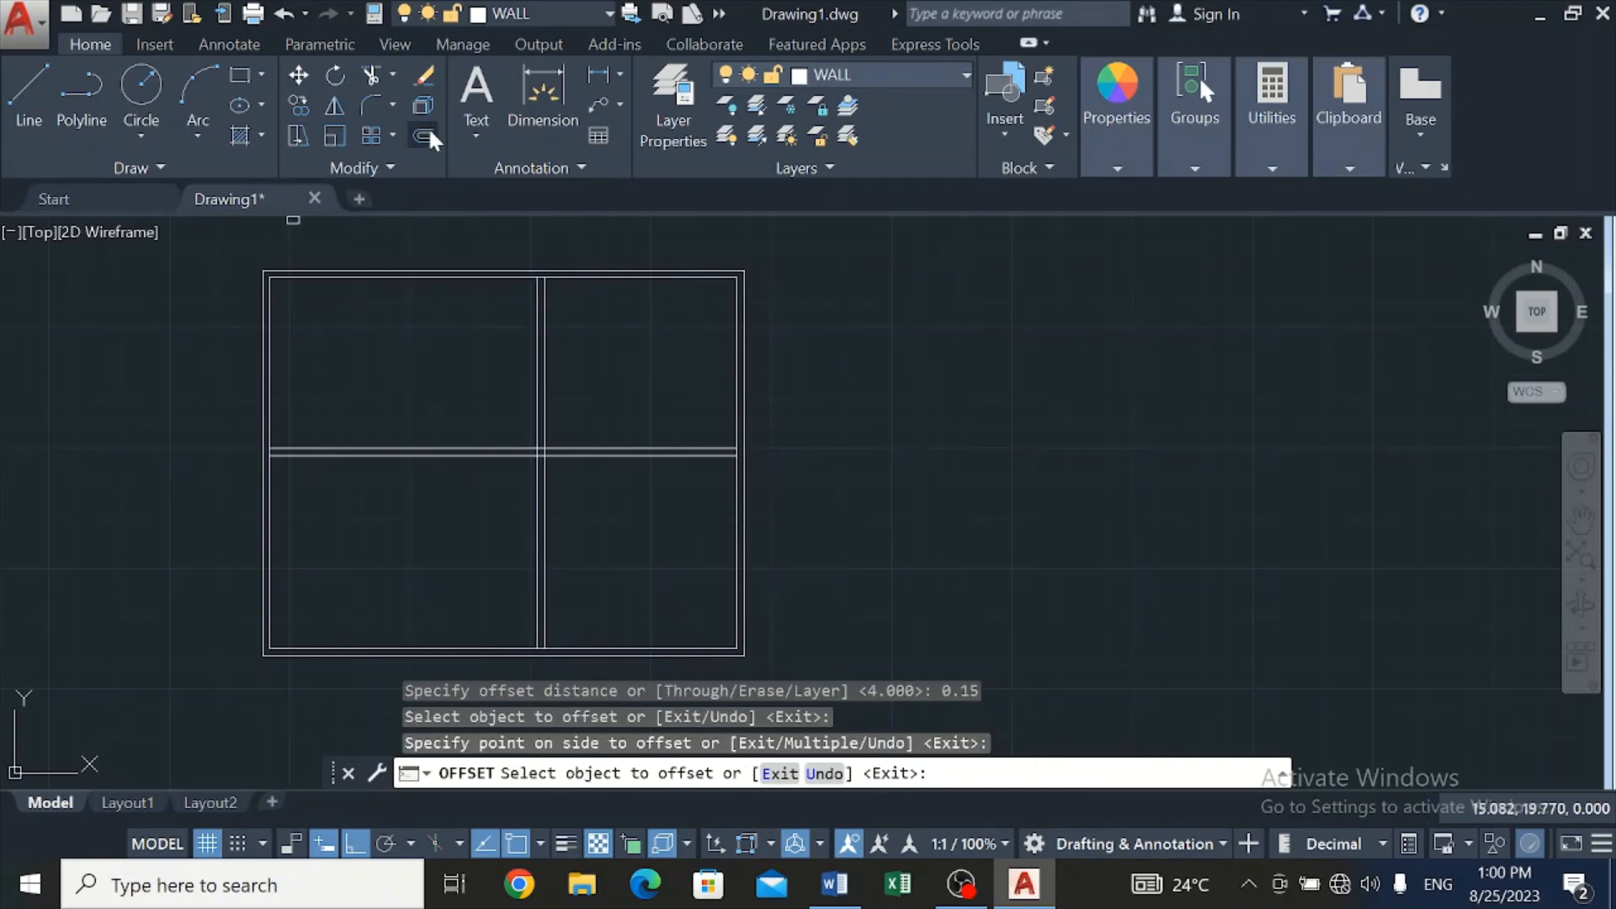
# Trim the horizontal partition left of the vertical one and the vertical partition above the horizontal one, leaving a clean corner
pyautogui.click(369, 74)
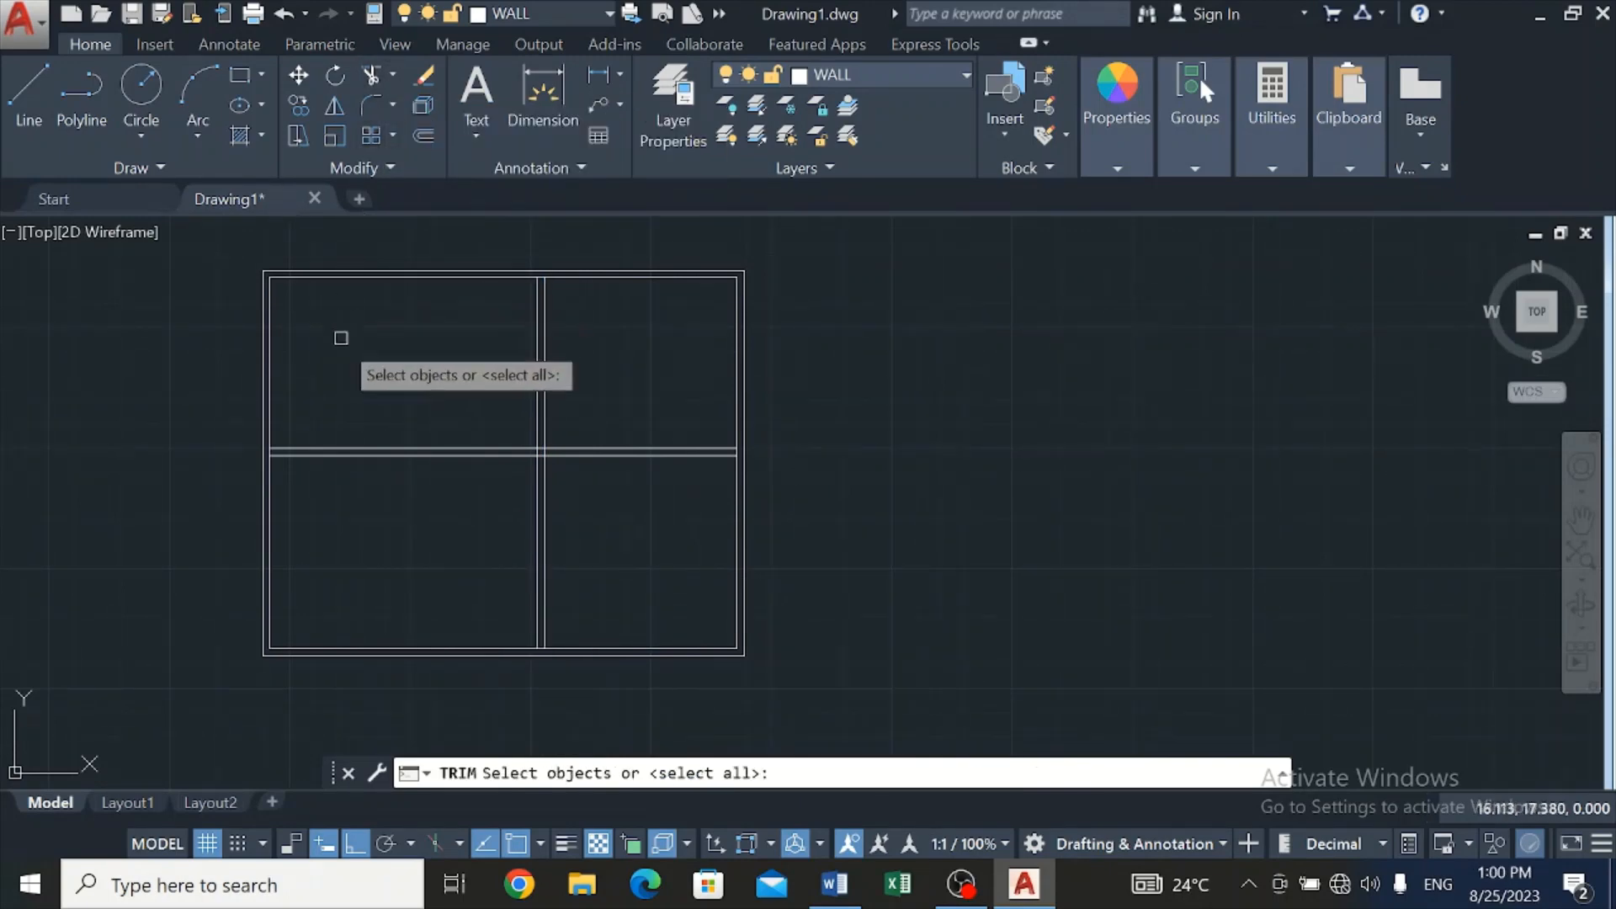
pyautogui.press('Return')
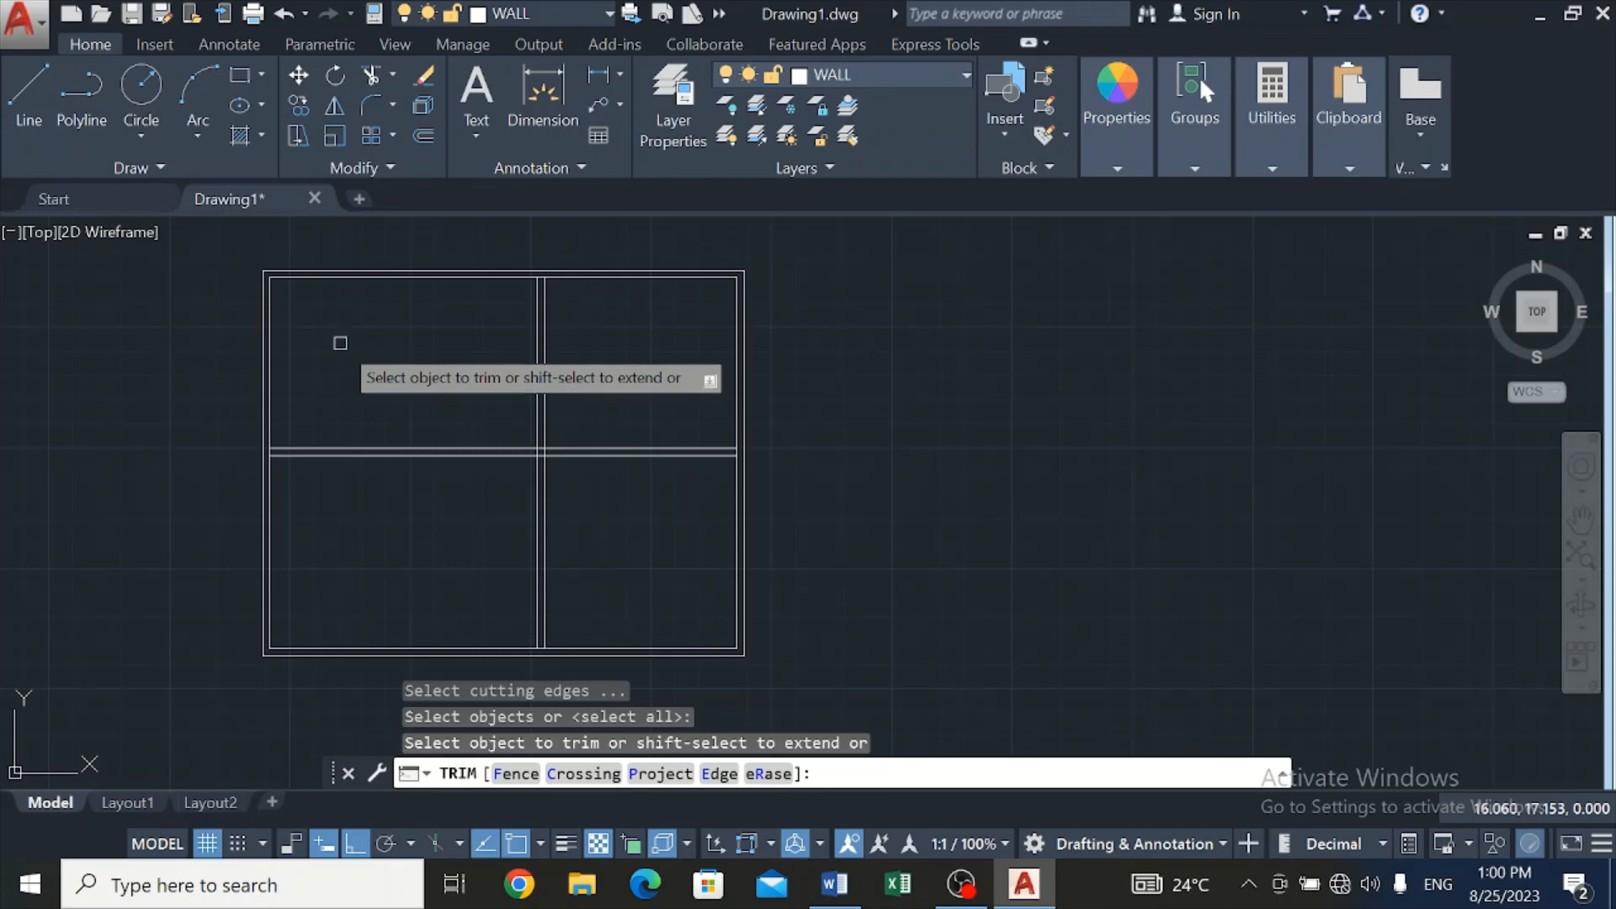
pyautogui.click(335, 447)
pyautogui.click(335, 454)
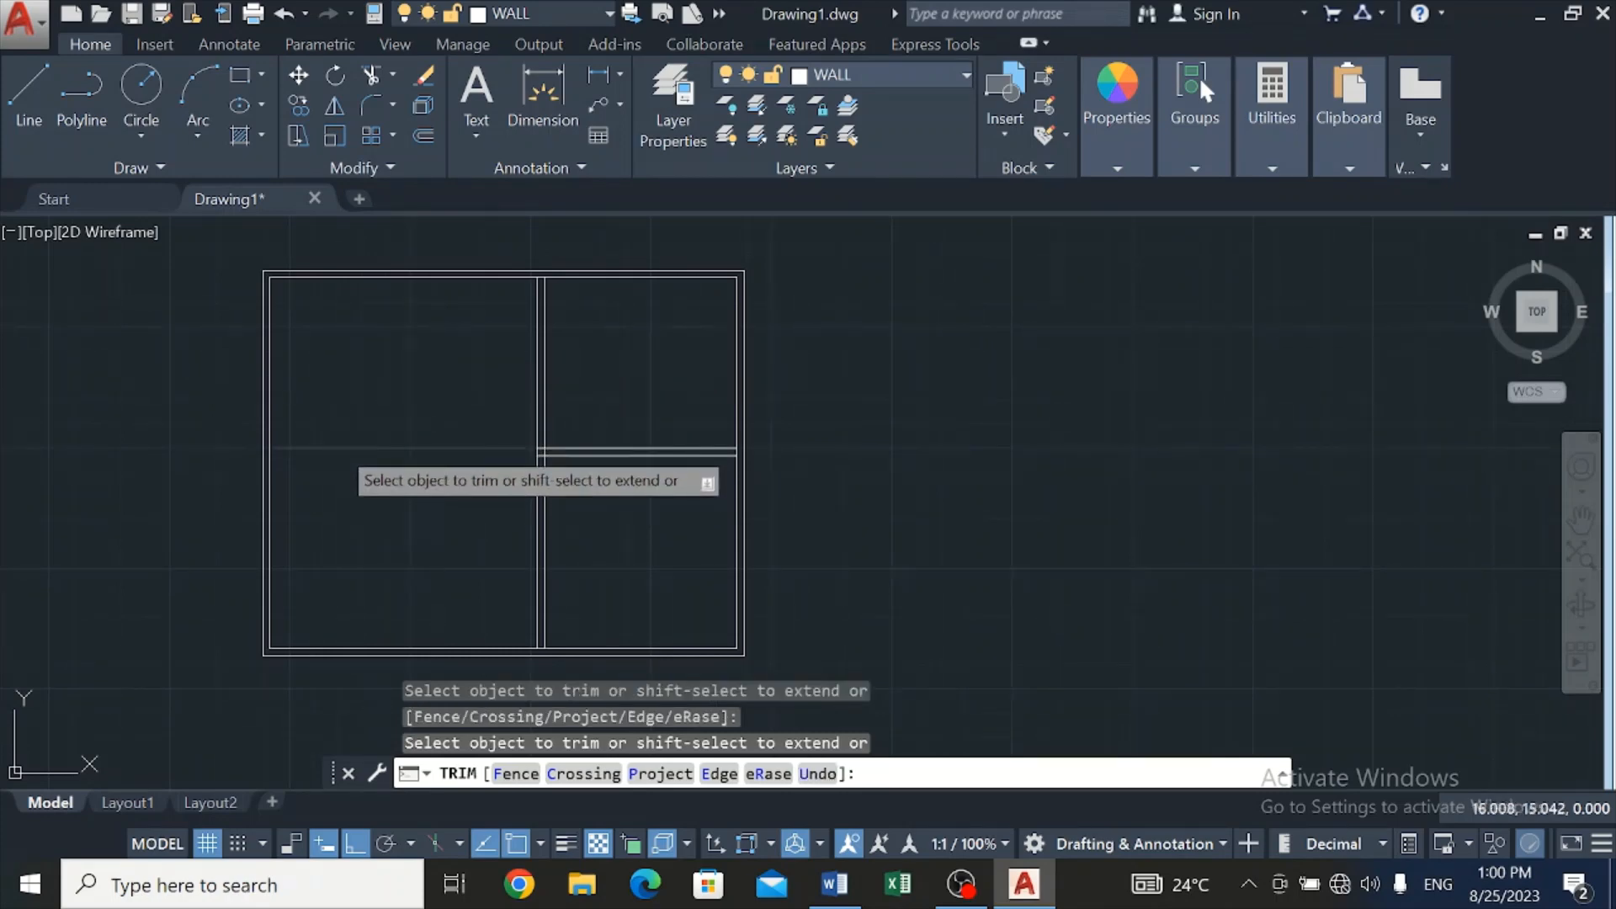
pyautogui.scroll(4, 579, 436)
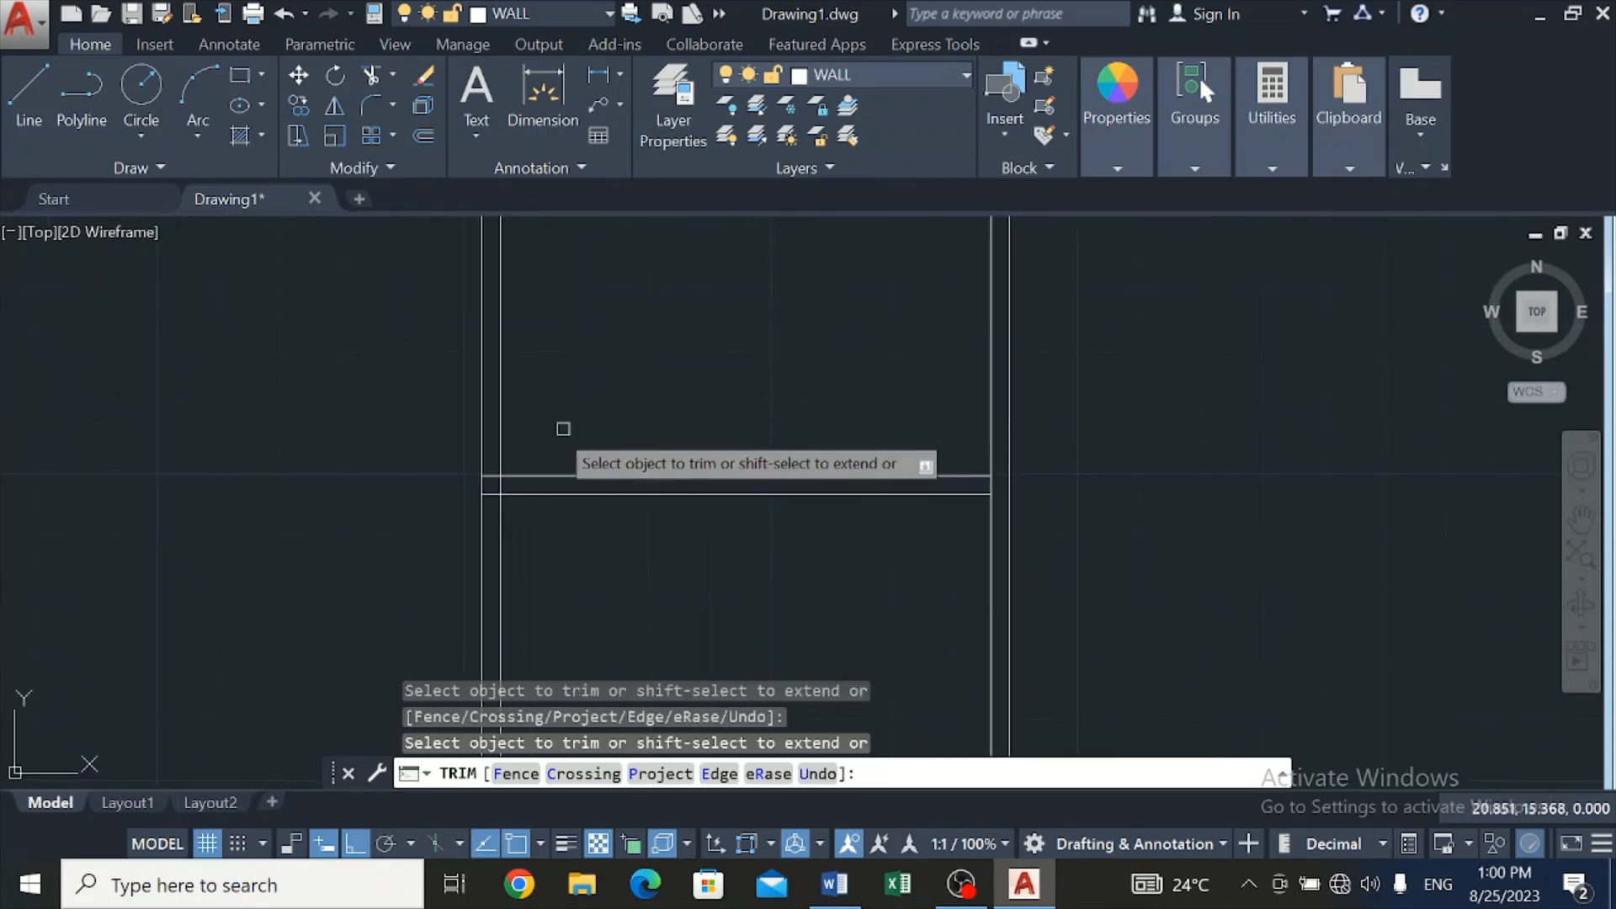
pyautogui.click(483, 418)
pyautogui.scroll(4, 483, 429)
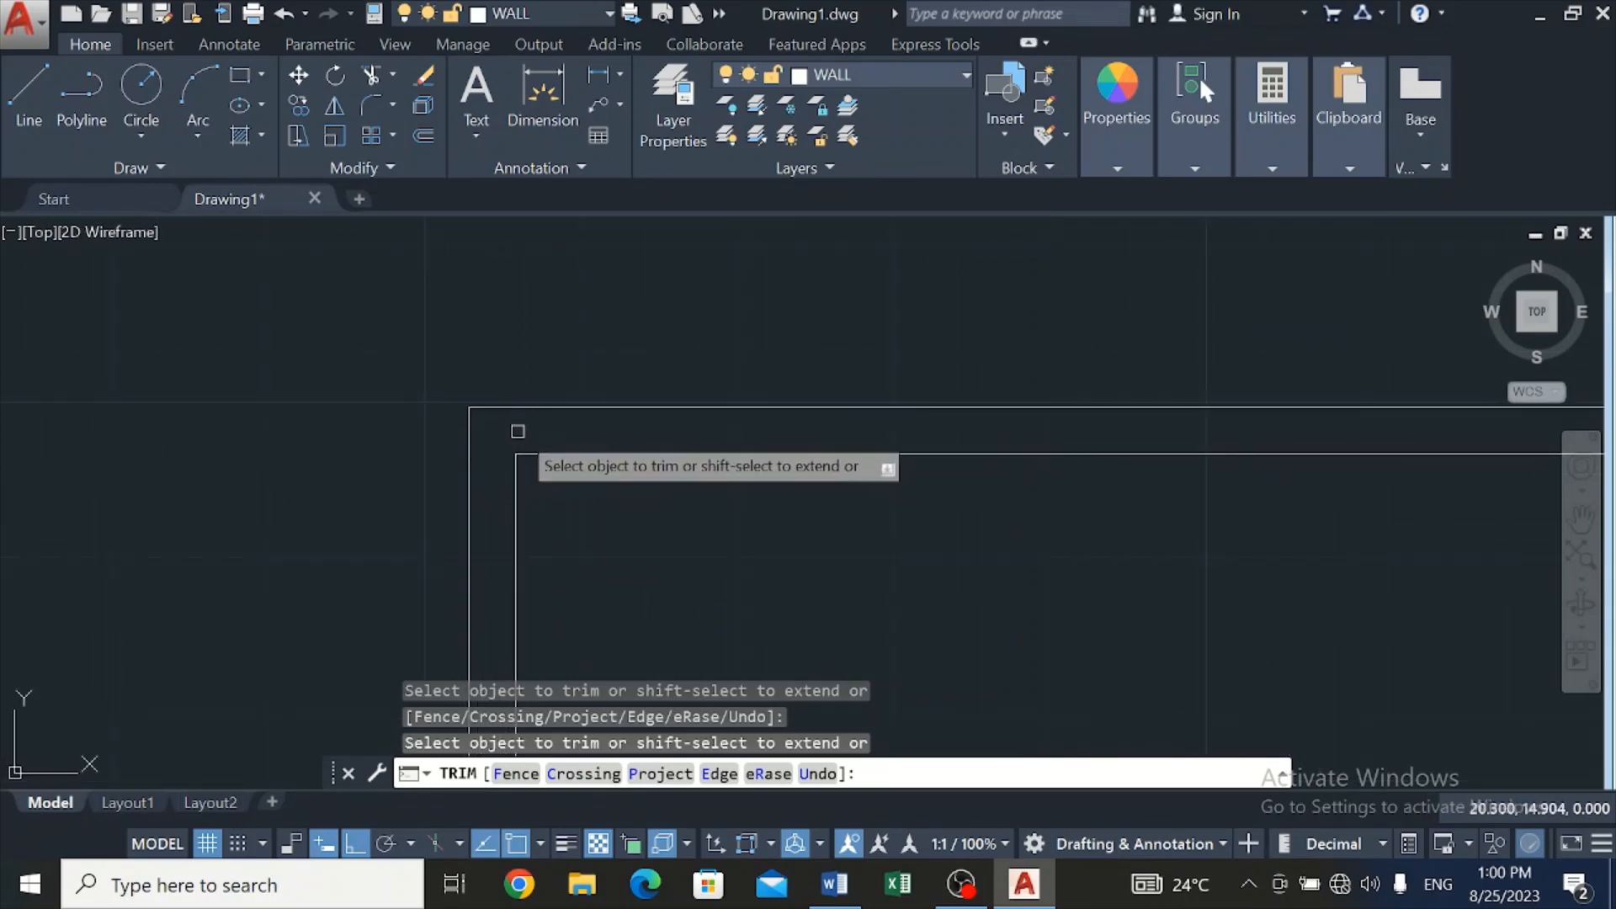
pyautogui.scroll(-6, 556, 336)
pyautogui.scroll(-8, 587, 292)
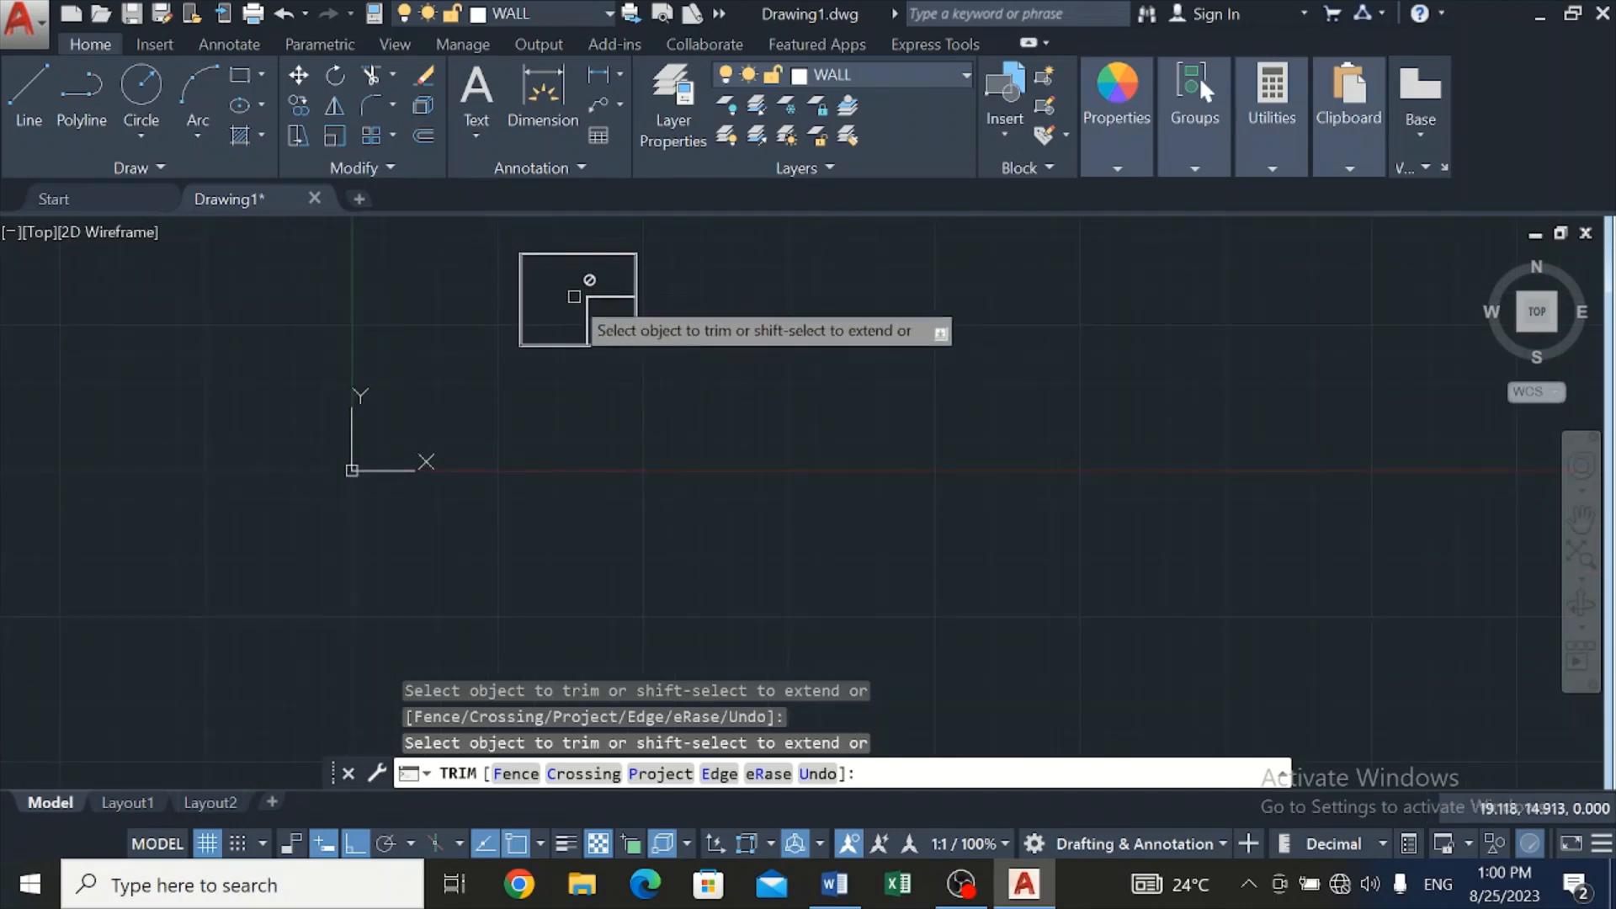
pyautogui.scroll(4, 551, 226)
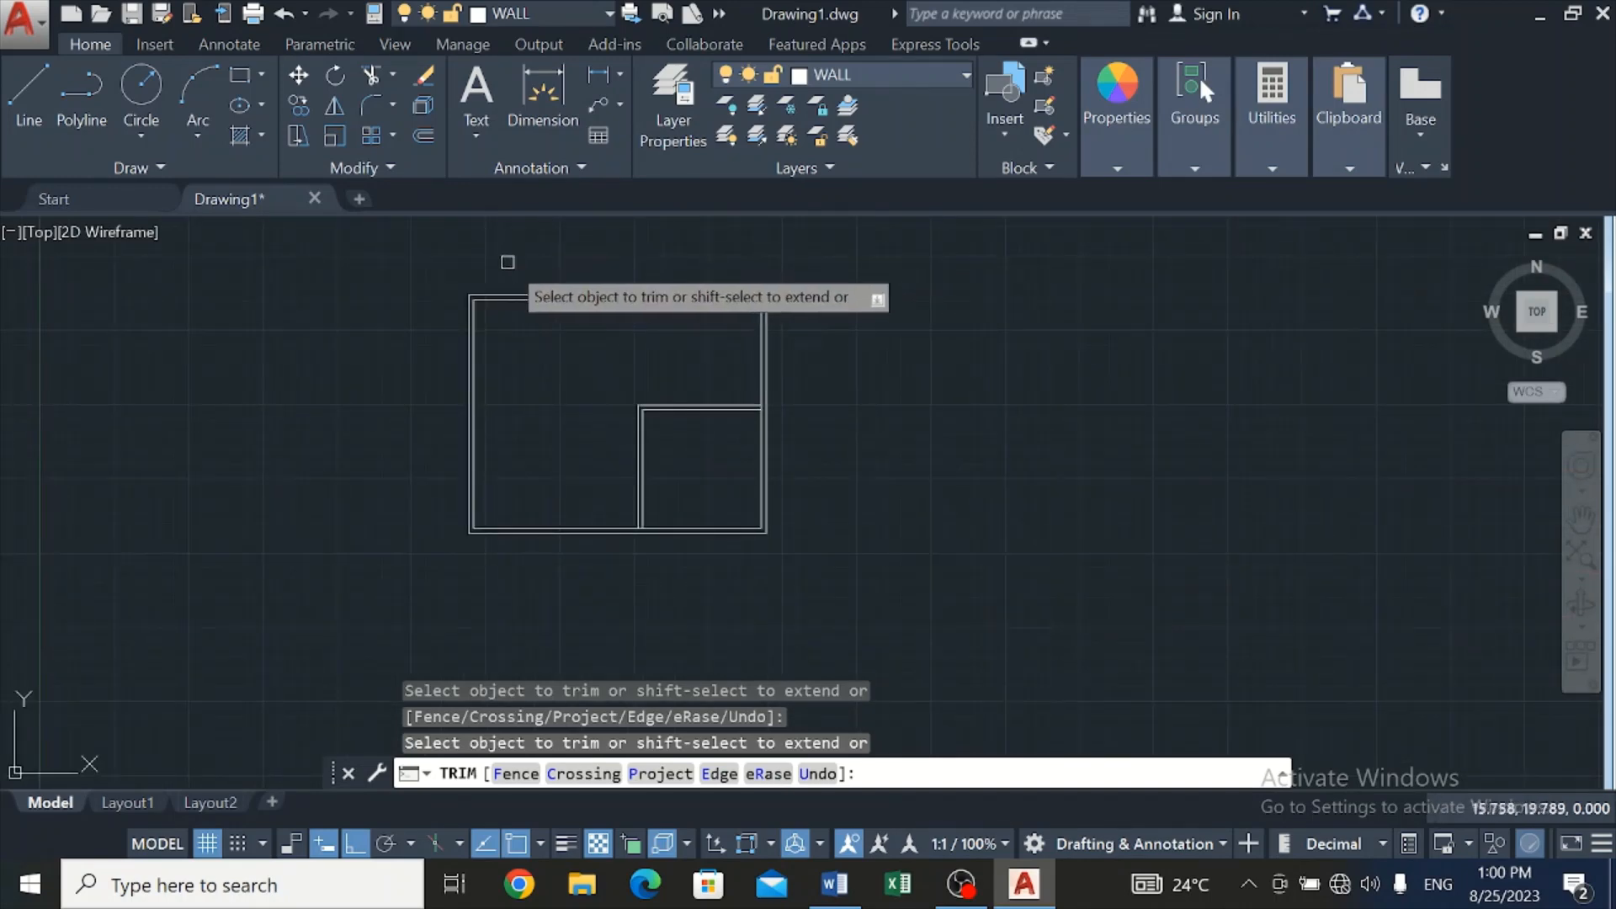
pyautogui.scroll(2, 499, 261)
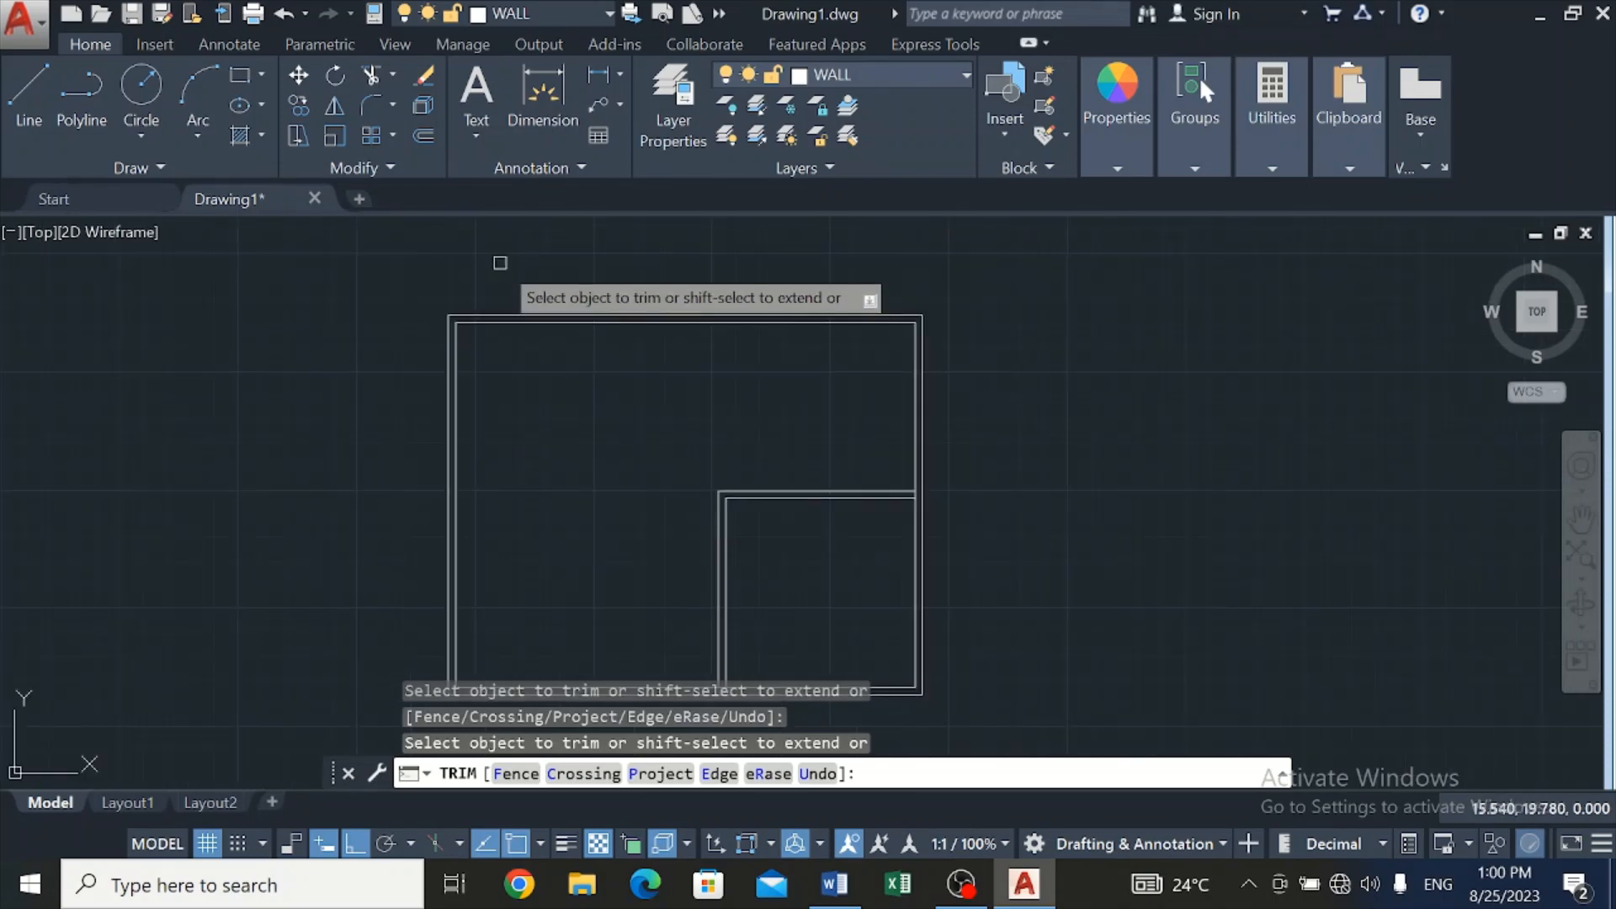
pyautogui.scroll(-2, 500, 262)
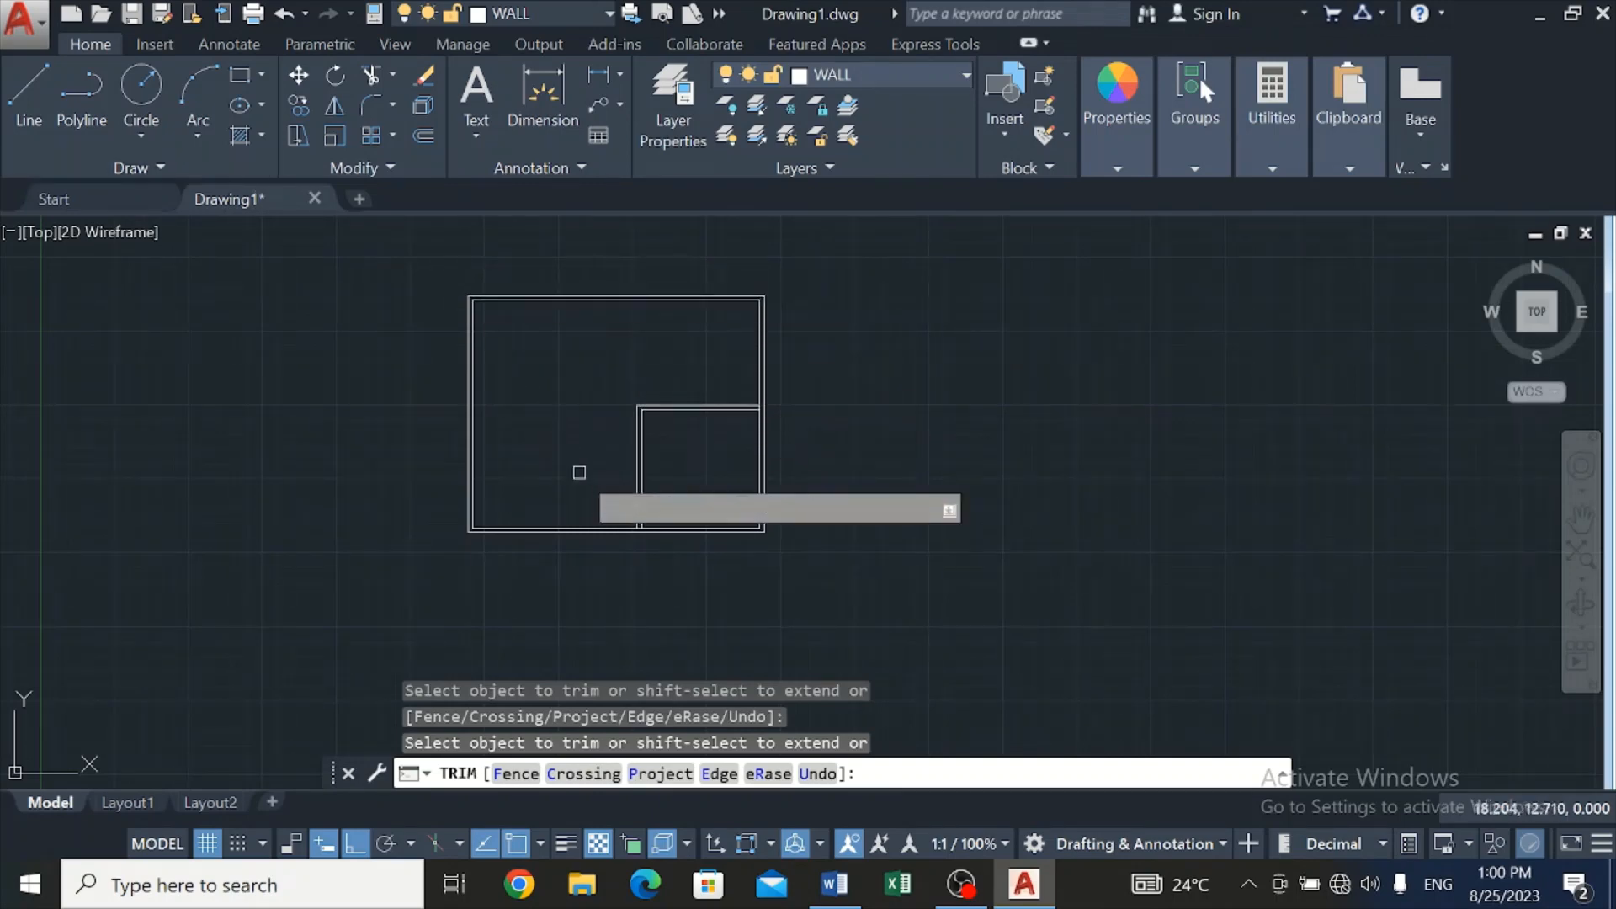
pyautogui.scroll(5, 720, 442)
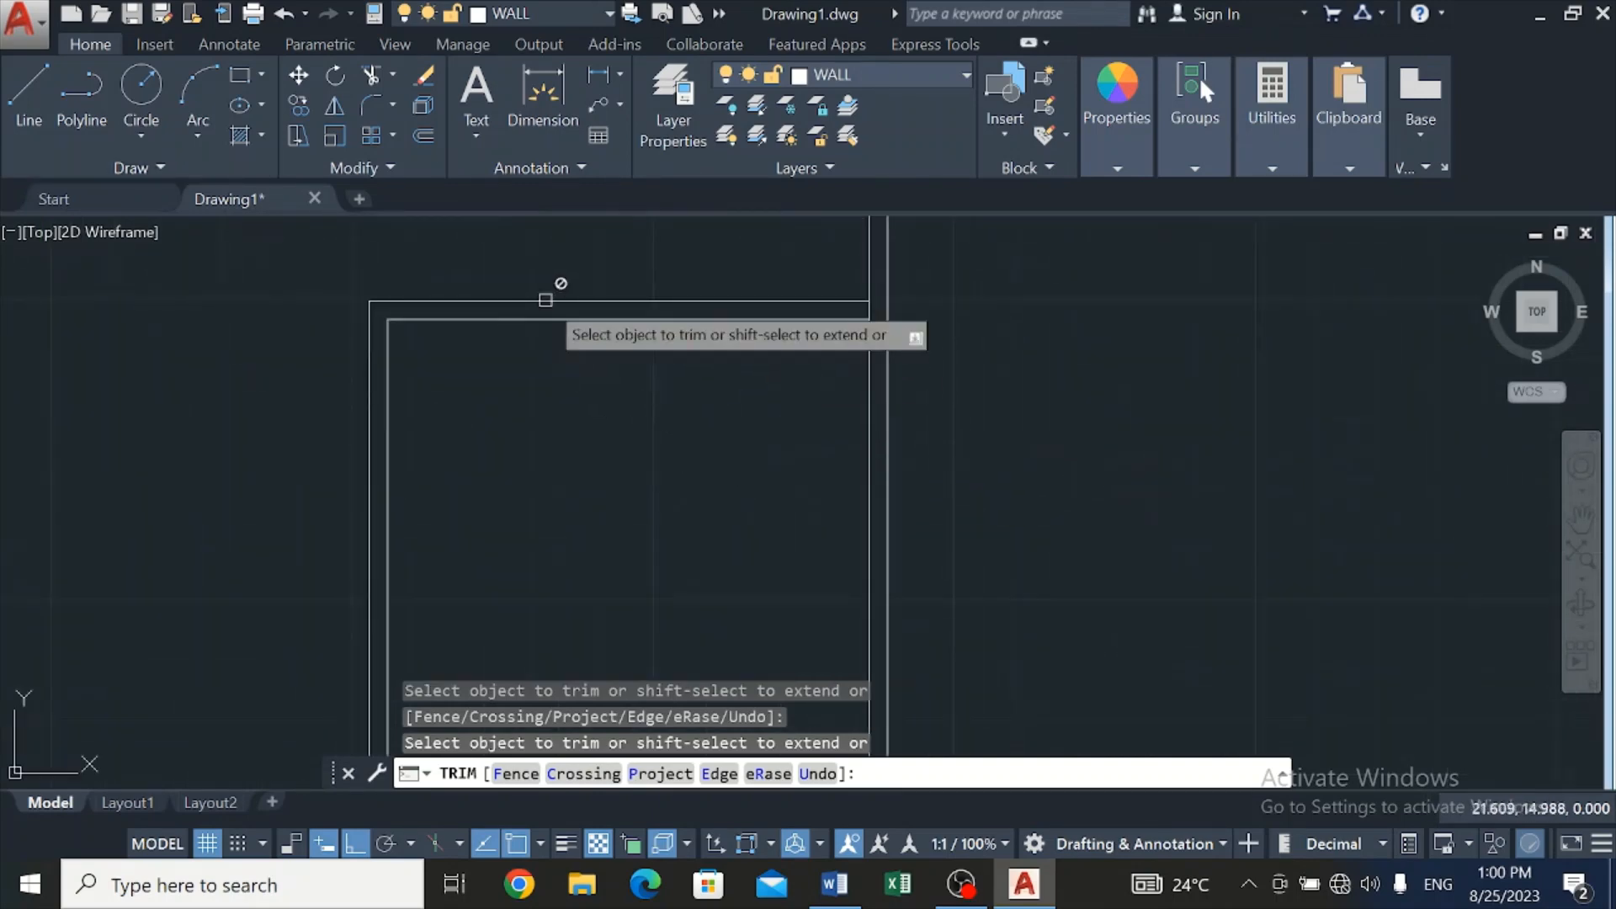
# Offset the upper line of the horizontal partition upward by 1 to start the corridor's opposite wall
pyautogui.click(424, 133)
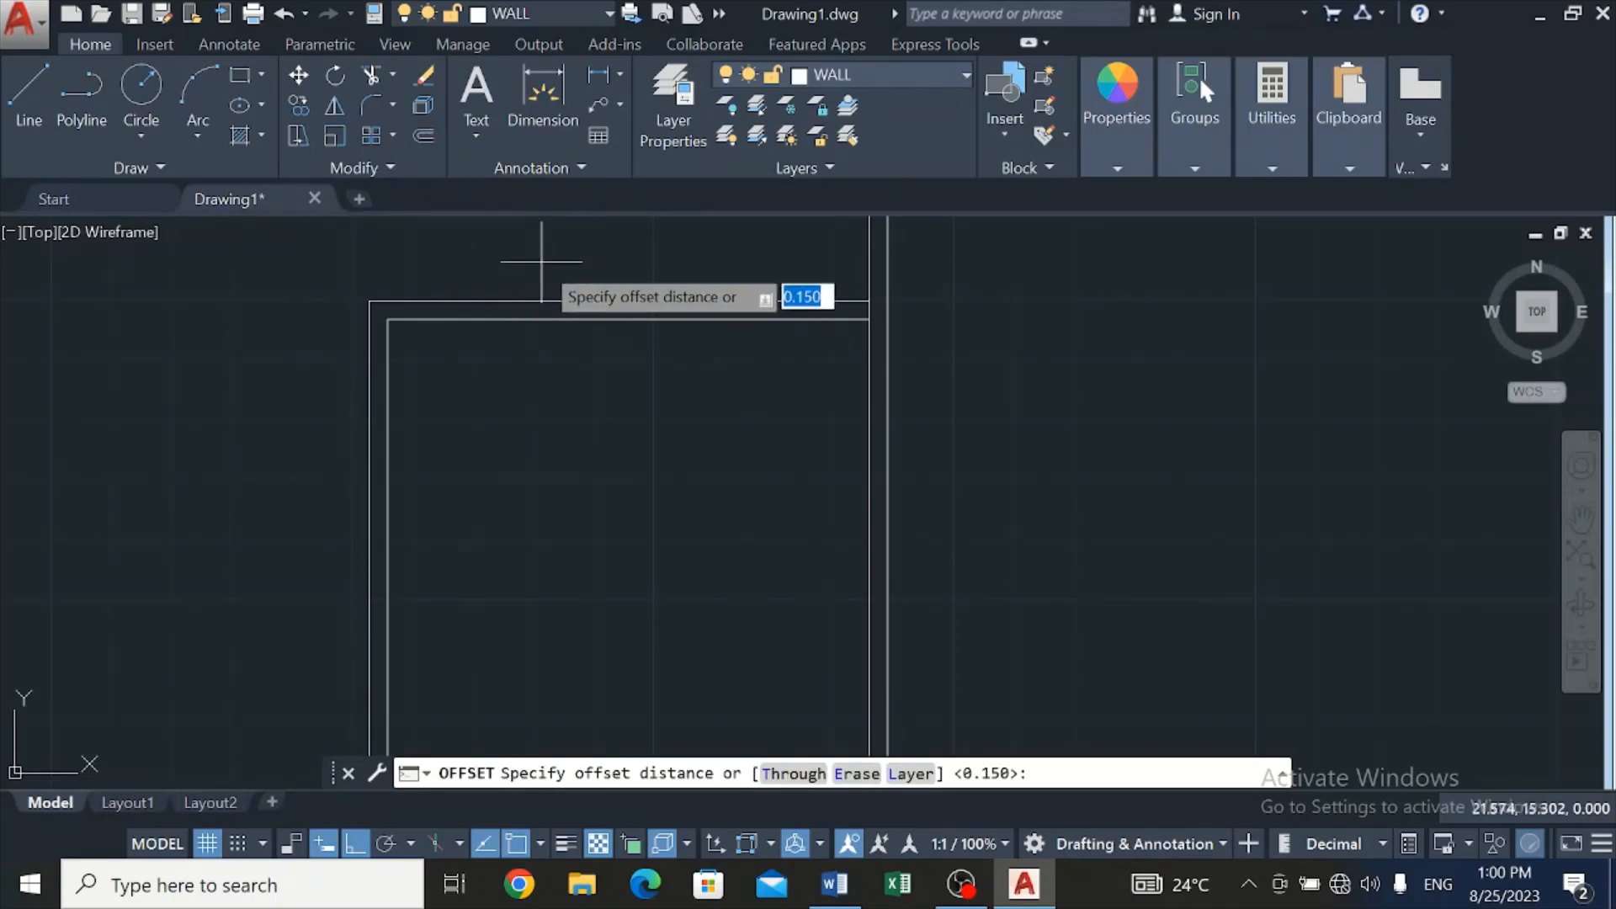
pyautogui.write('1')
pyautogui.press('Return')
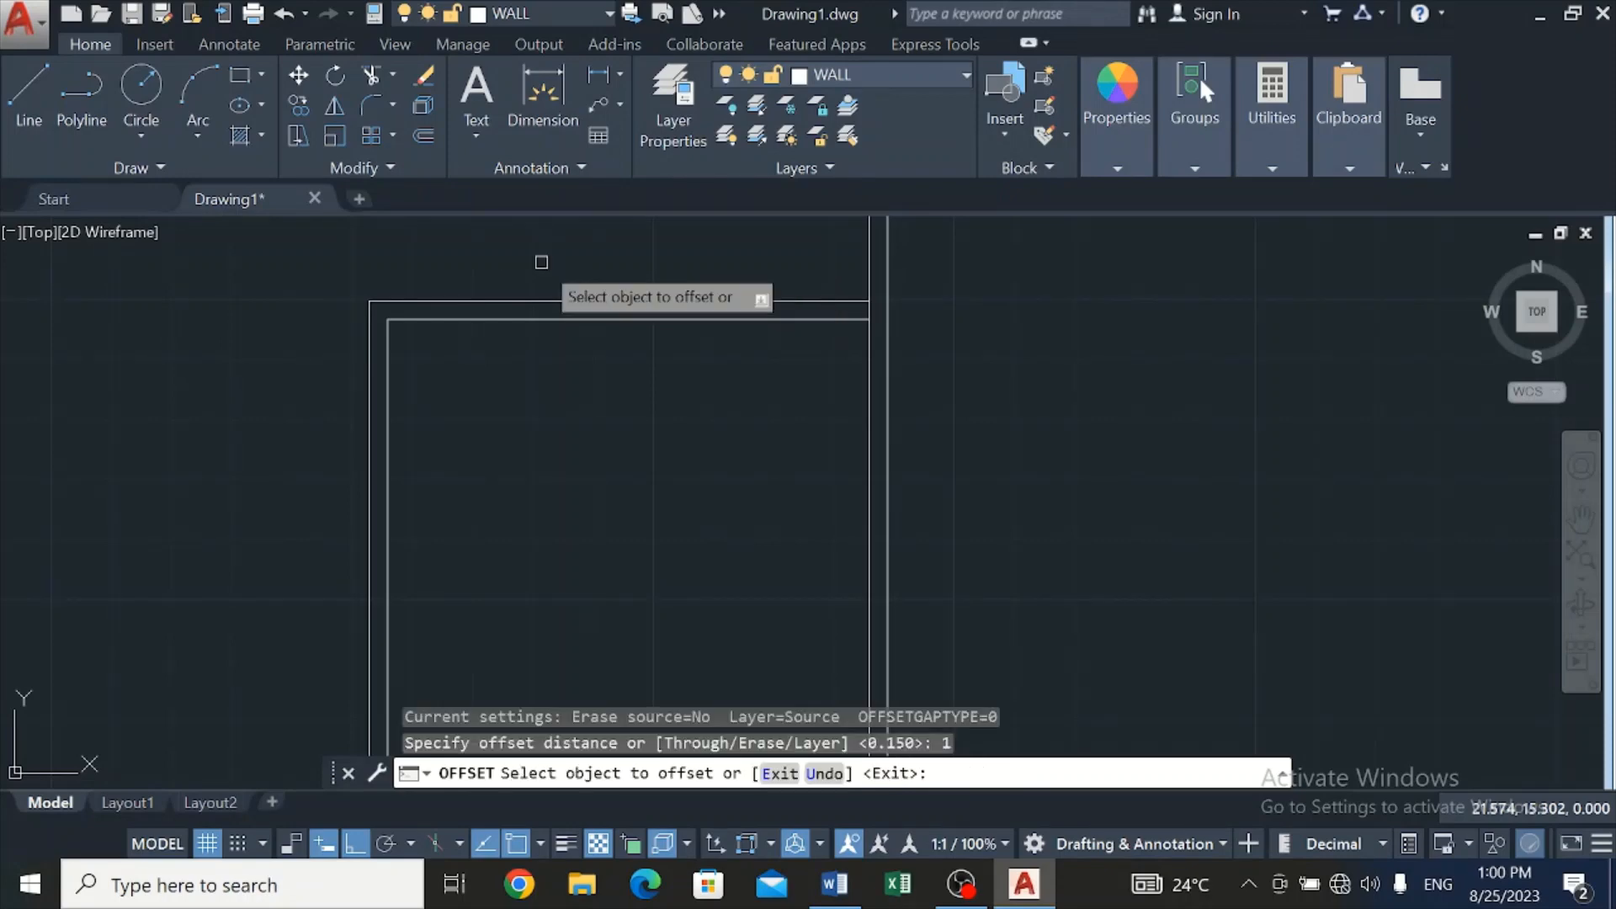
pyautogui.scroll(-4, 541, 262)
pyautogui.scroll(-3, 560, 295)
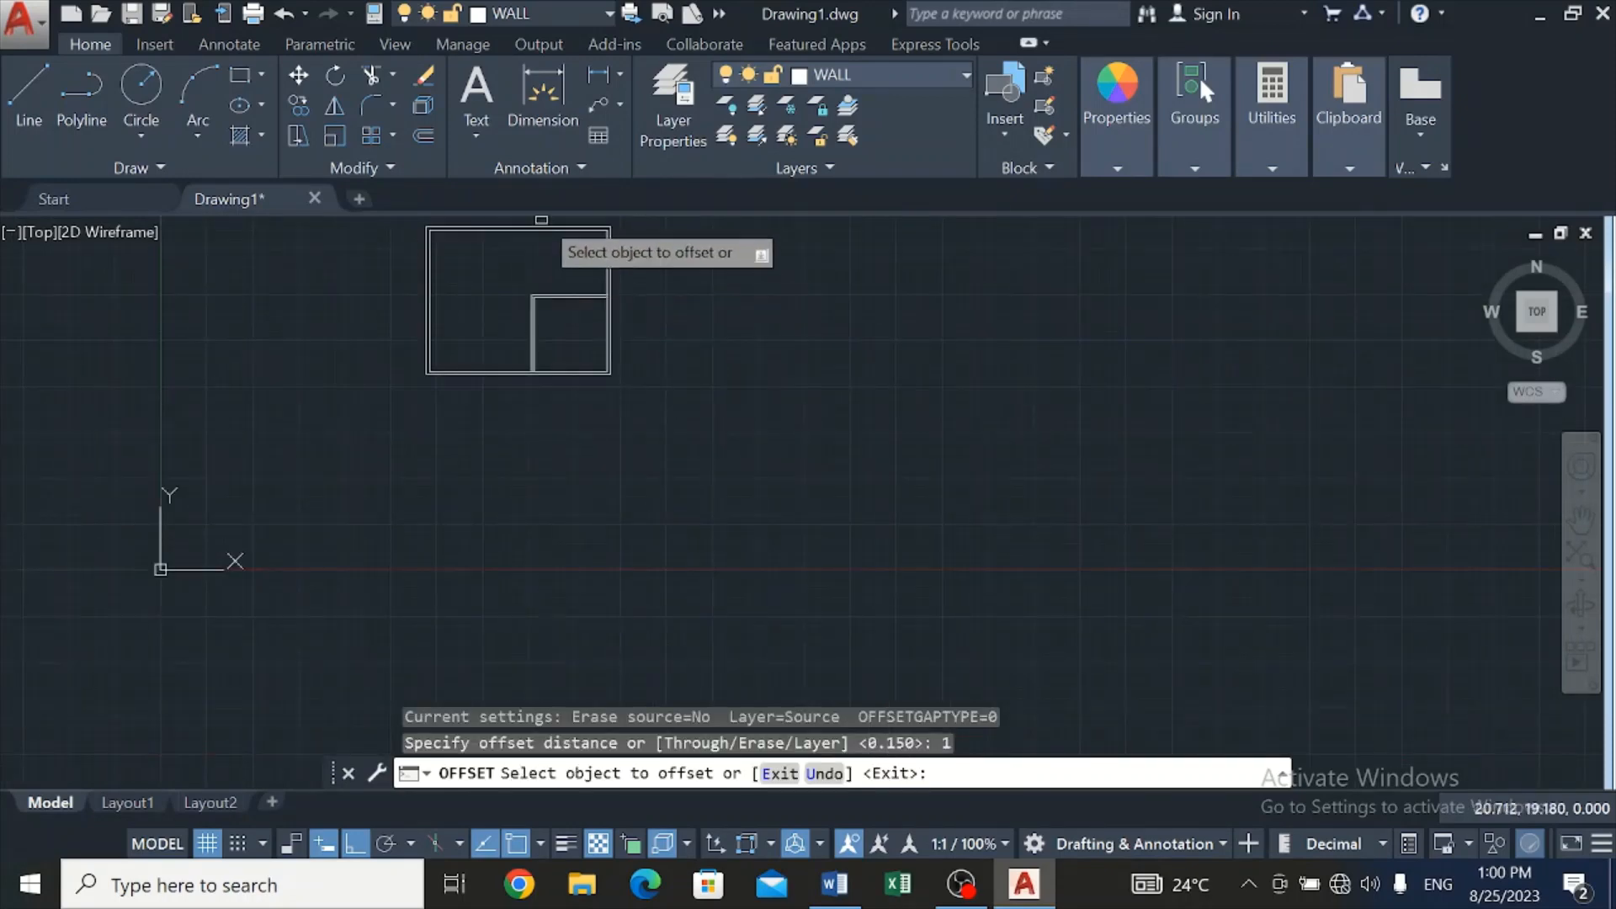
pyautogui.scroll(5, 547, 214)
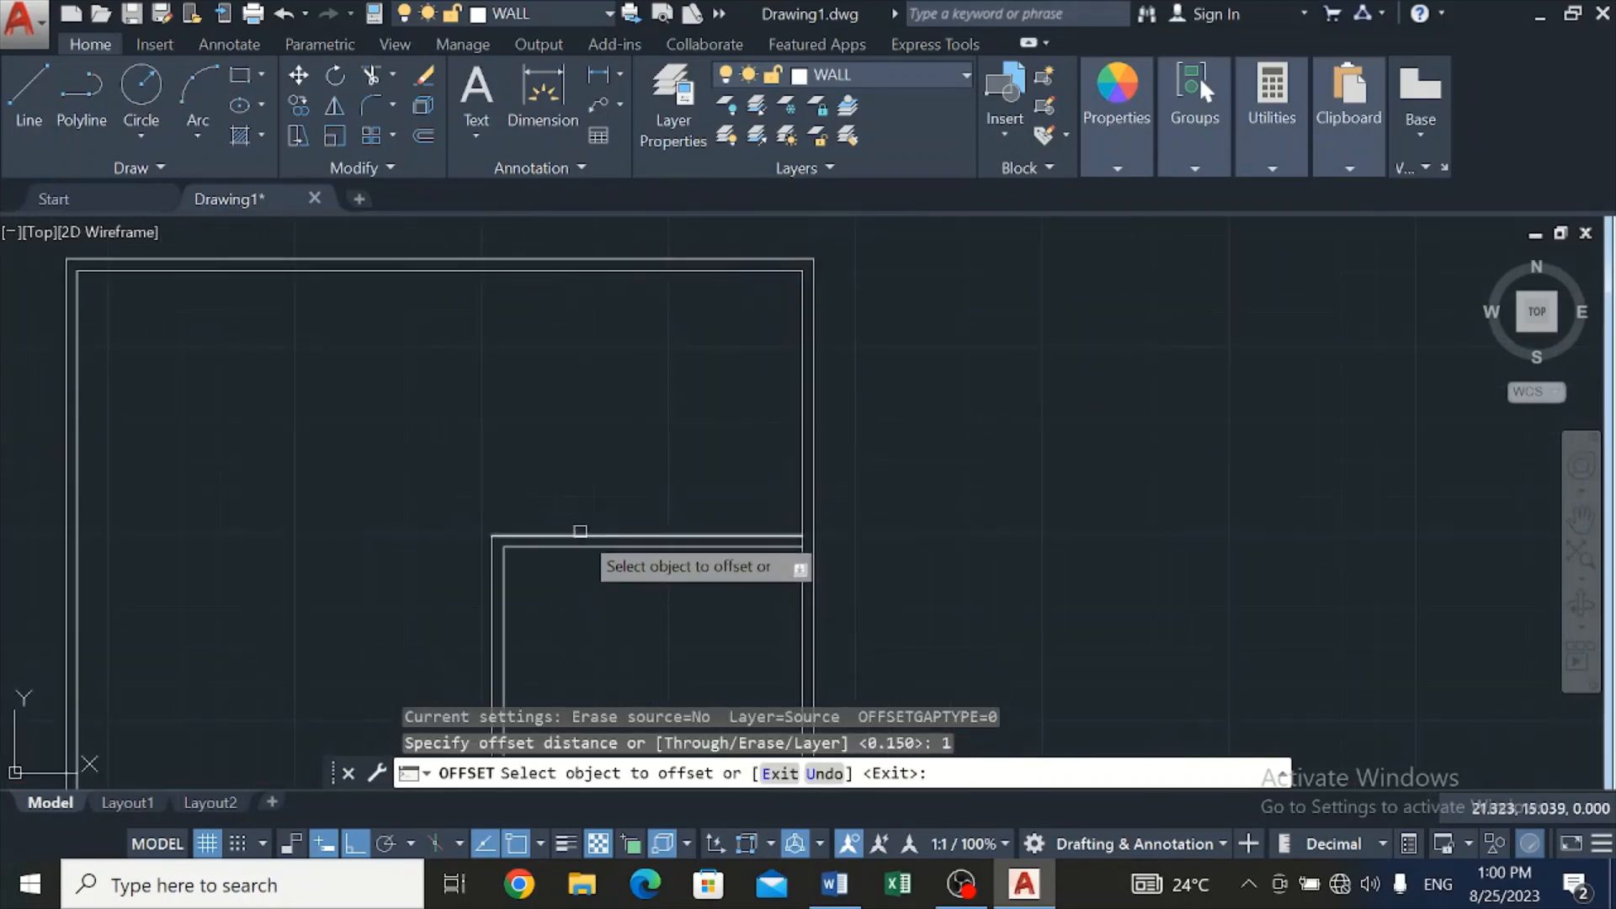
pyautogui.click(580, 531)
pyautogui.click(552, 436)
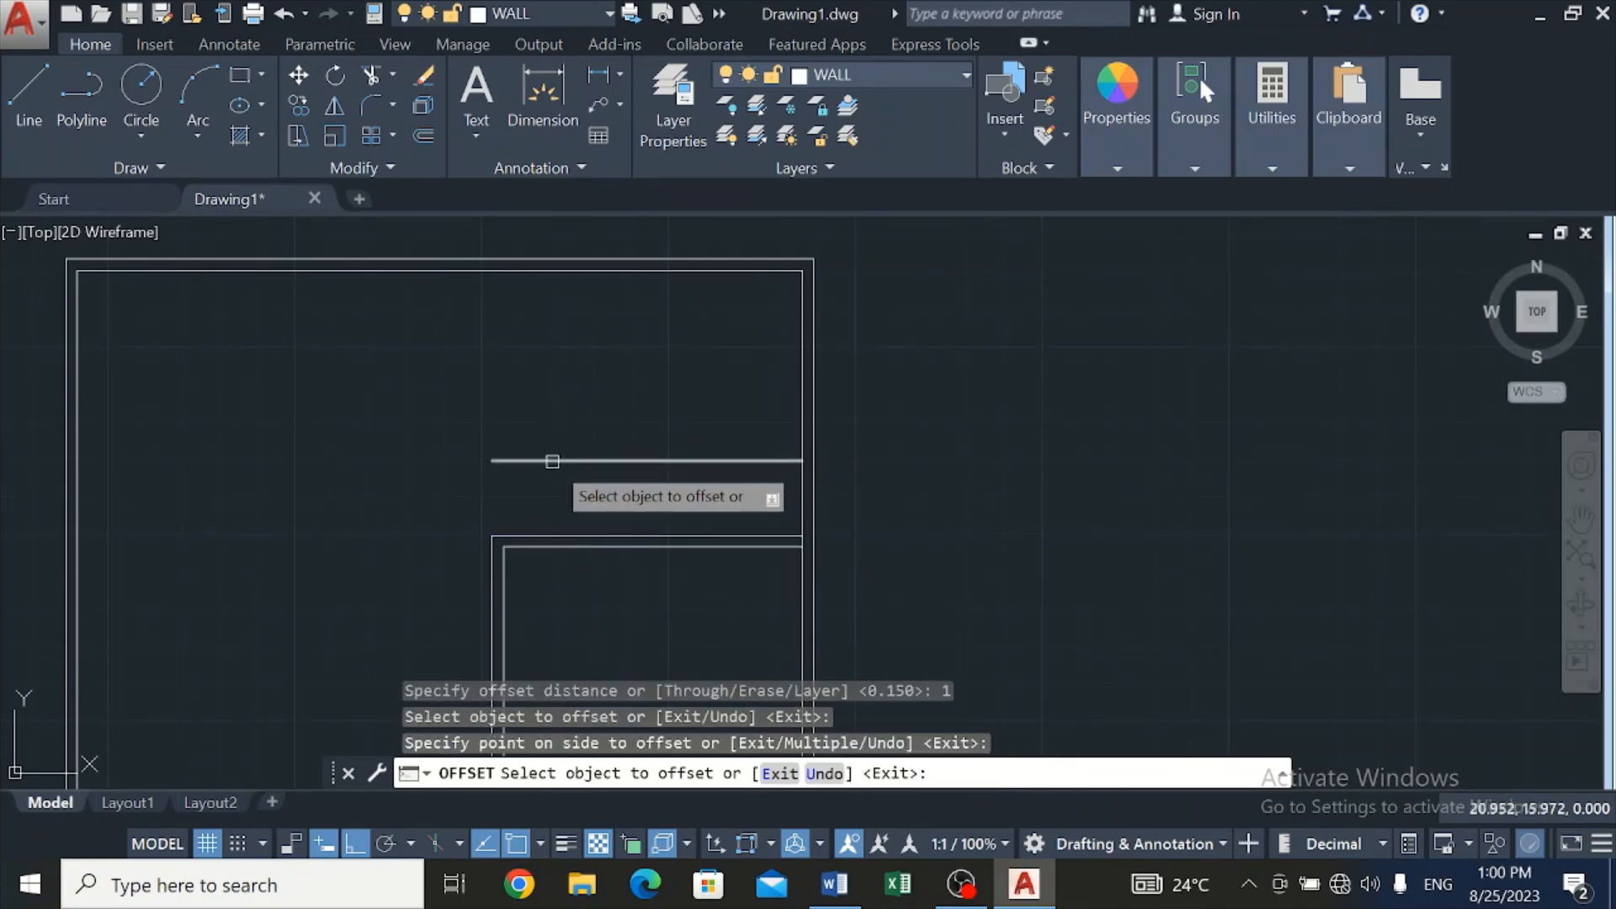
pyautogui.click(548, 460)
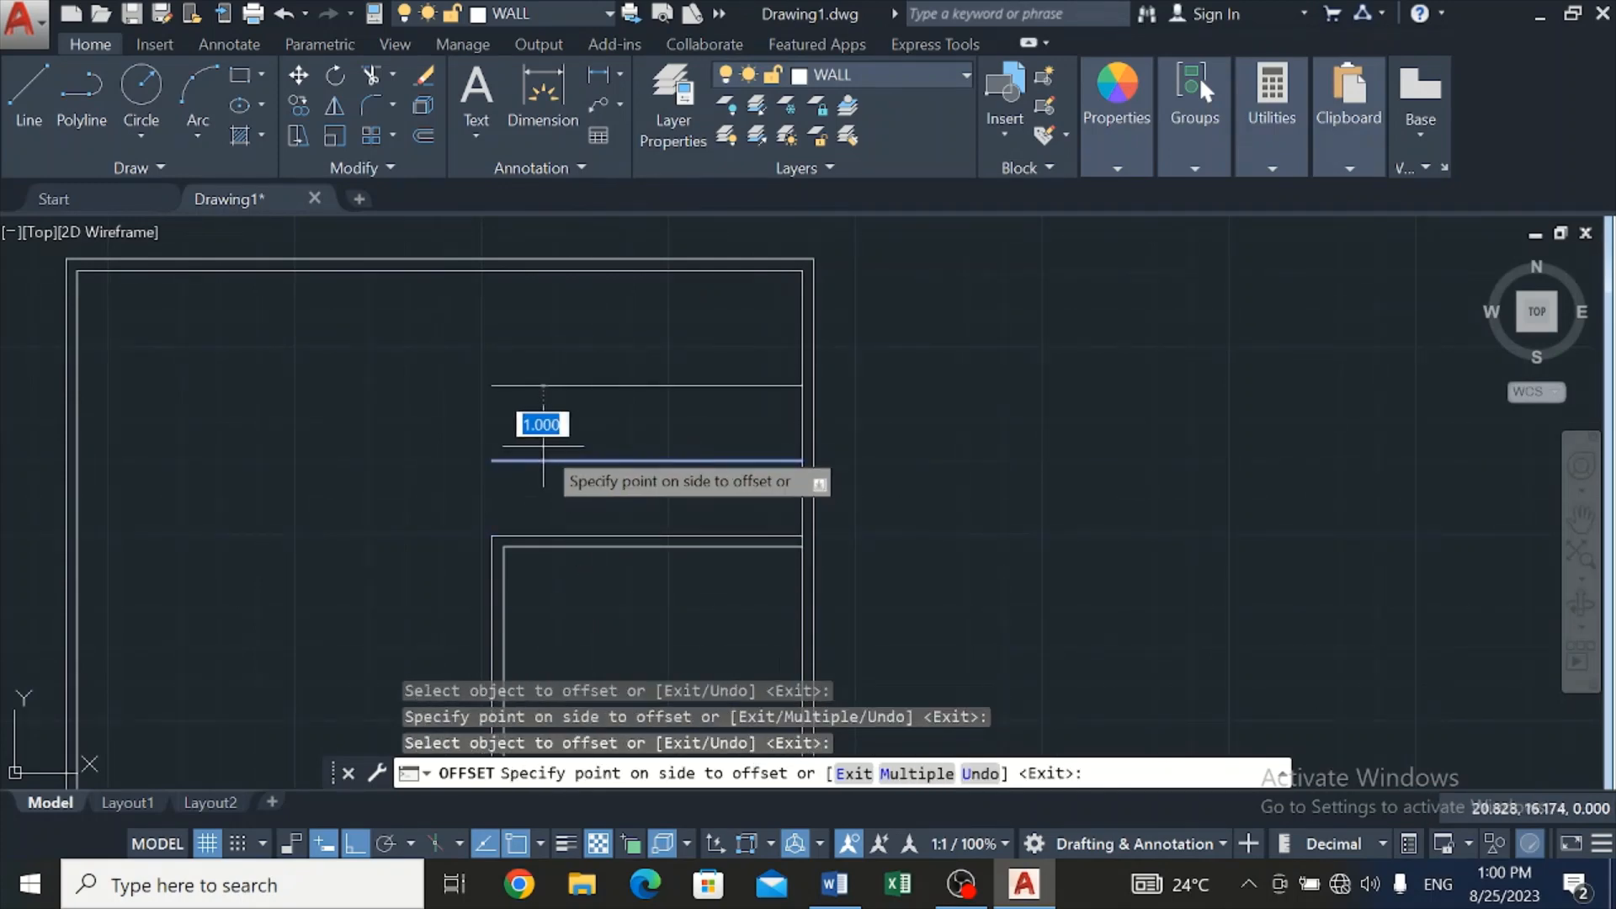
pyautogui.press('Escape')
# Stretch the left end of the new corridor wall line about 1.8 farther left
pyautogui.click(557, 462)
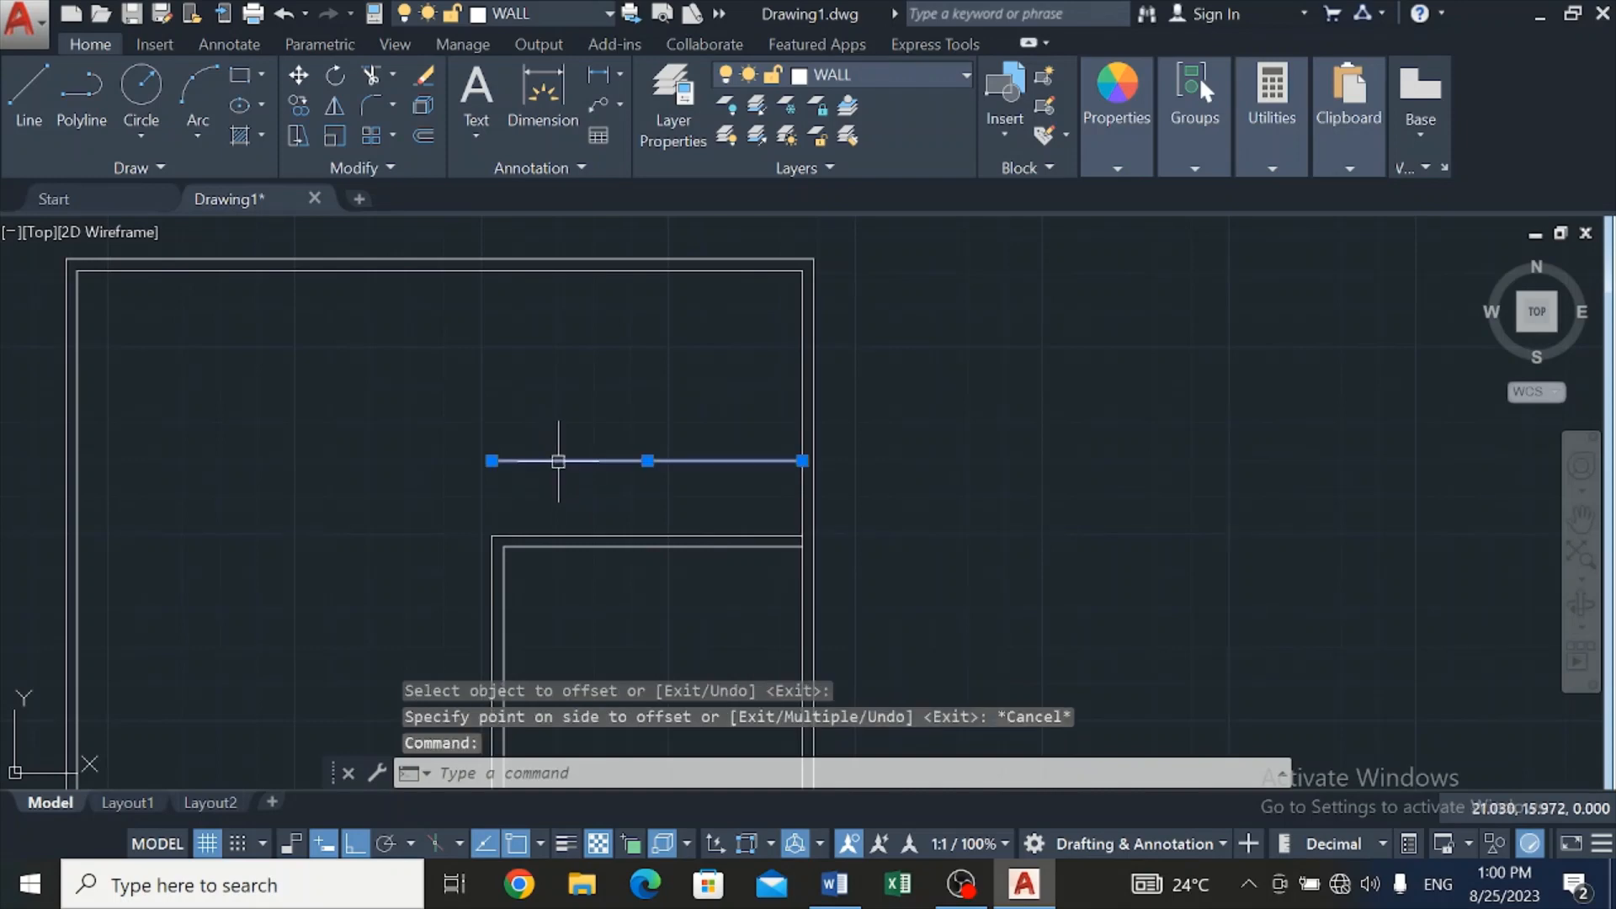
pyautogui.scroll(4, 485, 461)
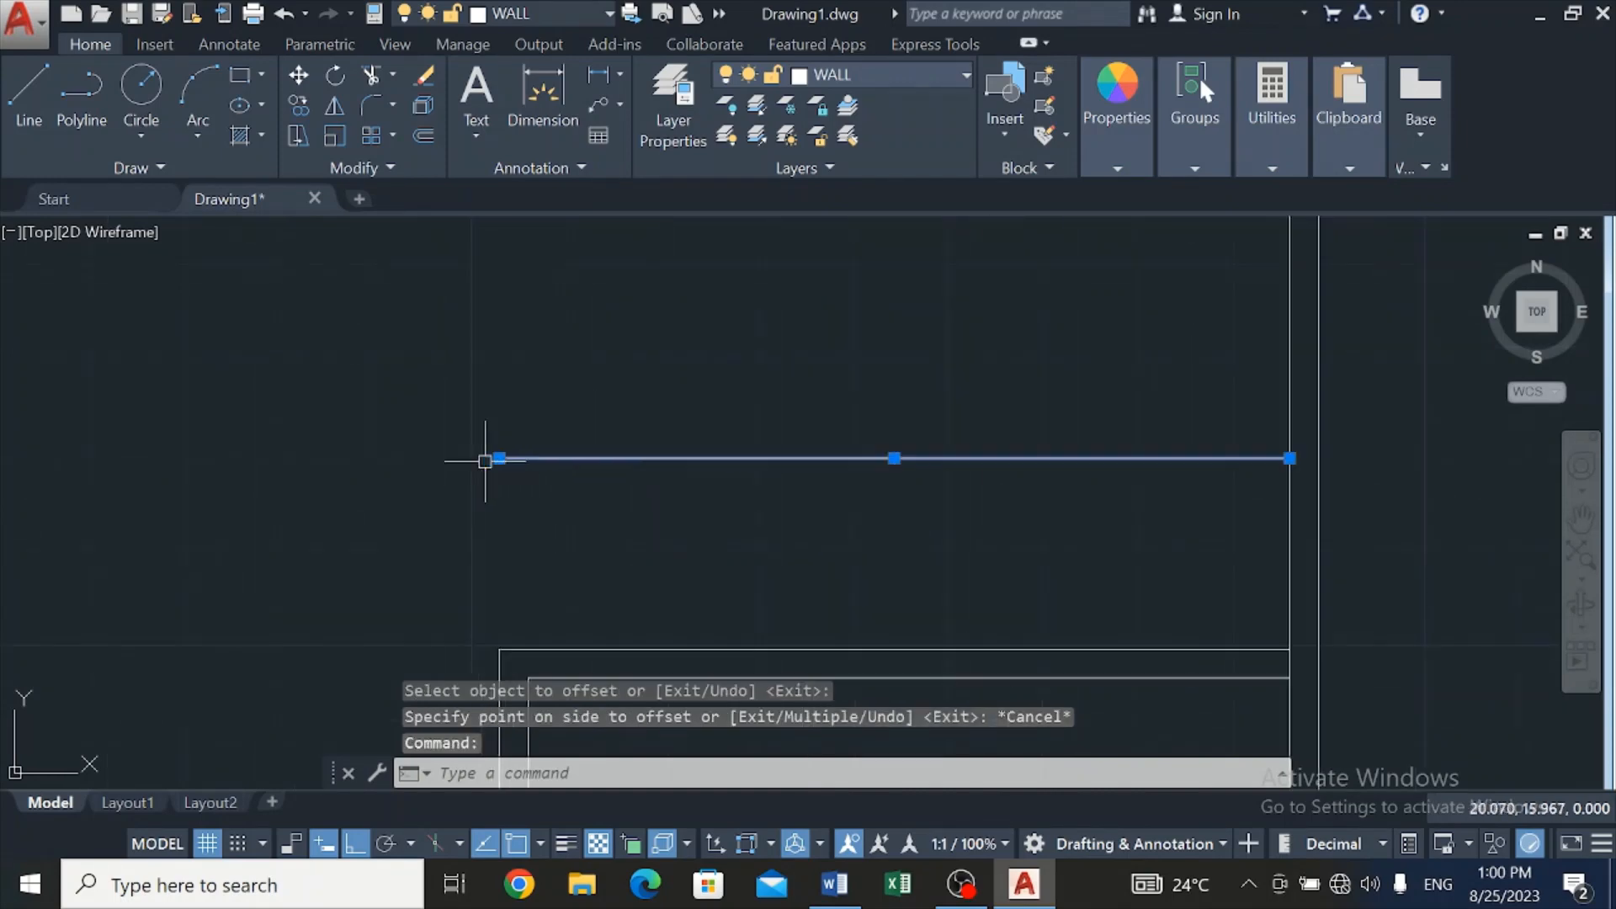
pyautogui.click(499, 458)
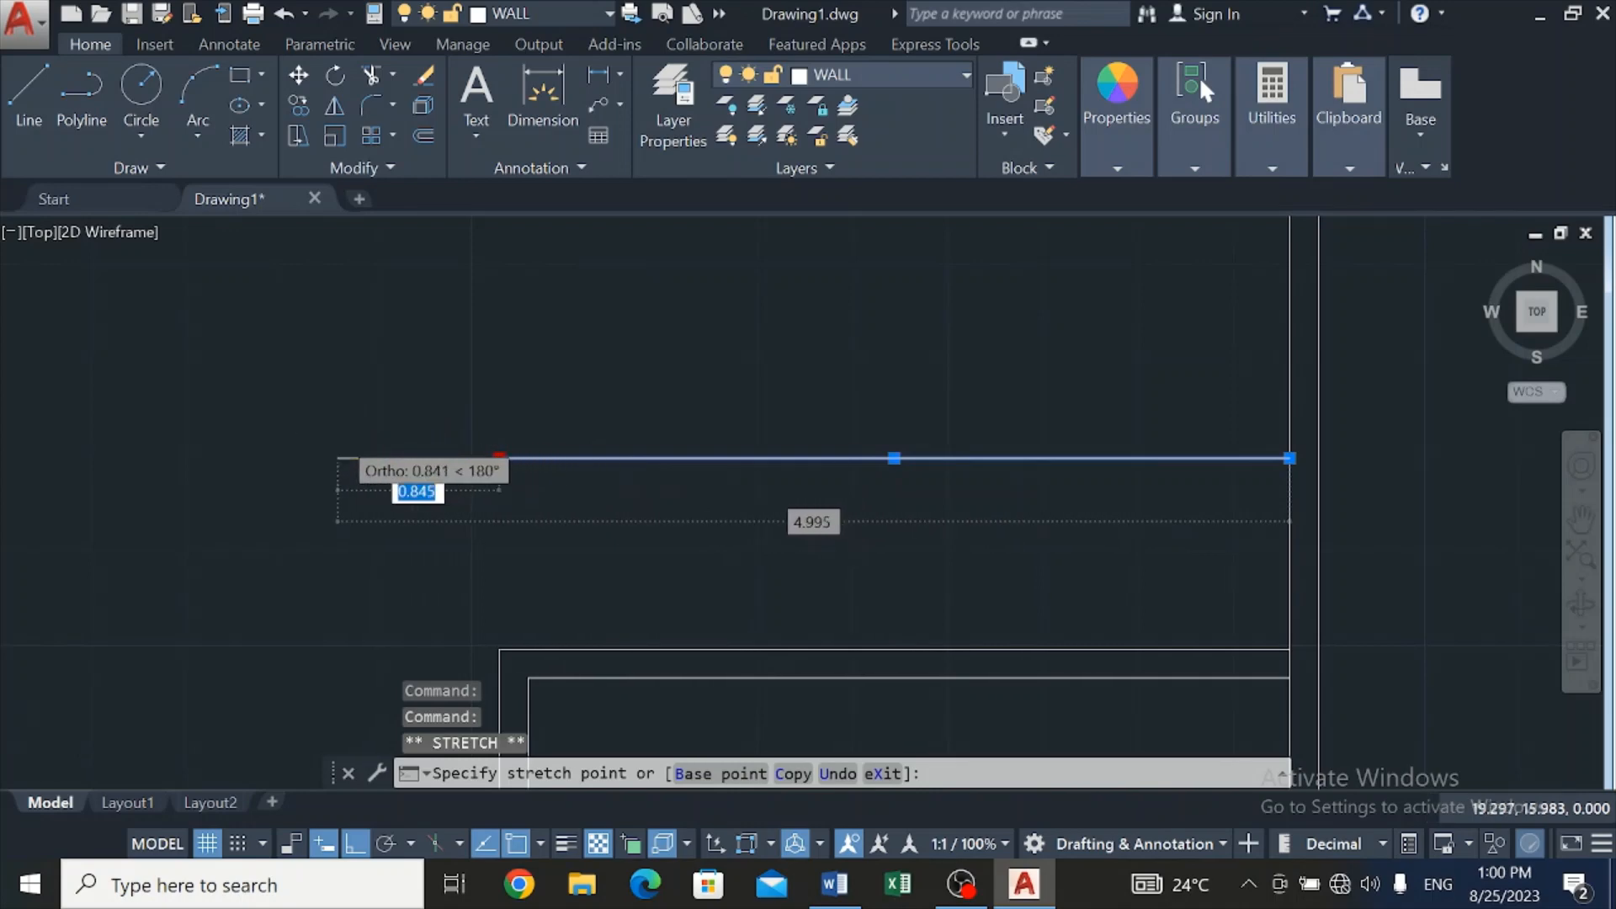
pyautogui.scroll(-5, 337, 436)
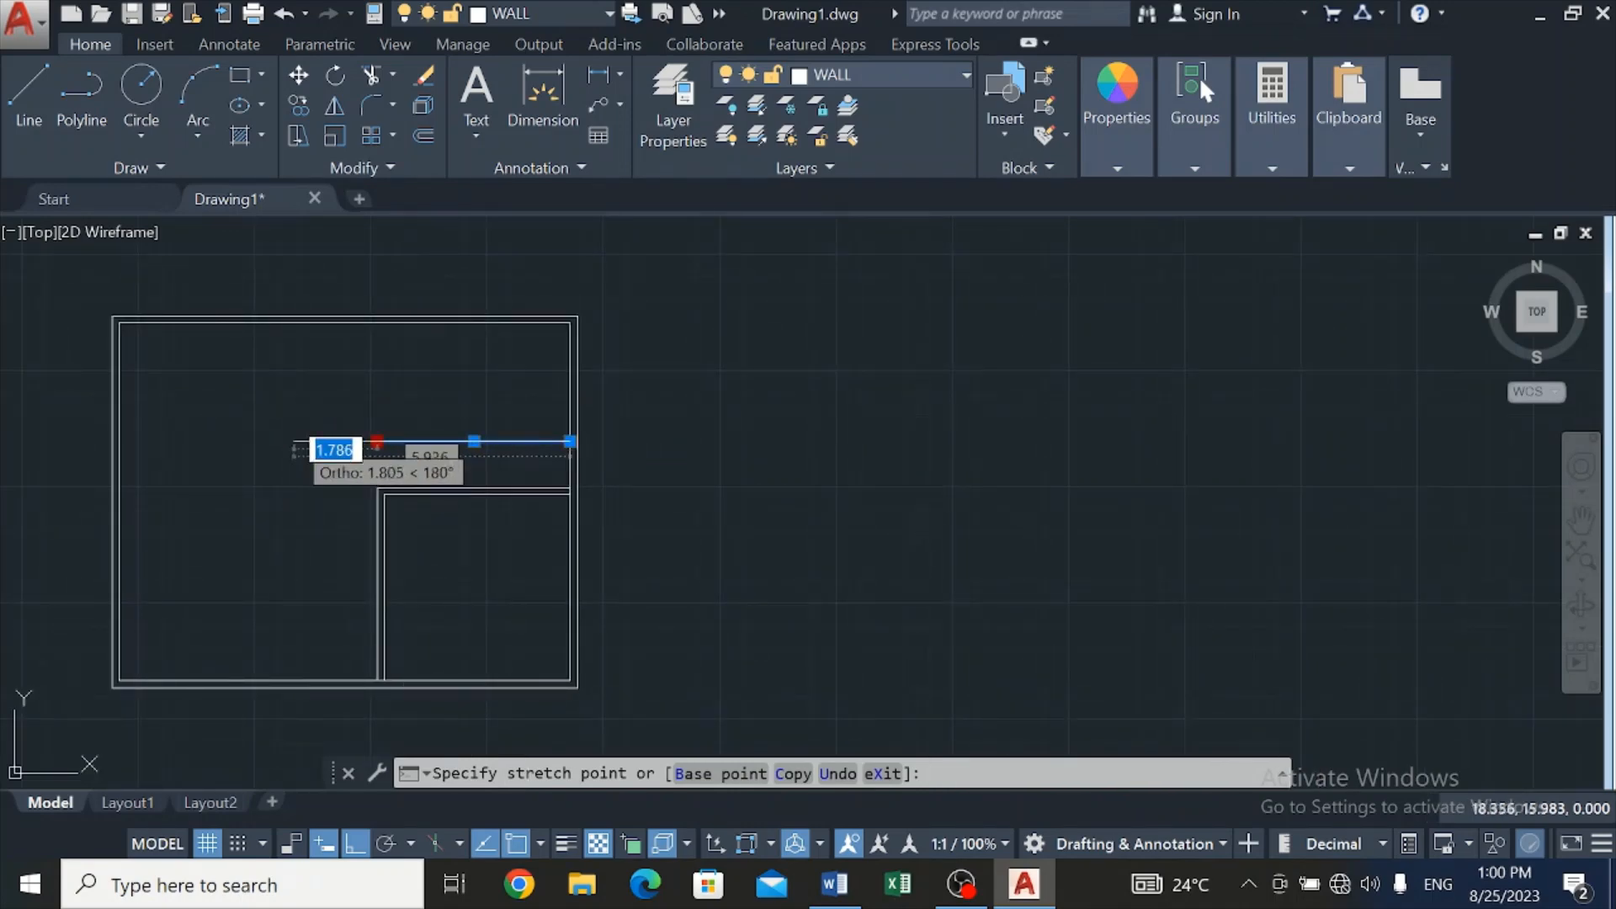
pyautogui.press('Escape')
pyautogui.press('Escape')
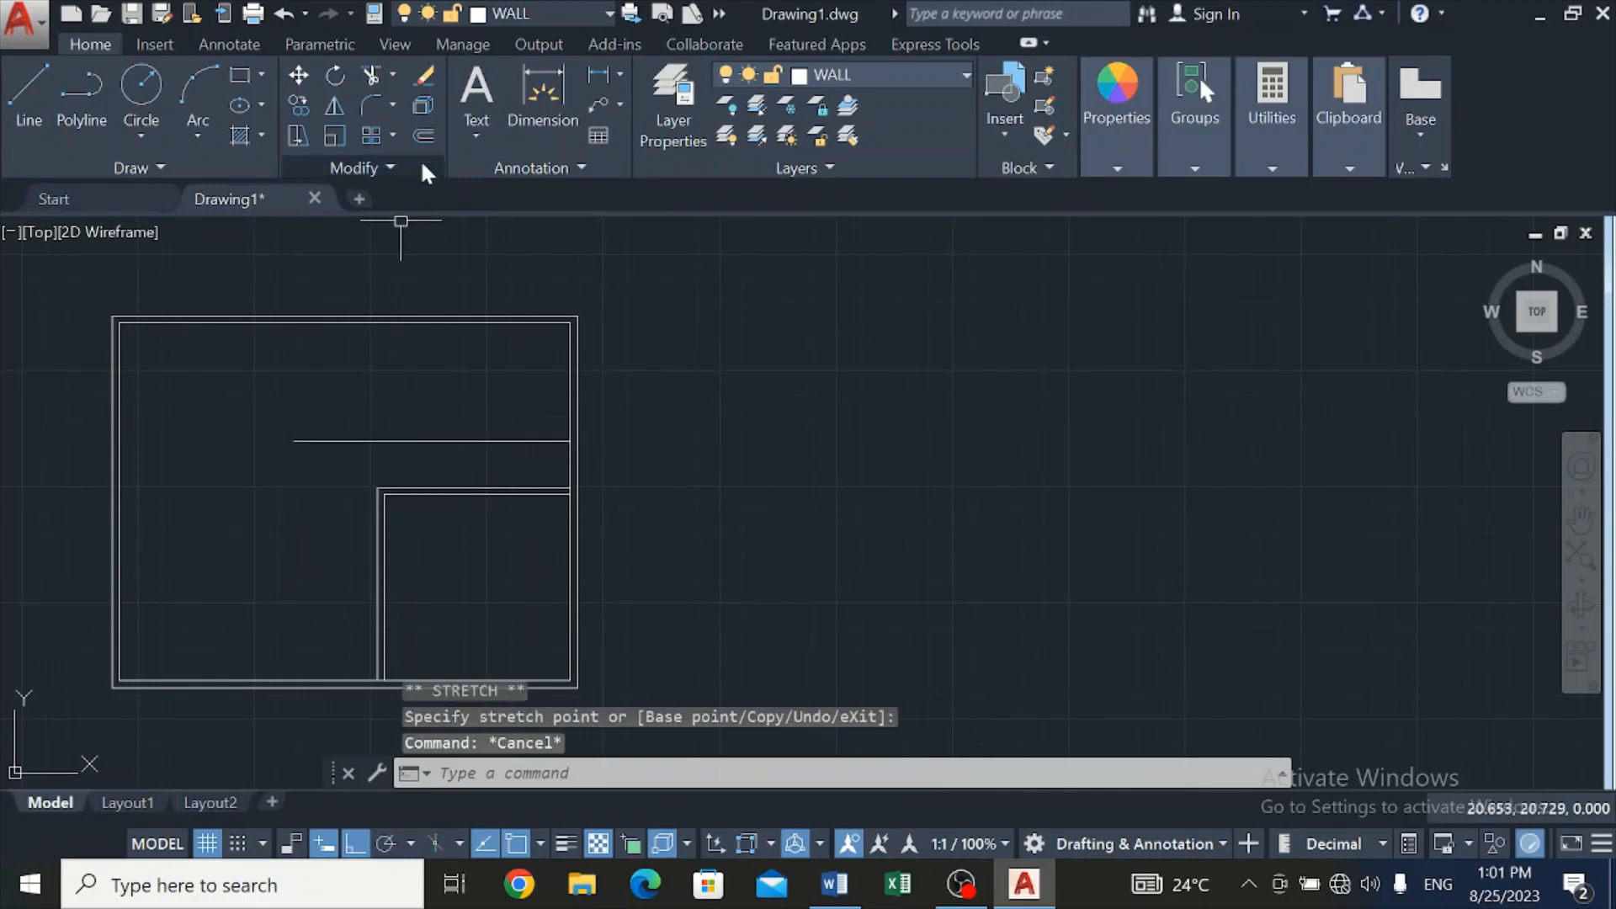
# Offset the stretched corridor wall line upward by 0.15 to give it wall thickness
pyautogui.click(424, 135)
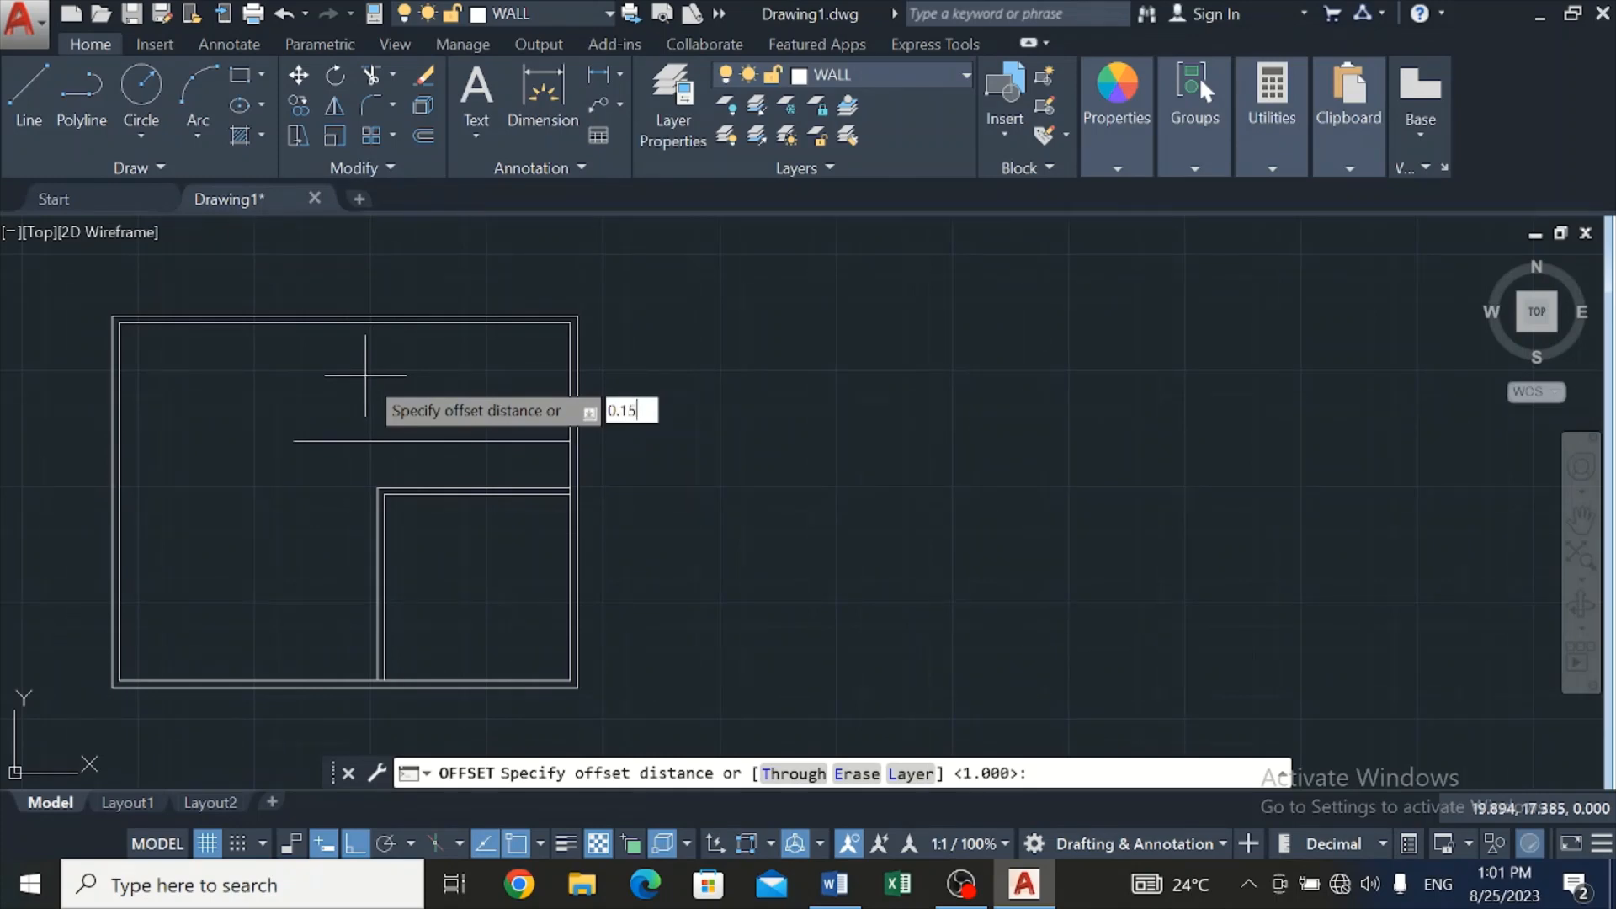
pyautogui.press('Return')
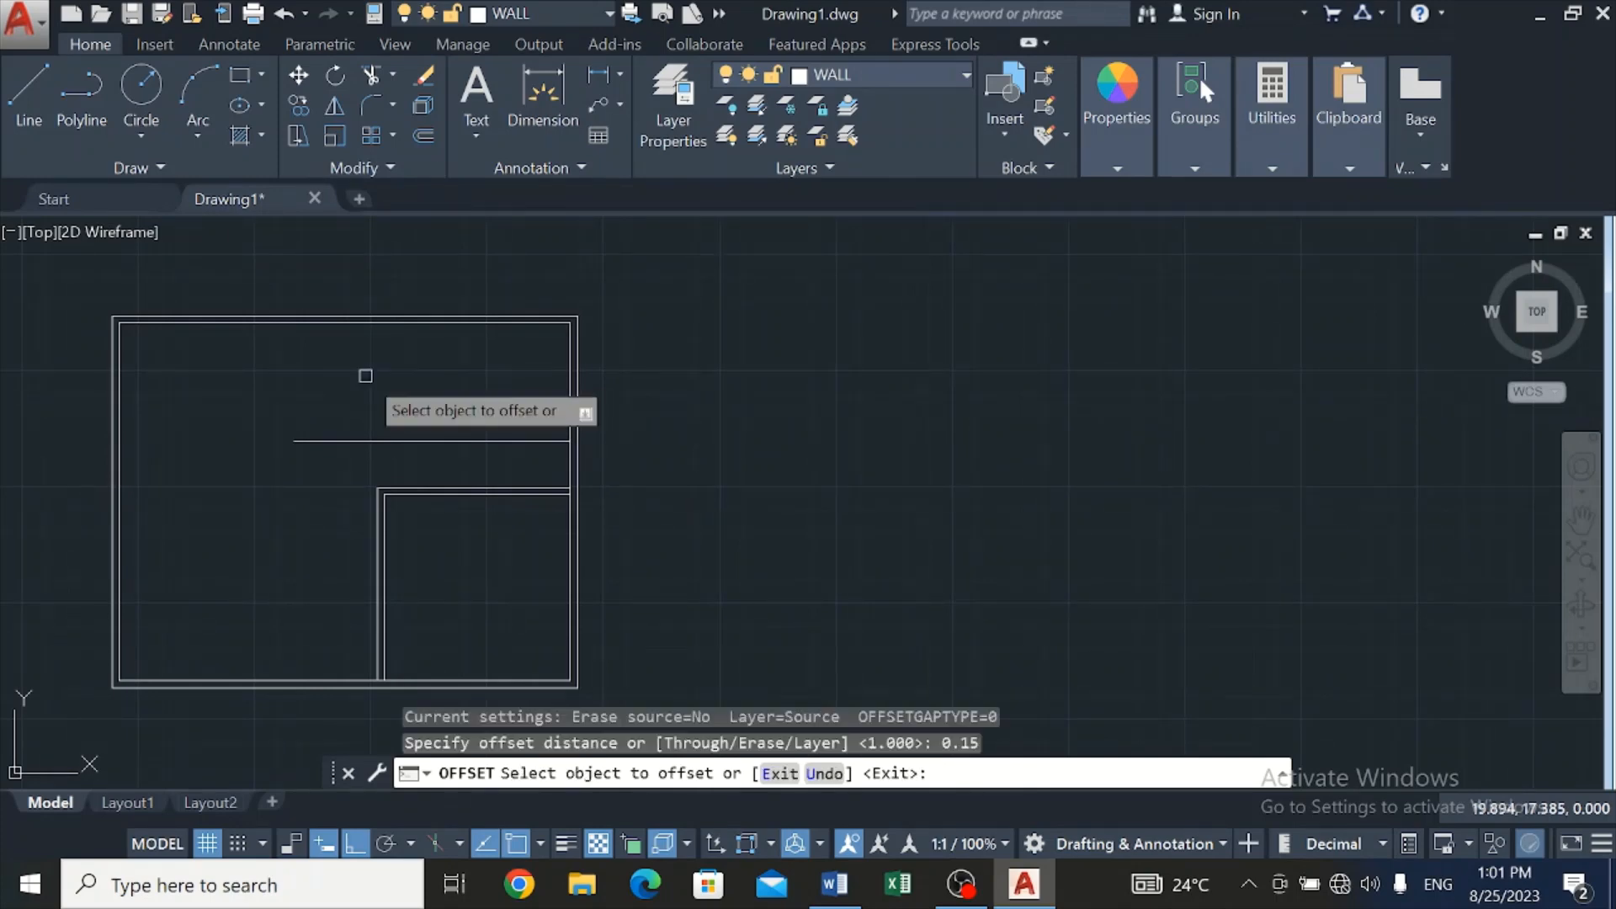
pyautogui.click(386, 440)
pyautogui.click(397, 369)
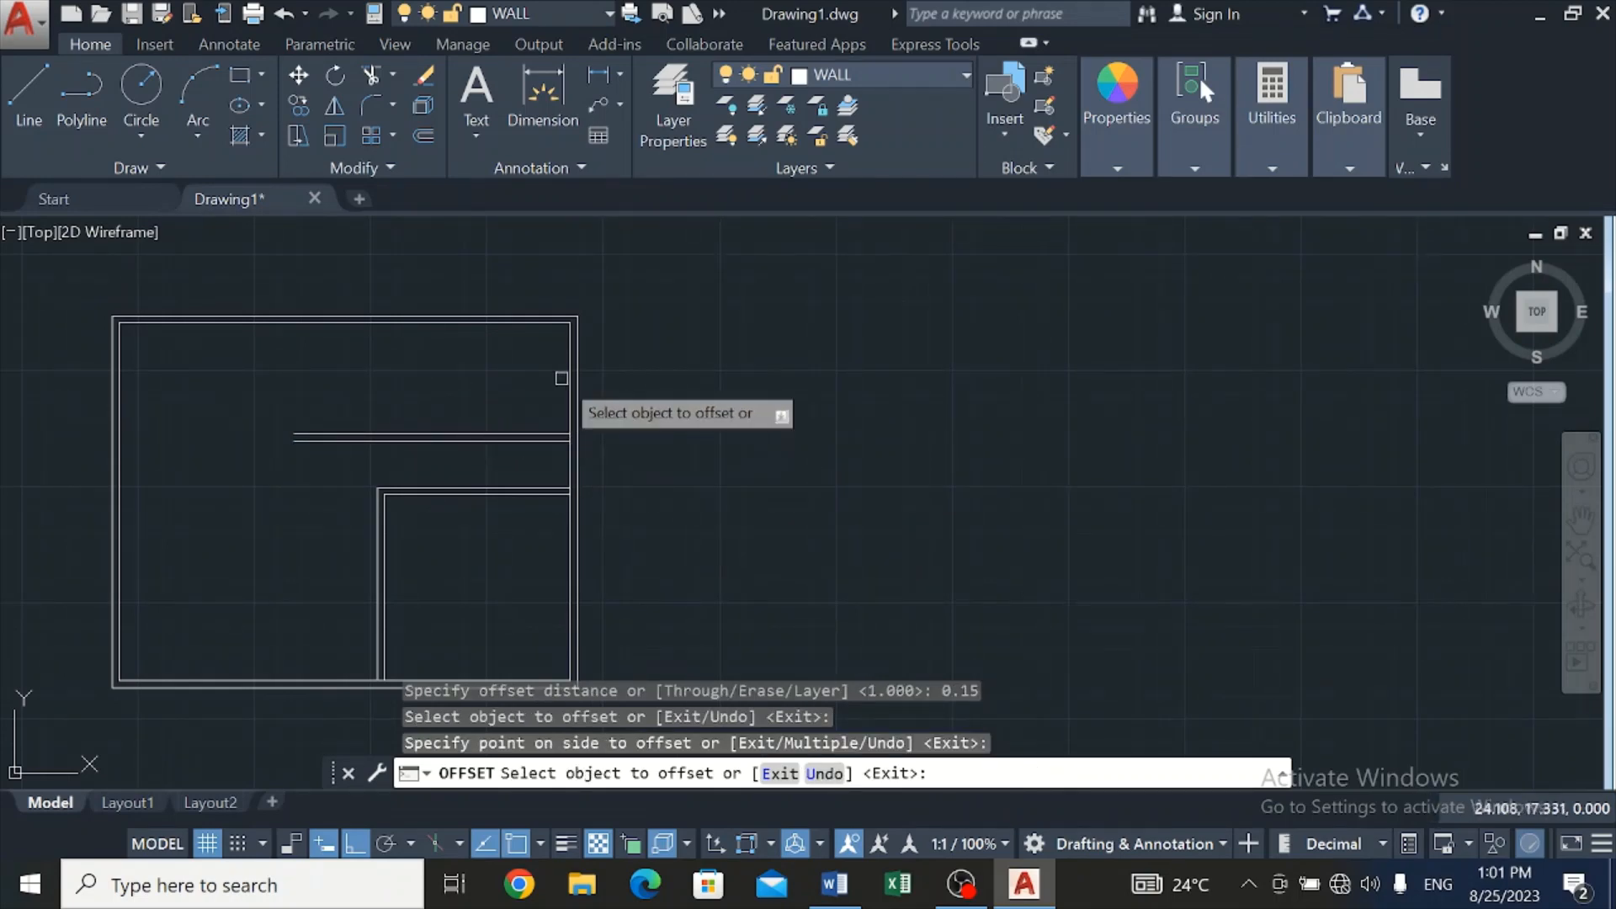
pyautogui.scroll(2, 560, 374)
pyautogui.scroll(-2, 562, 374)
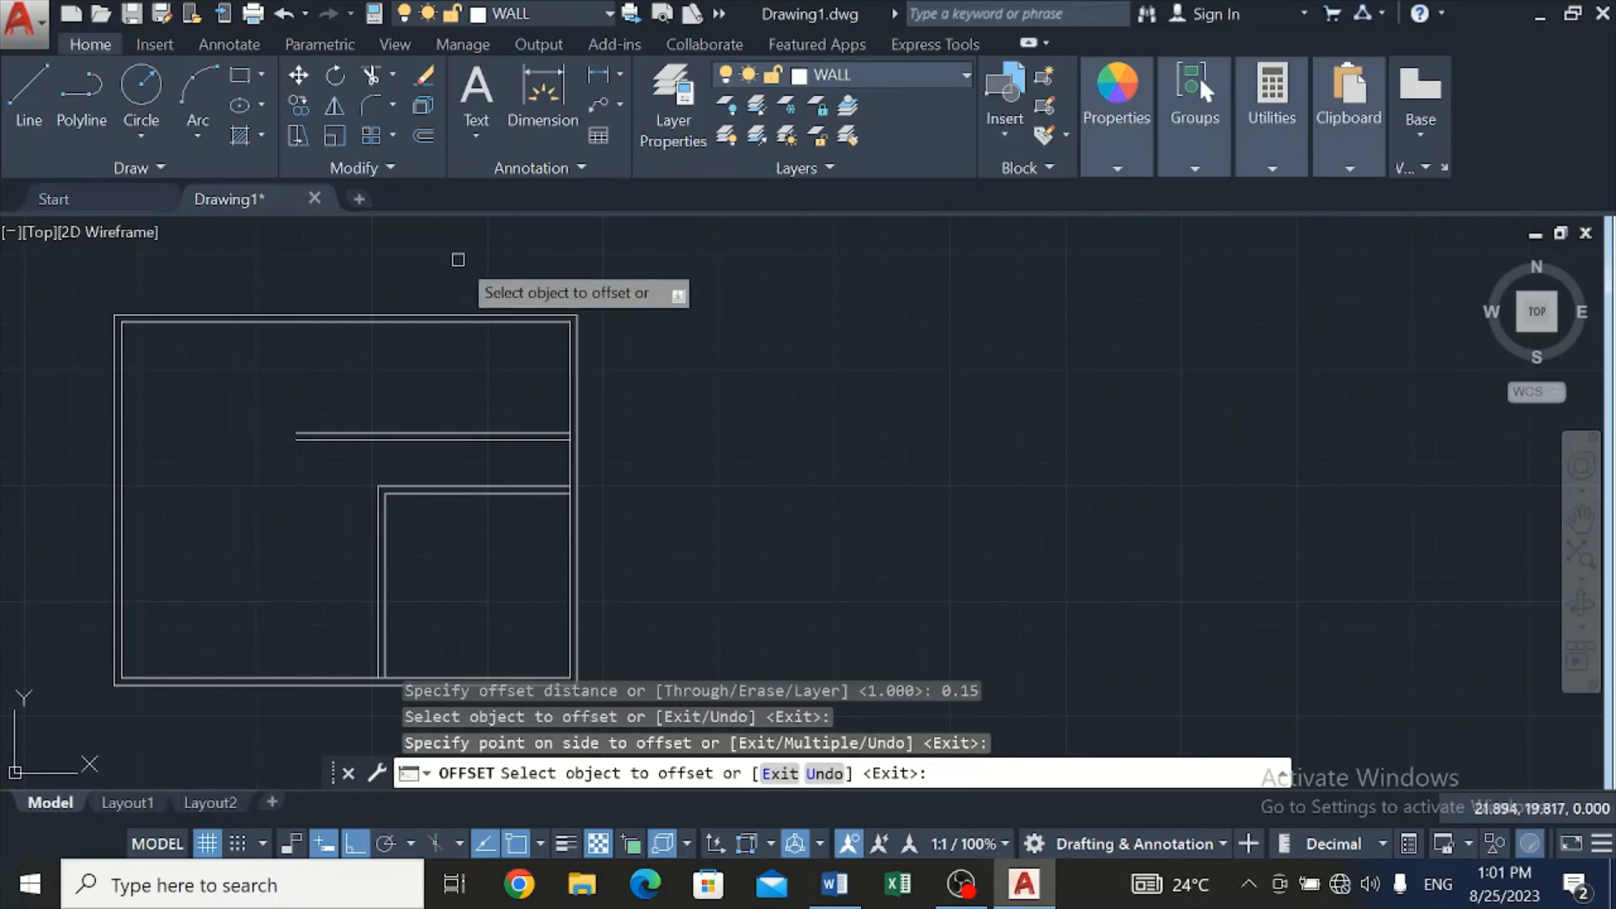
# Offset the inner line of the right wall 2 units to the left to start another vertical partition
pyautogui.click(418, 133)
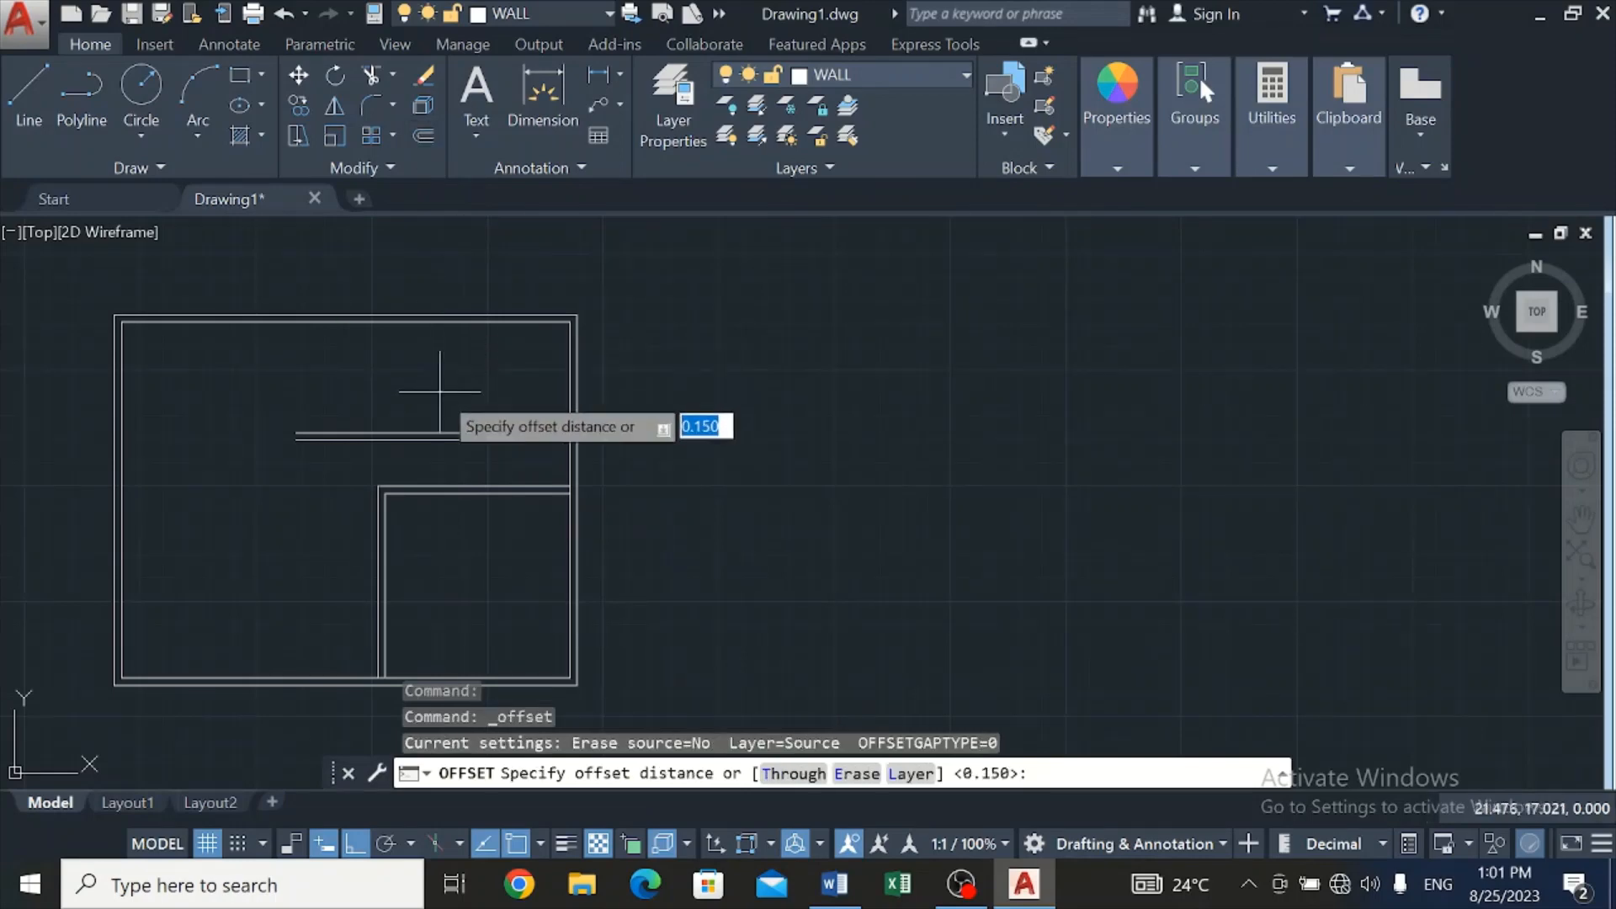
pyautogui.press('Return')
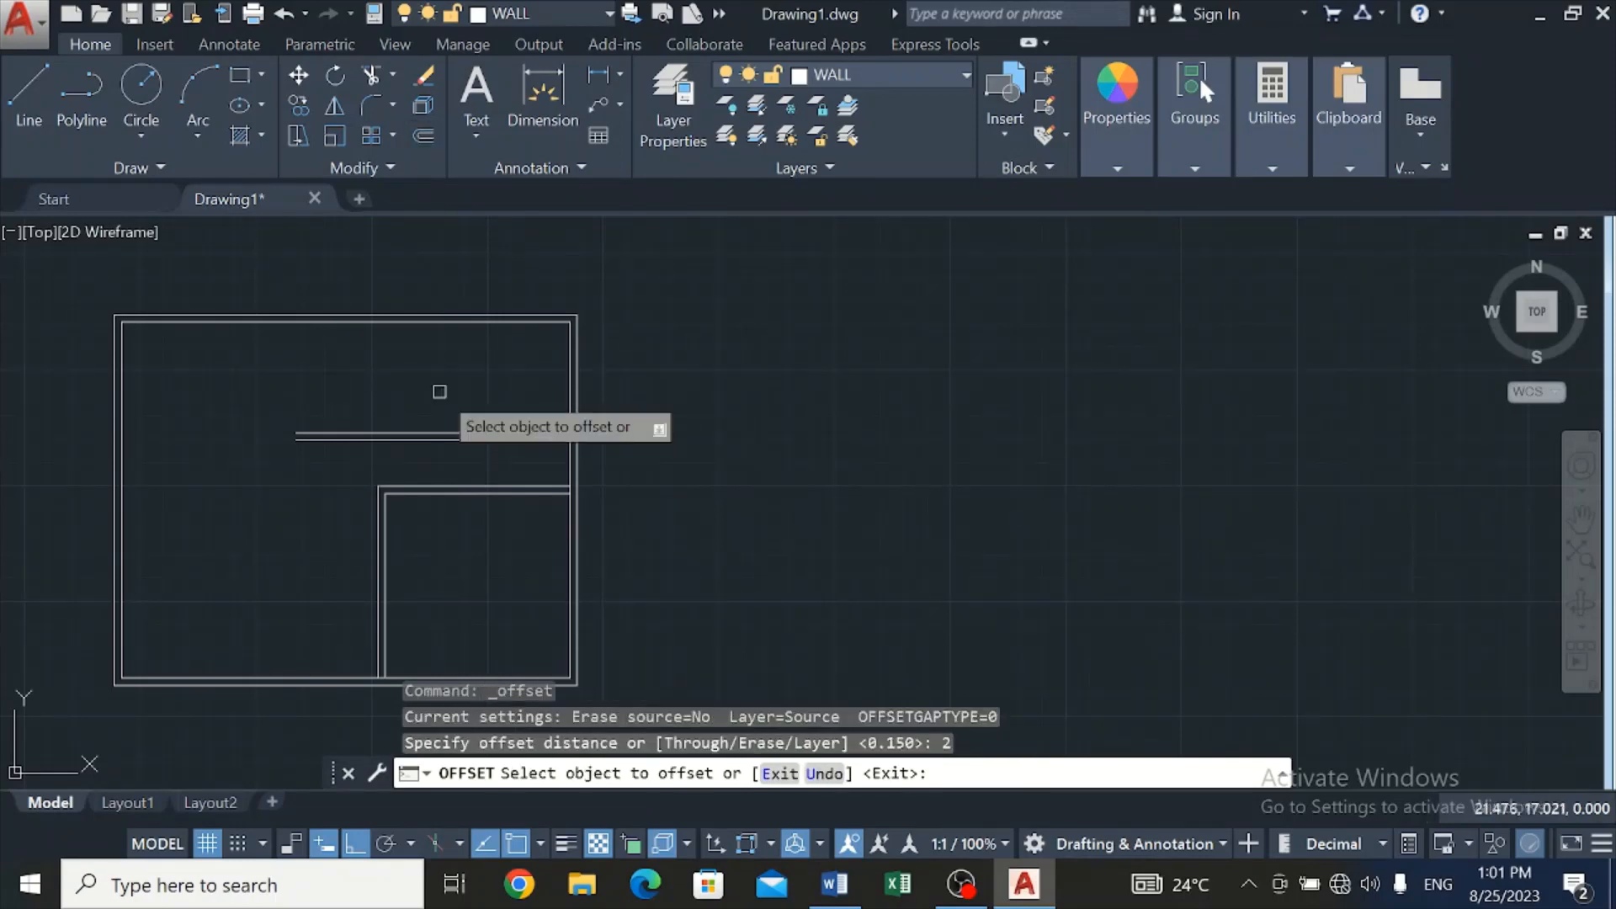
pyautogui.click(570, 366)
pyautogui.click(423, 388)
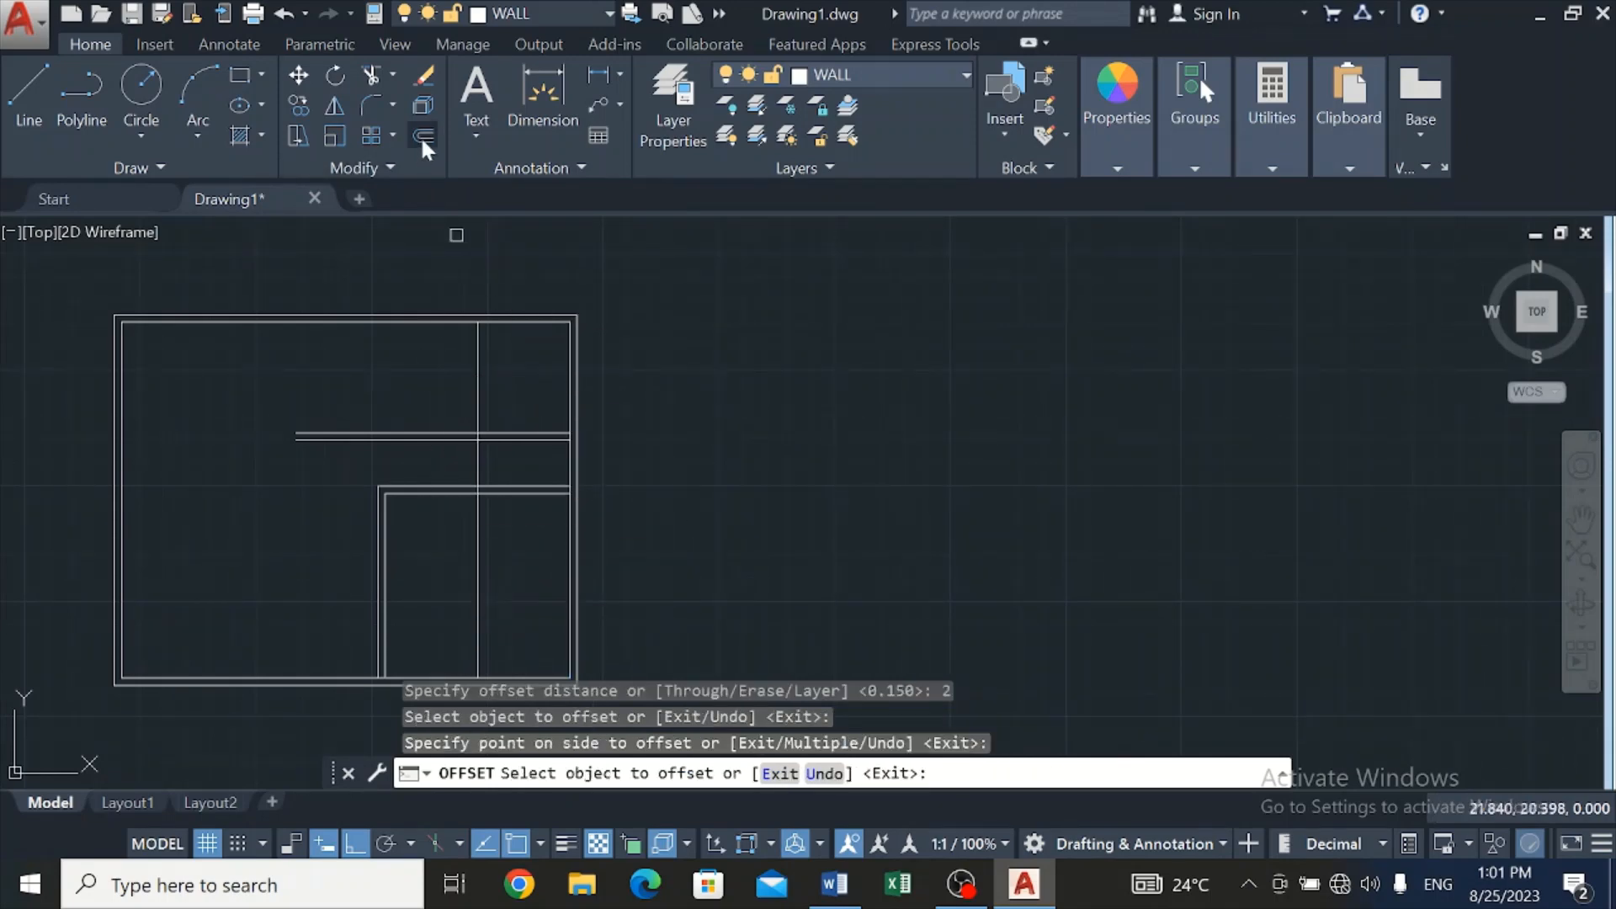
# Trim the new vertical line across the corridor and delete its remaining segment inside the lower-right room
pyautogui.click(363, 73)
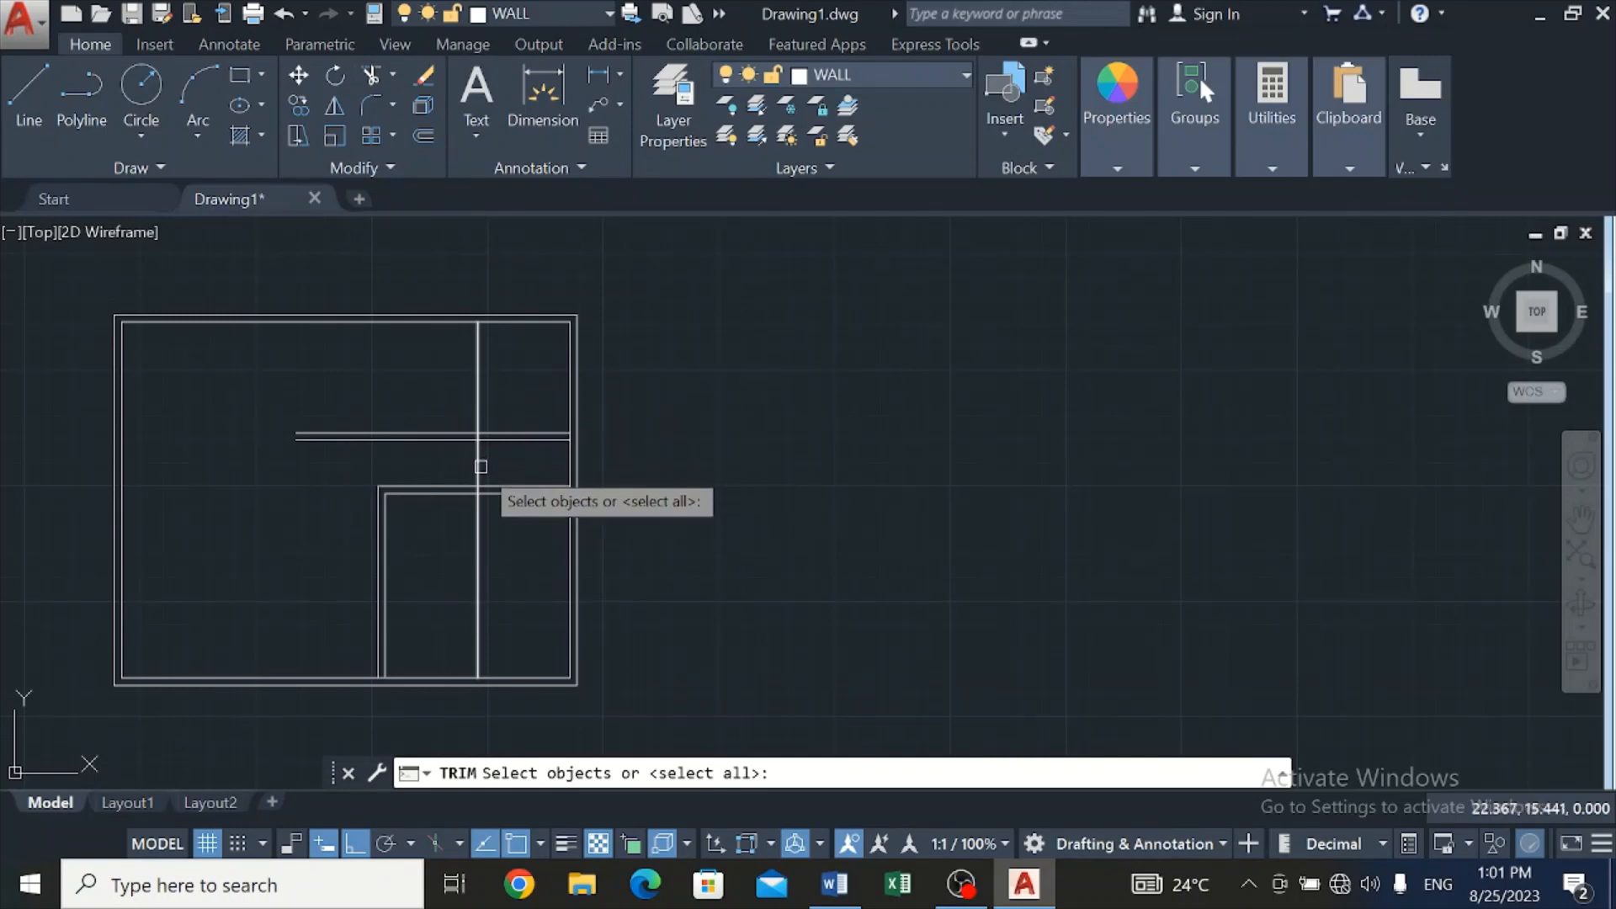
pyautogui.press('Return')
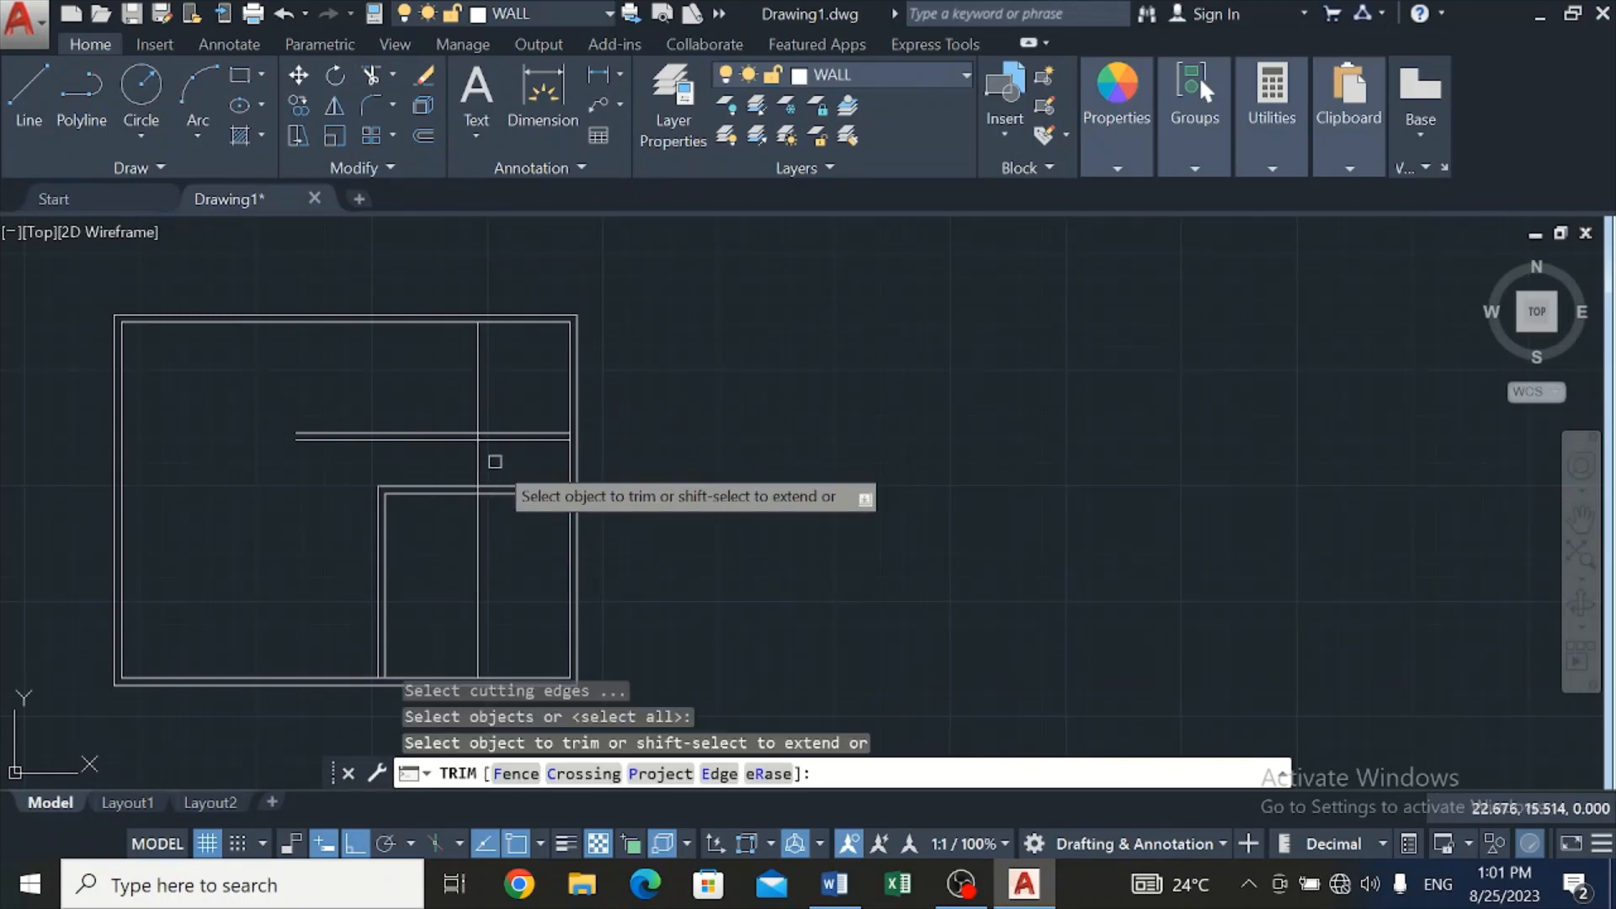
pyautogui.click(479, 464)
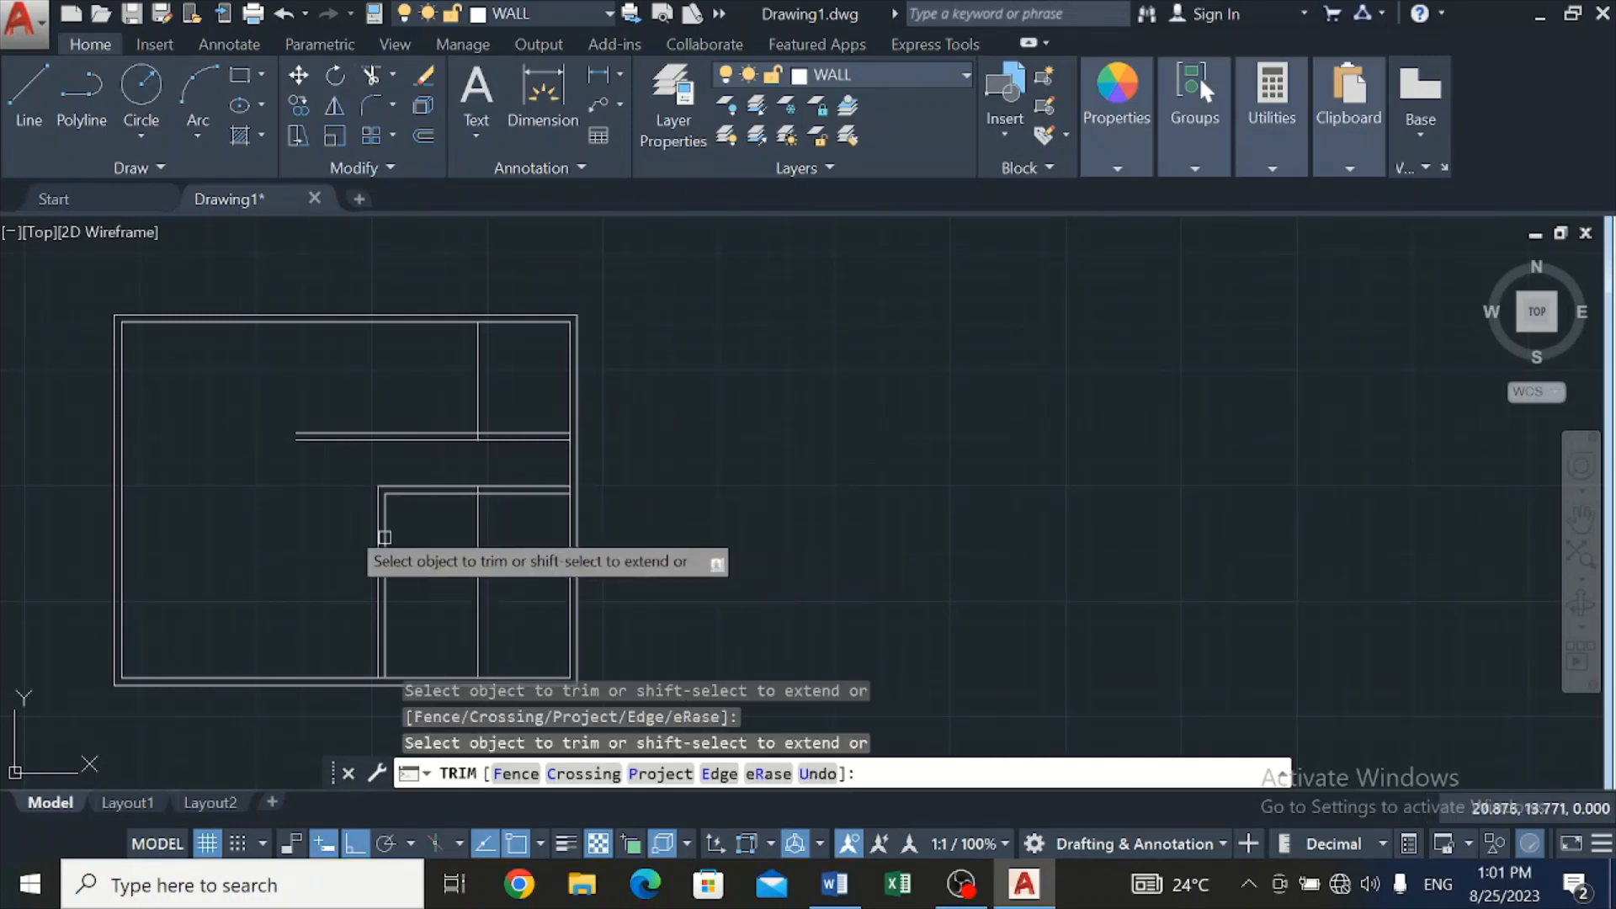
pyautogui.press('Escape')
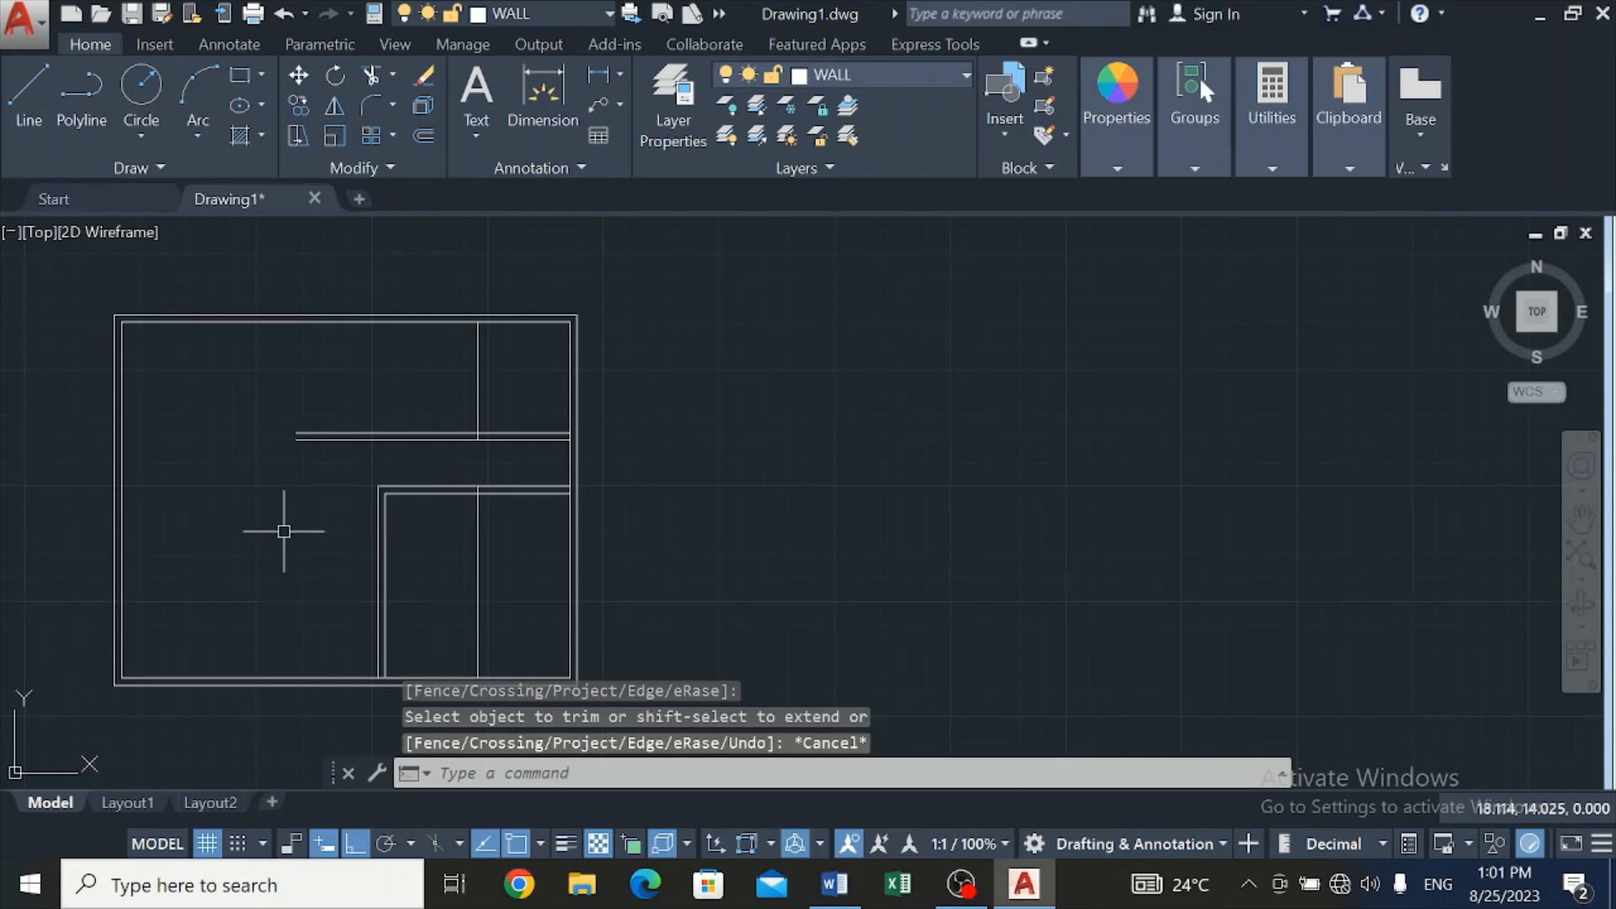
pyautogui.click(478, 552)
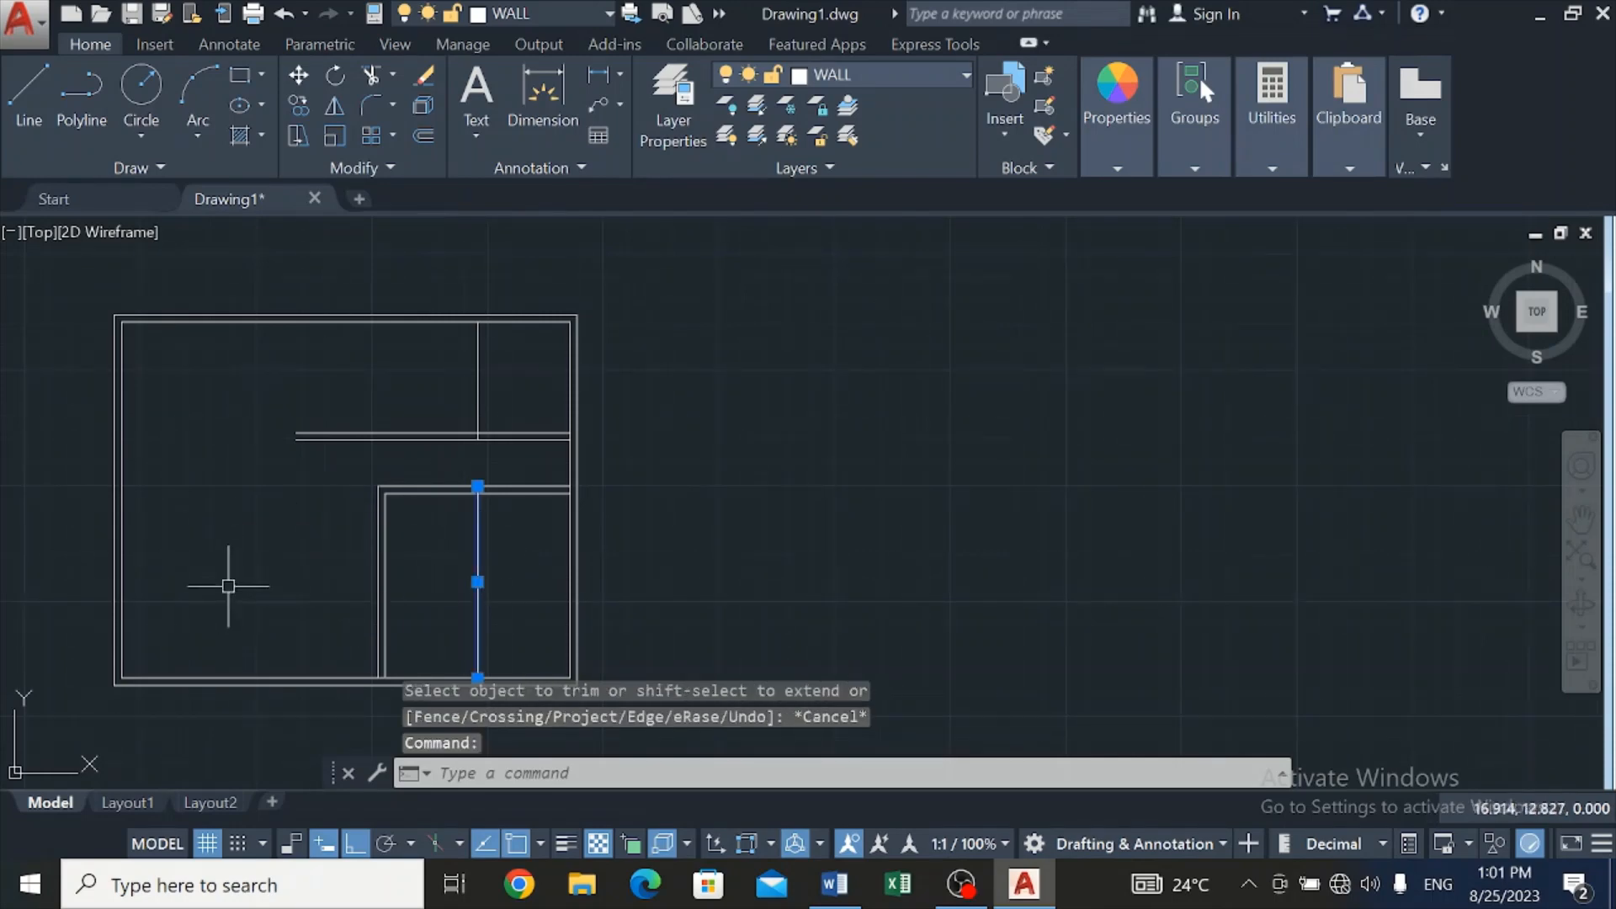
pyautogui.press('Delete')
# Offset the vertical partition line in the upper-right area 0.15 to the left to give it wall thickness
pyautogui.scroll(2, 437, 492)
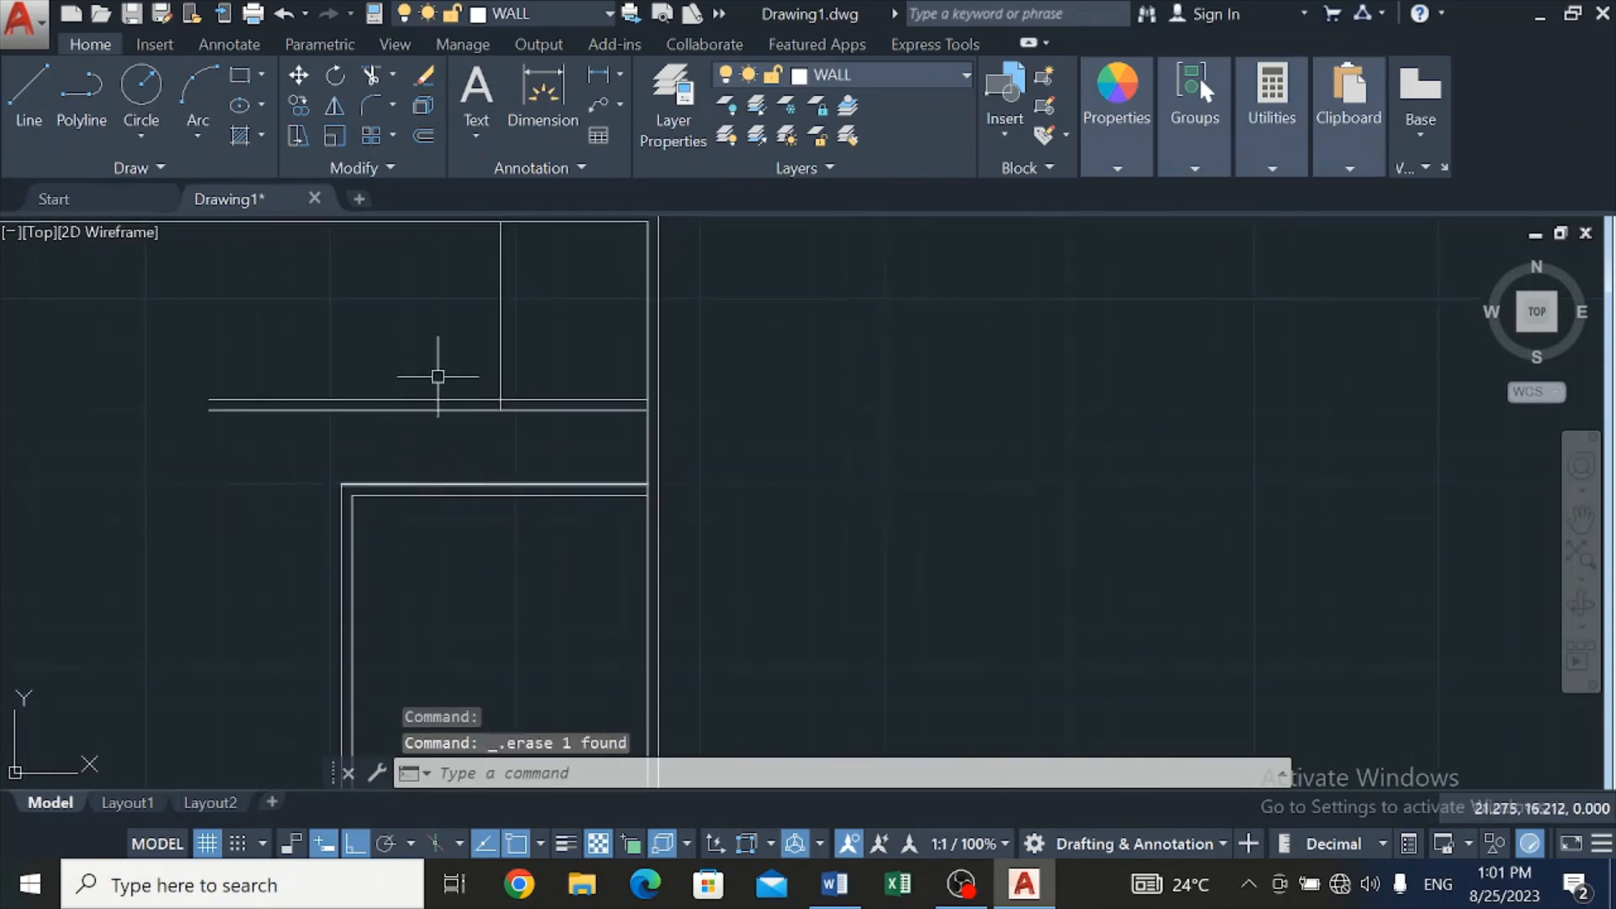
pyautogui.click(426, 135)
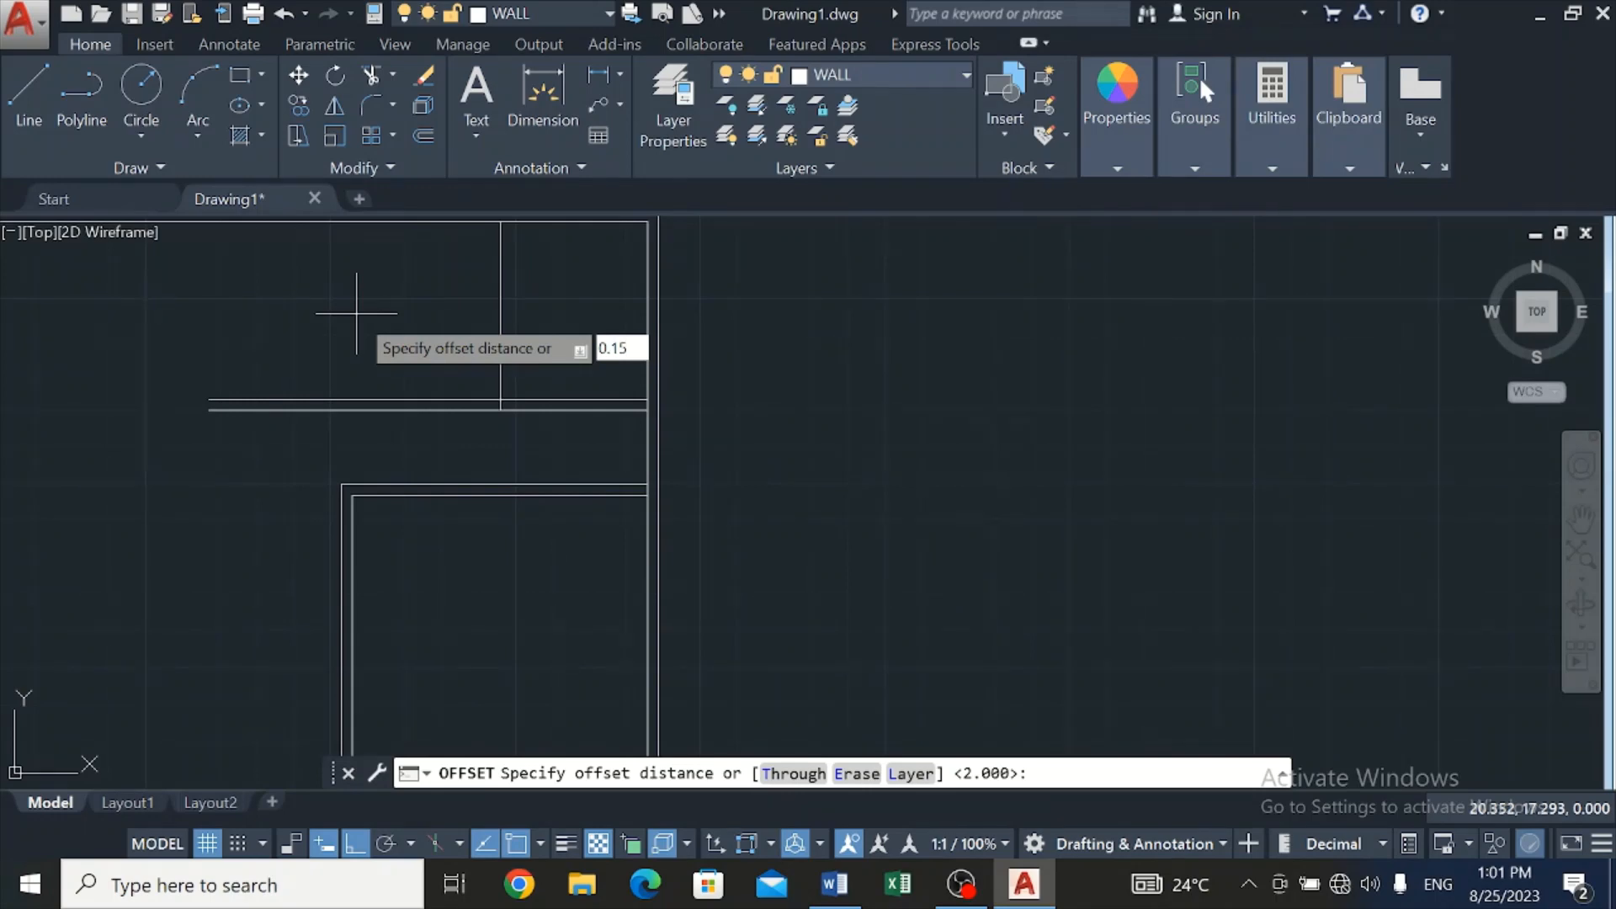
pyautogui.press('Return')
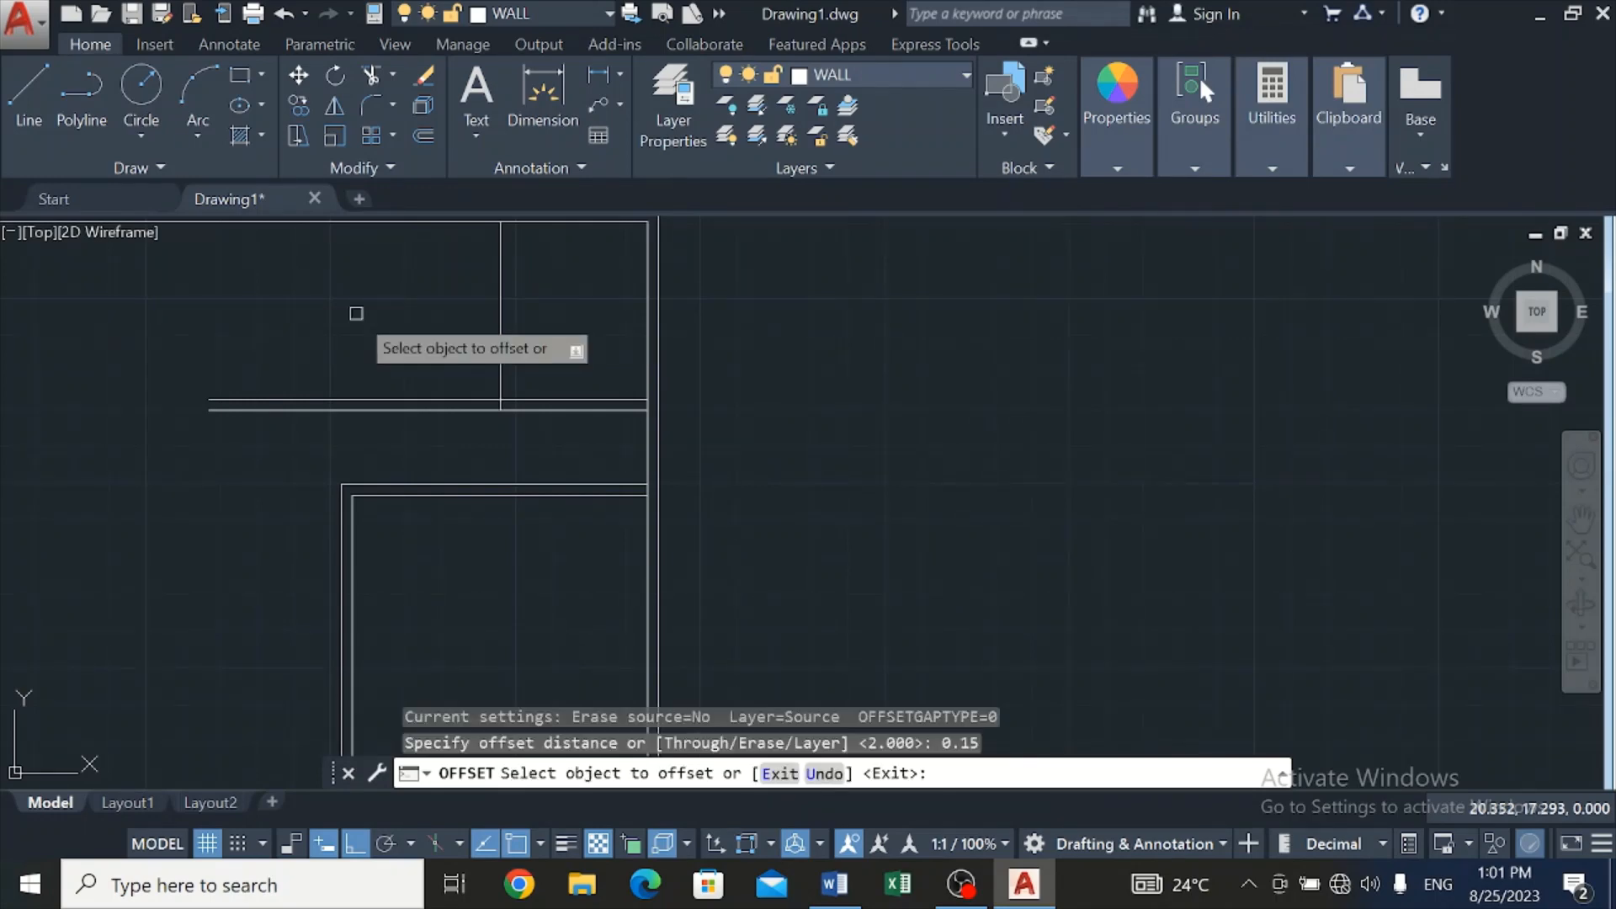
pyautogui.click(500, 326)
pyautogui.click(491, 321)
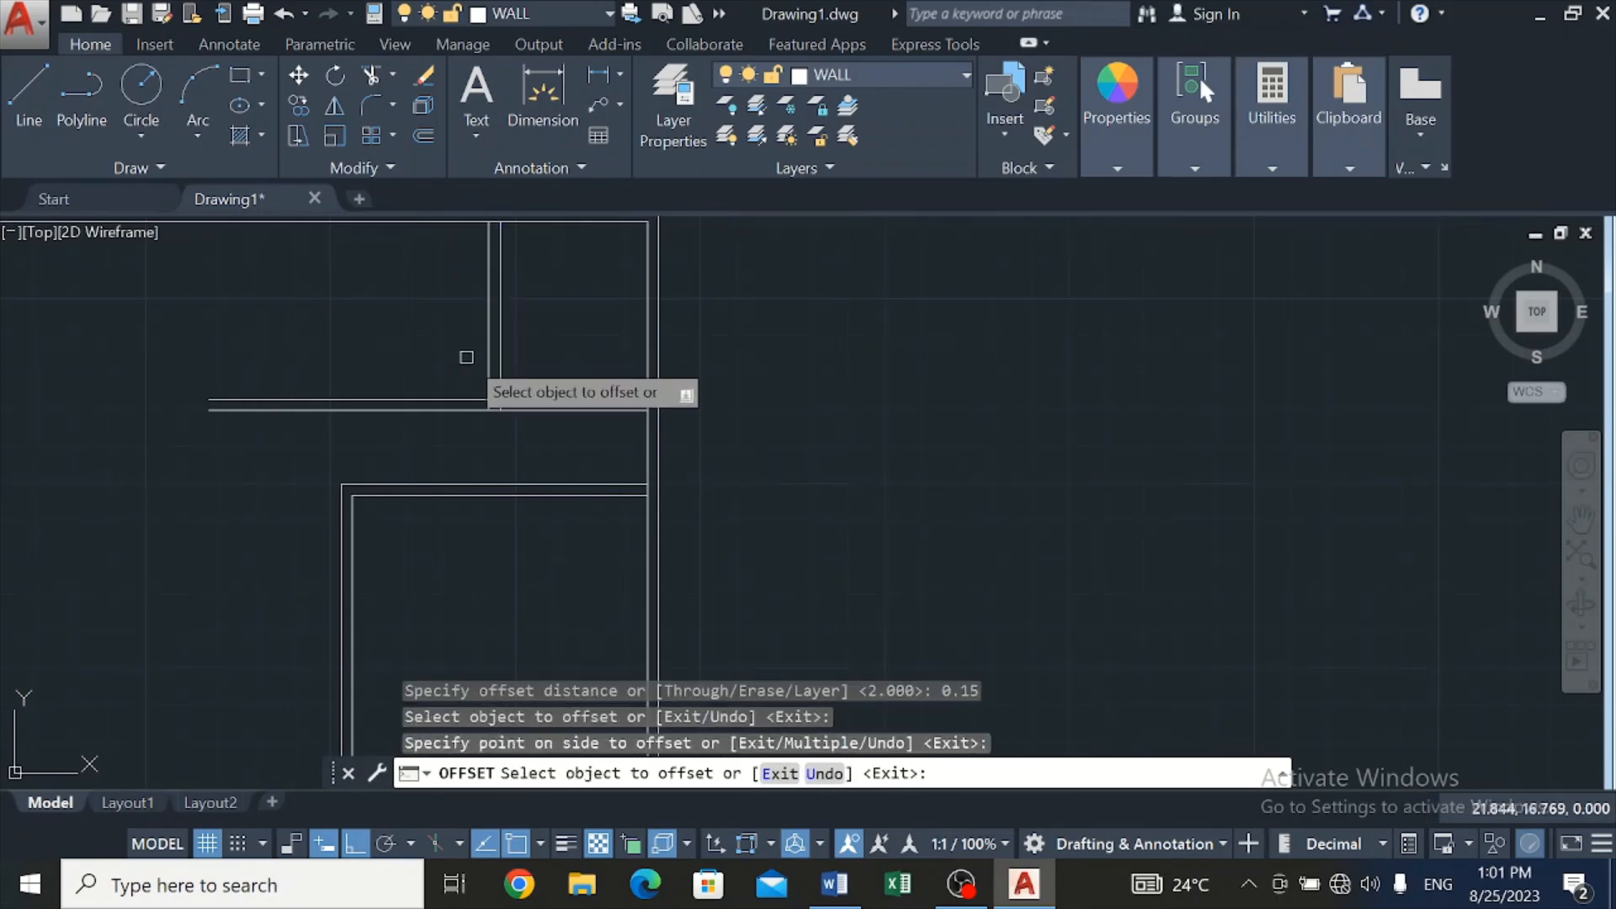
pyautogui.click(423, 134)
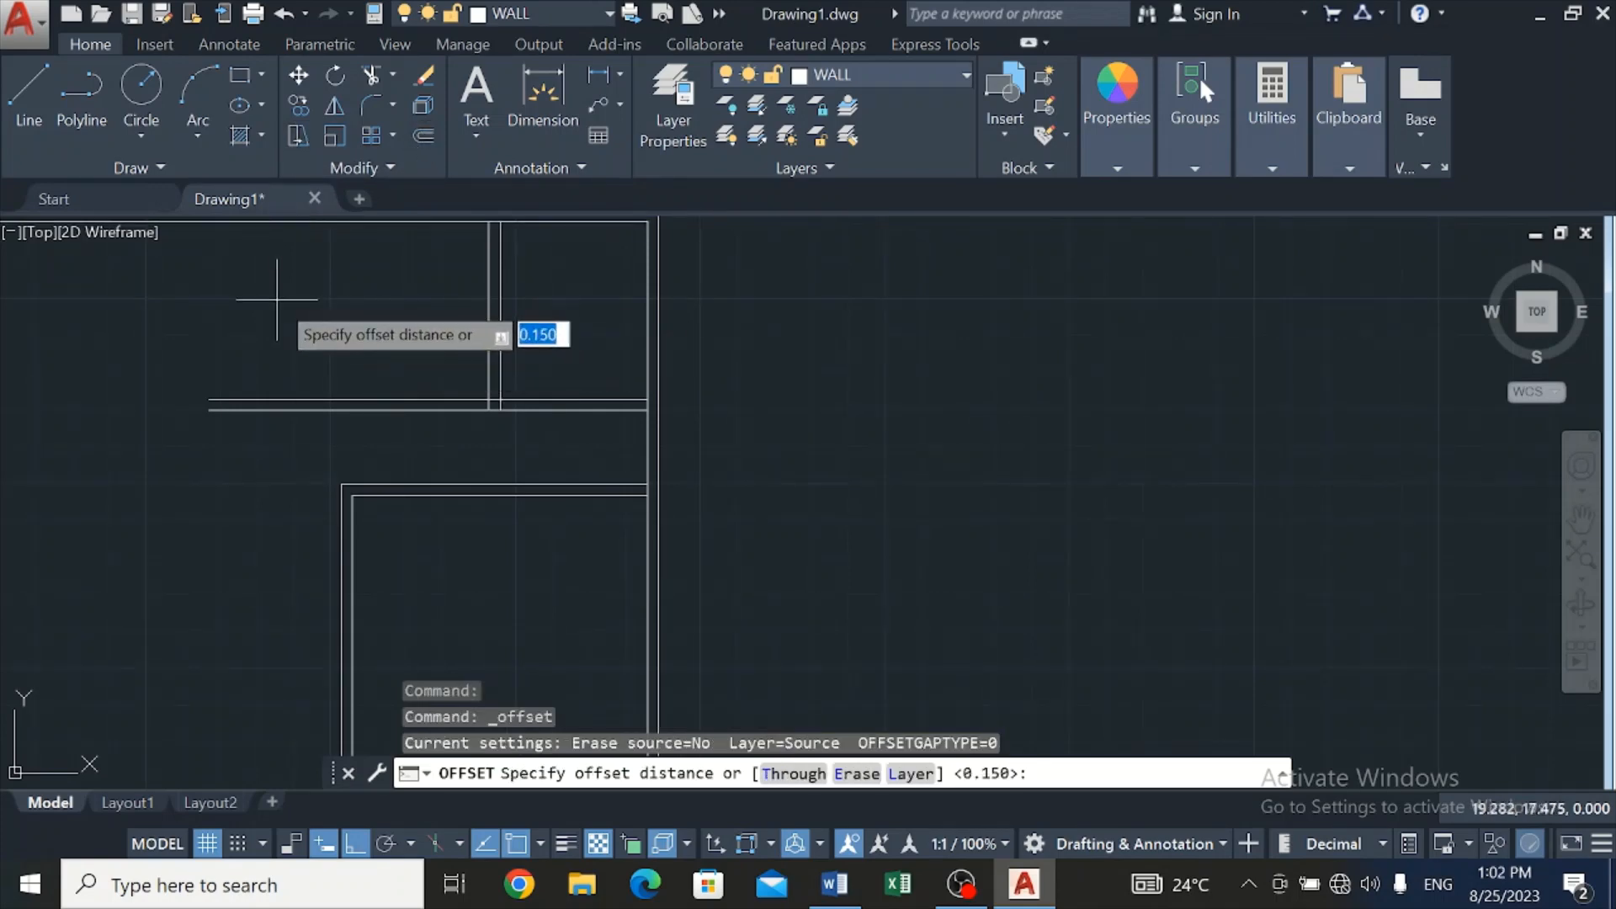
pyautogui.write('2')
pyautogui.press('Tab')
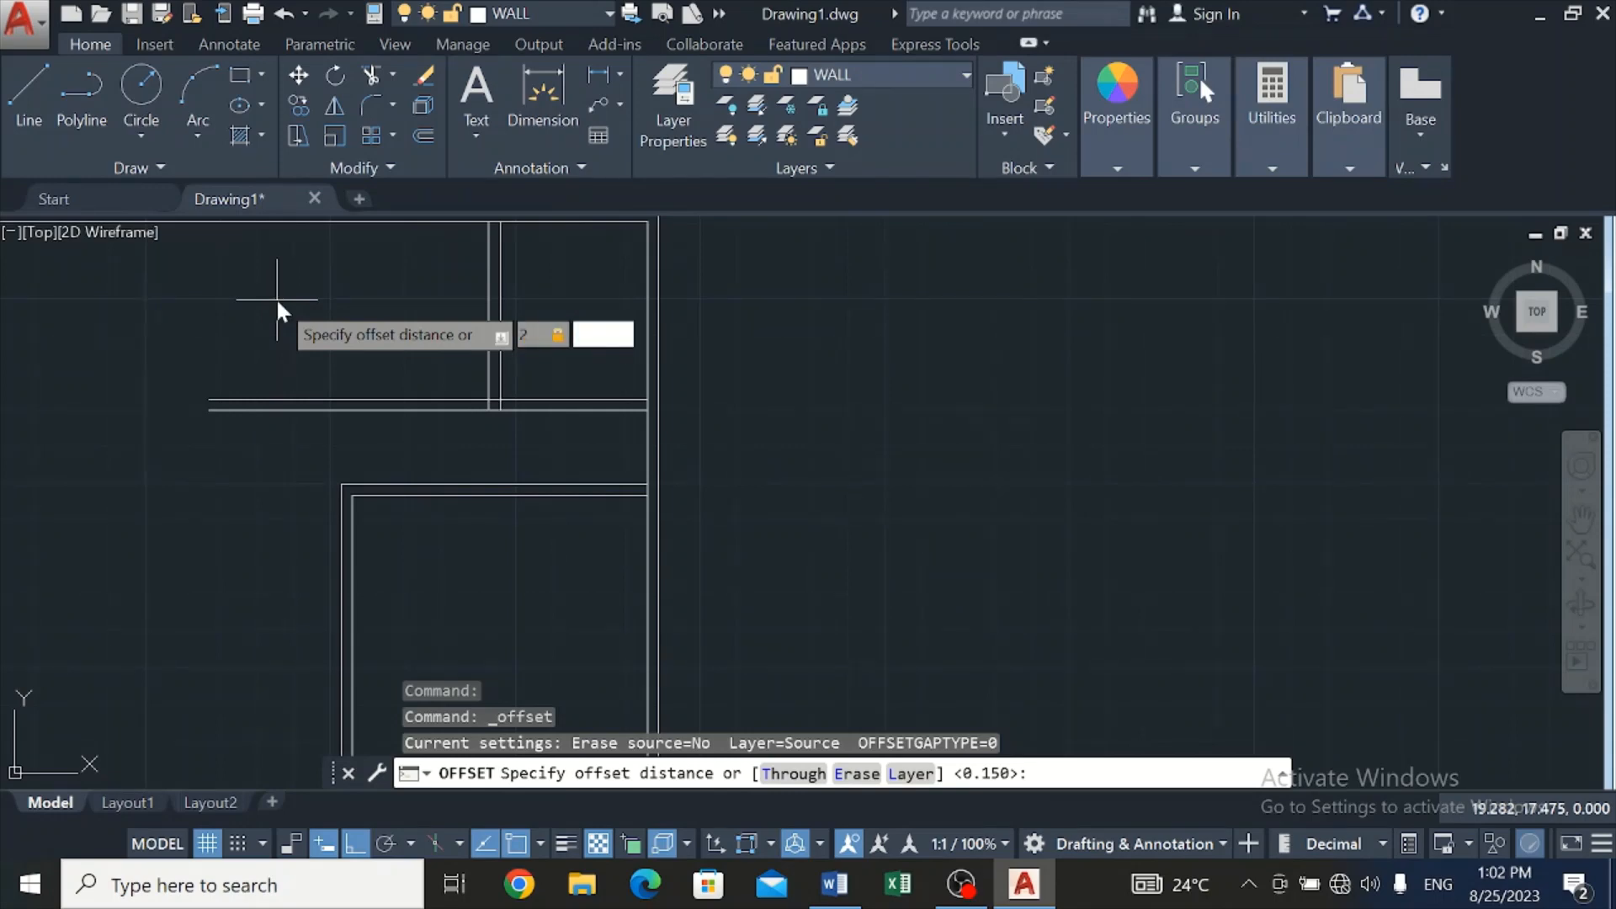
pyautogui.press('Escape')
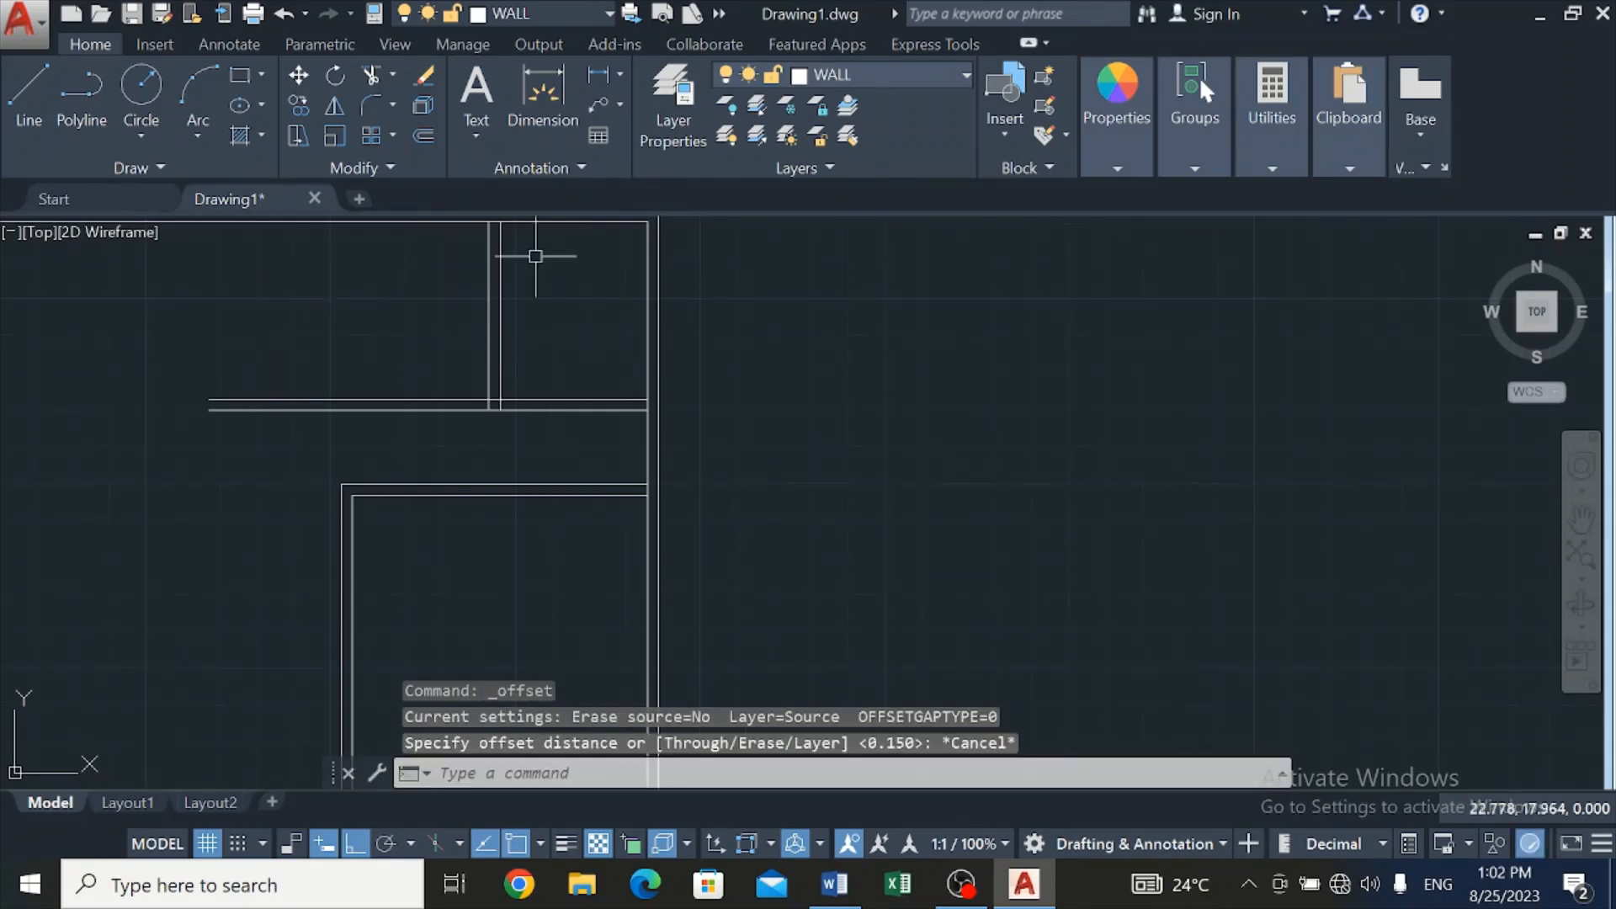
# Offset the left line of the upper partition 2.5 units to the left to start the next room's wall
pyautogui.click(425, 127)
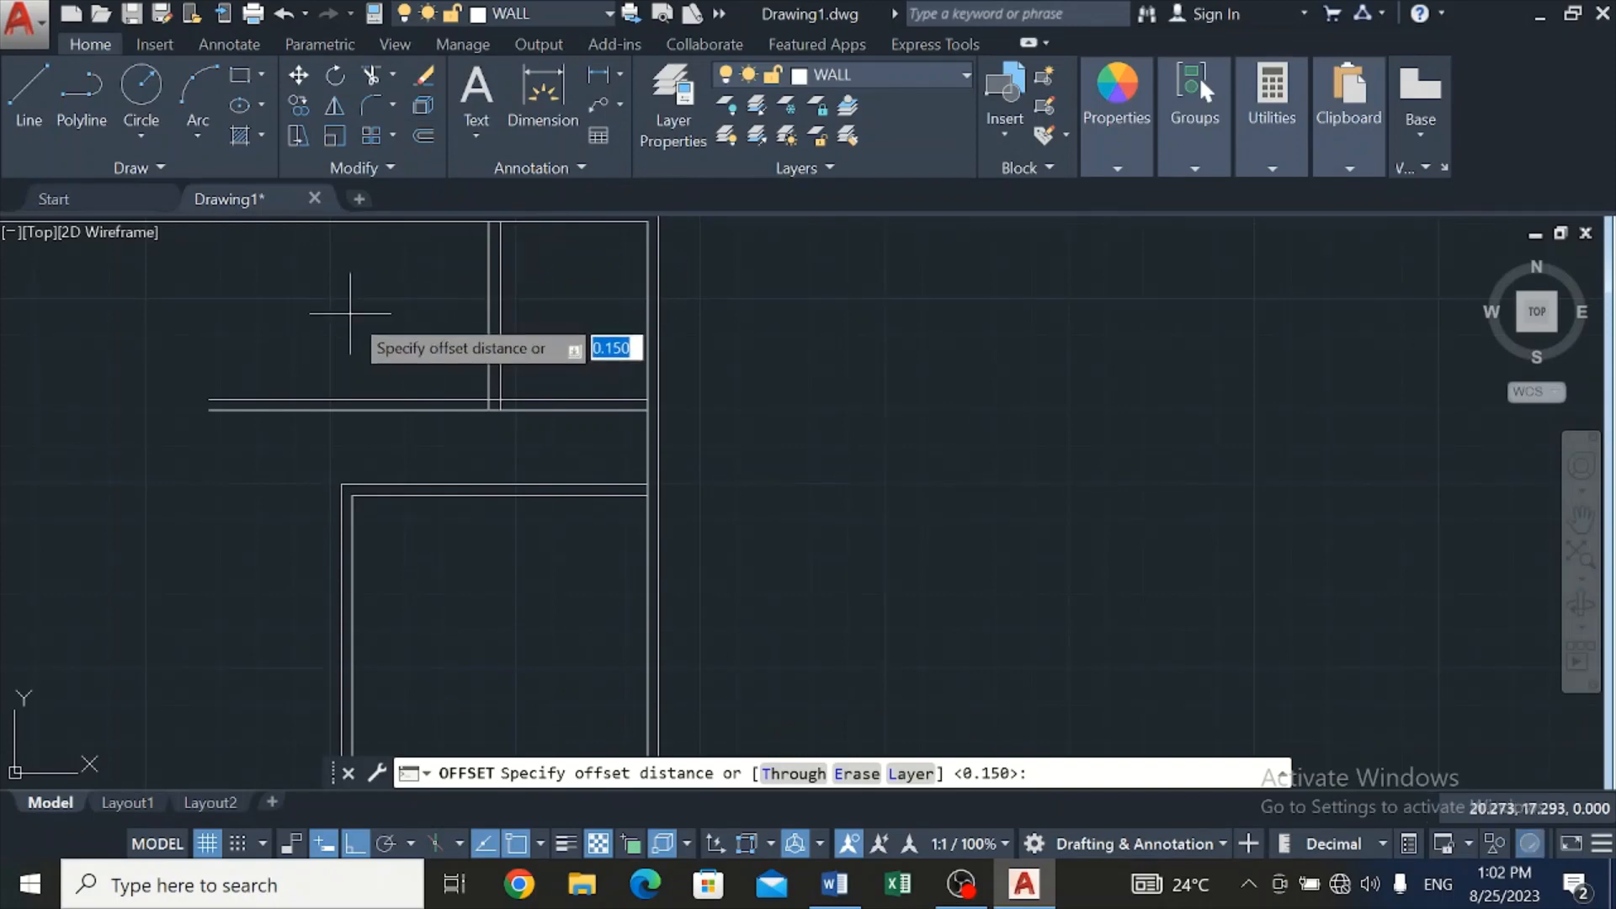
pyautogui.write('2.5')
pyautogui.press('Return')
pyautogui.scroll(-4, 370, 286)
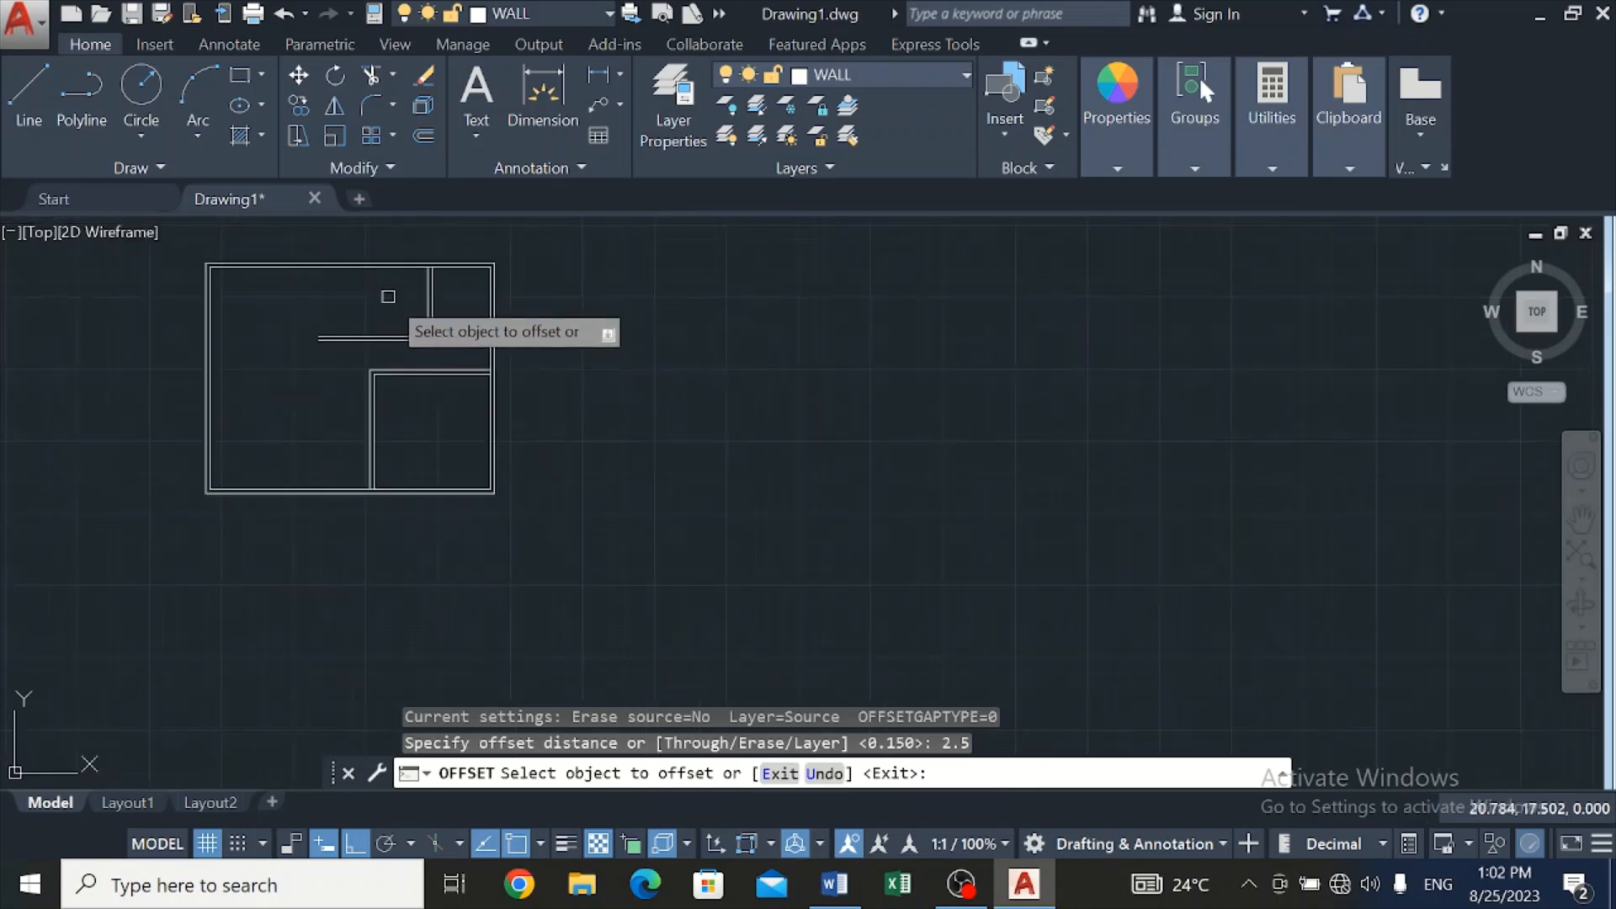
pyautogui.scroll(5, 408, 274)
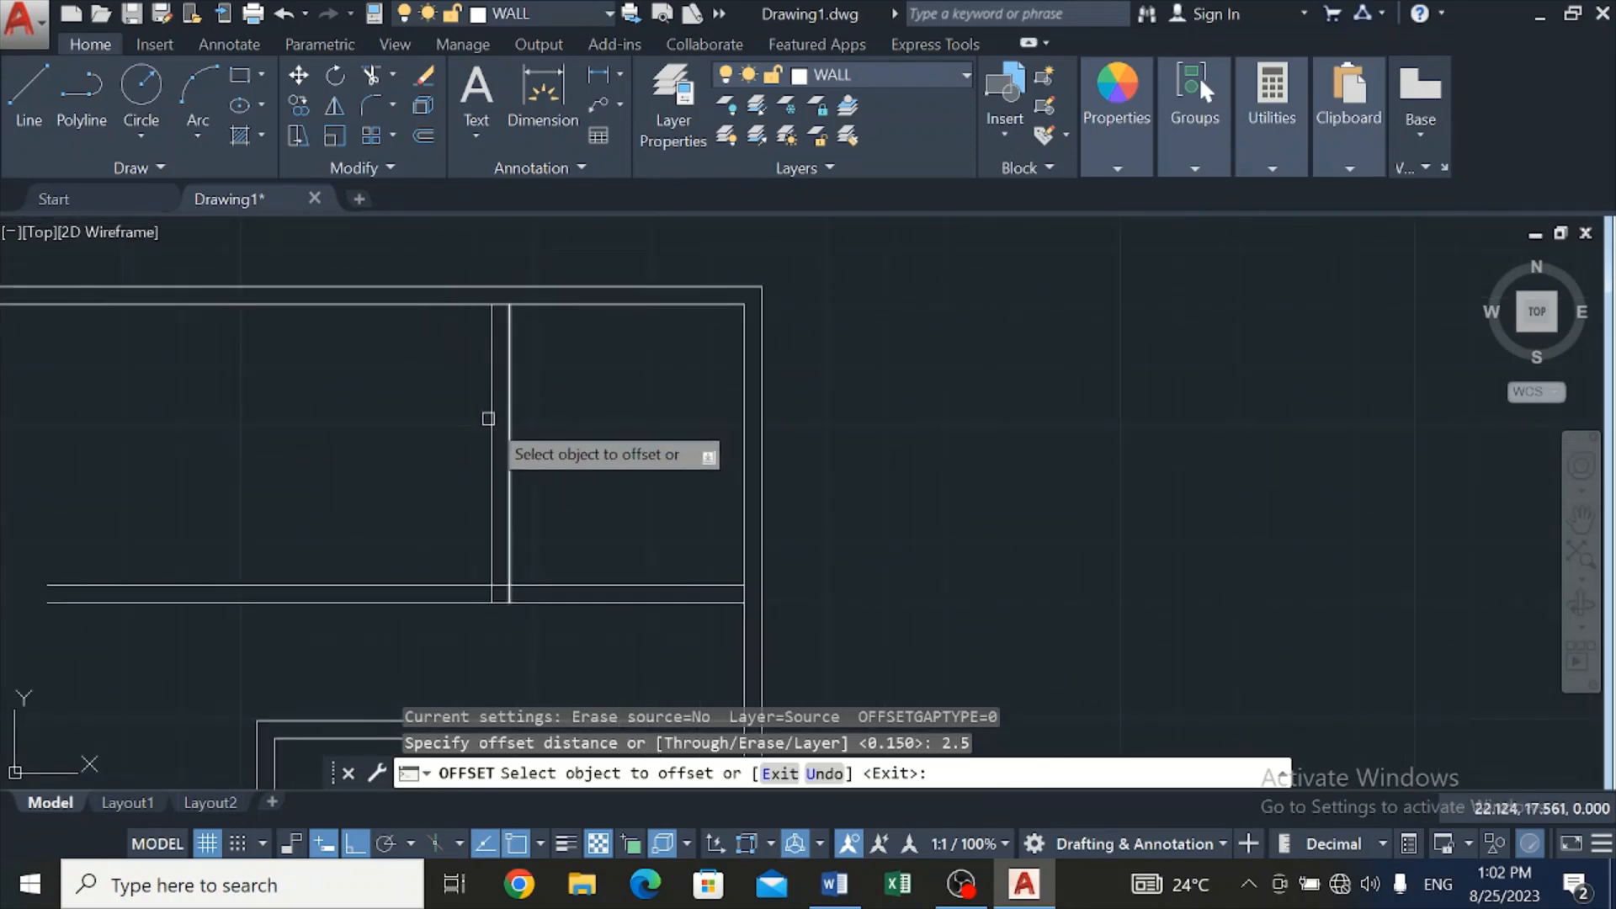
pyautogui.click(490, 422)
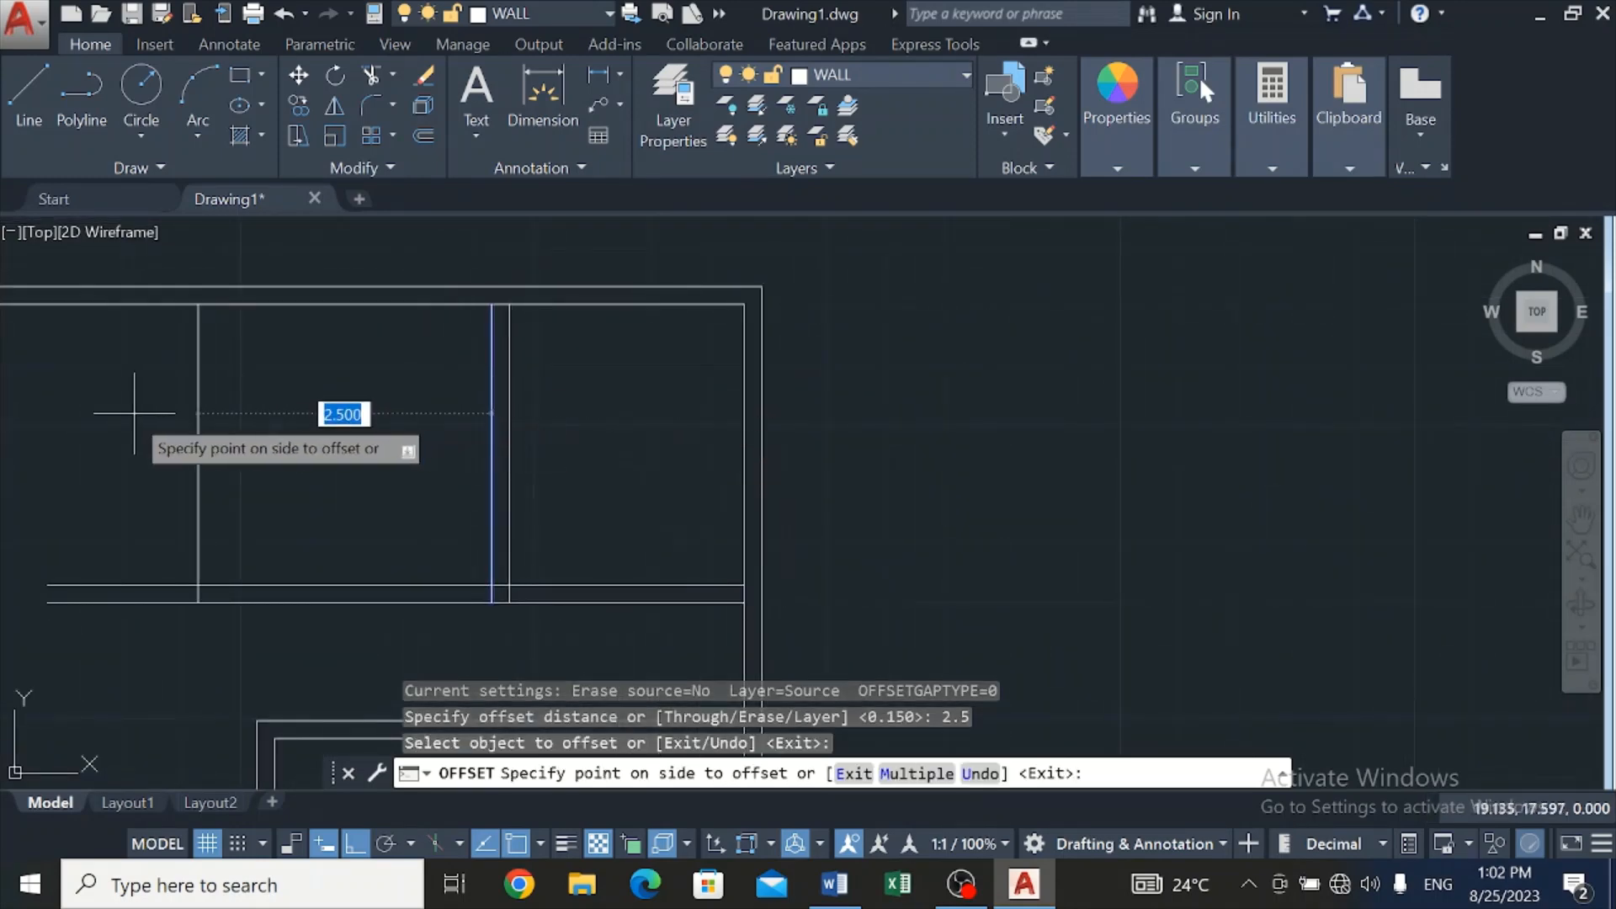
pyautogui.click(73, 427)
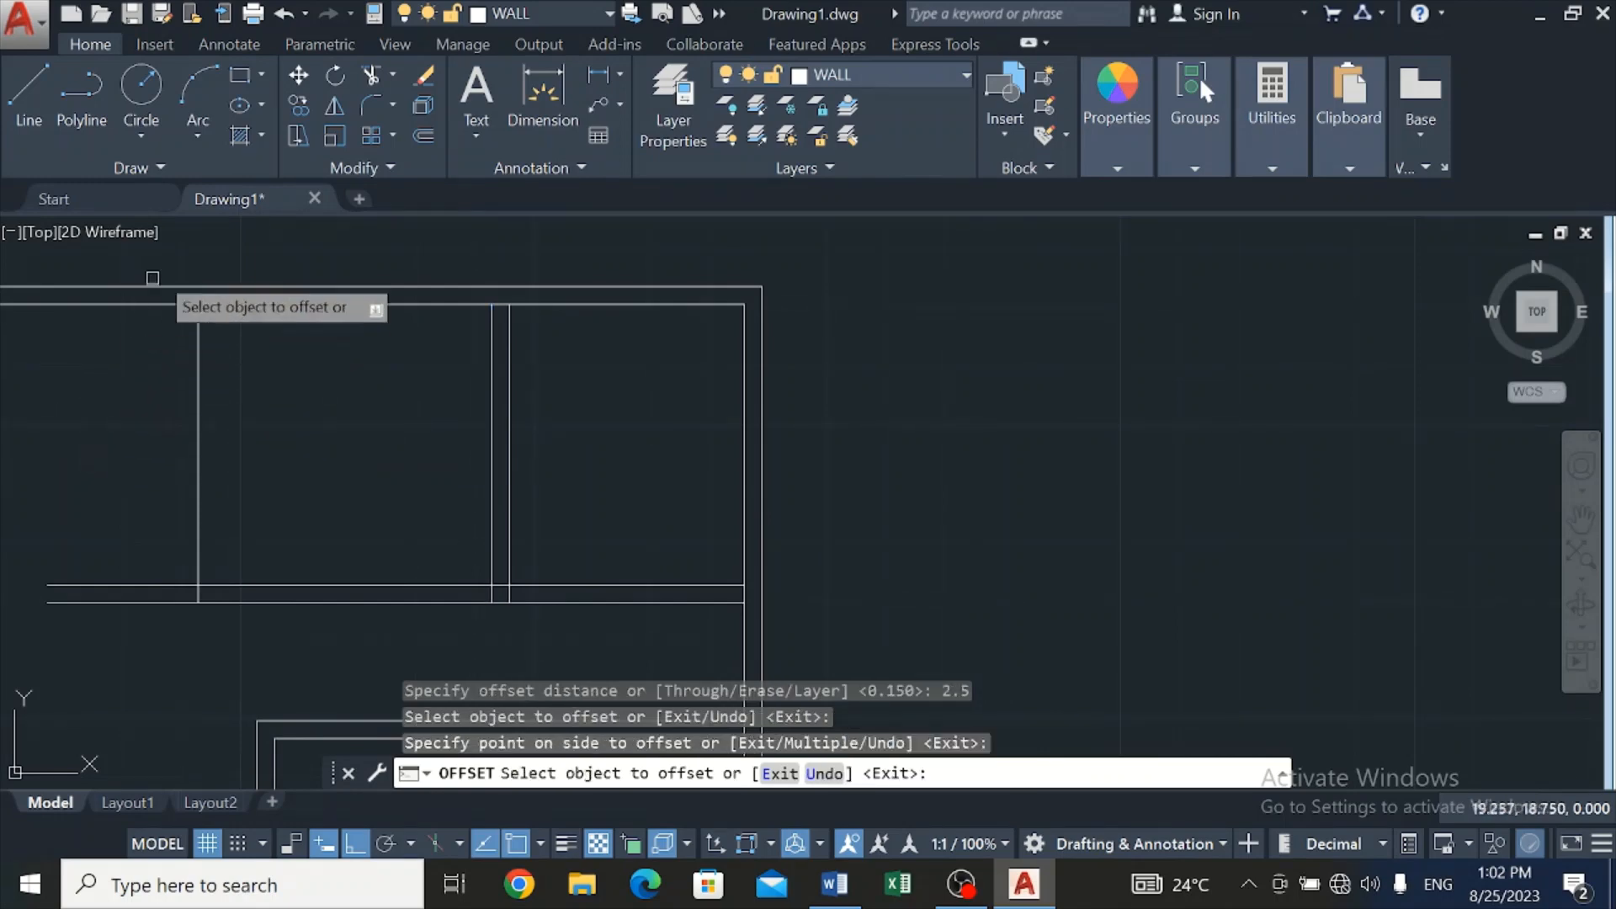
# Offset the new vertical room line 0.15 to the left to form the second upper partition
pyautogui.click(425, 134)
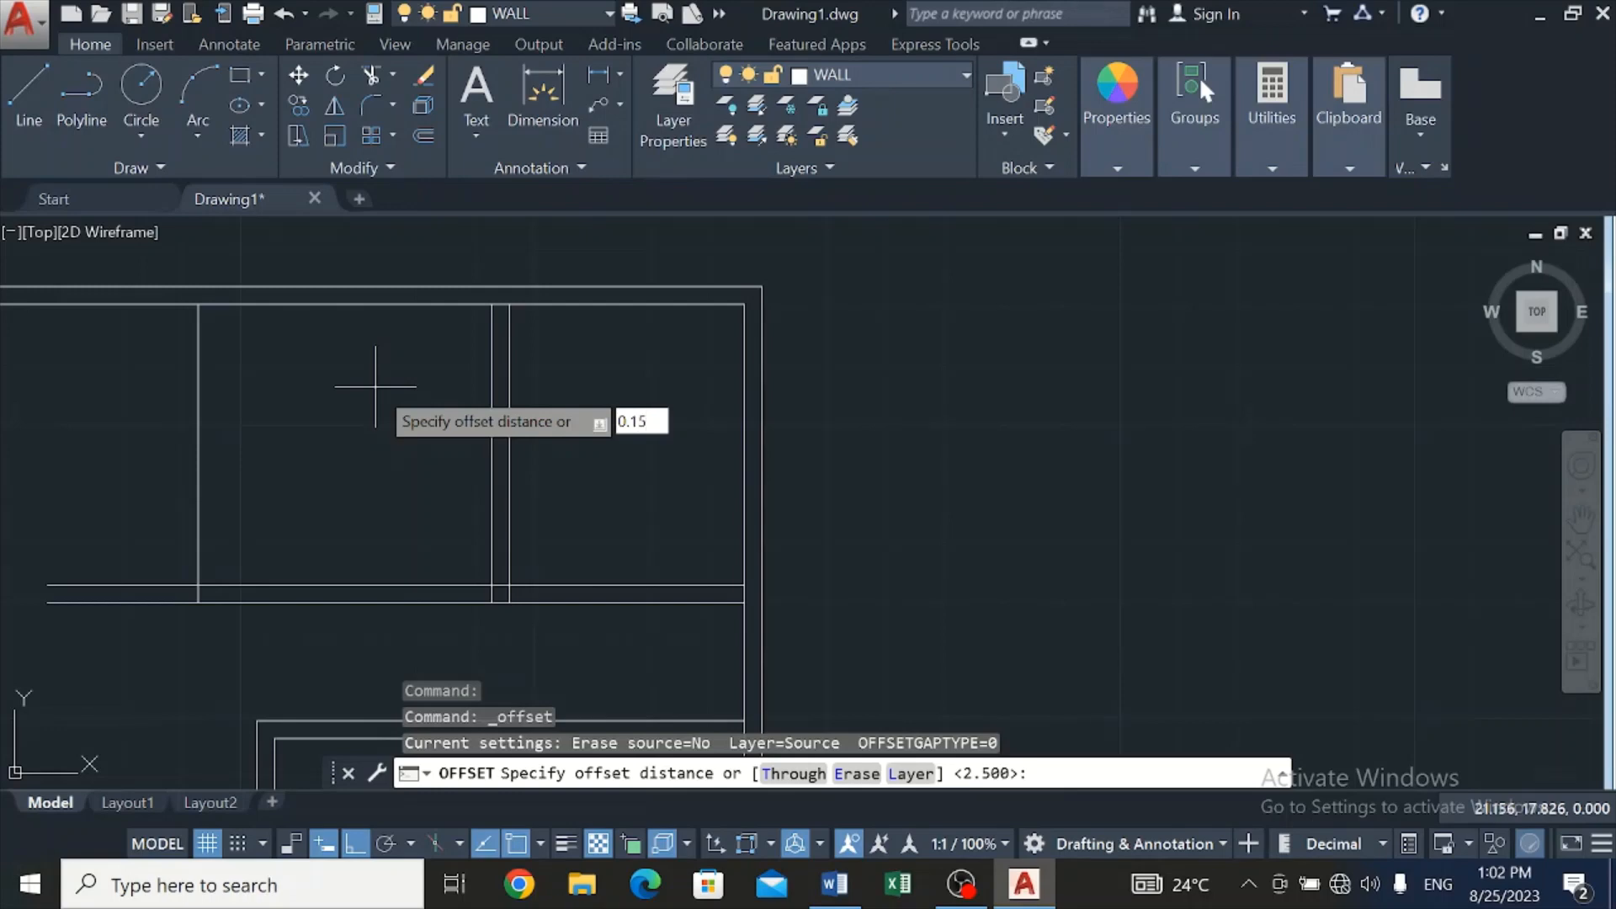
pyautogui.press('Return')
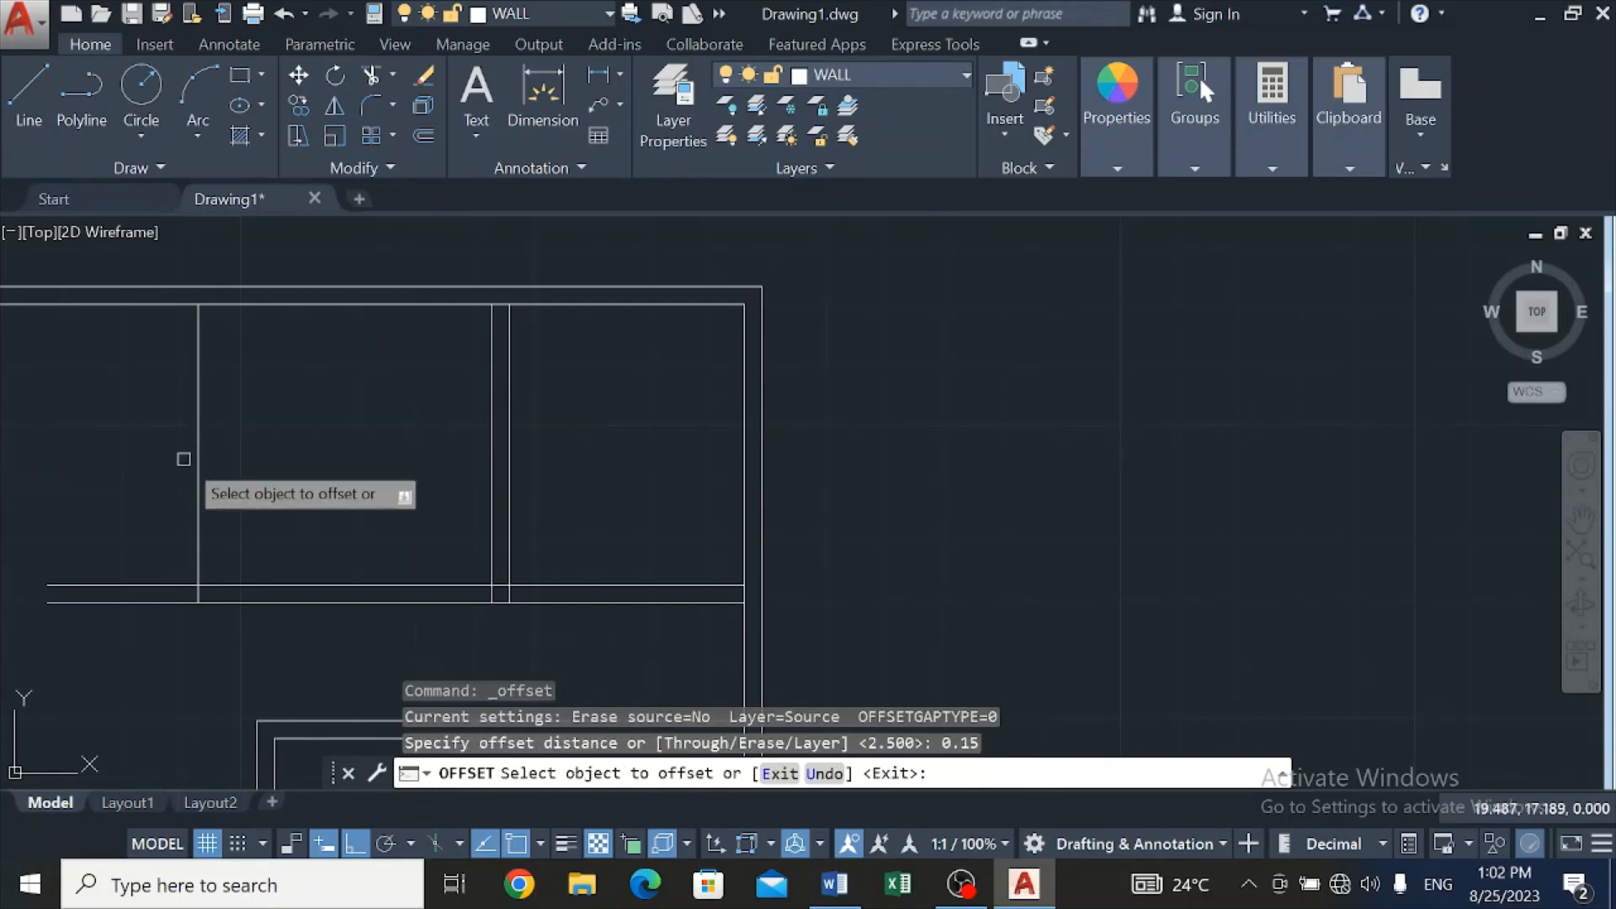
pyautogui.click(196, 448)
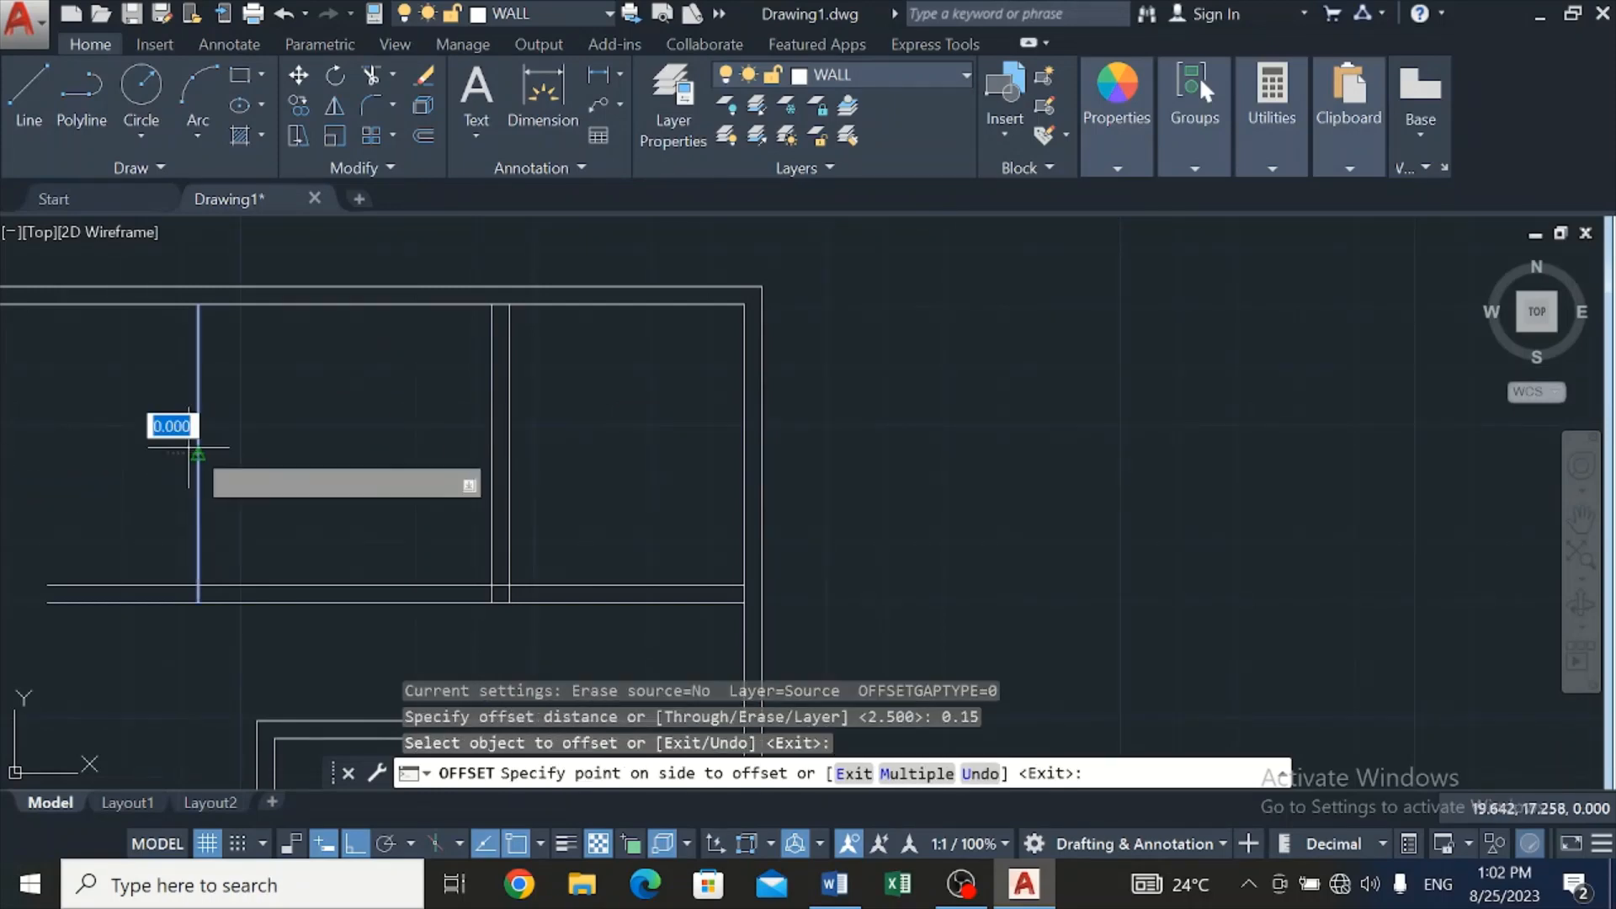
pyautogui.click(179, 454)
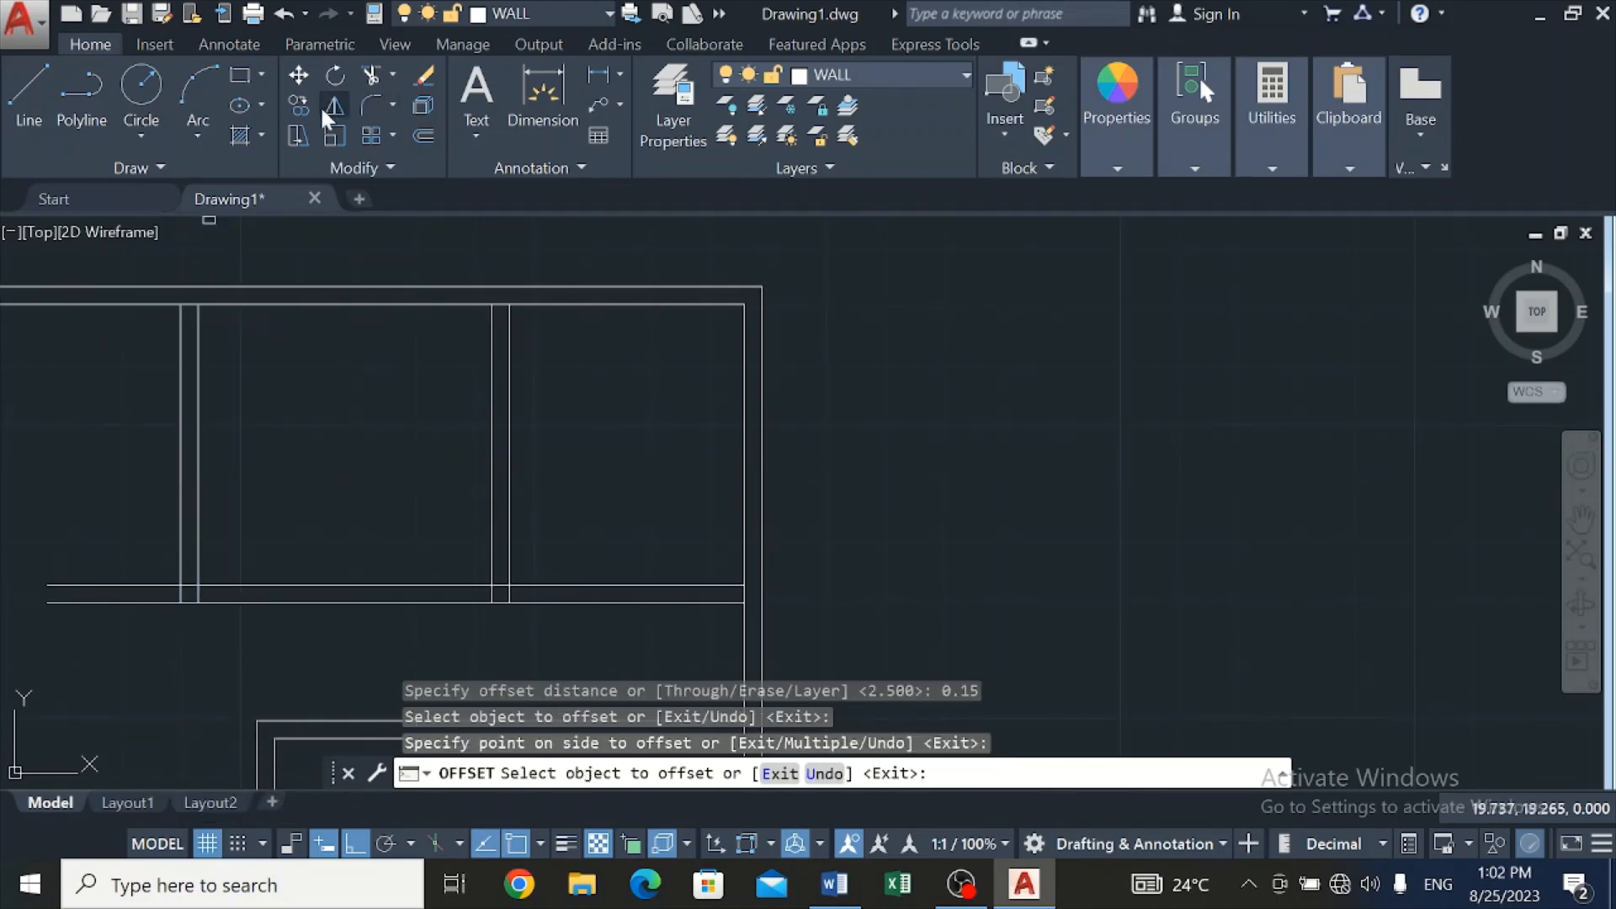
# Trim the corridor wall lines protruding left of the new partition, and clean up the partition's junctions with the top and corridor walls
pyautogui.click(371, 77)
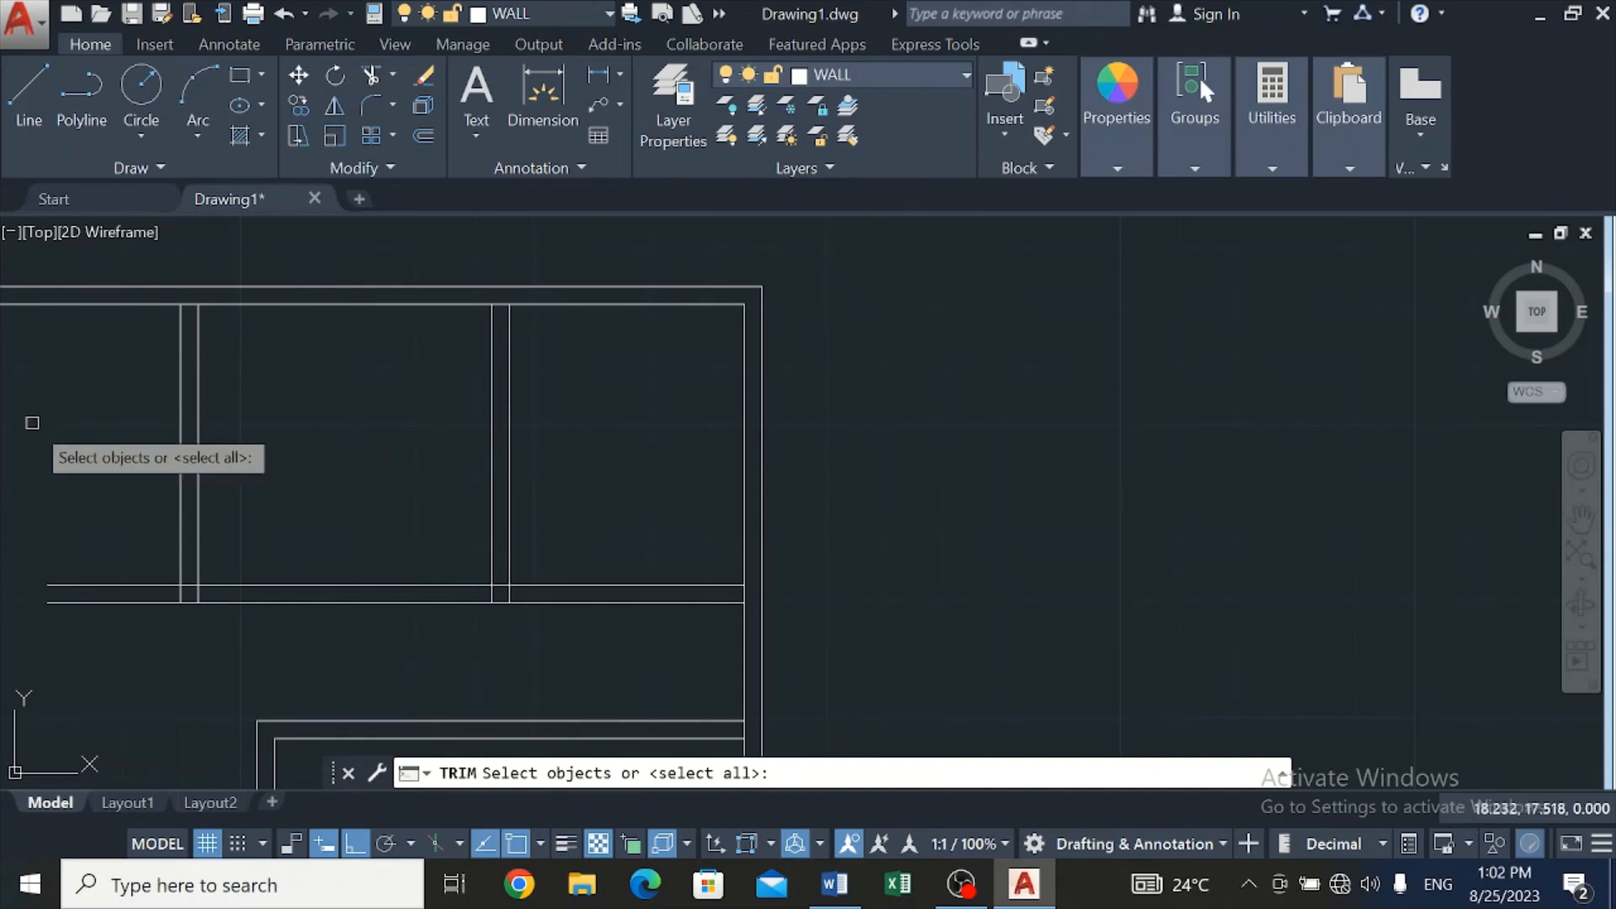
pyautogui.press('Return')
pyautogui.click(77, 585)
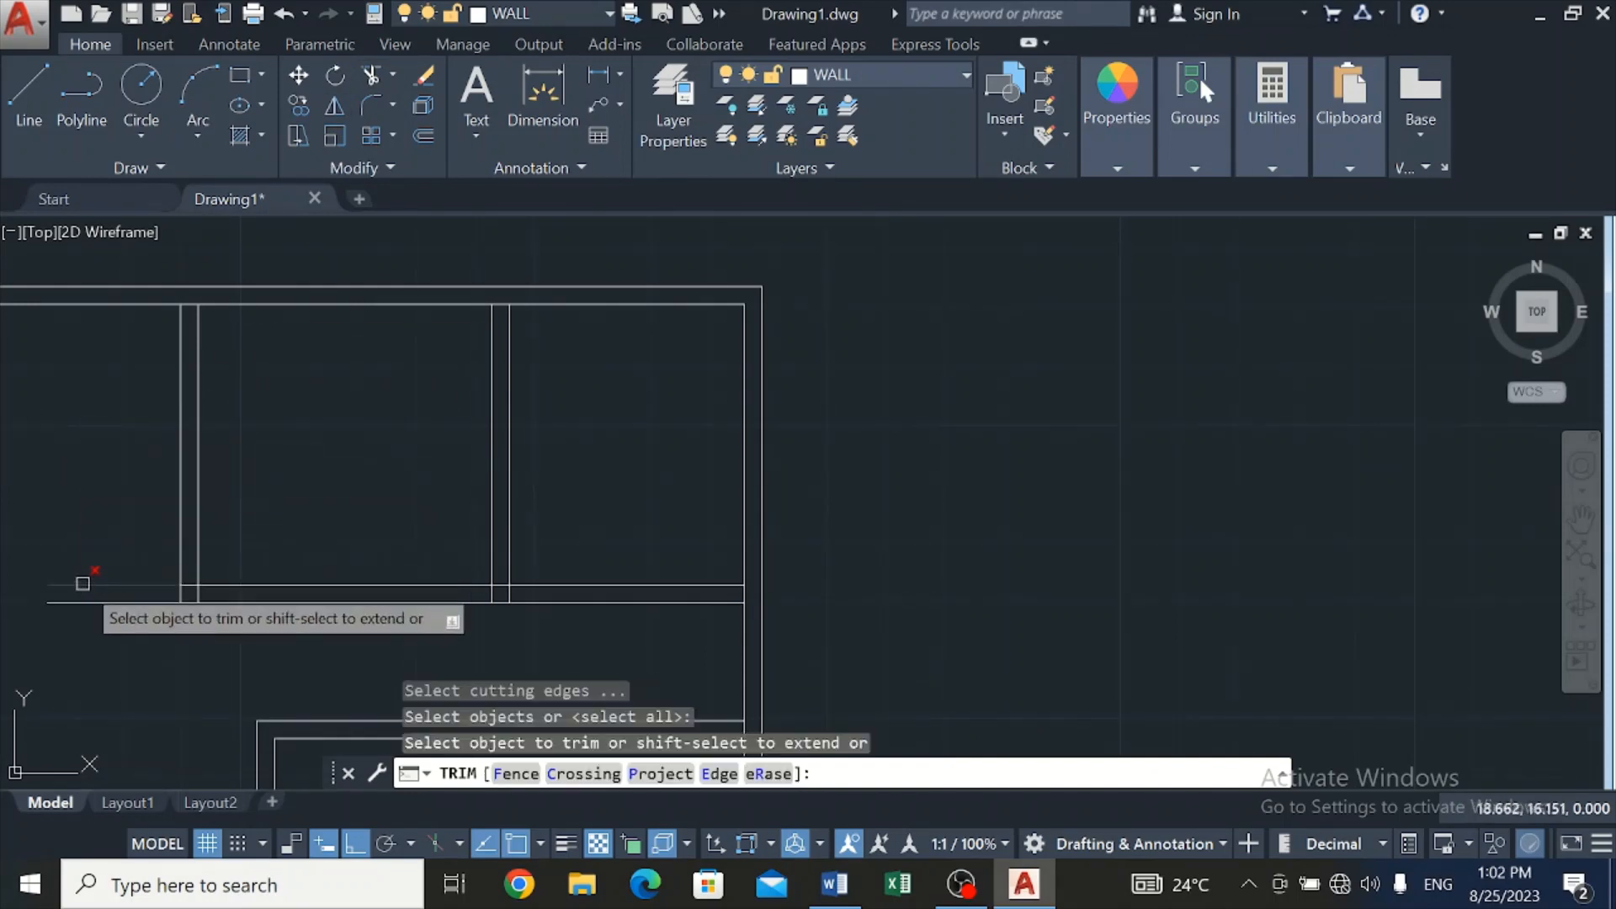
pyautogui.click(87, 609)
pyautogui.click(93, 567)
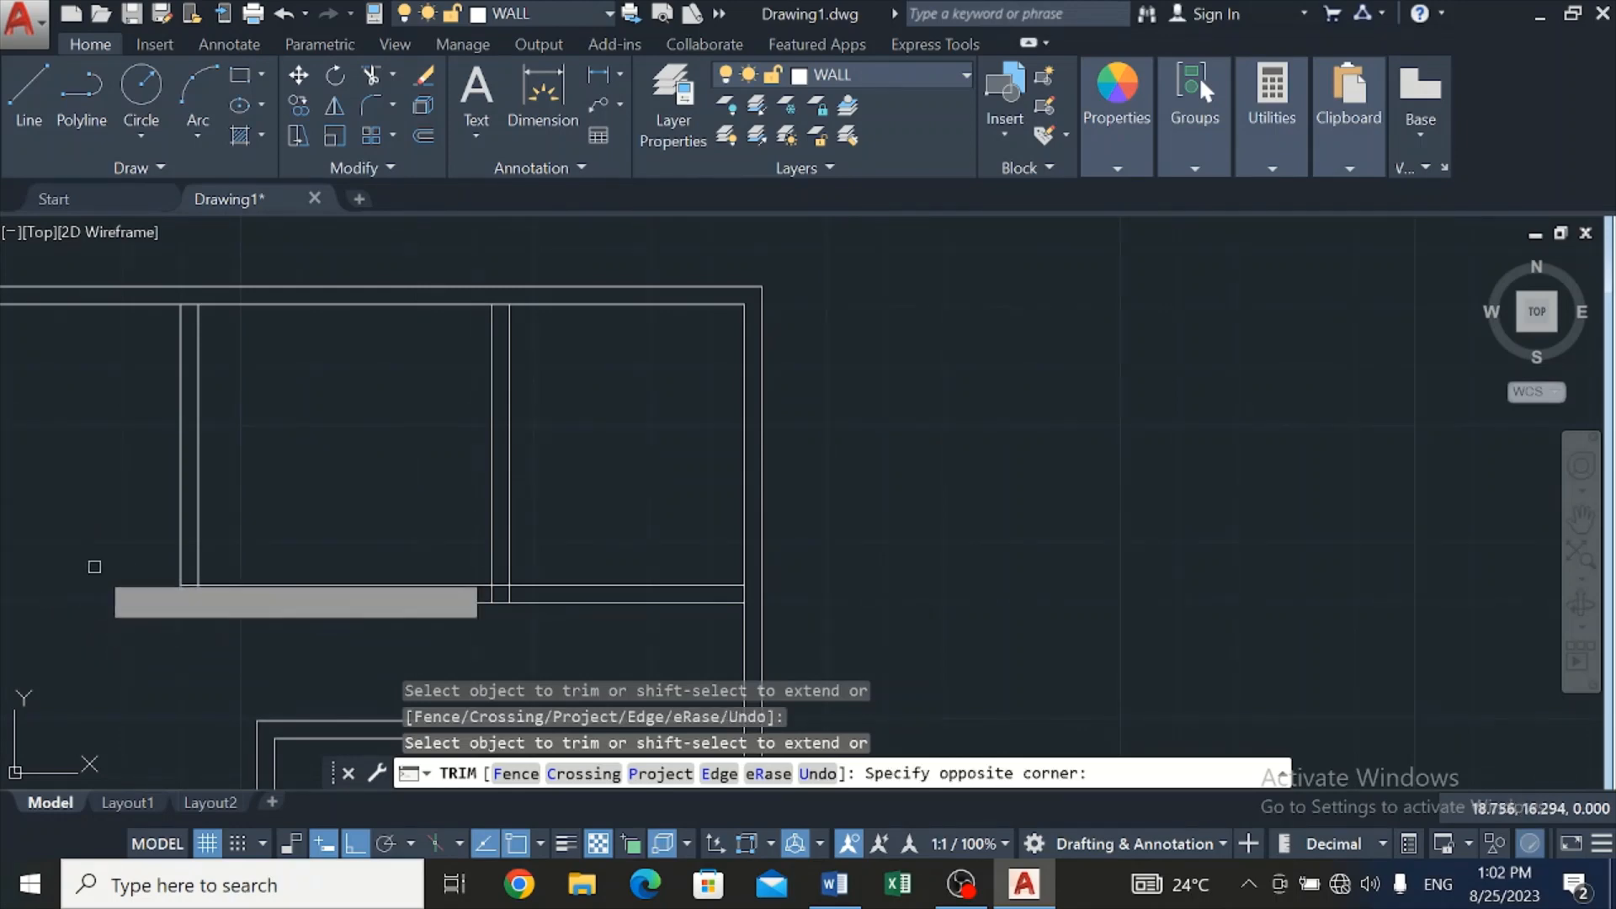
pyautogui.click(180, 290)
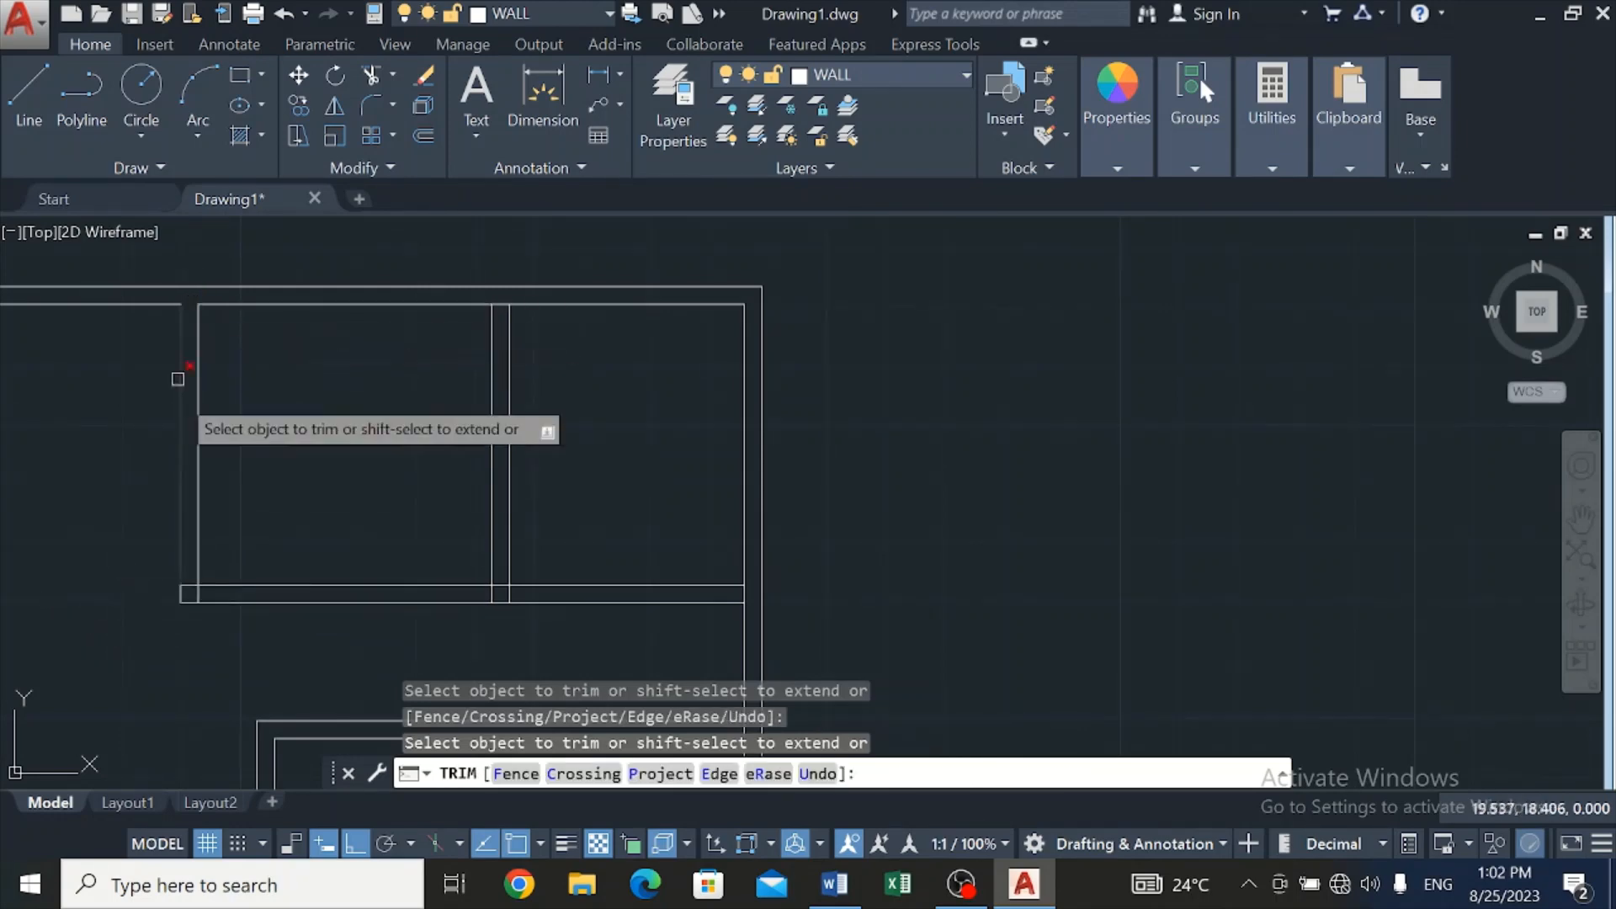
pyautogui.scroll(4, 144, 619)
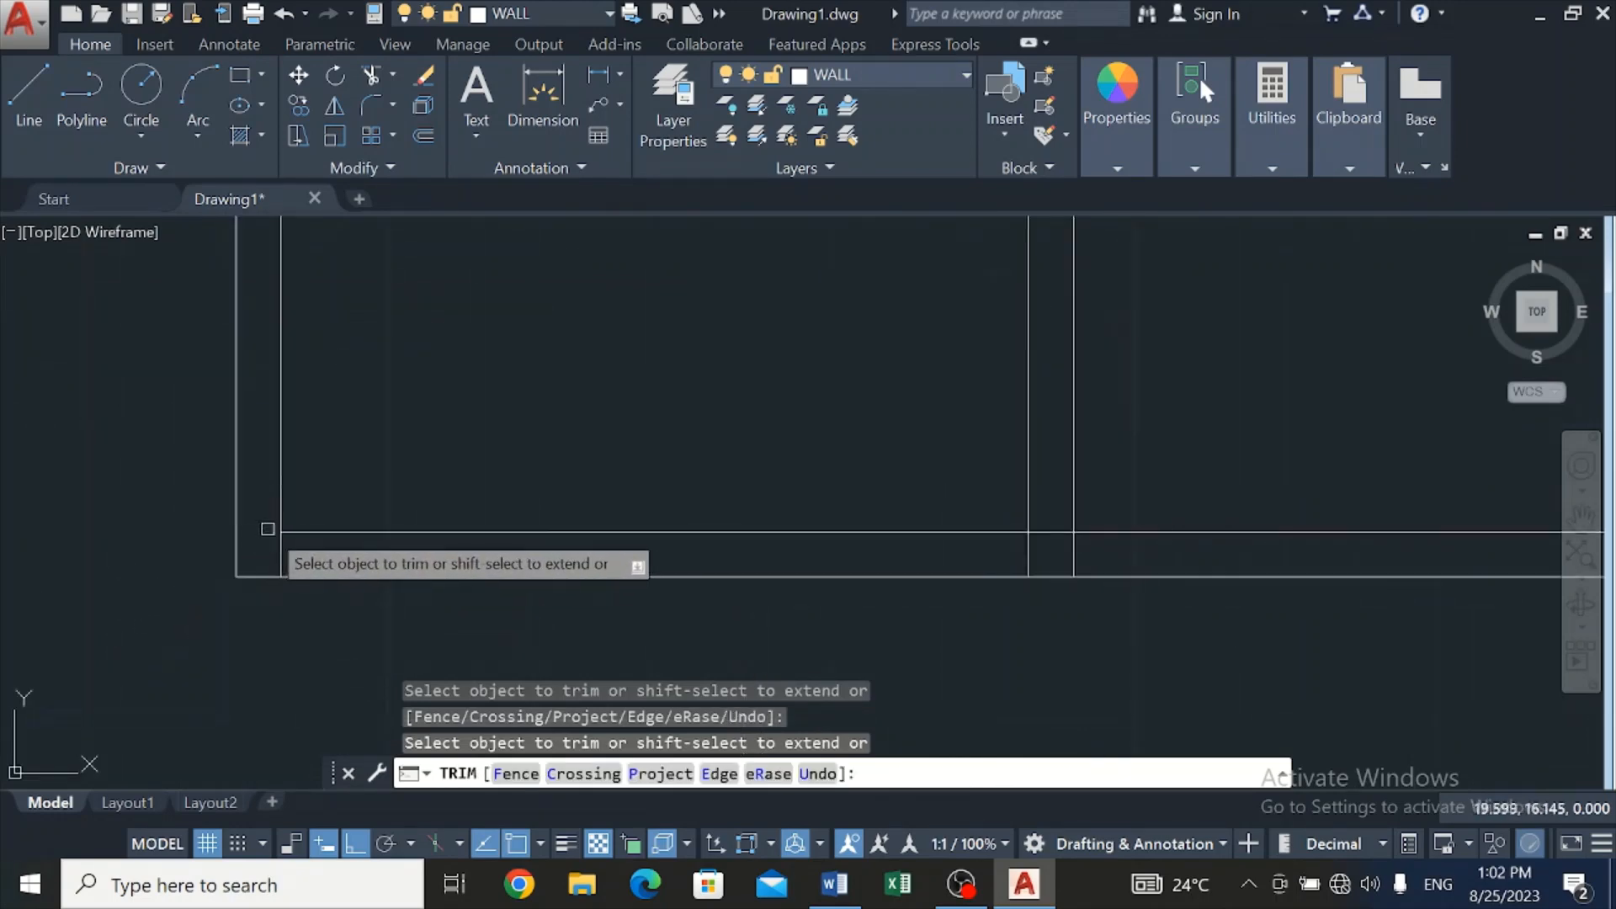
pyautogui.scroll(-4, 623, 512)
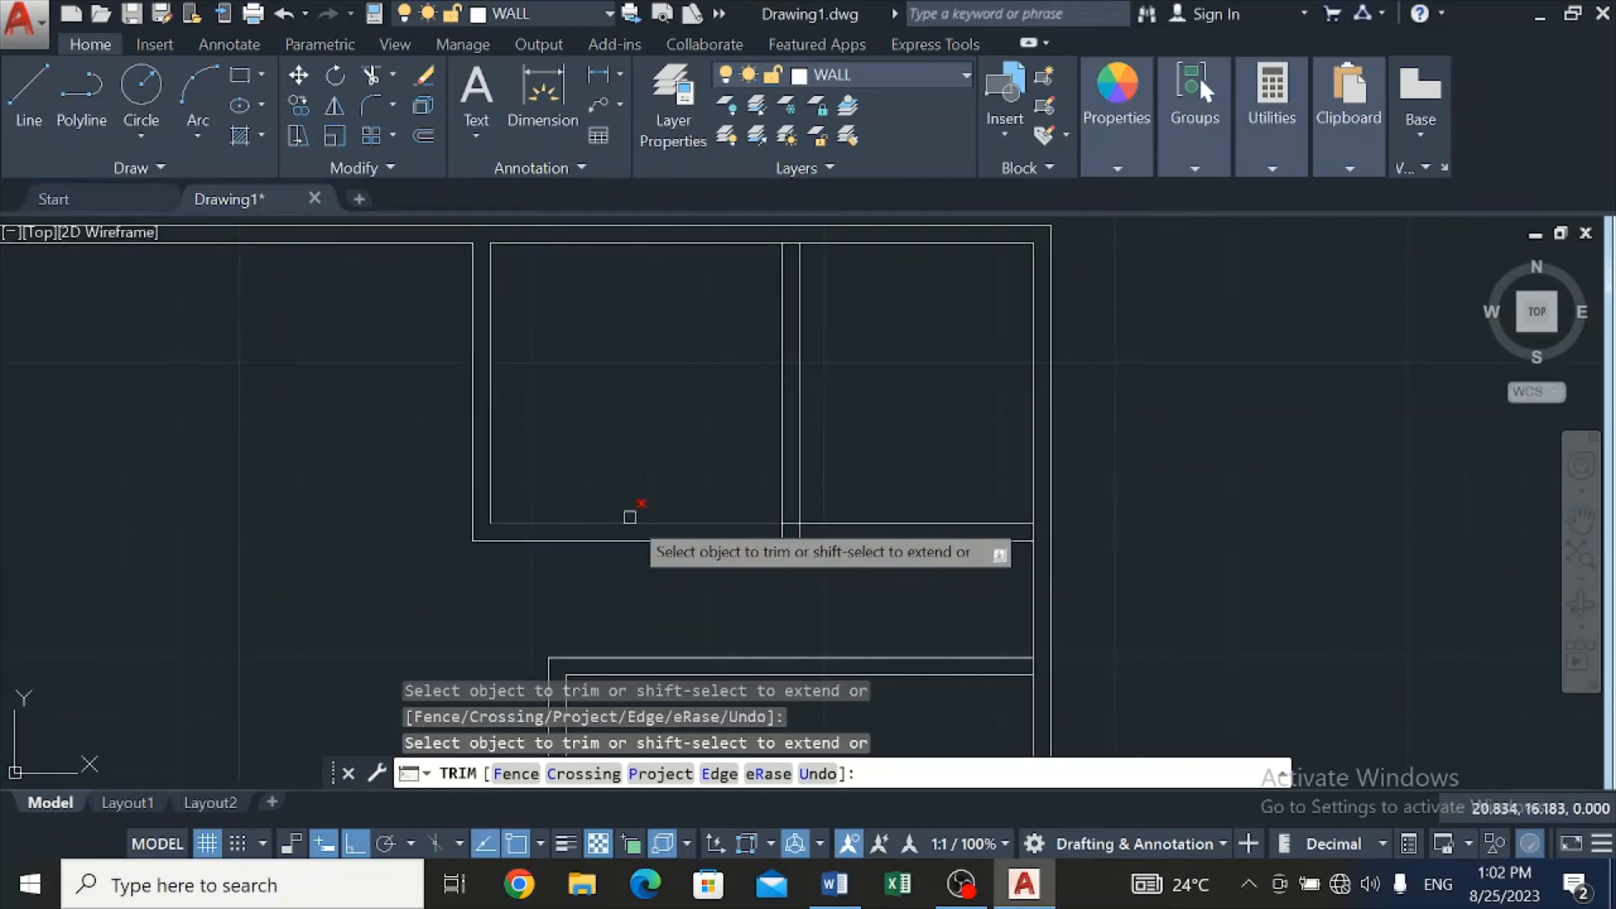
pyautogui.scroll(2, 857, 572)
pyautogui.scroll(-6, 812, 523)
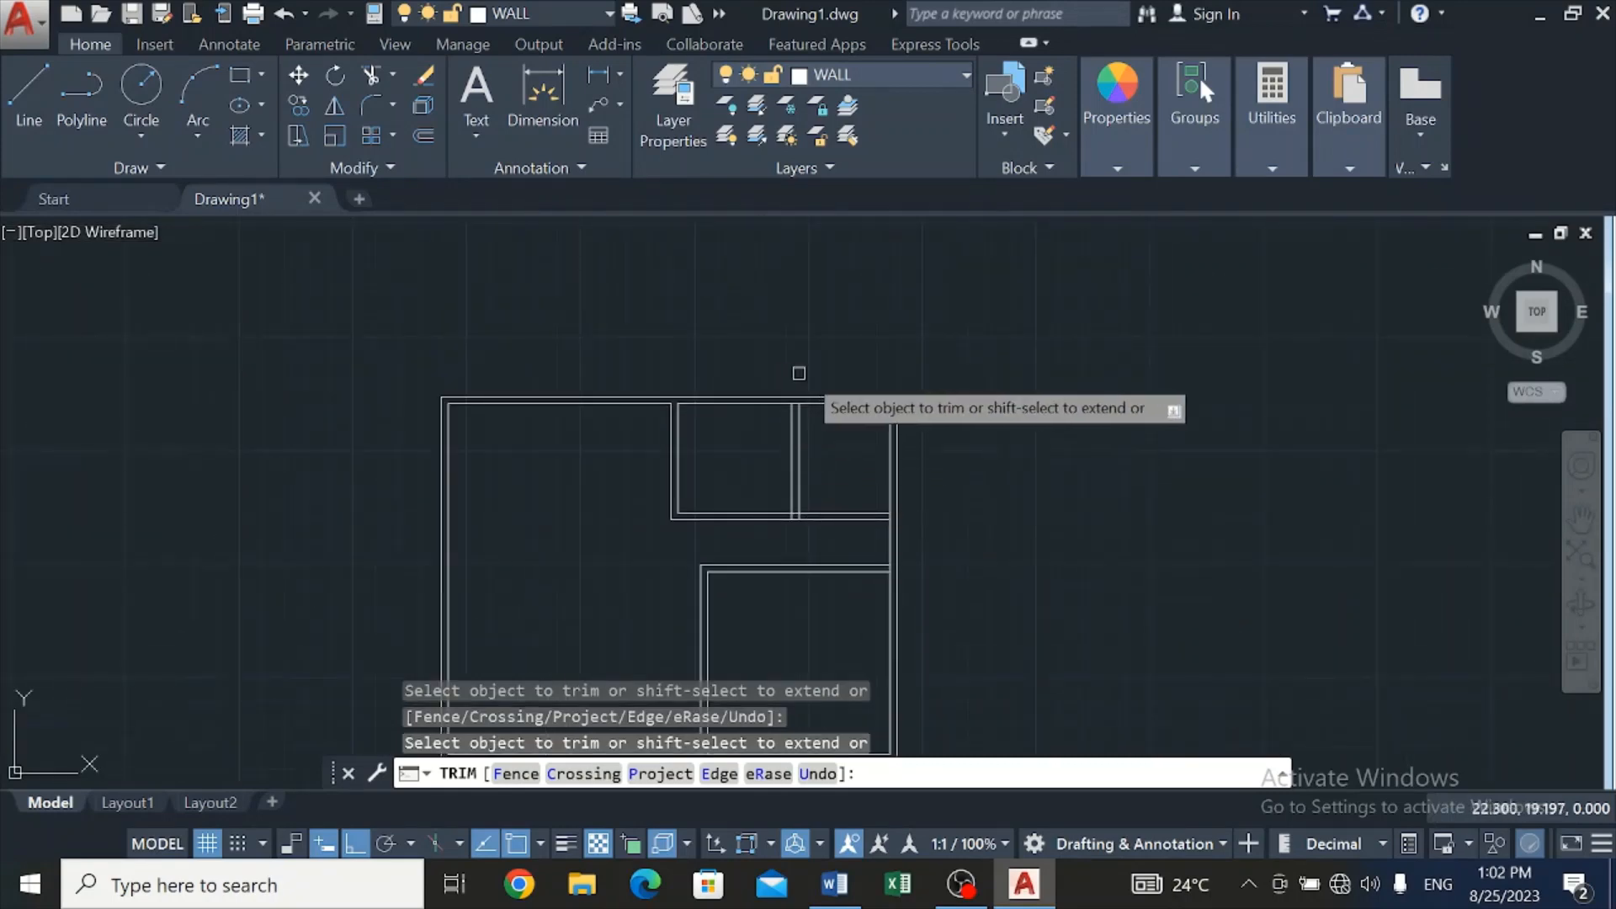
# Trim the overlapping lines where the right-hand upper partition meets the top and corridor walls, and where the corridor wall meets the right outer wall
pyautogui.scroll(4, 812, 388)
pyautogui.scroll(6, 768, 429)
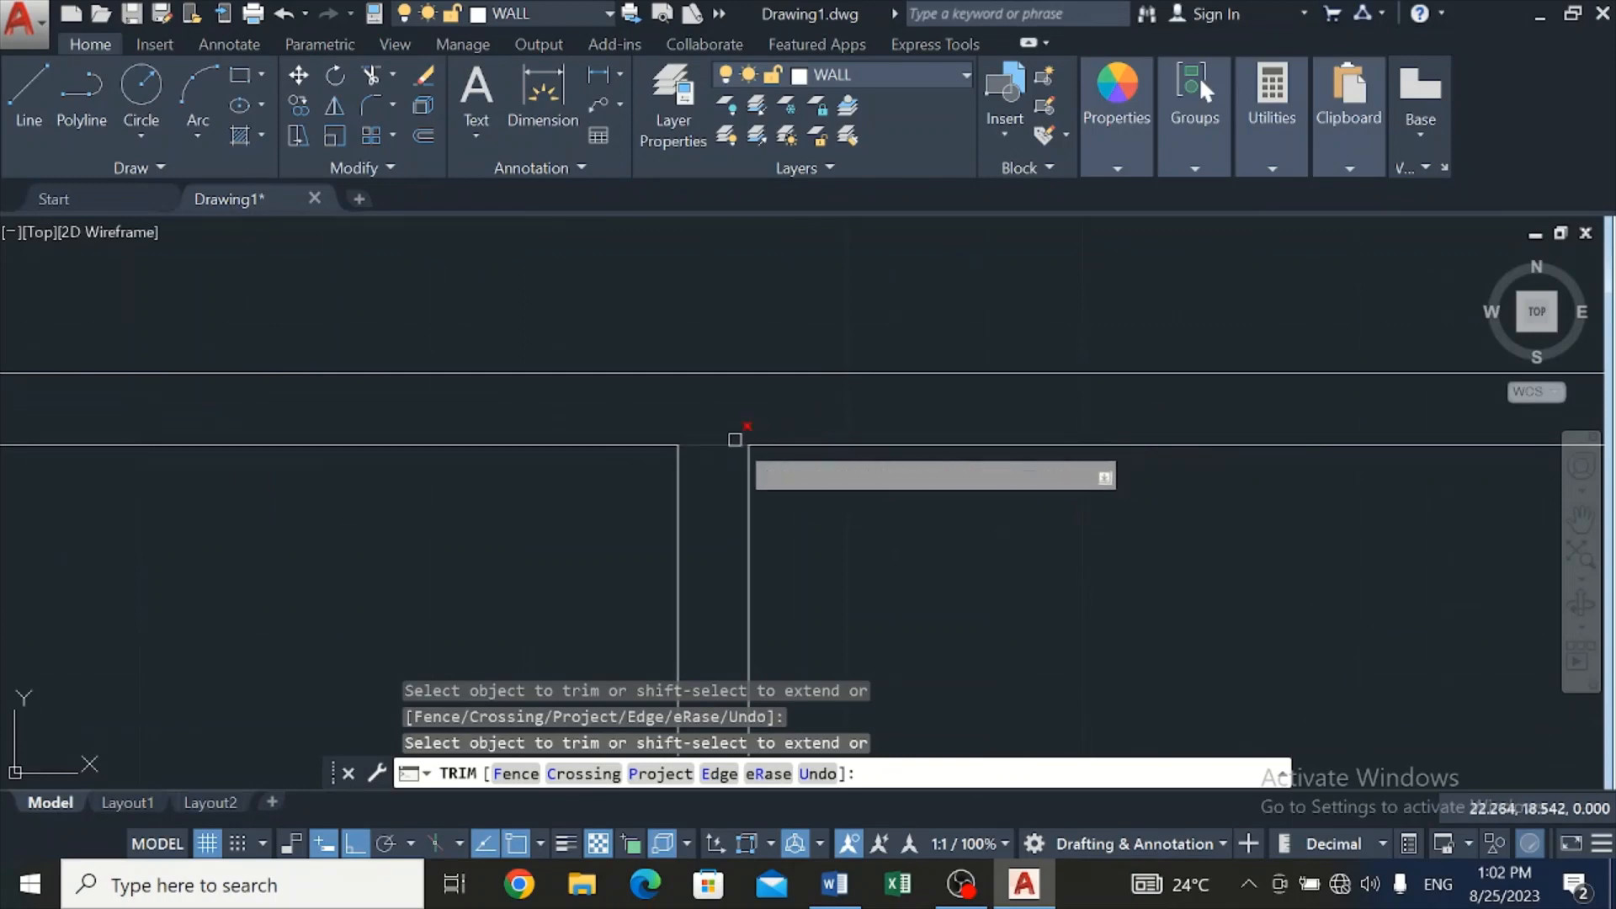
pyautogui.click(725, 444)
pyautogui.scroll(-5, 714, 567)
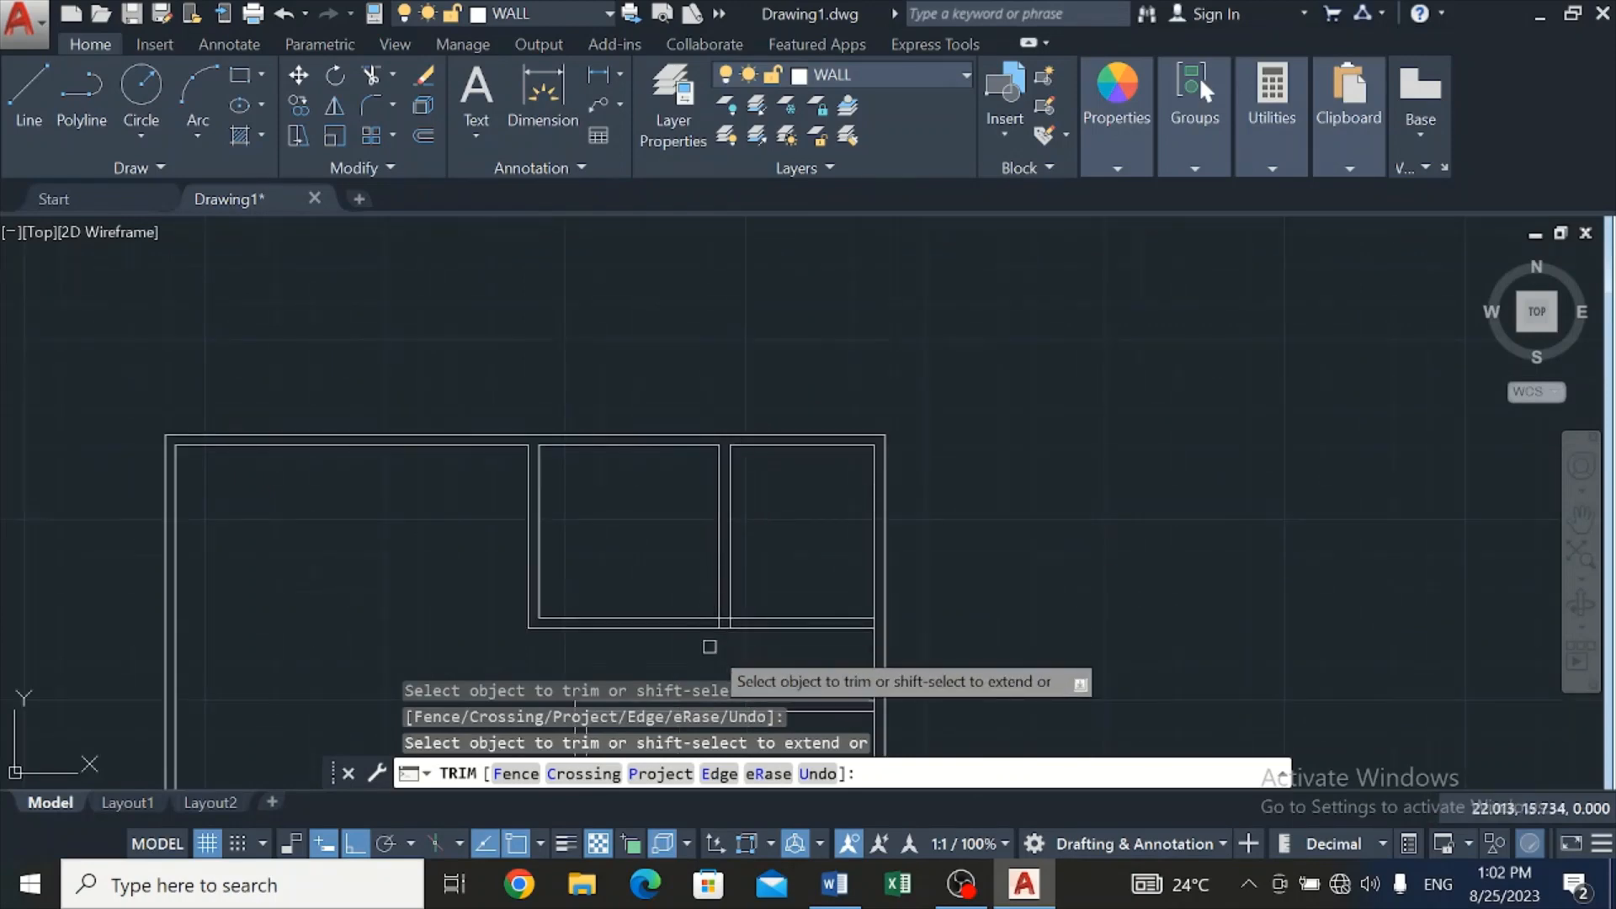
pyautogui.scroll(3, 713, 642)
pyautogui.click(737, 564)
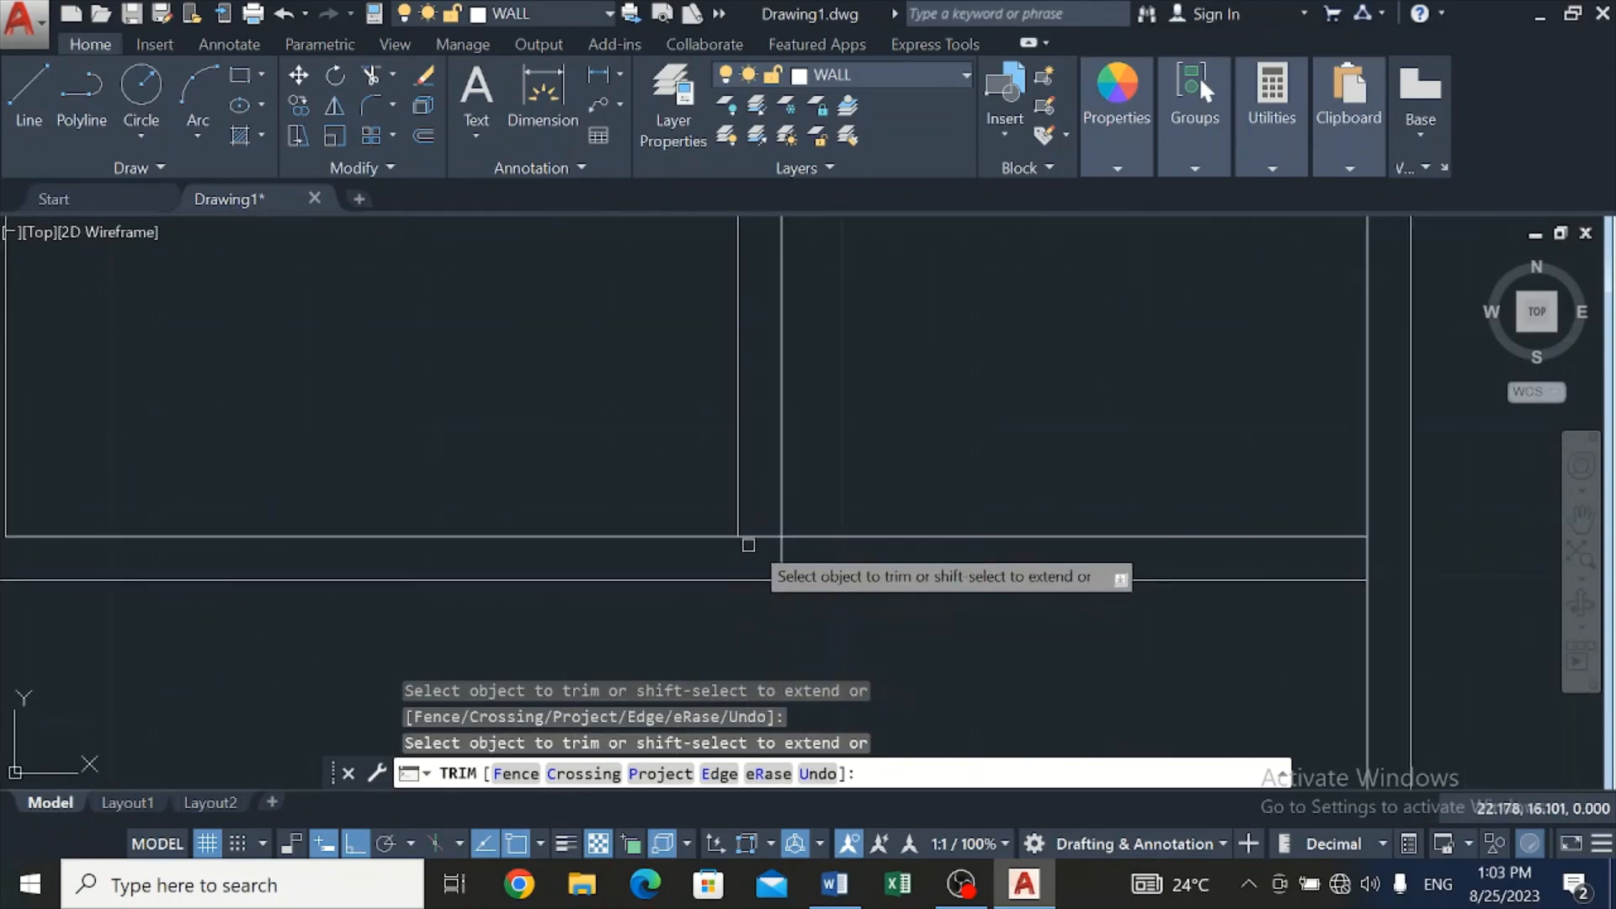
pyautogui.click(751, 539)
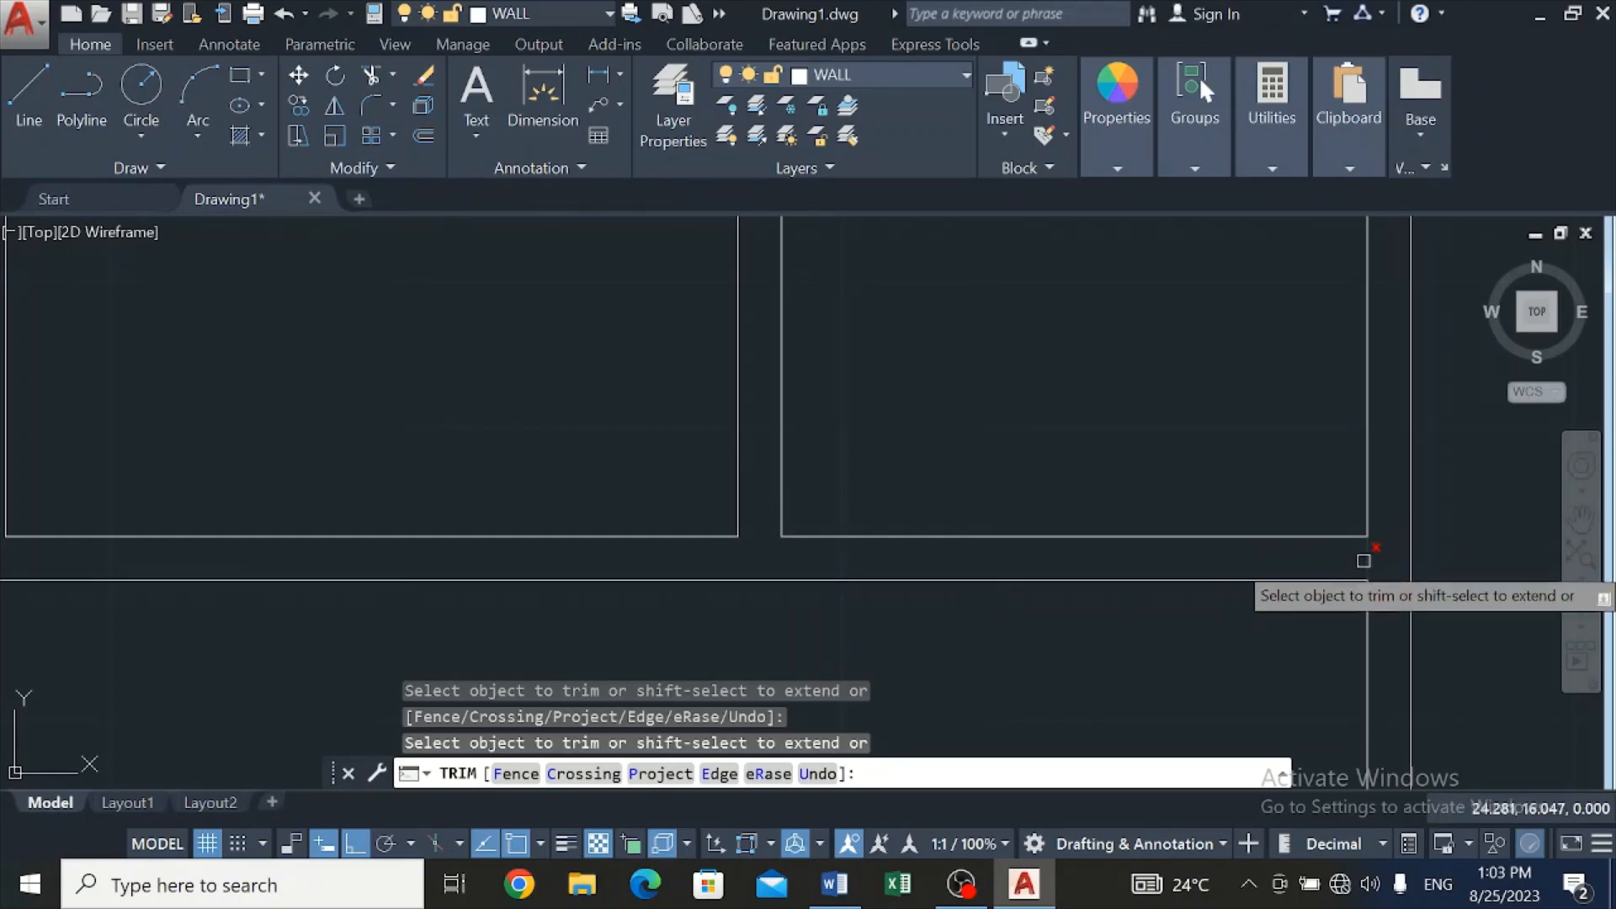
pyautogui.click(1367, 557)
pyautogui.scroll(-6, 1367, 557)
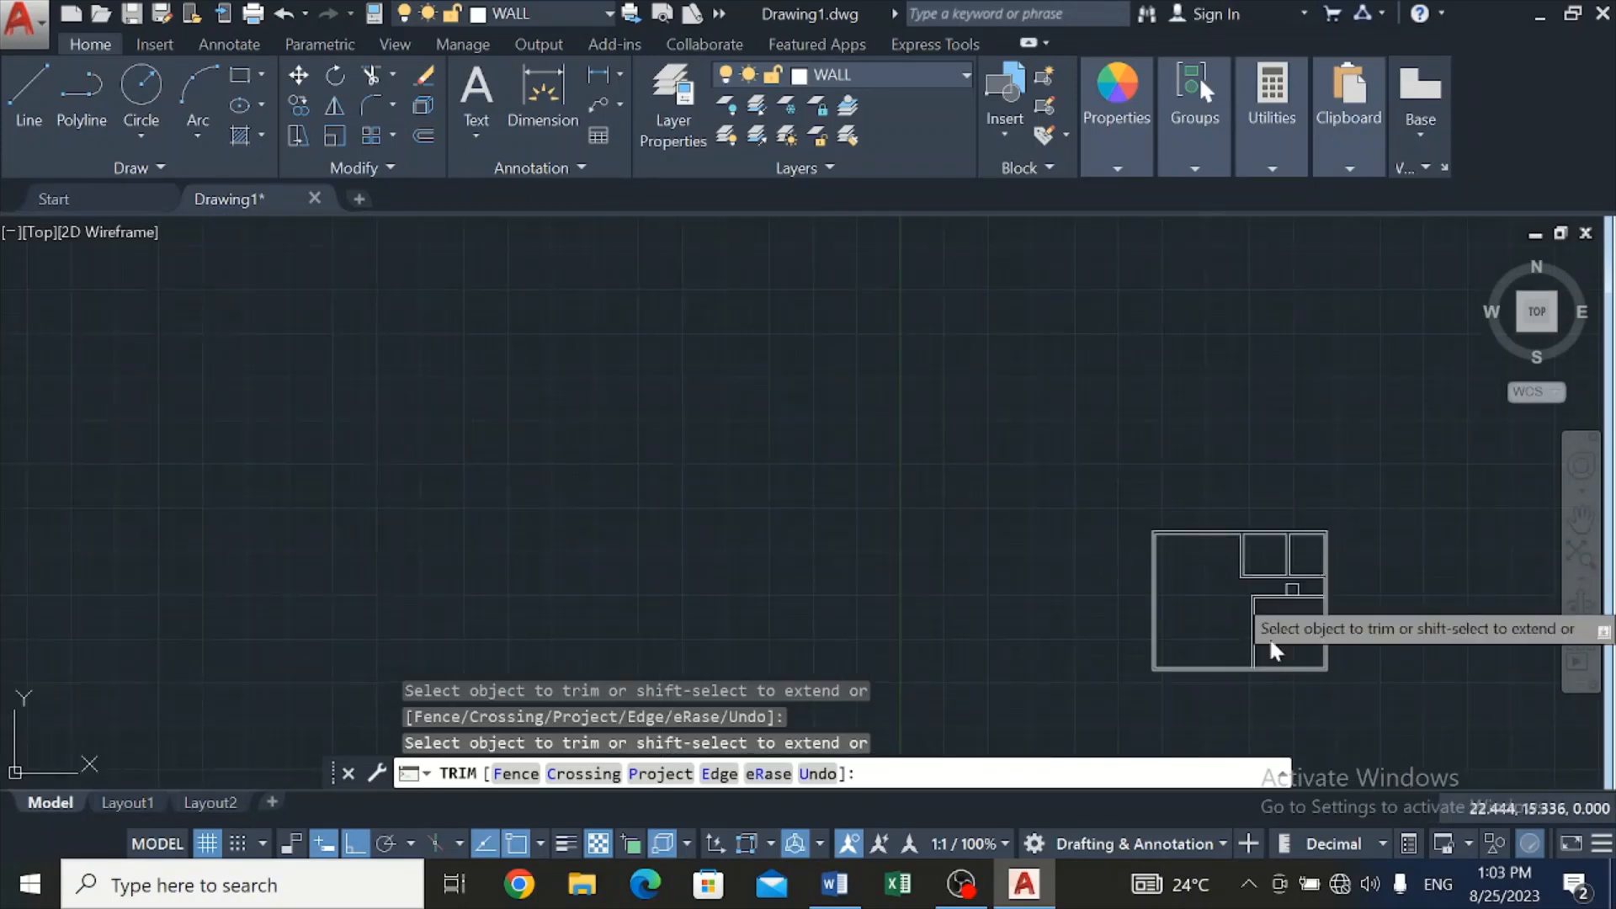
pyautogui.scroll(8, 1267, 684)
pyautogui.scroll(-6, 1268, 684)
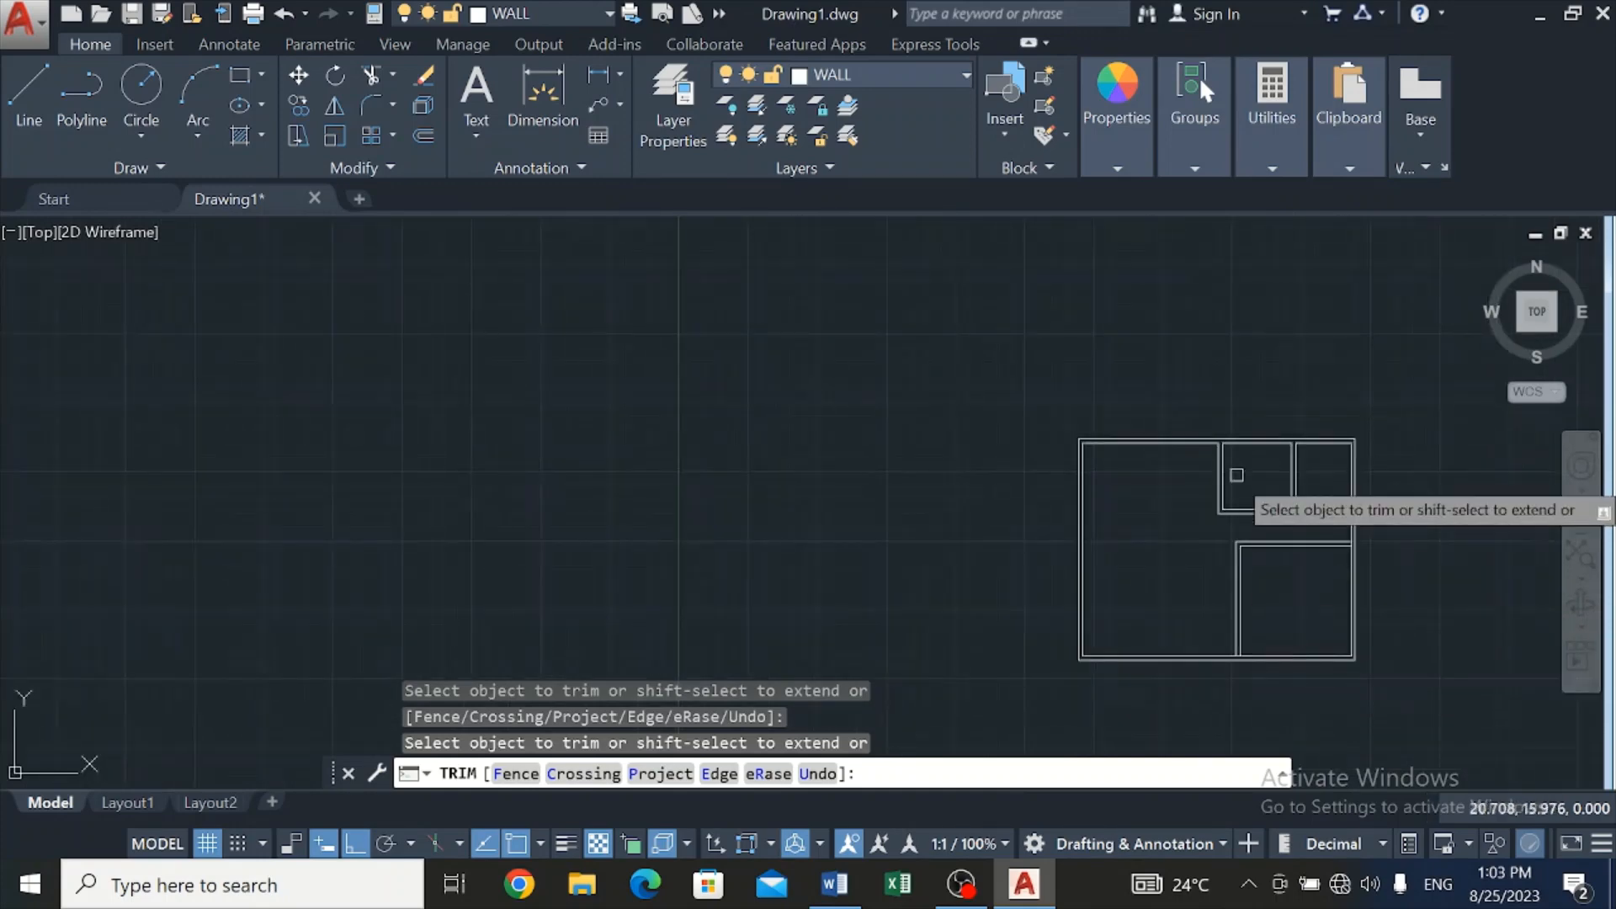
pyautogui.scroll(5, 1222, 485)
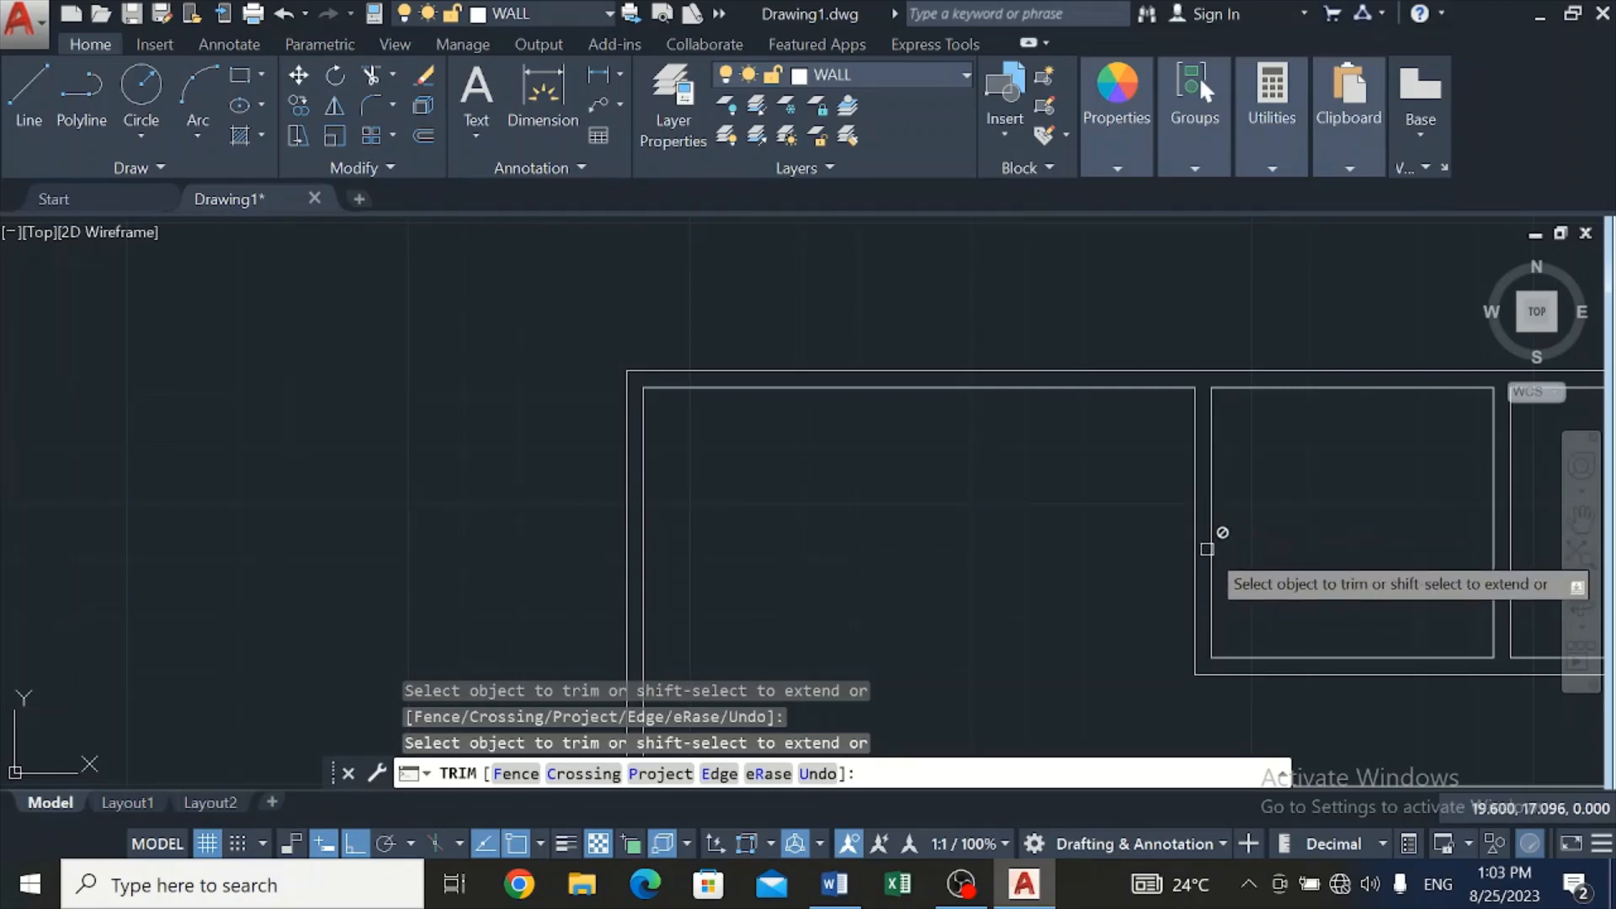
pyautogui.press('Escape')
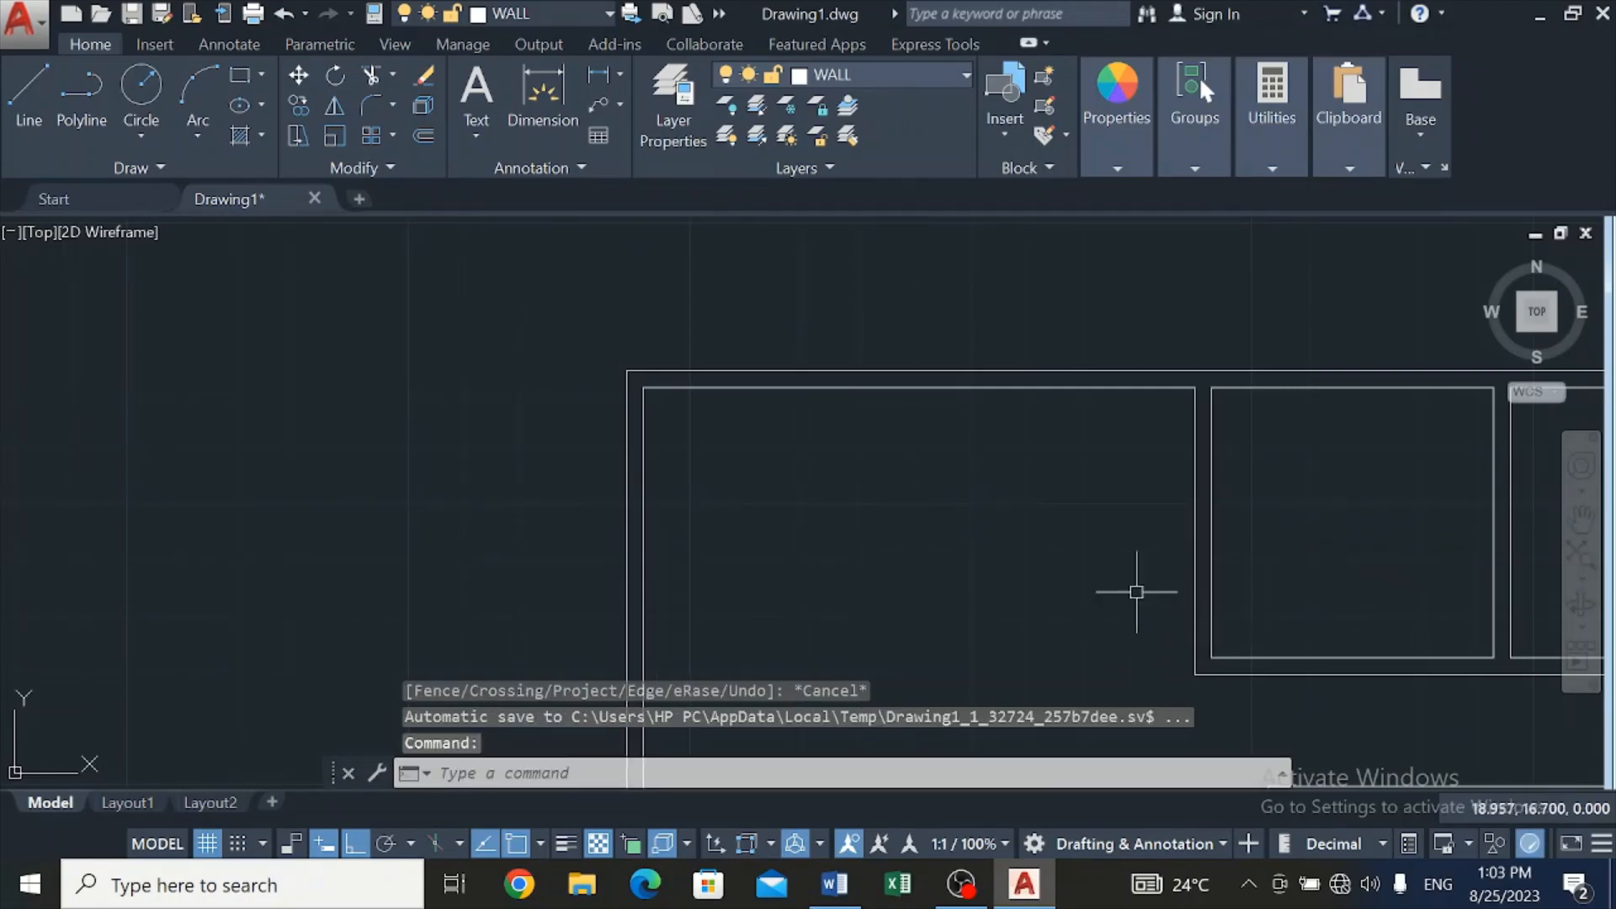
pyautogui.press('Escape')
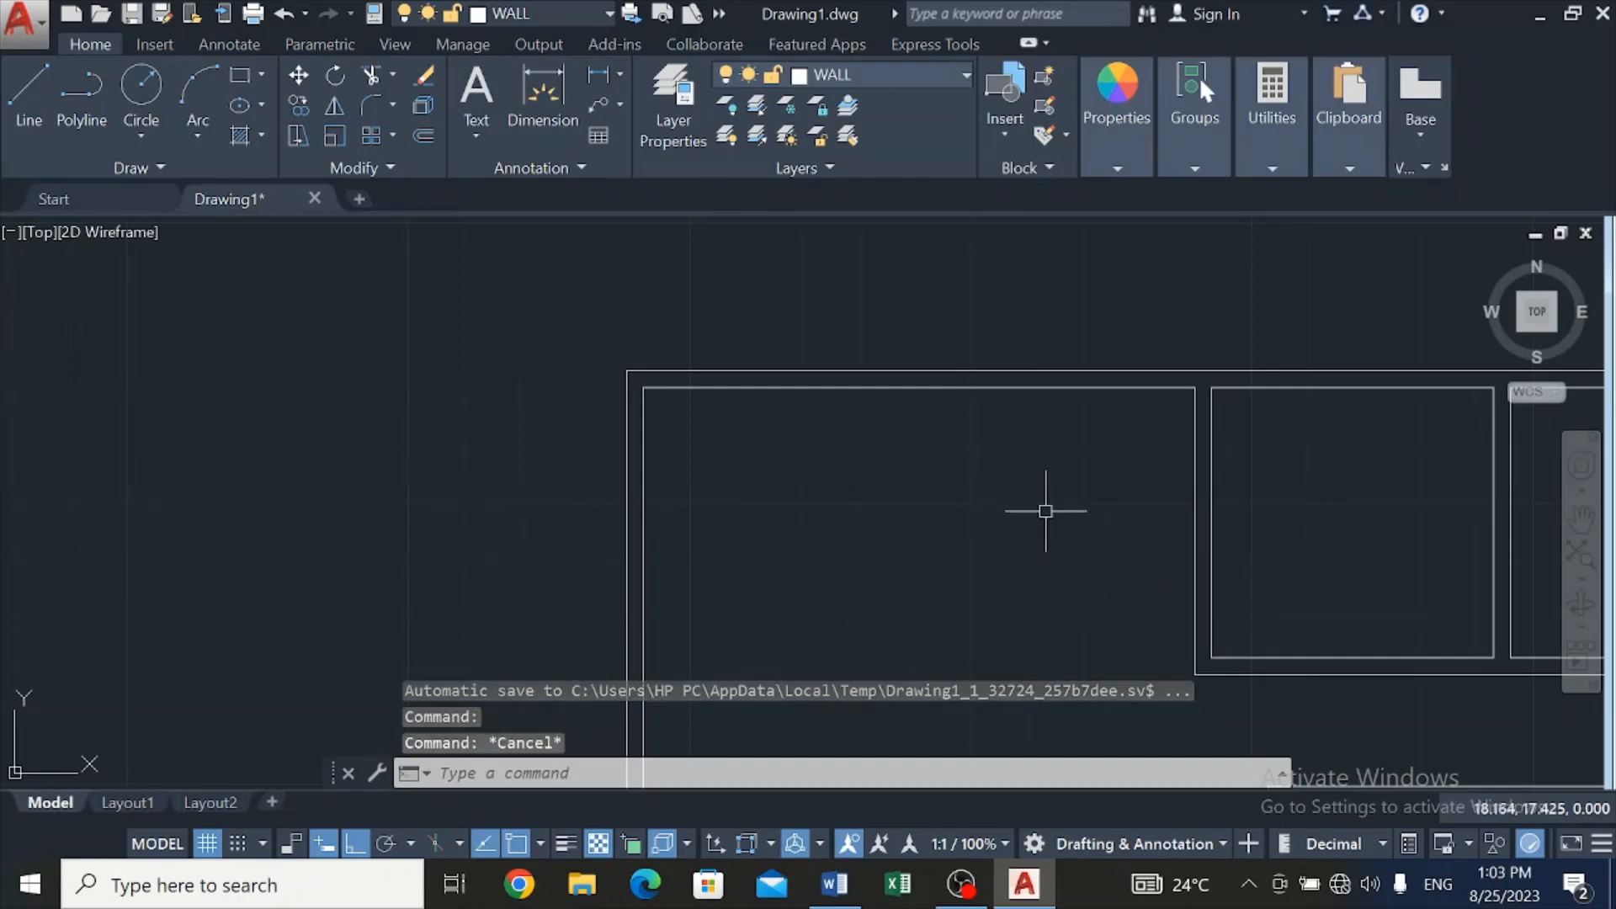
# Stretch the right end of the large room's inner top wall line 0.15 across to the adjoining partition's right line
pyautogui.click(1094, 388)
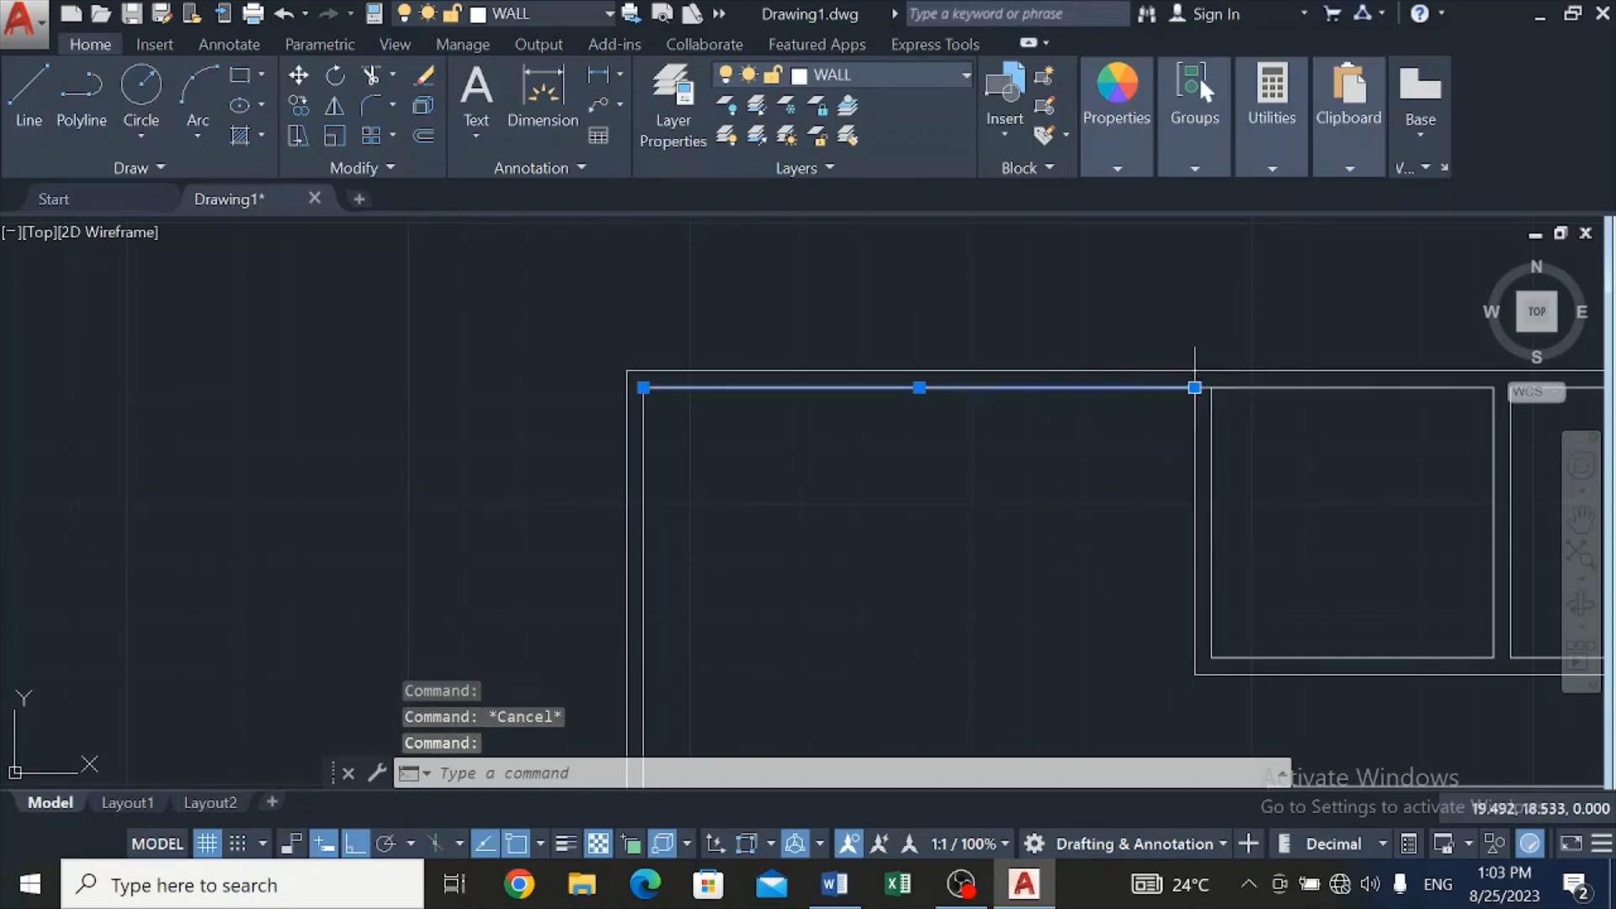
pyautogui.click(1195, 388)
pyautogui.scroll(2, 1195, 387)
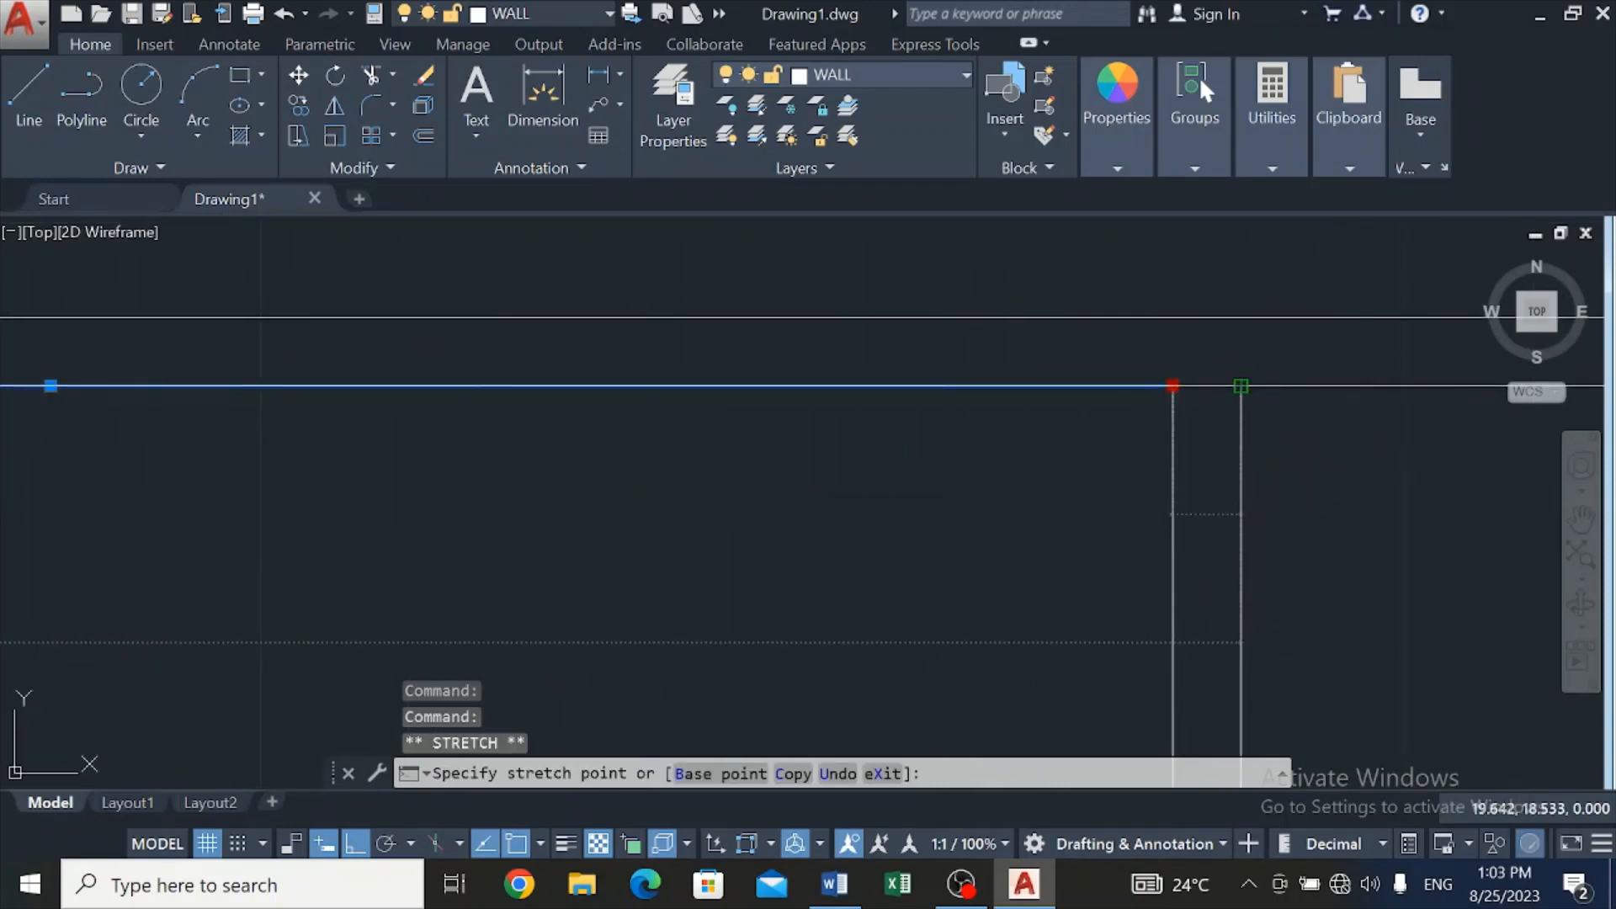
pyautogui.press('Escape')
pyautogui.scroll(-2, 1095, 495)
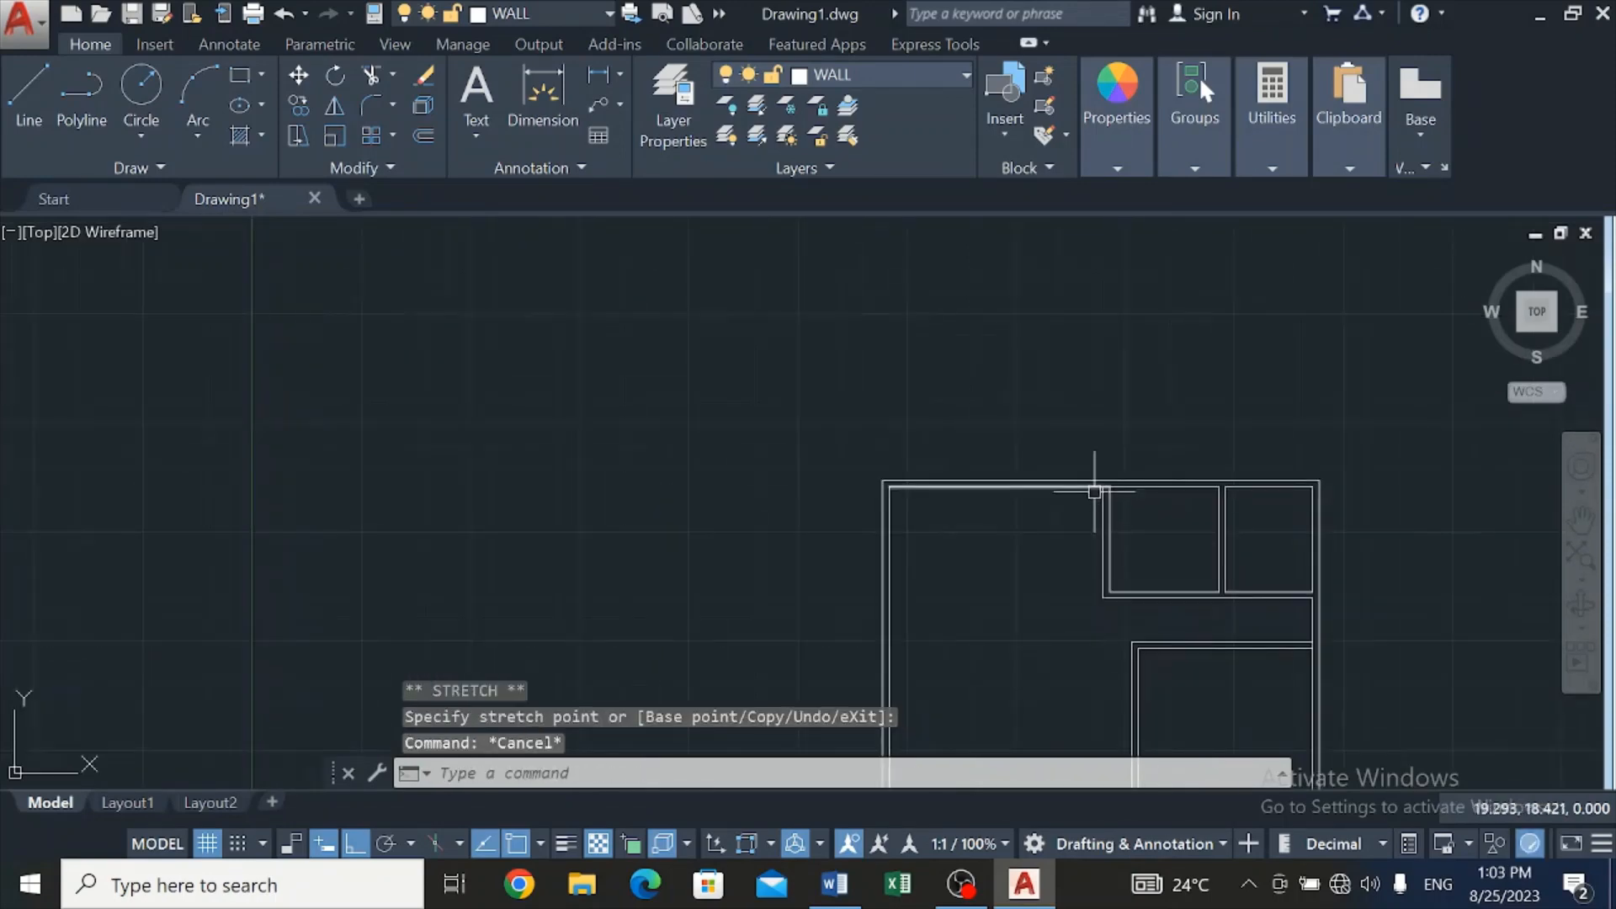
# Erase both vertical lines of the left-hand upper partition
pyautogui.scroll(3, 1134, 608)
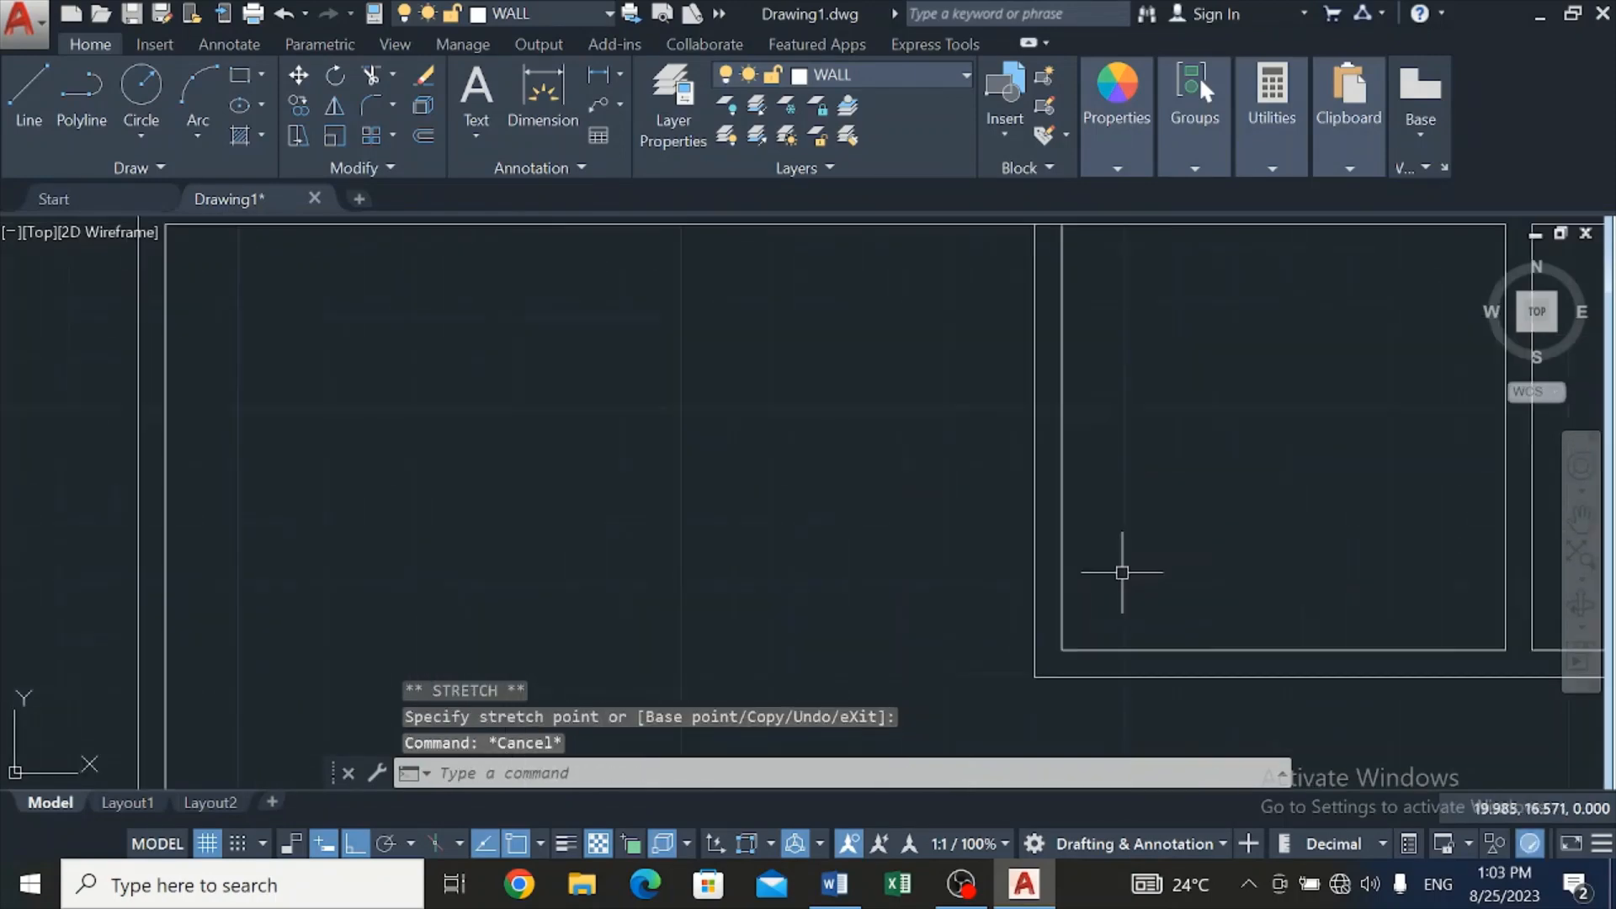
pyautogui.click(1063, 531)
pyautogui.press('Delete')
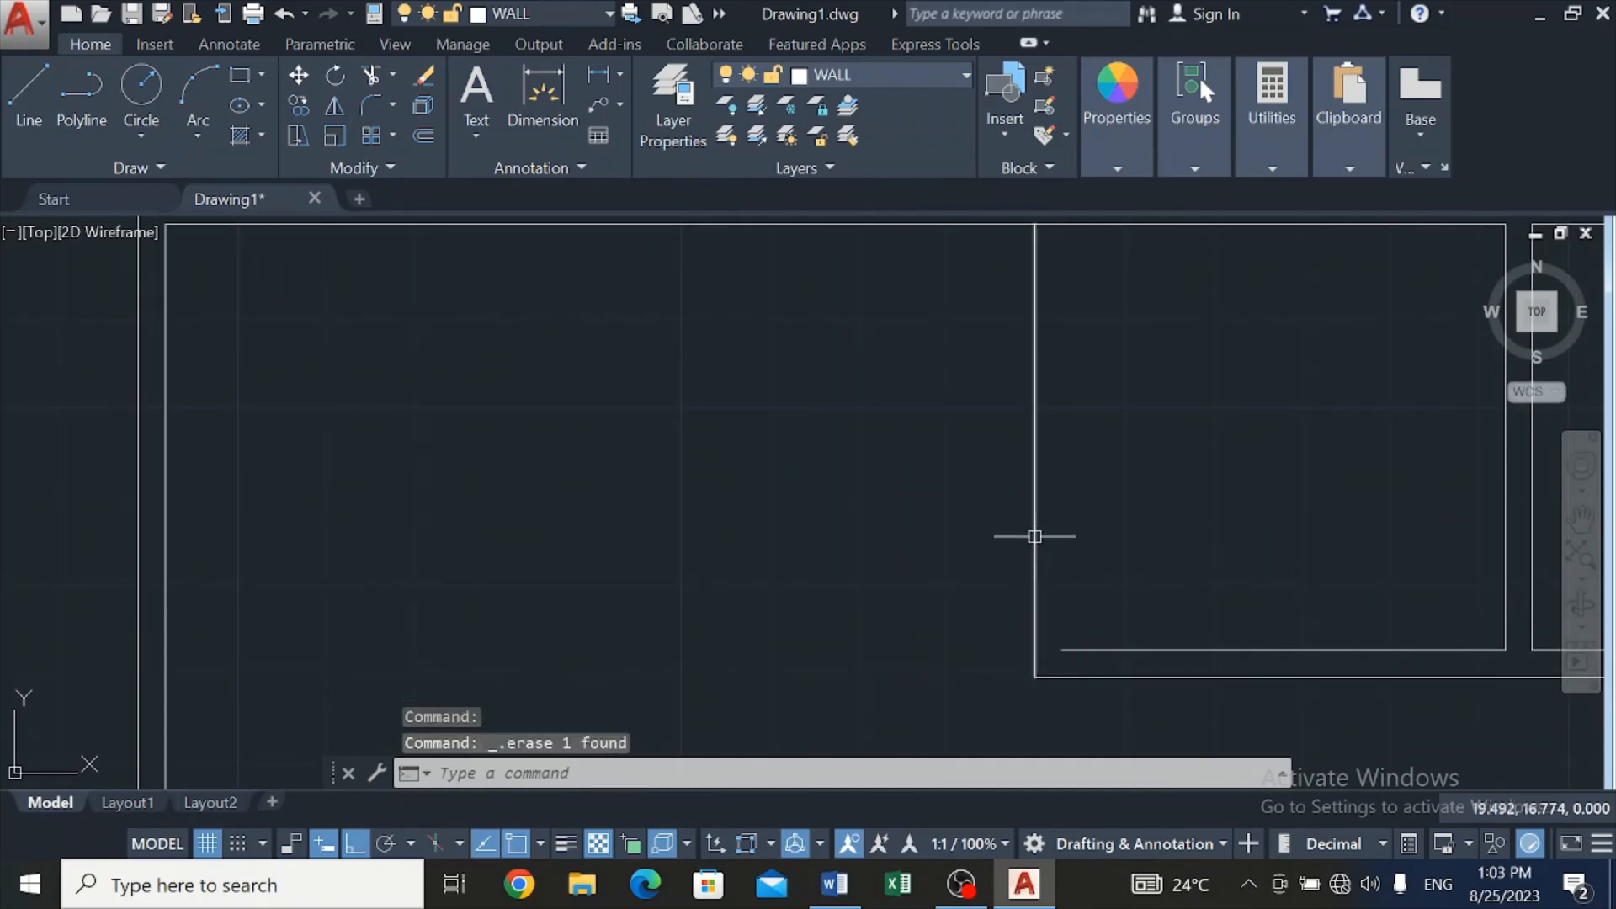
pyautogui.click(1034, 536)
pyautogui.press('Delete')
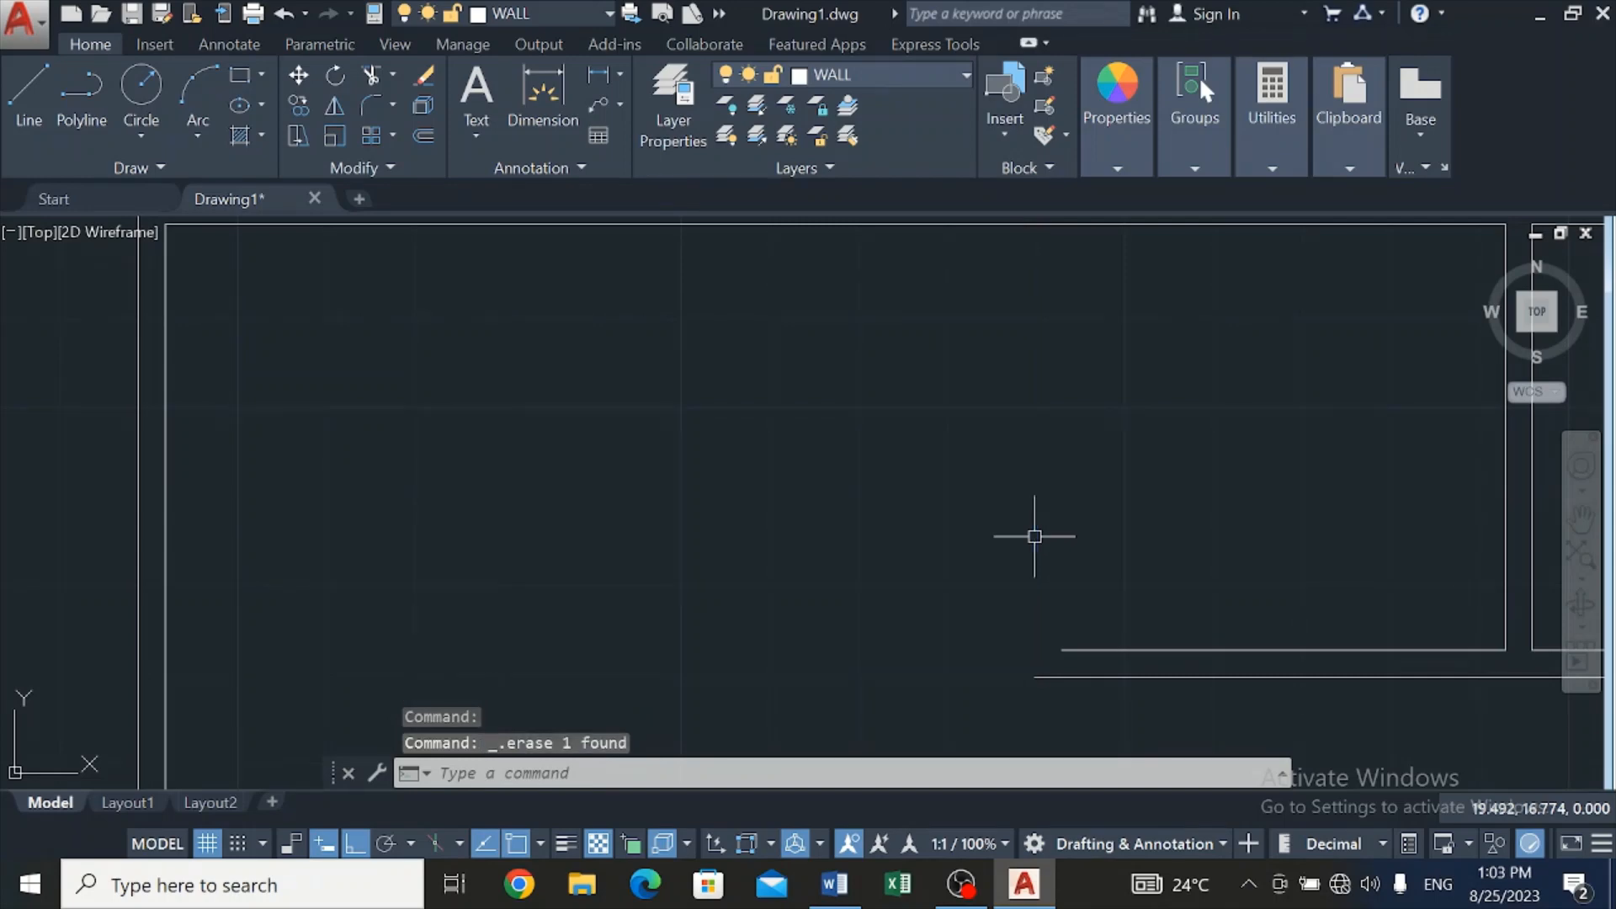
# Stretch the left end of the corridor wall's lower line farther left into the large room
pyautogui.click(1046, 677)
pyautogui.scroll(-3, 1046, 677)
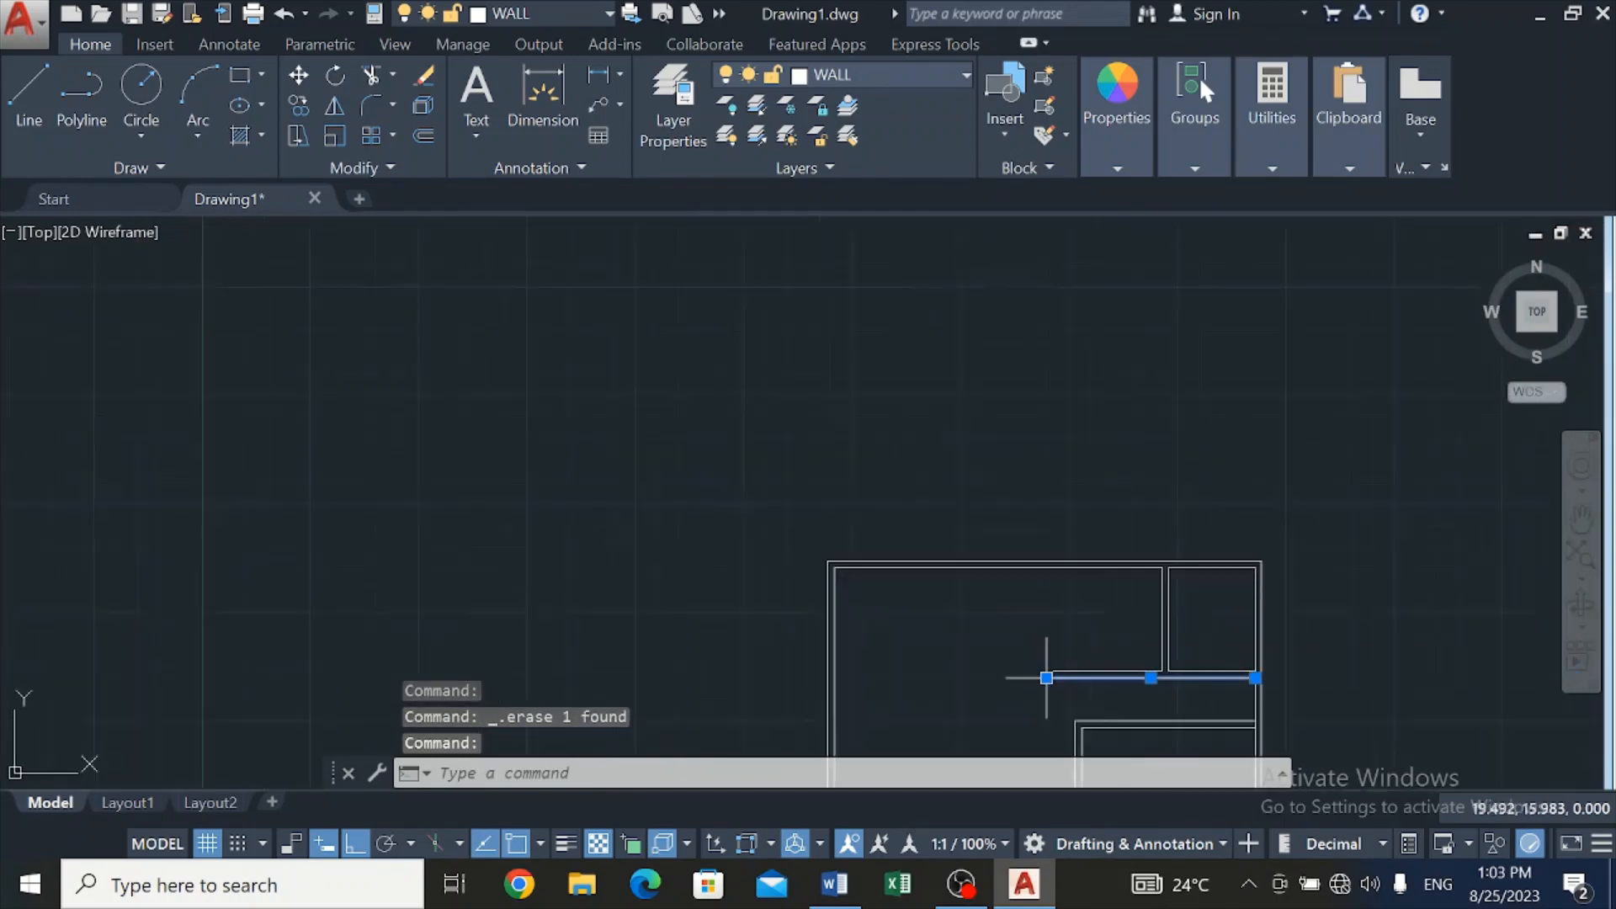
pyautogui.scroll(4, 1036, 697)
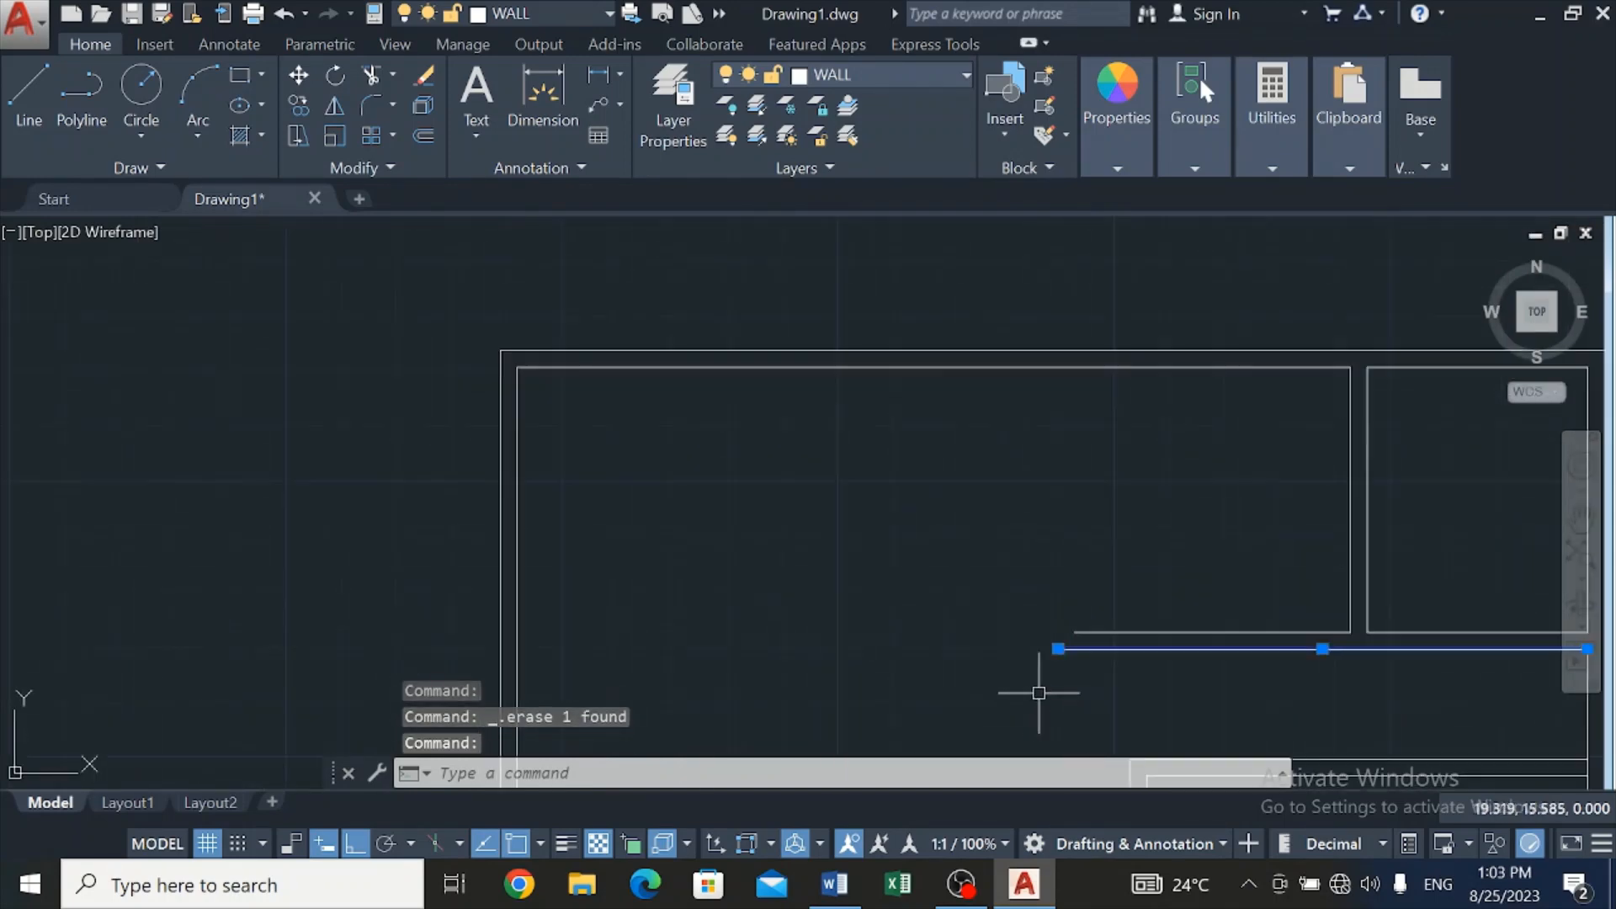
pyautogui.click(1058, 649)
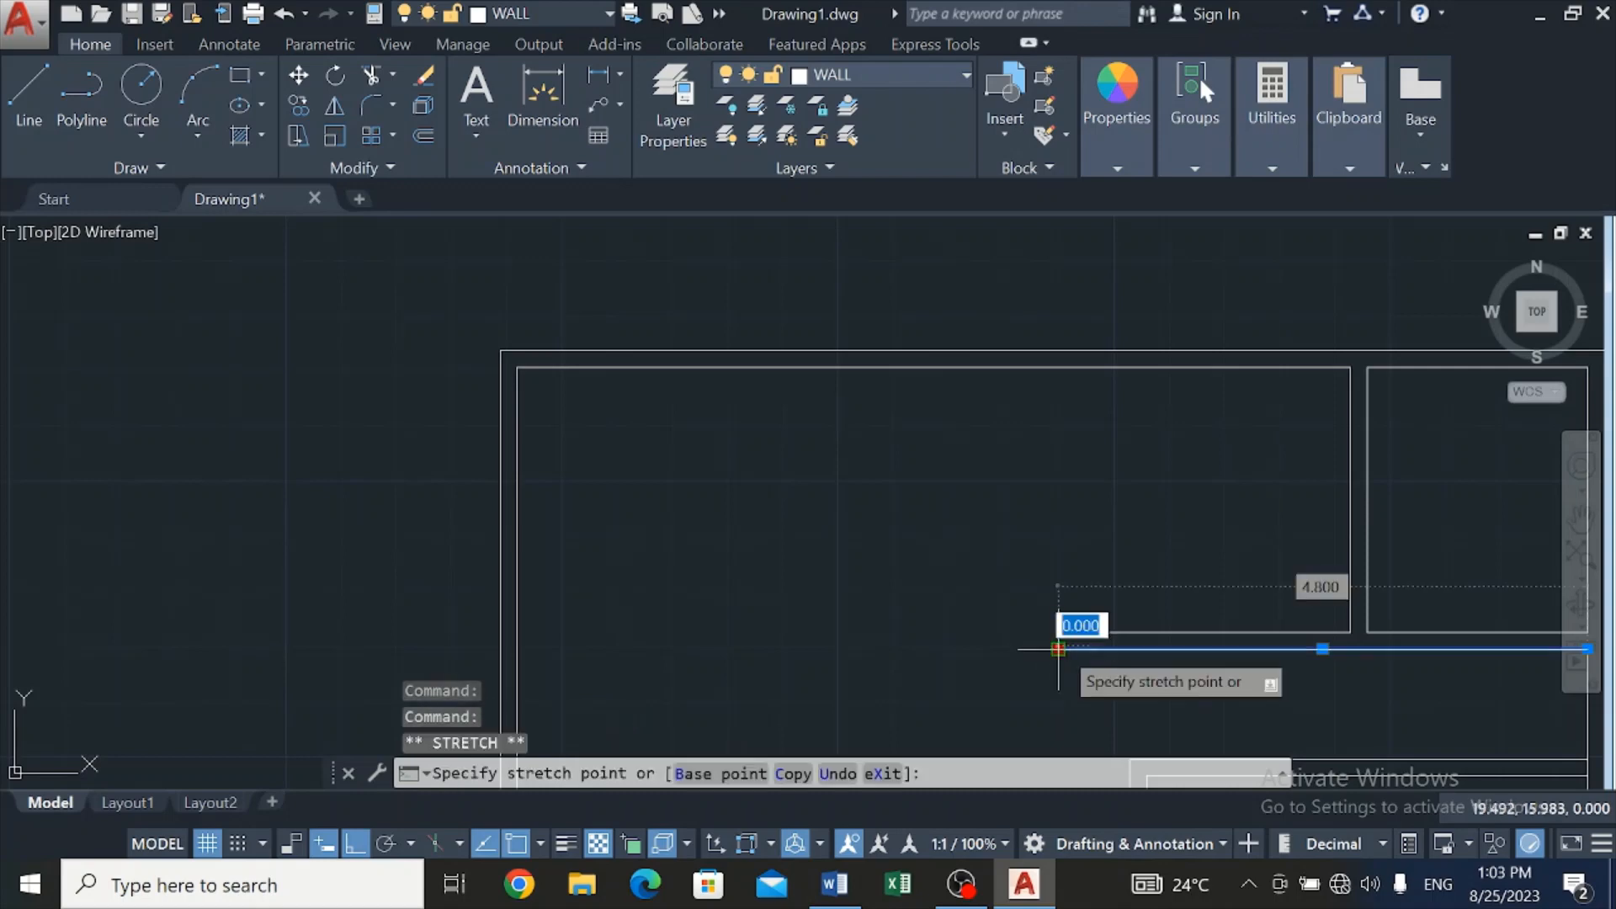
pyautogui.click(924, 649)
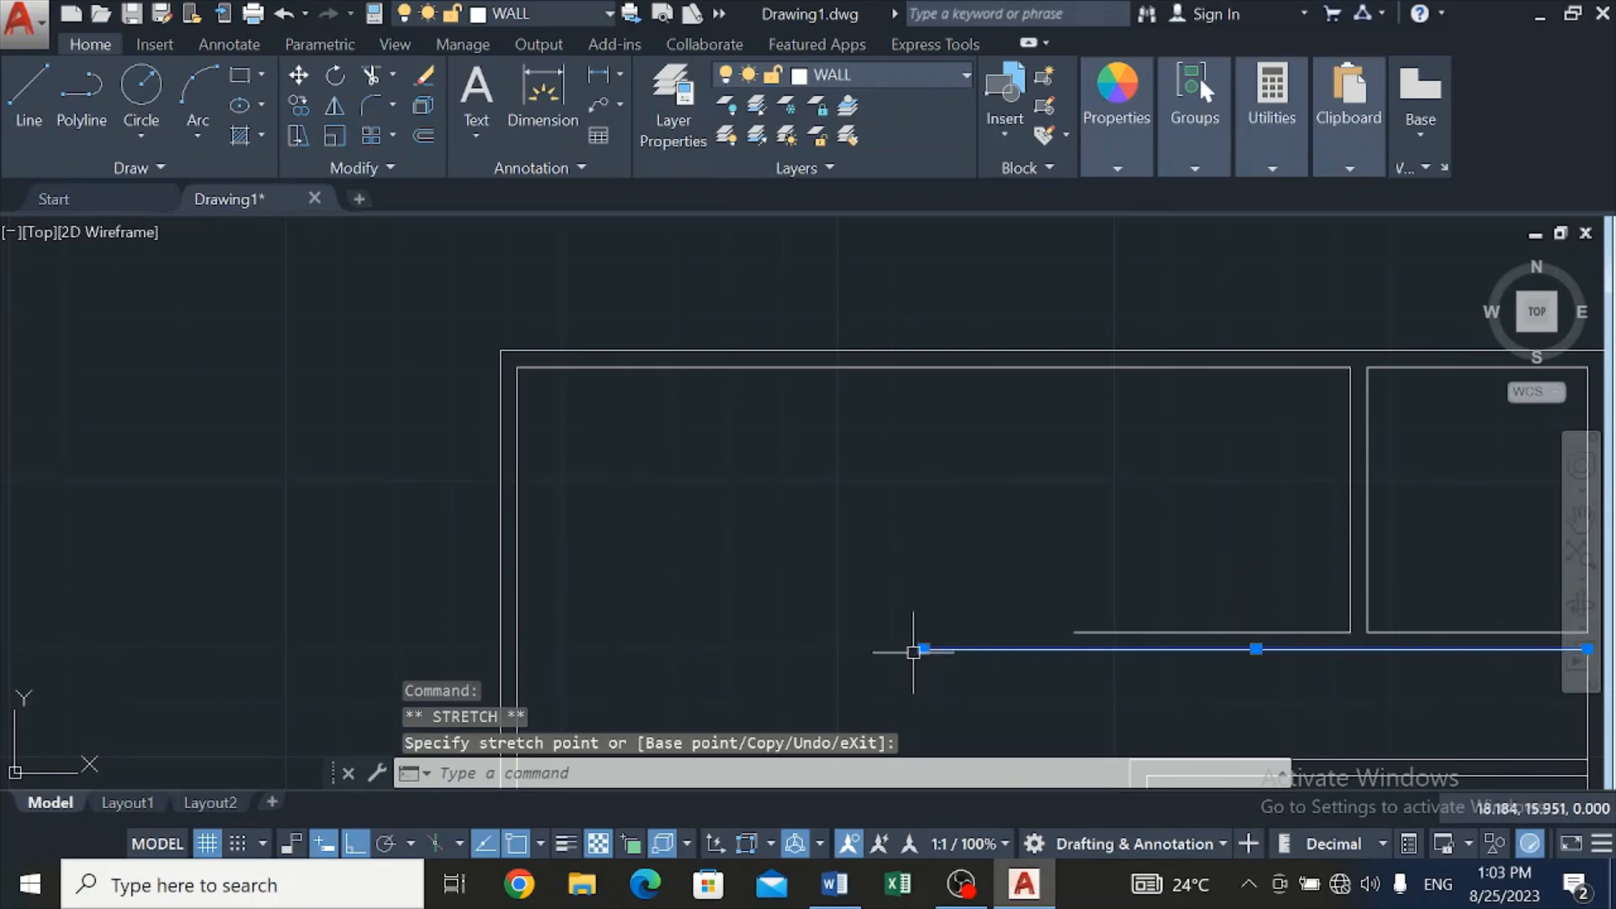
# Stretch the left end of the corridor wall's upper line leftward to a length of about 3.57, stopping short of the lower line's end
pyautogui.click(1089, 634)
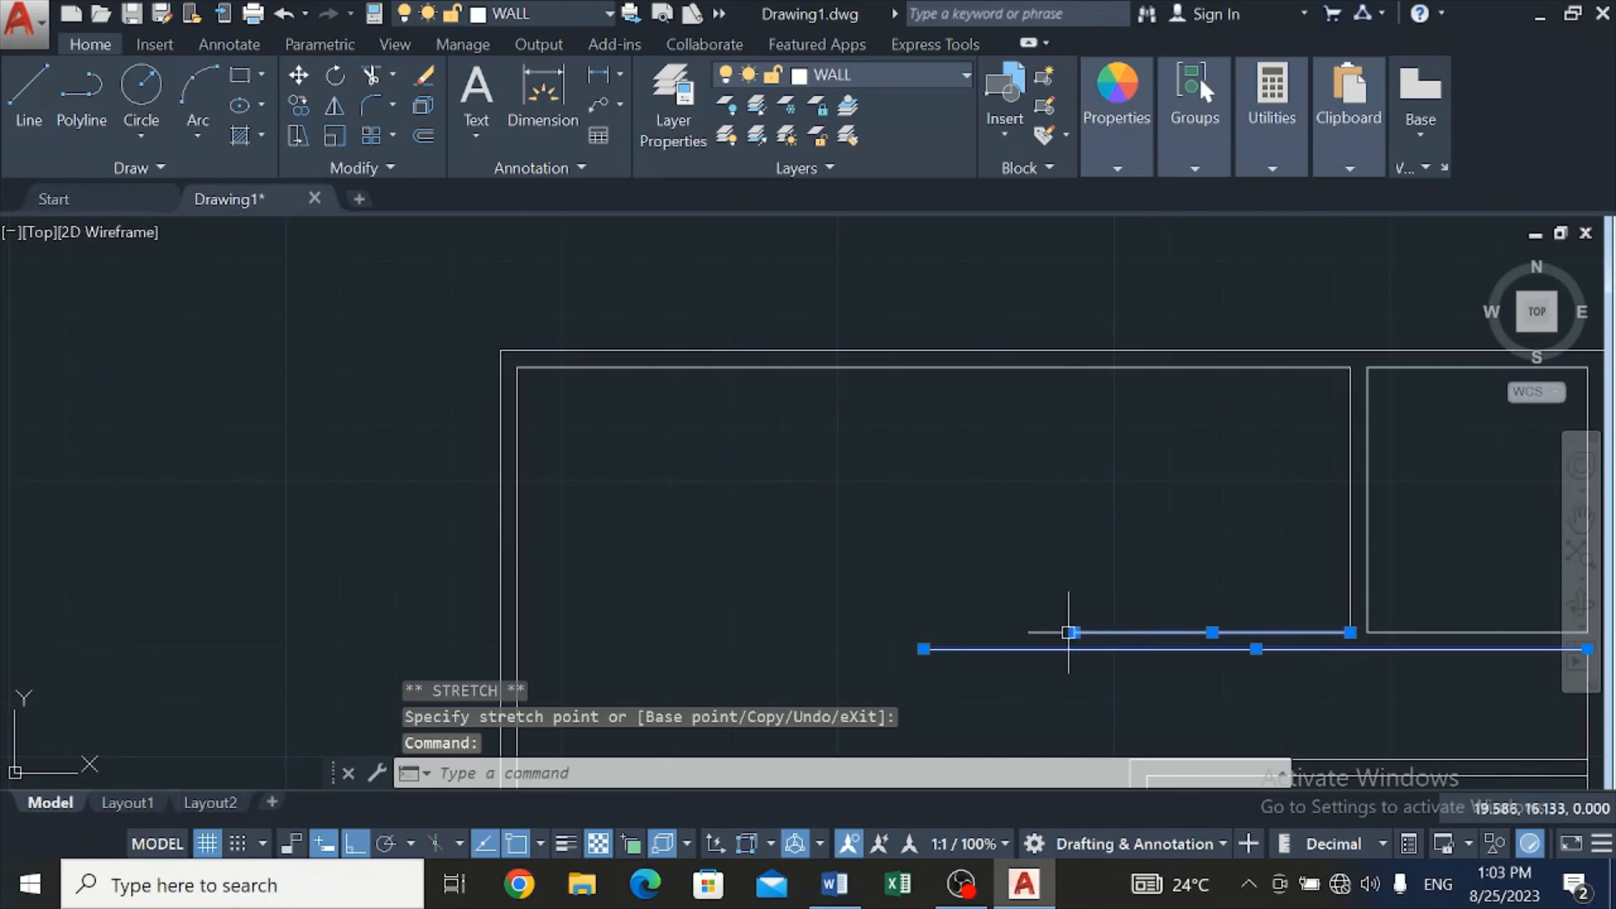
pyautogui.scroll(-5, 1069, 632)
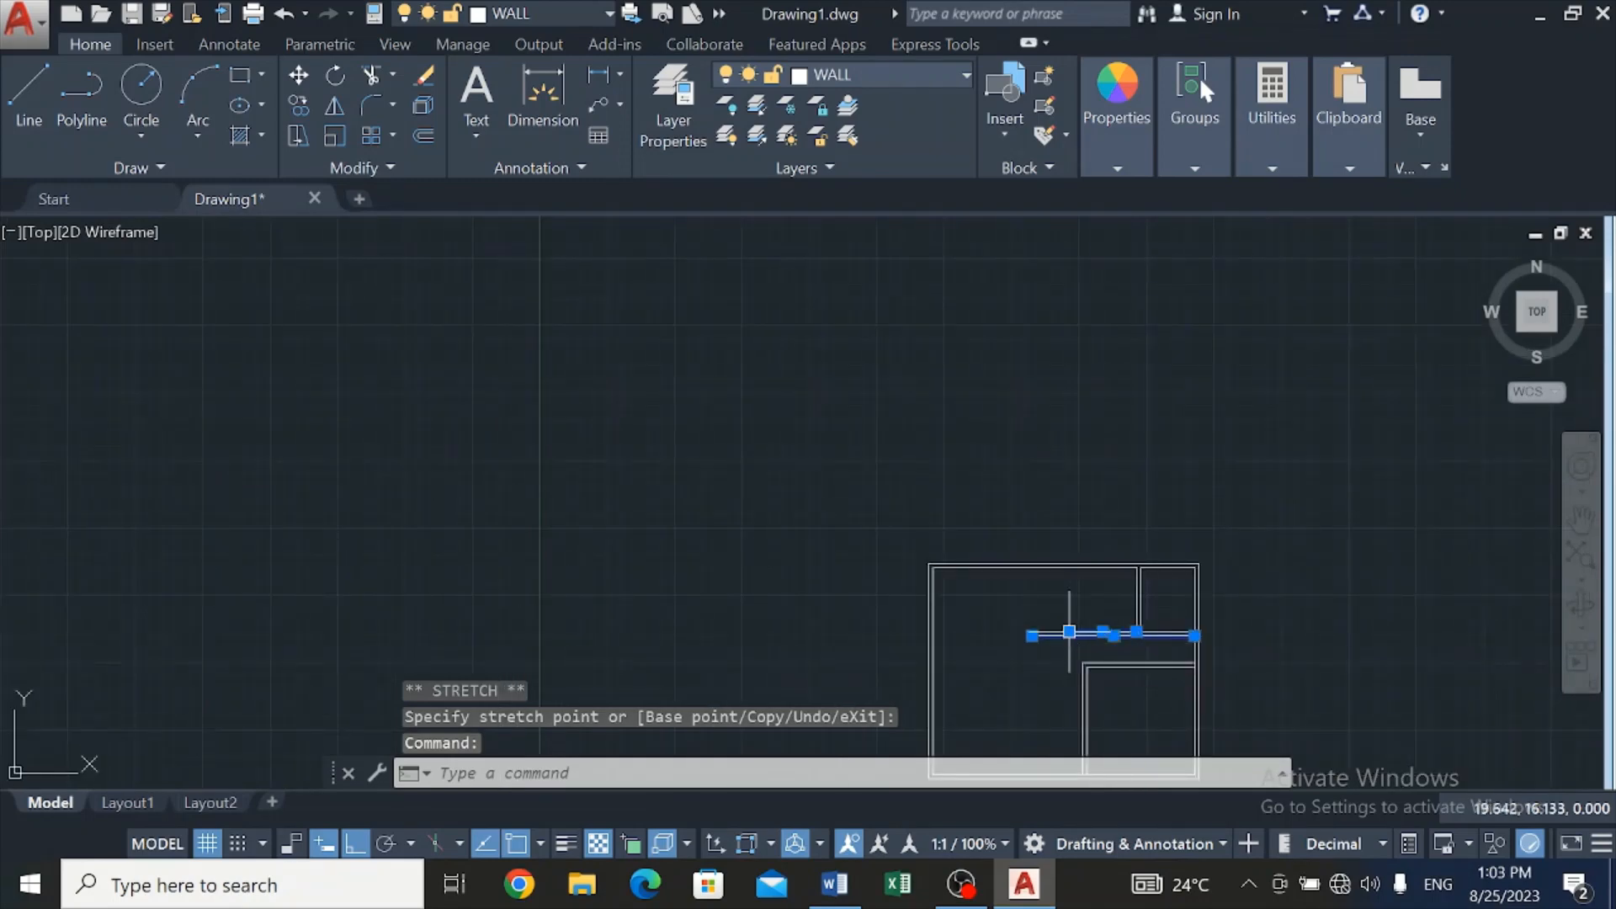
pyautogui.scroll(5, 1064, 627)
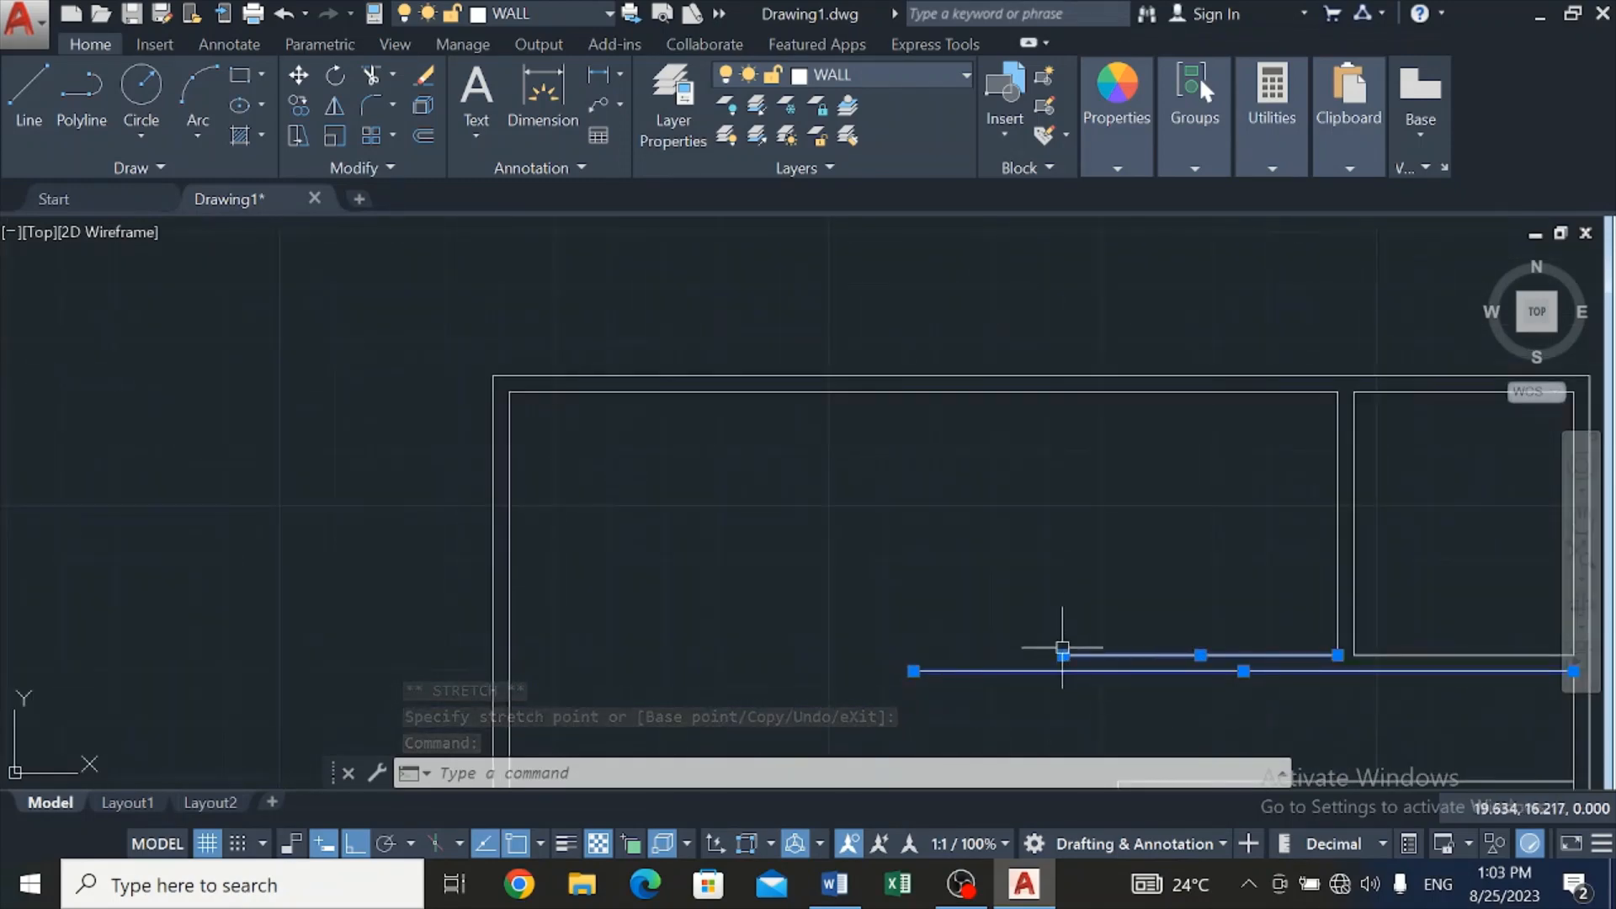
pyautogui.click(1063, 654)
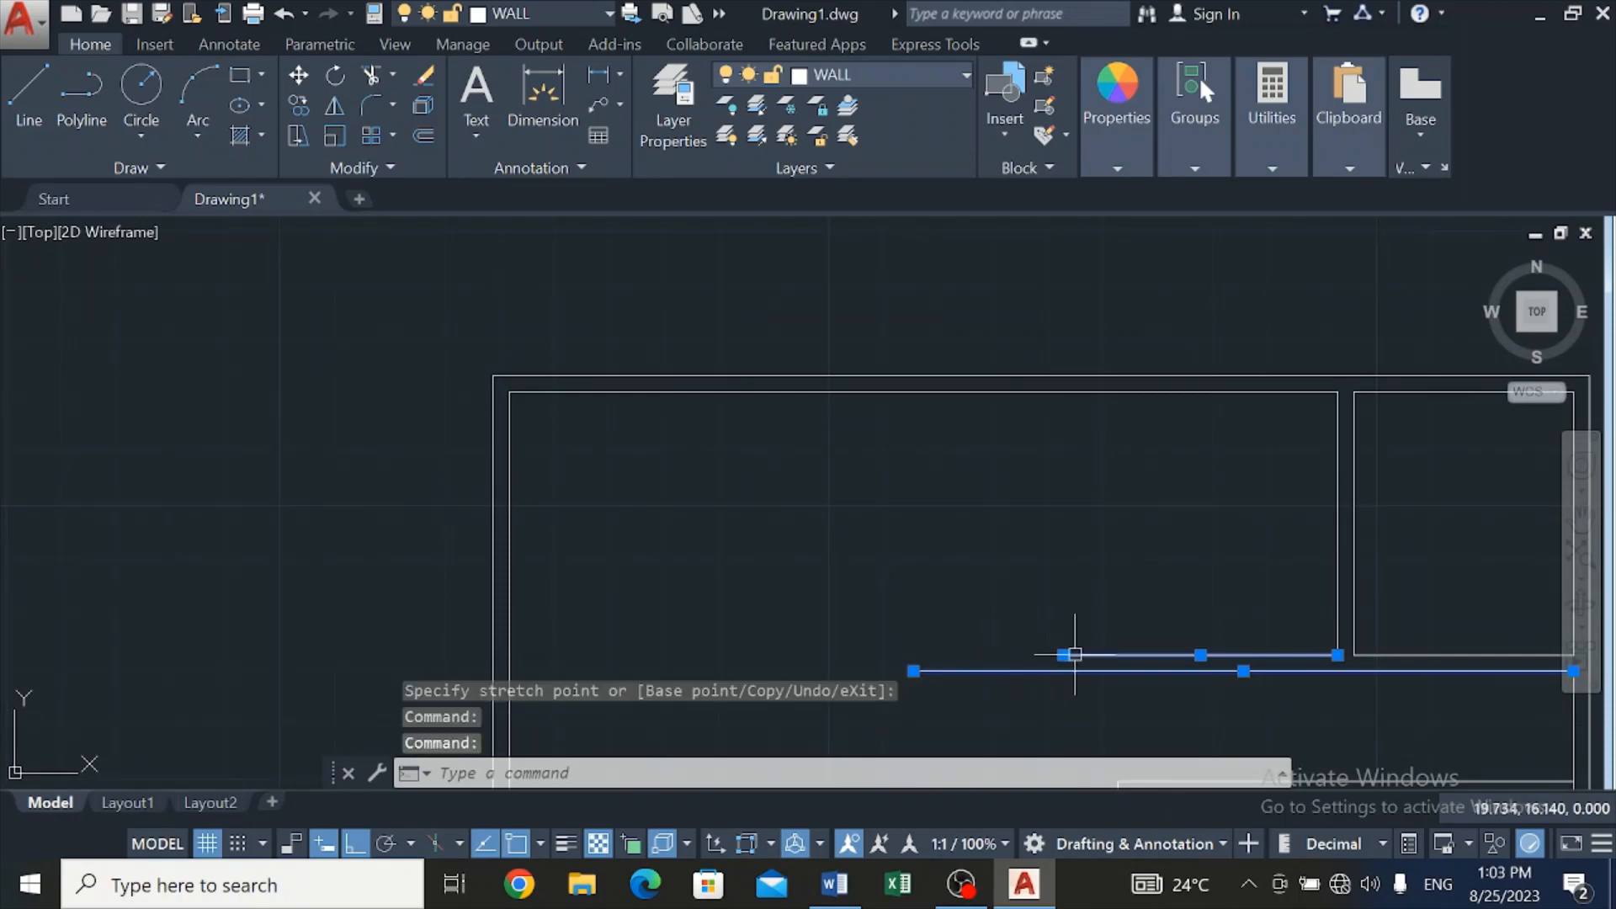
pyautogui.click(1063, 654)
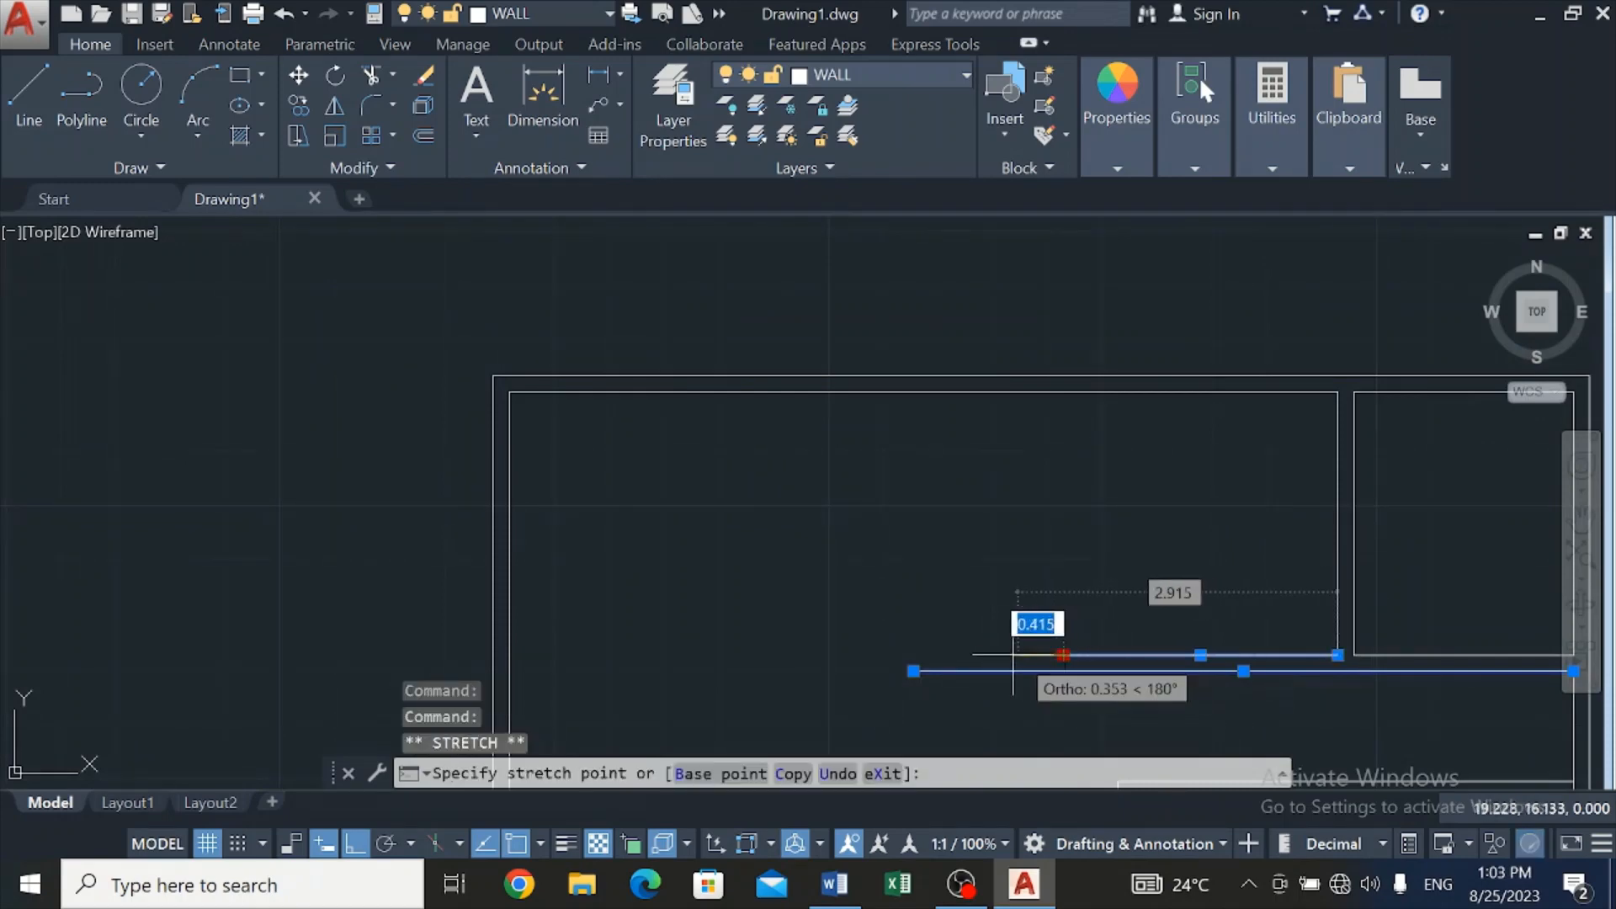
pyautogui.click(946, 655)
pyautogui.moveTo(945, 654)
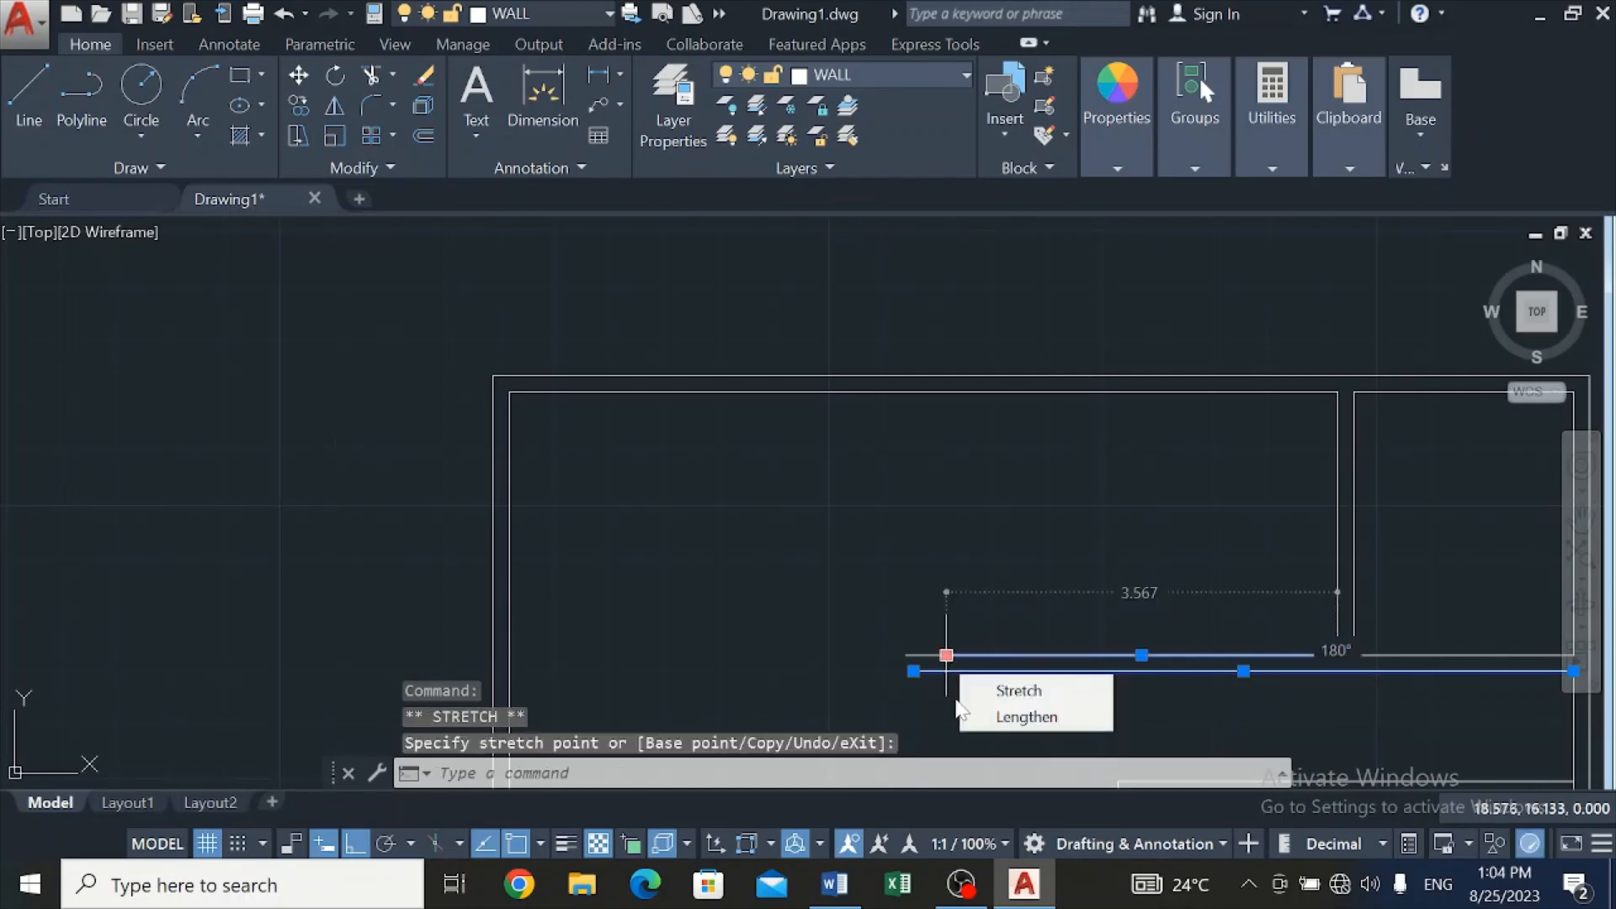
pyautogui.scroll(-8, 950, 671)
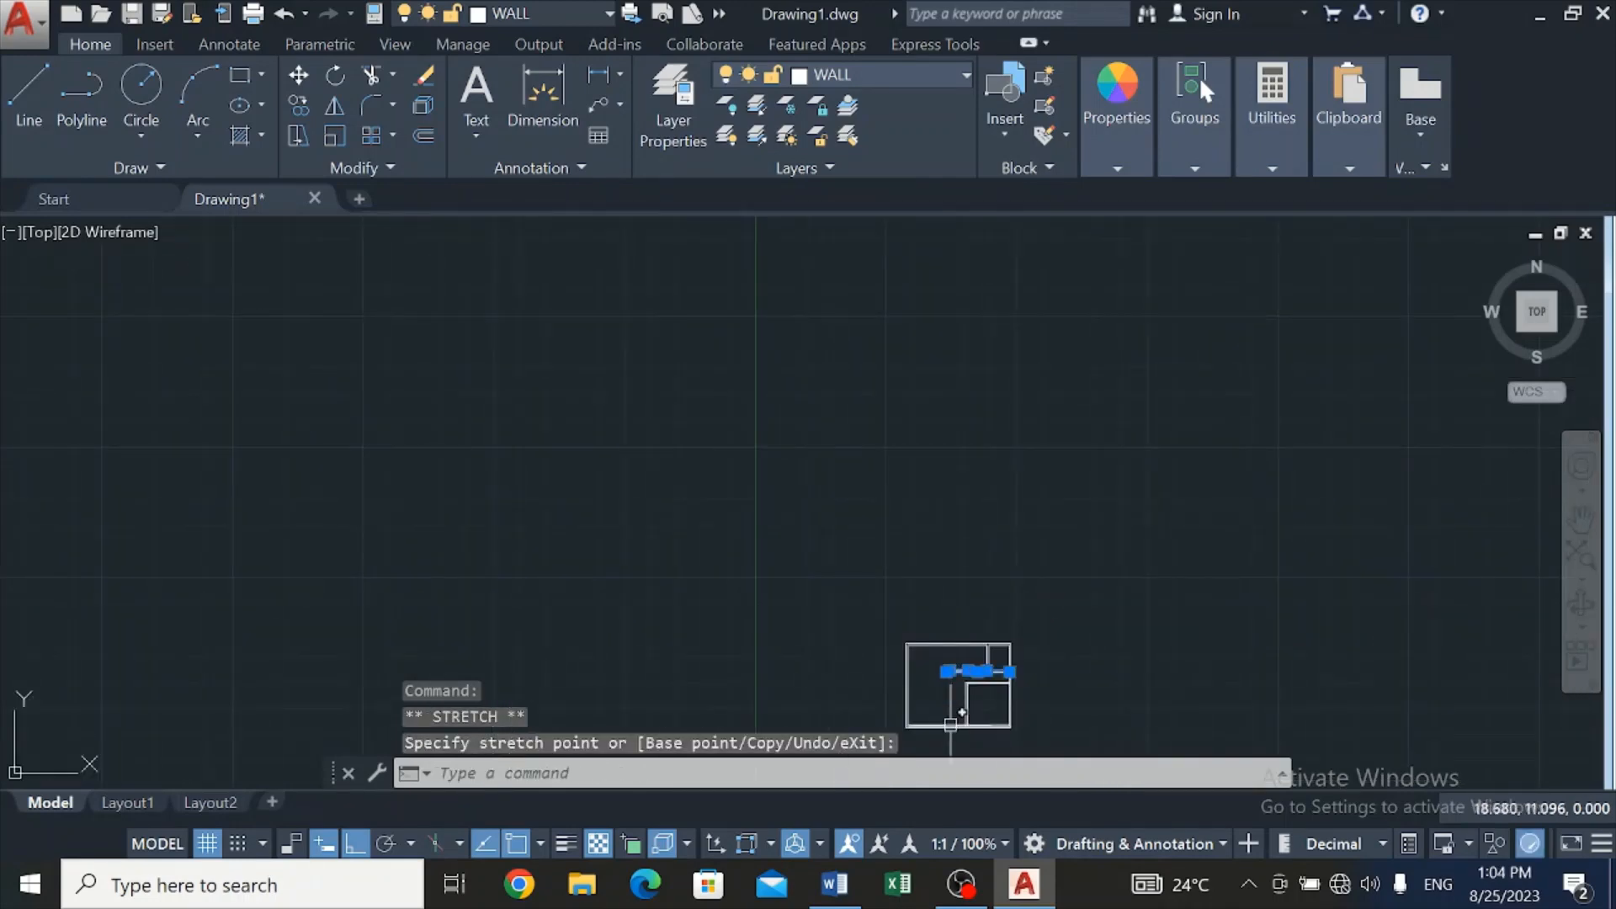
pyautogui.scroll(10, 937, 696)
pyautogui.scroll(-5, 916, 642)
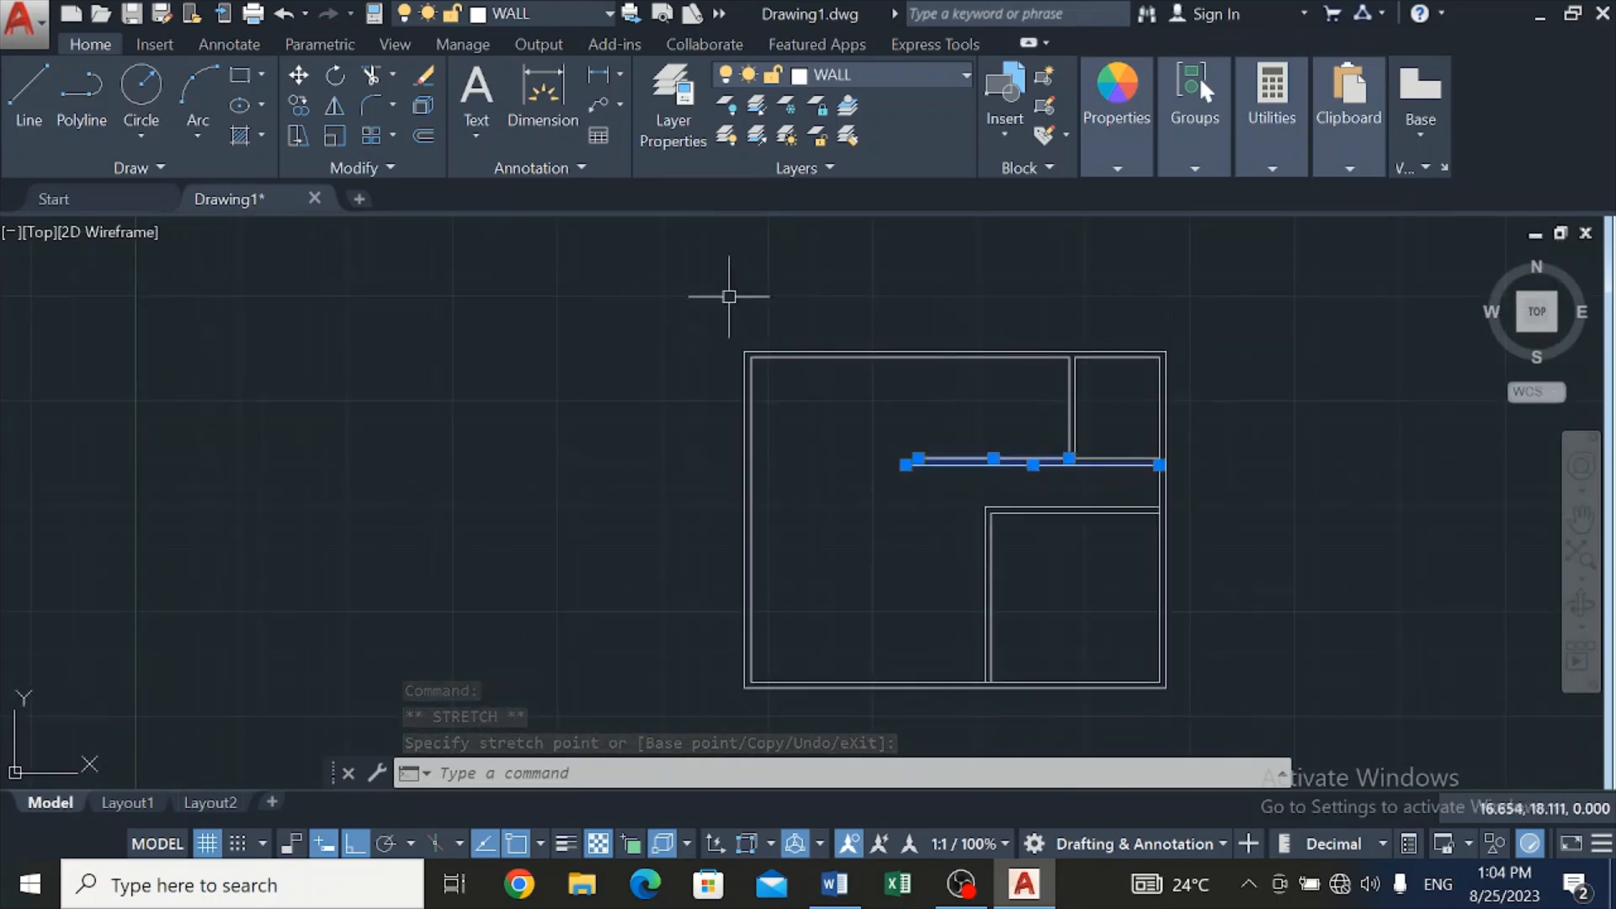
pyautogui.press('Escape')
pyautogui.press('Escape')
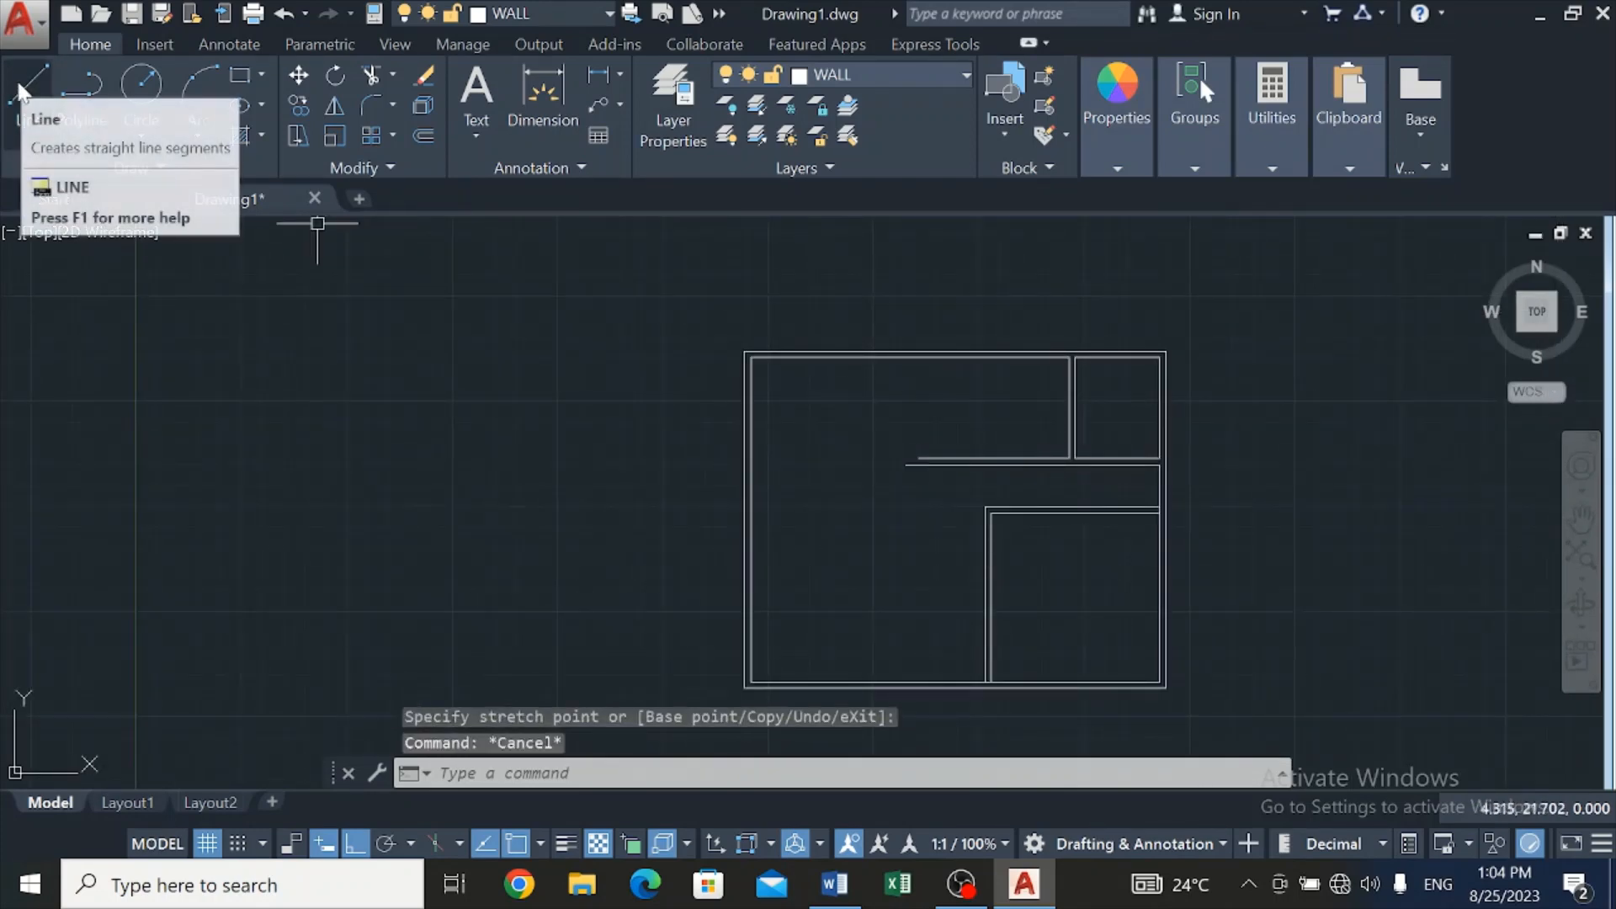
pyautogui.click(26, 91)
pyautogui.scroll(4, 909, 469)
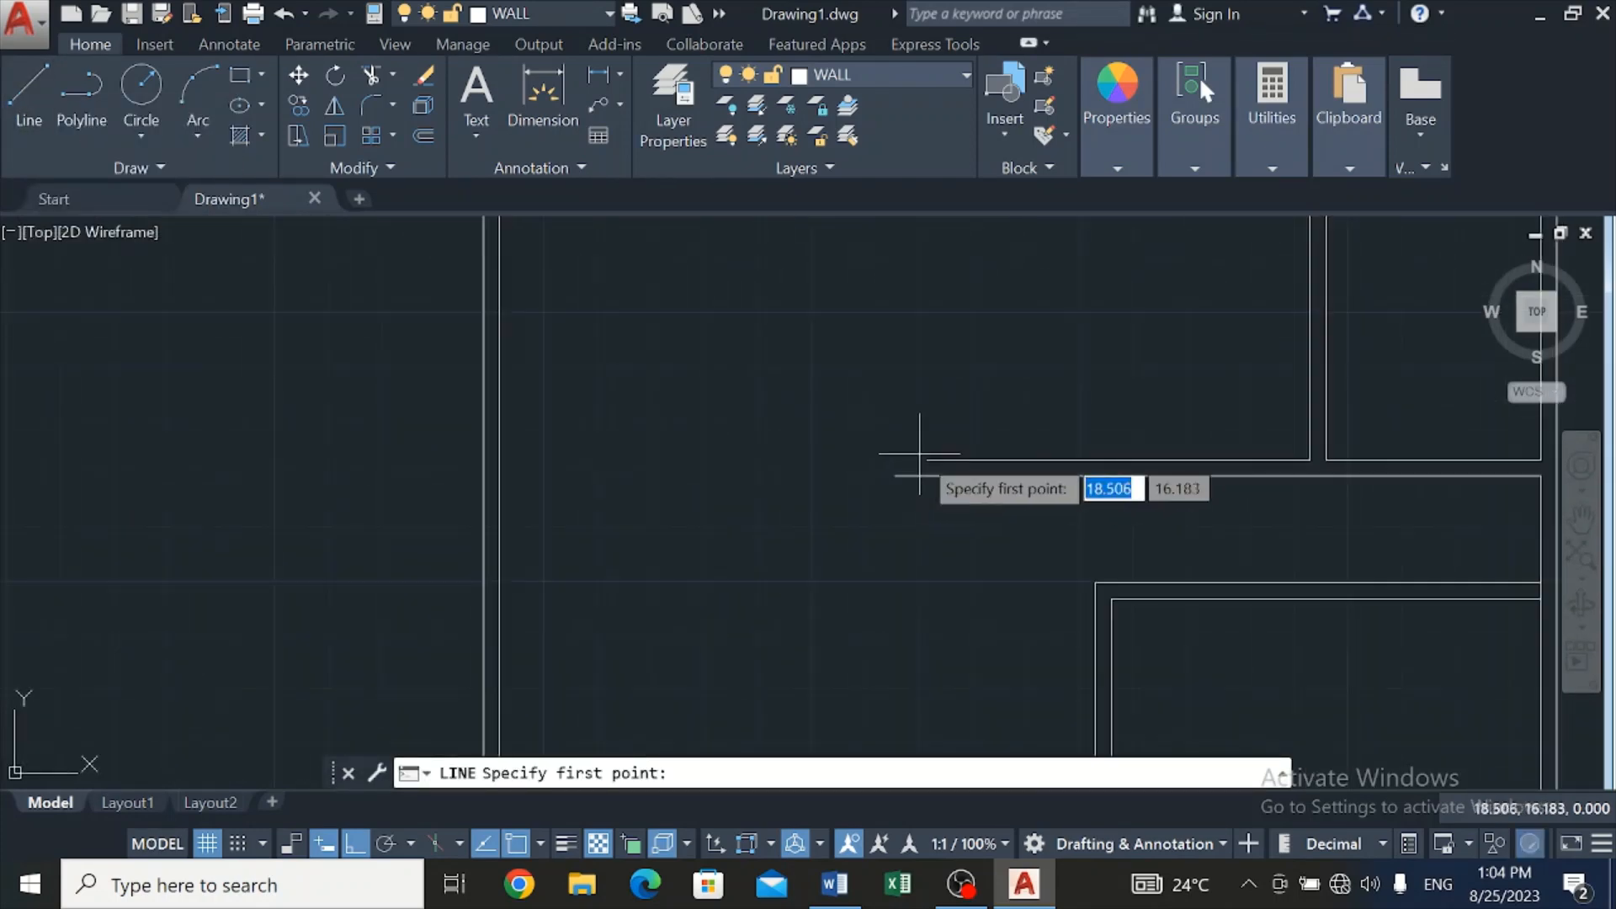
pyautogui.click(926, 475)
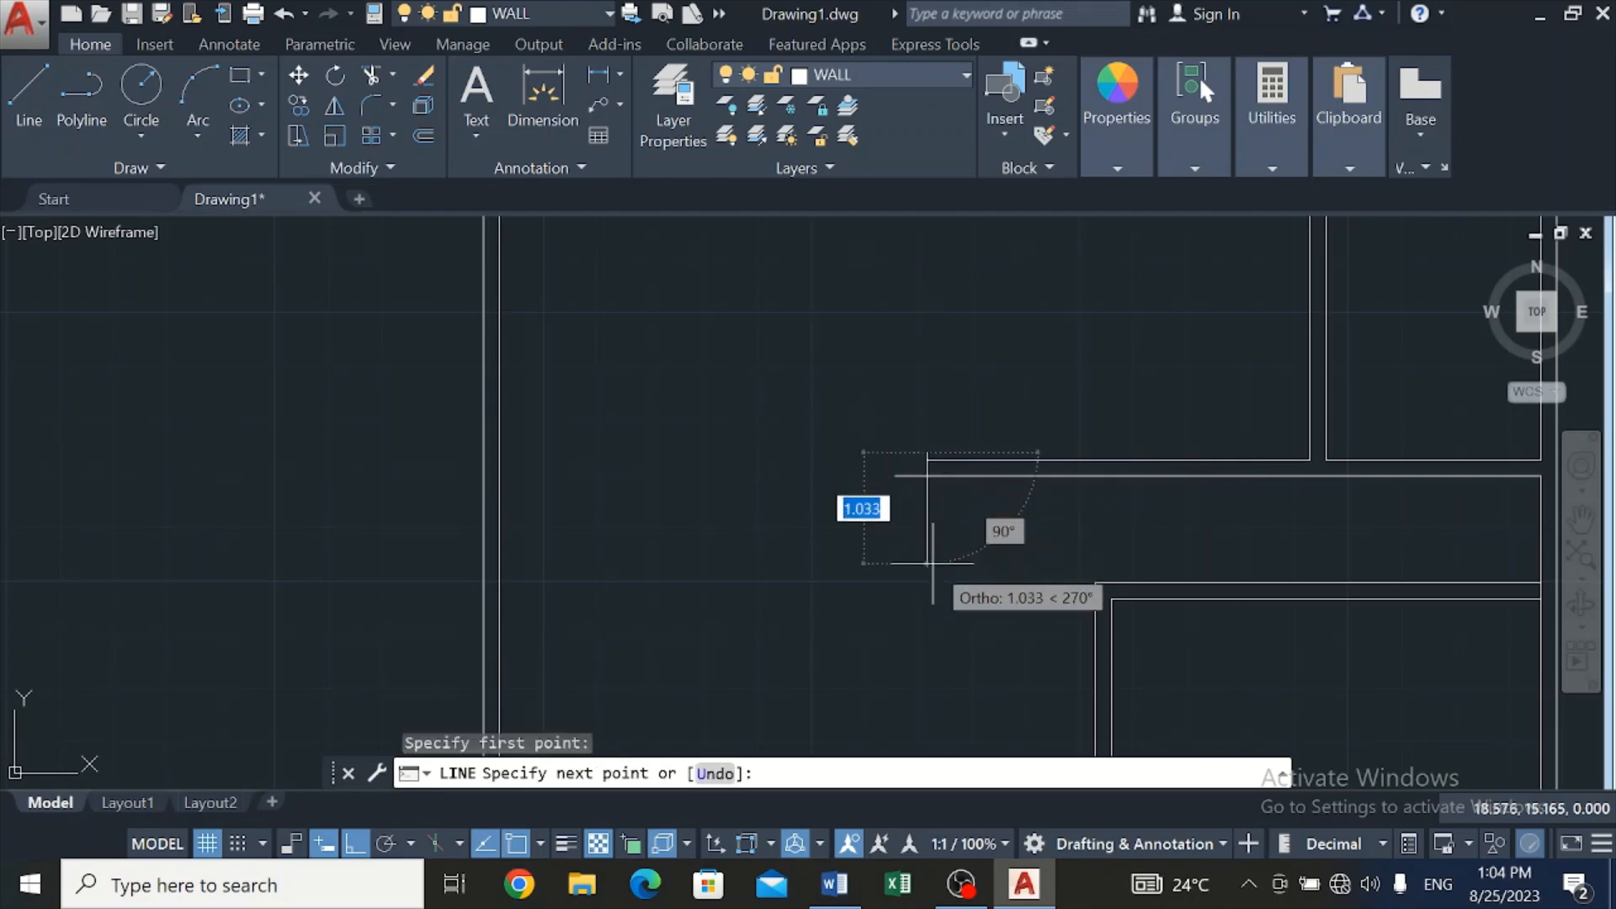
pyautogui.press('Escape')
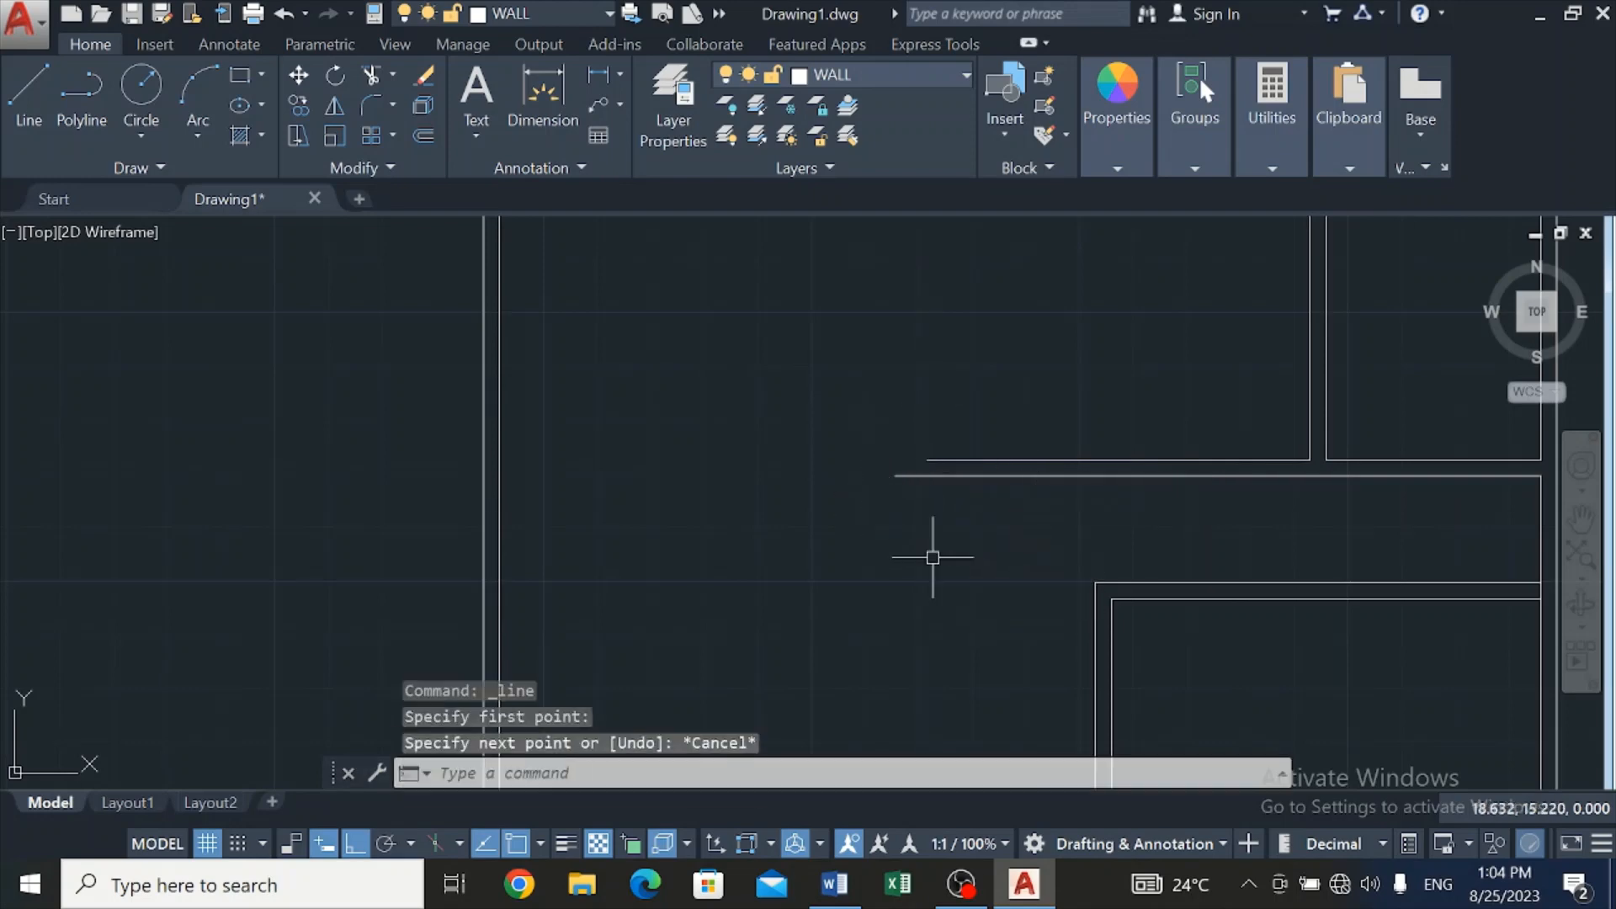
# Draw a vertical line from the left end of the upper corridor wall line down past the lower line
pyautogui.click(29, 93)
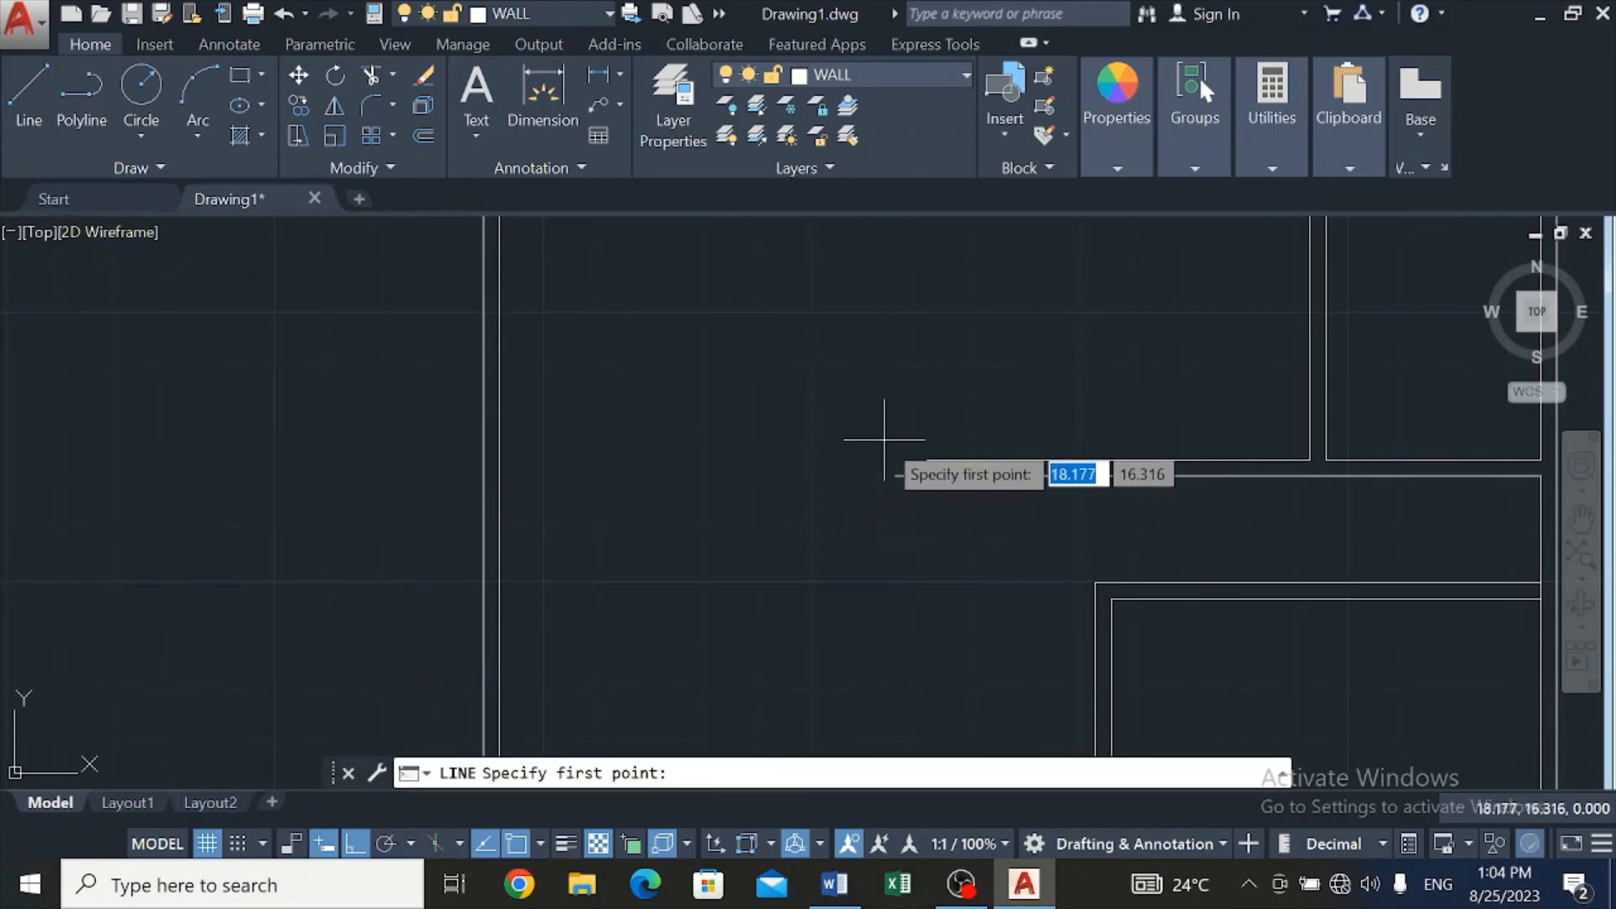
pyautogui.click(927, 460)
pyautogui.click(926, 570)
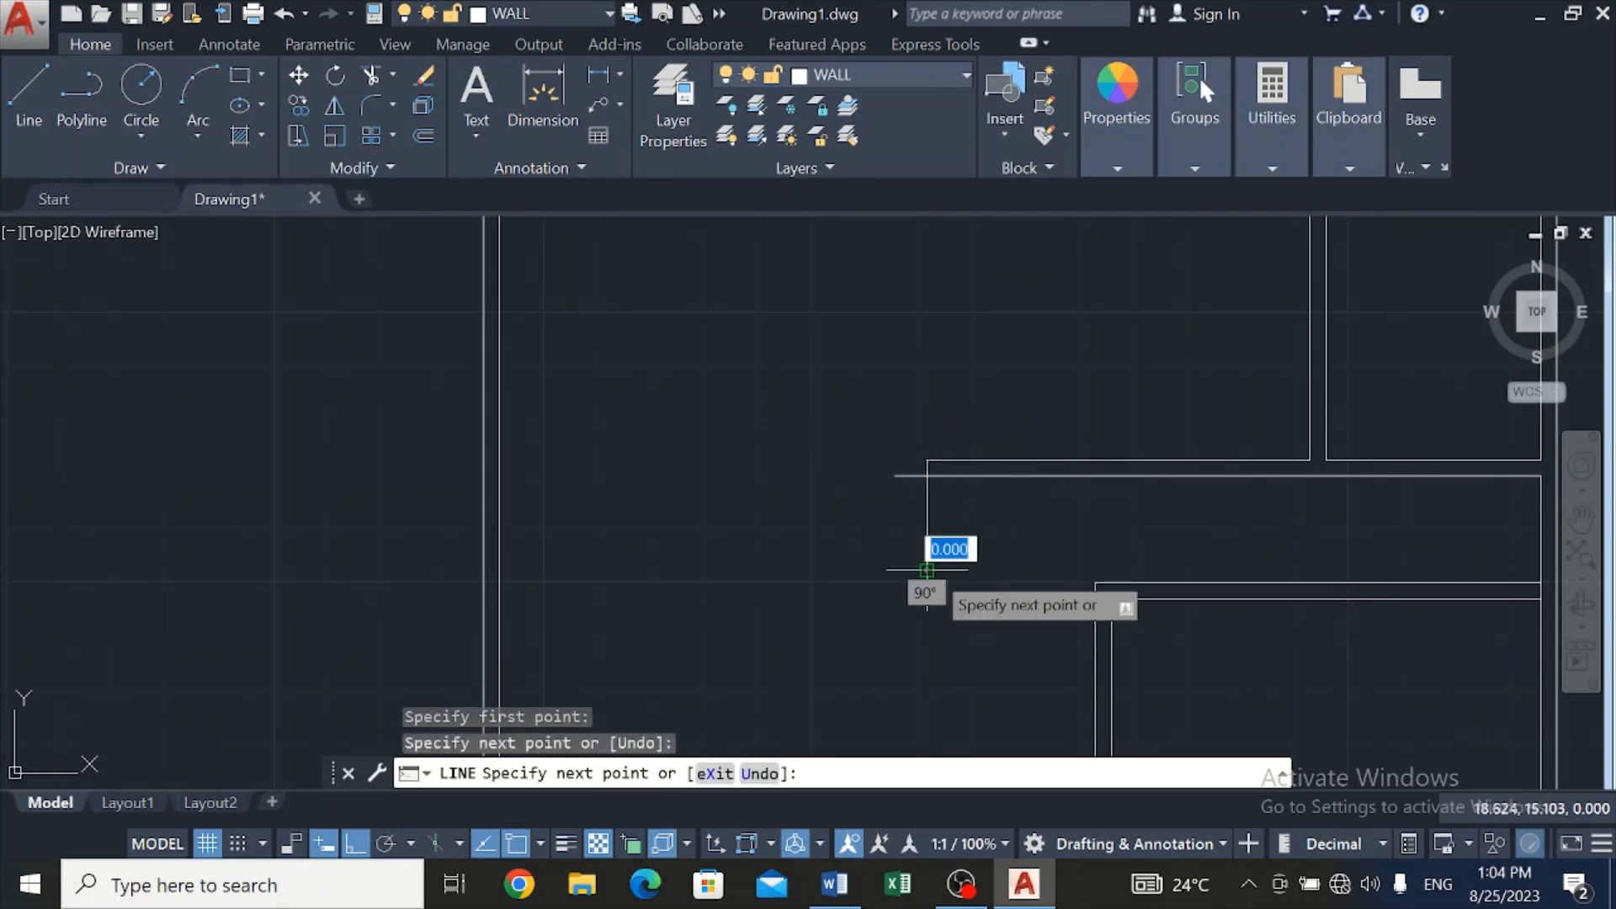
pyautogui.press('Escape')
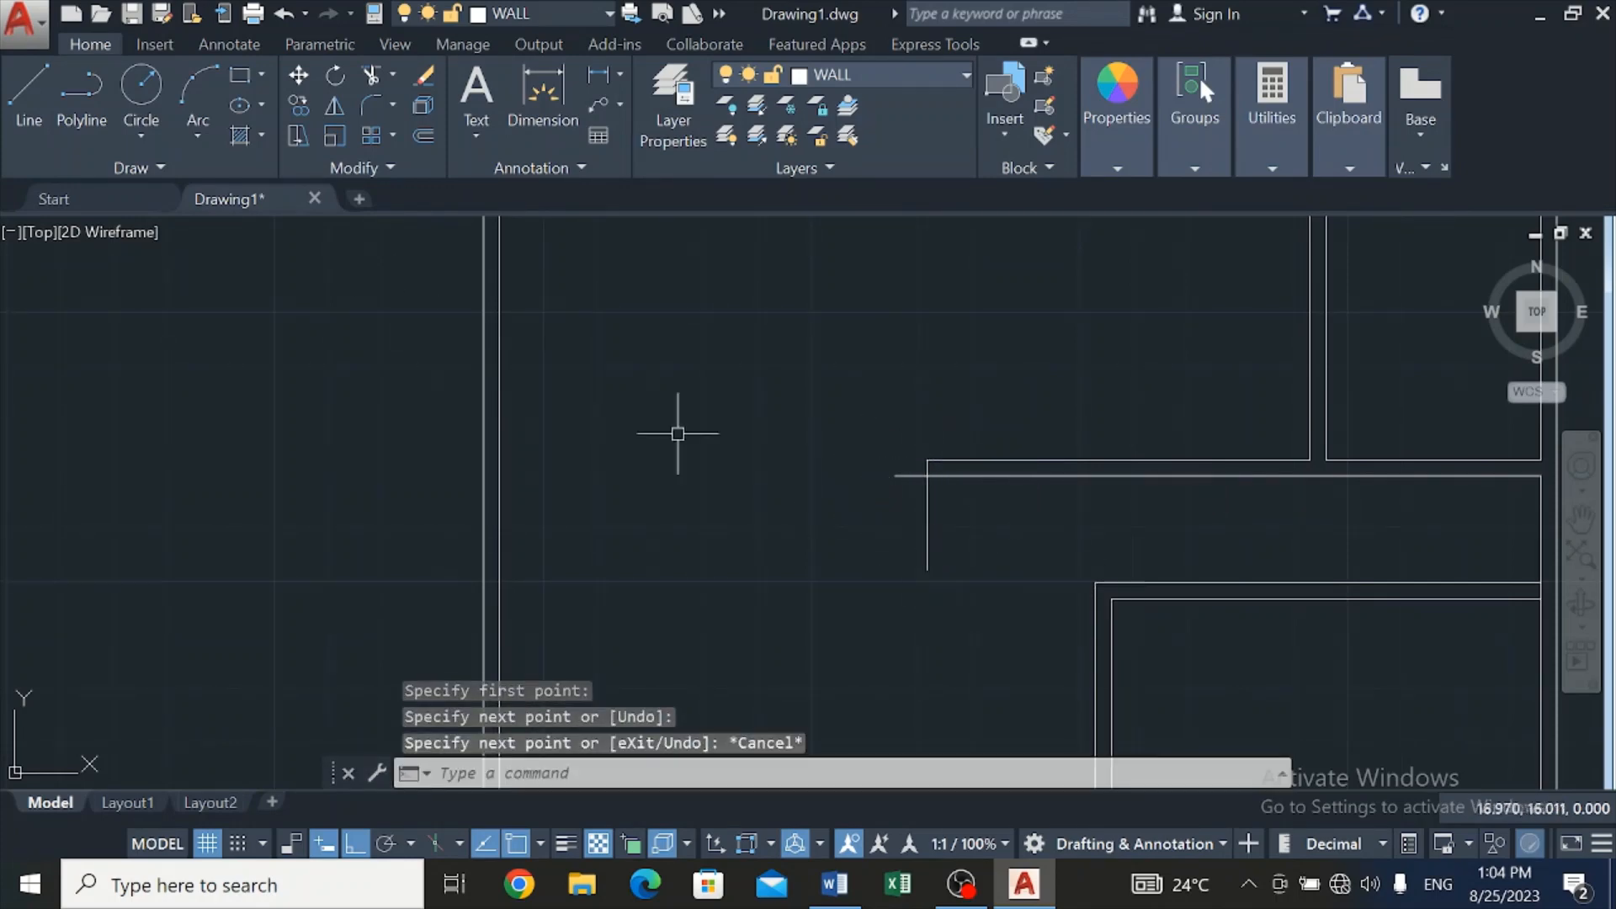
# Trim the lower corridor line's overhang left of the new vertical line and the vertical line's tail below the wall
pyautogui.click(363, 75)
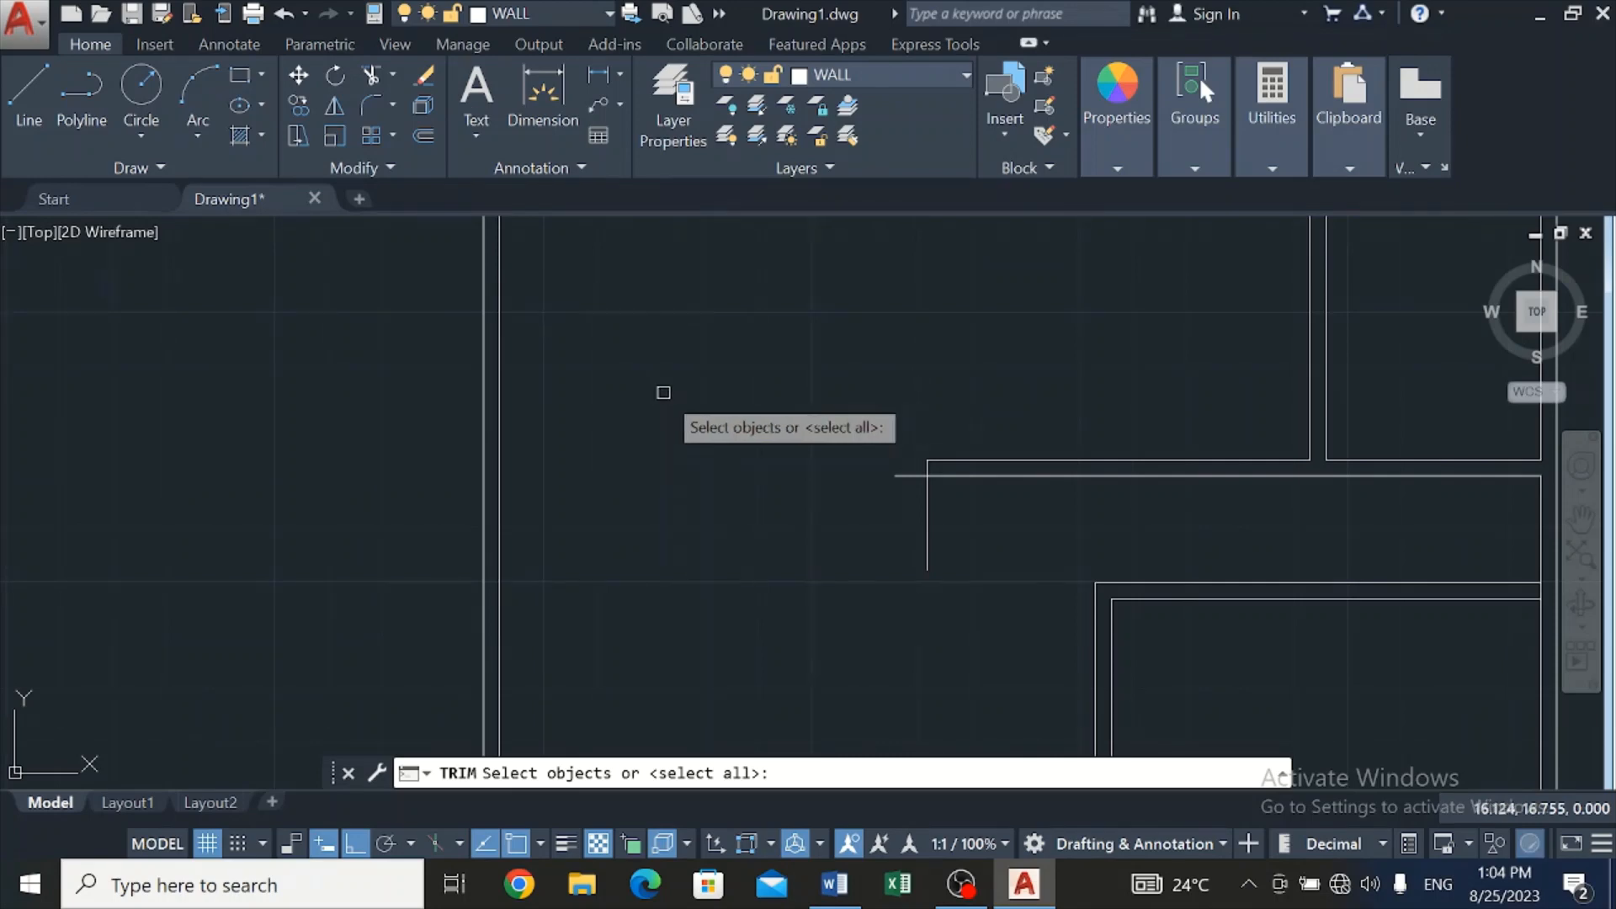
pyautogui.press('Return')
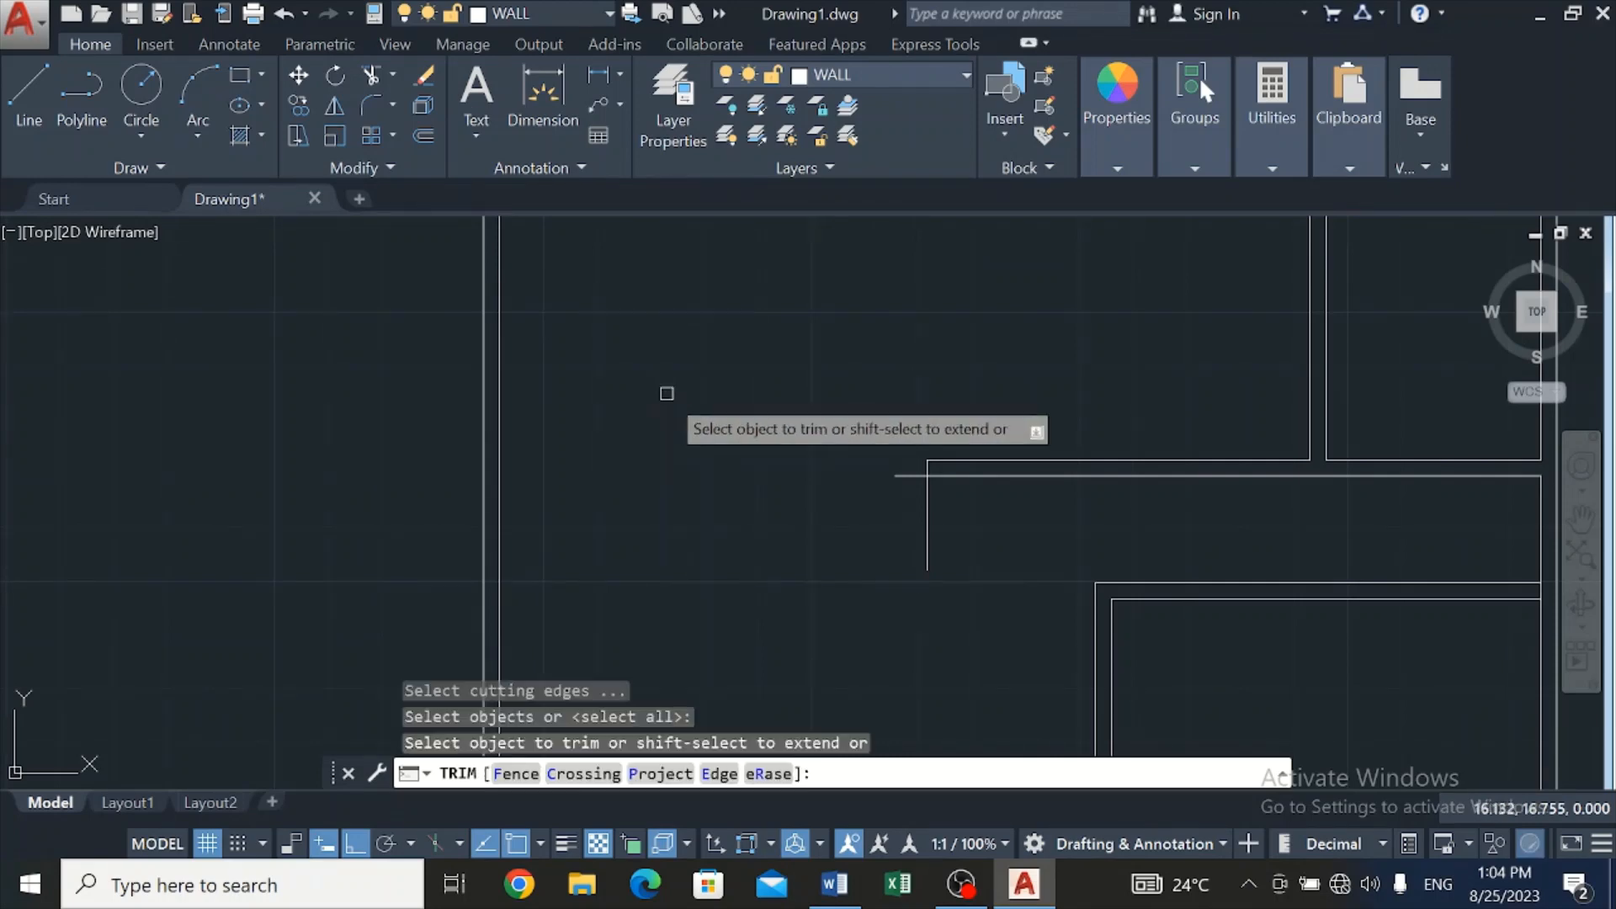
pyautogui.click(890, 473)
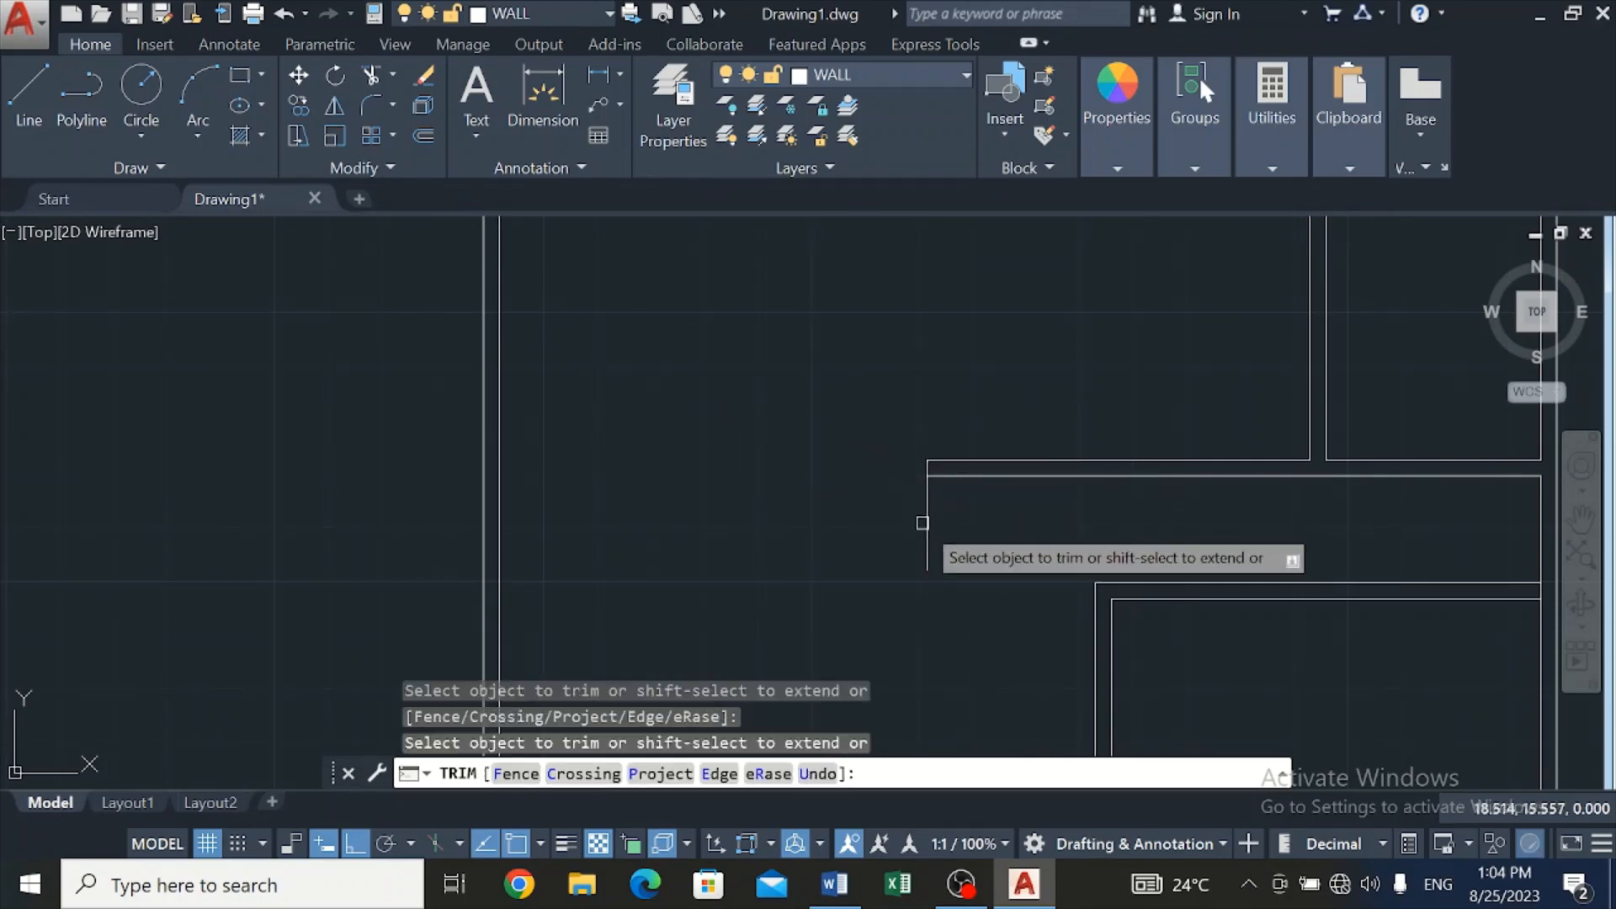
pyautogui.scroll(2, 924, 492)
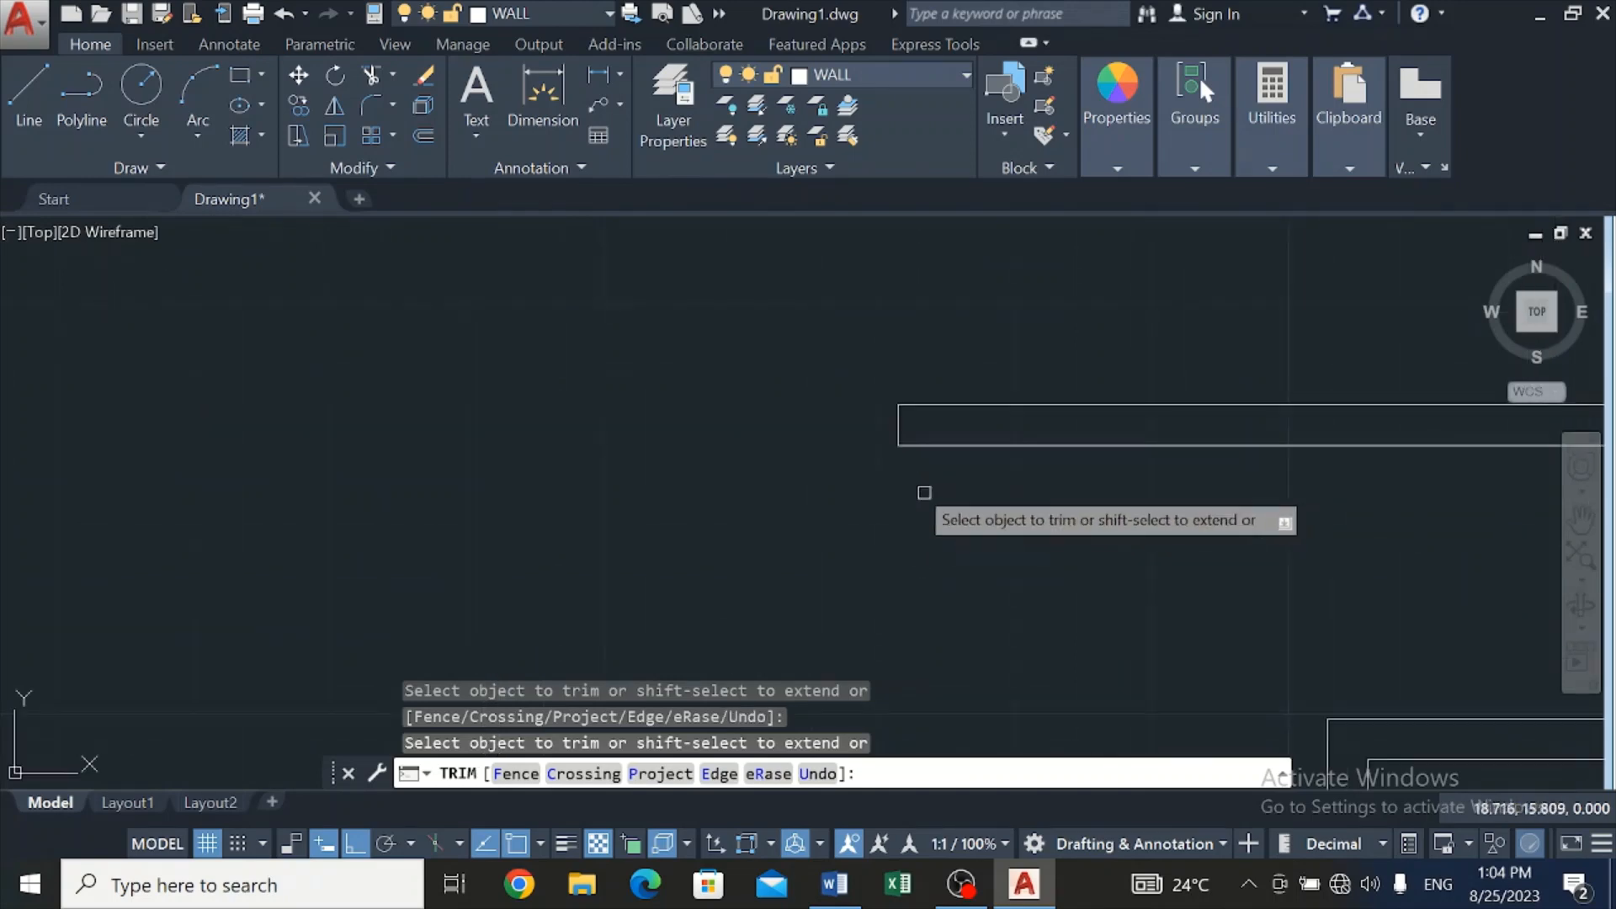
pyautogui.press('Escape')
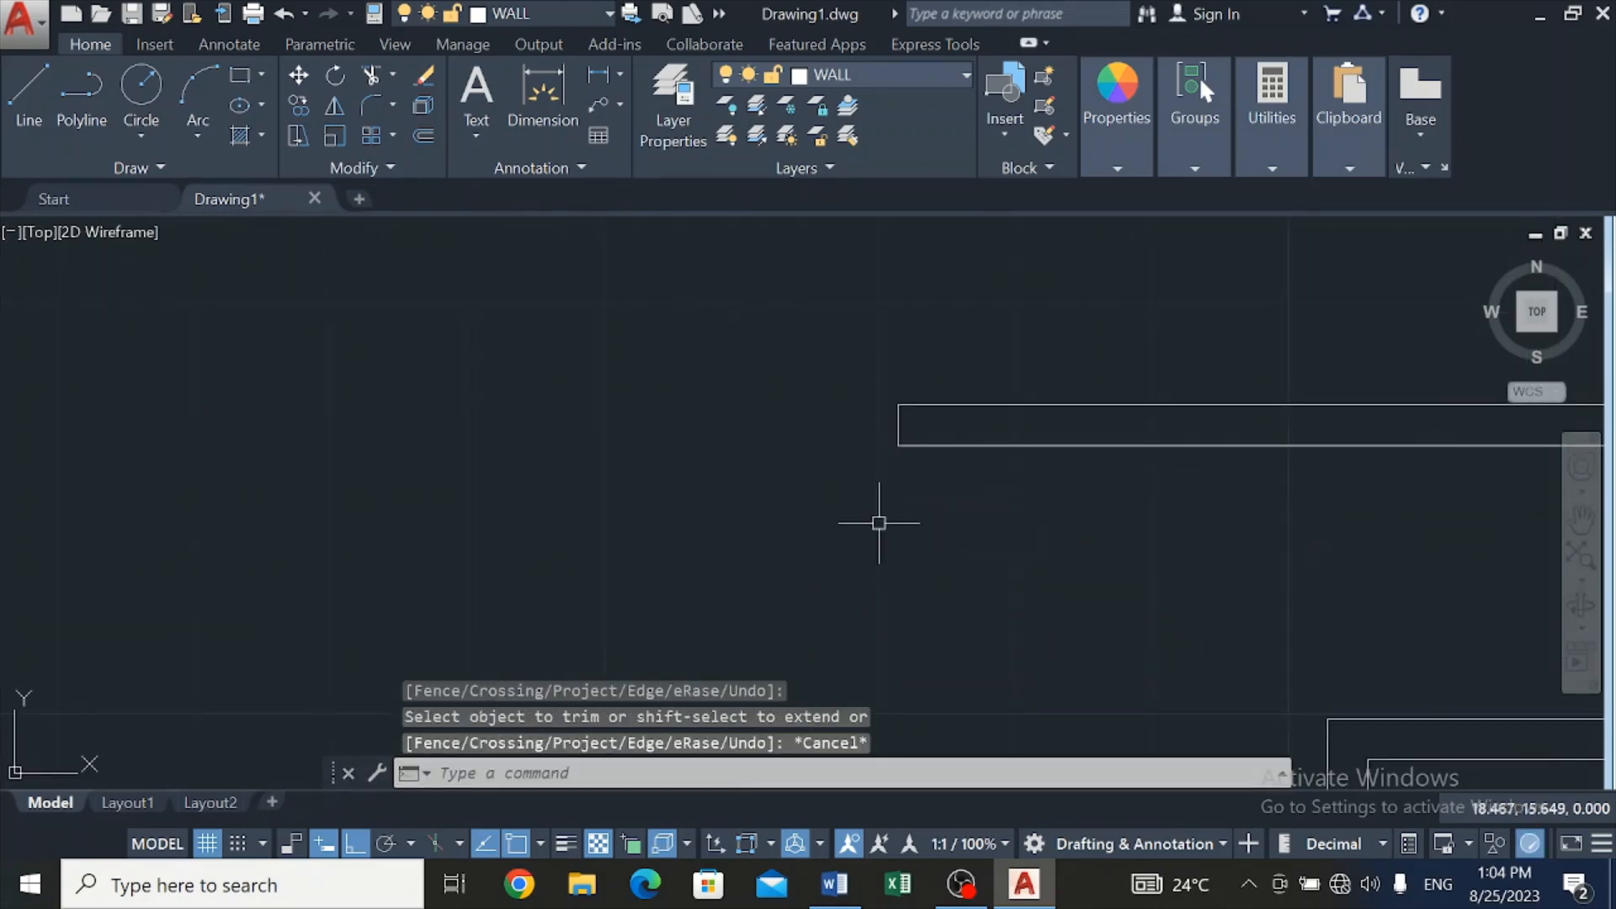
# Stretch the top end of the corridor wall's short end line about 2.46 upward, just past the inner top wall line
pyautogui.click(900, 435)
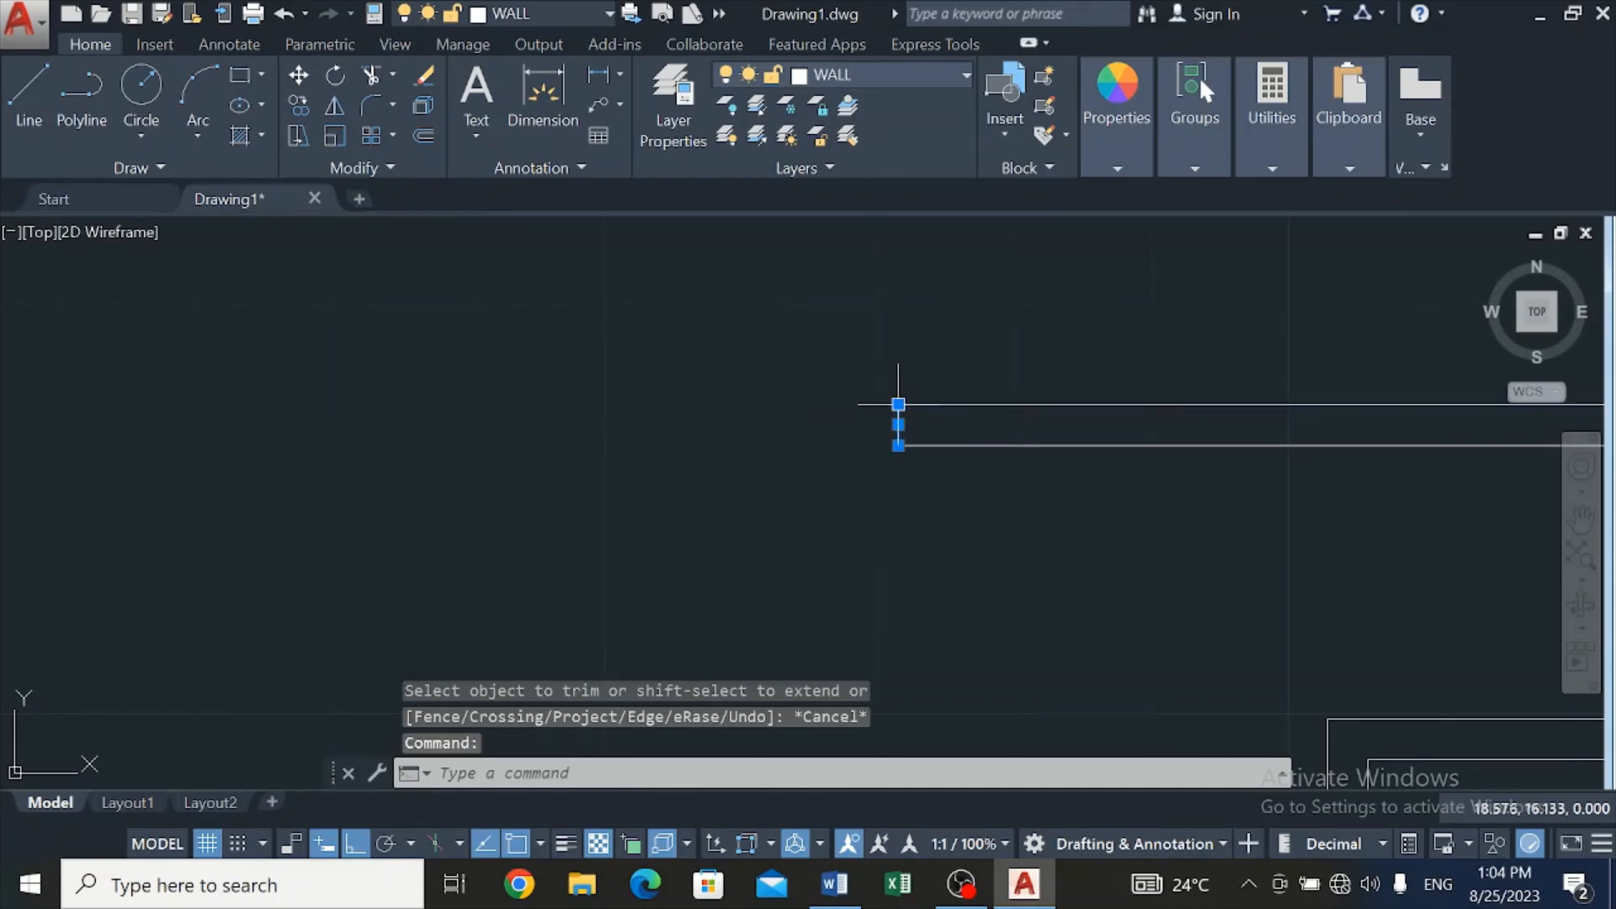
pyautogui.click(899, 404)
pyautogui.scroll(-3, 898, 406)
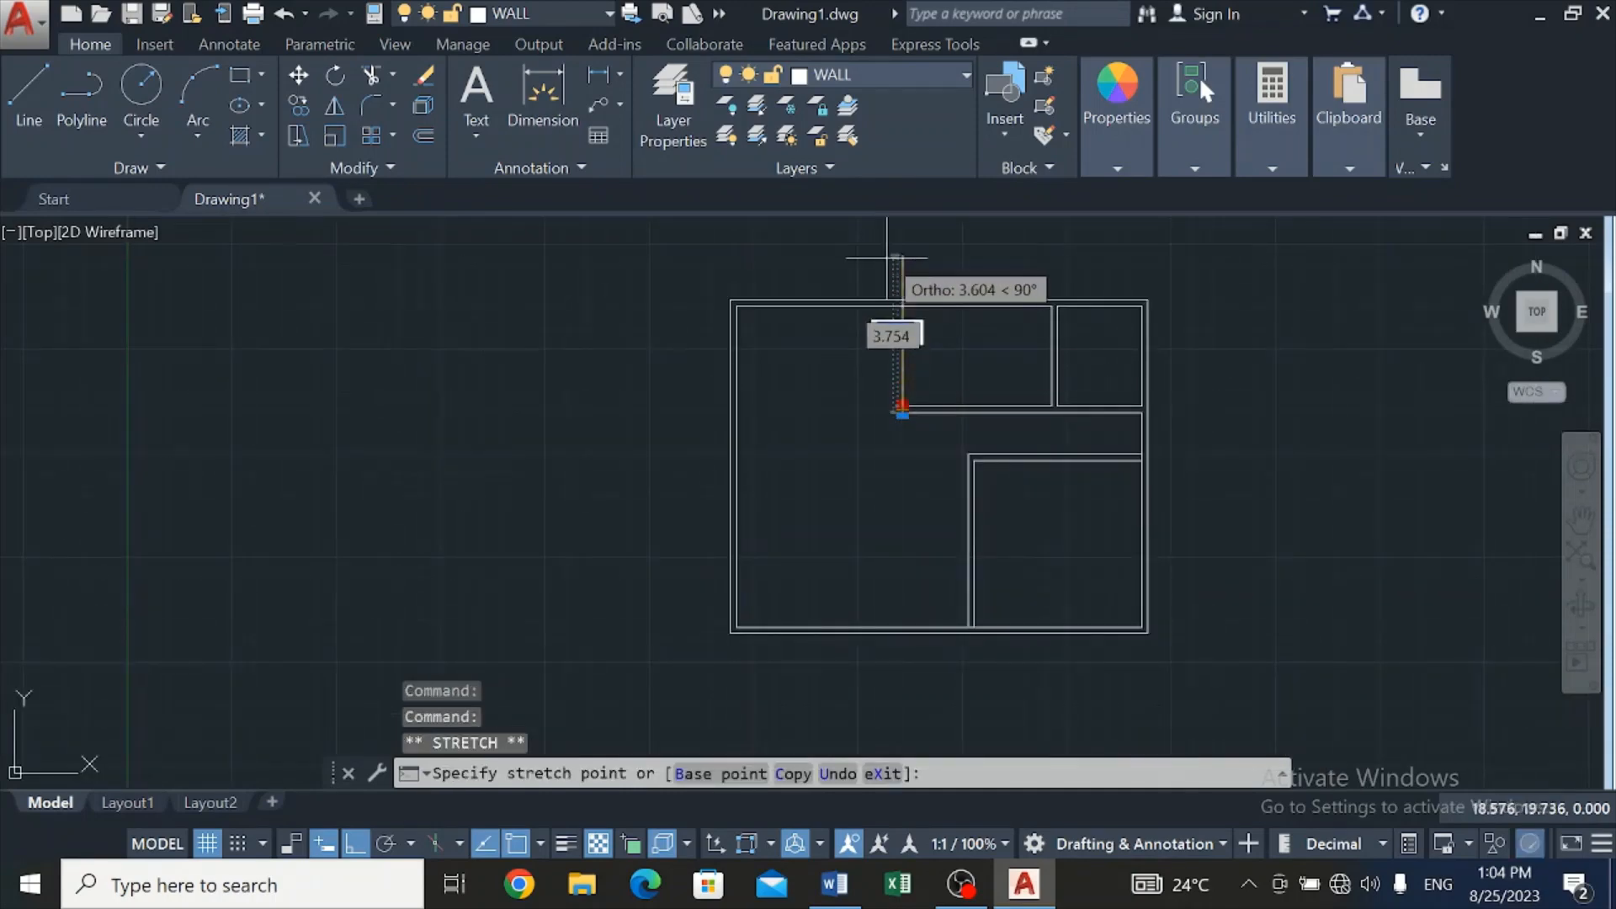
pyautogui.scroll(3, 908, 271)
pyautogui.scroll(4, 833, 360)
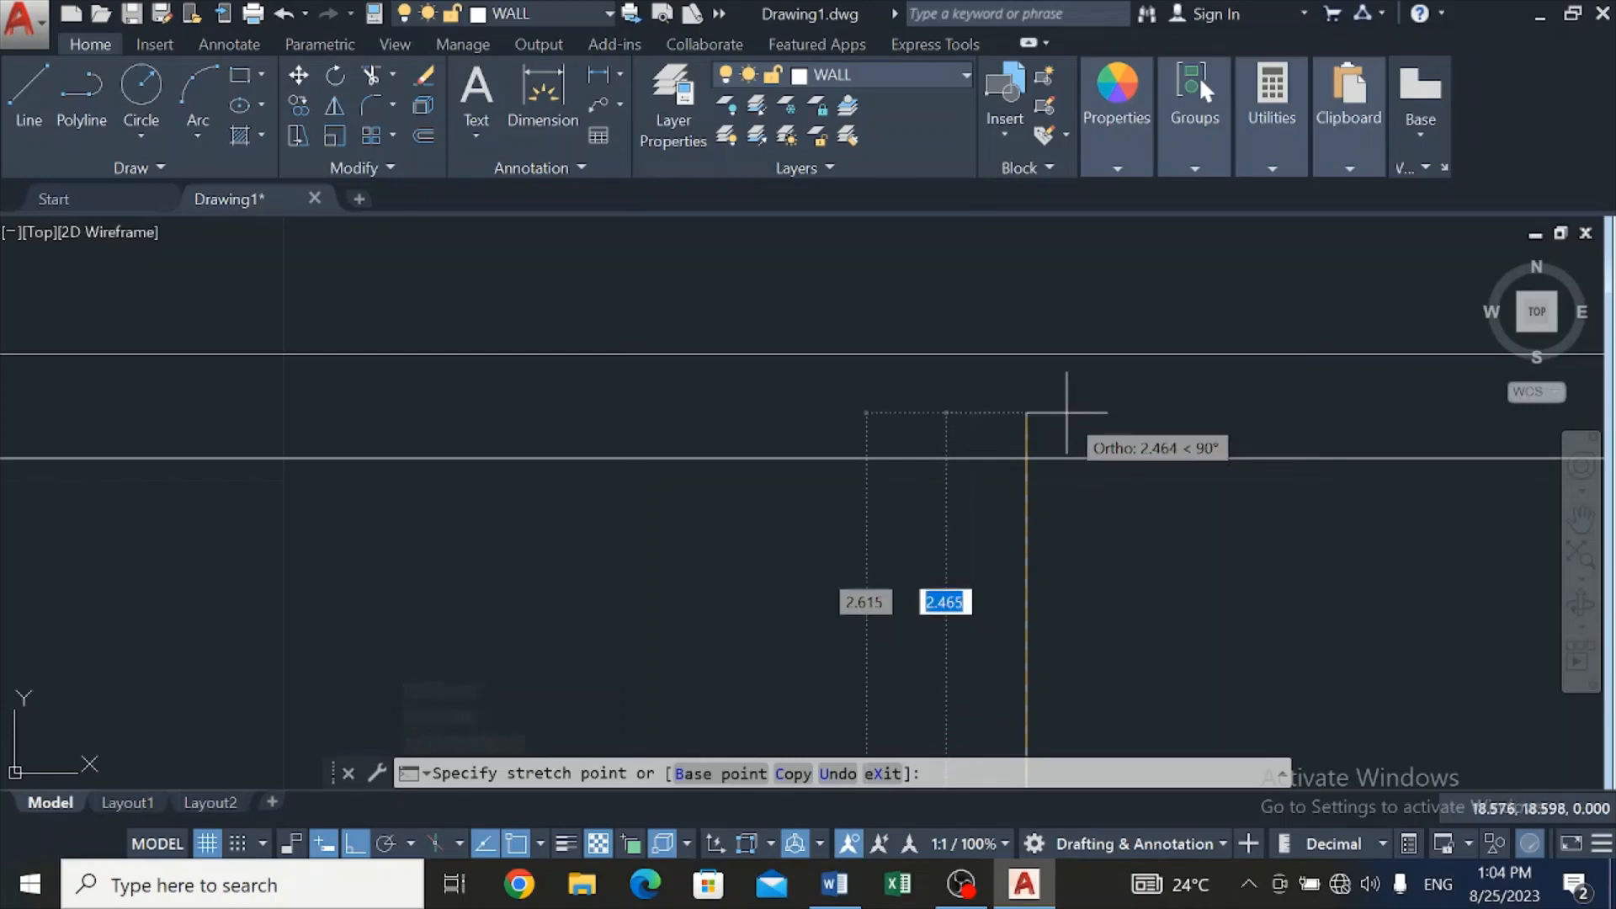
pyautogui.press('Escape')
pyautogui.press('Escape')
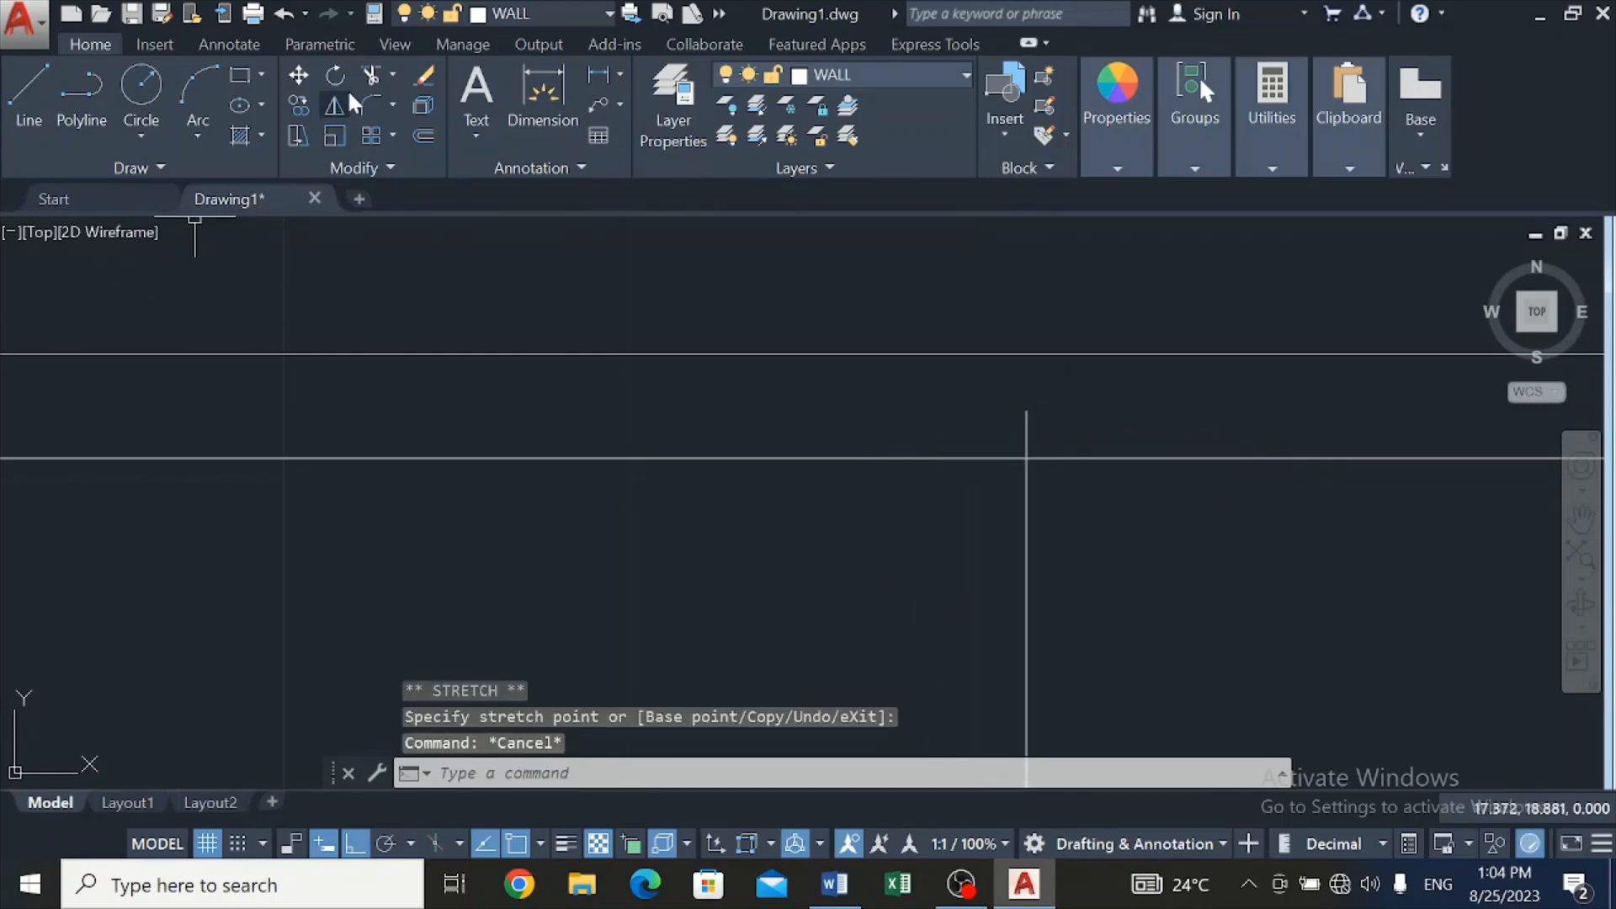
# Trim the part of the new vertical room line that protrudes above the inner top wall line
pyautogui.click(371, 75)
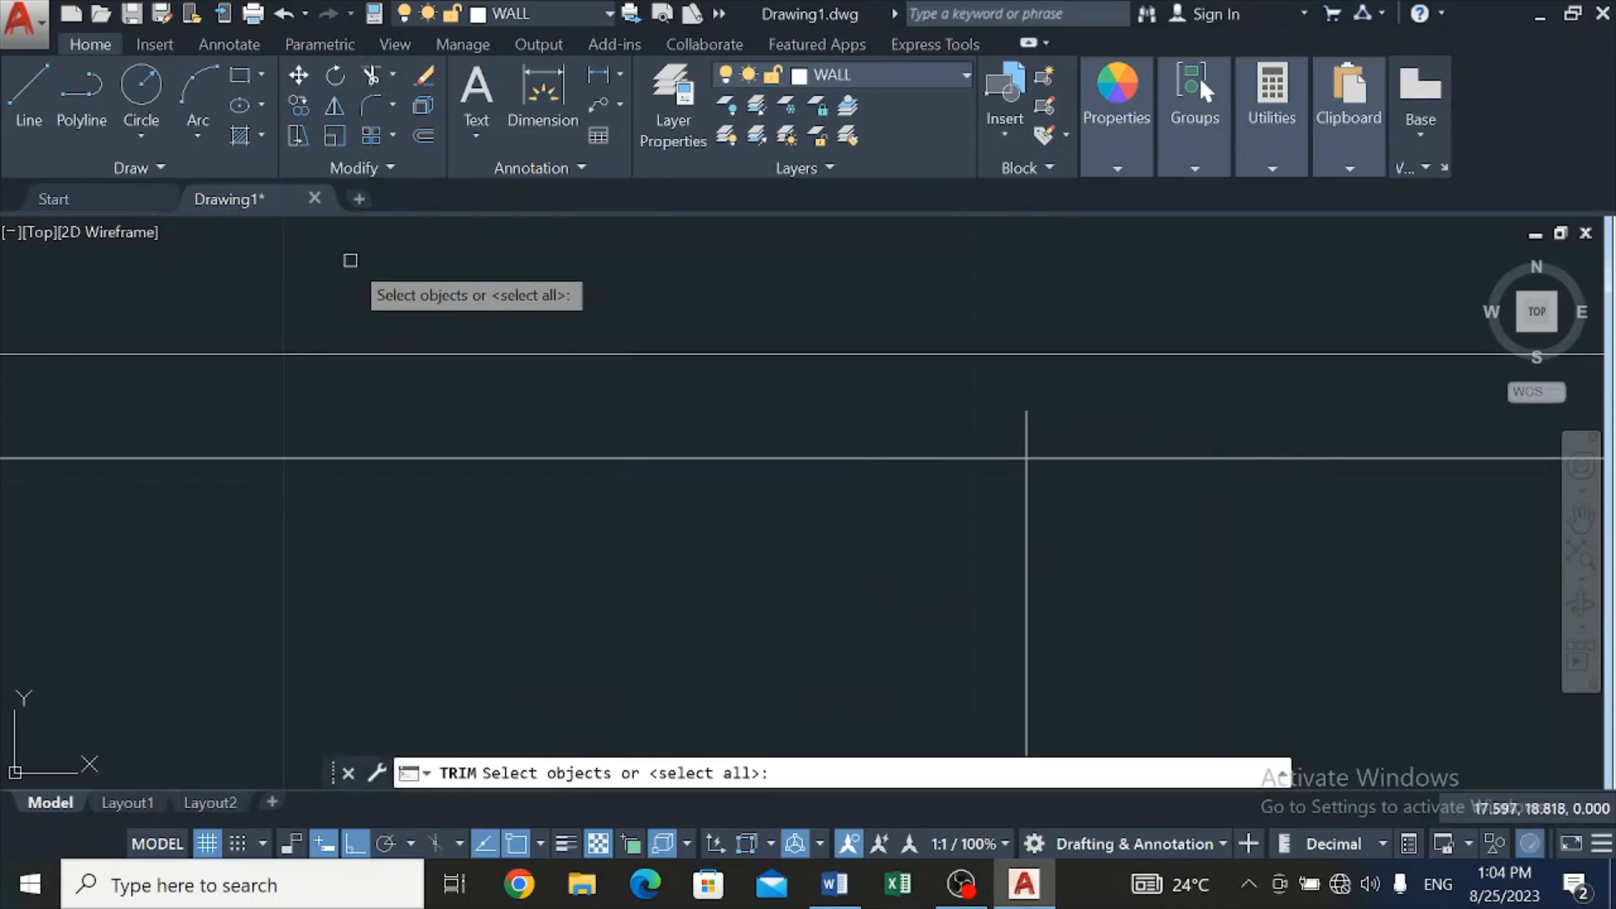
pyautogui.press('Return')
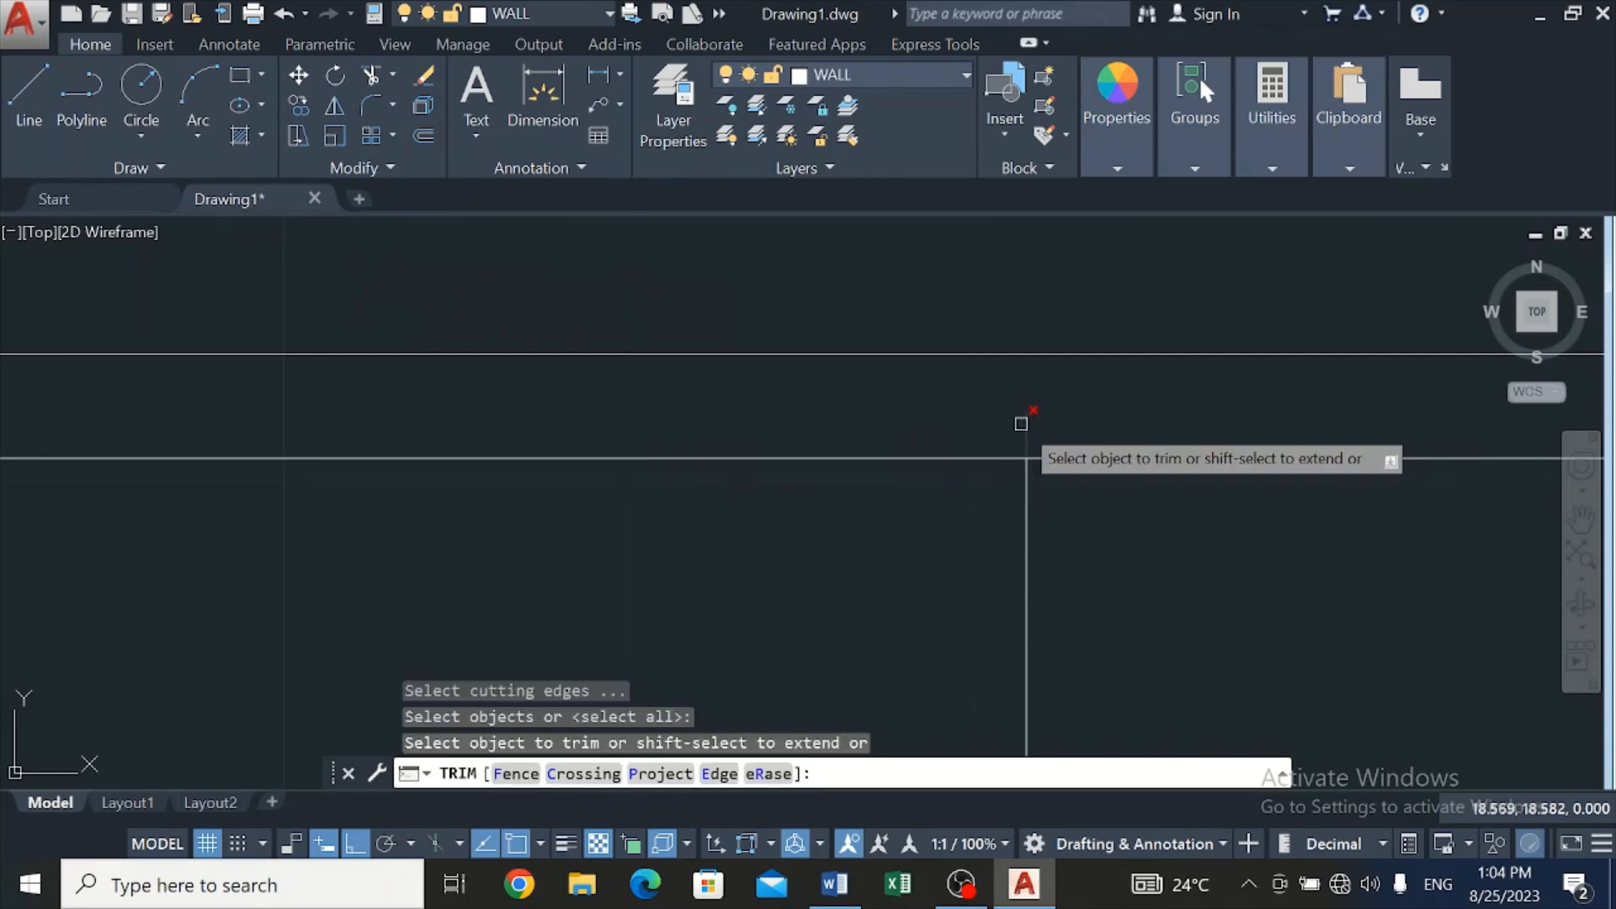
pyautogui.click(1019, 423)
pyautogui.scroll(-5, 1020, 505)
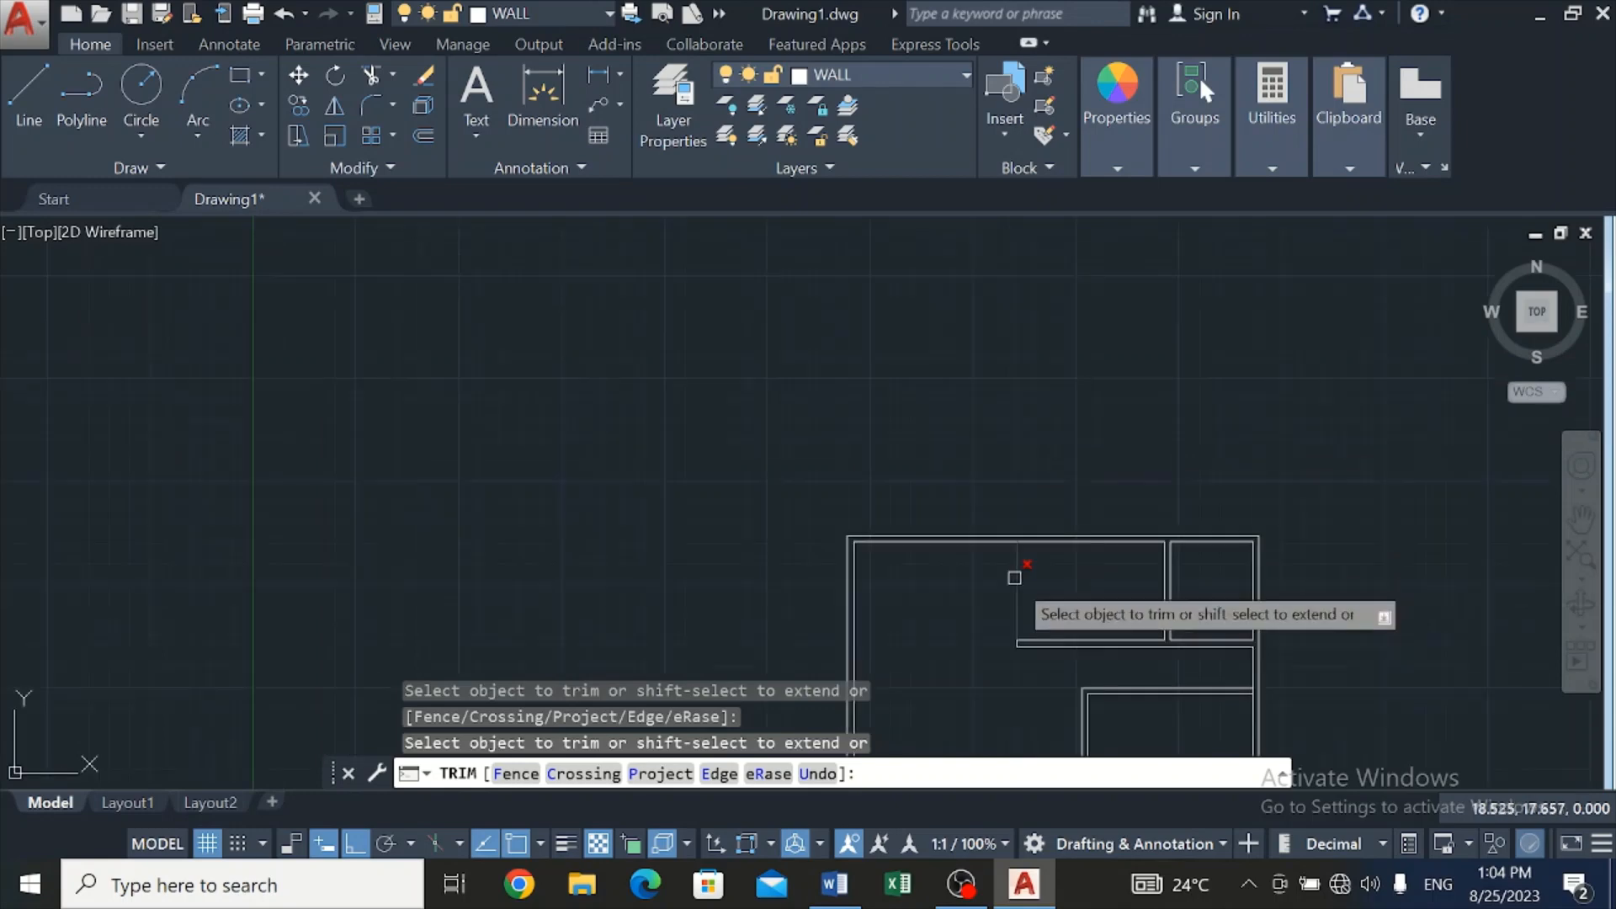
pyautogui.press('Escape')
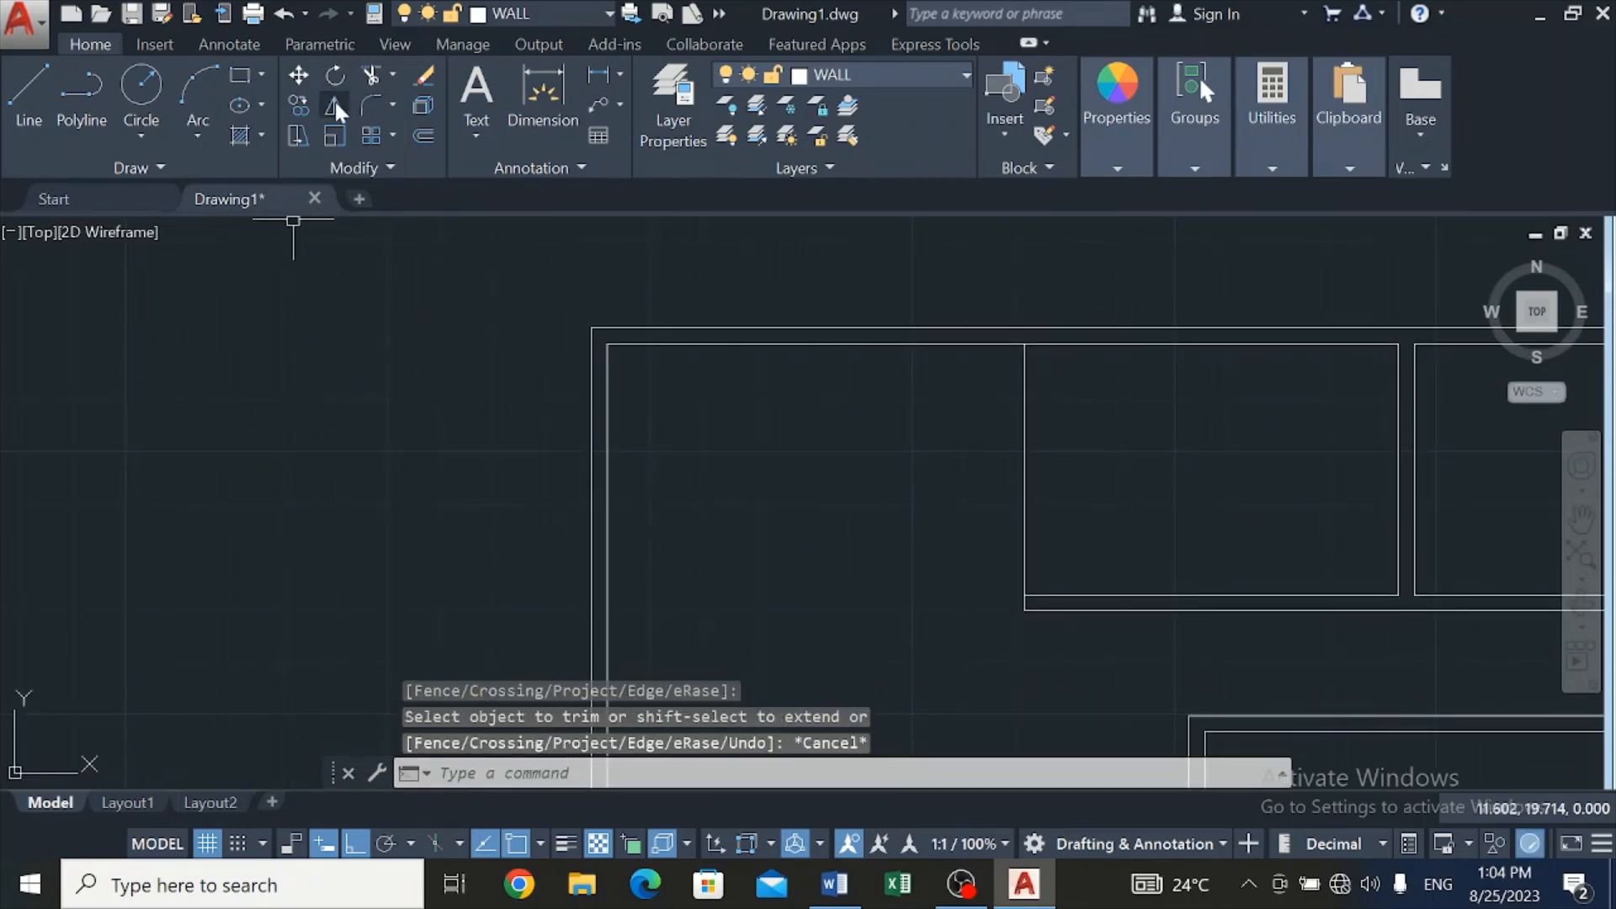
# Offset the new vertical room line 0.15 to the right to form the room's left partition wall
pyautogui.click(423, 136)
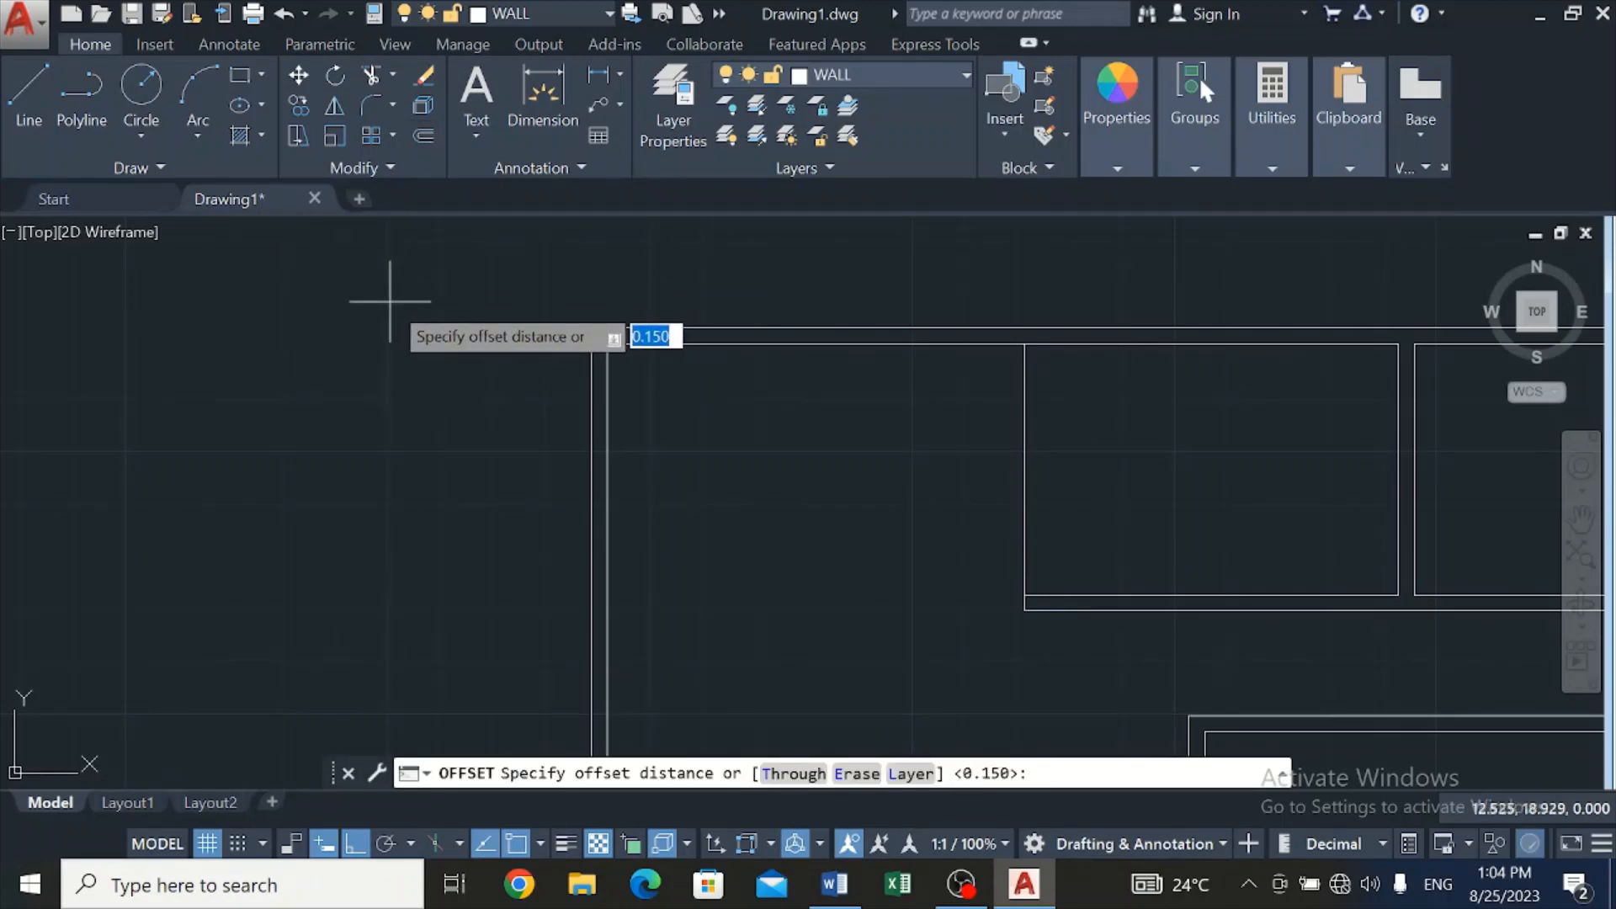
pyautogui.press('Return')
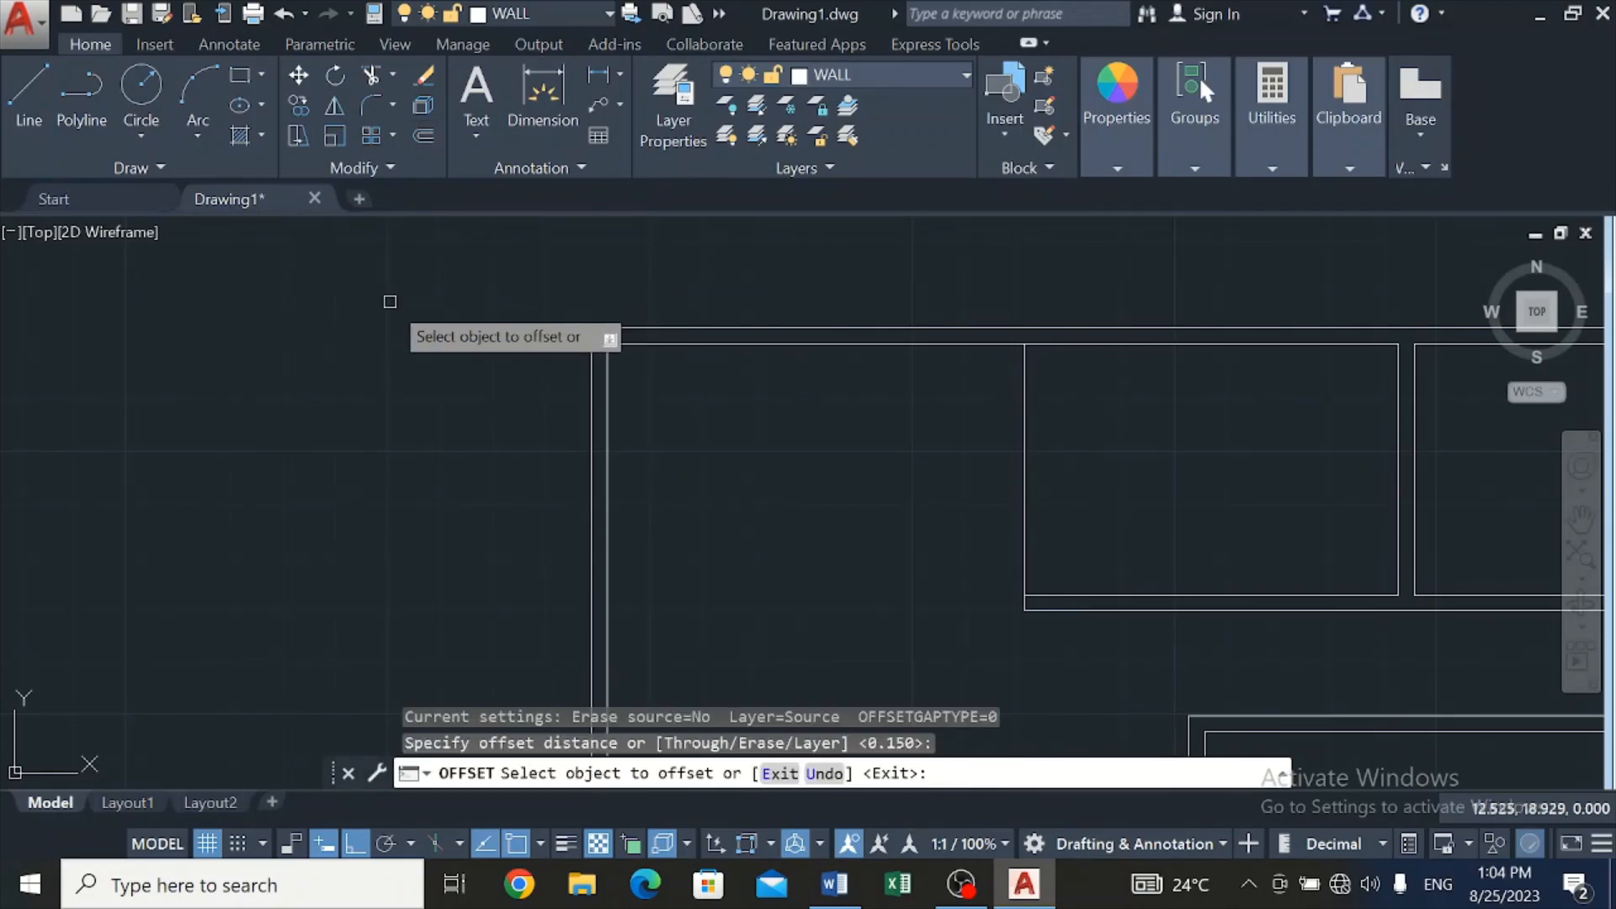
pyautogui.click(1024, 515)
pyautogui.click(1105, 483)
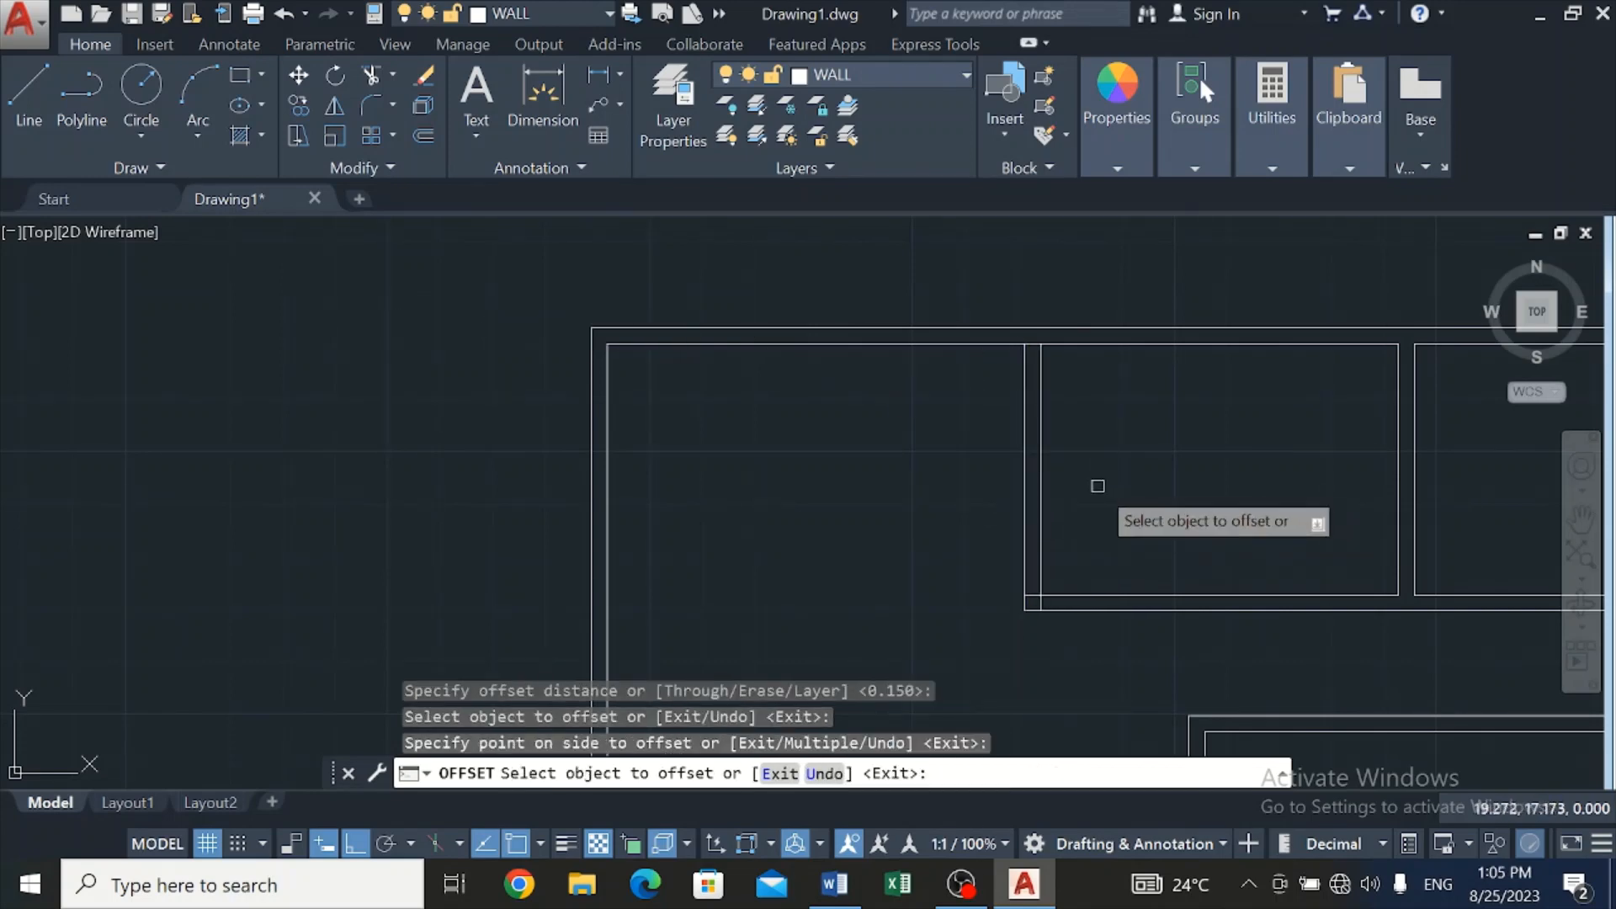
pyautogui.press('Escape')
# Trim the inner top wall line between the two faces of the new vertical partition
pyautogui.scroll(5, 1031, 626)
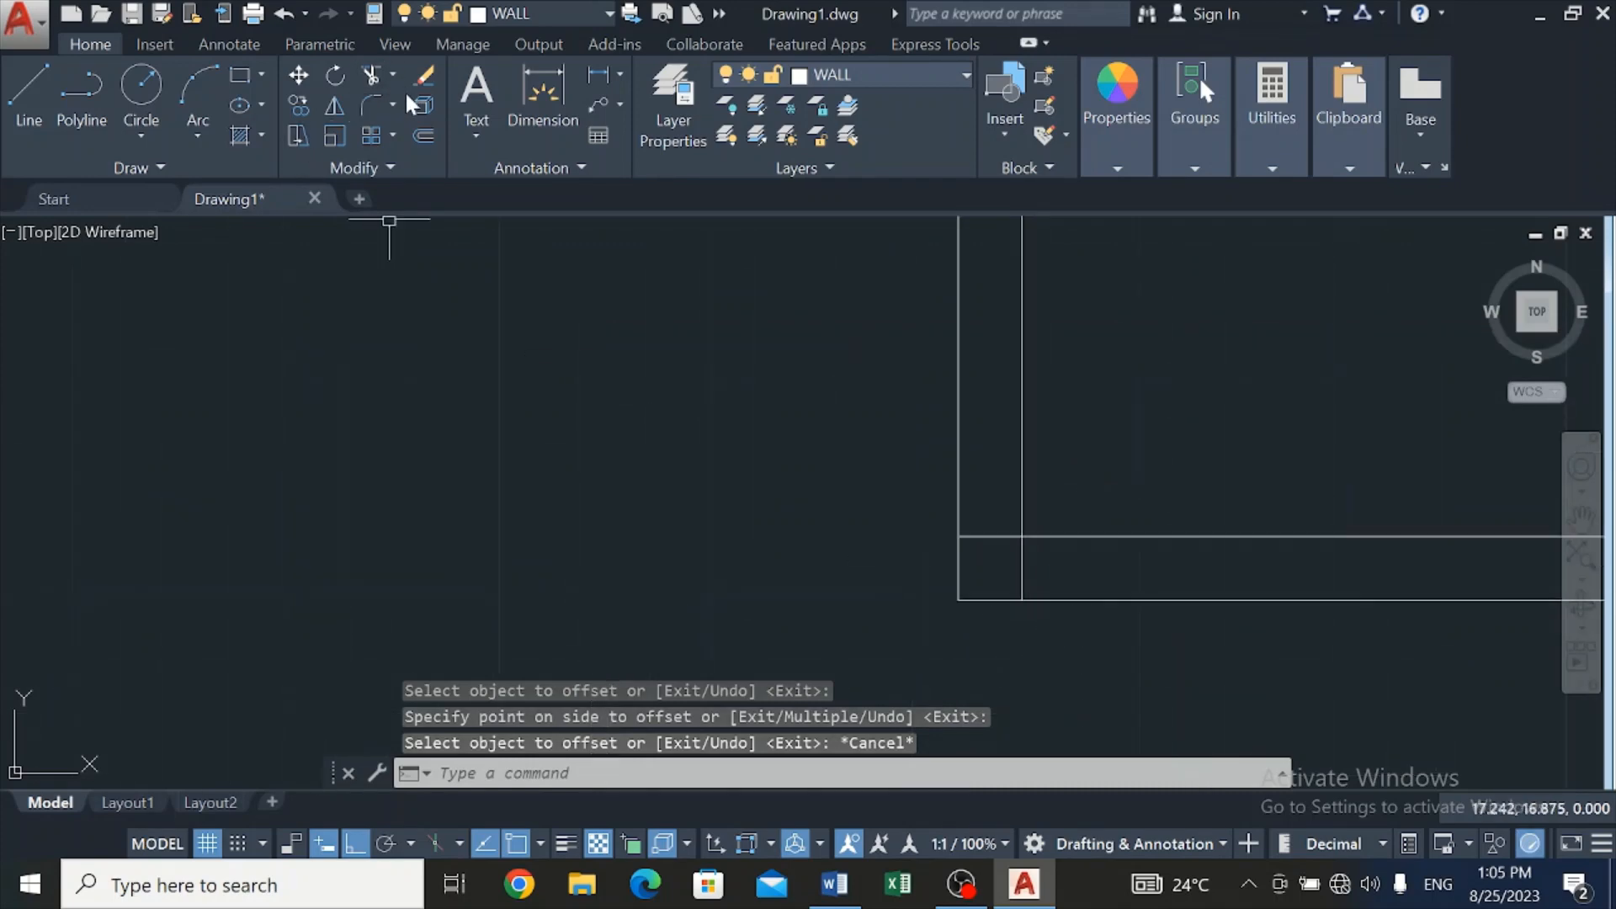
pyautogui.scroll(-6, 620, 346)
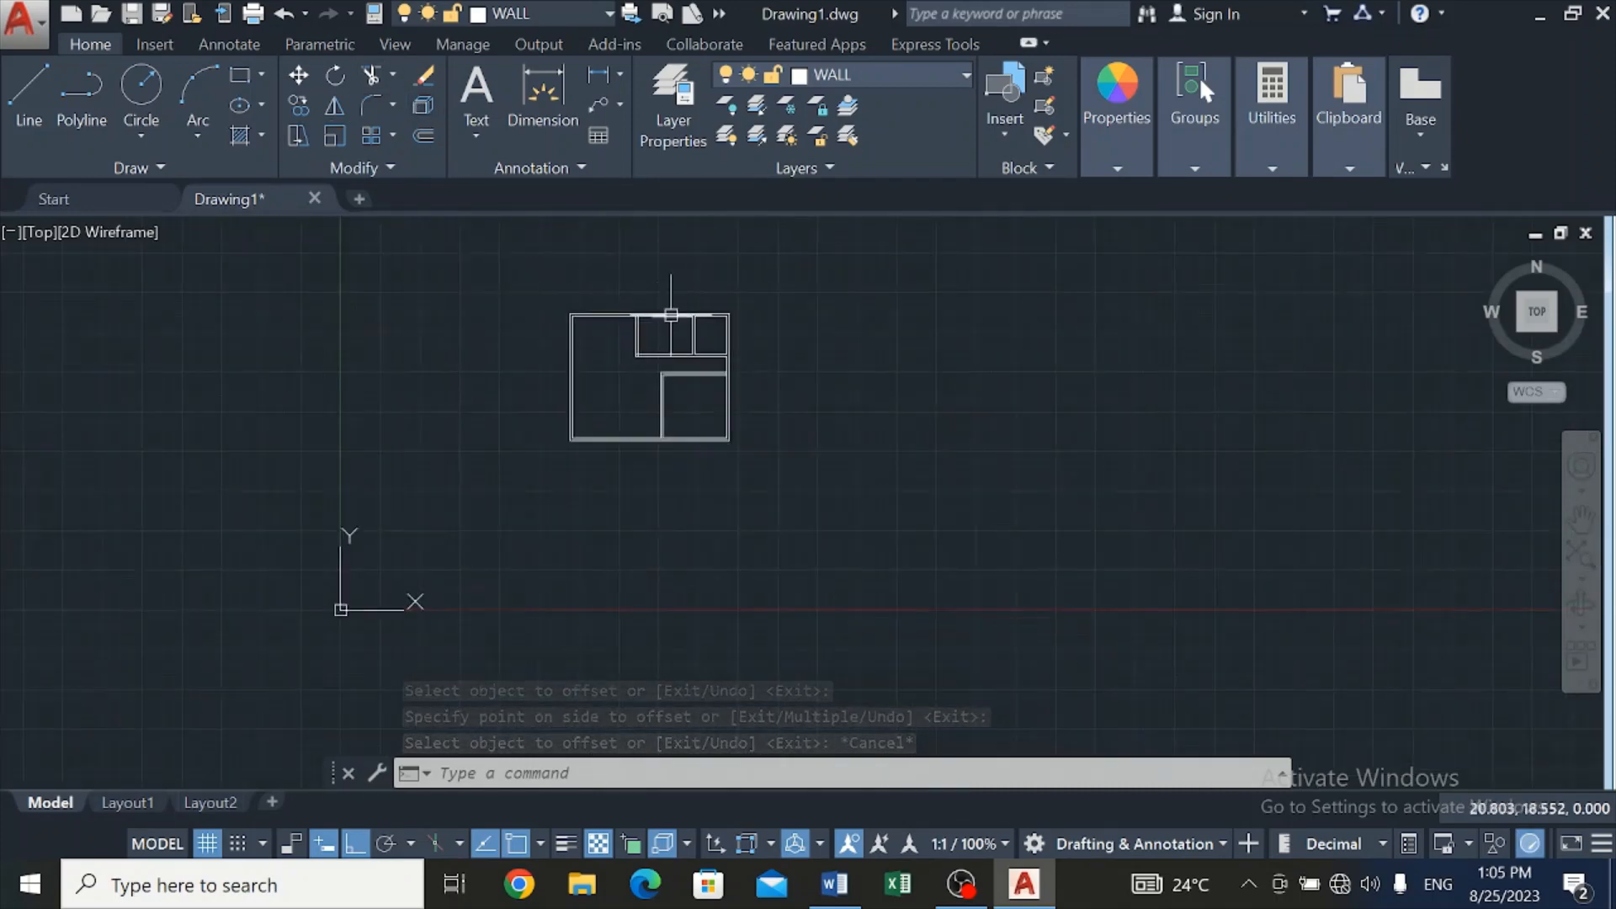
pyautogui.scroll(5, 630, 332)
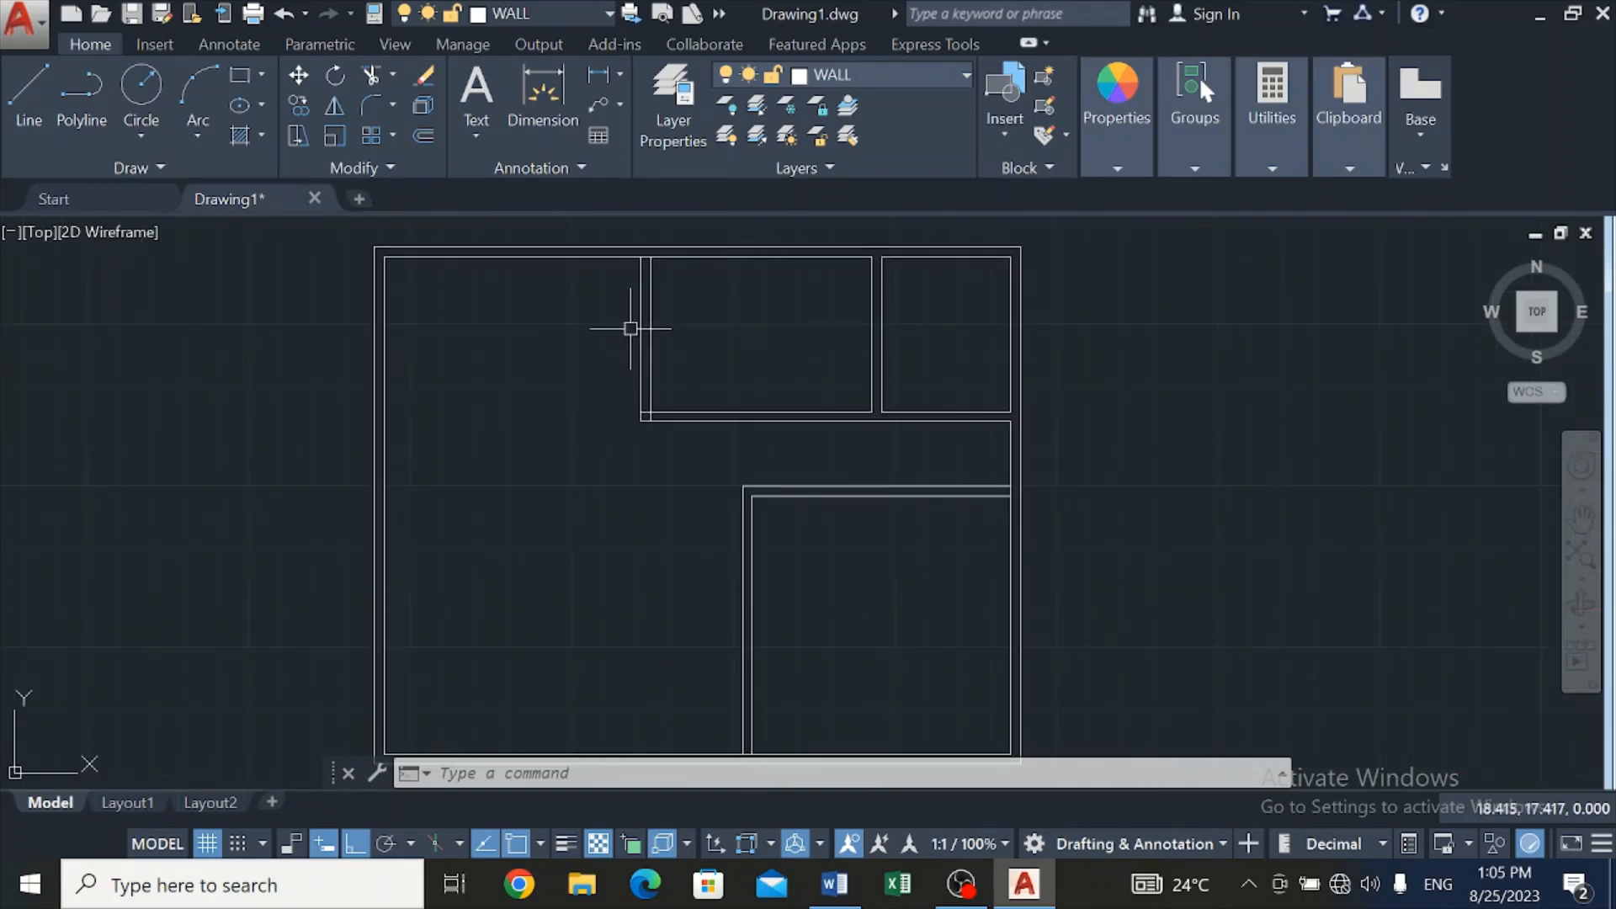
pyautogui.scroll(4, 630, 329)
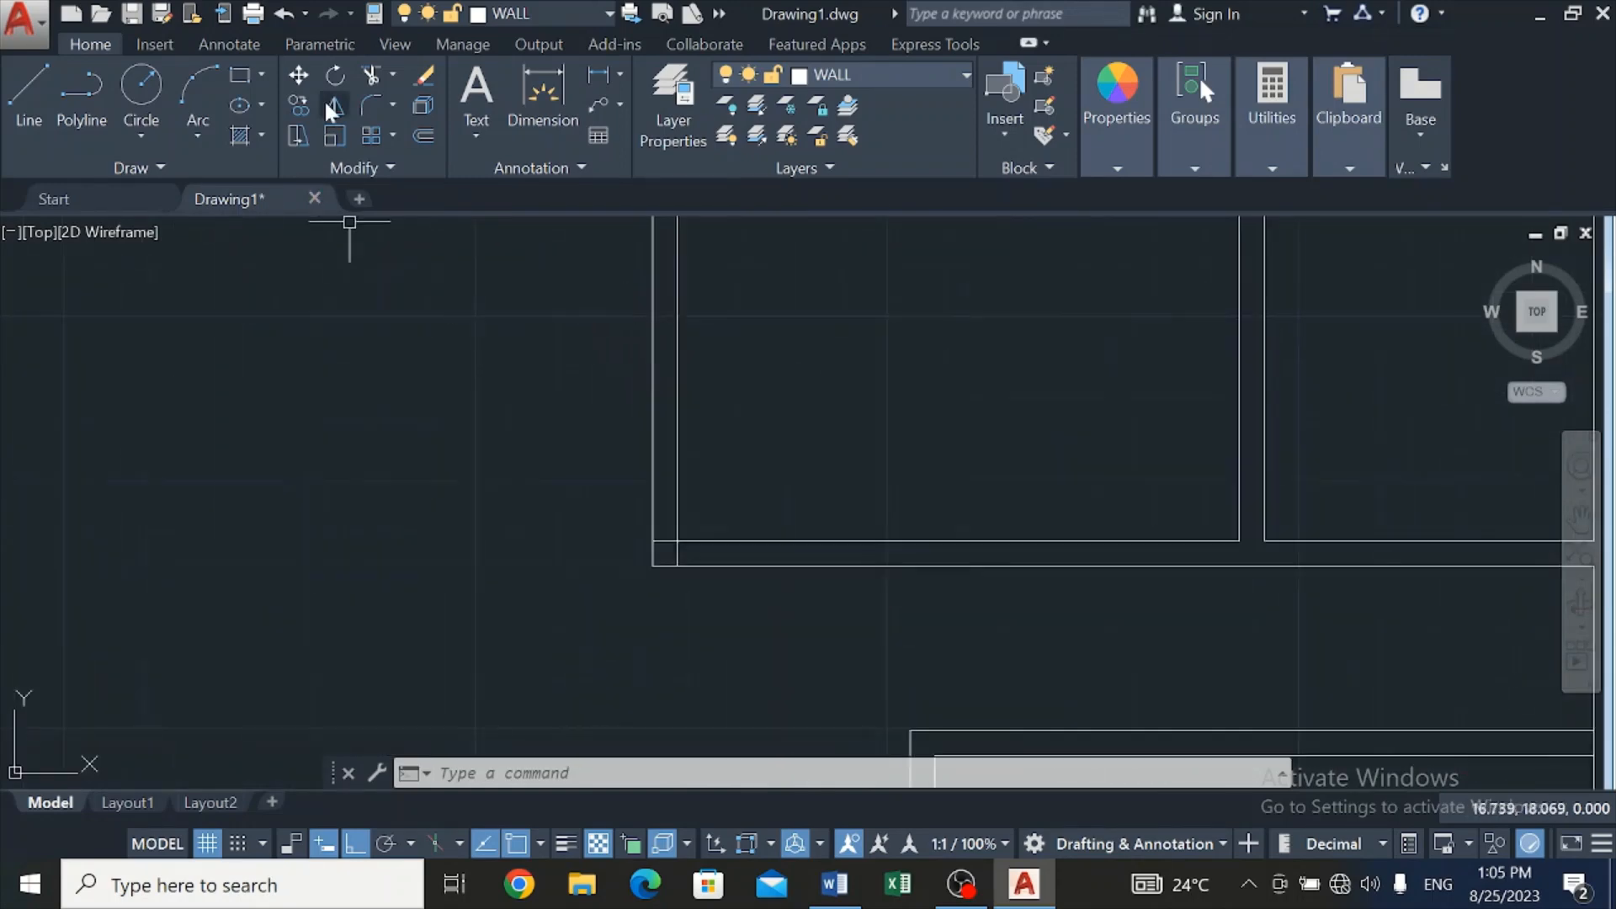
pyautogui.click(369, 75)
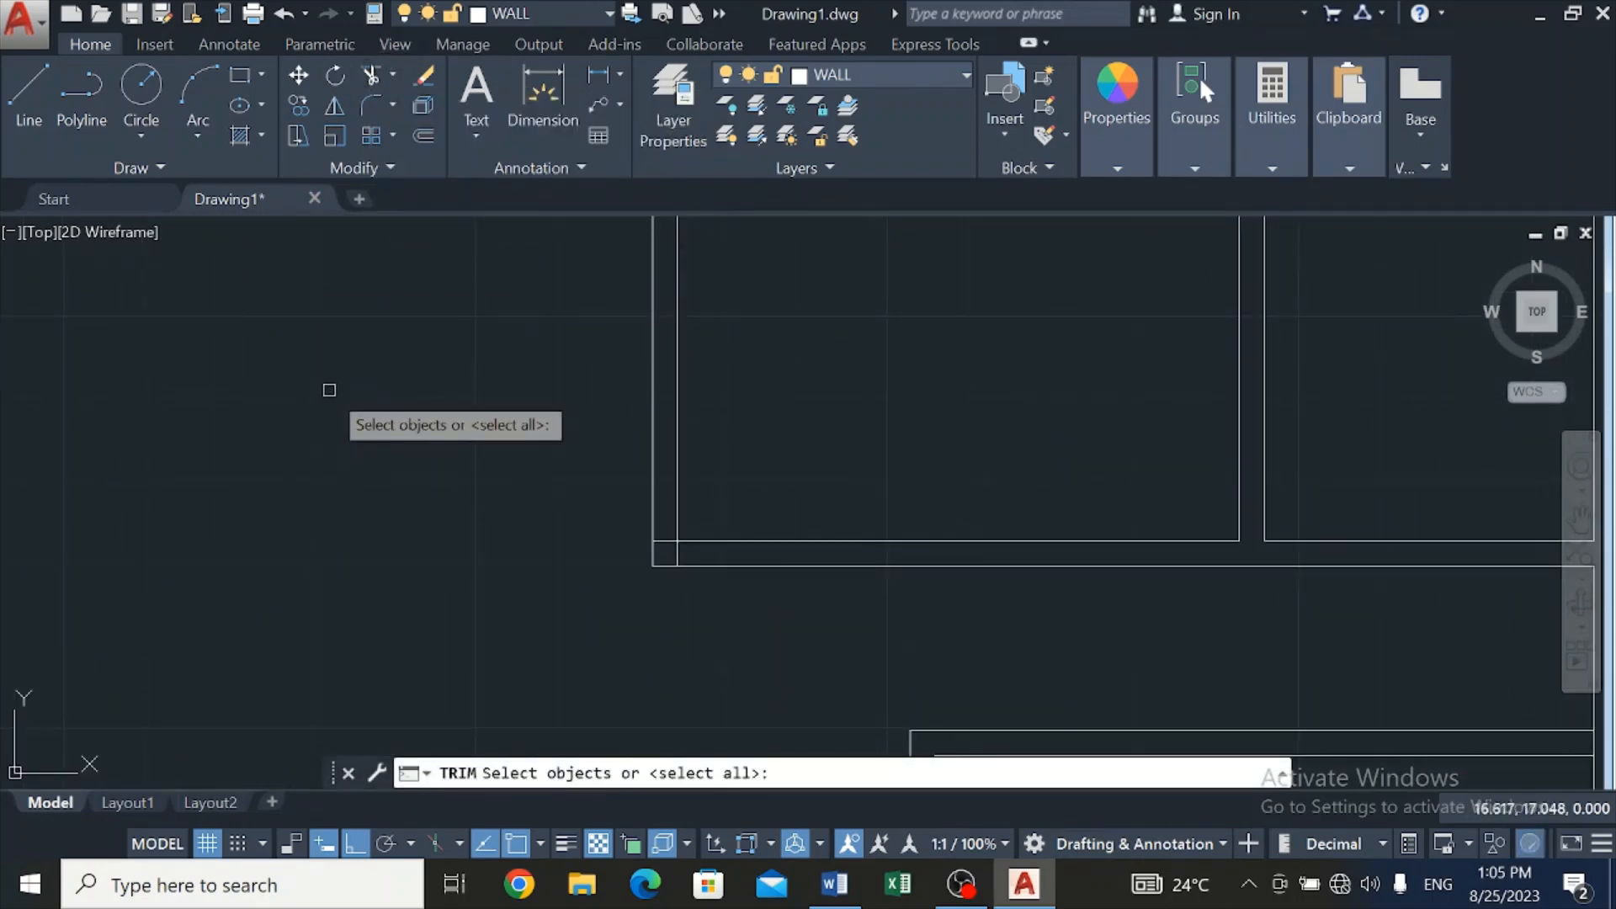
pyautogui.press('Return')
pyautogui.scroll(-5, 324, 390)
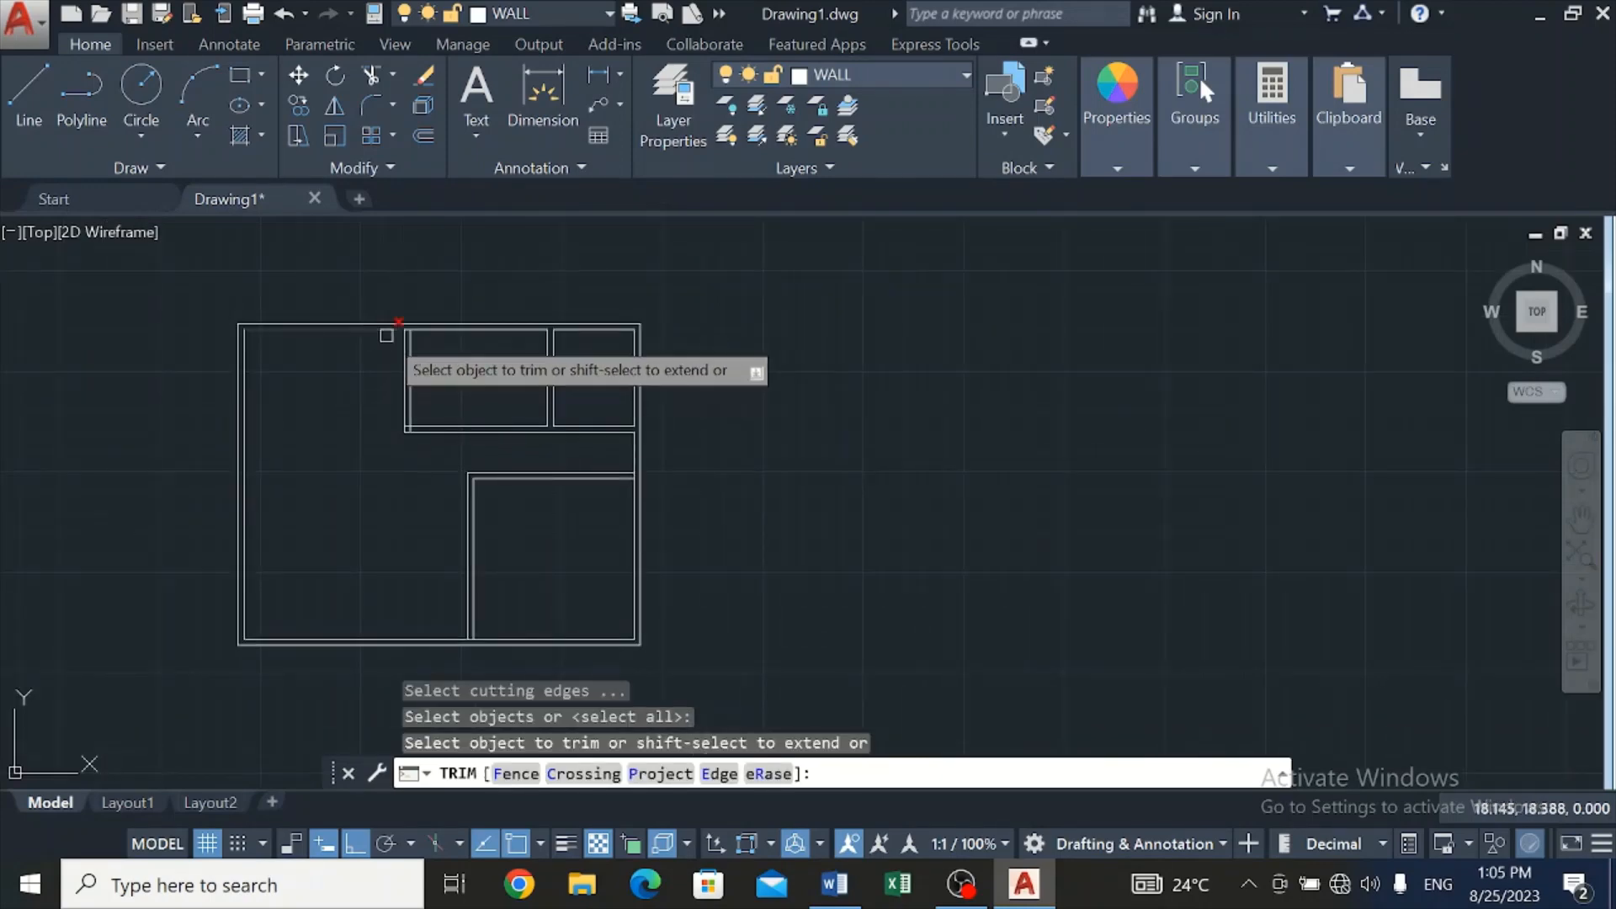
pyautogui.scroll(5, 386, 335)
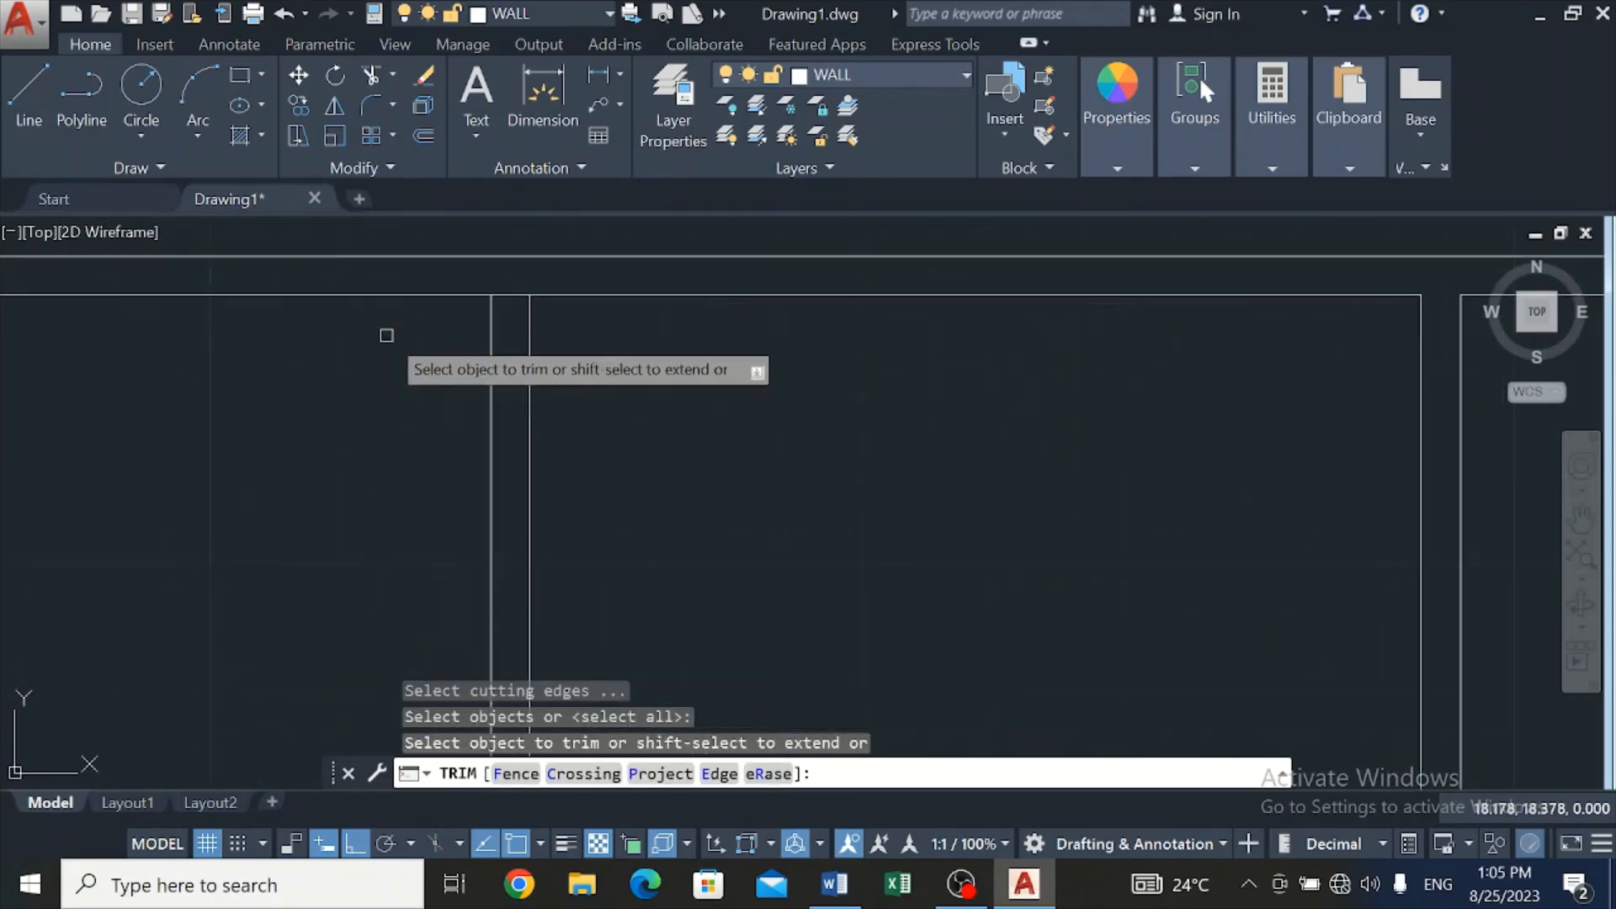
pyautogui.click(507, 297)
# Trim the overlapping line ends where the new vertical partition meets the left end of the upper corridor wall
pyautogui.scroll(-5, 503, 302)
pyautogui.scroll(6, 471, 395)
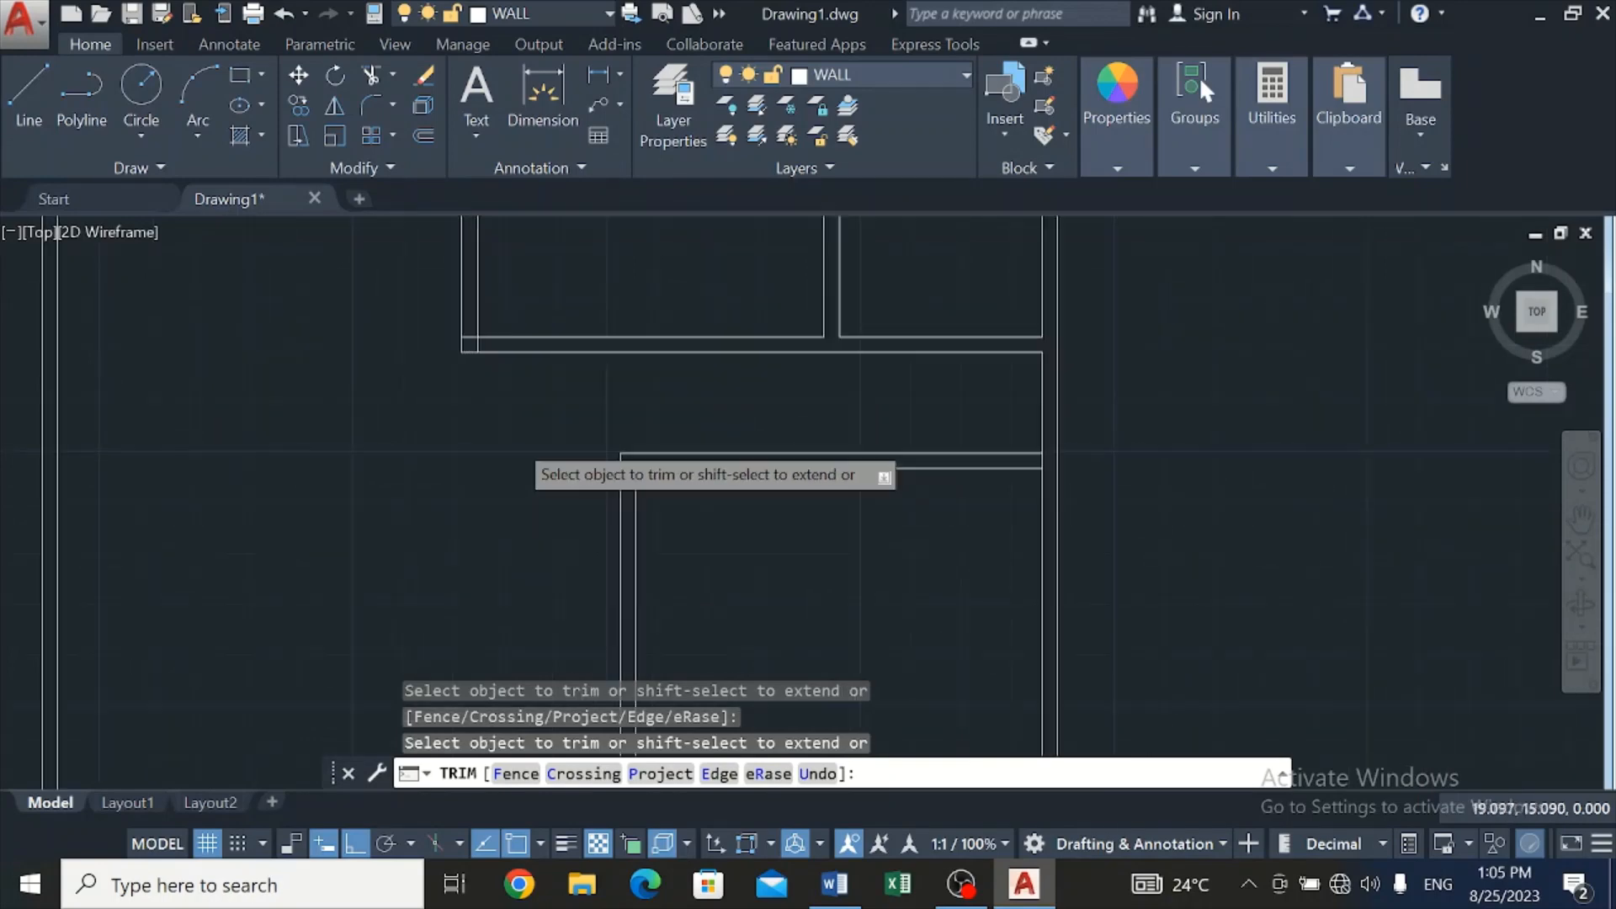
pyautogui.scroll(2, 516, 439)
pyautogui.click(441, 283)
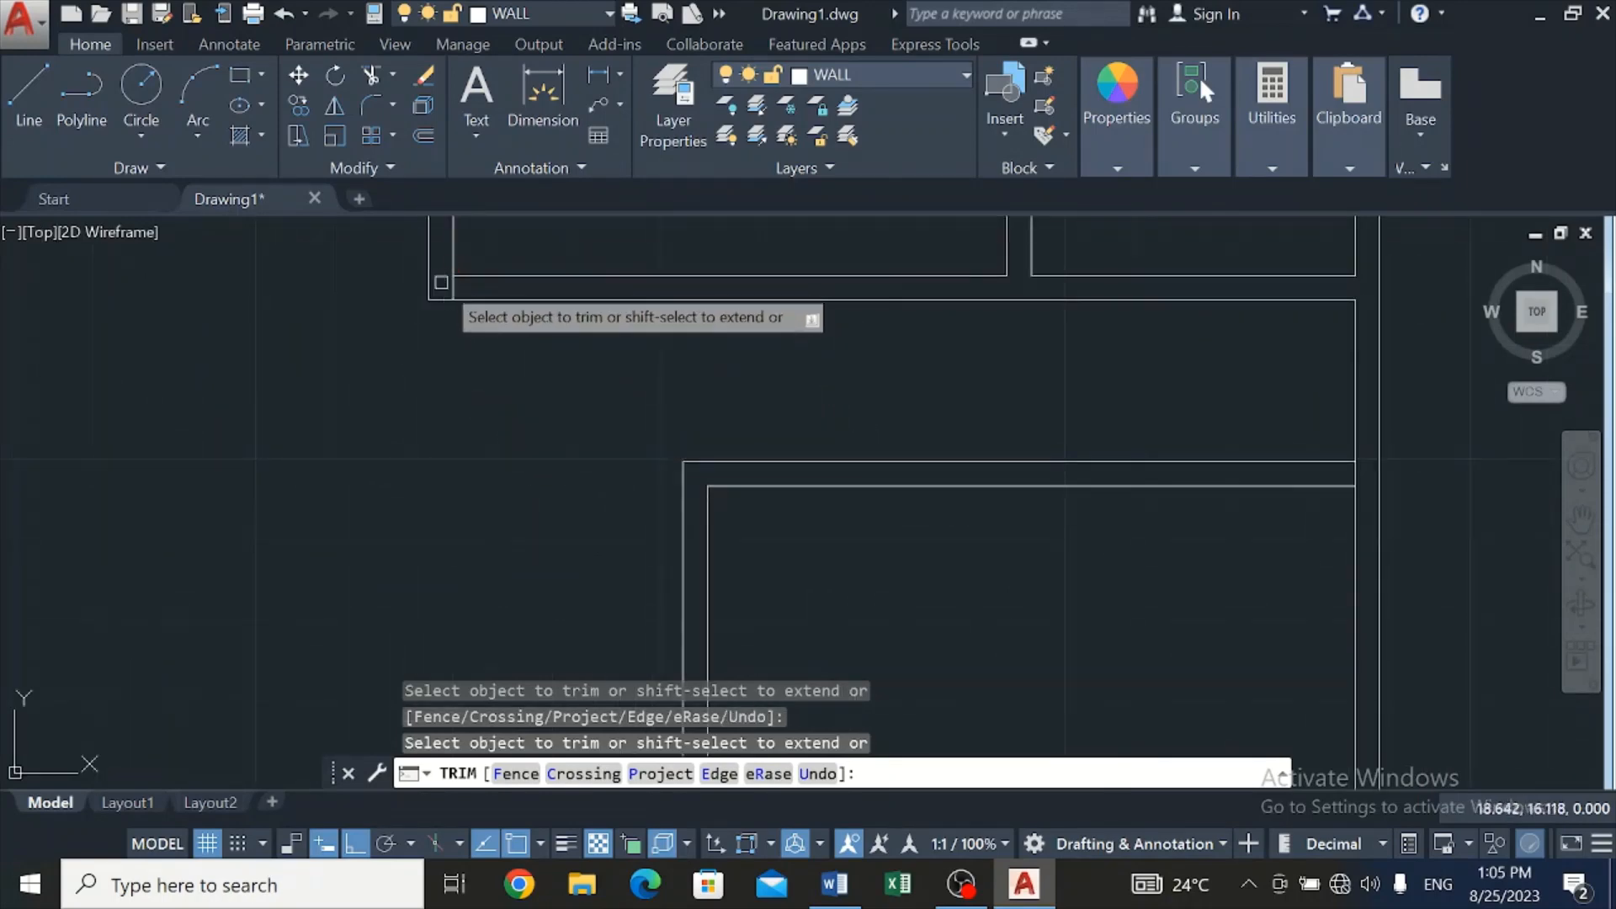
pyautogui.scroll(-2, 451, 311)
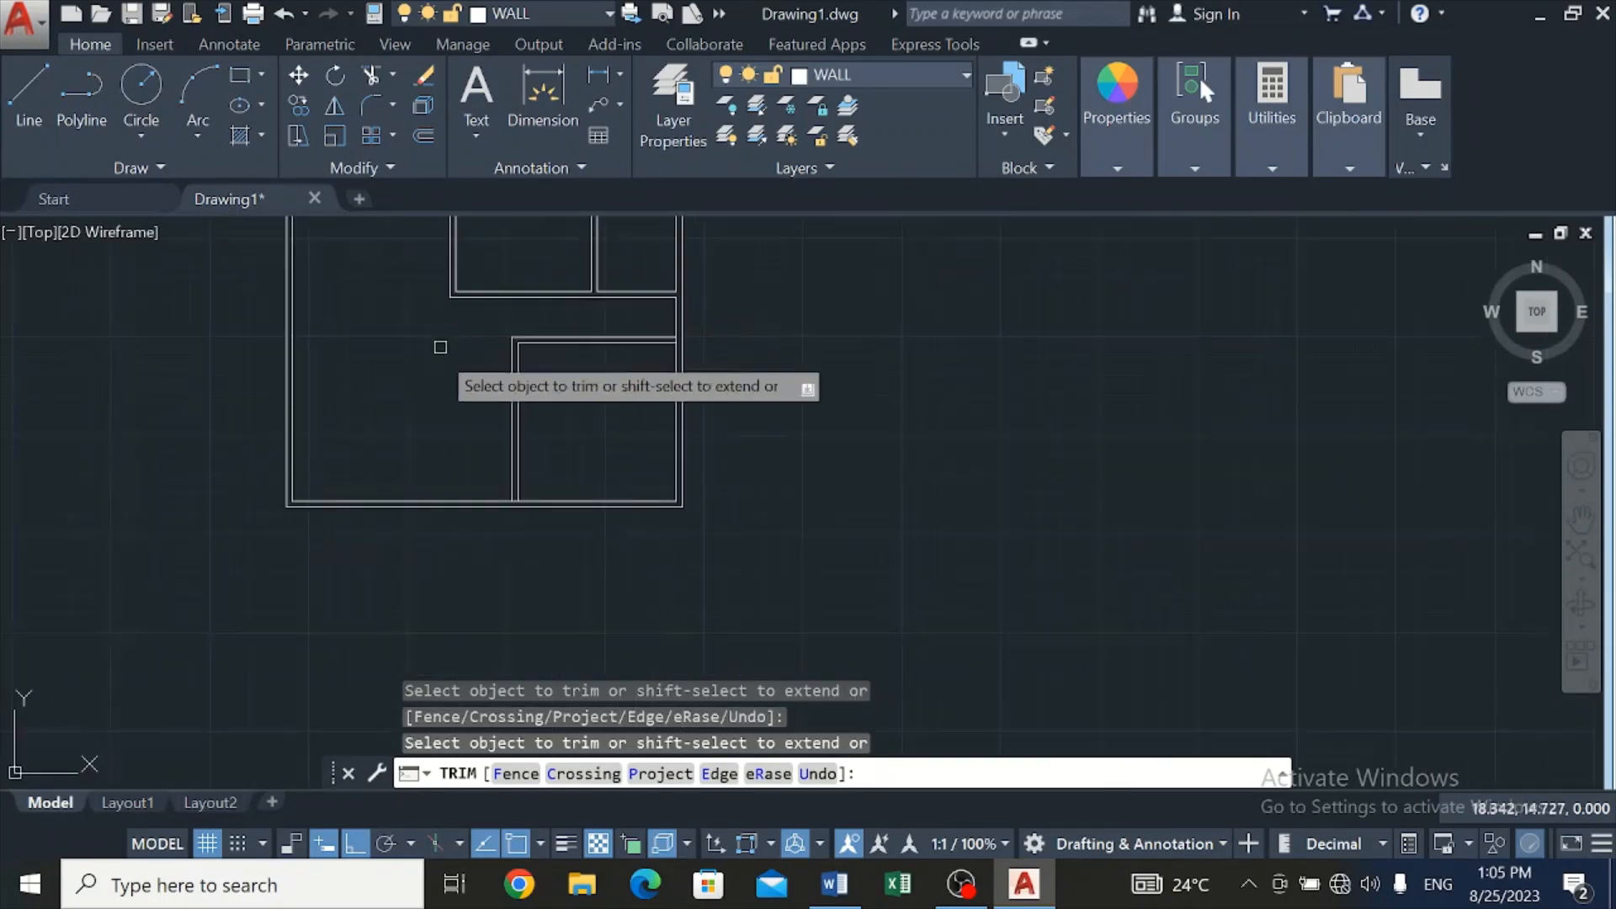
pyautogui.scroll(-3, 278, 446)
pyautogui.scroll(5, 277, 420)
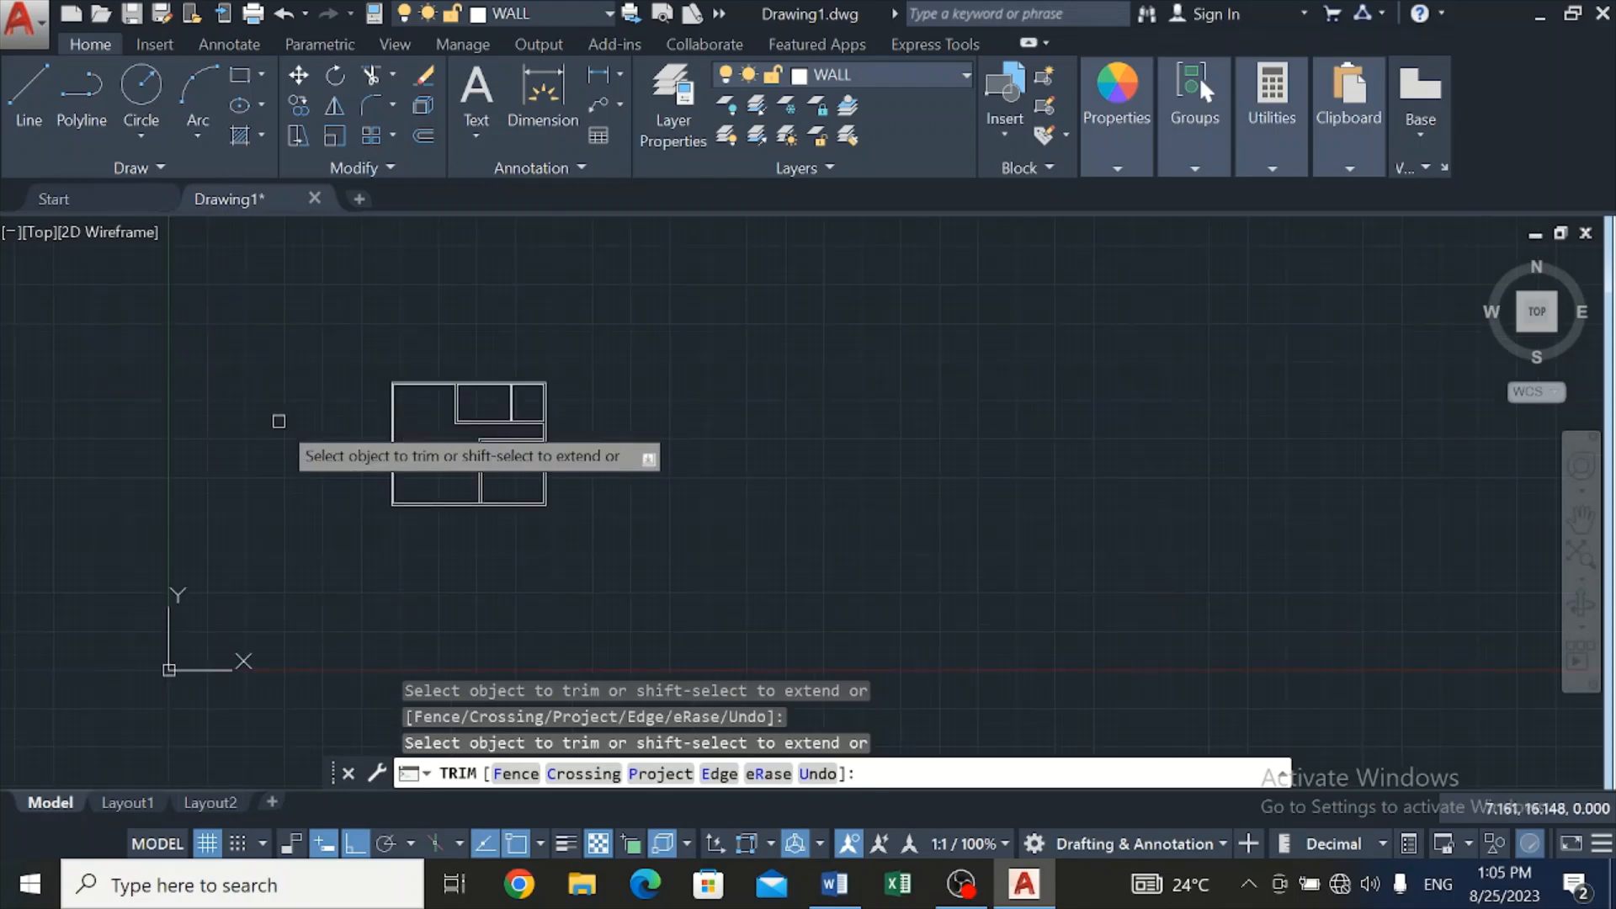
pyautogui.scroll(-4, 270, 447)
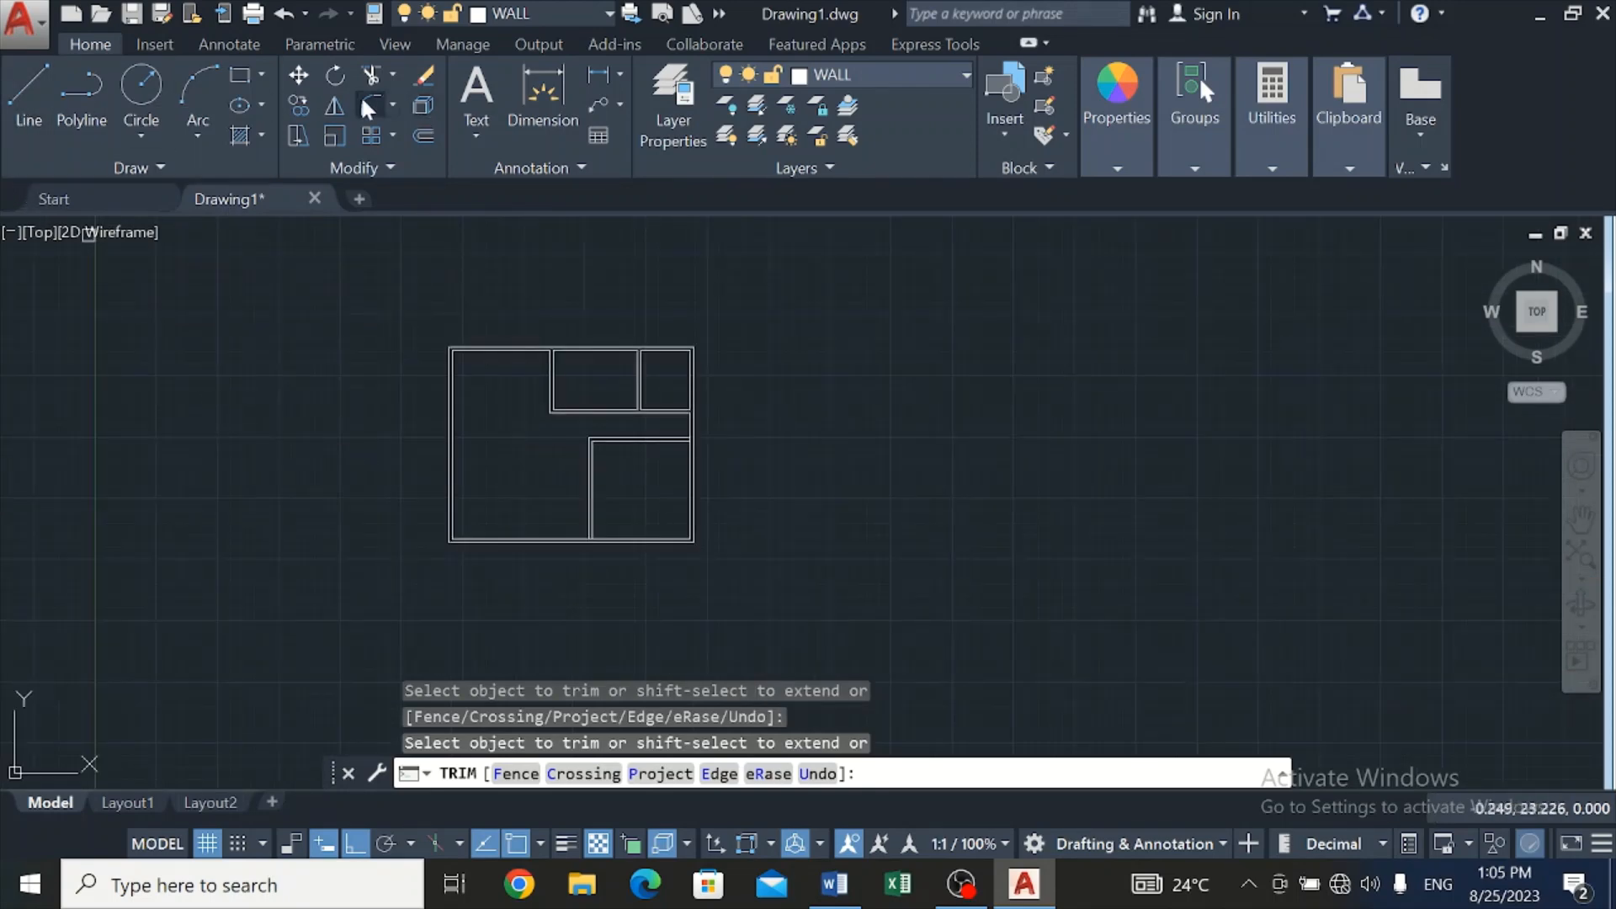
# Offset the inner bottom wall line 1 unit upward into the building
pyautogui.click(423, 135)
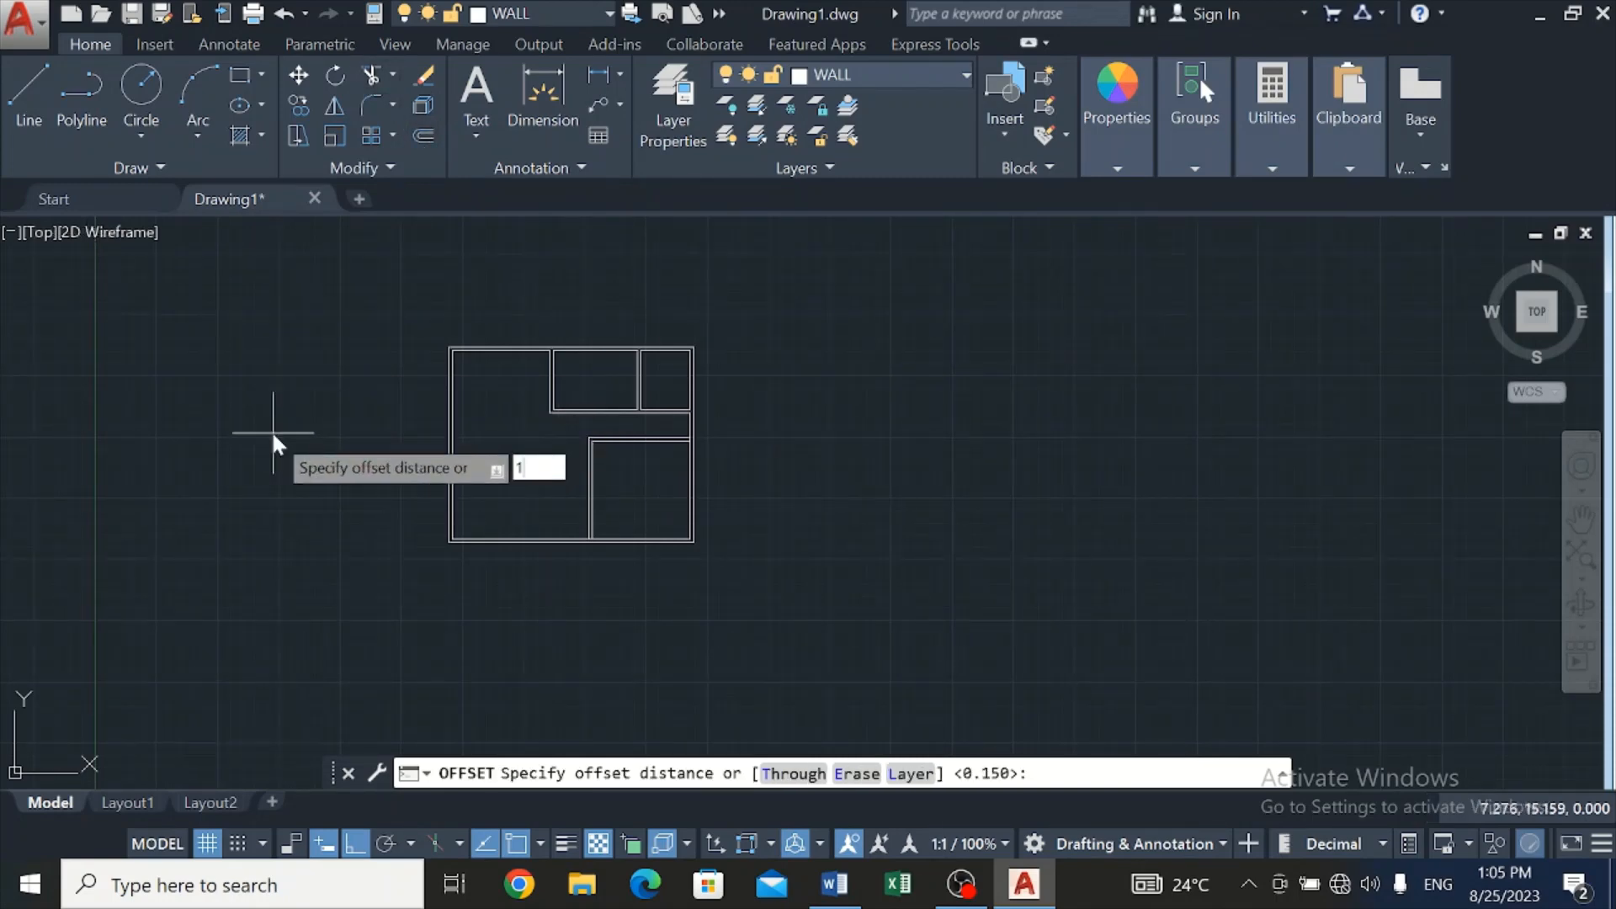
pyautogui.write('1')
pyautogui.press('Return')
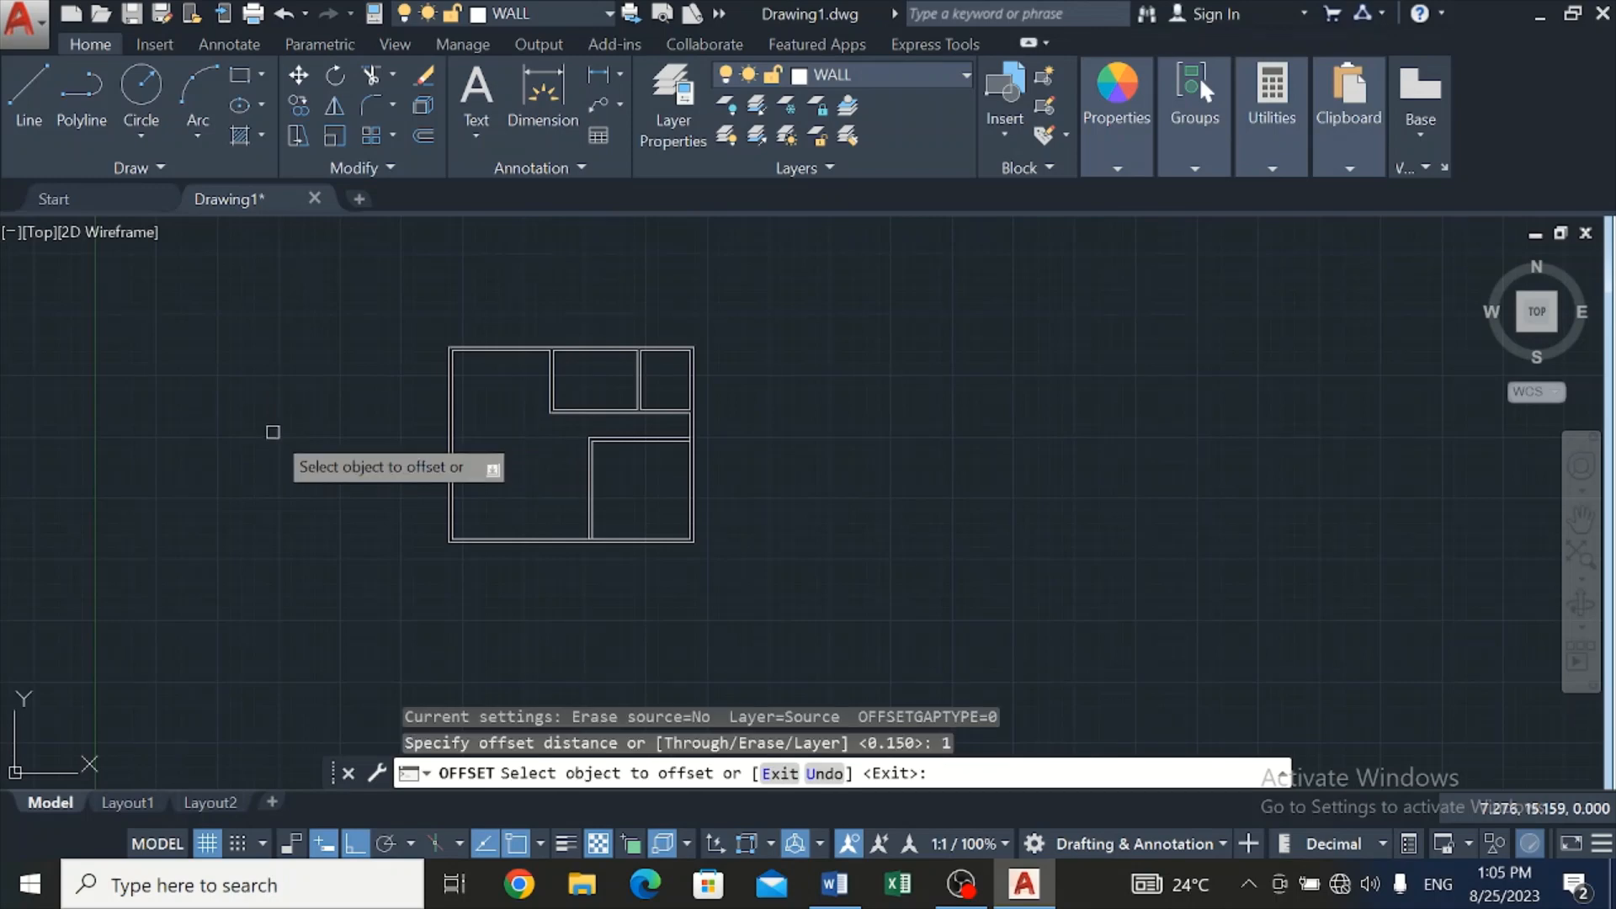
pyautogui.scroll(5, 509, 536)
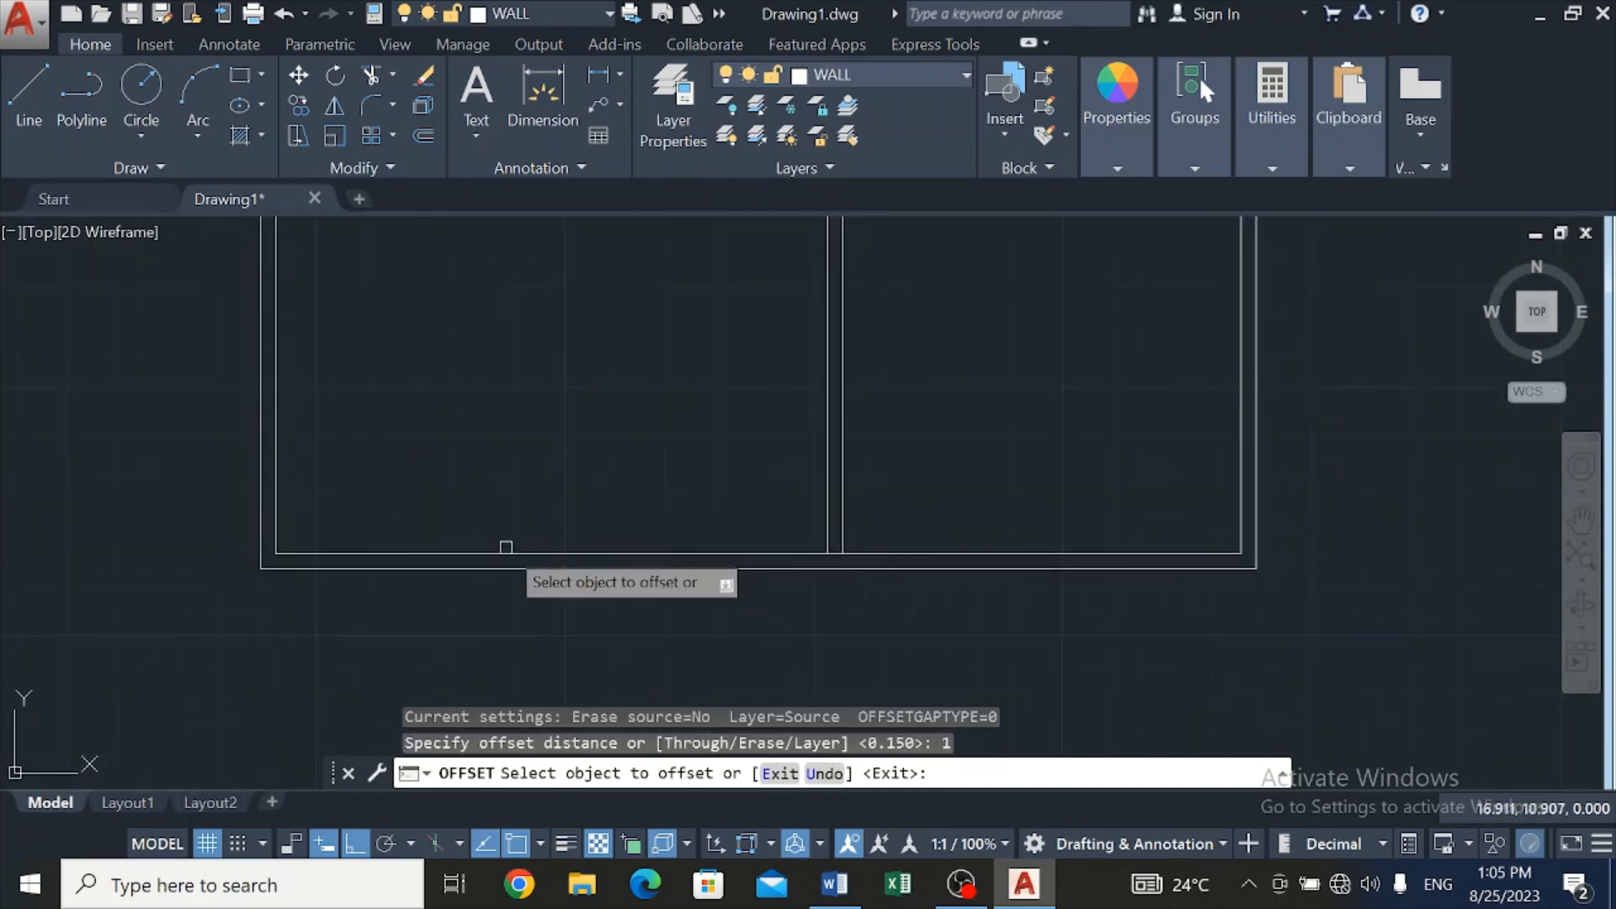
pyautogui.click(508, 551)
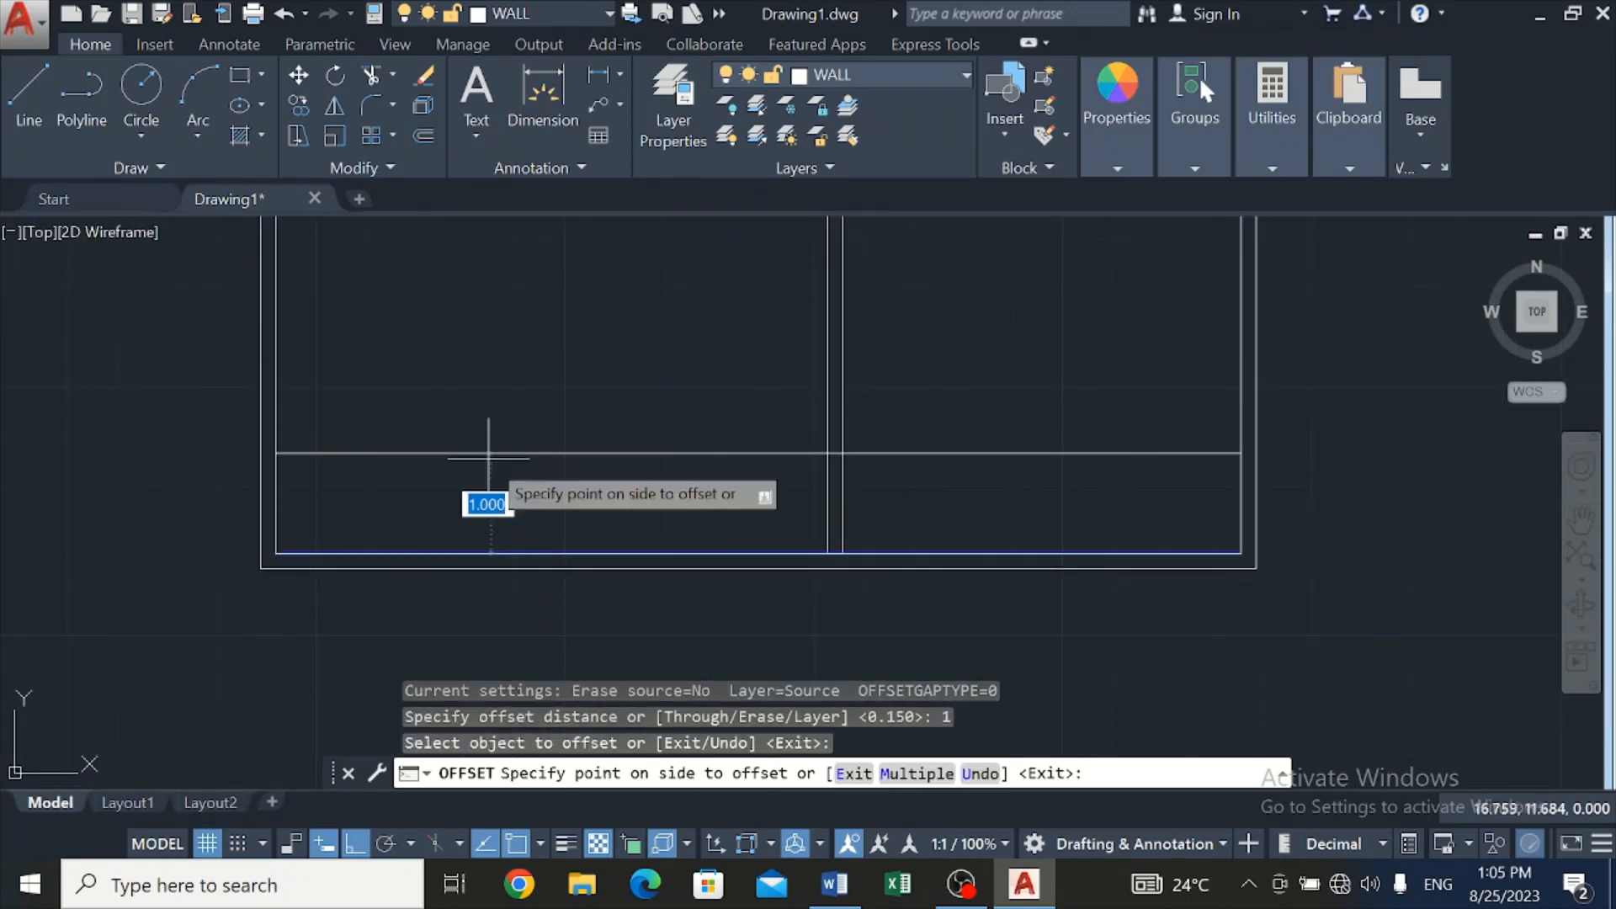
pyautogui.click(500, 363)
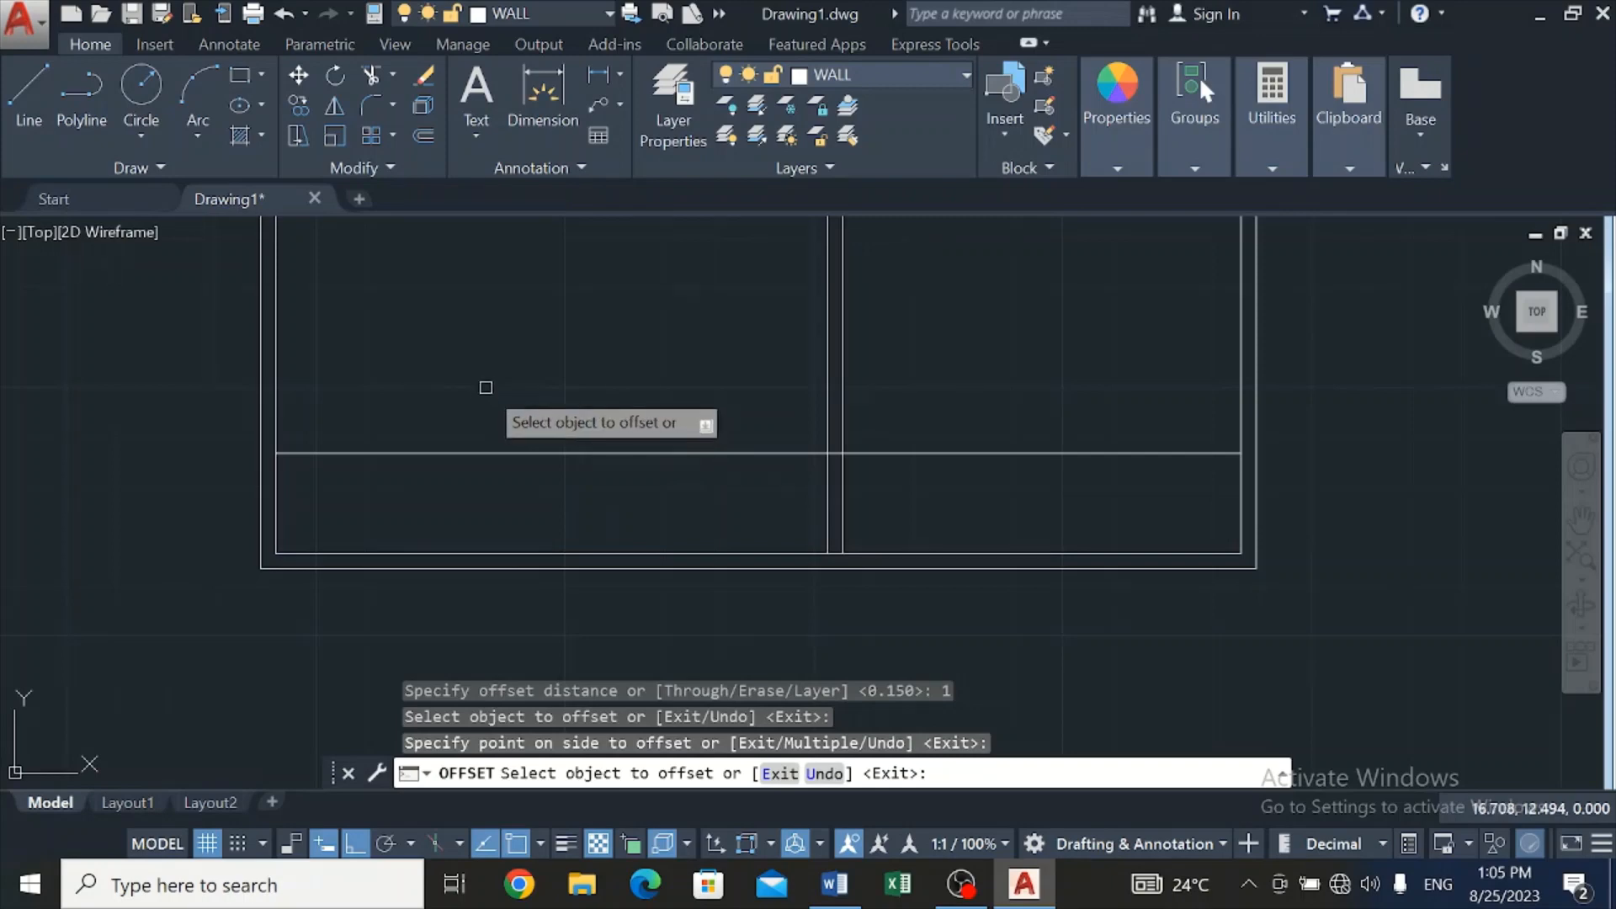
pyautogui.press('Escape')
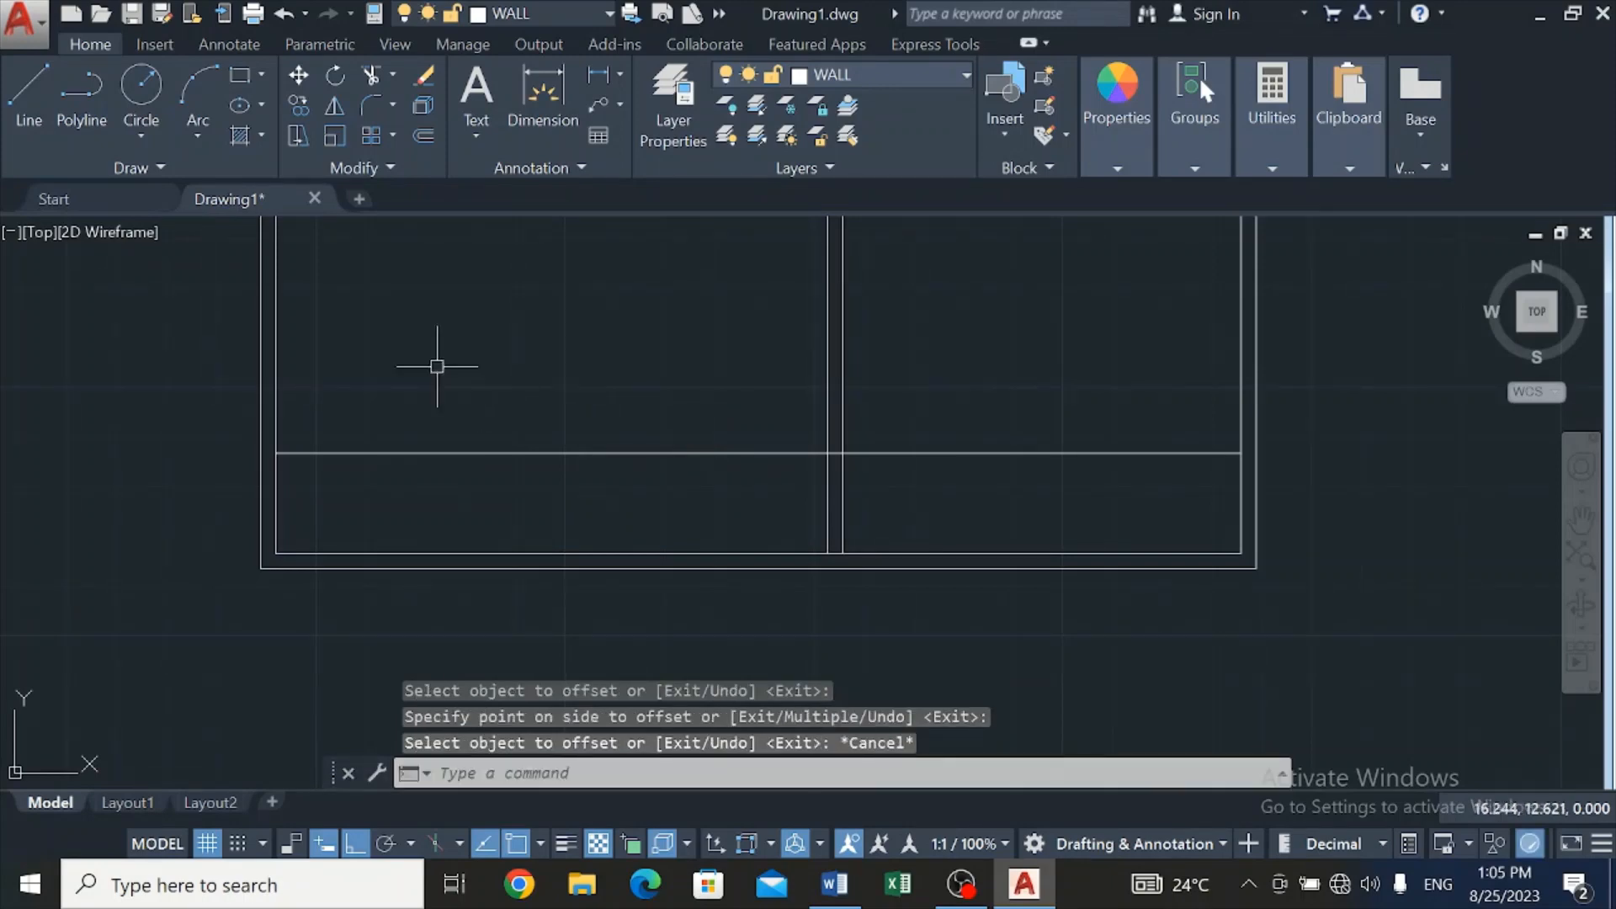
# Trim the new horizontal line inside the lower vertical partition and erase its segment in the lower-right room
pyautogui.click(368, 74)
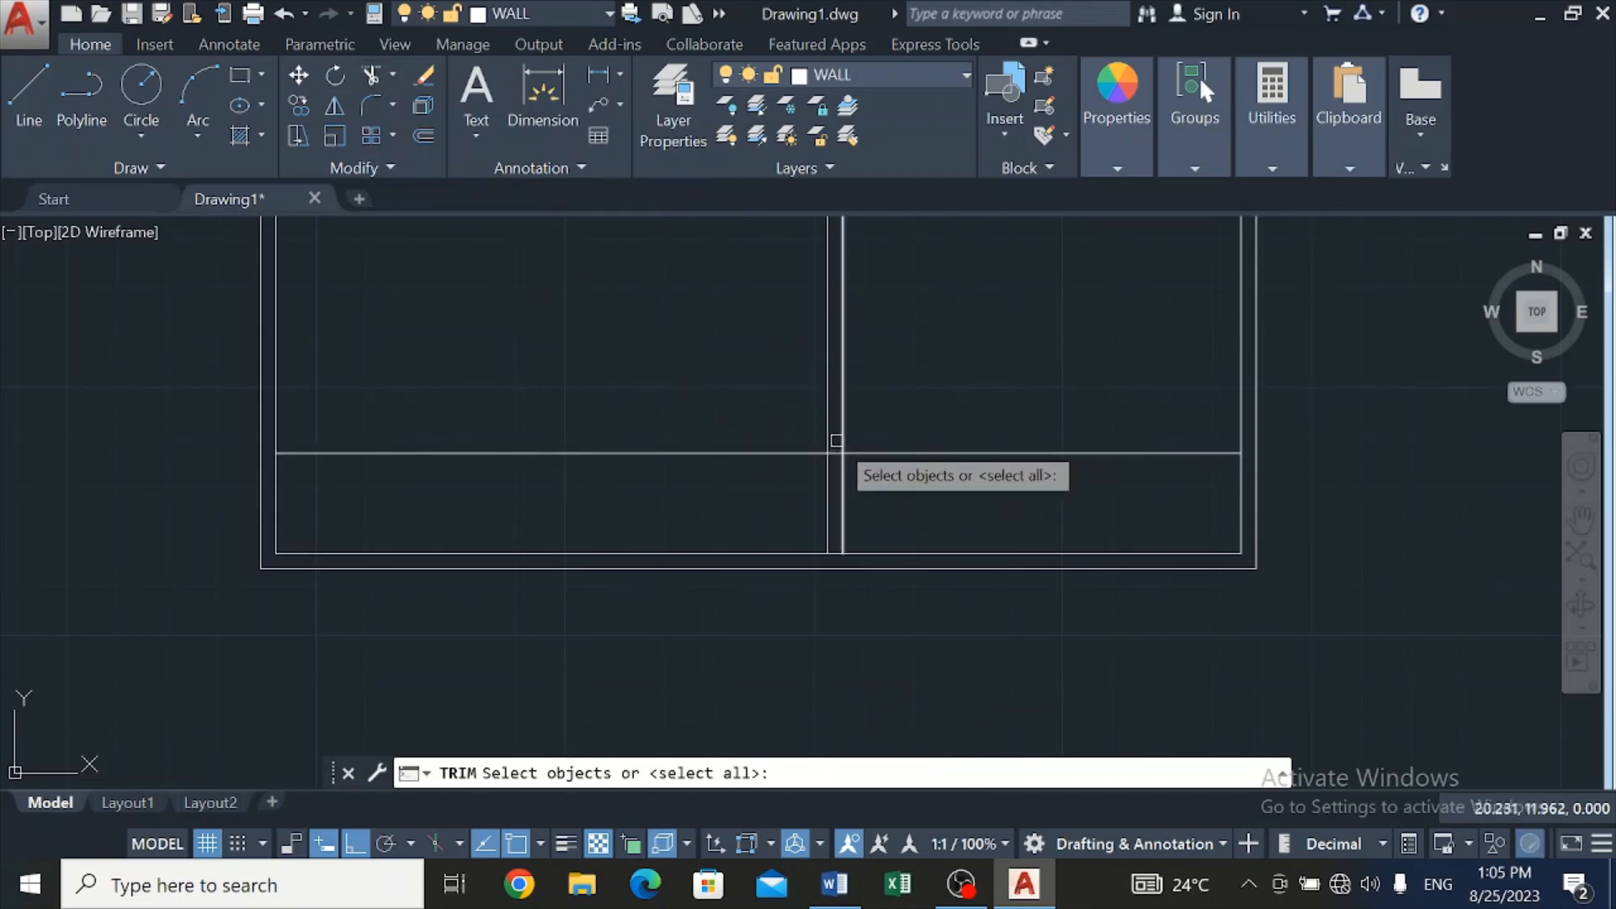
pyautogui.scroll(4, 837, 446)
pyautogui.press('Return')
pyautogui.click(824, 472)
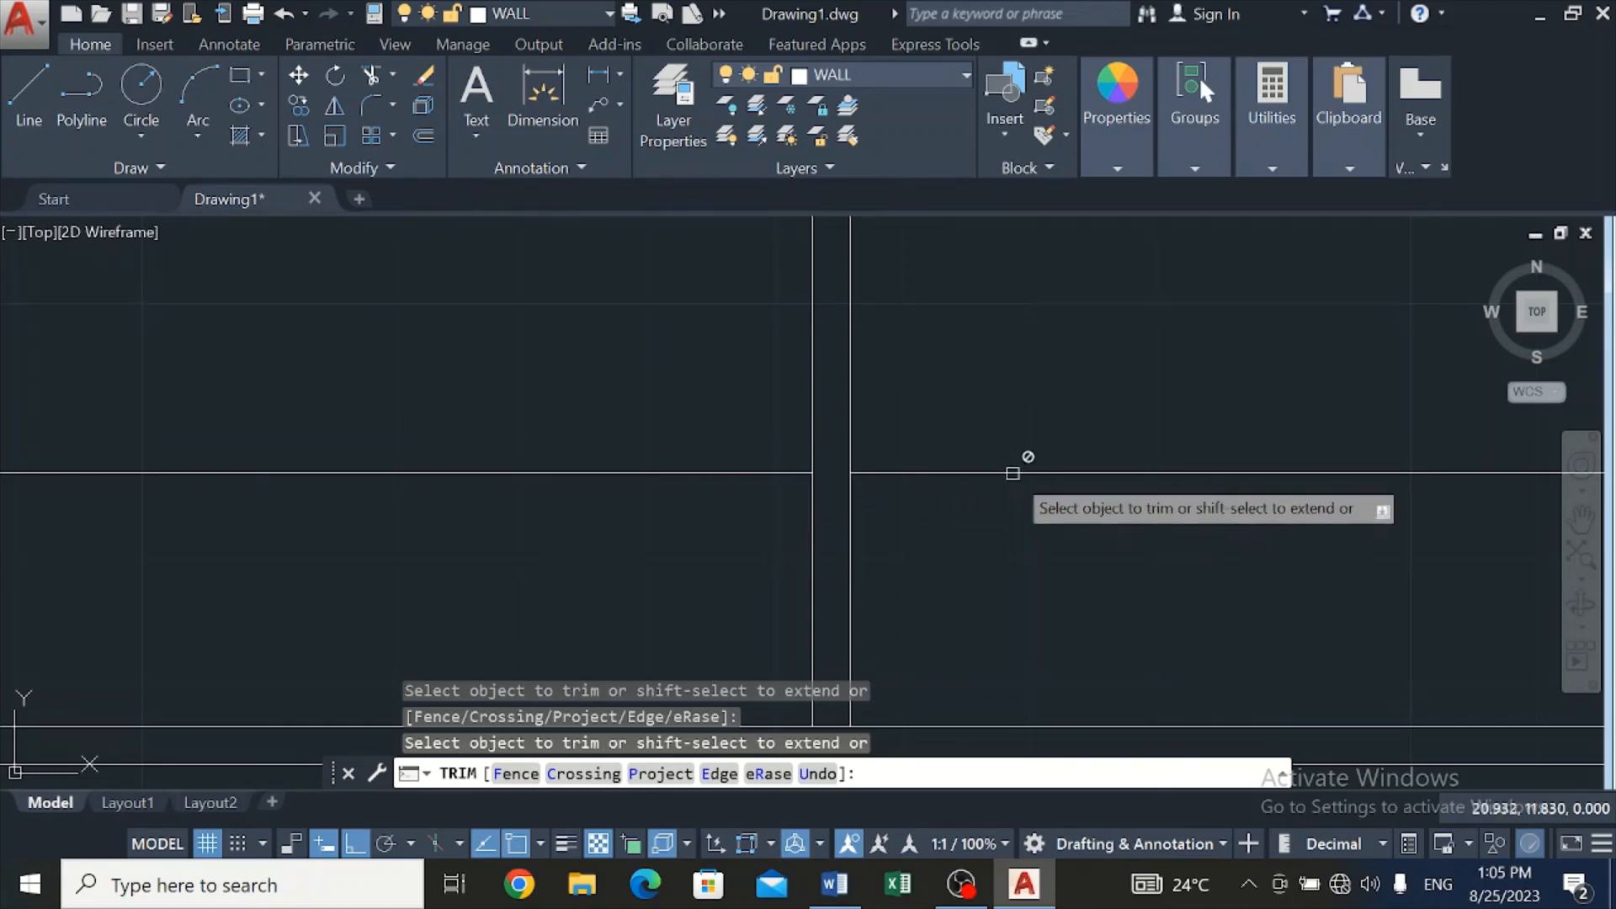
pyautogui.scroll(-5, 1018, 467)
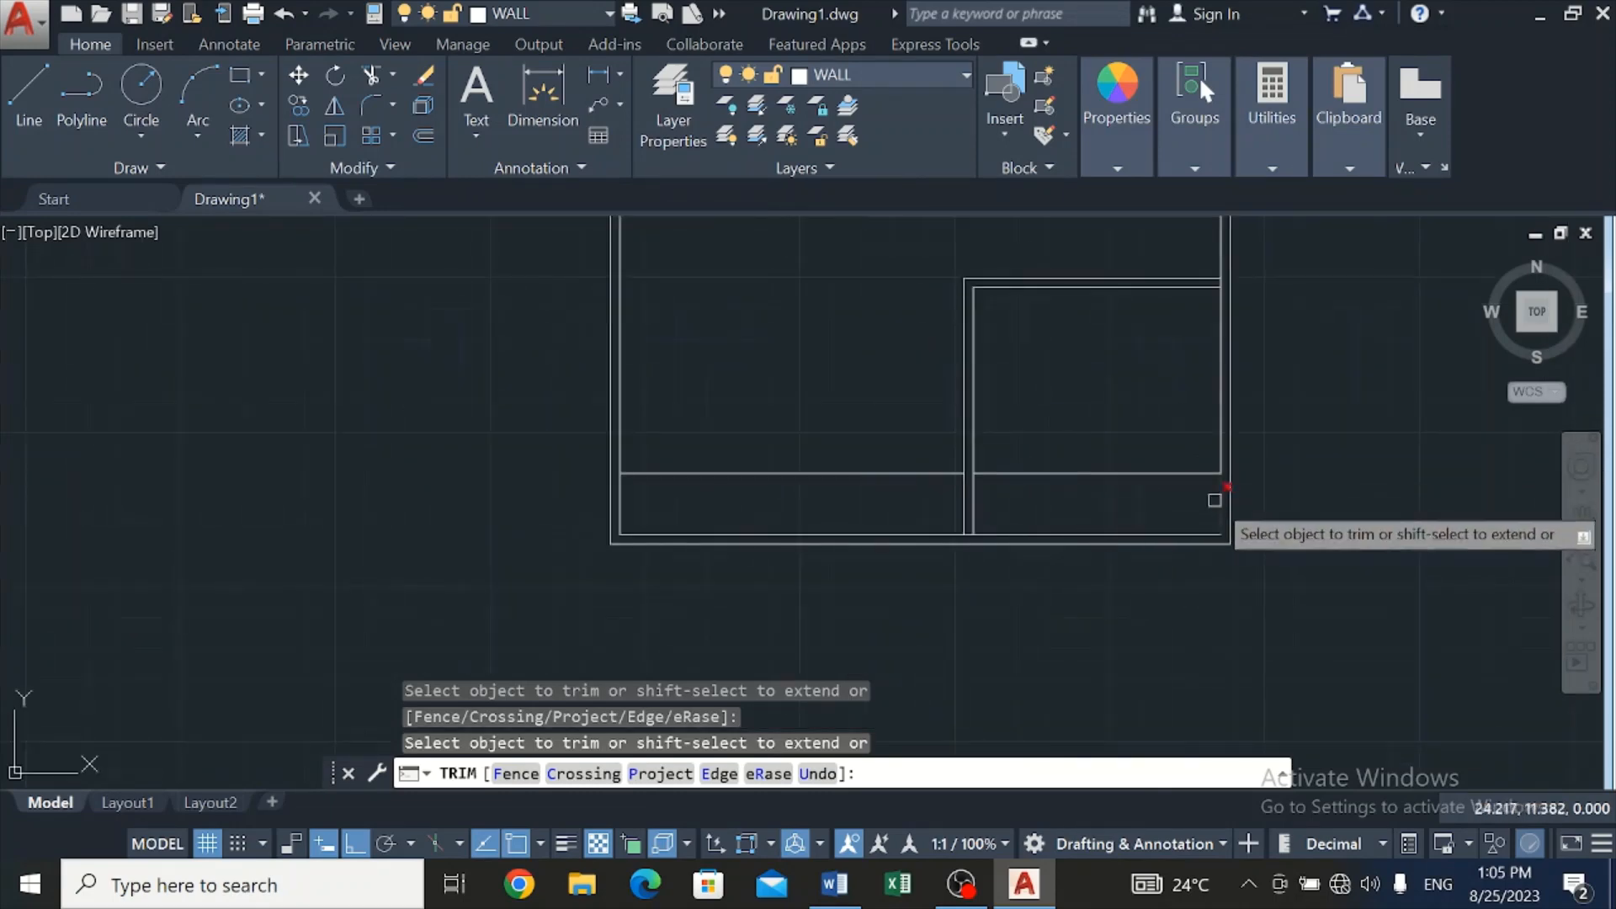
pyautogui.scroll(2, 1212, 497)
pyautogui.scroll(2, 1160, 459)
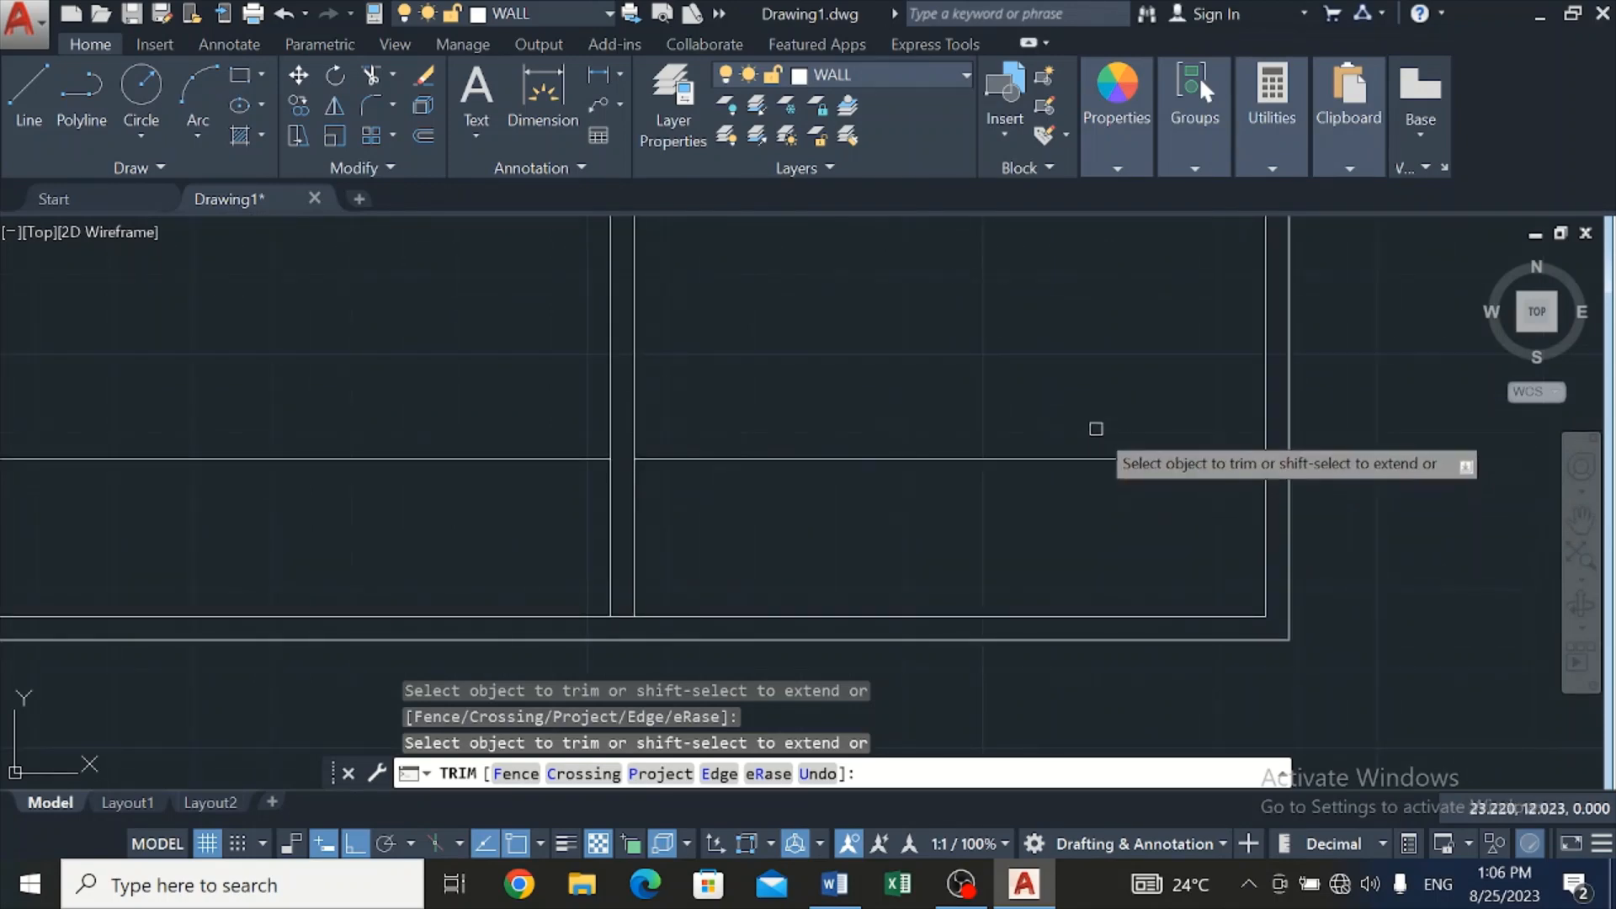
pyautogui.press('Escape')
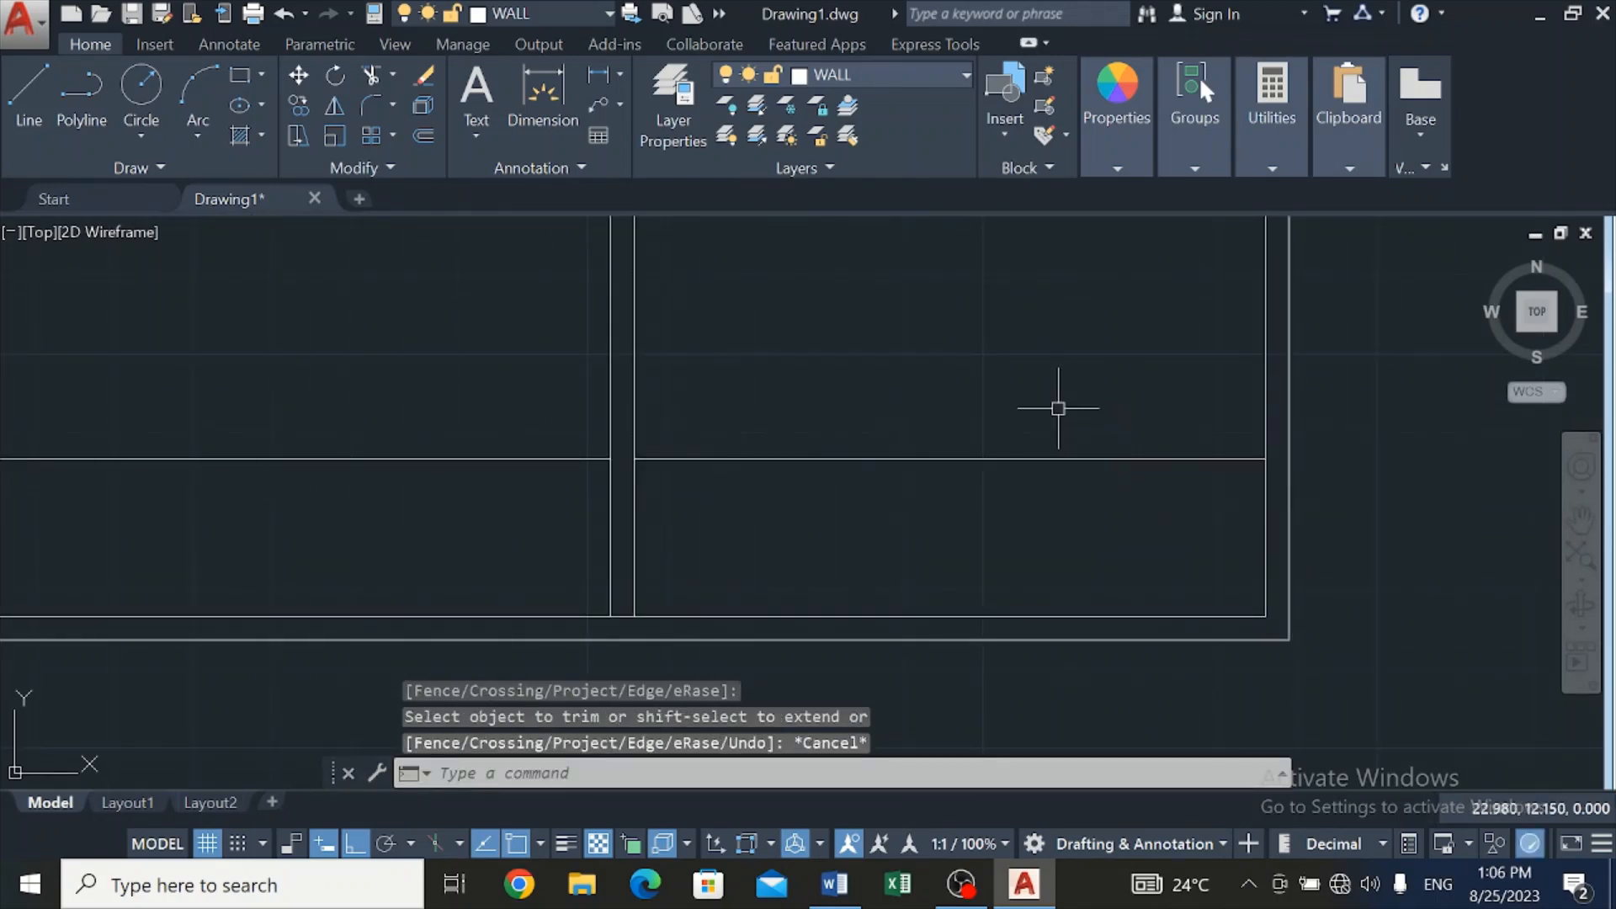
pyautogui.click(1012, 459)
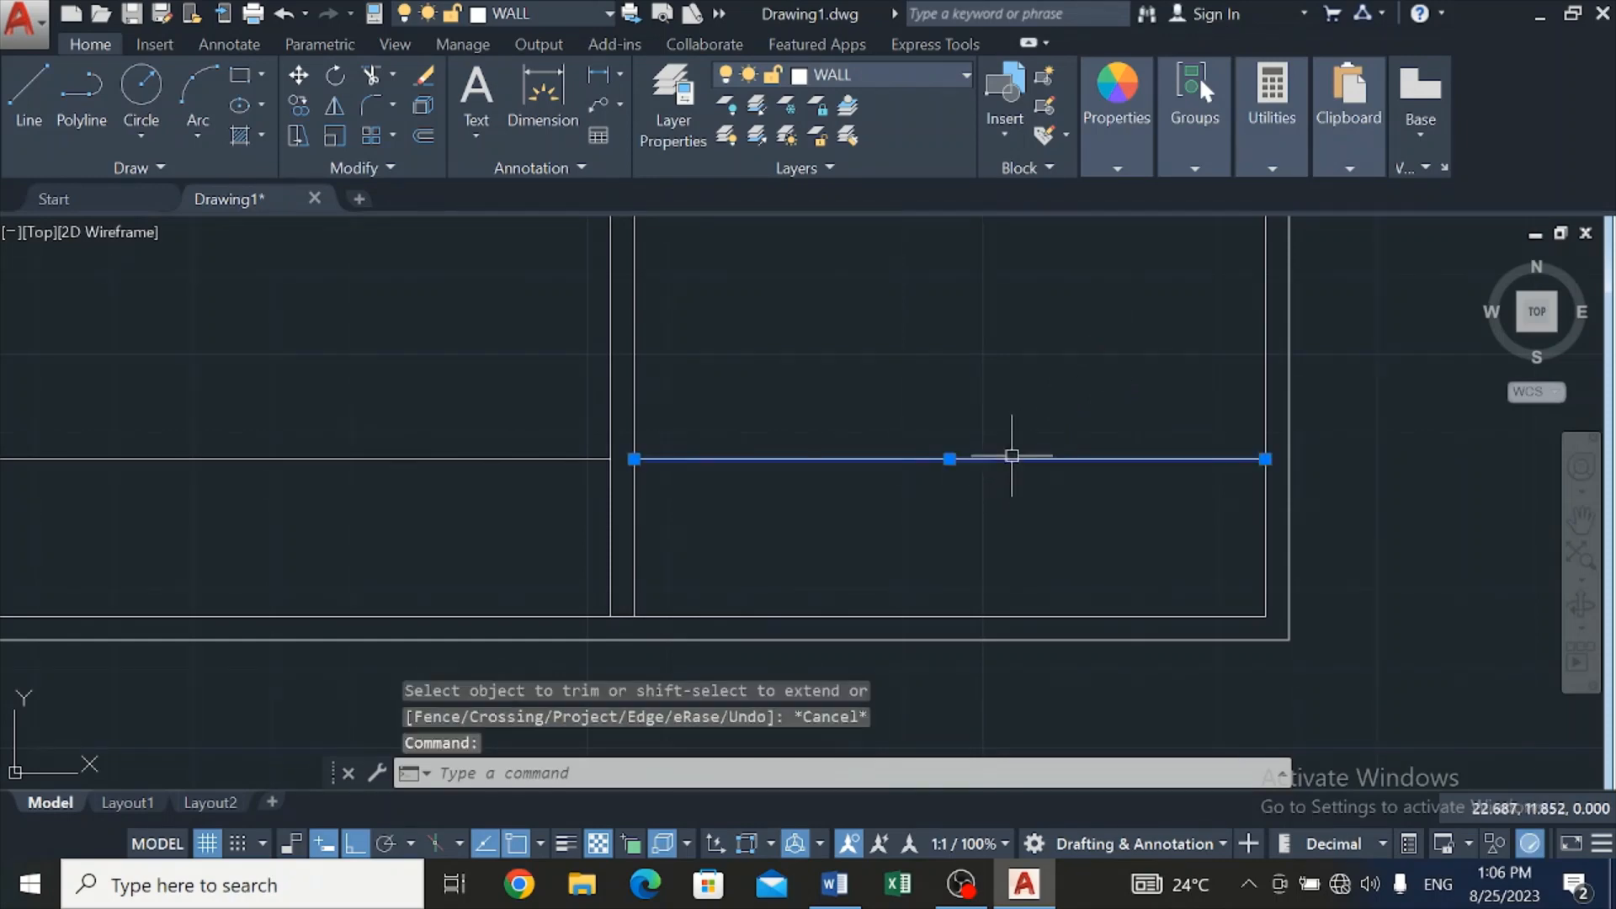
pyautogui.press('Delete')
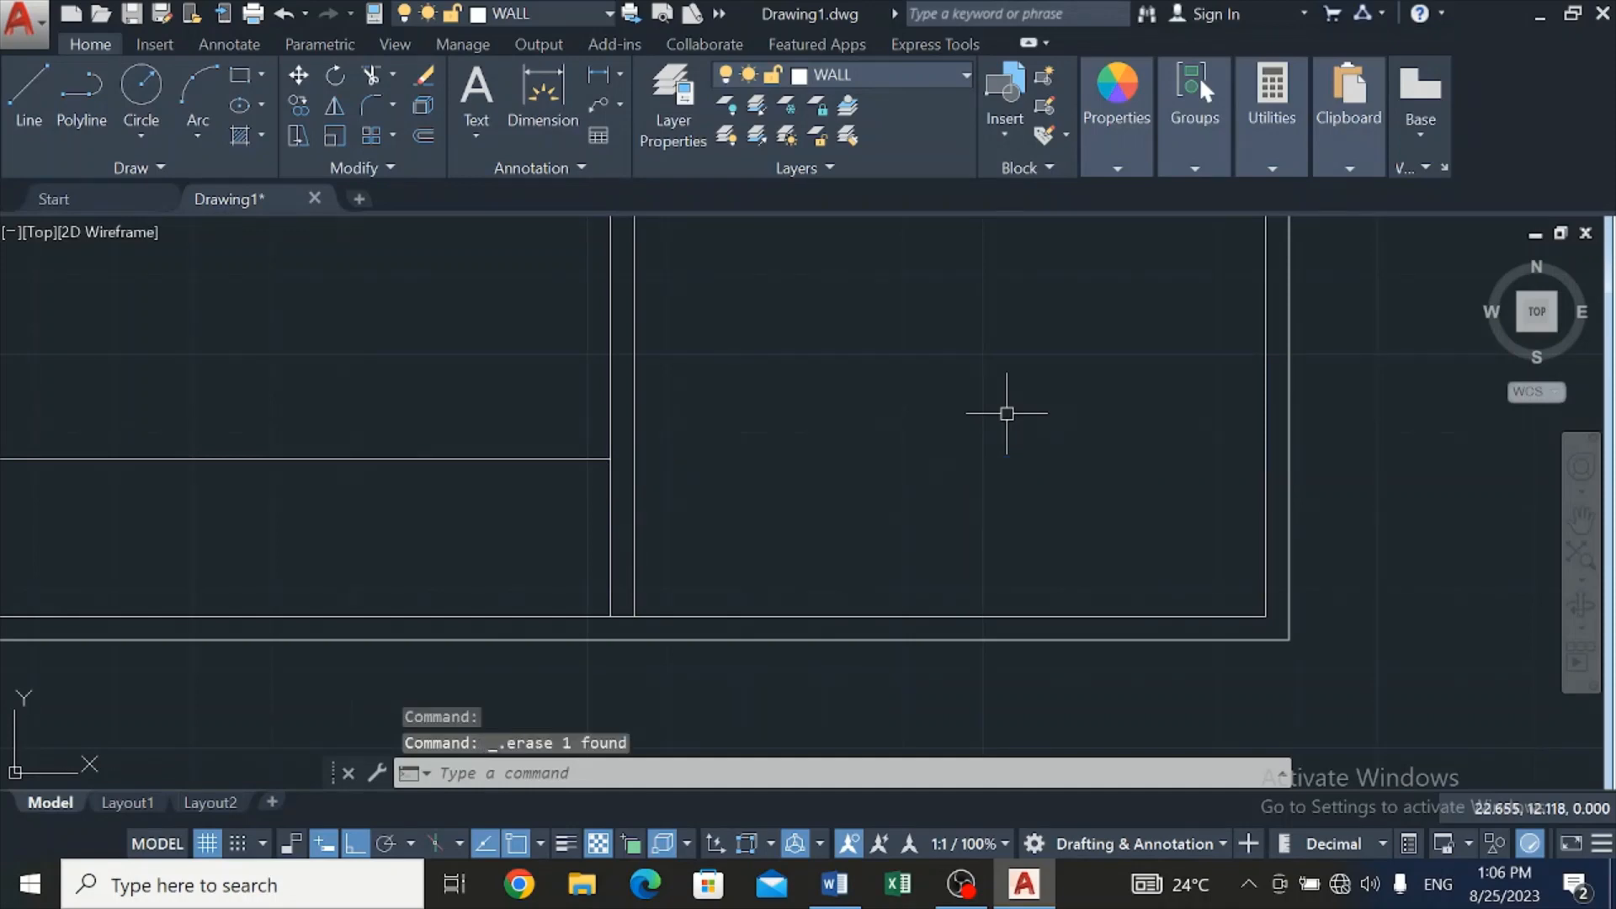
# Offset the remaining horizontal line in the lower-left space 0.15 upward to give the wall its thickness
pyautogui.scroll(-4, 926, 404)
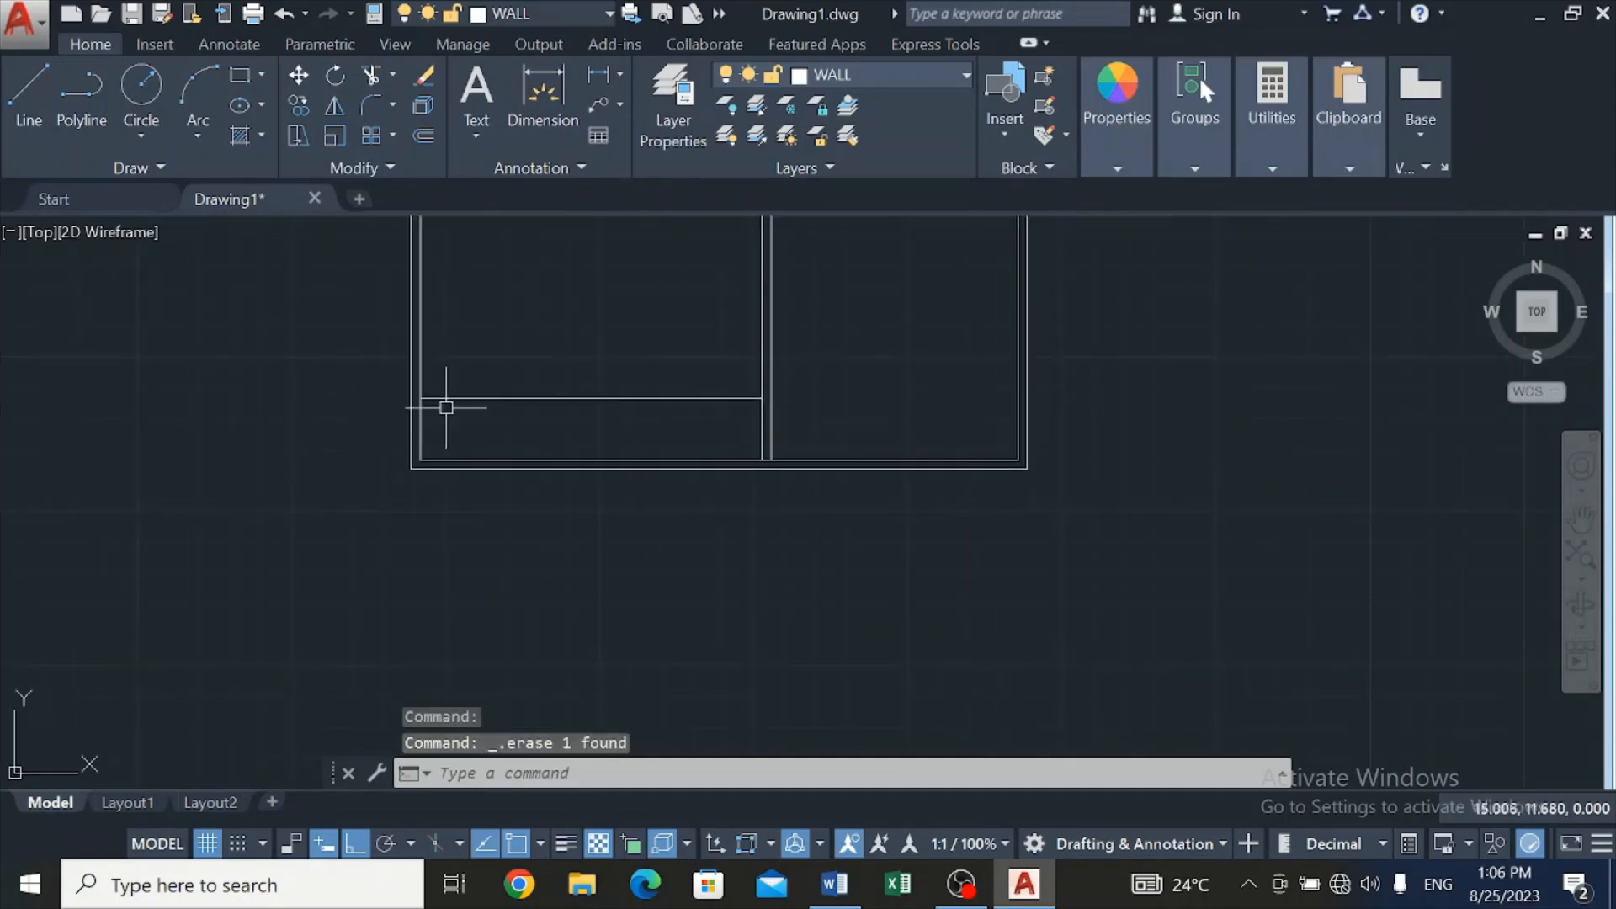
pyautogui.scroll(2, 446, 407)
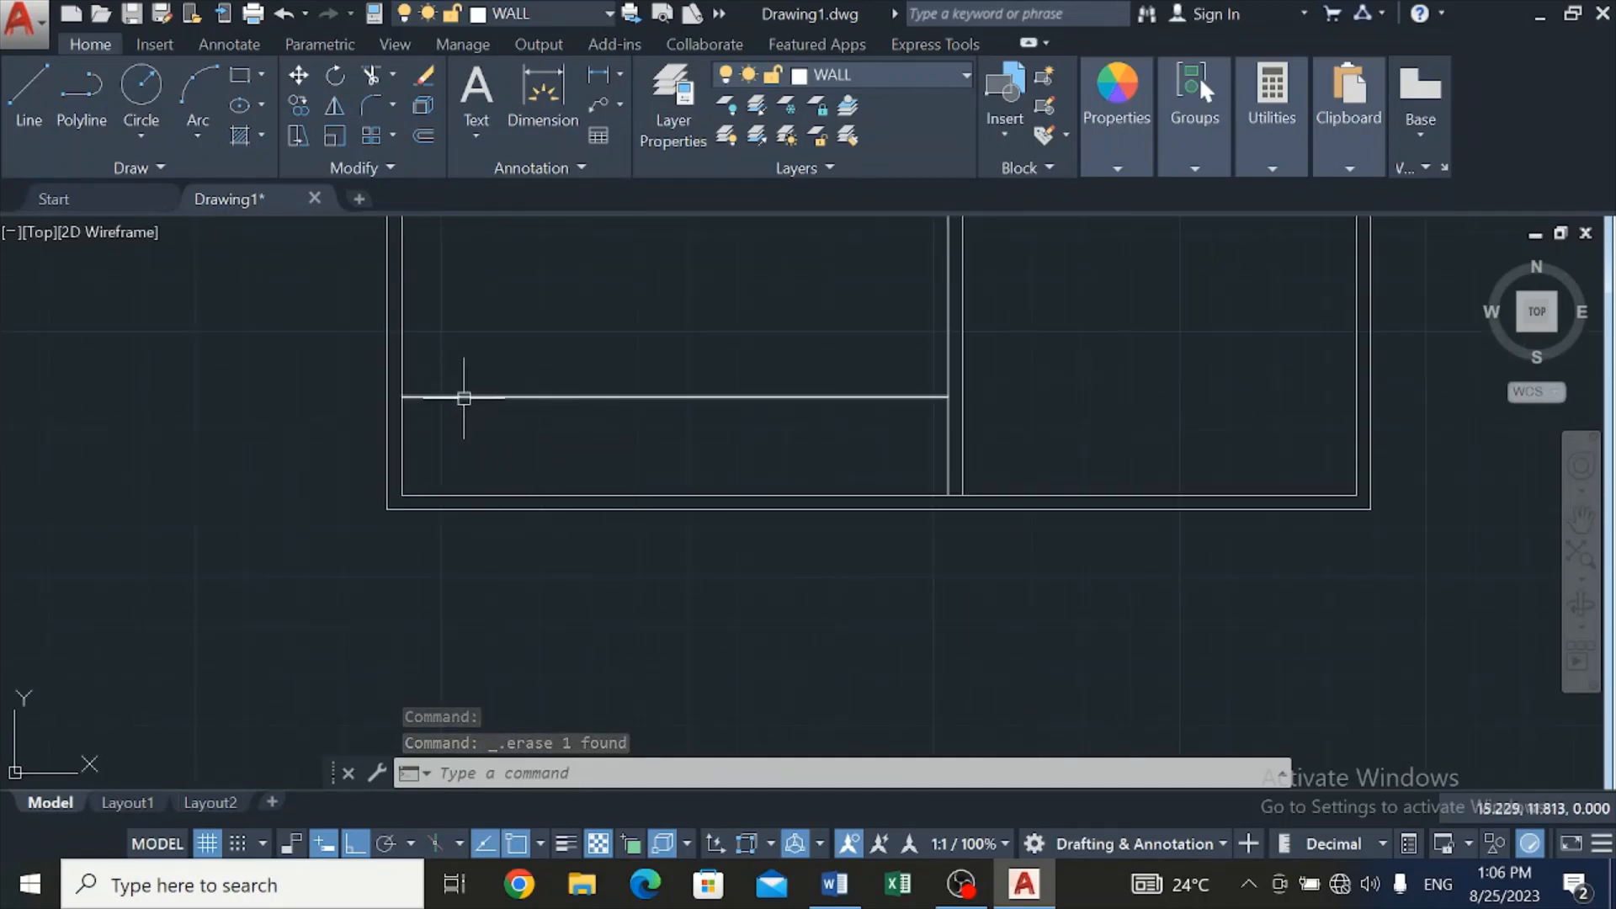
pyautogui.click(424, 135)
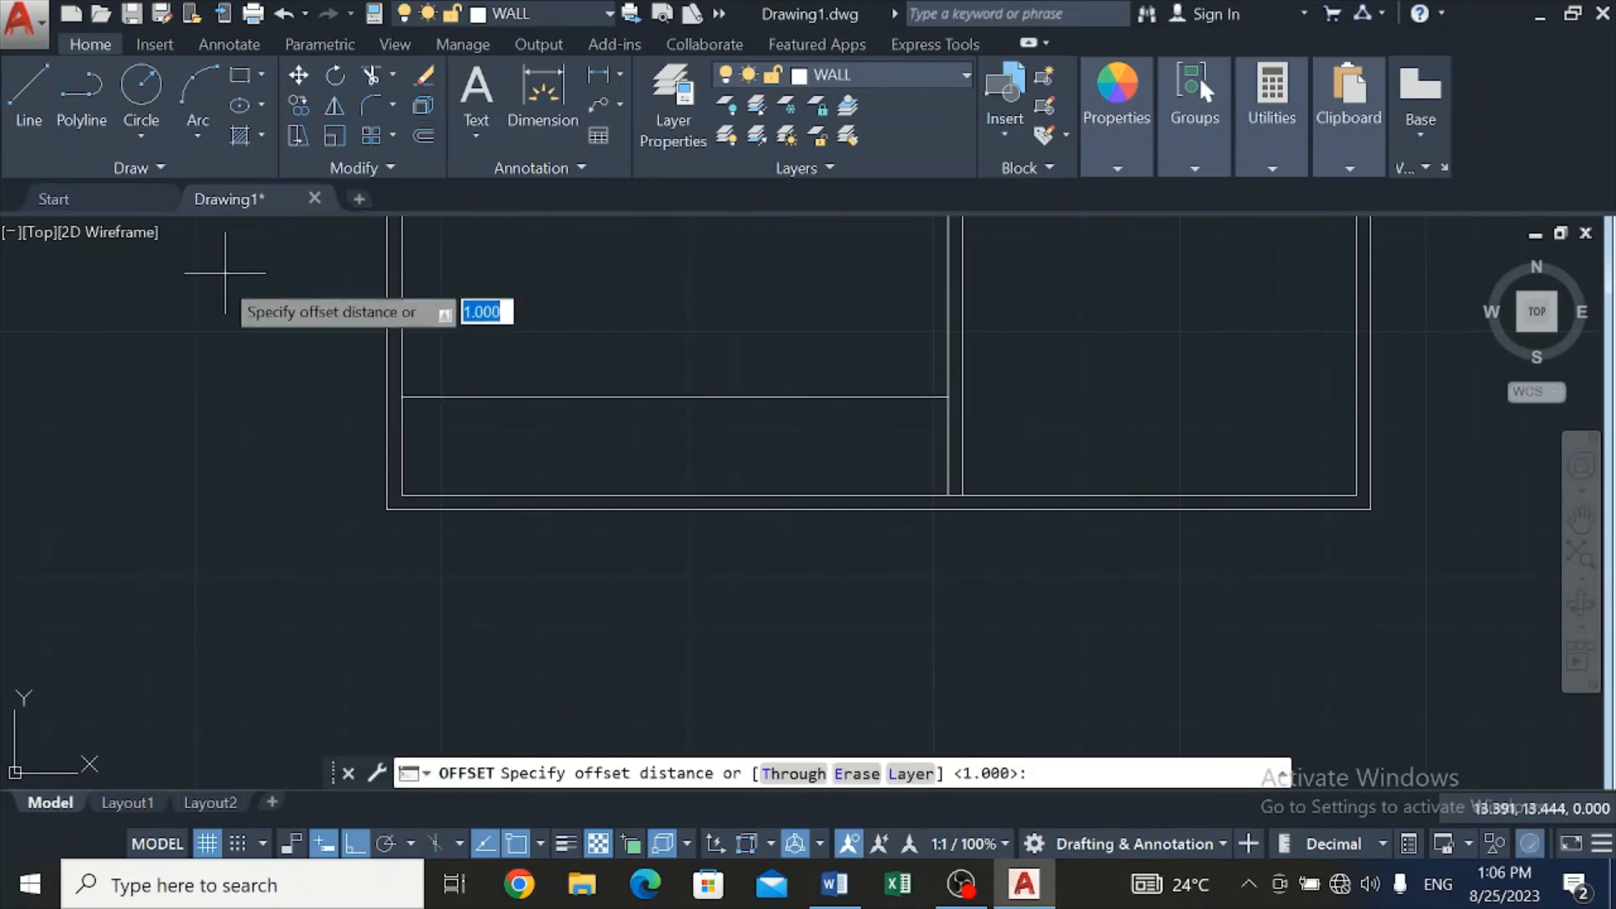
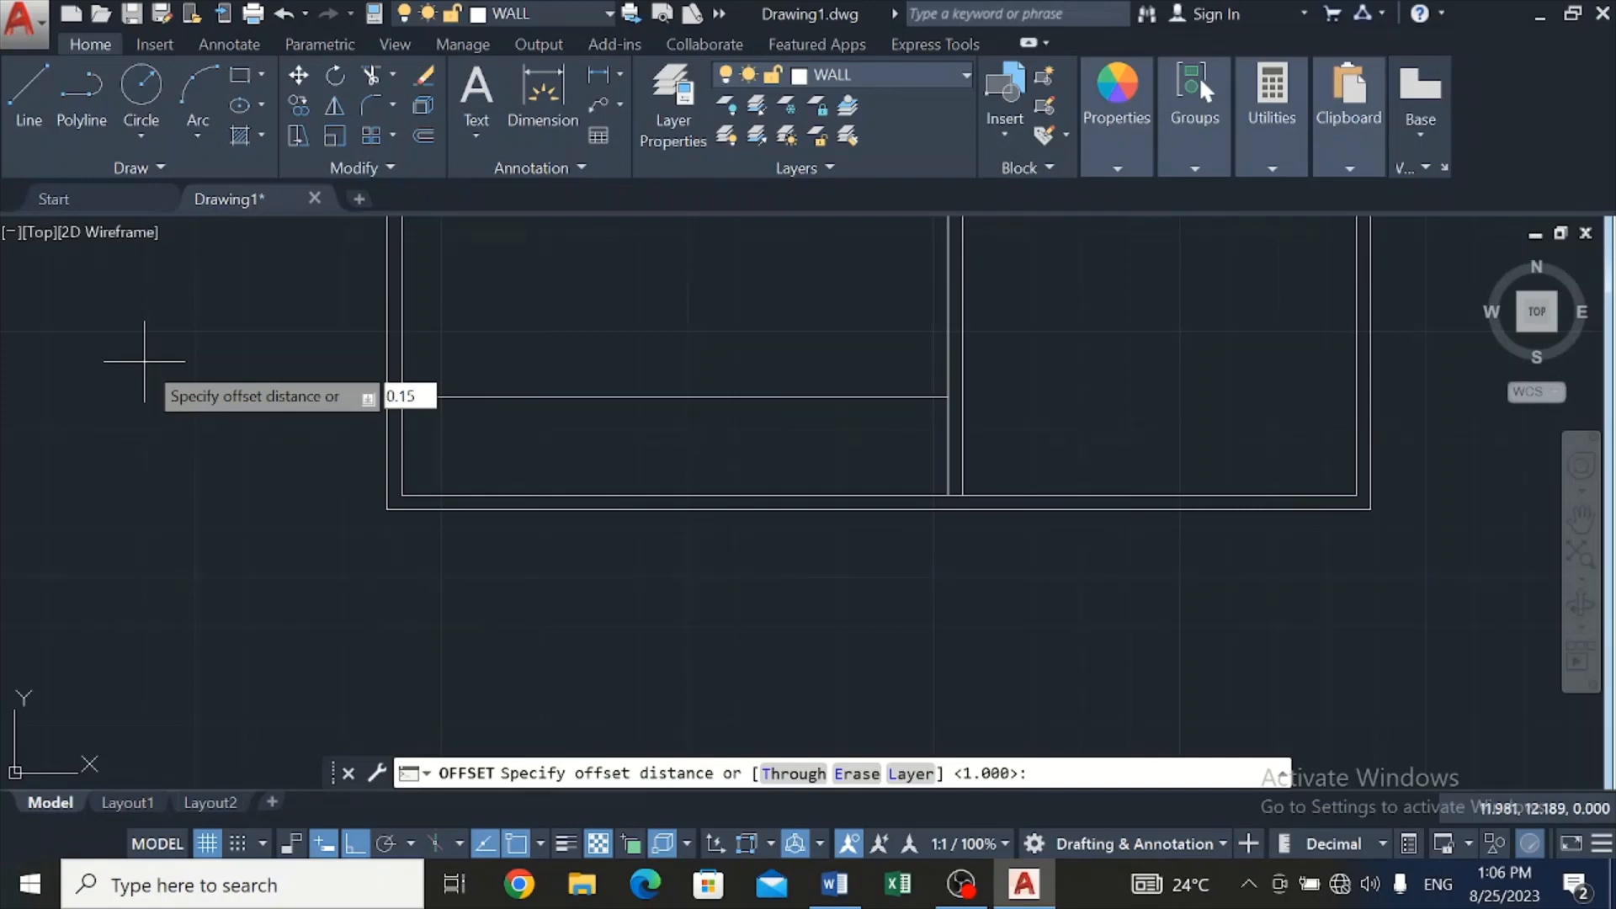
pyautogui.press('Return')
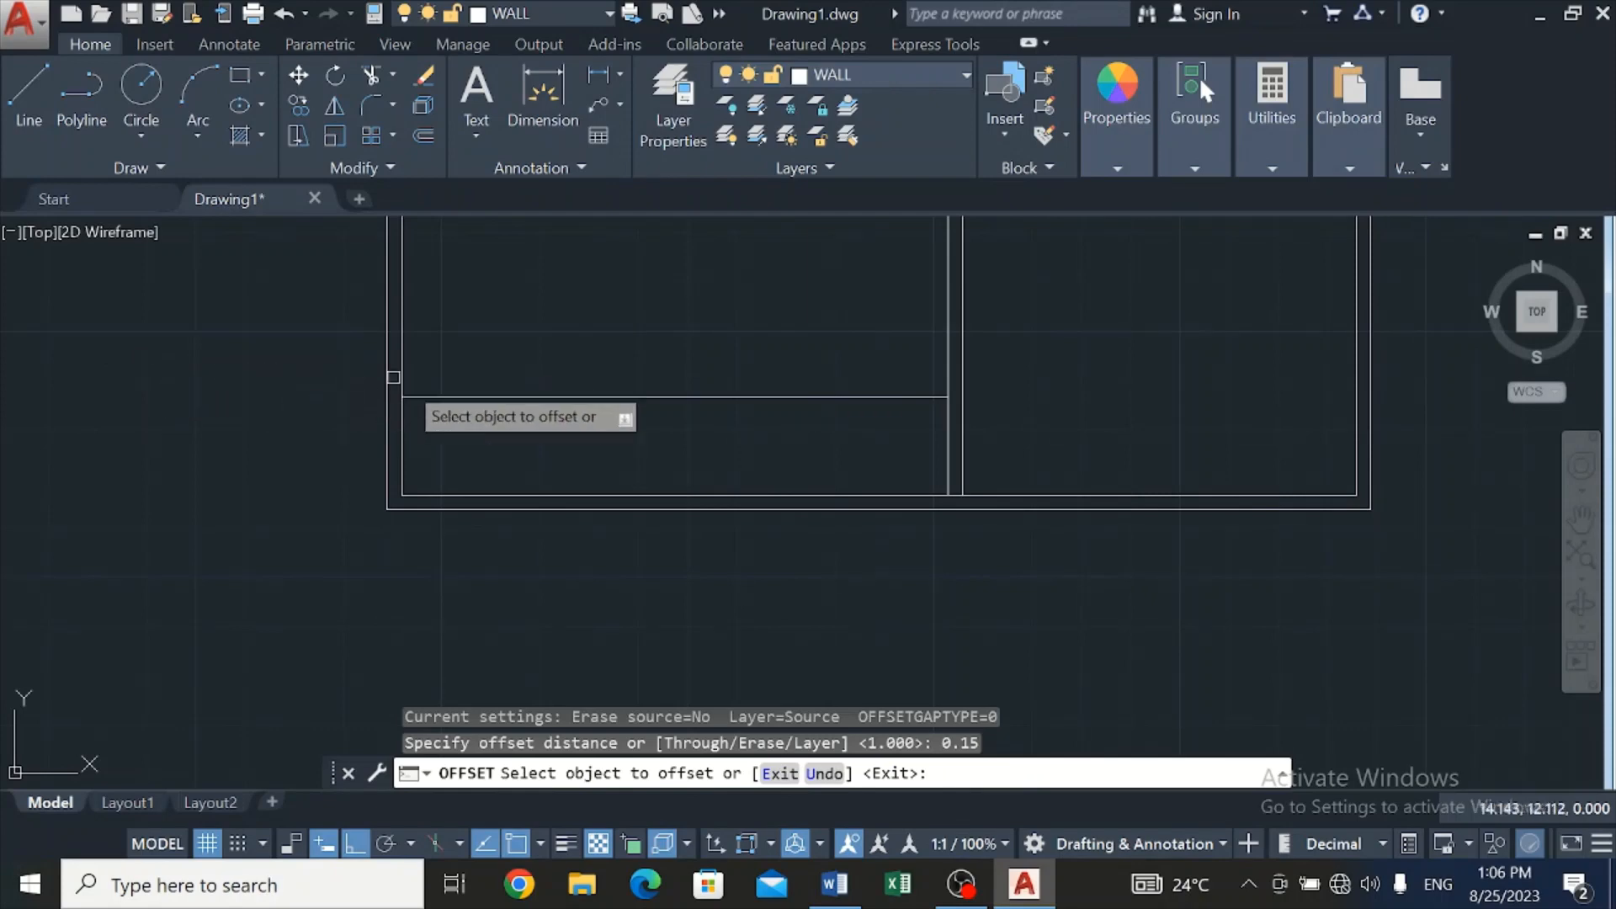
pyautogui.click(560, 398)
pyautogui.click(552, 328)
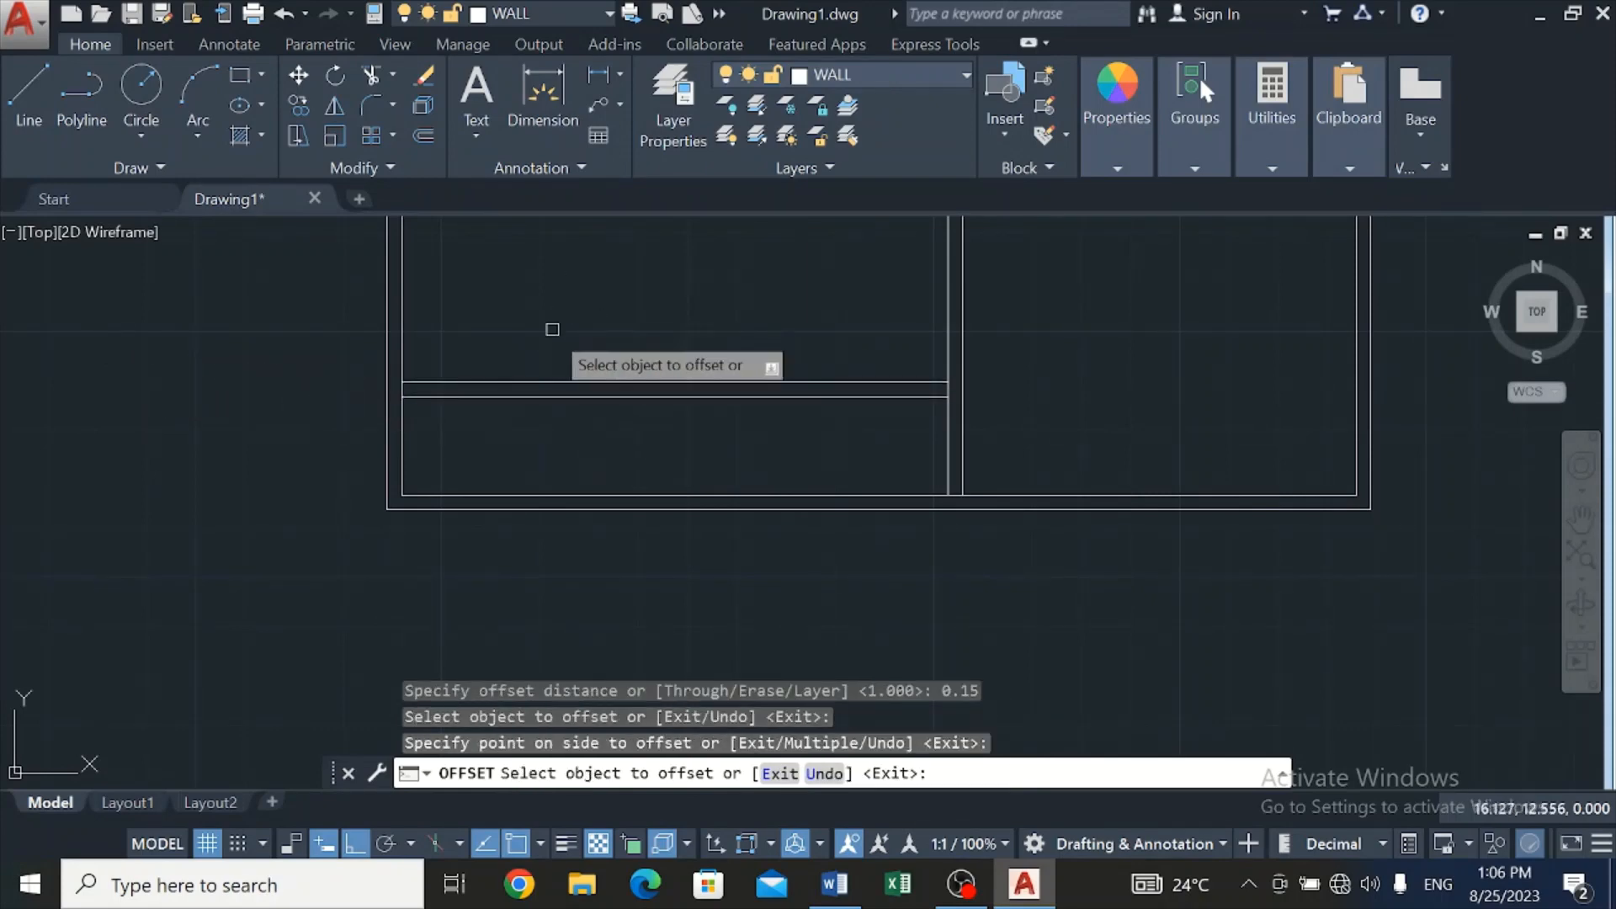
pyautogui.press('Escape')
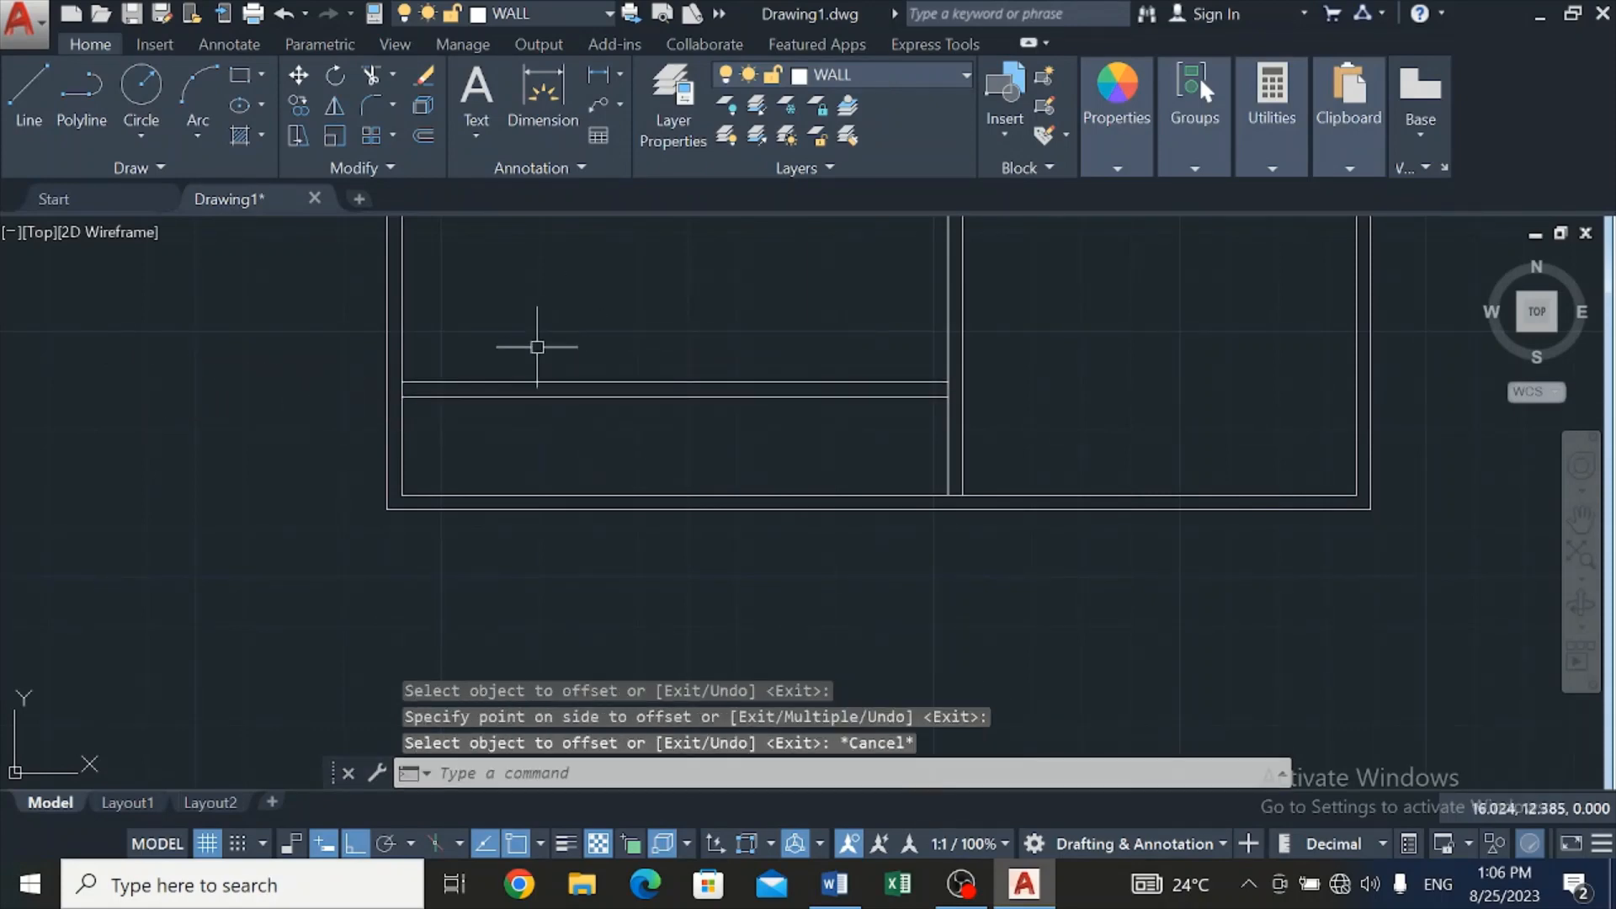
# Trim the vertical line pieces between the two new horizontal lines at the left outer wall and at the lower partition
pyautogui.click(370, 70)
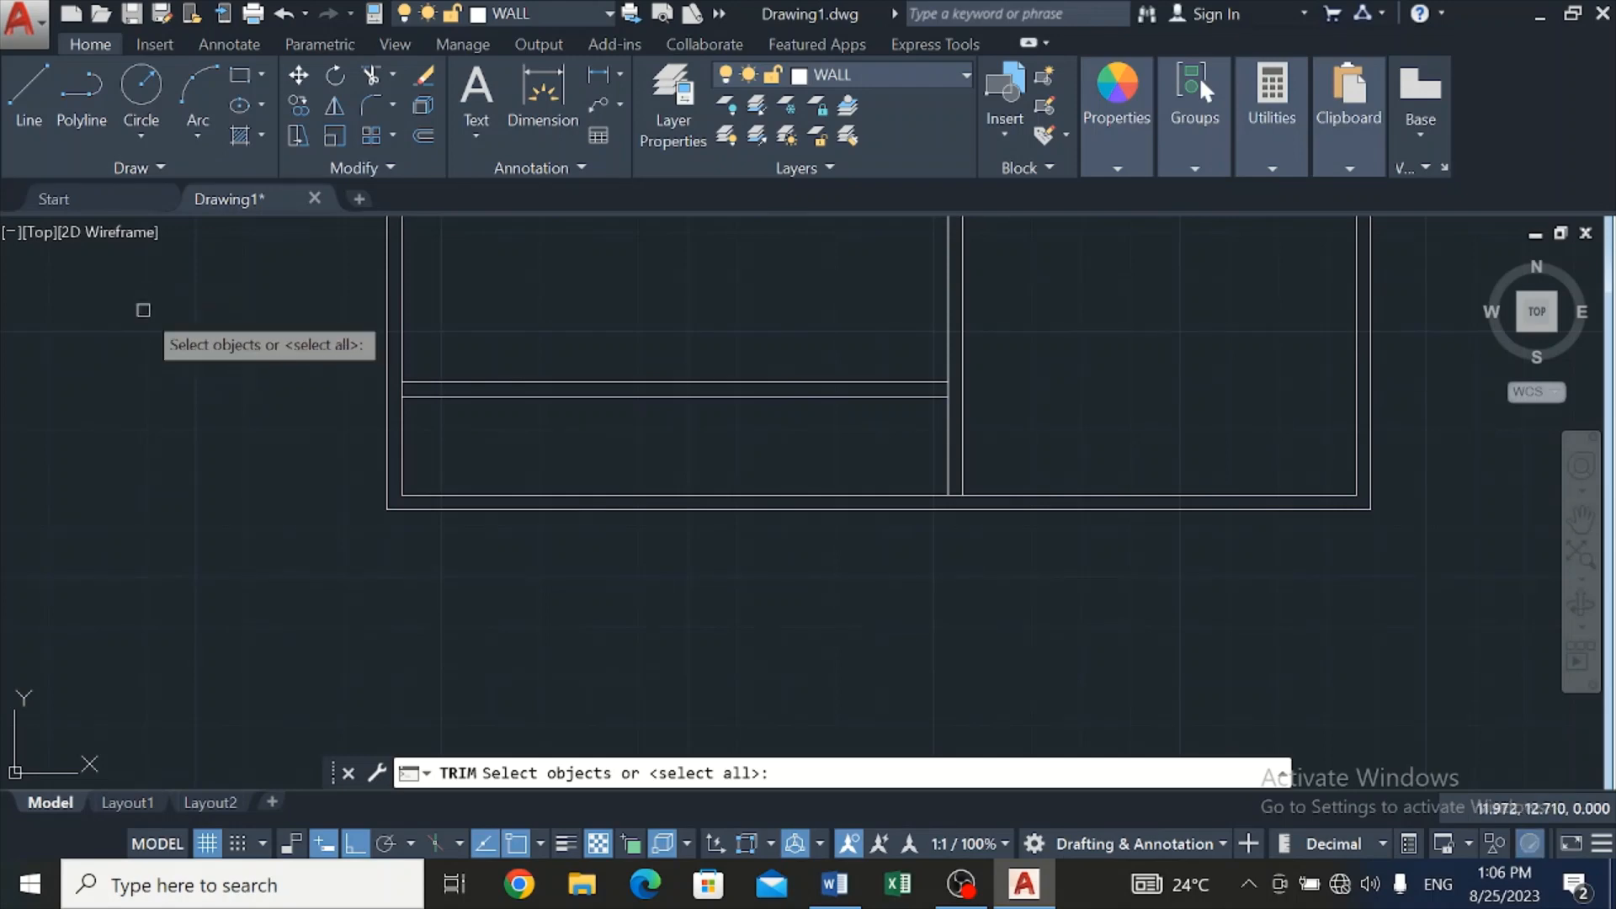
pyautogui.press('Return')
pyautogui.scroll(2, 378, 382)
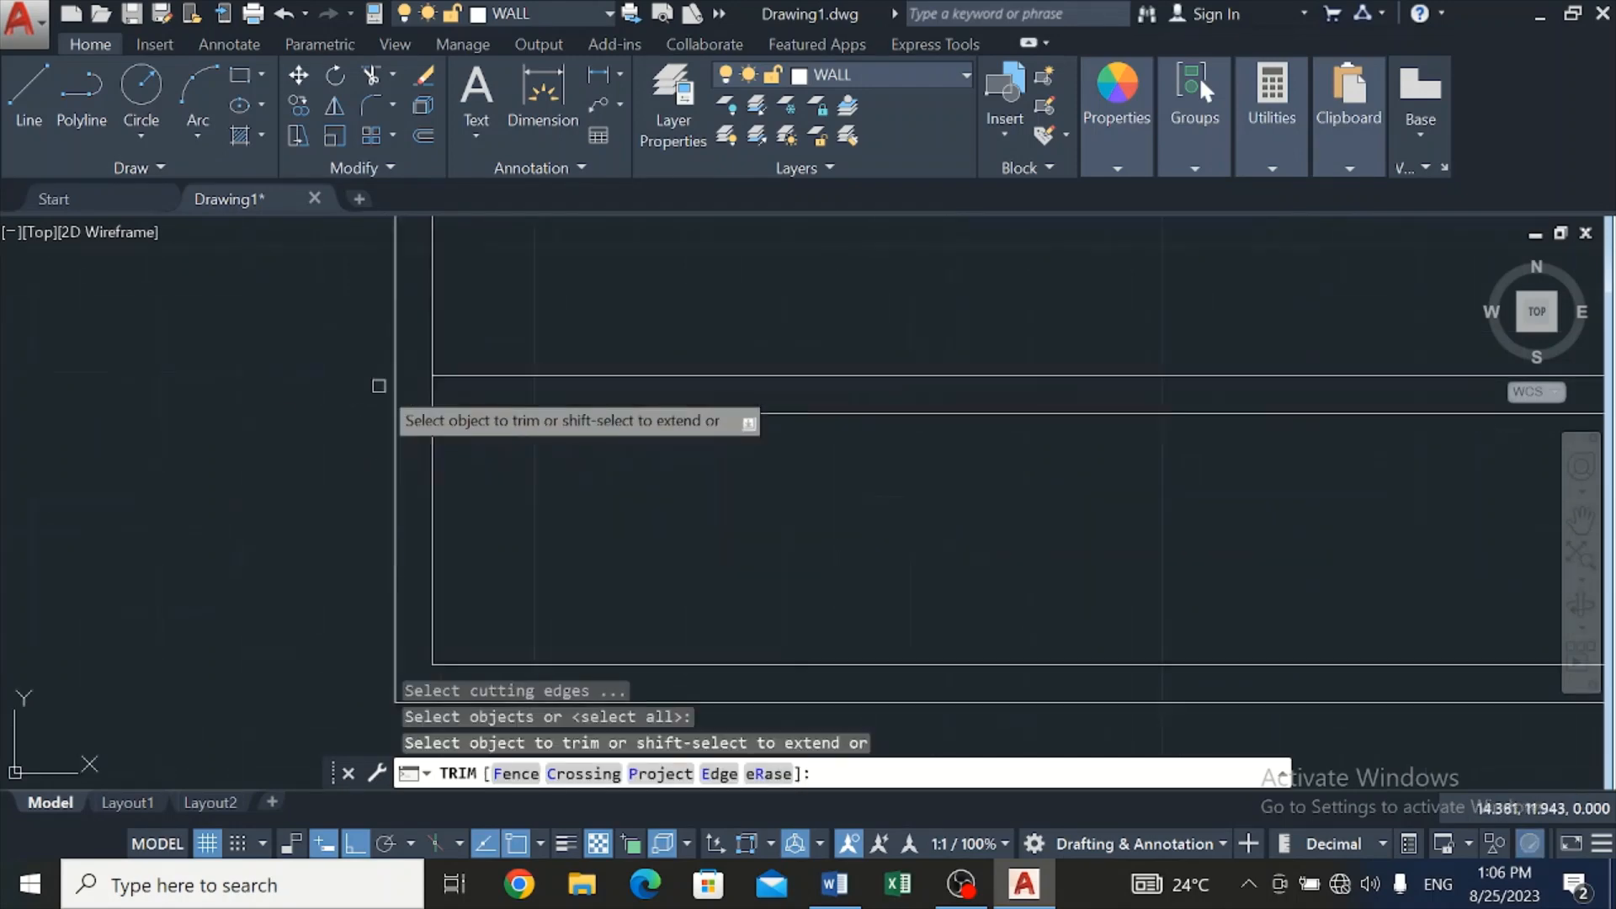
pyautogui.click(432, 387)
pyautogui.scroll(-3, 438, 383)
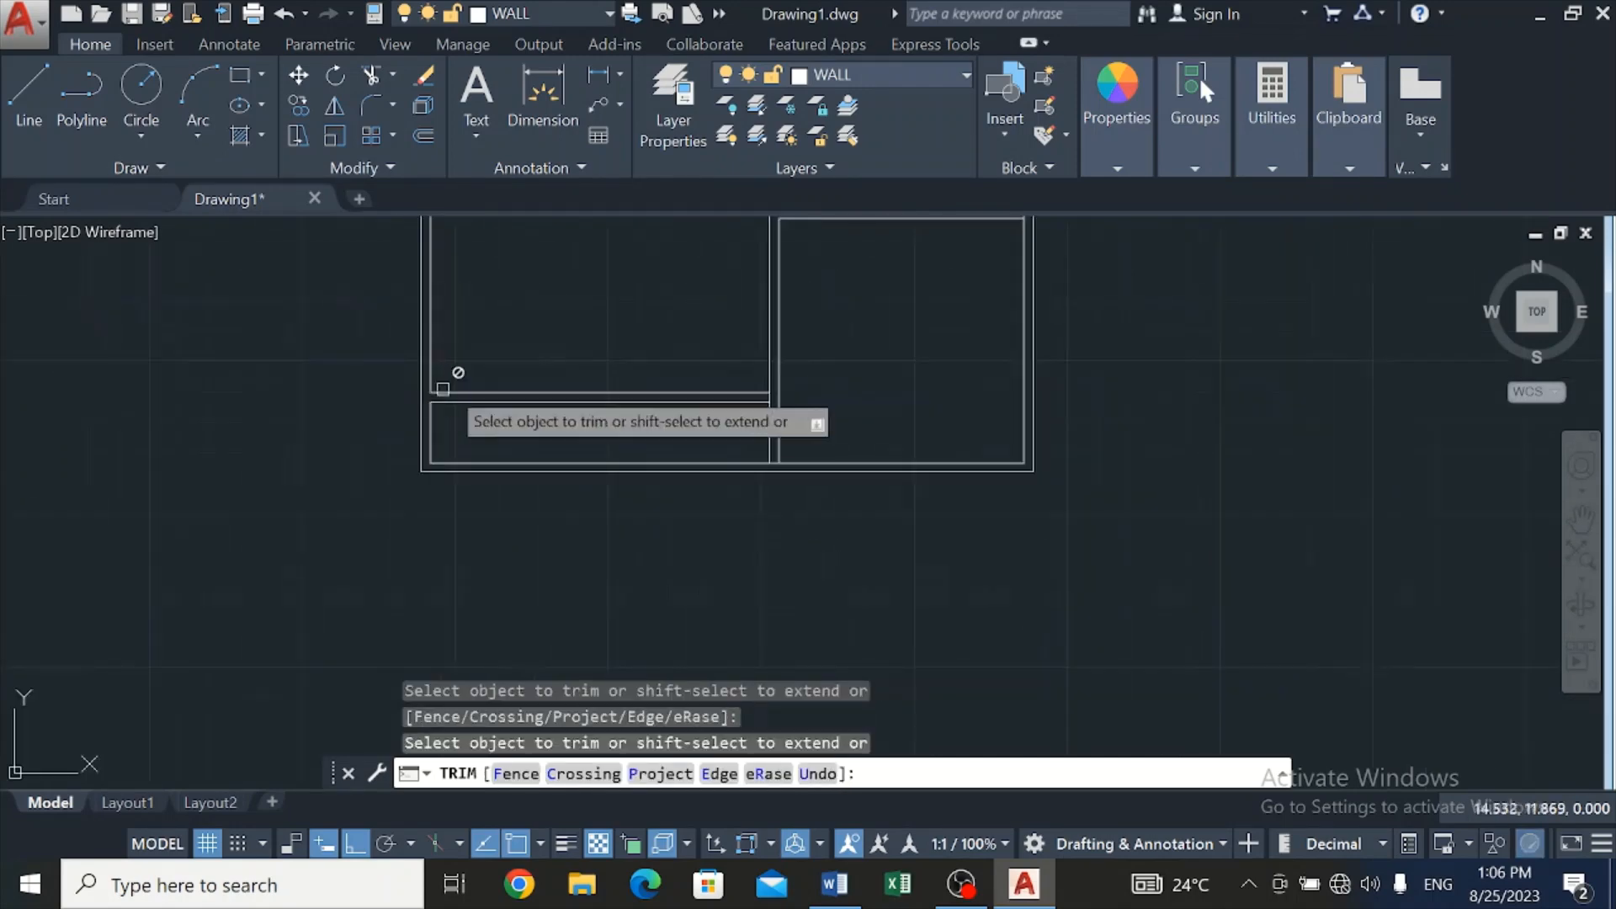
pyautogui.scroll(3, 726, 420)
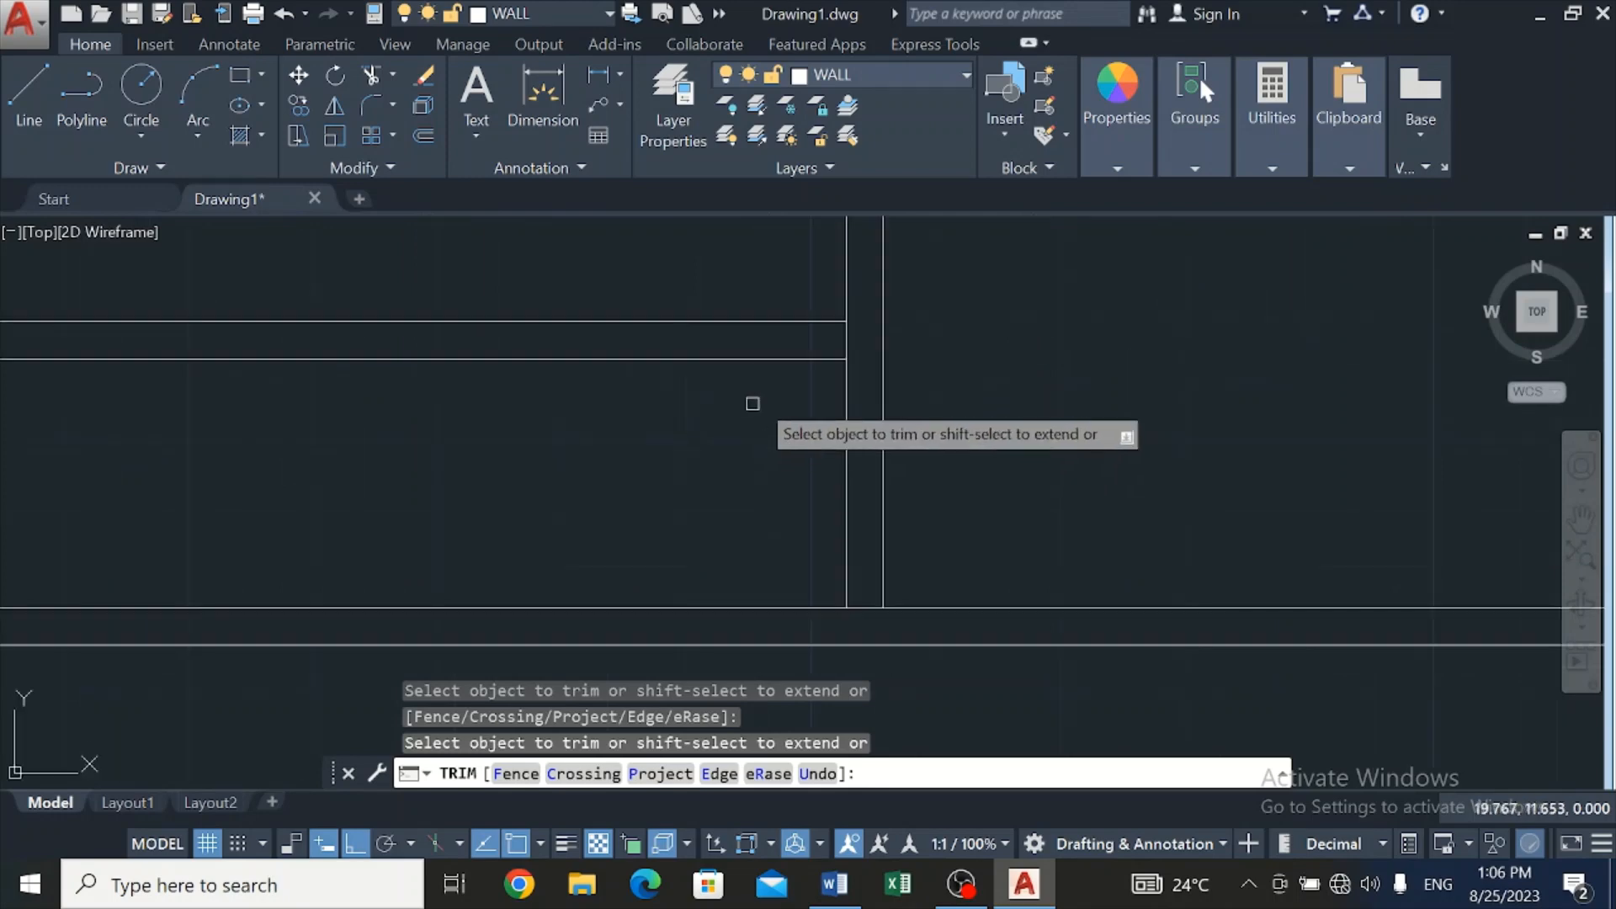
pyautogui.click(846, 344)
pyautogui.scroll(-4, 845, 349)
pyautogui.scroll(3, 690, 439)
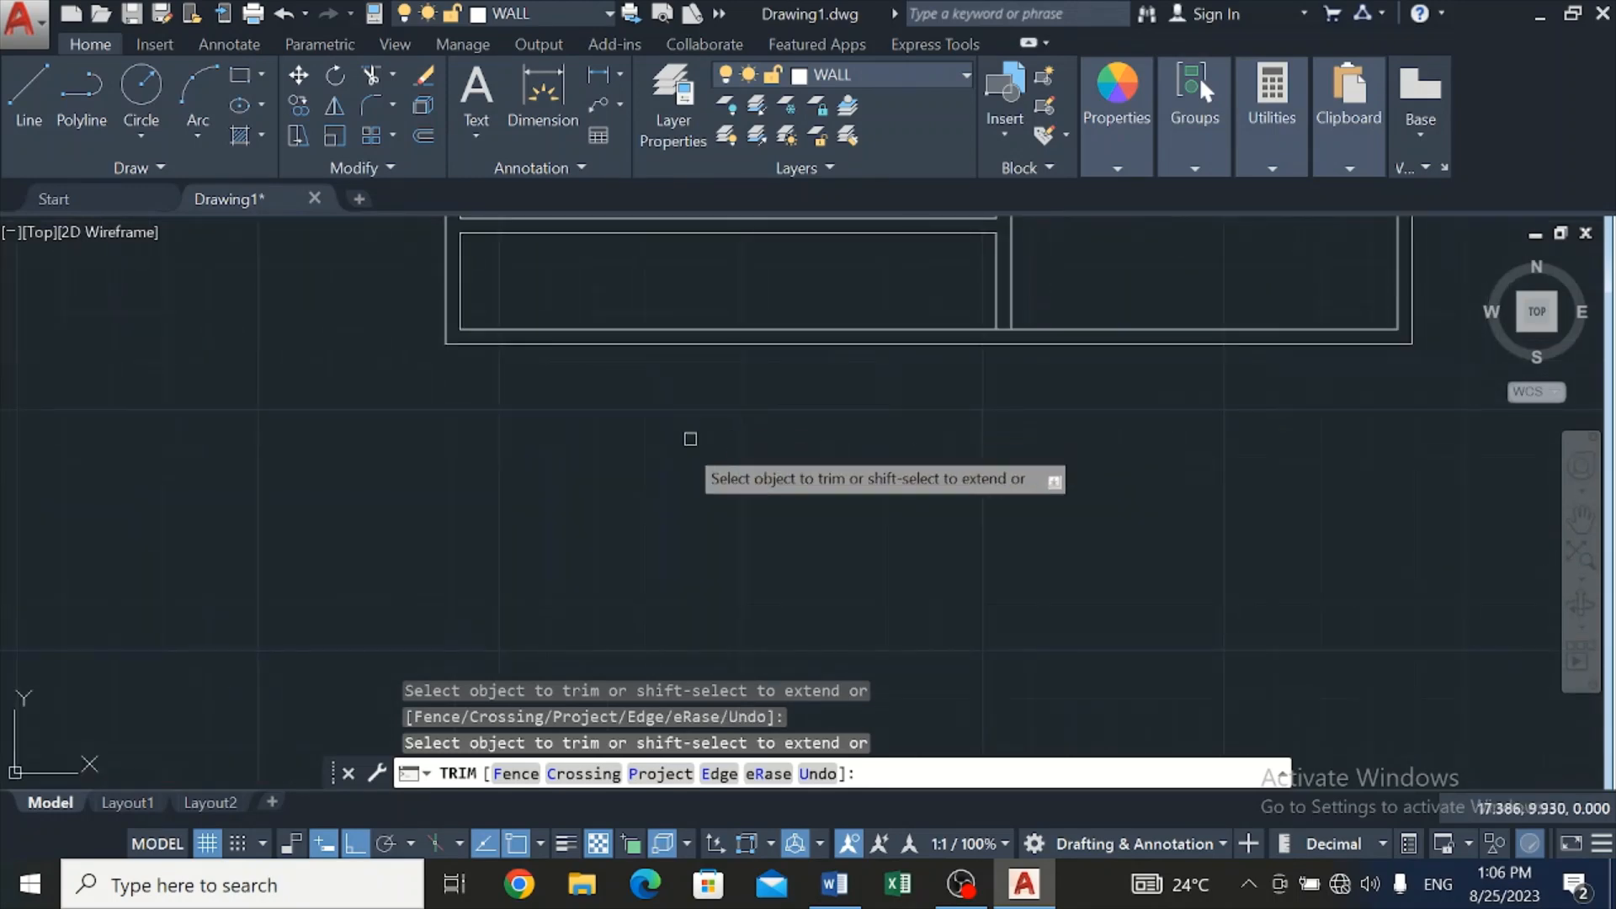
# Stretch the lower end of the lower-left space's left inner wall line straight down past the bottom outer wall
pyautogui.click(27, 91)
pyautogui.press('Escape')
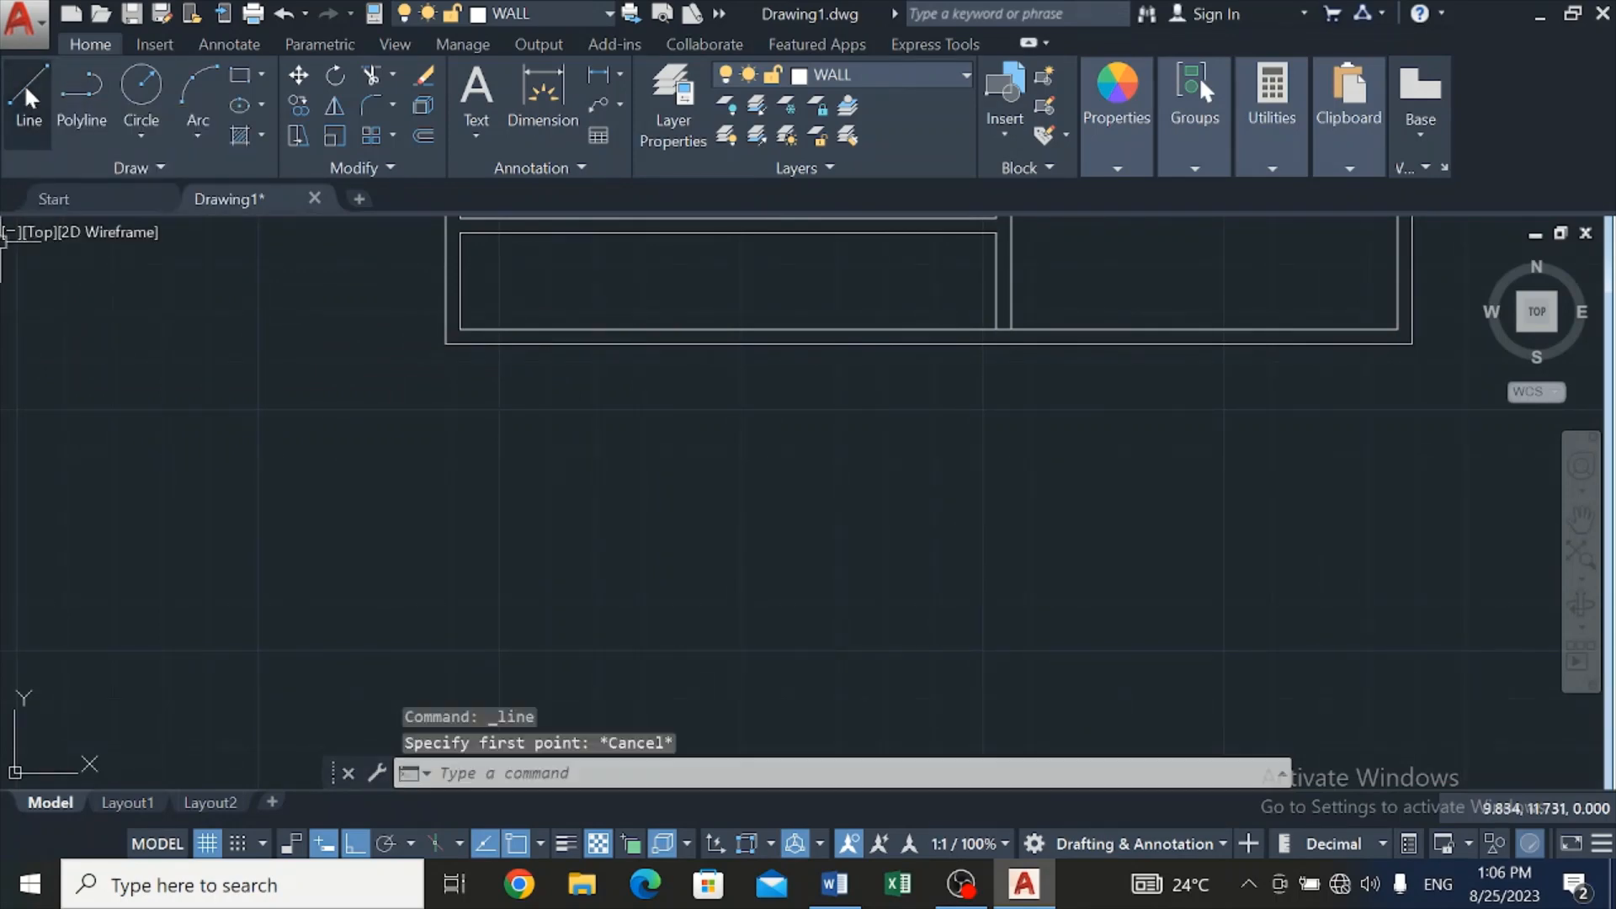
pyautogui.click(460, 301)
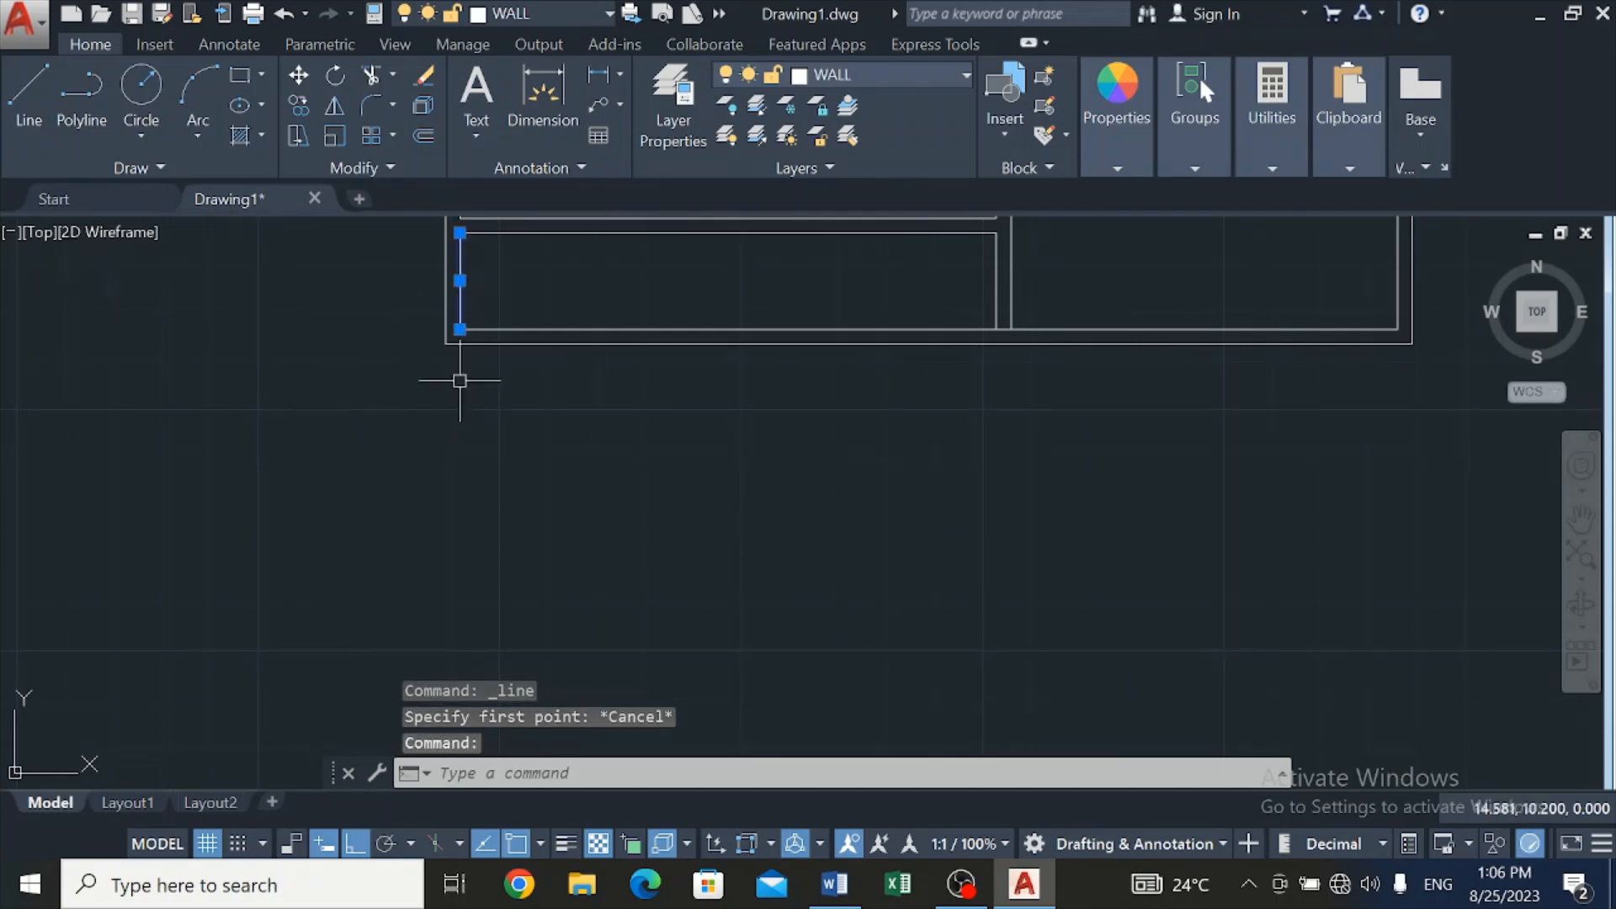
pyautogui.click(459, 329)
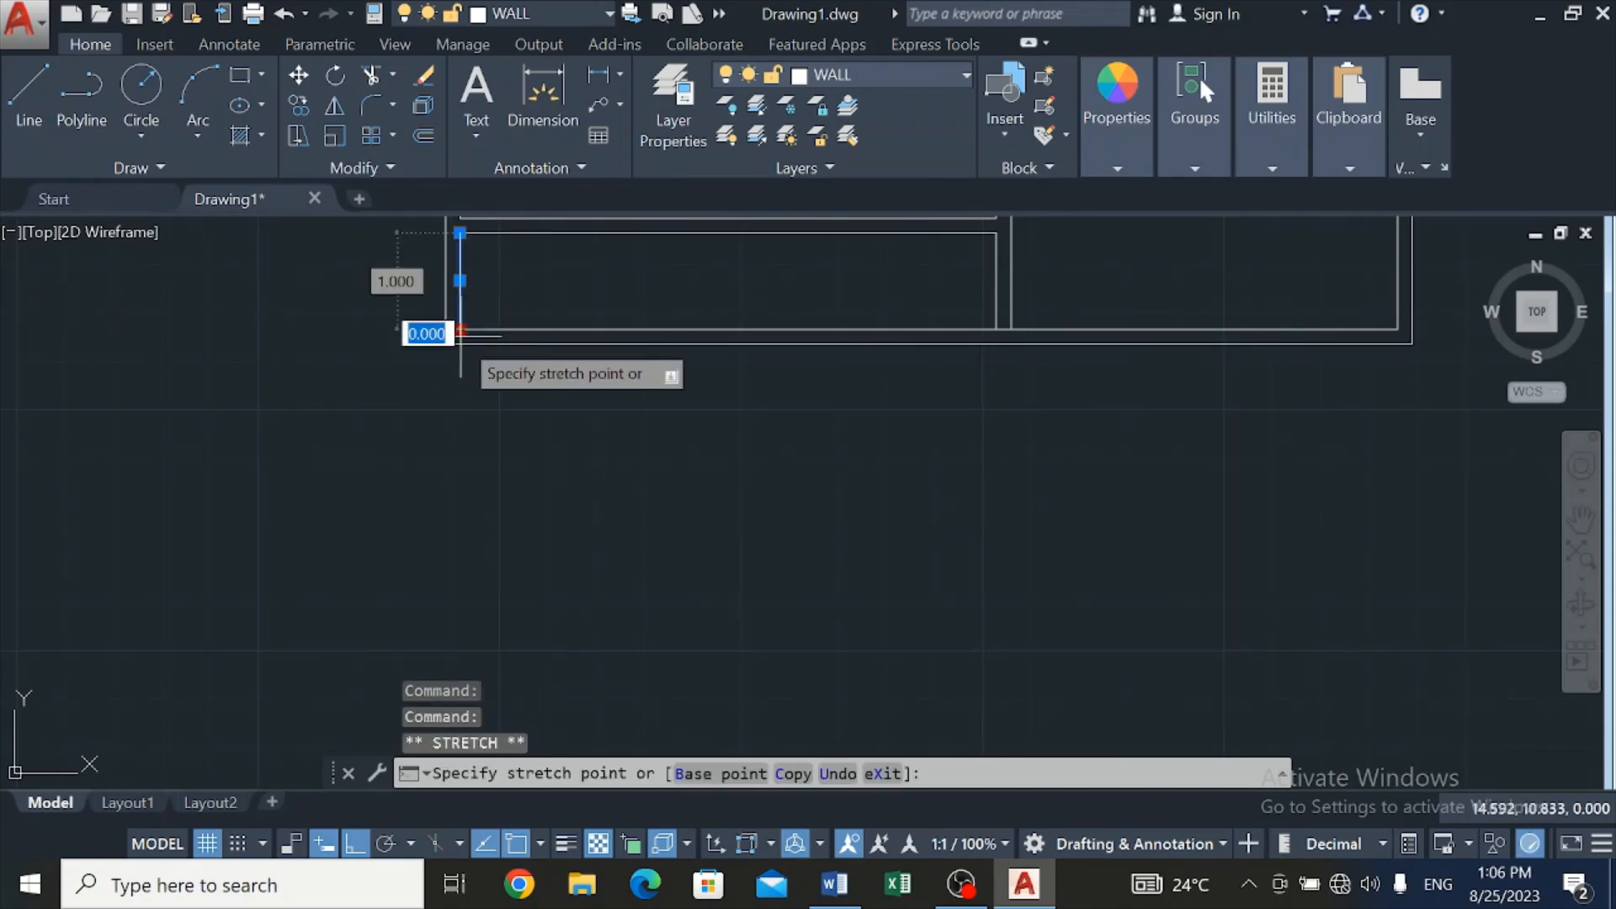
pyautogui.click(461, 390)
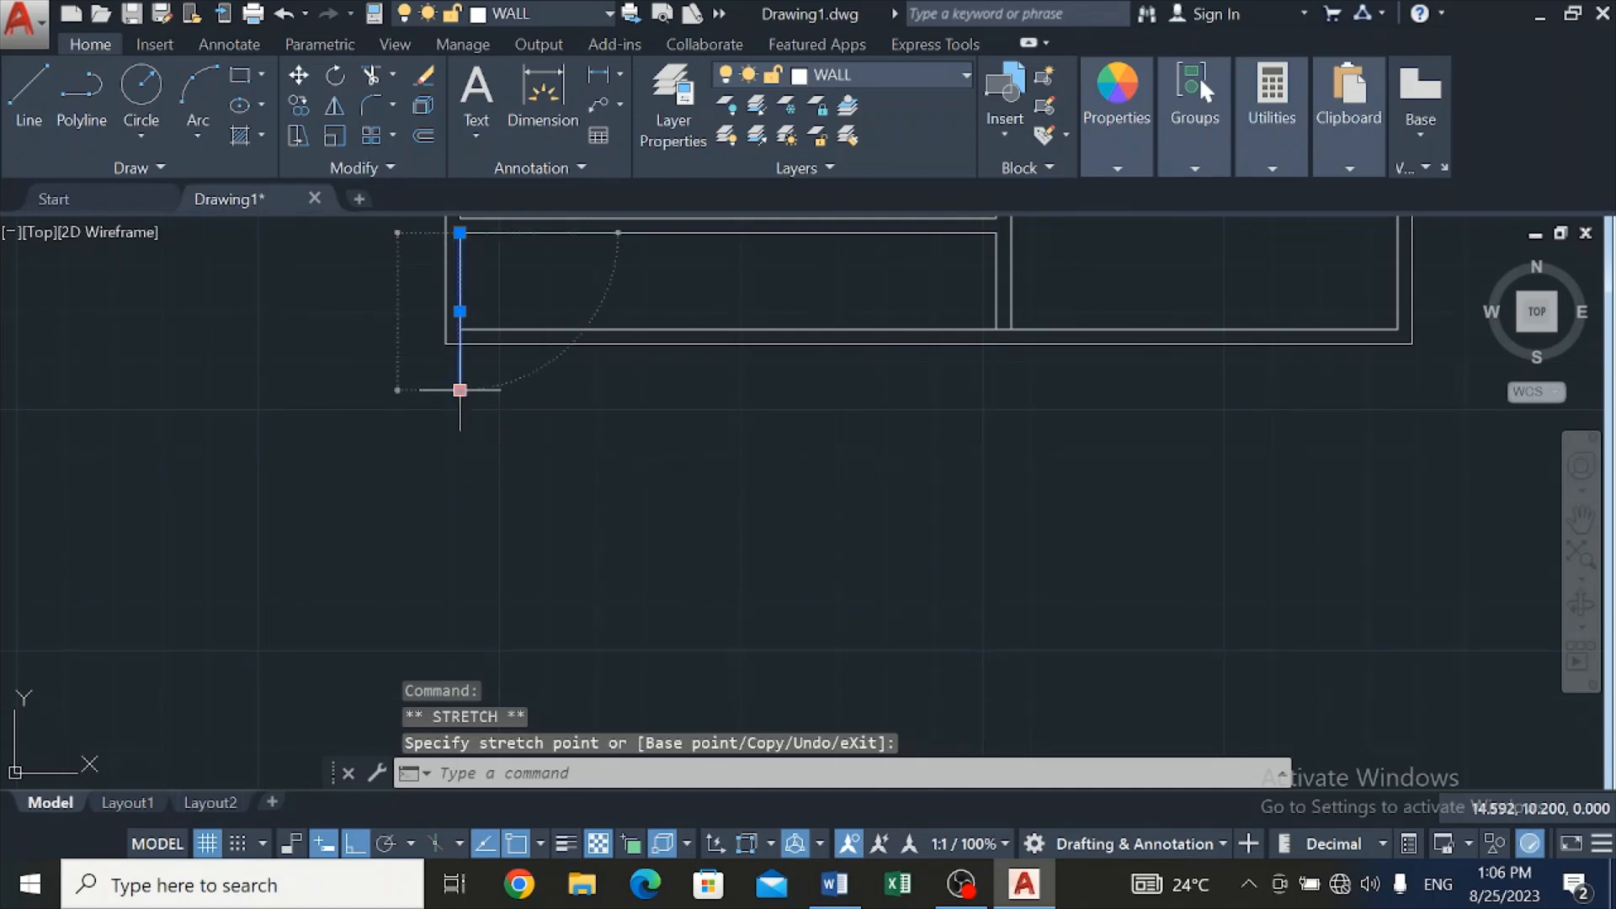
pyautogui.press('Escape')
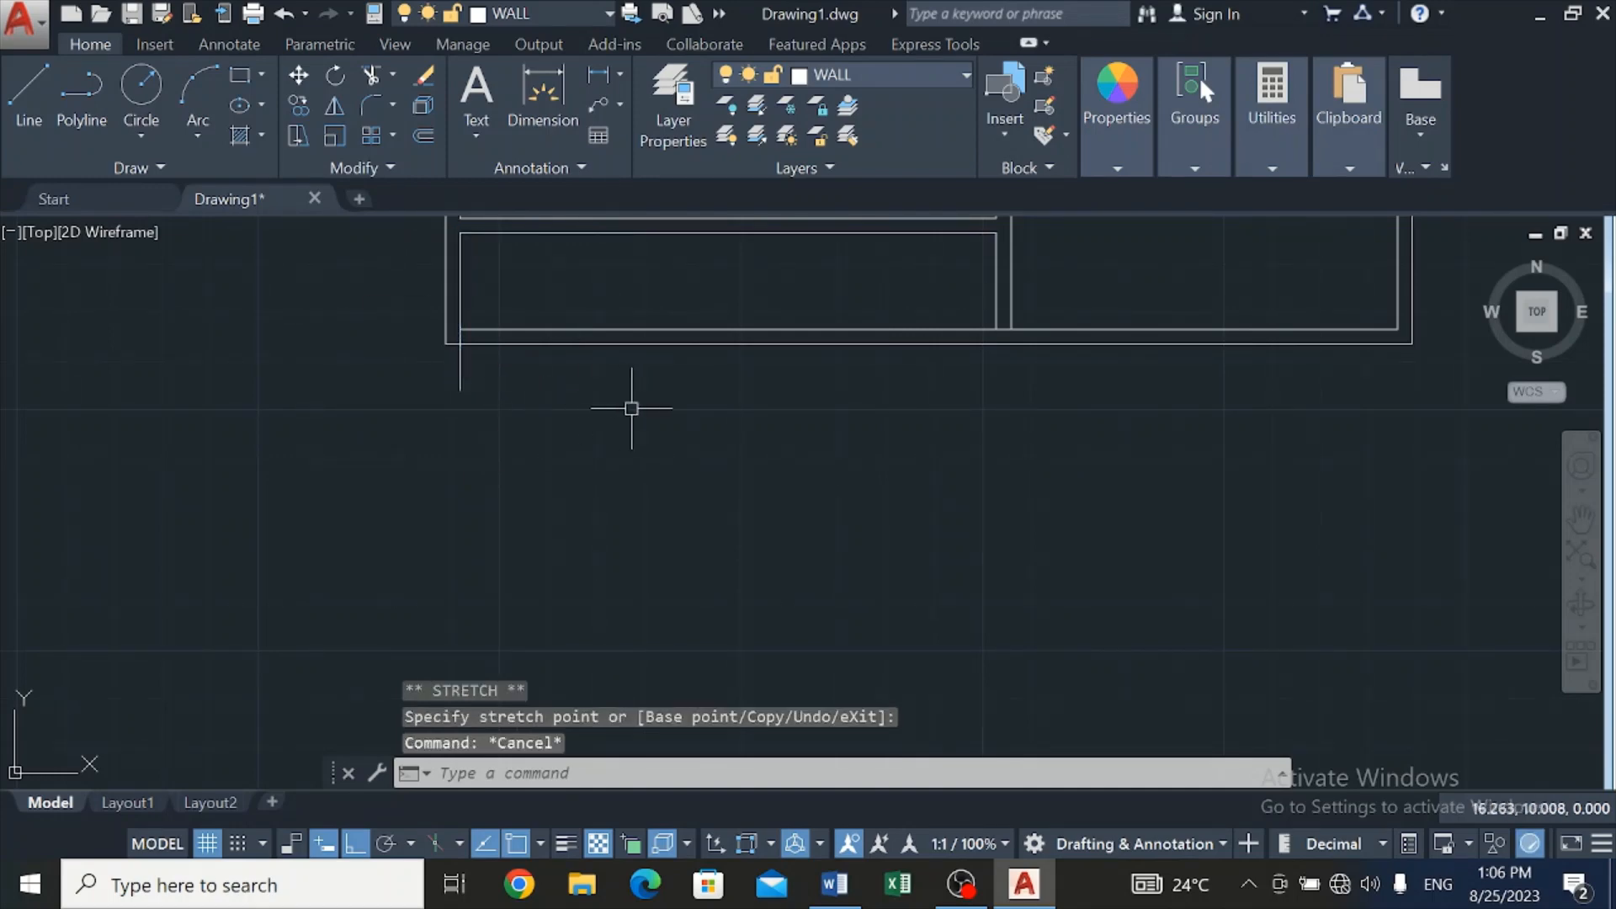
# Stretch the partition line bounding the lower-left space straight down past the bottom outer wall, making it about 1.62 long
pyautogui.click(1000, 306)
pyautogui.click(995, 329)
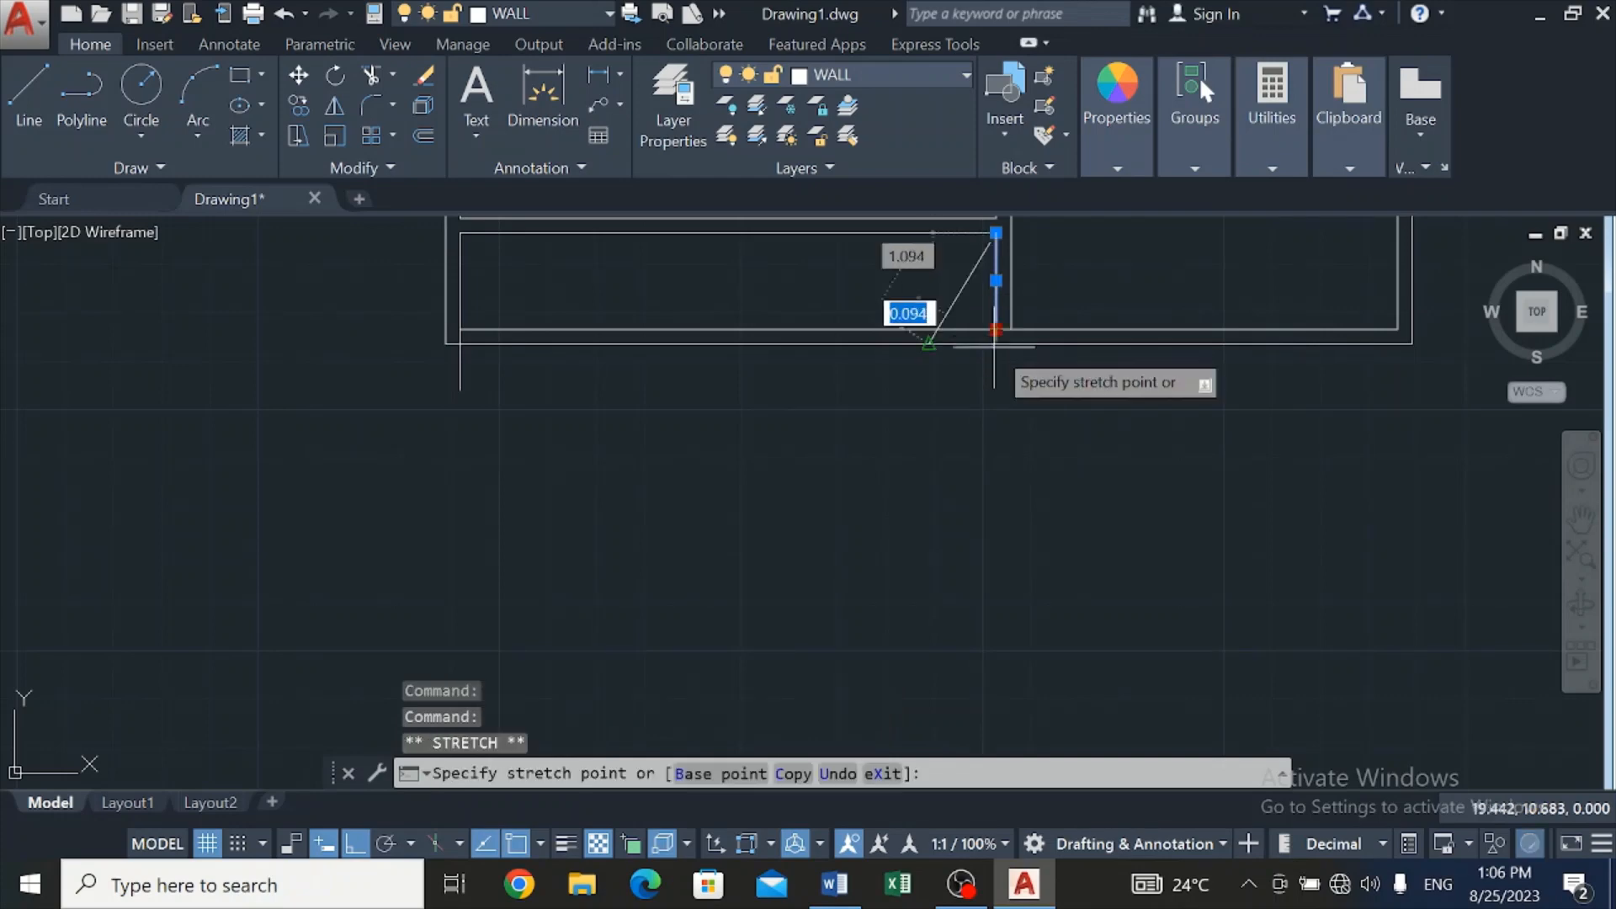
pyautogui.click(996, 388)
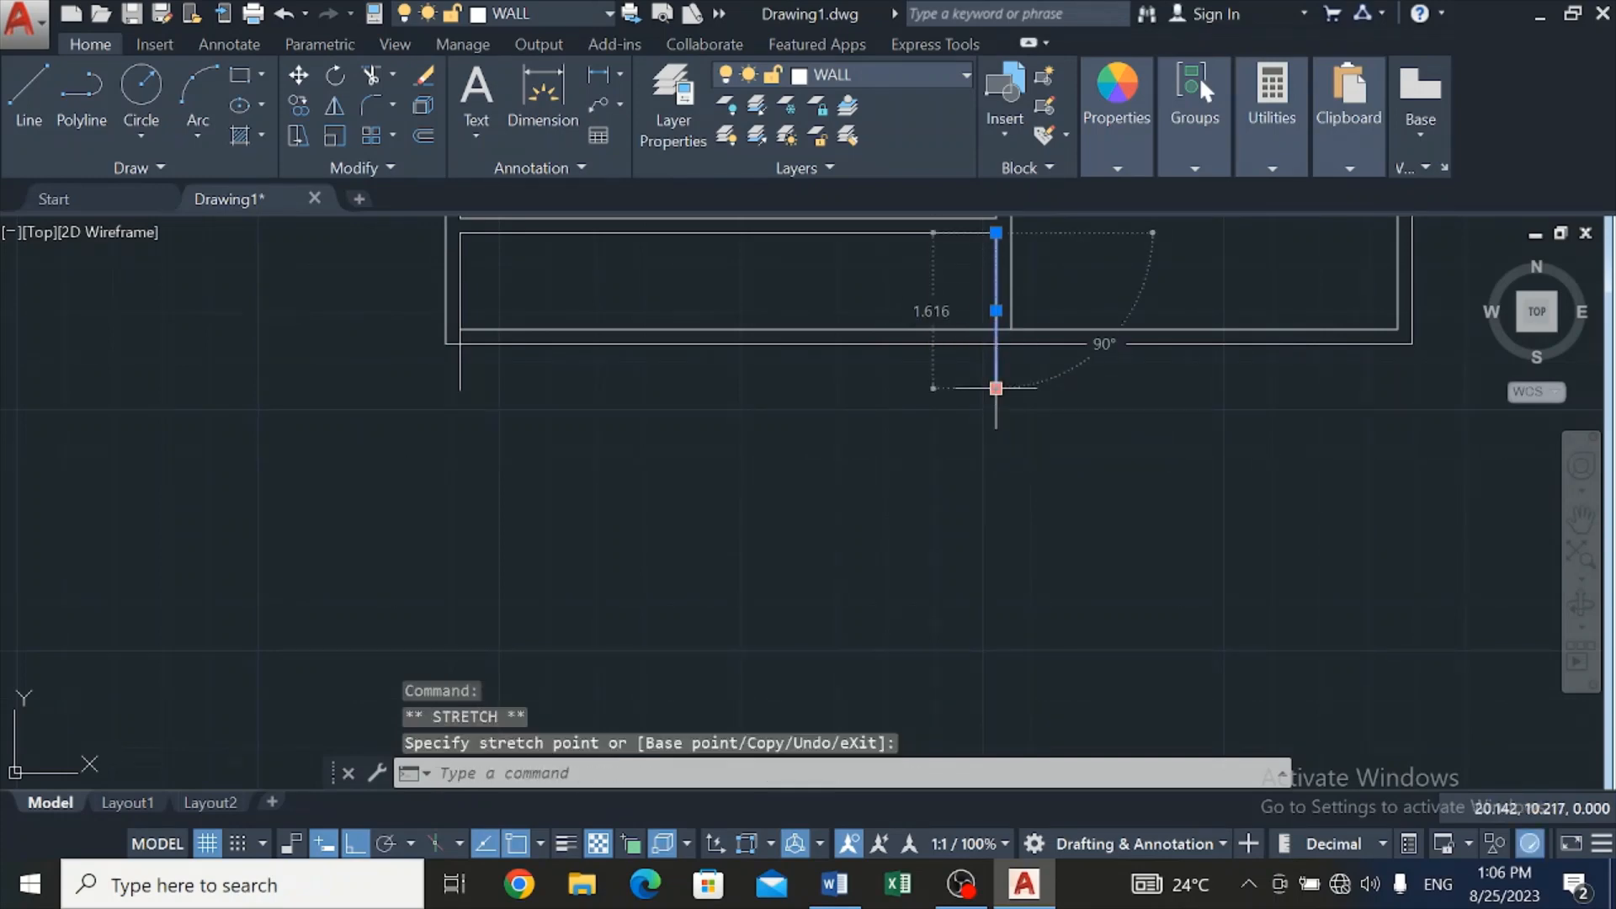
pyautogui.press('Escape')
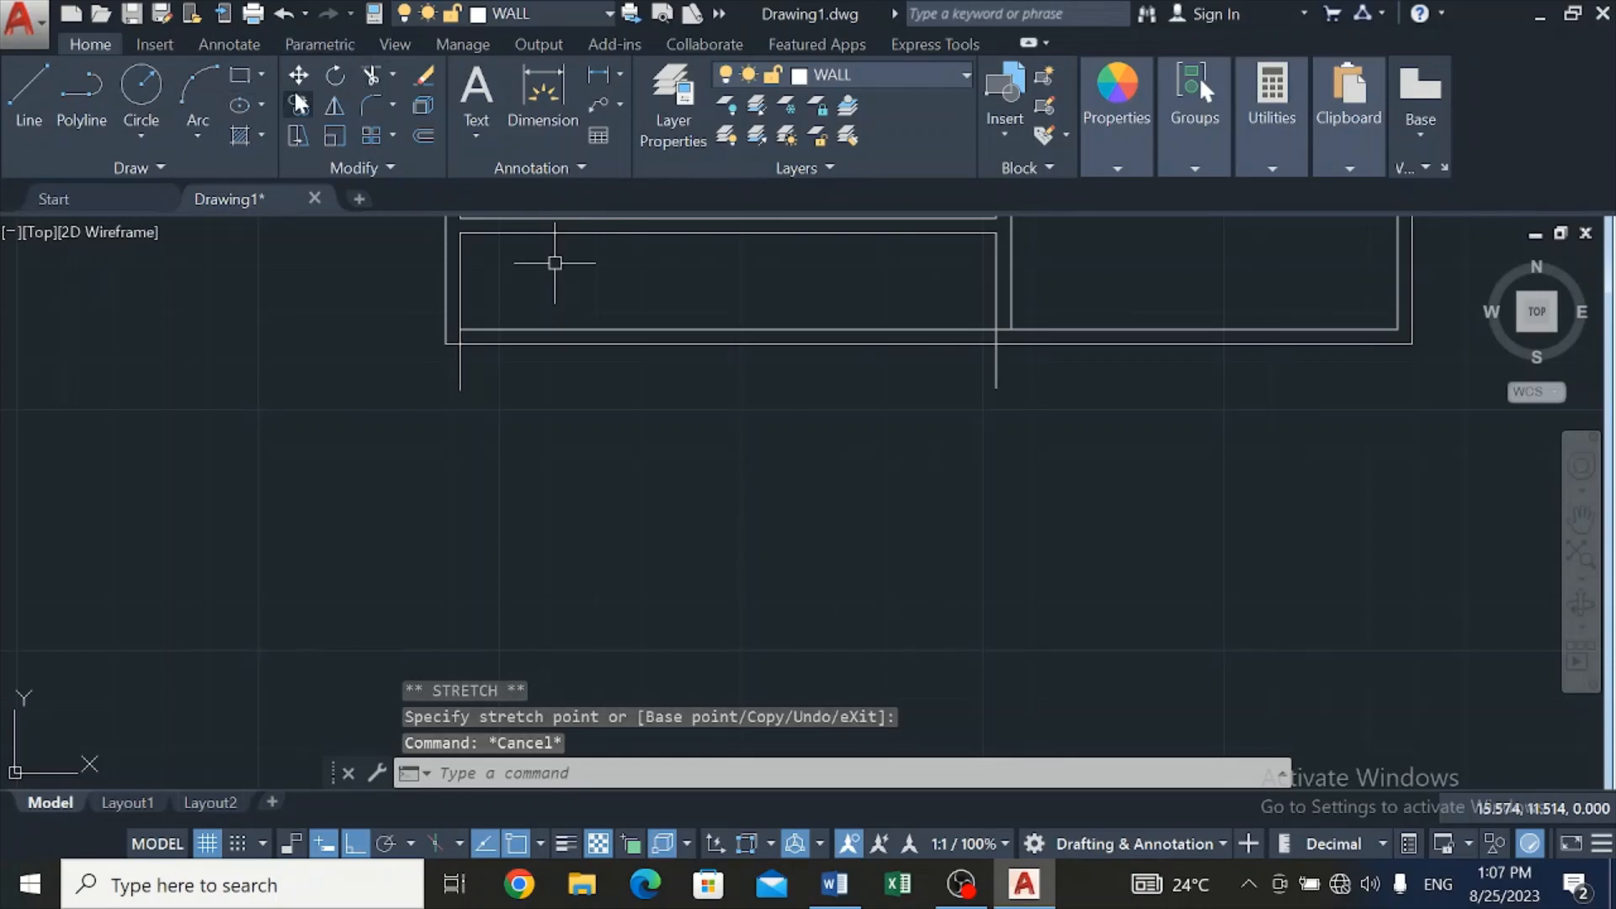
# Trim both bottom wall lines across the lower-left space and the stretched line ends protruding below the outer wall
pyautogui.click(368, 70)
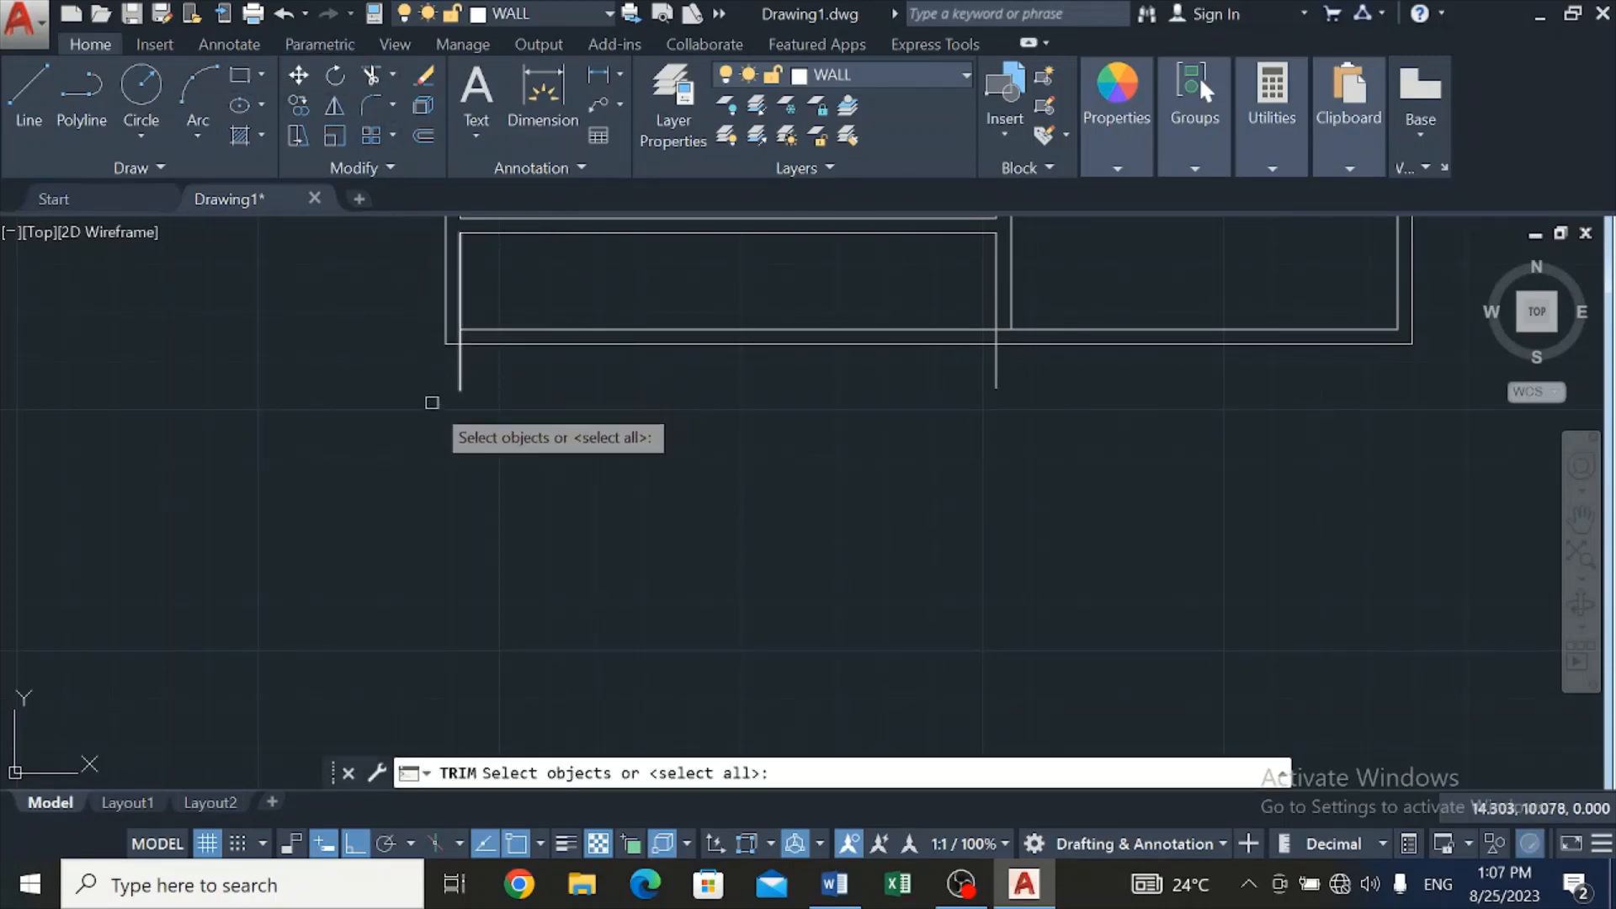
pyautogui.press('Return')
pyautogui.click(459, 370)
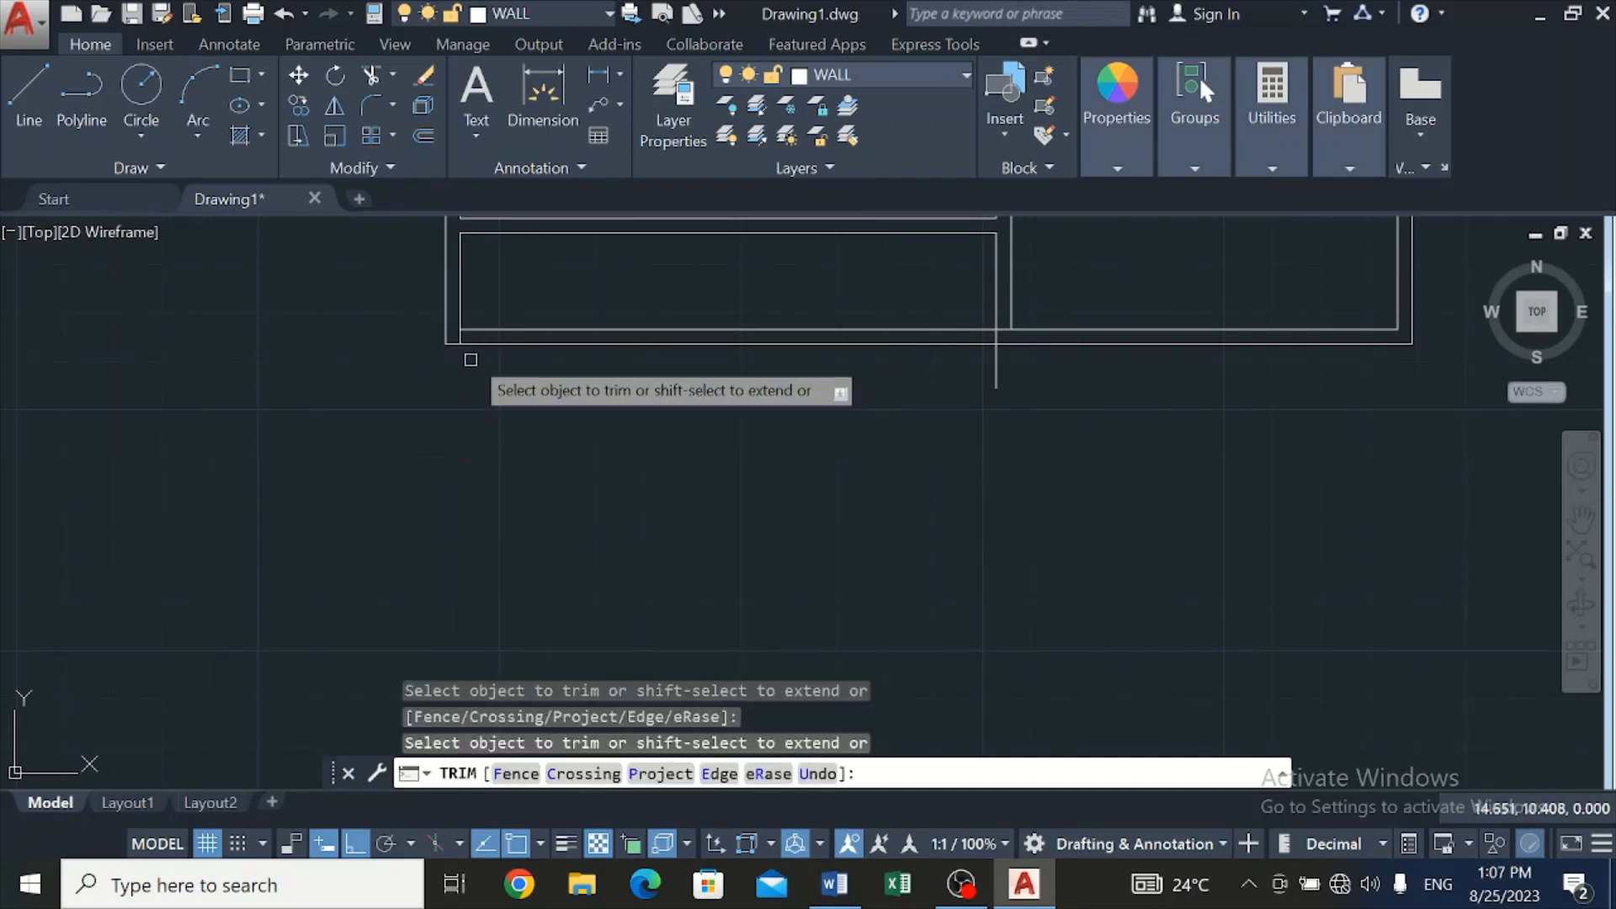
pyautogui.click(494, 329)
pyautogui.click(494, 342)
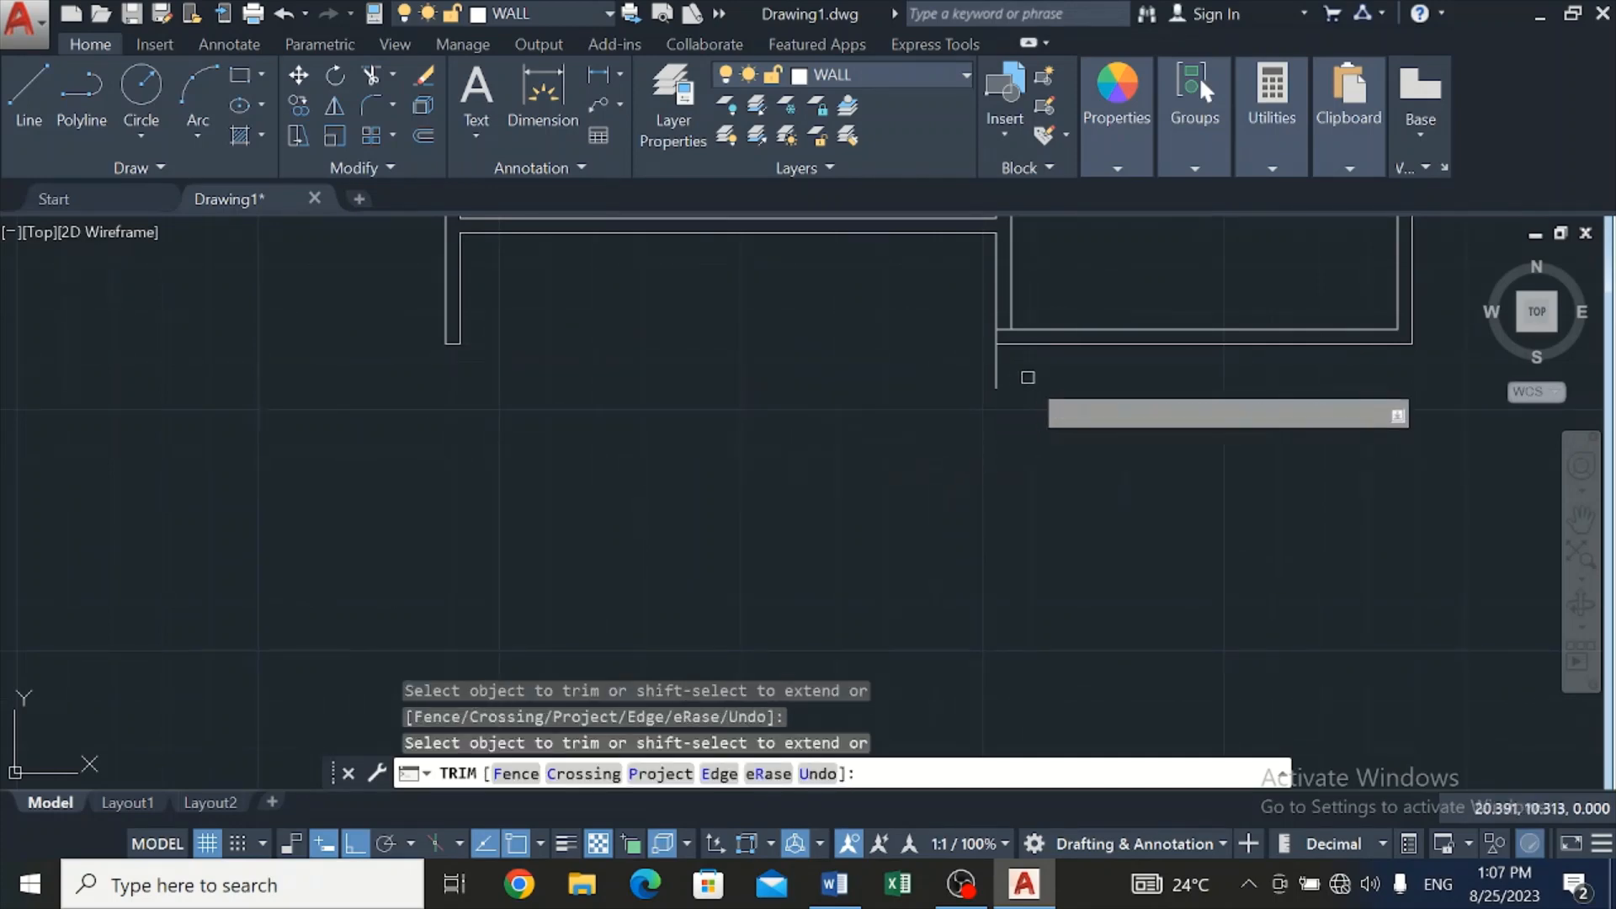
pyautogui.click(997, 371)
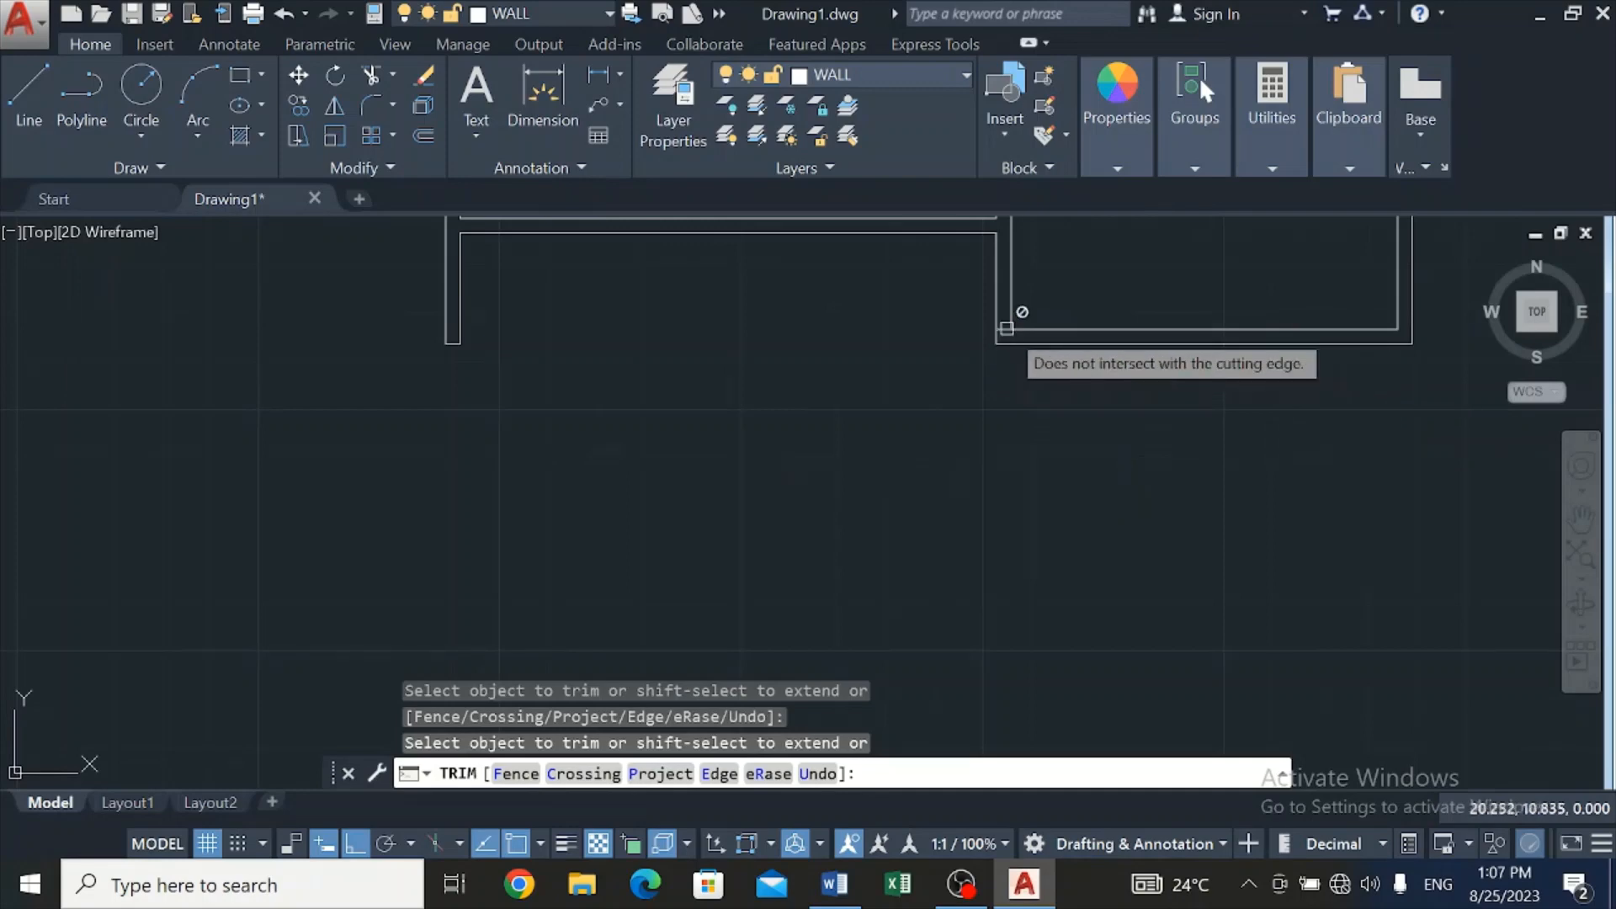
# Trim the short horizontal piece inside the partition where it meets the bottom wall of the lower-right room
pyautogui.scroll(5, 1001, 337)
pyautogui.click(991, 353)
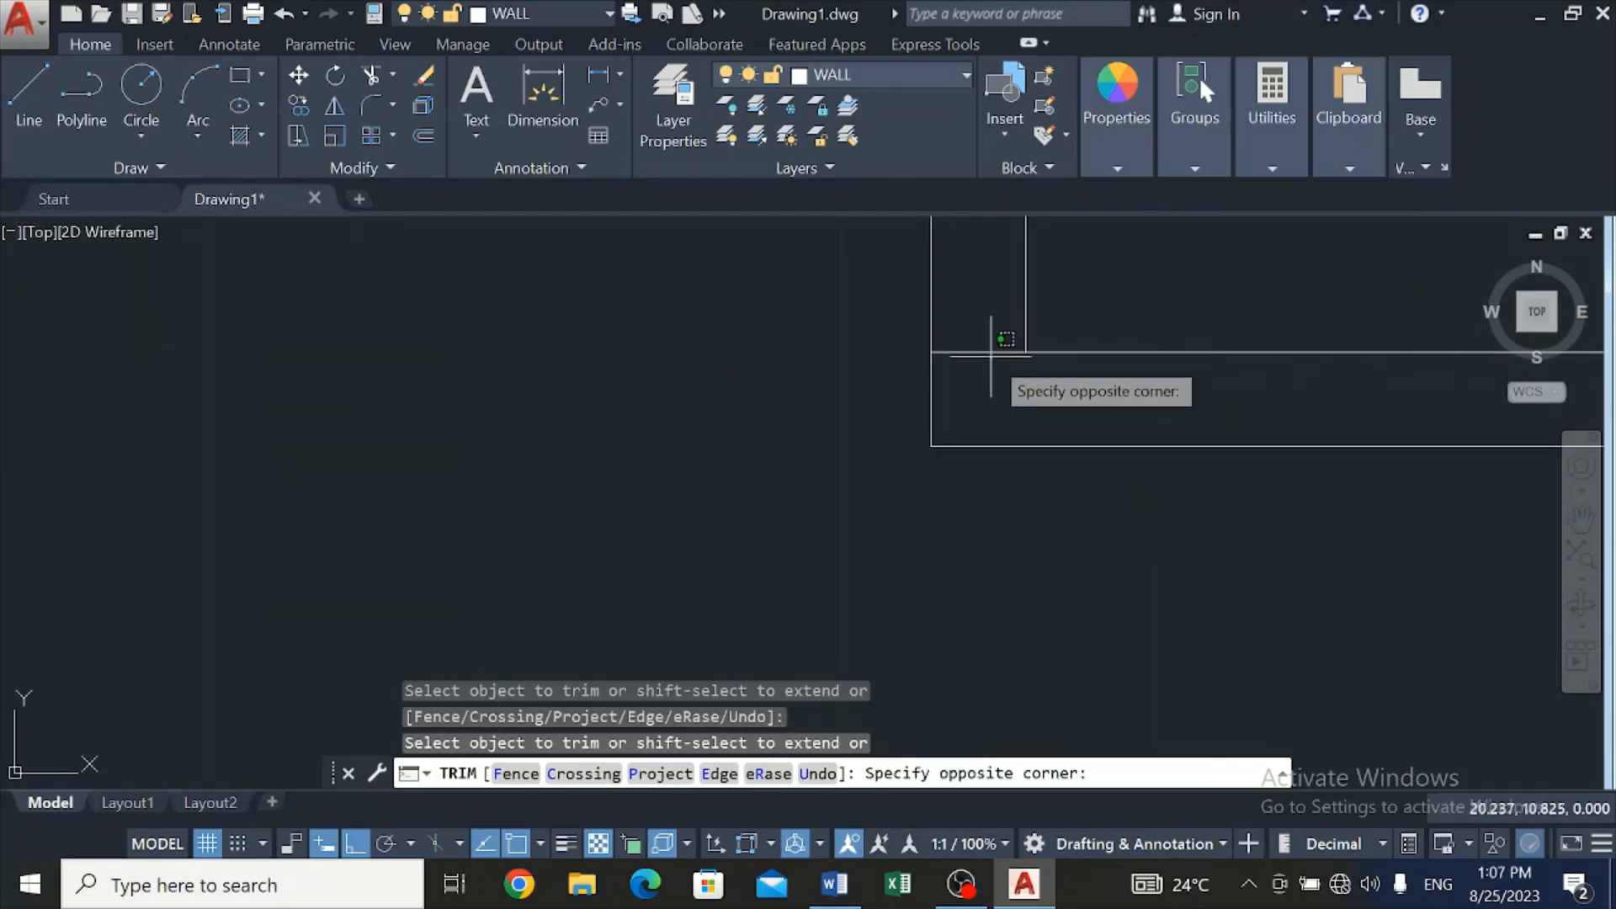
pyautogui.click(981, 332)
pyautogui.scroll(-3, 968, 345)
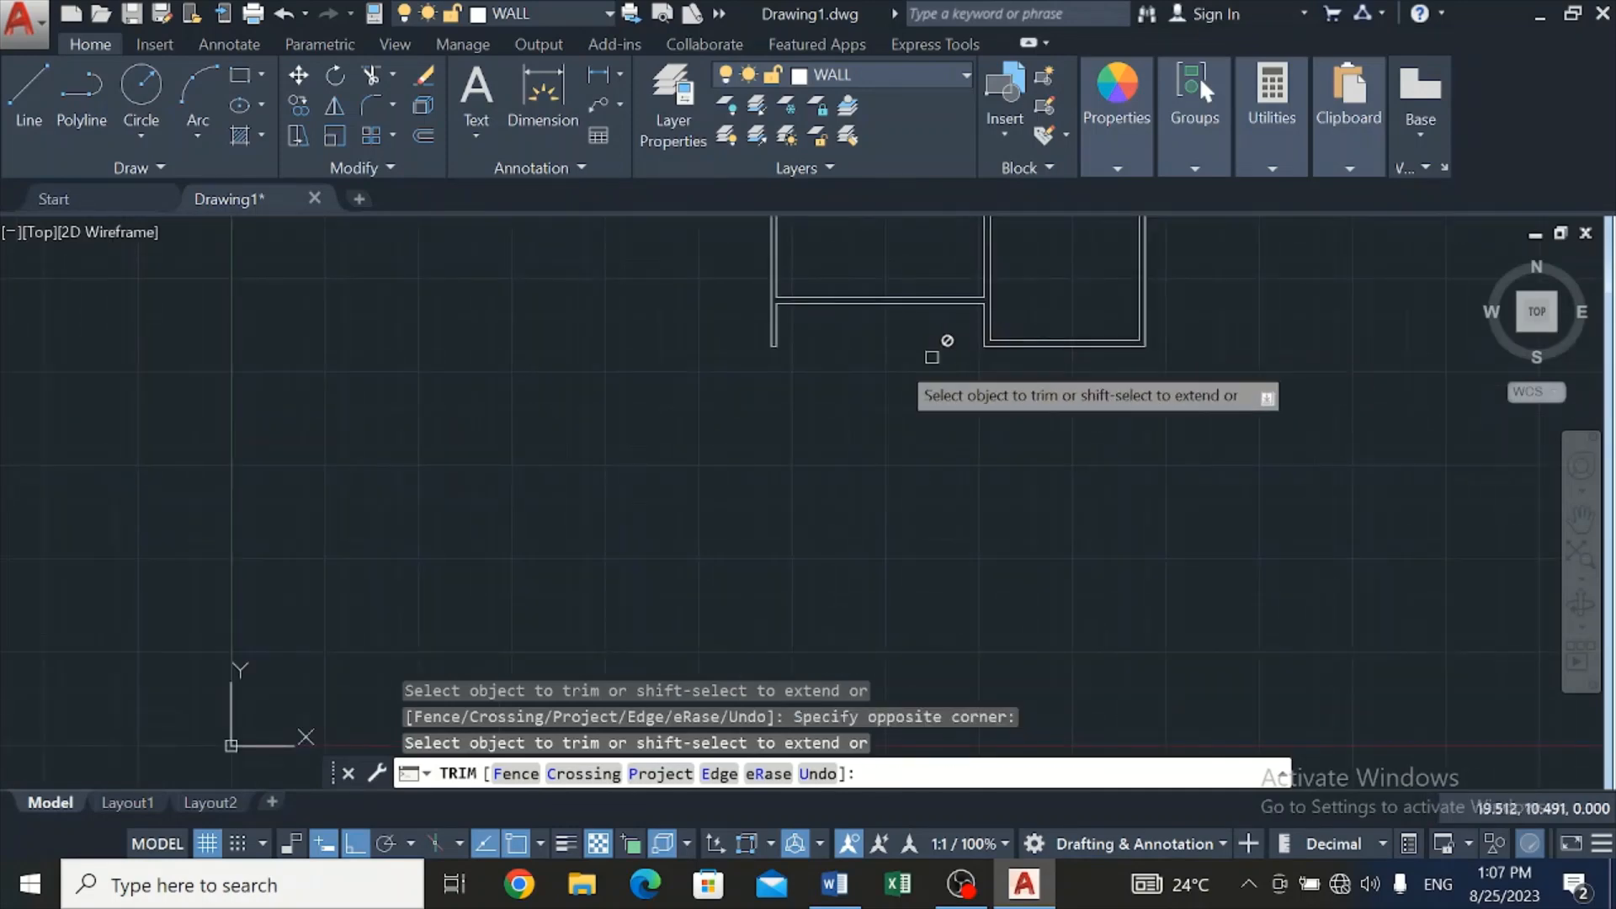
pyautogui.scroll(-4, 932, 357)
pyautogui.scroll(4, 861, 287)
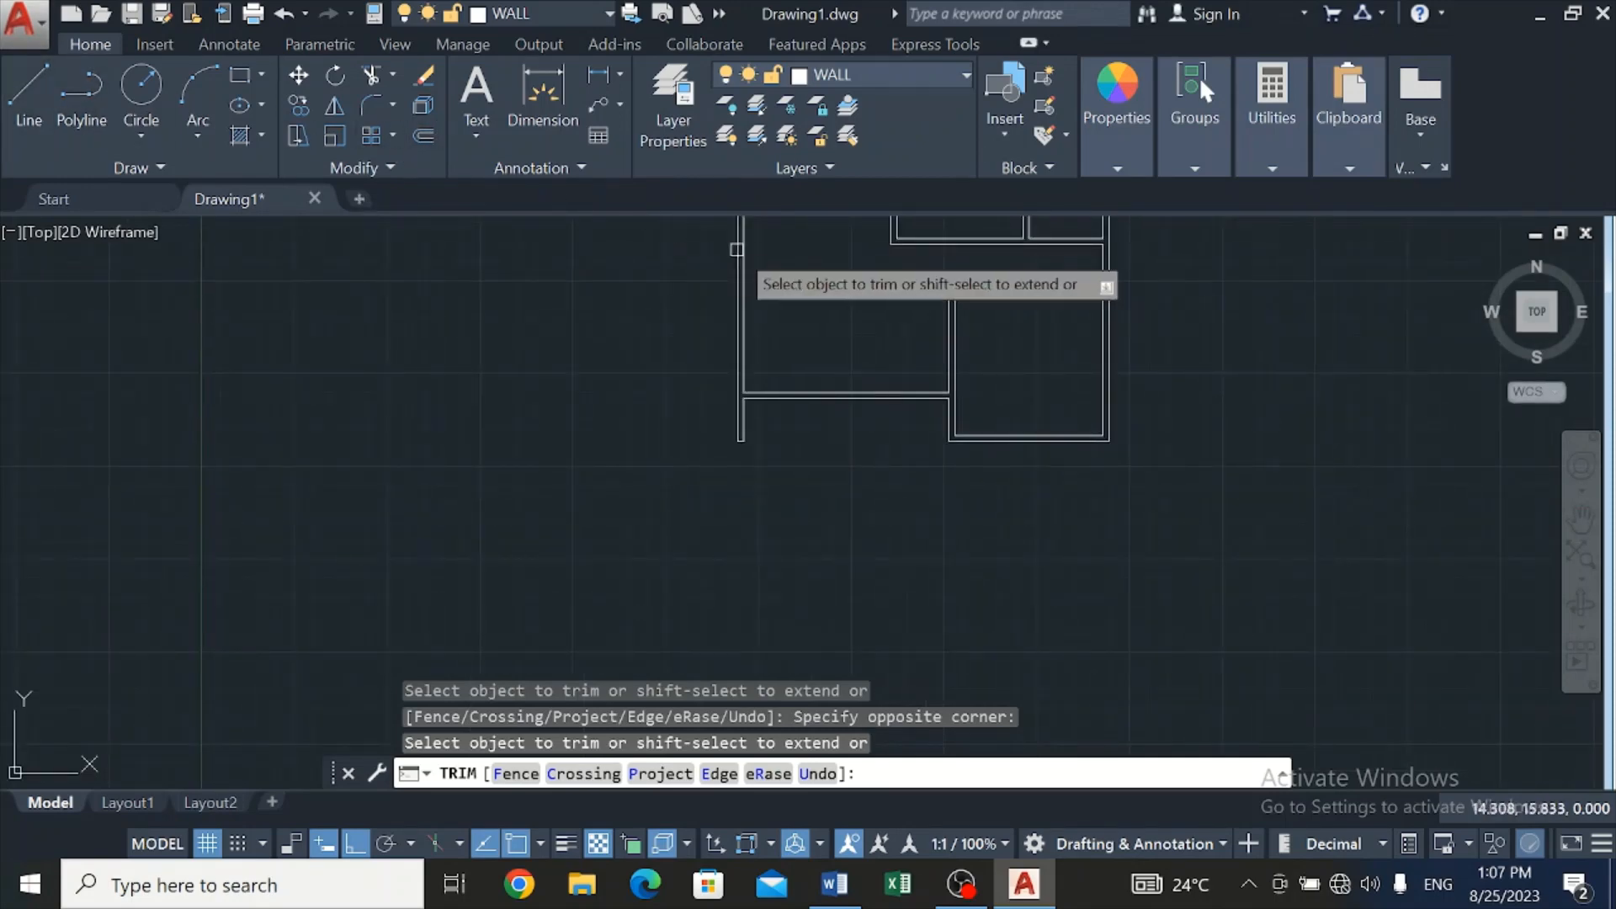
# Make OPENINGS the current layer
pyautogui.click(965, 75)
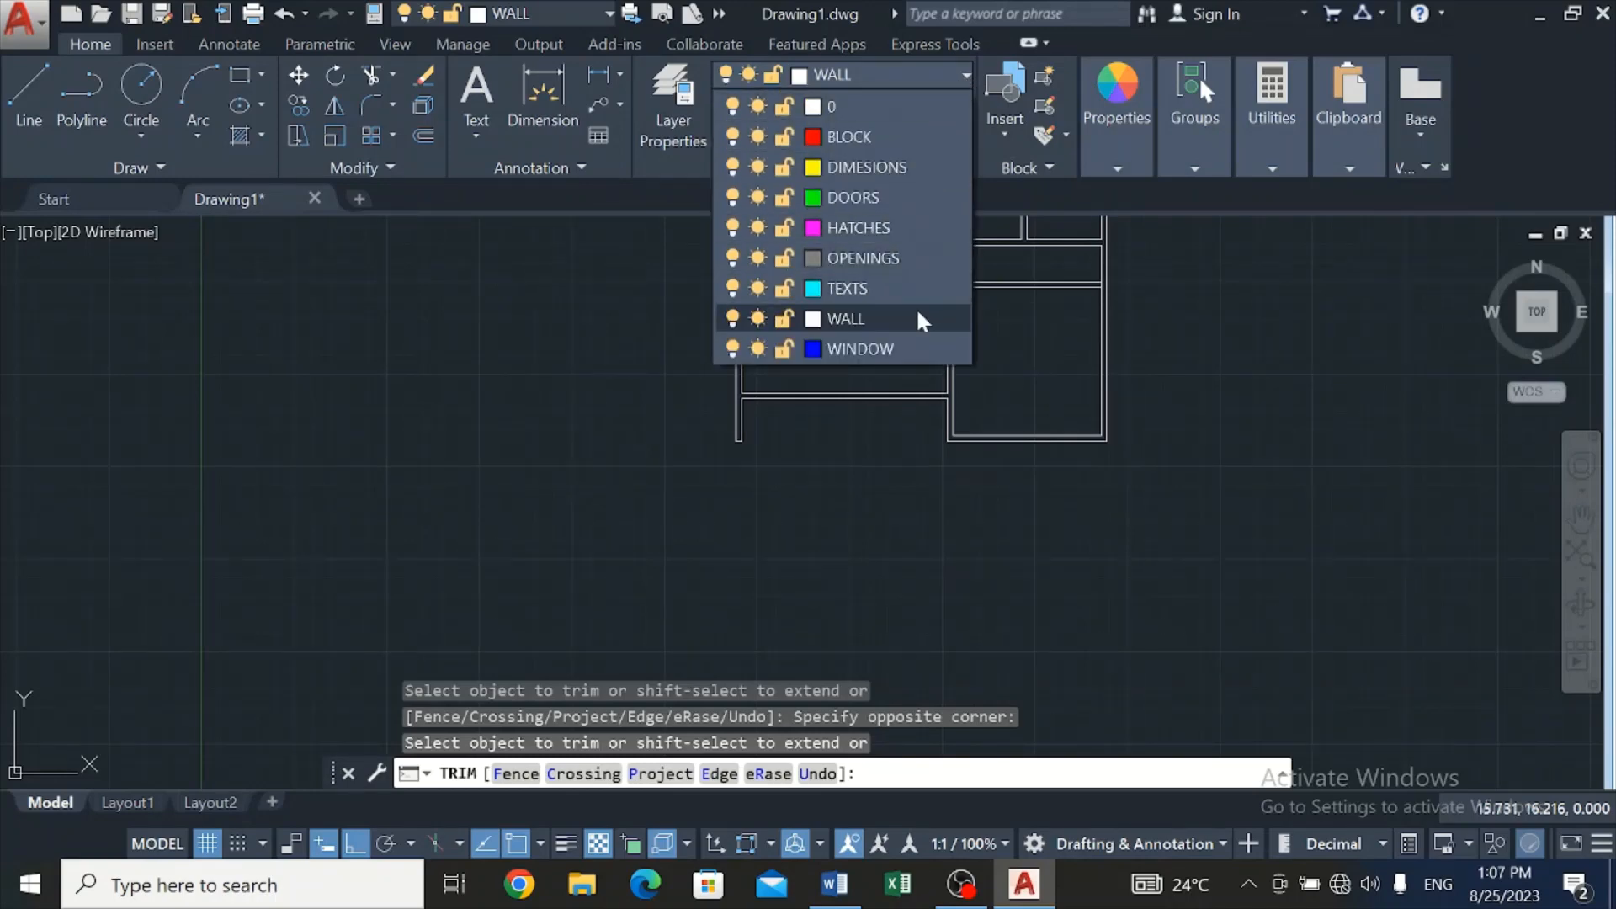
pyautogui.click(909, 259)
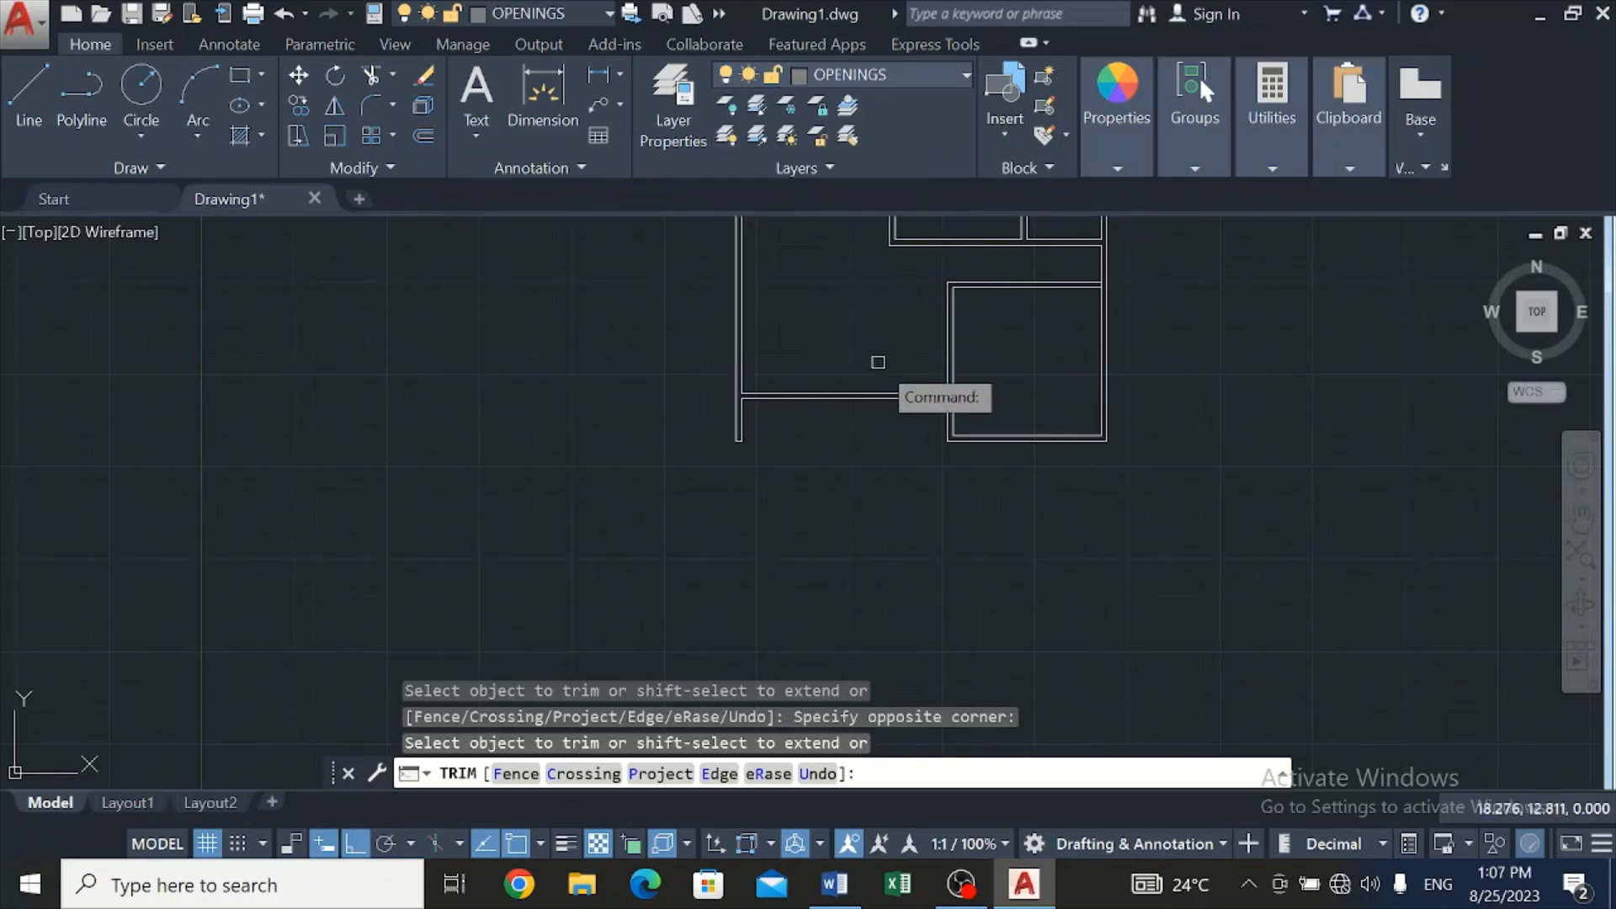
pyautogui.scroll(3, 876, 359)
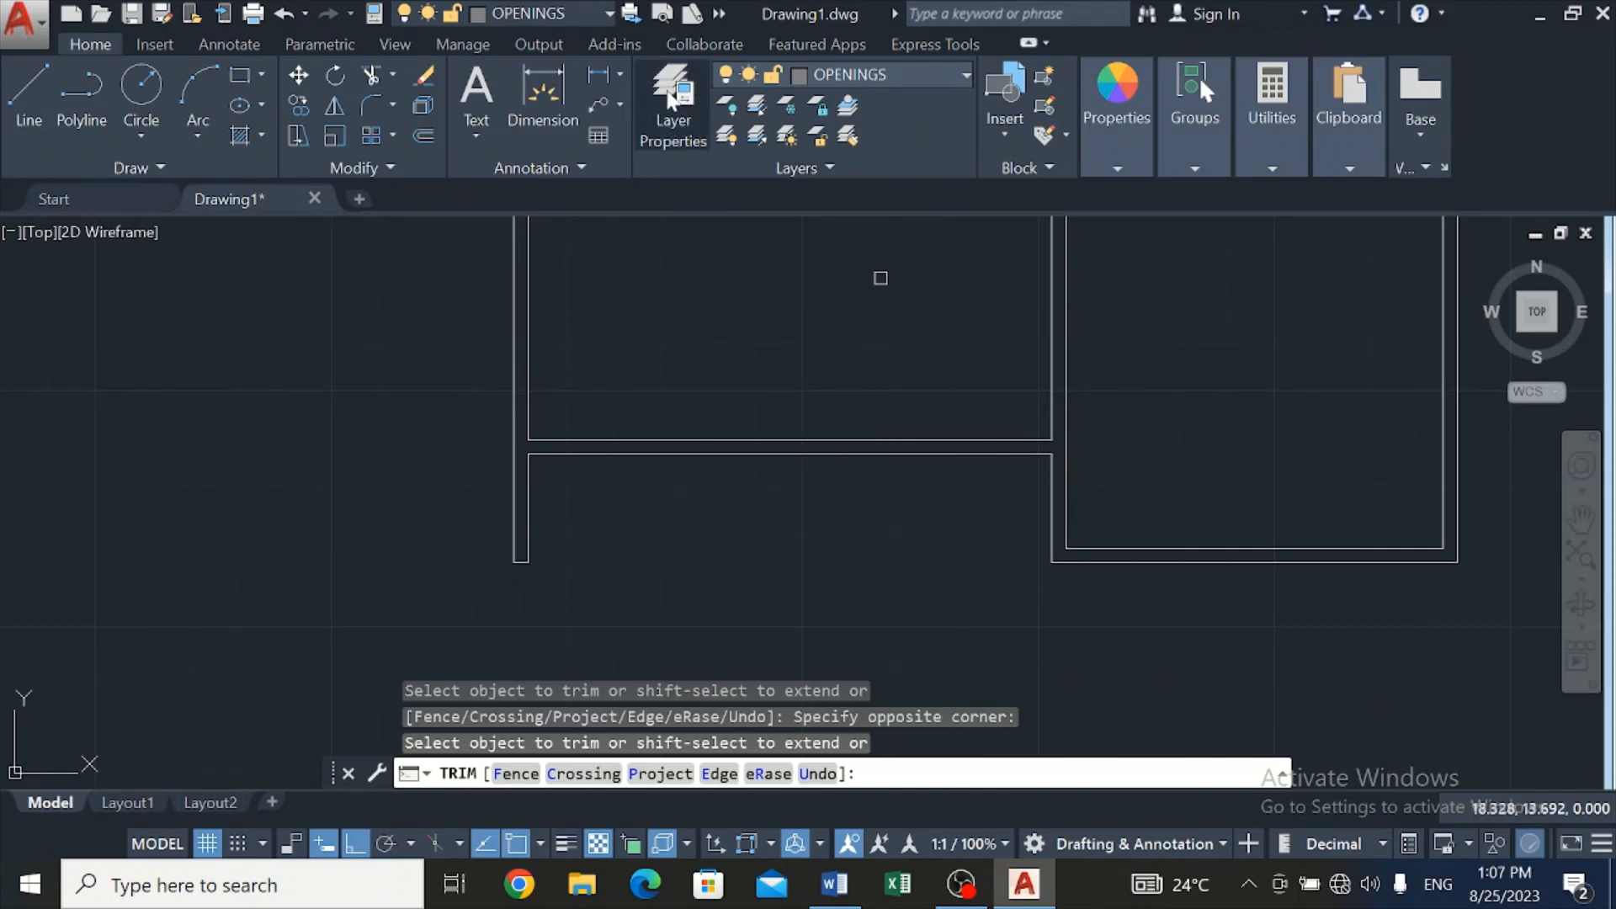
# Load the ACAD_ISO07W100 (ISO dot) linetype and assign it to the OPENINGS layer
pyautogui.click(670, 103)
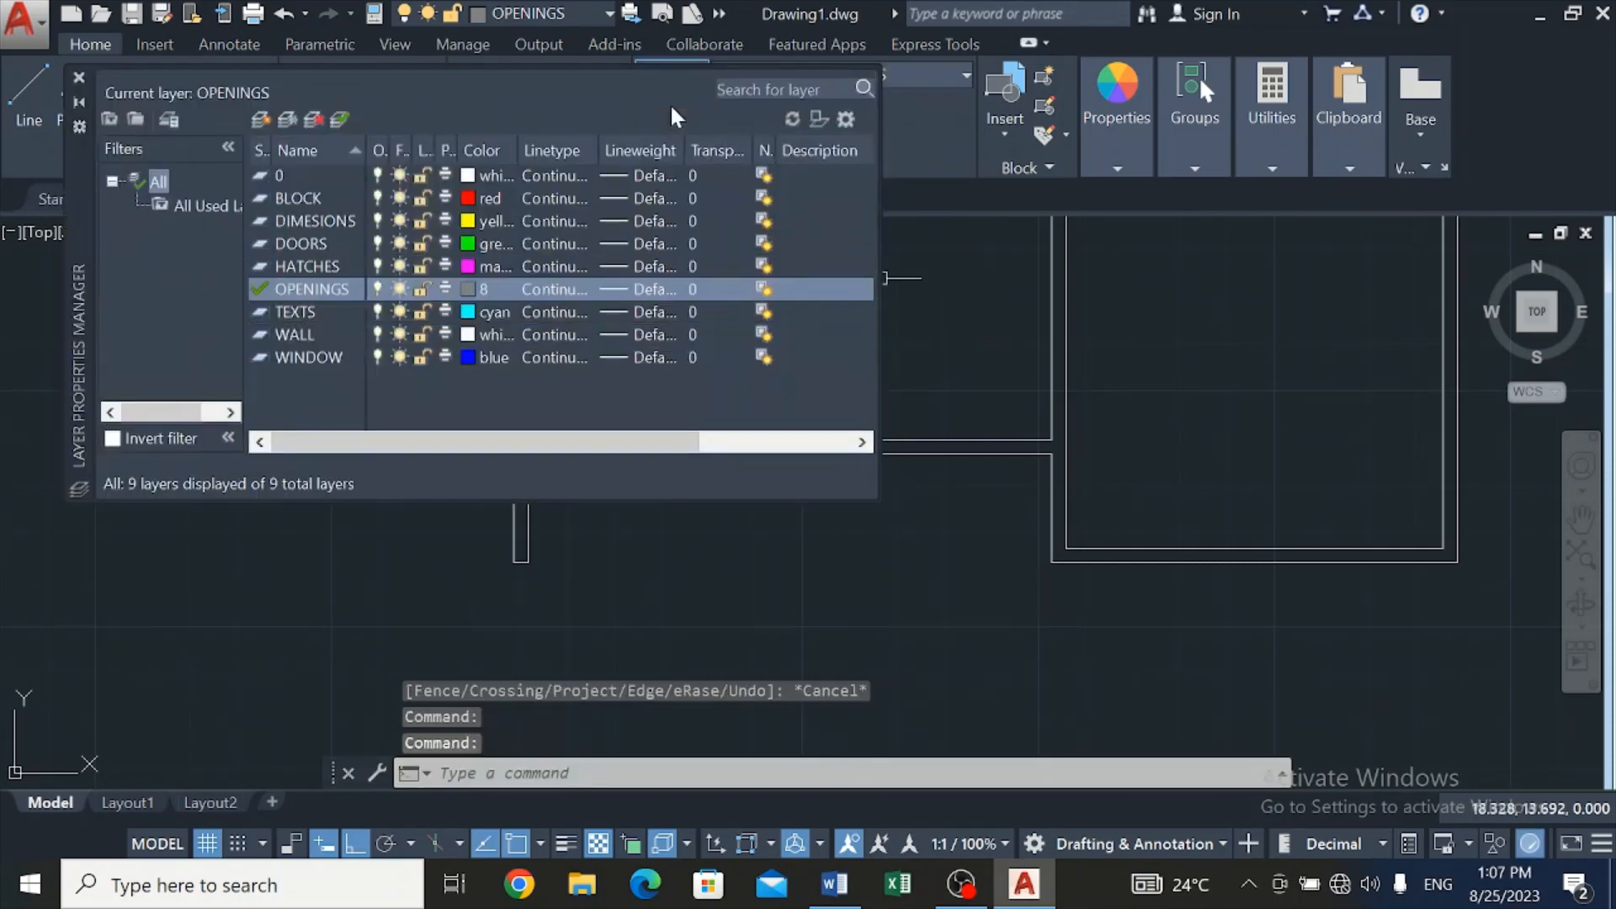
pyautogui.click(553, 290)
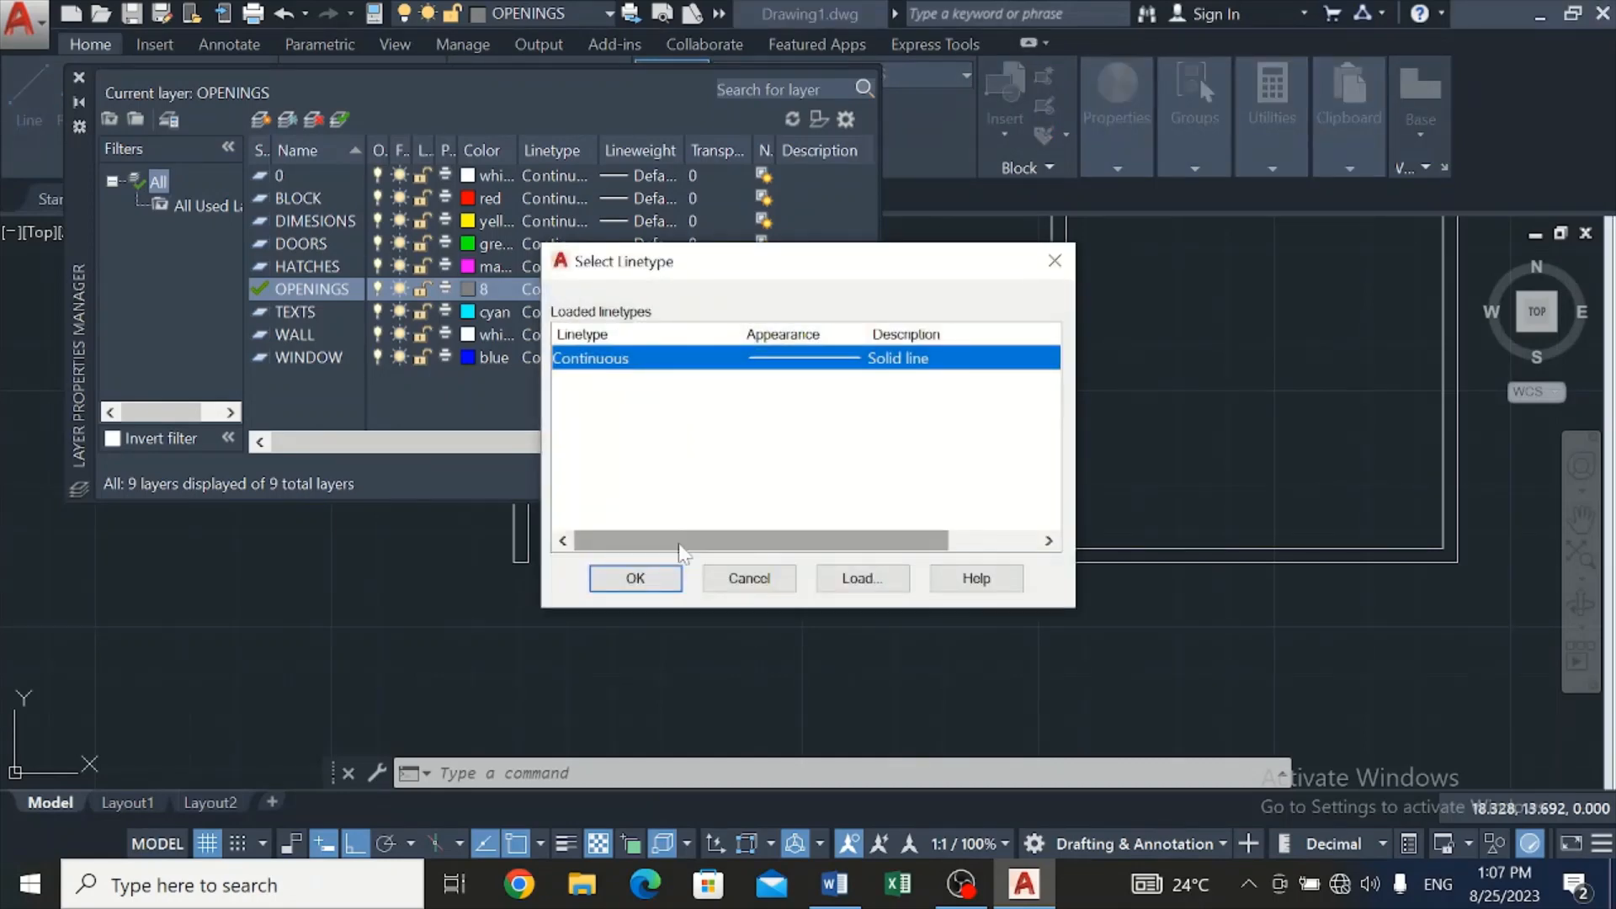
pyautogui.click(865, 584)
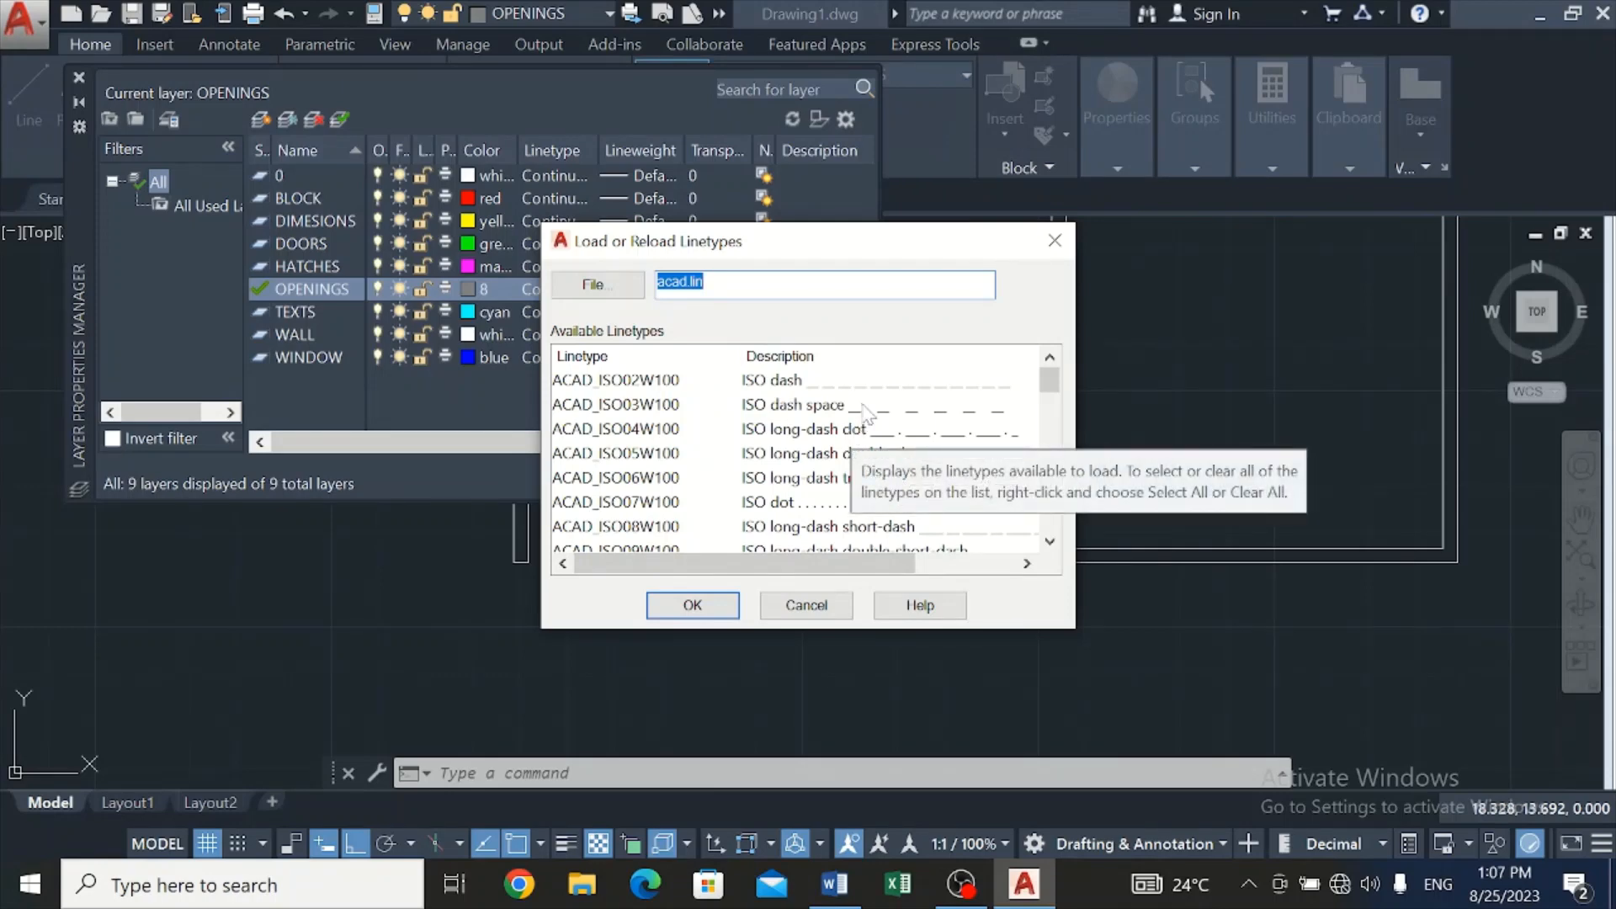
pyautogui.click(831, 504)
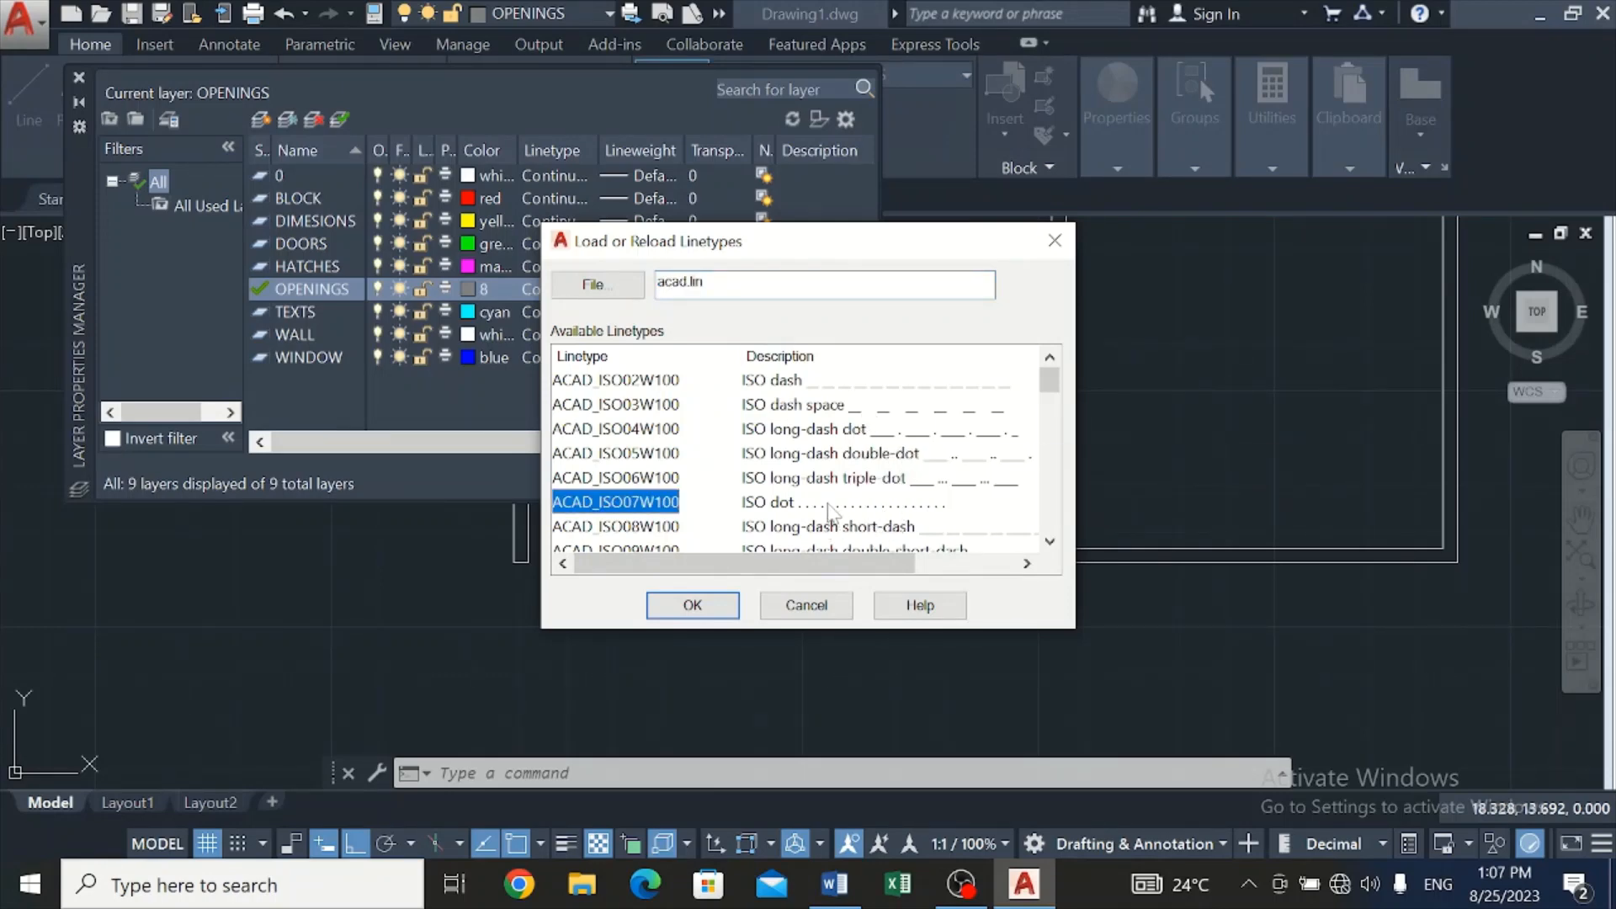
pyautogui.click(712, 608)
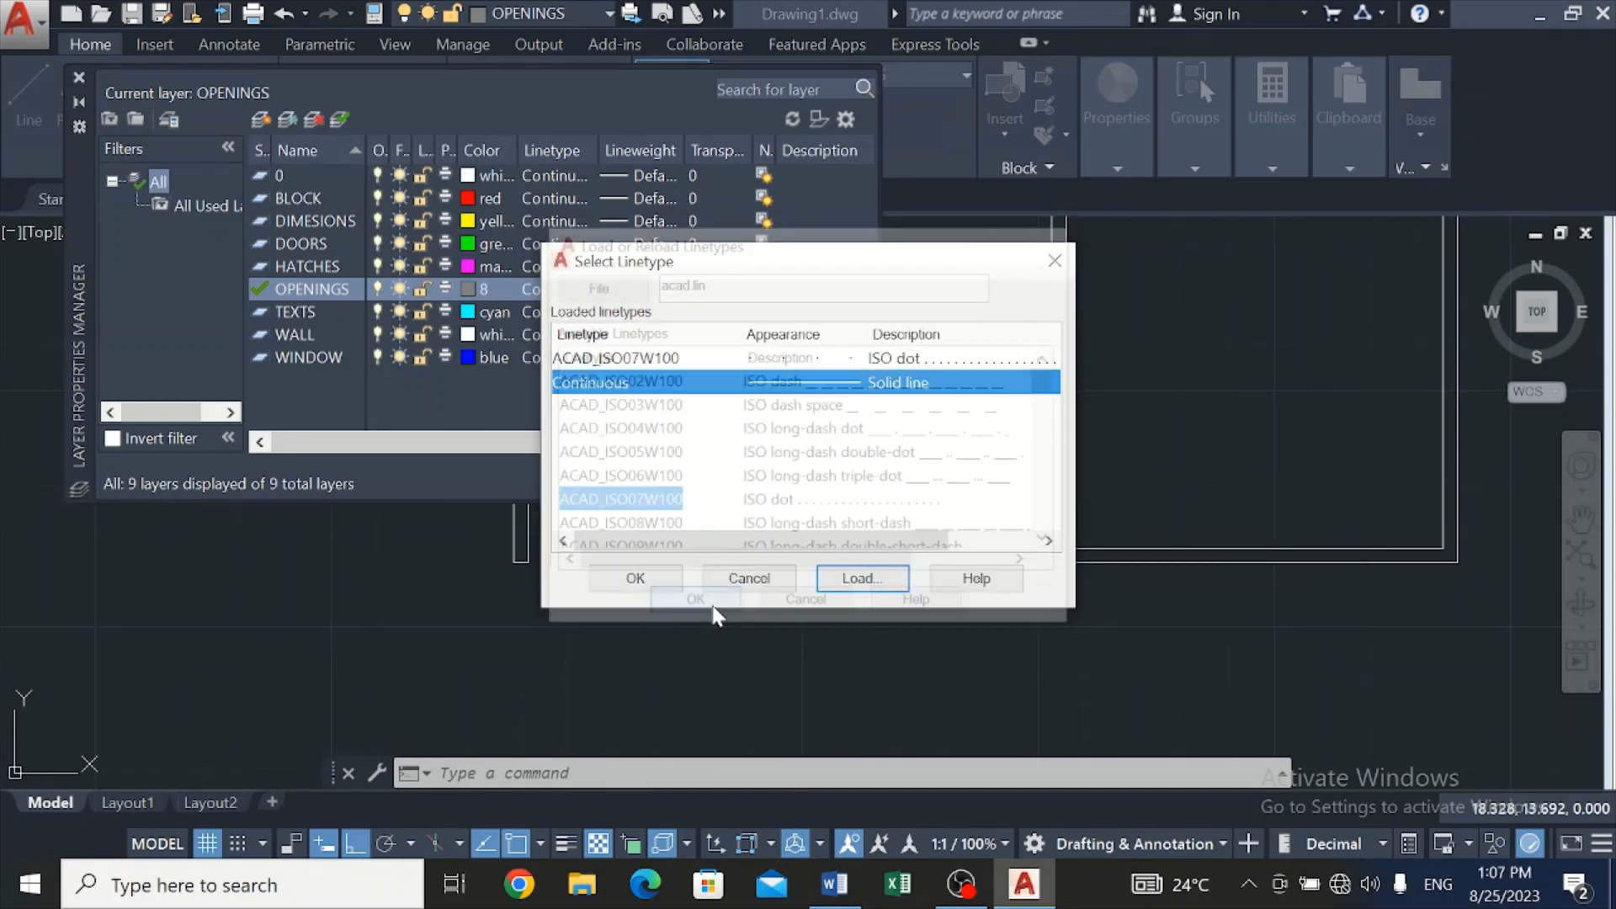
pyautogui.click(680, 360)
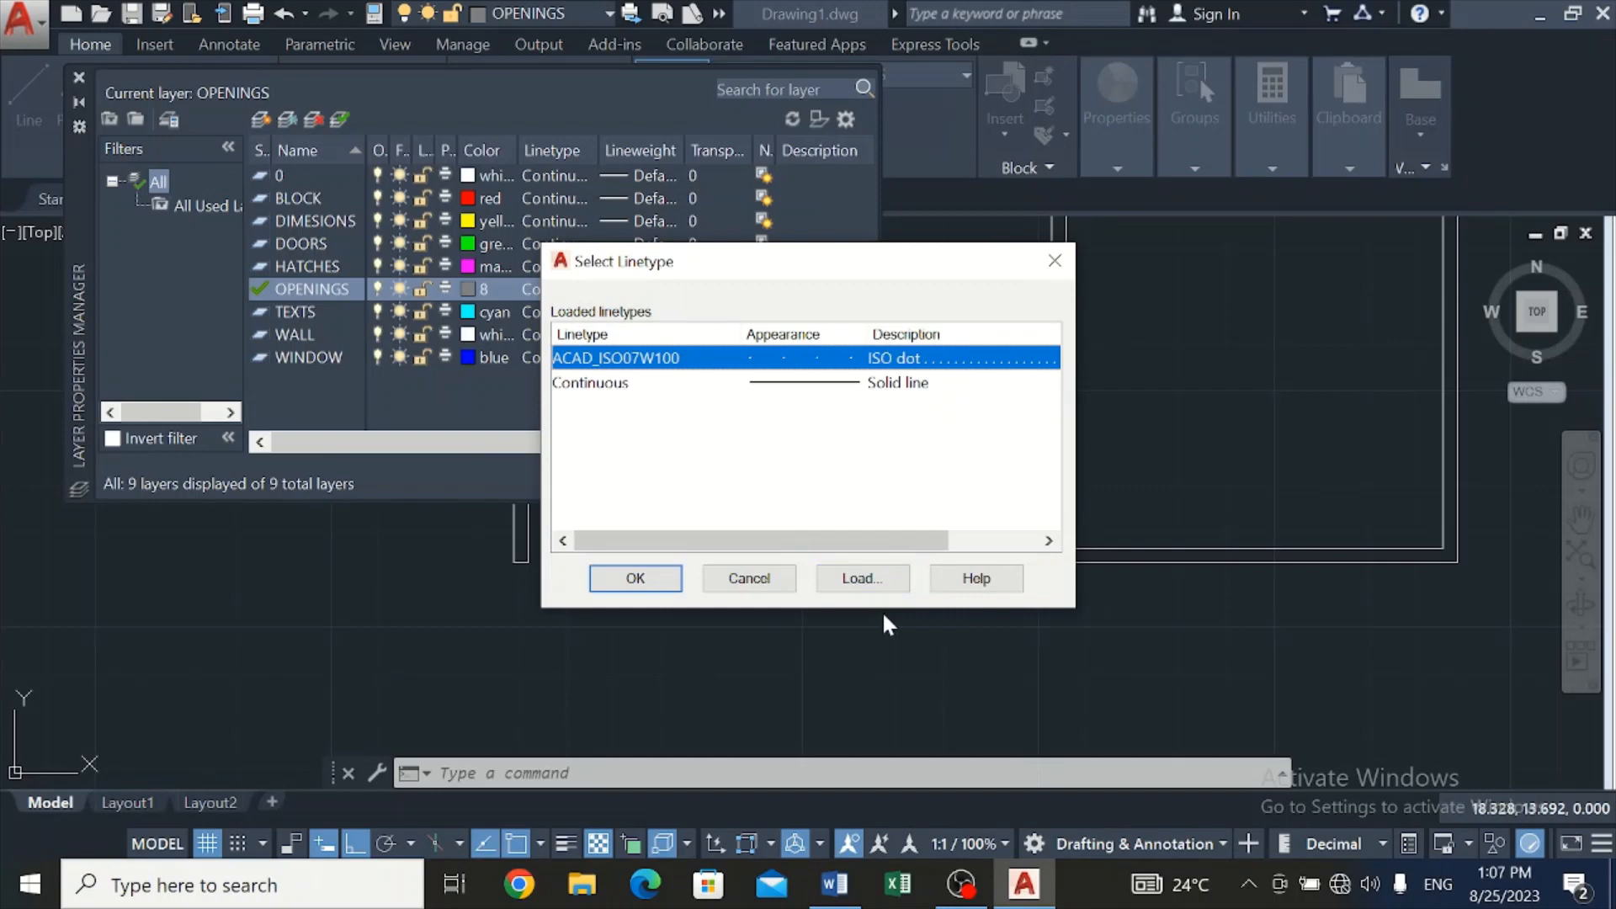
pyautogui.click(627, 578)
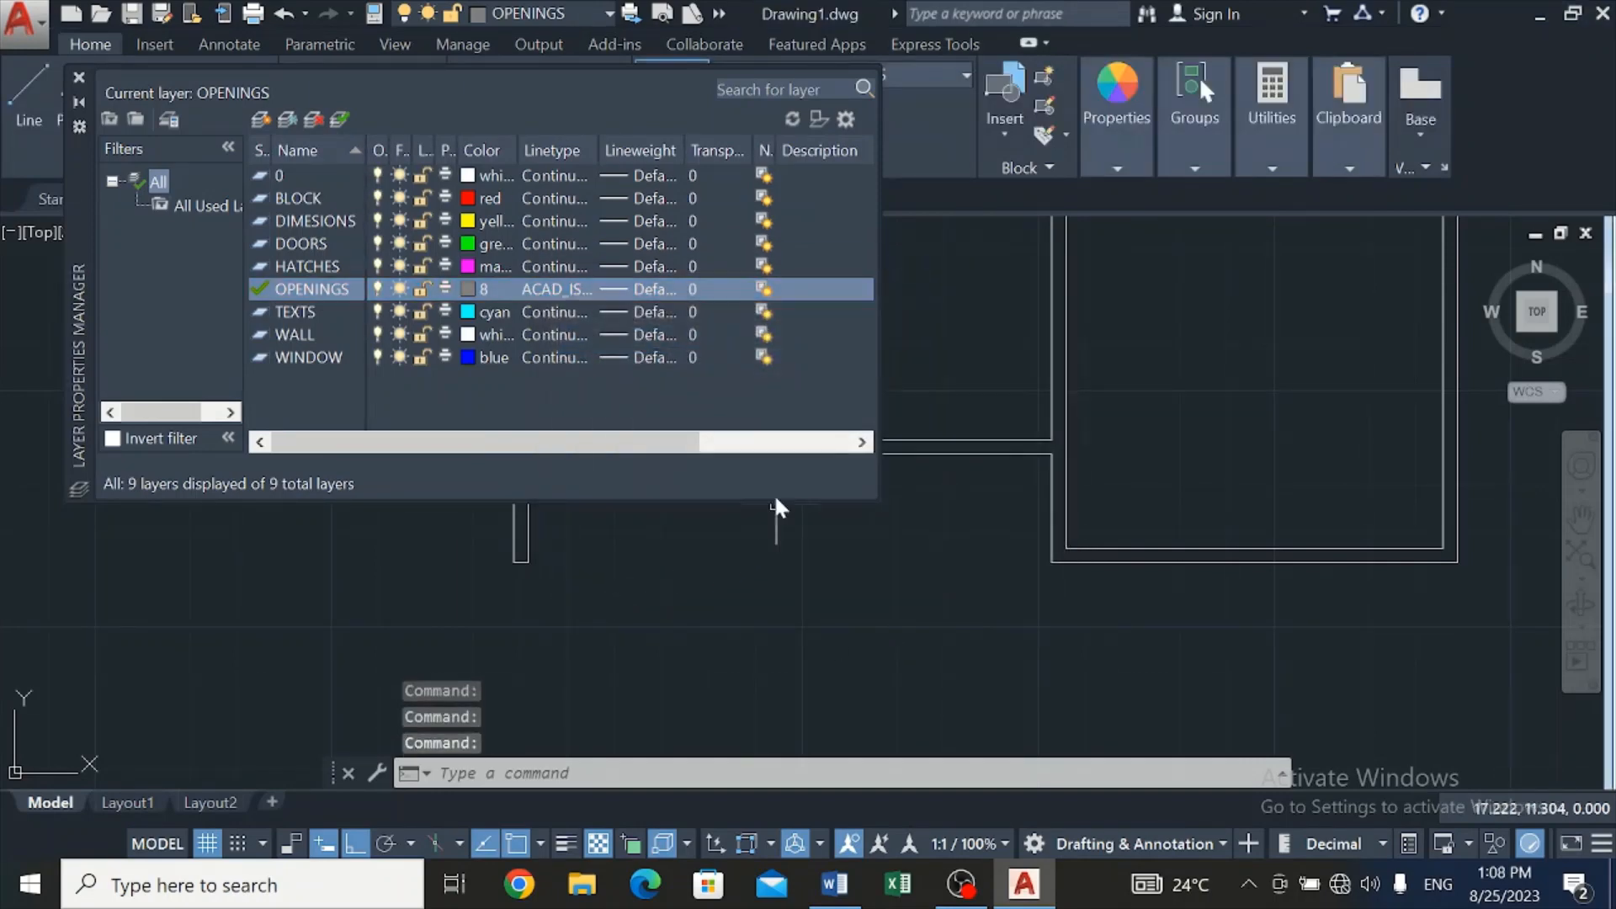
pyautogui.click(77, 78)
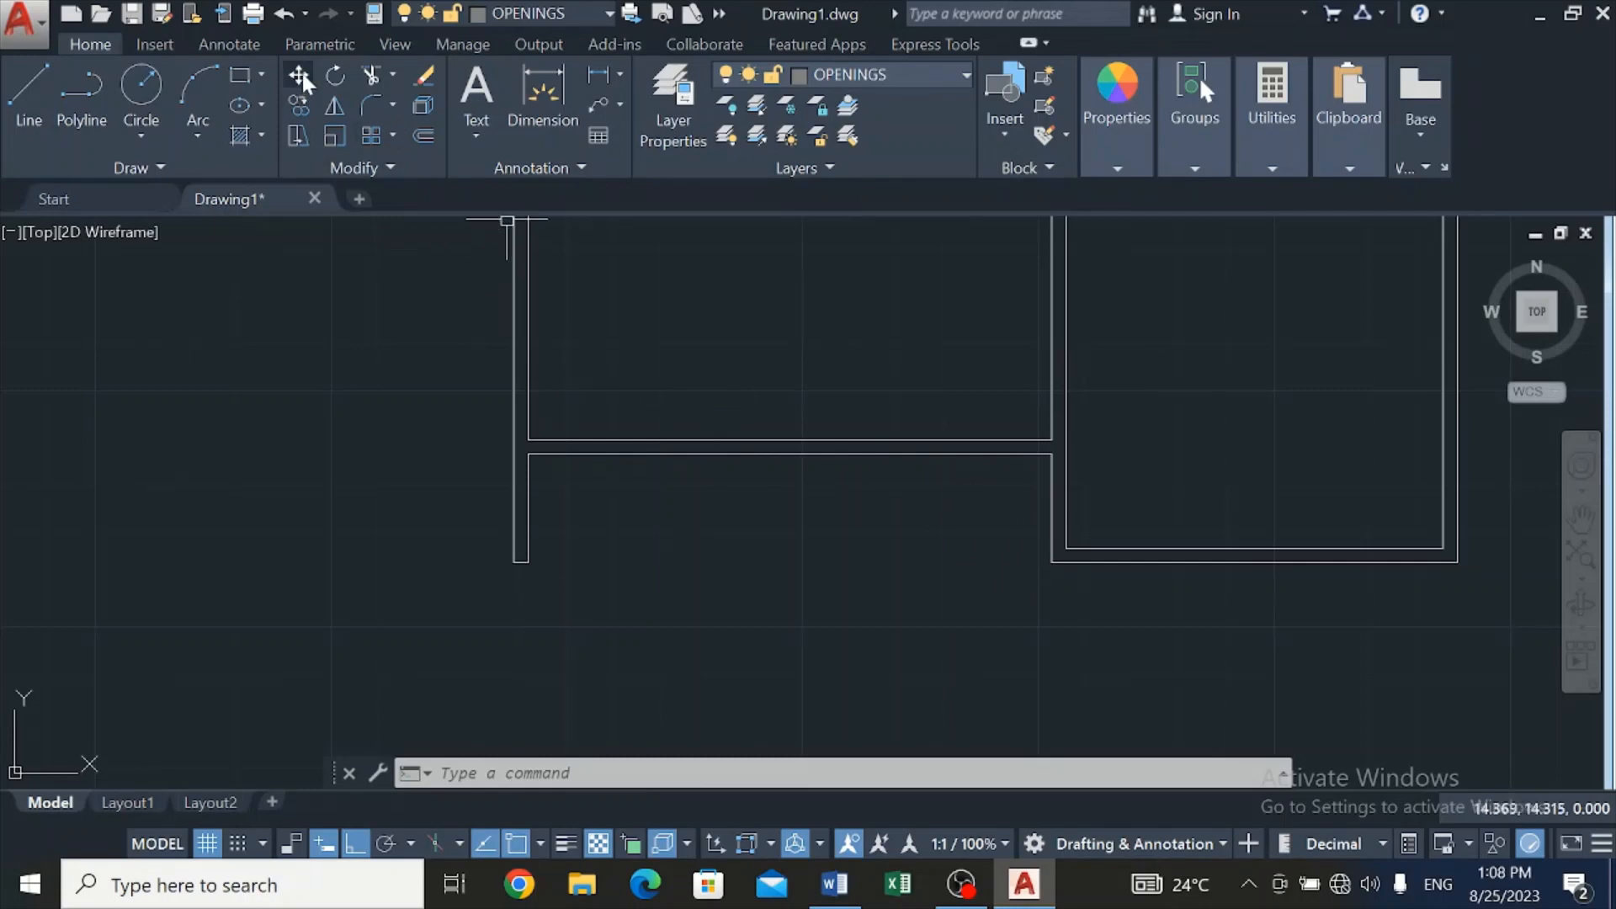
# Draw a horizontal line across the lower-left space's open bottom side, from the left wall's inner corner to the partition's lower corner
pyautogui.click(30, 92)
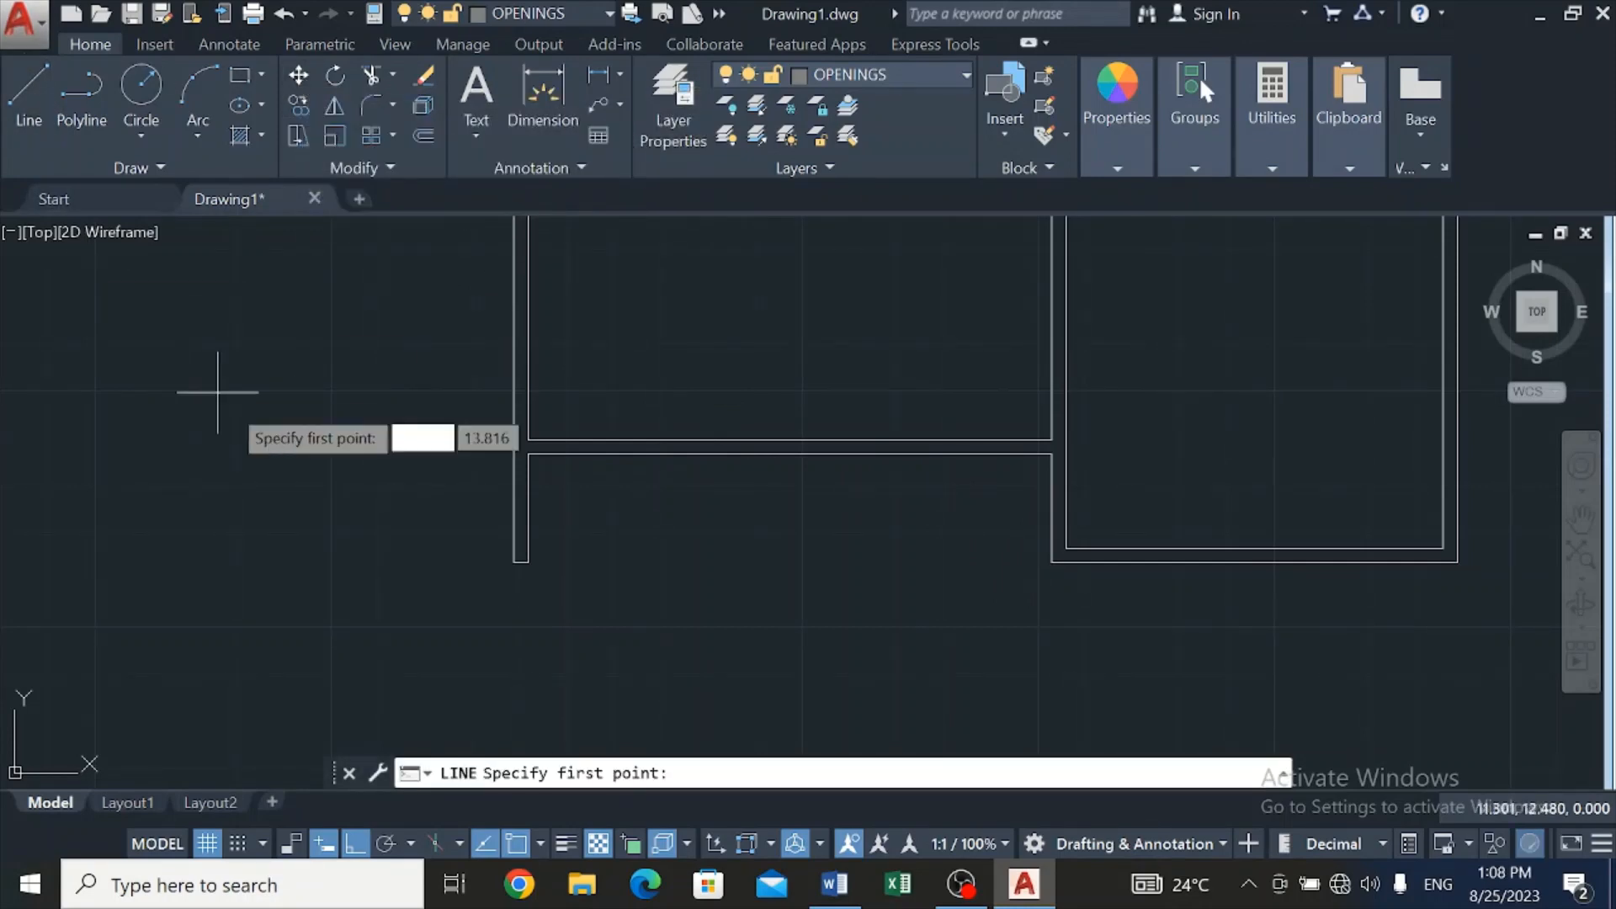
pyautogui.click(527, 562)
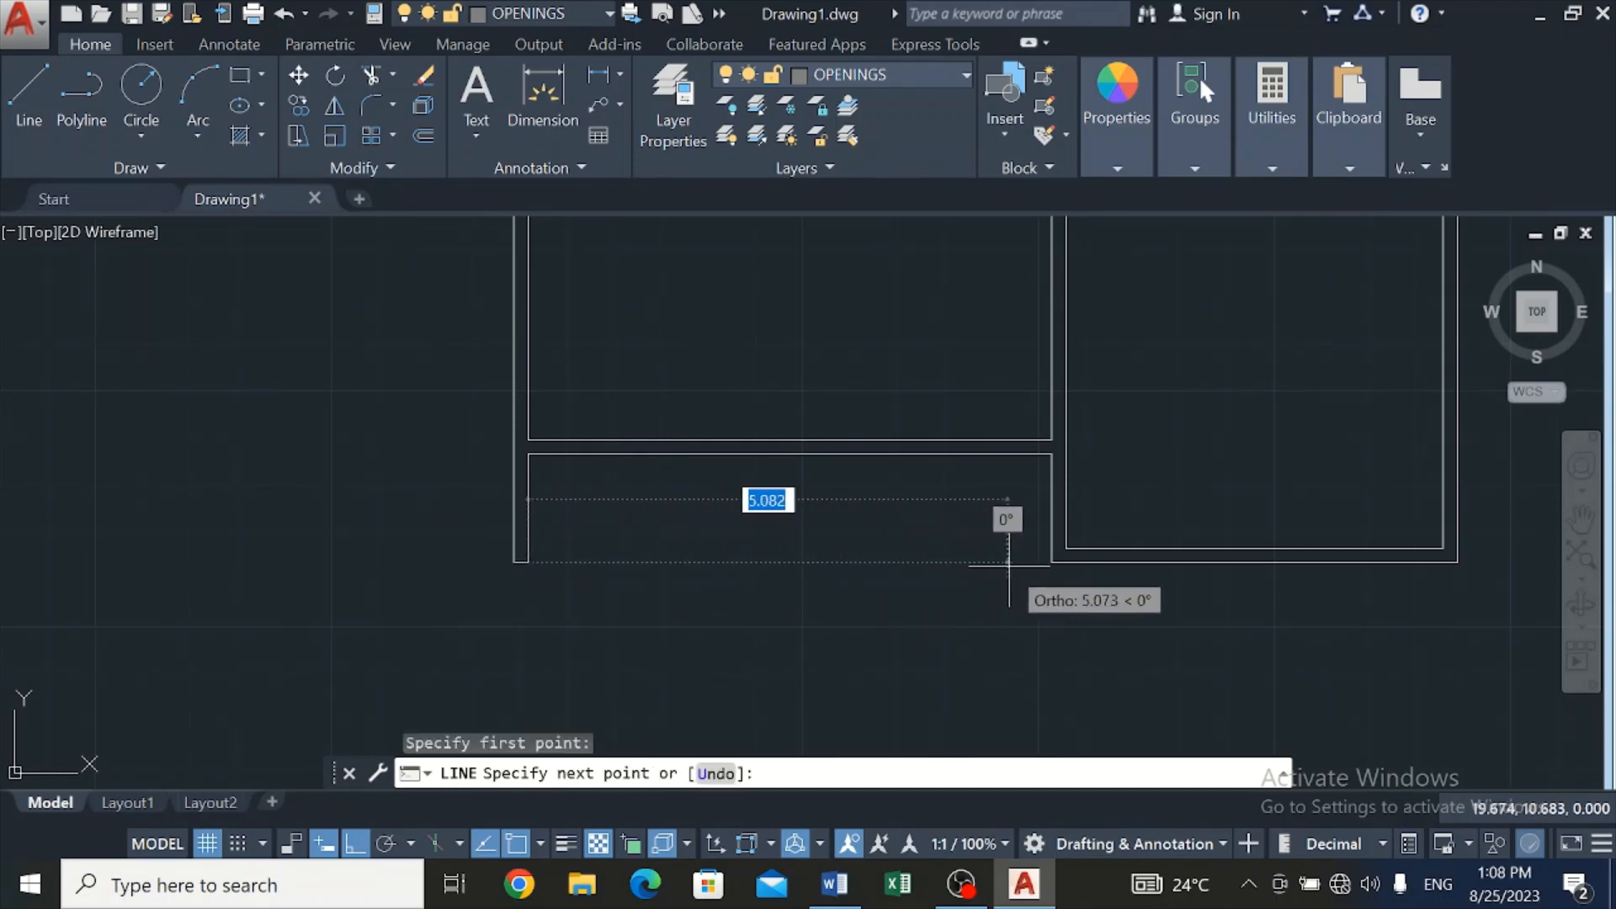
pyautogui.scroll(4, 1052, 562)
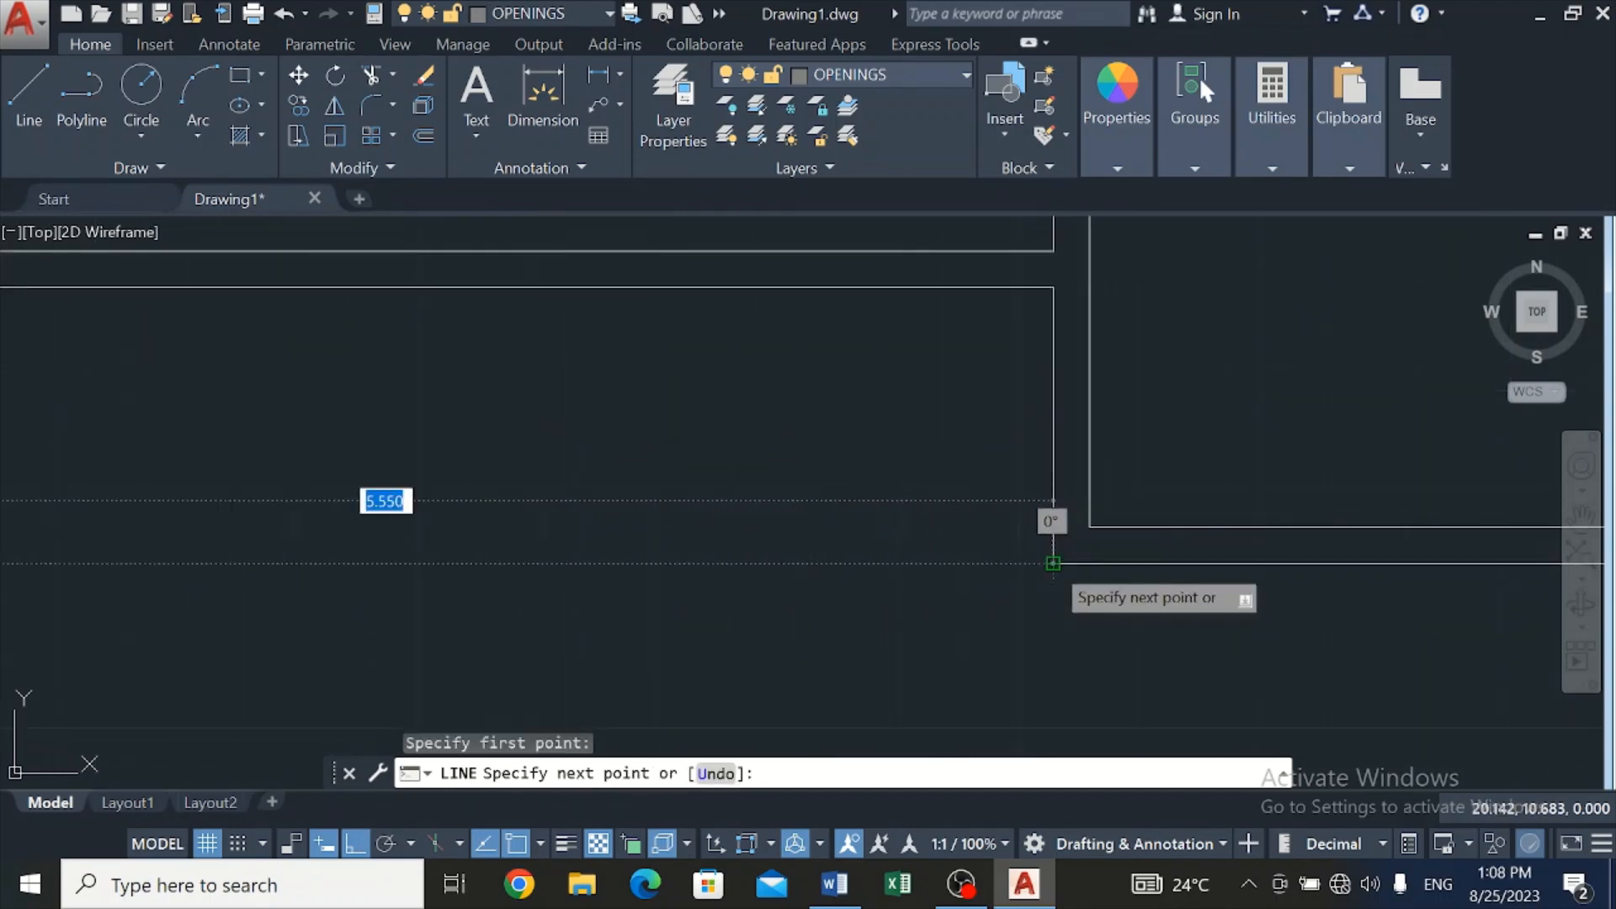
pyautogui.click(1053, 562)
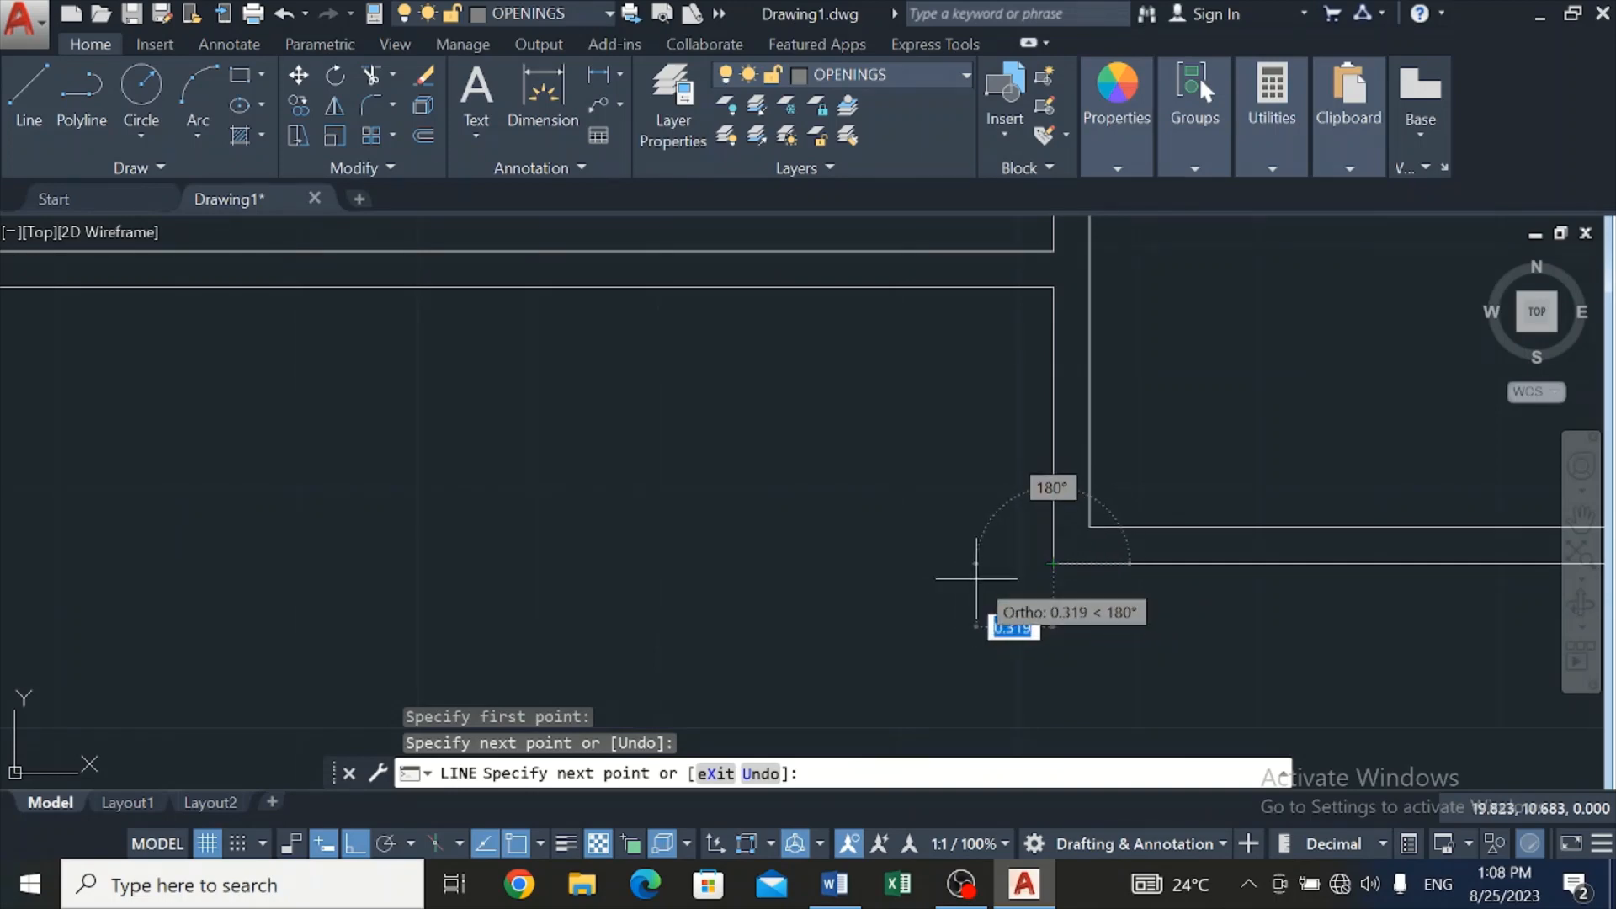
# Draw the opening line again along the lower-left space's open bottom edge, from the left wall's inner end corner to the lower-right room's outer bottom-left corner
pyautogui.press('Escape')
pyautogui.scroll(-3, 874, 568)
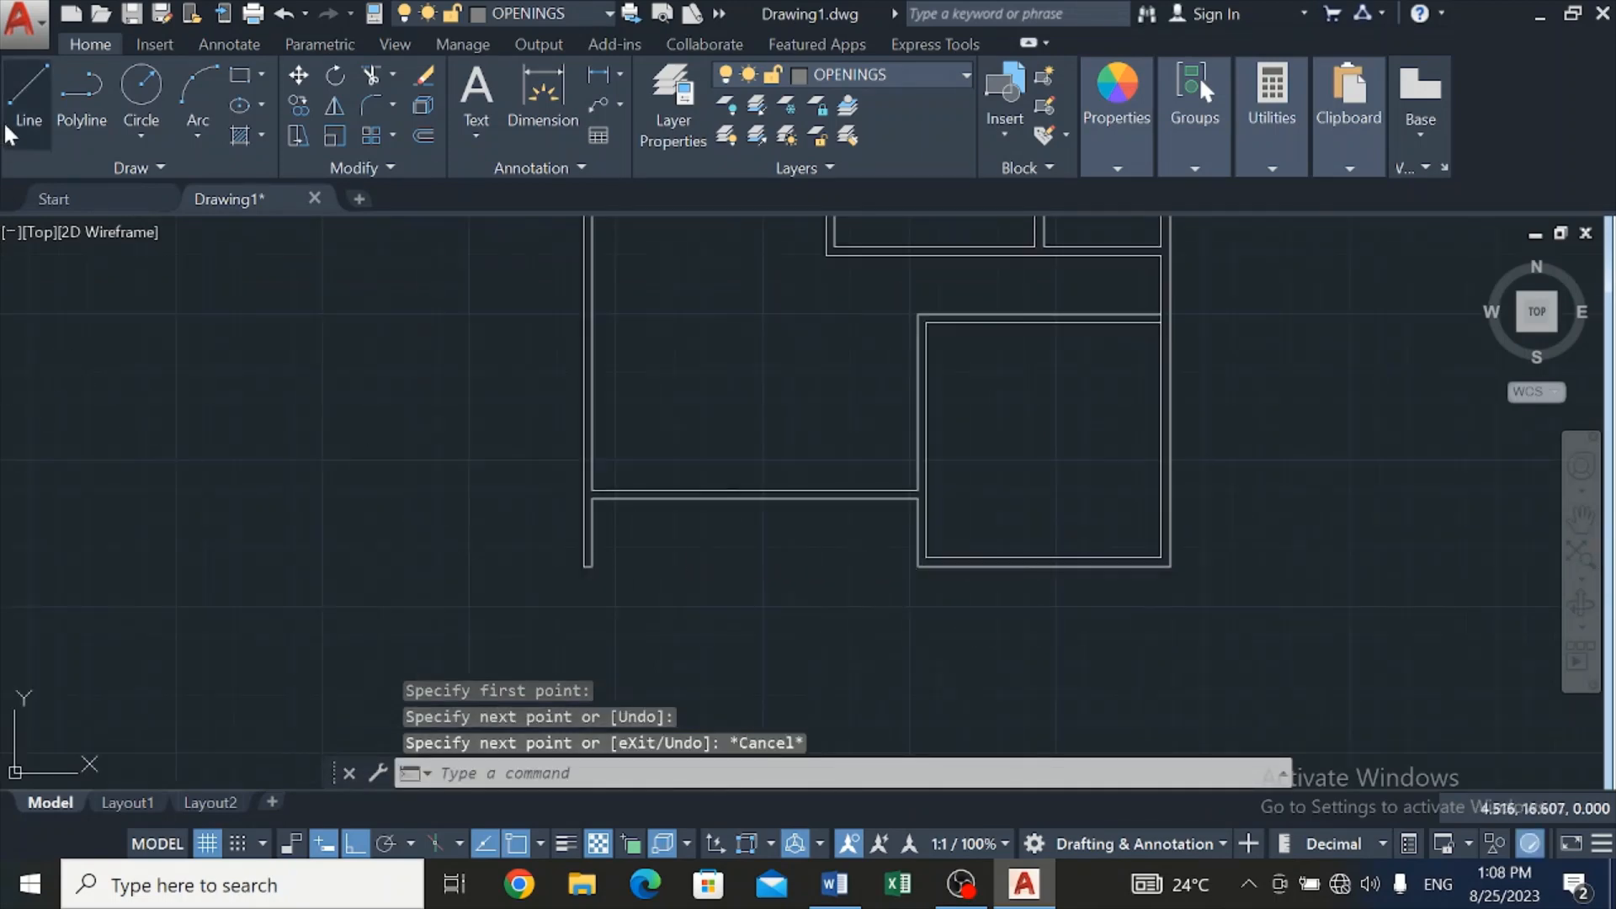
pyautogui.click(17, 101)
pyautogui.scroll(4, 572, 581)
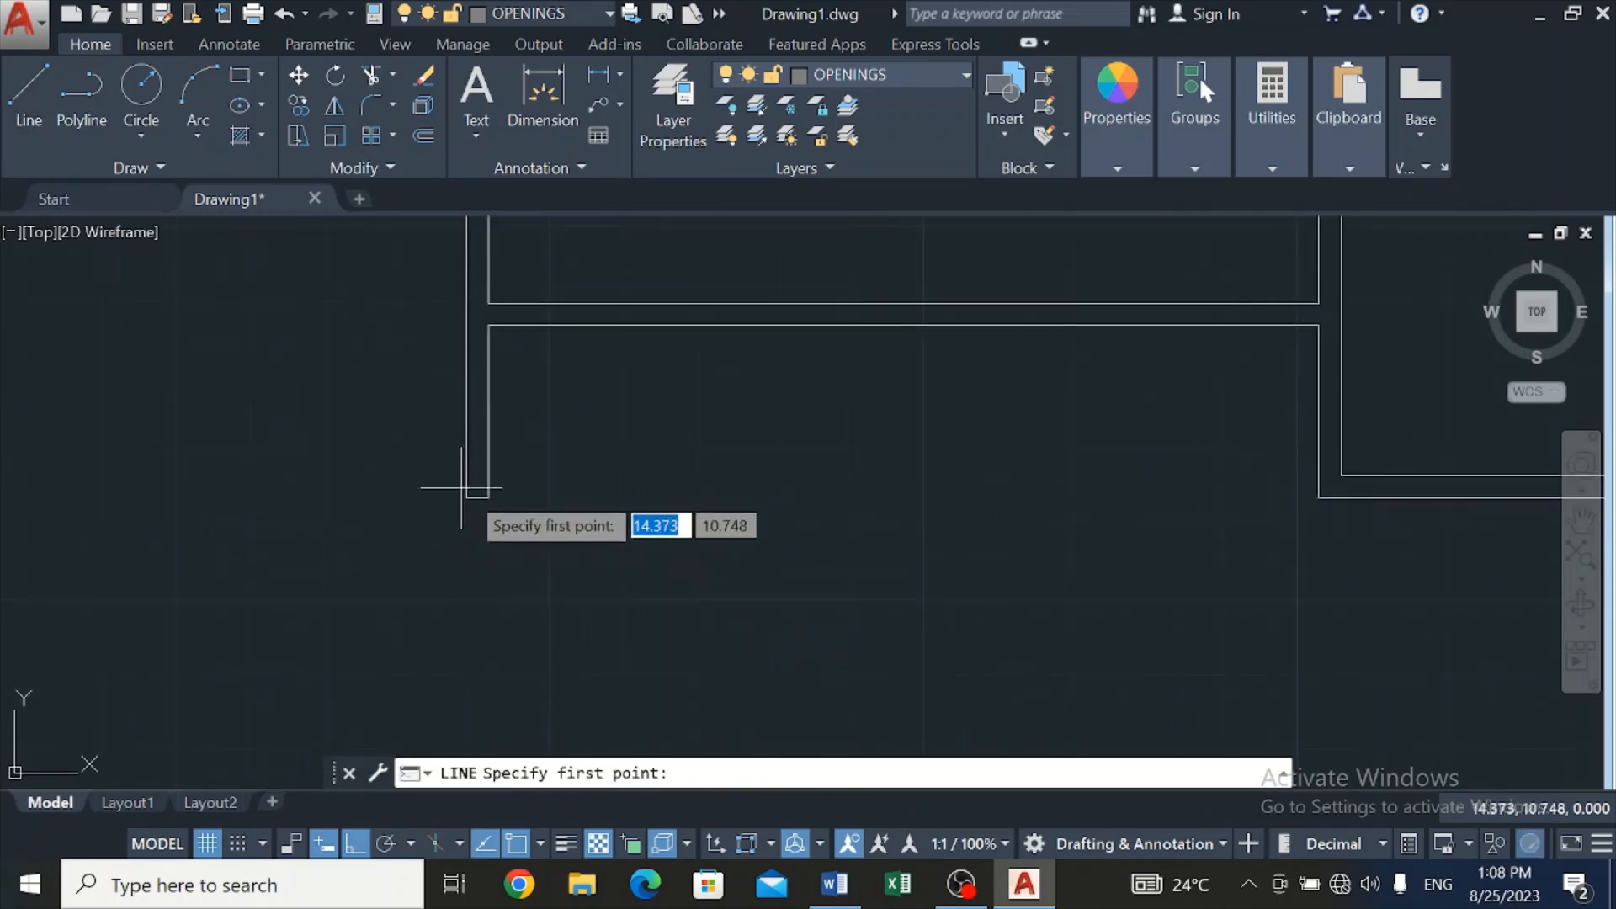
pyautogui.click(488, 497)
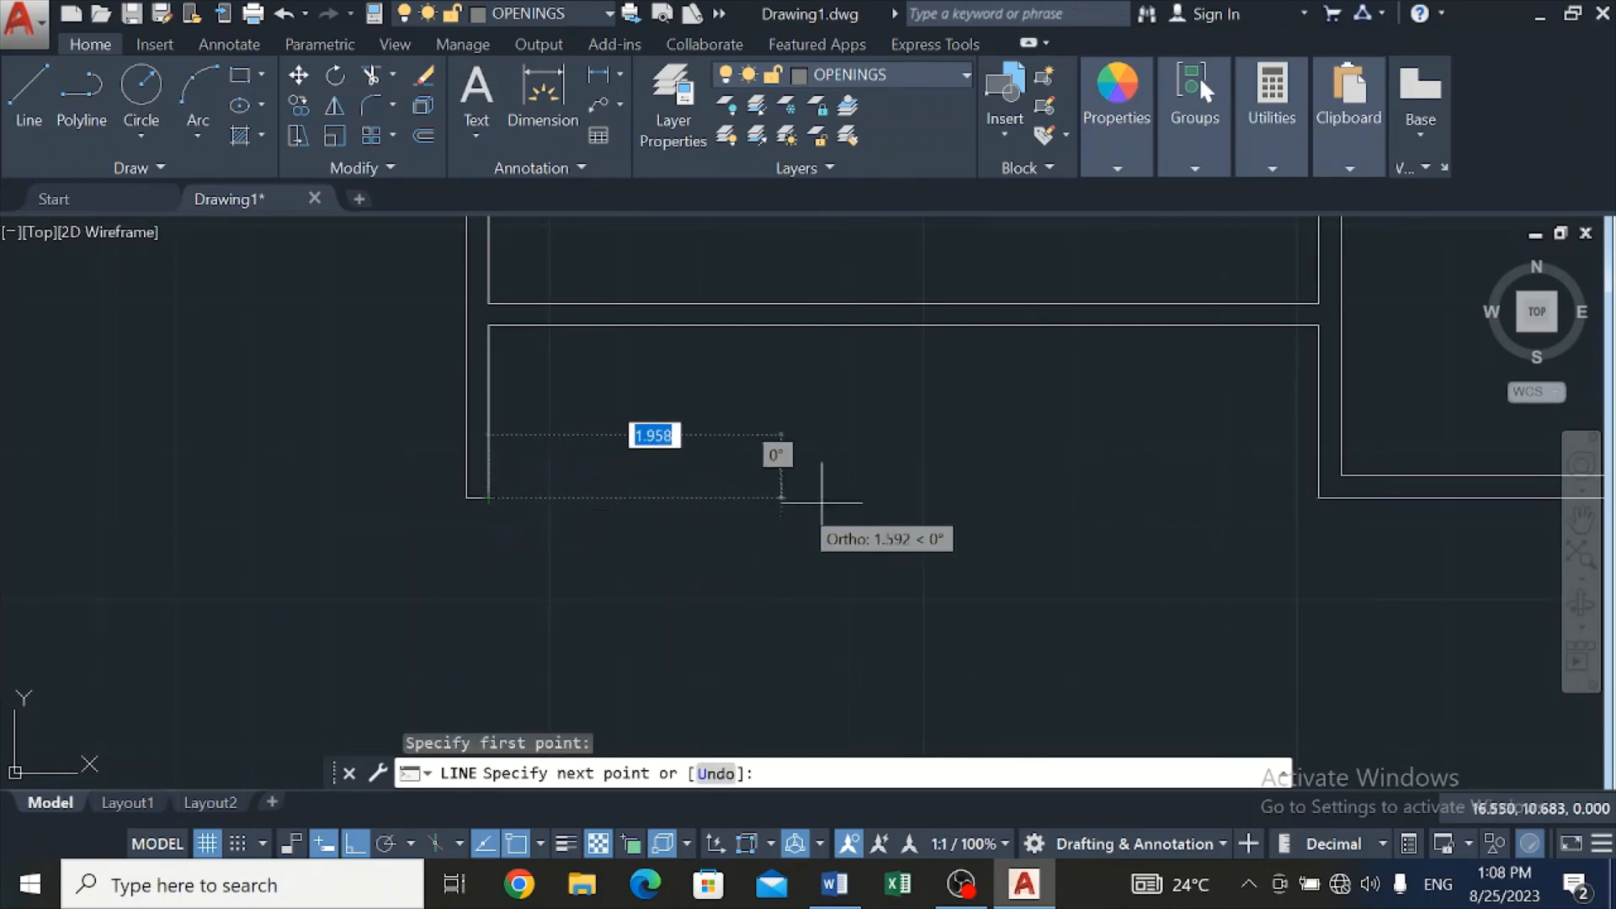
pyautogui.scroll(5, 1397, 488)
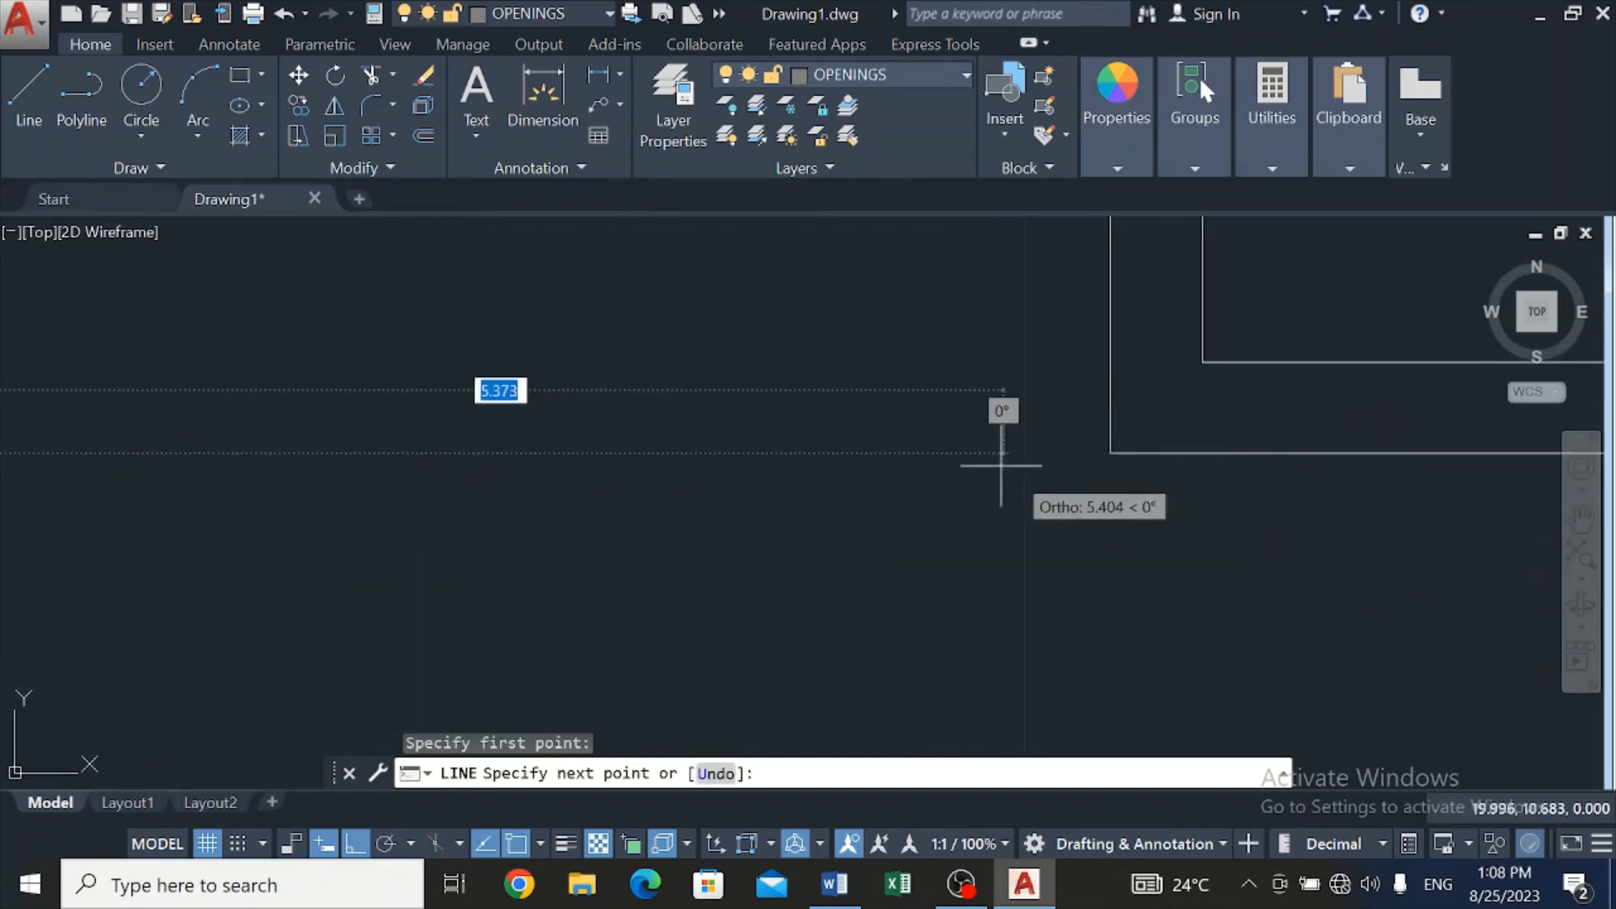
pyautogui.click(1110, 453)
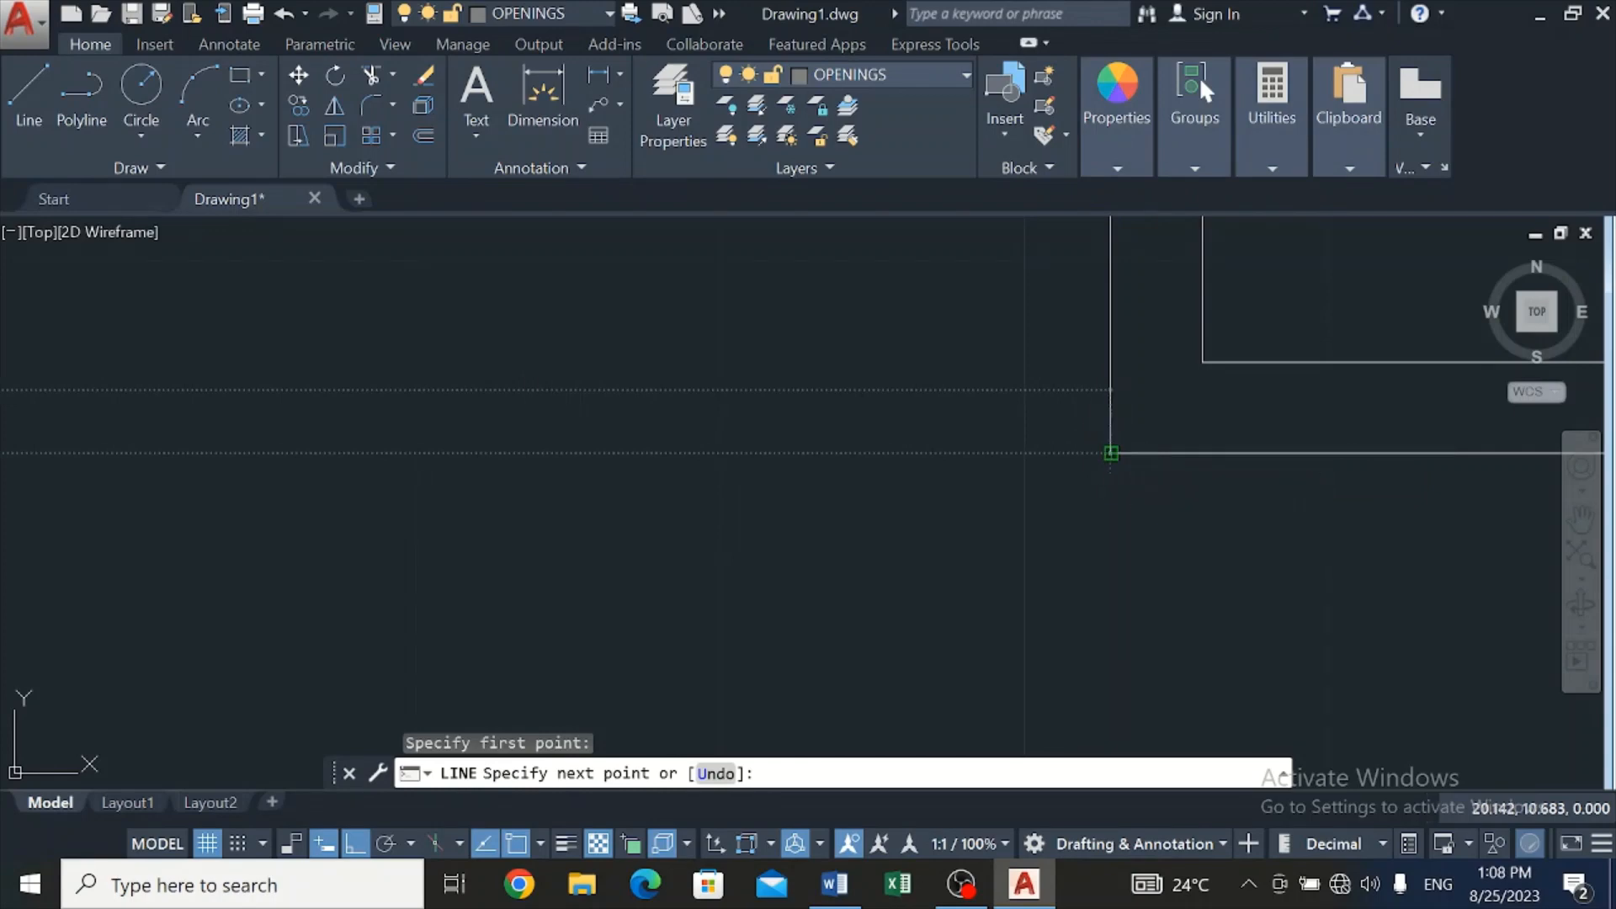
pyautogui.scroll(-5, 991, 530)
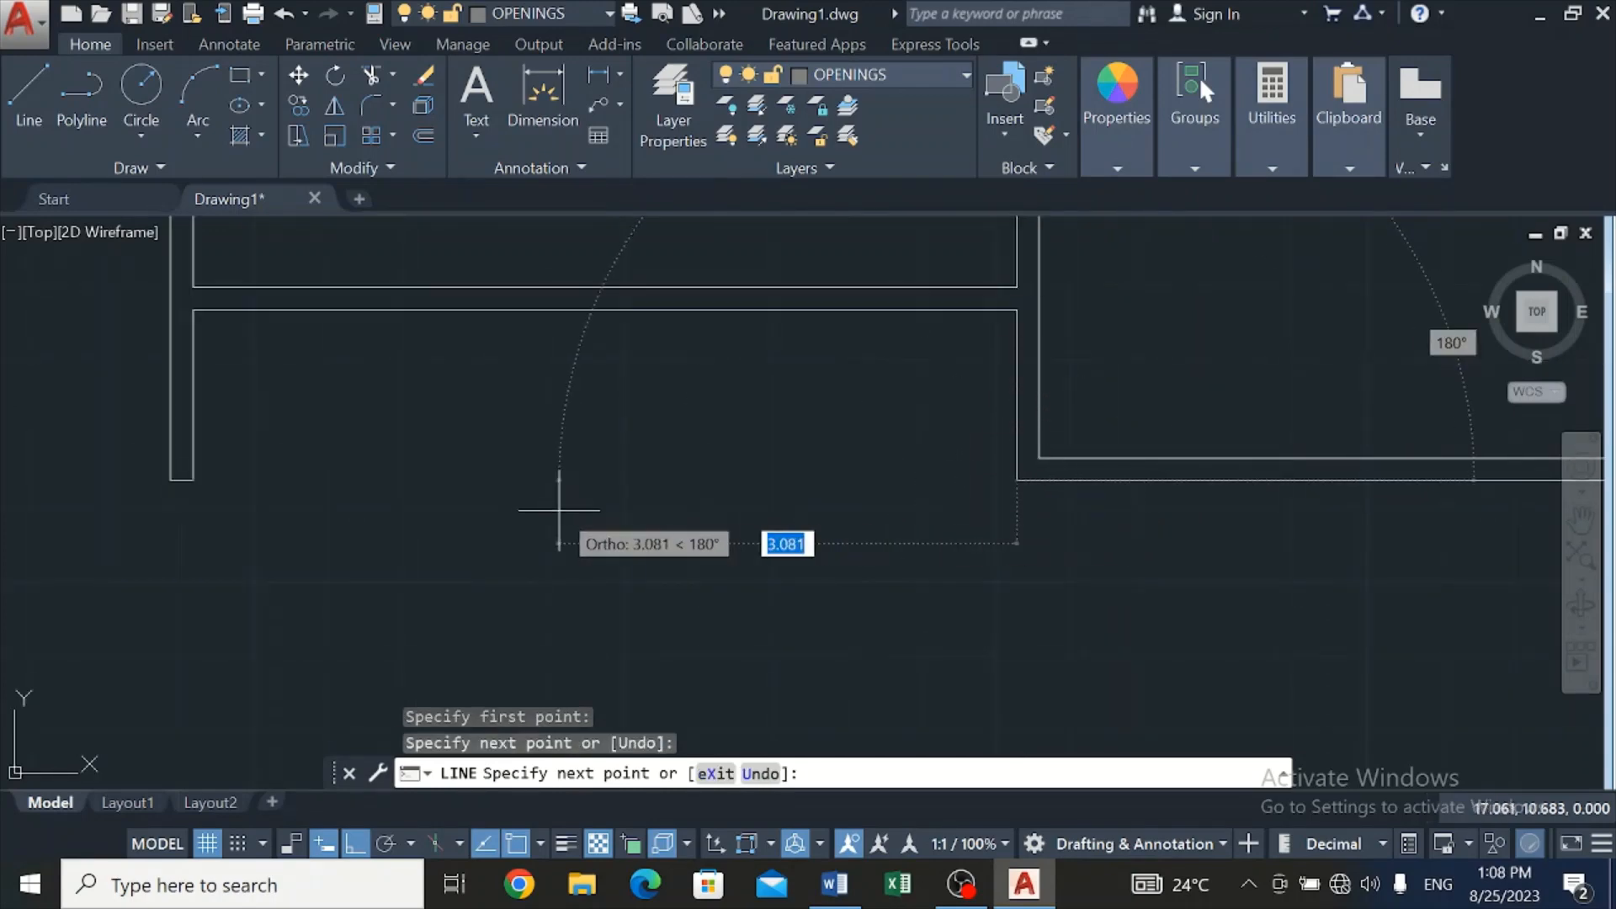
pyautogui.press('Escape')
pyautogui.click(30, 88)
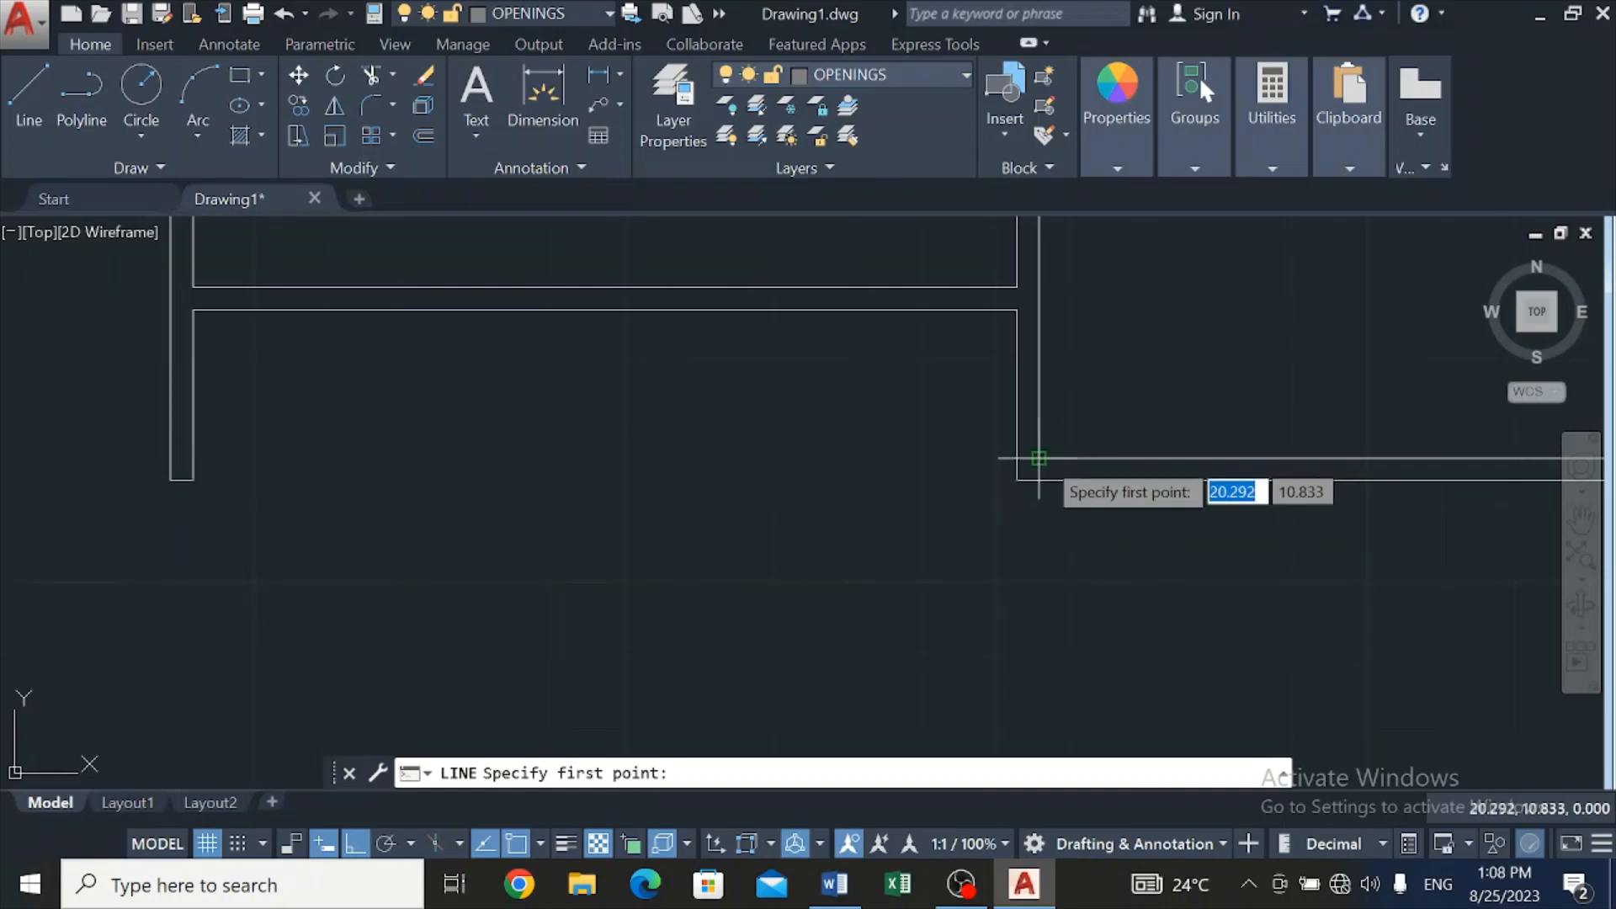
pyautogui.click(1038, 459)
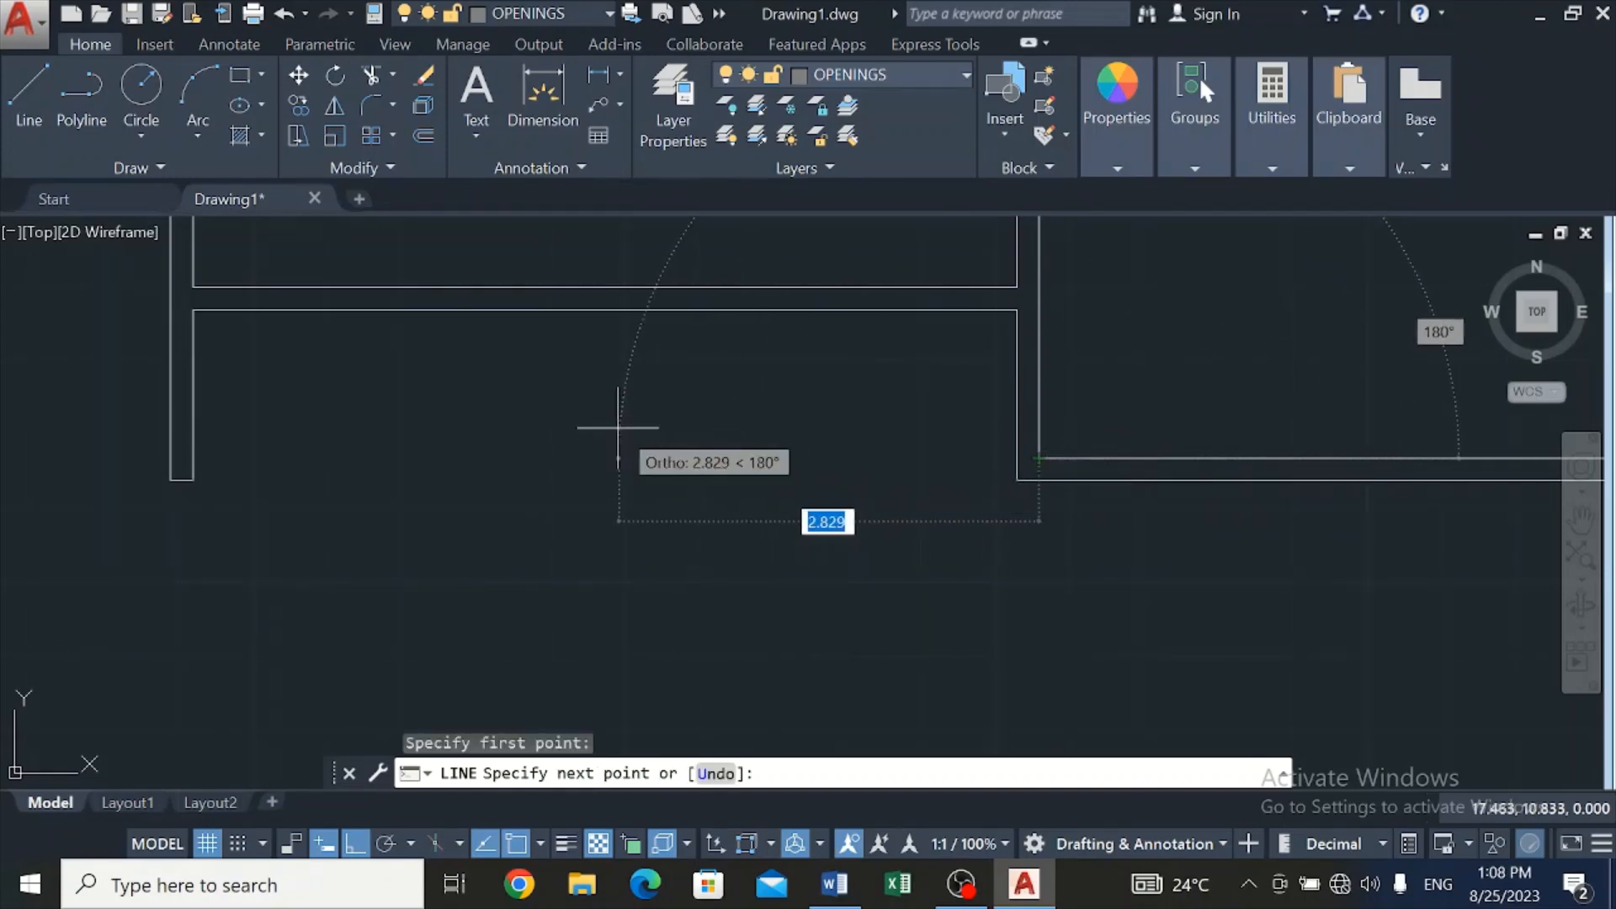
pyautogui.press('Escape')
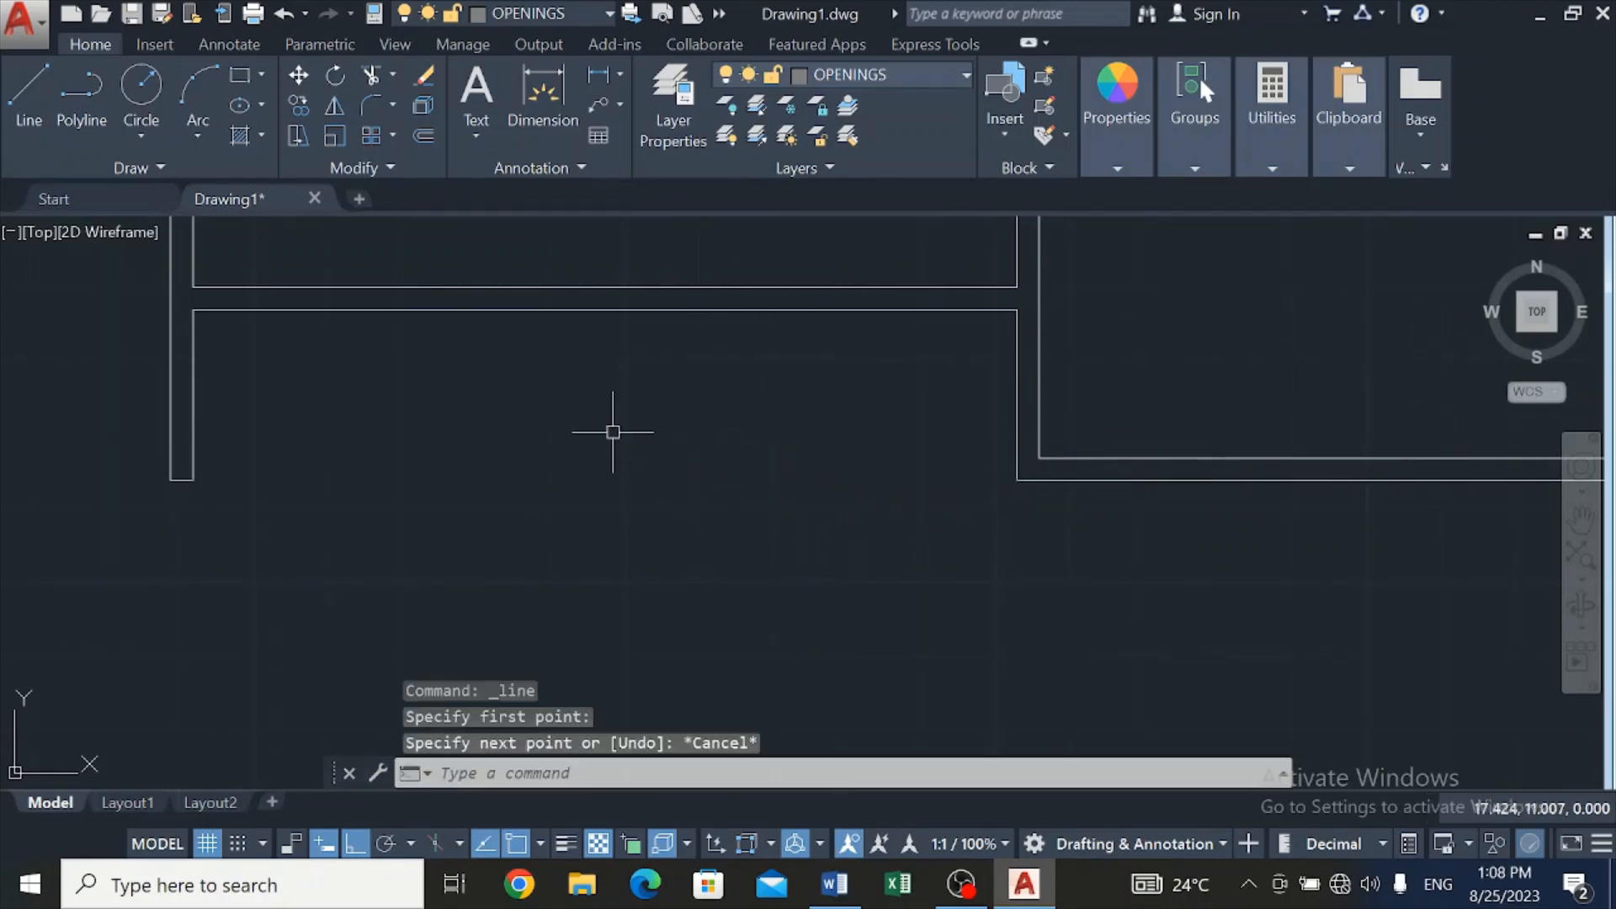
# Draw a horizontal line from the lower-right room's inner bottom-left corner leftward past the building's left outer wall
pyautogui.click(26, 93)
pyautogui.click(1039, 459)
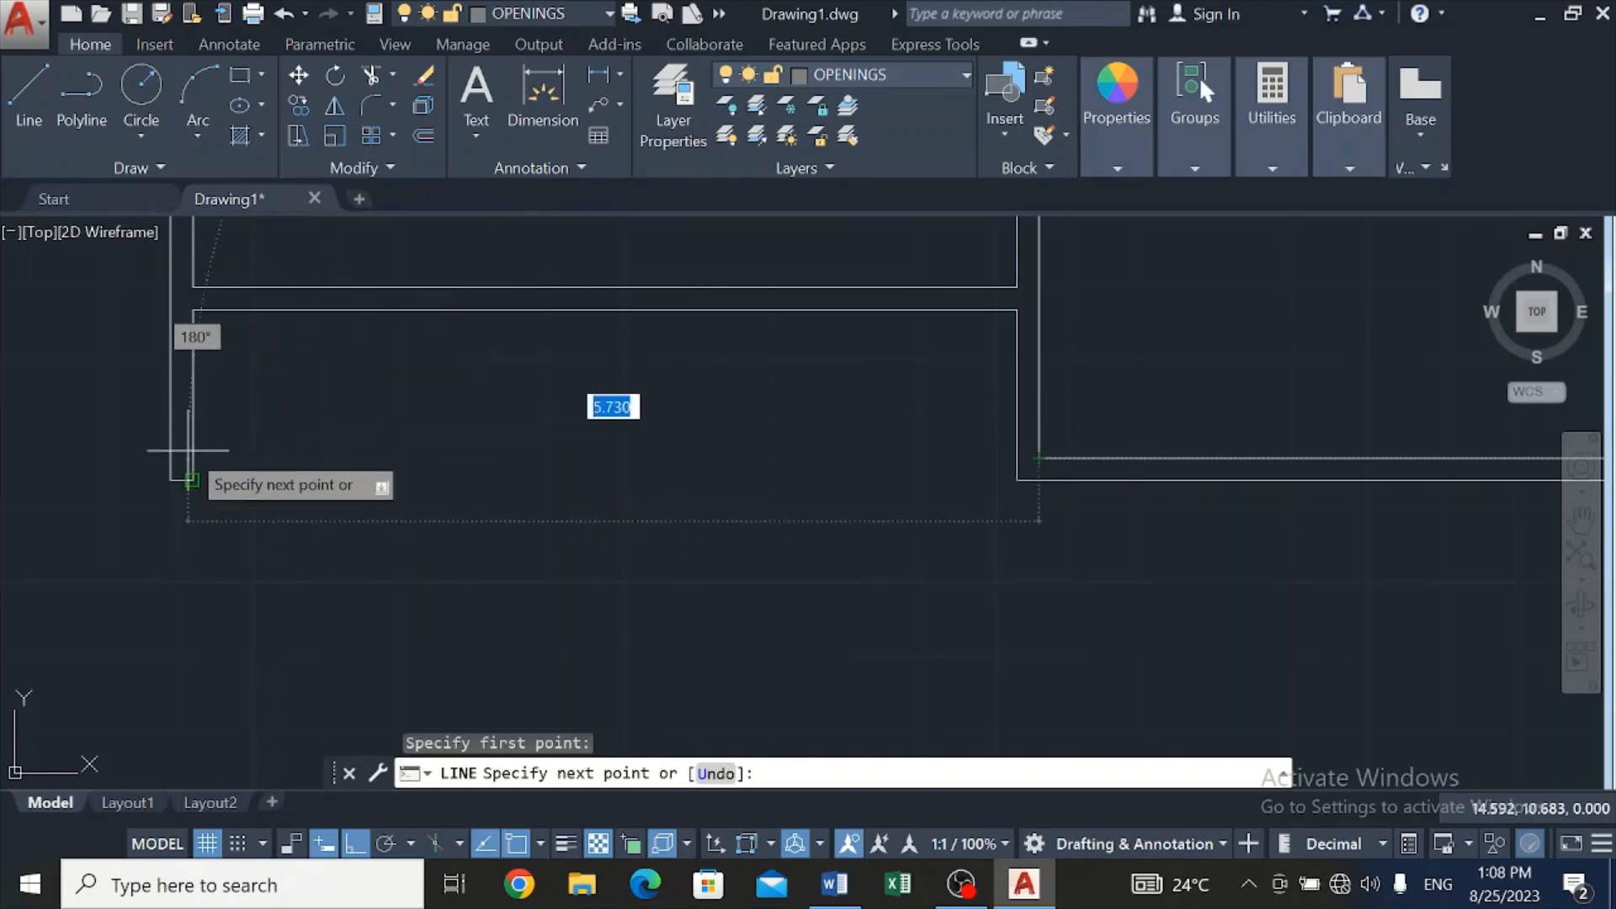
pyautogui.scroll(2, 209, 435)
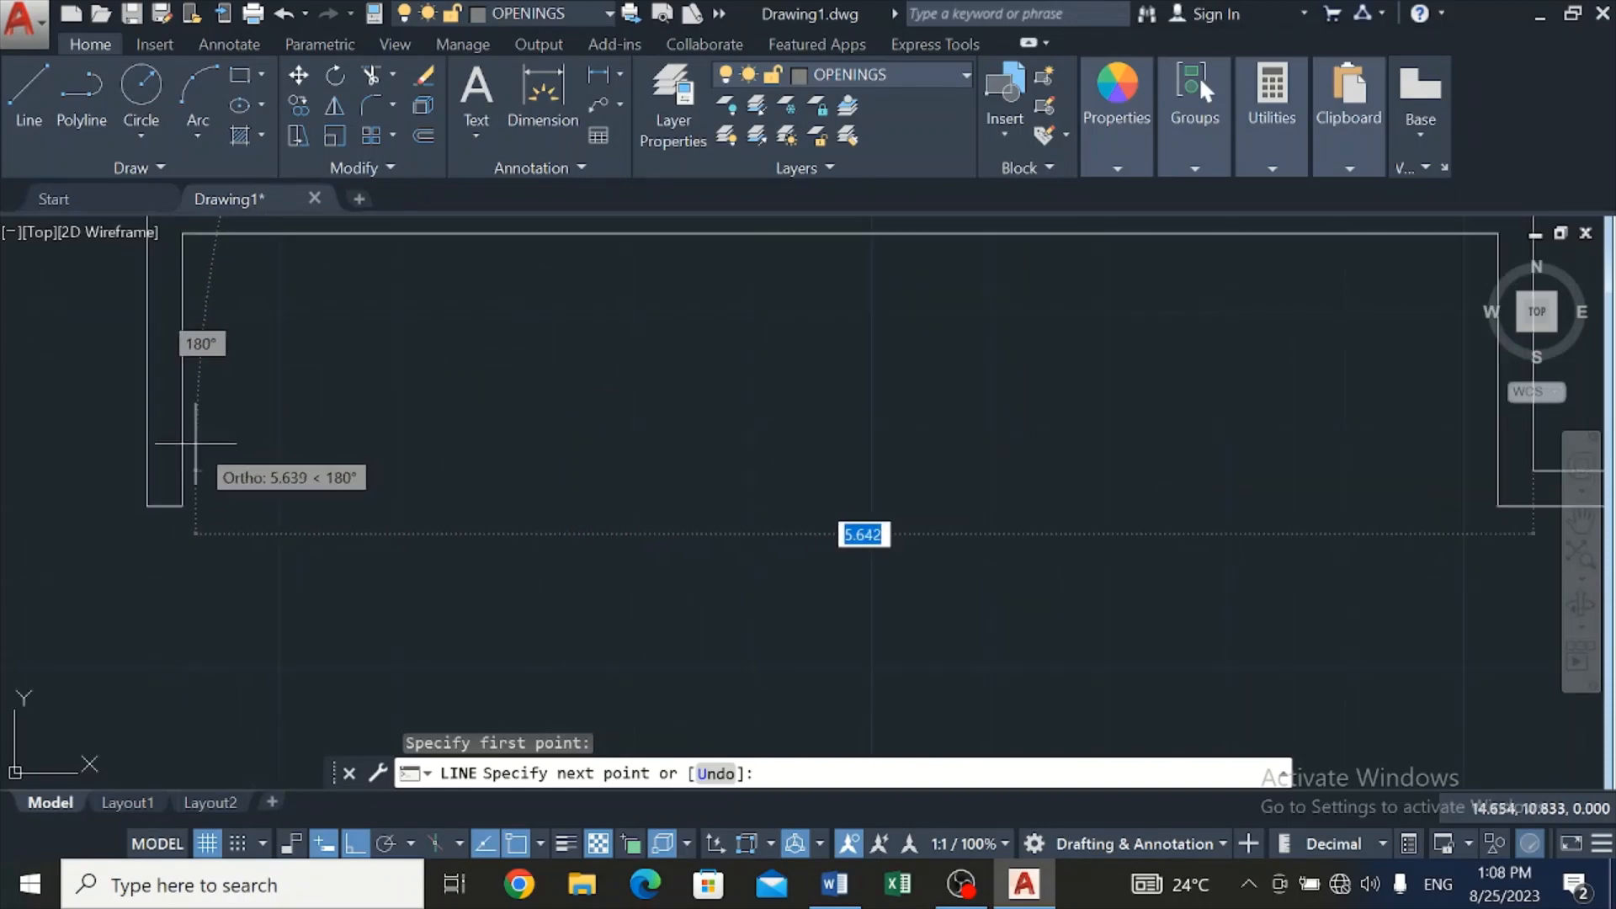
pyautogui.click(86, 463)
pyautogui.press('Escape')
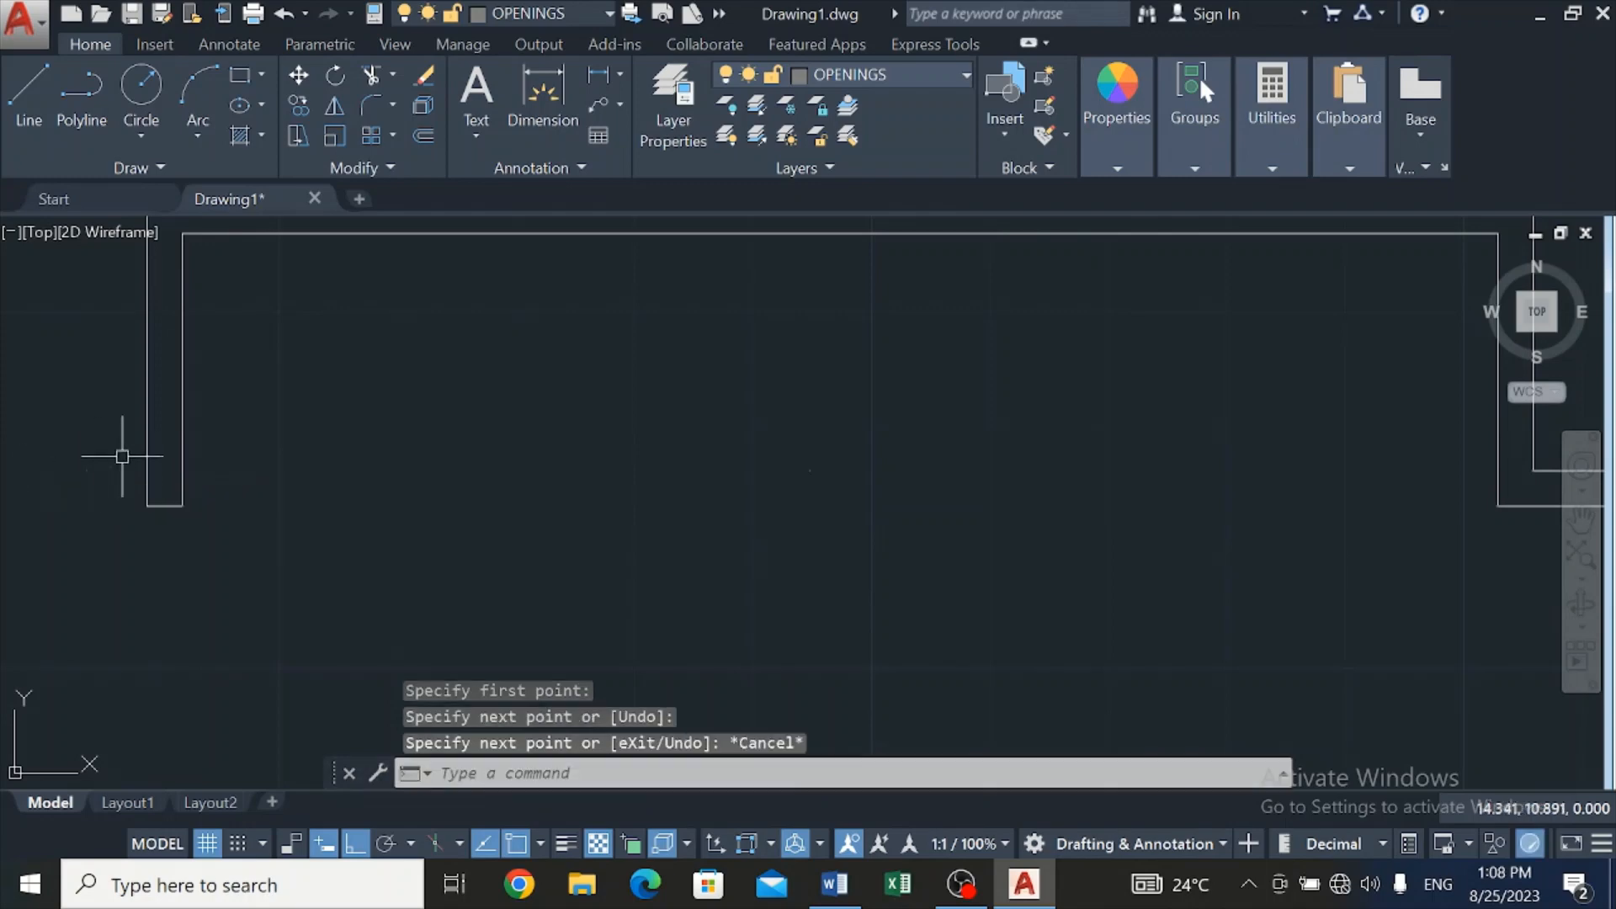
# Load the ACAD_ISO02W100 ISO dash linetype and assign it to the OPENINGS layer
pyautogui.scroll(-4, 122, 456)
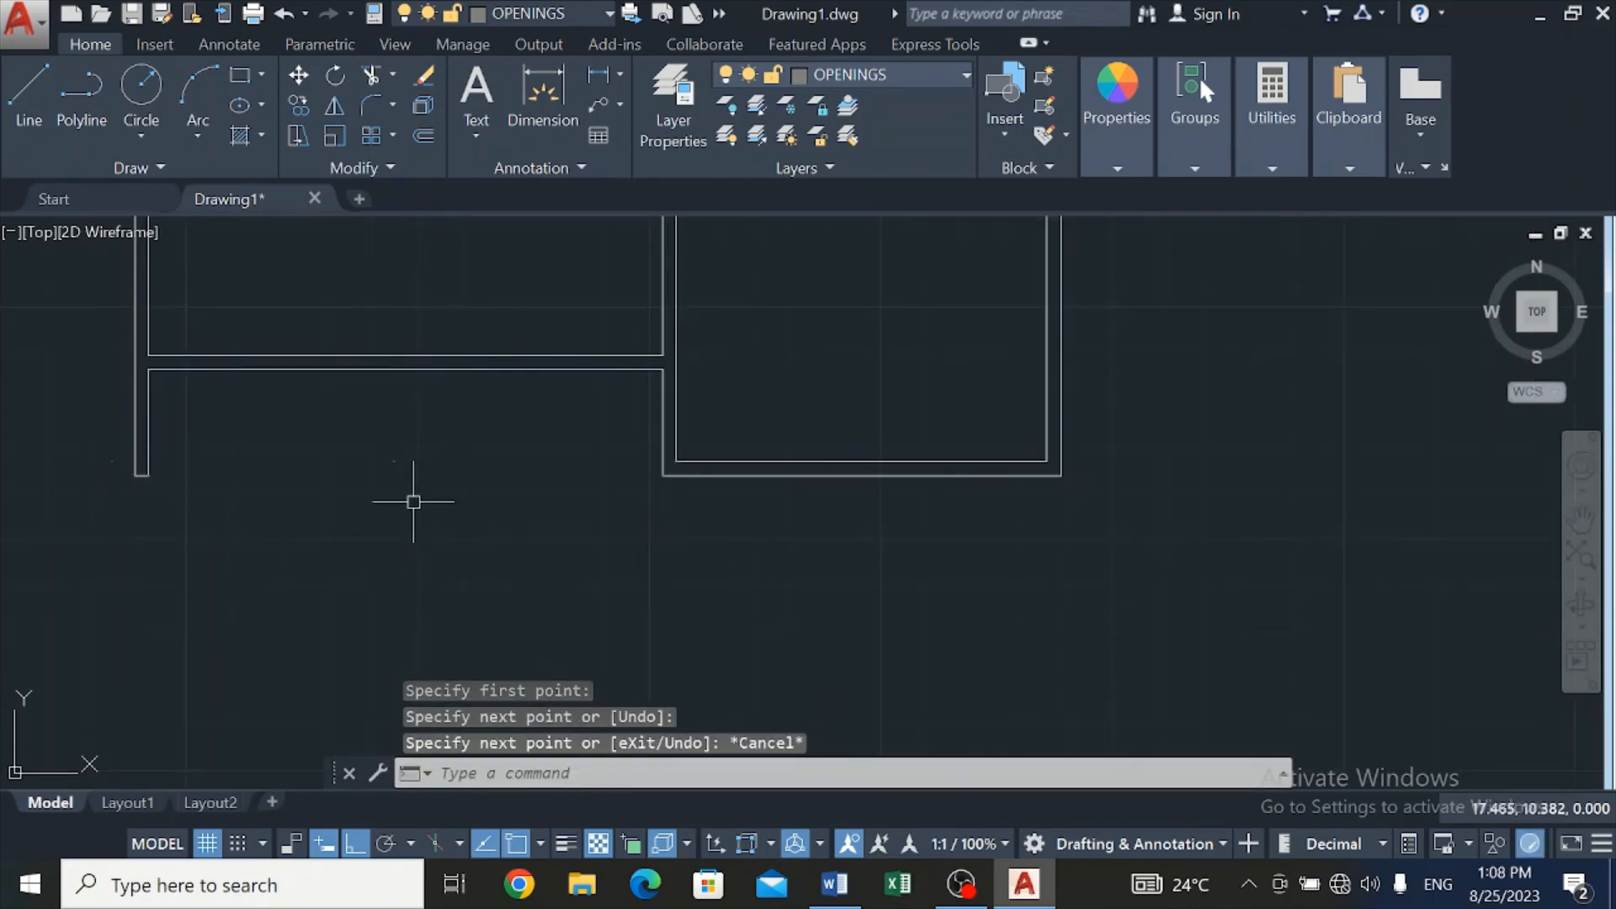
pyautogui.scroll(5, 414, 502)
pyautogui.scroll(-4, 412, 488)
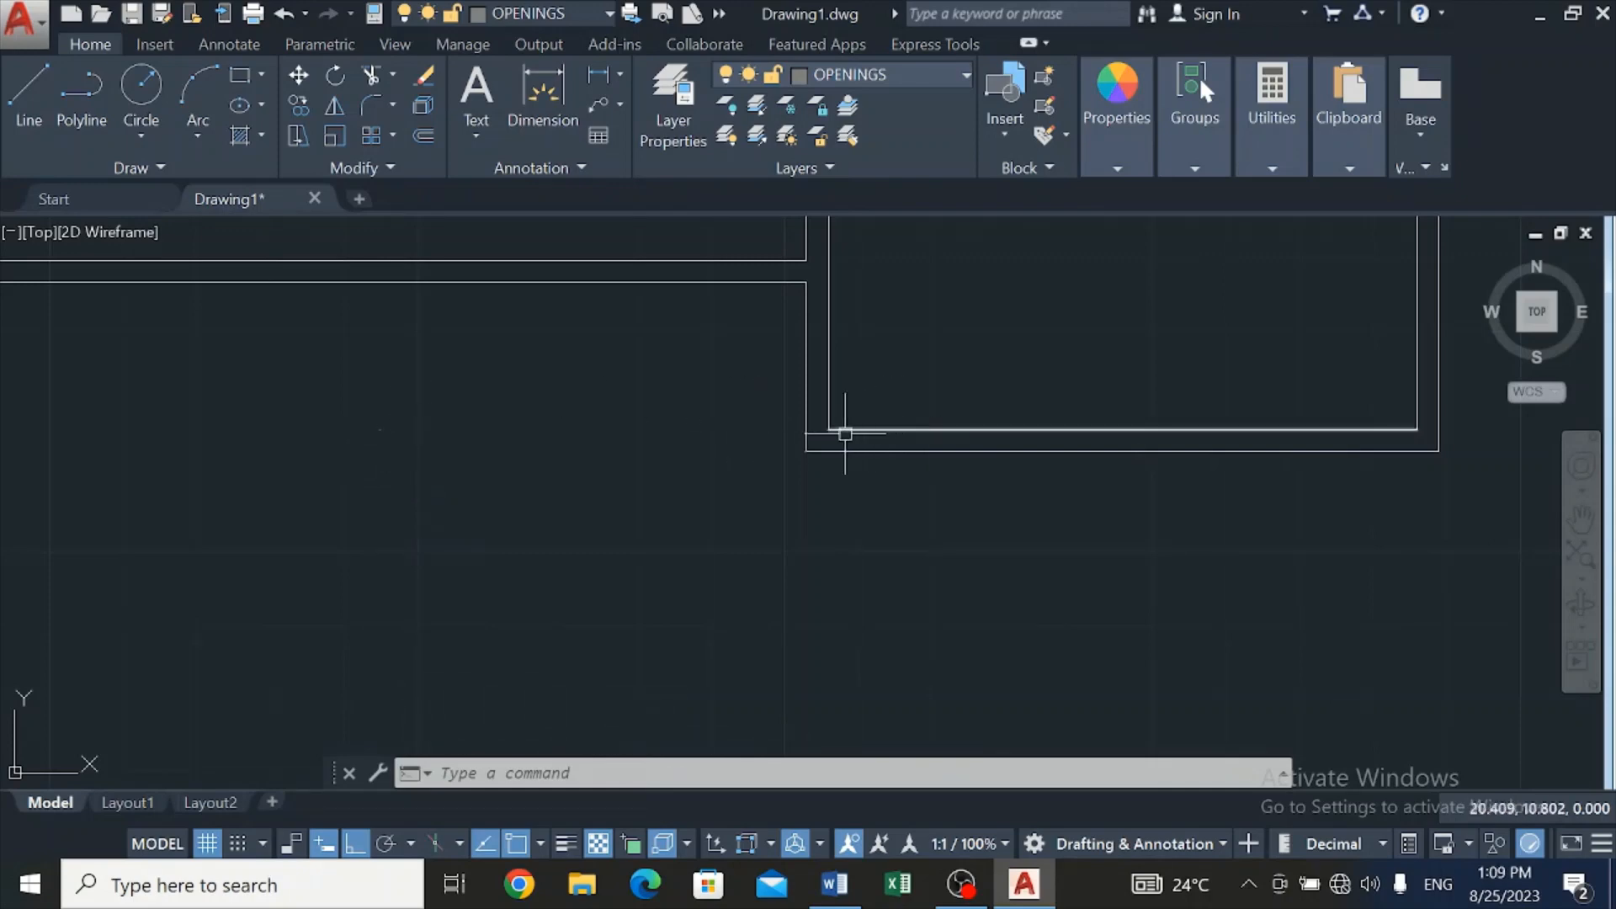
pyautogui.scroll(4, 814, 424)
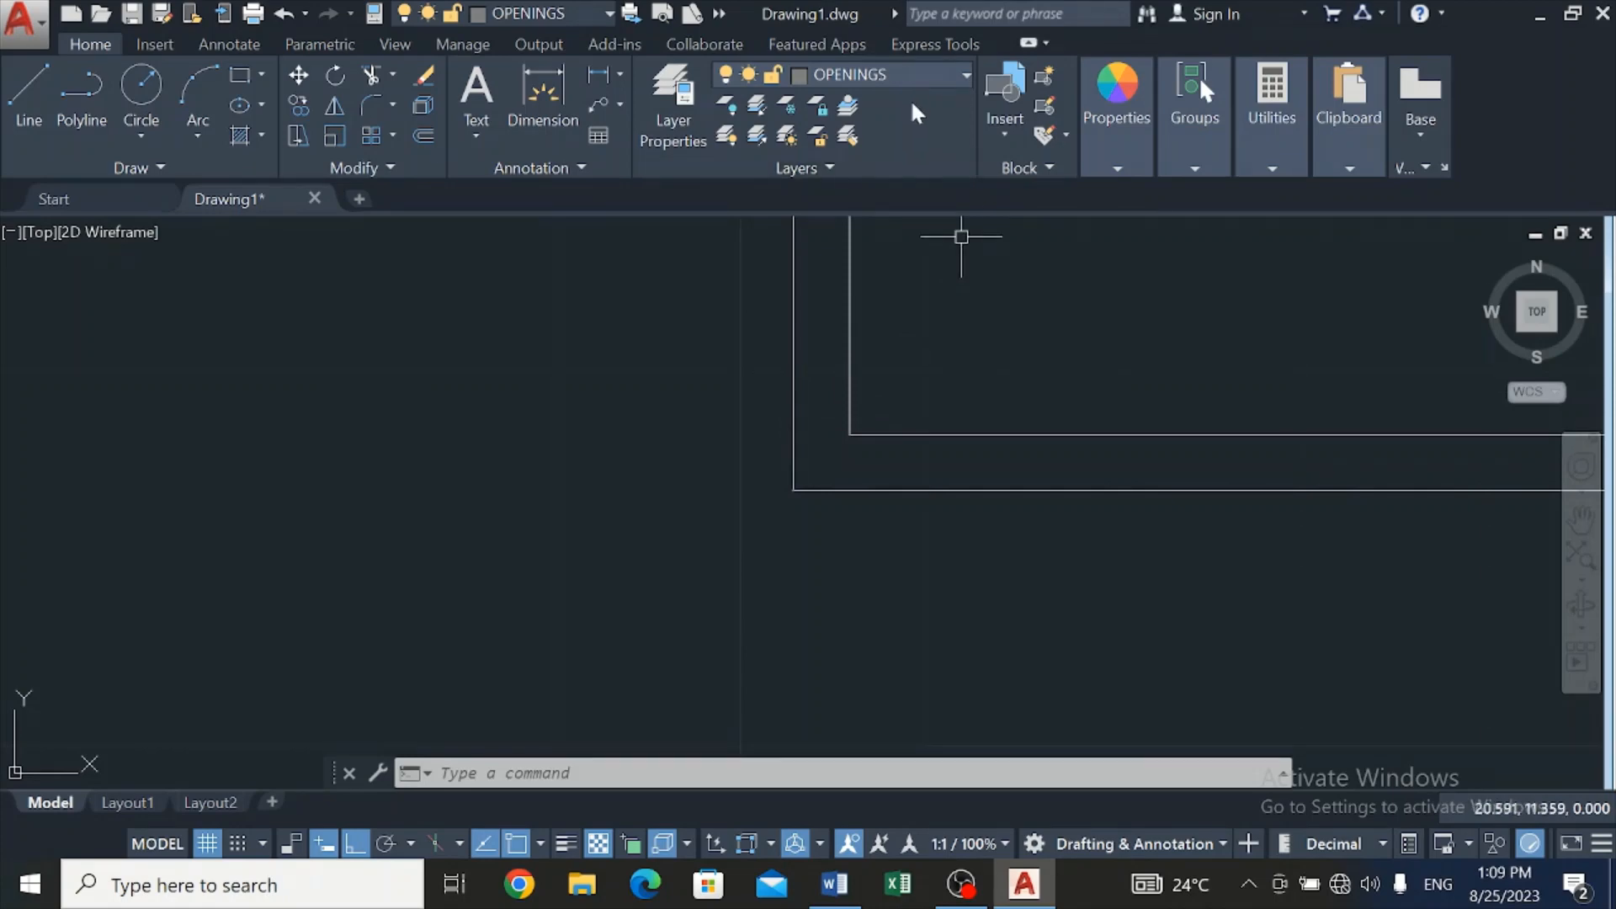
pyautogui.click(677, 82)
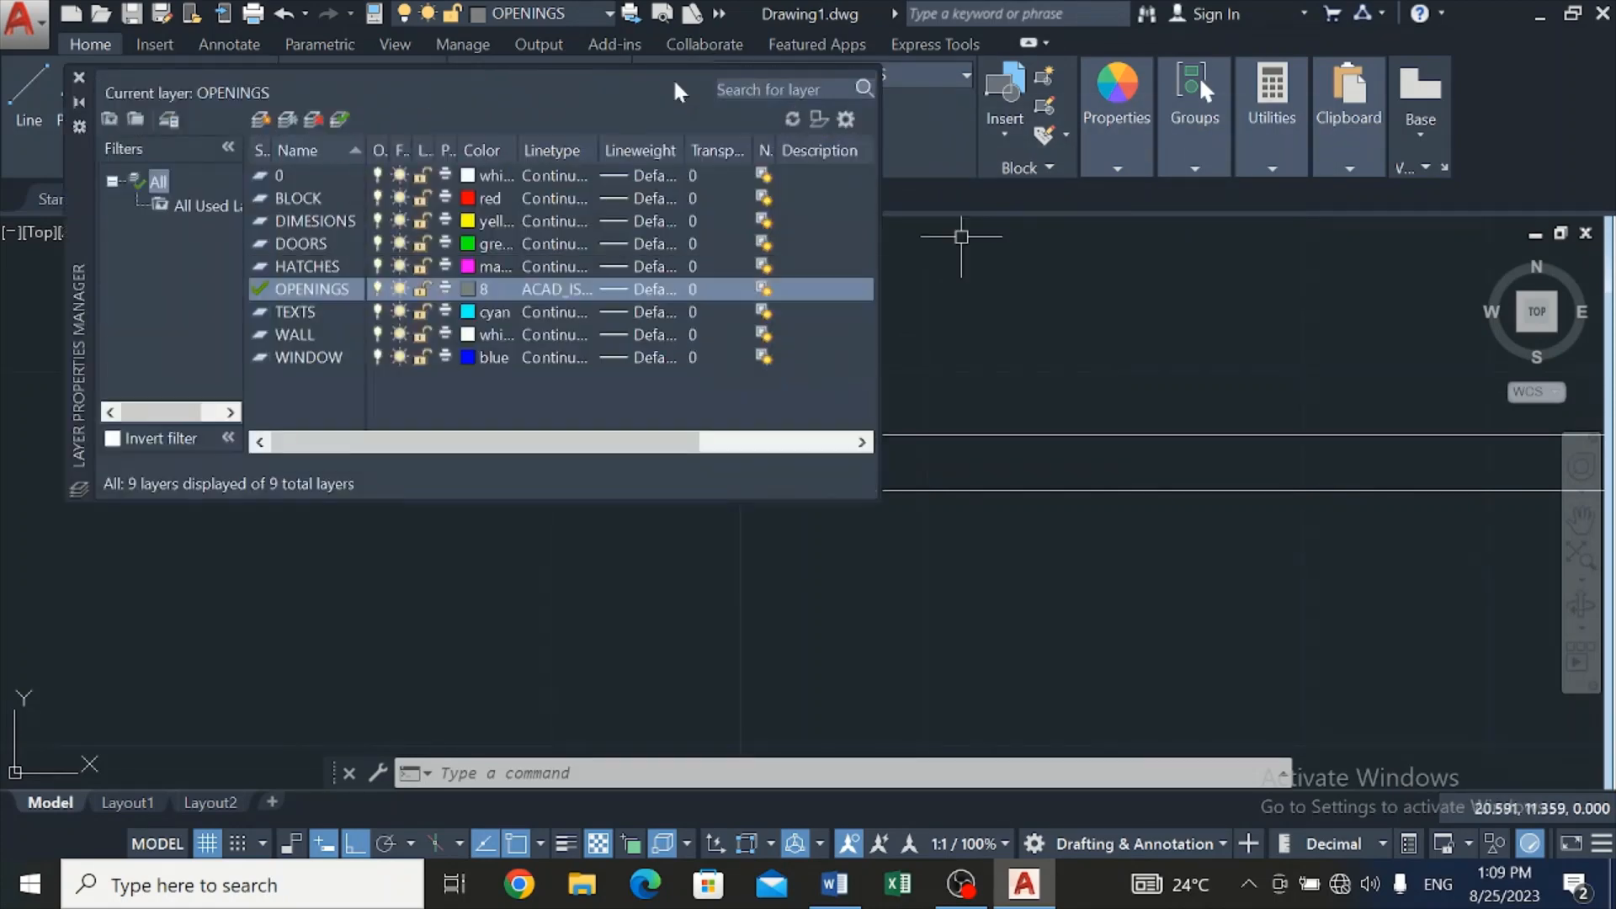
pyautogui.click(539, 289)
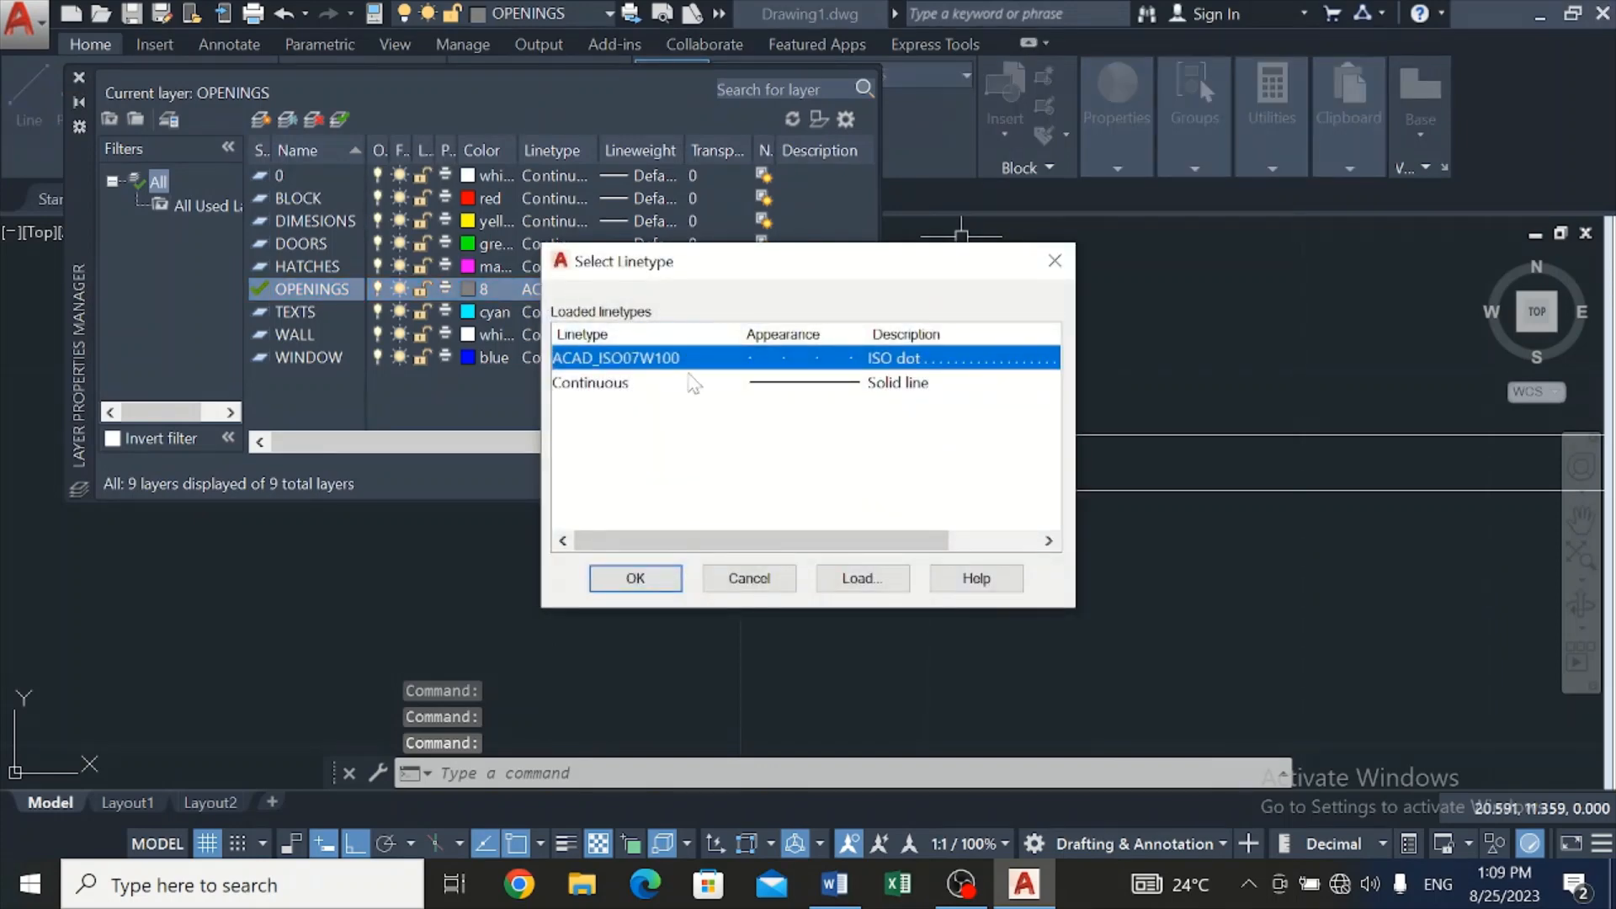
pyautogui.click(854, 579)
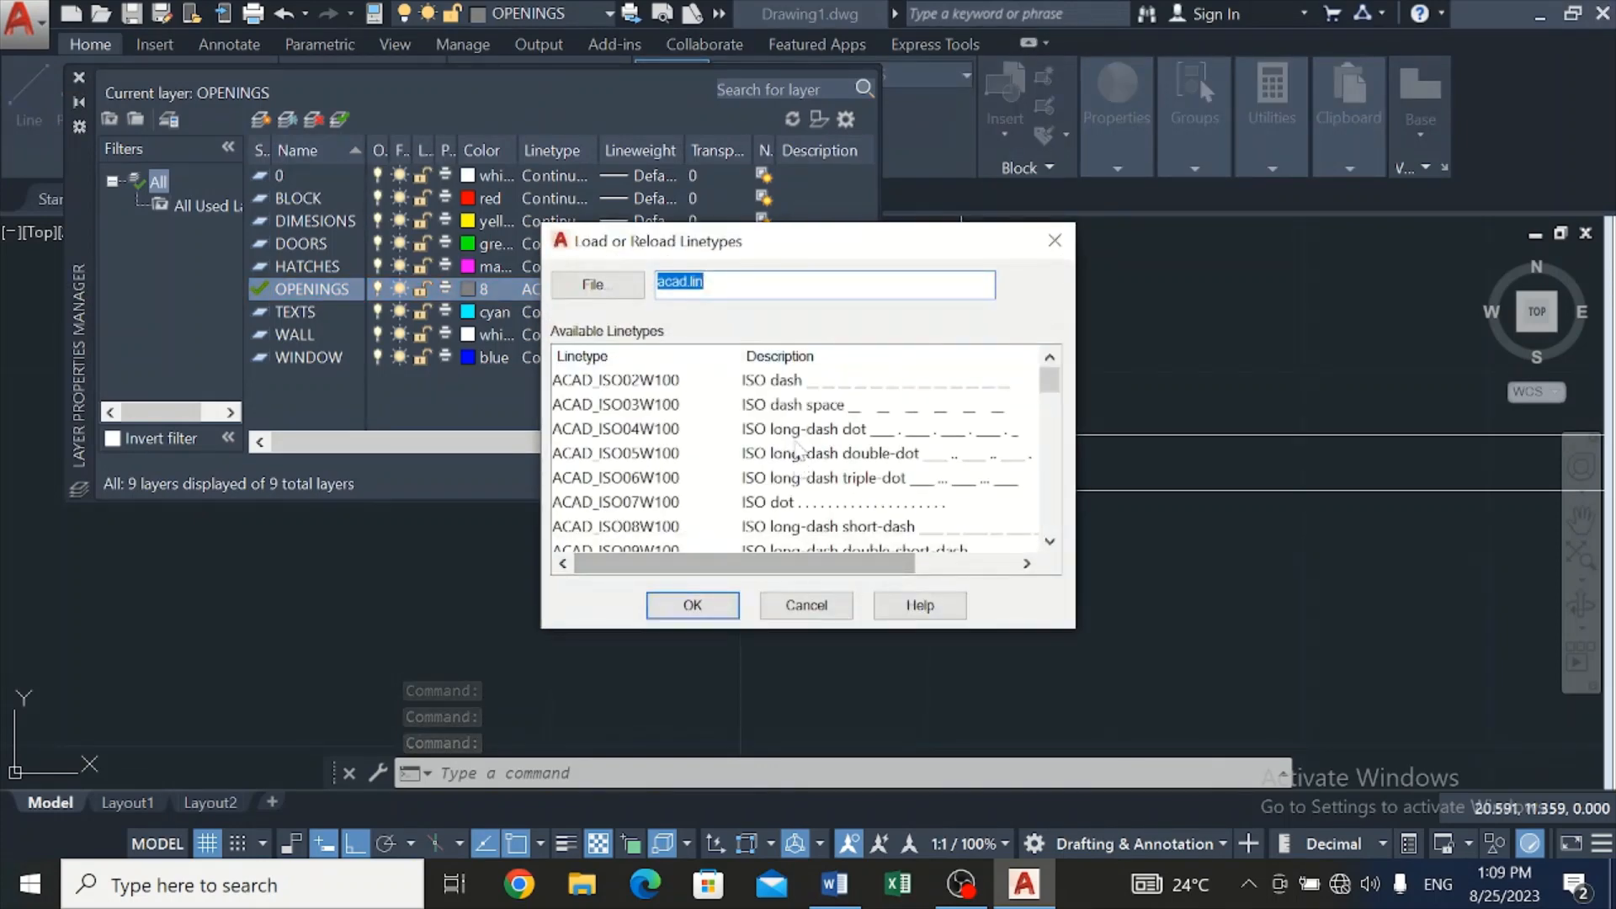
pyautogui.click(815, 385)
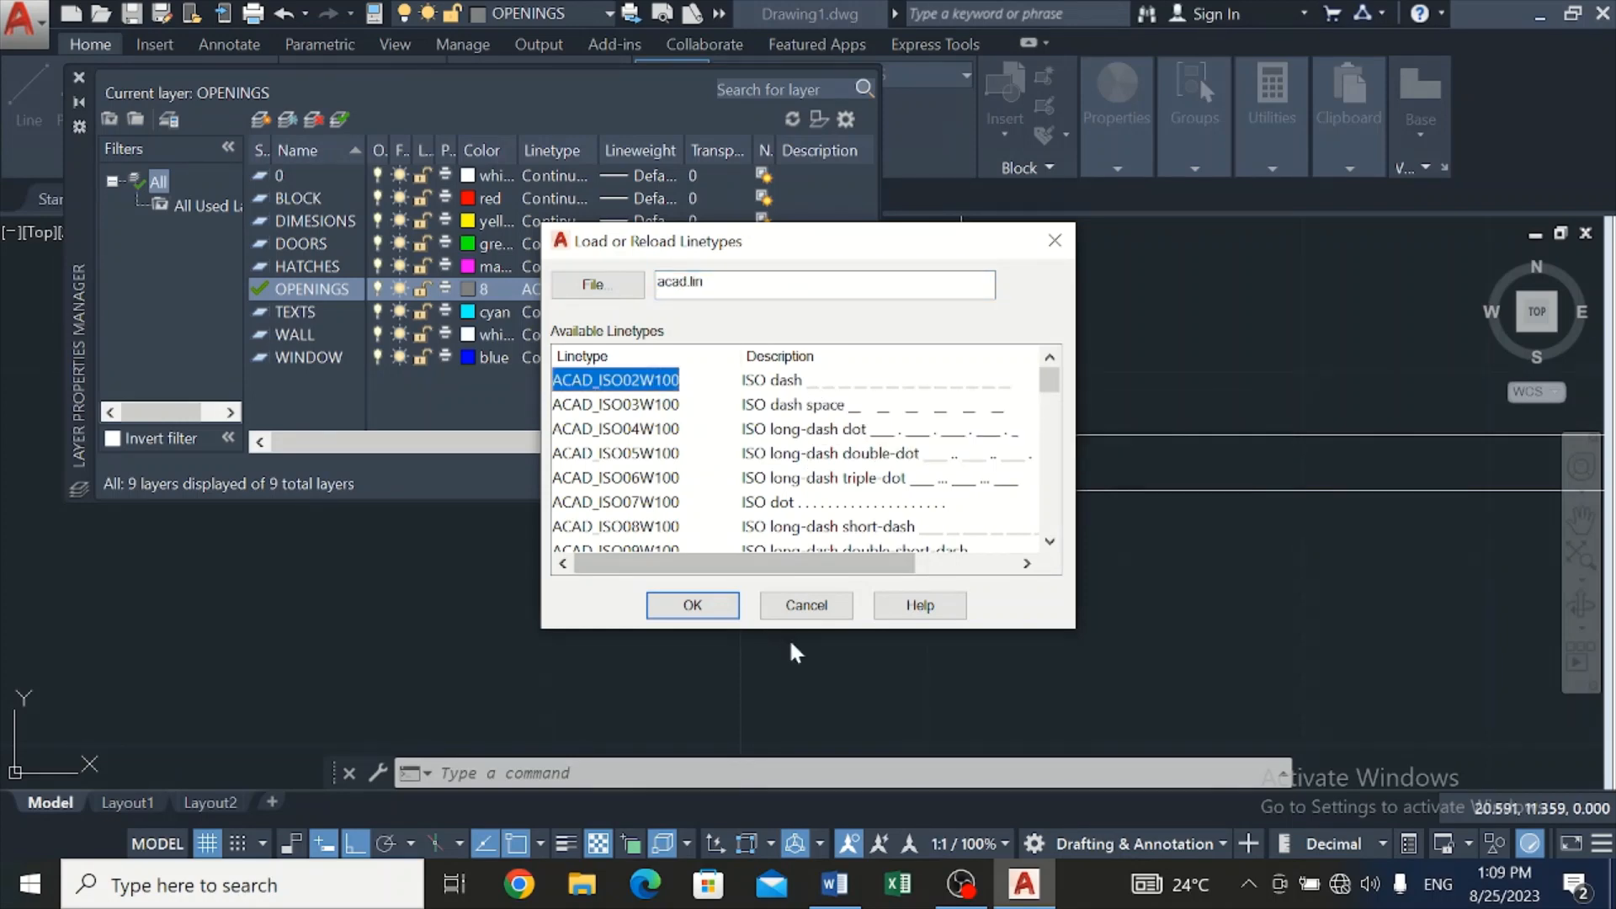
pyautogui.click(694, 611)
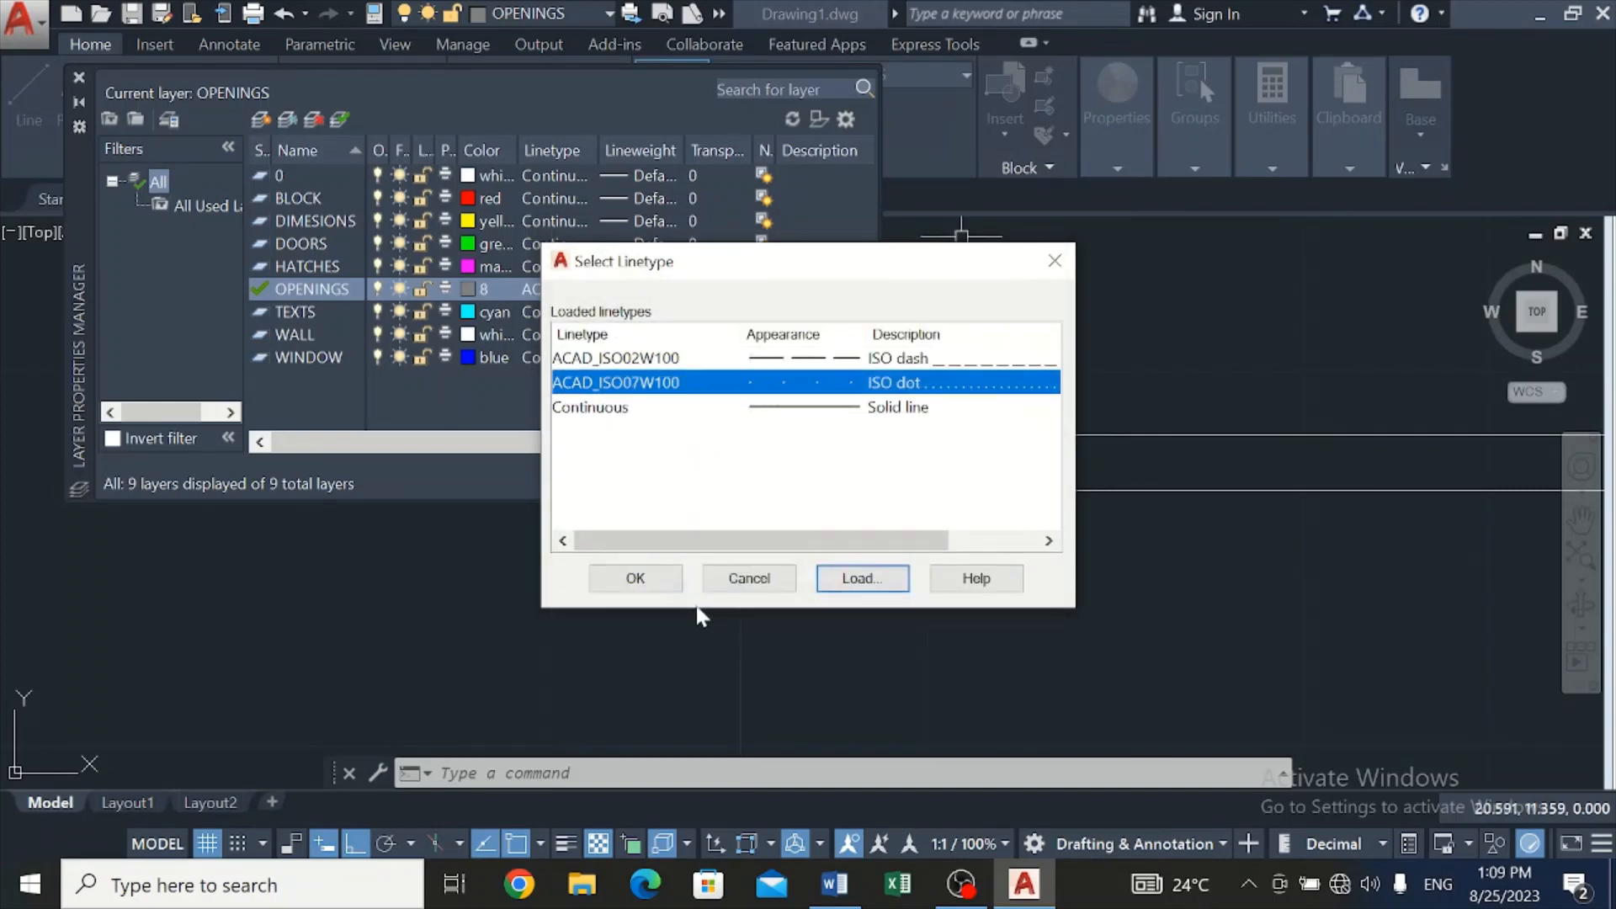
pyautogui.click(779, 360)
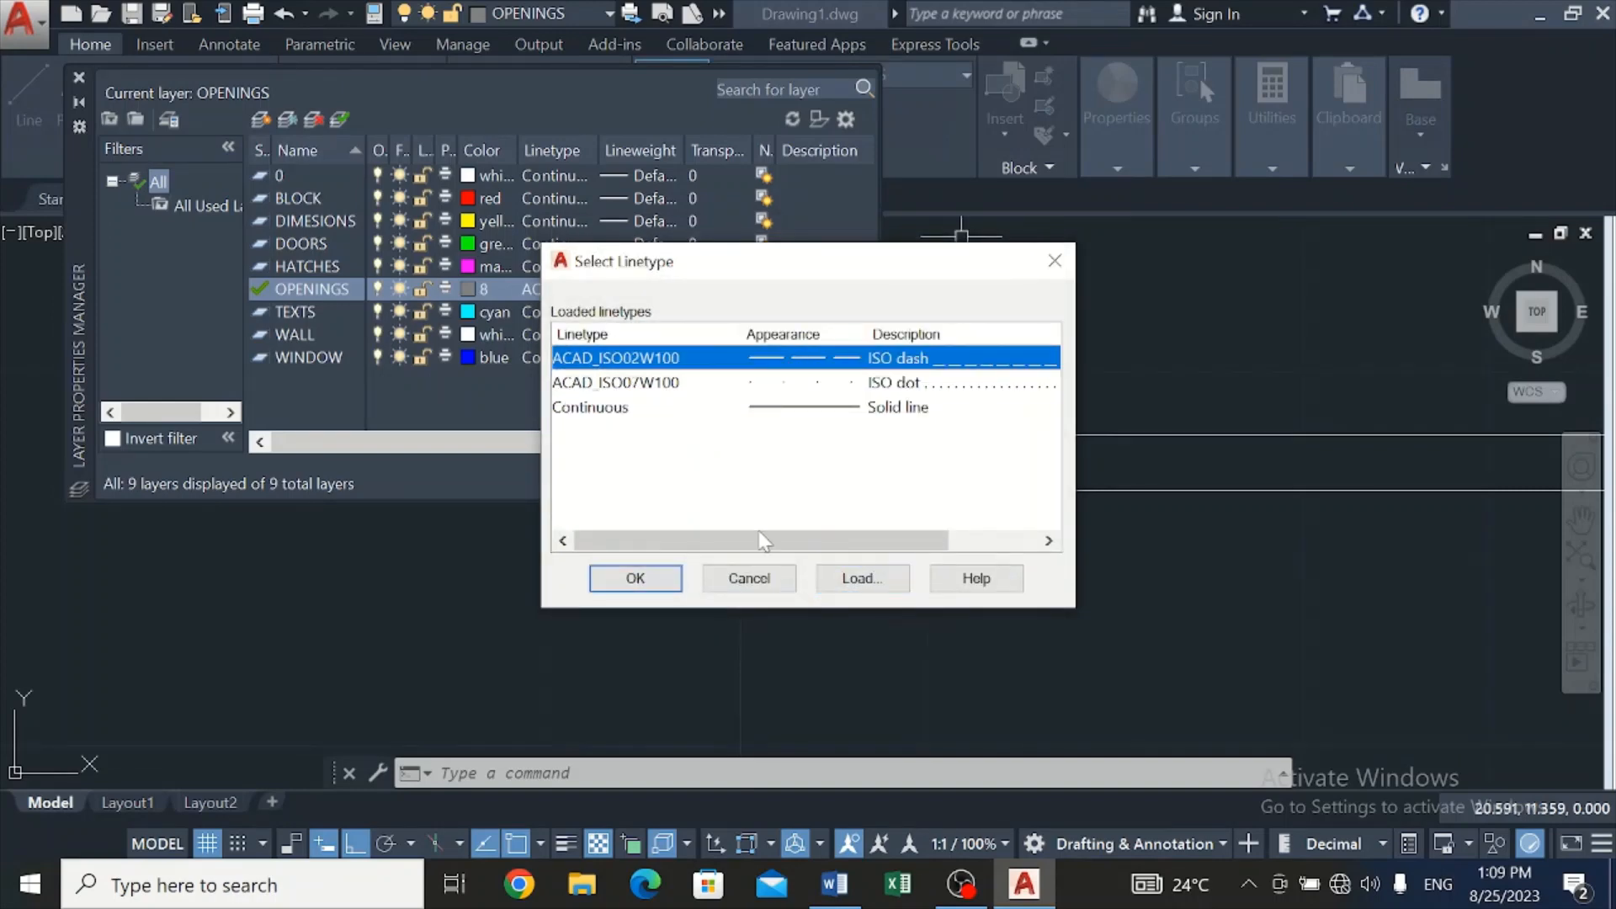
pyautogui.click(668, 580)
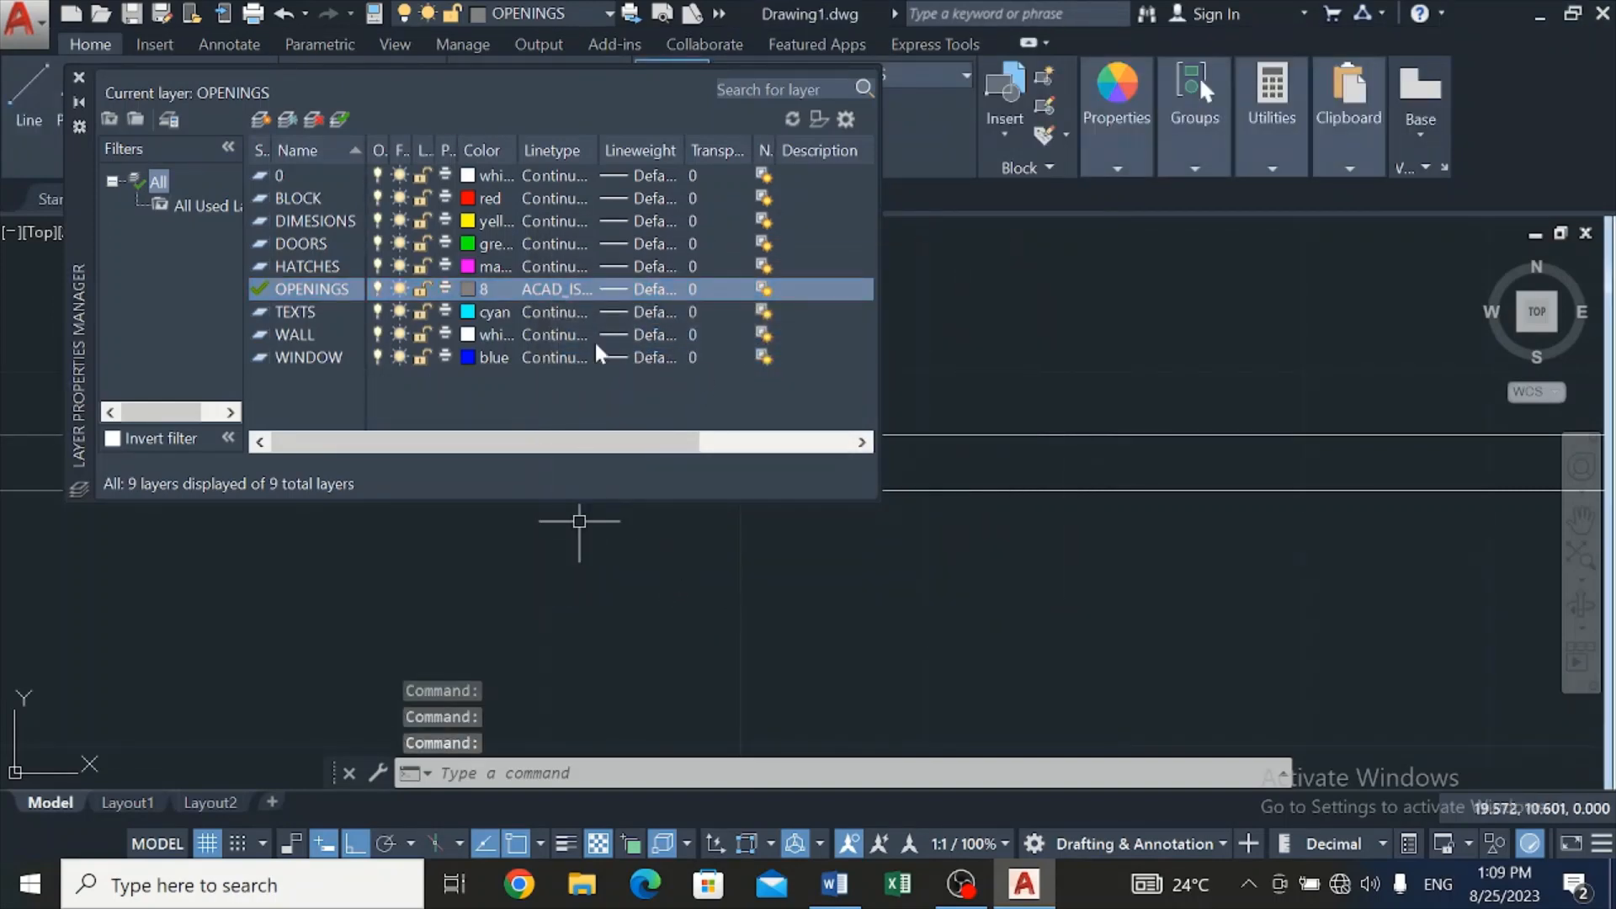
pyautogui.click(78, 76)
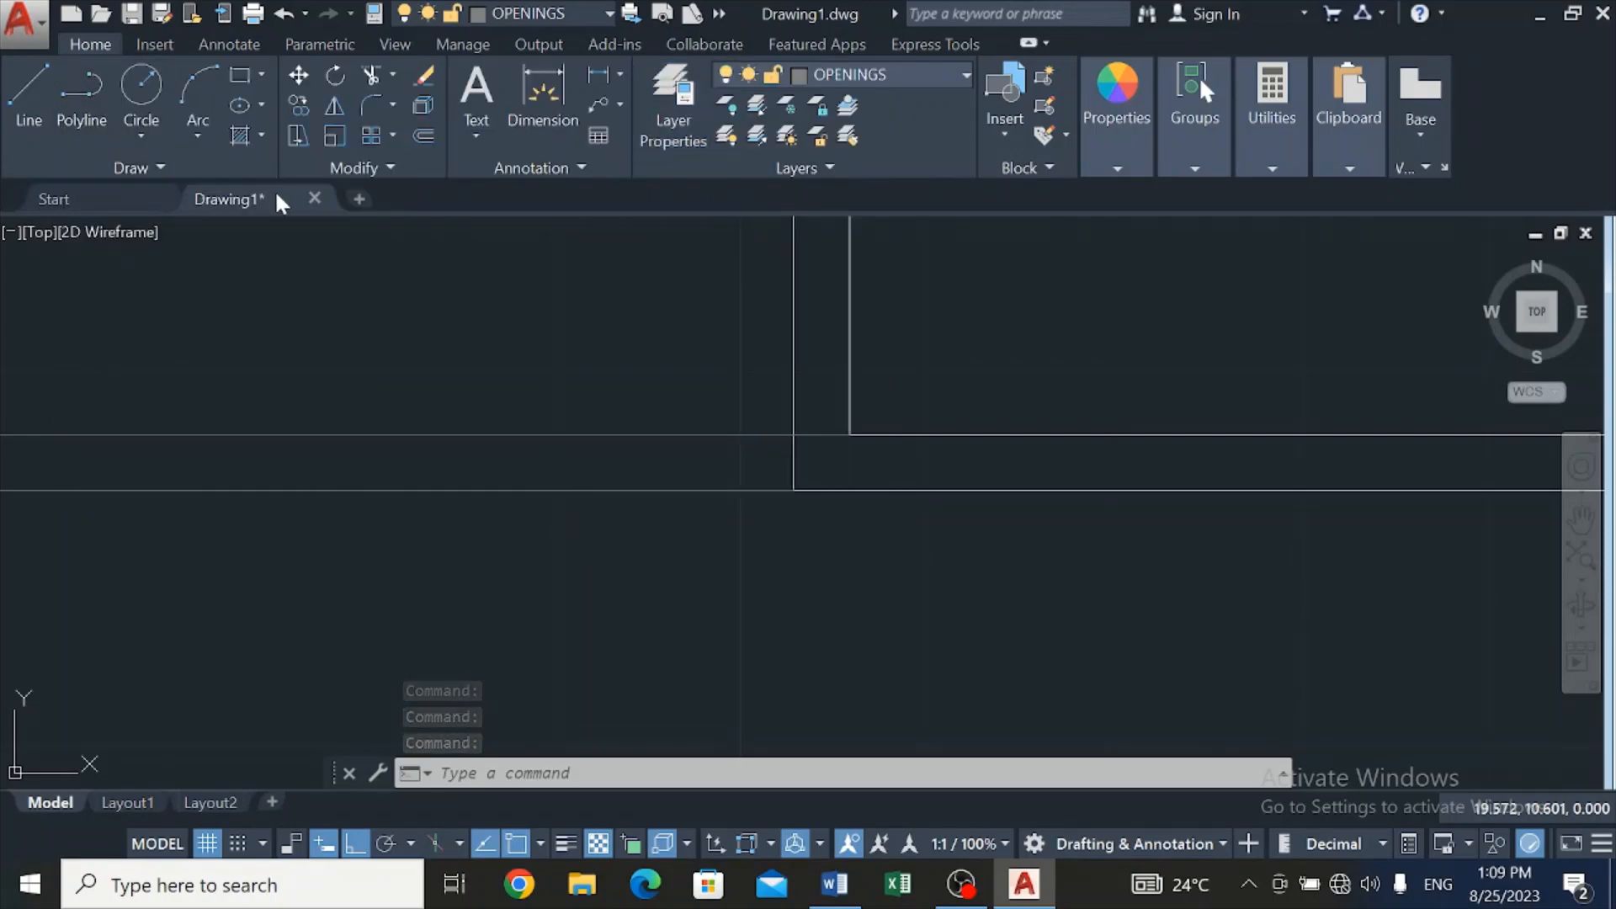
# Trim the inner bottom opening line back to the left wall's inner face and the lower-right room's outer wall face
pyautogui.scroll(-3, 509, 362)
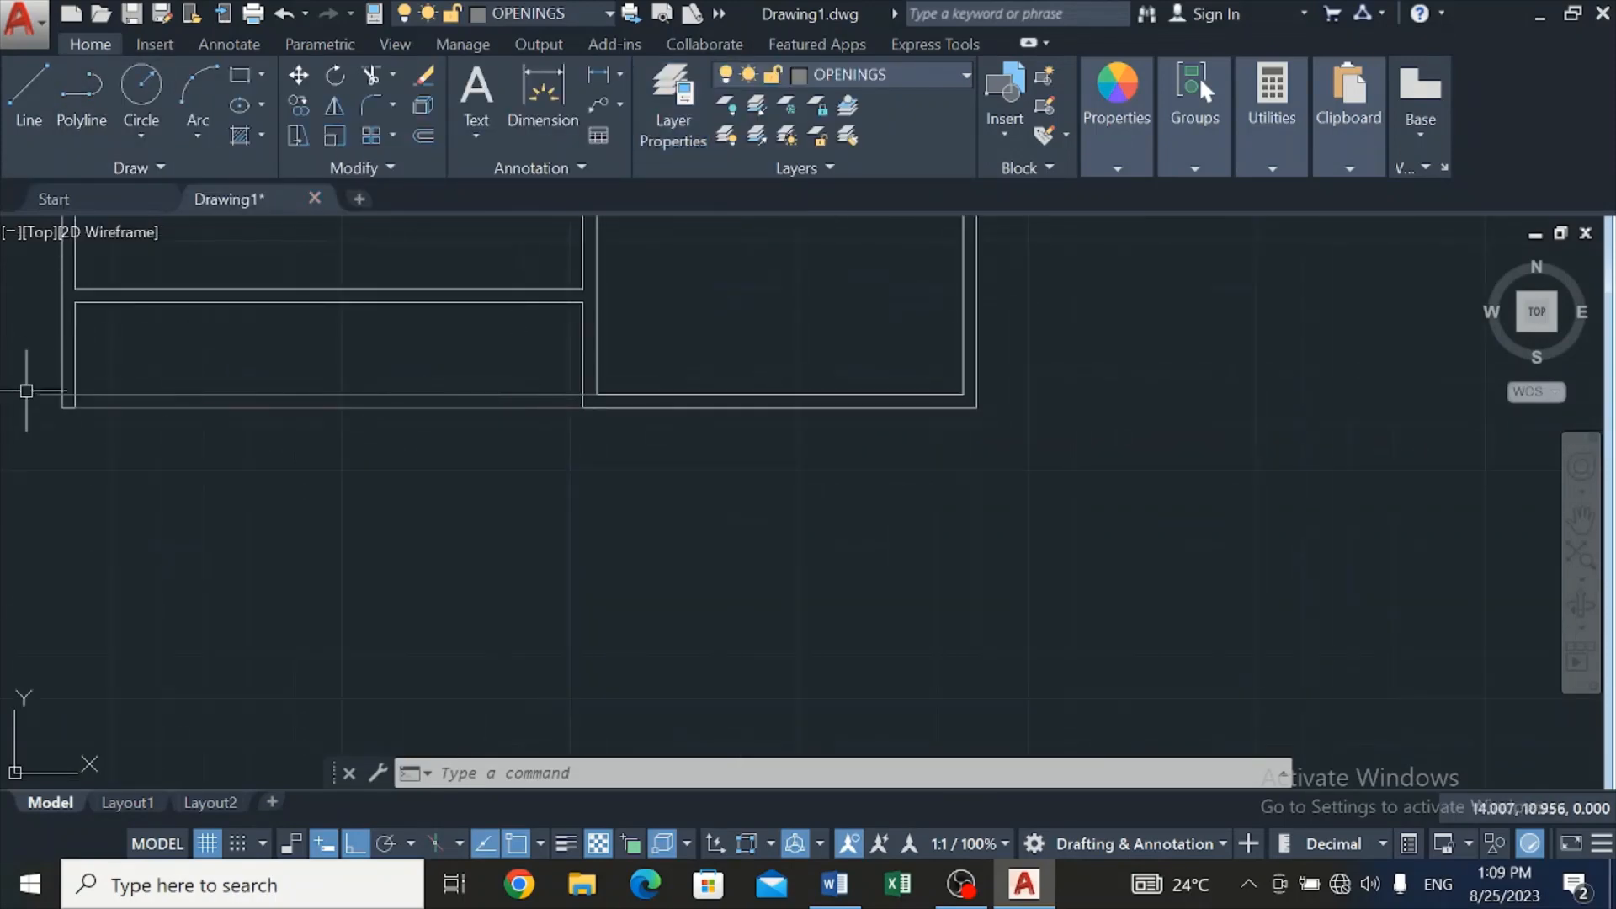
pyautogui.scroll(2, 29, 393)
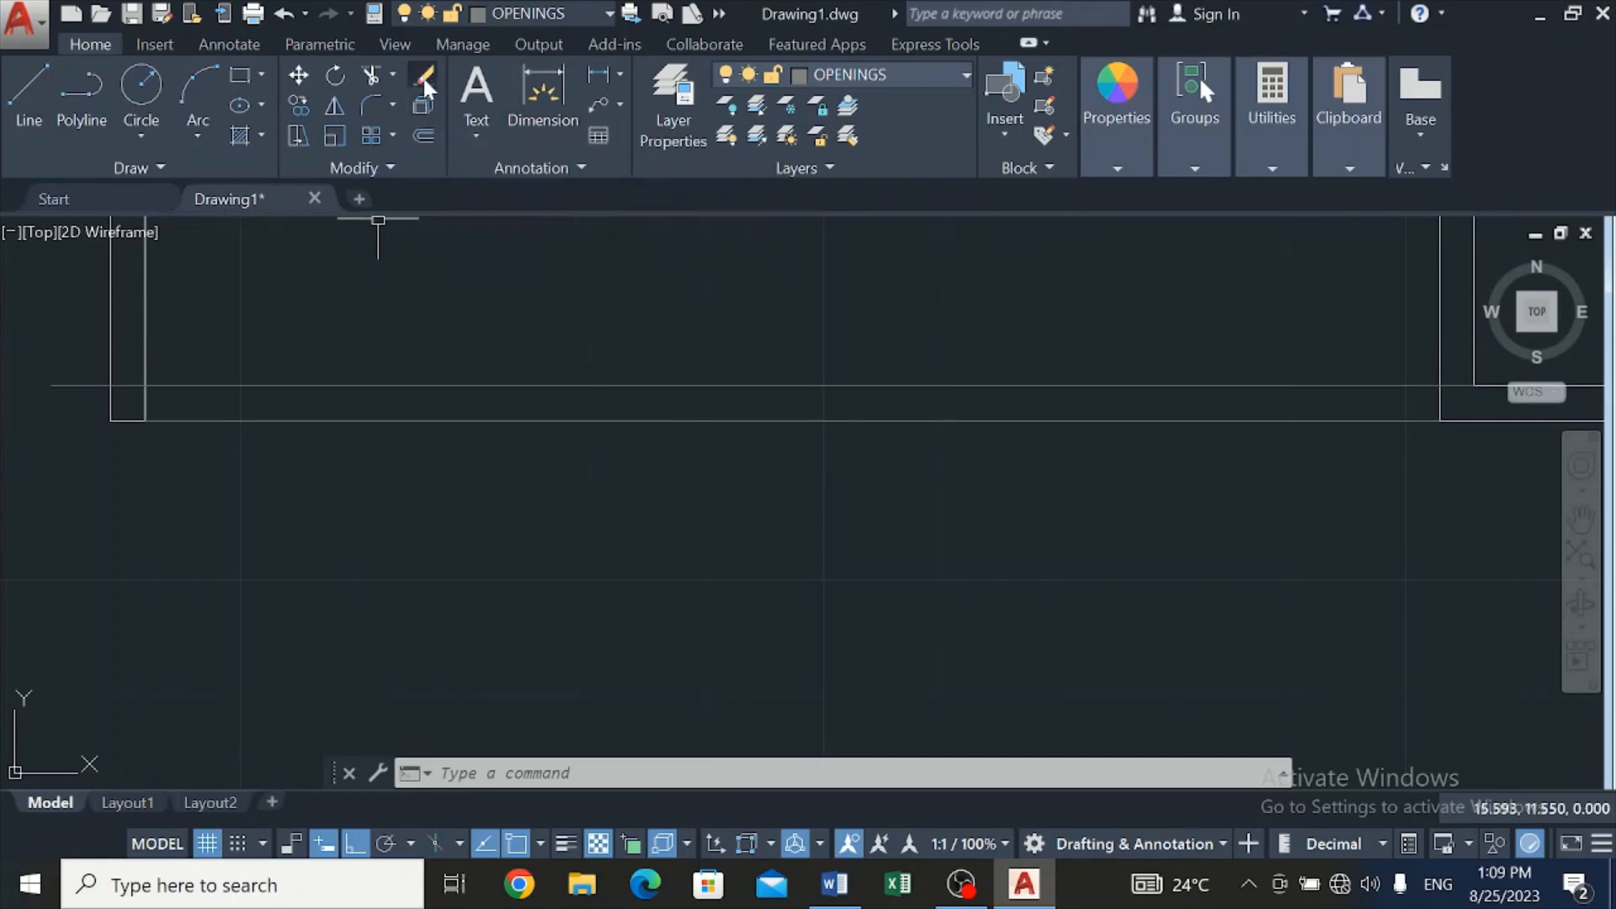
pyautogui.click(369, 74)
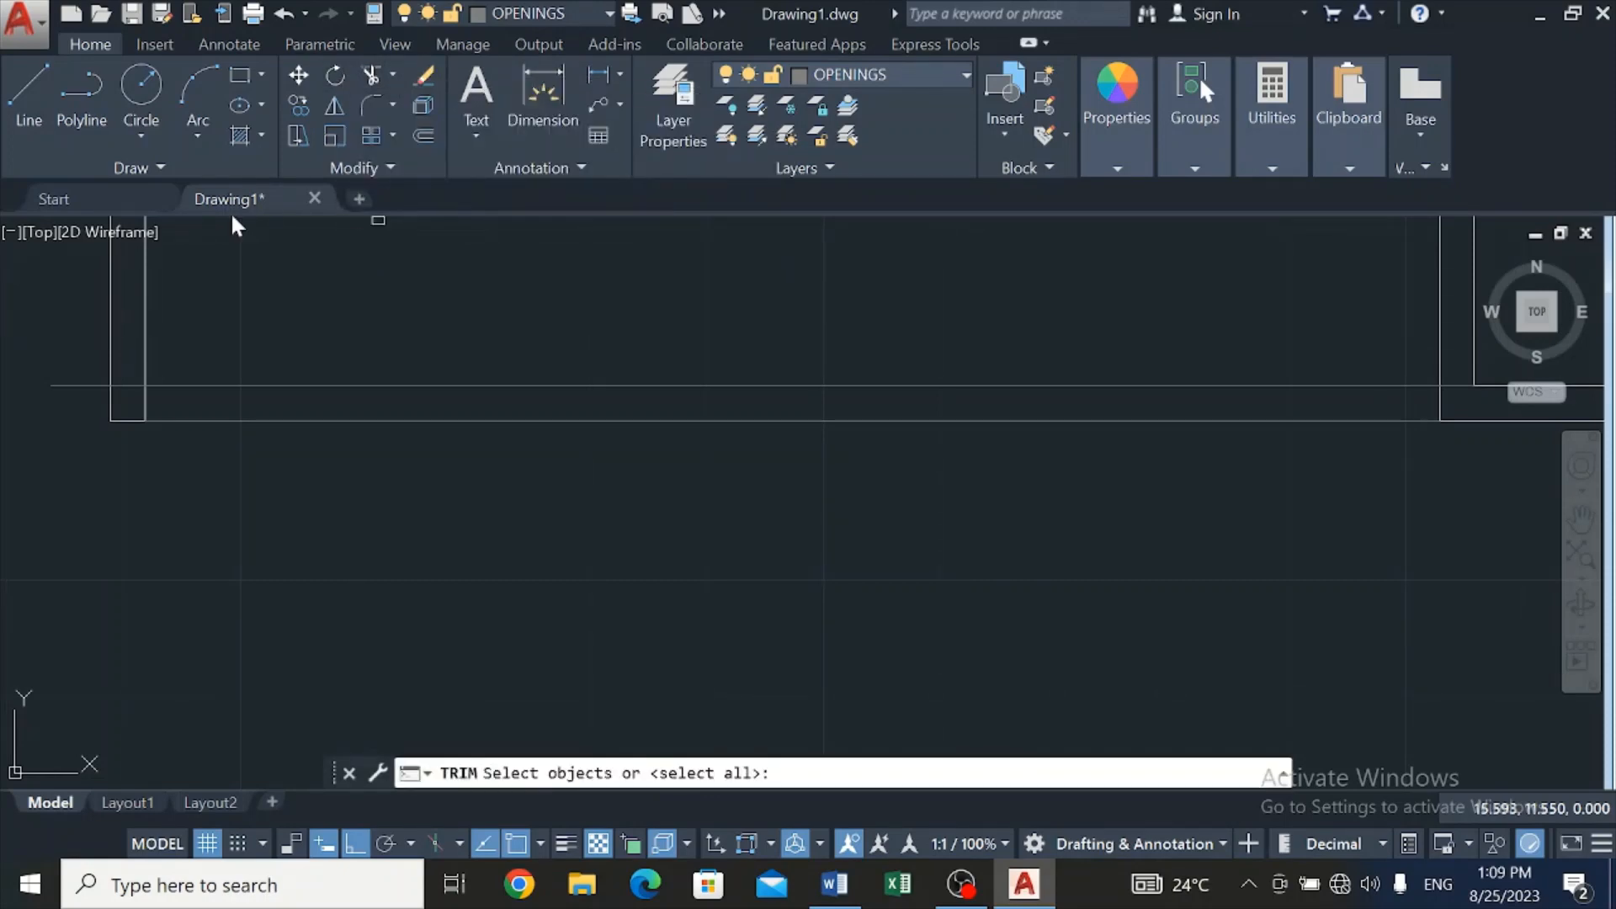
pyautogui.press('Return')
pyautogui.click(61, 385)
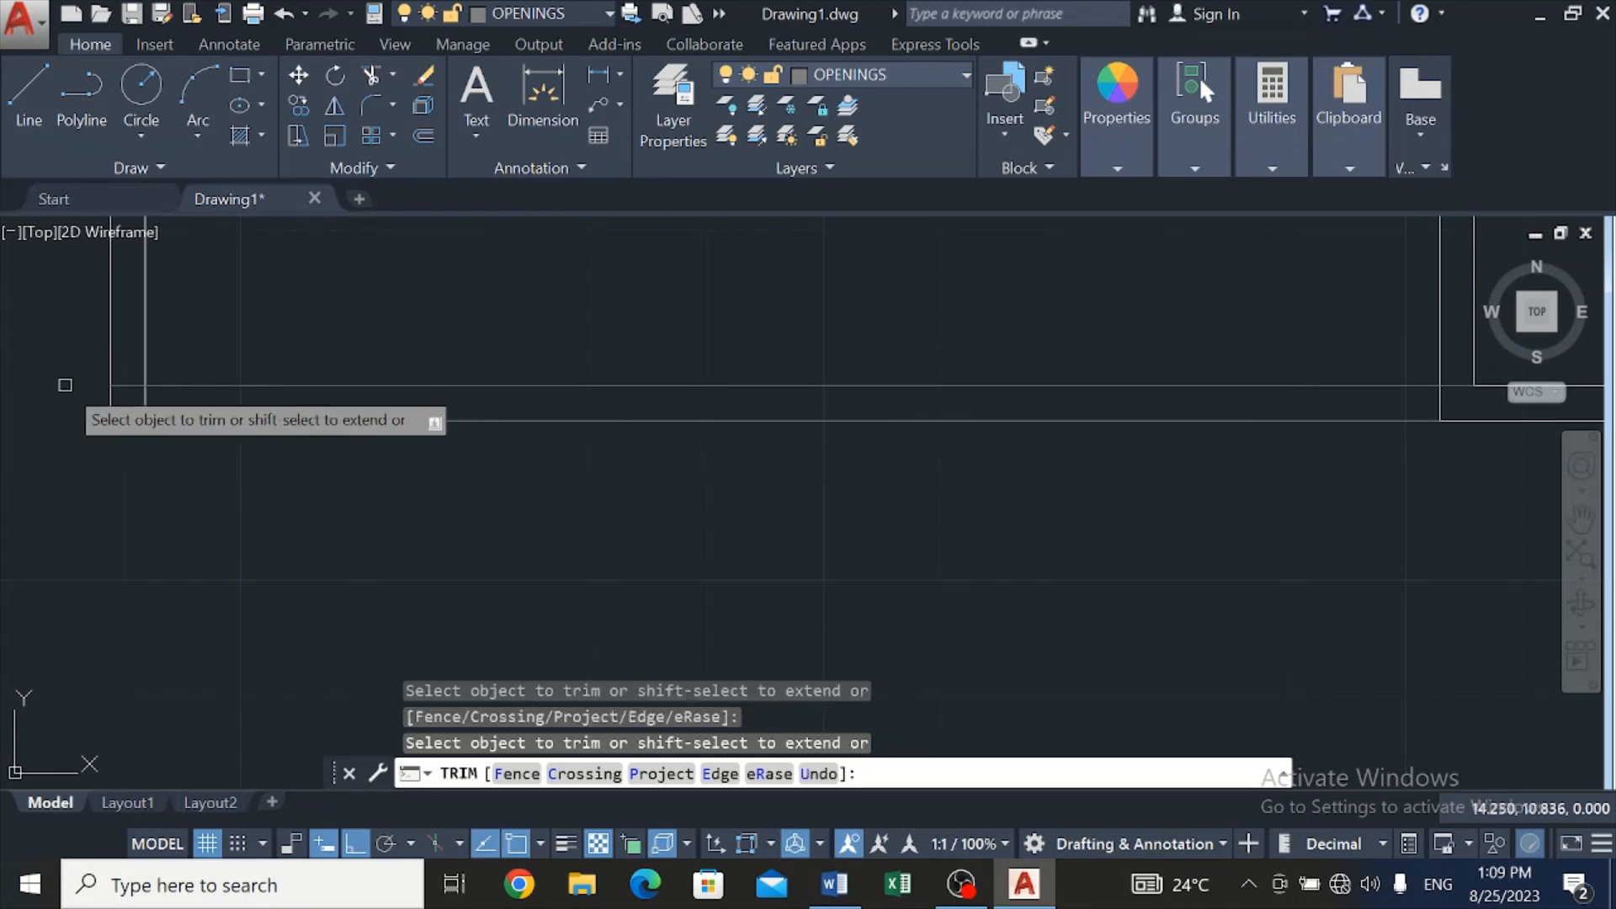
pyautogui.click(126, 385)
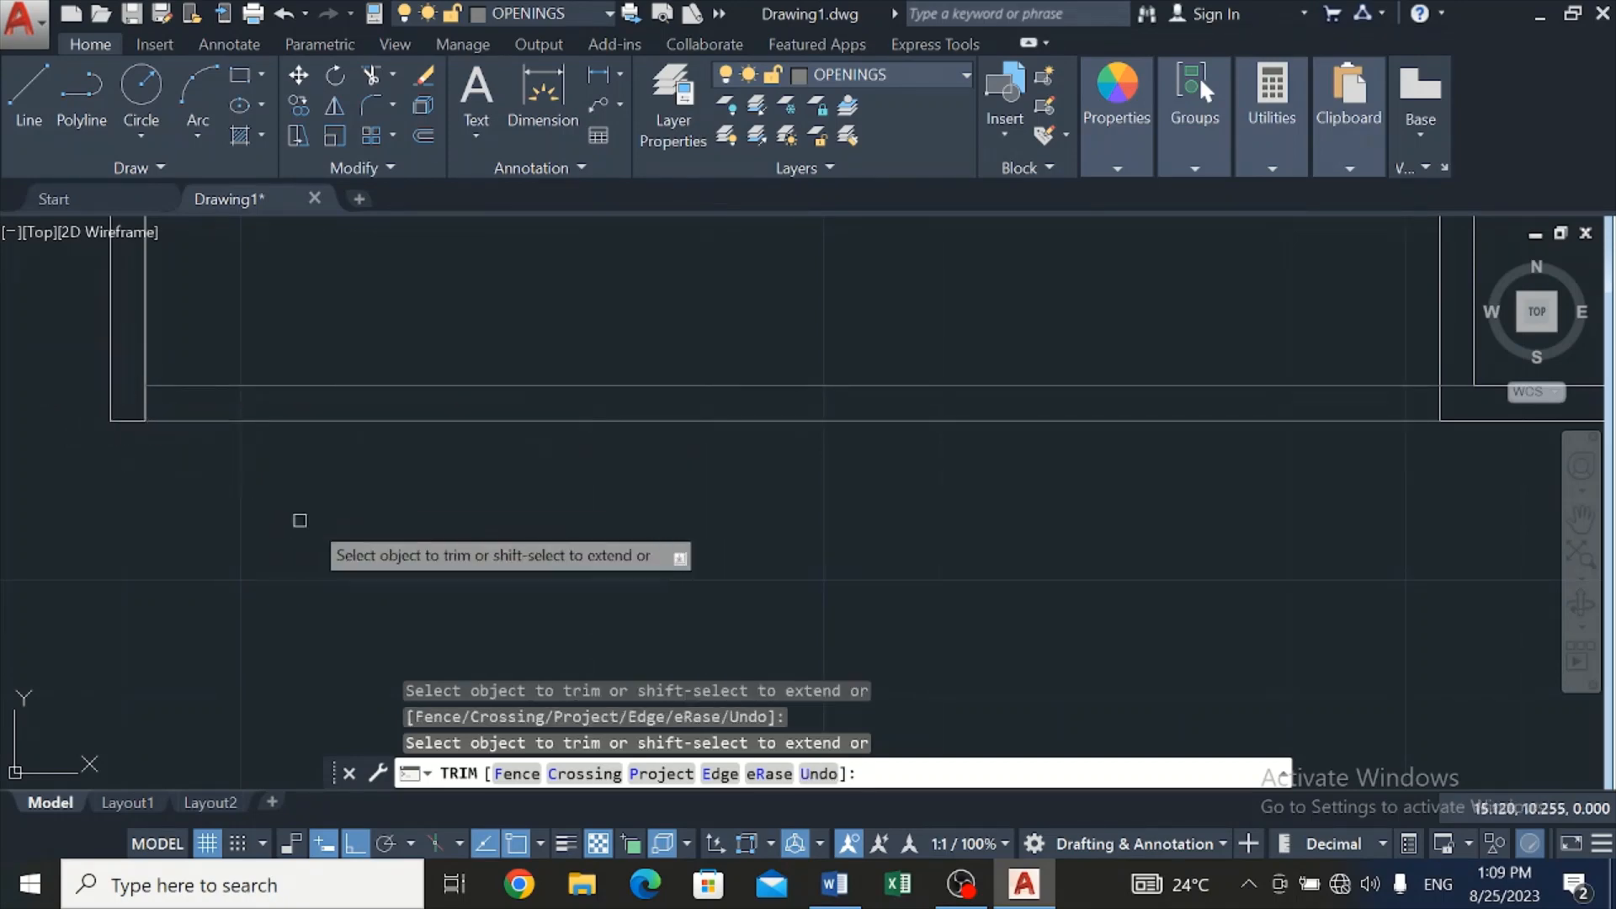
pyautogui.scroll(-3, 409, 483)
pyautogui.scroll(5, 799, 465)
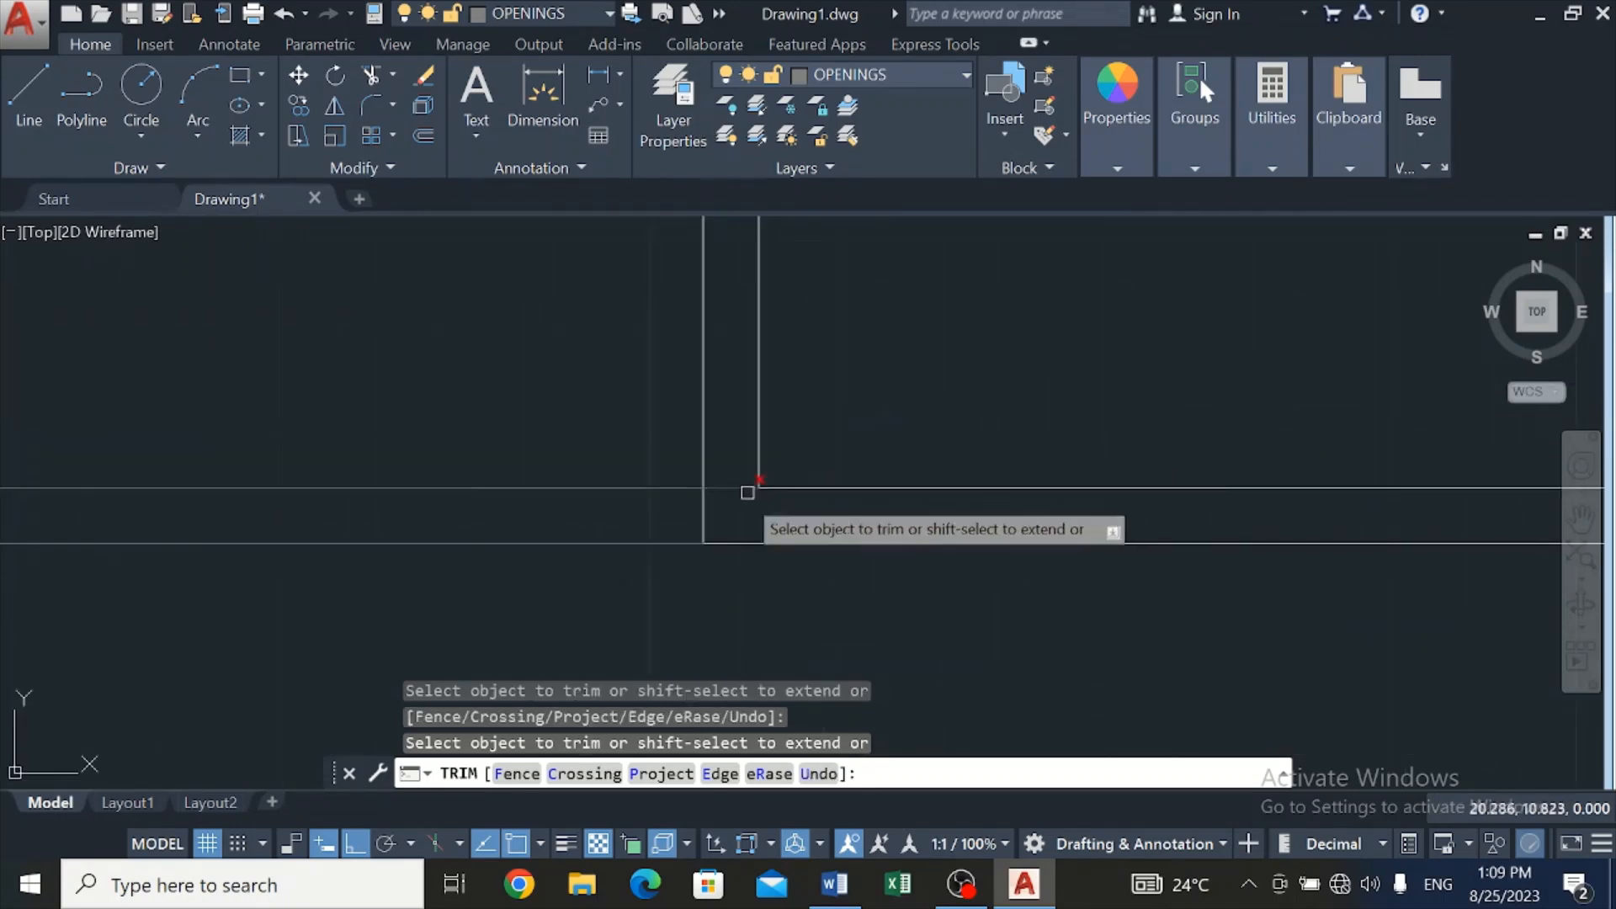
pyautogui.scroll(-5, 855, 382)
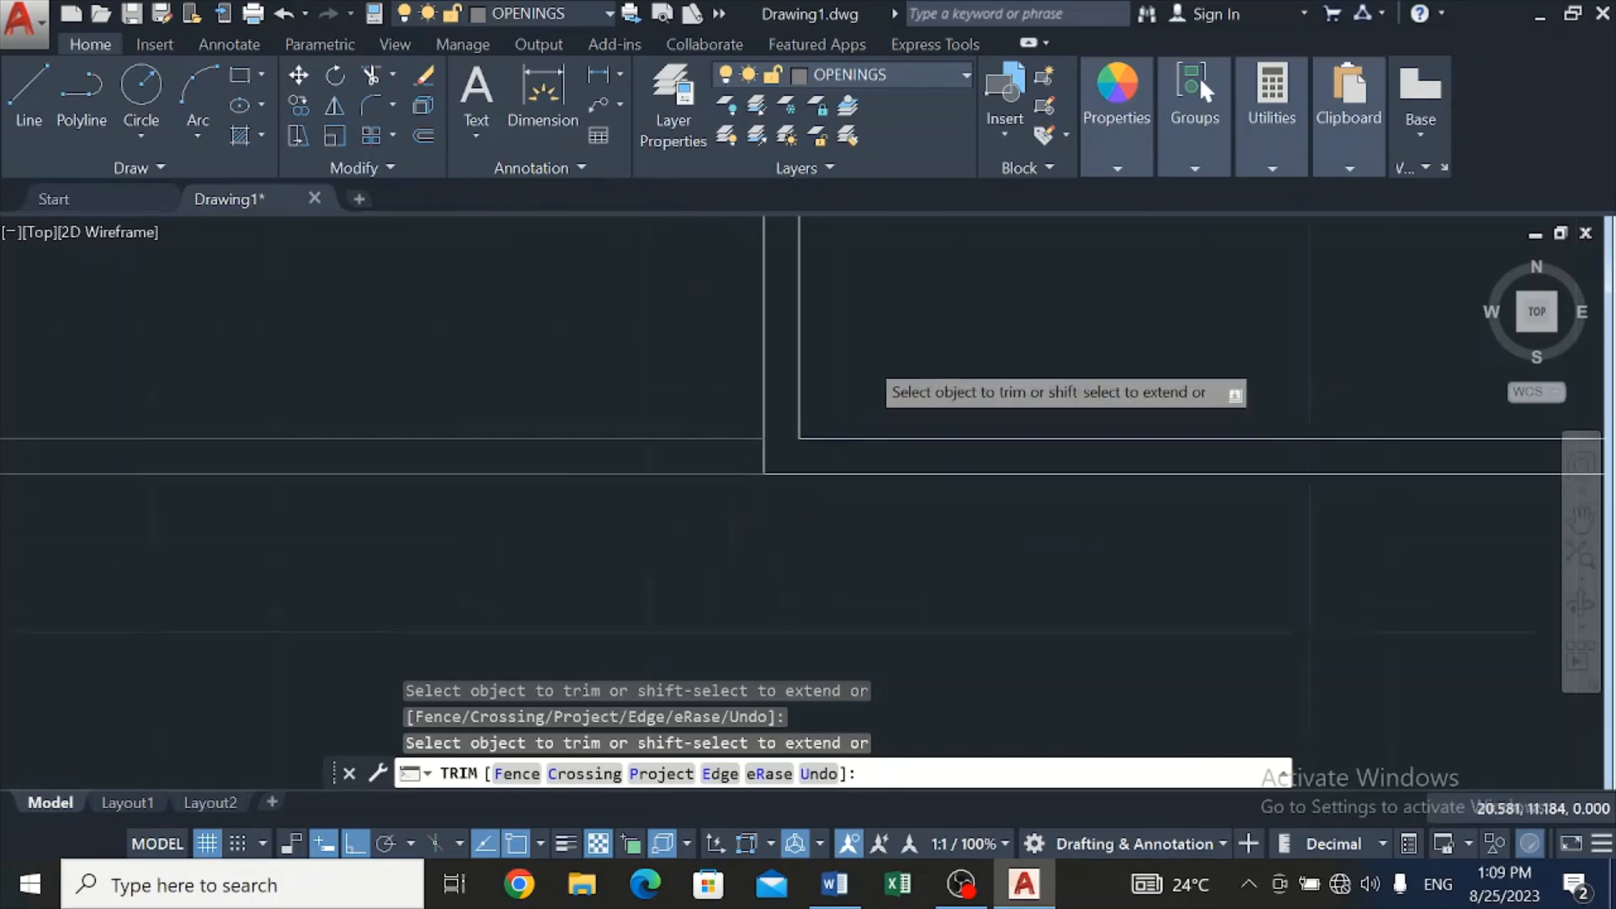
pyautogui.scroll(-4, 854, 389)
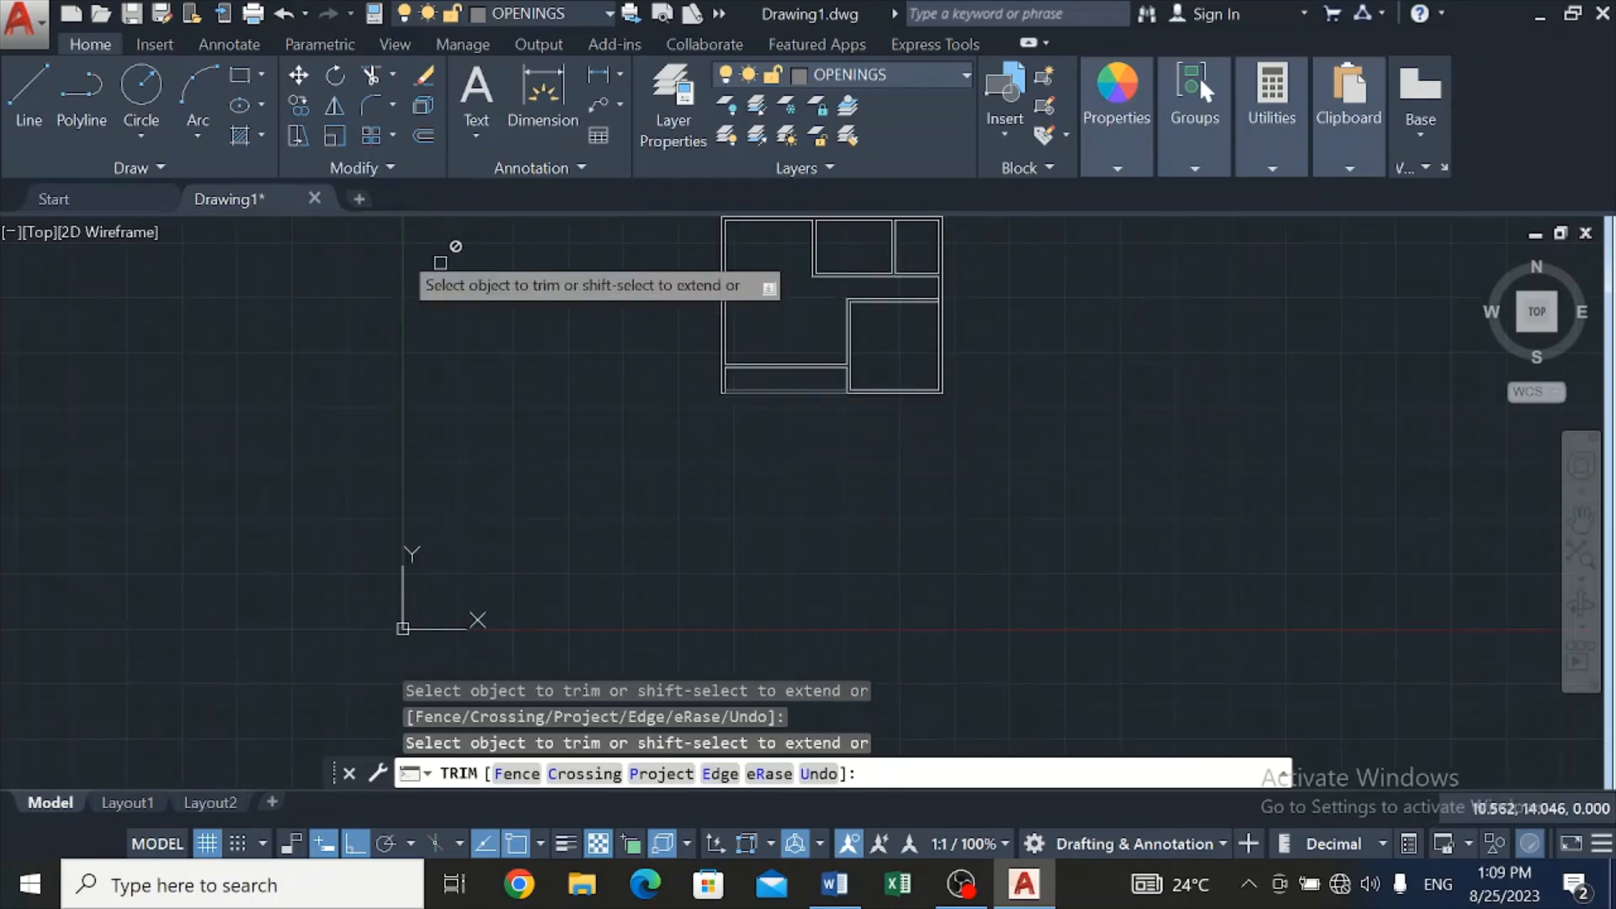
# Draw a horizontal line about 4 units long from the upper middle room's outer bottom-left corner to just inside the left wall's thickness
pyautogui.click(24, 99)
pyautogui.scroll(5, 775, 243)
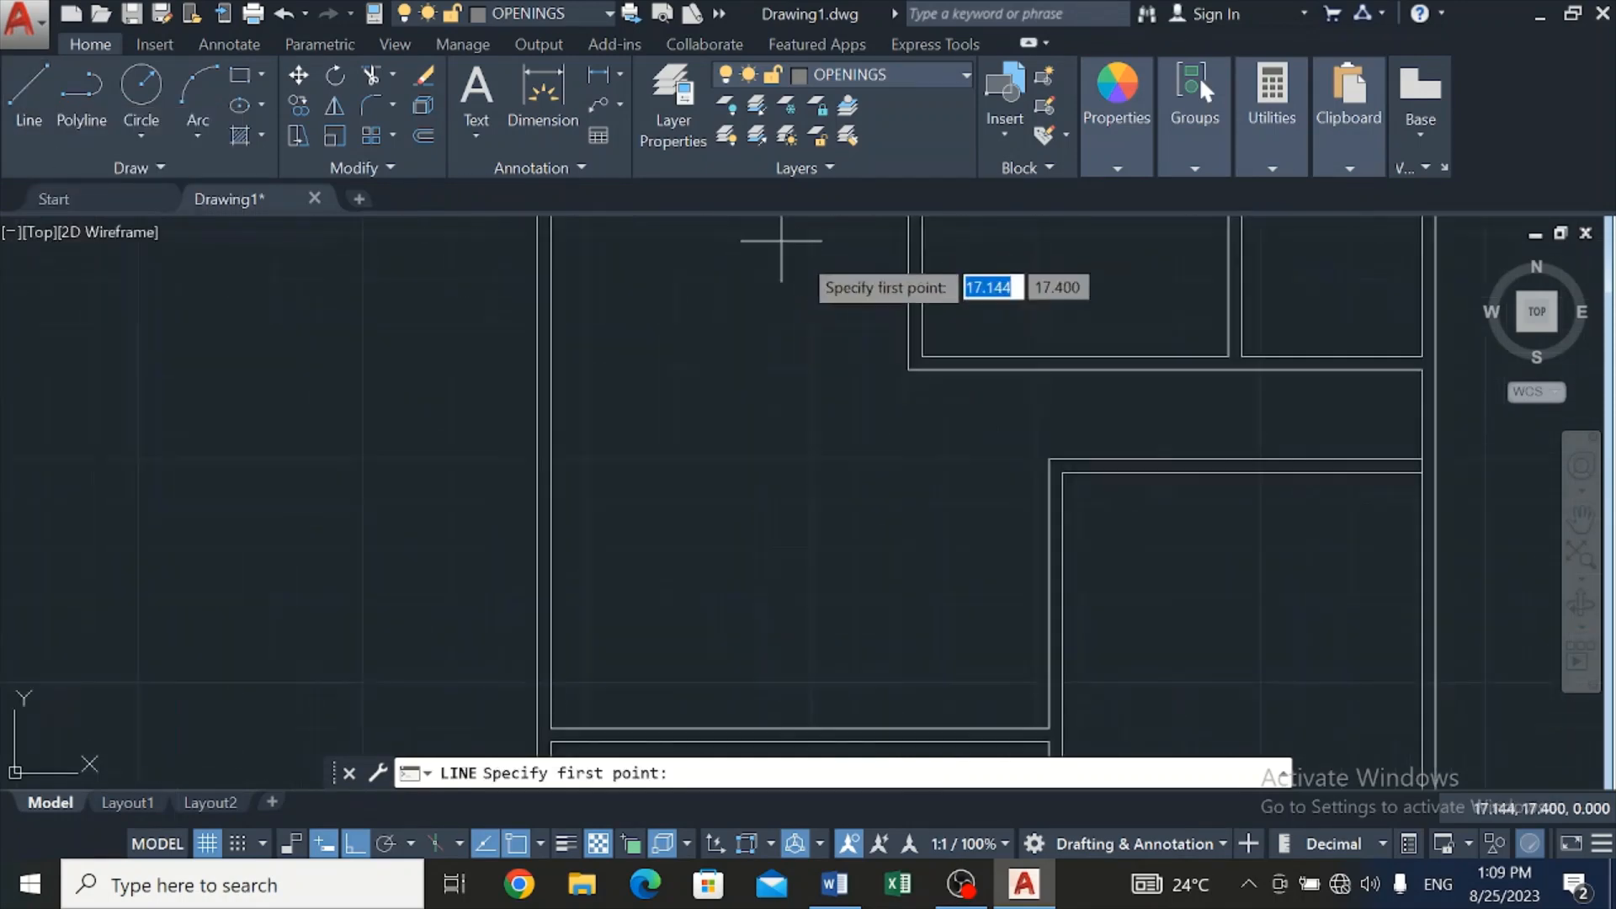
pyautogui.click(905, 369)
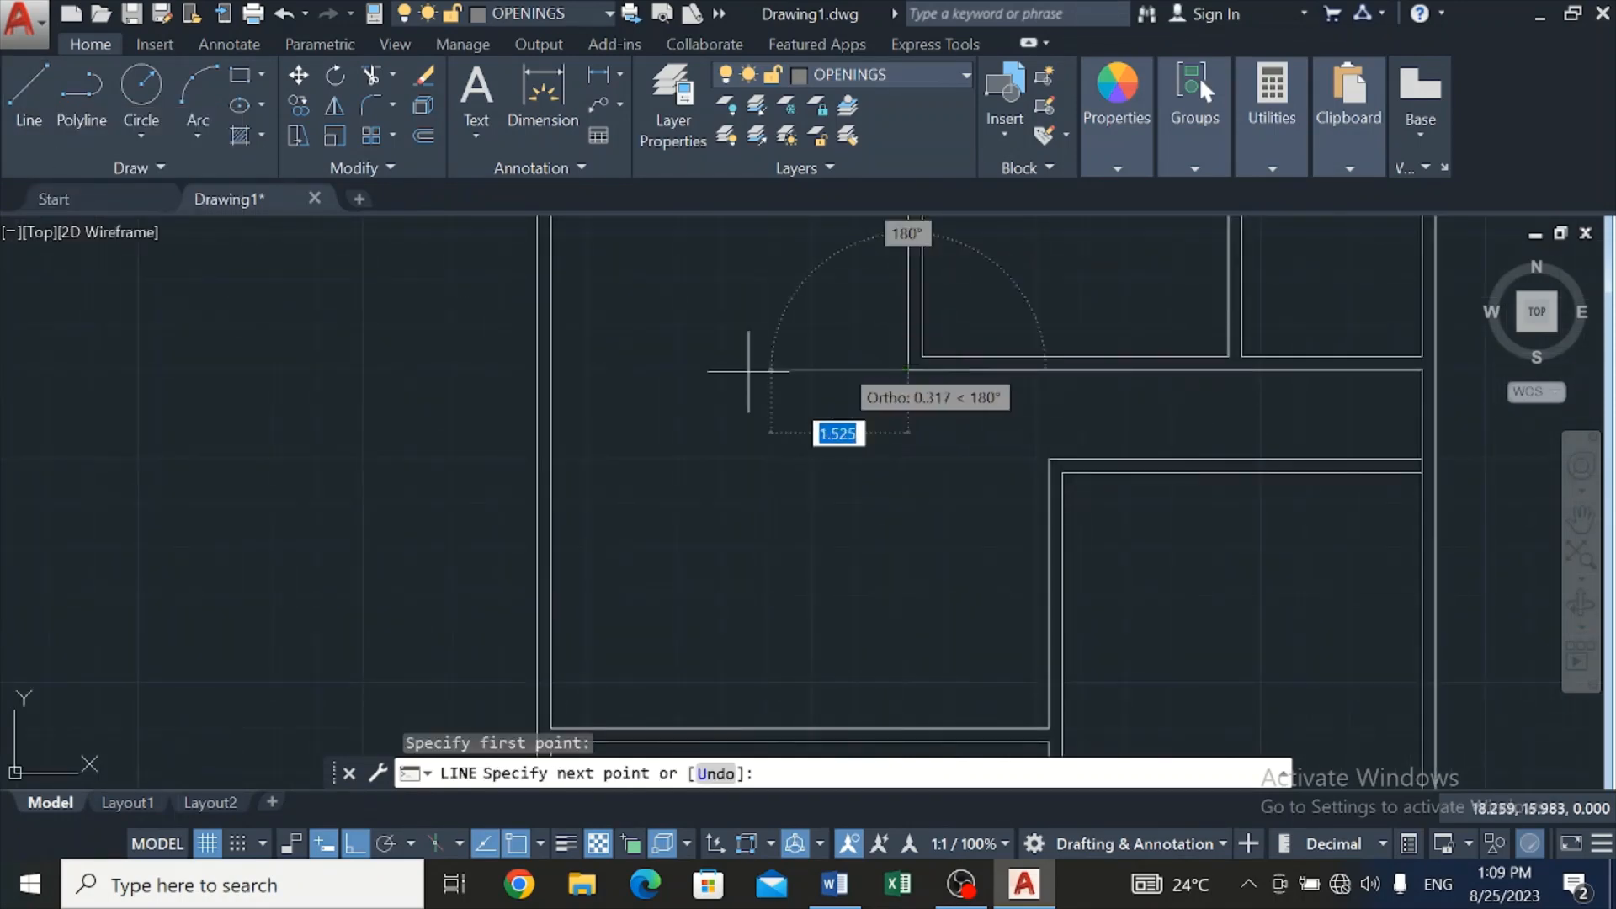
pyautogui.scroll(6, 573, 371)
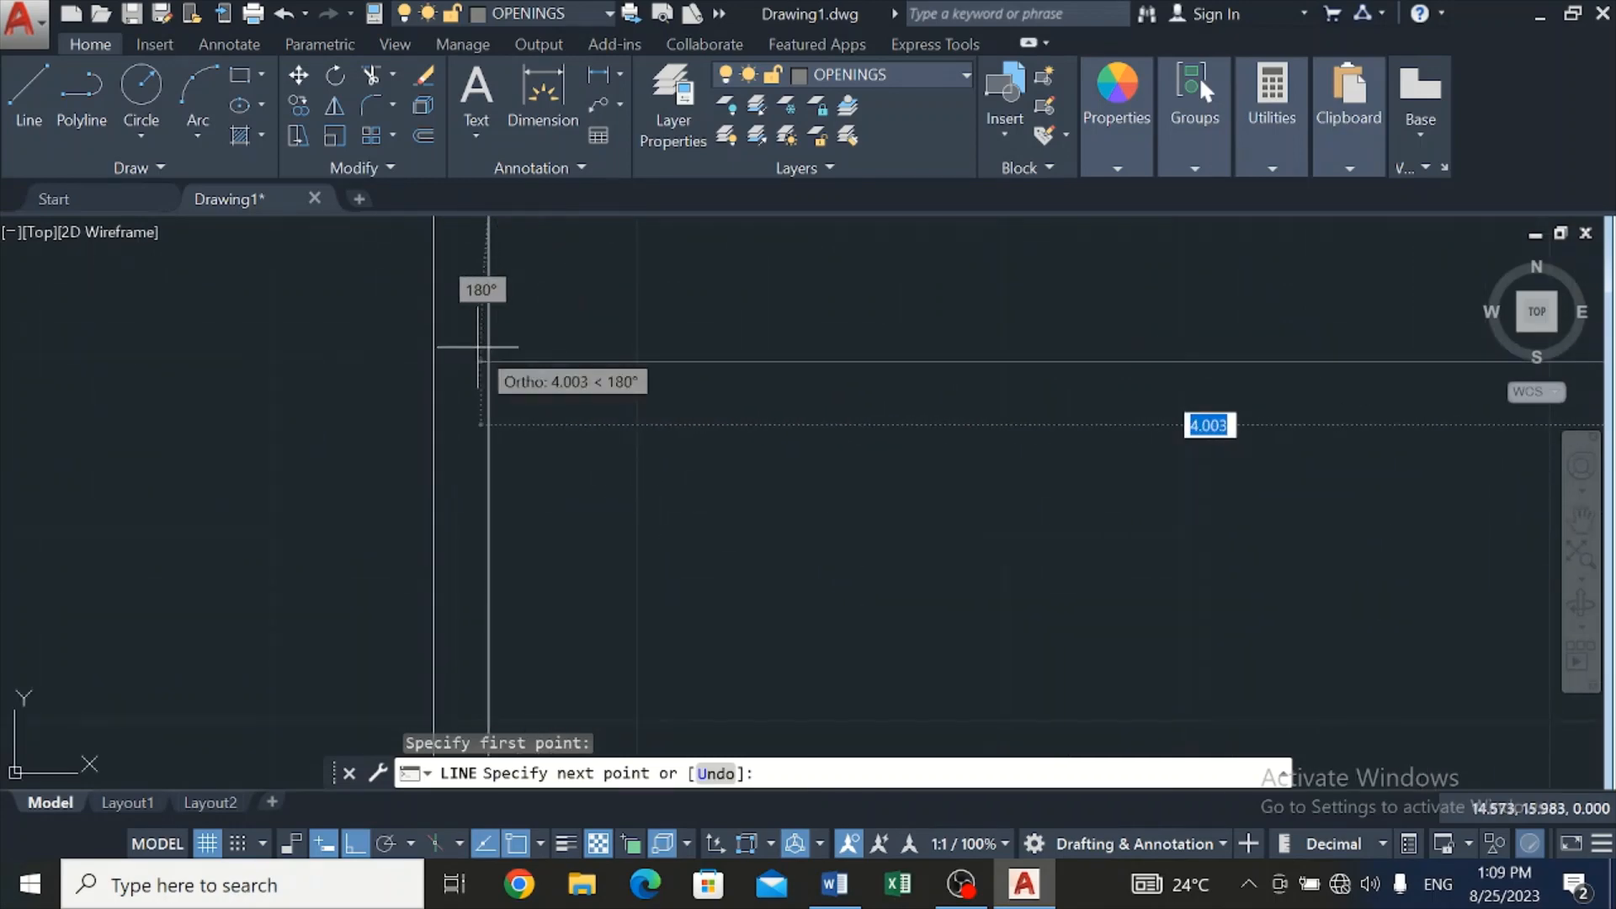
pyautogui.click(465, 358)
pyautogui.press('Escape')
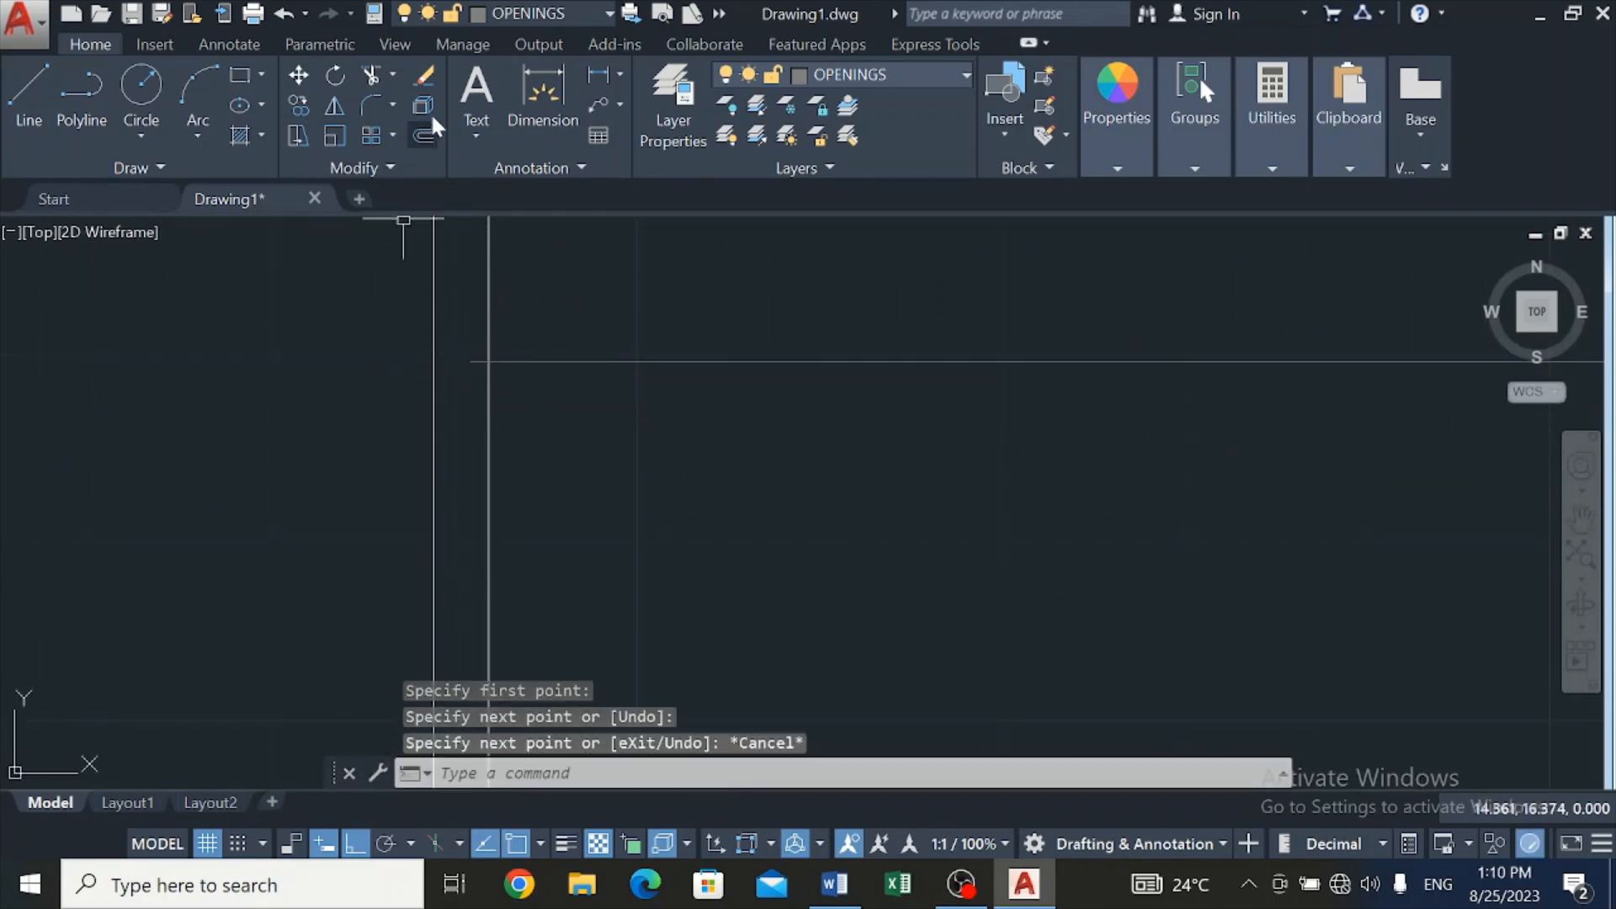
# Trim the overshoot of the new horizontal line at the left wall's inner face
pyautogui.click(370, 78)
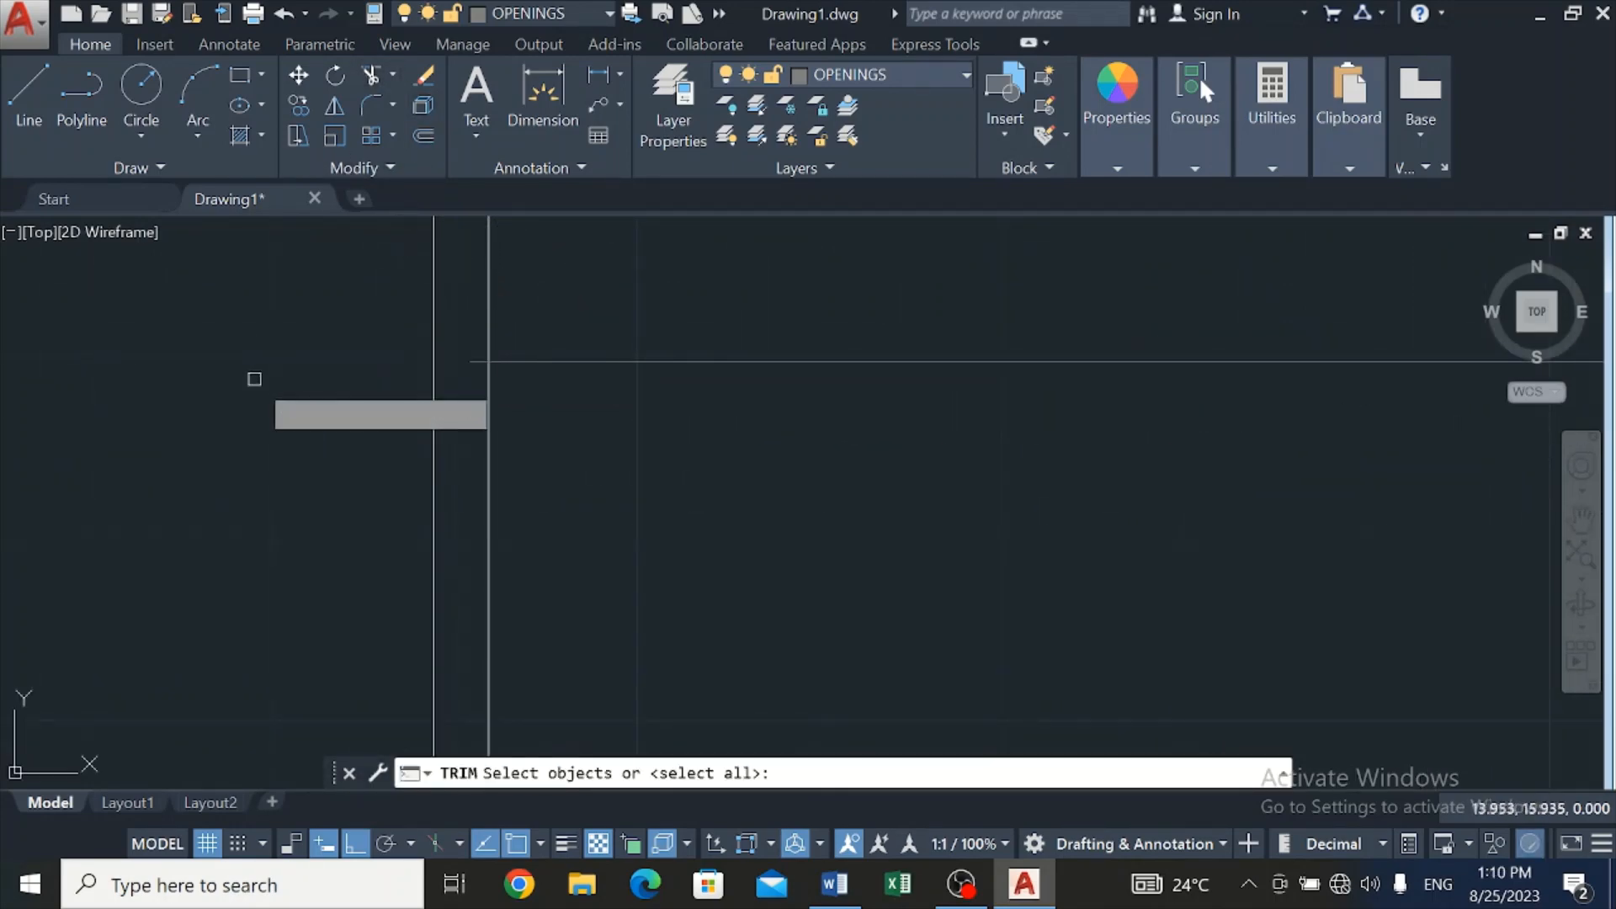
pyautogui.press('Return')
pyautogui.click(472, 361)
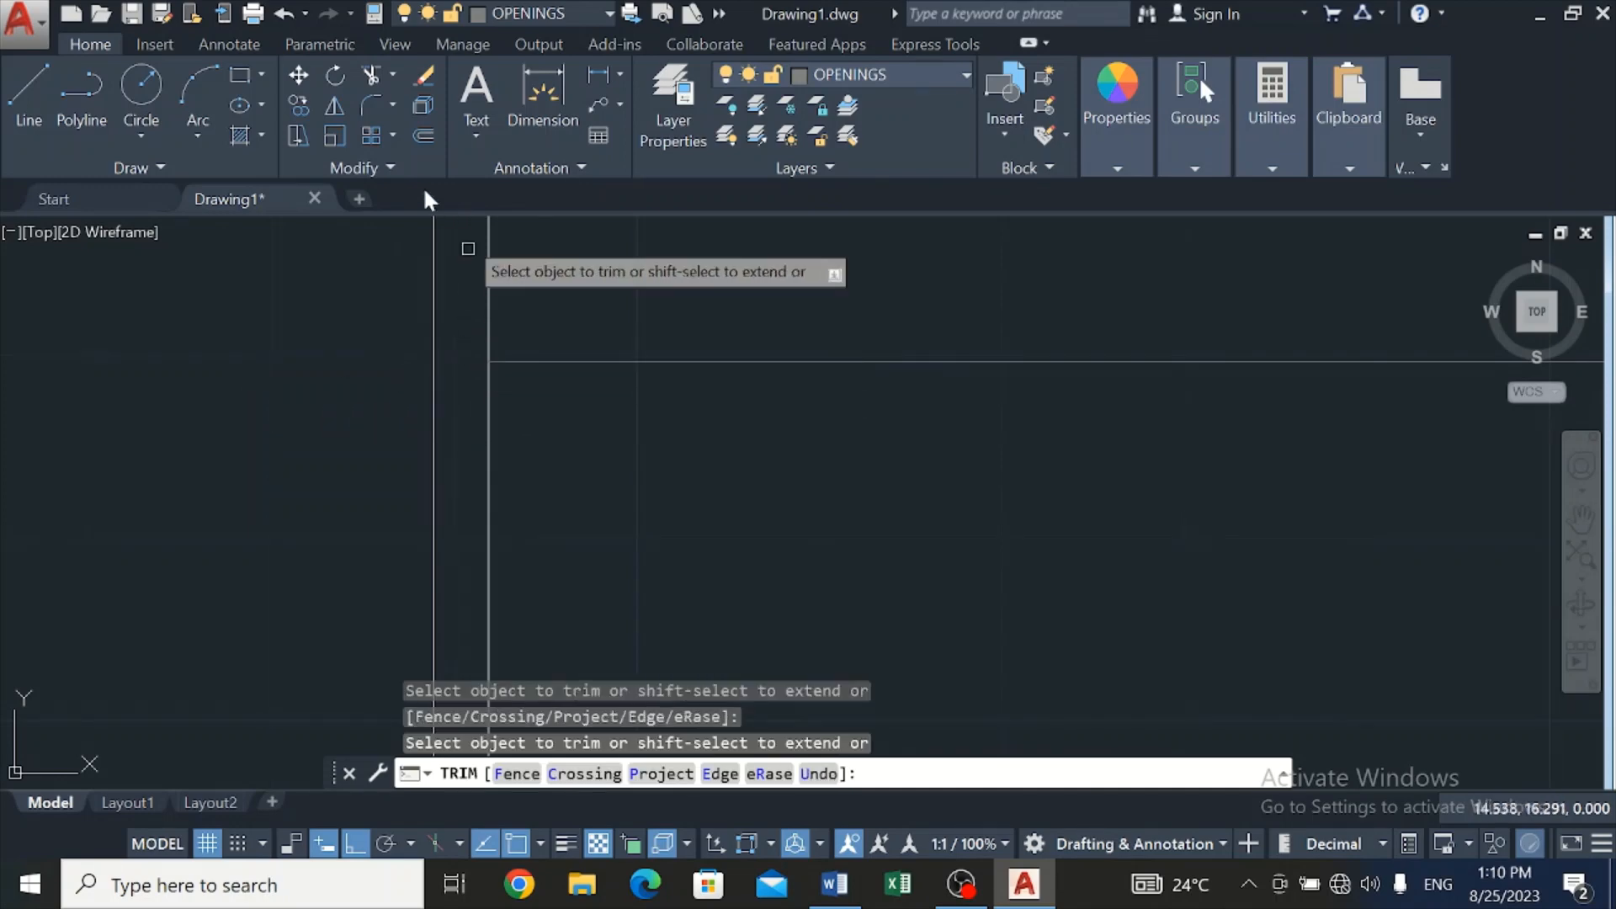
# Offset the trimmed horizontal opening line upward by 0.150
pyautogui.click(422, 133)
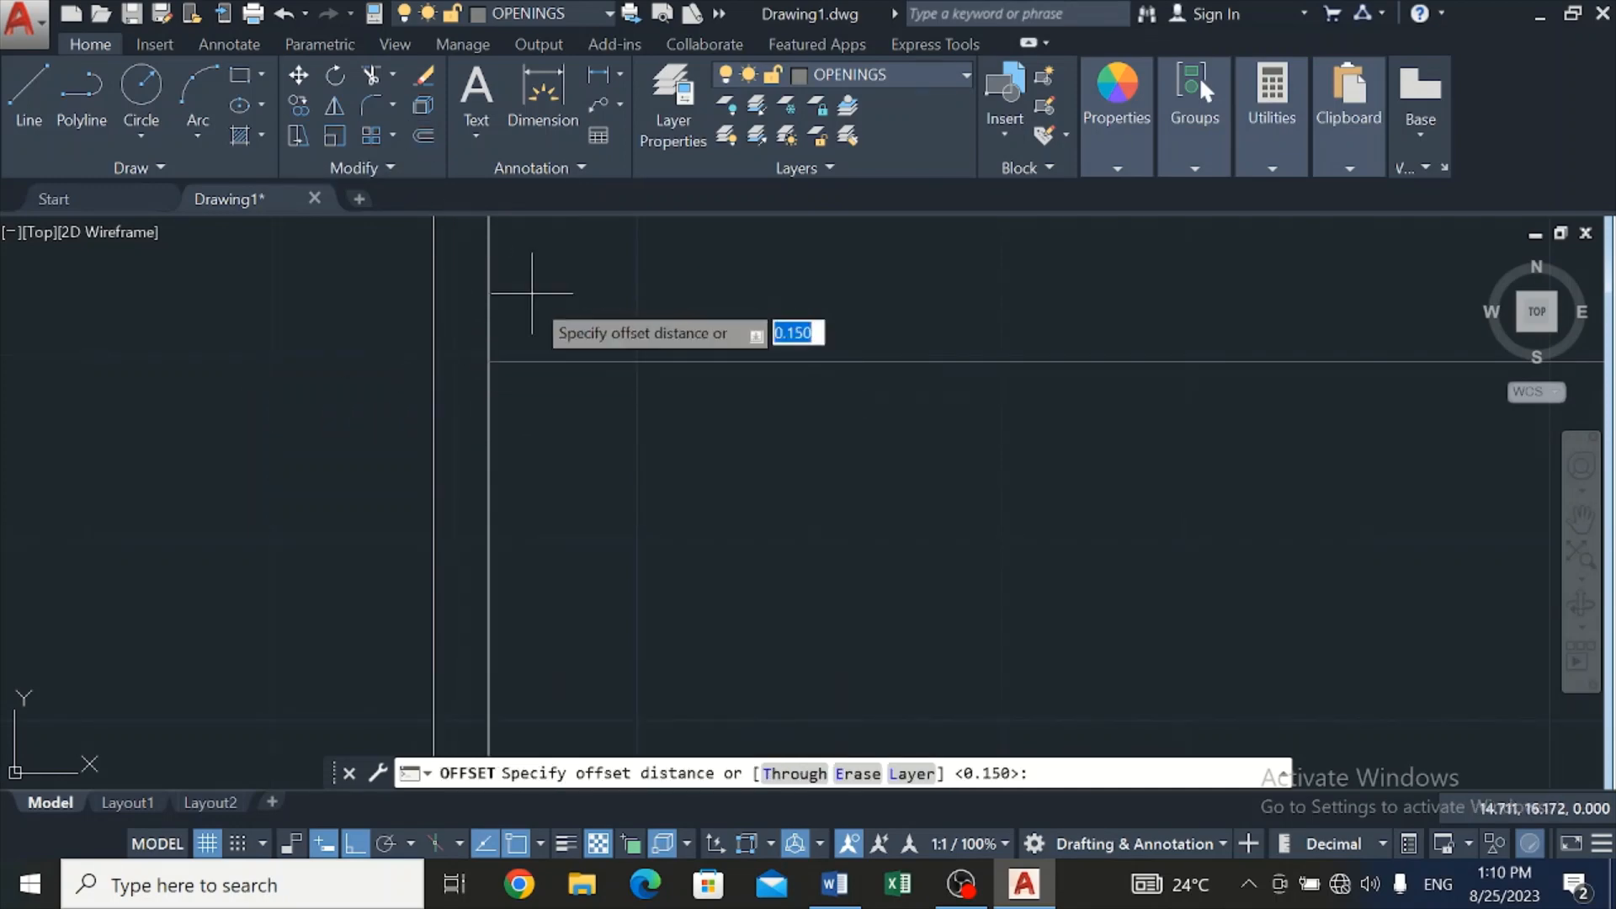
pyautogui.press('Return')
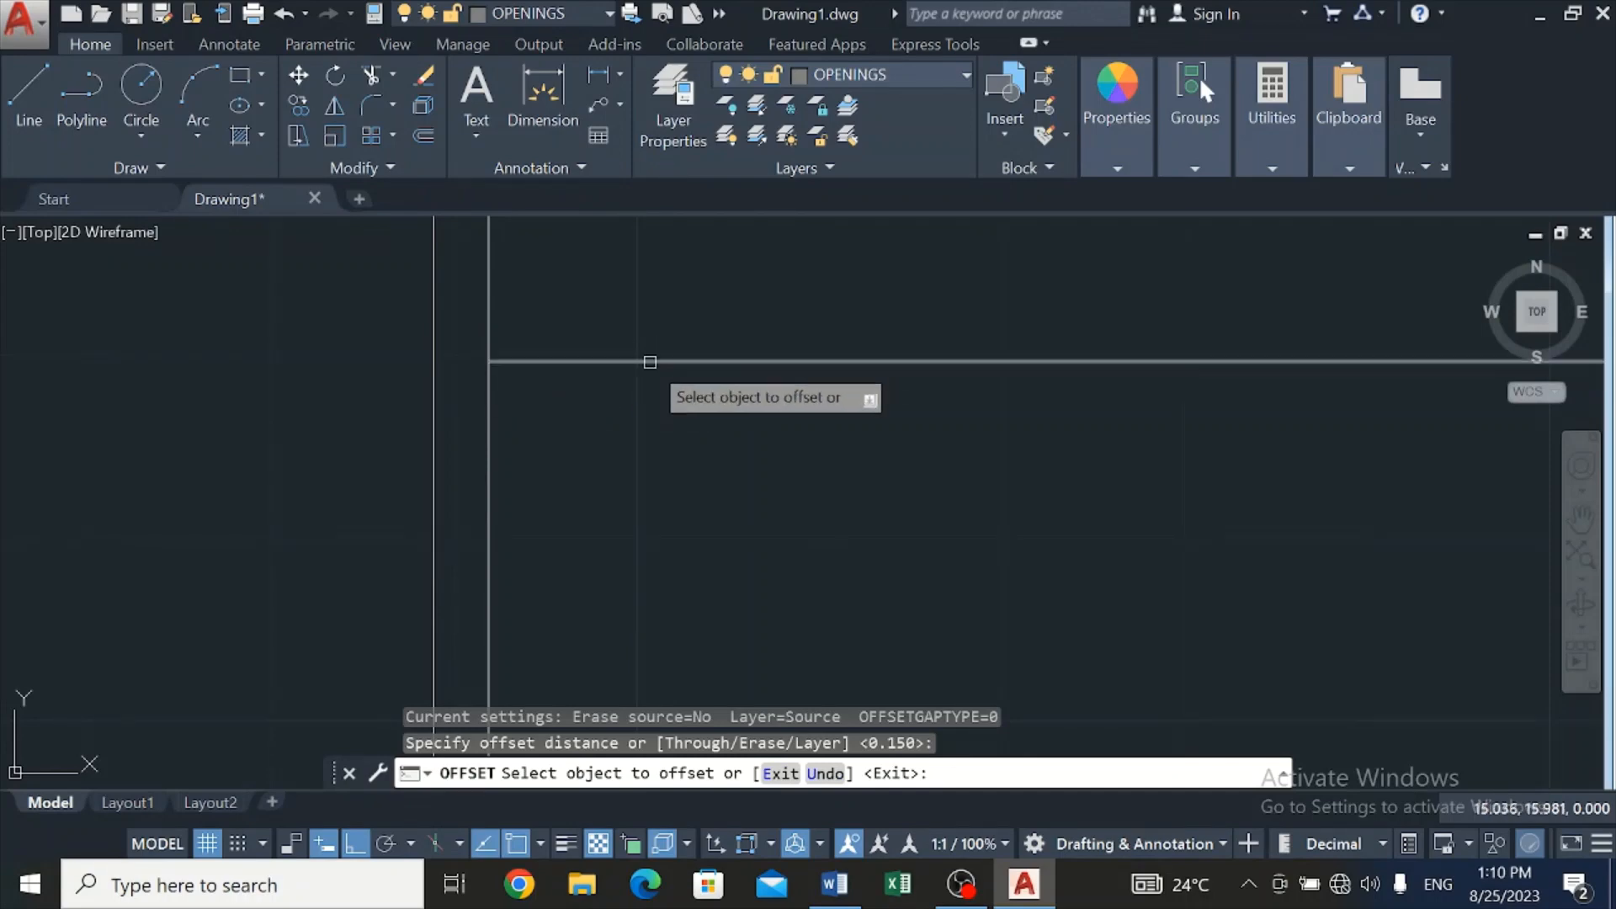
pyautogui.click(650, 362)
pyautogui.click(651, 279)
pyautogui.scroll(-6, 587, 674)
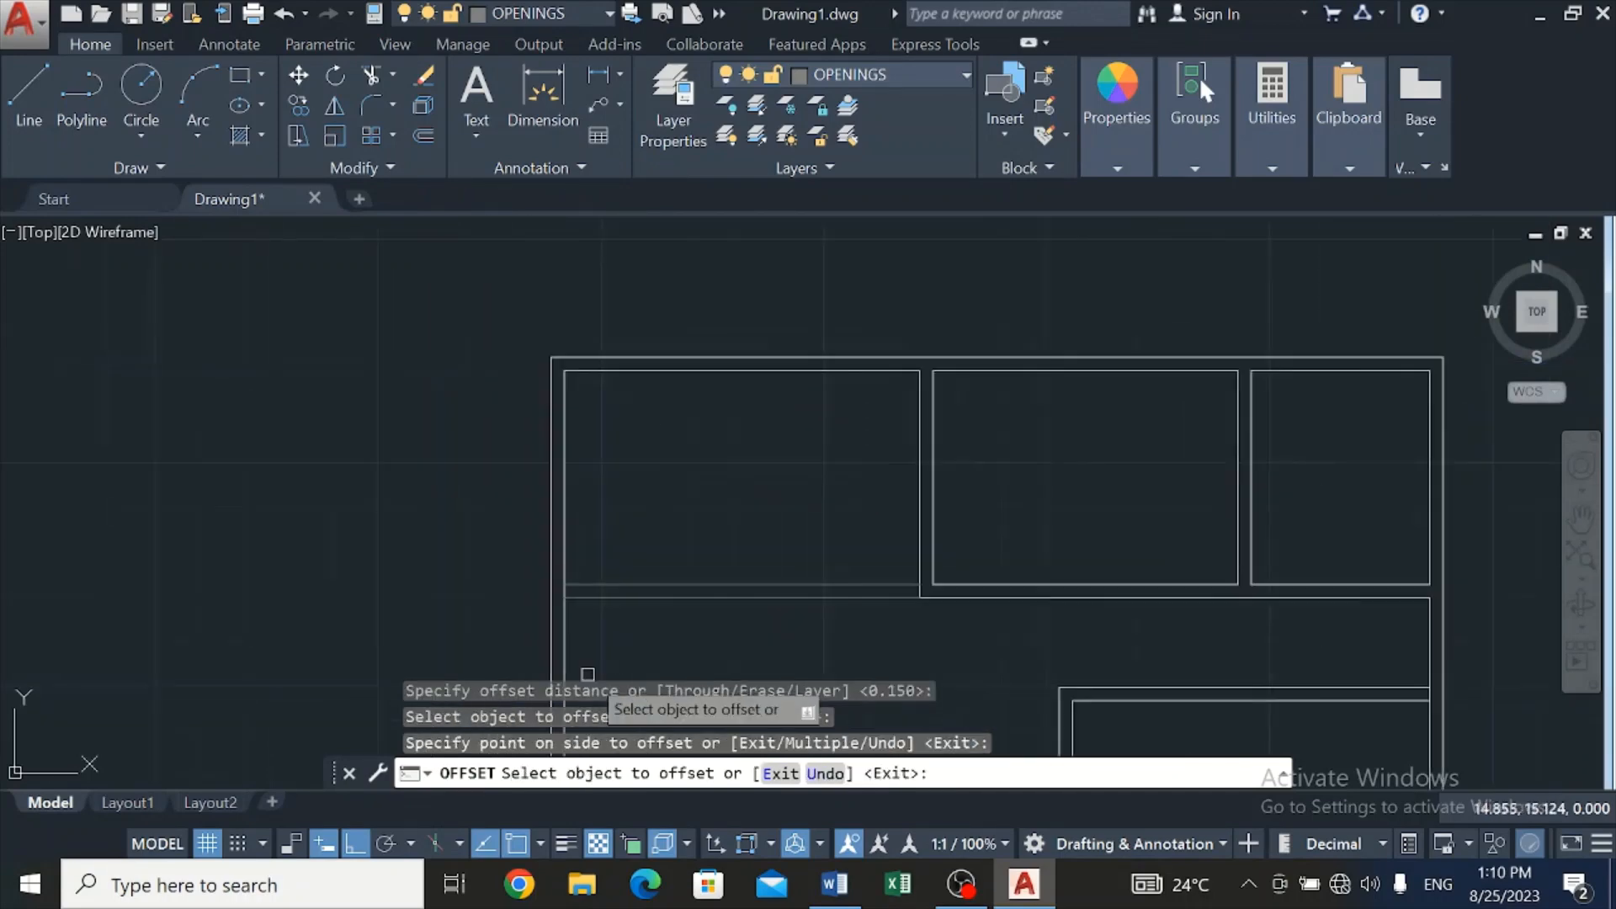
pyautogui.scroll(-8, 865, 469)
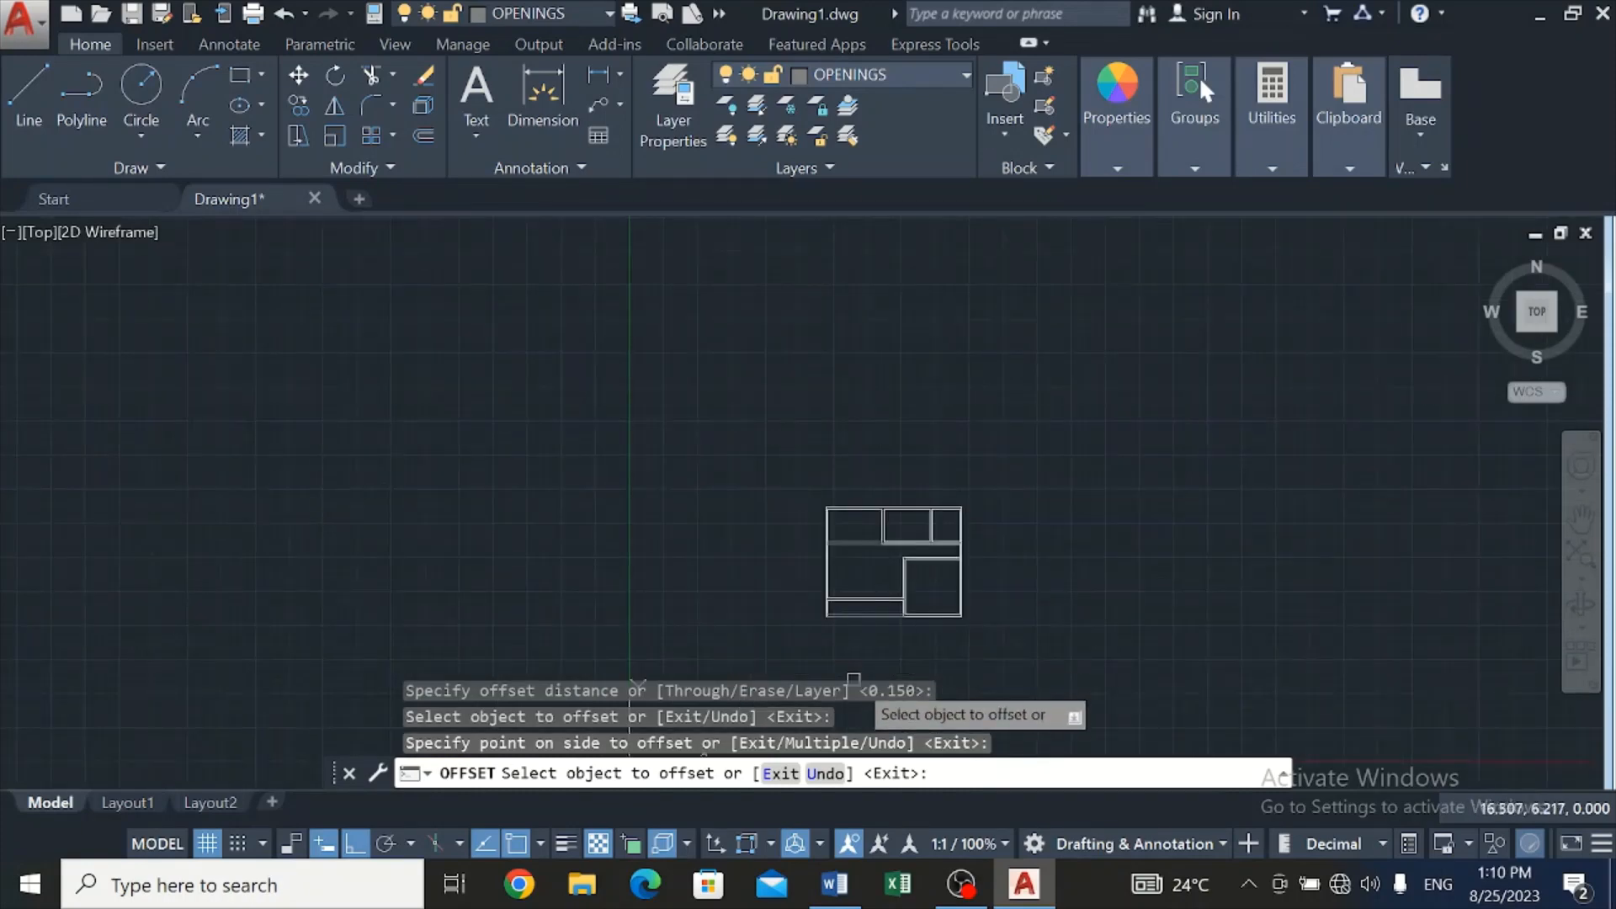
# Finish offsetting the opening lines and make WINDOW the current layer
pyautogui.scroll(4, 871, 642)
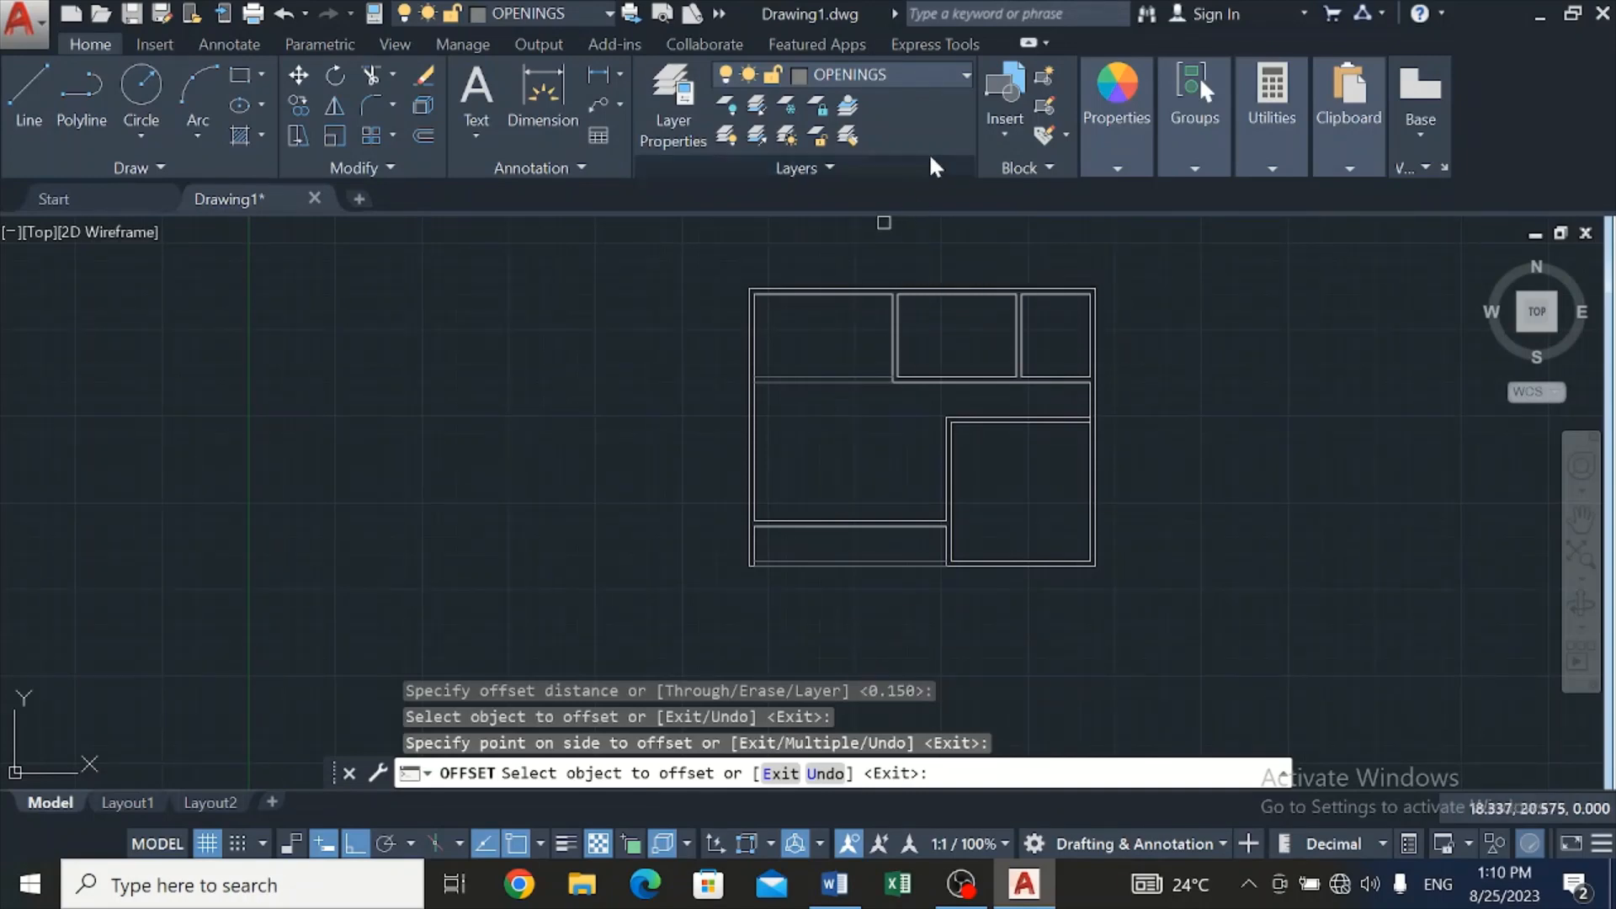
pyautogui.click(942, 73)
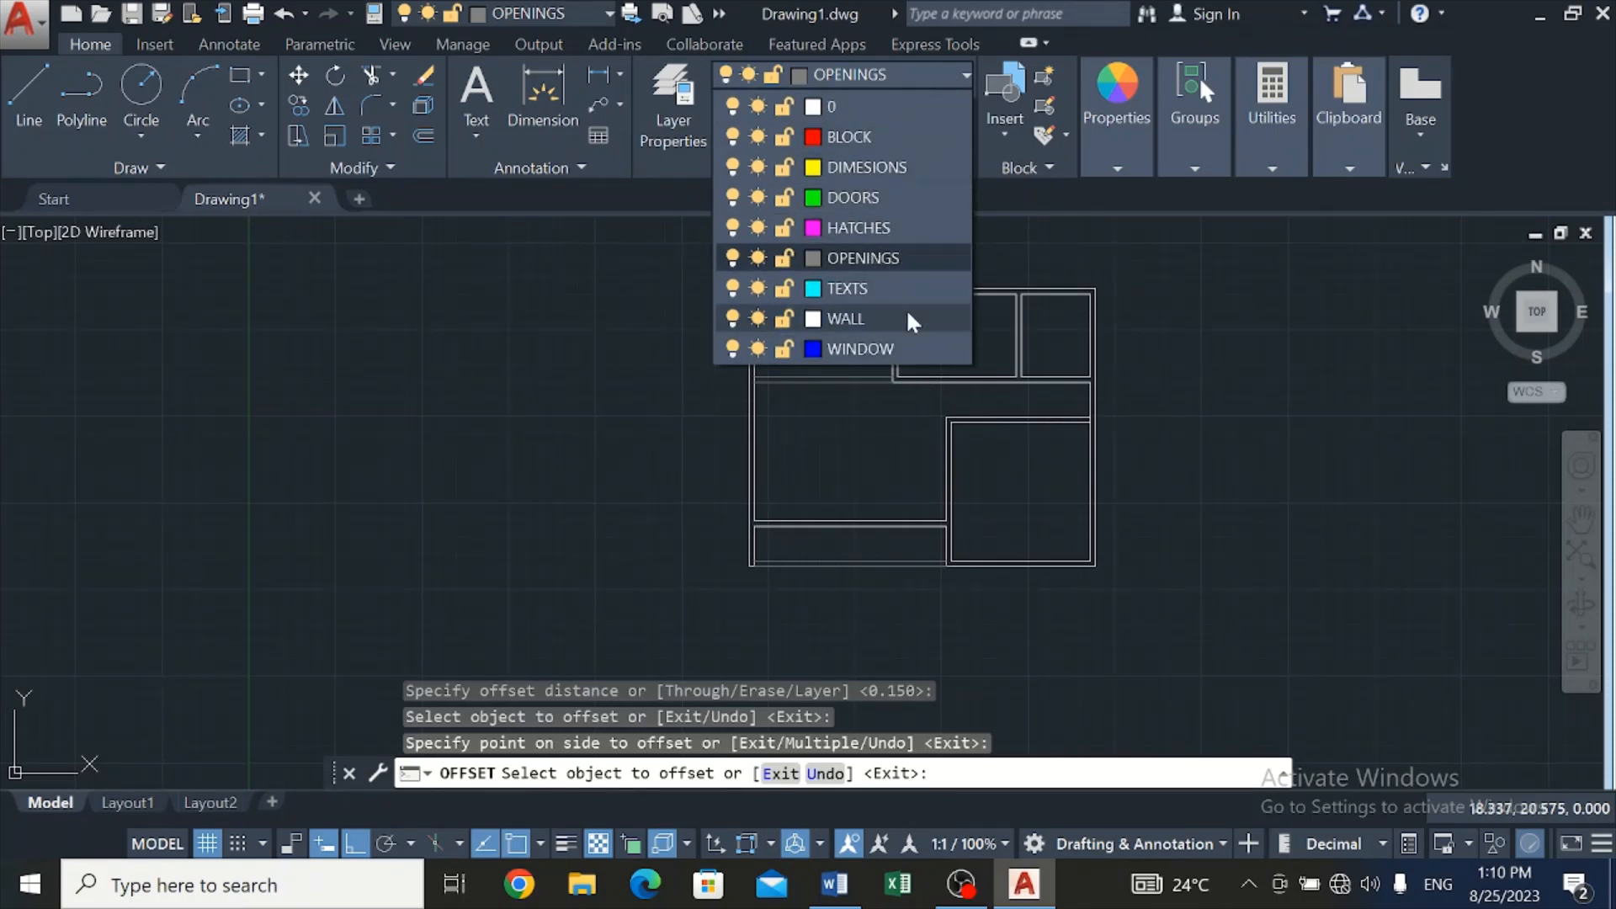
pyautogui.click(892, 349)
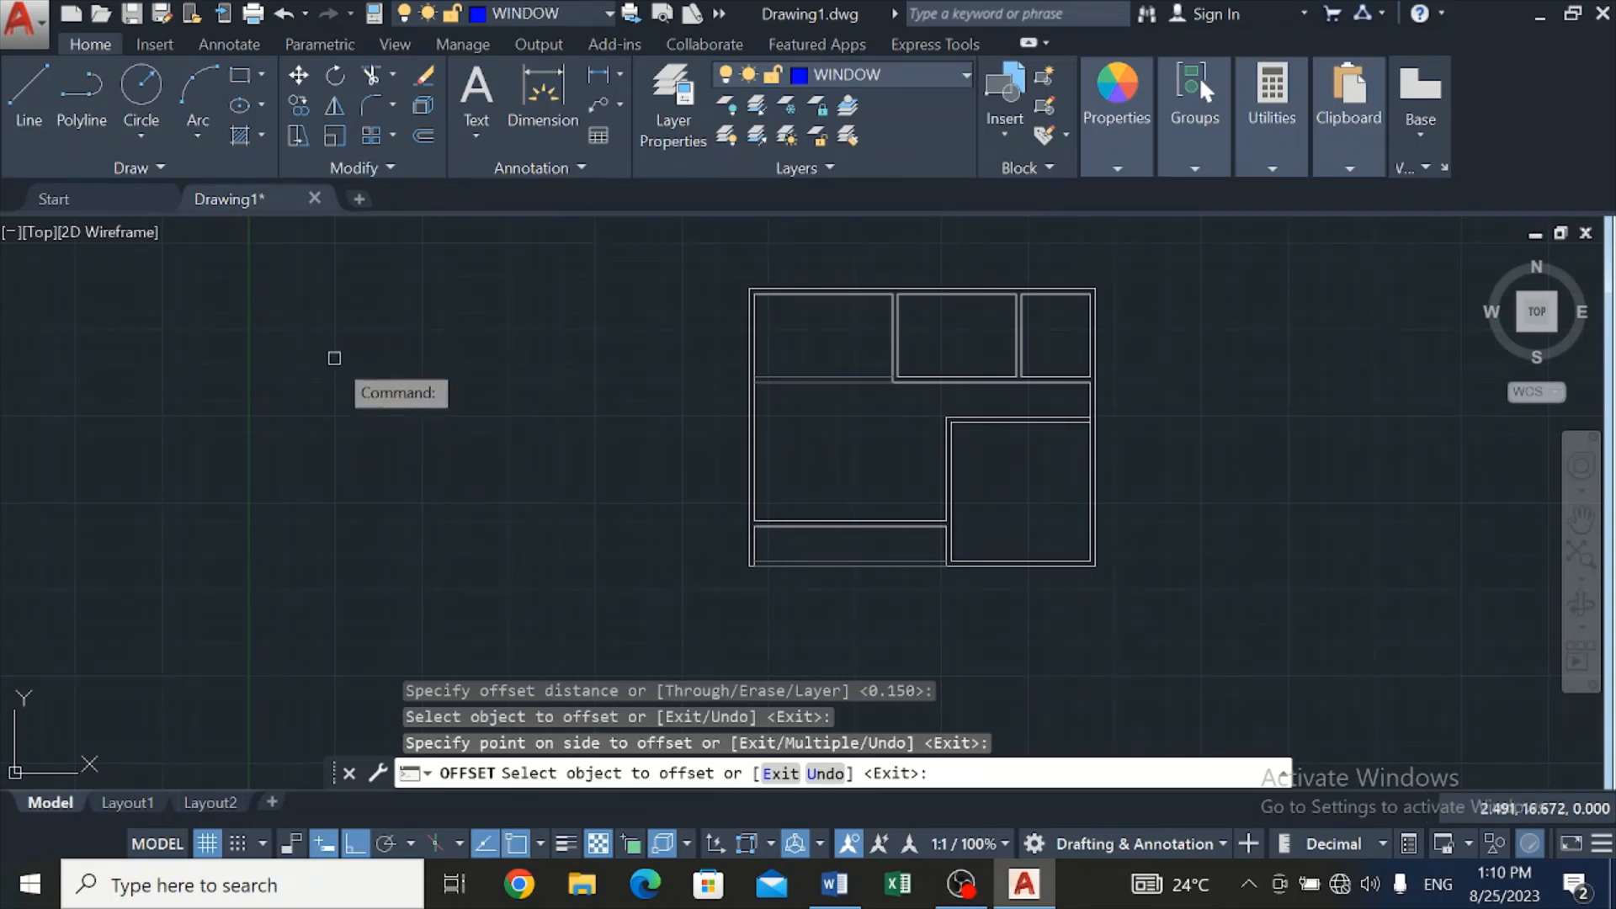
pyautogui.click(29, 96)
pyautogui.click(398, 454)
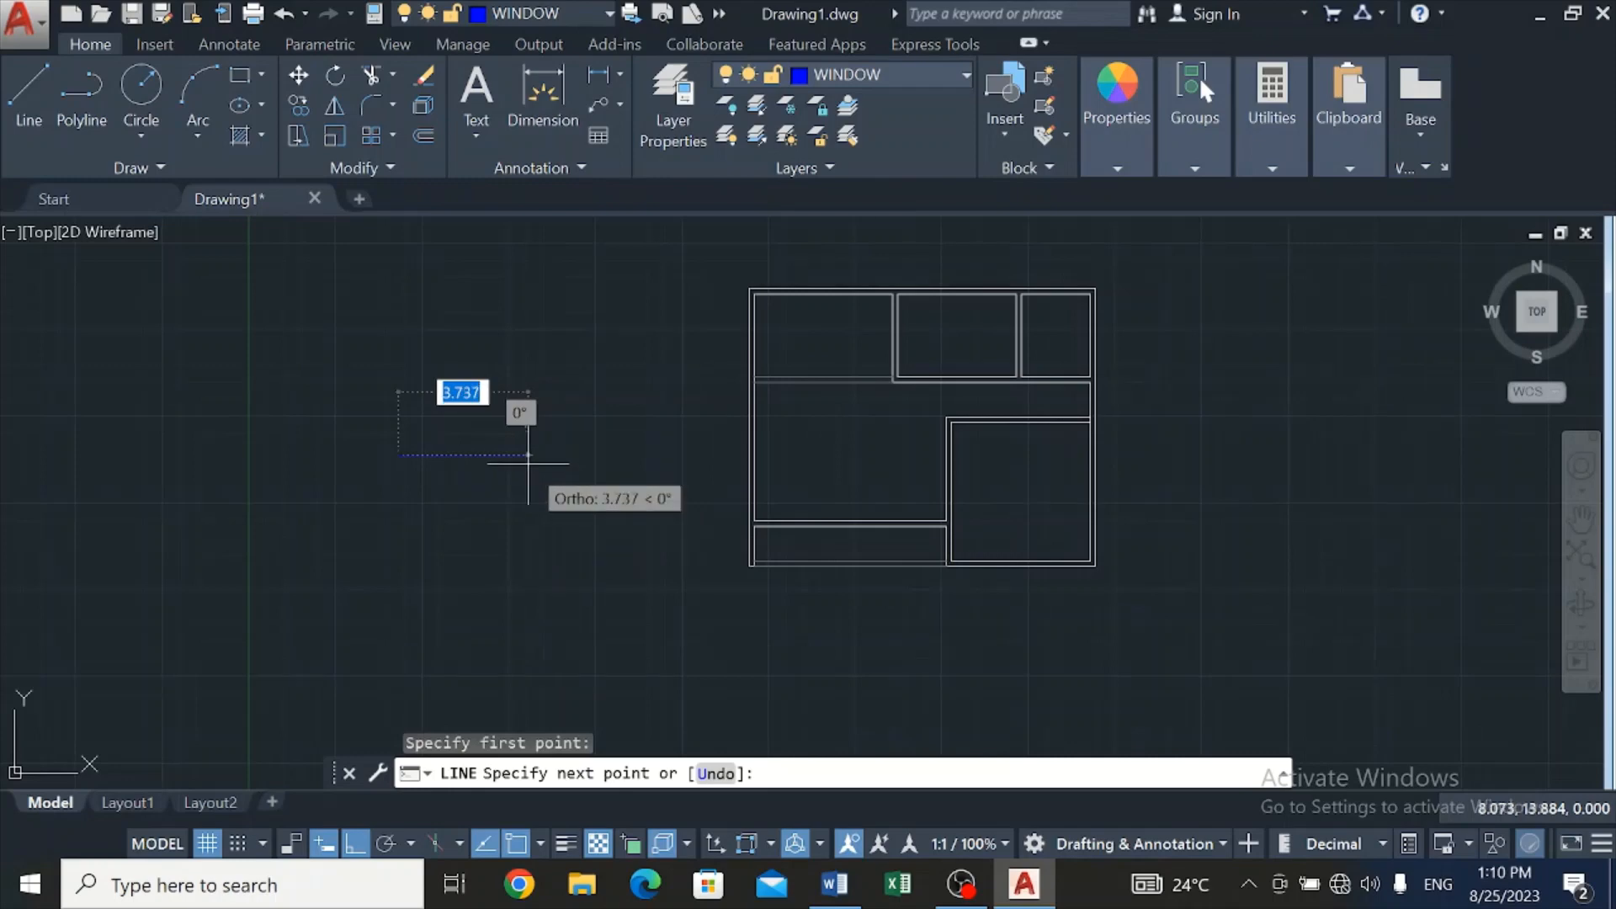
pyautogui.write('1')
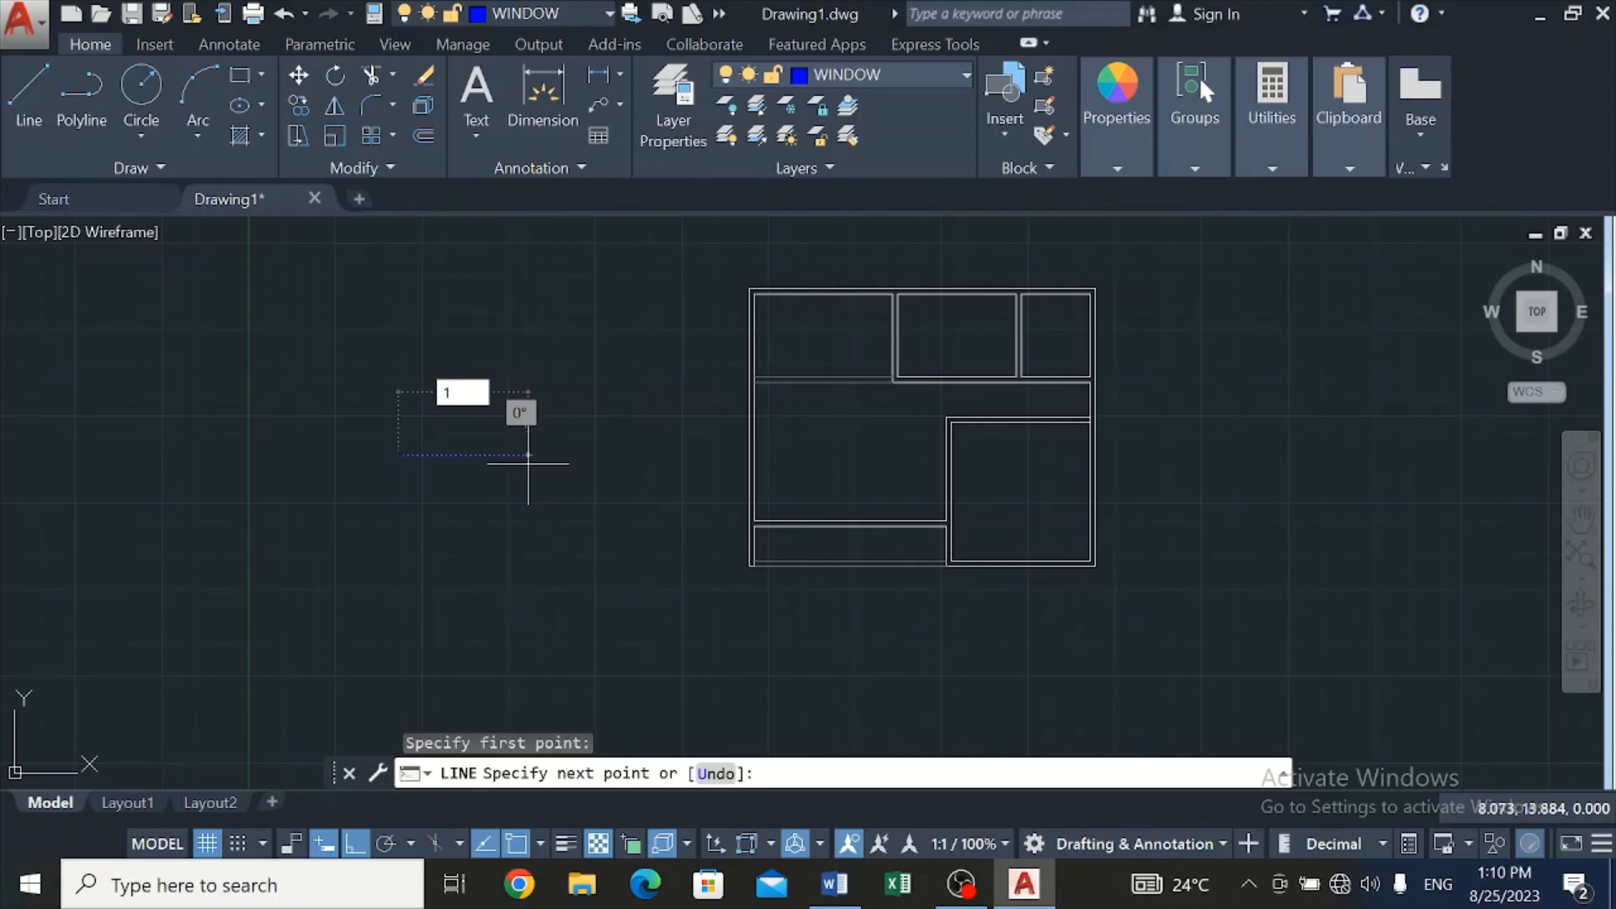
pyautogui.write('.2')
pyautogui.press('Return')
pyautogui.scroll(3, 515, 457)
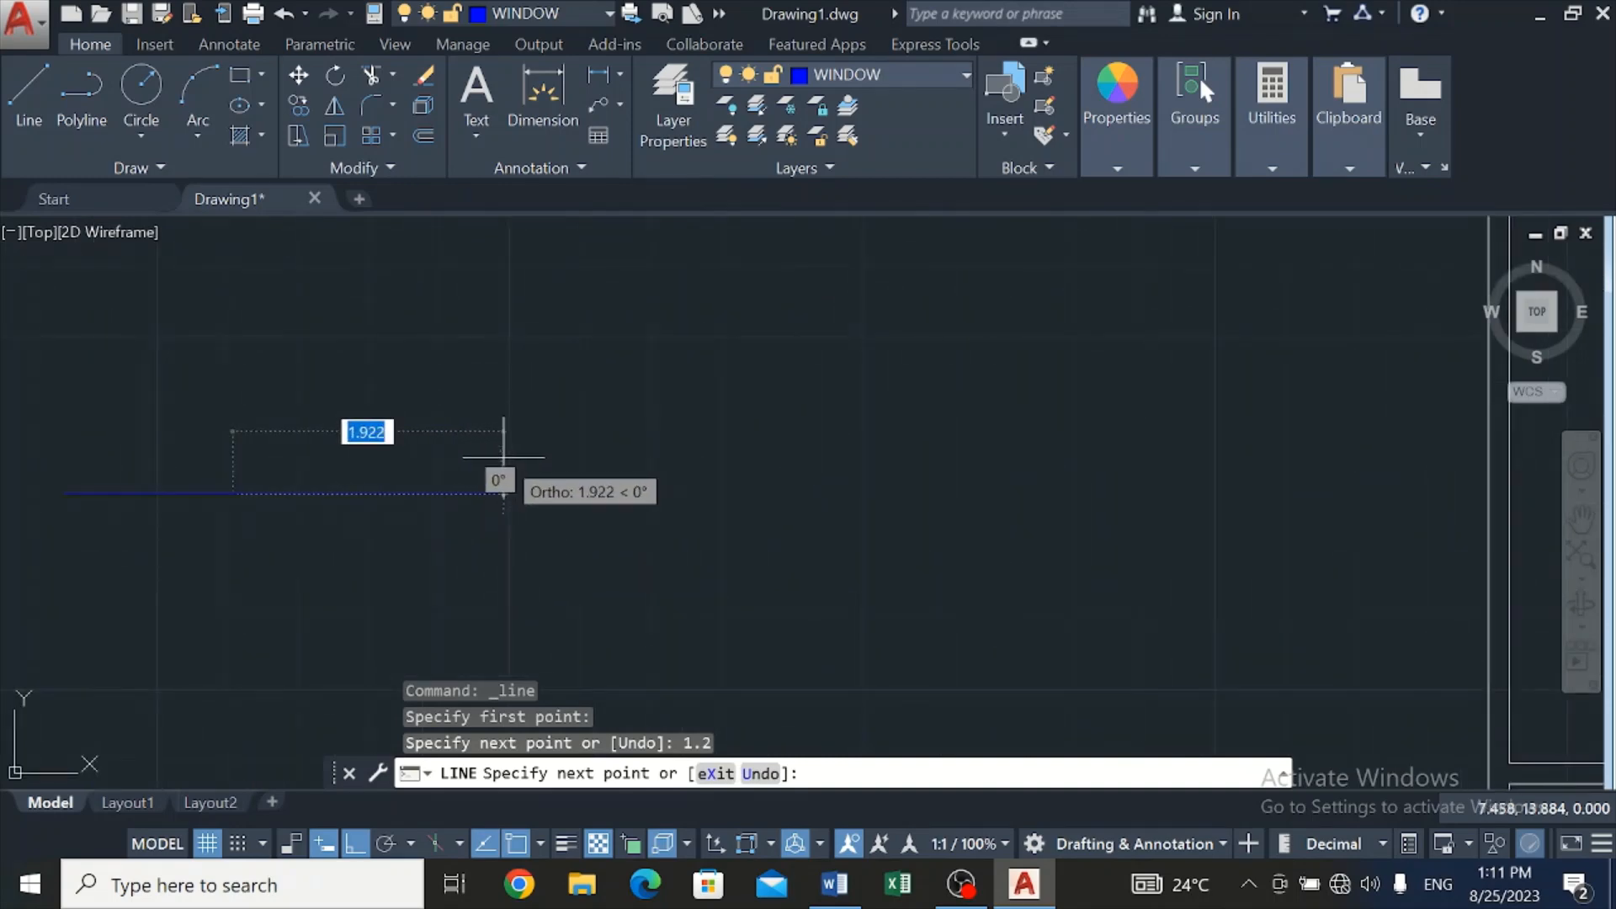
pyautogui.write('0.15')
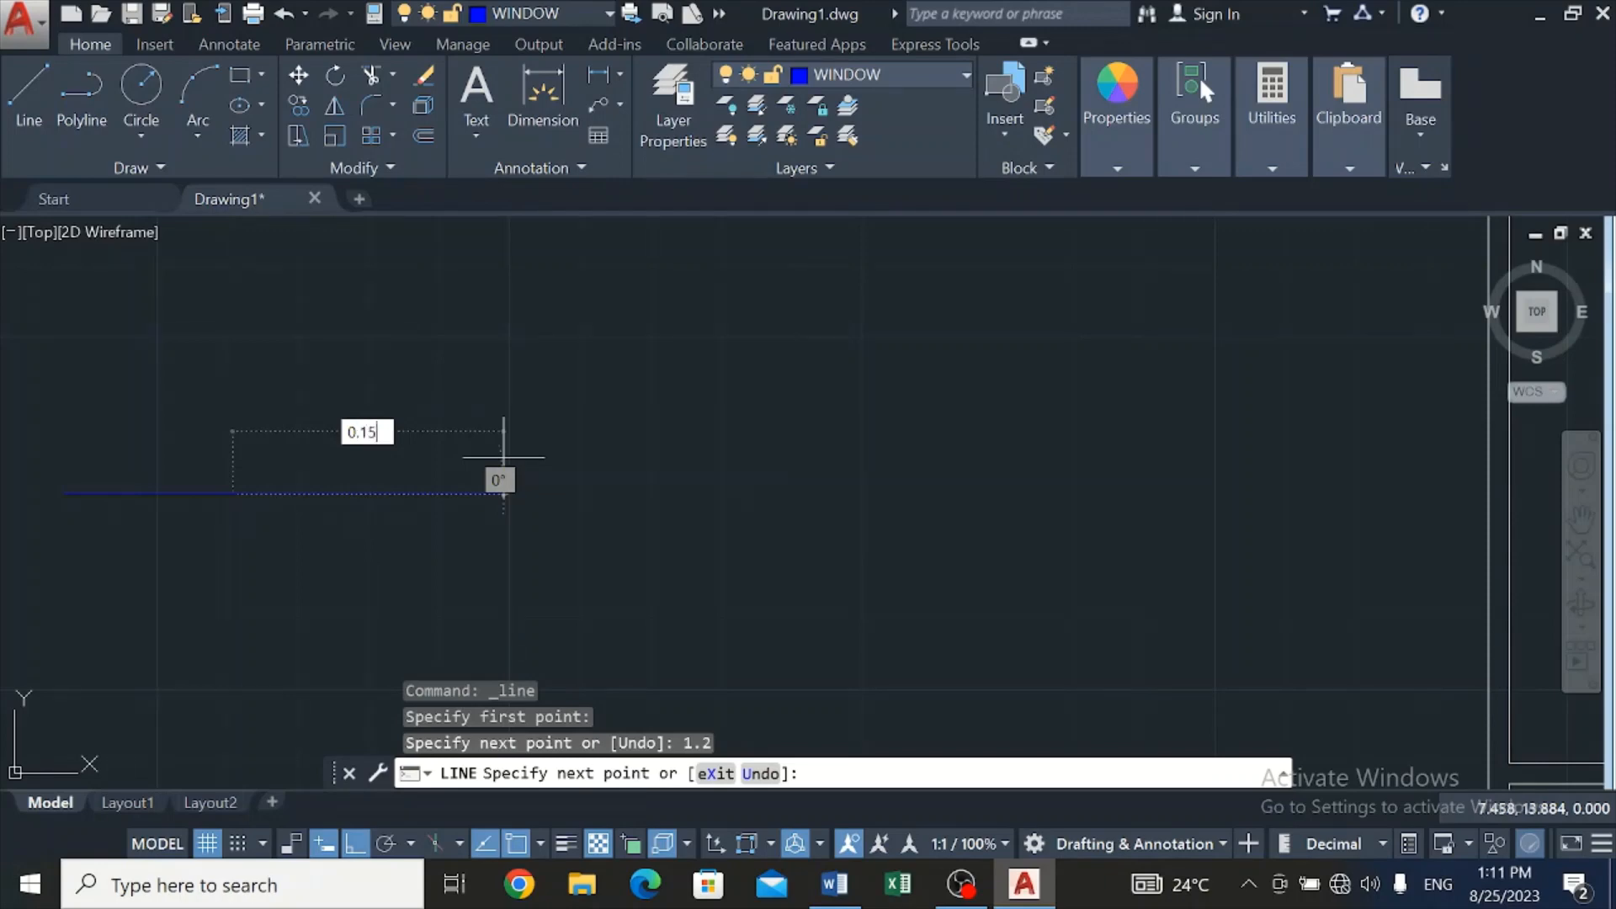
pyautogui.press('Return')
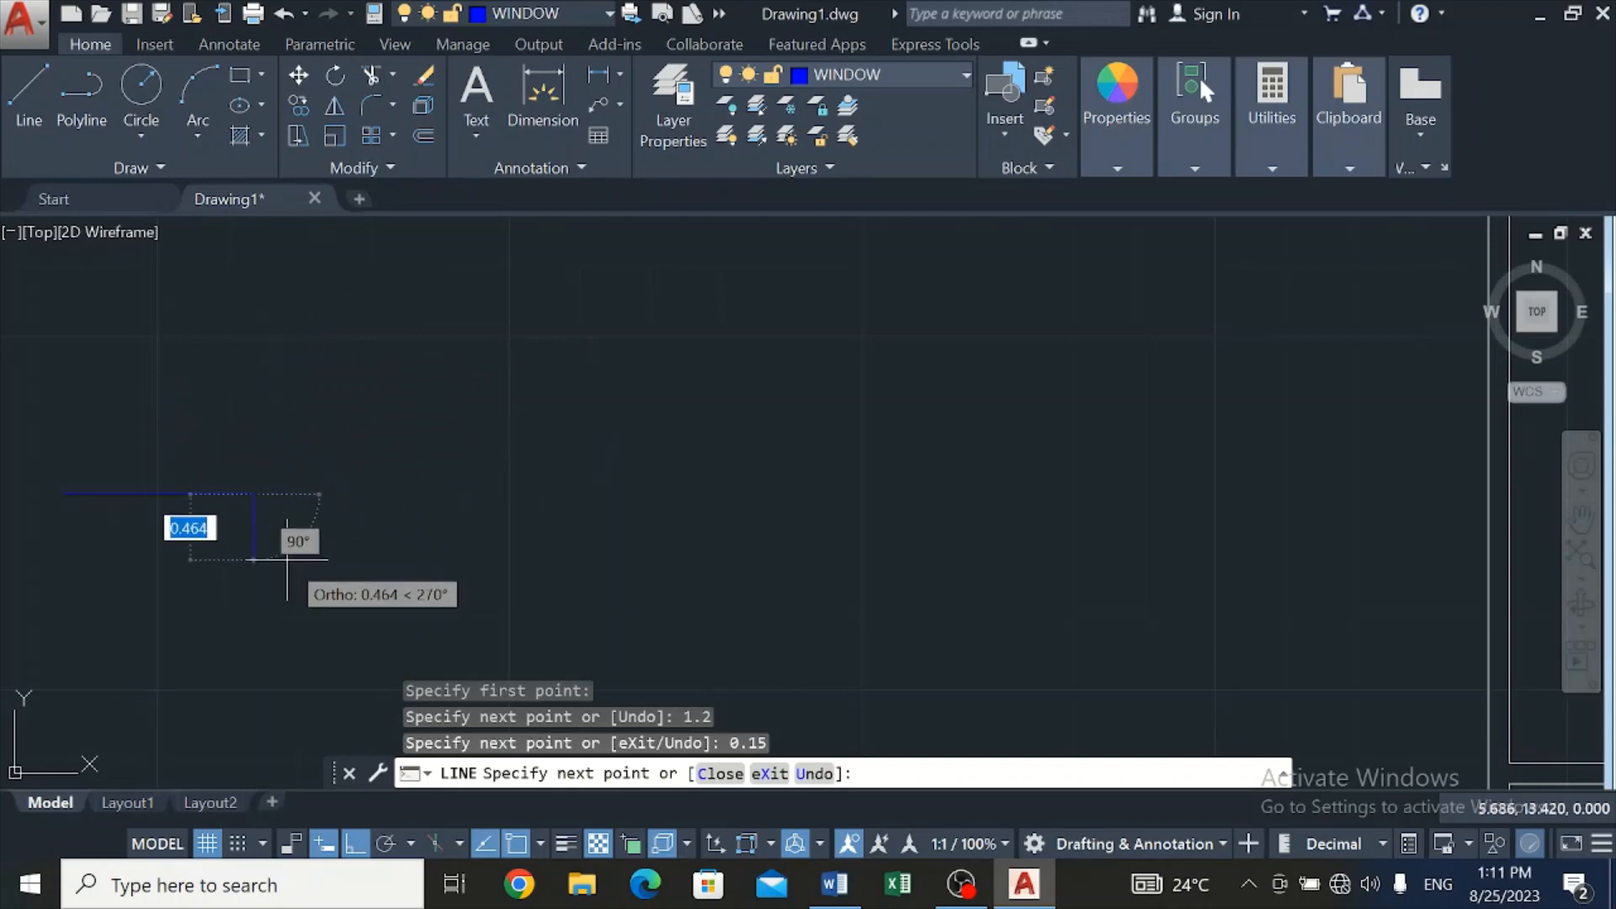
pyautogui.press('Escape')
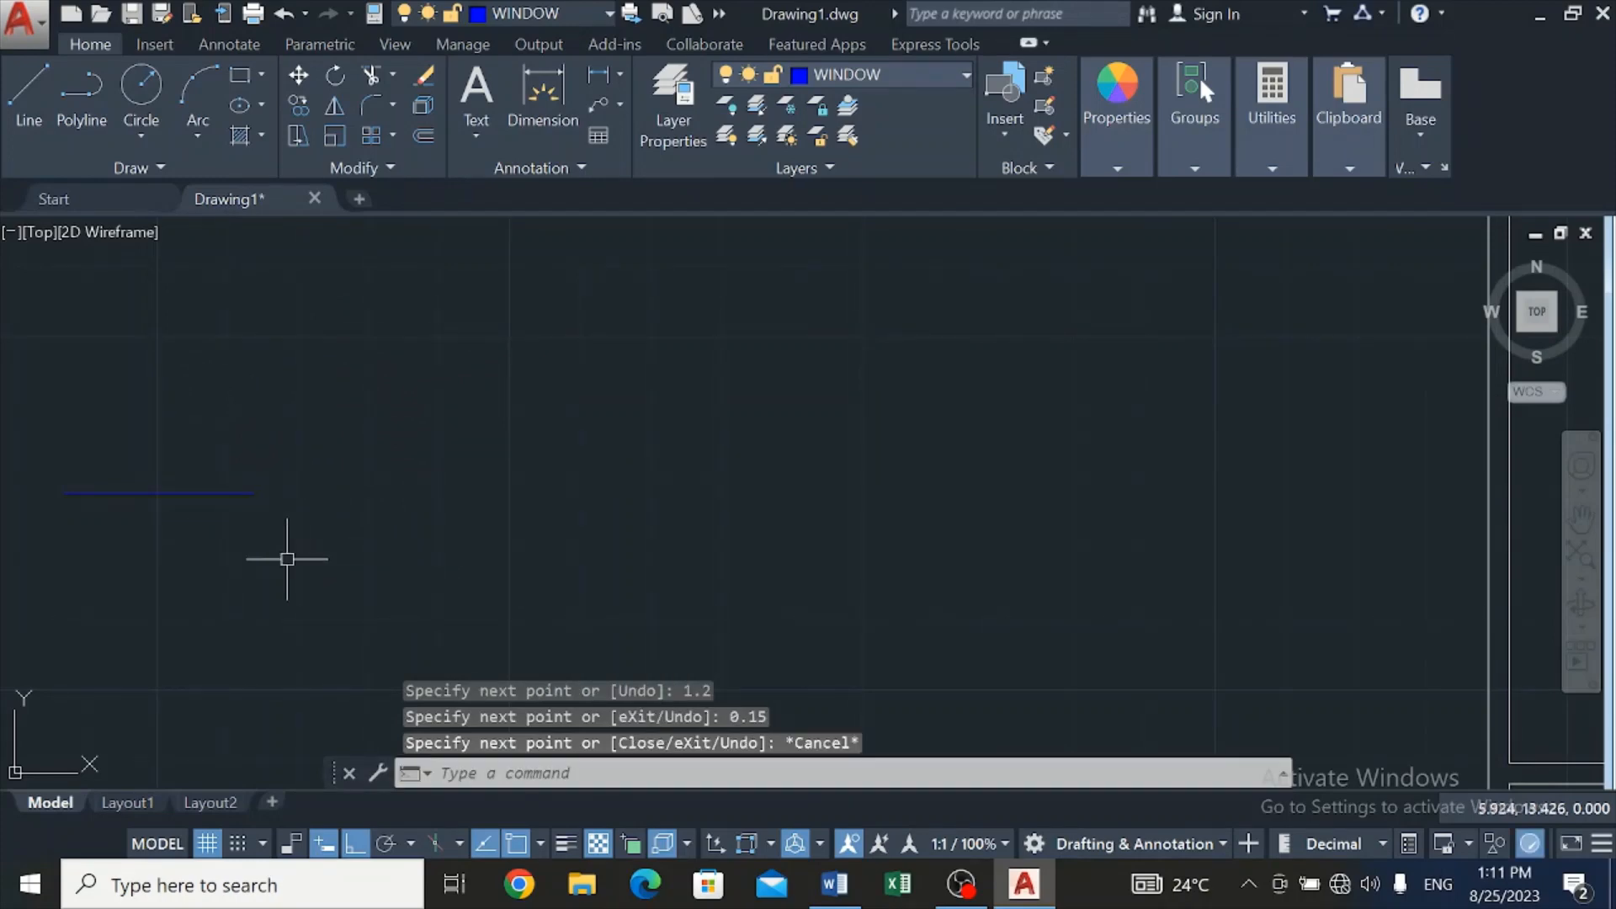
pyautogui.hotkey('ctrl', 'z')
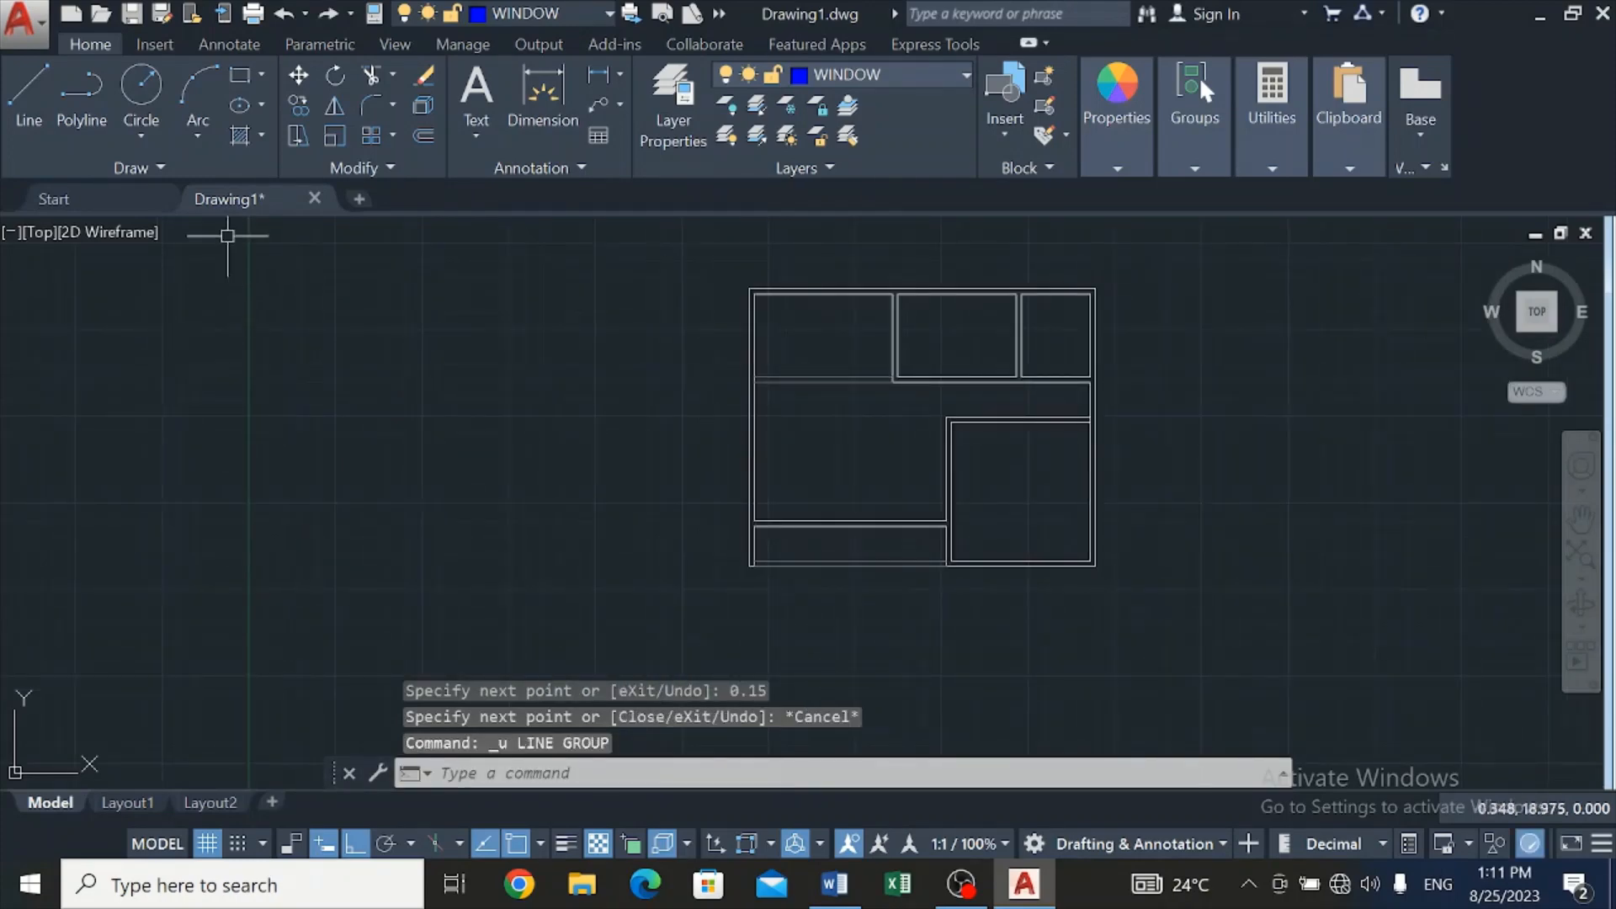
# Draw a 1.2 long horizontal line in the empty area to the left of the floor plan
pyautogui.click(28, 89)
pyautogui.scroll(4, 415, 525)
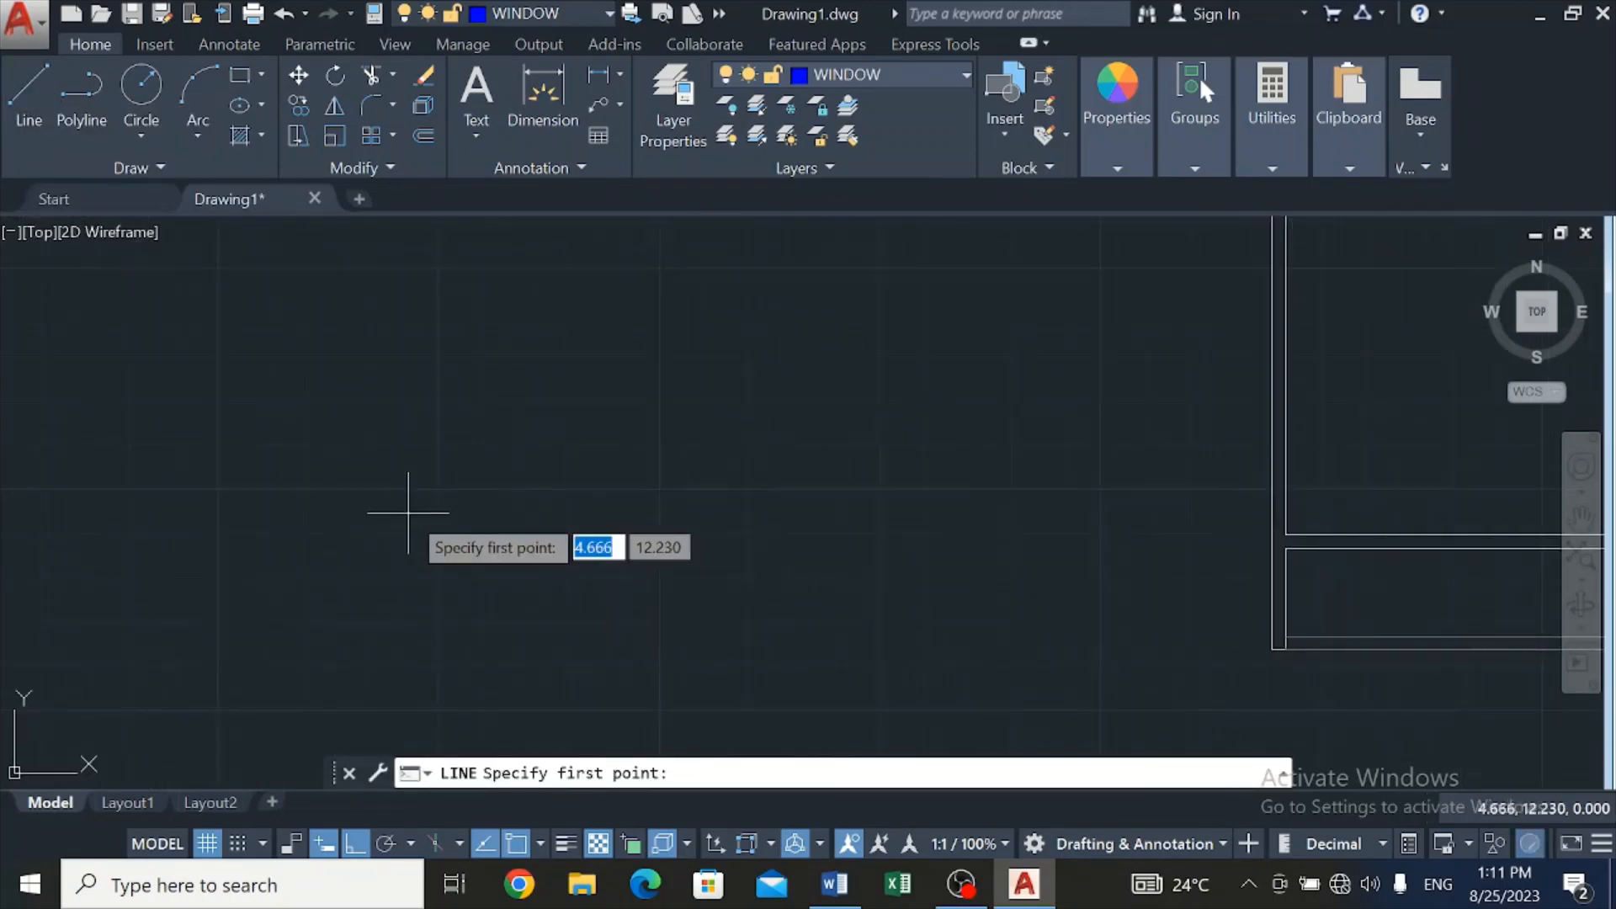
pyautogui.click(404, 490)
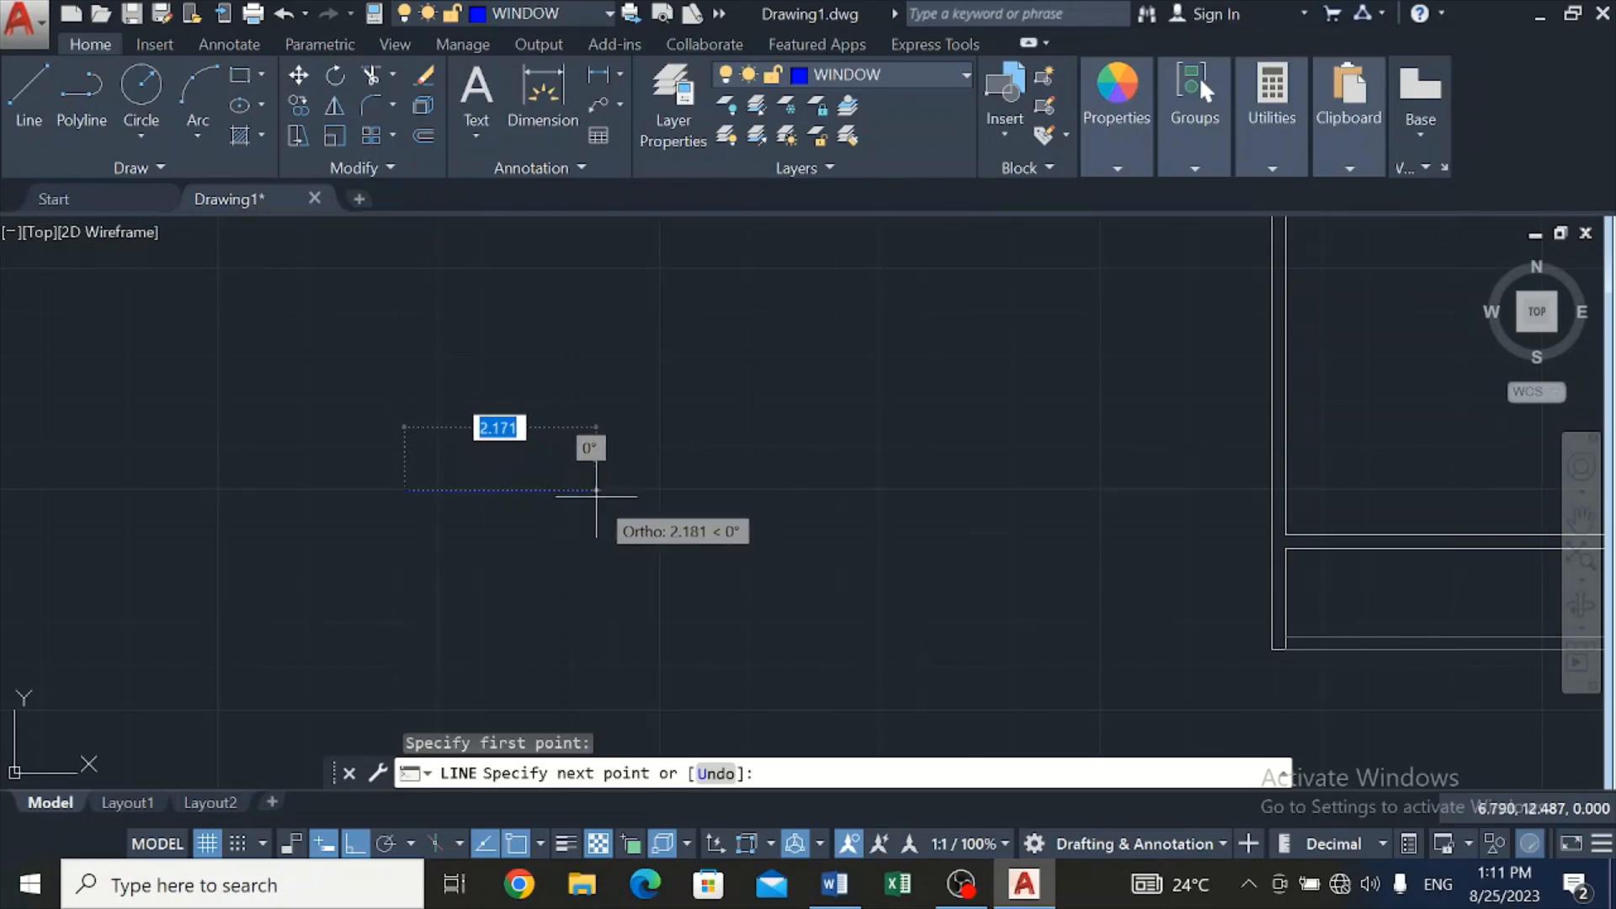
pyautogui.write('1.')
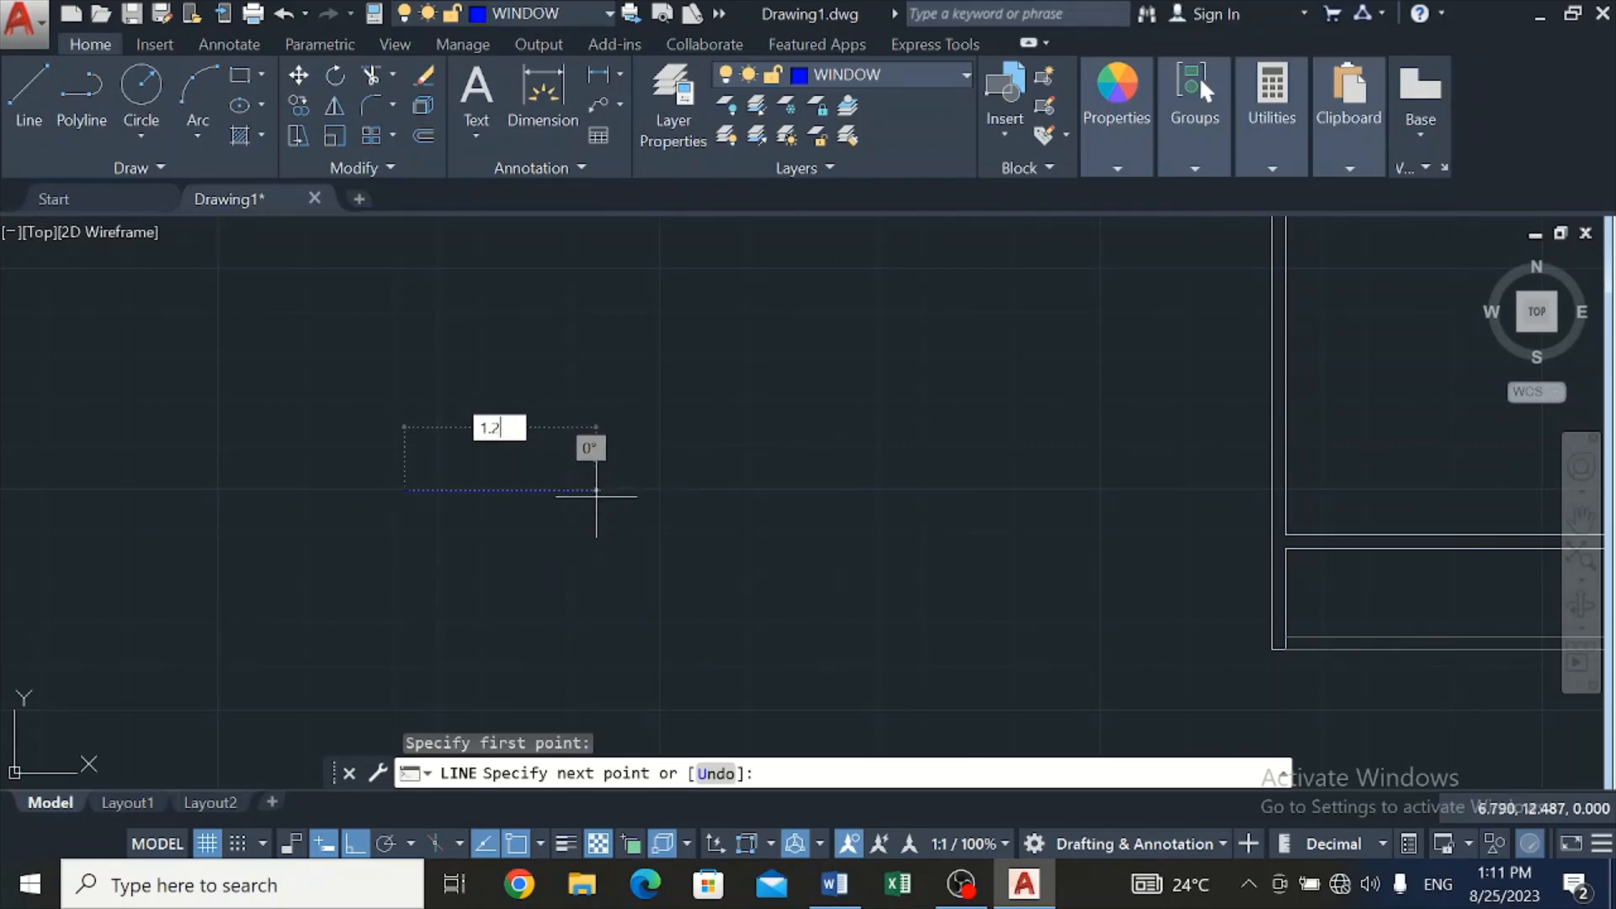
pyautogui.write('2')
pyautogui.press('Return')
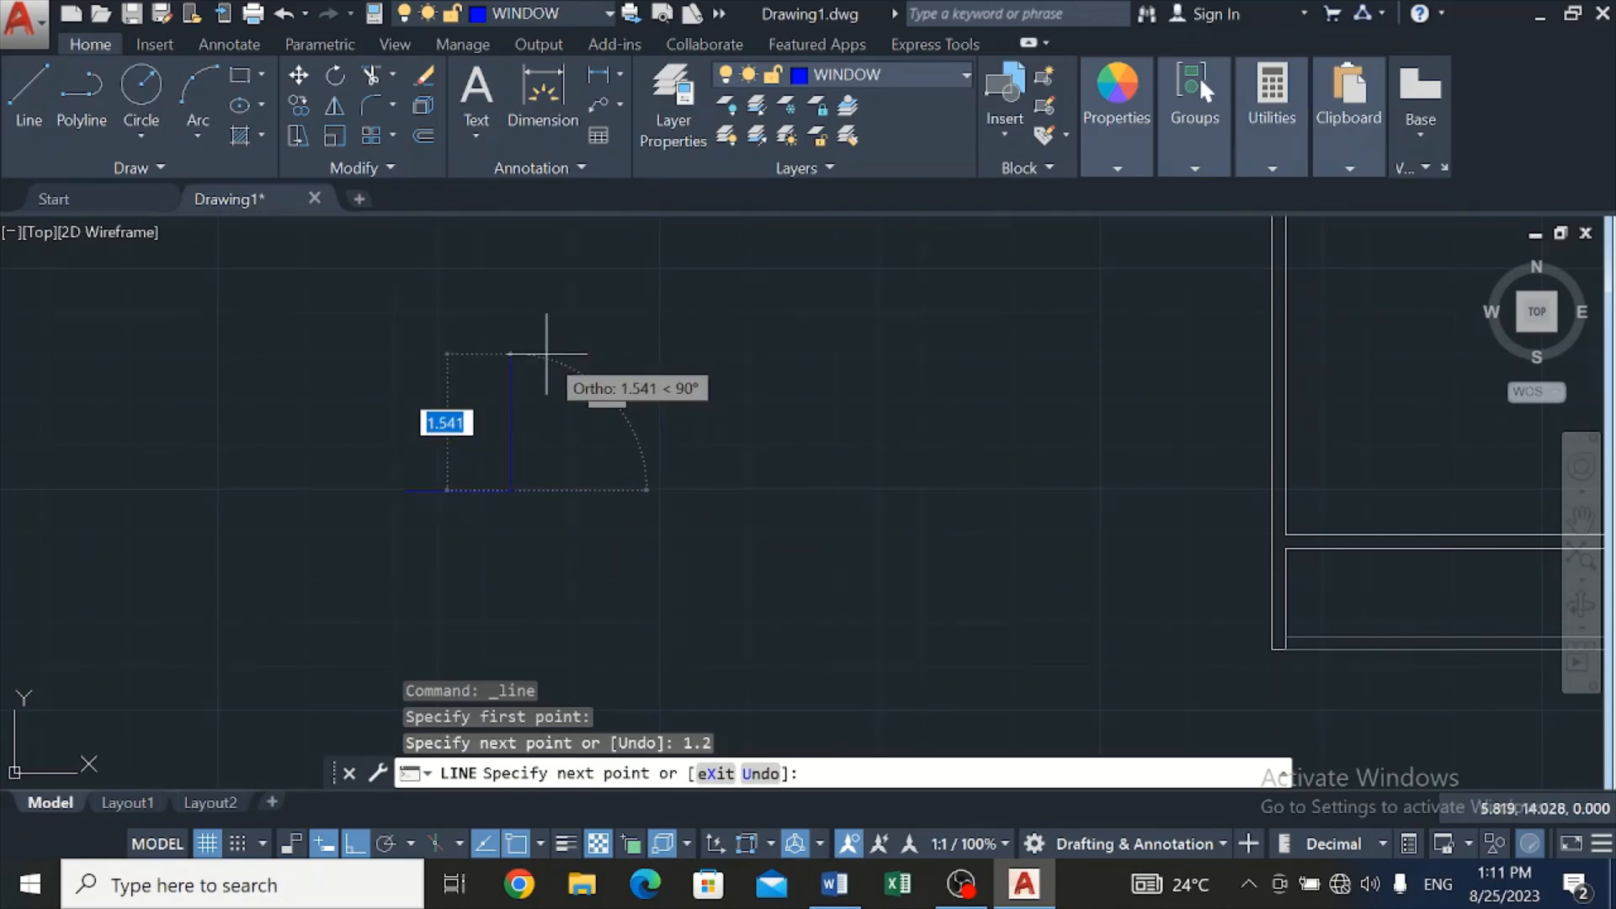
# Try to draw a 0.15 vertical segment up from the horizontal line's right end, and delete the misdrawn segment
pyautogui.write('0.')
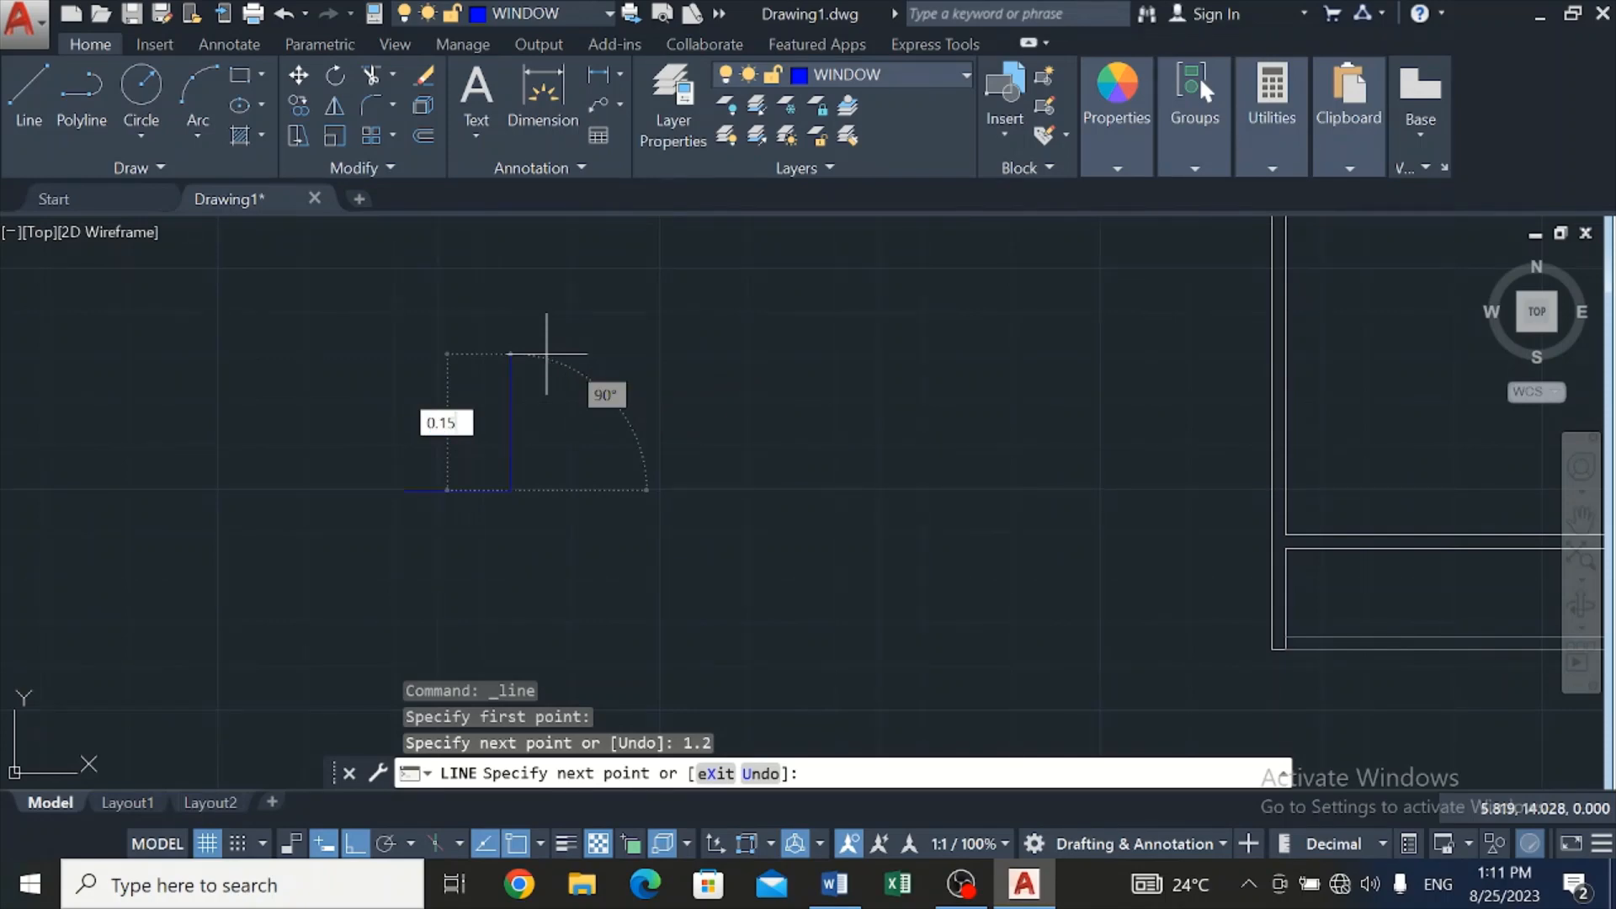
pyautogui.write('15')
pyautogui.press('Return')
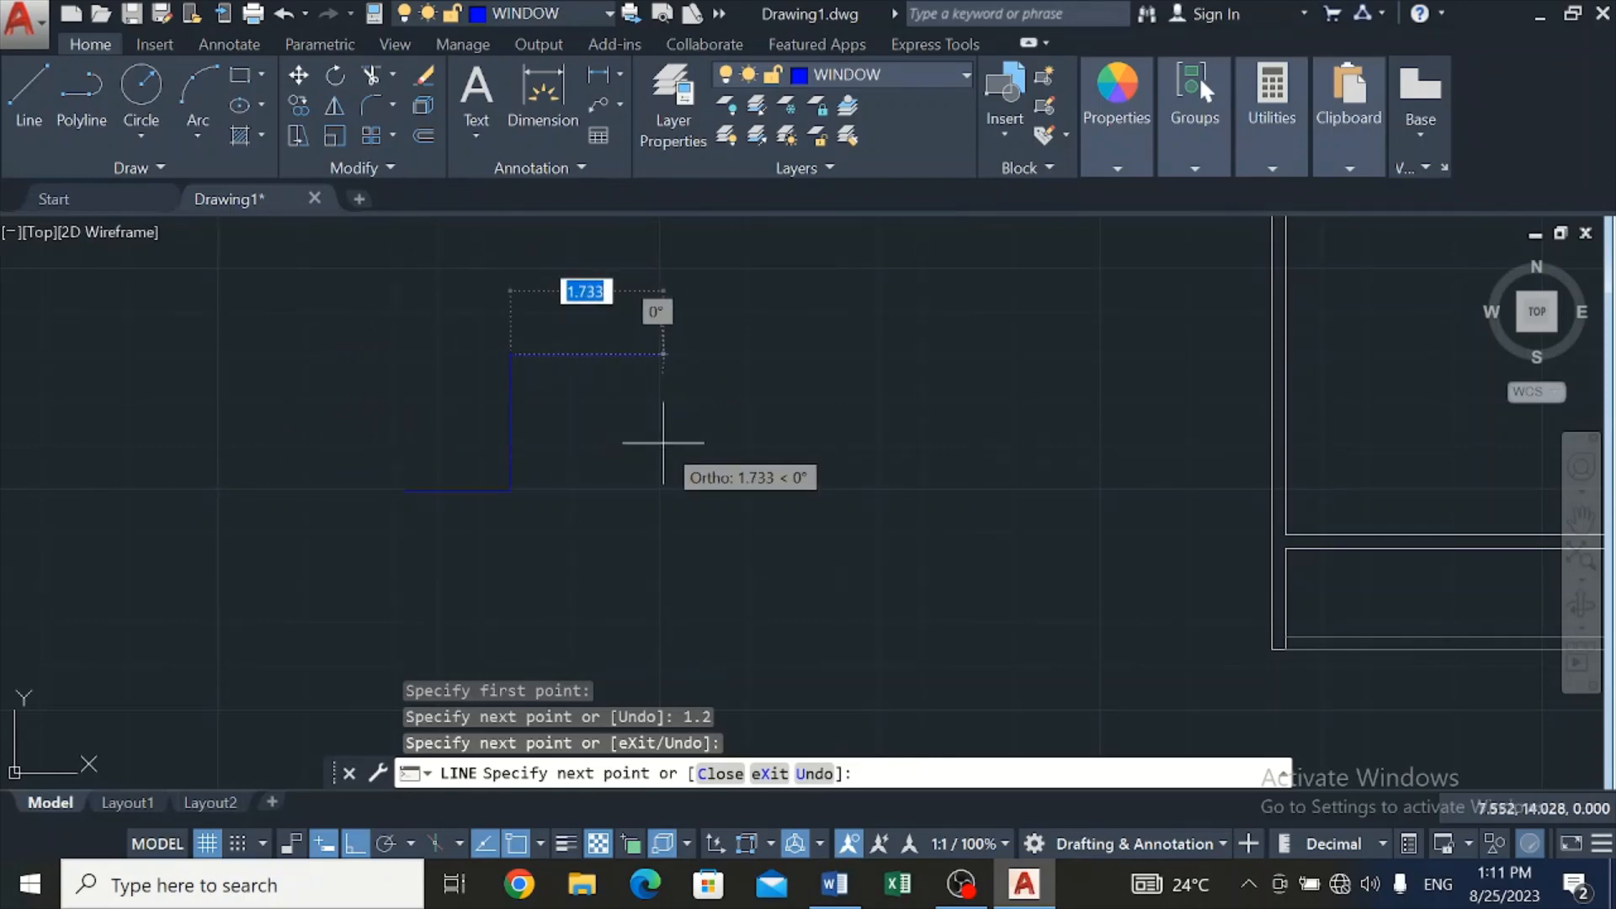
pyautogui.press('Escape')
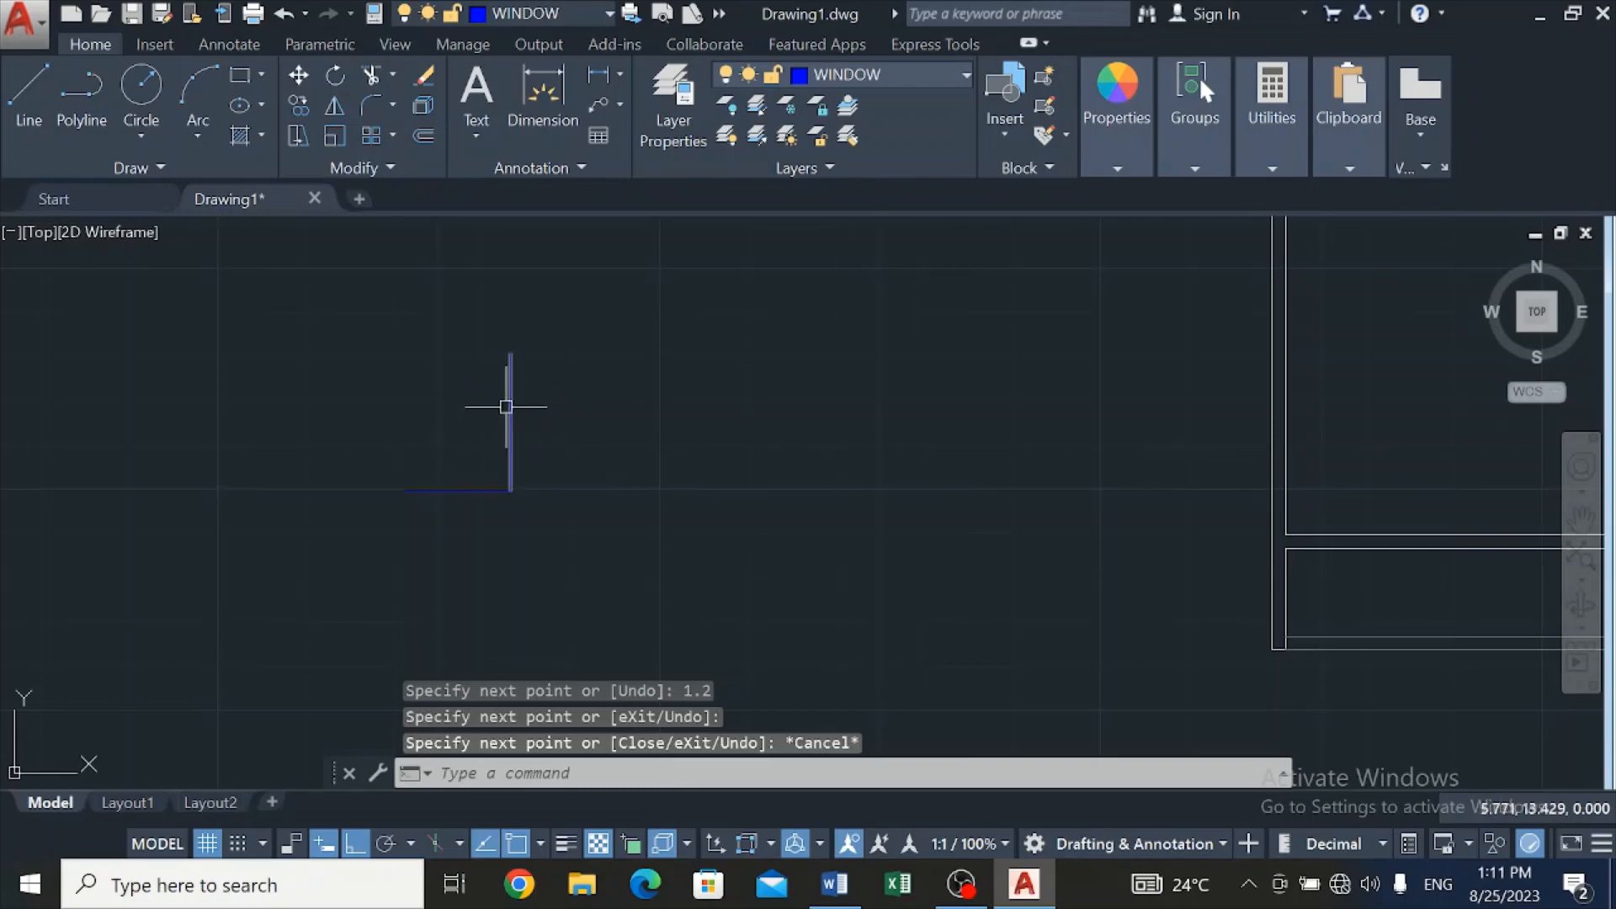
pyautogui.click(506, 406)
pyautogui.press('Delete')
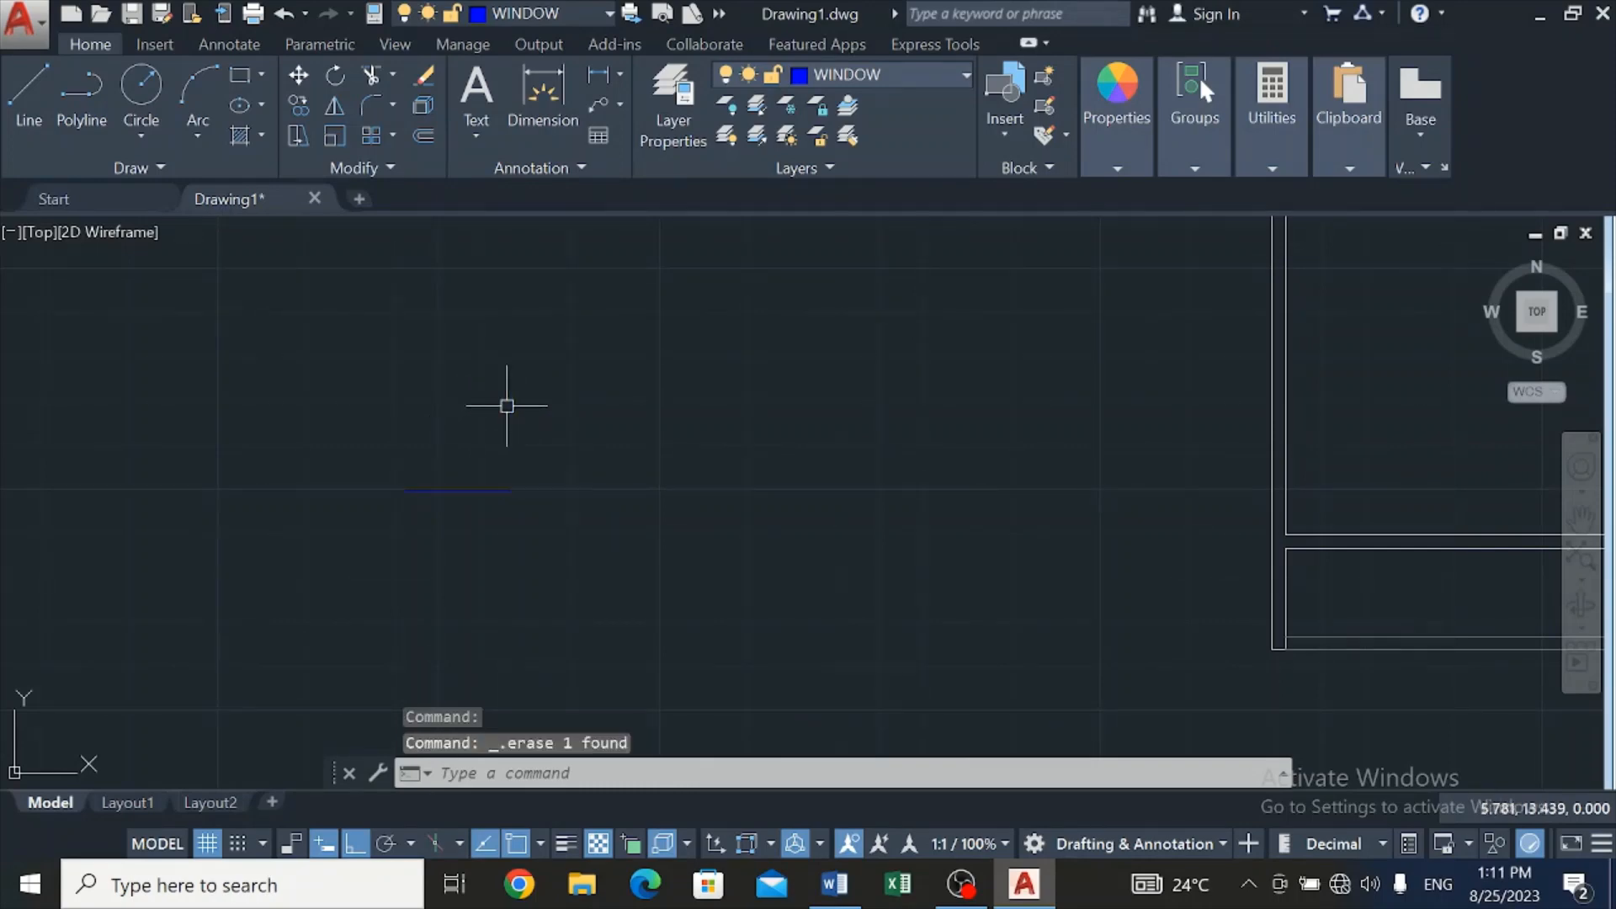
# Complete the window rectangle above the 1.2 line with a 0.15 high right side, a parallel top line and a closing left side
pyautogui.click(48, 98)
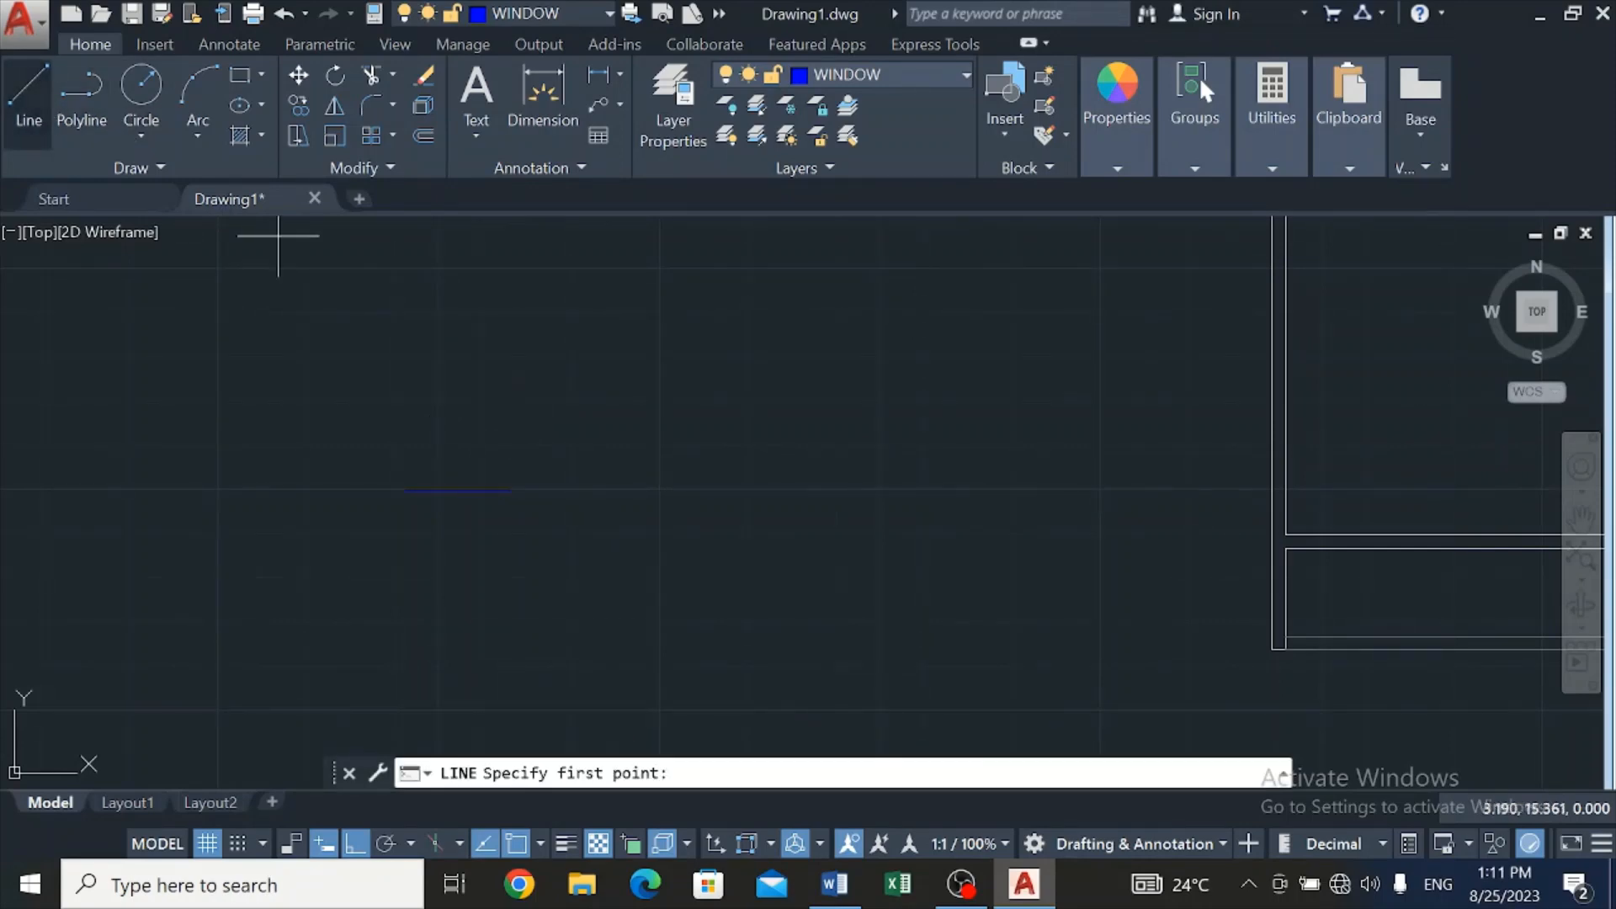
pyautogui.click(510, 489)
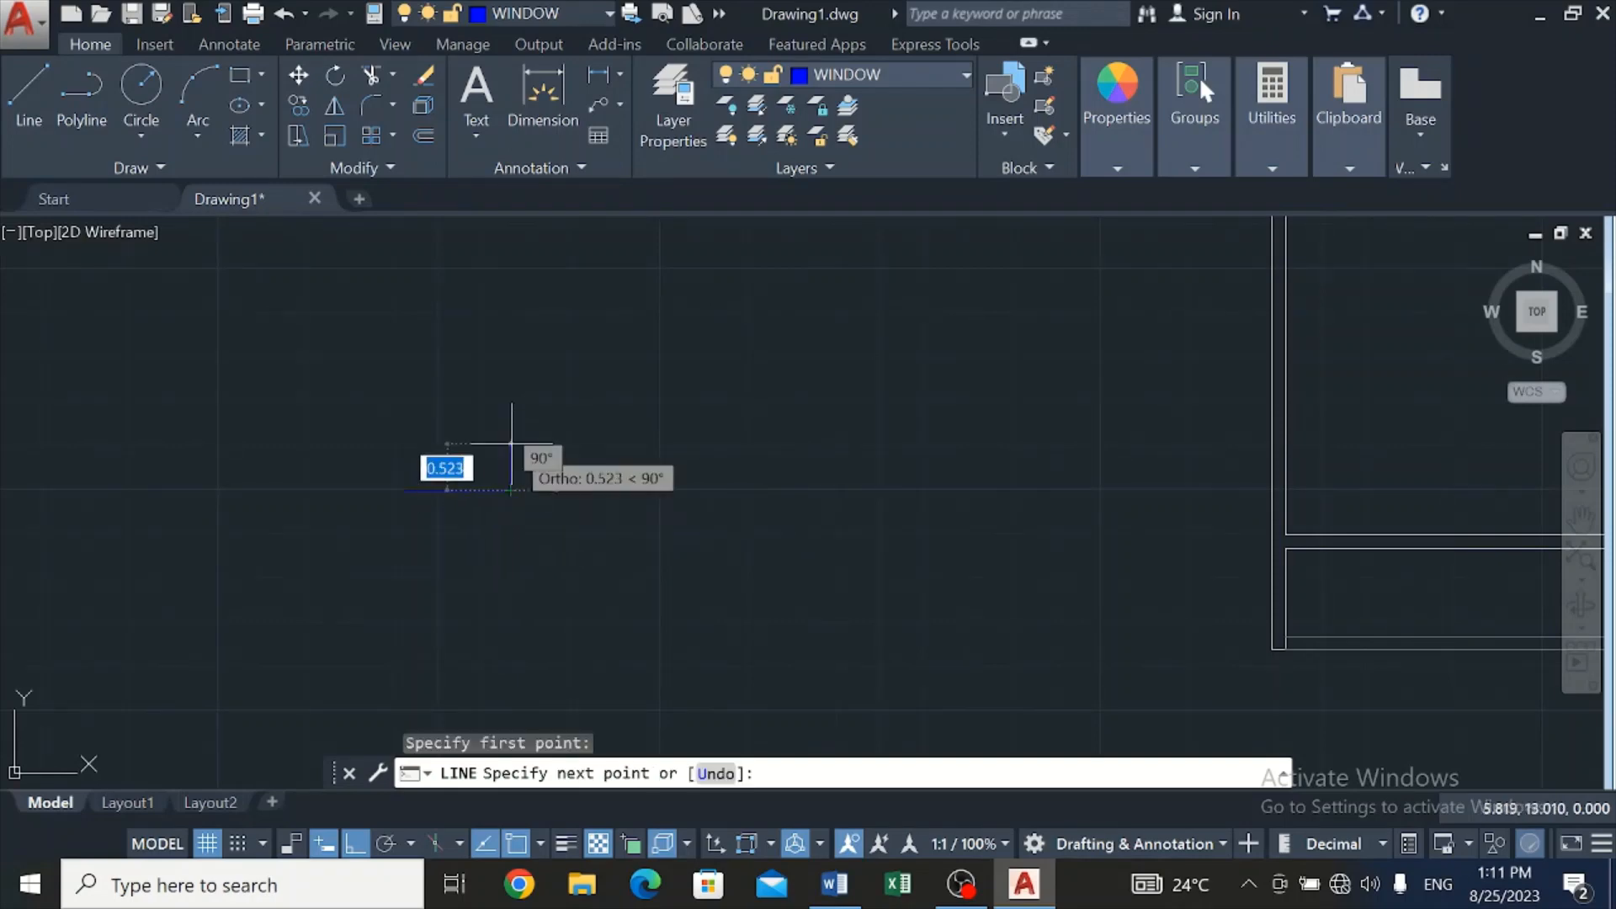
pyautogui.write('0')
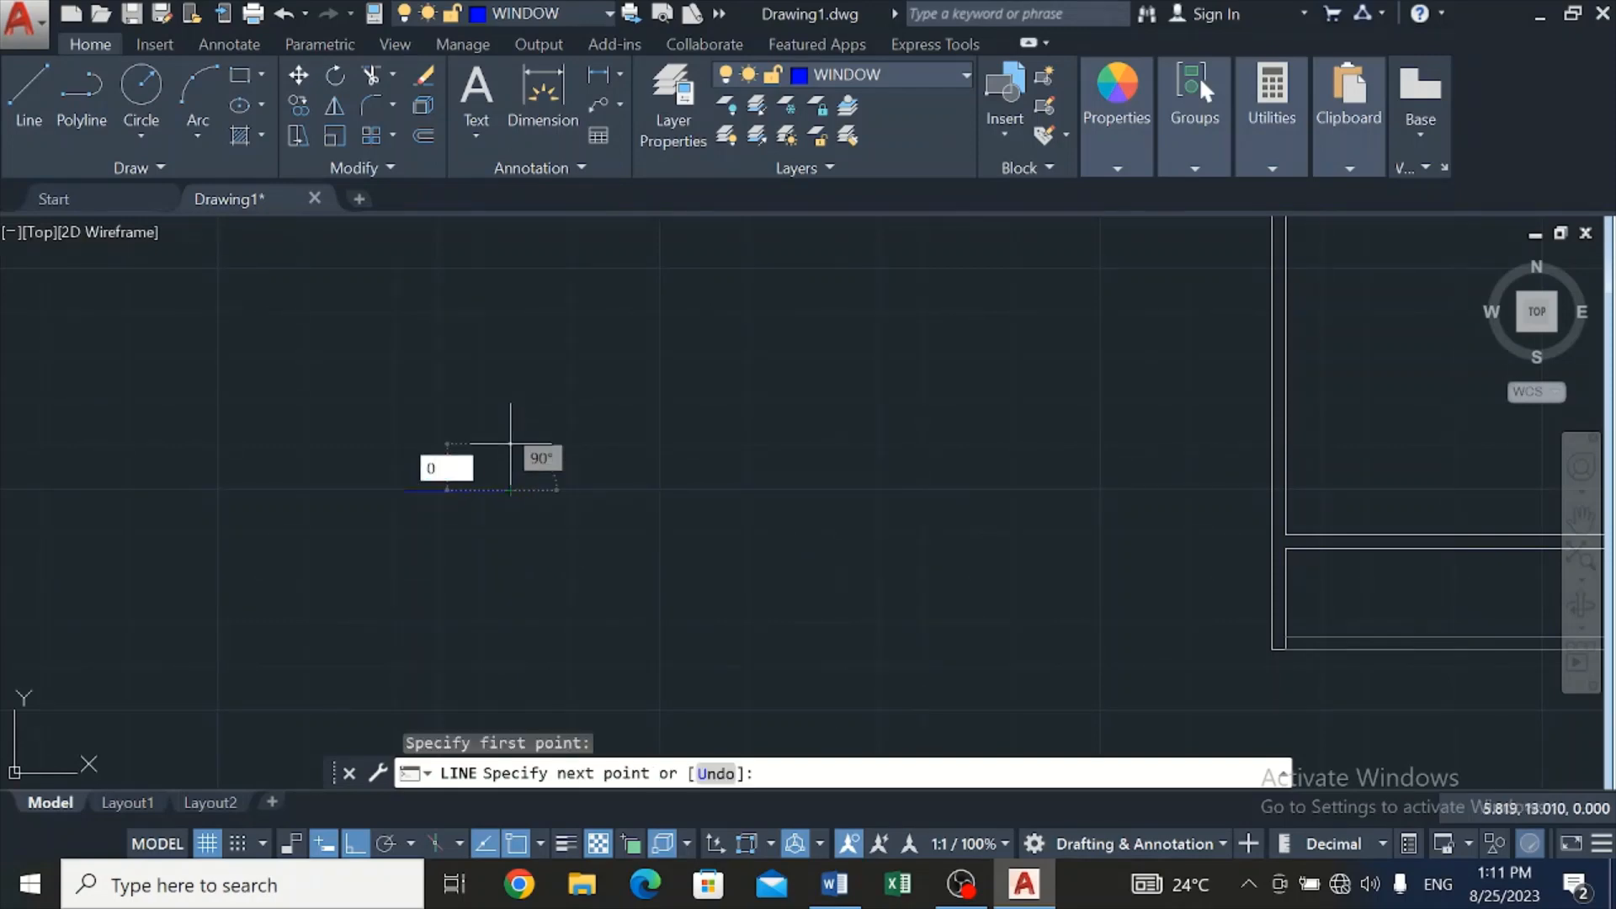
pyautogui.write('.15')
pyautogui.press('Return')
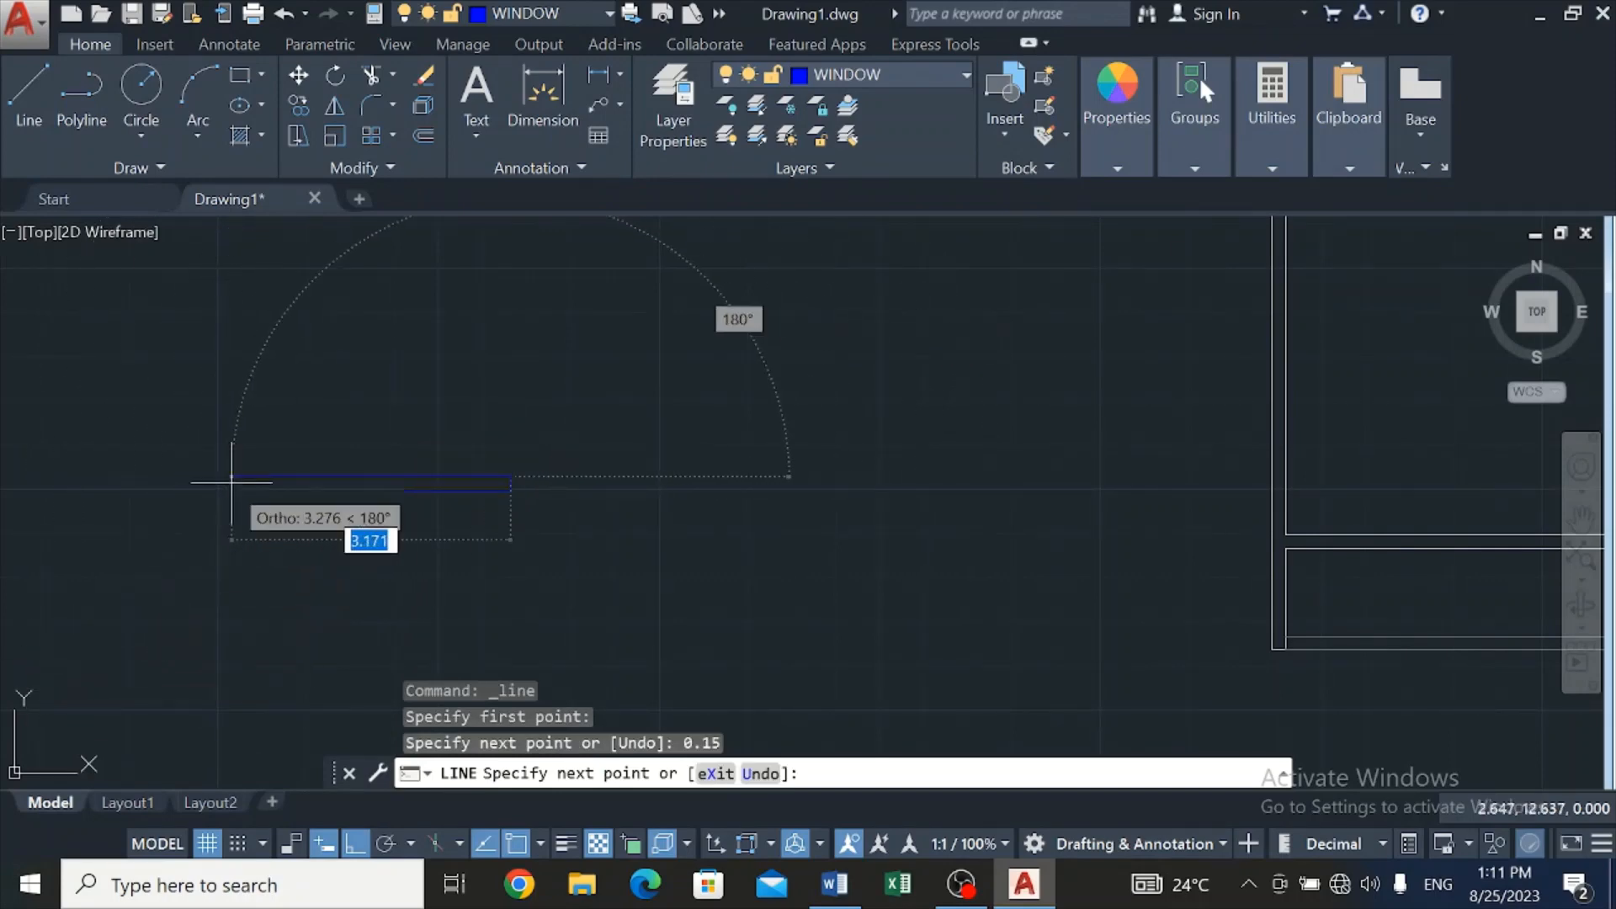
pyautogui.scroll(5, 395, 489)
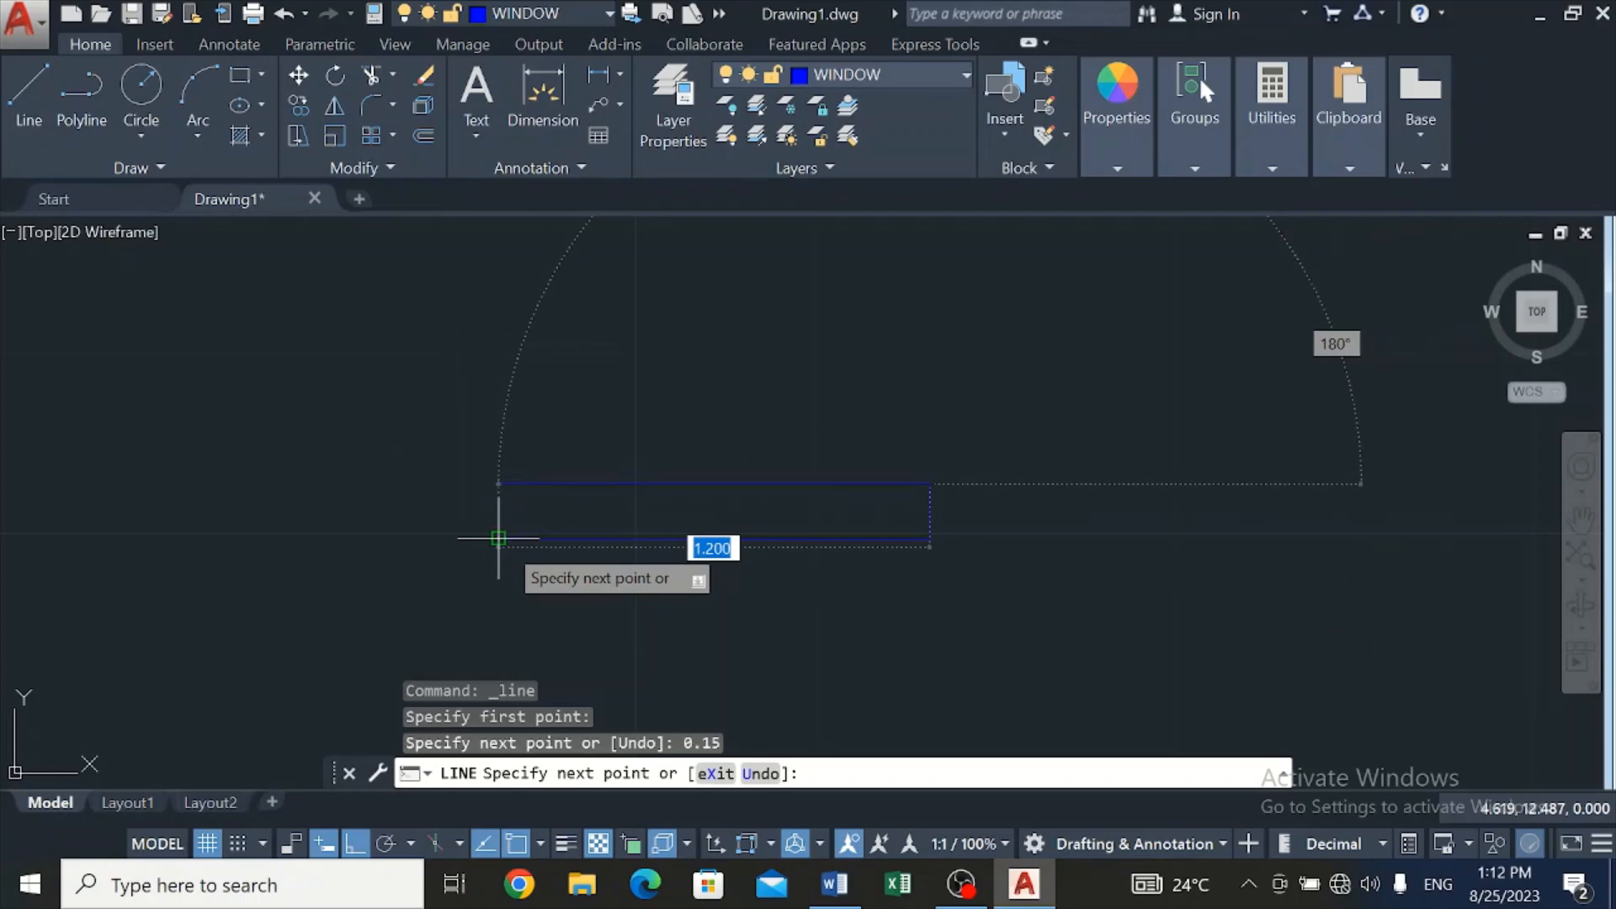
pyautogui.click(498, 483)
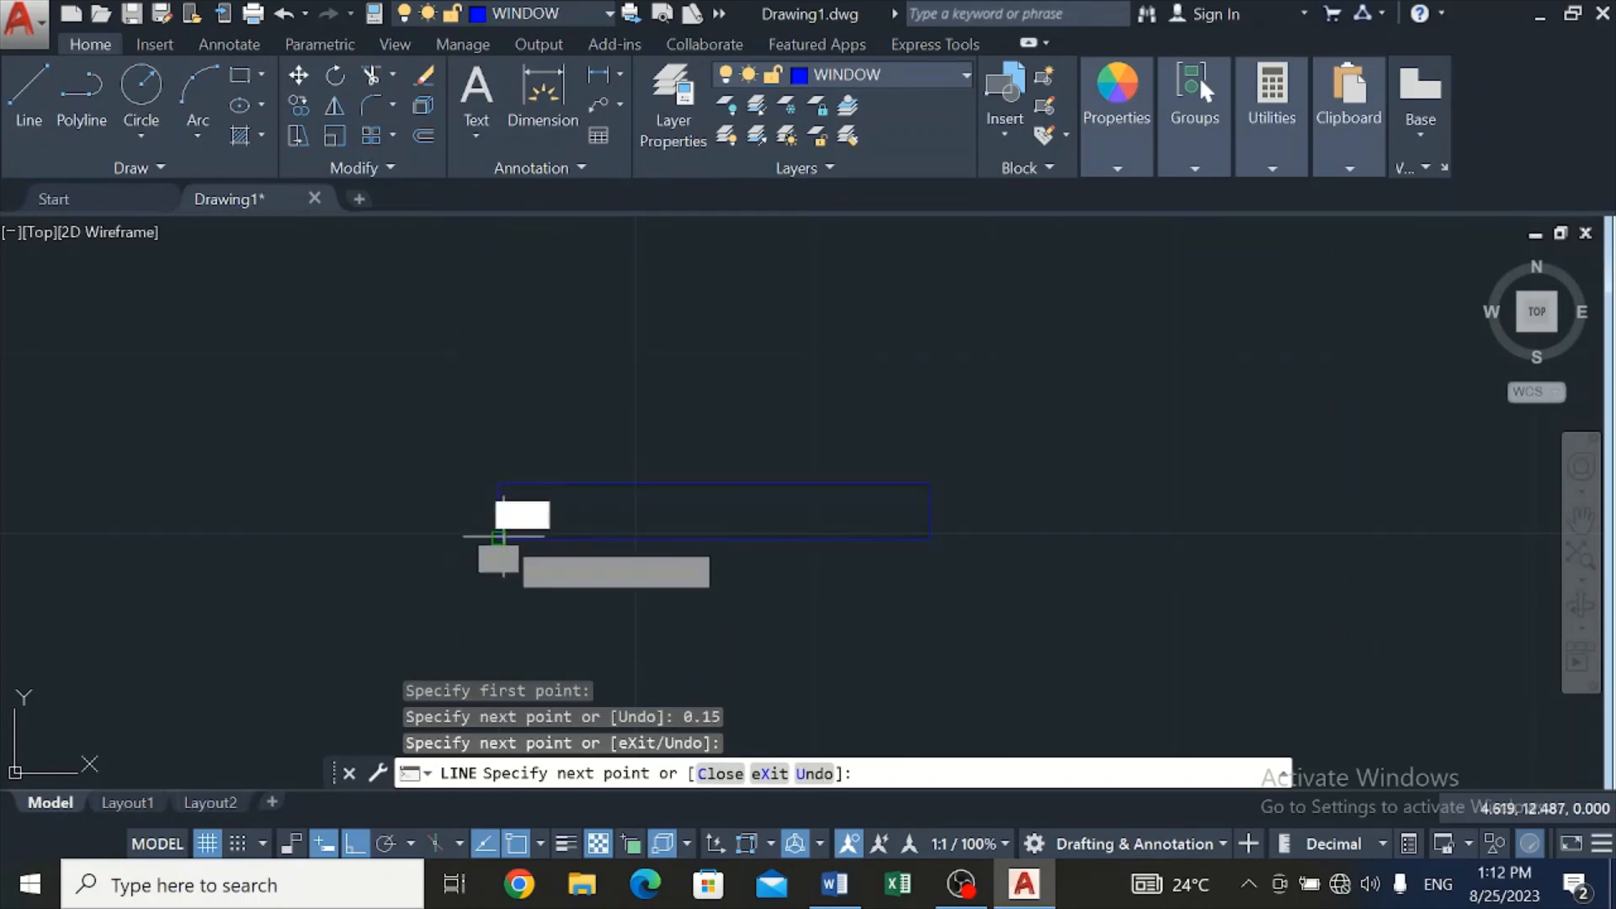
pyautogui.click(500, 536)
pyautogui.press('Escape')
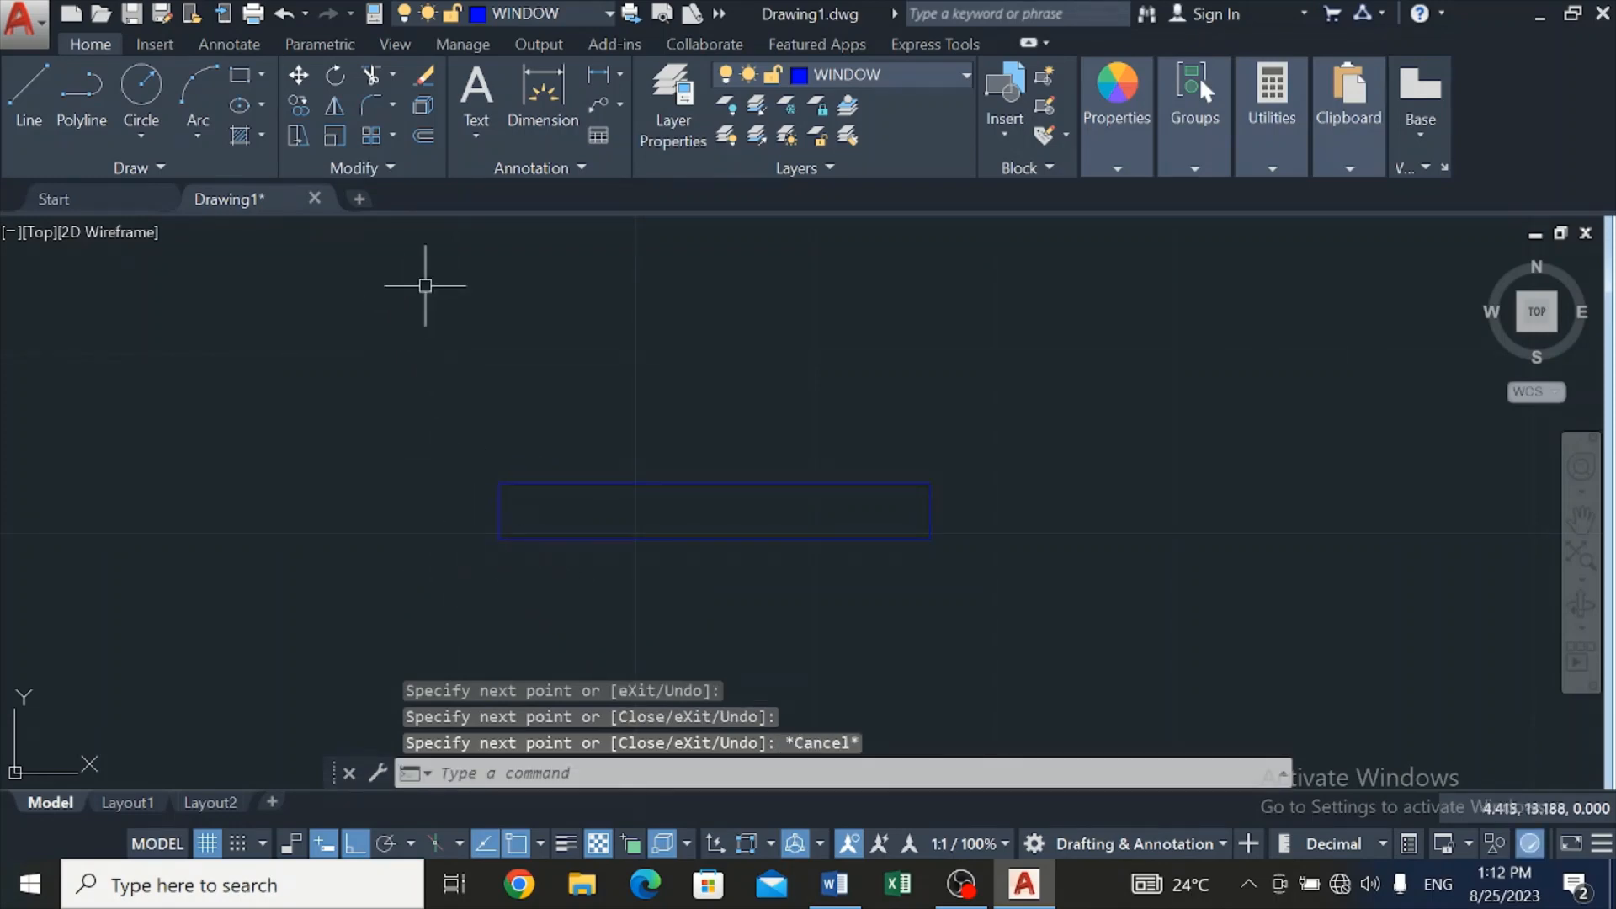
# Offset the window rectangle's top and bottom lines inward by 0.03
pyautogui.click(424, 135)
pyautogui.scroll(3, 707, 505)
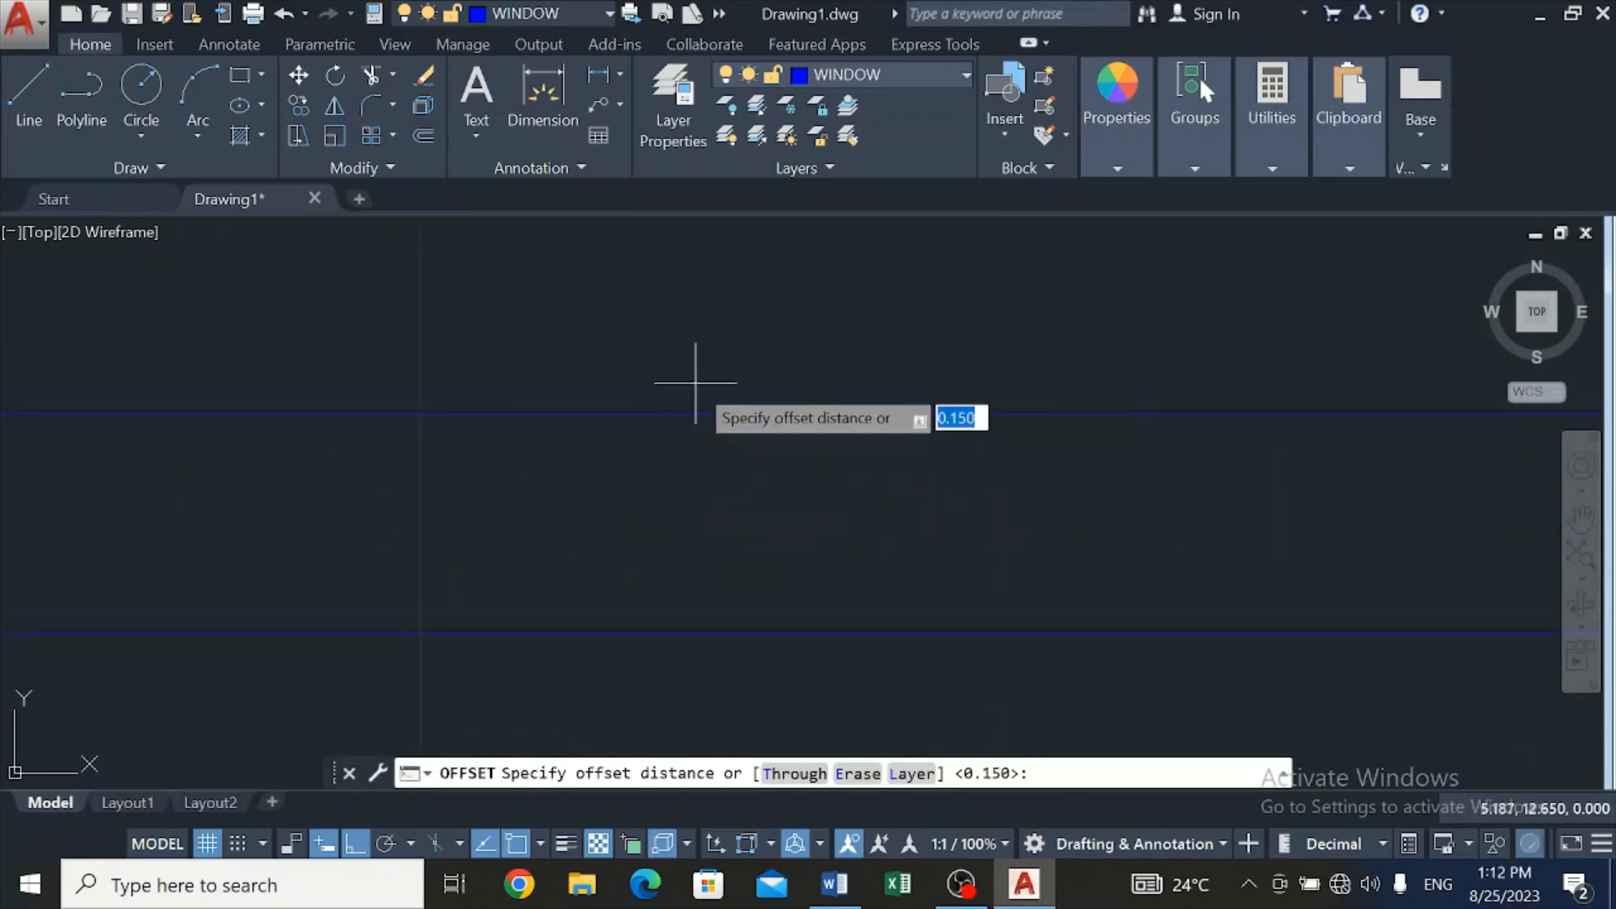
pyautogui.write('0')
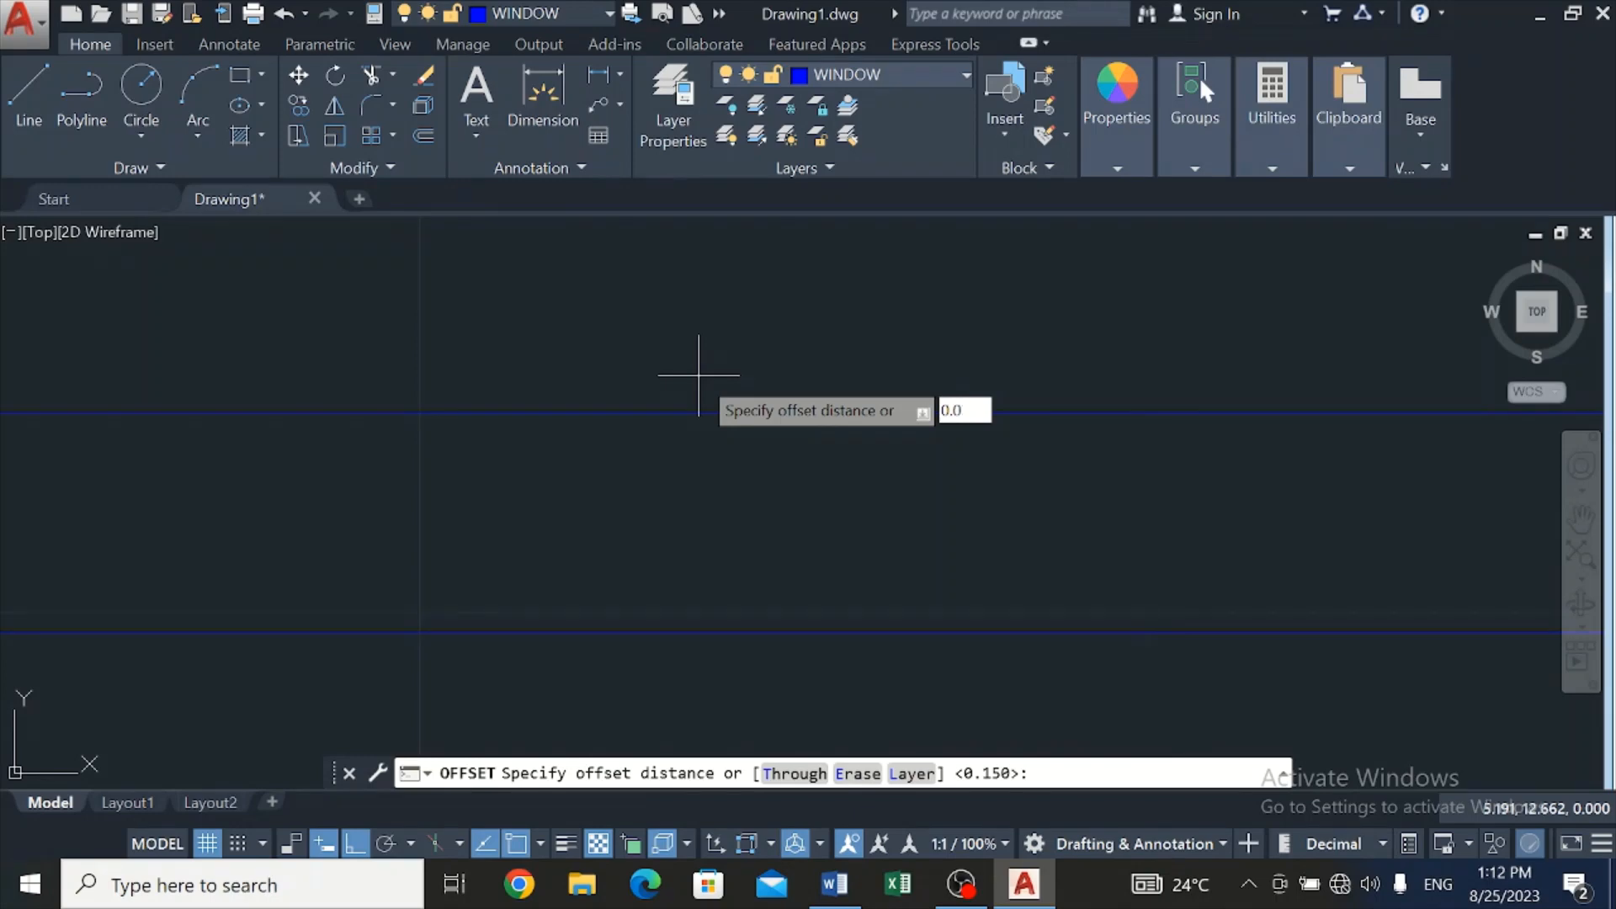
pyautogui.press('Return')
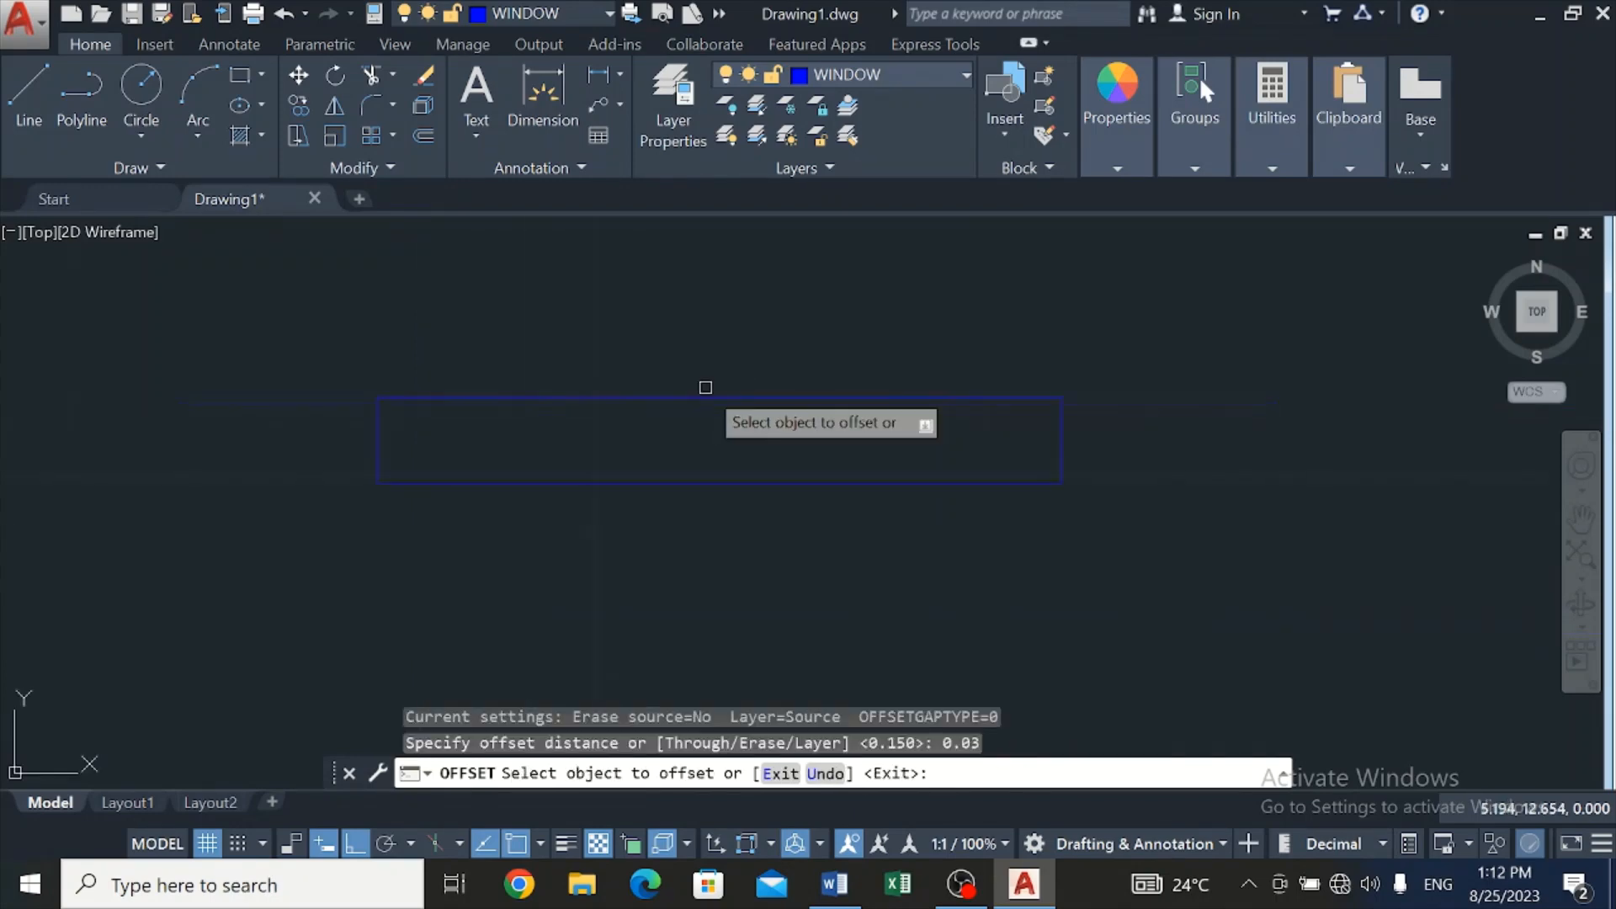
pyautogui.click(706, 392)
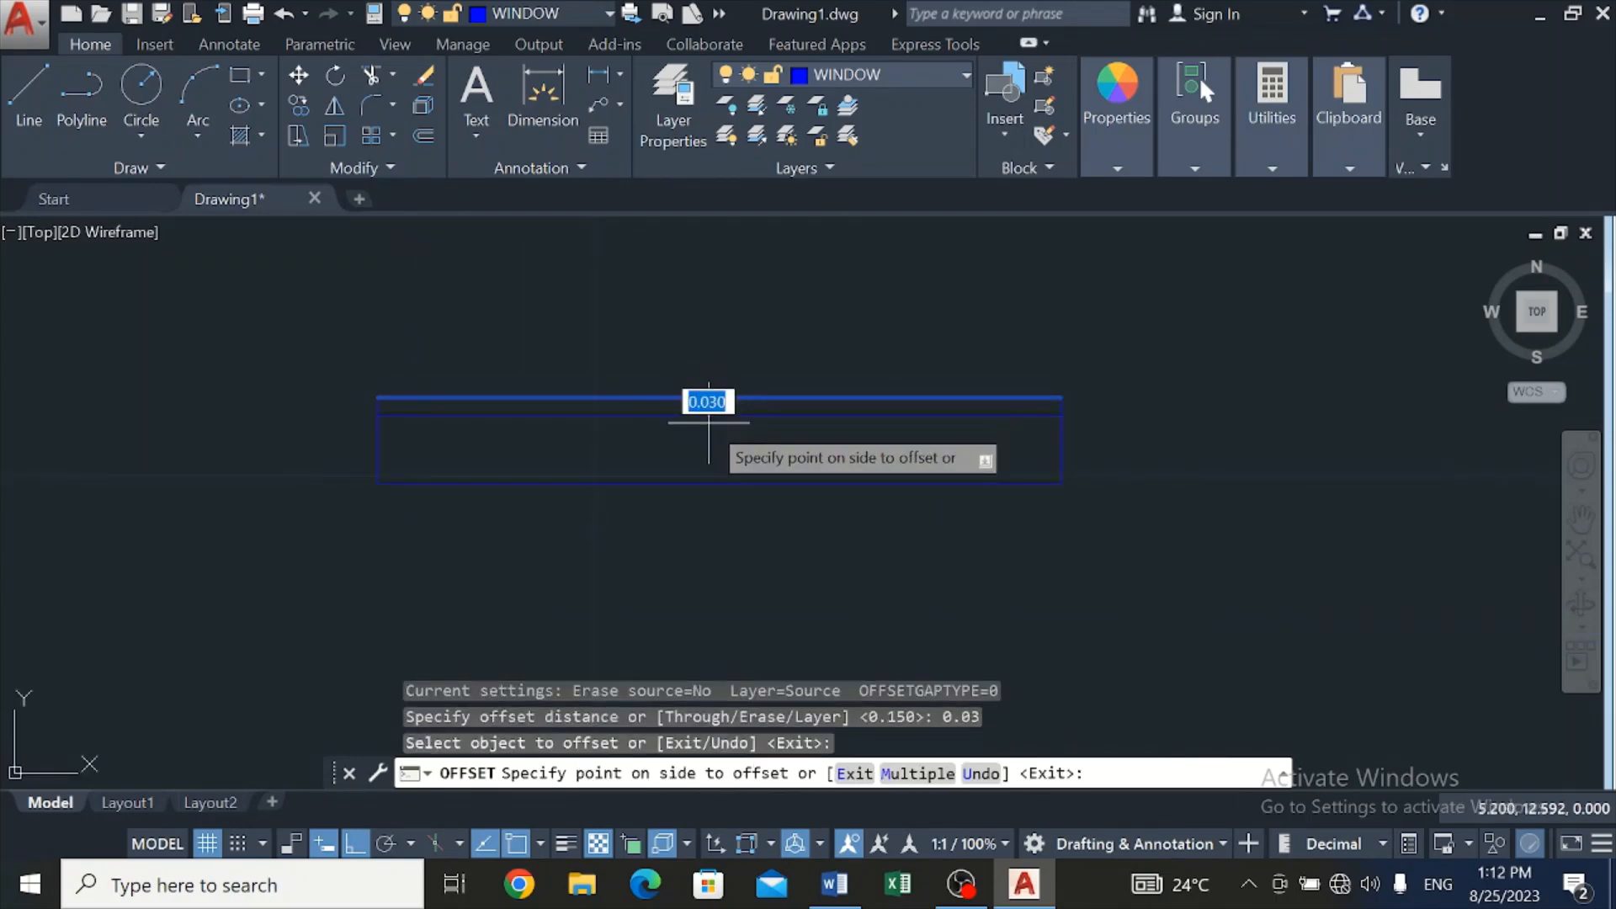
pyautogui.click(714, 417)
pyautogui.click(725, 483)
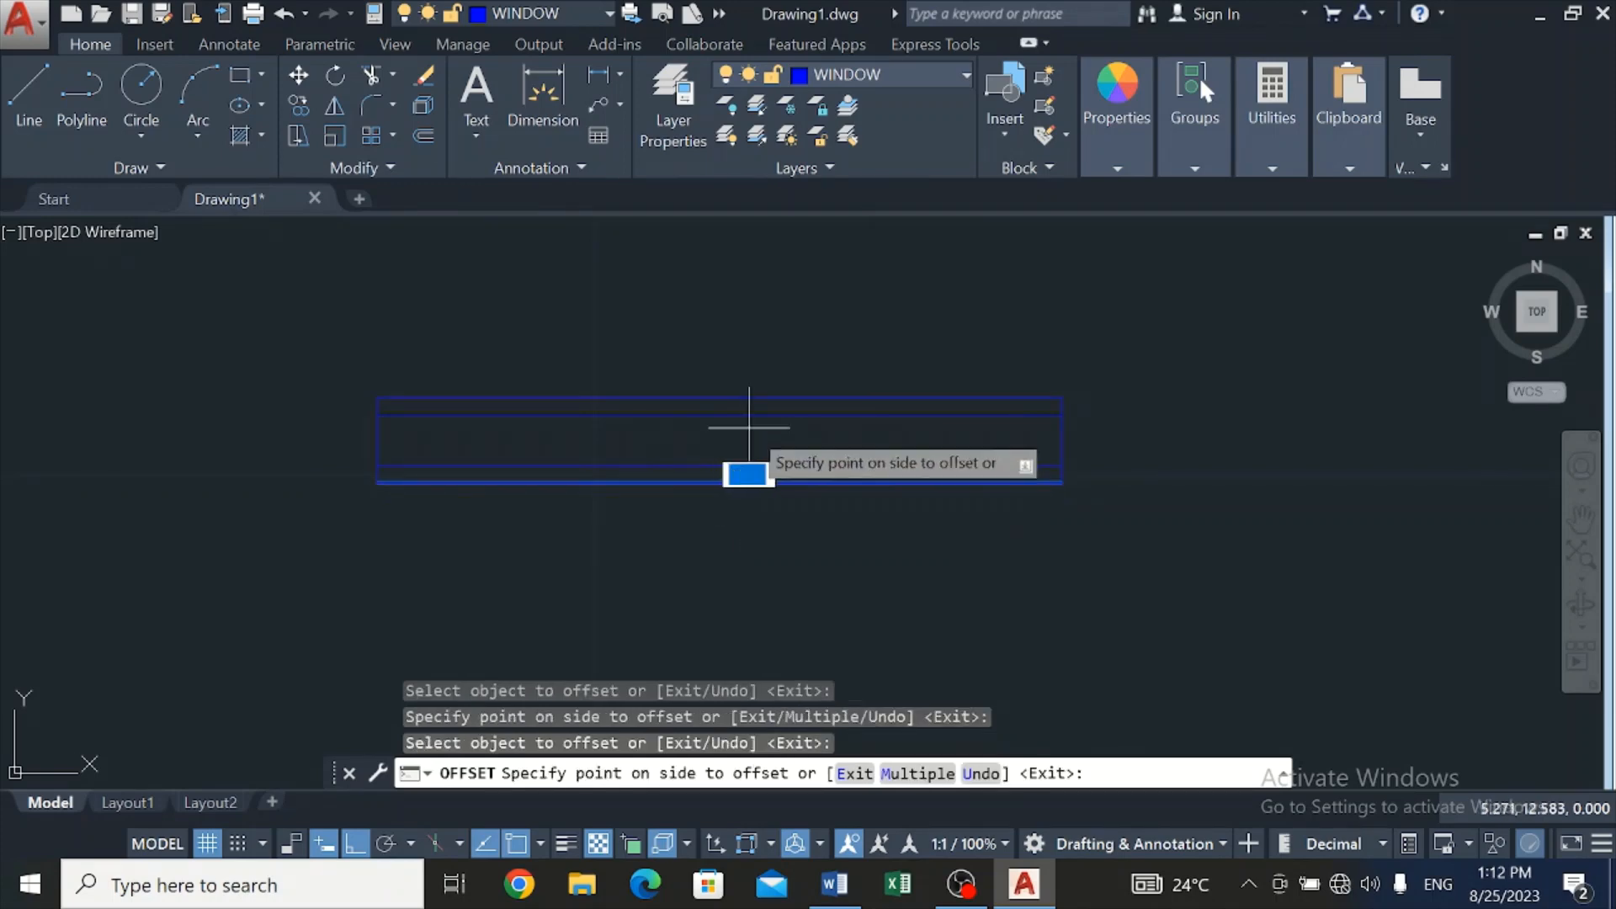
pyautogui.click(753, 467)
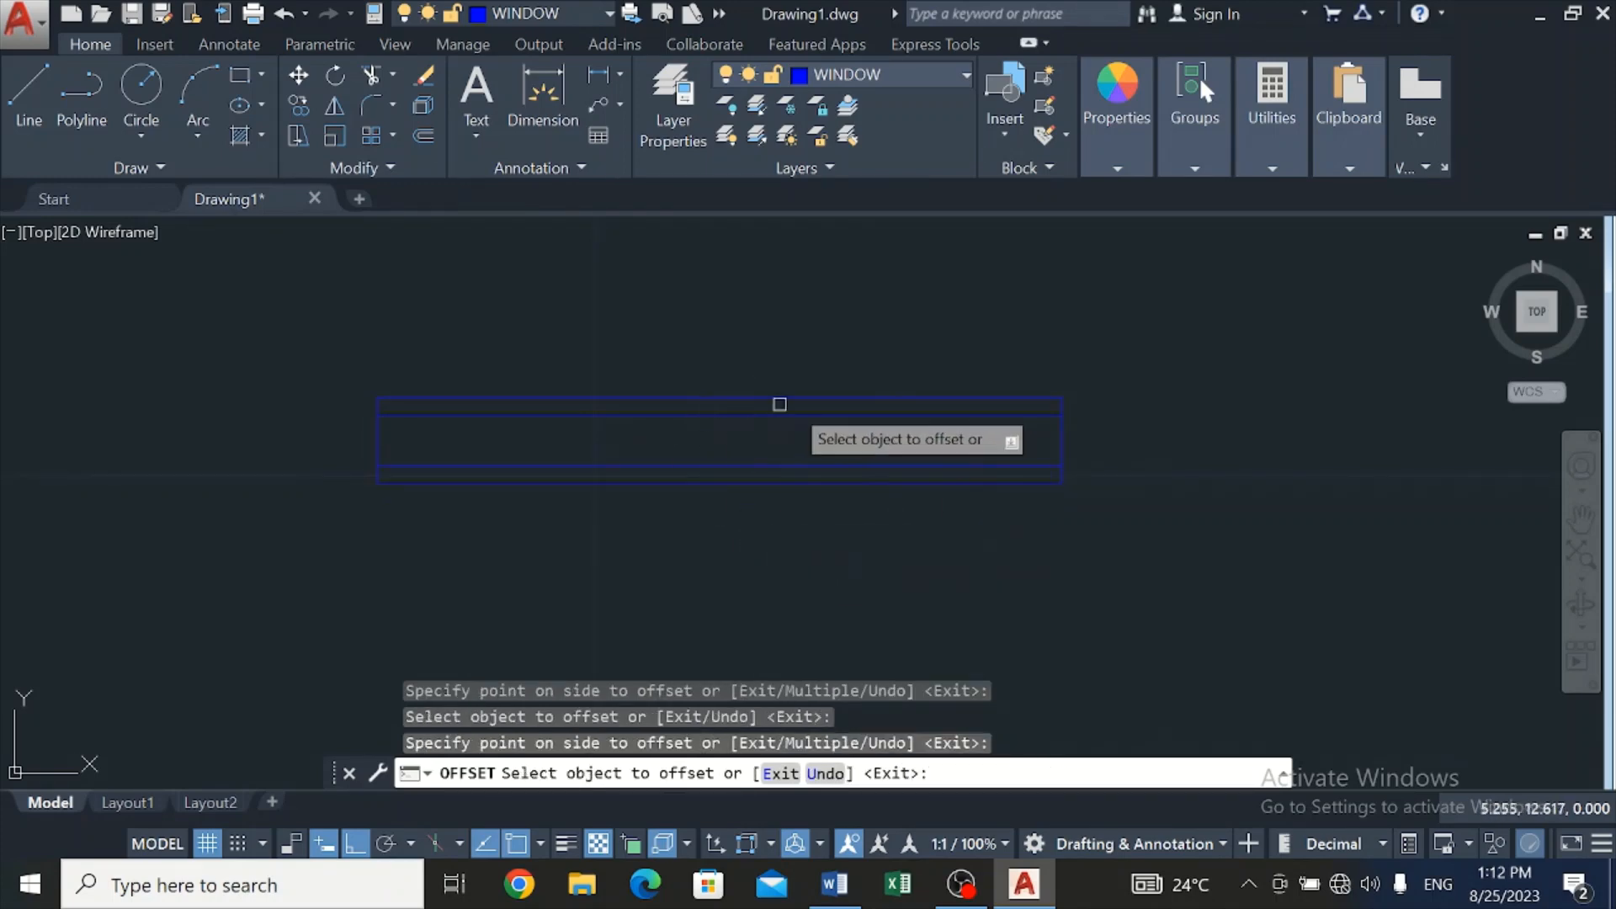
# Copy the window rectangle's right side line to the midpoint of its top line
pyautogui.click(297, 105)
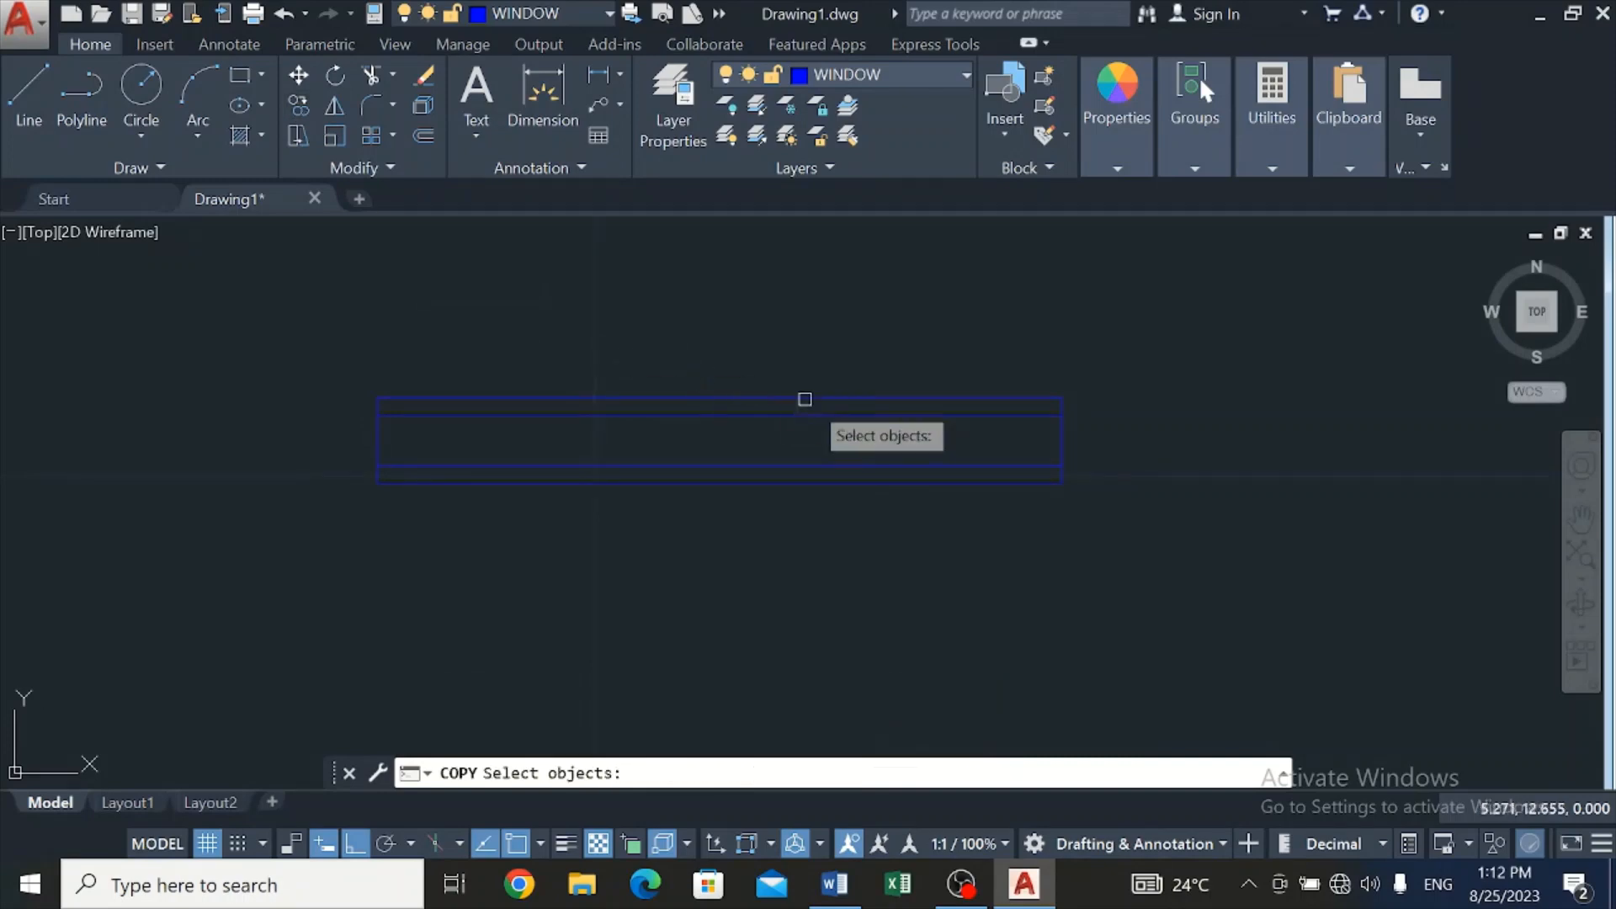
pyautogui.click(1058, 437)
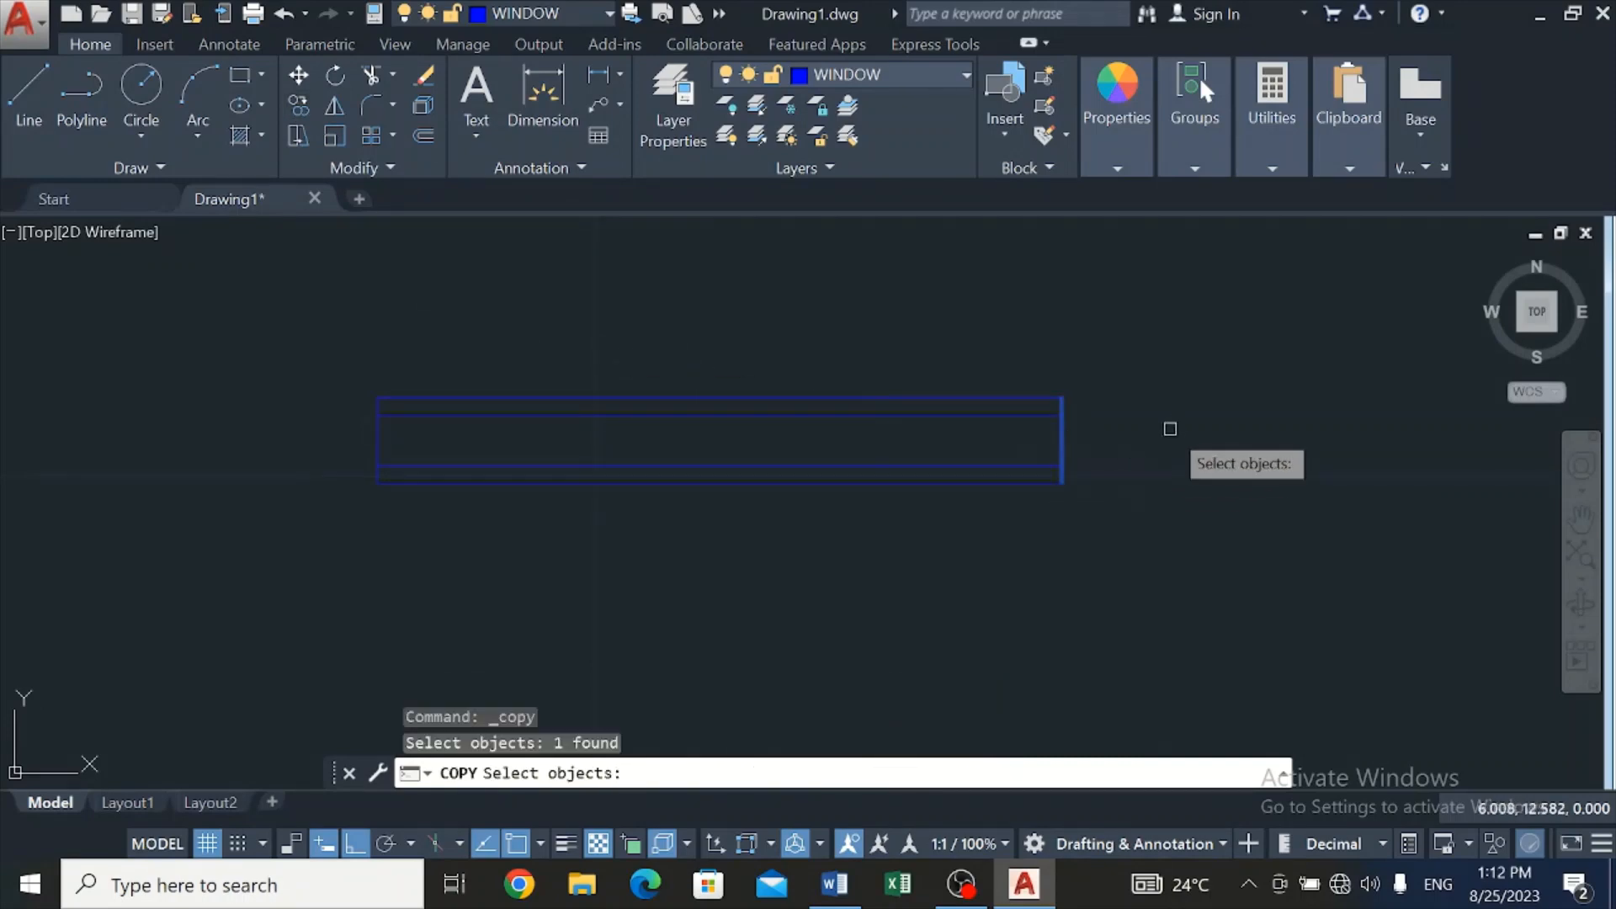
pyautogui.press('Return')
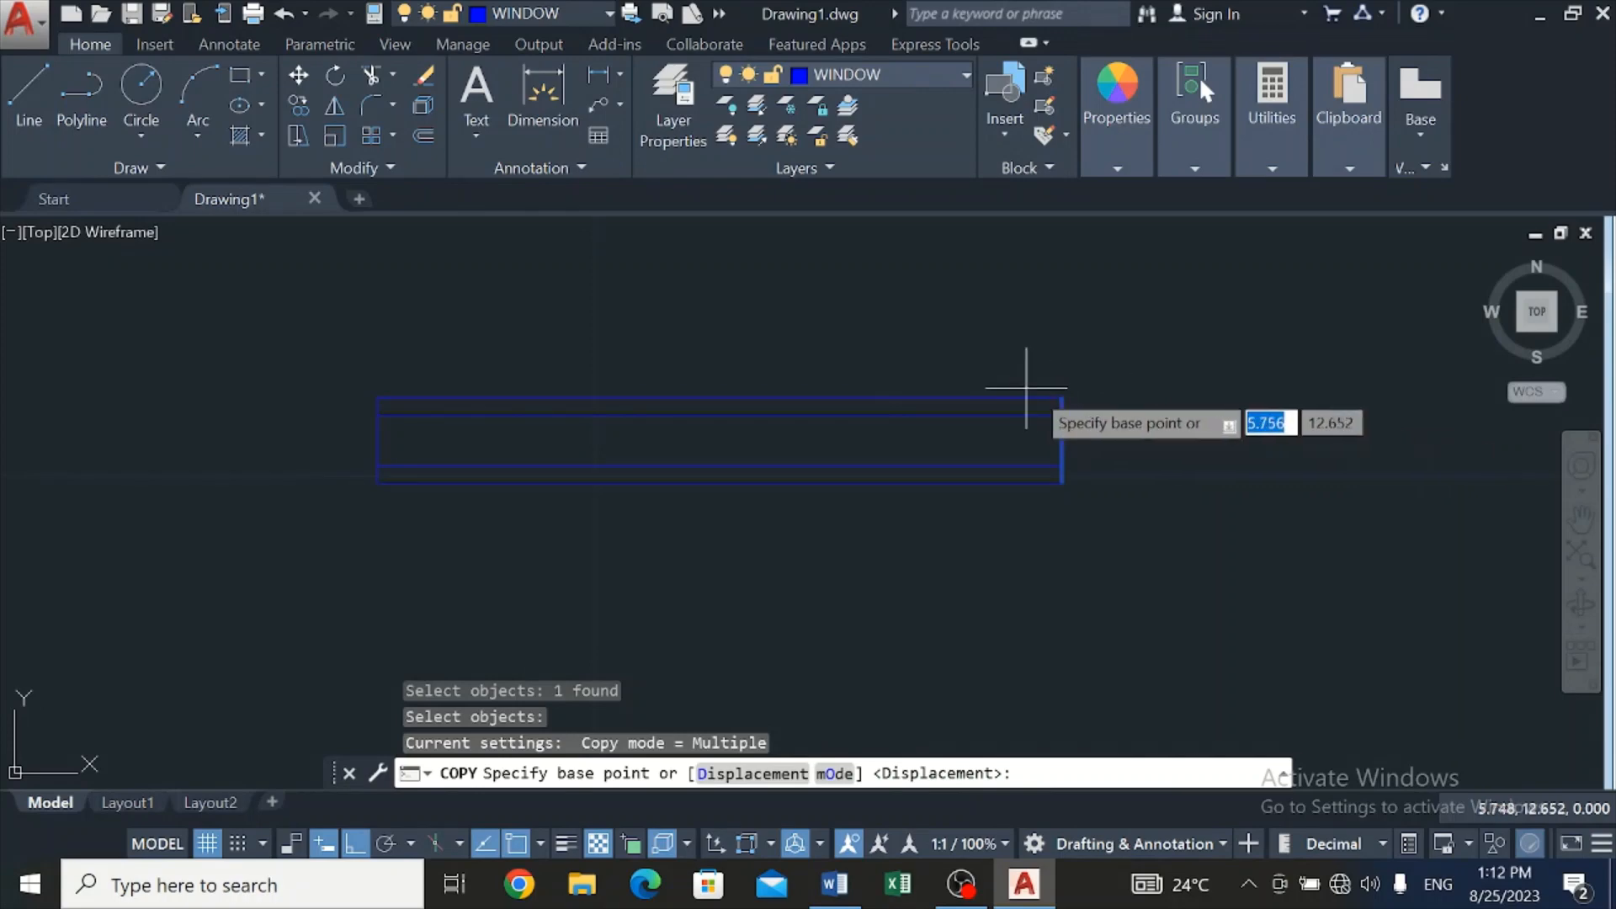
pyautogui.click(1062, 396)
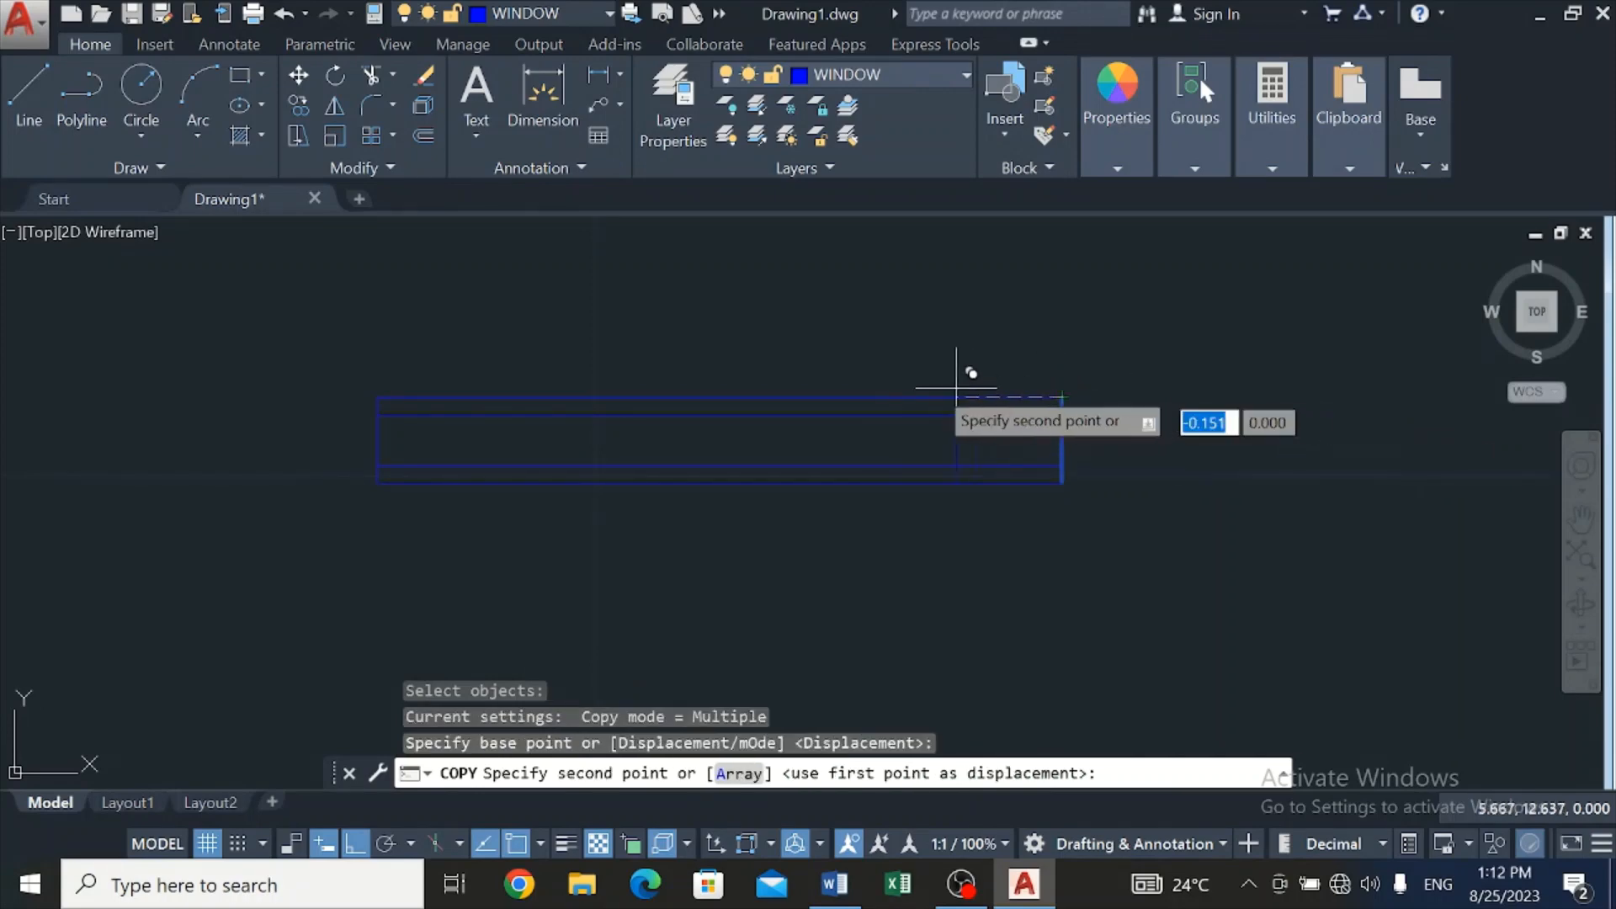
pyautogui.click(720, 396)
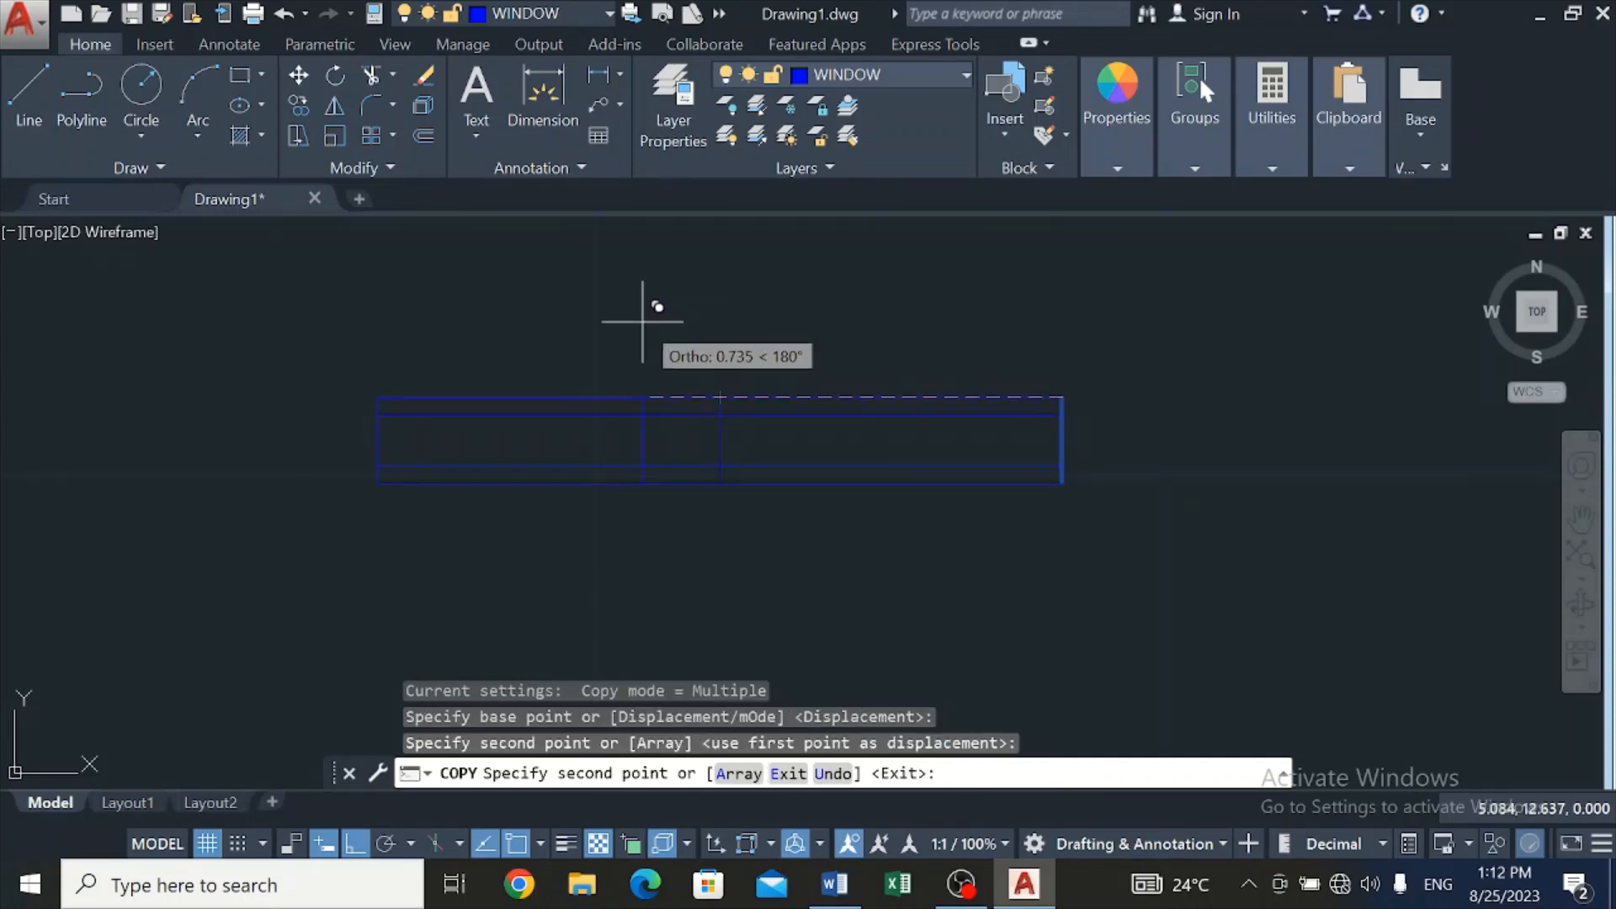
pyautogui.press('Escape')
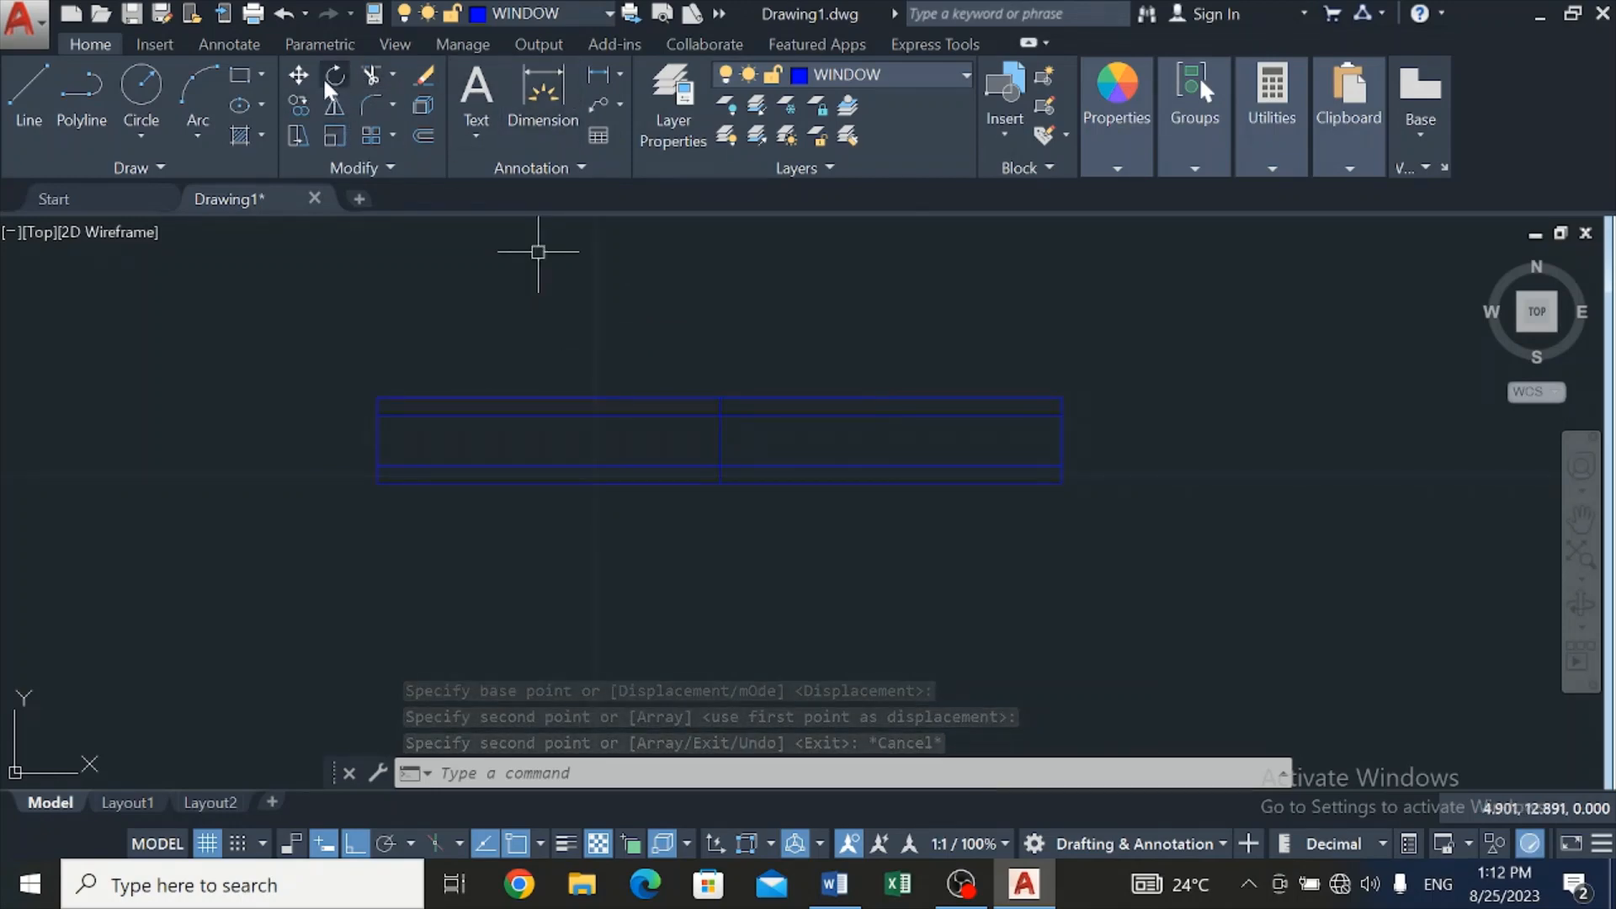
# Trim the window's middle divider where it crosses the two narrow frame strips, keeping only the part between the inner lines
pyautogui.click(373, 79)
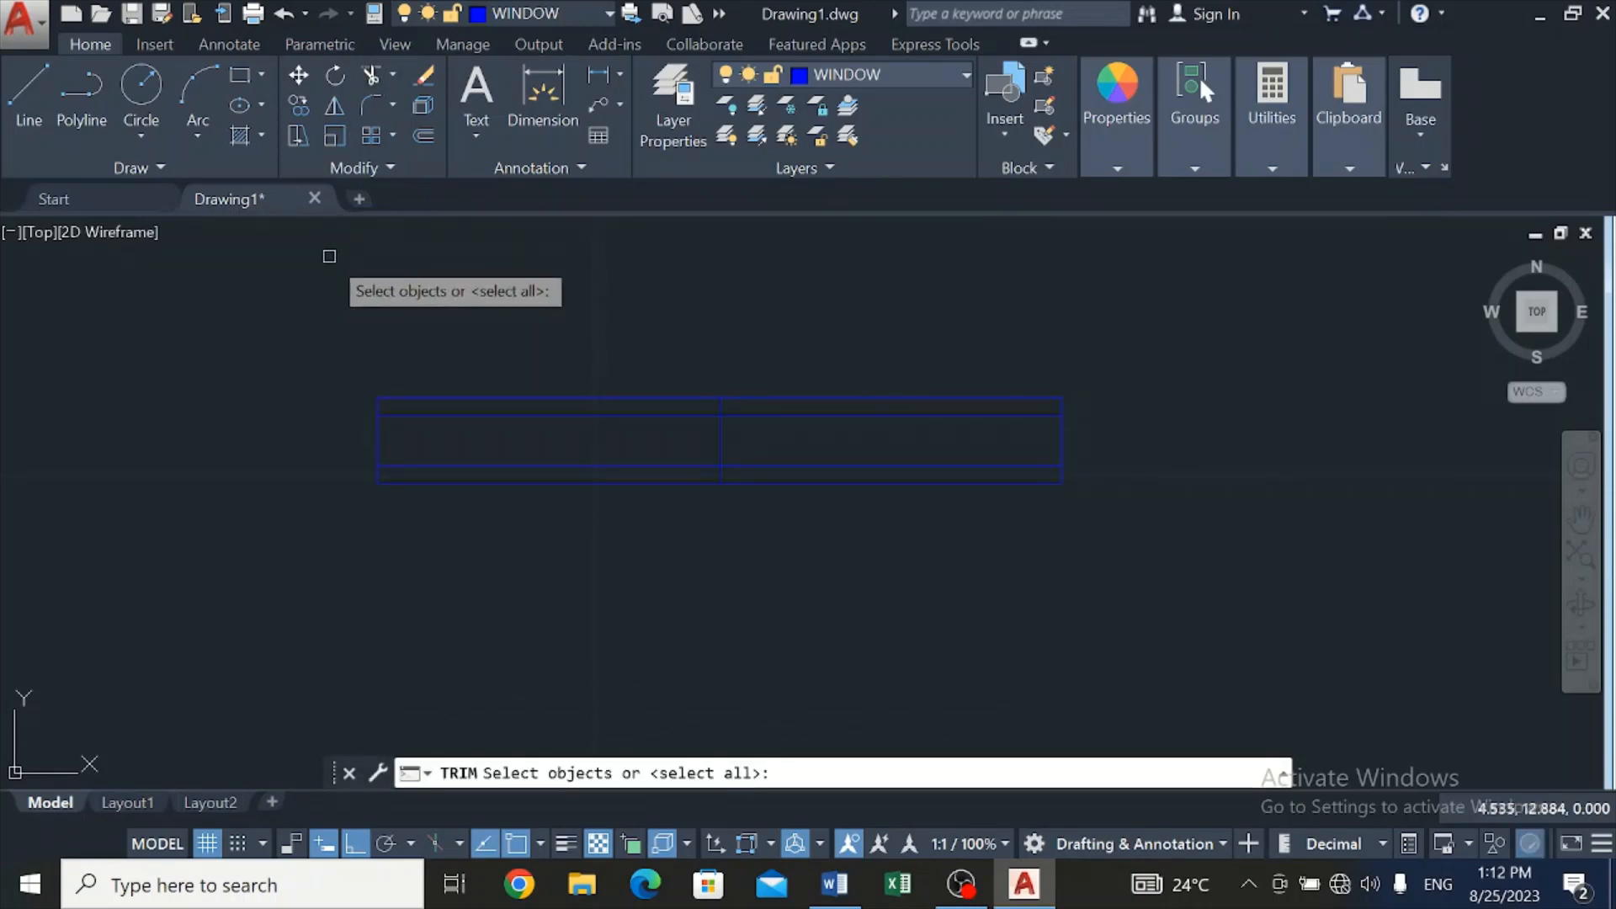
pyautogui.press('Return')
pyautogui.scroll(2, 699, 408)
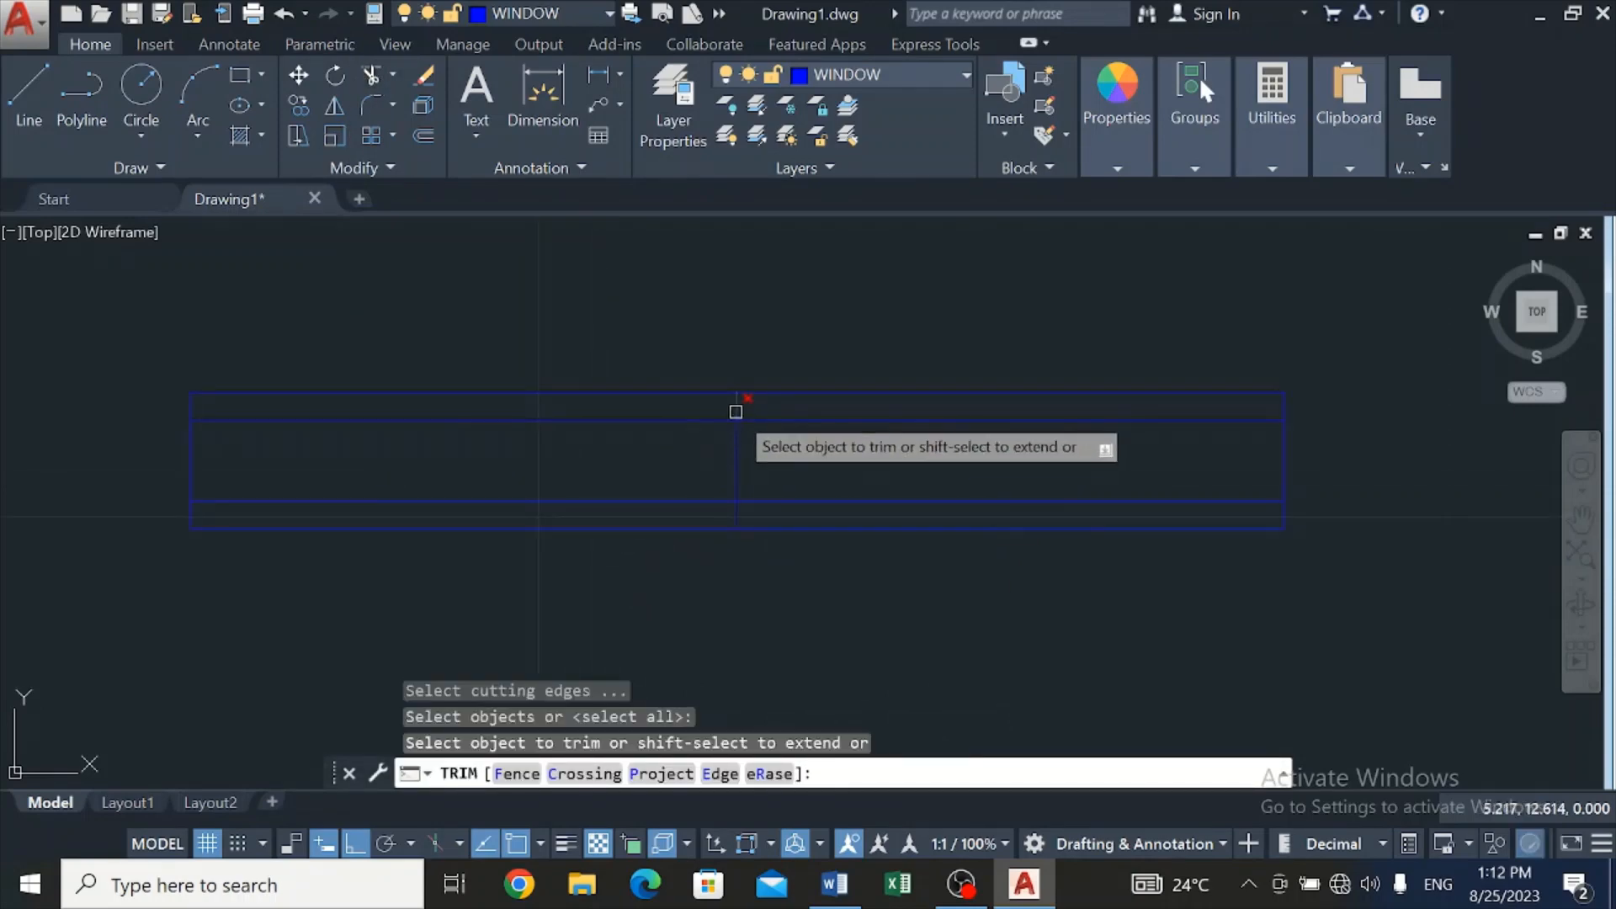
pyautogui.click(736, 407)
pyautogui.click(736, 514)
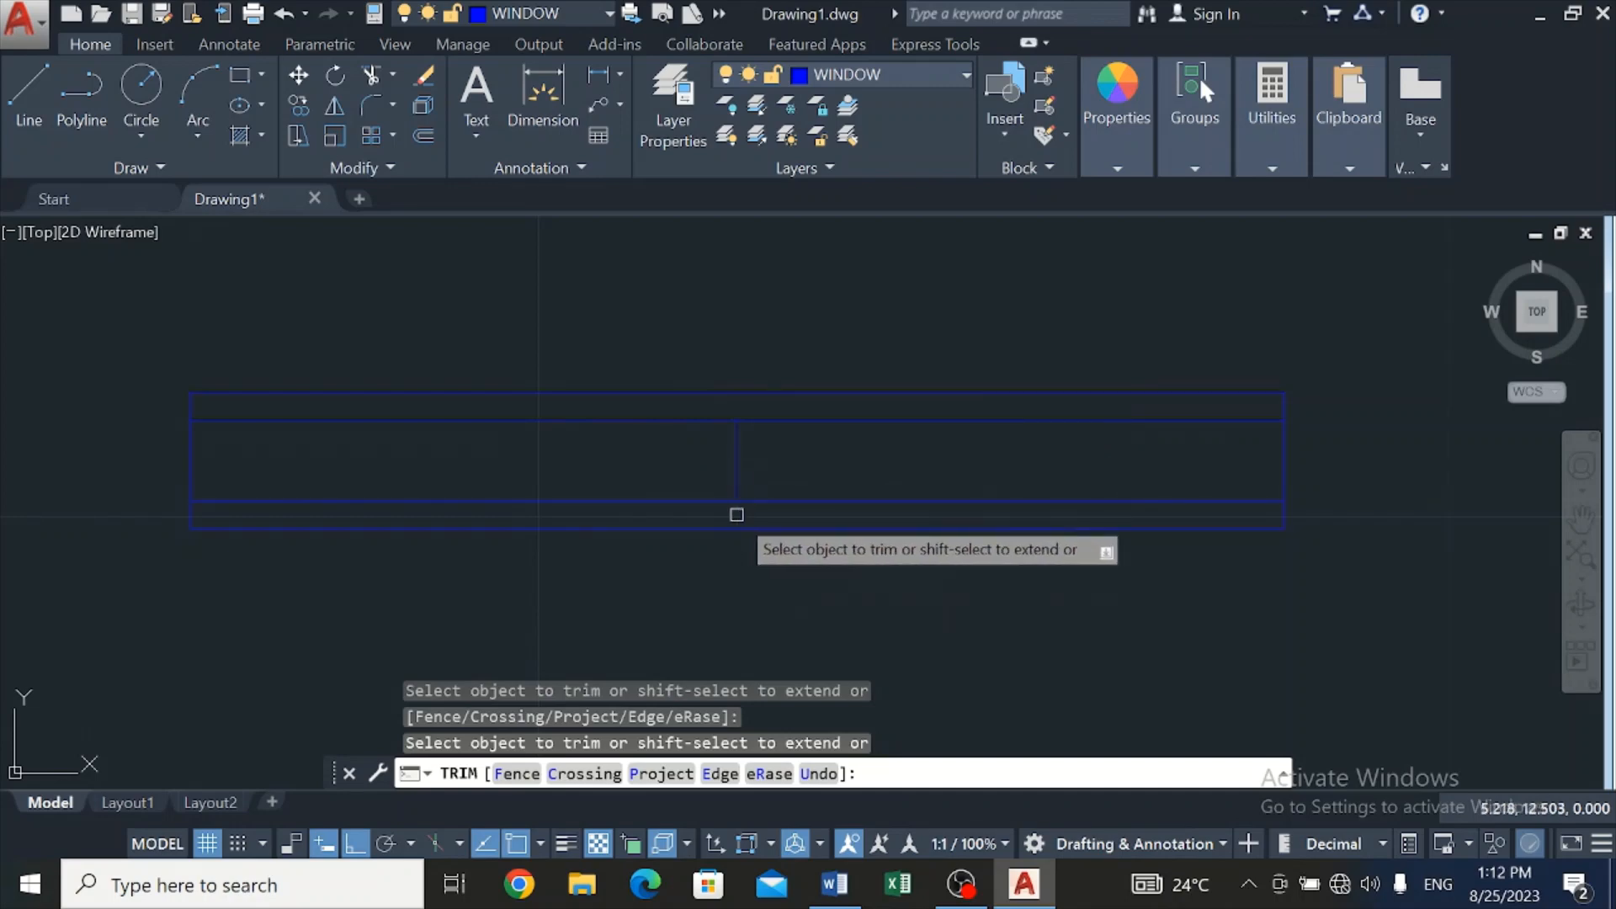
# Make DOORS the current layer
pyautogui.scroll(-2, 830, 281)
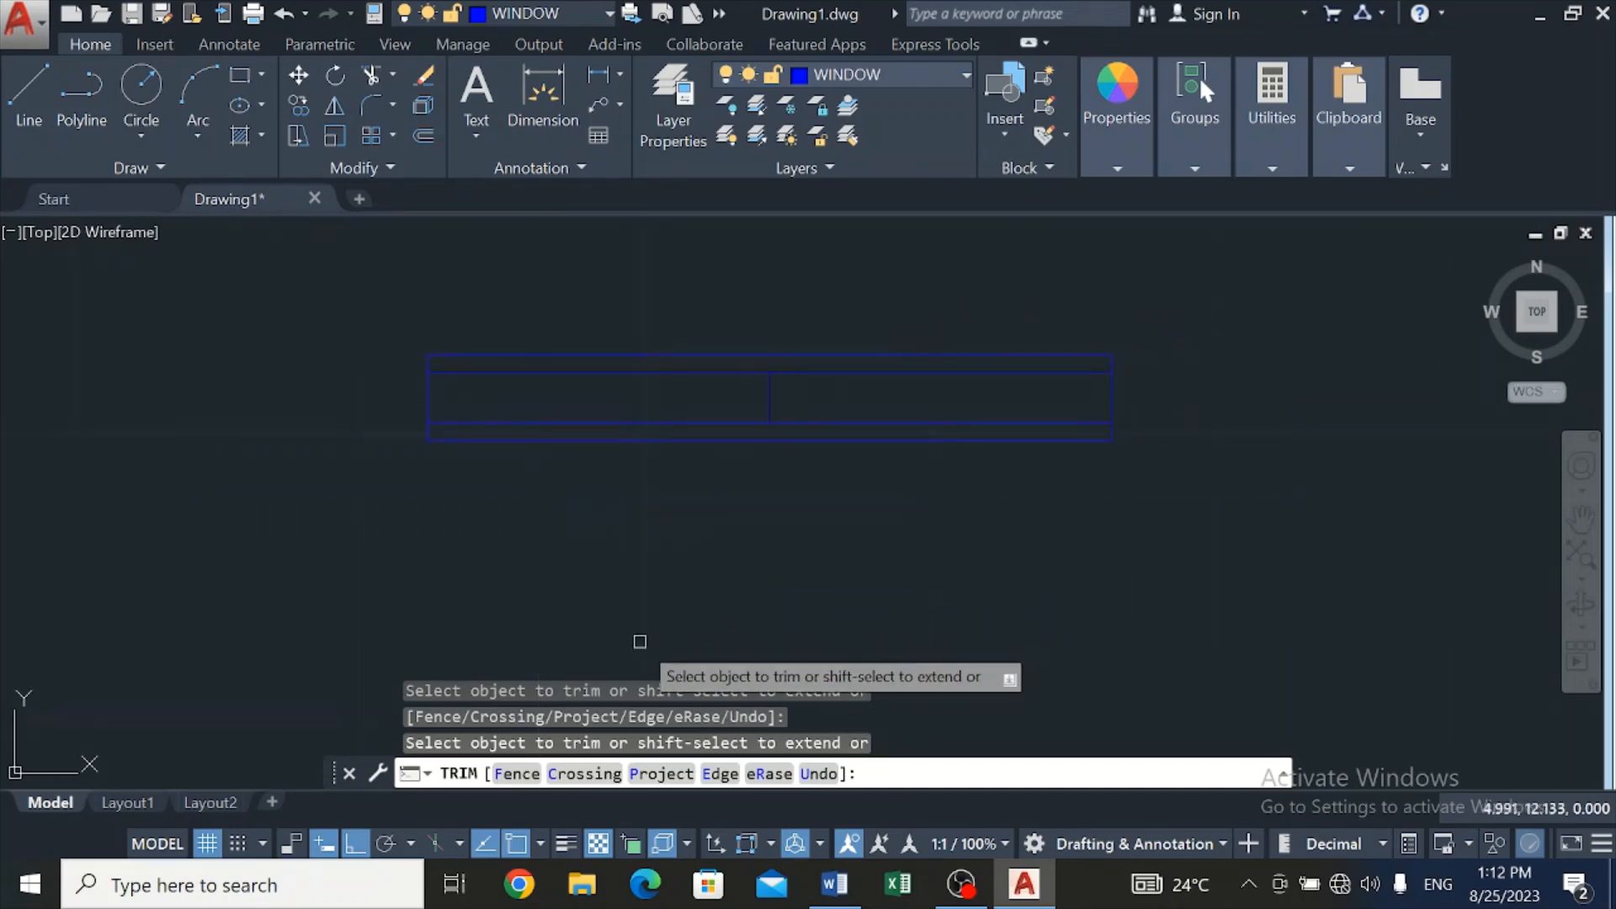
pyautogui.scroll(-4, 641, 621)
pyautogui.scroll(-4, 746, 374)
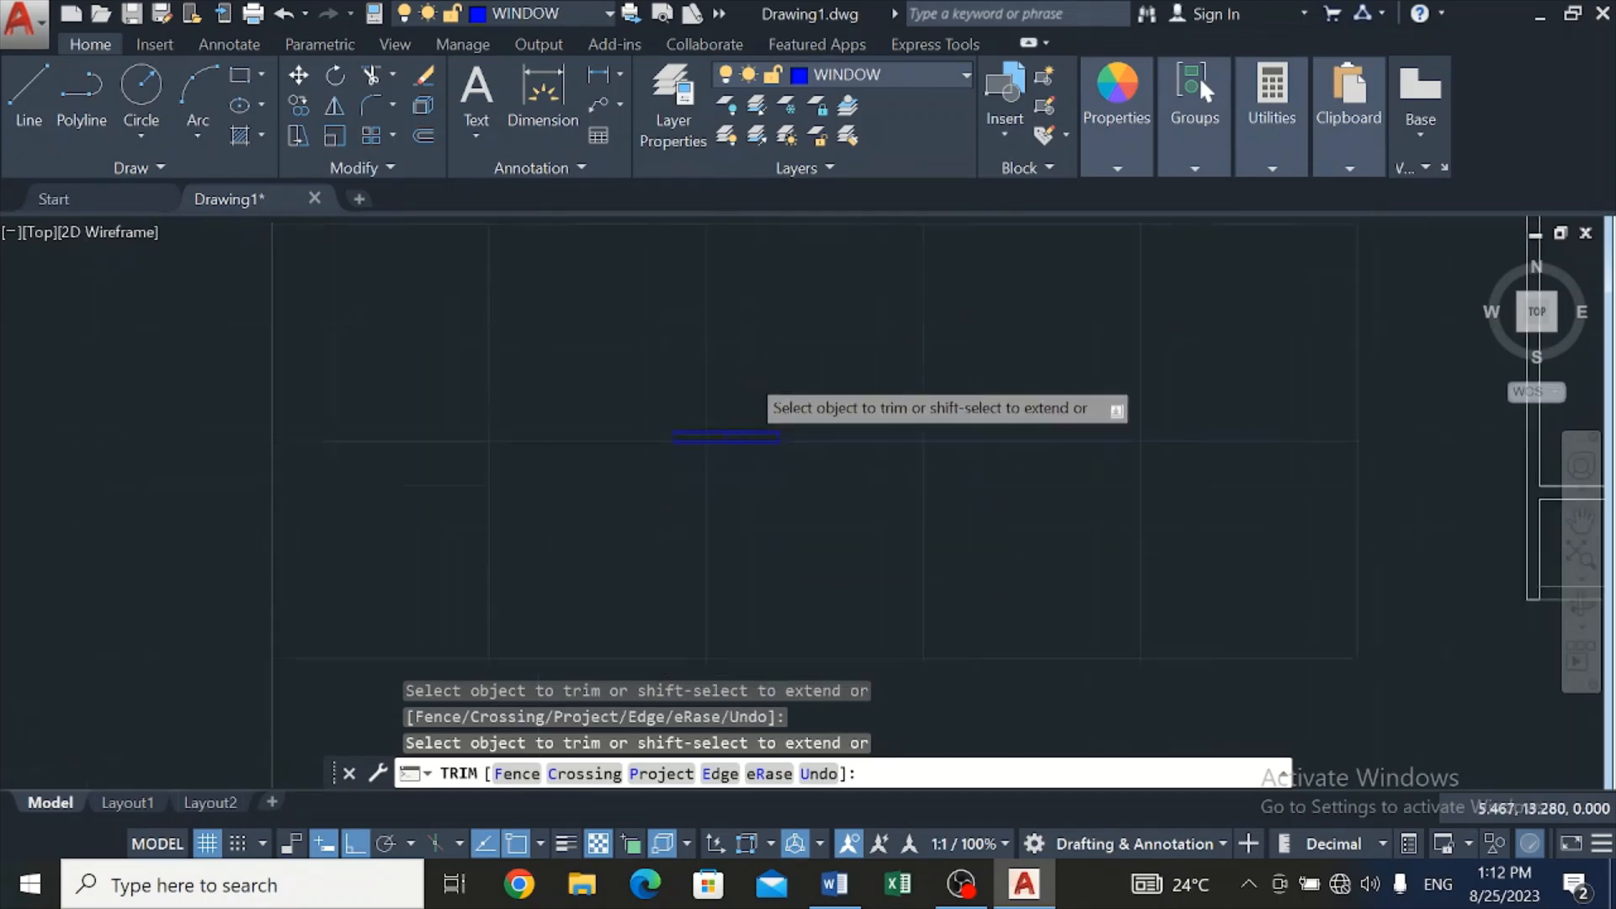
pyautogui.click(882, 73)
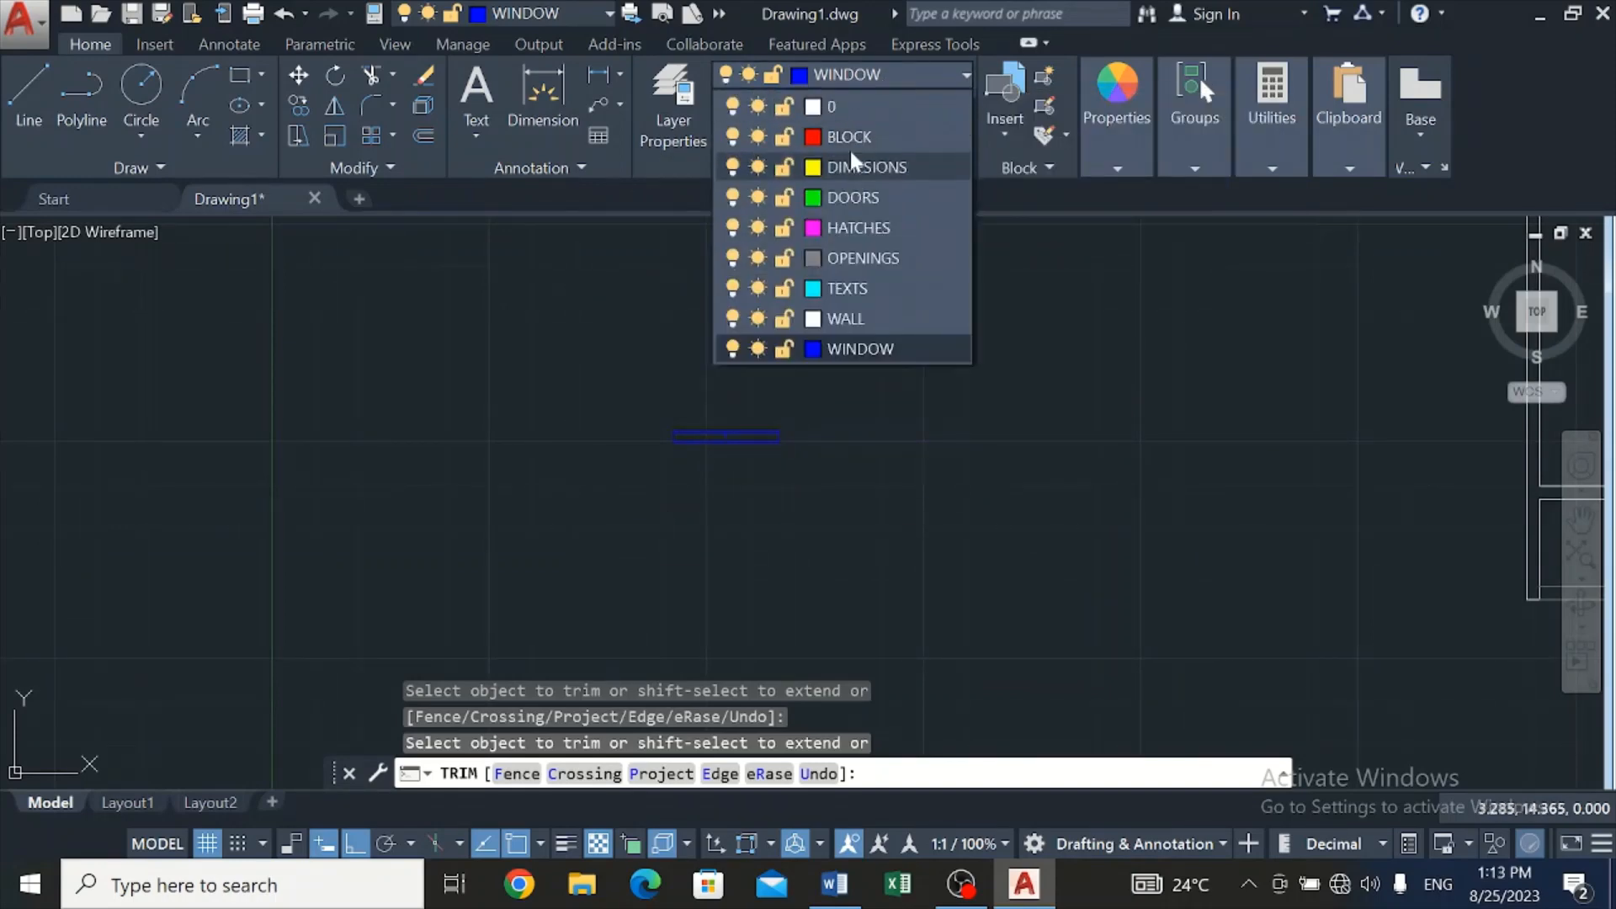
pyautogui.click(848, 198)
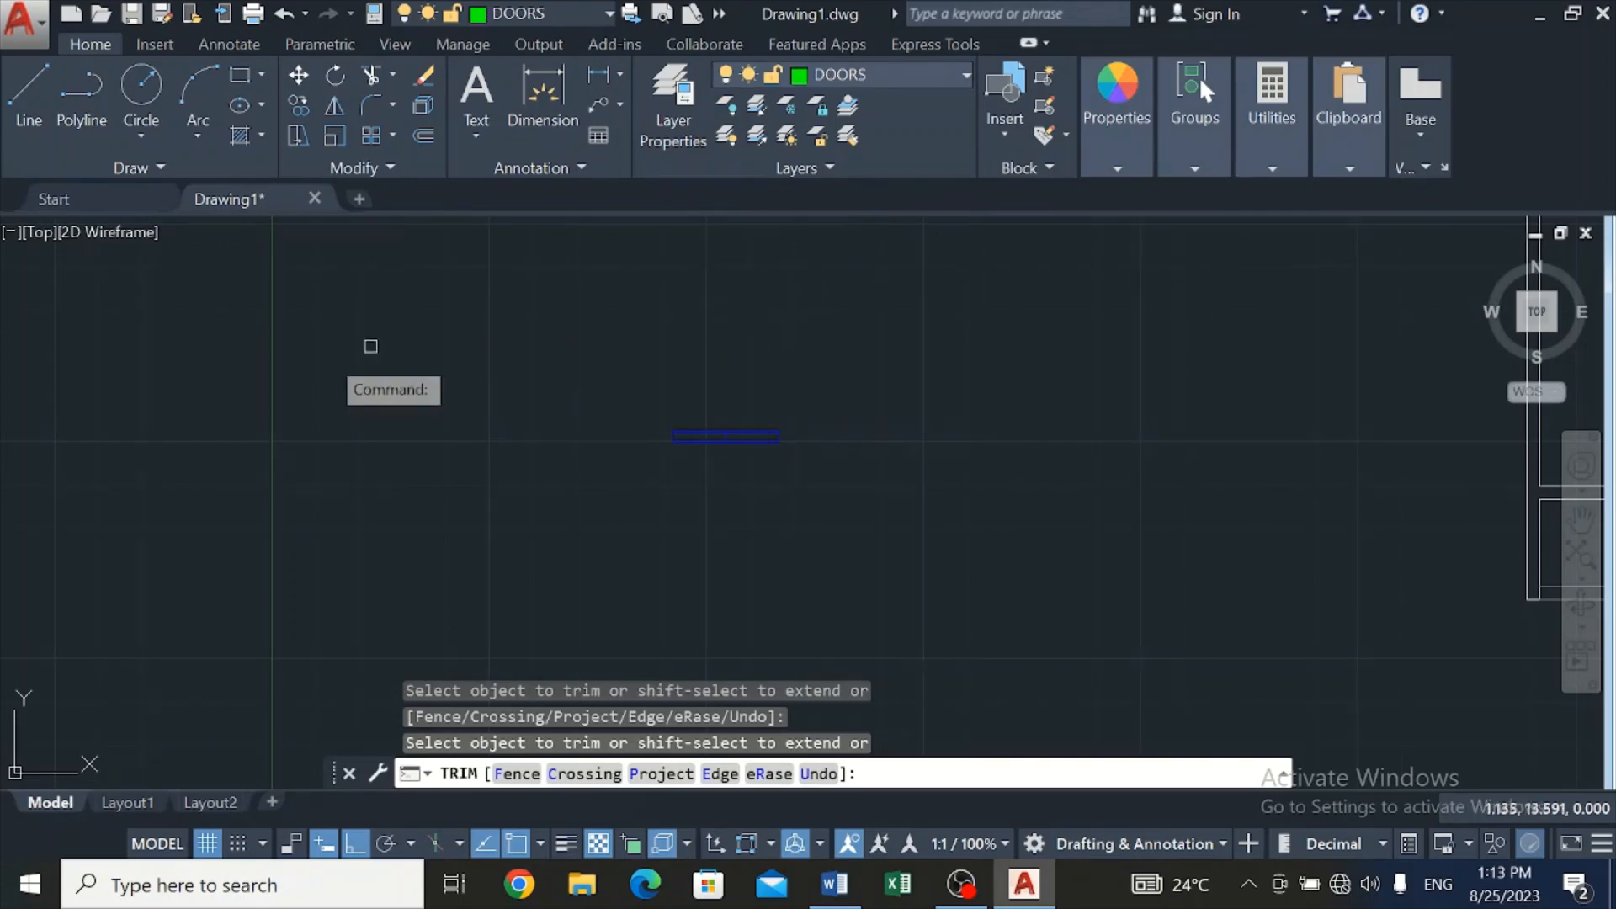
# Draw a 1 unit long vertical line upward in the empty area above the window symbol
pyautogui.click(28, 102)
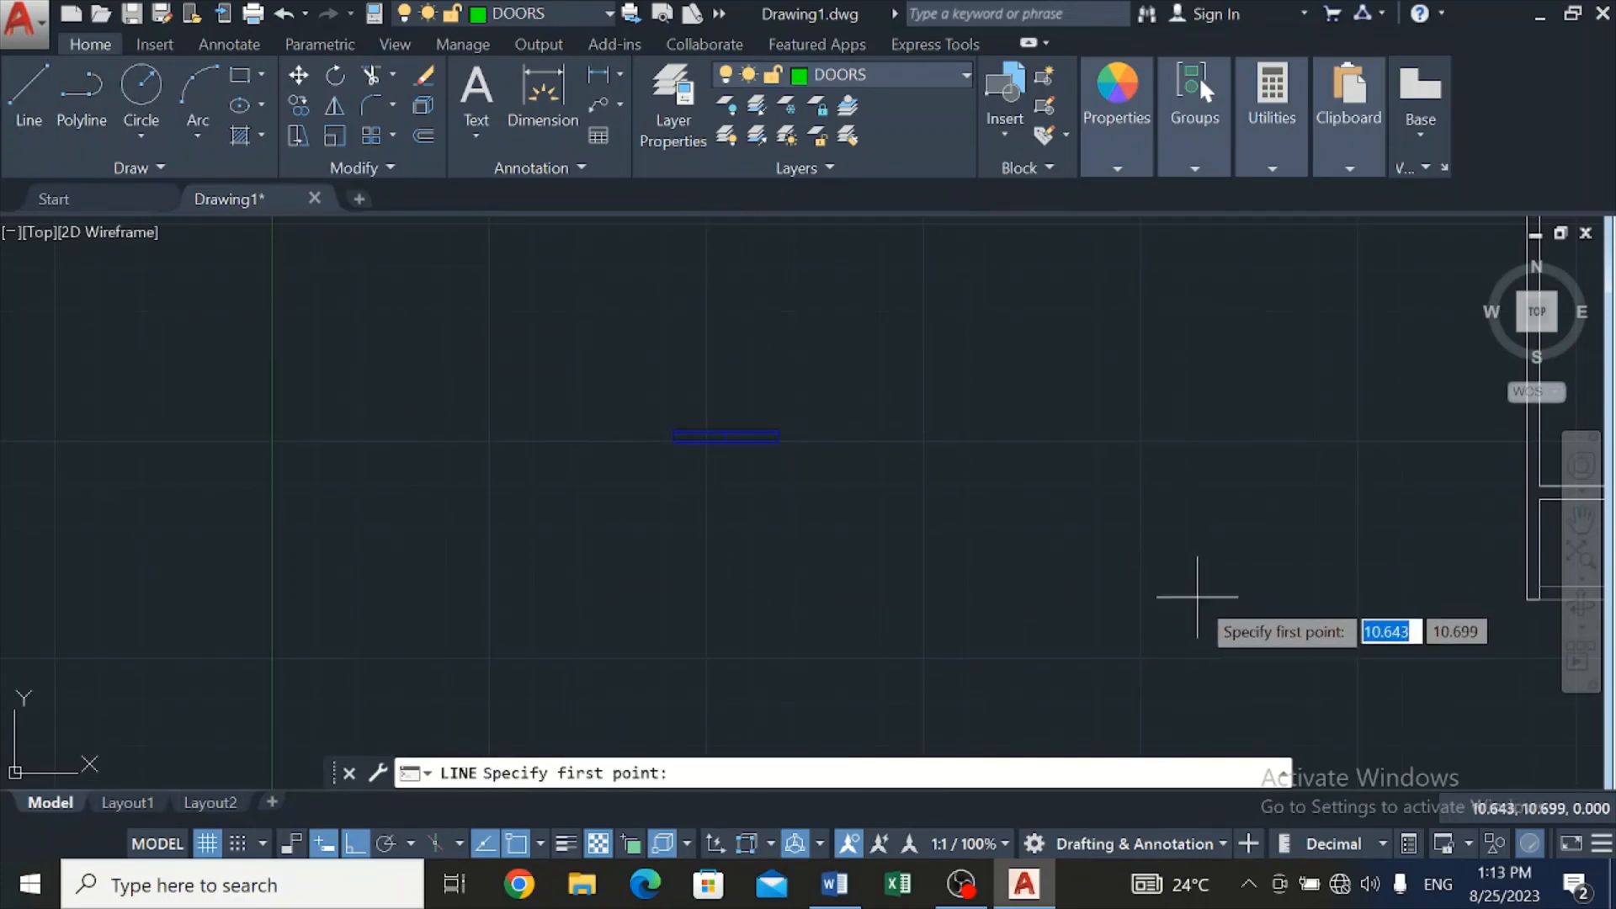
pyautogui.scroll(-4, 1163, 557)
pyautogui.scroll(-3, 1128, 496)
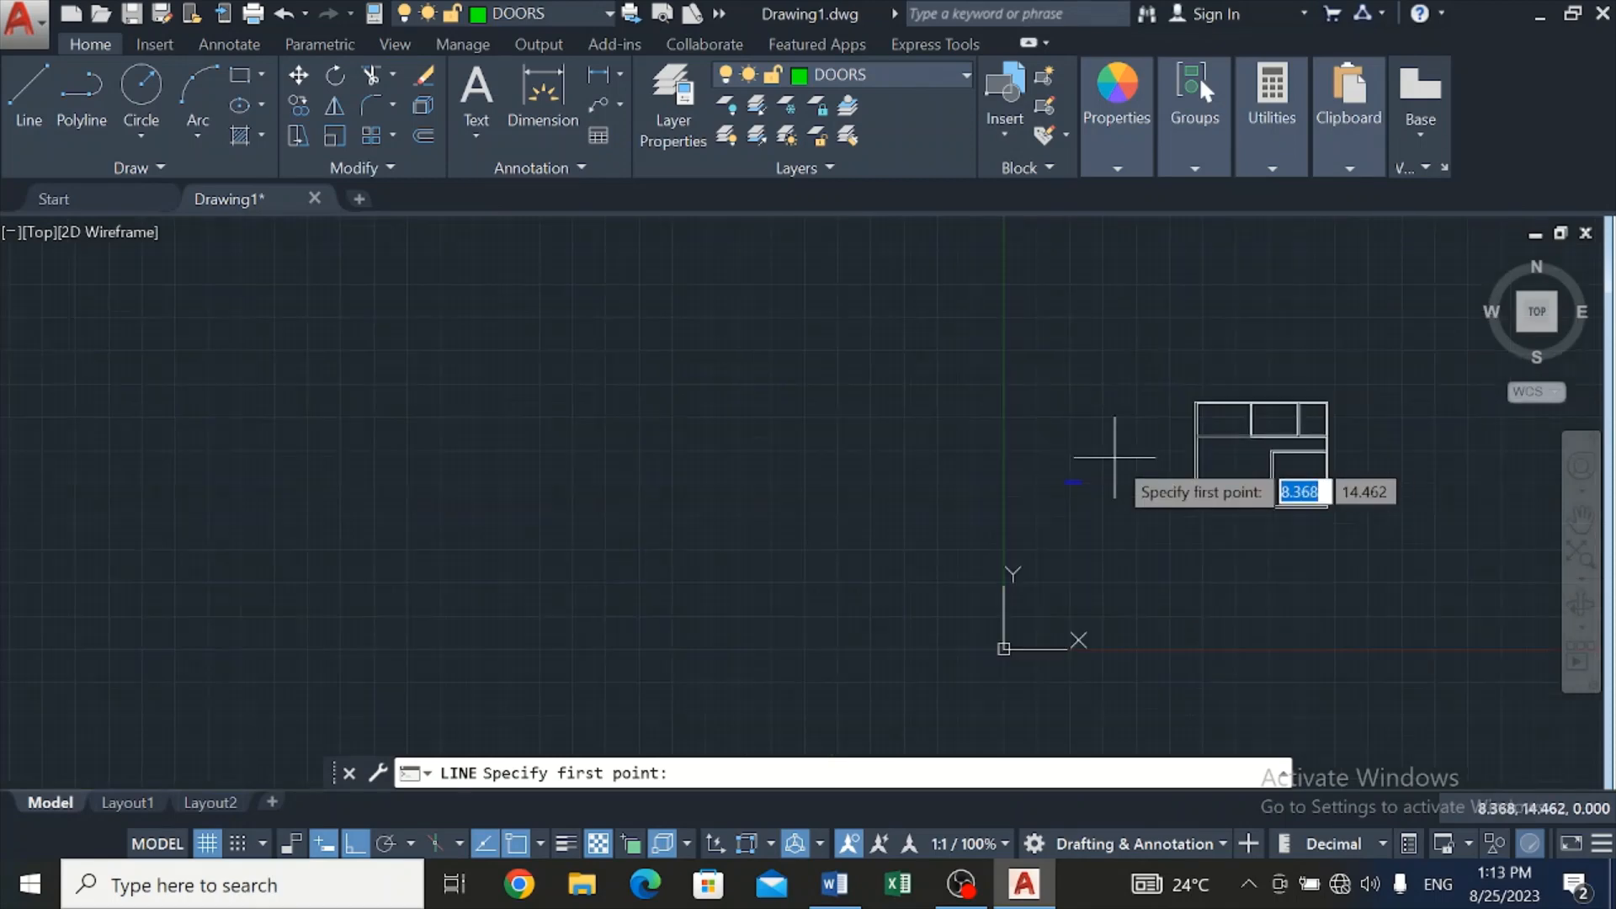
pyautogui.scroll(2, 1094, 335)
pyautogui.scroll(2, 1094, 335)
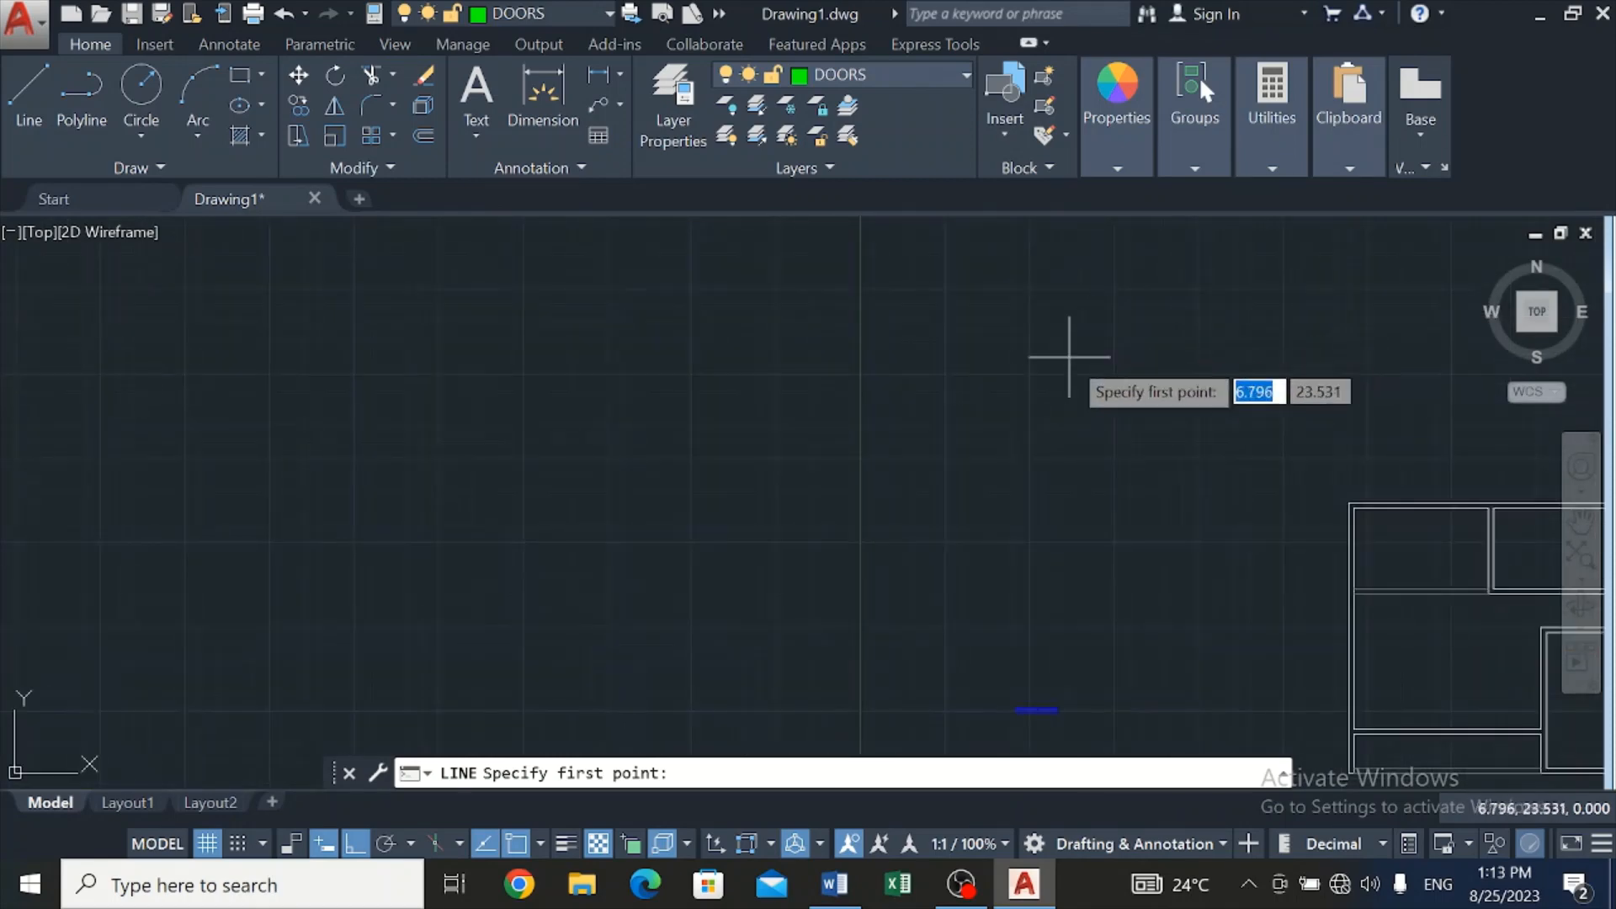
pyautogui.click(1062, 370)
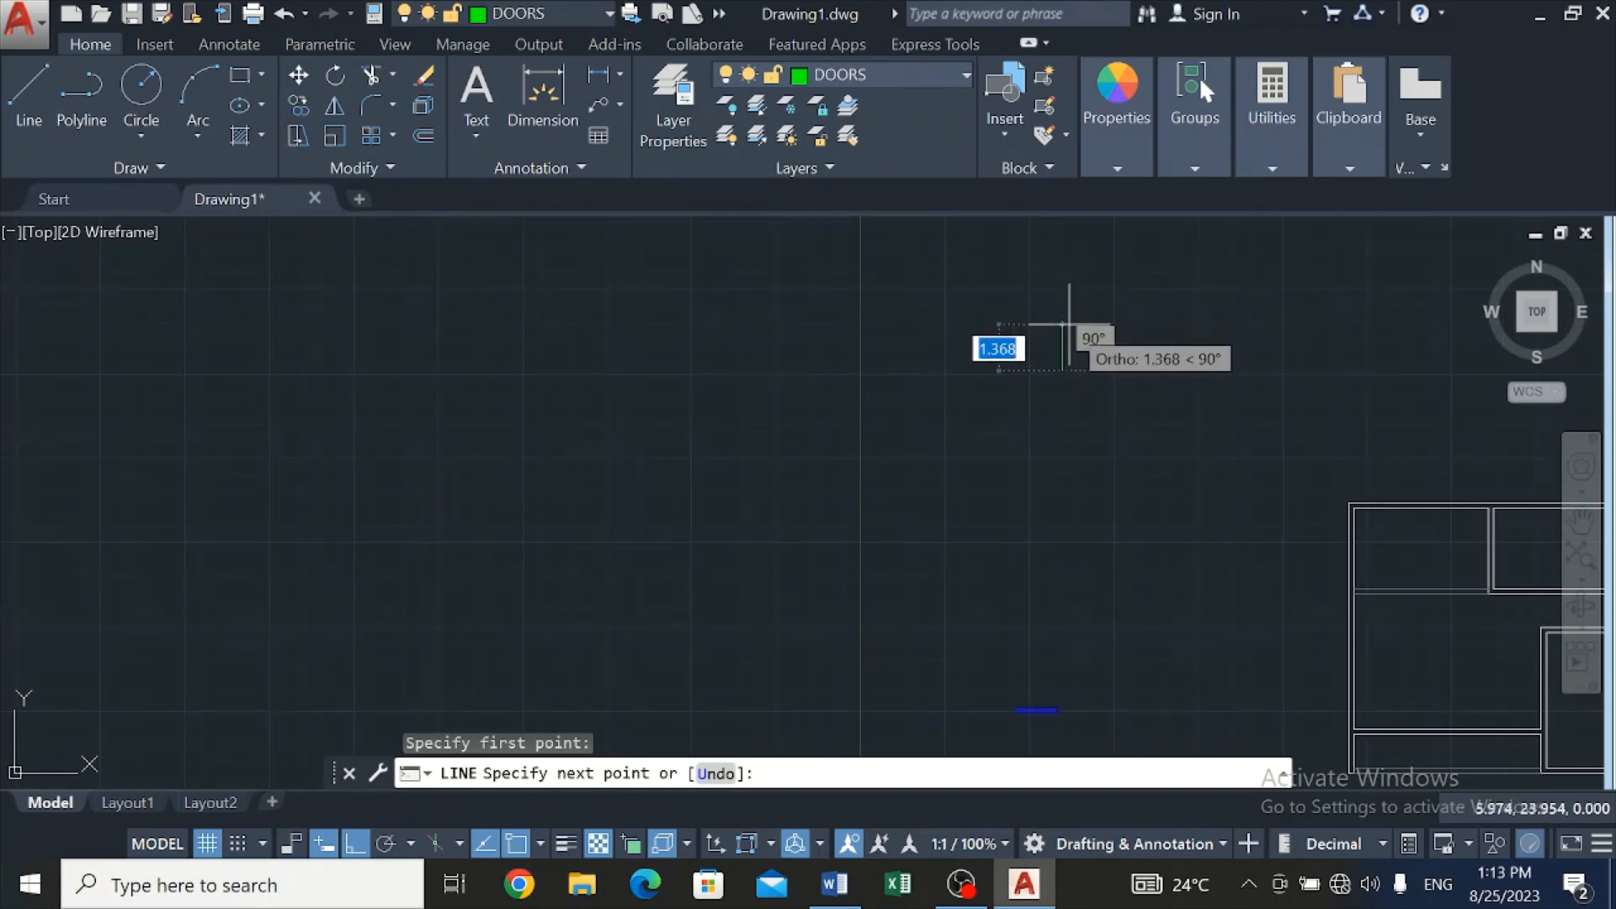
pyautogui.write('1')
pyautogui.press('Return')
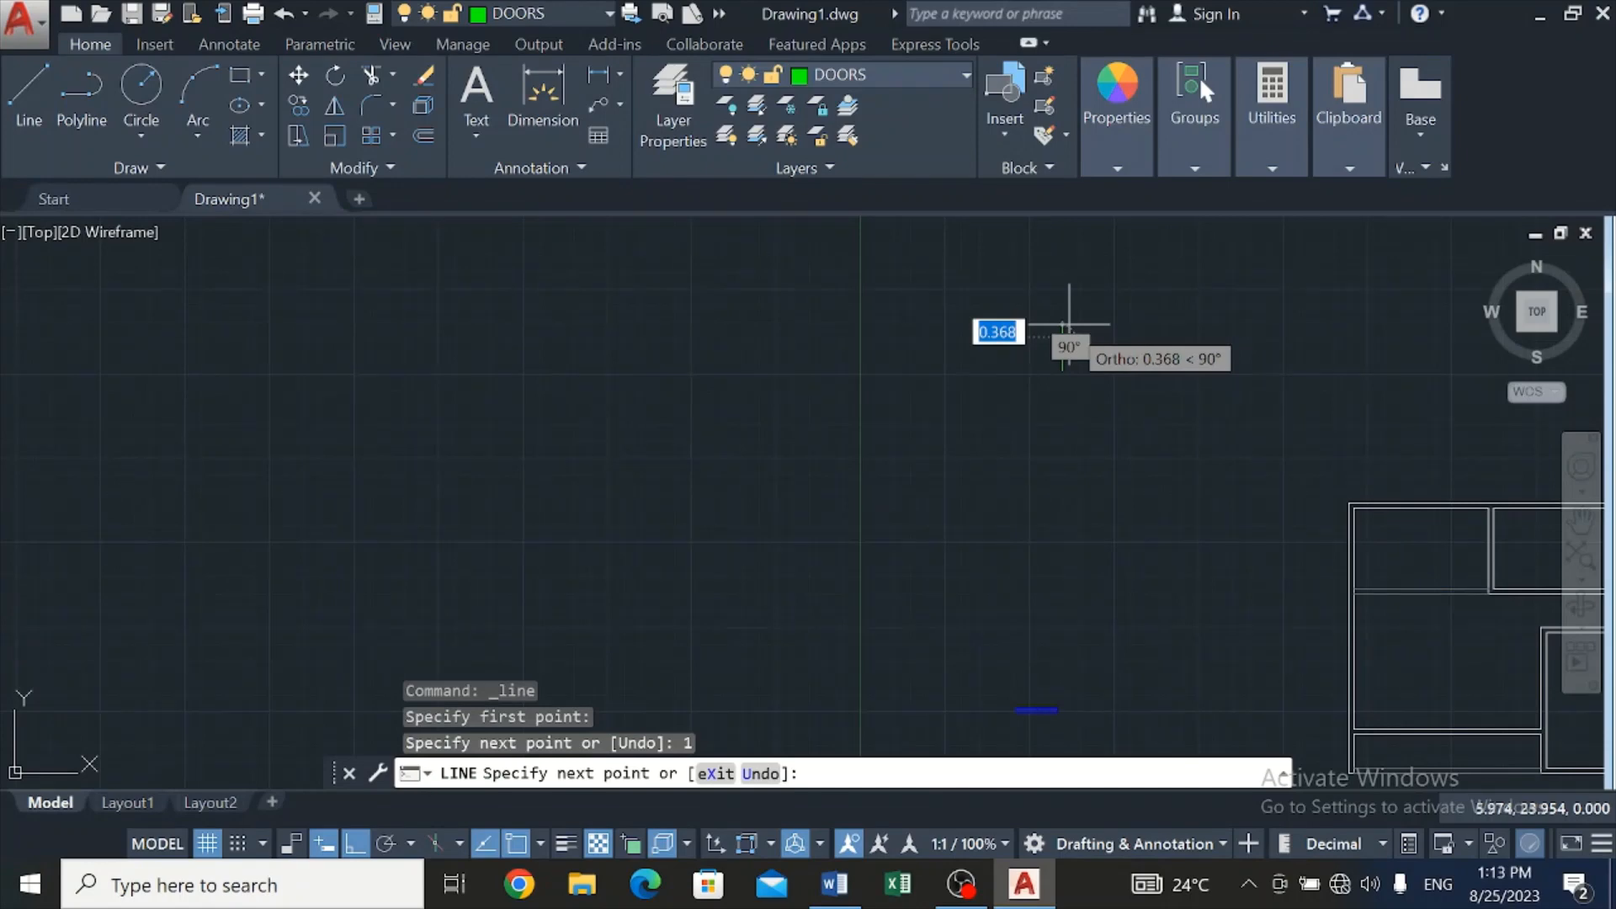
# Complete the door leaf rectangle with a 0.05 wide top to the left, a parallel left side and a closing bottom line
pyautogui.scroll(3, 1067, 327)
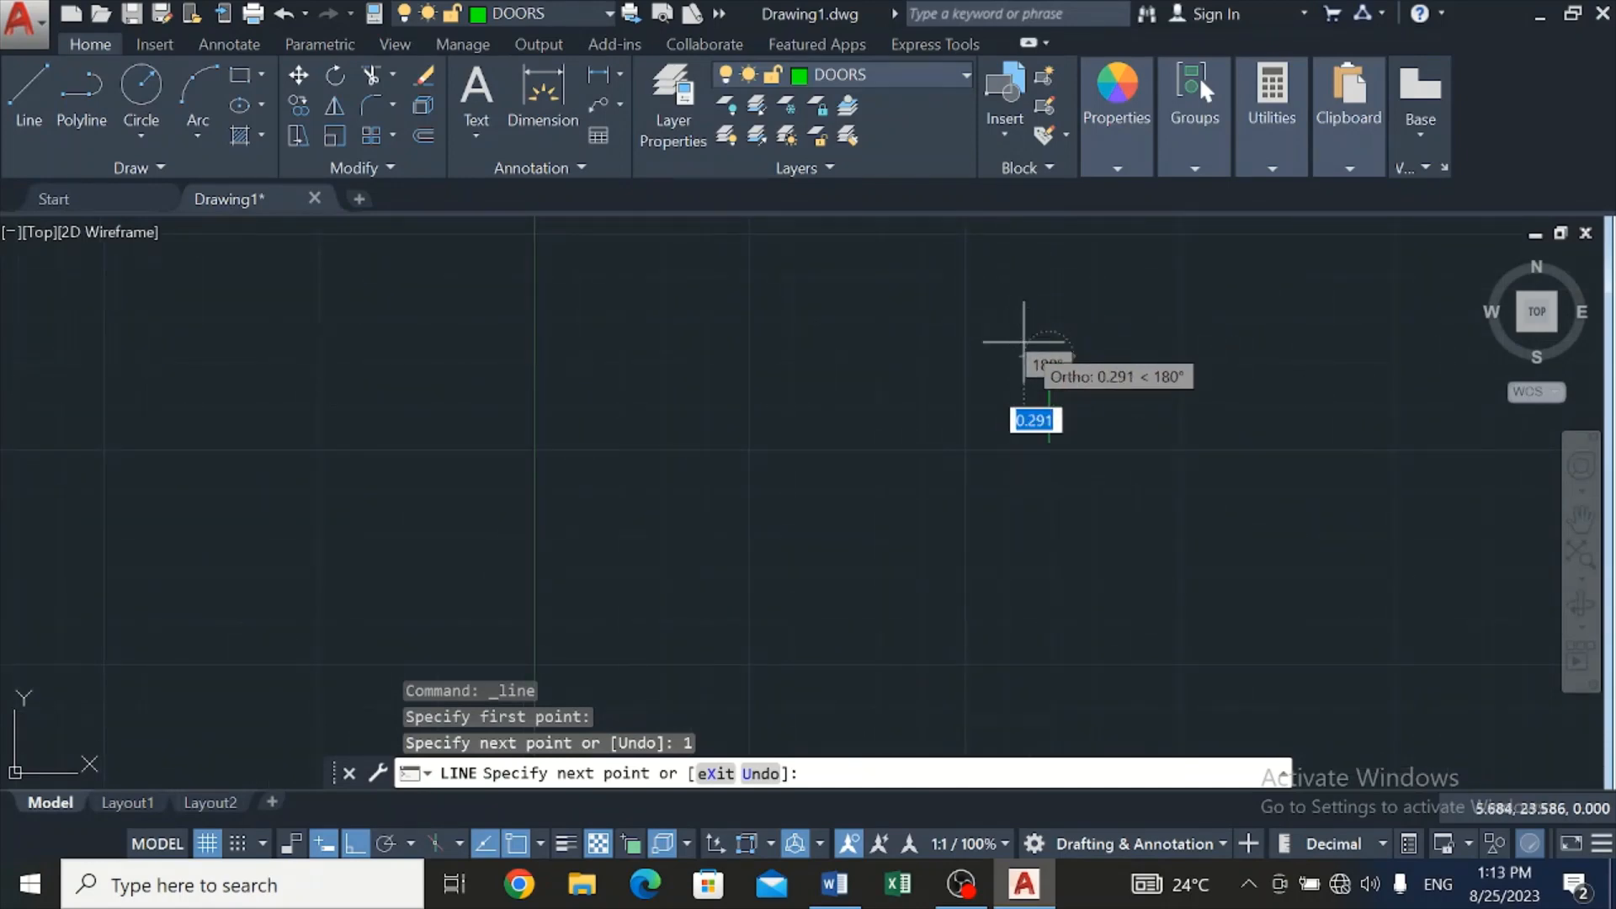
pyautogui.scroll(3, 1043, 345)
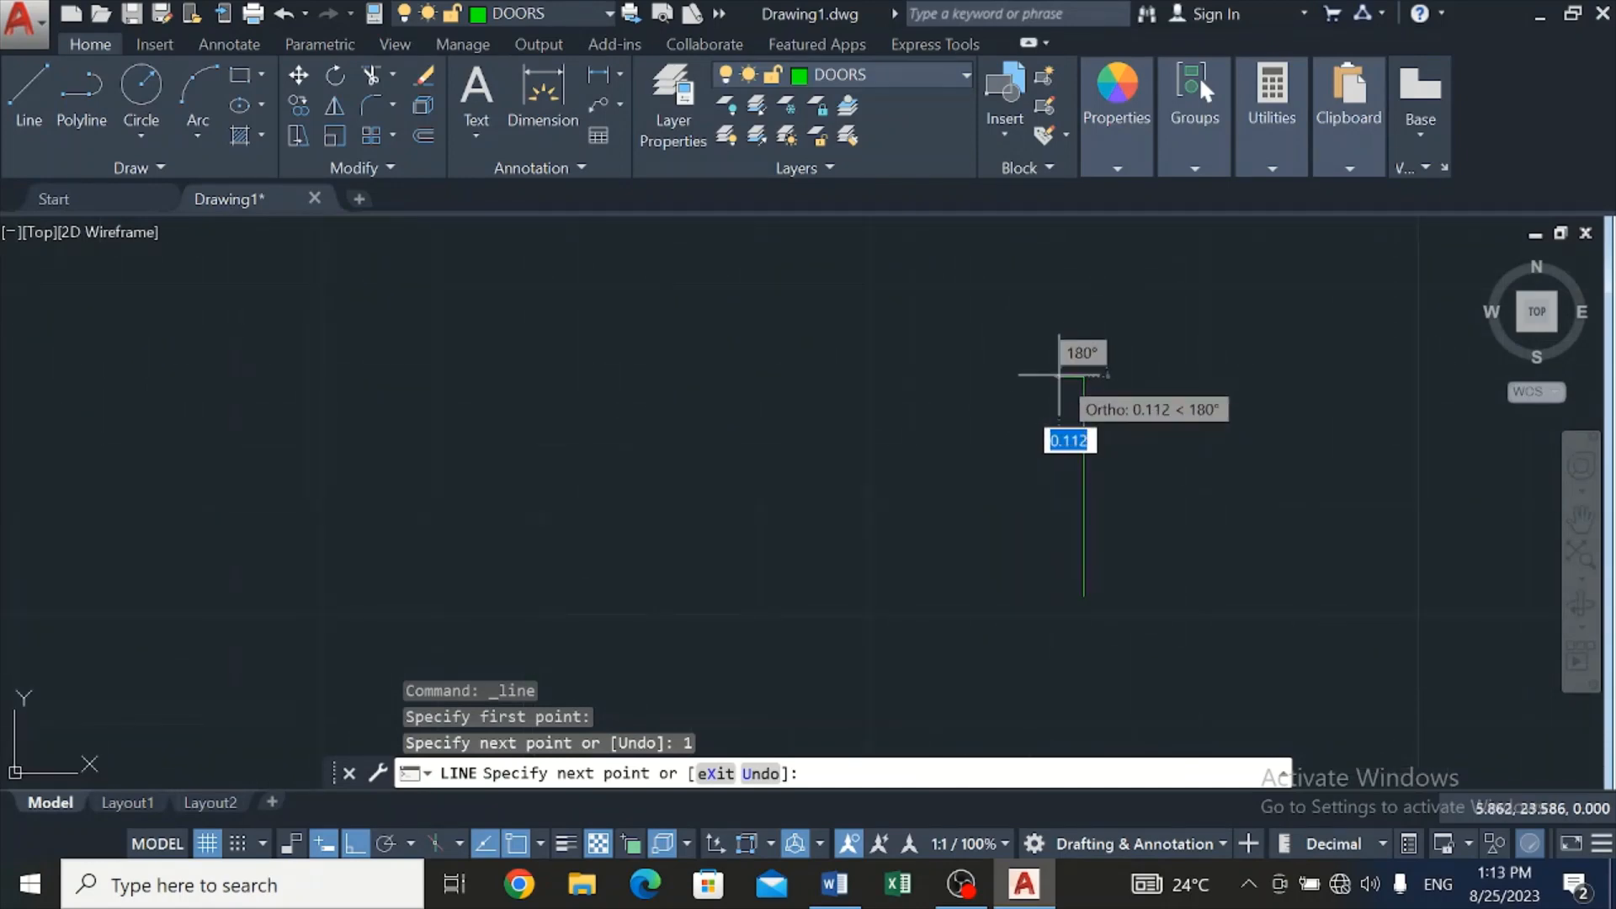
pyautogui.write('0.0')
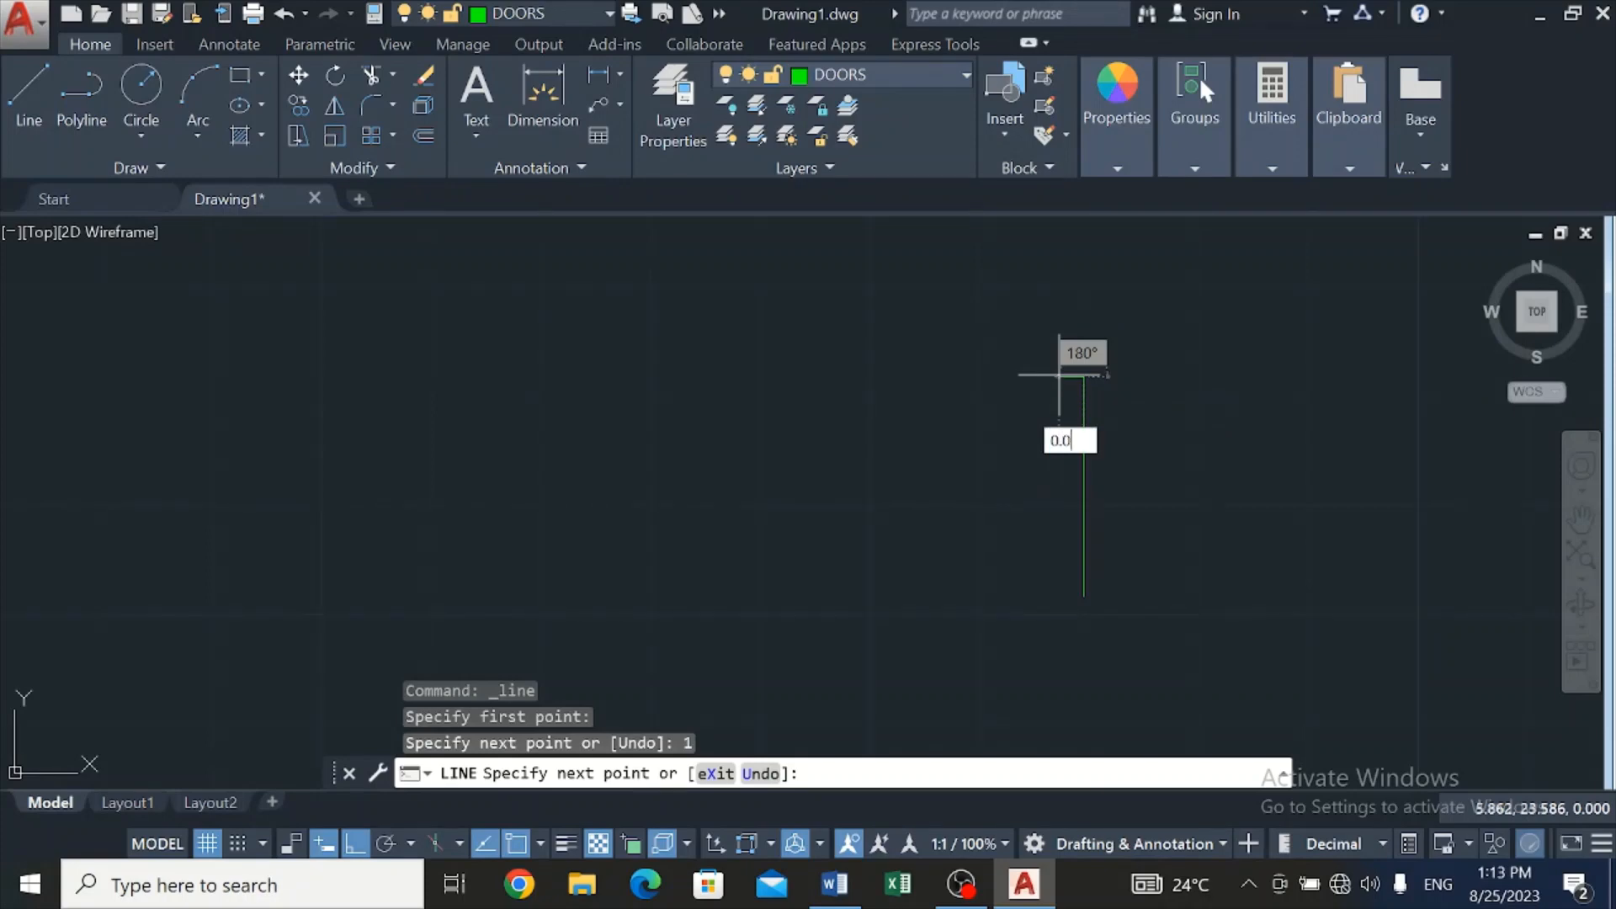
pyautogui.write('5')
pyautogui.press('Return')
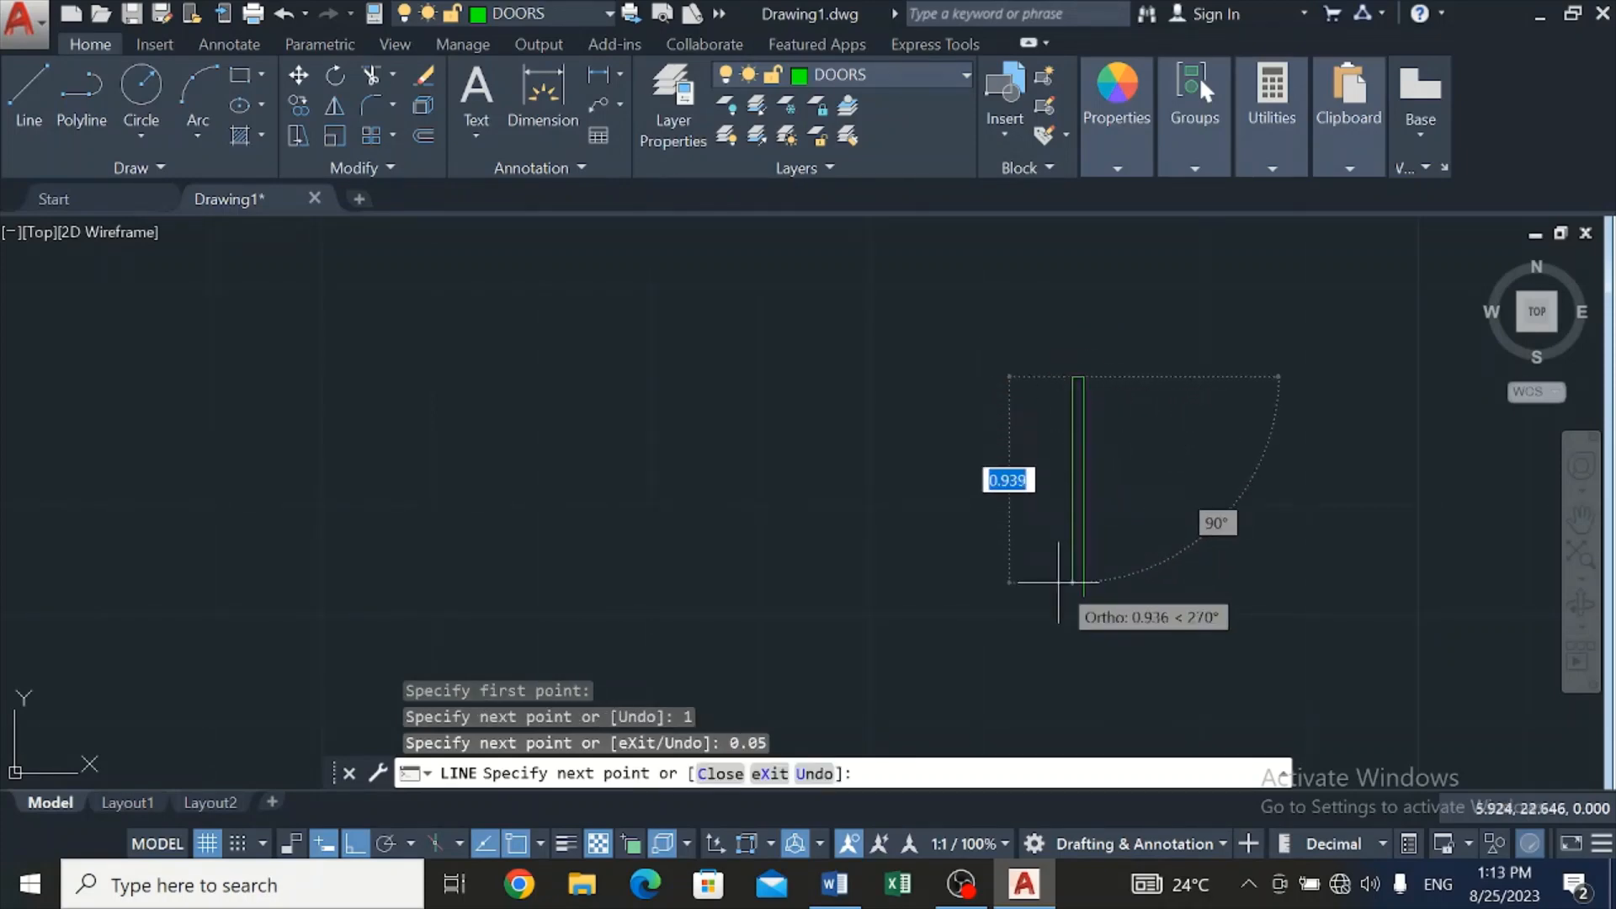
pyautogui.scroll(5, 1085, 593)
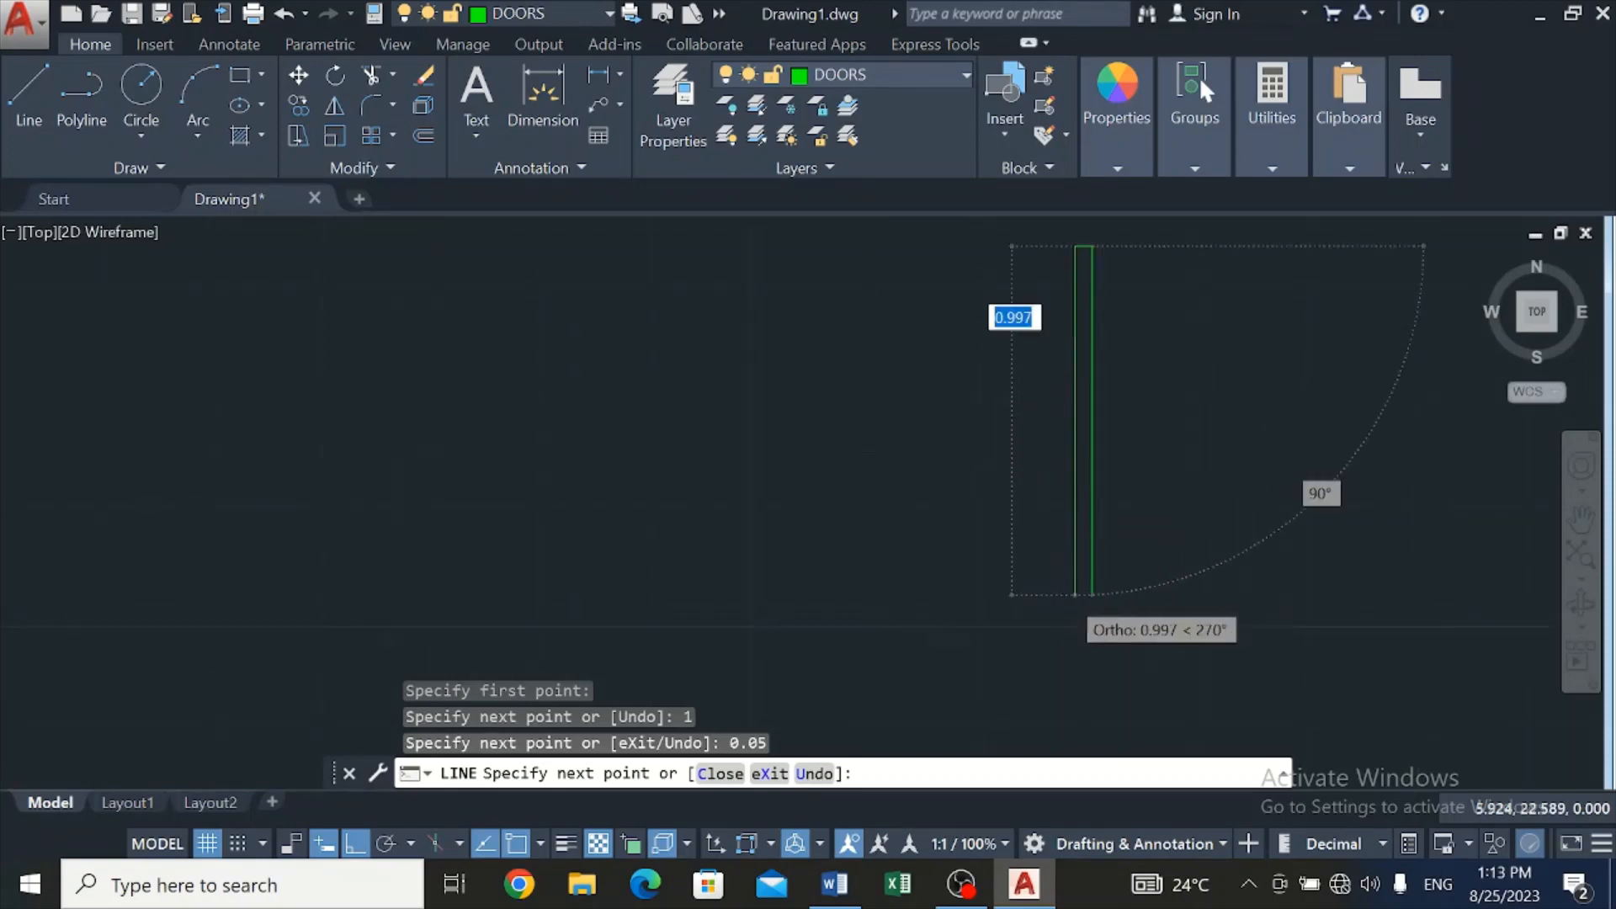
pyautogui.click(1107, 598)
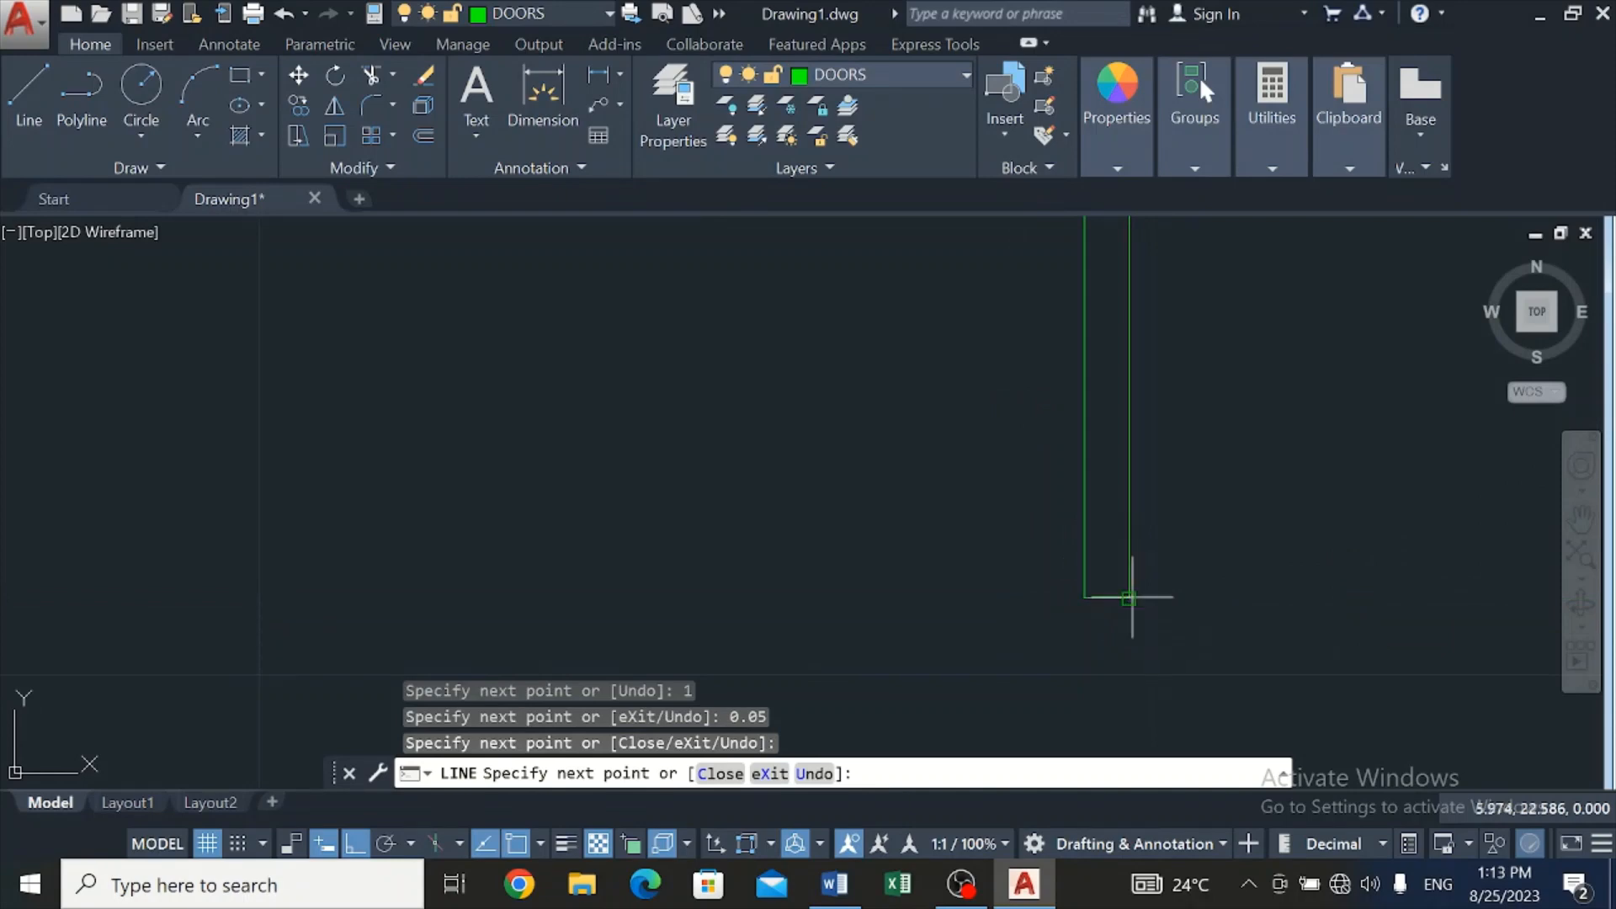
pyautogui.click(1129, 598)
pyautogui.click(1005, 590)
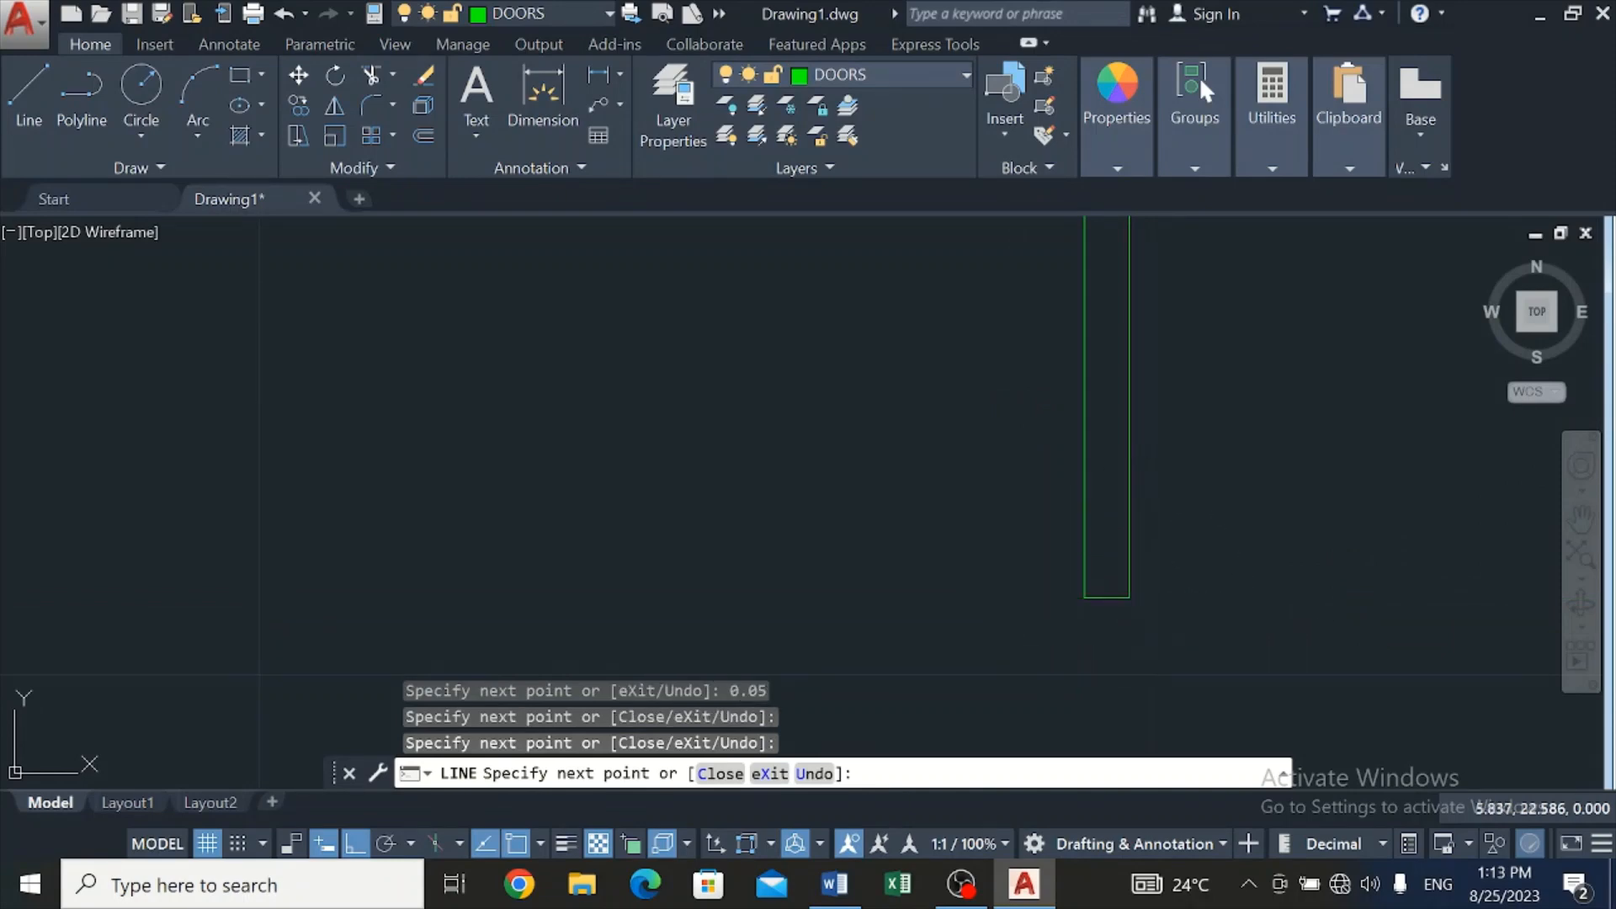
pyautogui.press('Escape')
# Try a Center, Start, End quarter arc swinging left from the leaf's top-left corner, centred on its bottom-left corner, and delete it
pyautogui.scroll(-2, 840, 382)
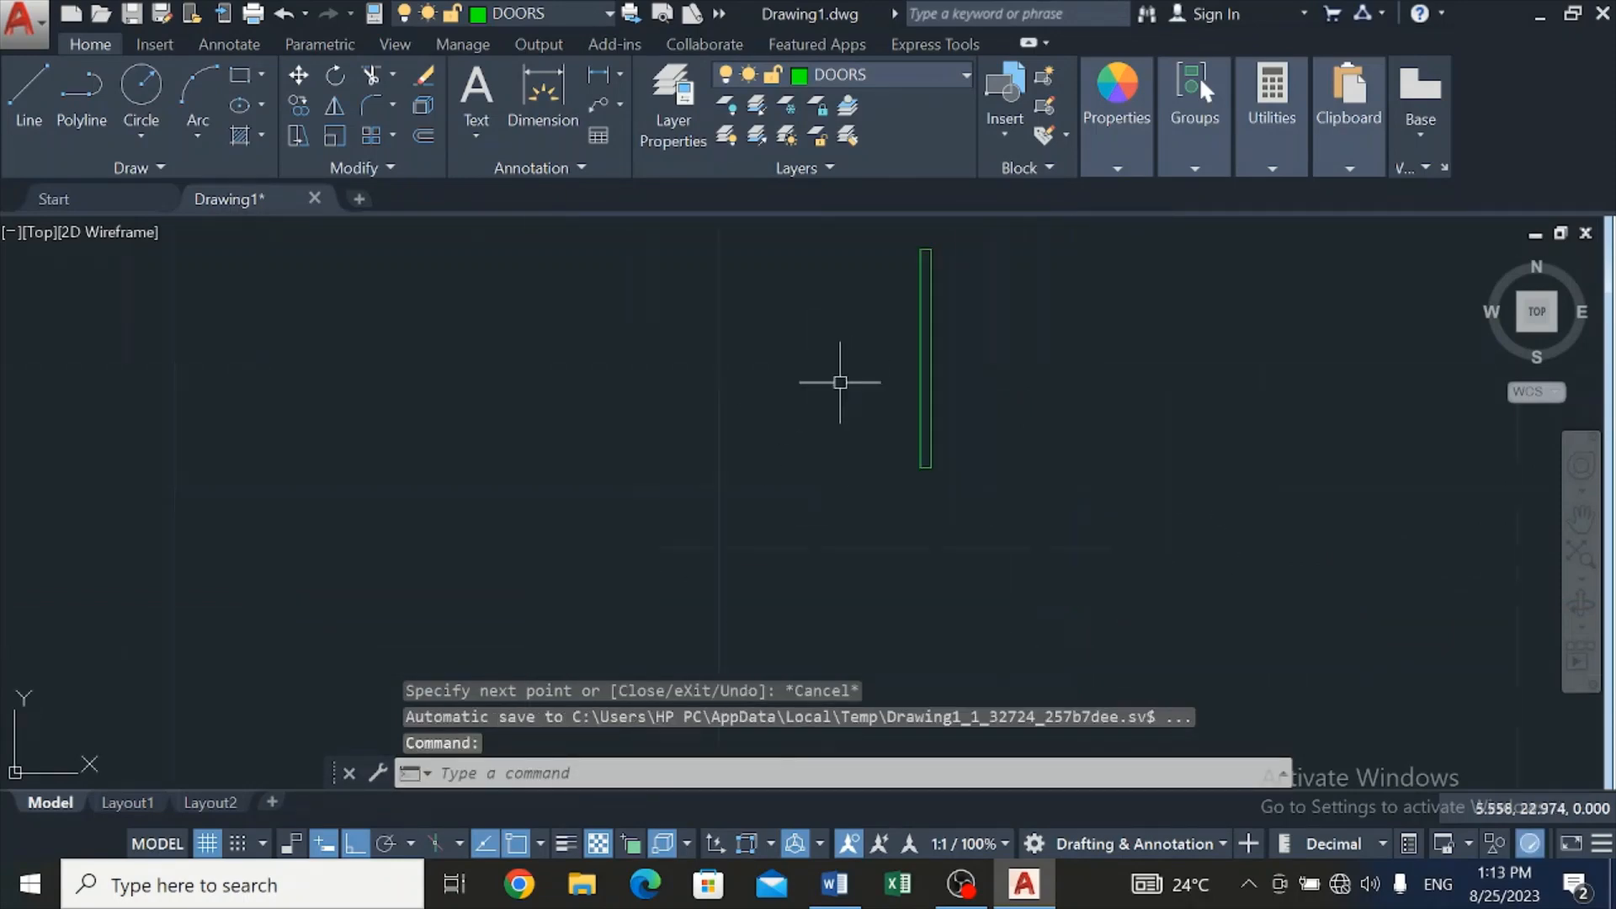
pyautogui.click(211, 135)
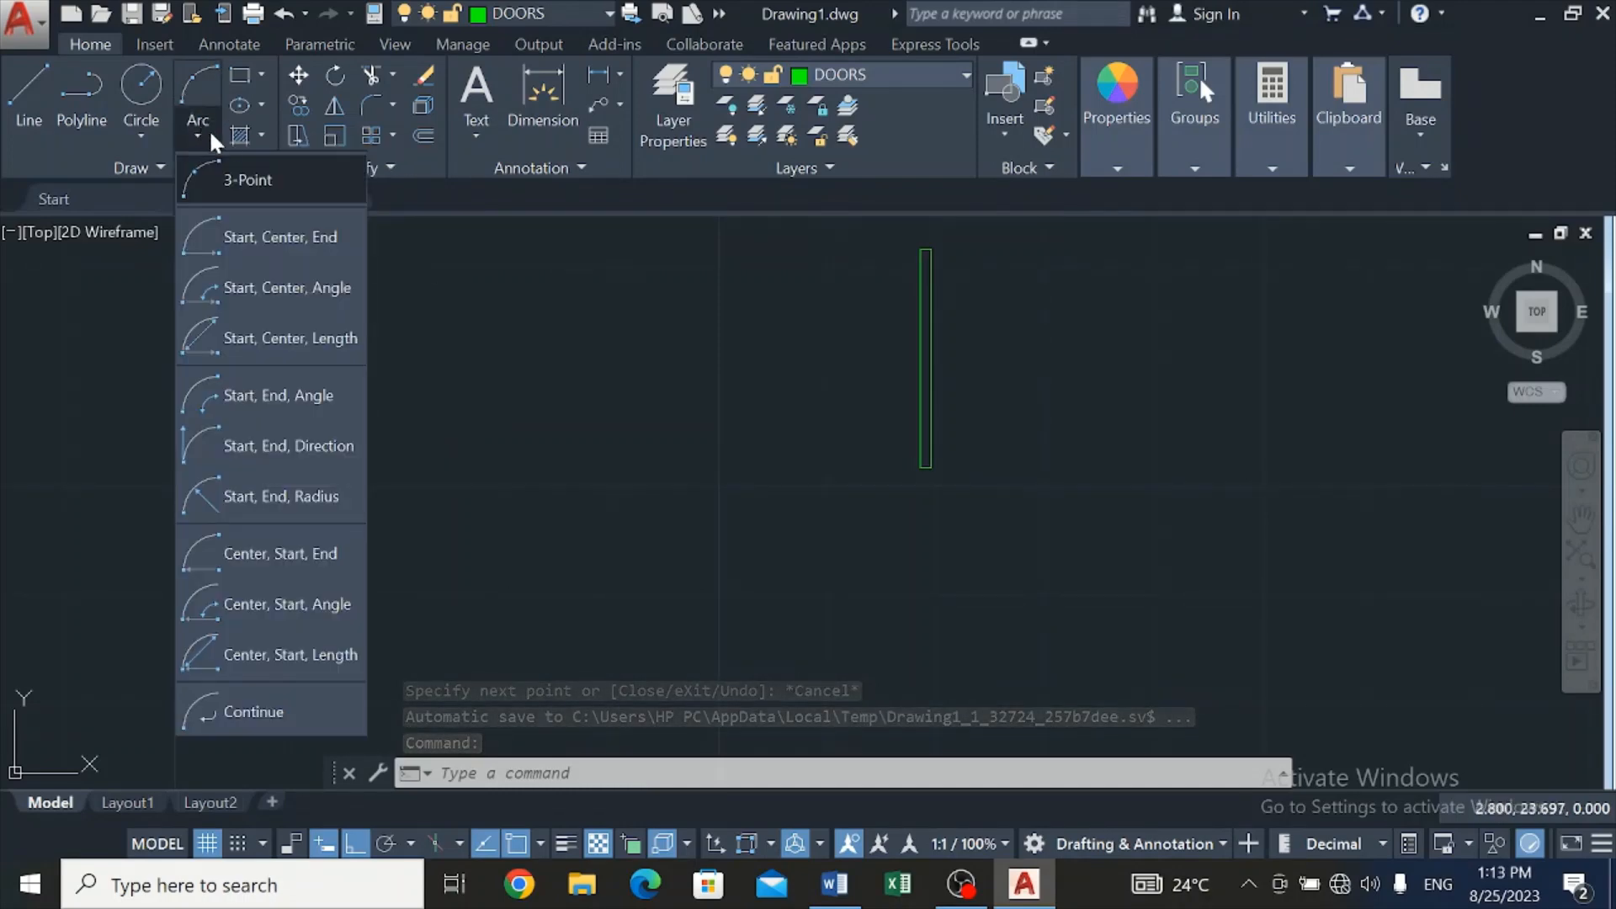
pyautogui.click(269, 553)
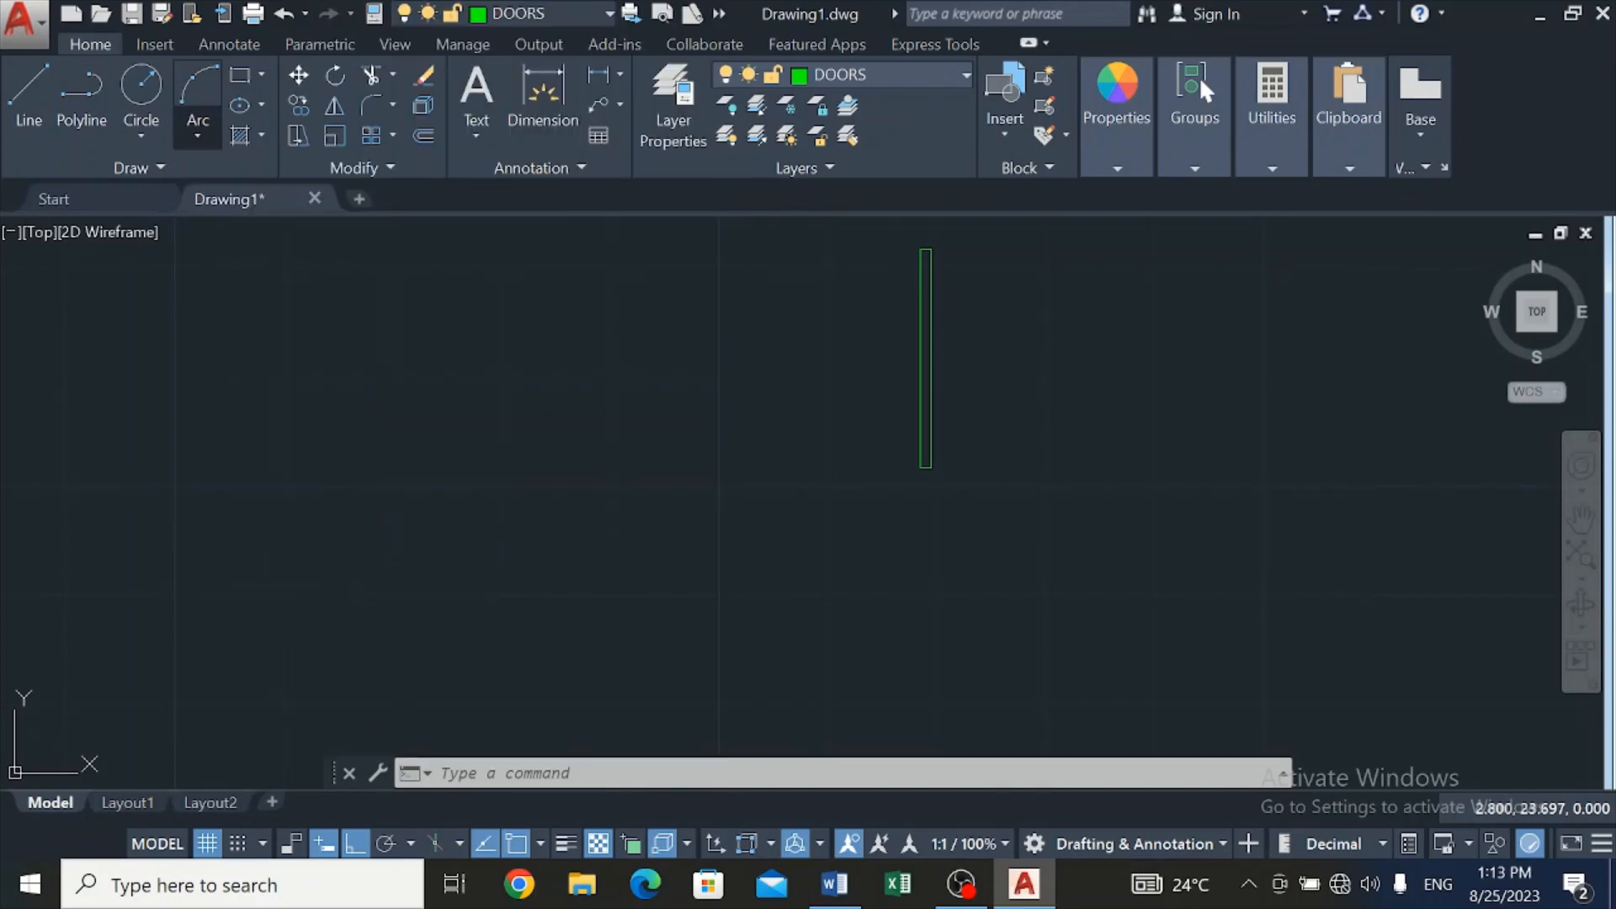
pyautogui.click(926, 467)
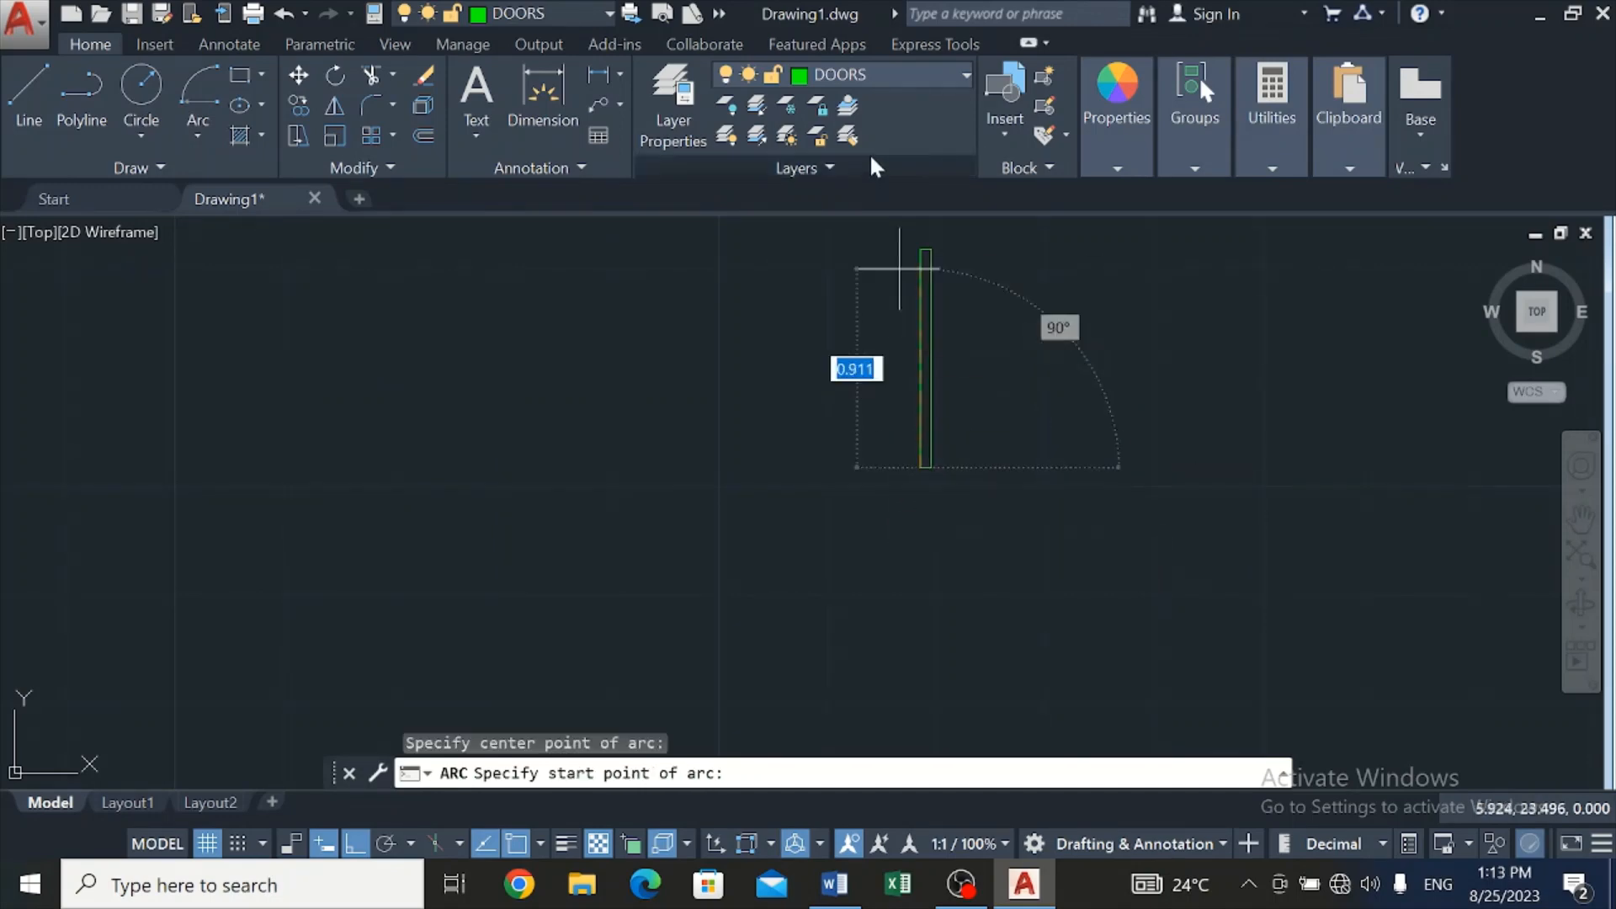
pyautogui.click(921, 250)
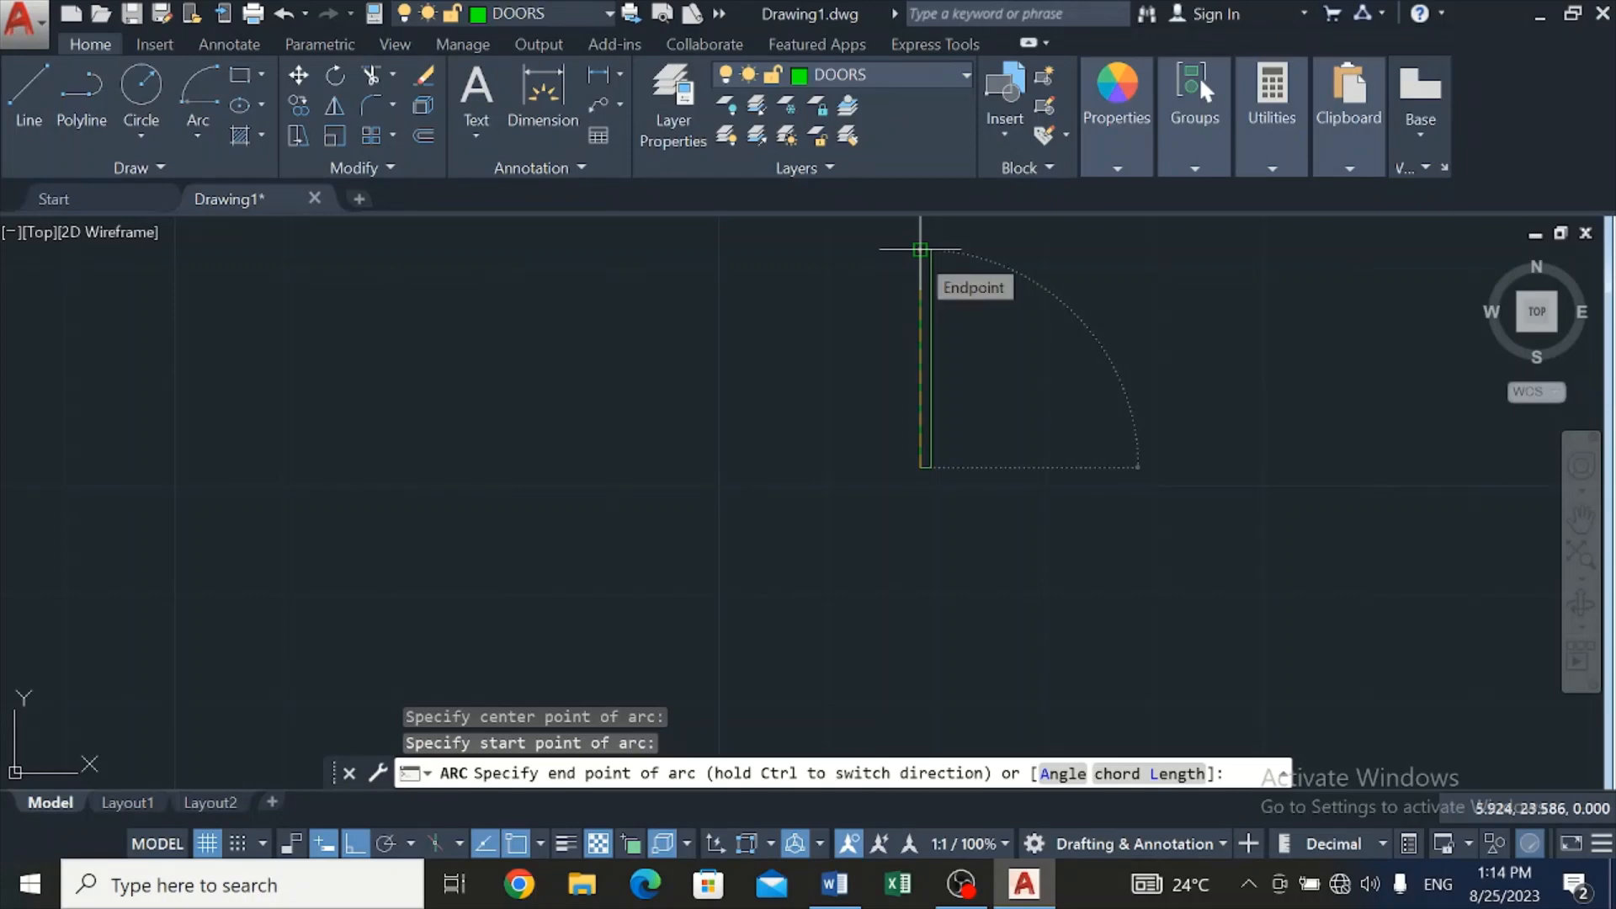
pyautogui.click(648, 375)
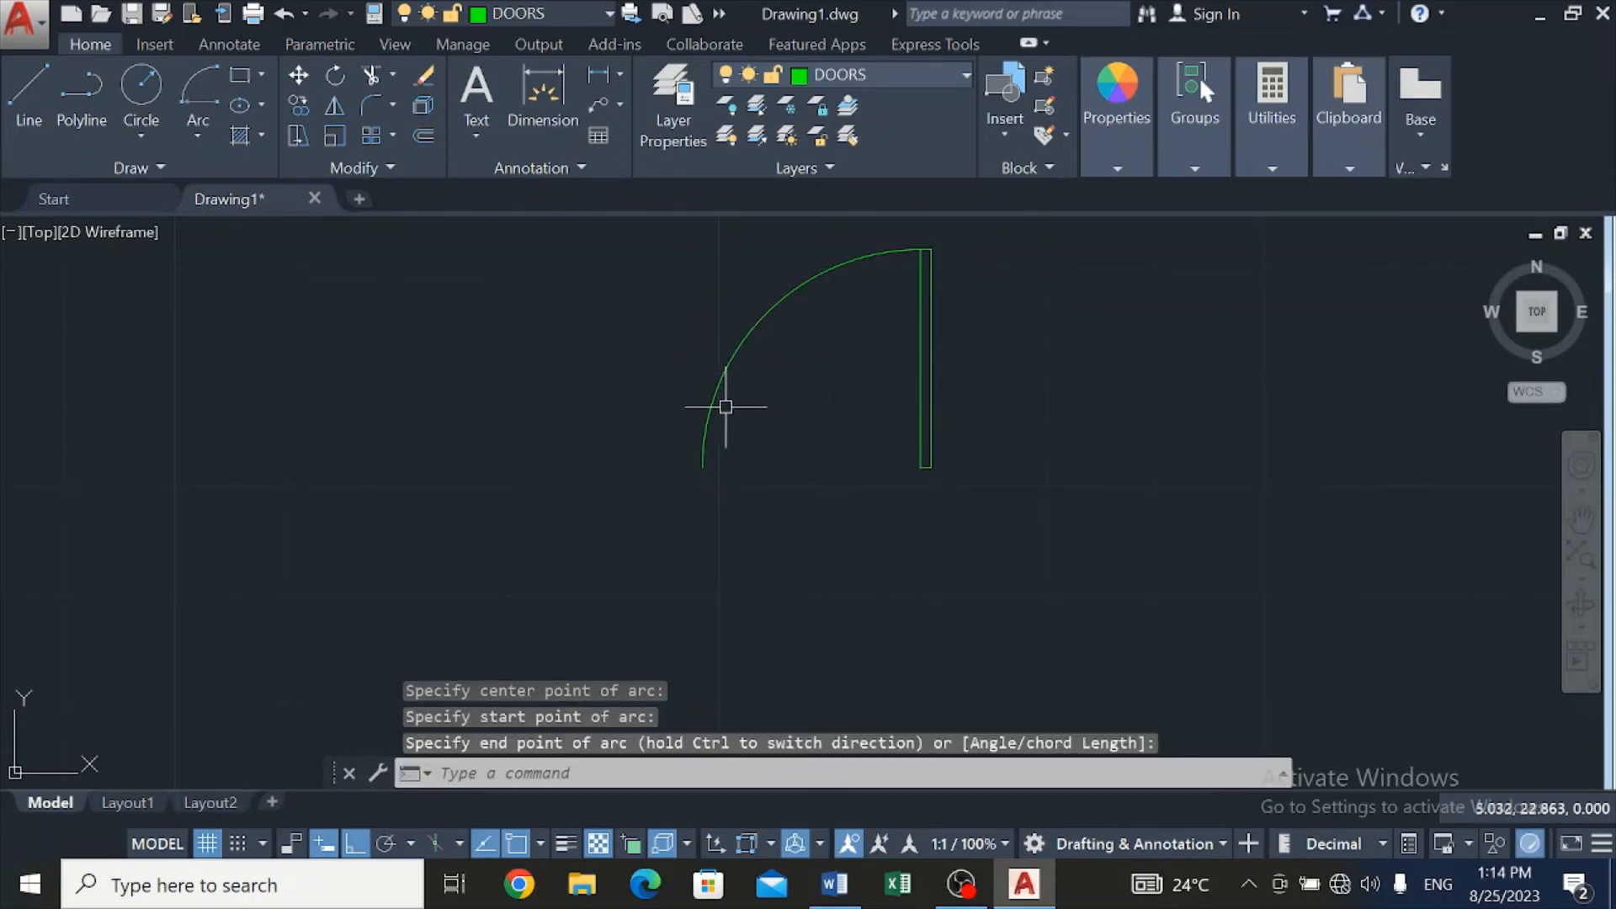
pyautogui.scroll(2, 904, 243)
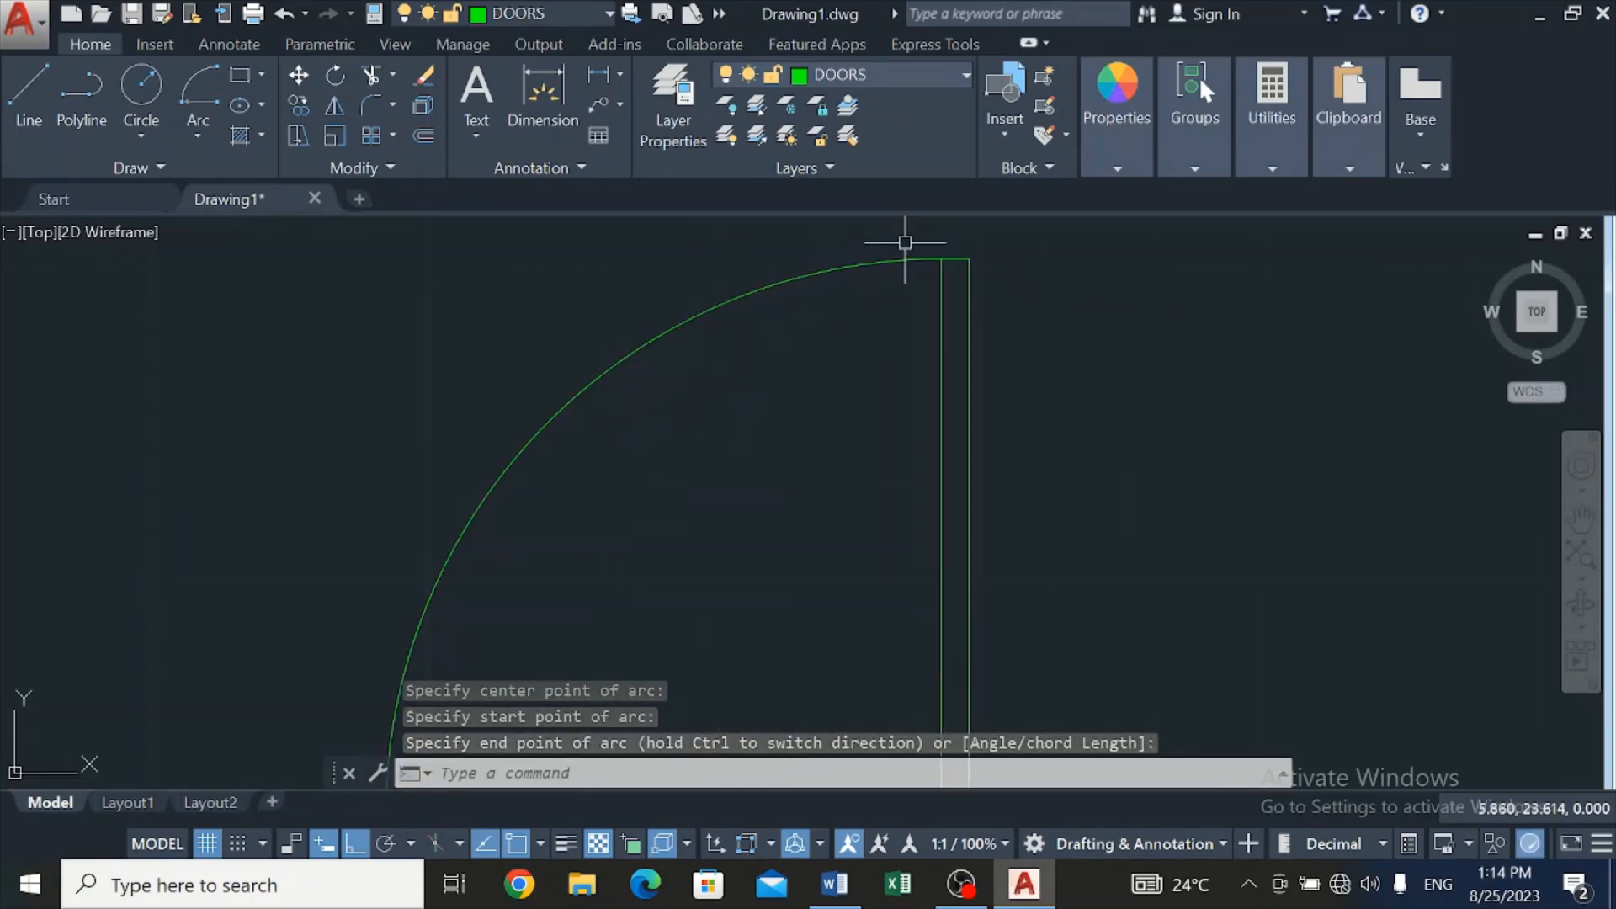
pyautogui.click(851, 262)
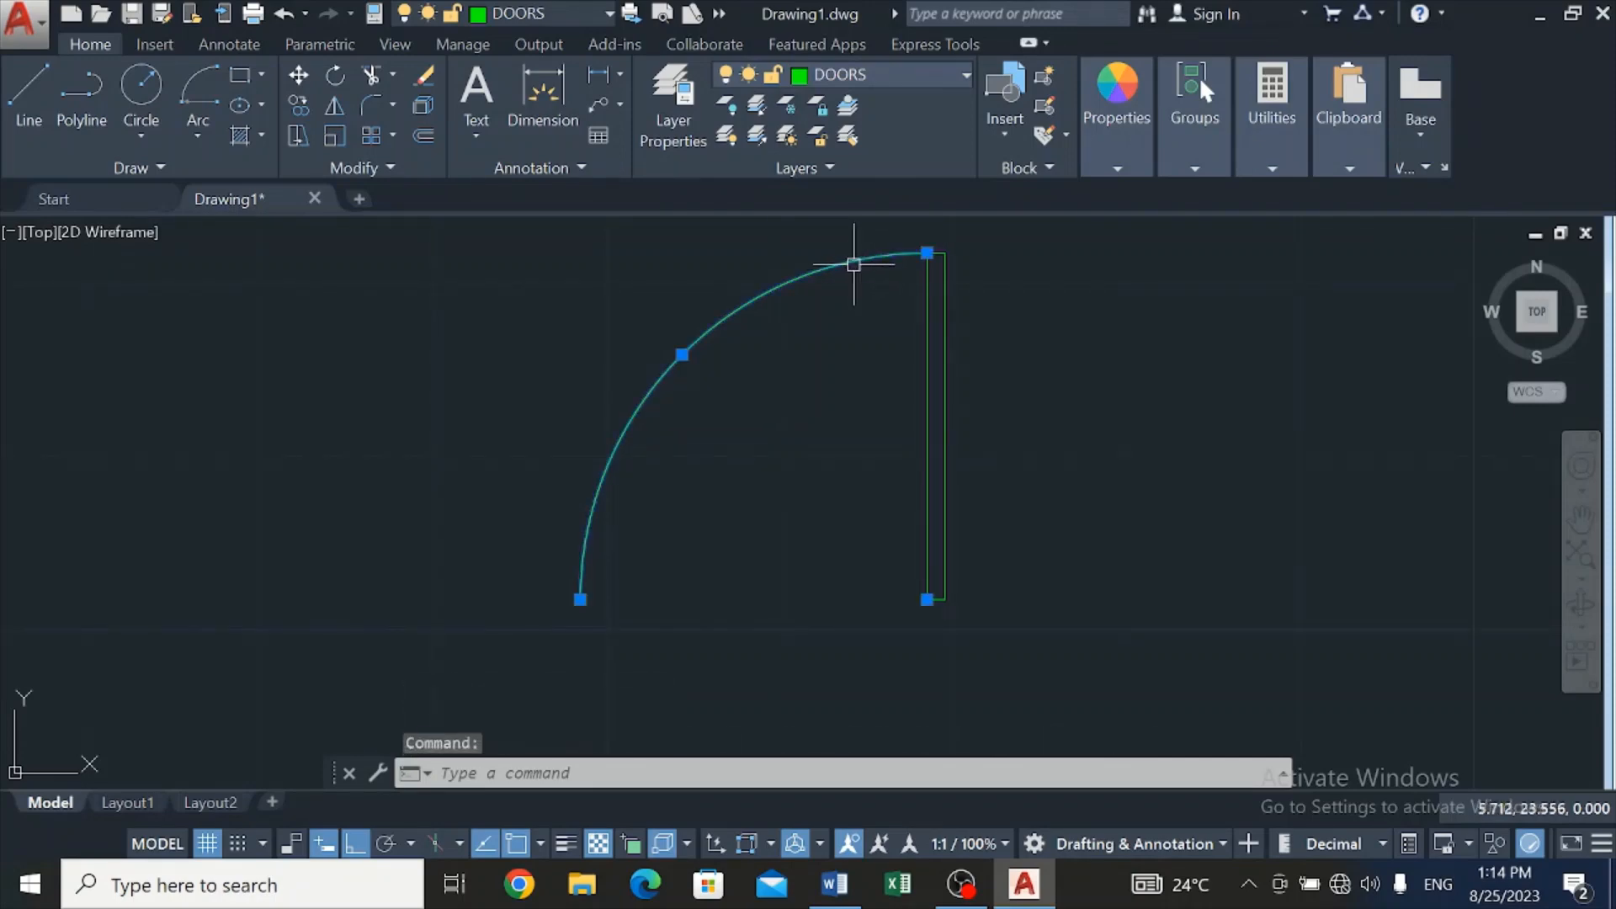
pyautogui.press('Delete')
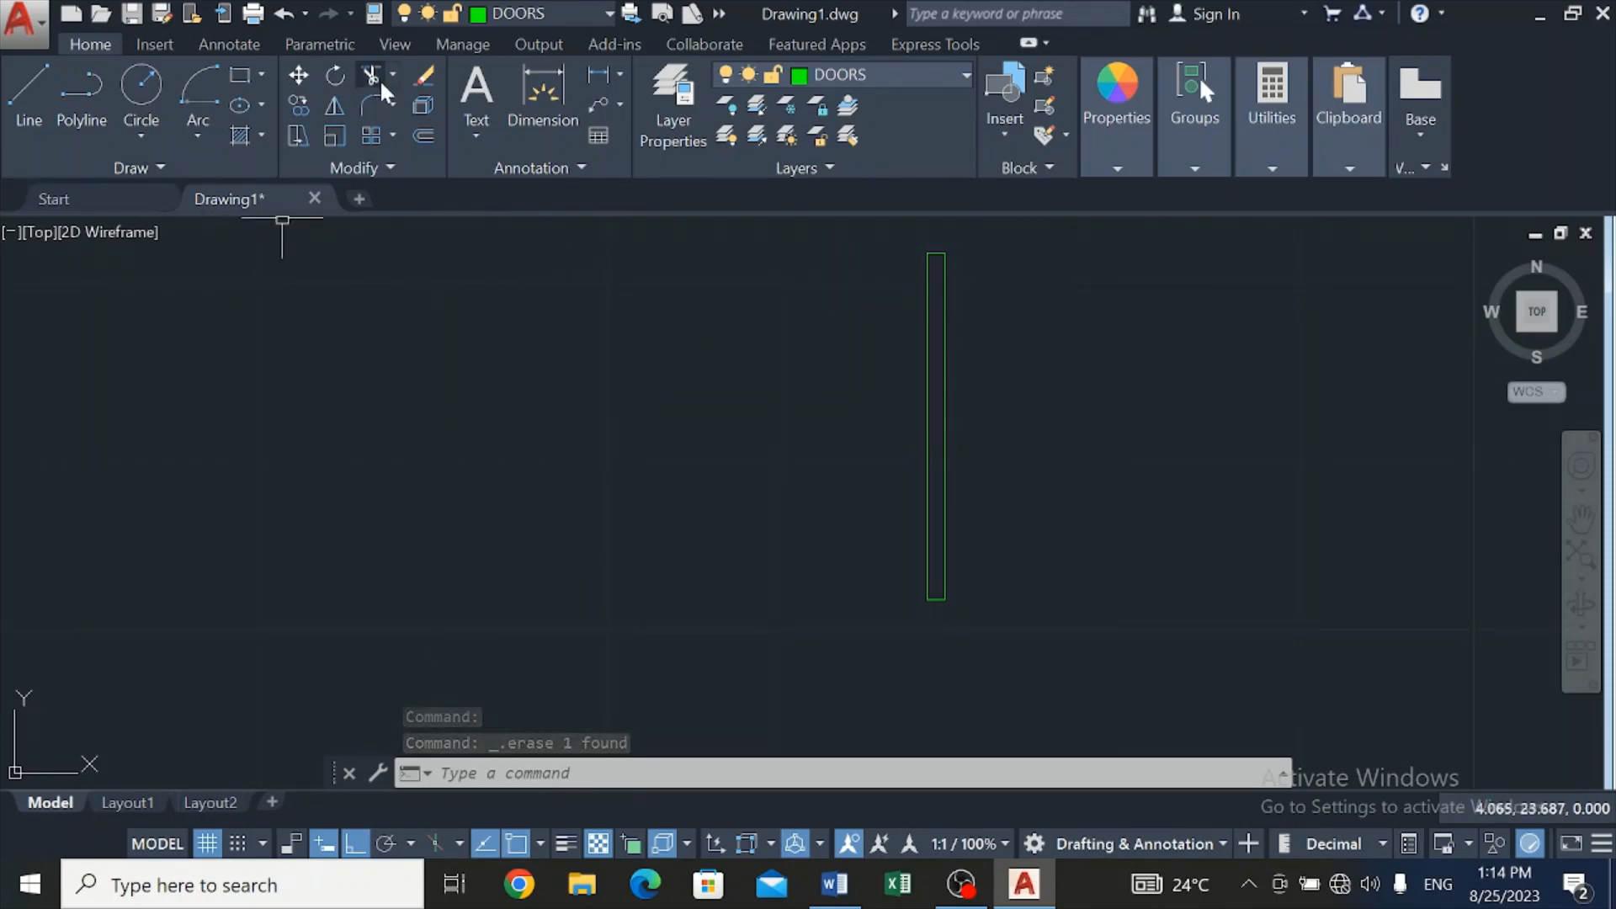
# Draw a Center, Start, End quarter arc centred on the door leaf's bottom-right corner, from its top-right corner round to the left
pyautogui.click(200, 132)
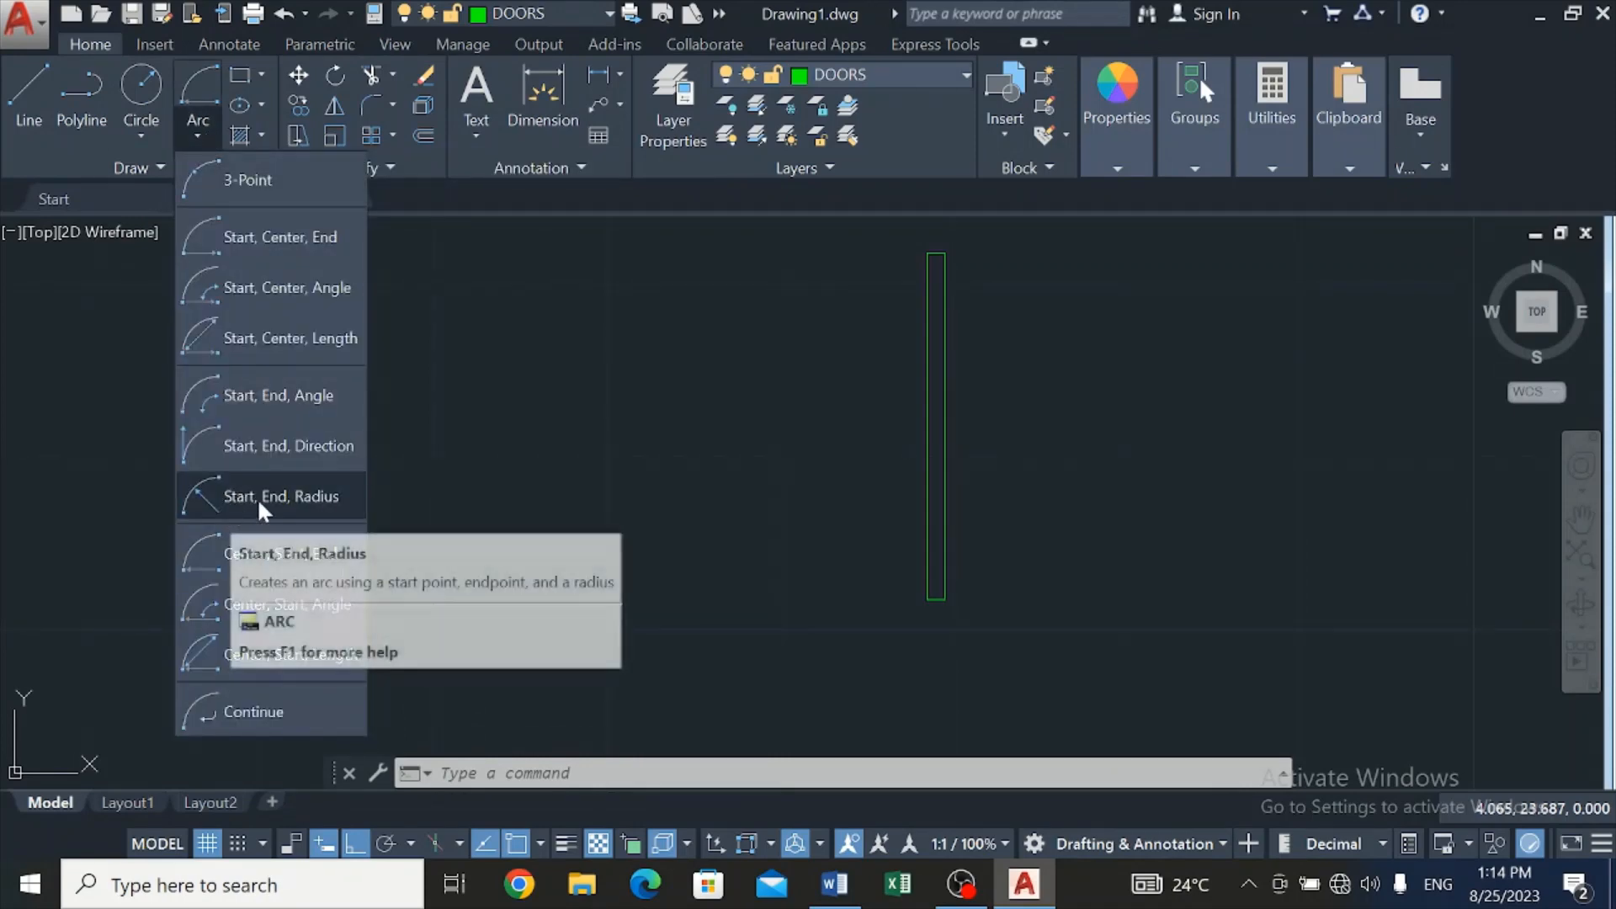
pyautogui.click(272, 555)
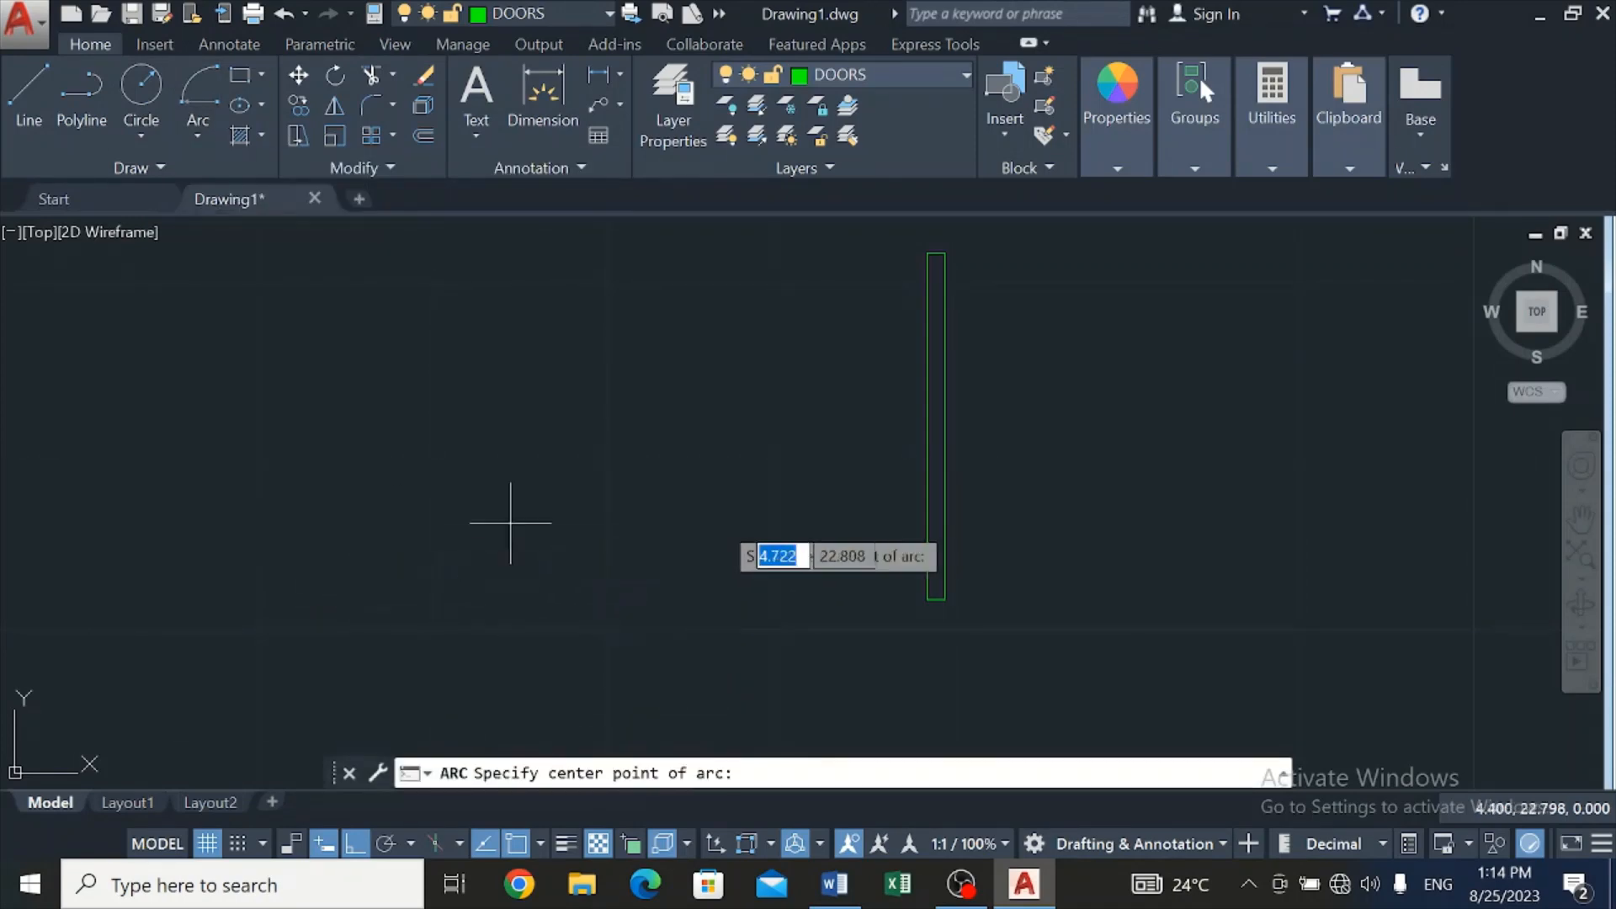
pyautogui.click(944, 600)
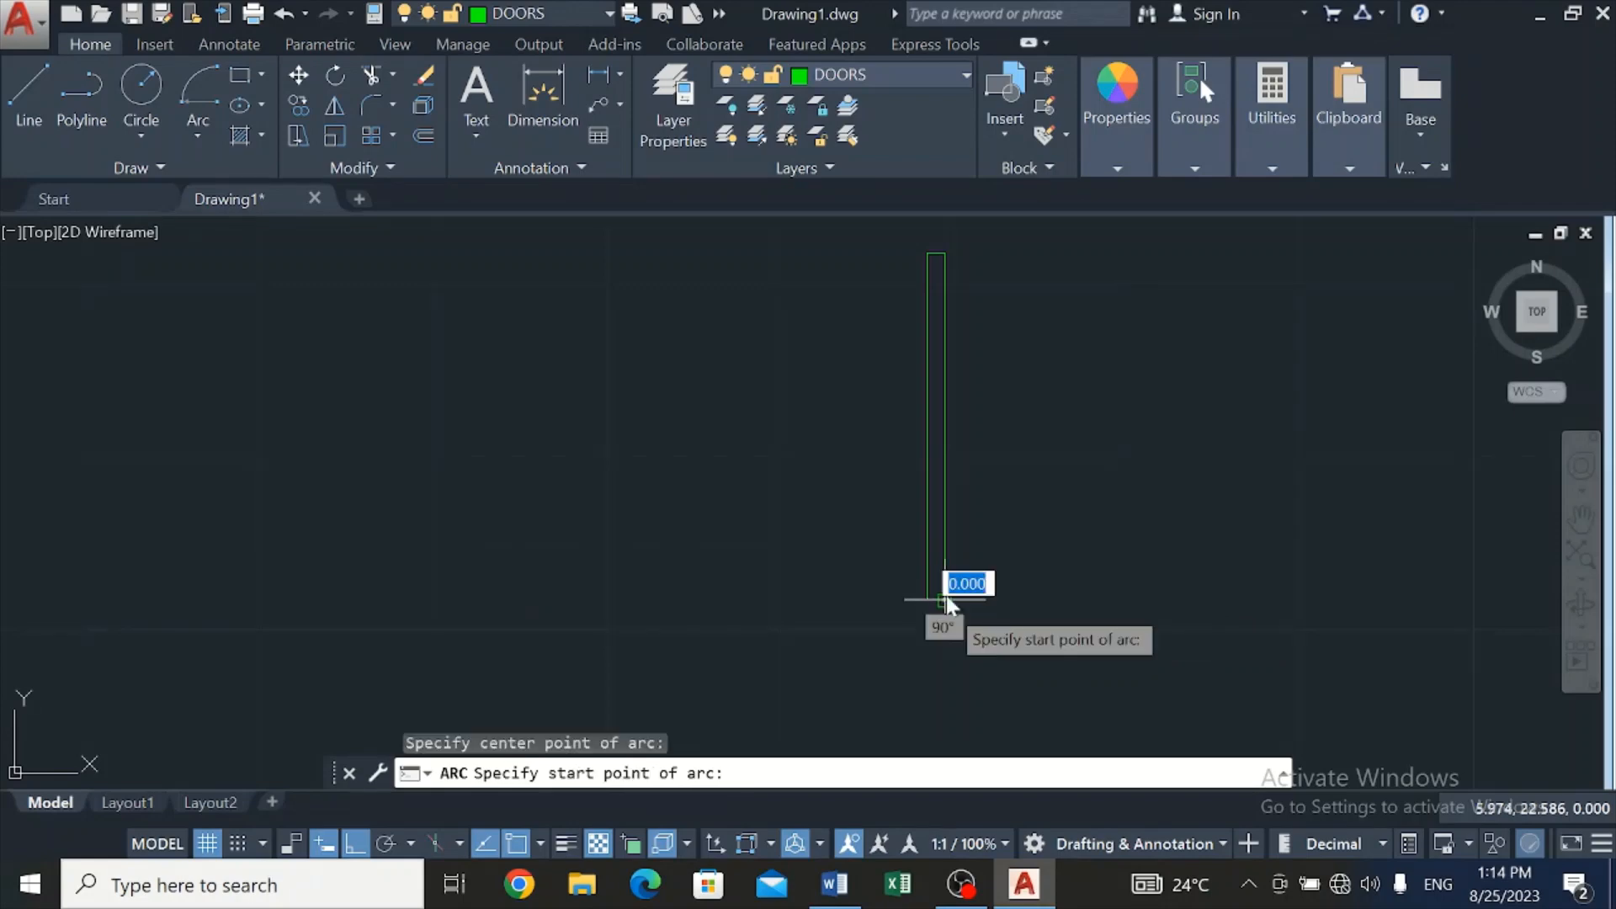
pyautogui.click(946, 251)
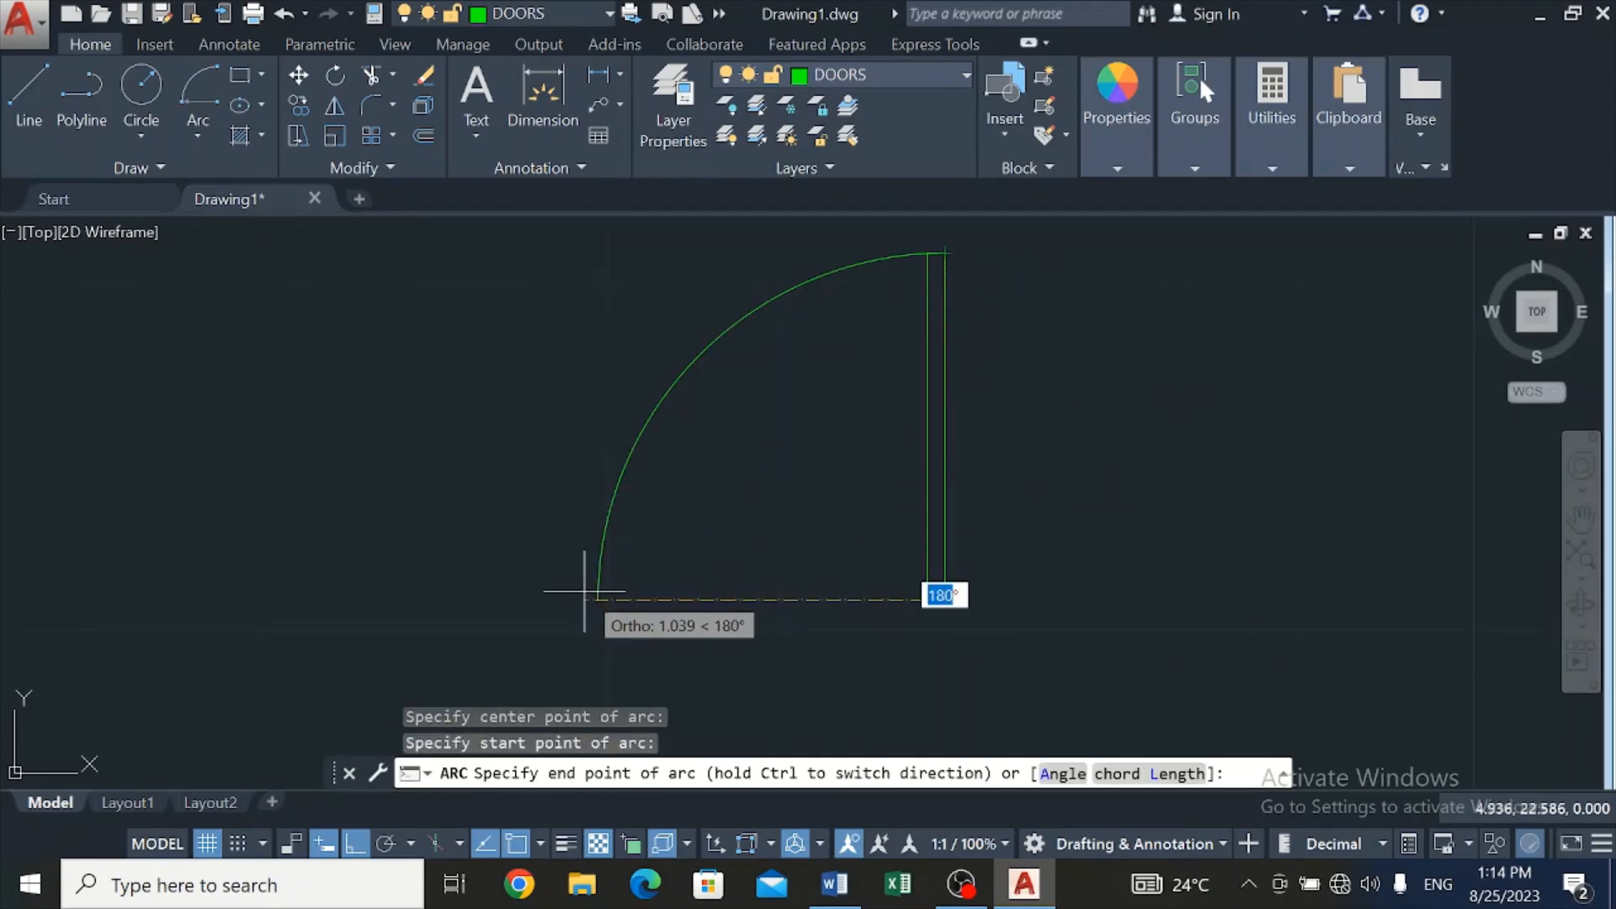
pyautogui.click(592, 600)
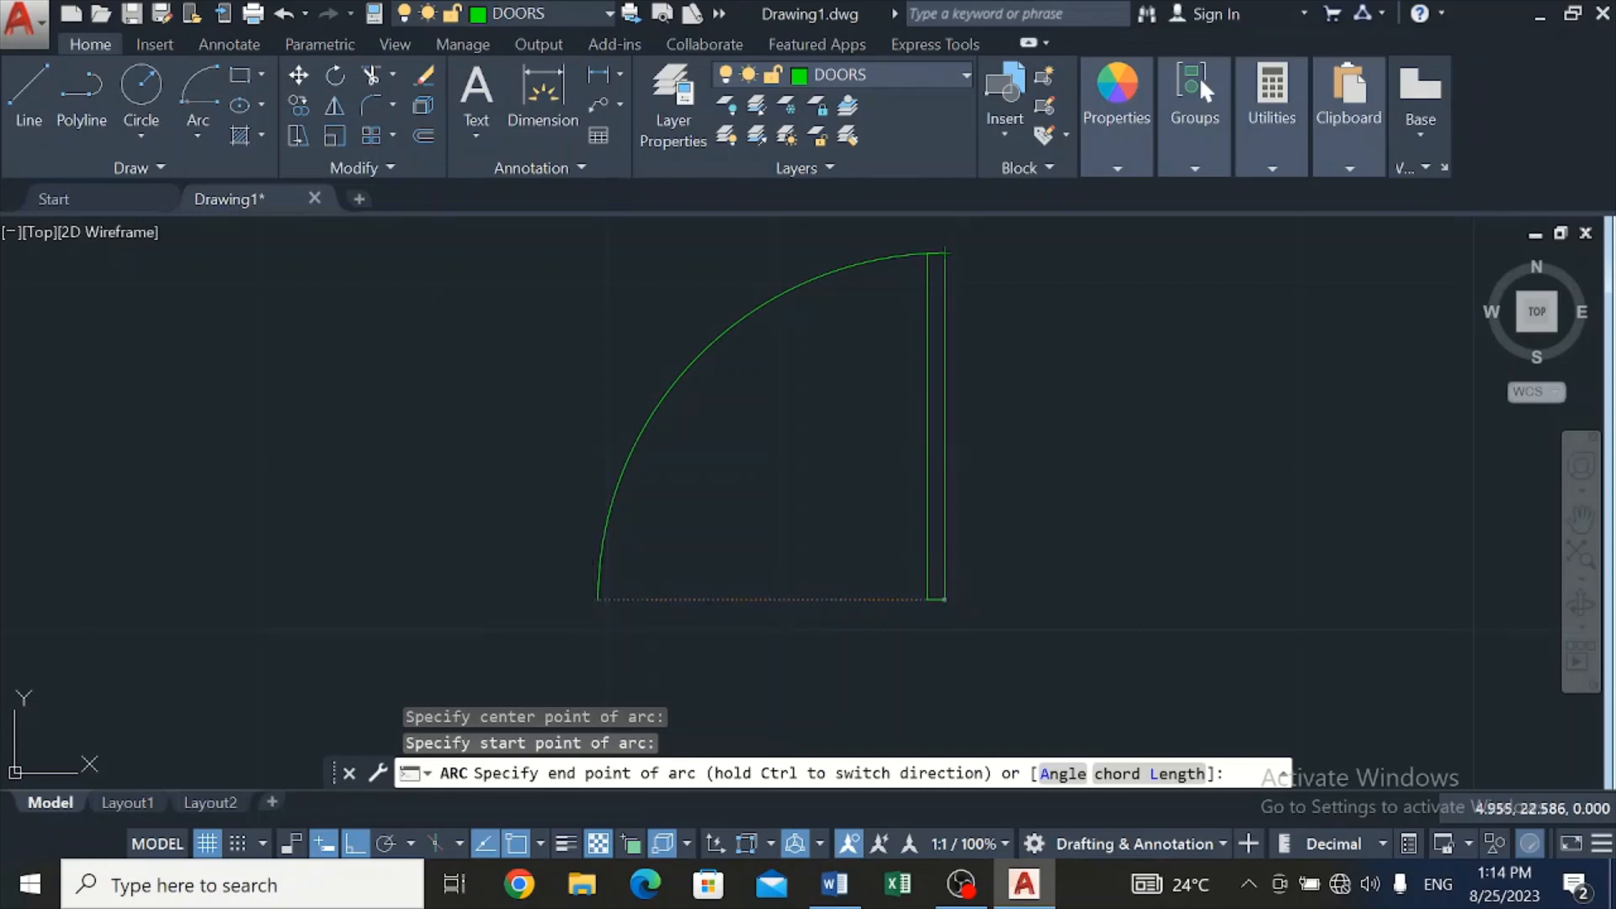
pyautogui.click(20, 113)
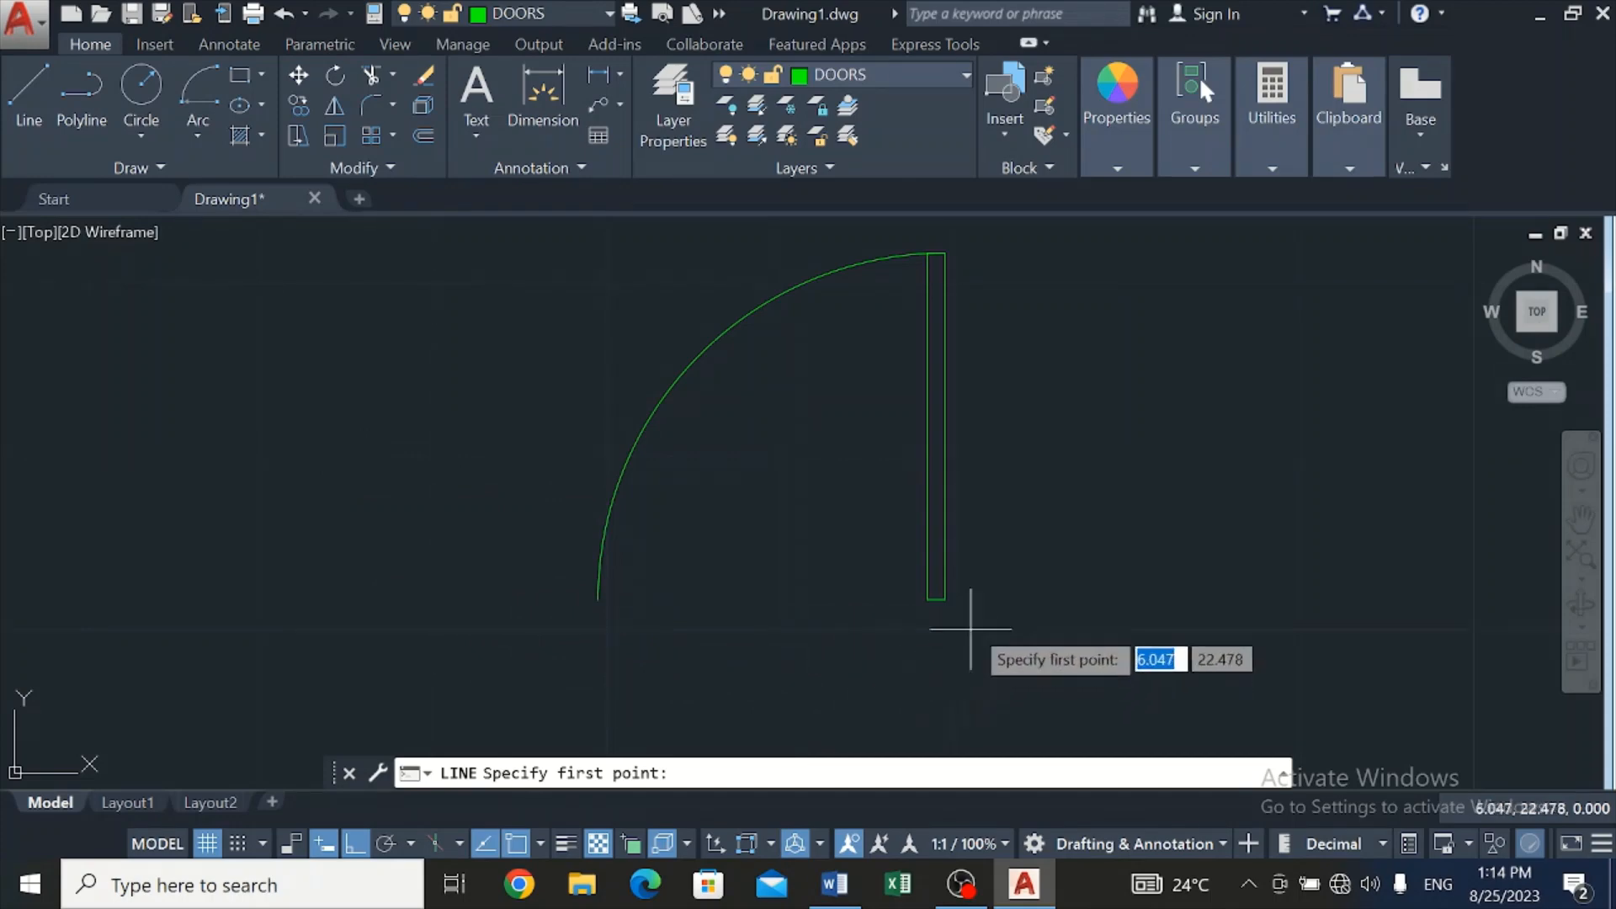
pyautogui.click(944, 599)
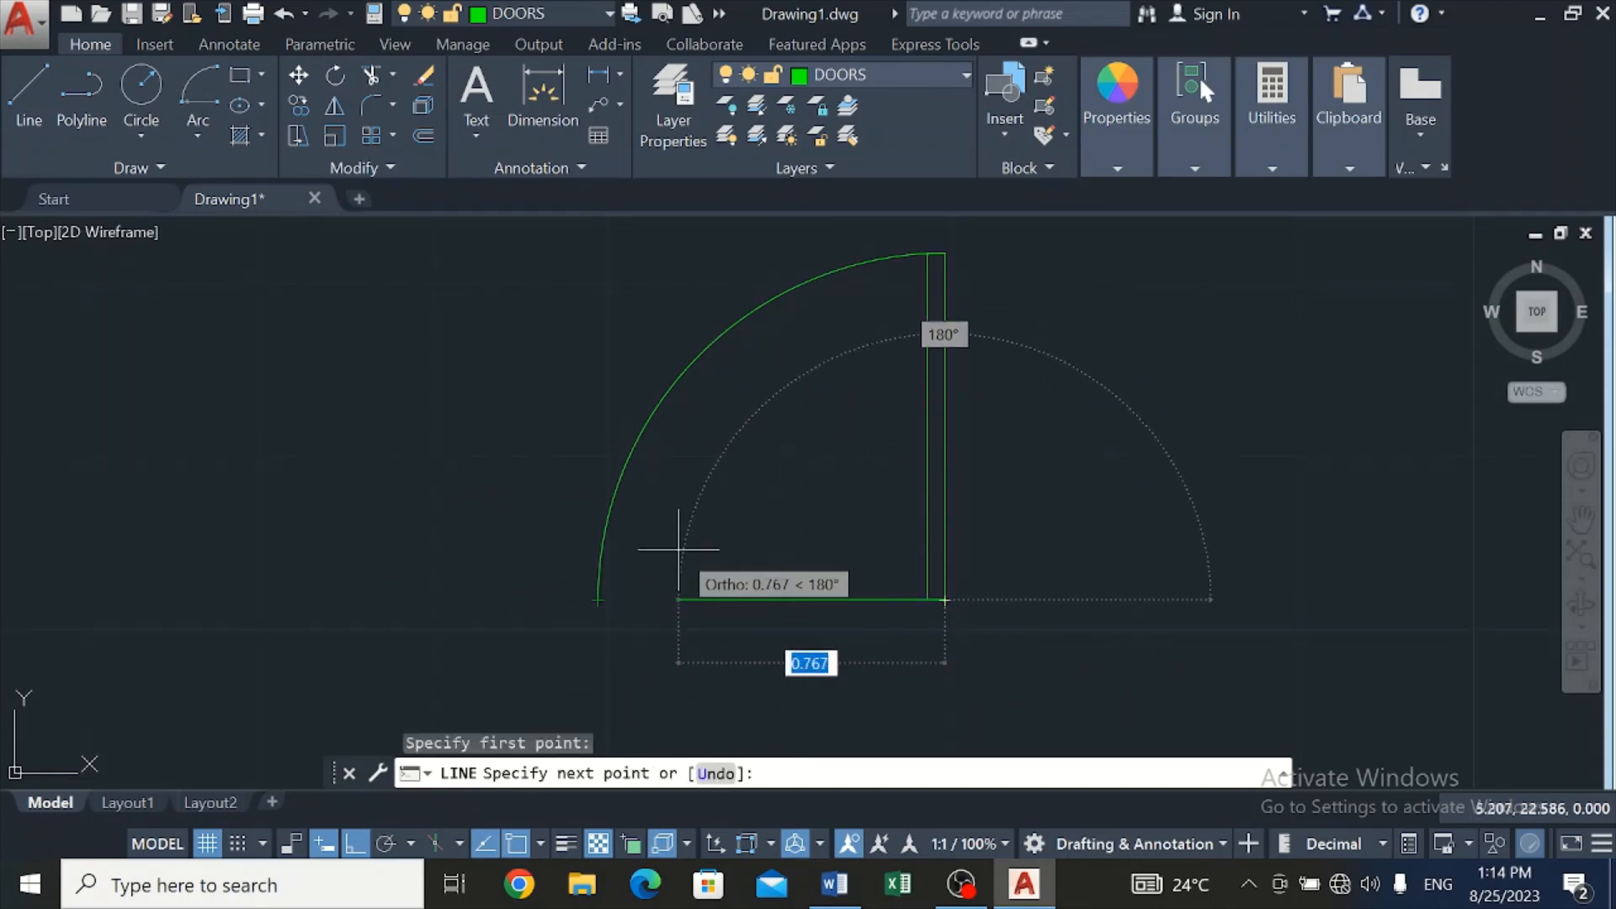
pyautogui.press('Escape')
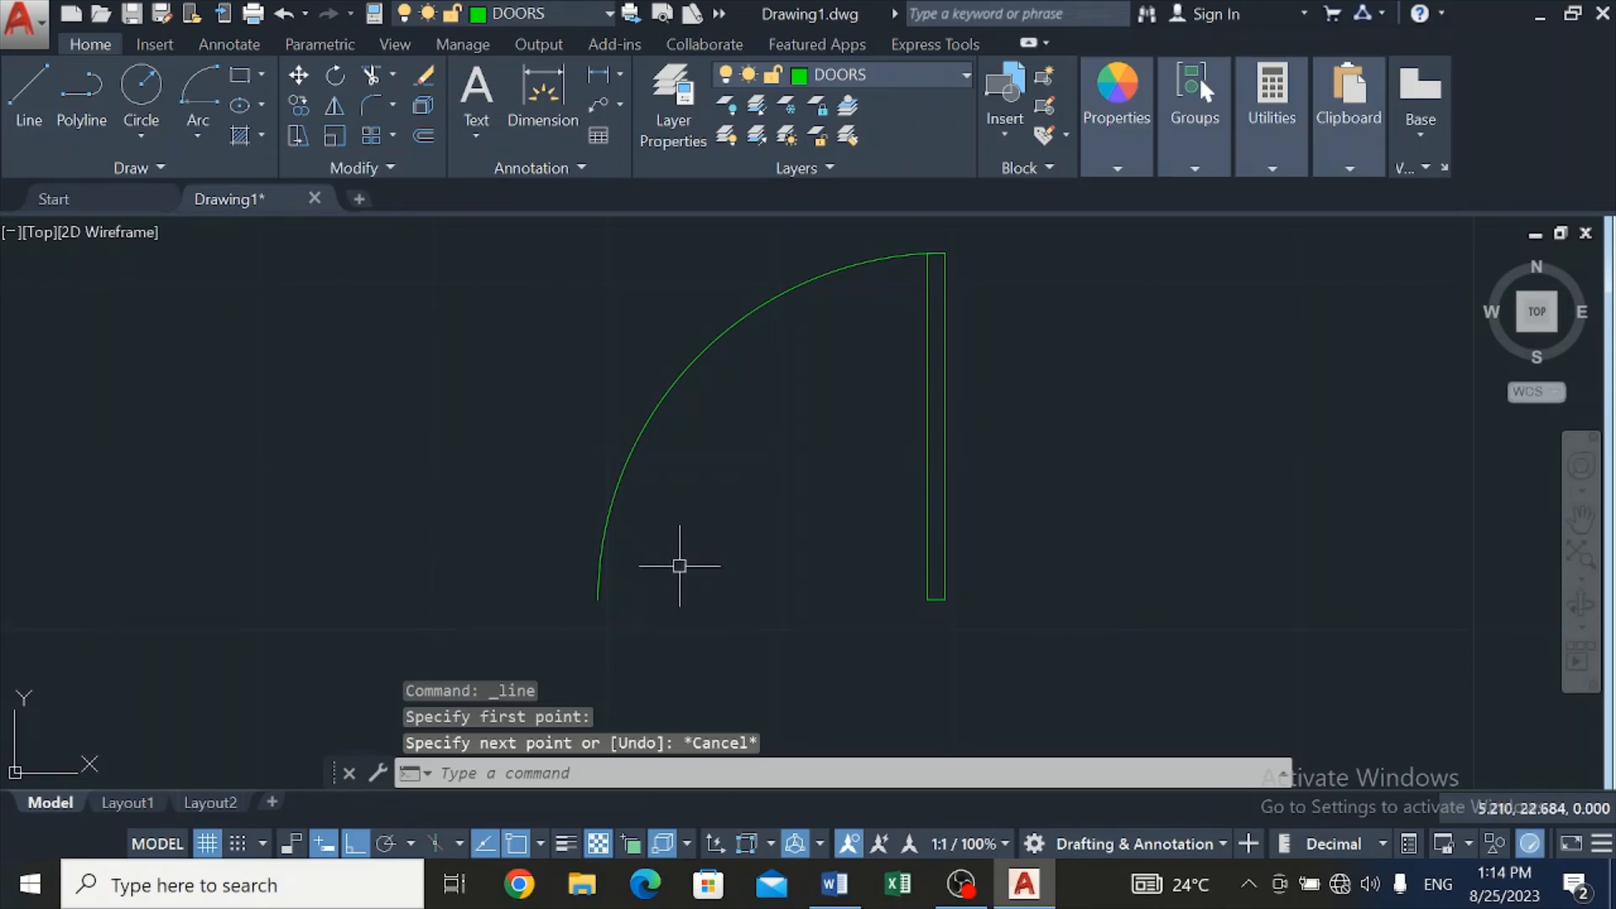
# Draw a 1 unit long vertical line upward in the empty area above the floor plan, right of the first door
pyautogui.scroll(-2, 679, 565)
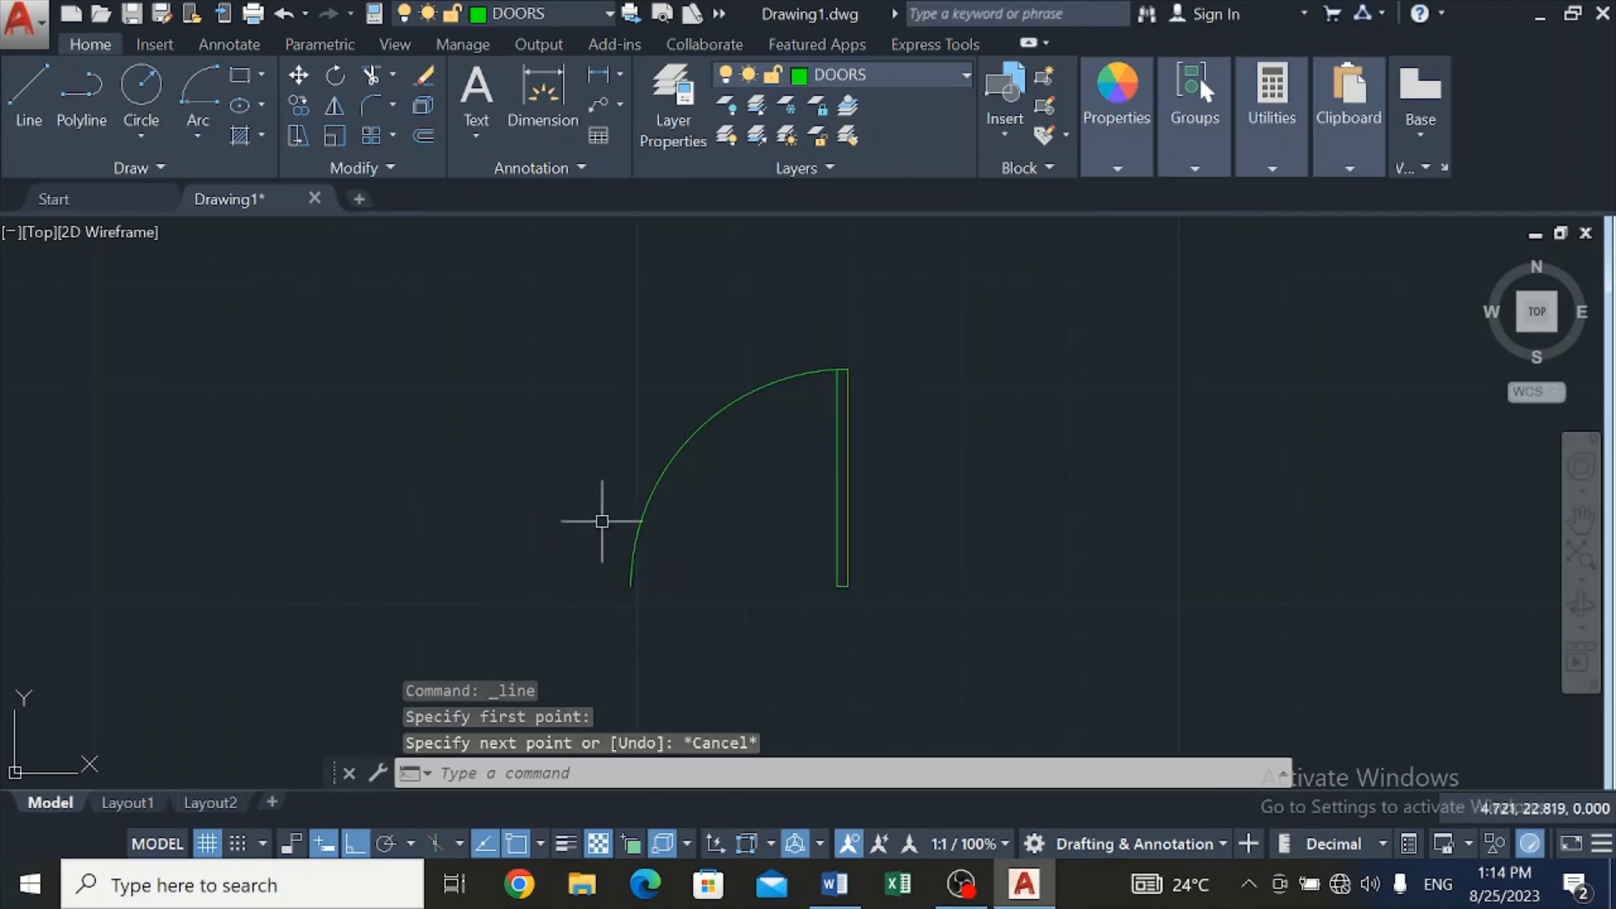
pyautogui.scroll(-6, 595, 484)
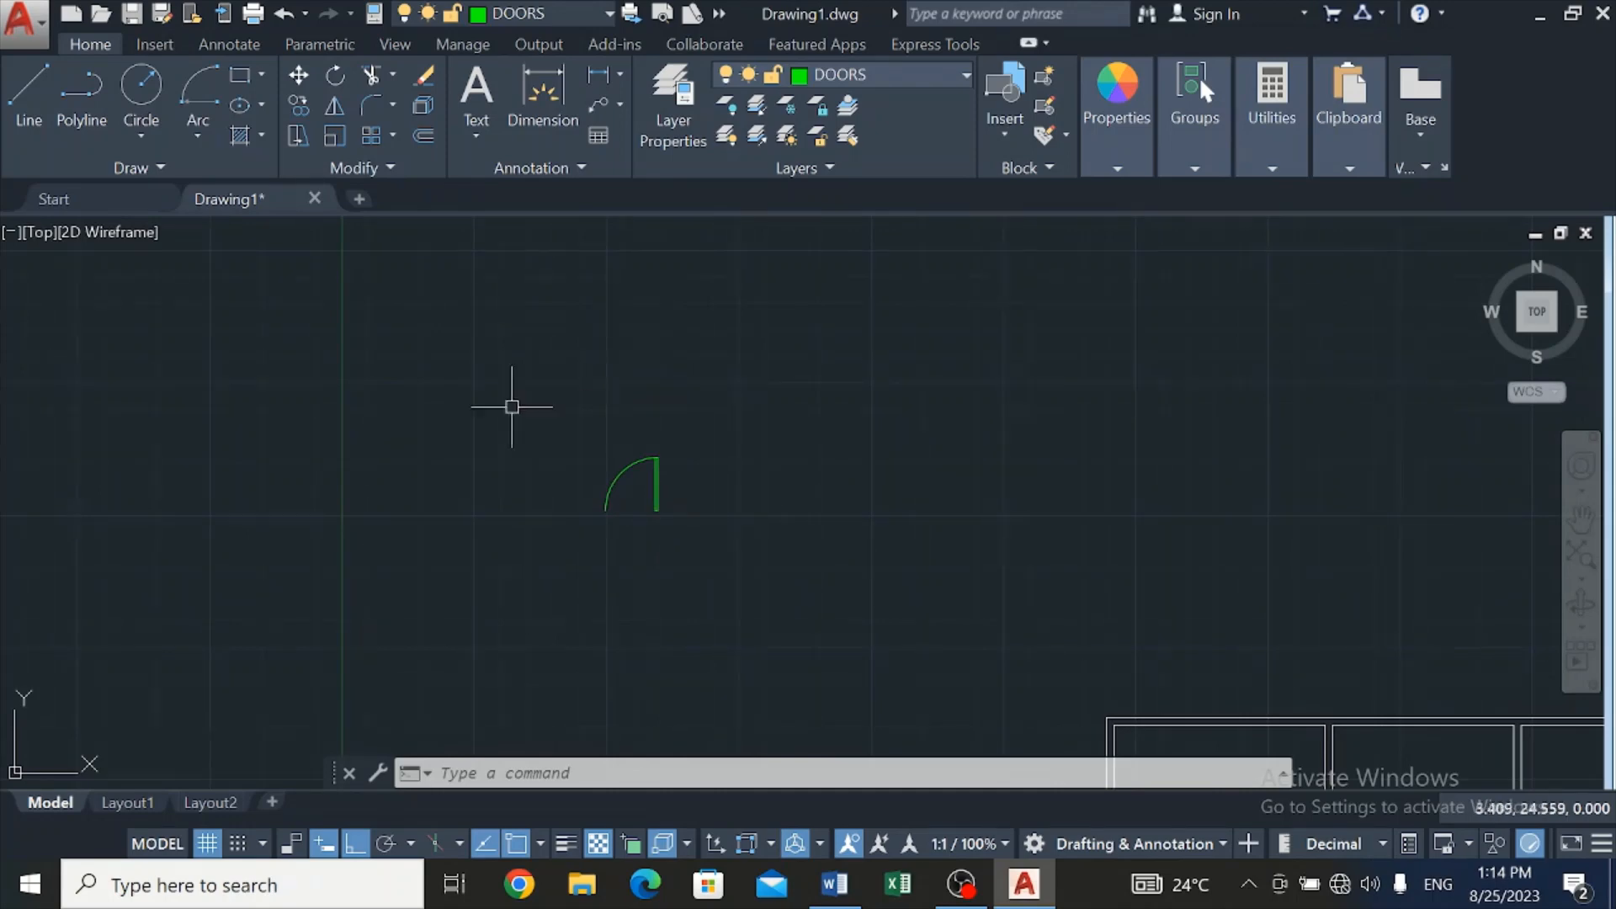
pyautogui.click(28, 97)
pyautogui.scroll(-2, 1187, 417)
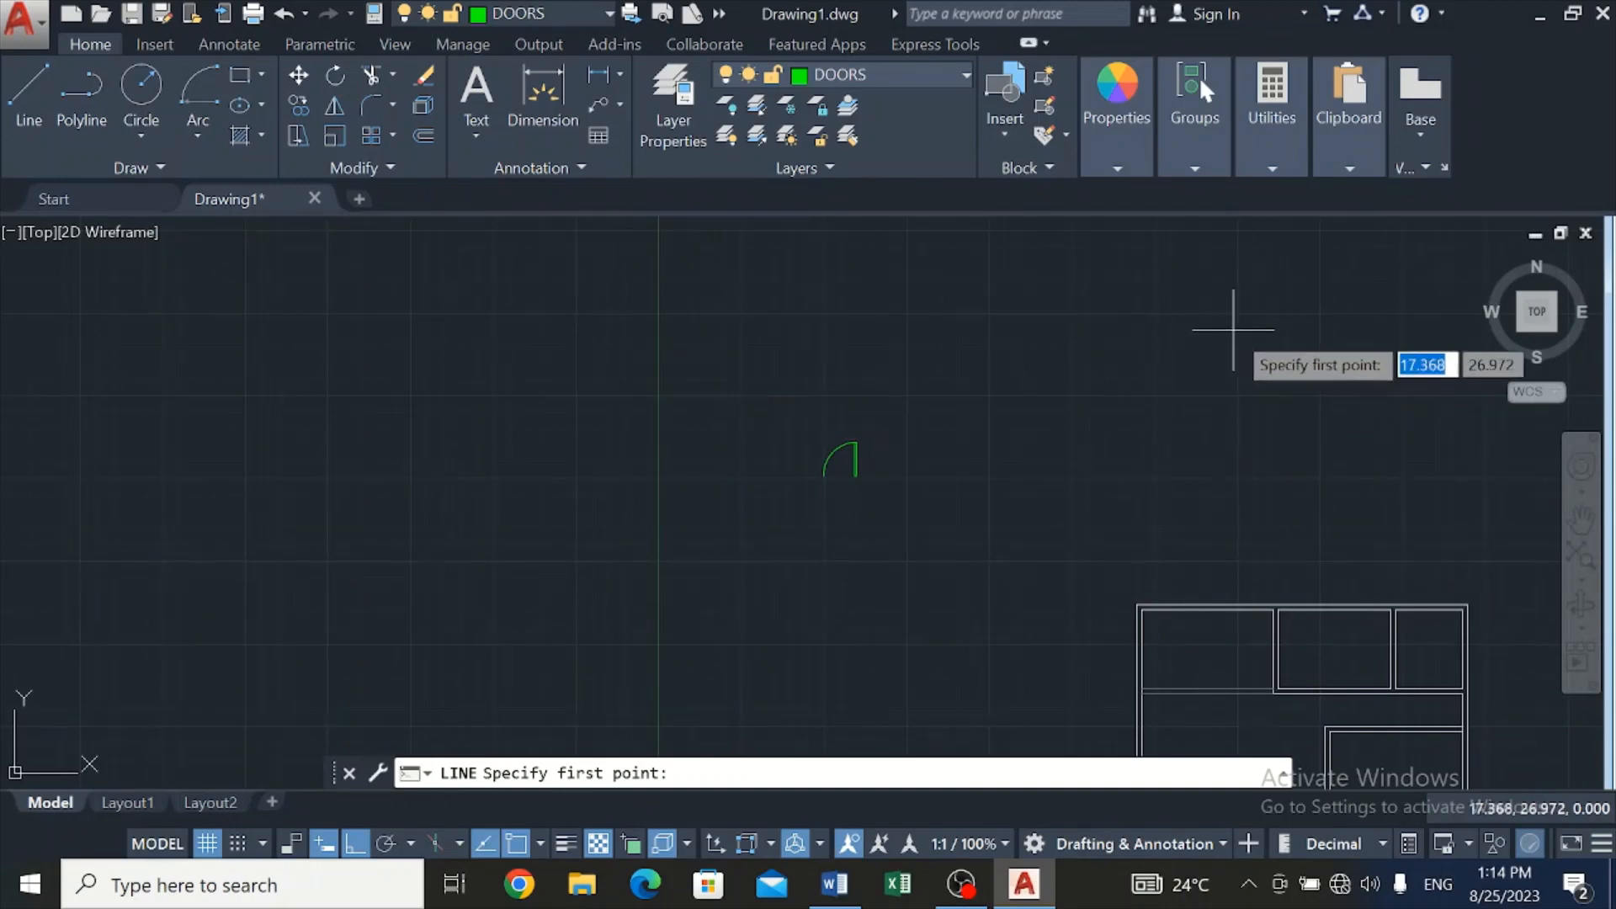
pyautogui.scroll(3, 1229, 334)
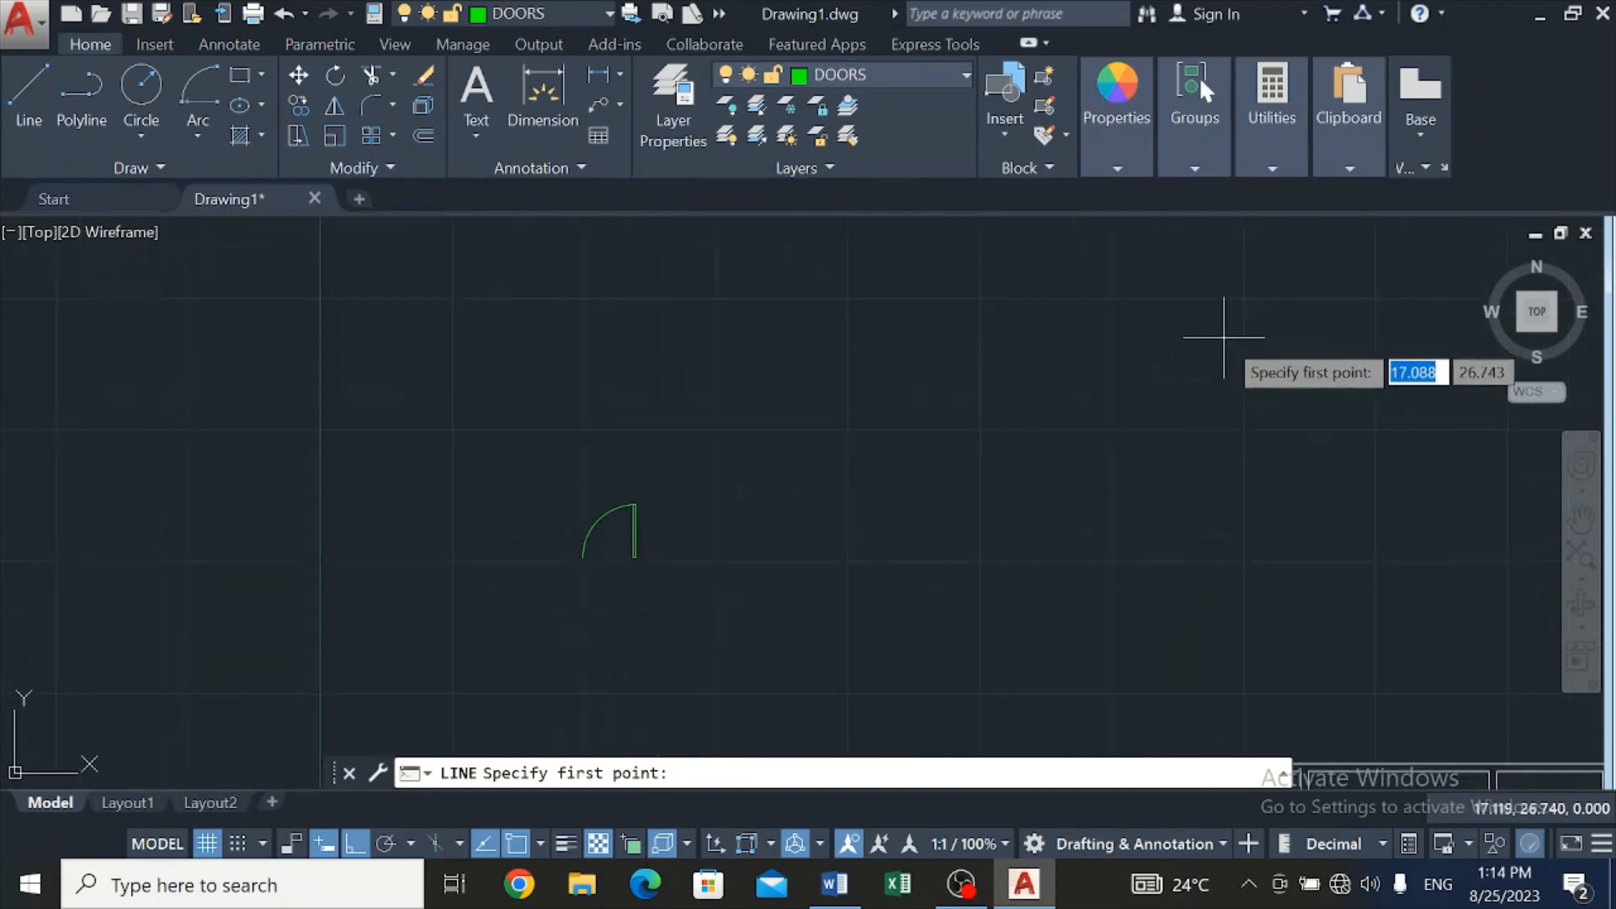
pyautogui.click(1216, 439)
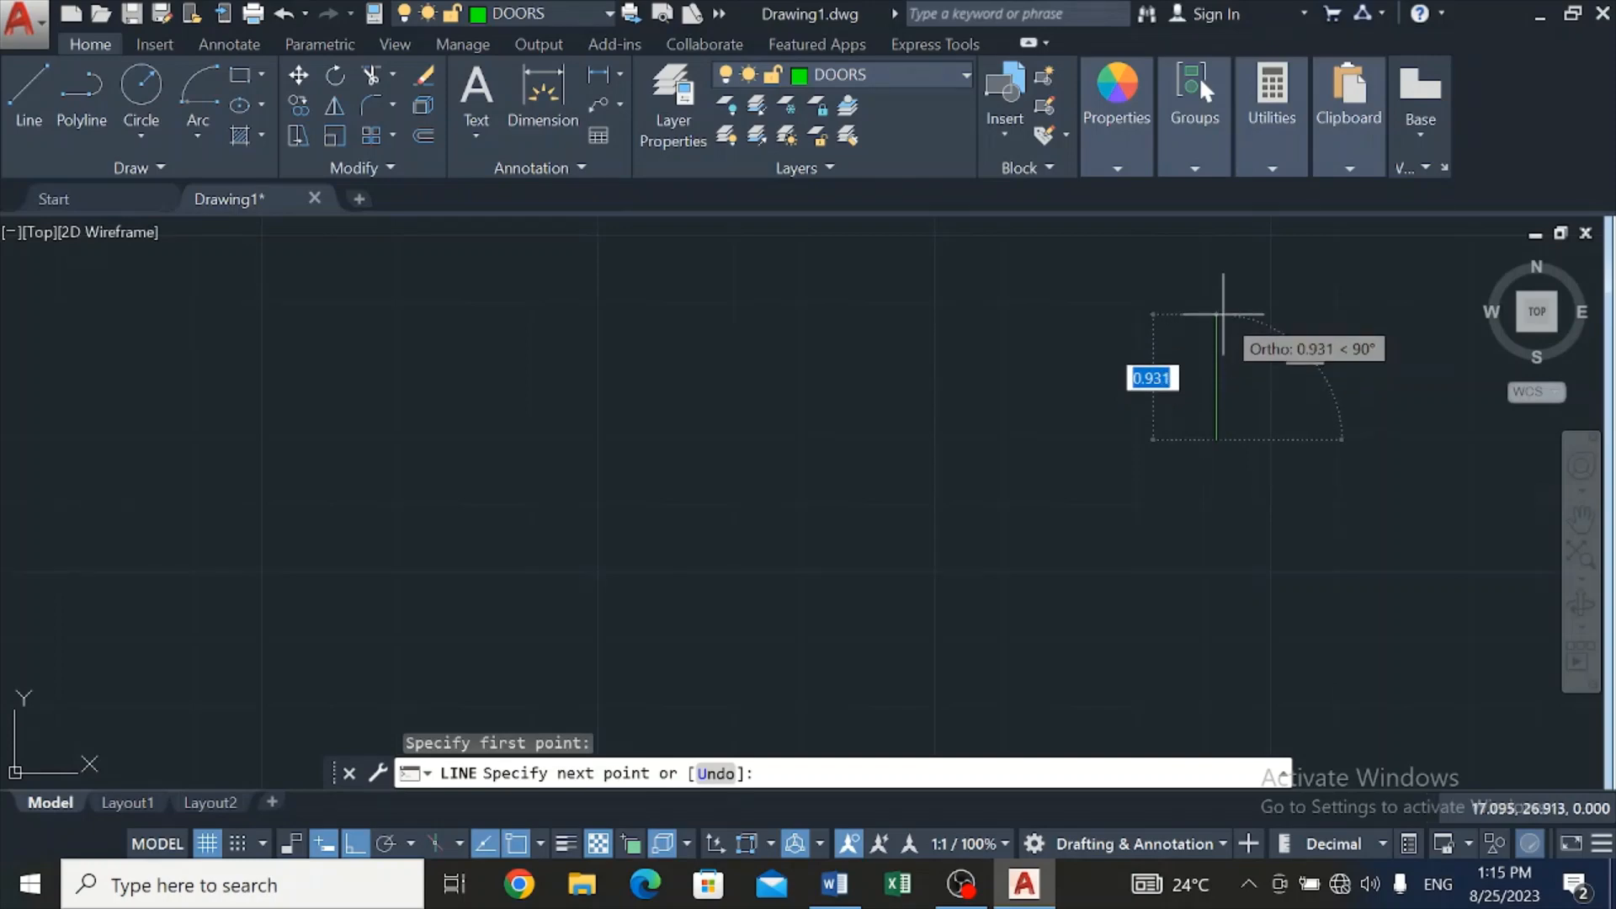
pyautogui.write('1')
pyautogui.press('Return')
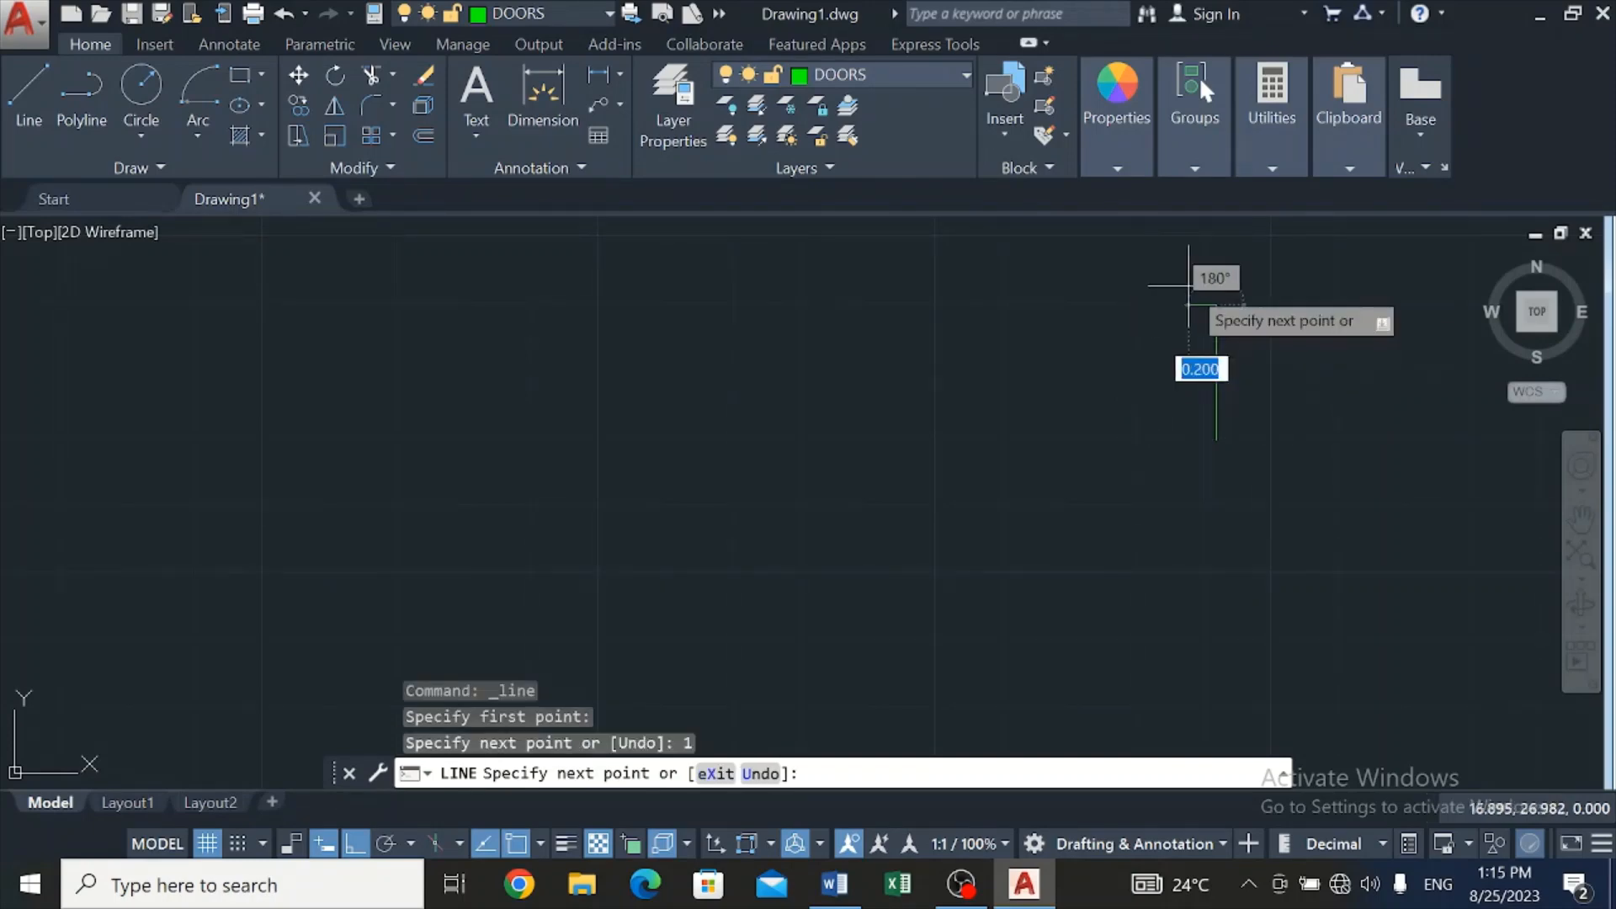
# Complete the second door leaf with a 0.05 wide top to the left, a parallel left side and a closing bottom line
pyautogui.scroll(2, 1194, 289)
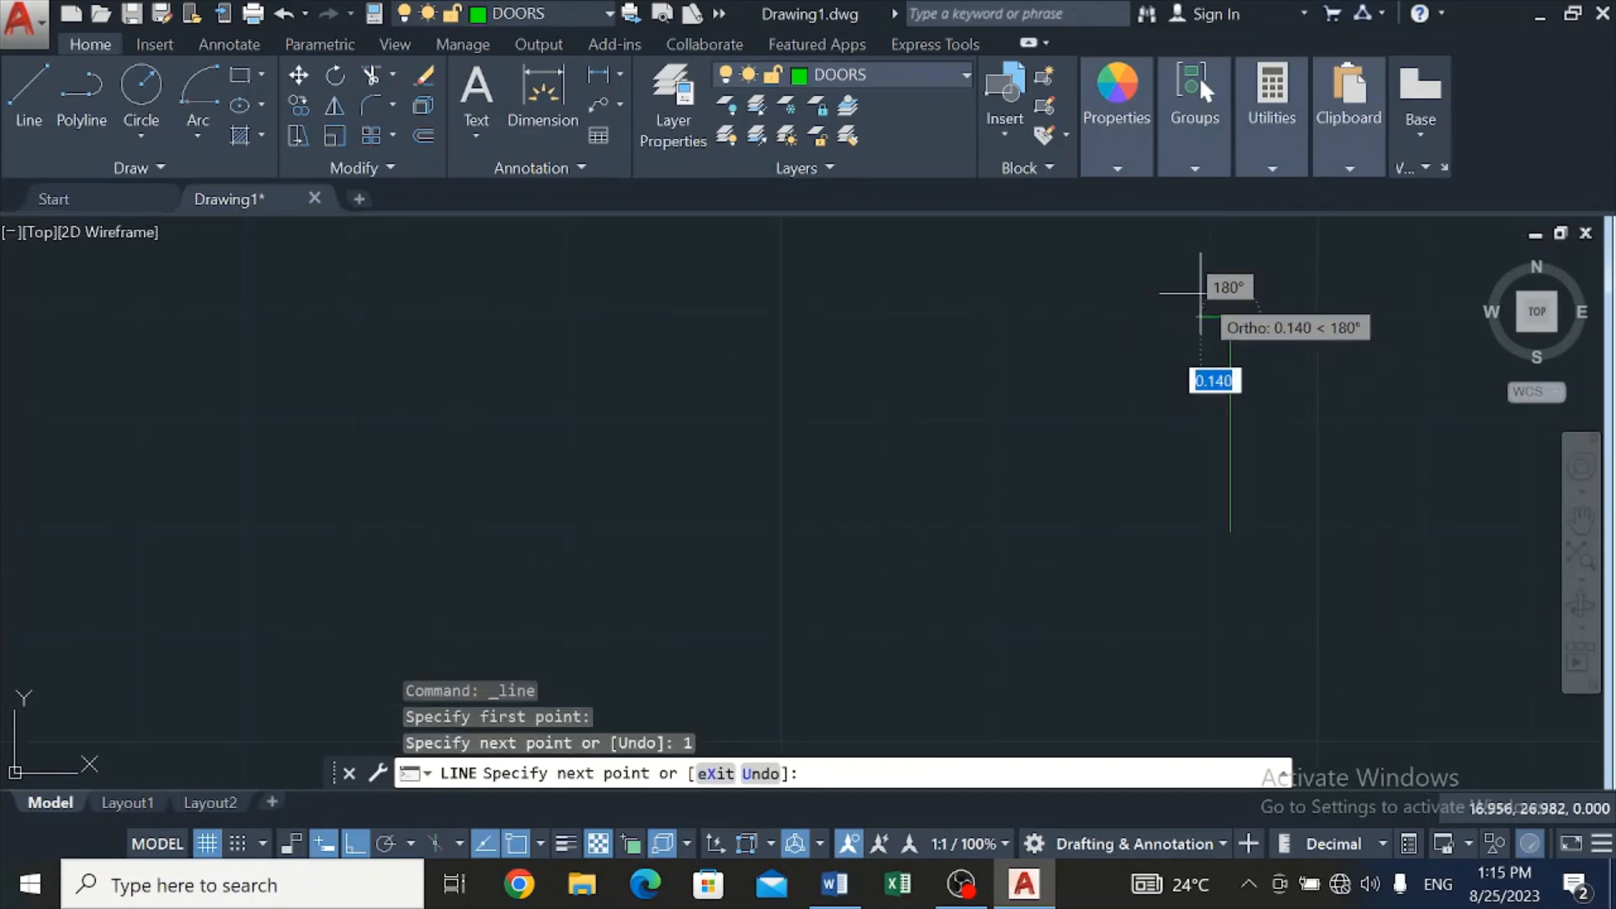
pyautogui.write('0.0')
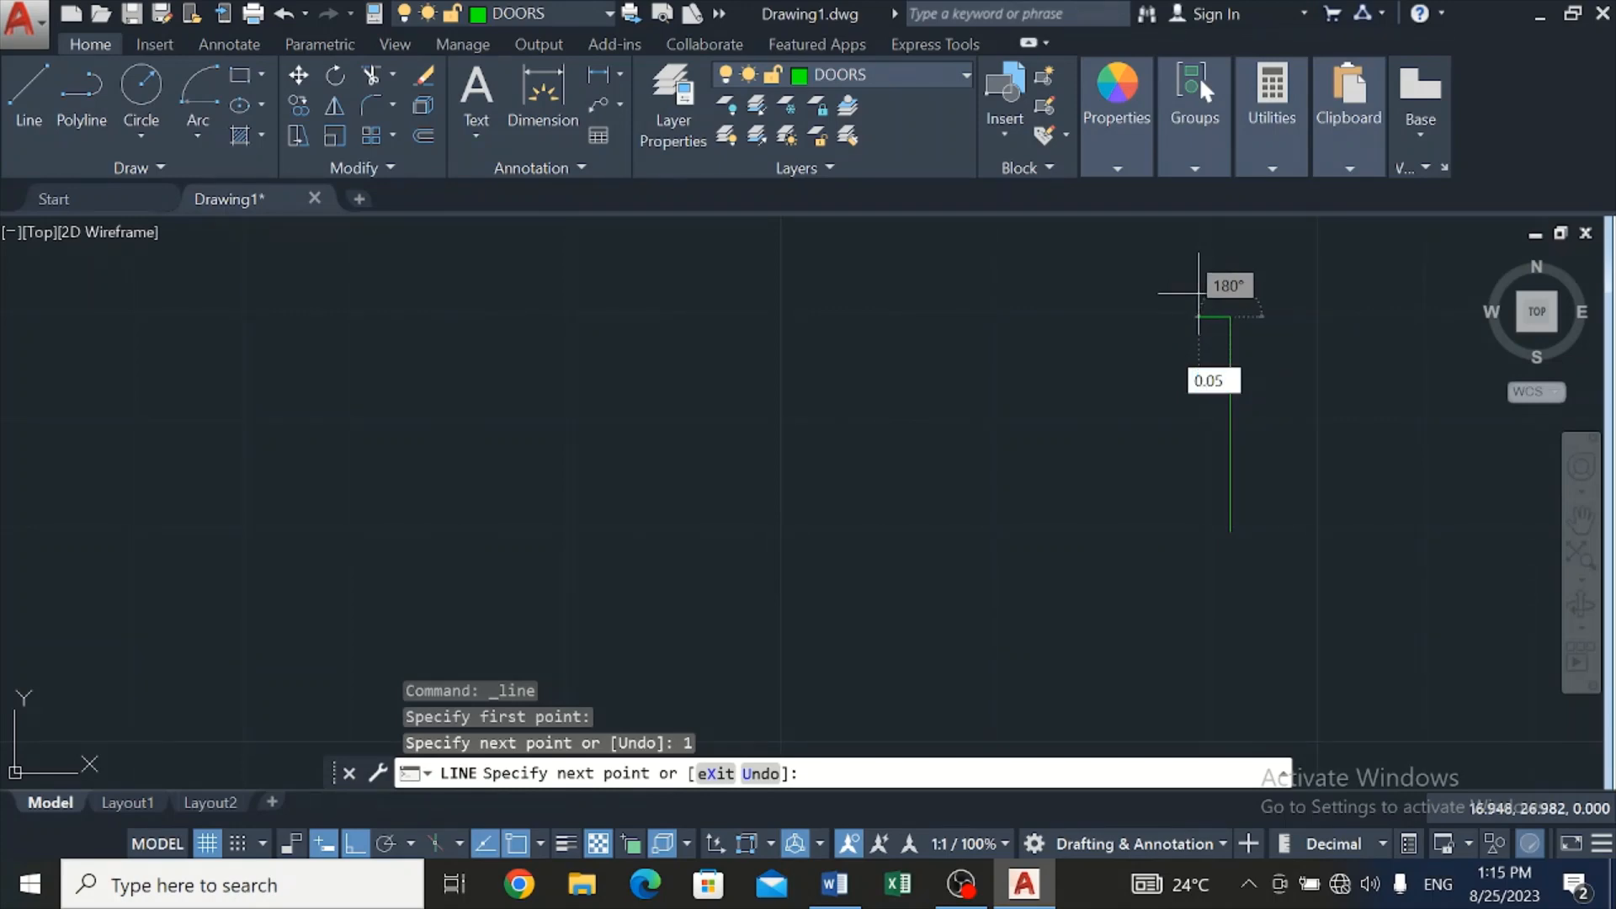
pyautogui.write('5')
pyautogui.press('Return')
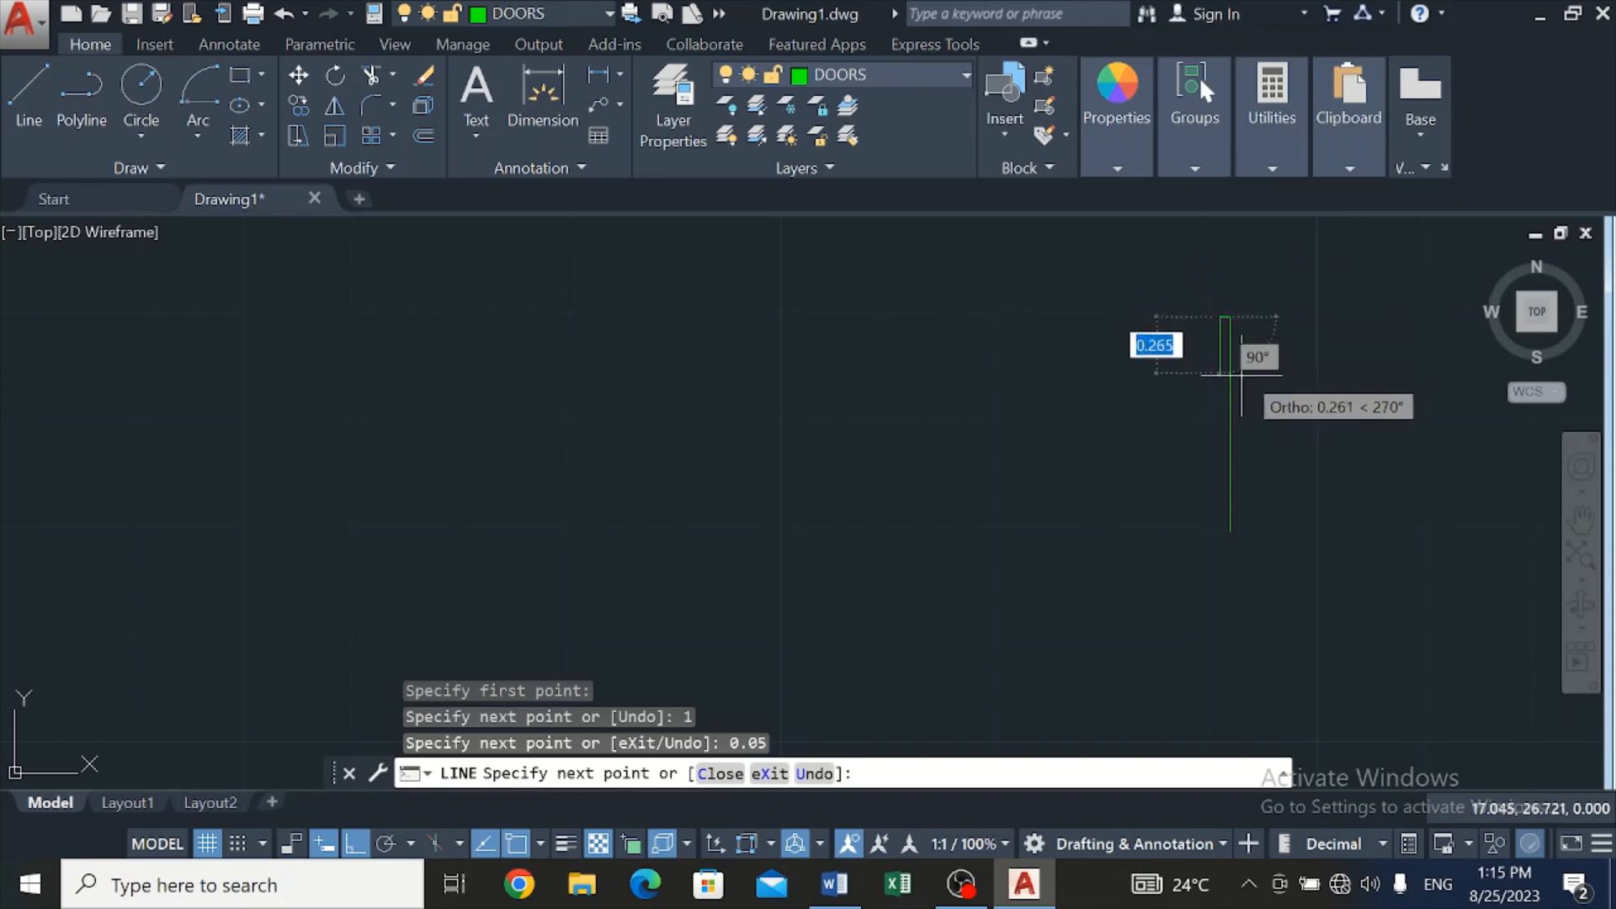
pyautogui.scroll(3, 1200, 496)
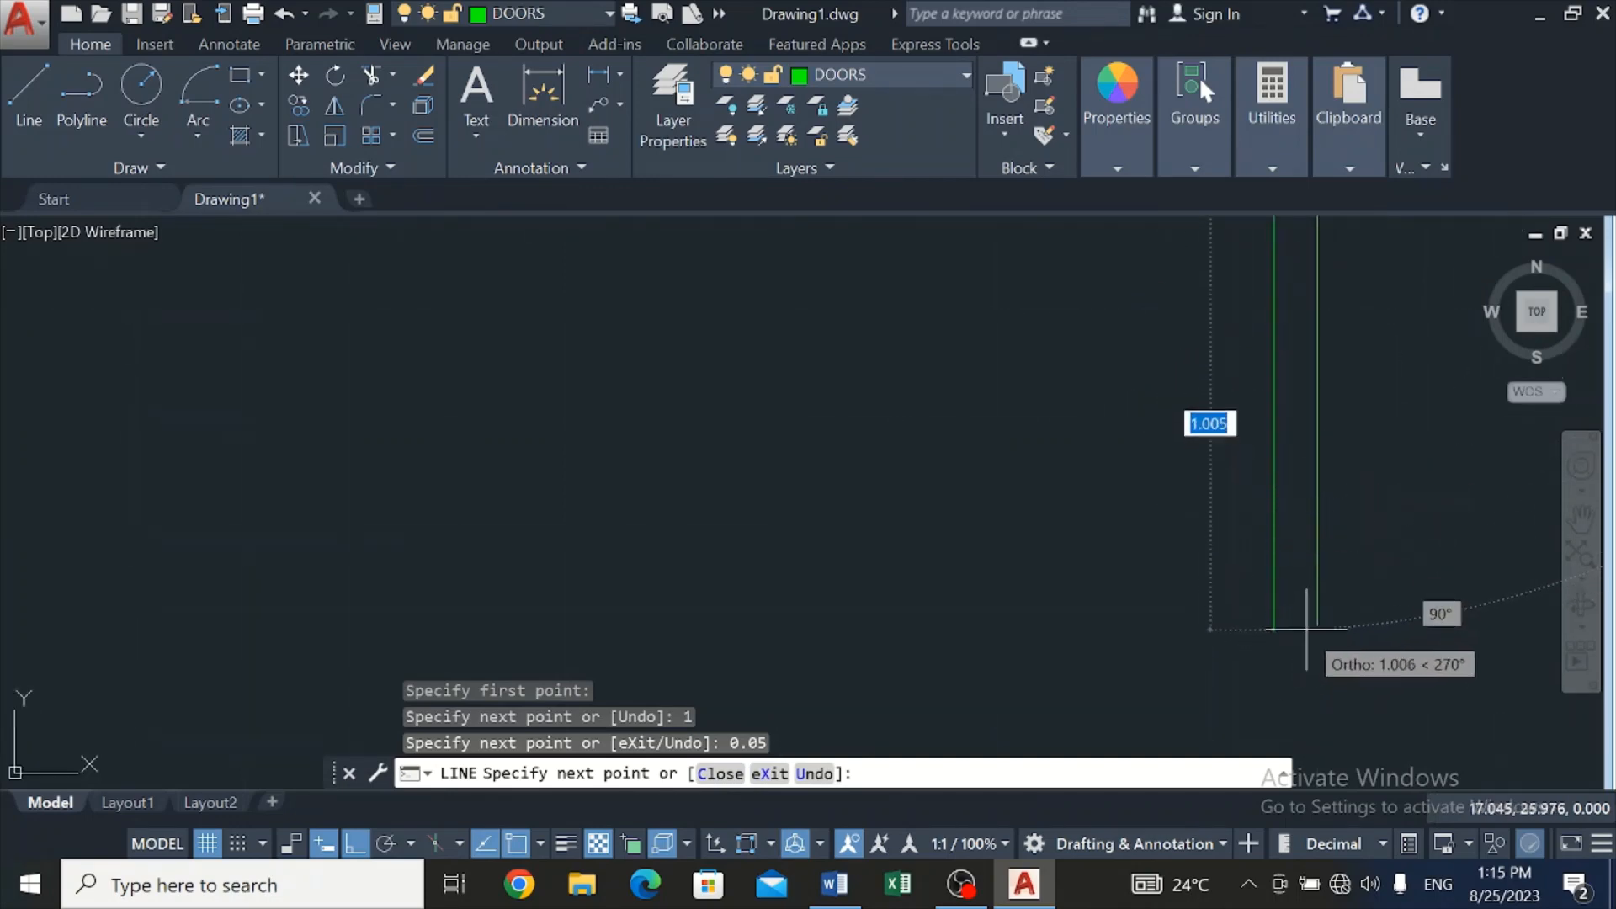
pyautogui.click(1309, 624)
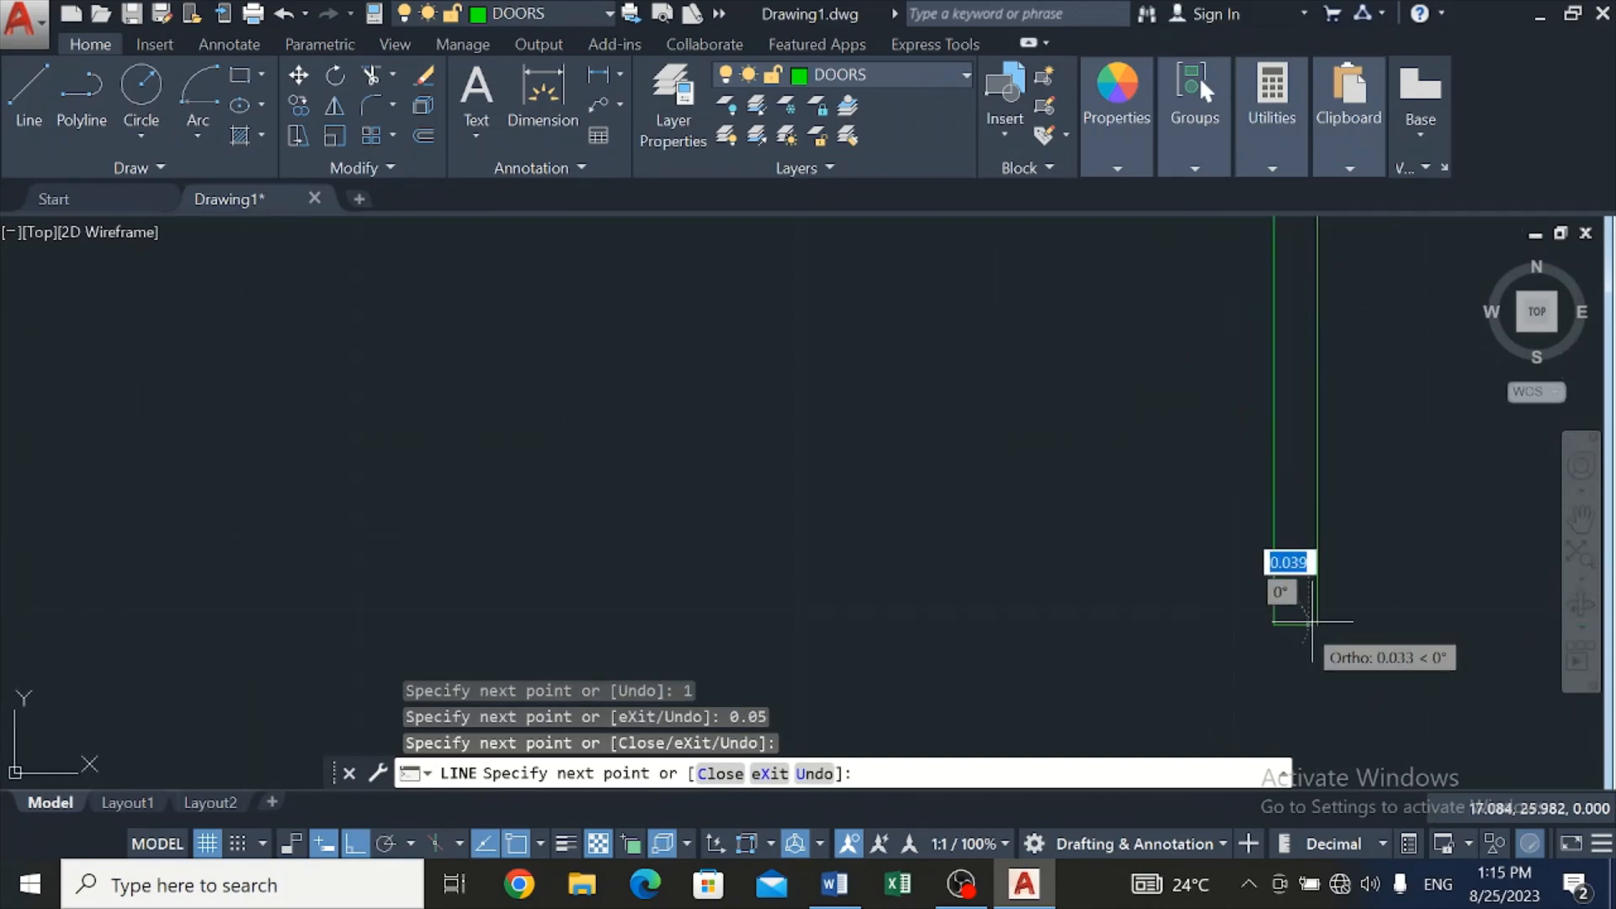
pyautogui.click(1316, 624)
pyautogui.press('Escape')
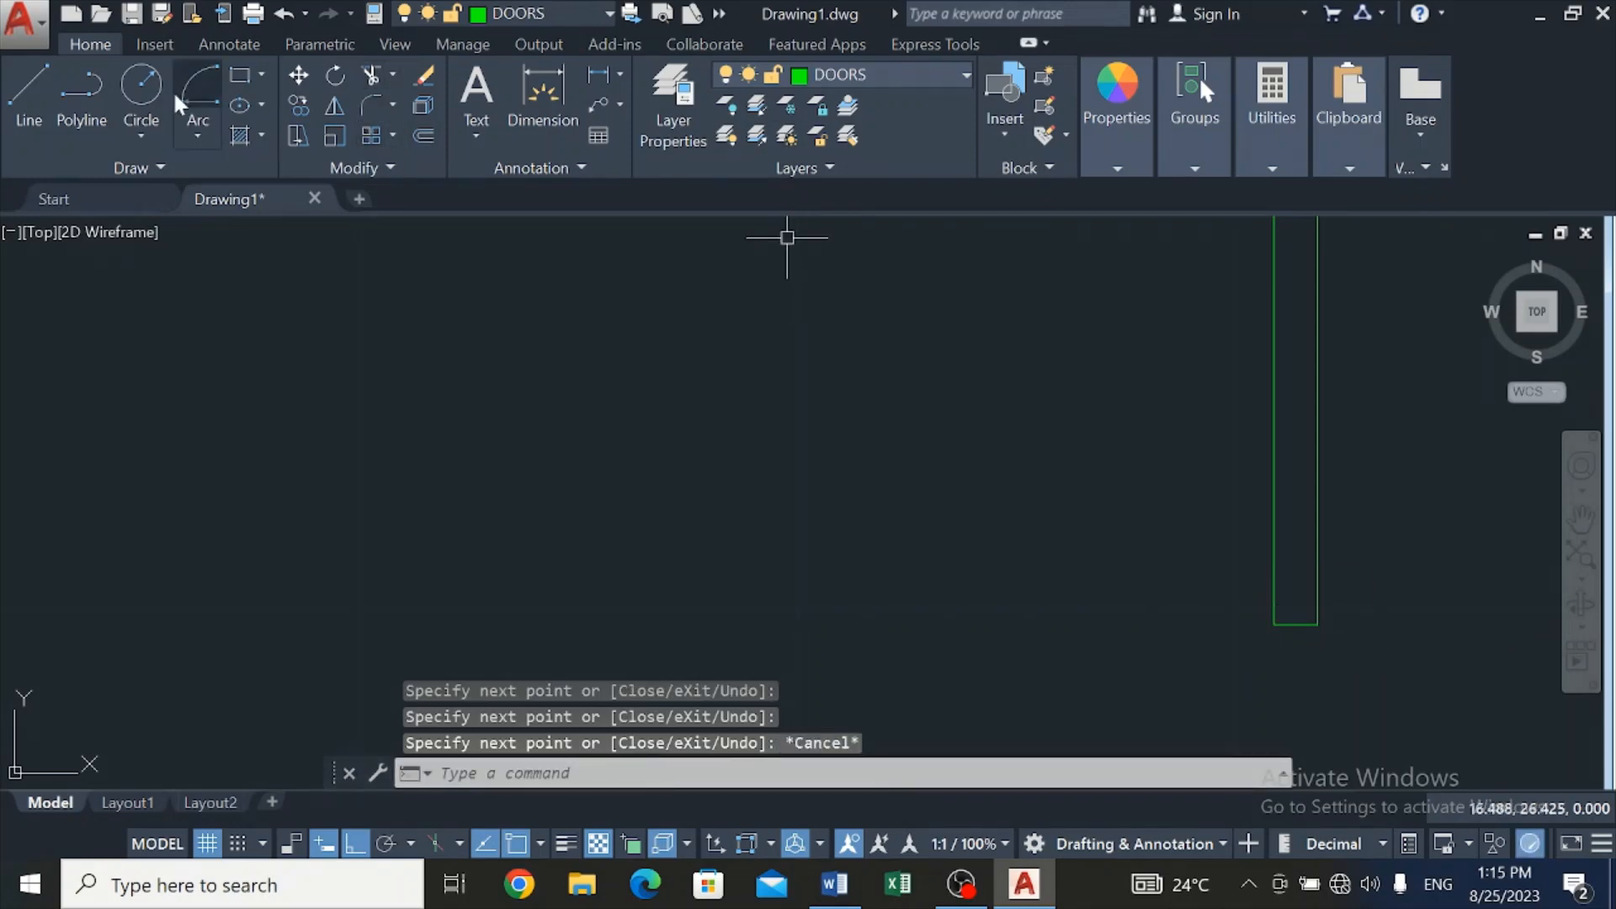
# Draw a Center, Start, End quarter arc centred on the second leaf's bottom-right corner, from its top-right corner round to the left
pyautogui.click(194, 119)
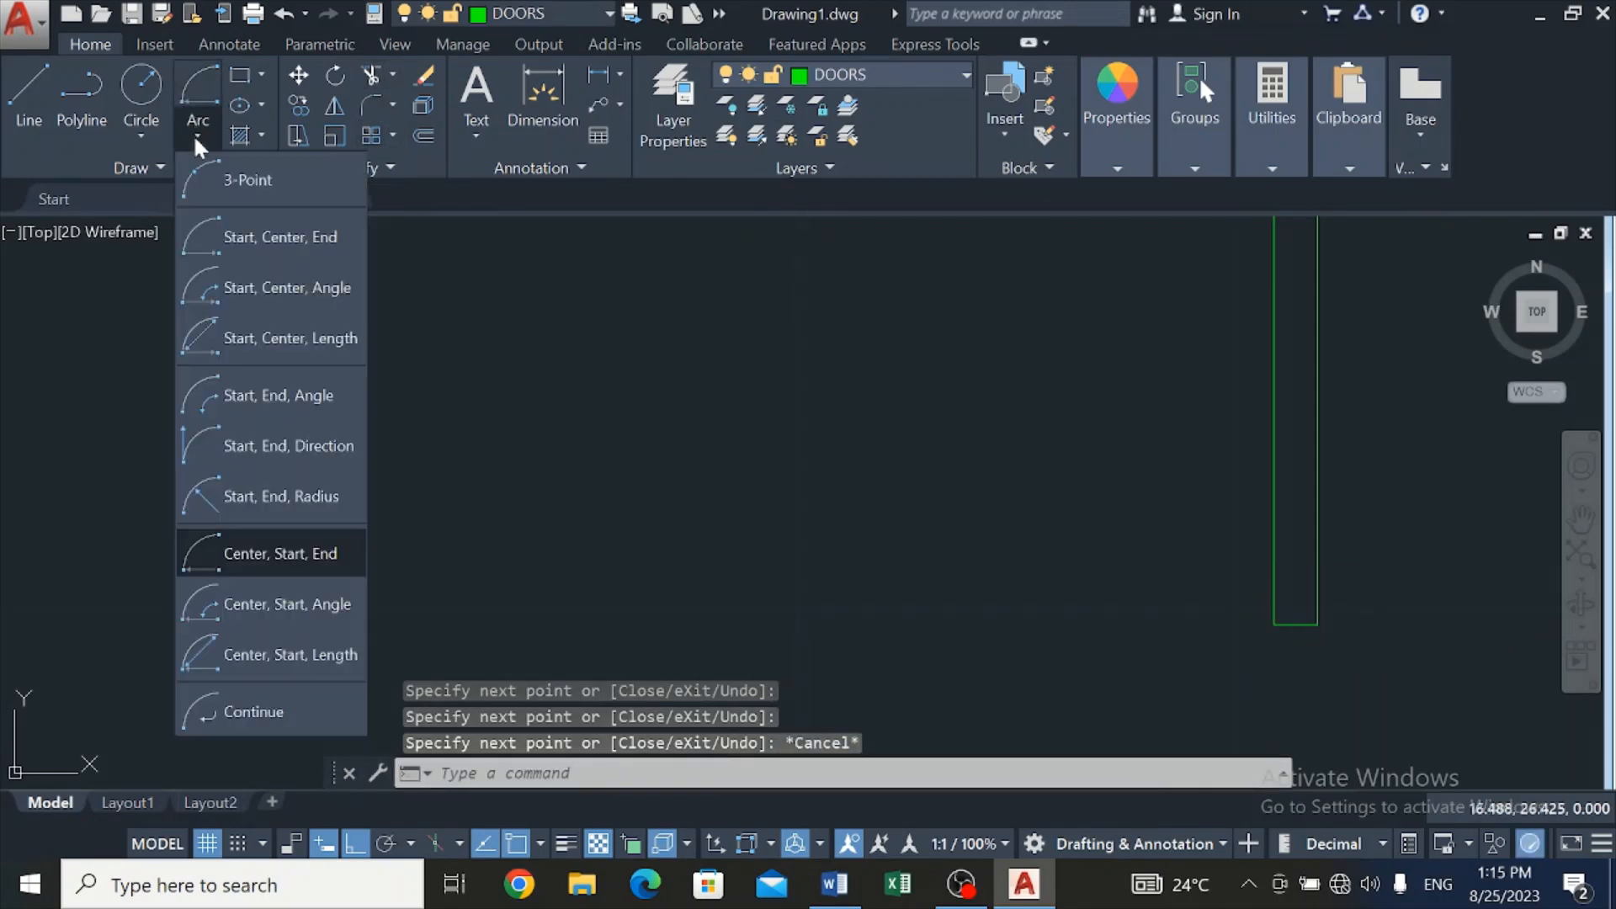
pyautogui.click(274, 551)
pyautogui.scroll(-4, 749, 442)
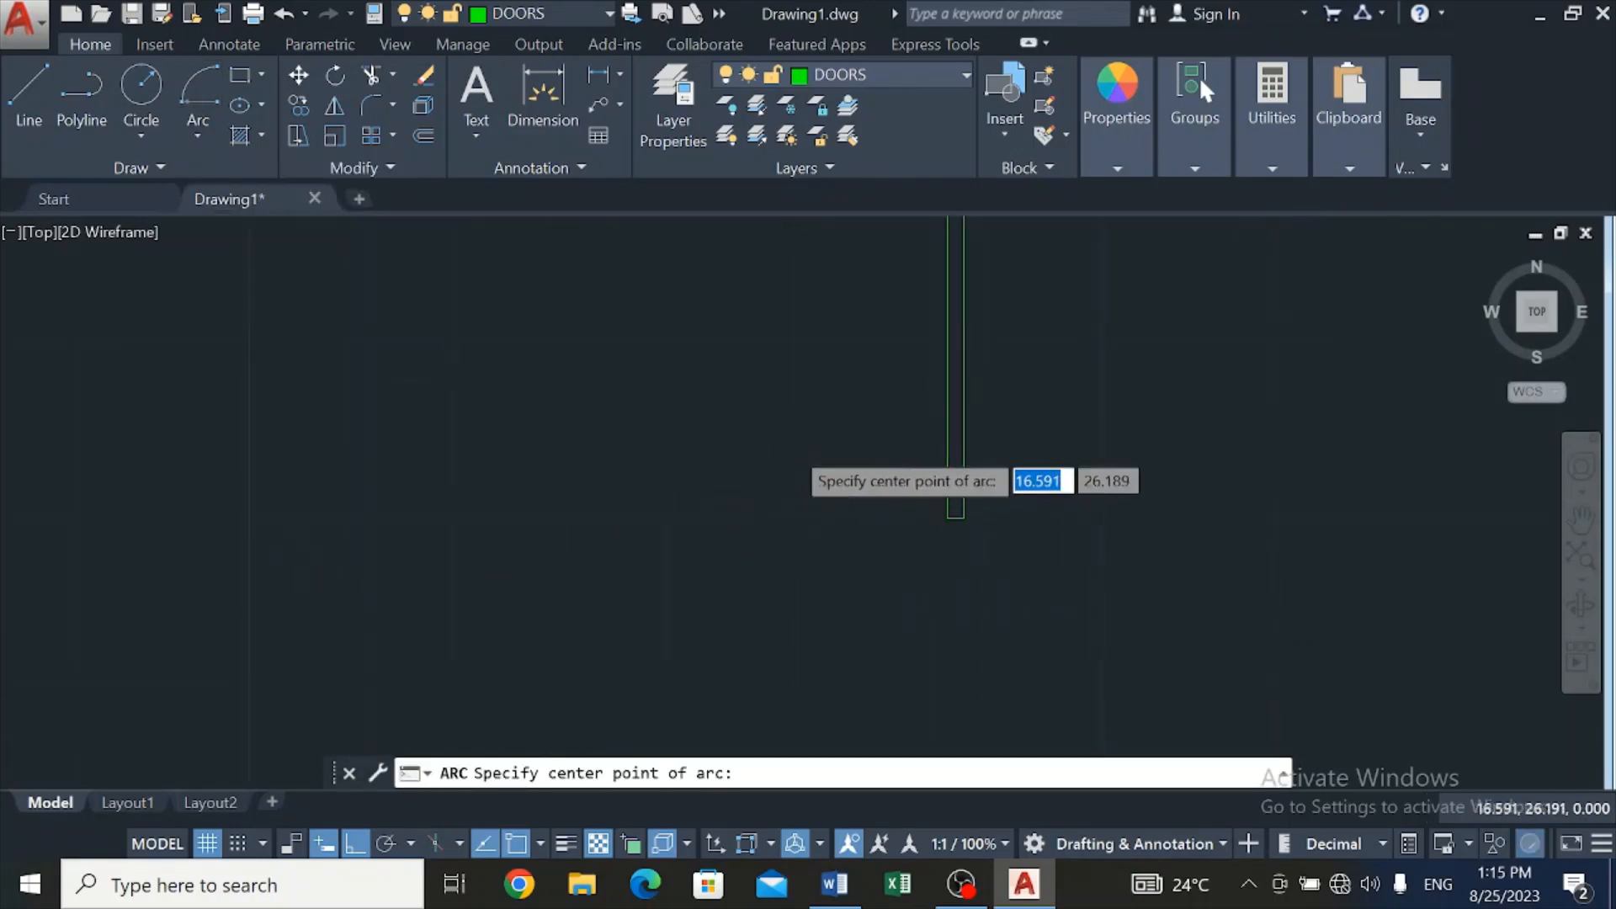
pyautogui.scroll(2, 858, 446)
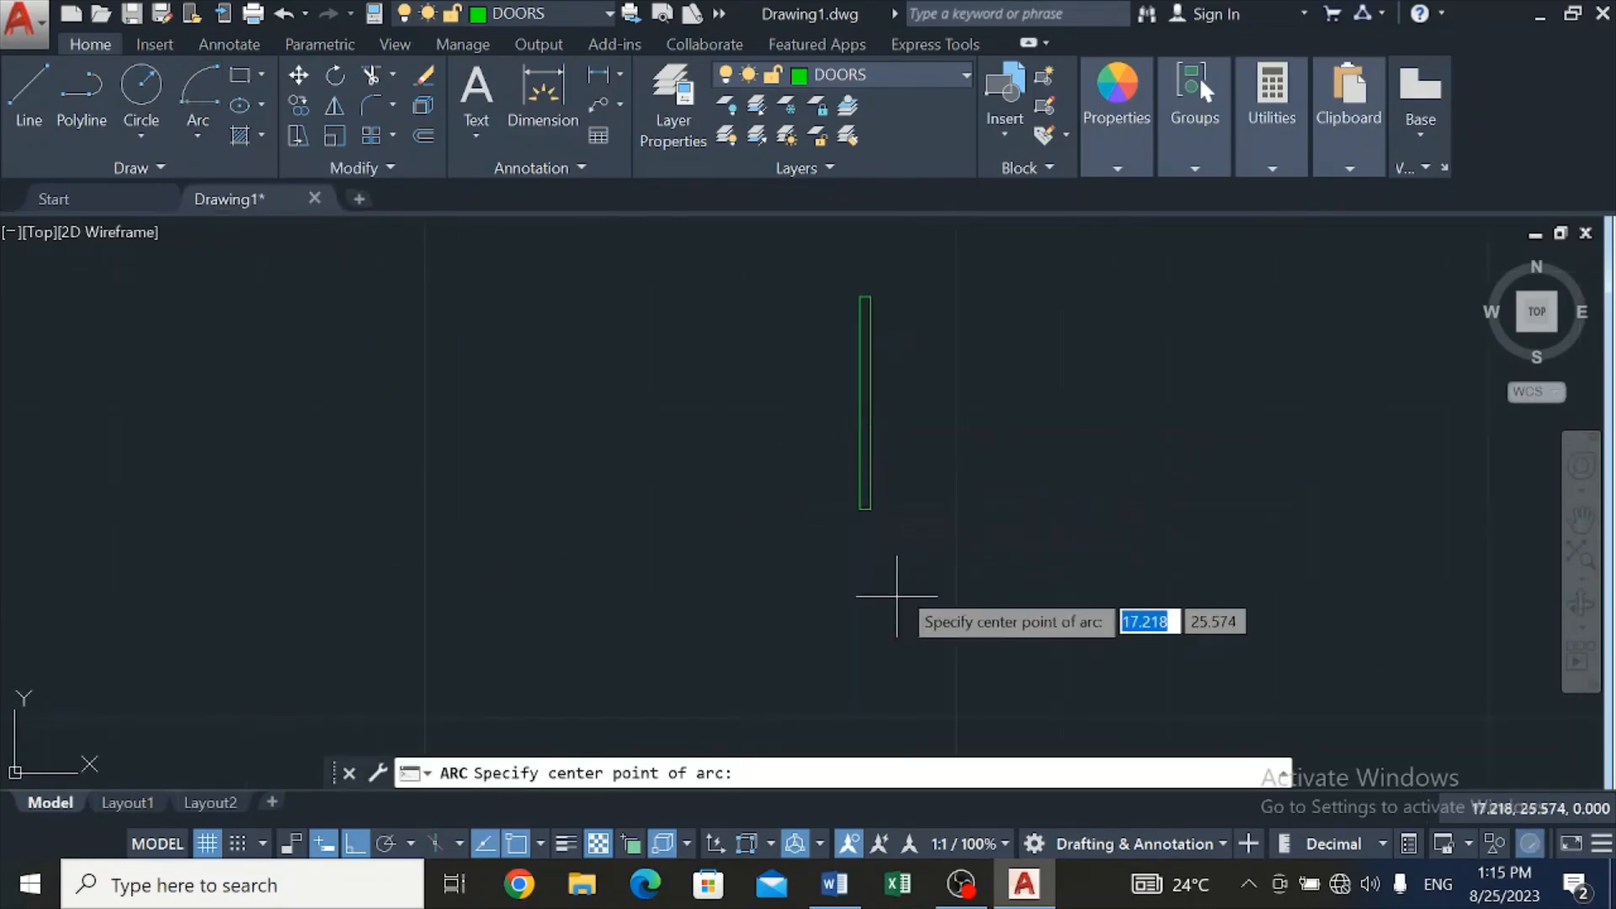
pyautogui.click(872, 510)
pyautogui.scroll(3, 869, 345)
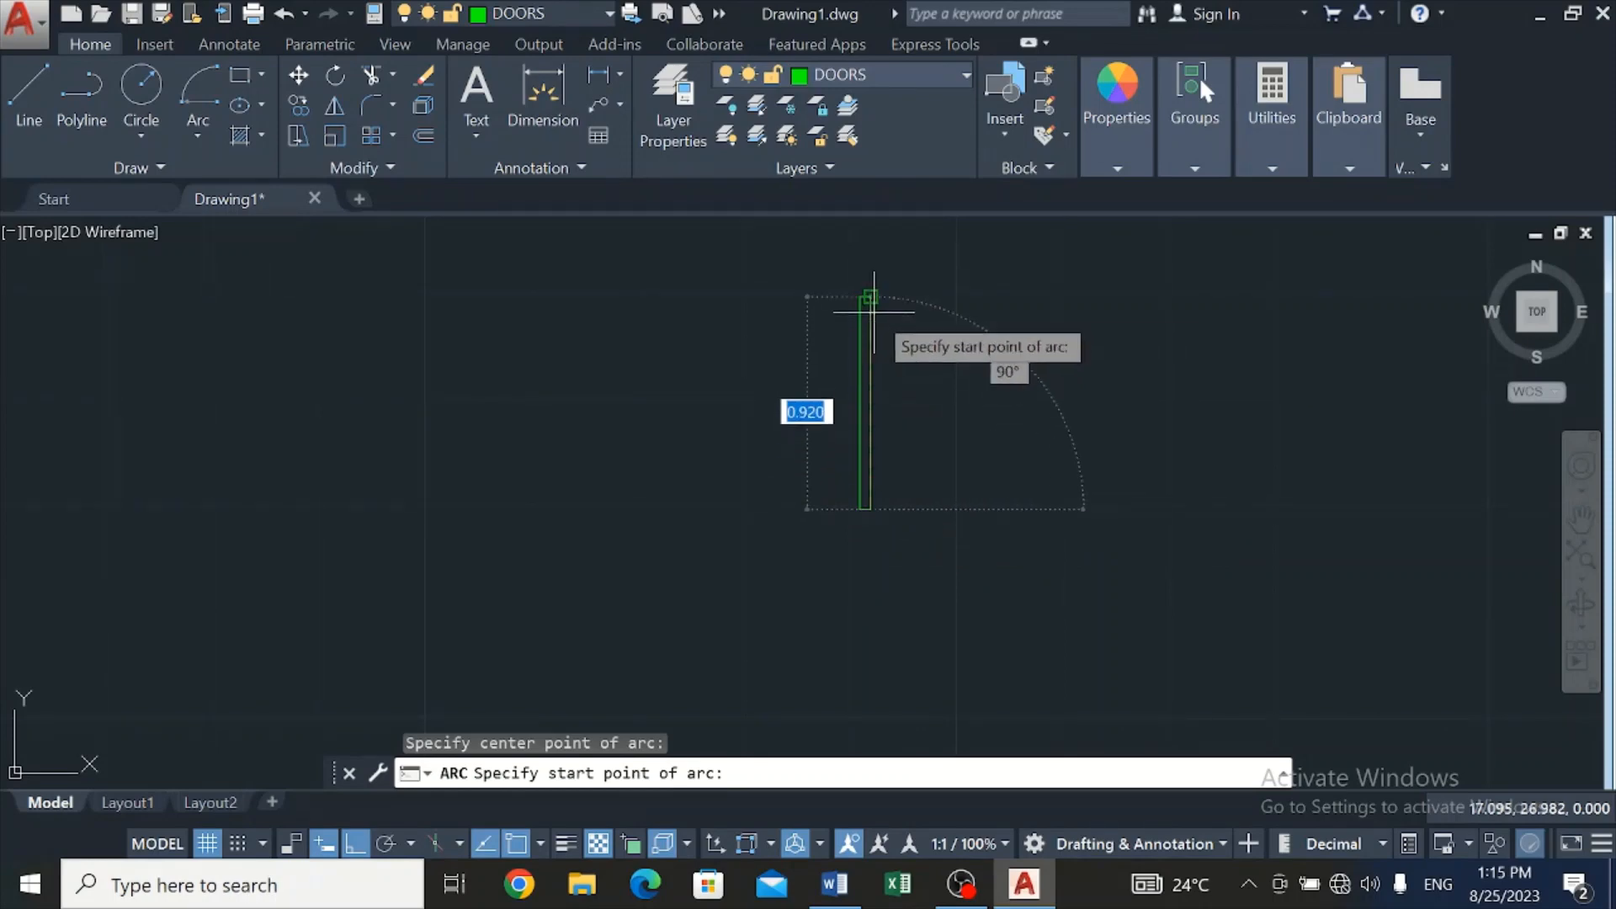
pyautogui.click(867, 286)
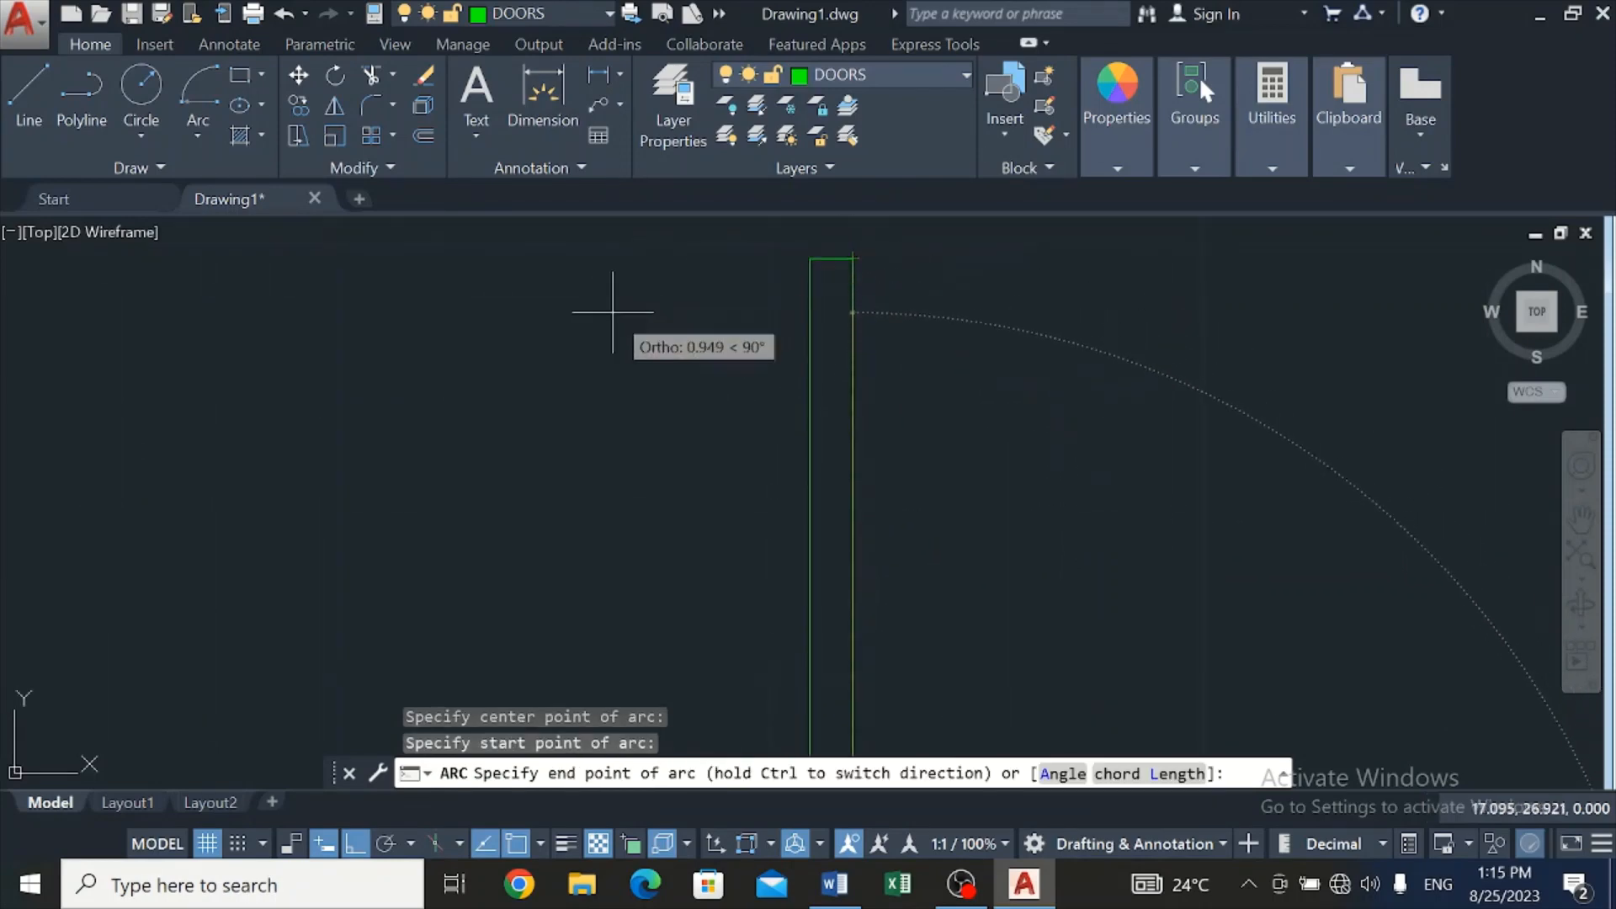
pyautogui.scroll(-5, 613, 310)
pyautogui.click(454, 504)
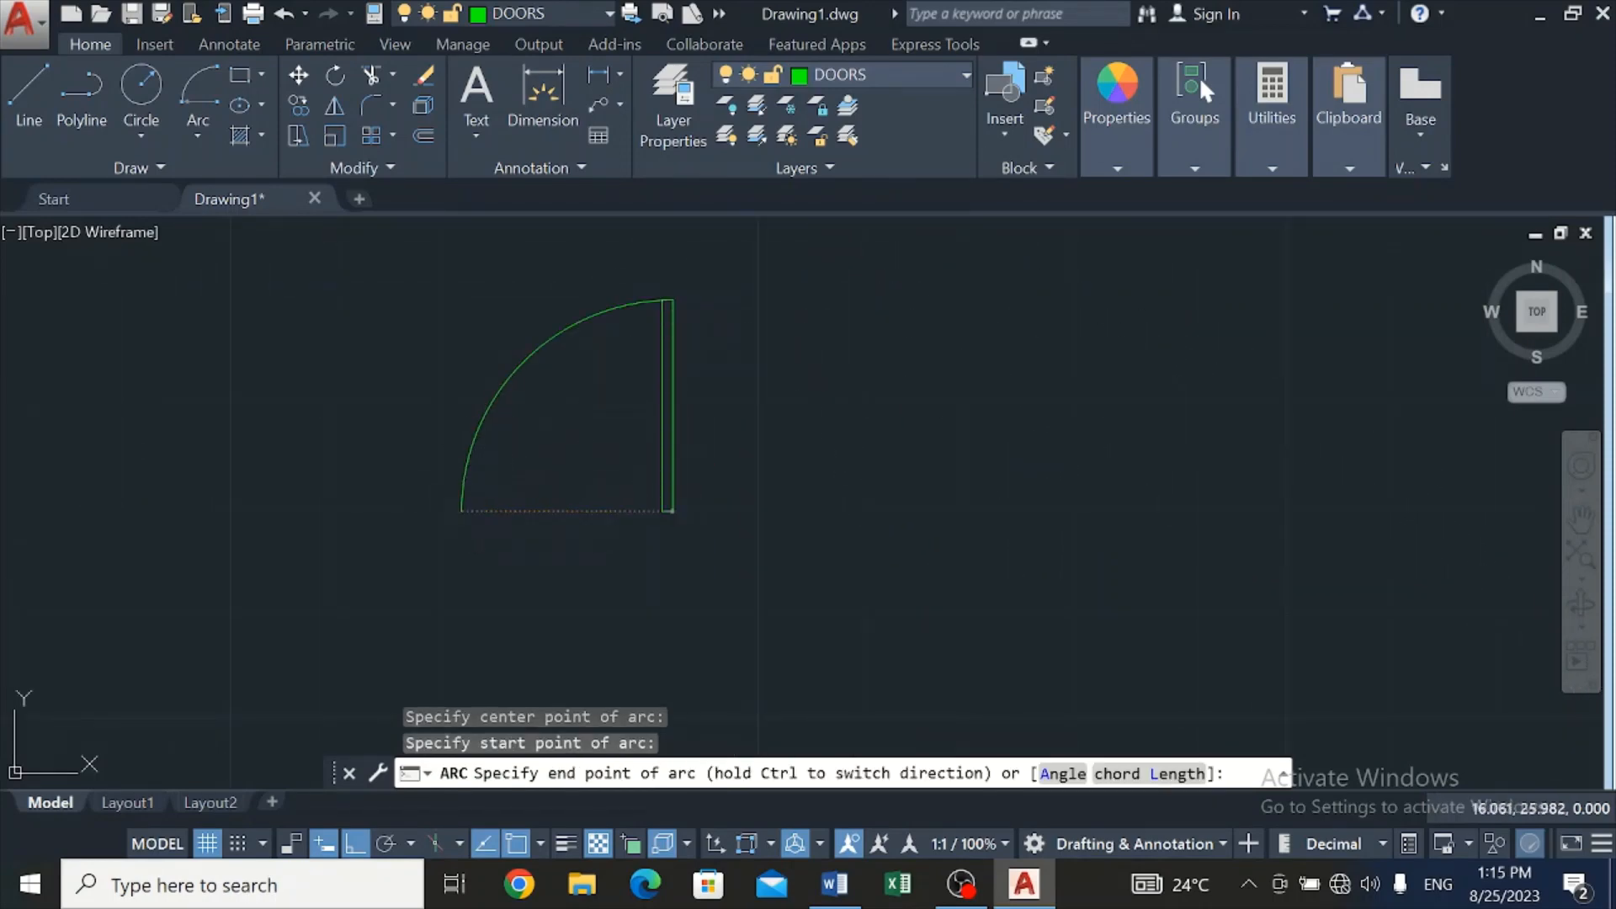
# Mirror the second door's leaf and arc about a vertical line through the arc's lower-left end, keeping the source objects
pyautogui.click(334, 107)
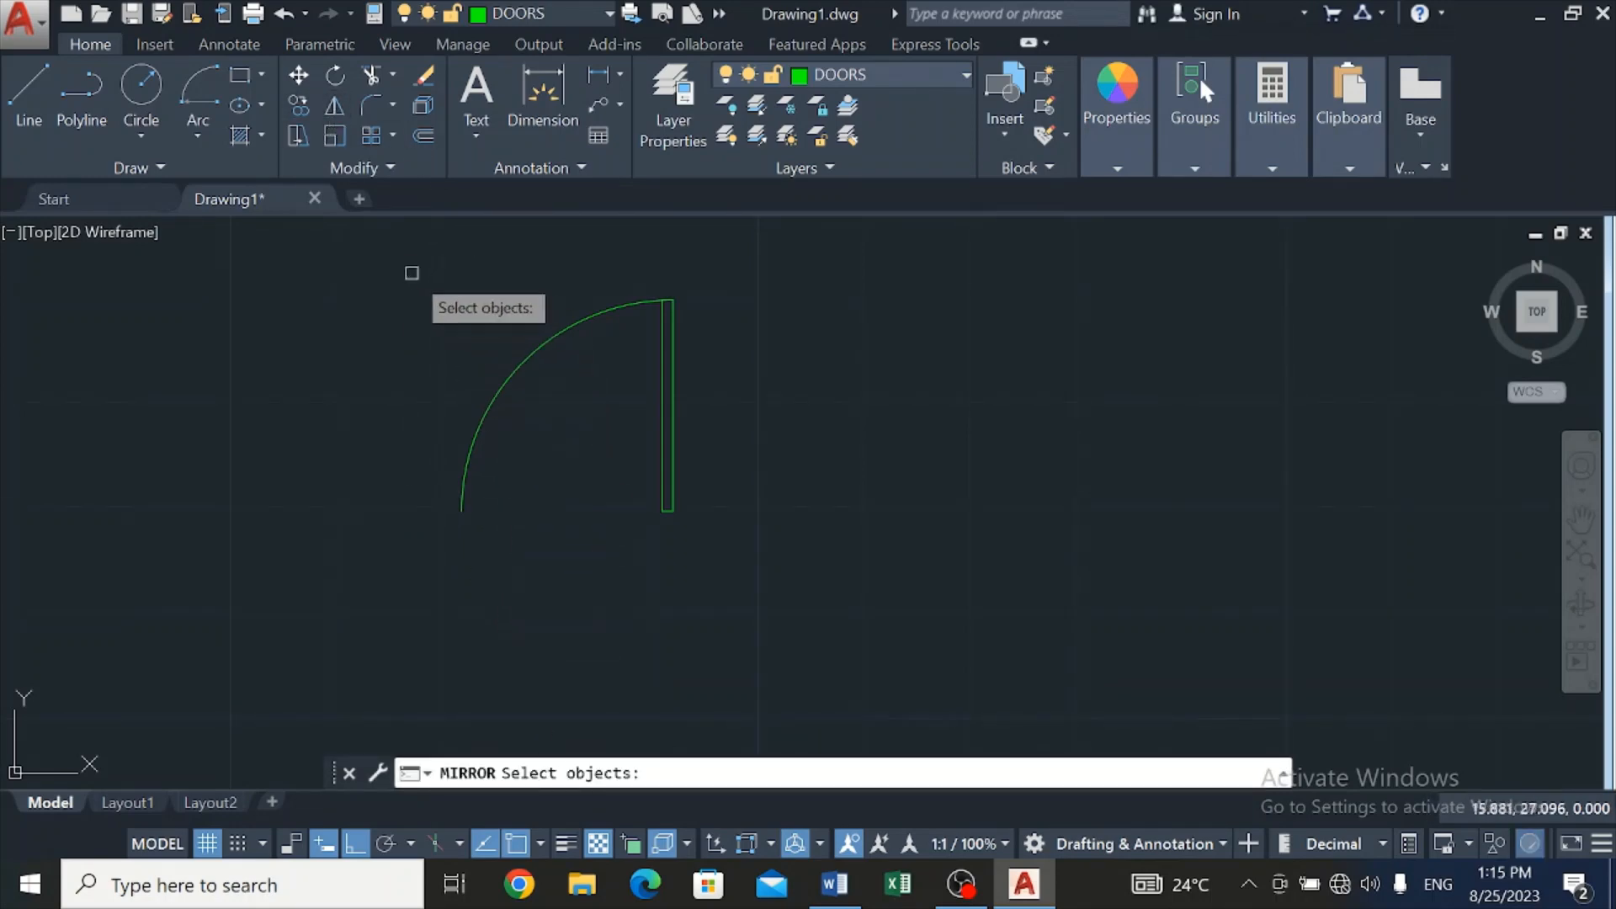
pyautogui.click(409, 264)
pyautogui.click(737, 548)
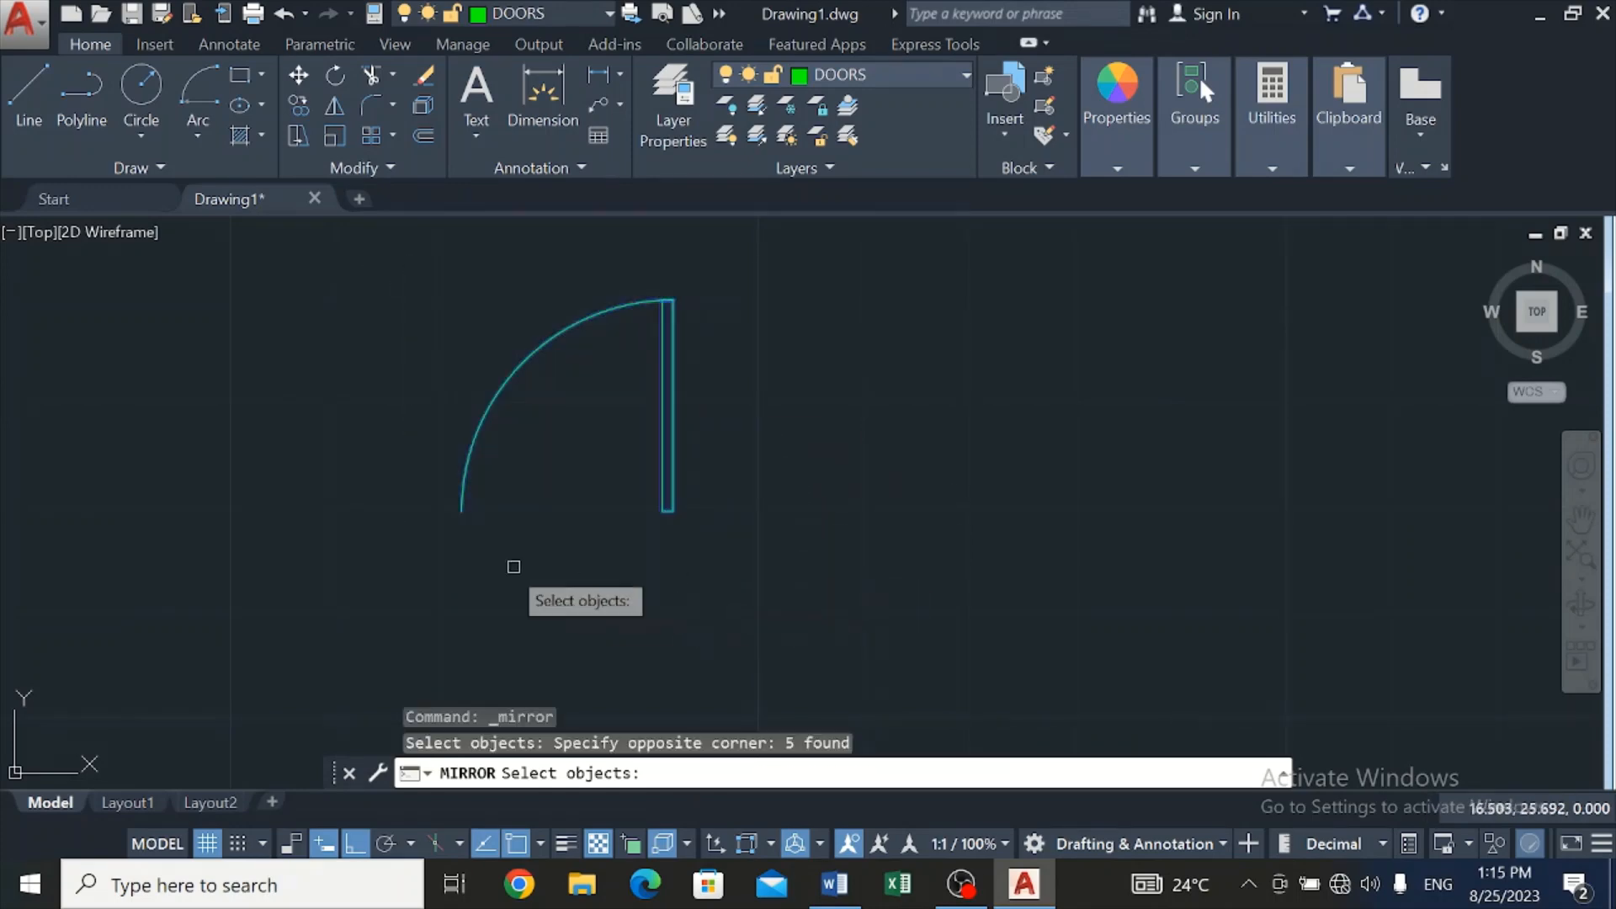
pyautogui.press('Return')
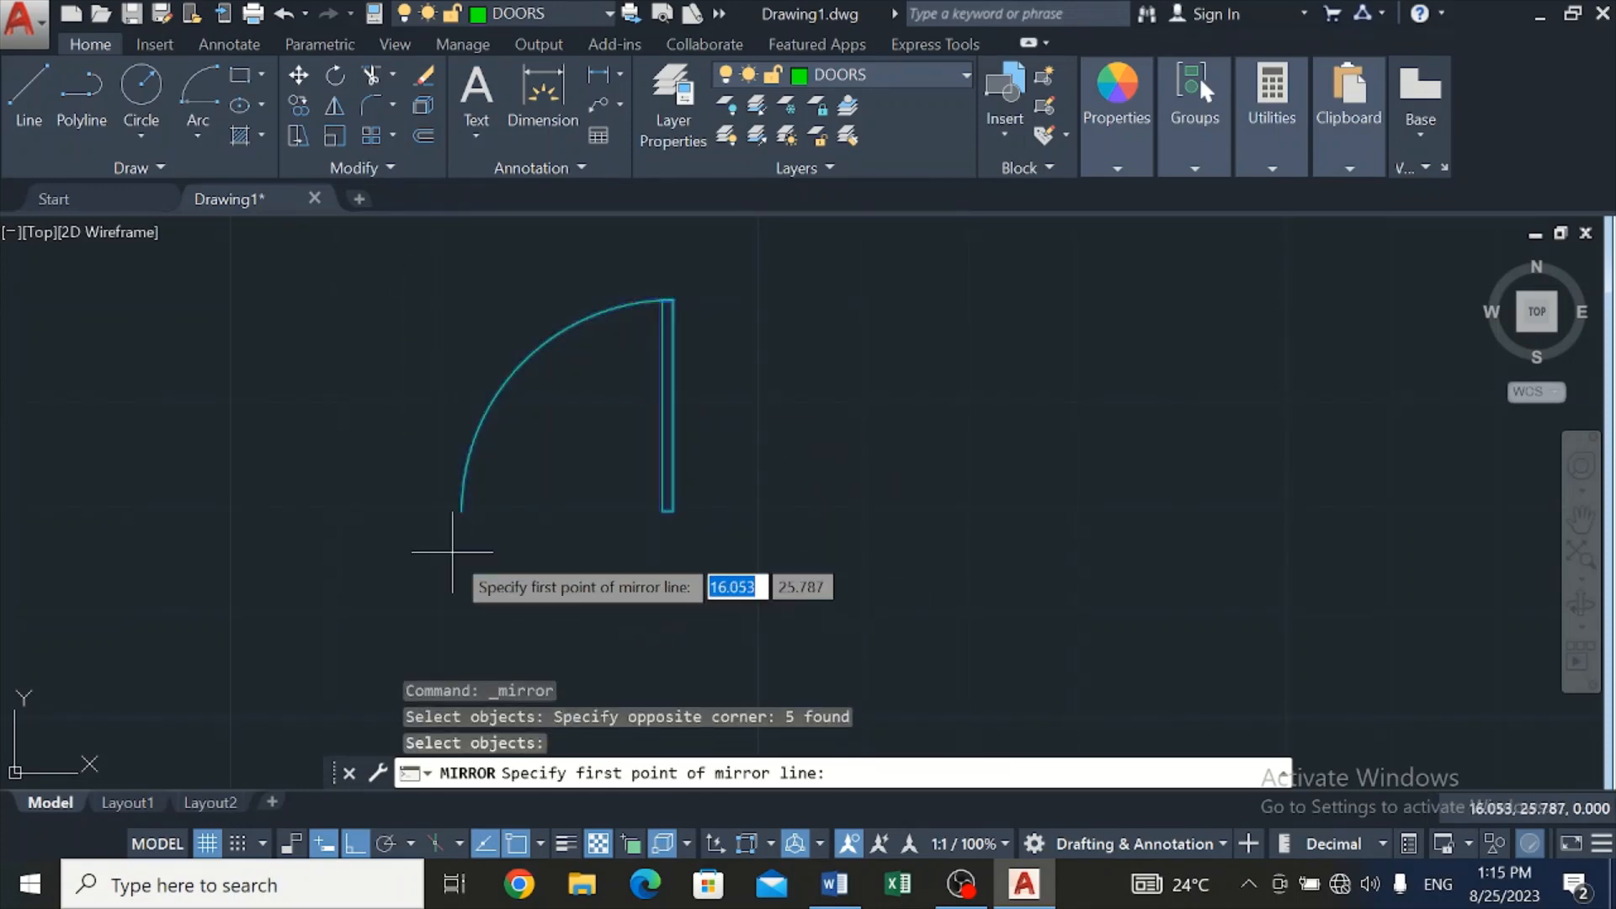
pyautogui.click(461, 511)
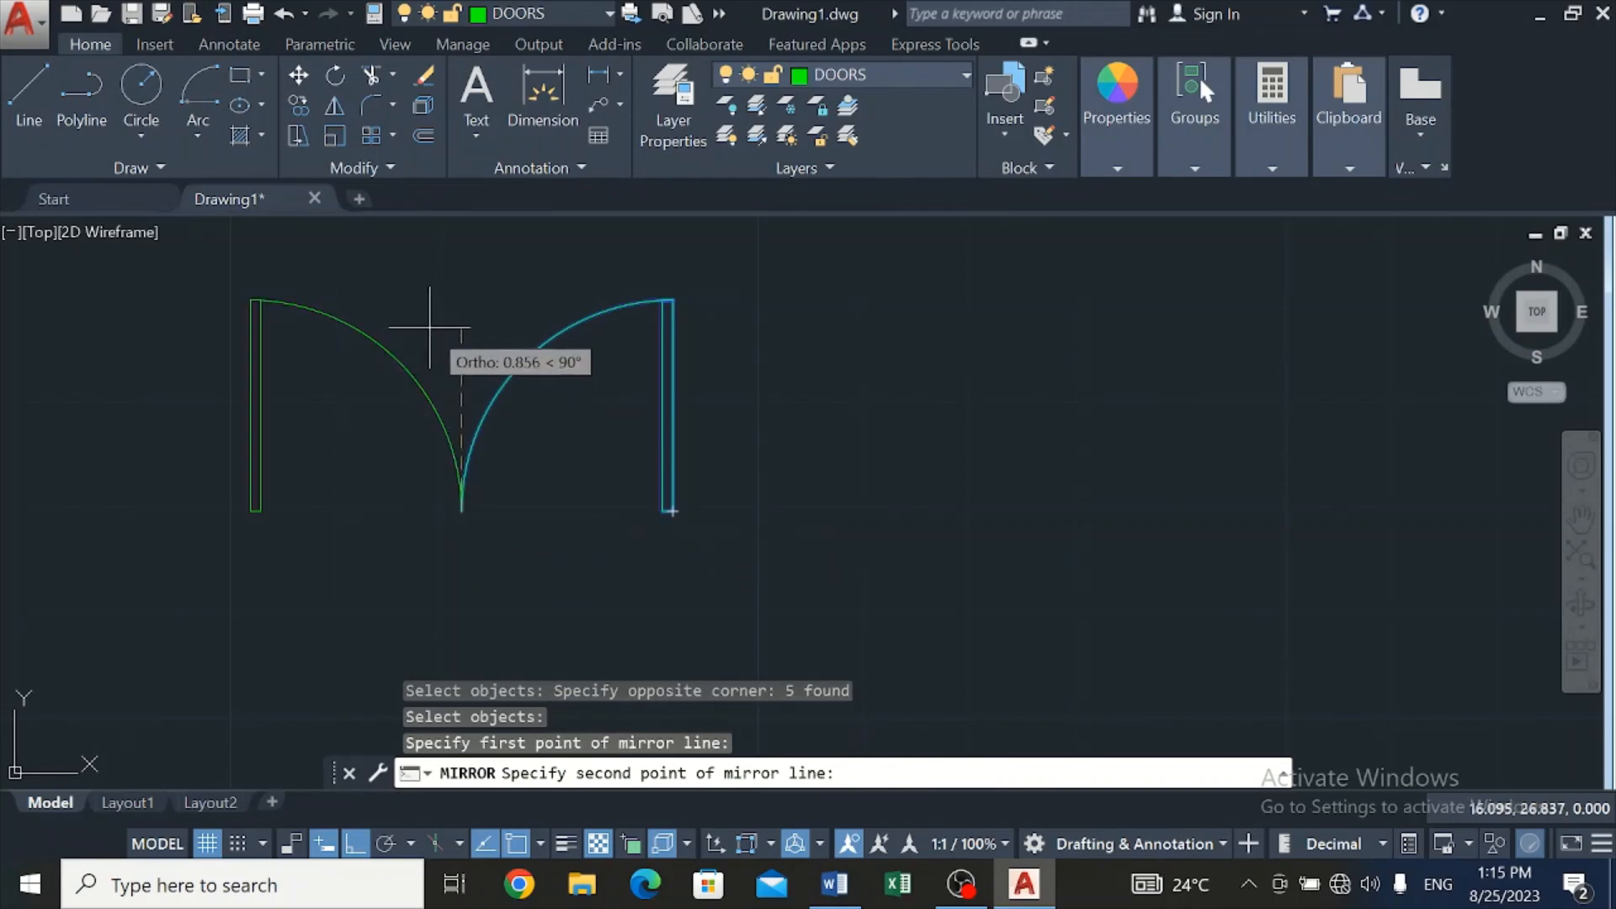
pyautogui.click(445, 286)
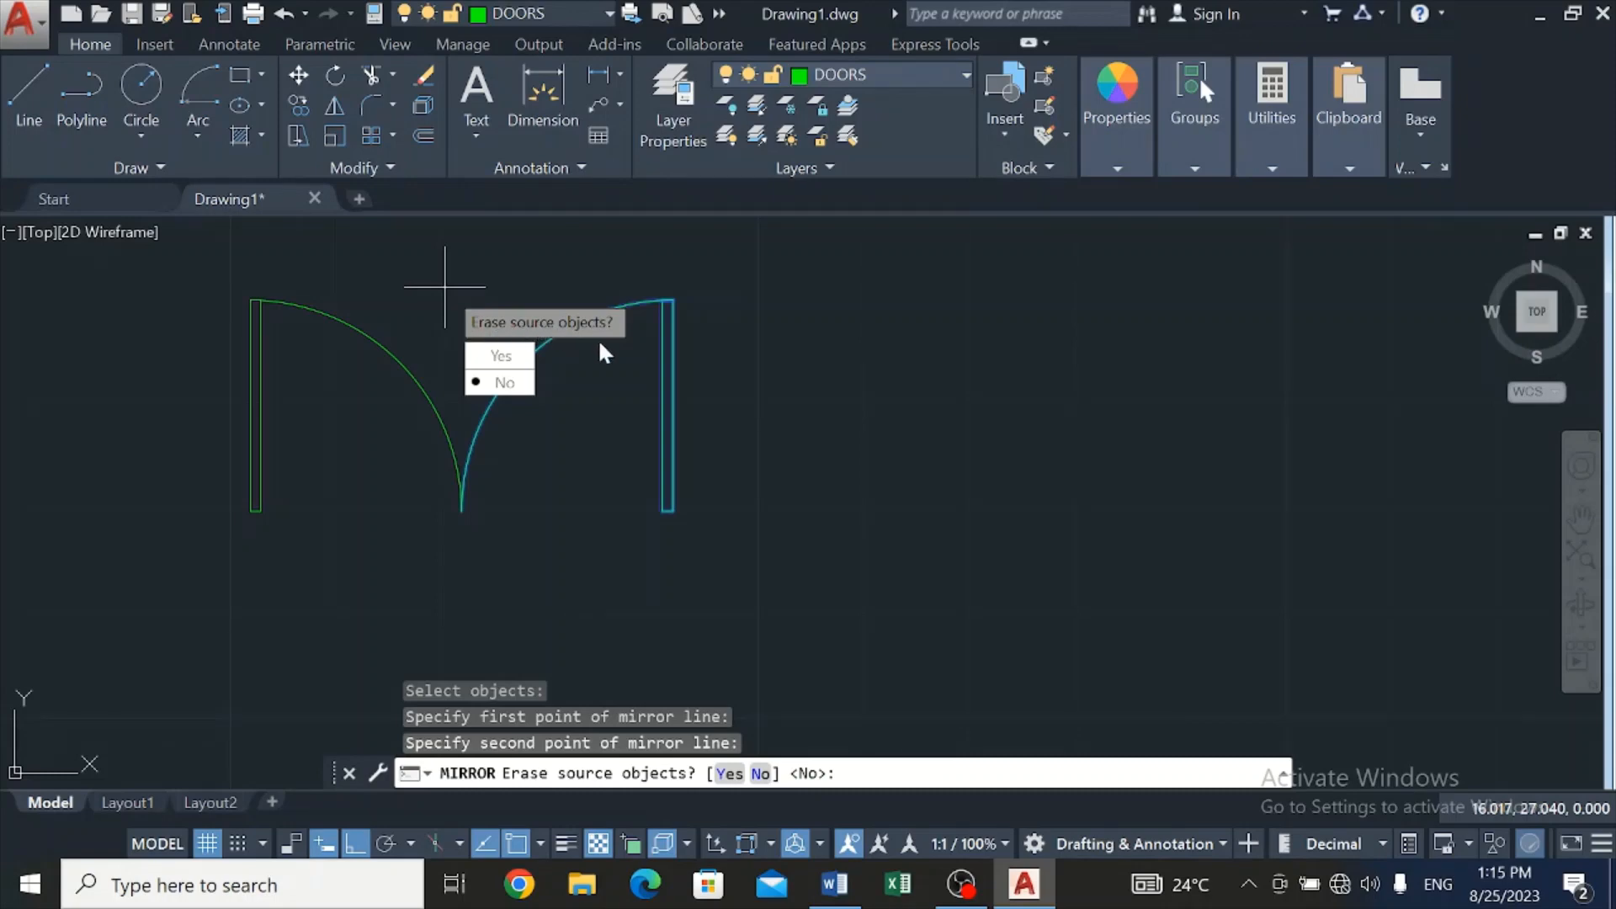
pyautogui.click(524, 383)
pyautogui.scroll(-10, 155, 469)
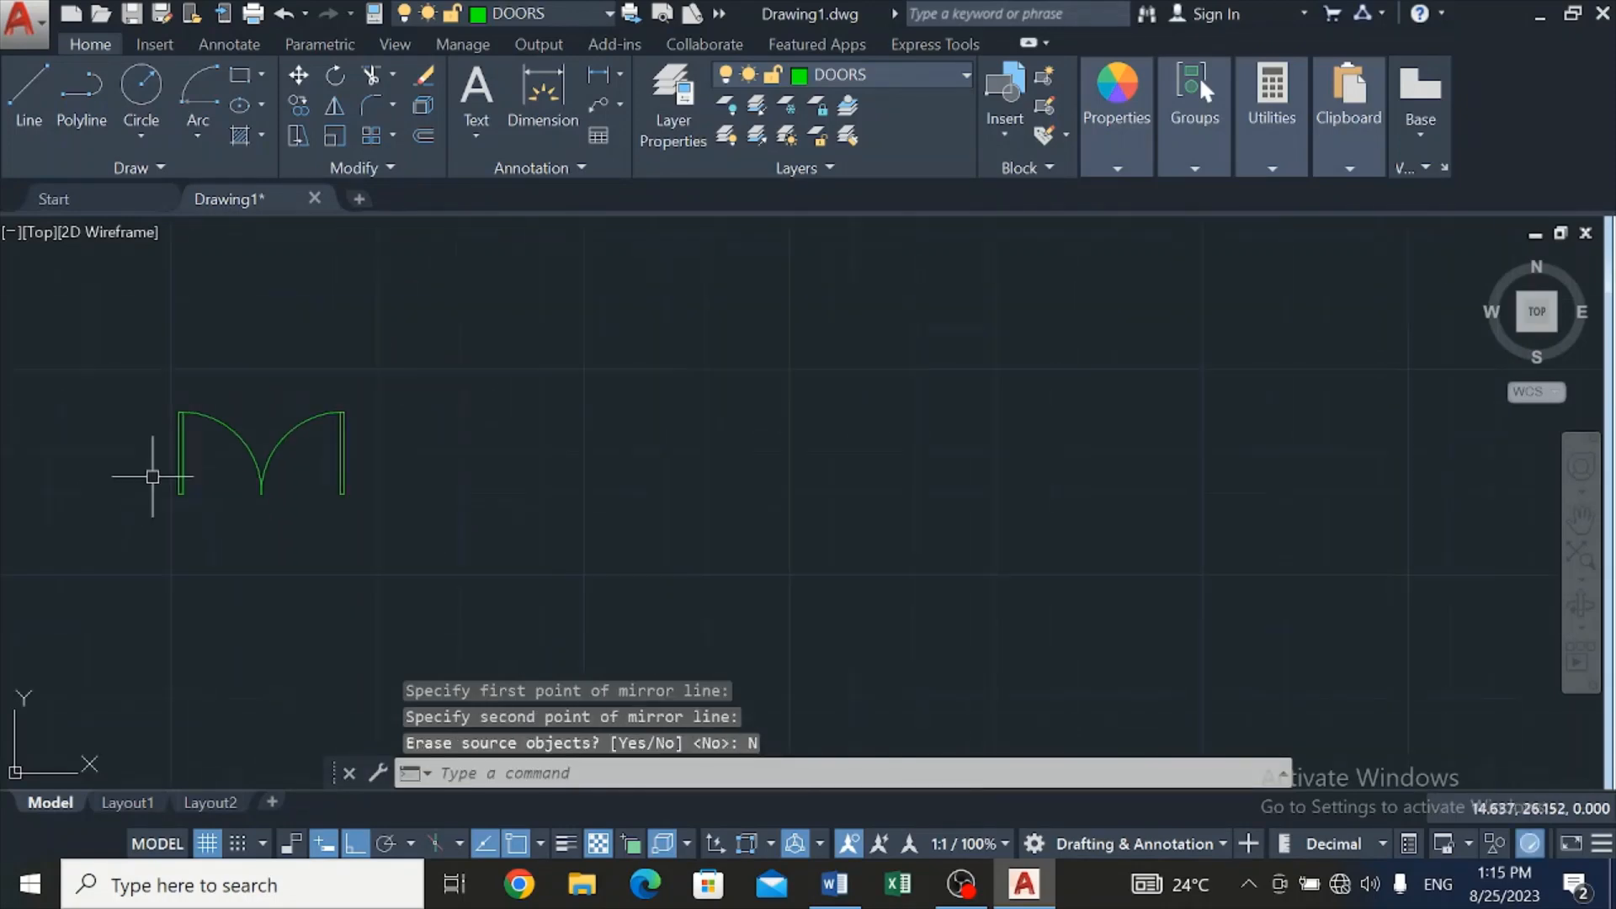
pyautogui.scroll(-2, 219, 461)
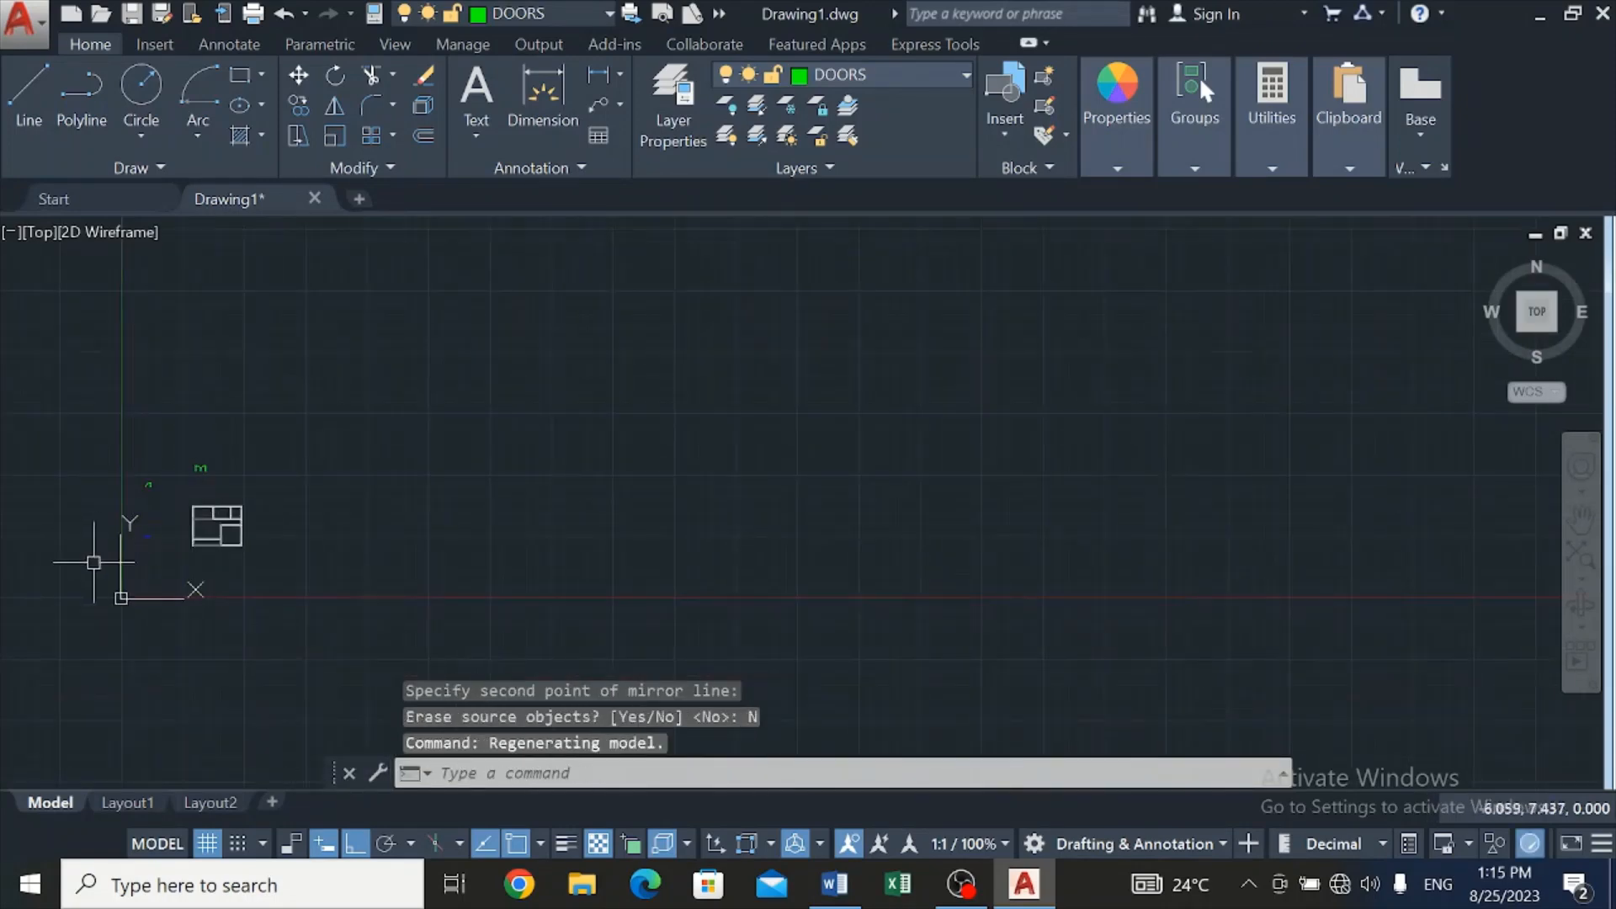
pyautogui.scroll(8, 118, 548)
pyautogui.scroll(-4, 138, 541)
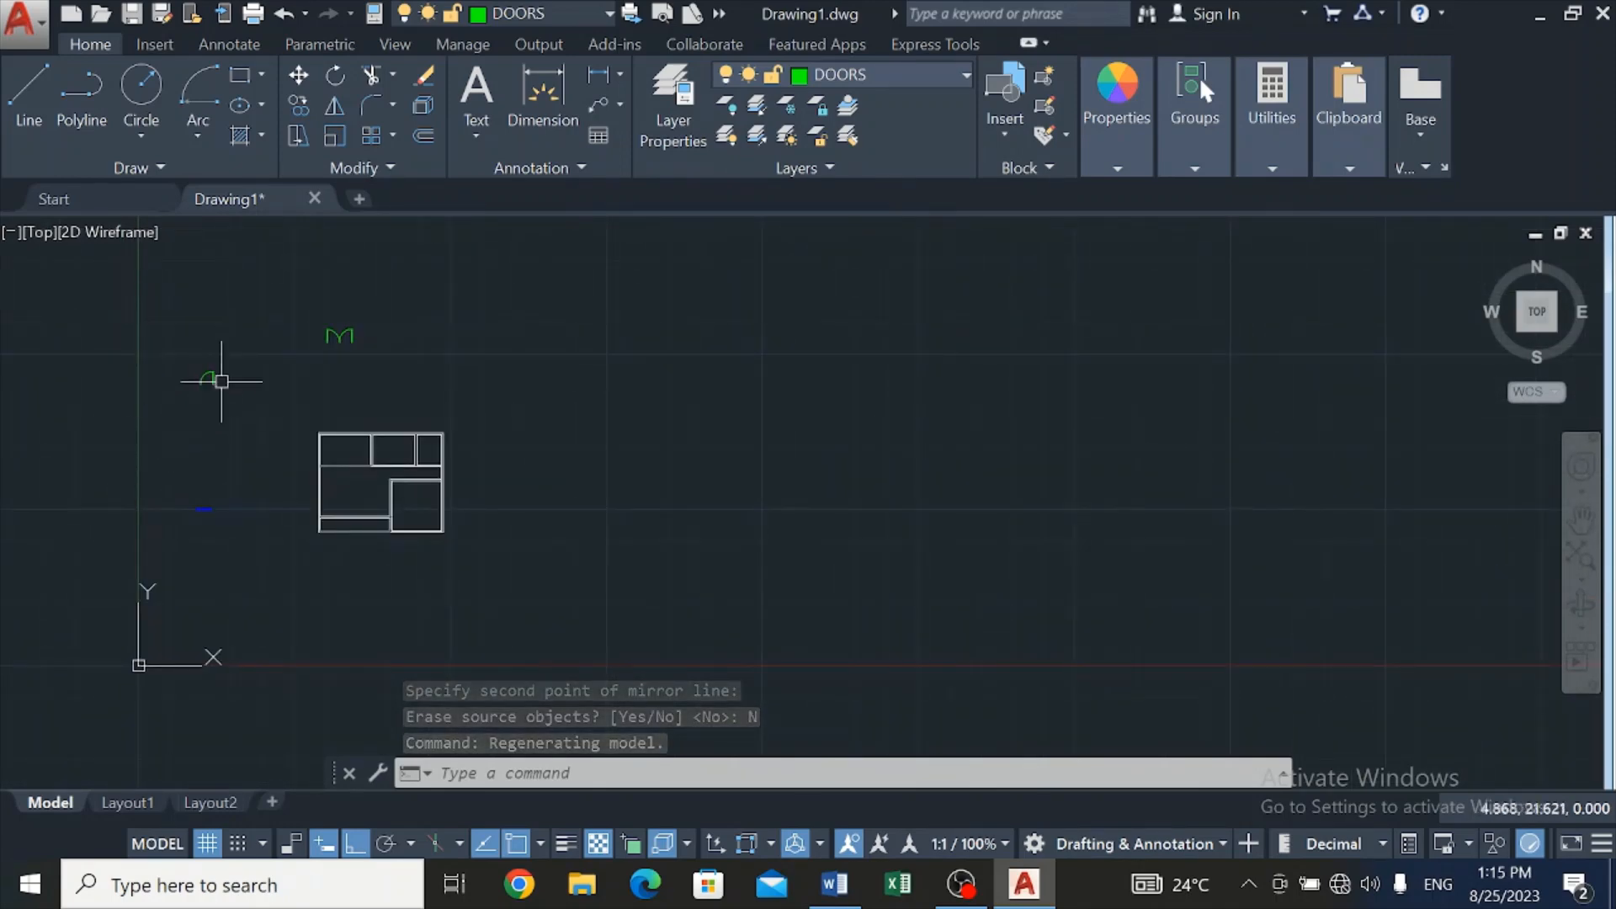
pyautogui.scroll(2, 312, 334)
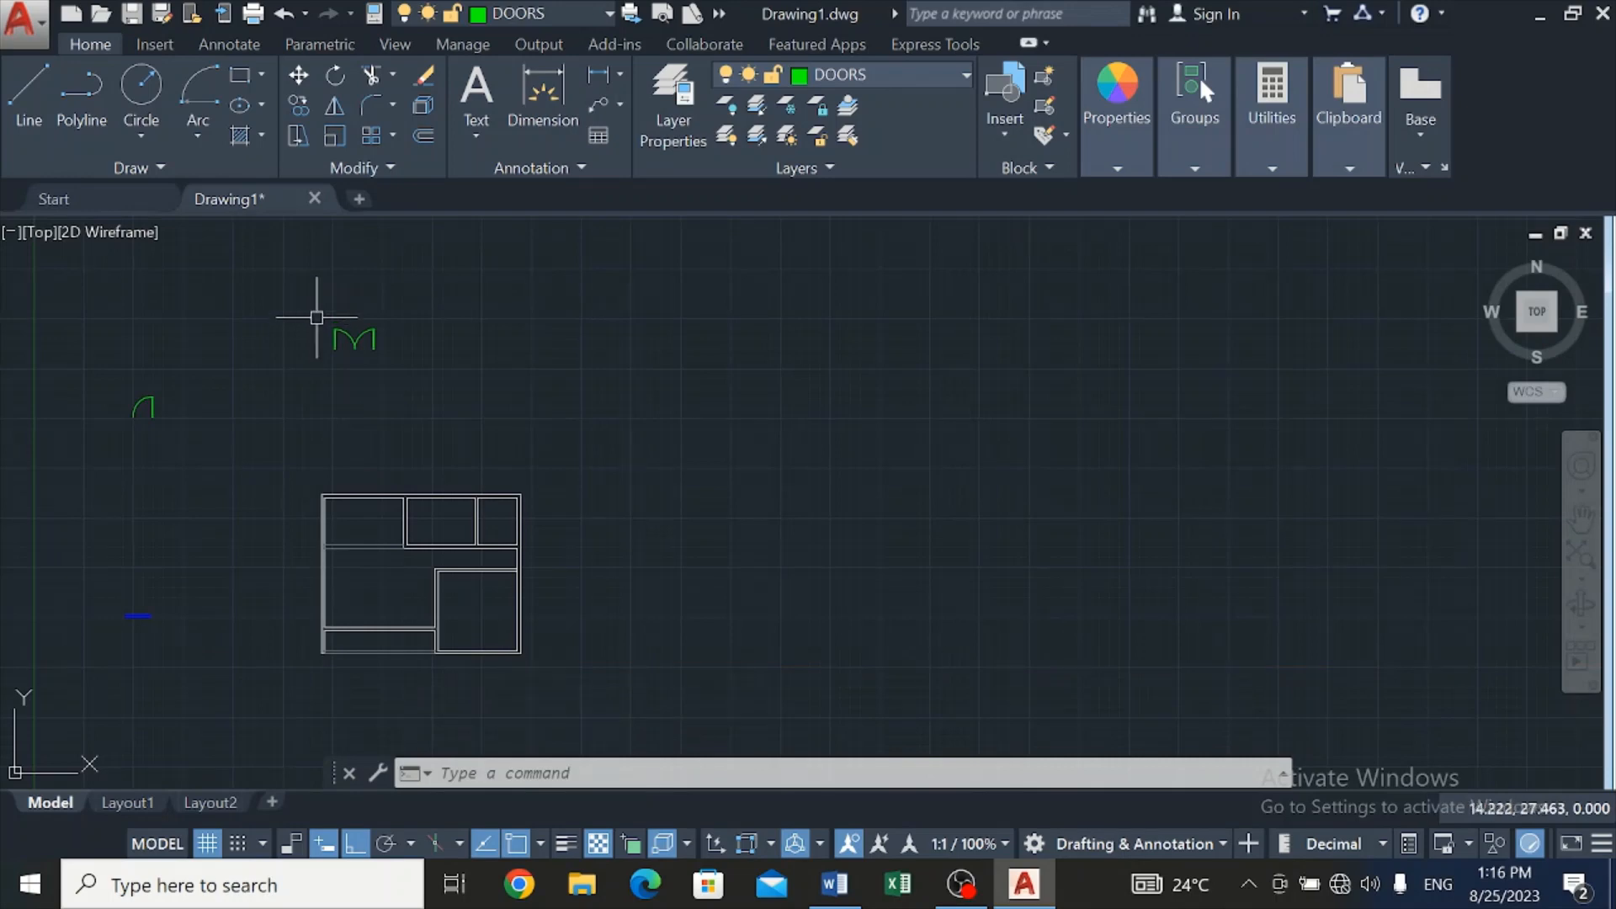
pyautogui.scroll(4, 316, 318)
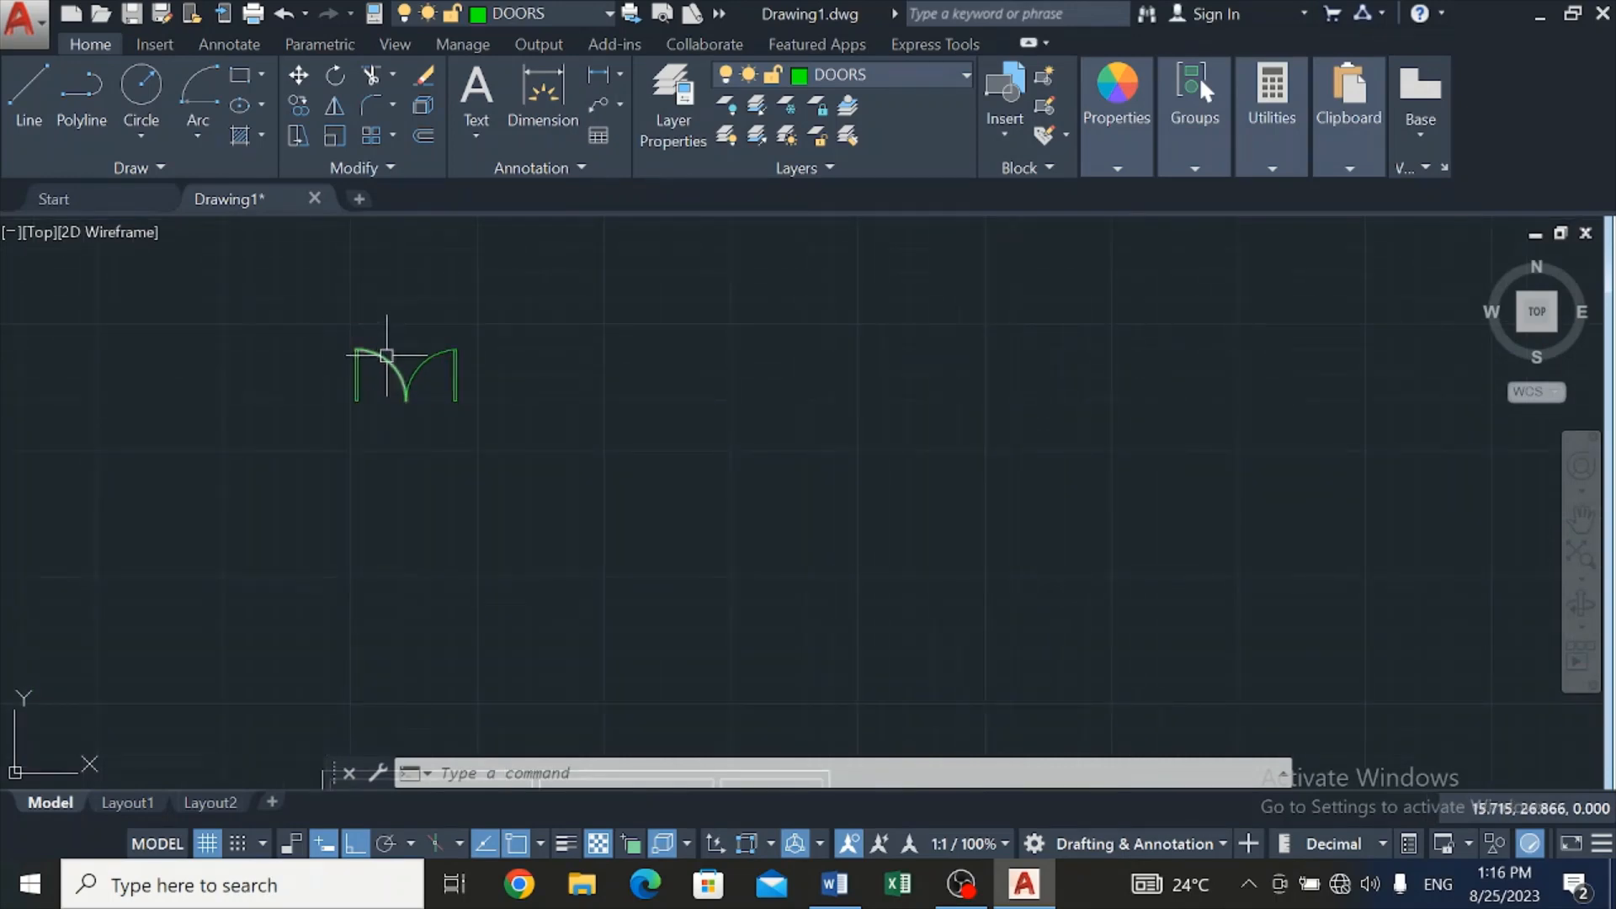
pyautogui.click(386, 356)
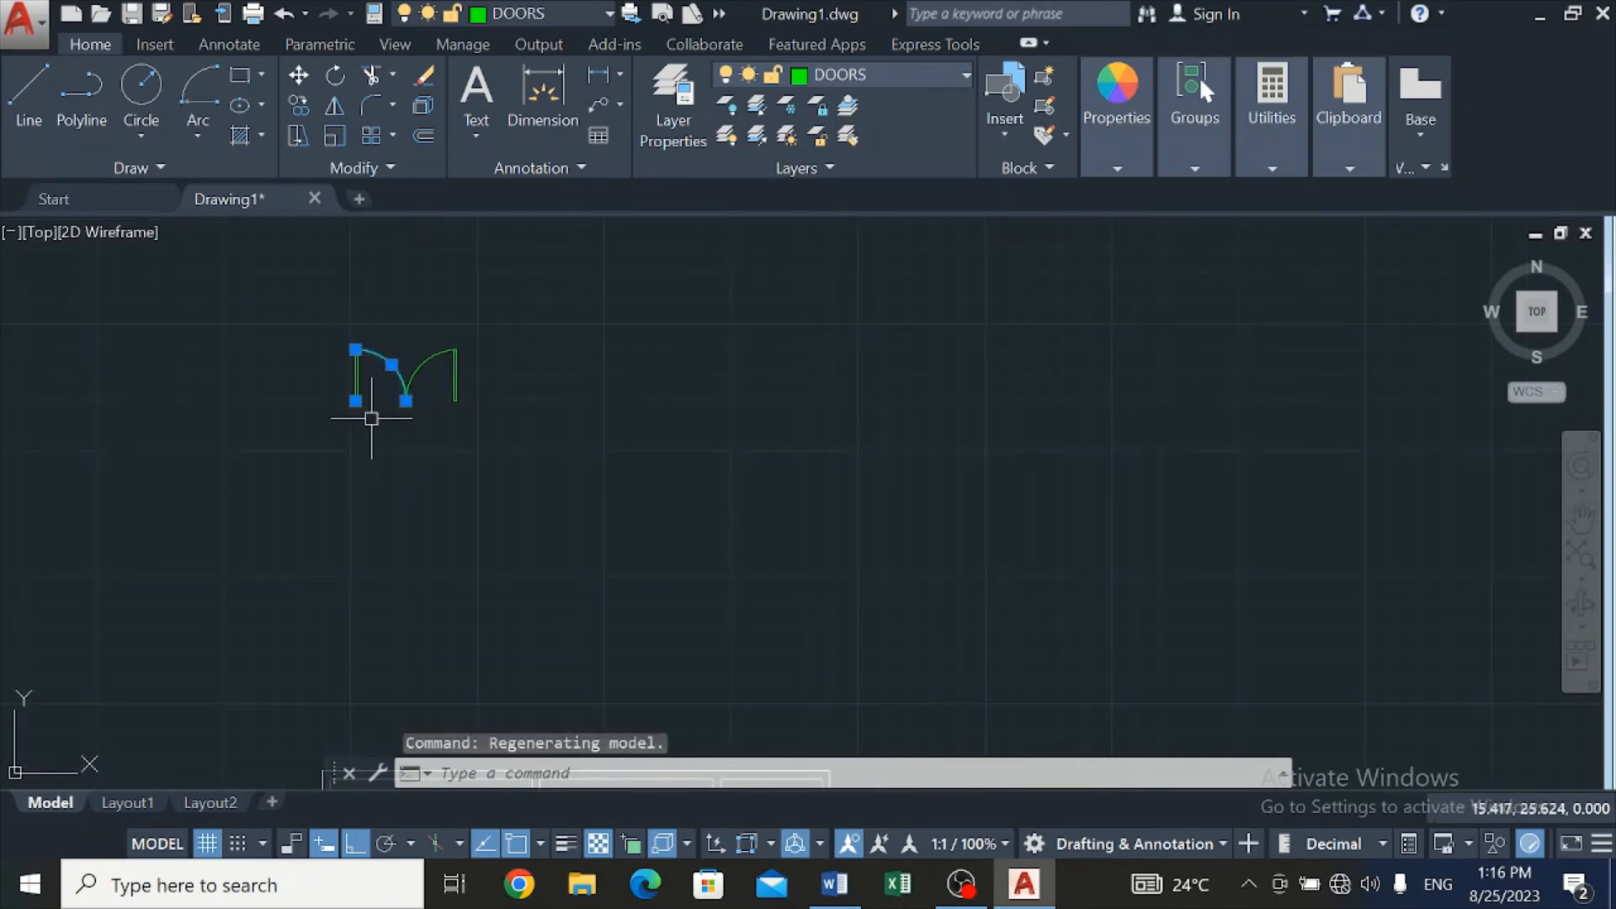
pyautogui.scroll(-2, 431, 369)
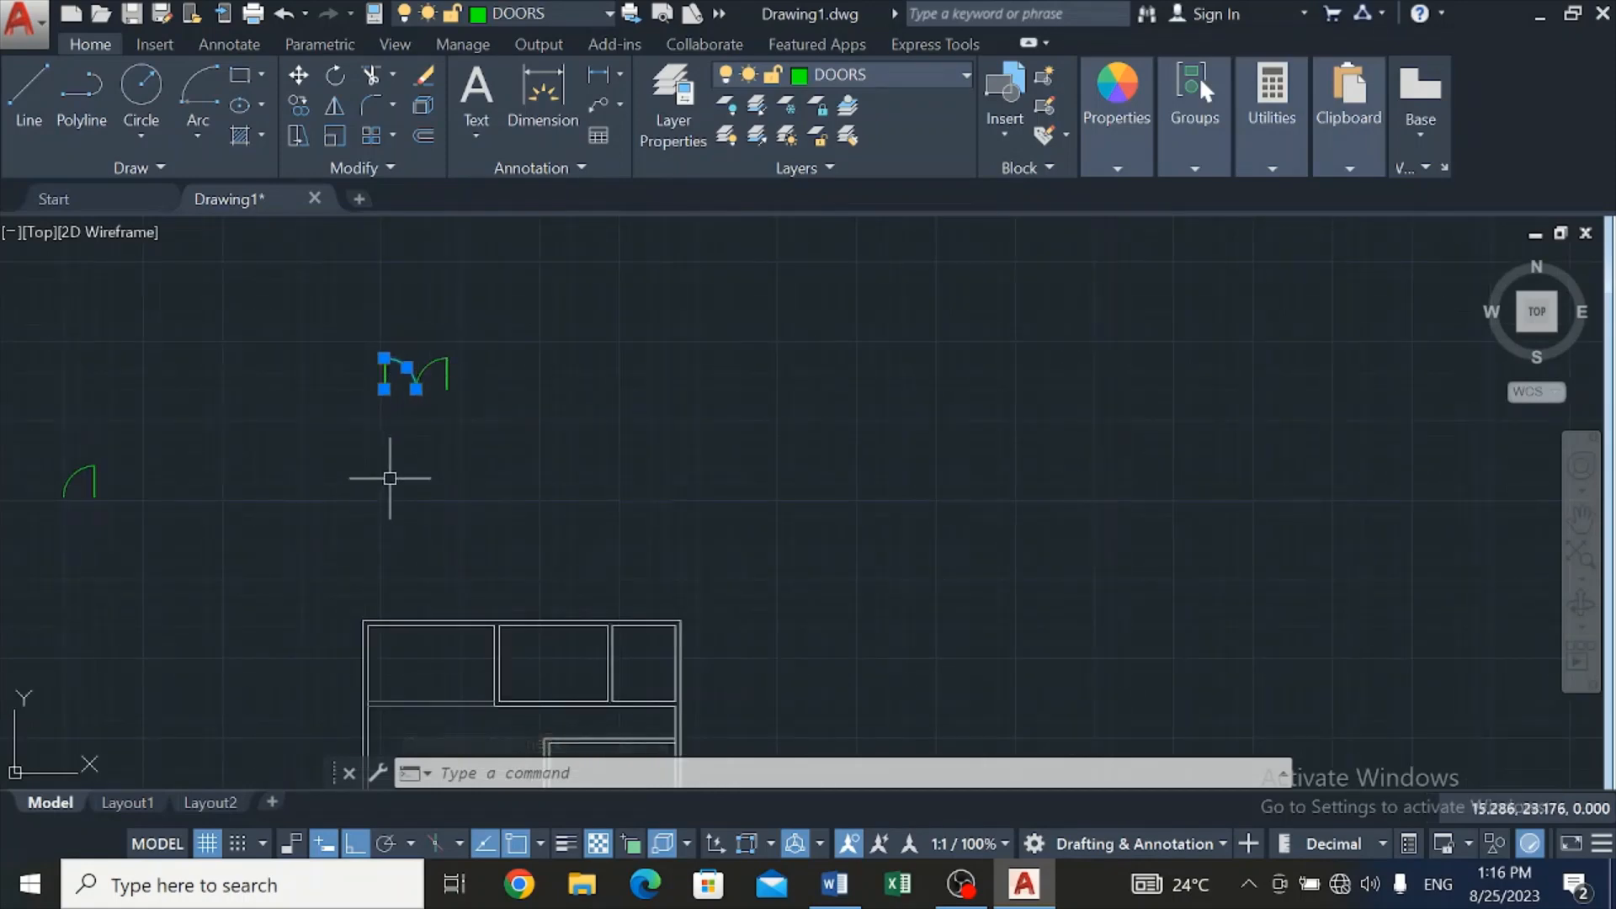
pyautogui.press('Escape')
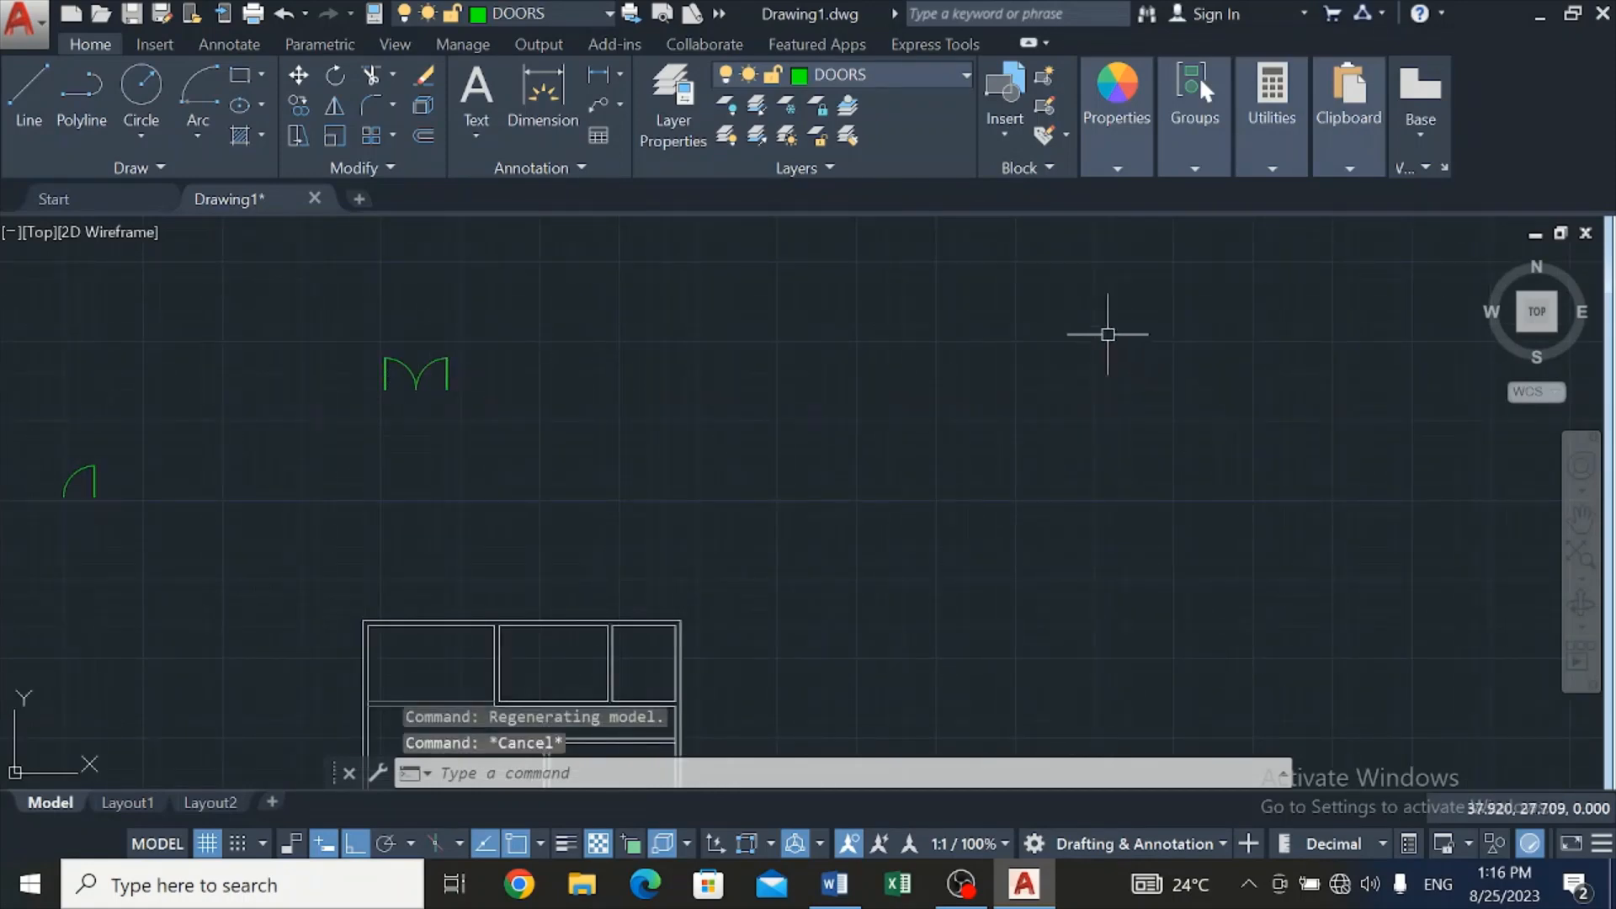
# Start a block definition with its base point at the bottom-left corner of the double door's left leaf
pyautogui.click(1043, 78)
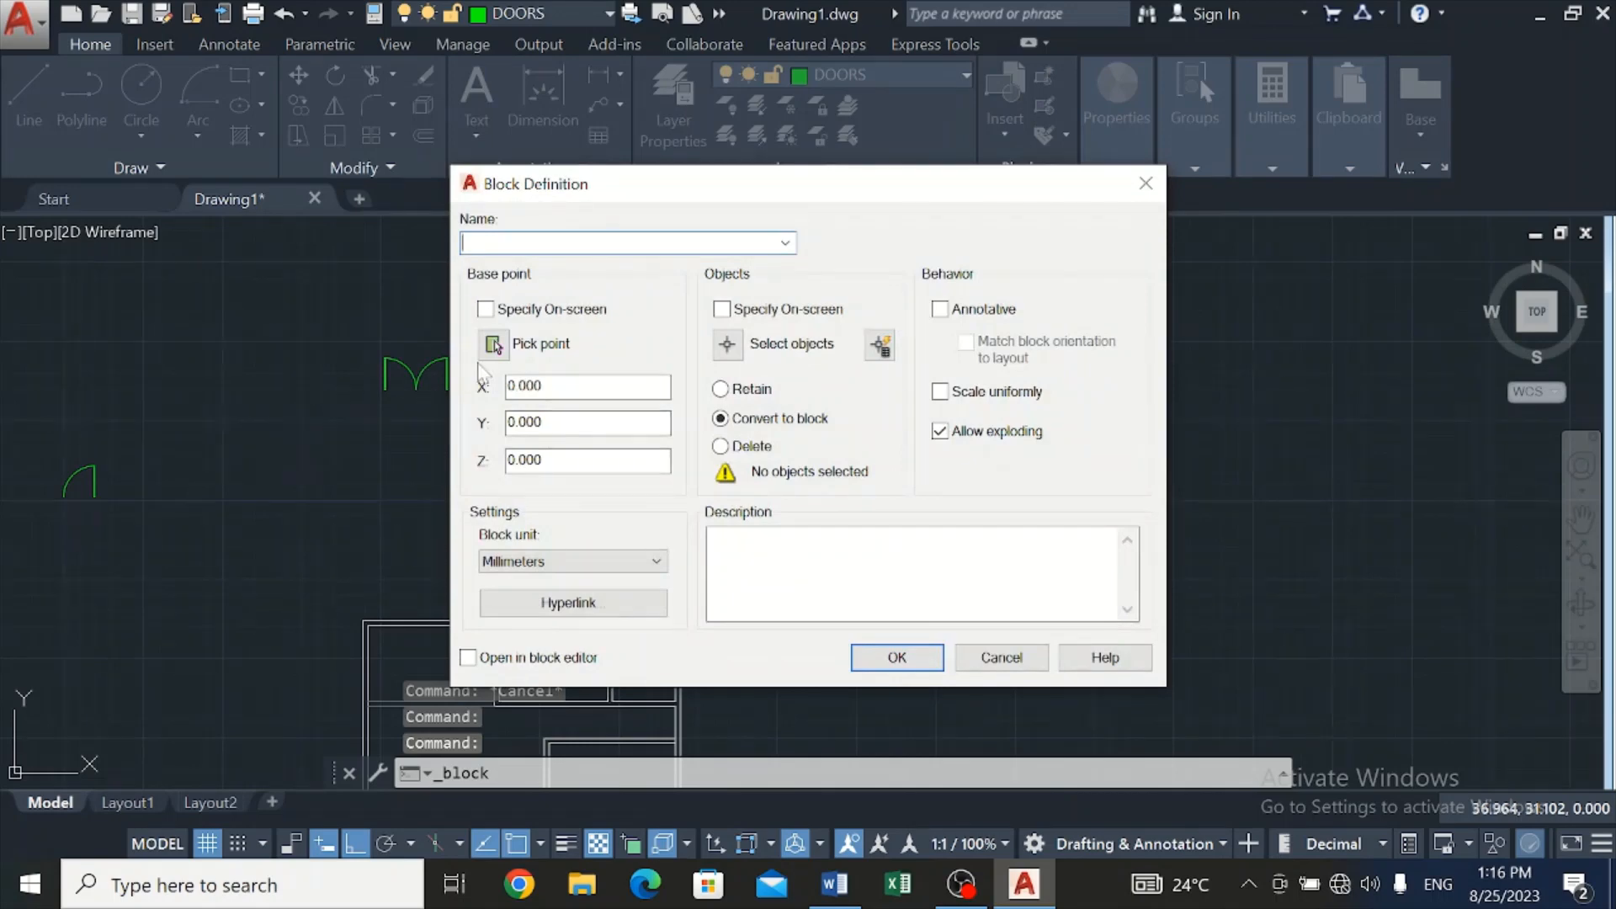
pyautogui.click(493, 344)
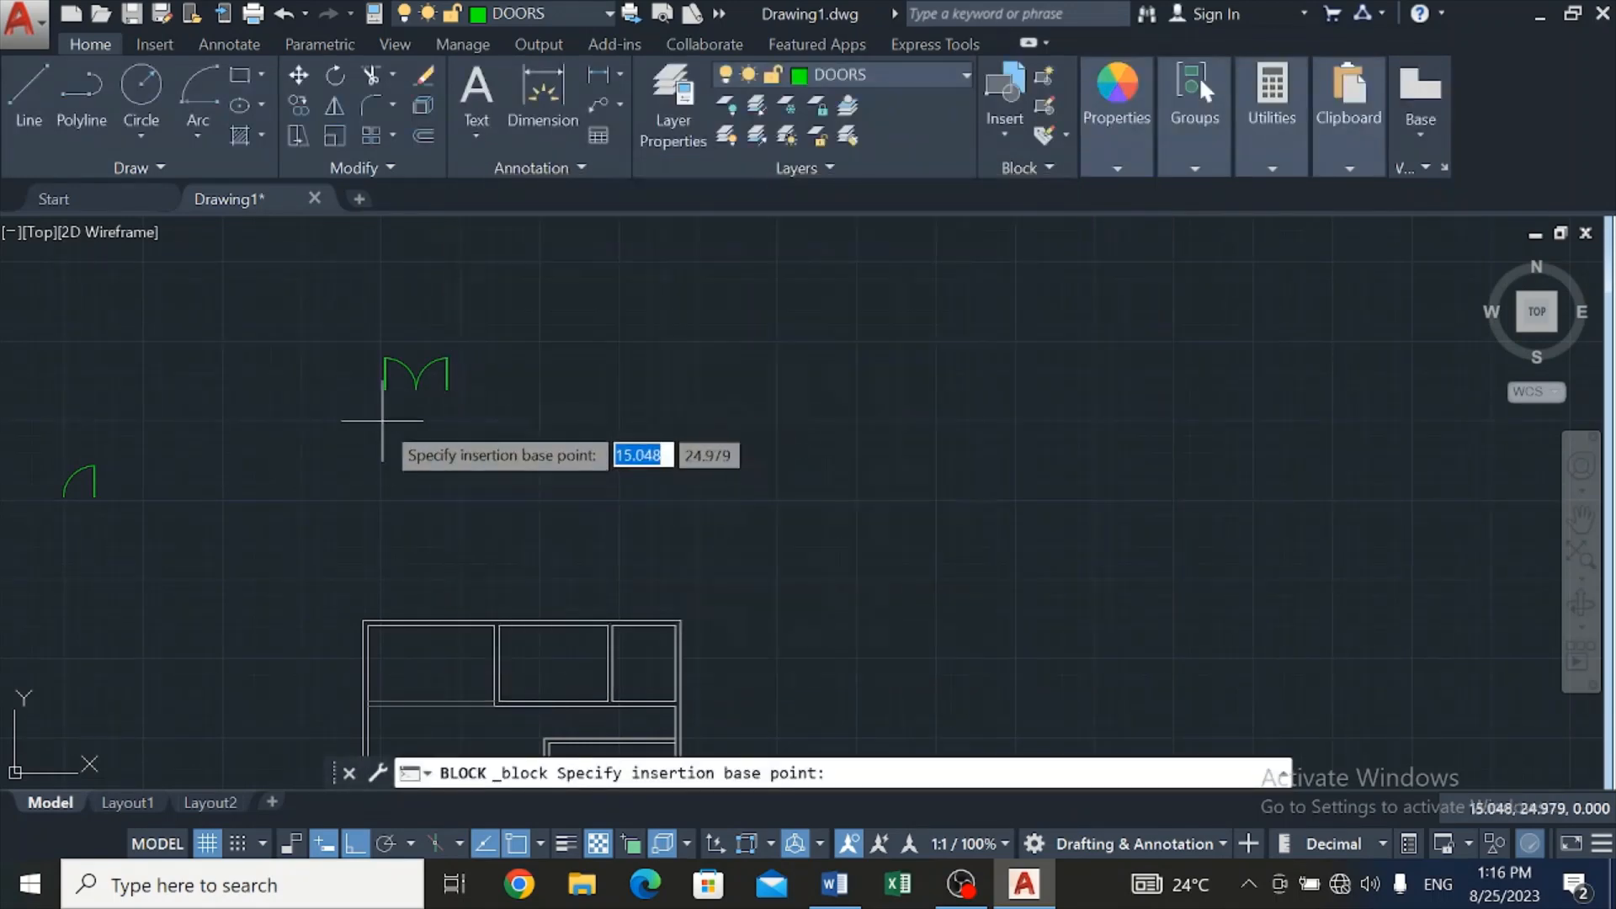
pyautogui.scroll(3, 383, 421)
pyautogui.scroll(-2, 393, 289)
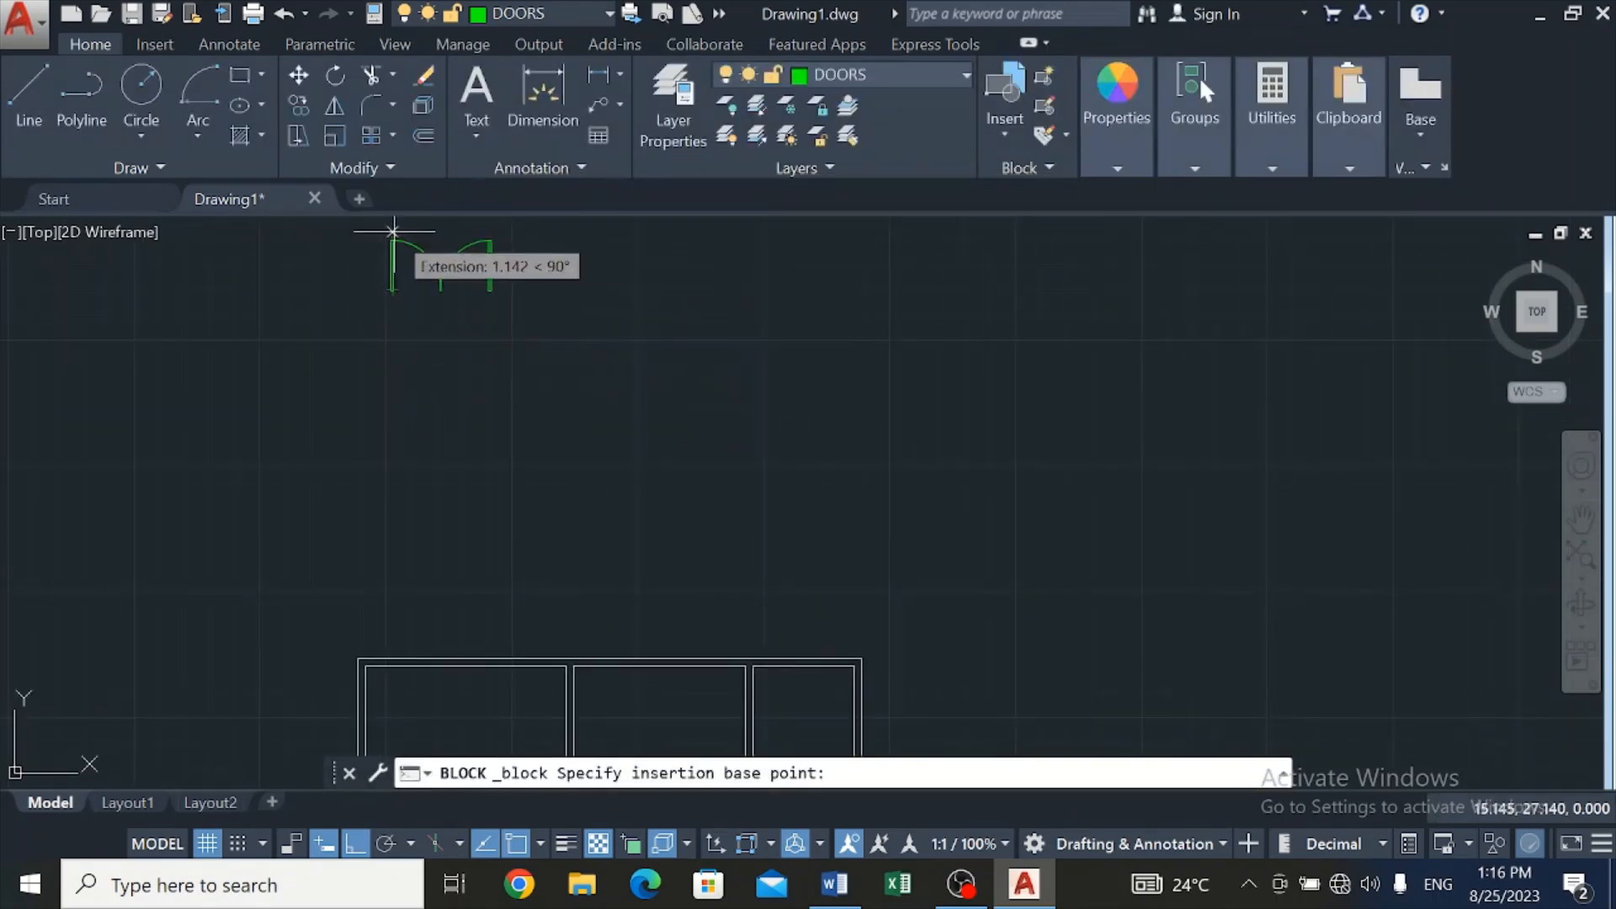
pyautogui.scroll(3, 393, 230)
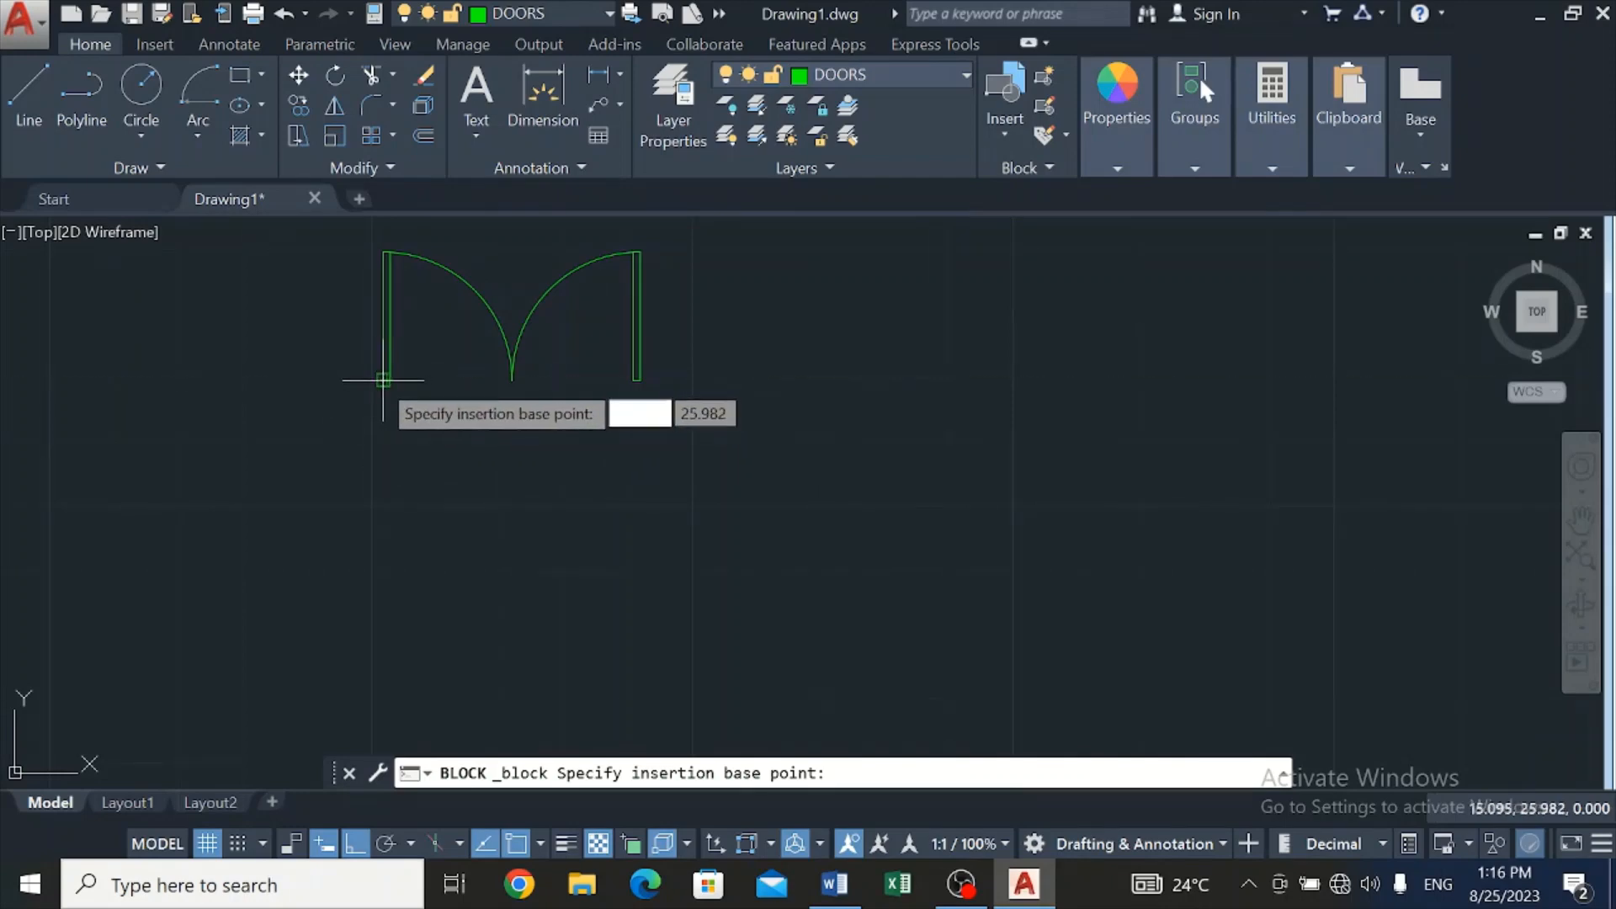
pyautogui.scroll(2, 383, 380)
pyautogui.click(387, 382)
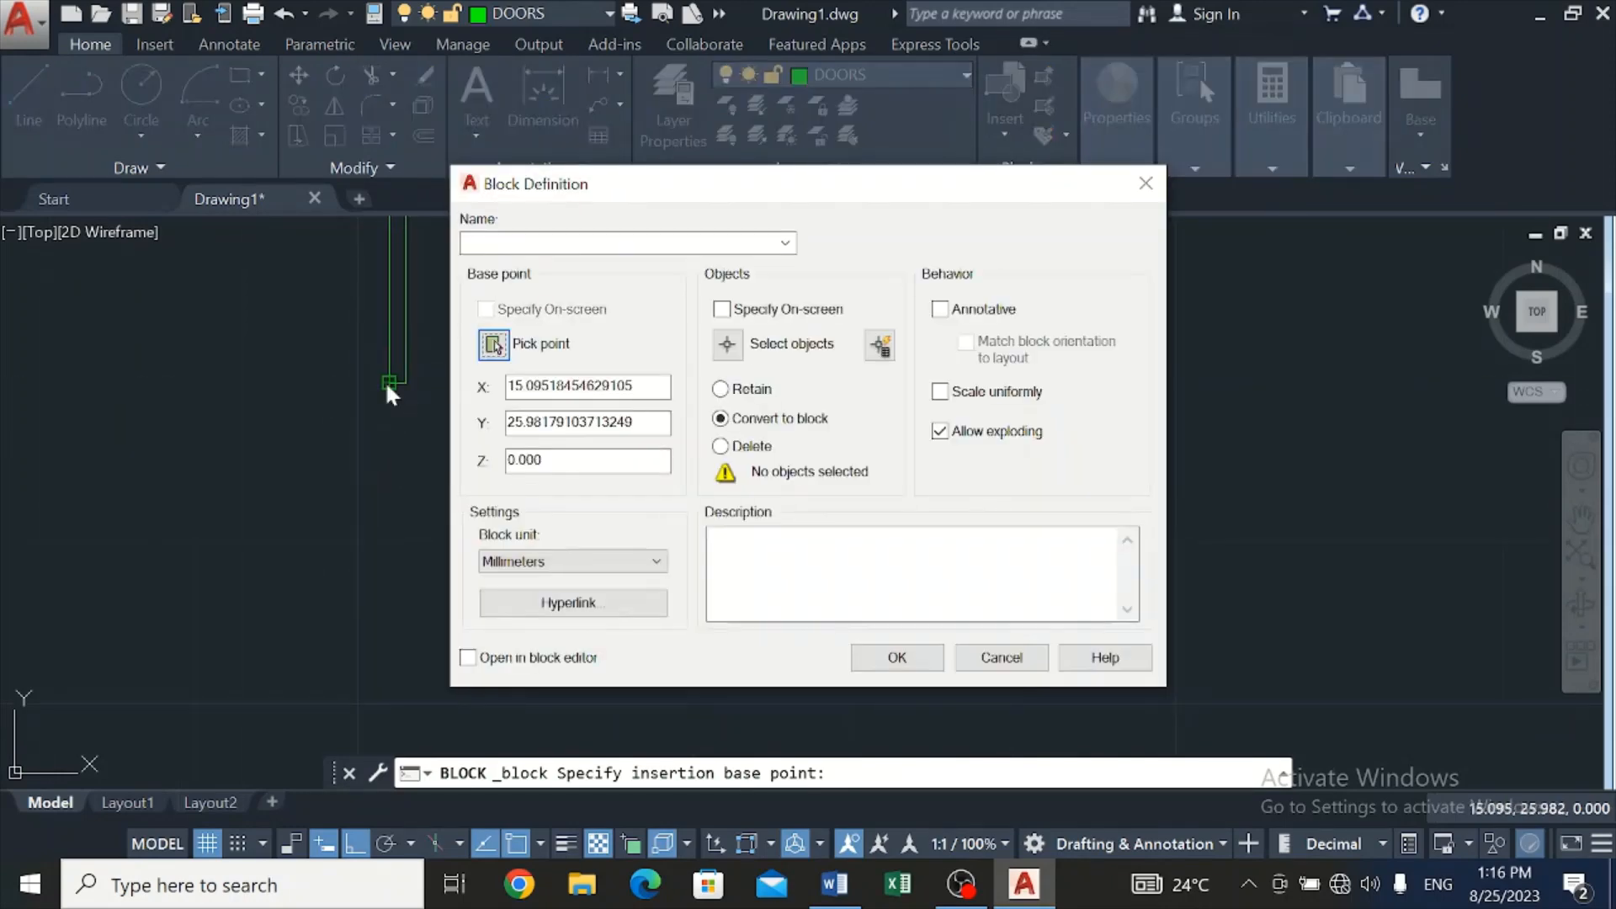
# Add both leaves and both arcs of the double door to the definition and create the block as DOOR 1
pyautogui.click(727, 345)
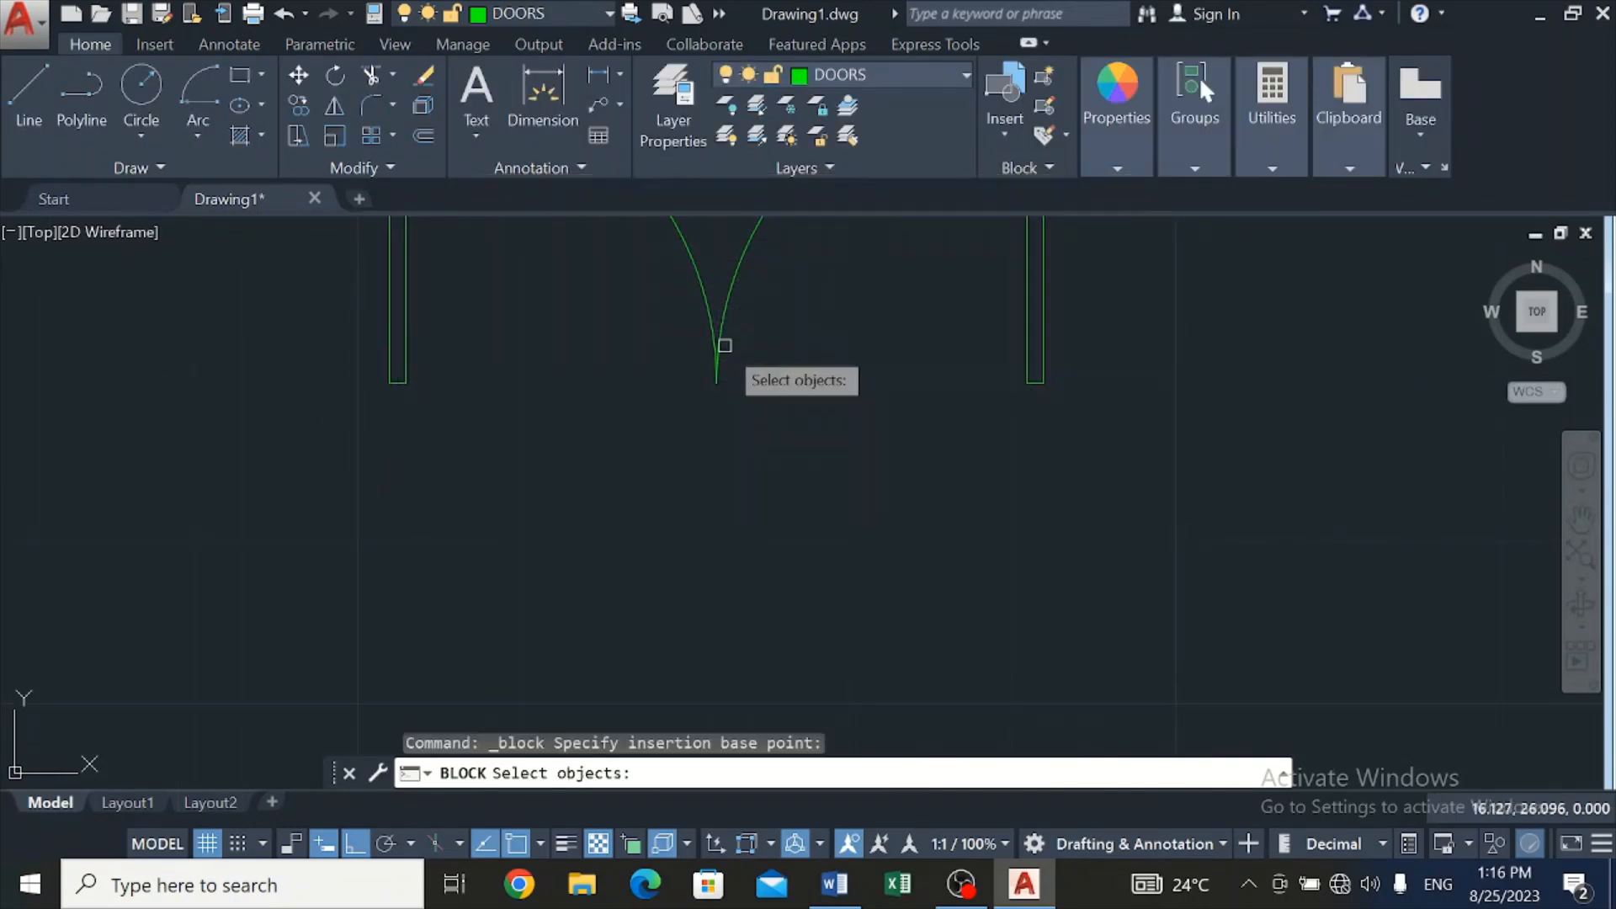
pyautogui.scroll(-5, 715, 361)
pyautogui.click(520, 219)
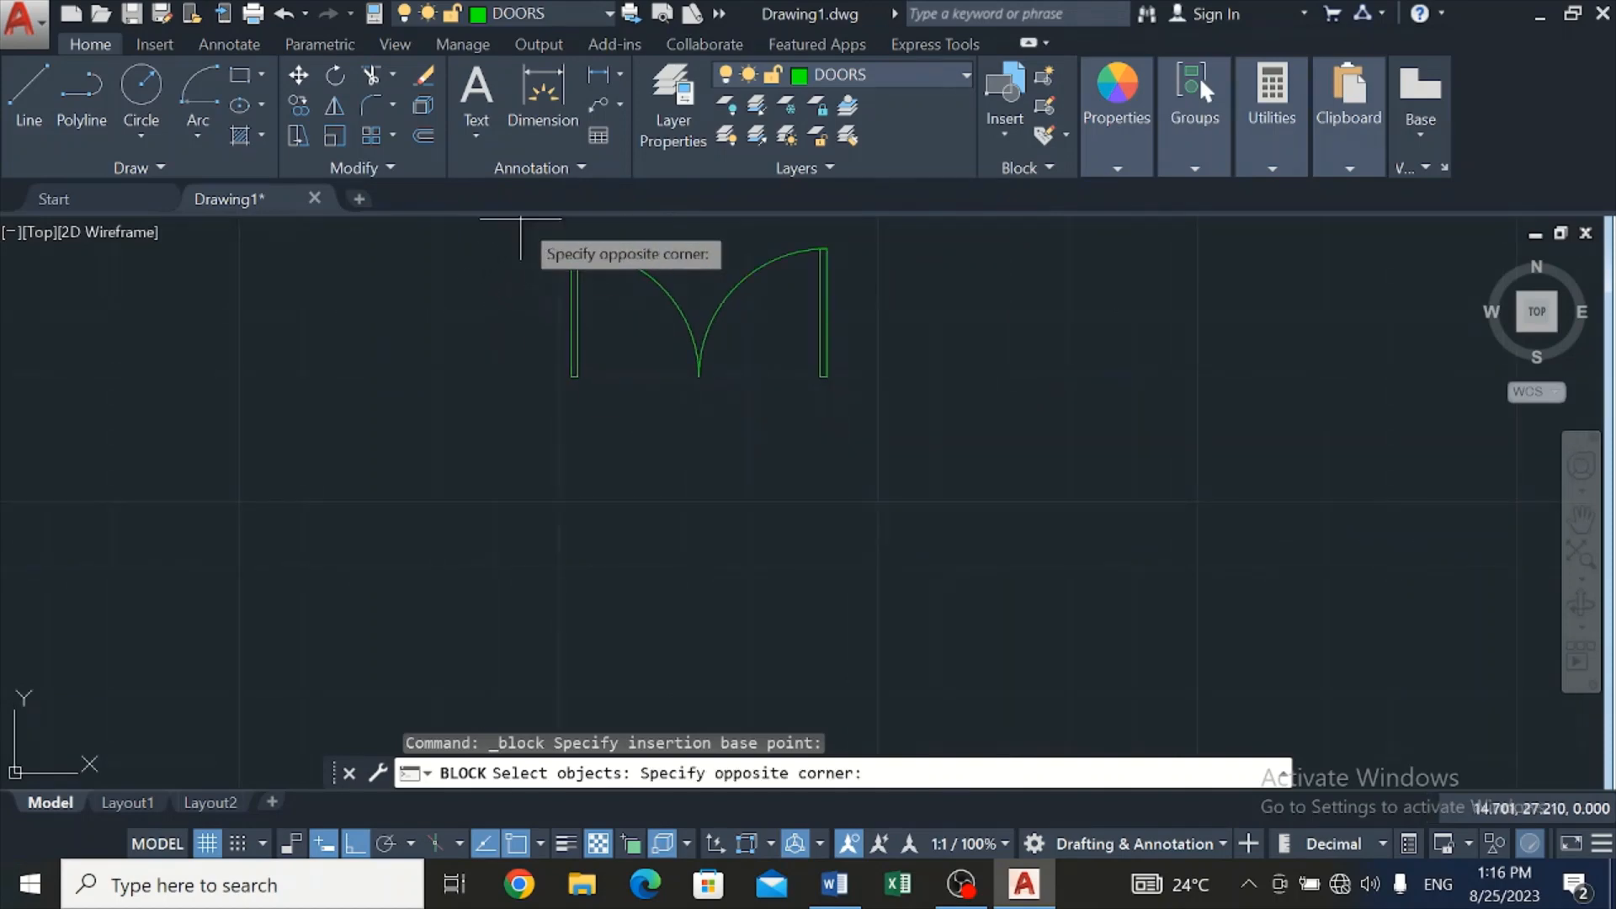
pyautogui.click(861, 422)
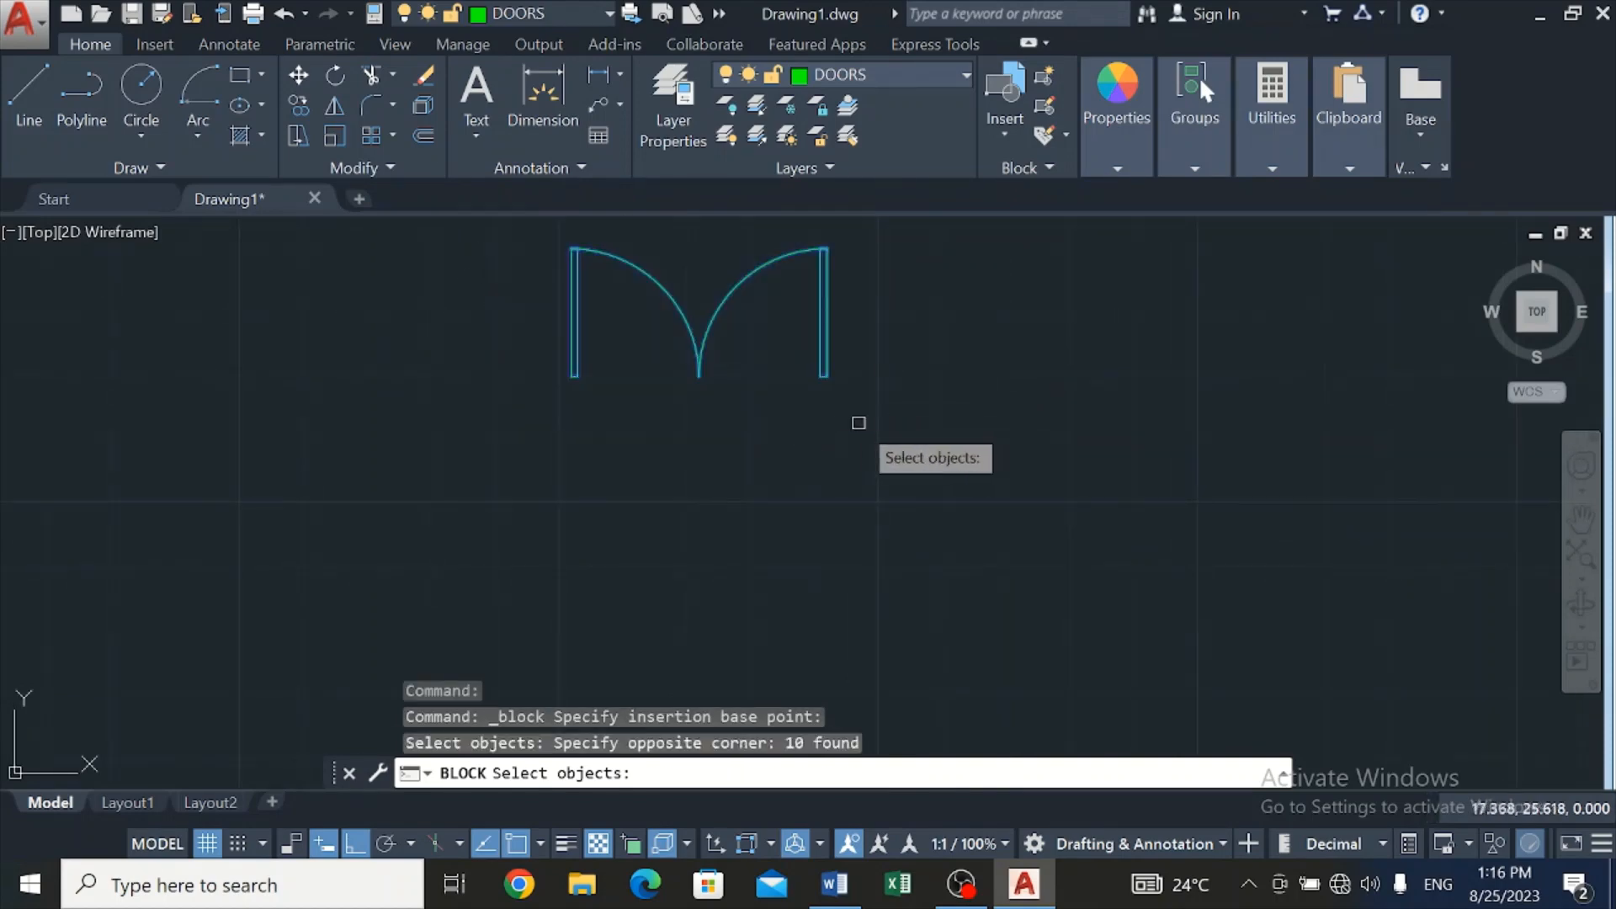
pyautogui.press('Return')
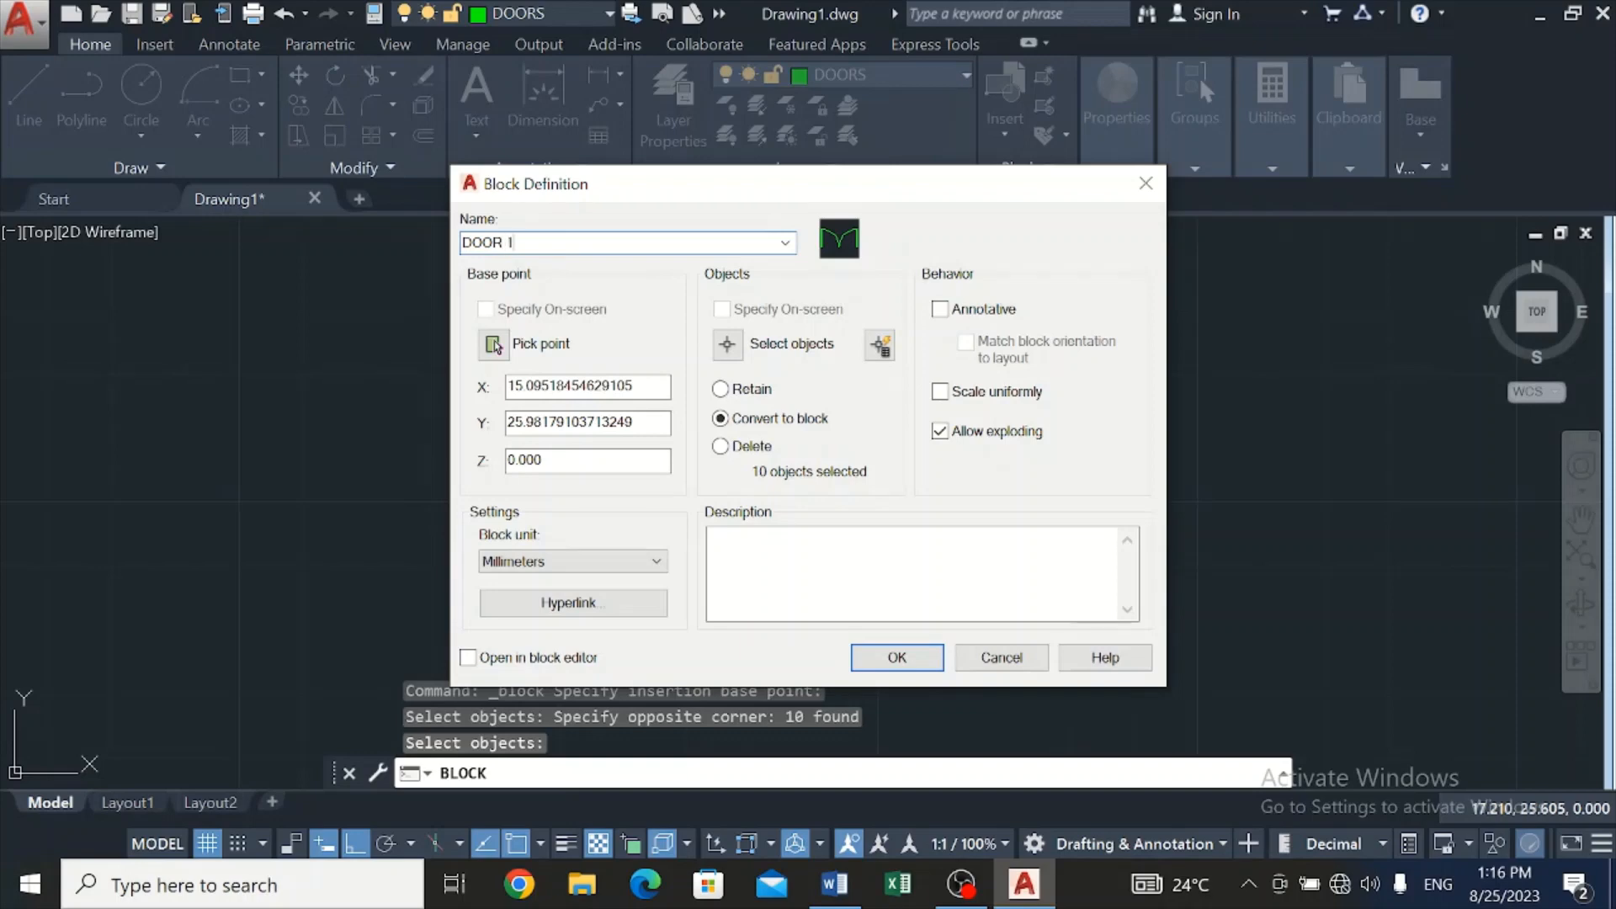
pyautogui.click(896, 657)
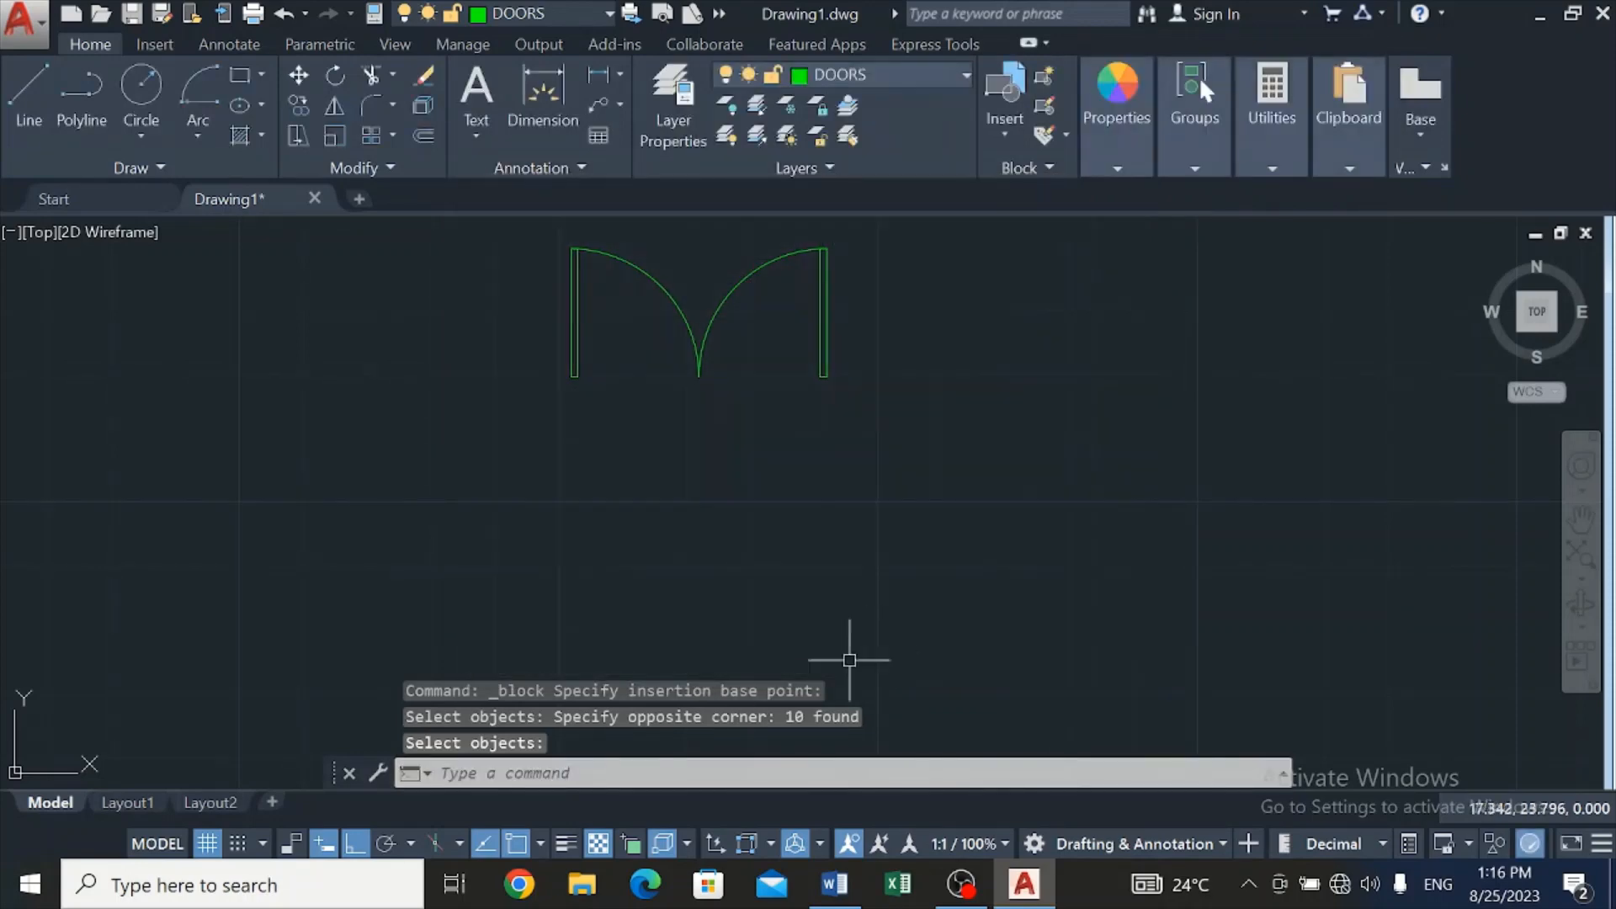
pyautogui.click(666, 292)
pyautogui.scroll(-6, 668, 496)
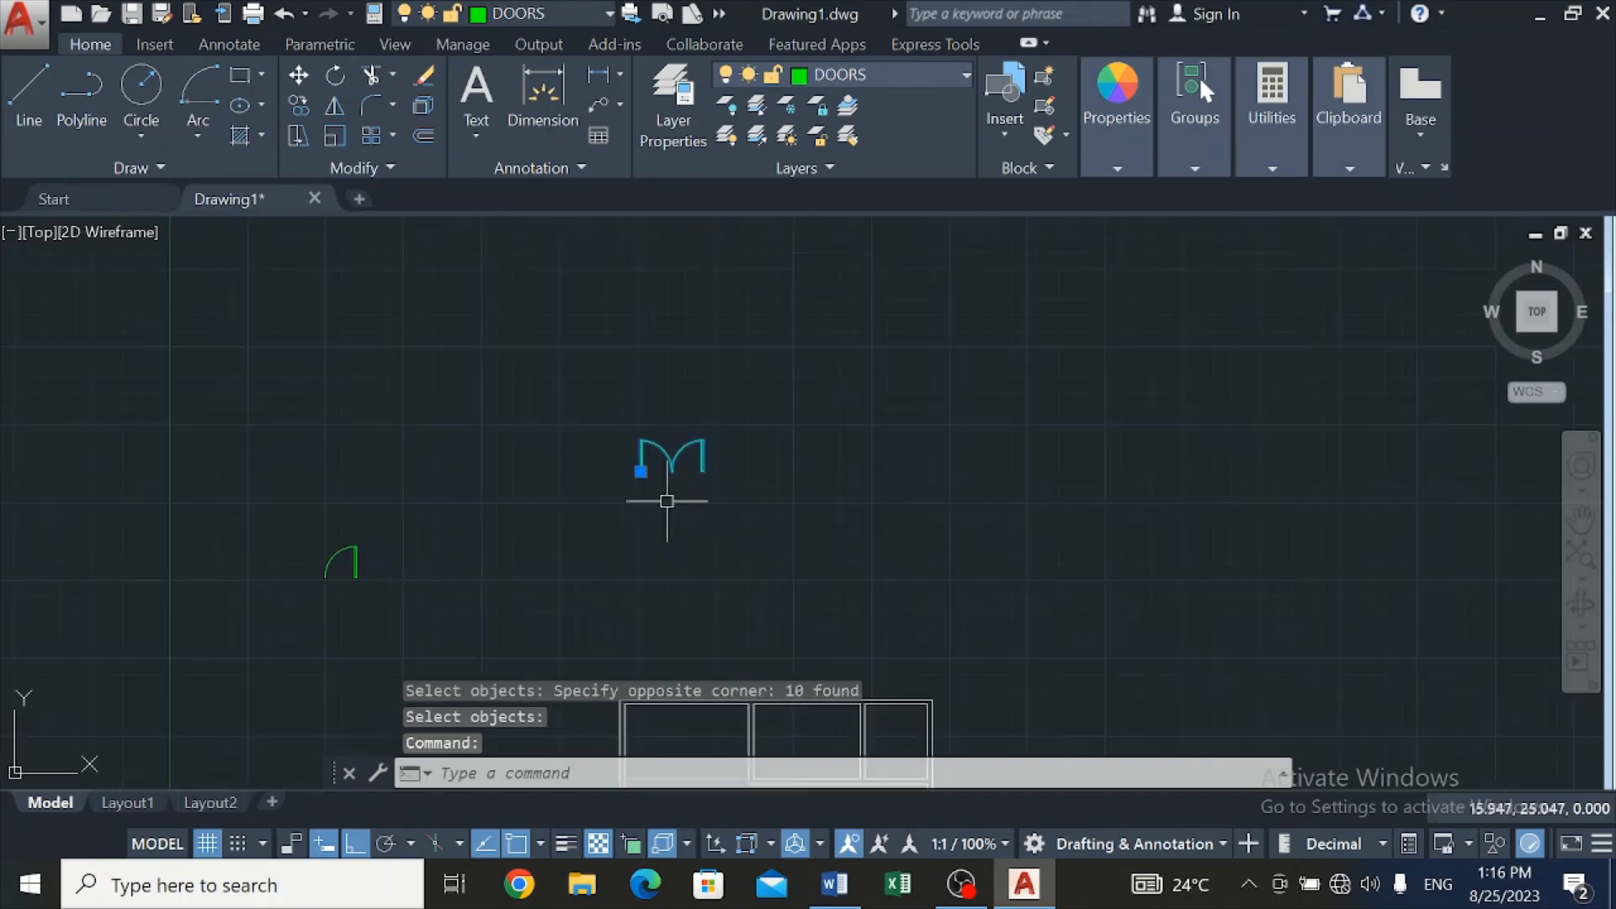
# Create a block named DOOR 2 from the single door's leaf and arc, with its base point by the arc's lower end
pyautogui.scroll(4, 302, 539)
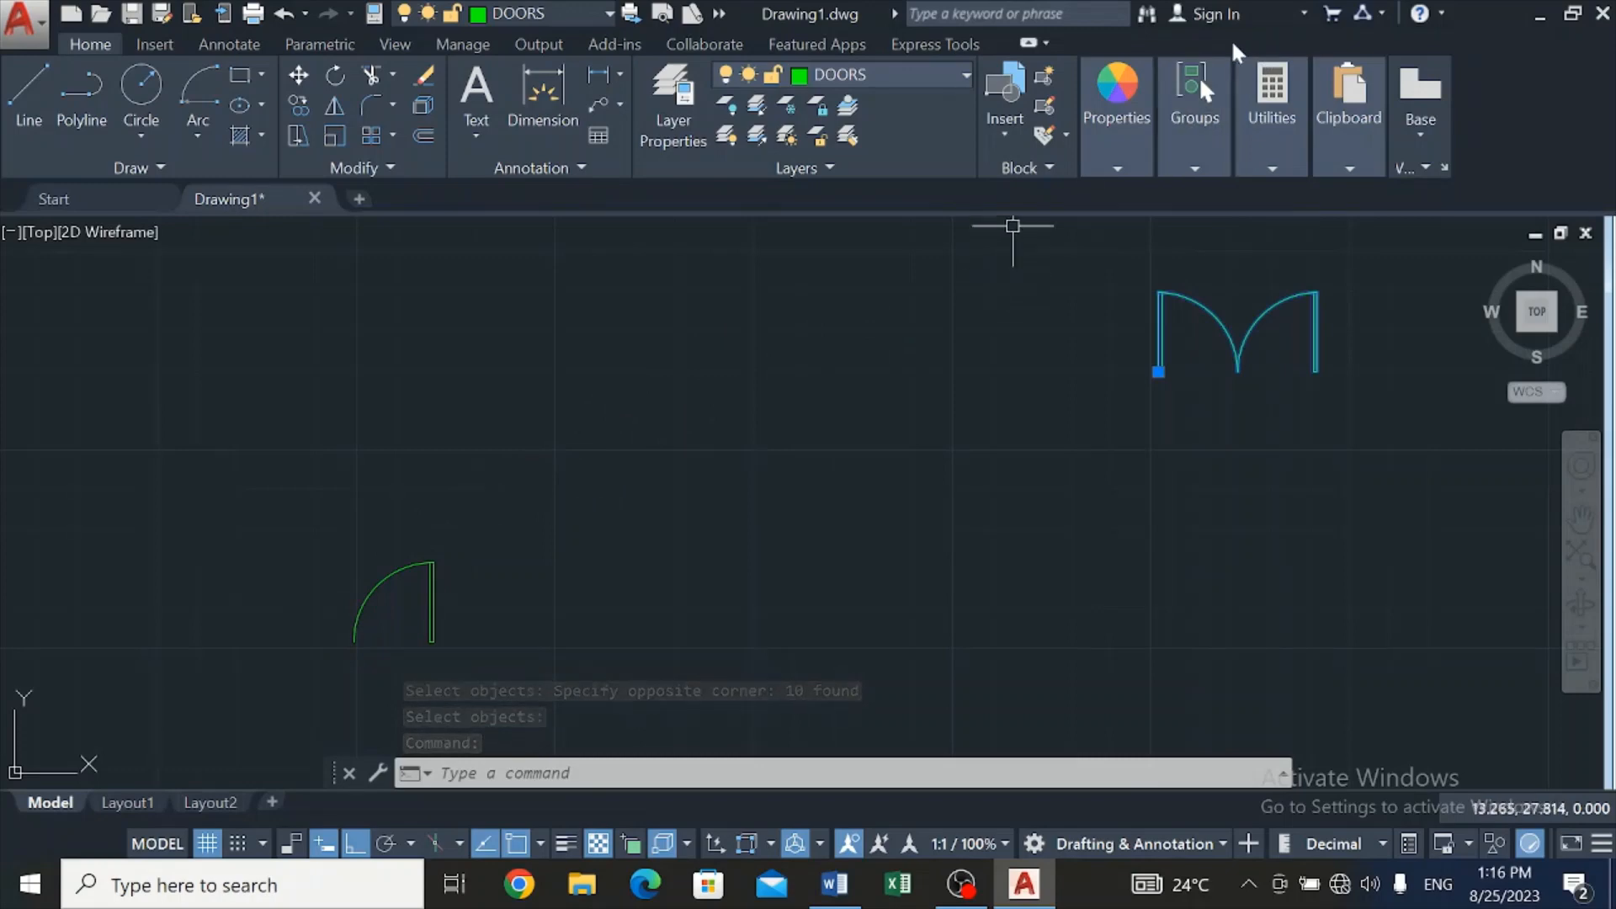
pyautogui.click(1045, 70)
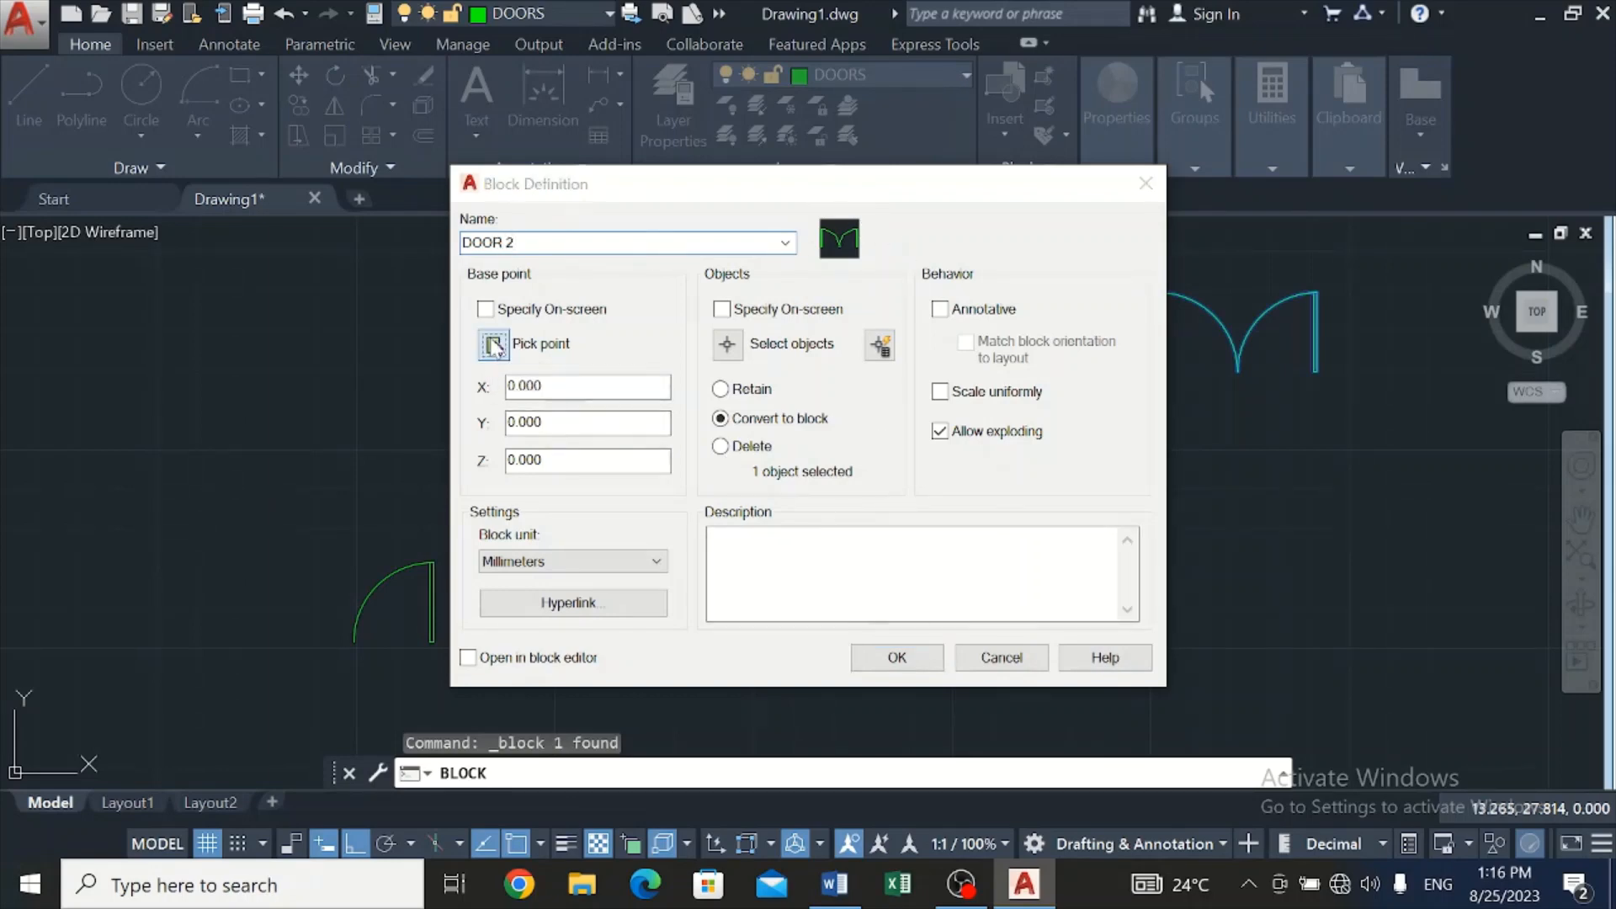
pyautogui.click(492, 343)
pyautogui.click(362, 641)
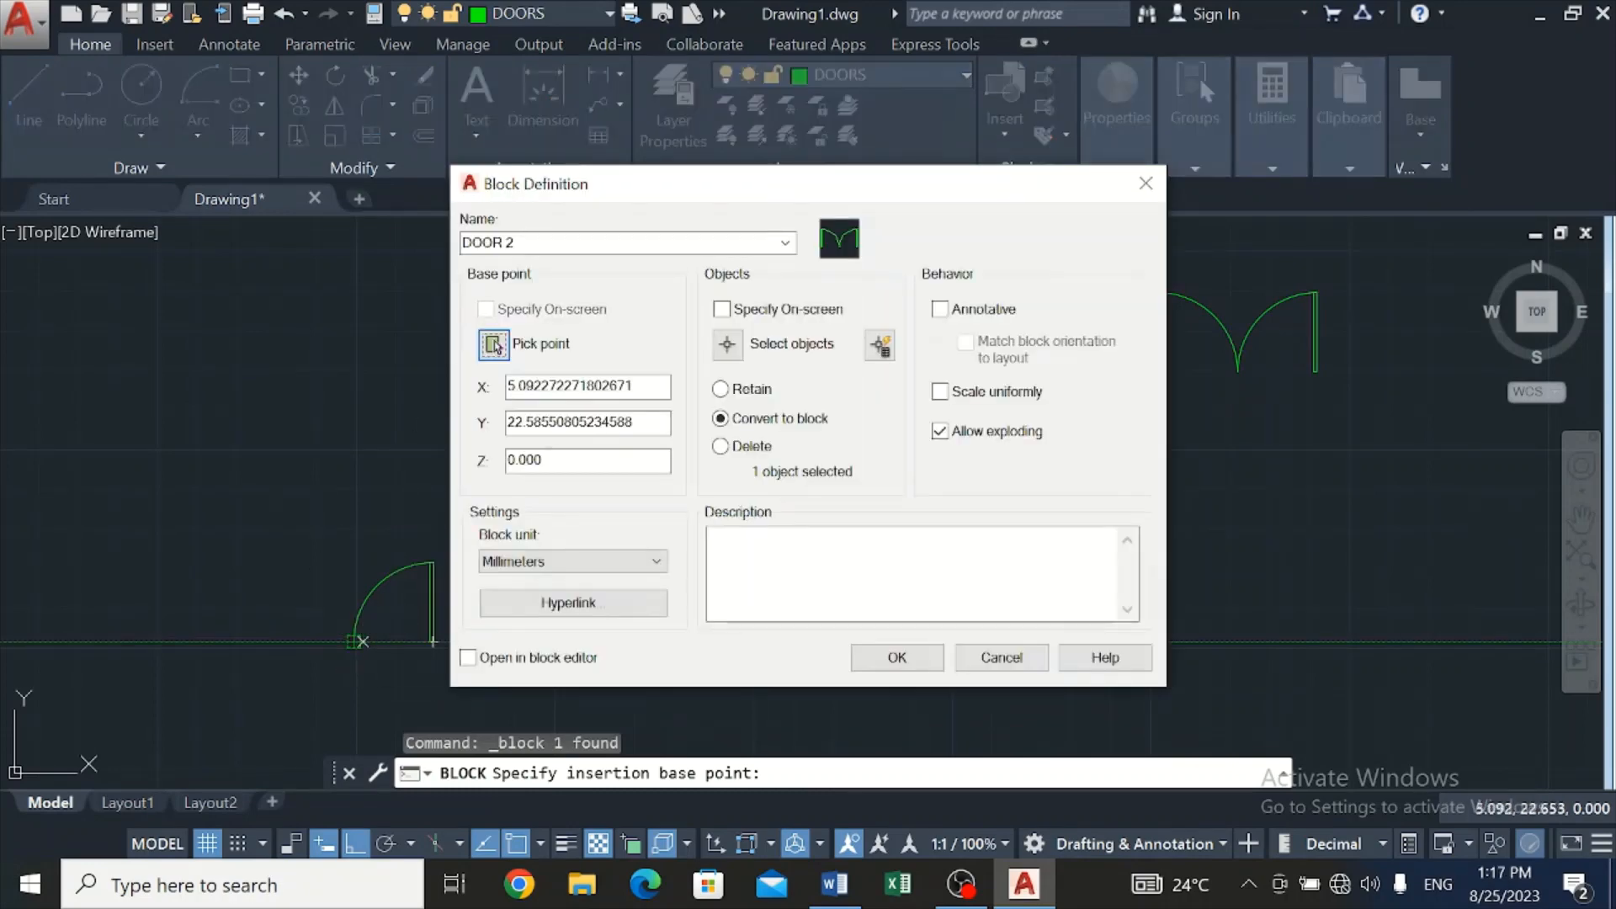
pyautogui.click(725, 345)
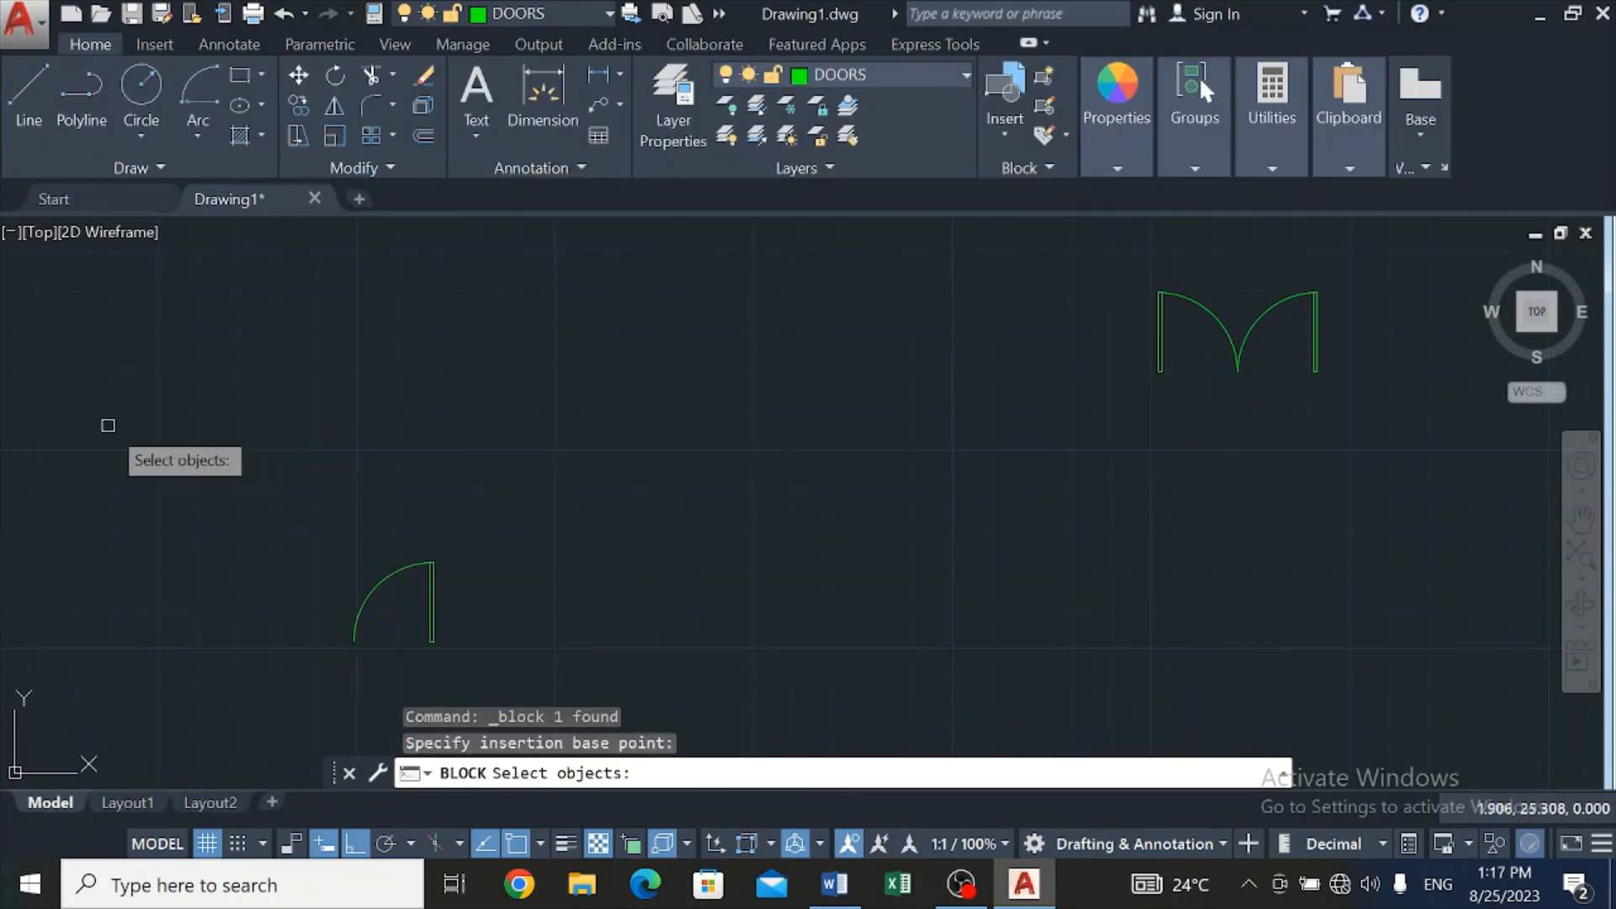
pyautogui.click(212, 470)
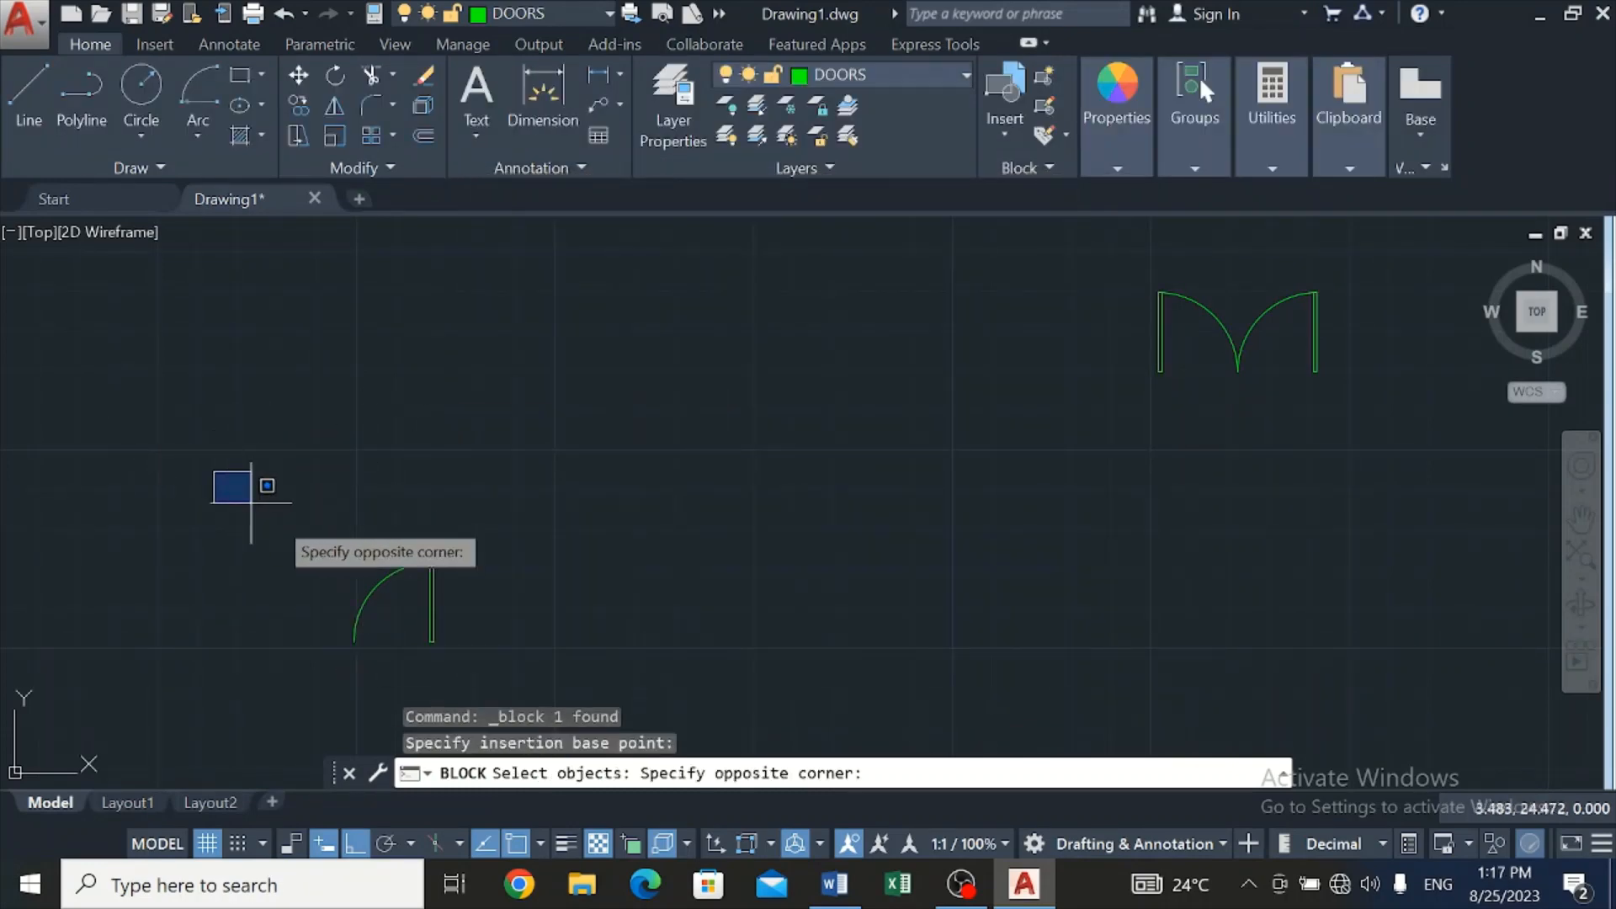
pyautogui.click(528, 644)
pyautogui.press('Return')
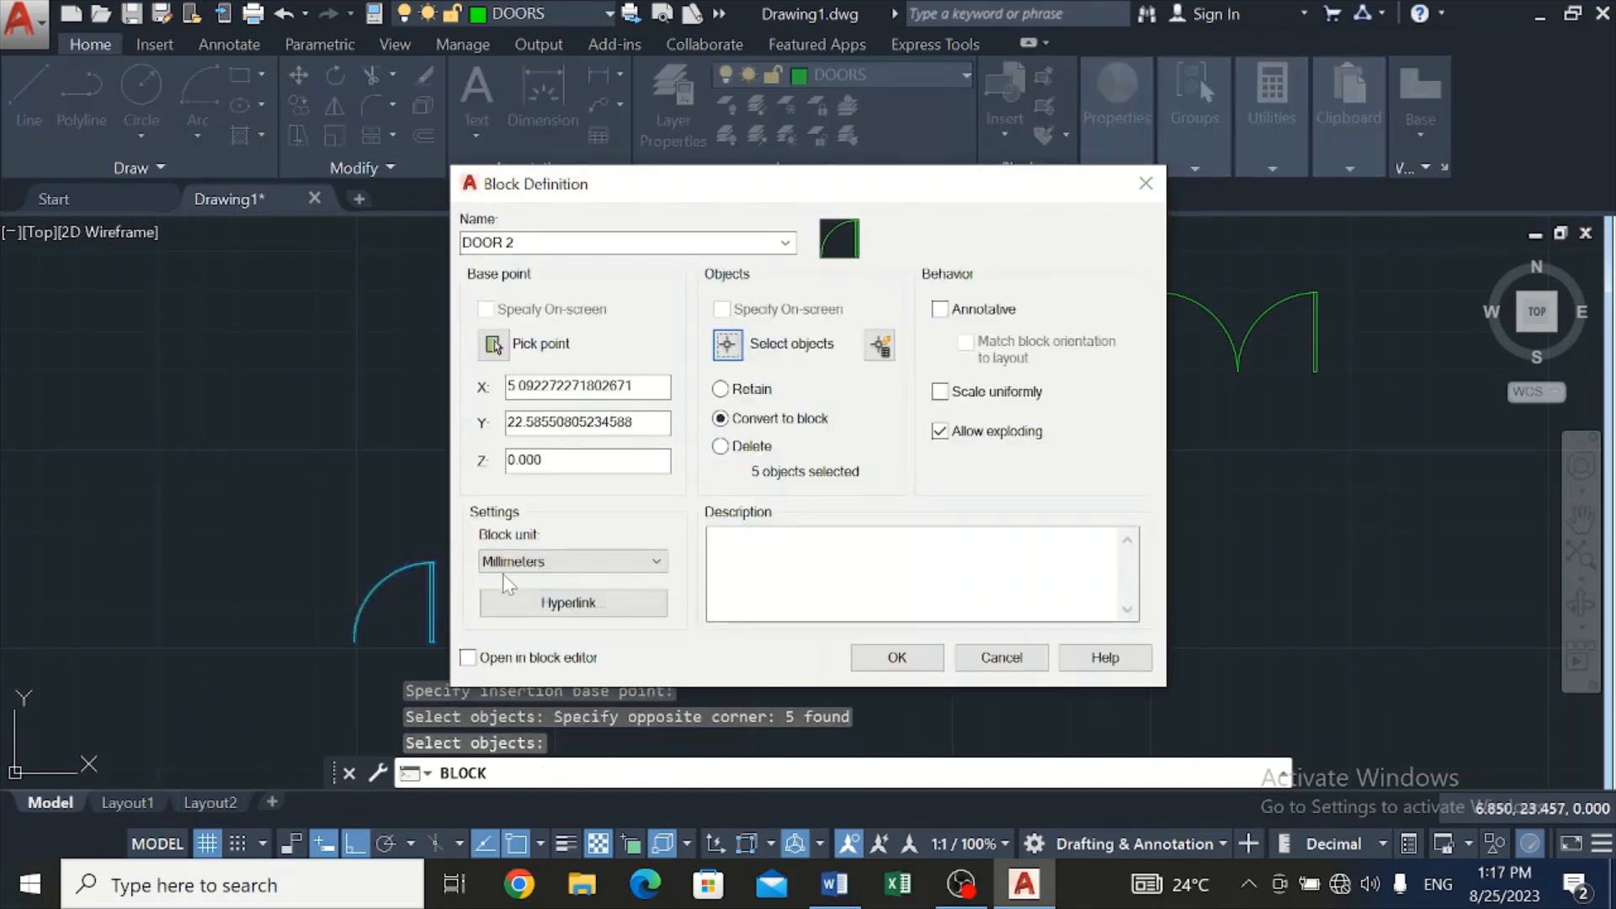
pyautogui.click(894, 665)
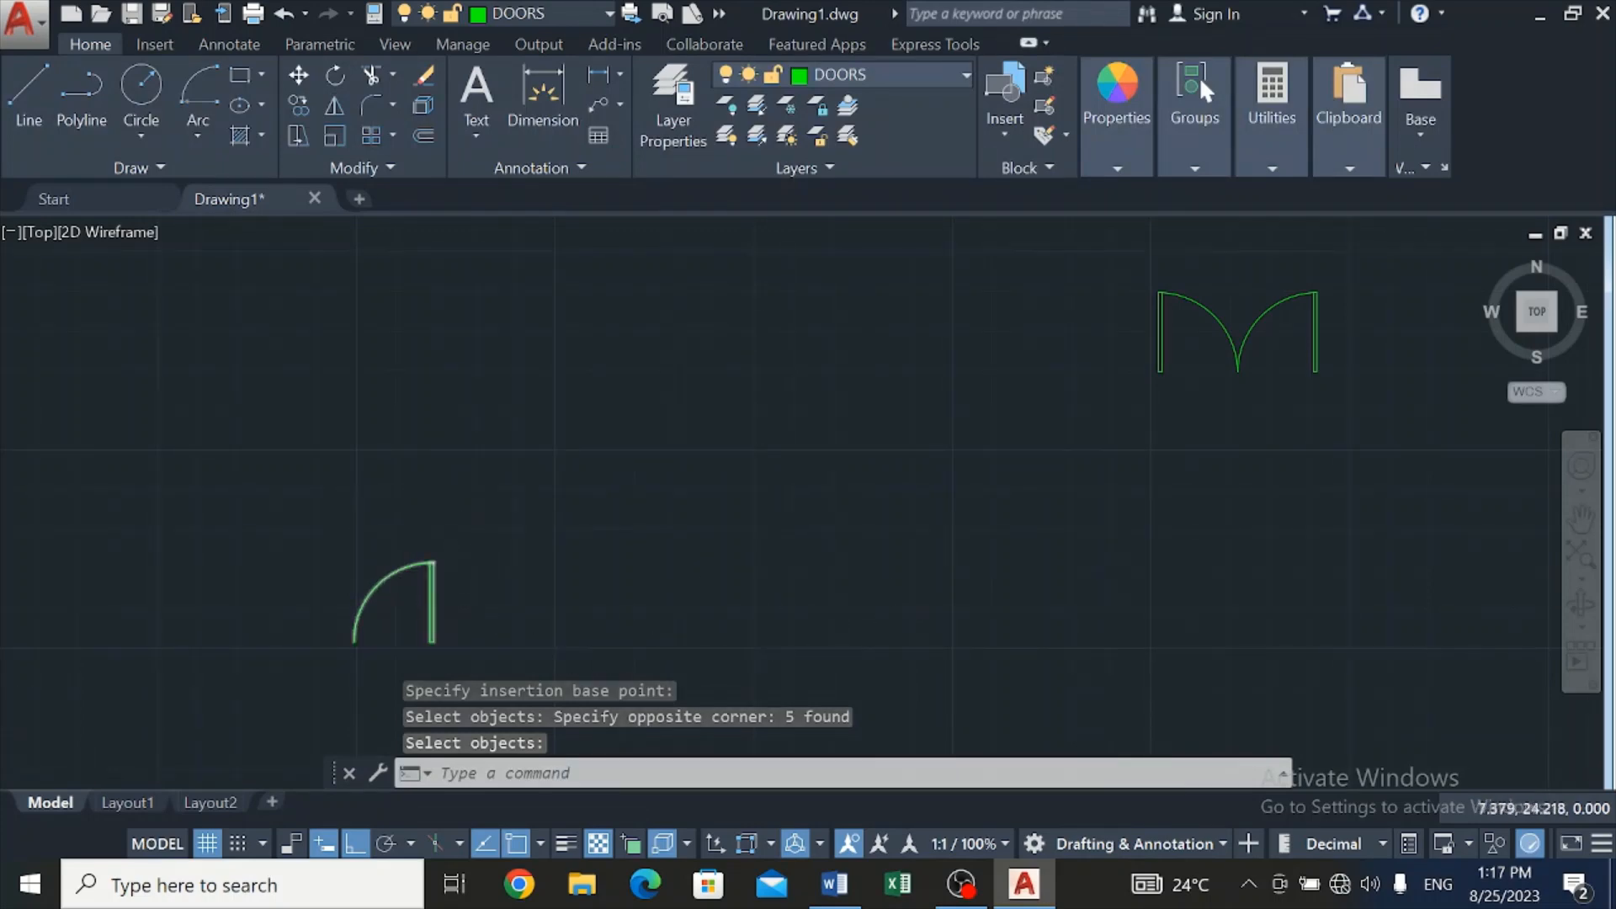
# Create a block named WINDOW from all lines of the blue window symbol, with its base point at the symbol's bottom-left corner
pyautogui.scroll(-3, 556, 505)
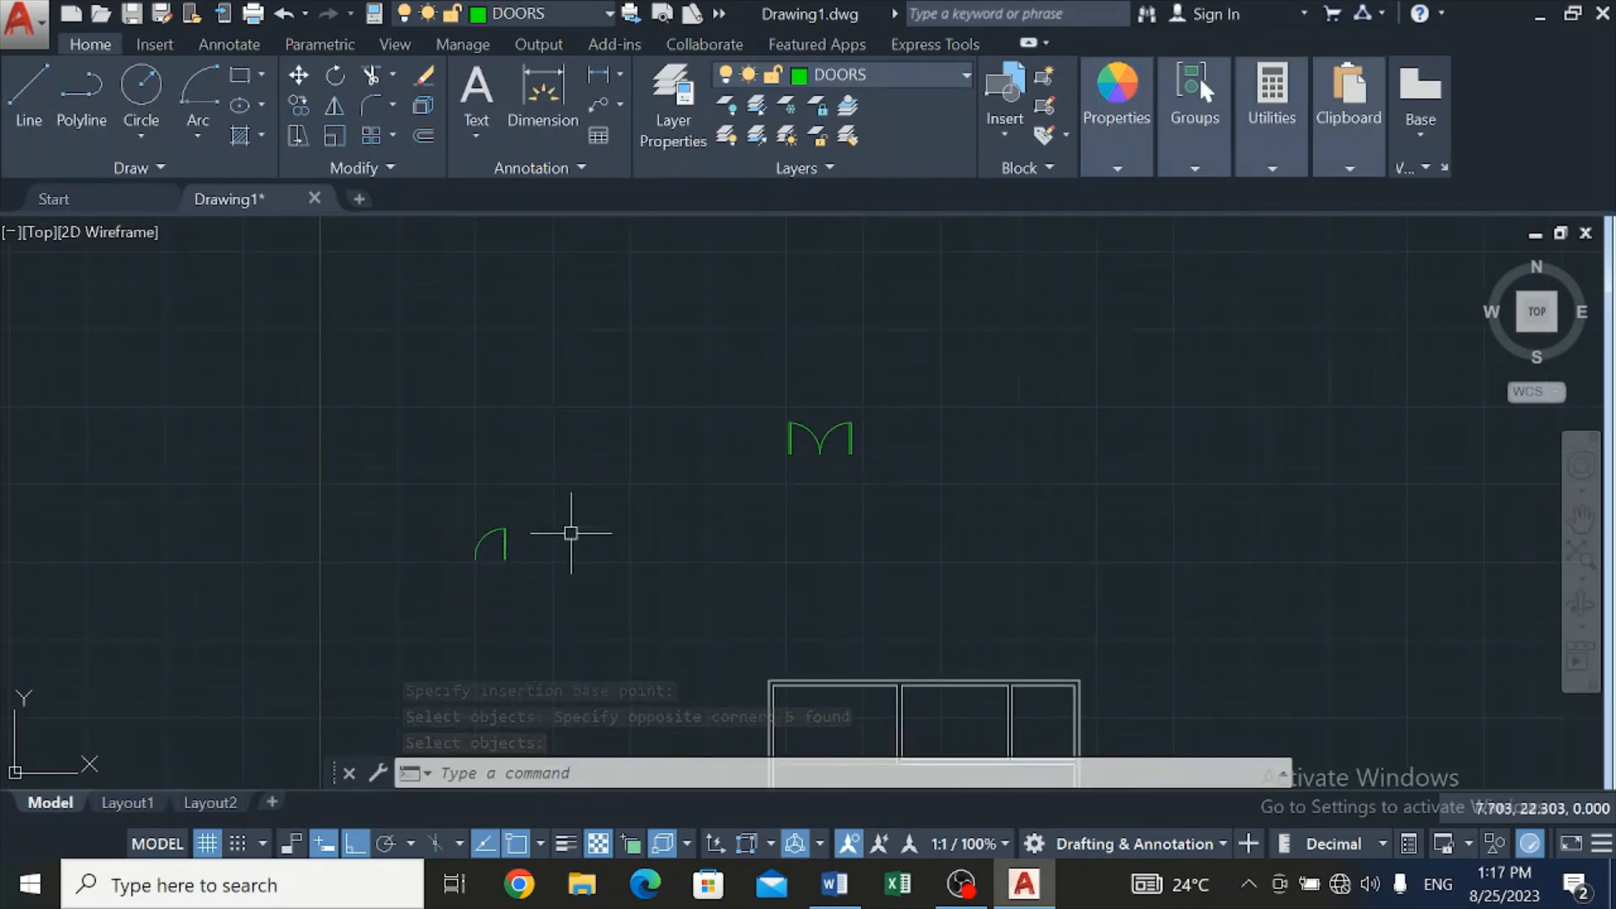
pyautogui.scroll(-5, 456, 591)
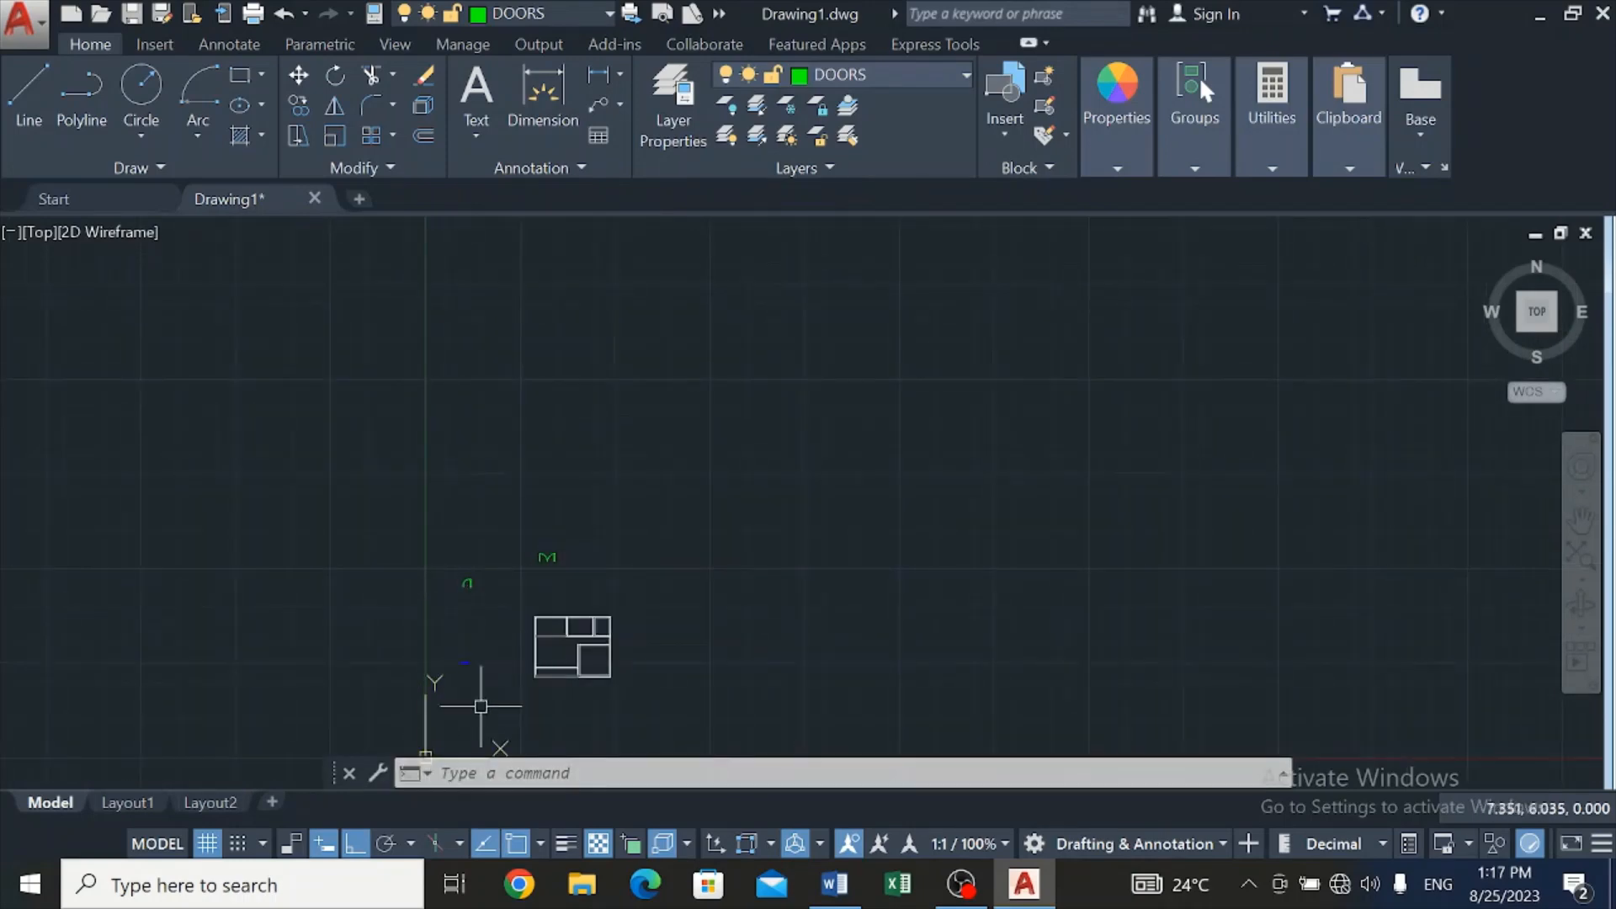
pyautogui.scroll(5, 472, 685)
pyautogui.scroll(4, 390, 653)
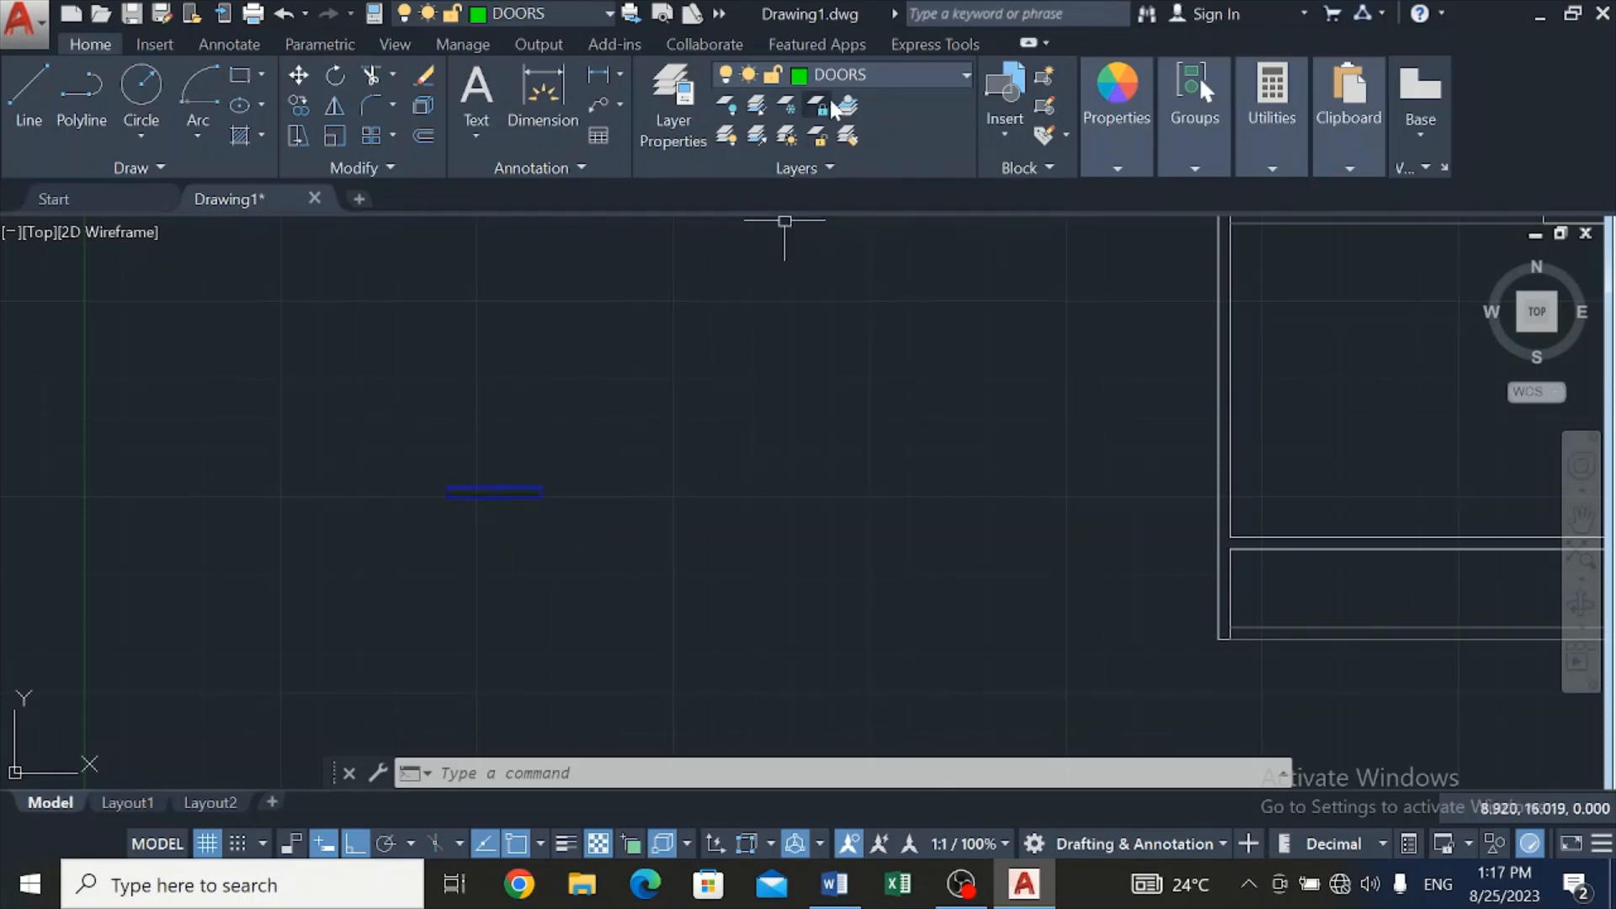
pyautogui.click(1045, 77)
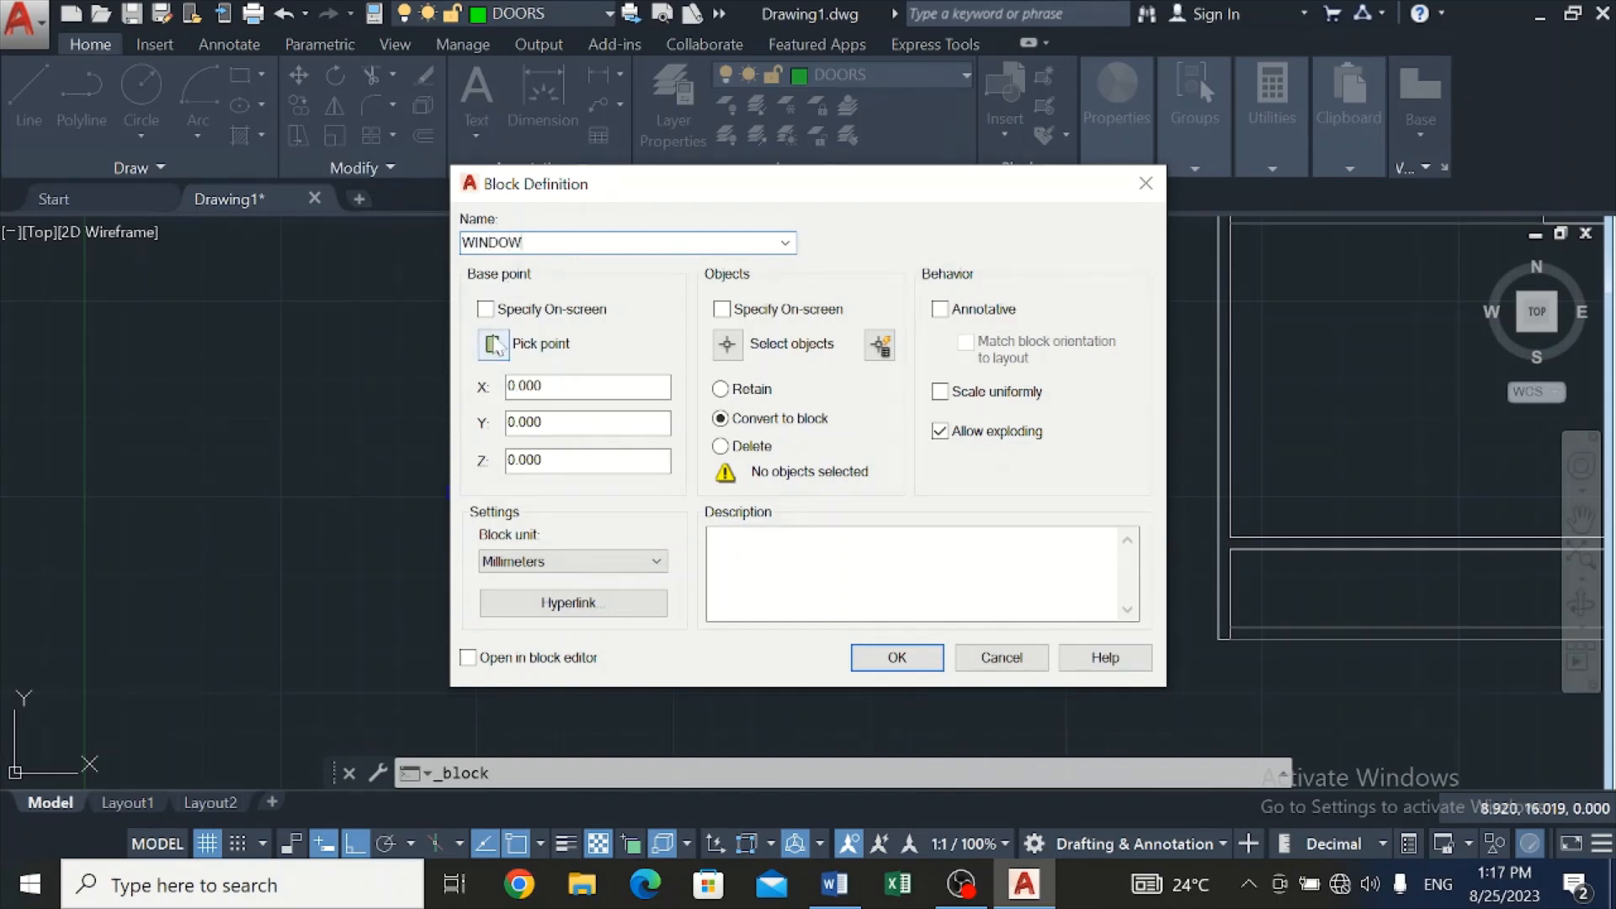
pyautogui.click(493, 345)
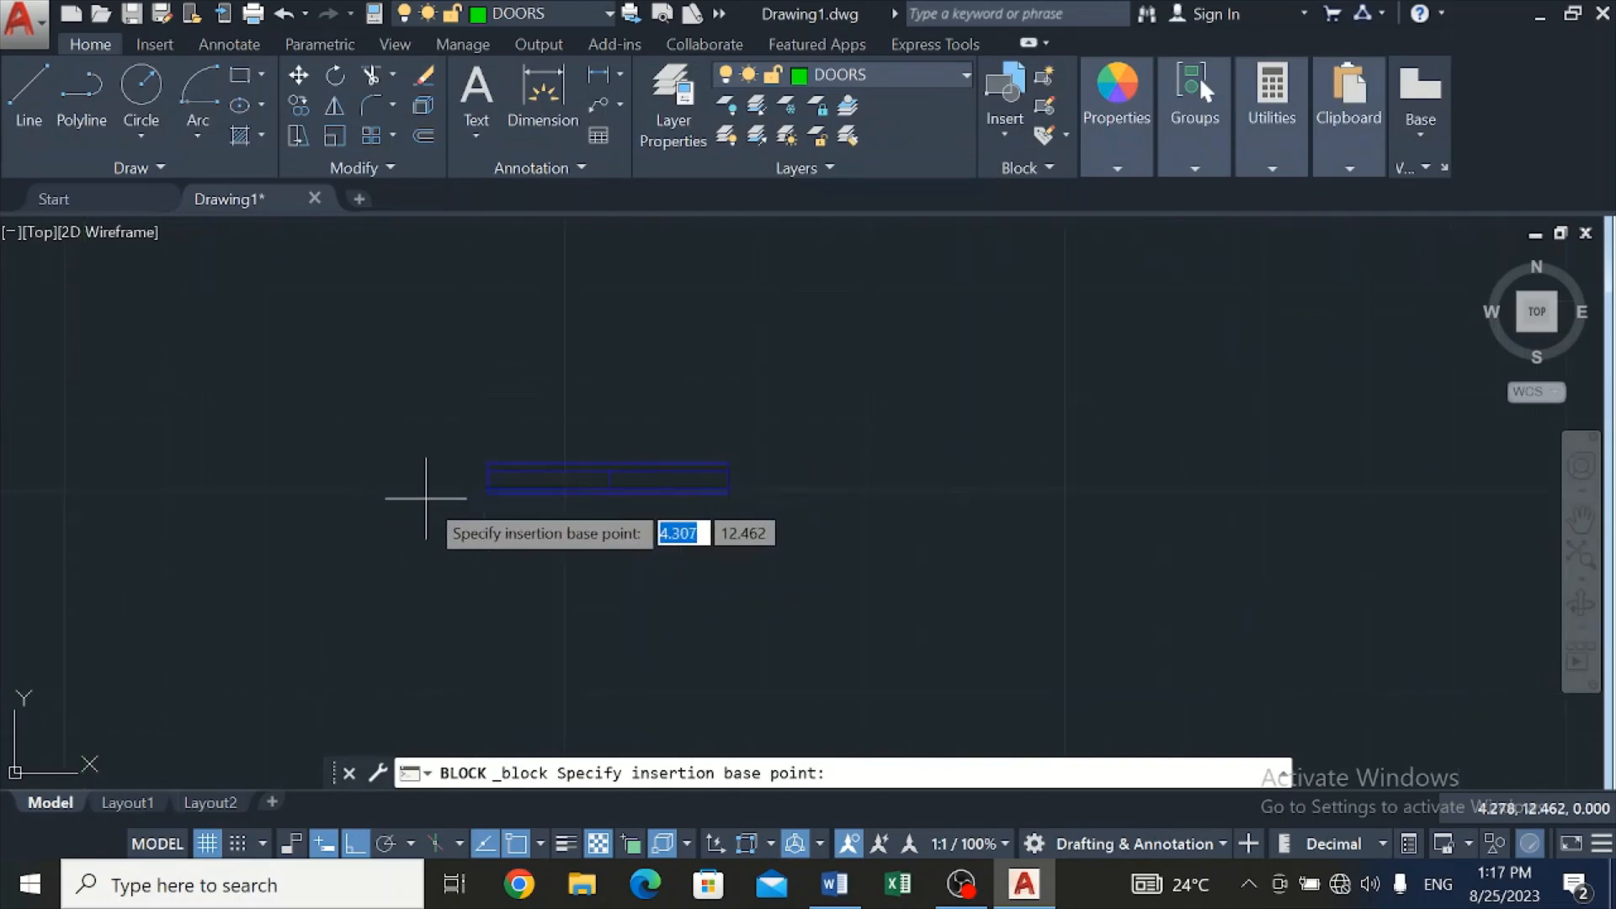
pyautogui.click(488, 483)
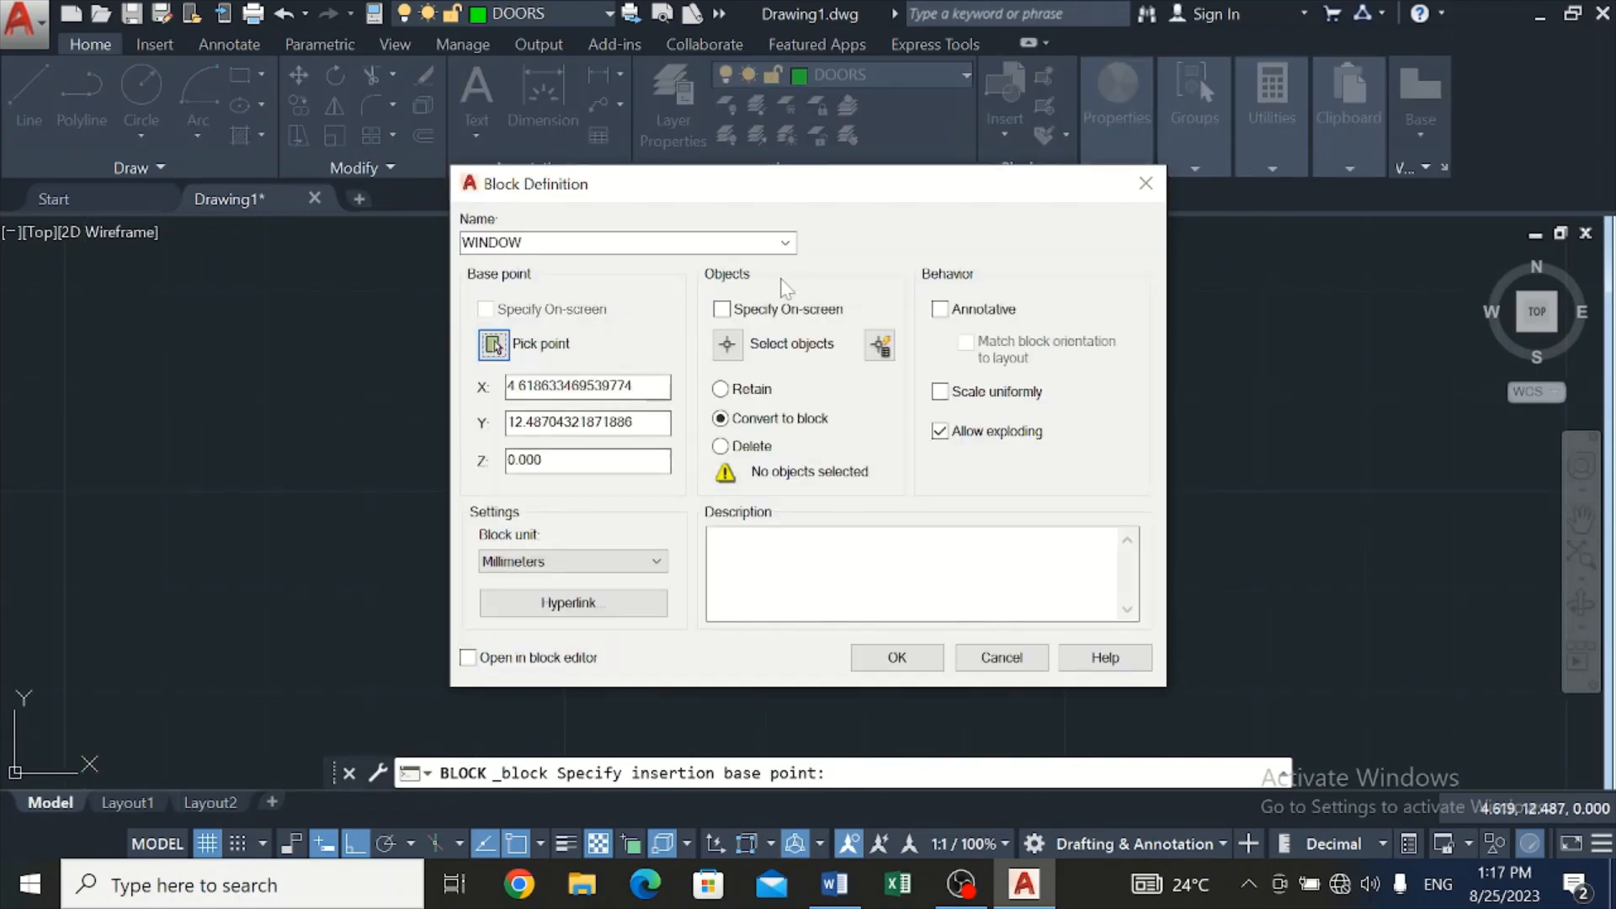
pyautogui.click(726, 344)
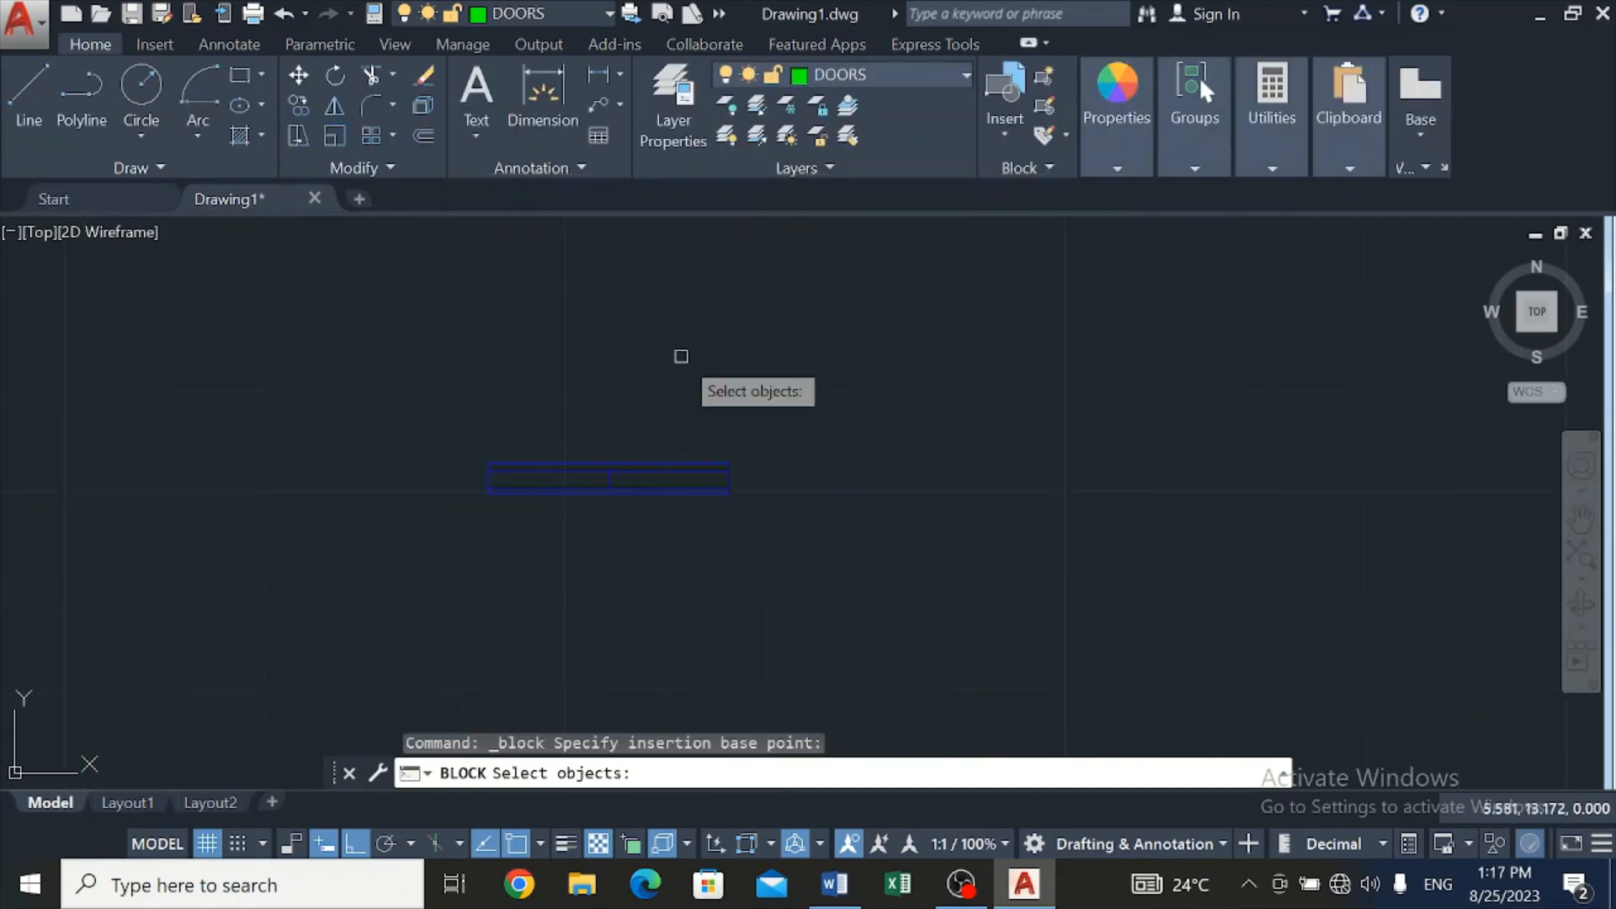
pyautogui.click(422, 381)
pyautogui.click(797, 557)
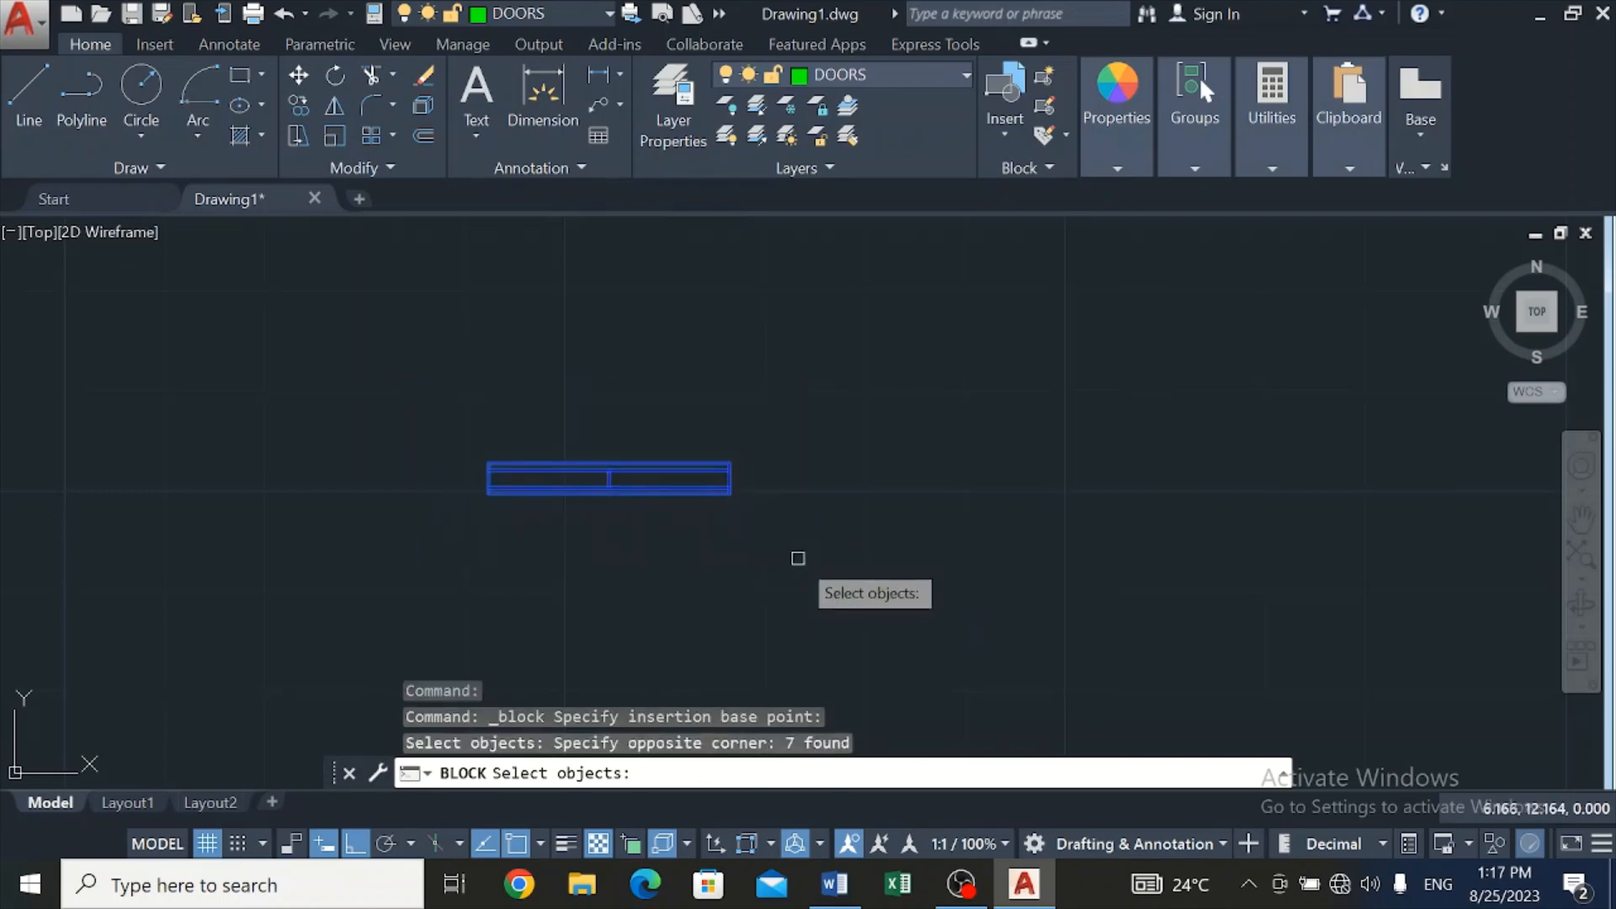
pyautogui.press('Return')
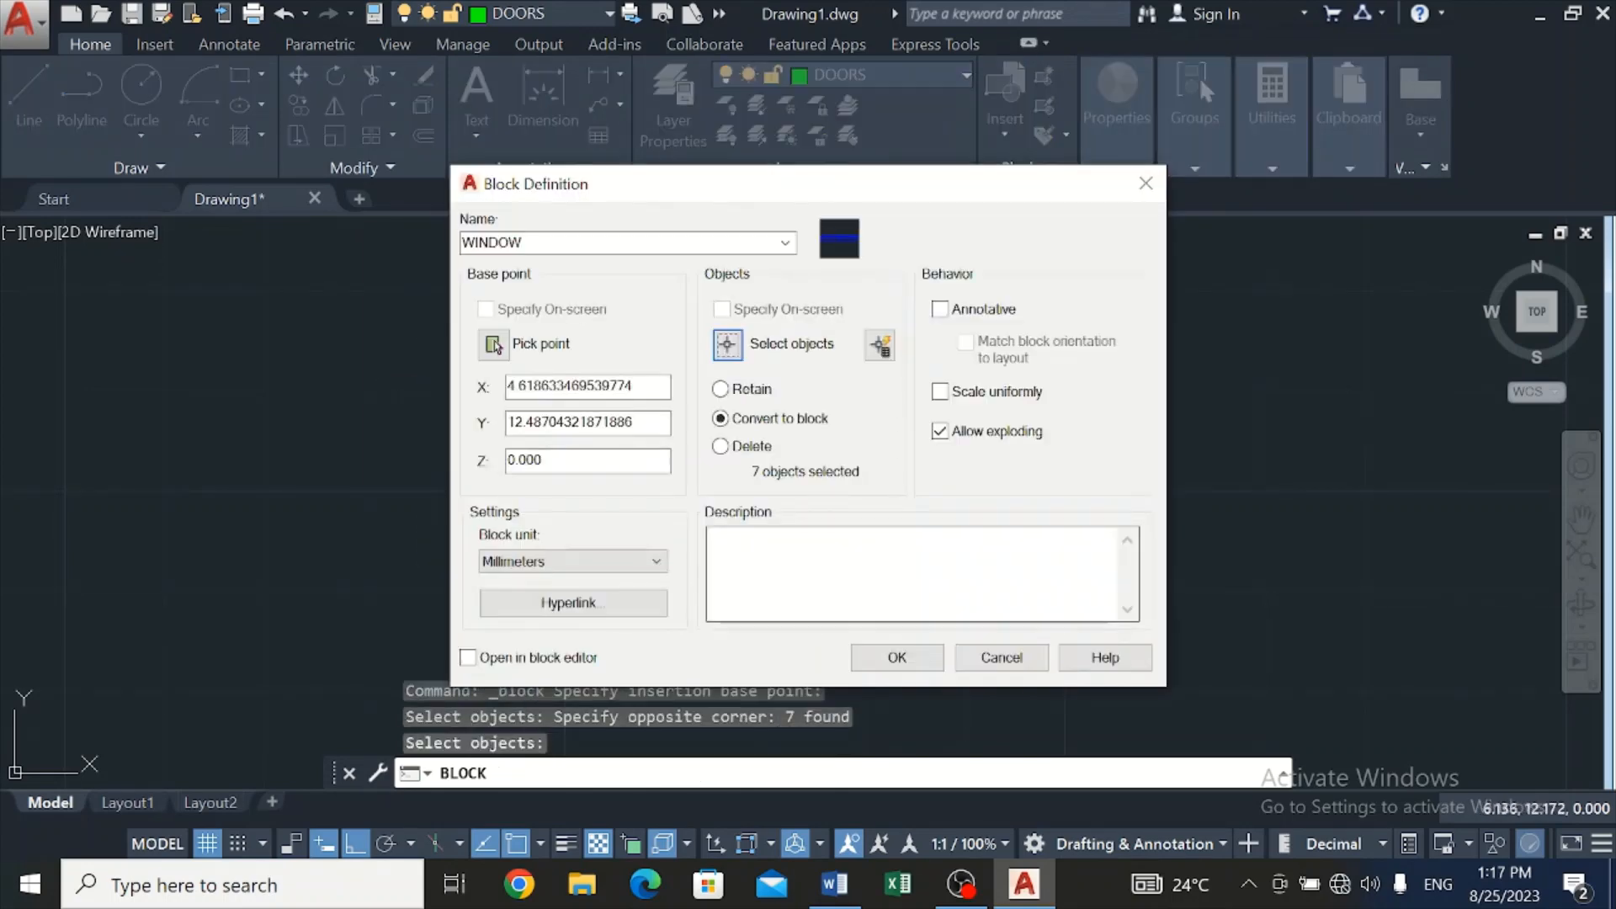
pyautogui.click(897, 658)
pyautogui.scroll(-6, 866, 581)
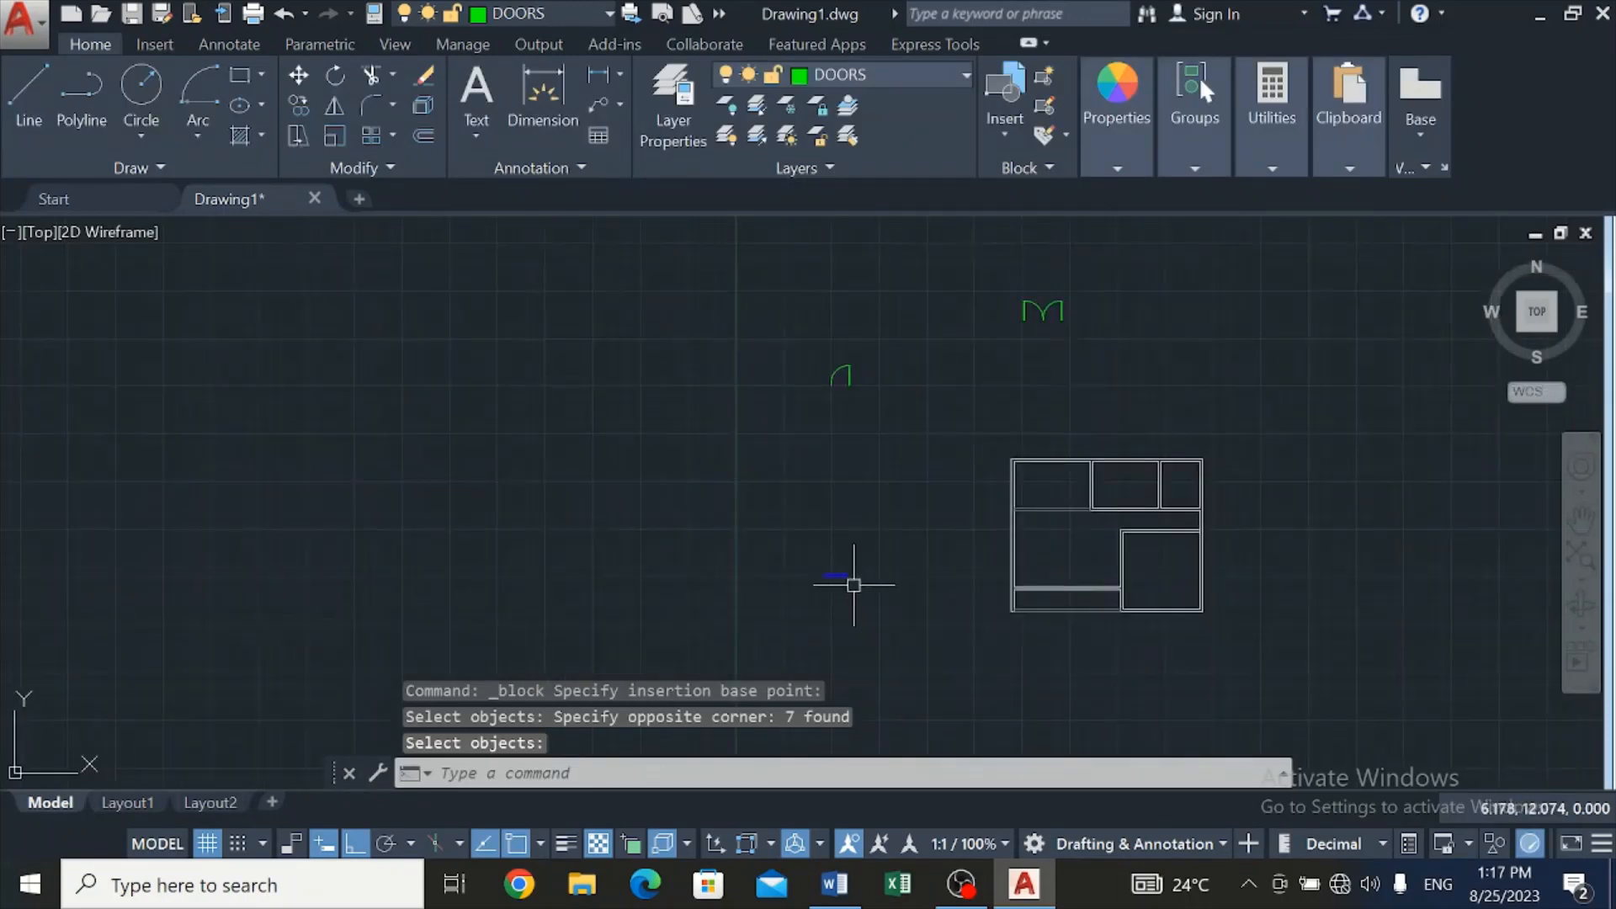
pyautogui.scroll(2, 1089, 631)
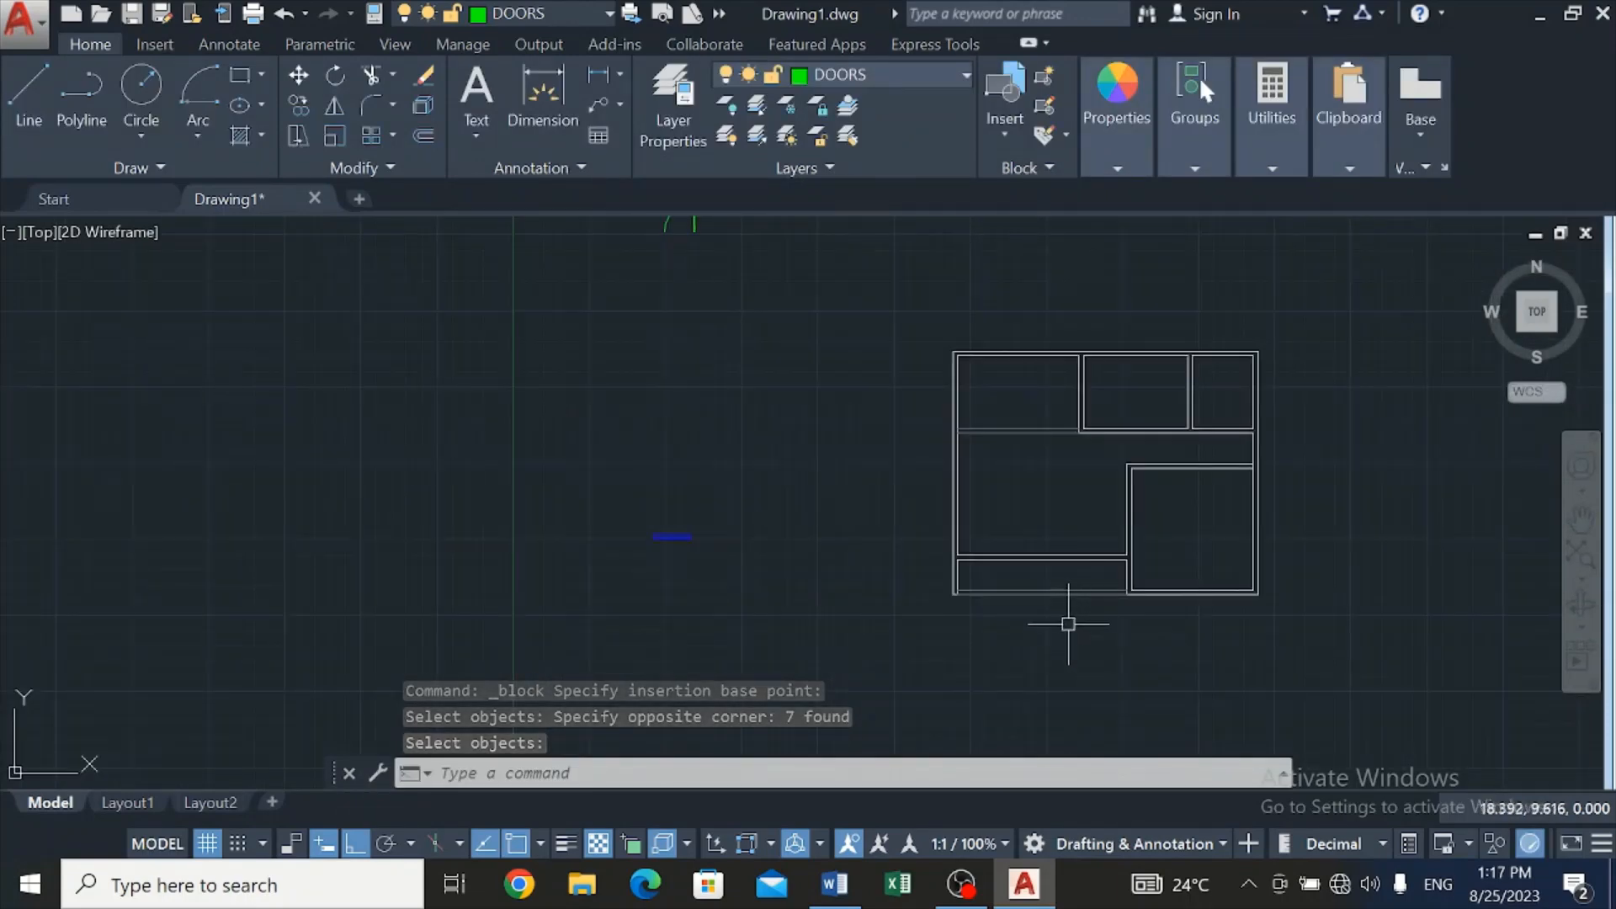
pyautogui.scroll(2, 1067, 621)
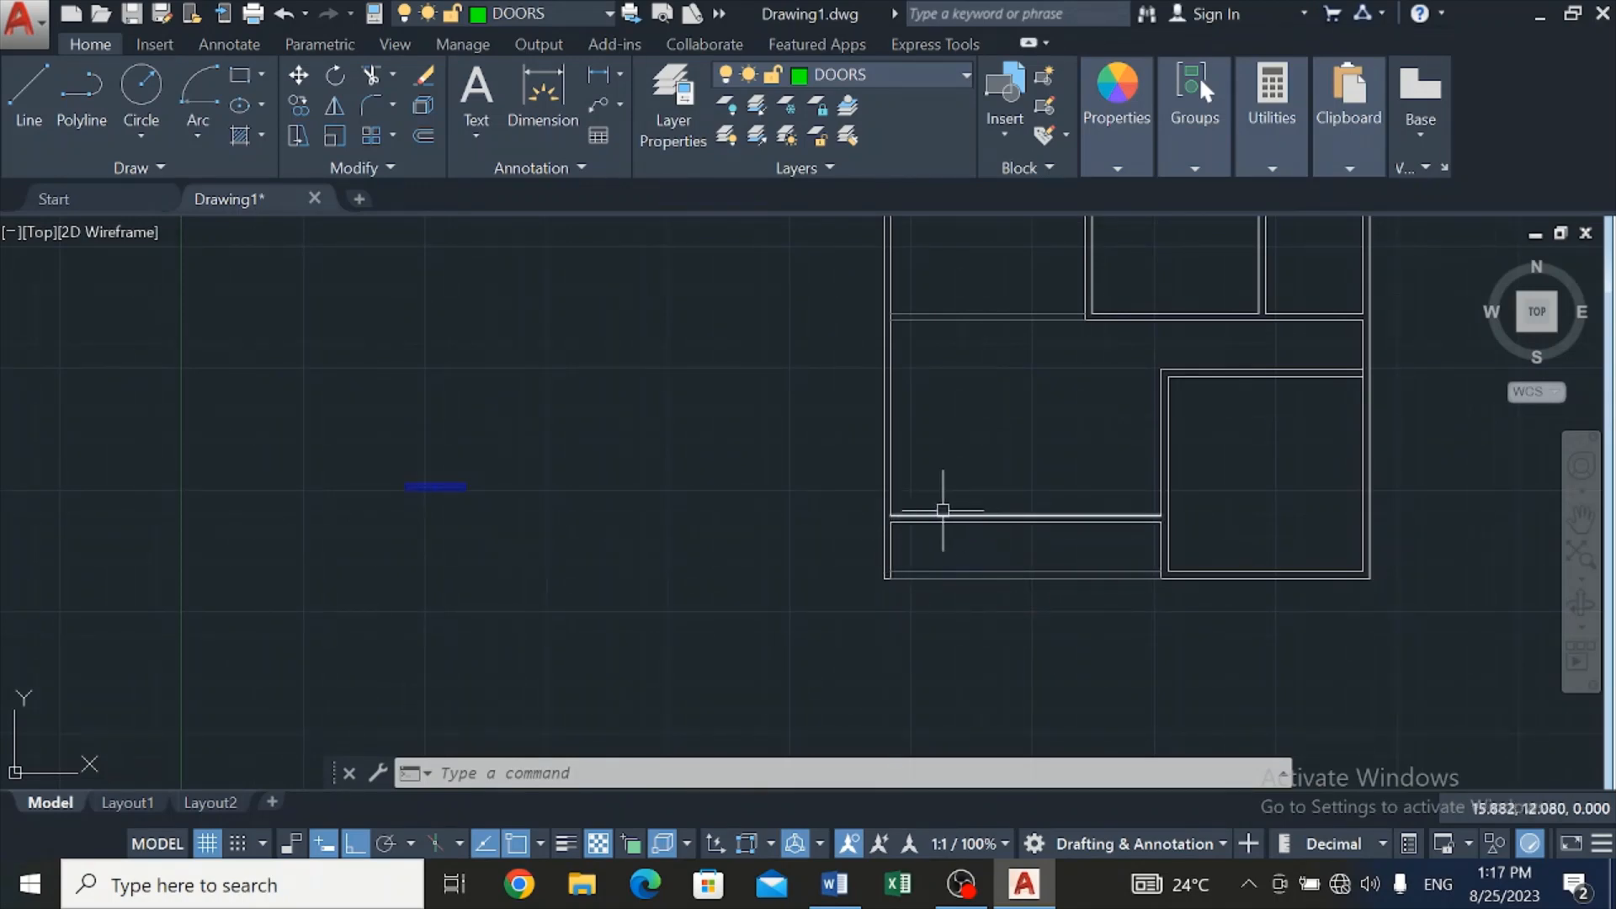
pyautogui.scroll(-5, 933, 523)
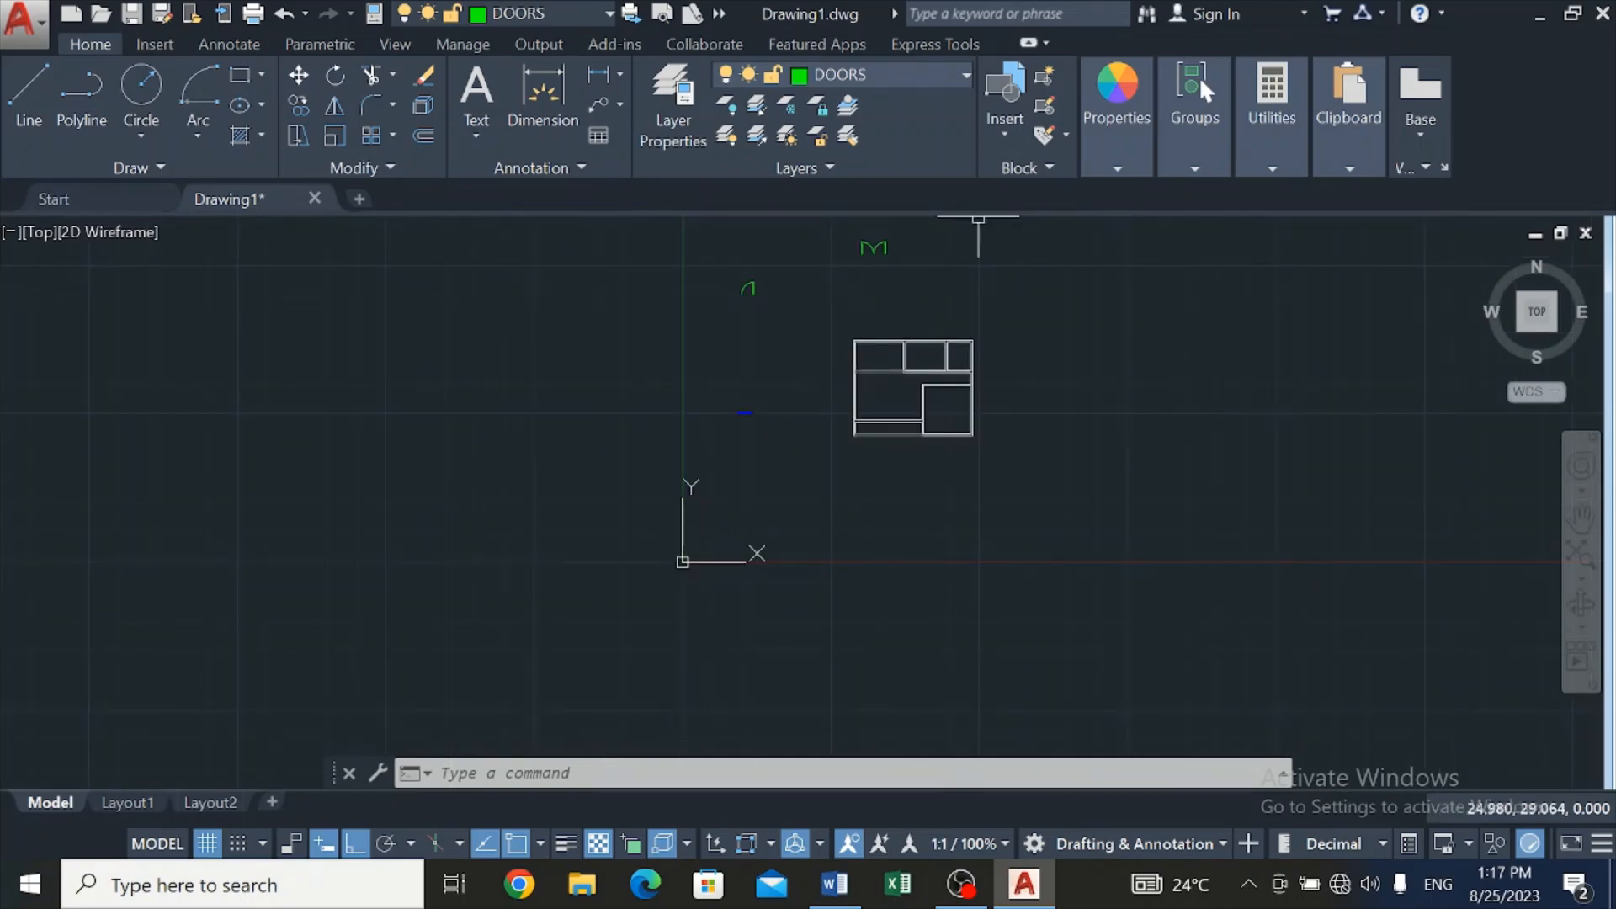
# Stretch the lower end of the left wall's inner line down to the lower line of the bottom partition wall
pyautogui.scroll(4, 884, 257)
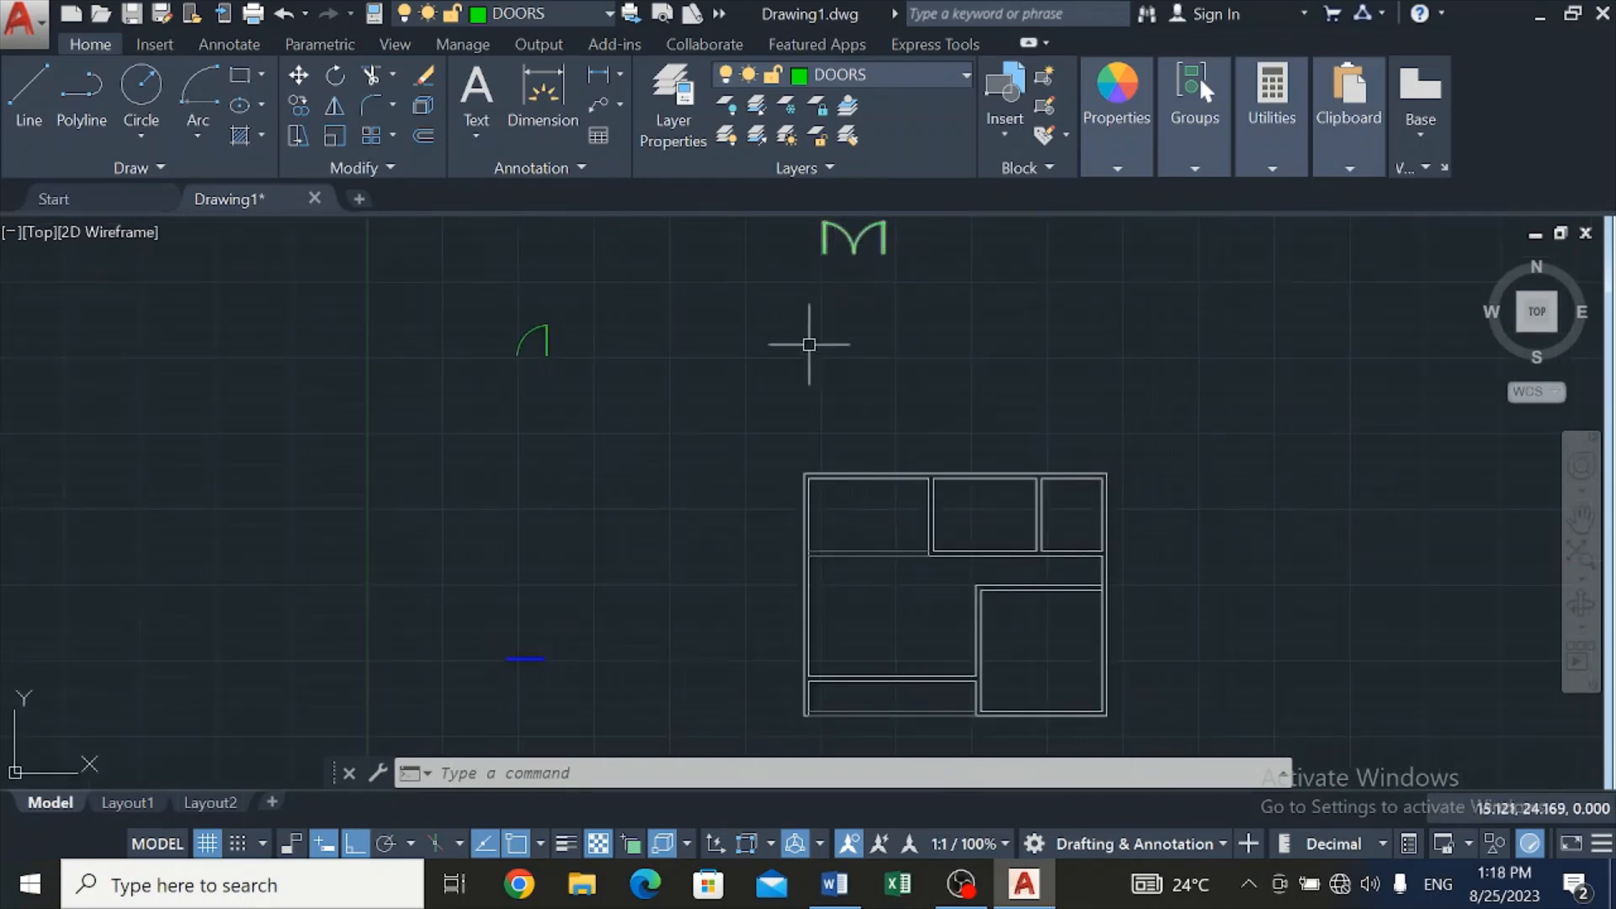
pyautogui.scroll(6, 820, 718)
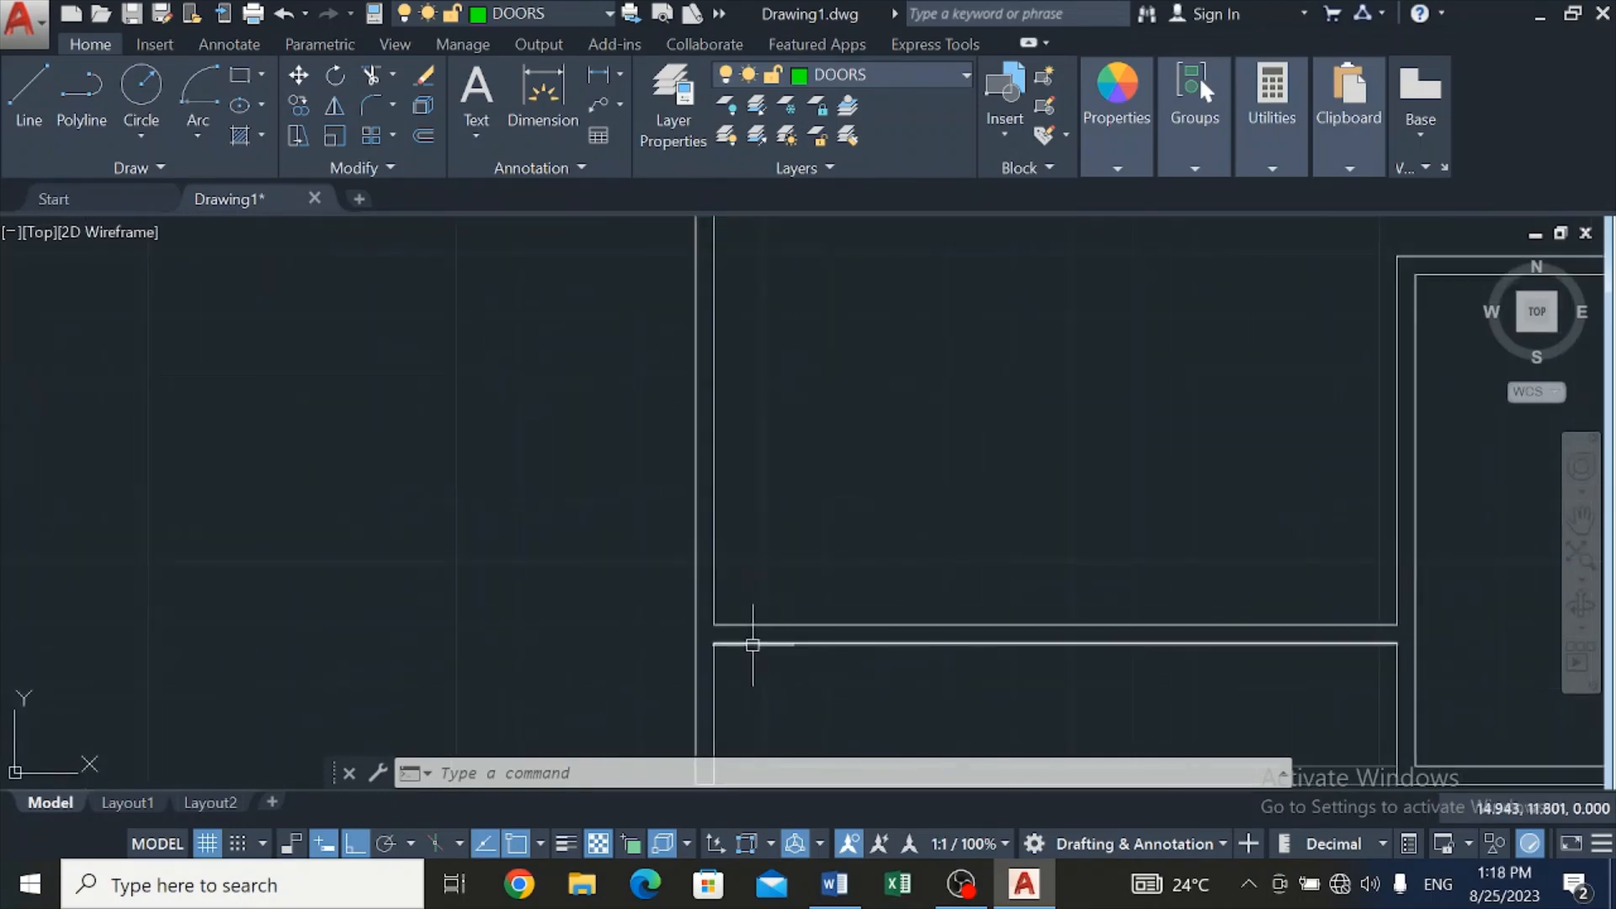
pyautogui.click(29, 91)
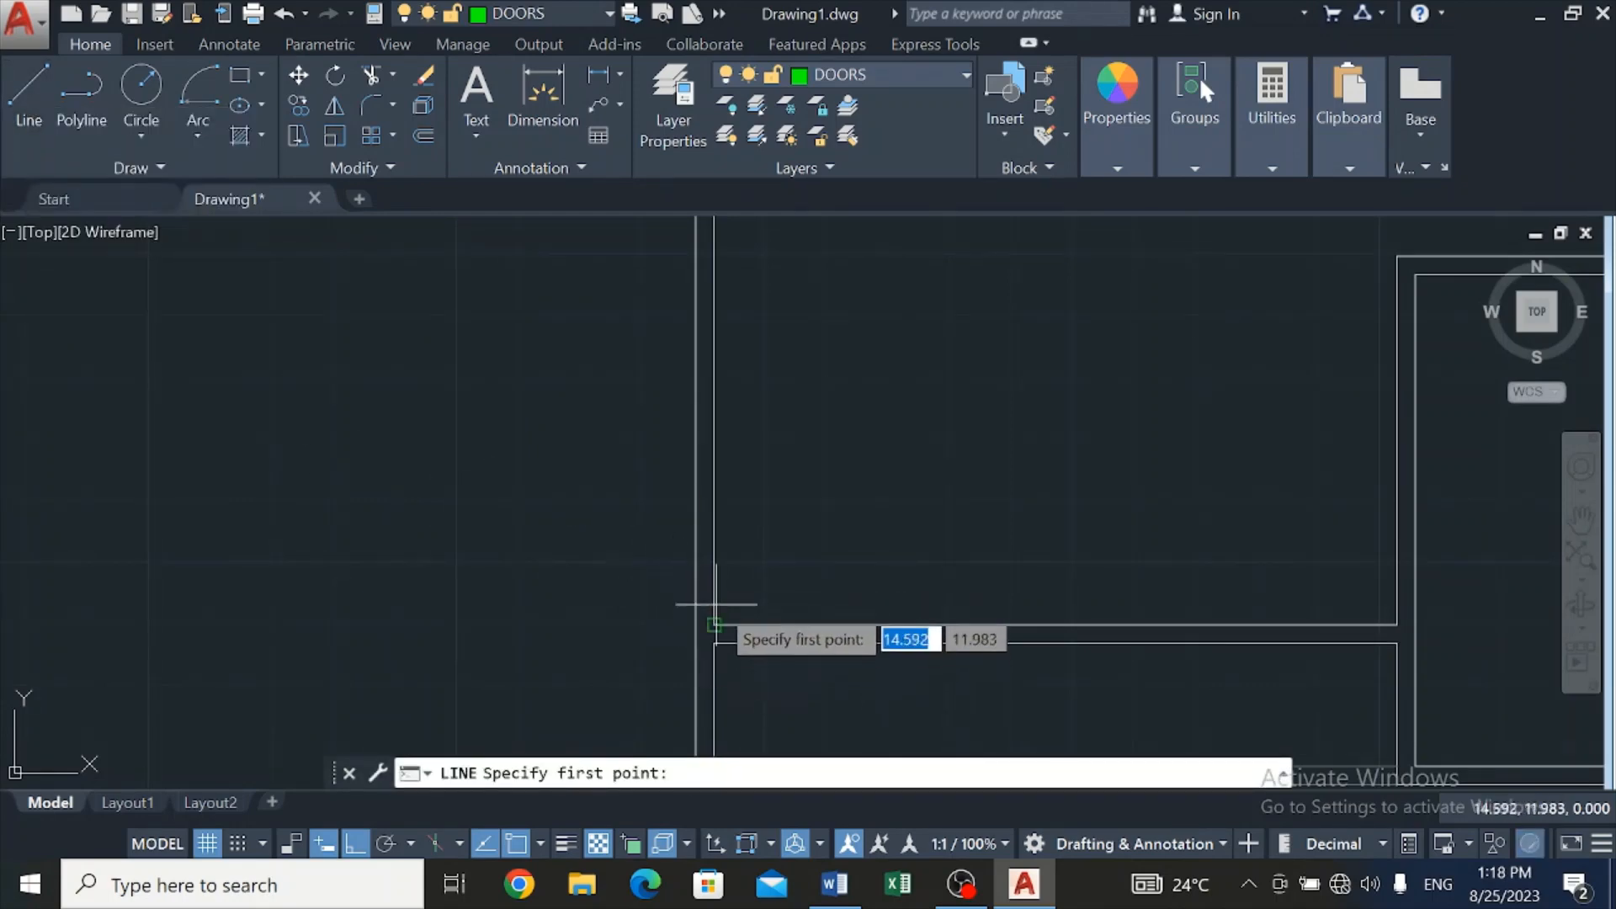
pyautogui.press('Escape')
pyautogui.click(712, 564)
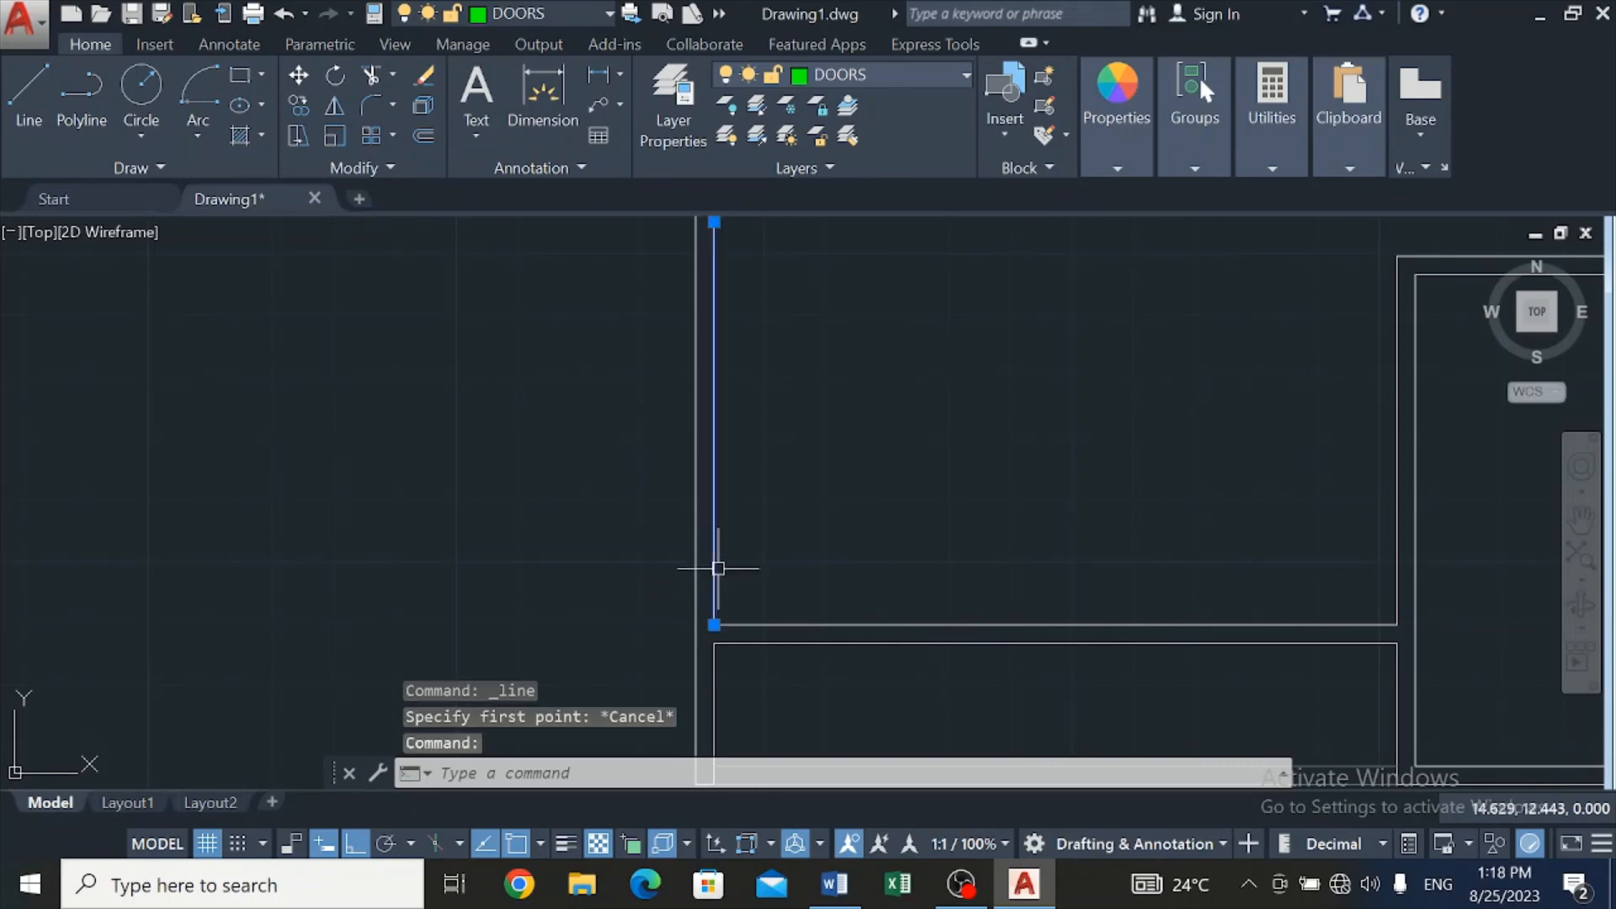
pyautogui.click(714, 624)
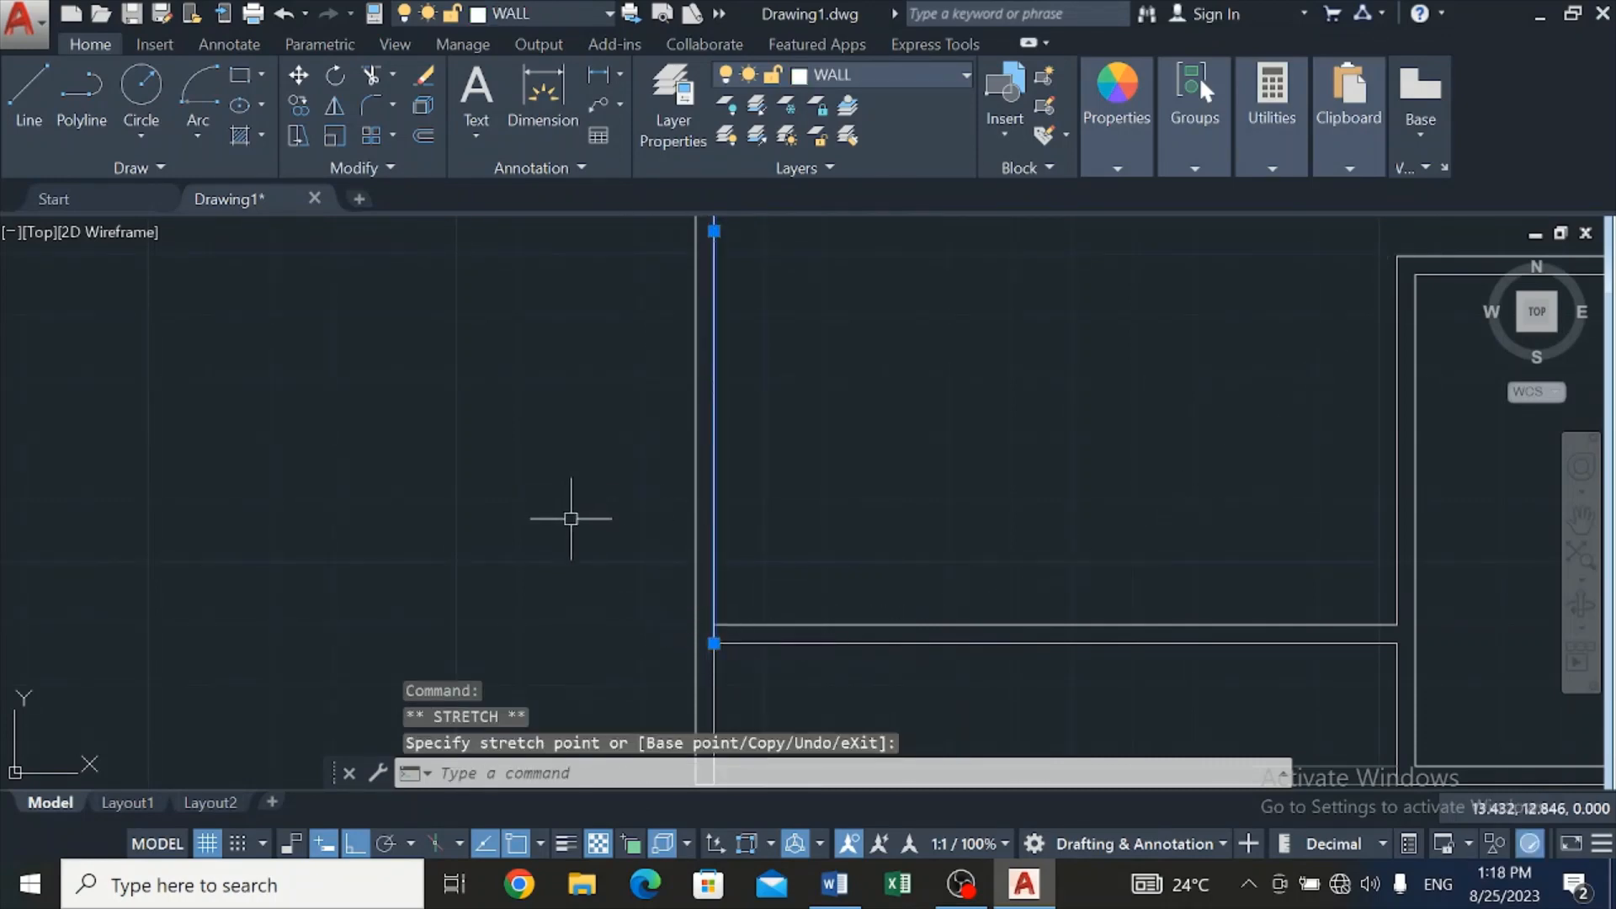
pyautogui.press('Escape')
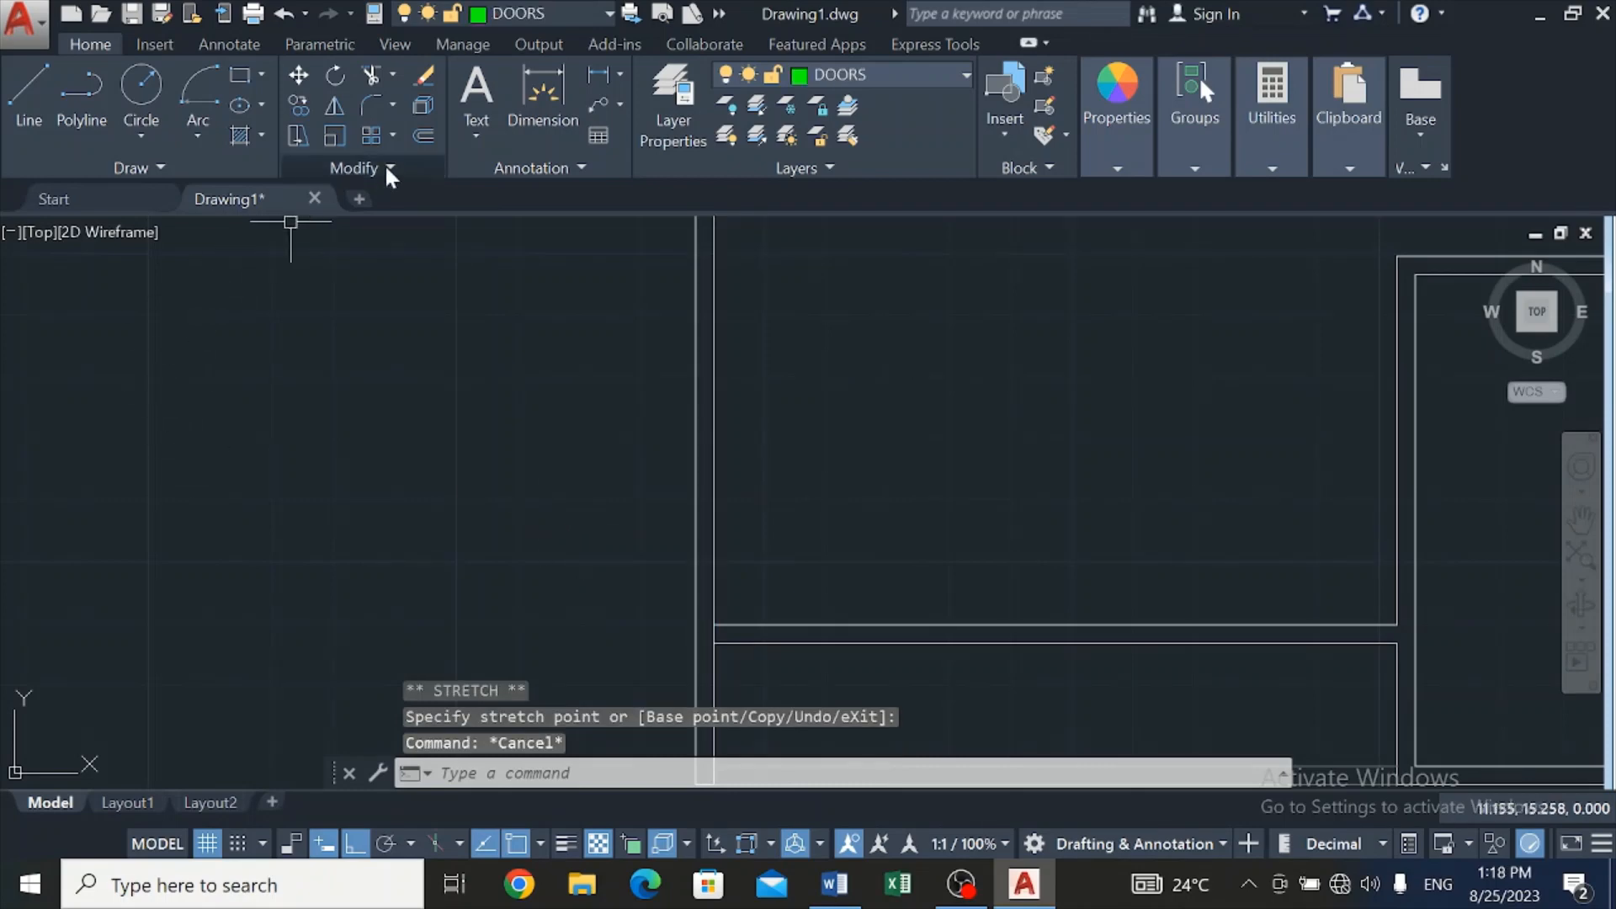
# Offset the left wall's inner line 2 units into the room
pyautogui.click(424, 136)
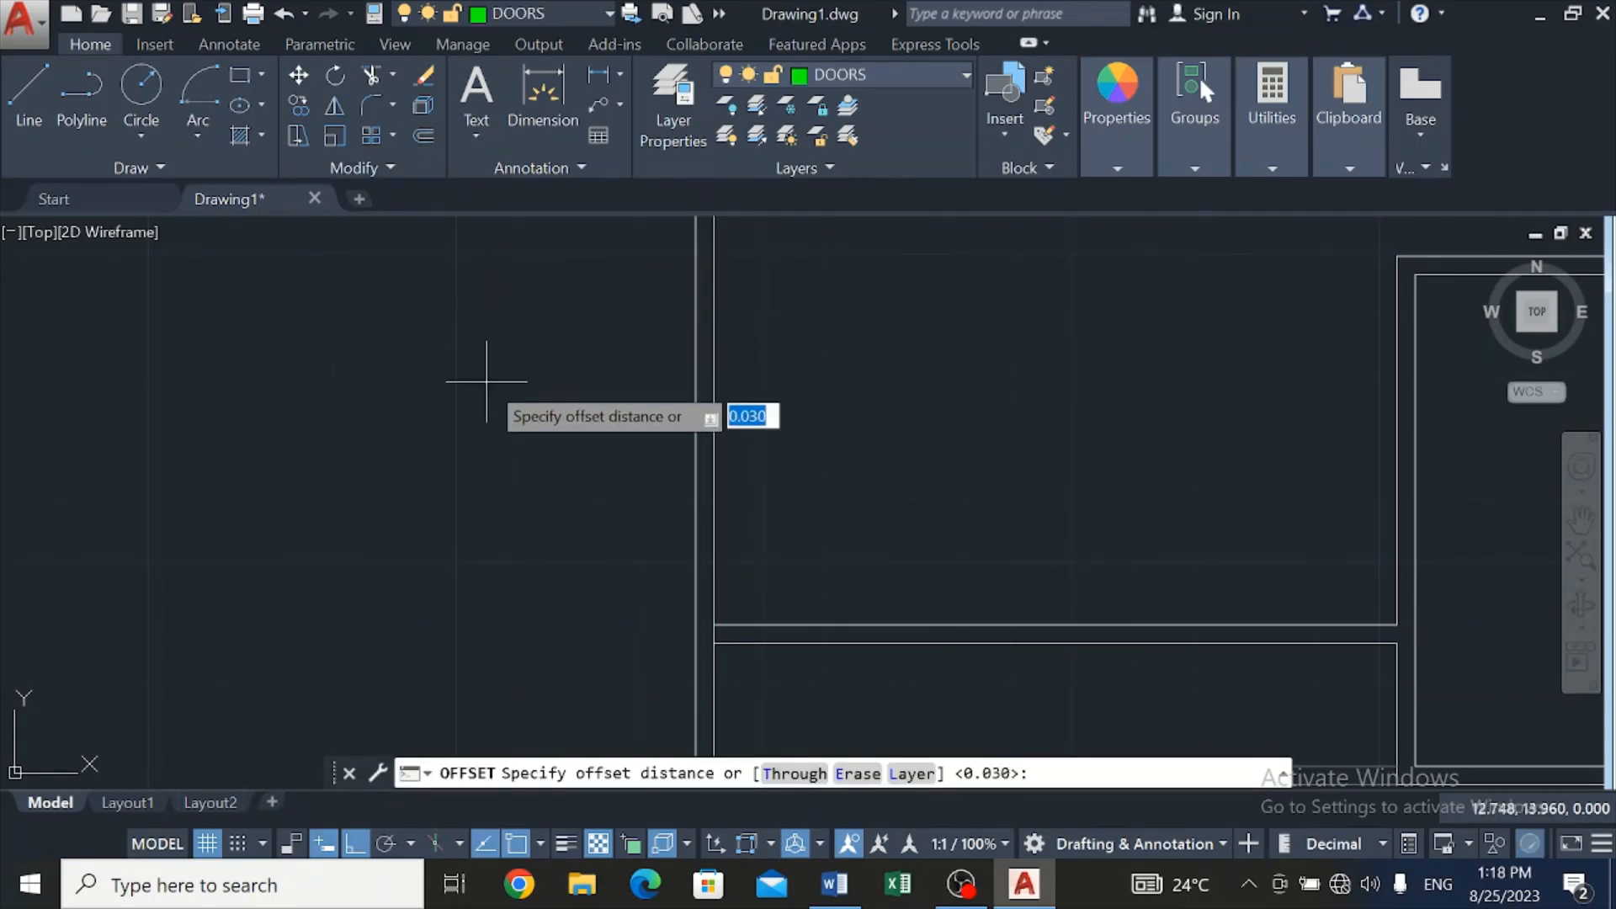
pyautogui.write('2')
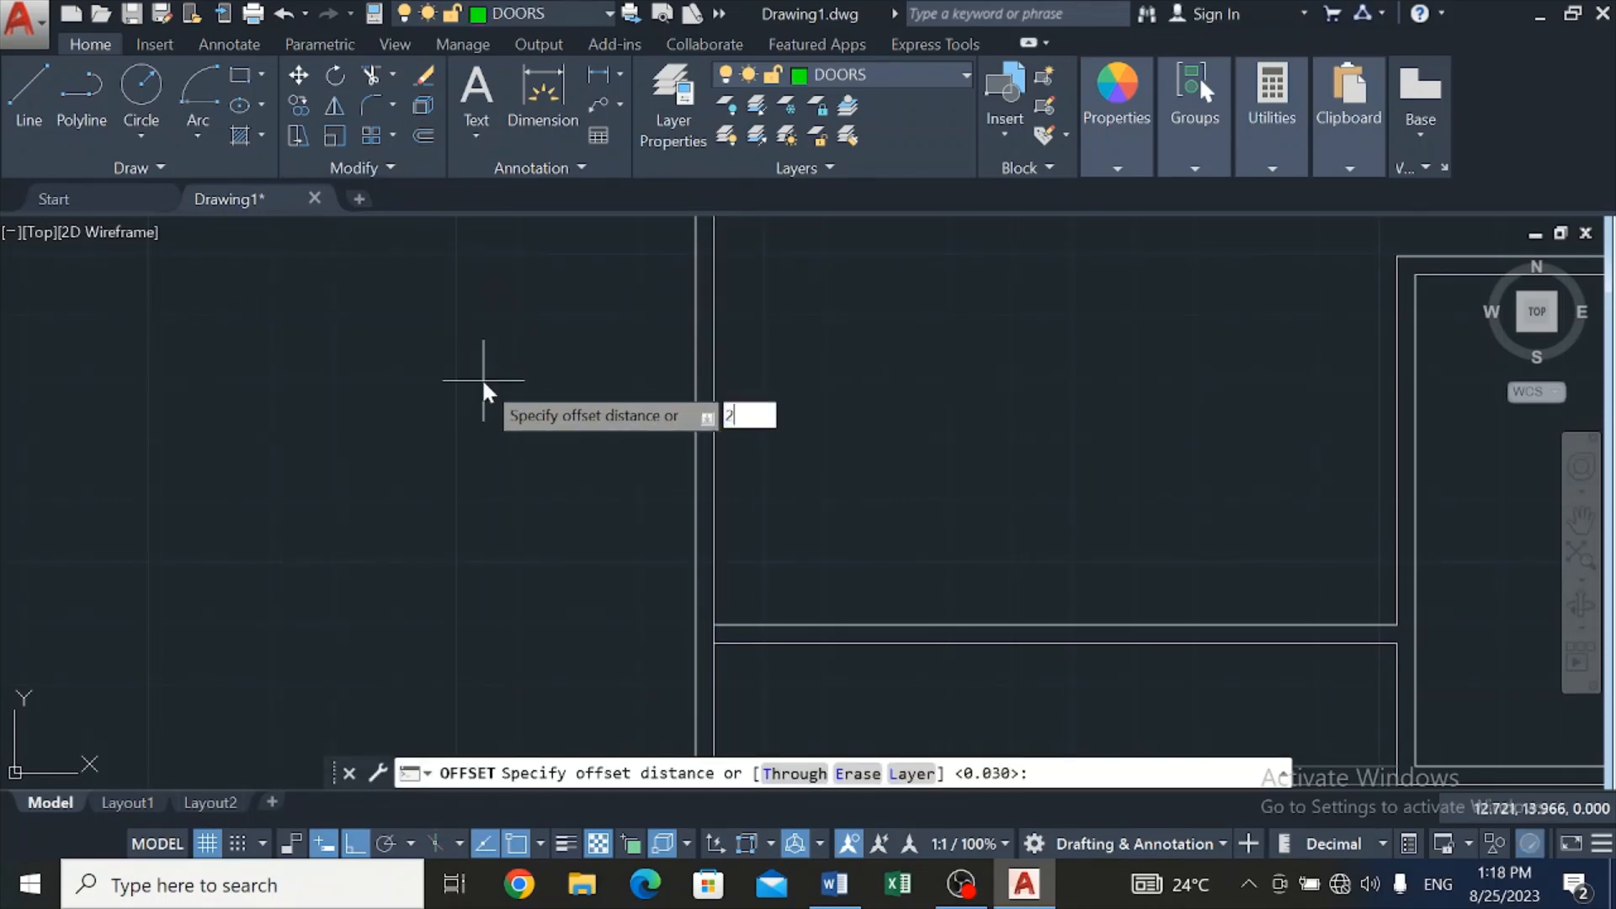
pyautogui.press('Return')
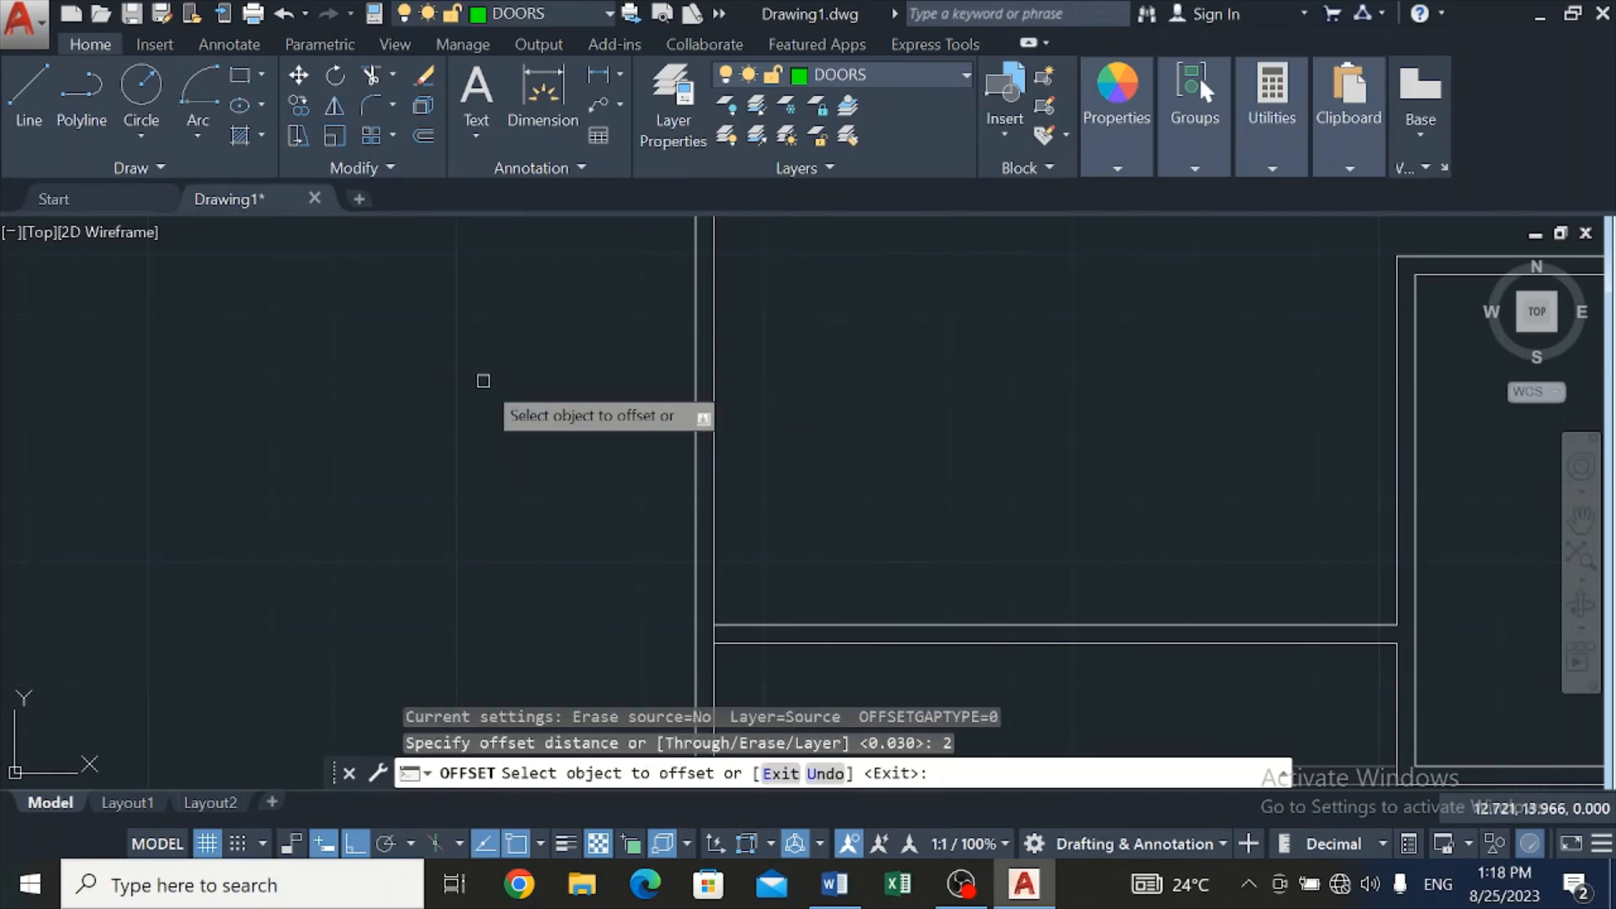
pyautogui.click(715, 557)
pyautogui.click(855, 548)
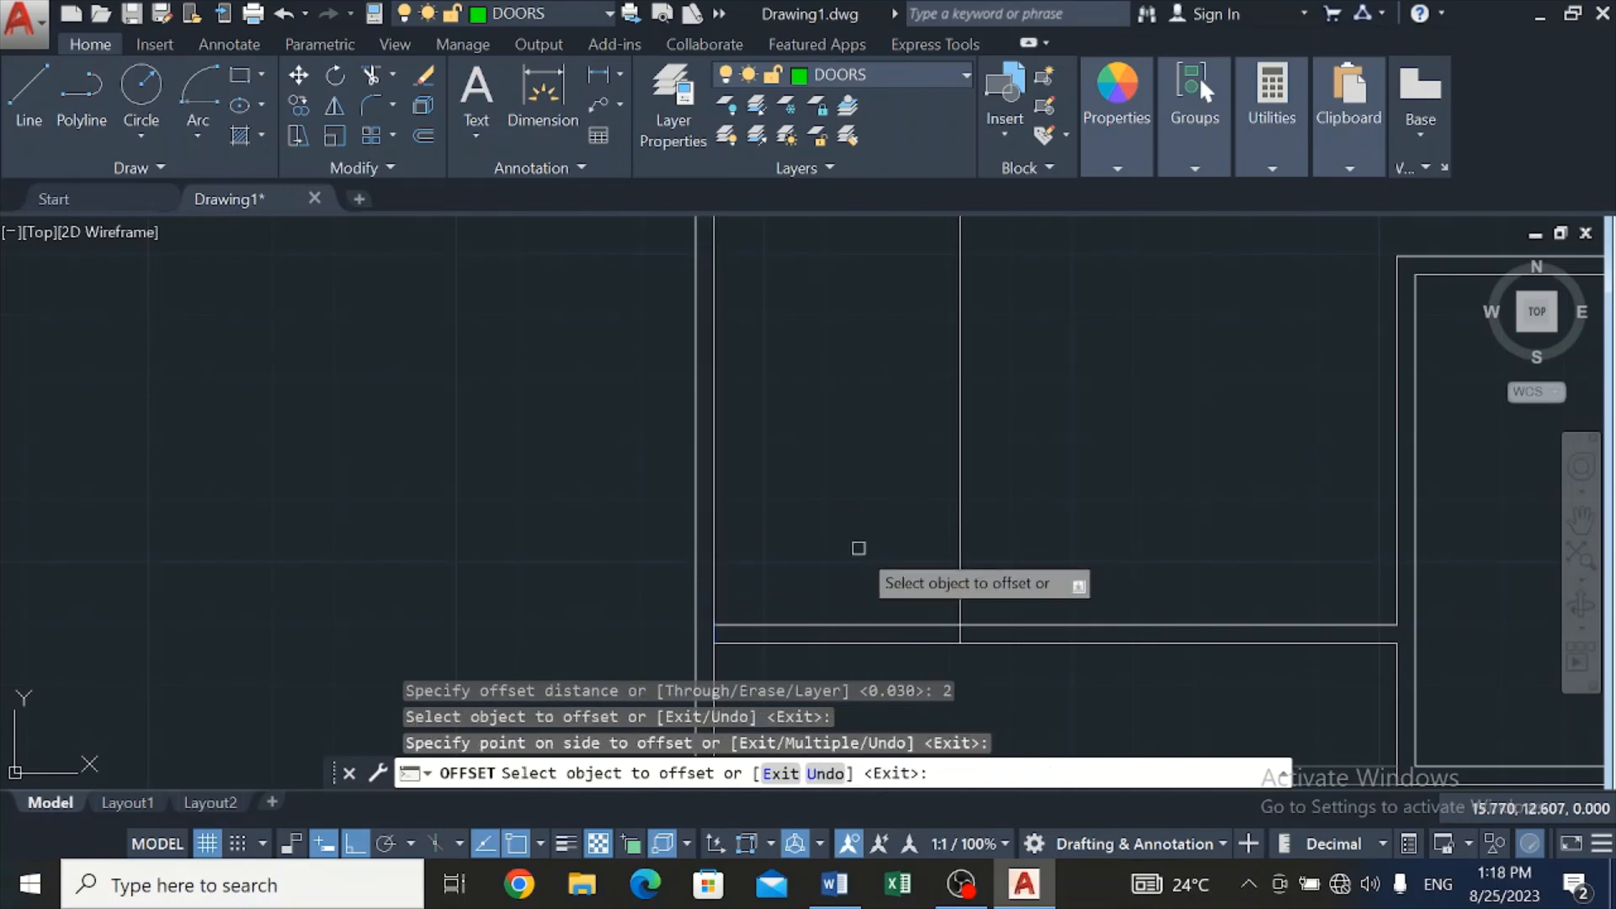
pyautogui.scroll(-6, 858, 548)
pyautogui.press('Escape')
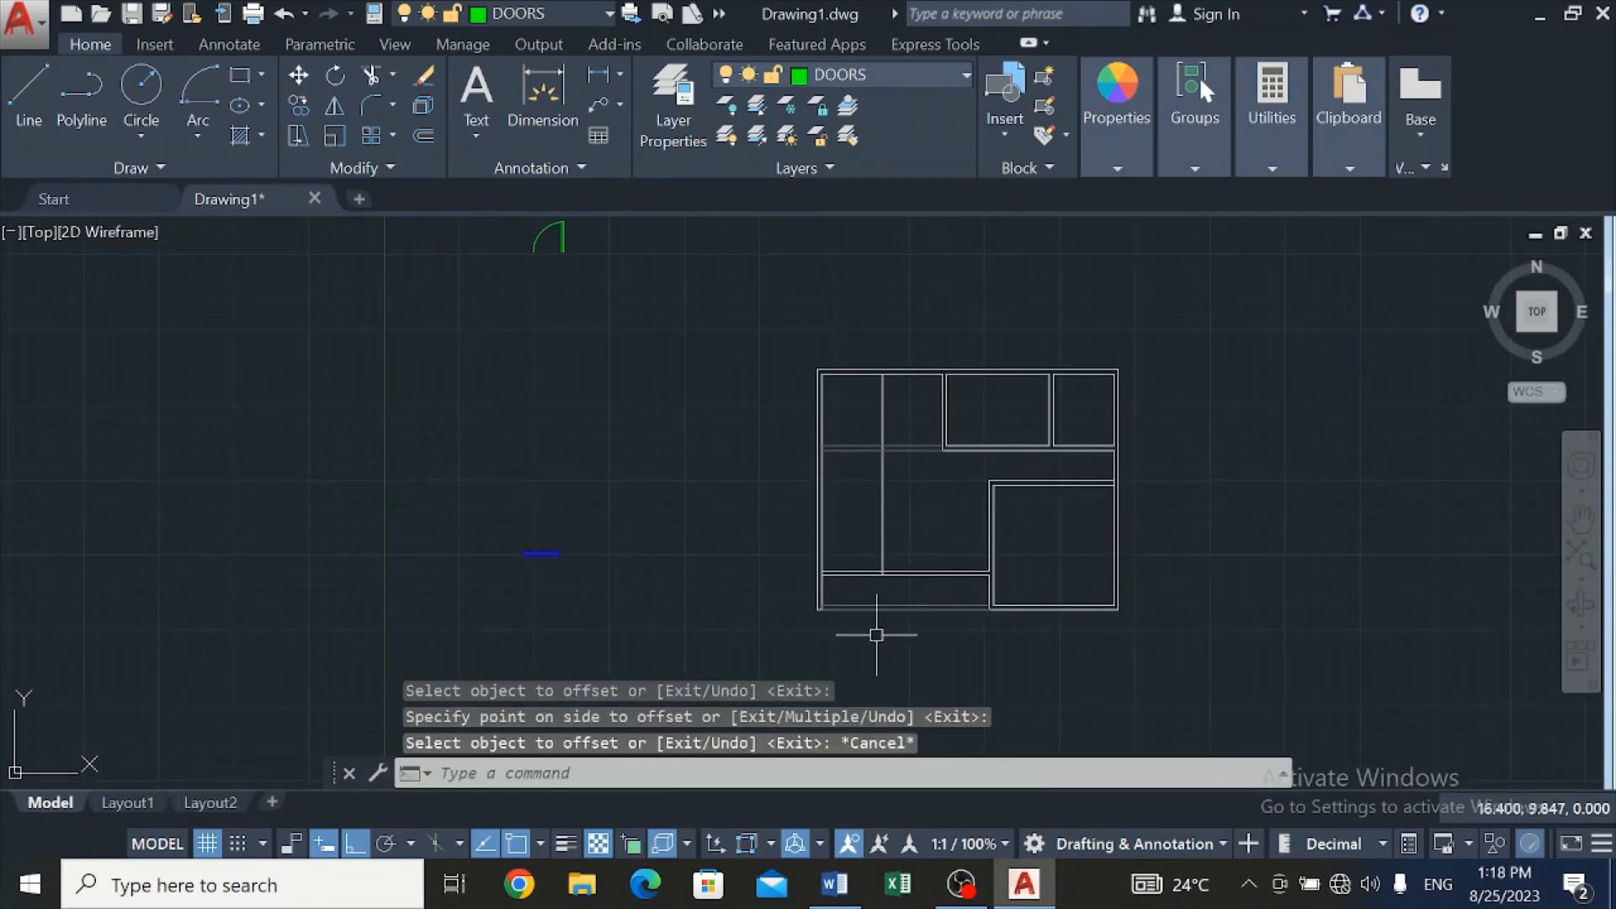
# Trim the bottom partition wall between the left wall and the offset line to open a doorway, and erase the leftover offset line
pyautogui.scroll(6, 875, 589)
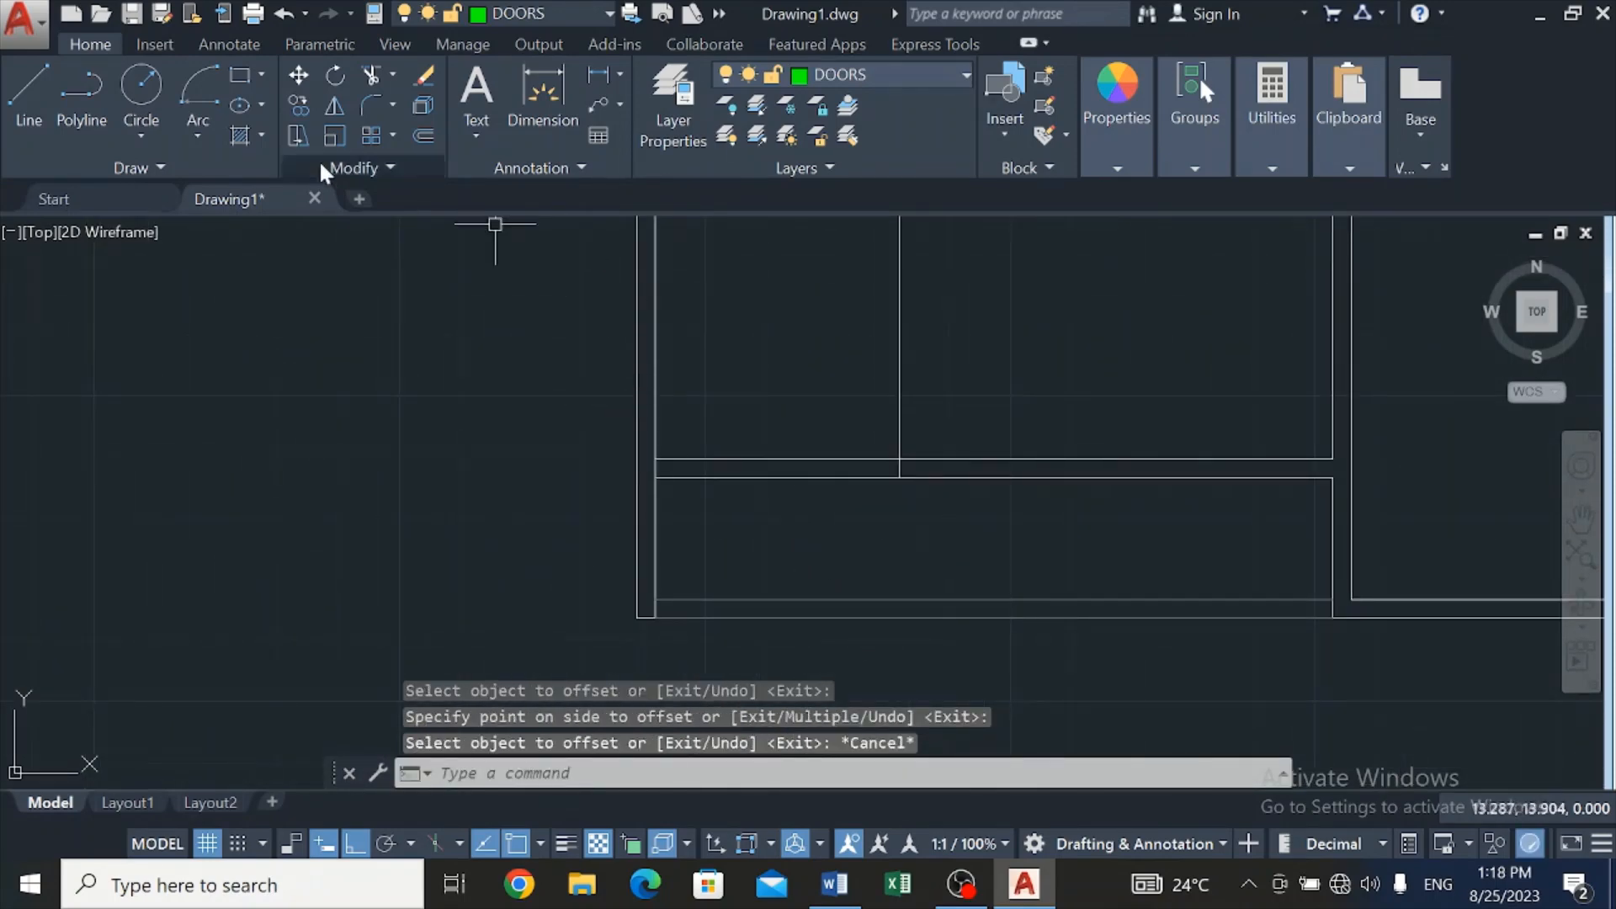
pyautogui.click(369, 73)
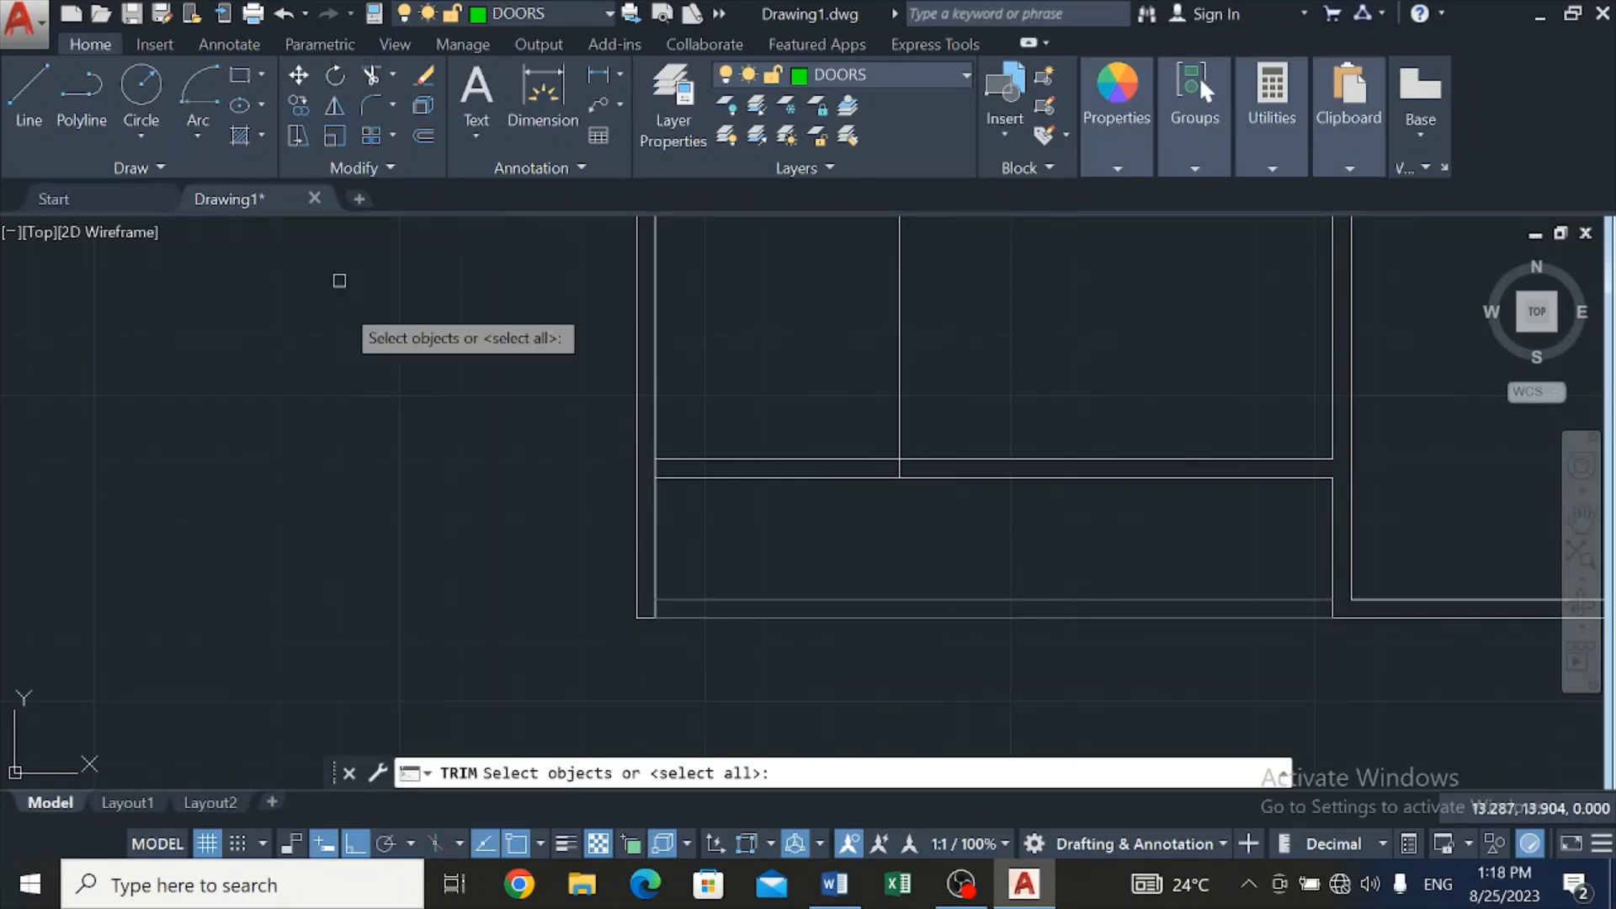
pyautogui.press('Return')
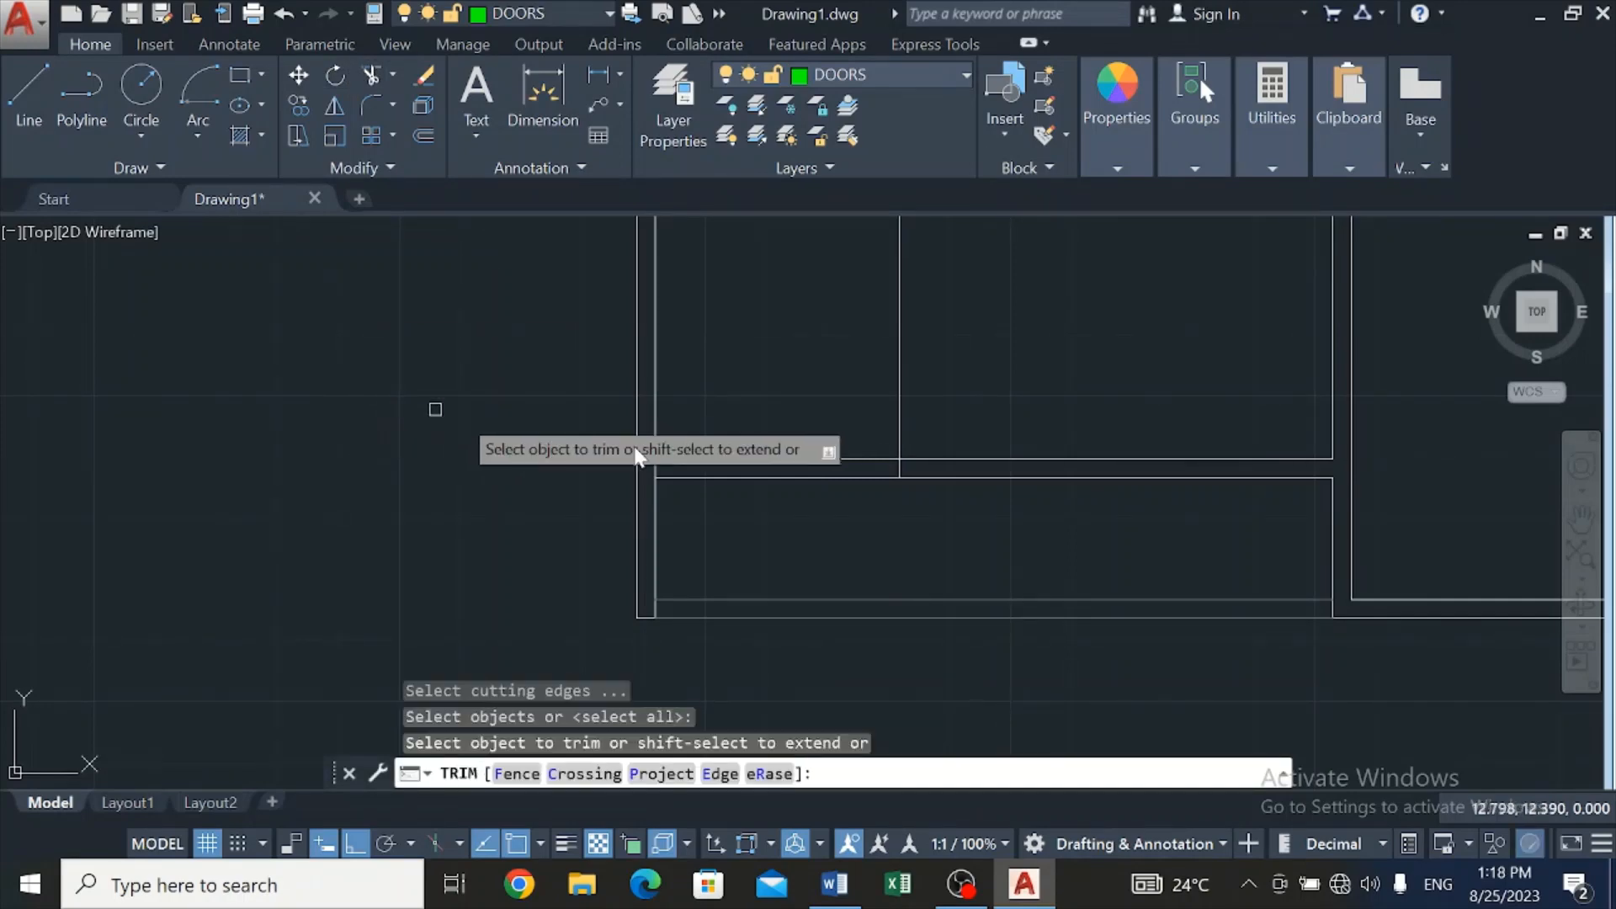
pyautogui.click(712, 381)
pyautogui.click(785, 517)
pyautogui.scroll(-5, 808, 504)
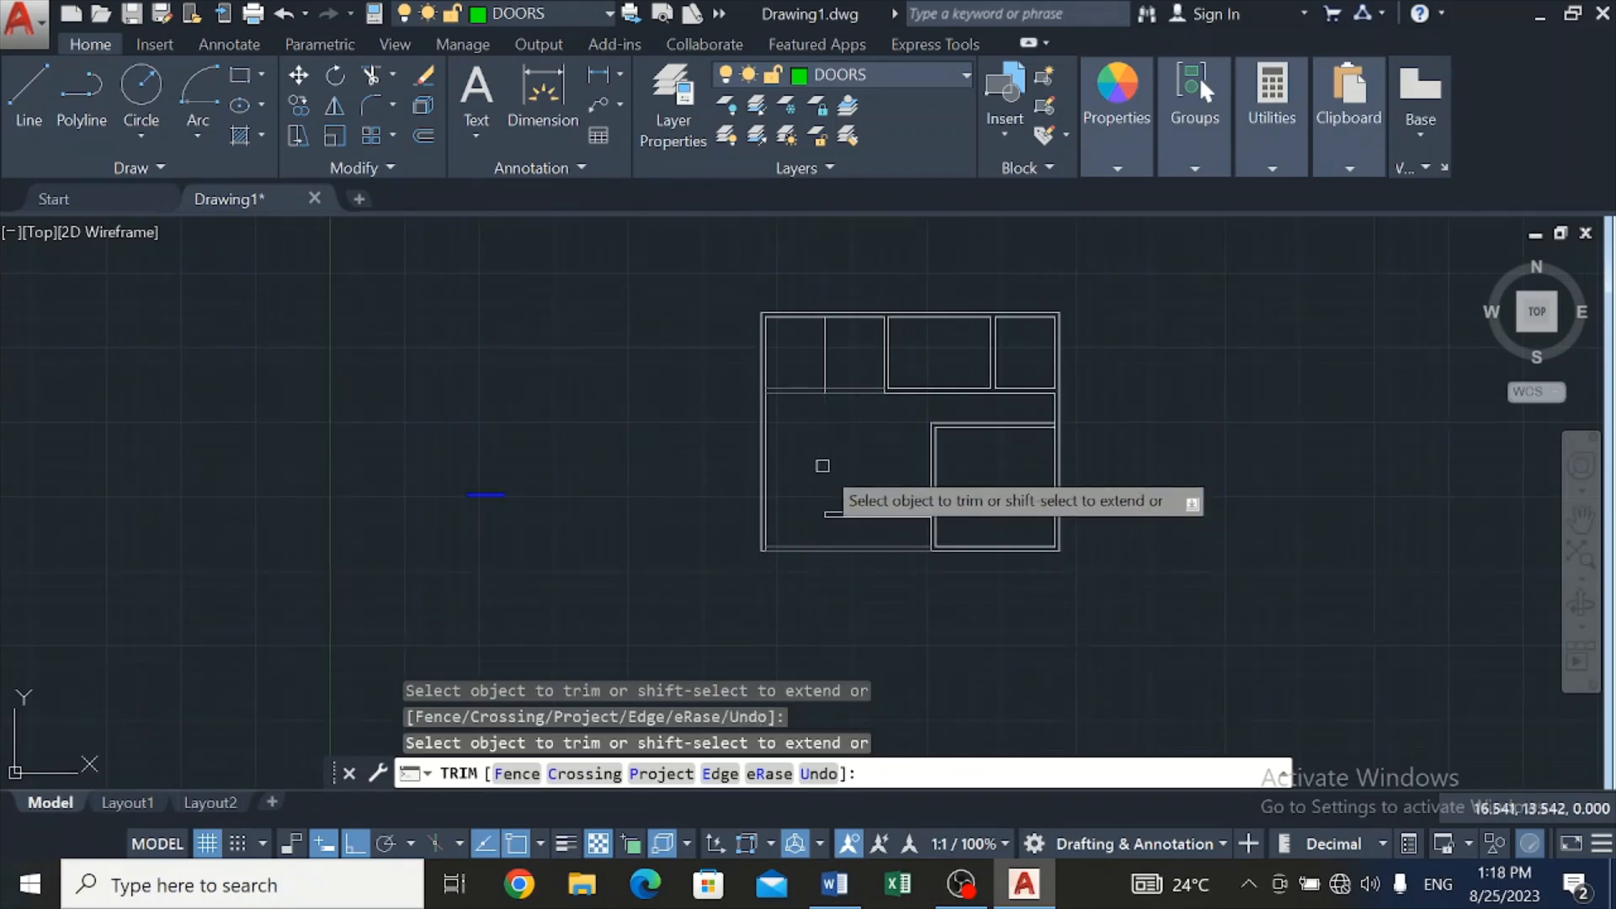
pyautogui.press('Escape')
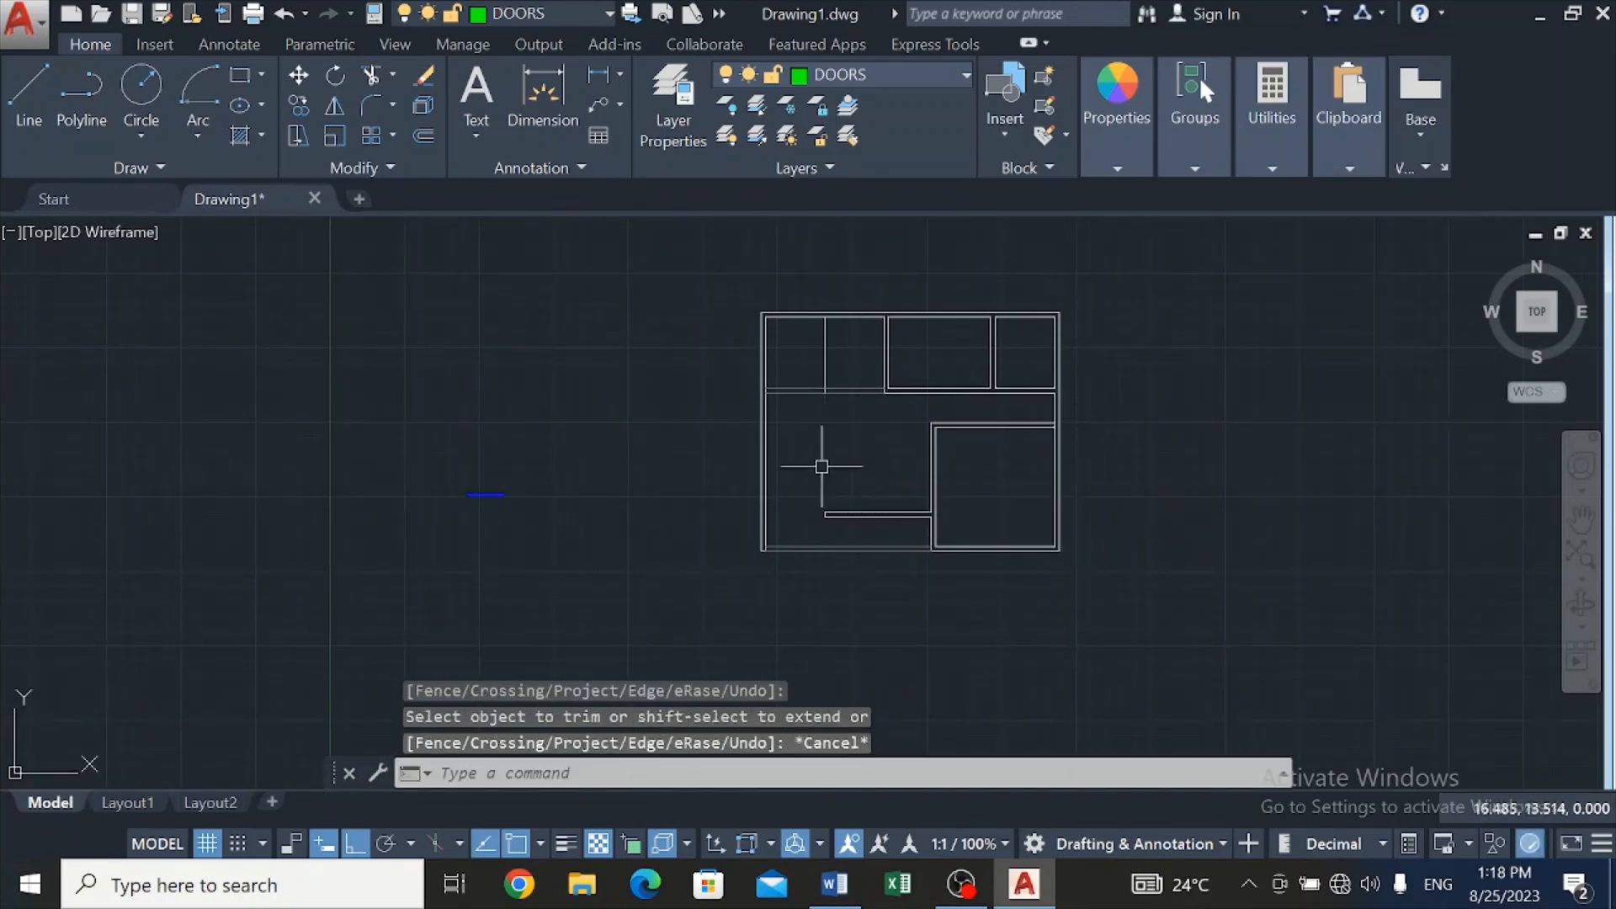
pyautogui.click(827, 348)
pyautogui.press('Delete')
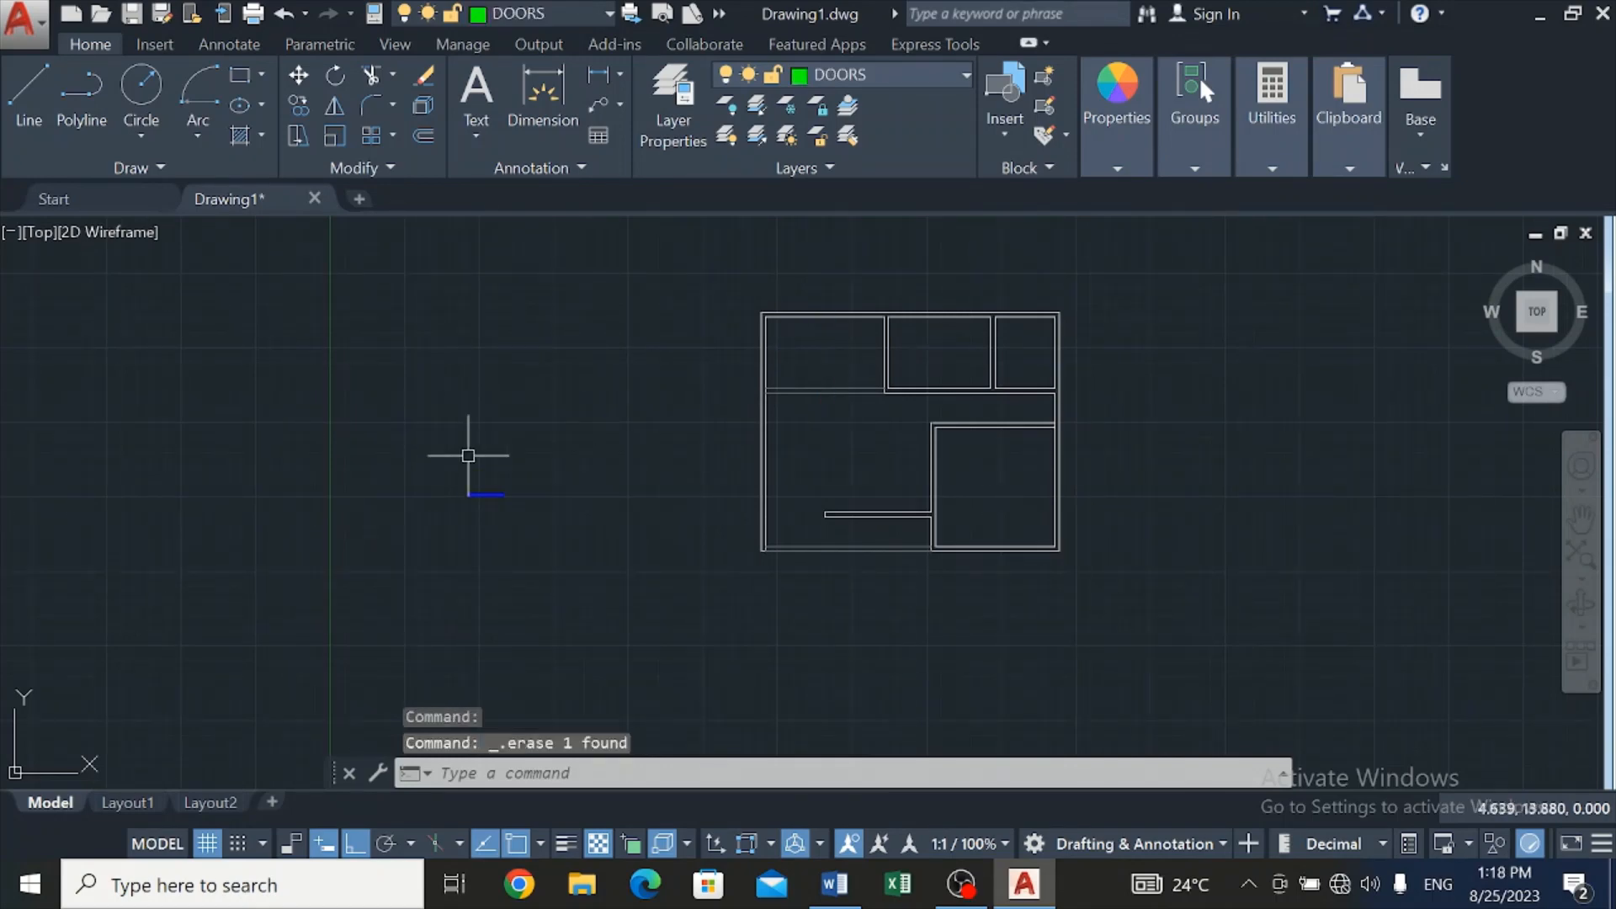
pyautogui.scroll(-4, 711, 441)
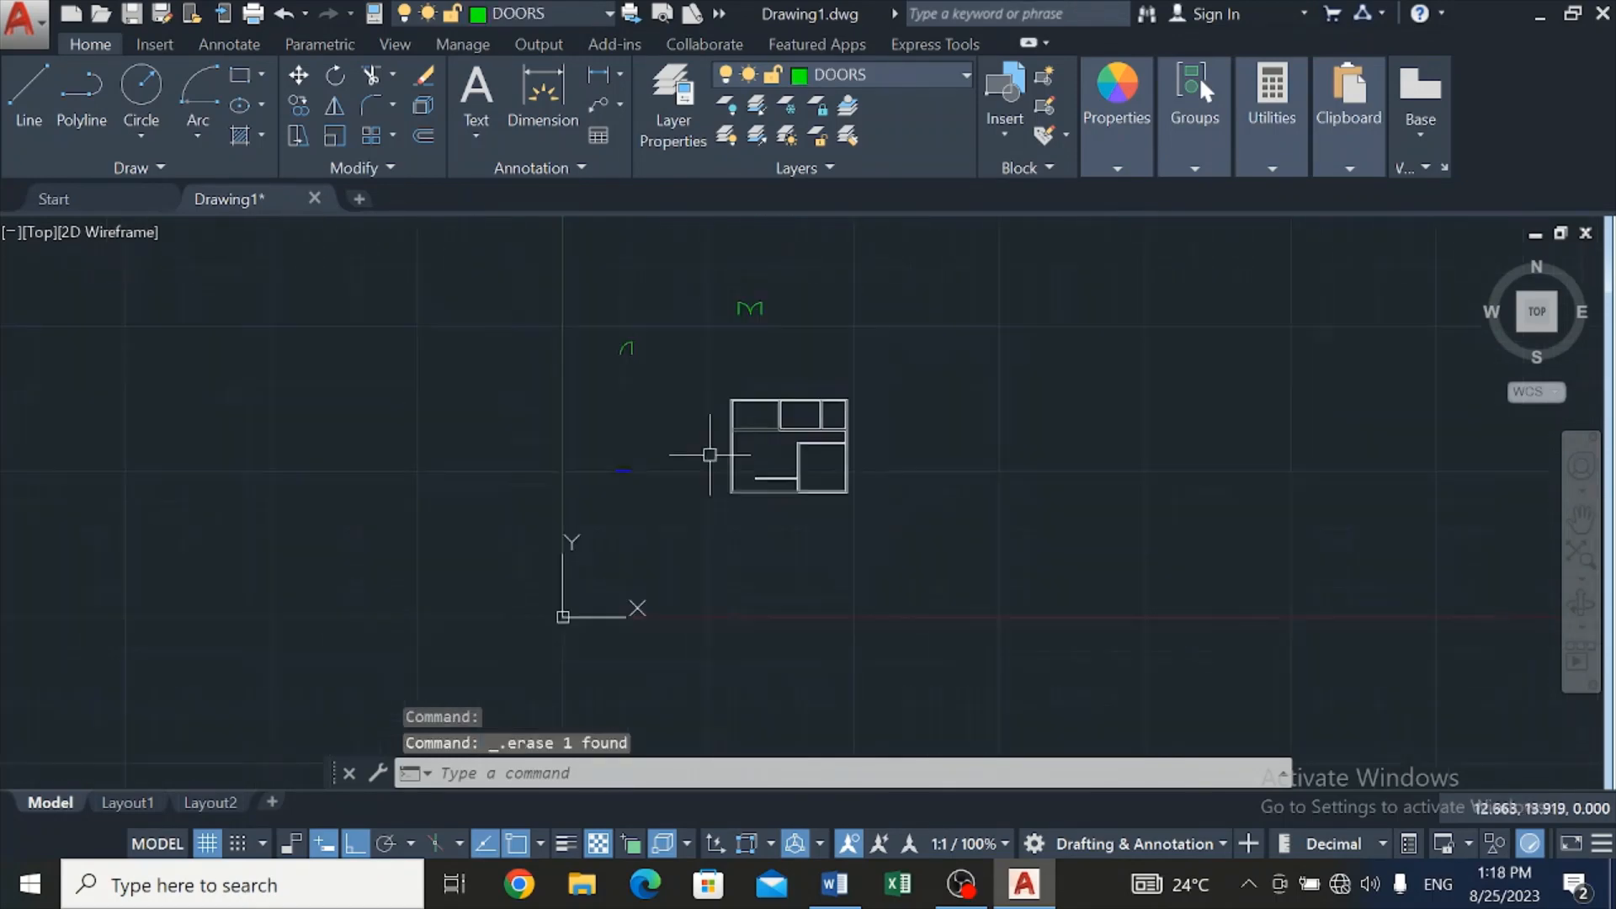
pyautogui.scroll(6, 777, 278)
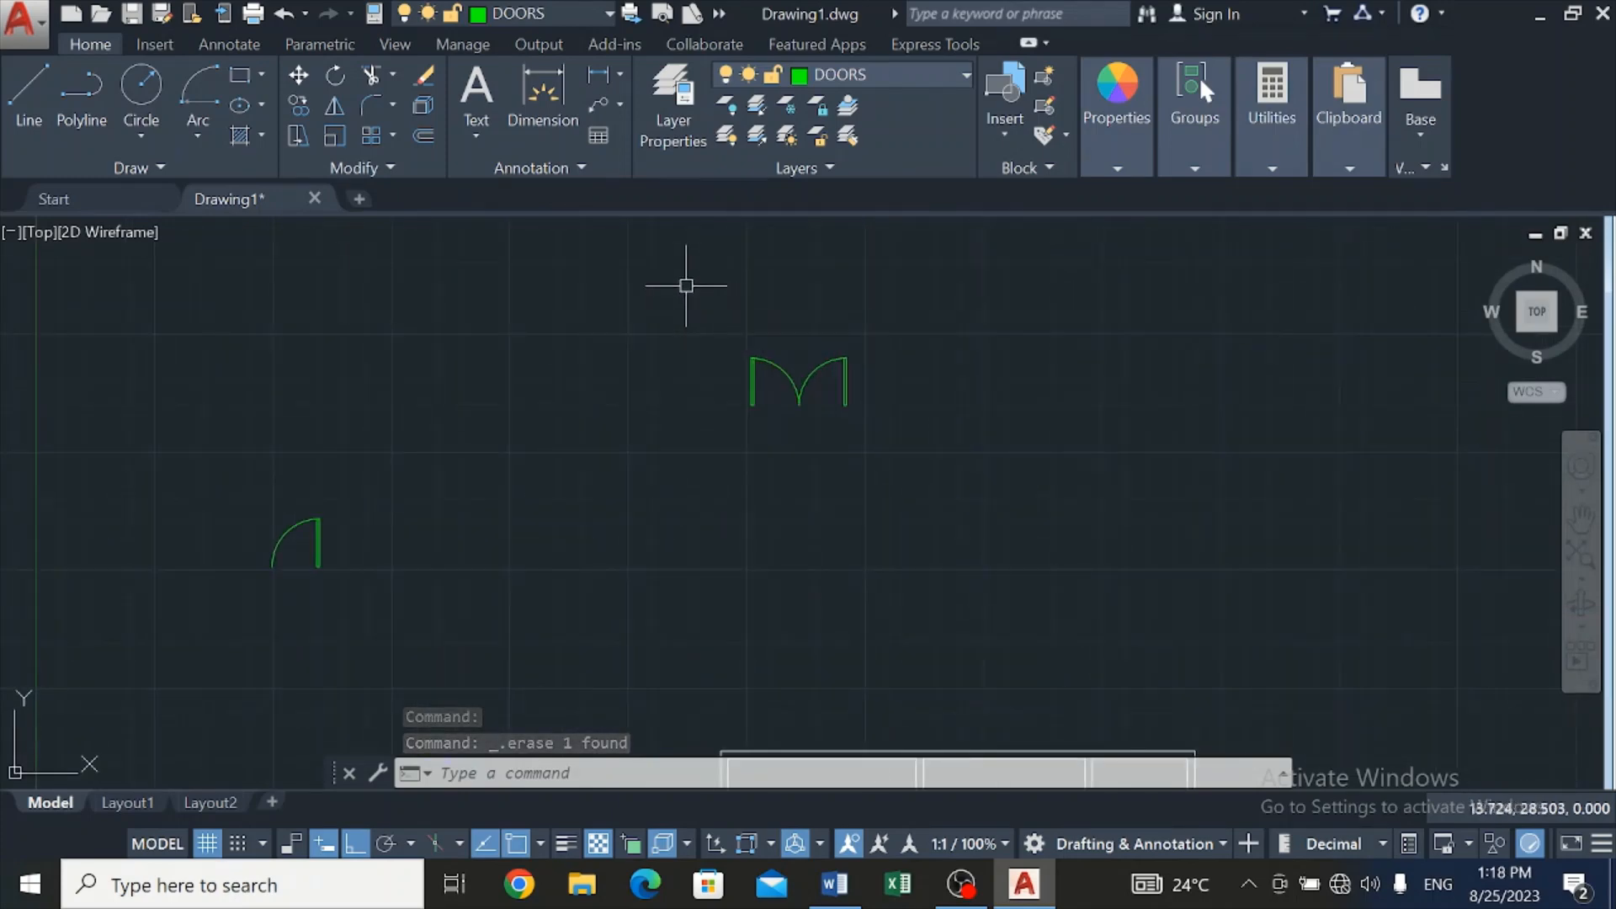
pyautogui.click(688, 284)
pyautogui.click(904, 471)
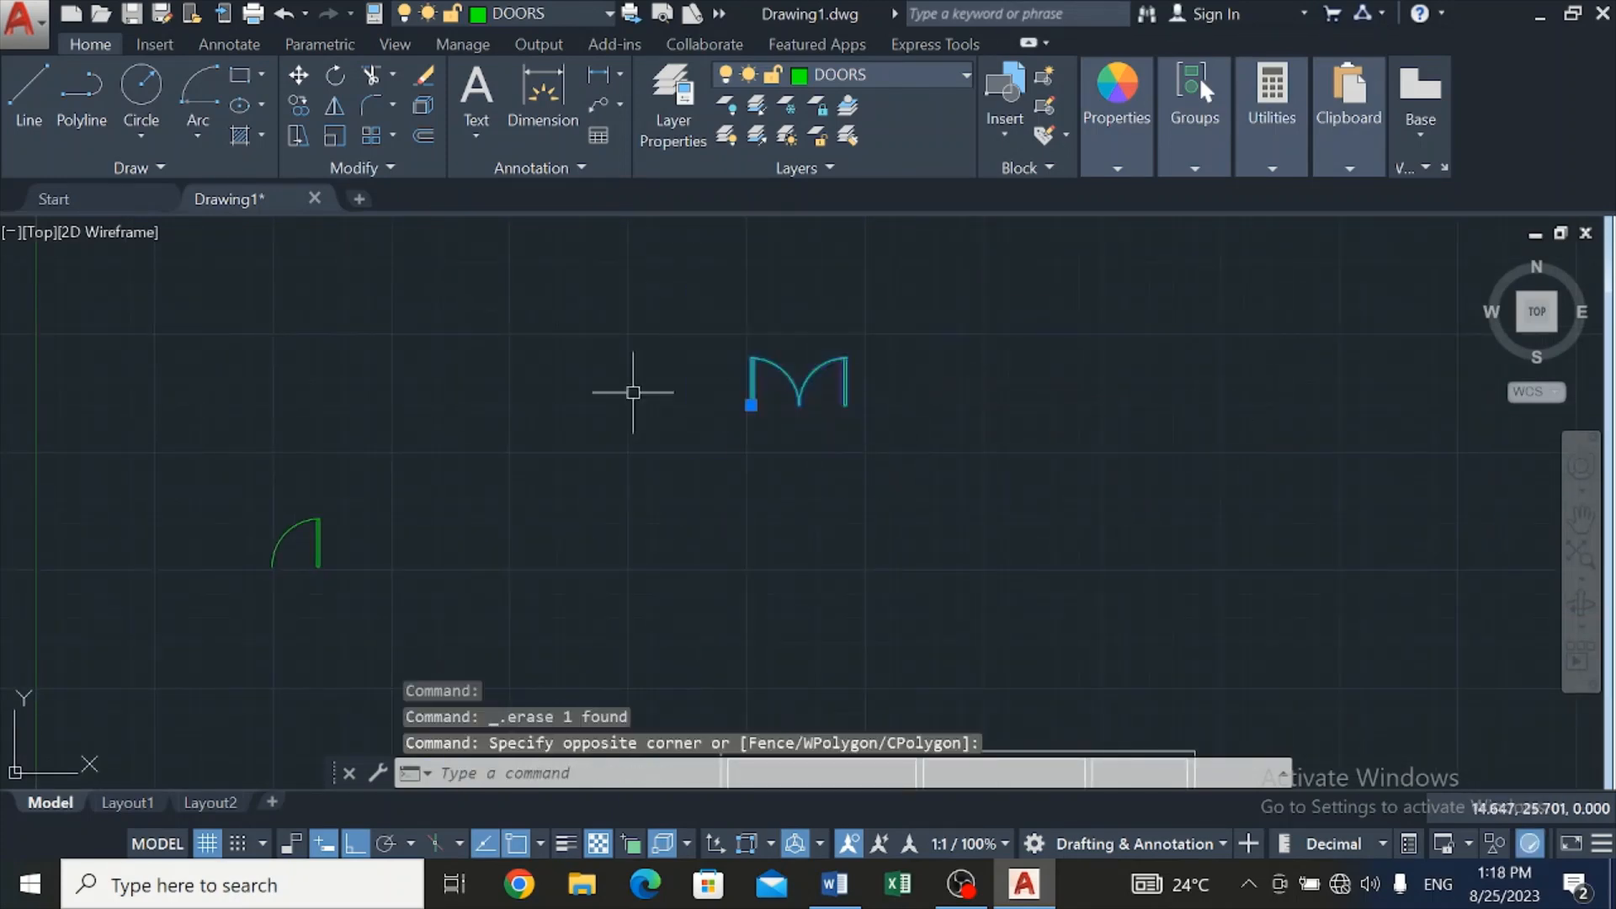
pyautogui.click(299, 104)
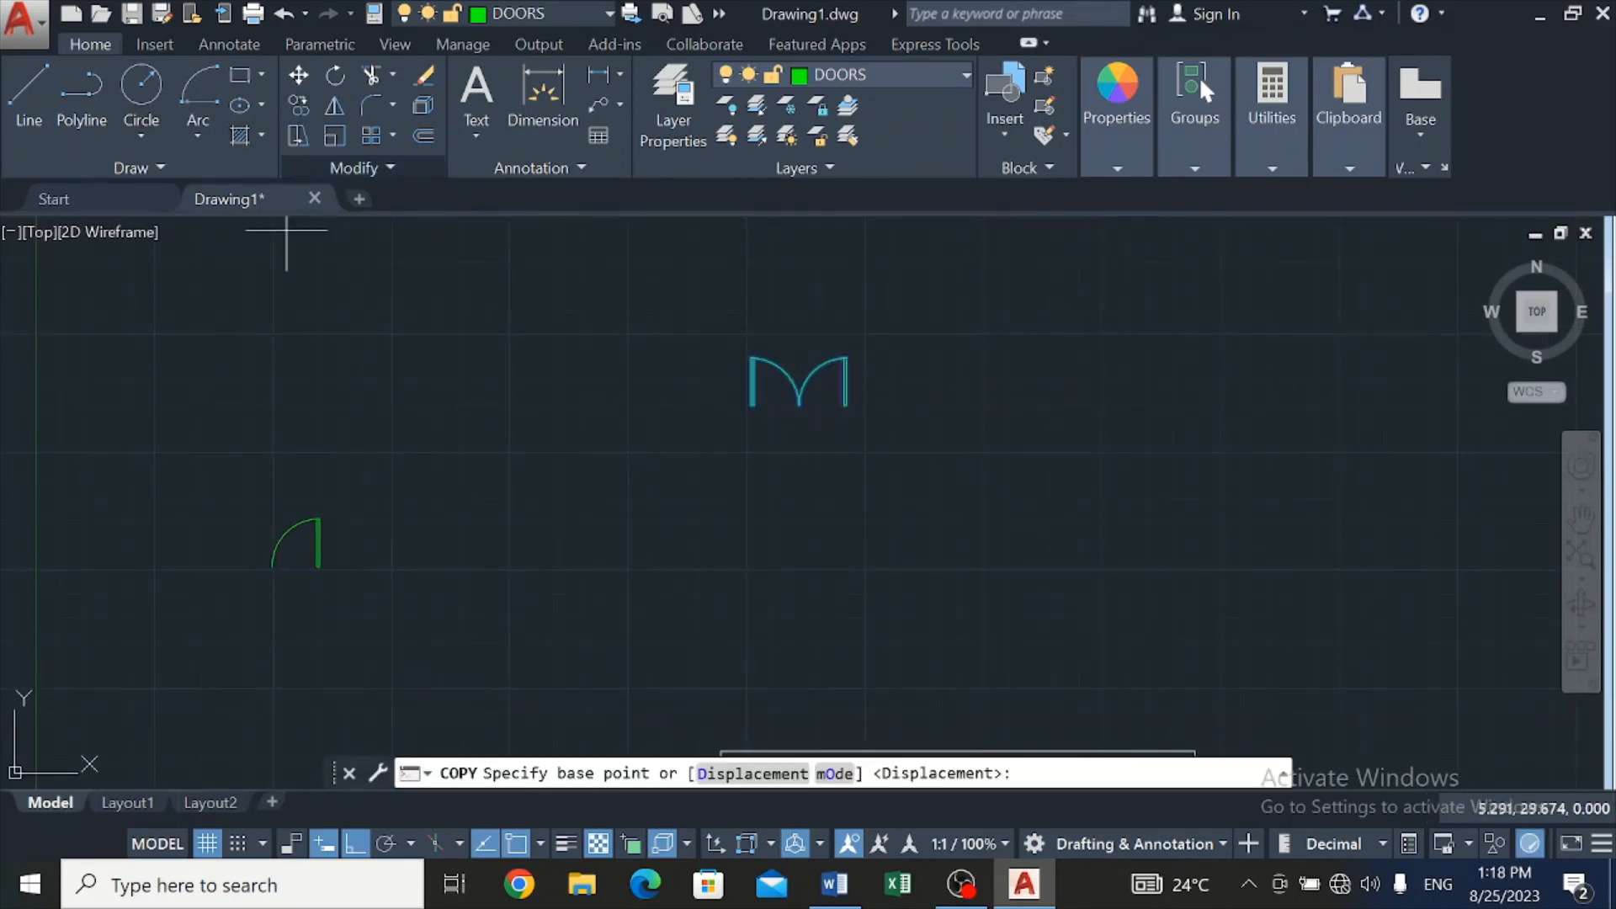
pyautogui.scroll(4, 724, 383)
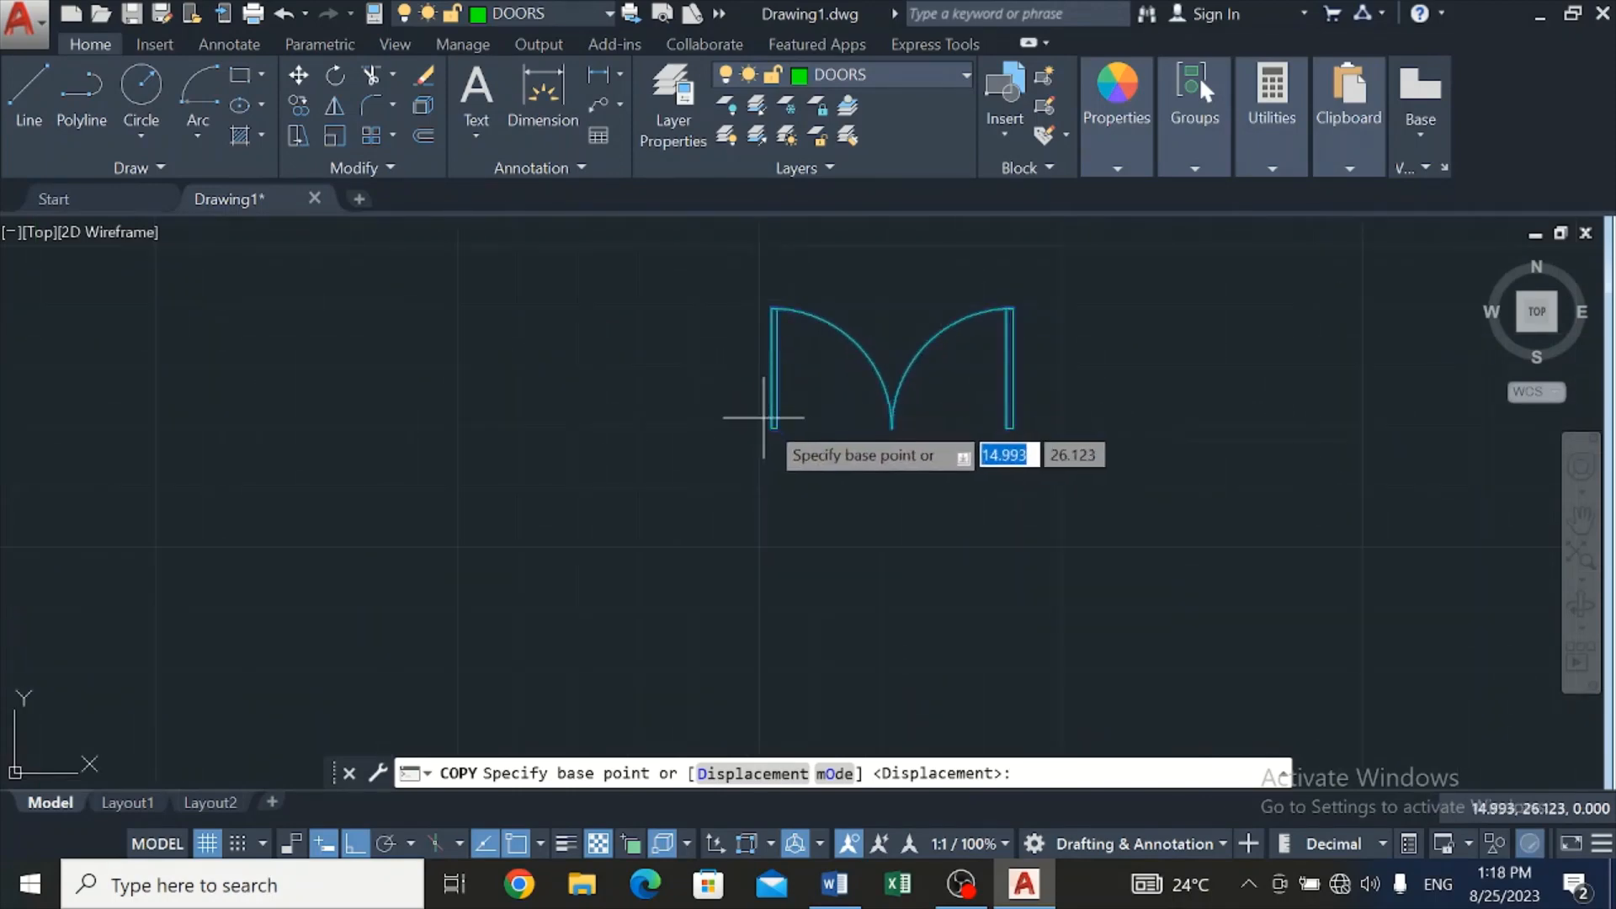
pyautogui.click(771, 429)
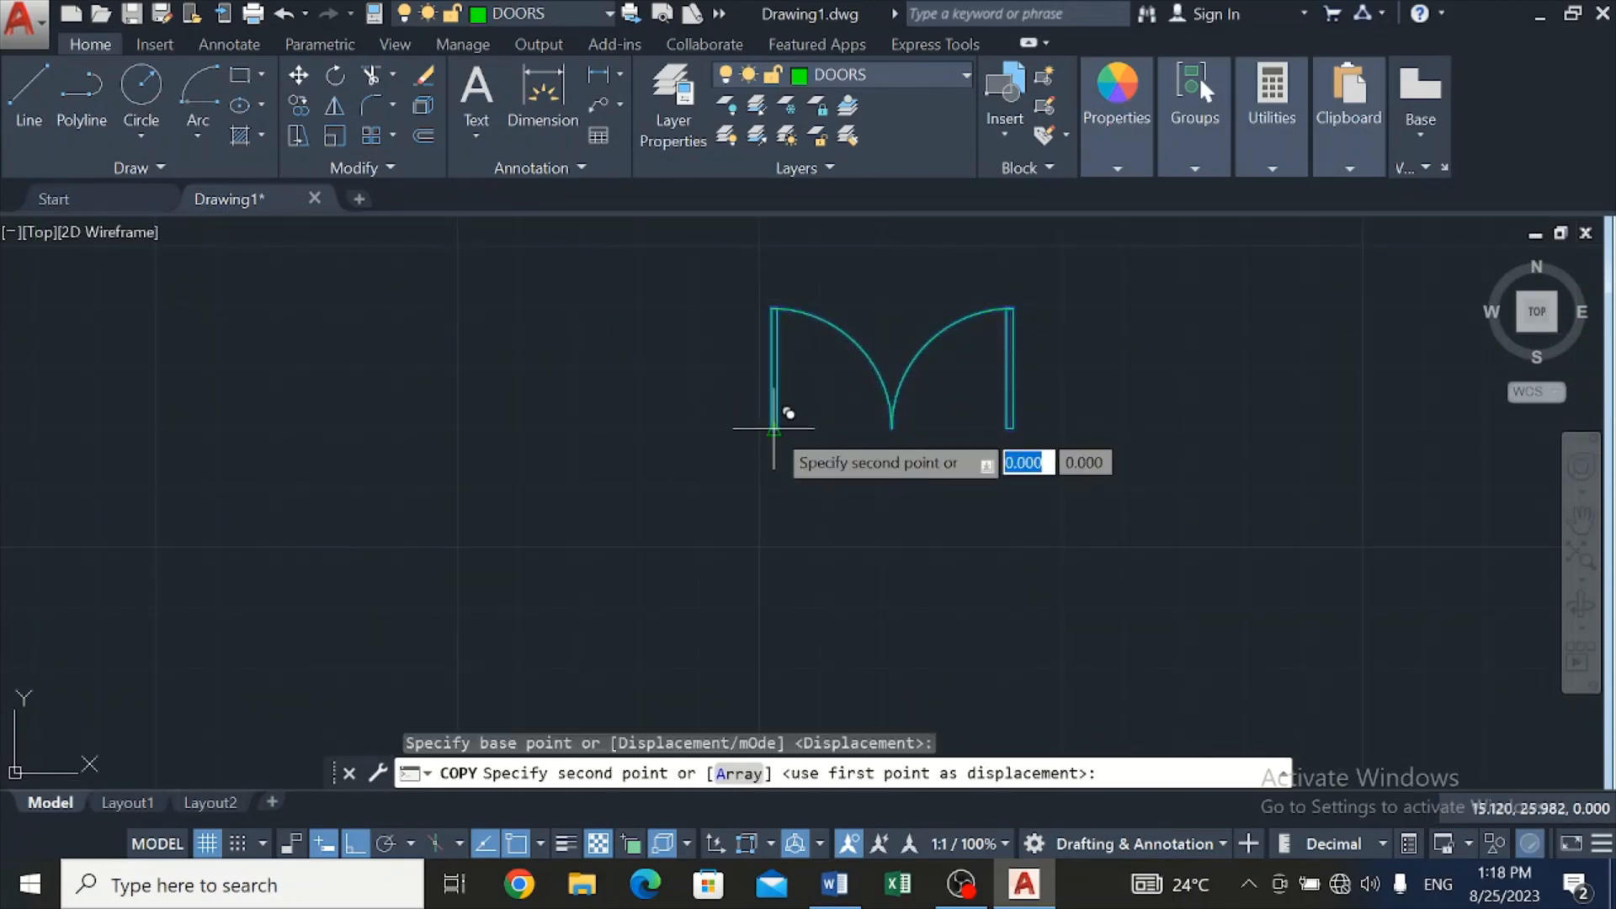
pyautogui.press('Escape')
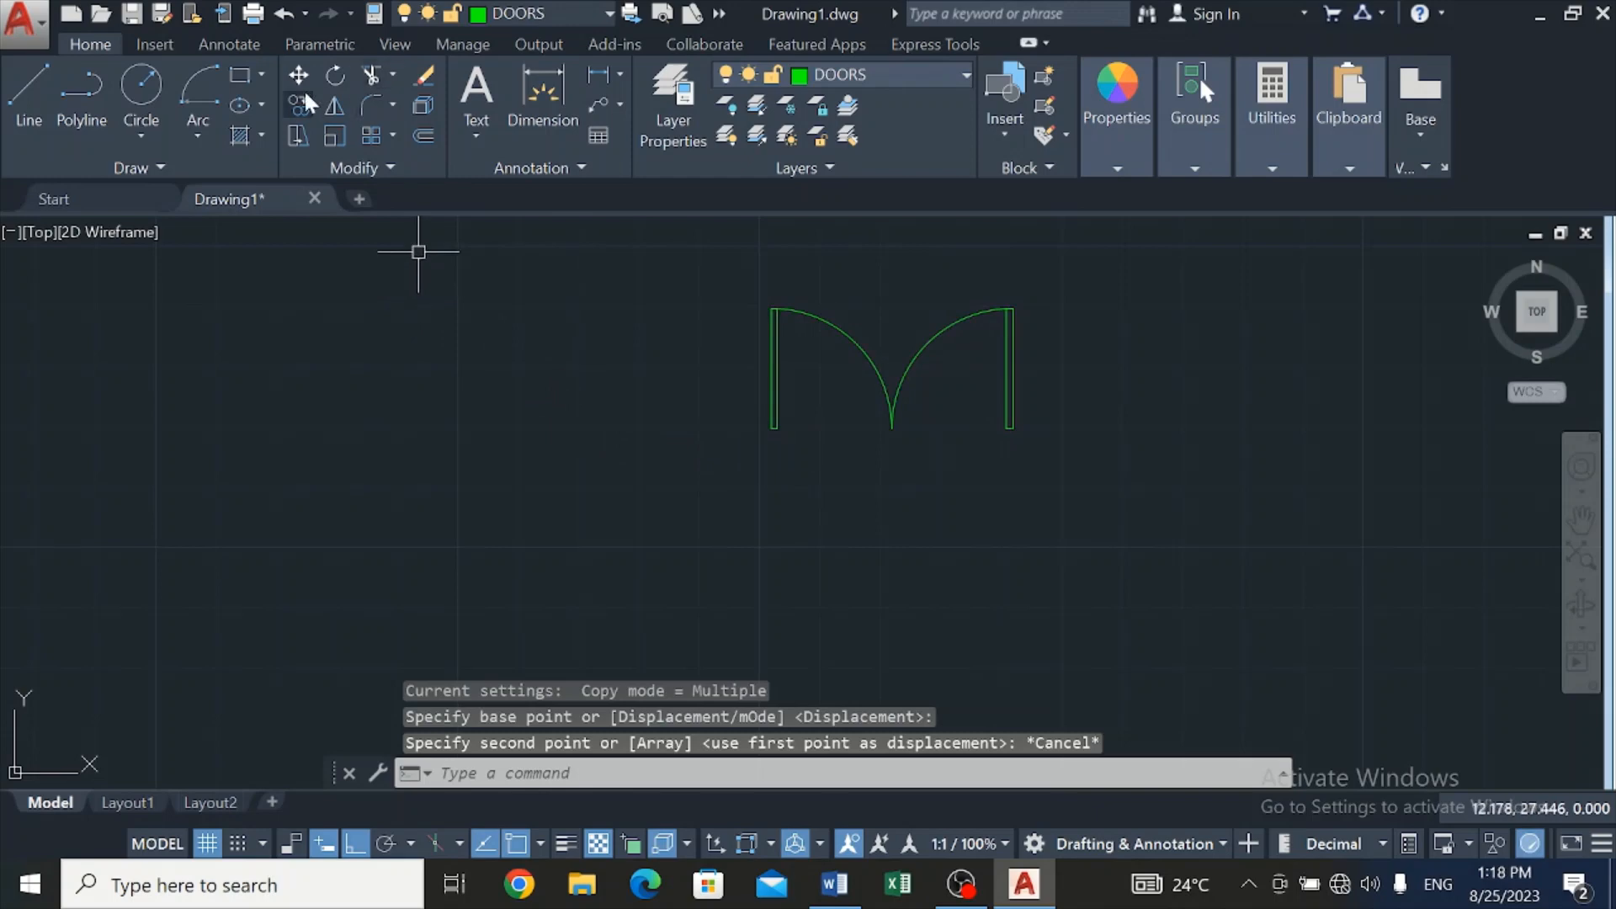
# Start a copy of the double door block with its base point at the bottom-right corner of the right leaf
pyautogui.click(301, 104)
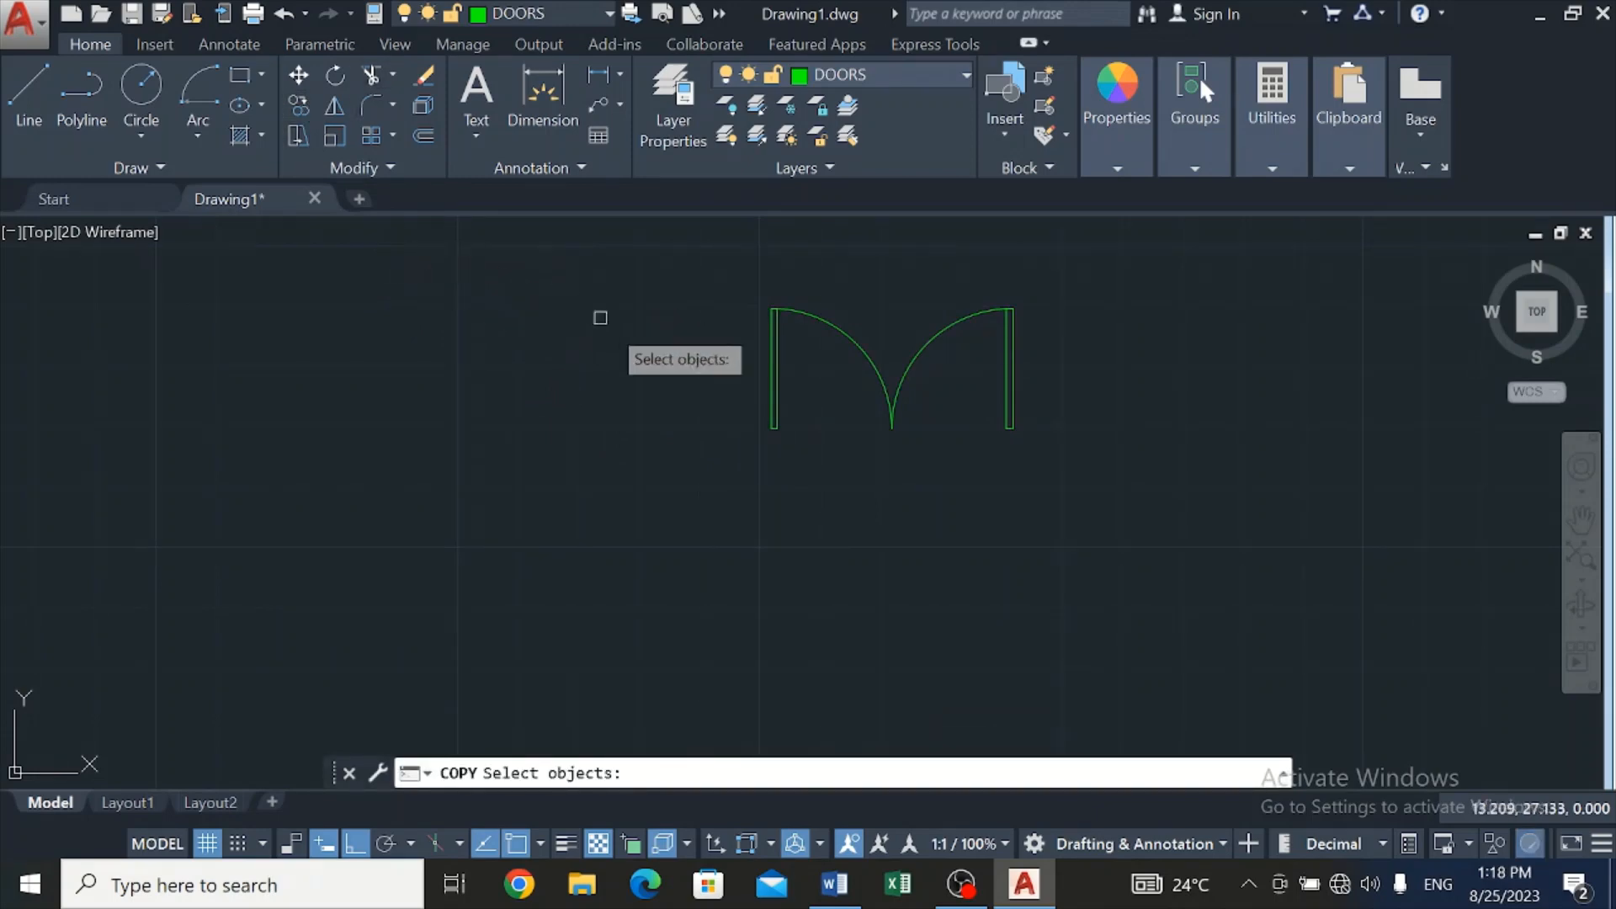
pyautogui.click(769, 362)
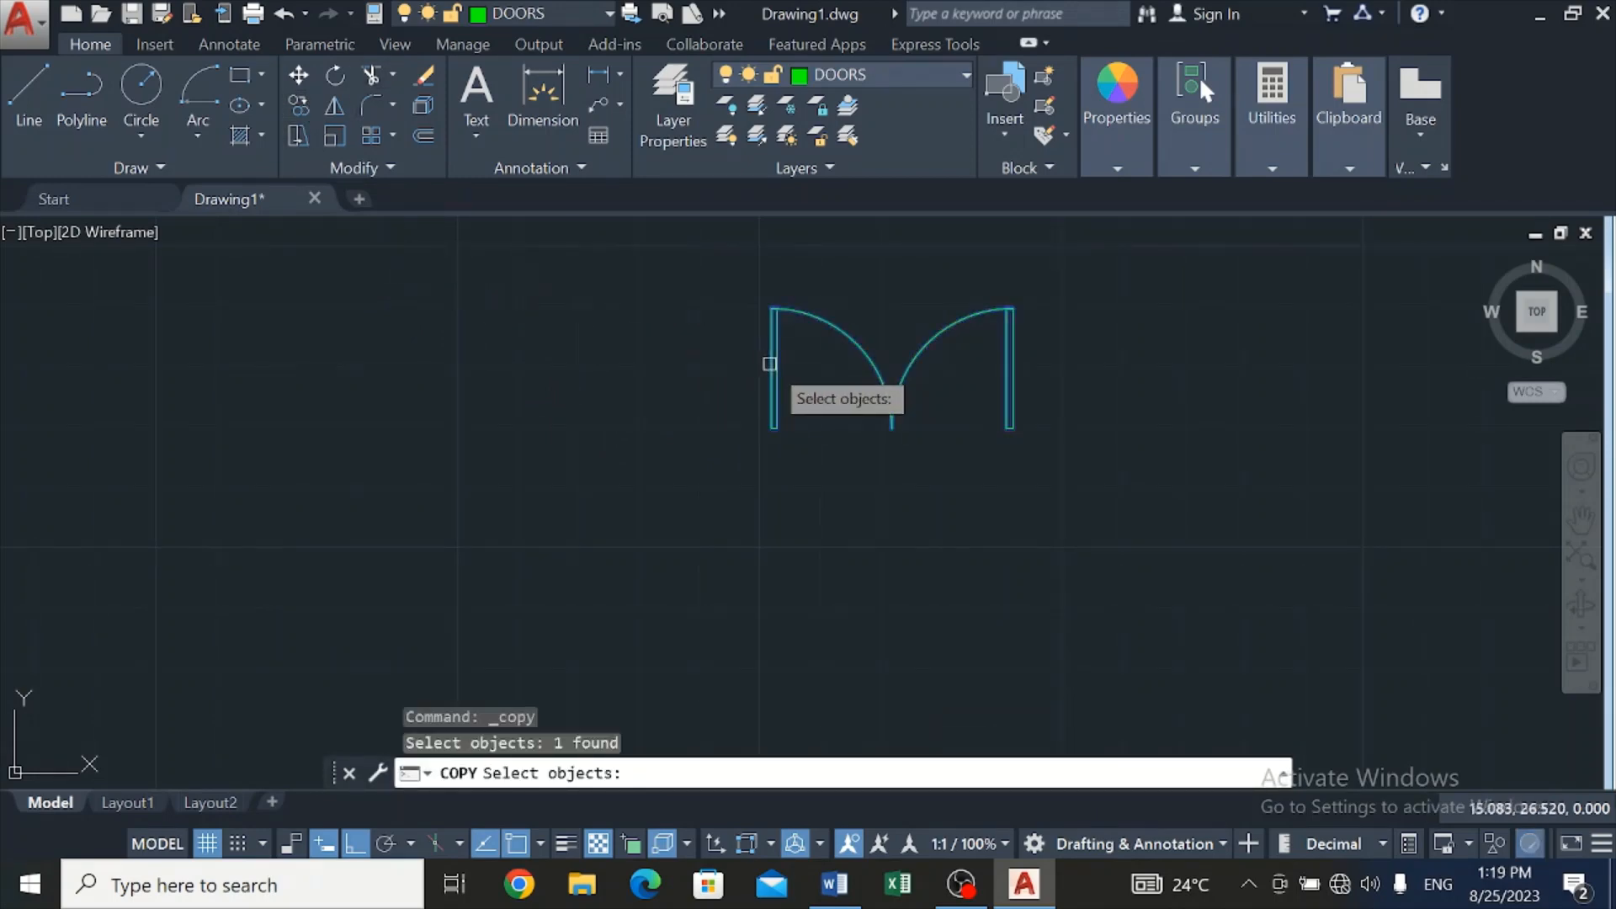
pyautogui.press('Return')
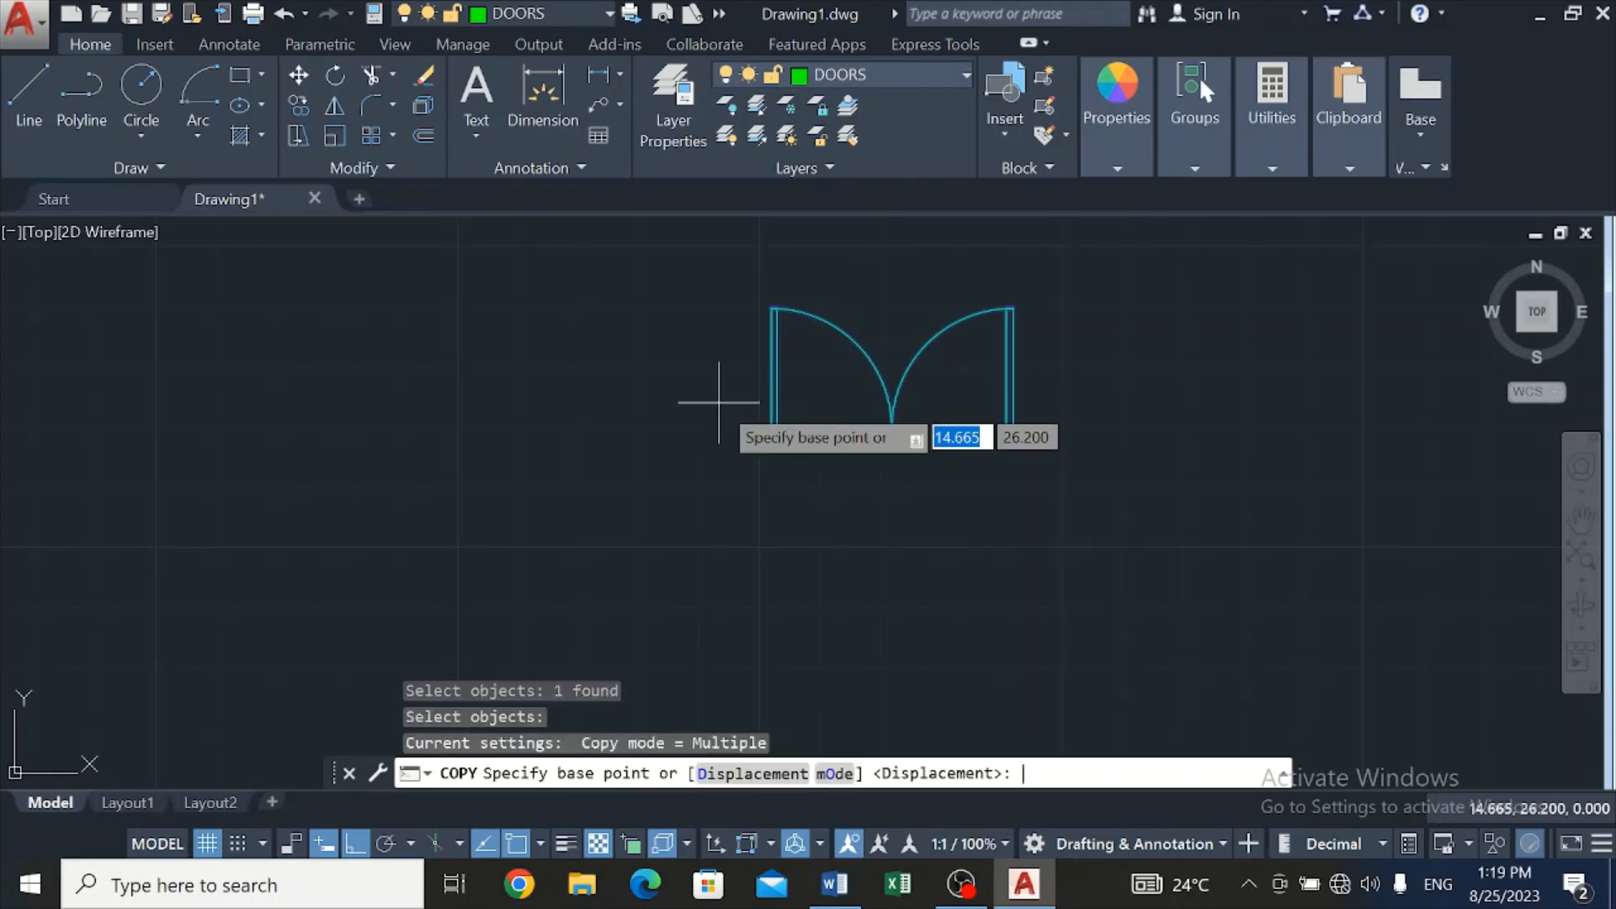
pyautogui.scroll(6, 743, 414)
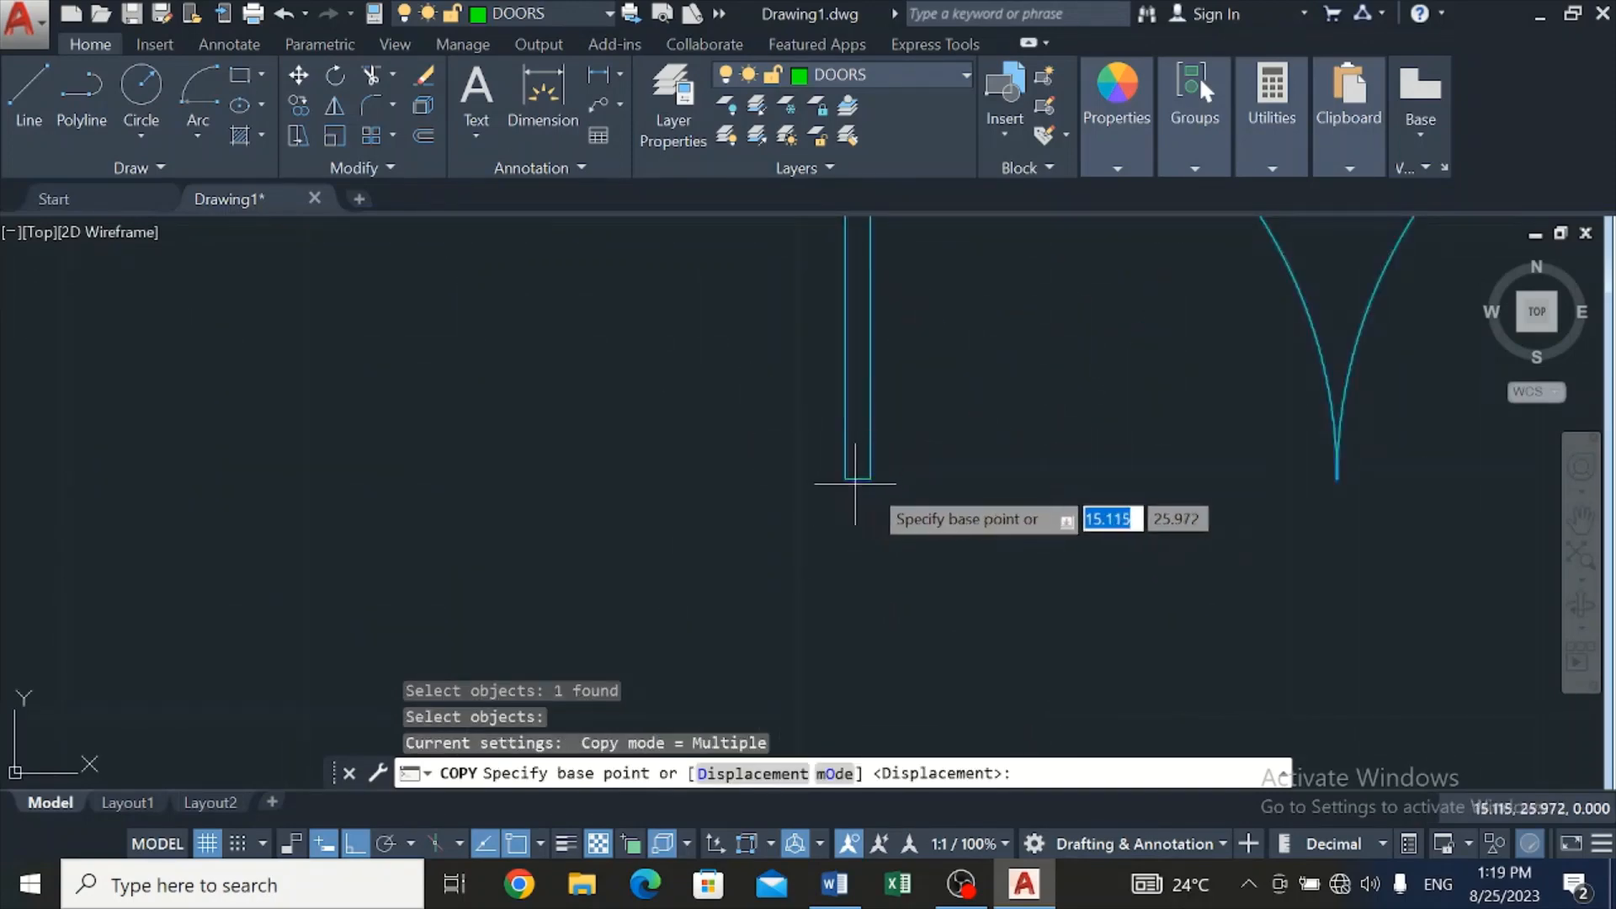
pyautogui.scroll(-5, 1165, 529)
pyautogui.scroll(5, 1296, 522)
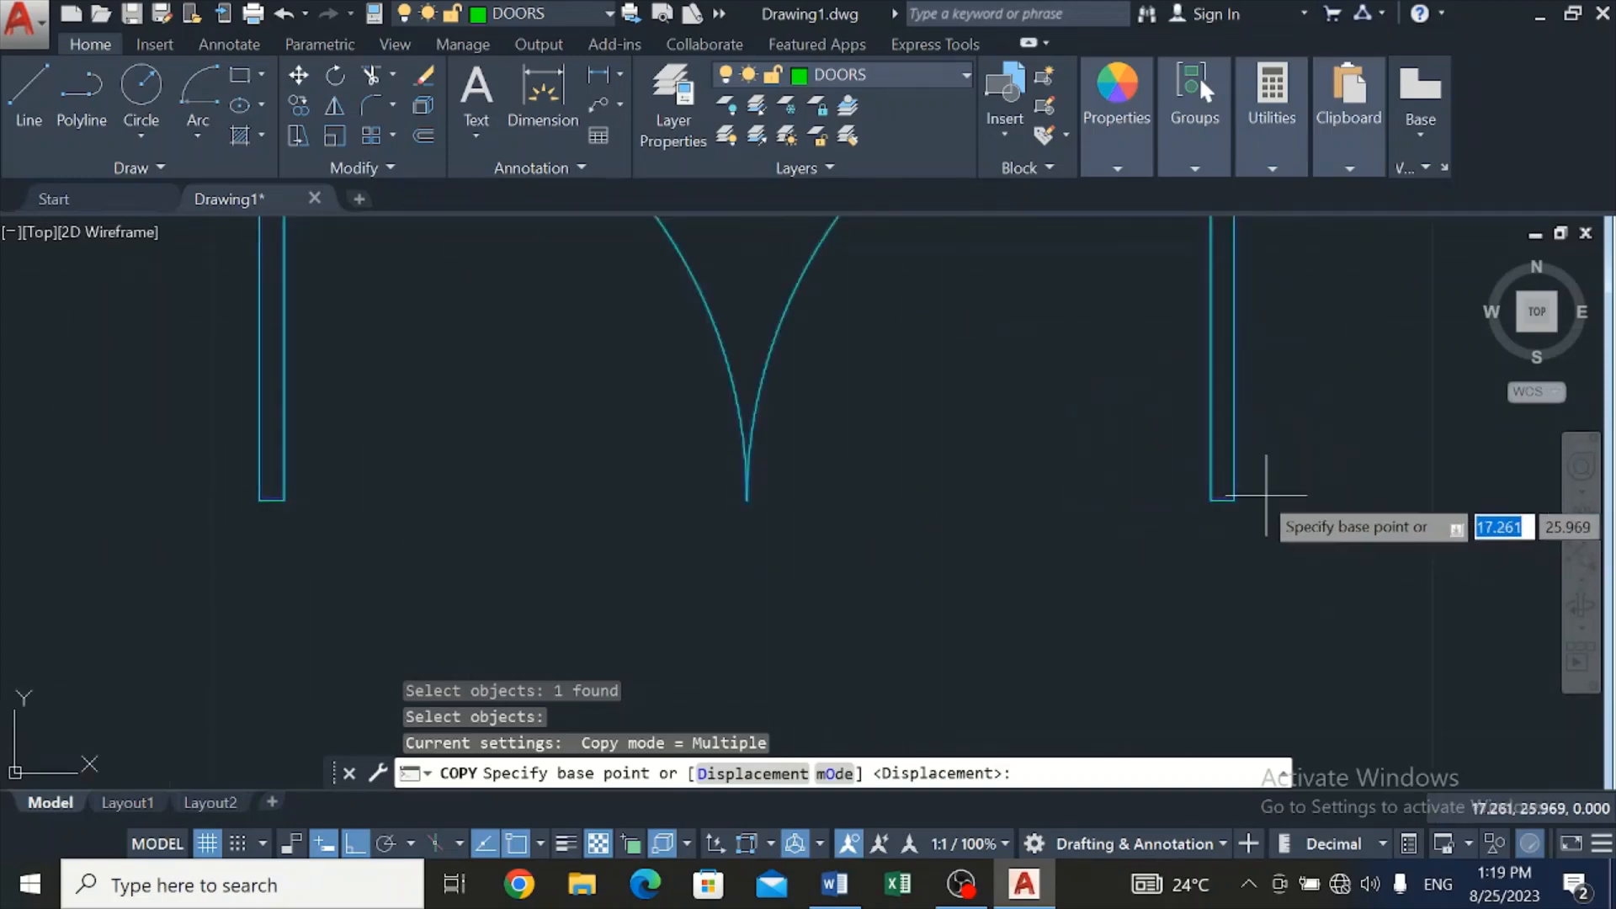
pyautogui.click(1231, 504)
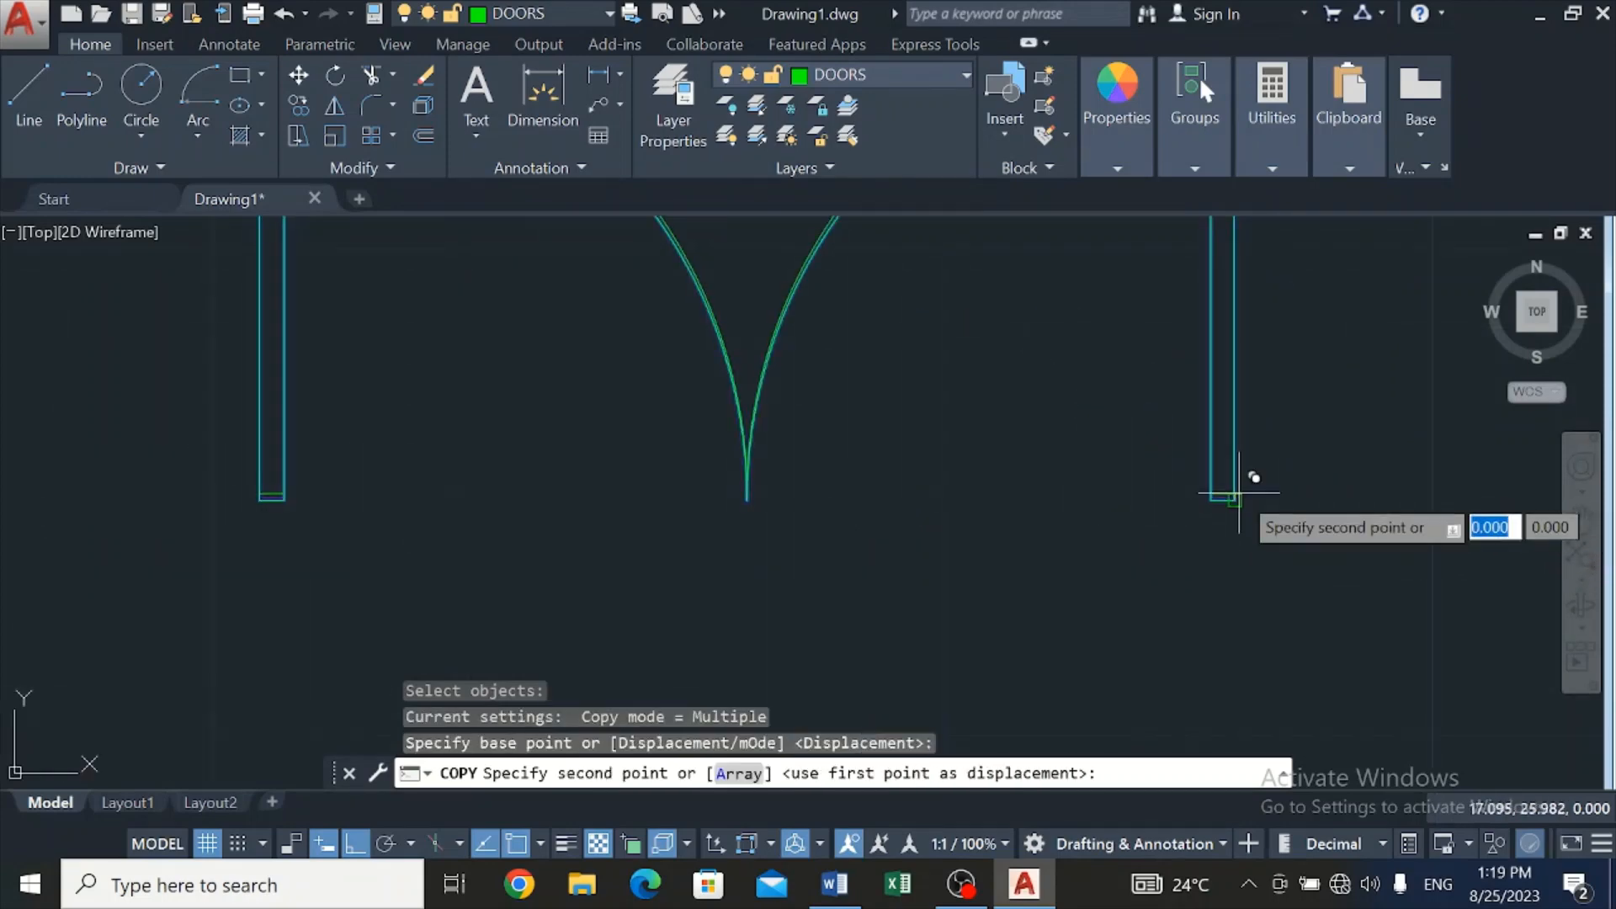
# Turn Ortho off and place the double door copy in the bottom partition doorway, its base point at the upper corner of the cut wall end
pyautogui.scroll(-5, 1237, 496)
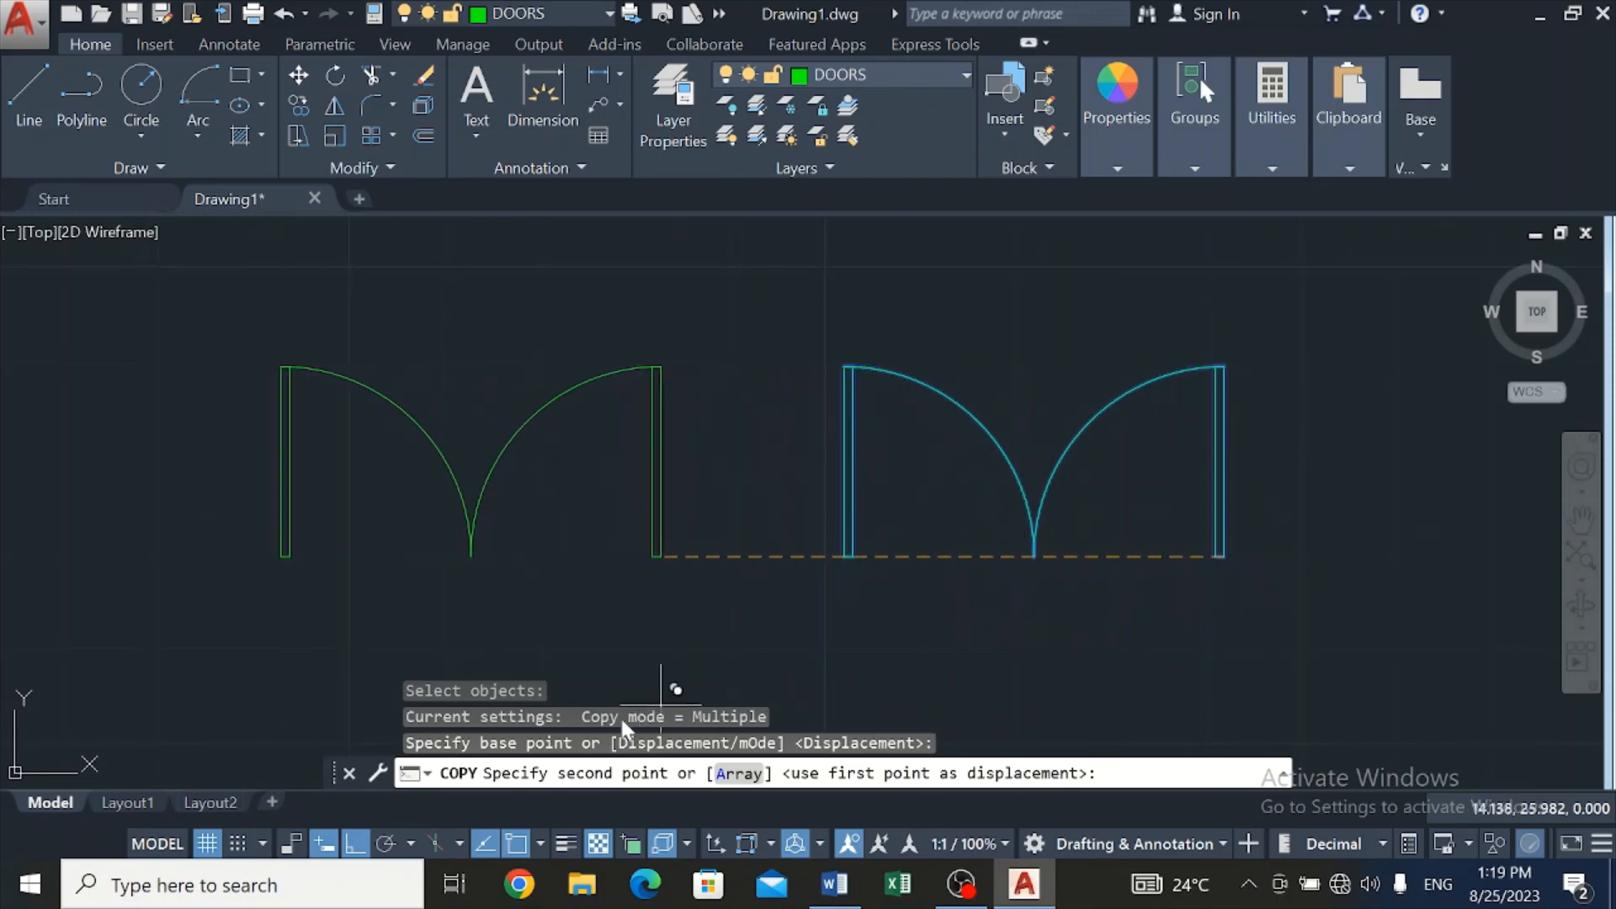
pyautogui.click(357, 845)
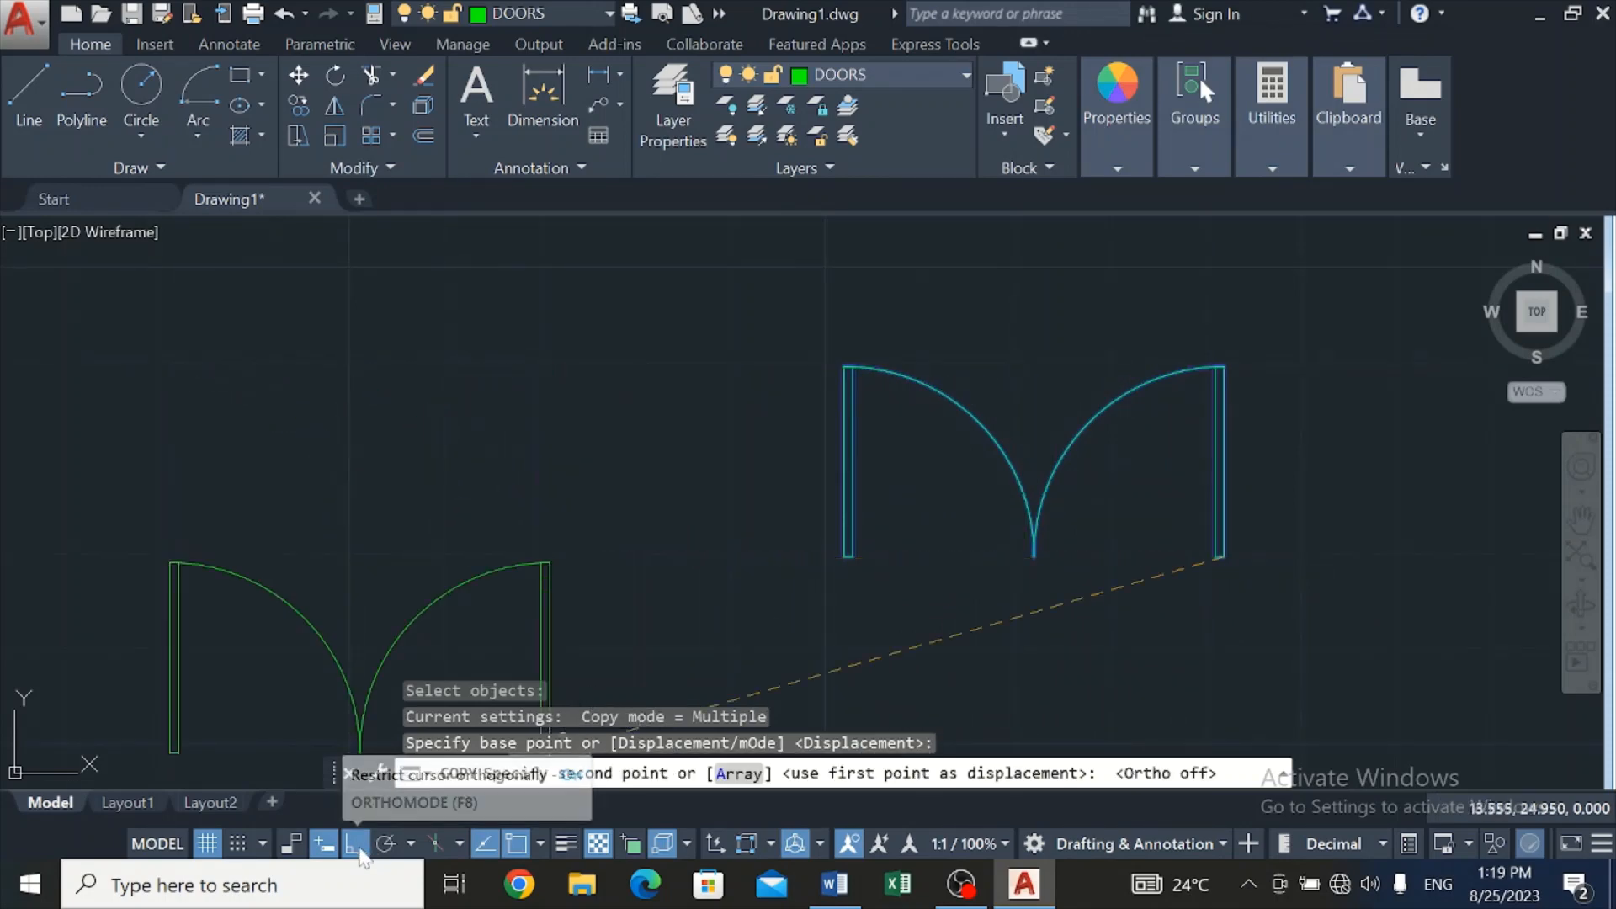
pyautogui.scroll(-7, 964, 591)
pyautogui.scroll(-6, 964, 590)
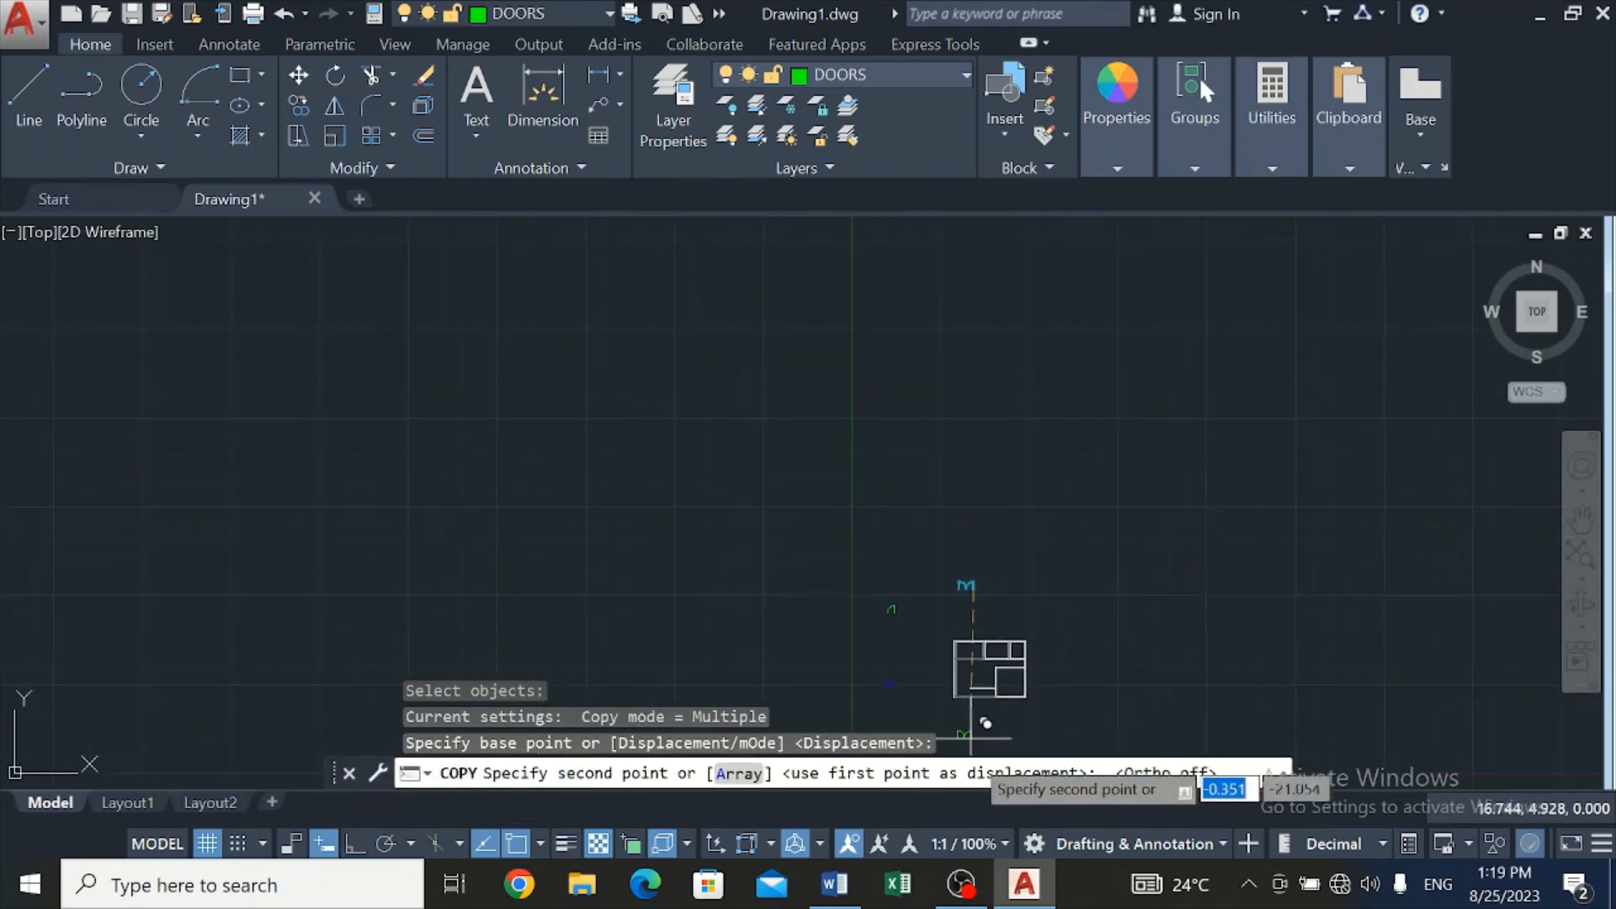
pyautogui.scroll(11, 953, 732)
pyautogui.scroll(-6, 999, 404)
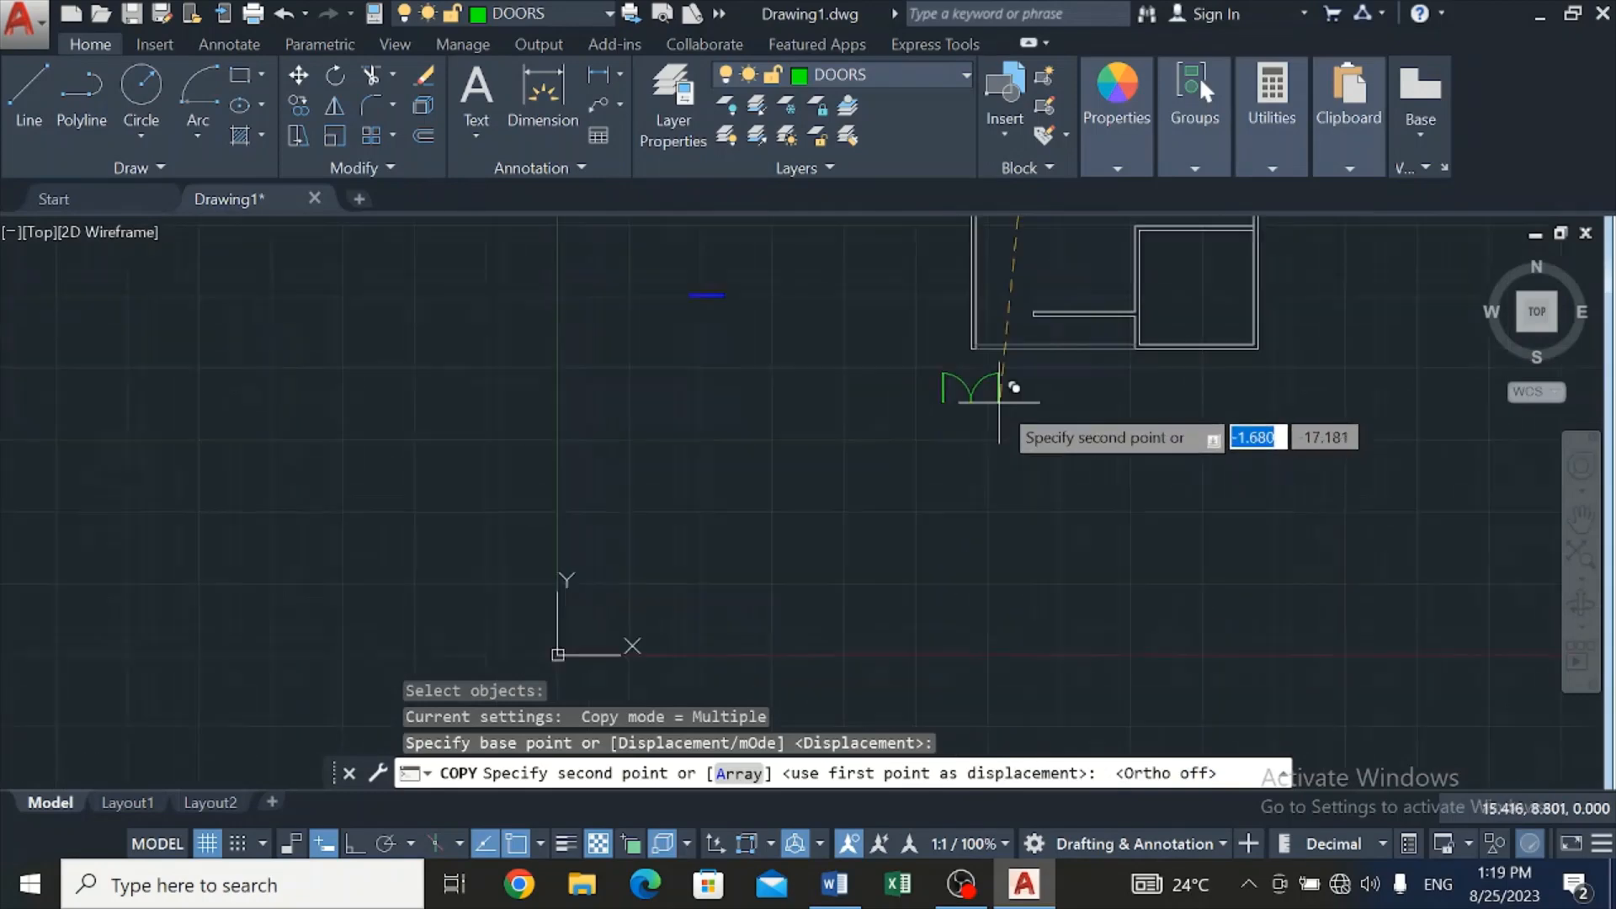
pyautogui.scroll(4, 1031, 289)
pyautogui.scroll(4, 1041, 348)
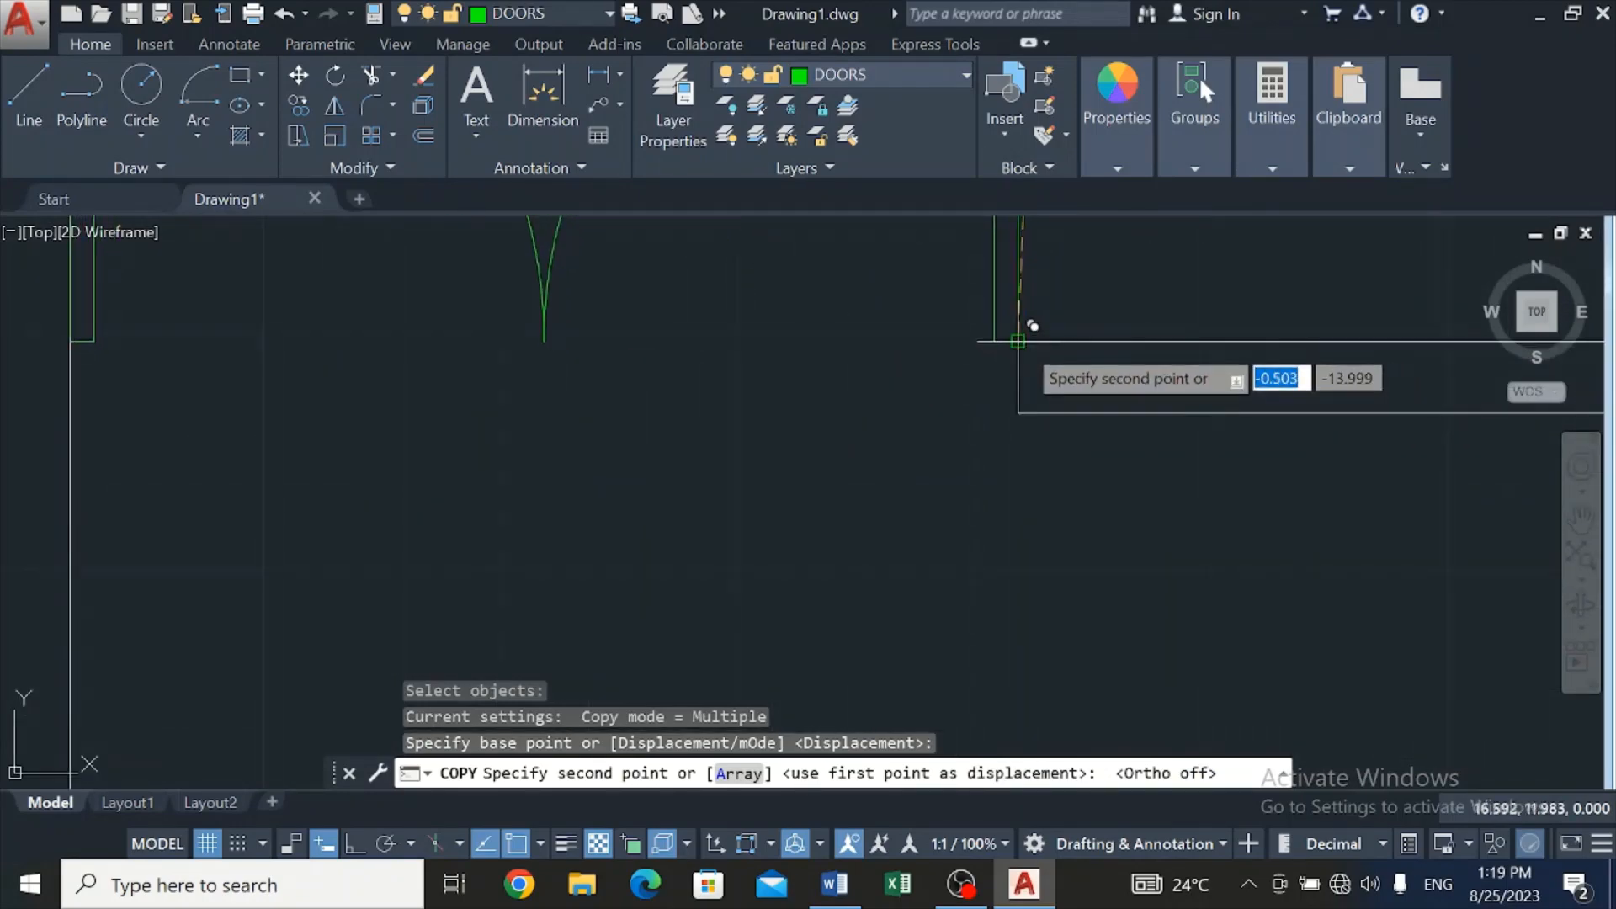
pyautogui.click(1018, 340)
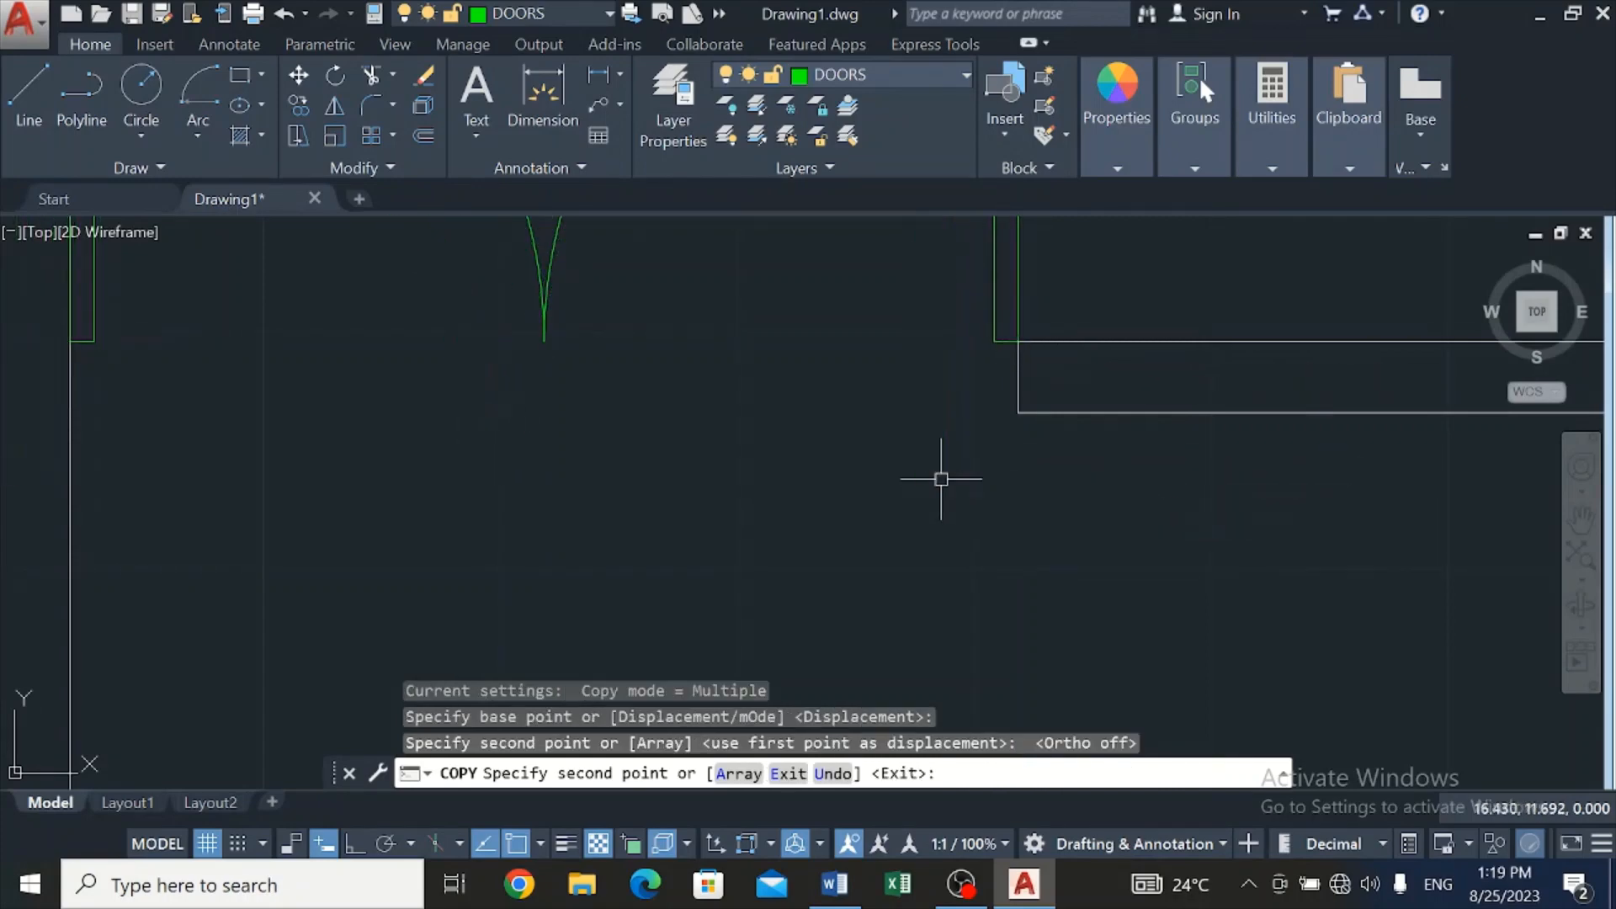
pyautogui.press('Escape')
pyautogui.scroll(-6, 884, 494)
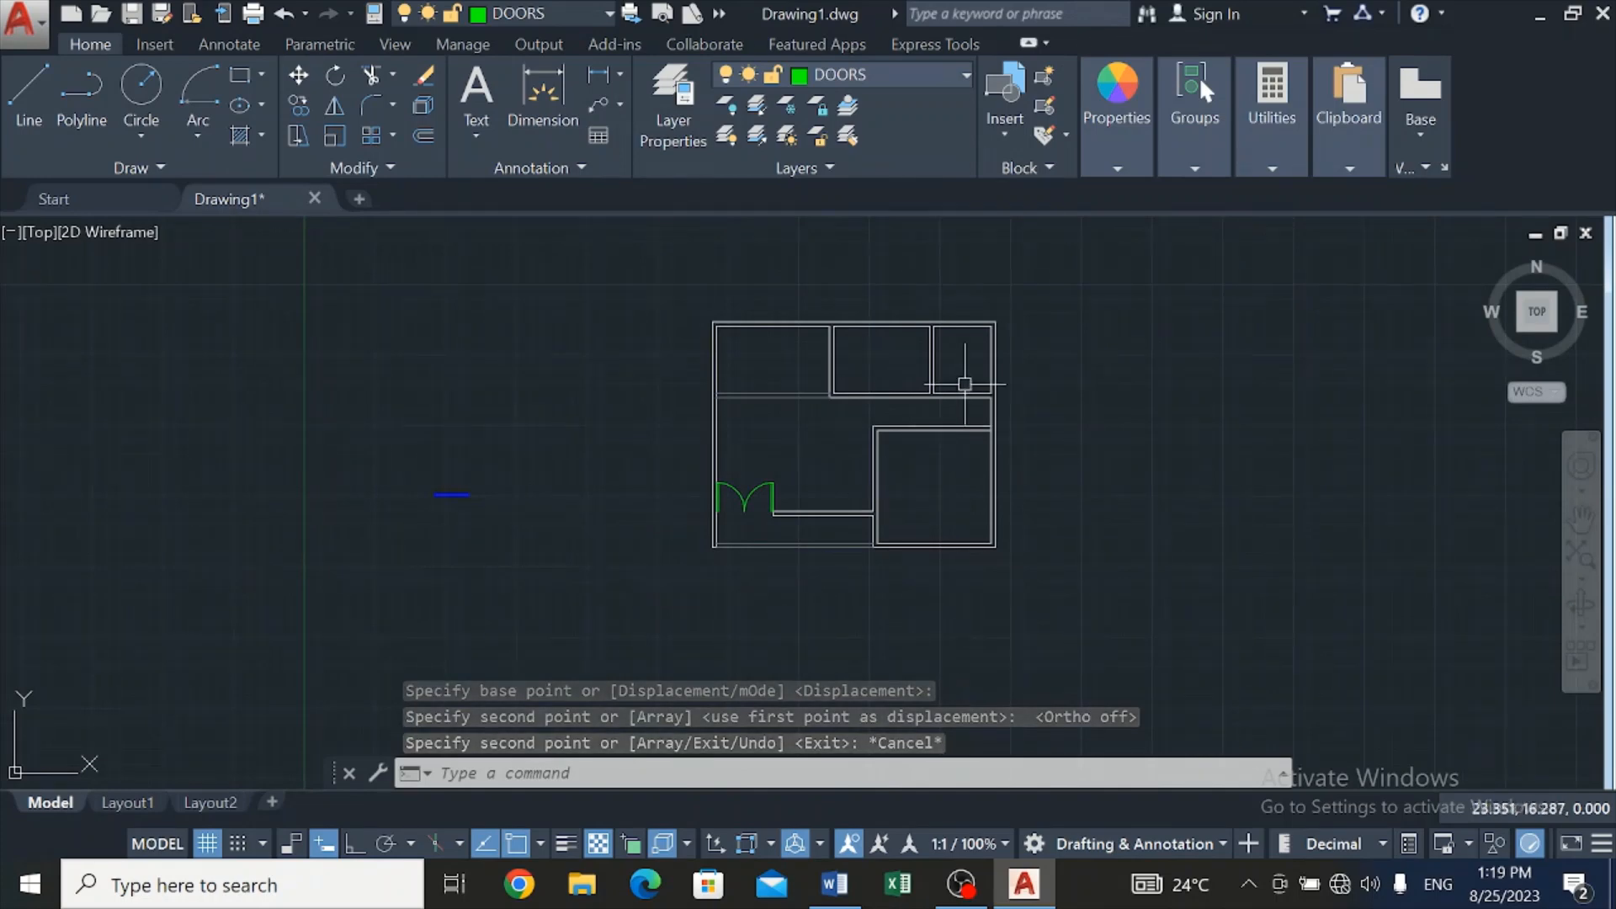
pyautogui.scroll(2, 898, 406)
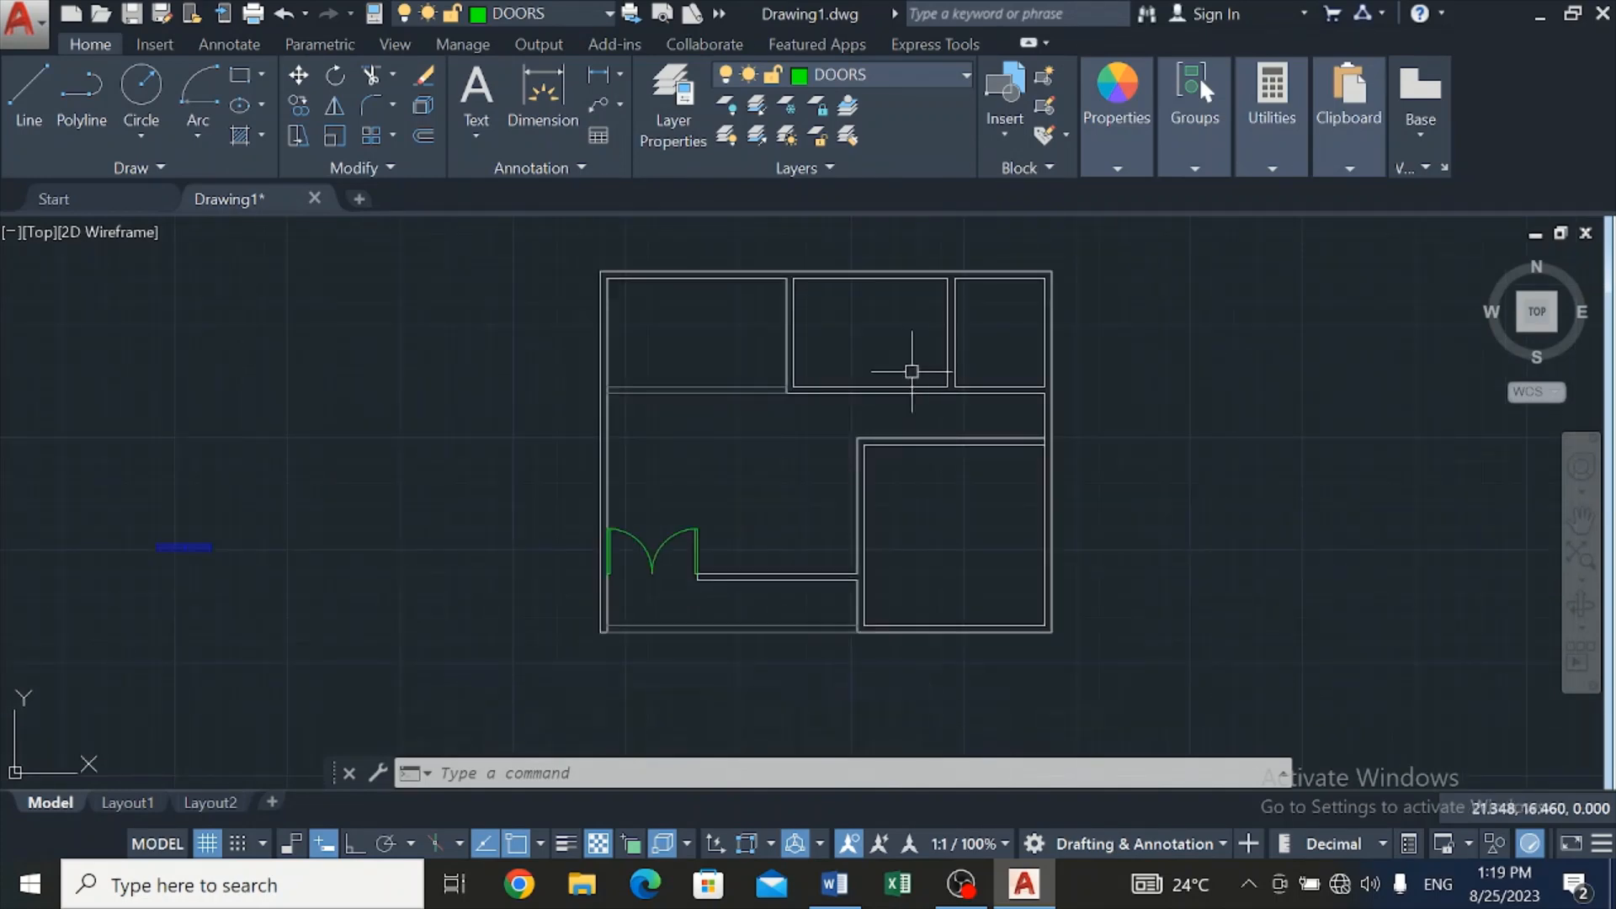
pyautogui.scroll(4, 935, 392)
pyautogui.scroll(-4, 1042, 358)
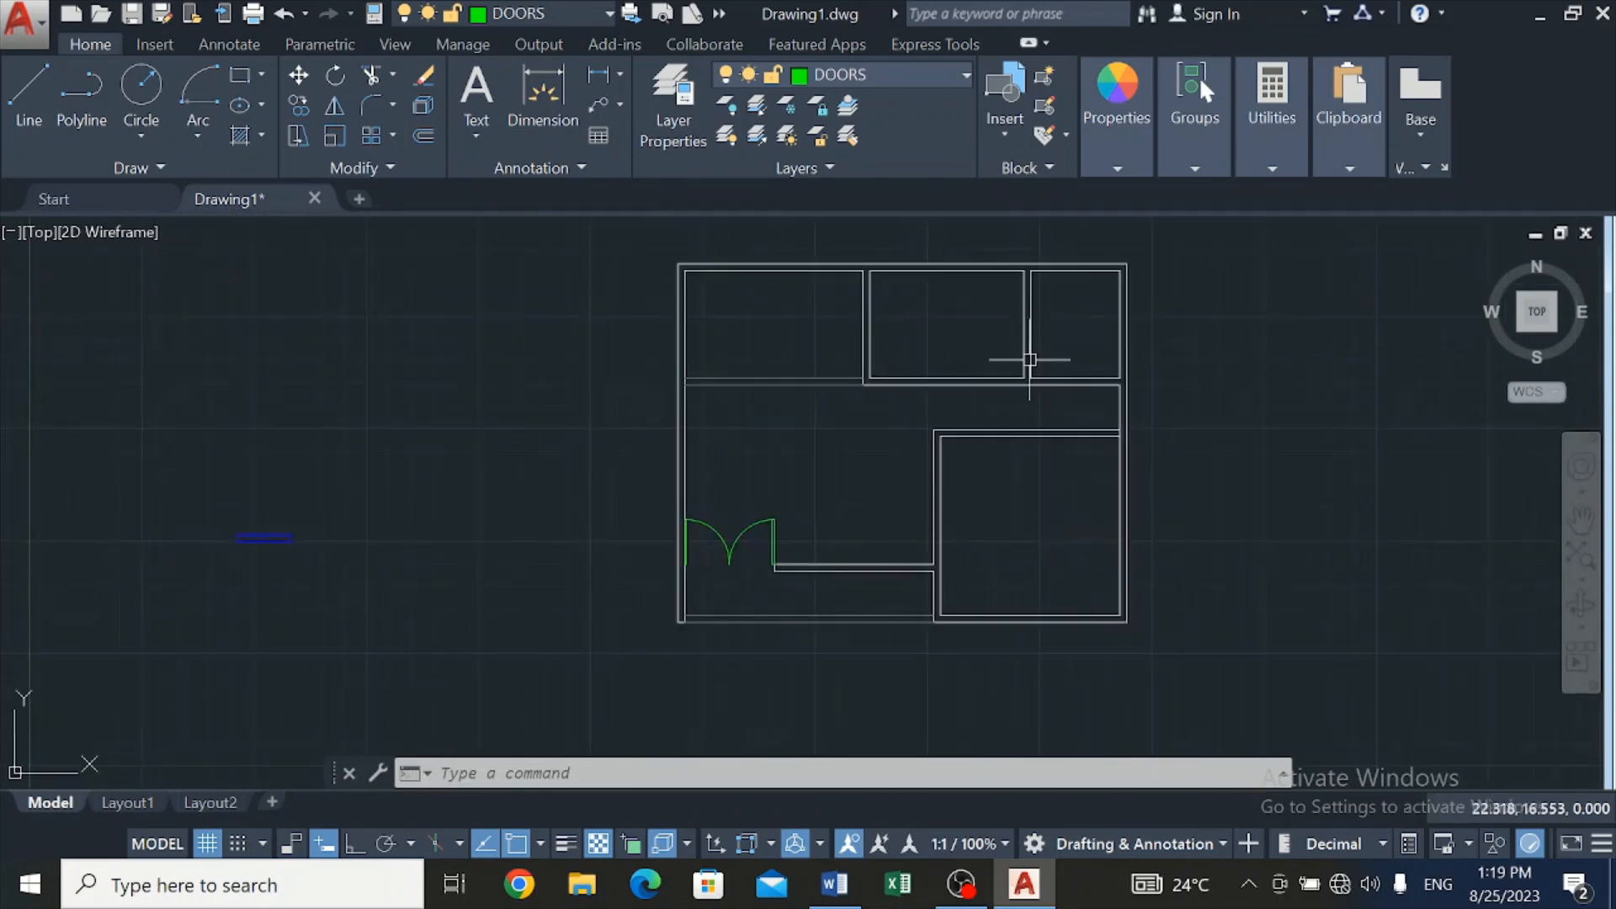
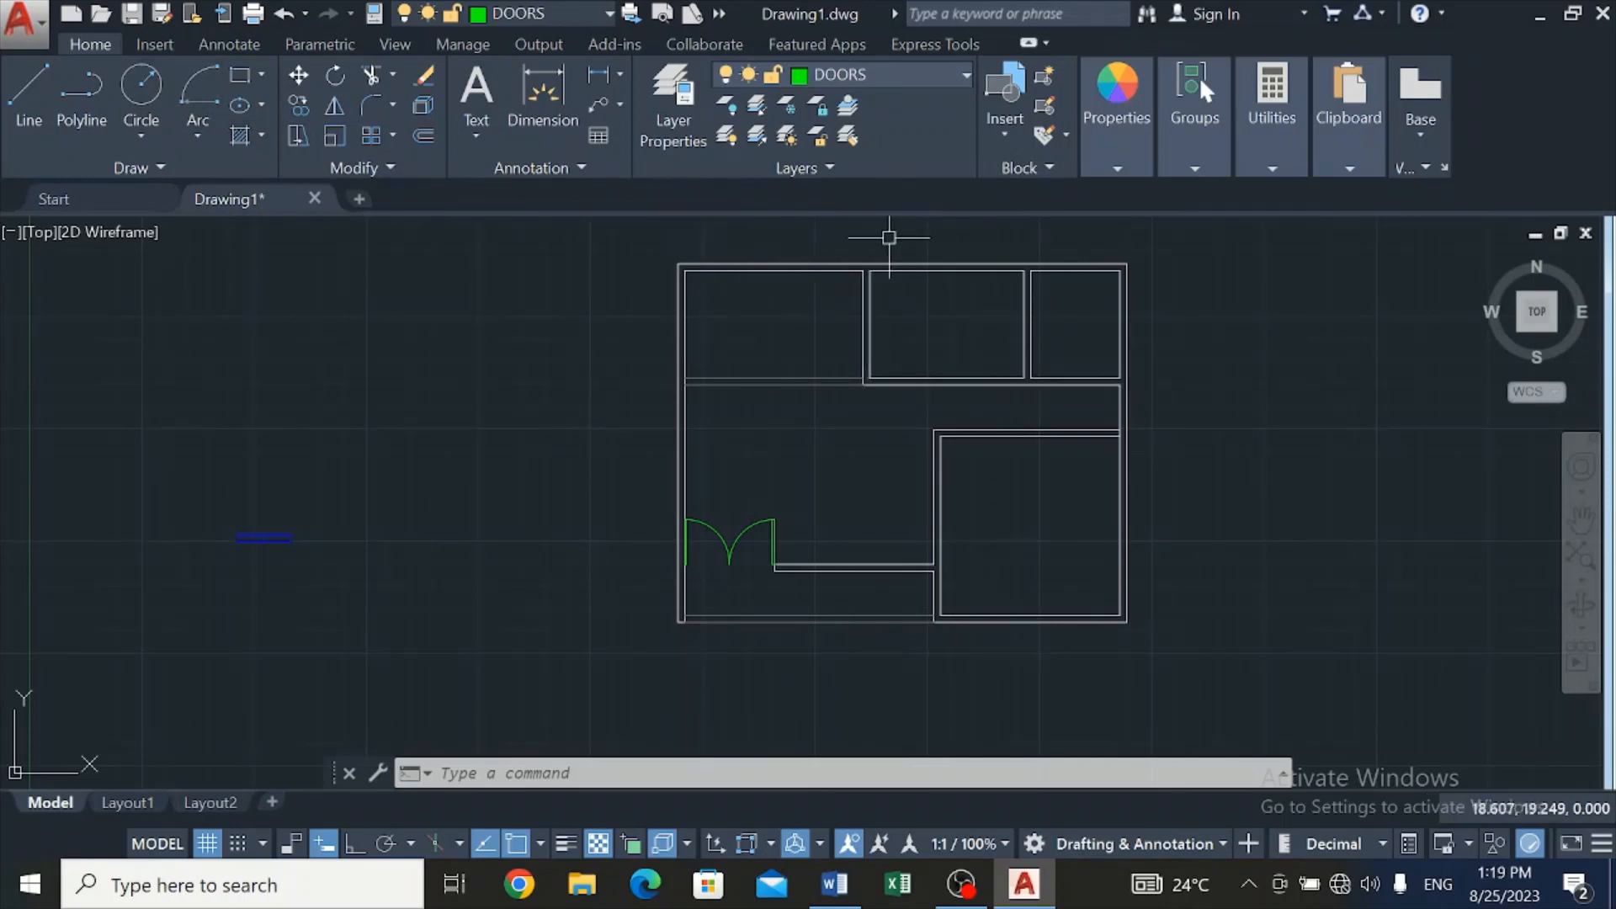
pyautogui.click(32, 79)
pyautogui.scroll(4, 878, 251)
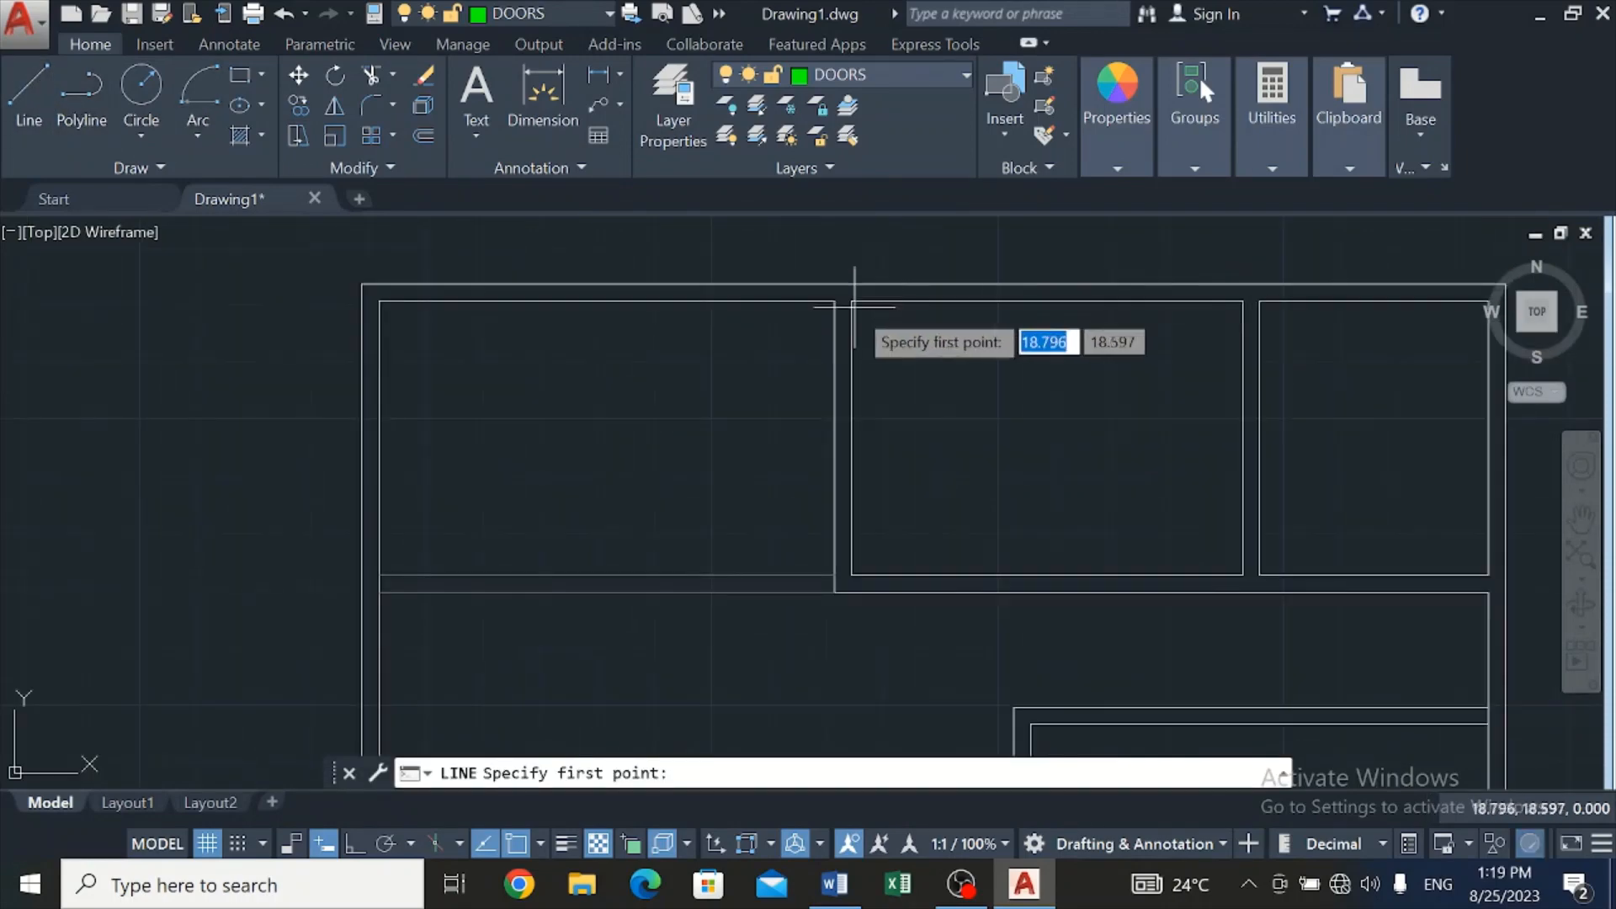
pyautogui.click(851, 300)
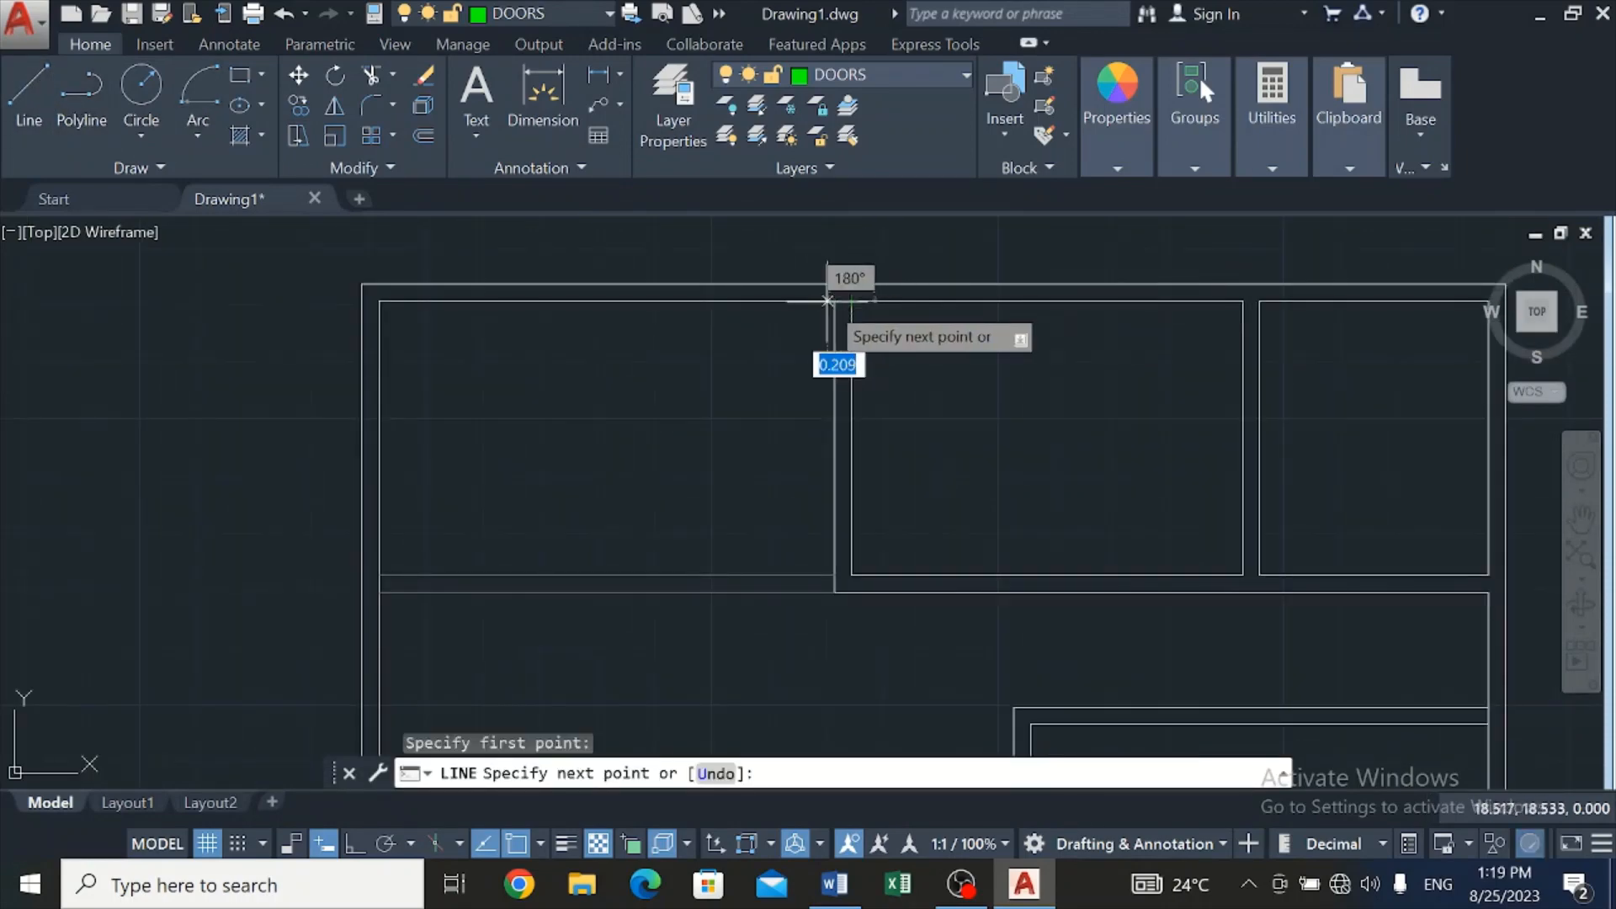
pyautogui.scroll(5, 852, 299)
pyautogui.click(854, 296)
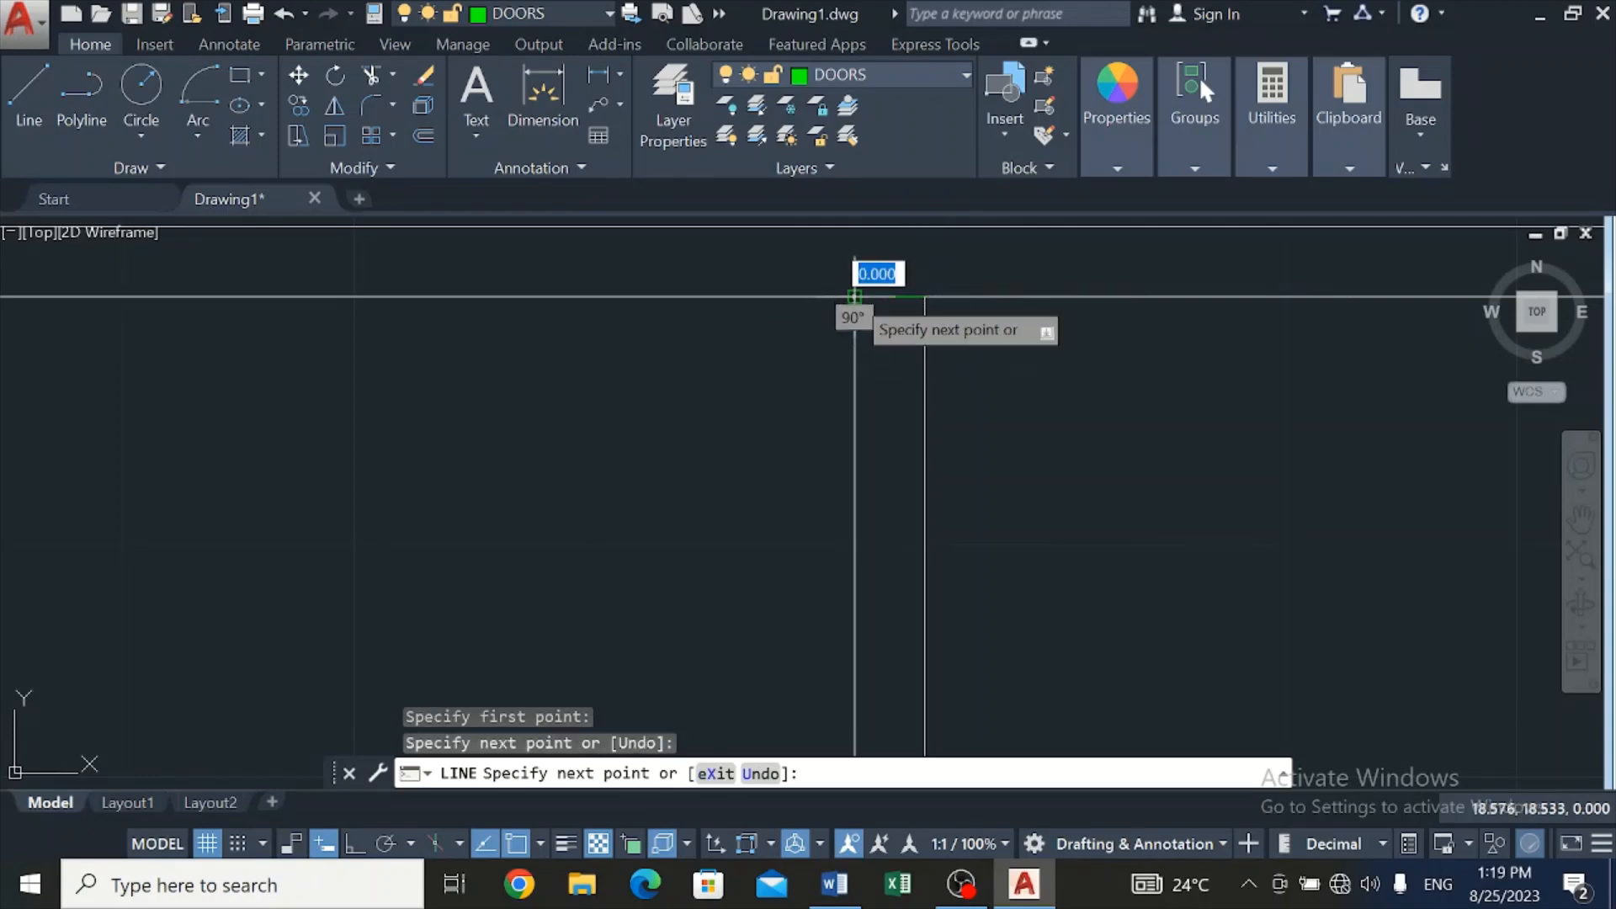
pyautogui.press('Escape')
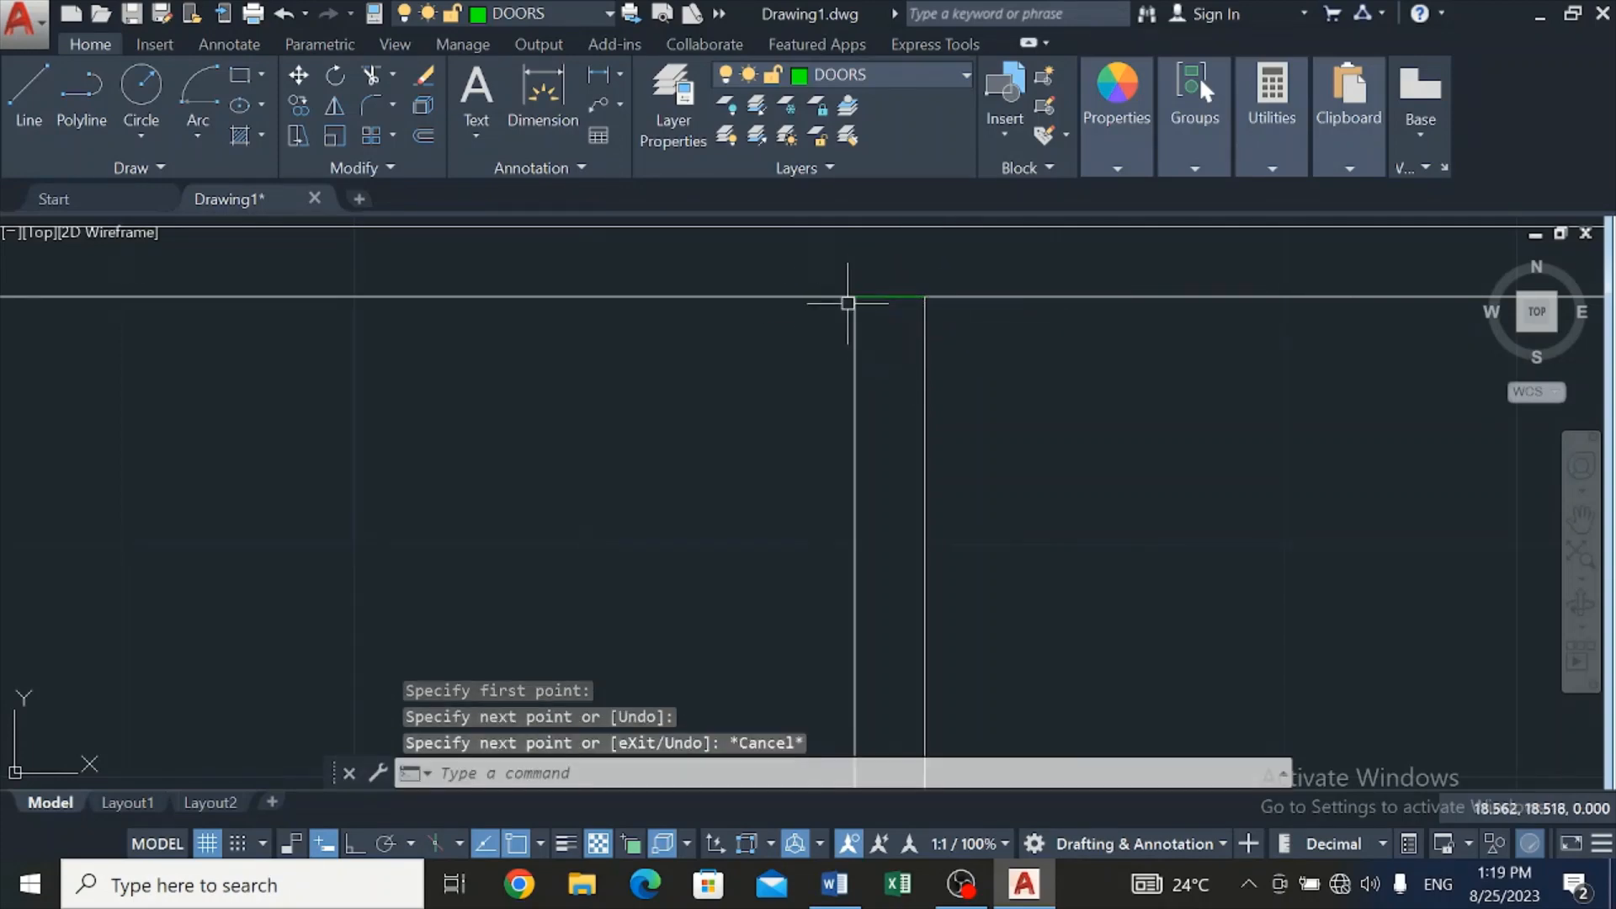
pyautogui.hotkey('ctrl', 'z')
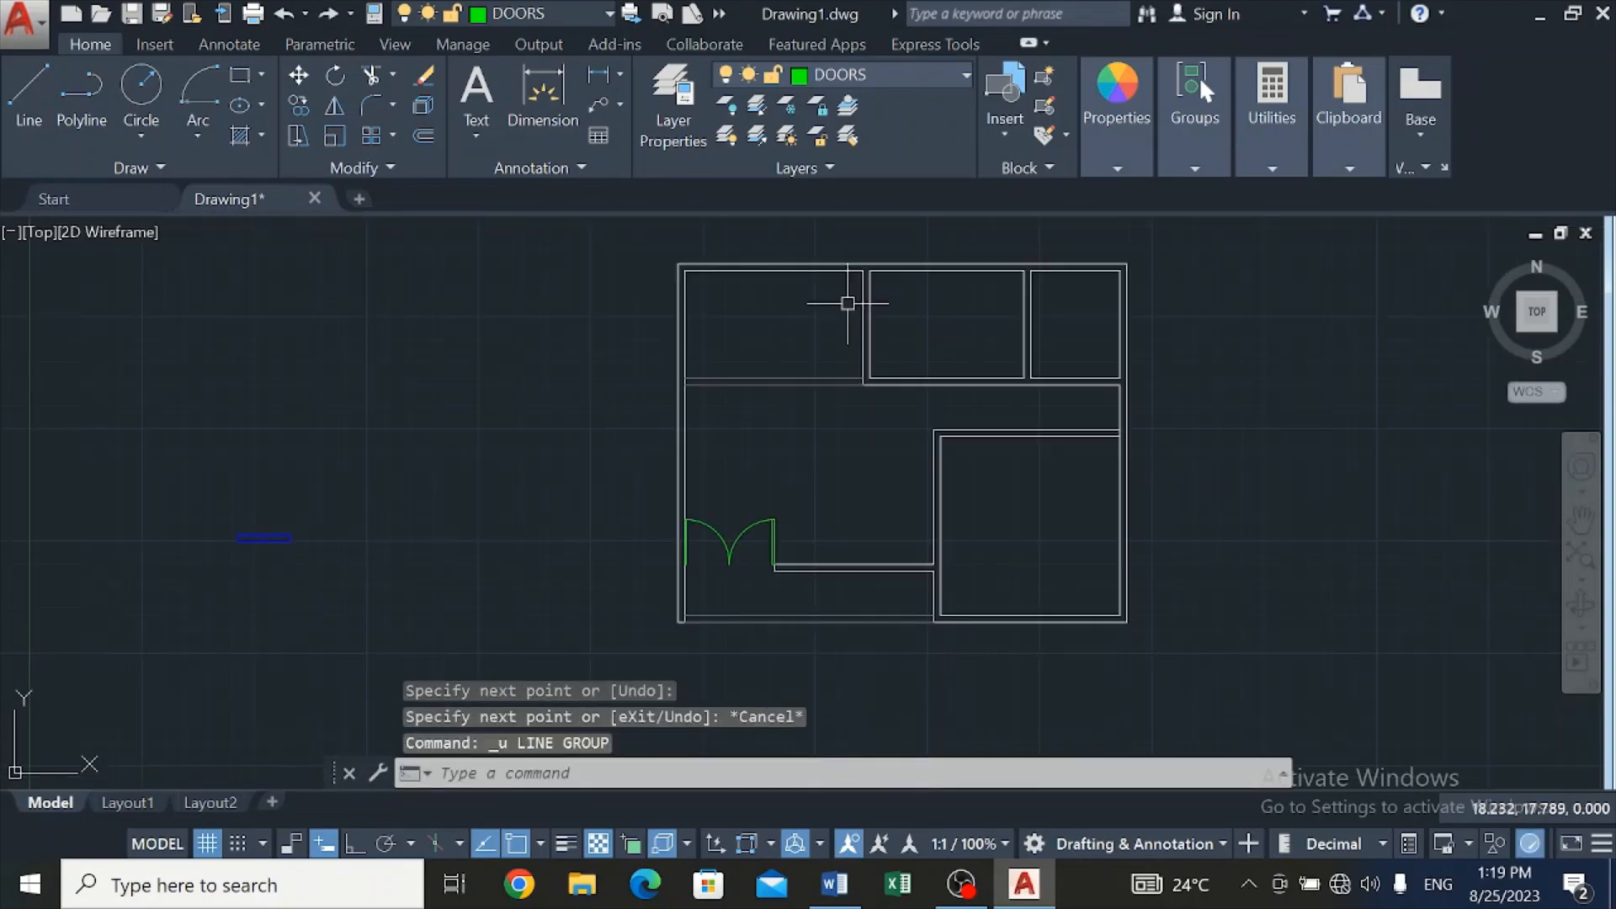
# Make WALL the current layer and draw a line across the upper end of the partition between the top-left and top-middle rooms
pyautogui.click(945, 75)
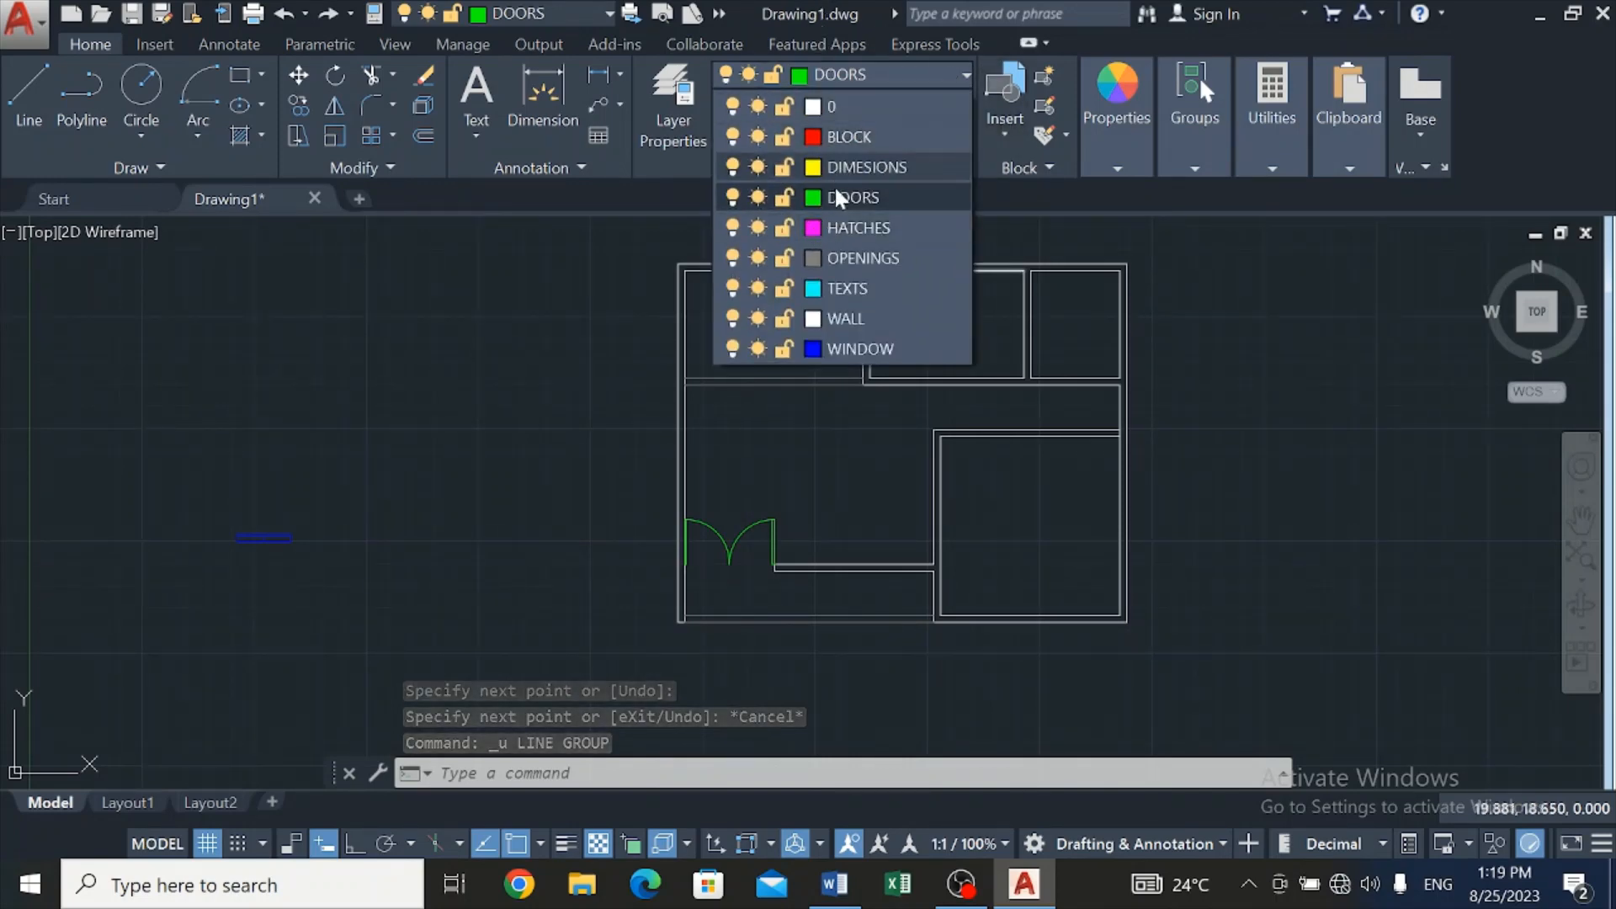
pyautogui.click(833, 319)
pyautogui.scroll(2, 939, 265)
pyautogui.scroll(2, 939, 264)
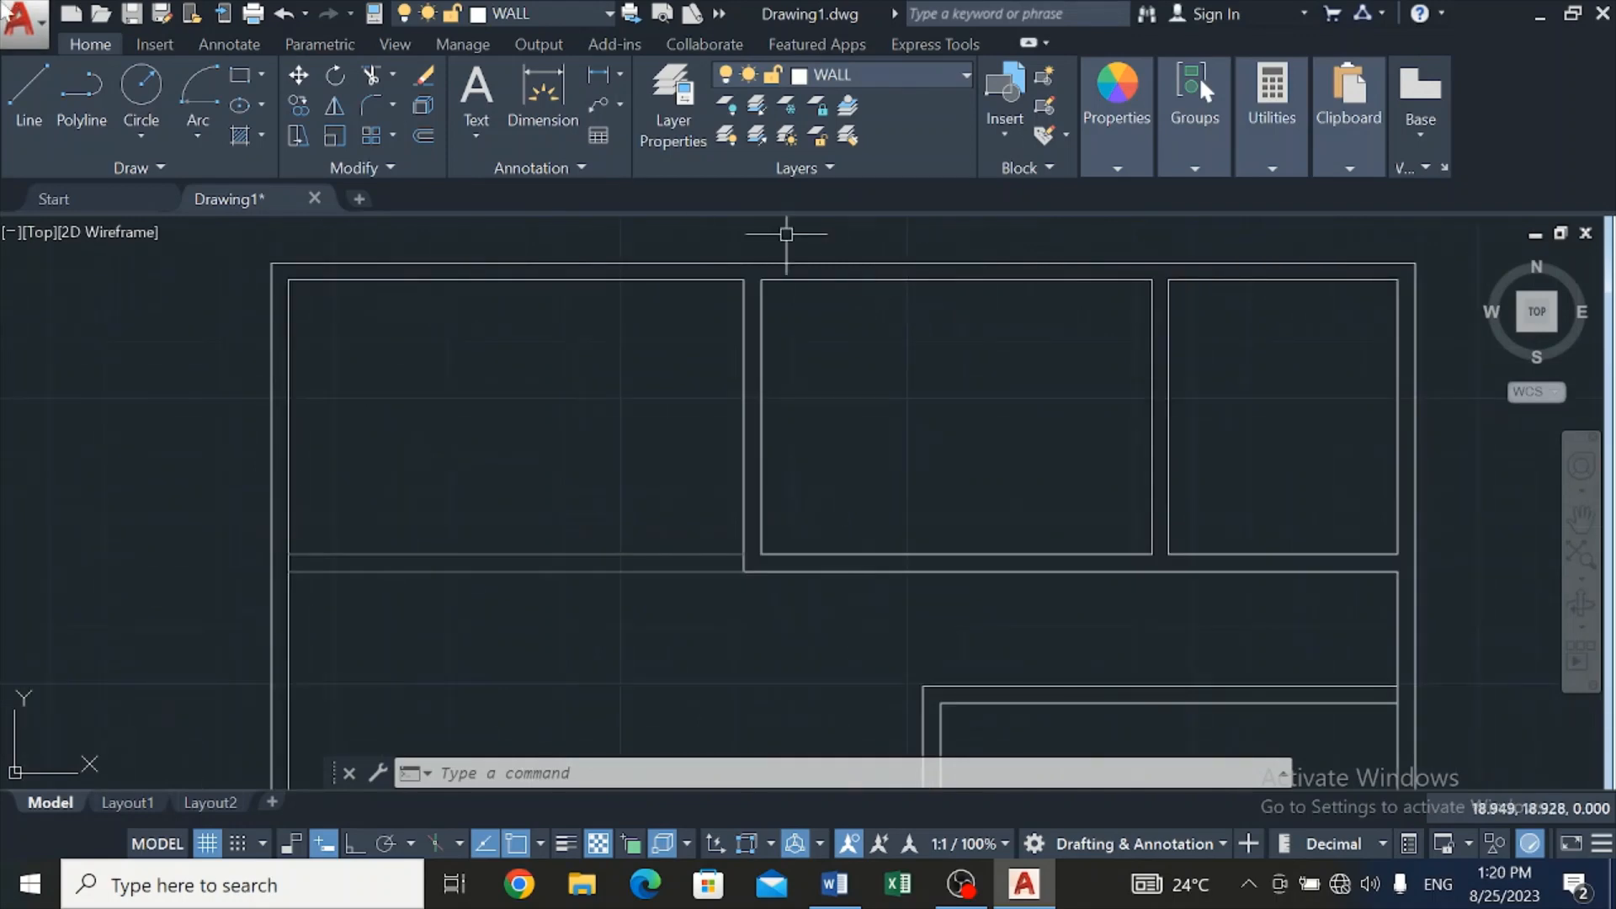
pyautogui.click(22, 84)
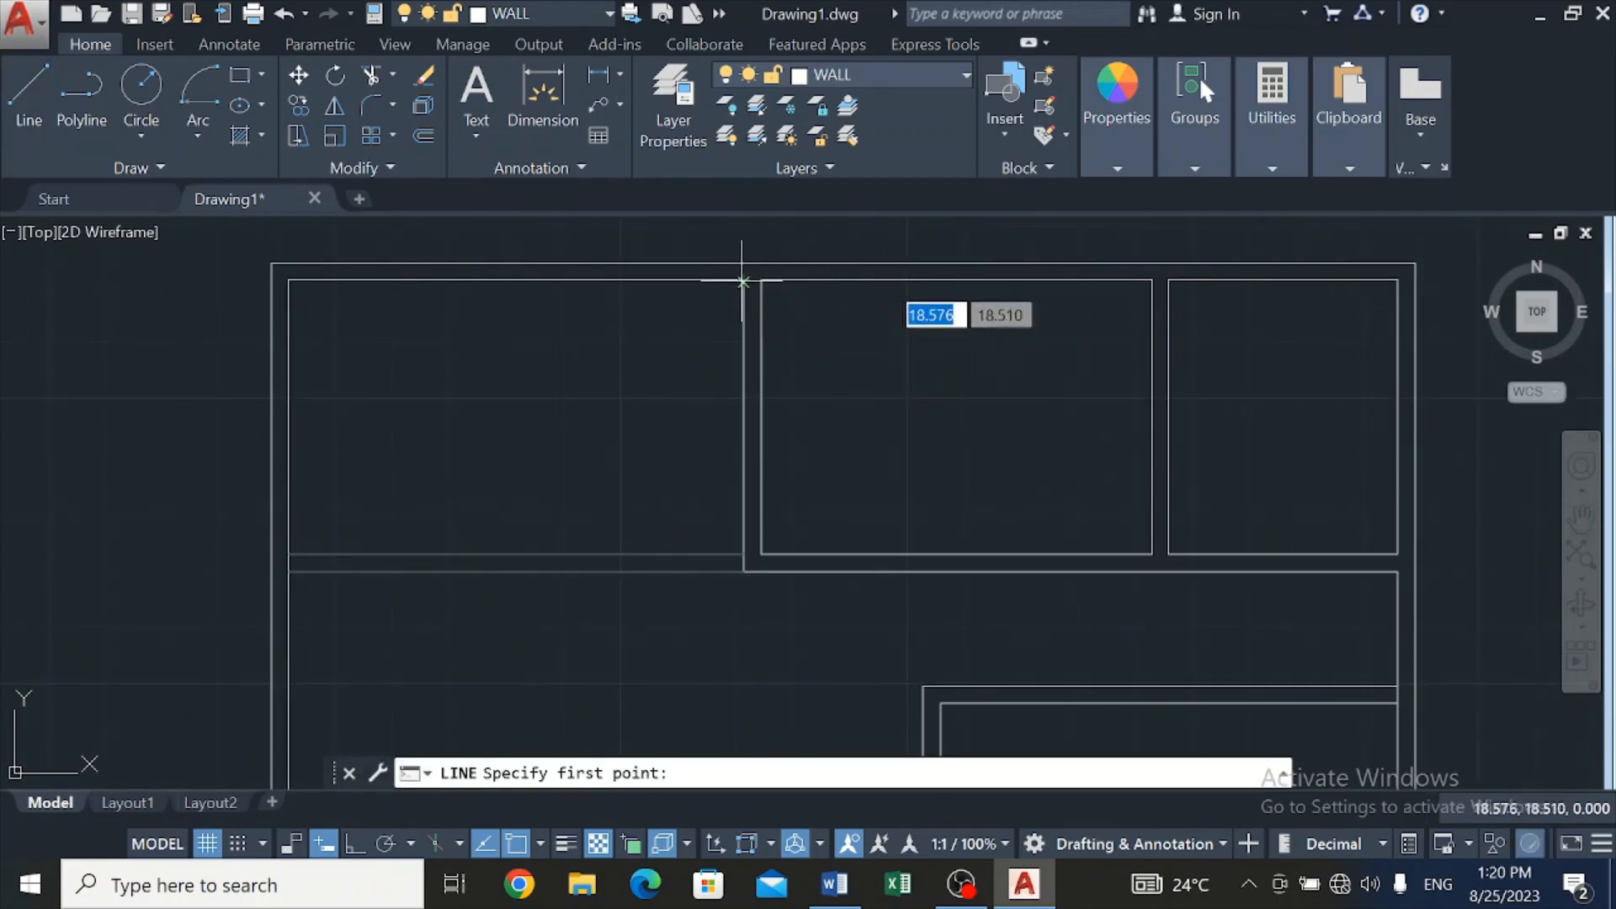
pyautogui.scroll(2, 789, 303)
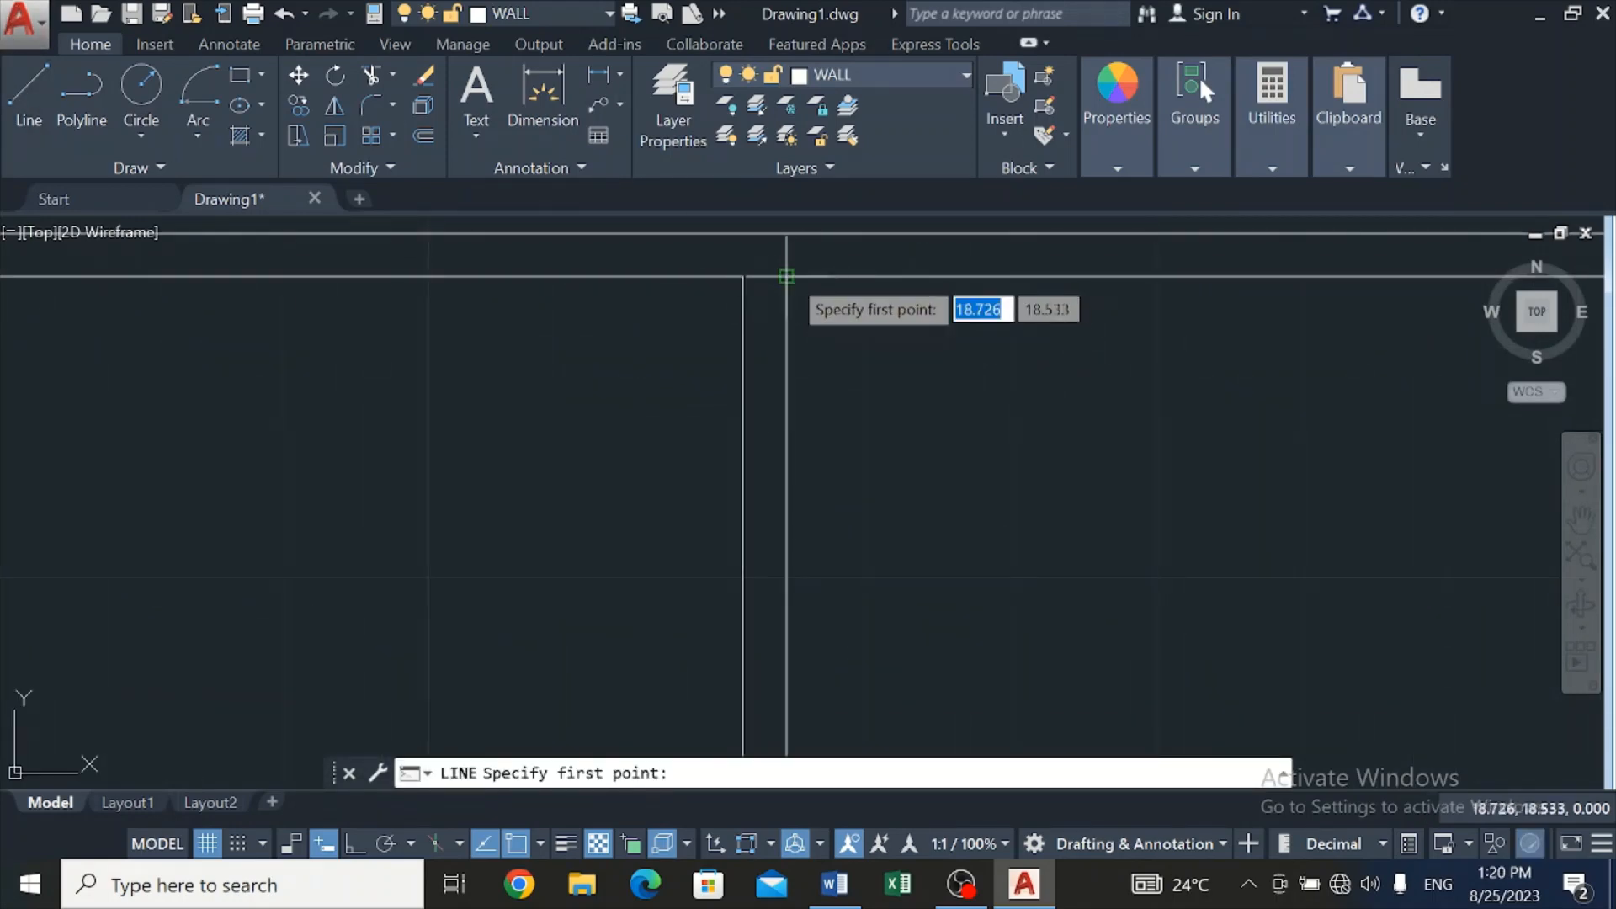
pyautogui.click(759, 276)
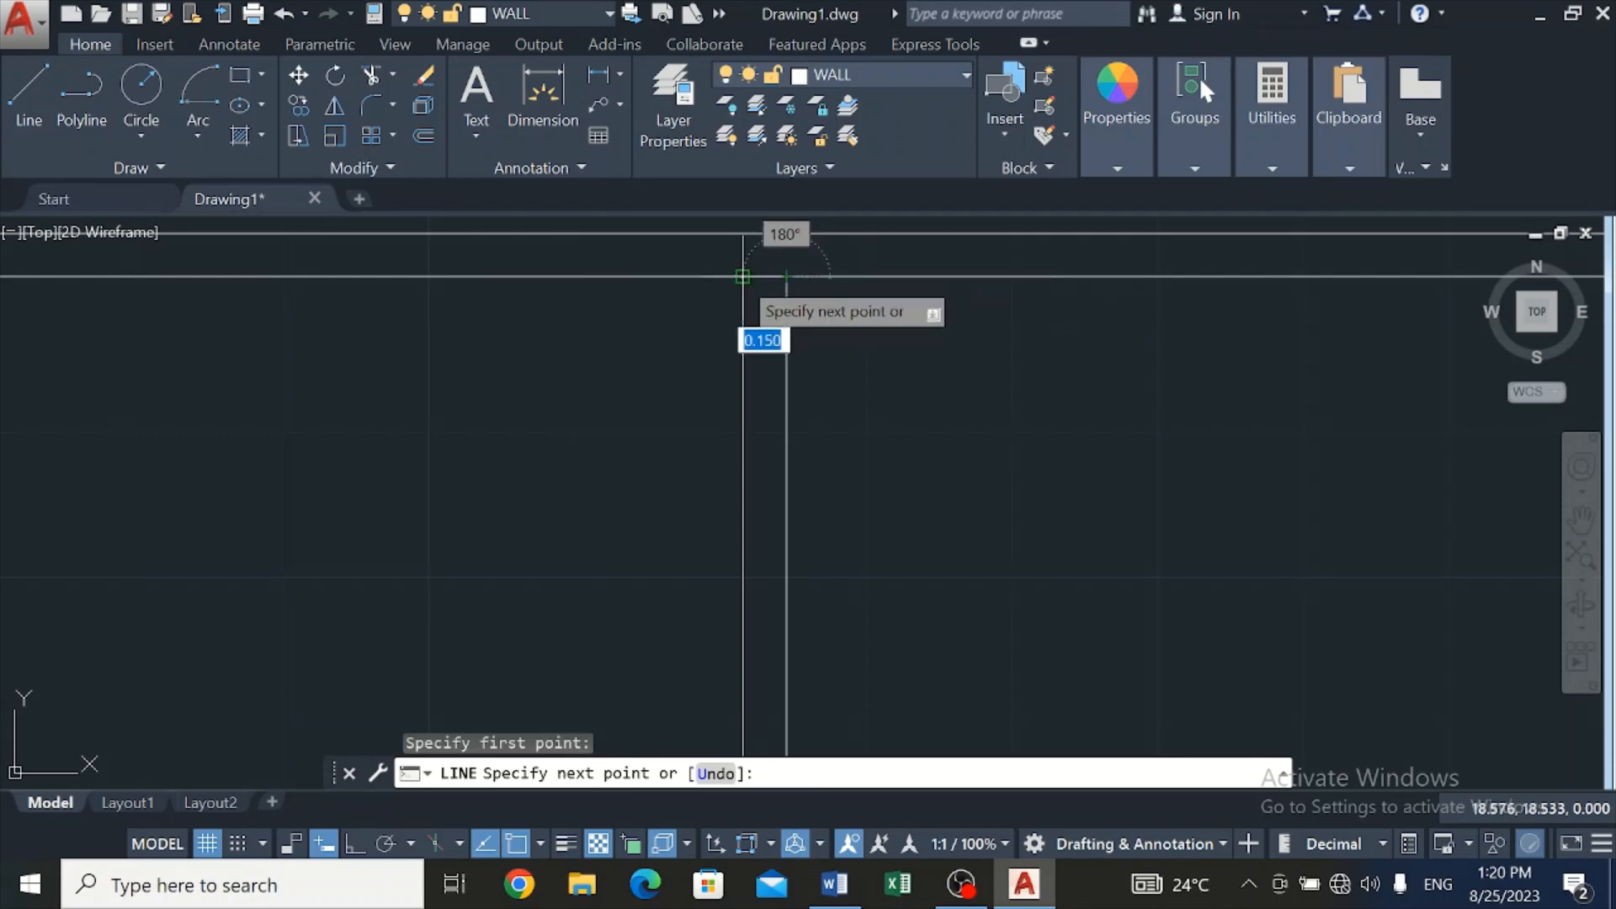
pyautogui.click(743, 276)
pyautogui.press('Escape')
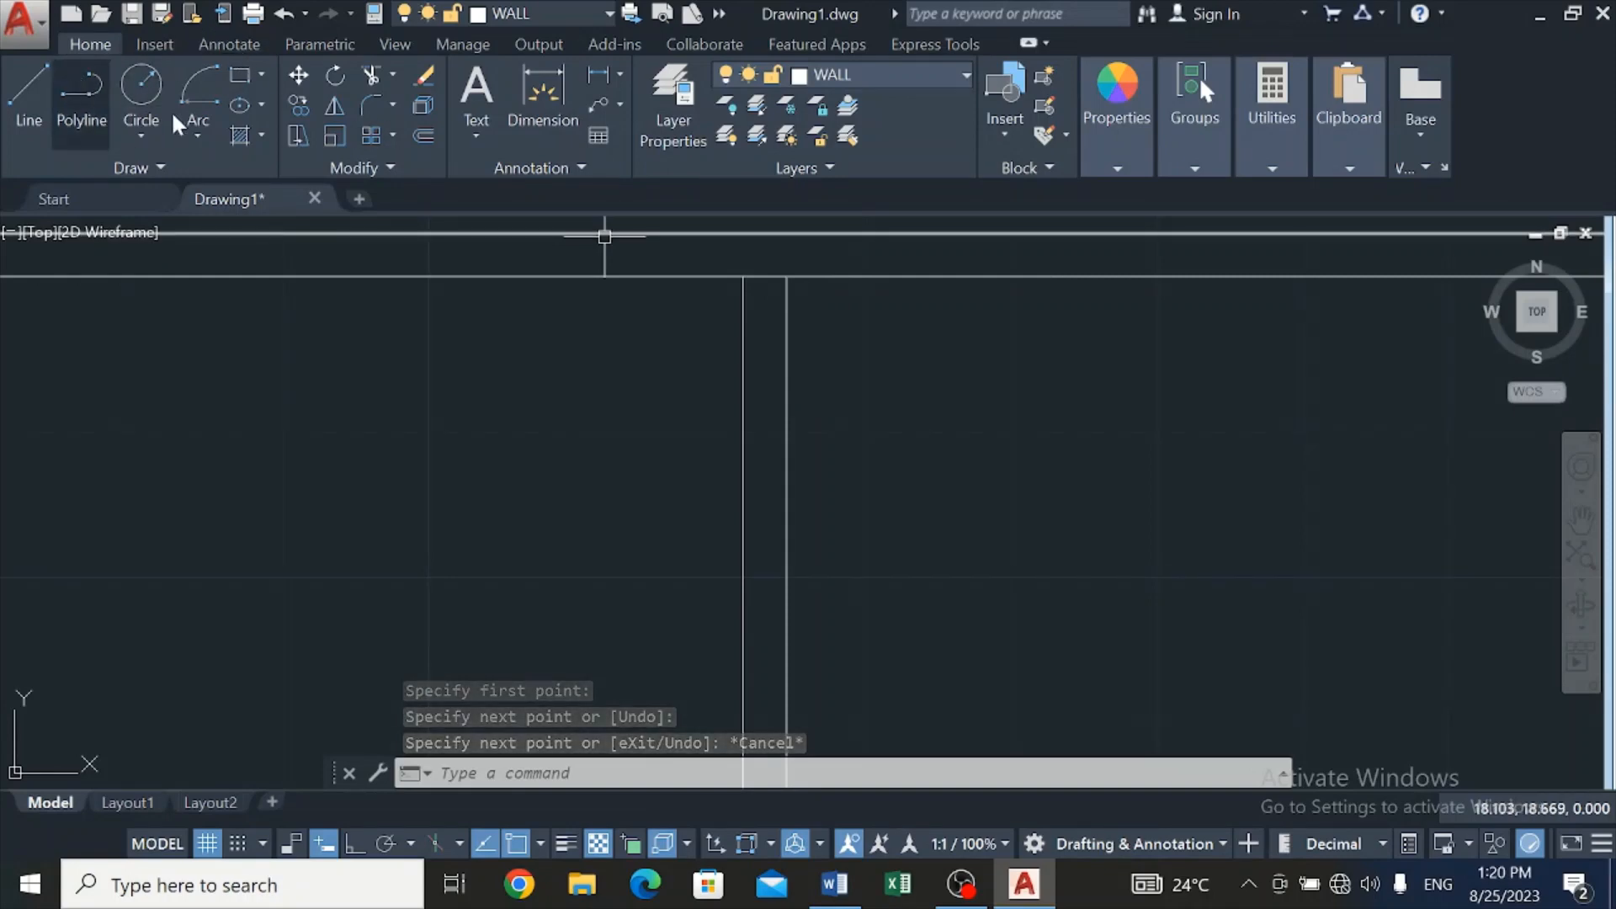
# Offset the short line across the partition's upper end downward by 1 unit
pyautogui.click(422, 104)
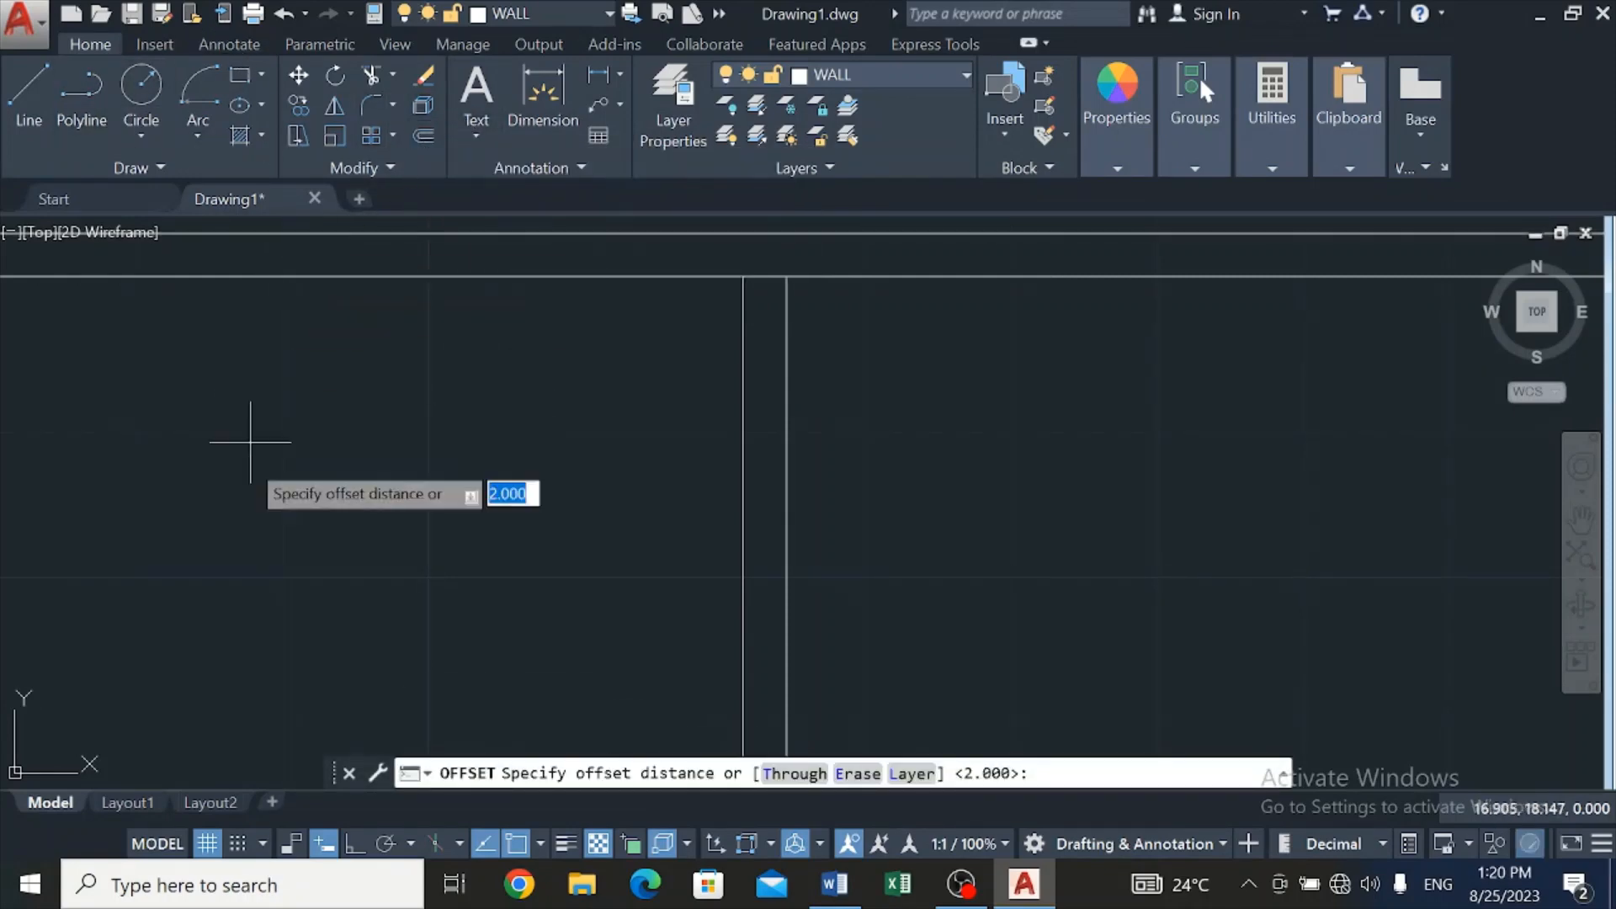
pyautogui.write('1')
pyautogui.press('Return')
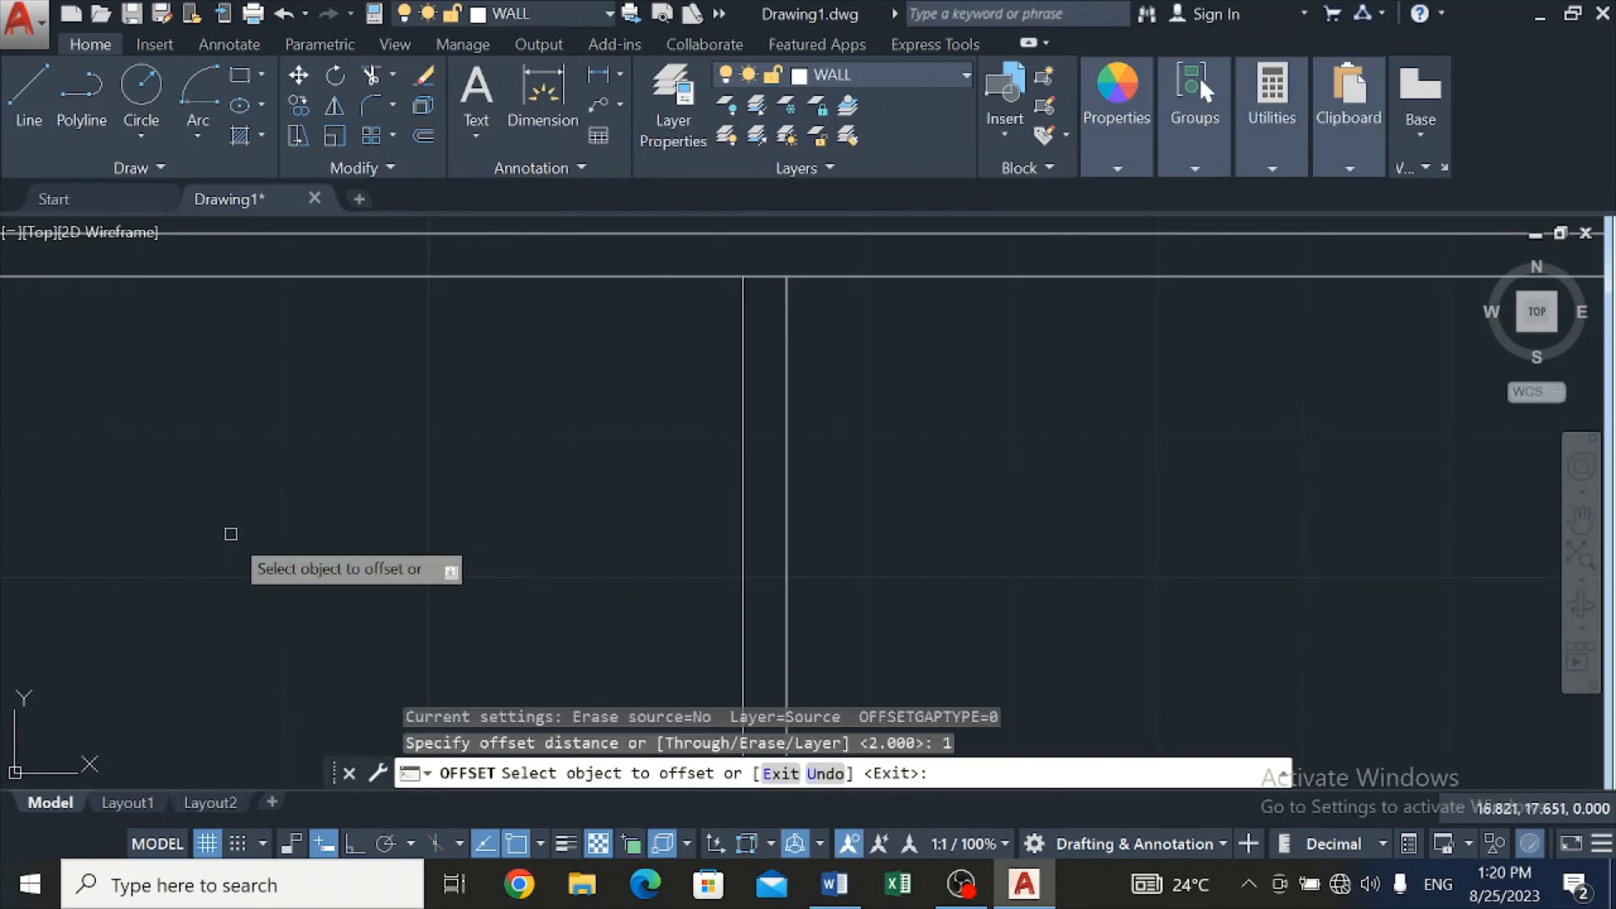
pyautogui.click(769, 276)
pyautogui.click(770, 581)
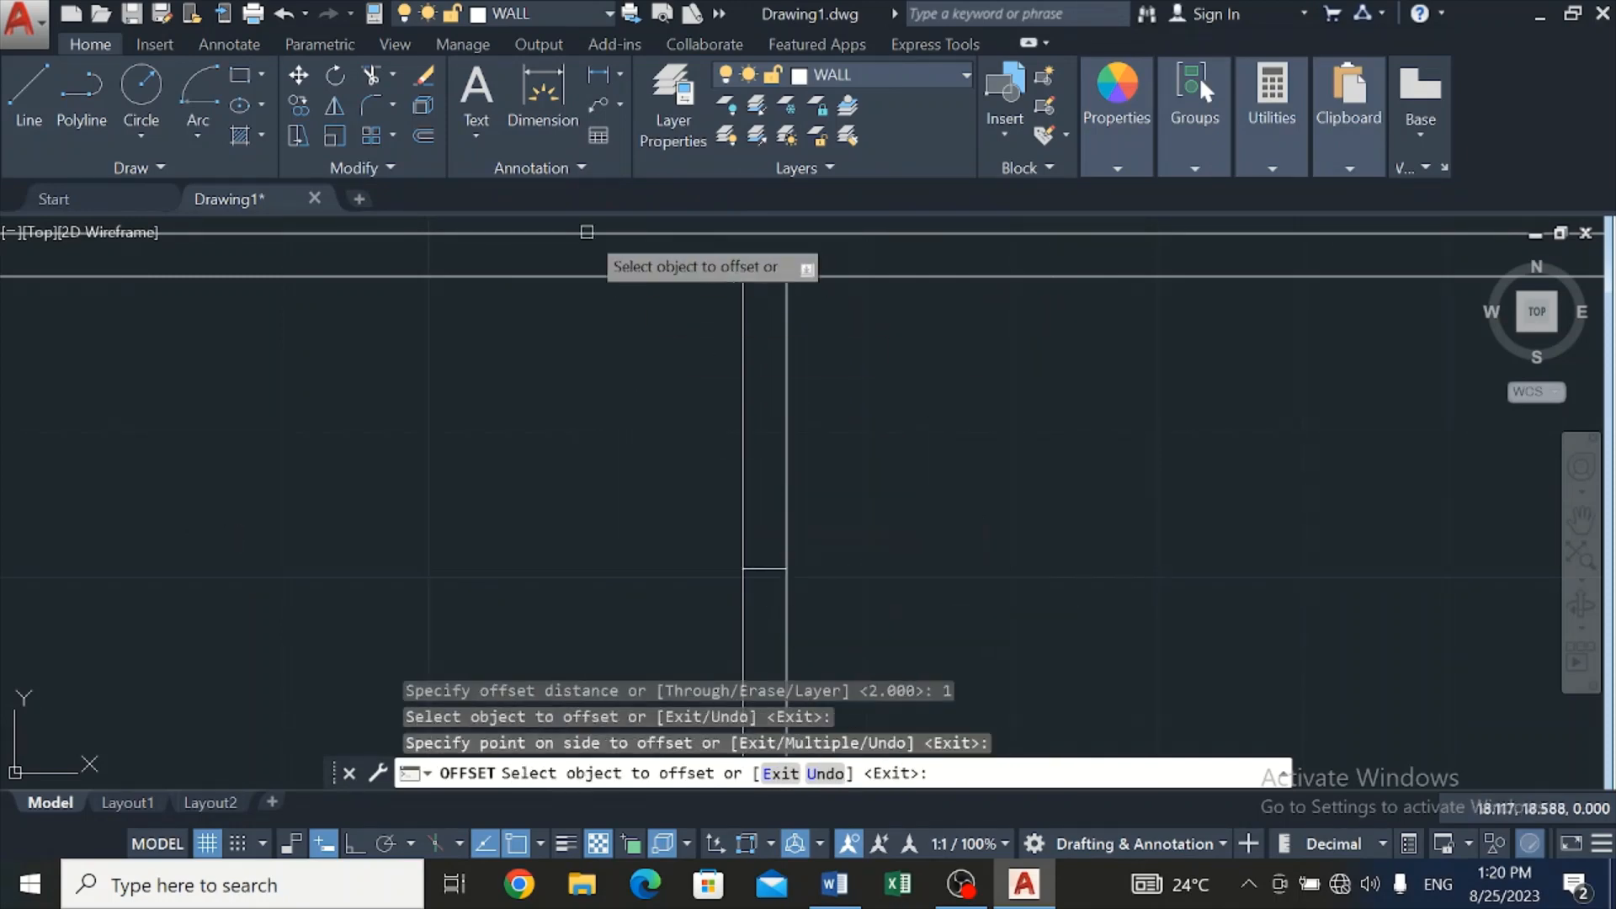
# Trim both partition lines between the top wall and the offset line to open a doorway
pyautogui.click(372, 74)
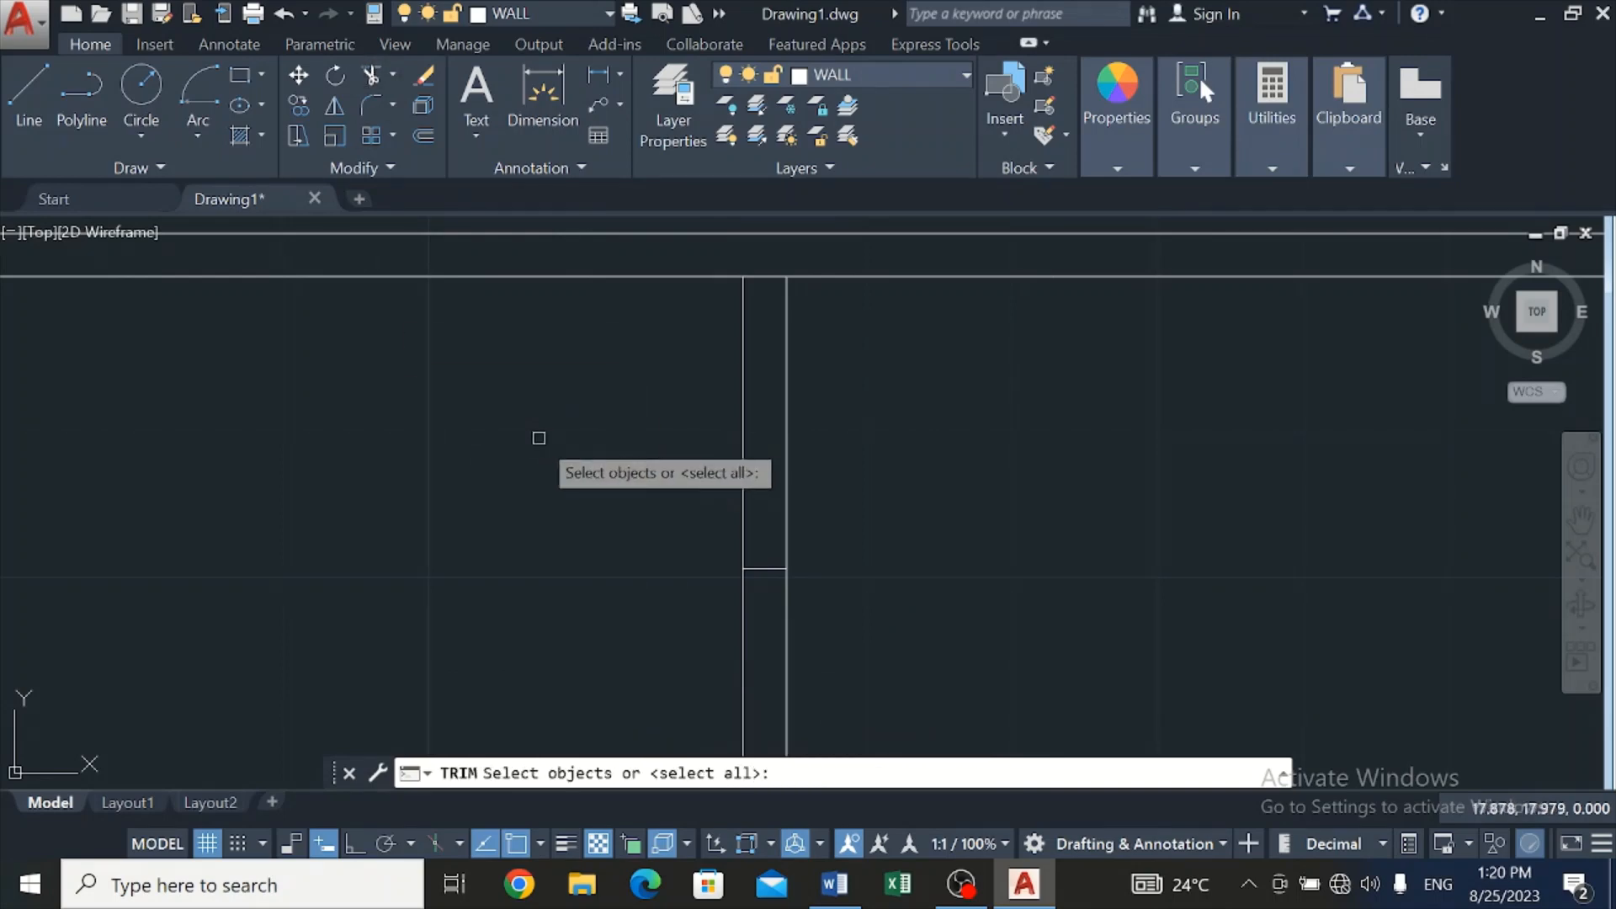
pyautogui.press('Return')
pyautogui.click(556, 428)
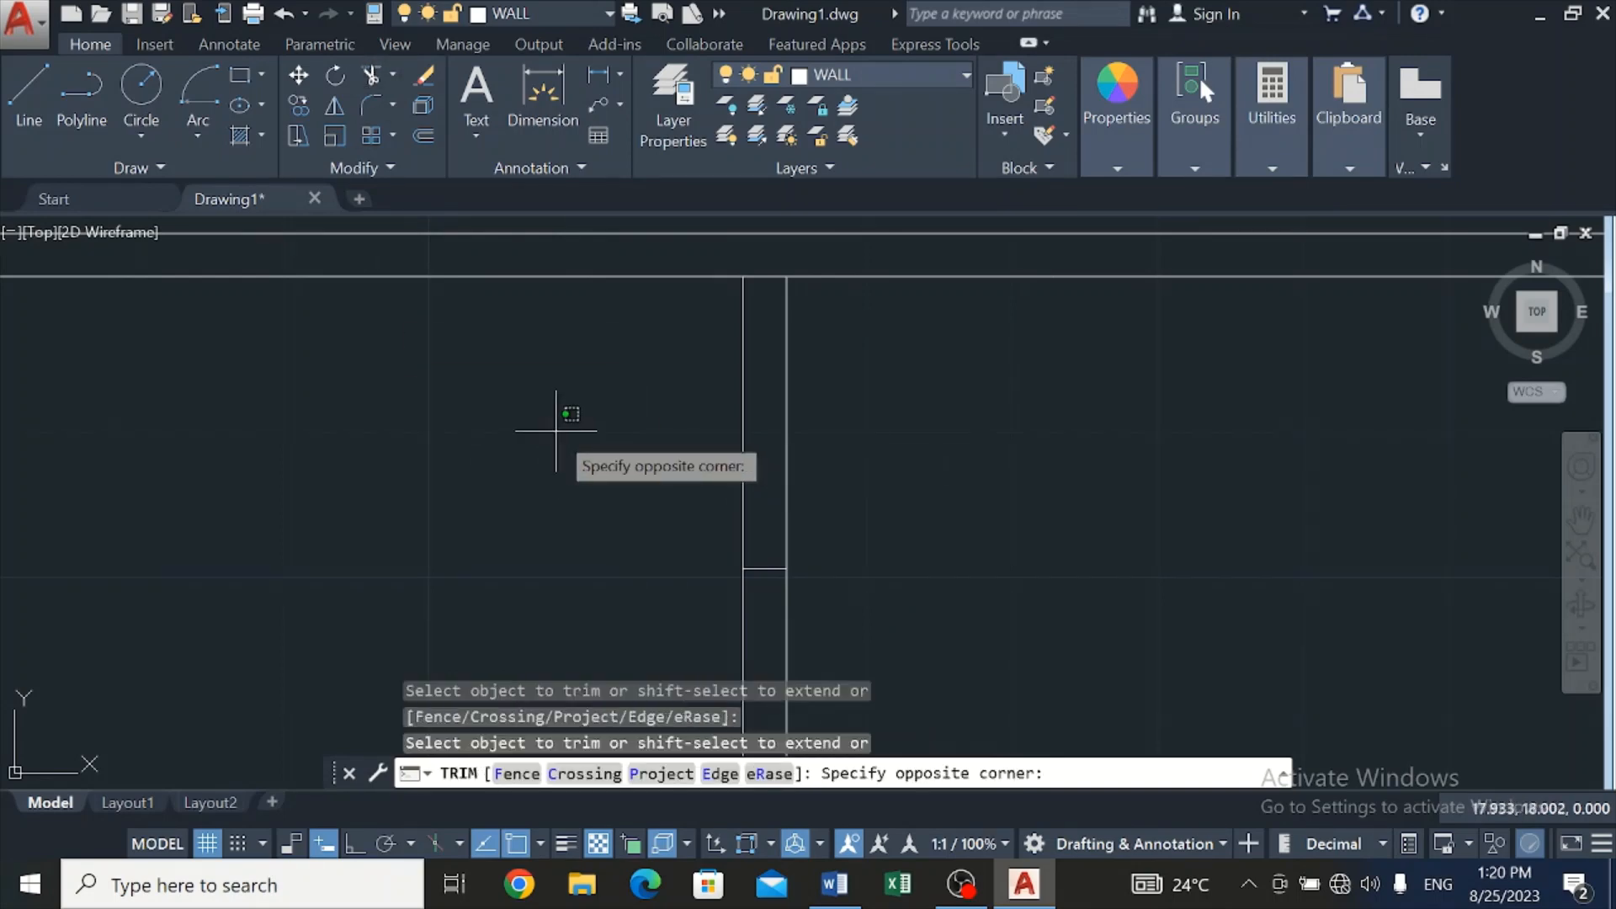
pyautogui.click(936, 451)
pyautogui.scroll(-2, 935, 452)
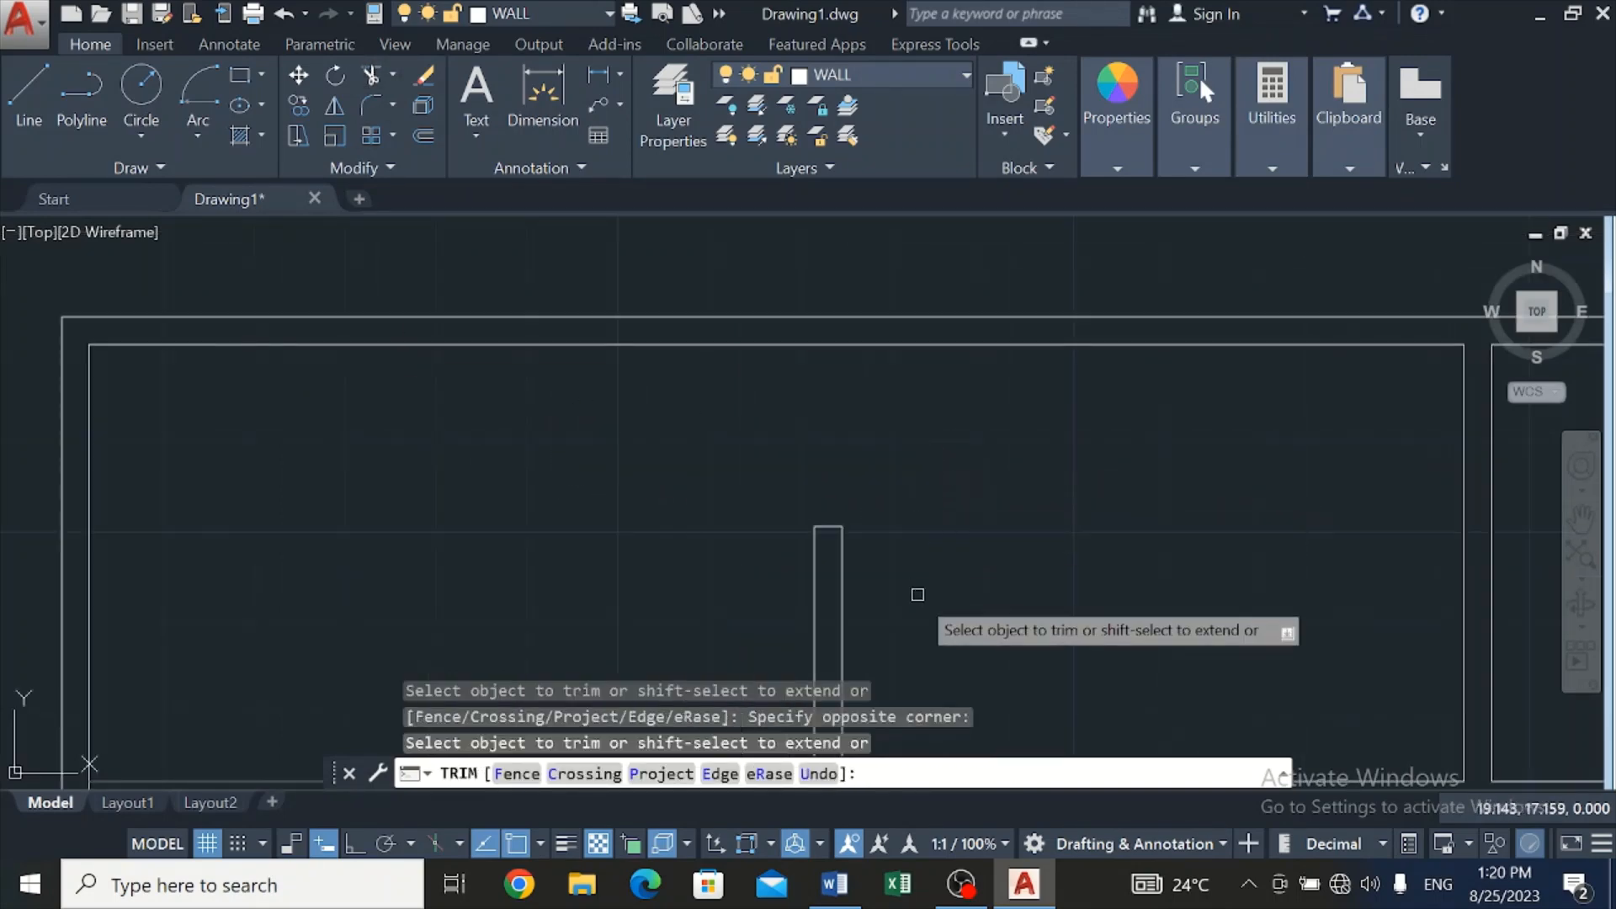
# With Ortho on, draw a vertical line from the top-middle room's lower-right corner down across the corridor wall, ending just past its lower line
pyautogui.scroll(-2, 926, 600)
pyautogui.scroll(-3, 933, 604)
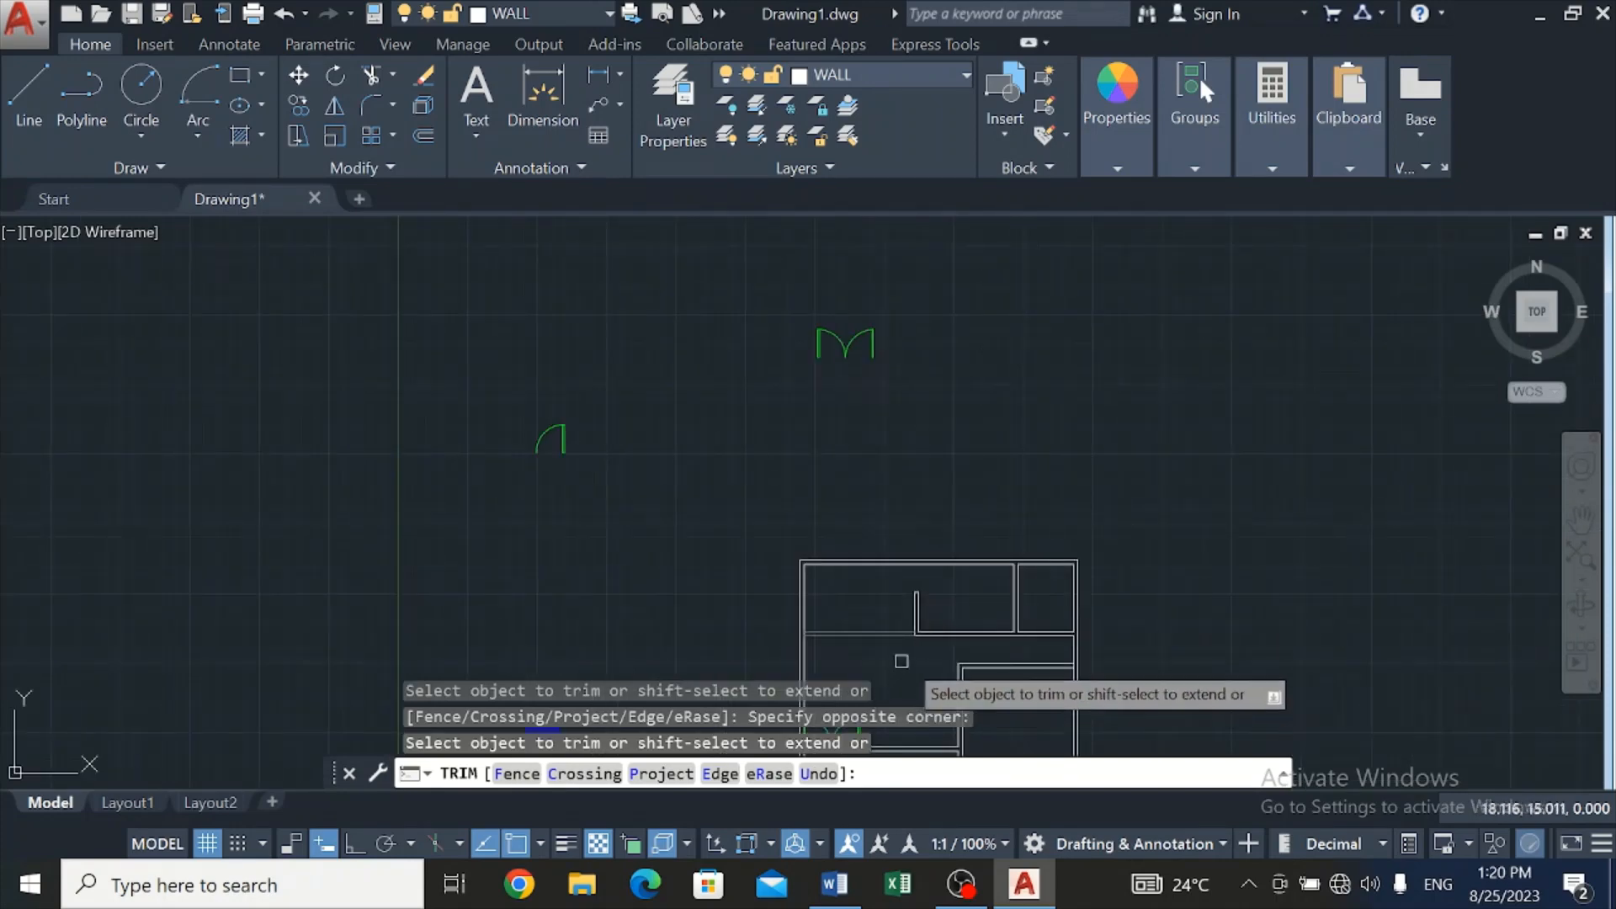
pyautogui.scroll(3, 922, 631)
pyautogui.scroll(-3, 920, 631)
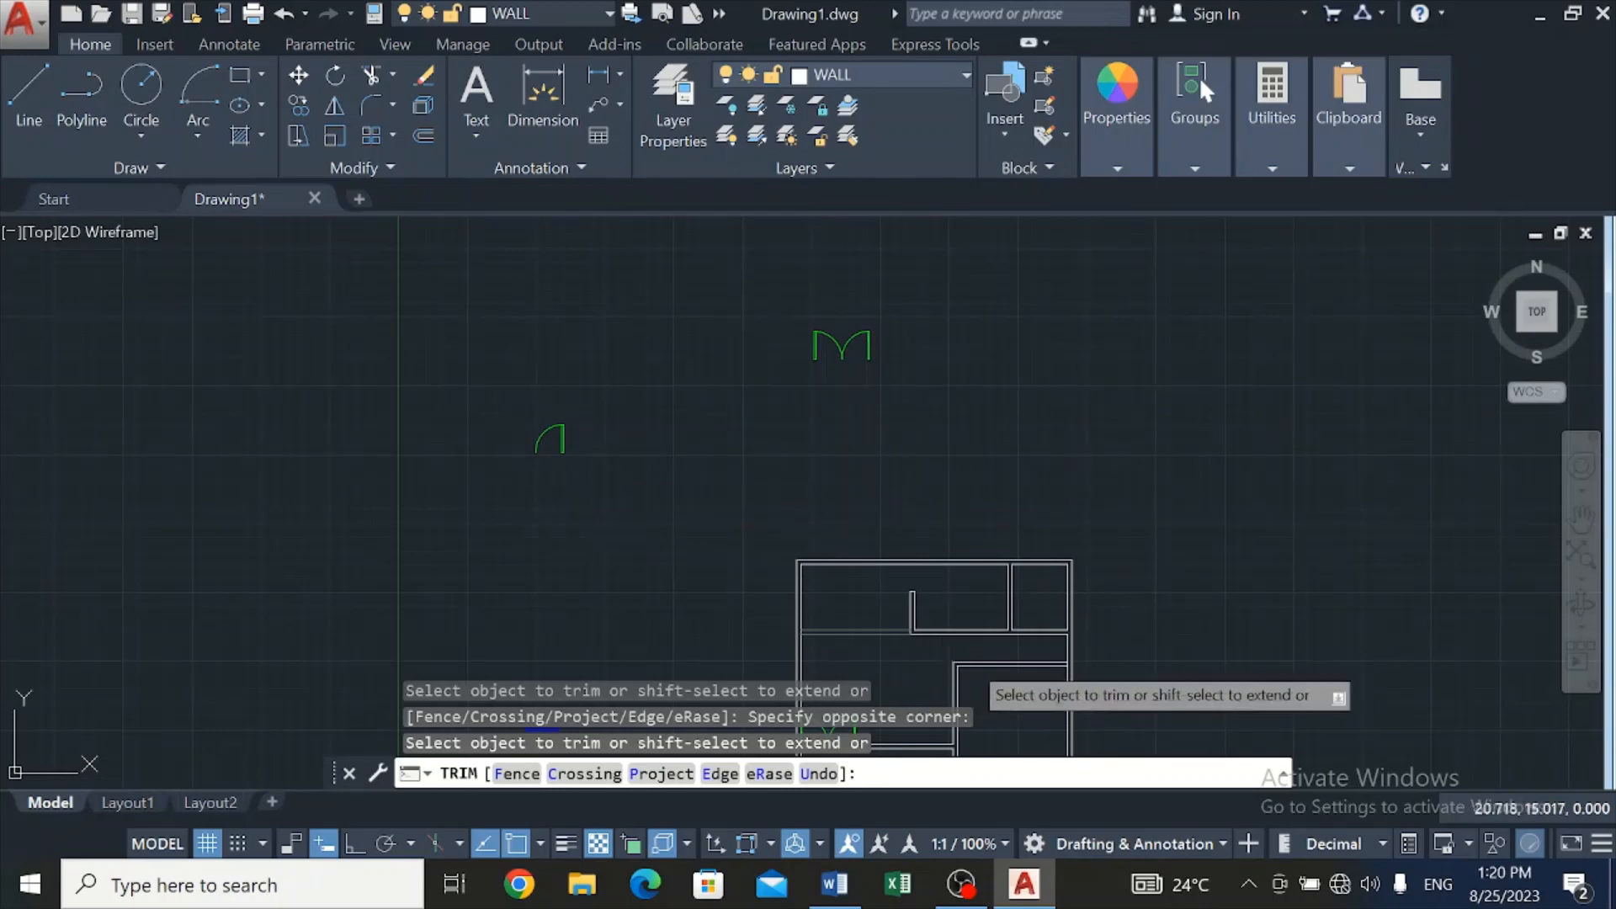
pyautogui.scroll(5, 968, 656)
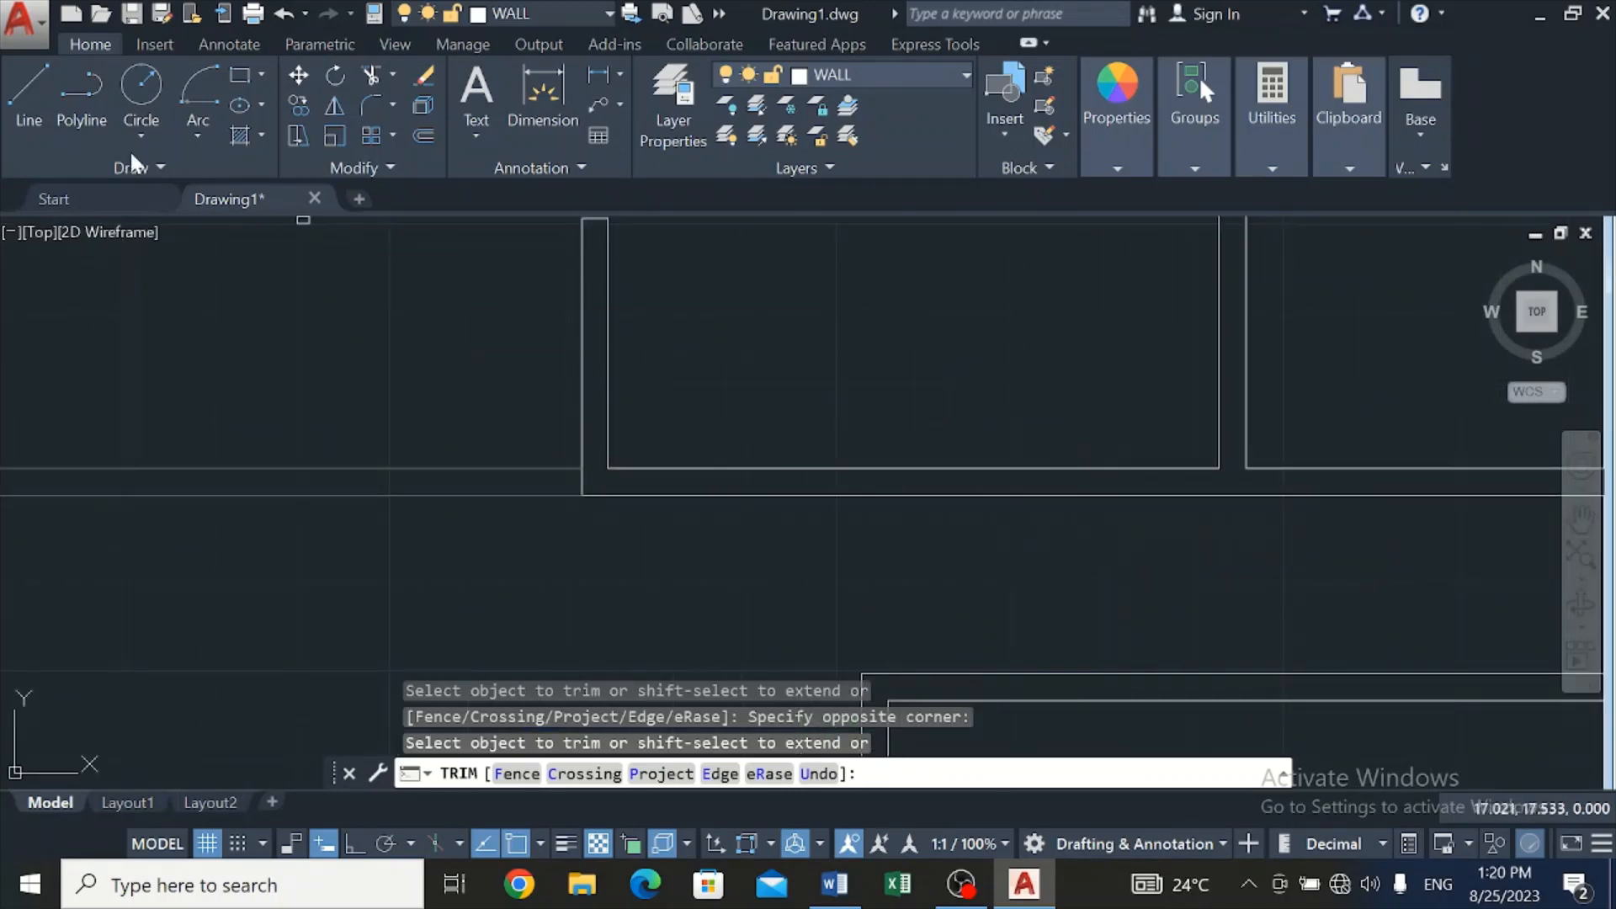
pyautogui.click(25, 92)
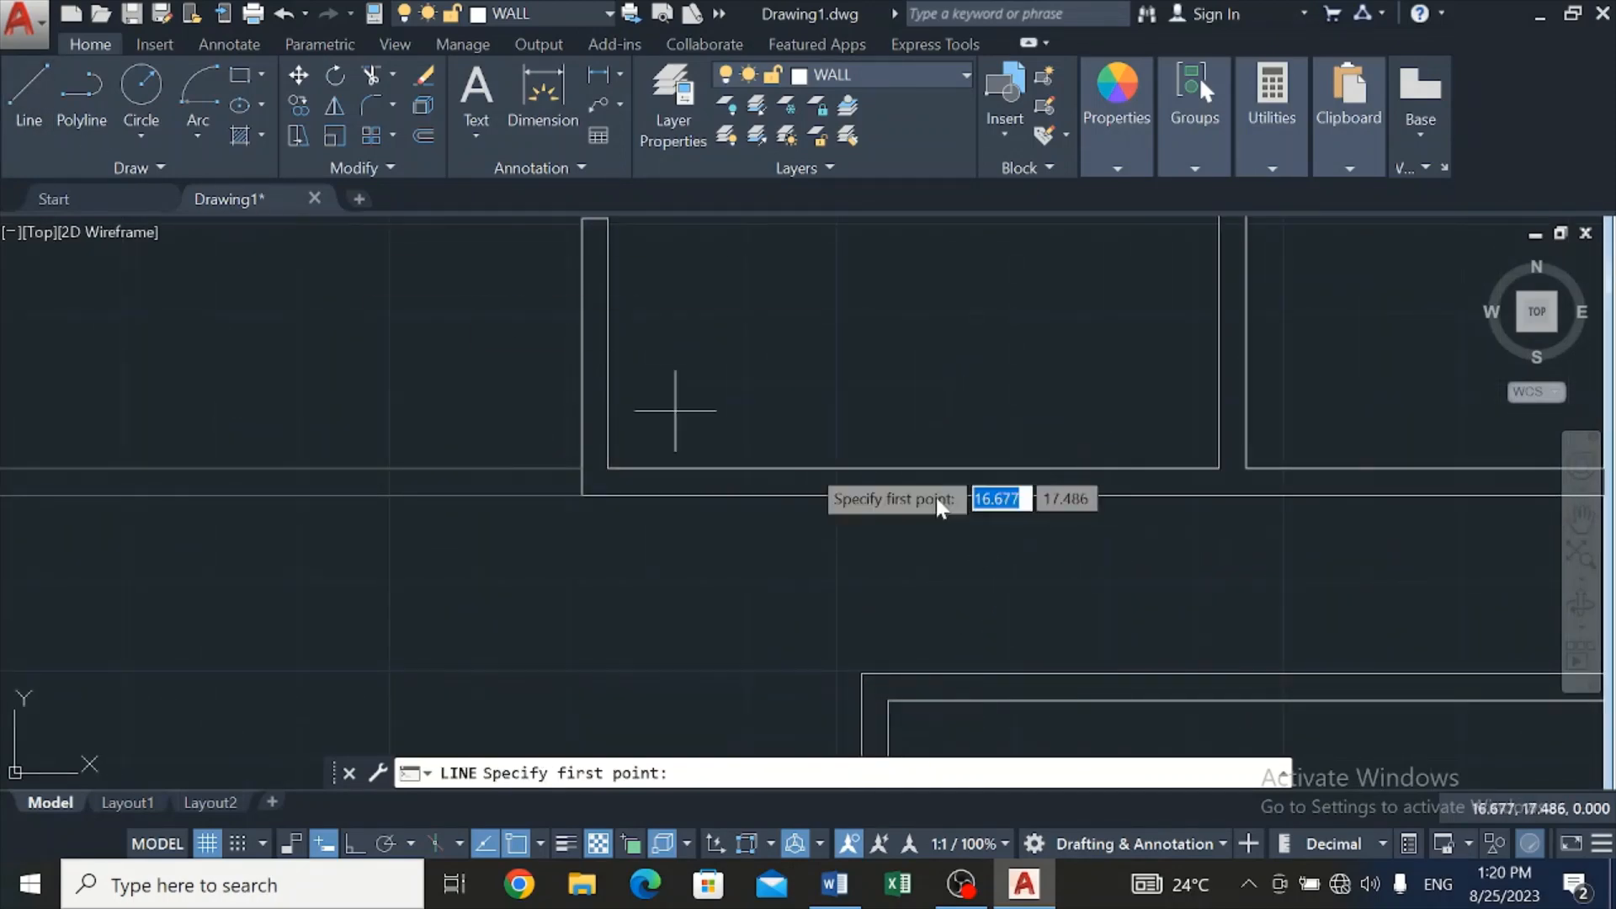
pyautogui.click(1218, 468)
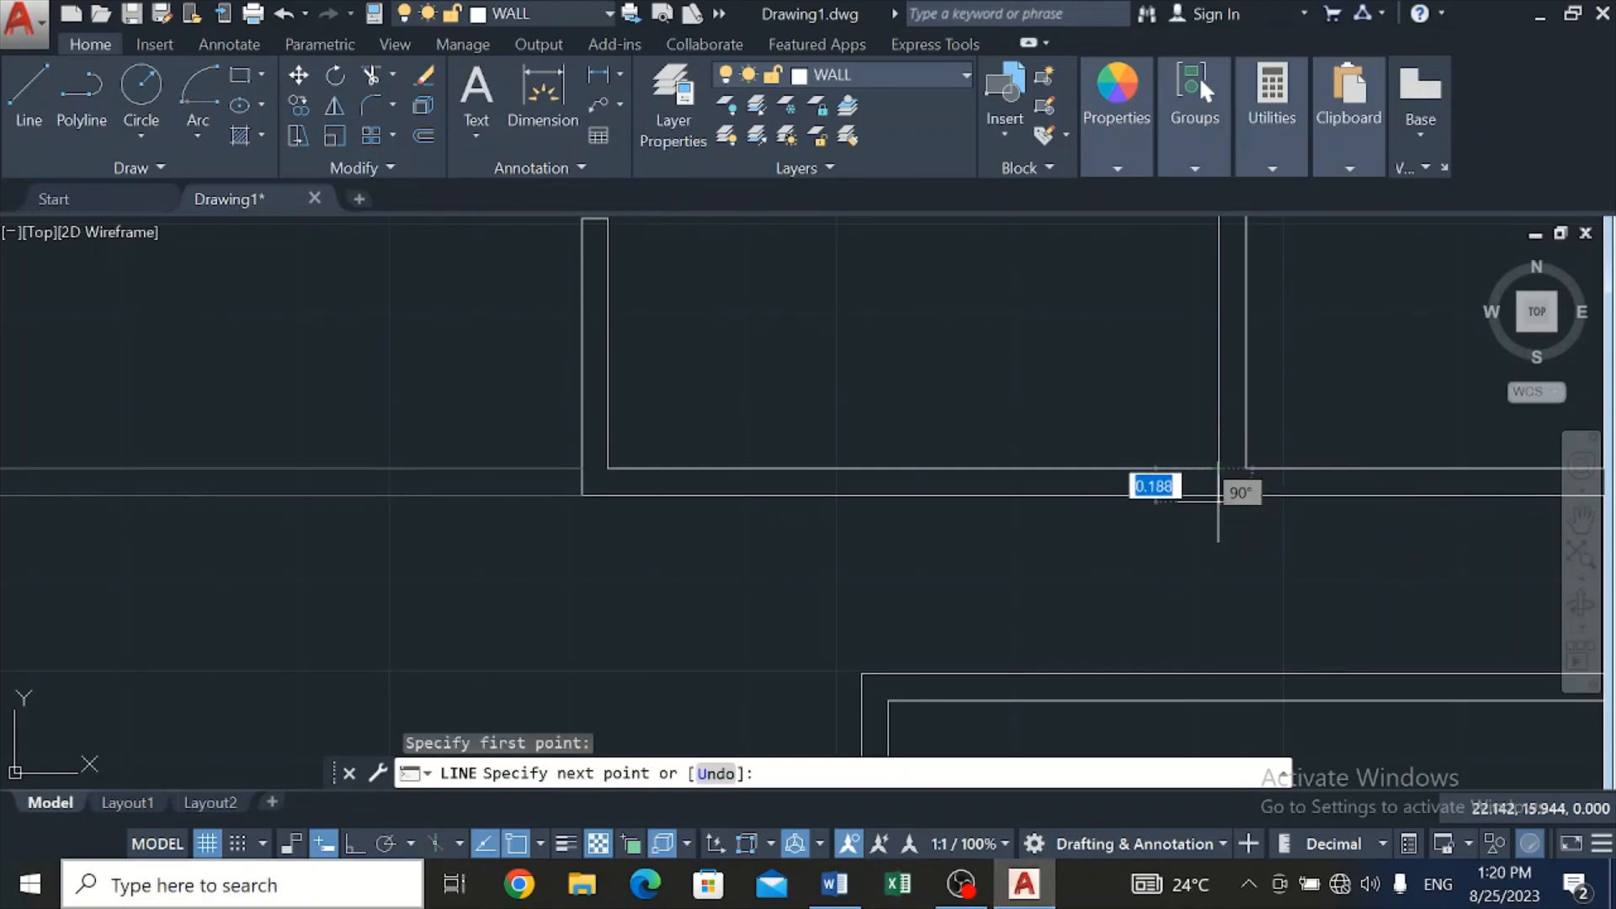
pyautogui.click(358, 848)
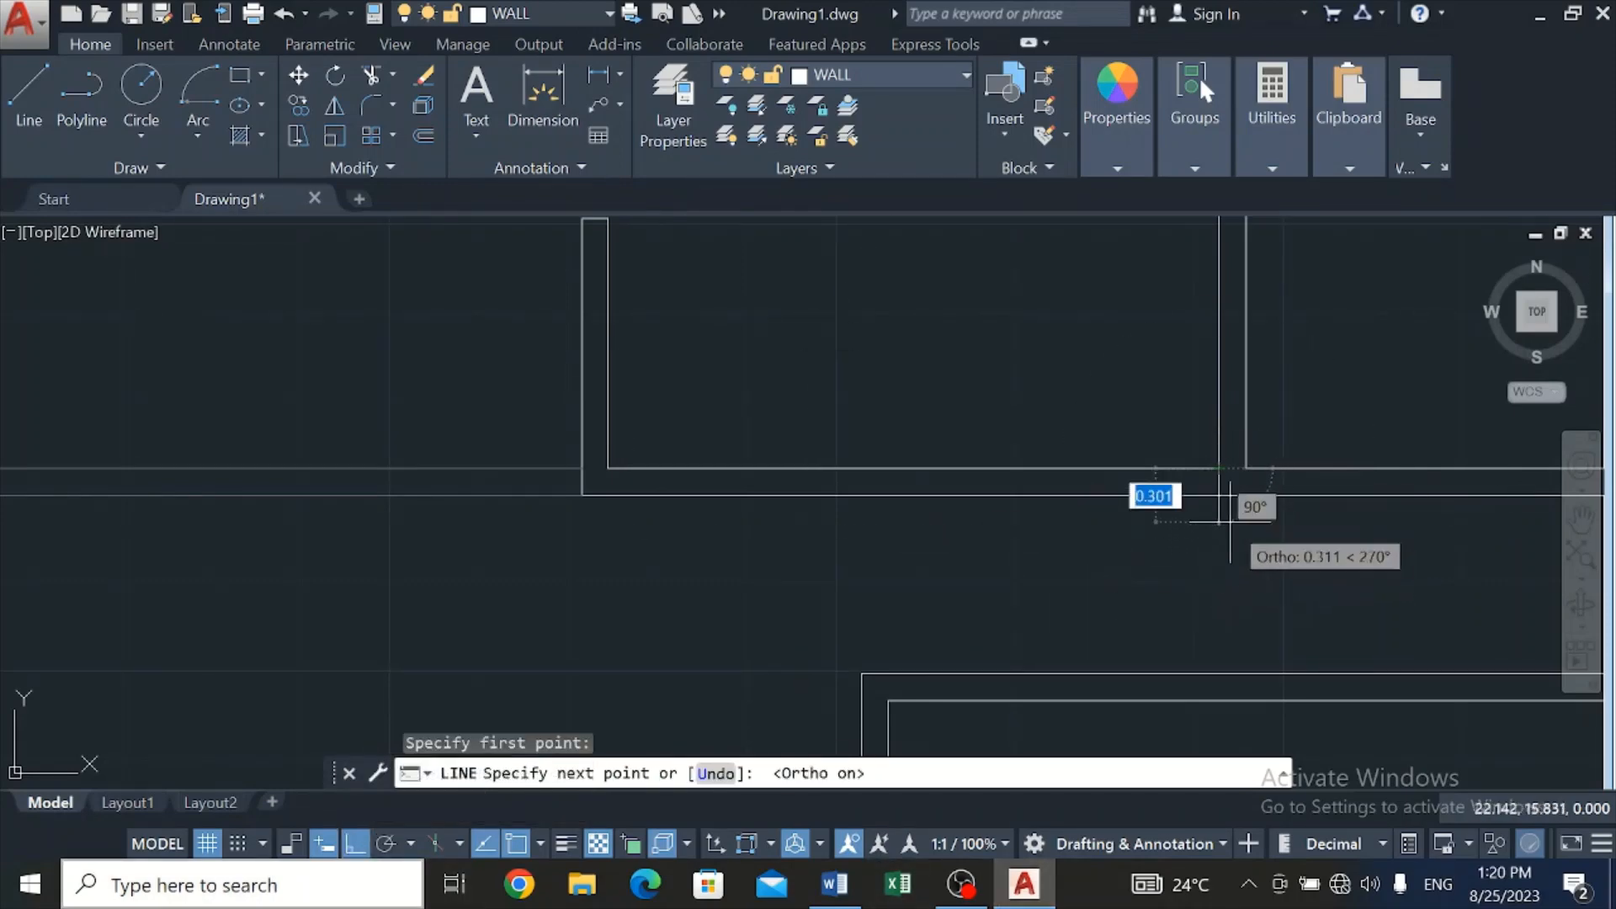
pyautogui.scroll(6, 1222, 528)
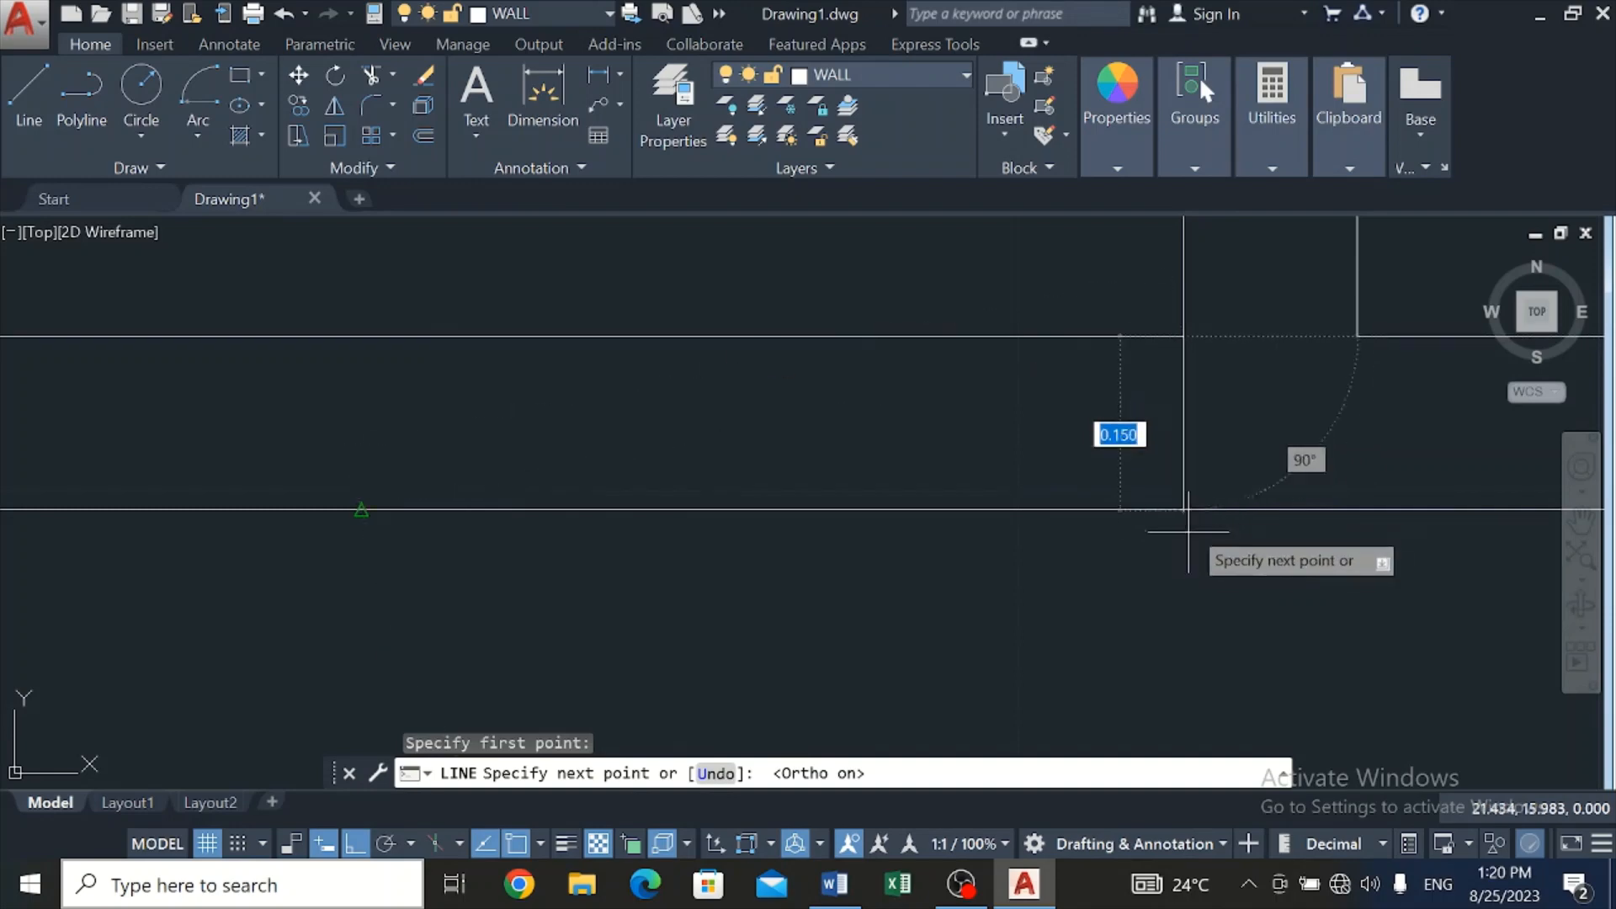
pyautogui.click(1183, 546)
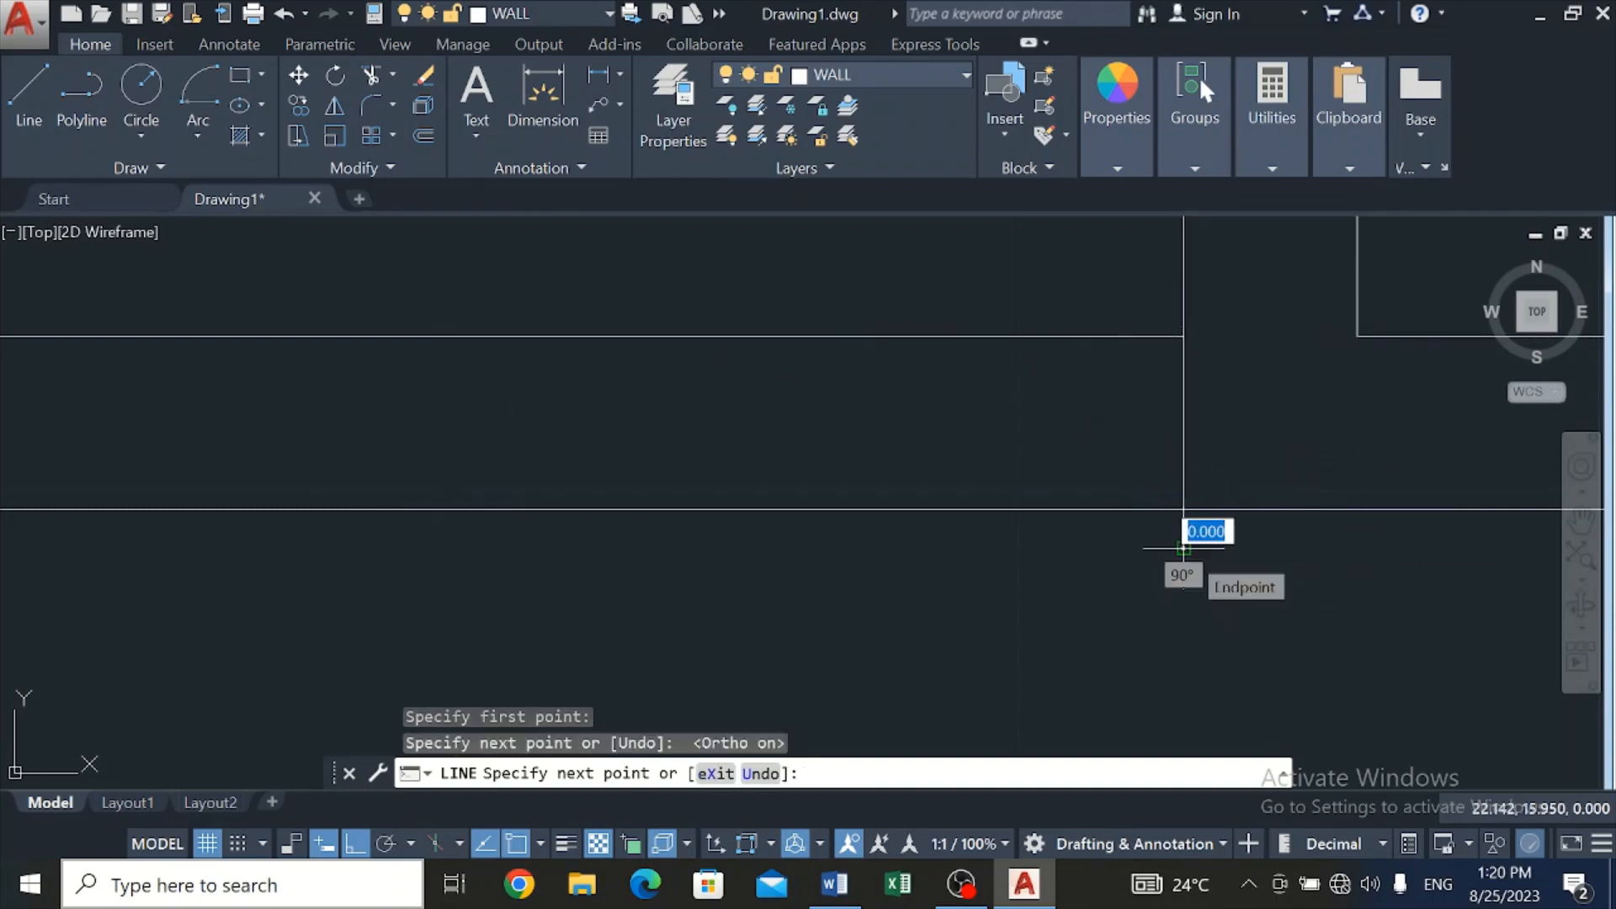
# Trim the vertical line's overhang below the corridor wall's lower line at the top-middle room's lower-right corner
pyautogui.press('Escape')
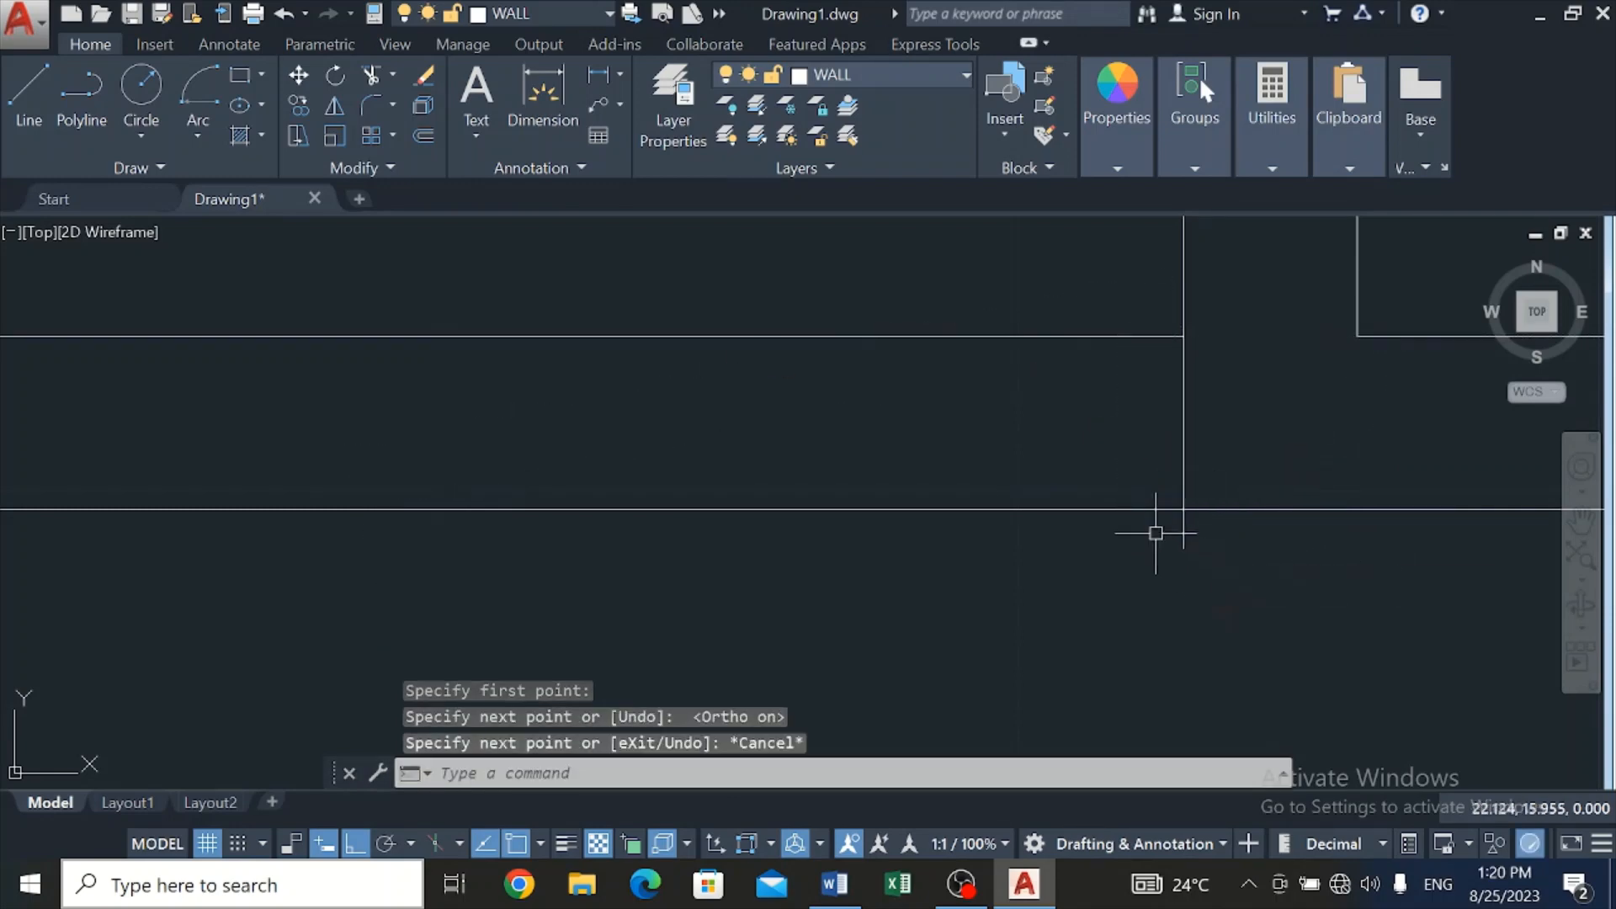
pyautogui.click(372, 74)
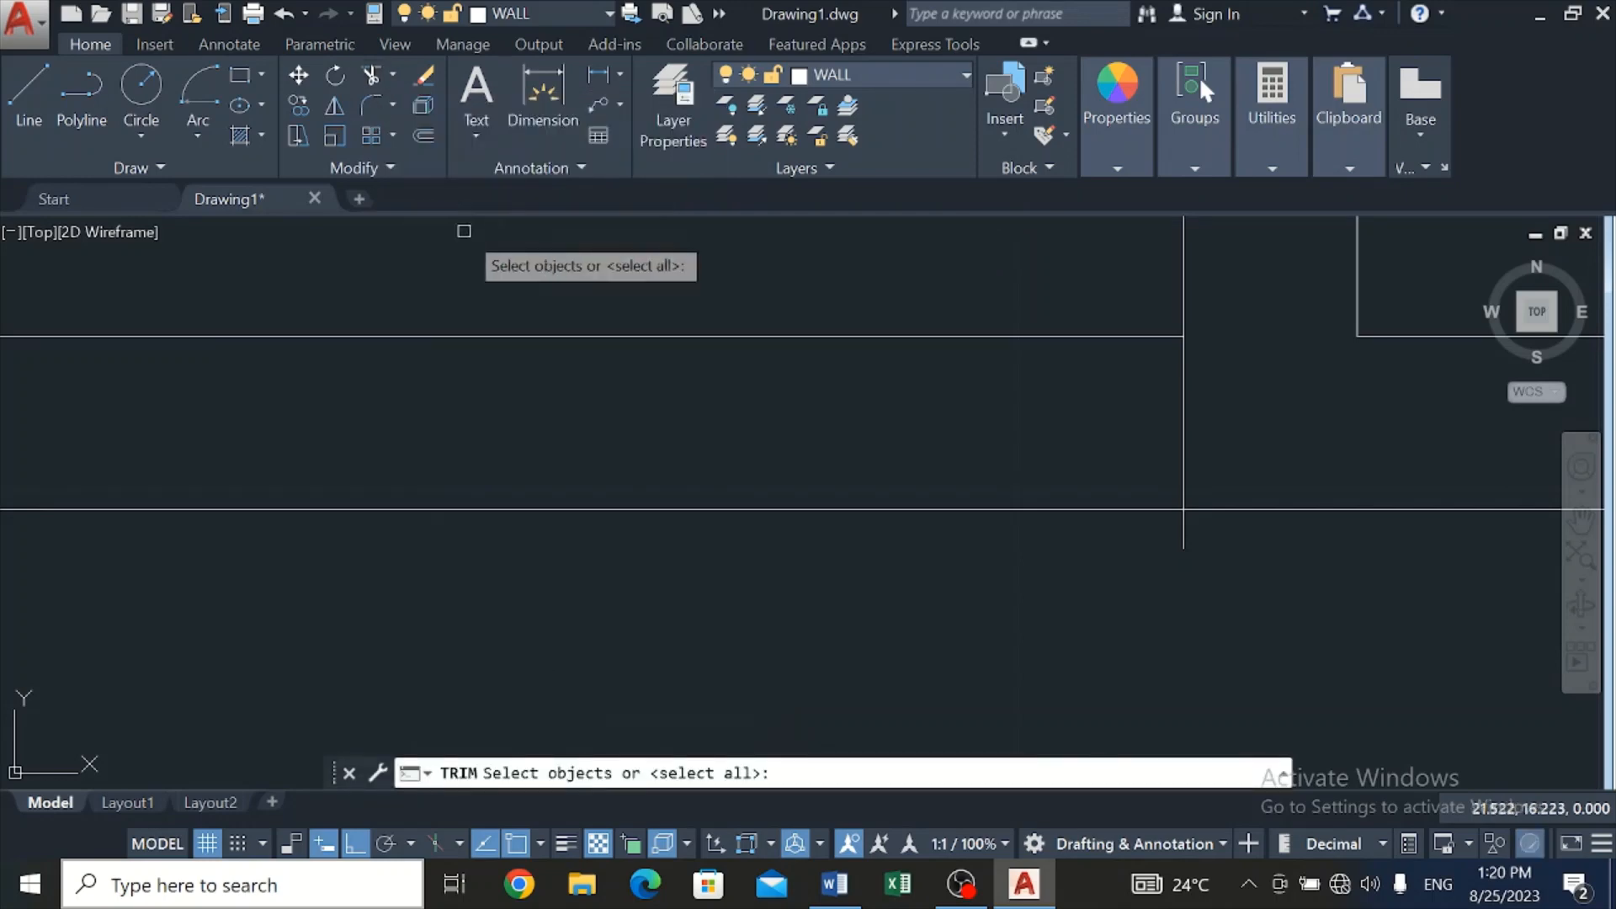
pyautogui.press('Return')
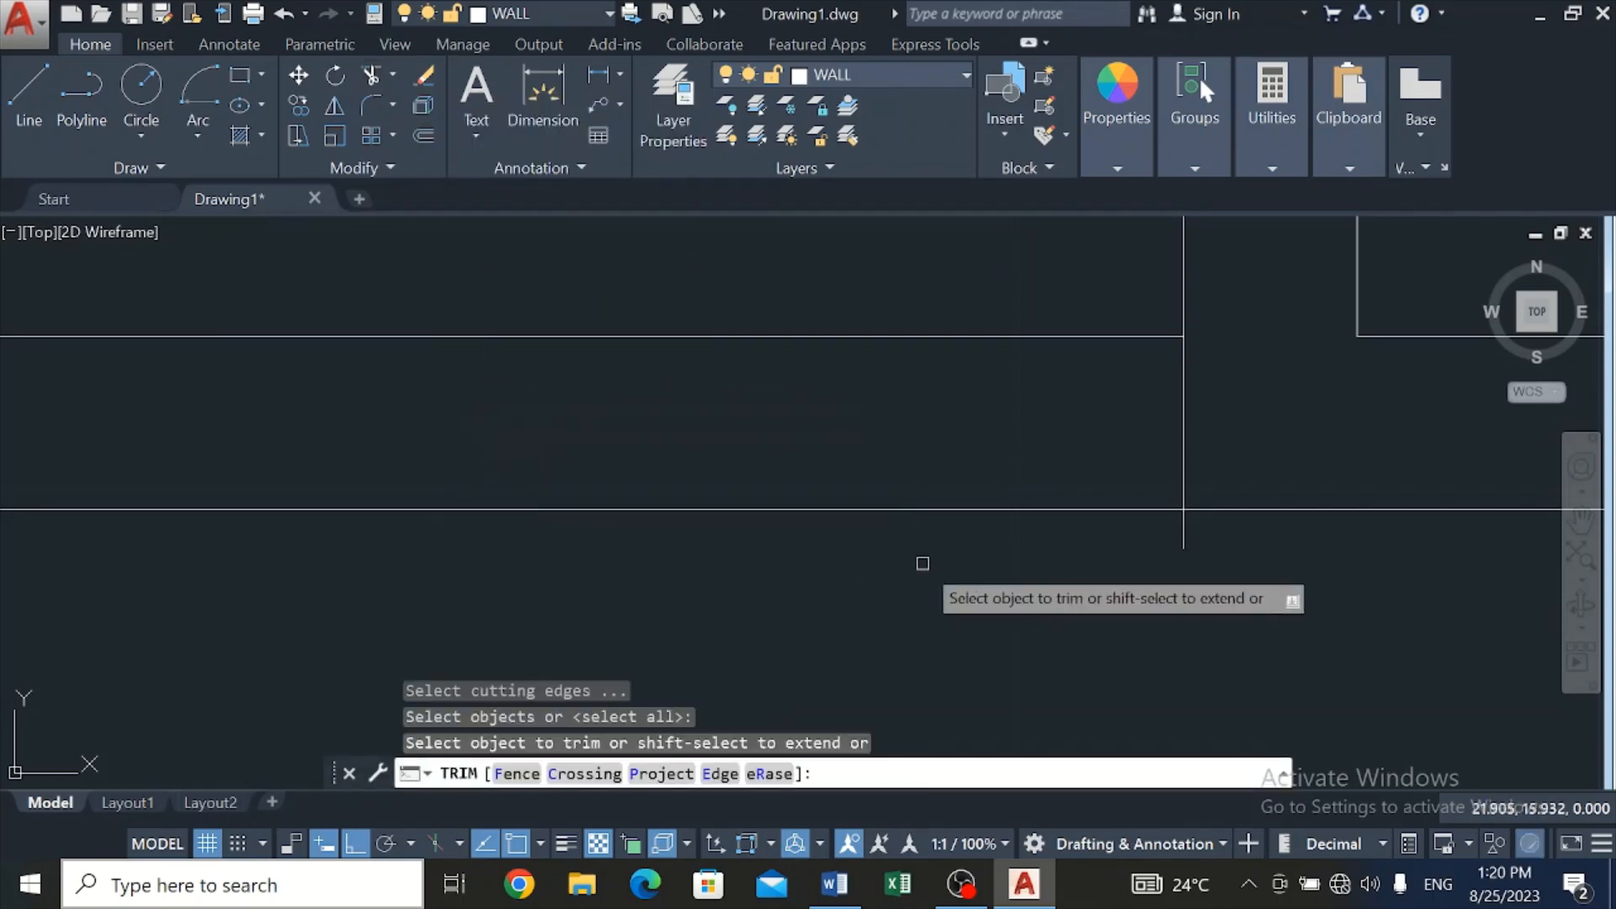
pyautogui.click(1165, 530)
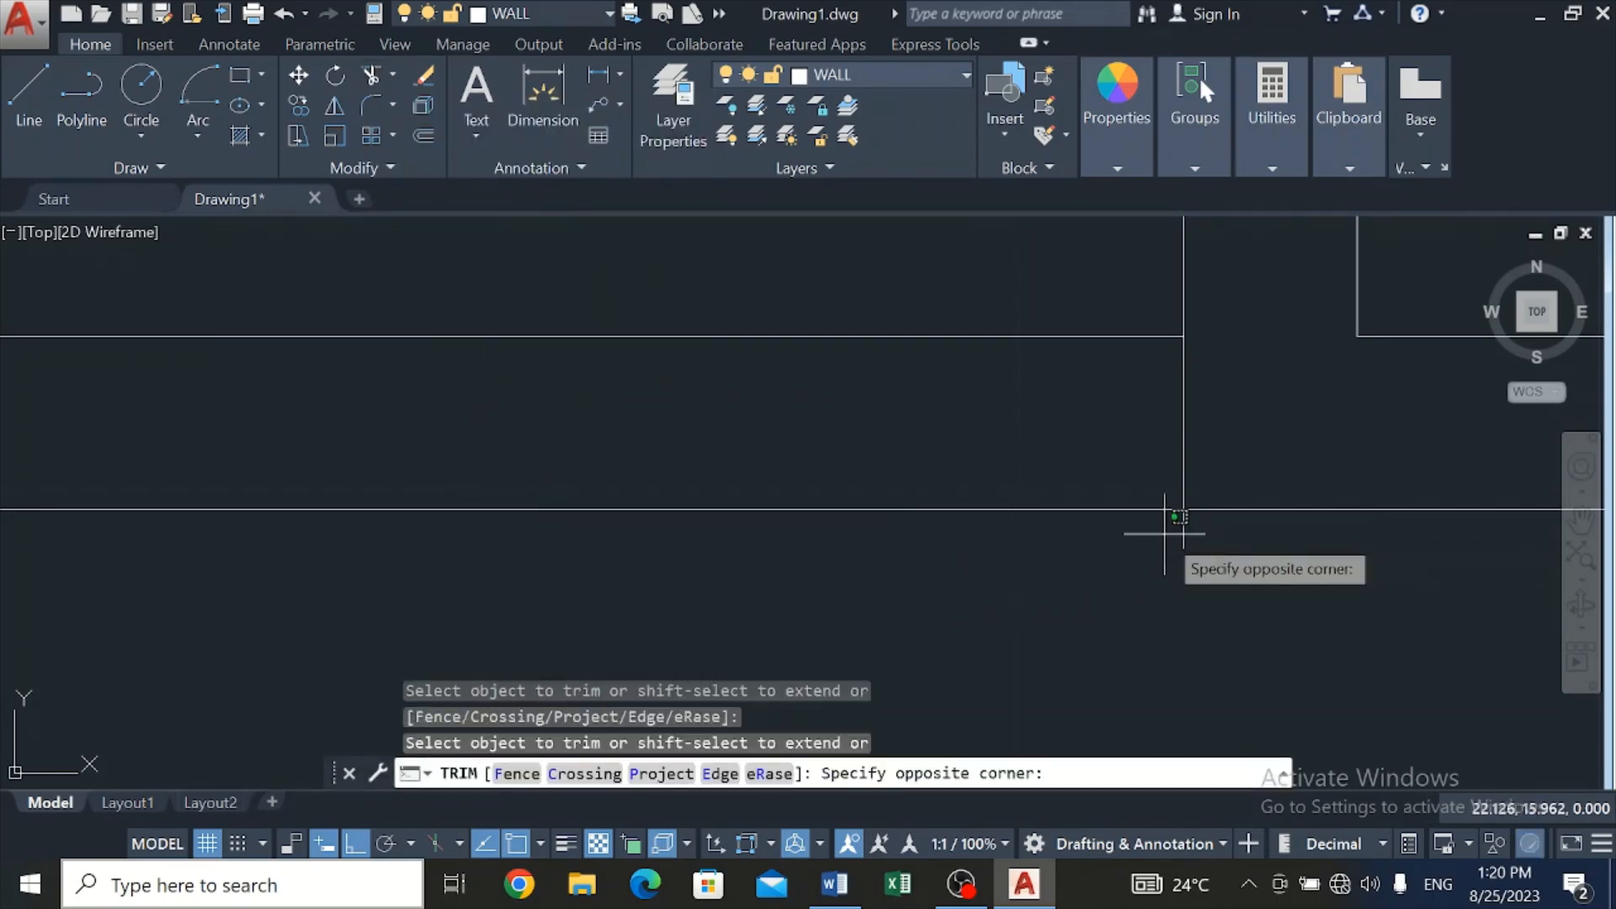
pyautogui.click(1161, 531)
# Offset the short vertical line across the corridor wall 1 unit to the left
pyautogui.scroll(-4, 1153, 521)
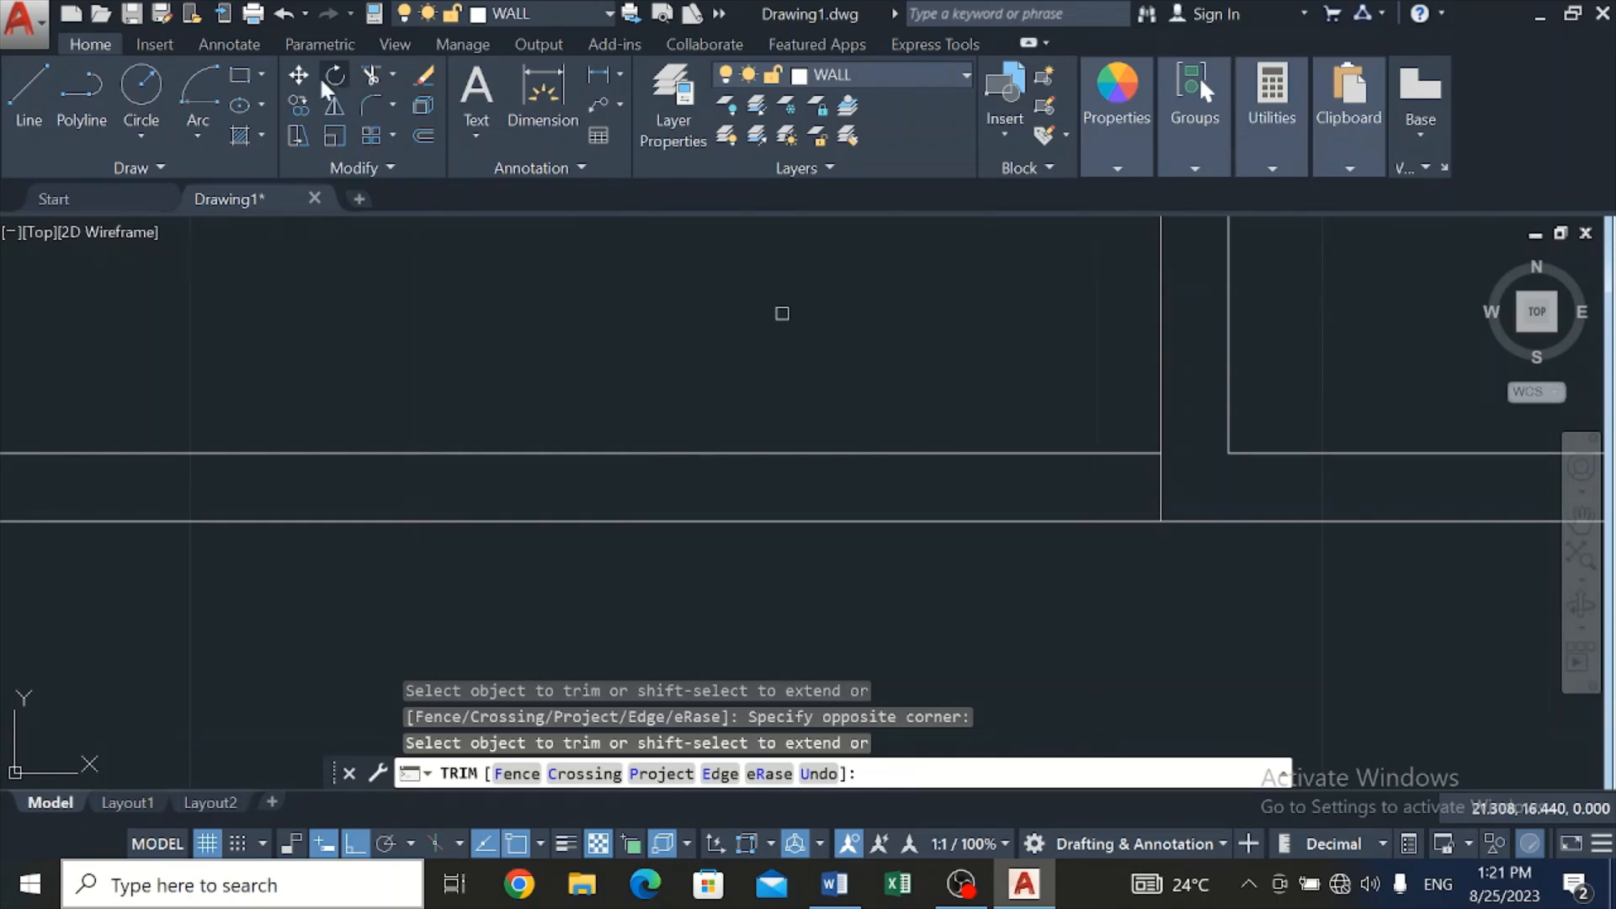
pyautogui.click(421, 134)
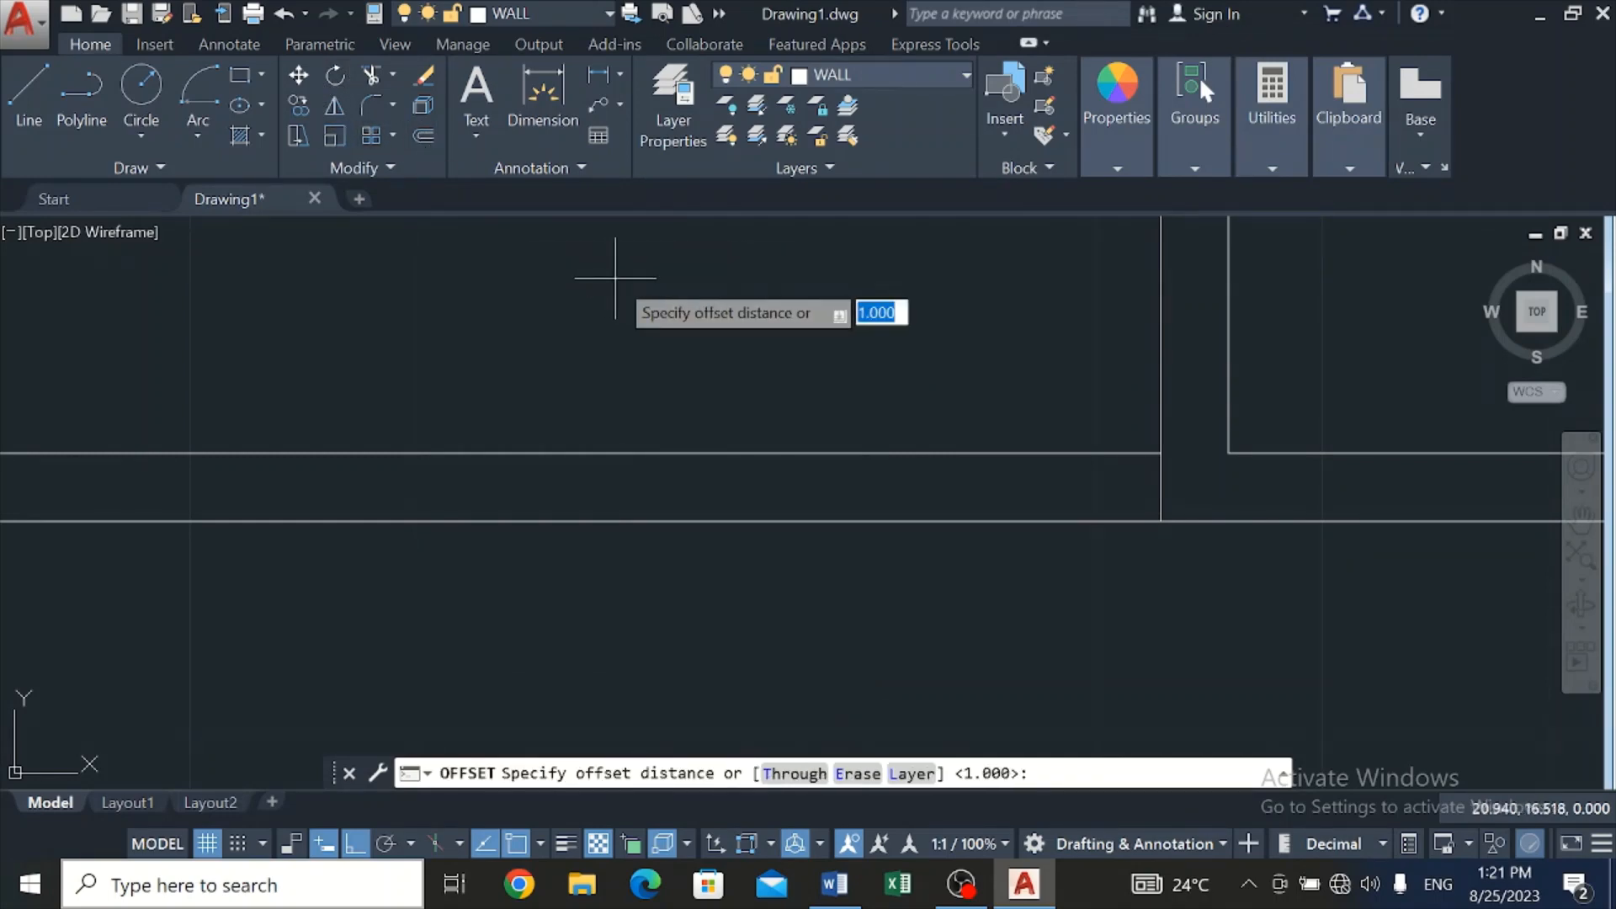
pyautogui.press('Return')
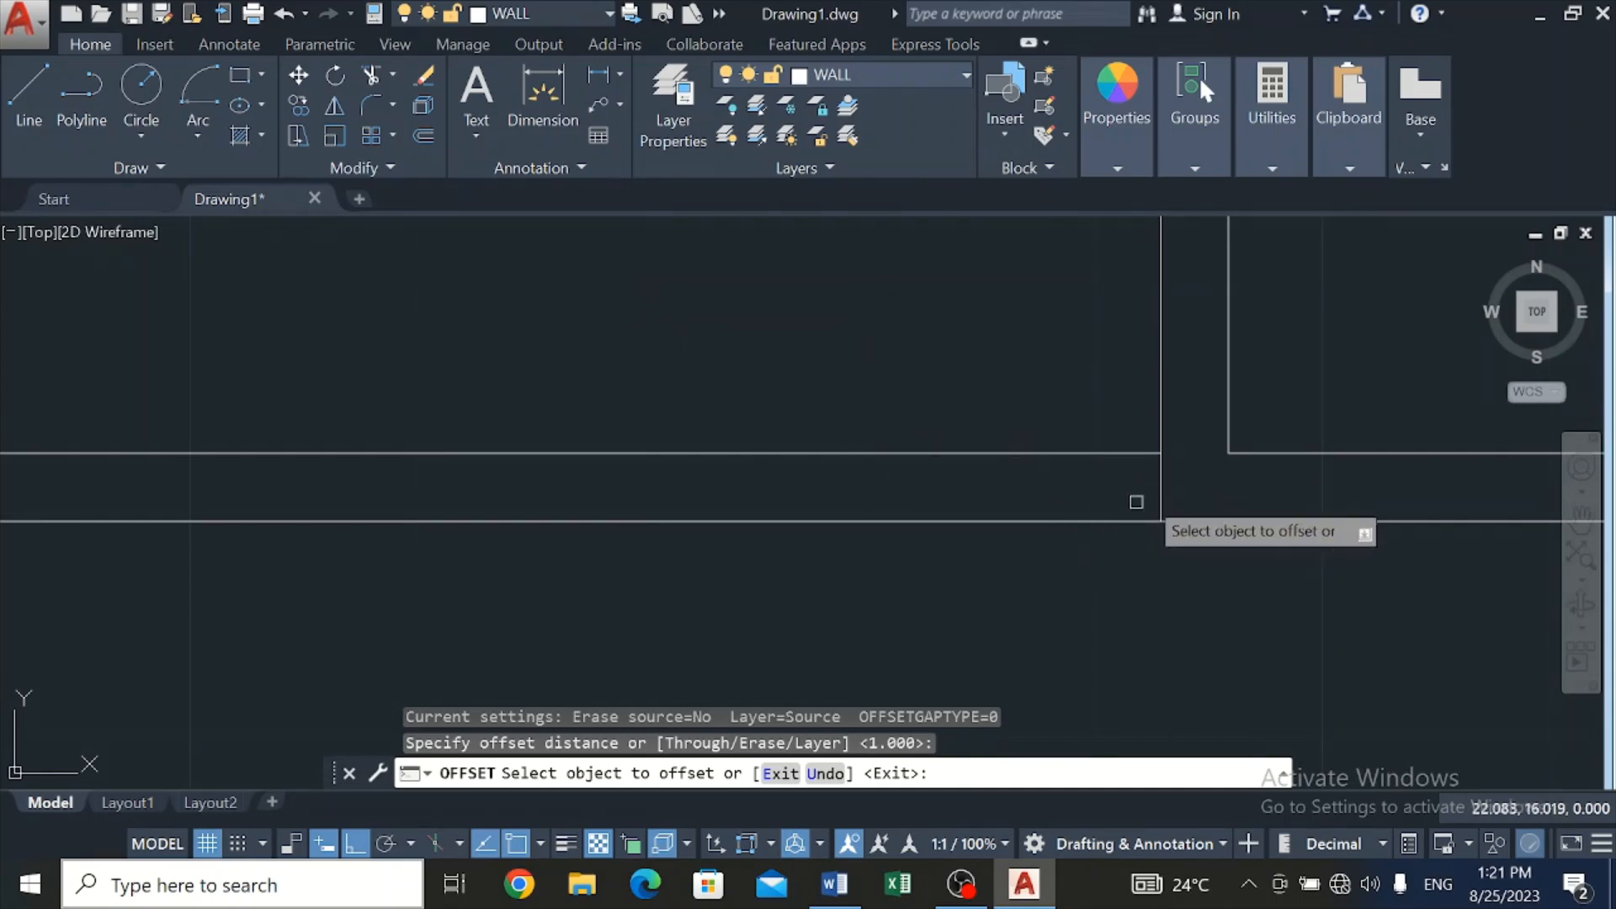
pyautogui.click(1162, 488)
pyautogui.click(567, 480)
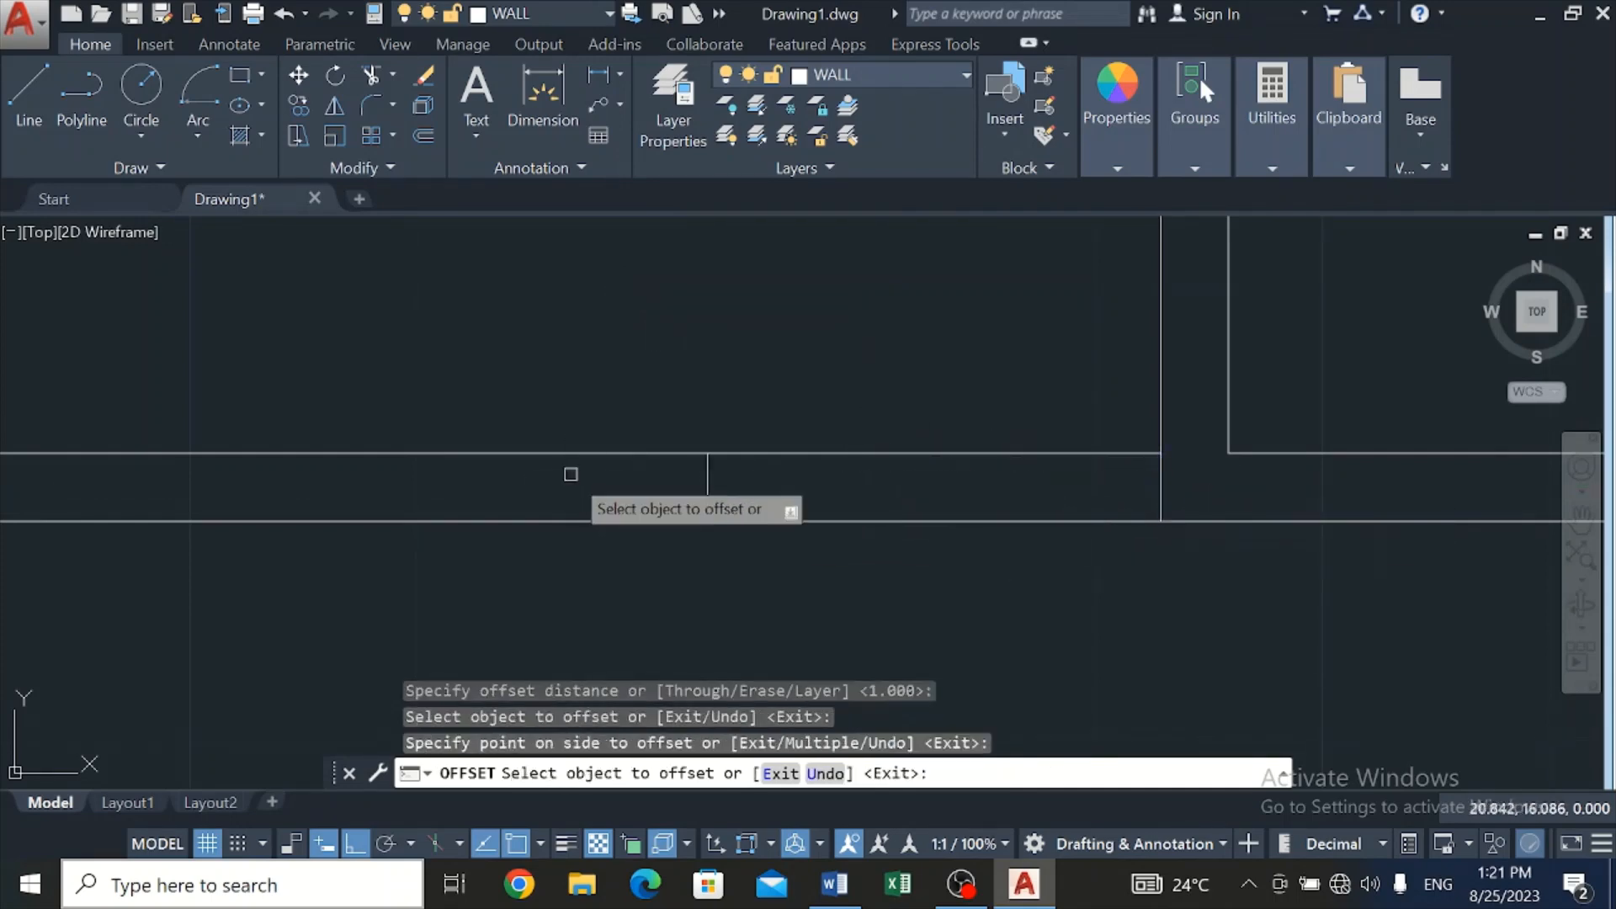
# Trim both corridor wall lines between the two vertical lines to open the top-middle room's doorway
pyautogui.click(368, 76)
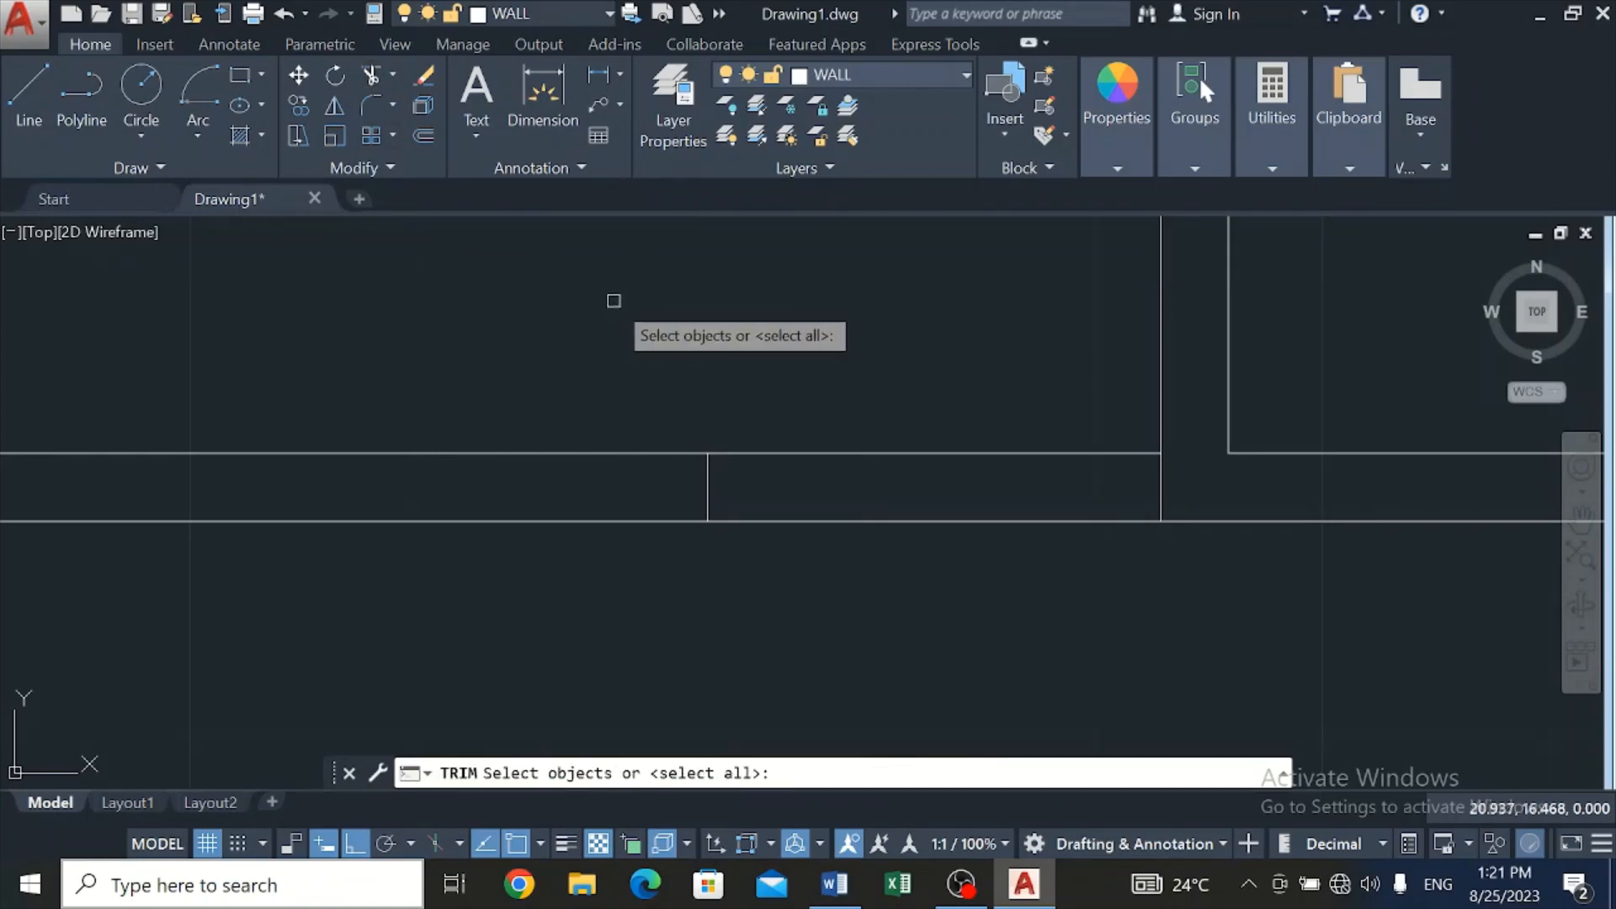
pyautogui.press('Return')
pyautogui.click(898, 364)
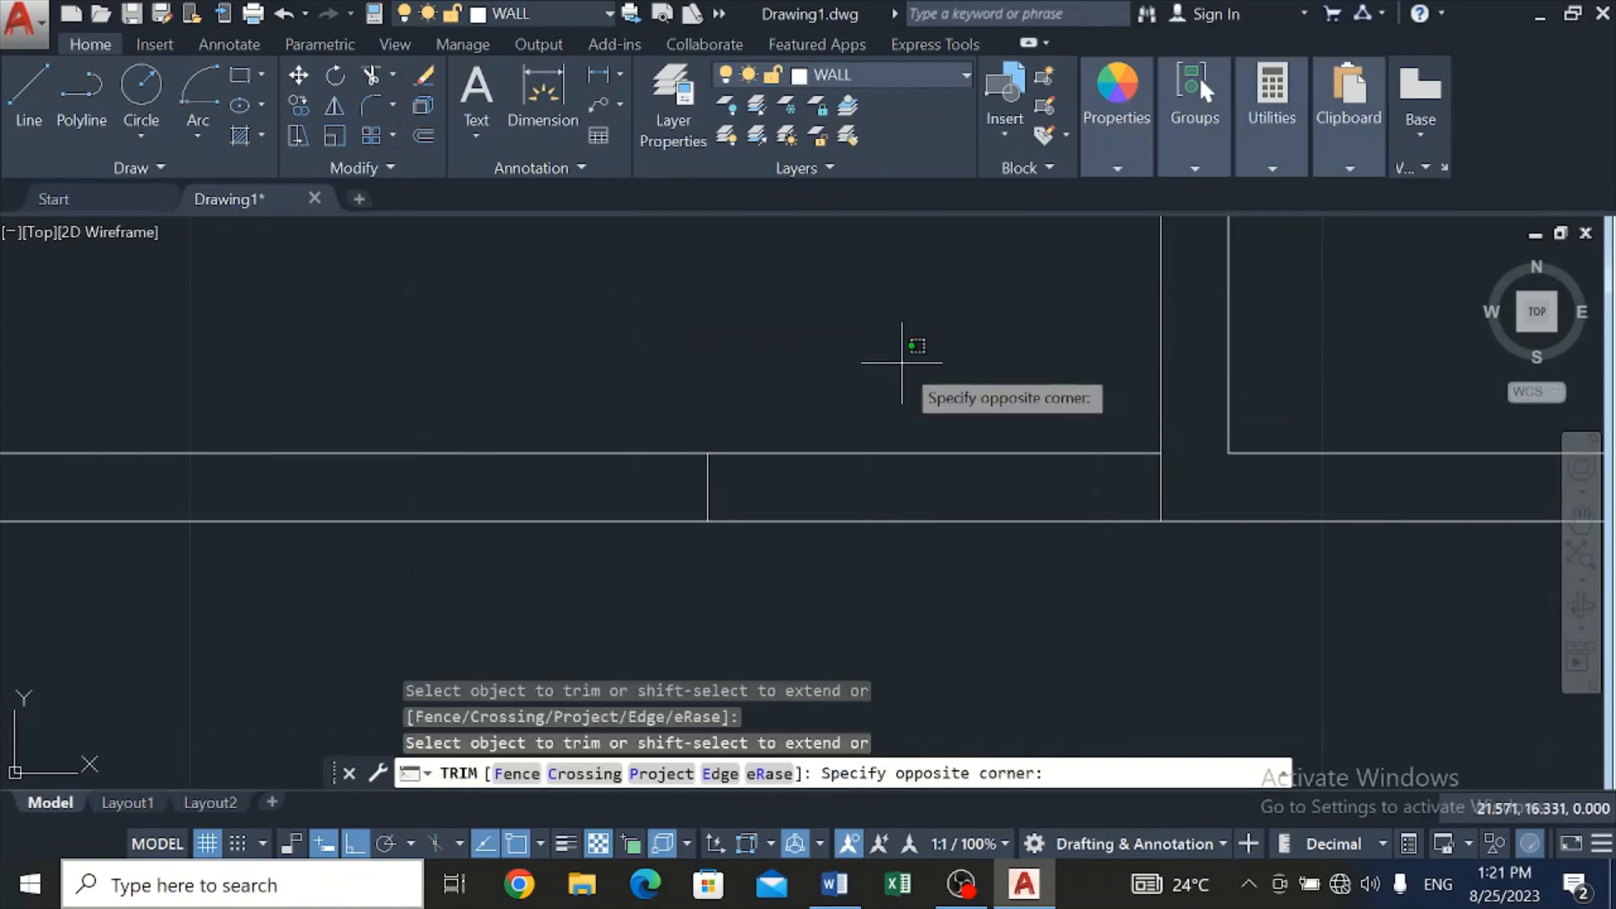
pyautogui.click(947, 562)
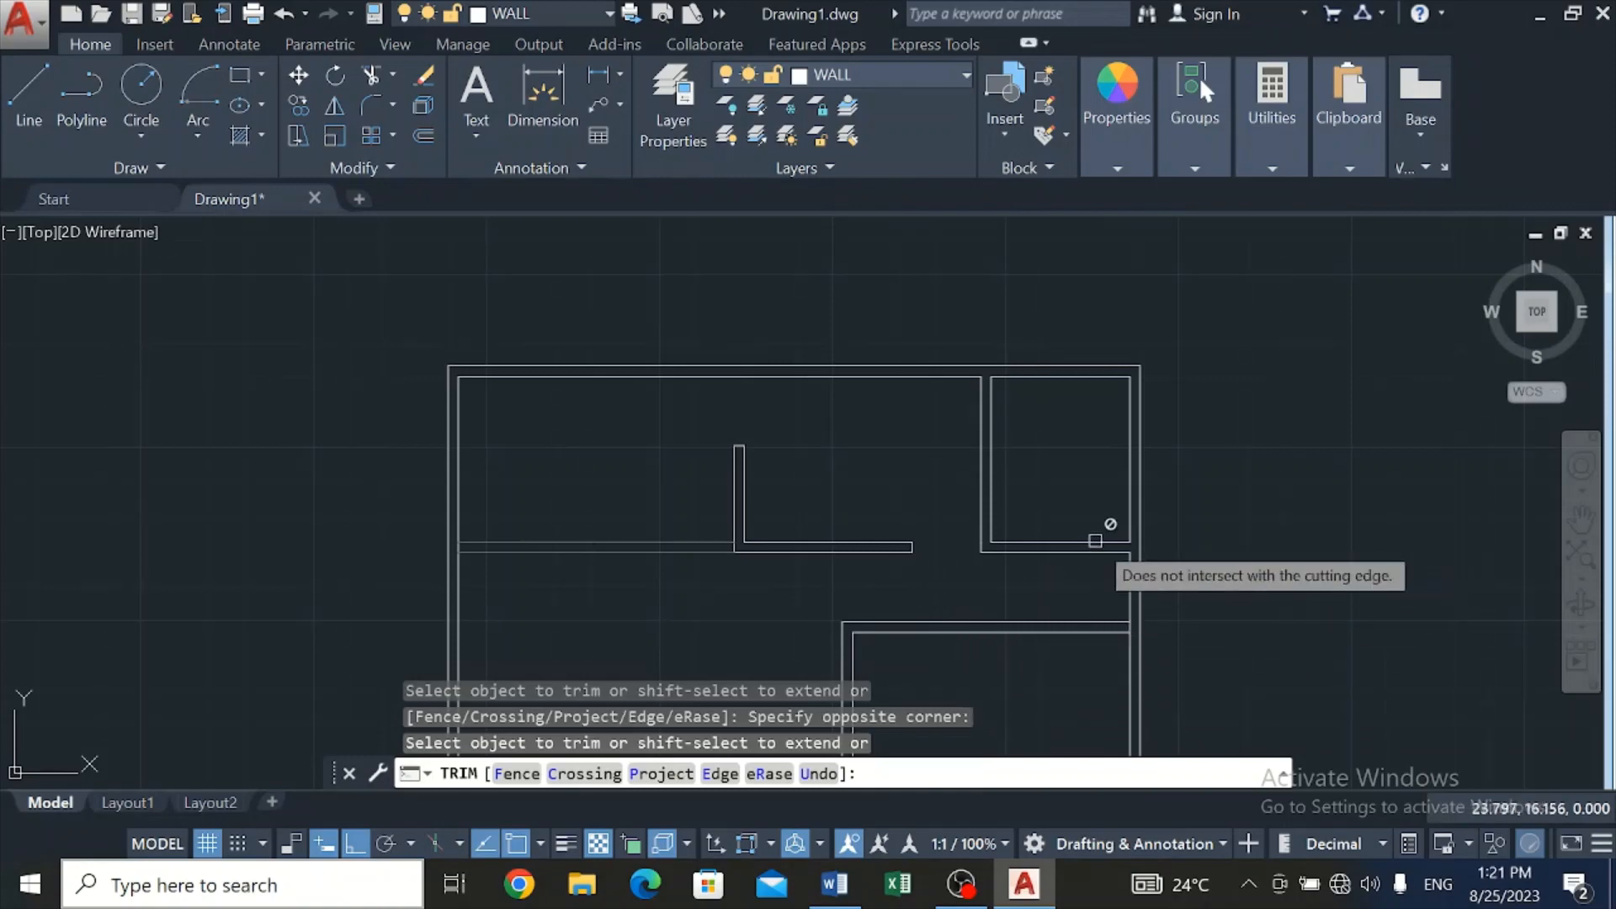
# Draw a short vertical line across the right end of the top-right room's lower wall, along the outer wall's inner face
pyautogui.scroll(6, 1097, 559)
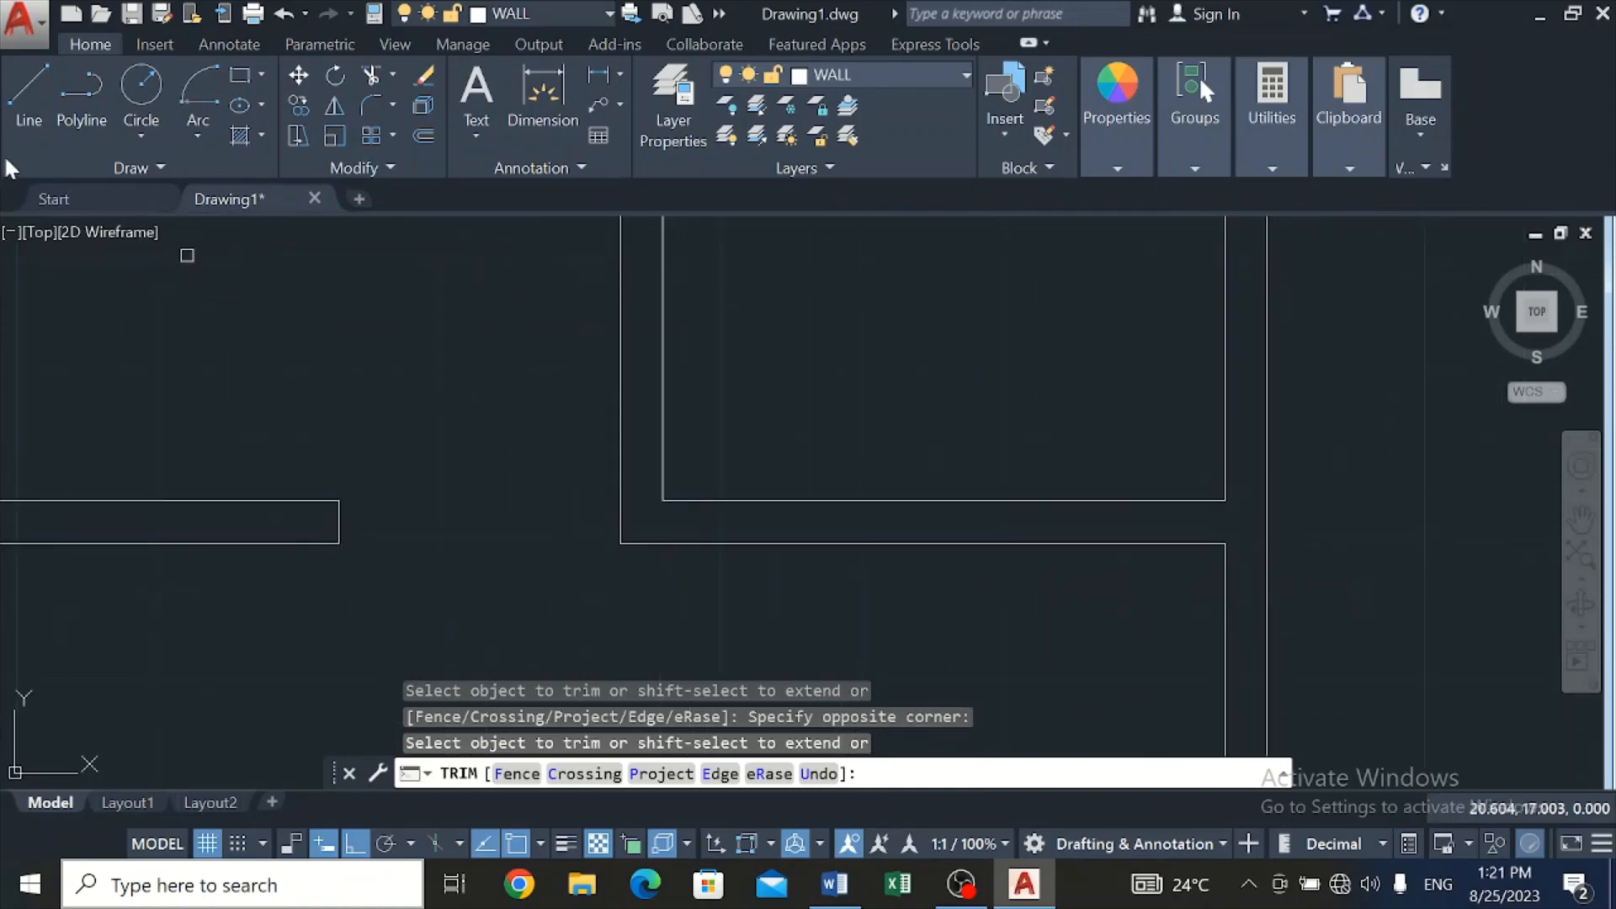
pyautogui.click(29, 93)
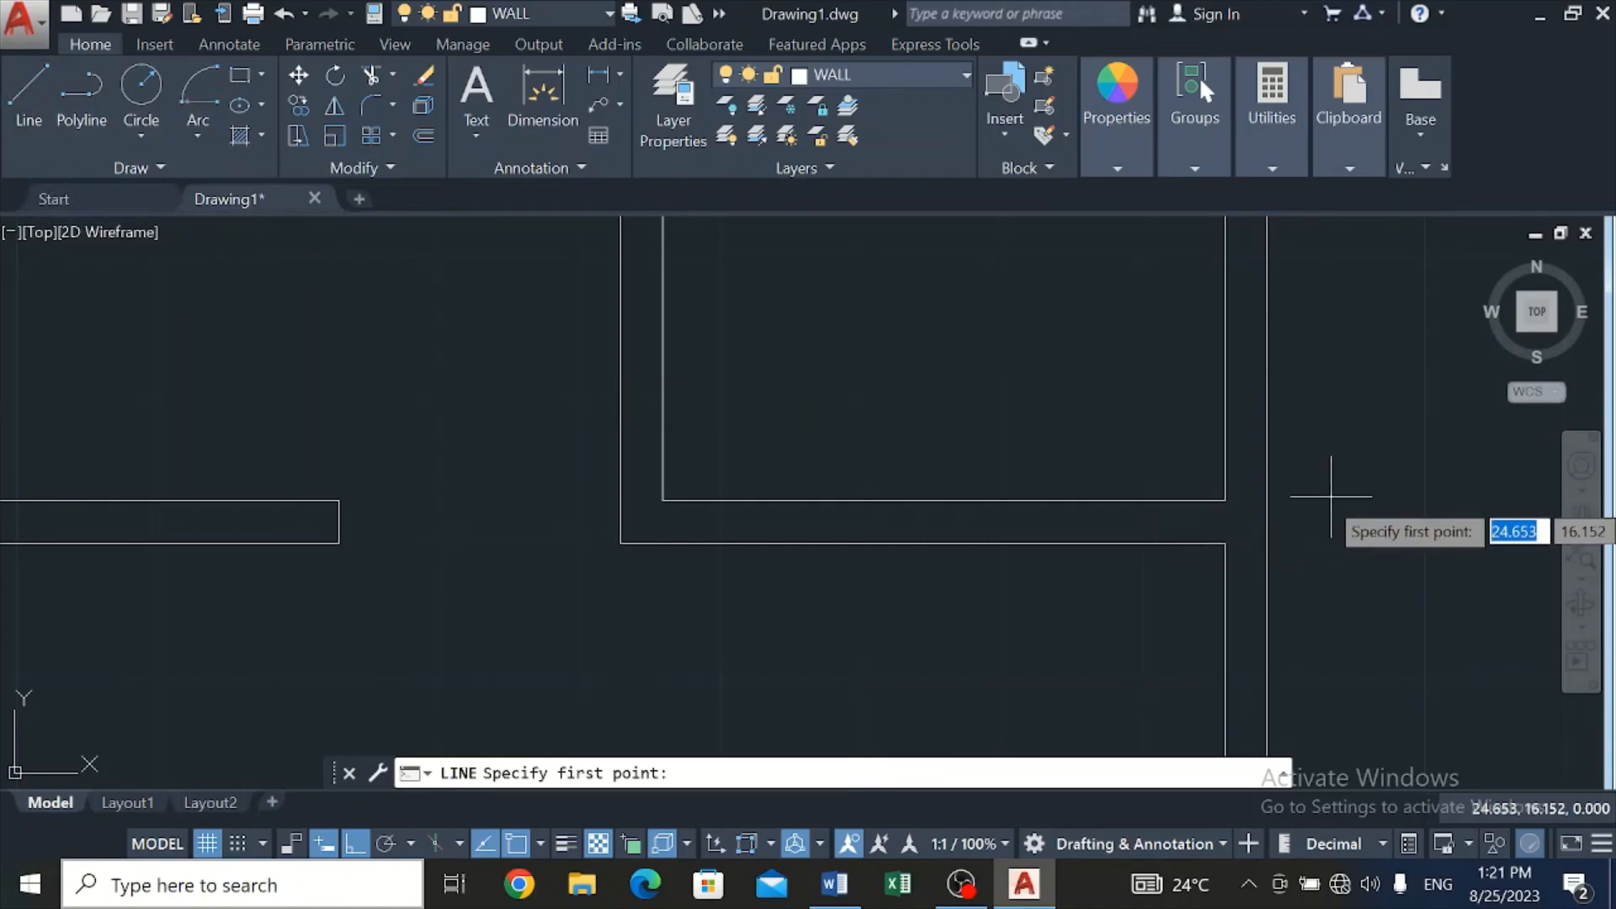
pyautogui.click(1225, 543)
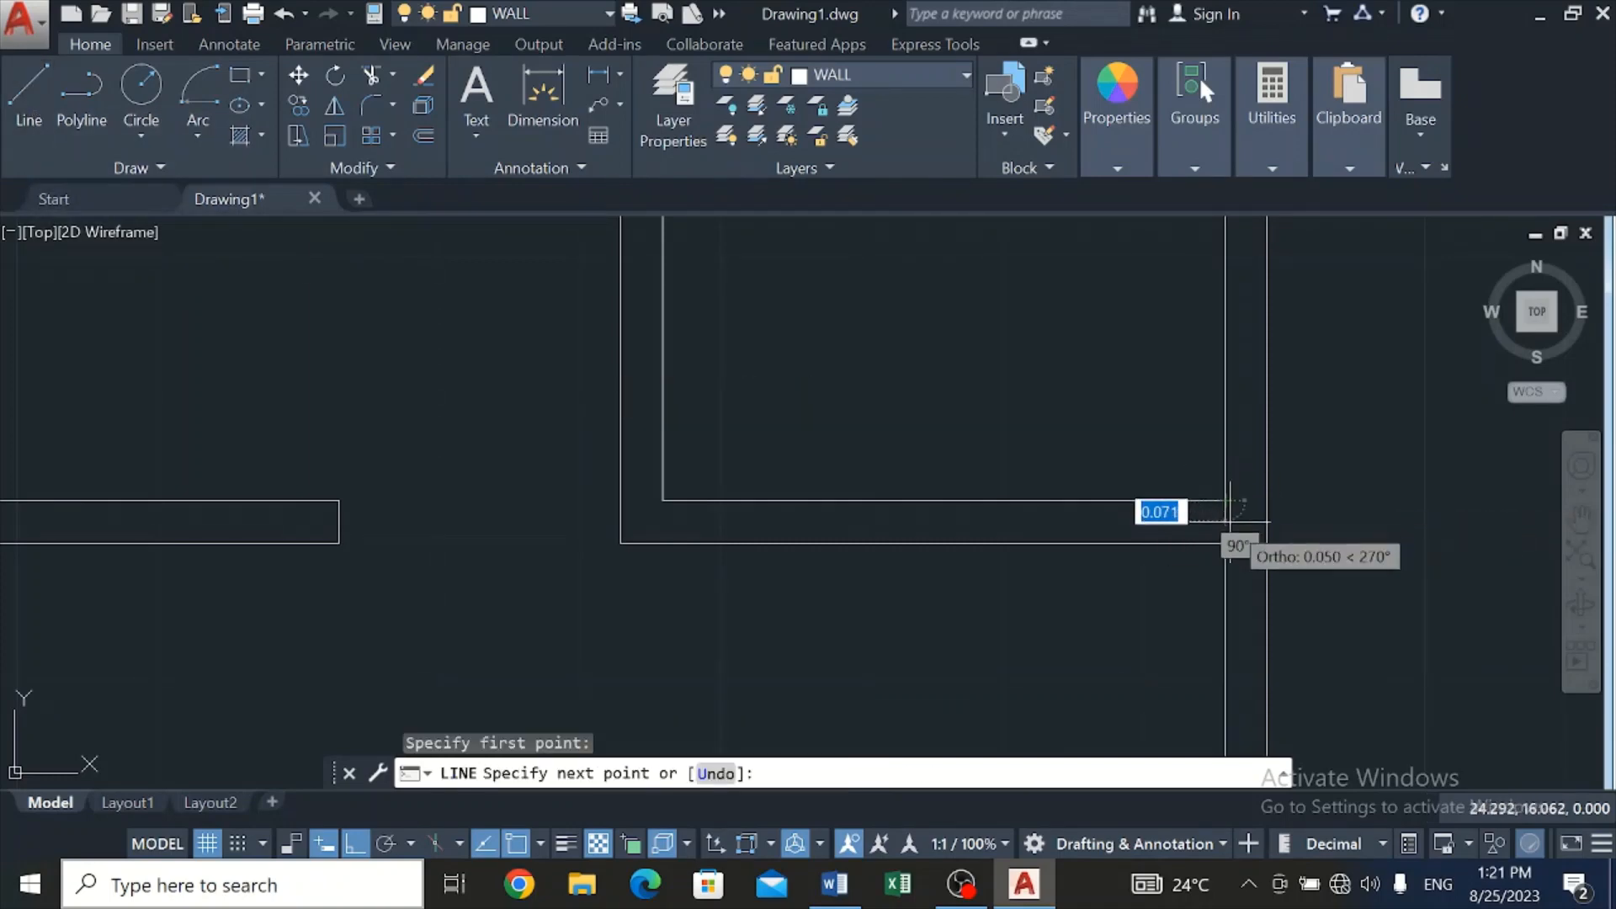
pyautogui.click(1225, 543)
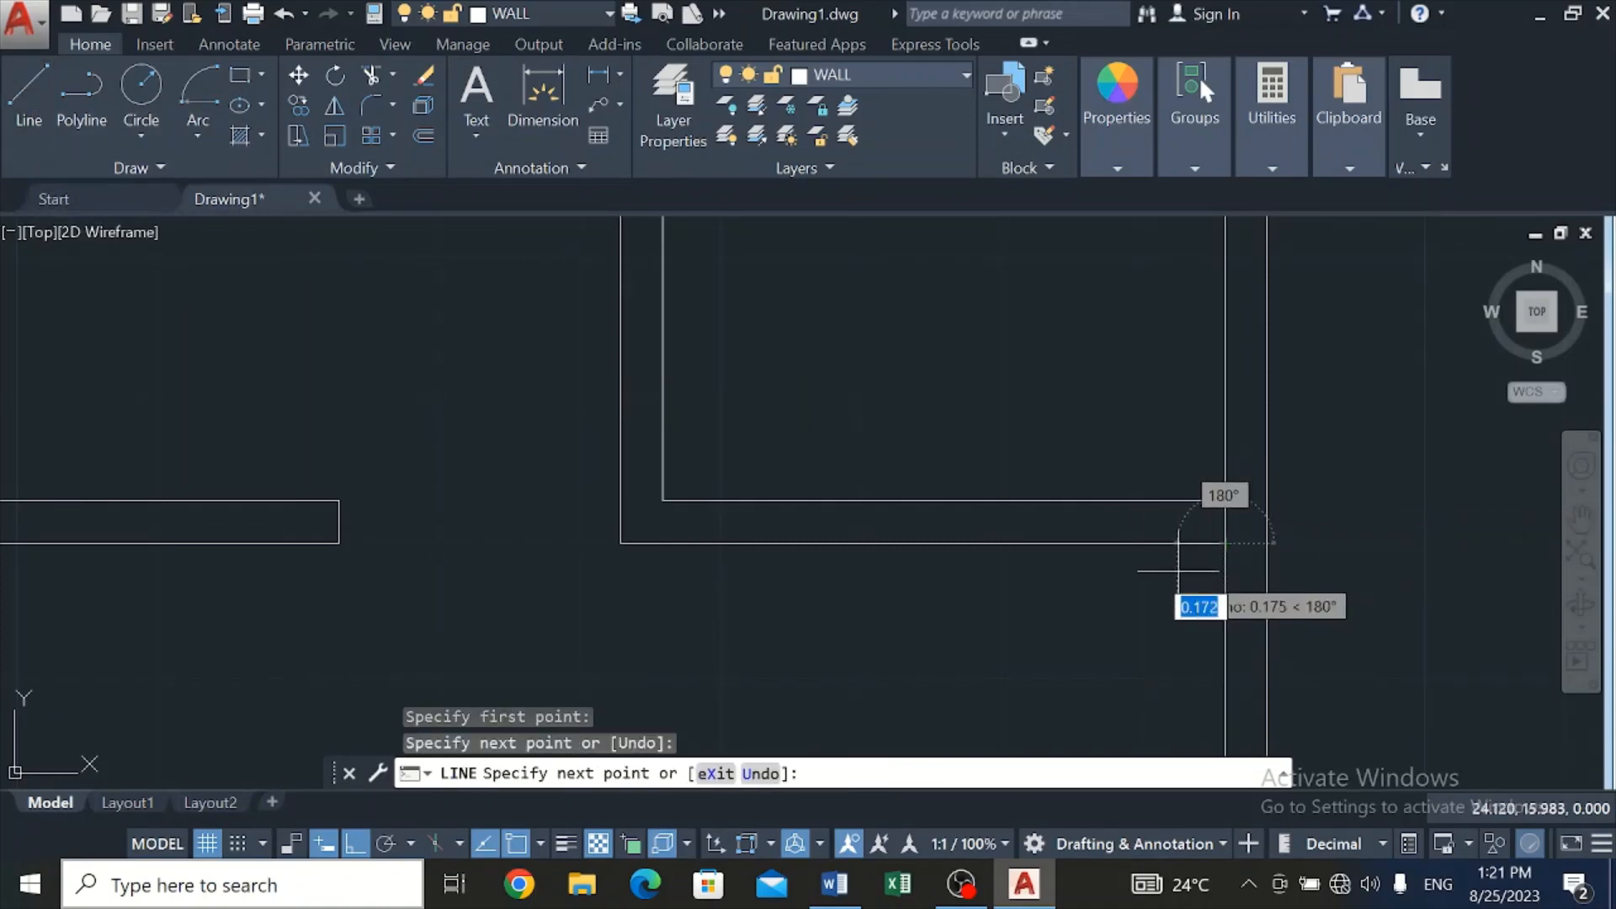
pyautogui.press('Escape')
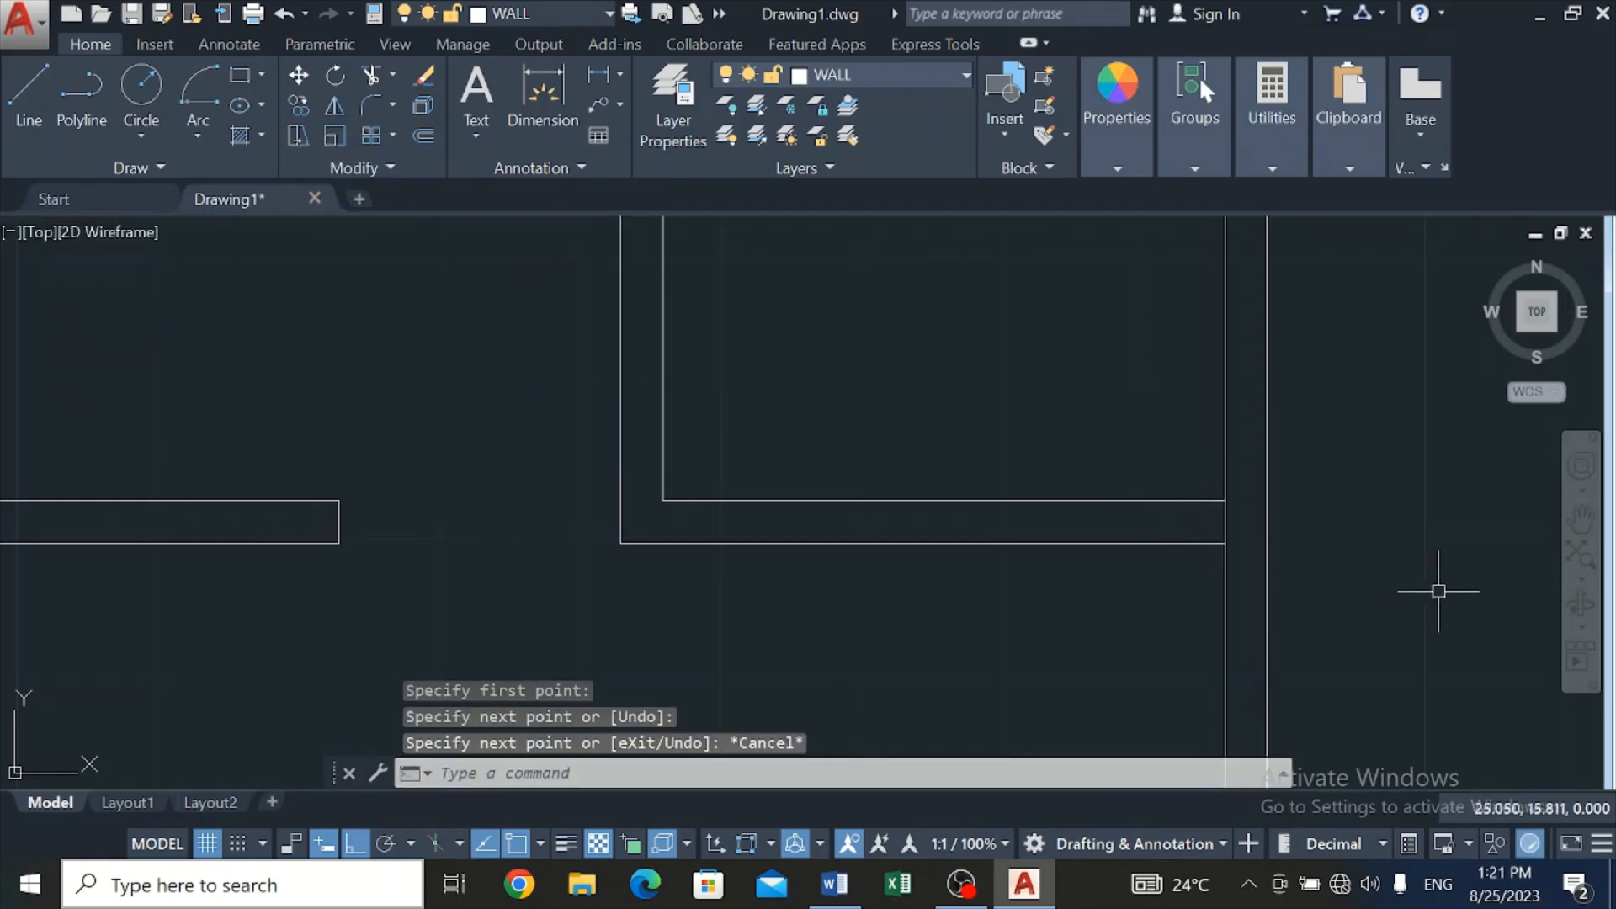
pyautogui.click(372, 78)
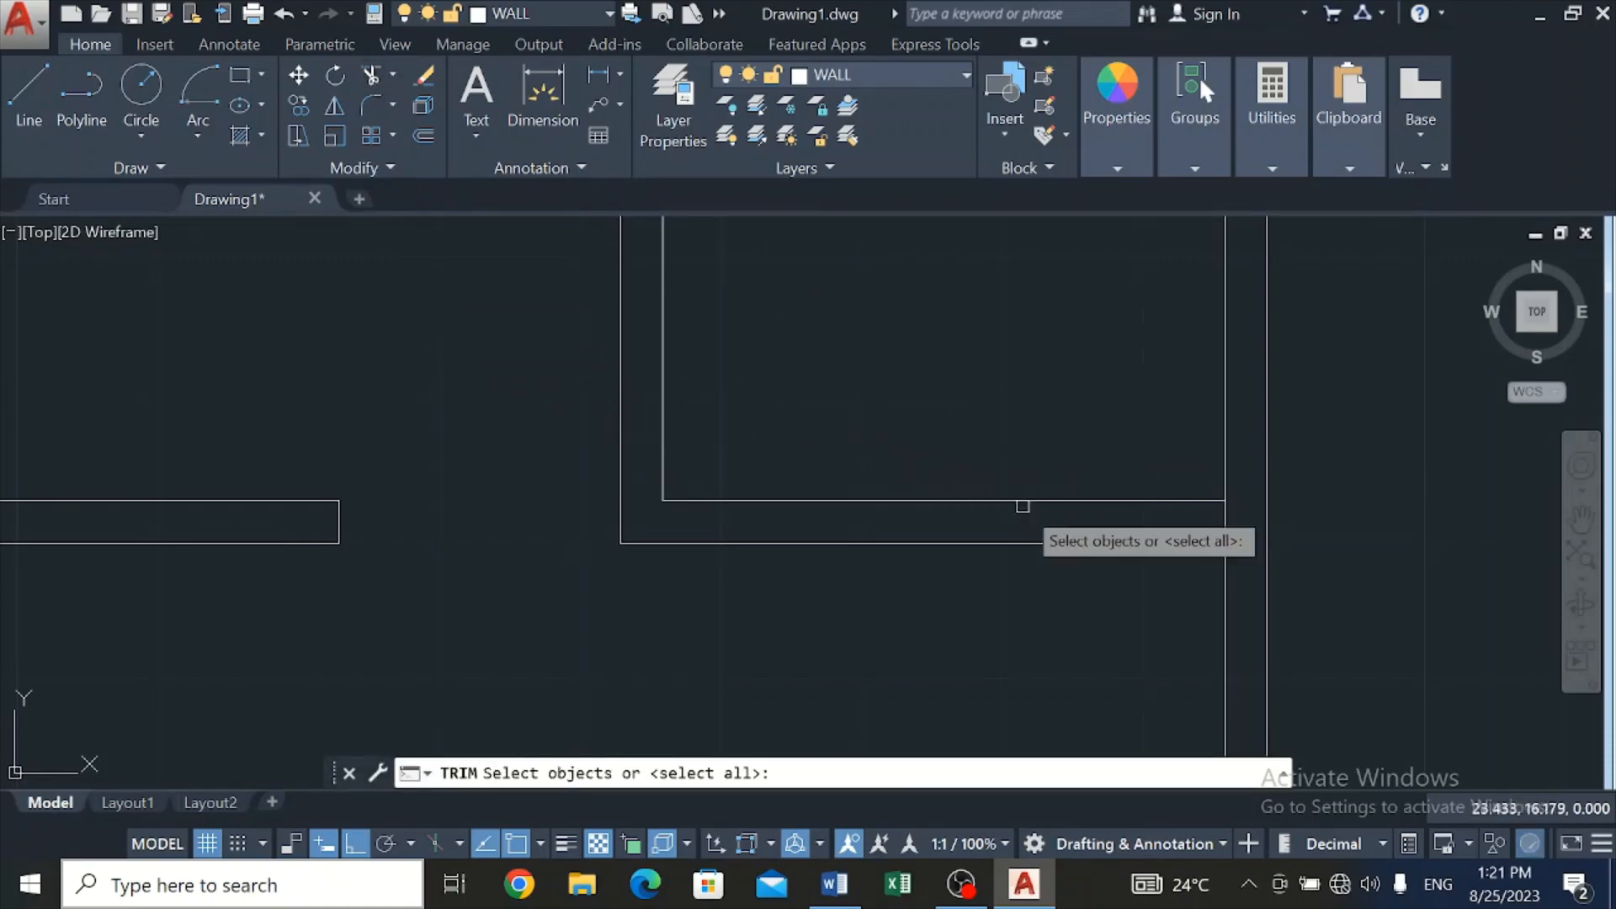
pyautogui.press('Escape')
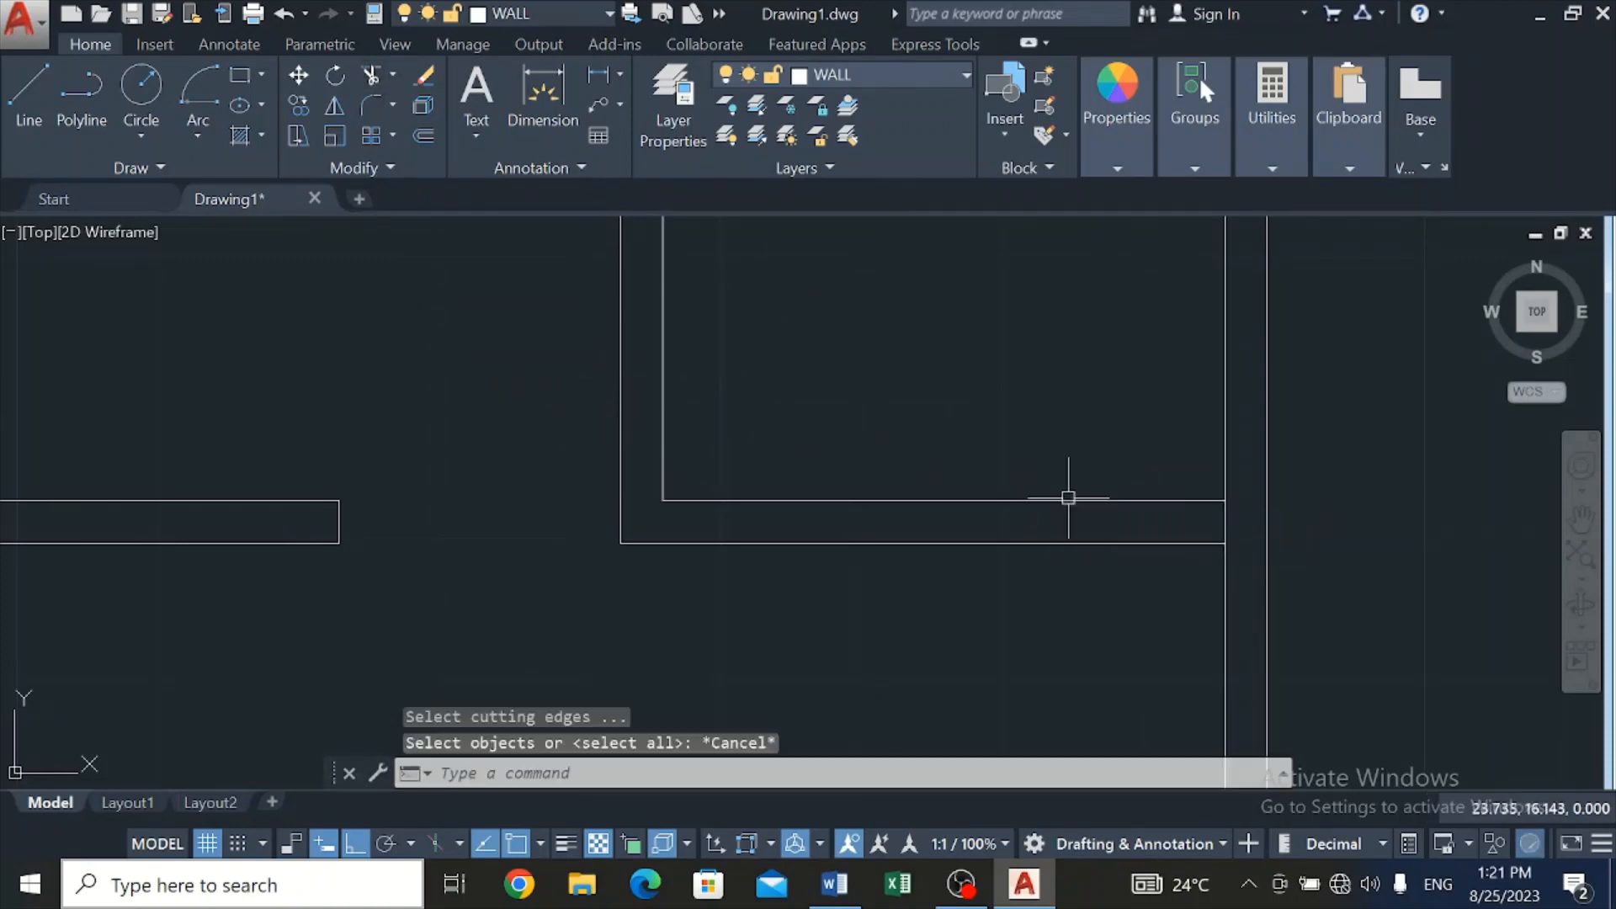
# Offset the short line at the right end of the top-right room's lower wall 1 unit to the left
pyautogui.click(423, 135)
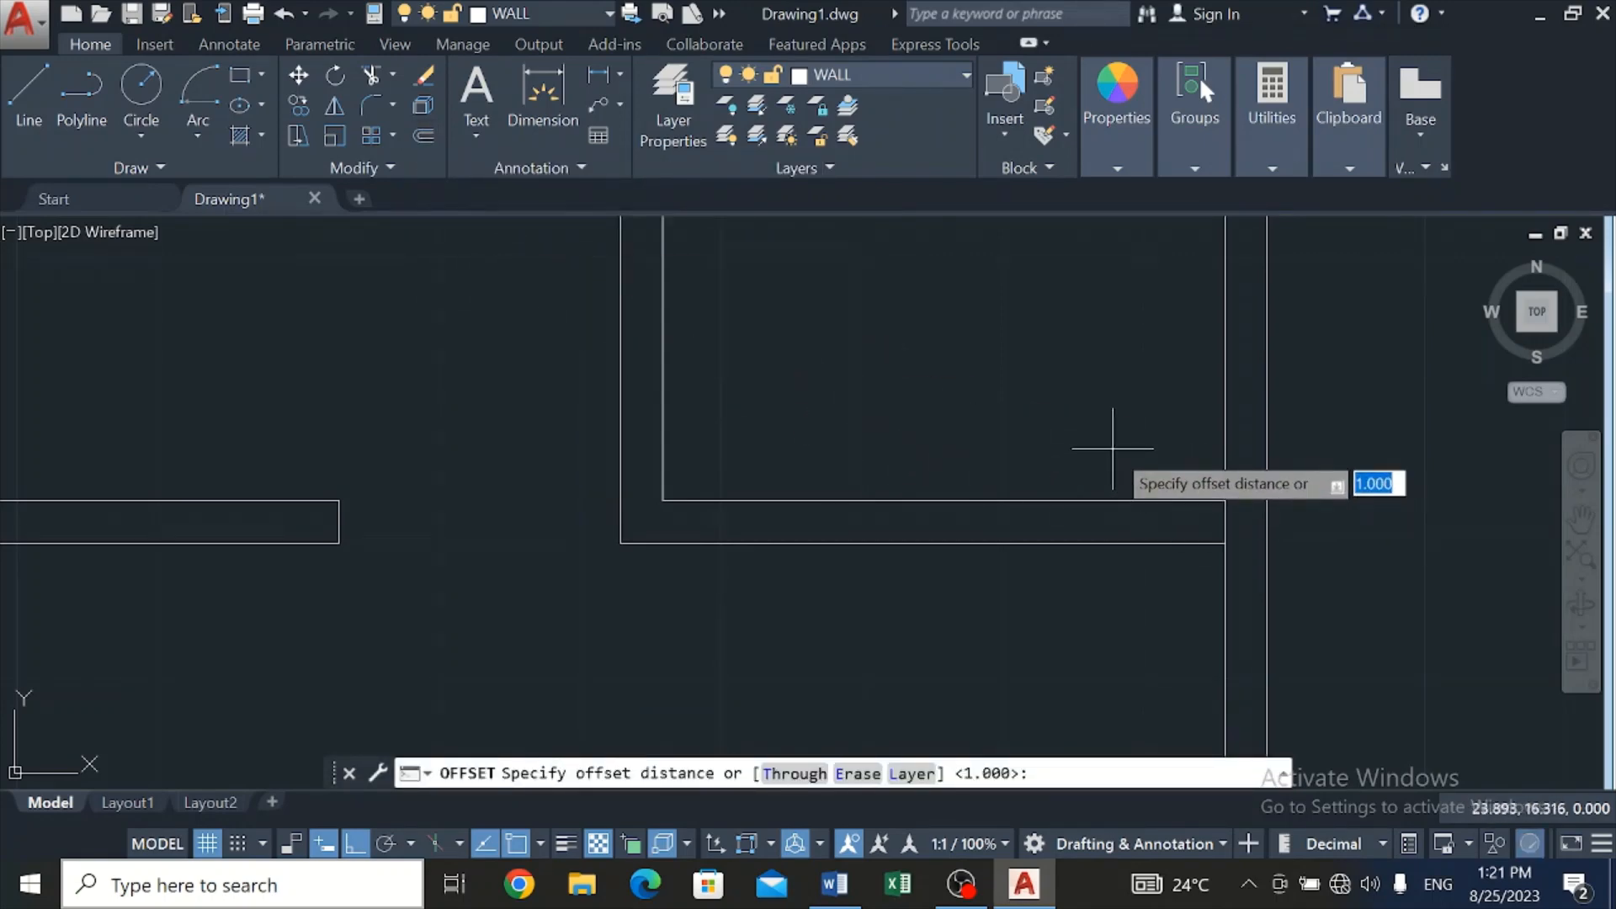
pyautogui.press('Return')
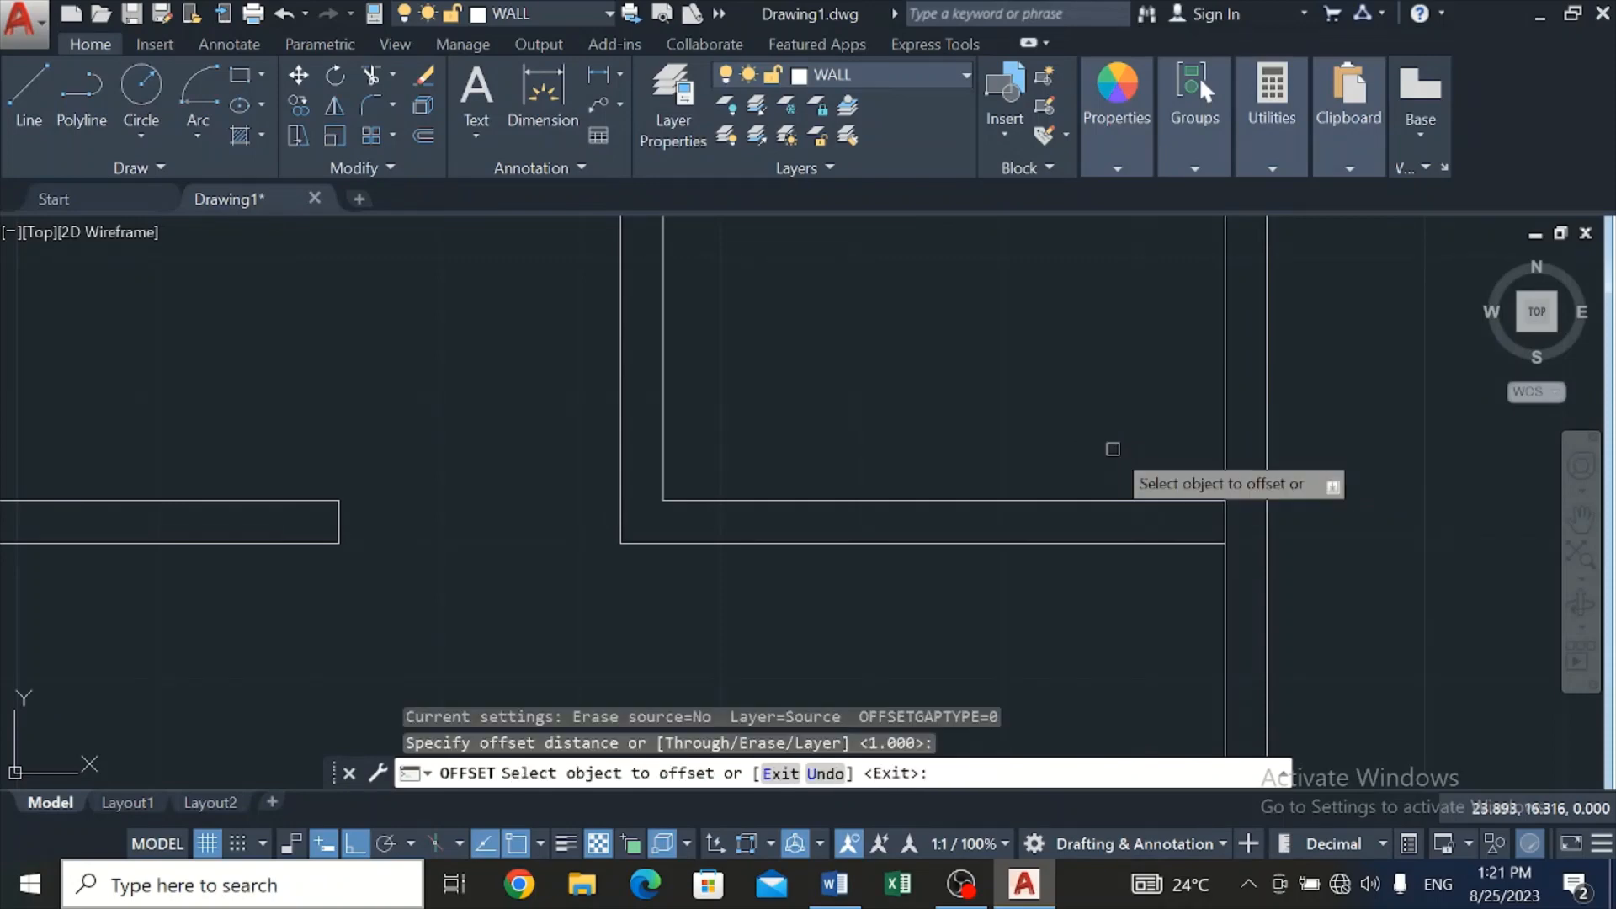
pyautogui.click(1226, 529)
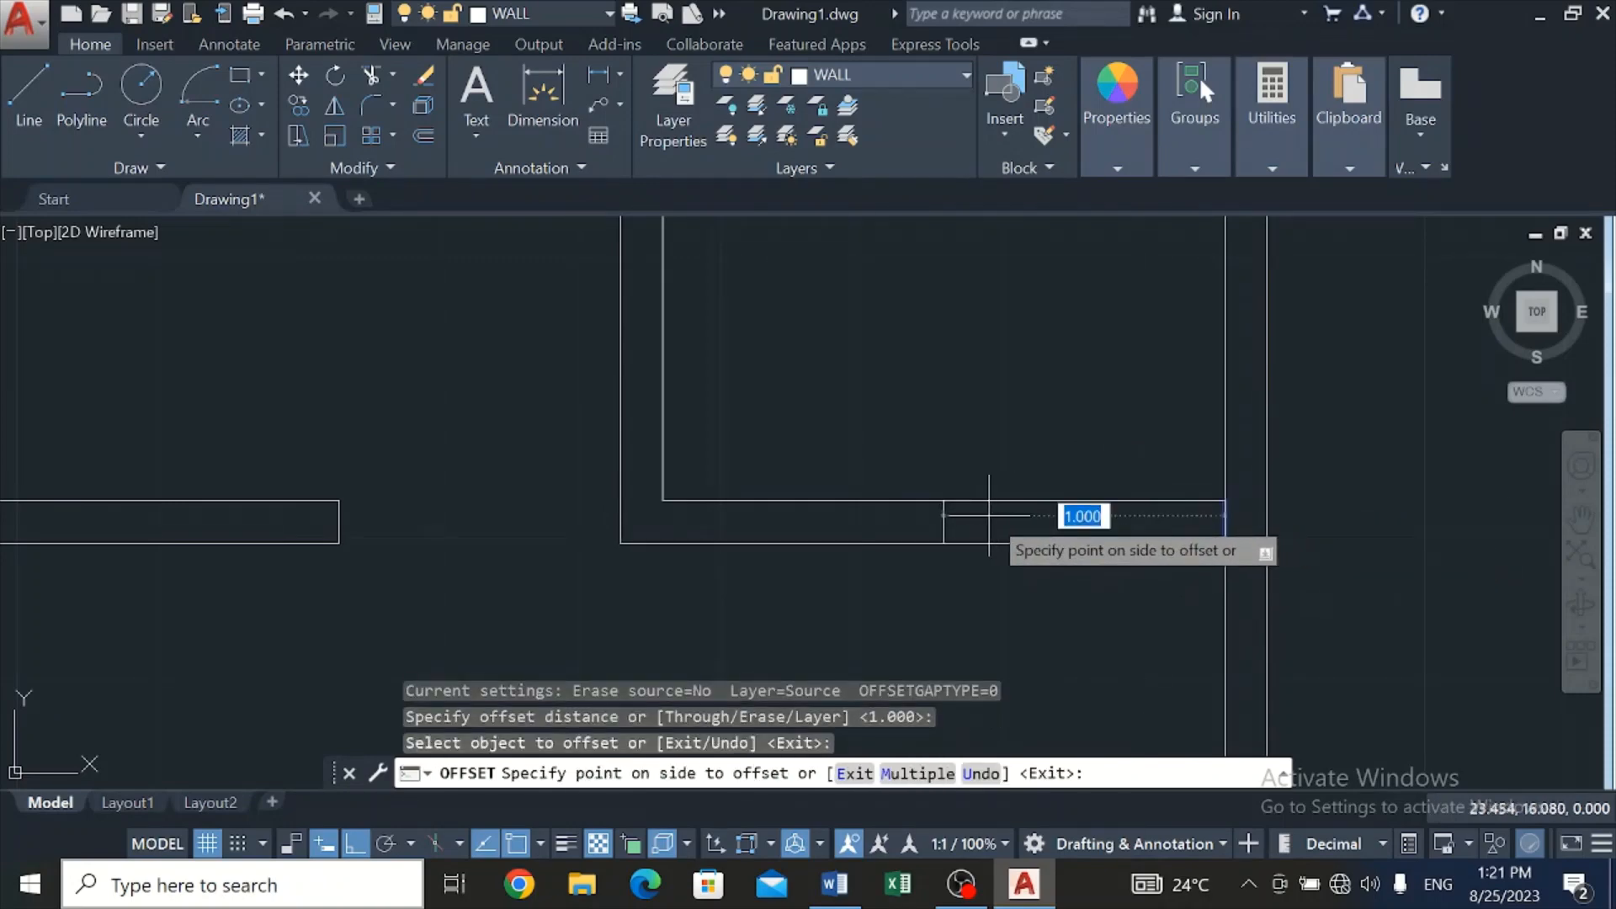
pyautogui.click(989, 515)
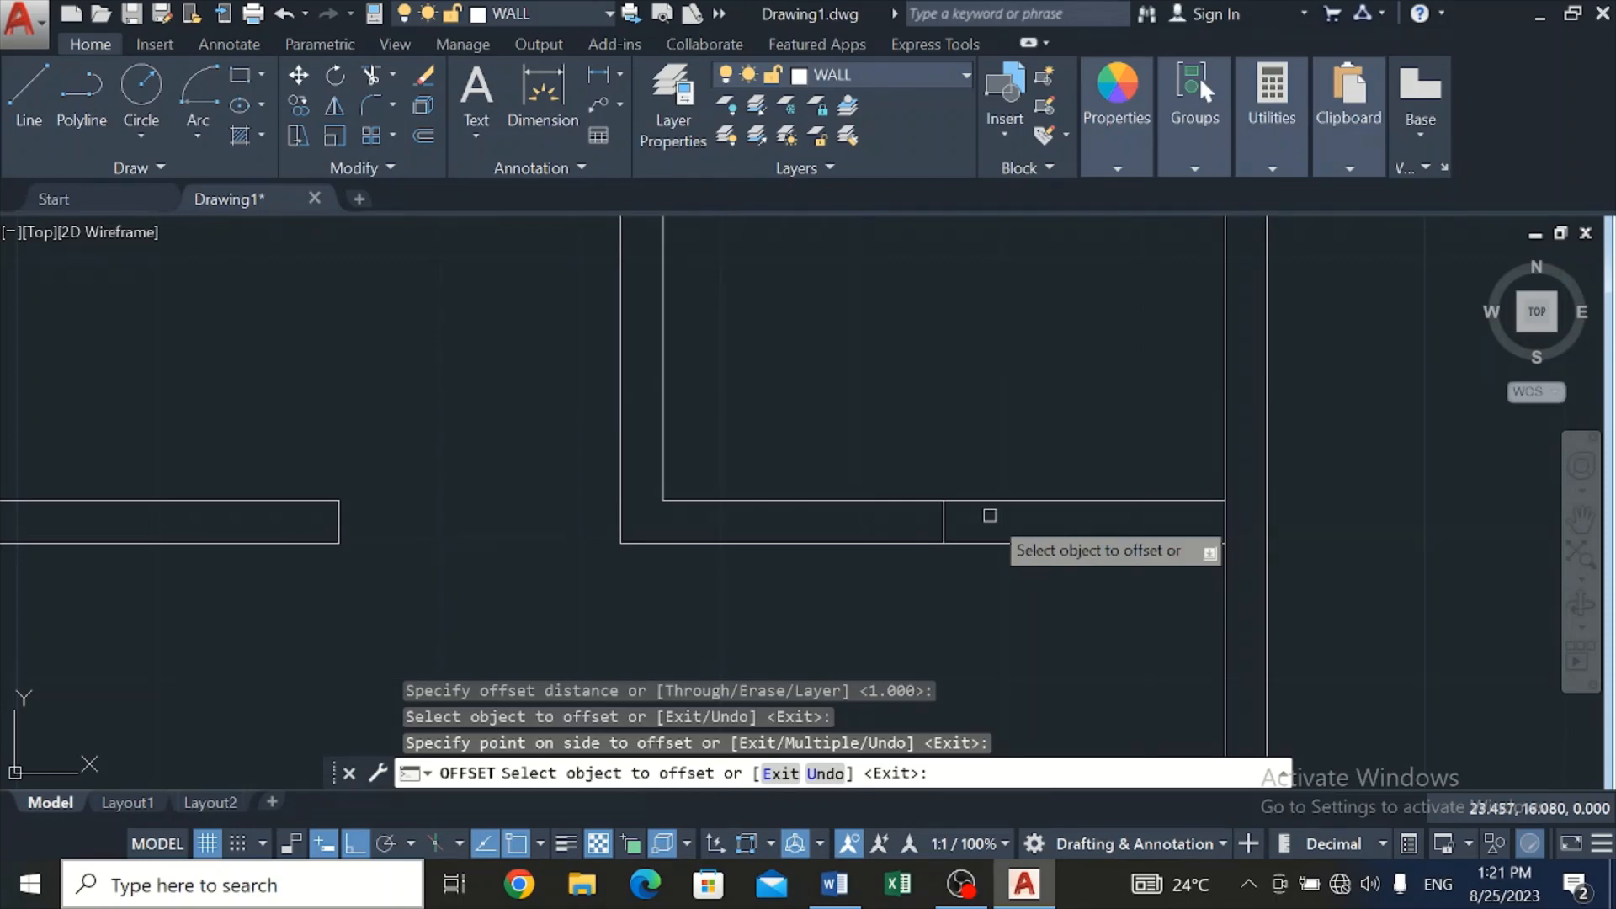
# Trim both lower wall lines of the top-right room between the offset line and the outer wall to open a doorway
pyautogui.click(371, 74)
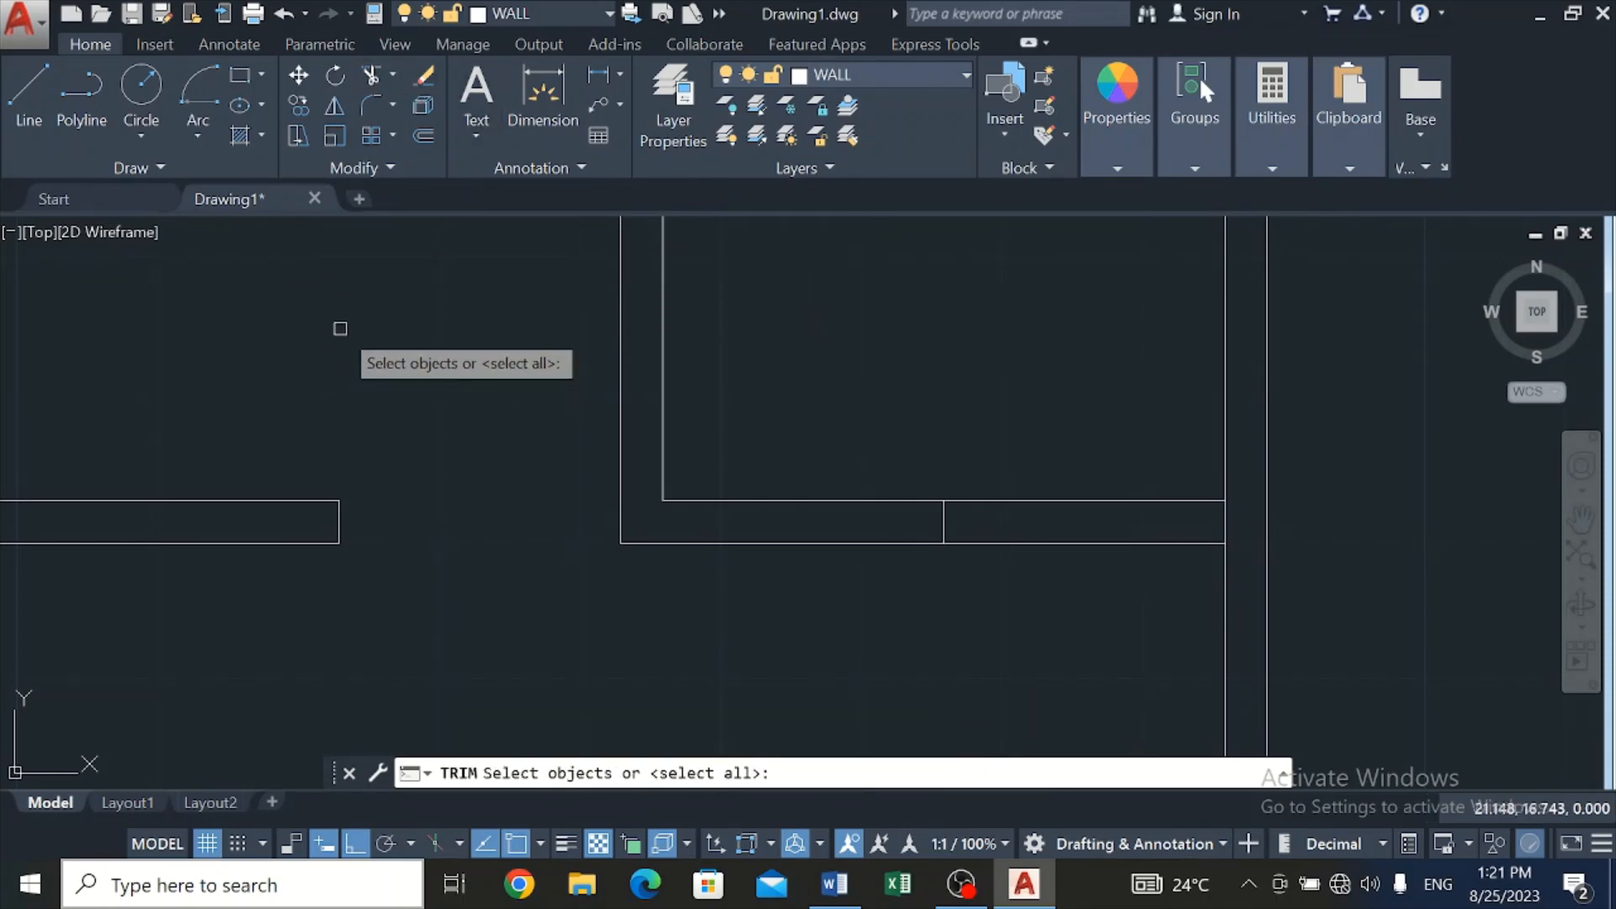
pyautogui.press('Return')
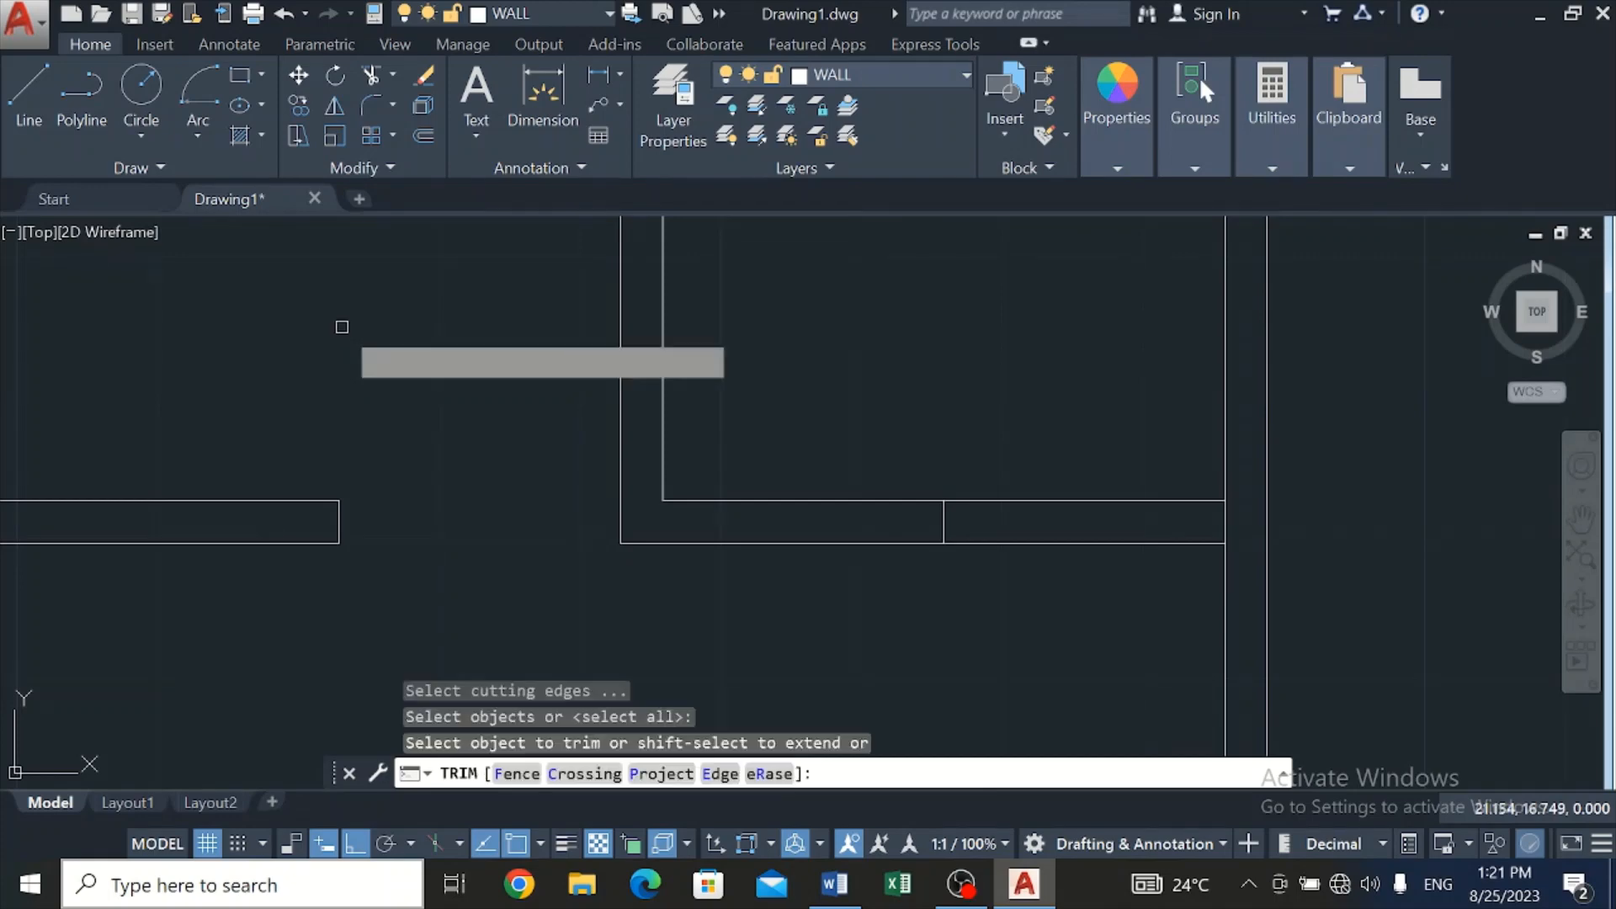
pyautogui.click(1074, 417)
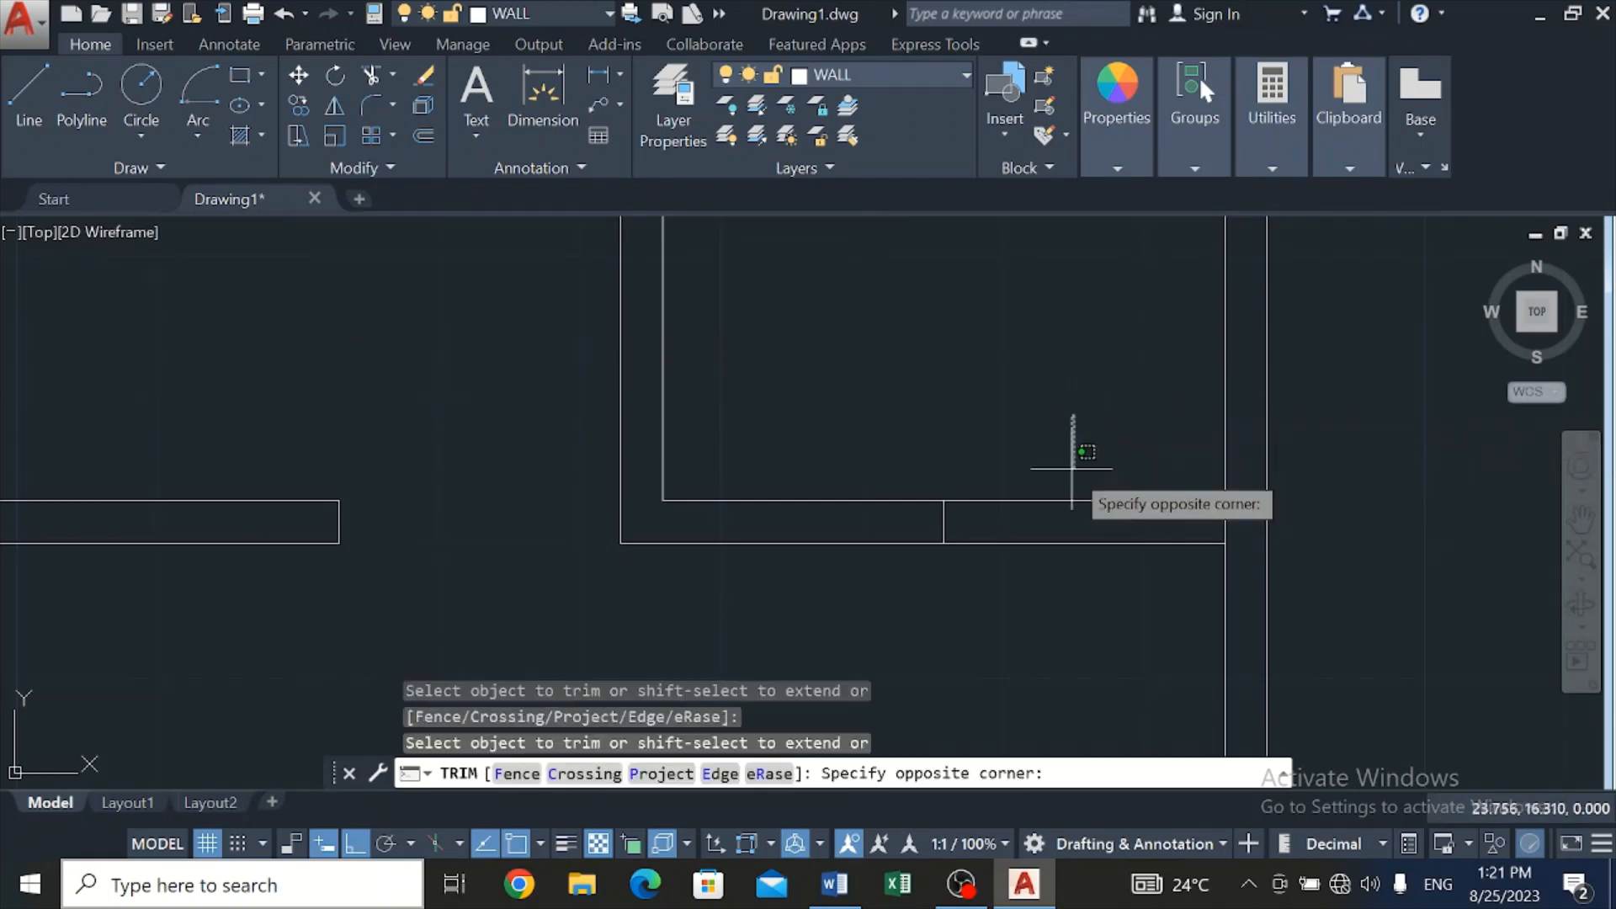
pyautogui.click(1075, 584)
# Draw a vertical line from the lower-right room's inner upper-left corner up across its upper wall, ending just past the outer line
pyautogui.scroll(-5, 1080, 585)
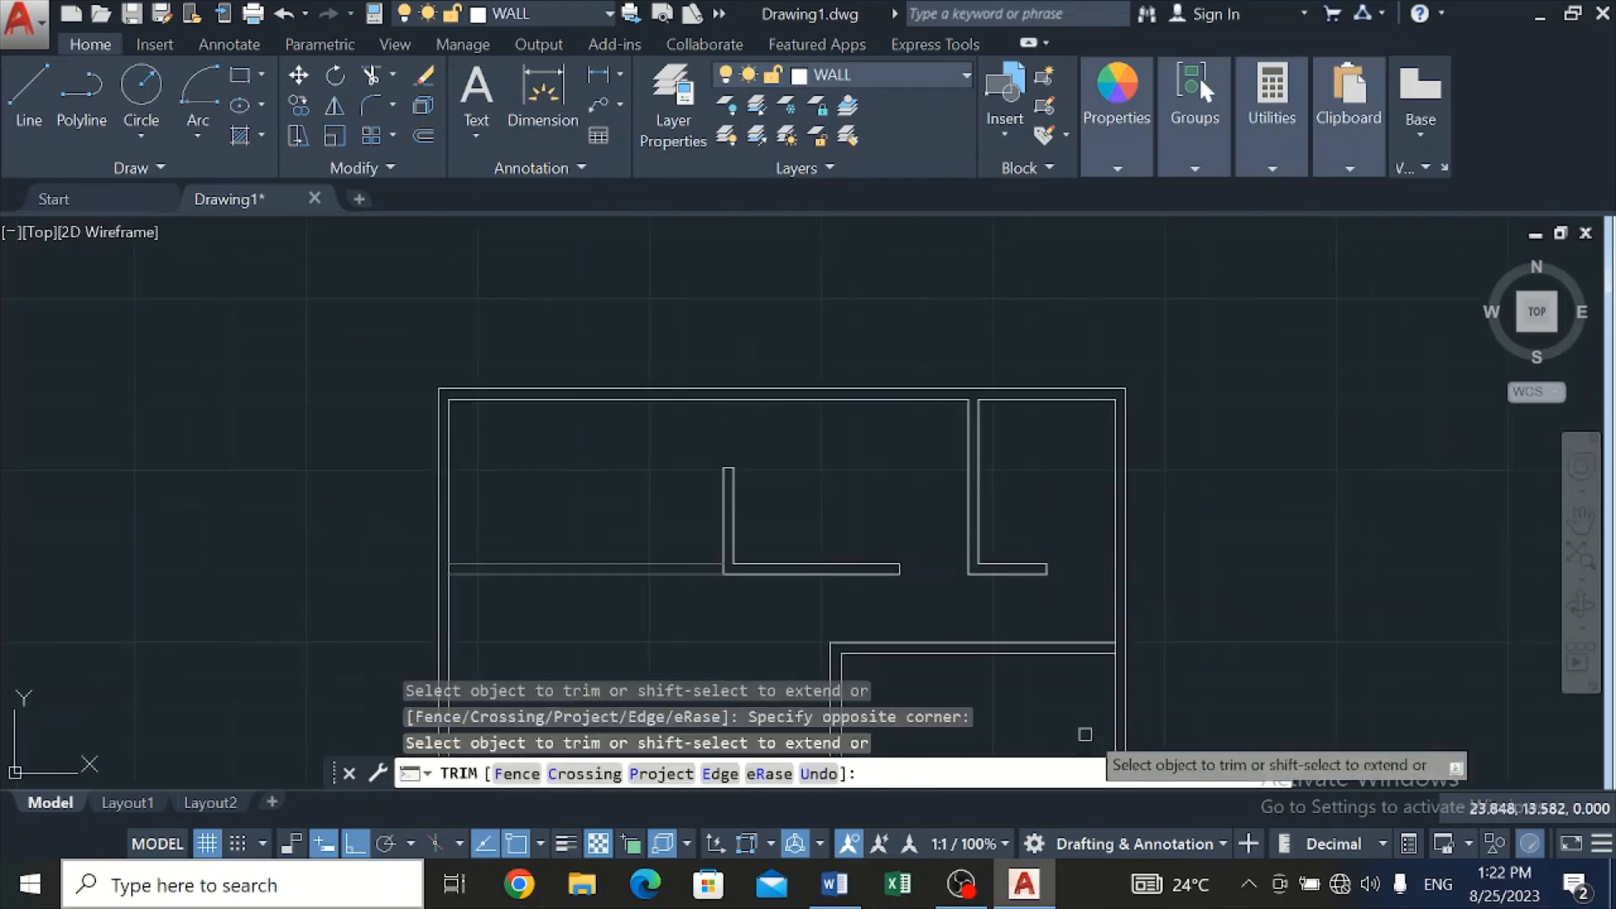
pyautogui.scroll(-2, 1085, 673)
pyautogui.scroll(3, 934, 673)
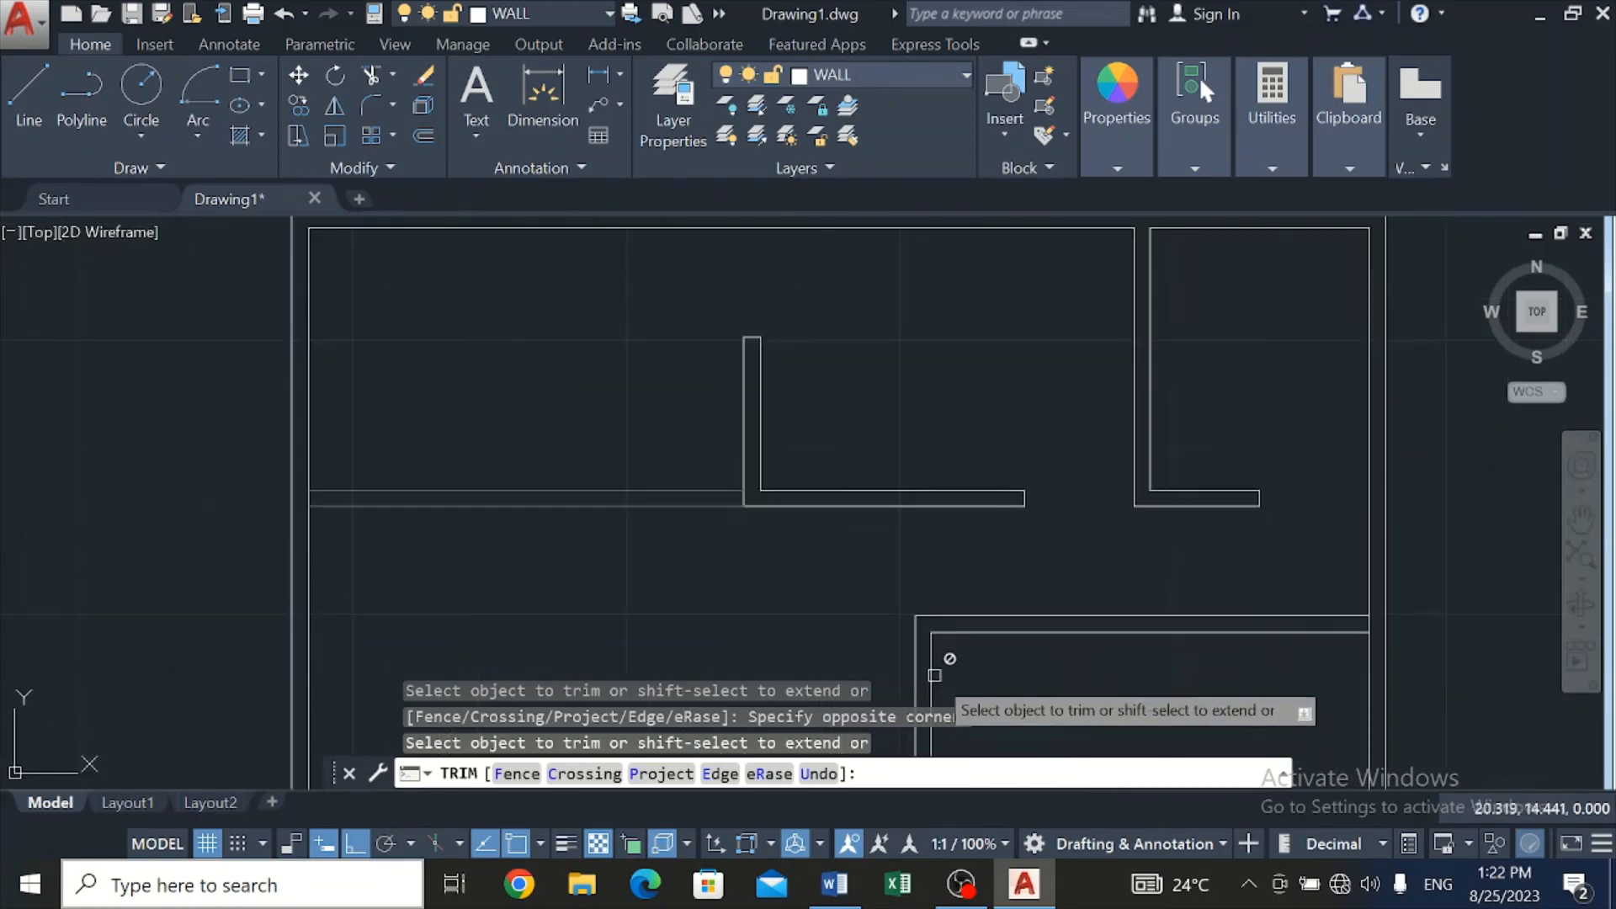
pyautogui.scroll(4, 943, 665)
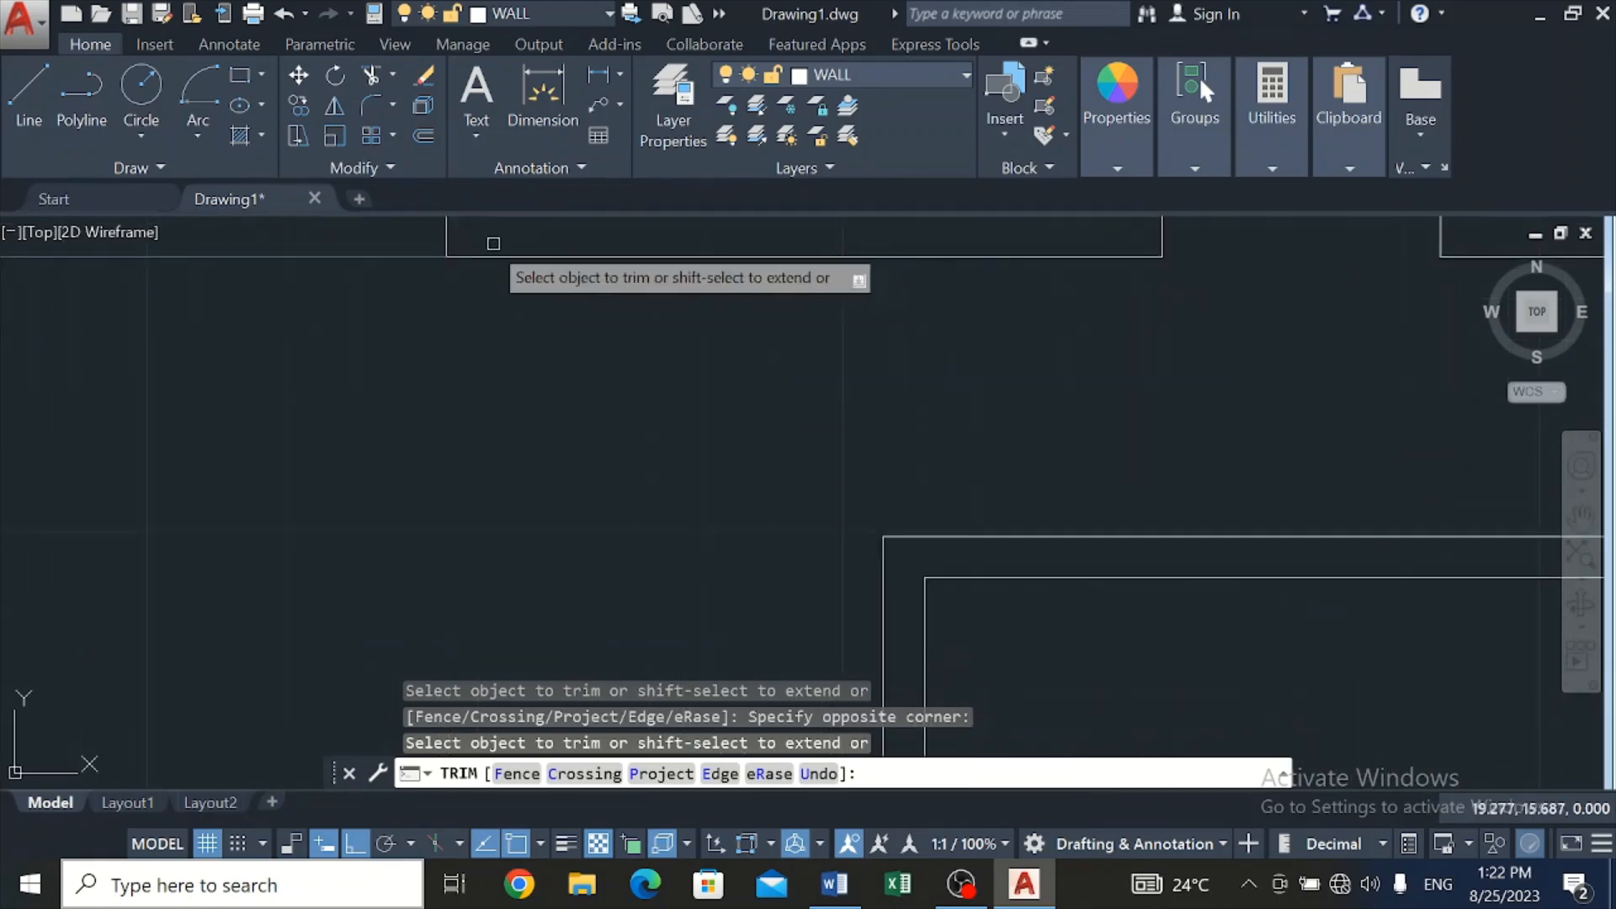
pyautogui.click(26, 91)
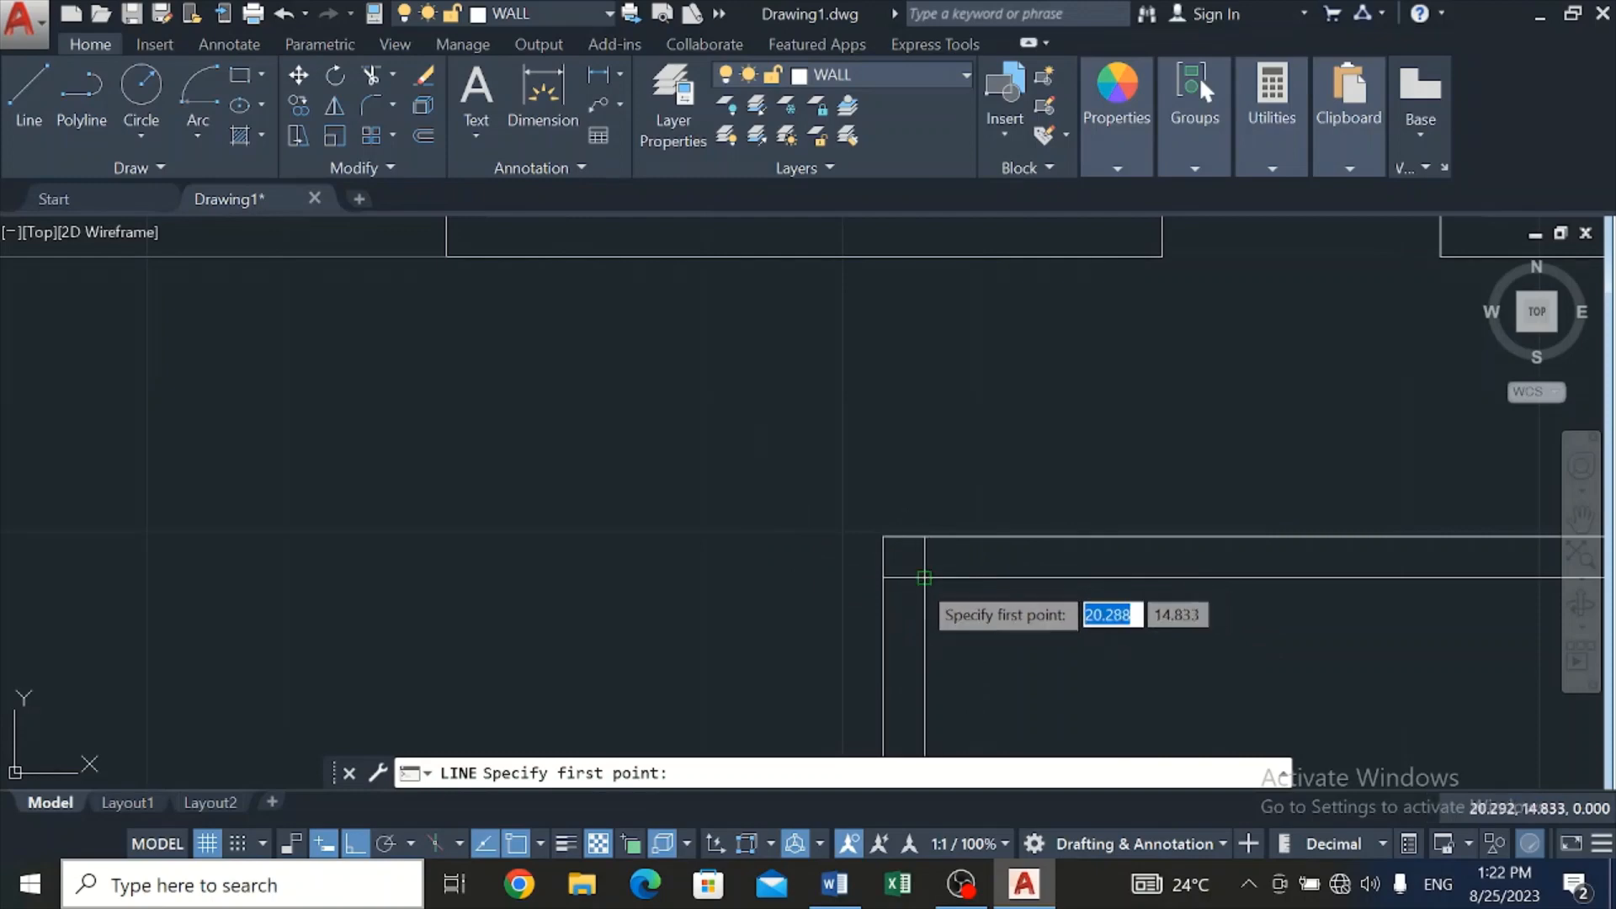
pyautogui.click(924, 577)
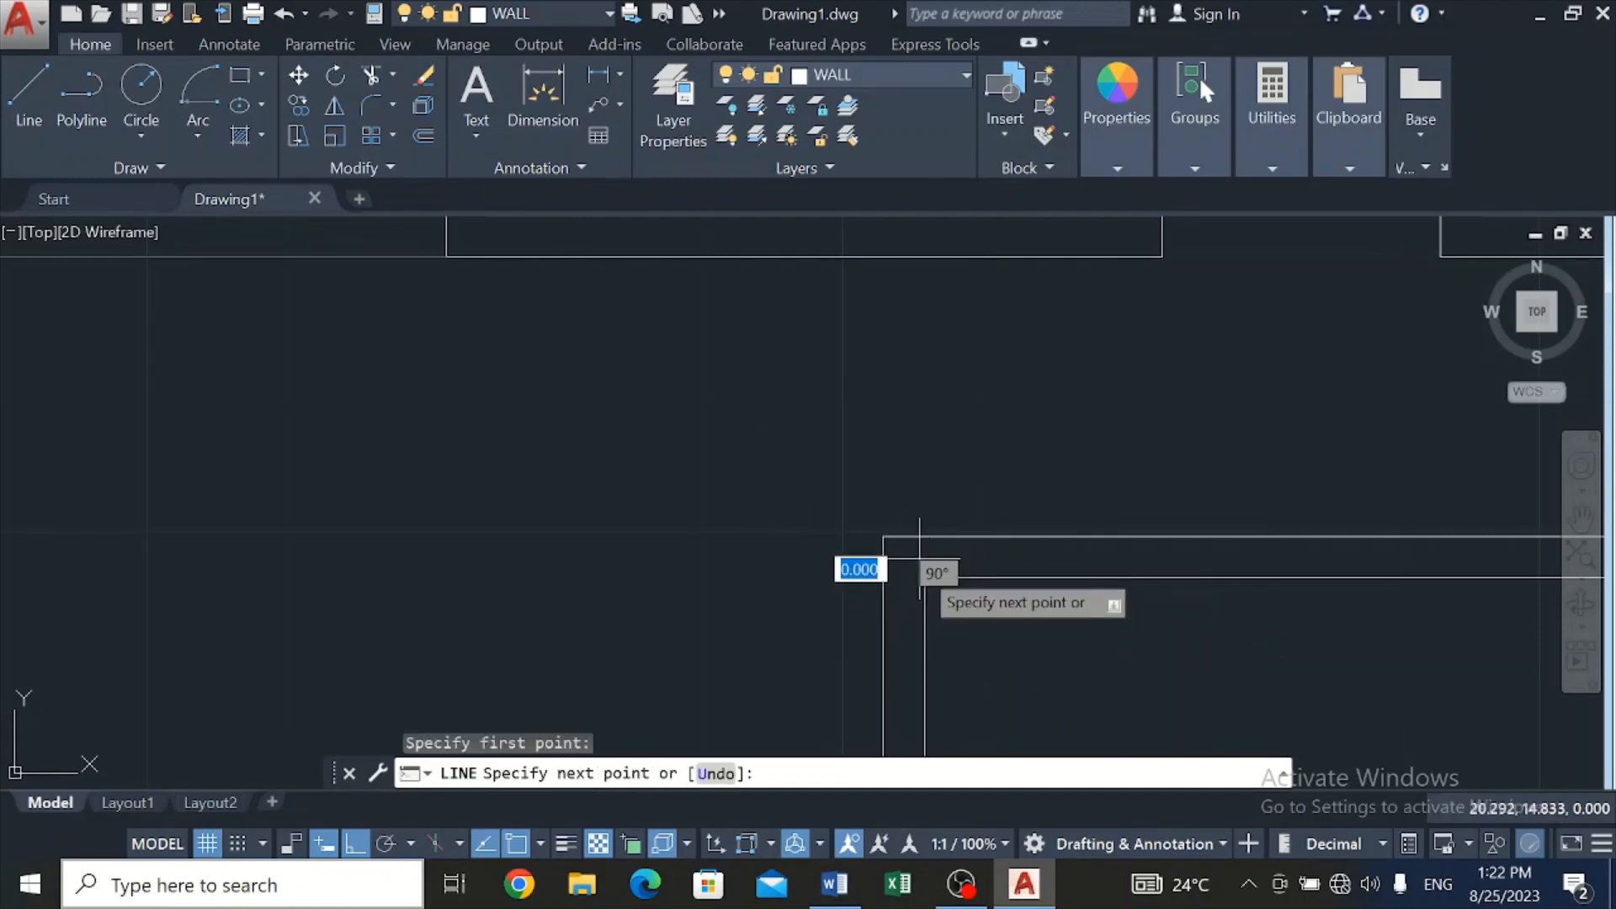
pyautogui.click(909, 473)
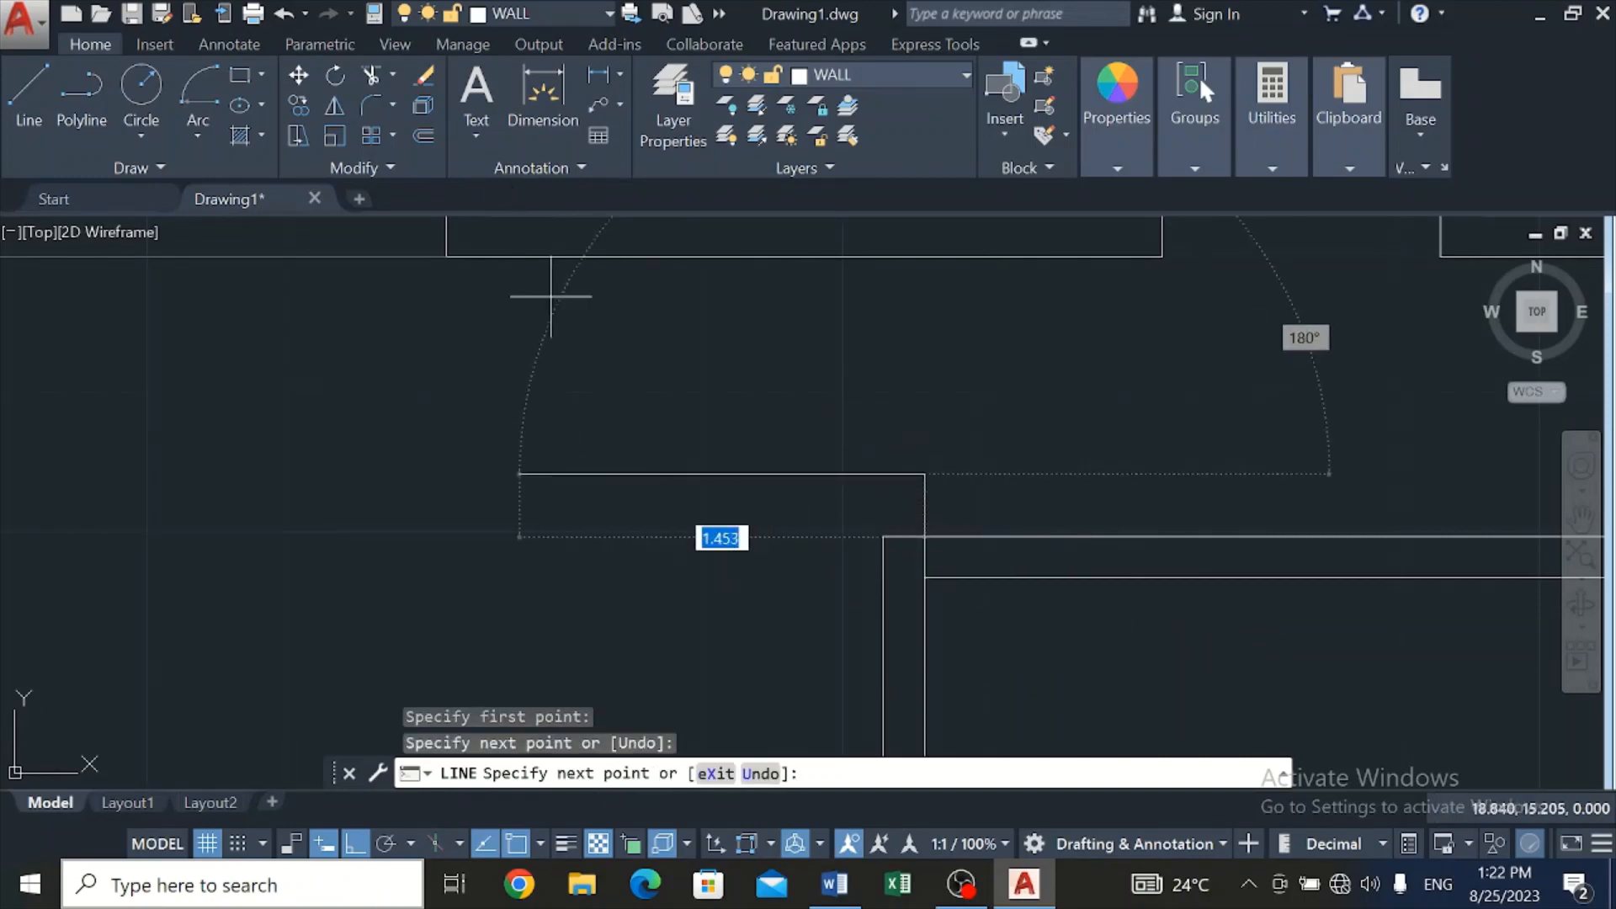
pyautogui.press('Escape')
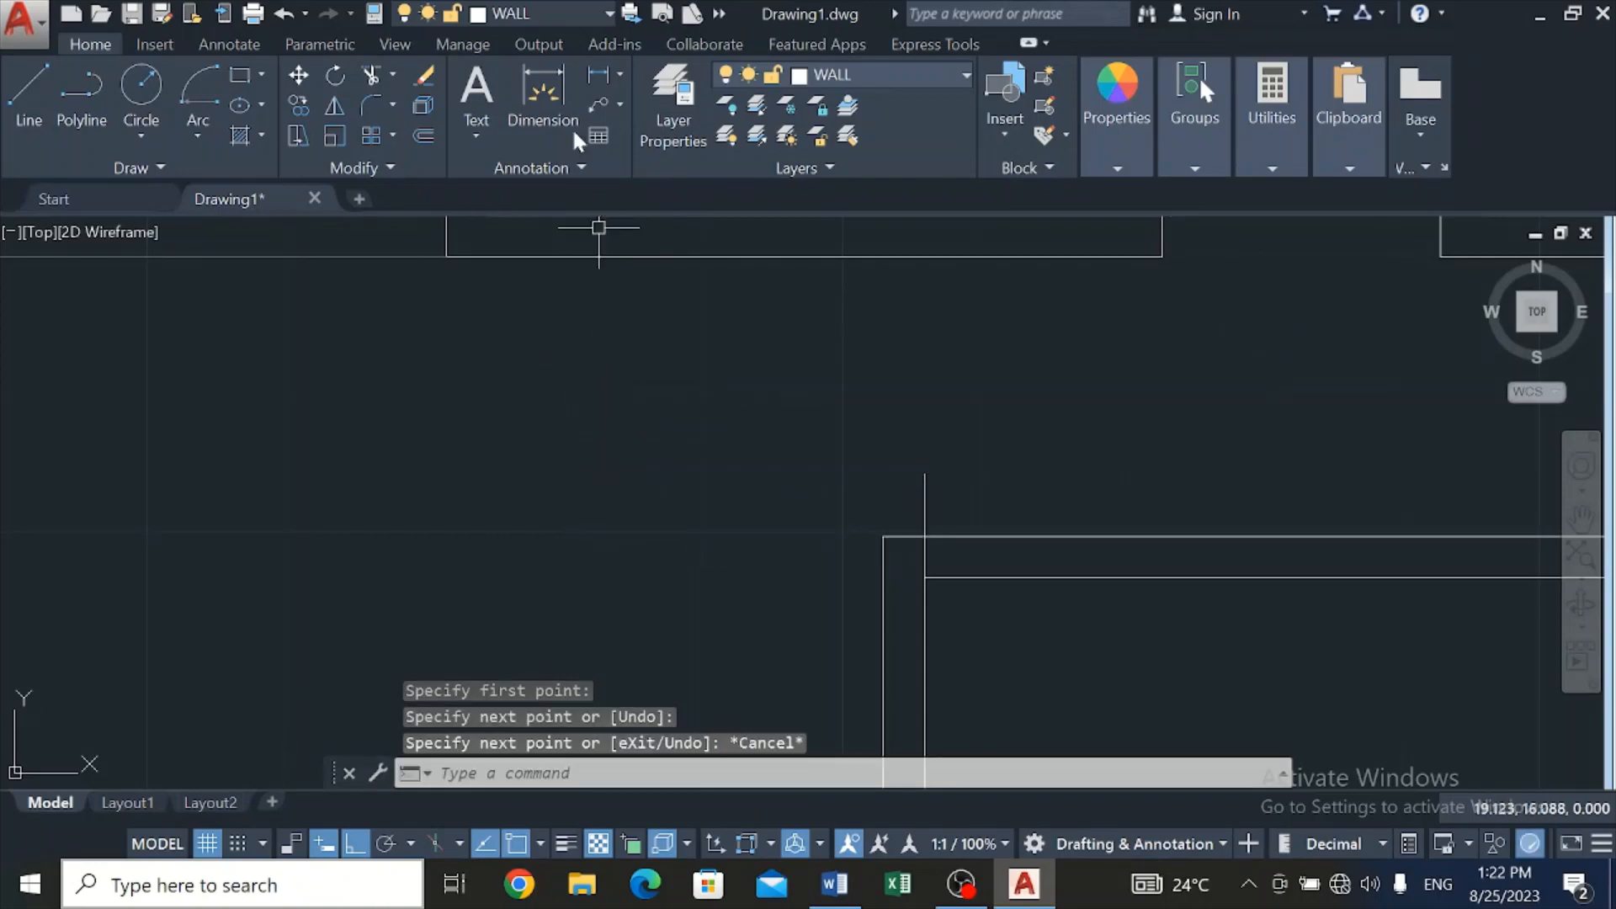
# Trim the vertical line's overhang above the lower-right room's upper wall
pyautogui.click(371, 77)
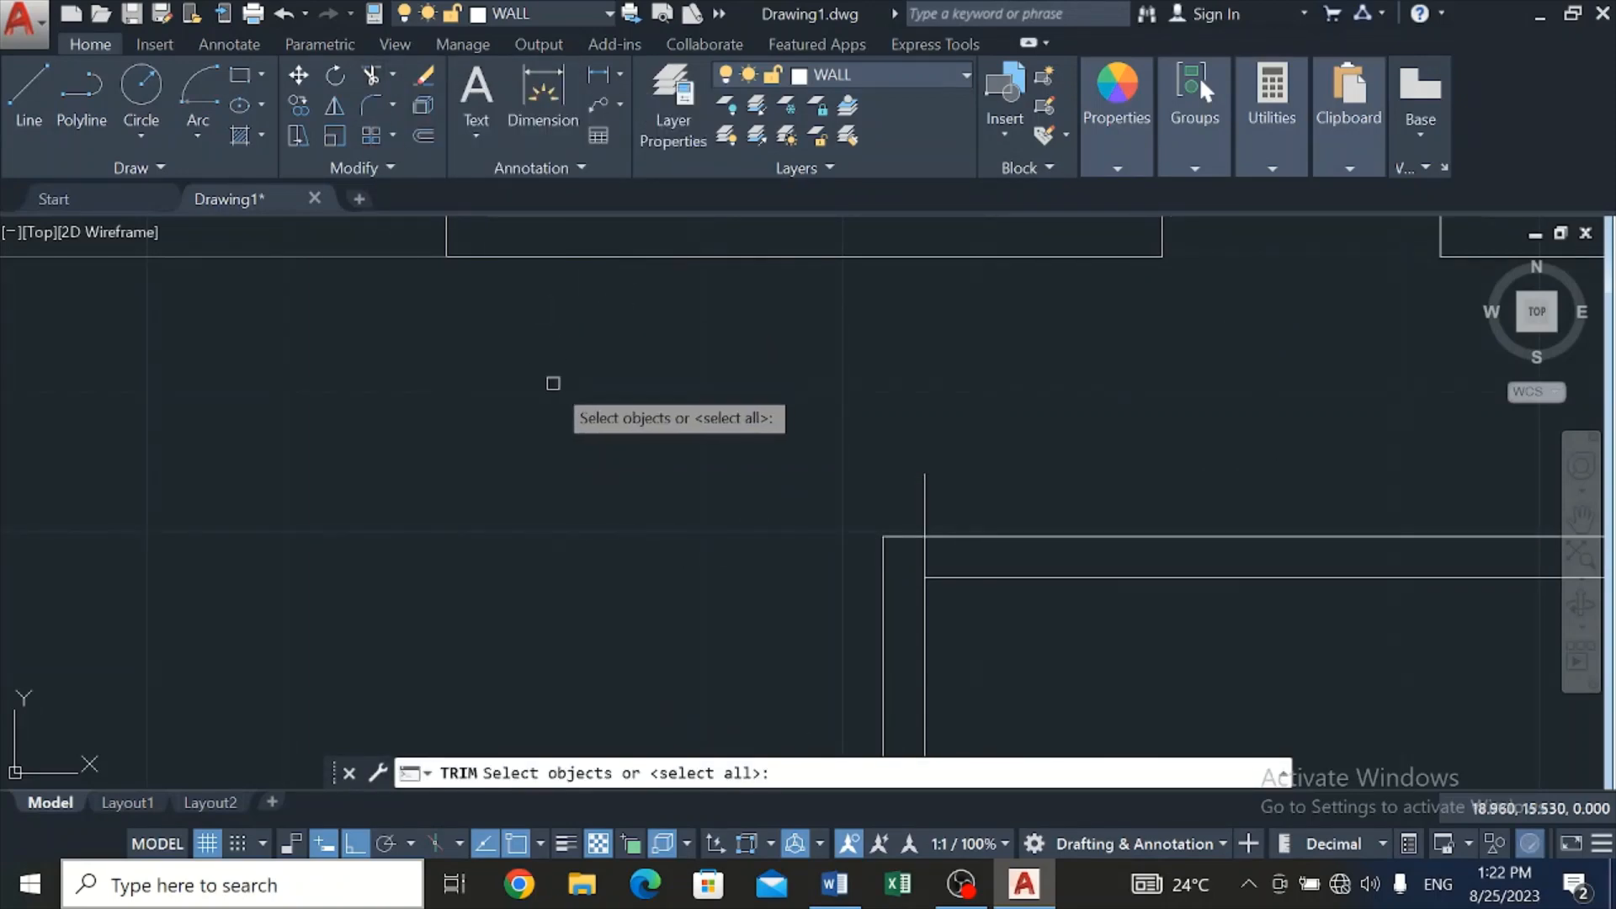
pyautogui.press('Return')
pyautogui.click(876, 489)
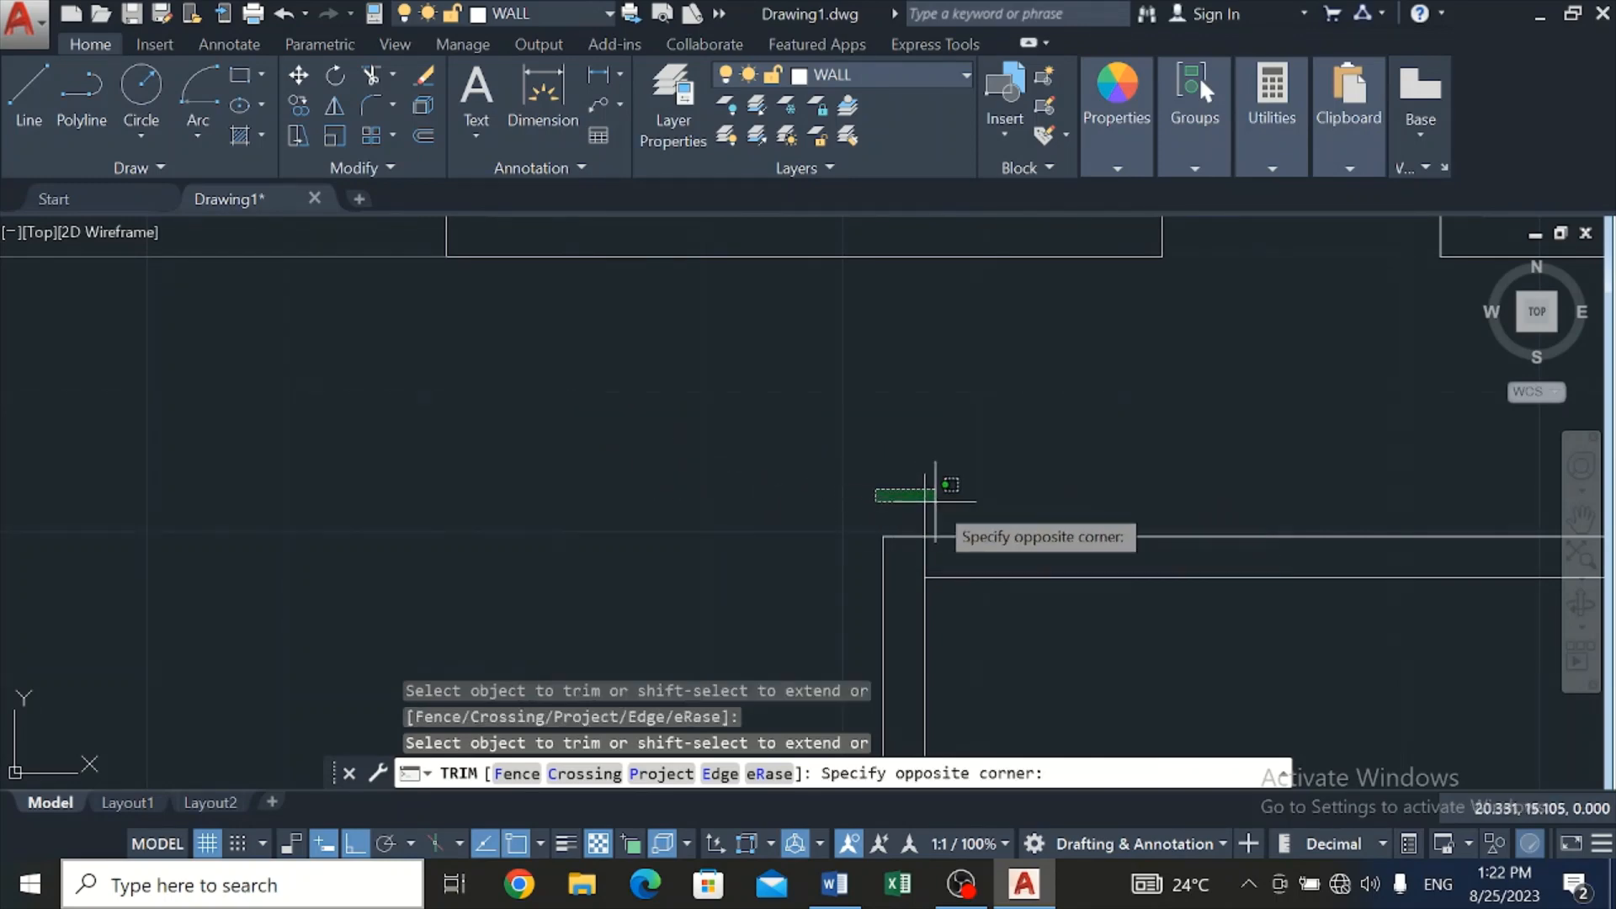
pyautogui.click(953, 483)
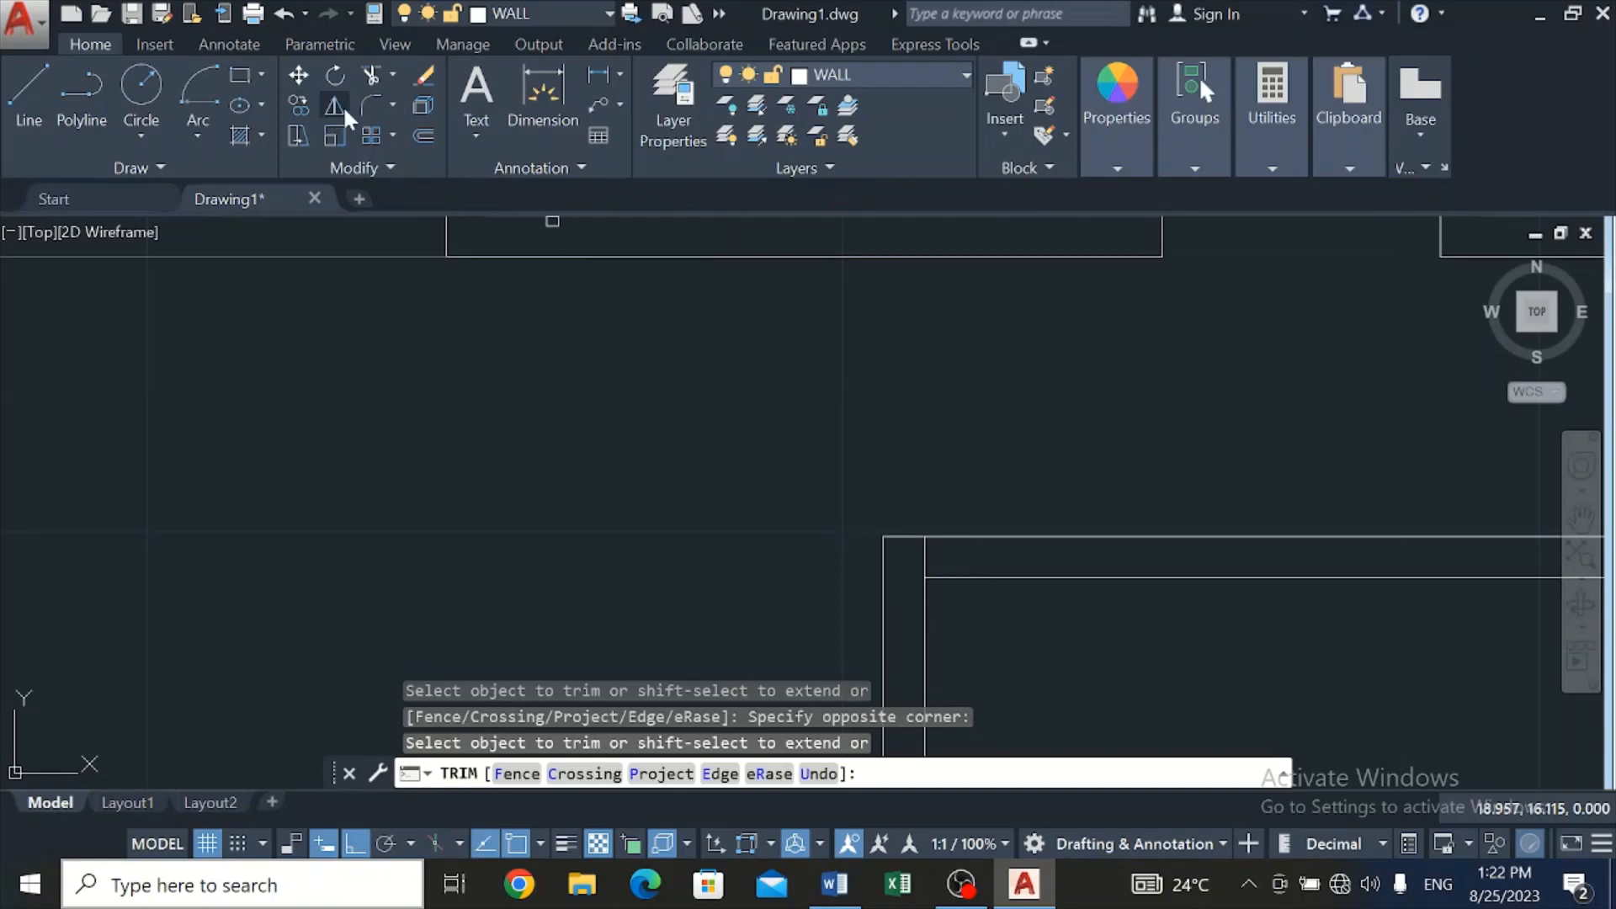
# Offset the short vertical line at the left end of the lower-right room's upper wall 1 unit to the right
pyautogui.click(414, 133)
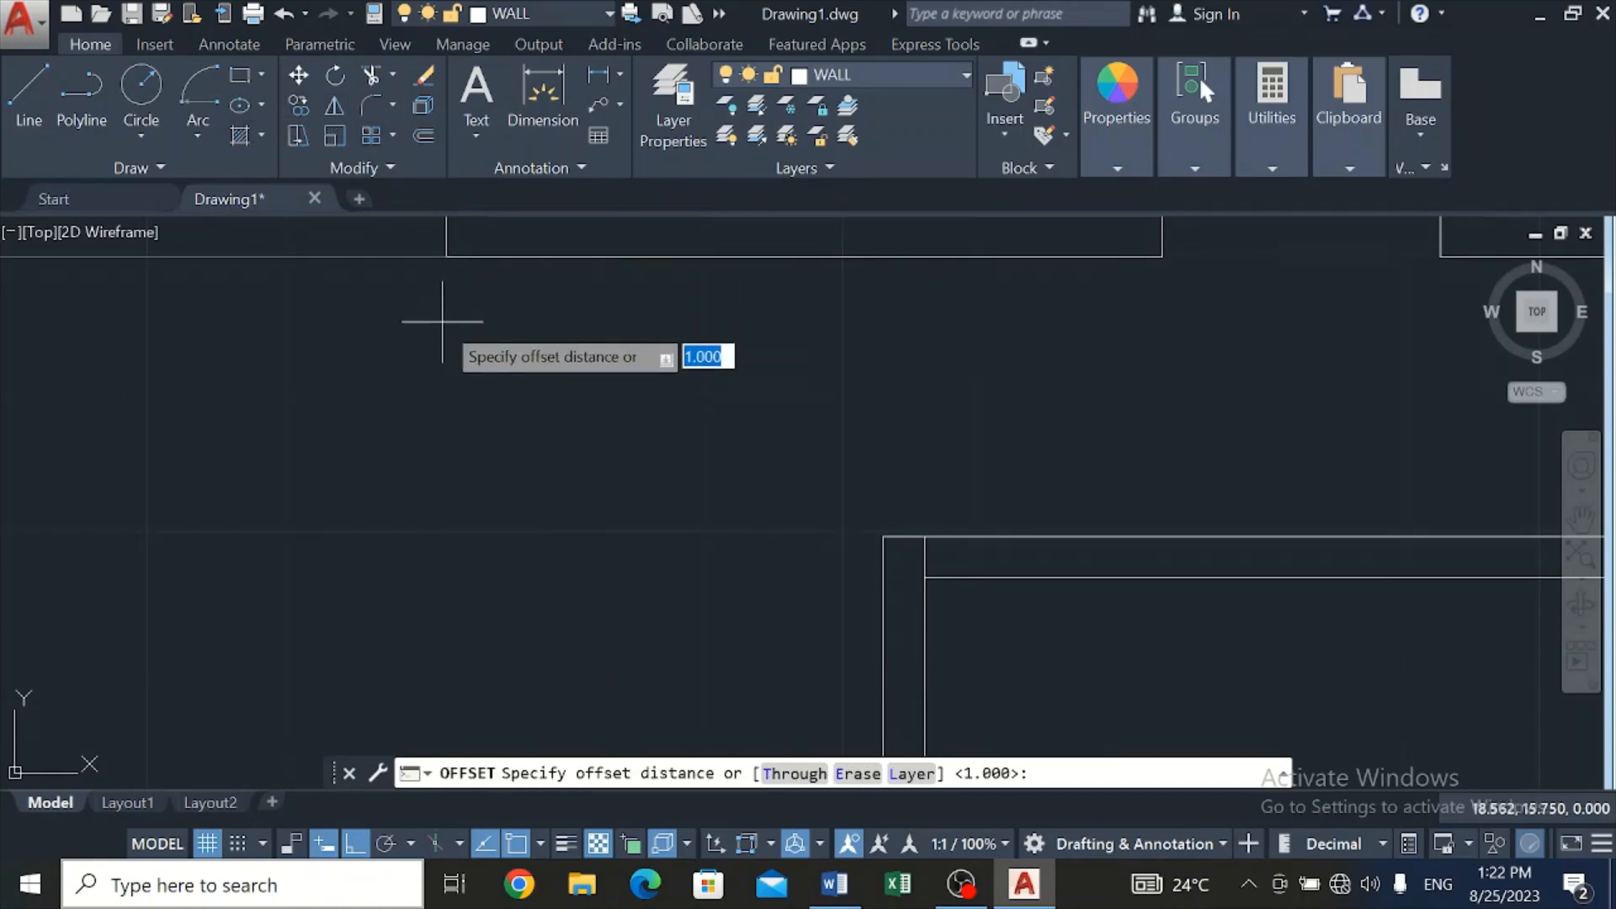
pyautogui.press('Return')
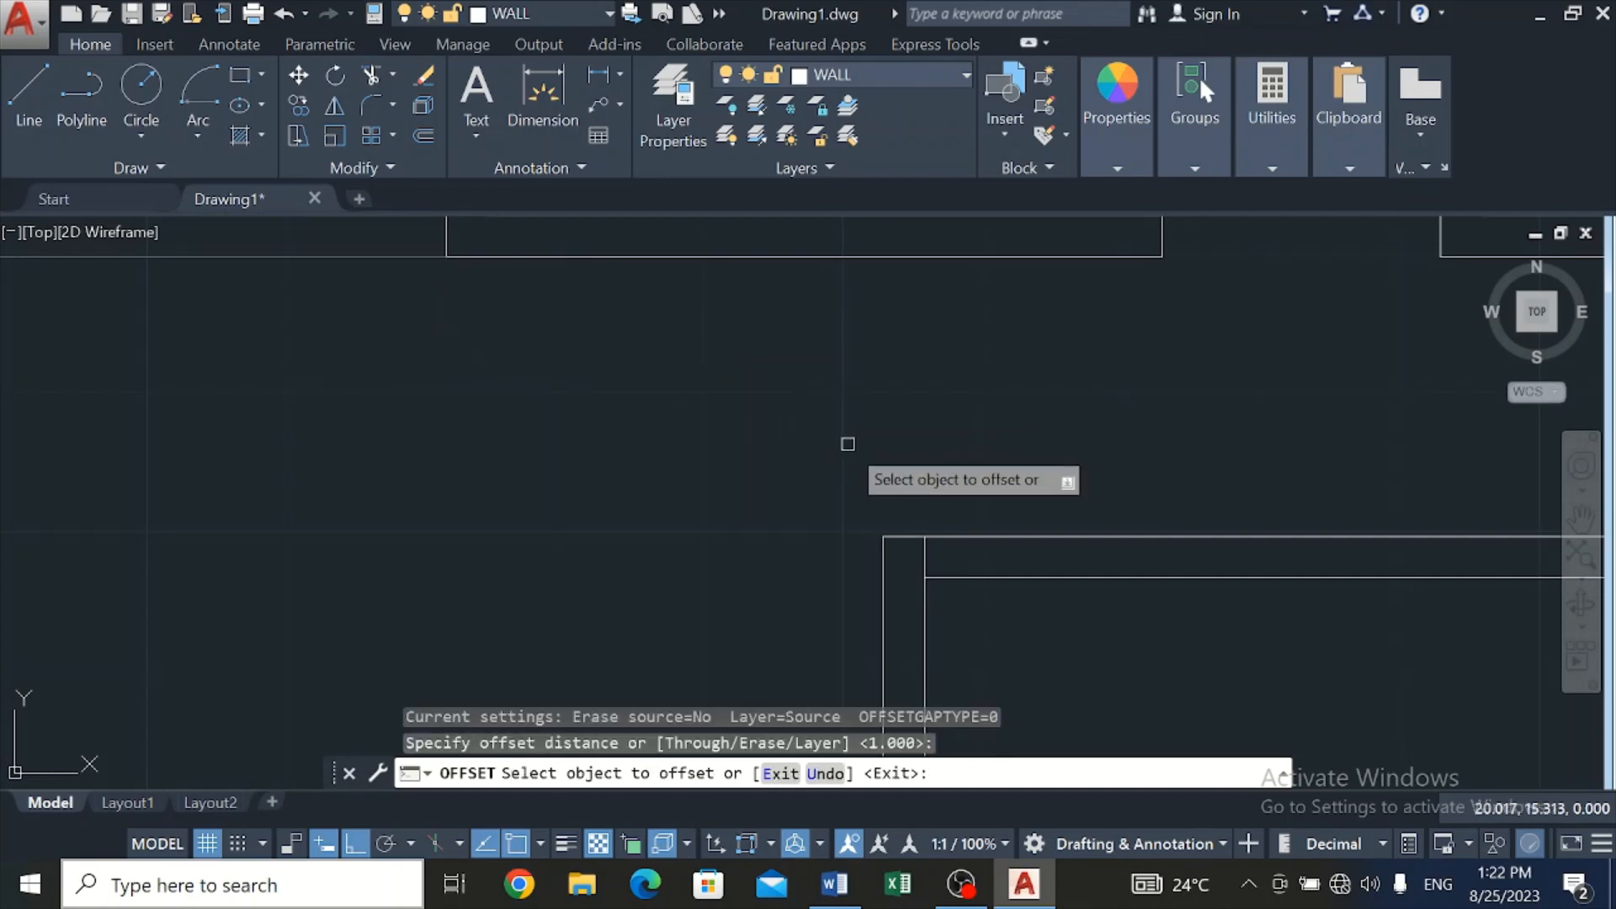
pyautogui.click(925, 557)
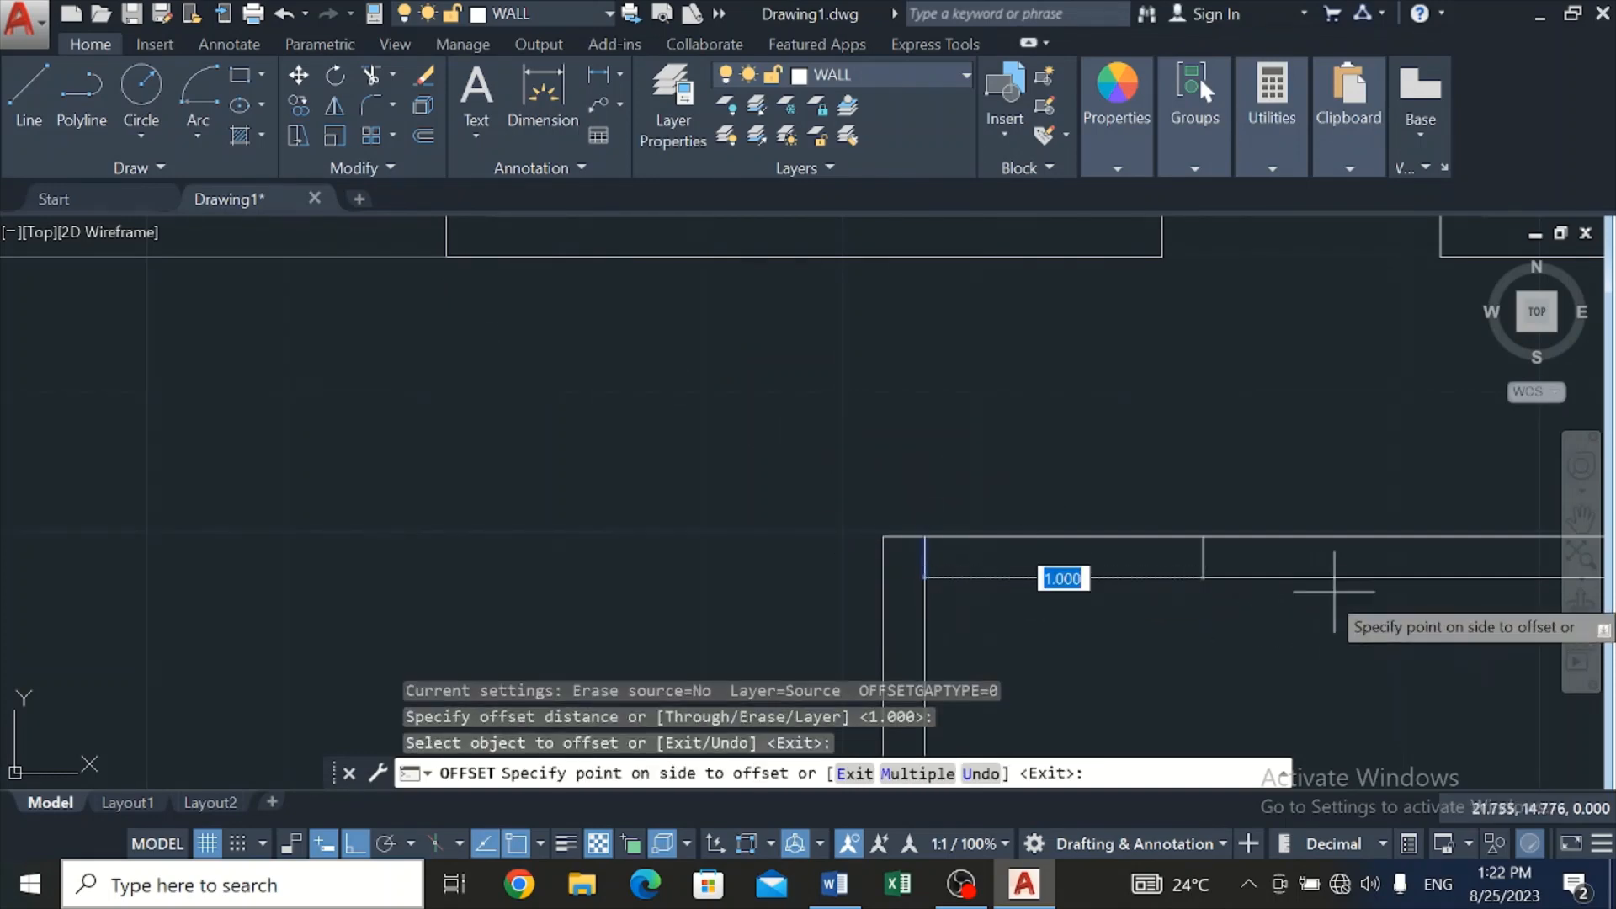
pyautogui.click(1327, 563)
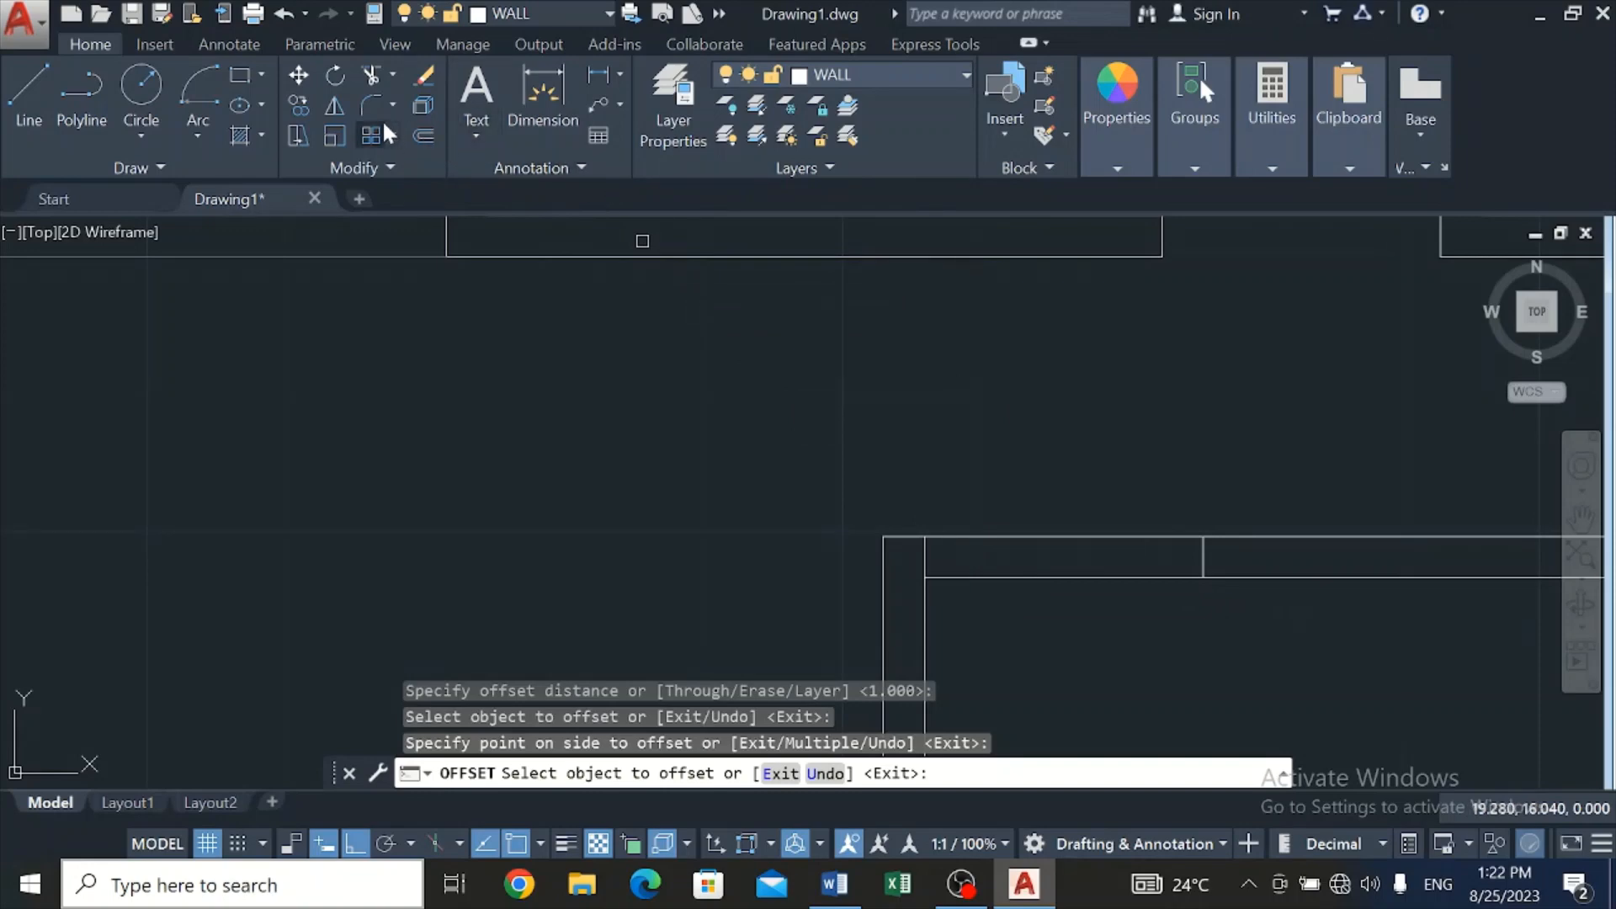
# Trim both upper wall lines of the lower-right room between the short line and its offset copy to open a doorway
pyautogui.click(371, 76)
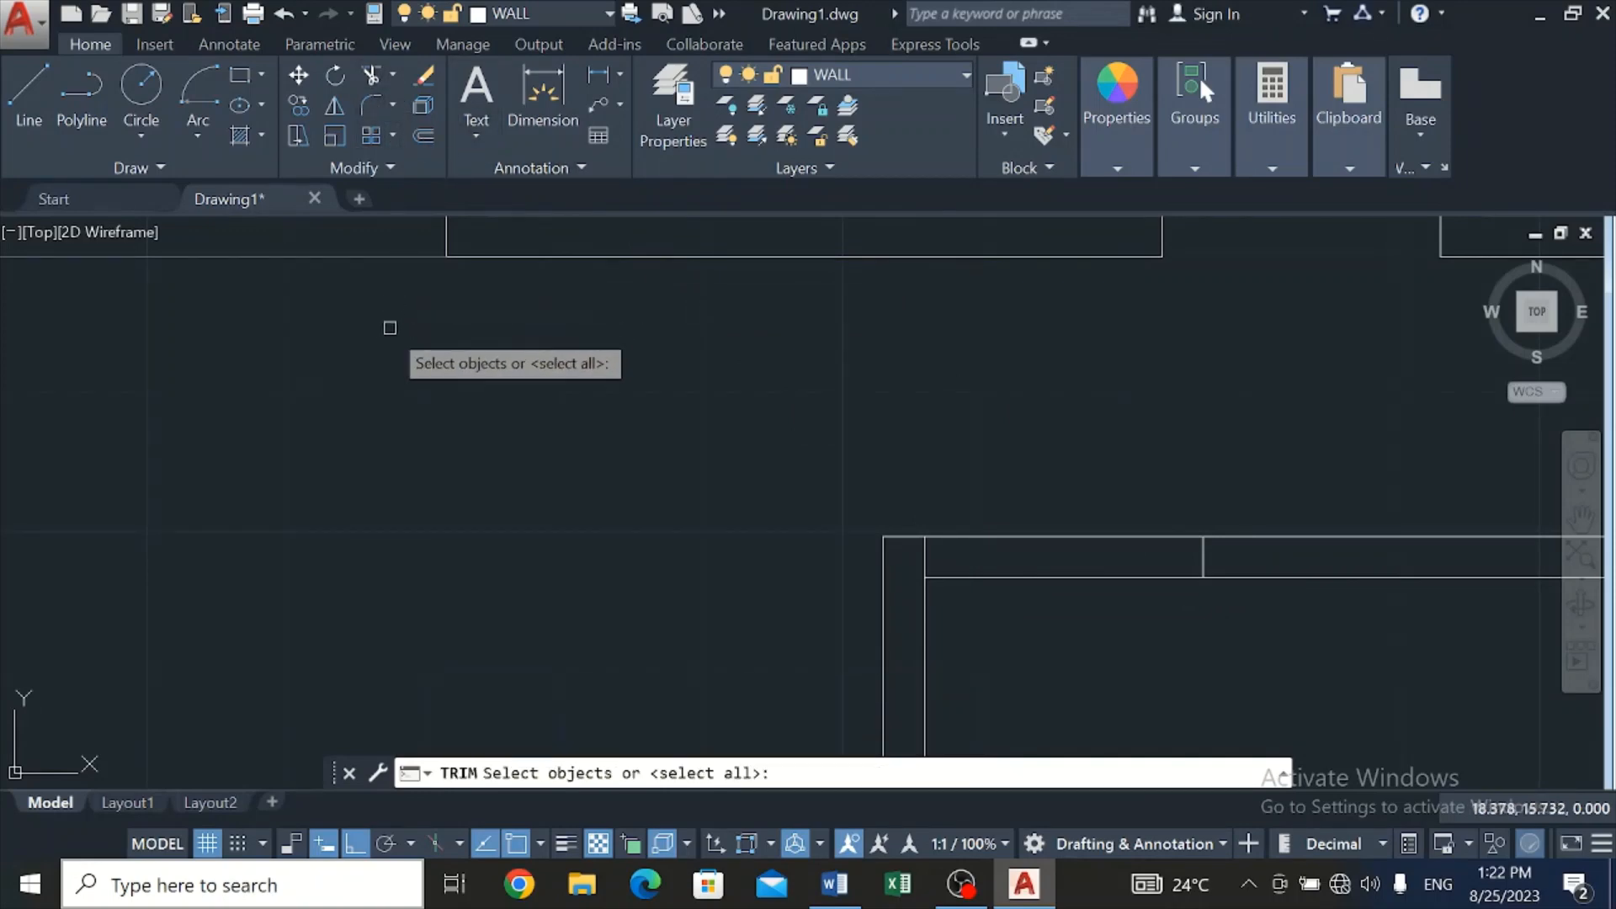
pyautogui.press('Return')
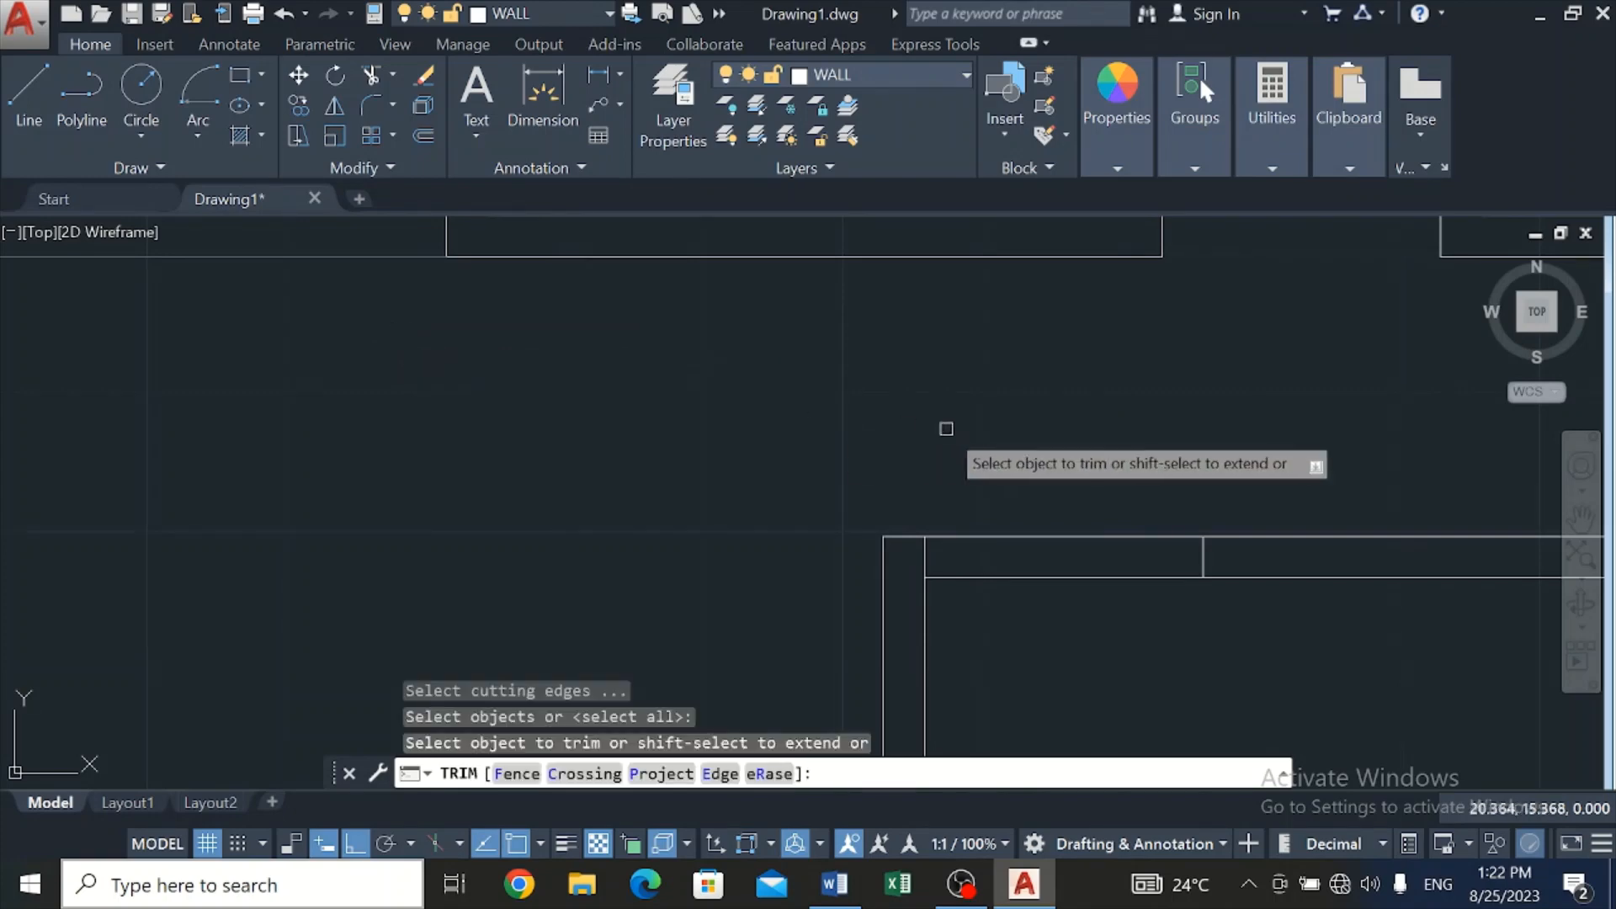
pyautogui.click(1076, 438)
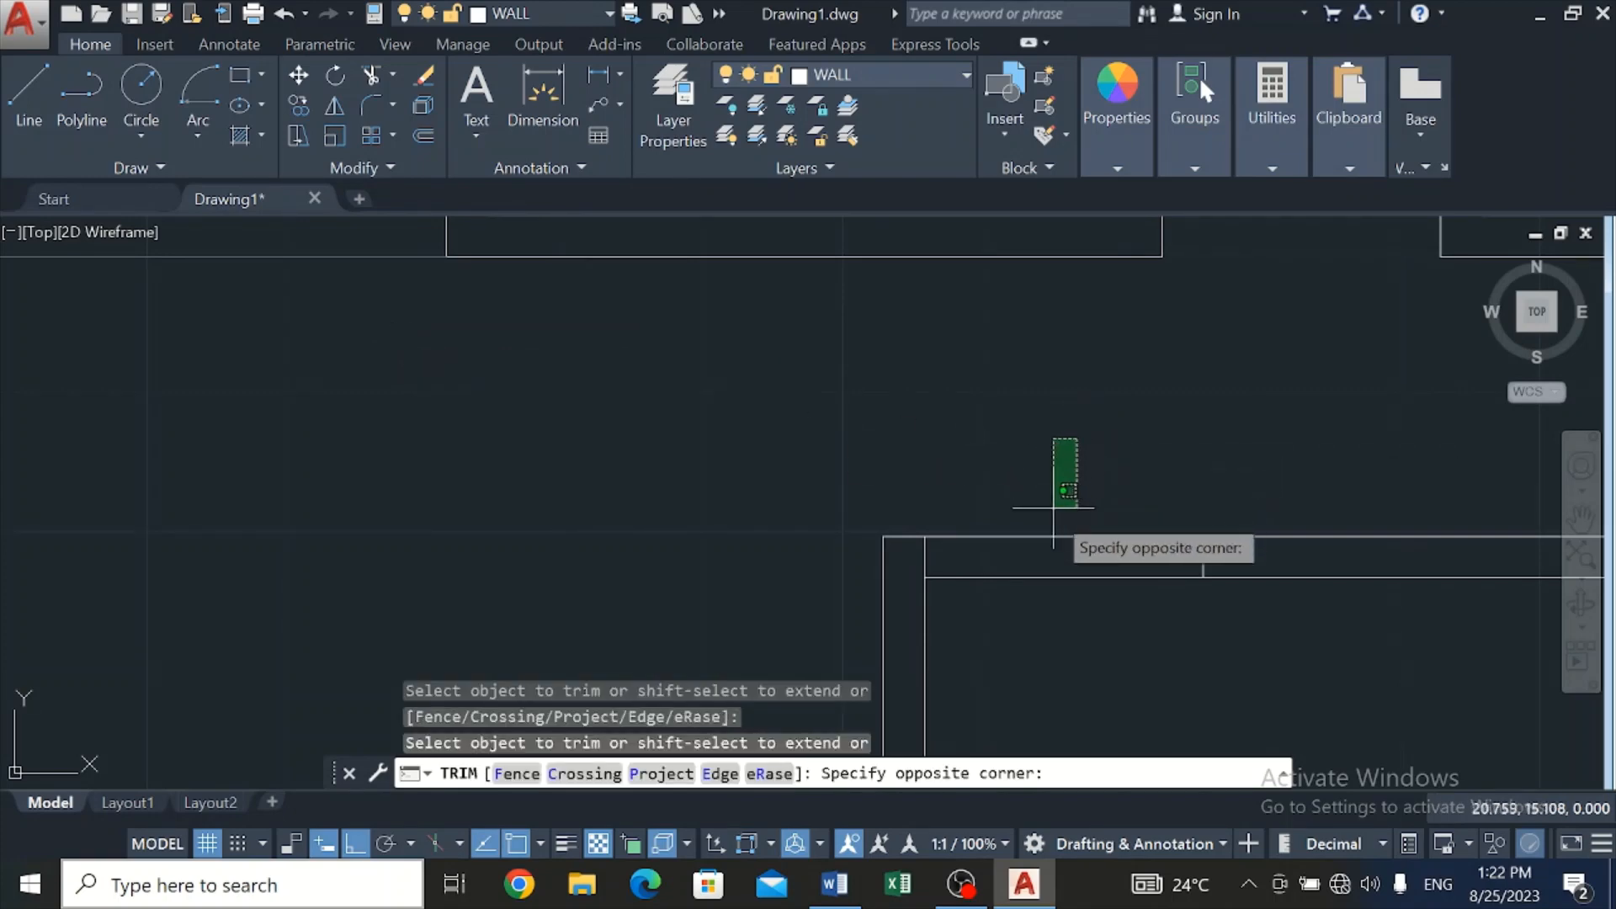
pyautogui.click(1107, 705)
pyautogui.scroll(-5, 1157, 541)
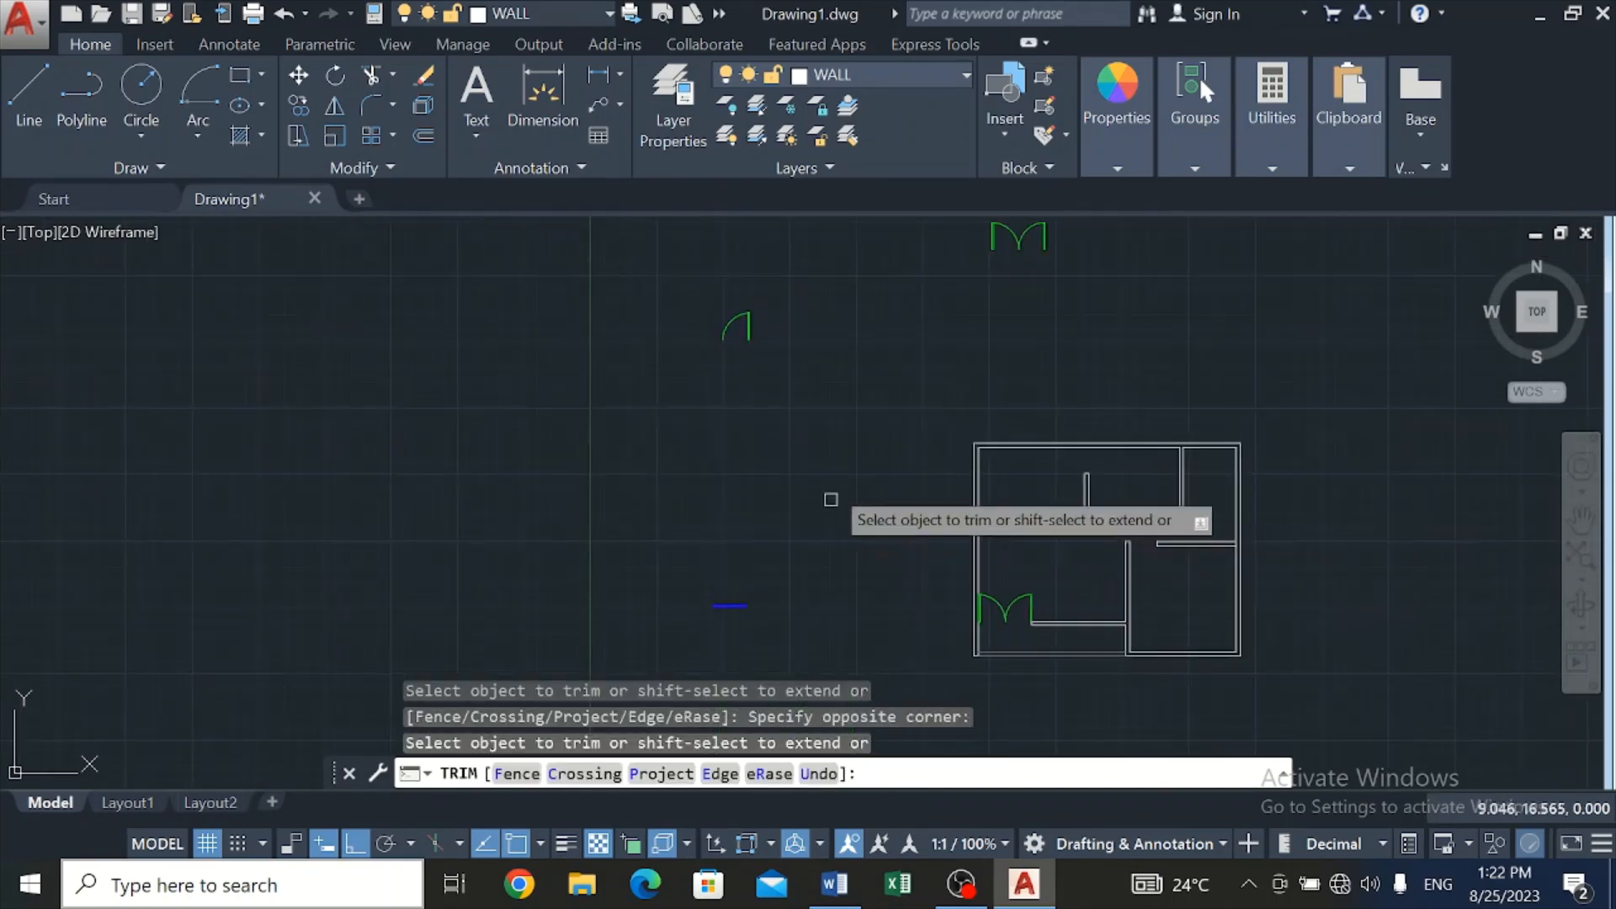
# Mirror the single door block about a vertical line just to its right, keeping the source object
pyautogui.scroll(2, 697, 280)
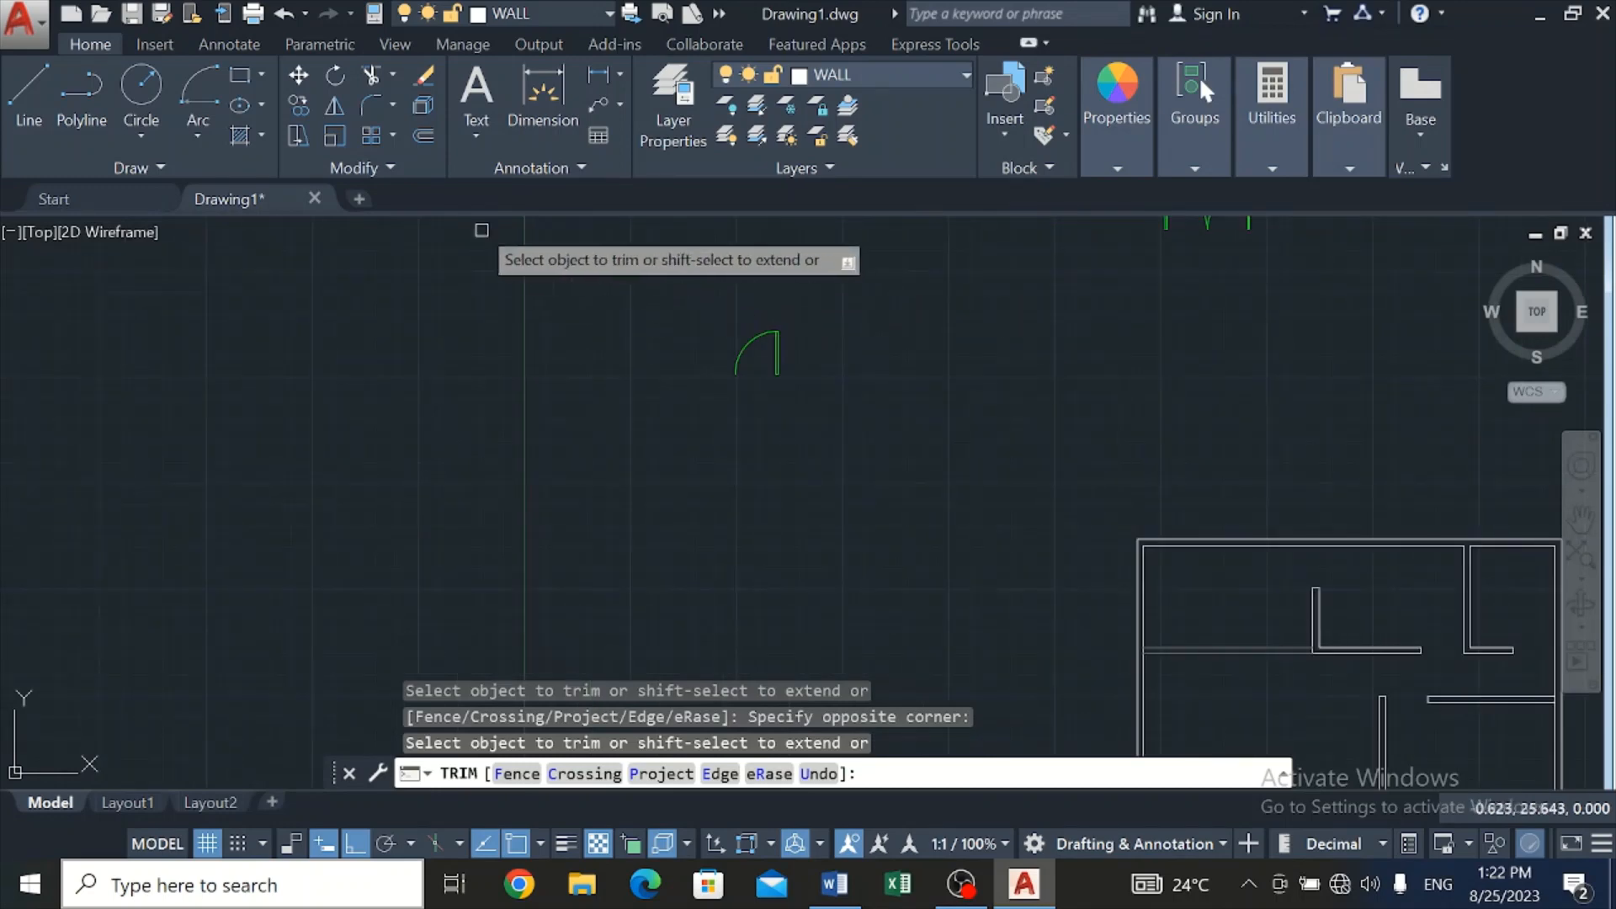
pyautogui.click(337, 105)
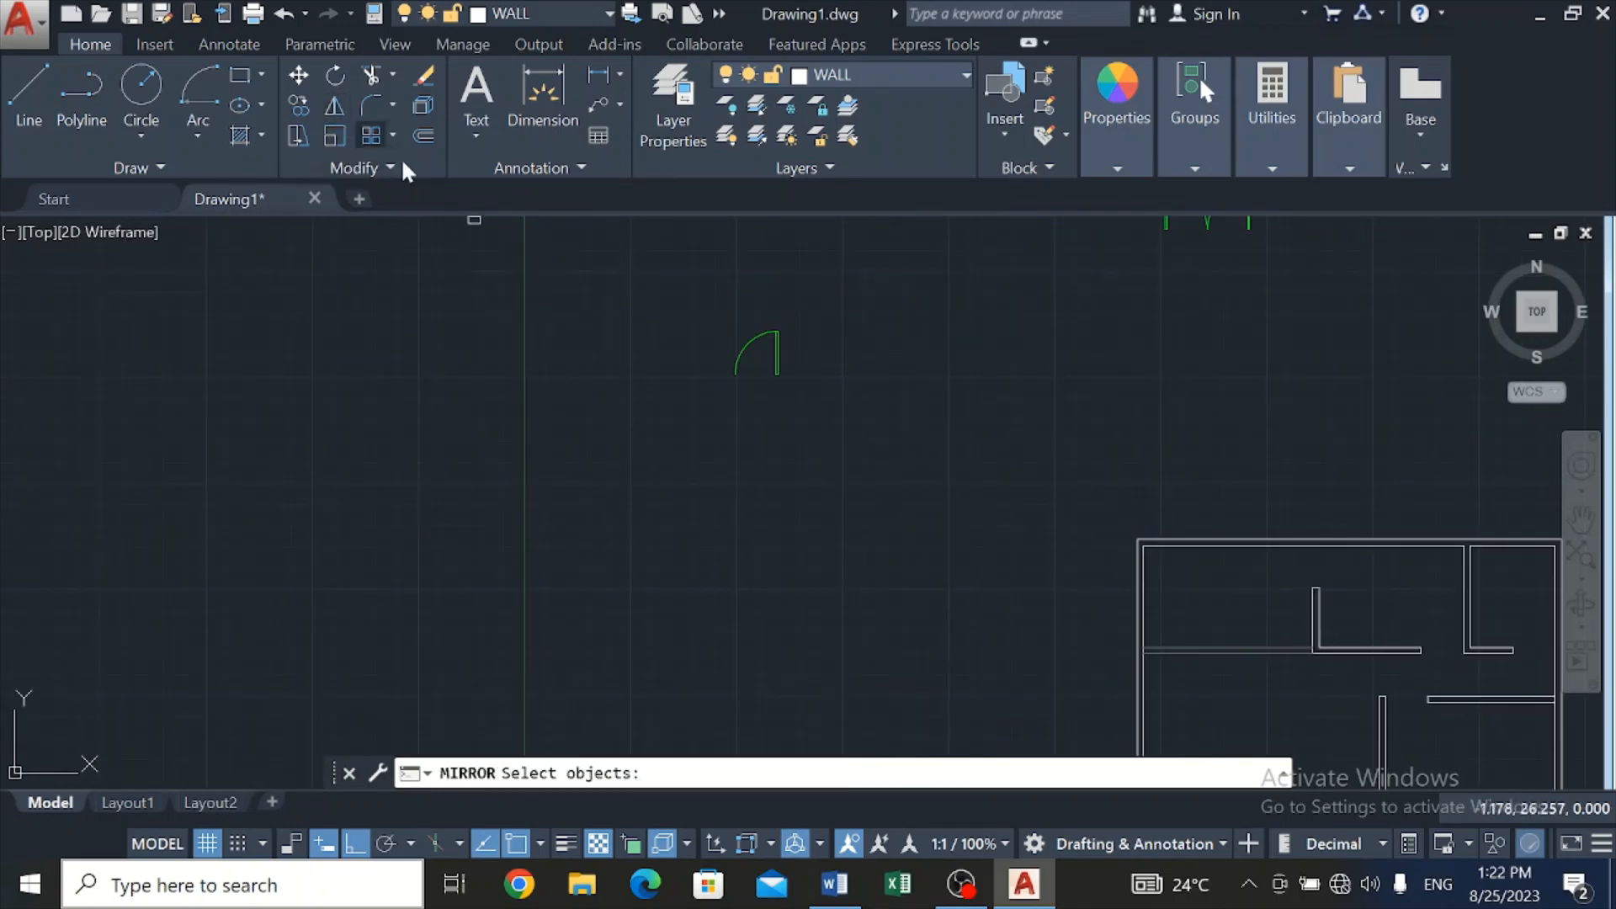
pyautogui.click(686, 298)
pyautogui.click(865, 416)
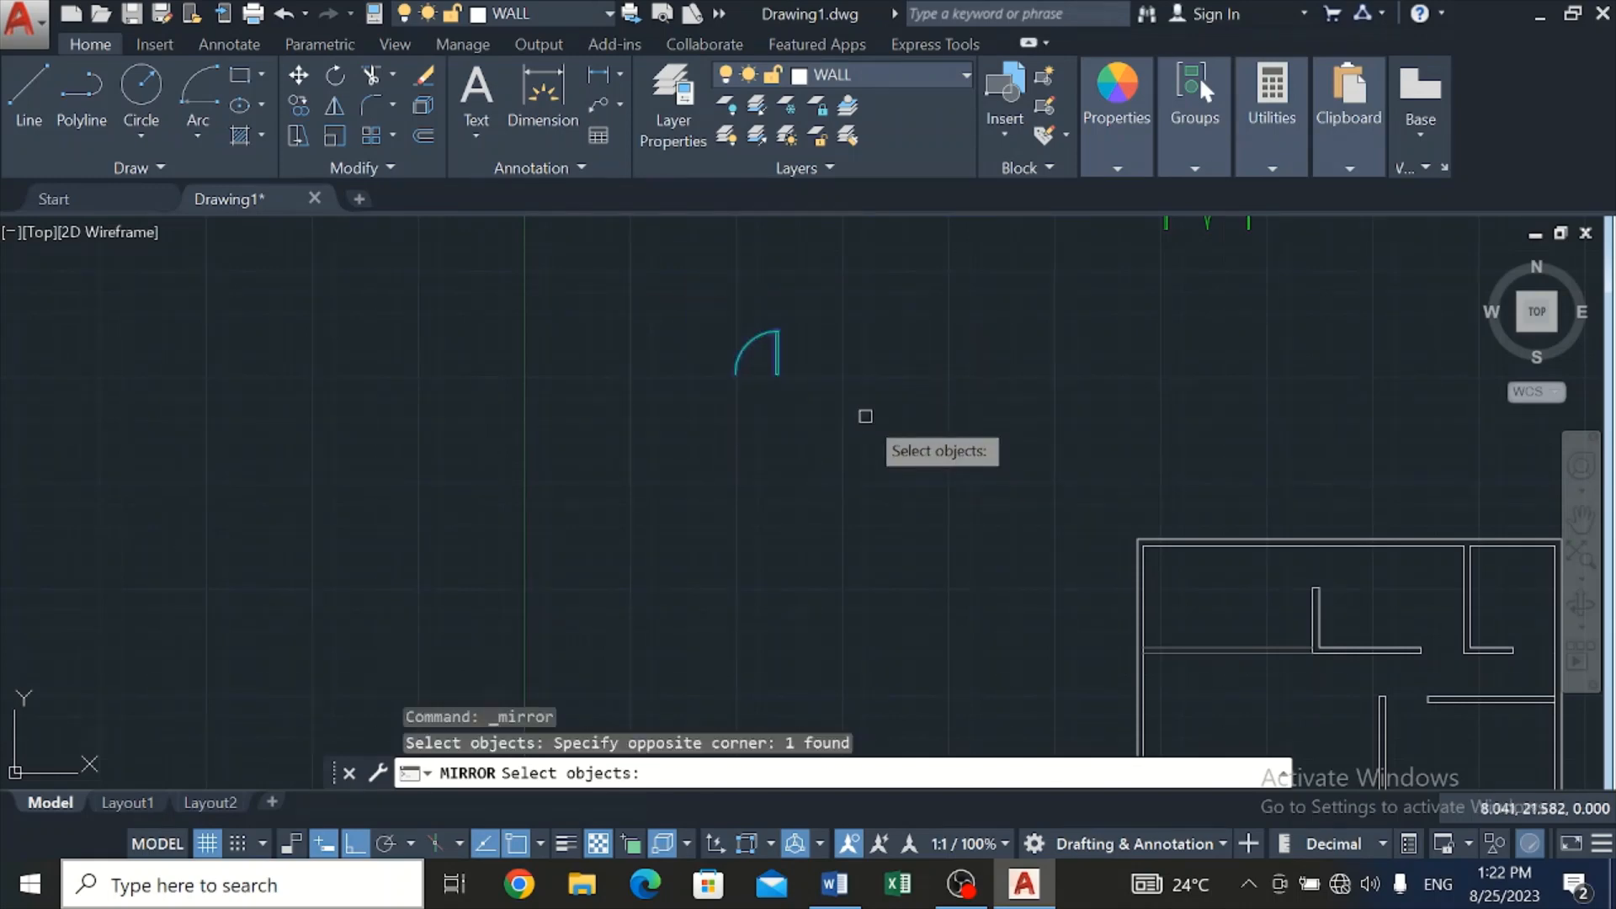
pyautogui.press('Return')
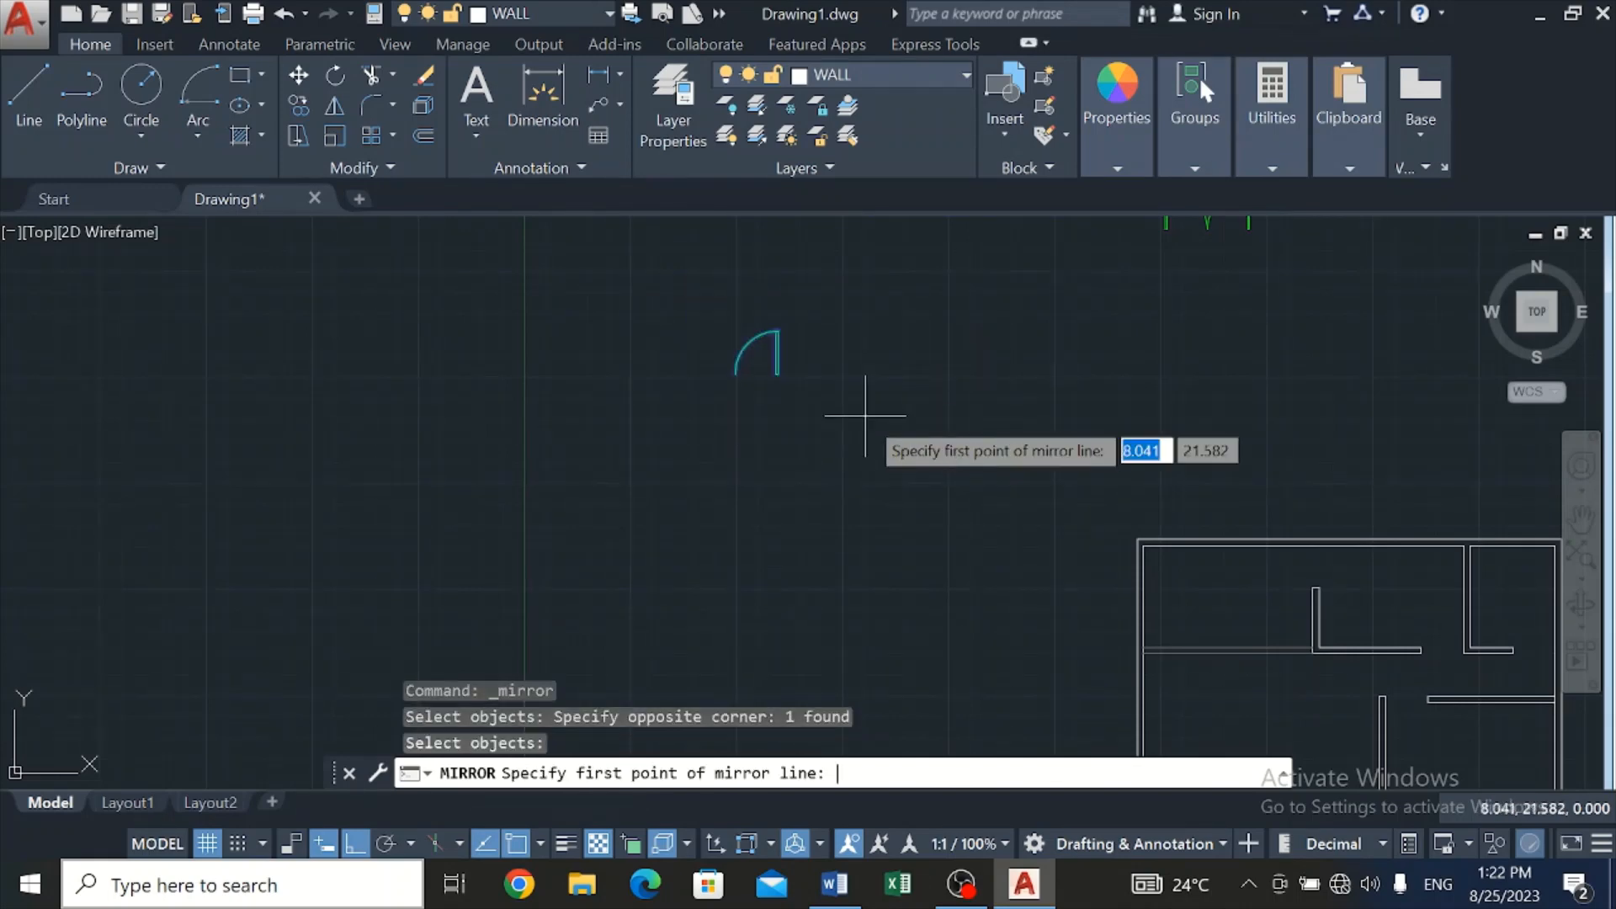
pyautogui.click(789, 374)
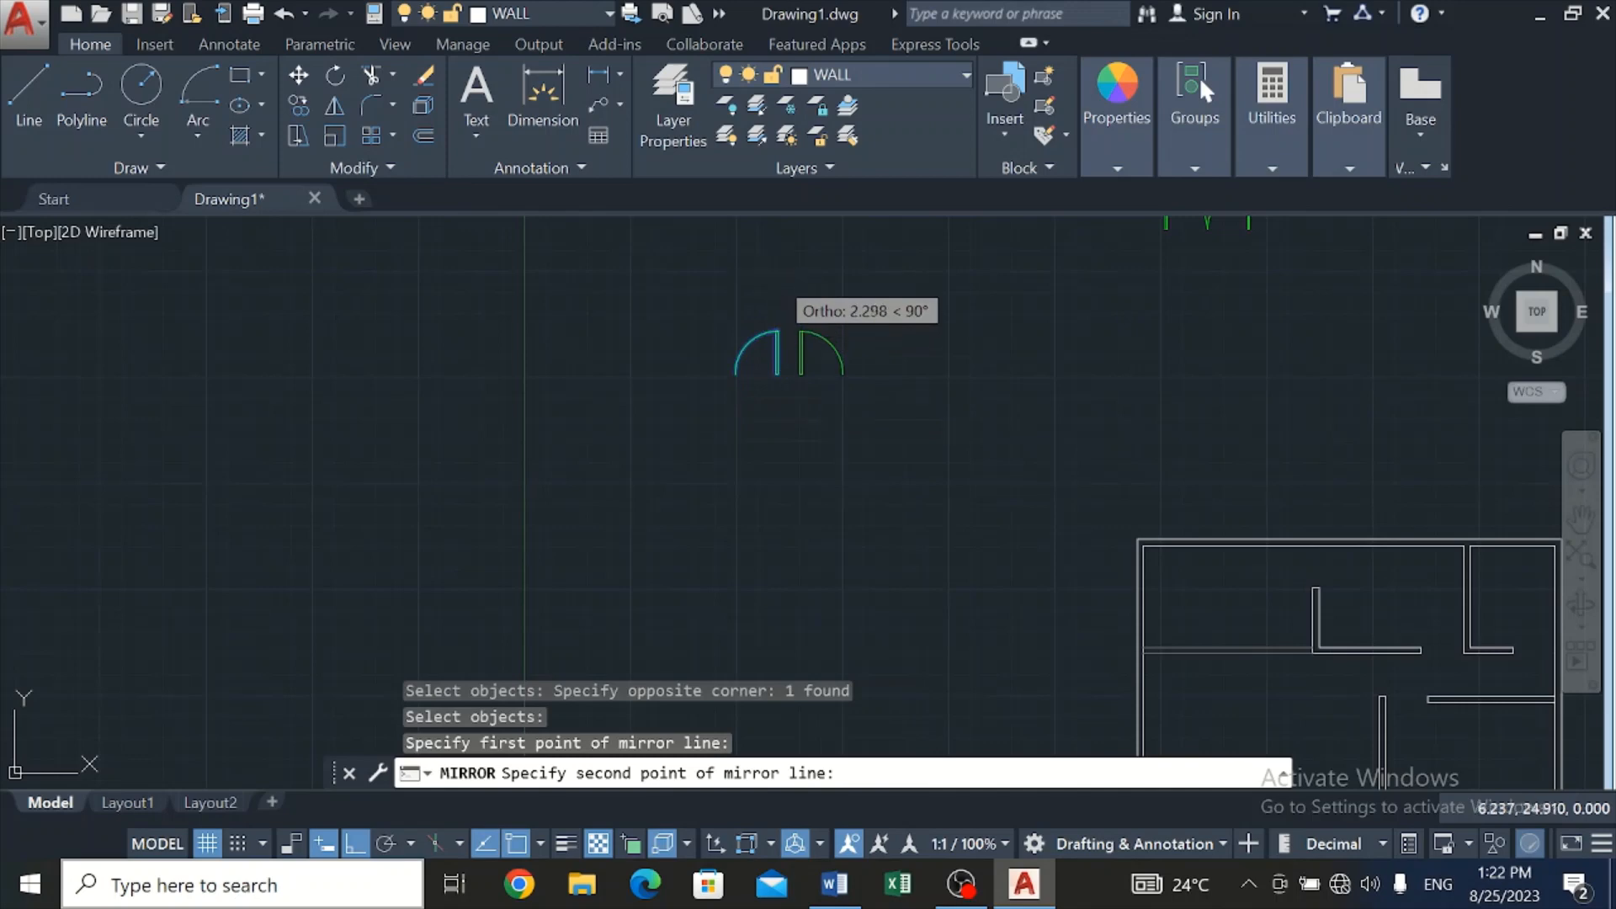
pyautogui.click(776, 274)
pyautogui.click(836, 370)
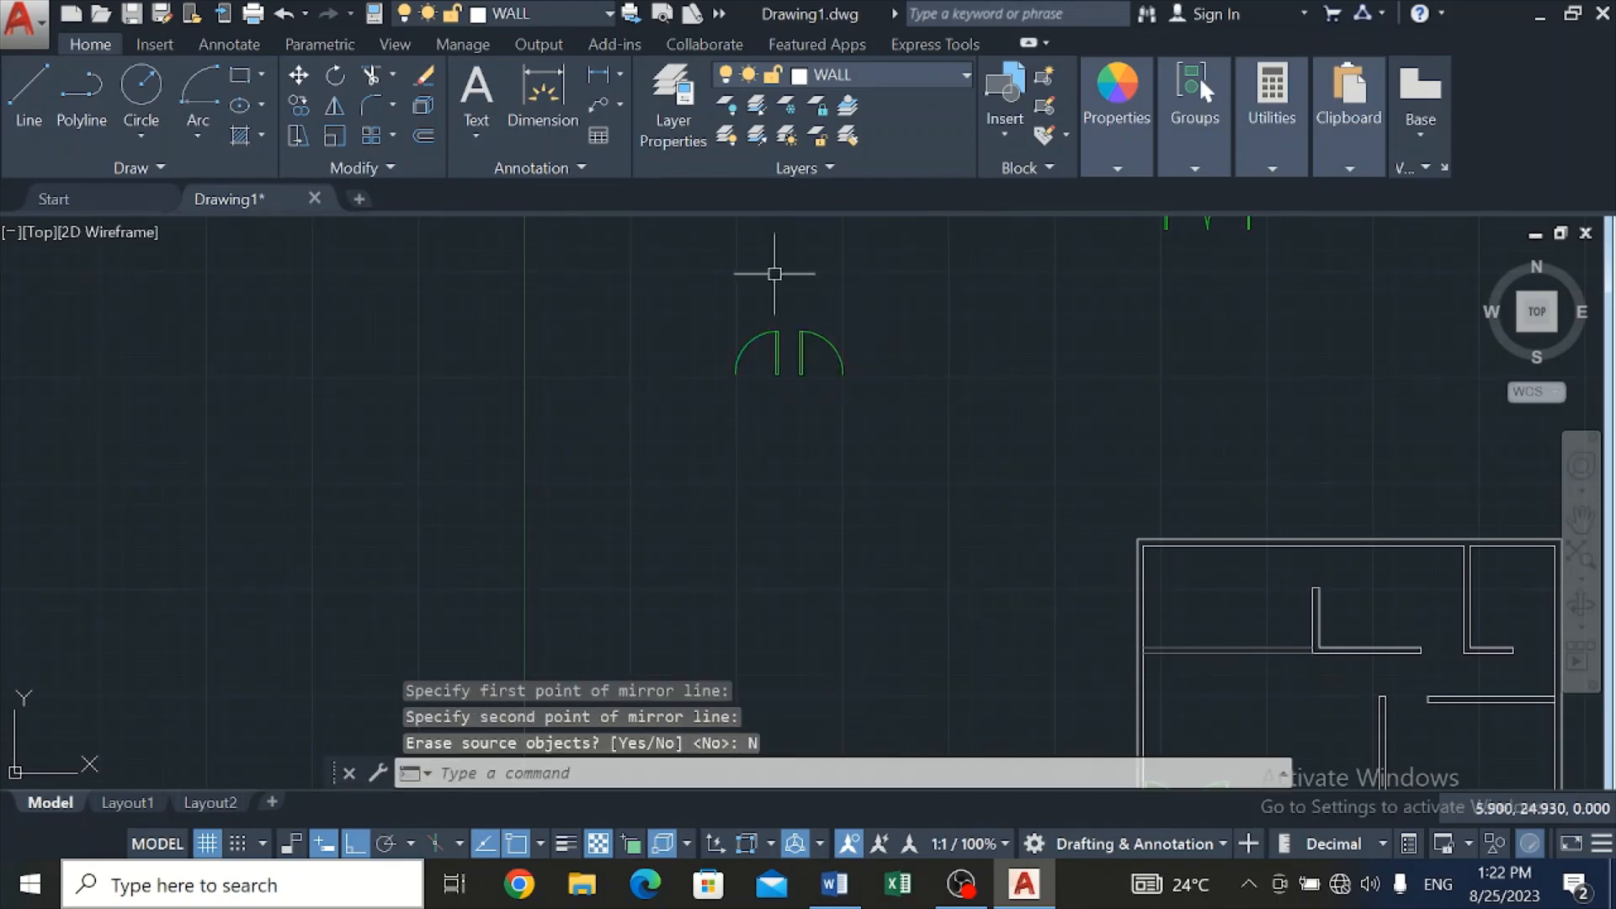
# Mirror both single door blocks about a horizontal line just below them, keeping the source objects
pyautogui.click(331, 106)
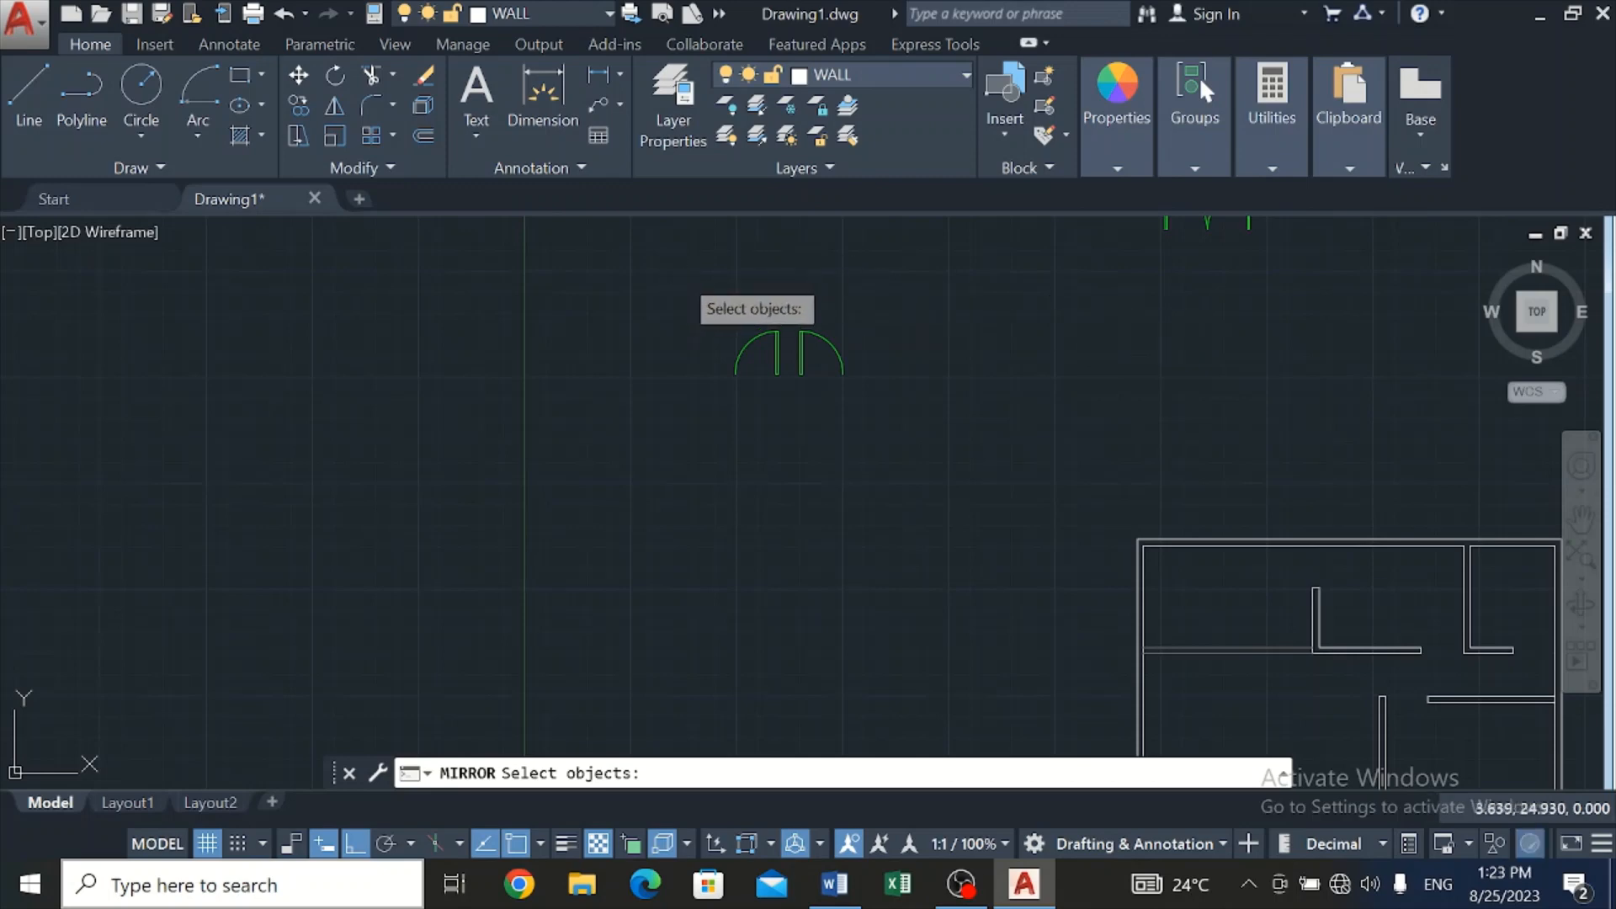
pyautogui.click(680, 273)
pyautogui.click(859, 392)
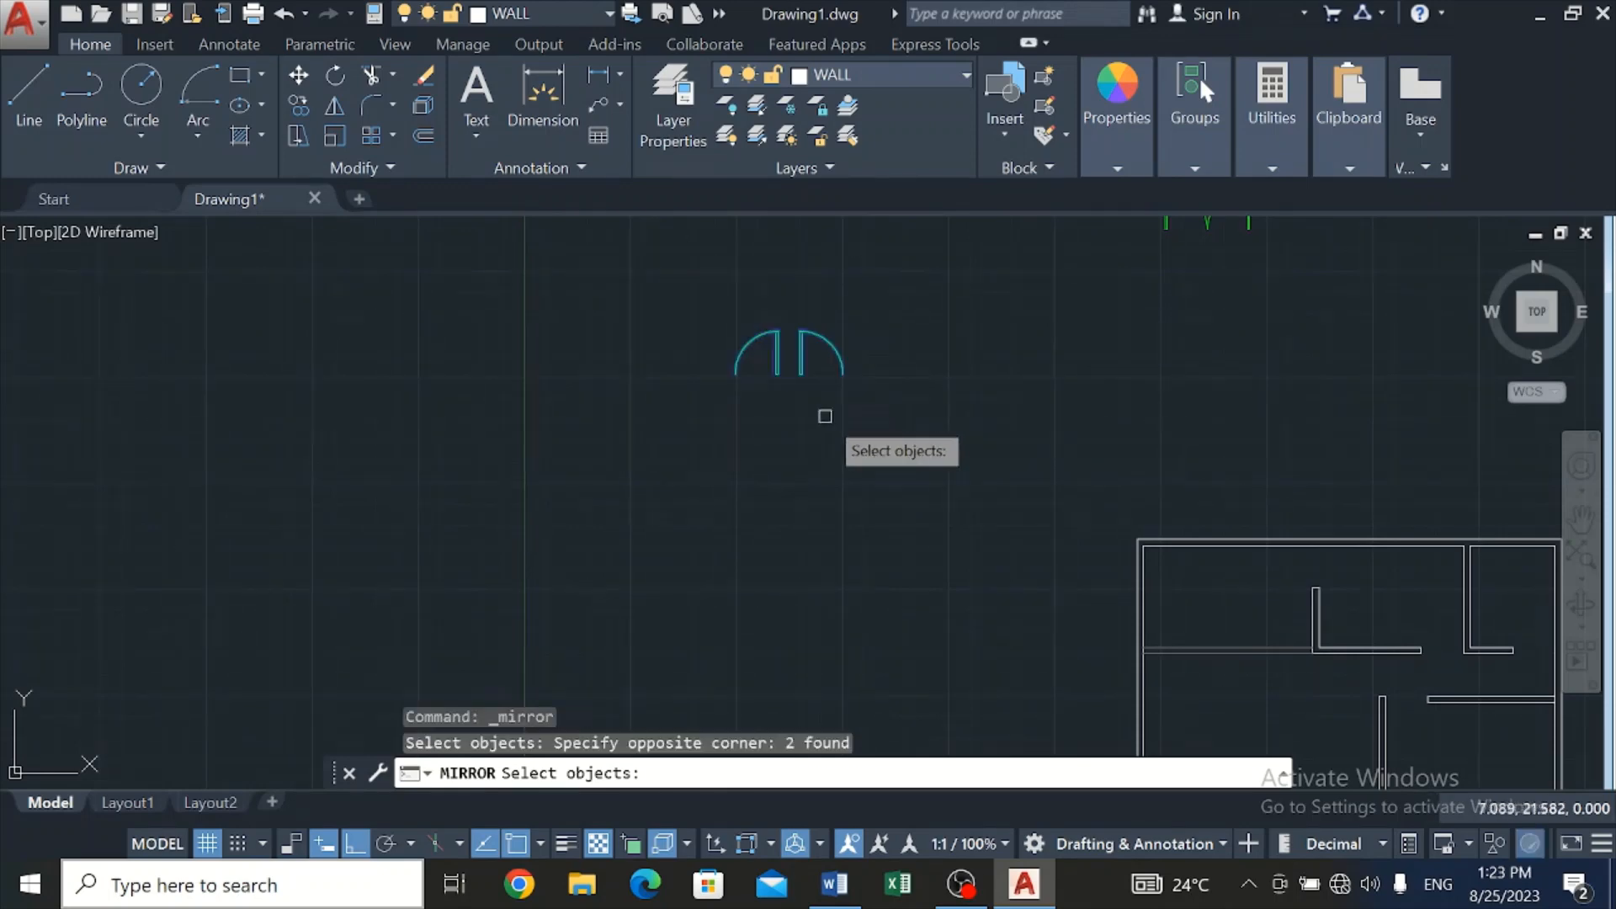
pyautogui.press('Return')
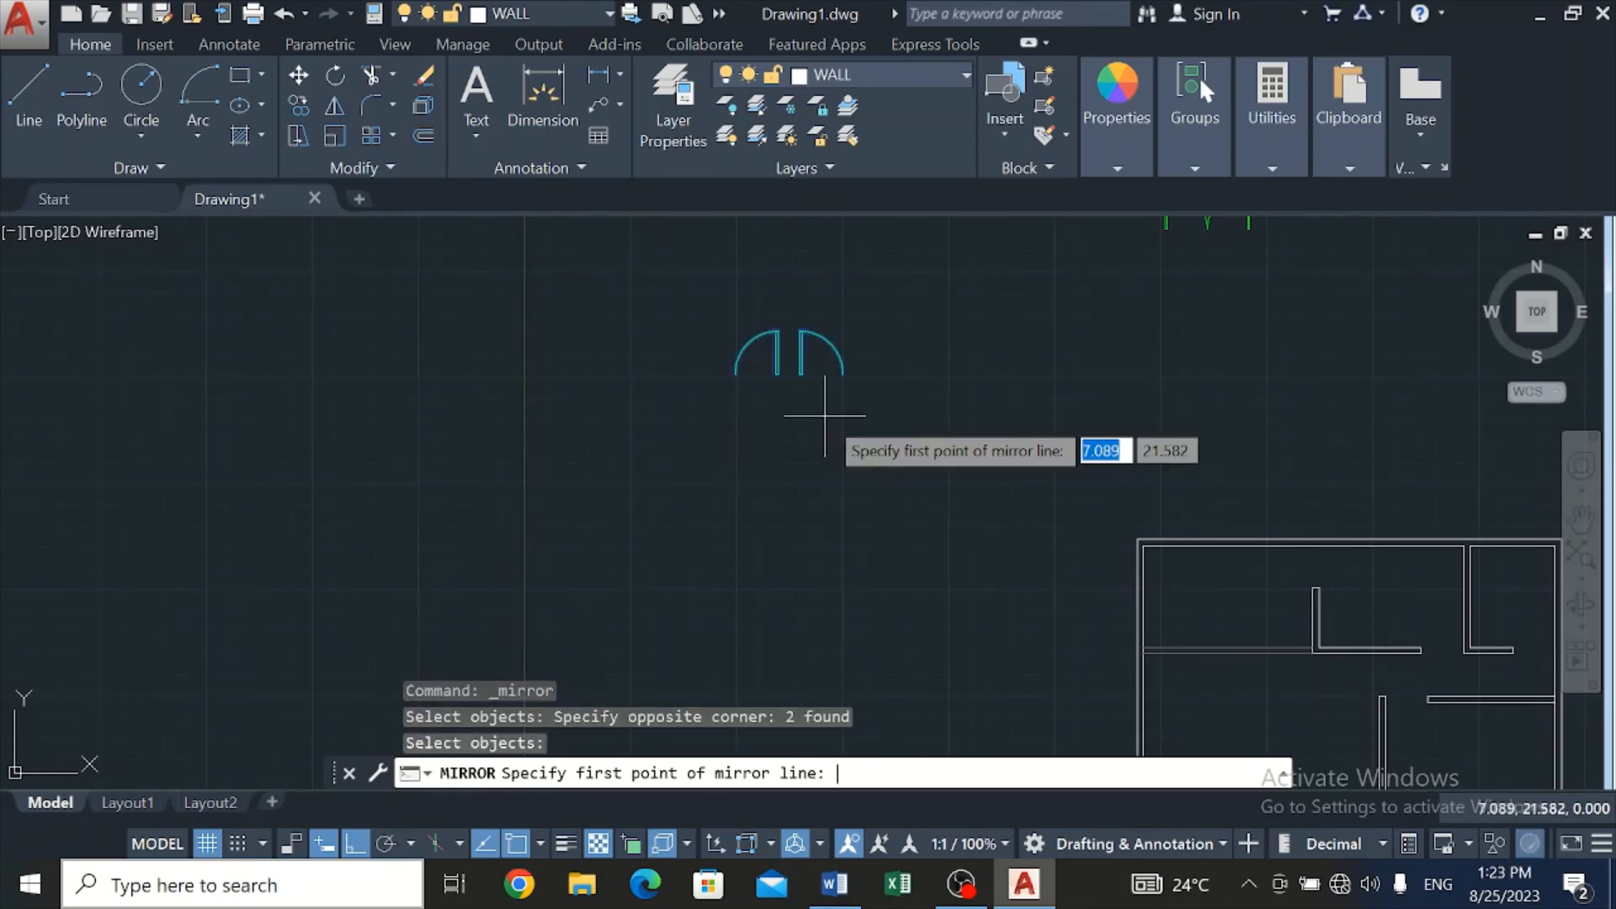
pyautogui.click(780, 393)
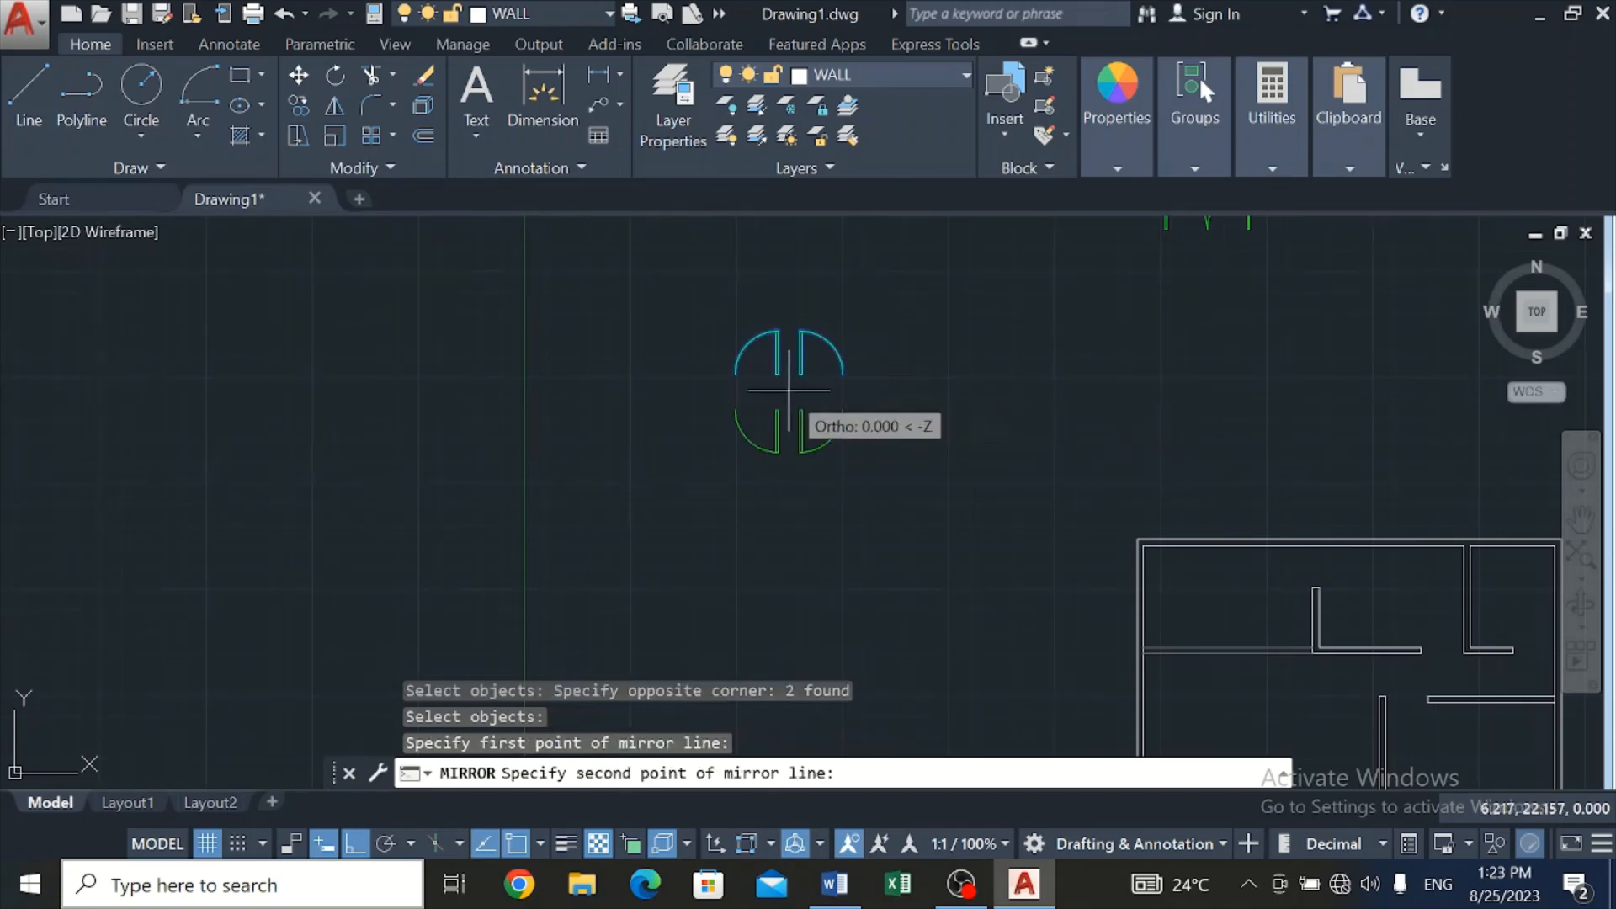
pyautogui.click(1006, 437)
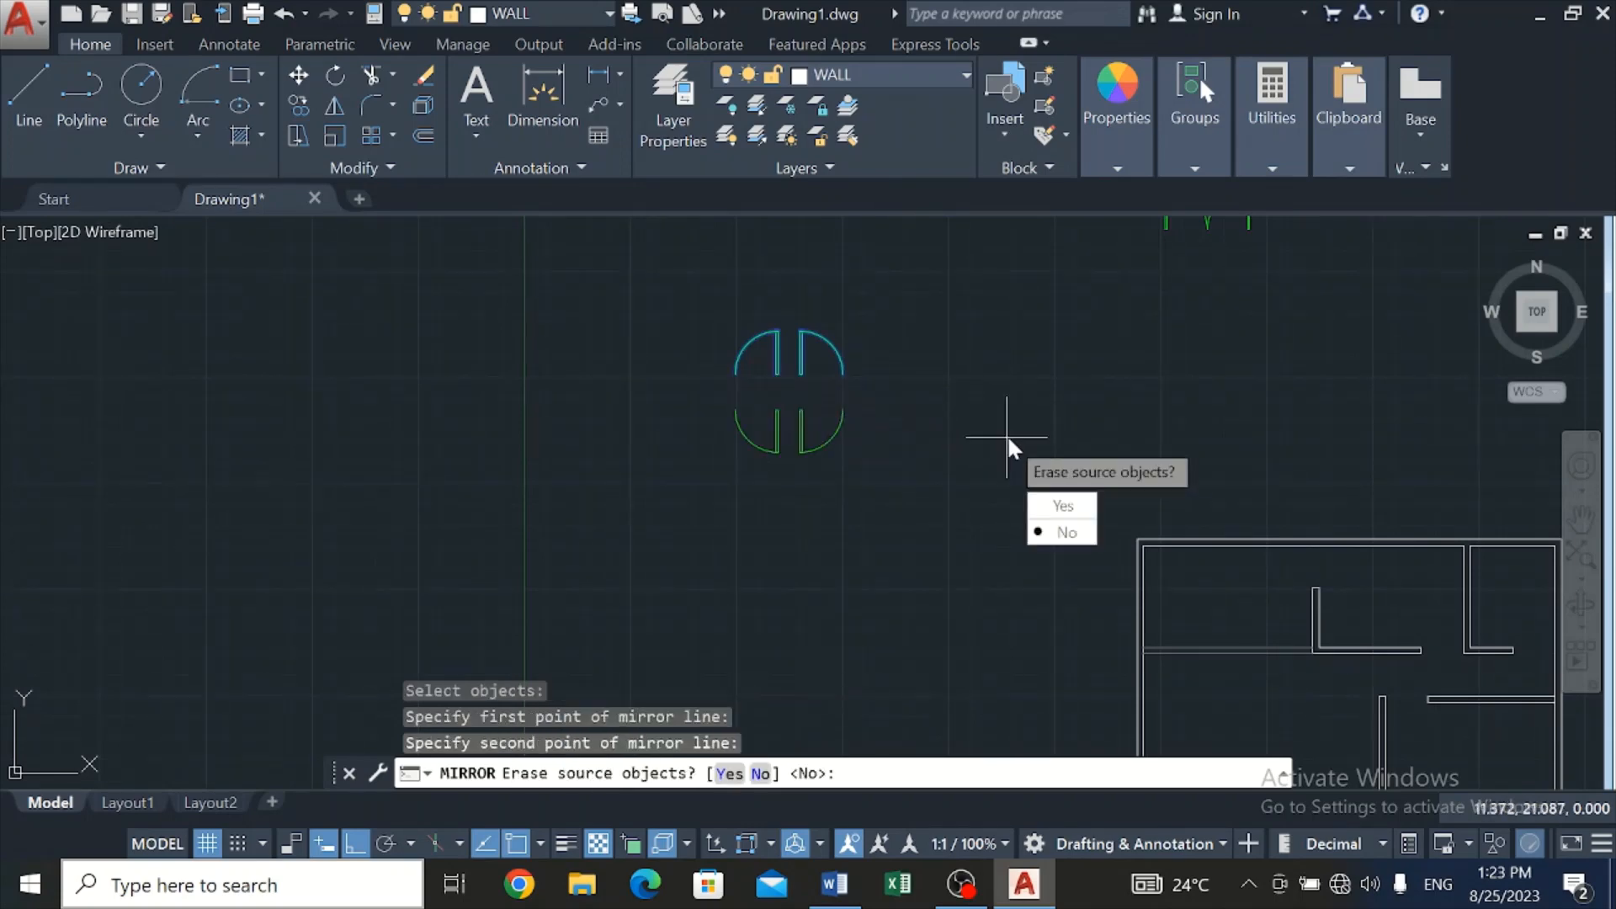
pyautogui.click(1062, 532)
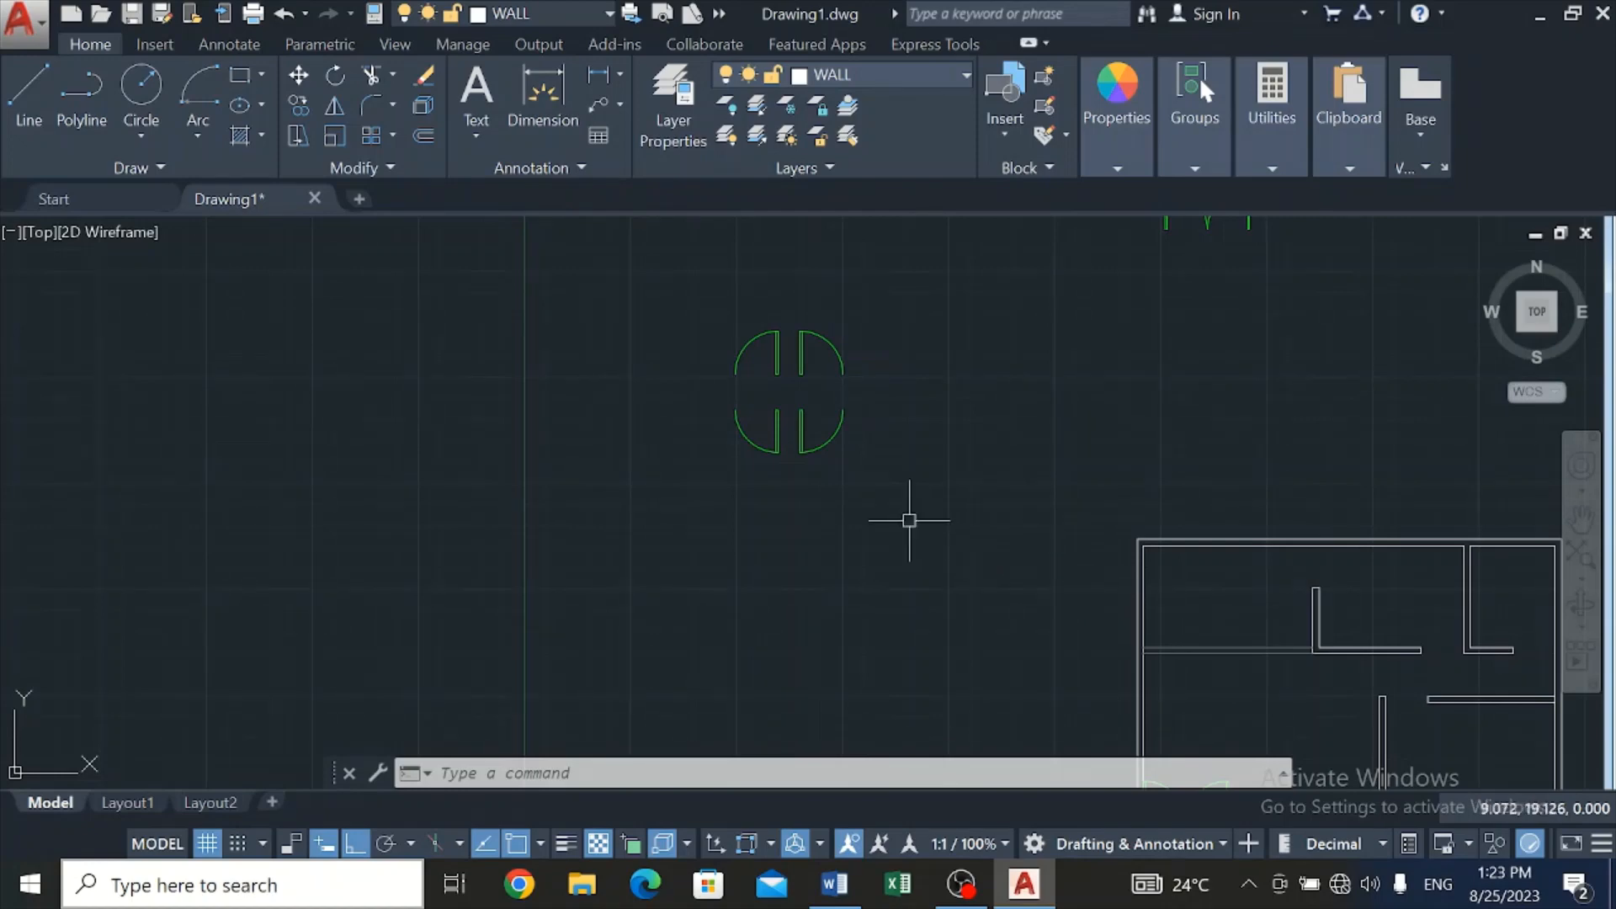
# Copy the set of four door blocks about 4.05 units straight to the left
pyautogui.click(653, 300)
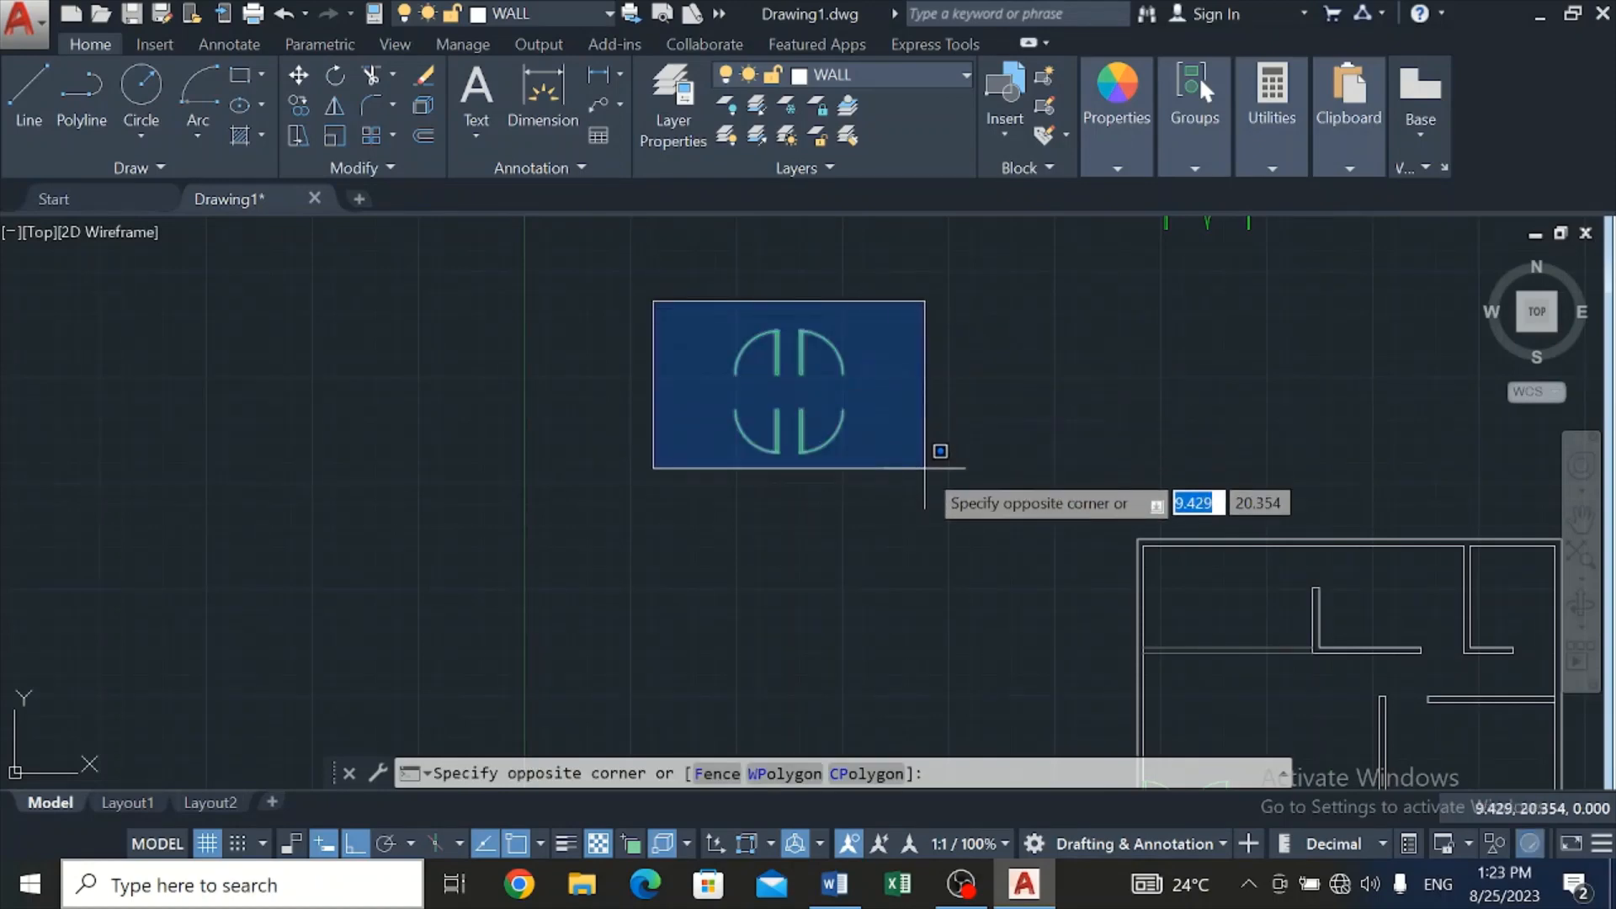
pyautogui.click(924, 468)
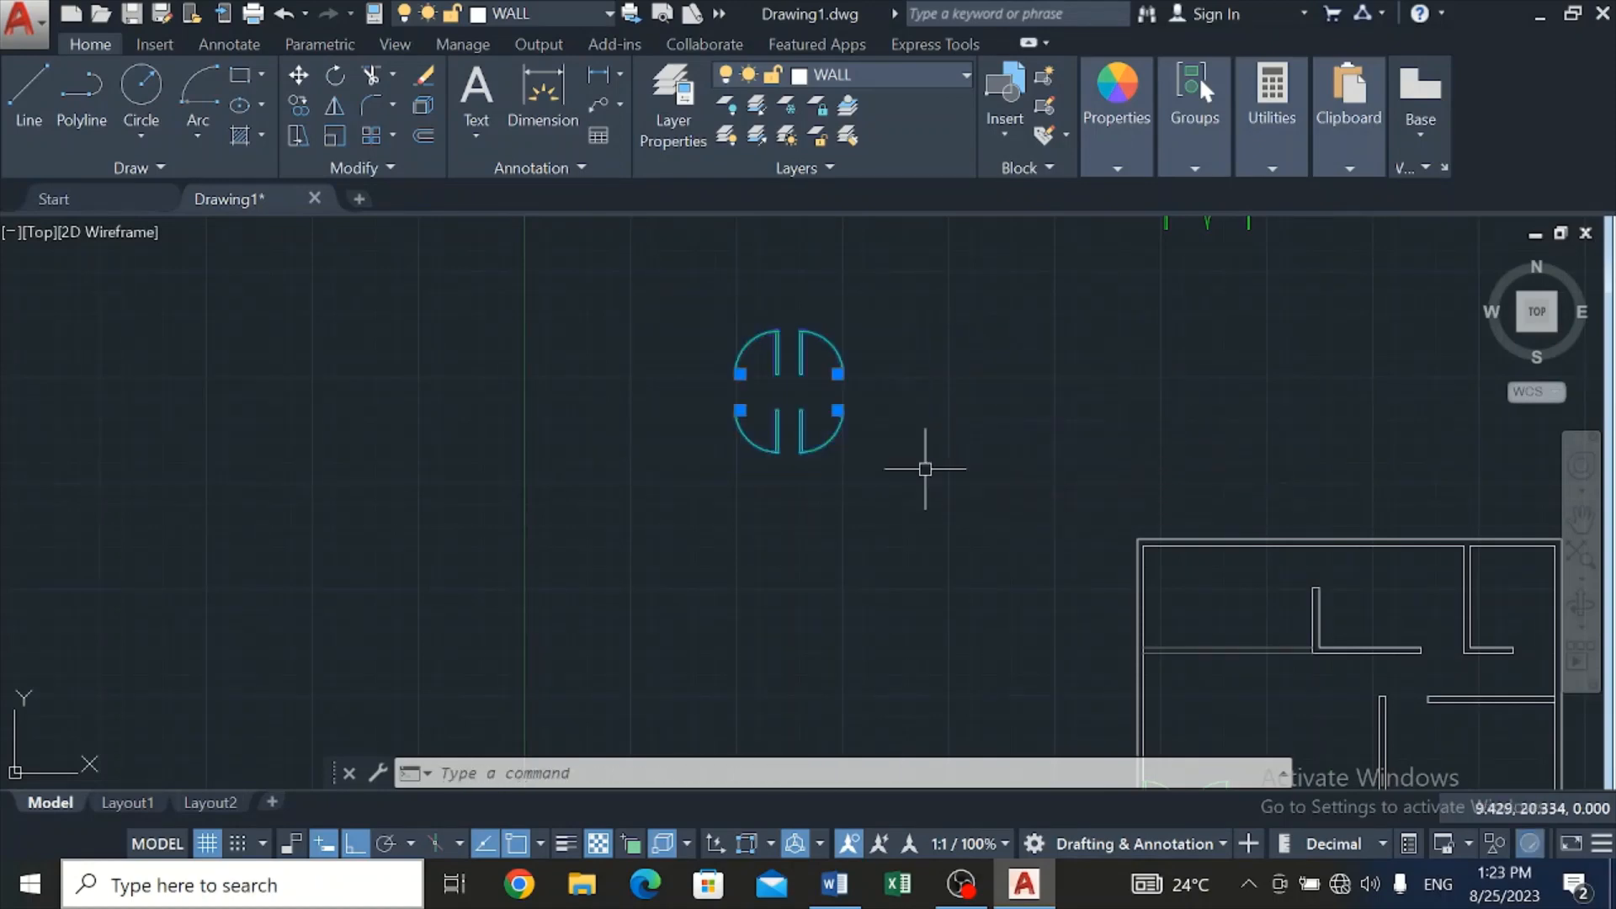
pyautogui.click(296, 106)
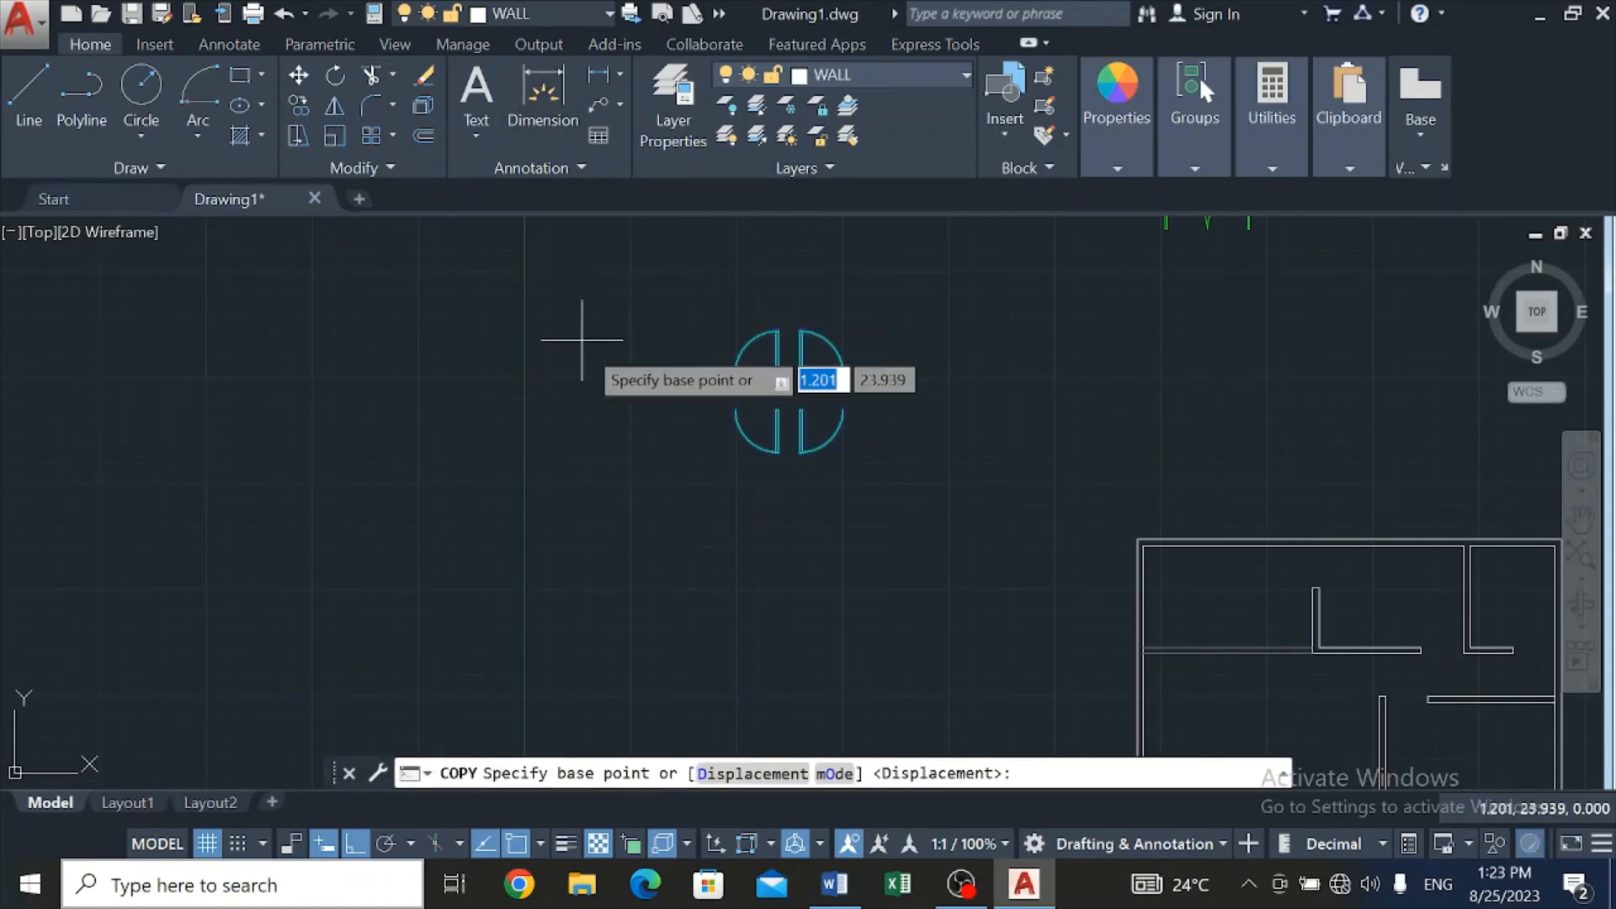
pyautogui.click(734, 410)
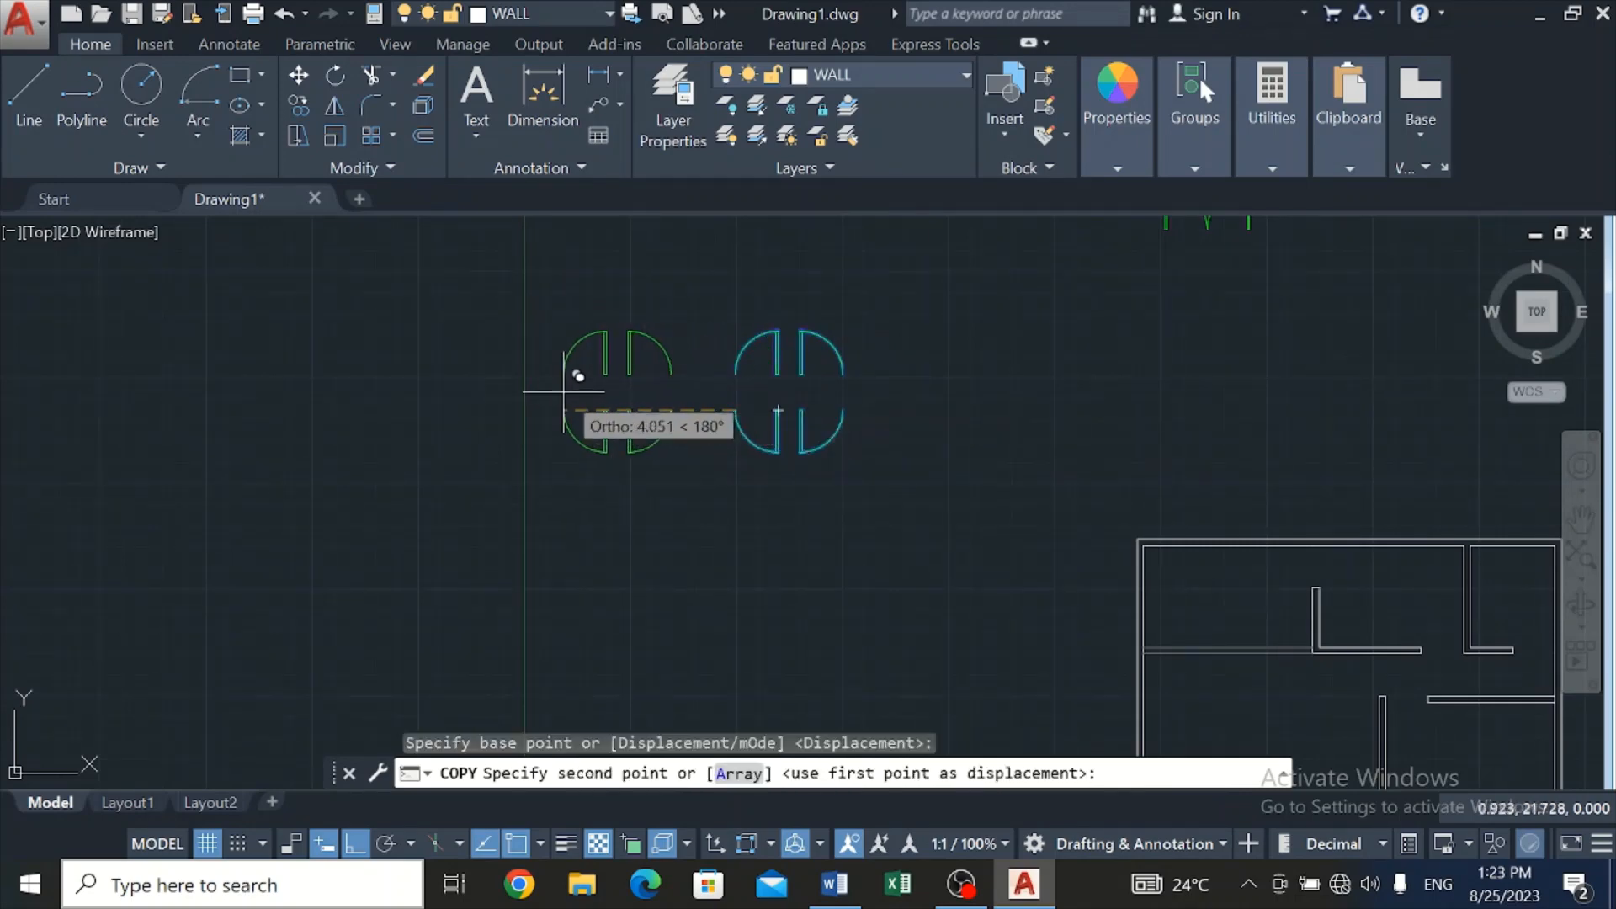
pyautogui.click(562, 389)
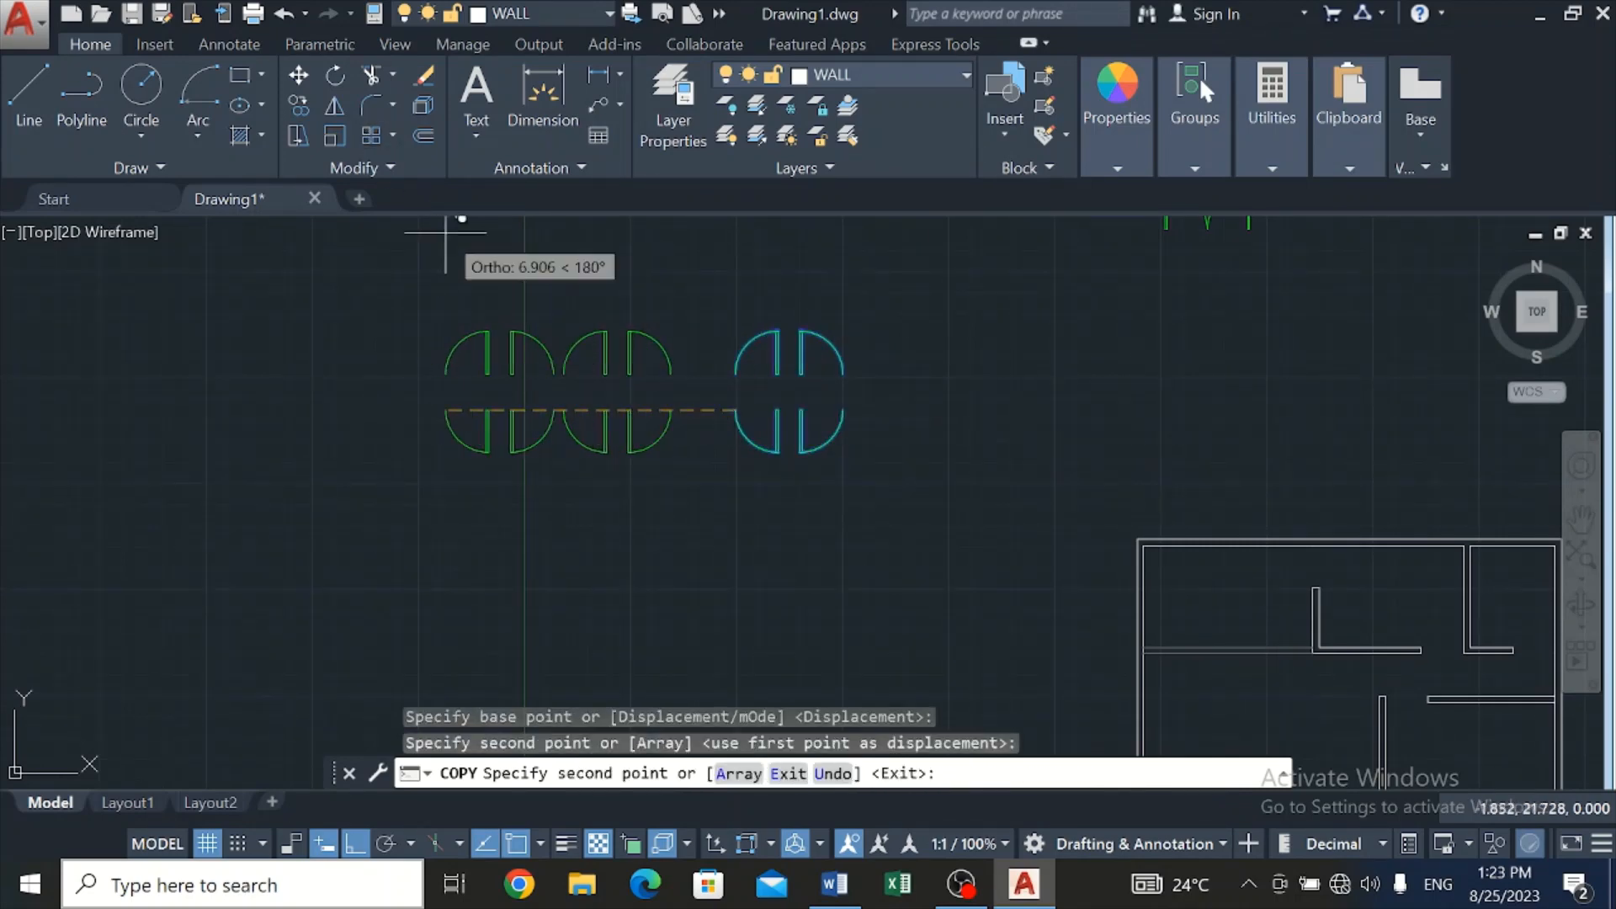
pyautogui.press('Escape')
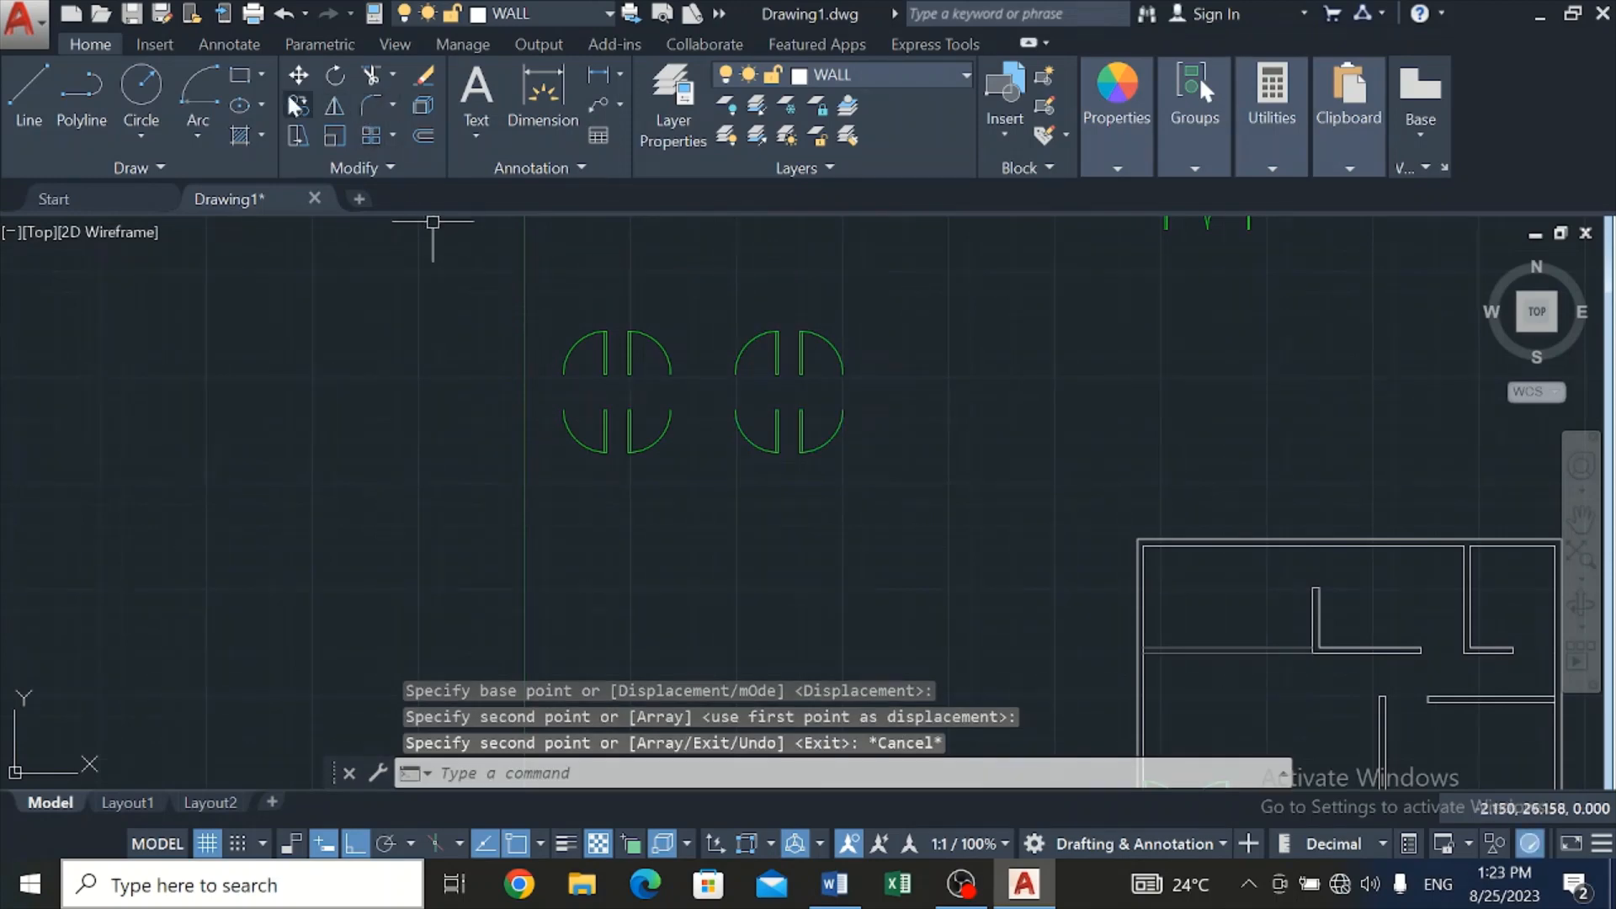
# Rotate the left set of four doors 90 degrees clockwise about the arc end of its upper-left door
pyautogui.click(336, 72)
pyautogui.click(530, 277)
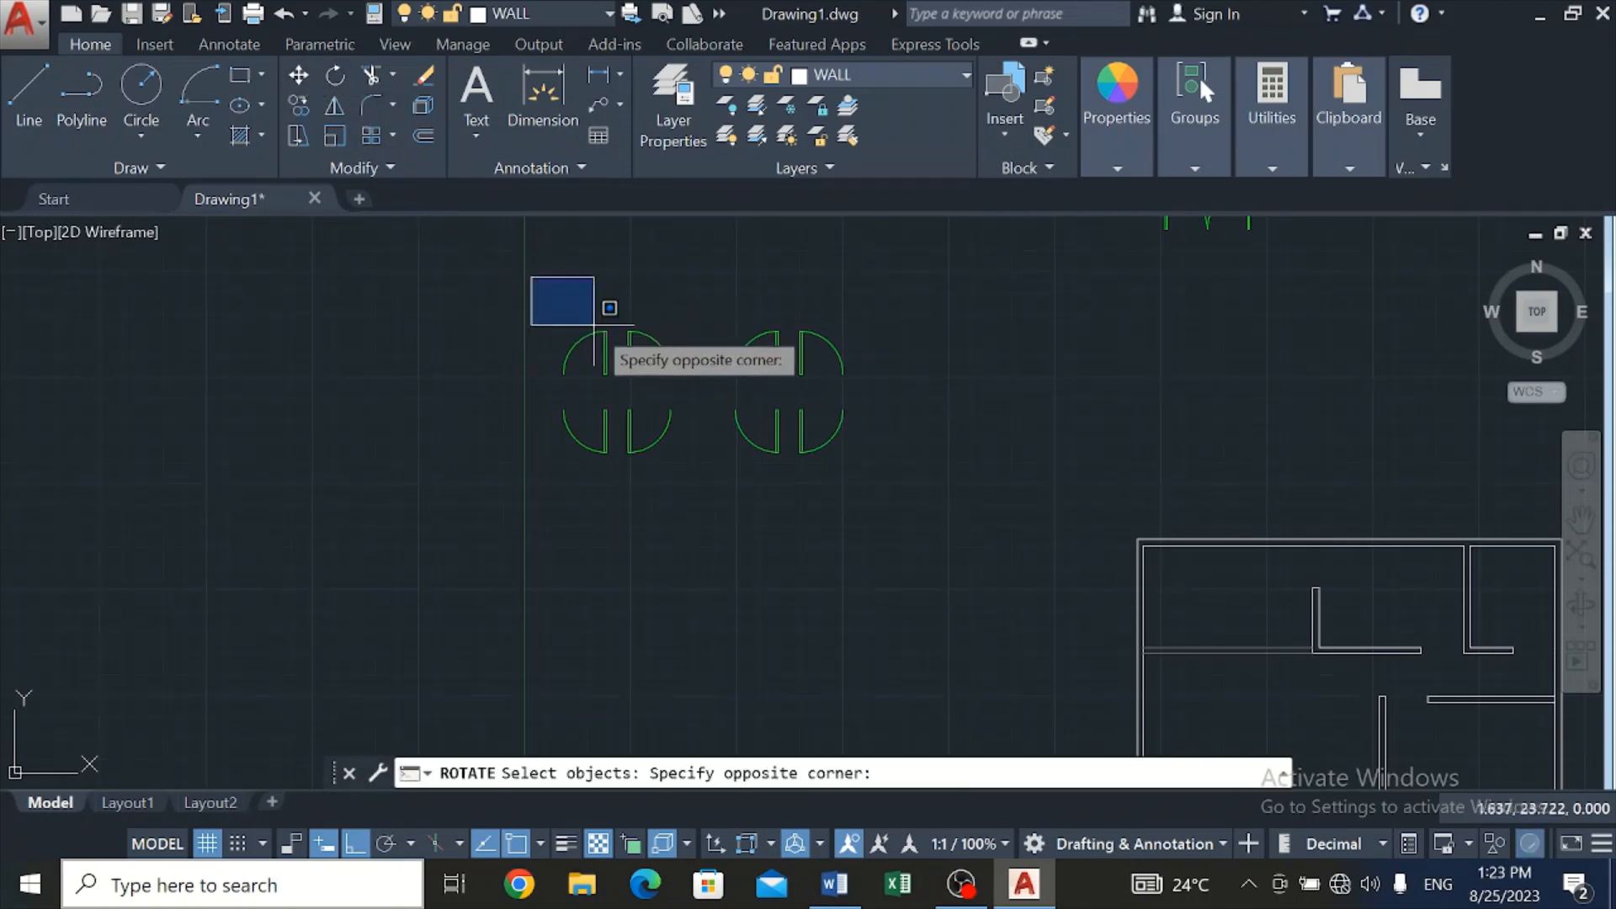
pyautogui.click(685, 481)
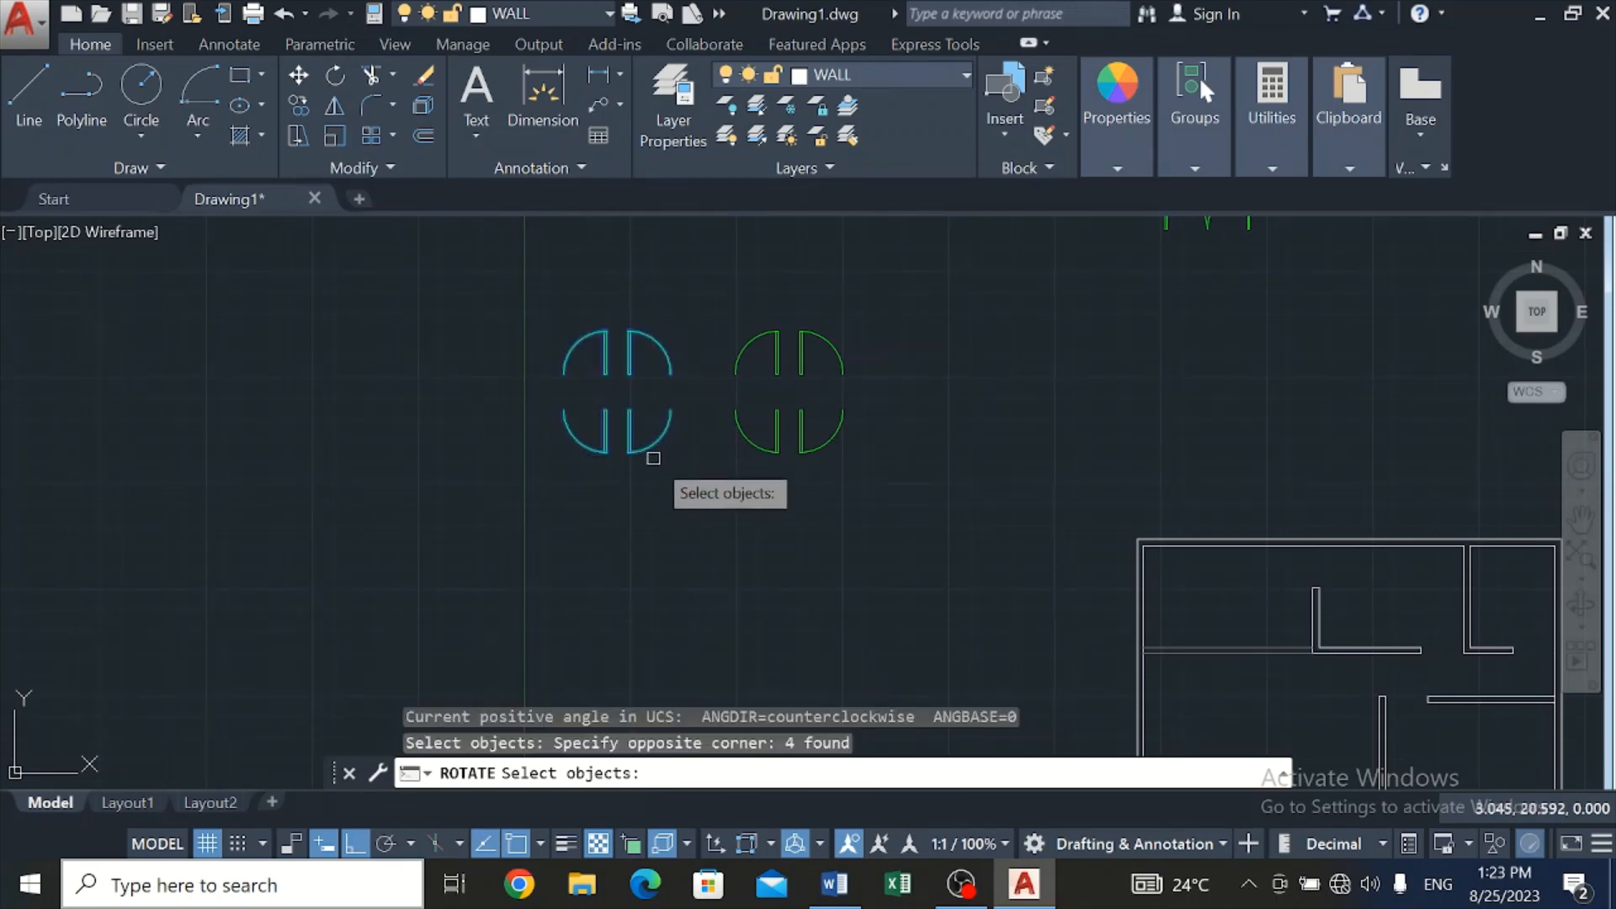
pyautogui.press('Return')
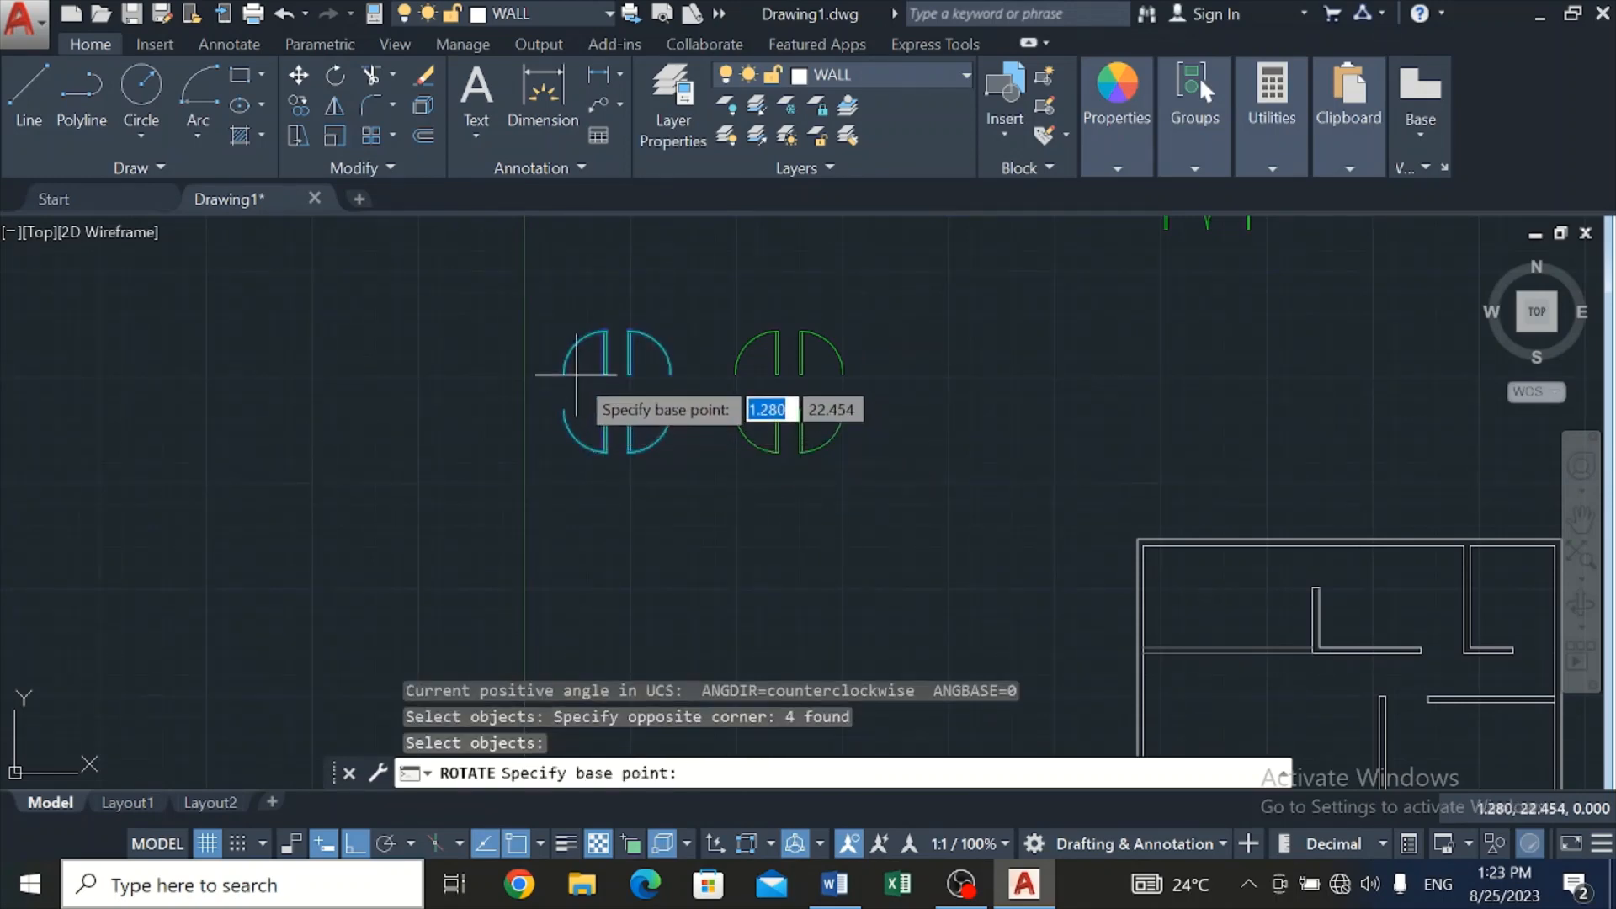
pyautogui.scroll(6, 566, 371)
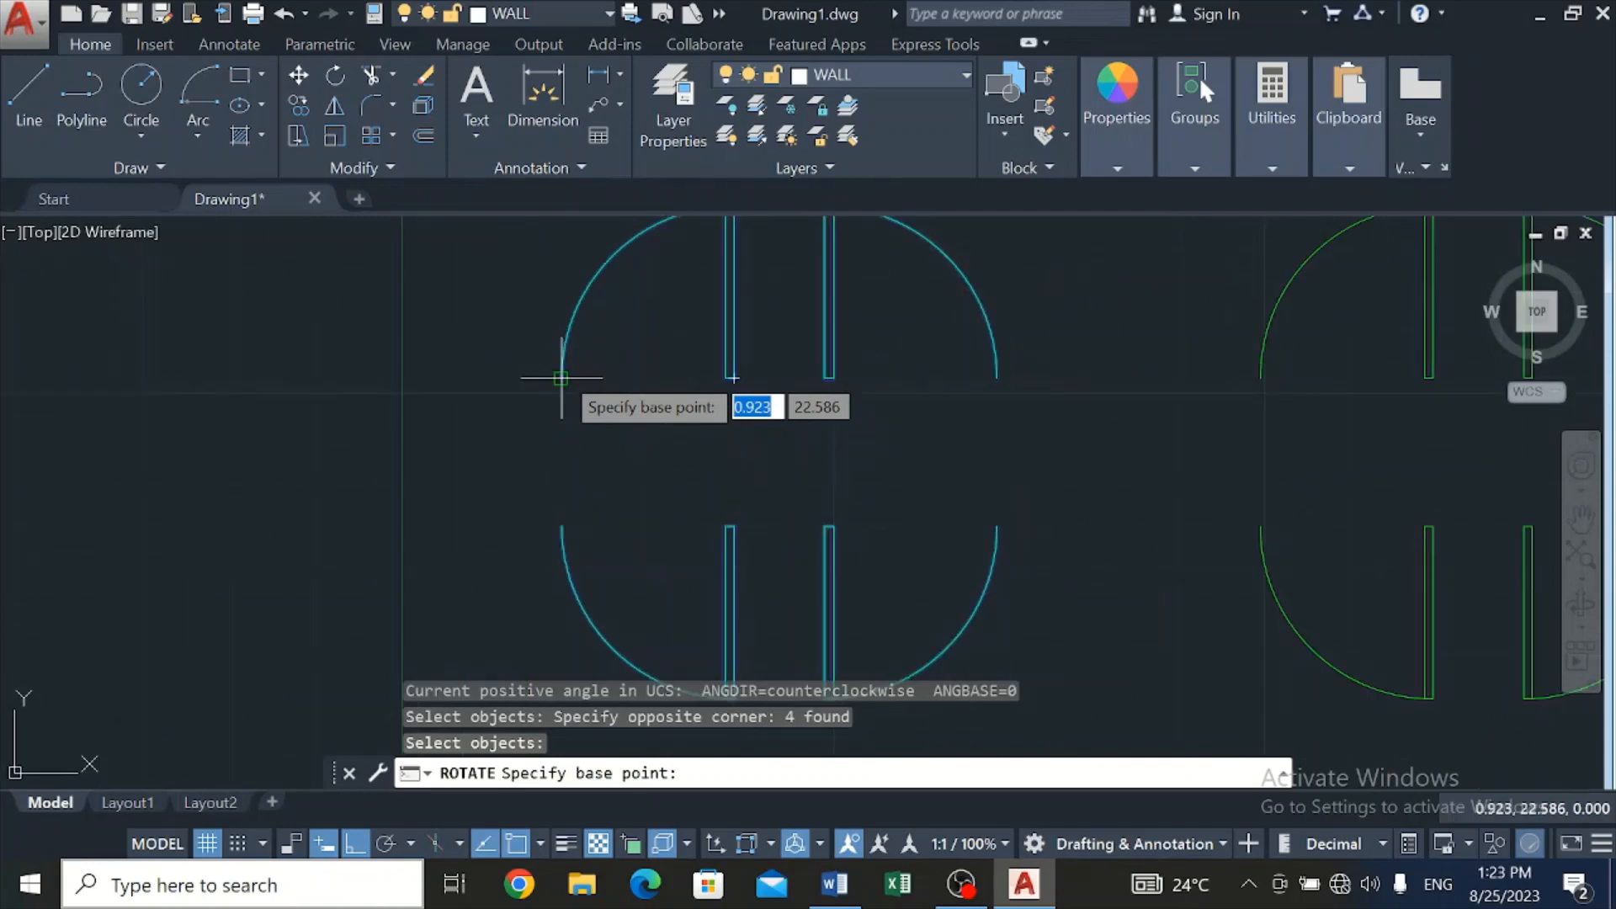
pyautogui.click(563, 373)
pyautogui.scroll(-5, 591, 349)
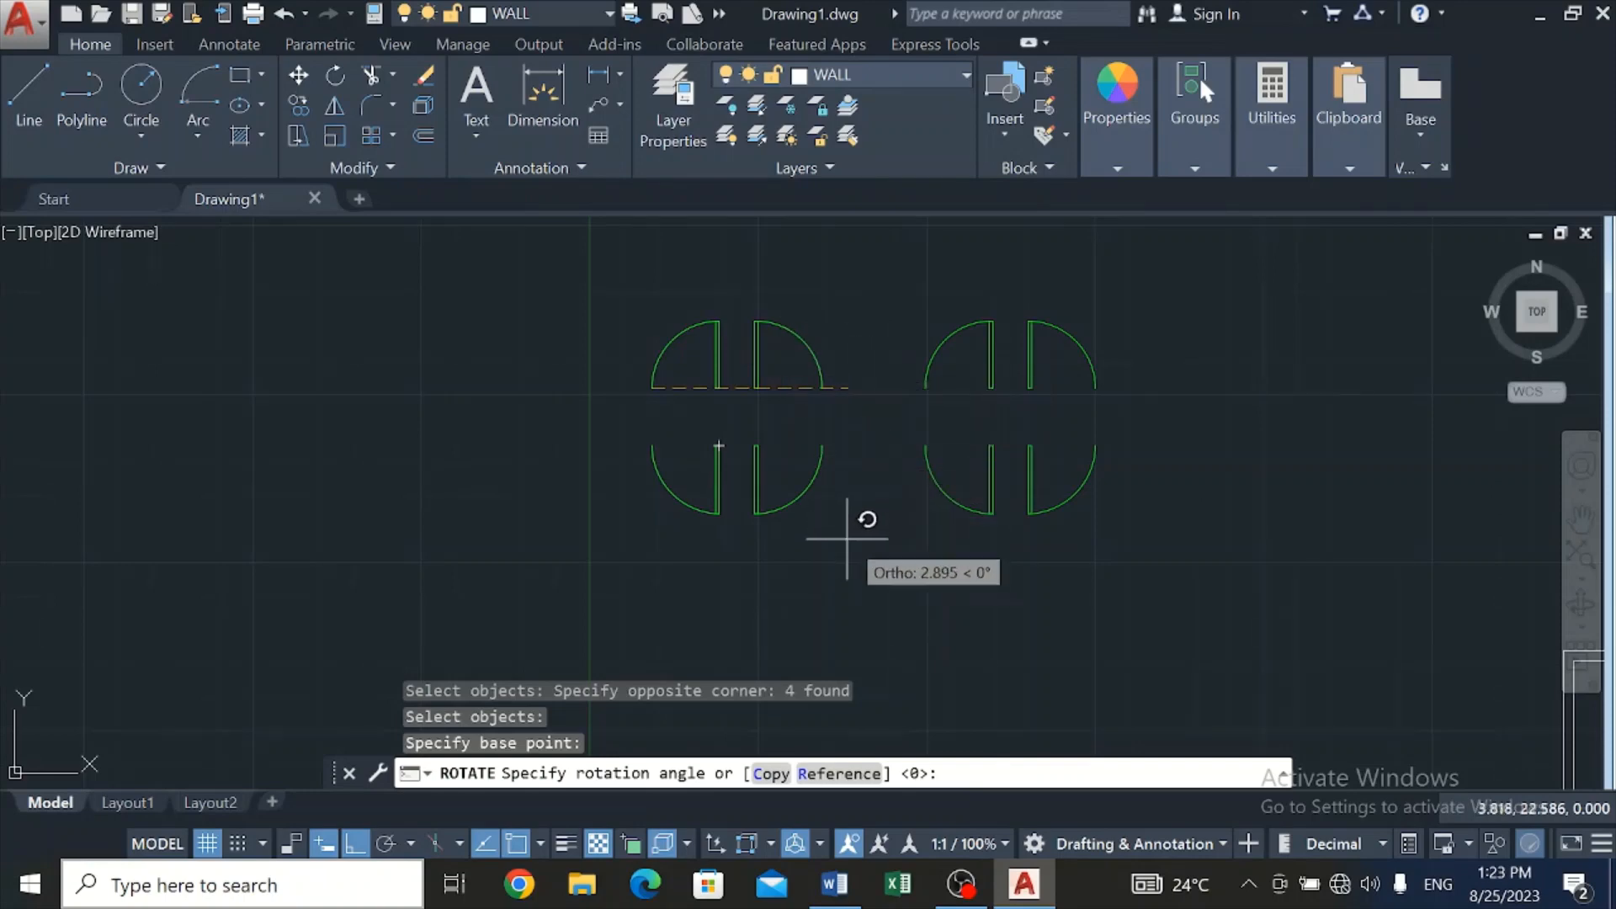
pyautogui.click(781, 604)
pyautogui.scroll(-4, 768, 536)
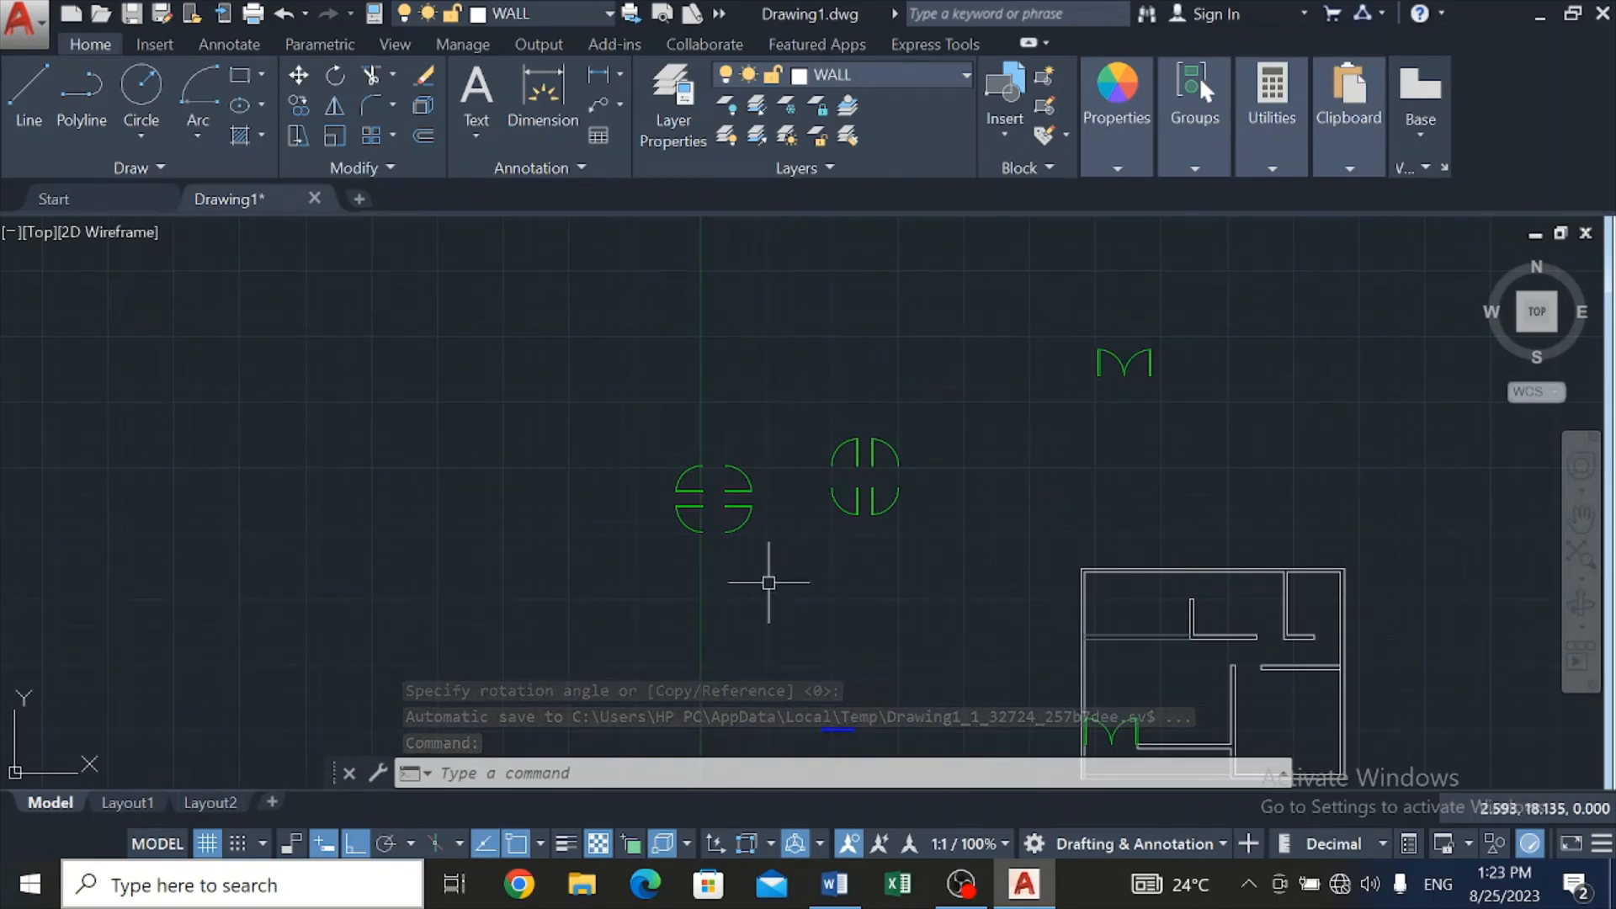
# Copy the rotated set's lower-right door by its arc end, with Ortho off, onto the upper end of the short wall in the top-left area
pyautogui.scroll(4, 716, 504)
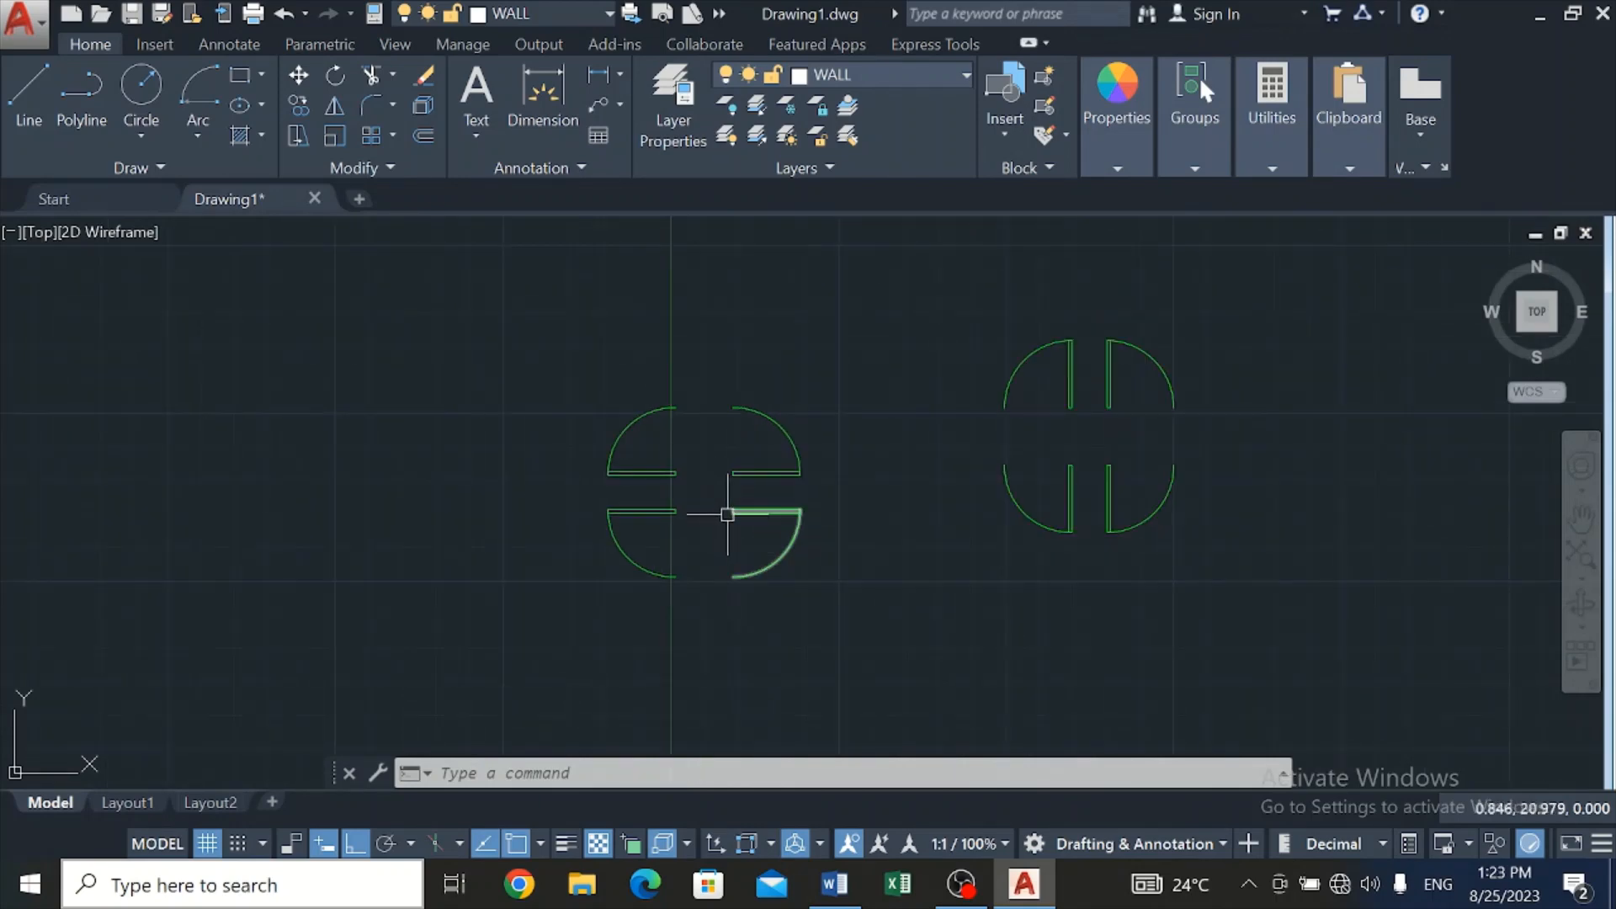
pyautogui.click(705, 496)
pyautogui.click(831, 614)
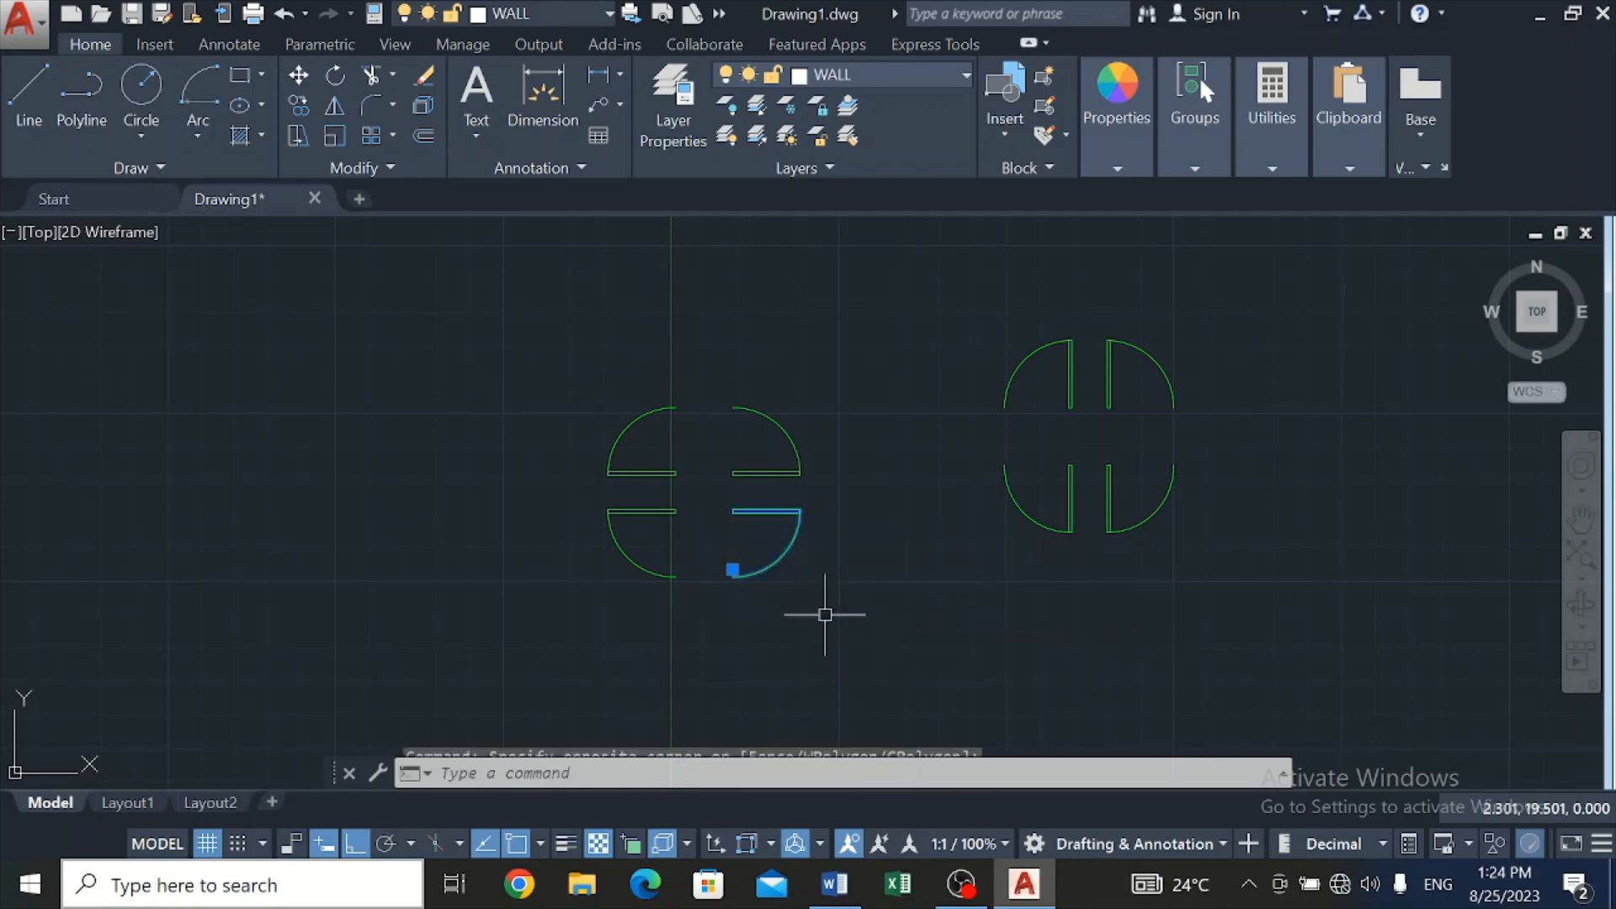
pyautogui.click(294, 104)
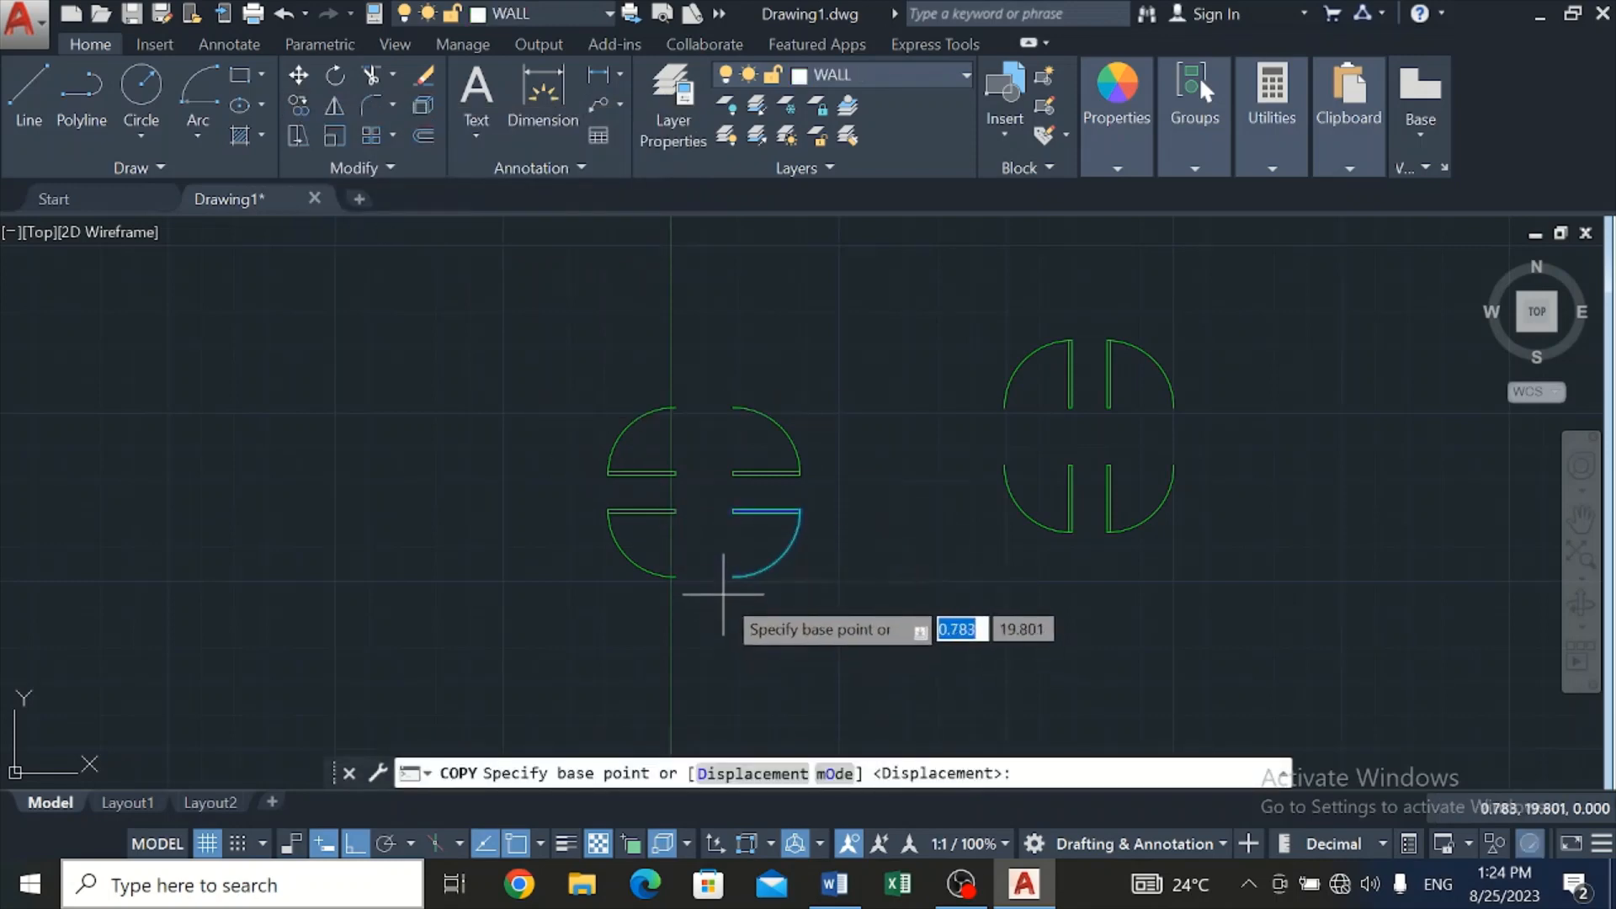
pyautogui.click(732, 577)
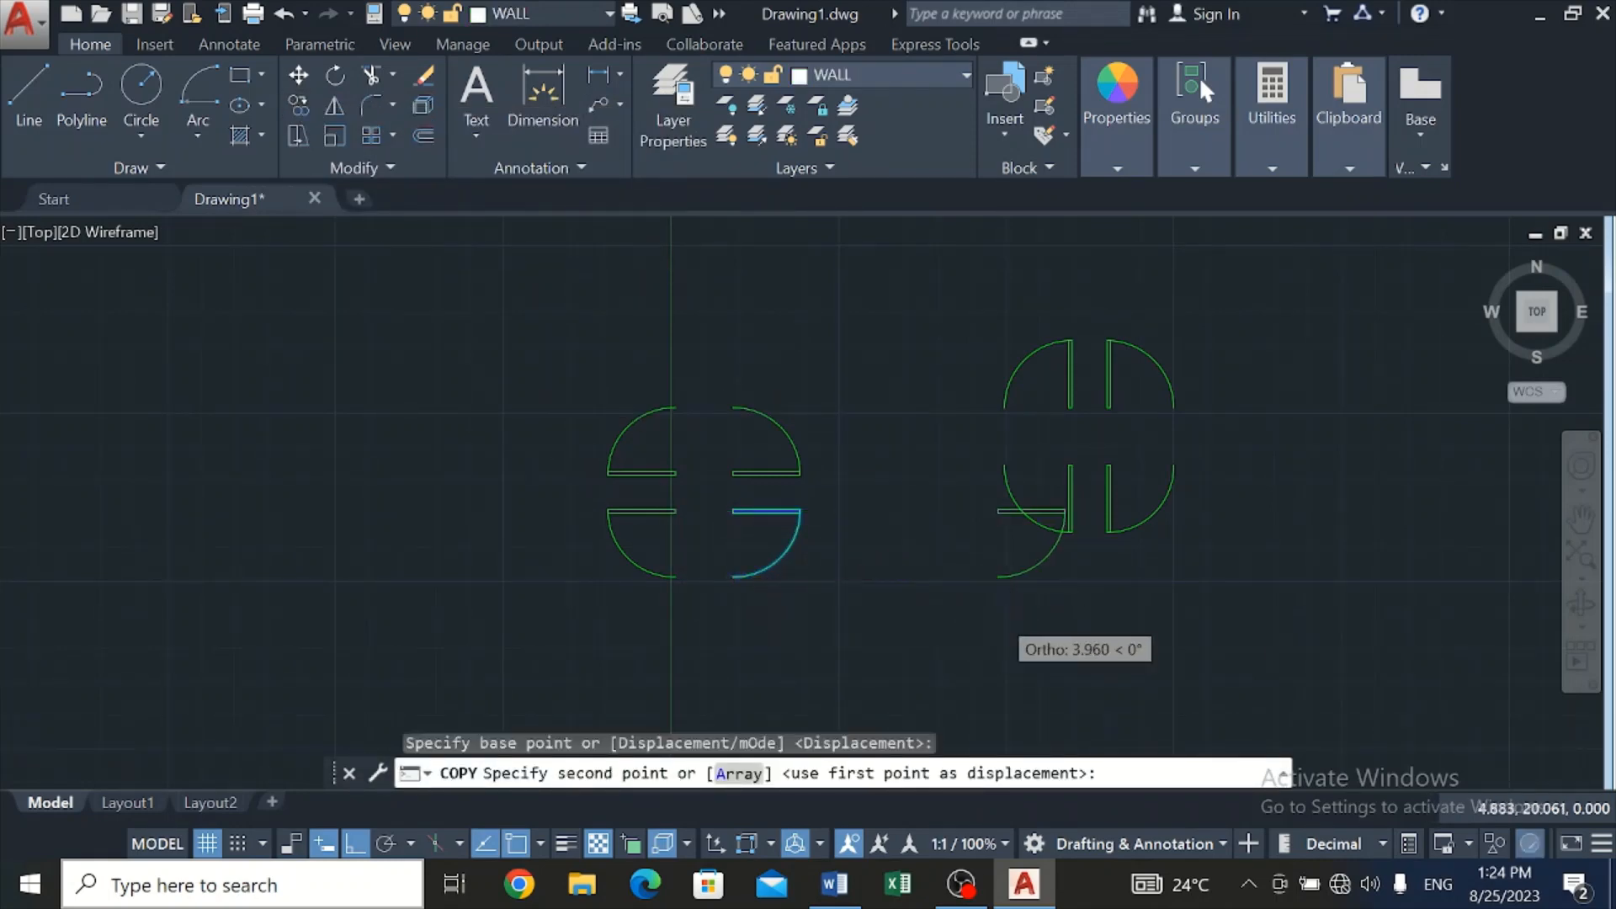
pyautogui.scroll(-3, 1001, 614)
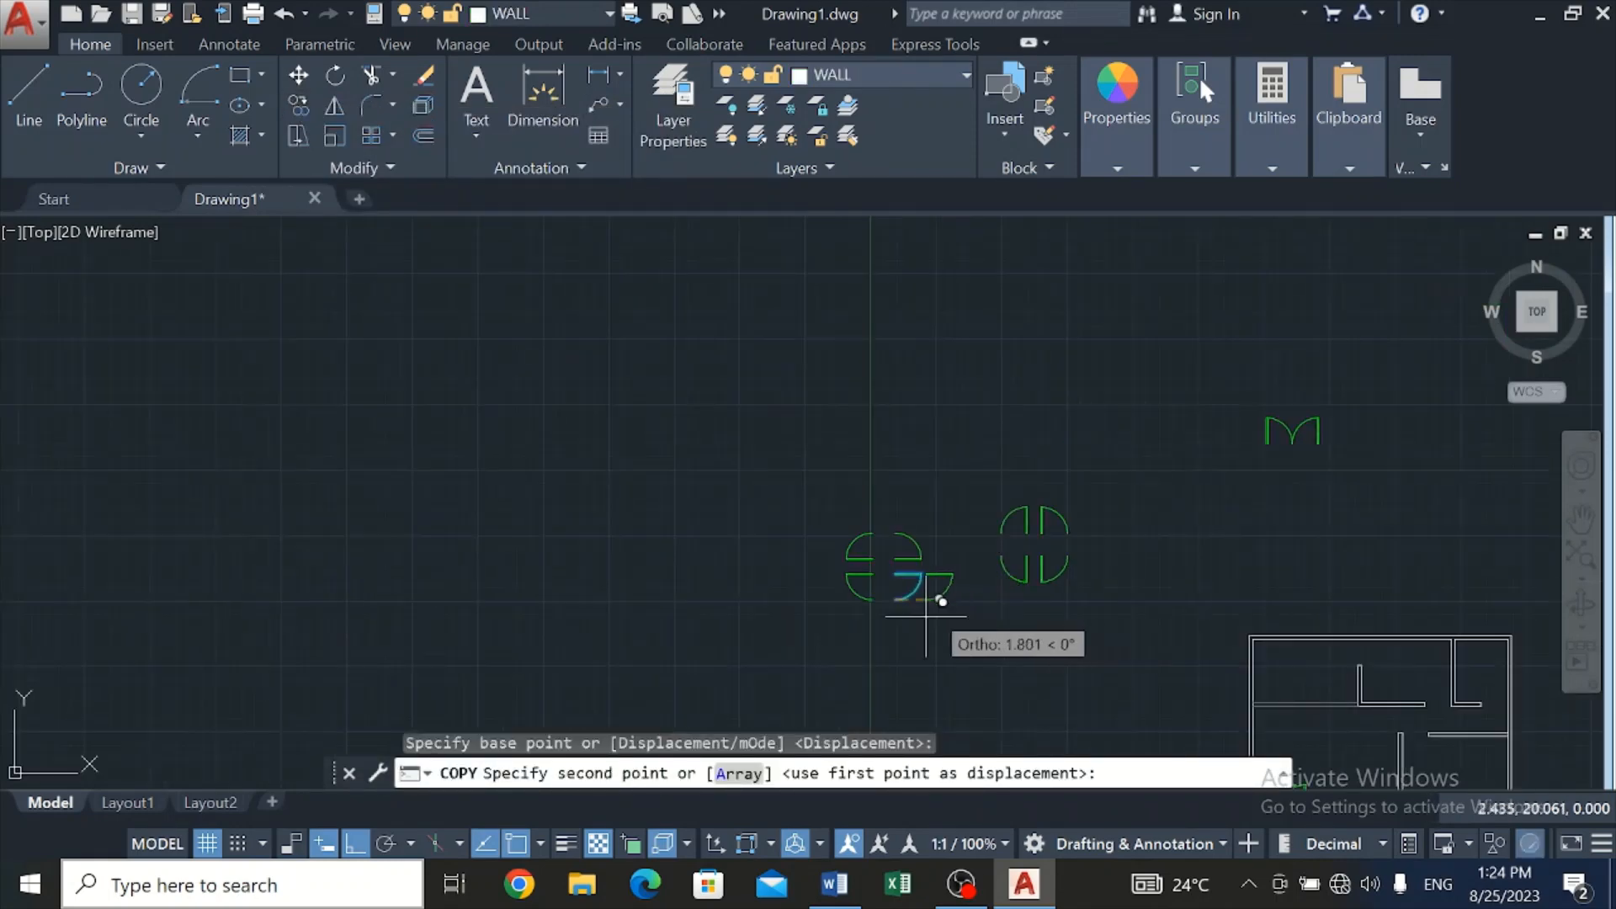
pyautogui.click(354, 843)
pyautogui.scroll(5, 1413, 698)
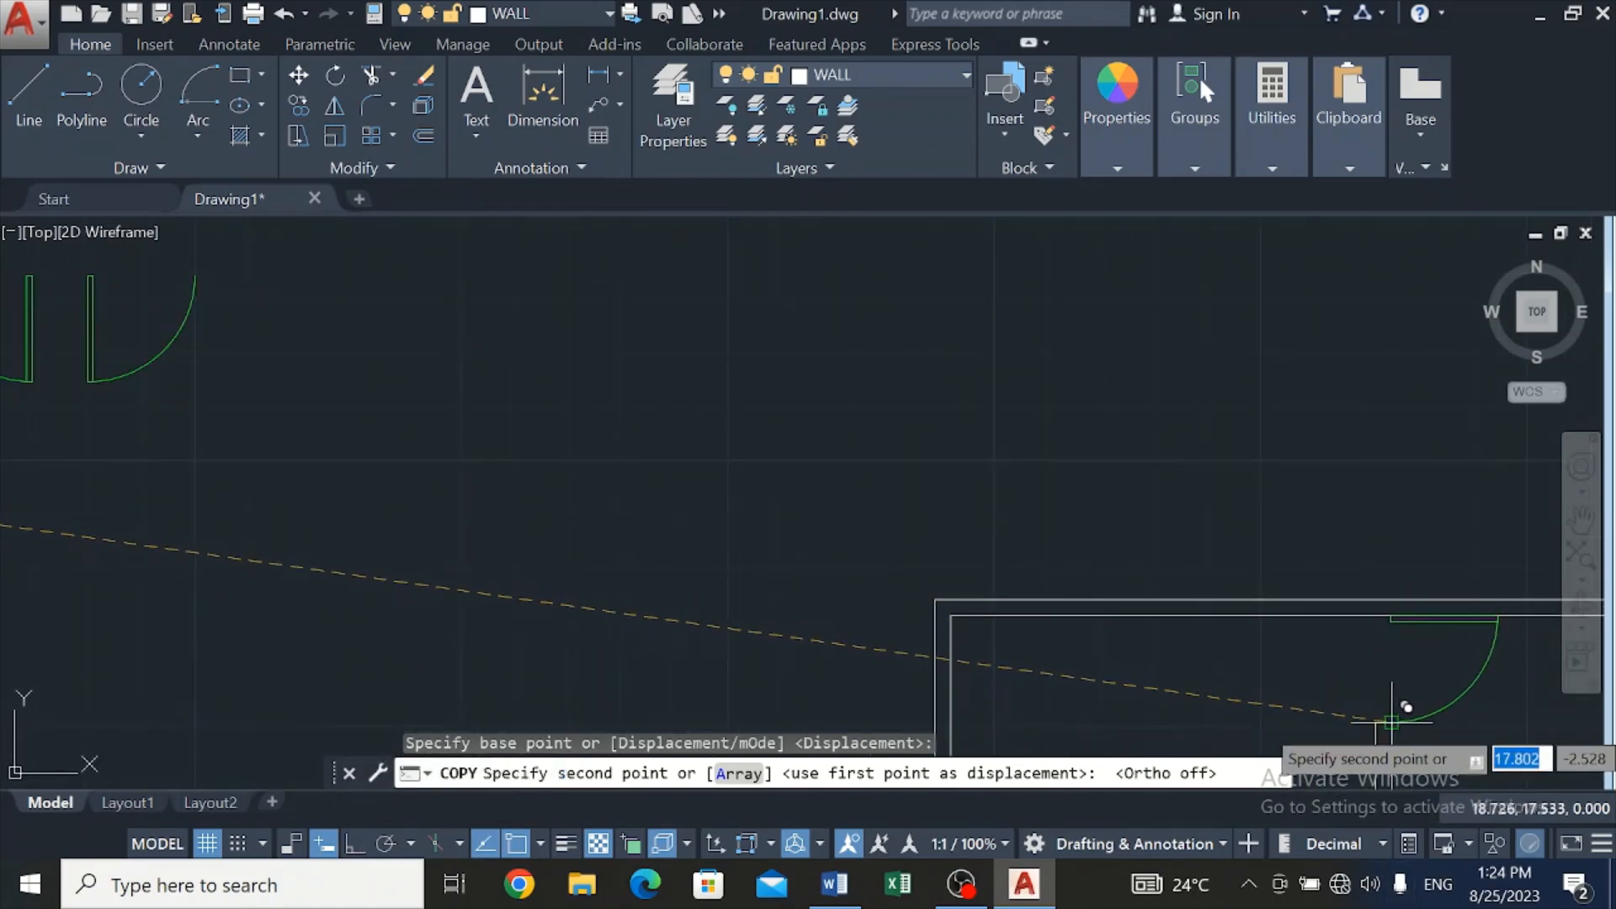
pyautogui.click(1390, 721)
pyautogui.scroll(-4, 1220, 515)
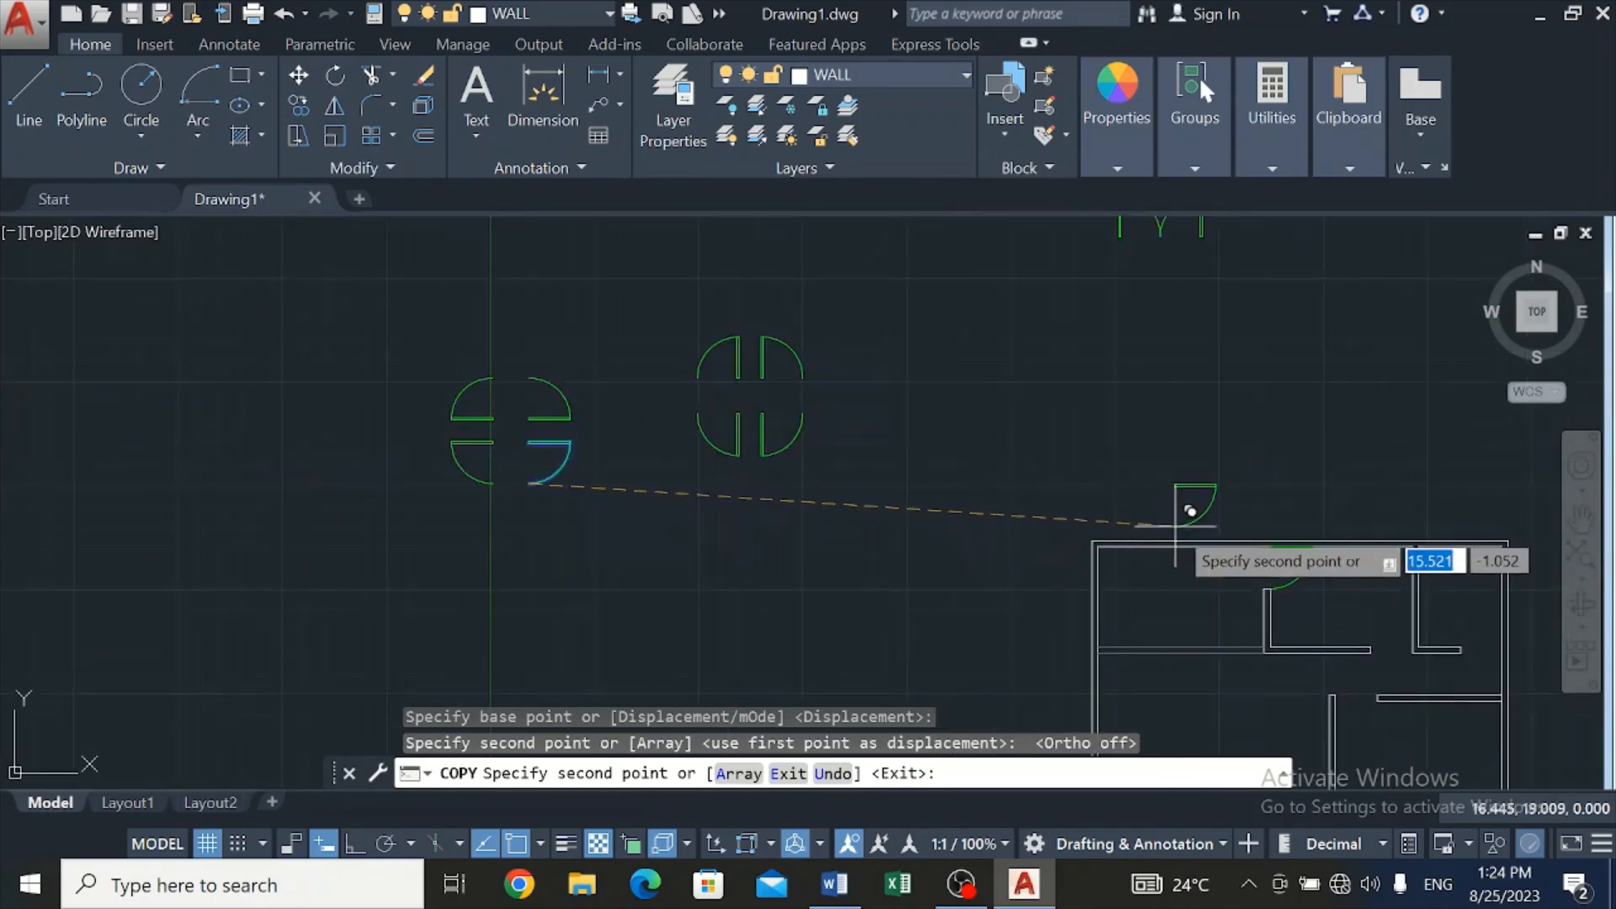
# Copy the upper-left door of the vertical-leaf door set into the opening in the upper-middle room's bottom wall
pyautogui.press('Escape')
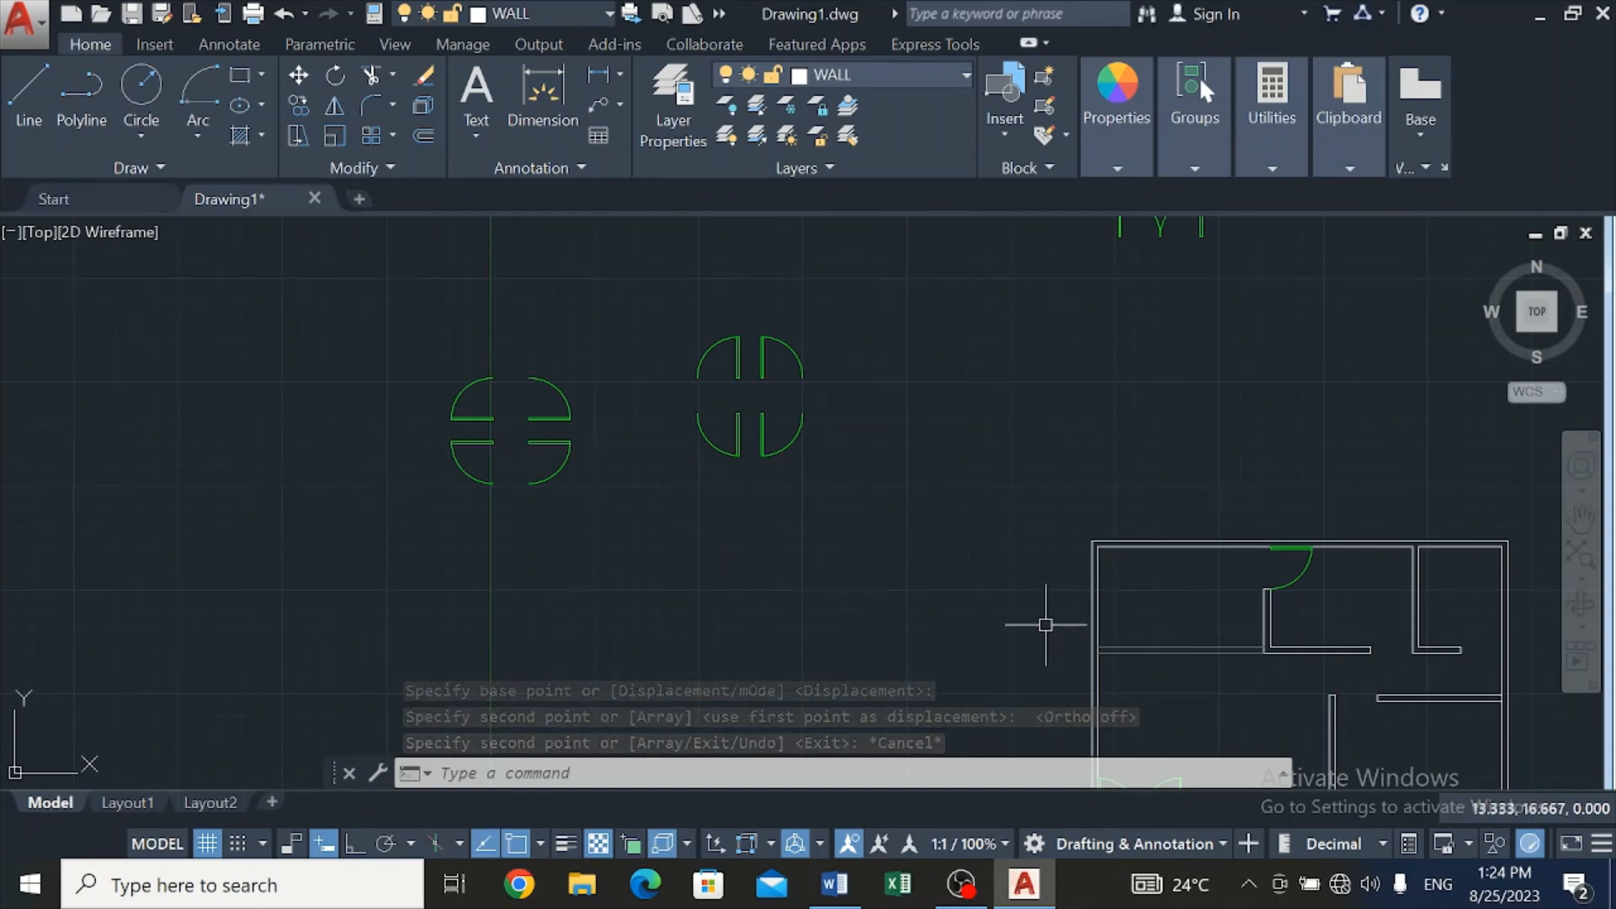
pyautogui.click(718, 346)
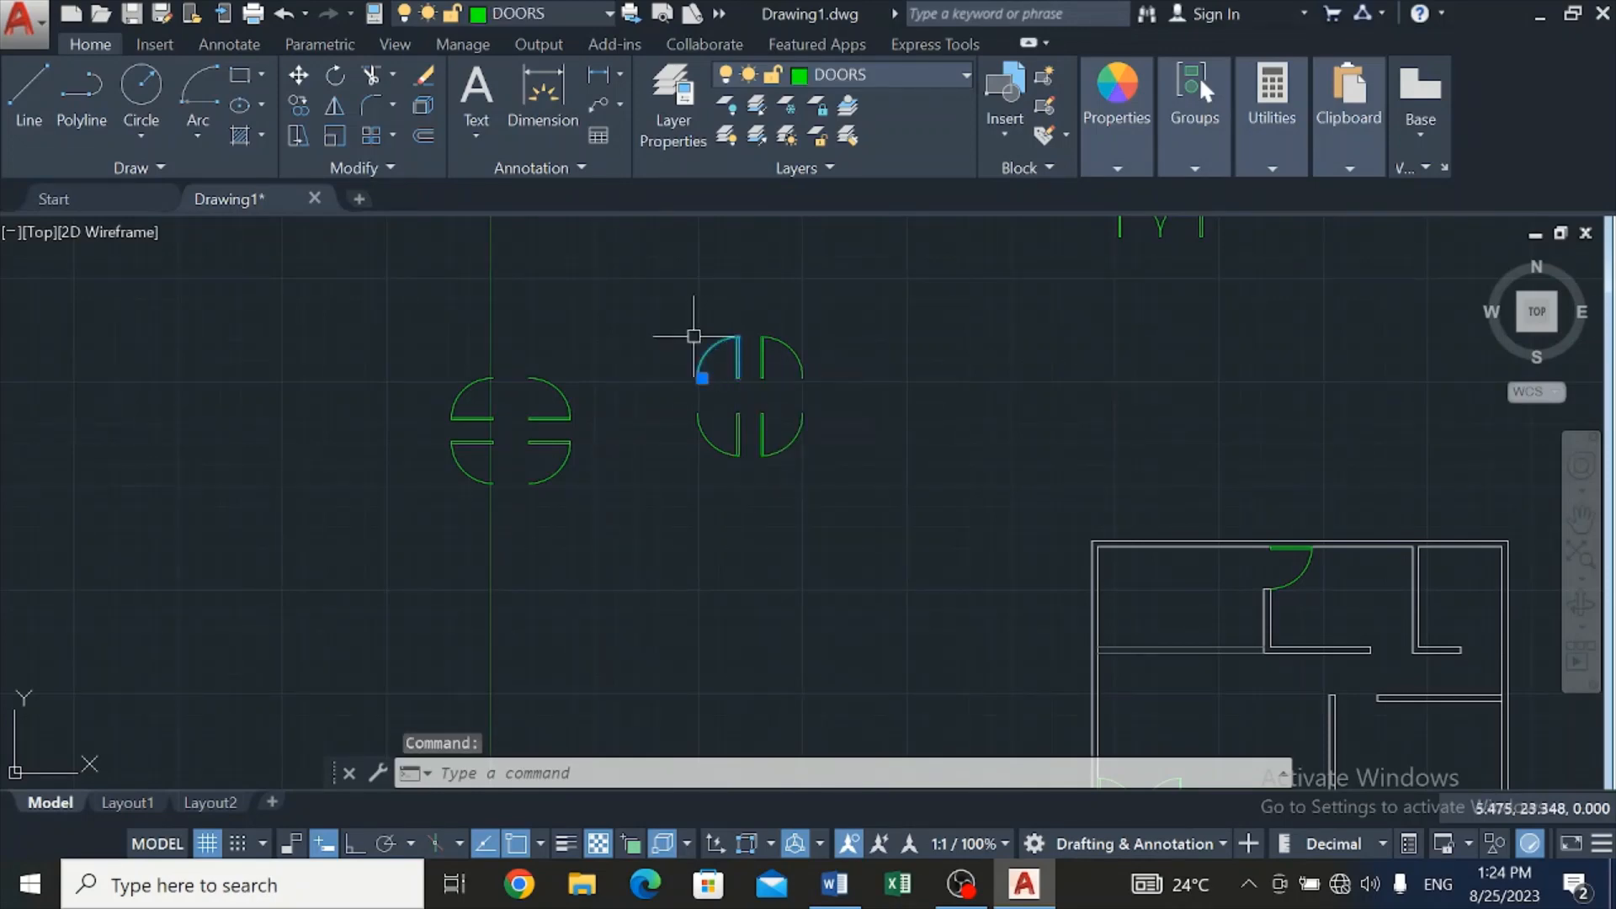
pyautogui.click(295, 103)
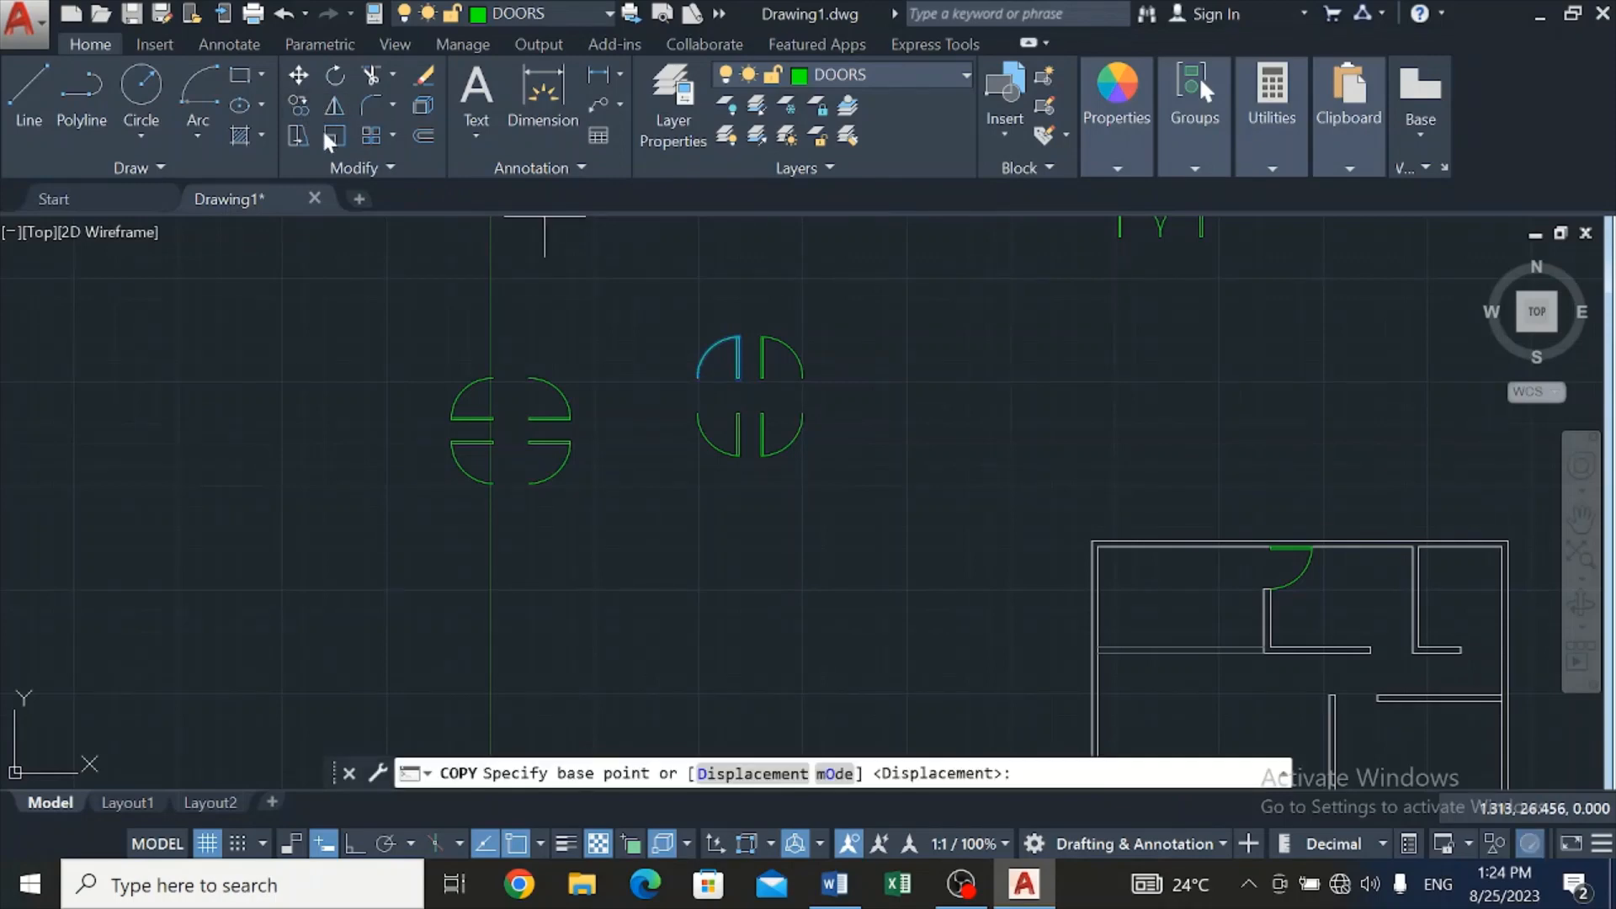
pyautogui.click(696, 379)
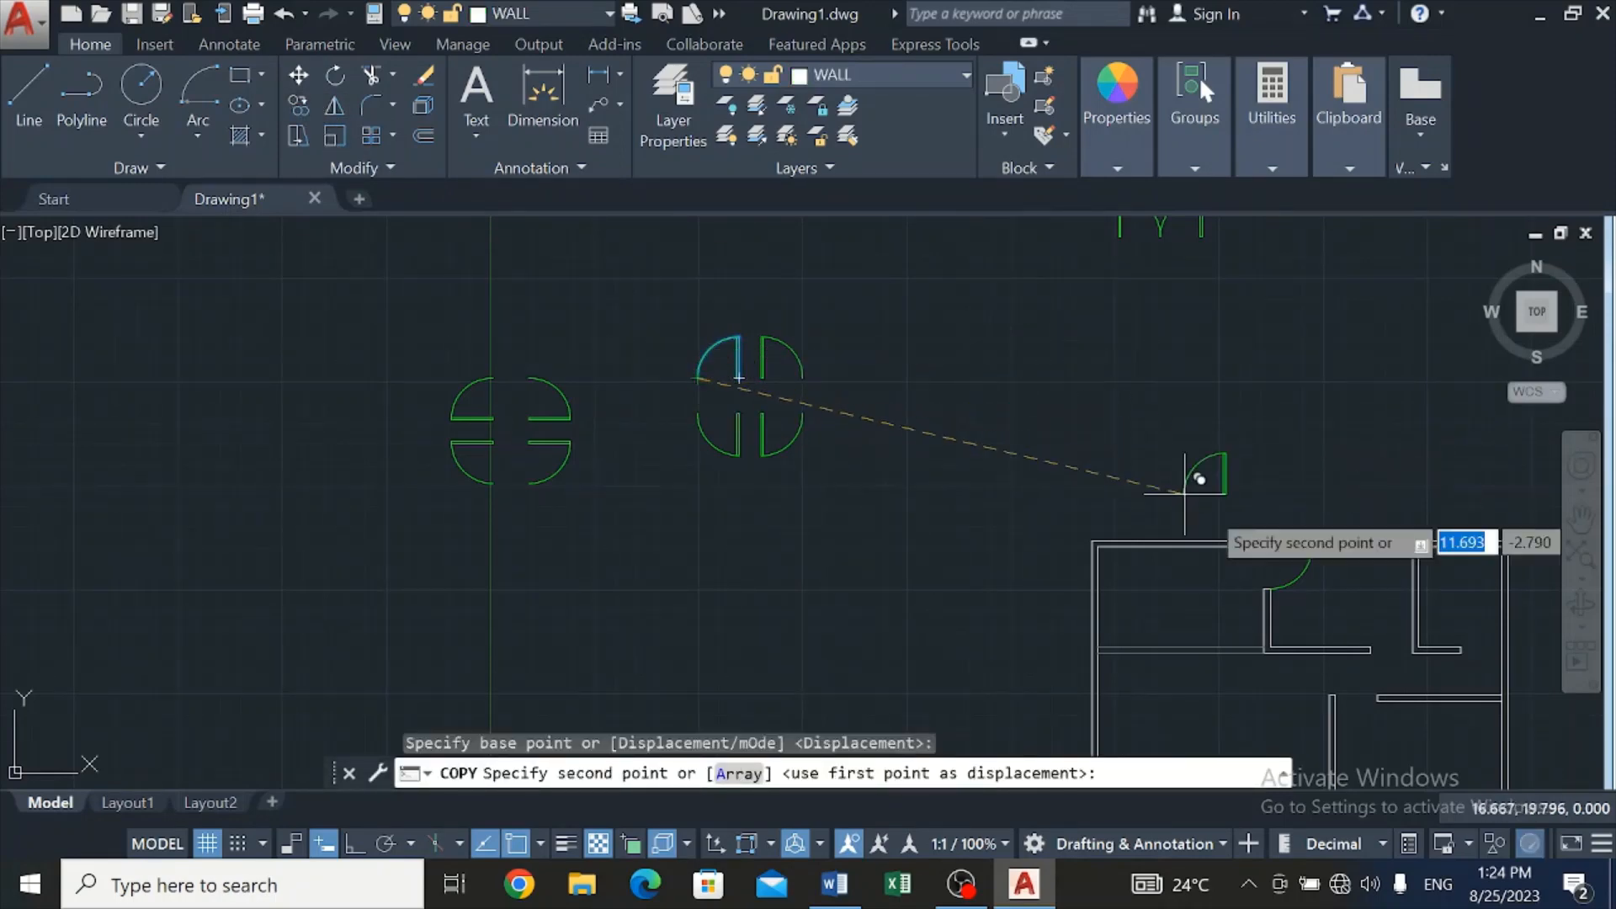
pyautogui.scroll(4, 1375, 665)
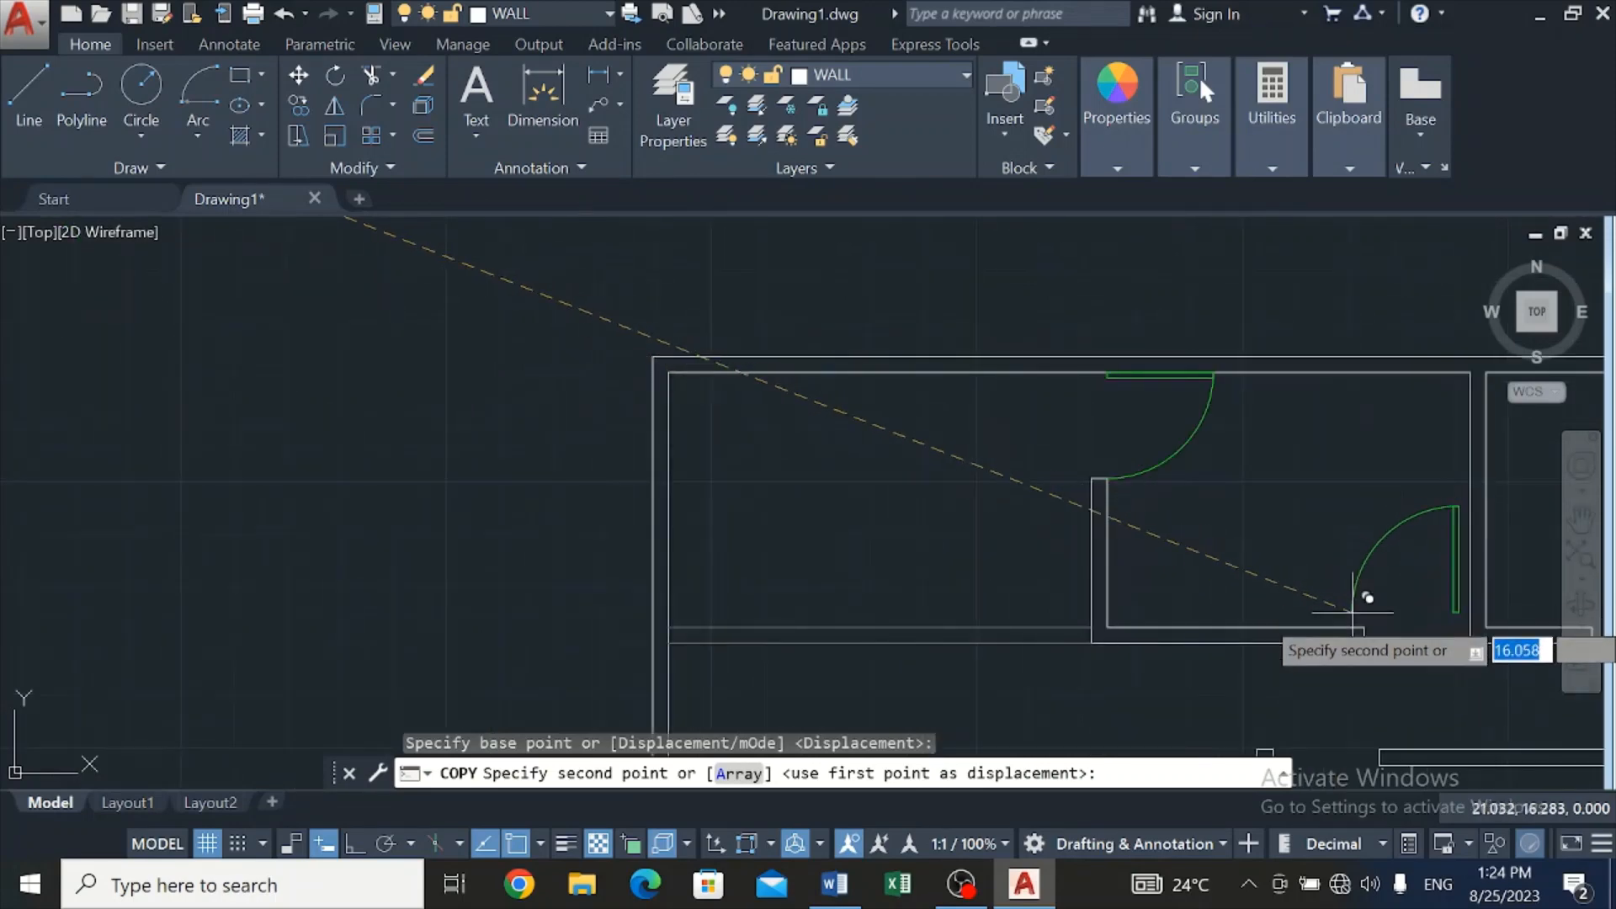
pyautogui.click(1372, 611)
# Place another copy of the same door in the bottom-wall opening of the small upper-right room and end copying
pyautogui.scroll(-2, 1423, 609)
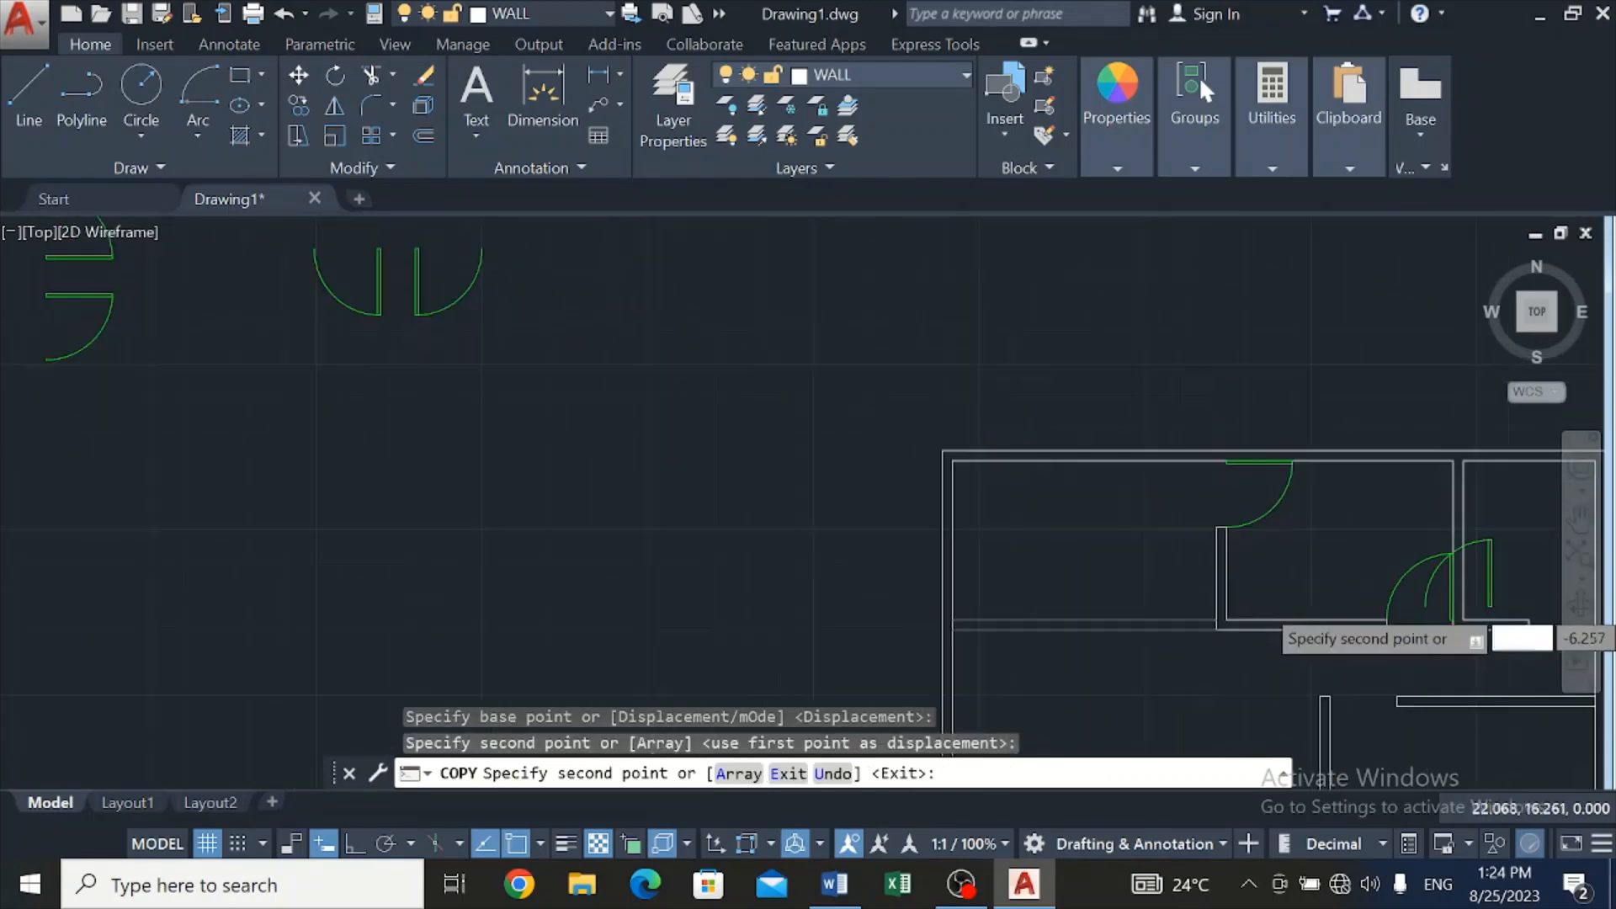
pyautogui.scroll(-3, 1413, 597)
pyautogui.scroll(4, 1418, 589)
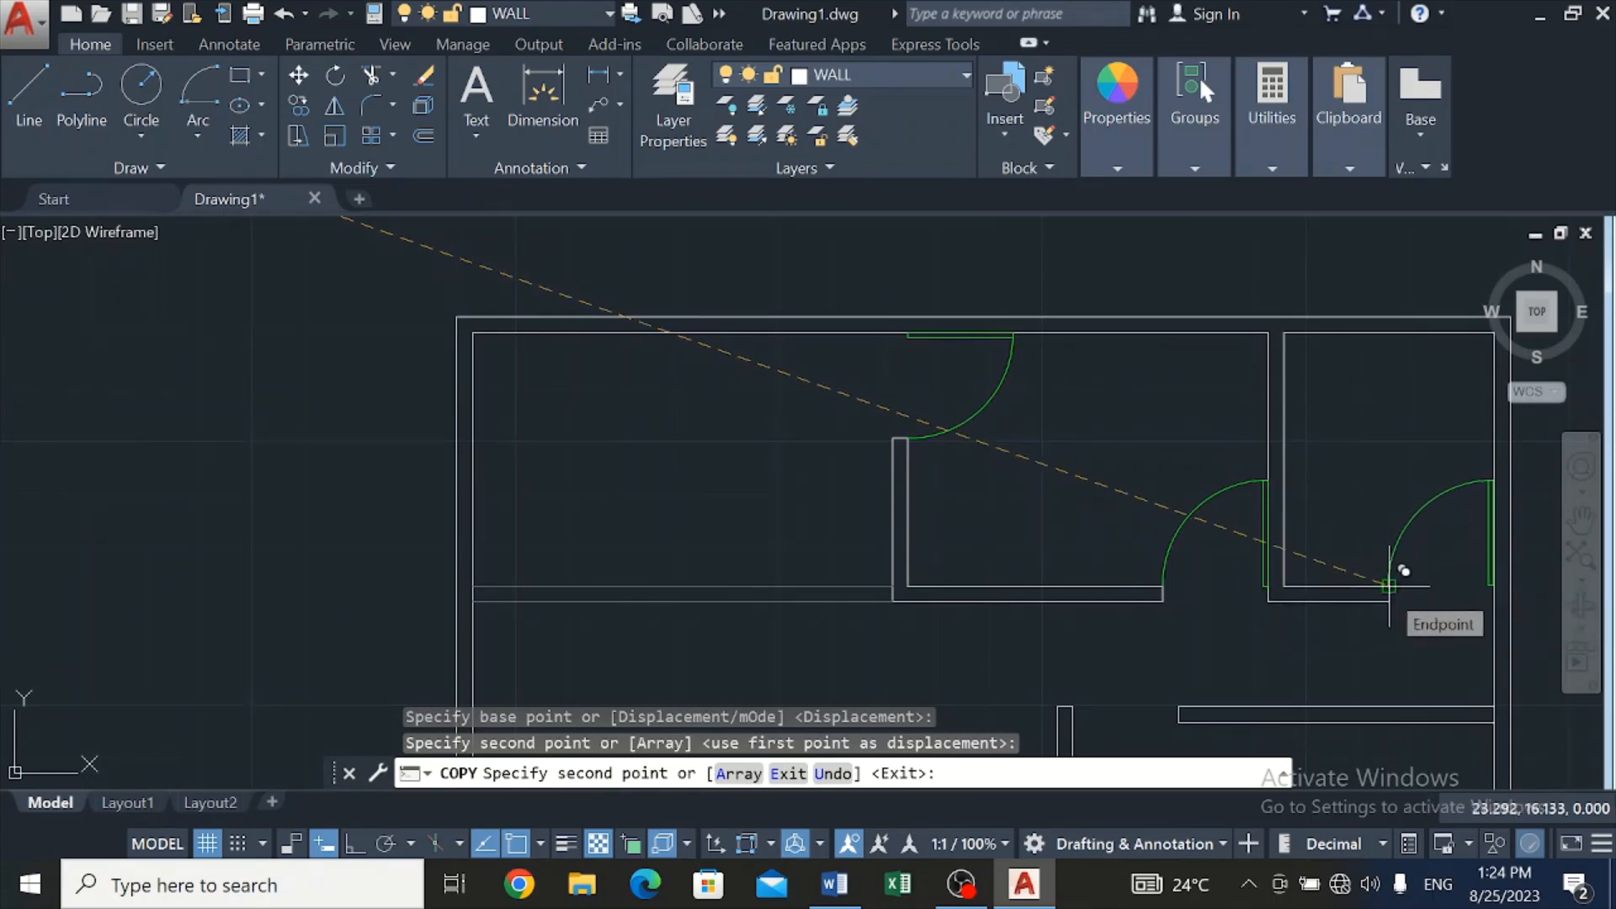
pyautogui.click(1389, 584)
pyautogui.scroll(-4, 1404, 563)
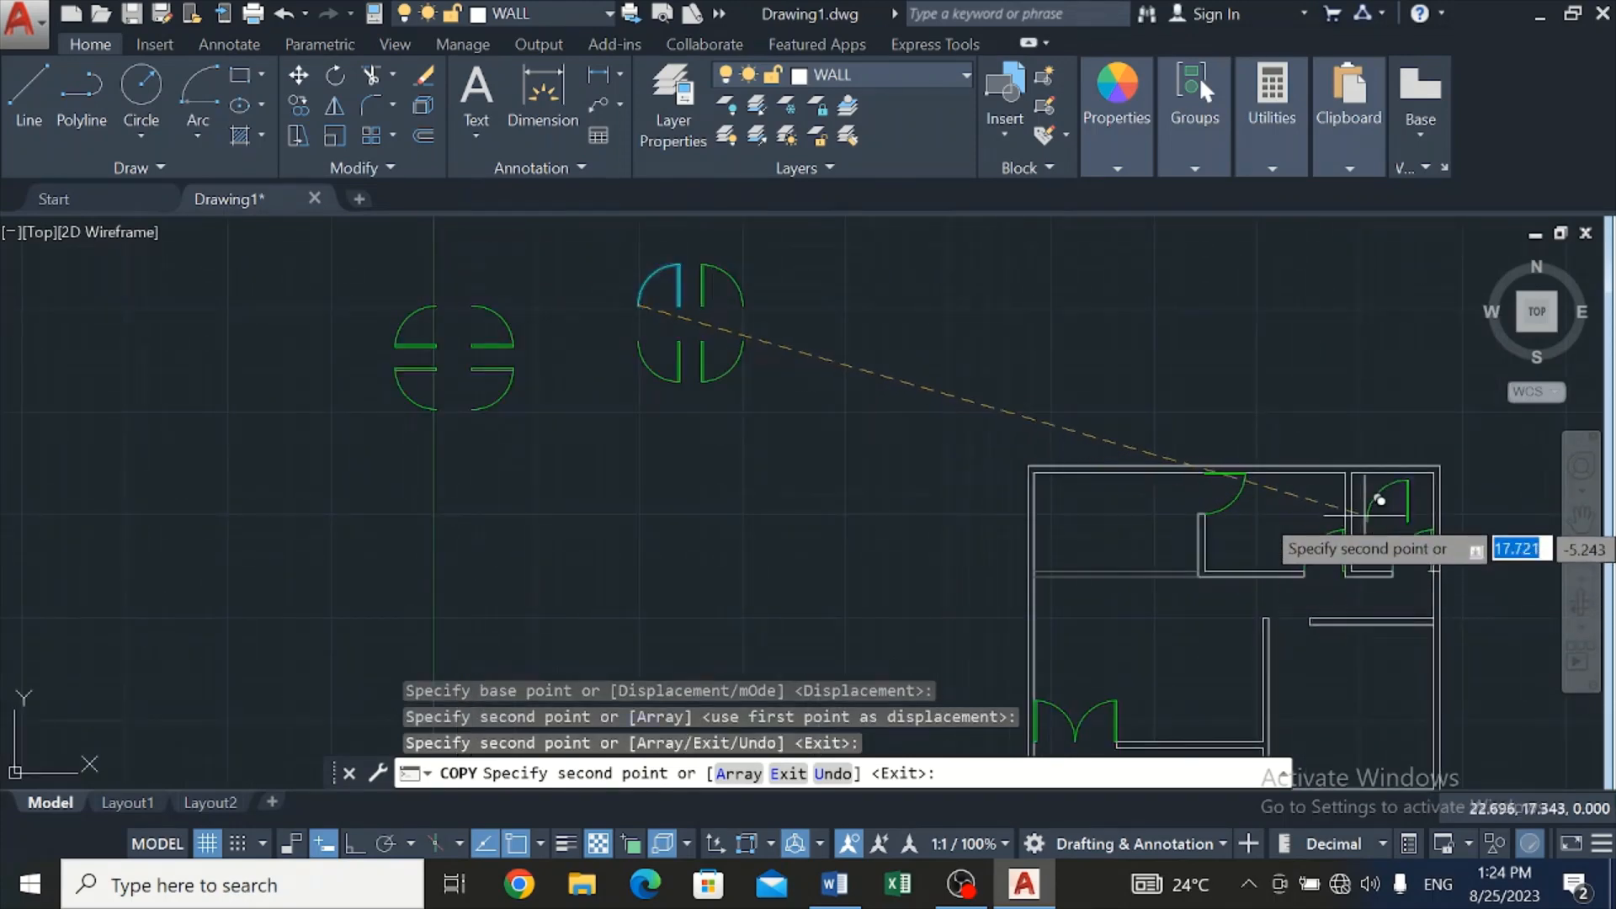
pyautogui.scroll(-4, 1380, 501)
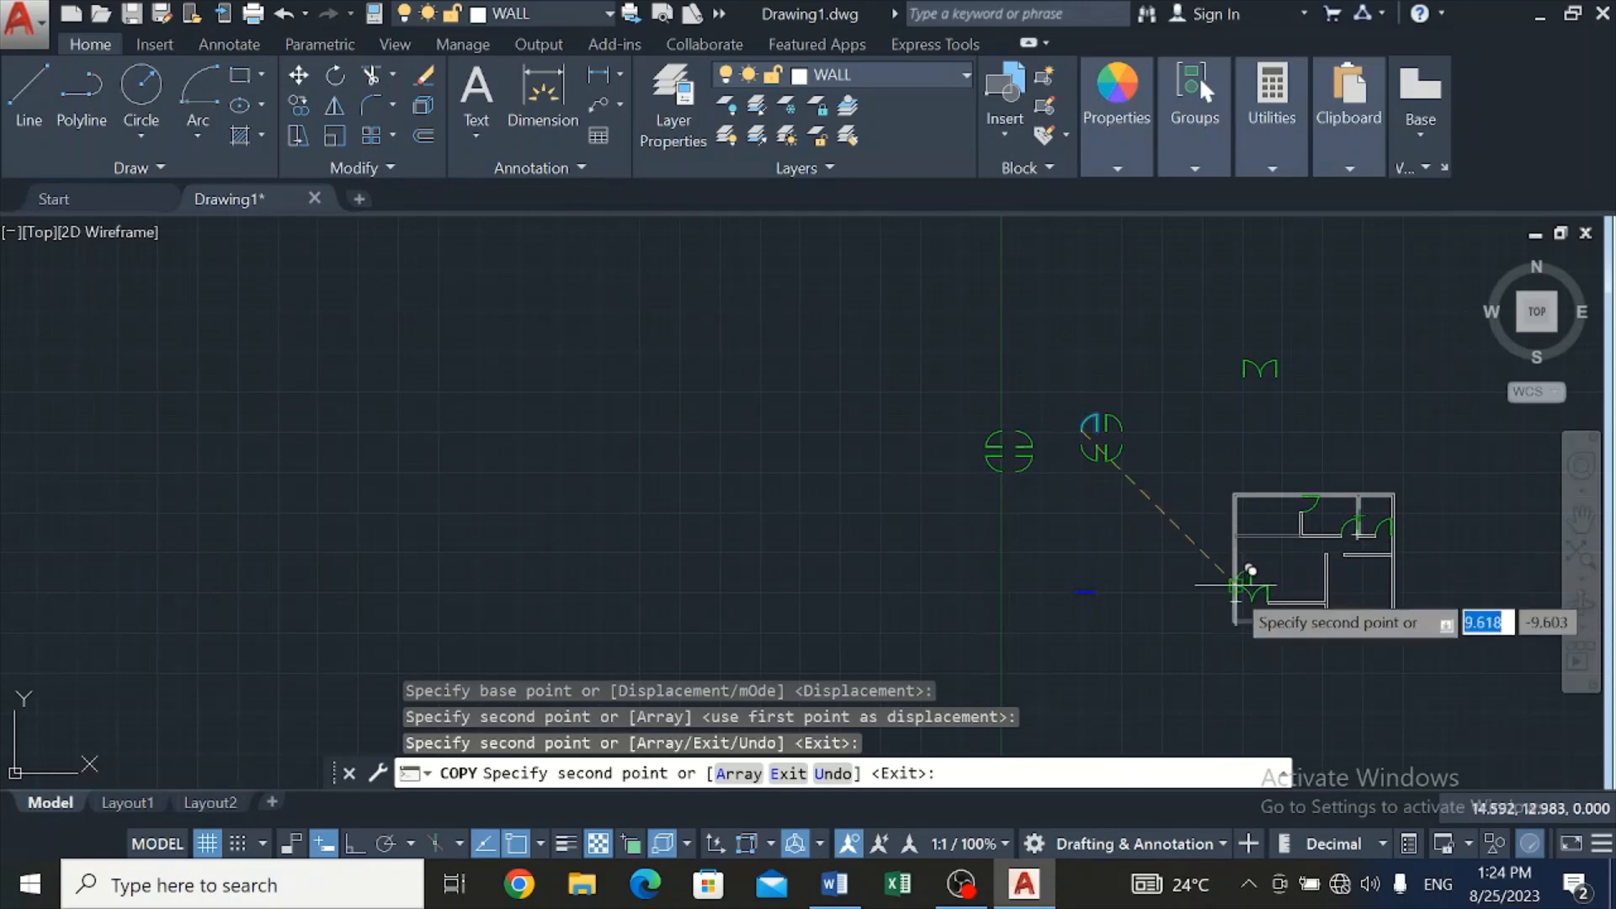
pyautogui.press('Escape')
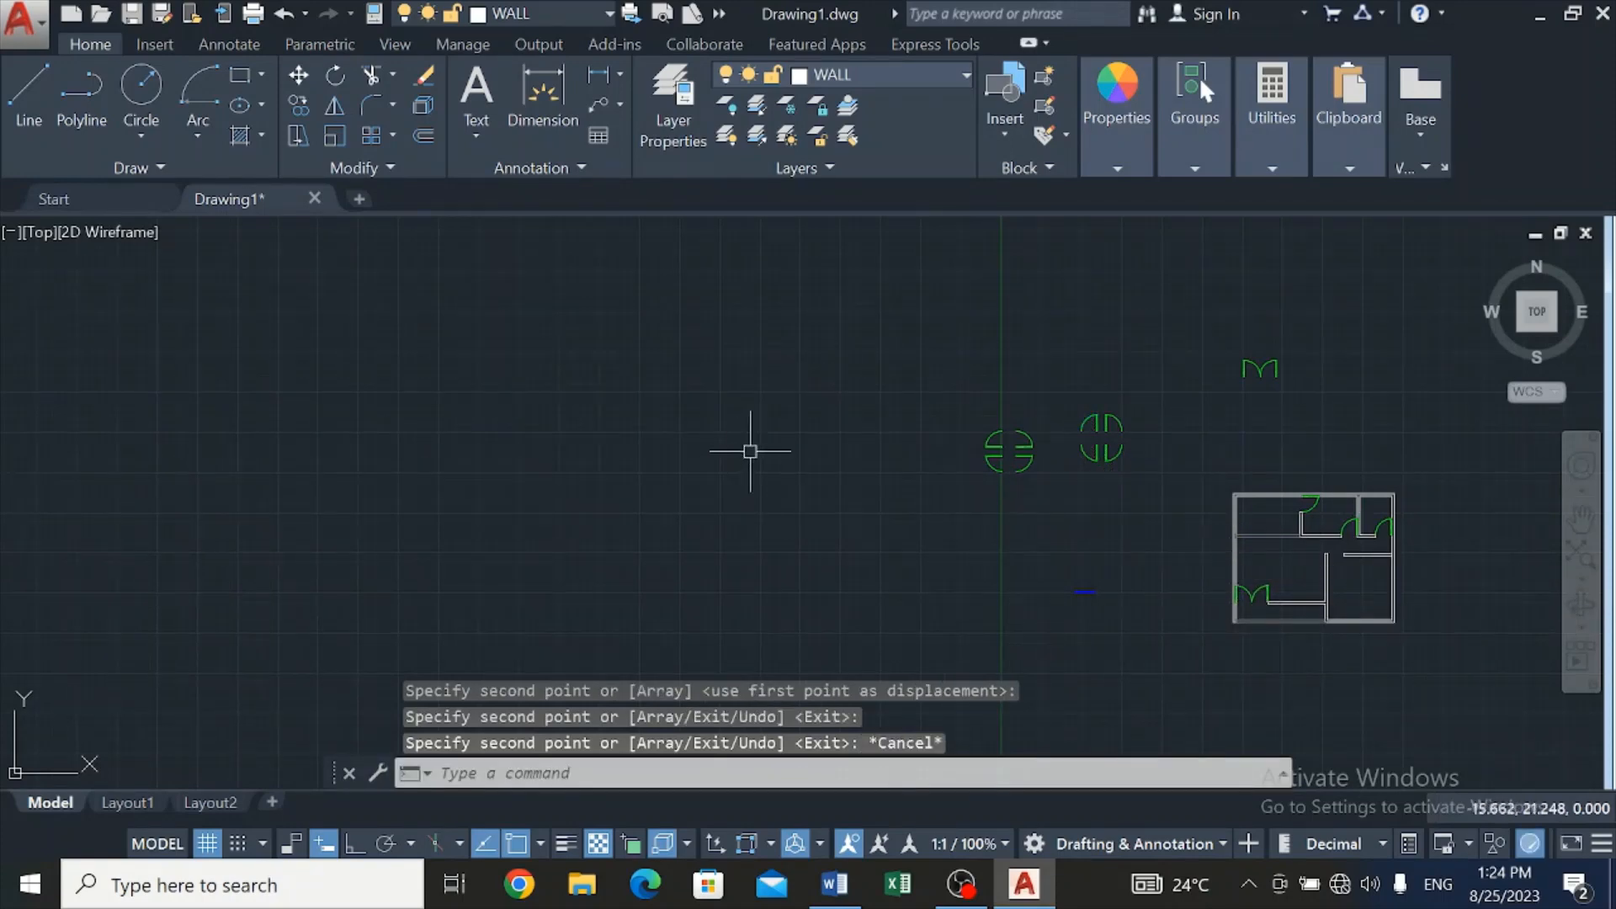
# Copy the lower-right door of the vertical-leaf door set into the opening at the lower-right room's upper-left corner
pyautogui.scroll(2, 1119, 480)
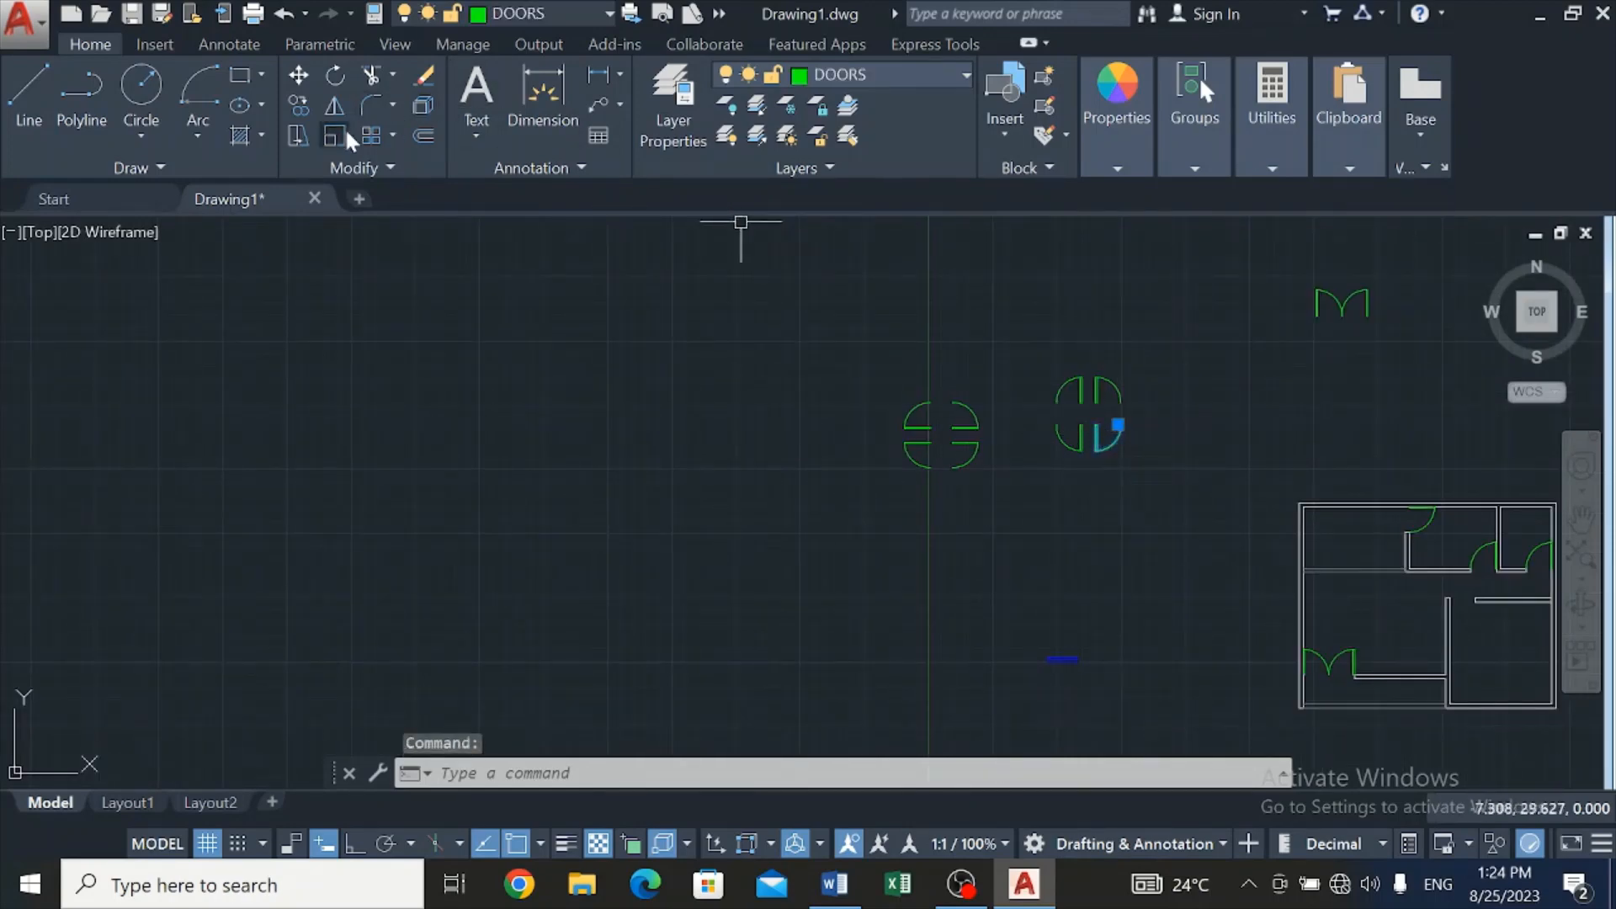
pyautogui.click(297, 101)
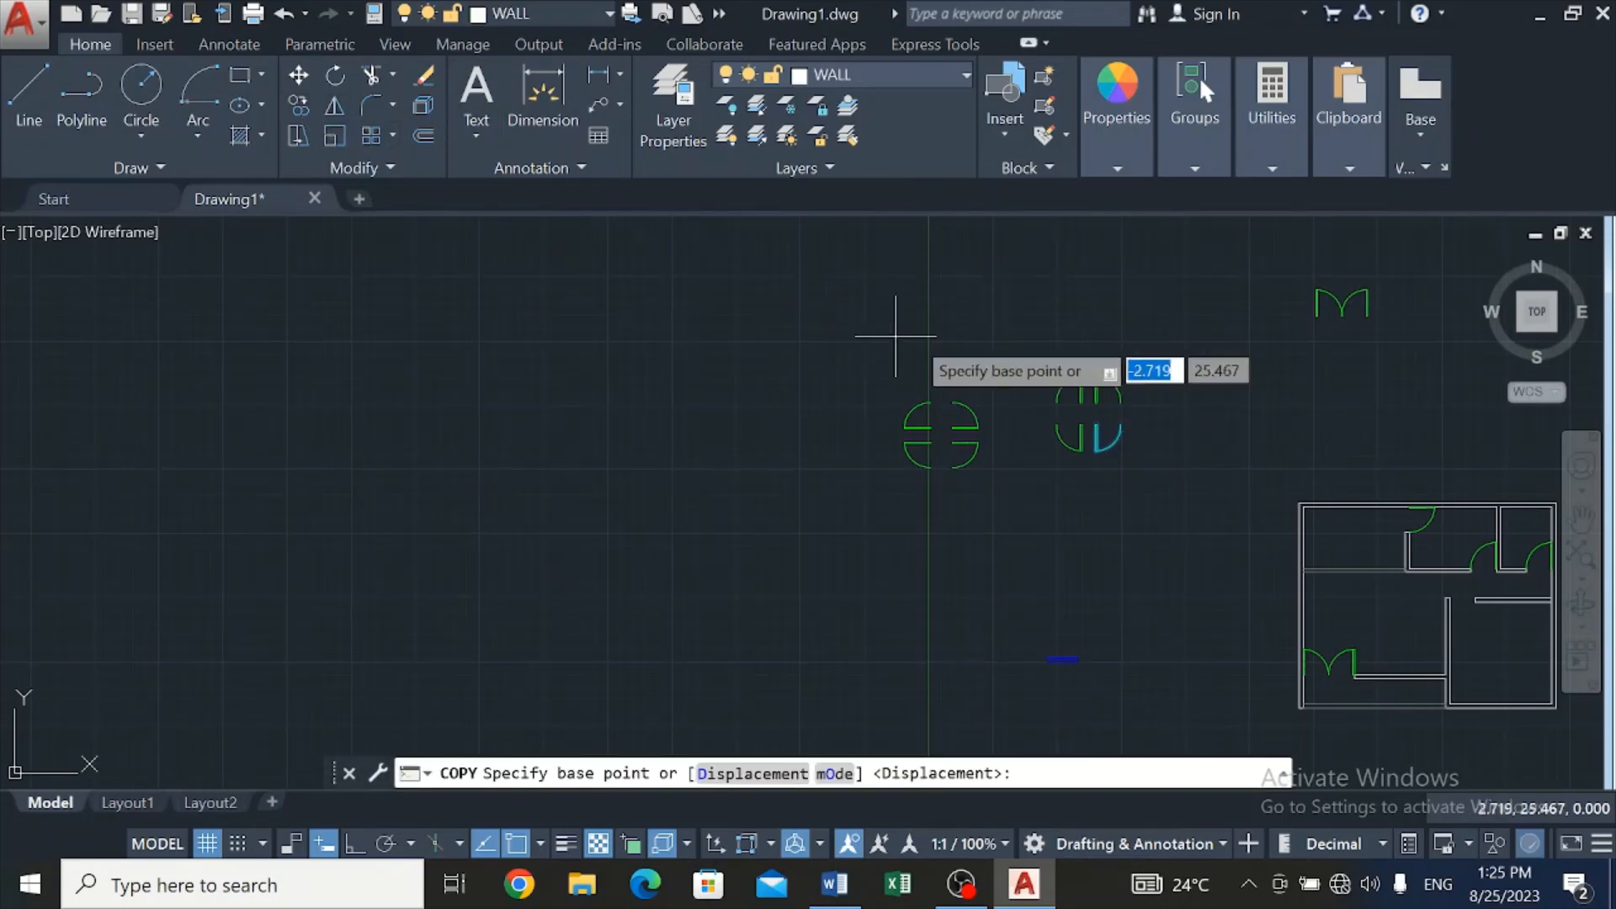
pyautogui.click(1121, 425)
pyautogui.scroll(-2, 1127, 423)
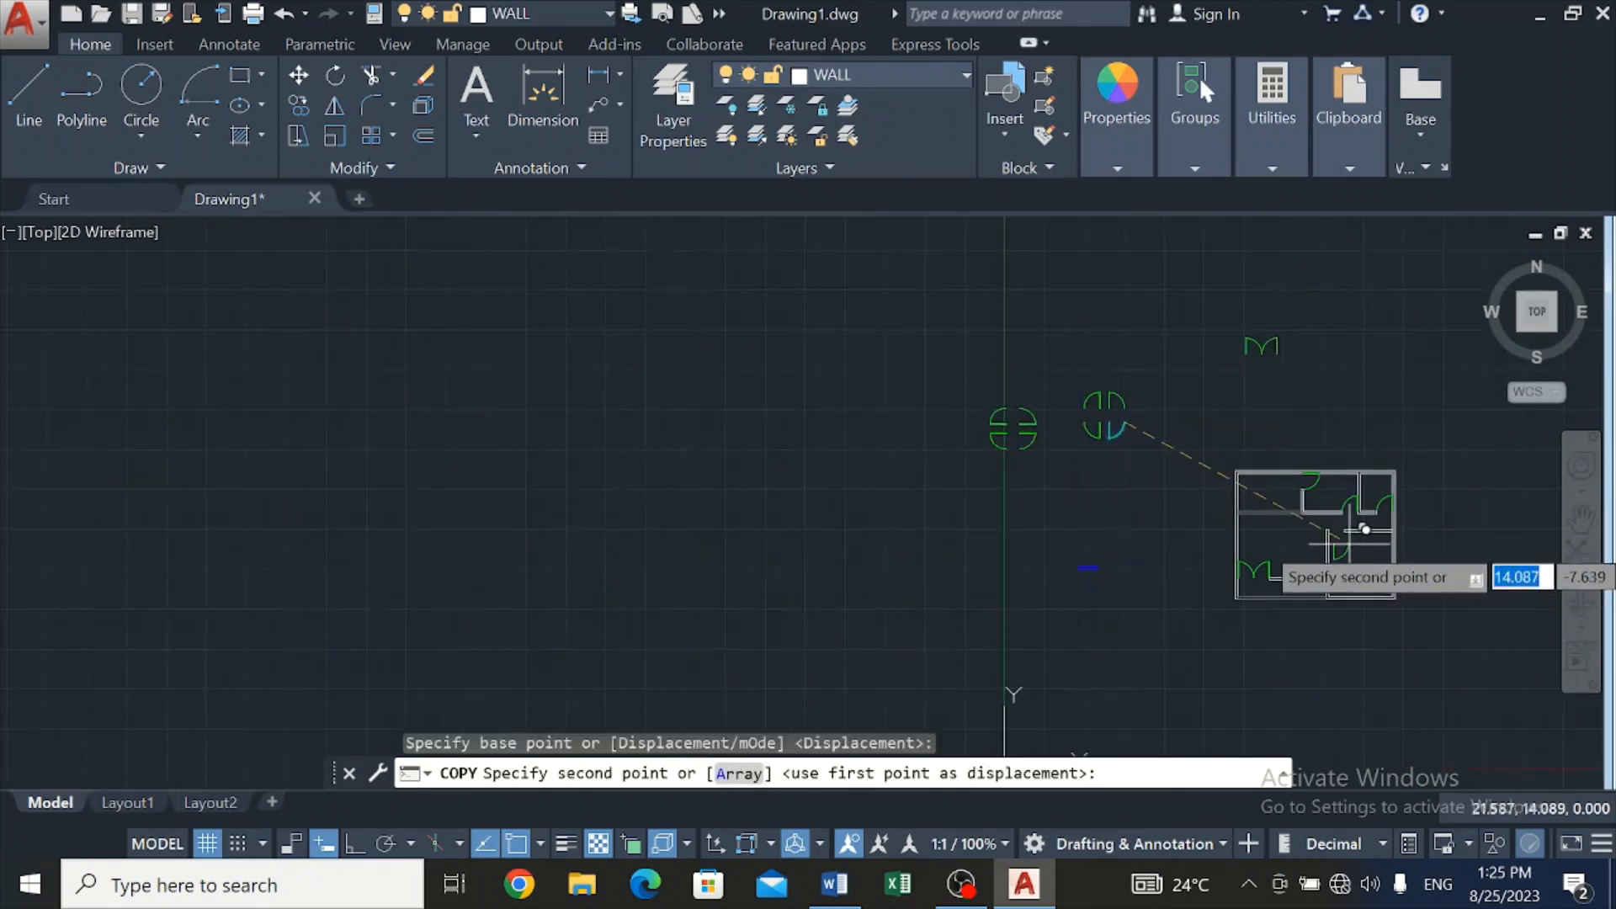
pyautogui.scroll(4, 1338, 526)
pyautogui.scroll(5, 1331, 518)
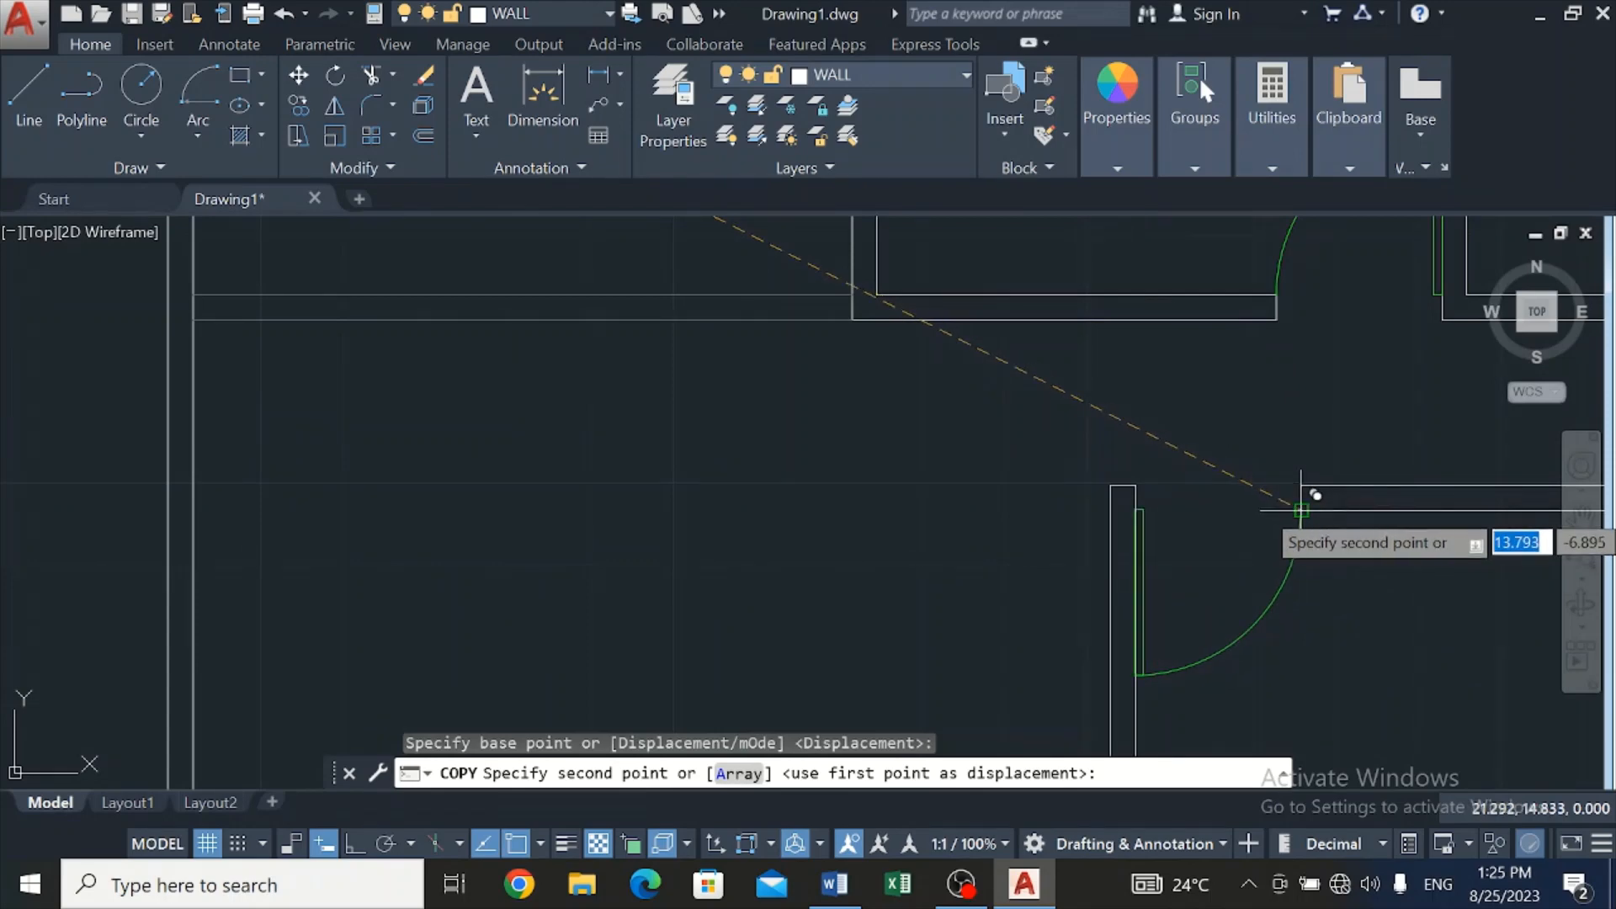
pyautogui.click(1304, 507)
pyautogui.press('Escape')
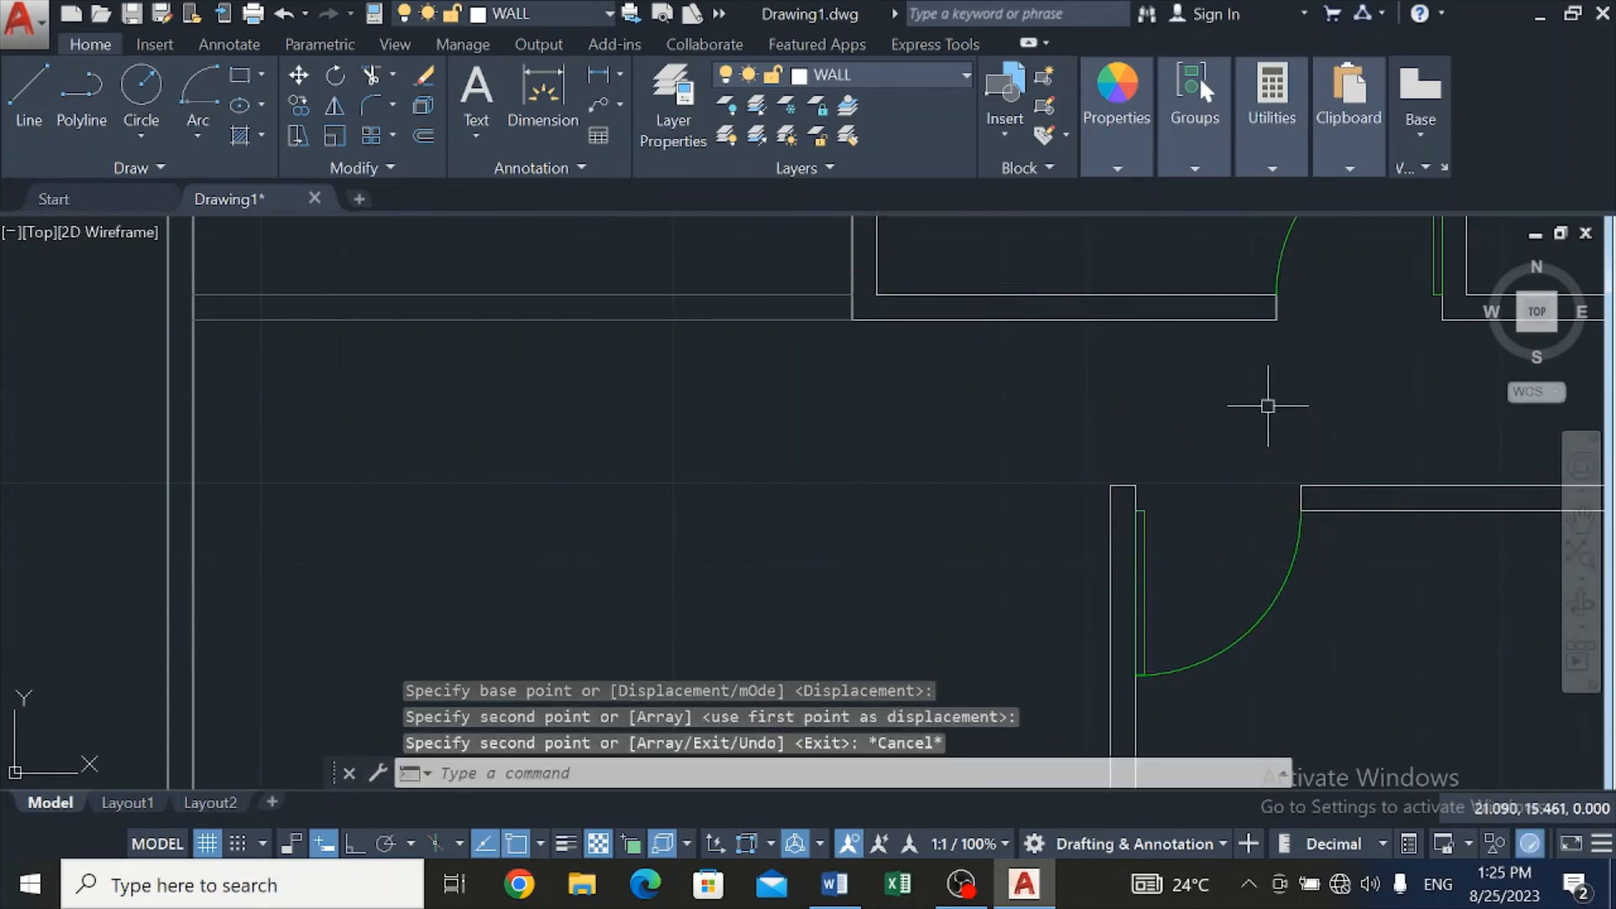
# Copy the blue window symbol about 2.75 units to the right and 0.25 units up from the original
pyautogui.scroll(-5, 1266, 400)
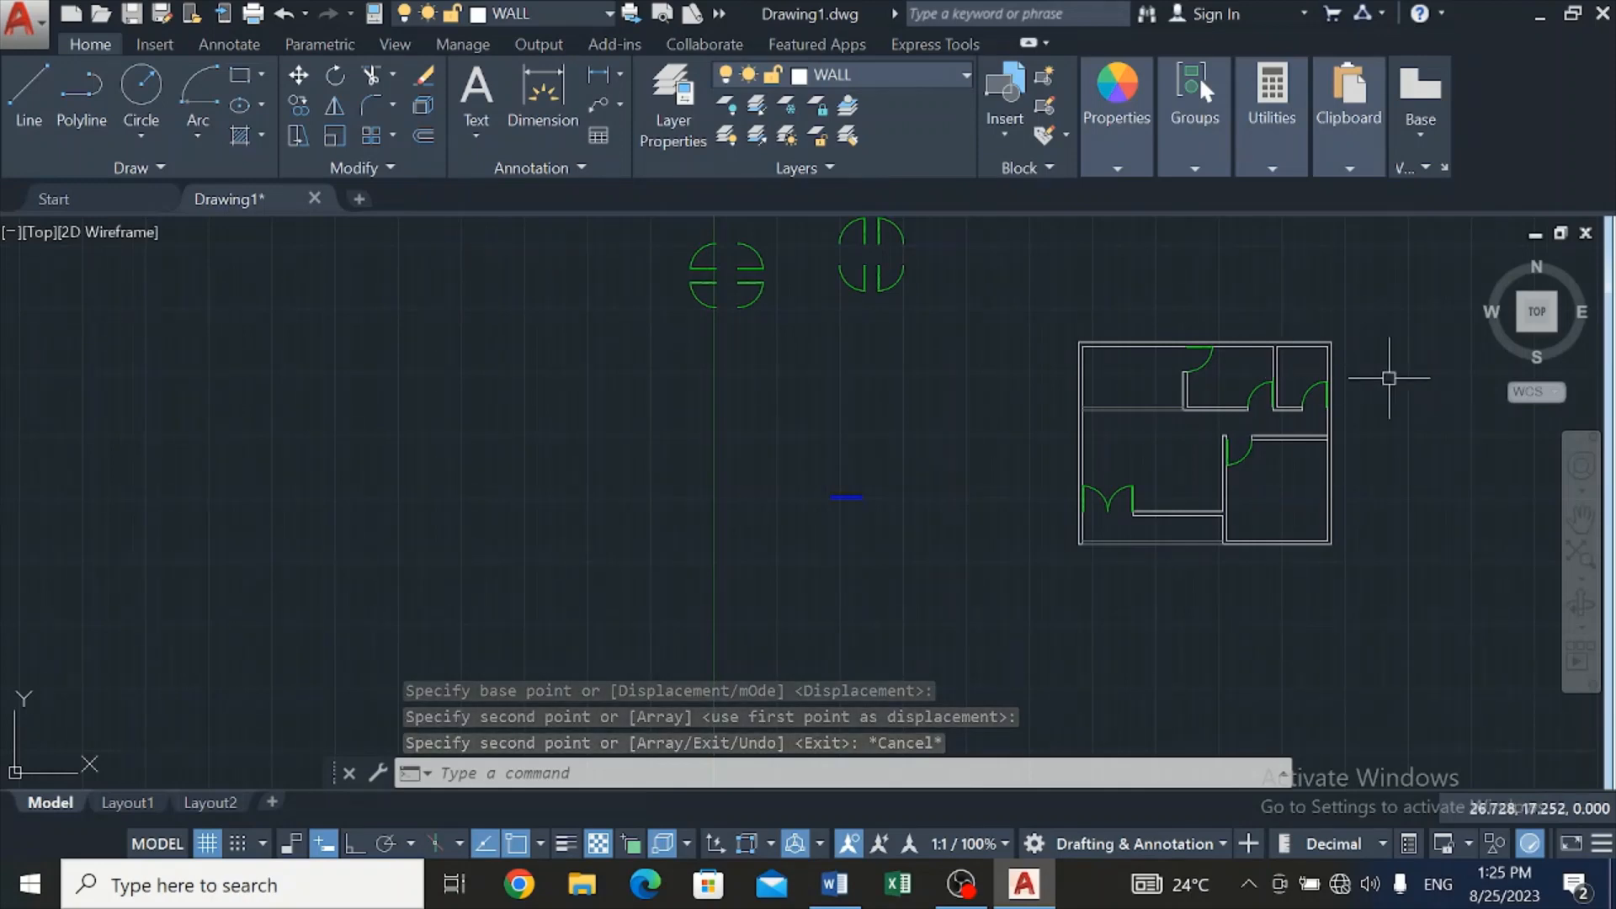
pyautogui.scroll(2, 1386, 377)
pyautogui.scroll(-3, 1385, 378)
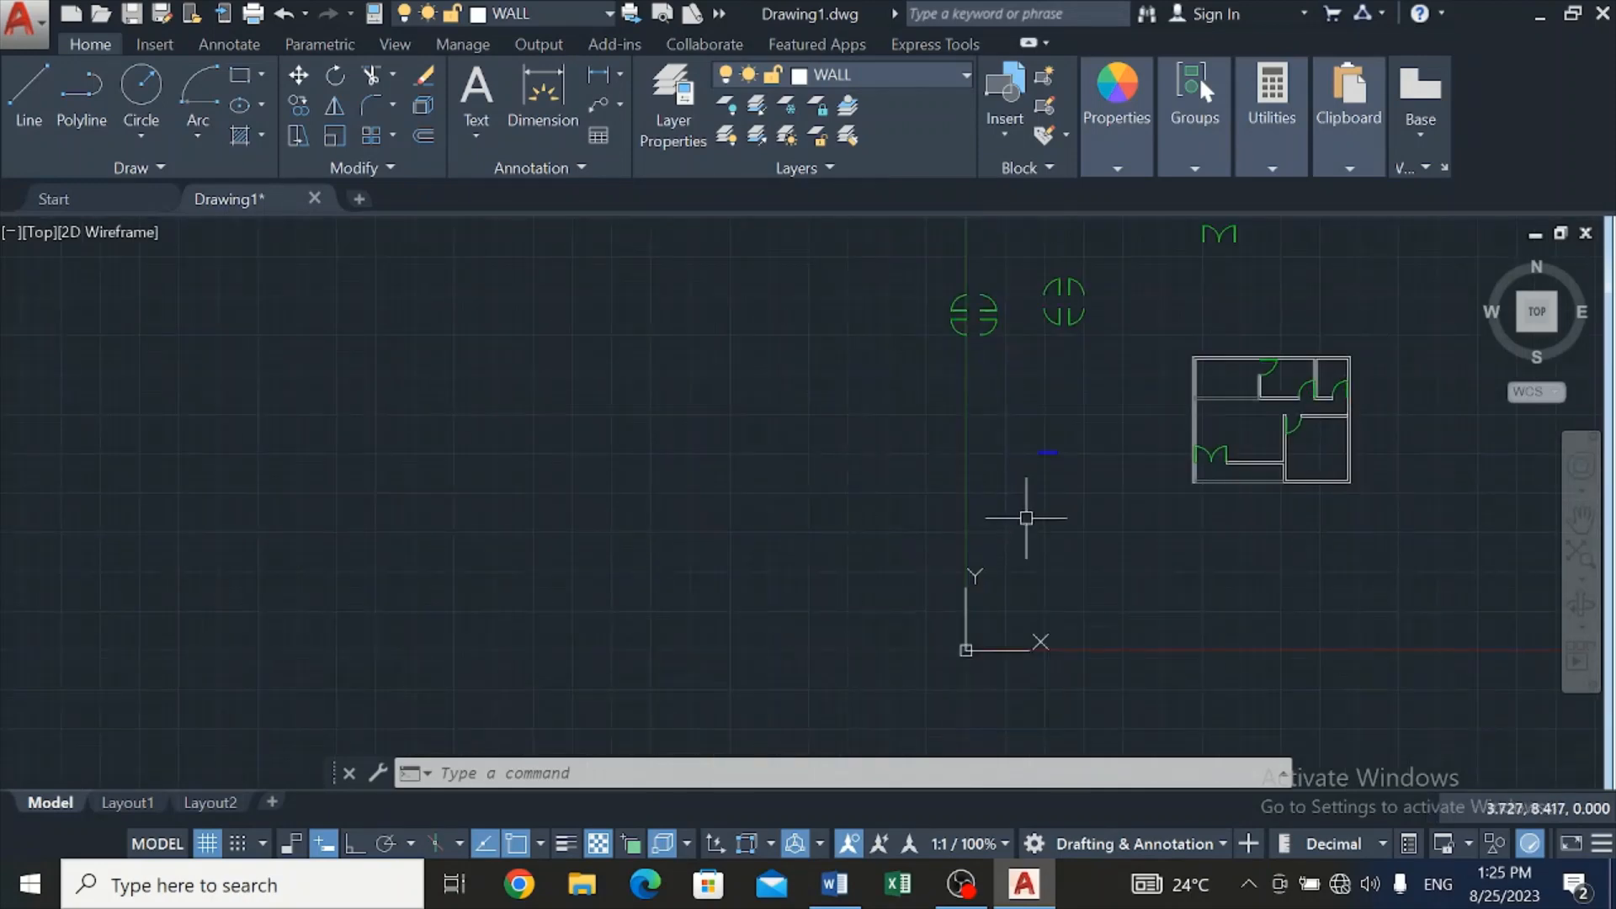
pyautogui.scroll(3, 1027, 472)
pyautogui.scroll(3, 972, 387)
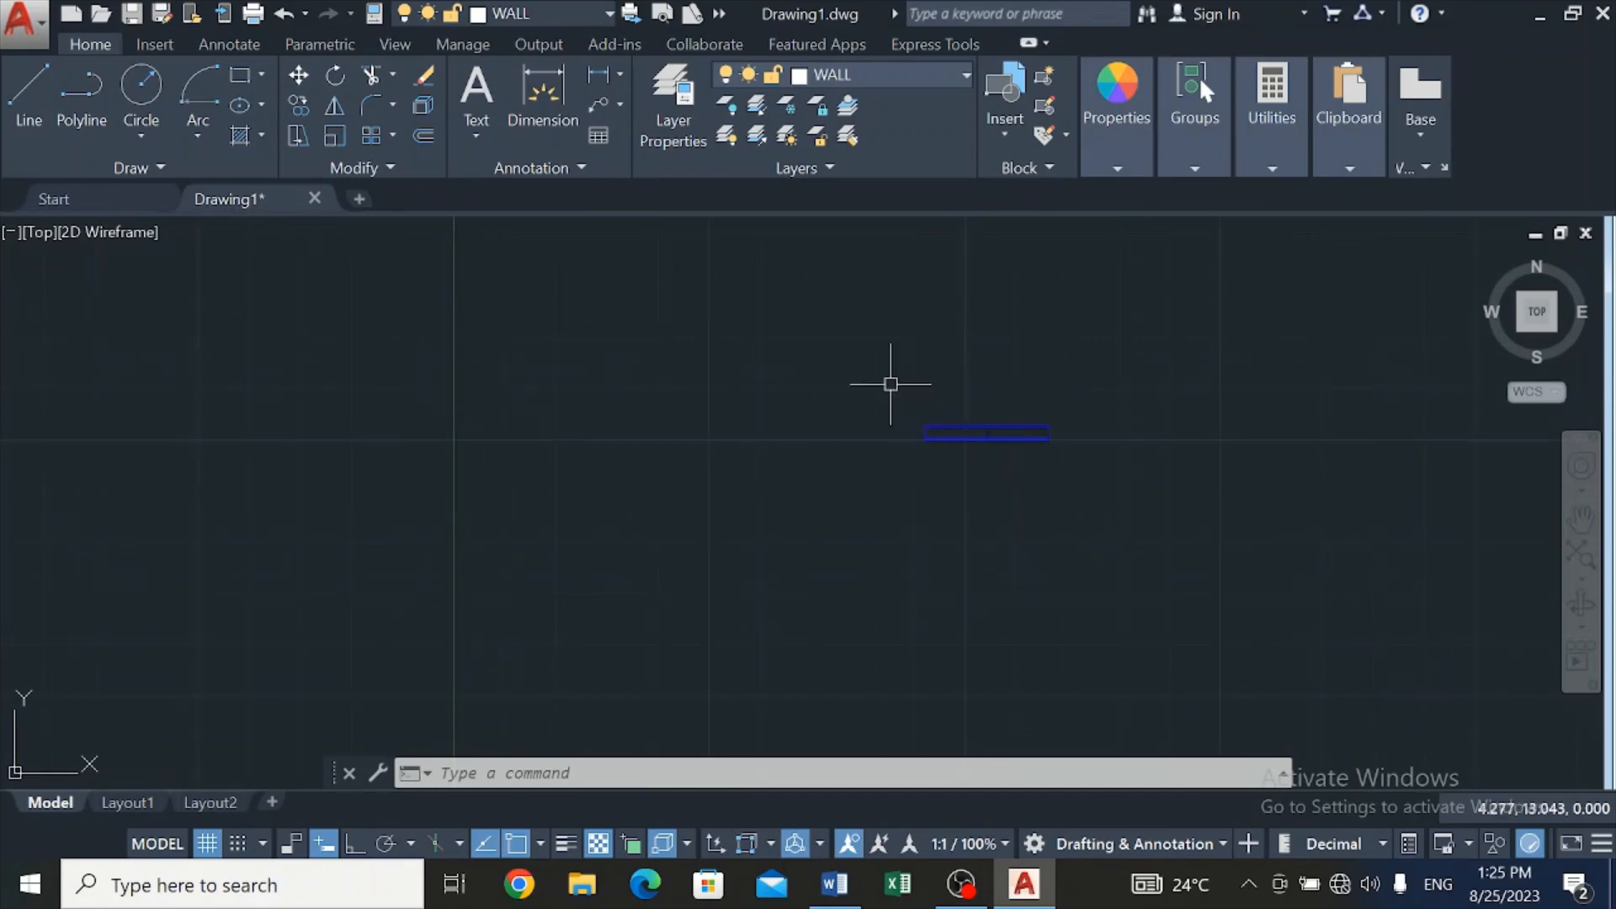
pyautogui.click(878, 383)
pyautogui.click(1081, 486)
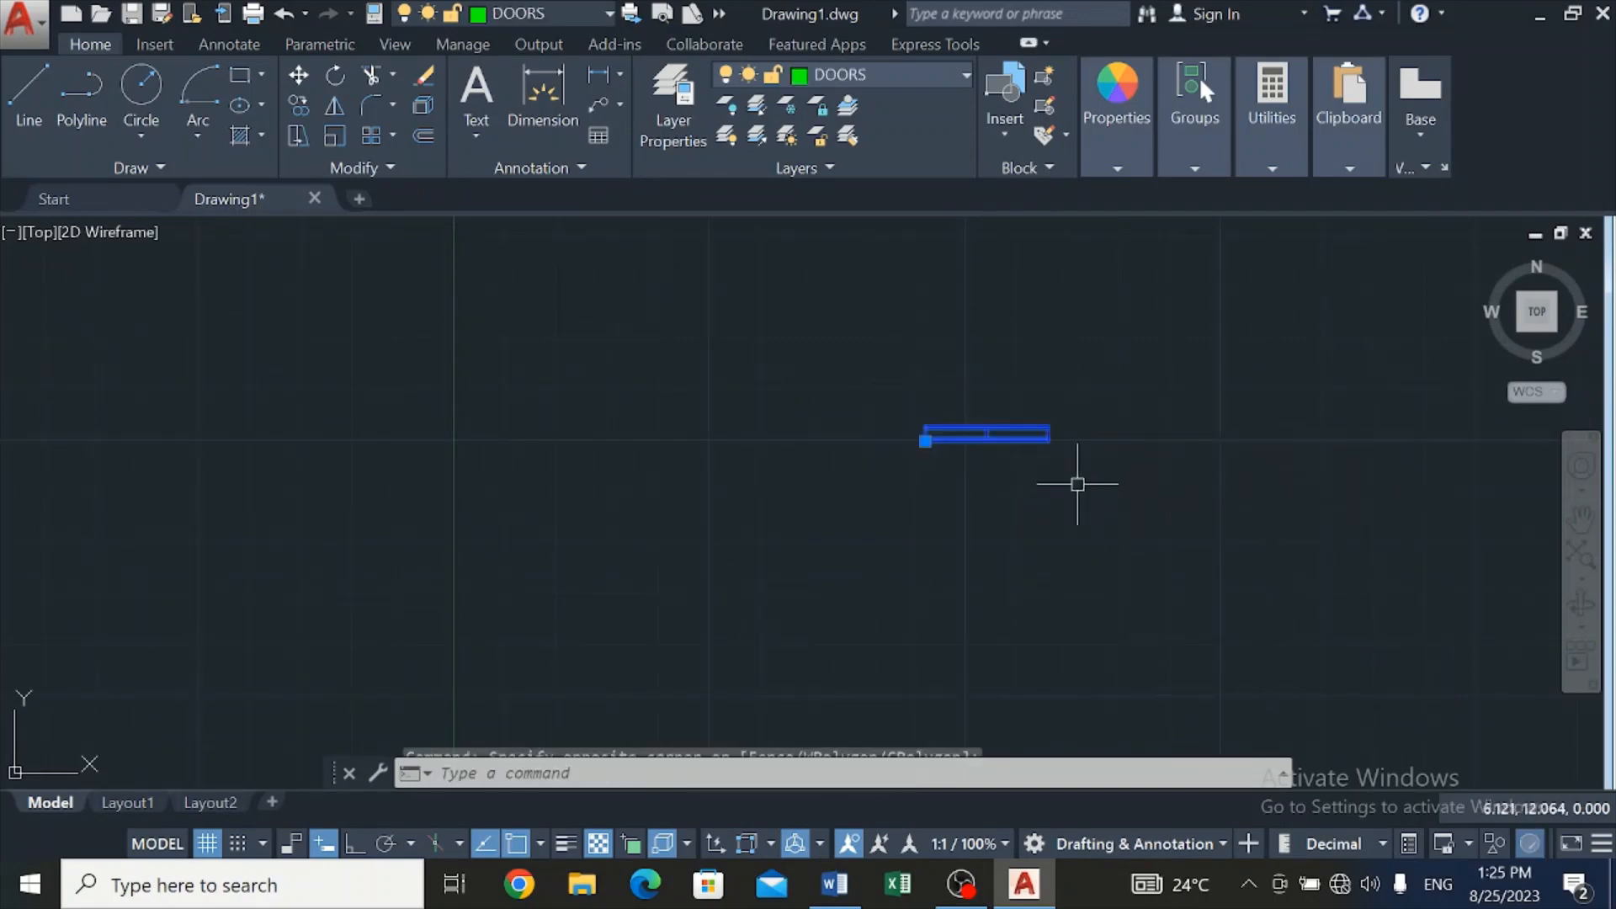
pyautogui.click(299, 104)
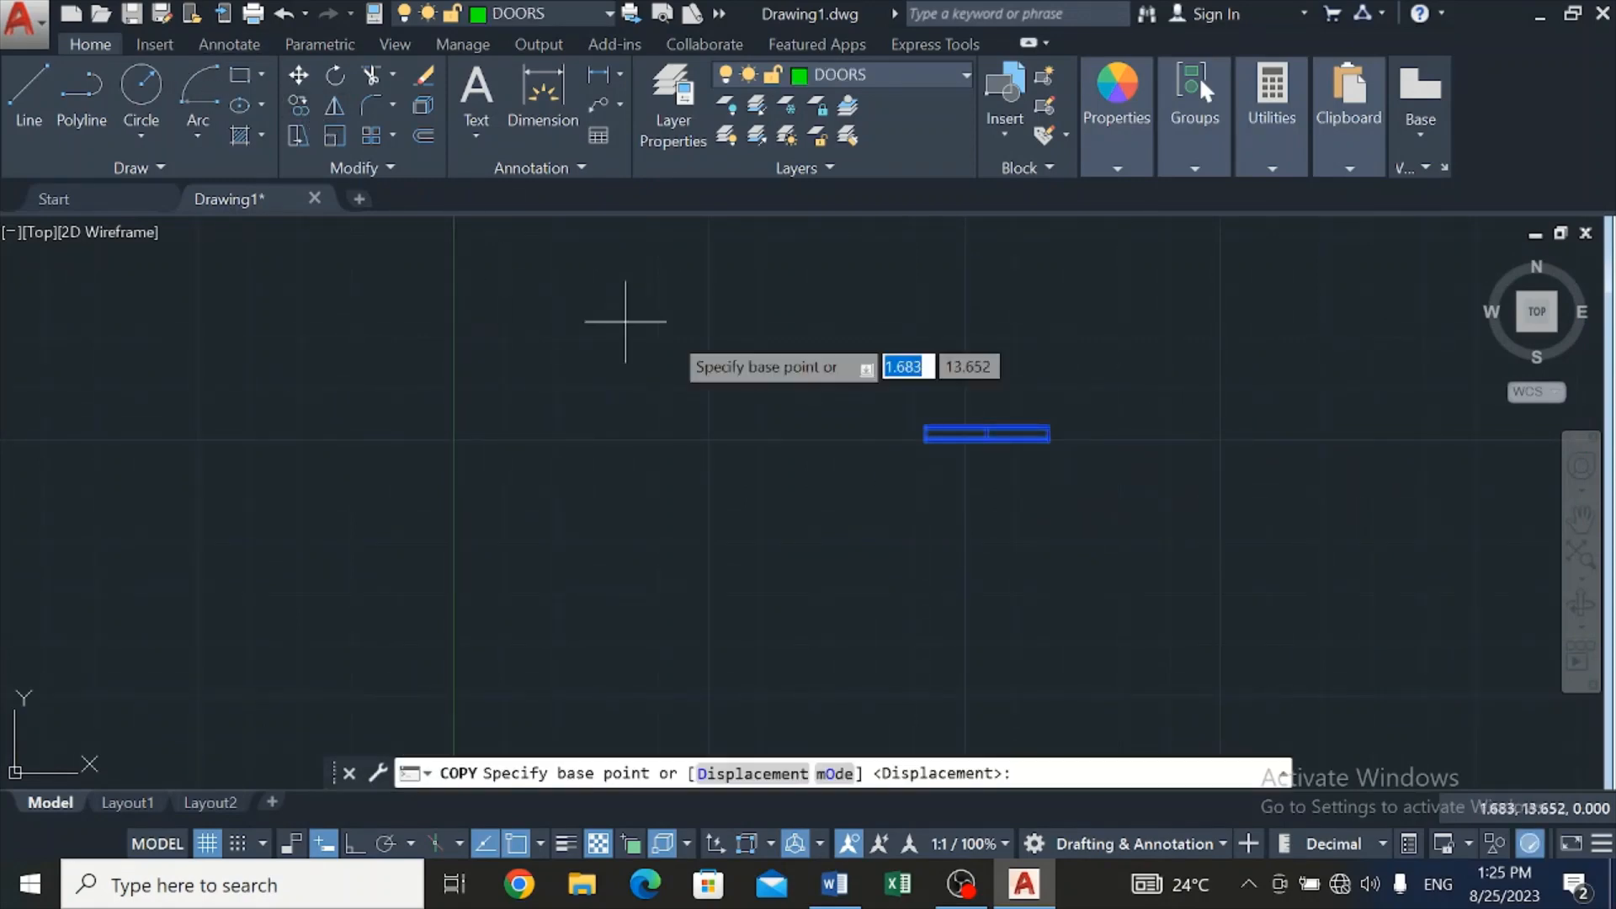
pyautogui.click(926, 425)
pyautogui.click(1206, 401)
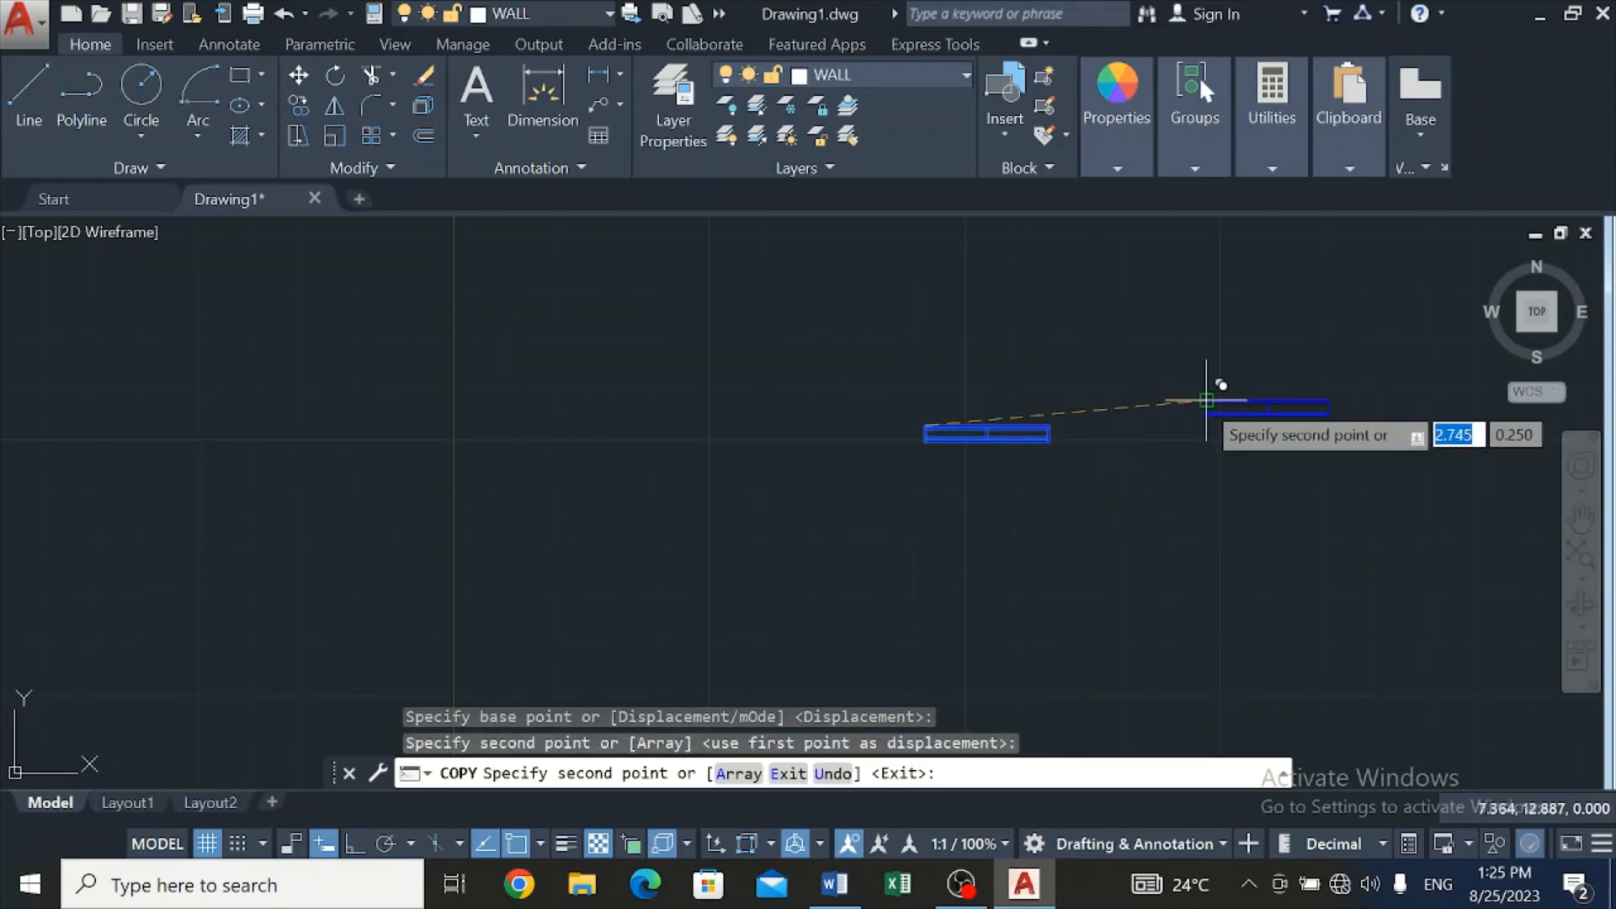
pyautogui.press('Escape')
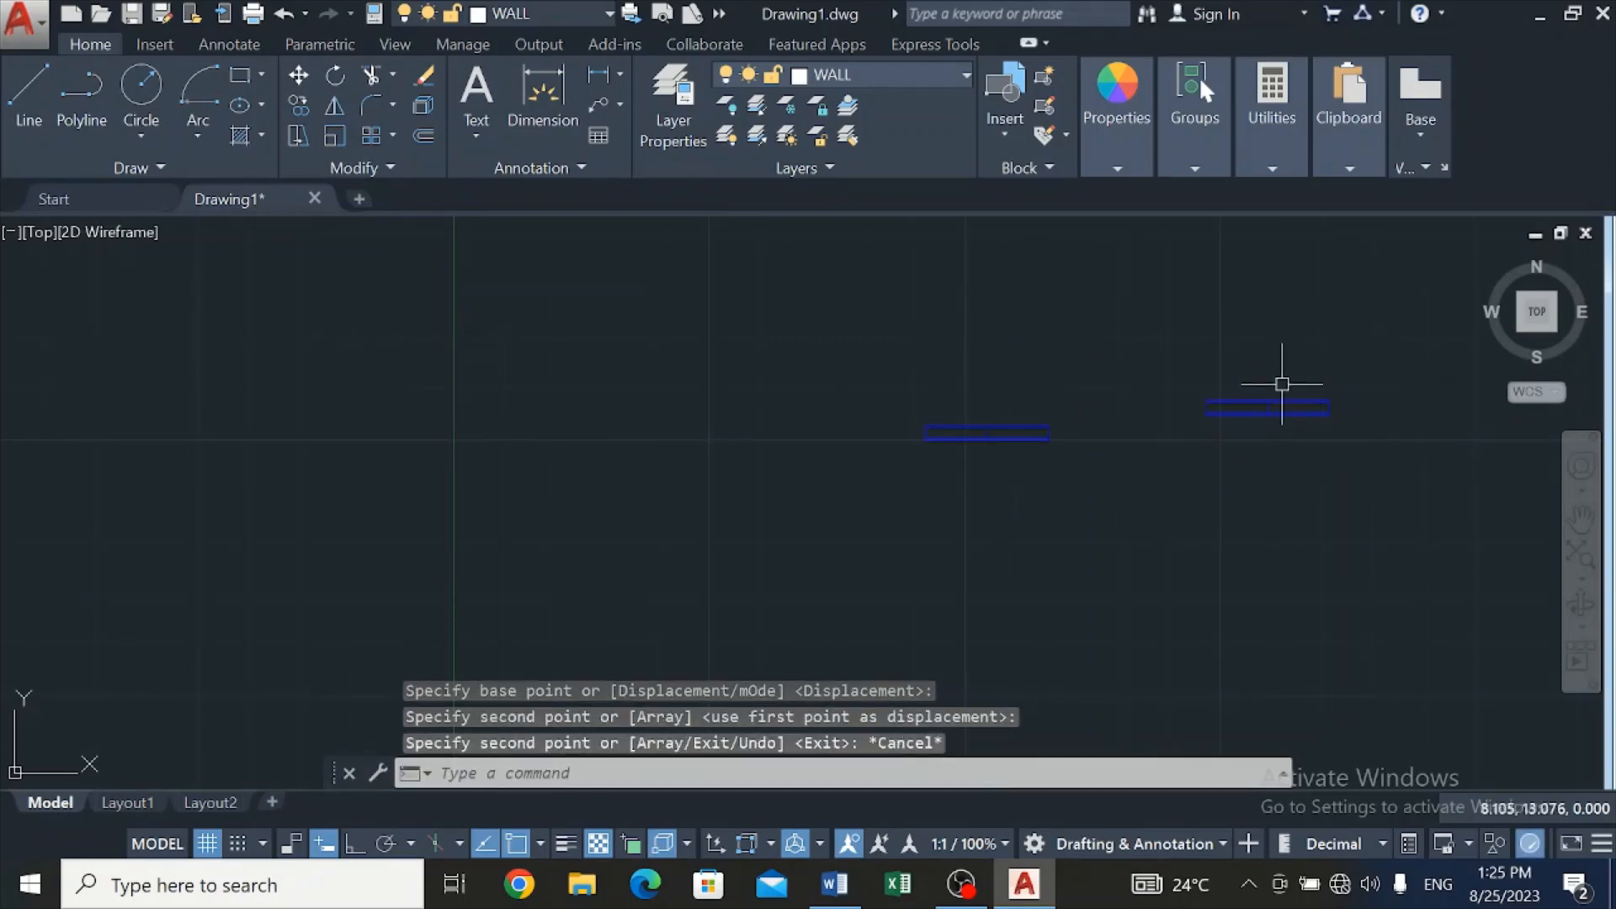
# Turn on Ortho mode and rotate the copied window symbol about its left end so it stands vertically upward
pyautogui.click(1188, 365)
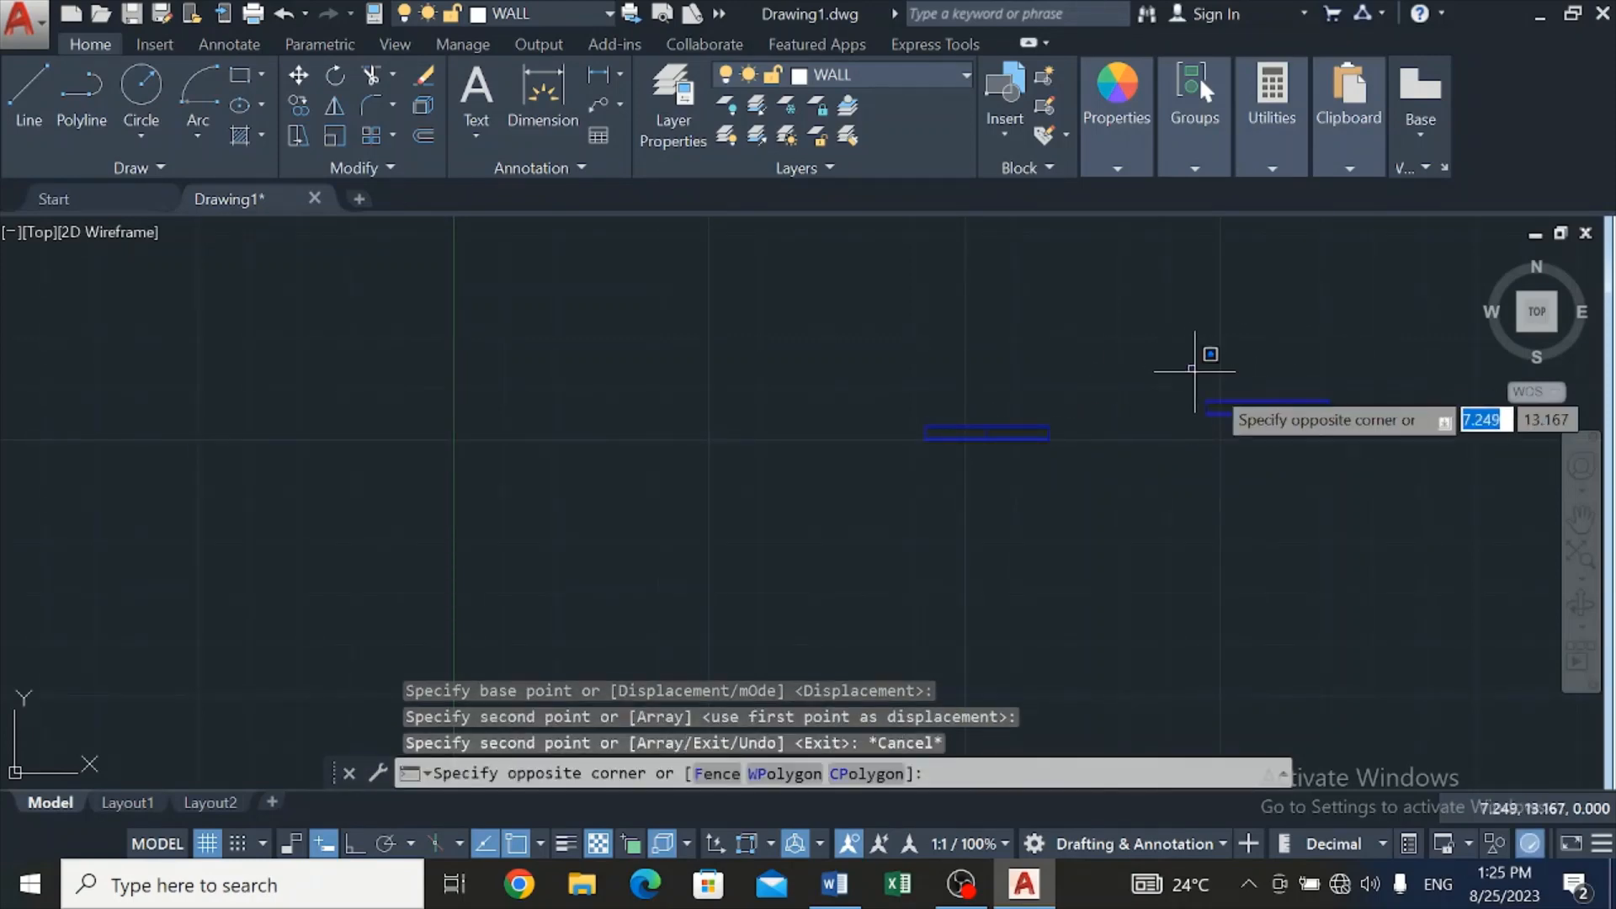
pyautogui.click(1377, 463)
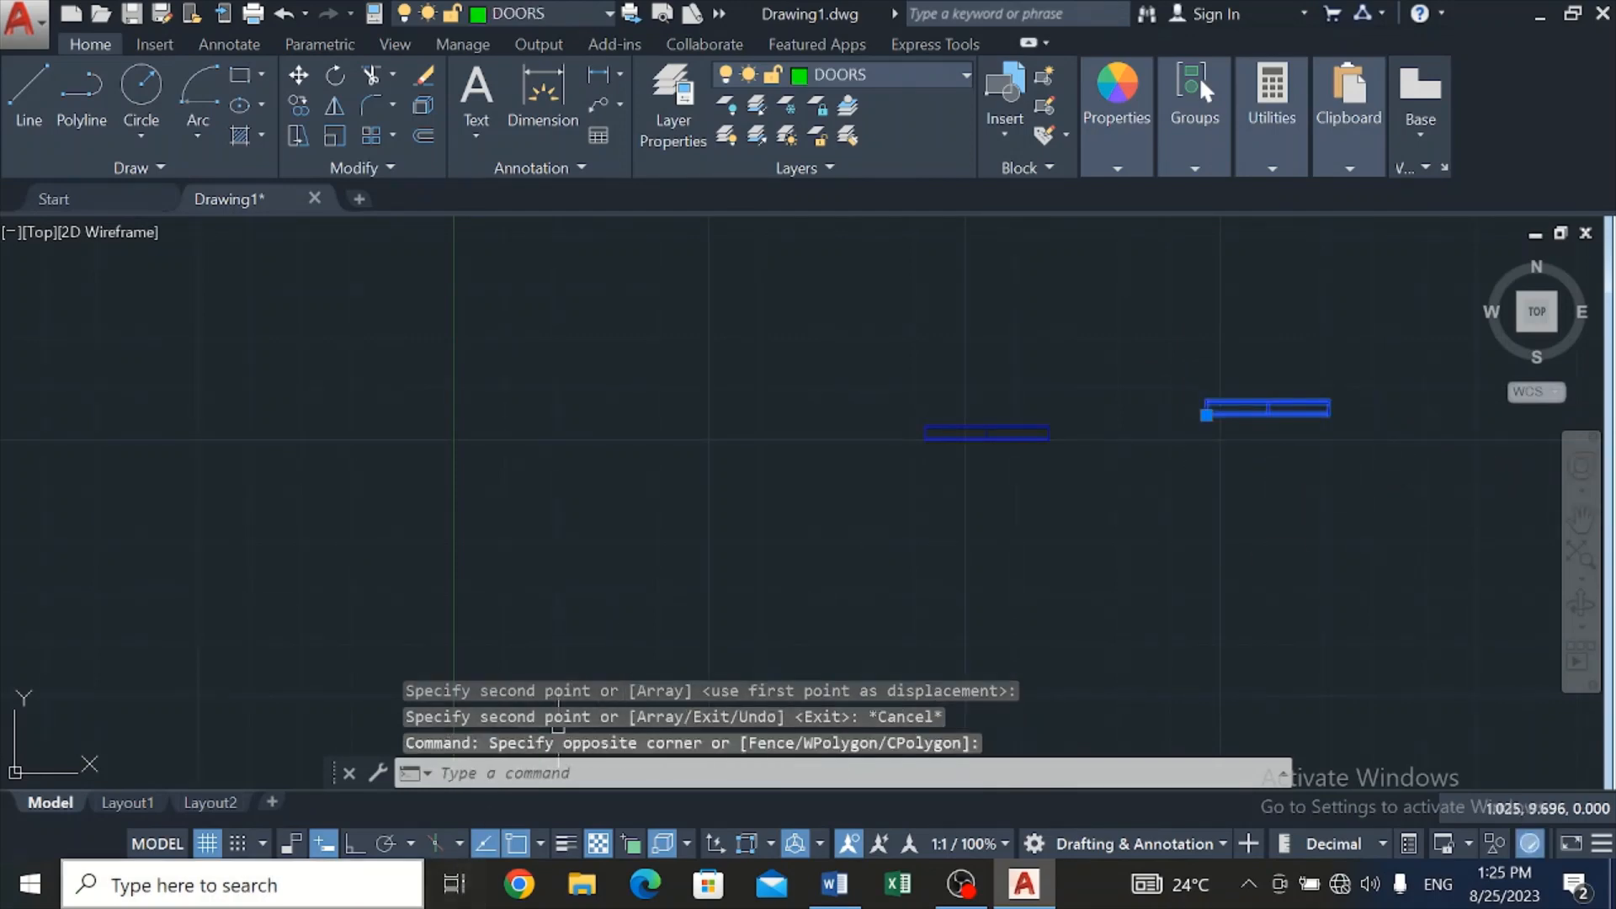
pyautogui.click(354, 843)
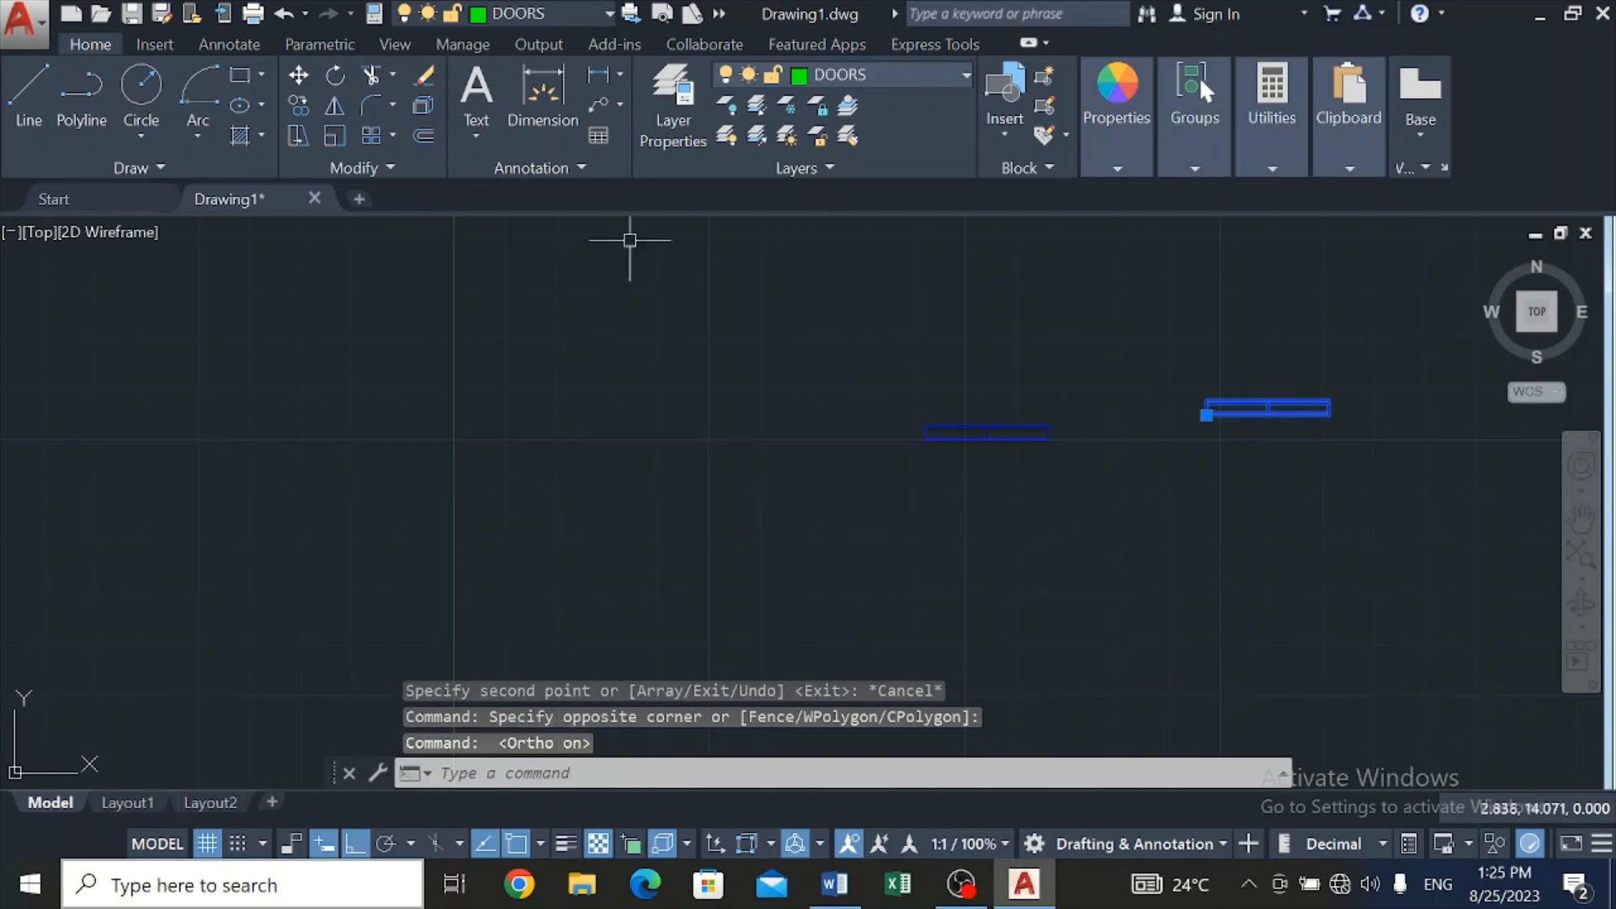
pyautogui.click(336, 73)
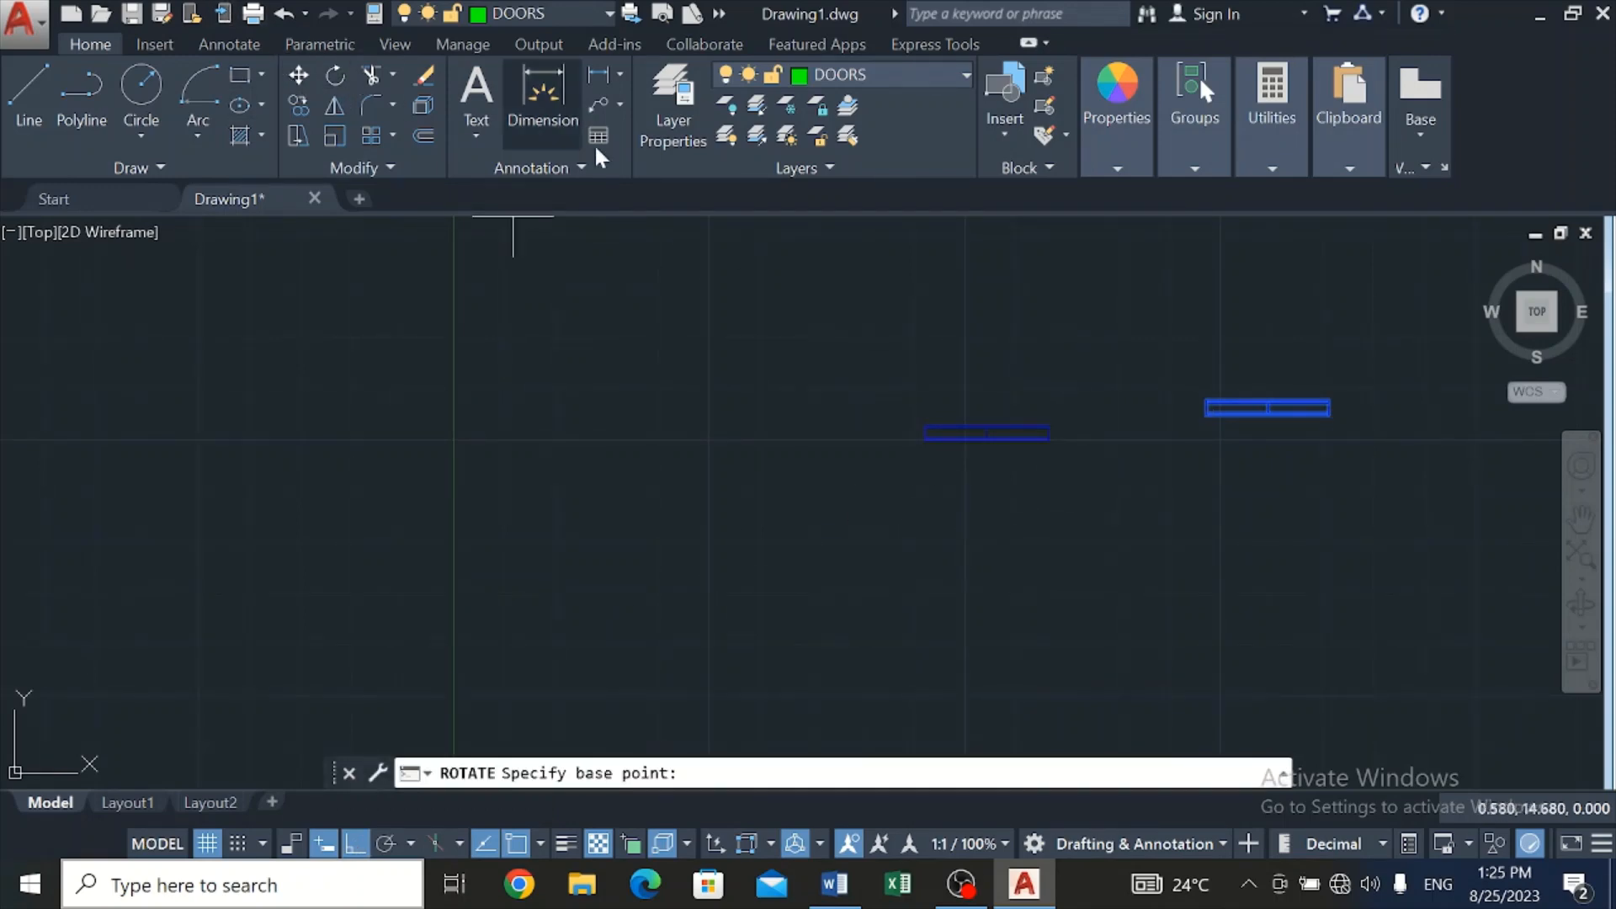
pyautogui.click(1212, 407)
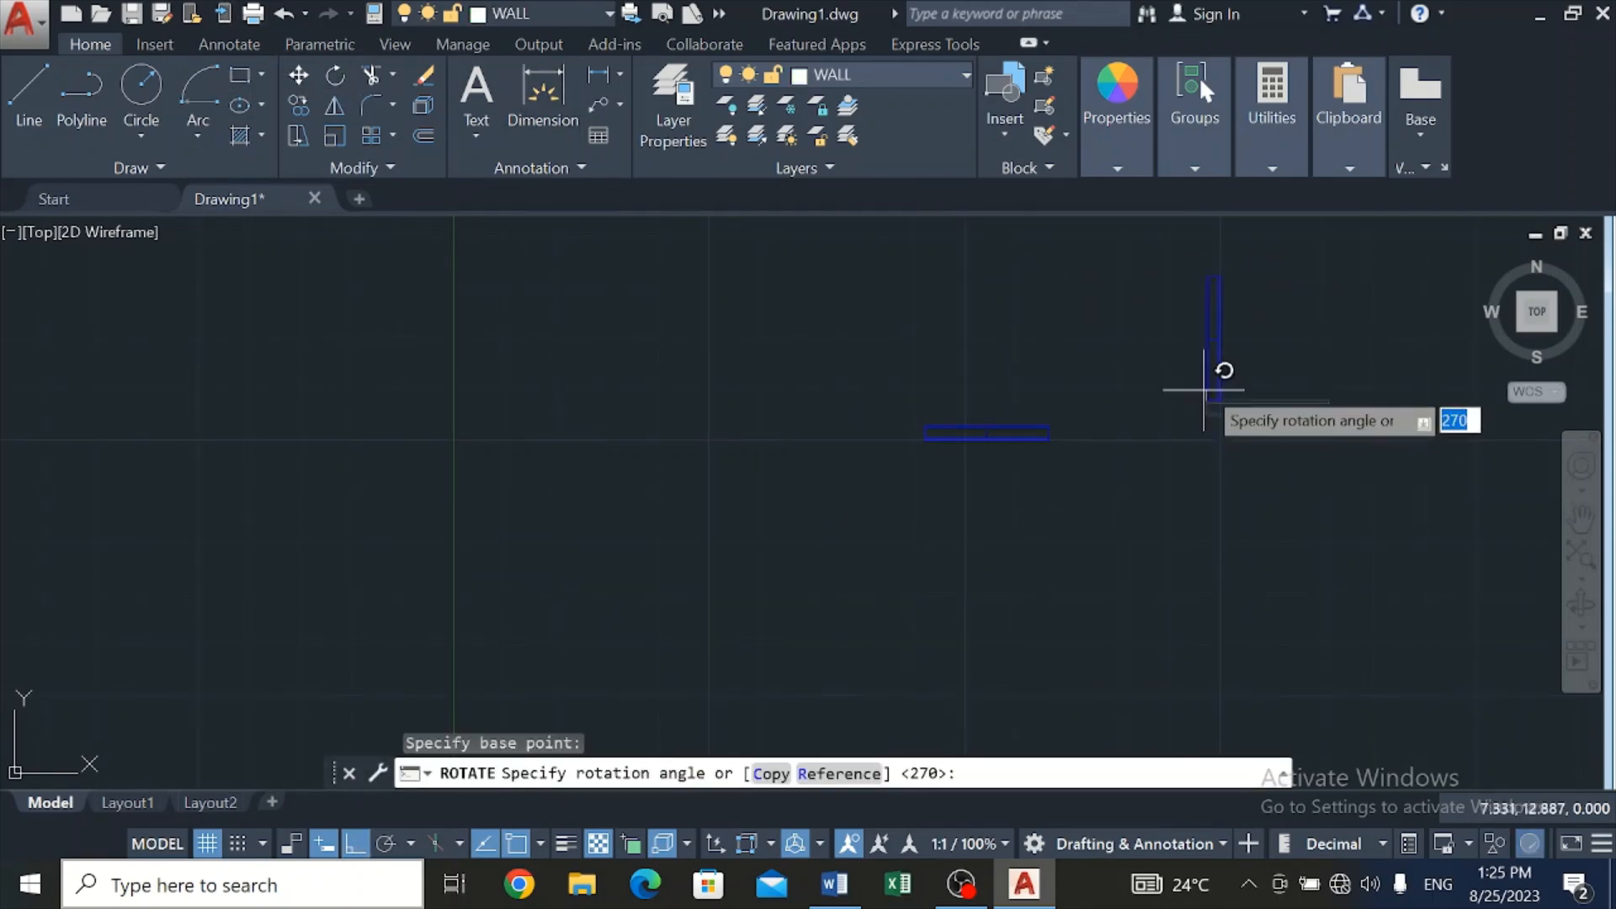
pyautogui.click(1236, 260)
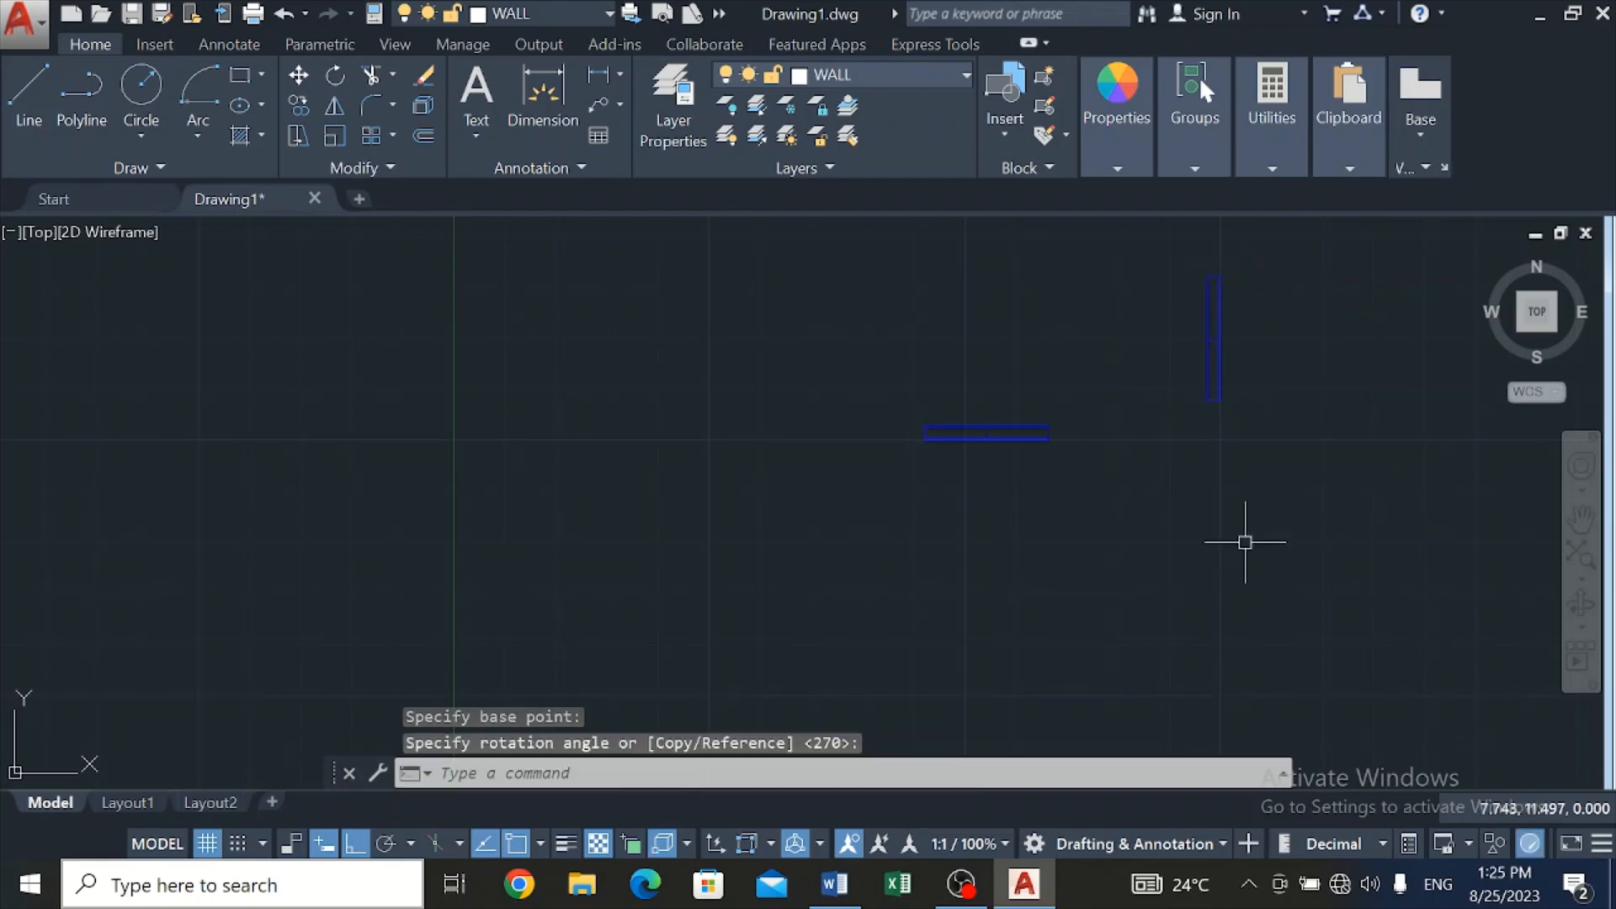
pyautogui.press('Escape')
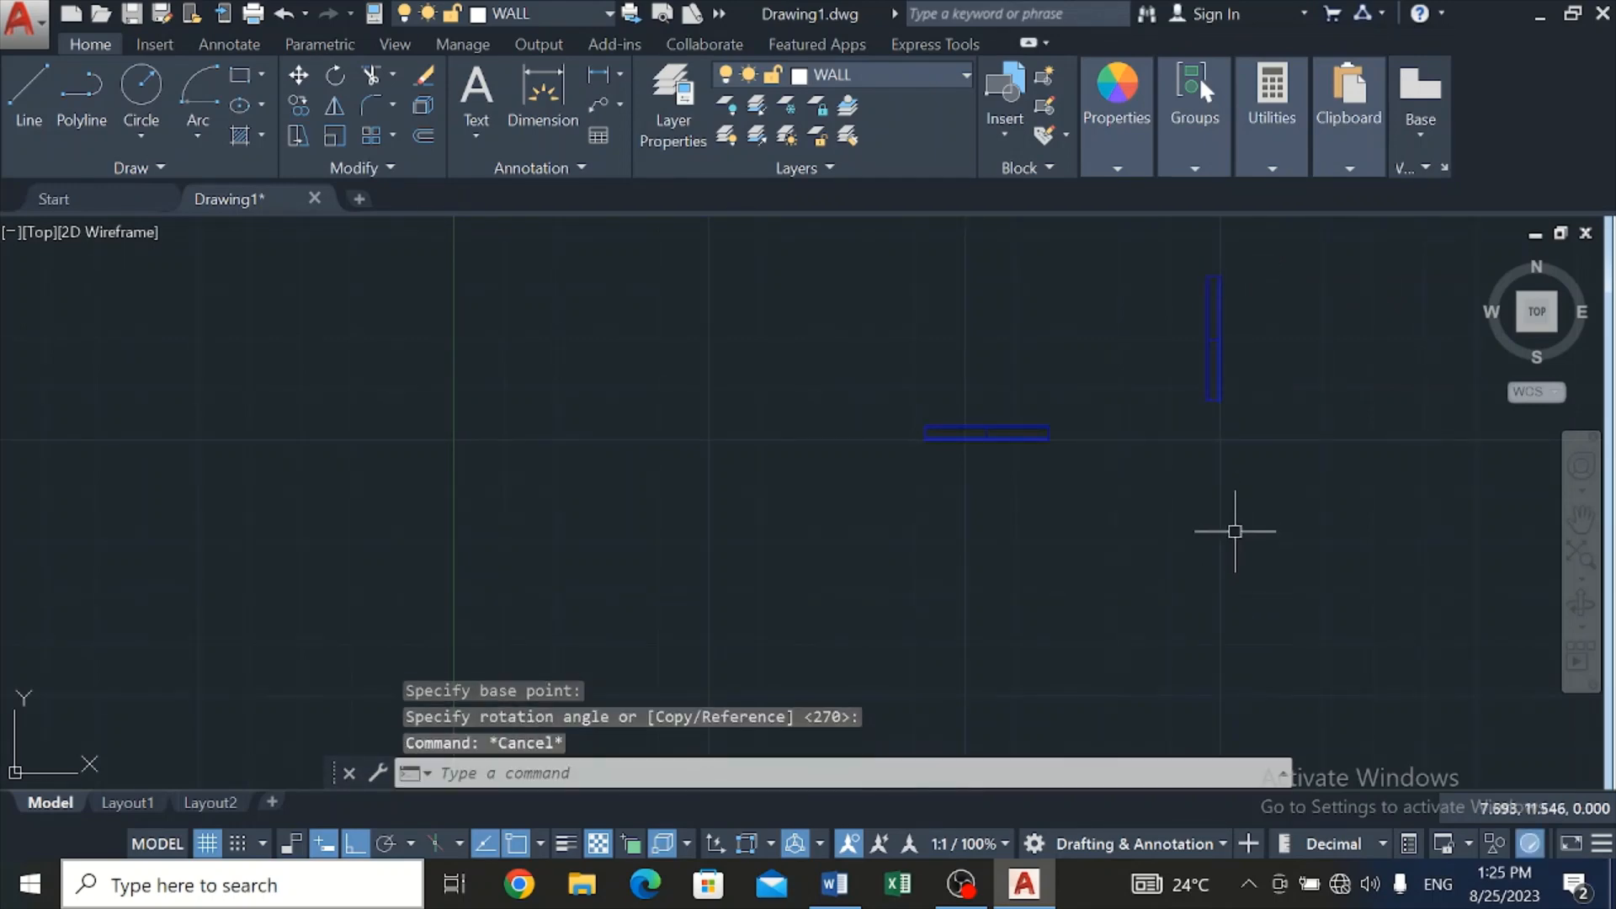
# Examine the floor plan around the left outer wall and the partition below the upper-left room
pyautogui.scroll(-4, 1234, 530)
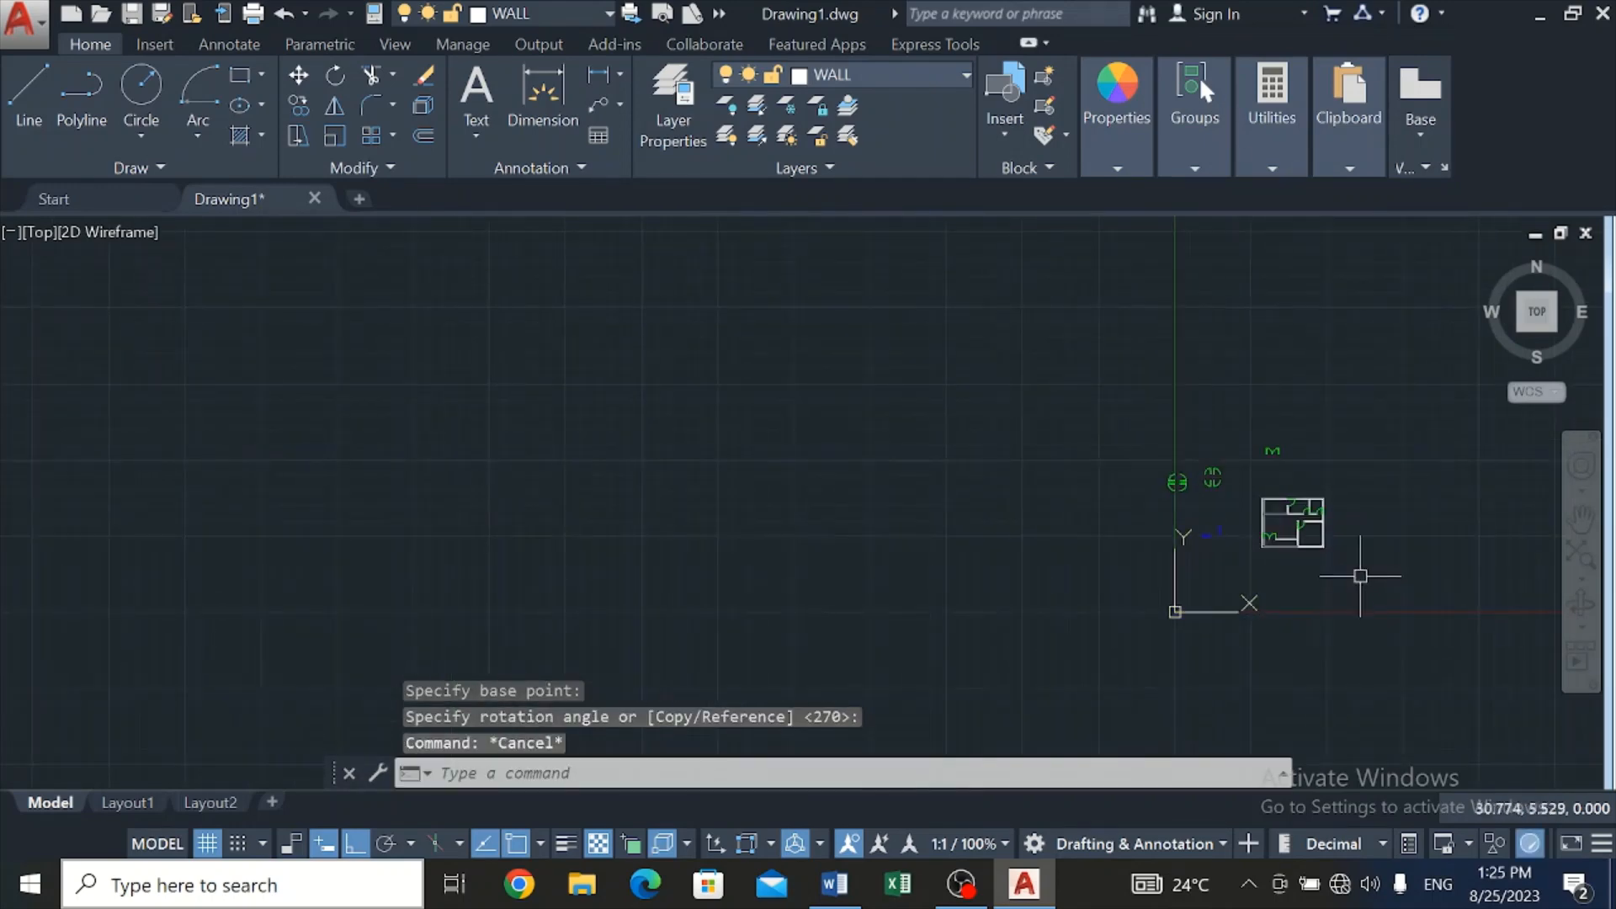
pyautogui.scroll(4, 1360, 576)
pyautogui.scroll(4, 1341, 487)
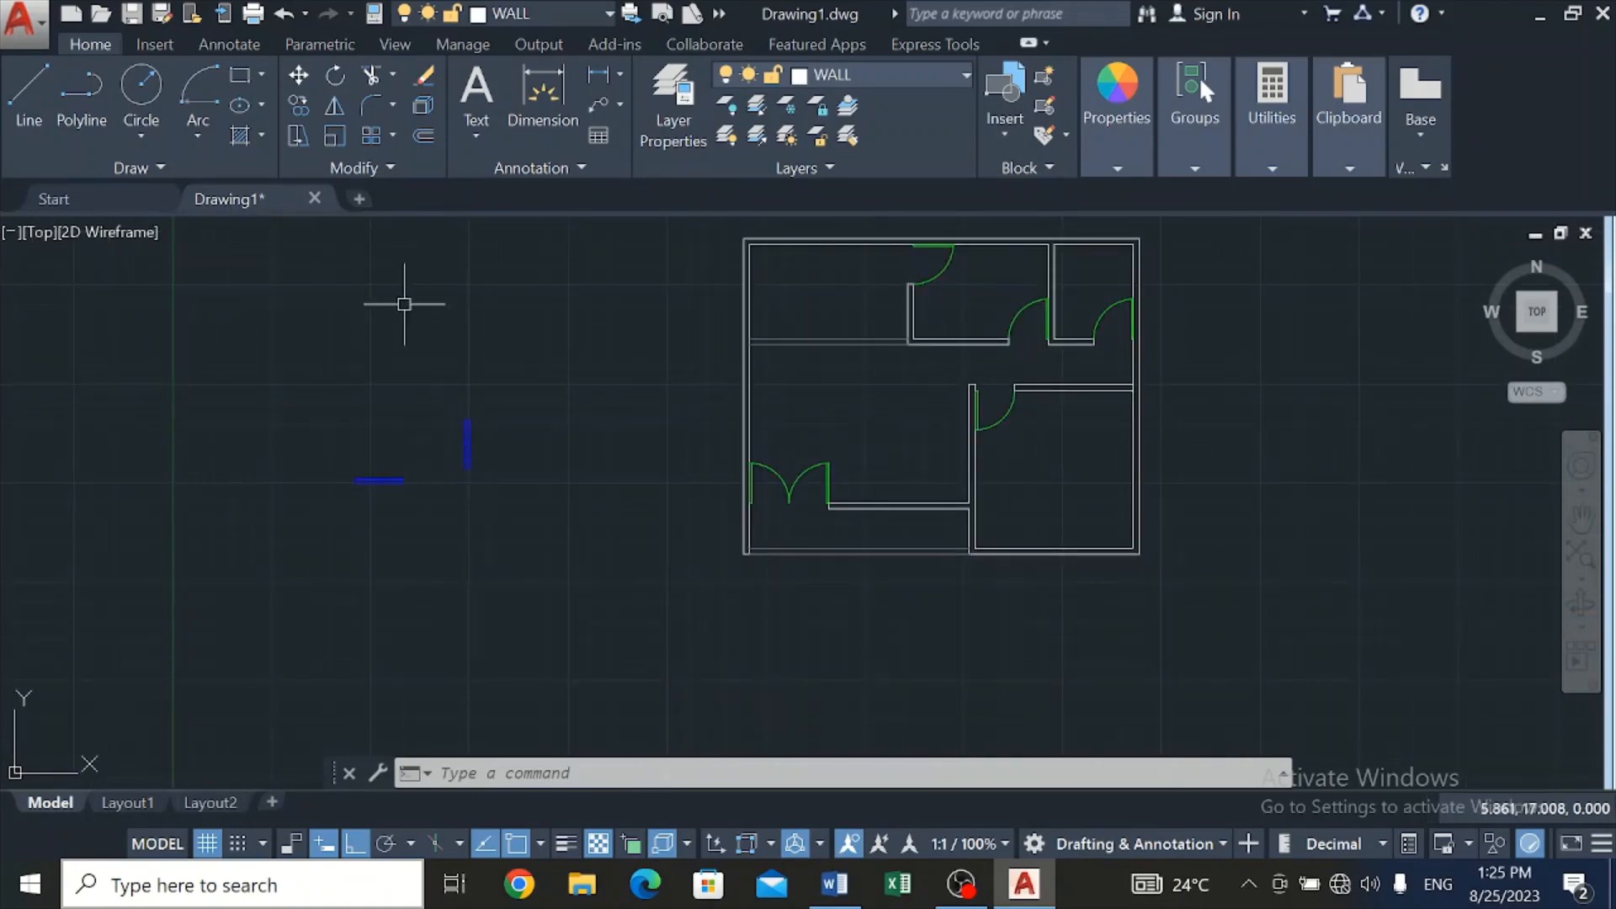
pyautogui.scroll(2, 678, 432)
pyautogui.scroll(-2, 692, 404)
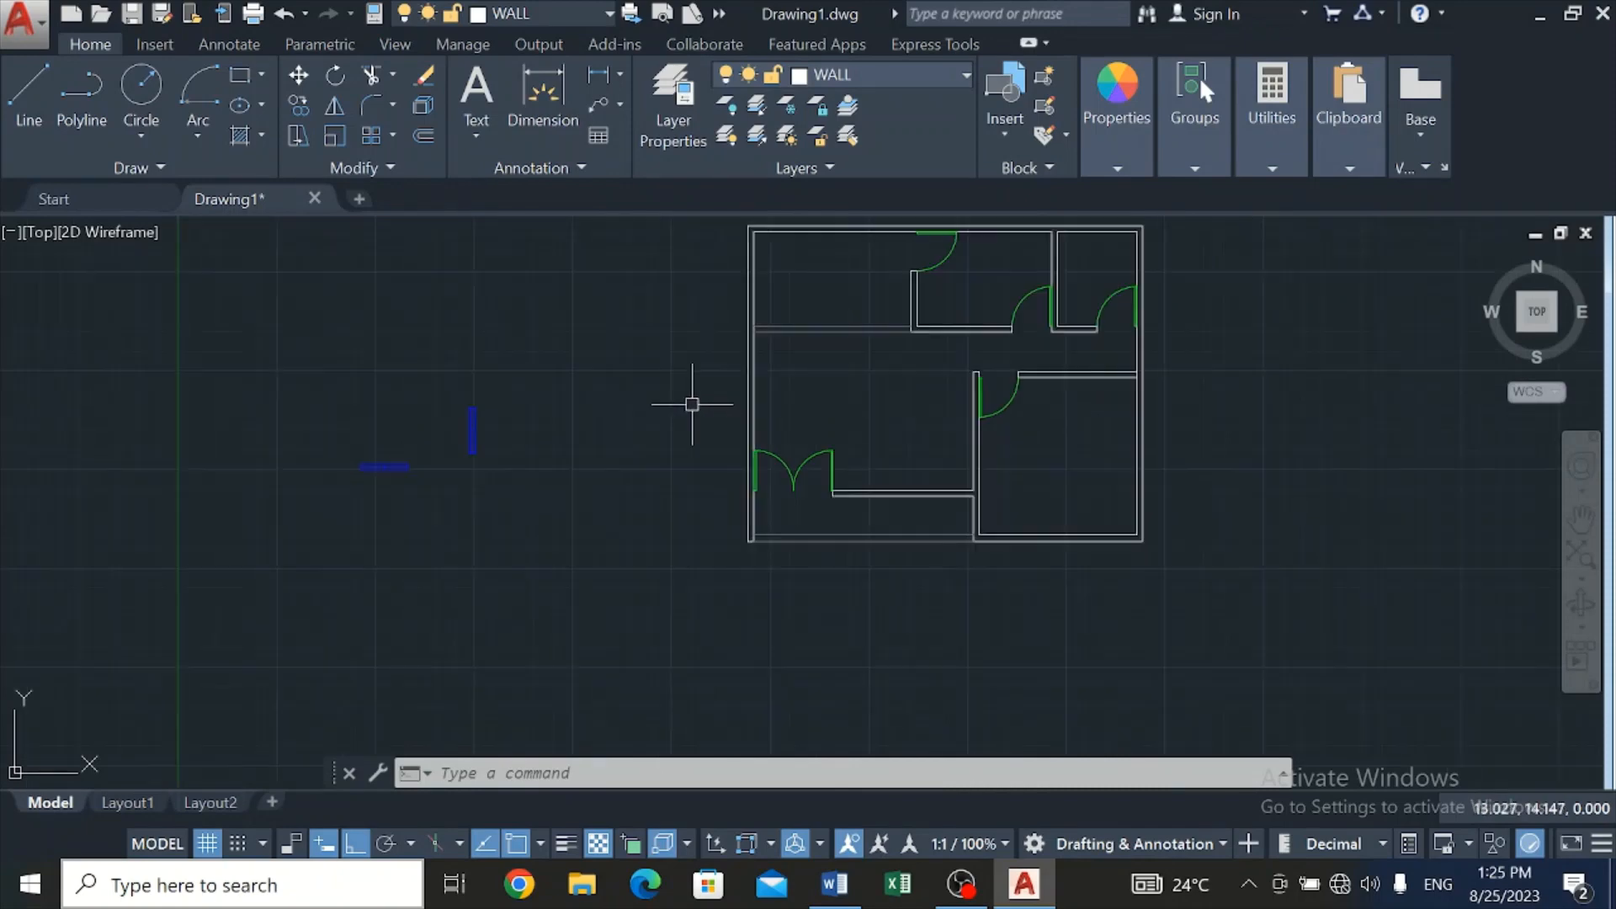
pyautogui.scroll(-4, 768, 253)
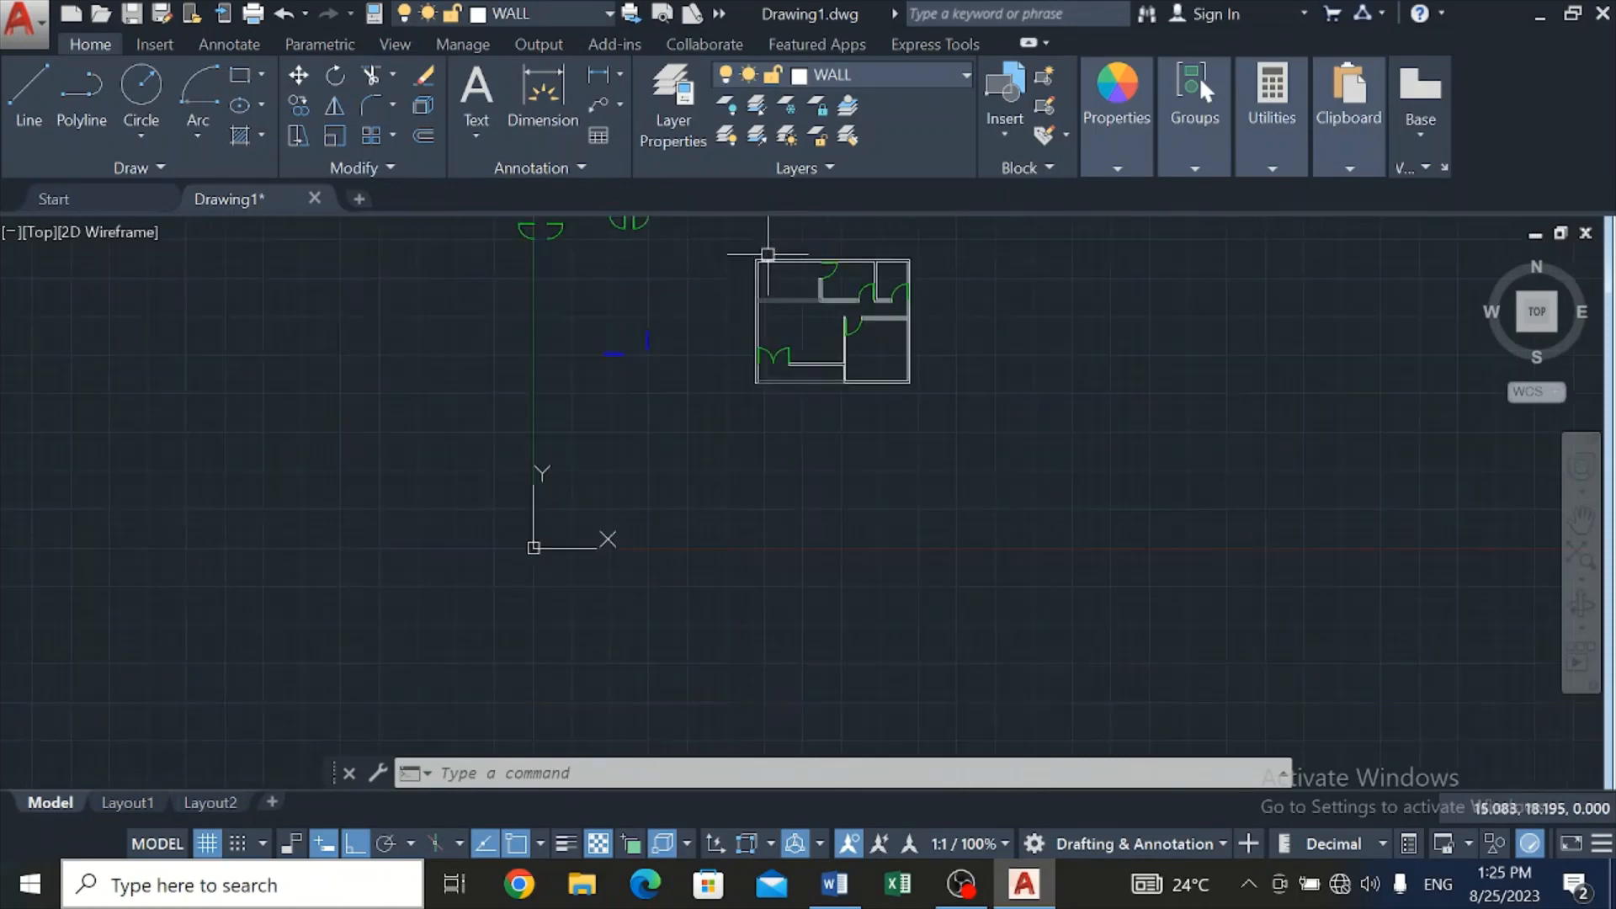
pyautogui.scroll(4, 776, 245)
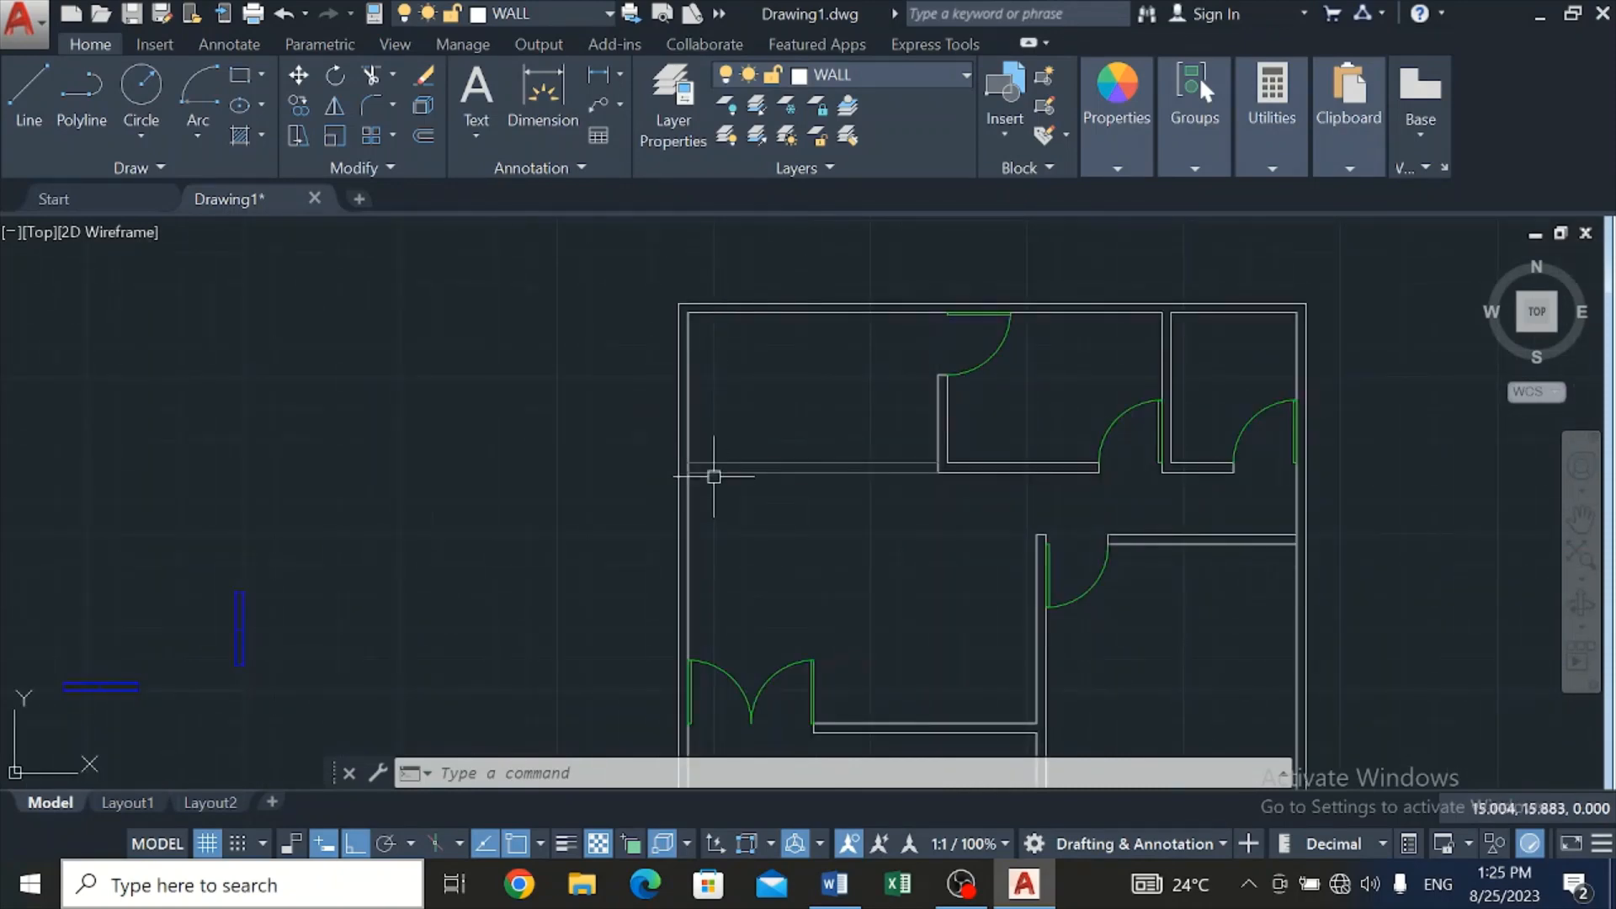
pyautogui.scroll(3, 692, 462)
pyautogui.scroll(-1, 692, 461)
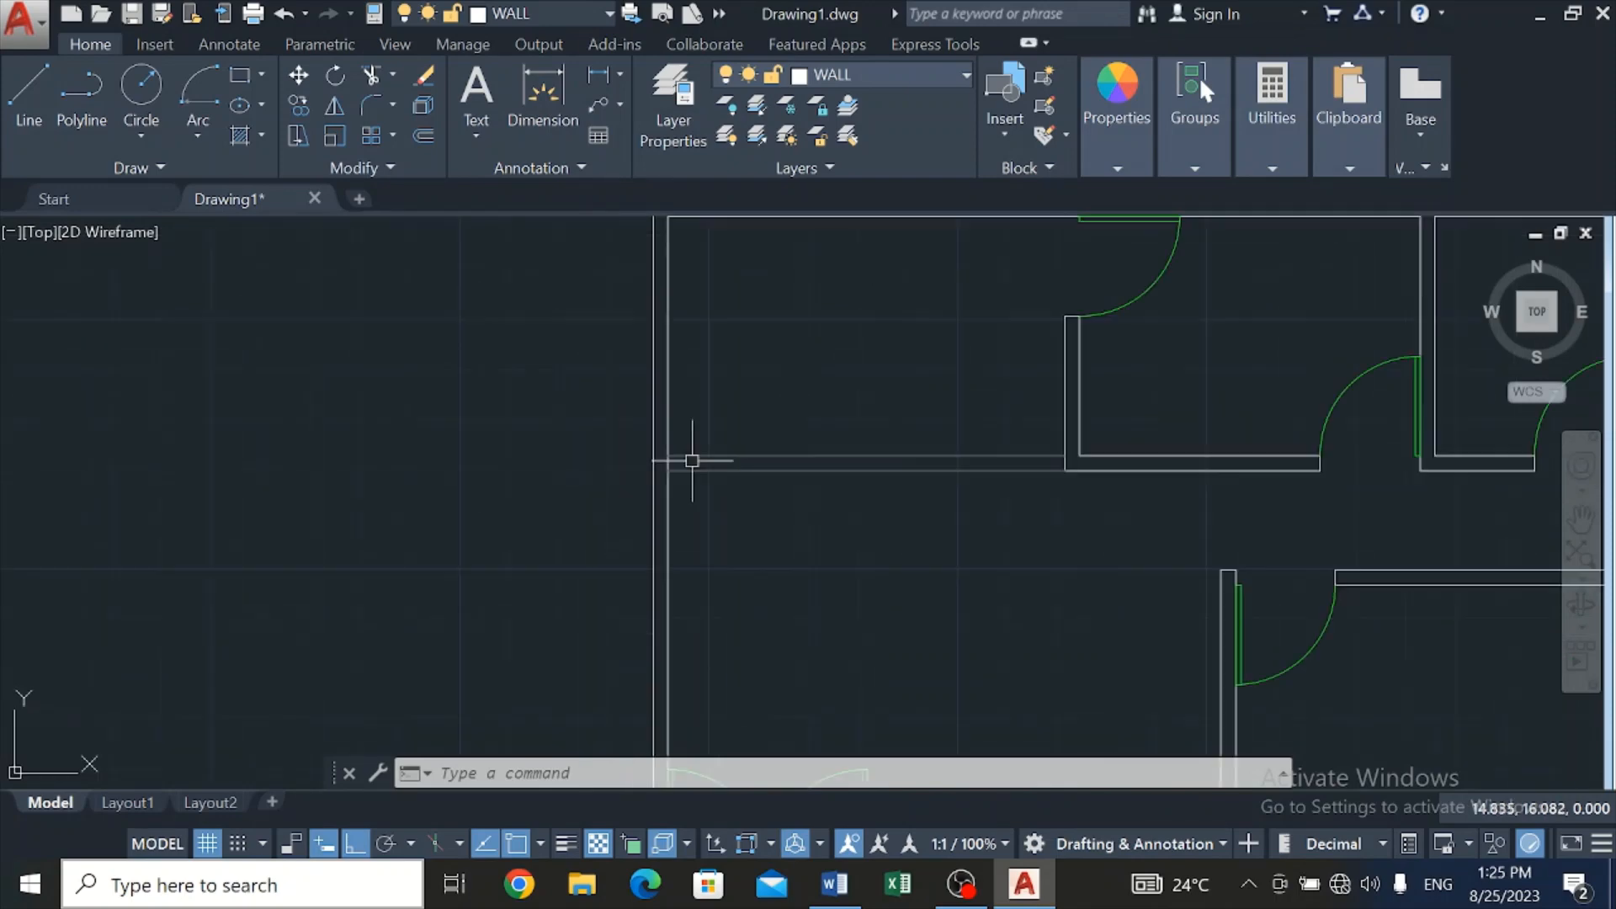
pyautogui.scroll(-2, 691, 461)
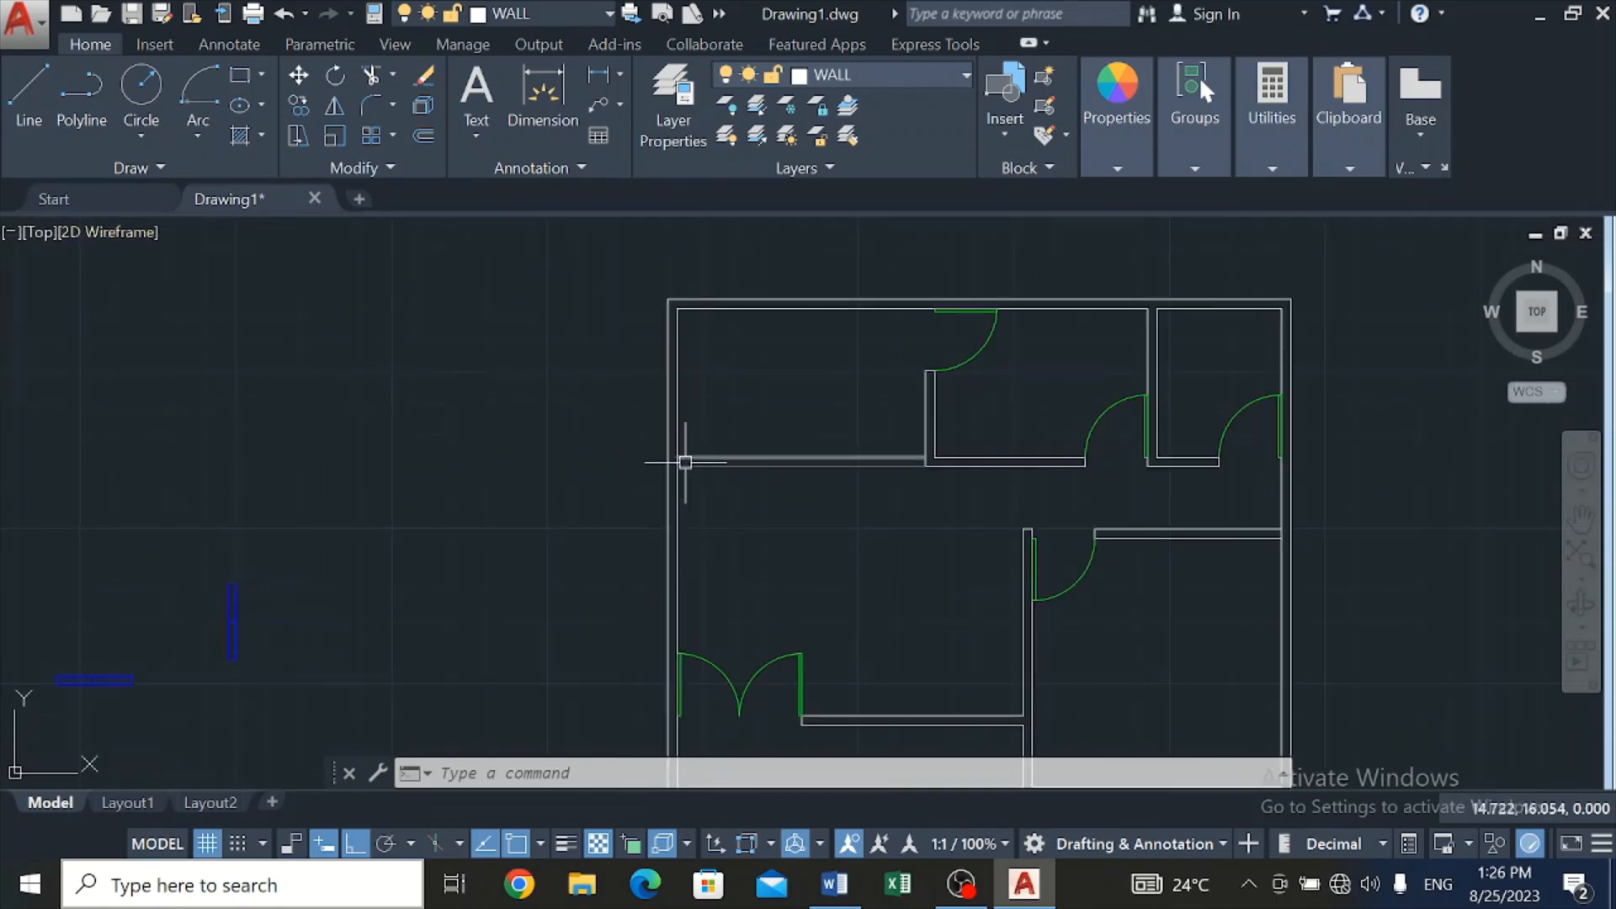
pyautogui.scroll(5, 686, 462)
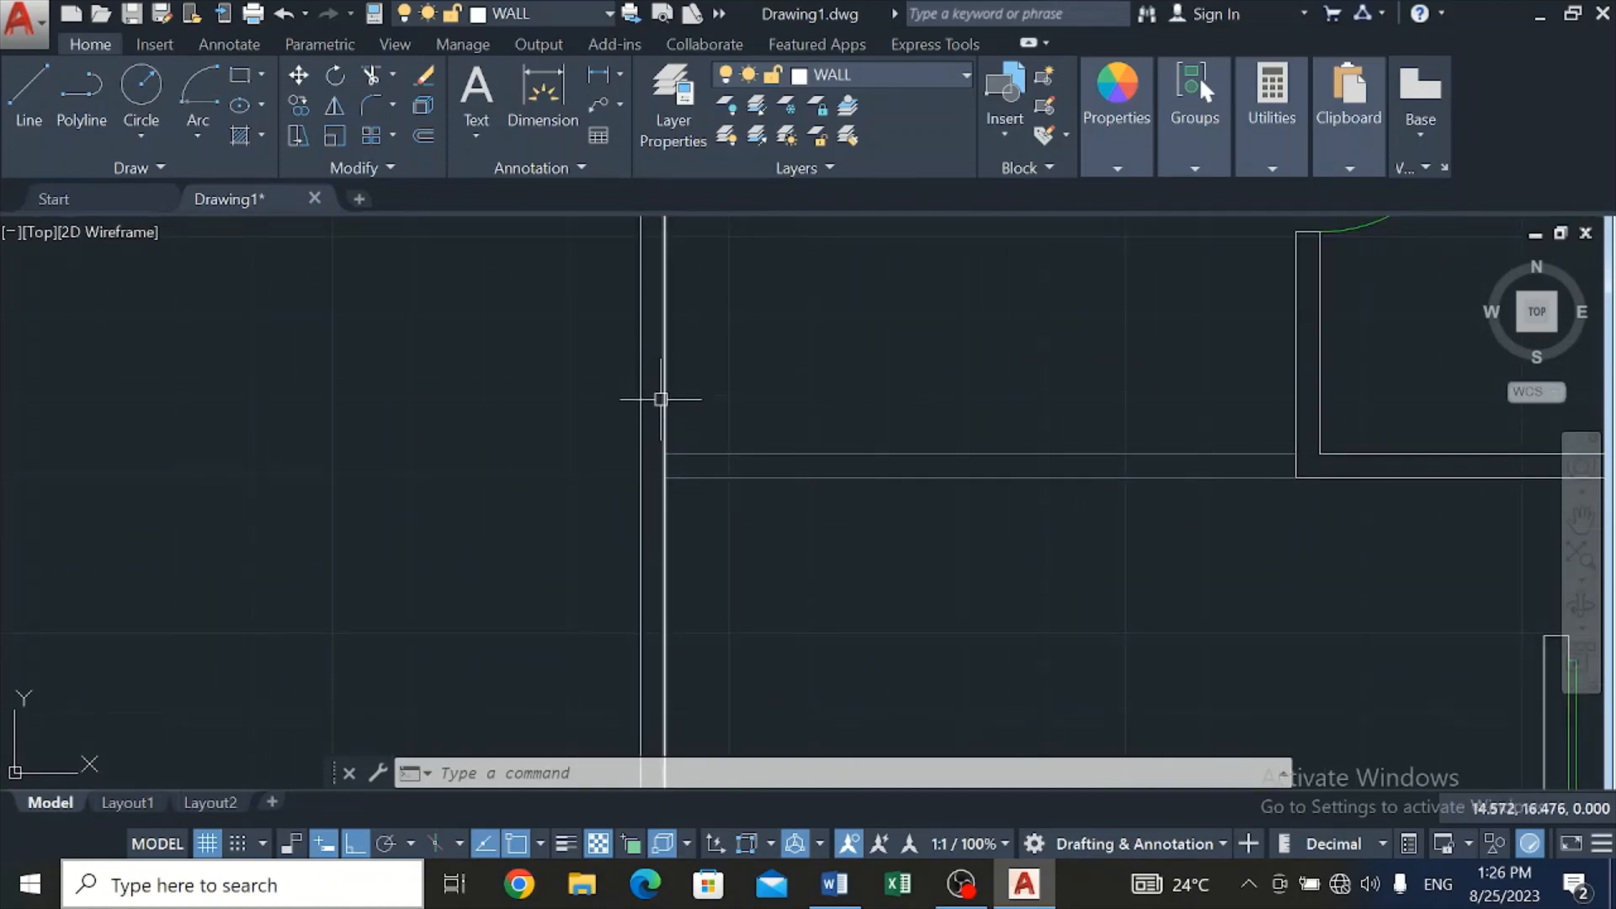
pyautogui.scroll(-4, 649, 486)
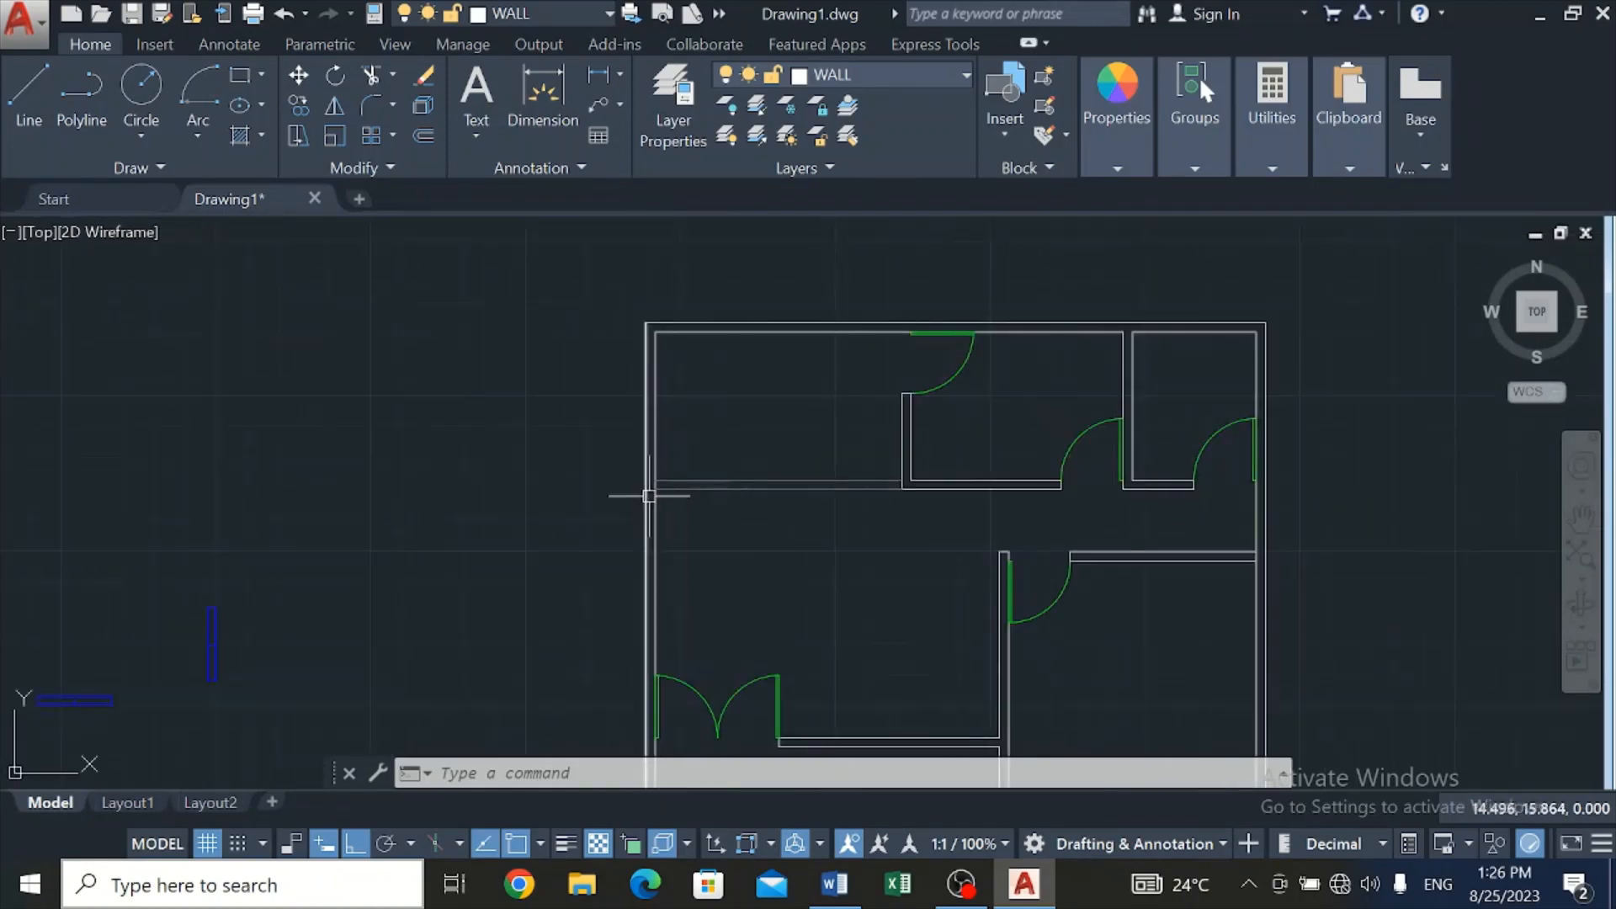
pyautogui.click(29, 74)
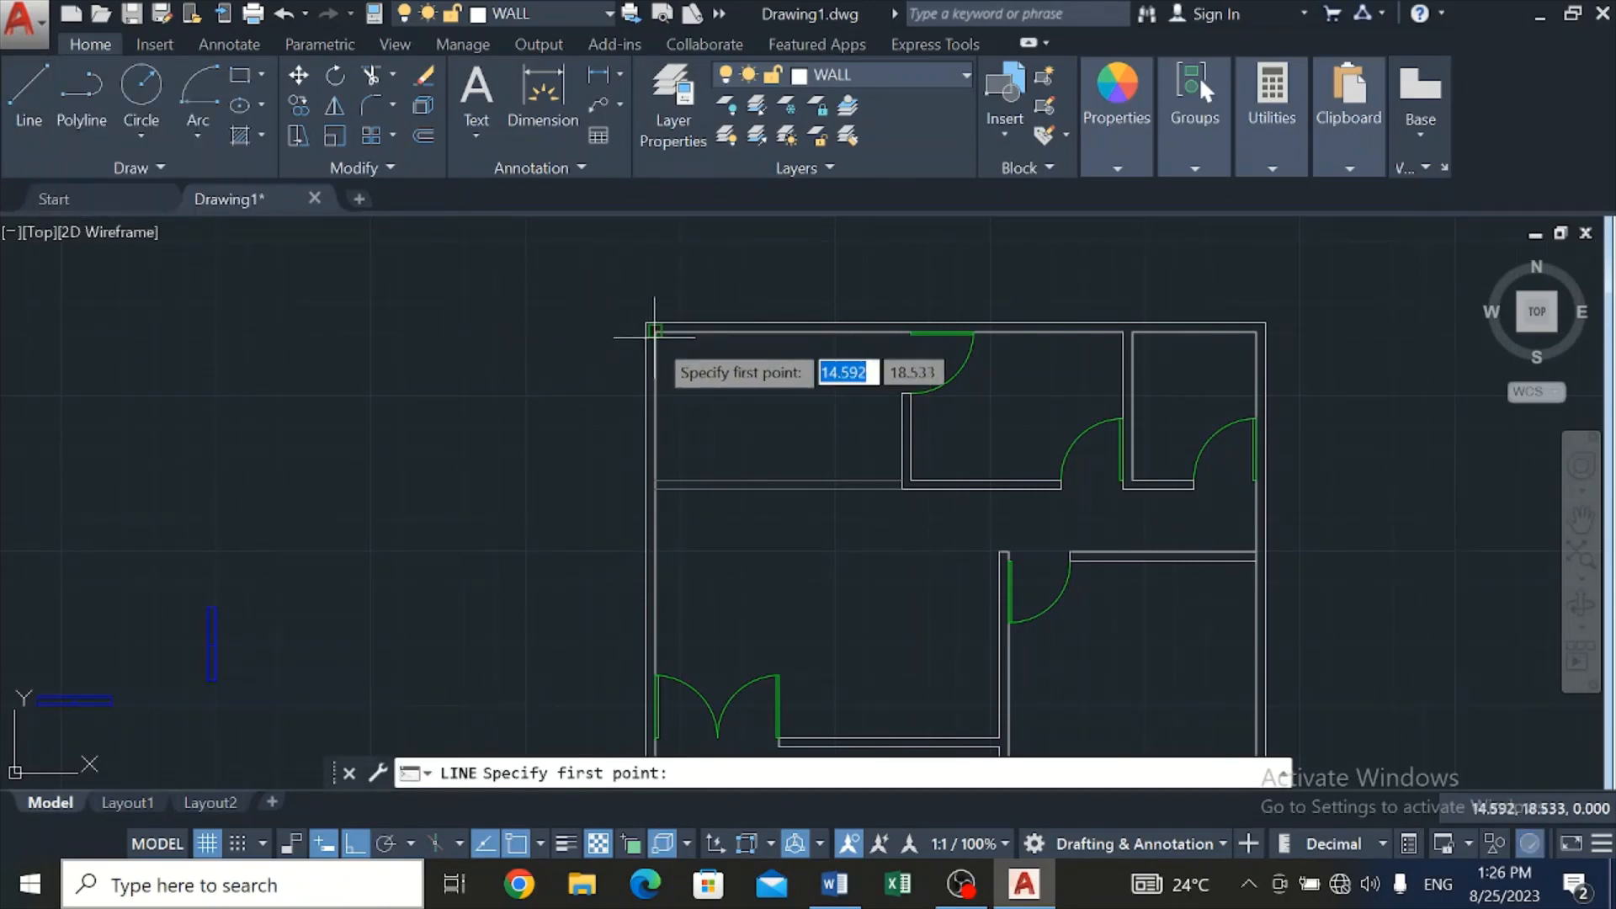
pyautogui.scroll(2, 687, 354)
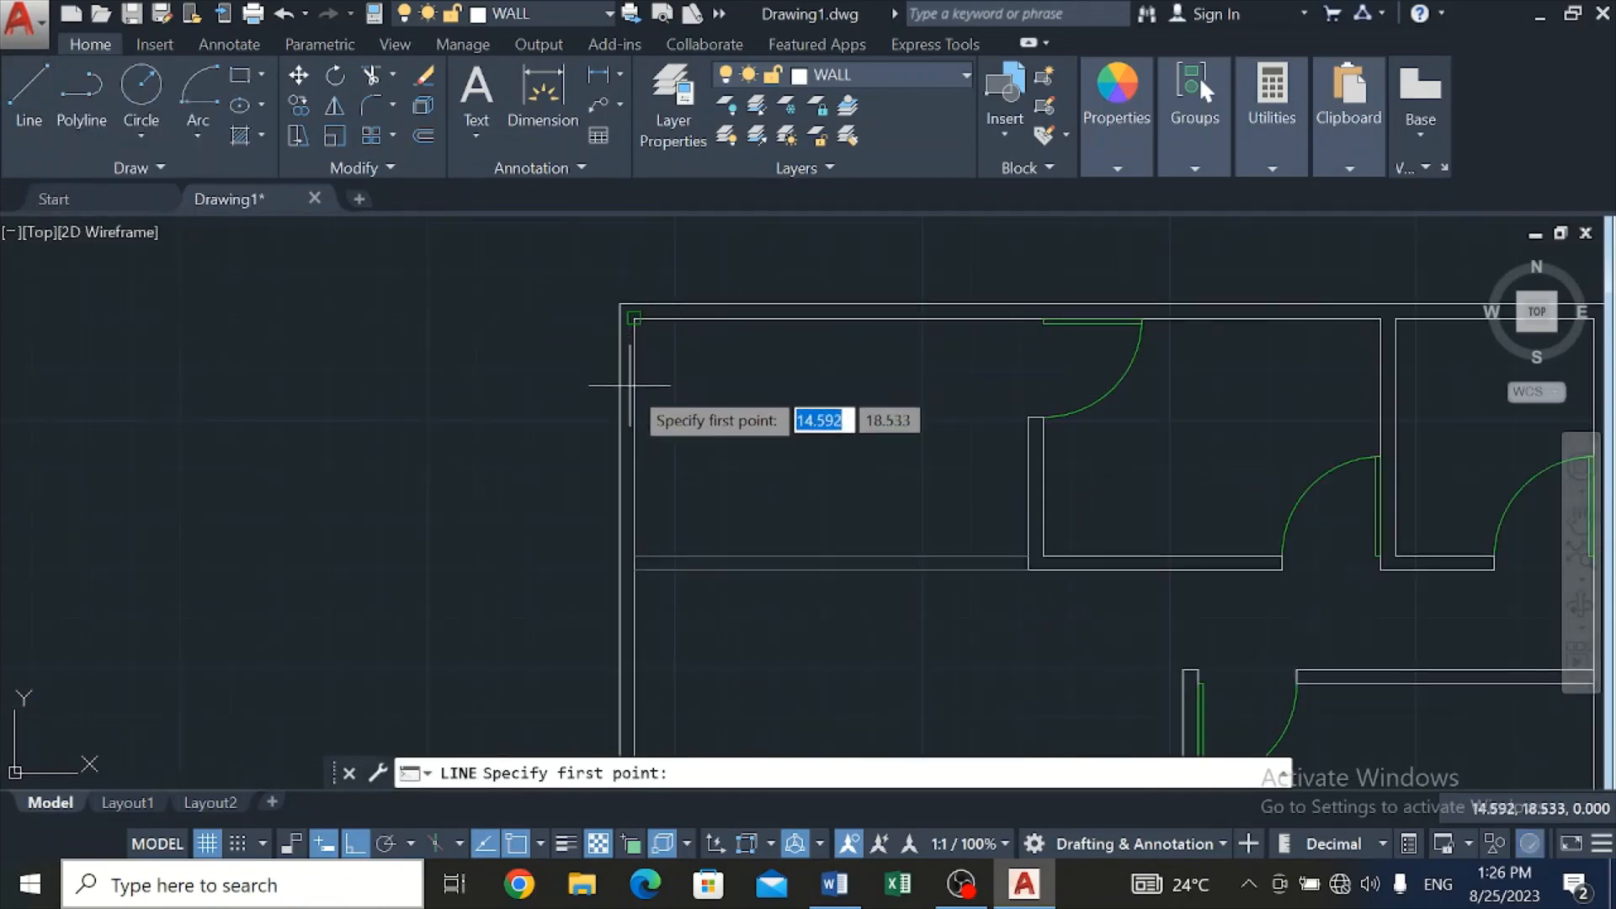
pyautogui.press('Escape')
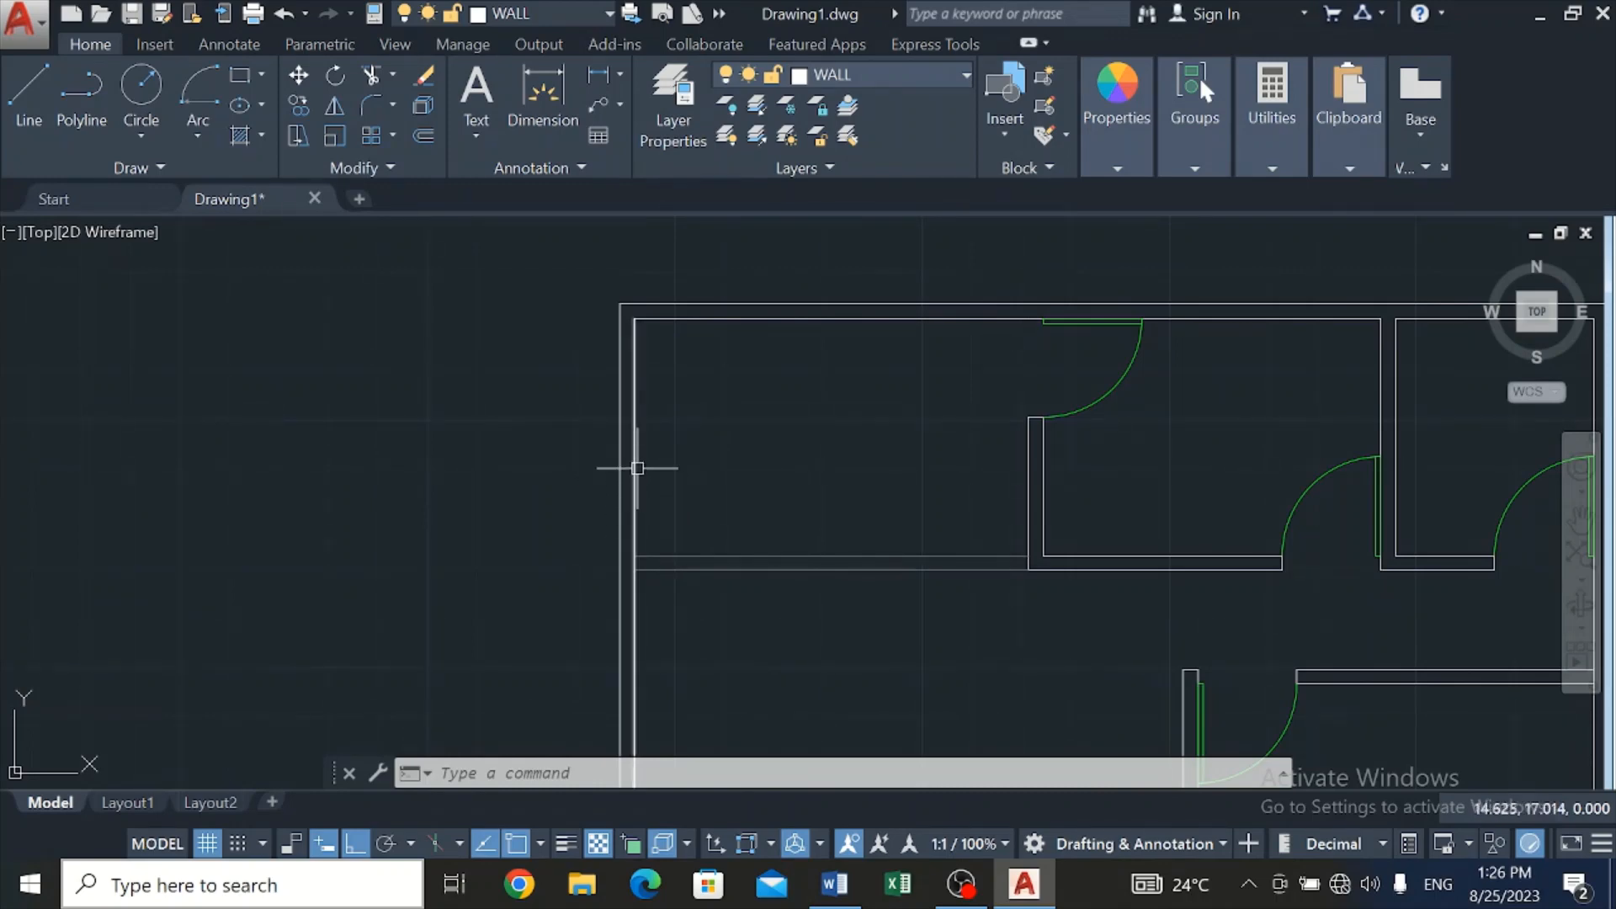
pyautogui.click(37, 83)
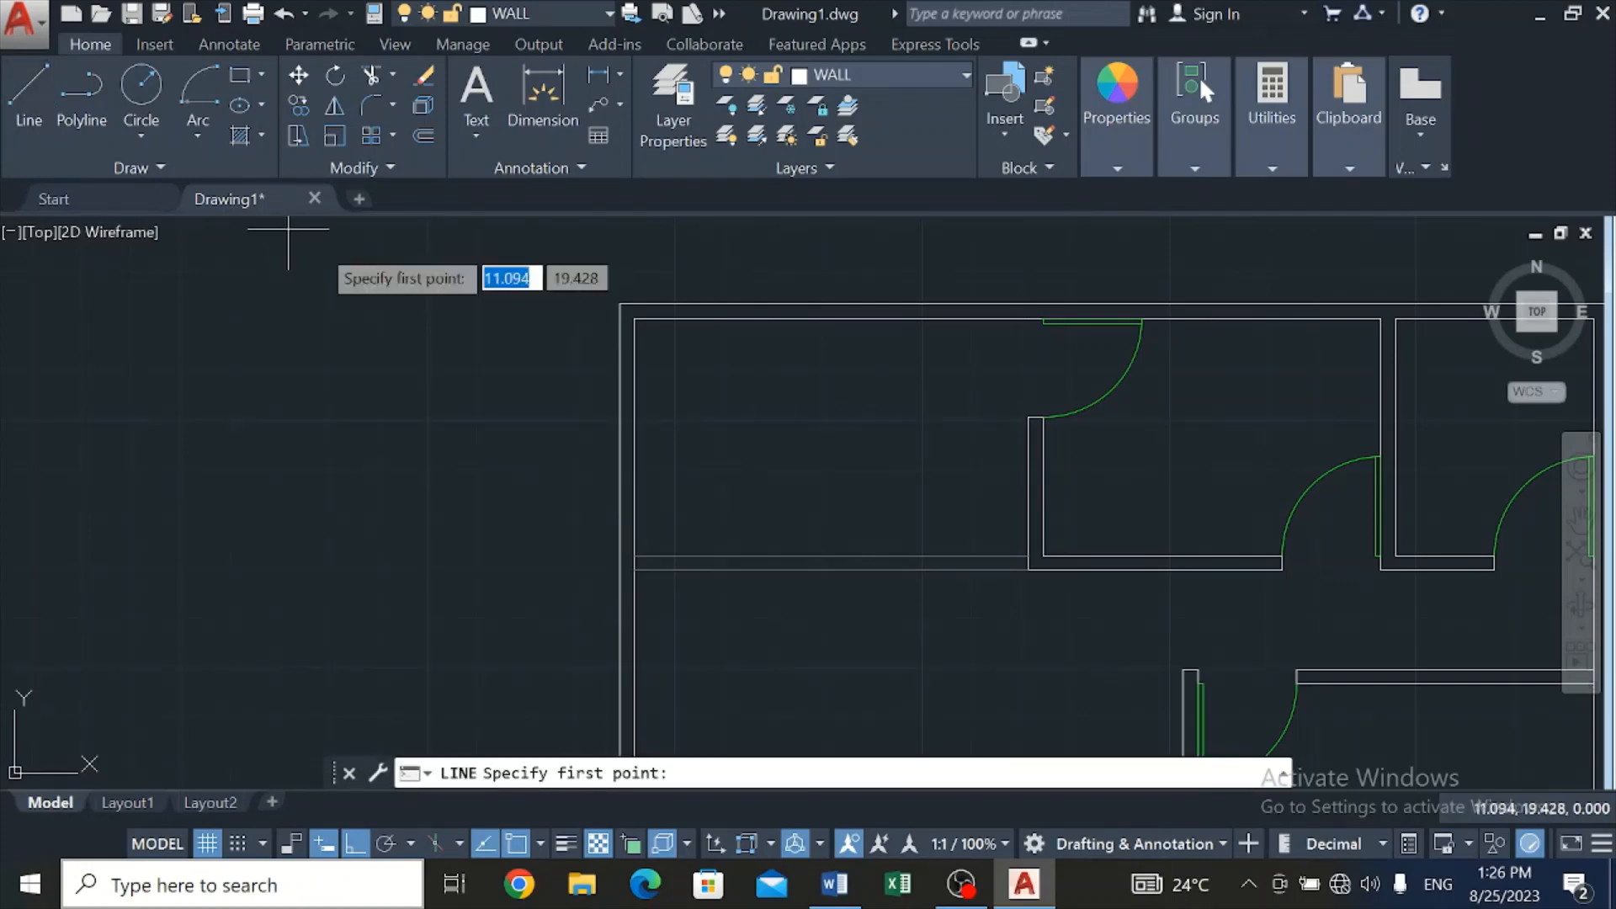
pyautogui.click(730, 291)
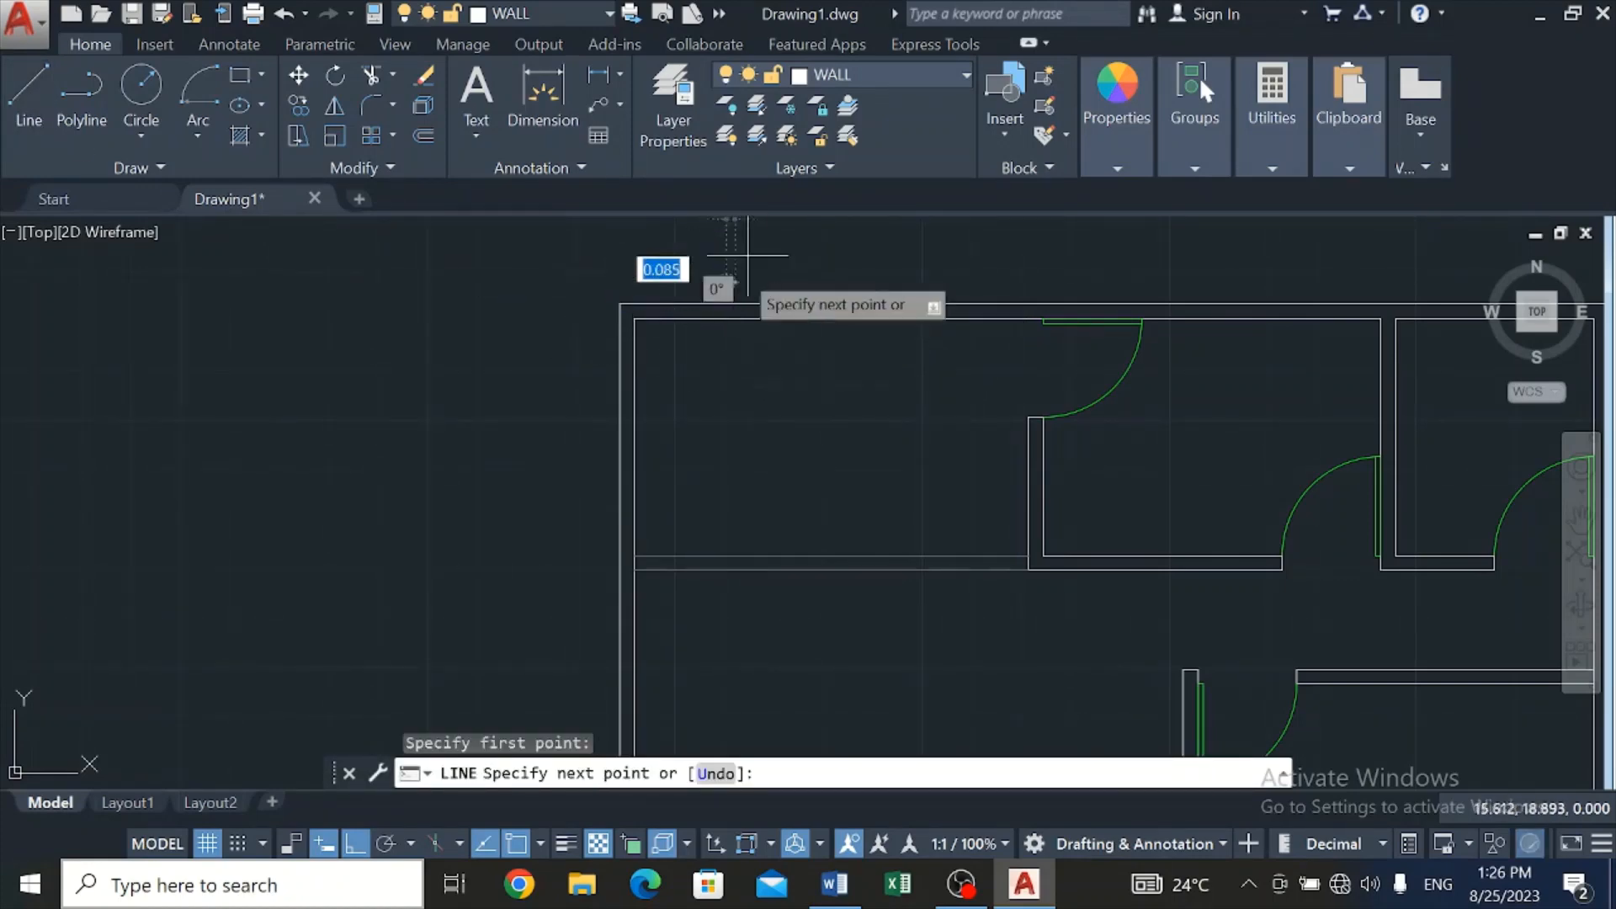
pyautogui.press('Escape')
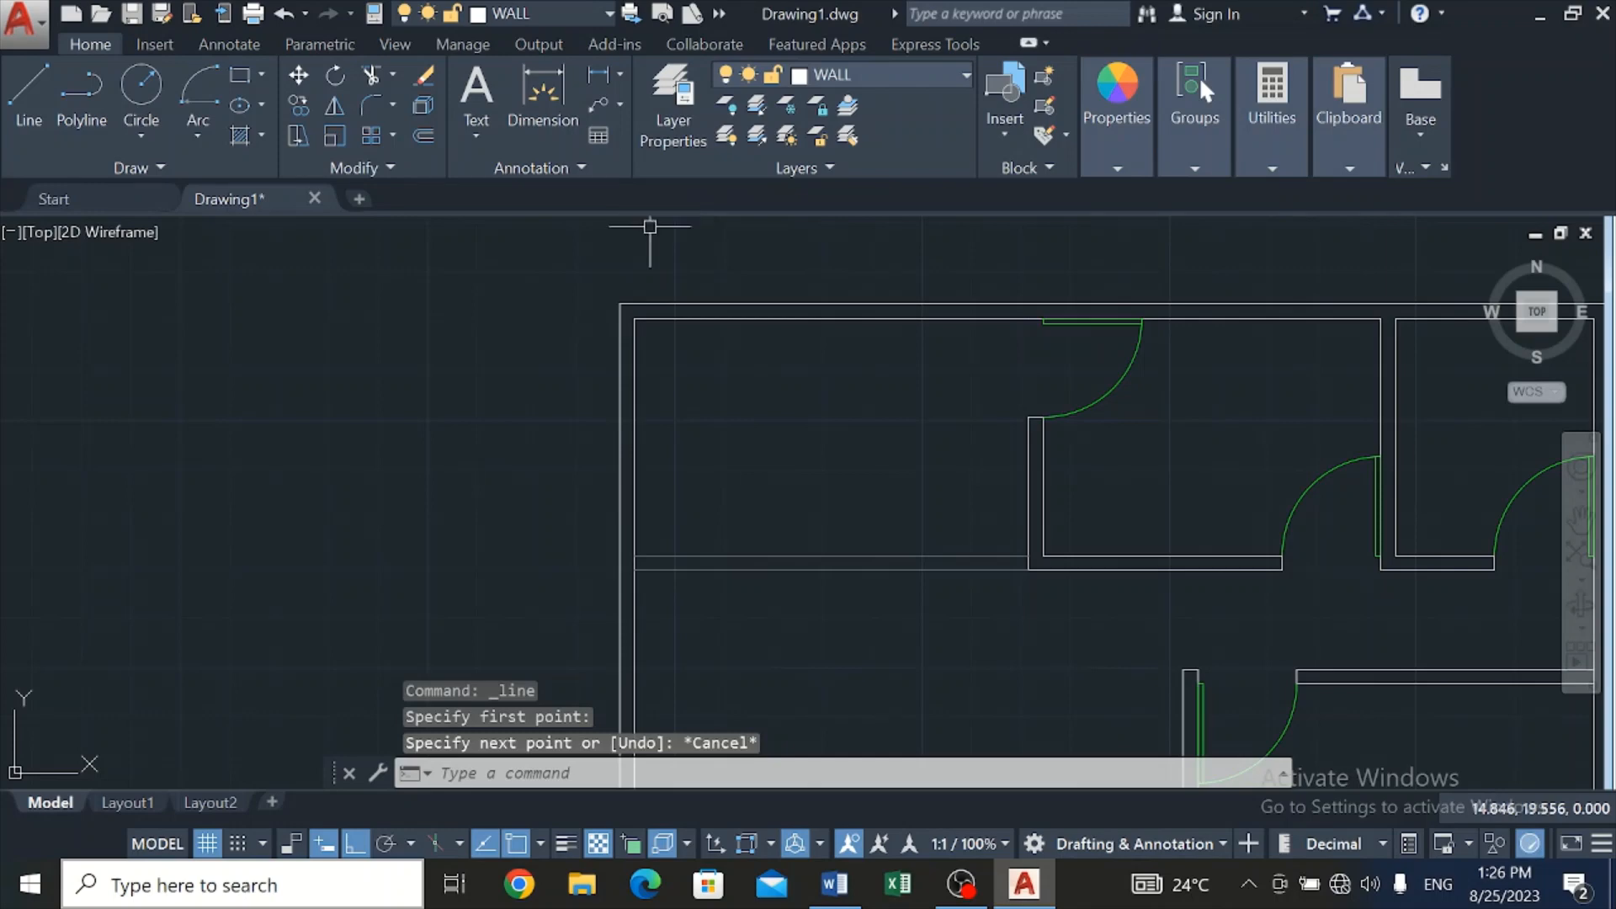
# Draw a vertical line about 3.25 units long near the upper-left room's outer wall, crossing the top wall and the partition below
pyautogui.click(22, 88)
pyautogui.click(678, 278)
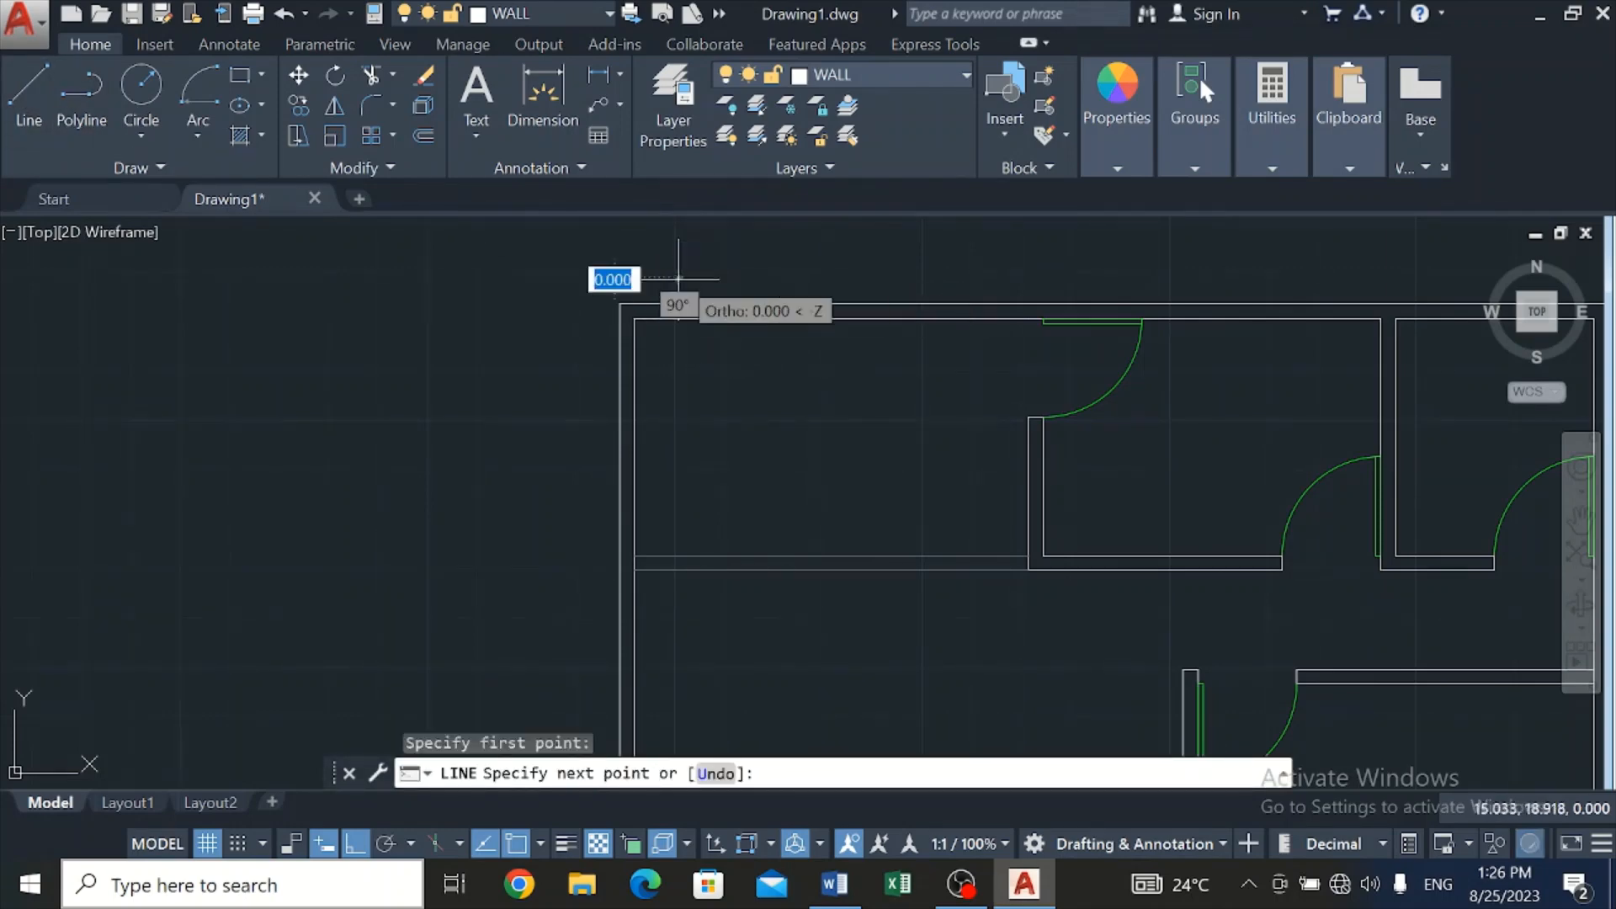
pyautogui.click(677, 601)
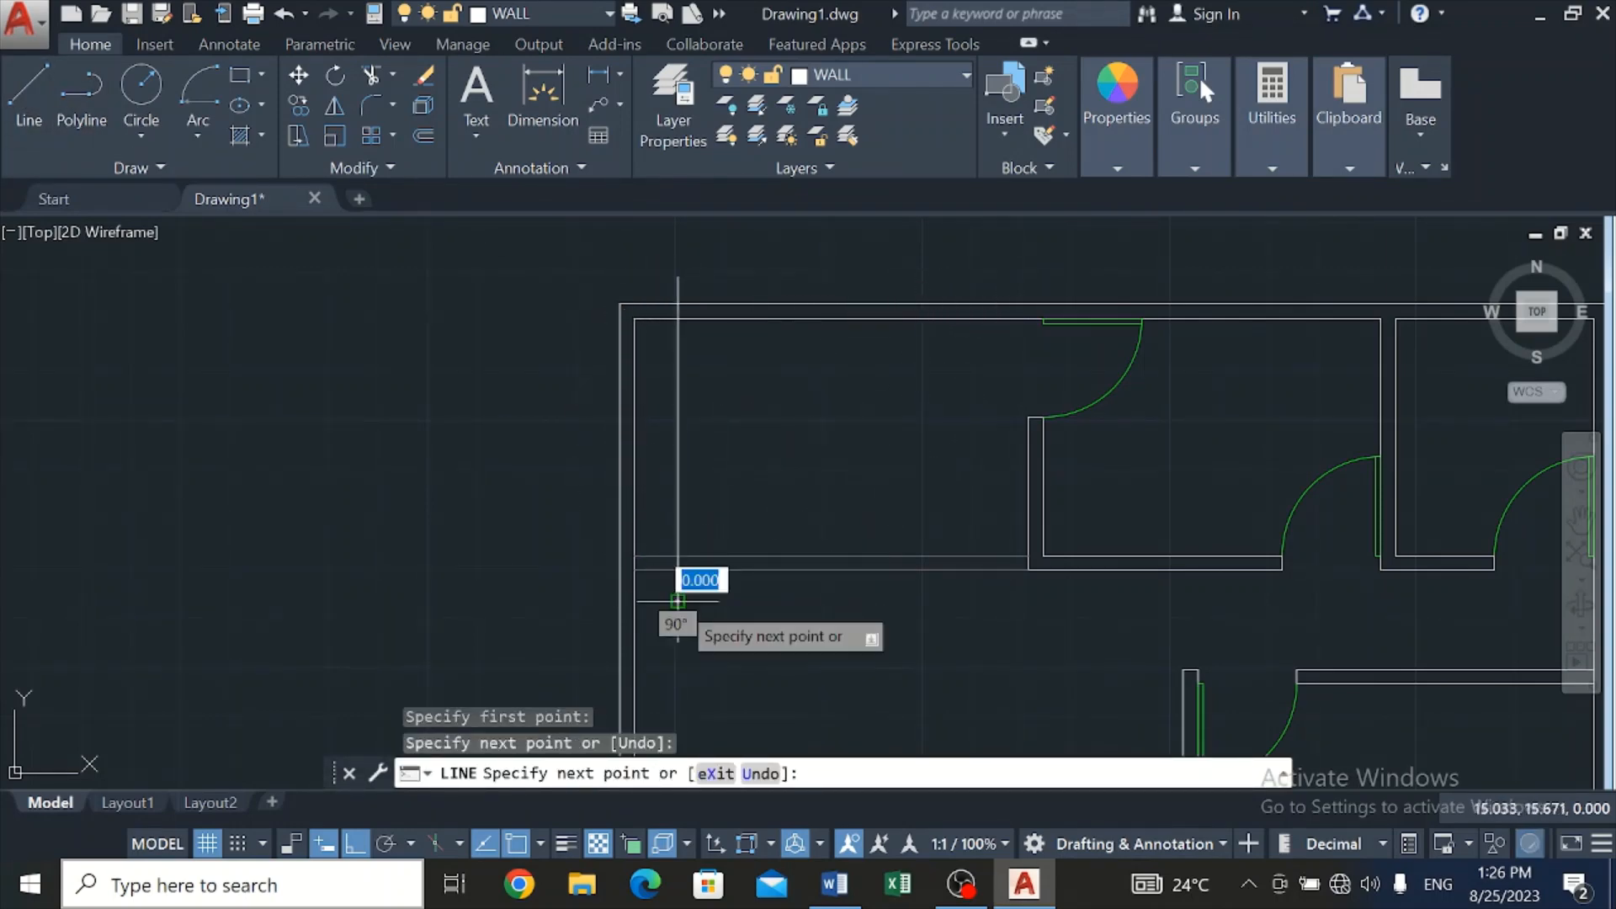
pyautogui.press('Escape')
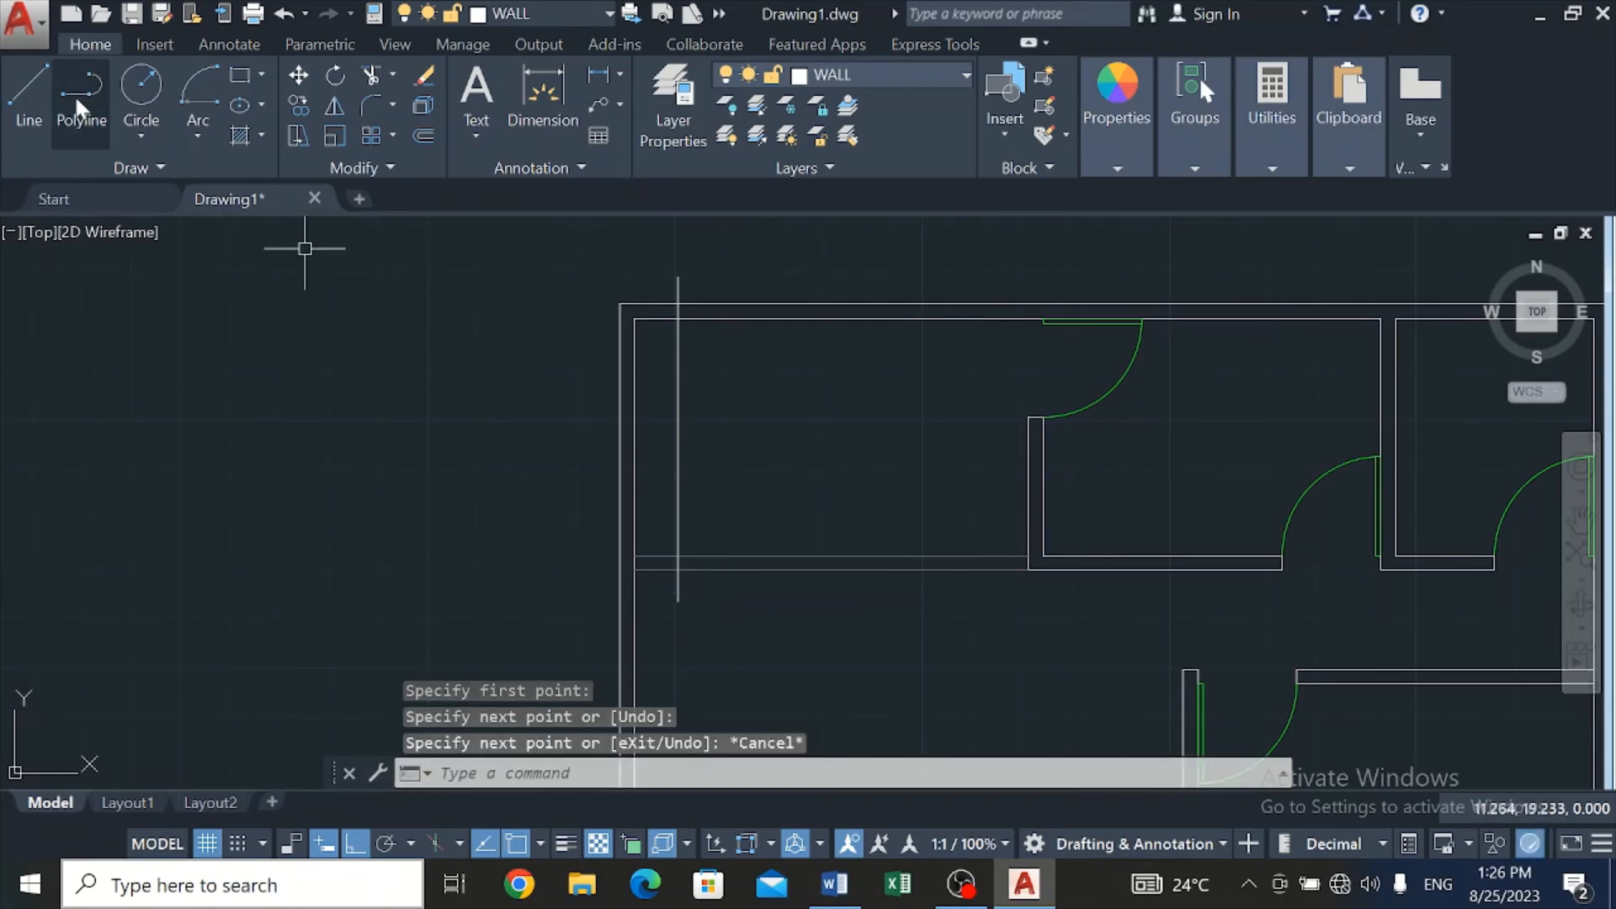
# Trim the vertical line's overhanging ends at the inner face of the top wall and the upper face of the partition
pyautogui.click(374, 80)
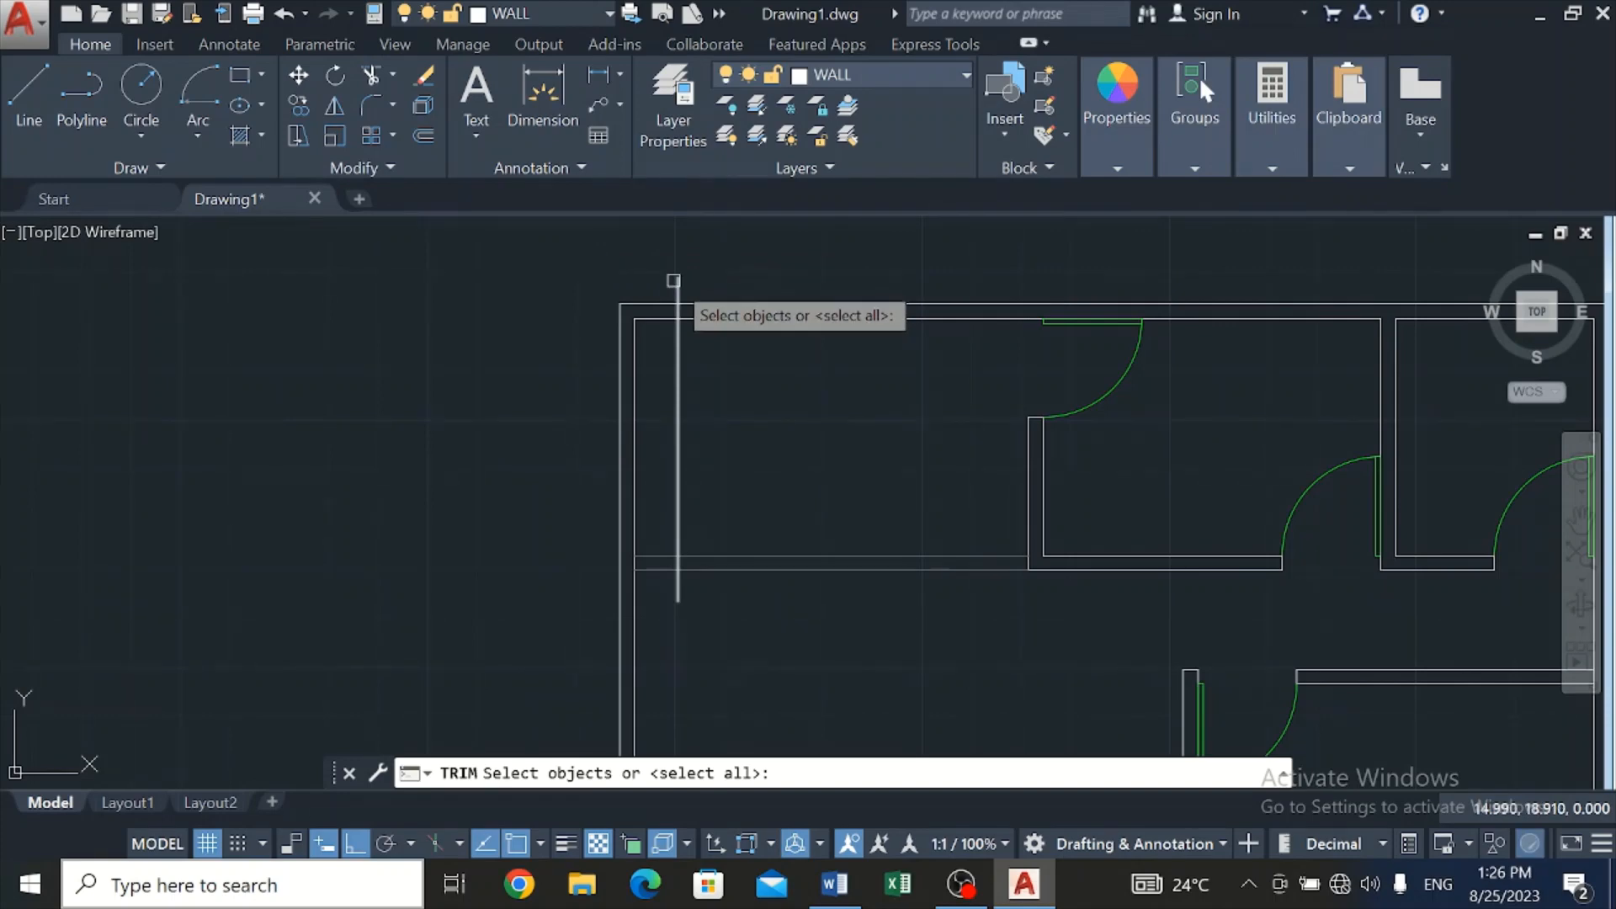
pyautogui.scroll(4, 673, 280)
pyautogui.press('Return')
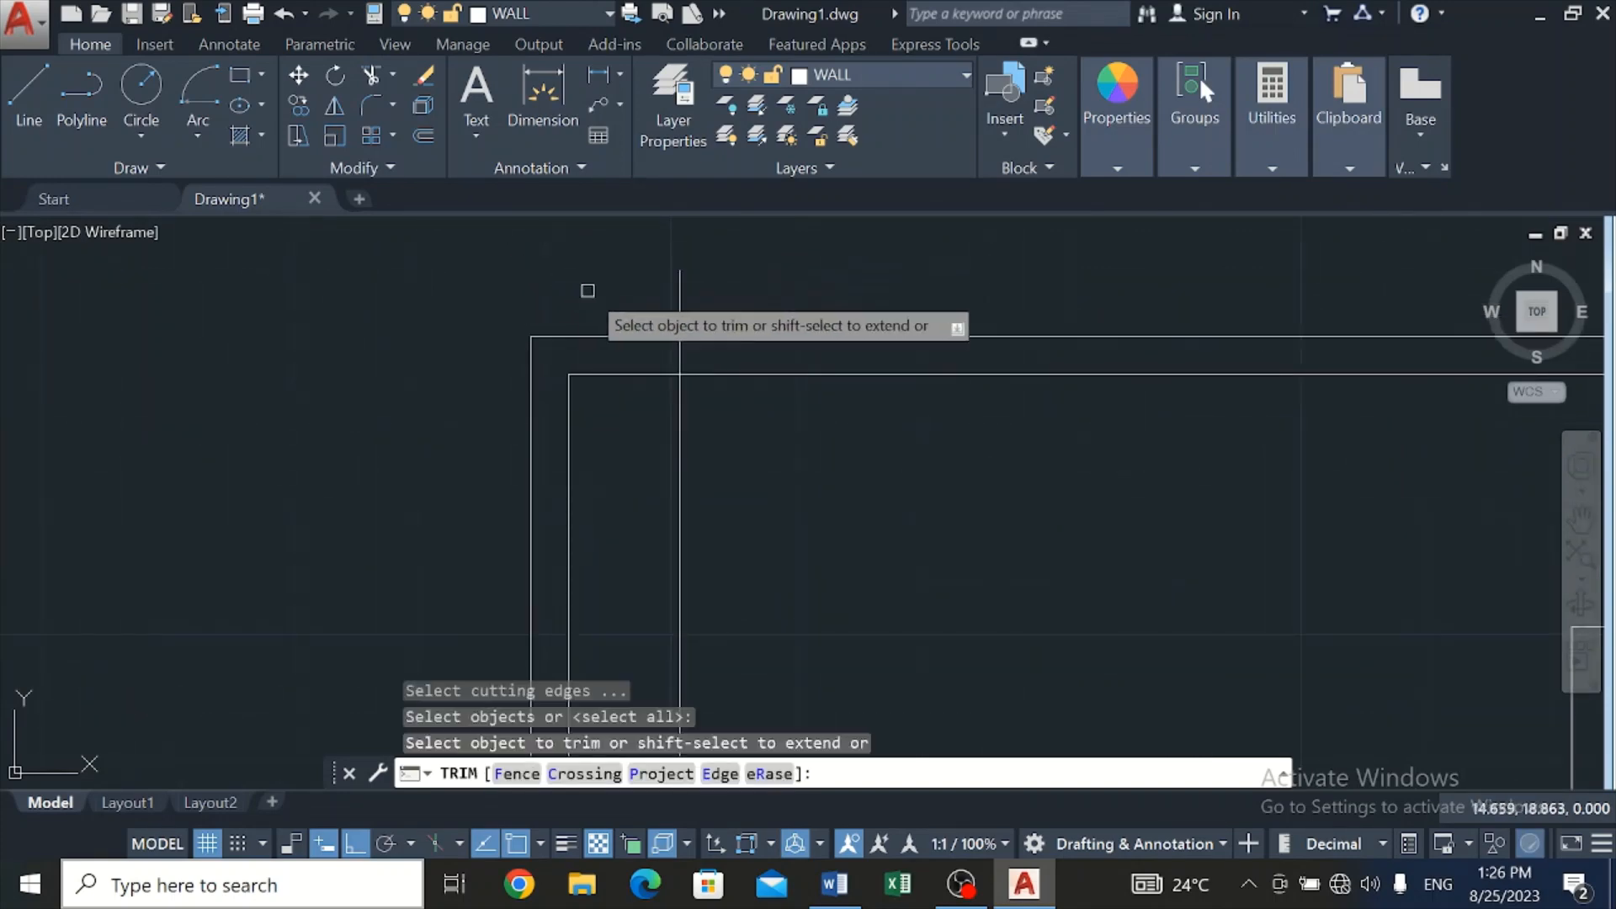
pyautogui.click(631, 290)
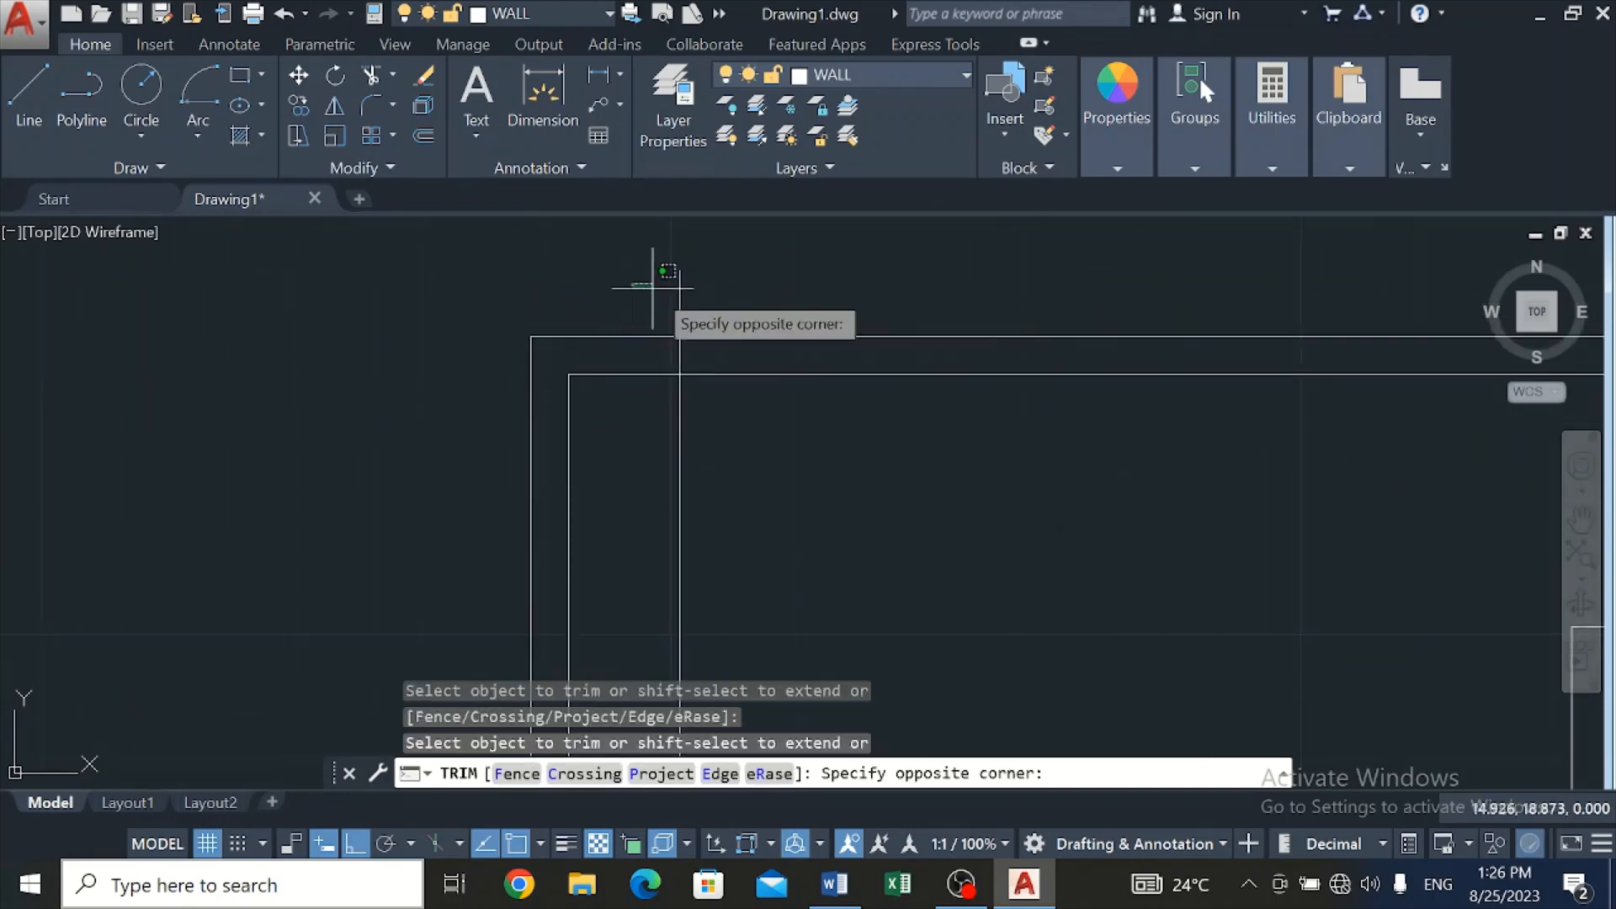
pyautogui.click(699, 291)
pyautogui.scroll(-2, 677, 356)
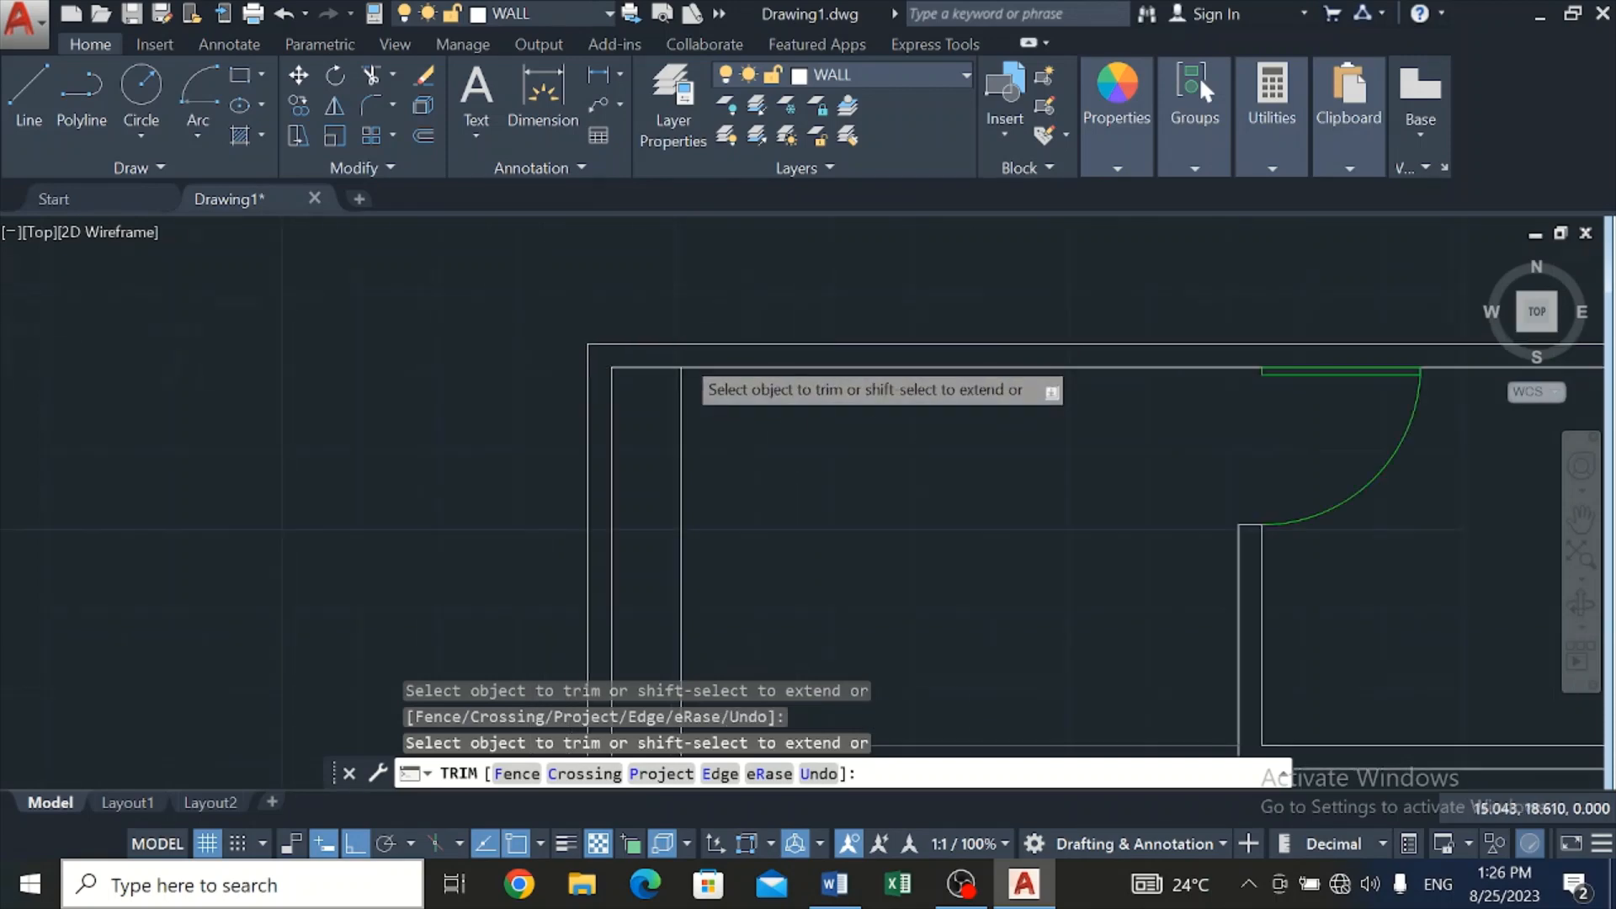
pyautogui.scroll(-5, 685, 494)
pyautogui.scroll(4, 681, 447)
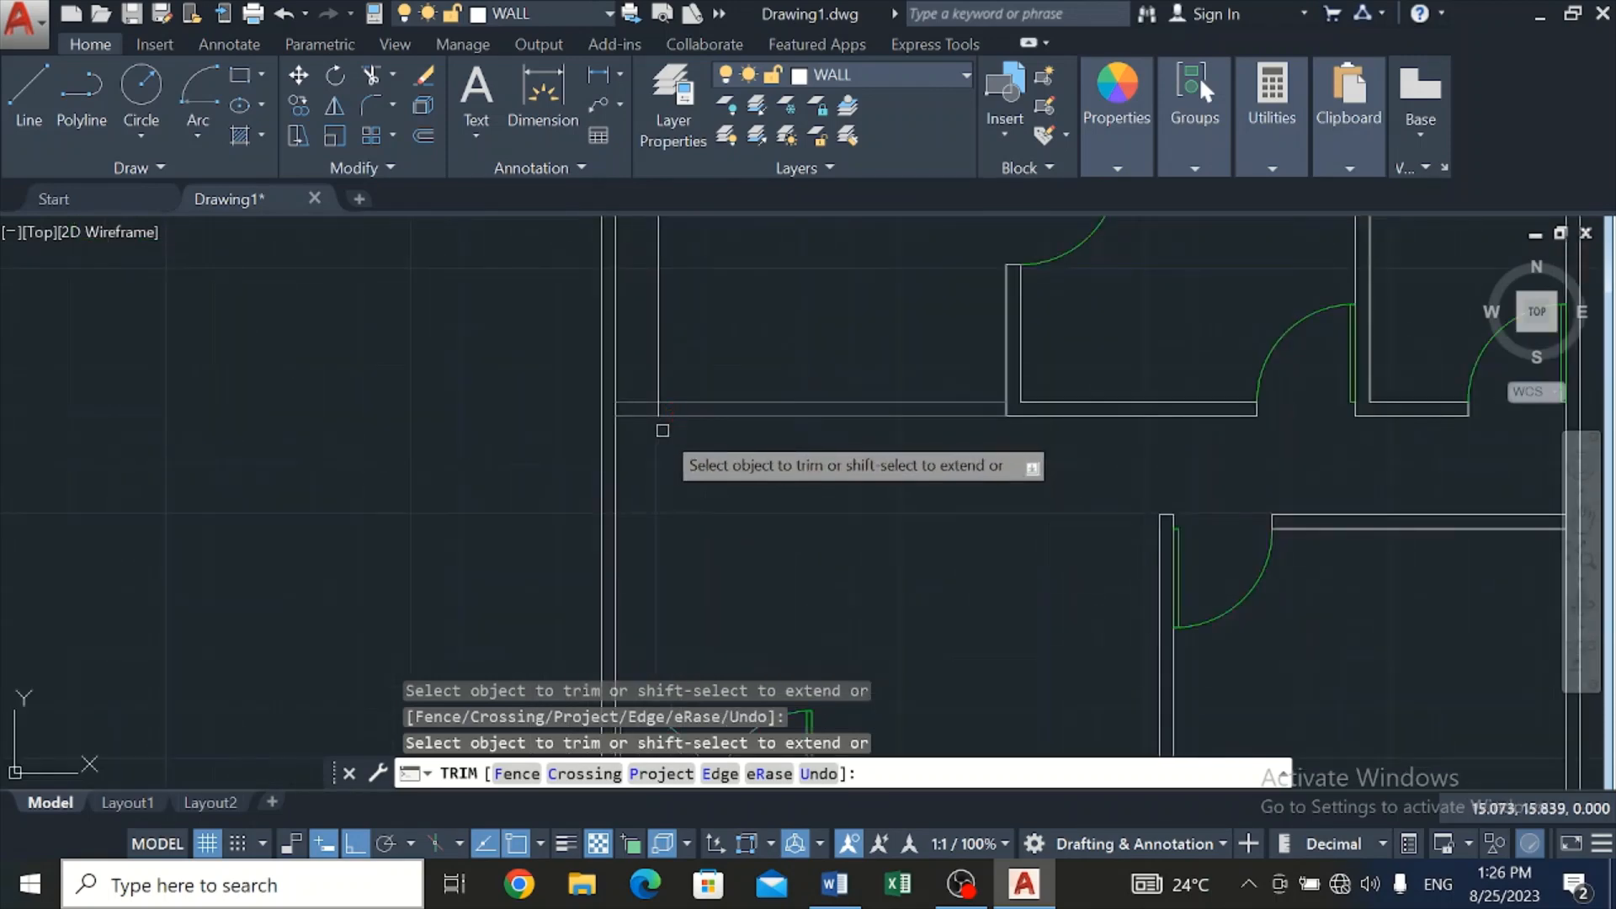
pyautogui.scroll(4, 663, 430)
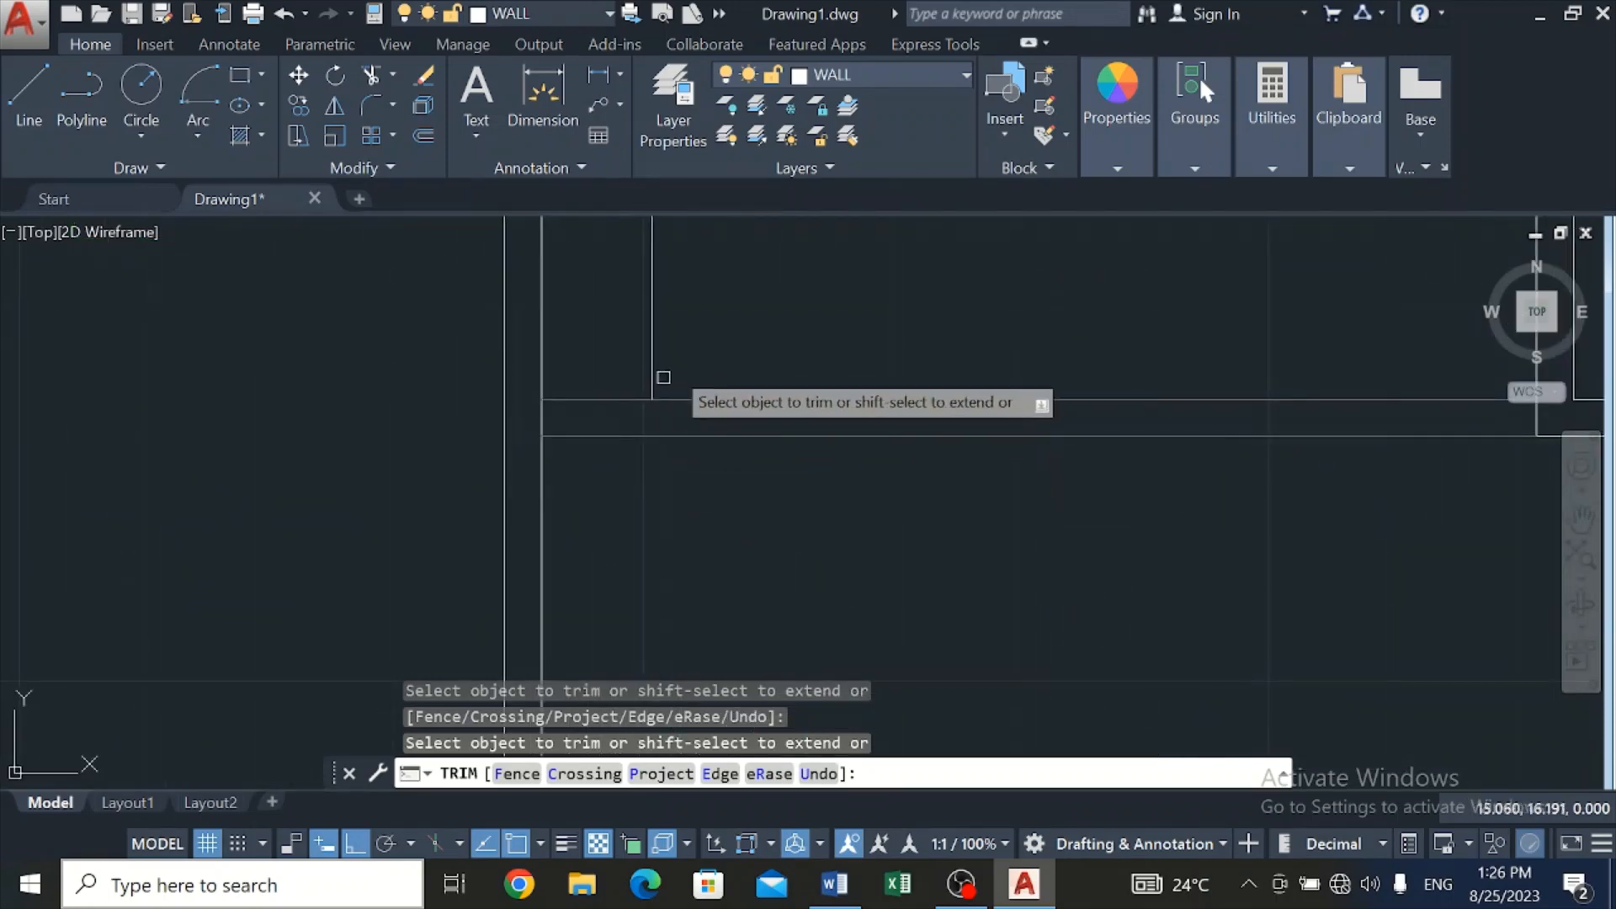
pyautogui.scroll(-2, 669, 370)
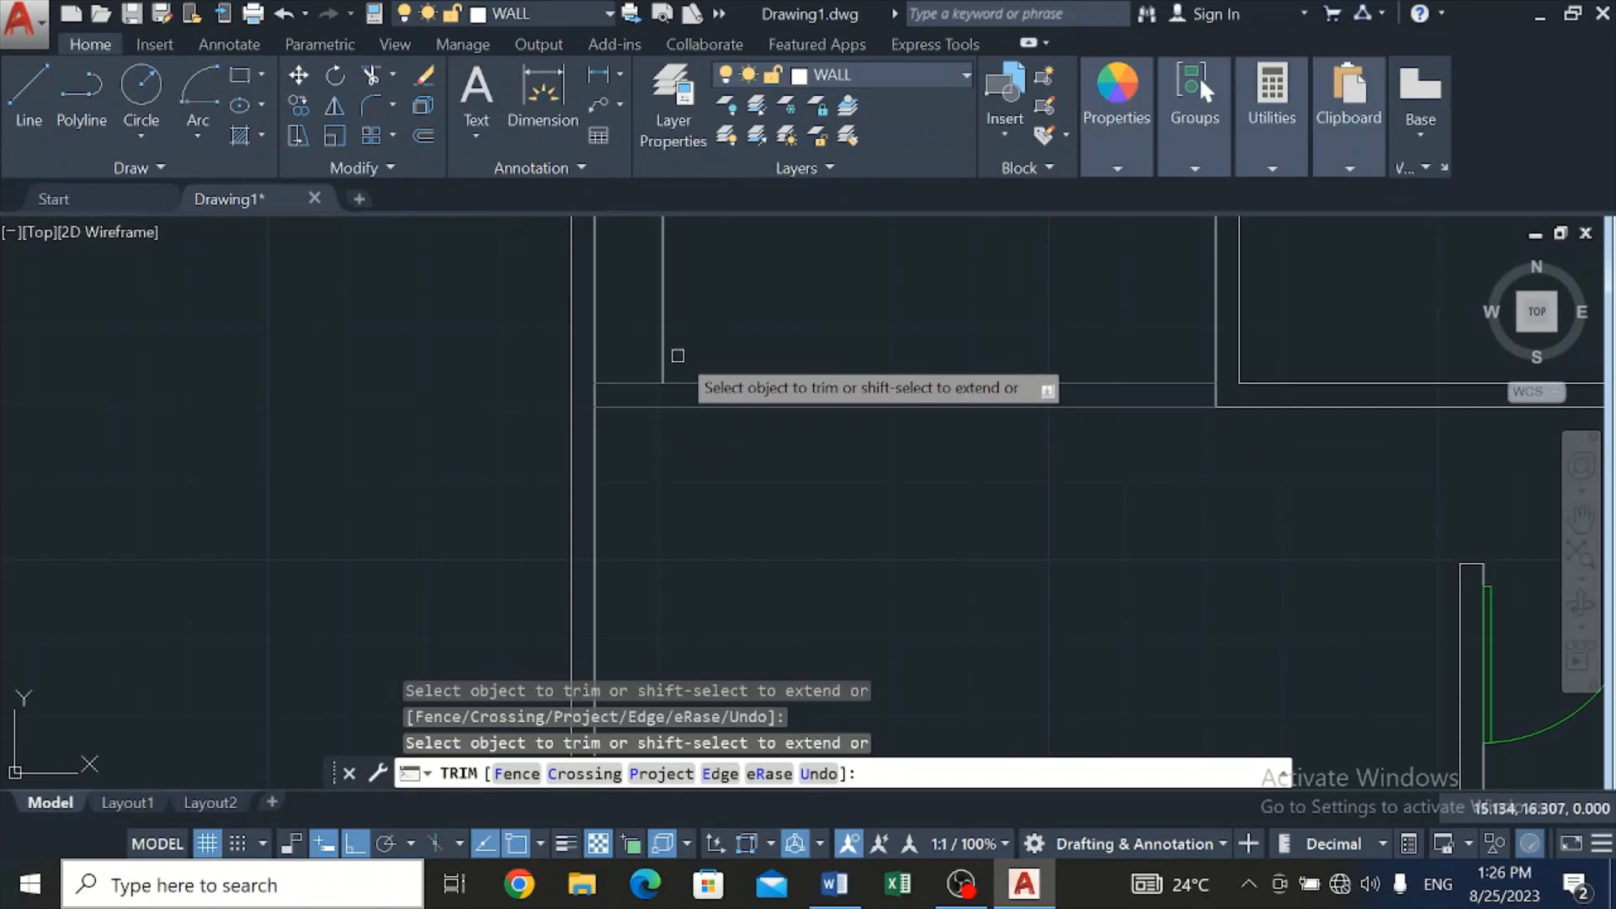
# Draw a horizontal line about 1.2 units long from the vertical line's midpoint outward across the left outer wall
pyautogui.click(21, 92)
pyautogui.scroll(-5, 378, 303)
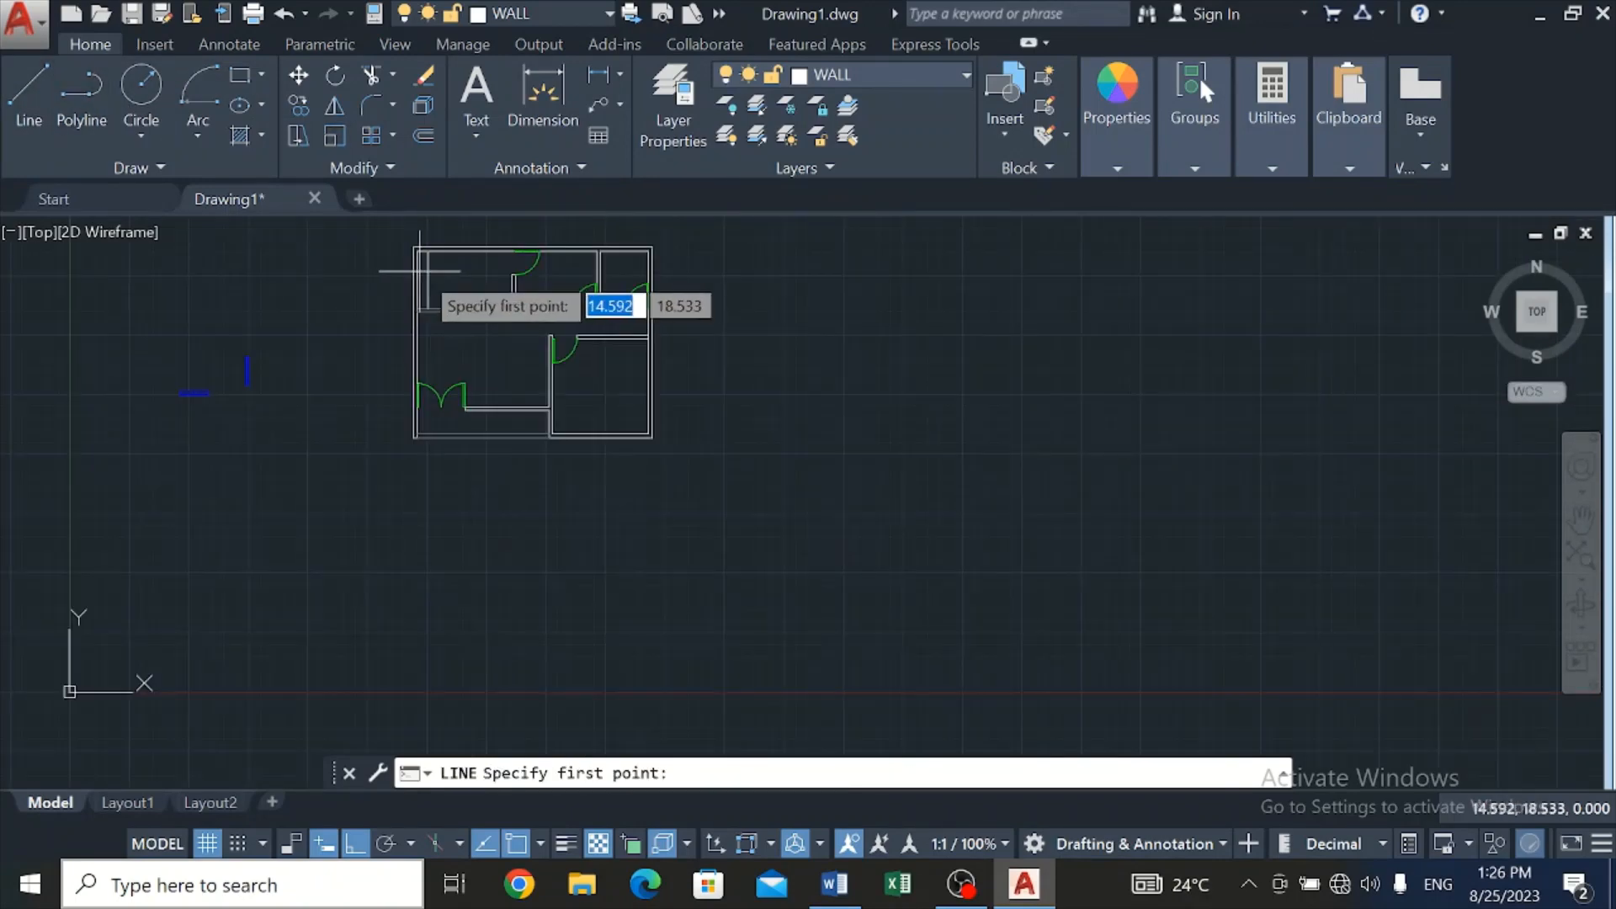
pyautogui.scroll(5, 425, 271)
pyautogui.scroll(-5, 427, 257)
pyautogui.scroll(5, 425, 223)
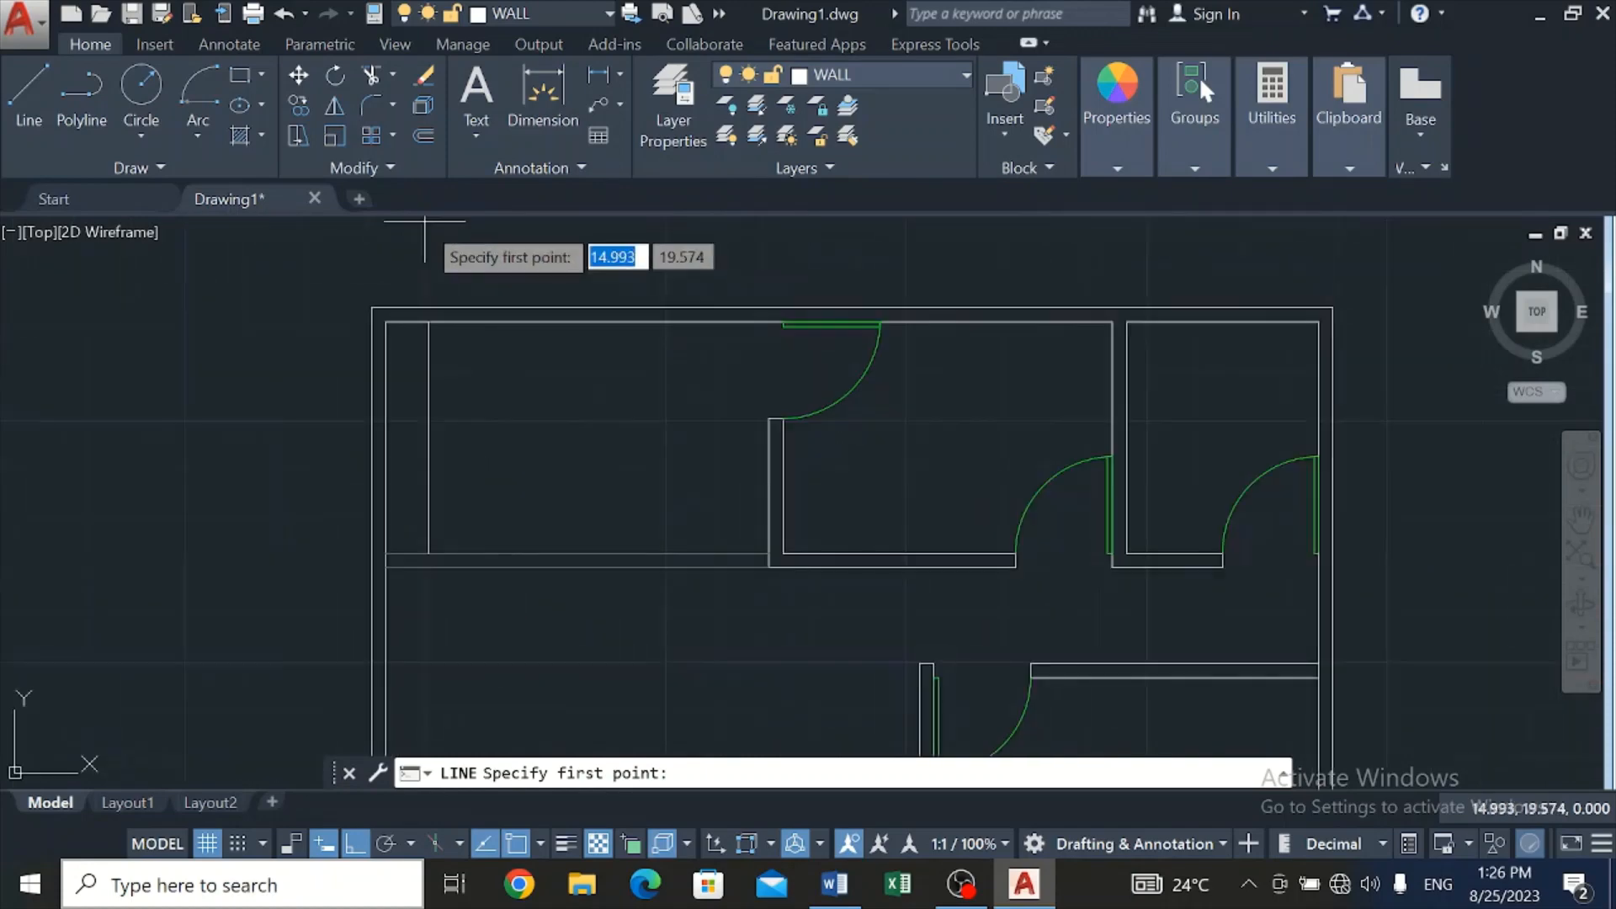
pyautogui.click(429, 437)
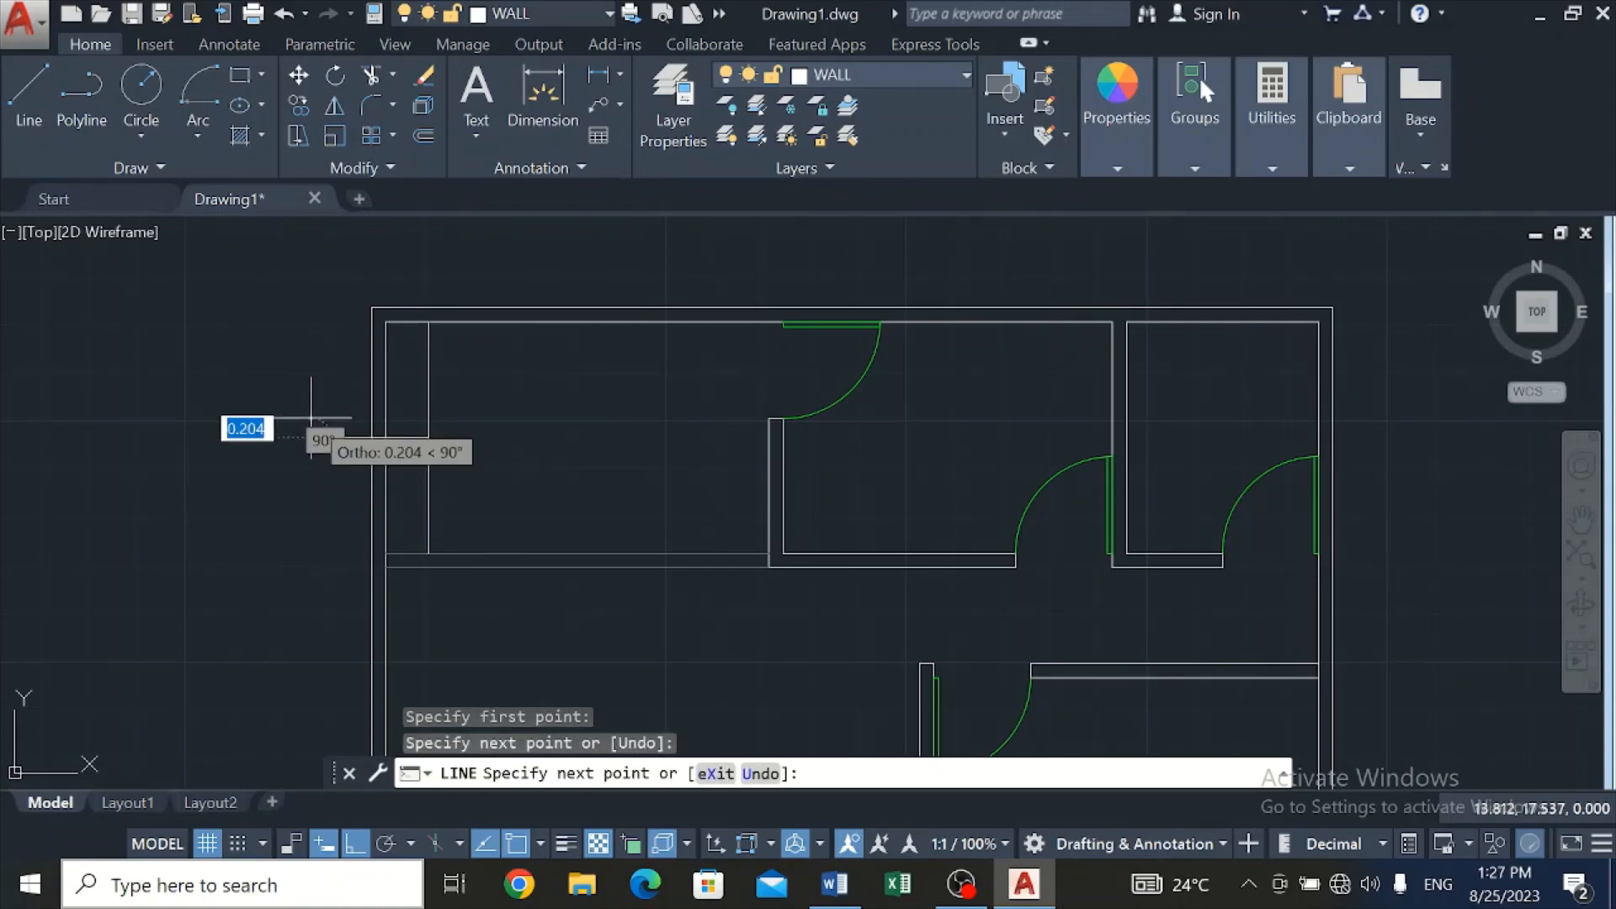
pyautogui.press('Escape')
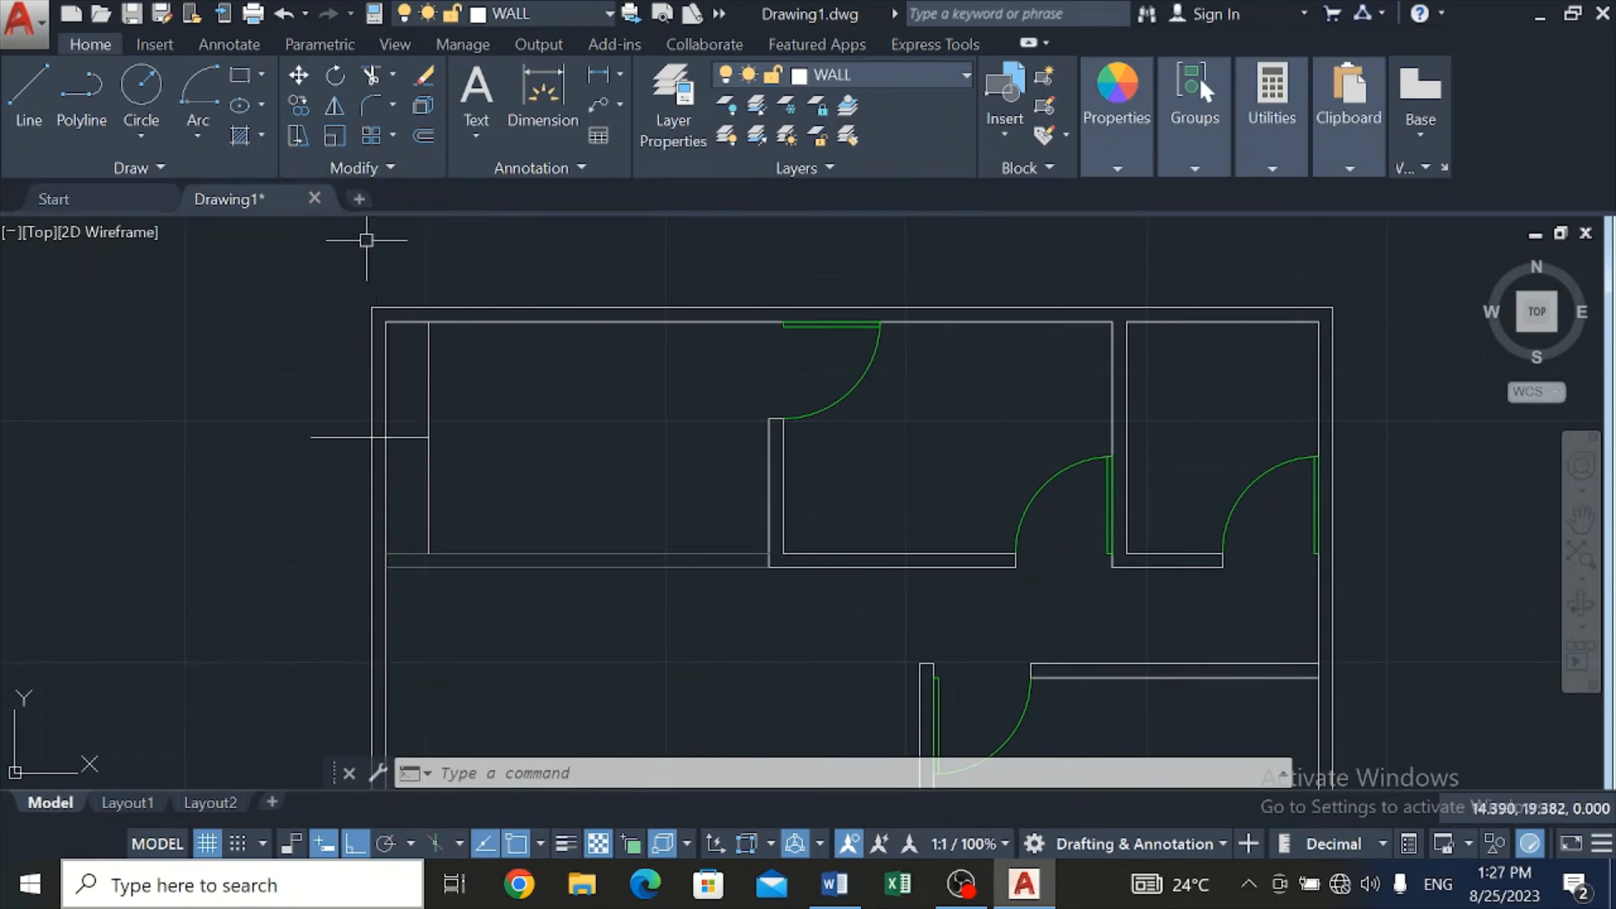
# Offset the horizontal line by 0.6 both upward and downward across the left outer wall
pyautogui.click(419, 140)
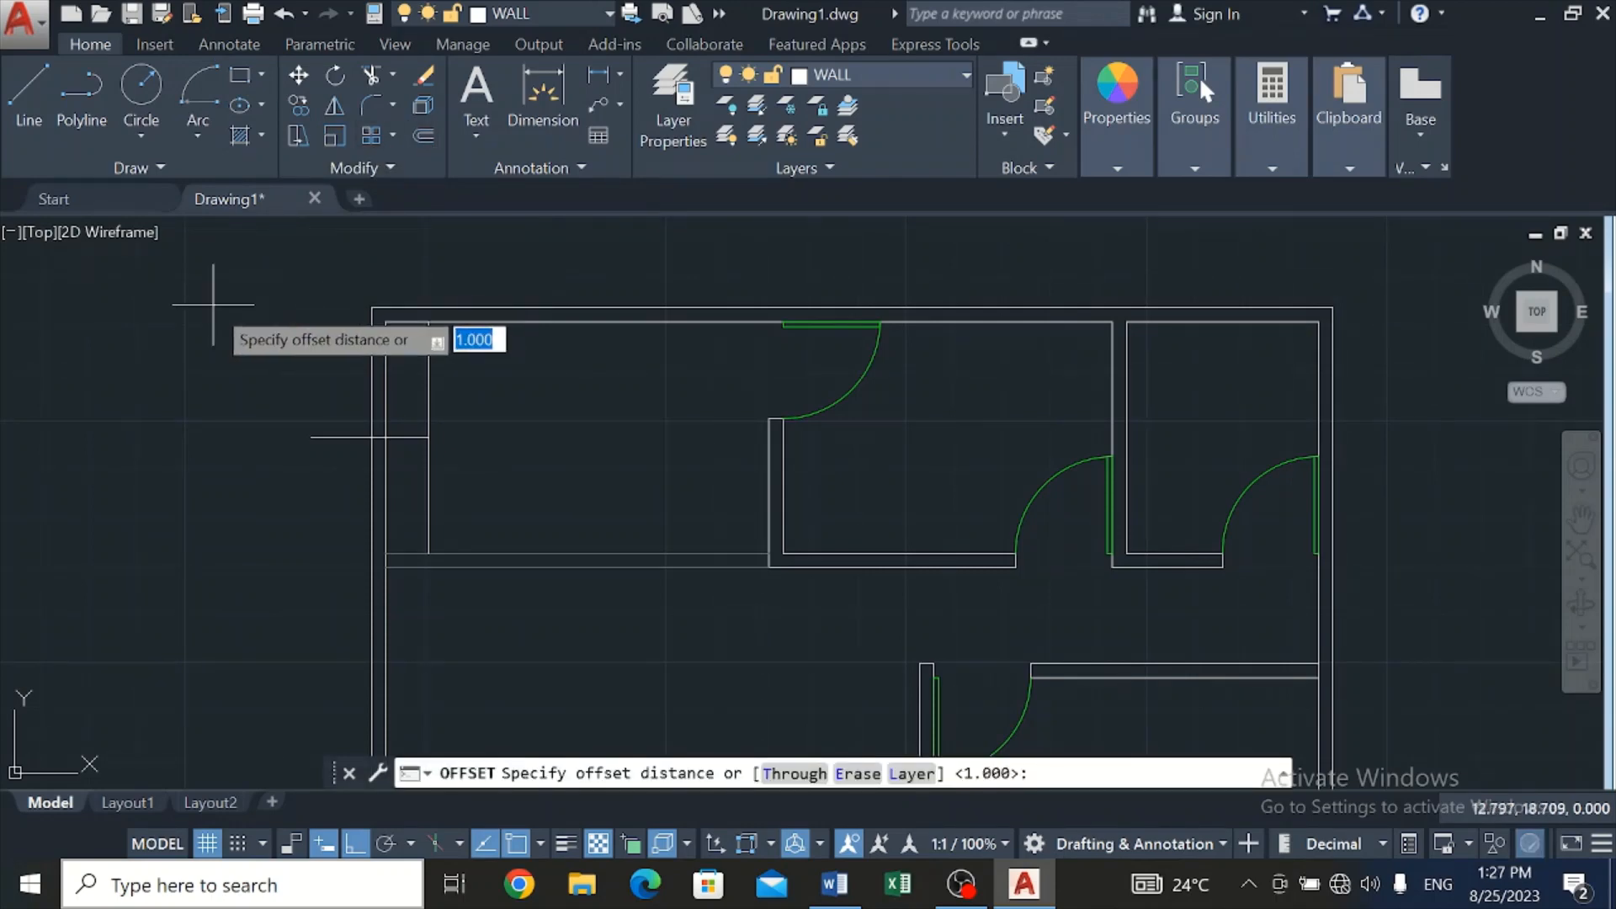
pyautogui.write('0.6')
pyautogui.press('Return')
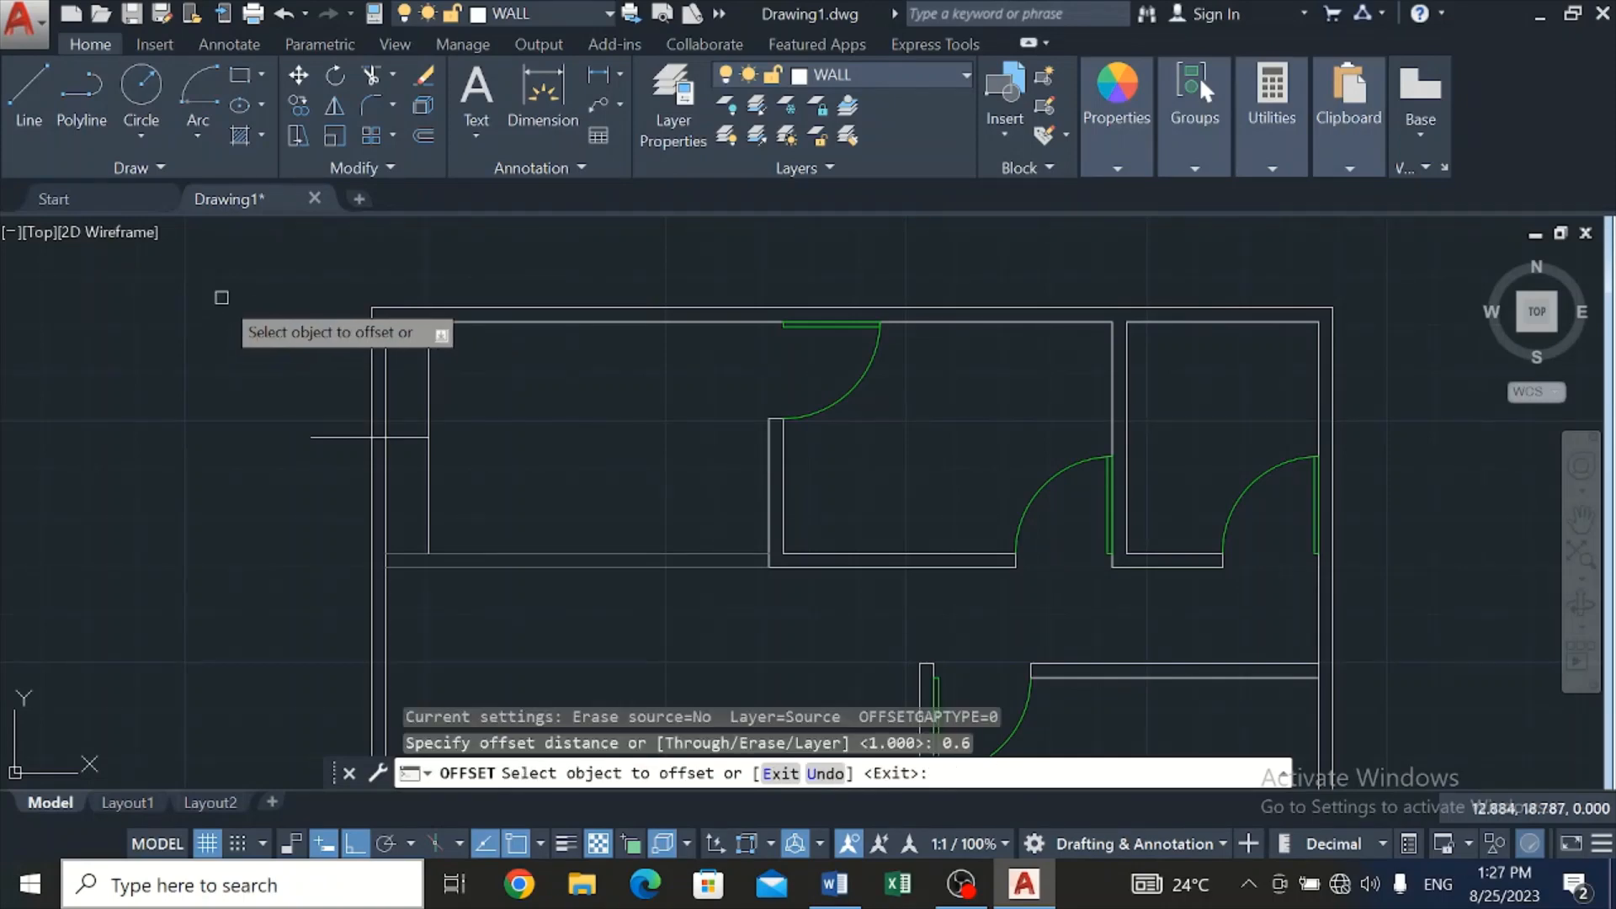
pyautogui.click(425, 441)
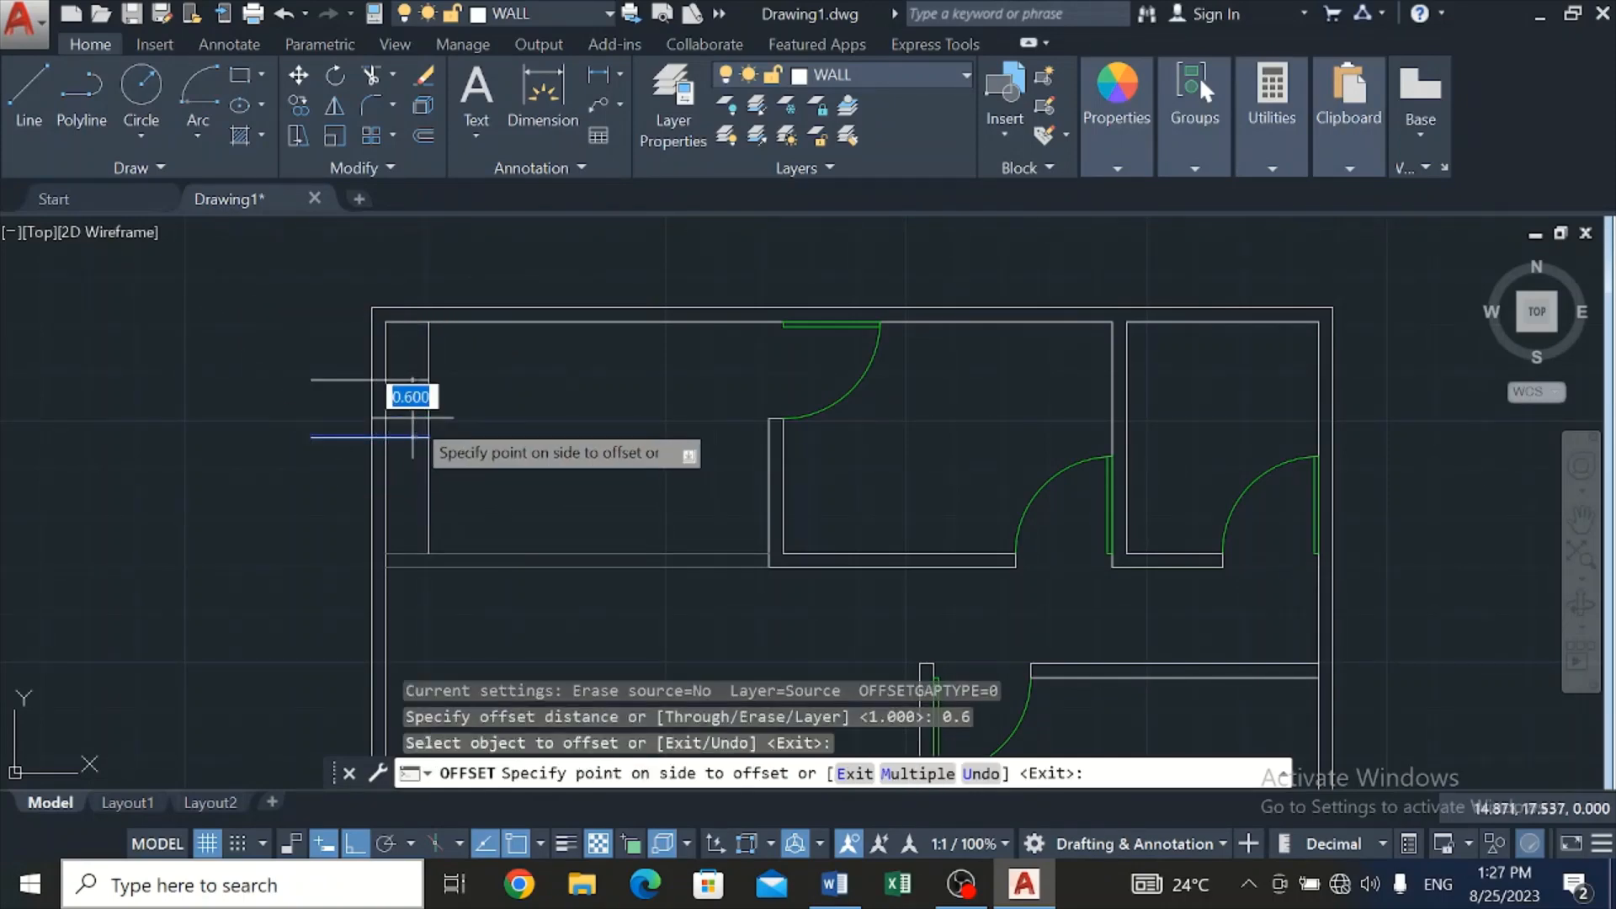
pyautogui.click(401, 364)
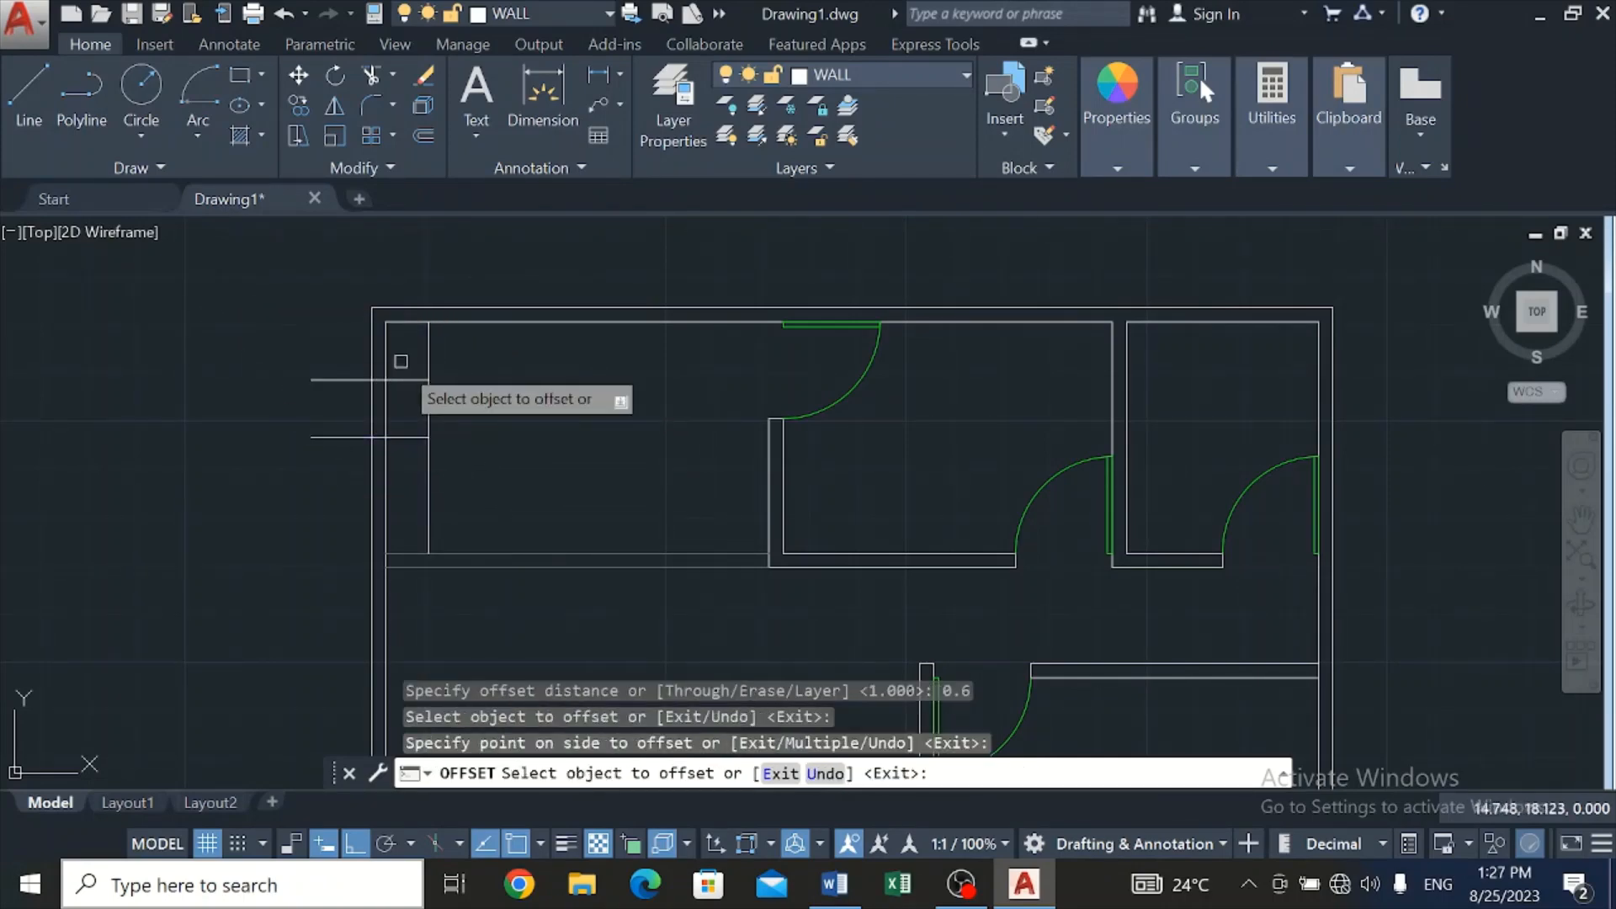
pyautogui.click(396, 436)
pyautogui.click(396, 523)
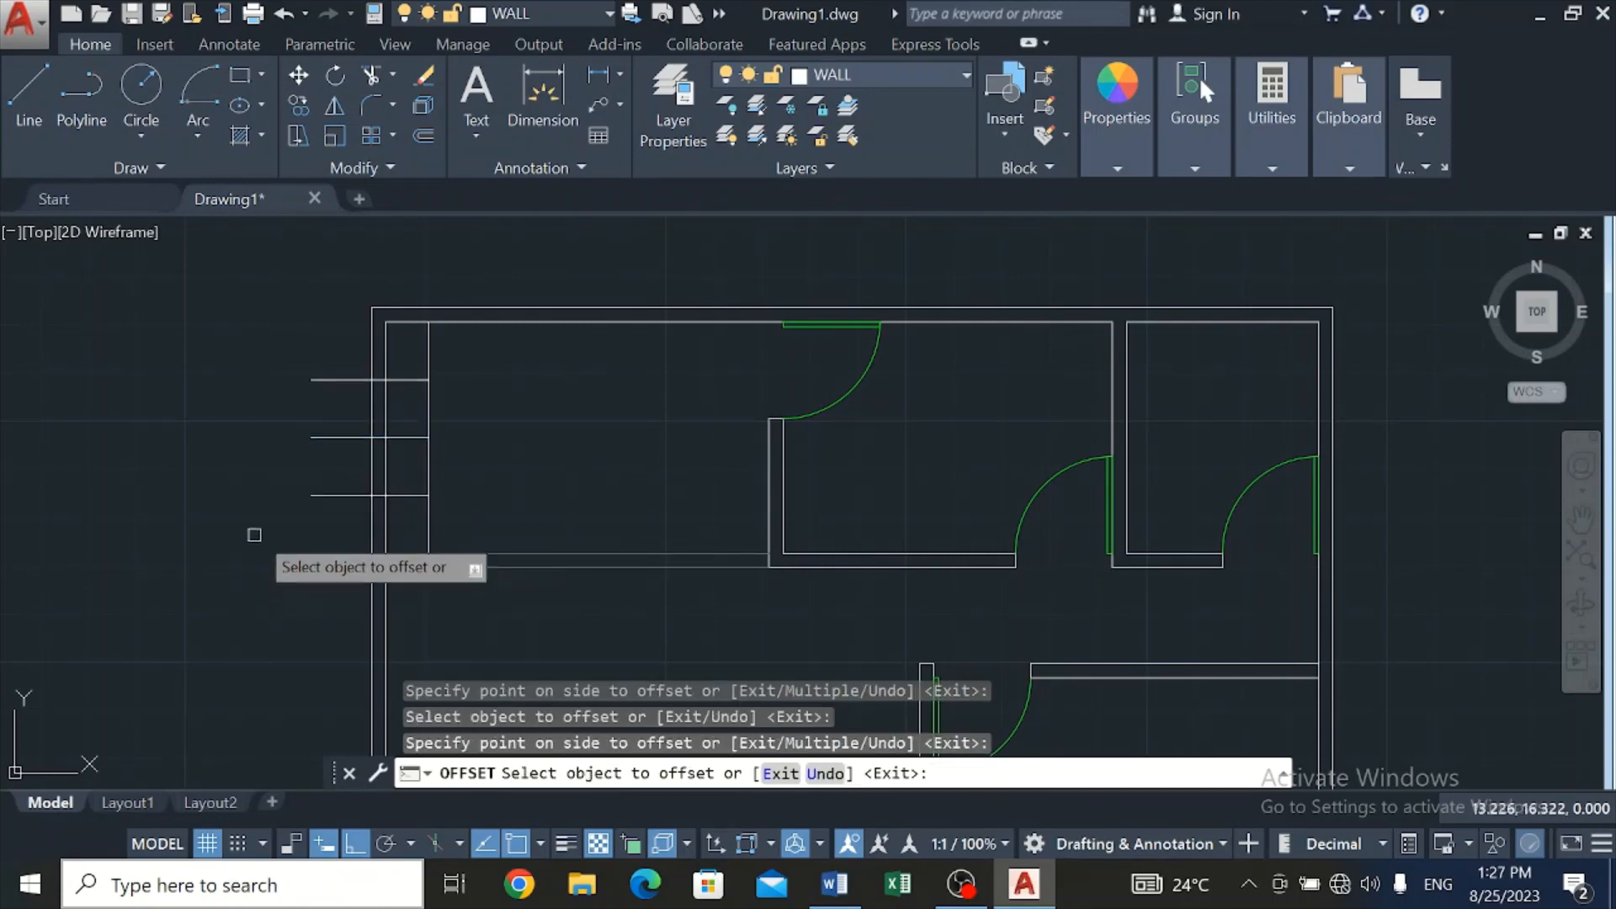
pyautogui.press('Escape')
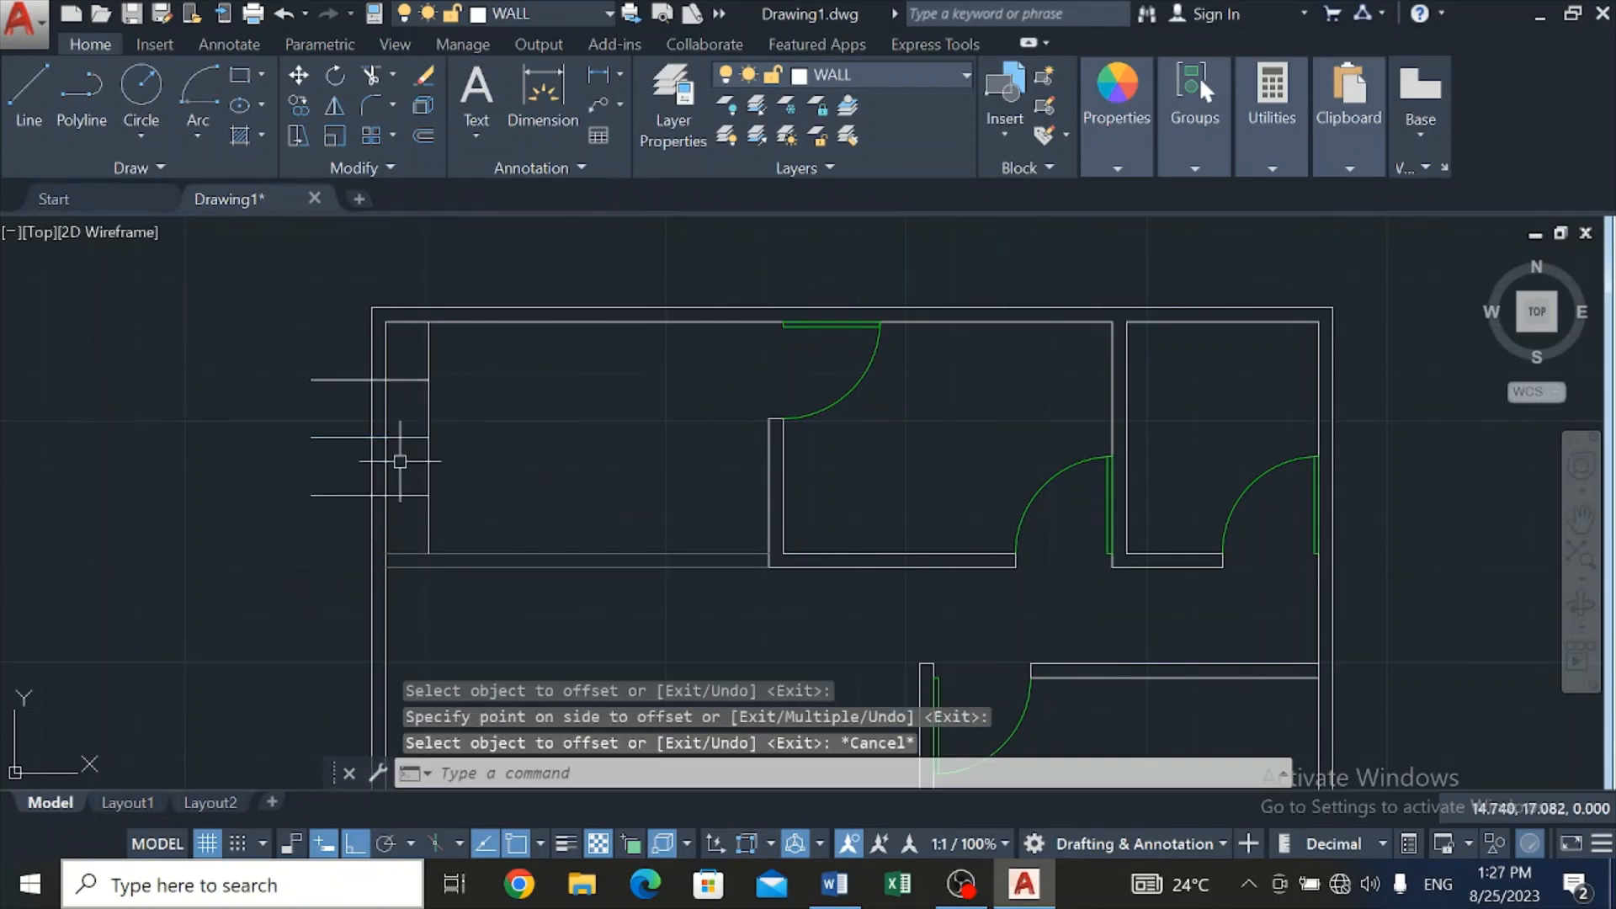
# Erase the vertical helper line and the middle horizontal line at the upper-left room's outer wall
pyautogui.click(425, 471)
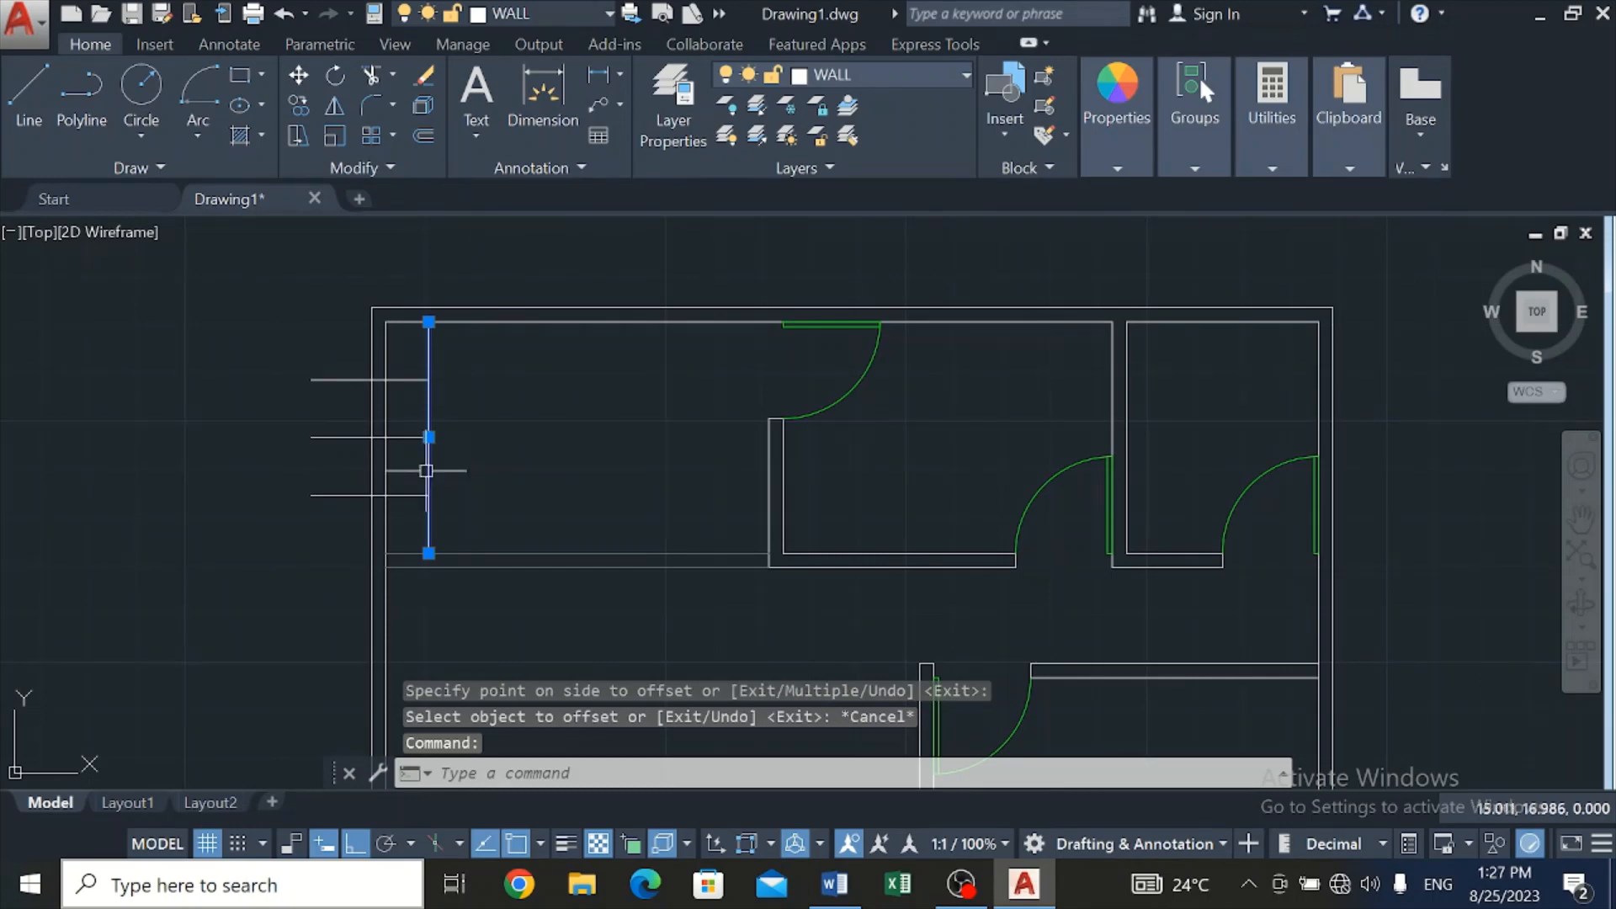
pyautogui.press('Delete')
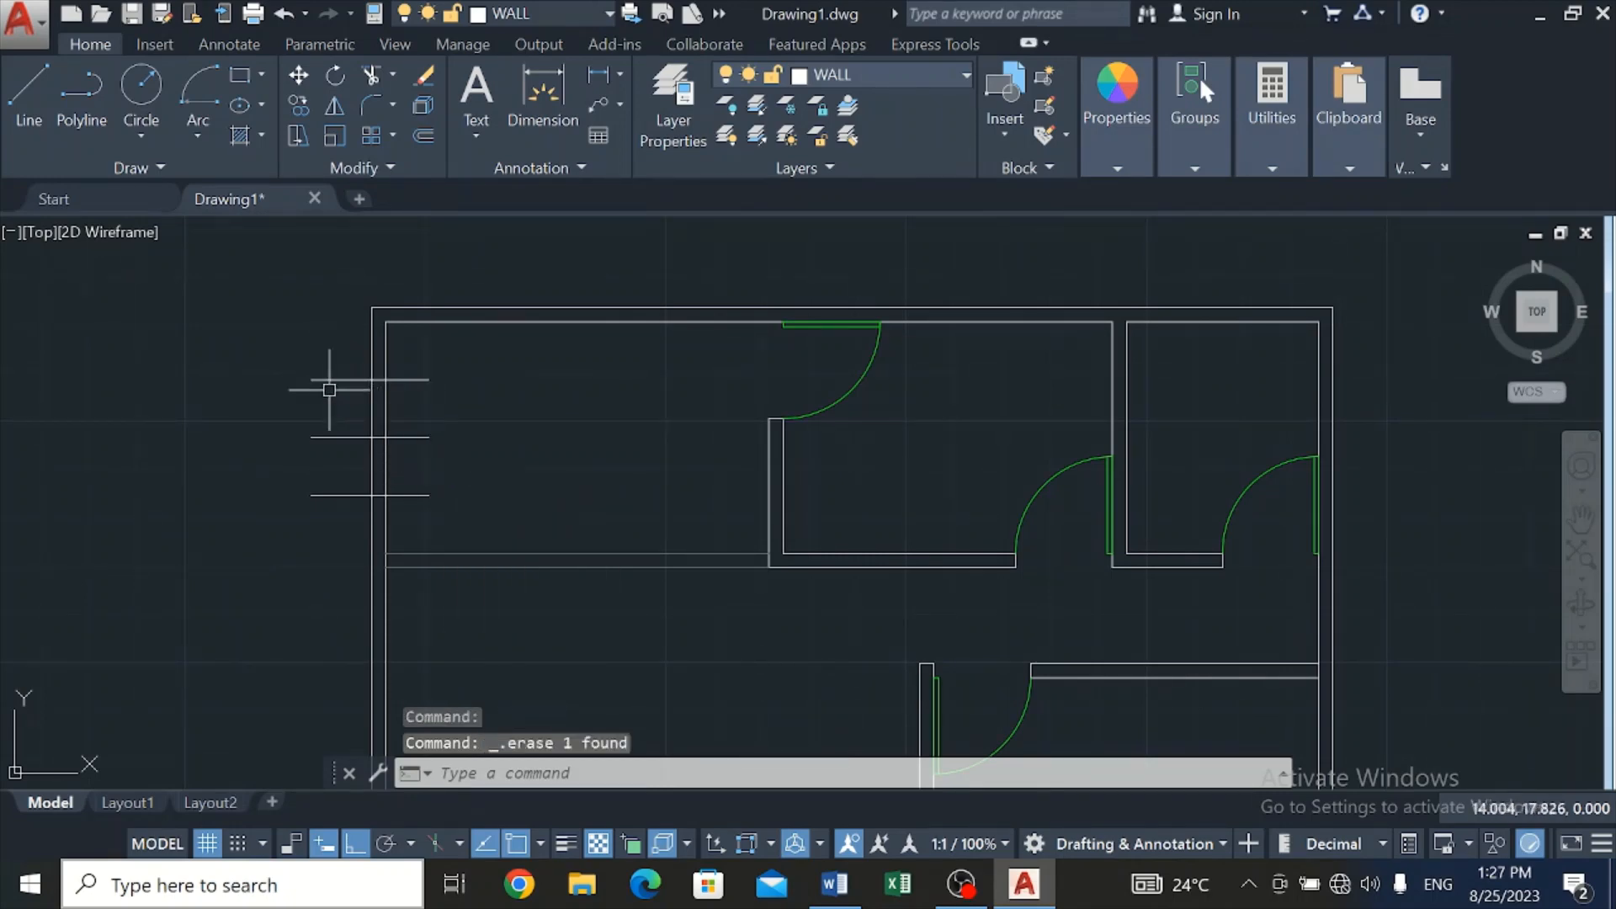
pyautogui.click(332, 438)
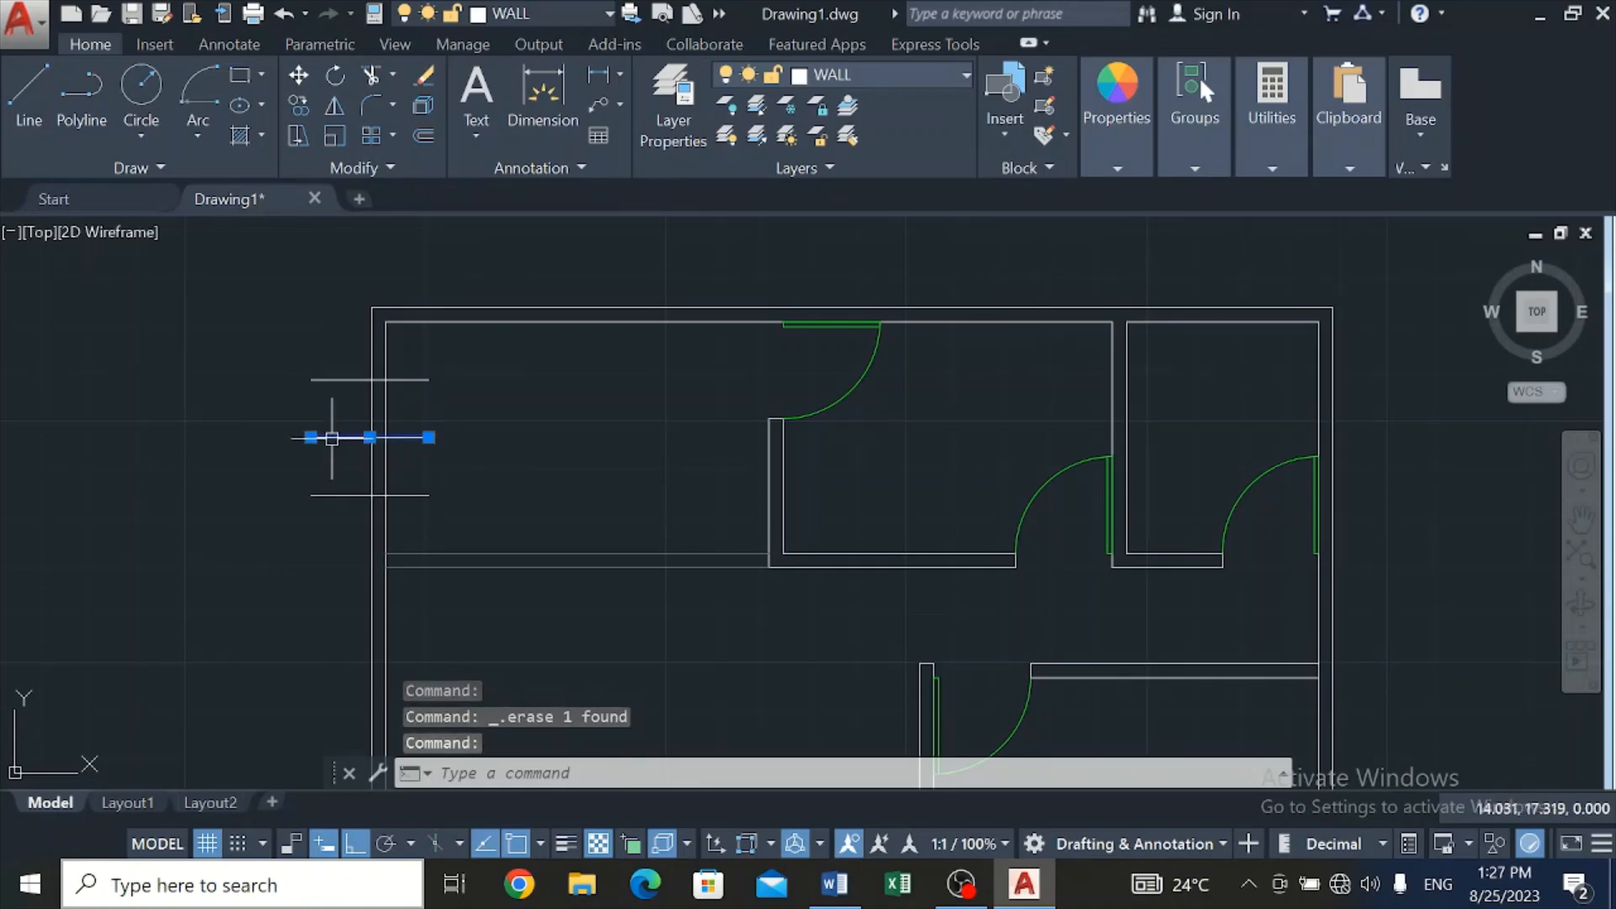
pyautogui.press('Delete')
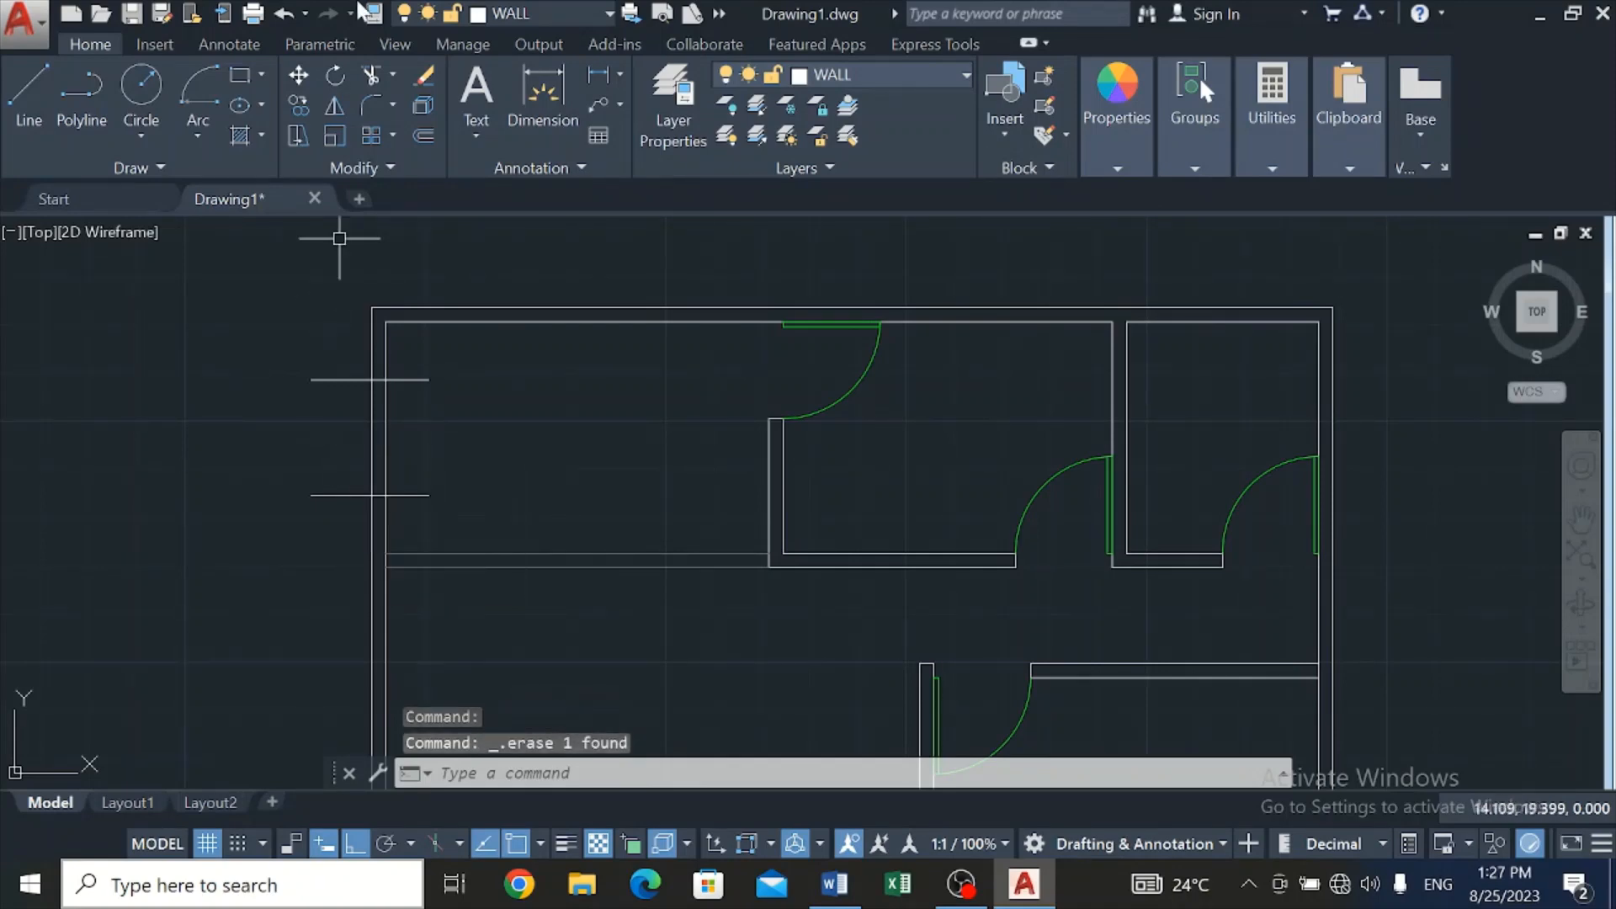
# Trim the left outer wall between the two horizontal lines and cut off the lines' overhanging ends to form a window opening
pyautogui.click(369, 74)
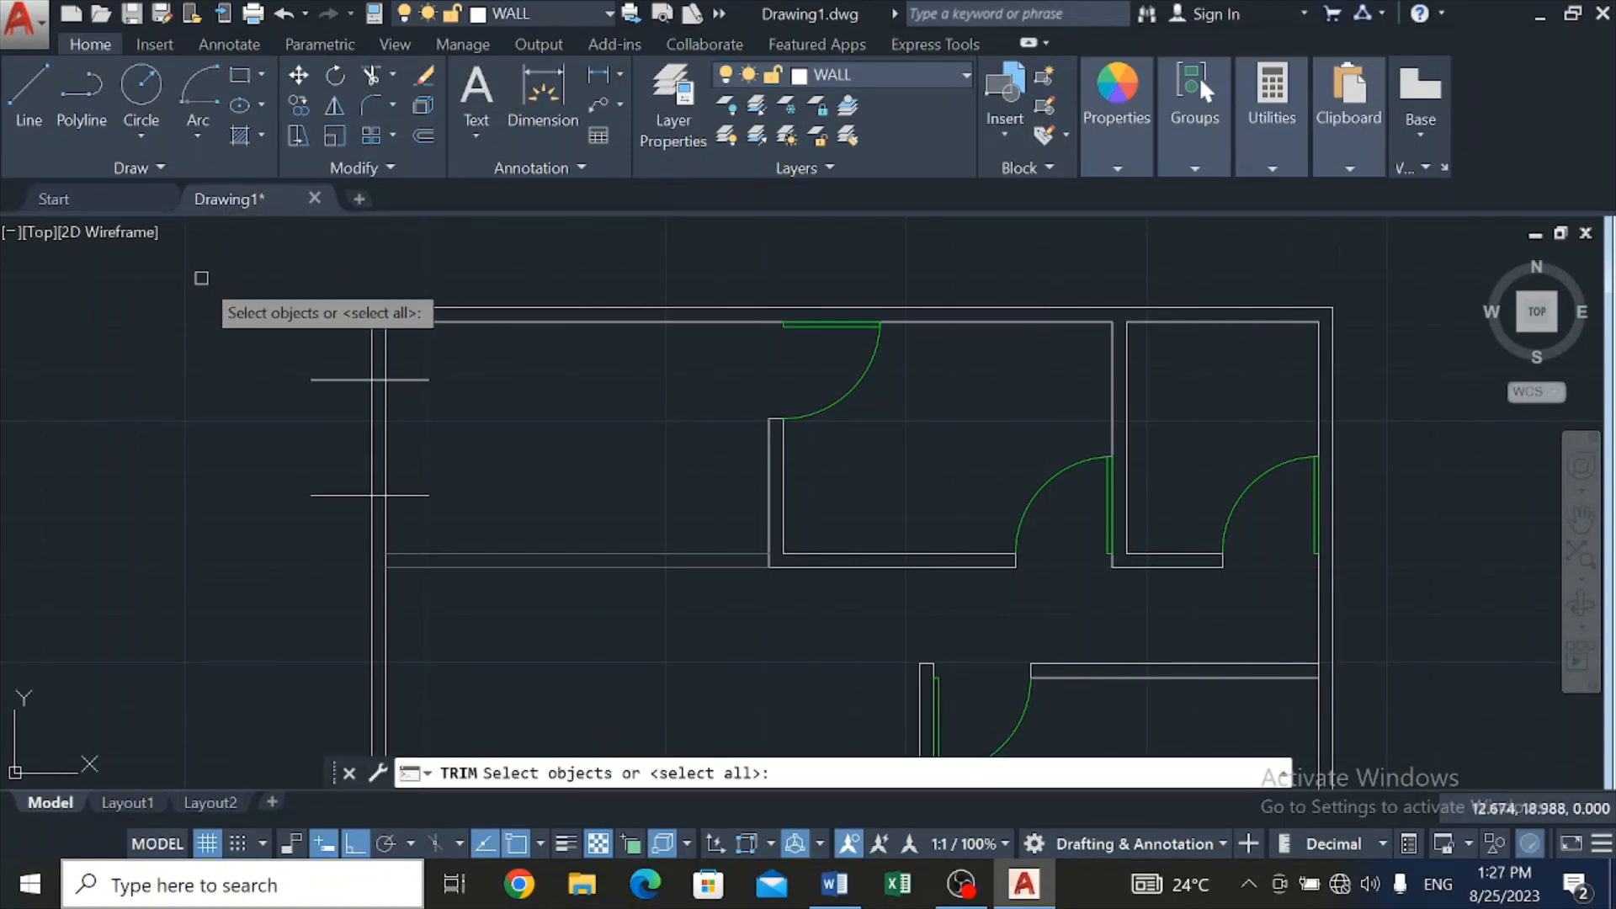
pyautogui.press('Return')
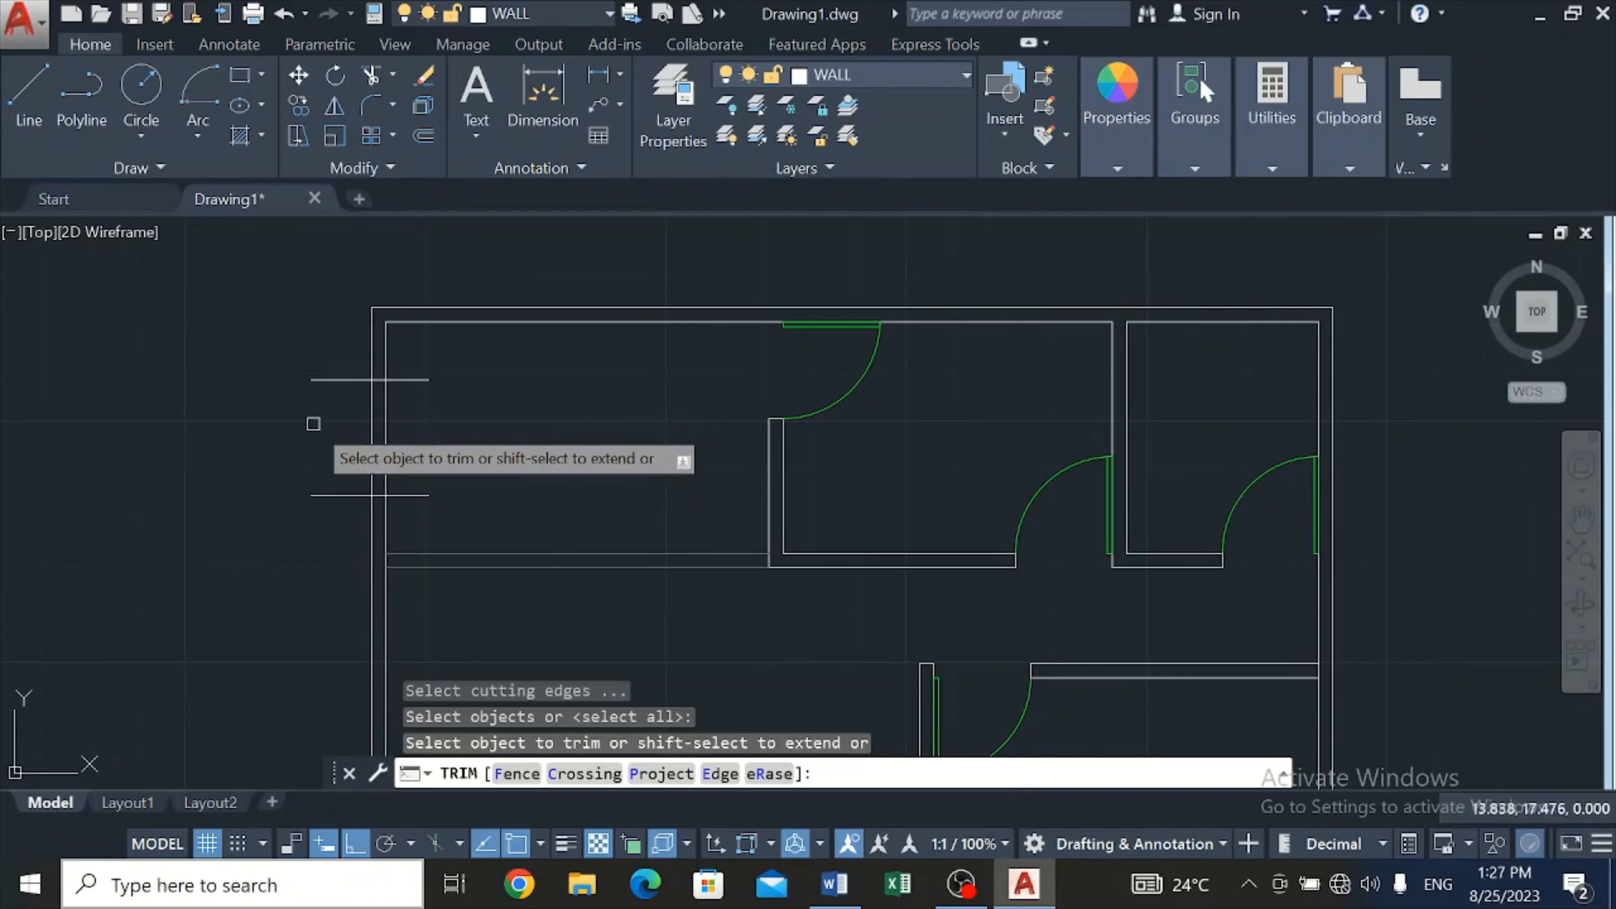
pyautogui.click(313, 423)
pyautogui.click(469, 449)
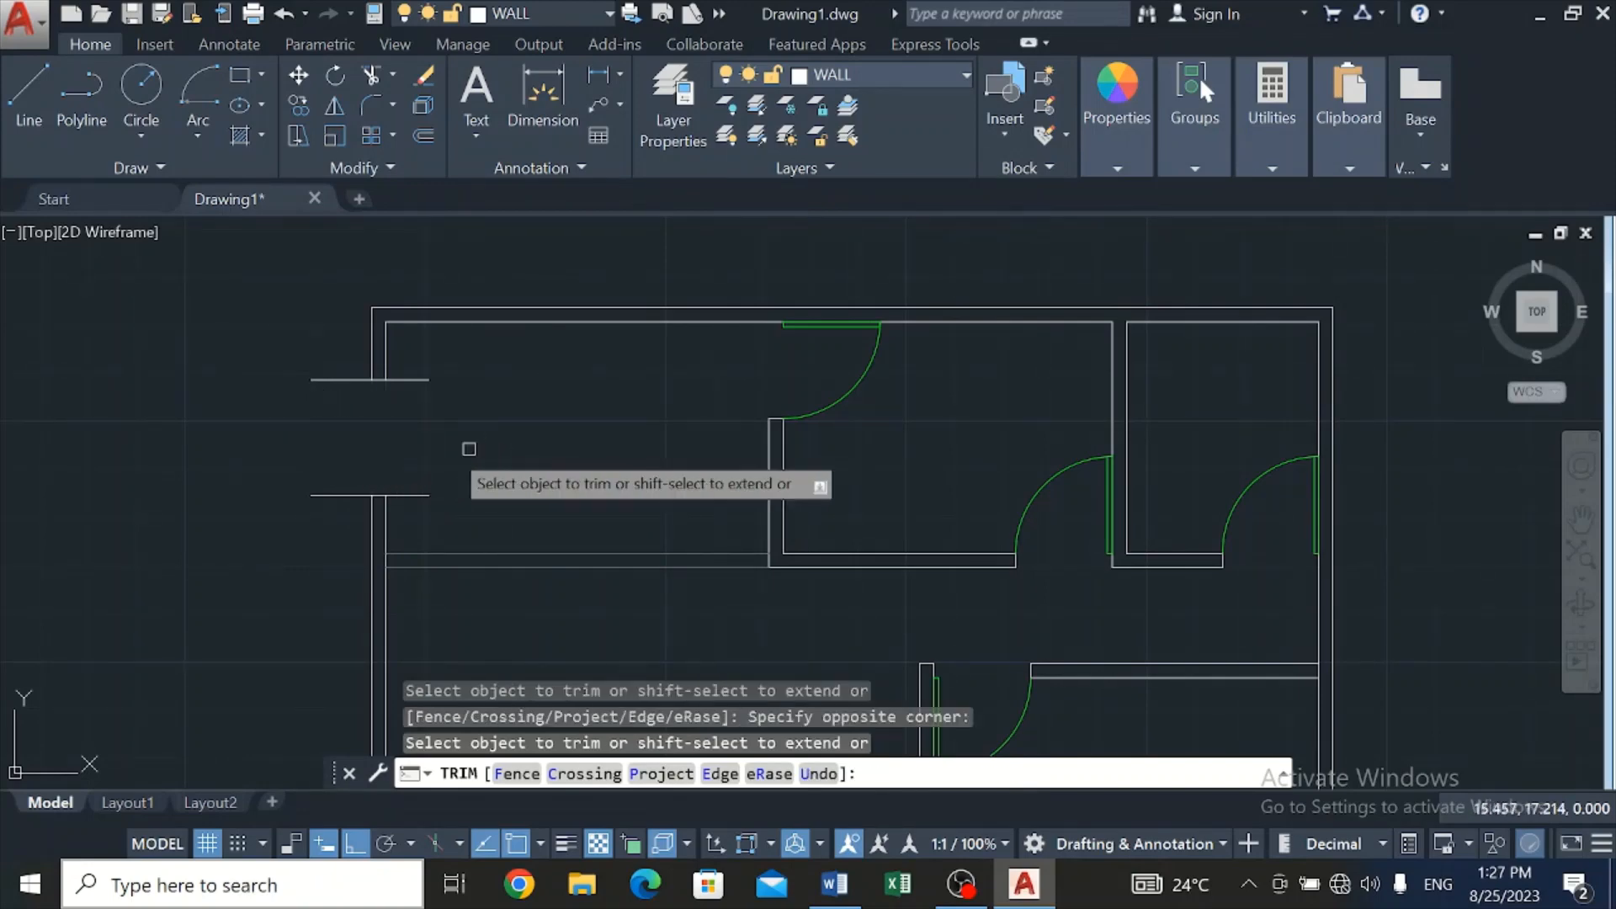
pyautogui.click(330, 379)
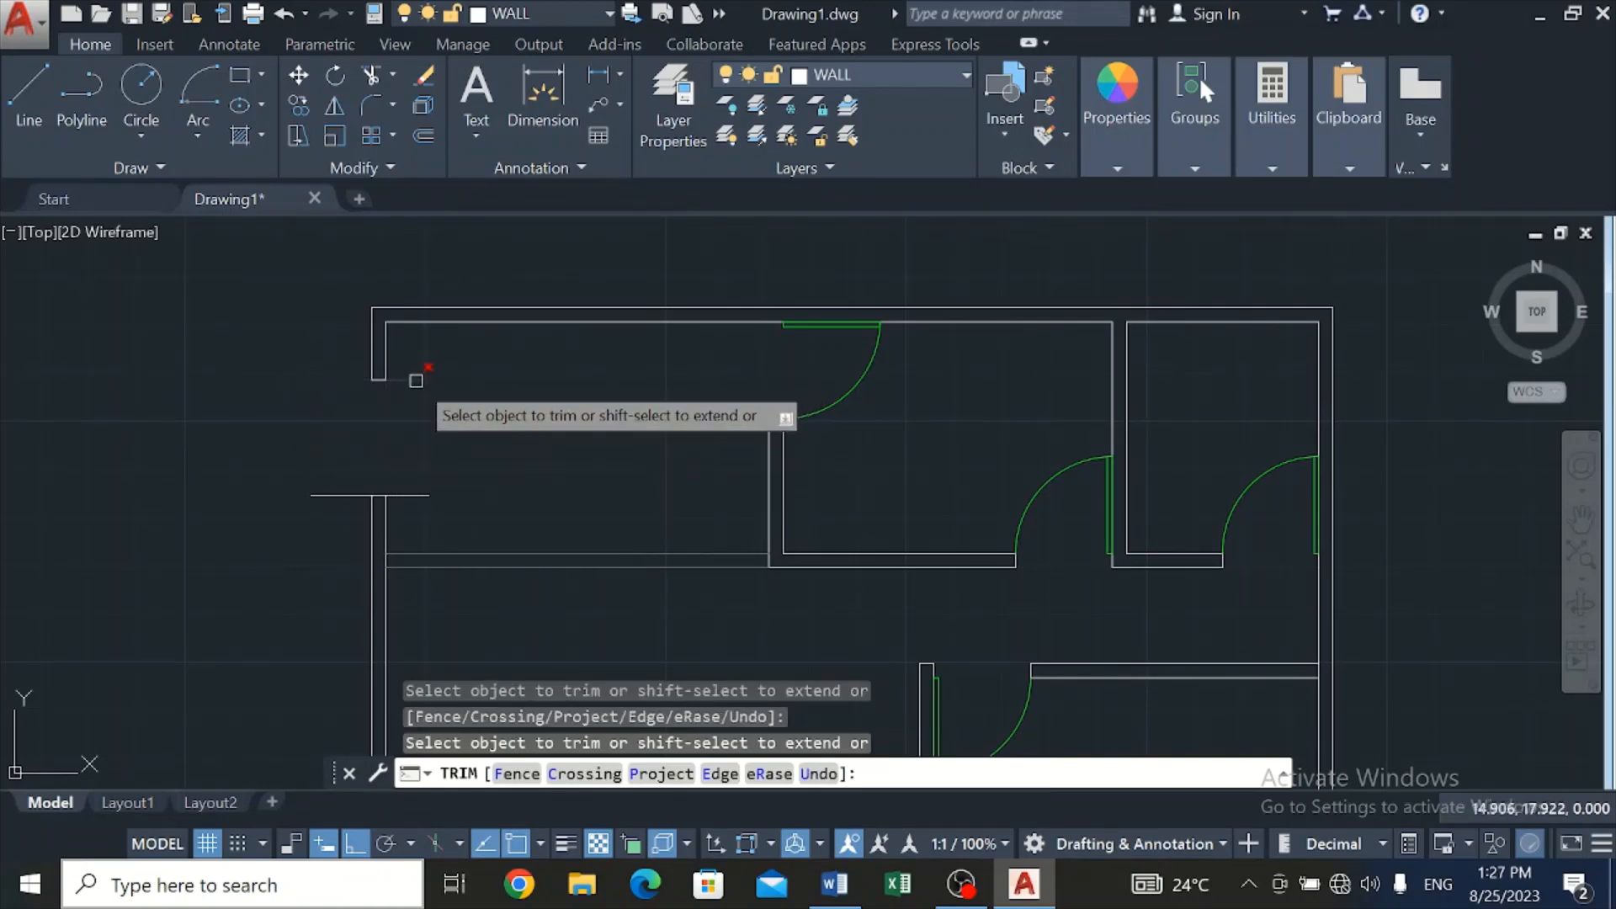
pyautogui.click(326, 495)
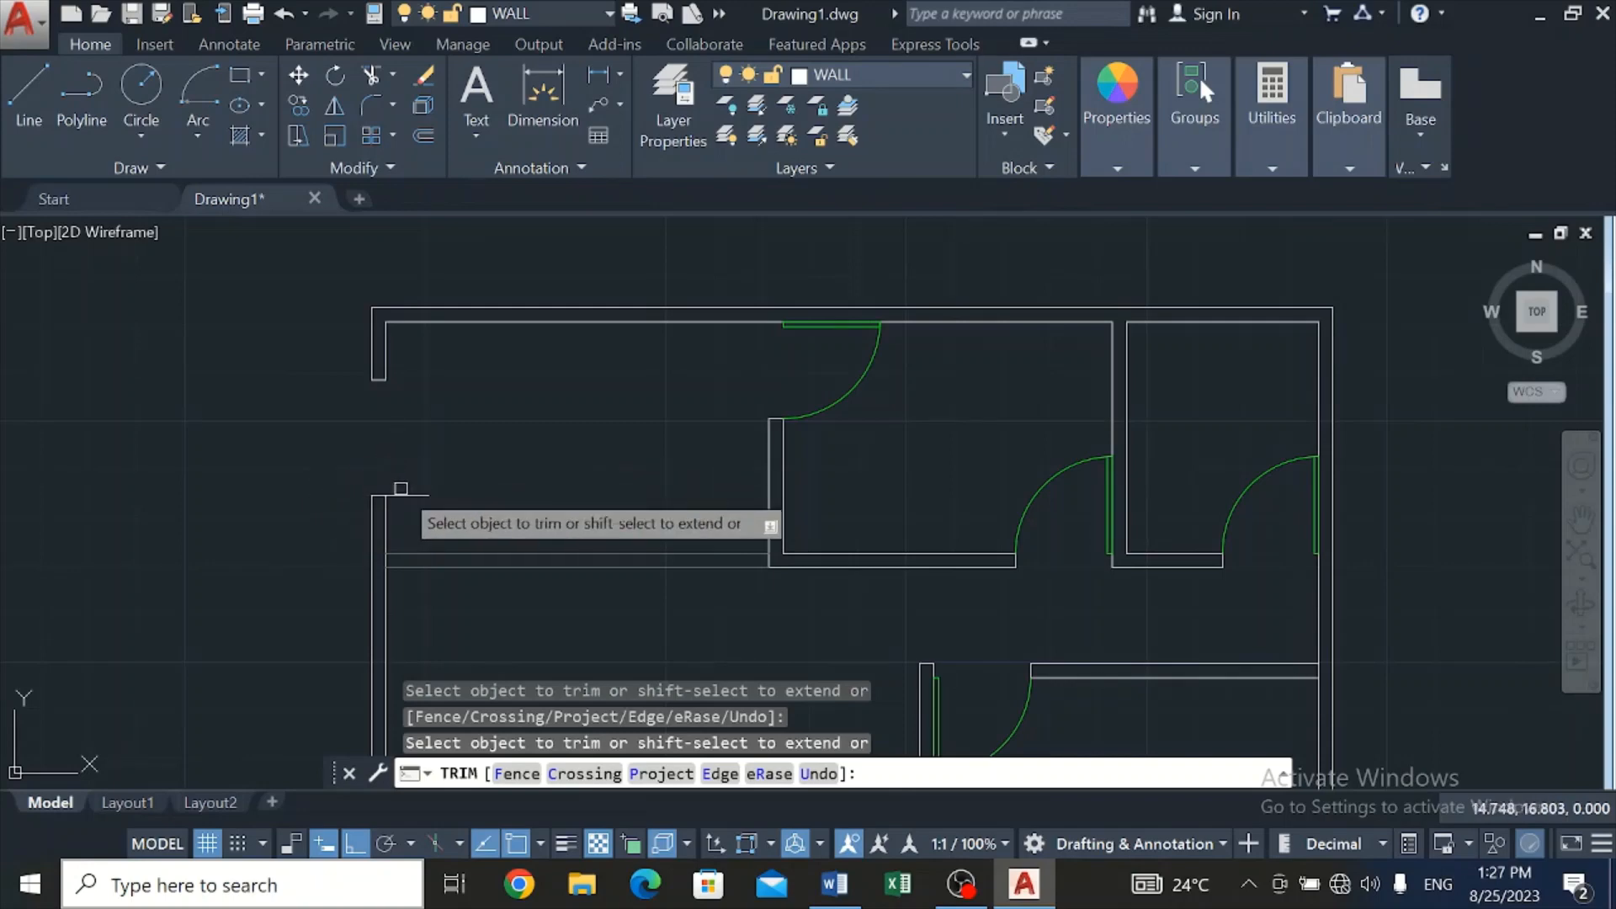
pyautogui.click(402, 494)
# Draw a horizontal line from the top end of the upper middle room's left partition across the room, past its right partition
pyautogui.scroll(-4, 573, 430)
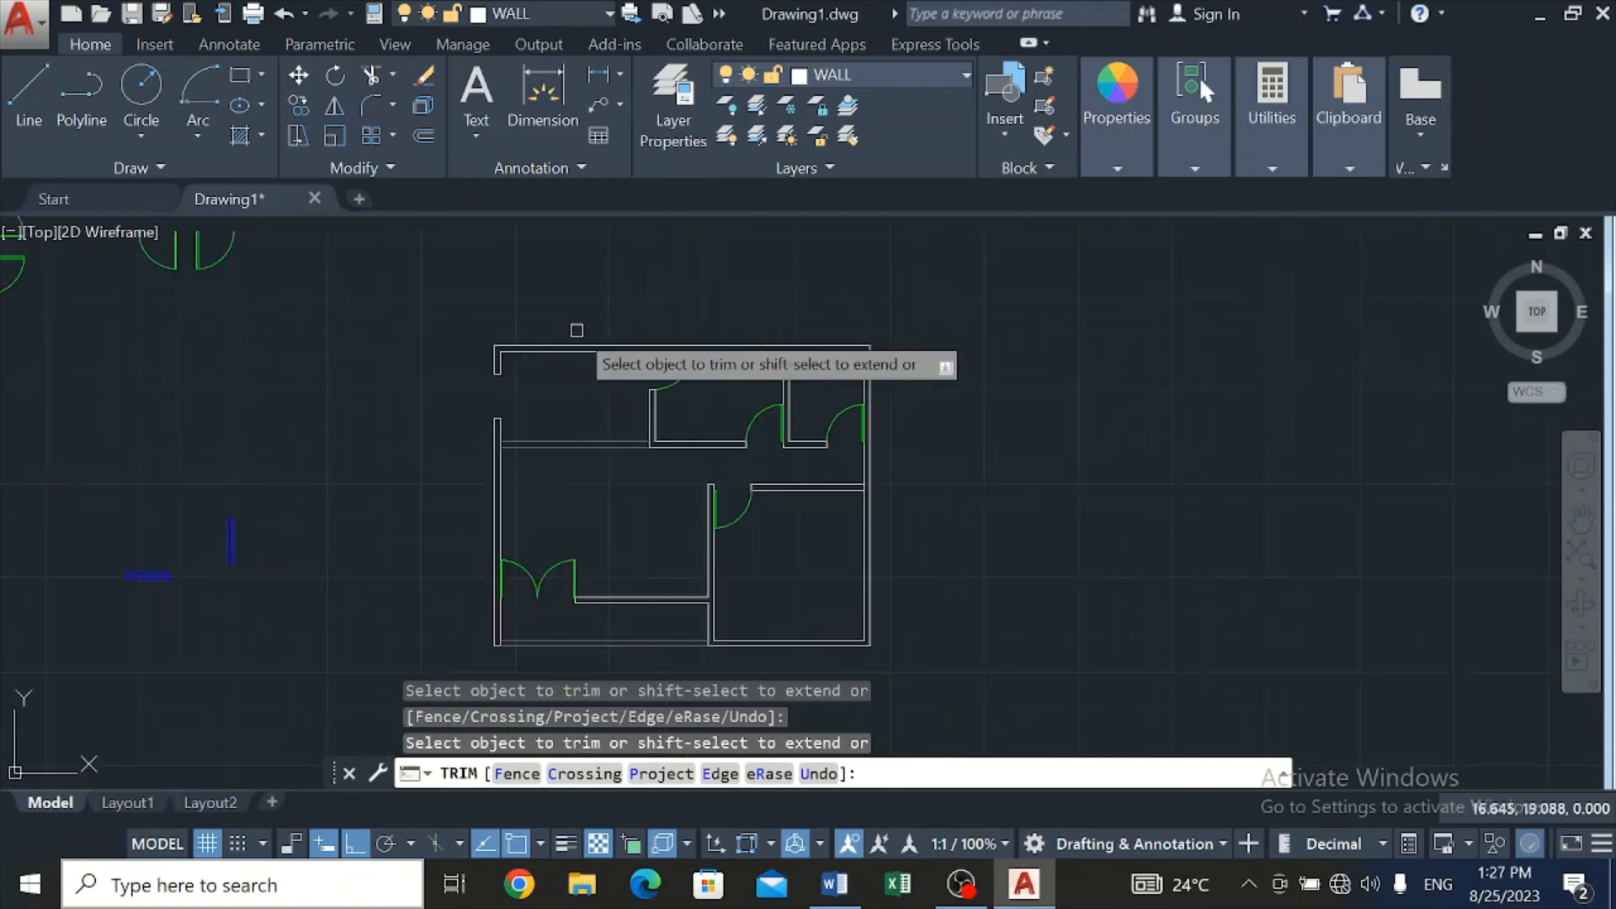
pyautogui.scroll(2, 707, 347)
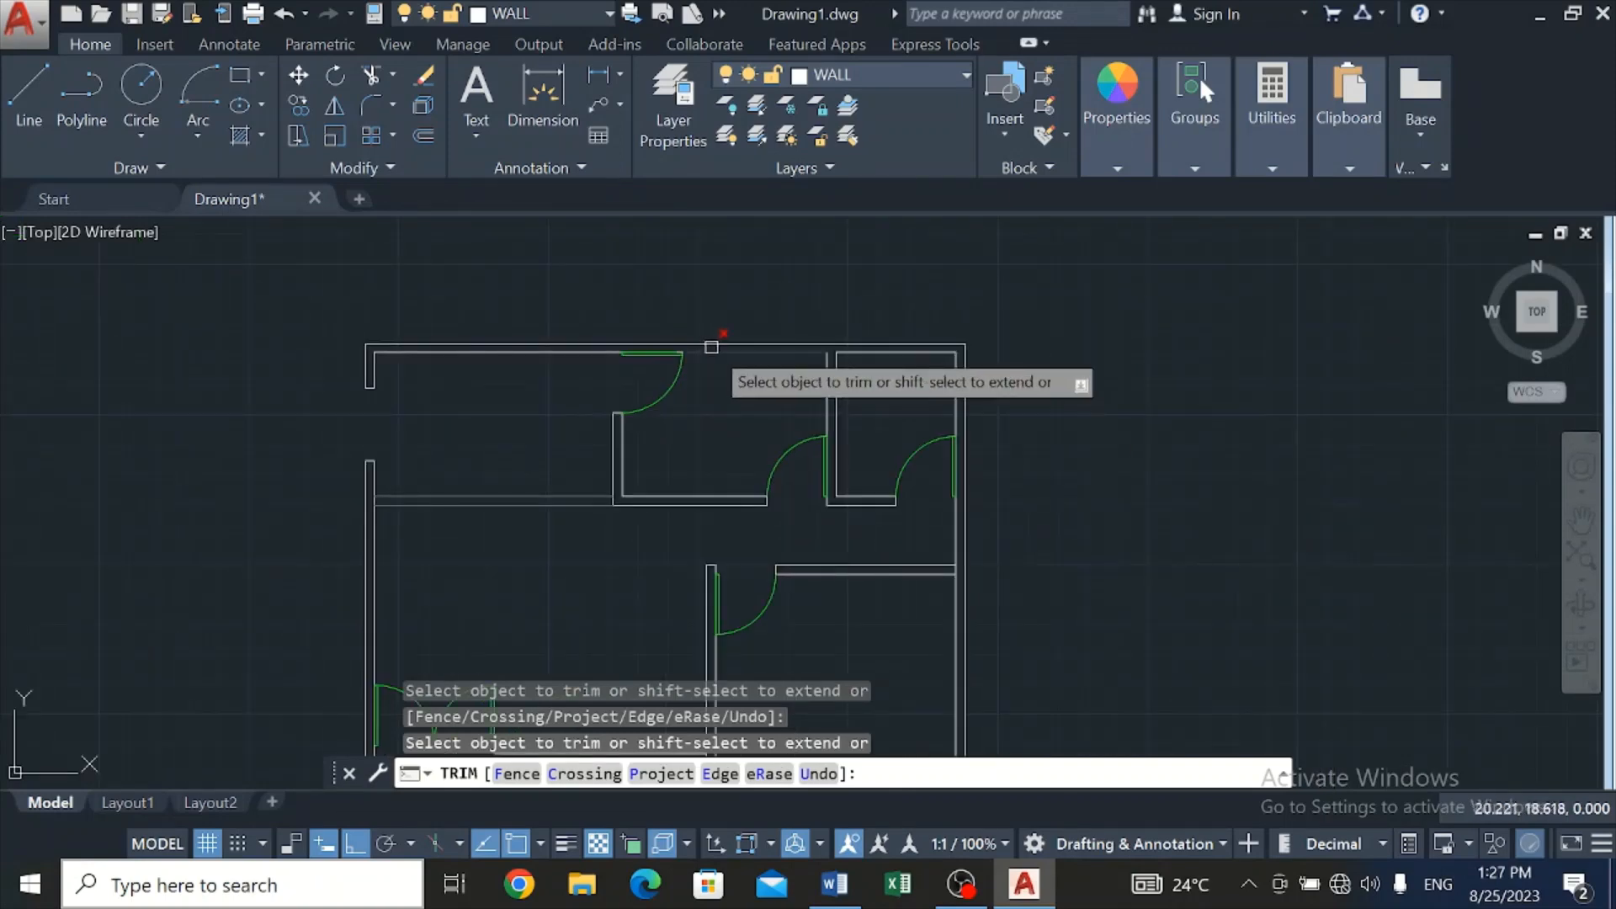
pyautogui.scroll(2, 711, 347)
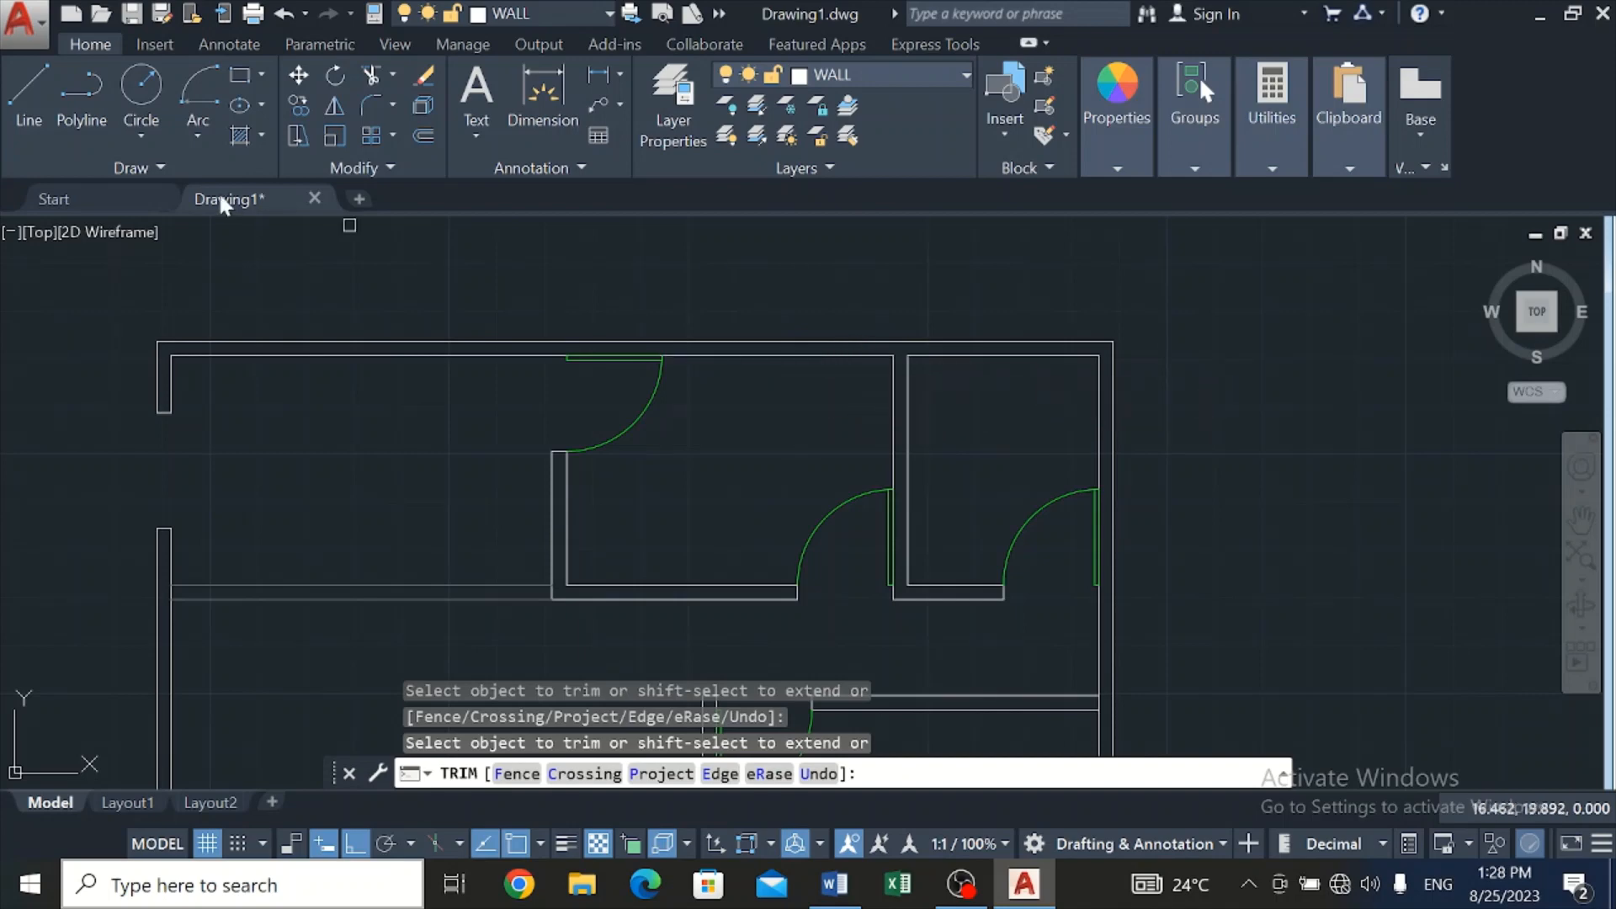
pyautogui.click(31, 94)
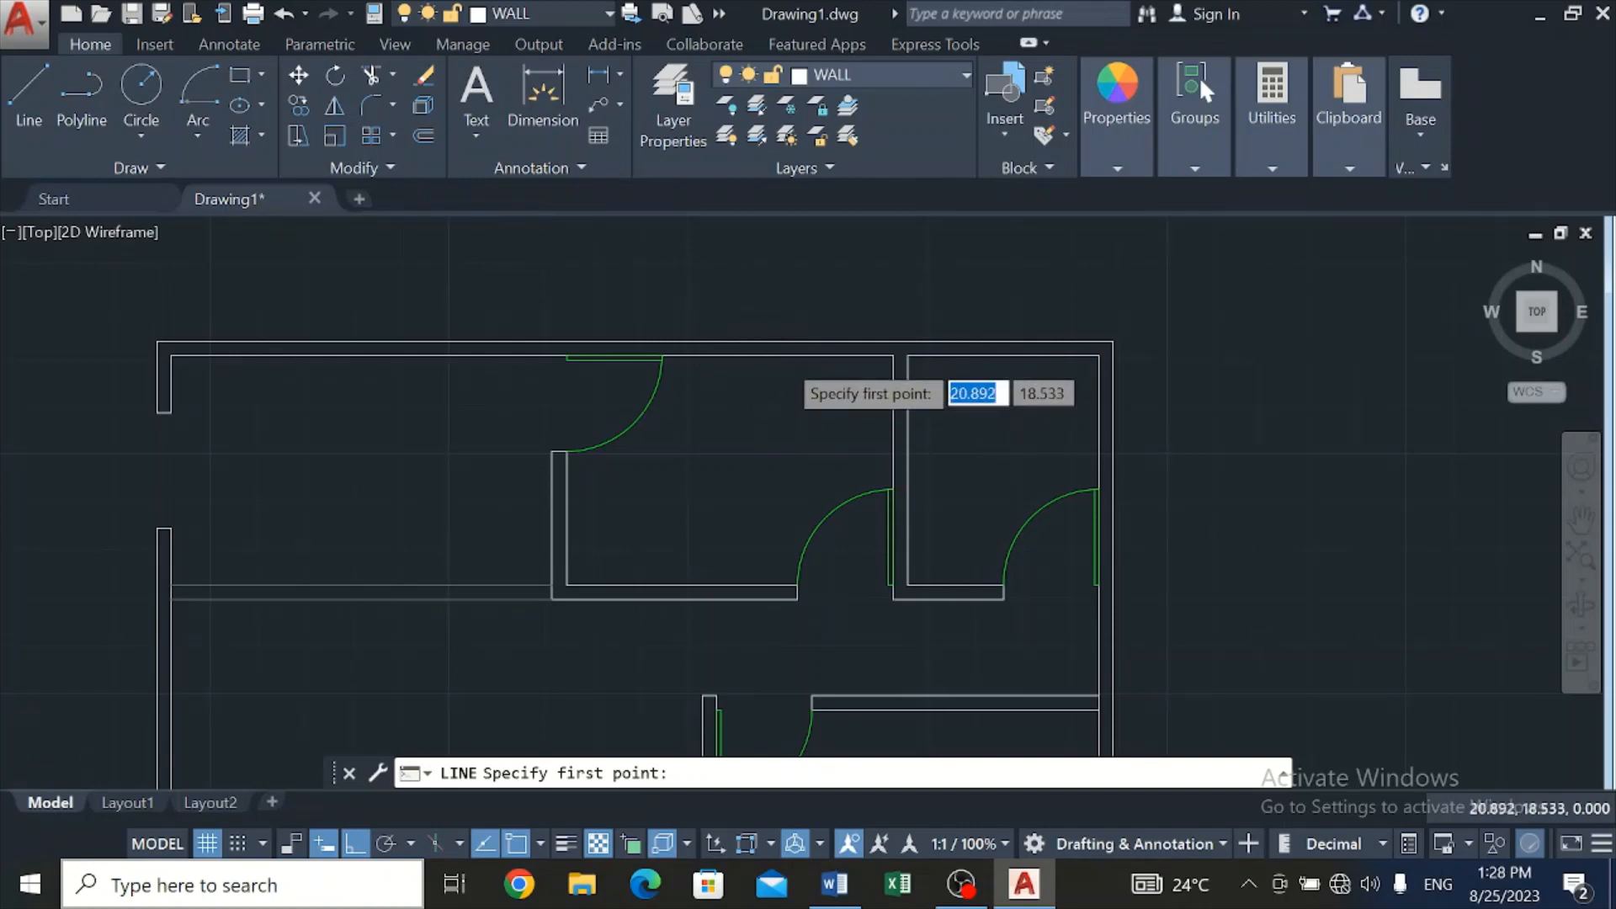
pyautogui.scroll(2, 764, 356)
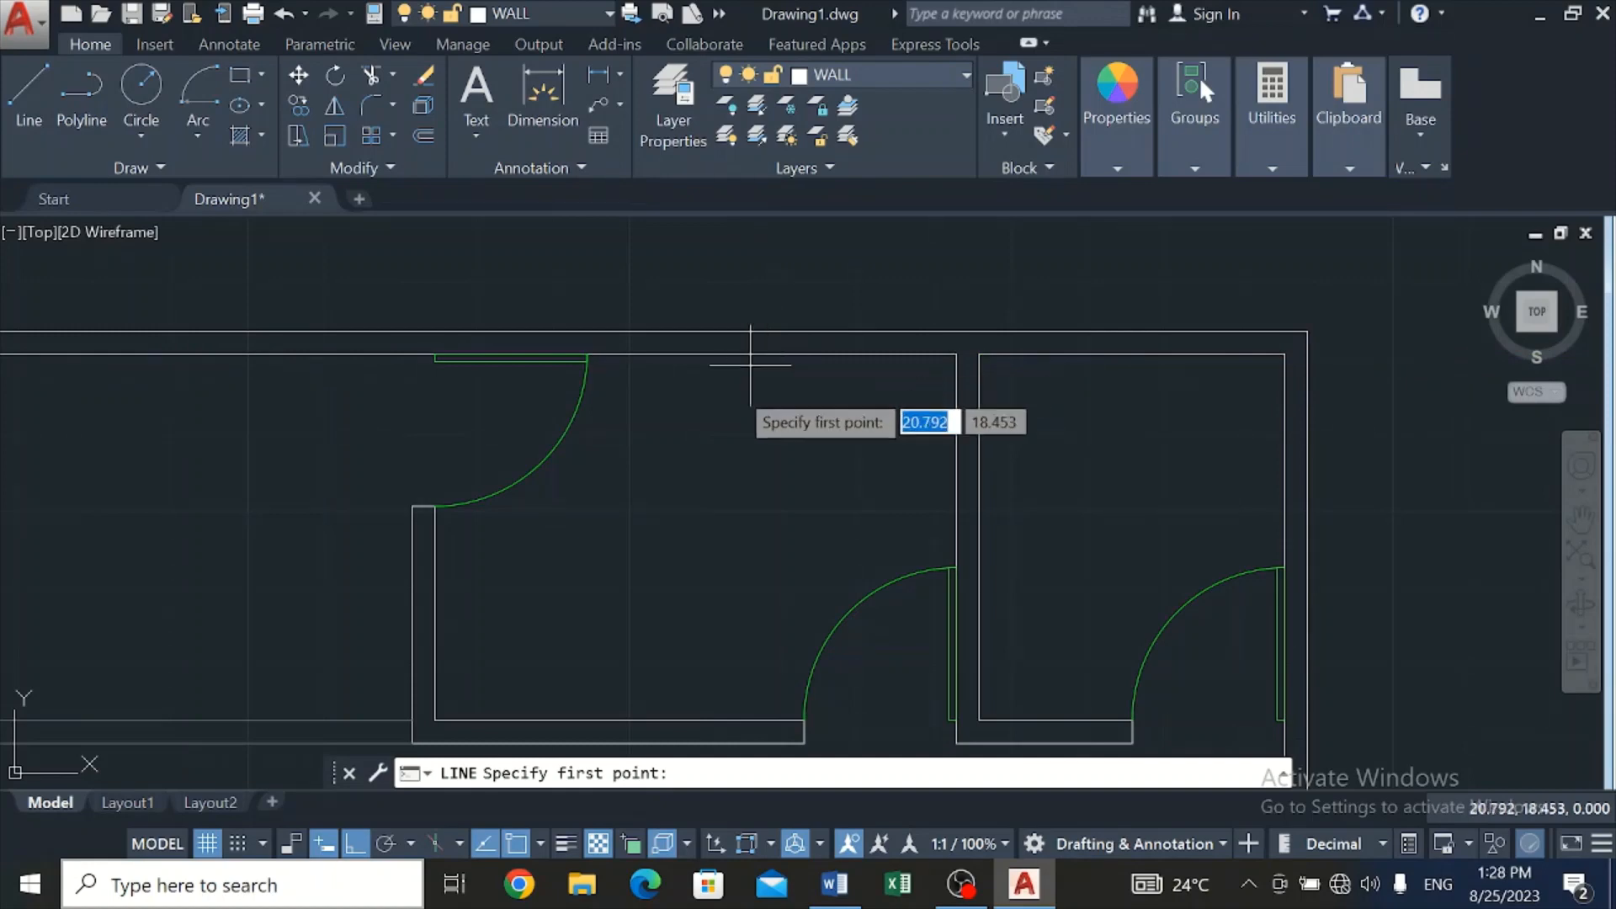
pyautogui.click(25, 92)
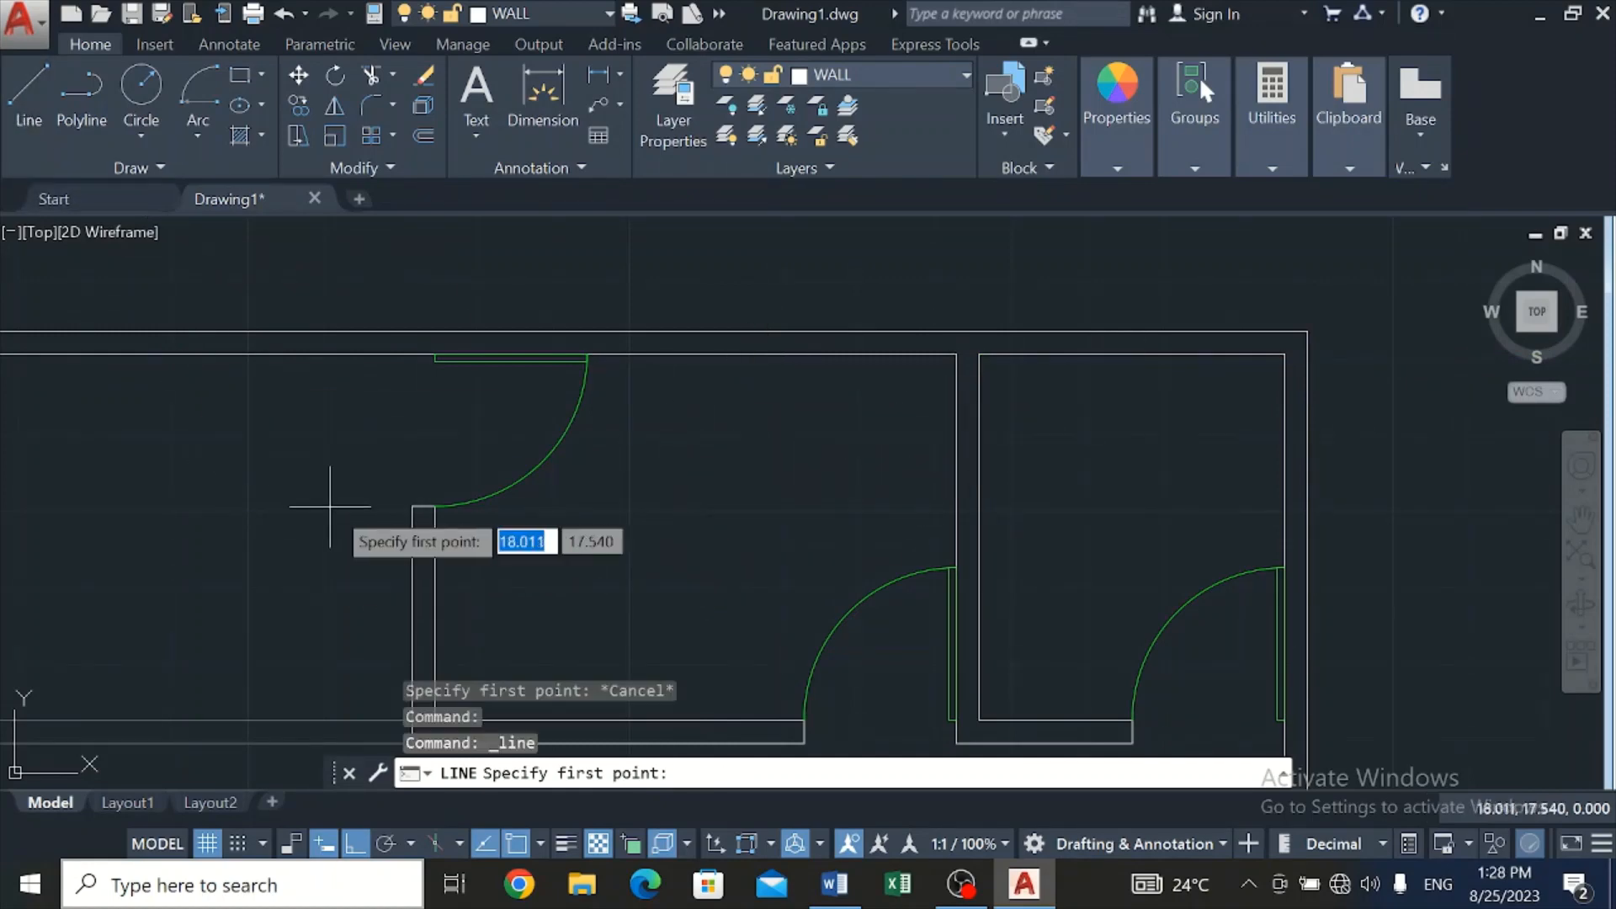
pyautogui.click(412, 506)
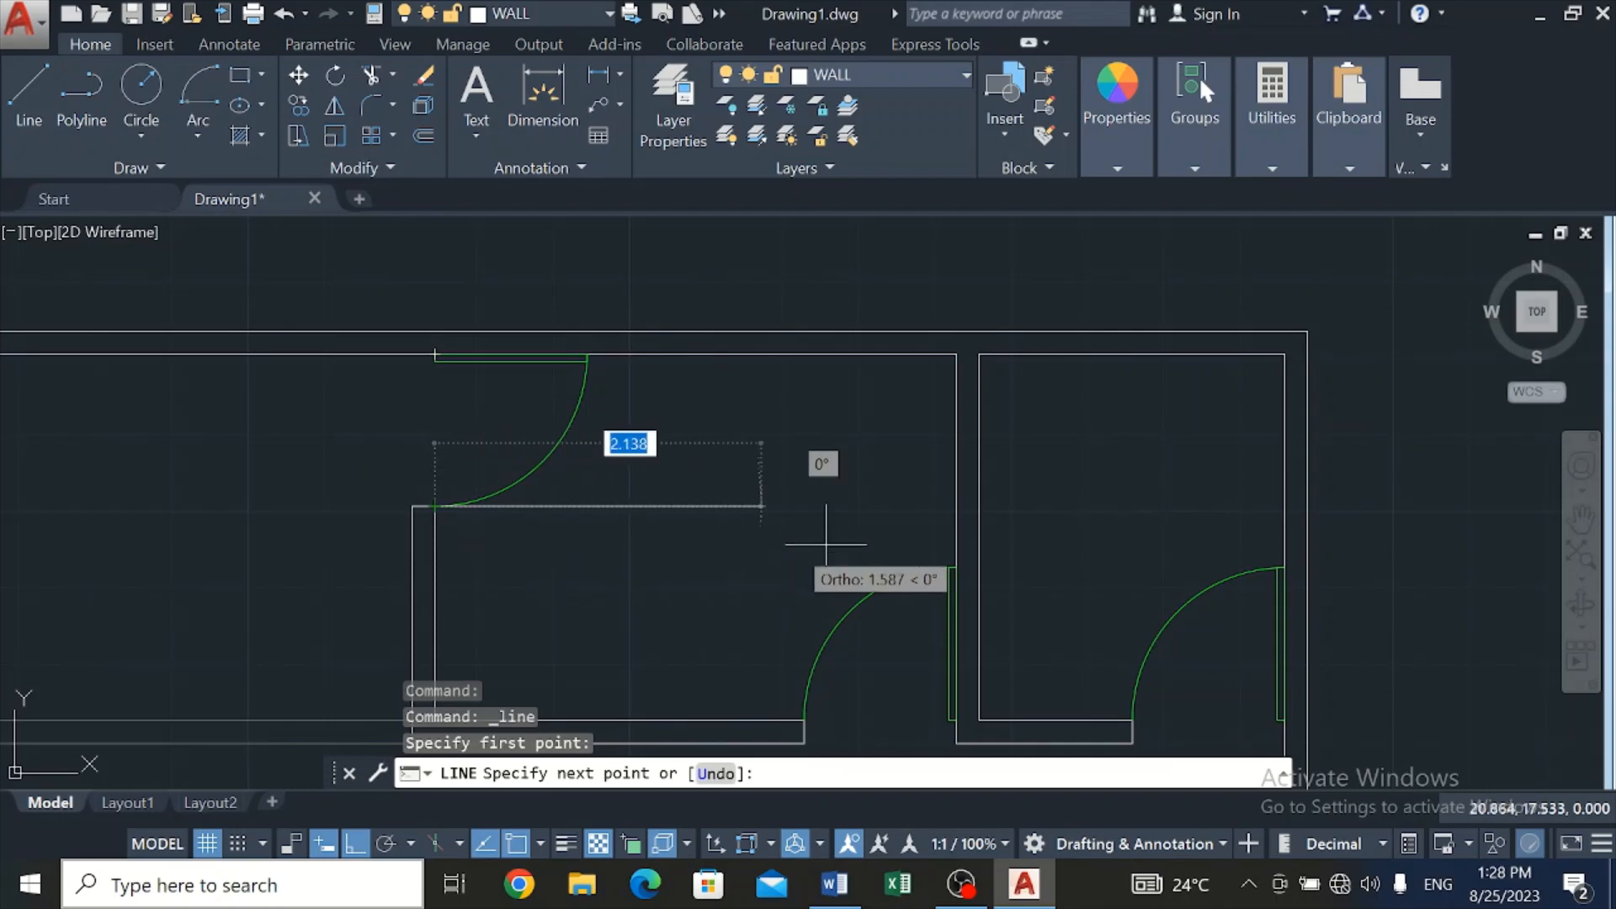
pyautogui.click(1050, 518)
pyautogui.press('Escape')
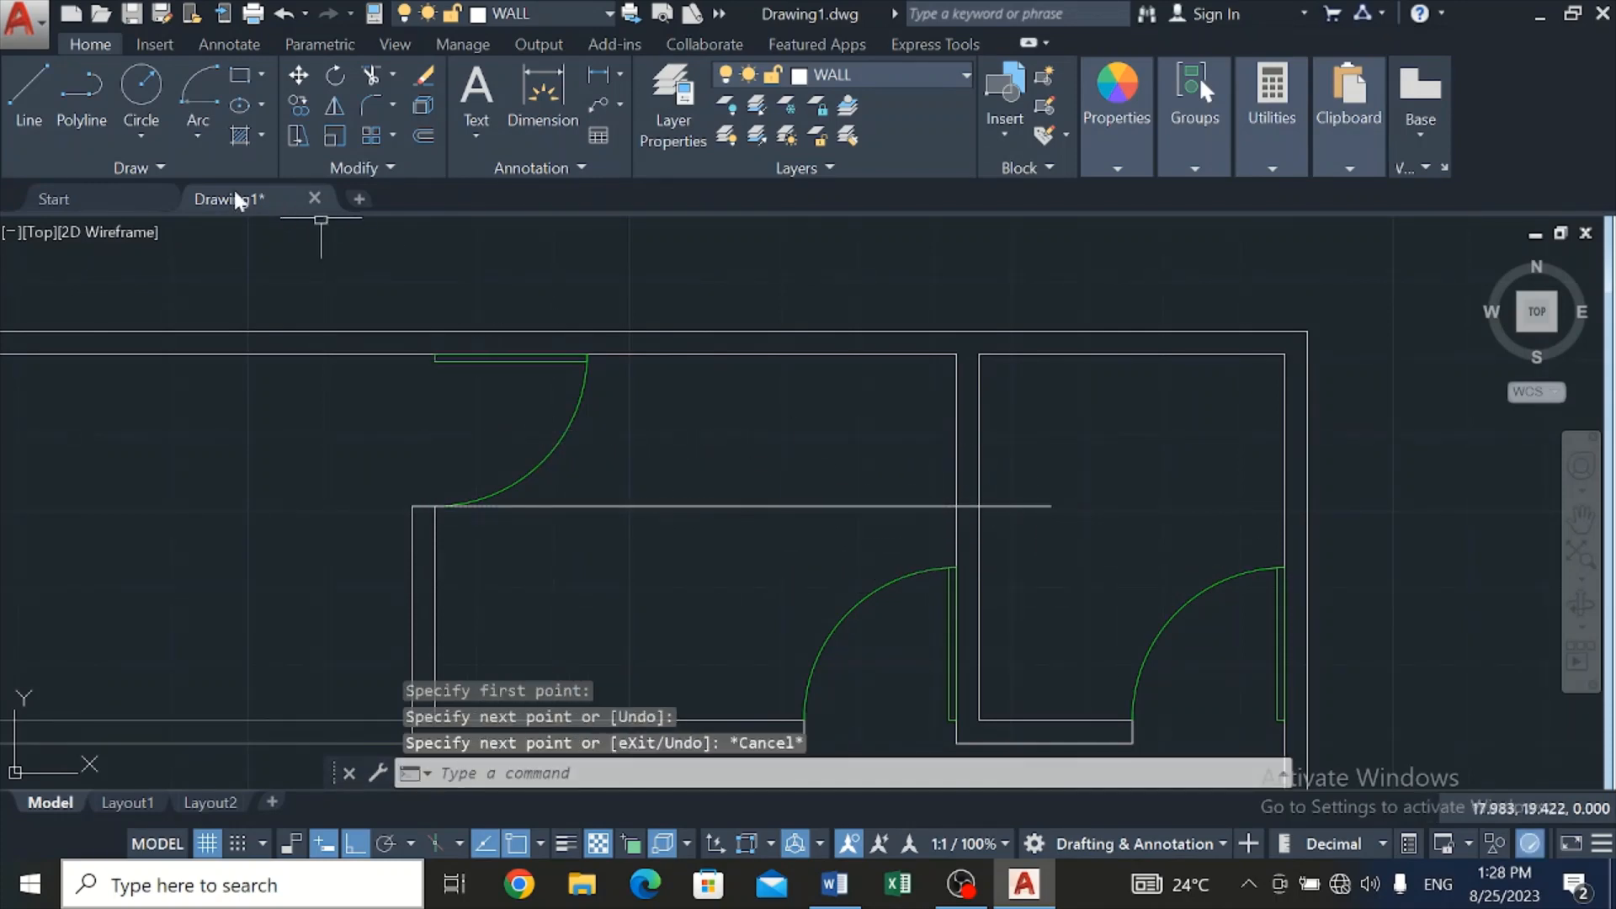
# Trim the horizontal line's overhang at the room-side face of the upper middle room's right partition
pyautogui.click(370, 75)
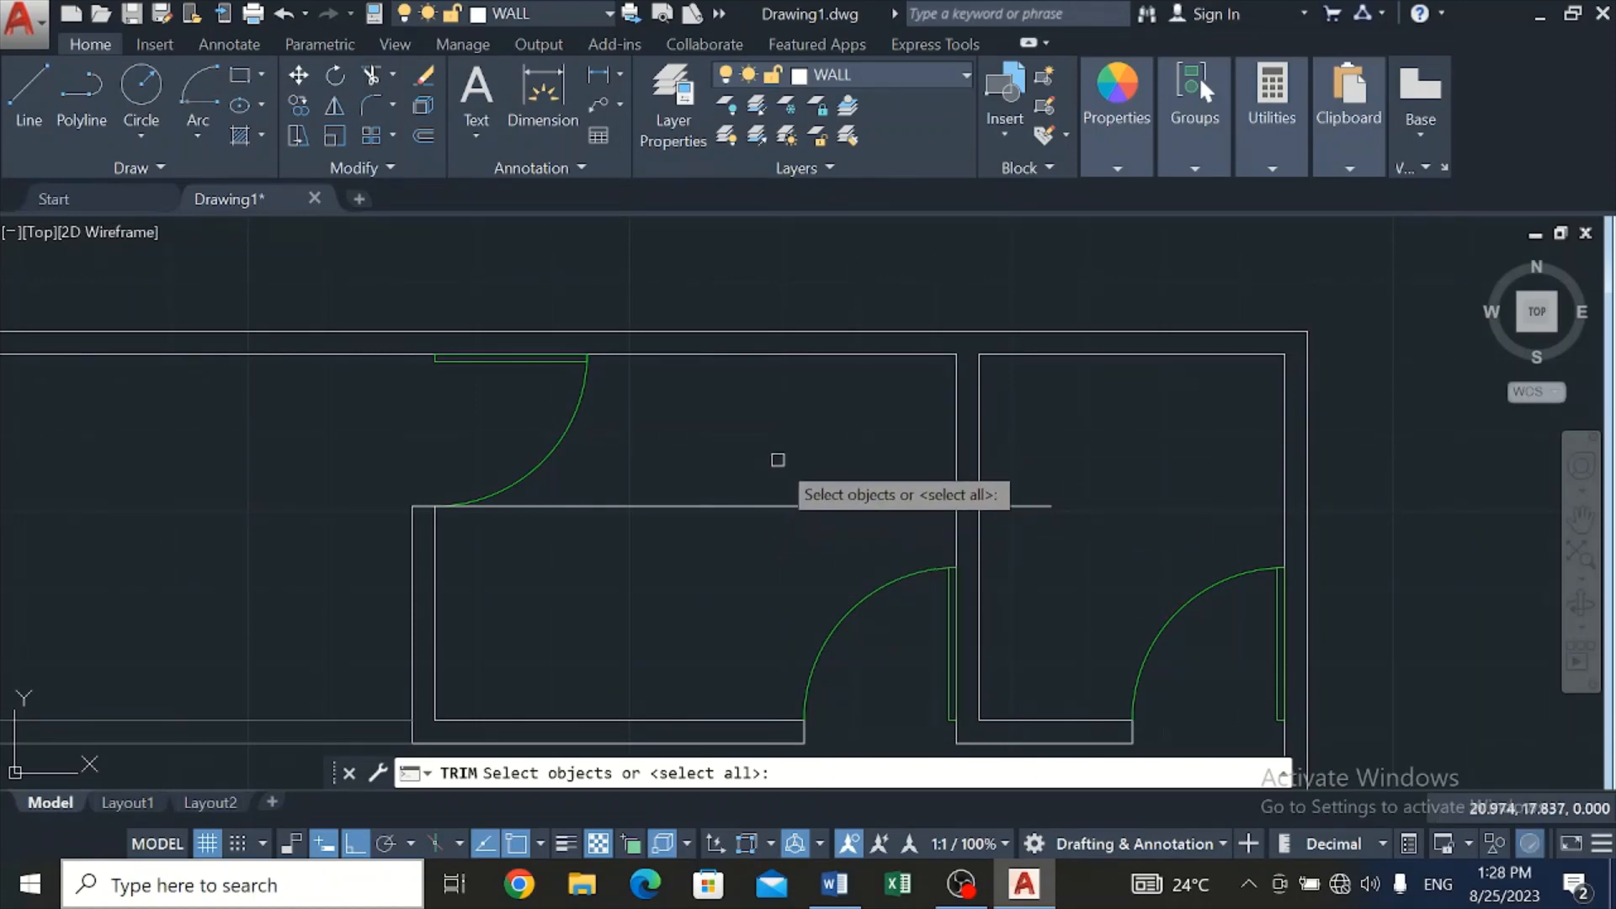
pyautogui.press('Return')
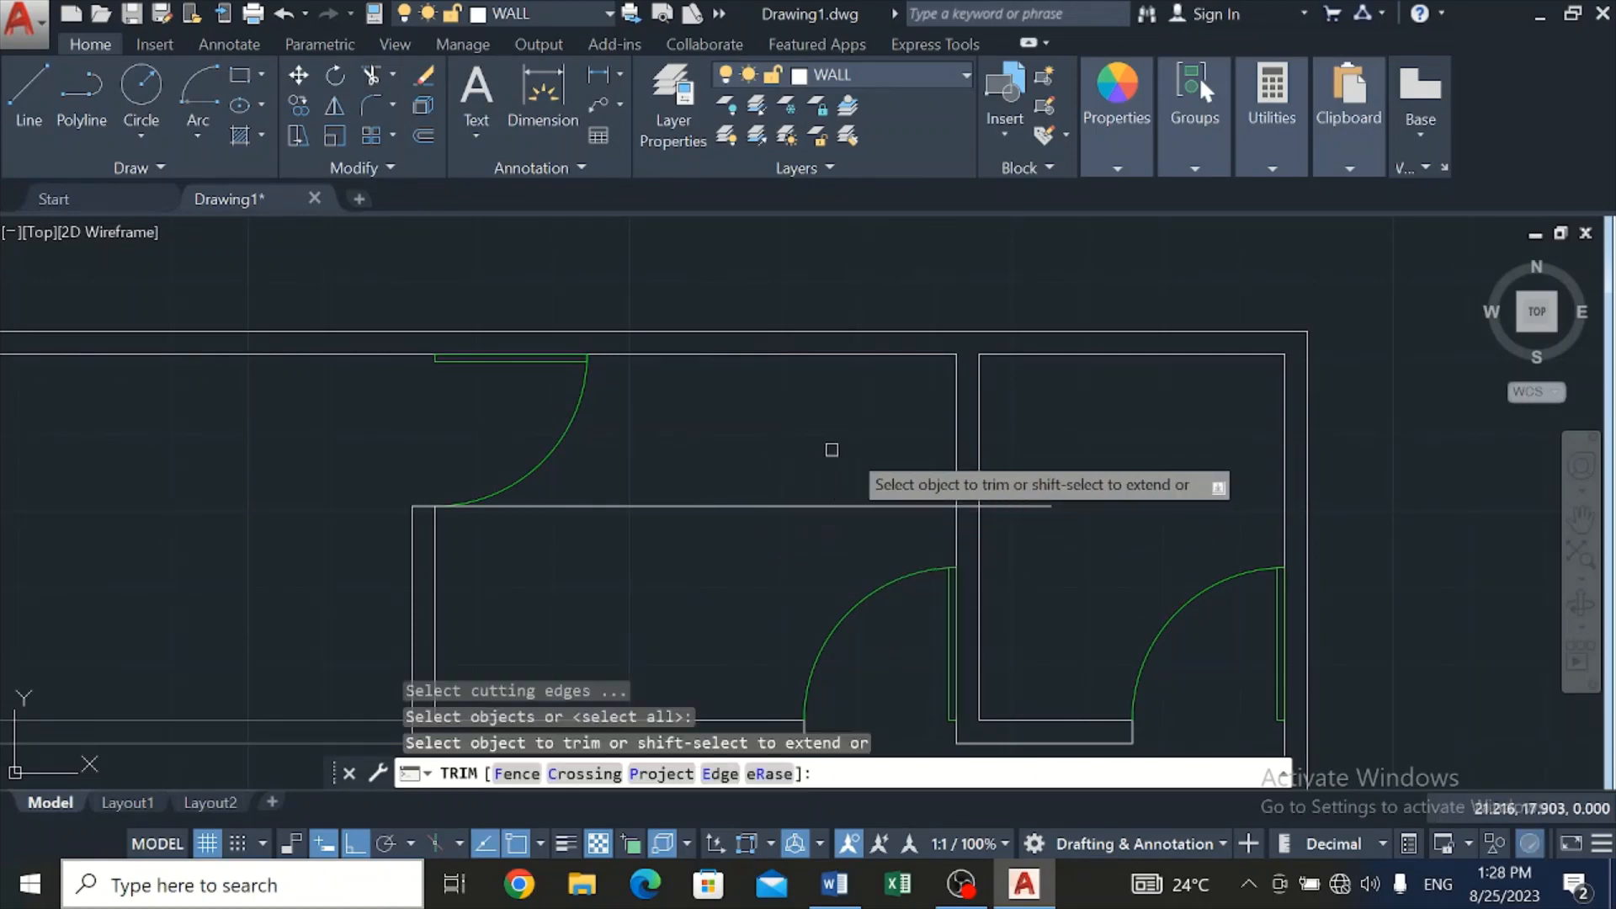
pyautogui.click(995, 505)
pyautogui.click(964, 507)
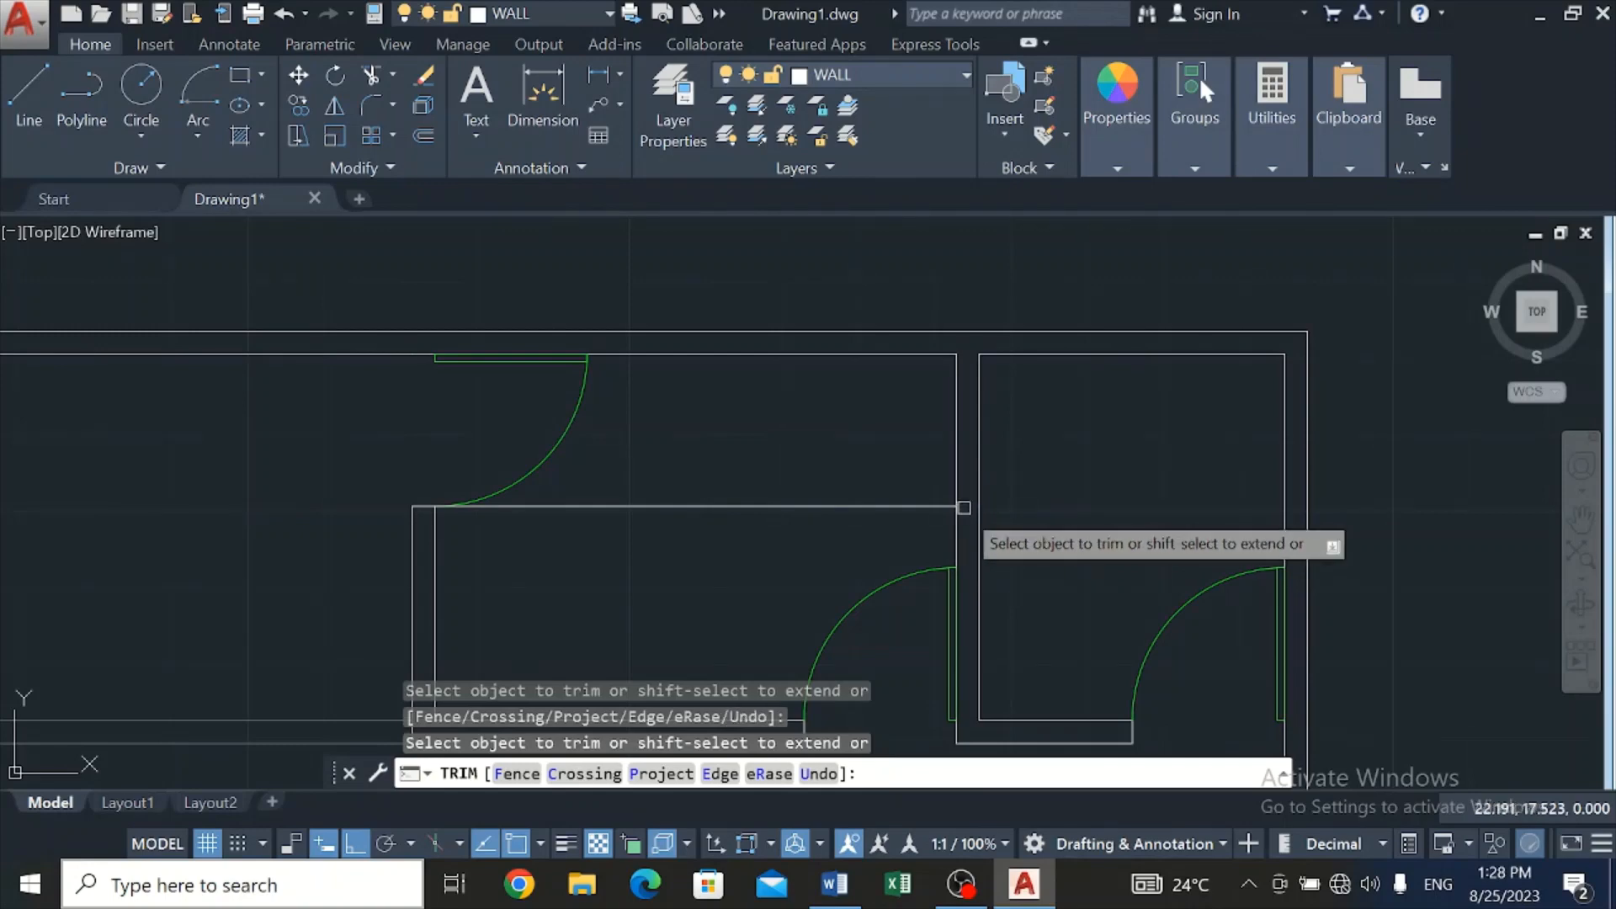
# Draw a vertical line from the horizontal helper line's midpoint up across the top outer wall
pyautogui.click(25, 109)
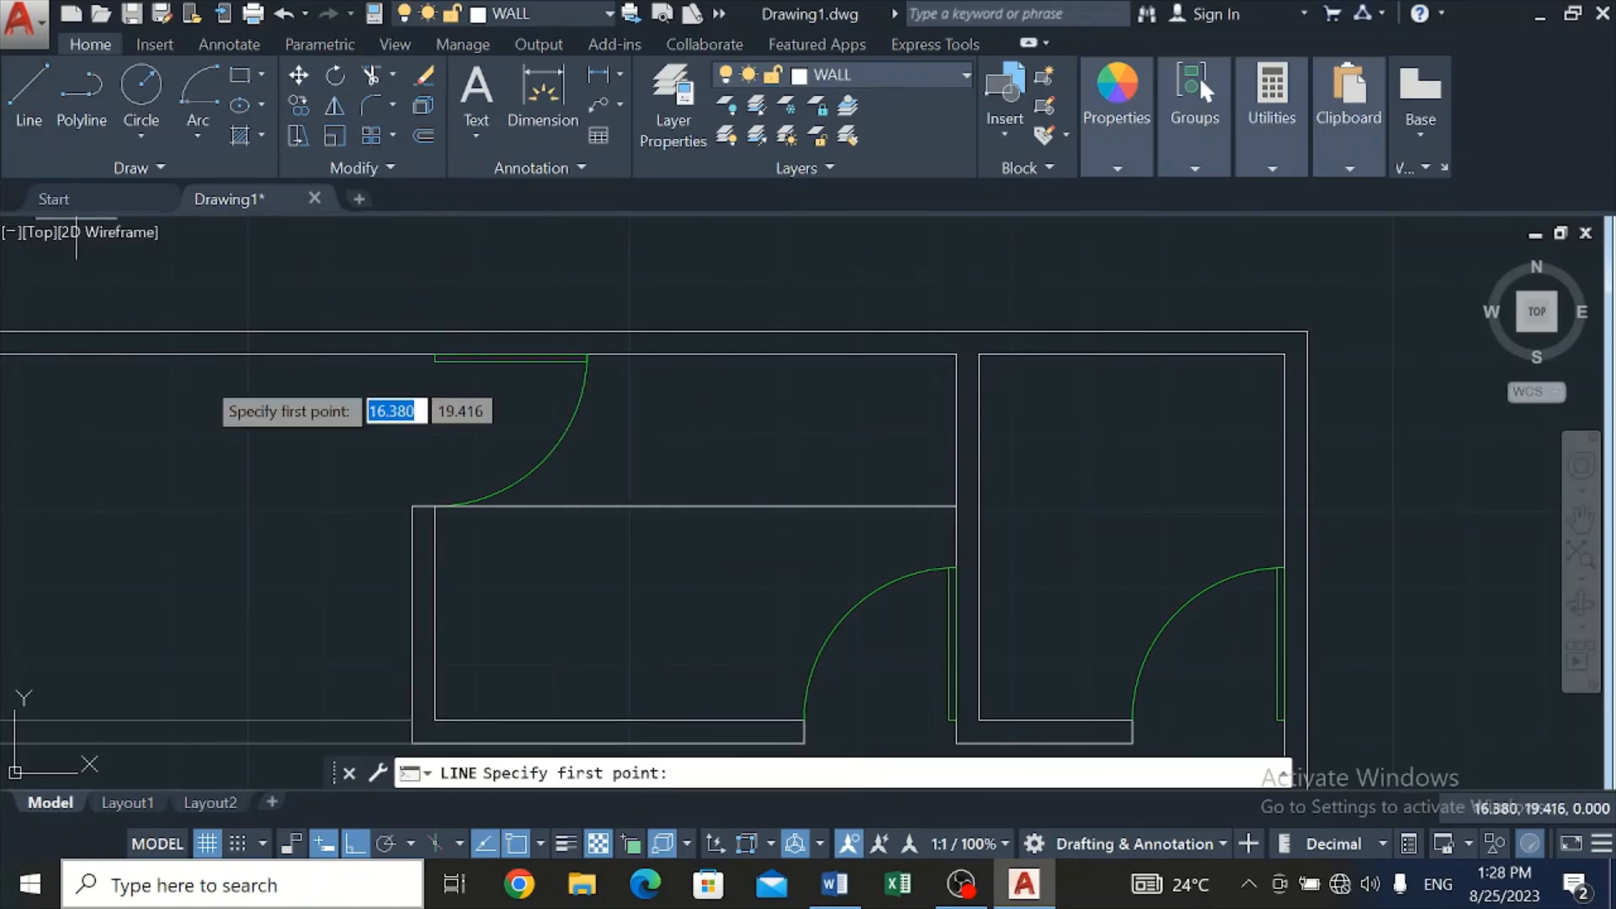
pyautogui.click(695, 506)
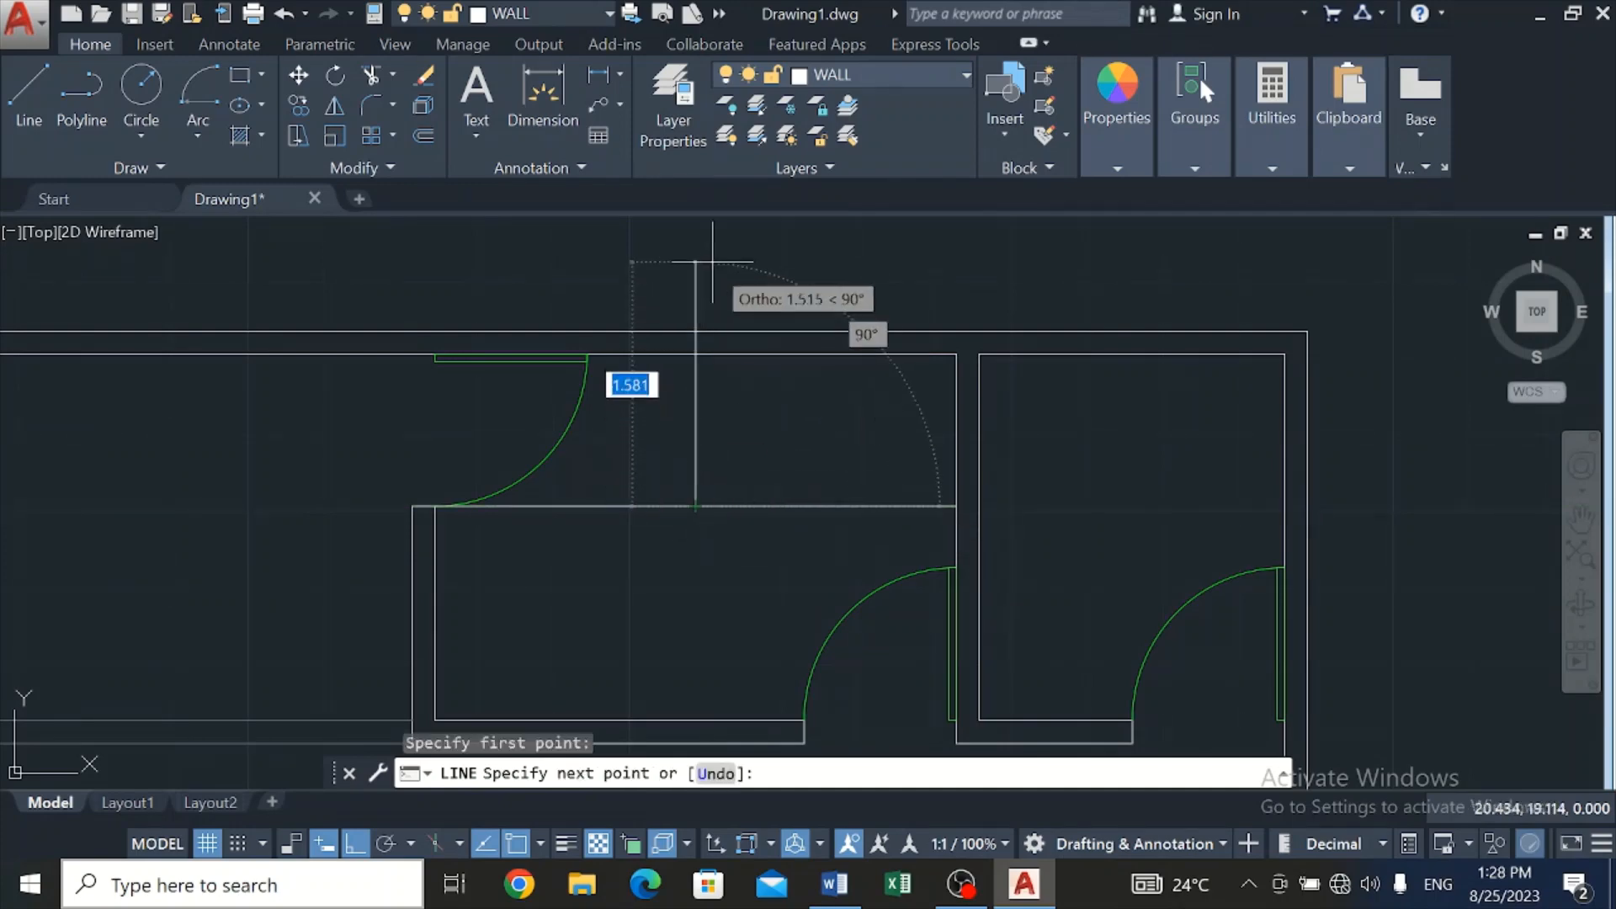
pyautogui.click(695, 249)
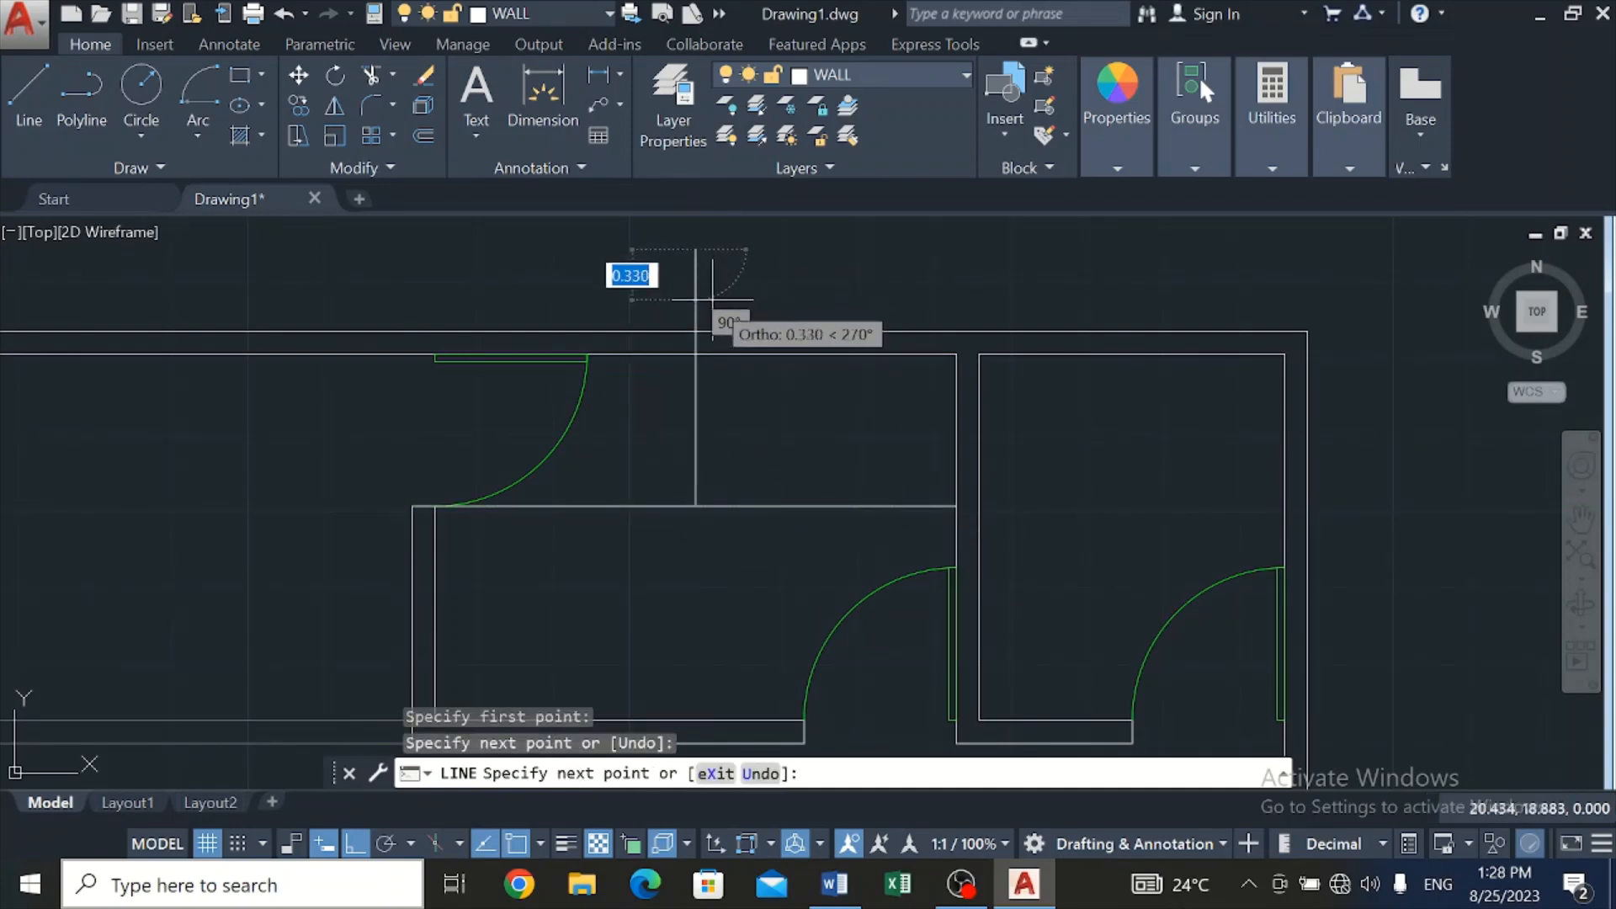
pyautogui.press('Escape')
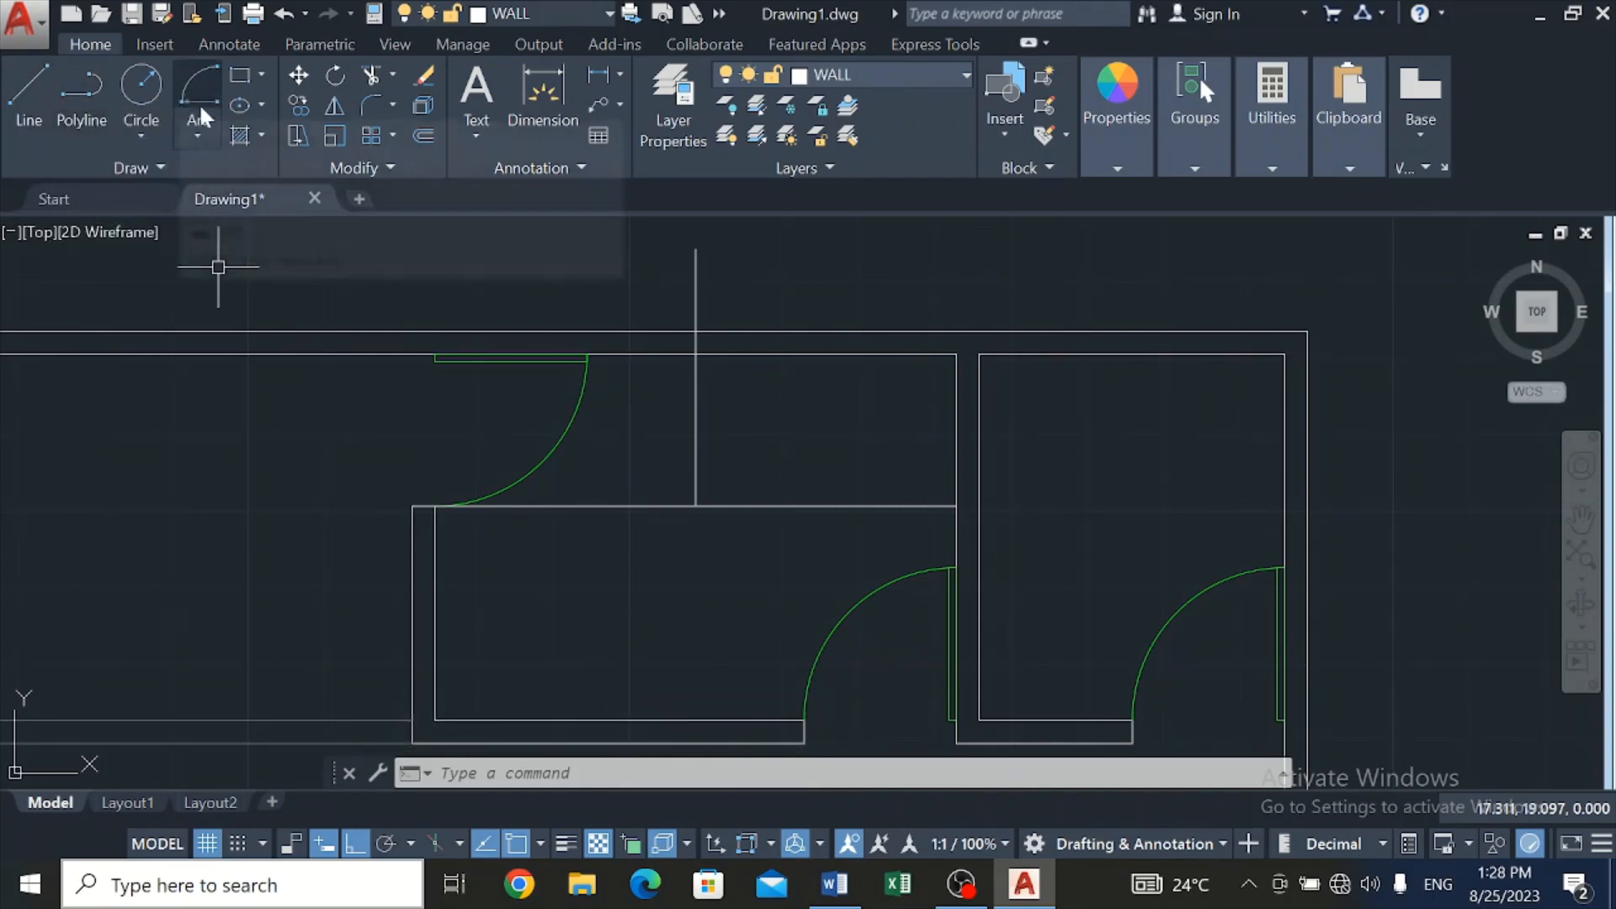
# Offset the vertical line by 0.6 to both the right and the left across the top outer wall
pyautogui.click(424, 136)
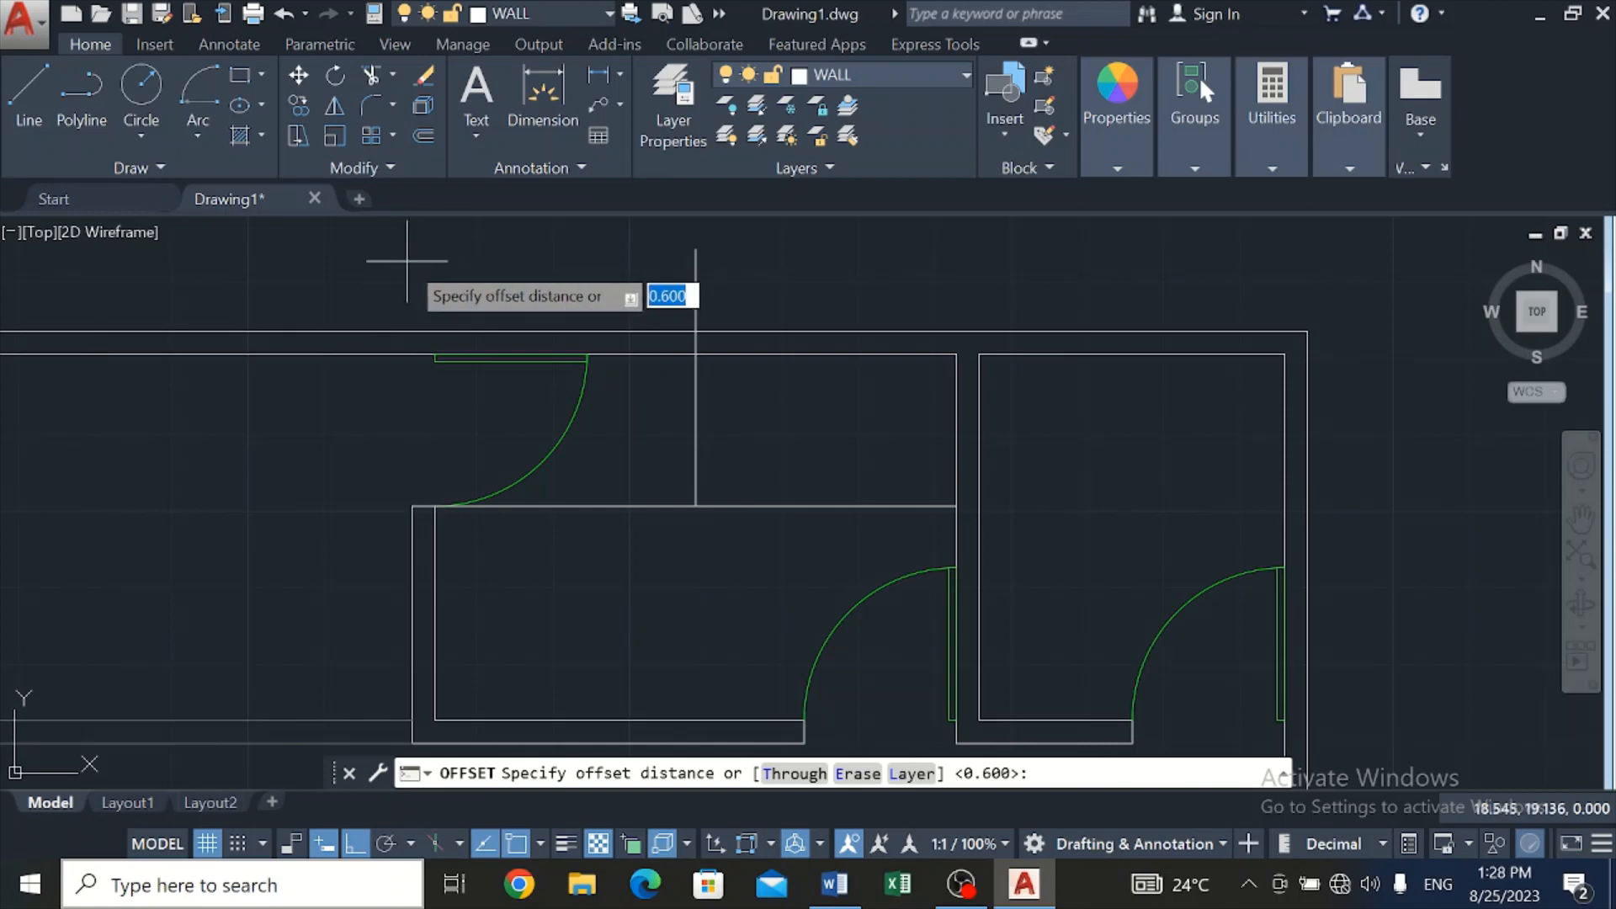
pyautogui.press('Return')
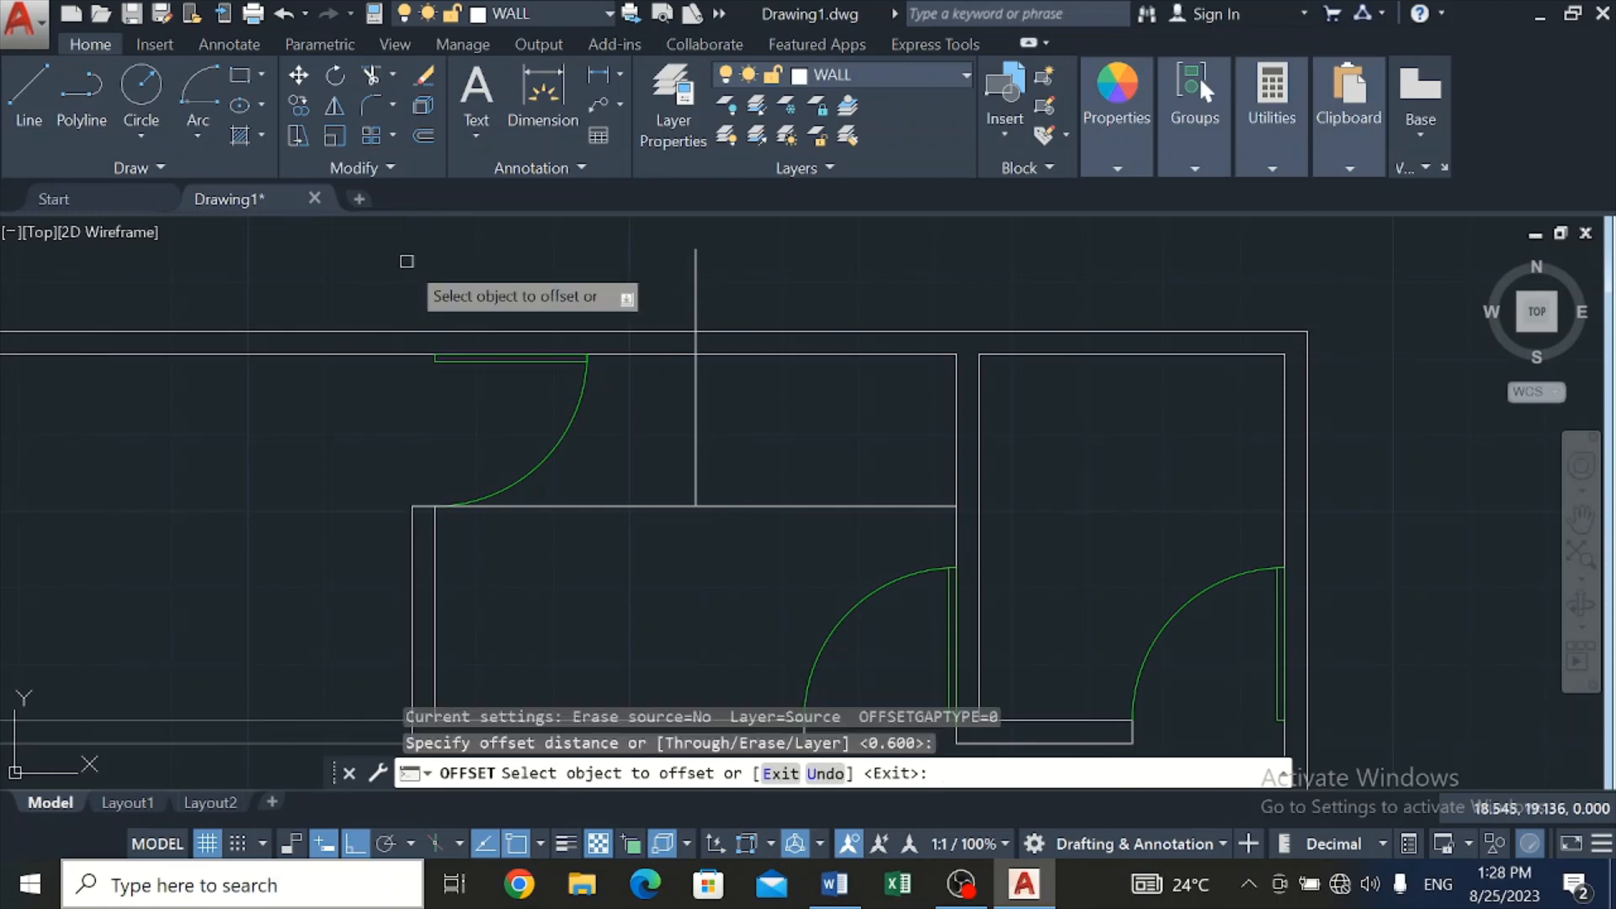
pyautogui.click(695, 442)
pyautogui.click(741, 416)
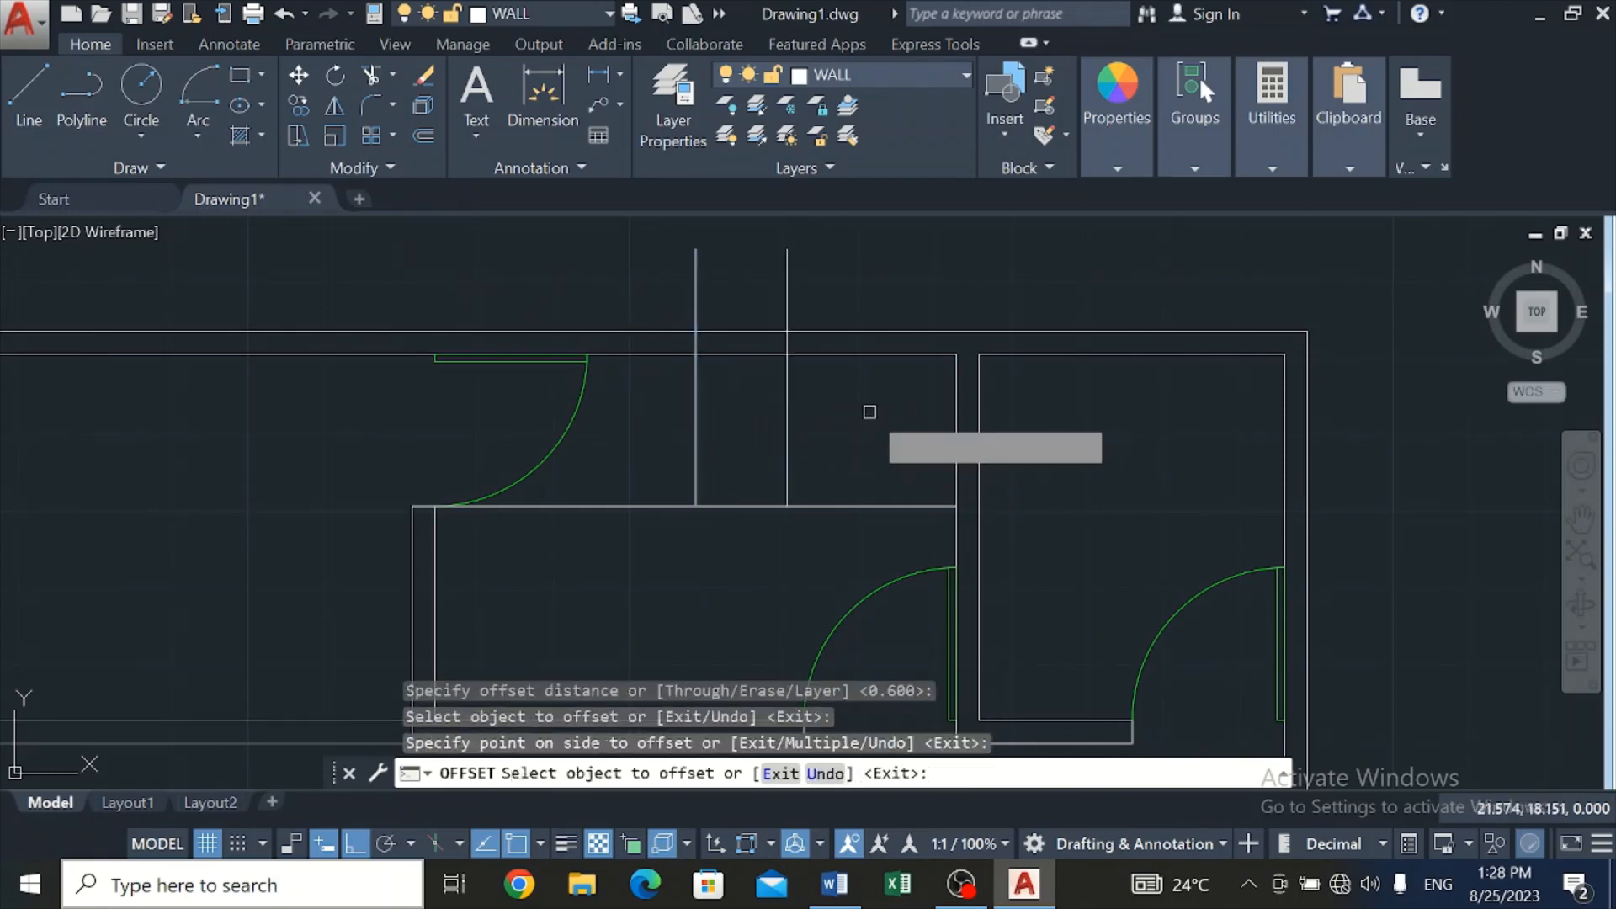
pyautogui.click(693, 431)
pyautogui.click(629, 423)
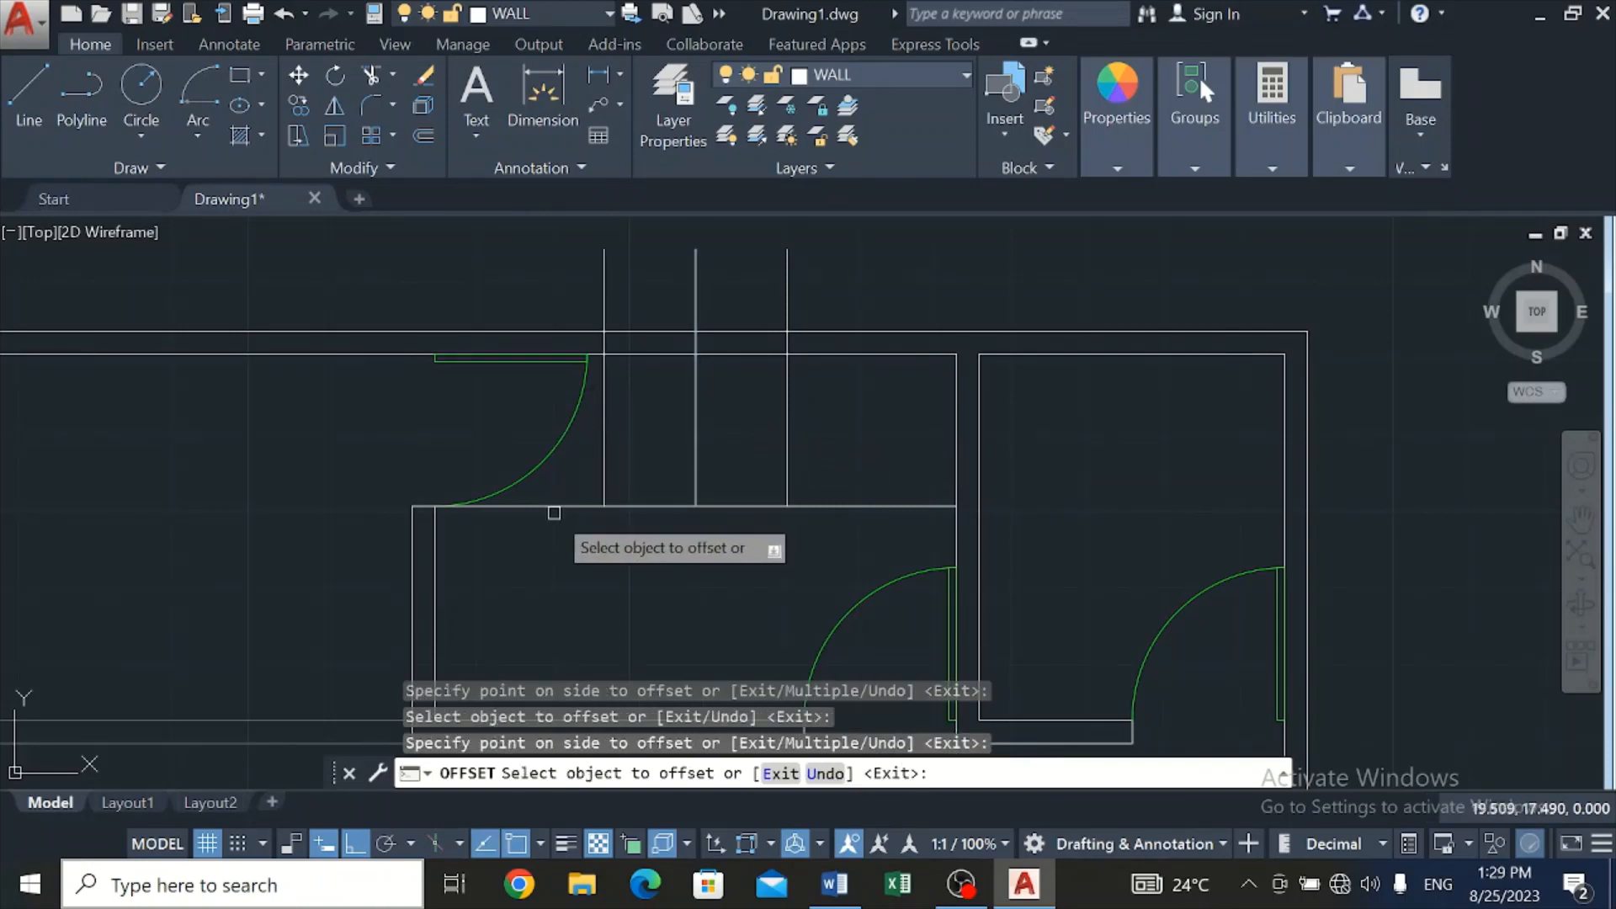
pyautogui.press('Escape')
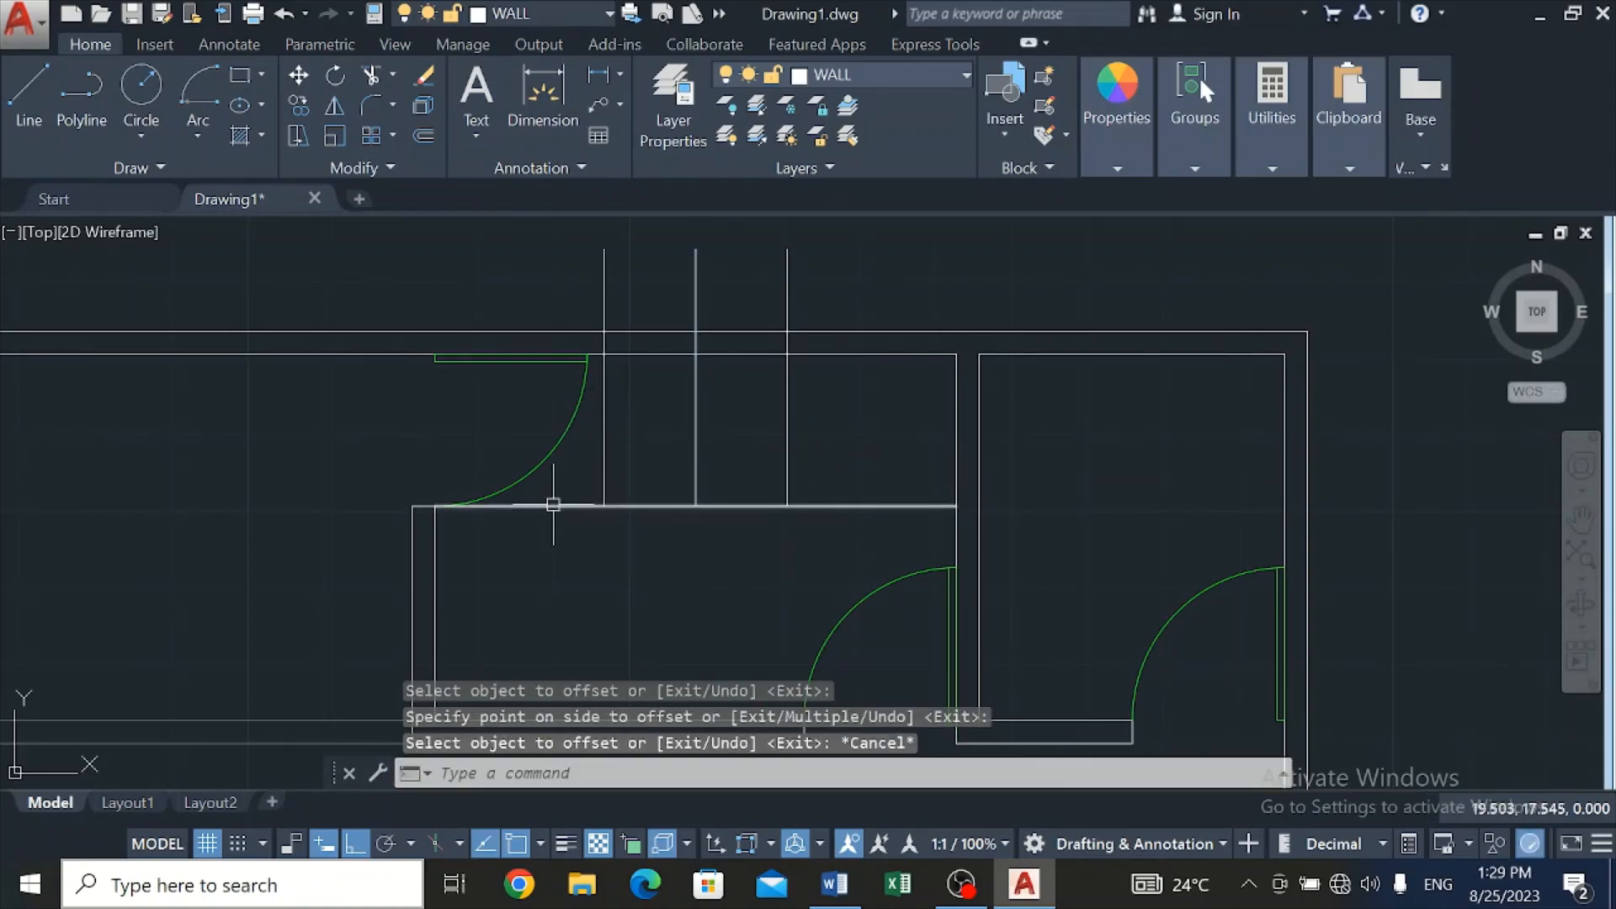
# Erase the horizontal helper line and the middle vertical line in the upper middle room
pyautogui.click(553, 505)
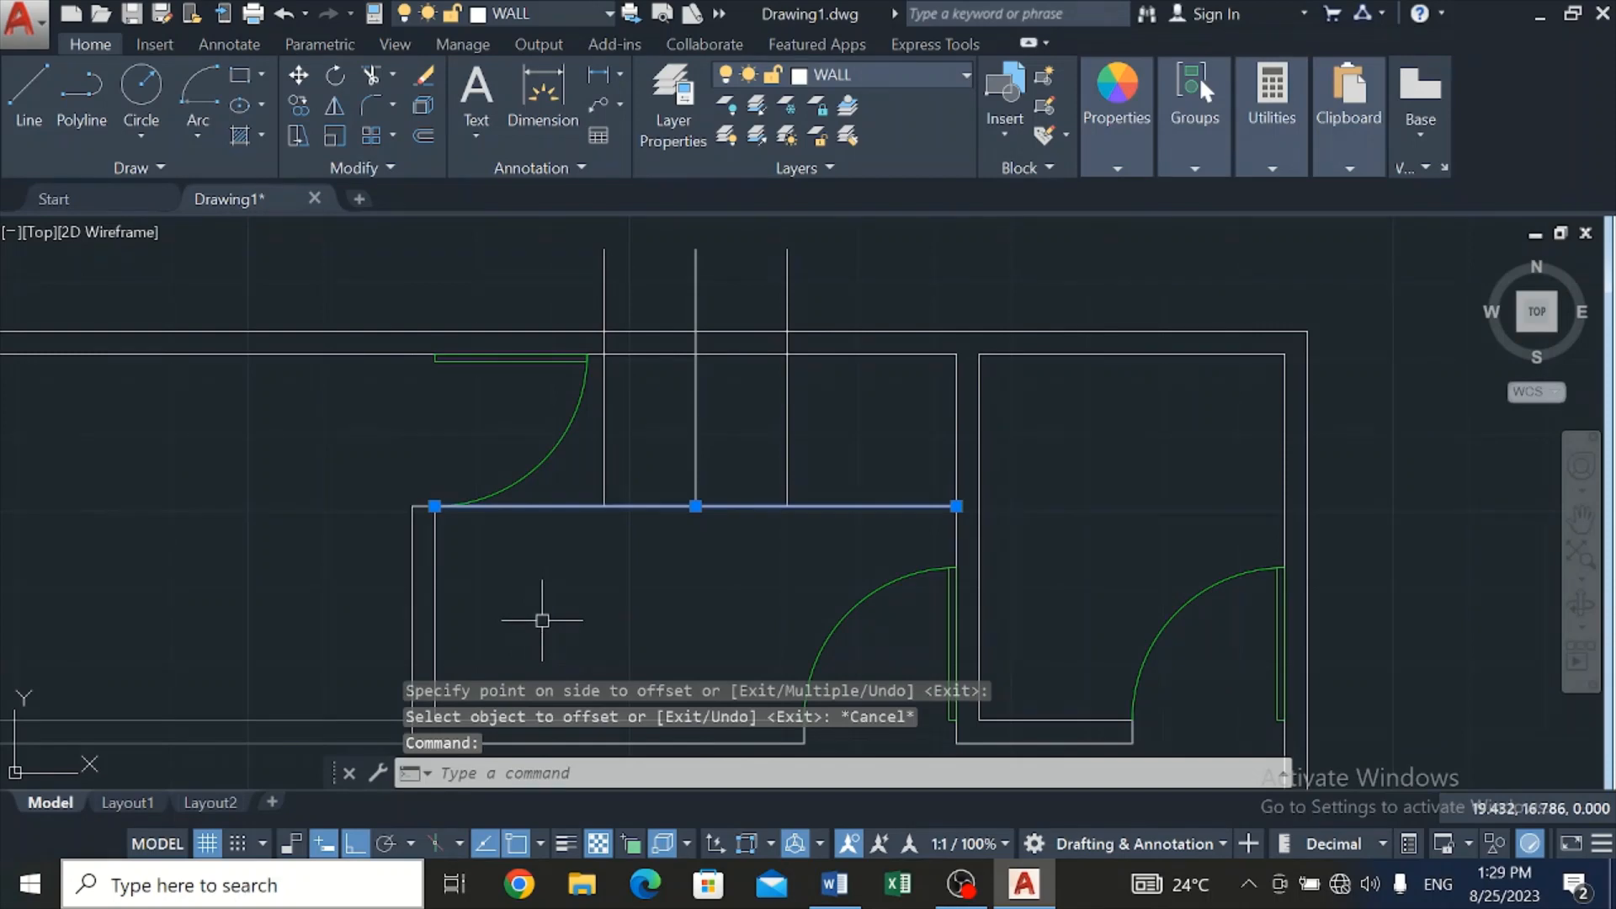
pyautogui.press('Delete')
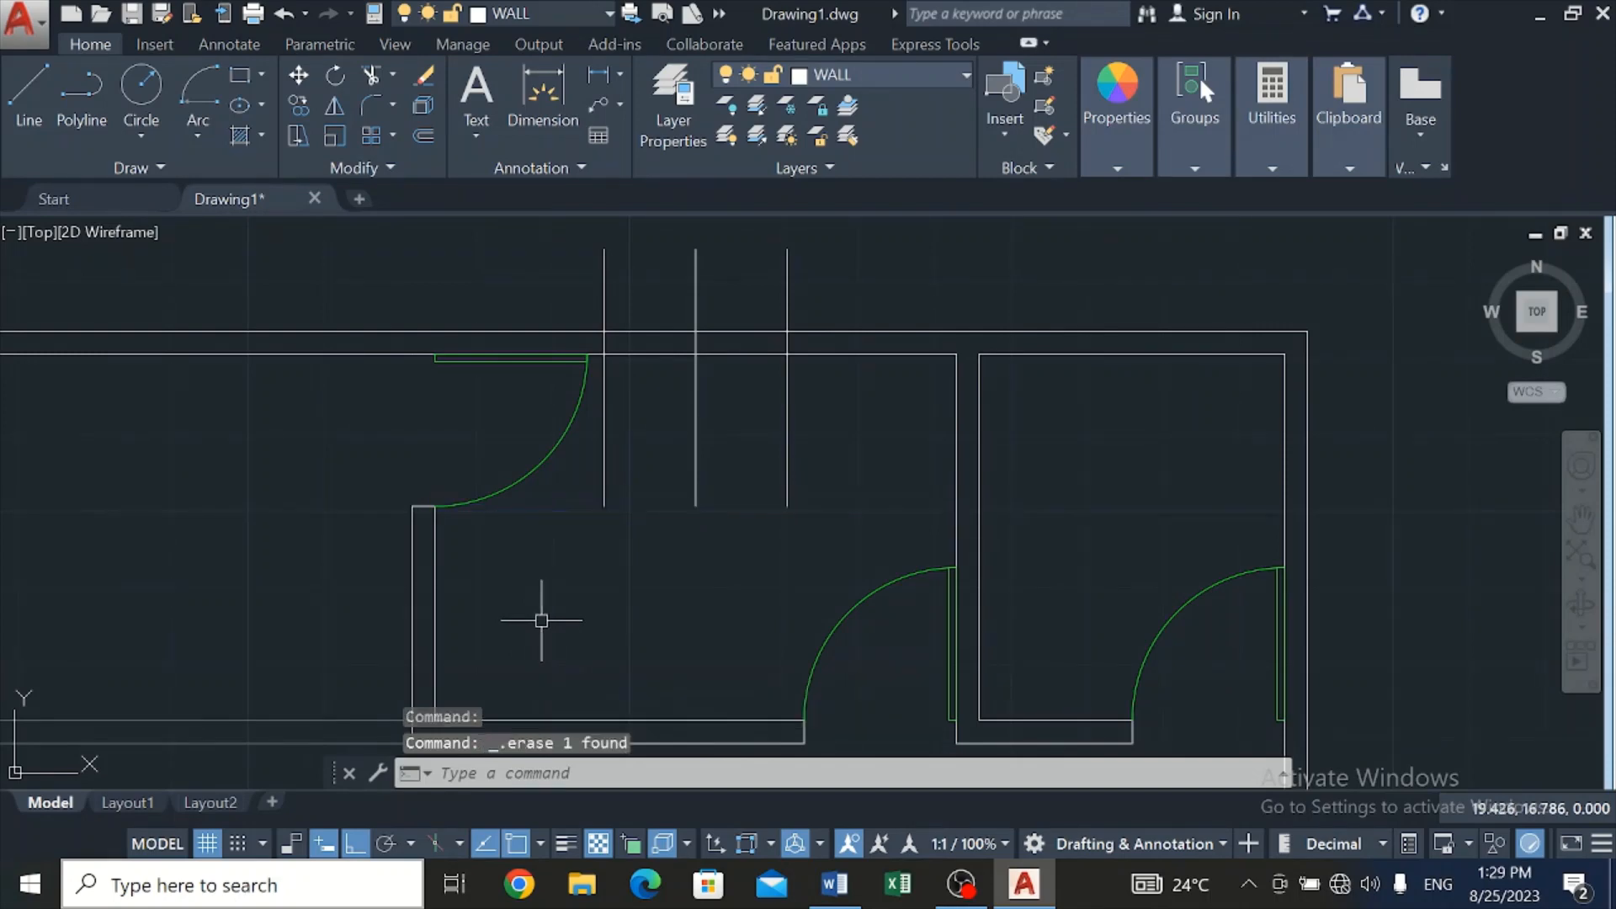
pyautogui.click(696, 496)
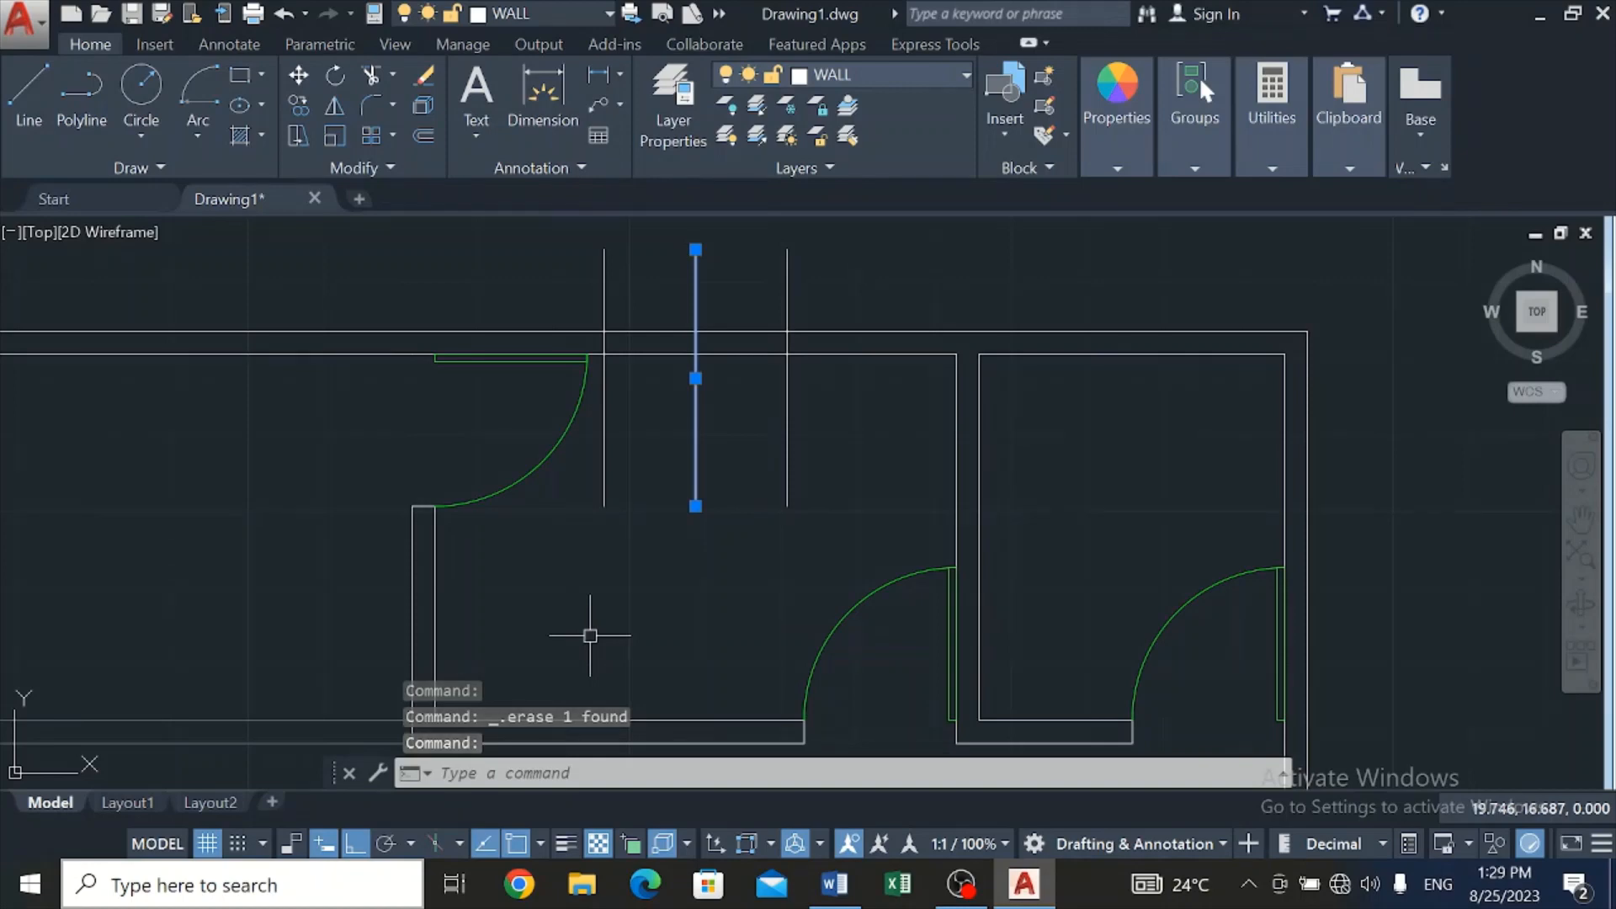
pyautogui.press('Delete')
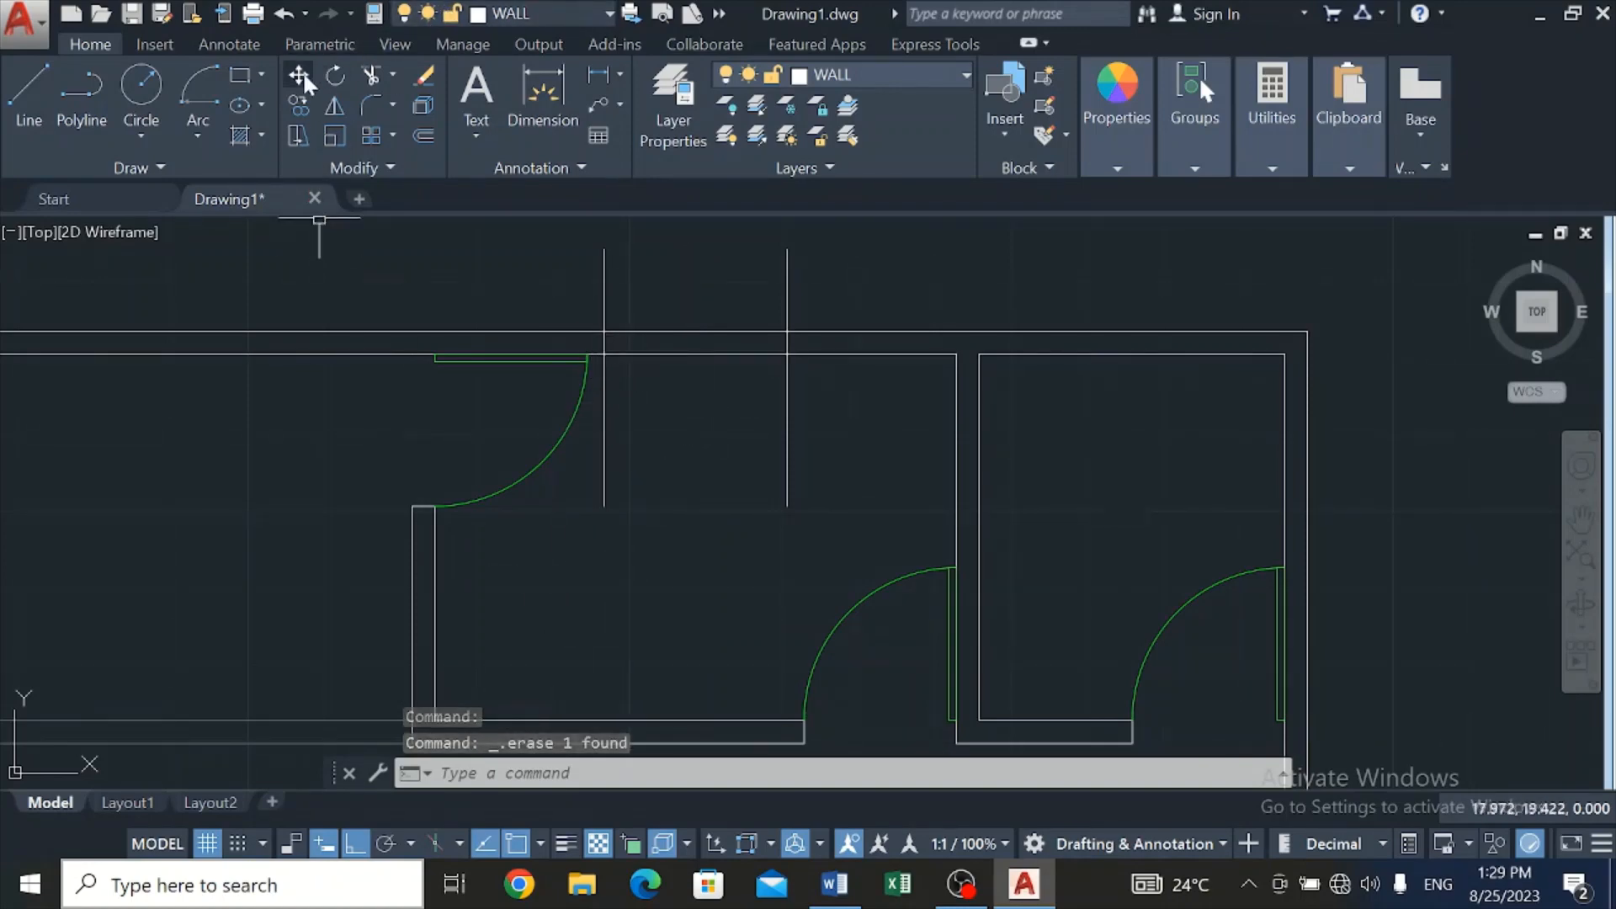
# Trim the top outer wall between the two vertical lines and cut off the lines' ends inside and outside the wall
pyautogui.click(369, 79)
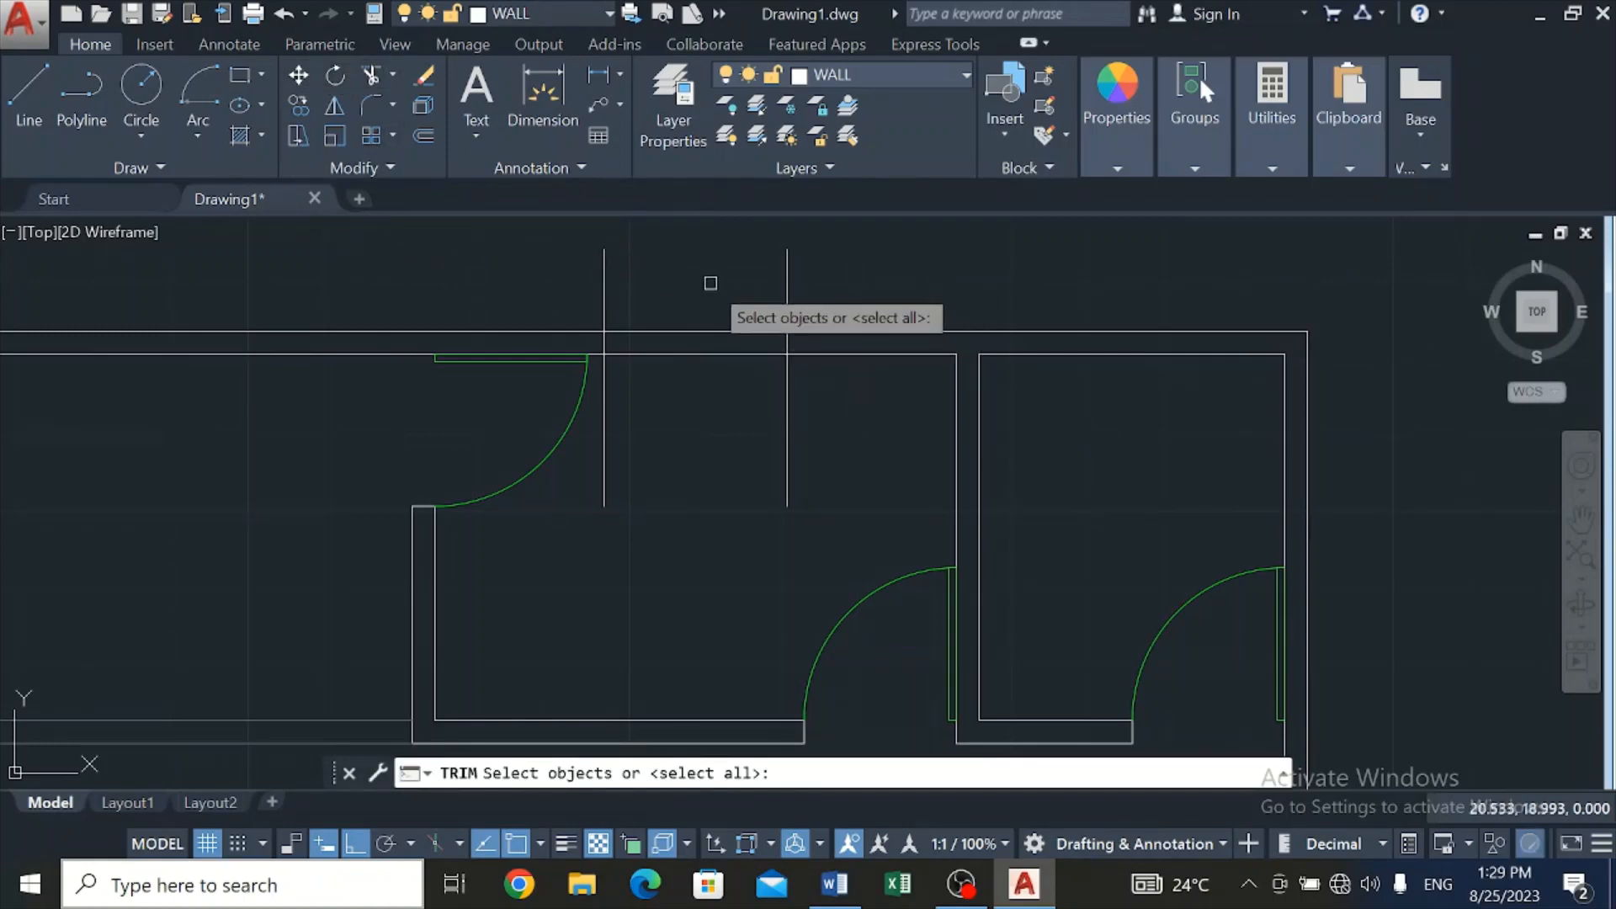
pyautogui.press('Return')
pyautogui.moveTo(703, 280); pyautogui.dragTo(699, 389)
pyautogui.click(604, 471)
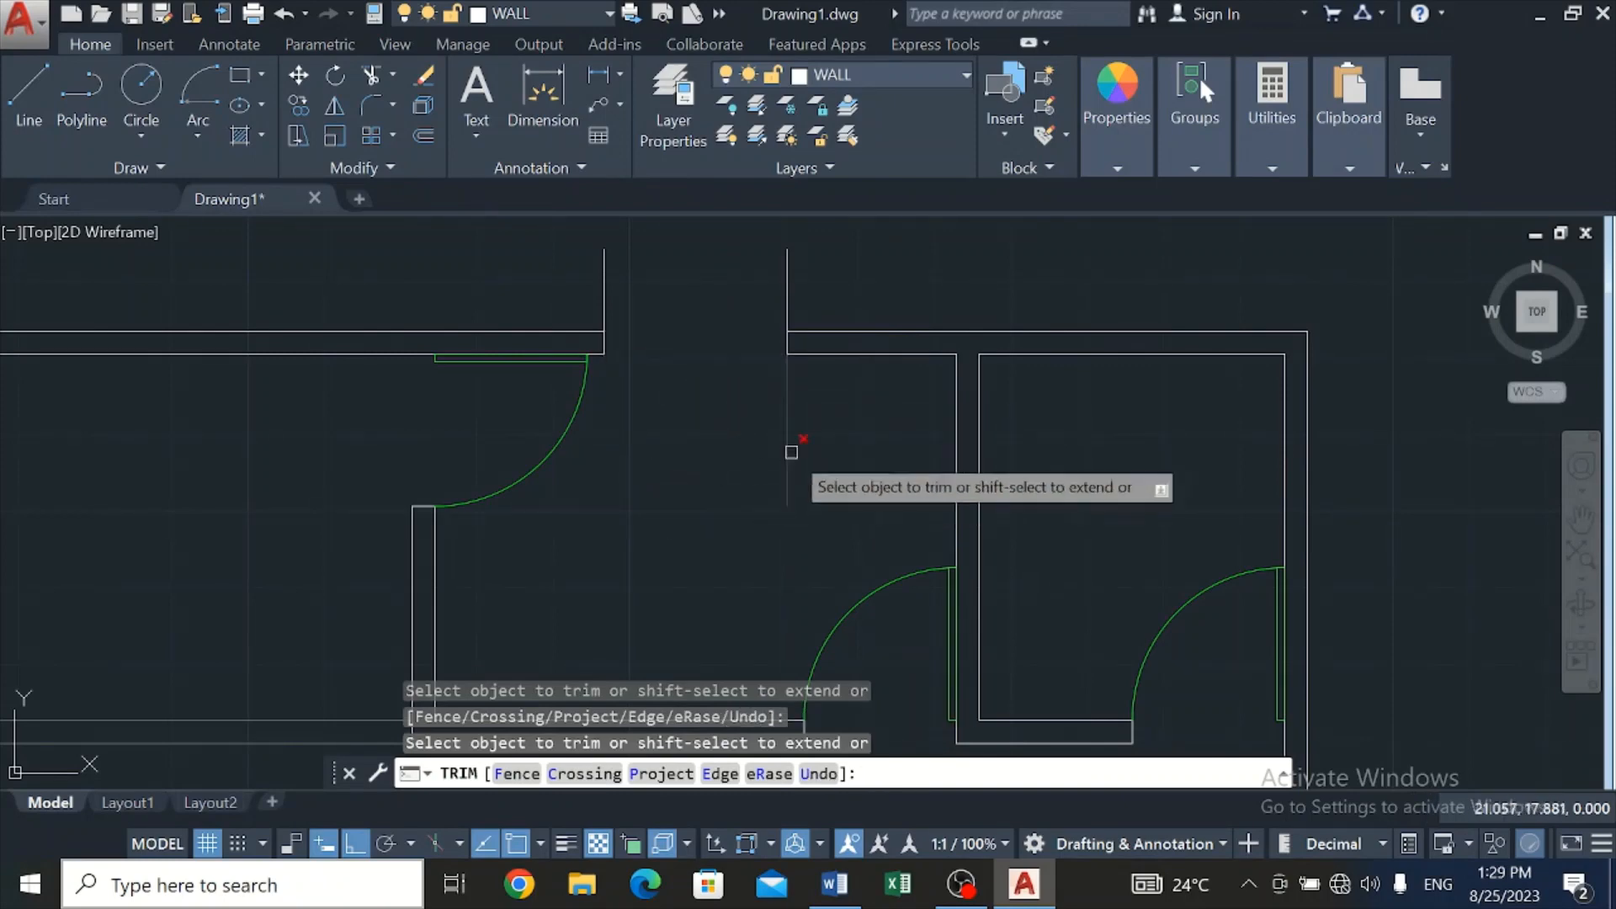
pyautogui.click(791, 452)
pyautogui.click(725, 414)
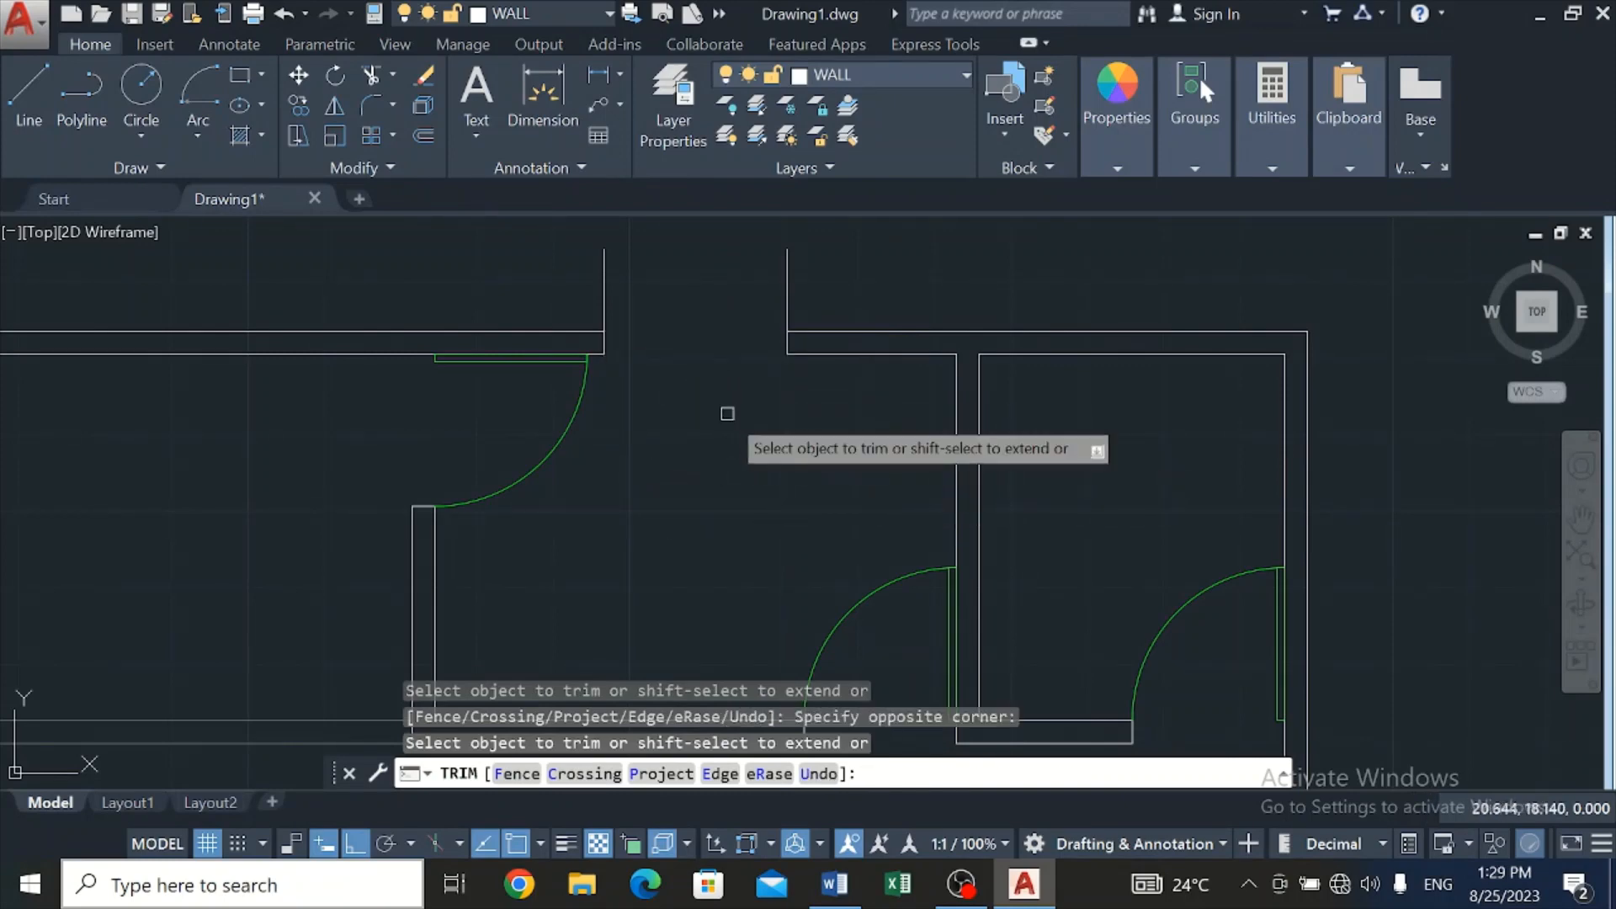
pyautogui.click(605, 274)
pyautogui.click(787, 282)
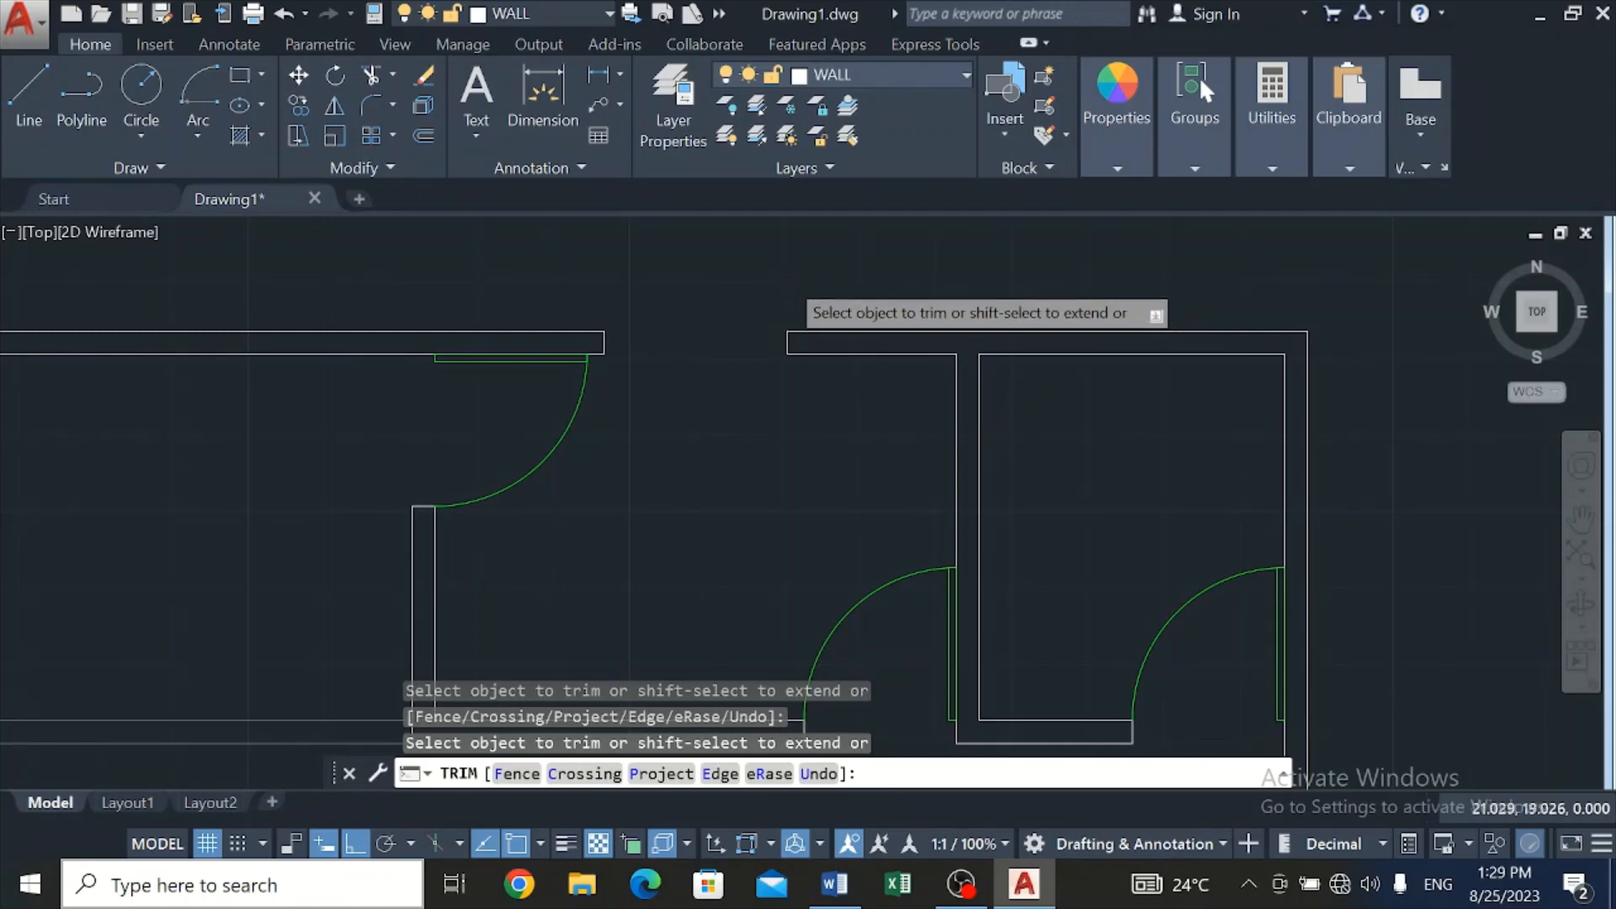
# Draw a horizontal helper line from the left wall opening's lower inner corner across the upper left room, past the partition wall
pyautogui.scroll(-3, 786, 277)
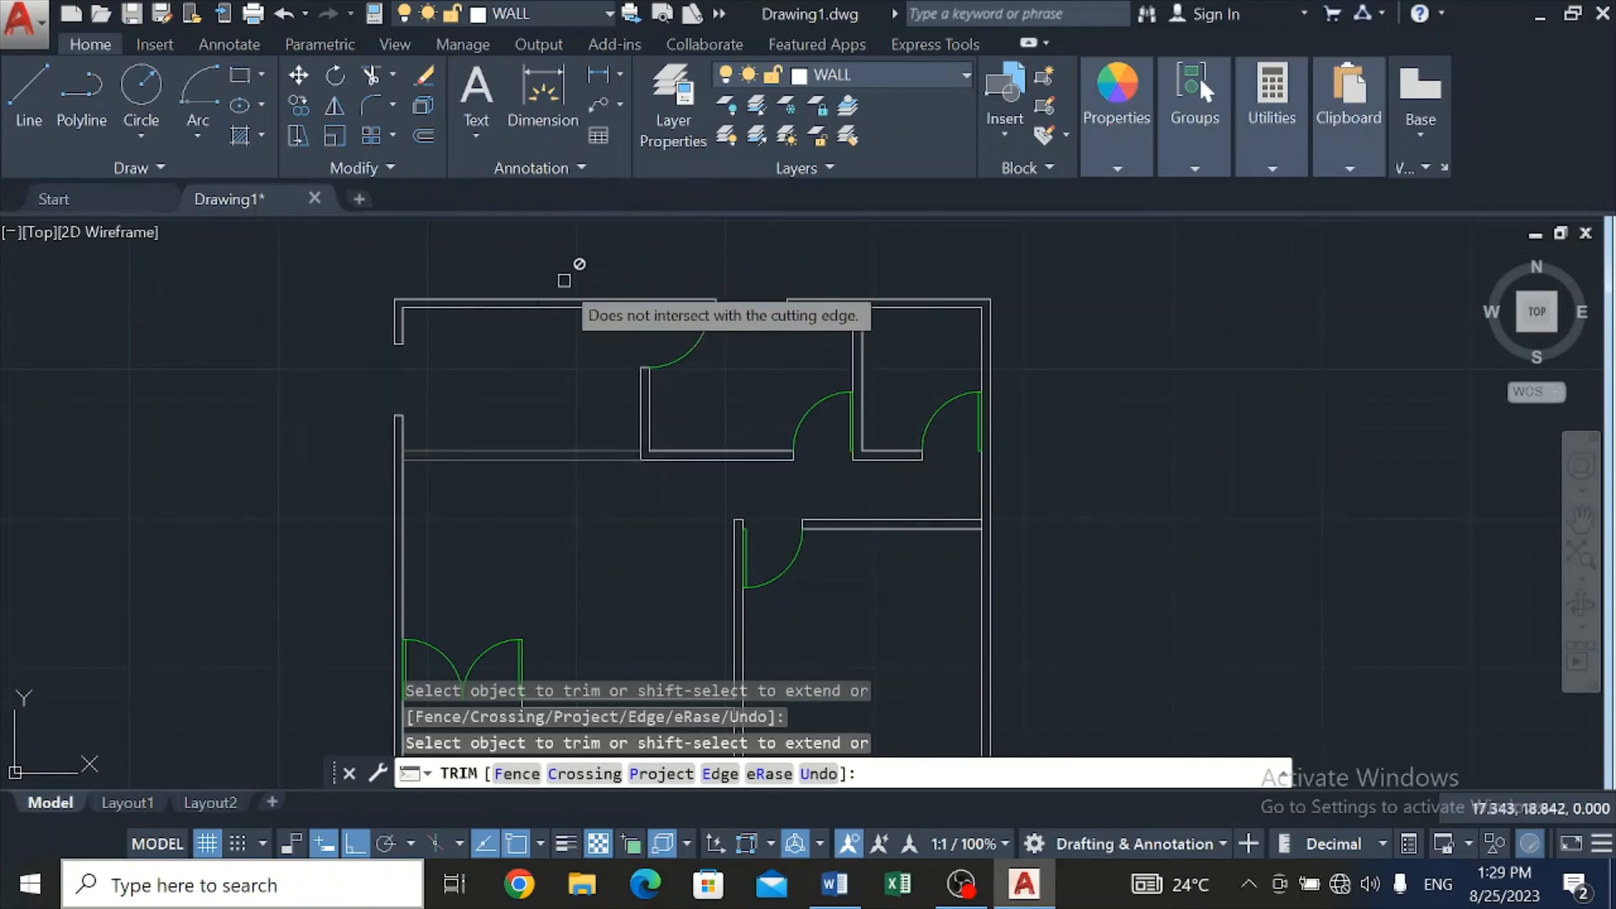
pyautogui.click(34, 91)
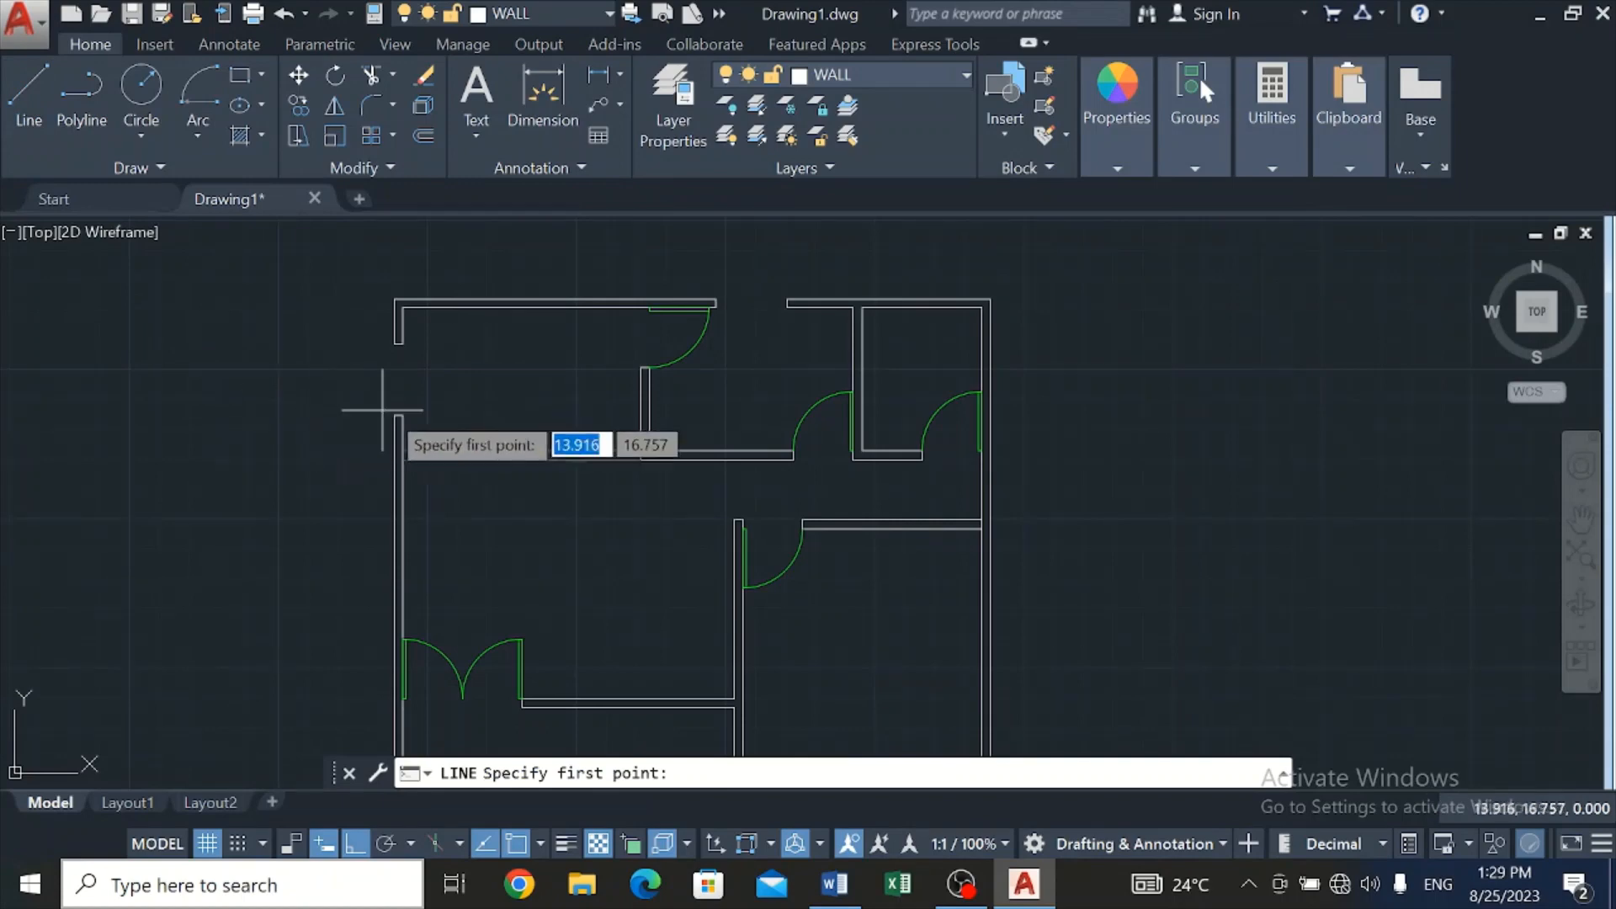
pyautogui.scroll(2, 446, 387)
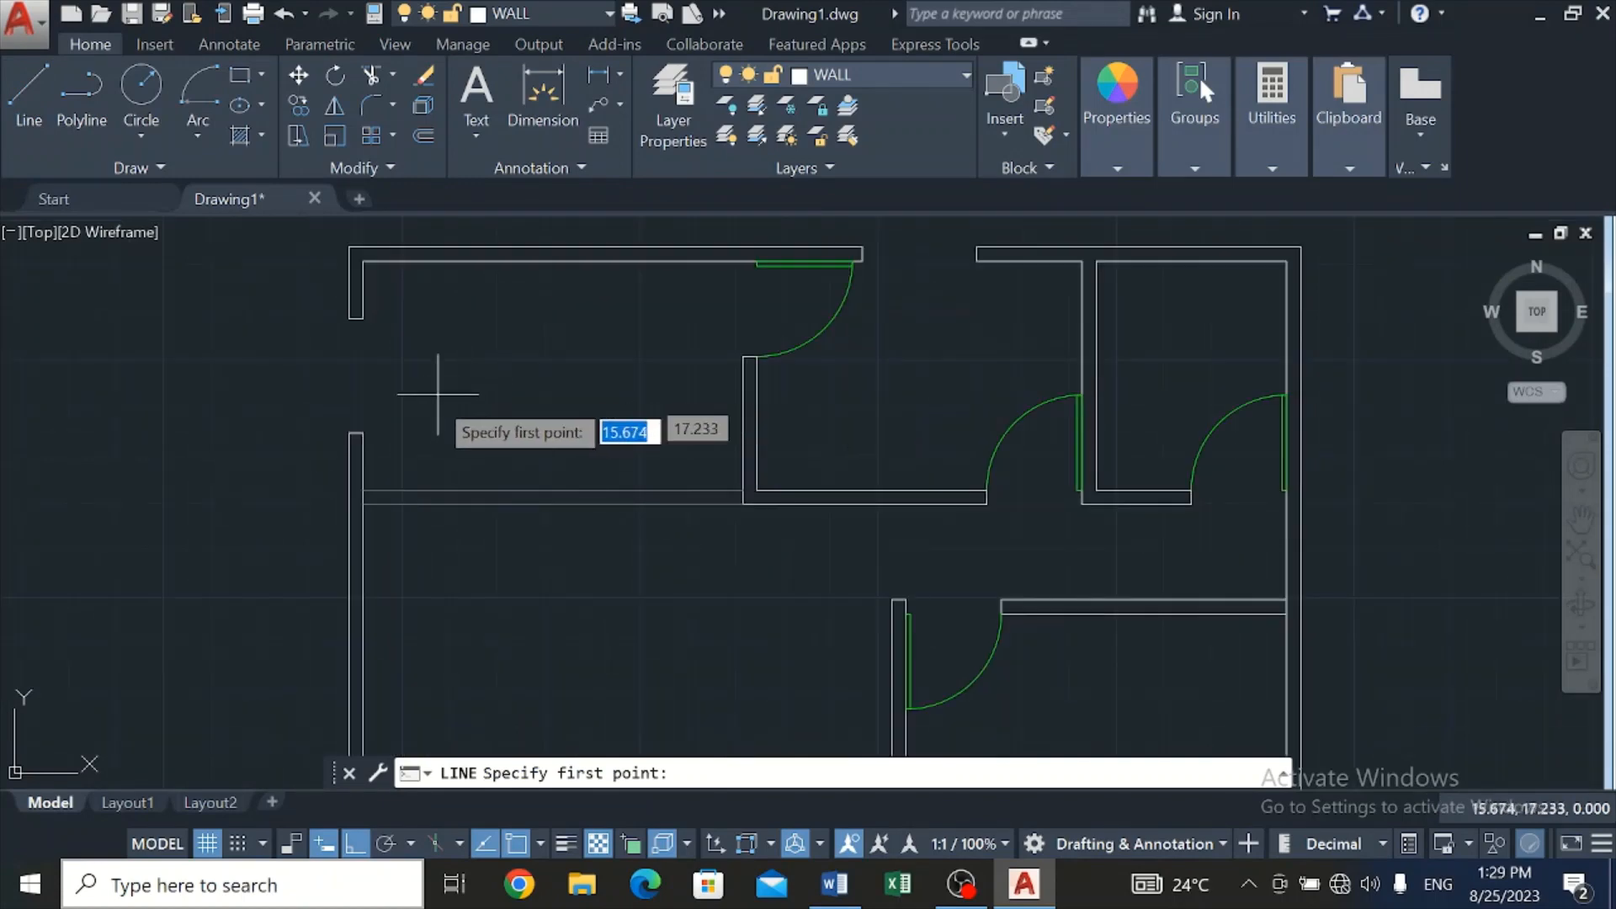
pyautogui.scroll(2, 363, 433)
pyautogui.click(359, 432)
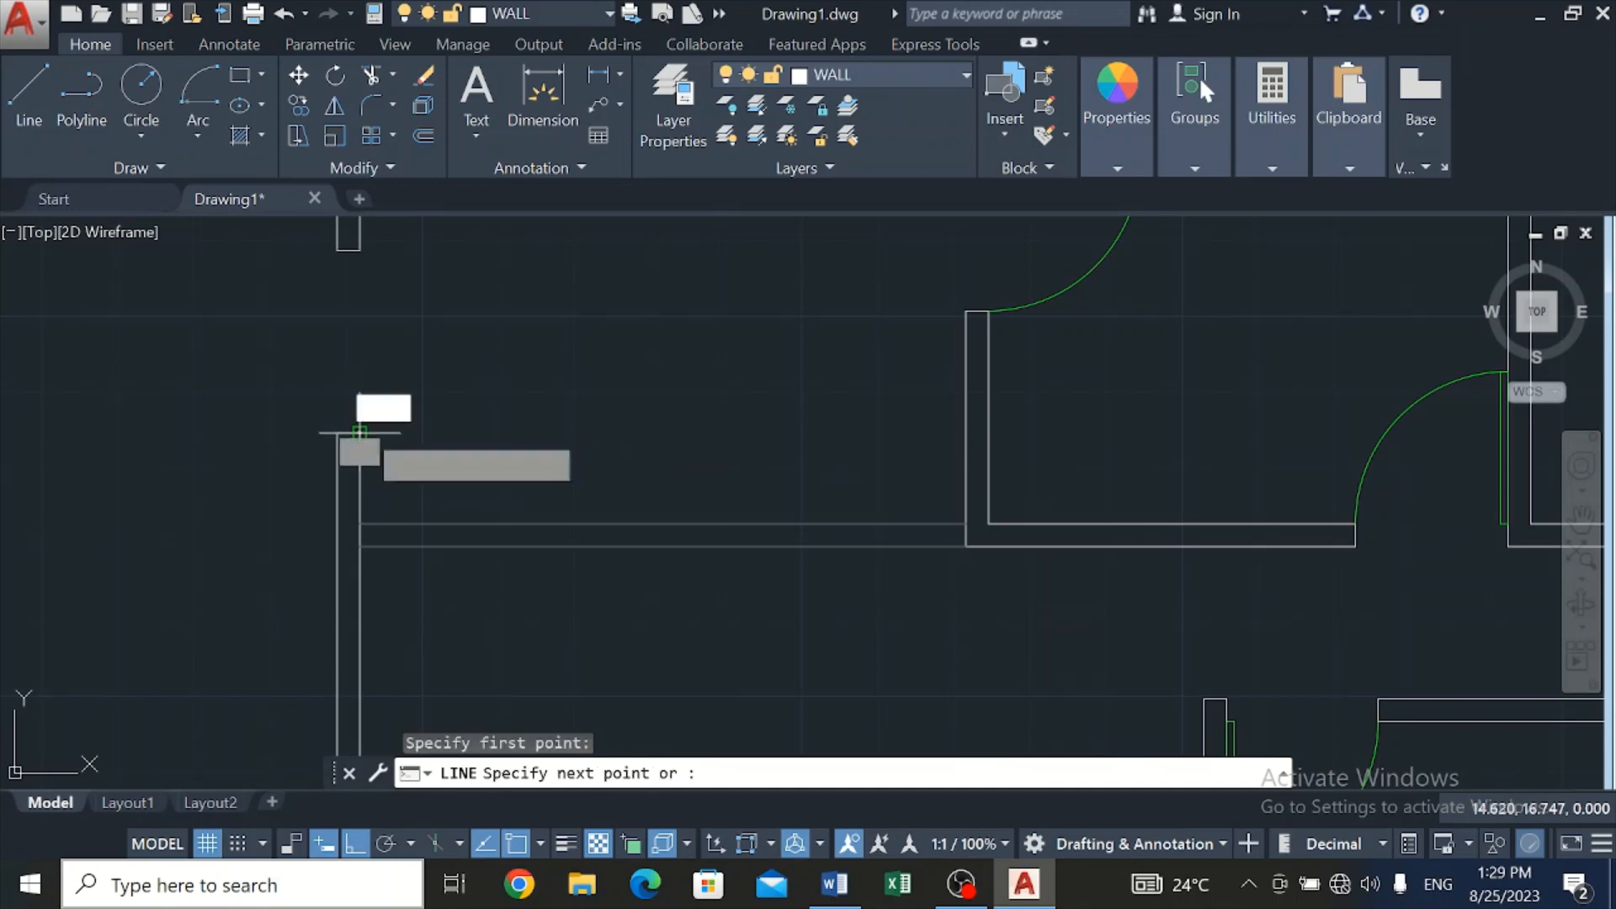
pyautogui.click(1048, 421)
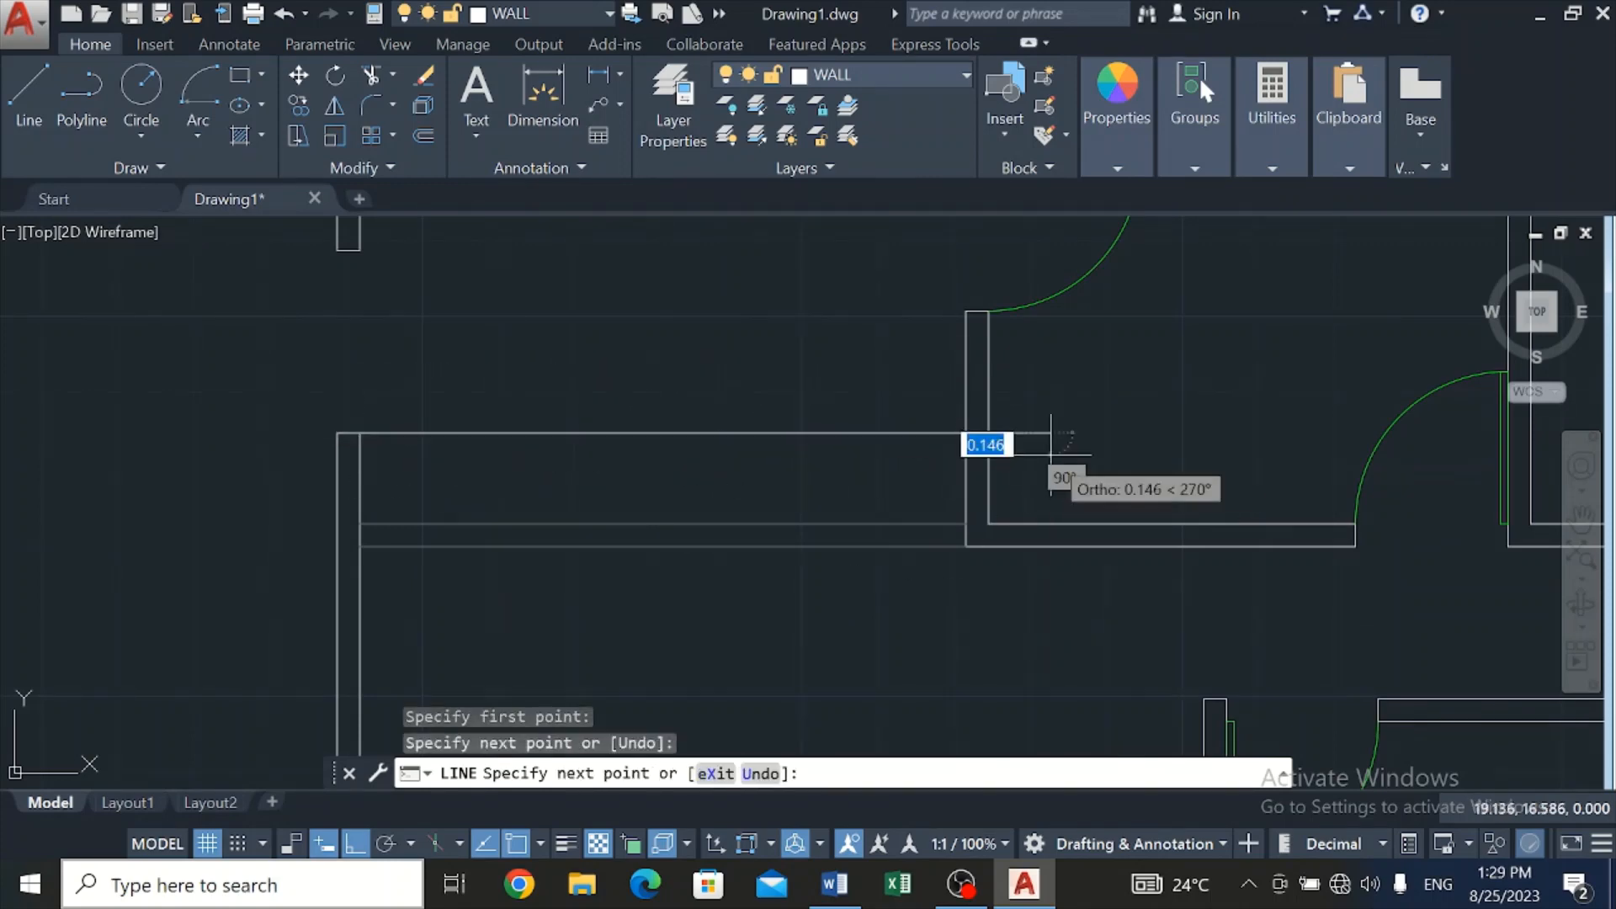
pyautogui.press('Escape')
# Trim the horizontal helper line's end beyond the partition wall of the upper left room
pyautogui.click(372, 77)
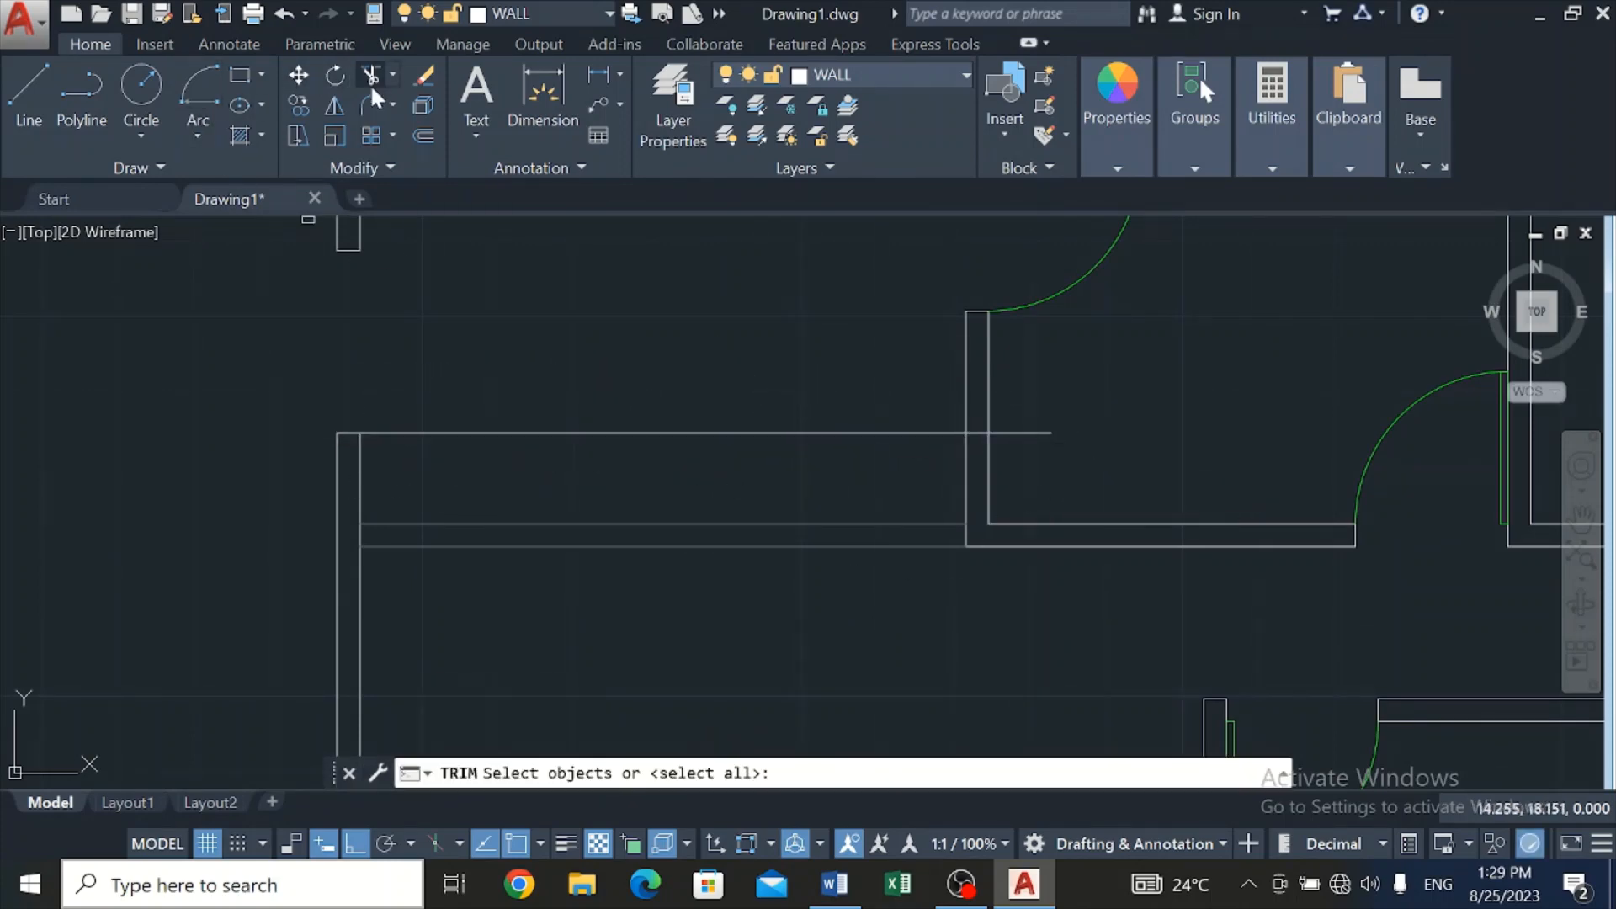
pyautogui.press('Return')
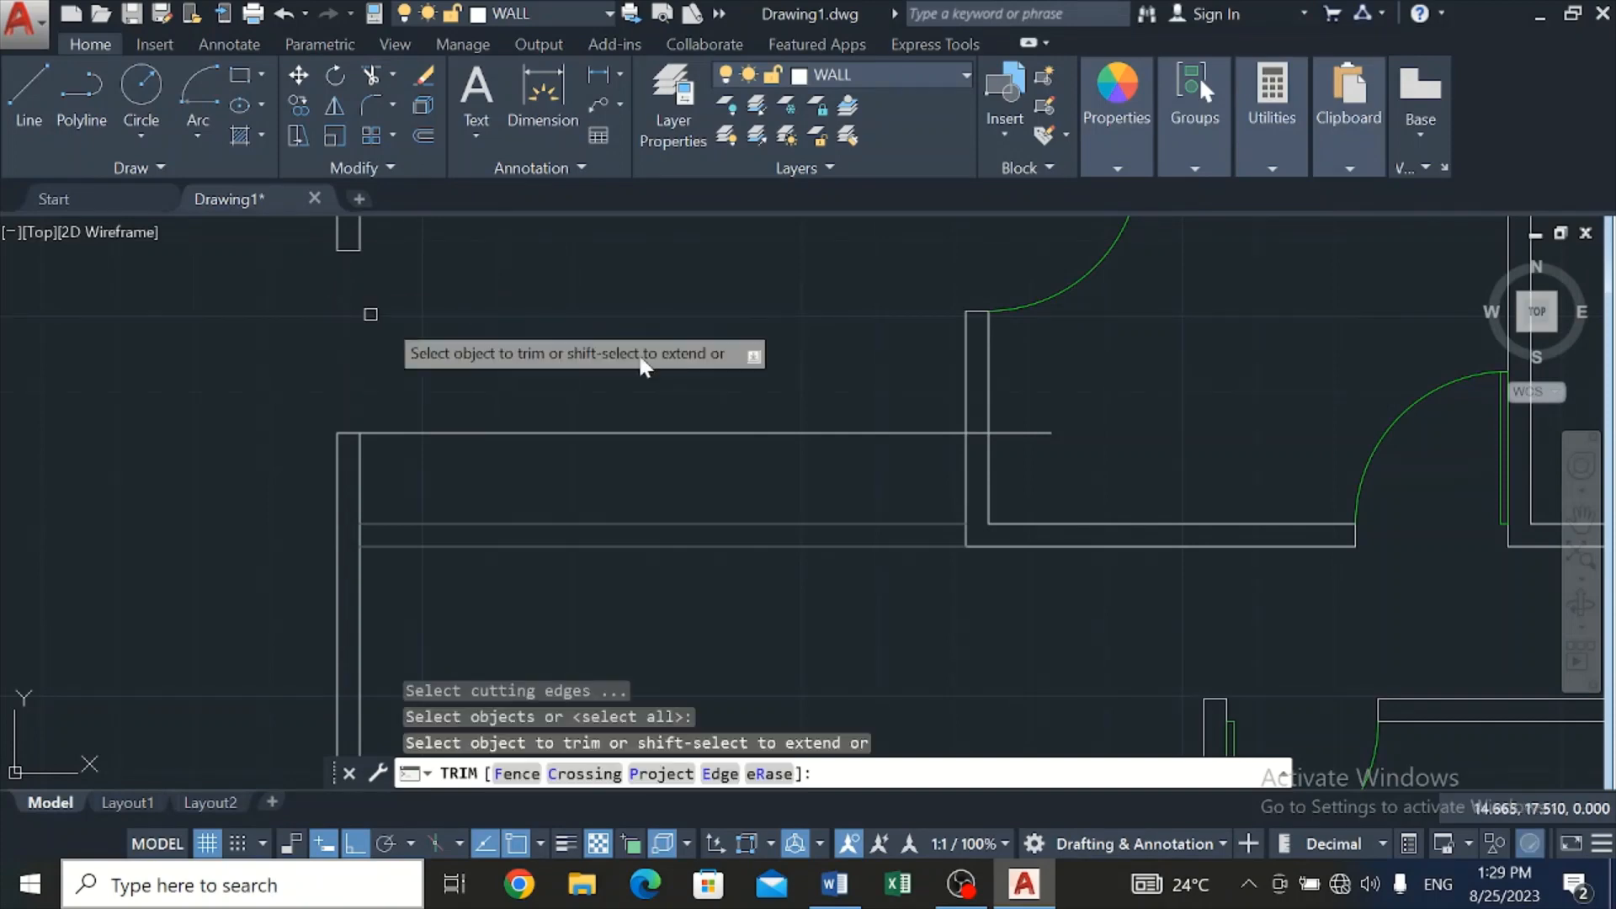
pyautogui.click(1019, 432)
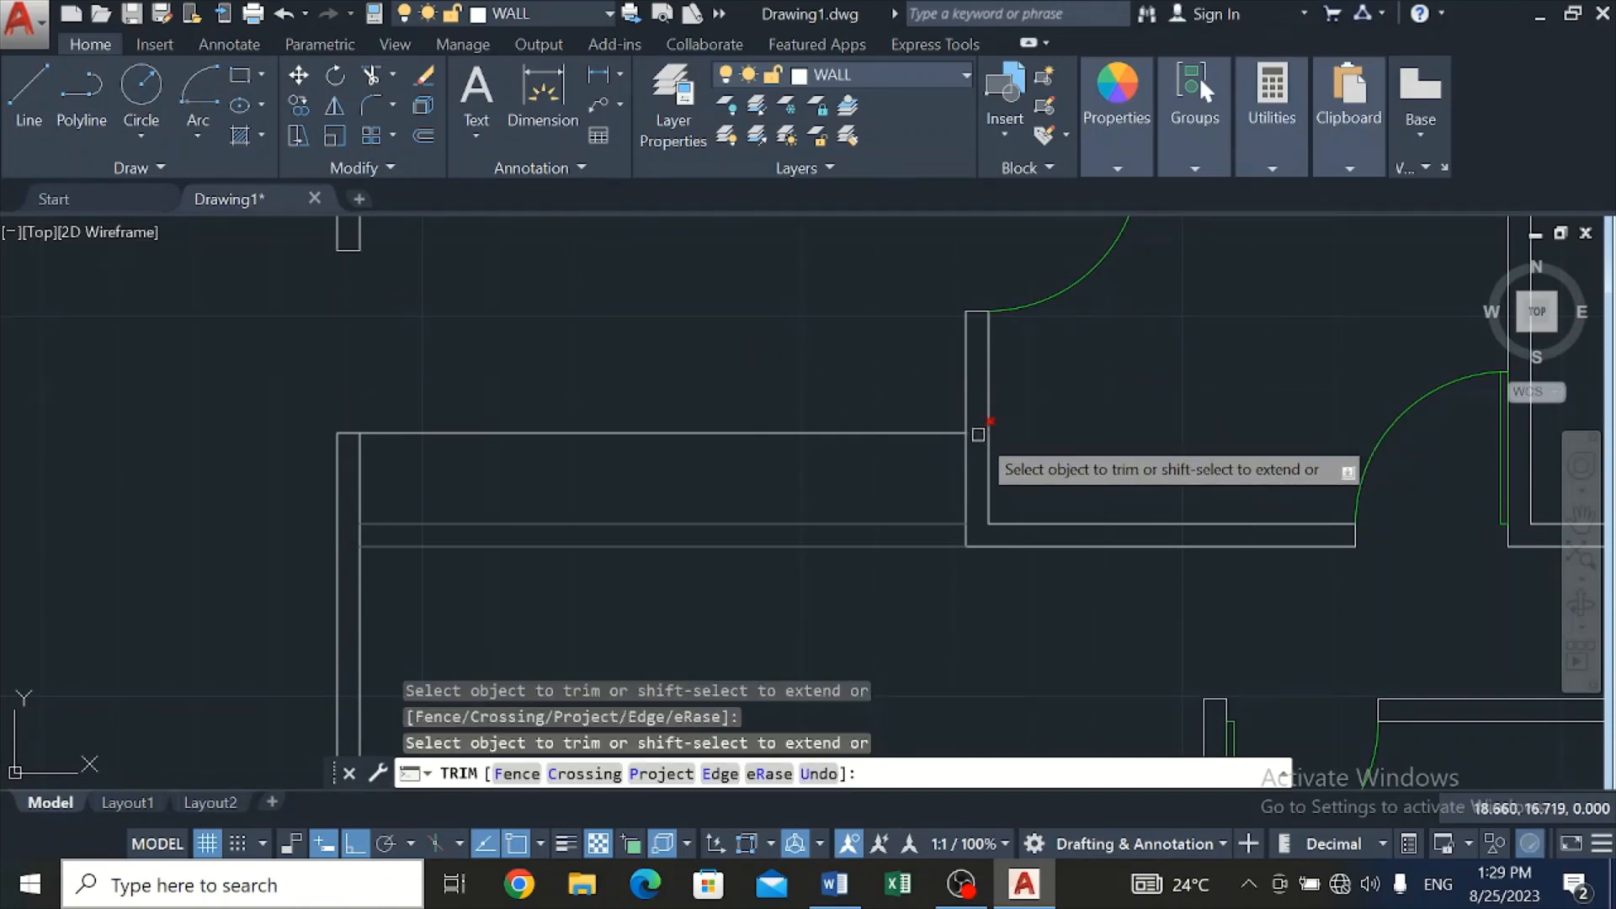
# Draw a vertical line from the horizontal helper line's midpoint up across the upper left room's outer wall
pyautogui.scroll(-2, 720, 421)
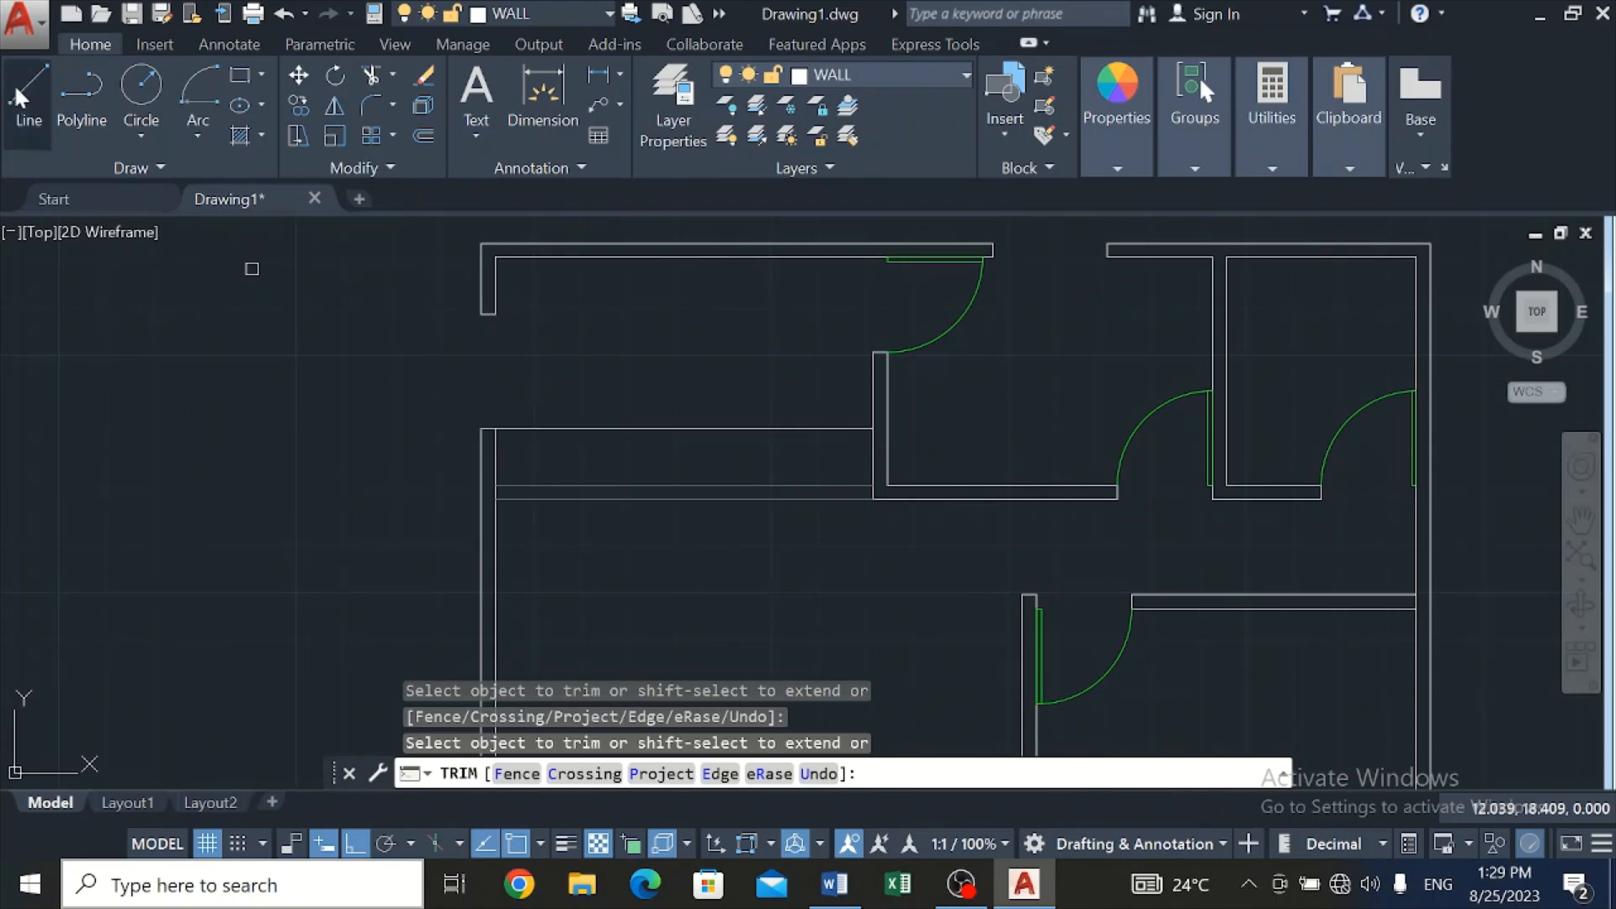
pyautogui.scroll(-2, 74, 341)
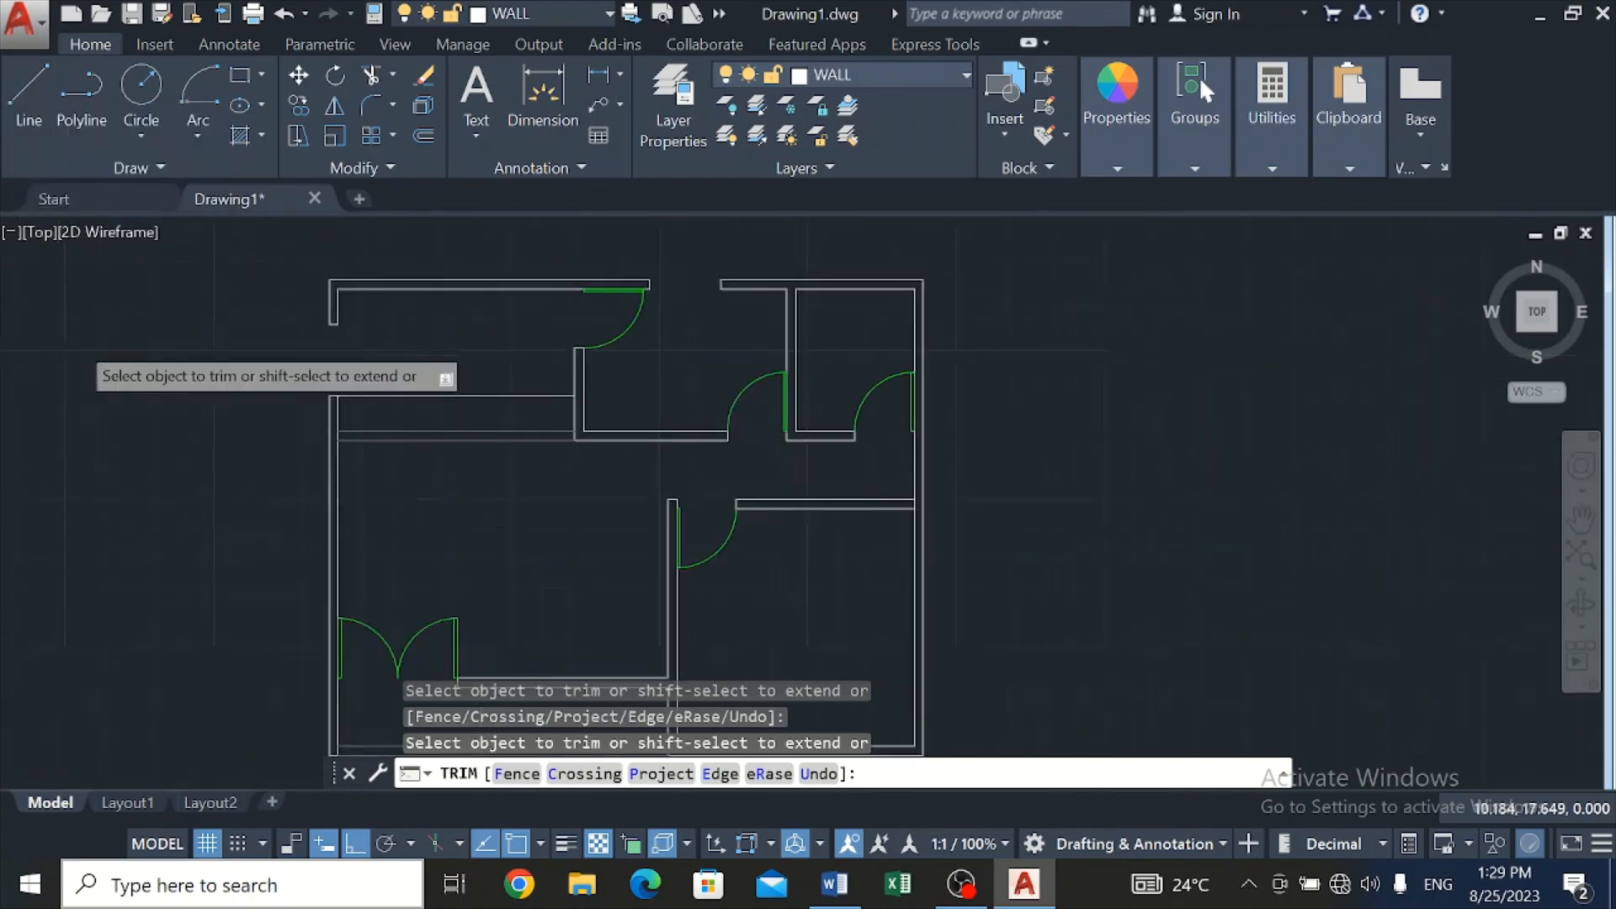
pyautogui.click(28, 95)
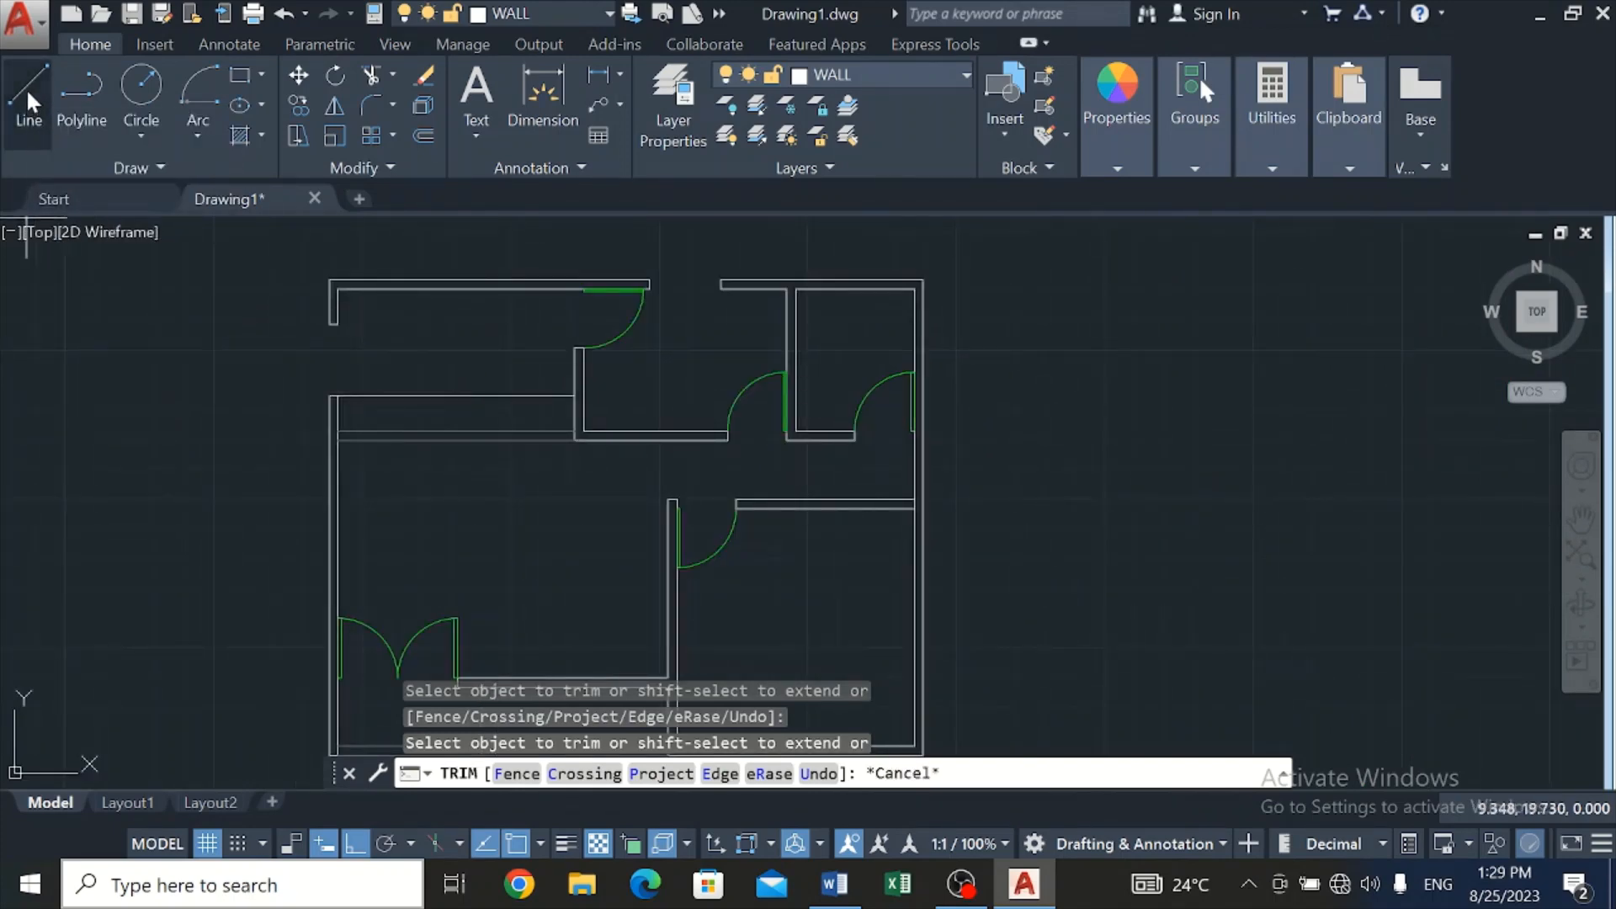
pyautogui.click(456, 395)
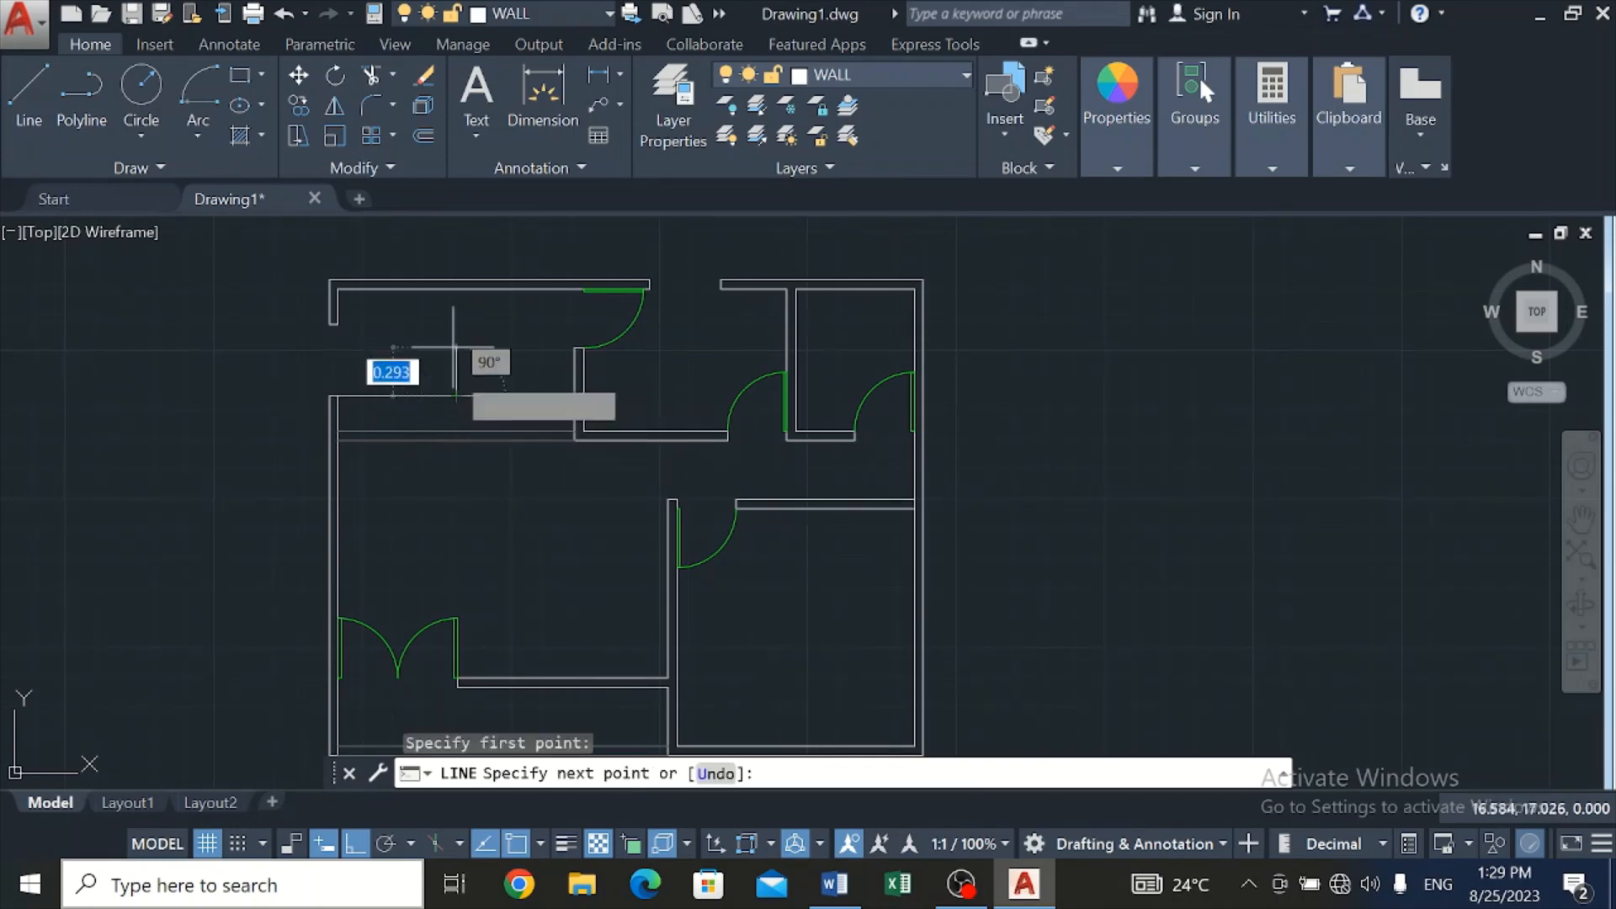
pyautogui.click(456, 284)
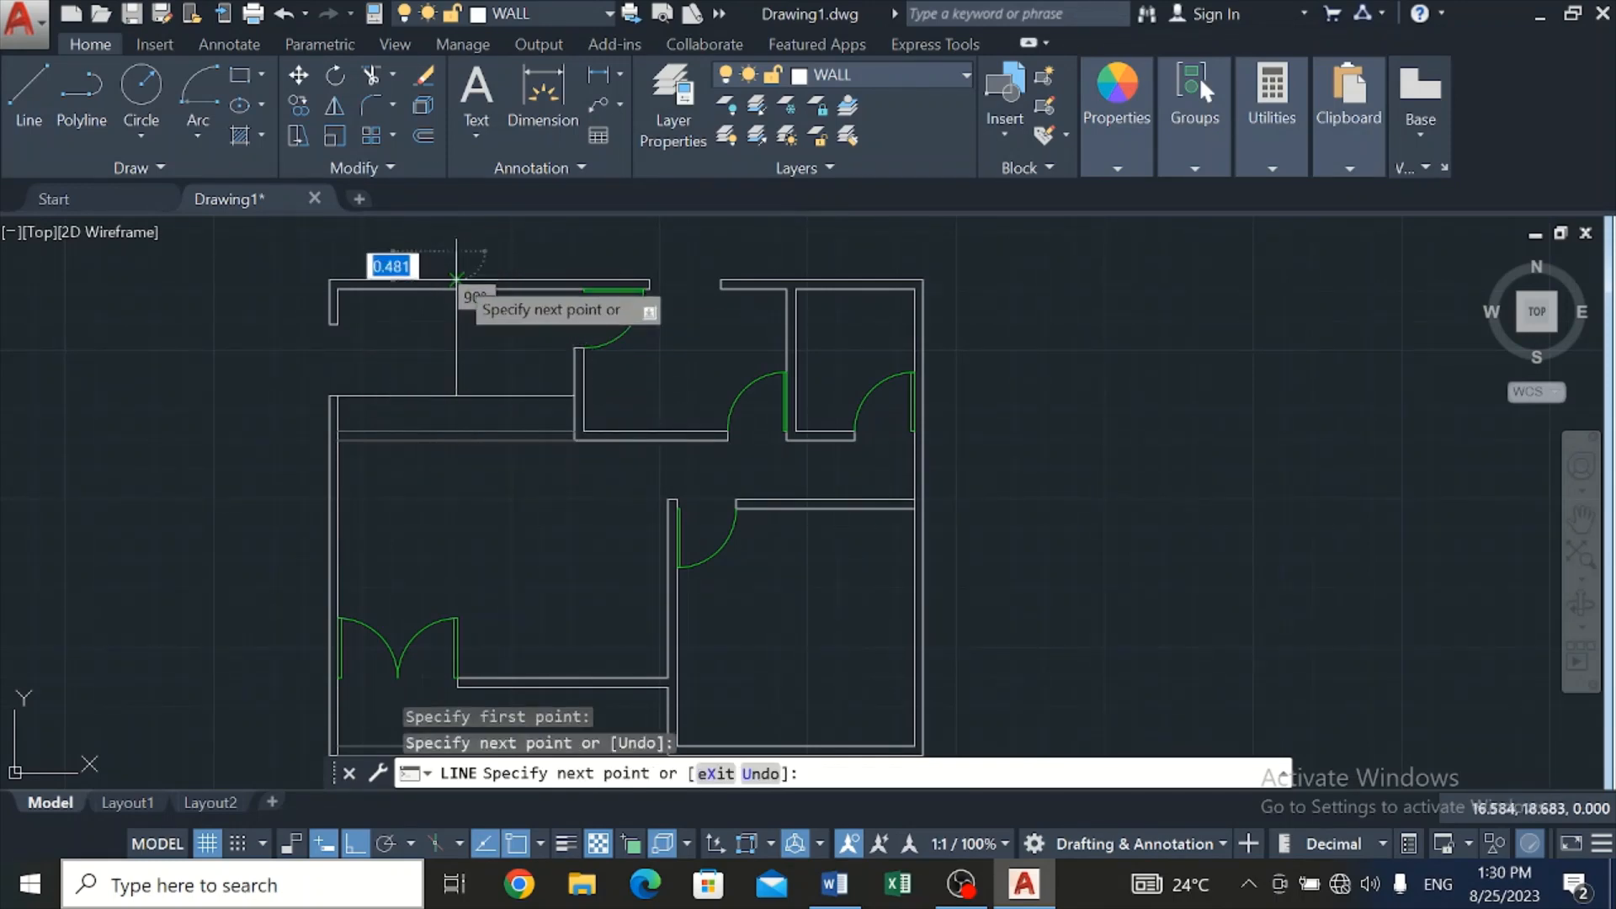
pyautogui.press('Escape')
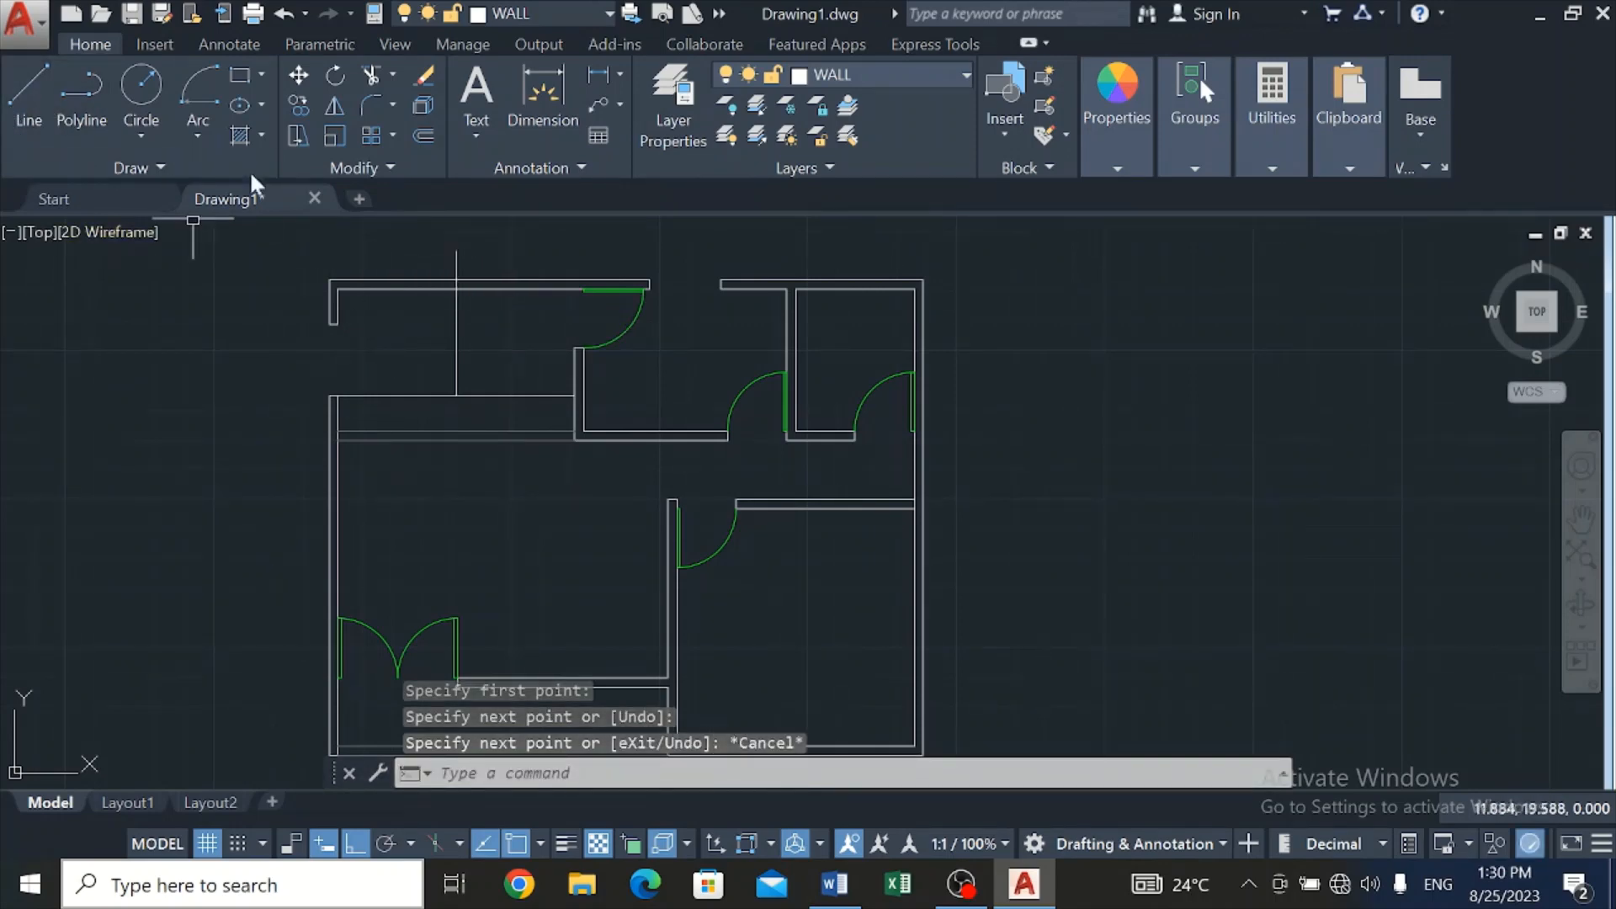
# Offset the upper left room's vertical line by 0.6 to both the right and the left
pyautogui.click(414, 131)
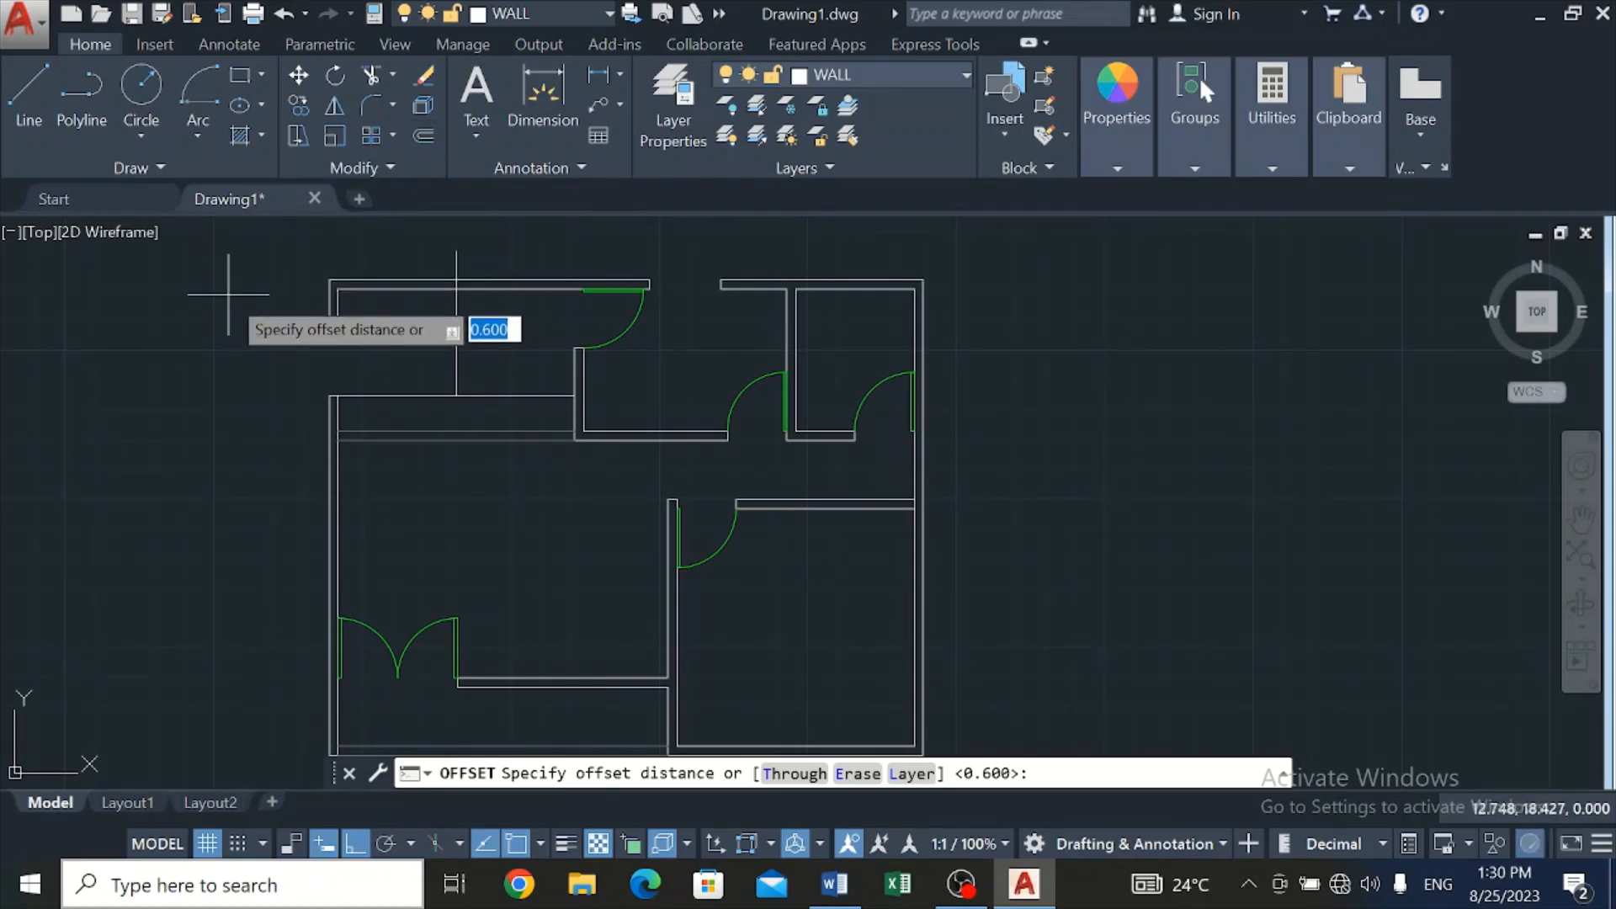
pyautogui.press('Return')
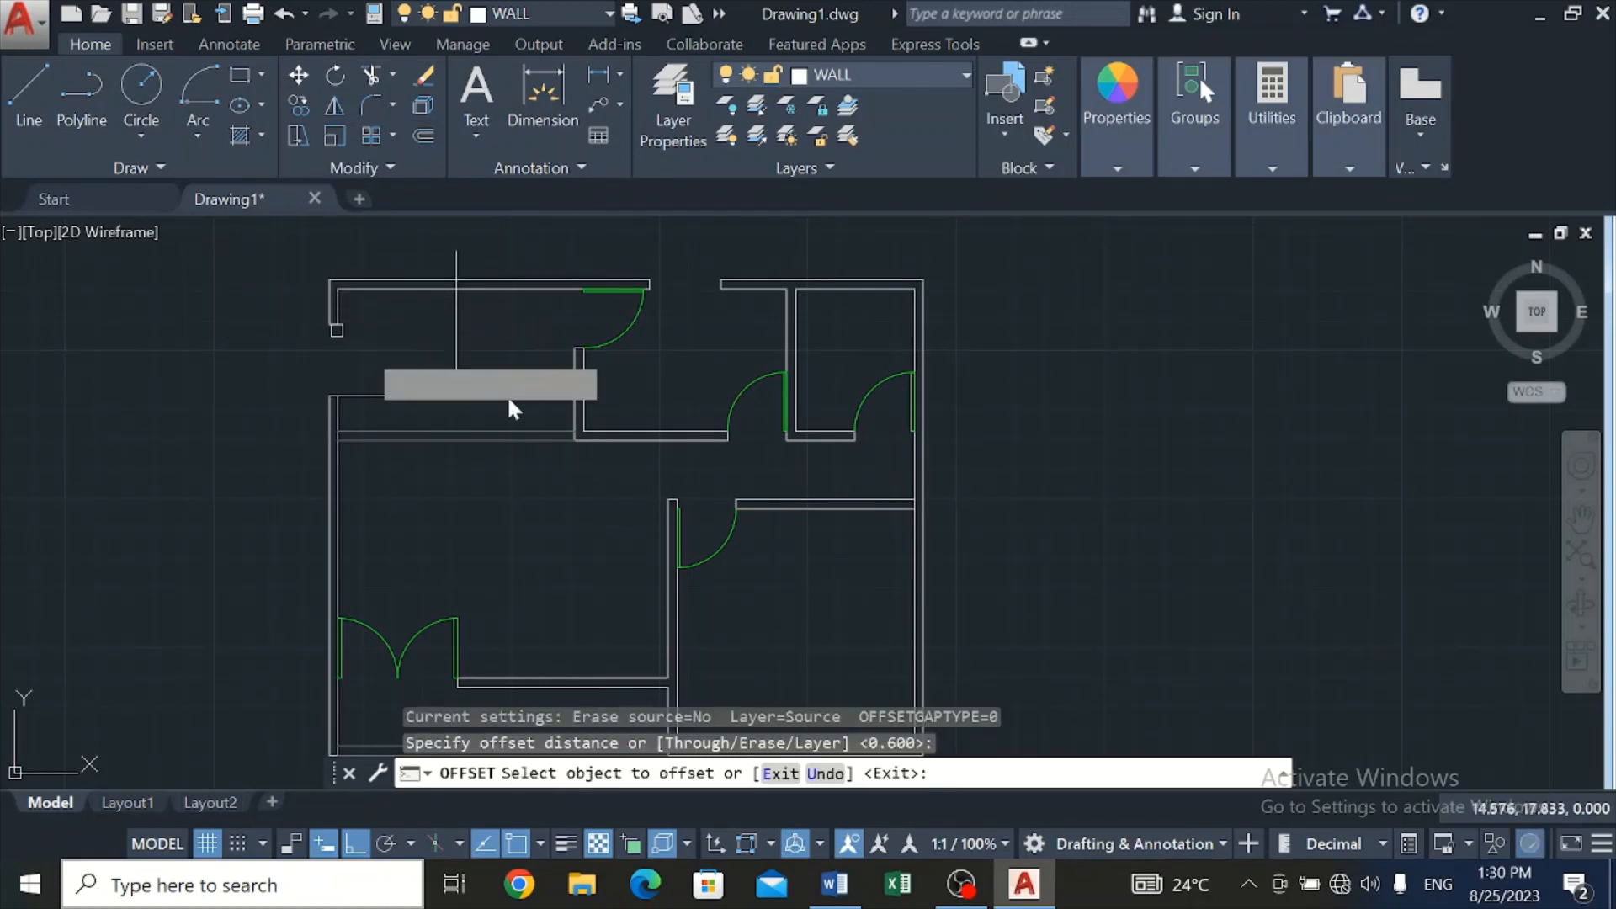
pyautogui.click(454, 350)
pyautogui.click(522, 345)
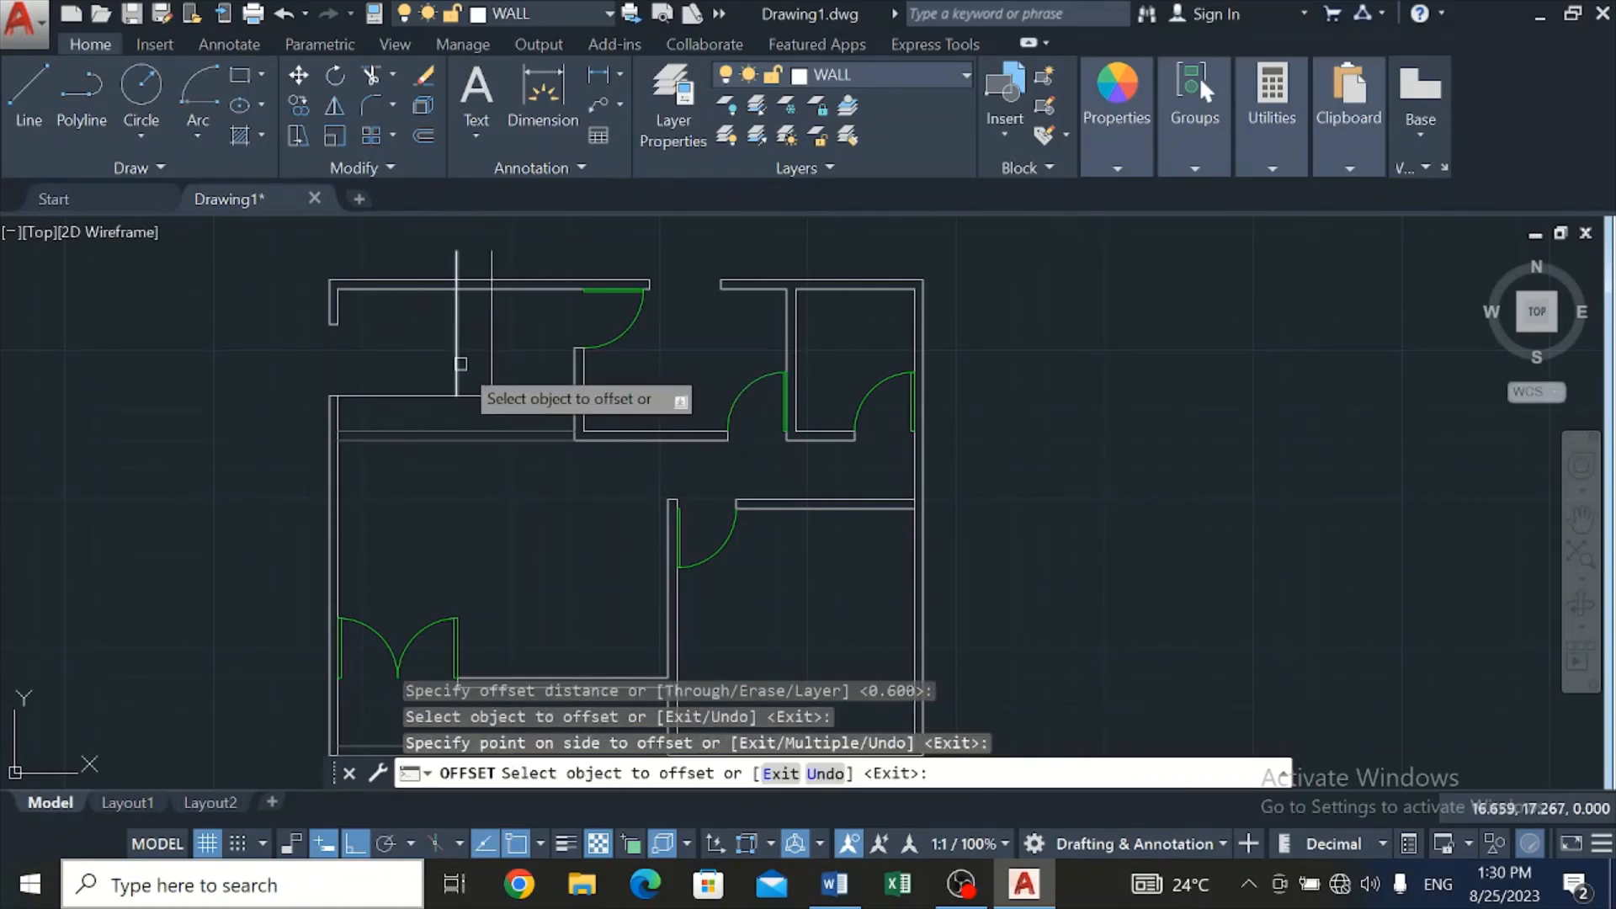
pyautogui.click(457, 358)
pyautogui.click(324, 337)
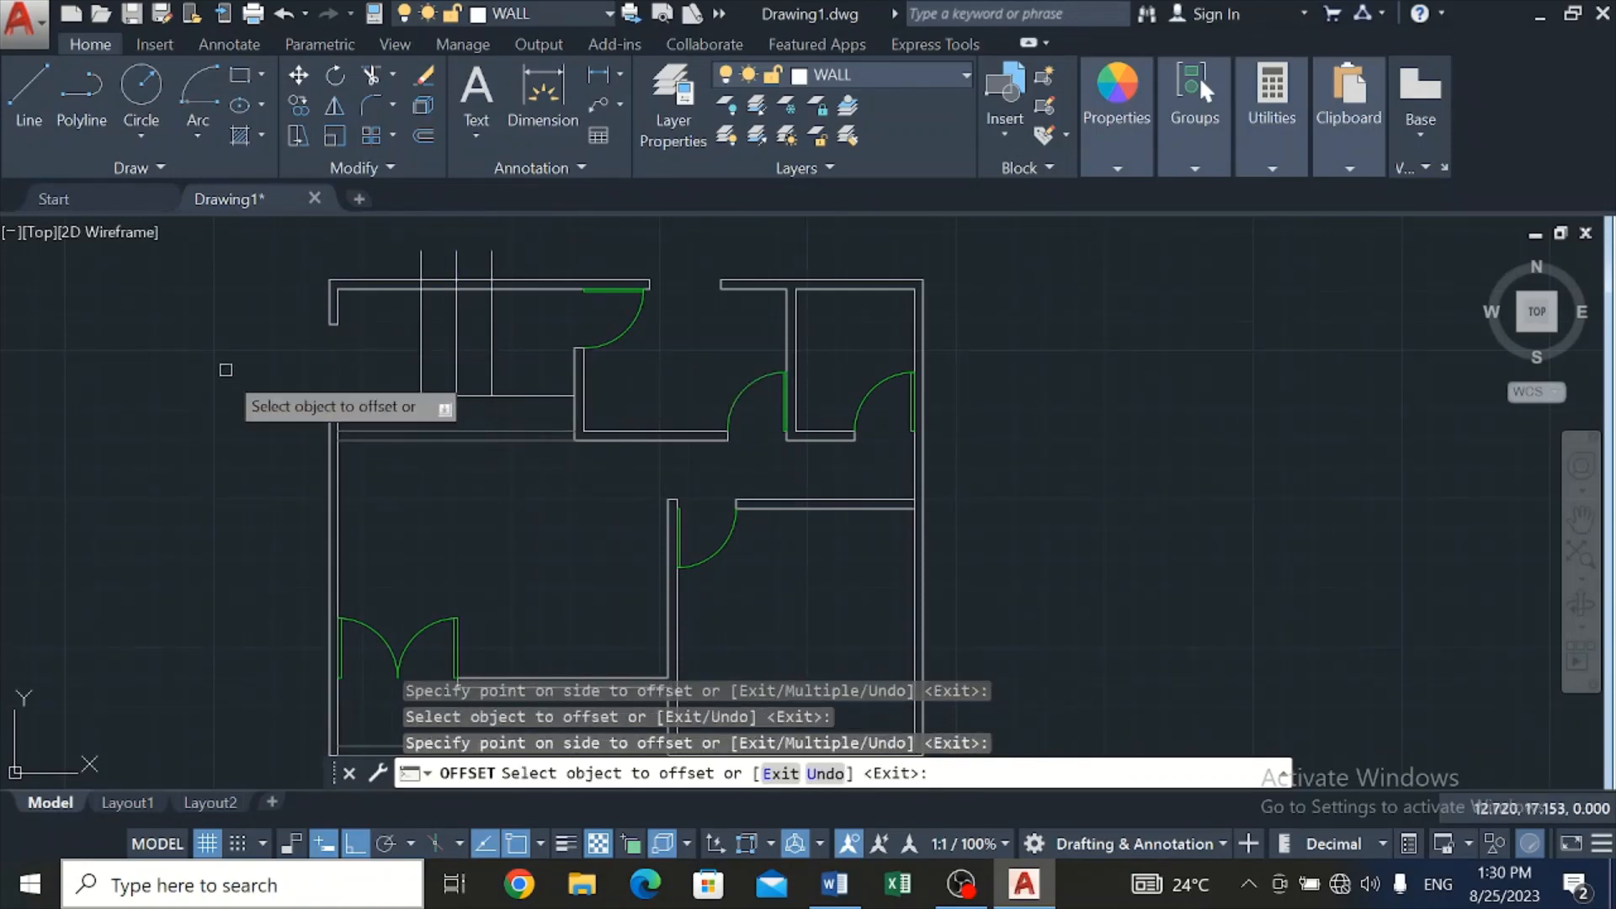
pyautogui.press('Escape')
# Erase the horizontal helper line and the middle vertical line in the upper left room
pyautogui.click(353, 395)
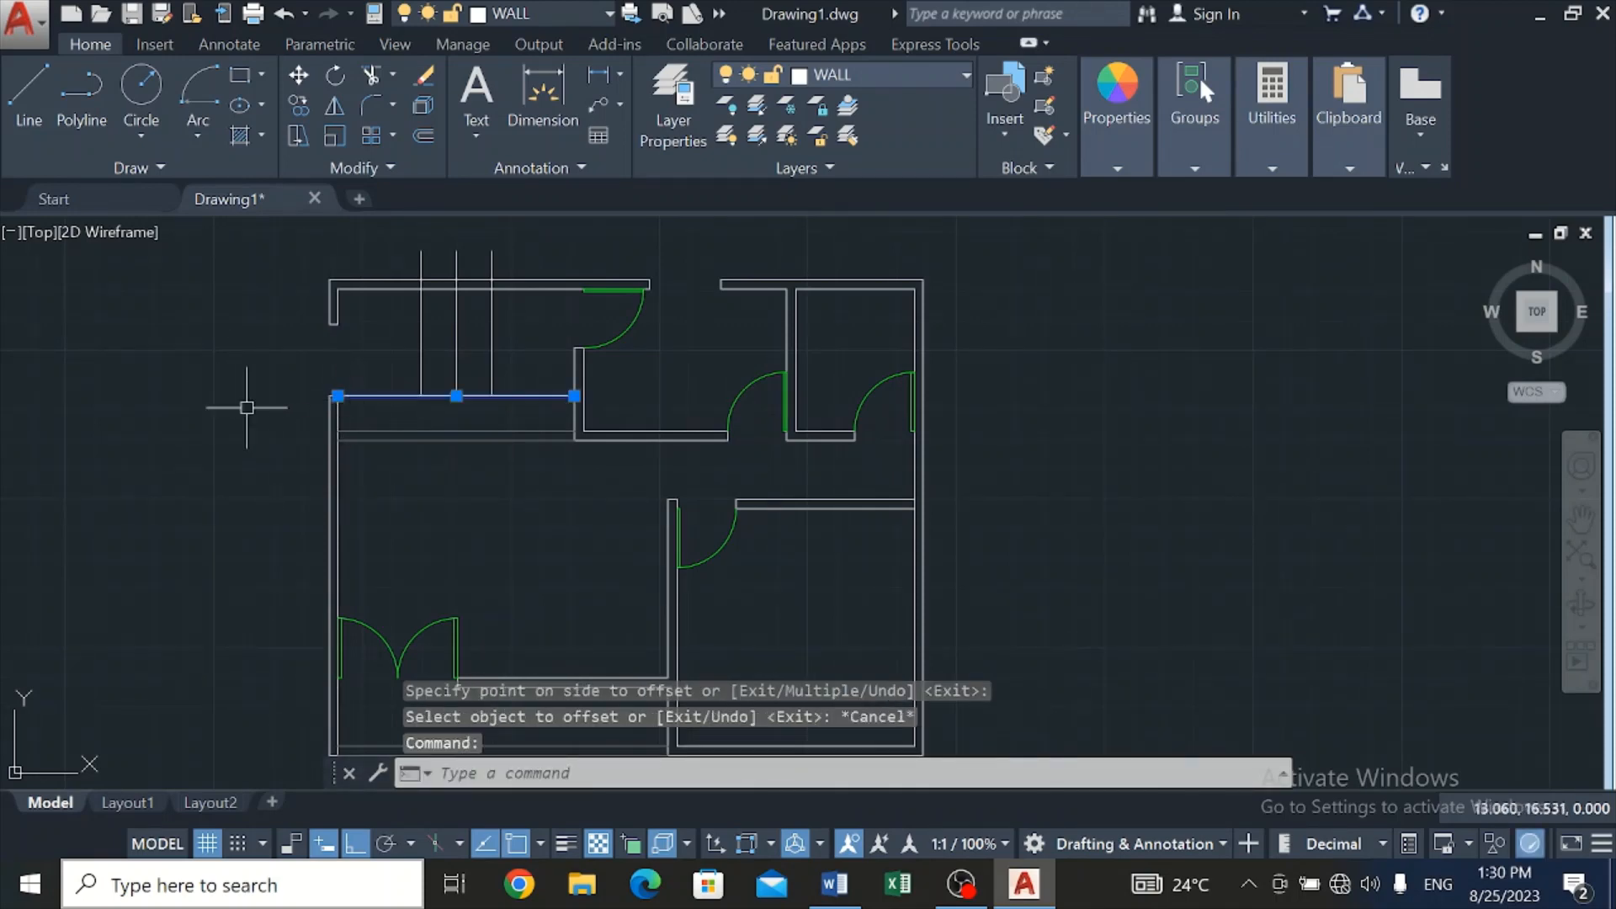
pyautogui.press('Delete')
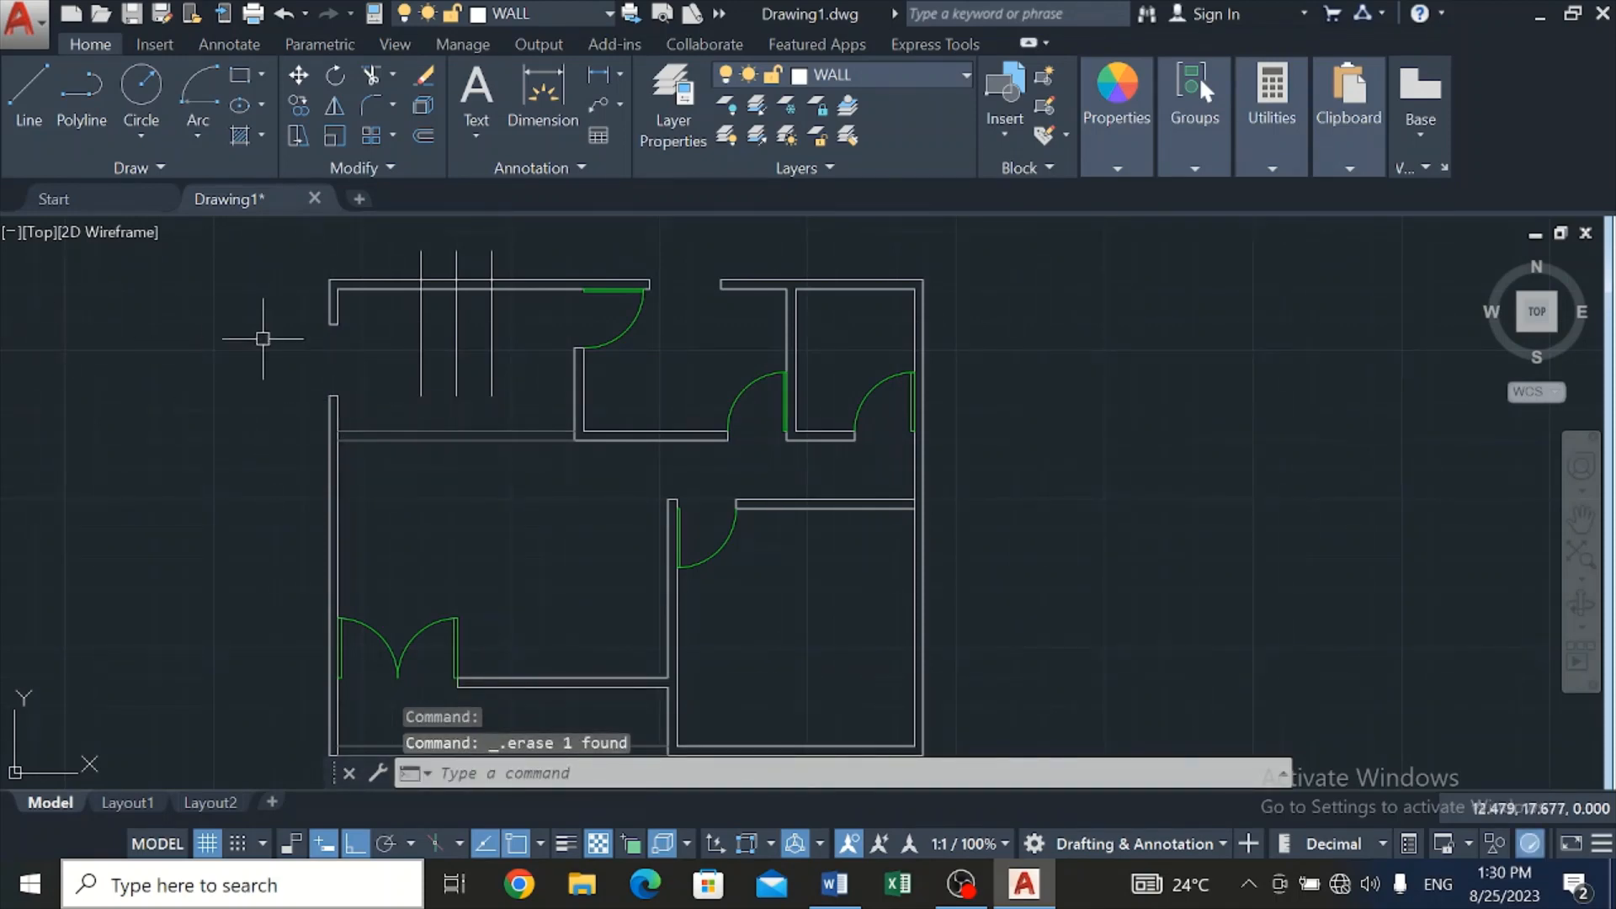
pyautogui.click(457, 339)
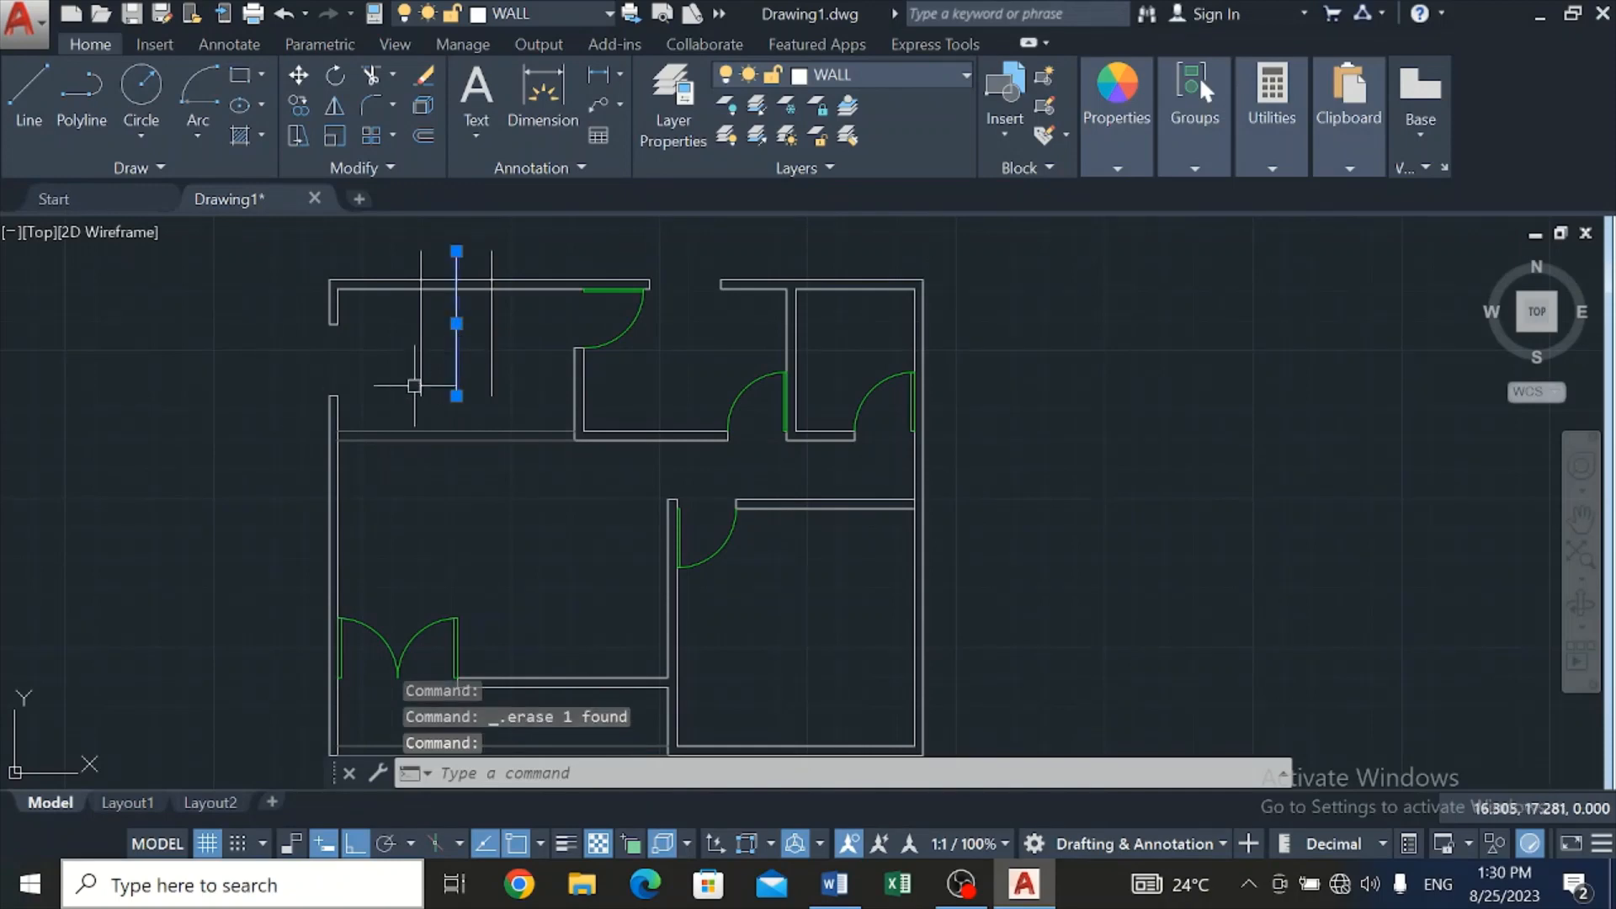
pyautogui.press('Delete')
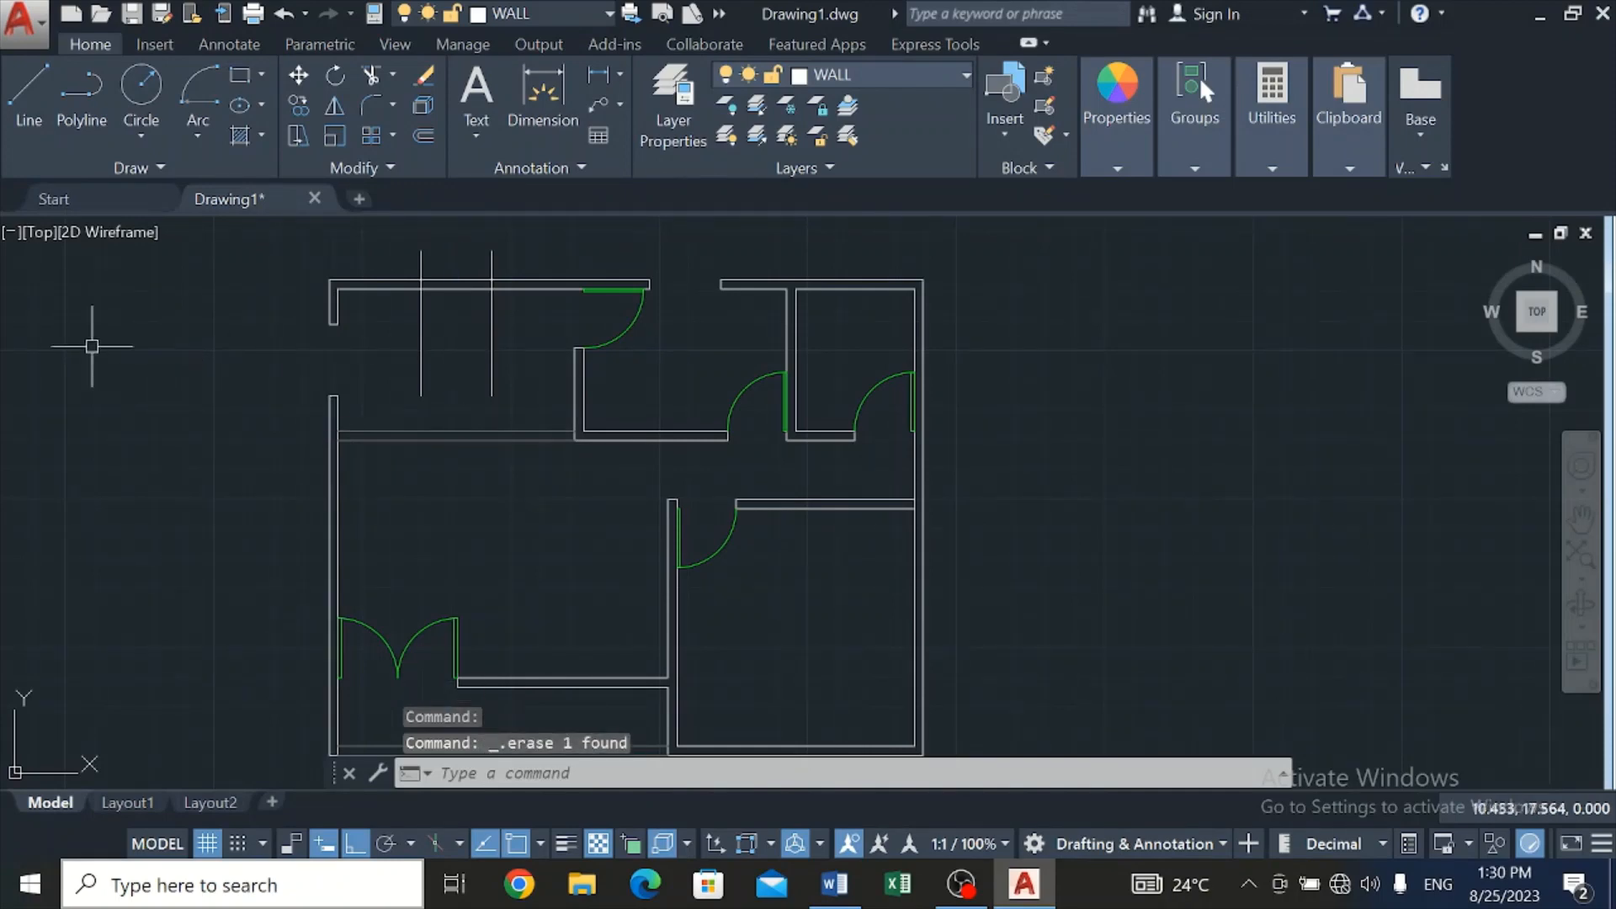
# Trim the upper left room's top wall between the two vertical lines and cut off the lines' ends inside and outside the wall
pyautogui.click(374, 74)
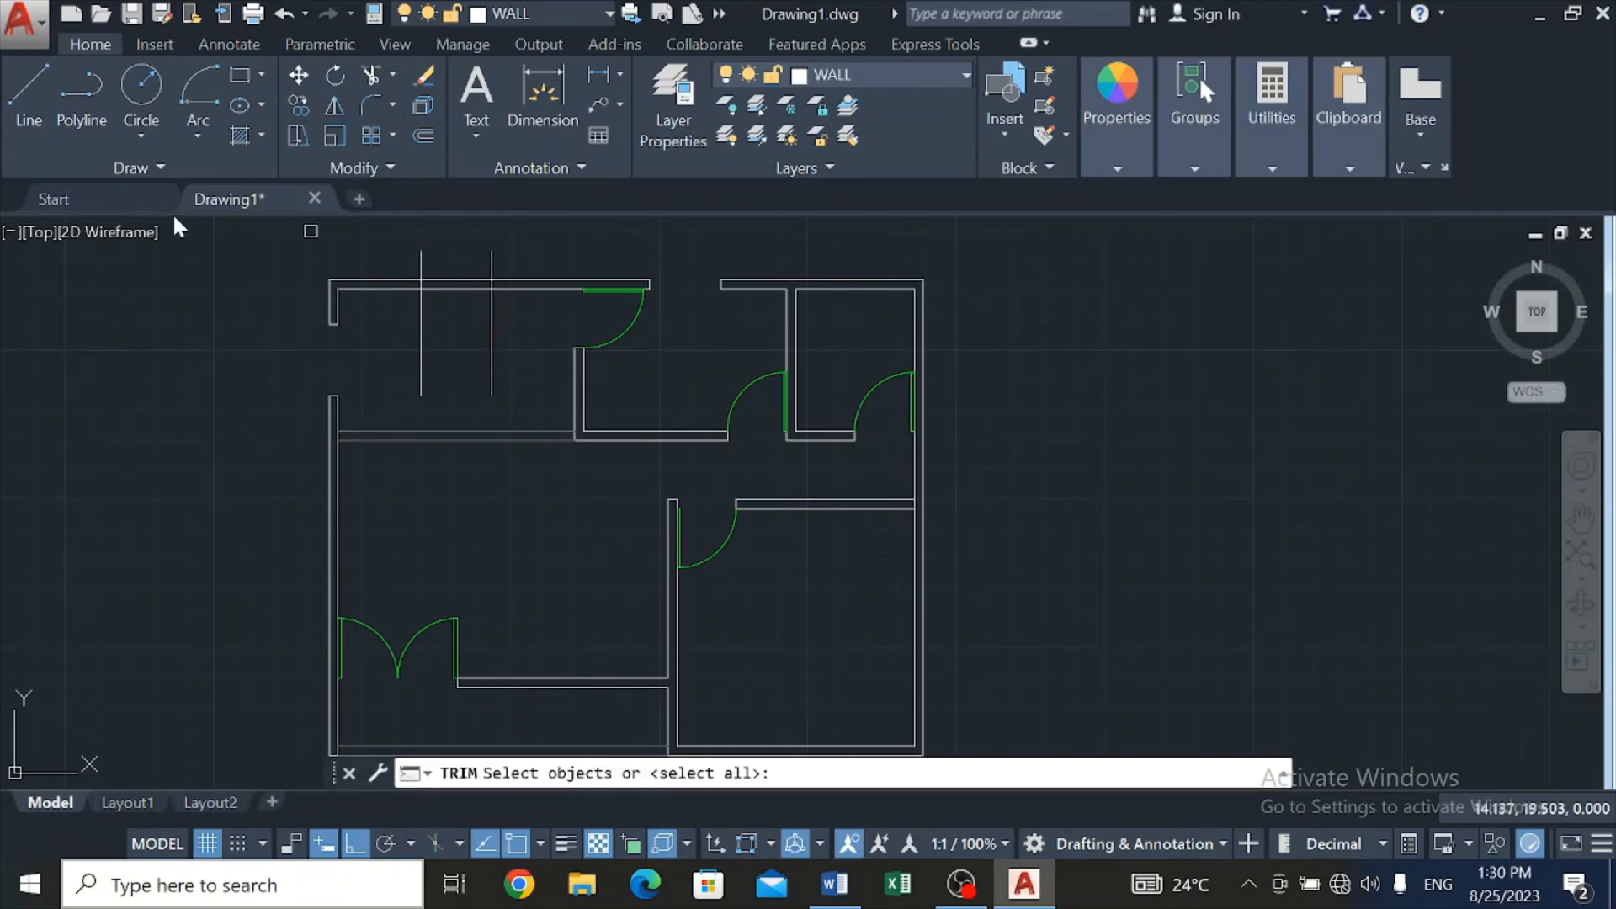
pyautogui.press('Return')
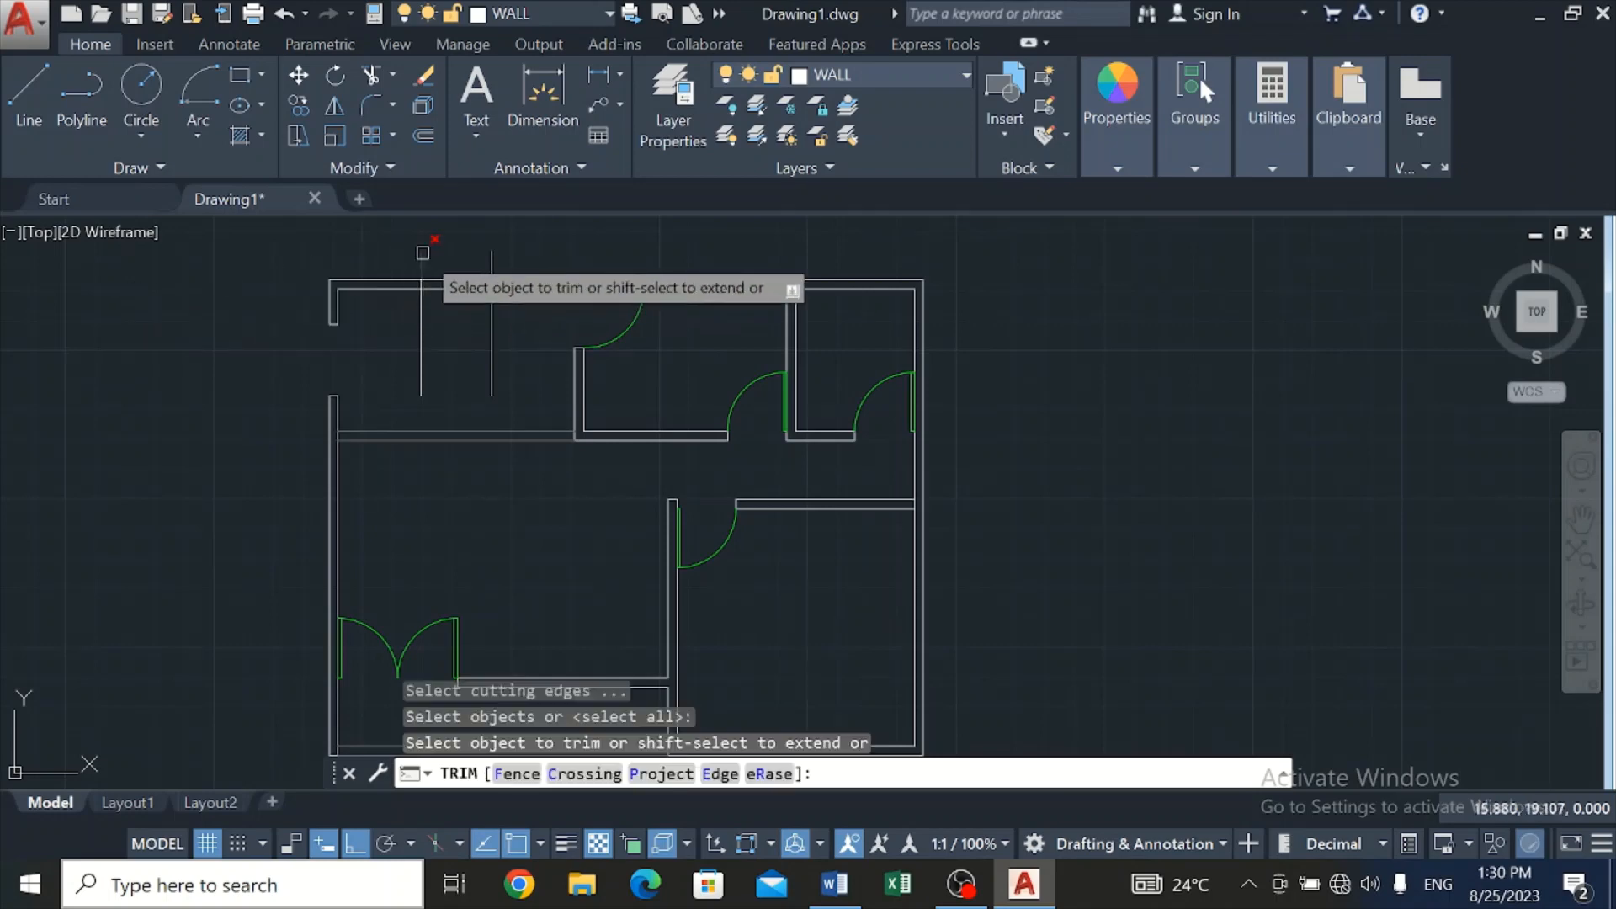
pyautogui.click(439, 254)
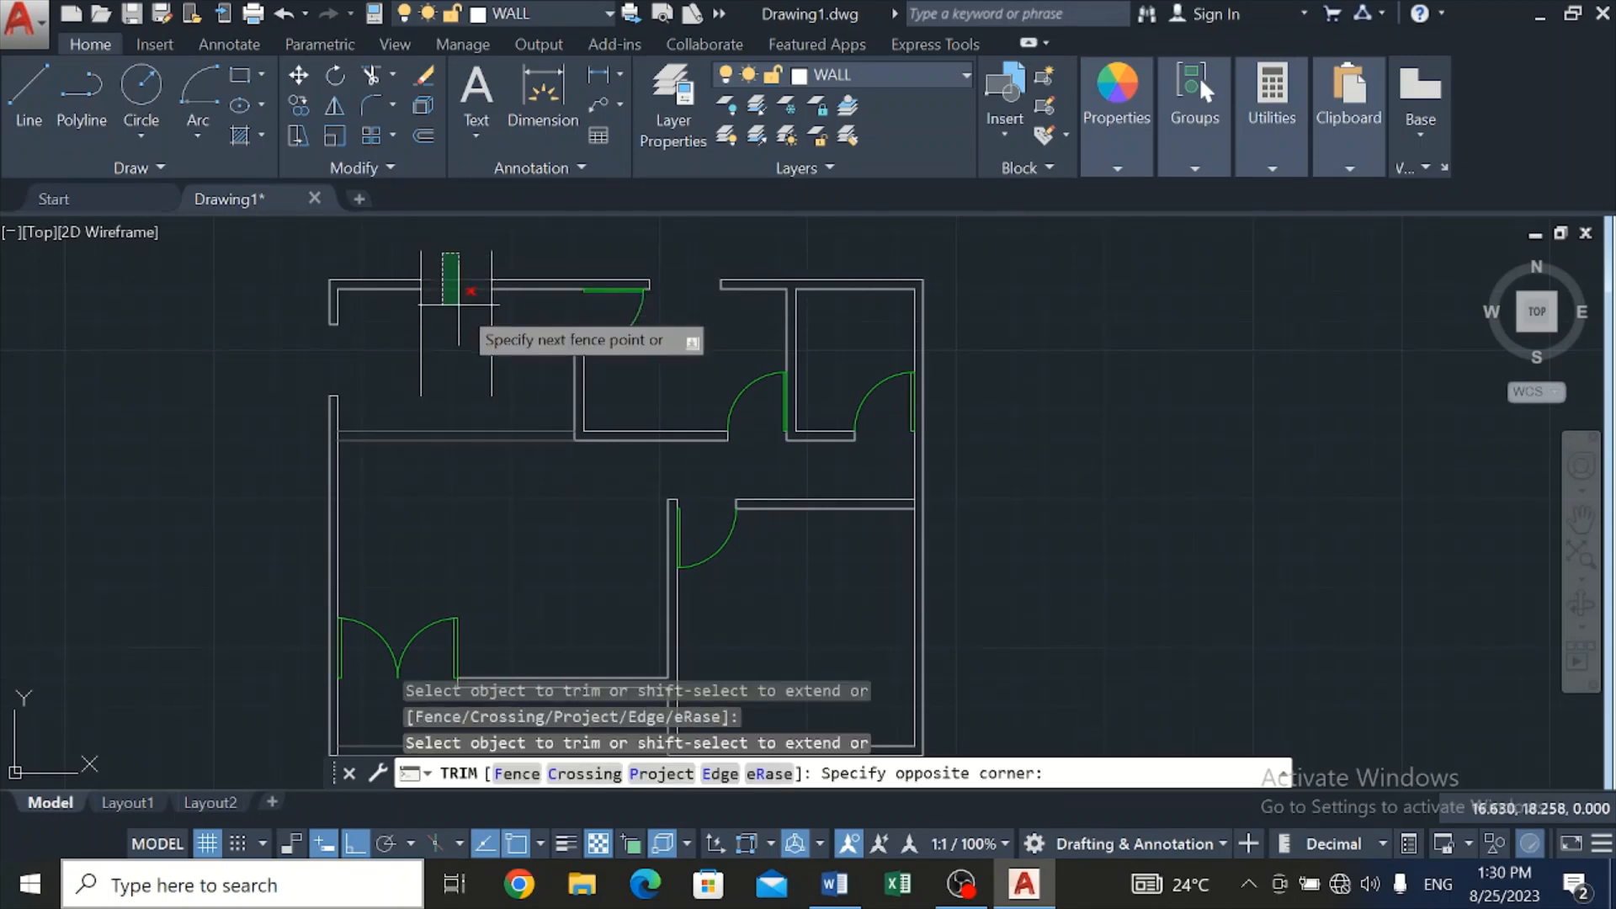
pyautogui.click(461, 302)
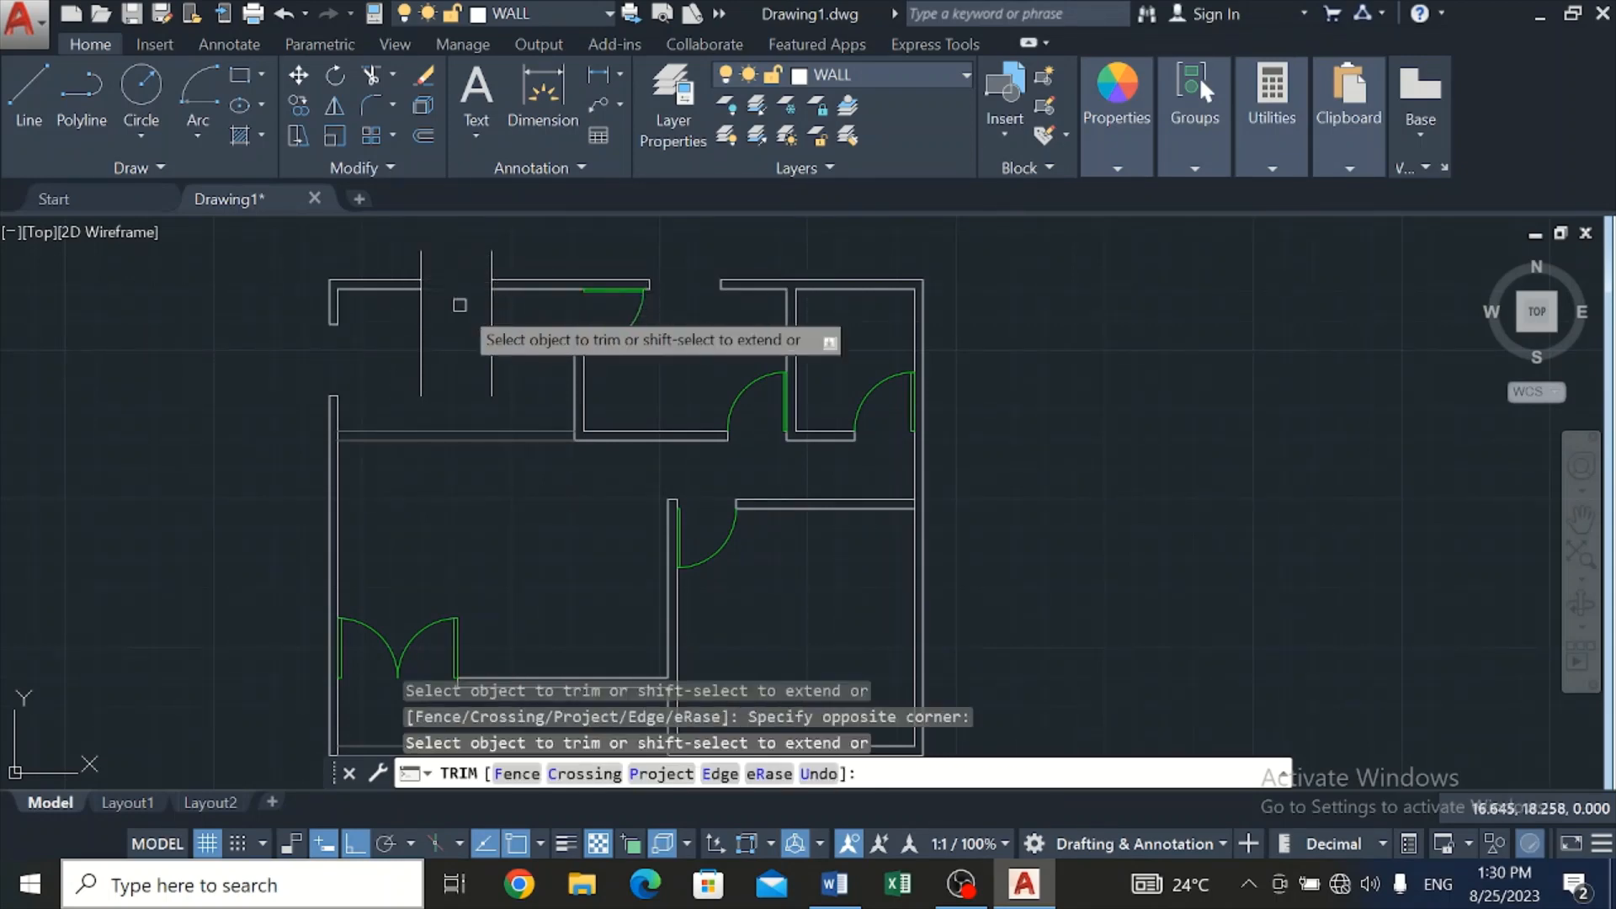
pyautogui.click(421, 254)
pyautogui.click(495, 317)
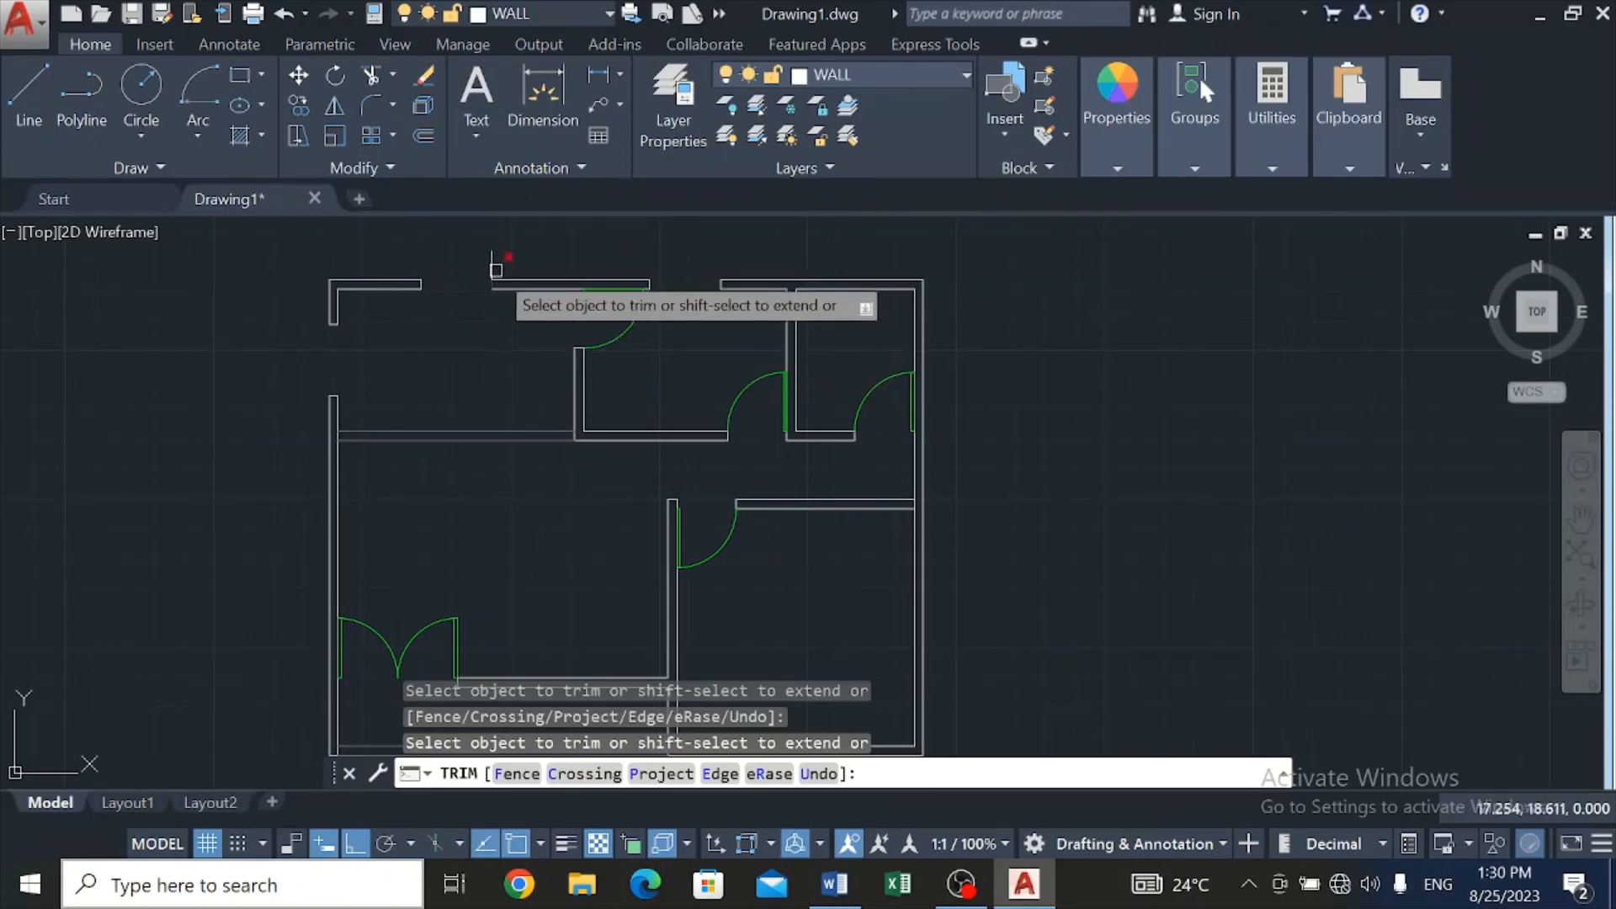
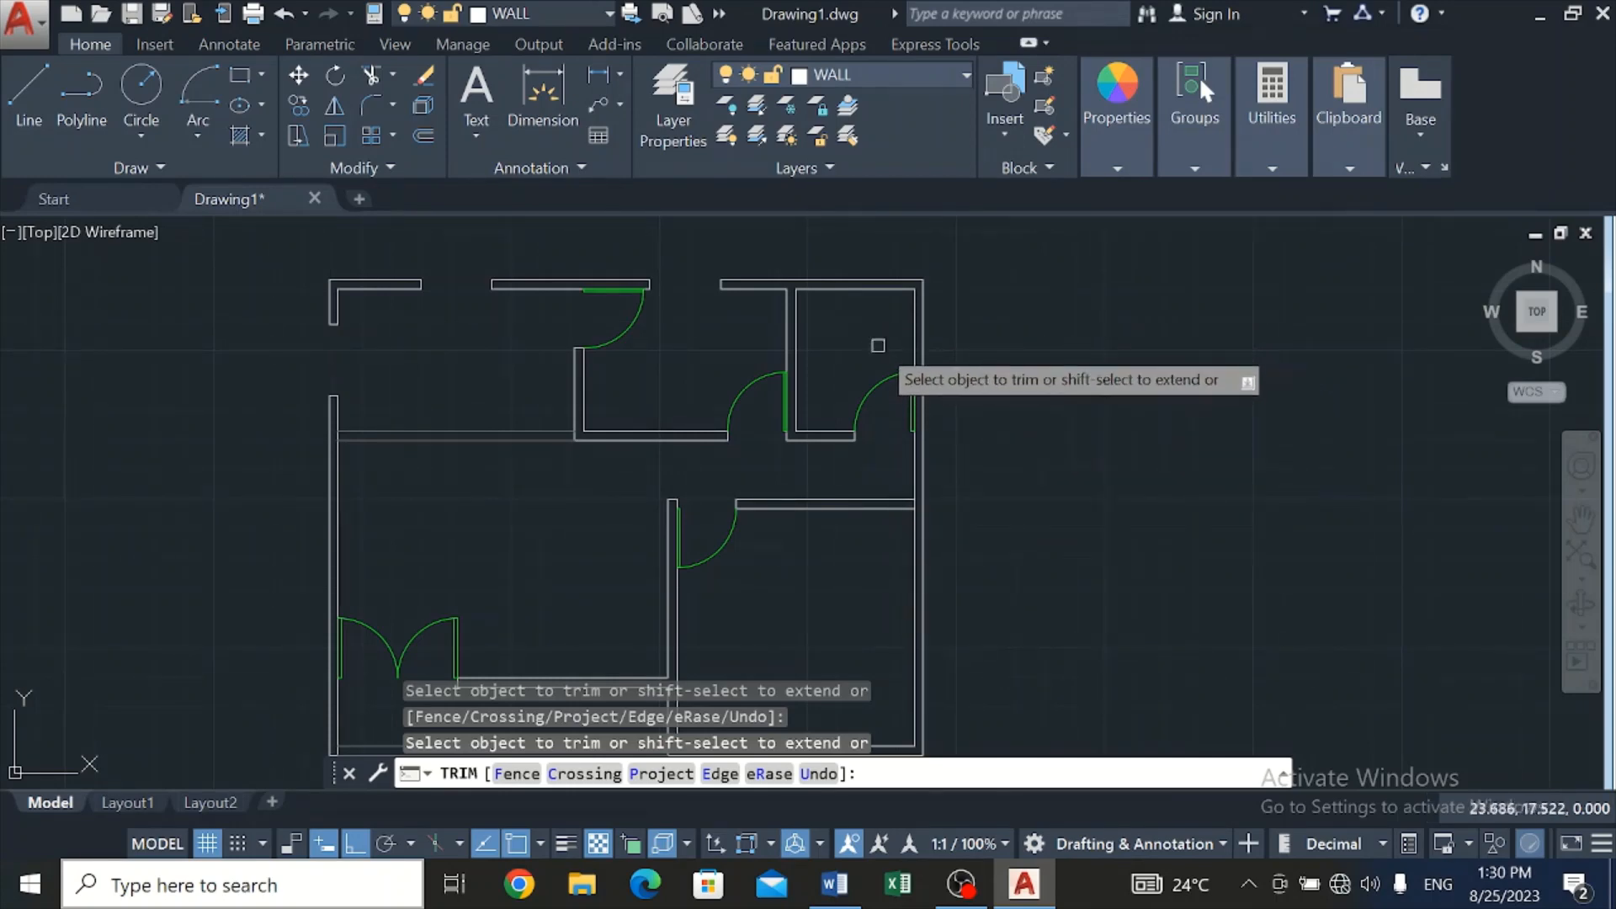
# Draw a vertical helper line through the large left room, crossing its upper and lower walls
pyautogui.scroll(-2, 875, 336)
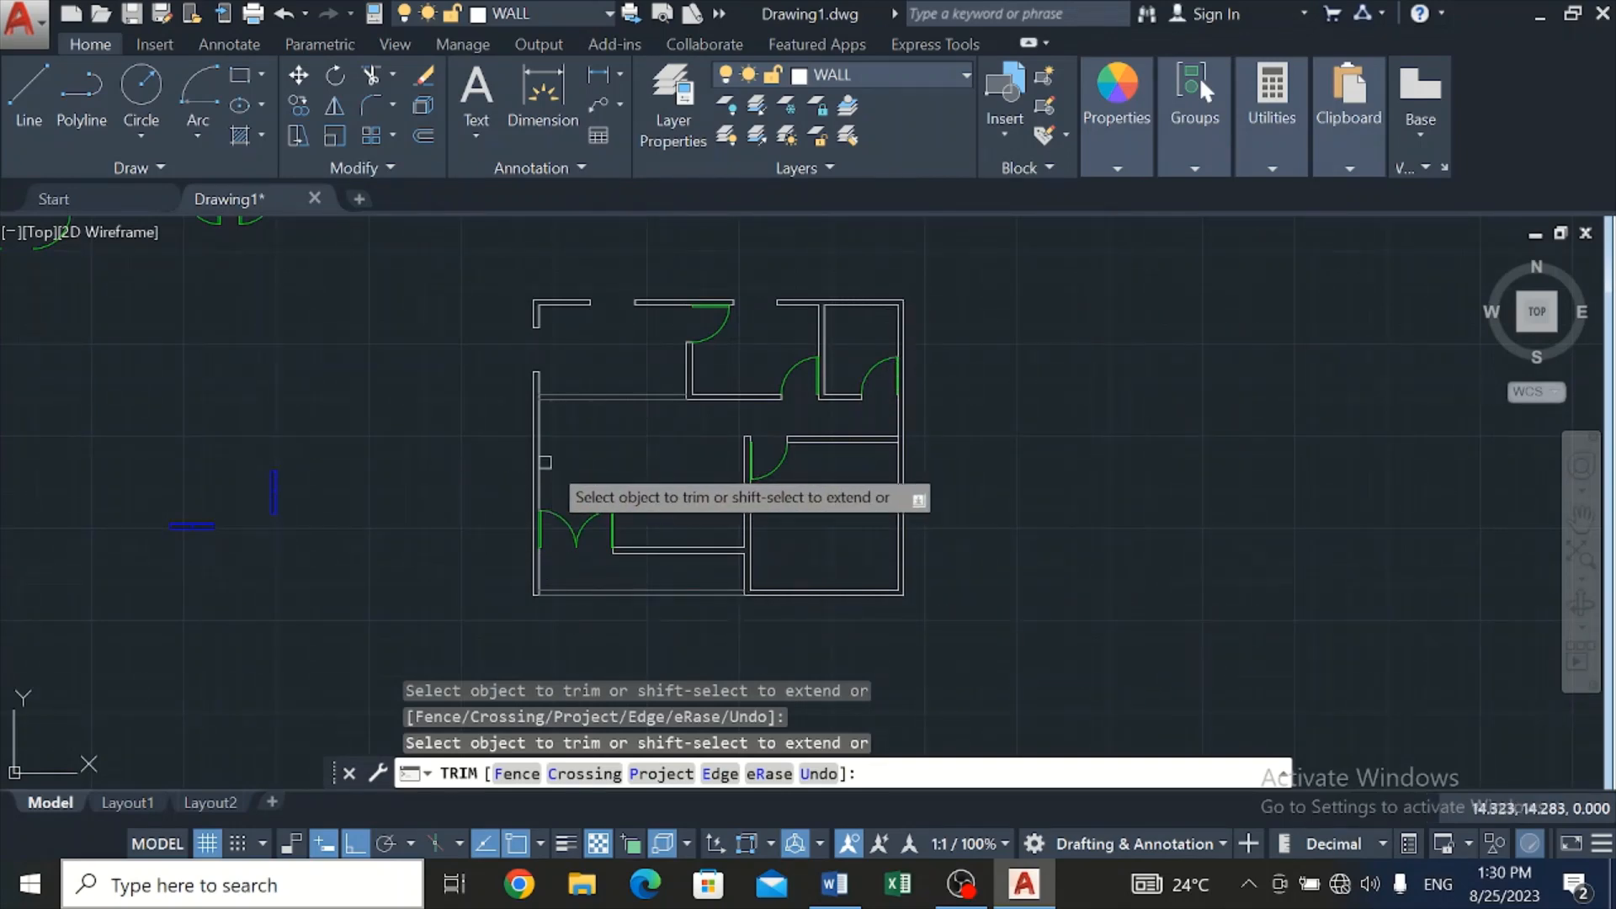
pyautogui.scroll(2, 556, 453)
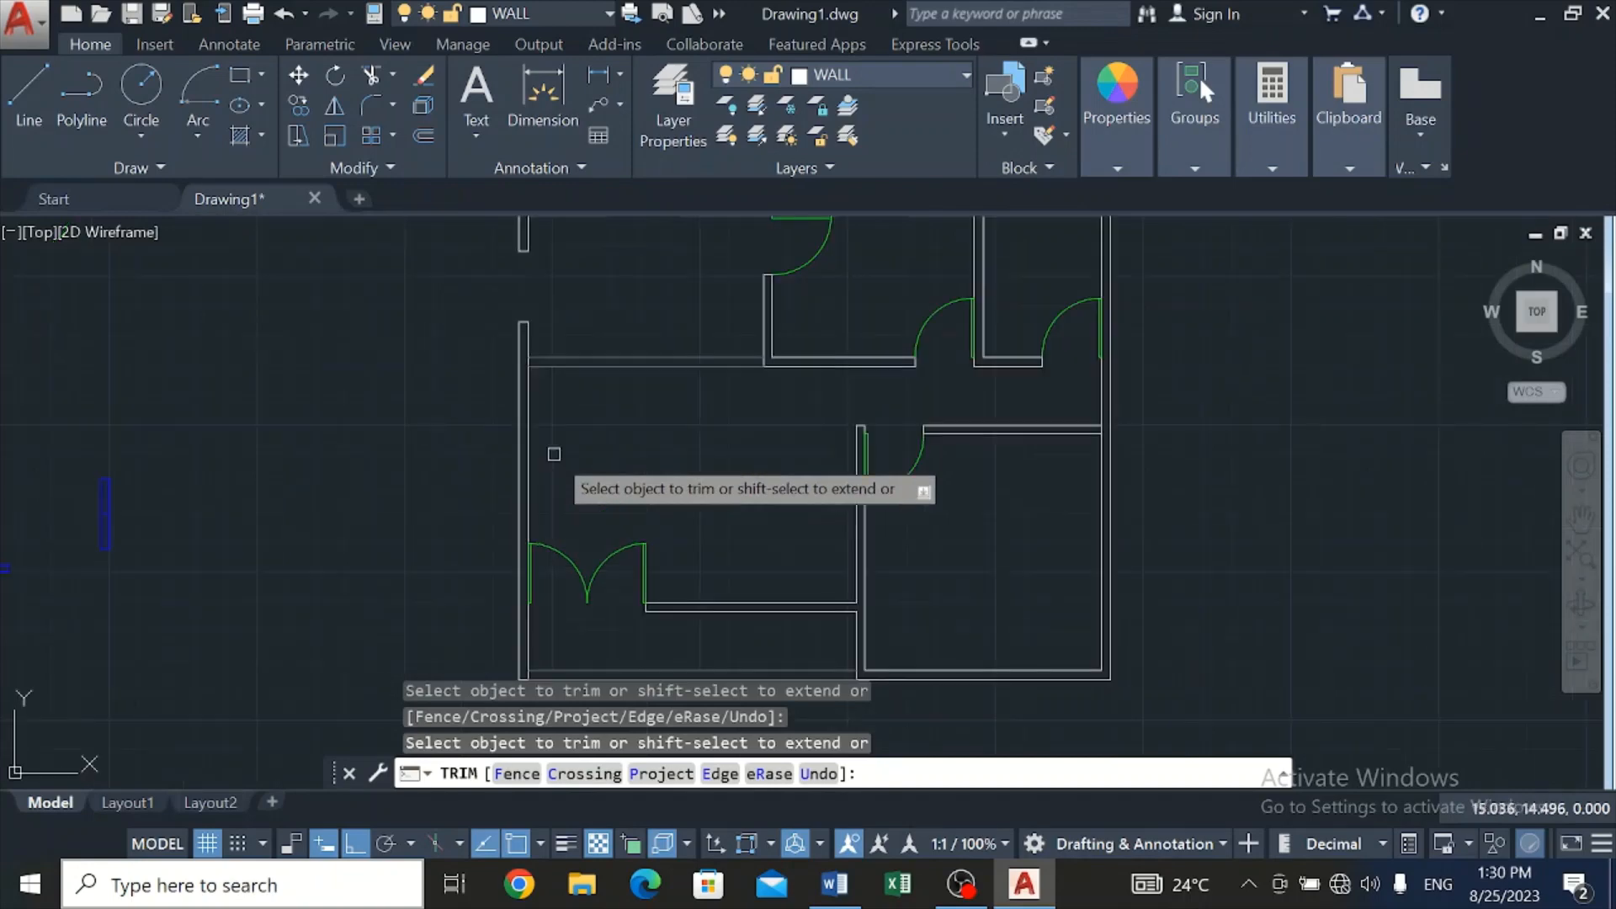
pyautogui.click(18, 92)
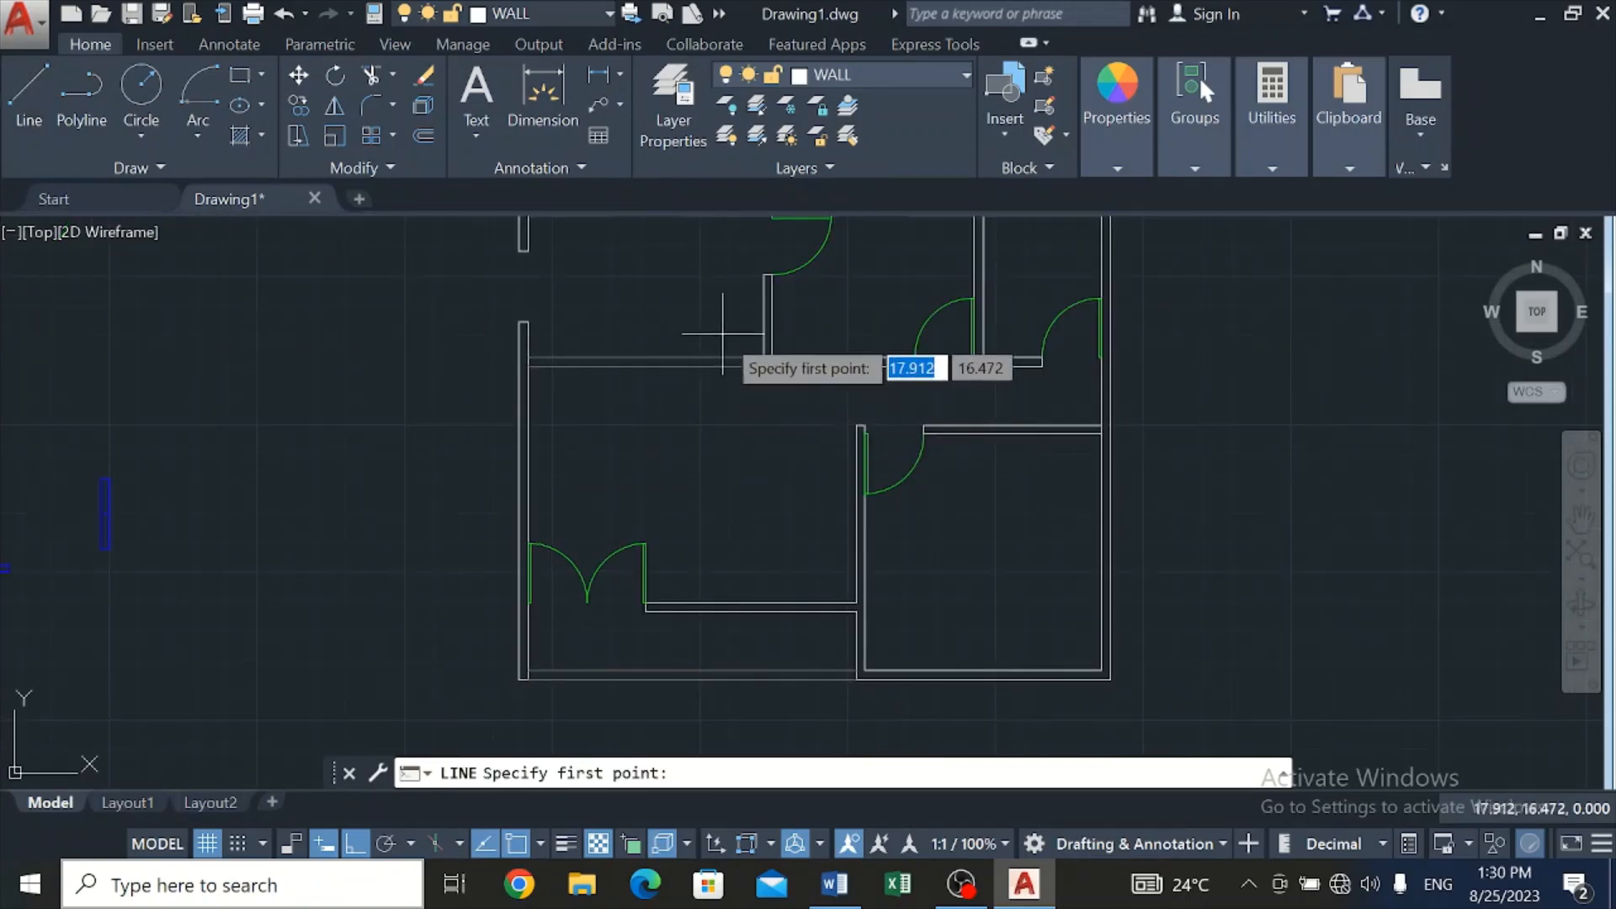
pyautogui.click(718, 330)
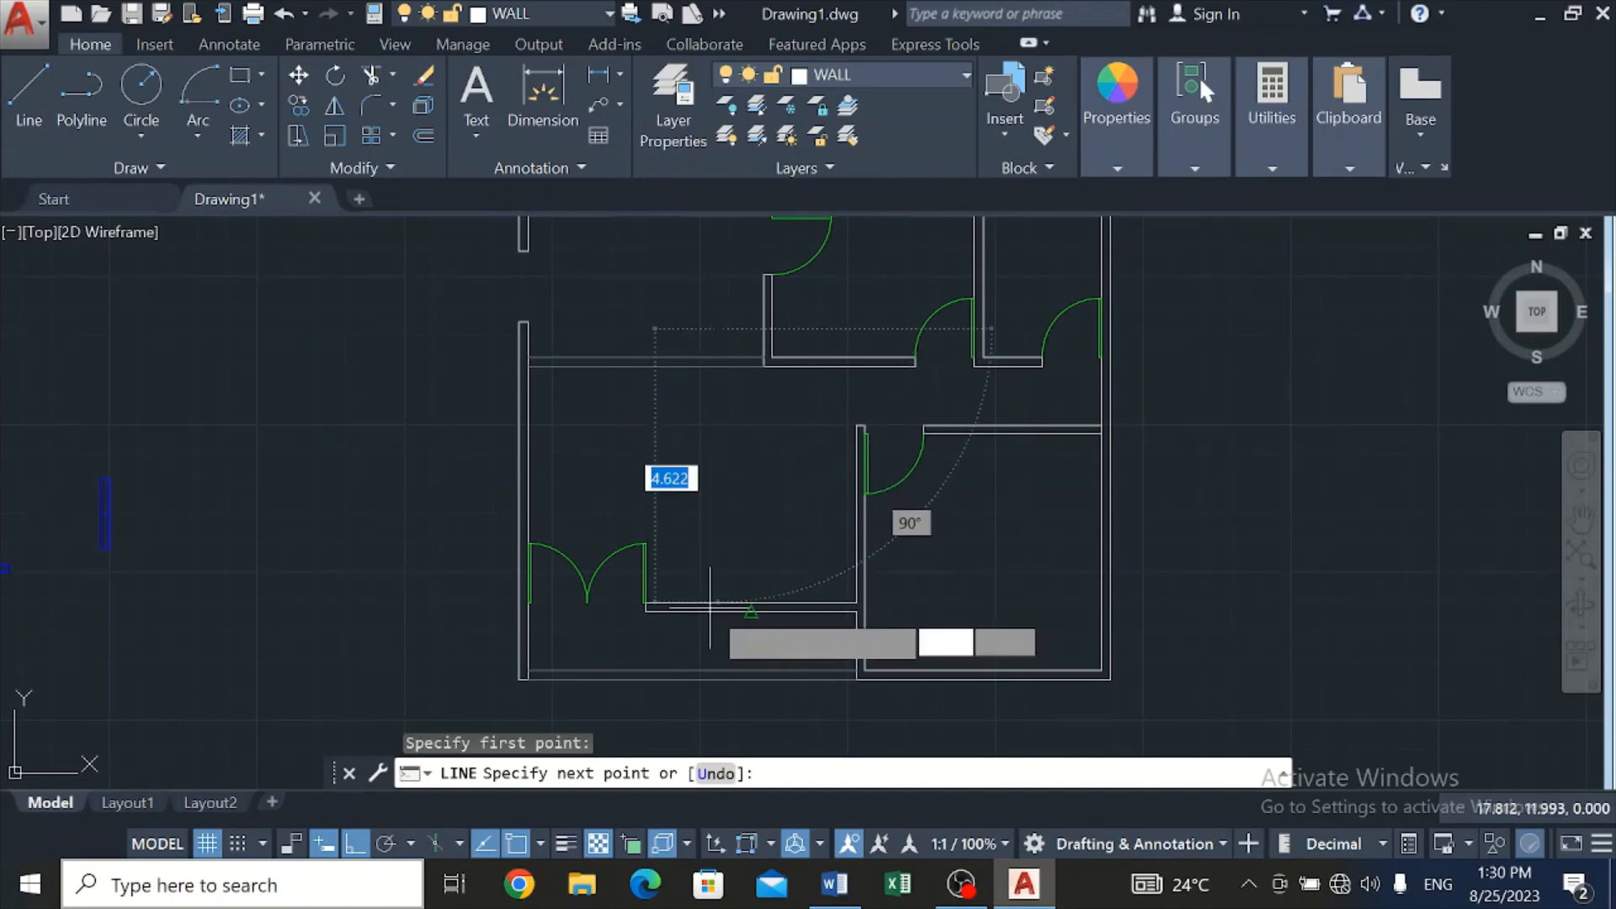
pyautogui.click(718, 631)
pyautogui.click(655, 629)
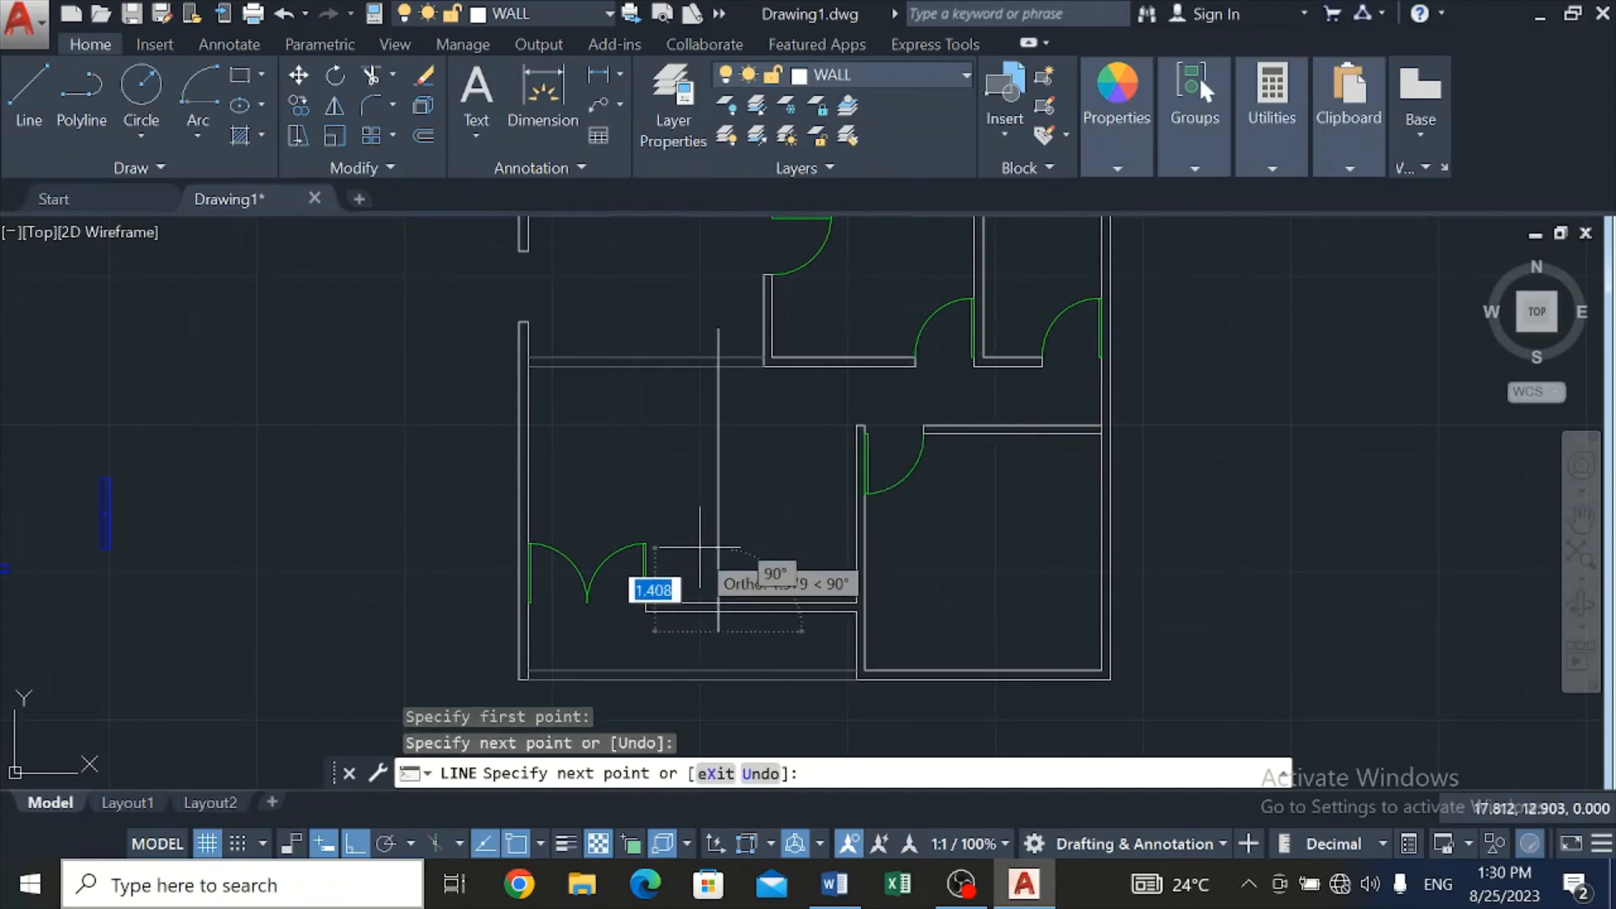
pyautogui.press('Escape')
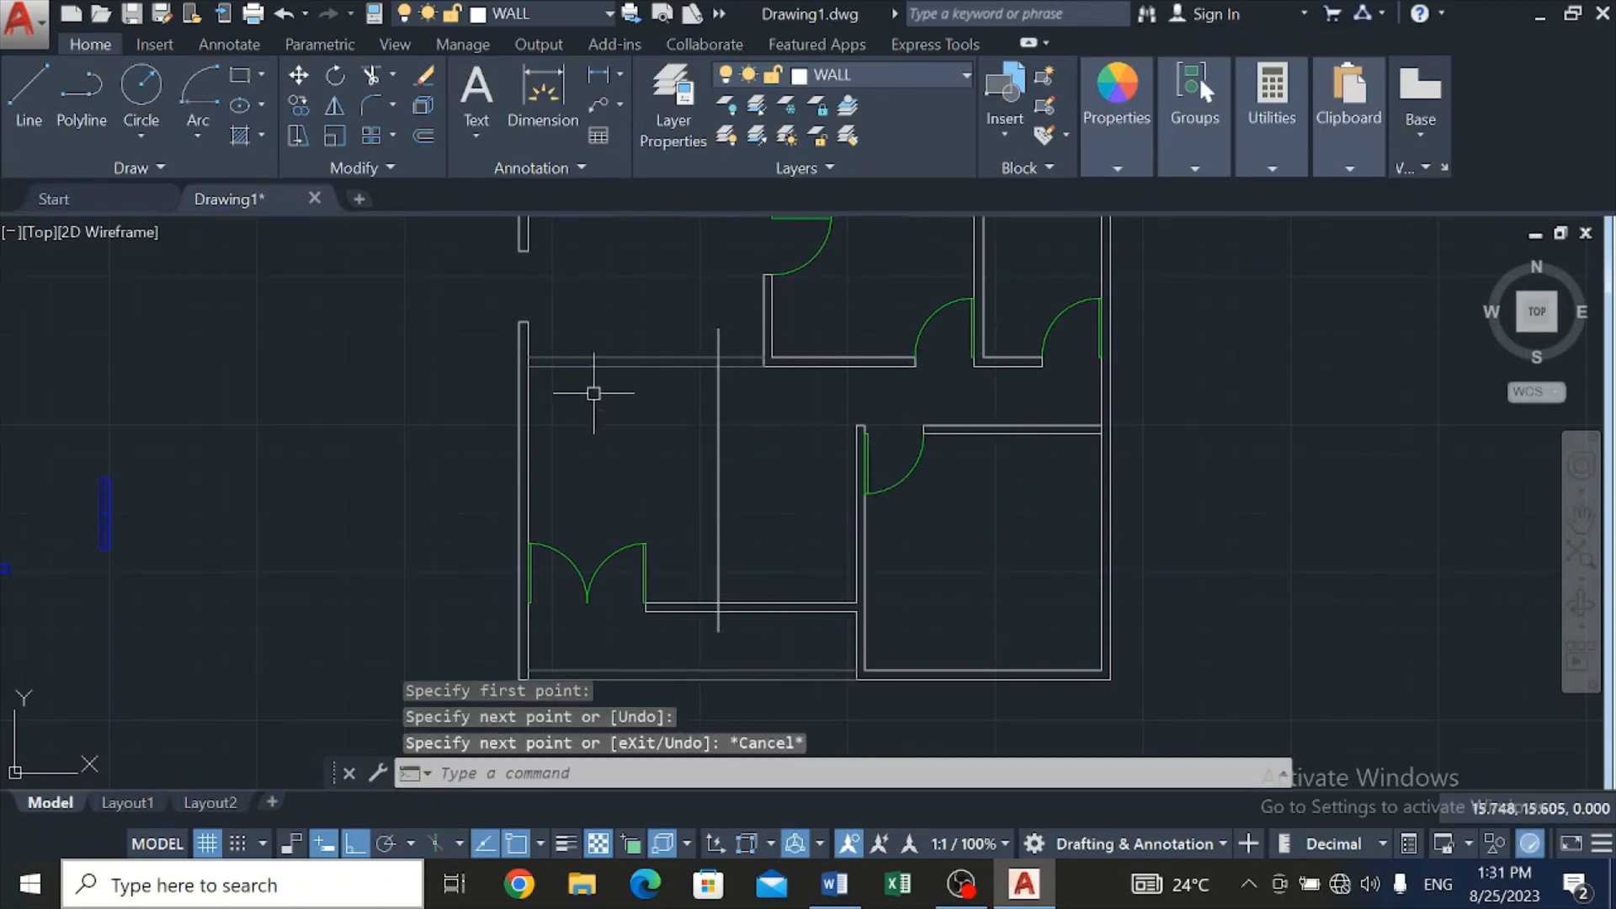
# Trim the large left room's vertical helper line back to the inner faces of its upper and lower walls
pyautogui.click(25, 94)
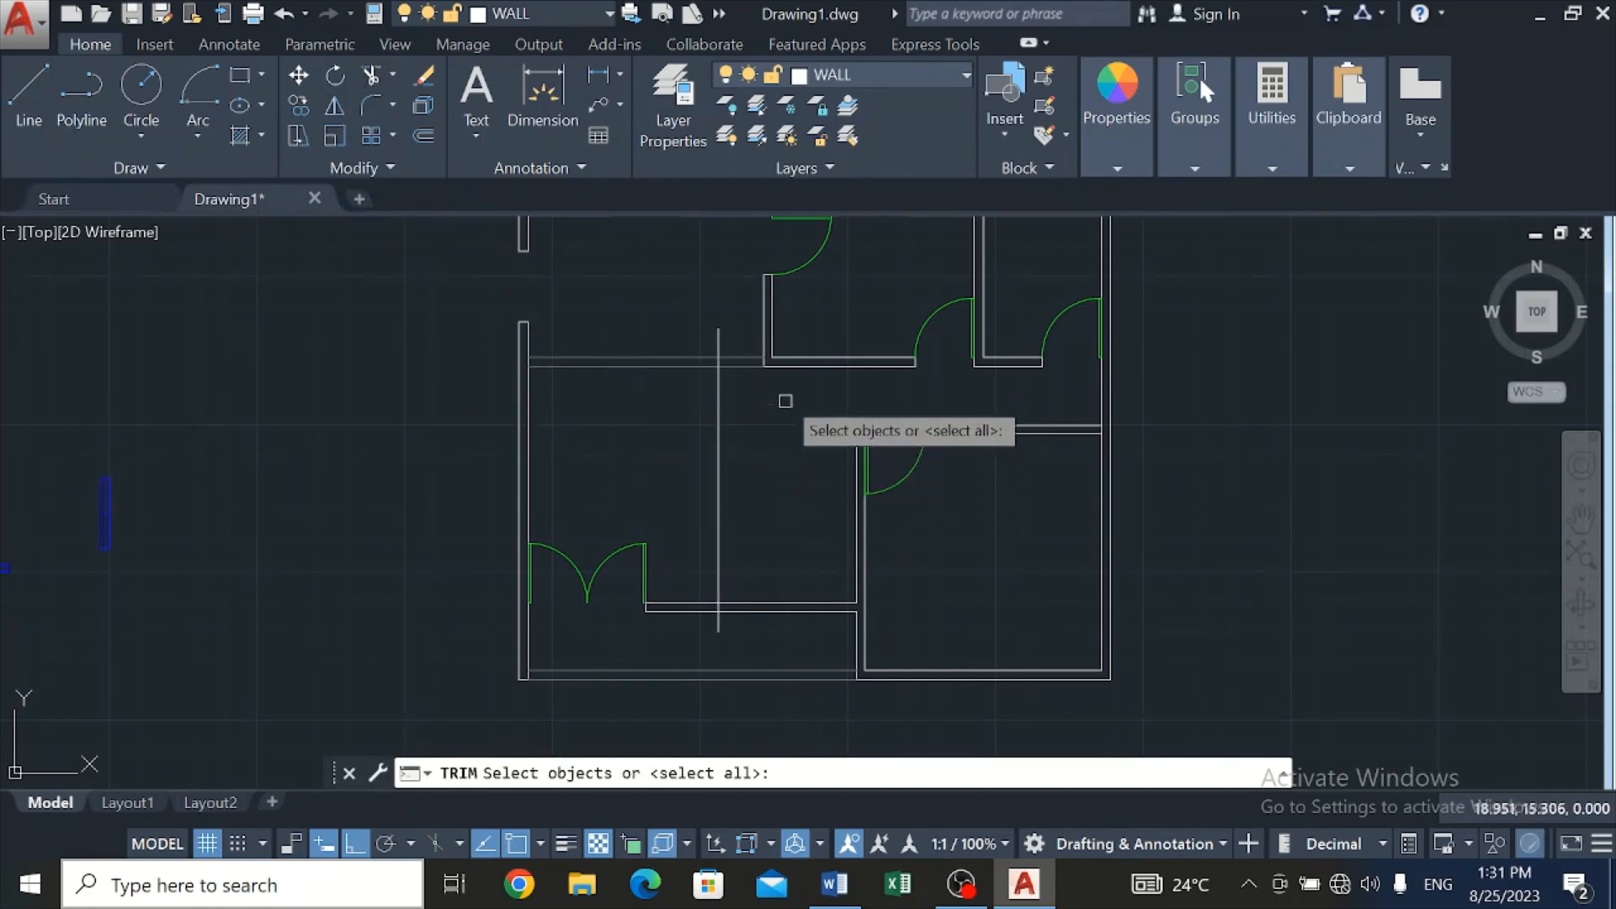
pyautogui.click(720, 341)
pyautogui.scroll(4, 732, 409)
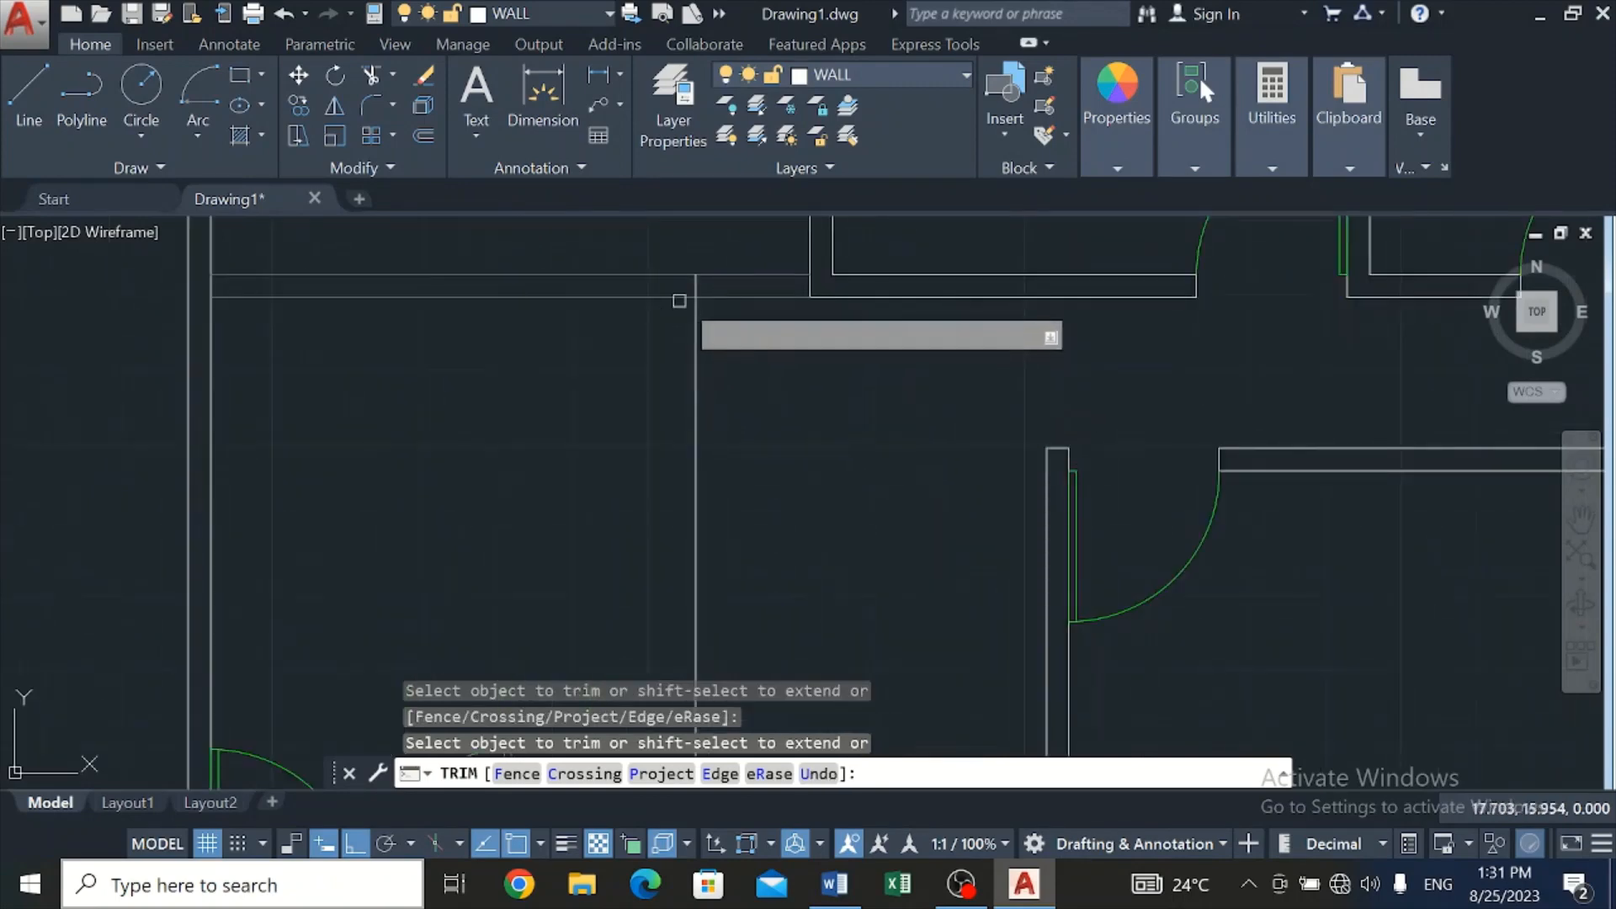
pyautogui.click(696, 284)
pyautogui.scroll(-5, 783, 421)
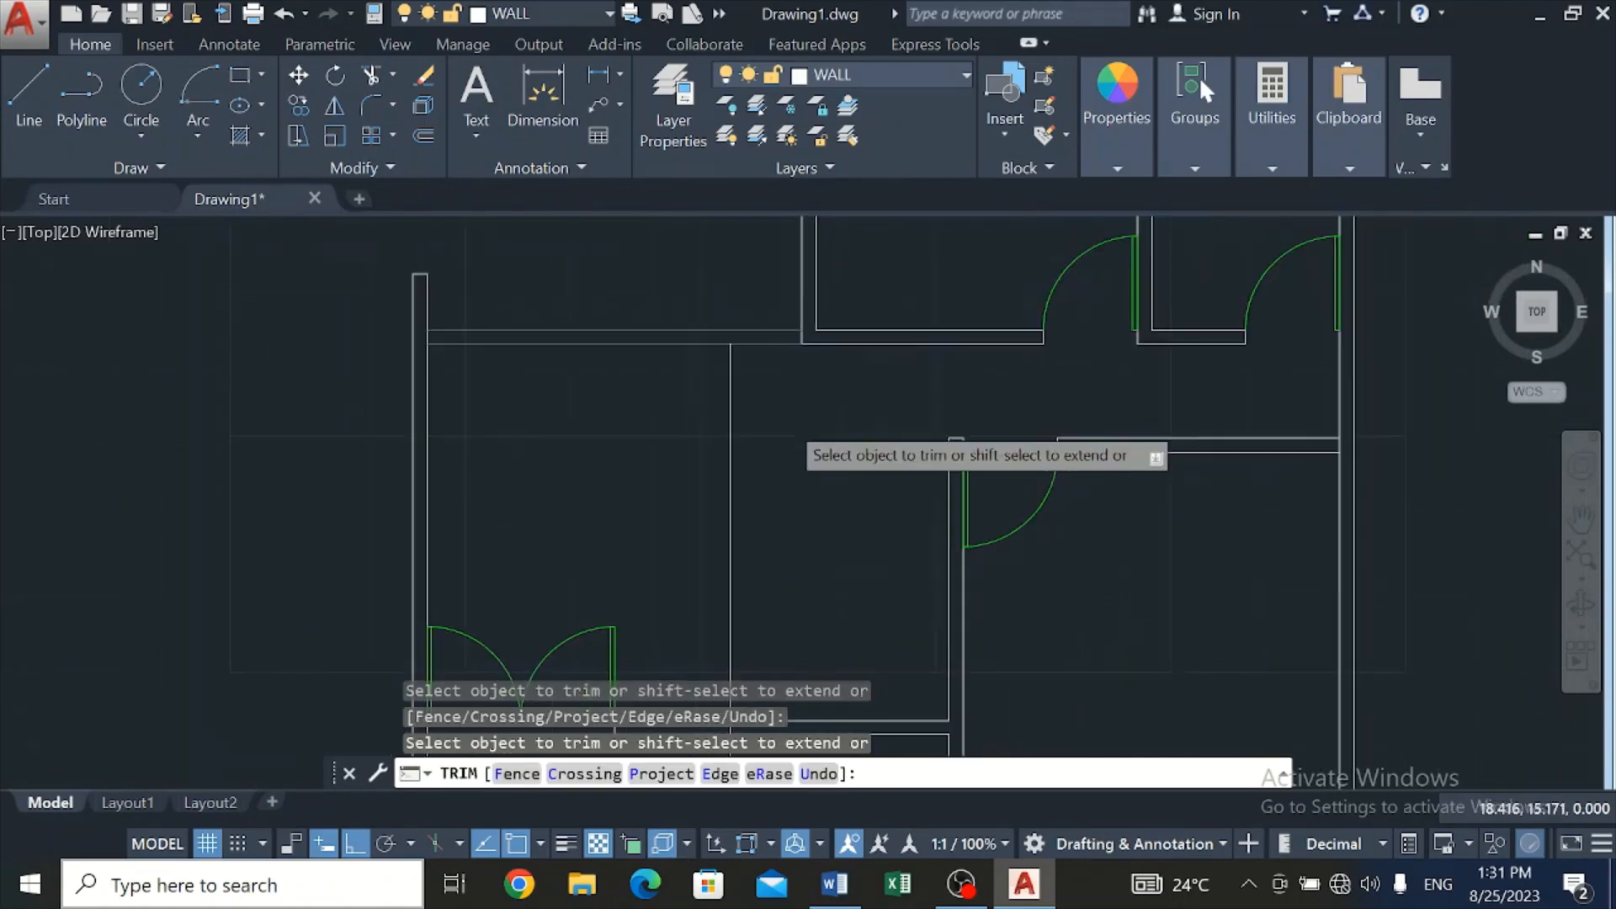
pyautogui.scroll(5, 791, 555)
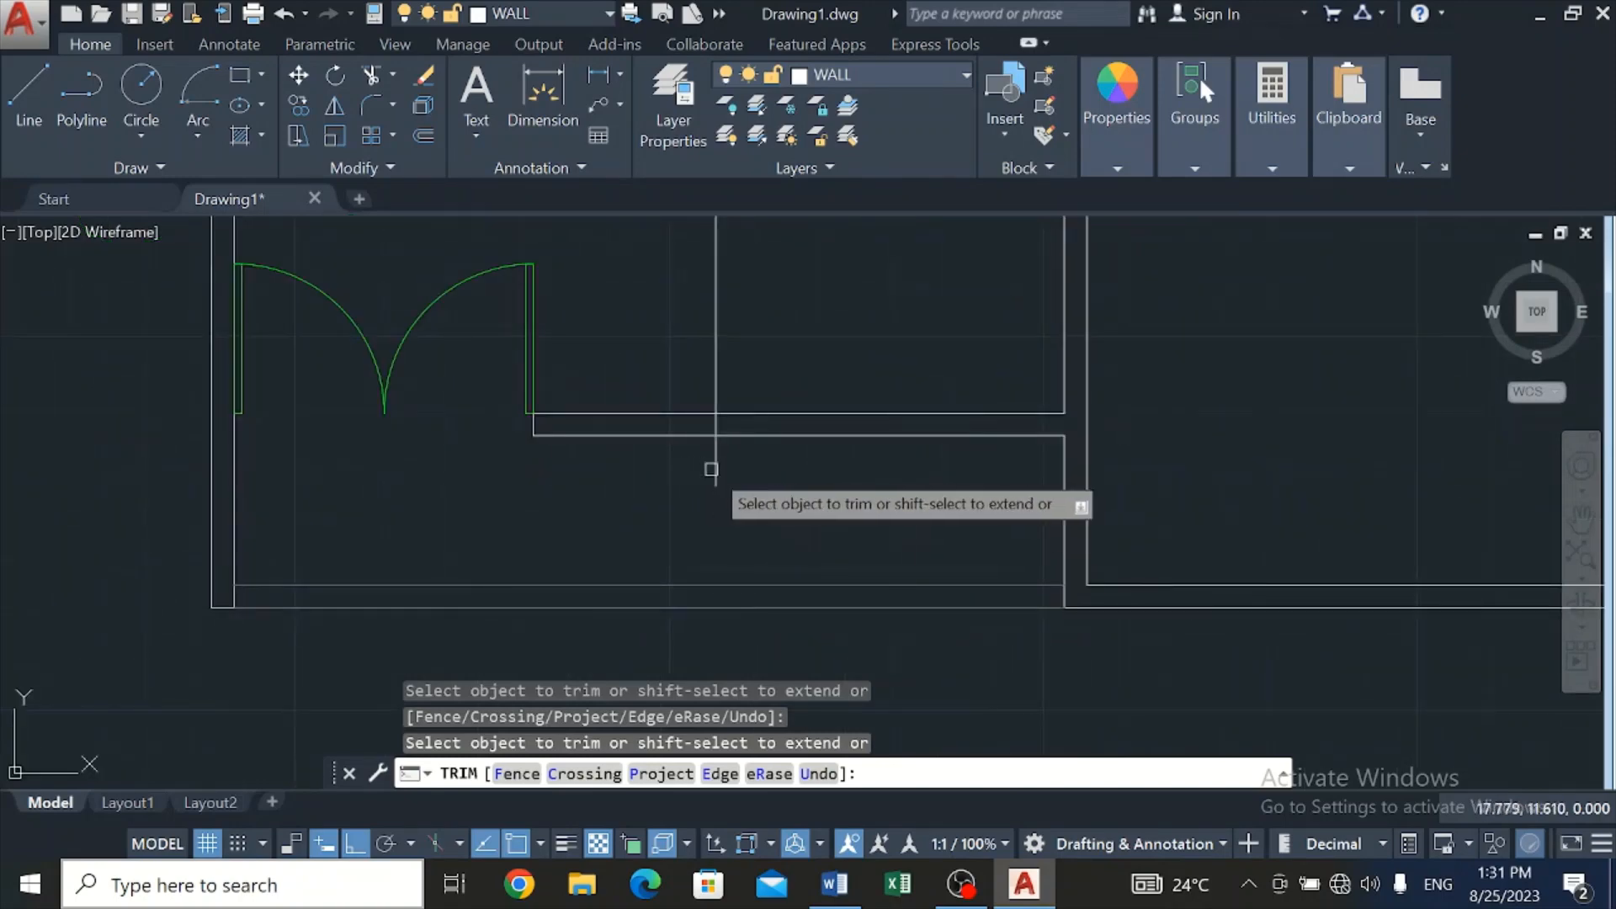
pyautogui.scroll(4, 713, 459)
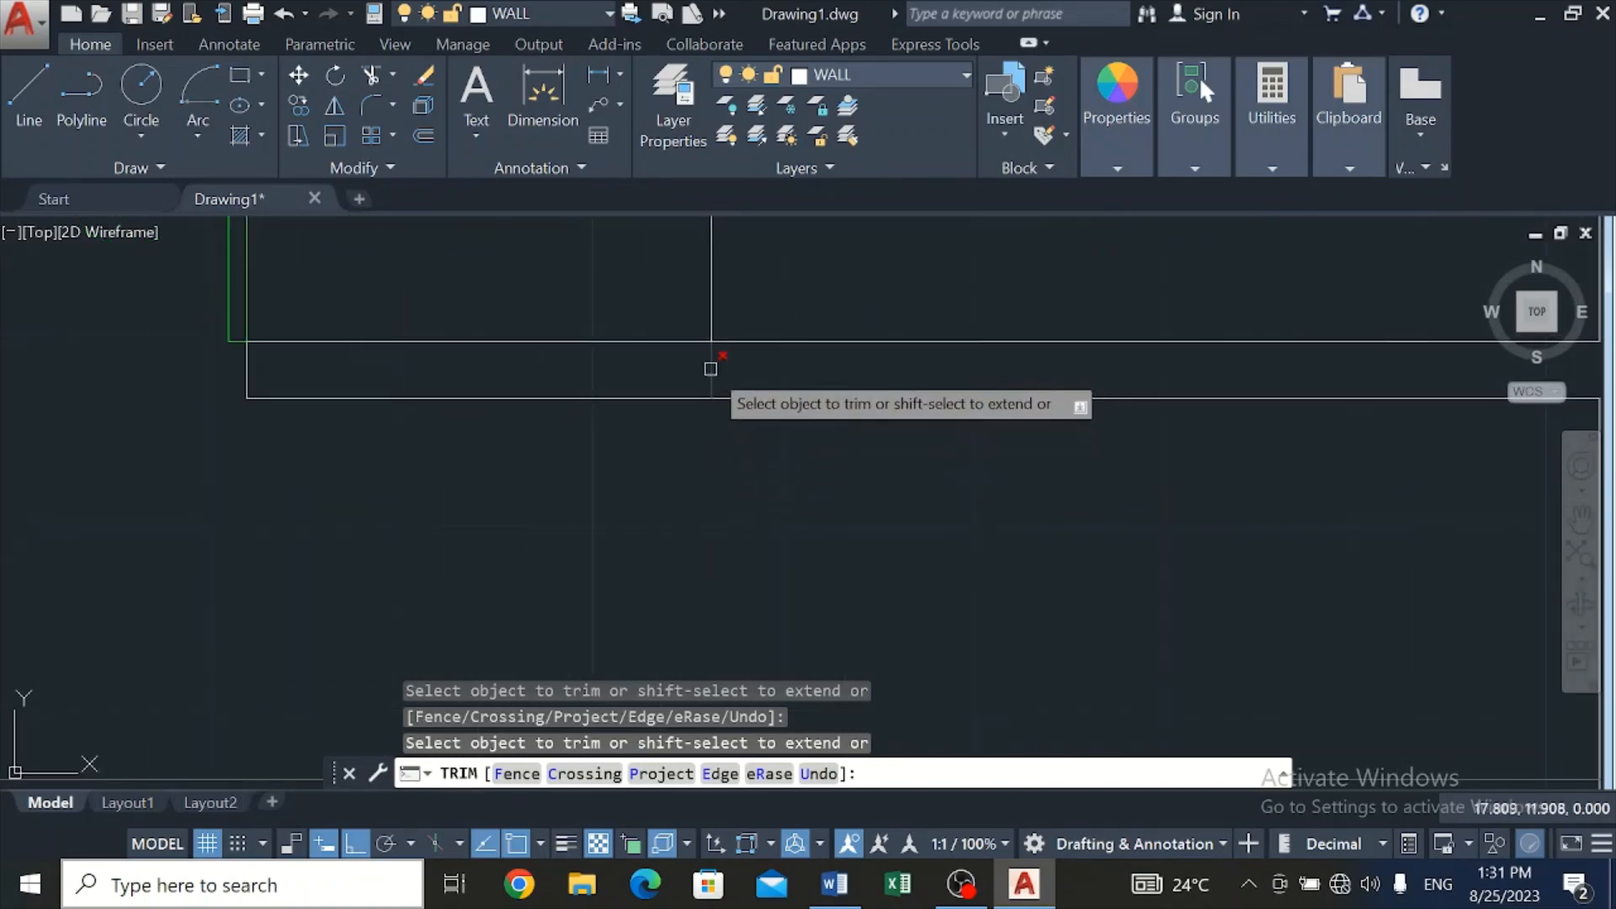
pyautogui.scroll(-4, 714, 382)
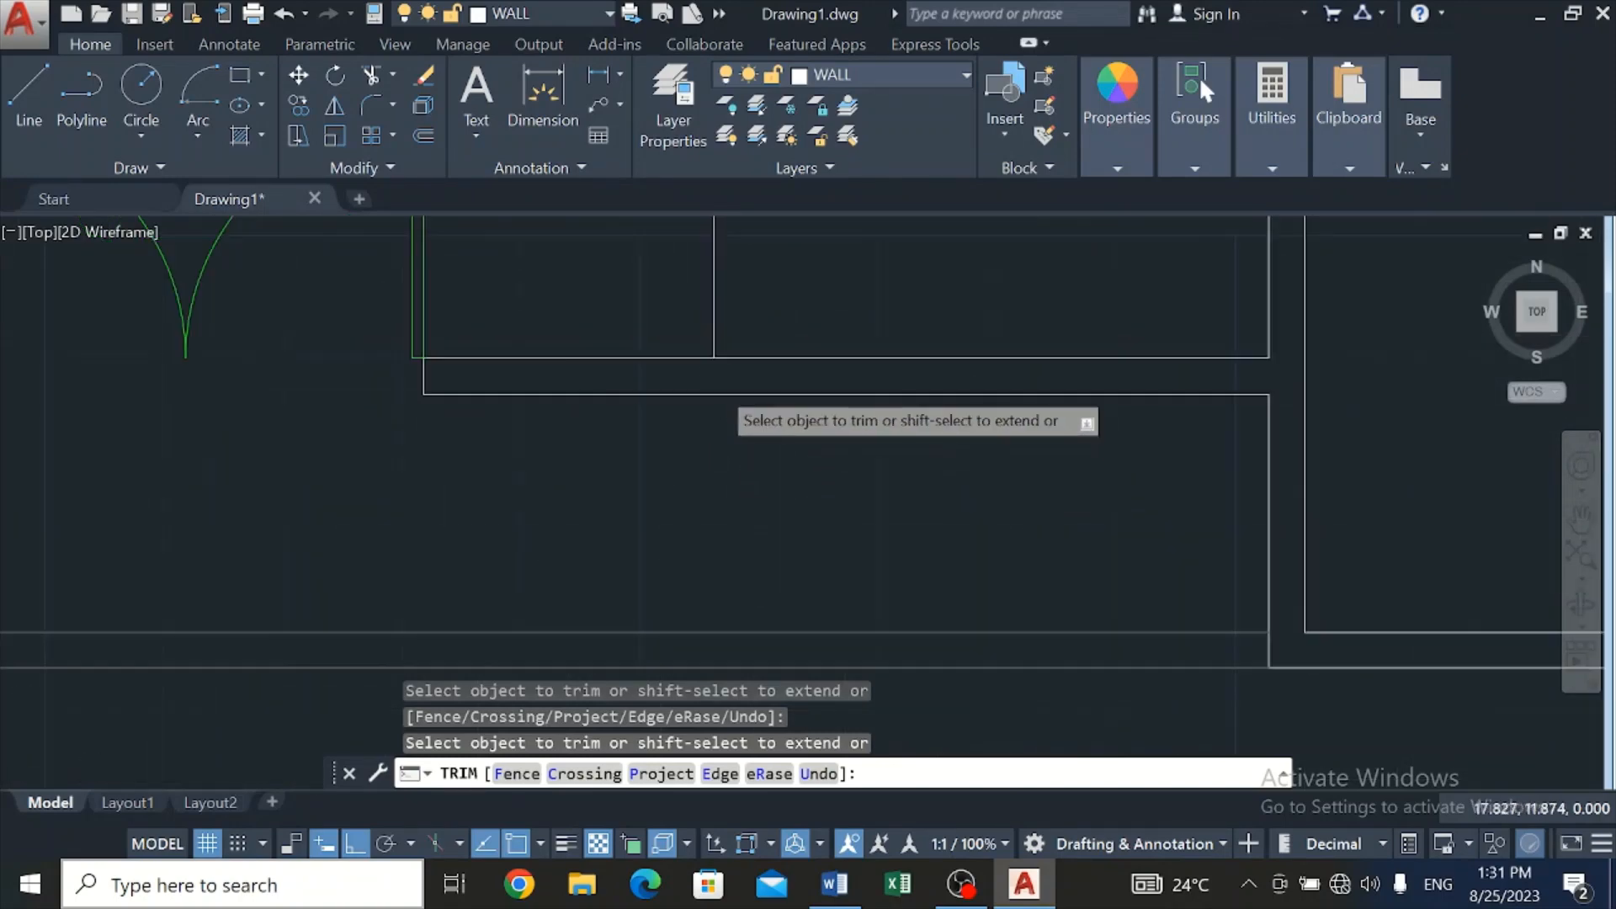
# Draw a horizontal line about 4.46 units long from the vertical helper line's midpoint out through the large room's left outer wall
pyautogui.click(26, 94)
pyautogui.scroll(-8, 759, 250)
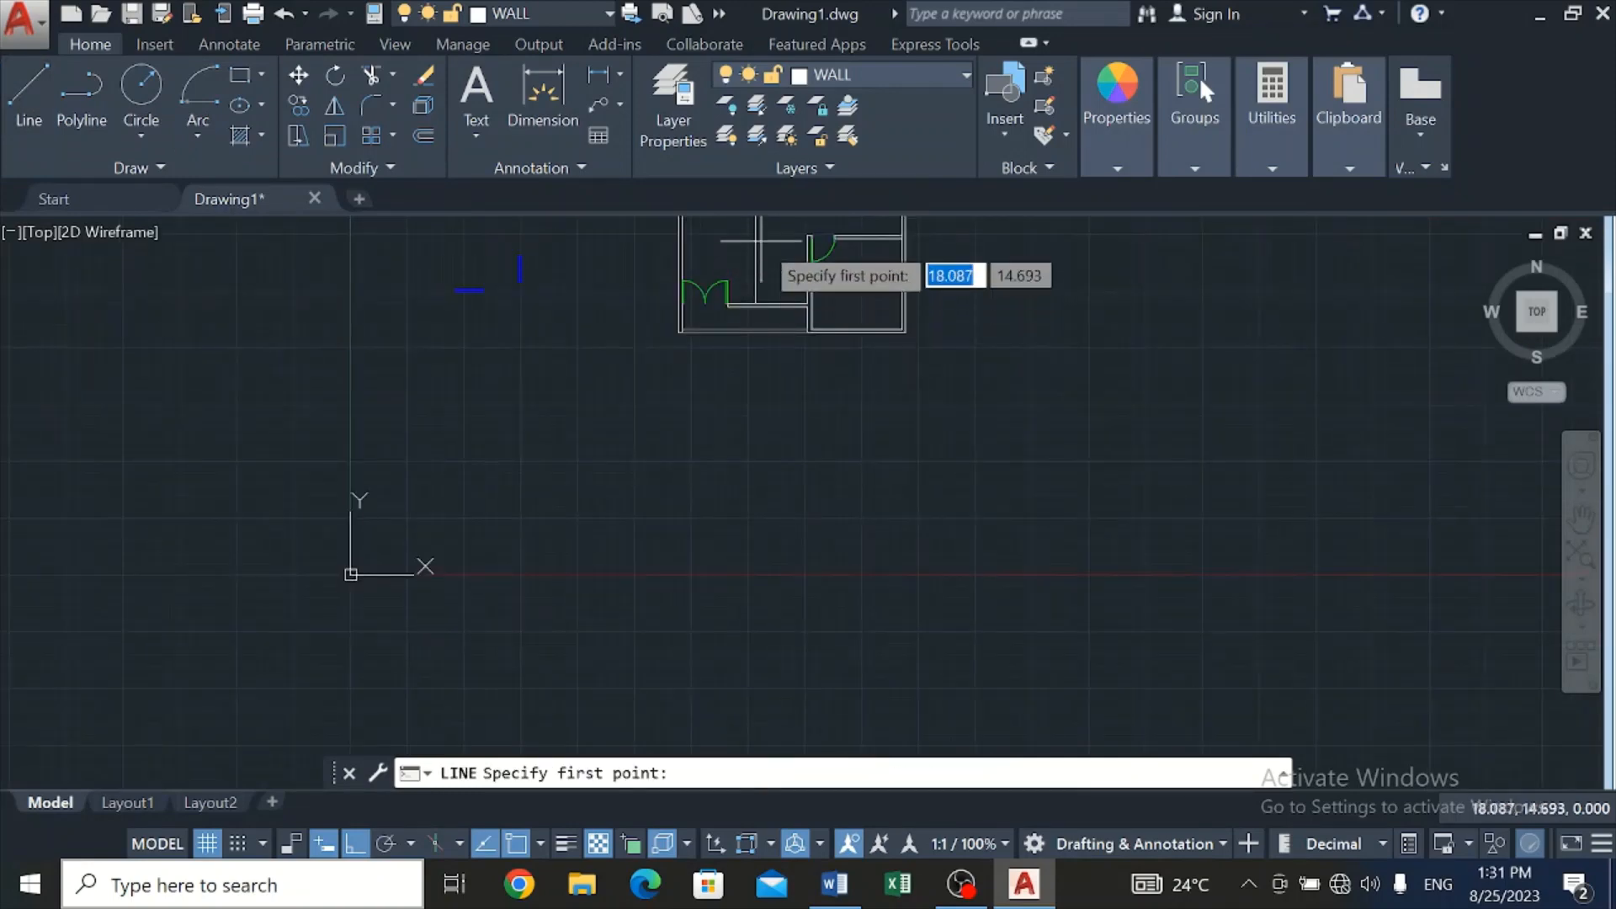
pyautogui.scroll(5, 762, 221)
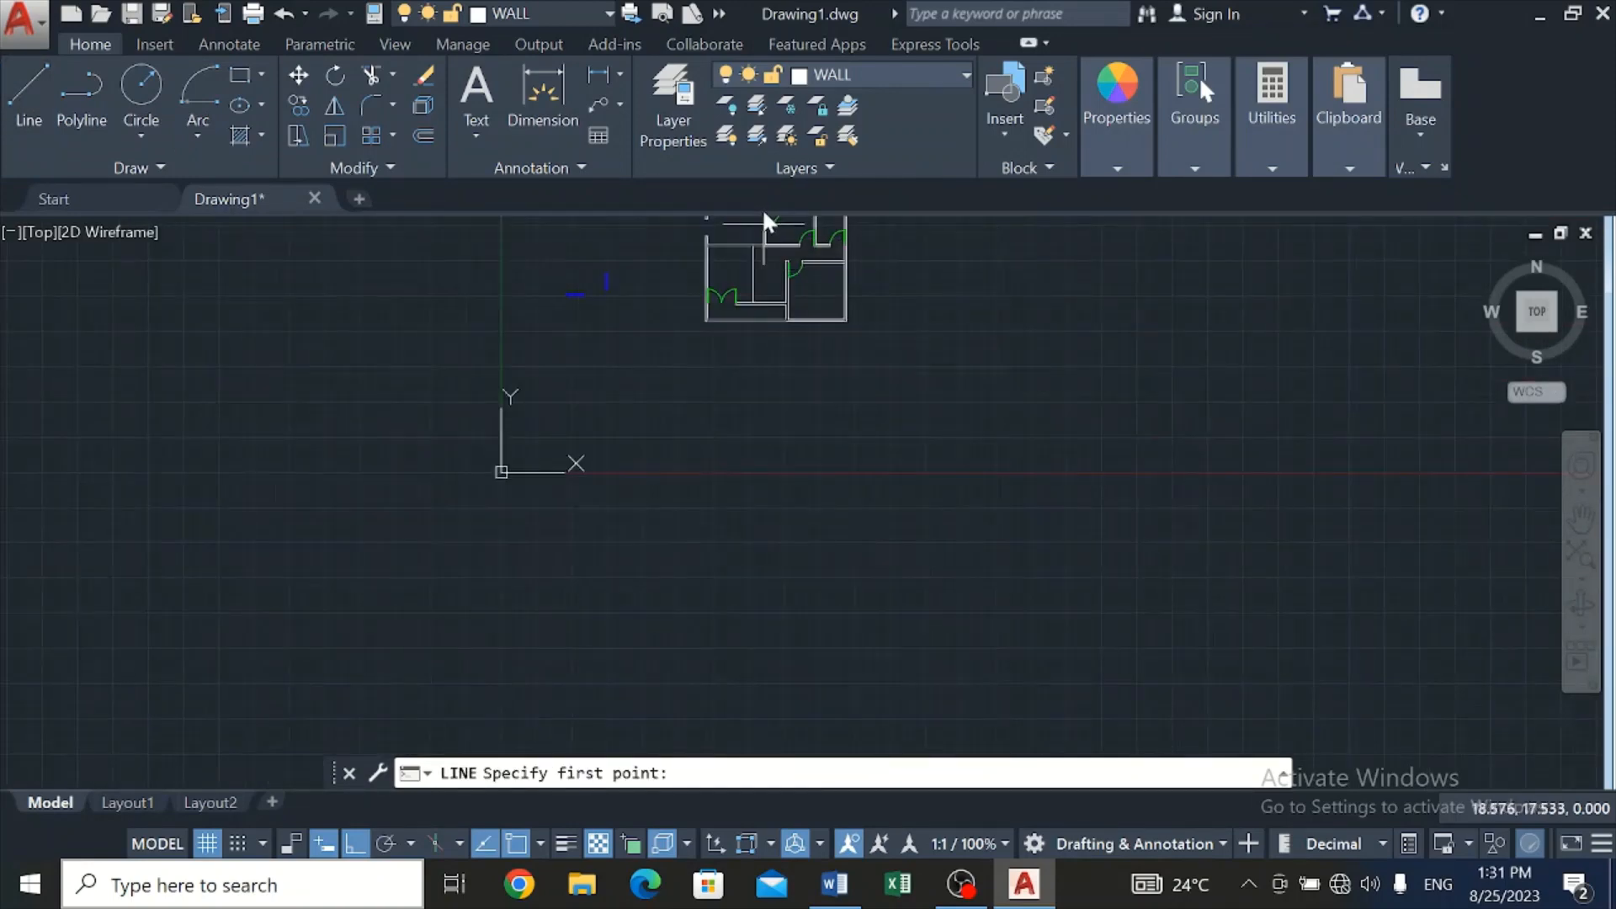
pyautogui.scroll(2, 759, 228)
pyautogui.scroll(5, 761, 226)
pyautogui.scroll(-1, 739, 299)
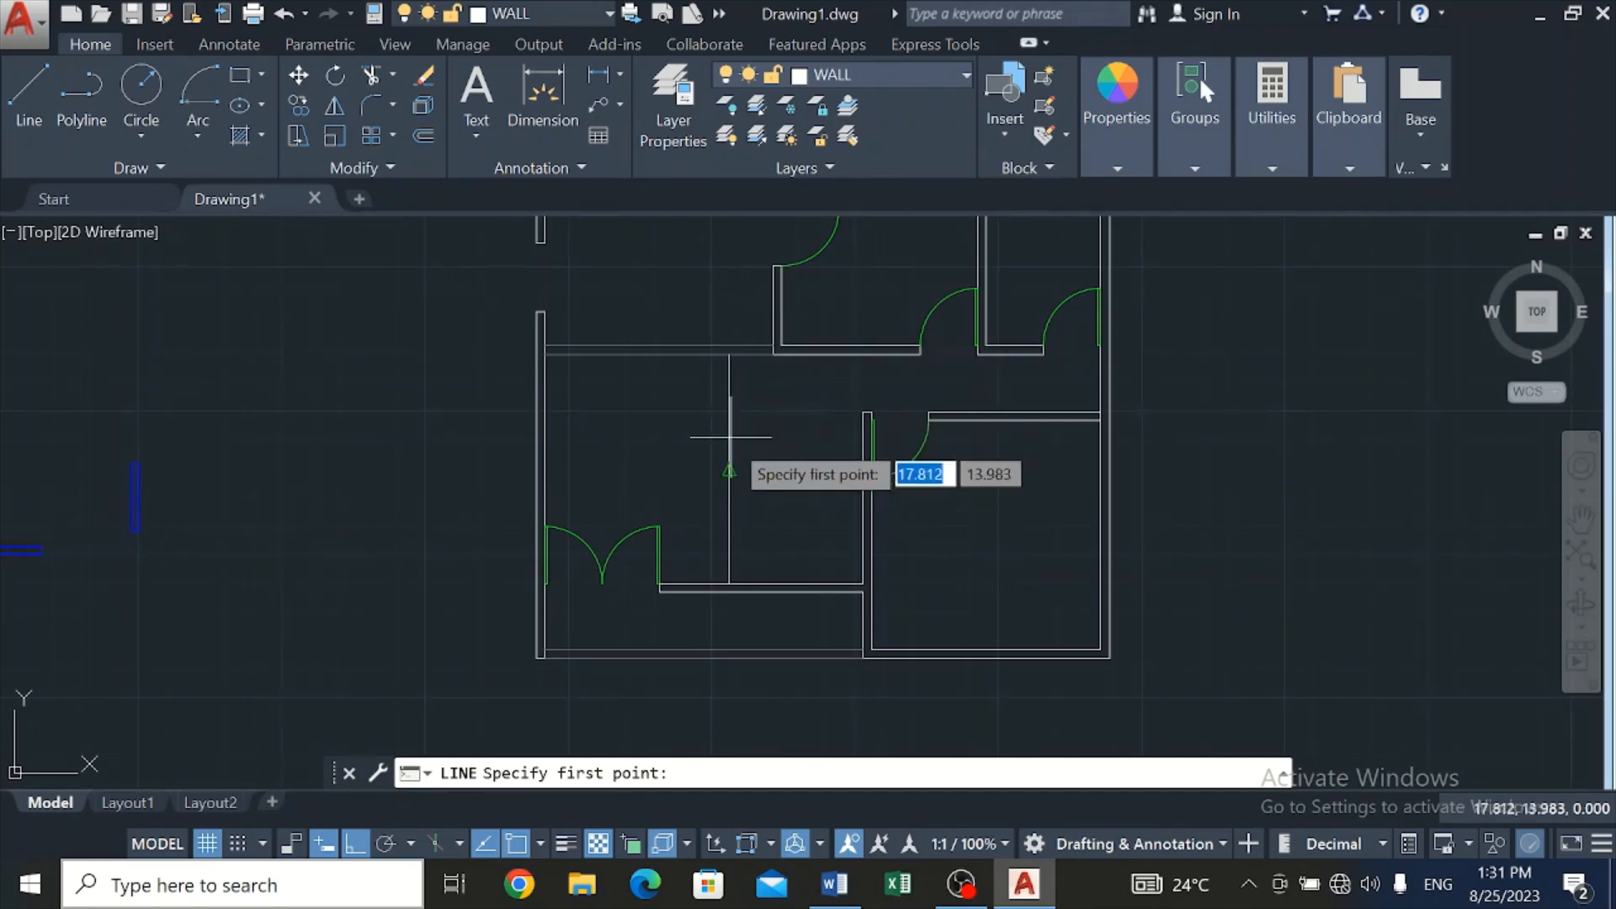
pyautogui.click(729, 468)
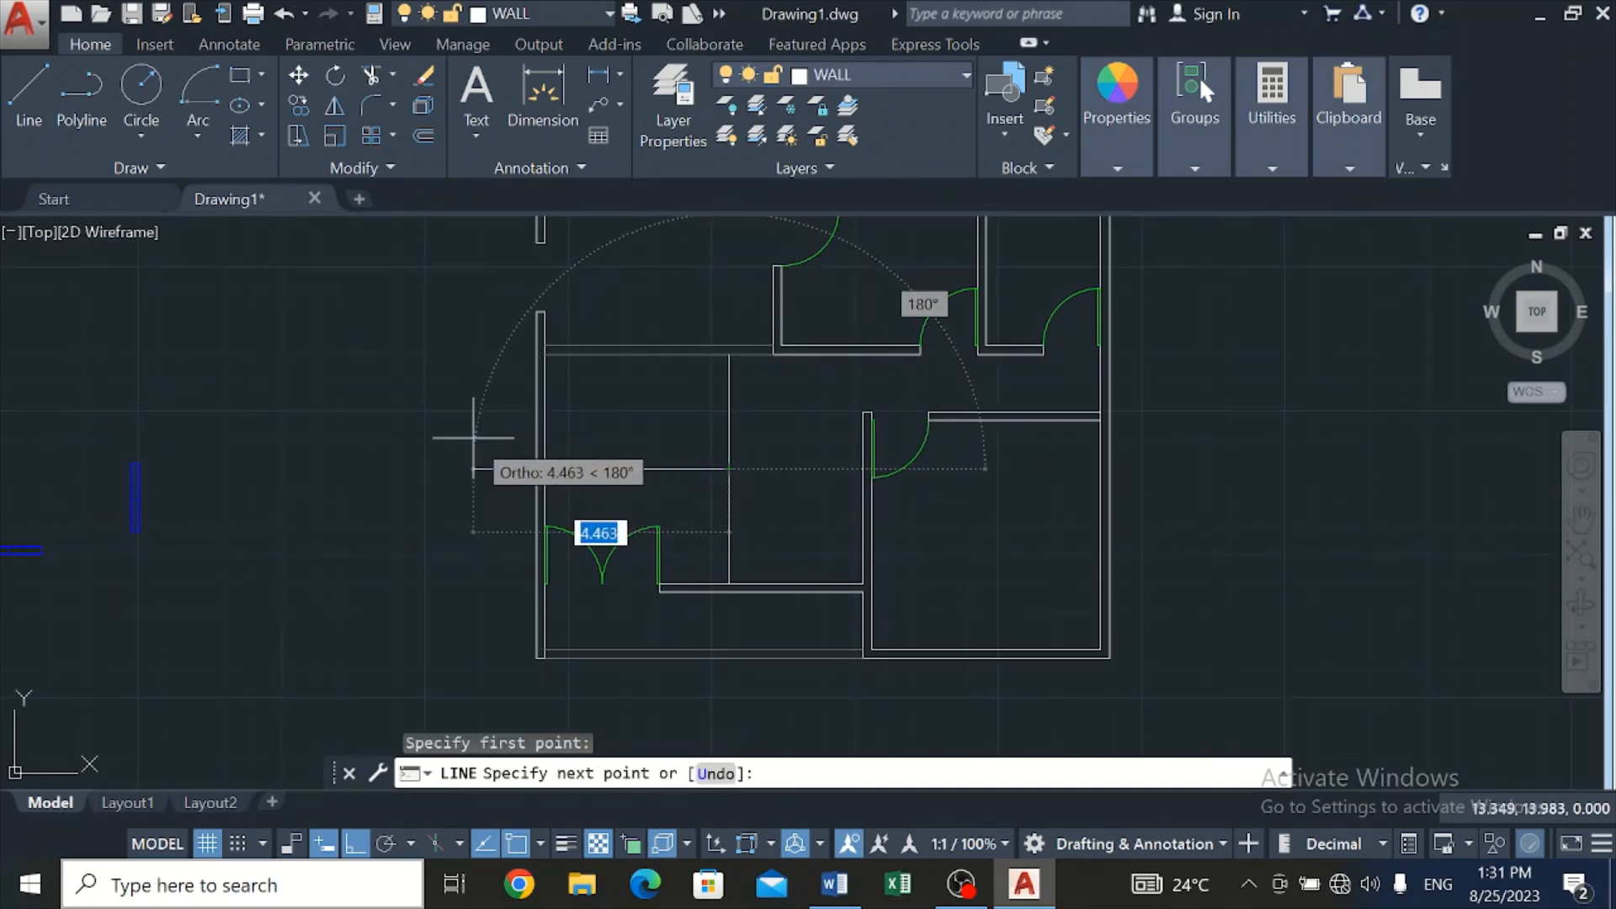
pyautogui.click(474, 433)
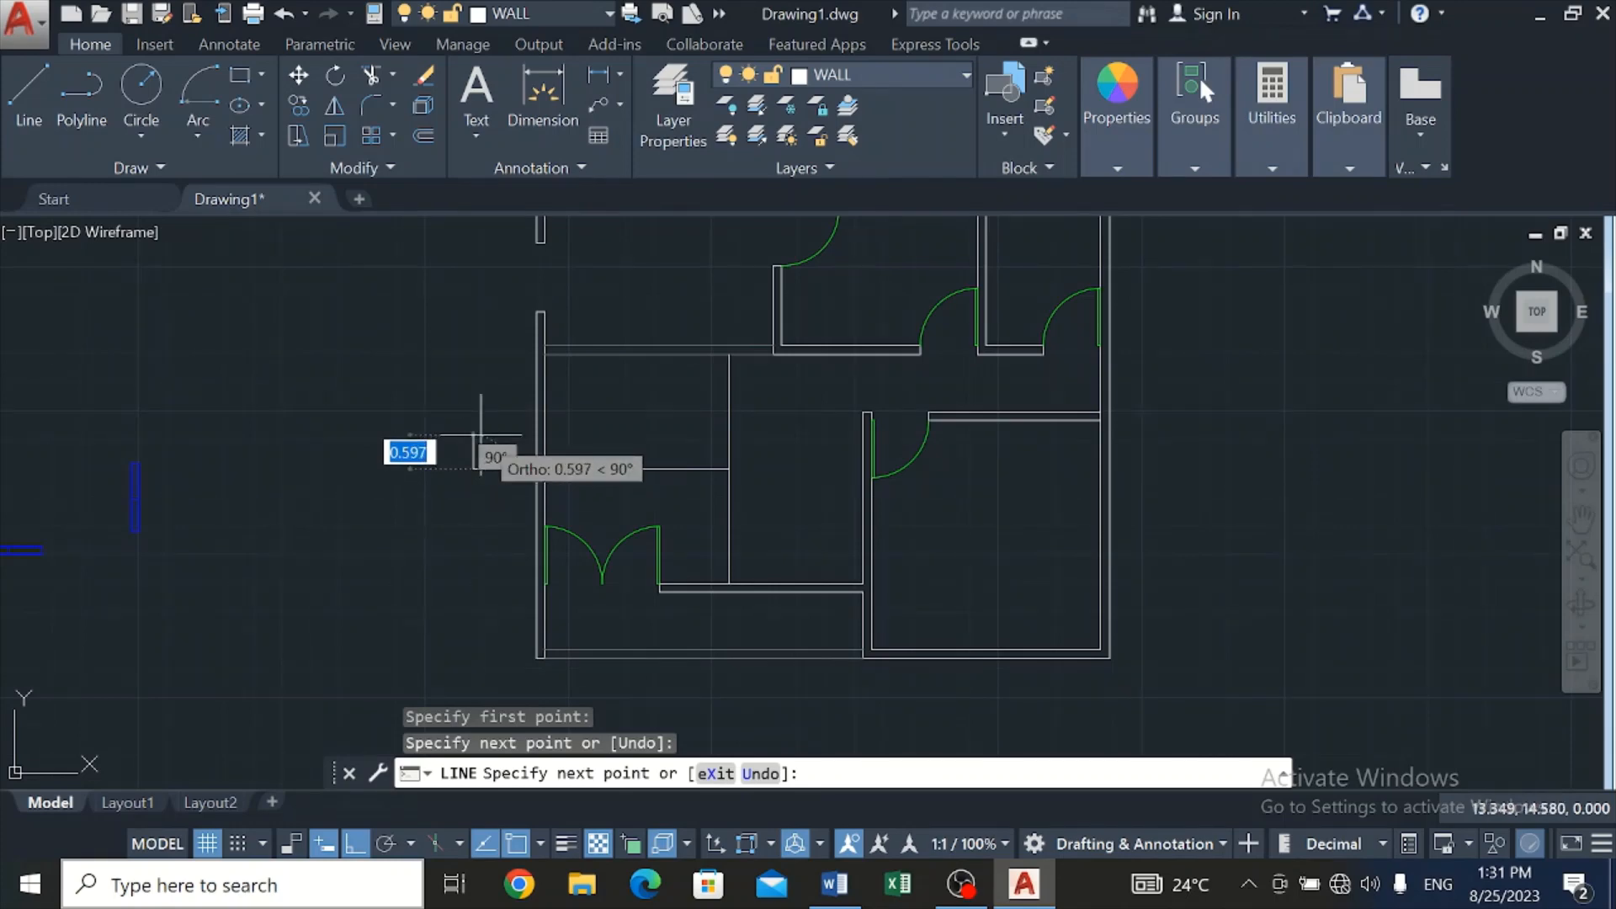
pyautogui.press('Escape')
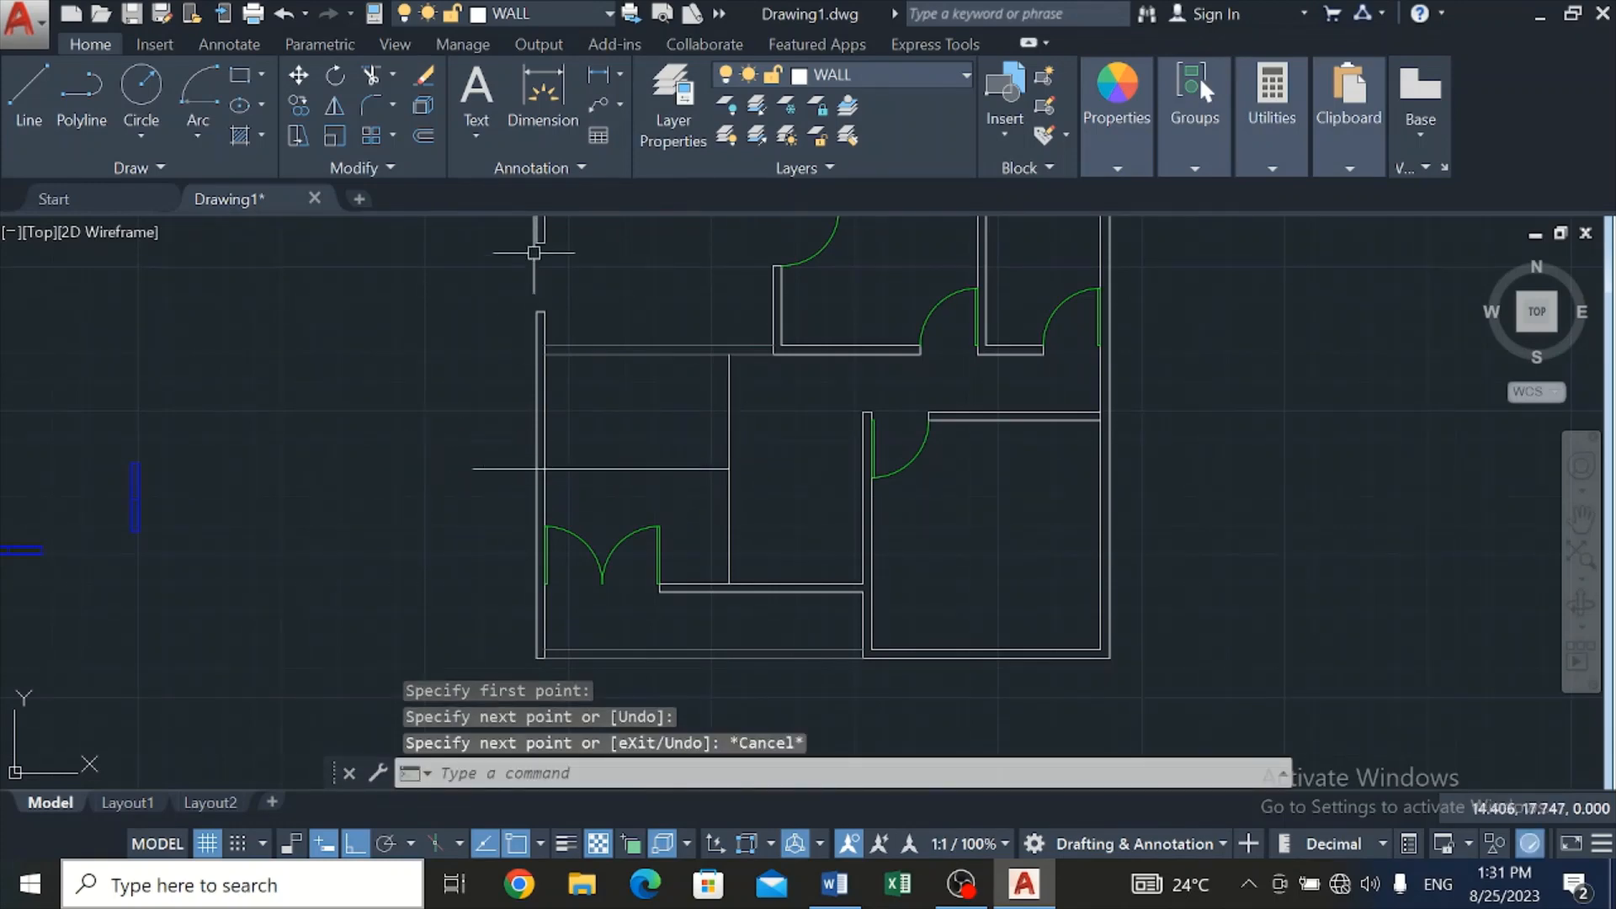
# Offset the horizontal line by 0.6 both above and below, and erase the original line and the vertical helper line
pyautogui.click(420, 133)
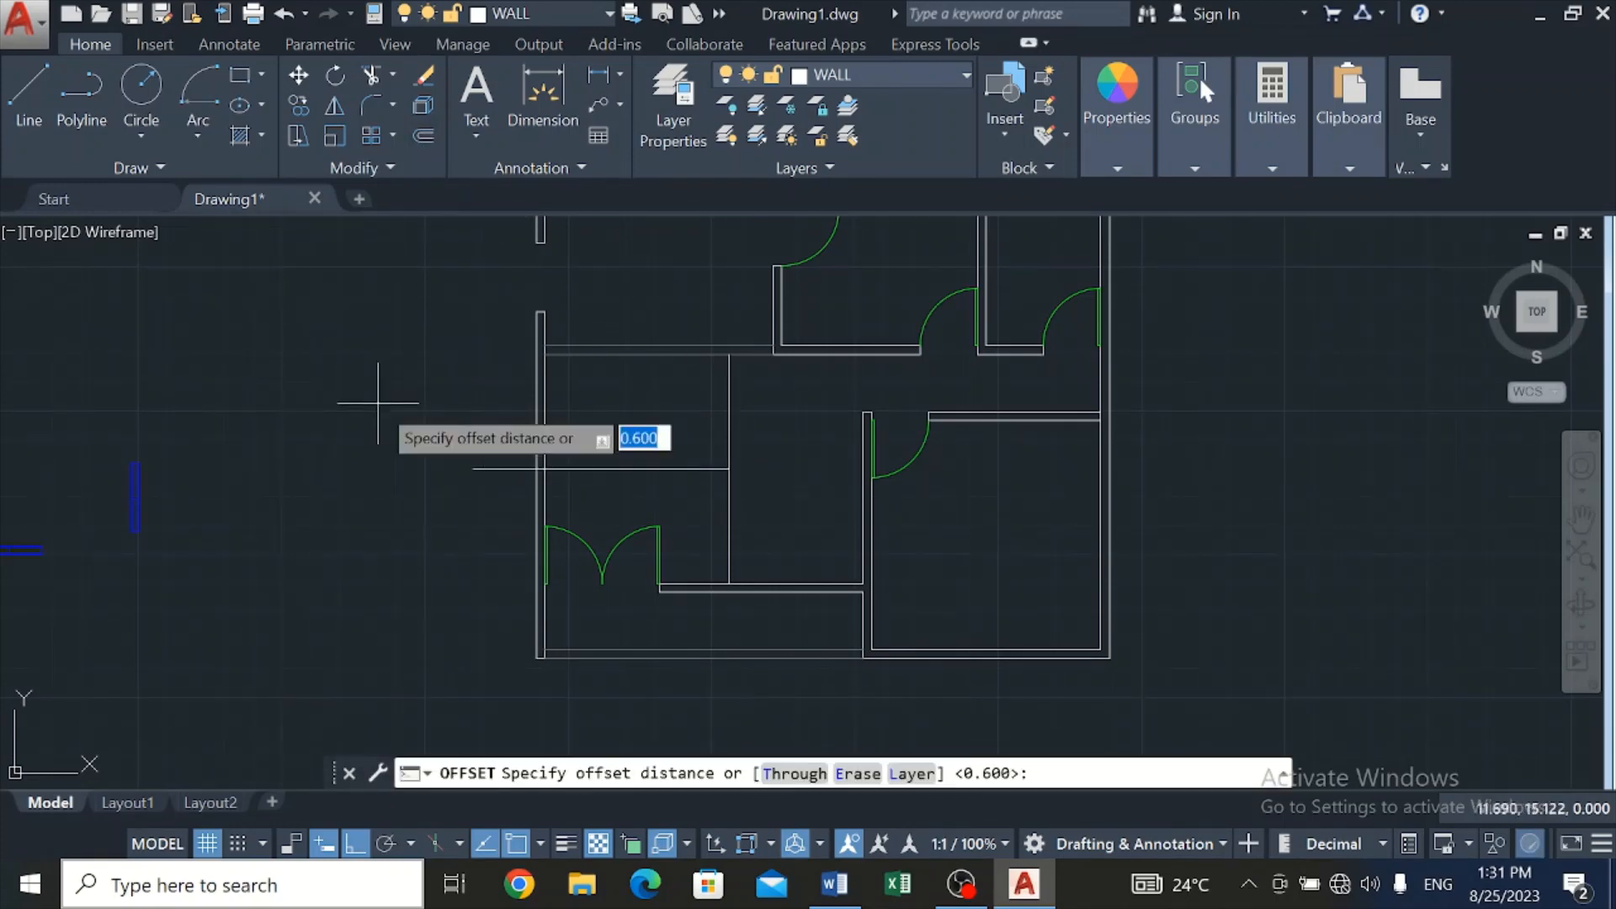
pyautogui.press('Return')
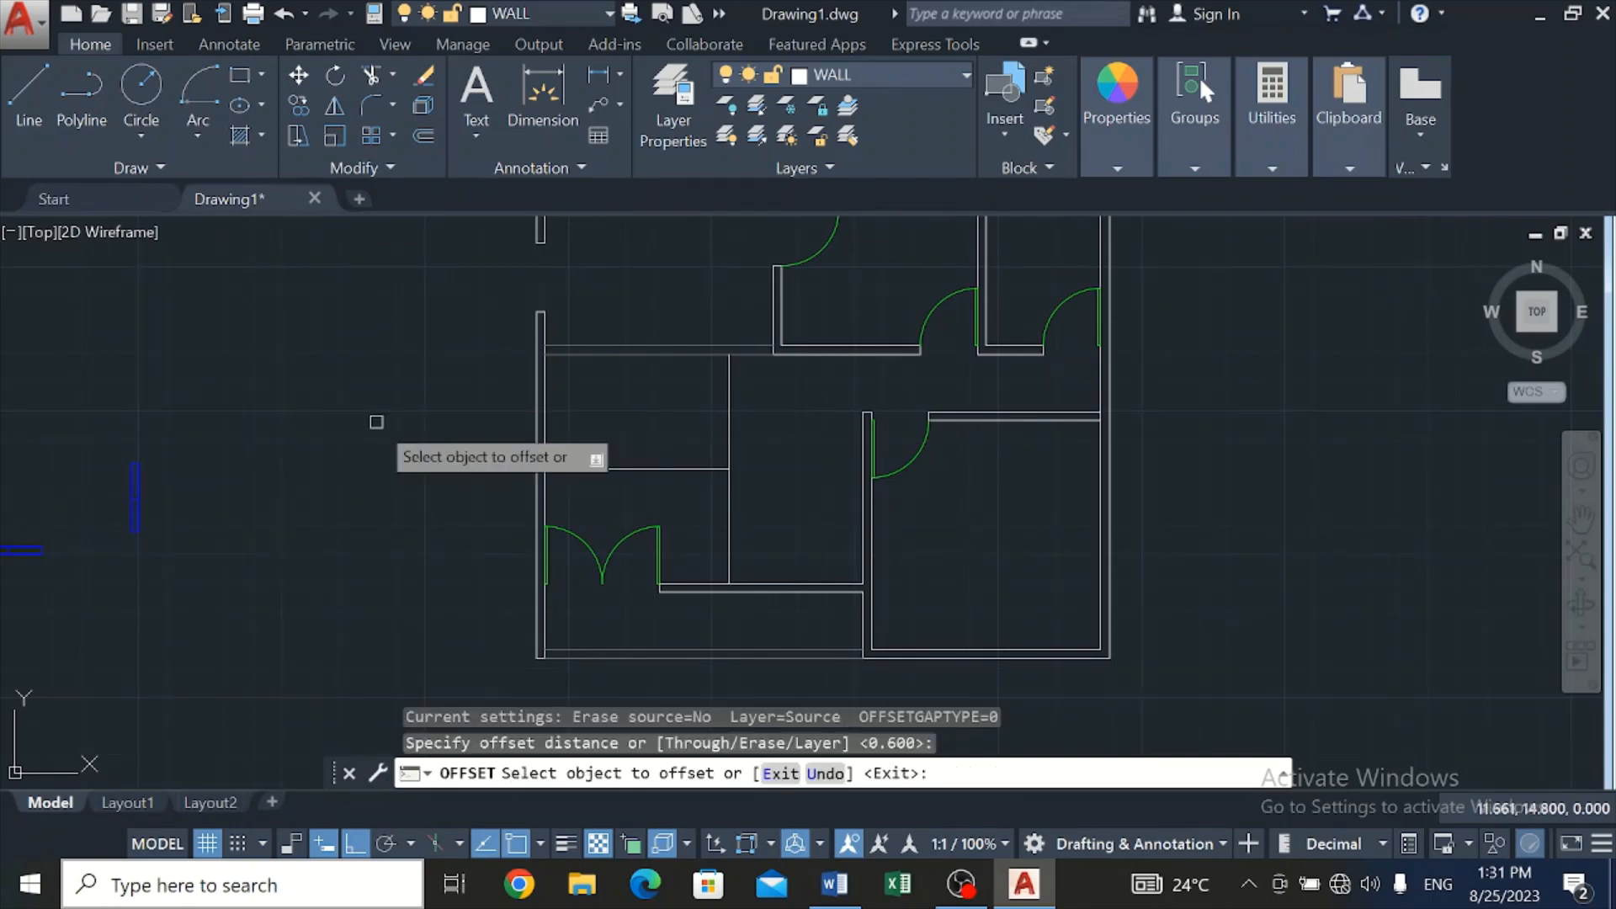
pyautogui.click(669, 469)
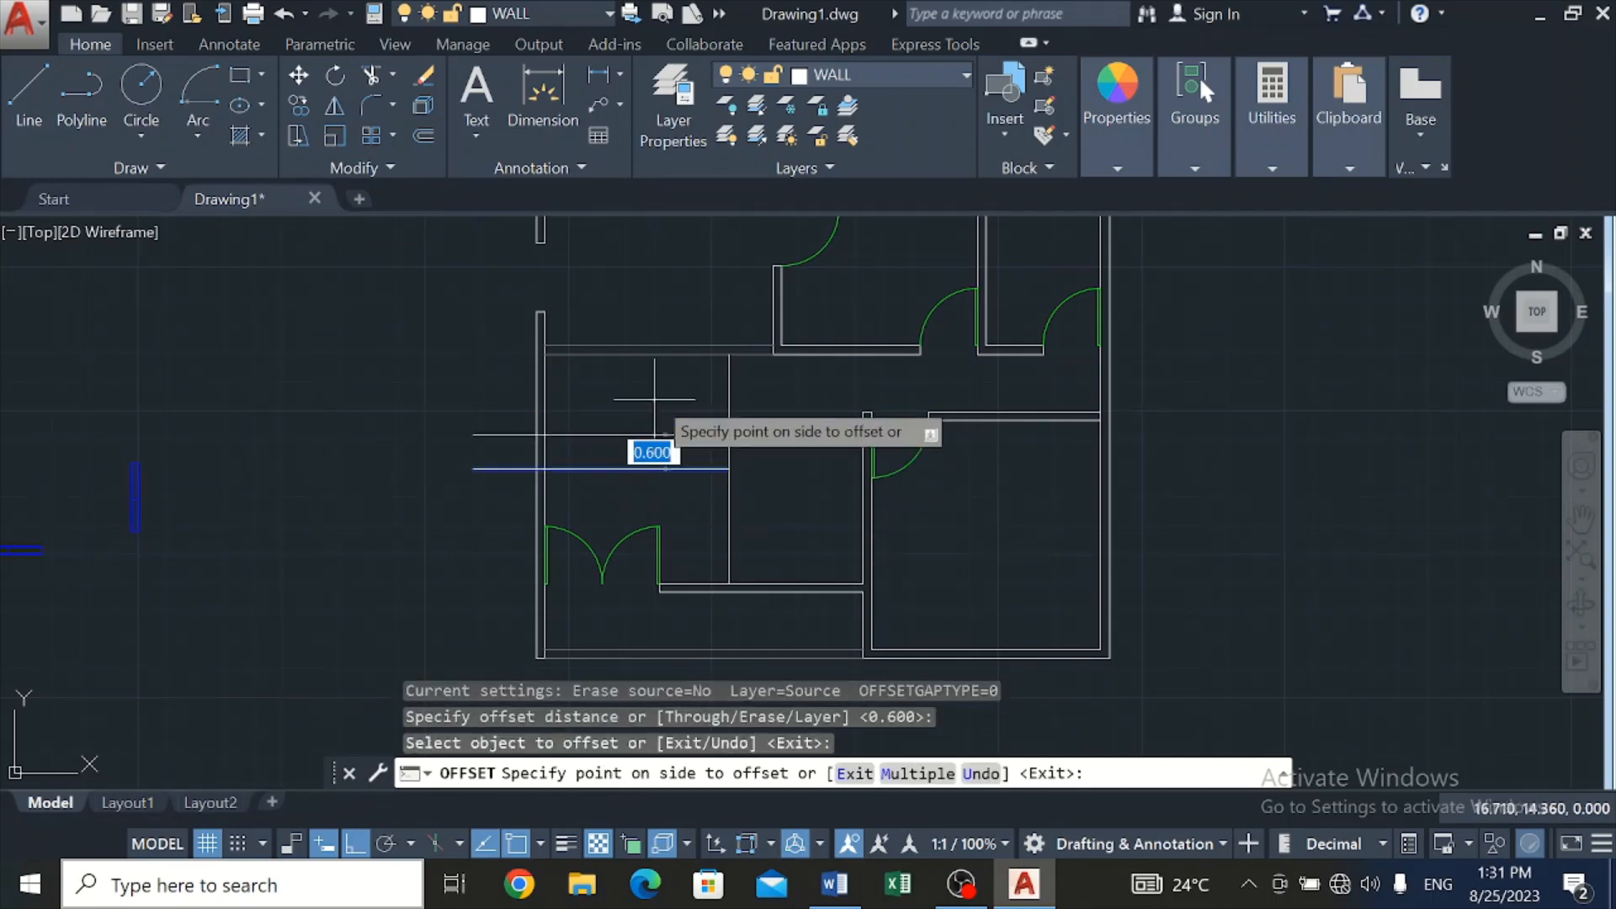
pyautogui.click(649, 451)
pyautogui.click(646, 469)
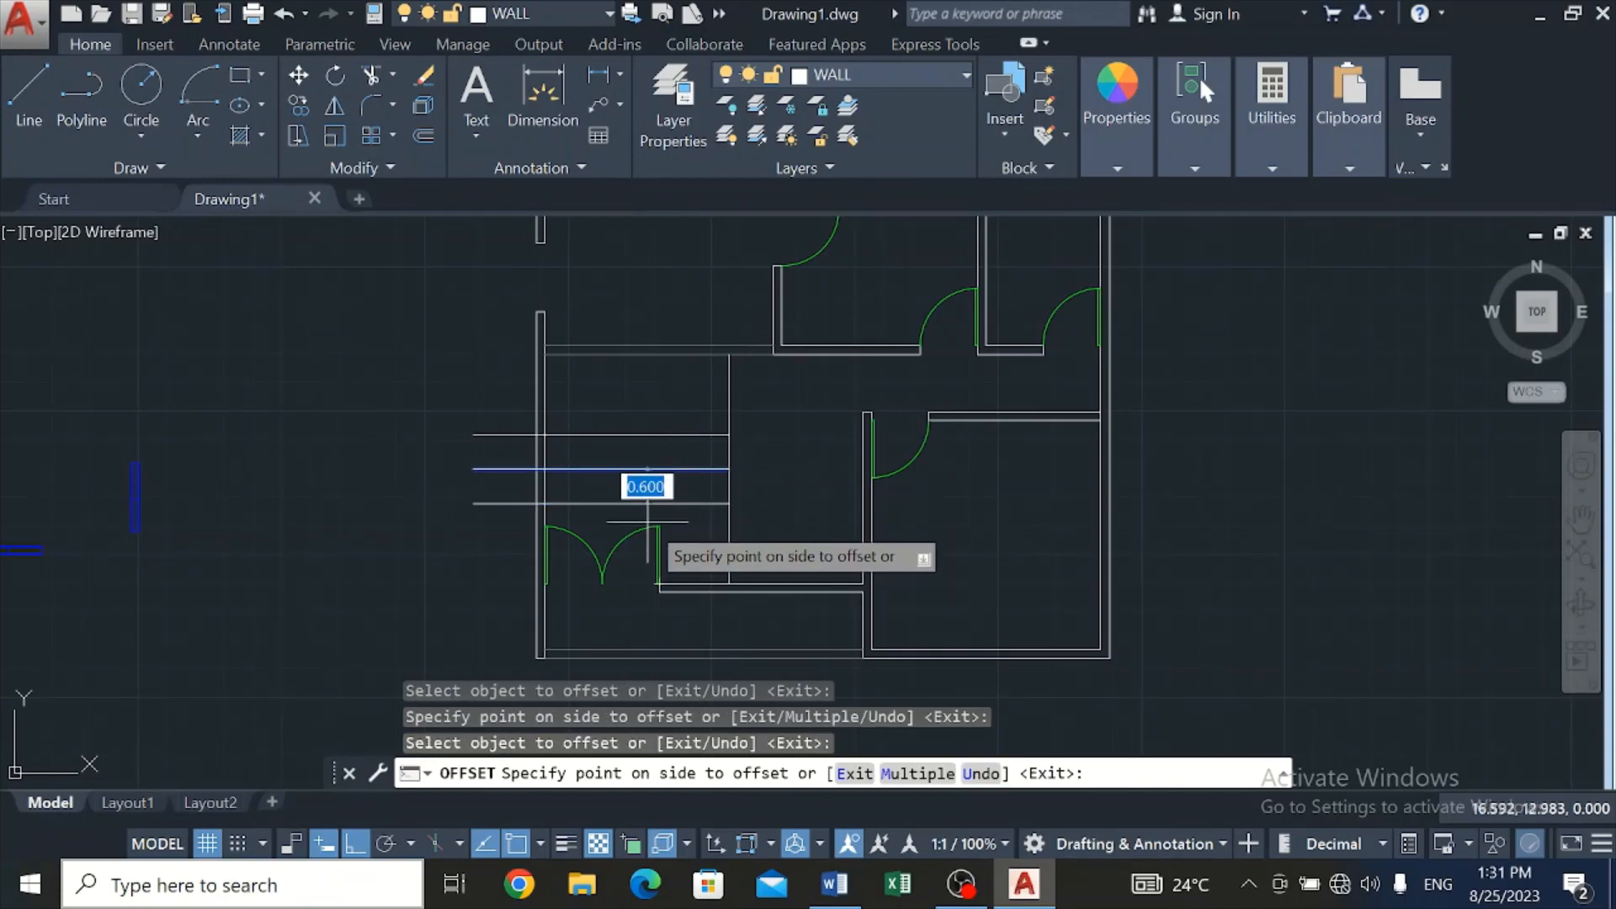
pyautogui.click(665, 518)
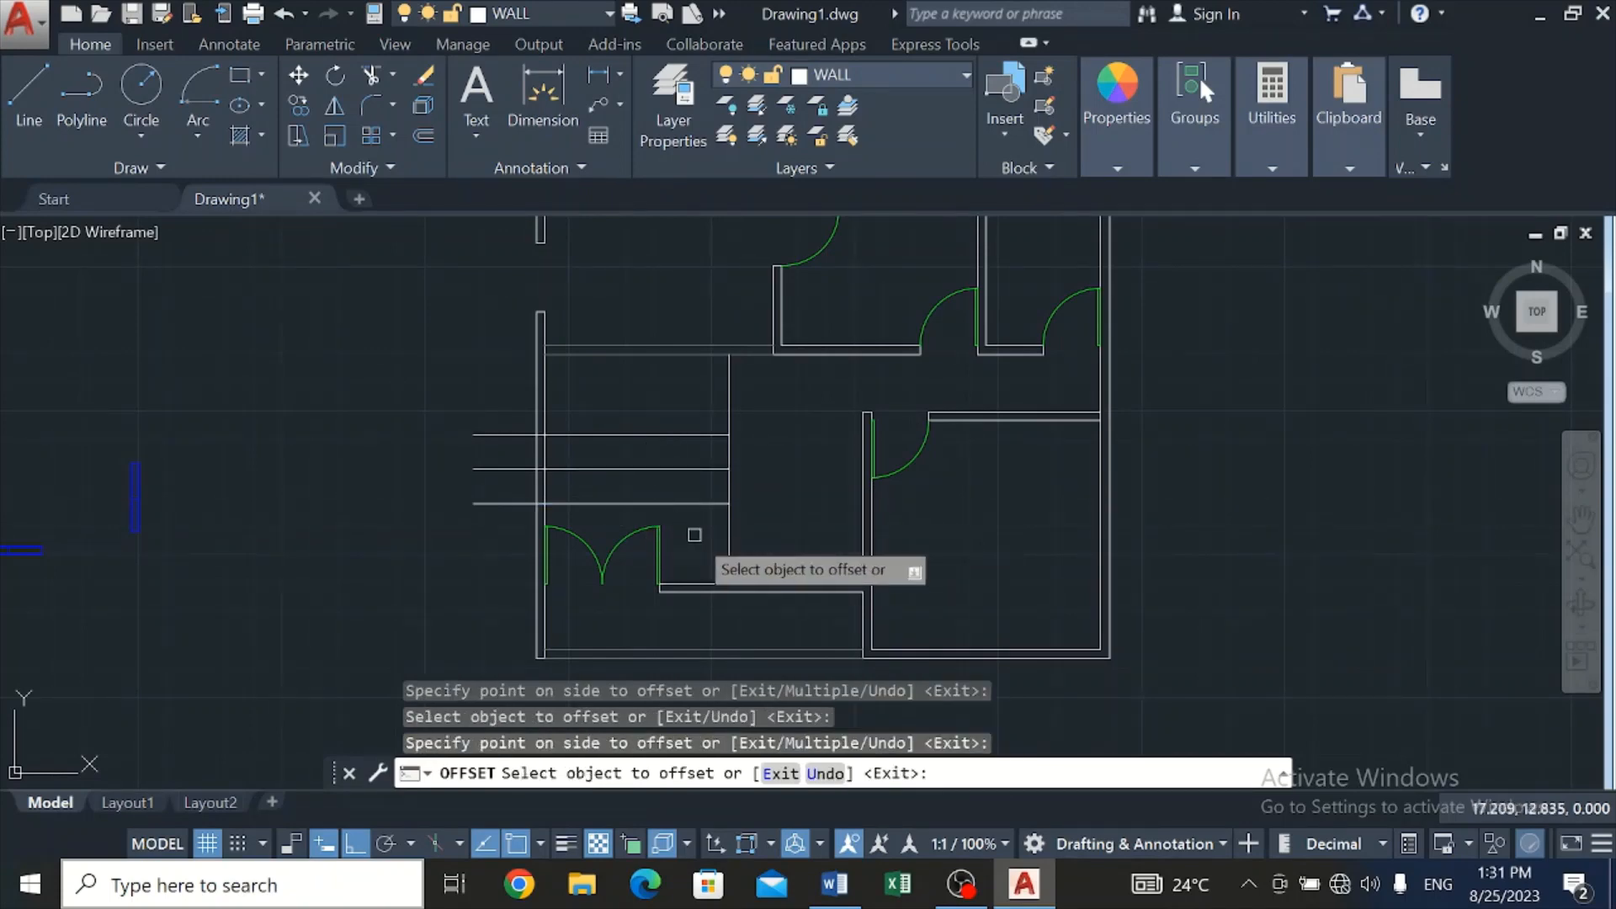
pyautogui.press('Escape')
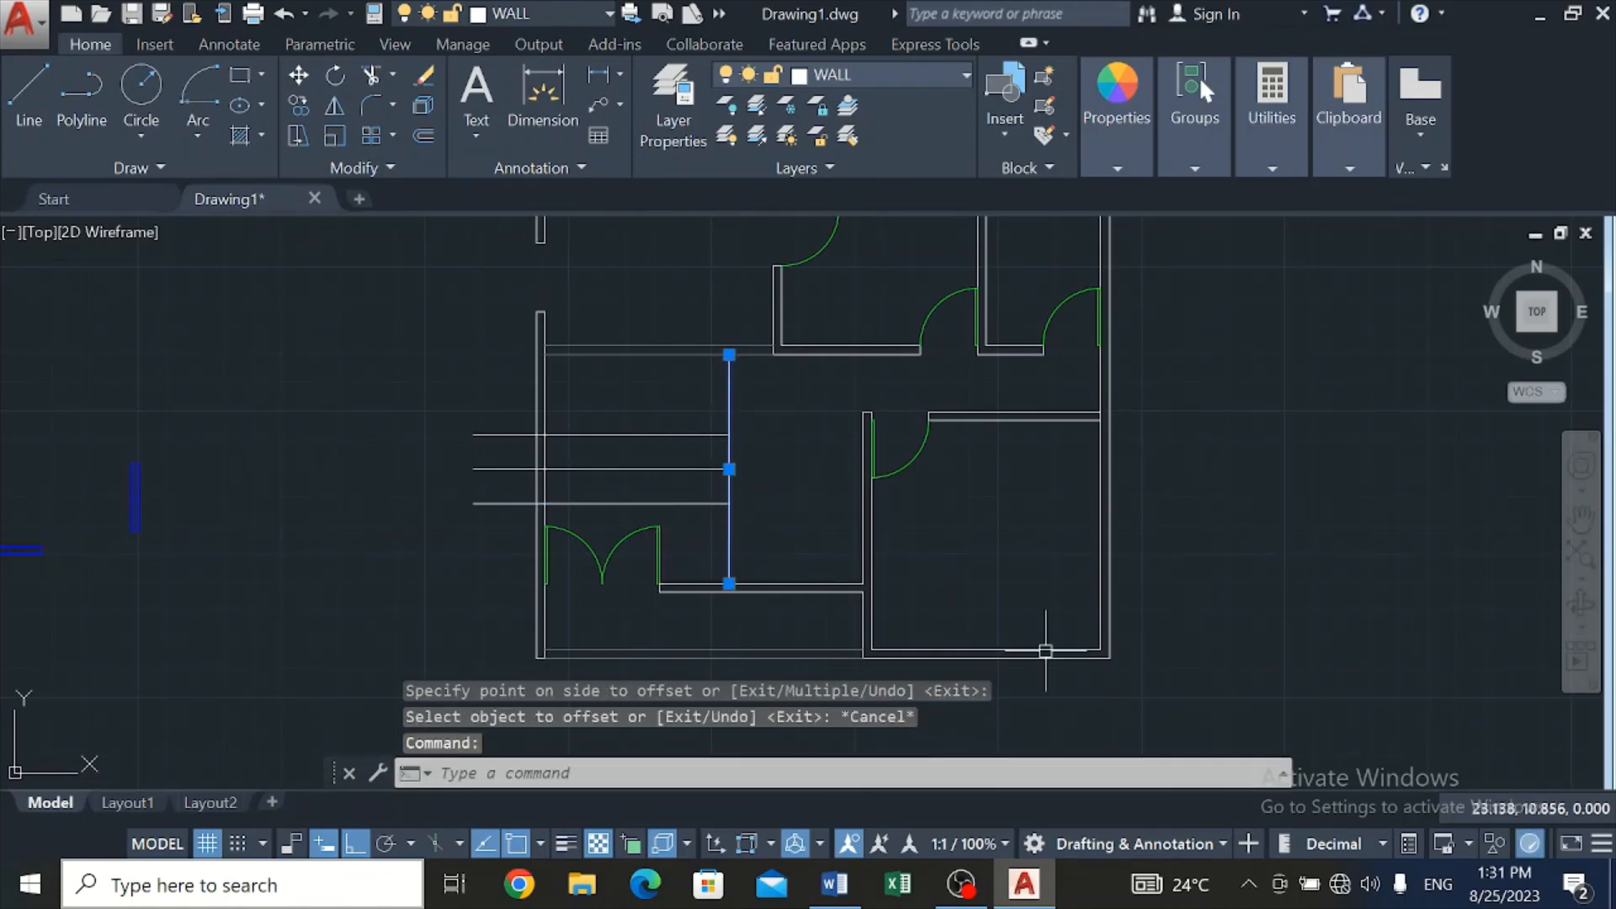
pyautogui.press('Delete')
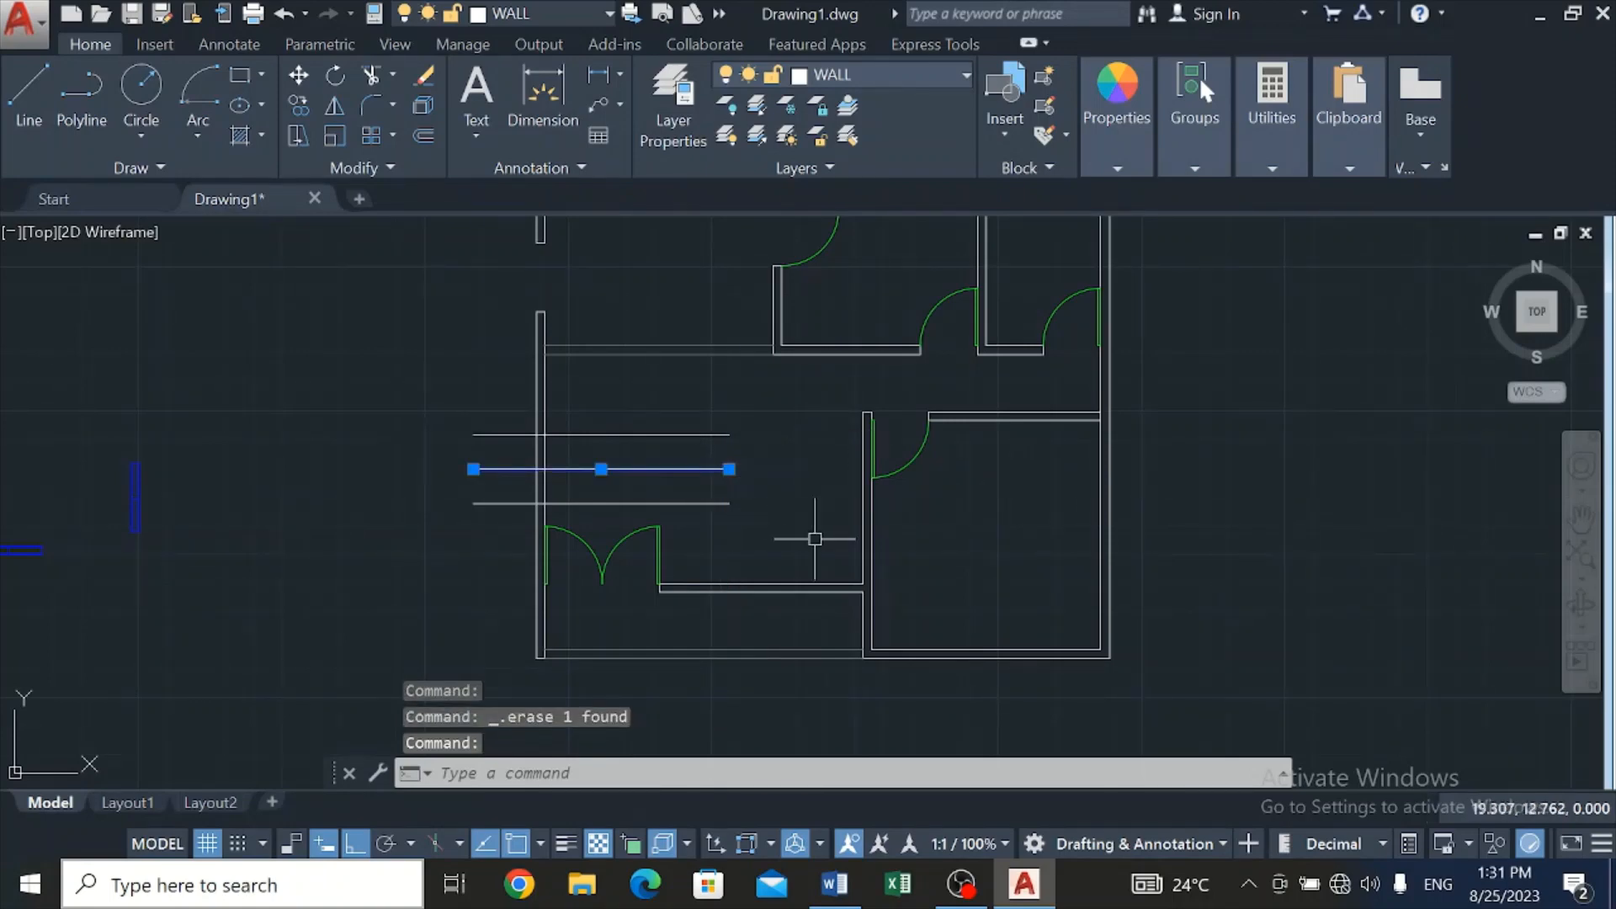
pyautogui.press('Delete')
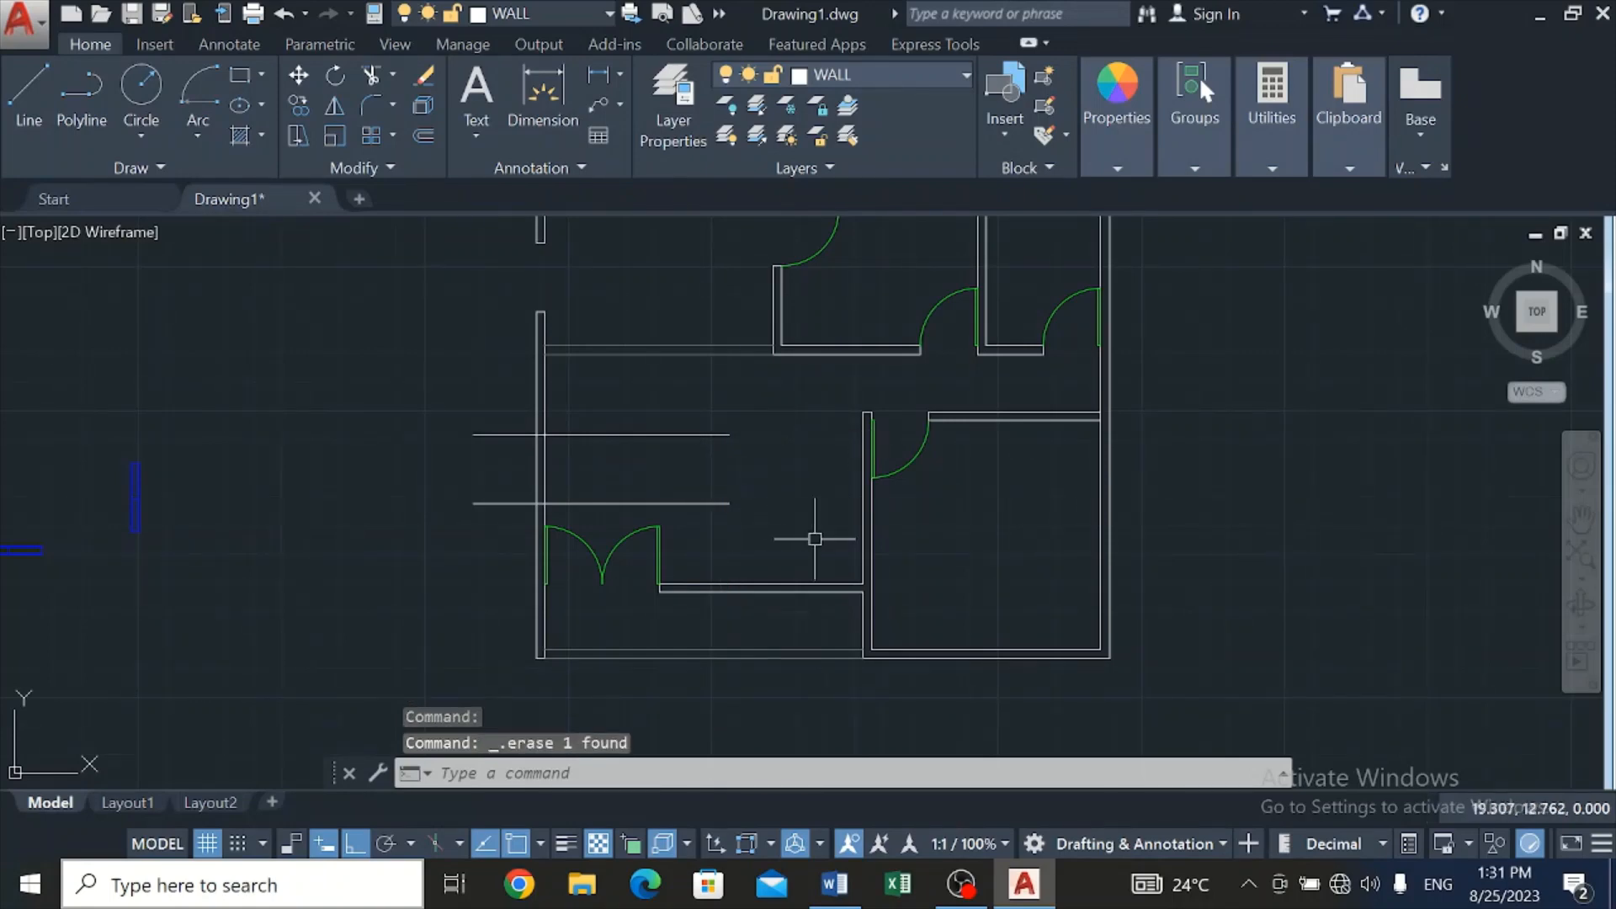
# Trim the large room's left outer wall between the two horizontal lines and cut off the lines' ends inside and outside the wall
pyautogui.click(370, 75)
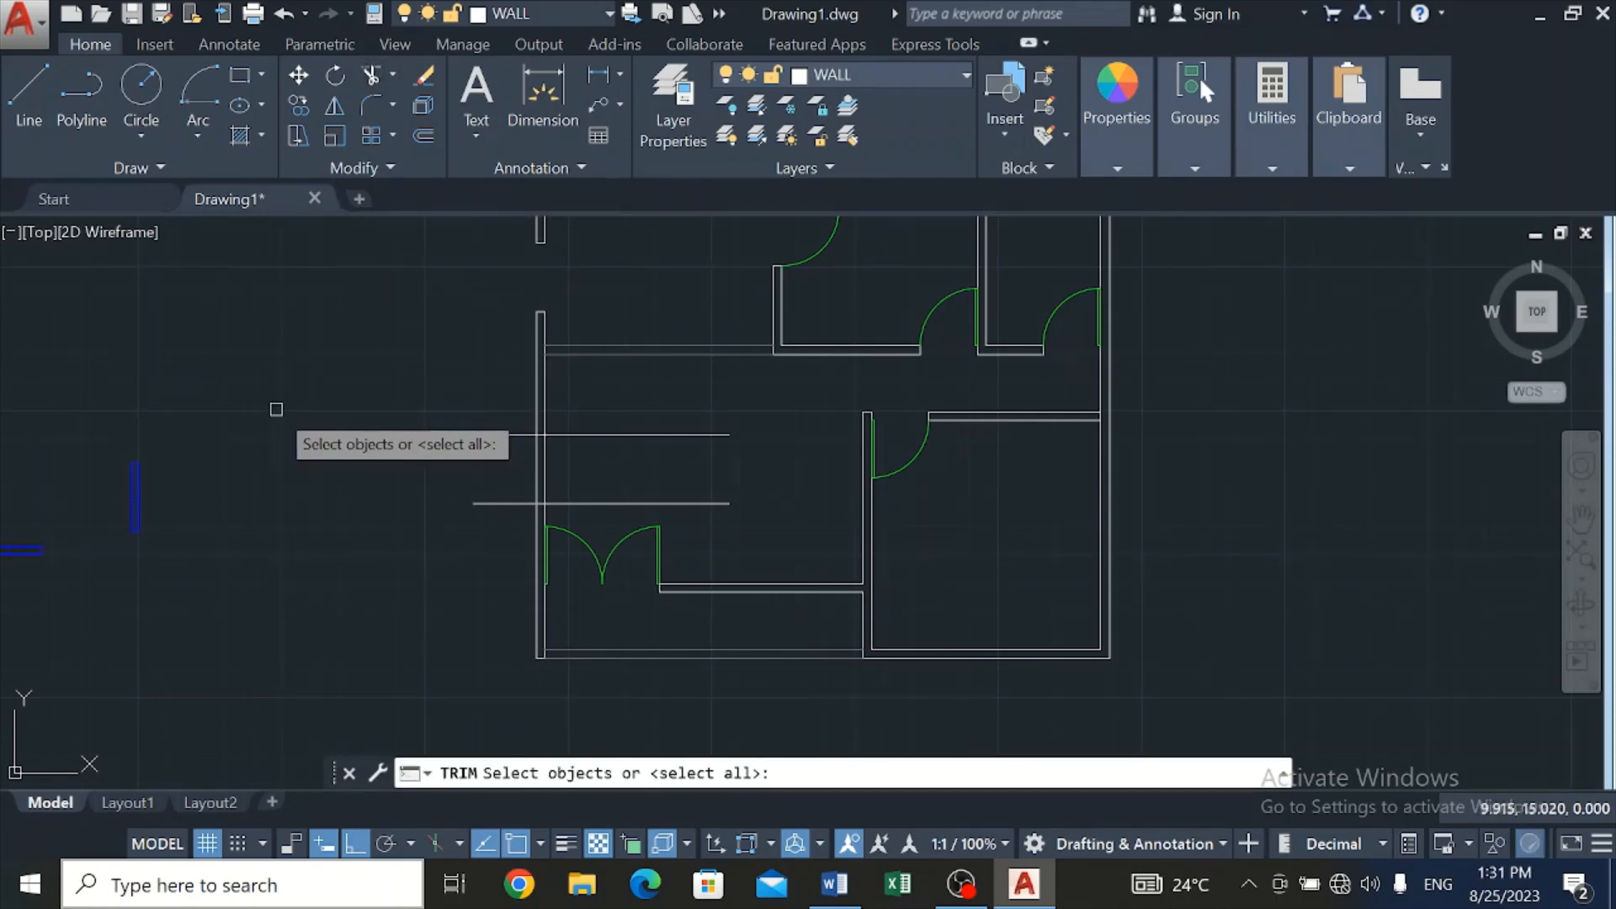
pyautogui.press('Return')
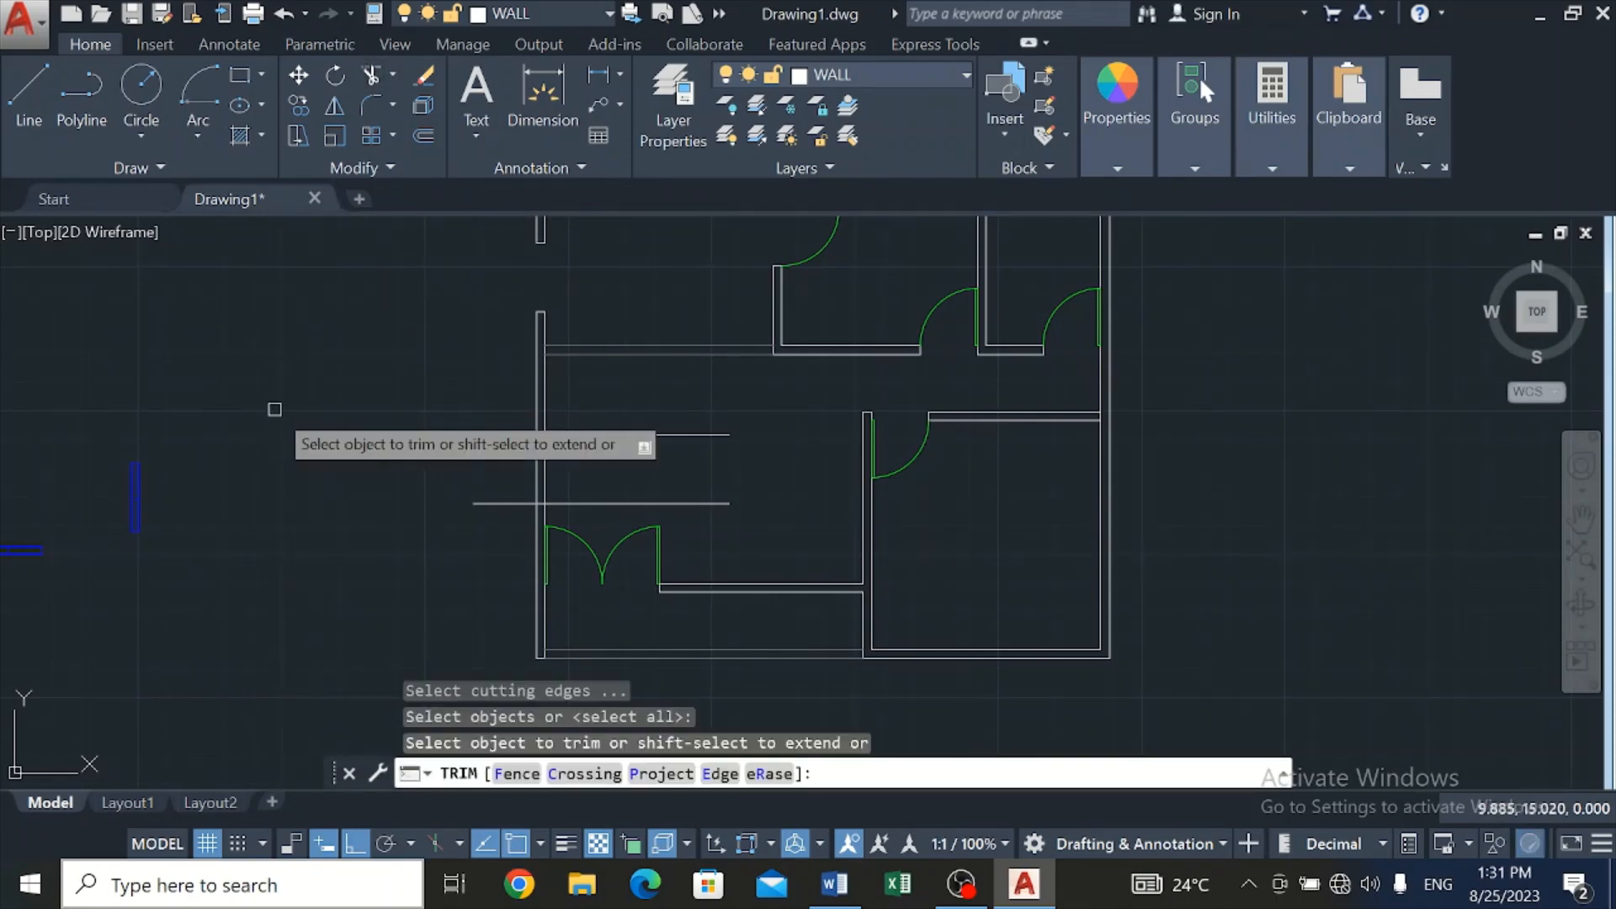
pyautogui.click(496, 459)
pyautogui.click(614, 484)
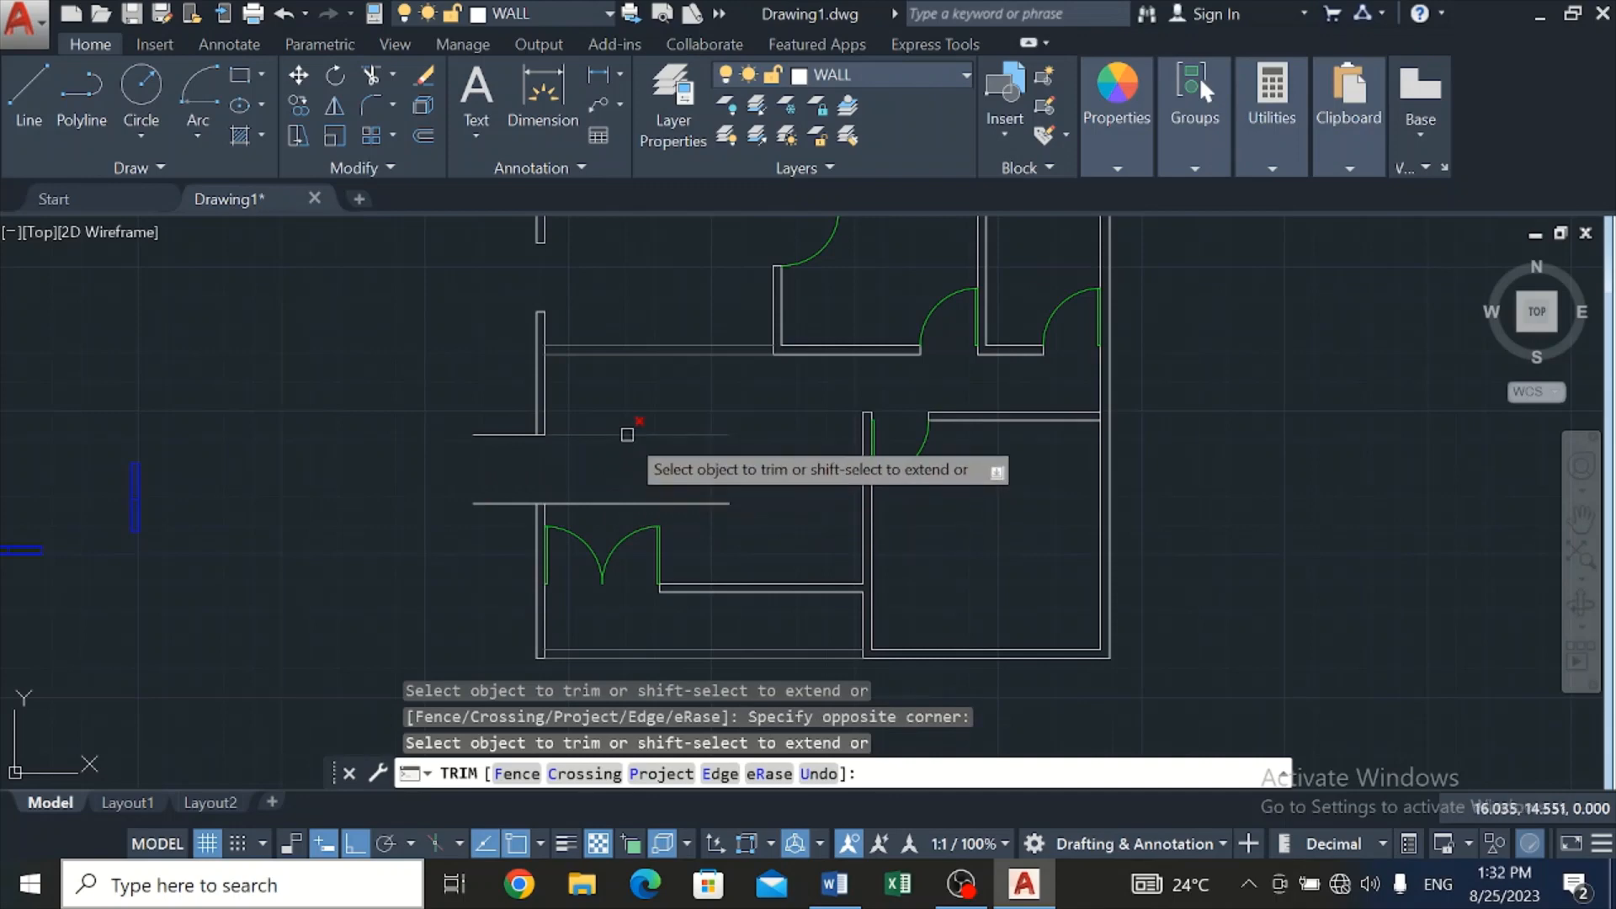
pyautogui.click(606, 504)
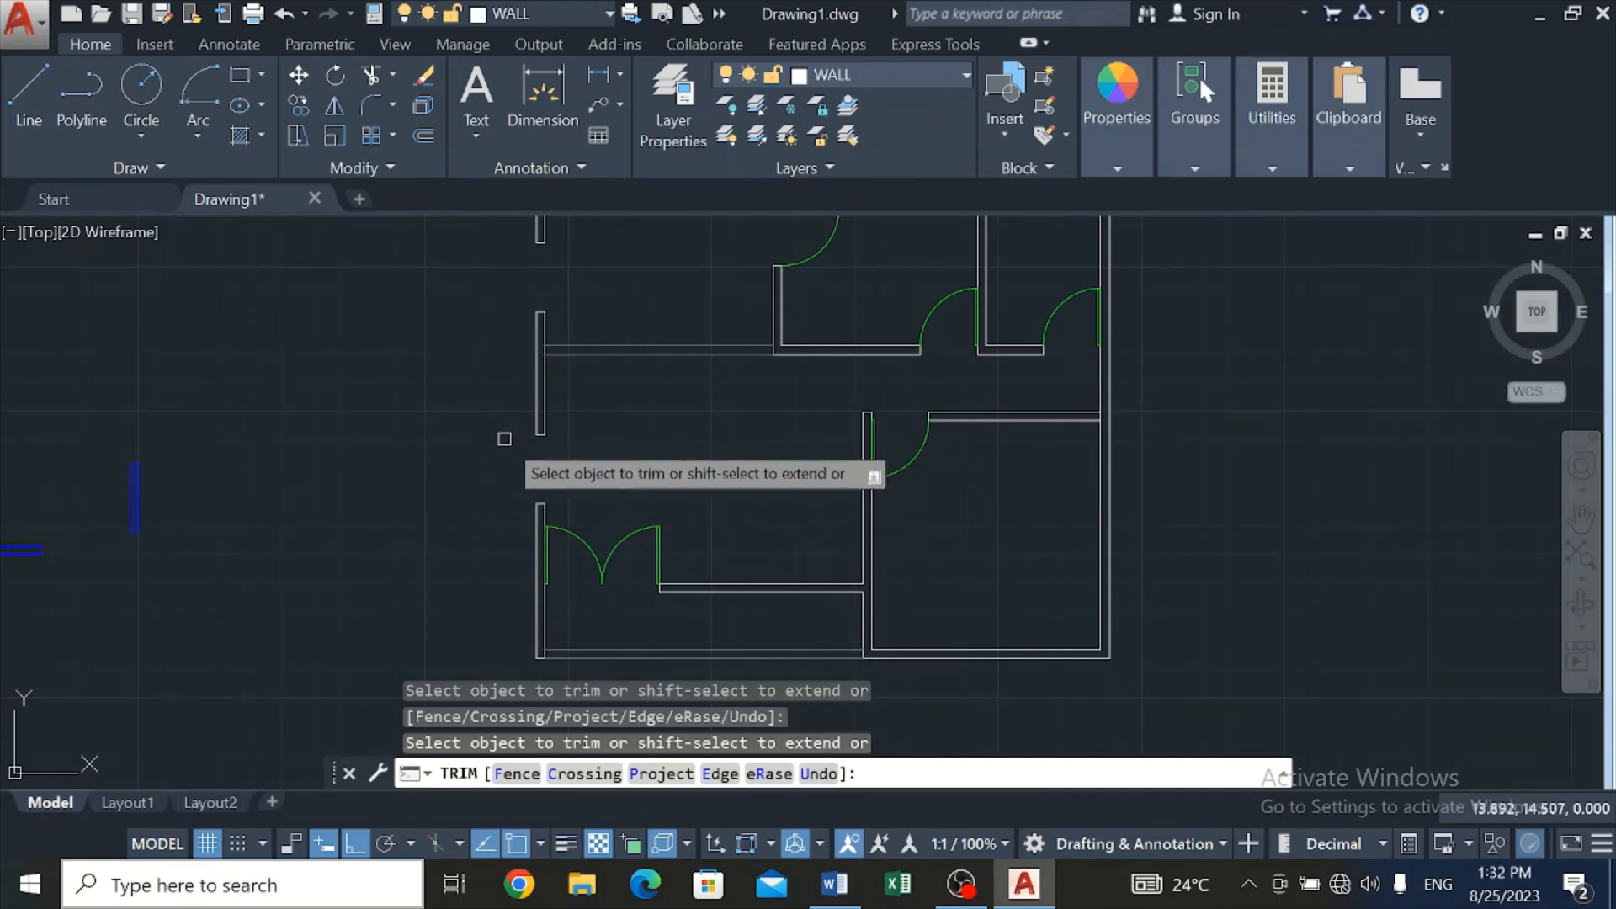
pyautogui.scroll(-4, 732, 412)
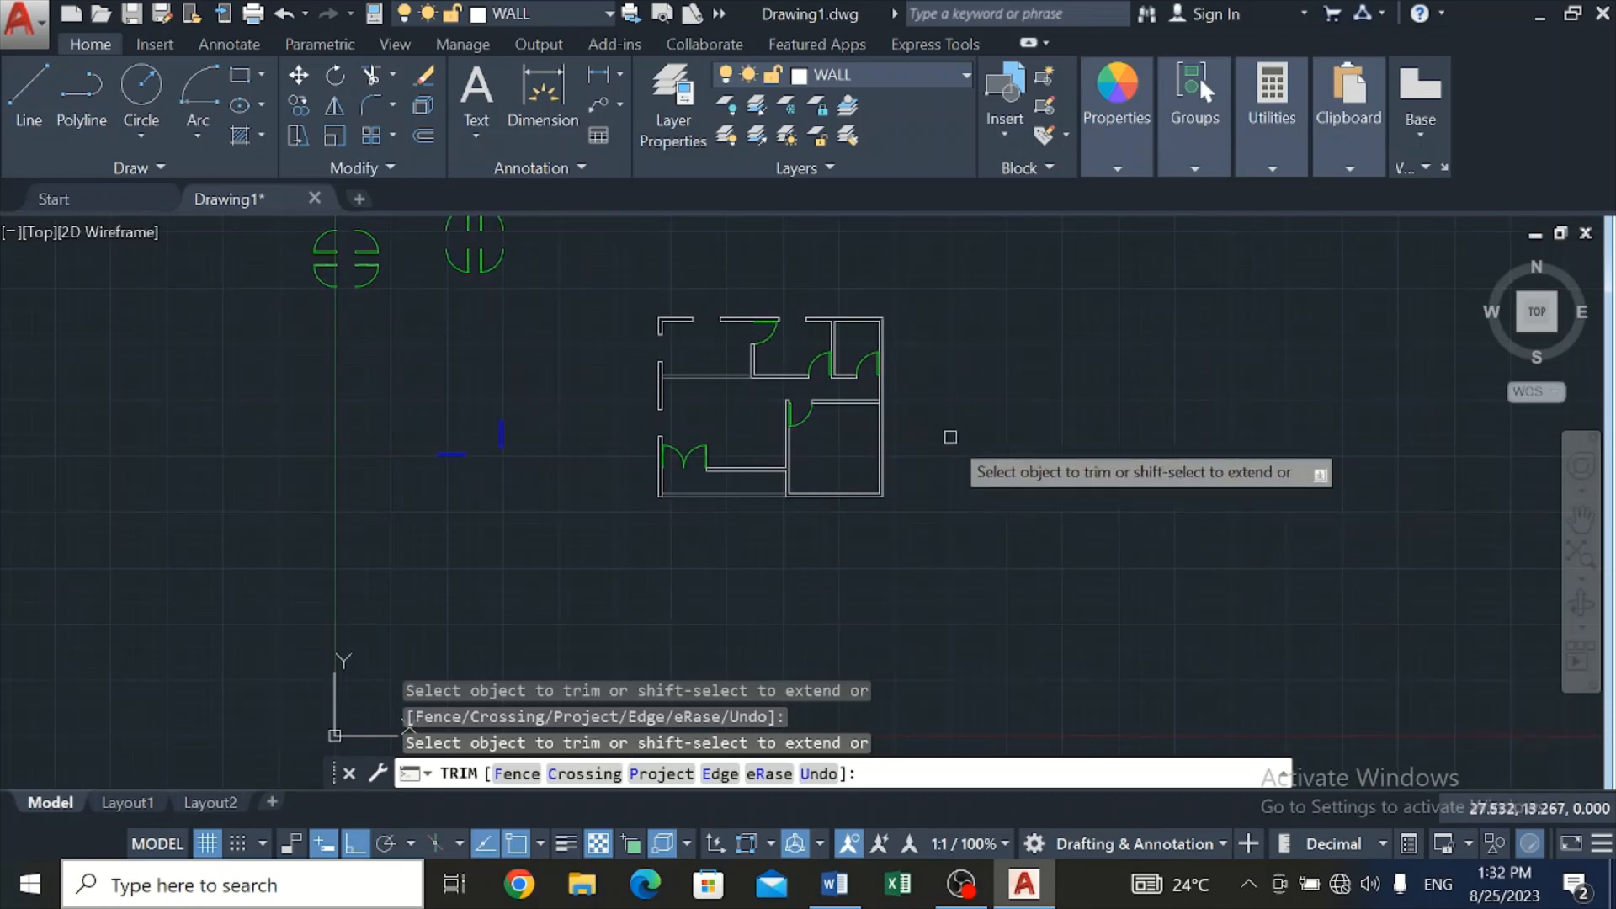
pyautogui.scroll(4, 886, 487)
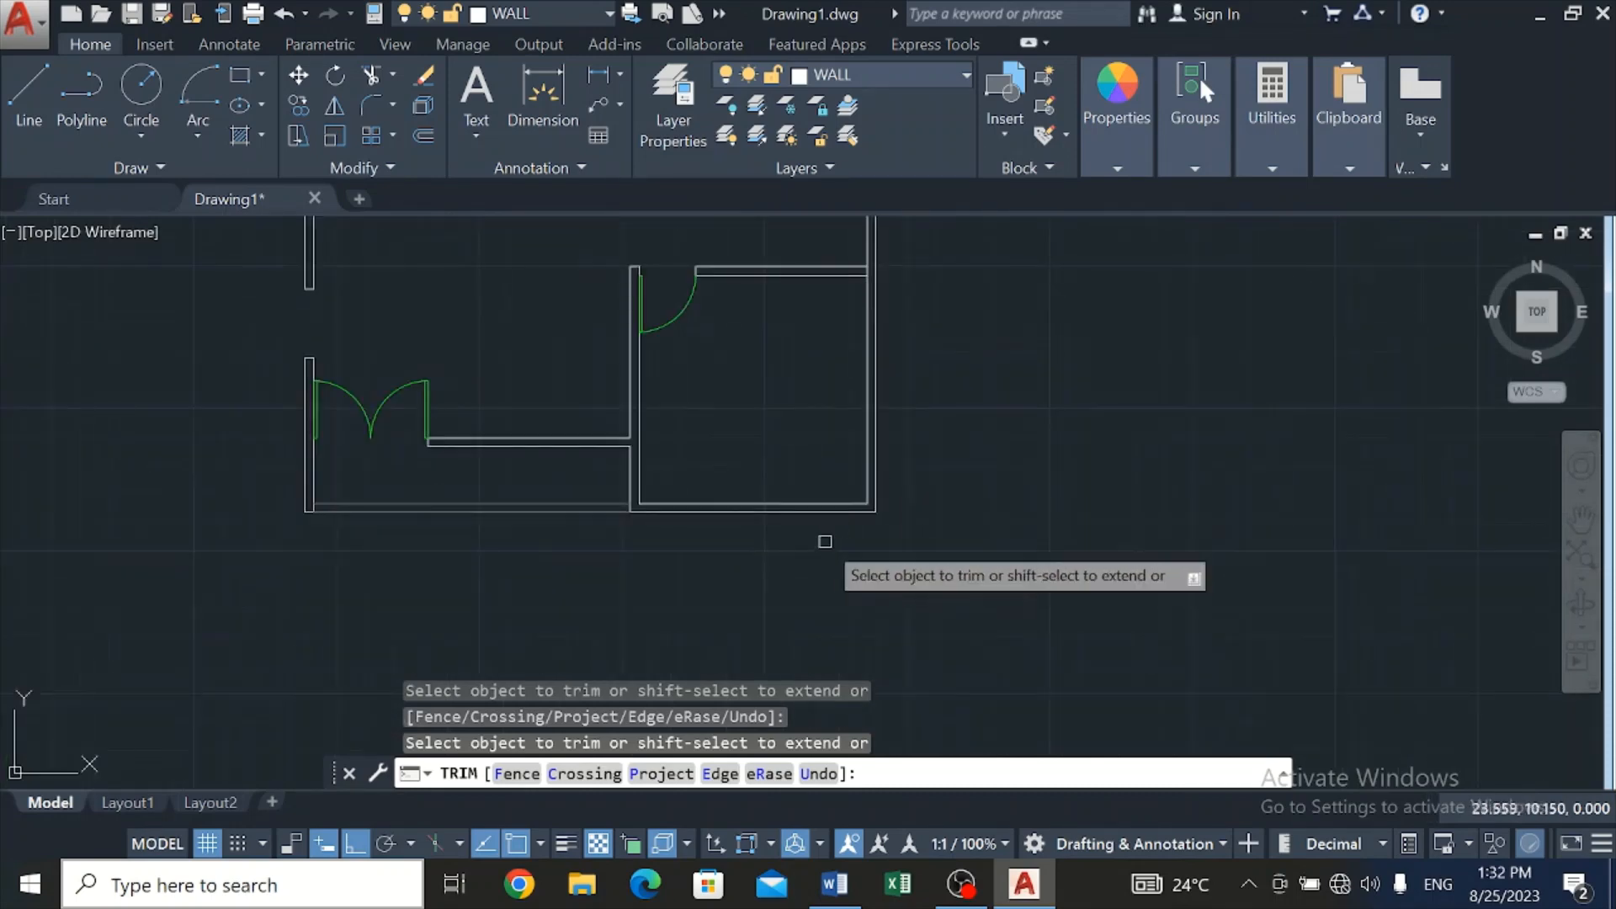
pyautogui.scroll(2, 825, 541)
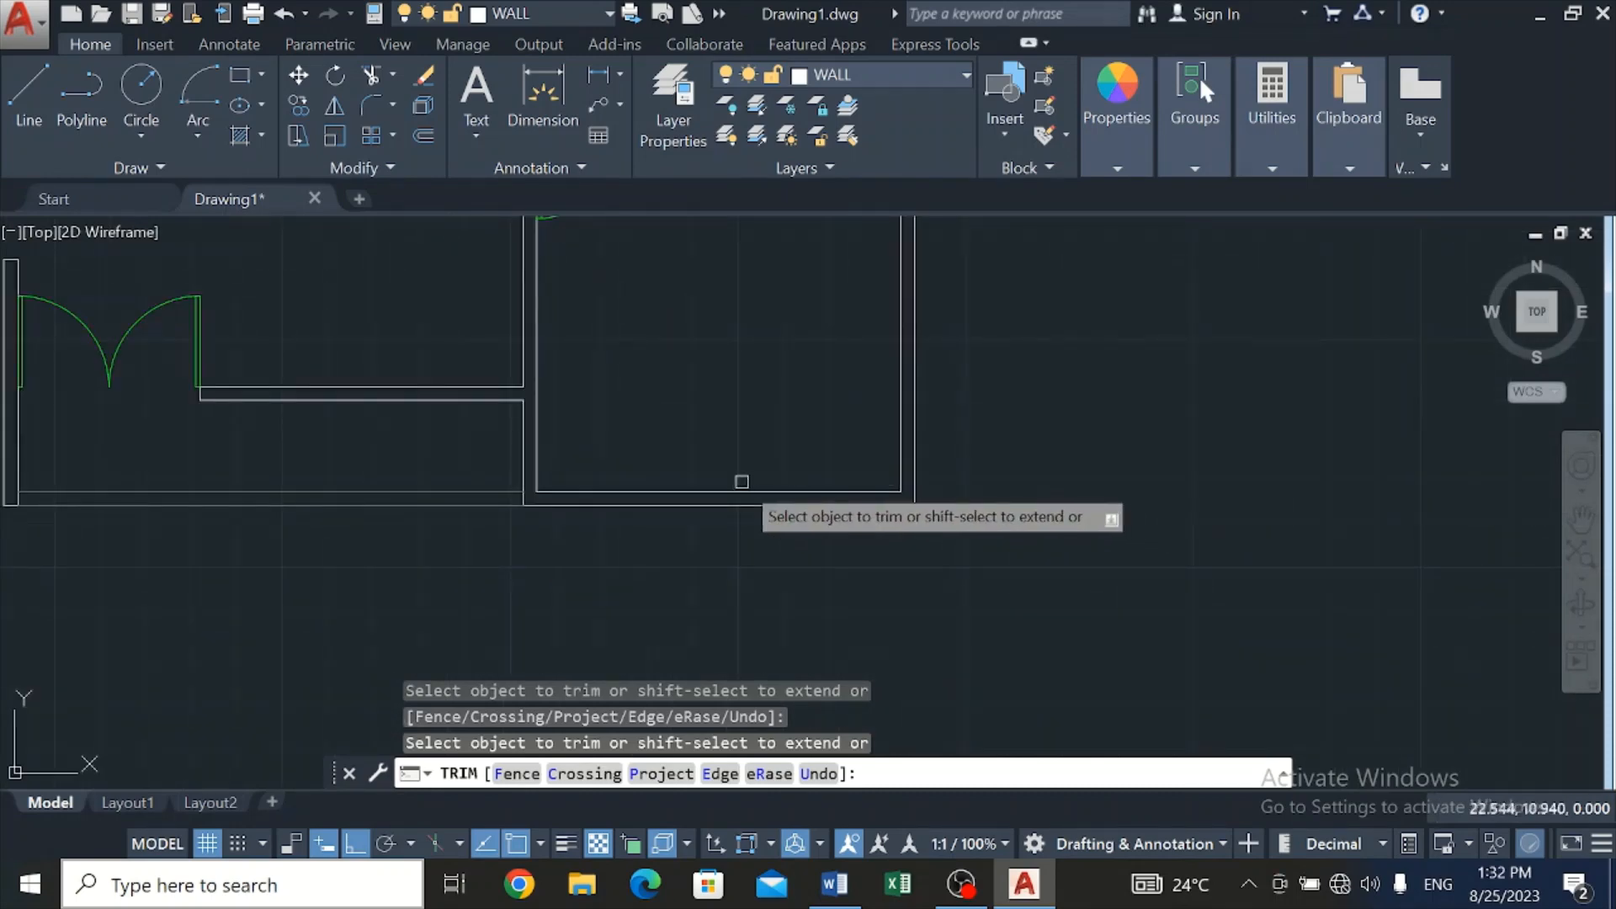
pyautogui.press('Escape')
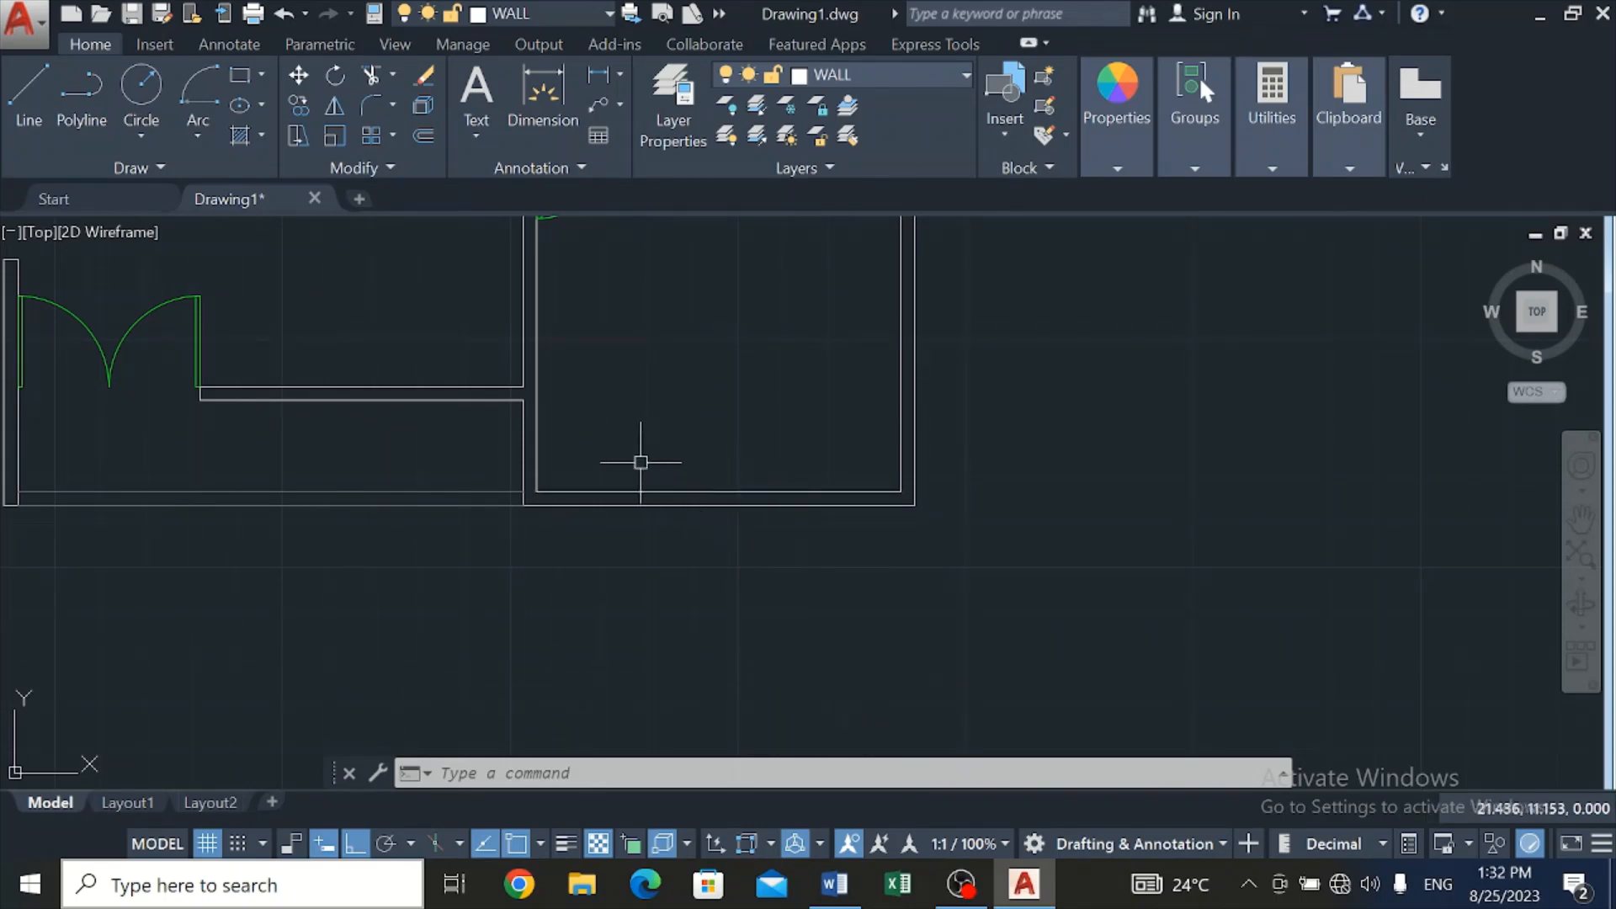
# Draw a short vertical line from the midpoint of the lower right room's inner bottom wall line down past the outer face
pyautogui.click(23, 97)
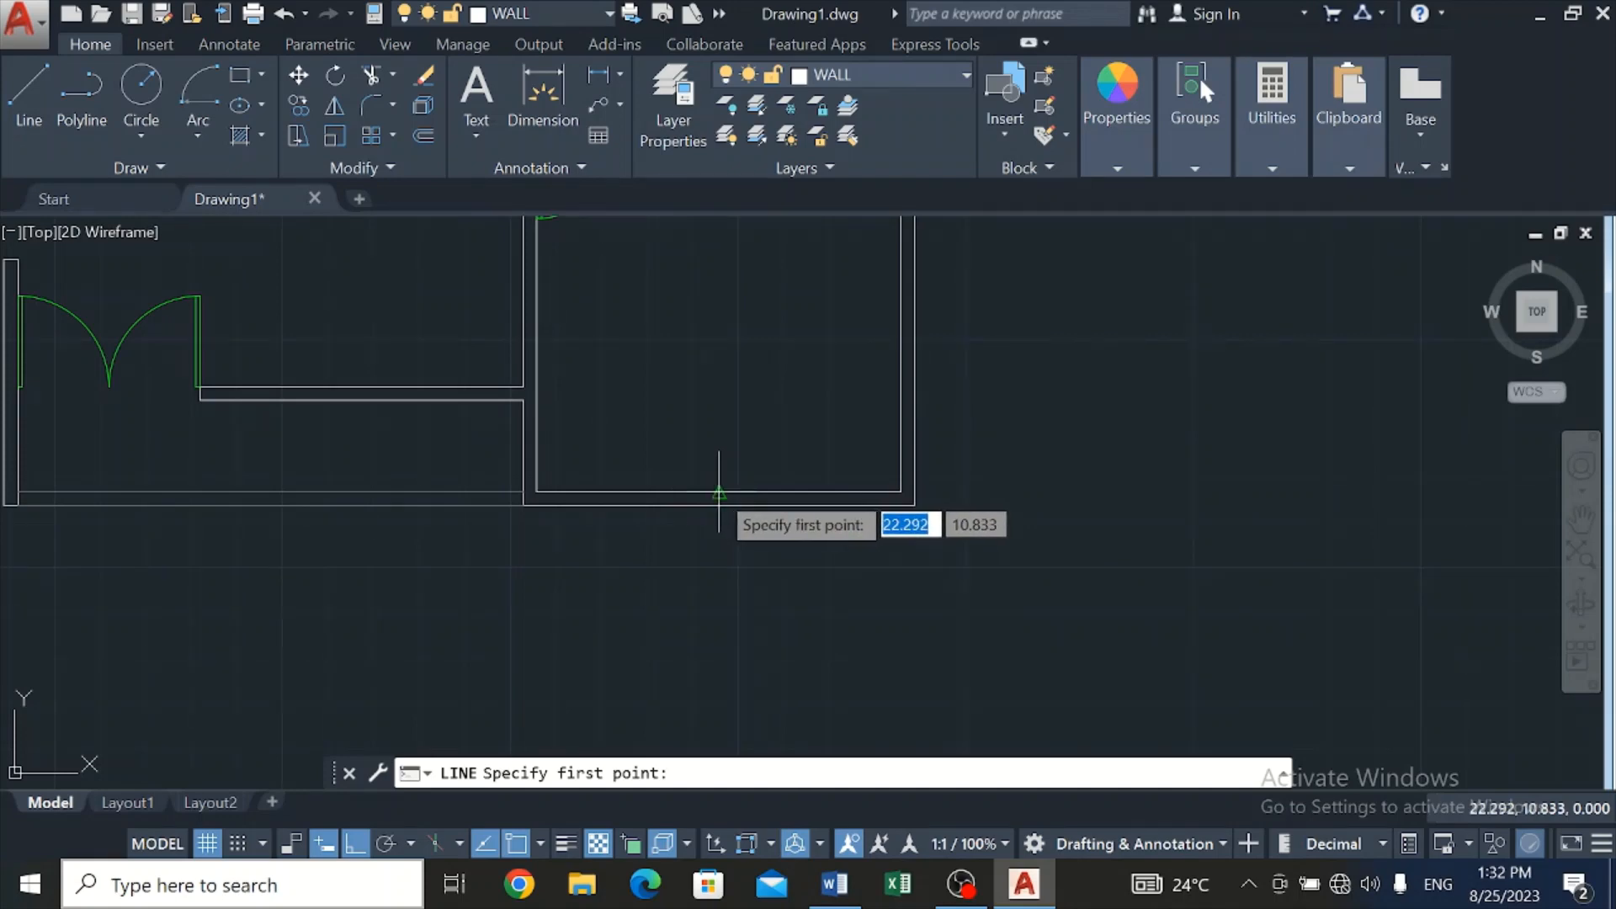
pyautogui.click(719, 552)
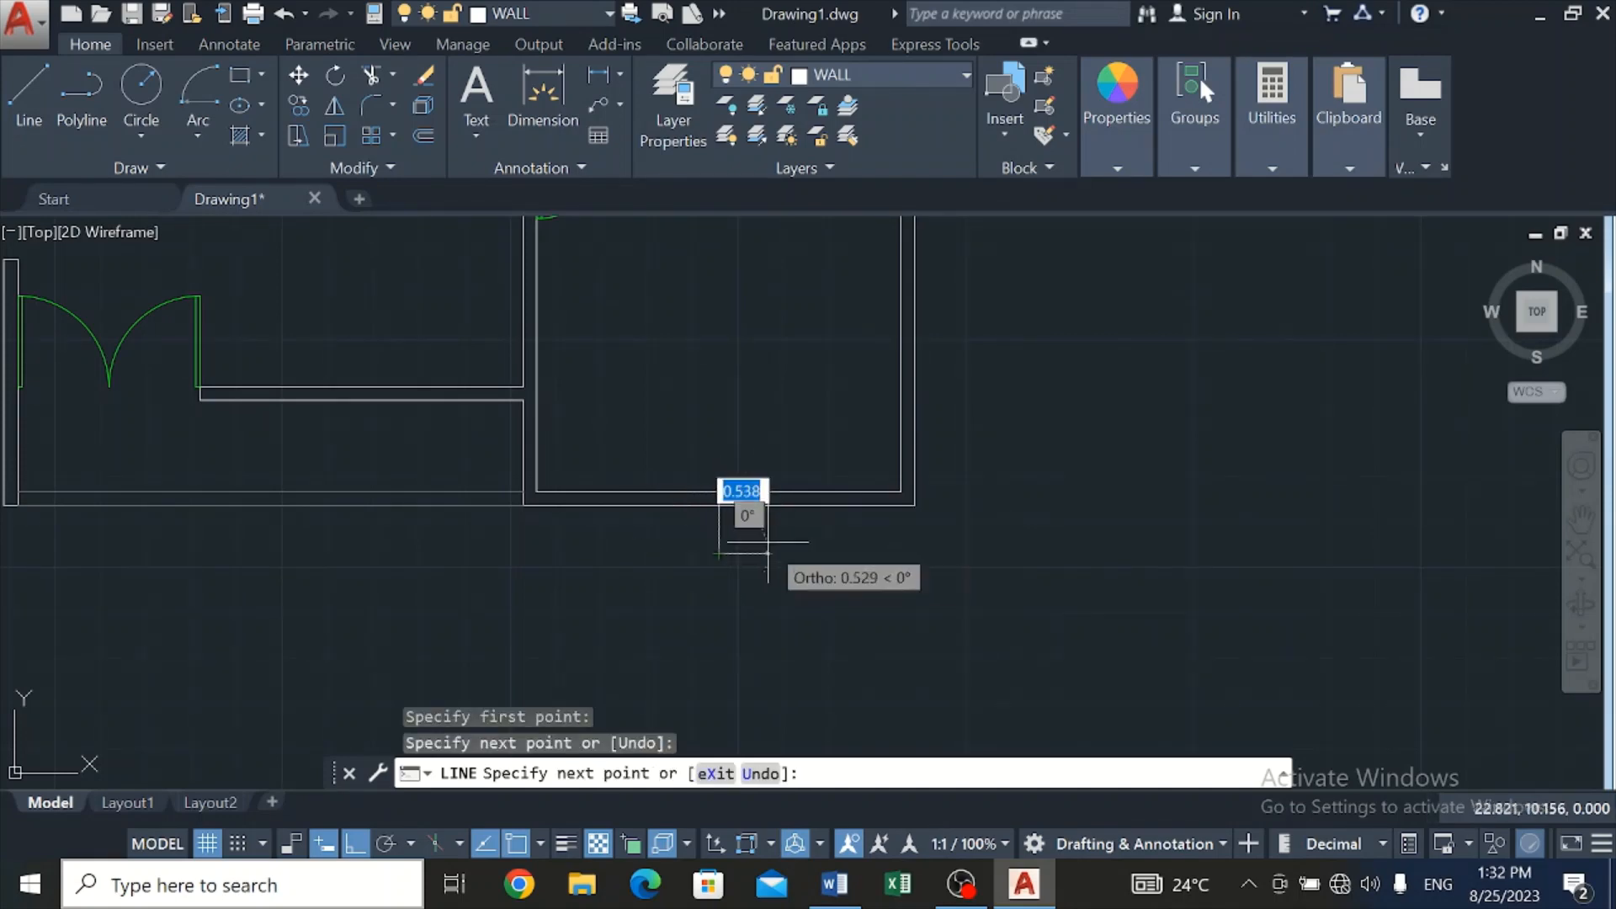
pyautogui.press('Escape')
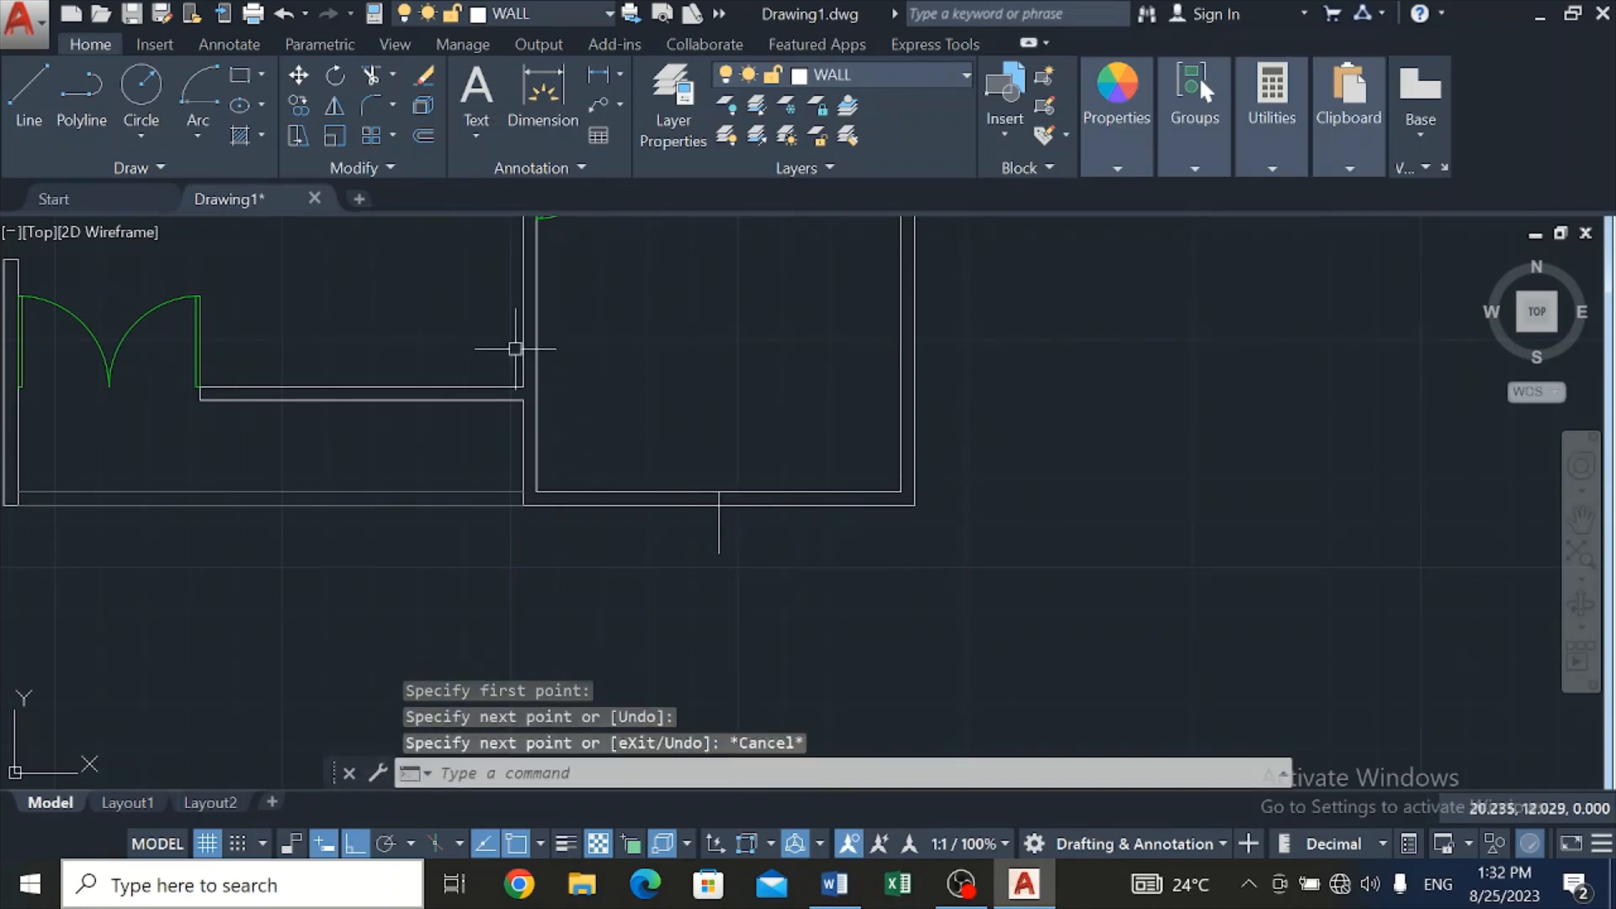
# Offset the short vertical line at the lower right room's bottom wall by 0.6 to both sides and erase the original line
pyautogui.click(425, 133)
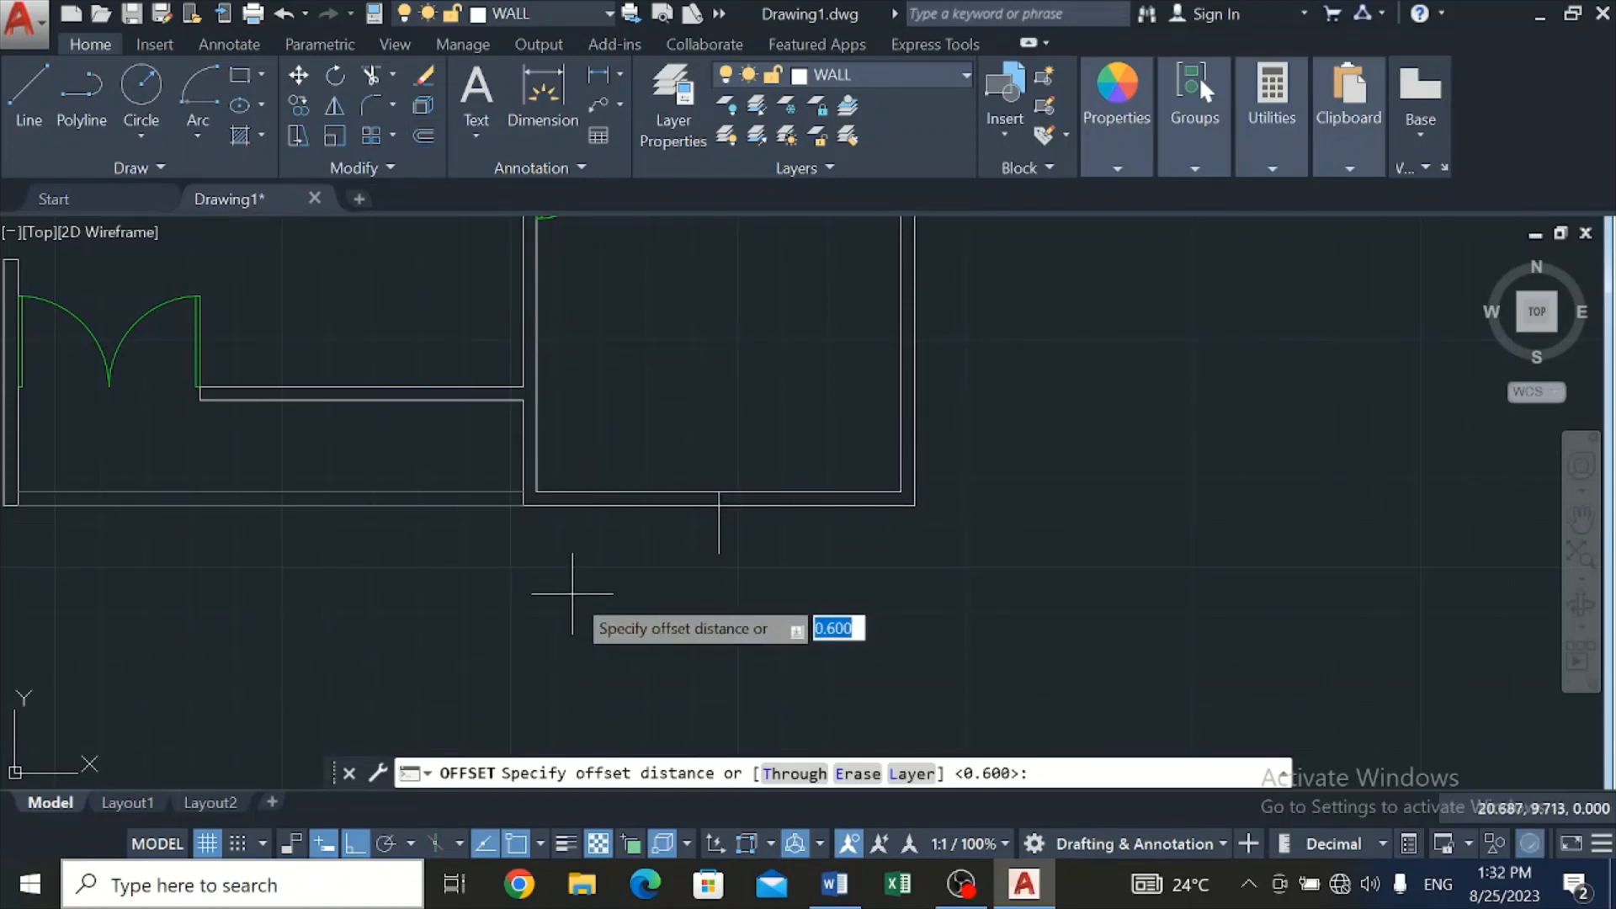
pyautogui.press('Return')
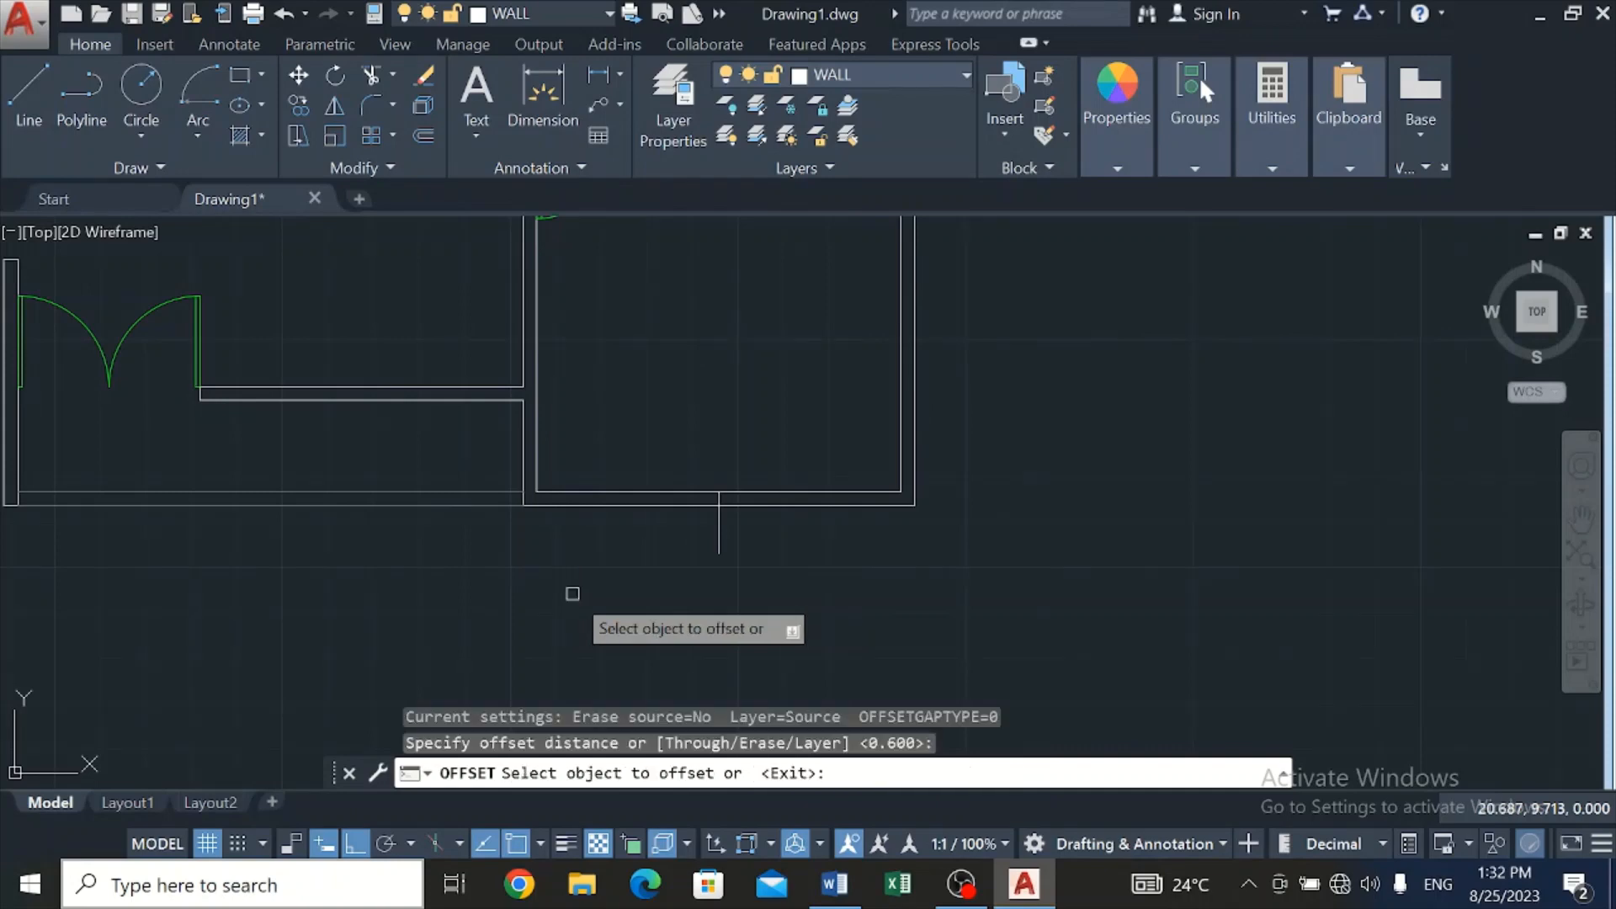
pyautogui.click(719, 532)
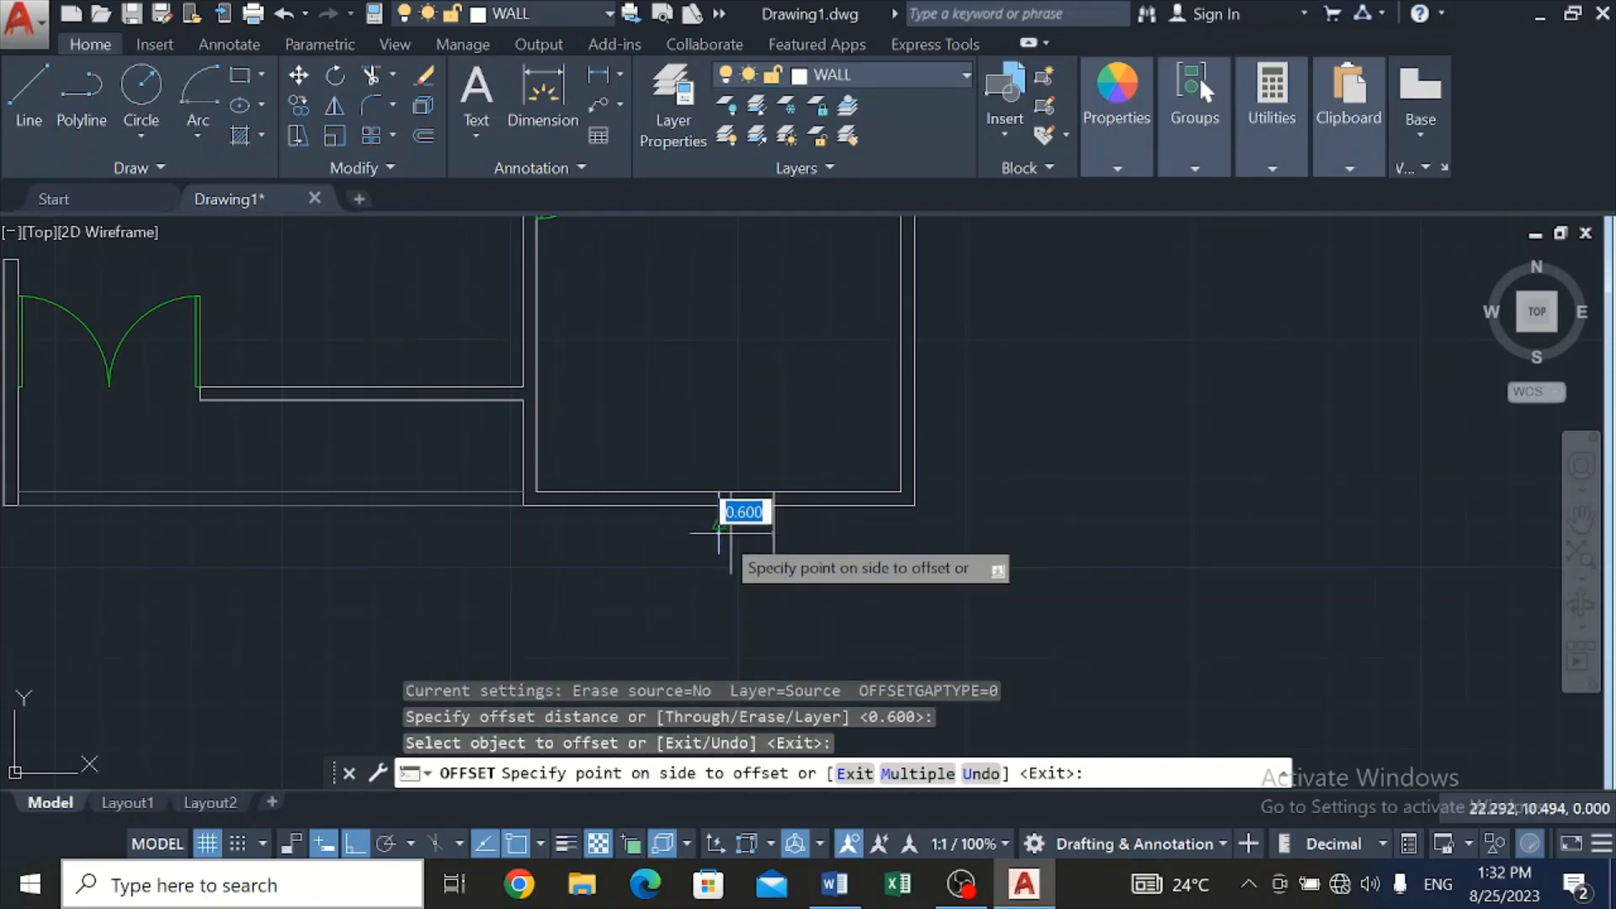
pyautogui.click(856, 550)
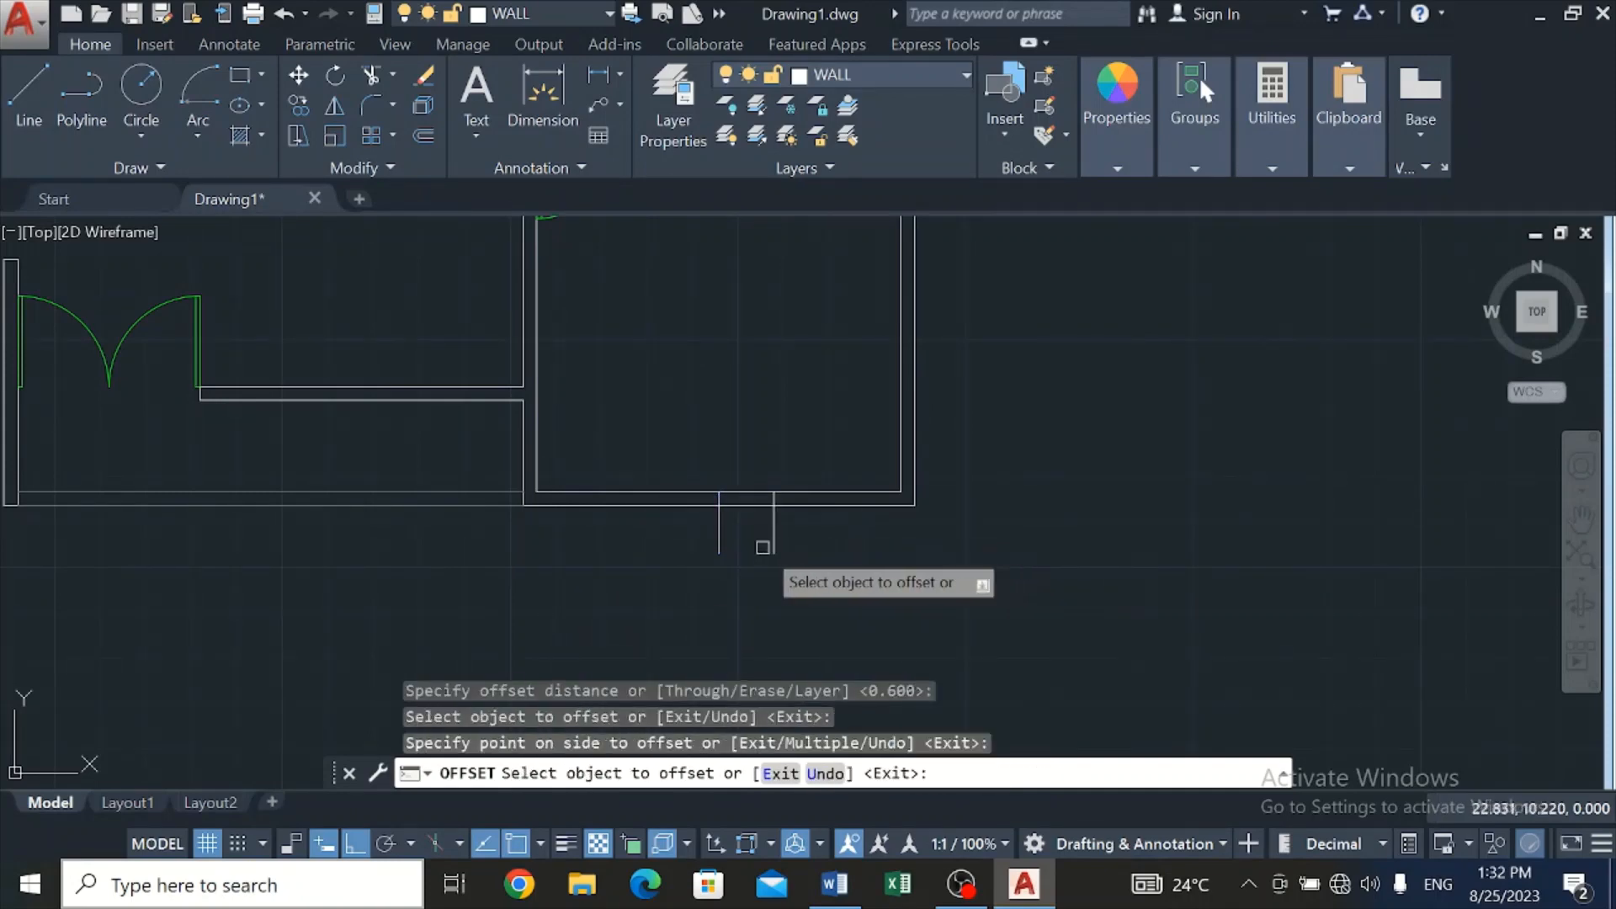
pyautogui.click(713, 547)
pyautogui.click(593, 547)
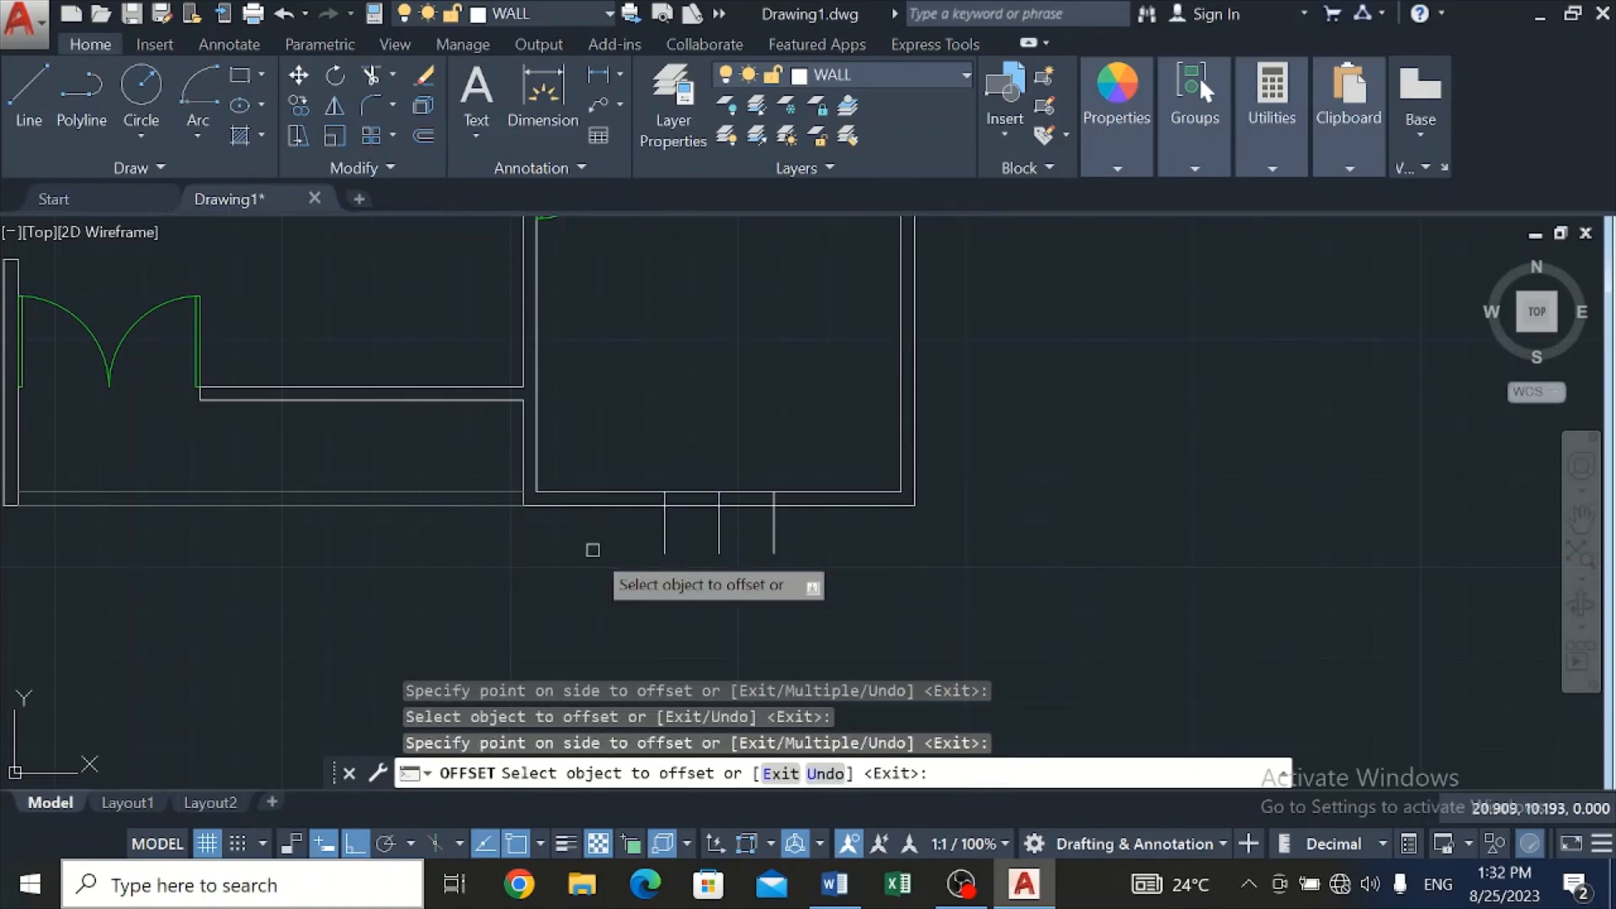
pyautogui.press('Escape')
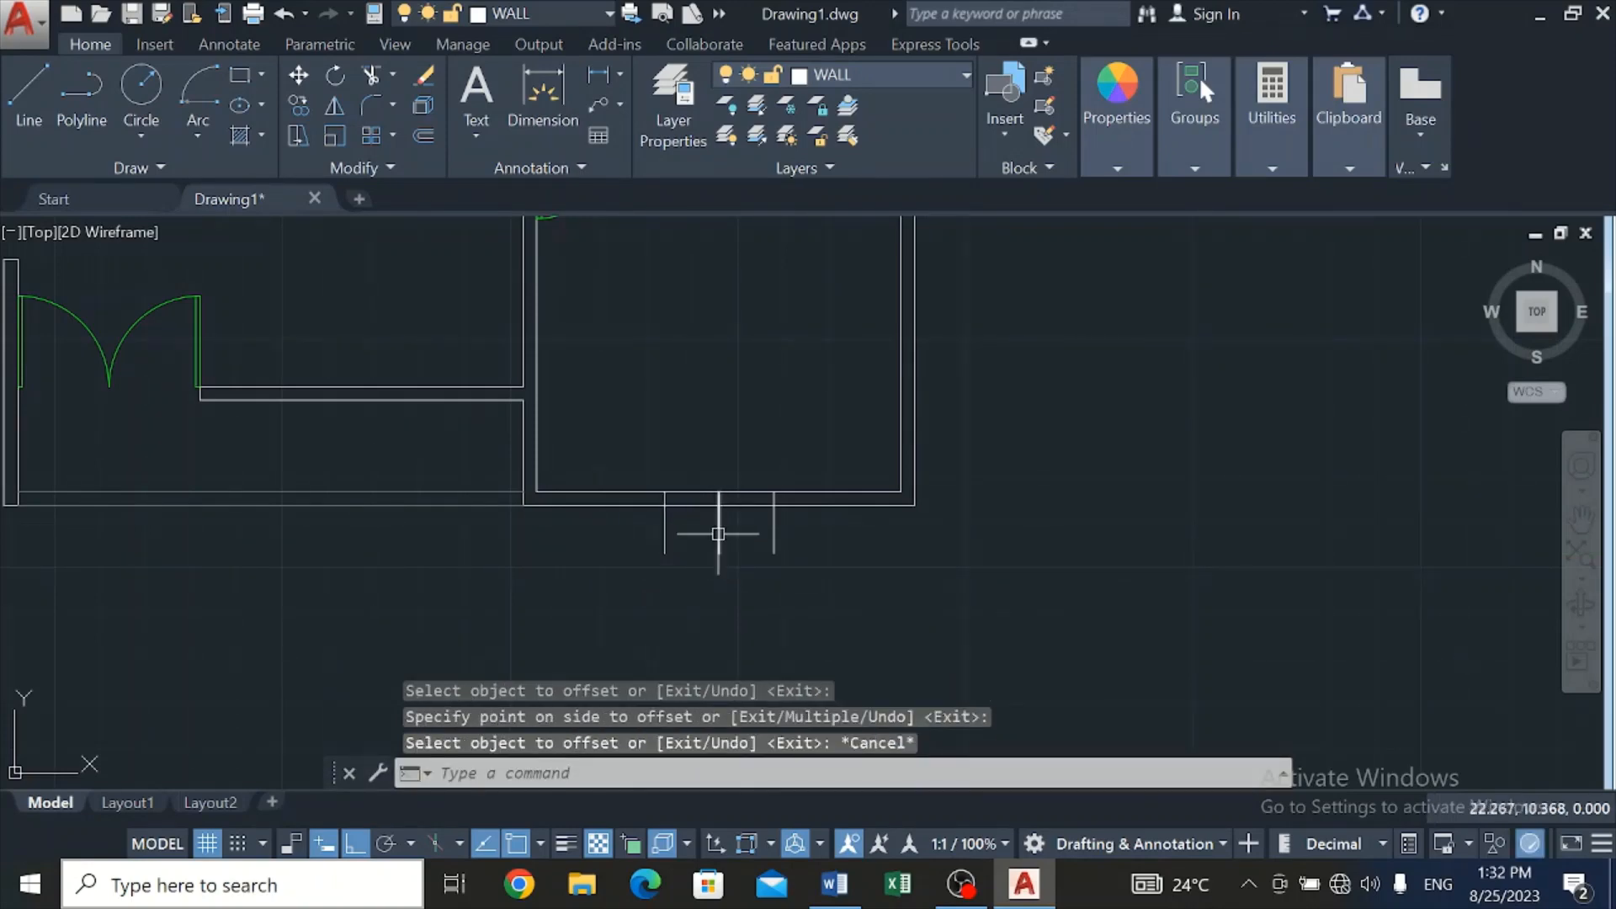
pyautogui.click(720, 530)
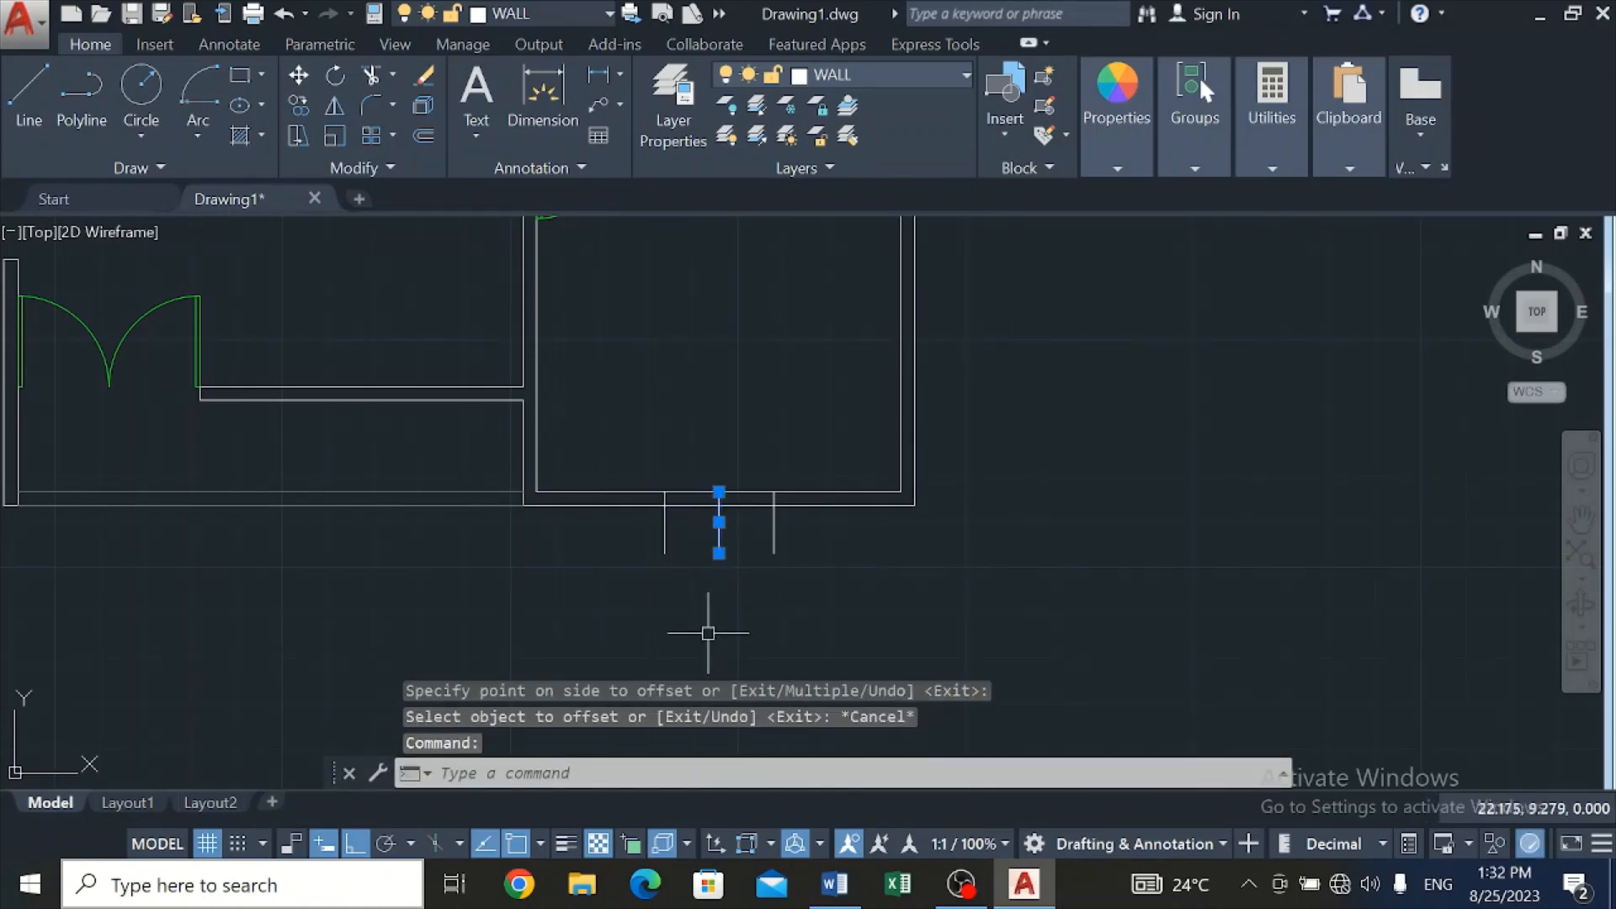
pyautogui.press('Delete')
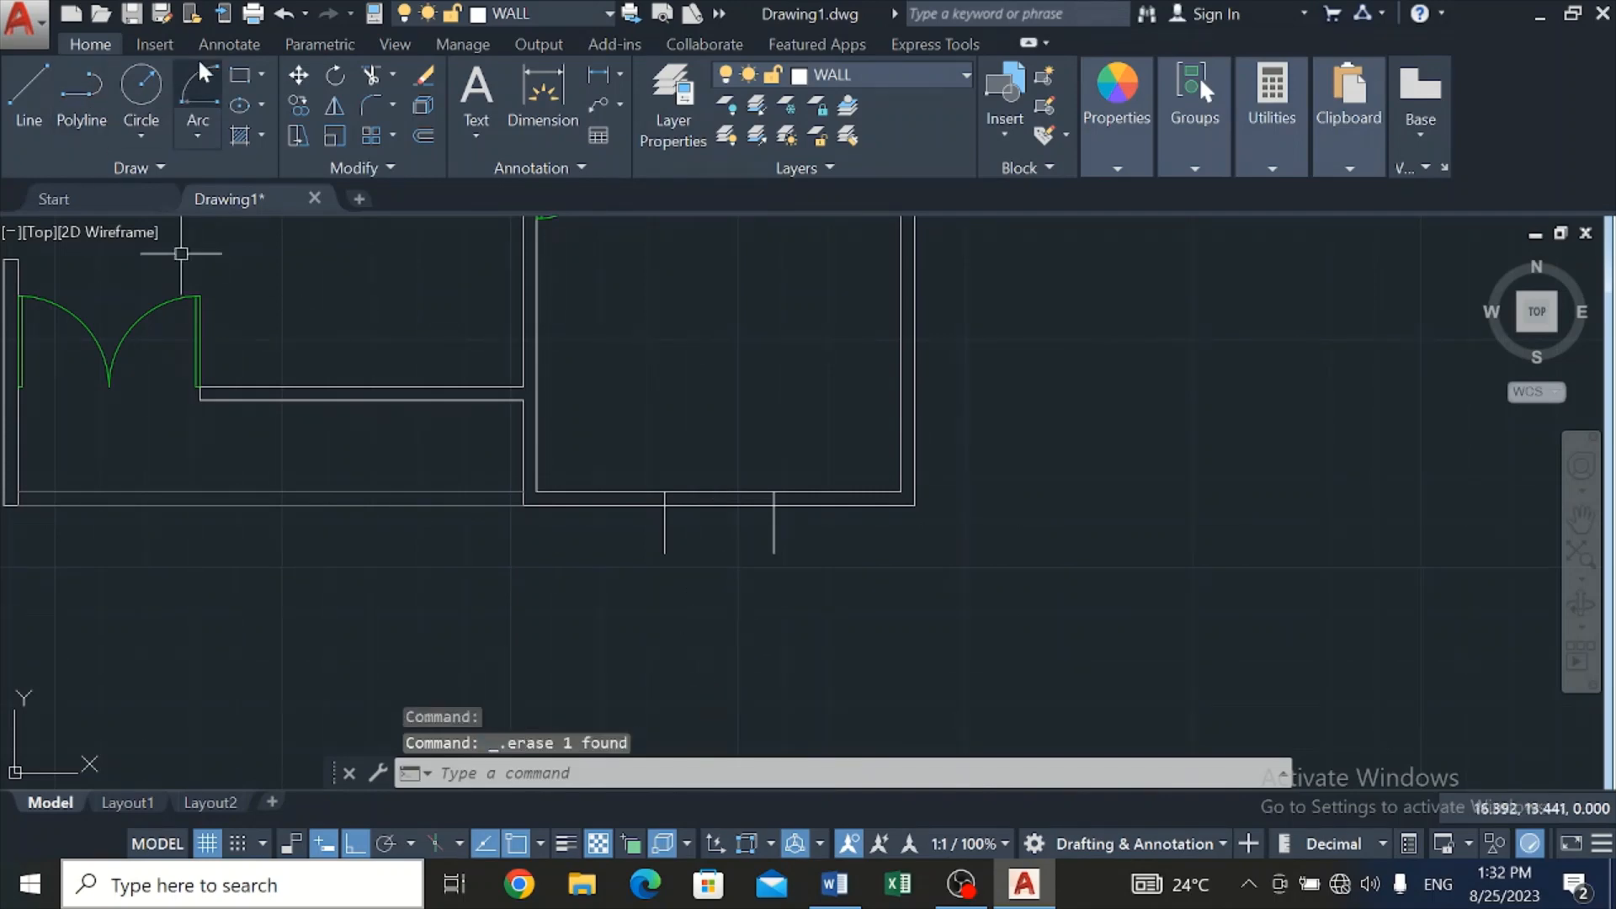
# Trim the lower right room's bottom wall between the two vertical lines and cut off the line ends projecting outside the wall
pyautogui.click(372, 76)
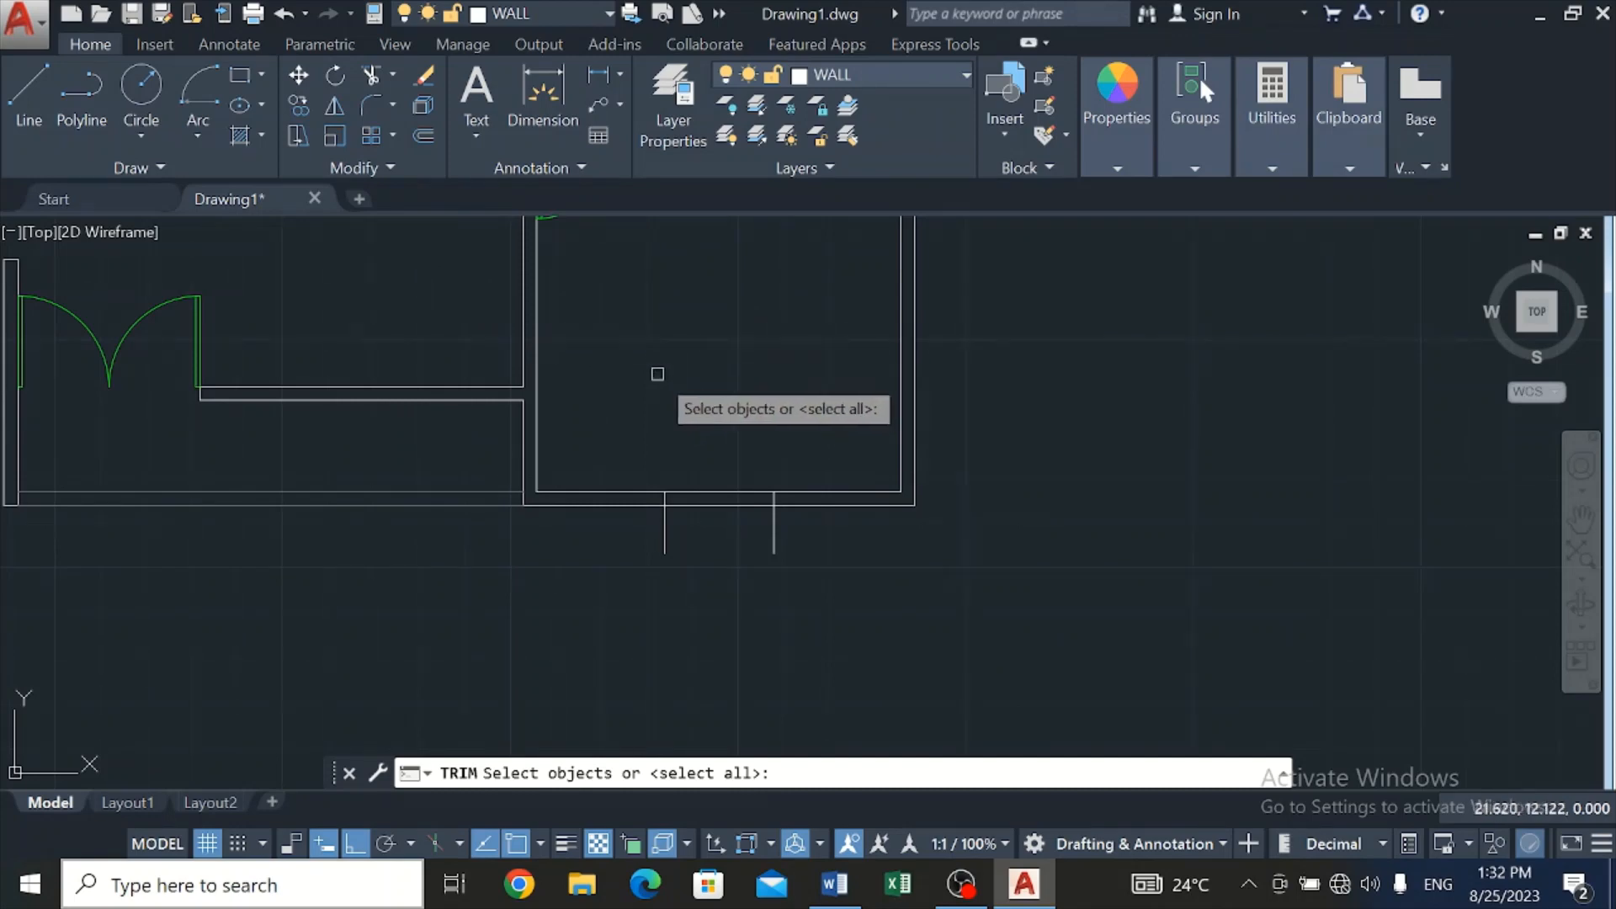
pyautogui.press('Return')
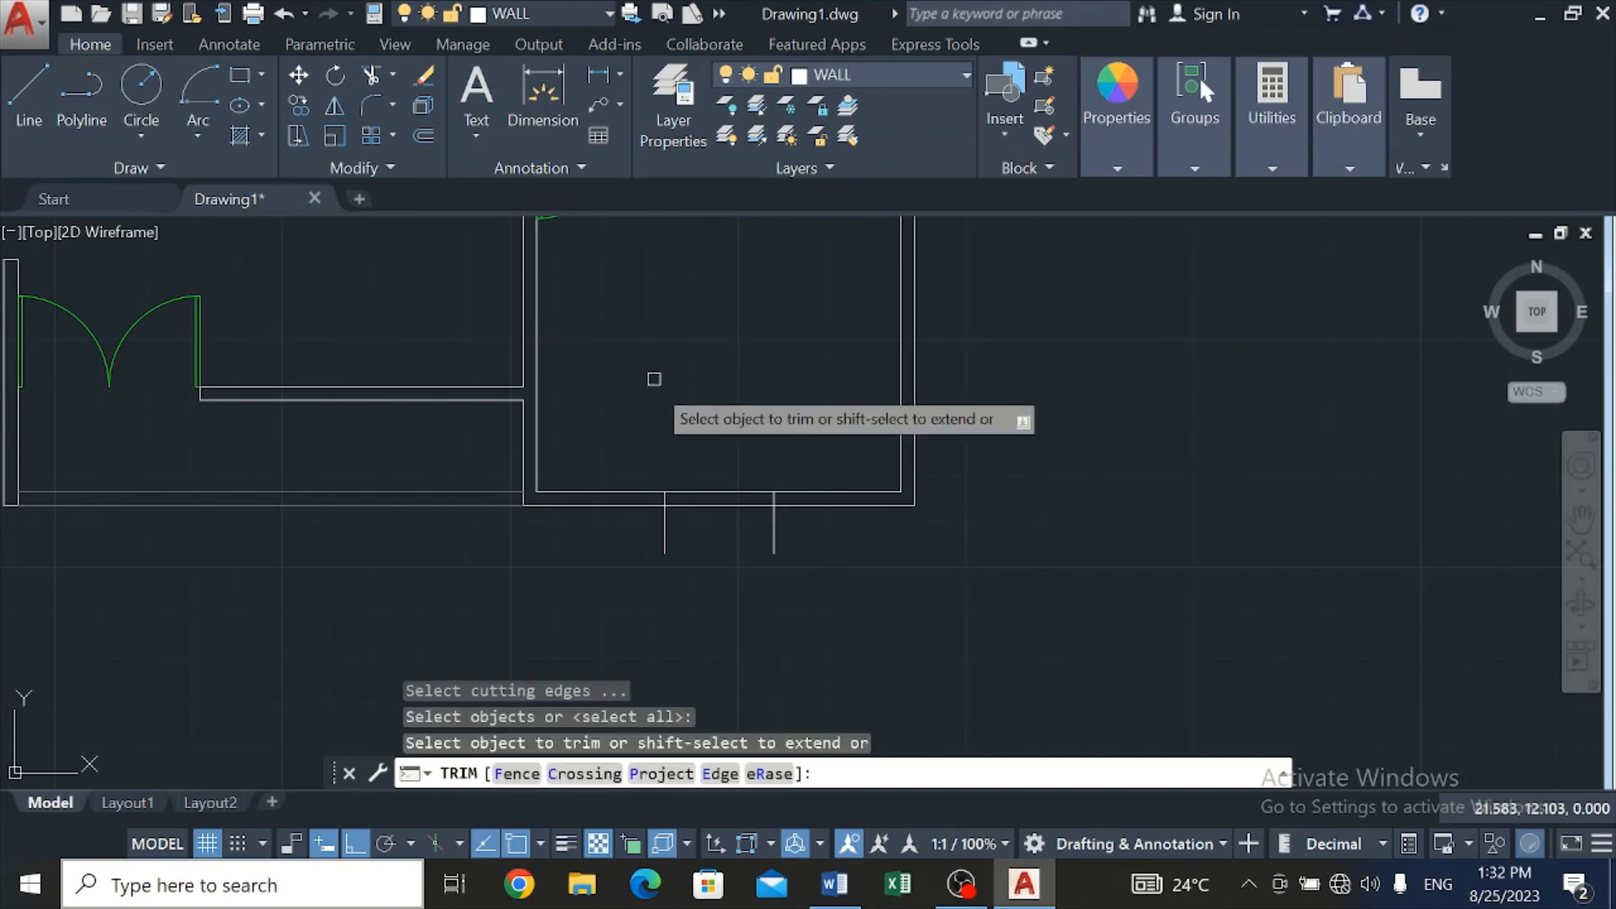
pyautogui.click(728, 473)
pyautogui.click(714, 533)
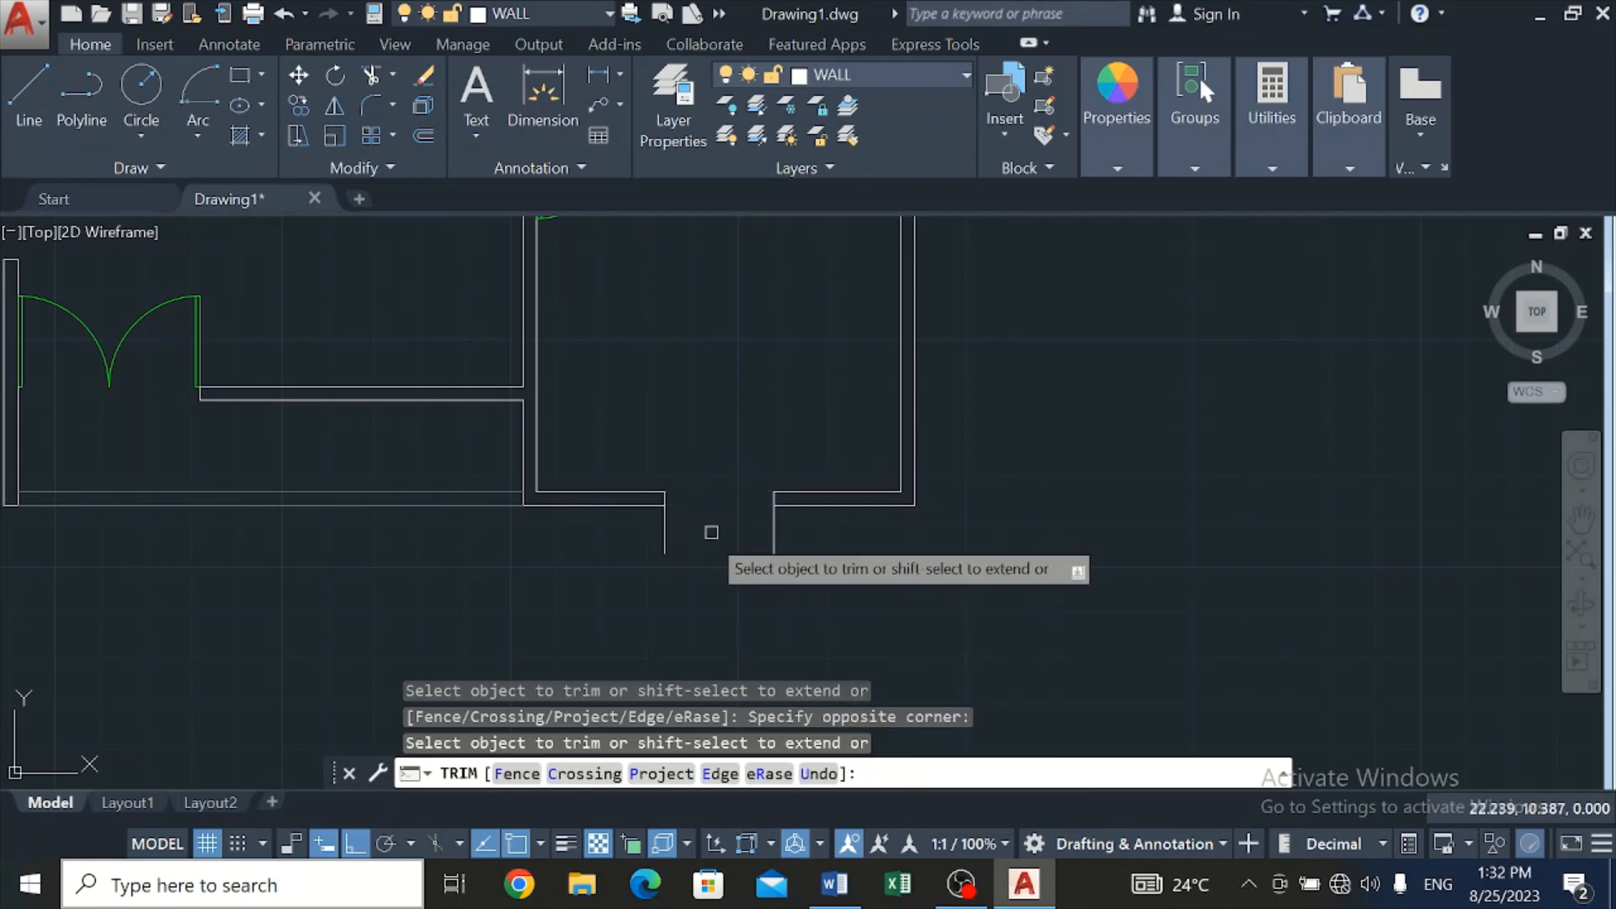
pyautogui.click(664, 546)
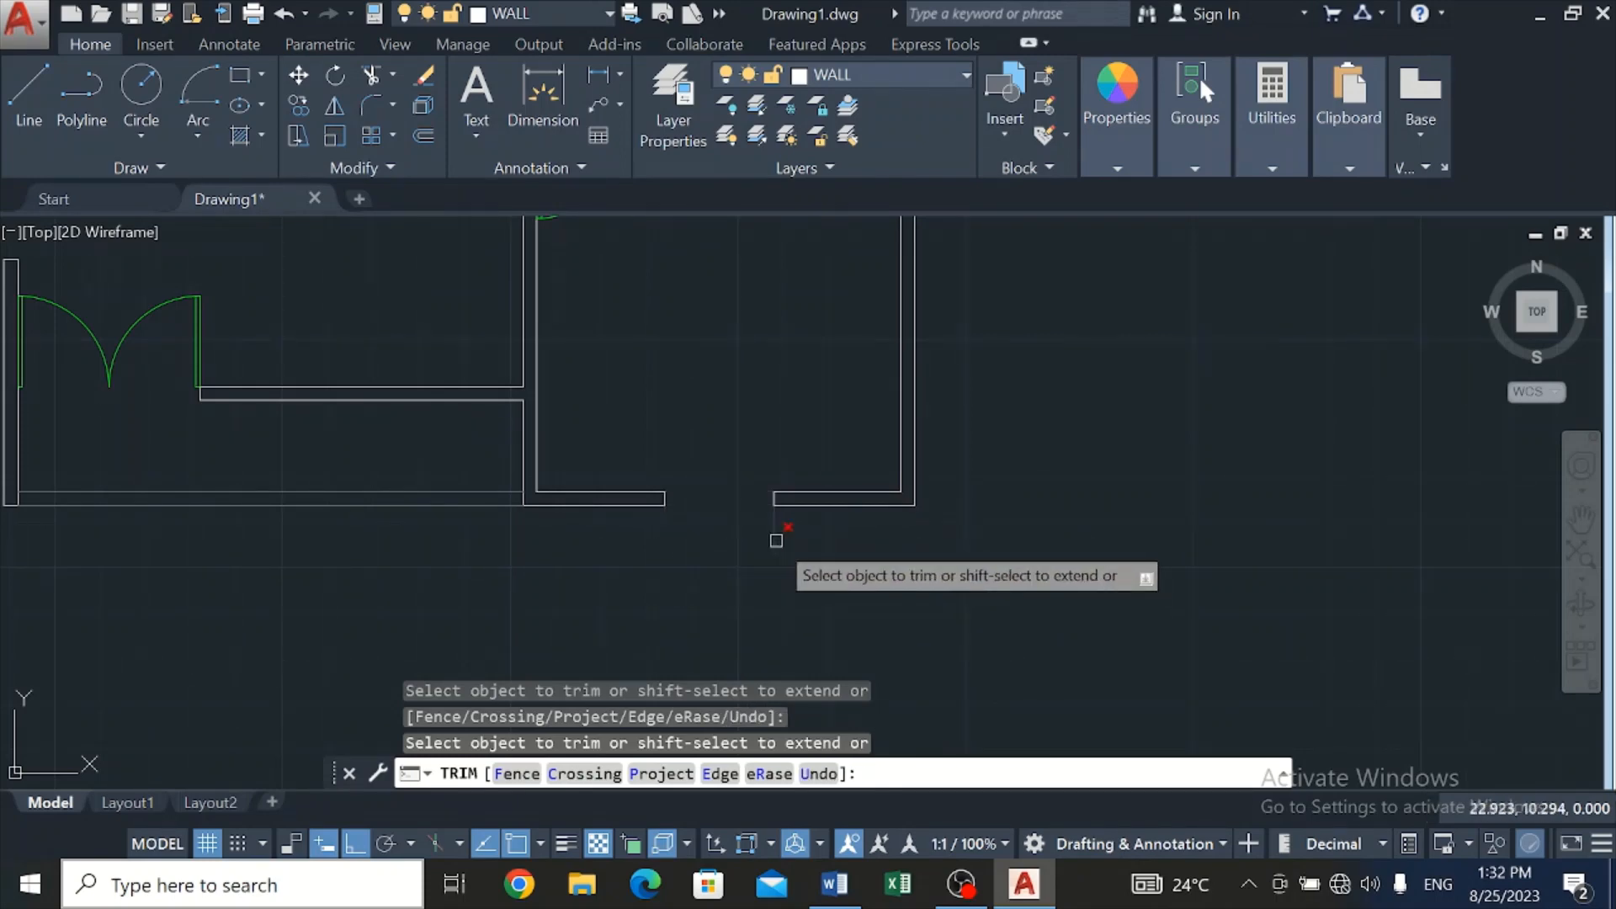
# Trim the right outer wall's inner line where the lower right room's top wall joins it
pyautogui.scroll(-4, 761, 541)
pyautogui.scroll(2, 812, 459)
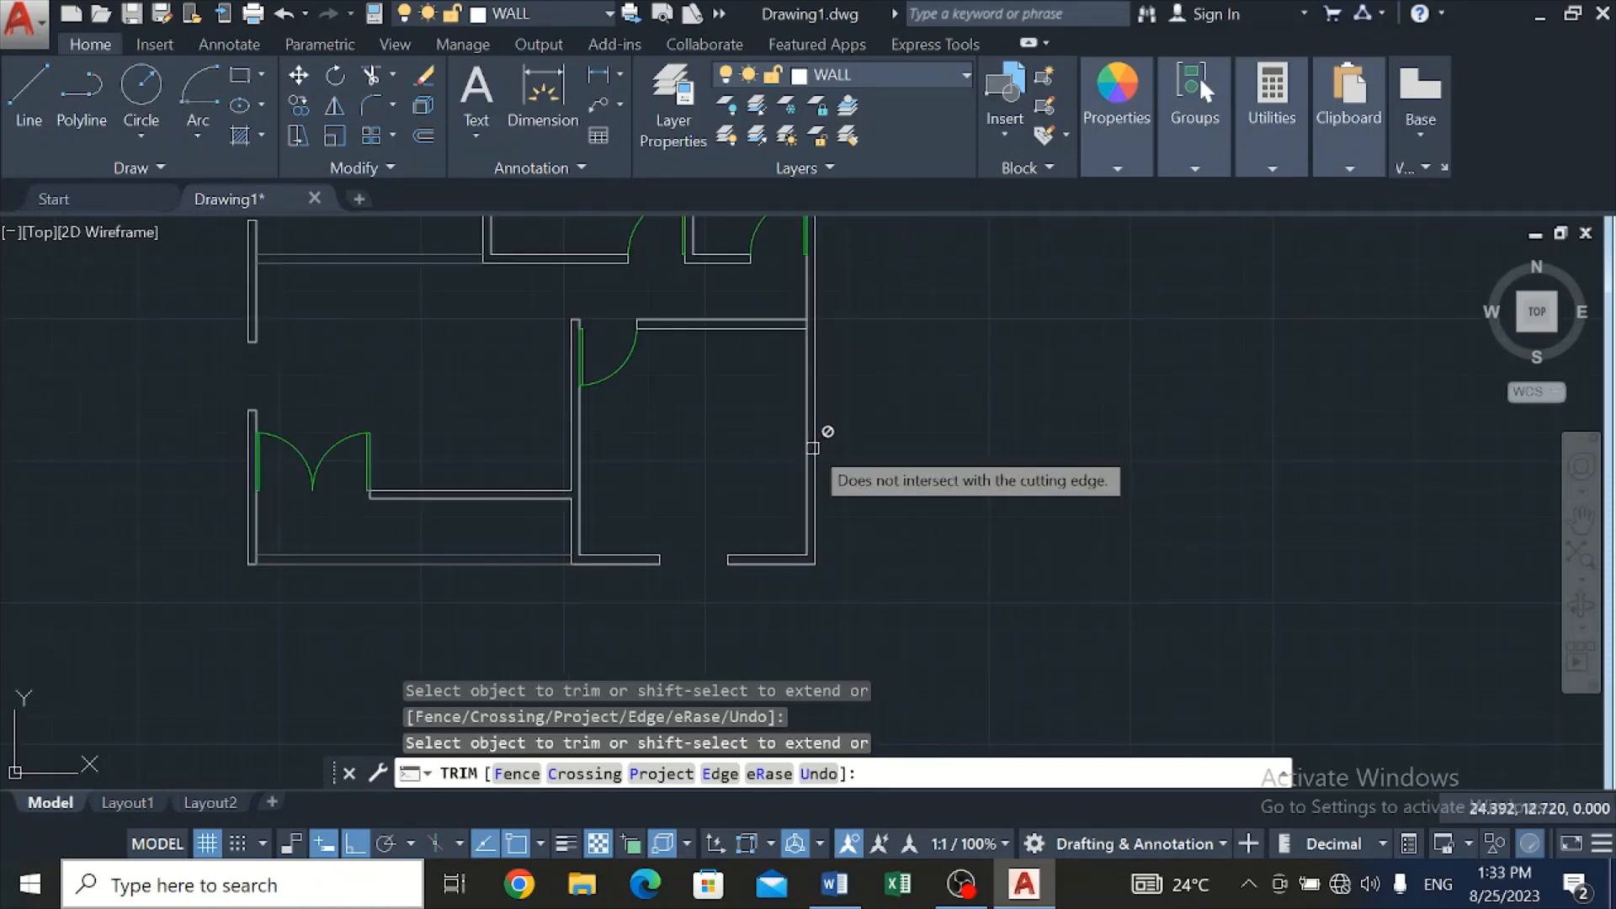
pyautogui.scroll(4, 807, 313)
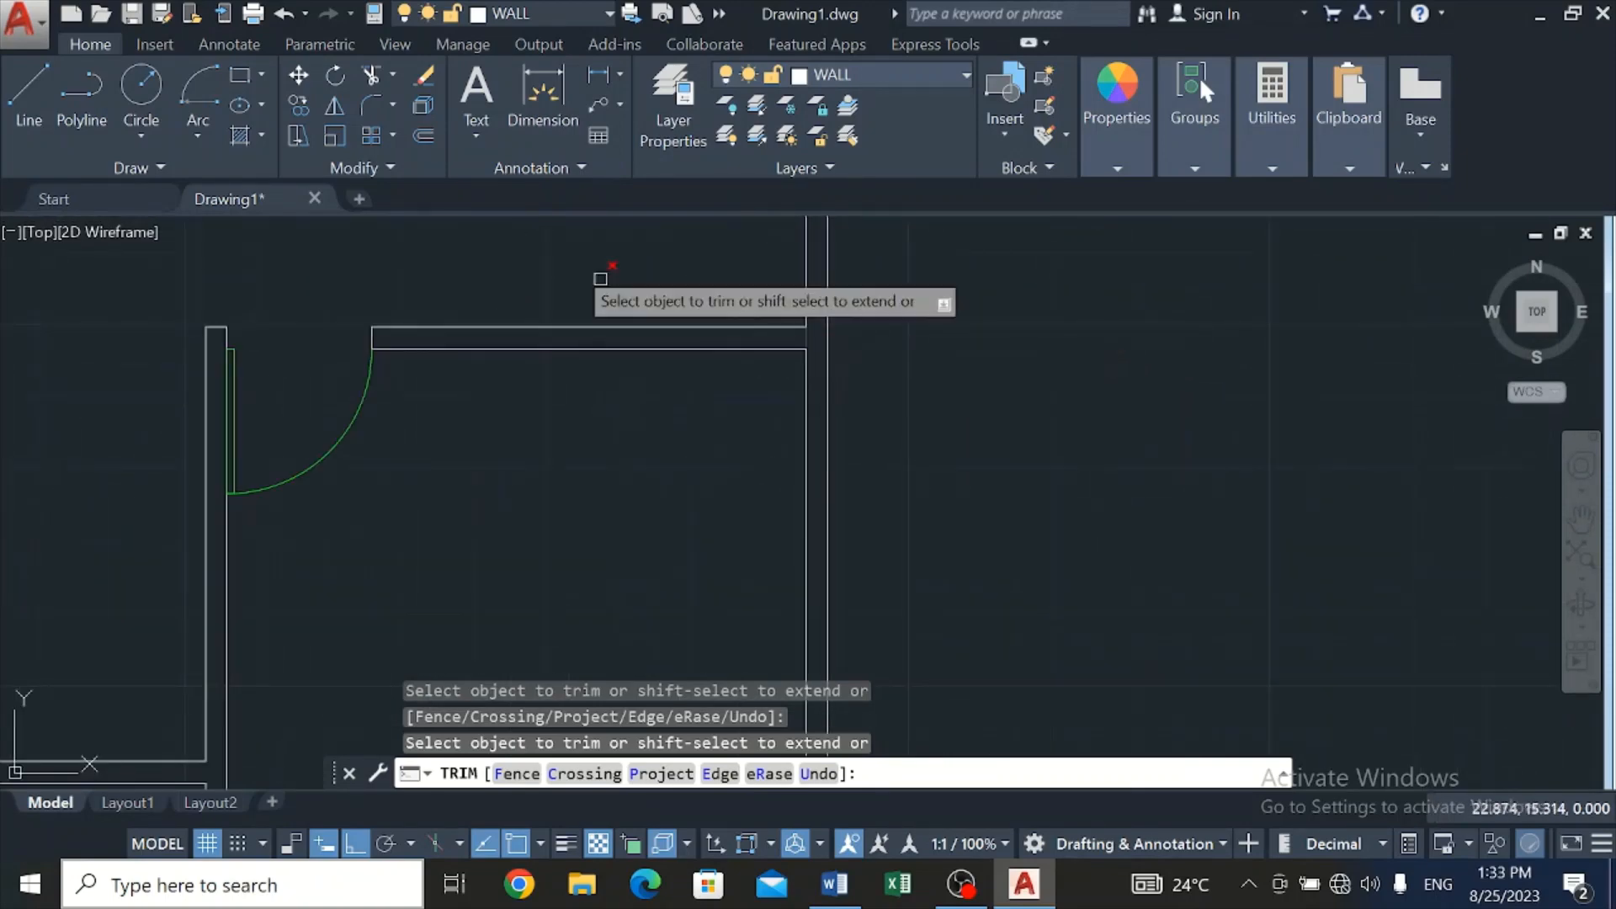
pyautogui.click(804, 341)
pyautogui.scroll(-3, 884, 581)
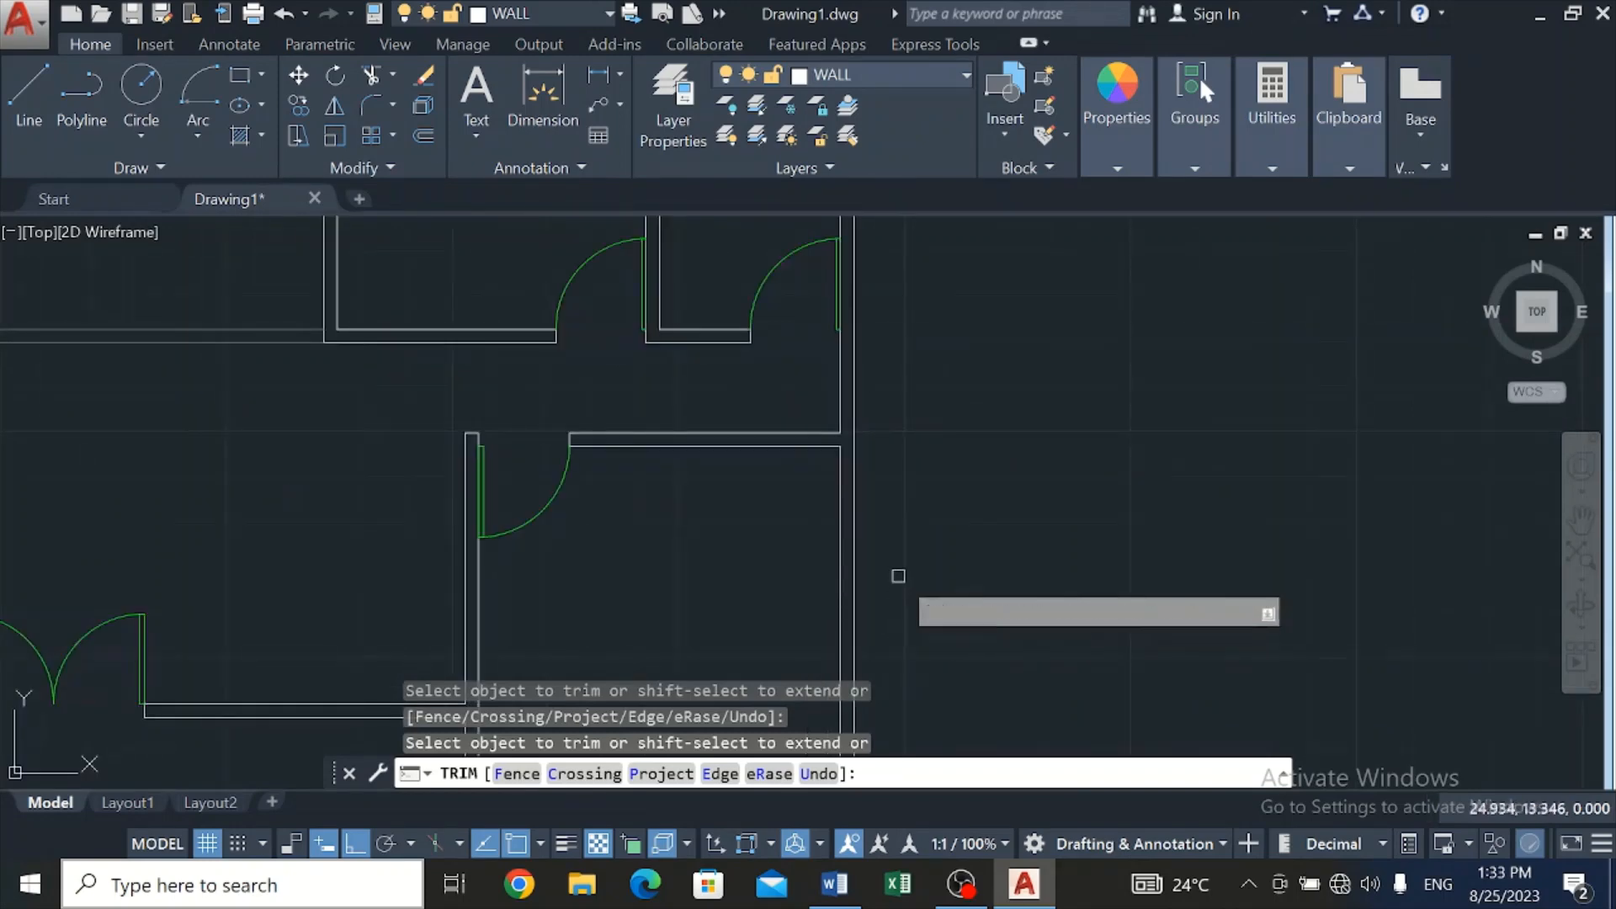
pyautogui.press('Escape')
# Draw a short horizontal line from the midpoint of the lower right room's inner right wall line out past the outer face
pyautogui.scroll(-4, 863, 603)
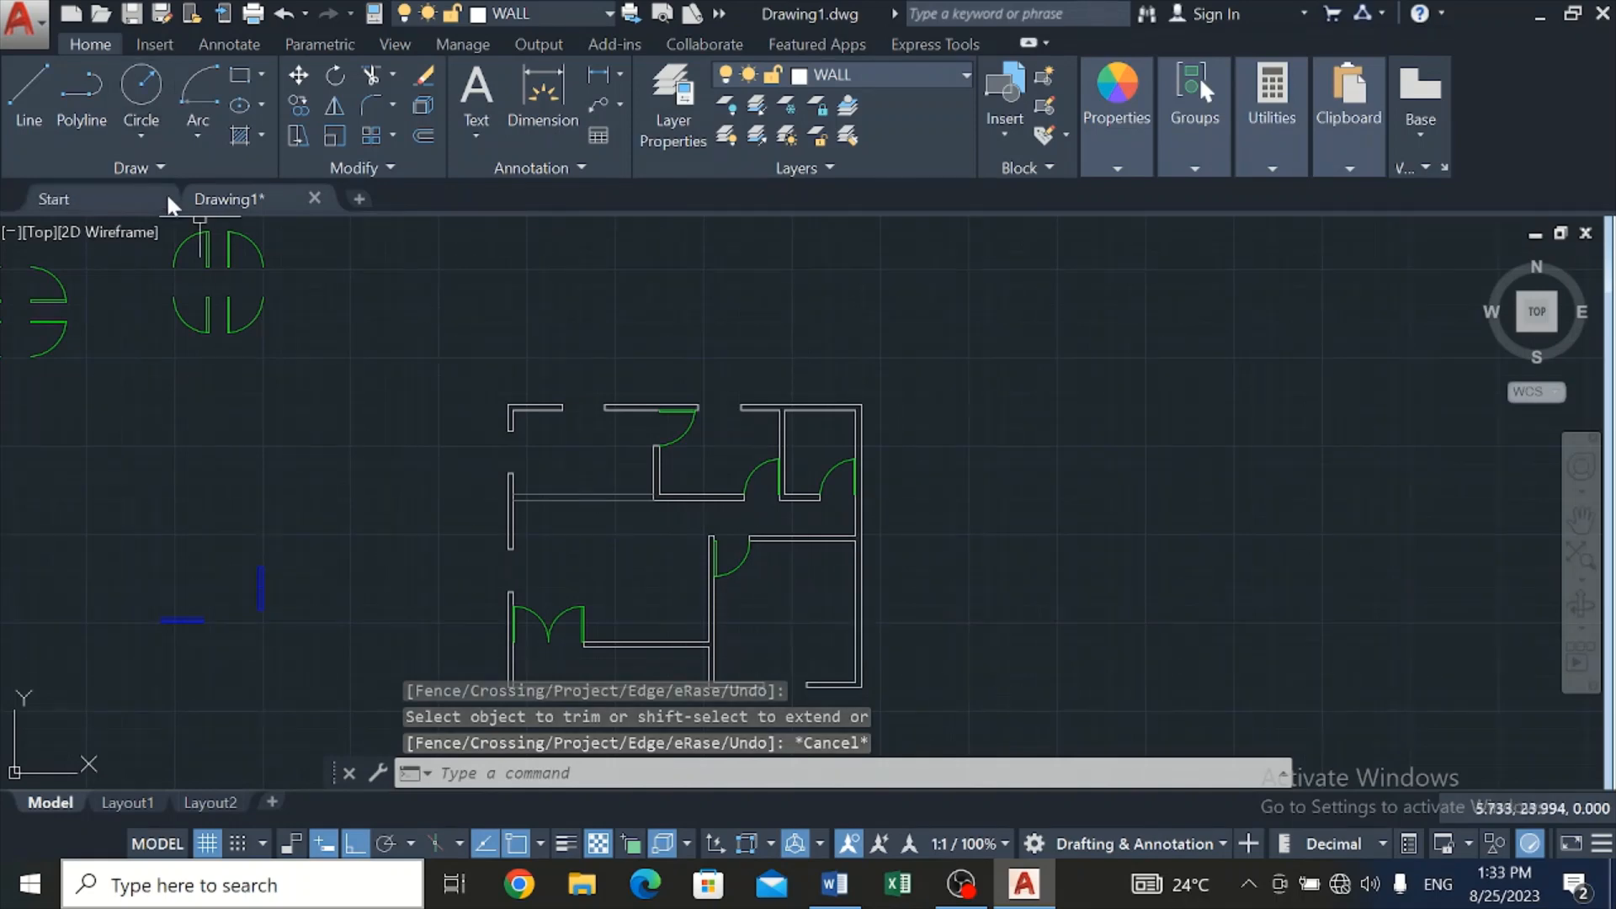
pyautogui.click(28, 87)
pyautogui.scroll(5, 863, 644)
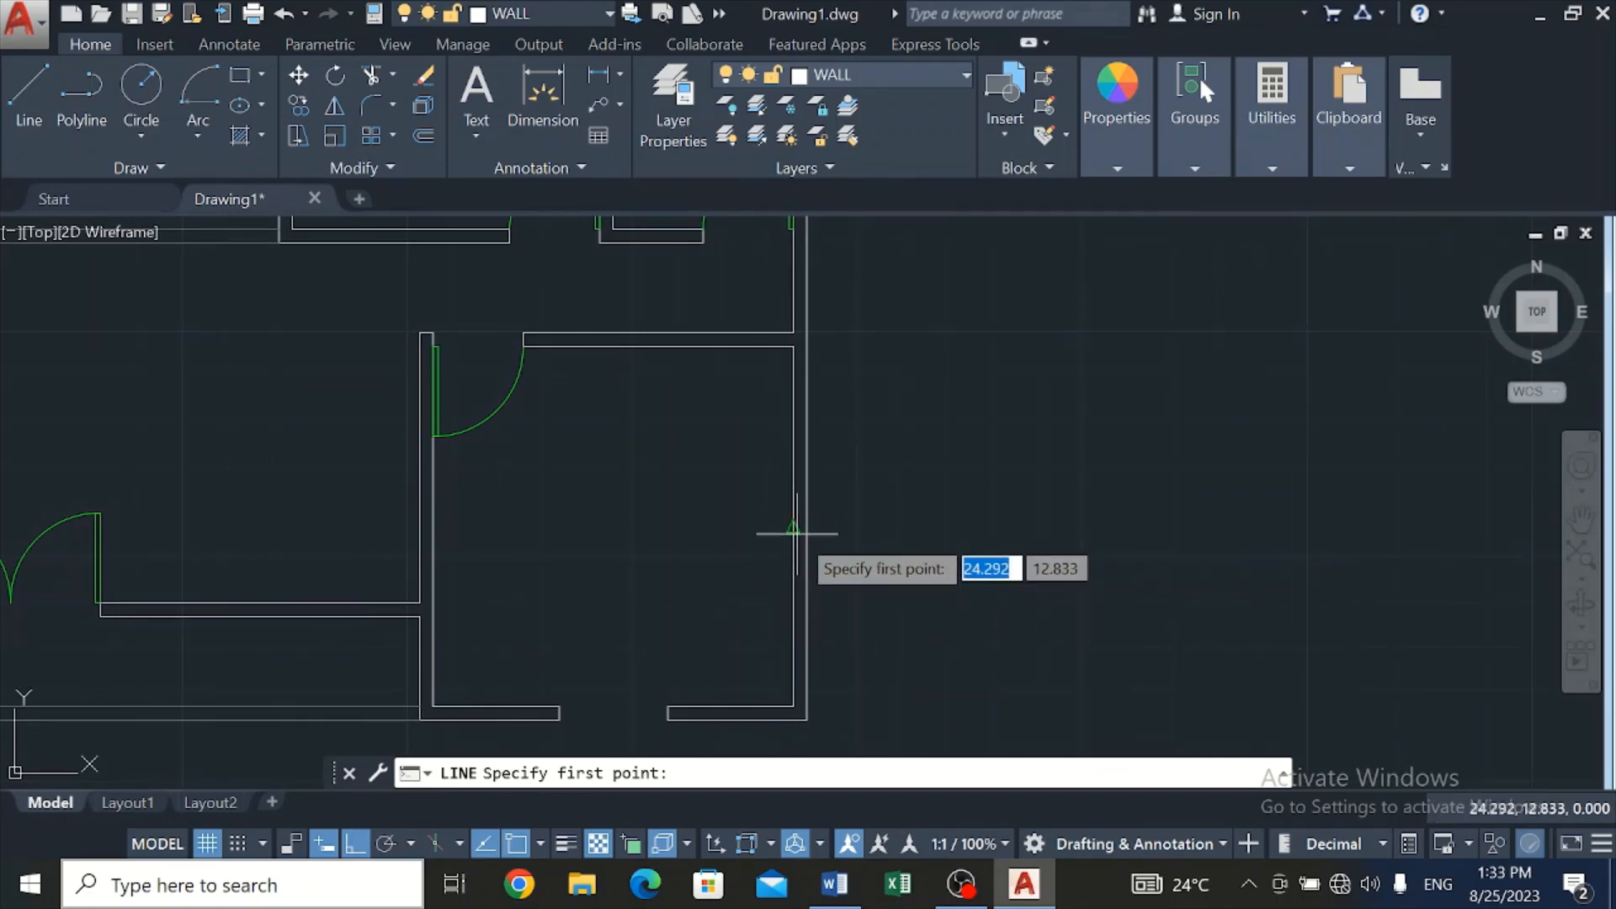
pyautogui.click(793, 527)
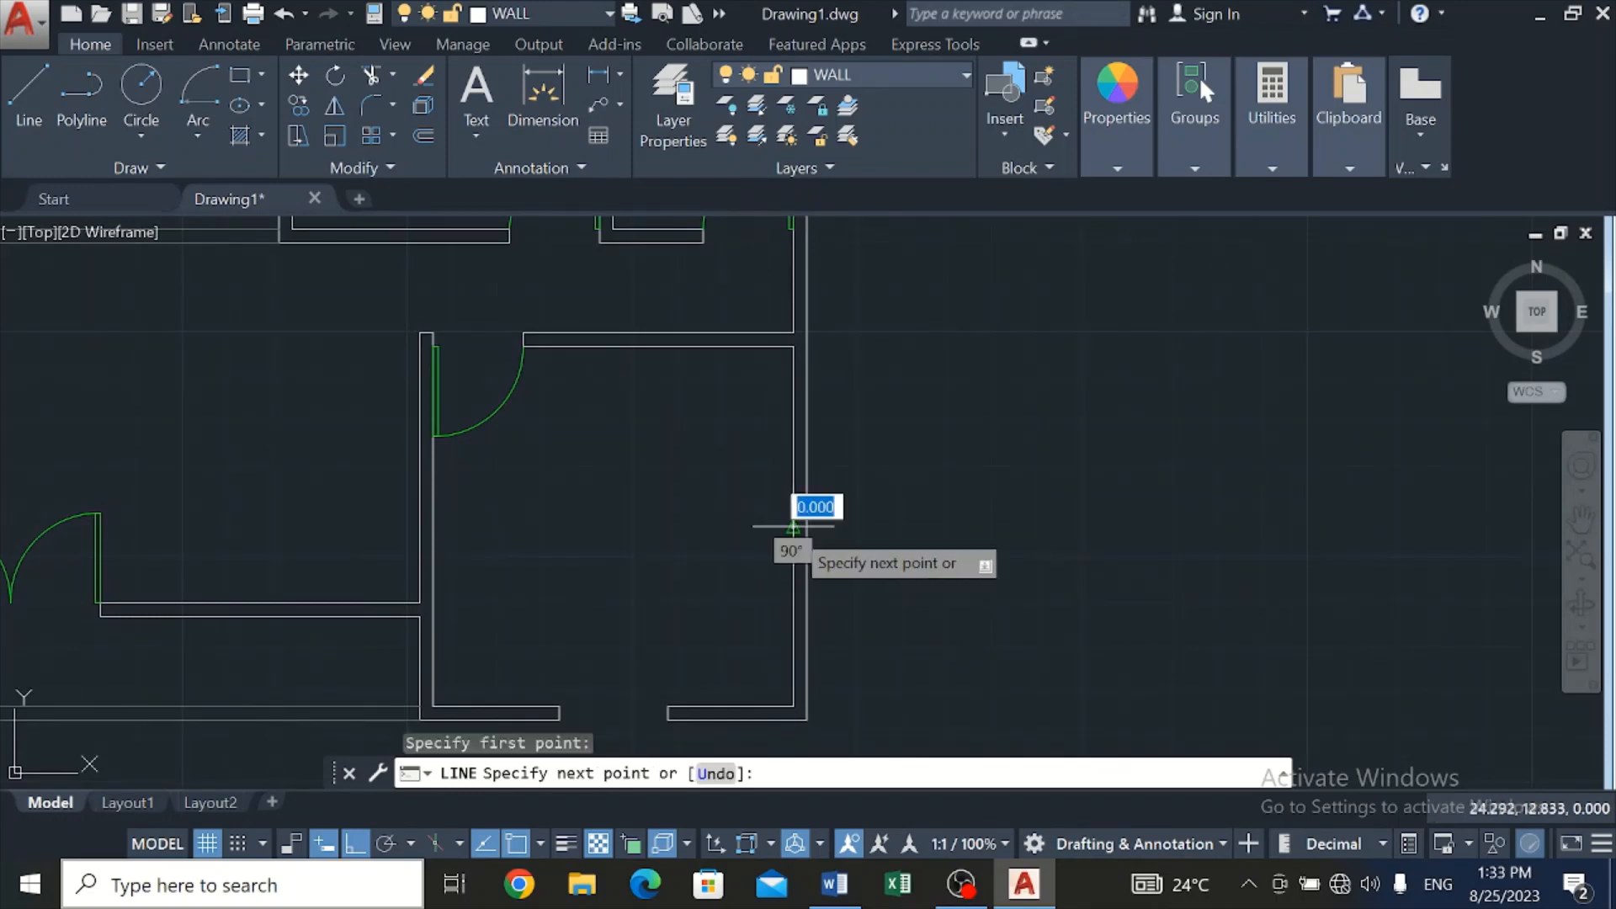
pyautogui.click(884, 529)
pyautogui.press('Escape')
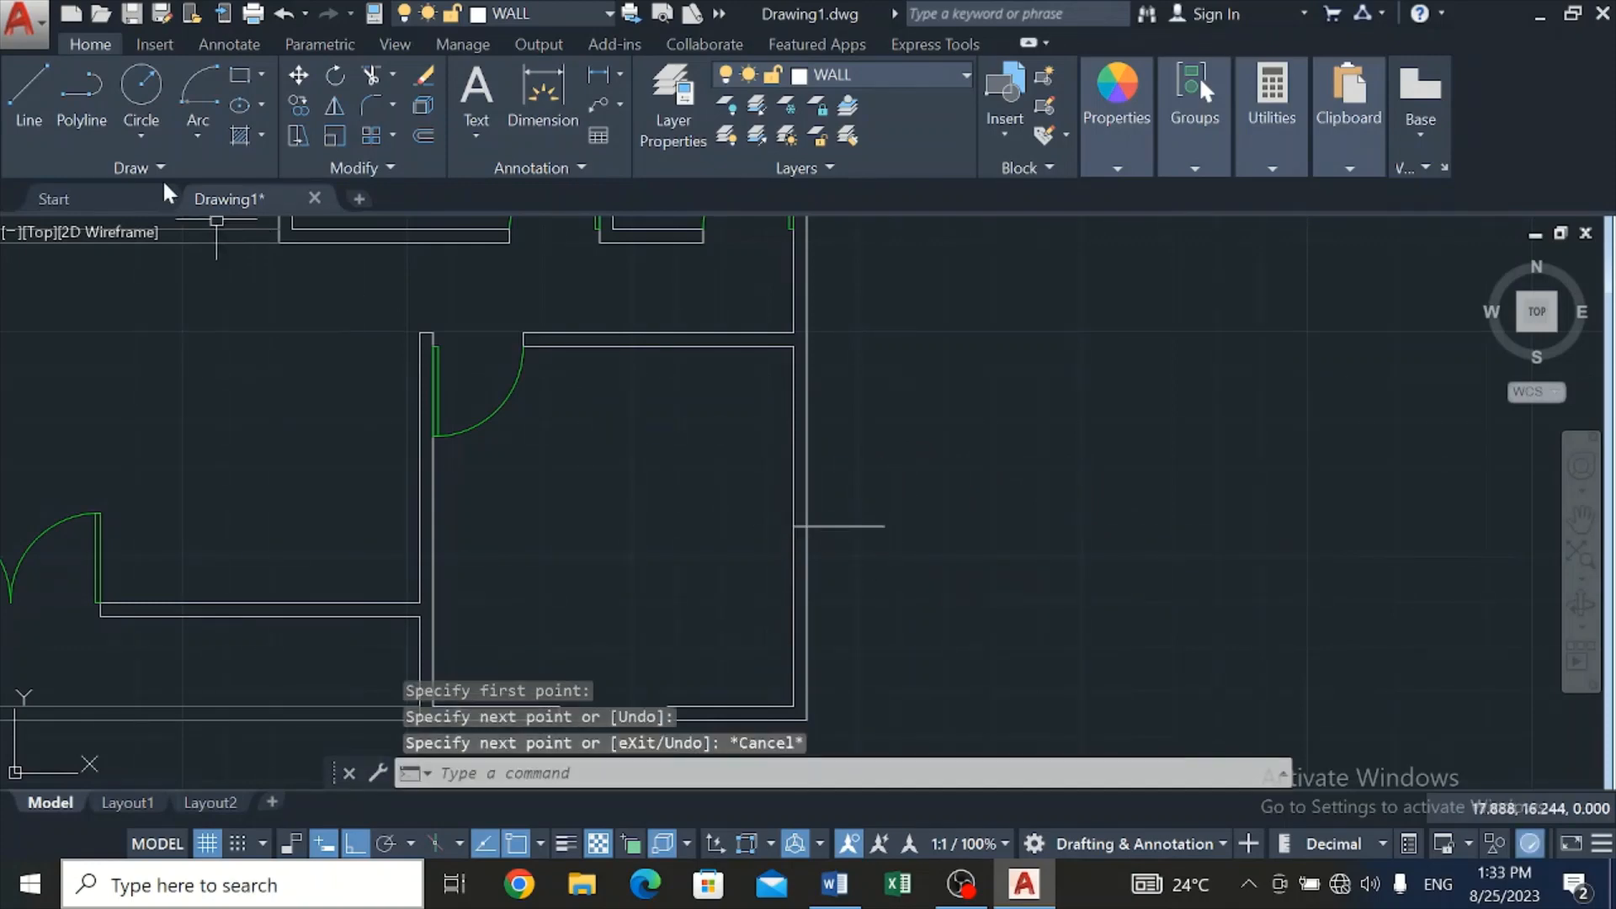
# Offset the short horizontal line at the lower right room's right wall by 0.6 above and below, and erase the original line
pyautogui.click(421, 135)
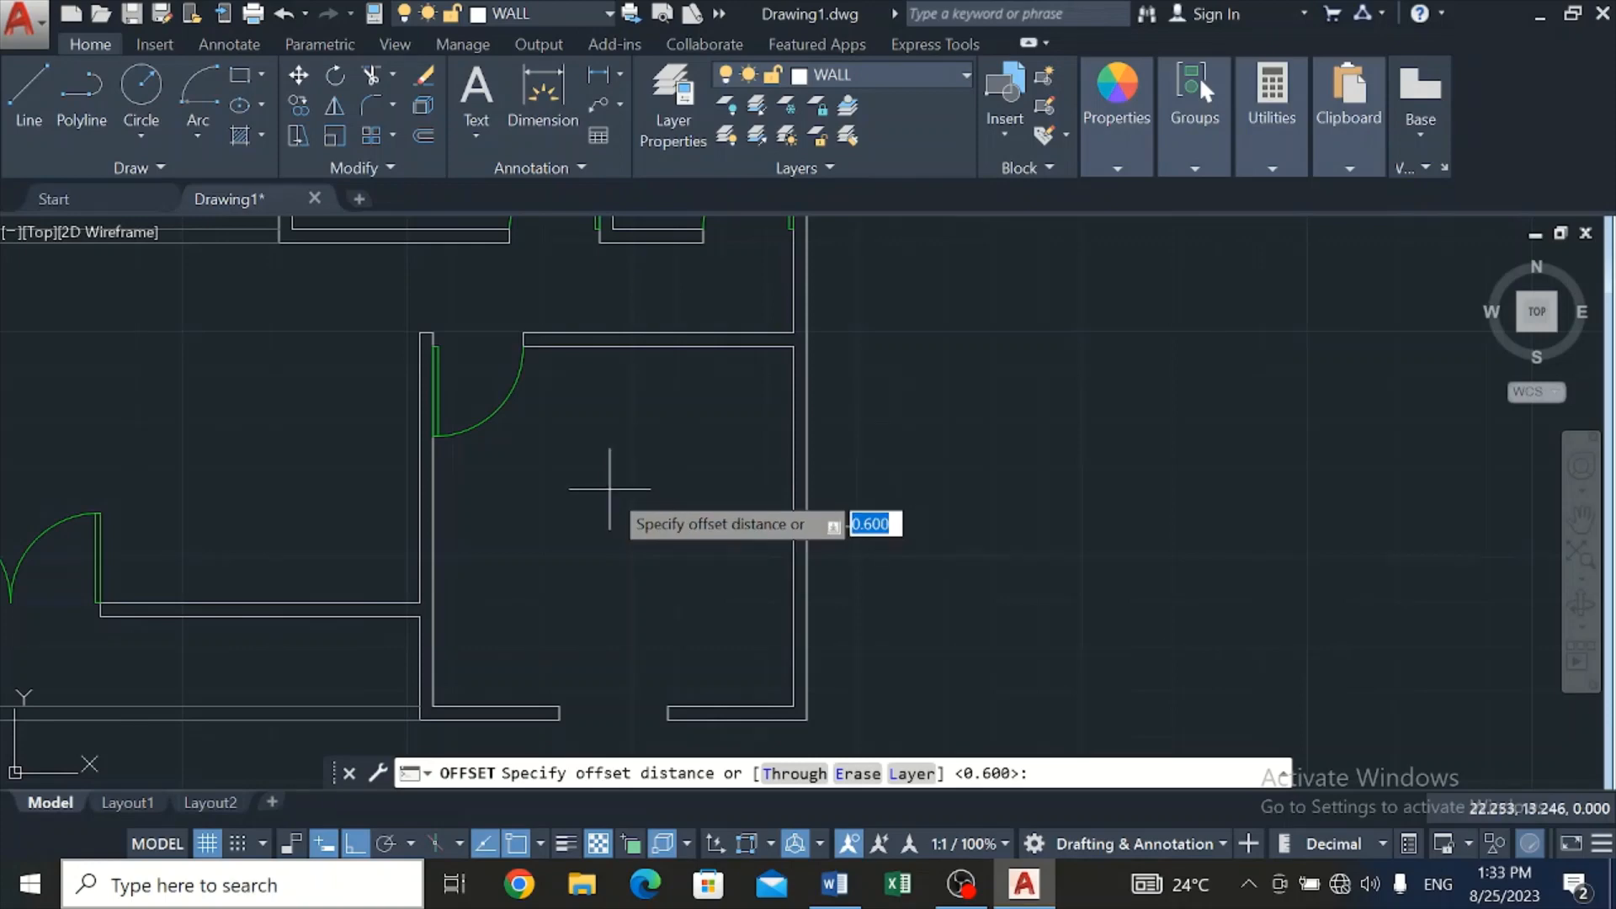
pyautogui.press('Return')
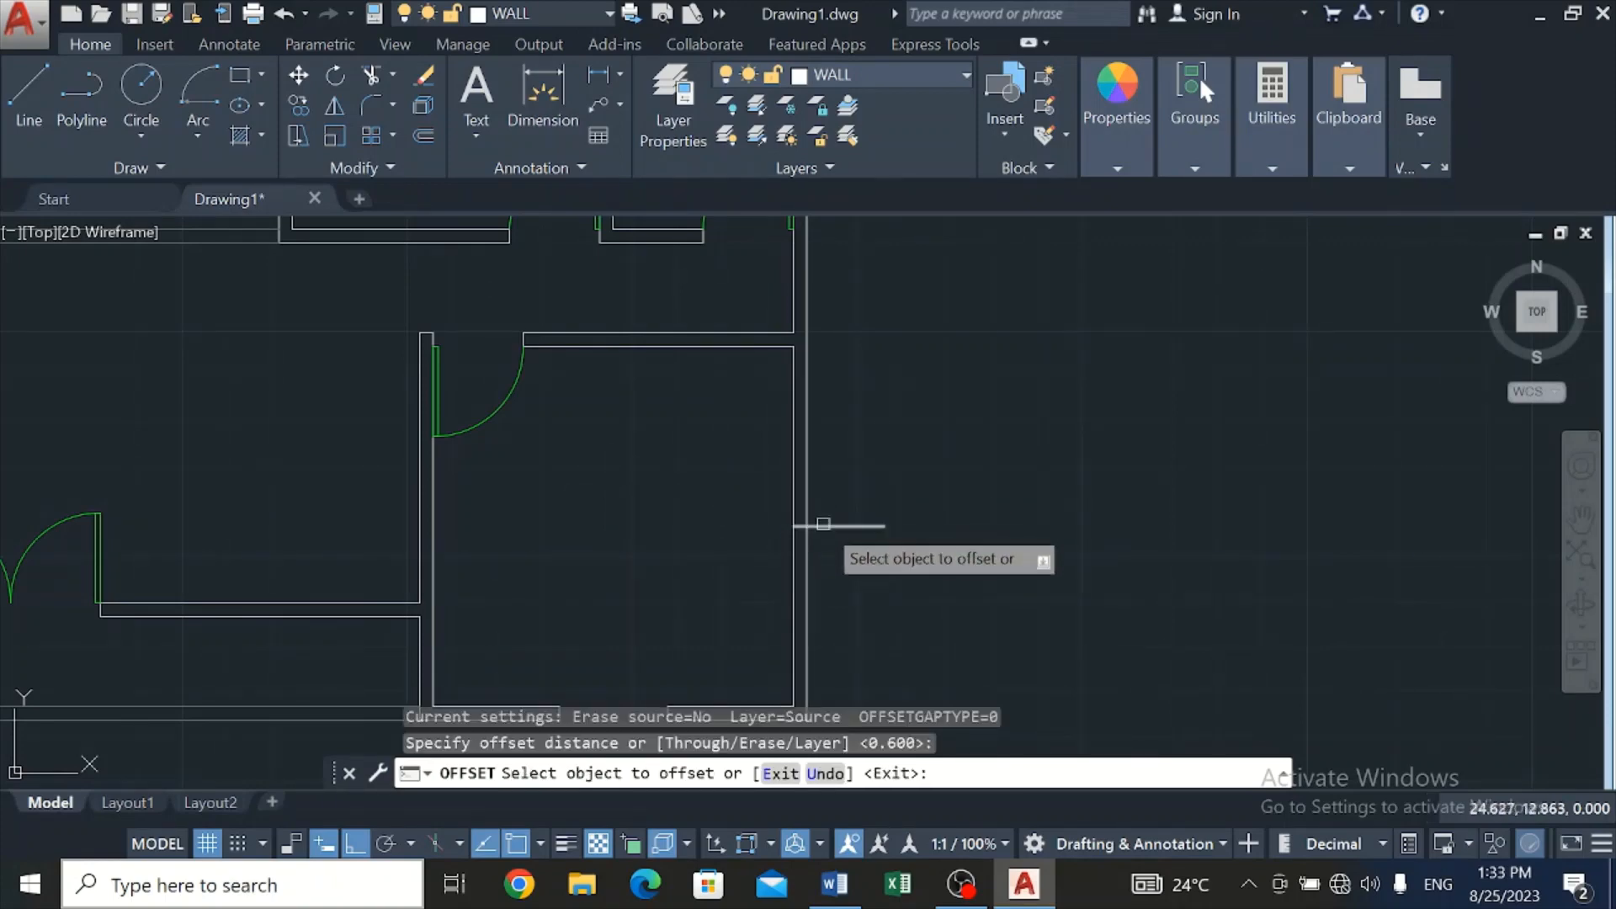
pyautogui.click(823, 526)
pyautogui.click(840, 484)
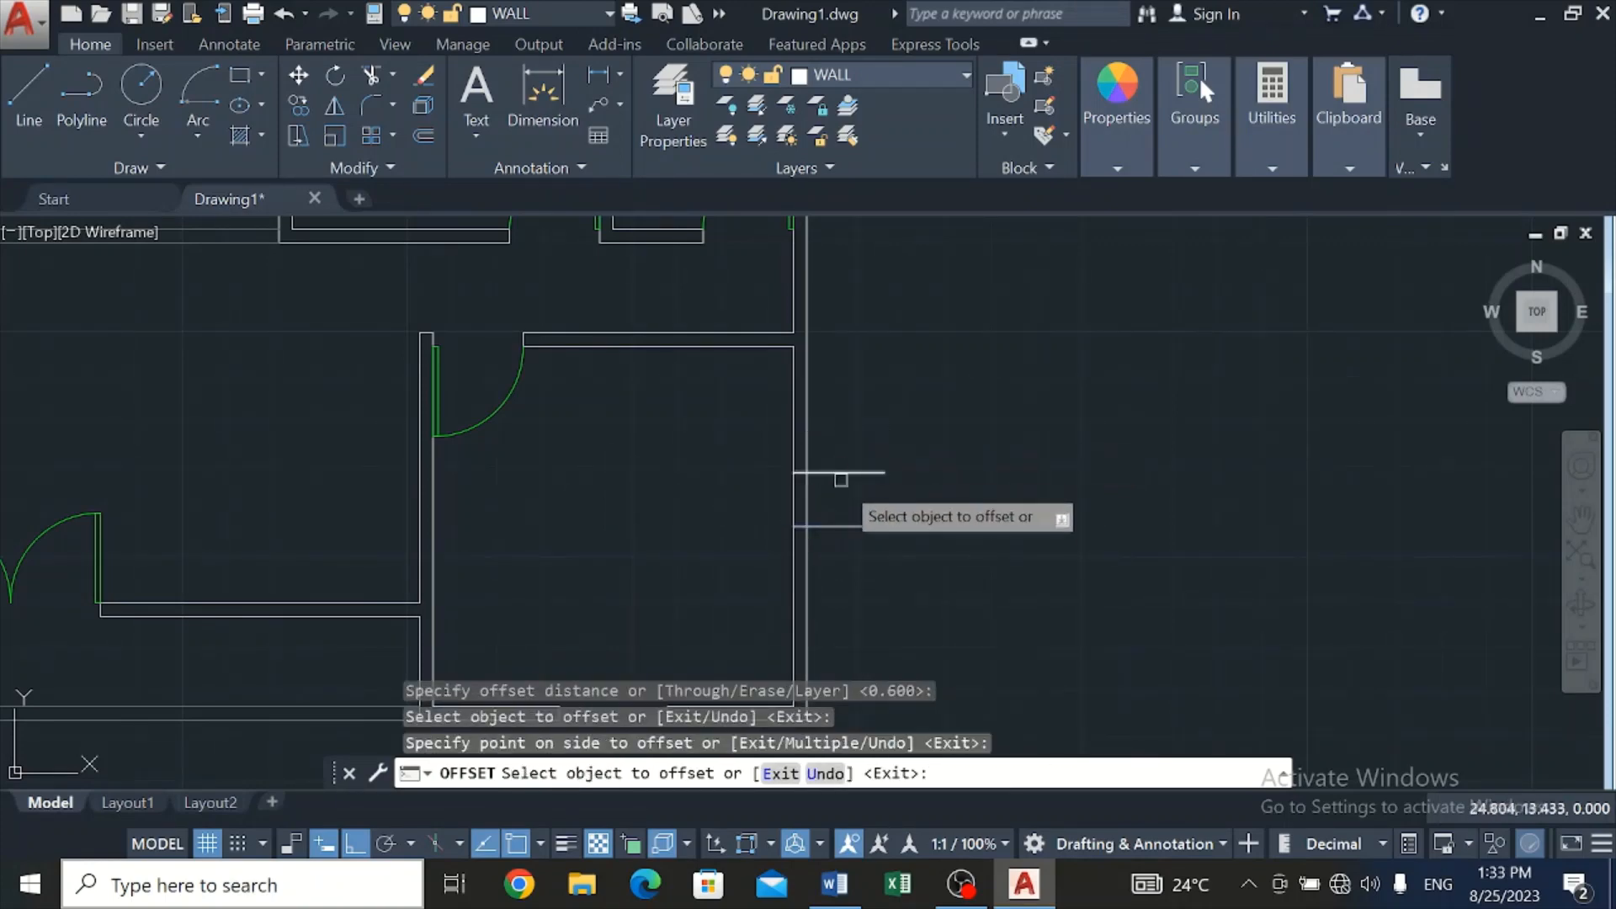
pyautogui.click(842, 524)
pyautogui.click(854, 613)
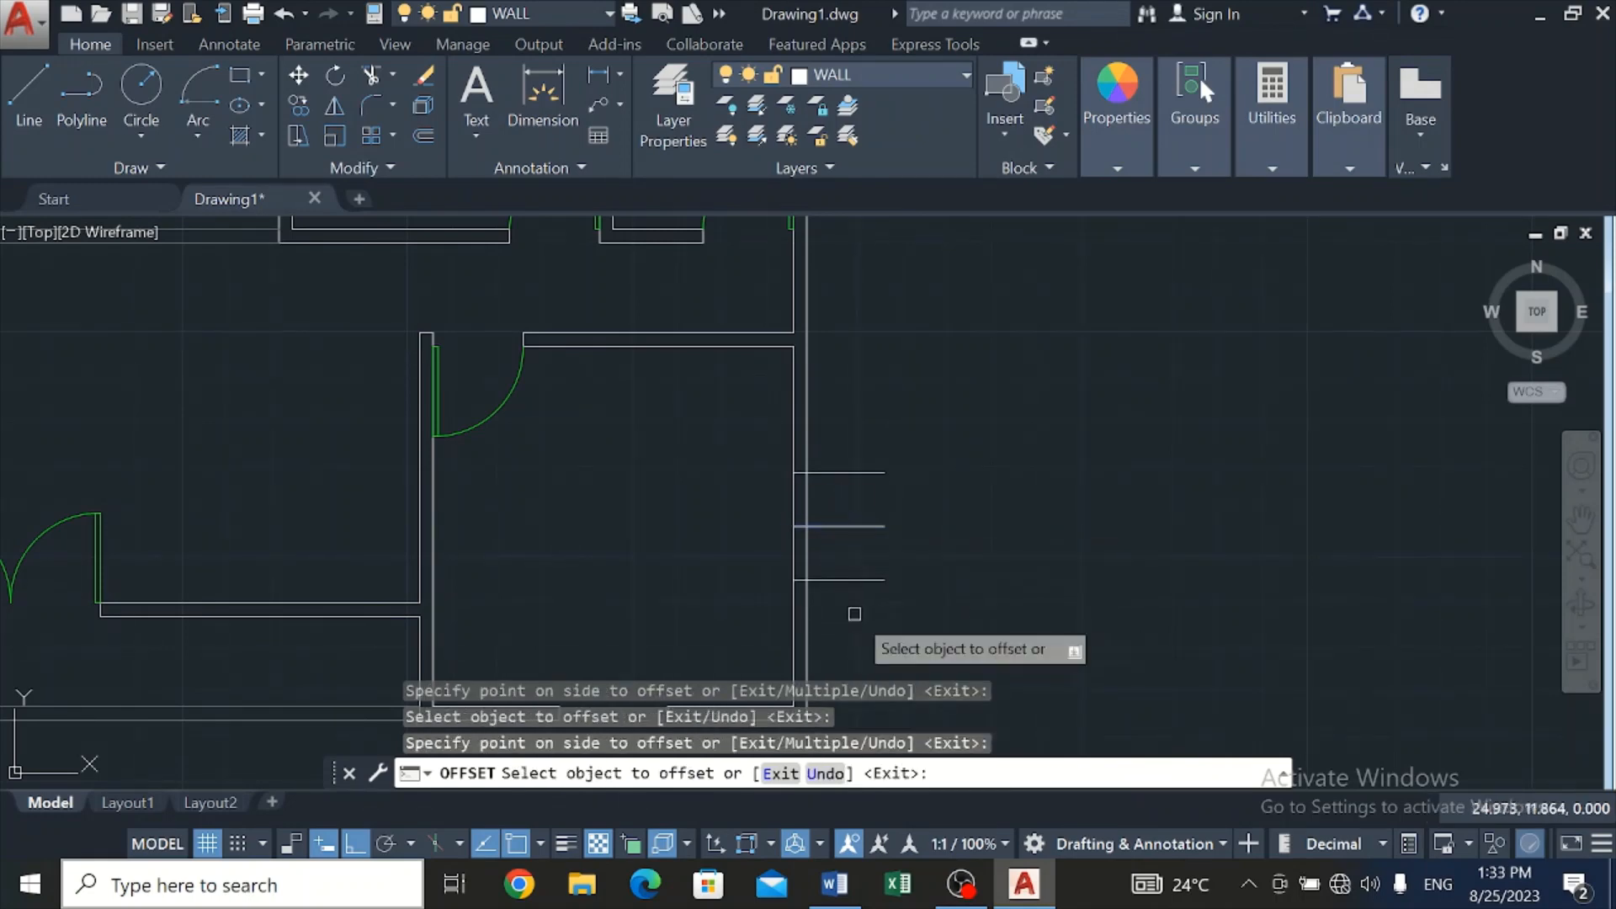
pyautogui.press('Escape')
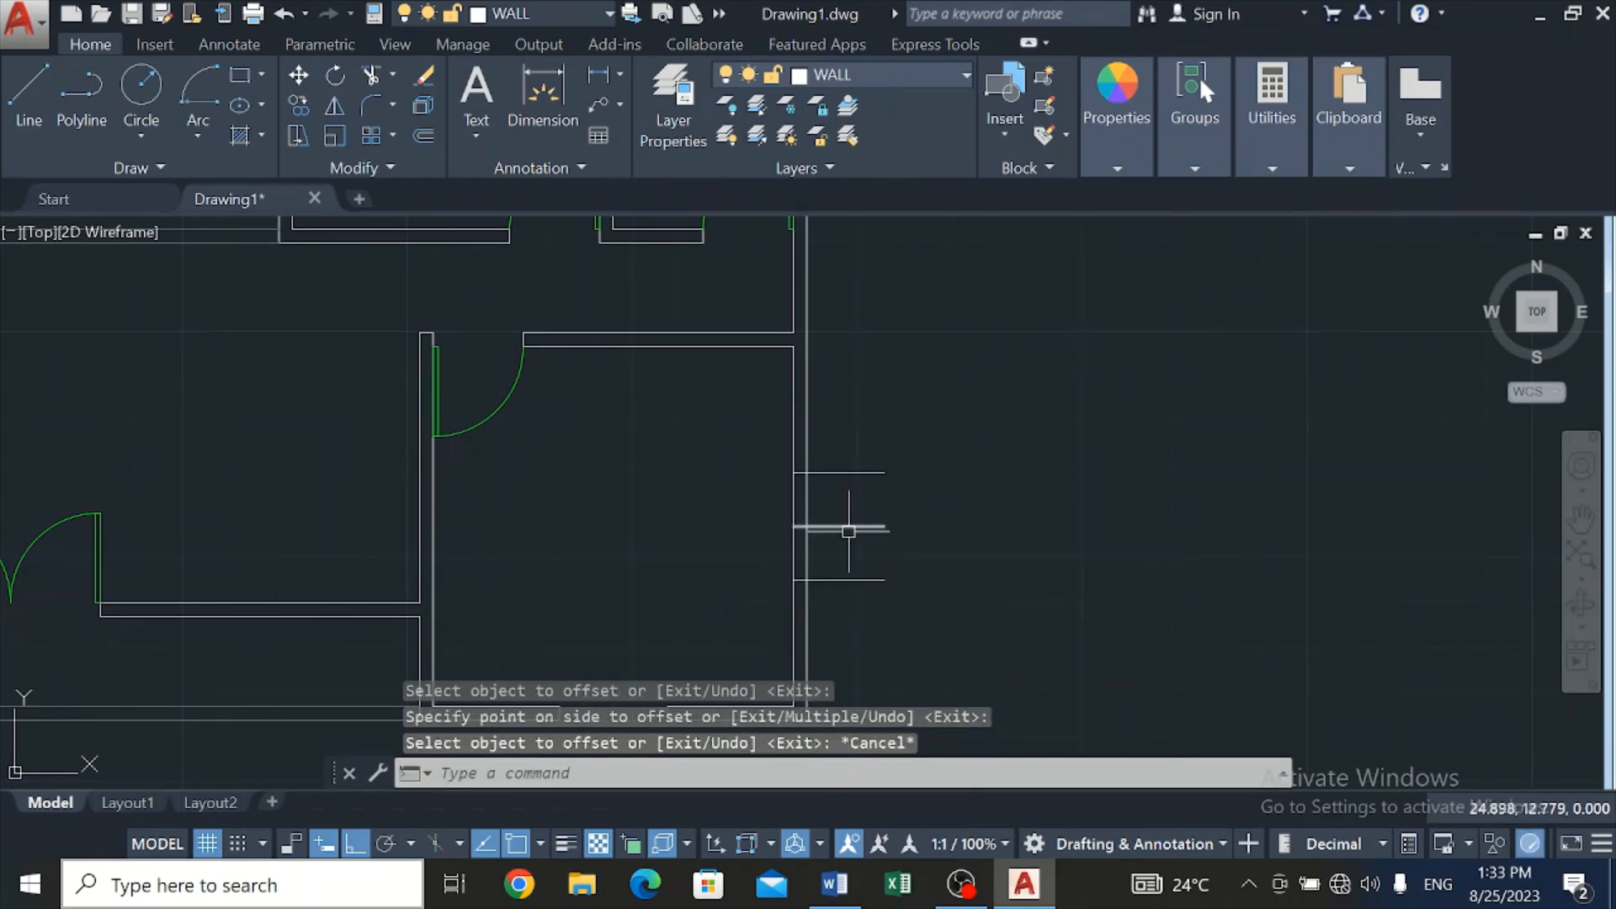
pyautogui.click(850, 524)
pyautogui.press('Delete')
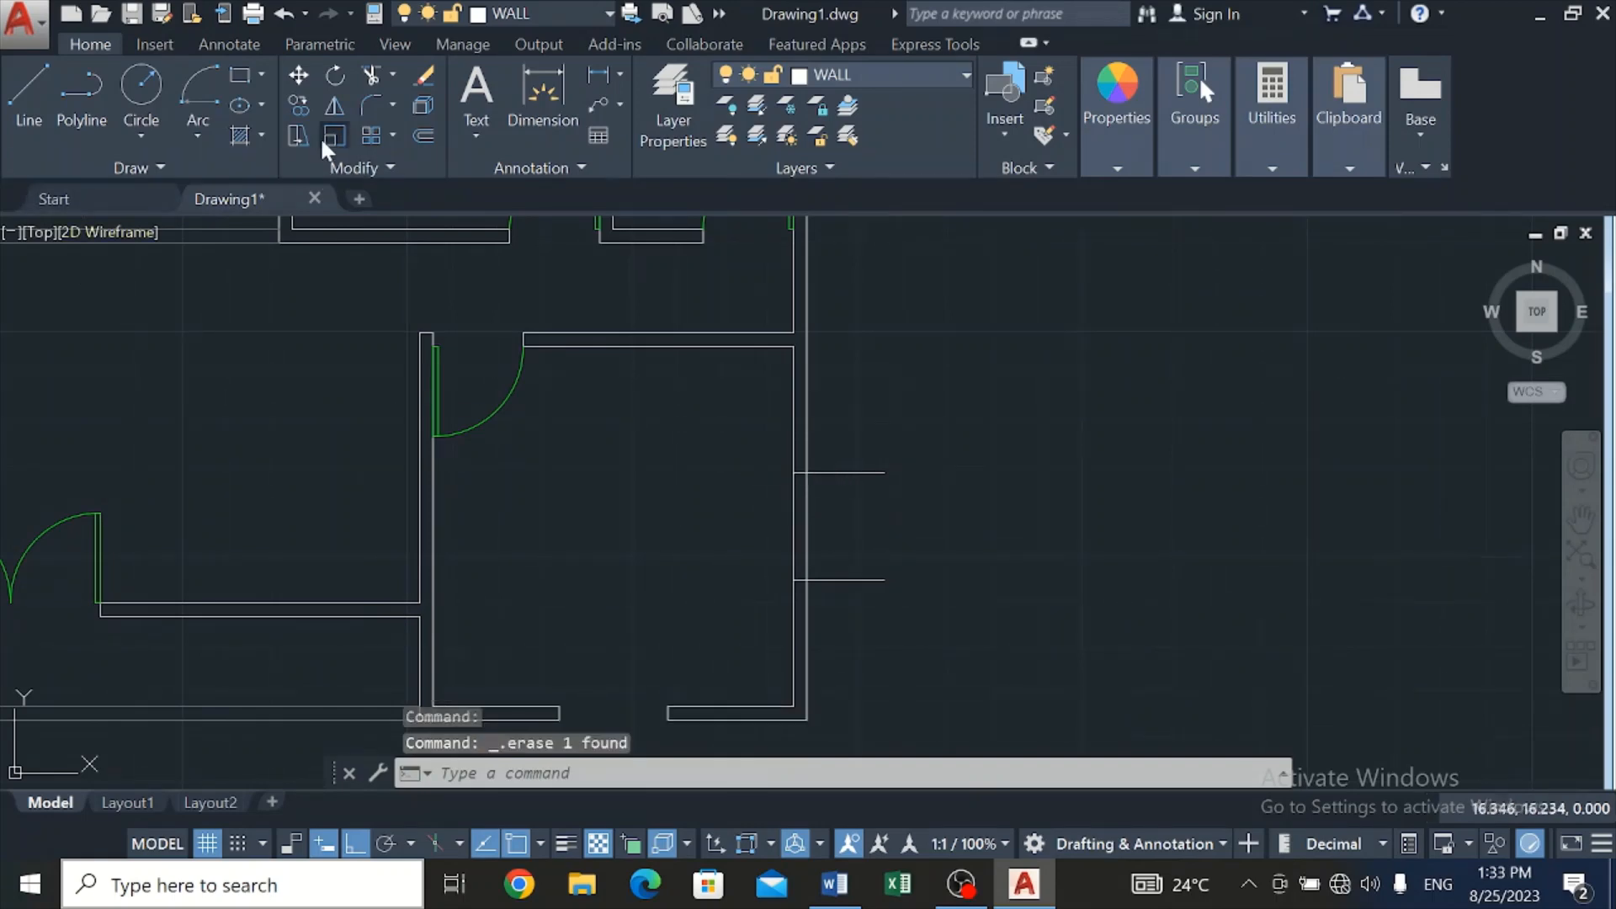
pyautogui.click(367, 65)
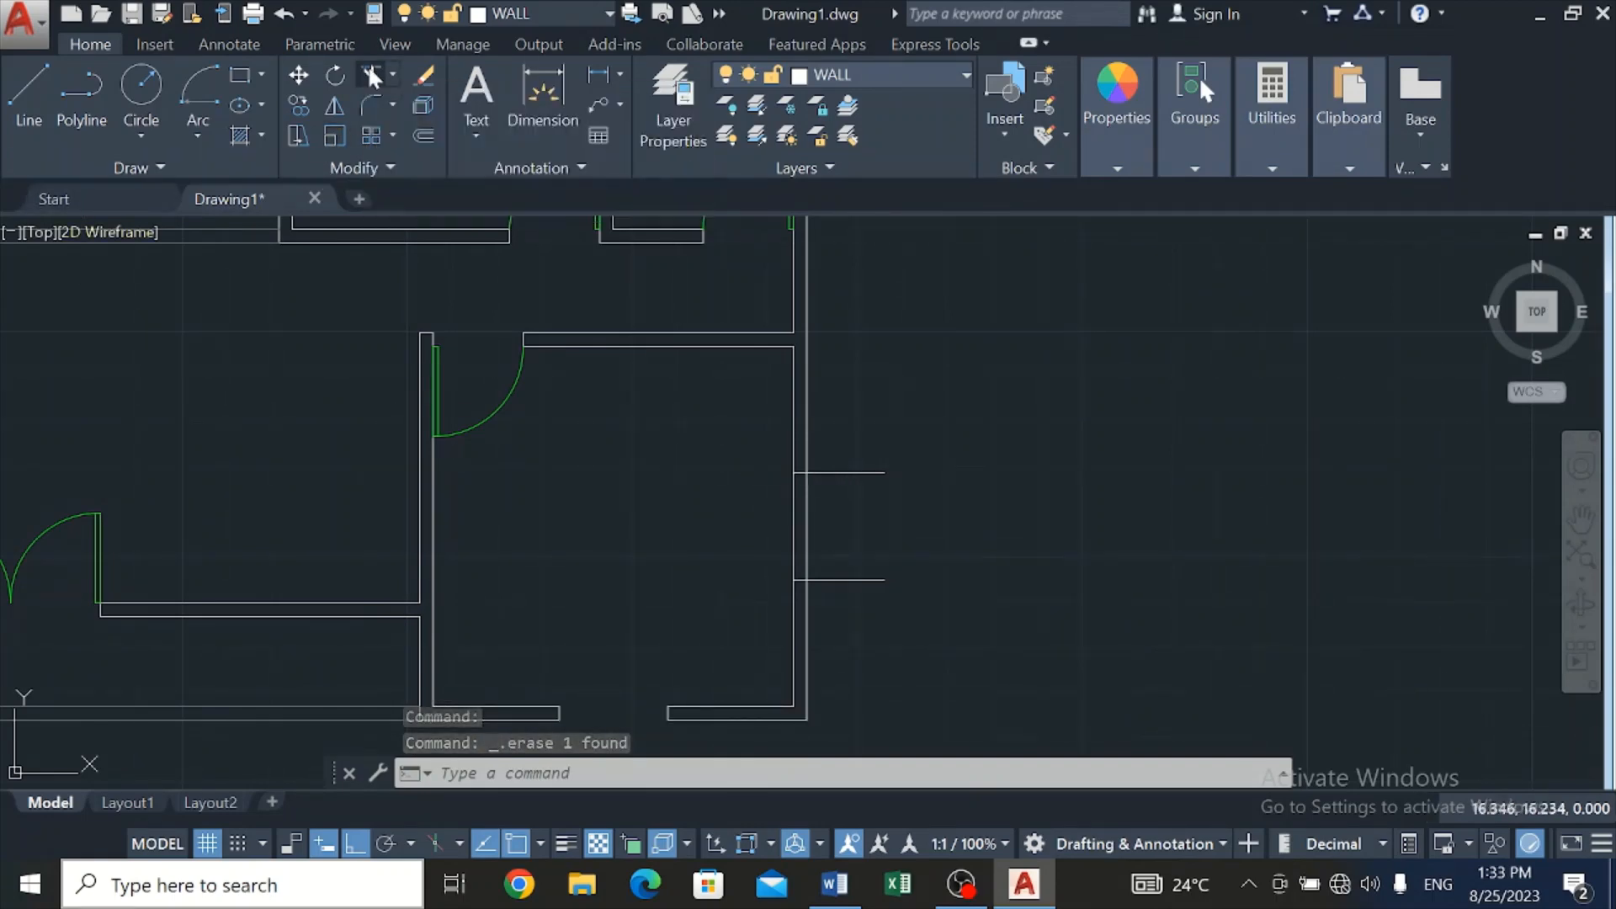
pyautogui.click(724, 521)
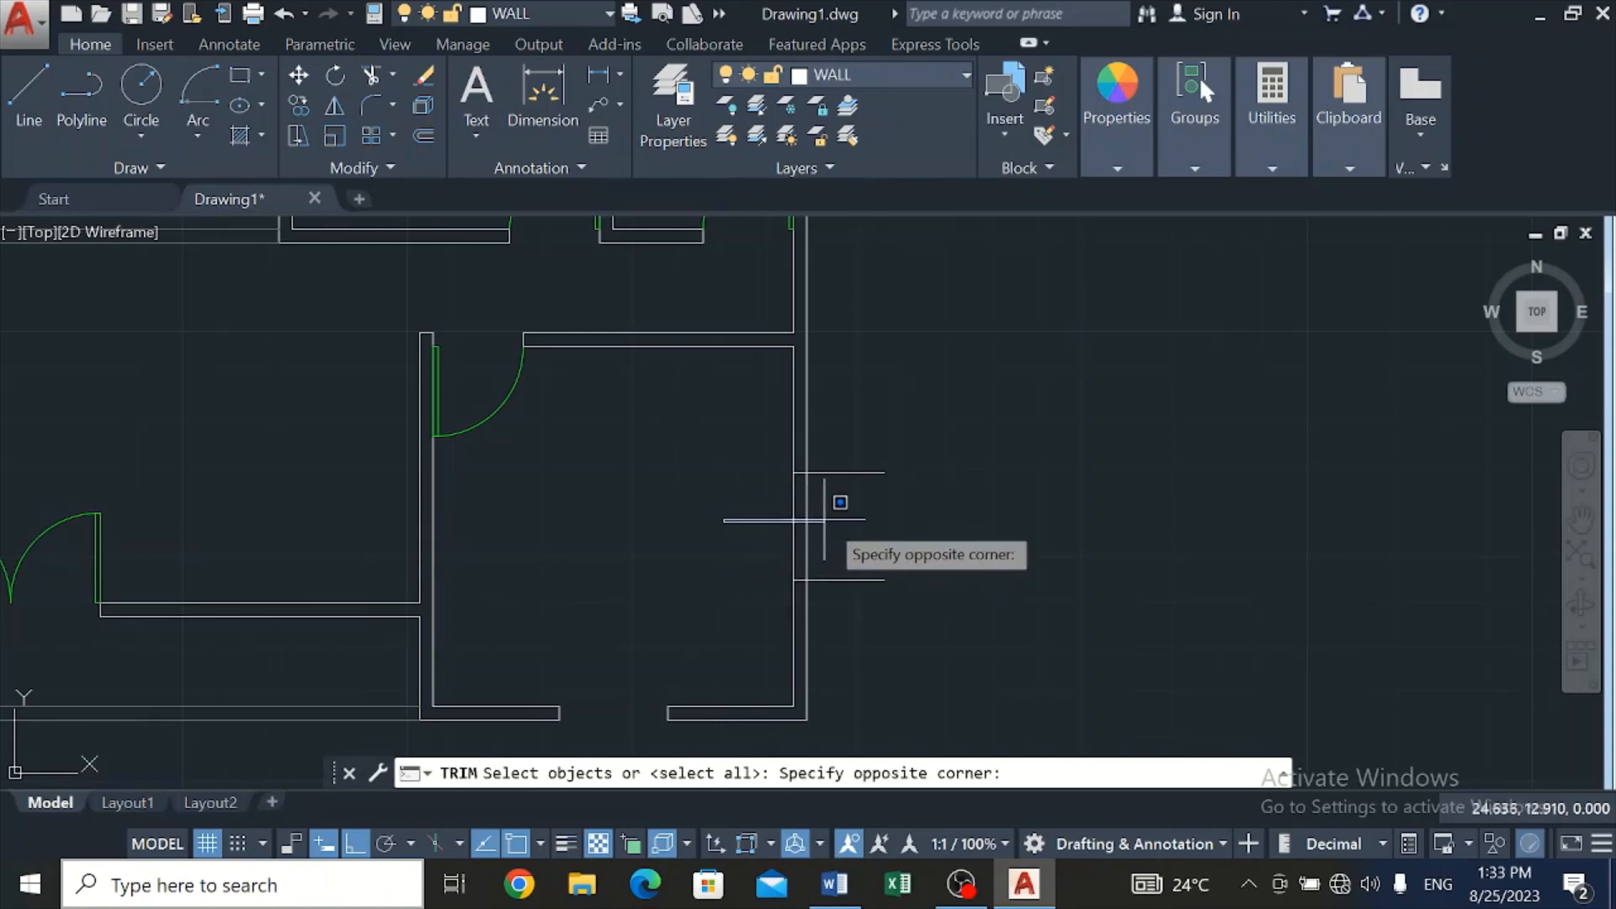
pyautogui.press('Escape')
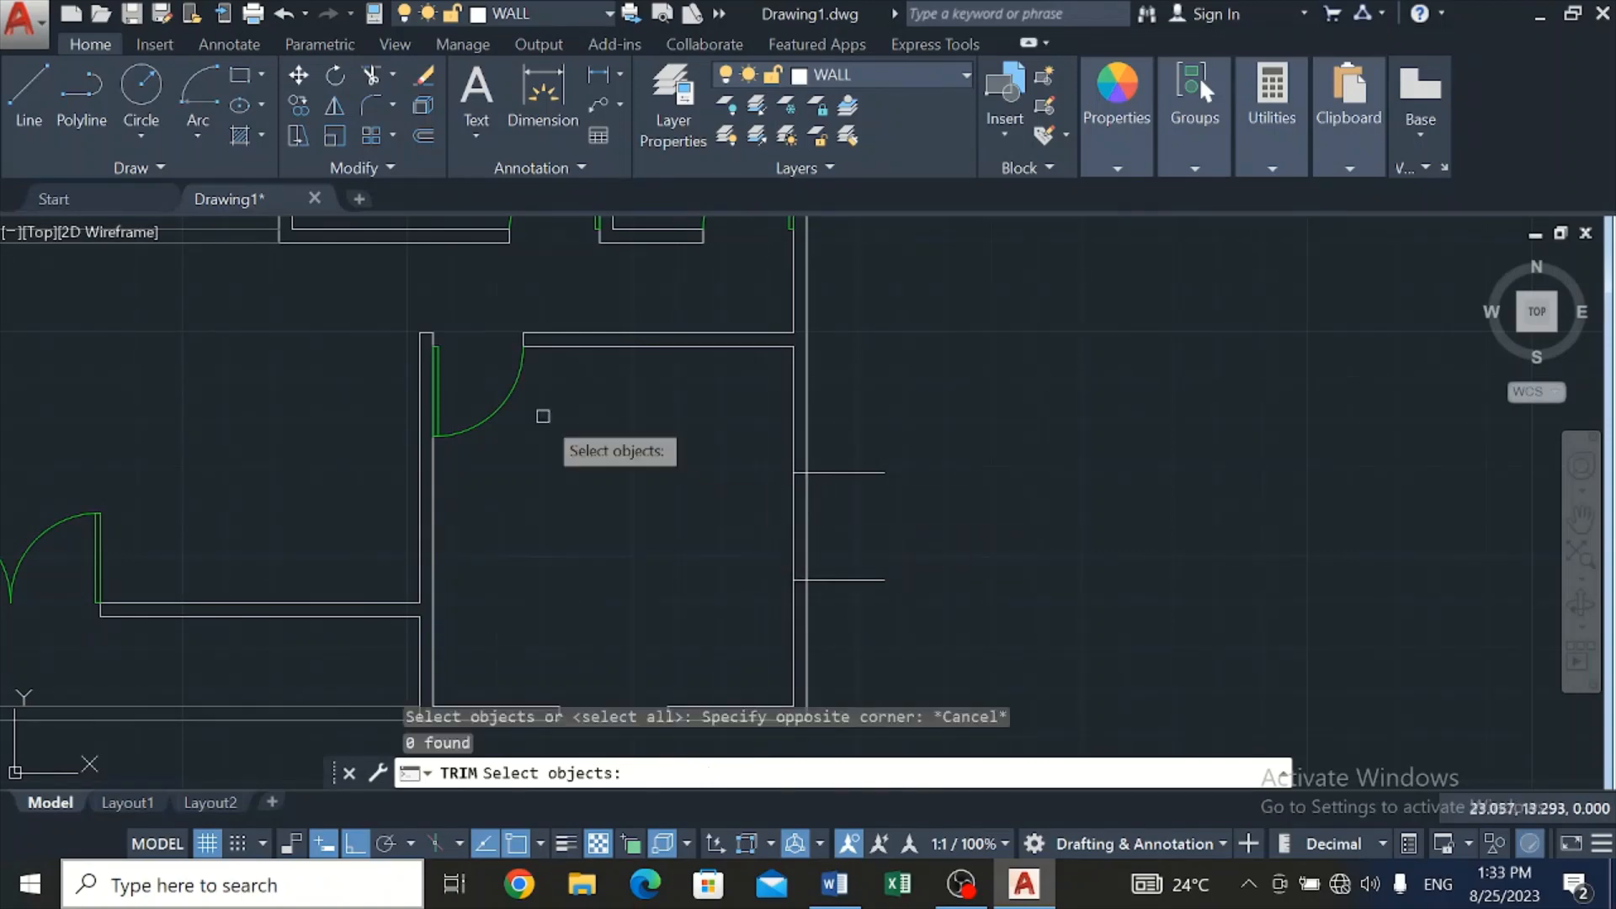
# Trim the lower right room's right wall between the two horizontal lines and cut off the line ends projecting outside the wall
pyautogui.click(363, 74)
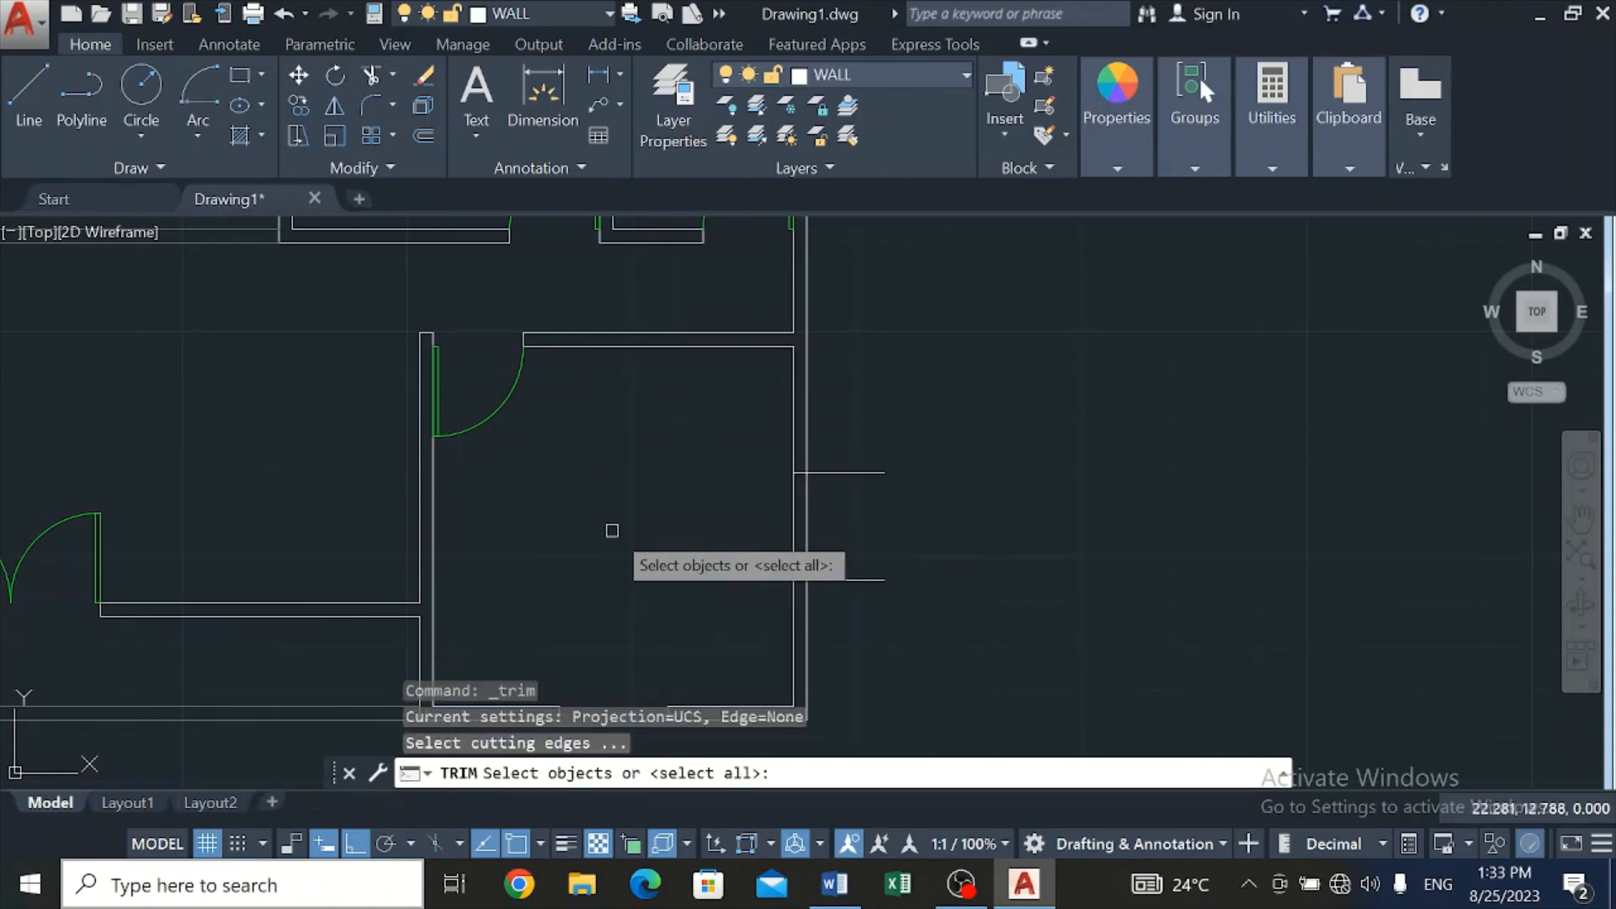
pyautogui.press('Return')
pyautogui.click(747, 526)
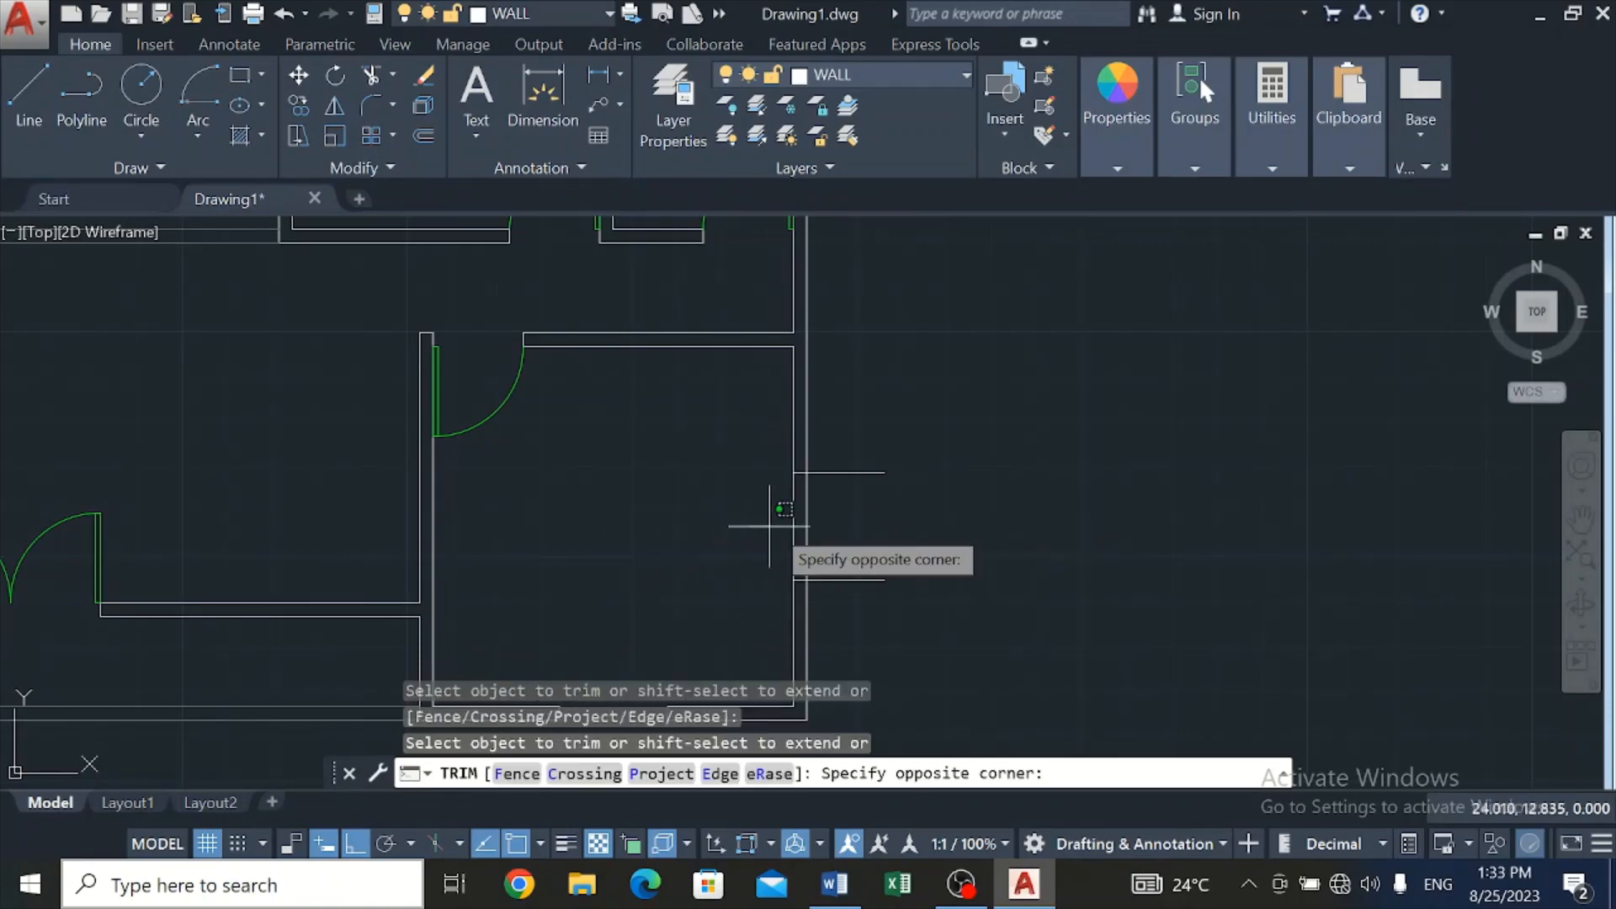
pyautogui.click(910, 558)
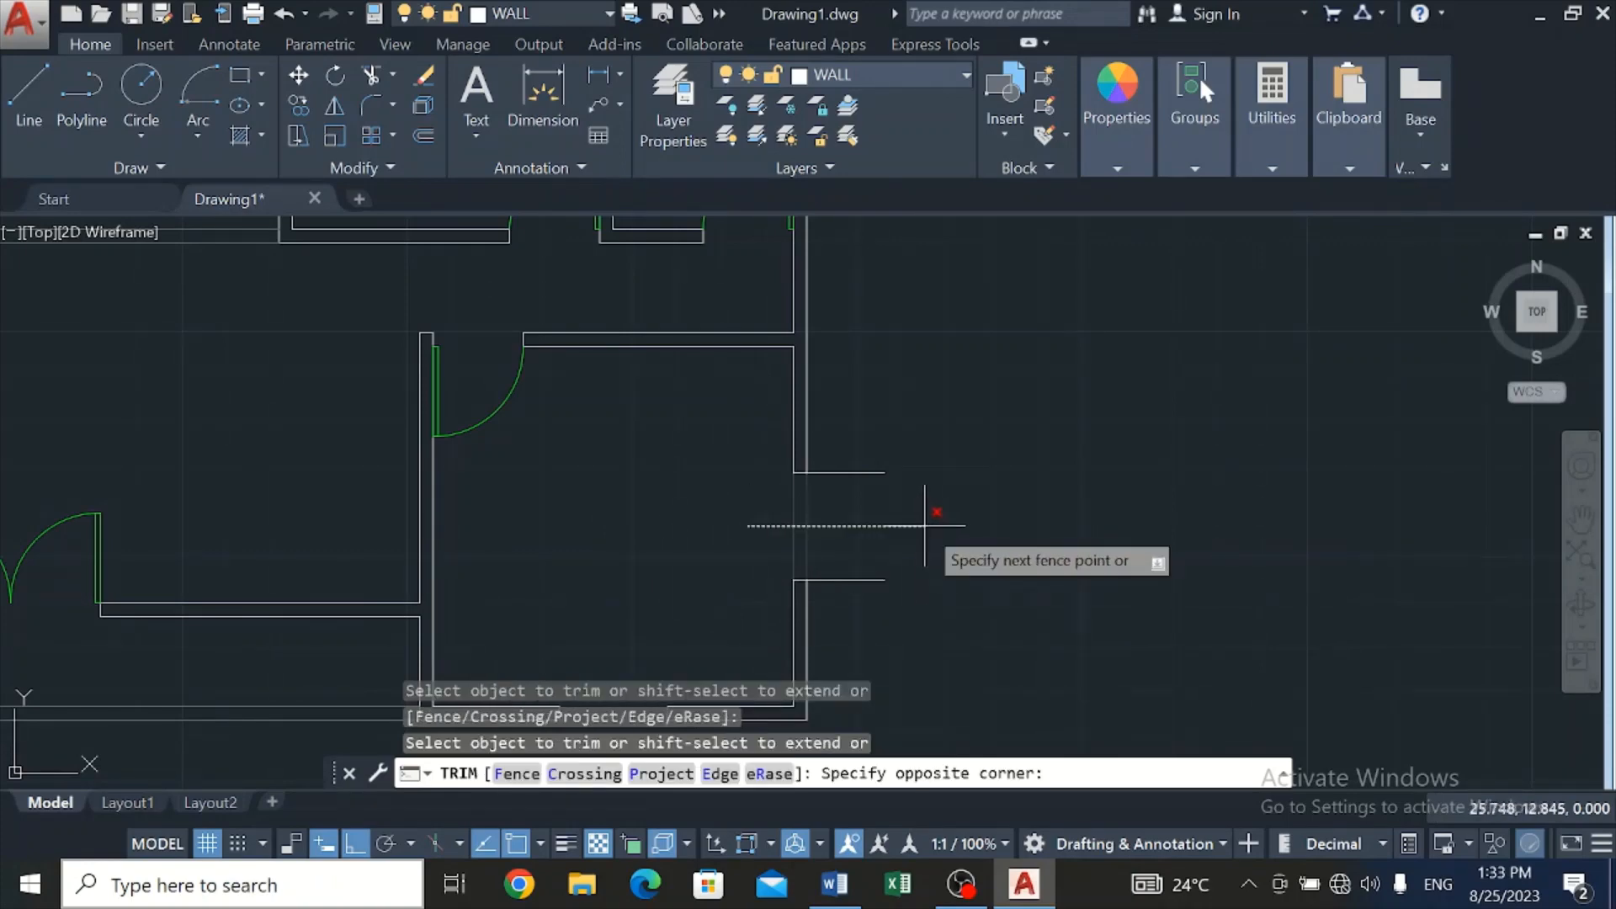
pyautogui.click(866, 476)
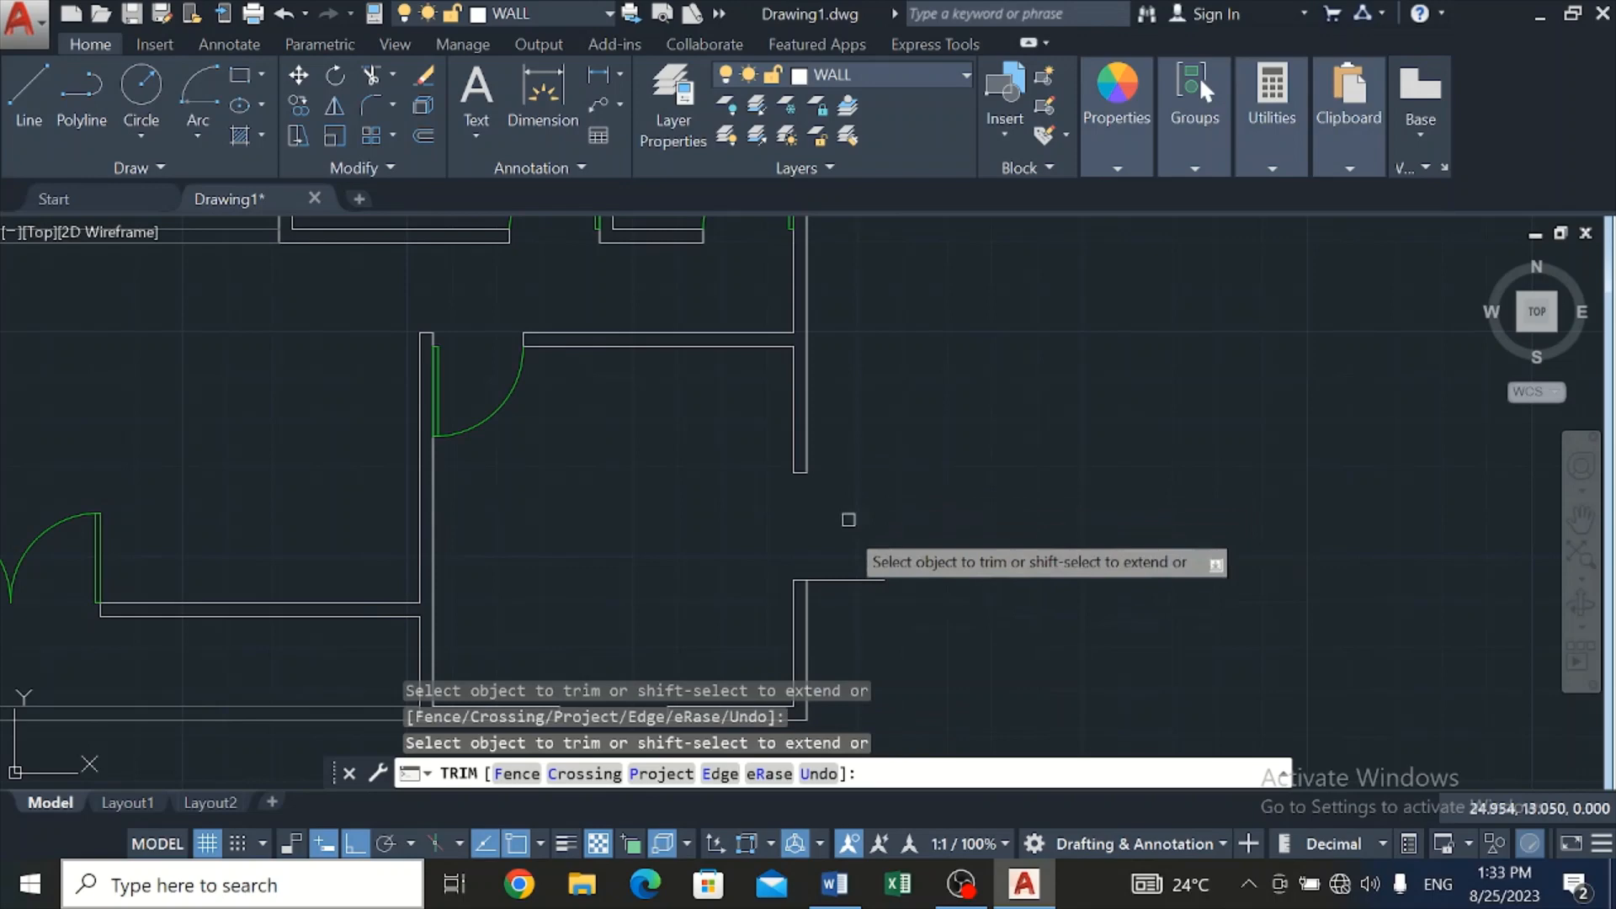
pyautogui.click(850, 577)
pyautogui.scroll(-5, 811, 570)
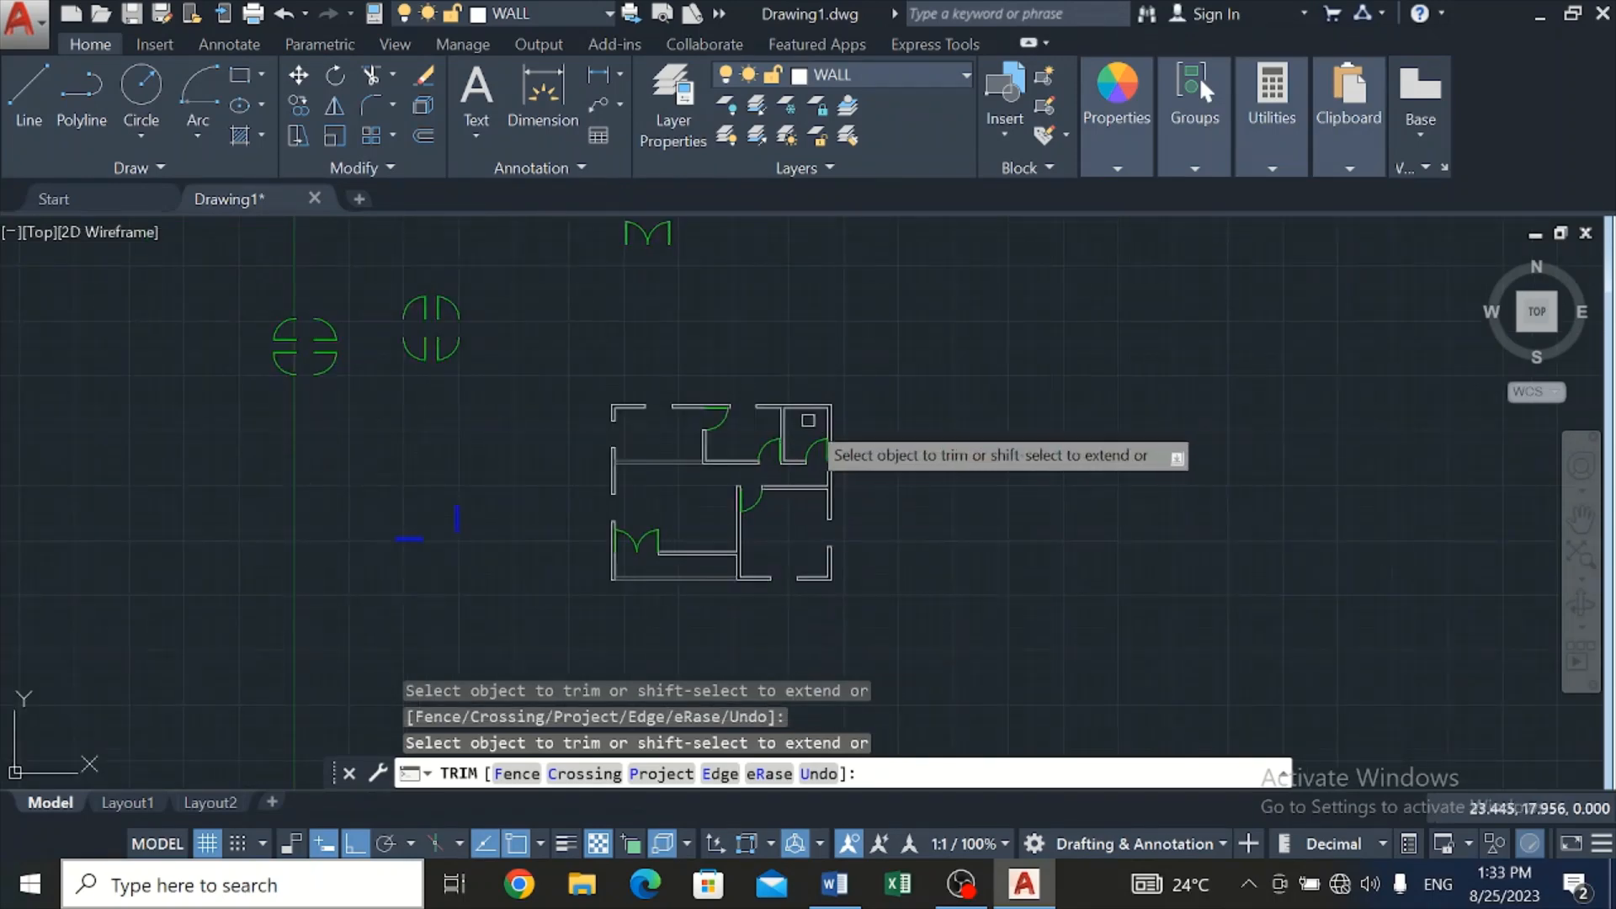
pyautogui.scroll(2, 639, 580)
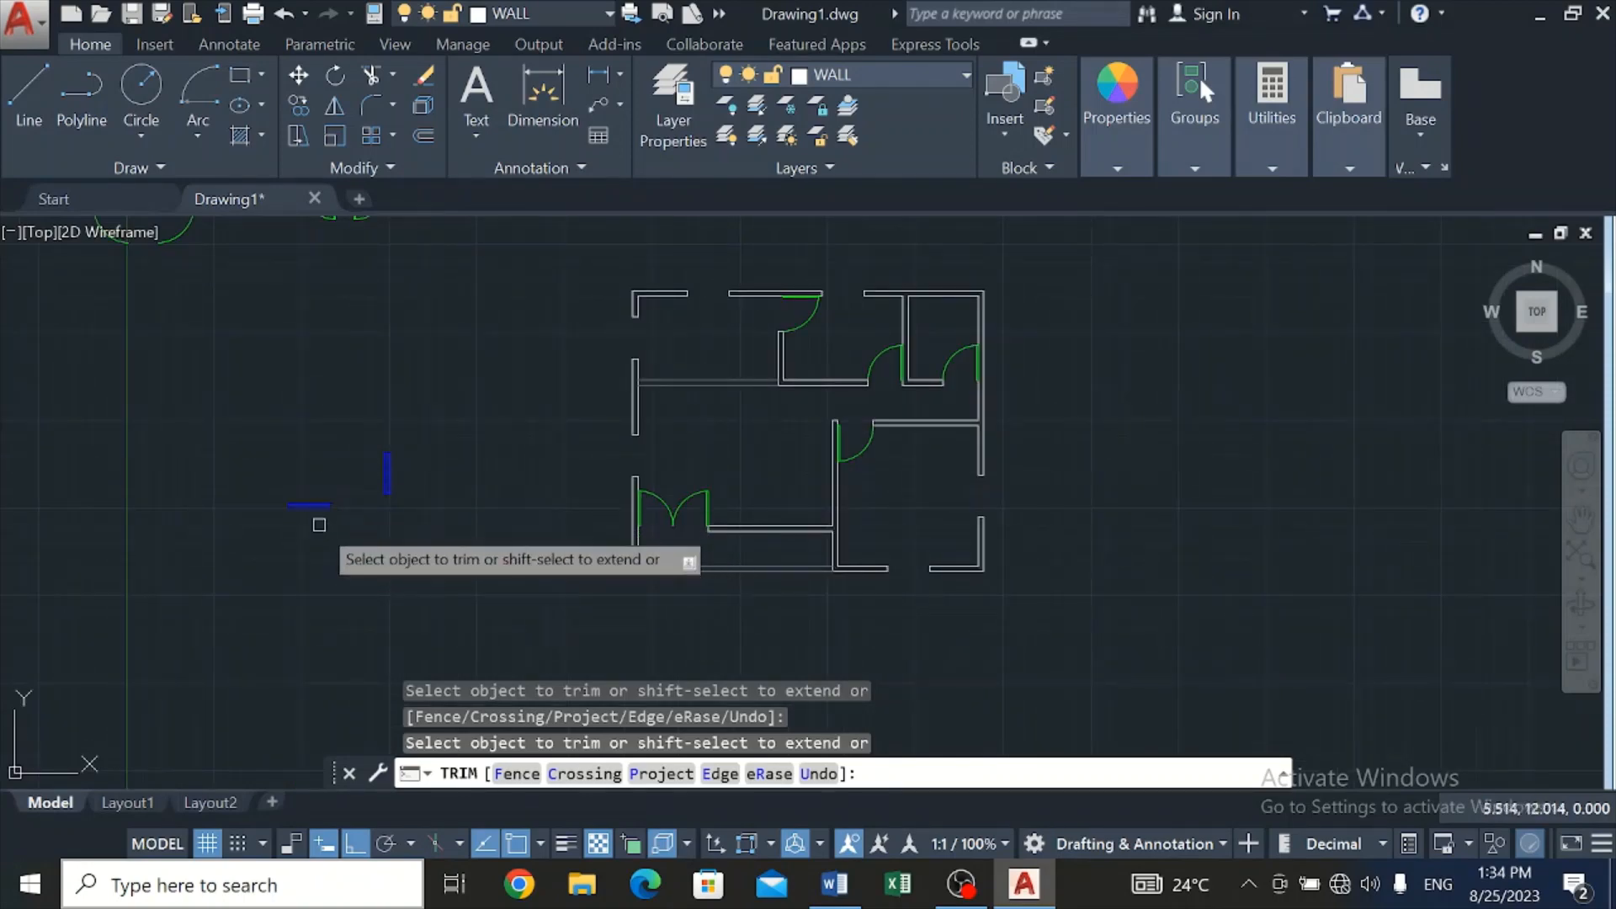
pyautogui.scroll(4, 383, 467)
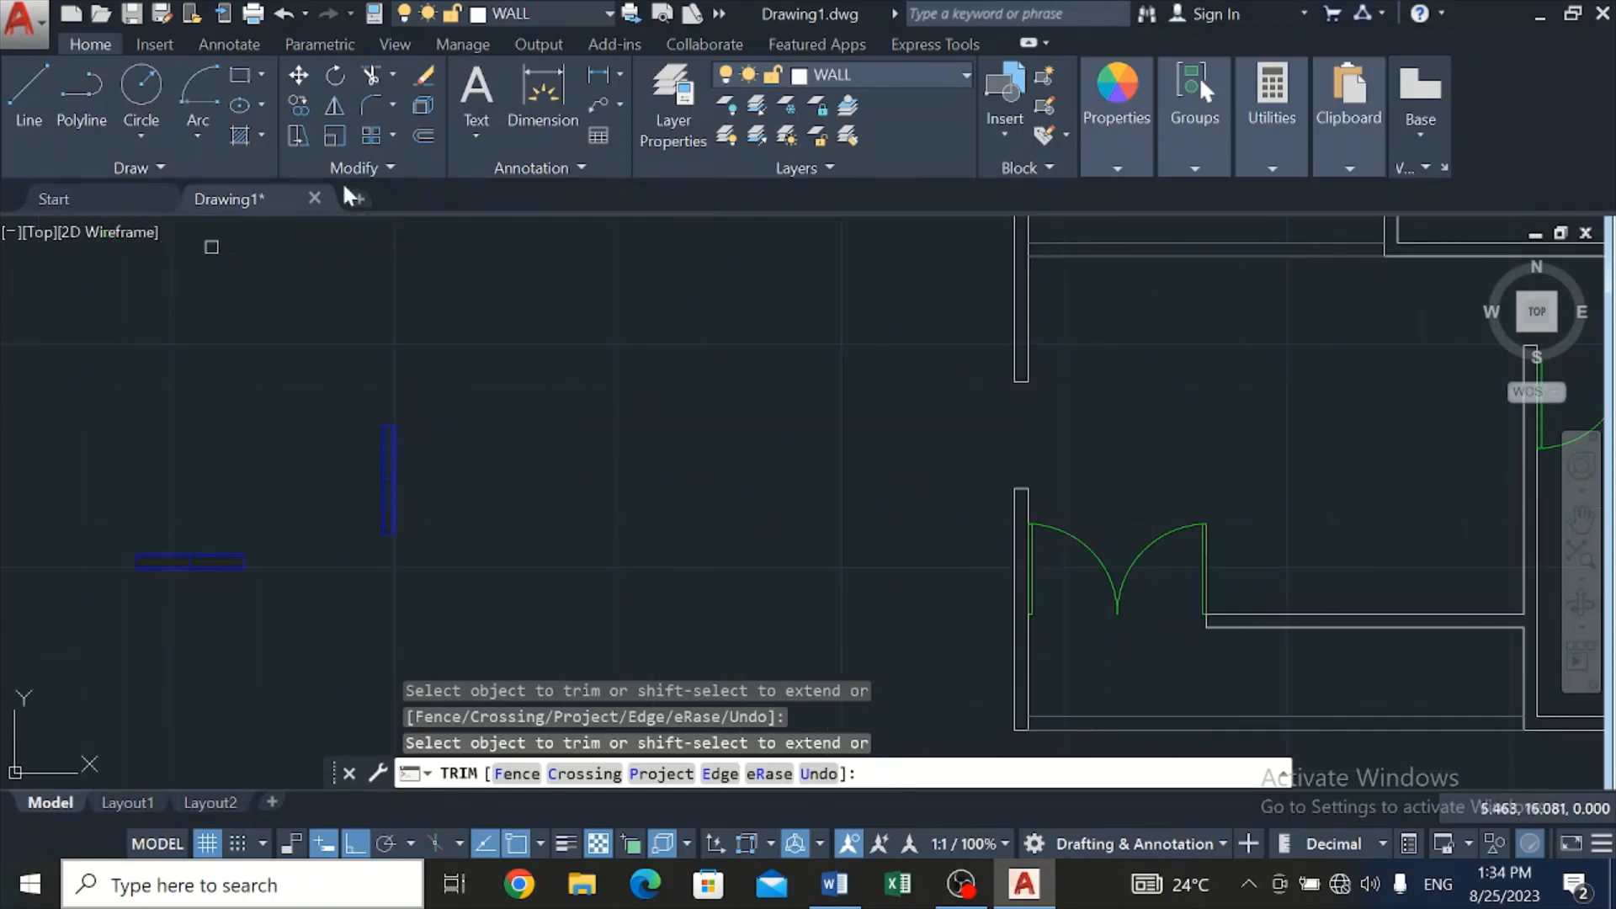
# Copy the vertical window symbol by its upper-left corner into the left outer wall opening above the double door, with ortho off for picking the base point
pyautogui.click(296, 104)
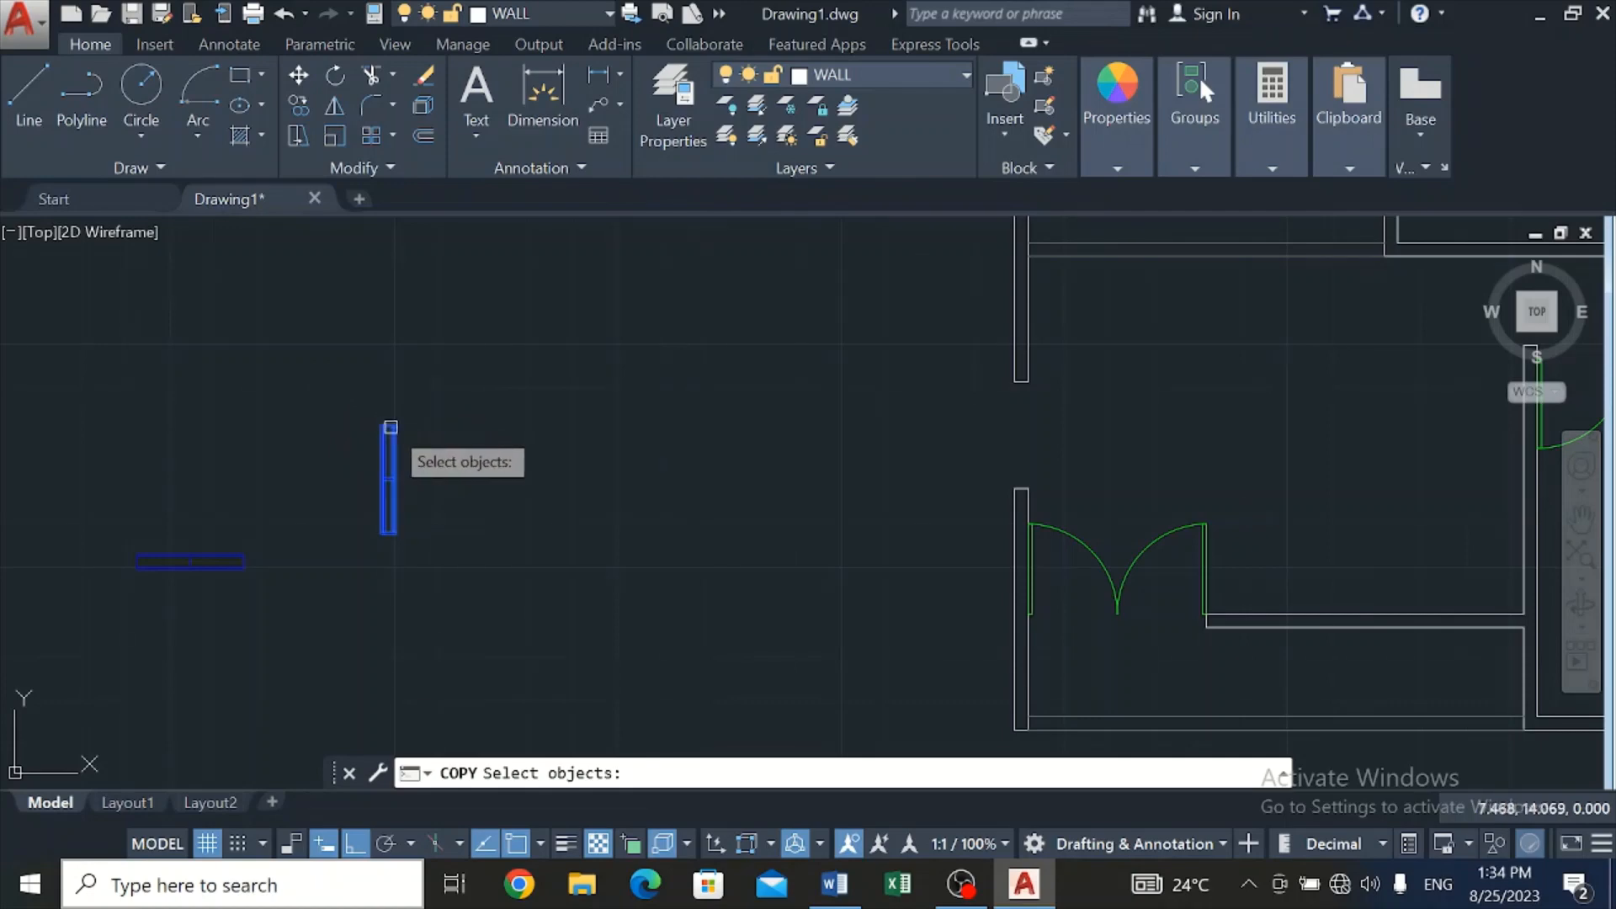
pyautogui.click(390, 428)
pyautogui.press('Return')
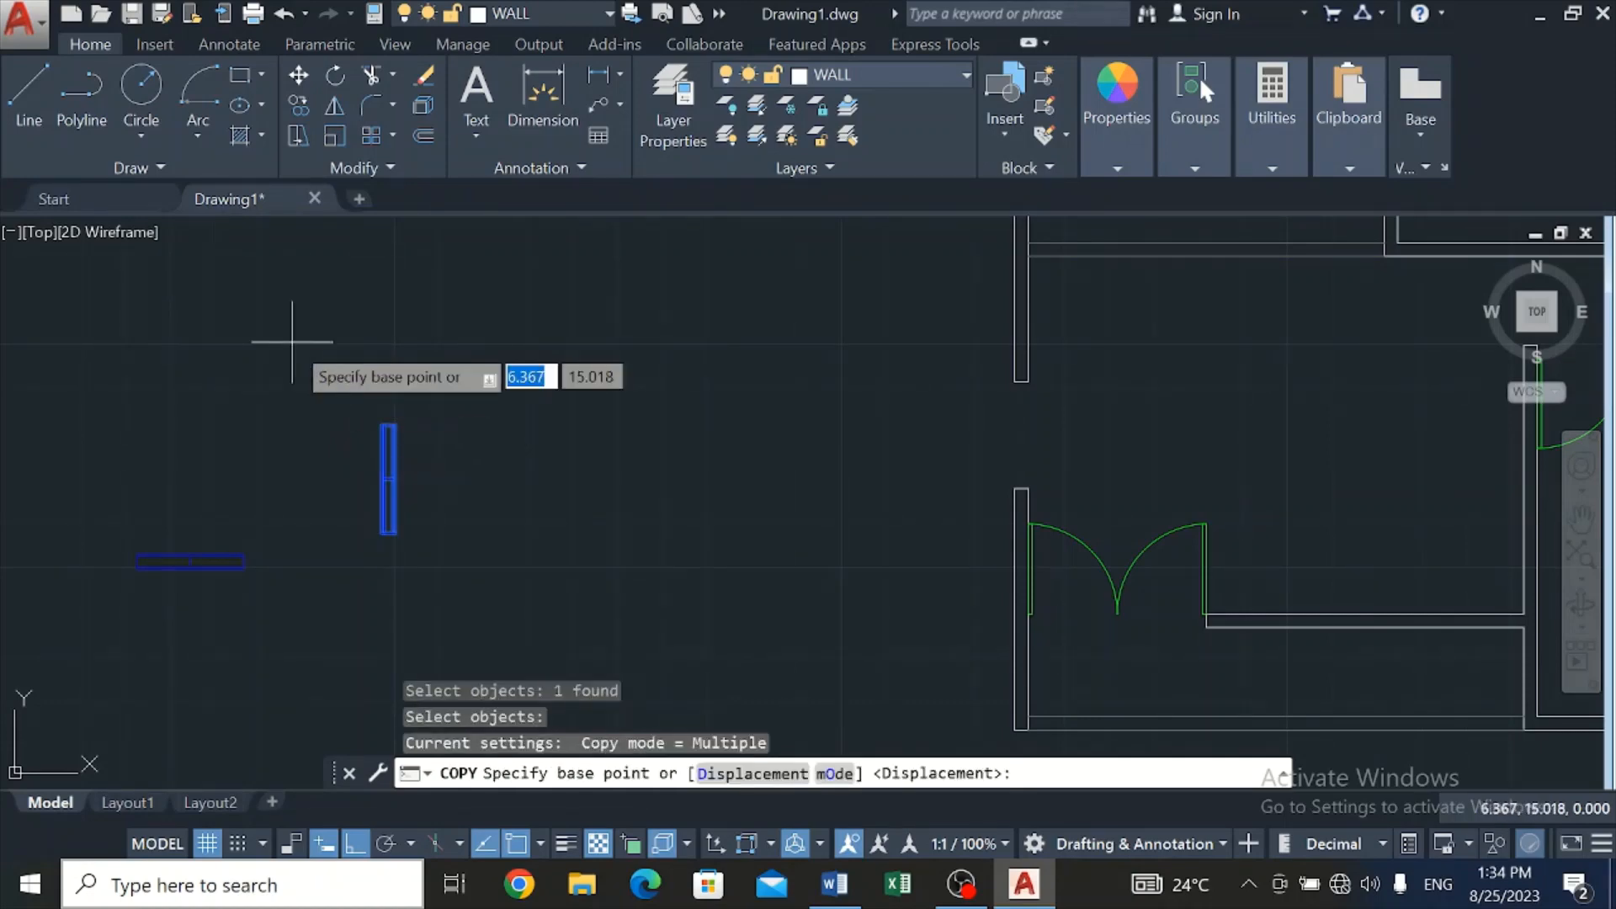
pyautogui.click(353, 845)
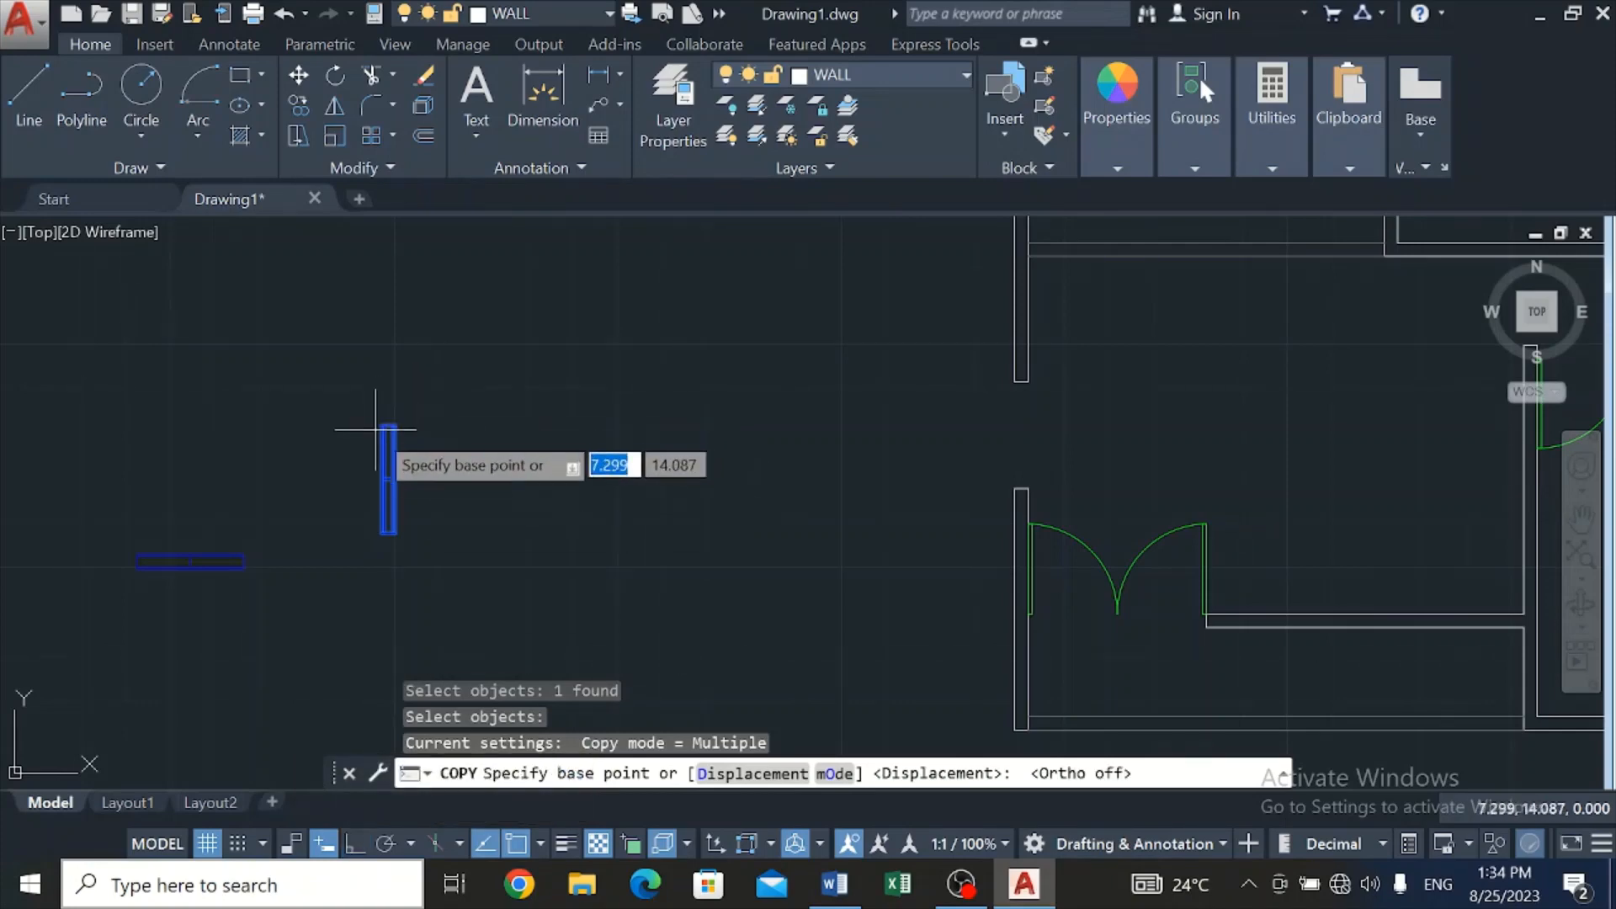
pyautogui.scroll(4, 379, 426)
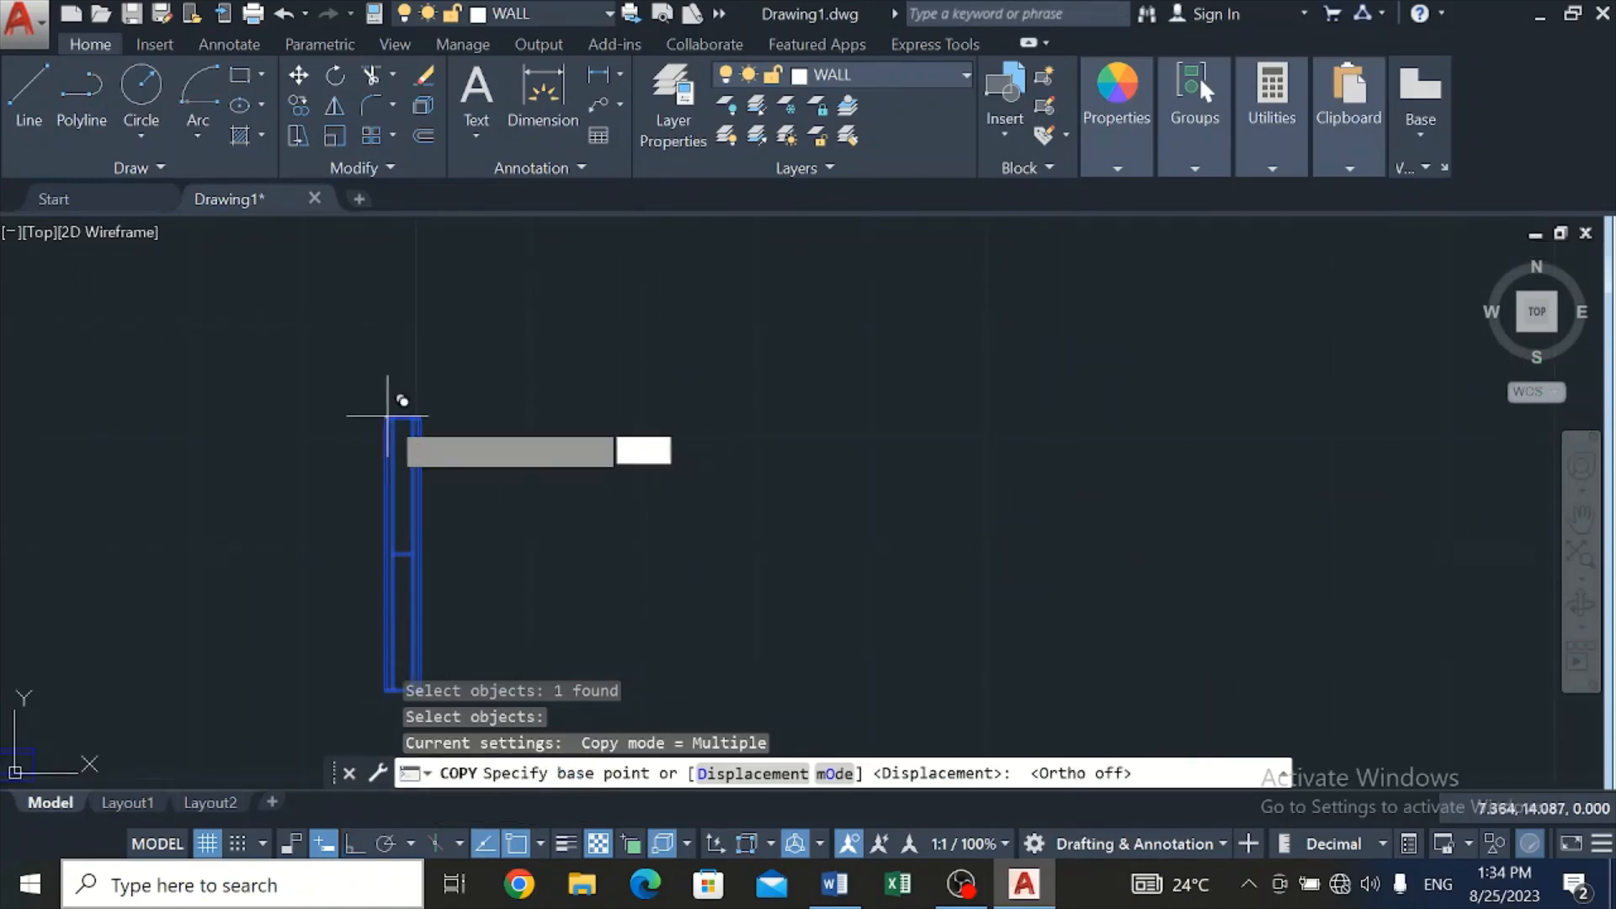
pyautogui.click(387, 415)
pyautogui.scroll(-4, 559, 335)
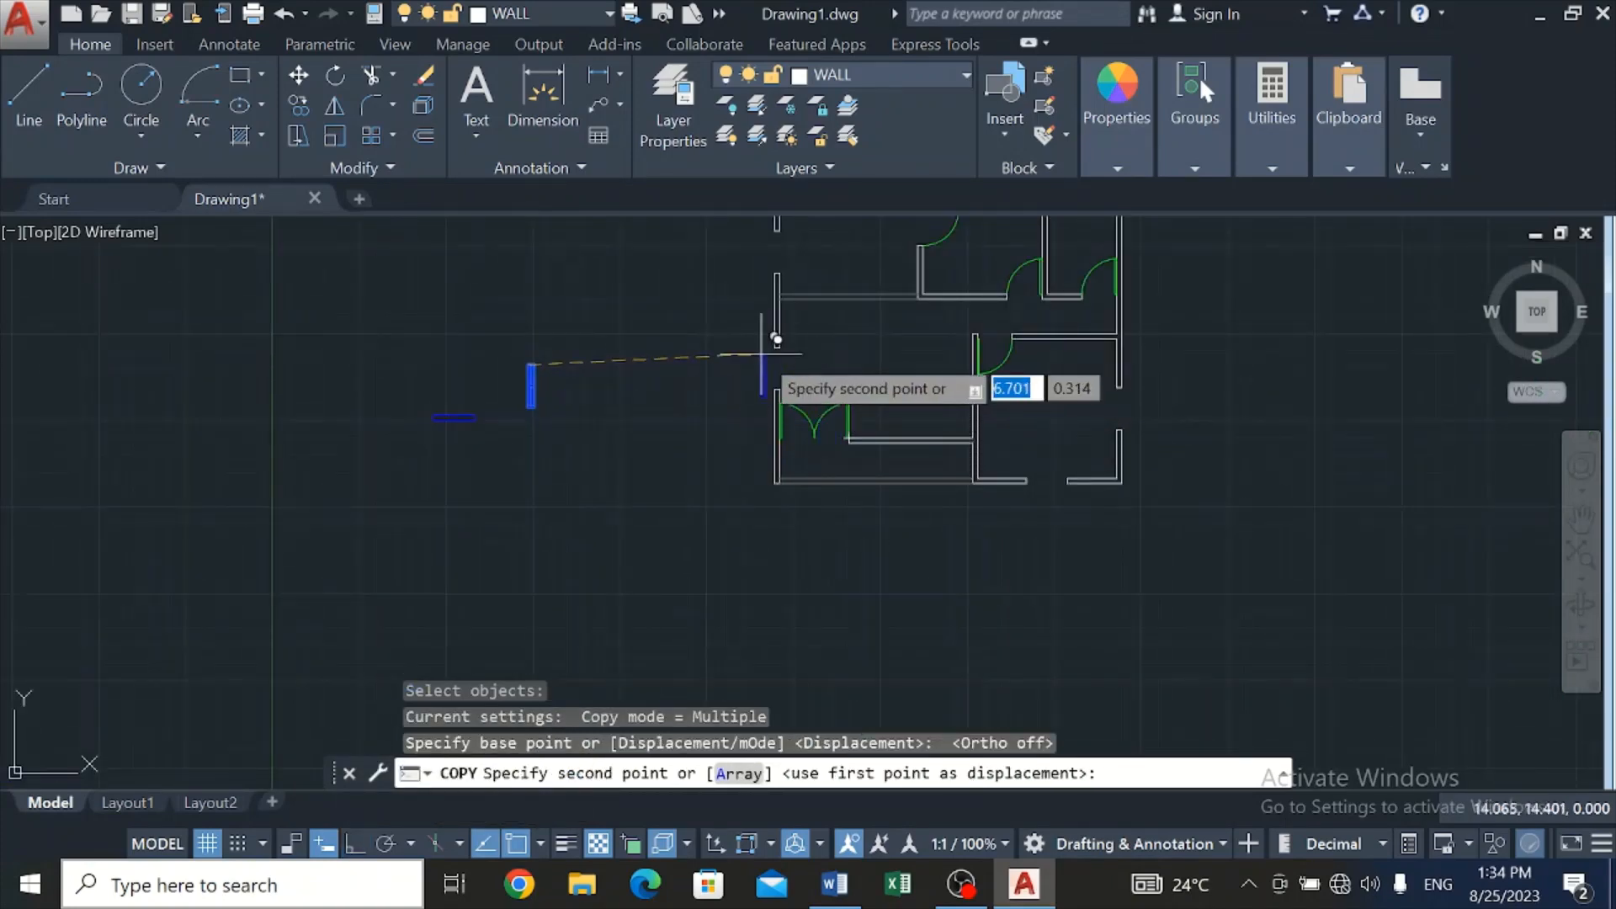
pyautogui.scroll(4, 766, 354)
pyautogui.click(814, 328)
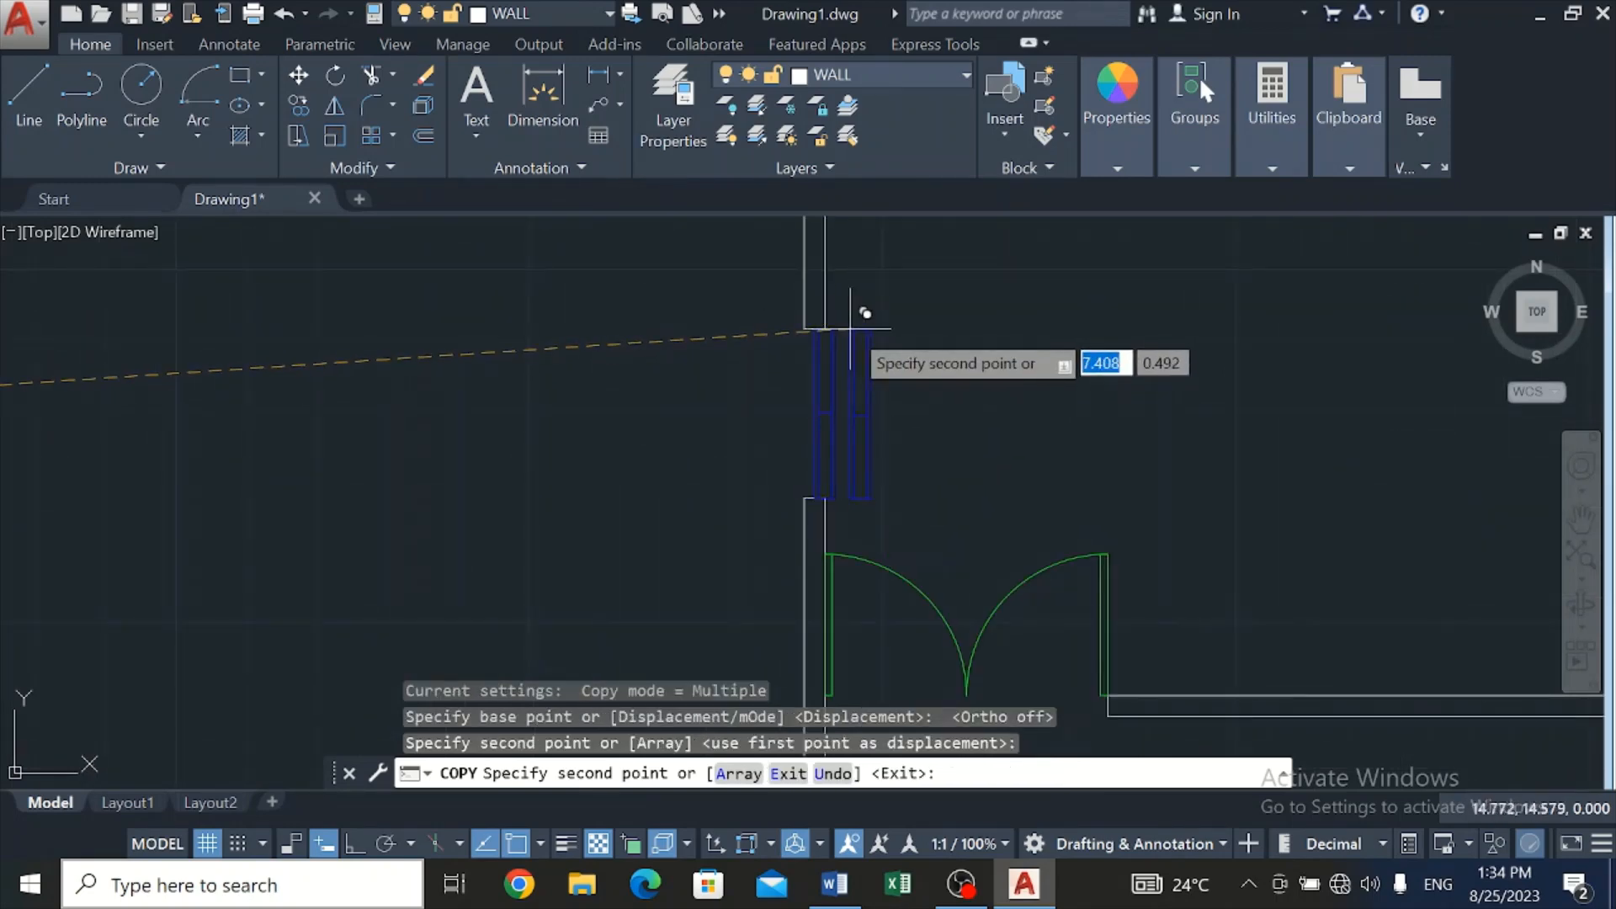
pyautogui.hotkey('ctrl', 'z')
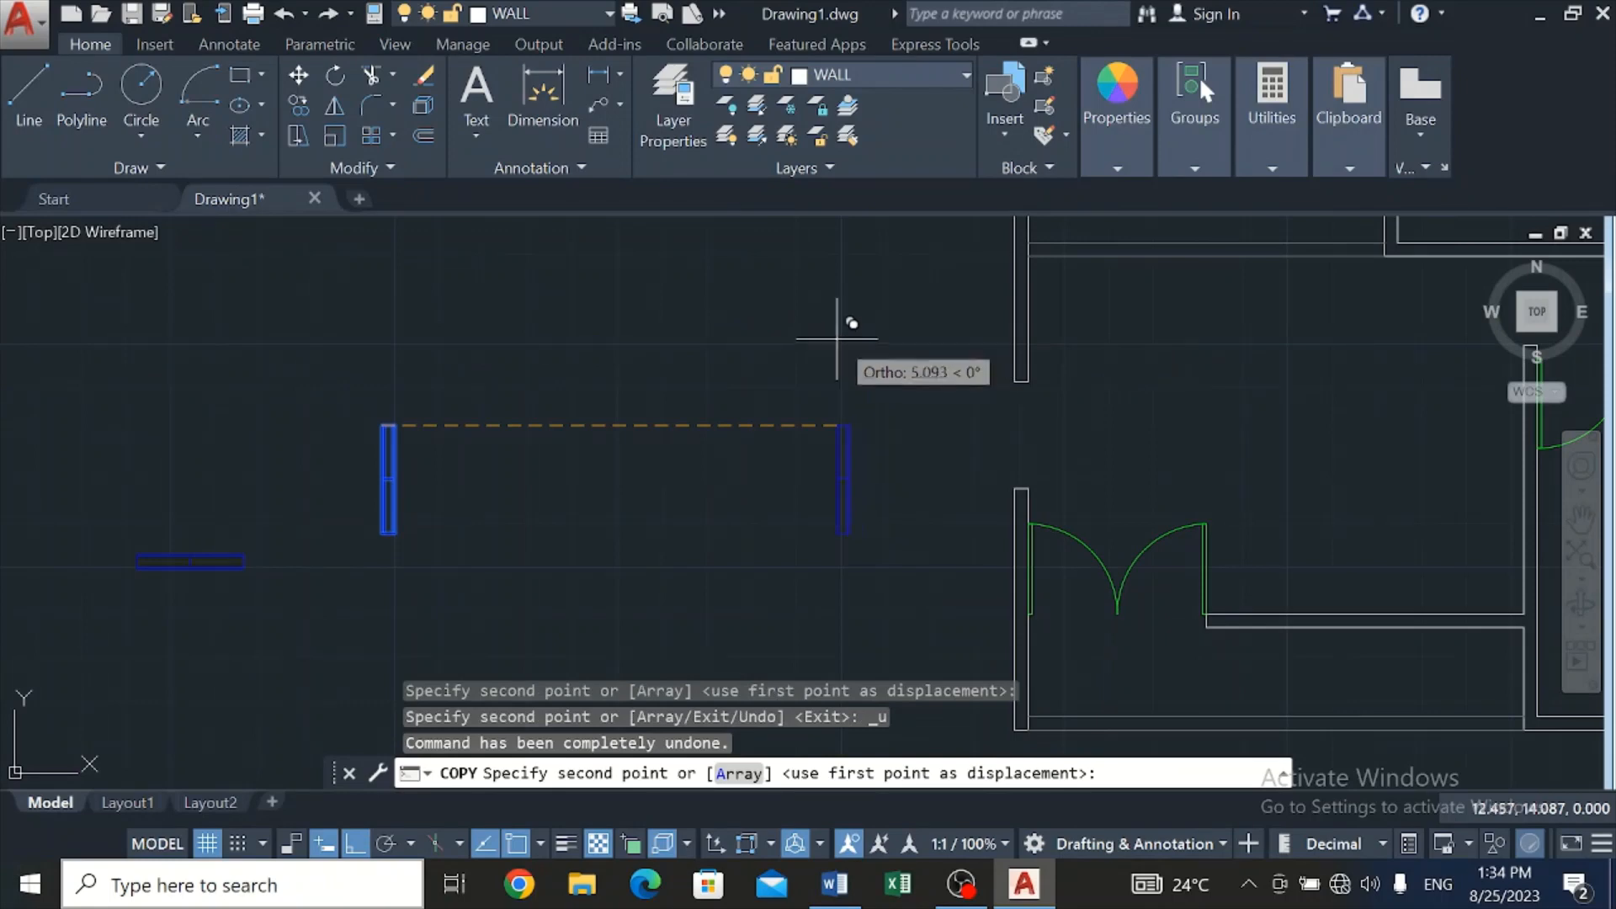
pyautogui.scroll(3, 1001, 395)
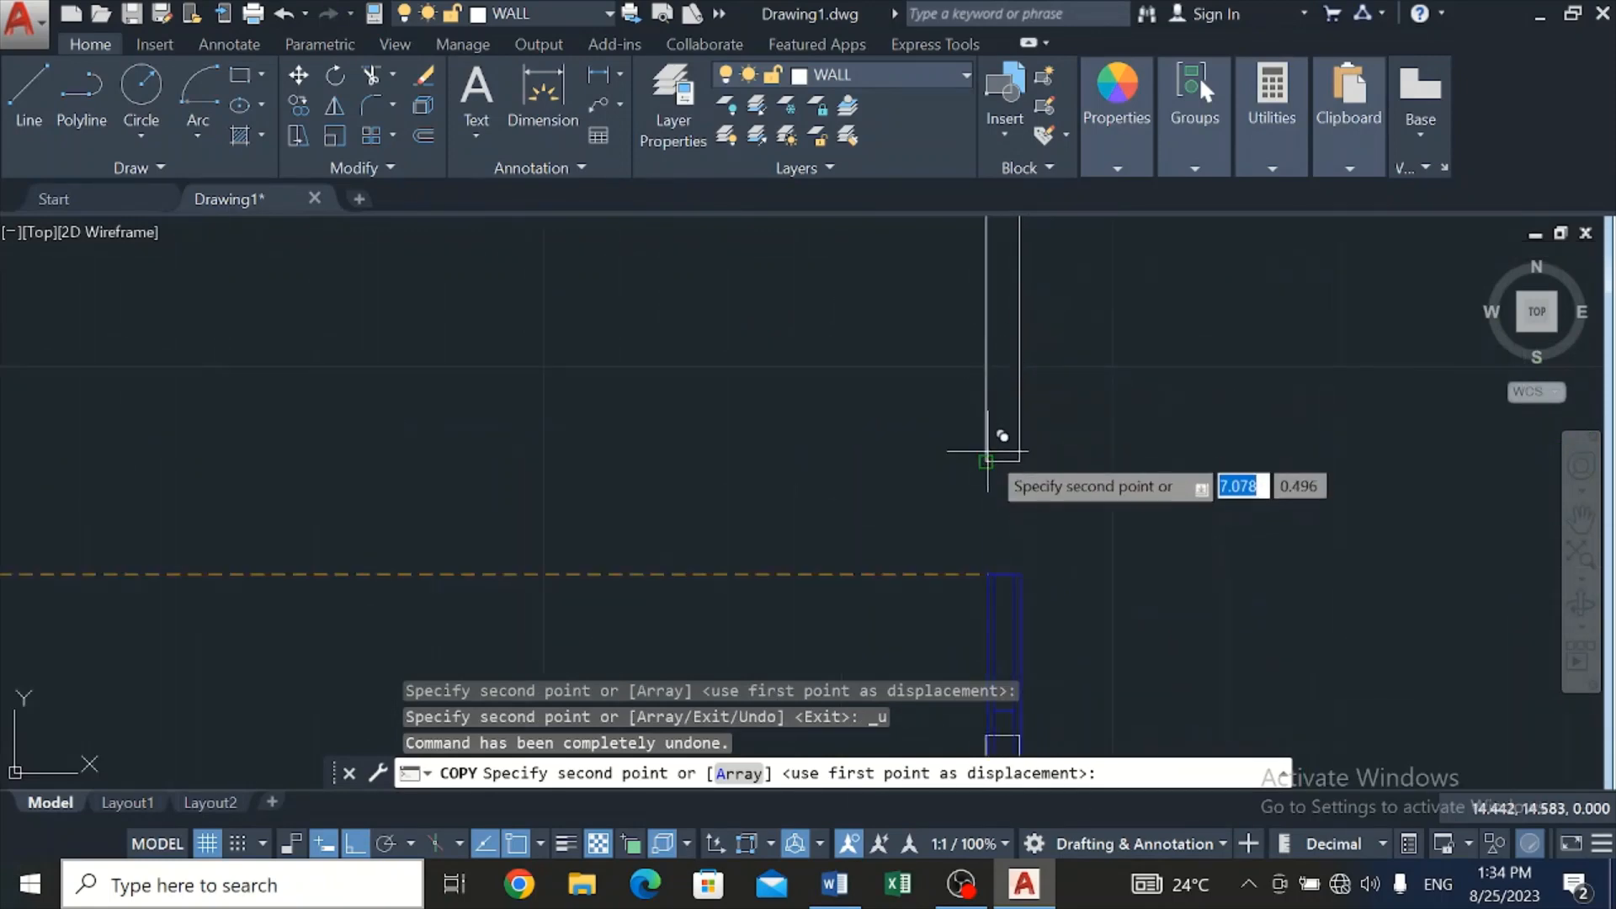
pyautogui.click(988, 452)
pyautogui.scroll(-3, 1218, 506)
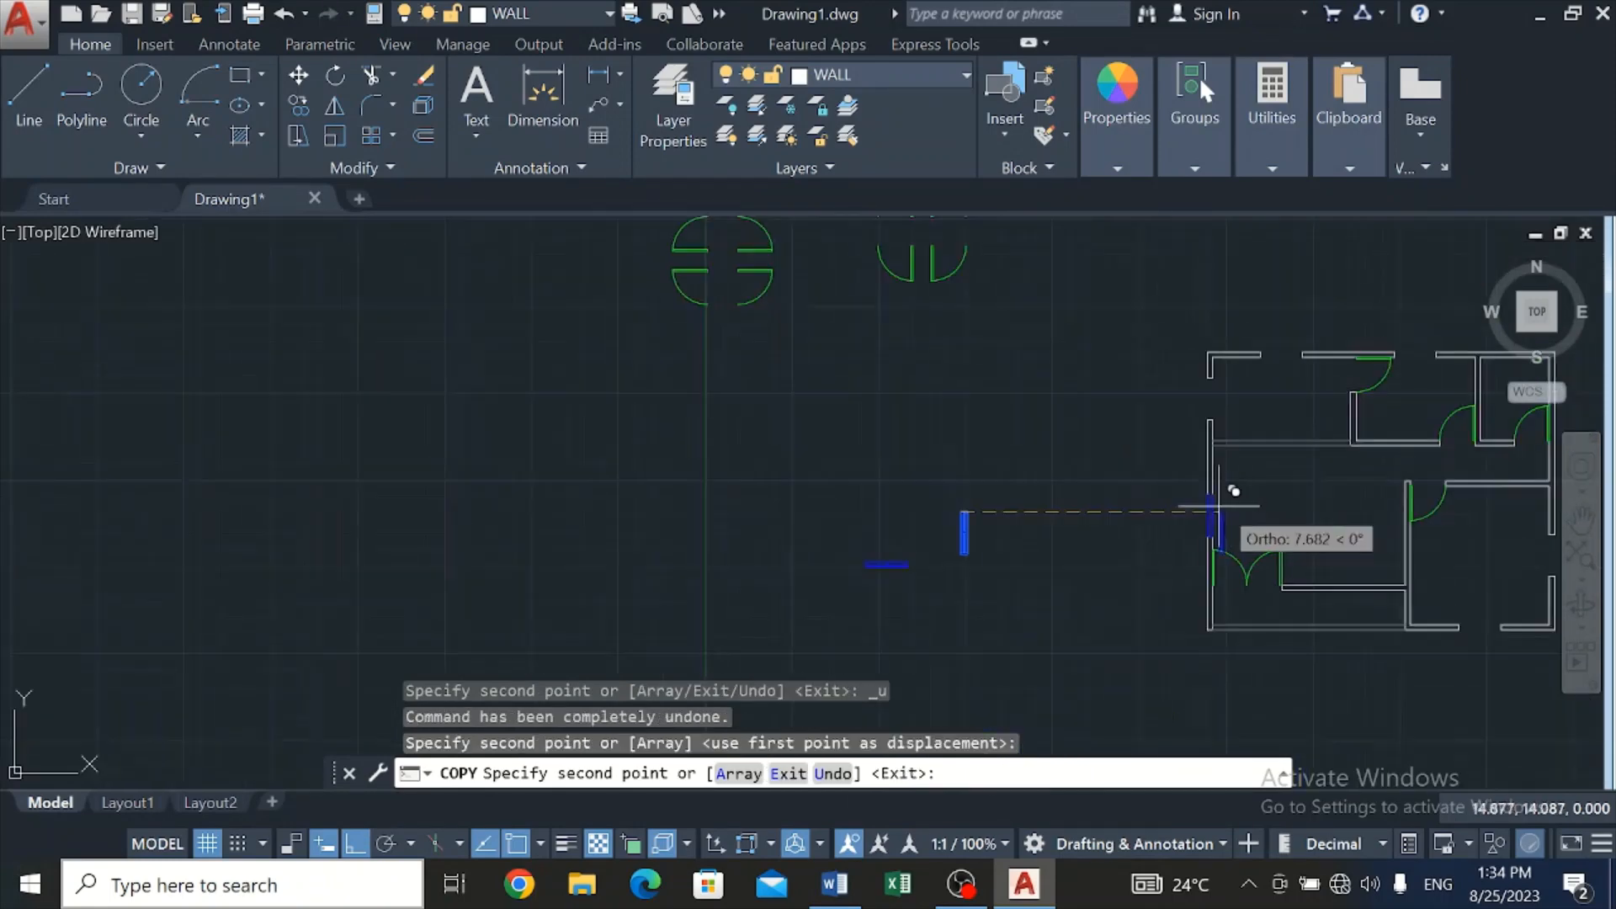
# Place another copy of the vertical window symbol in the upper left room's left wall opening
pyautogui.scroll(5, 1211, 366)
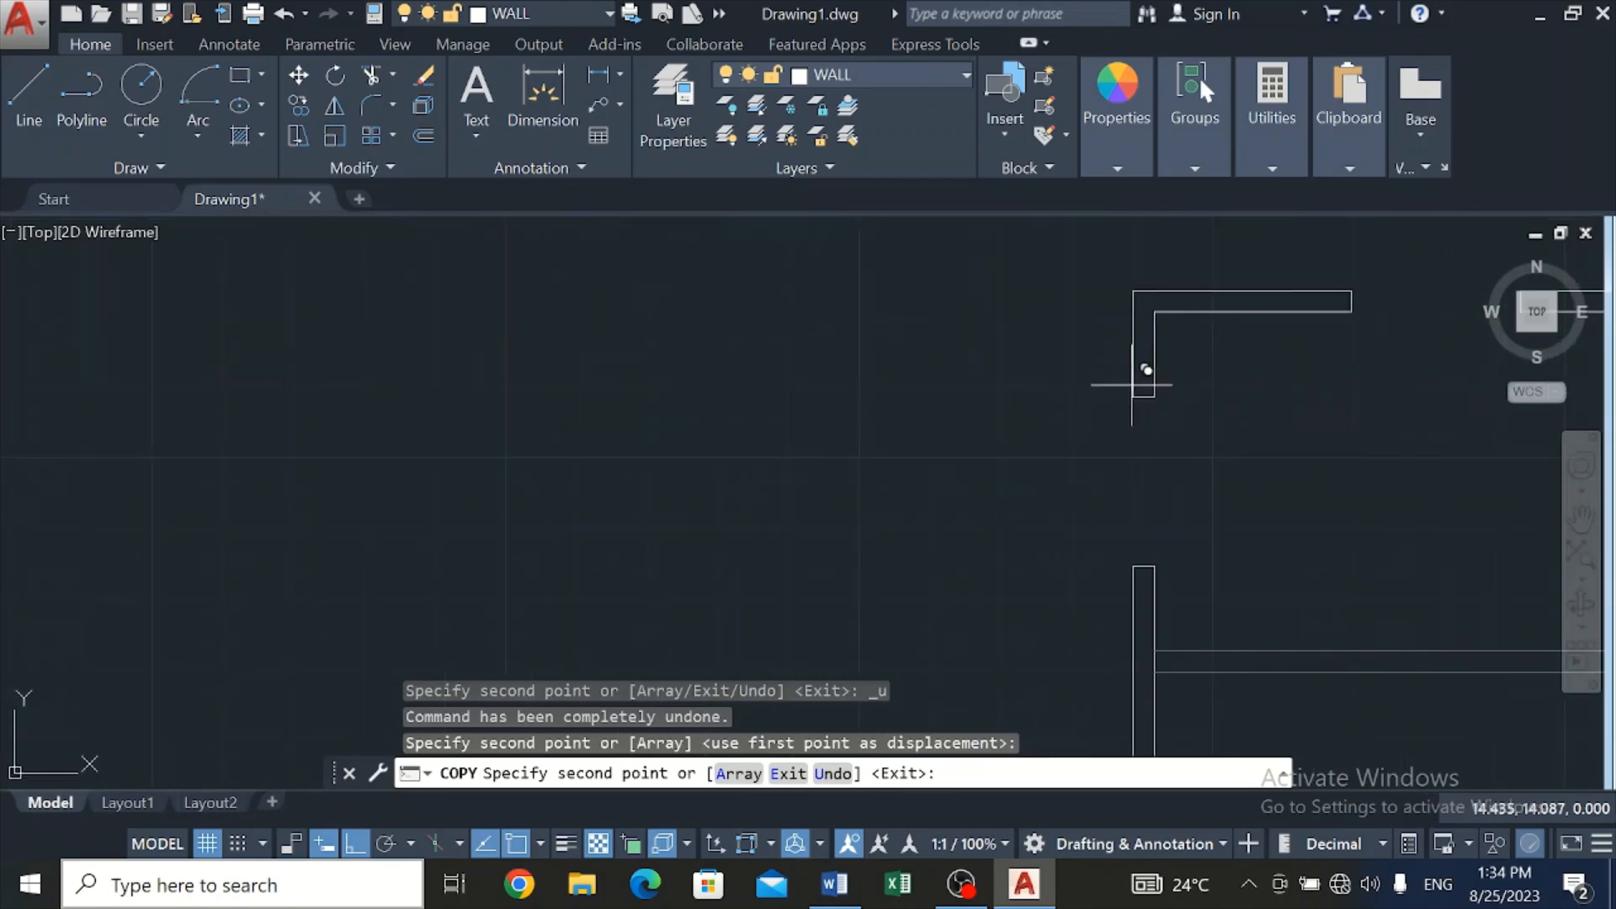
pyautogui.click(1133, 396)
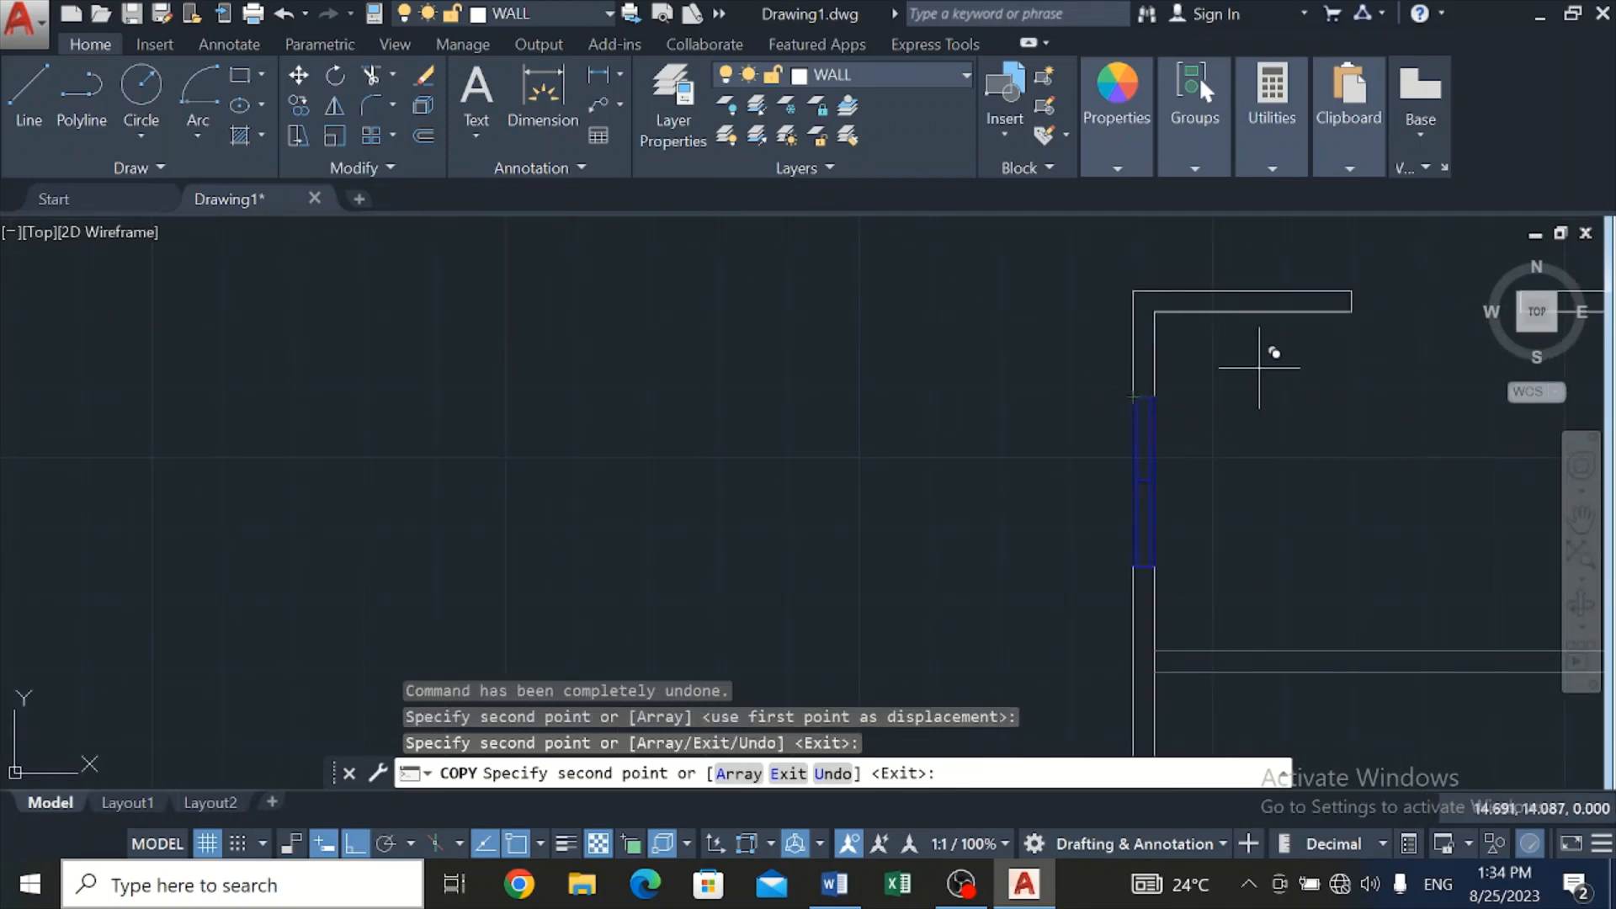
pyautogui.scroll(4, 1164, 462)
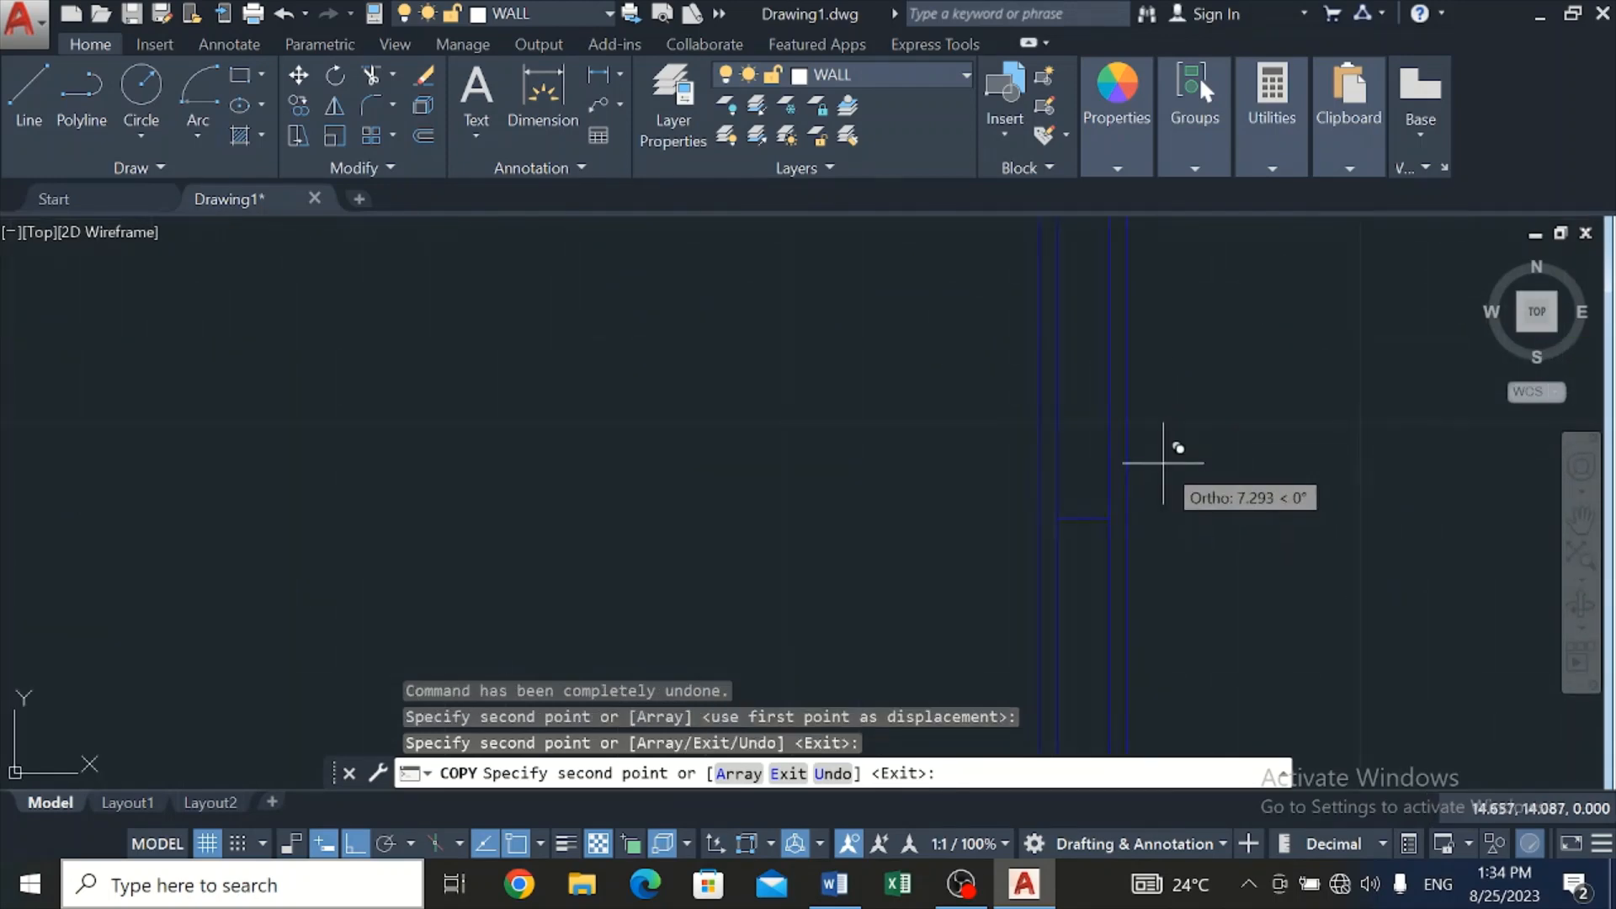
pyautogui.scroll(-2, 1164, 462)
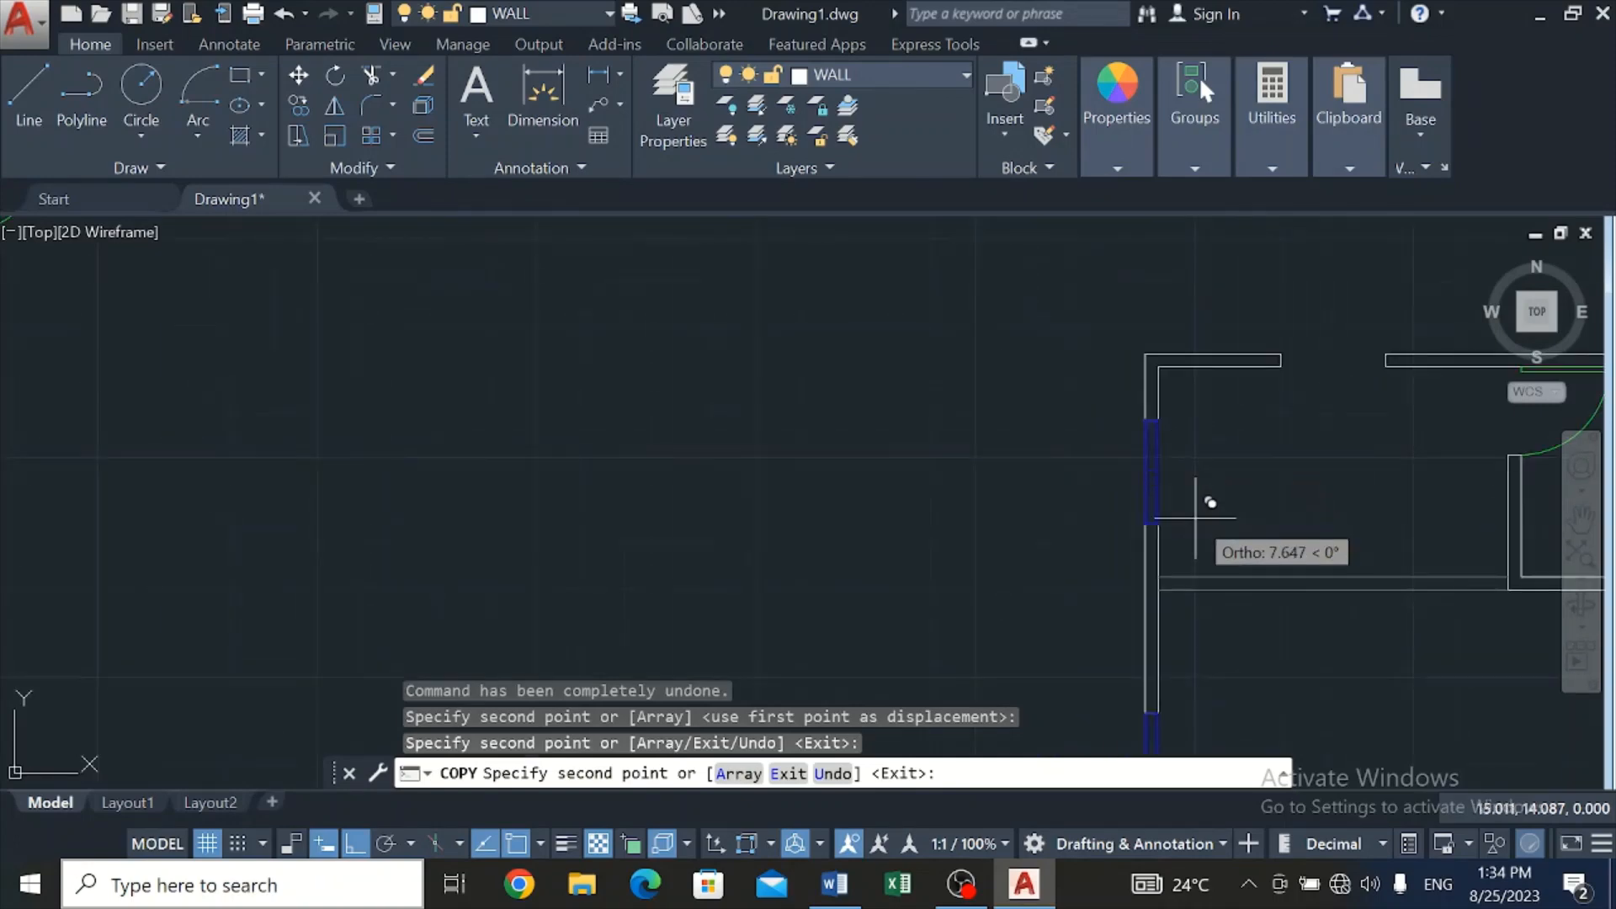
# Place a copy of the vertical window symbol in the lower right room's right wall opening and finish copying
pyautogui.scroll(-4, 1209, 505)
pyautogui.scroll(6, 1447, 648)
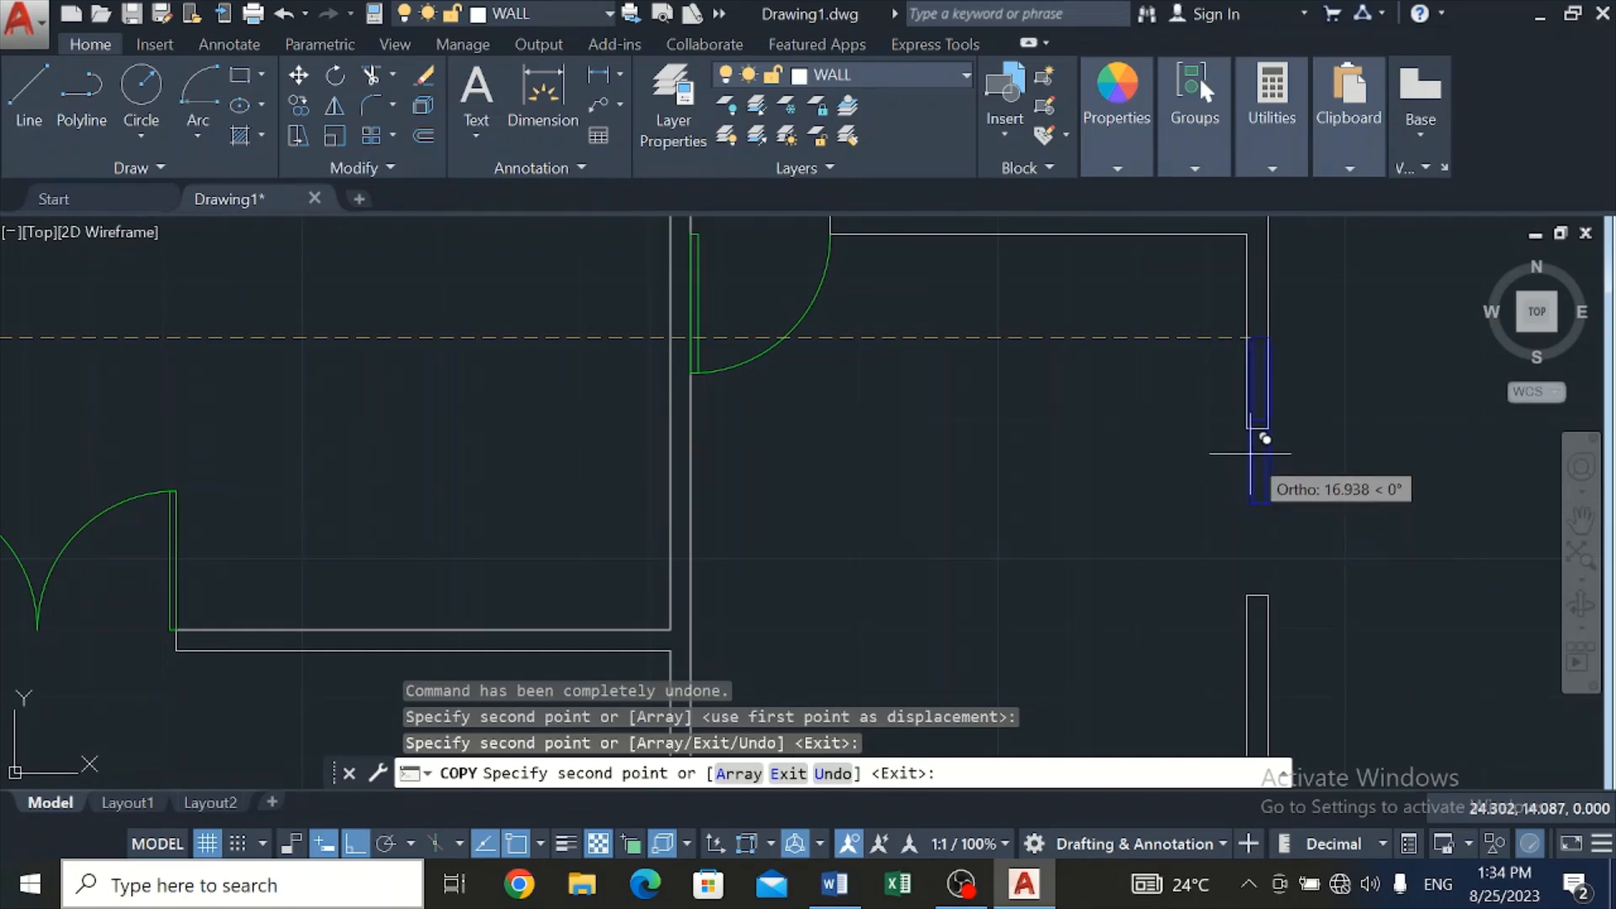
pyautogui.scroll(3, 1245, 416)
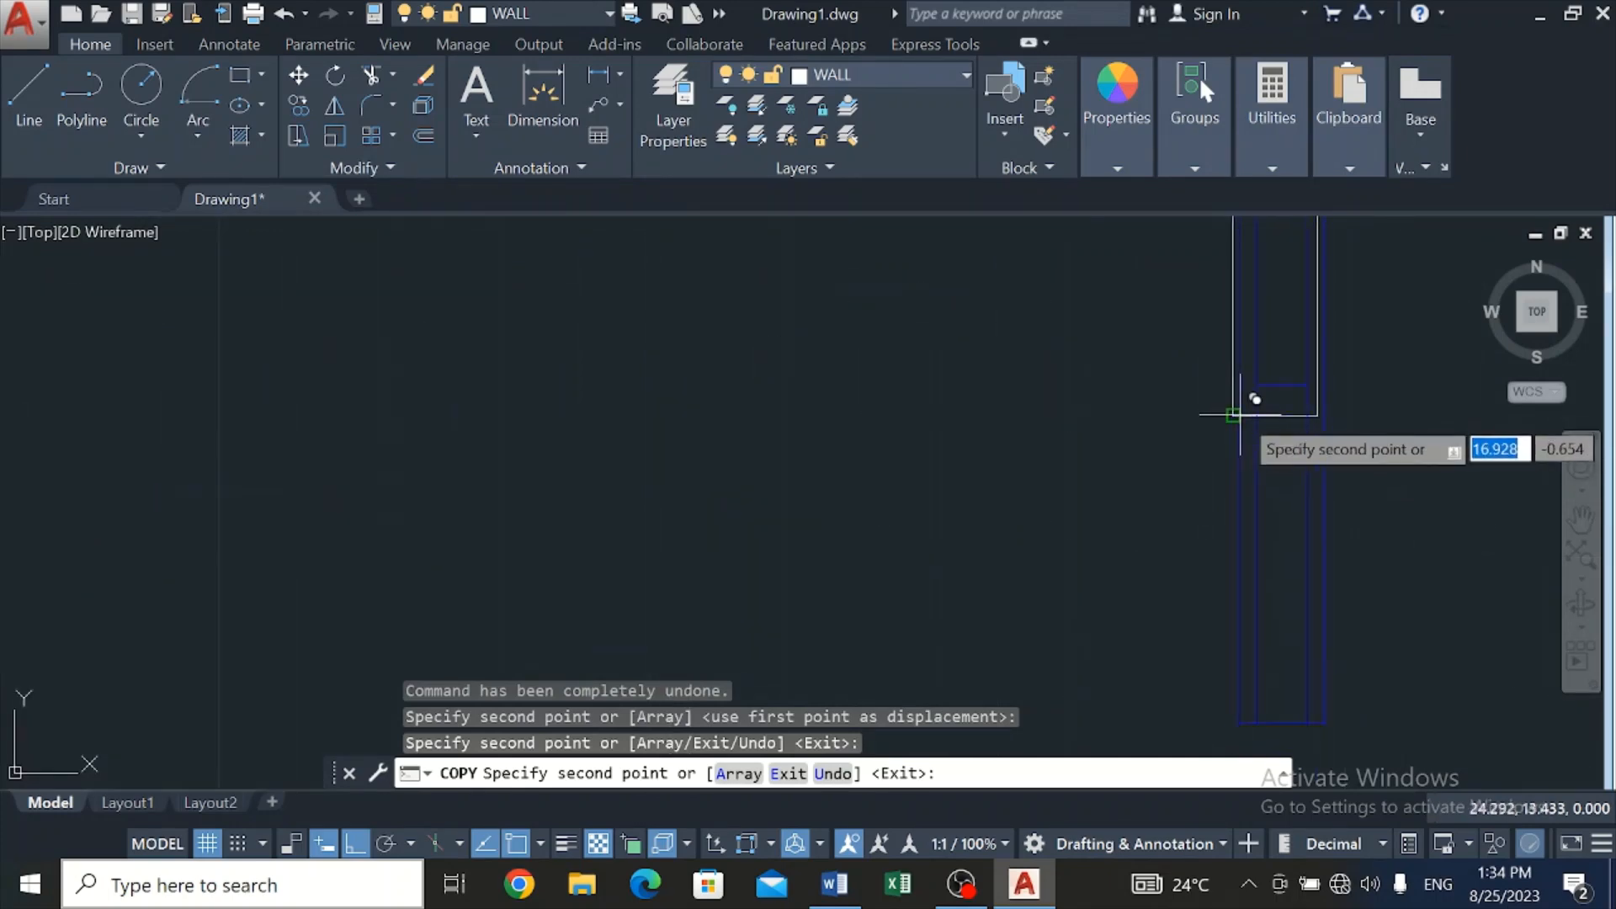
pyautogui.click(1233, 416)
pyautogui.scroll(-8, 1233, 416)
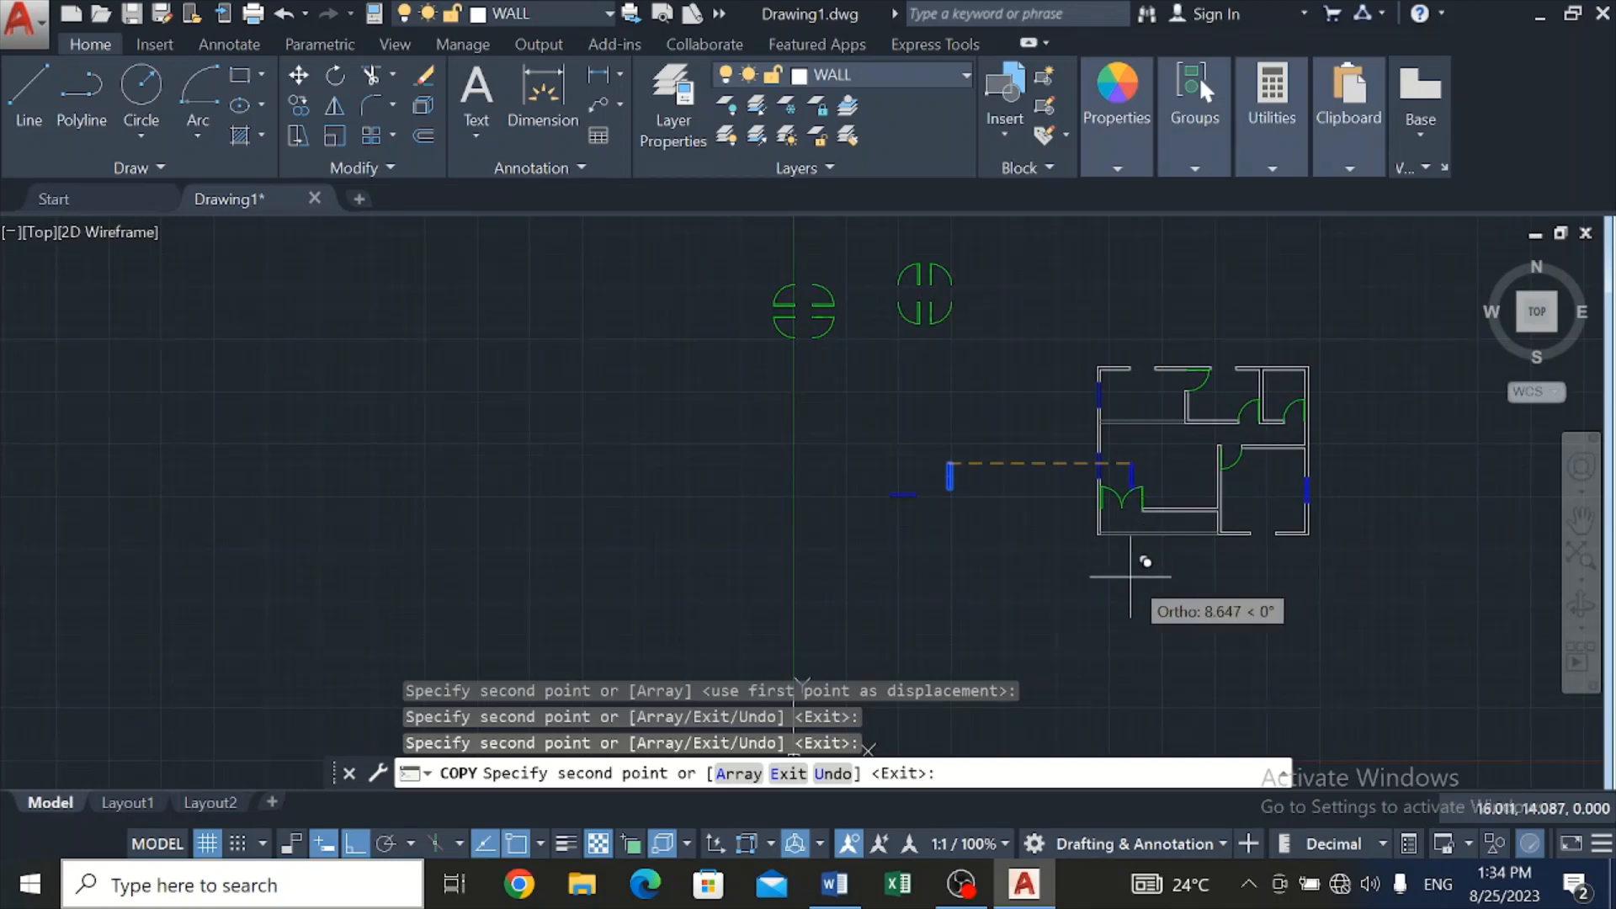
pyautogui.press('Escape')
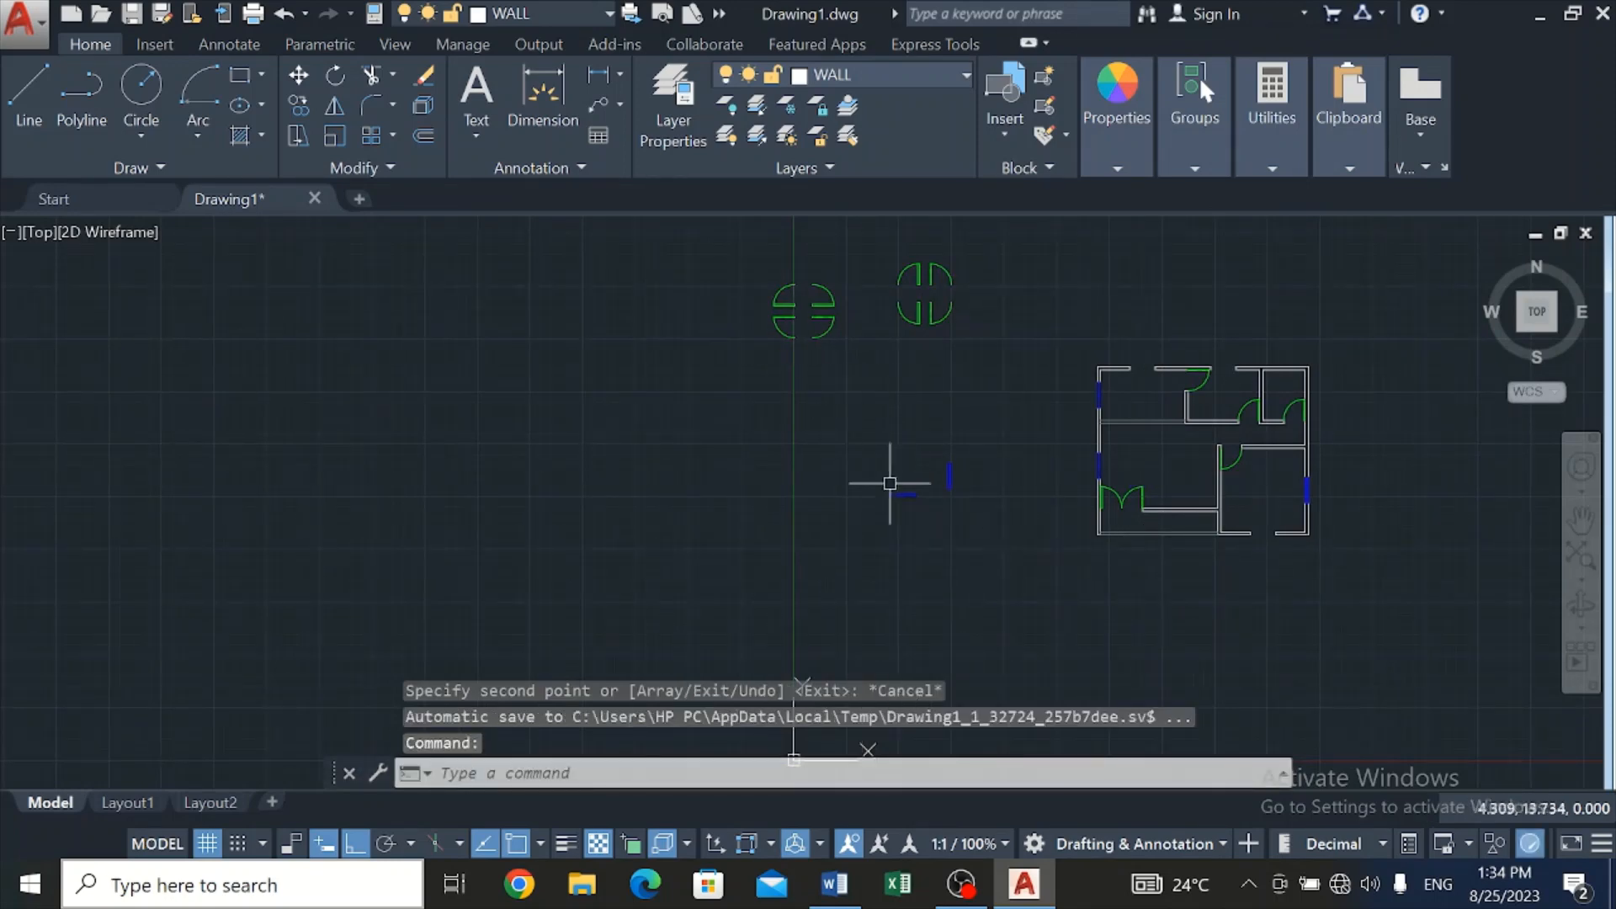
# Copy the horizontal window symbol by its upper-left corner into the lower right room's bottom wall opening, with ortho off
pyautogui.scroll(4, 887, 521)
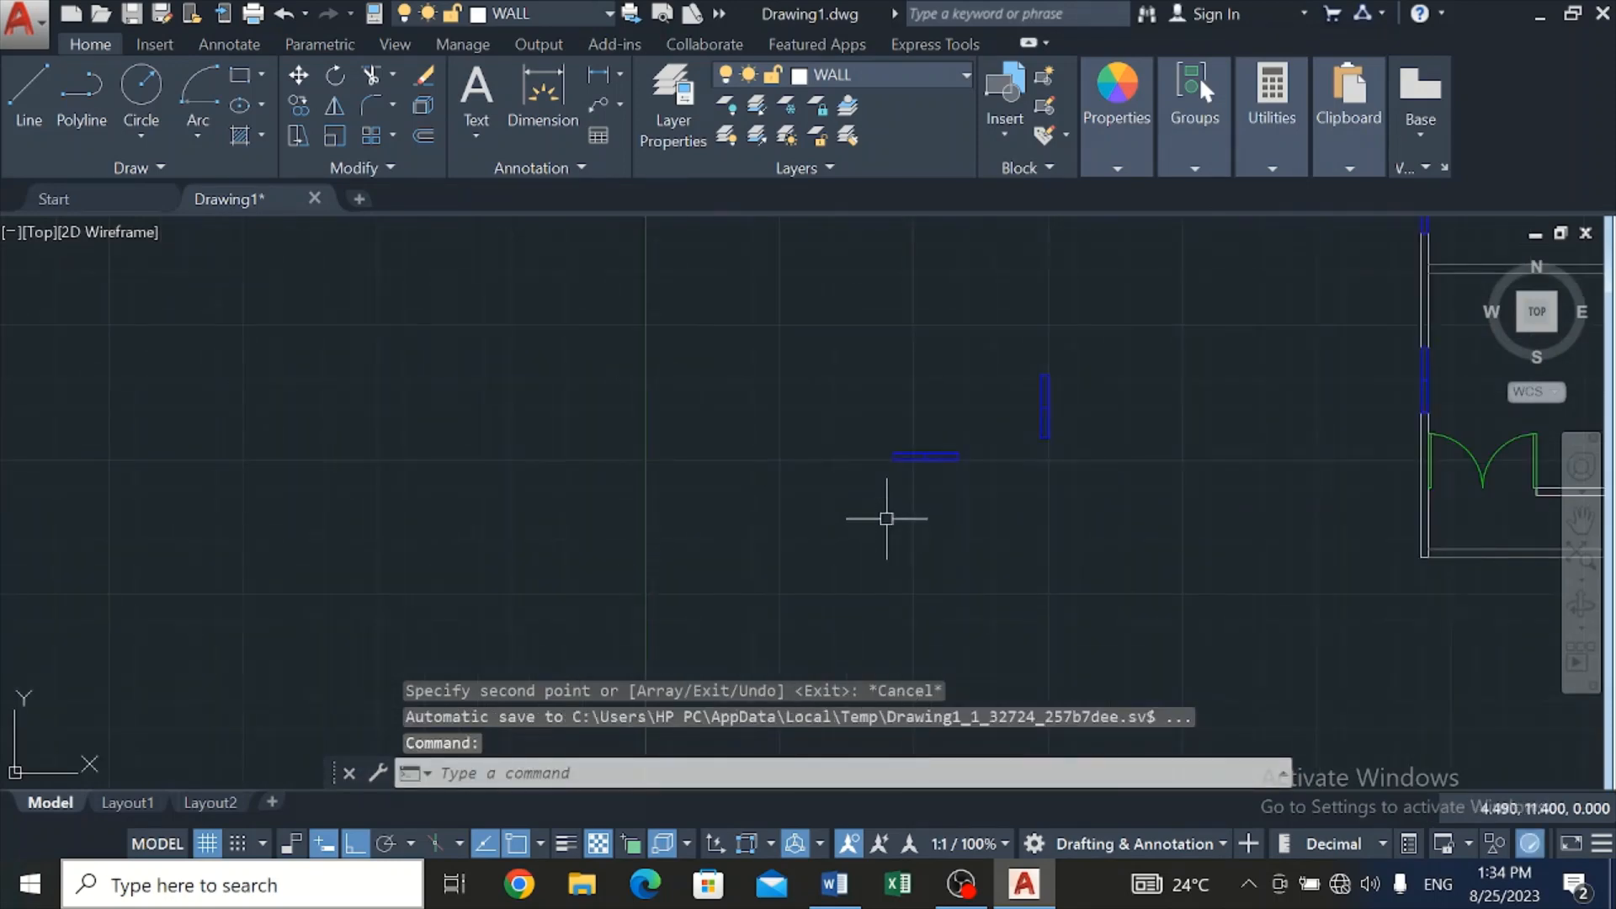
pyautogui.click(879, 432)
pyautogui.click(1027, 490)
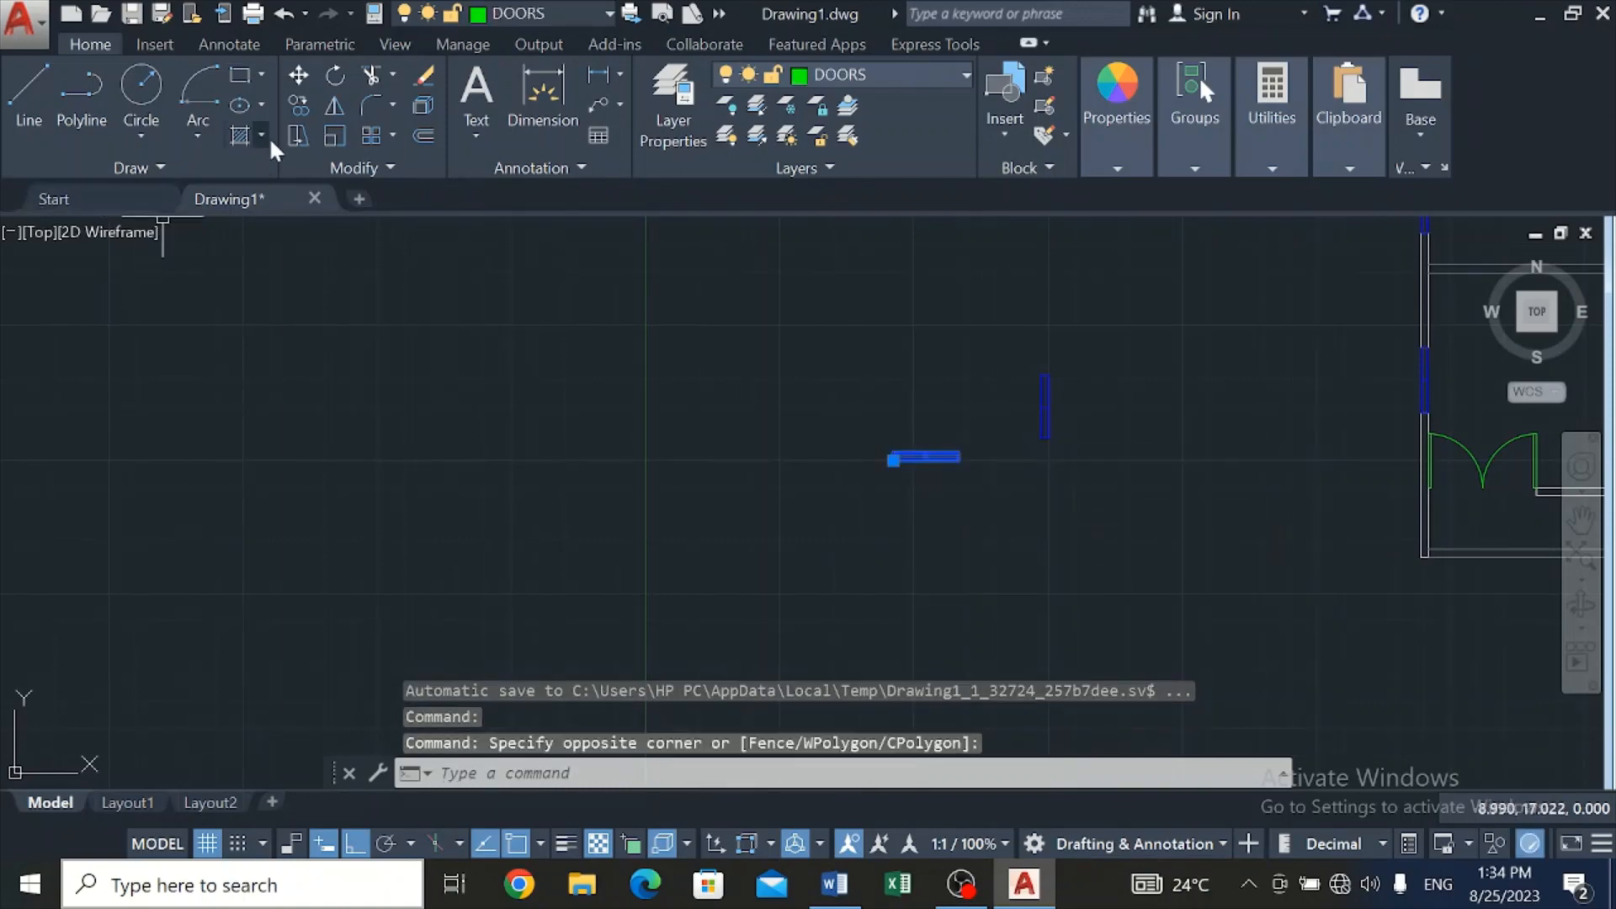
pyautogui.click(297, 104)
pyautogui.scroll(4, 804, 392)
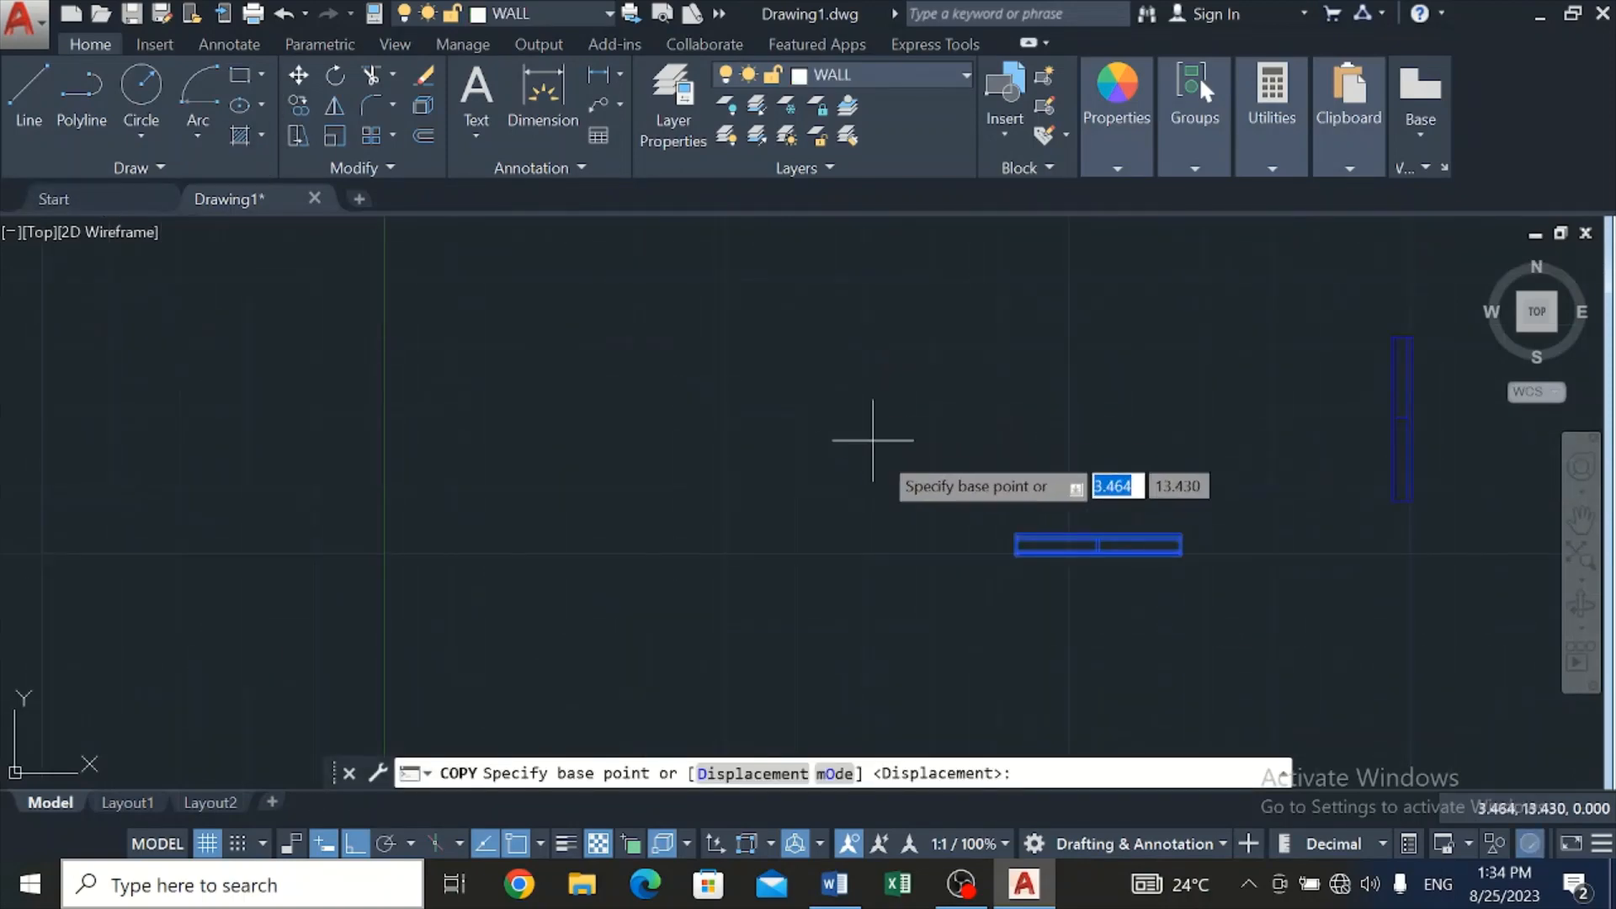
pyautogui.scroll(2, 1009, 547)
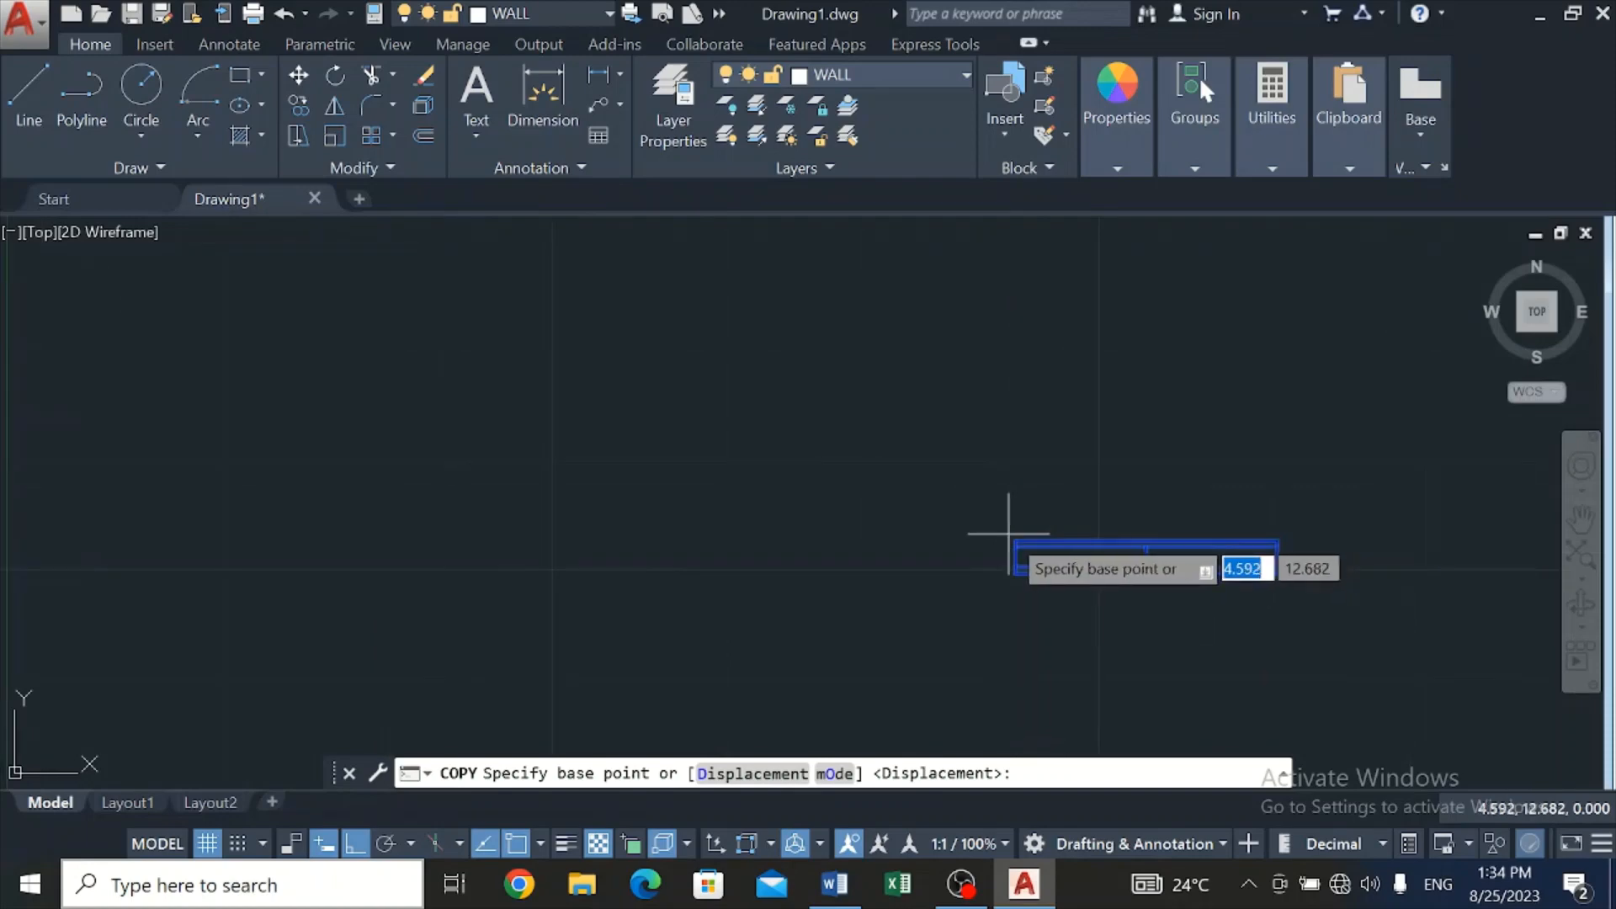
pyautogui.click(1014, 542)
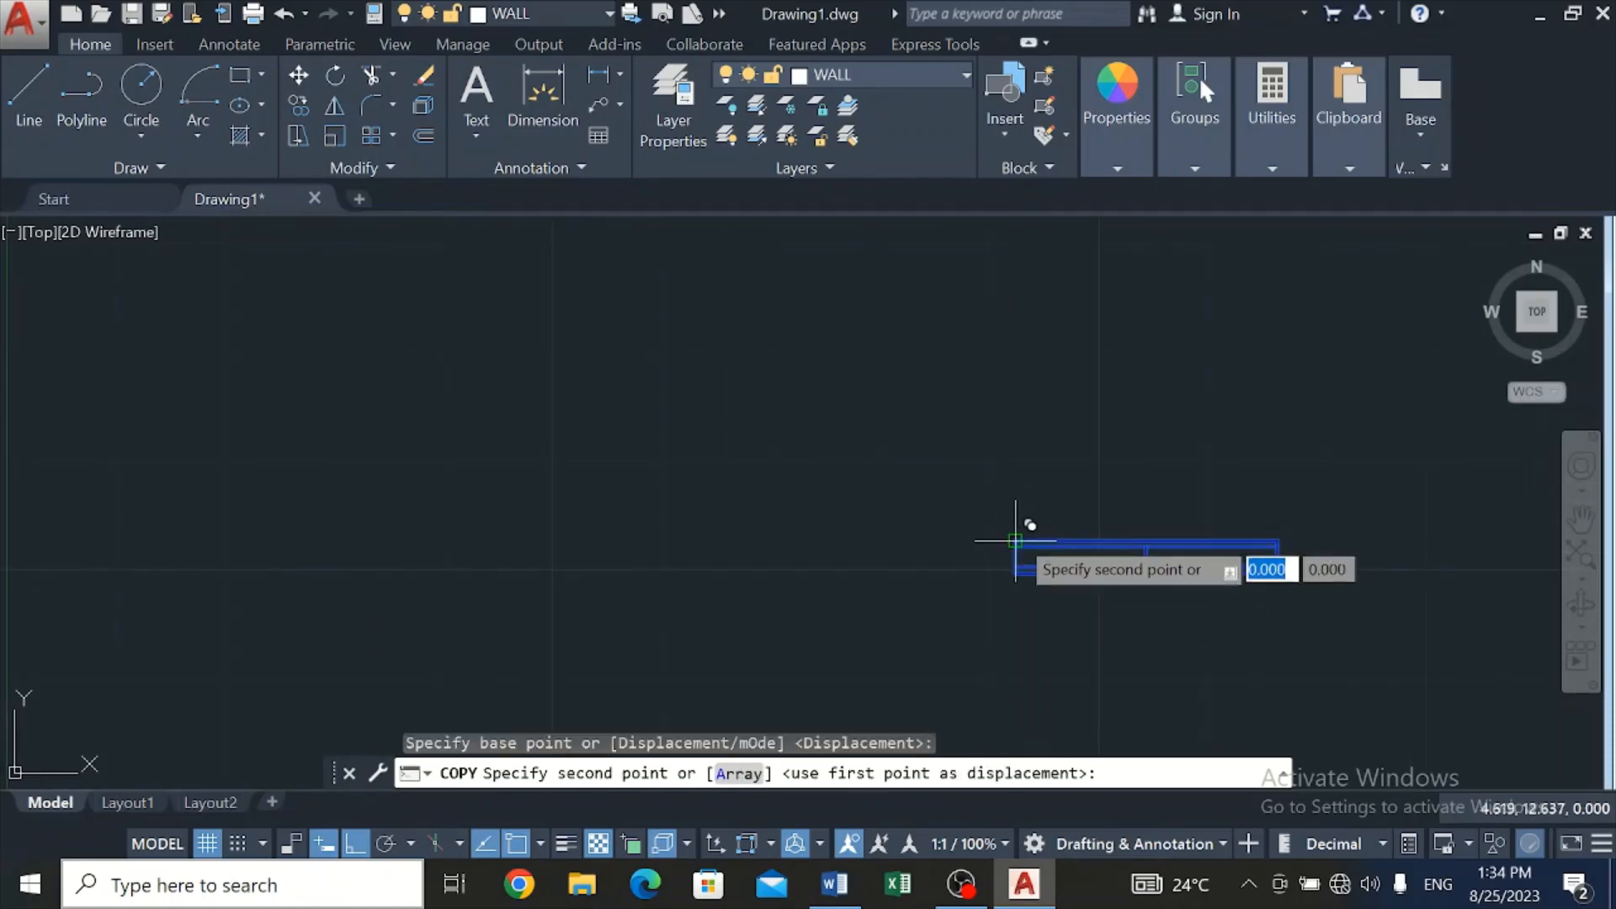
pyautogui.scroll(-2, 983, 551)
pyautogui.scroll(-5, 983, 551)
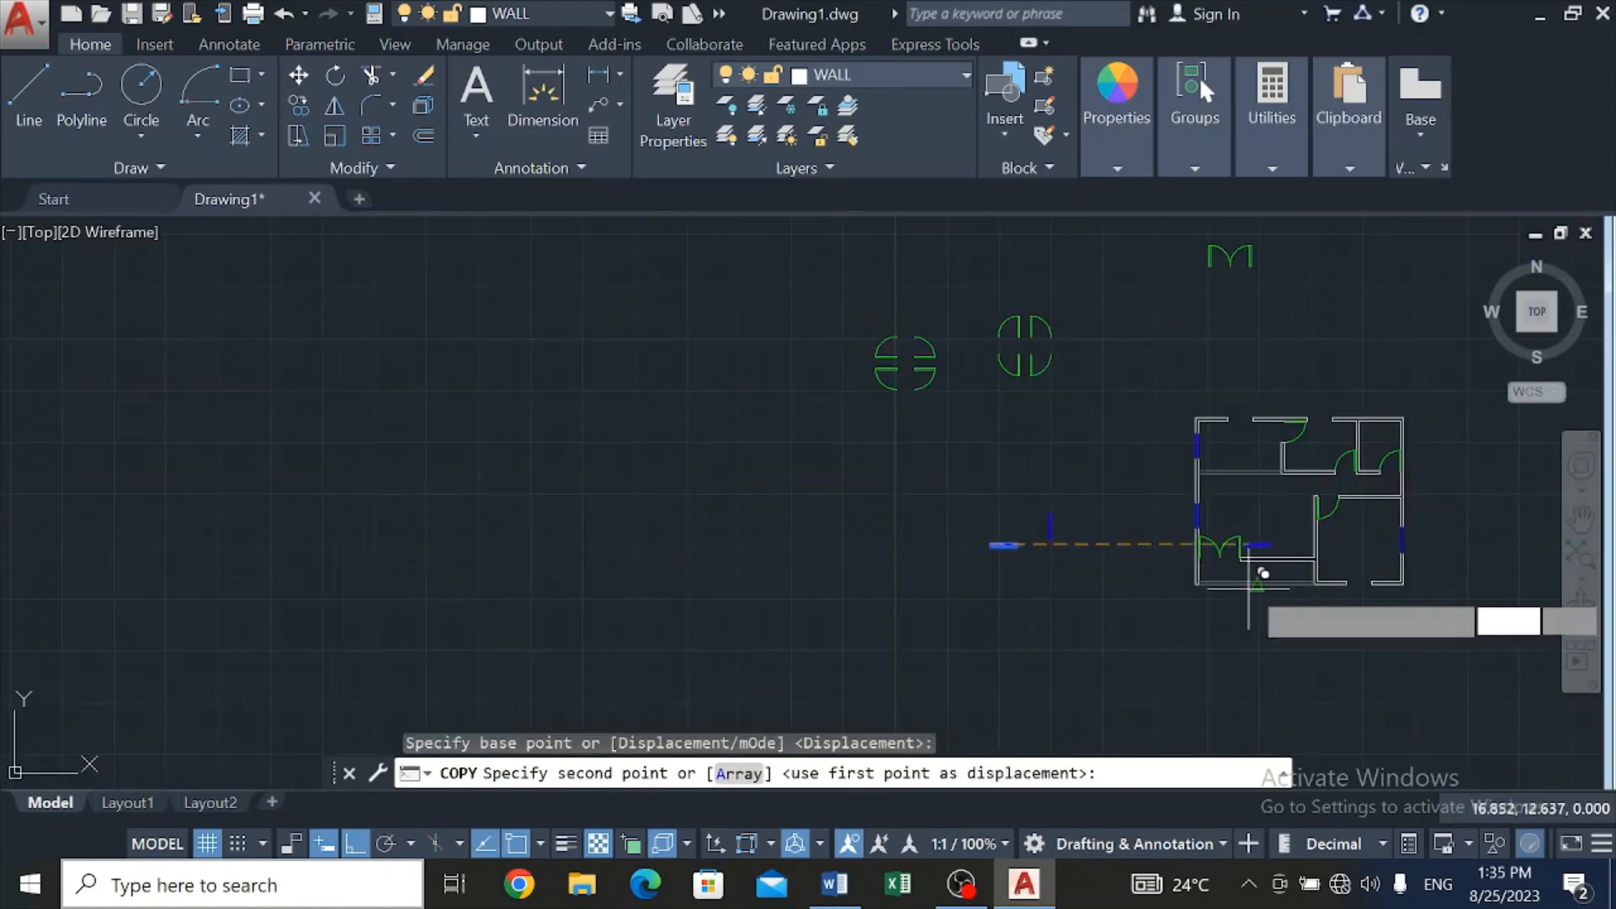
pyautogui.click(357, 844)
pyautogui.scroll(4, 1393, 564)
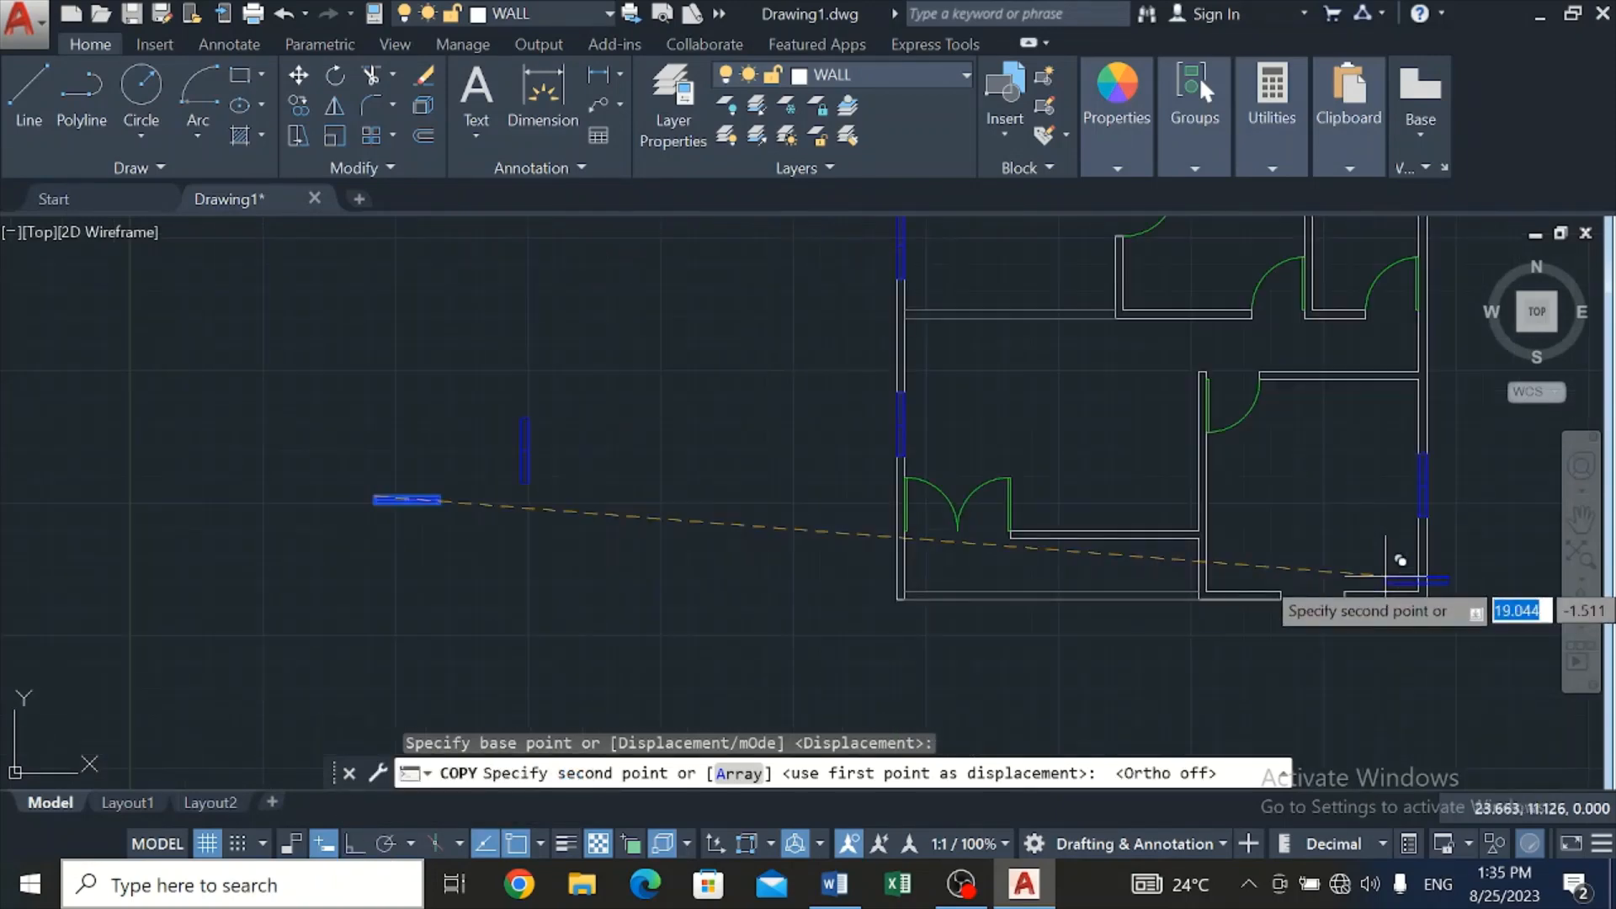
pyautogui.scroll(4, 1244, 647)
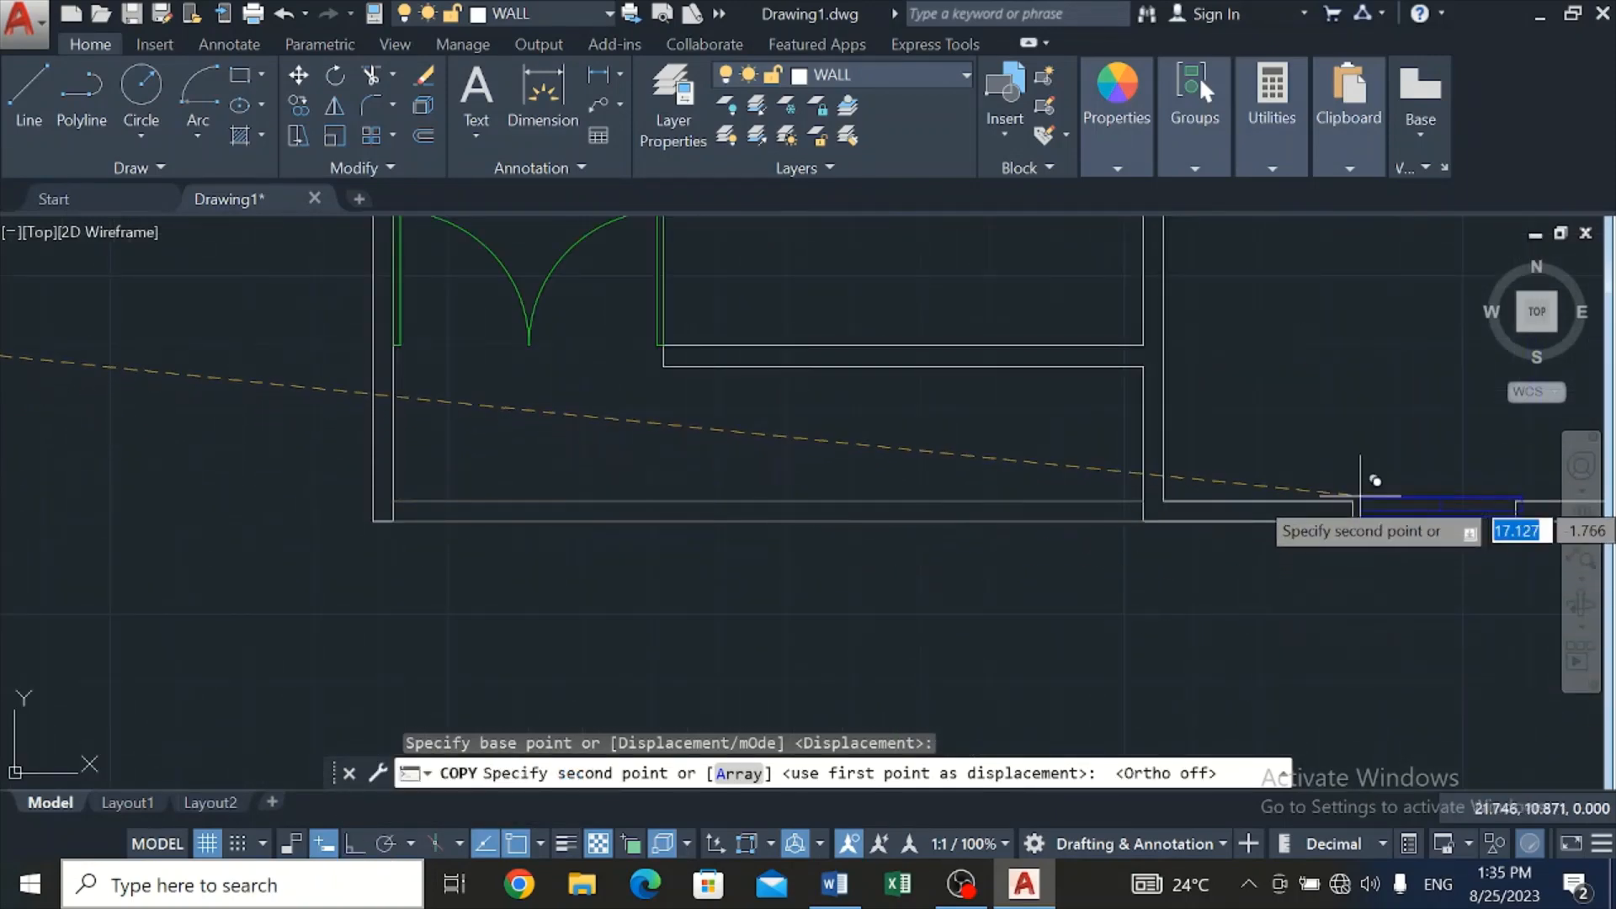
pyautogui.click(1352, 502)
# Place another copy of the horizontal window symbol in the upper left room's top wall opening
pyautogui.scroll(-8, 1270, 497)
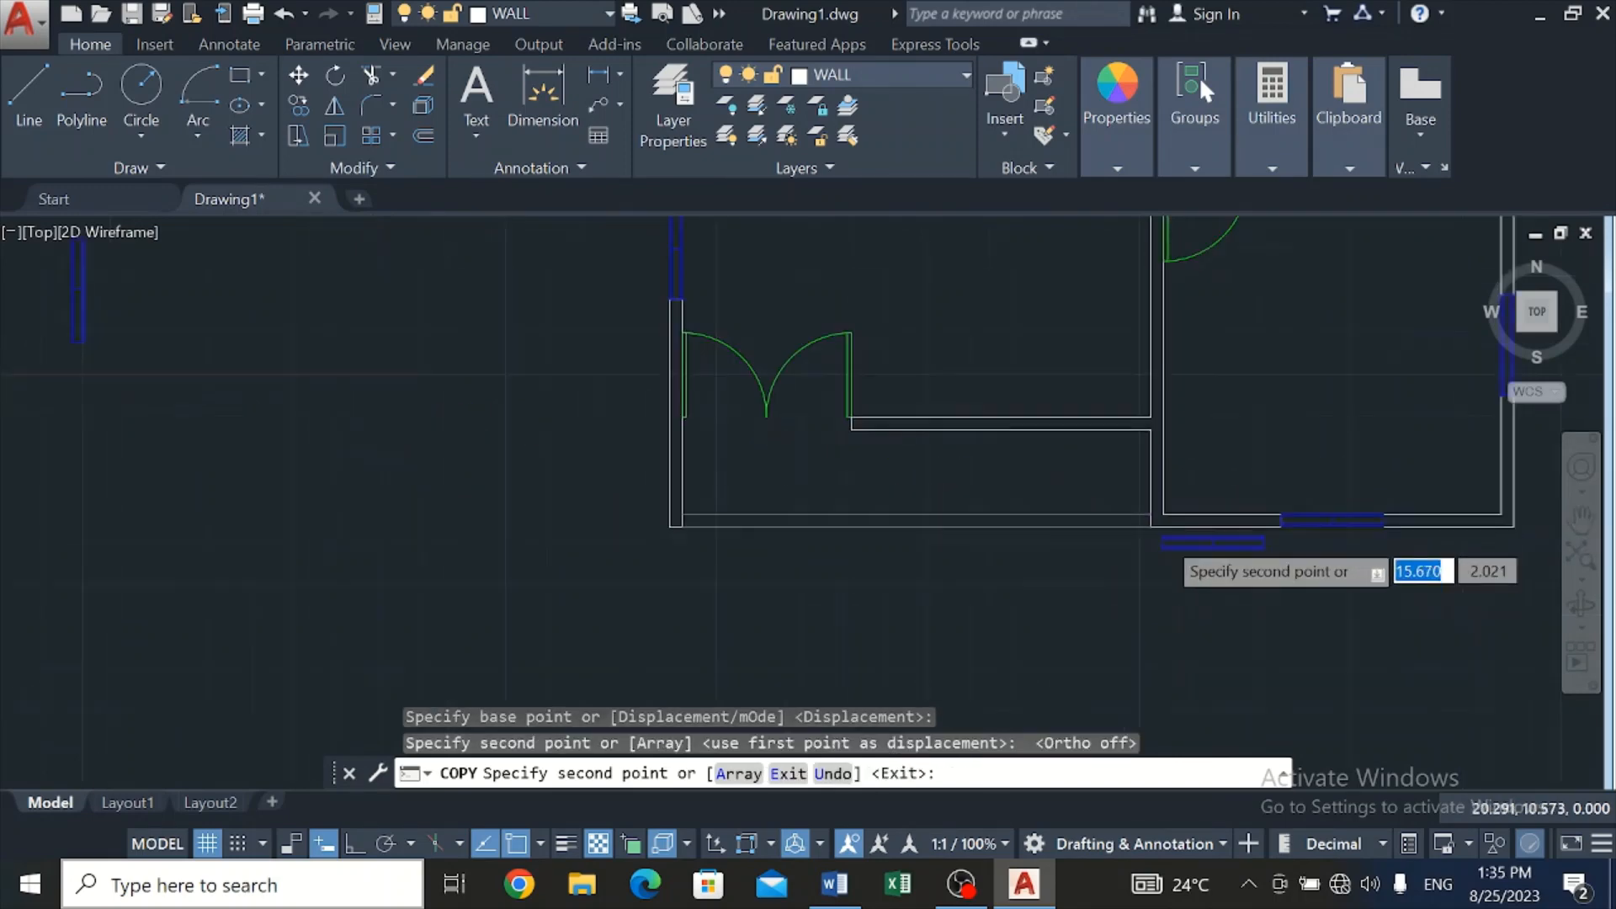
pyautogui.scroll(7, 1048, 351)
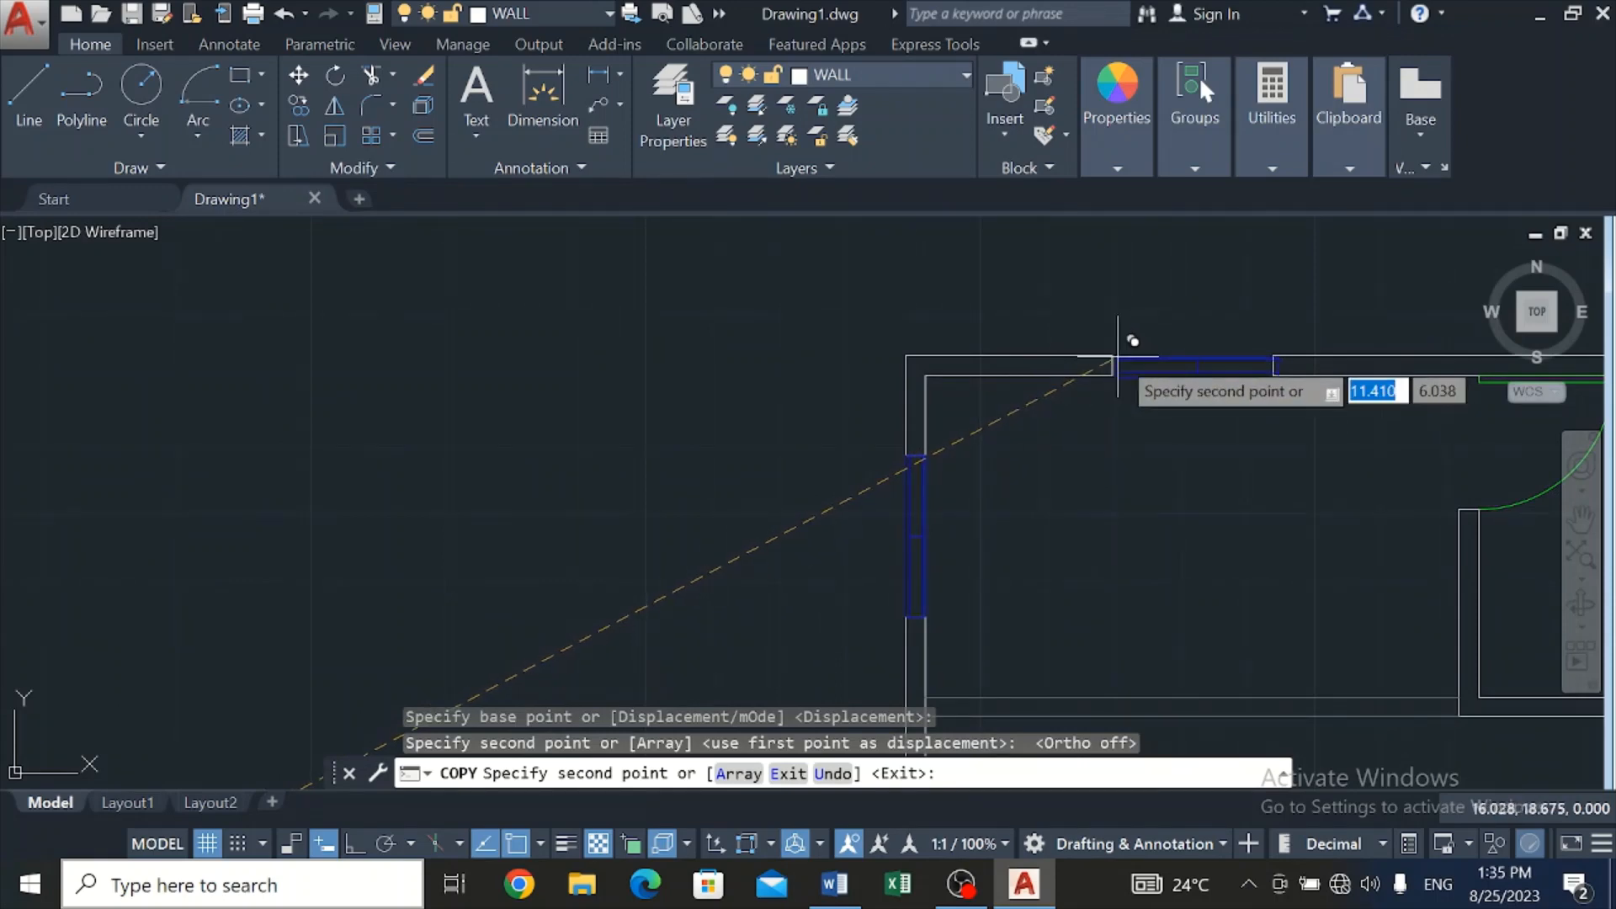
pyautogui.click(1118, 356)
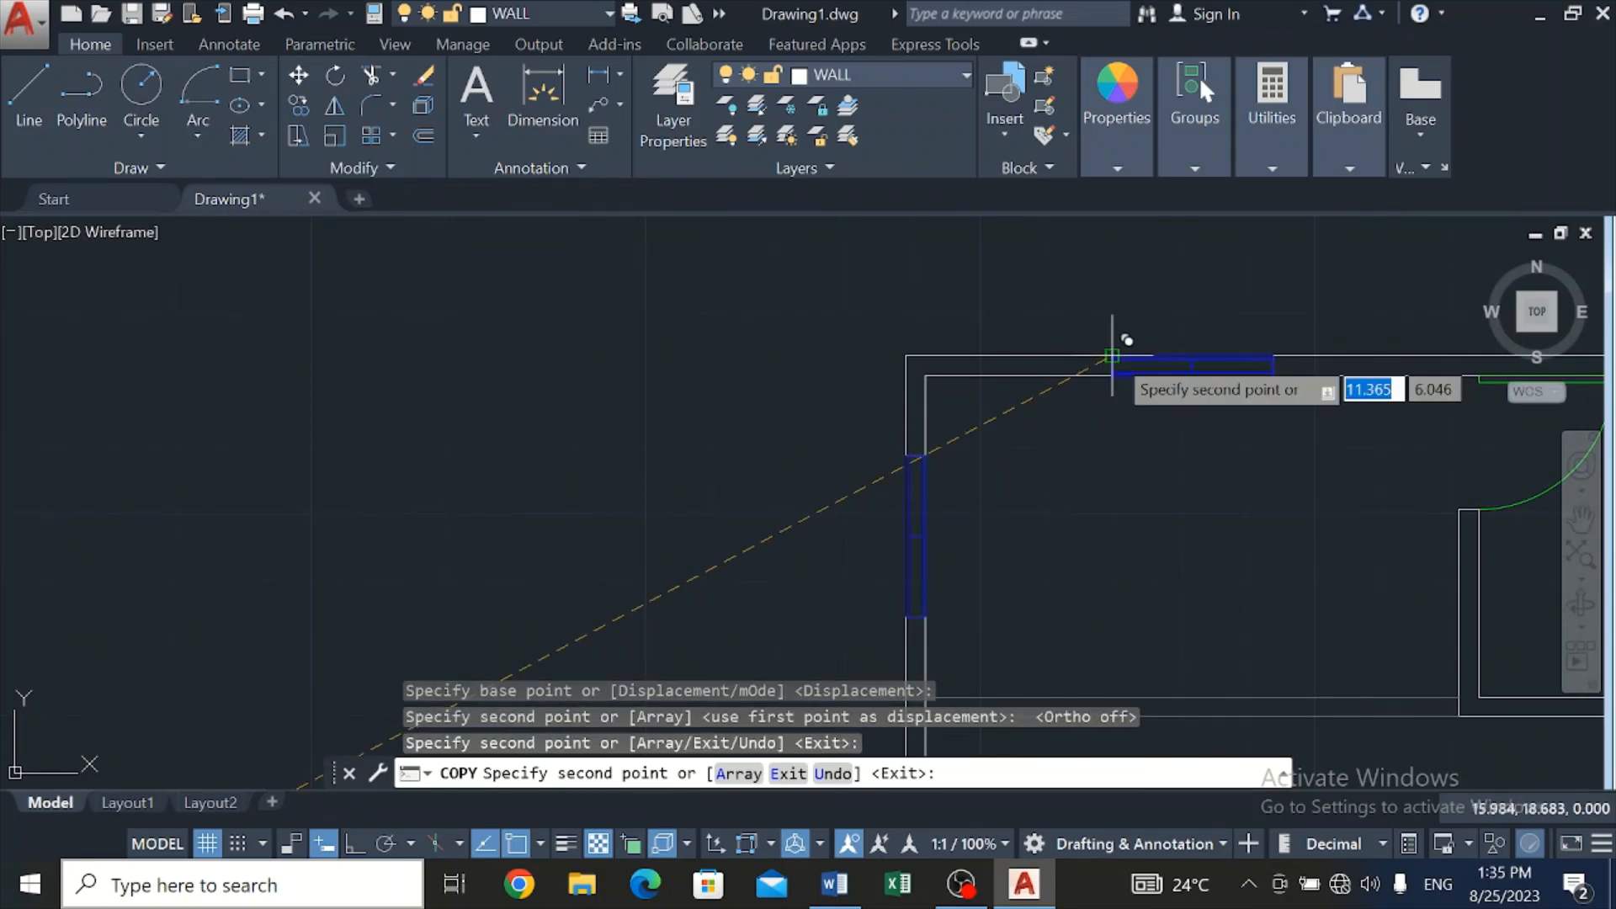
# Place a copy of the horizontal window symbol in the upper middle room's top wall opening and finish copying
pyautogui.scroll(-3, 1080, 428)
pyautogui.scroll(3, 1262, 421)
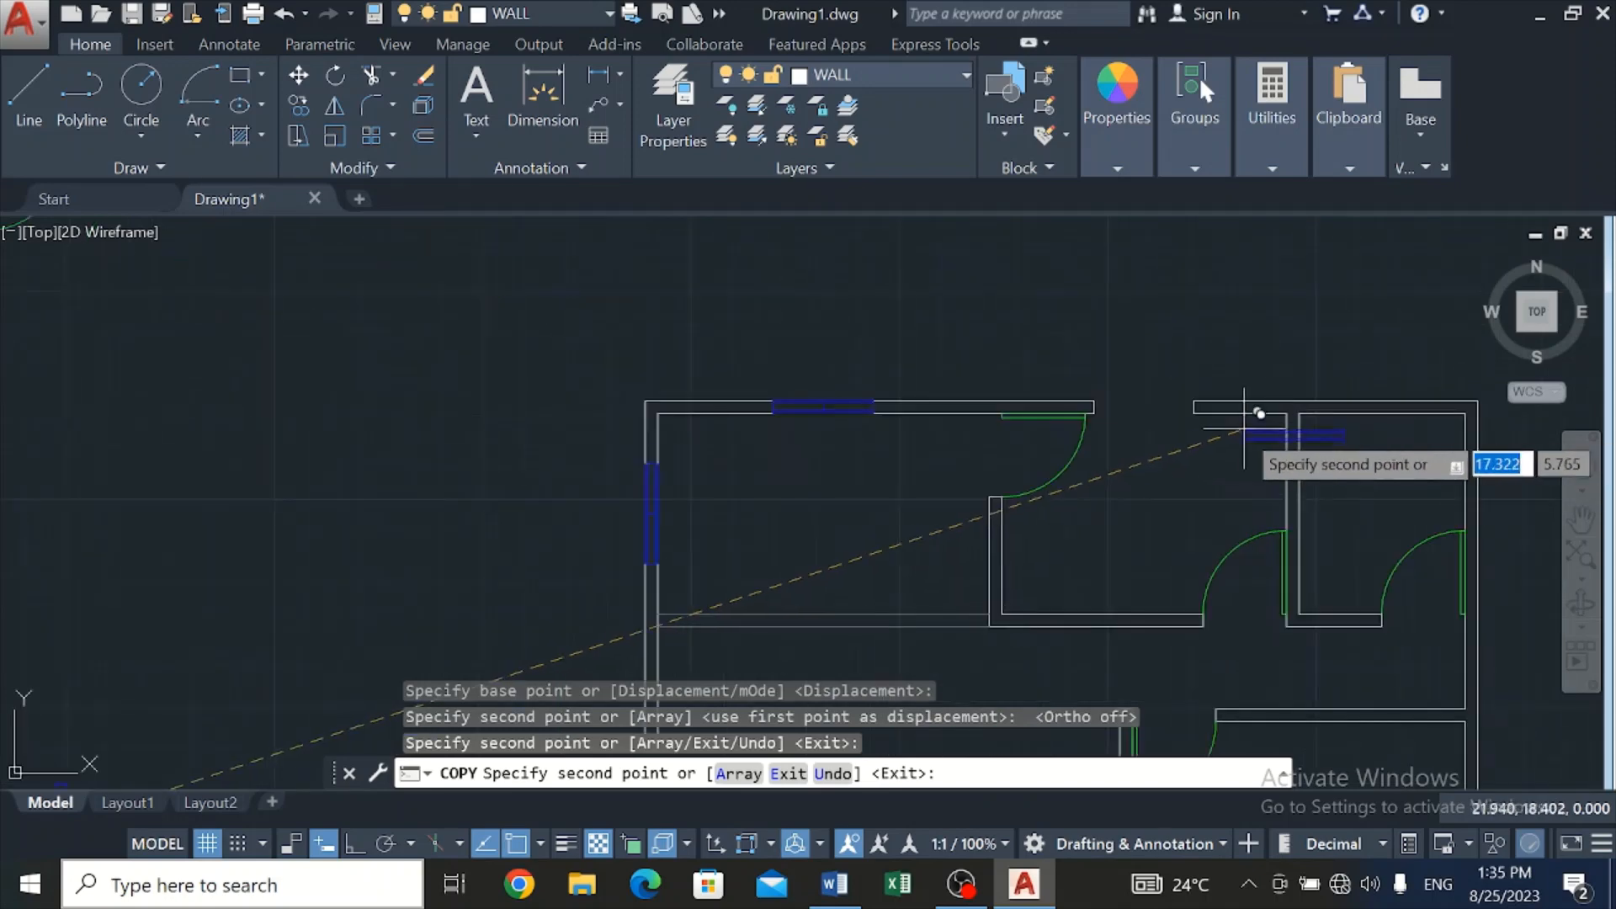
pyautogui.scroll(2, 1134, 407)
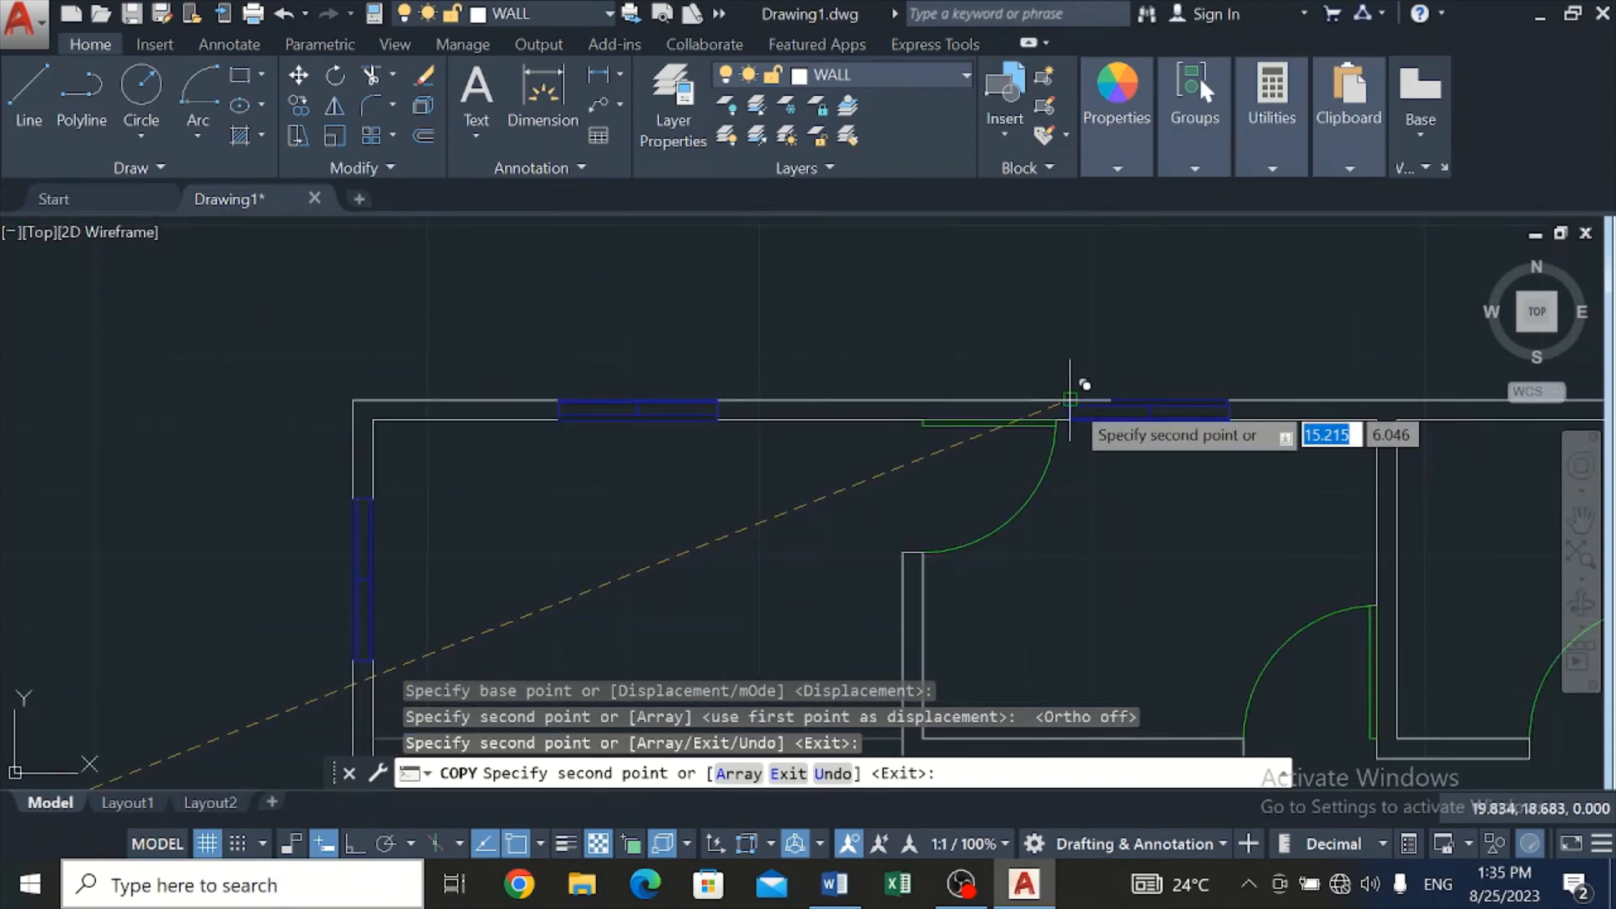
pyautogui.scroll(5, 1072, 394)
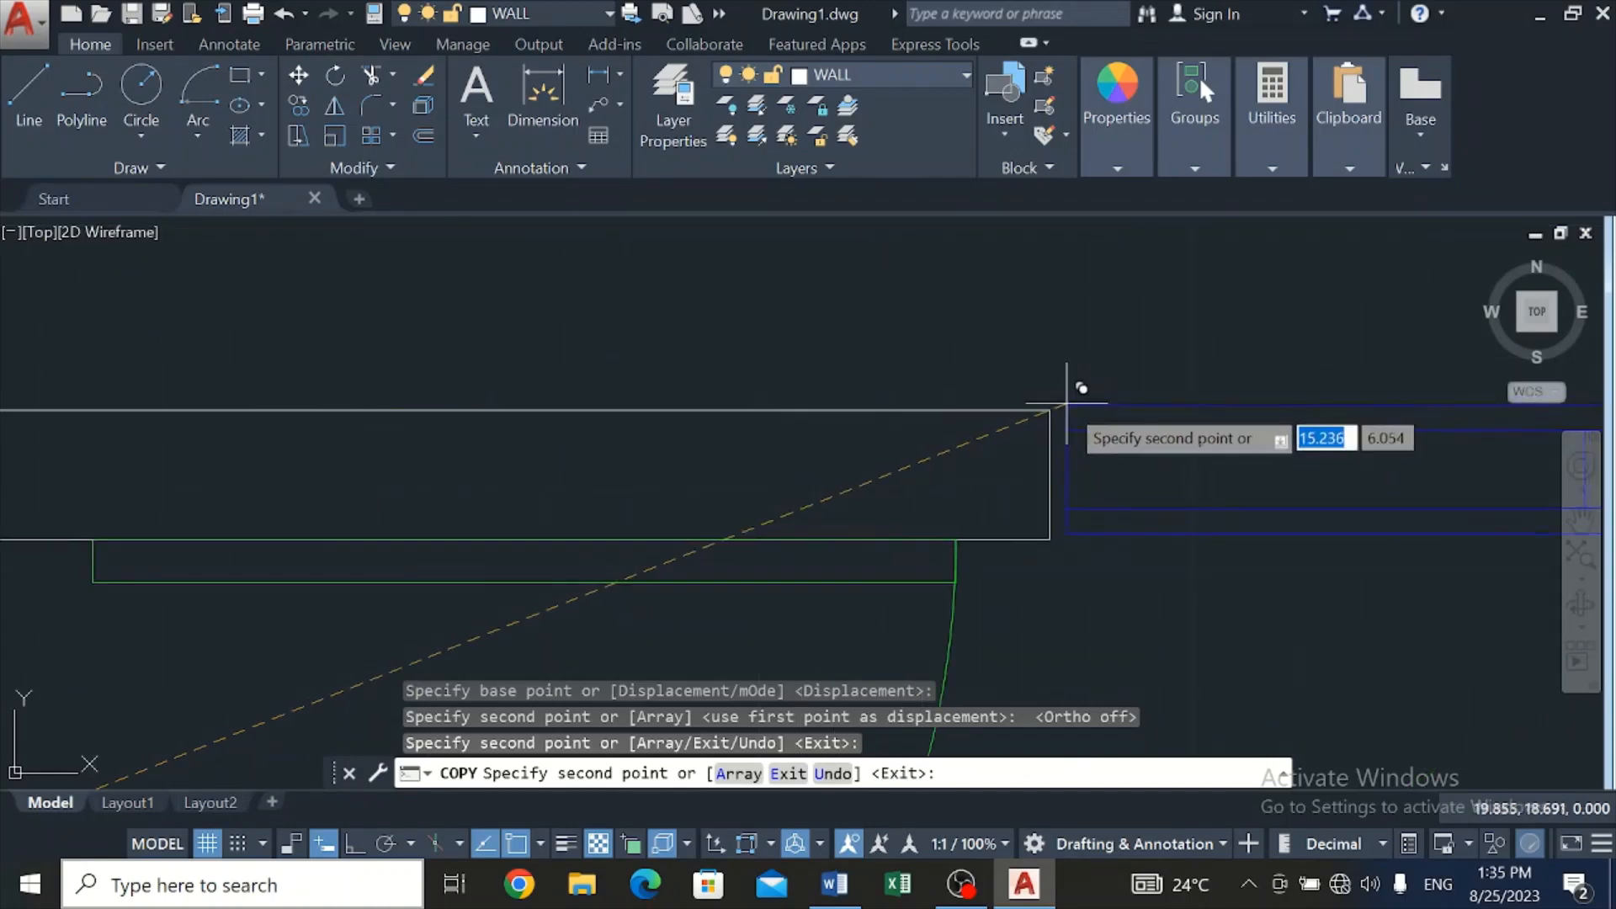
pyautogui.click(1052, 409)
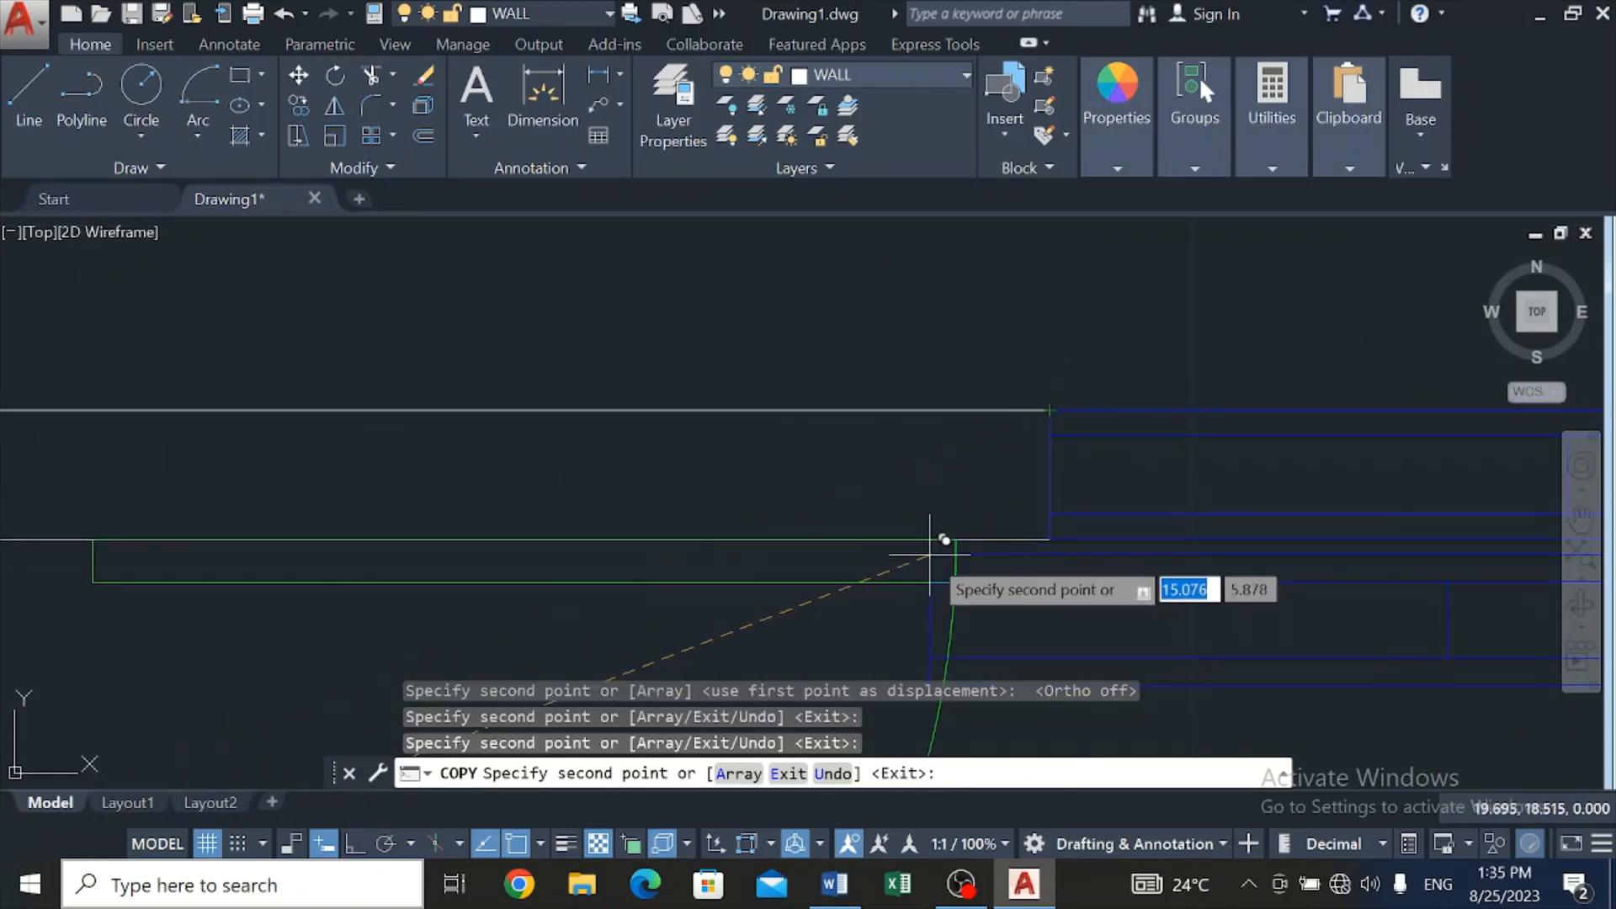
pyautogui.press('Escape')
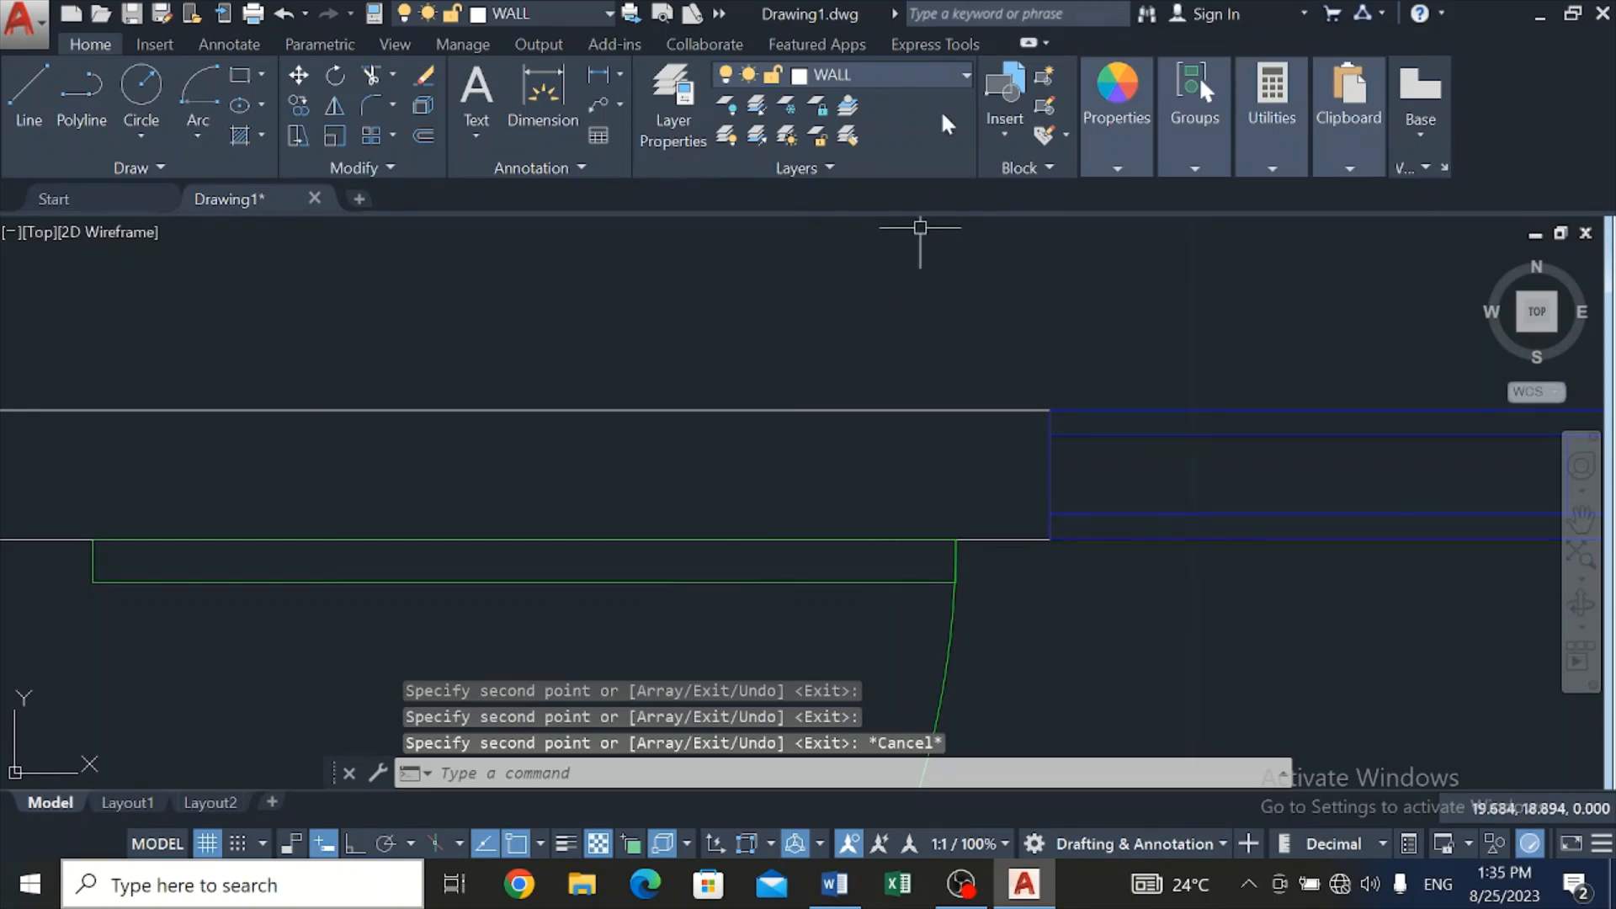
pyautogui.scroll(-5, 1149, 539)
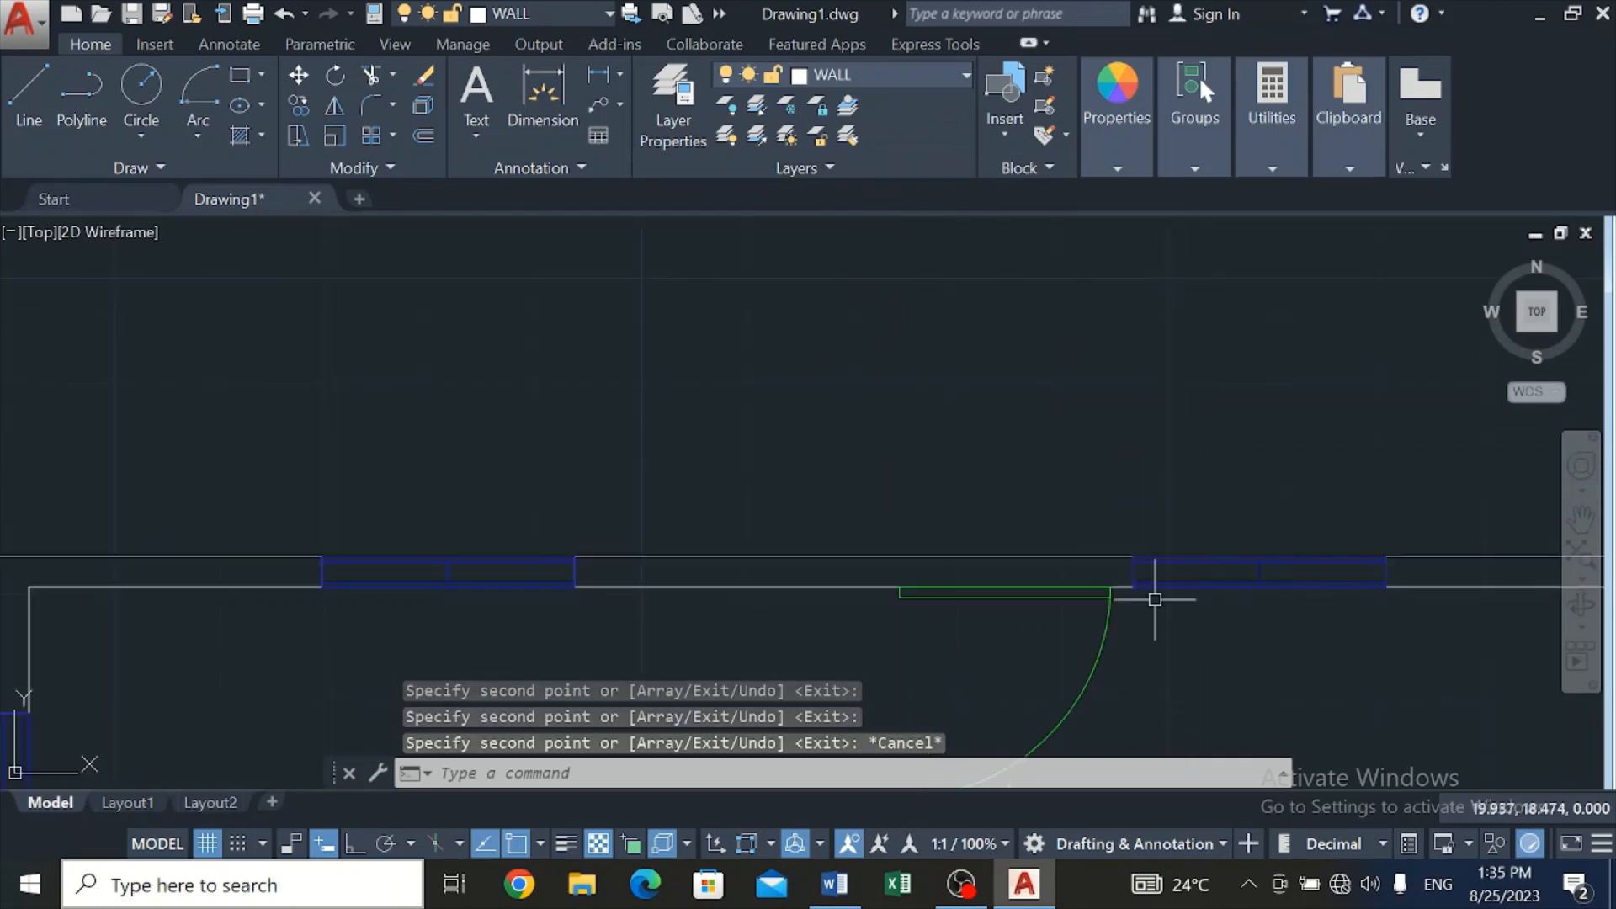
pyautogui.scroll(-4, 1312, 656)
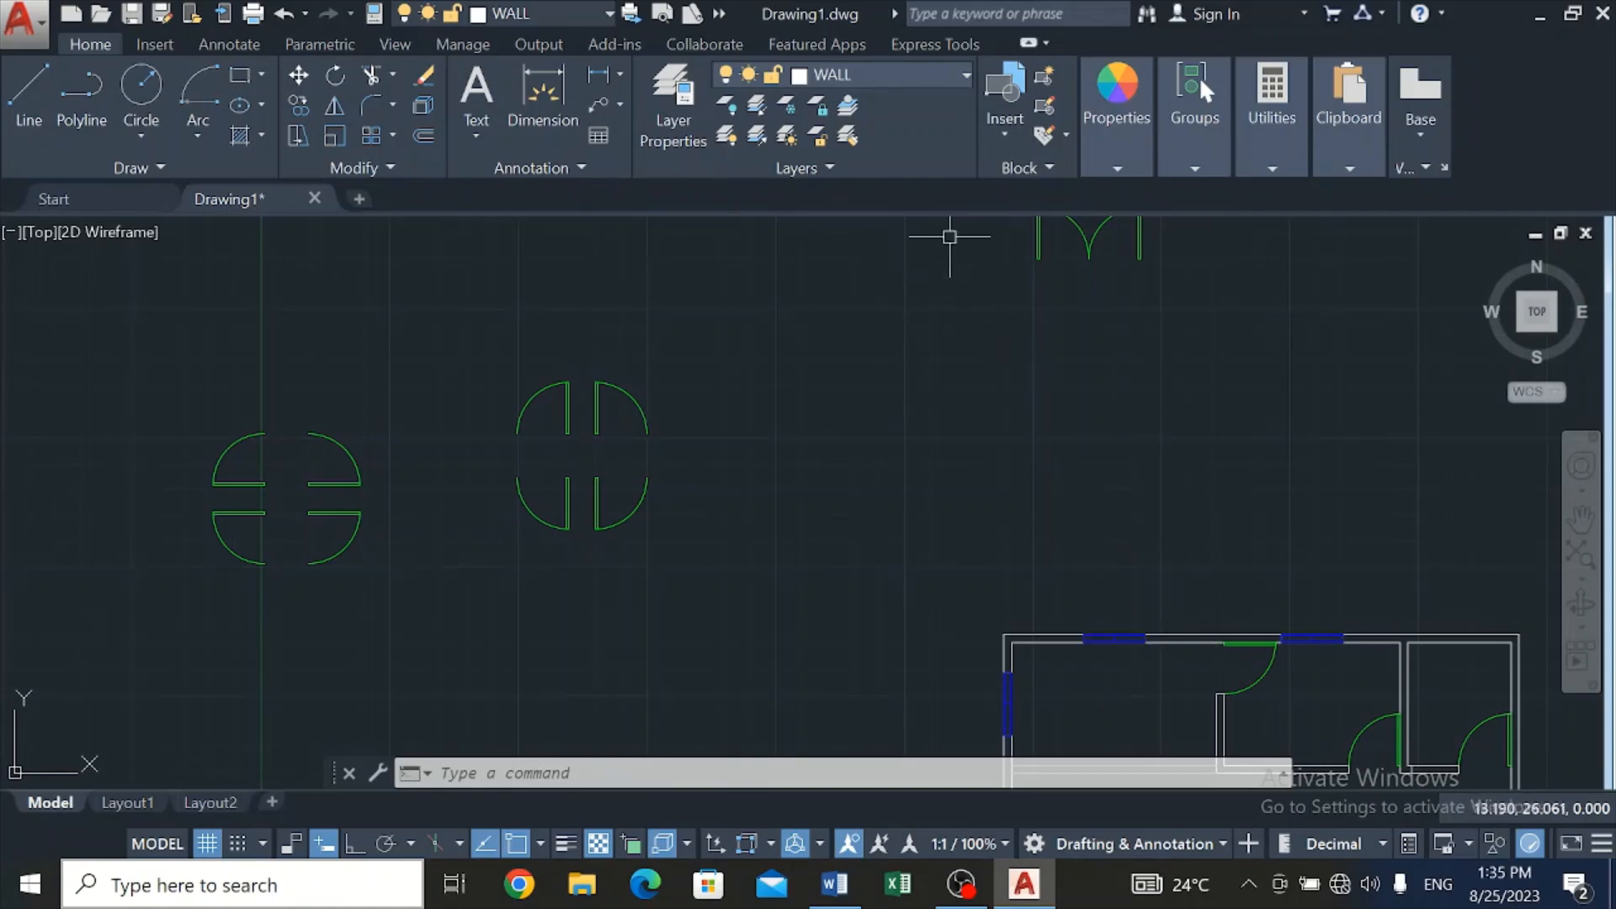
# Make WINDOW the current layer and draw a 0.6-unit horizontal line in the free space beside the door symbols, with ortho on
pyautogui.click(942, 71)
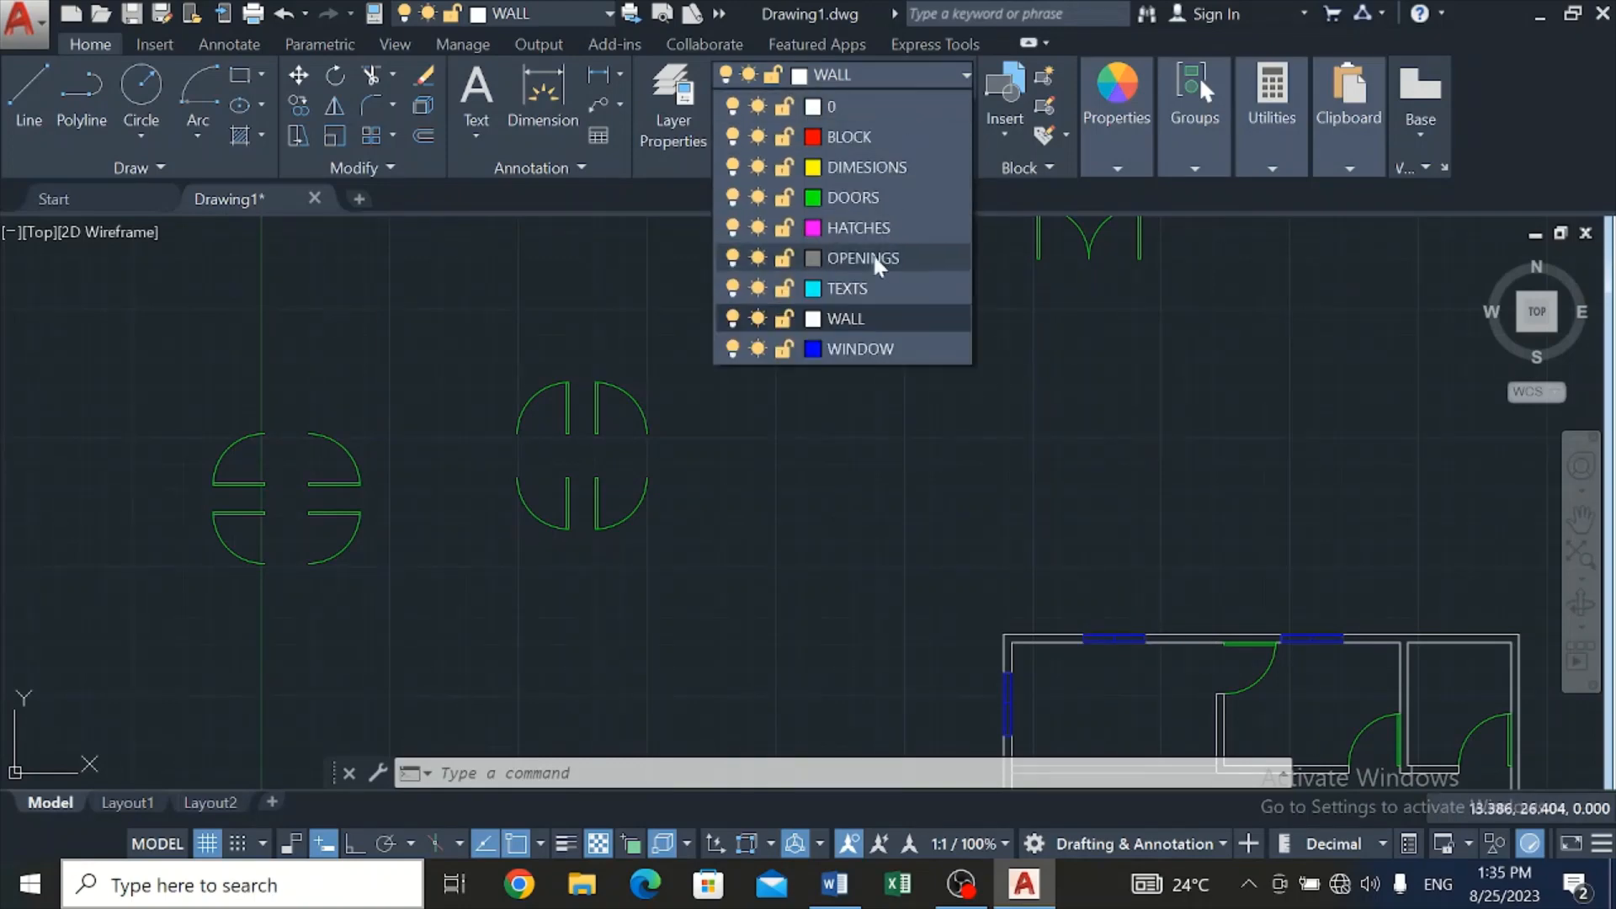
pyautogui.click(851, 346)
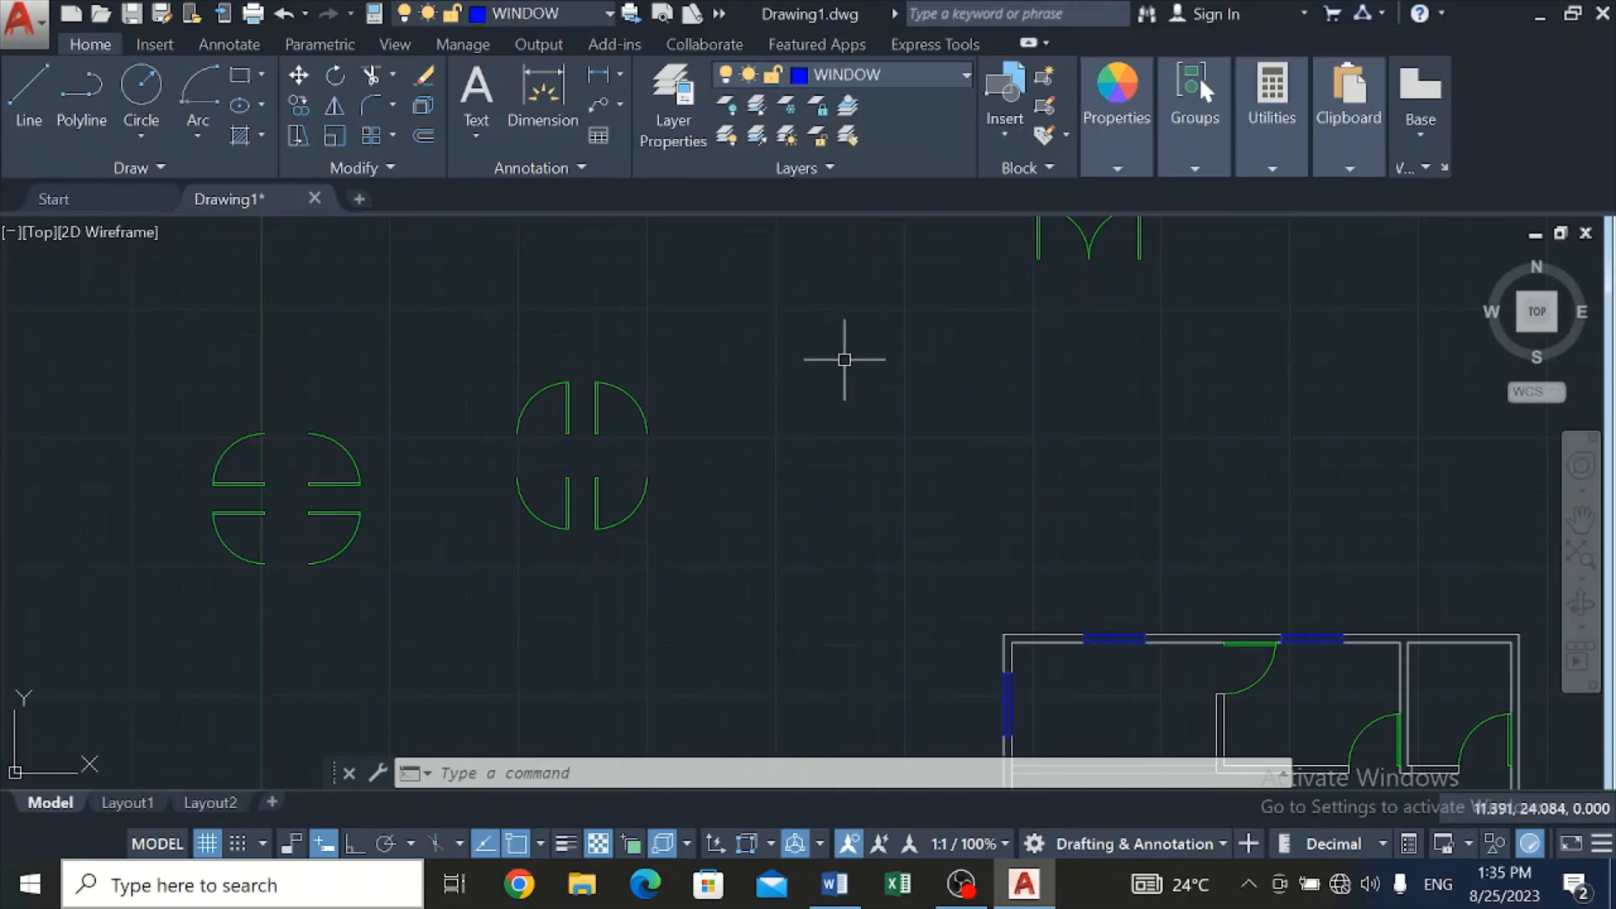
pyautogui.click(32, 85)
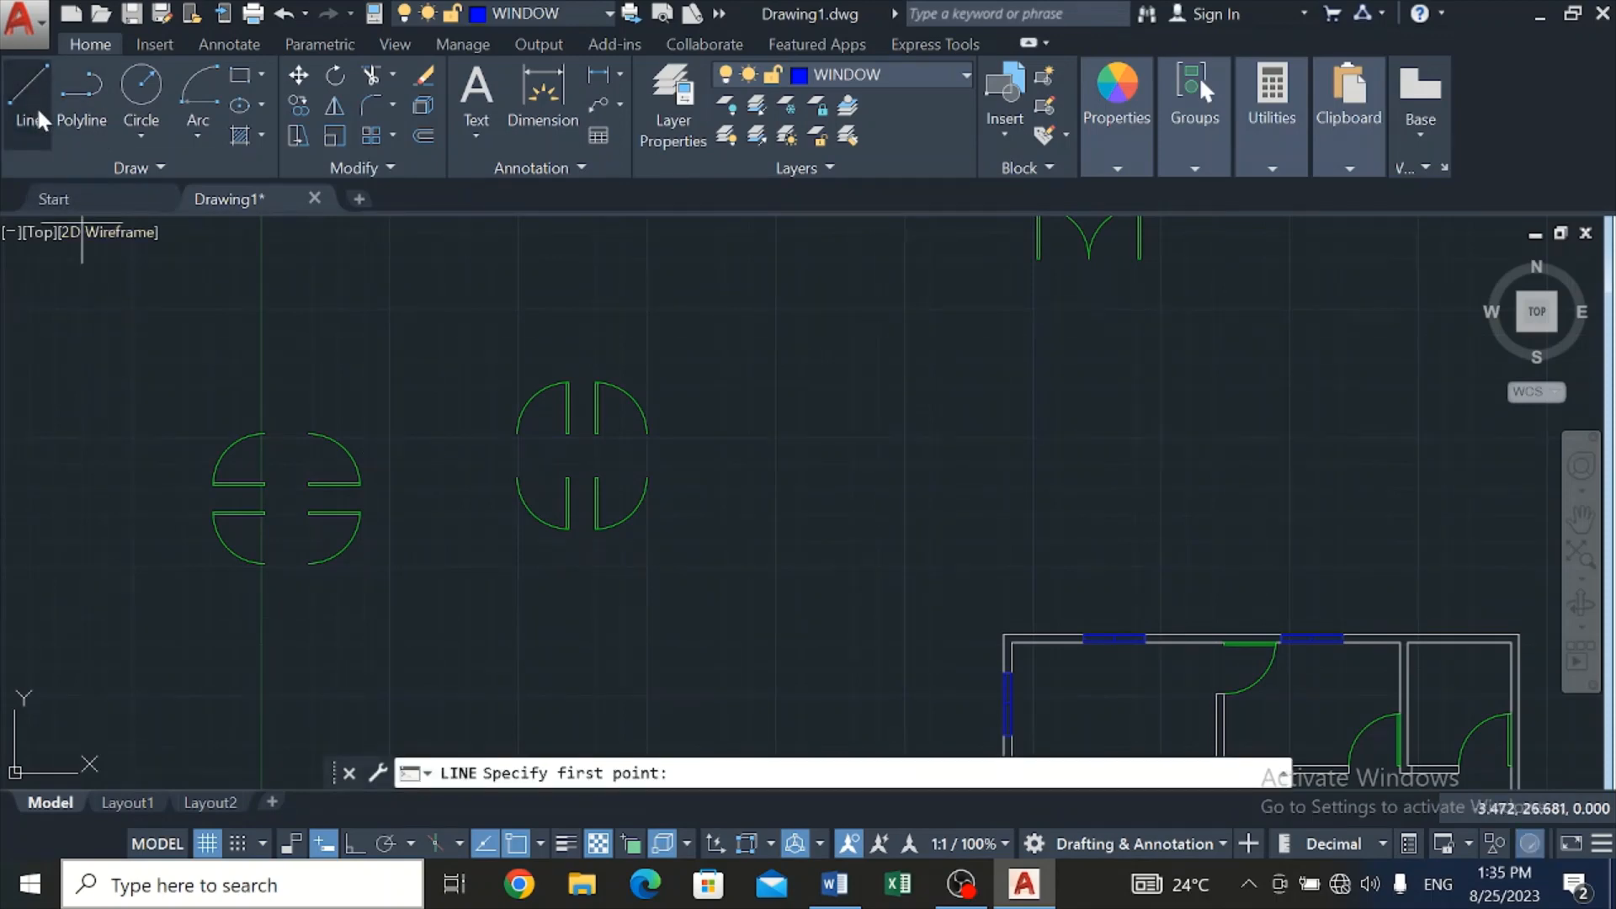
pyautogui.click(761, 476)
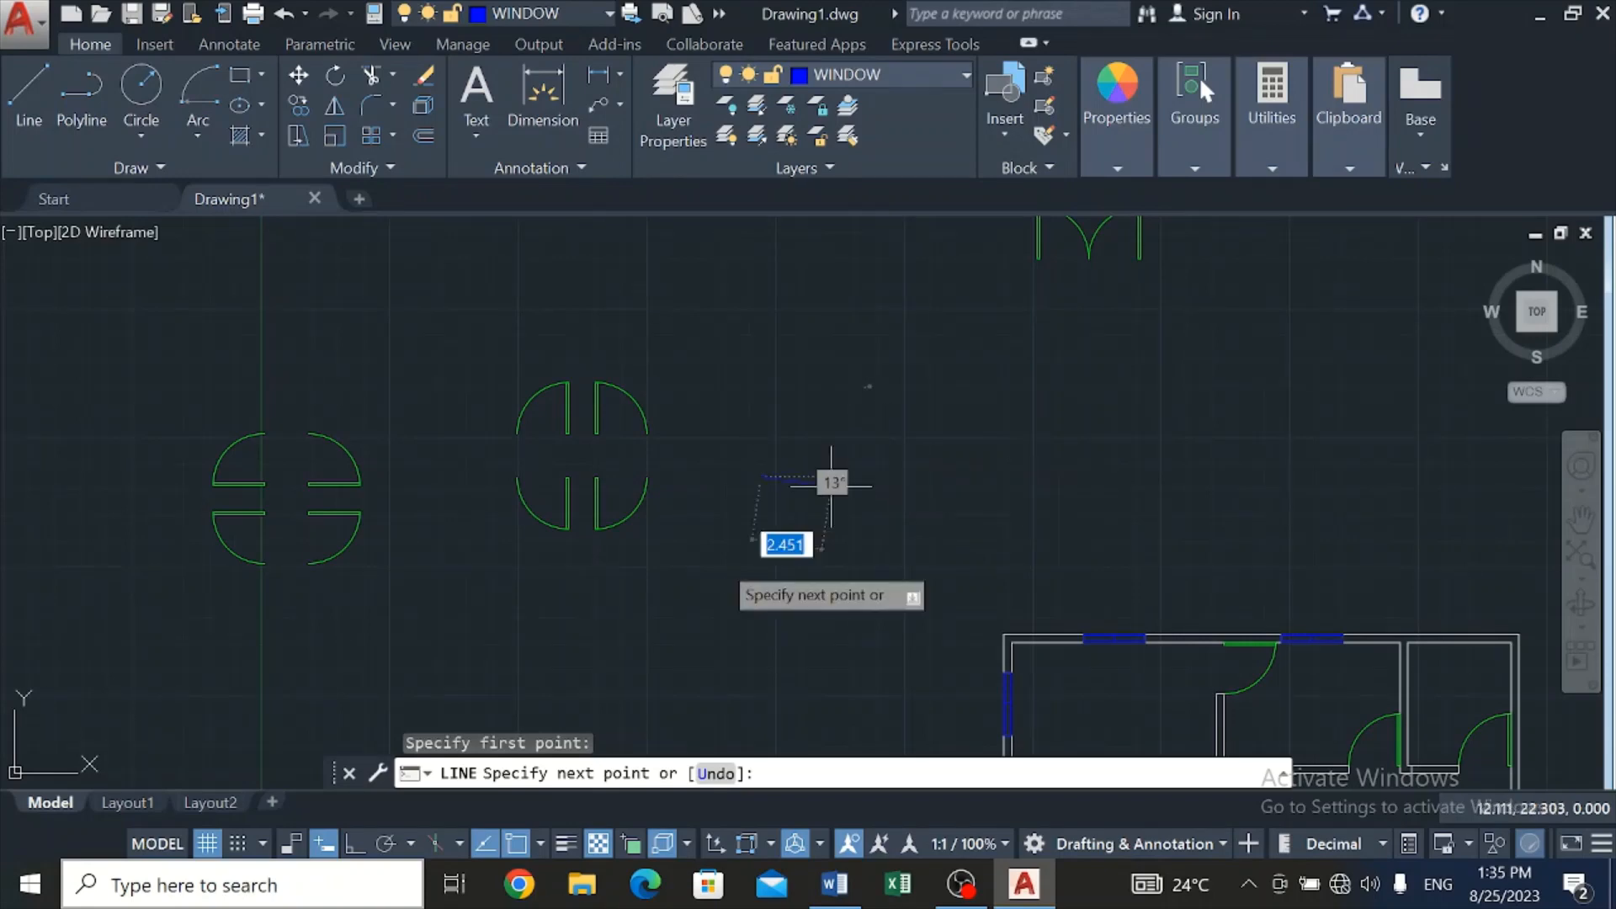
pyautogui.click(357, 845)
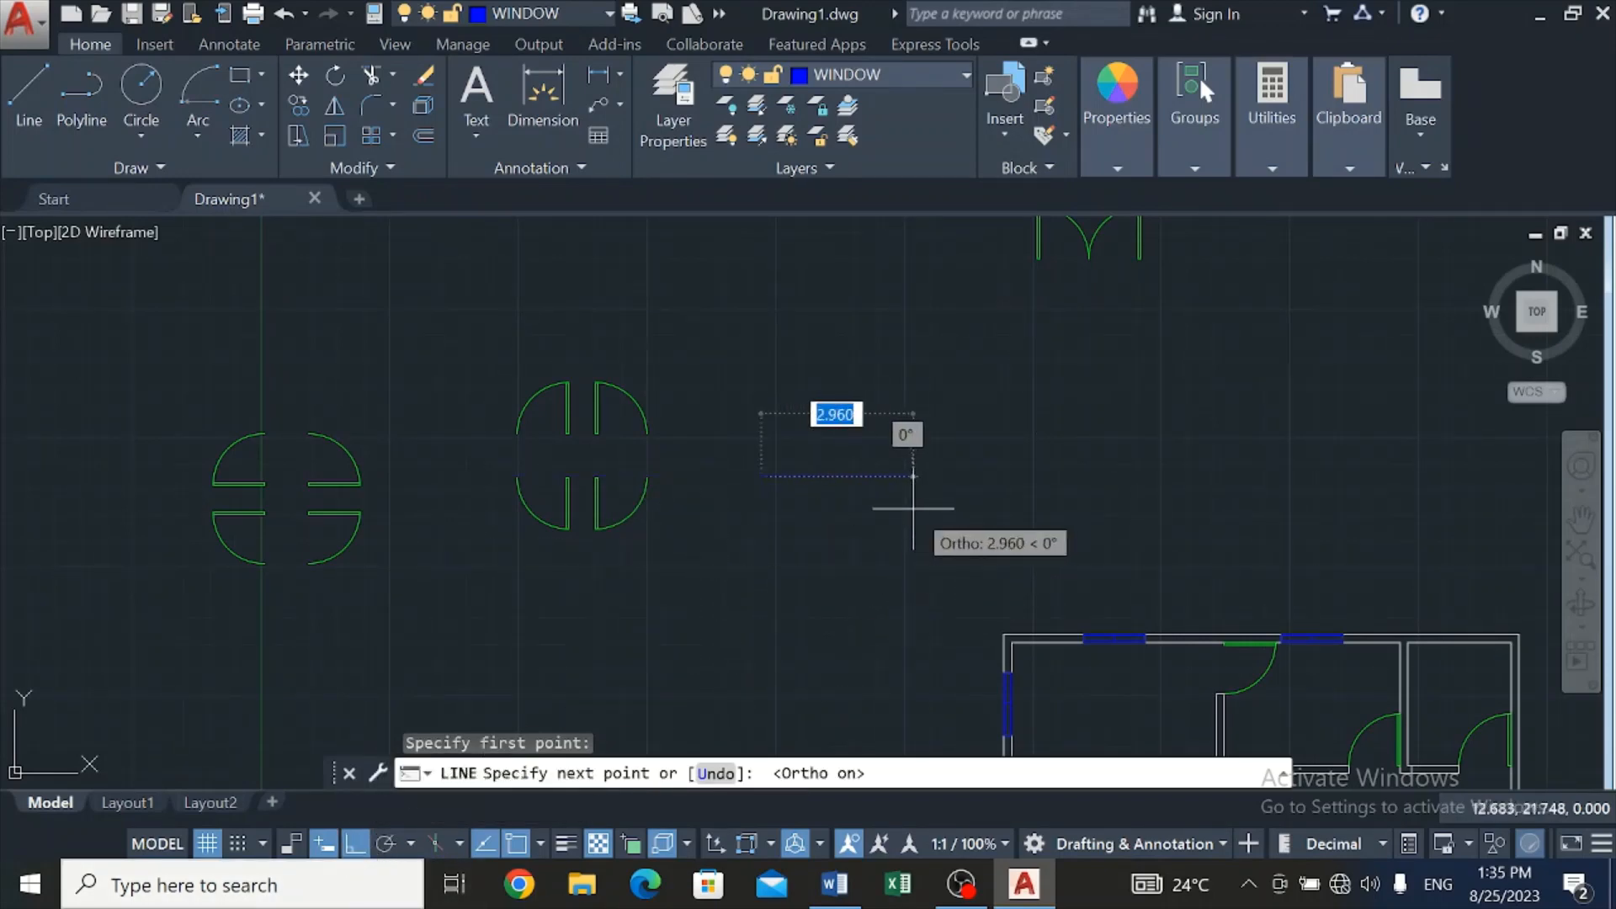
pyautogui.write('0.6')
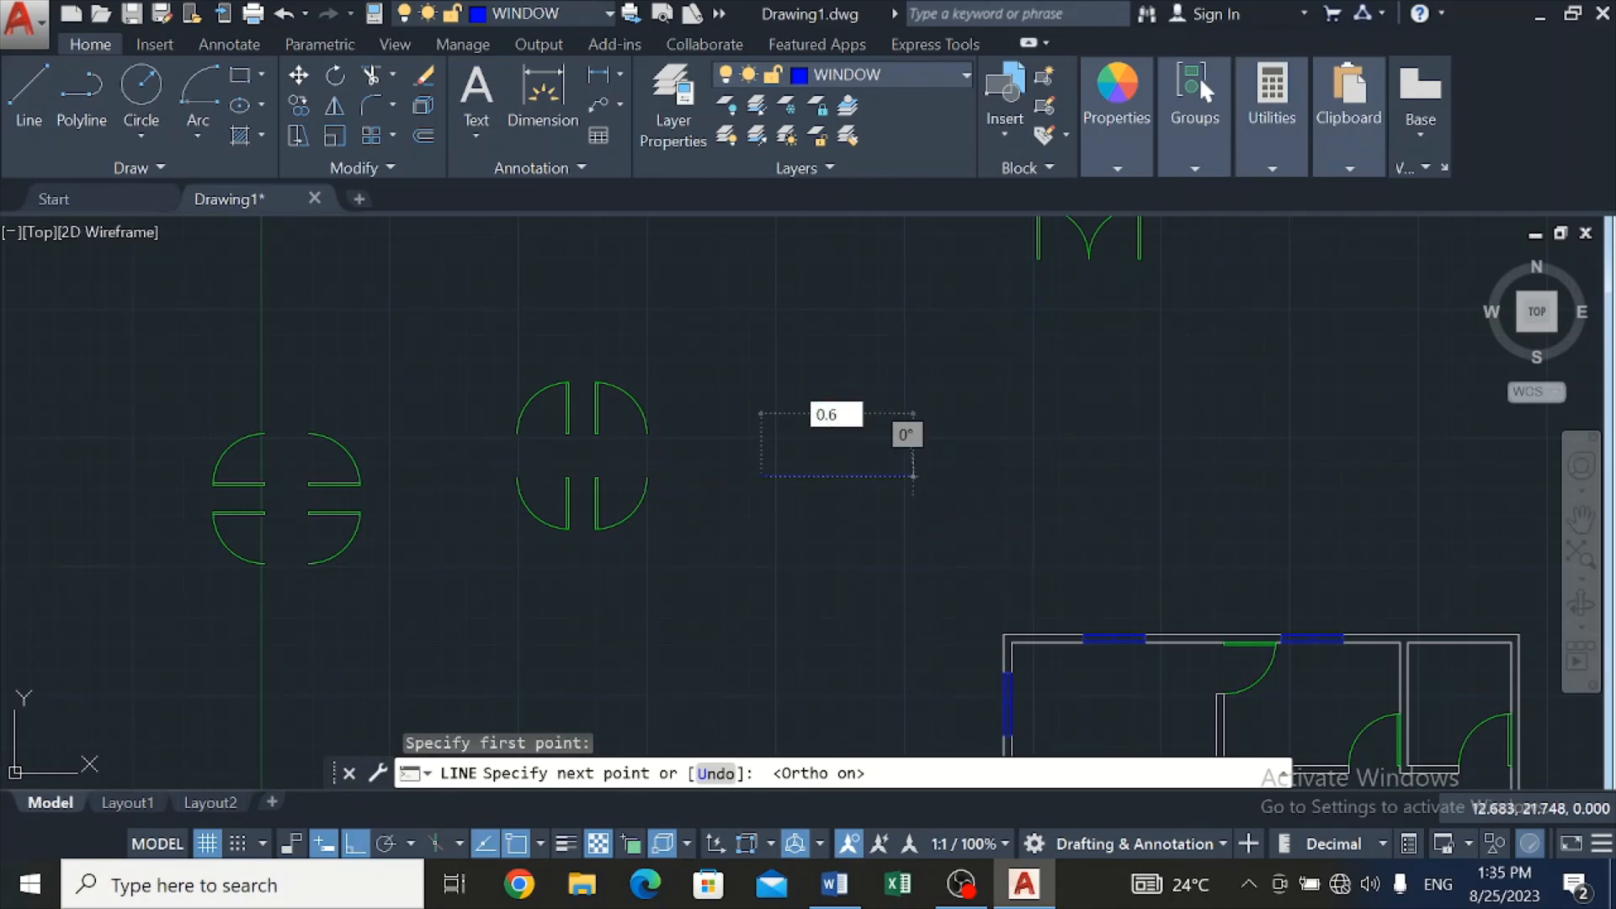
pyautogui.press('Return')
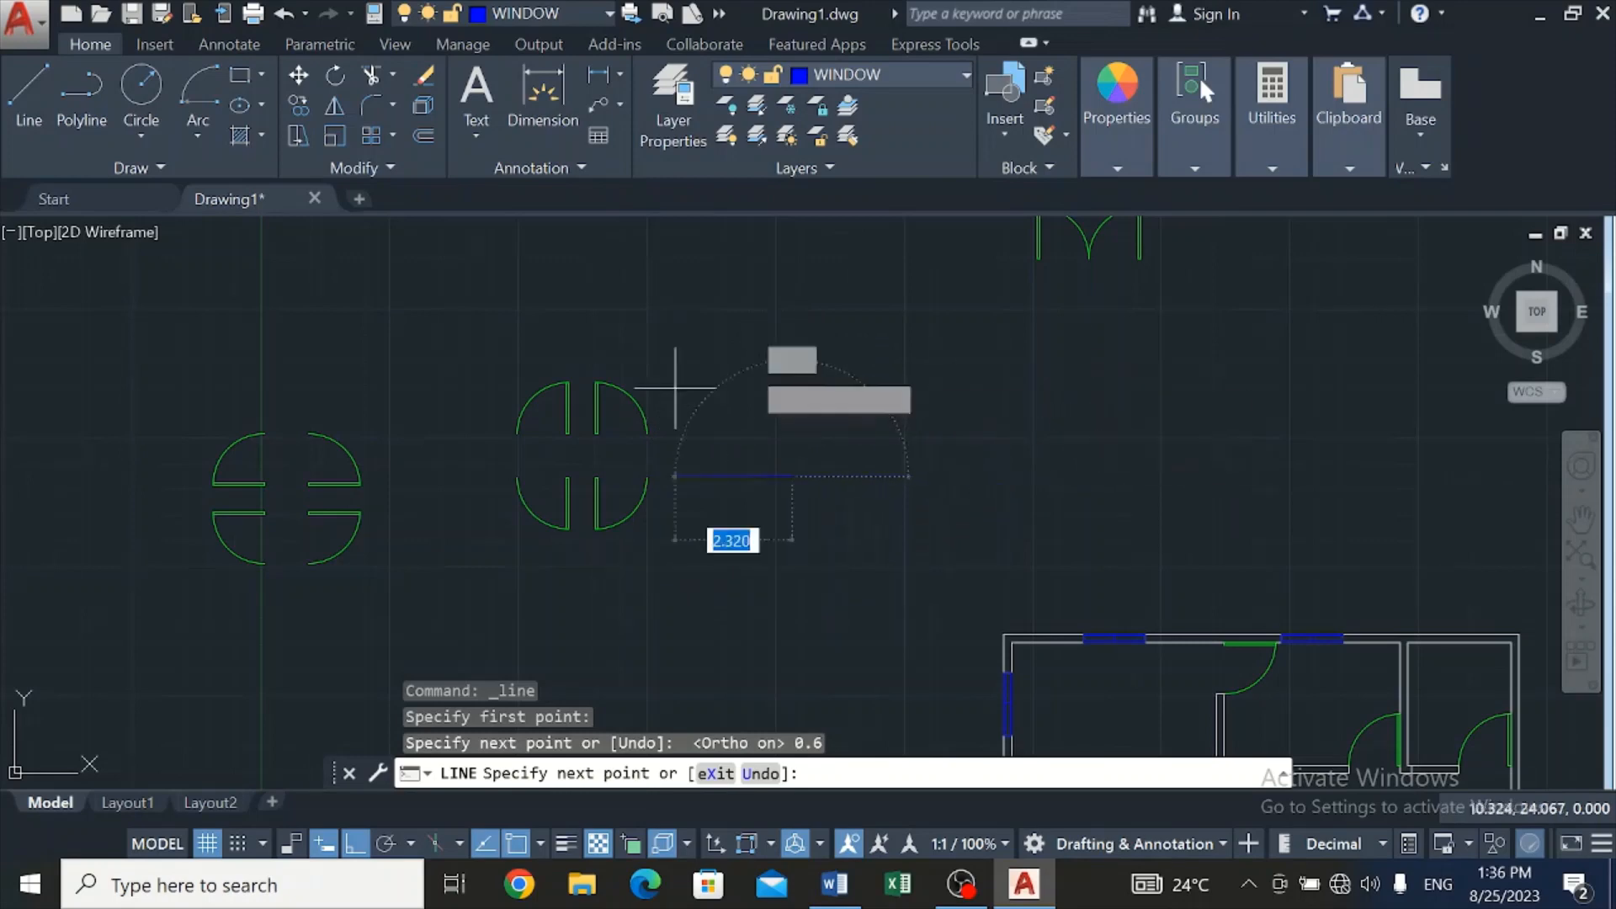
# Complete the small window rectangle from the 0.6-unit line with a 0.15-unit vertical side, a parallel upper side and a closing side
pyautogui.scroll(4, 800, 496)
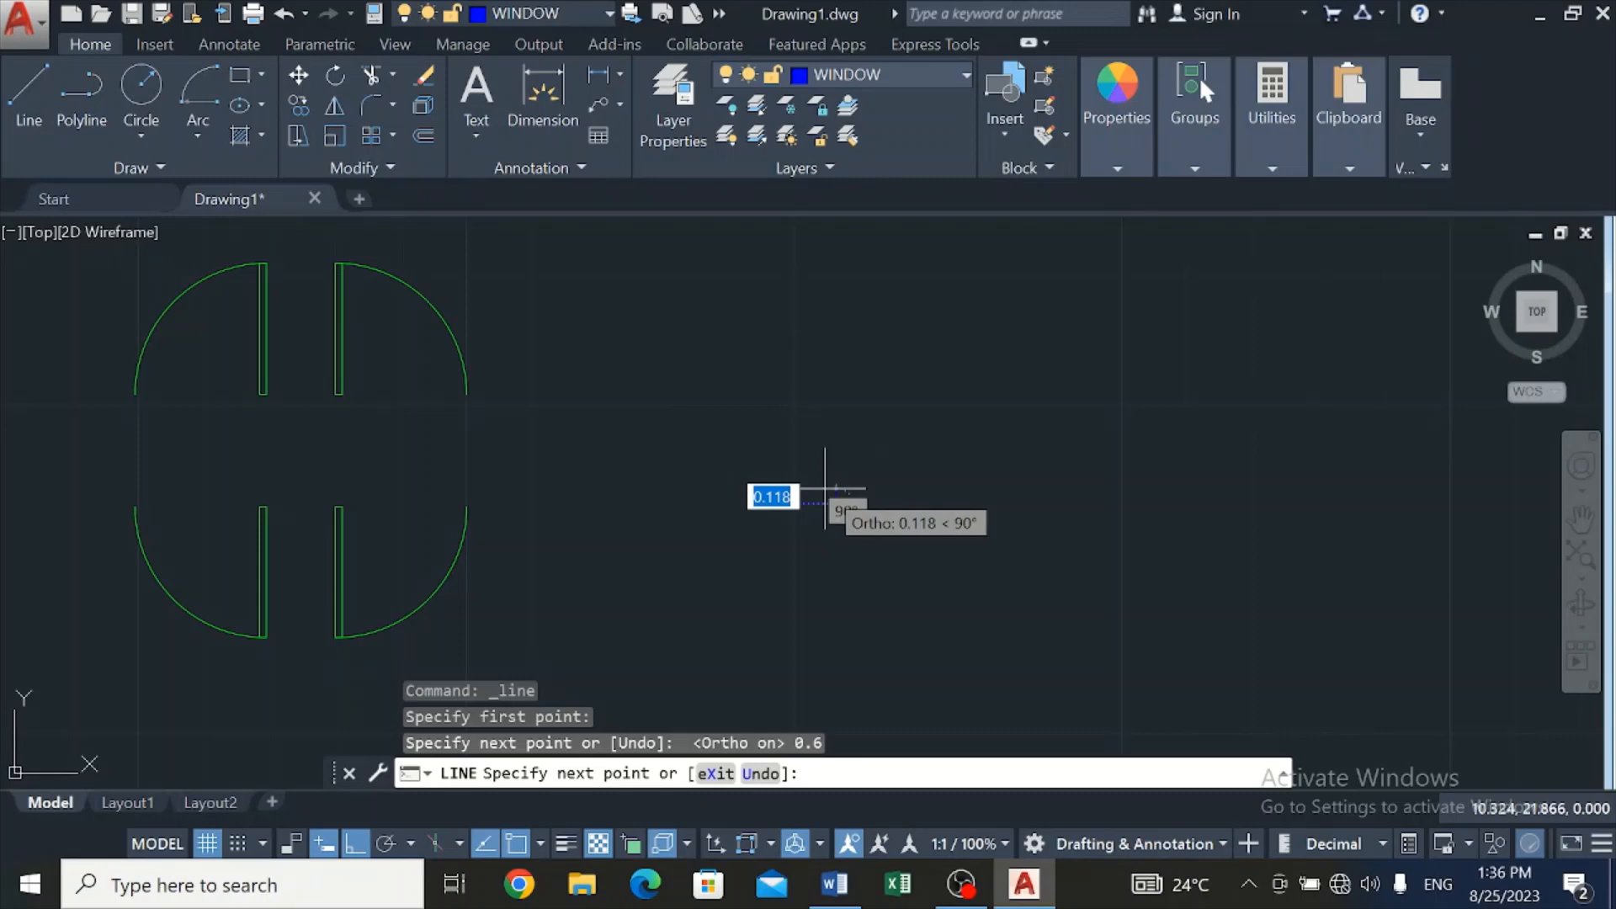
pyautogui.write('0.')
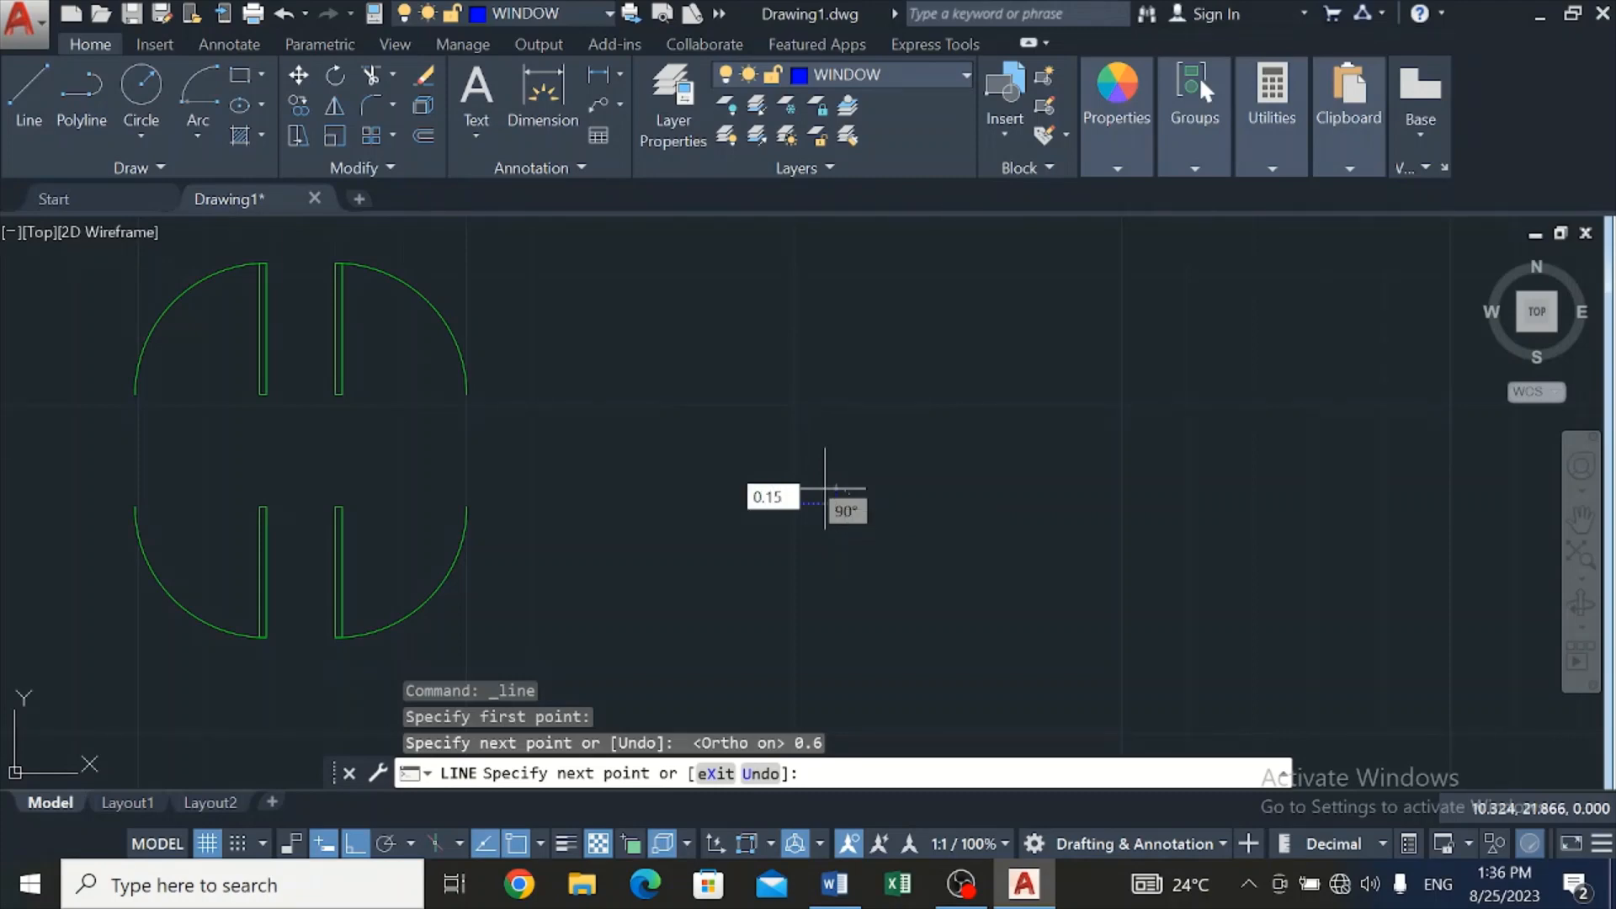
pyautogui.write('15')
pyautogui.press('Return')
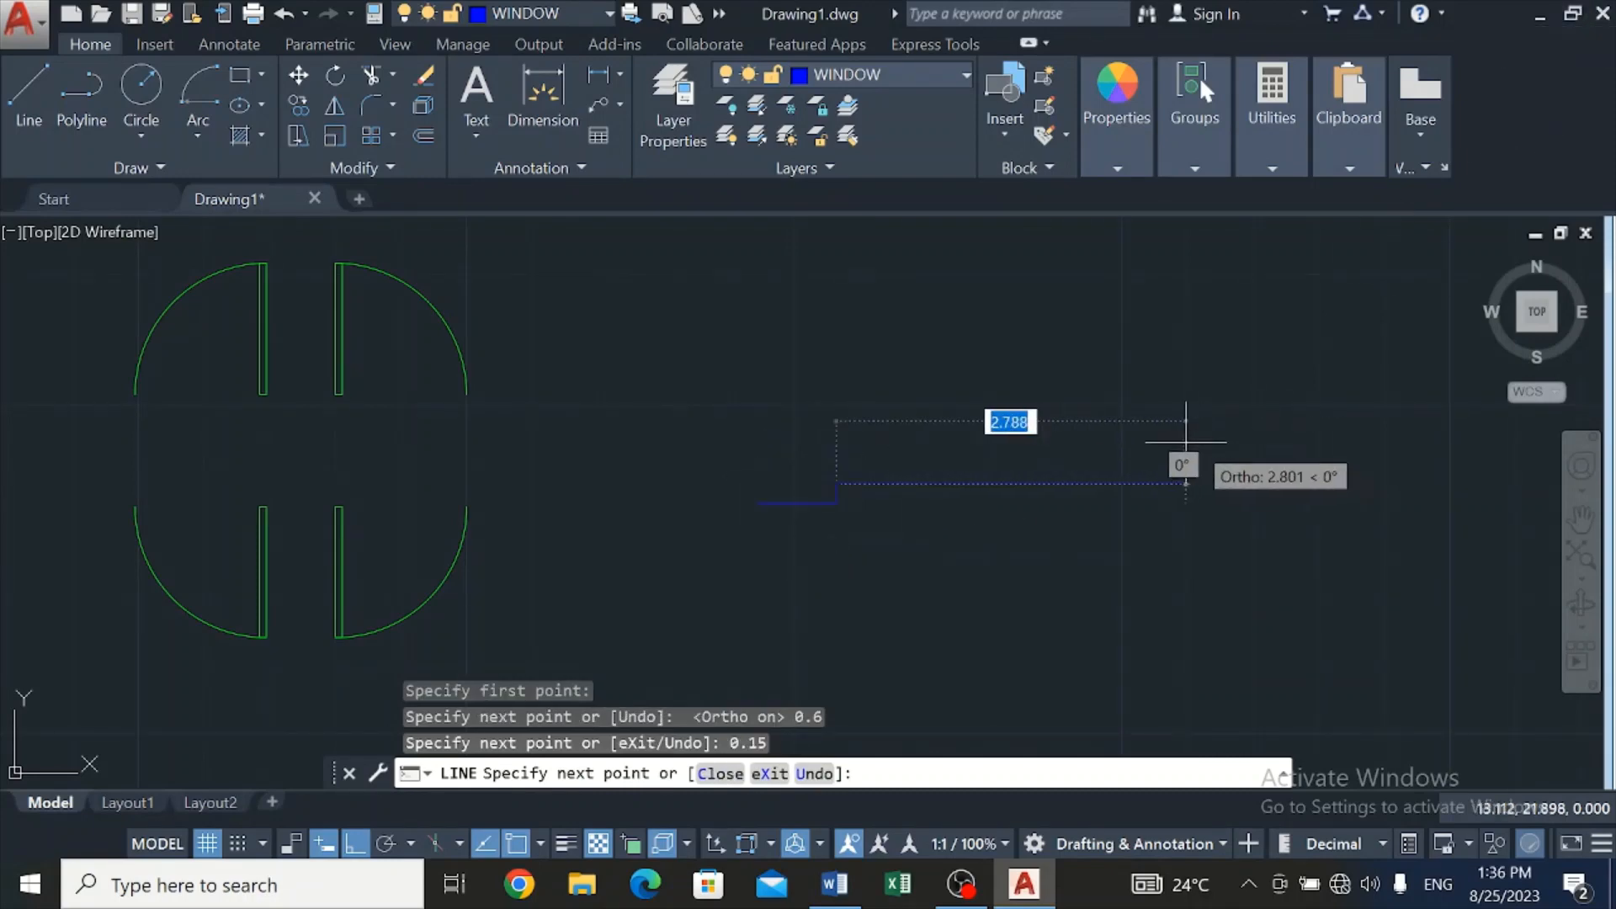
pyautogui.scroll(6, 826, 450)
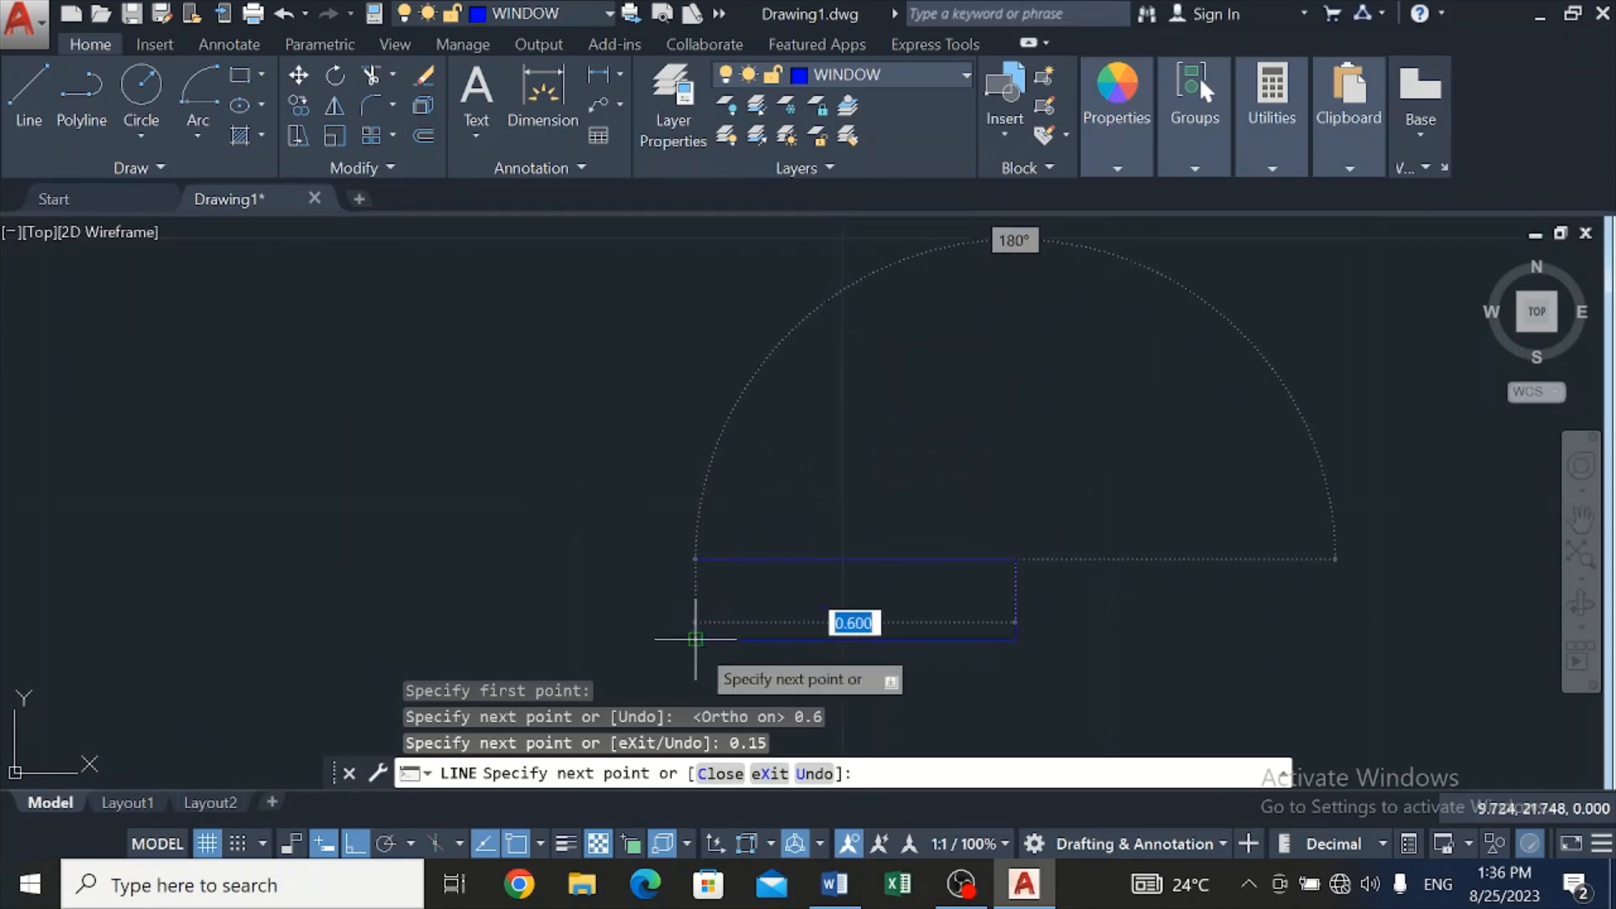
pyautogui.click(695, 559)
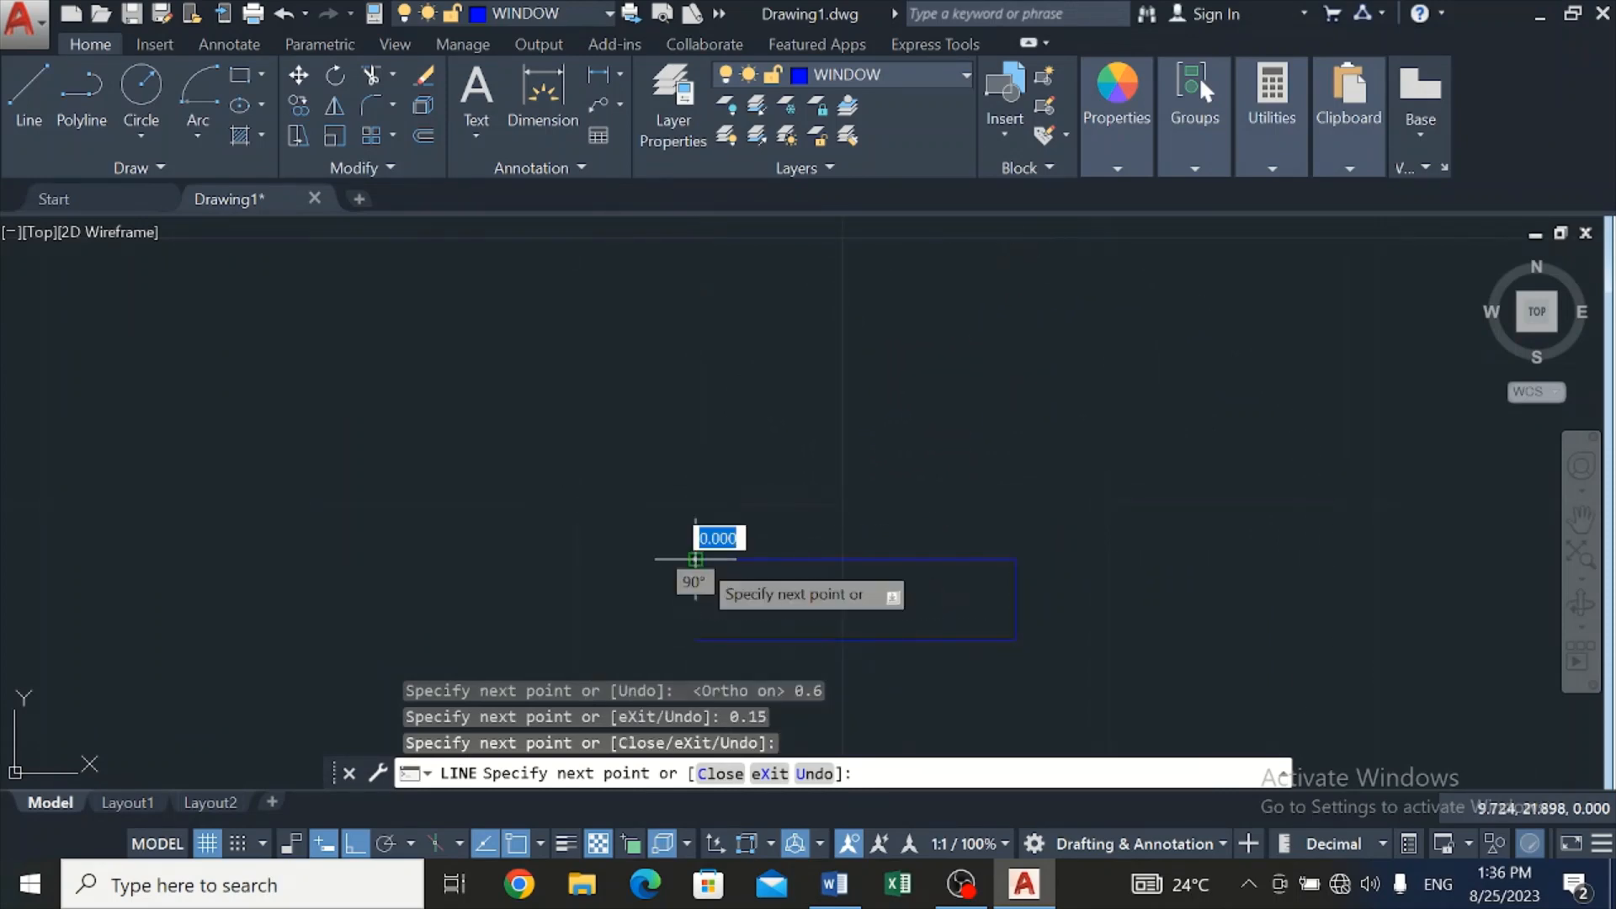
pyautogui.click(695, 639)
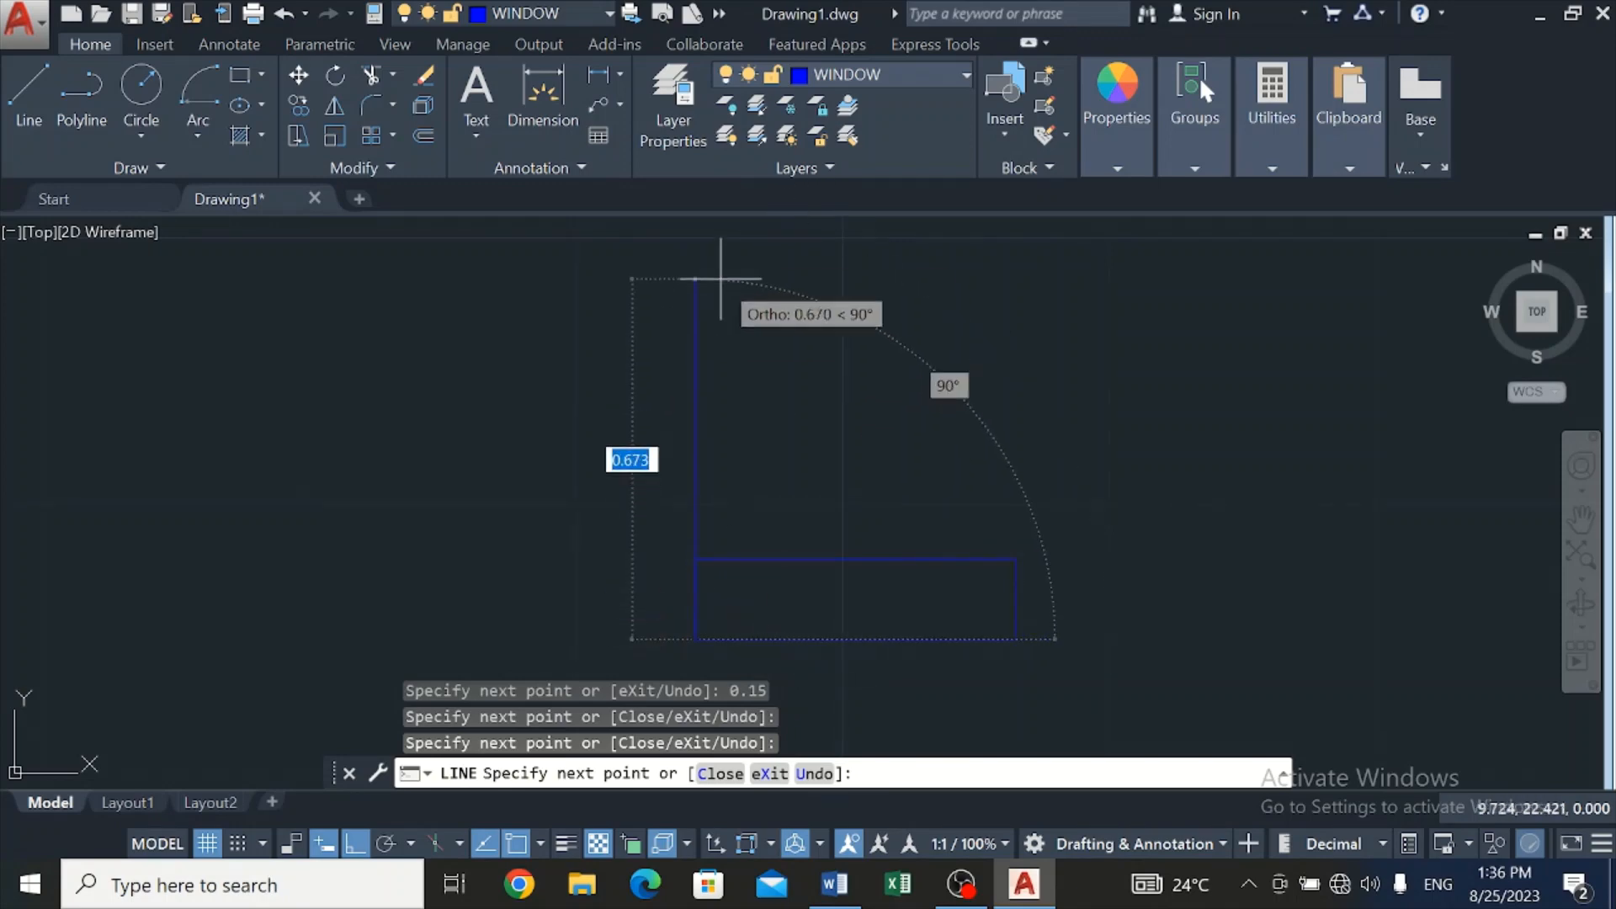
pyautogui.press('Escape')
# Offset the small rectangle's two long sides inward by 0.03
pyautogui.scroll(-4, 708, 354)
pyautogui.scroll(-2, 603, 366)
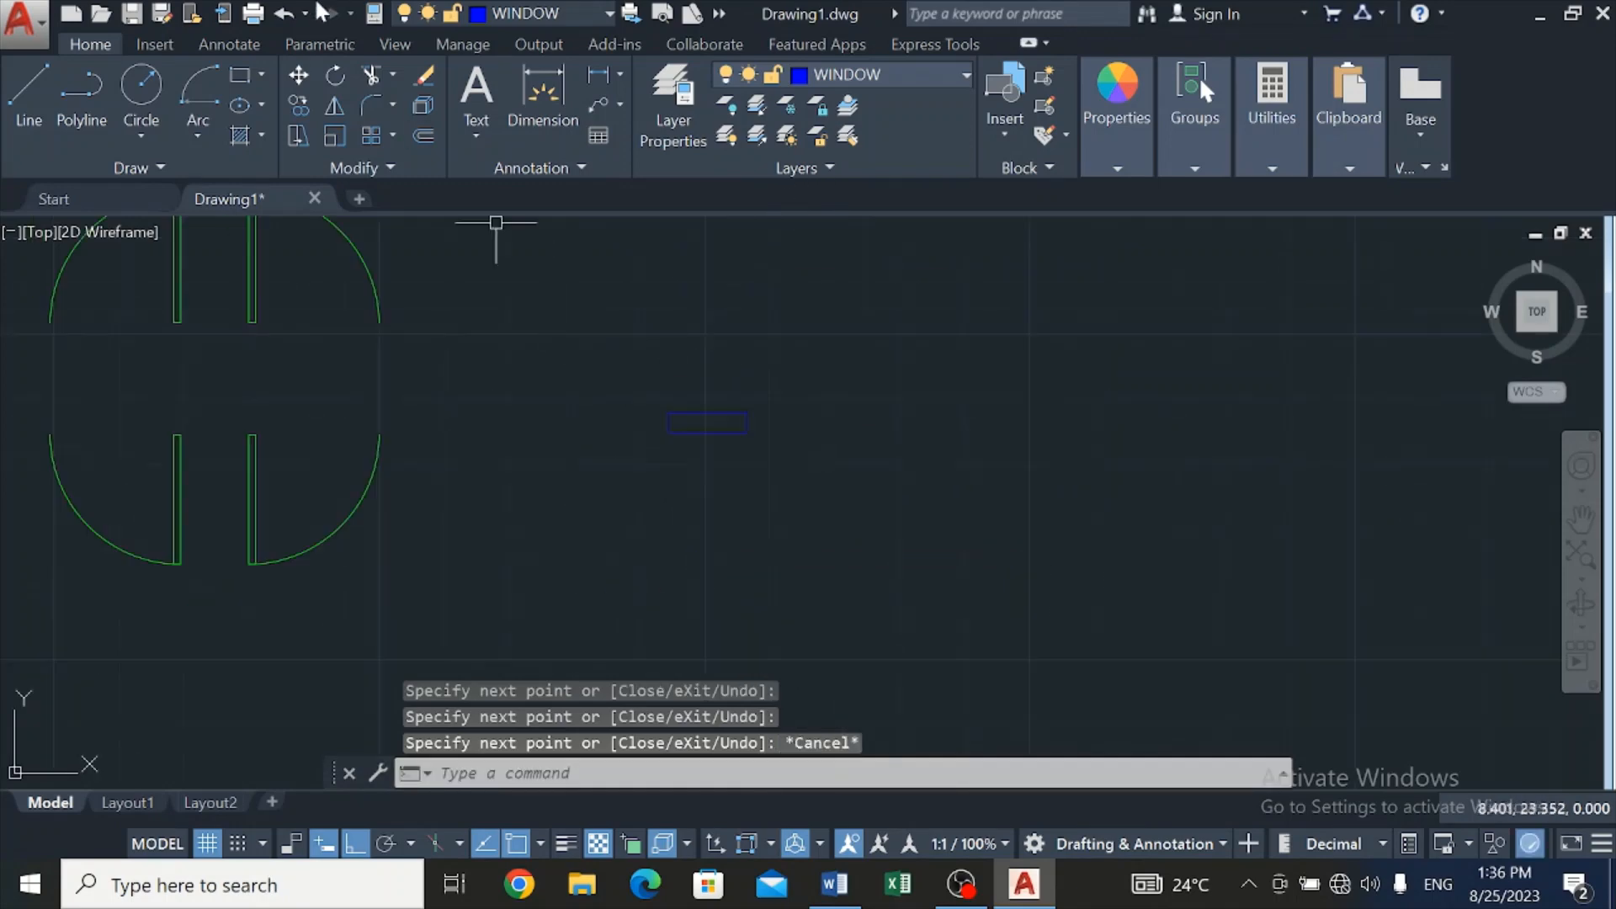
pyautogui.click(424, 133)
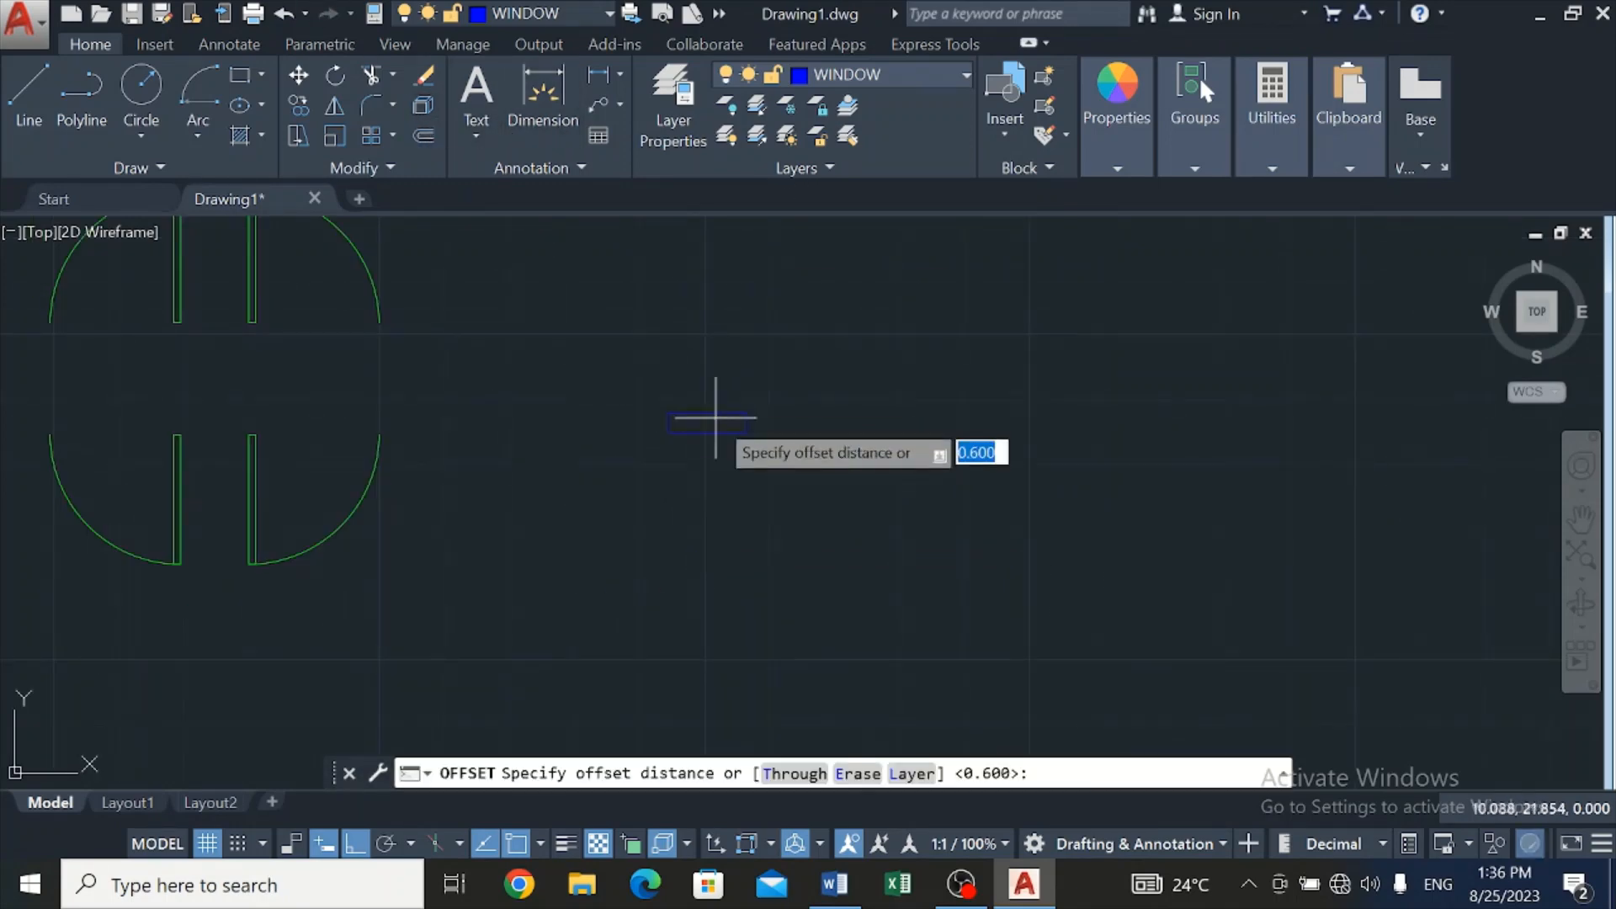
pyautogui.scroll(5, 720, 416)
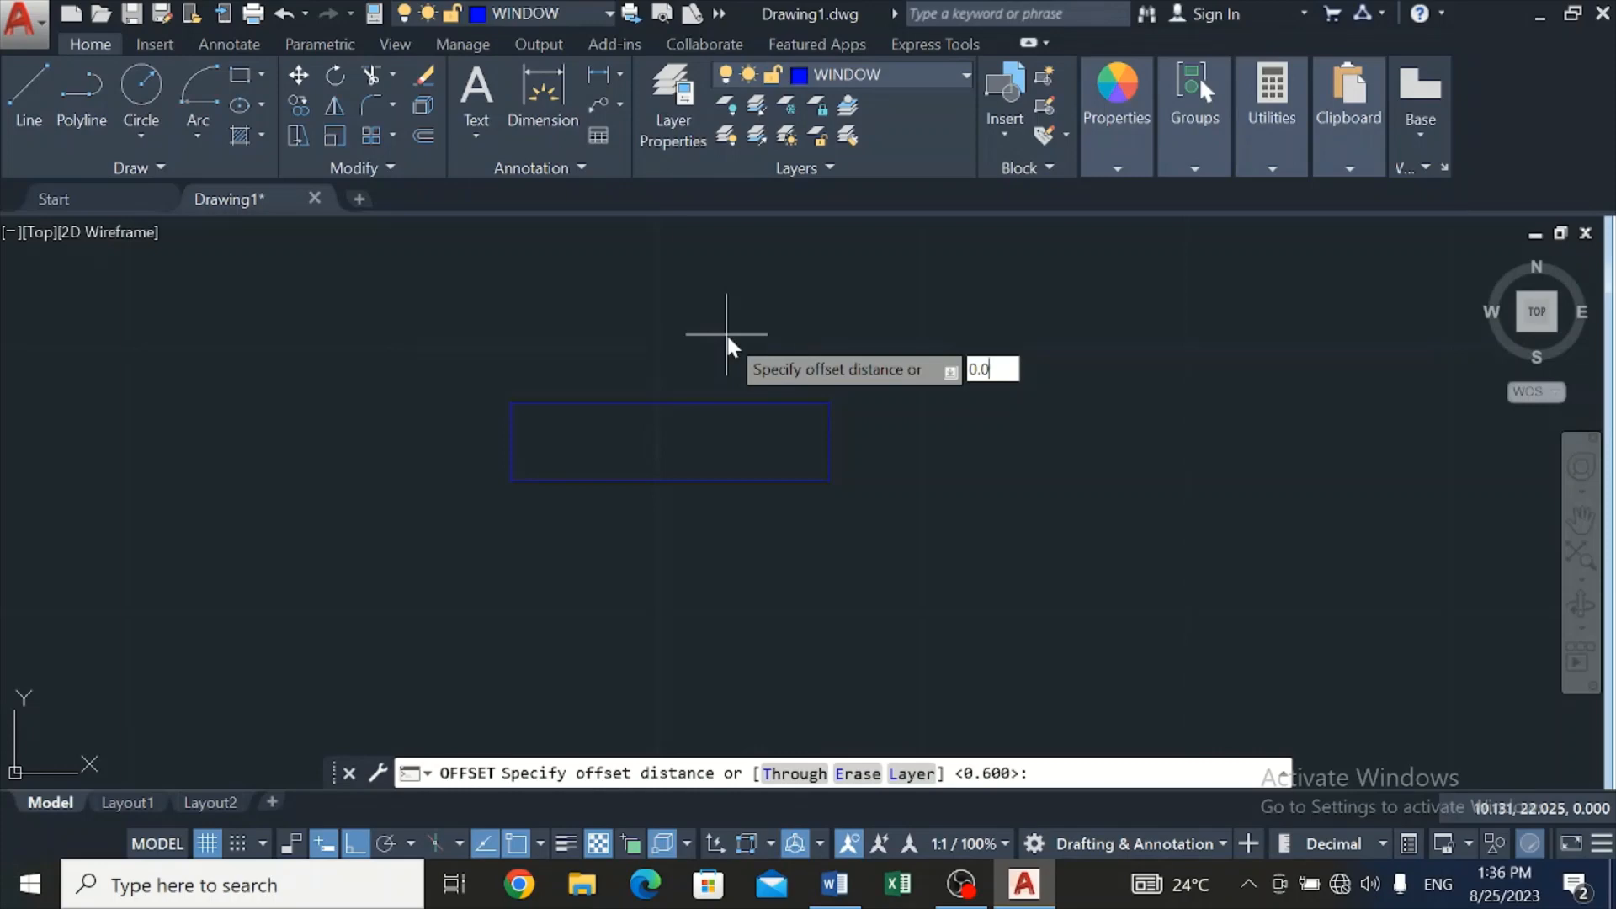
pyautogui.write('0.03')
pyautogui.press('Return')
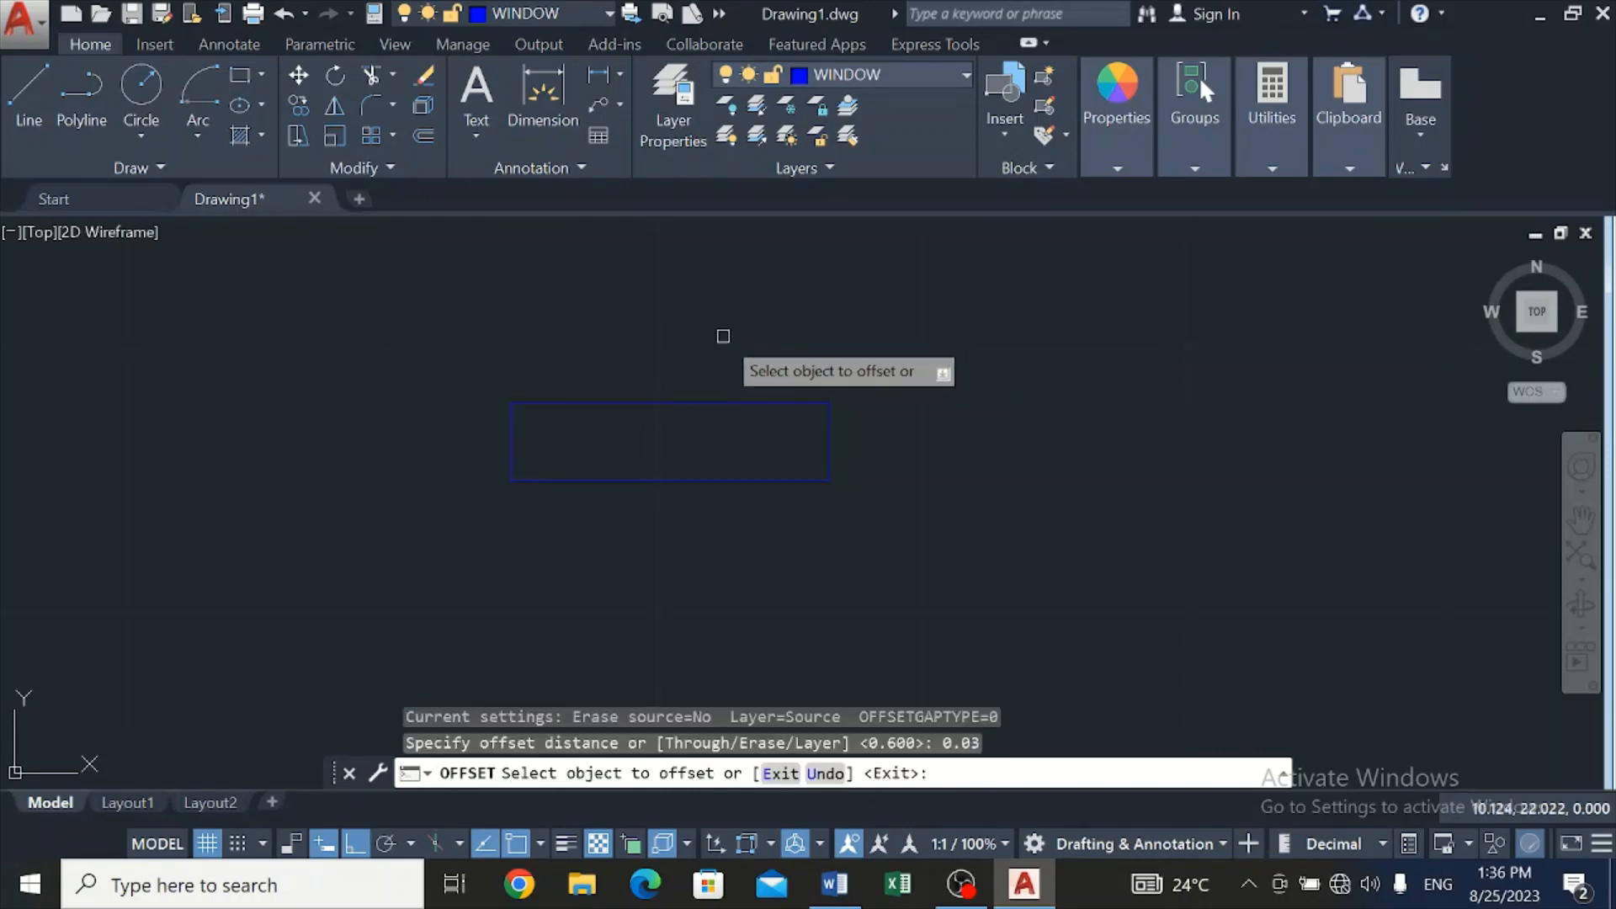
pyautogui.click(686, 405)
pyautogui.click(687, 428)
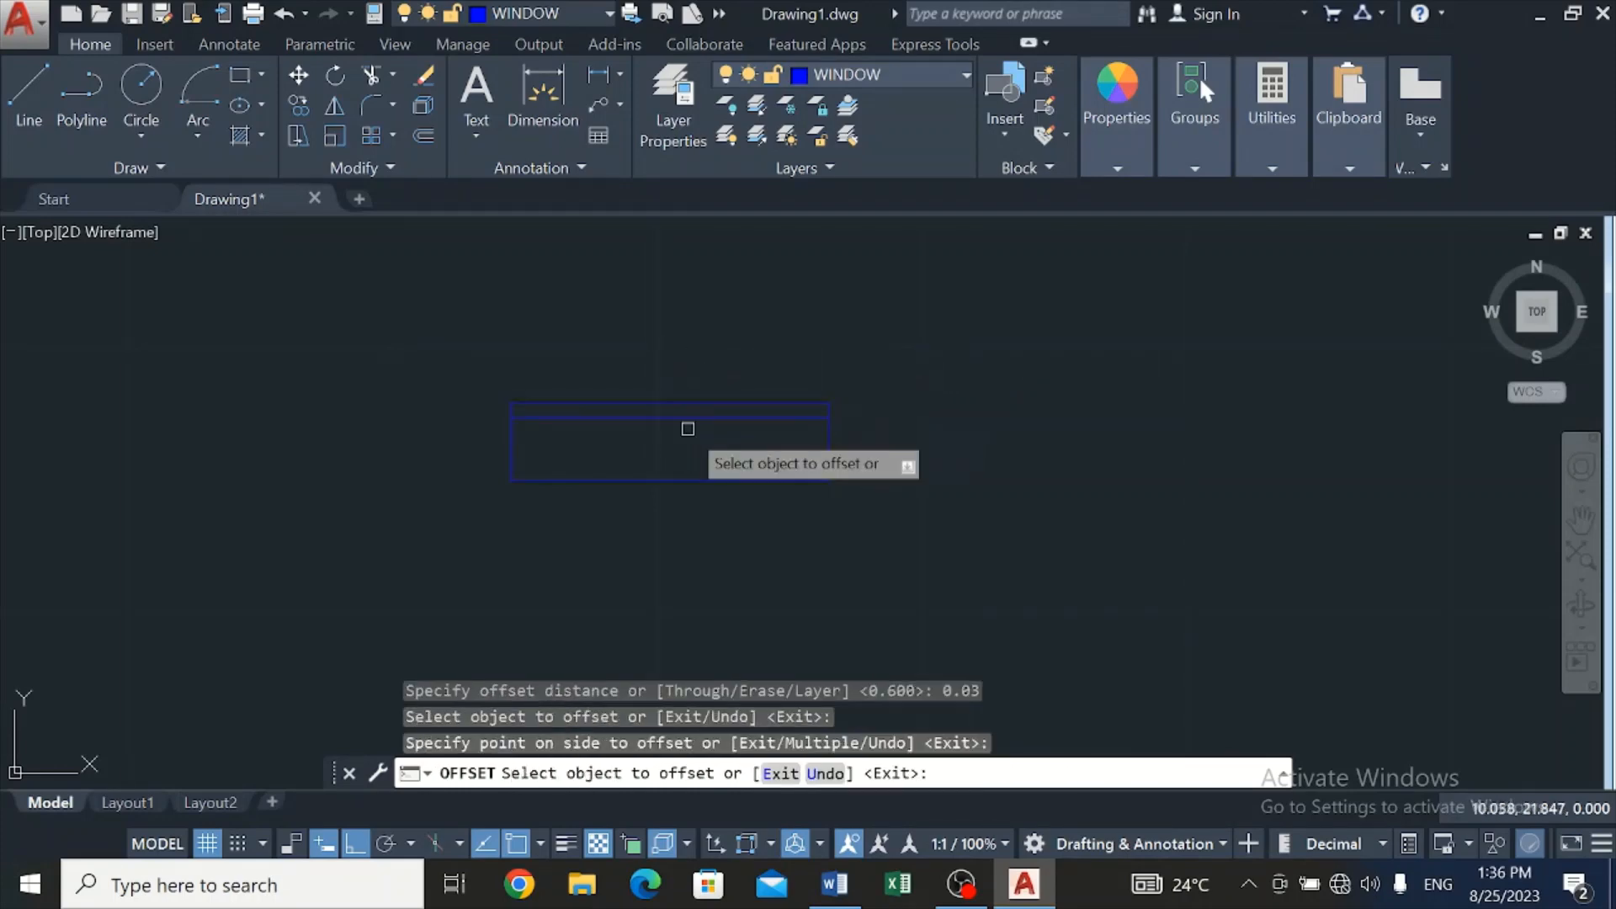
pyautogui.click(670, 480)
pyautogui.click(685, 444)
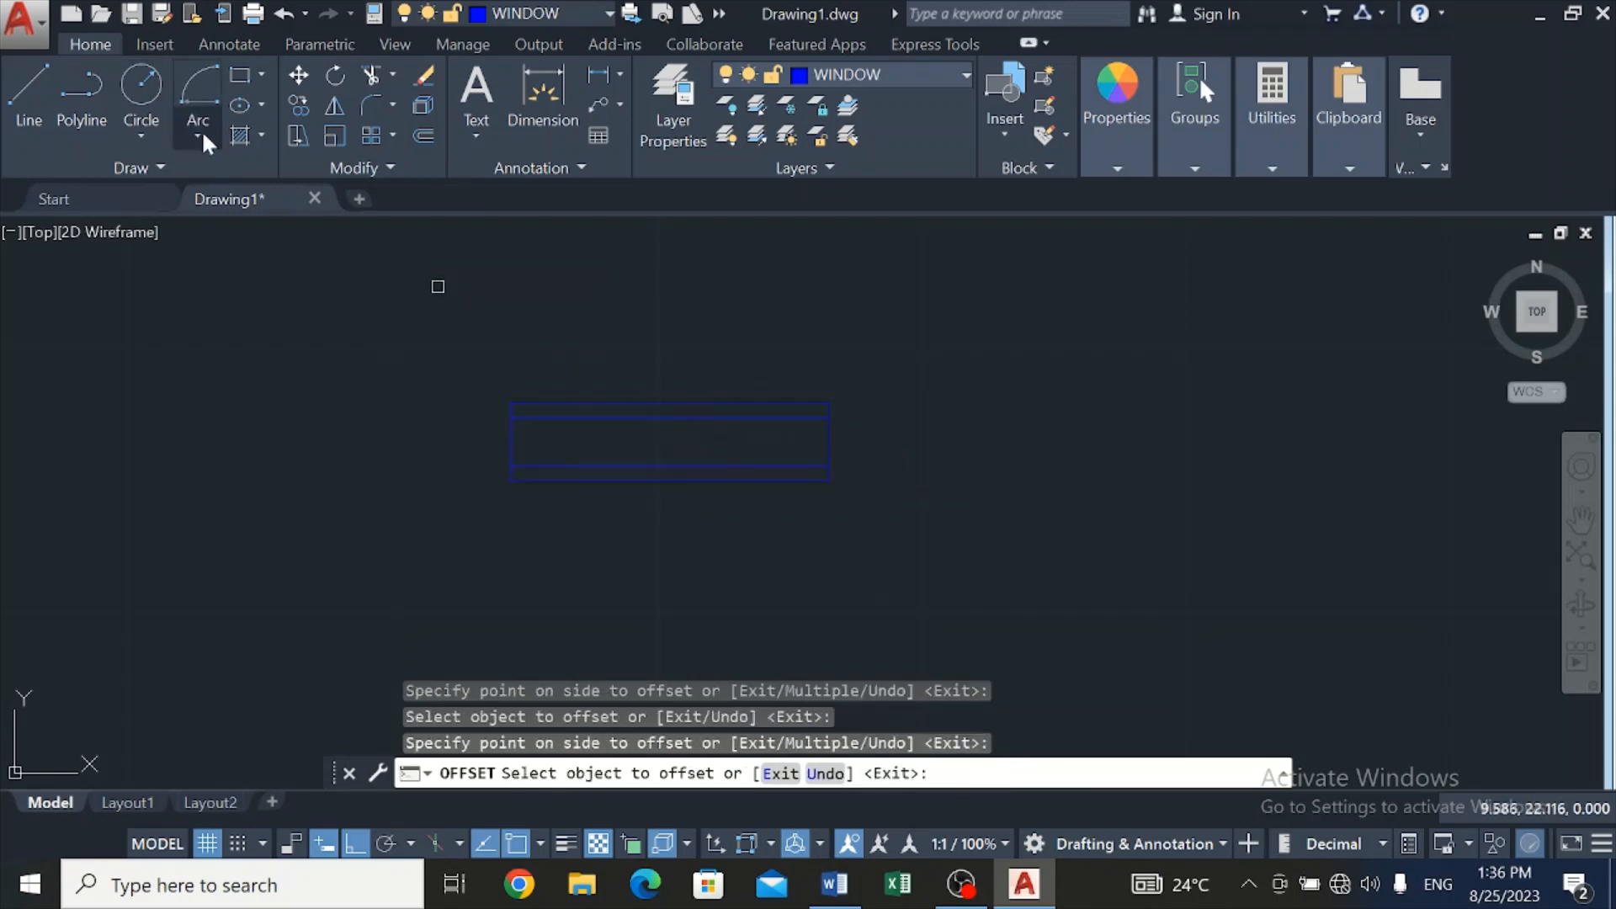
# Copy the small window rectangle's right side from its upper endpoint to the midpoint of the upper side
pyautogui.click(292, 96)
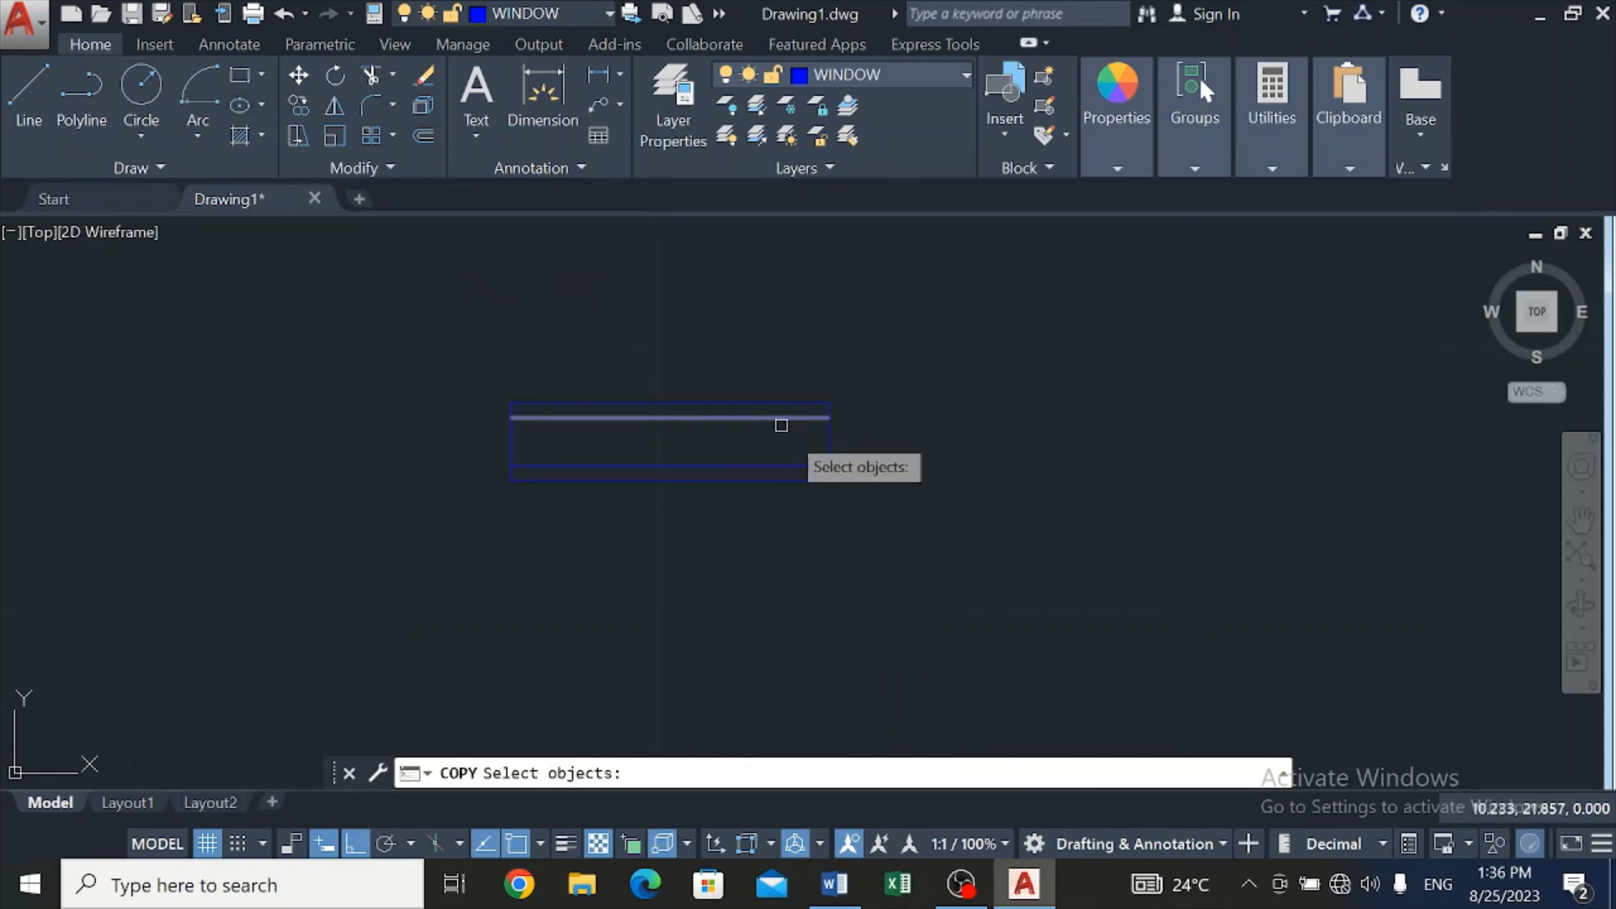
pyautogui.click(829, 438)
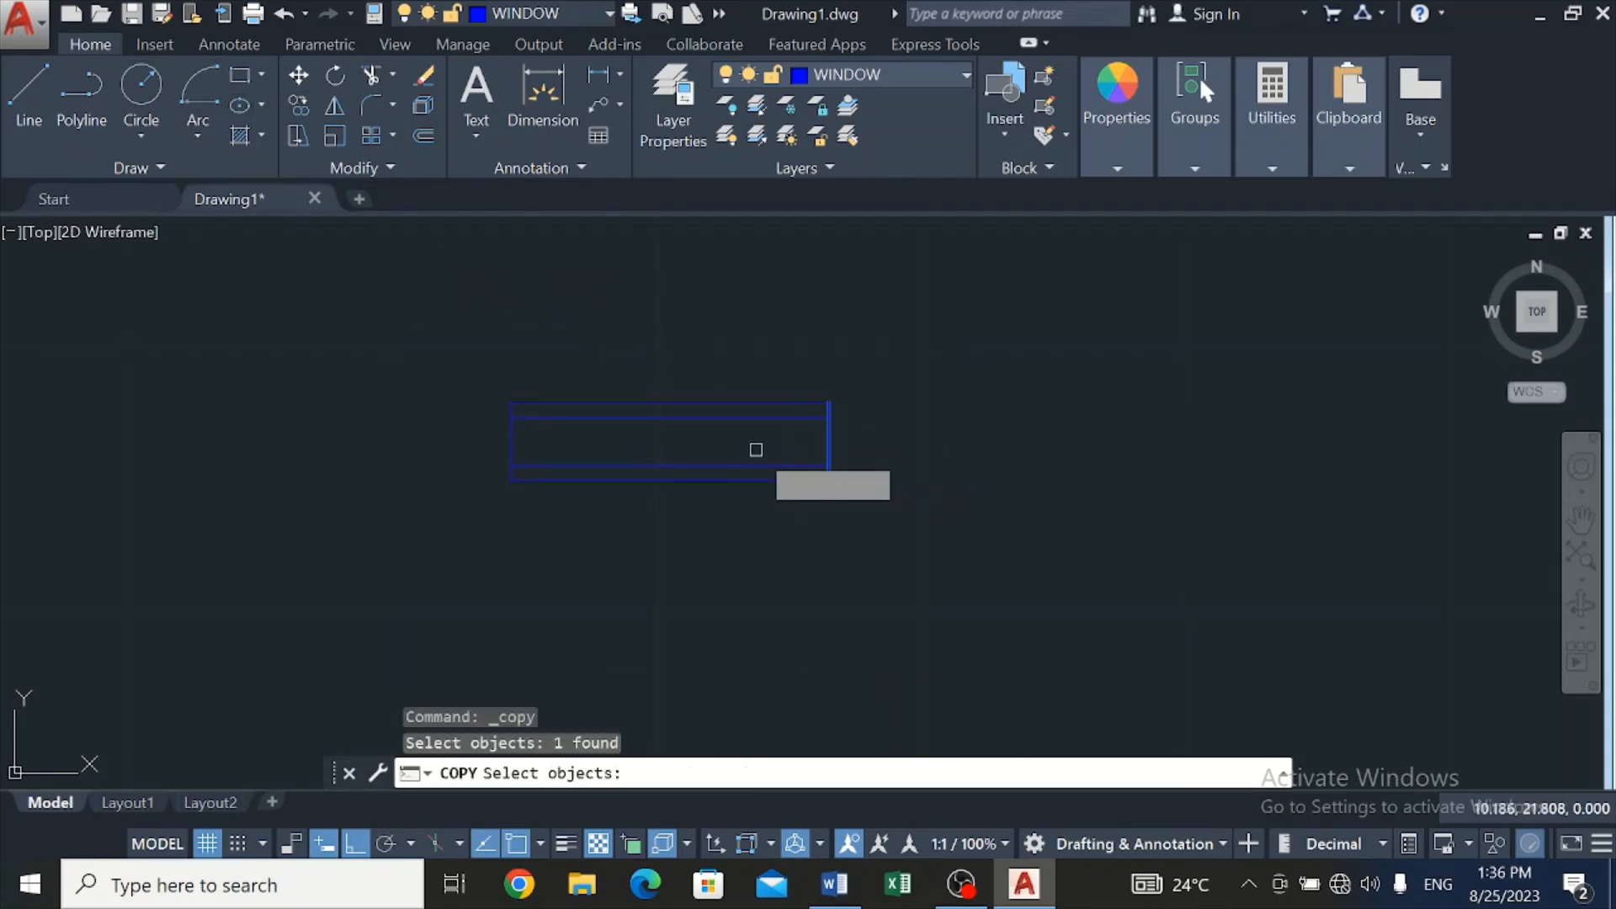
pyautogui.press('Return')
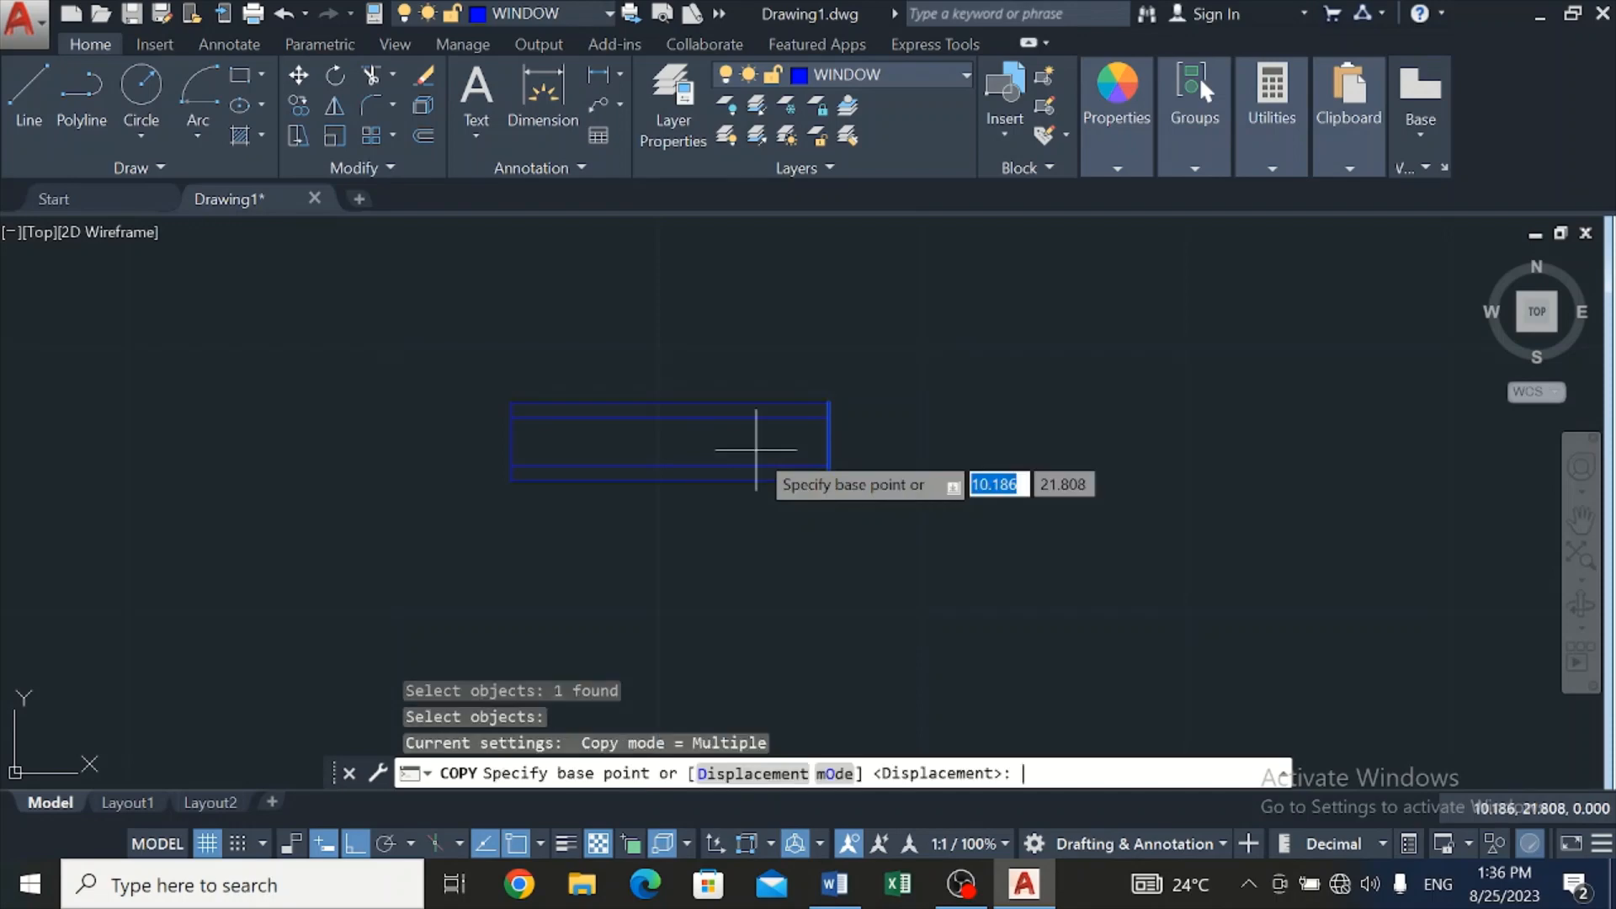
pyautogui.click(834, 400)
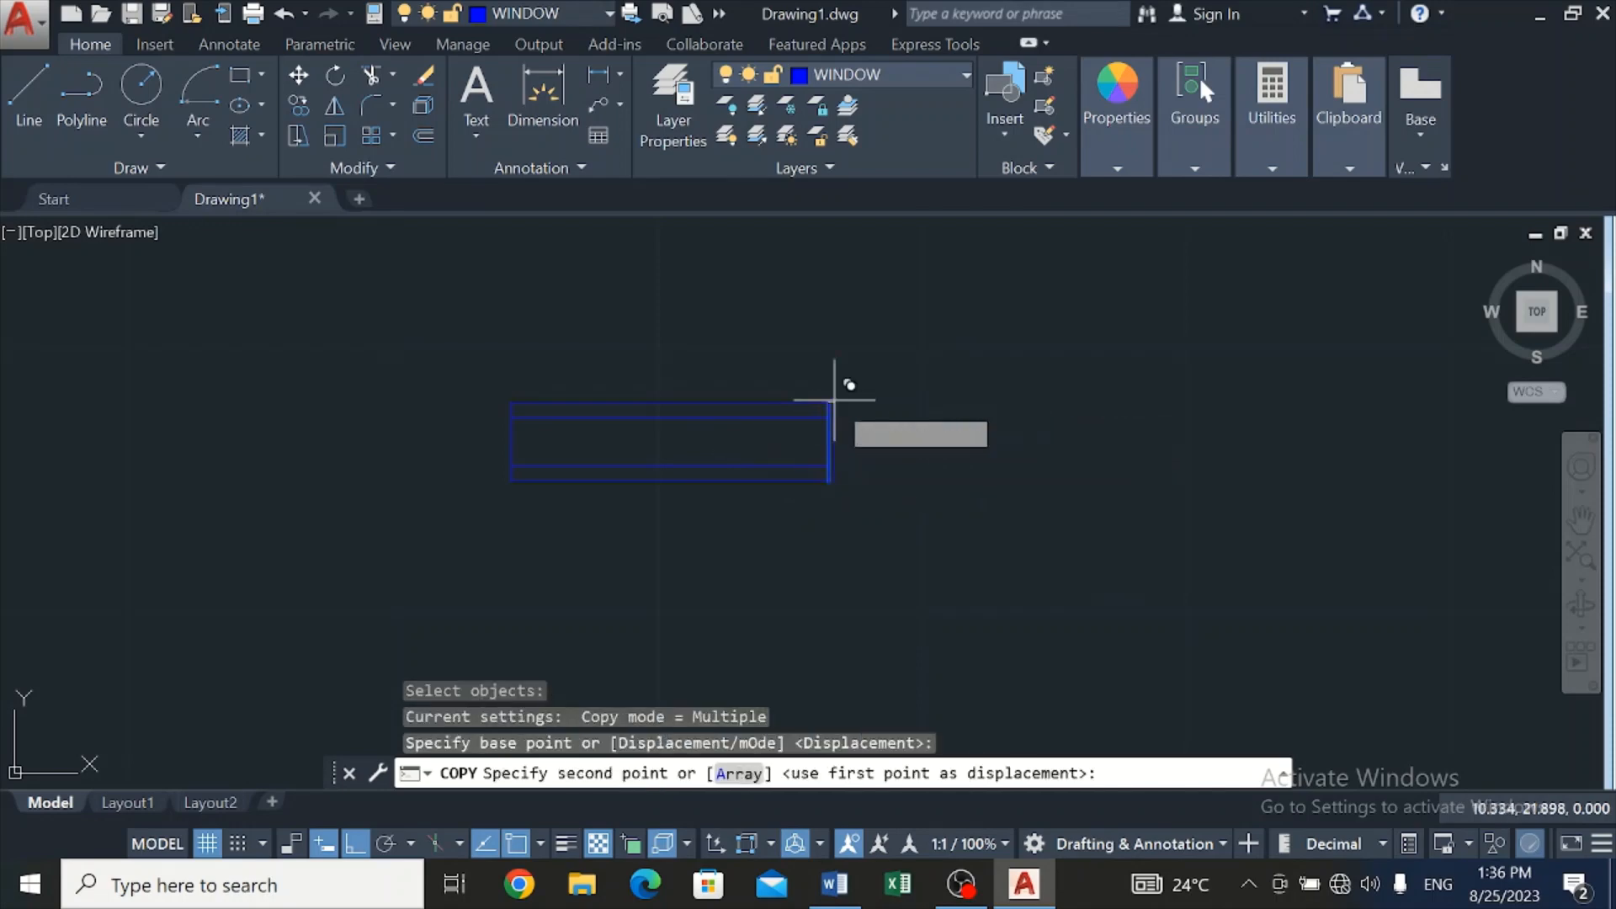
pyautogui.click(670, 402)
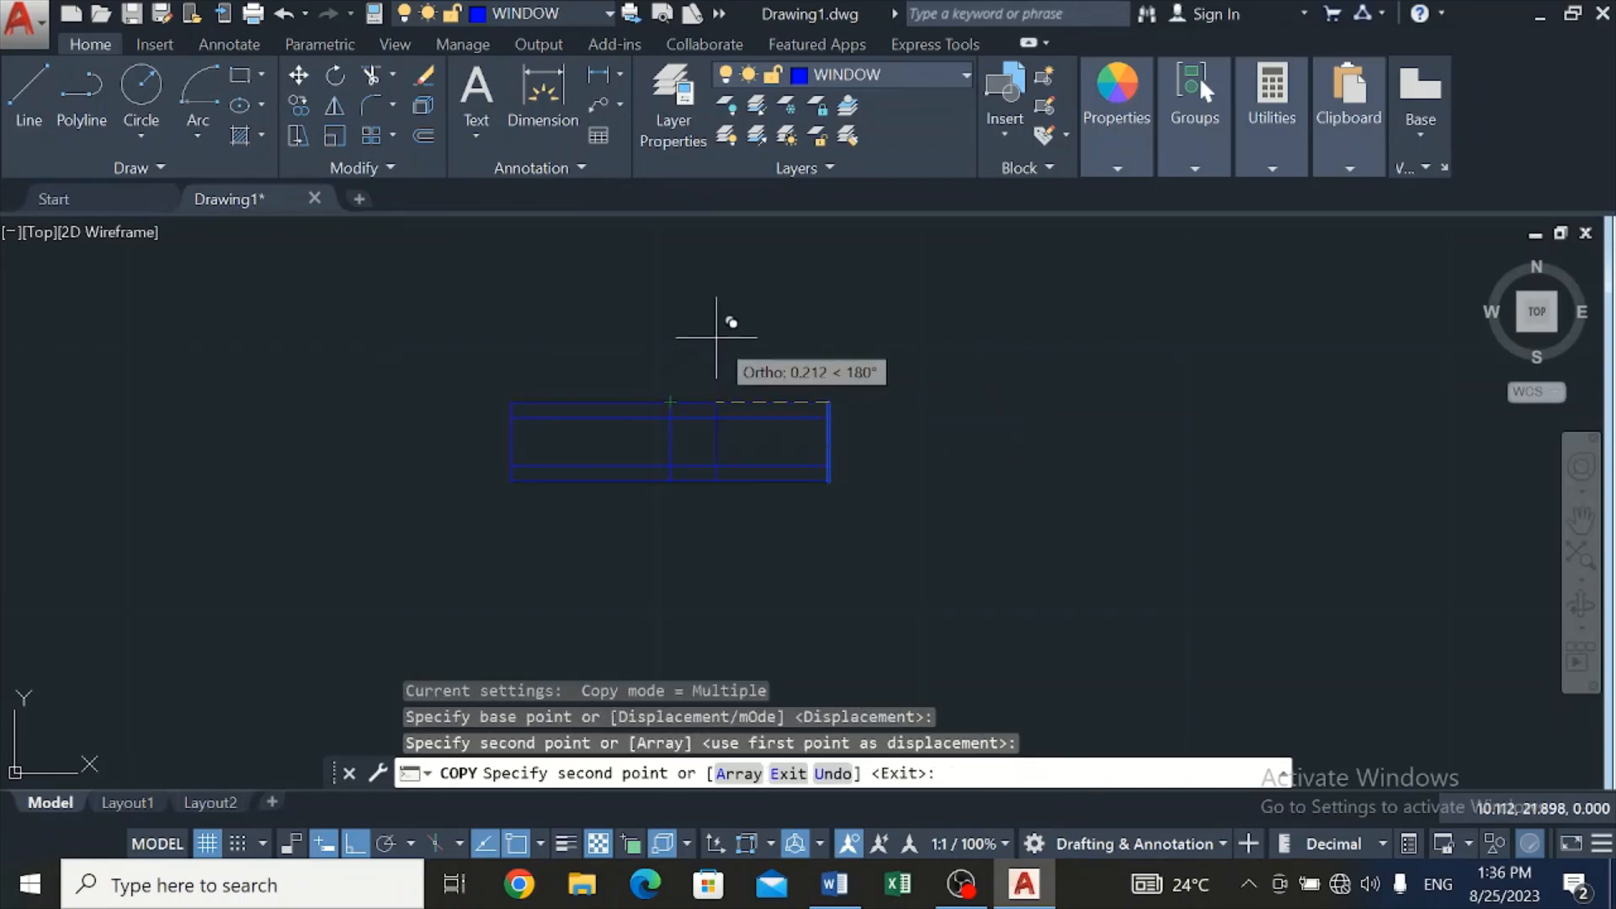
pyautogui.press('Escape')
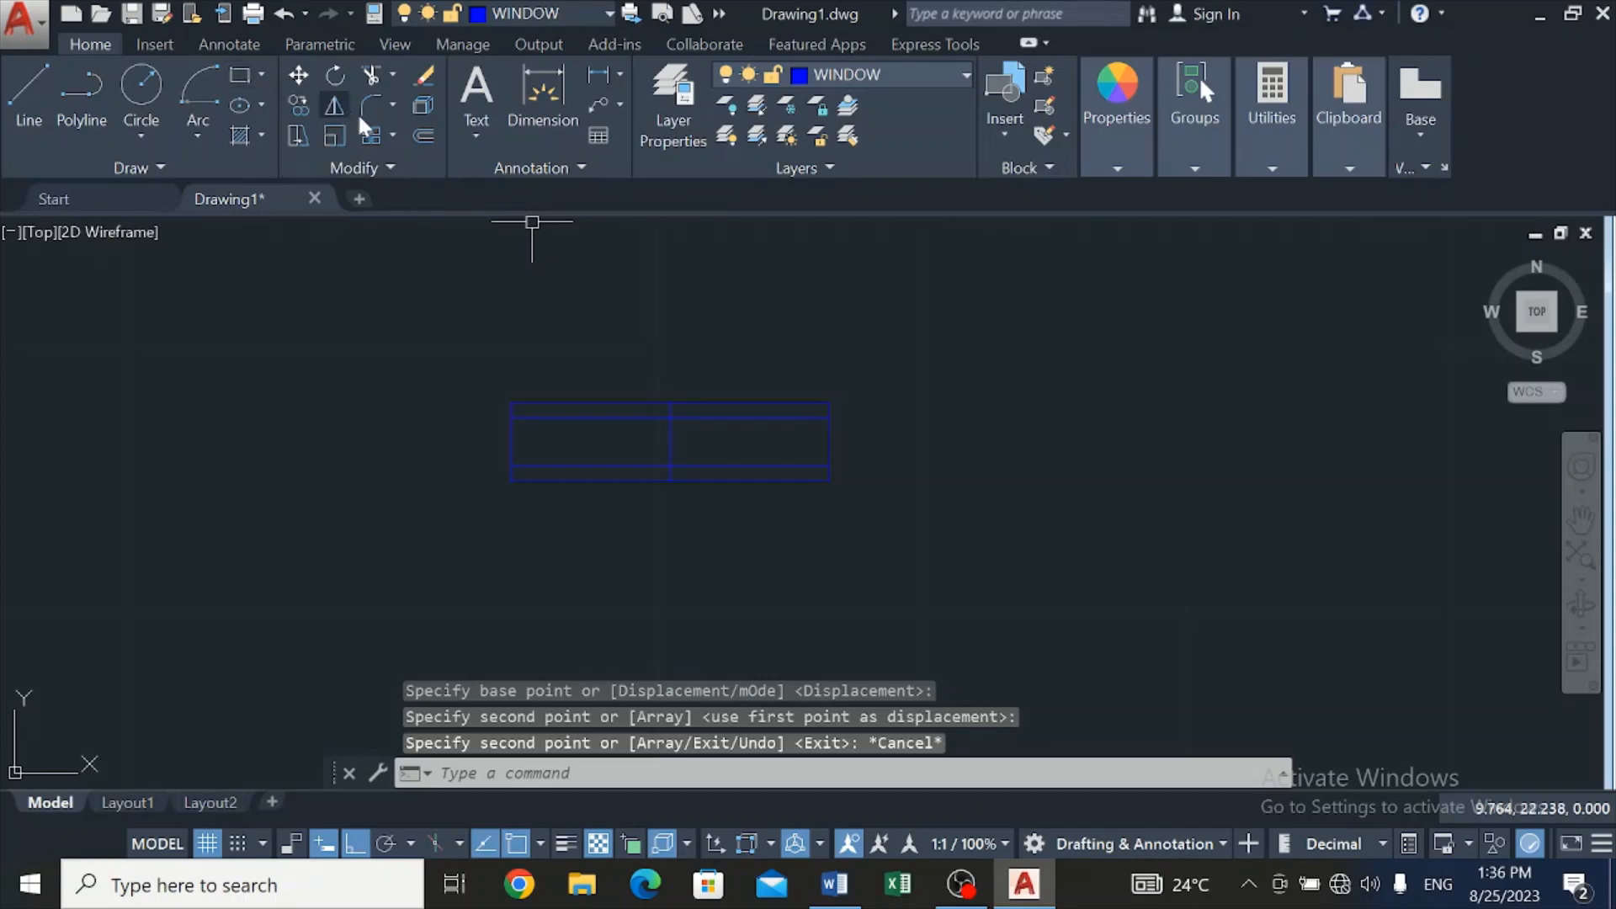
# Trim the ends of the small window's centre line that extend beyond the two inner lines
pyautogui.click(370, 74)
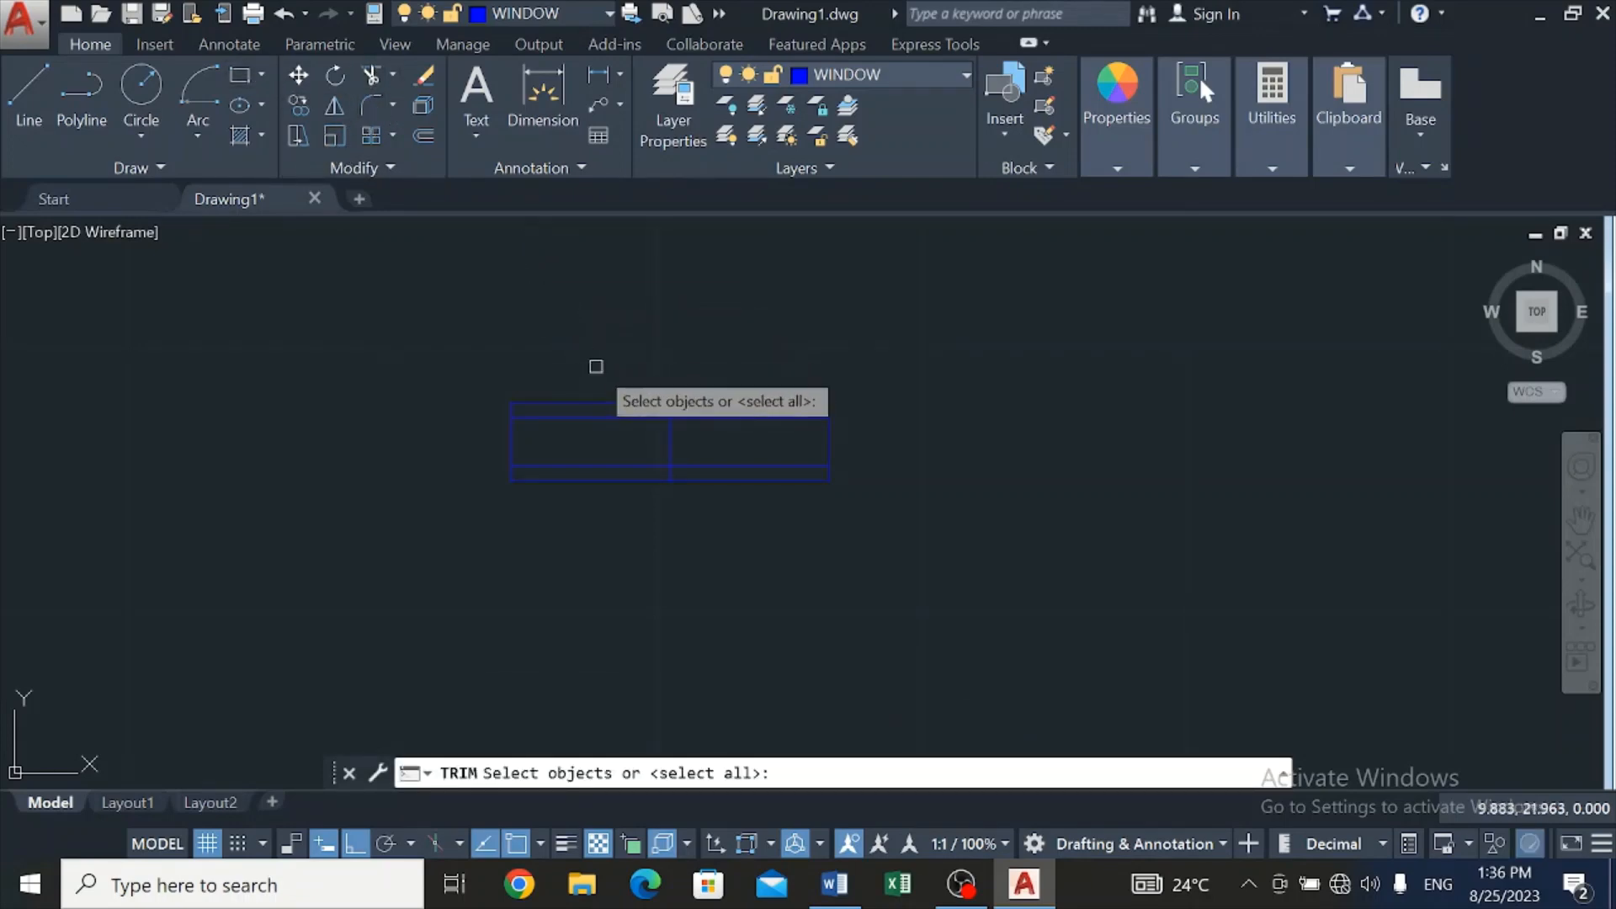
pyautogui.press('Return')
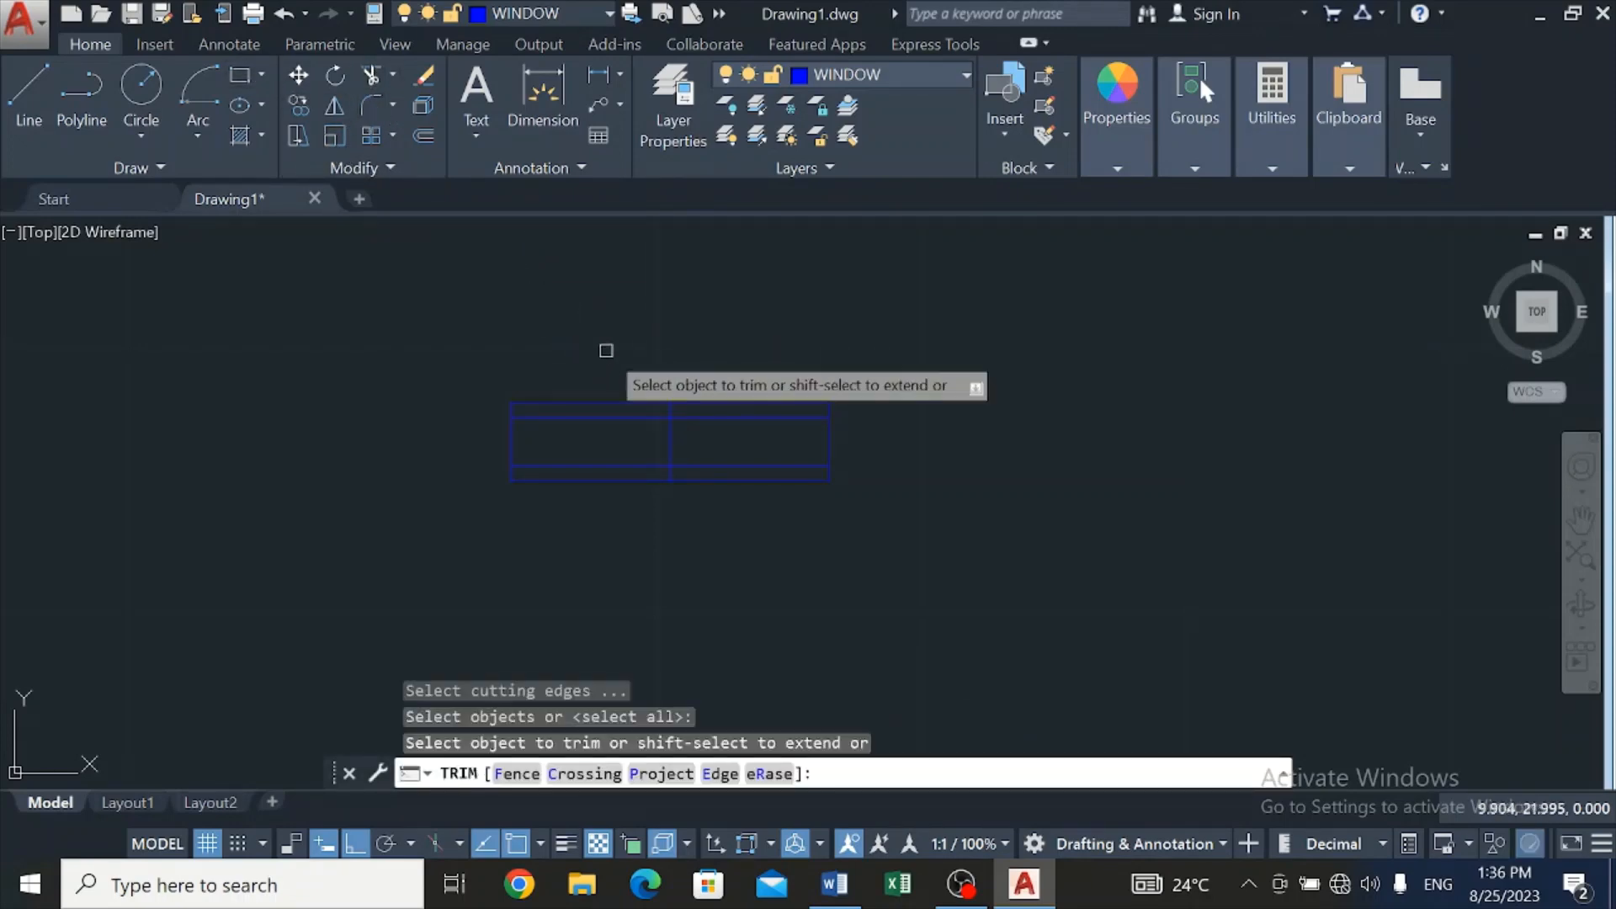
pyautogui.scroll(4, 640, 404)
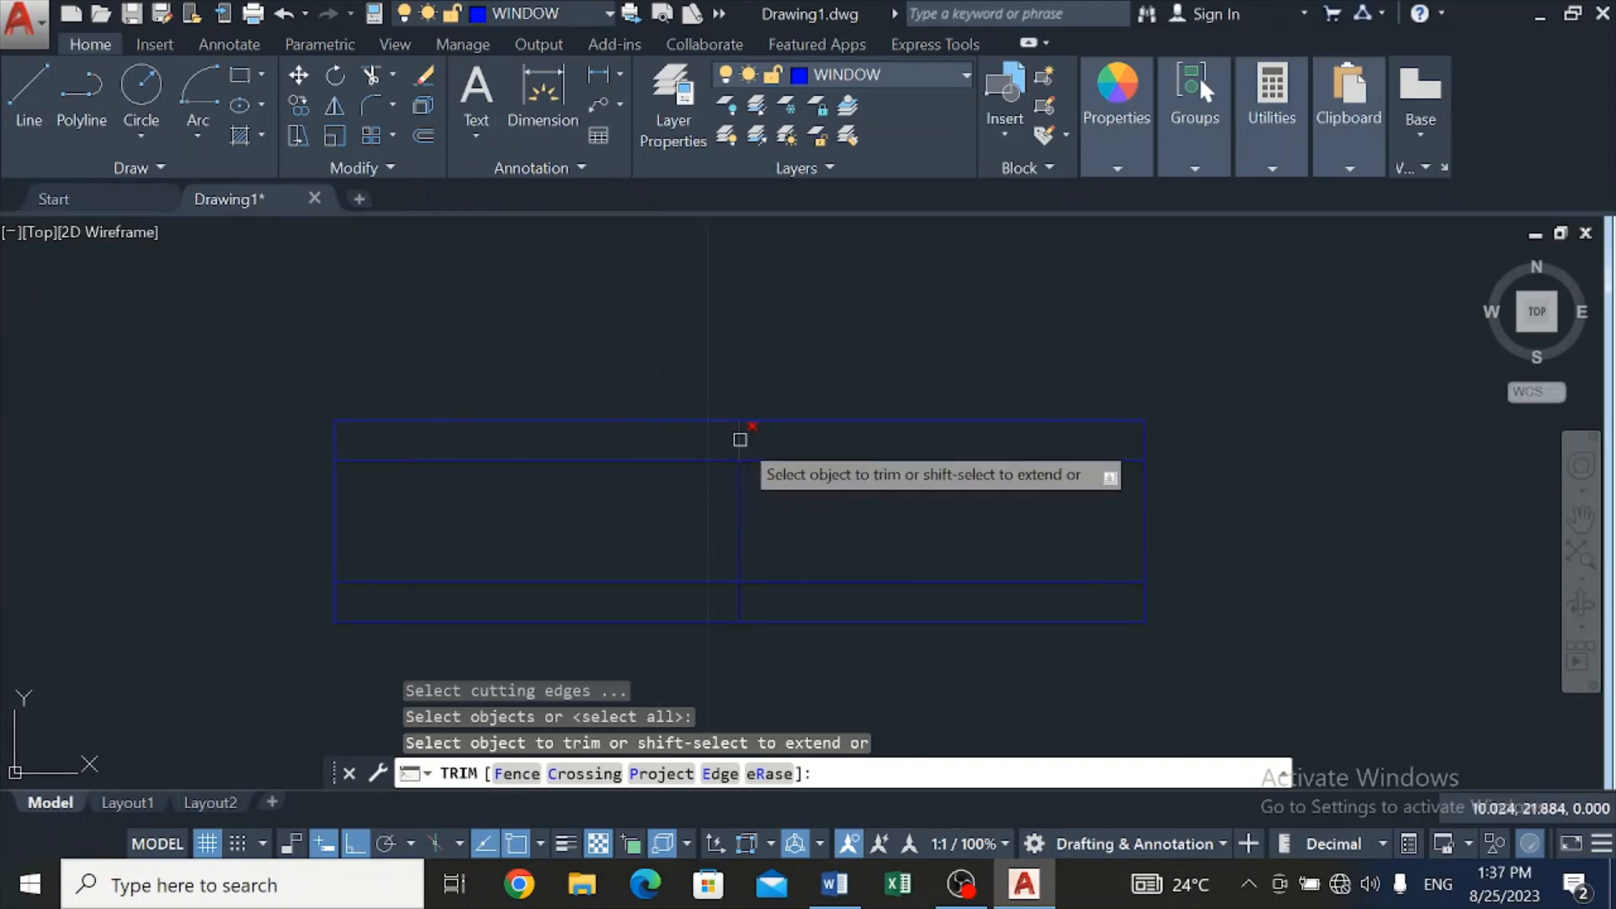
pyautogui.click(740, 437)
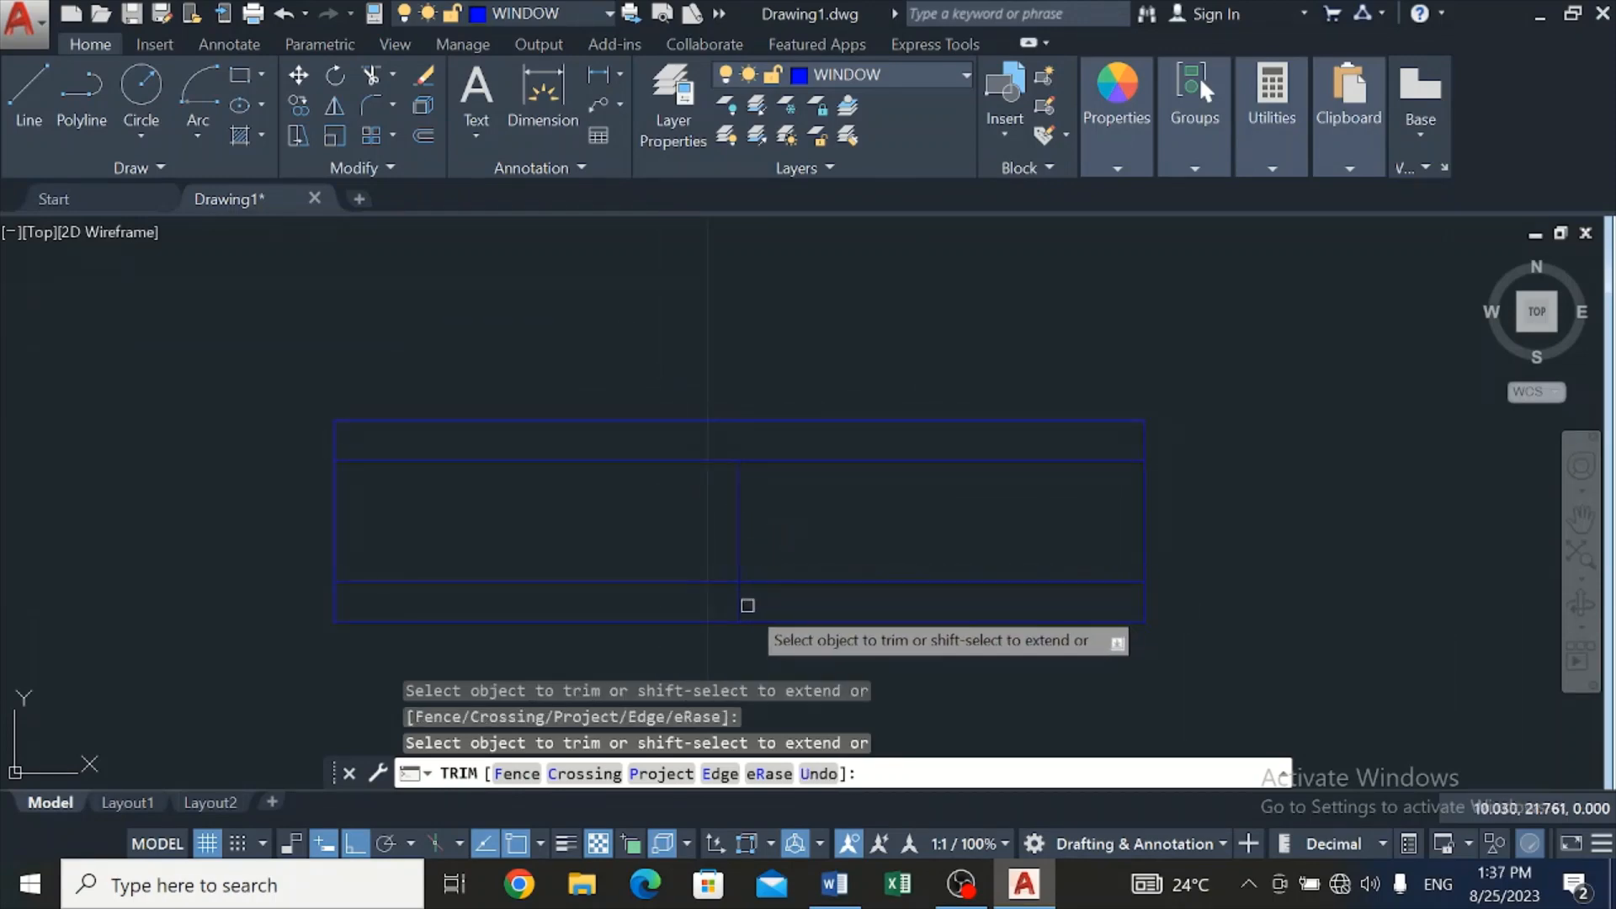
pyautogui.scroll(-10, 778, 476)
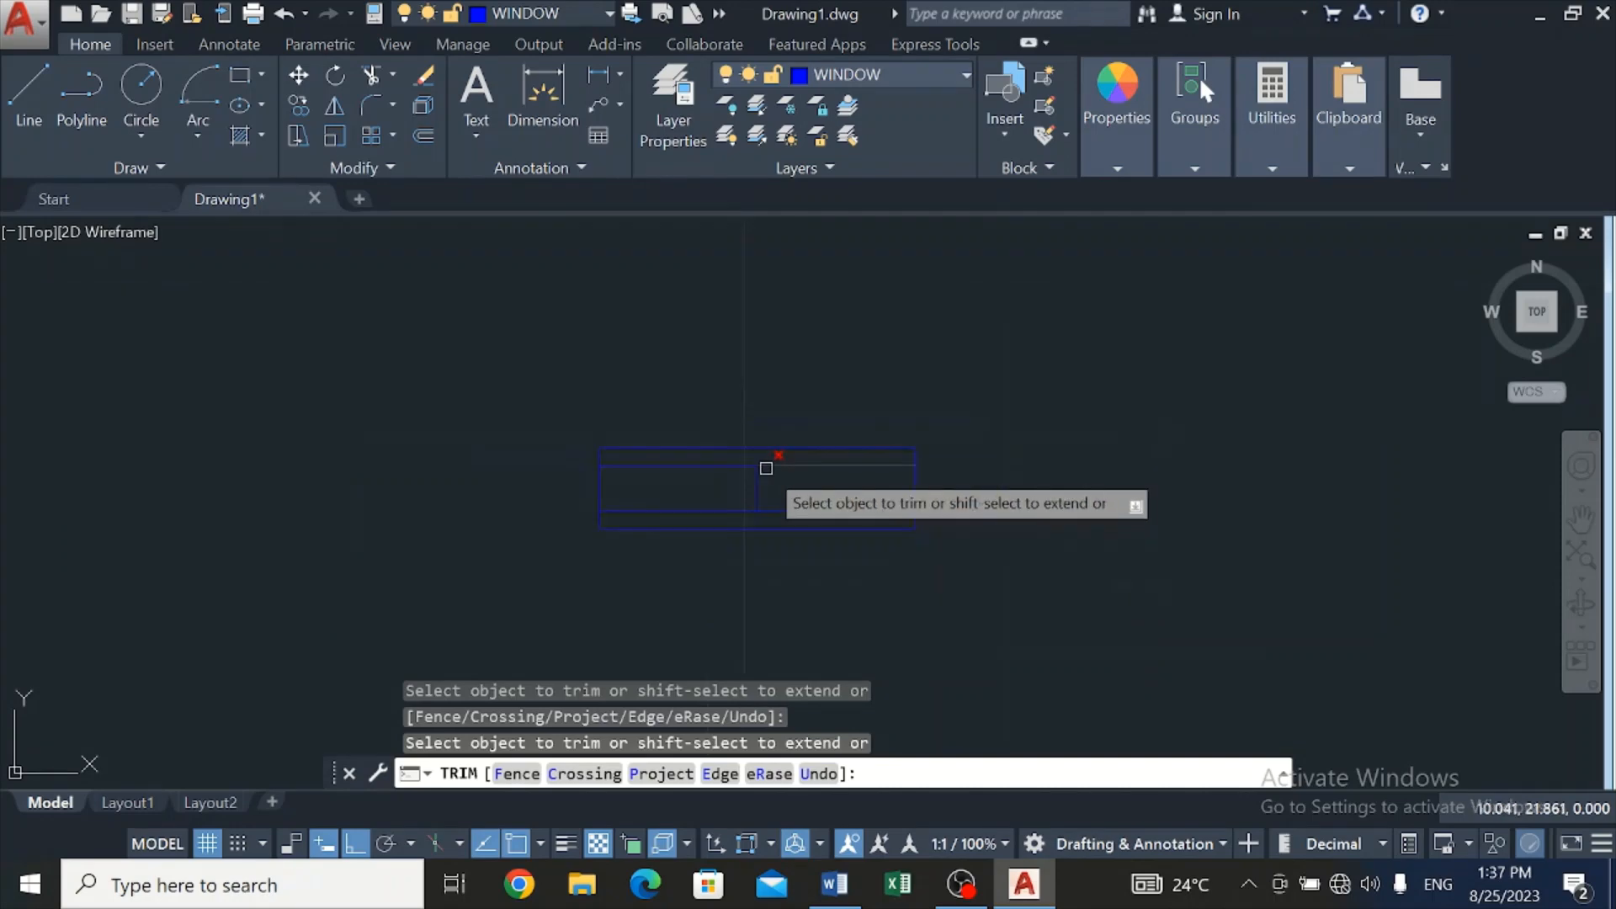
# On the WALL layer, draw a vertical line from the midpoint of the small upper-right room's top inner wall line past the outer wall line
pyautogui.scroll(-10, 789, 450)
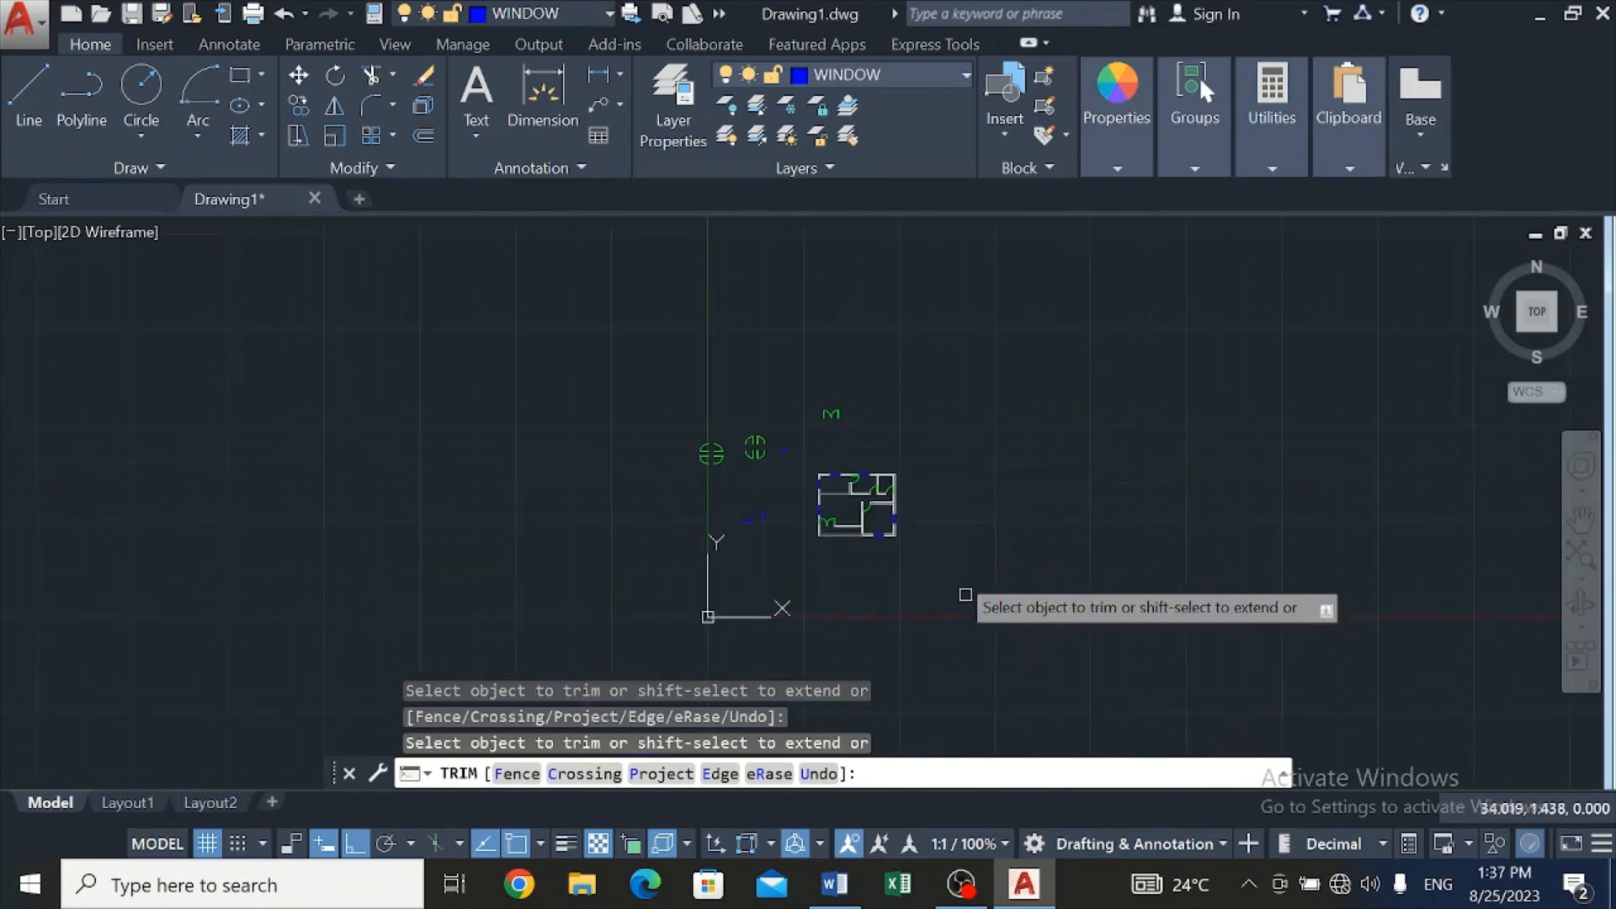
pyautogui.scroll(4, 869, 478)
pyautogui.scroll(4, 883, 459)
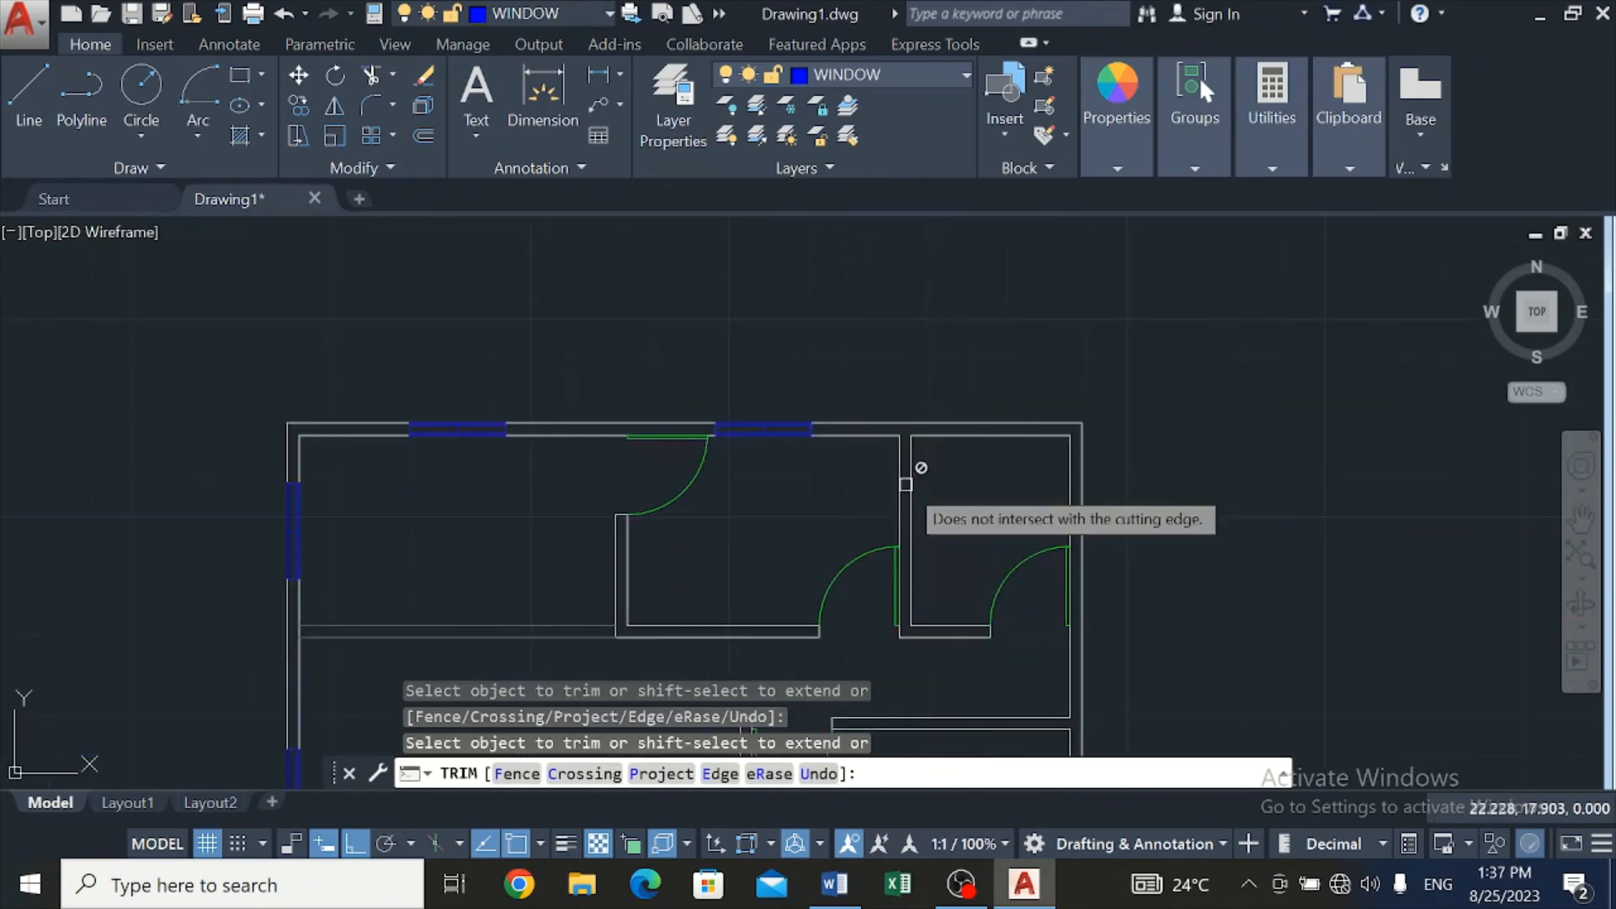
pyautogui.scroll(1, 637, 295)
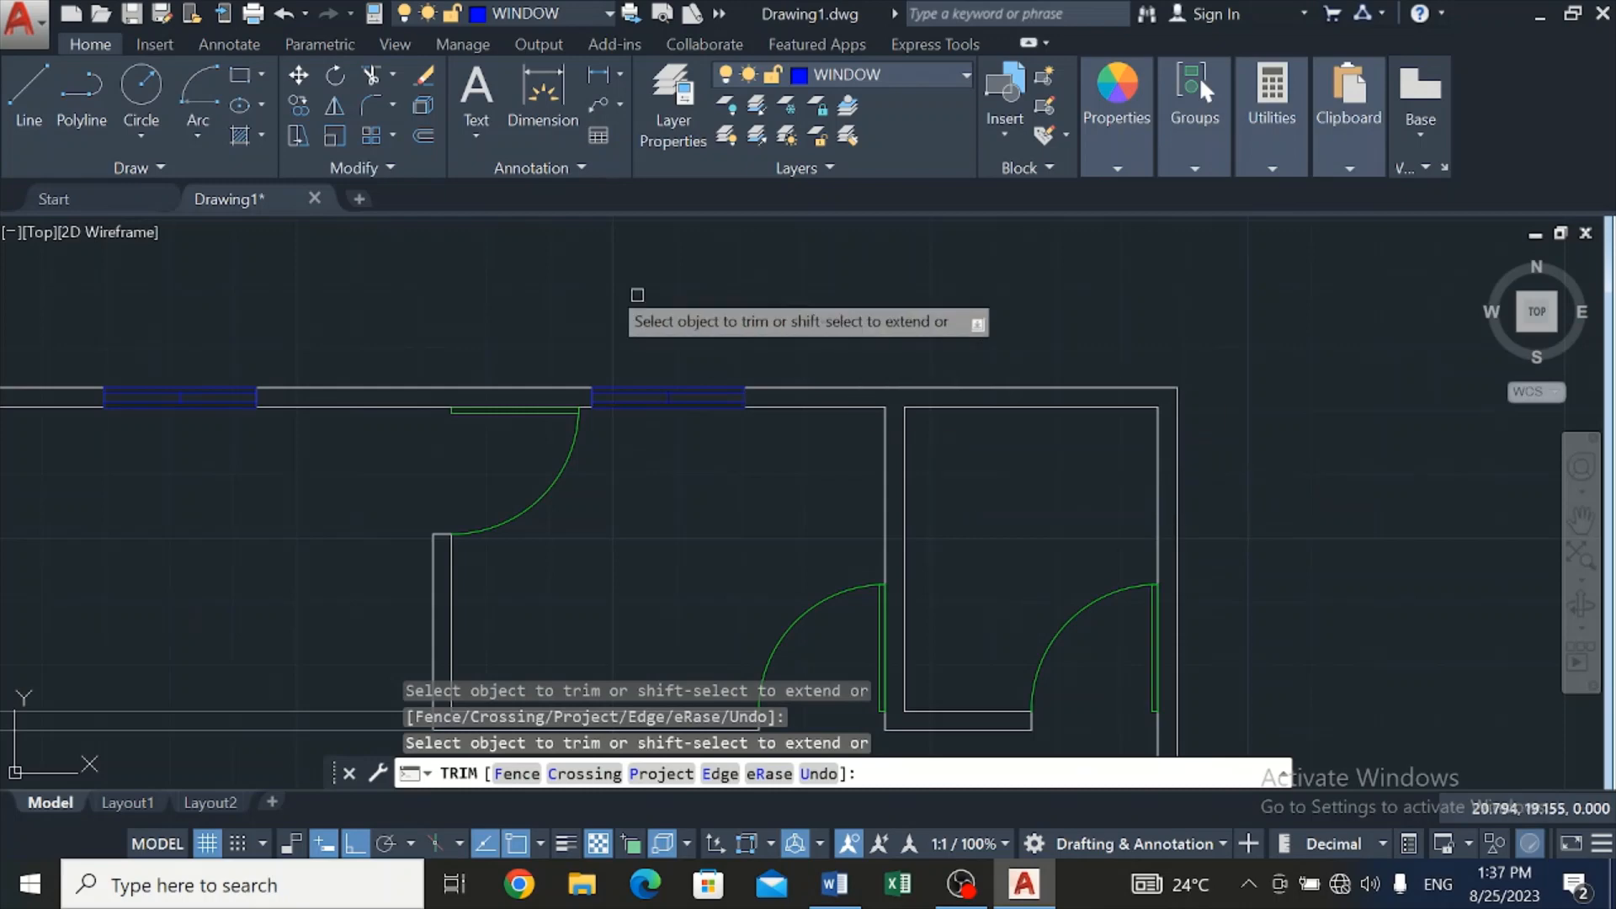
pyautogui.click(26, 84)
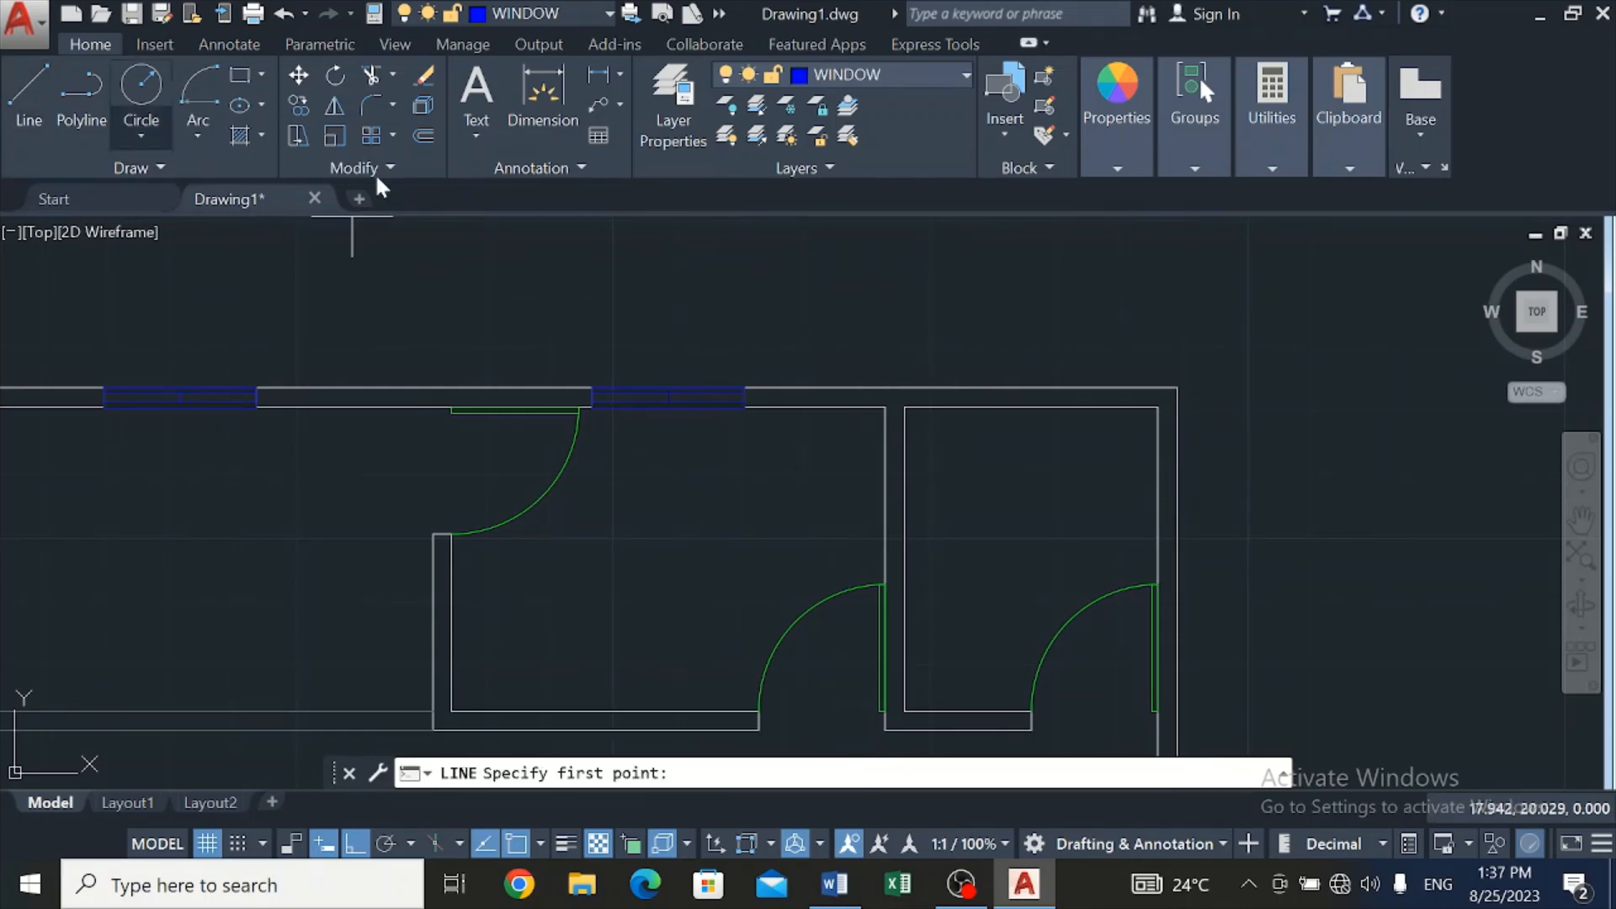
pyautogui.click(964, 75)
pyautogui.click(895, 318)
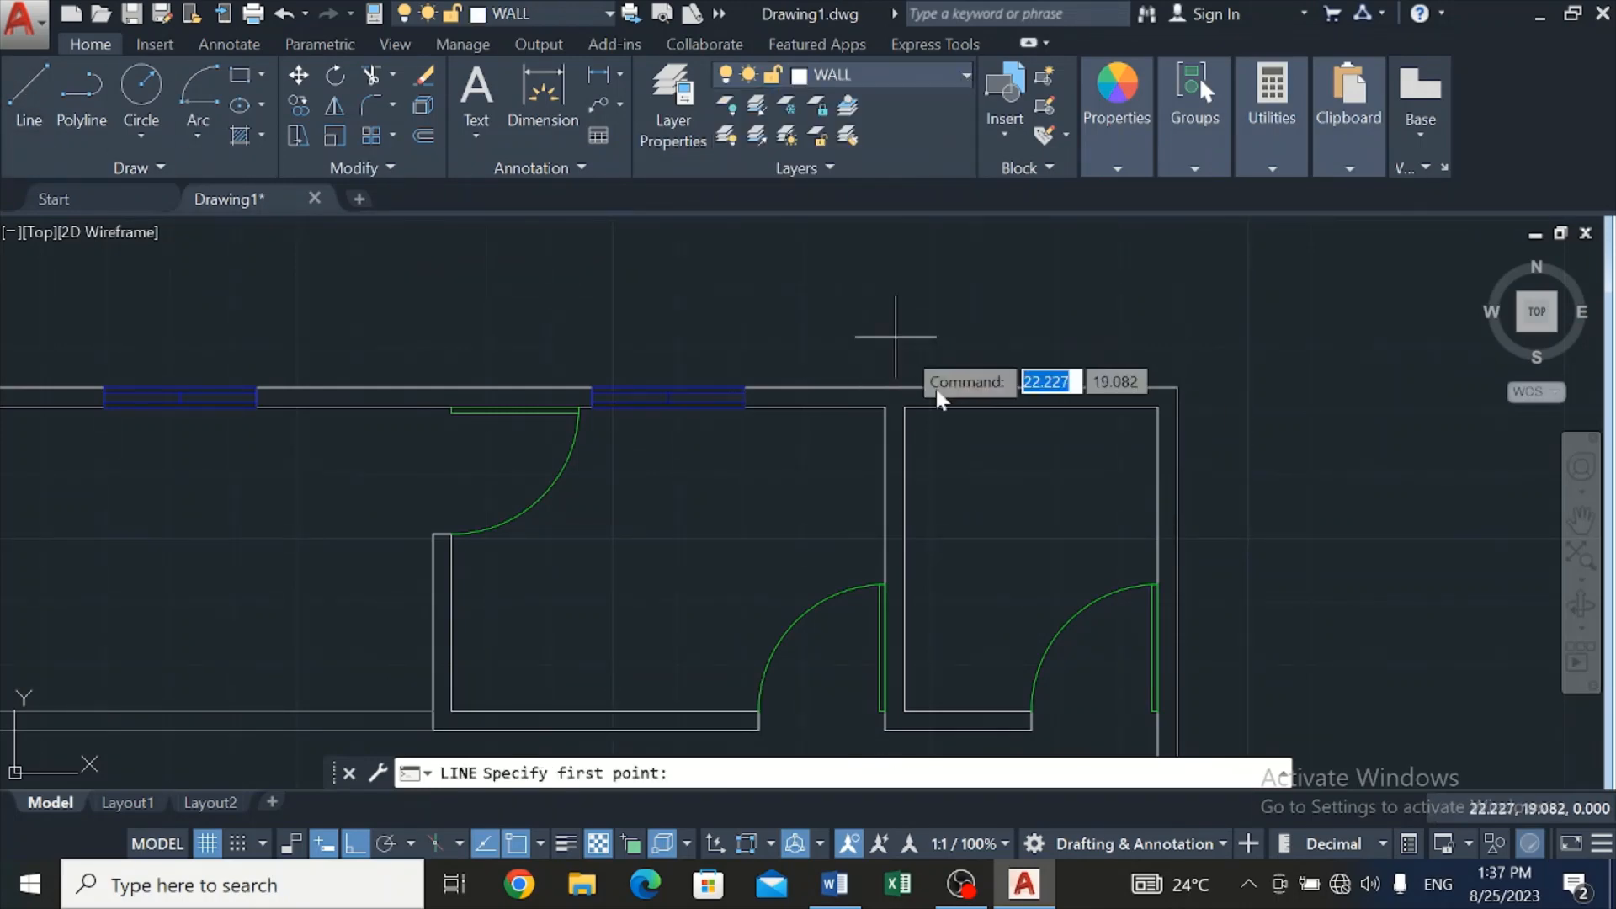
pyautogui.click(1030, 407)
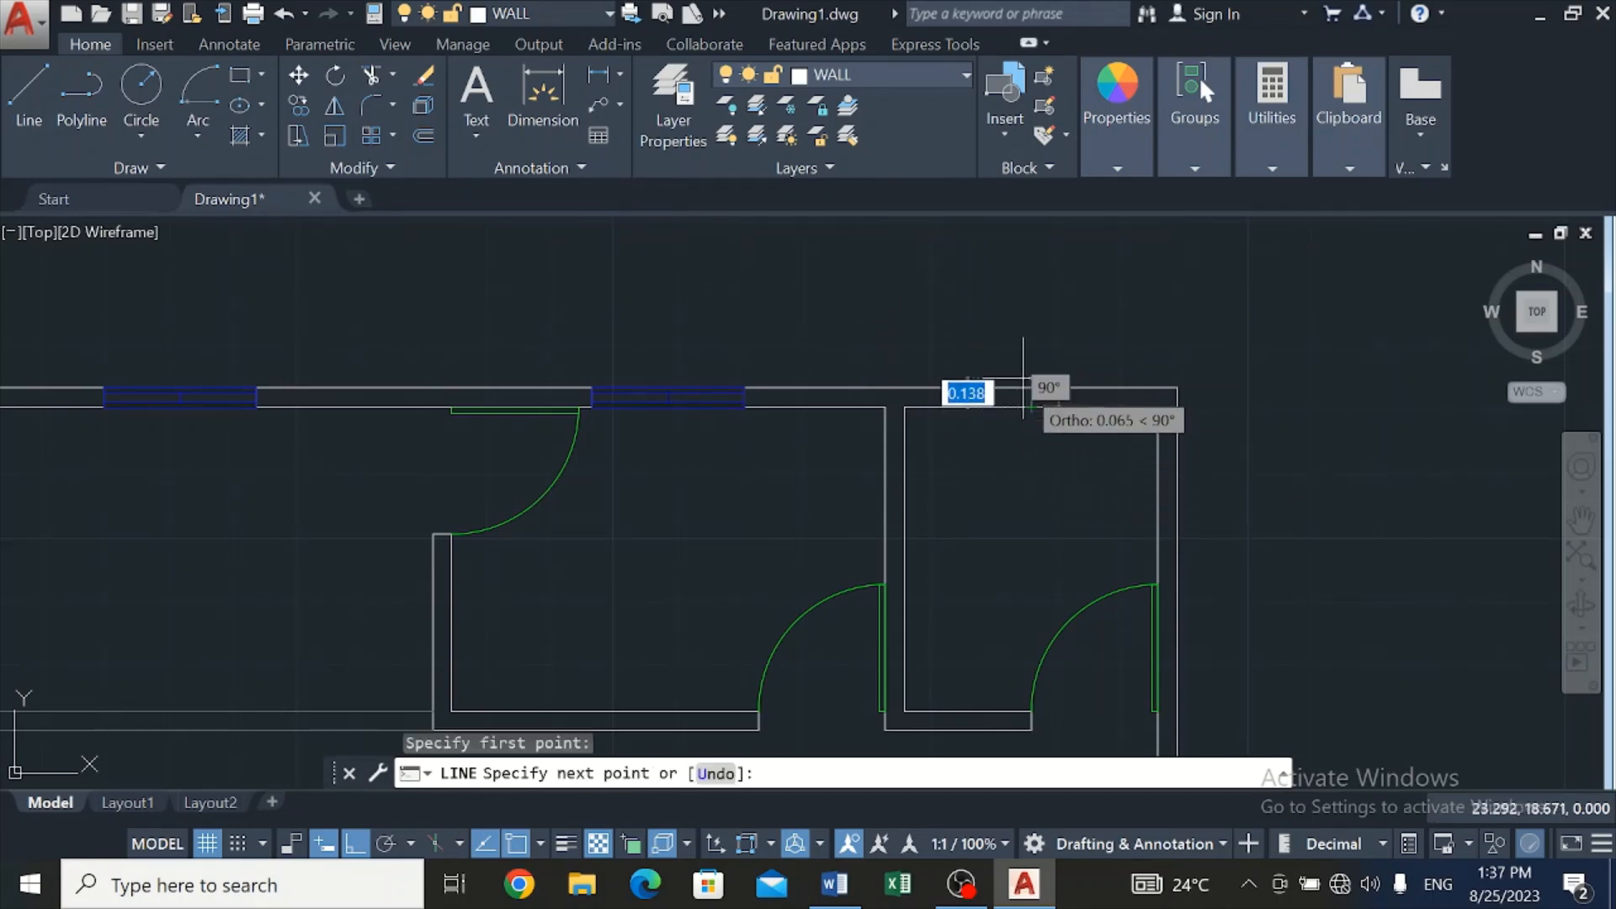
pyautogui.click(1021, 354)
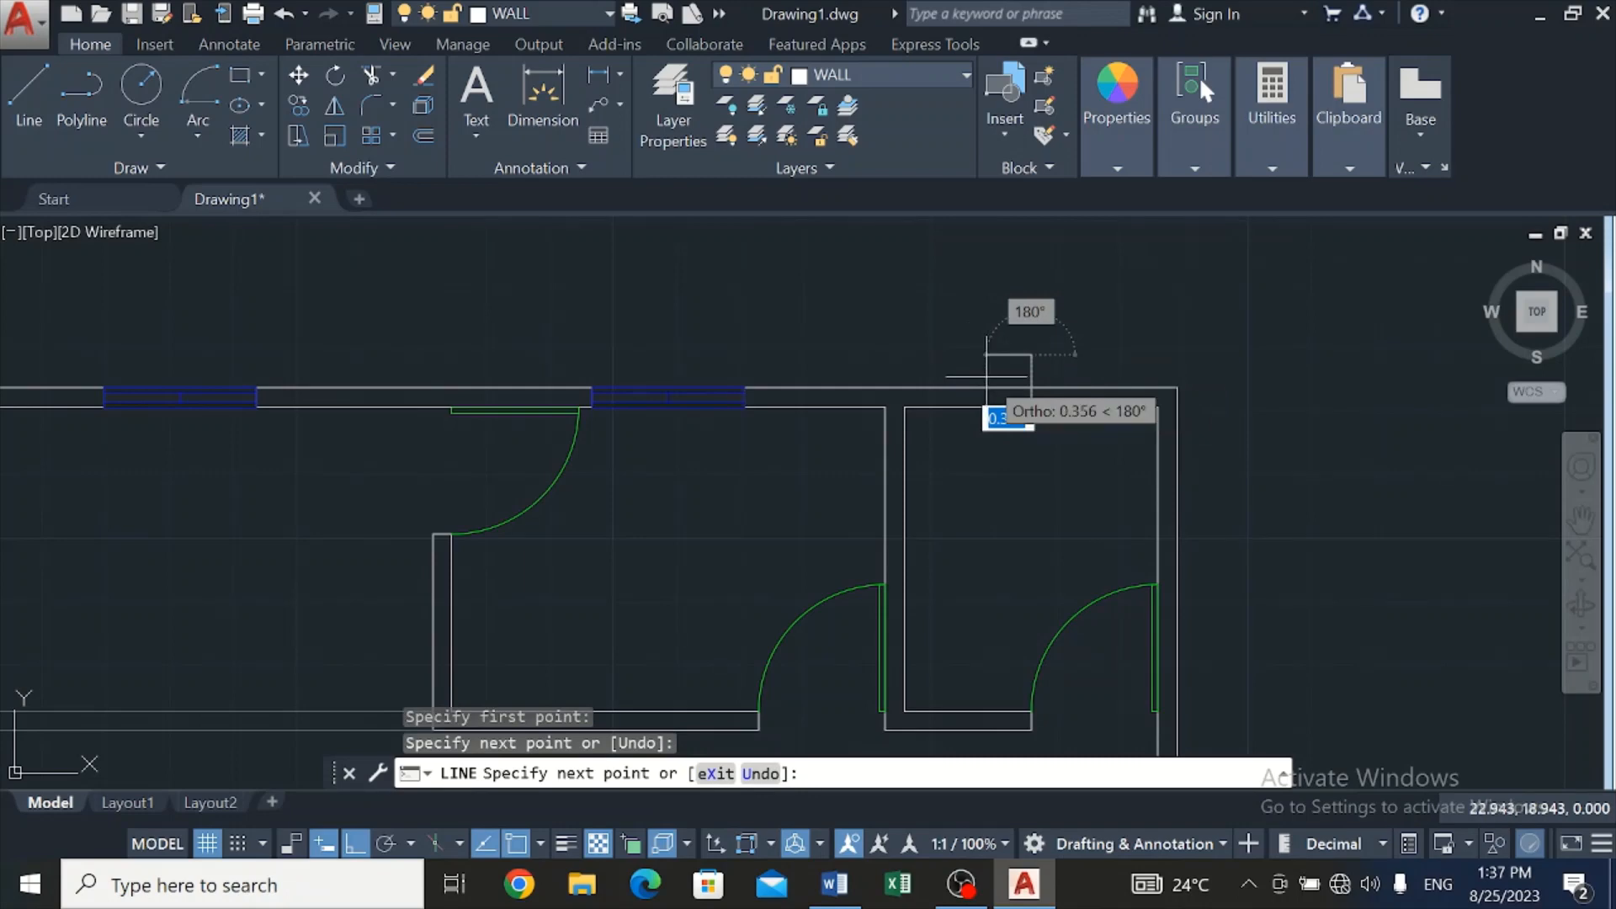
pyautogui.press('Escape')
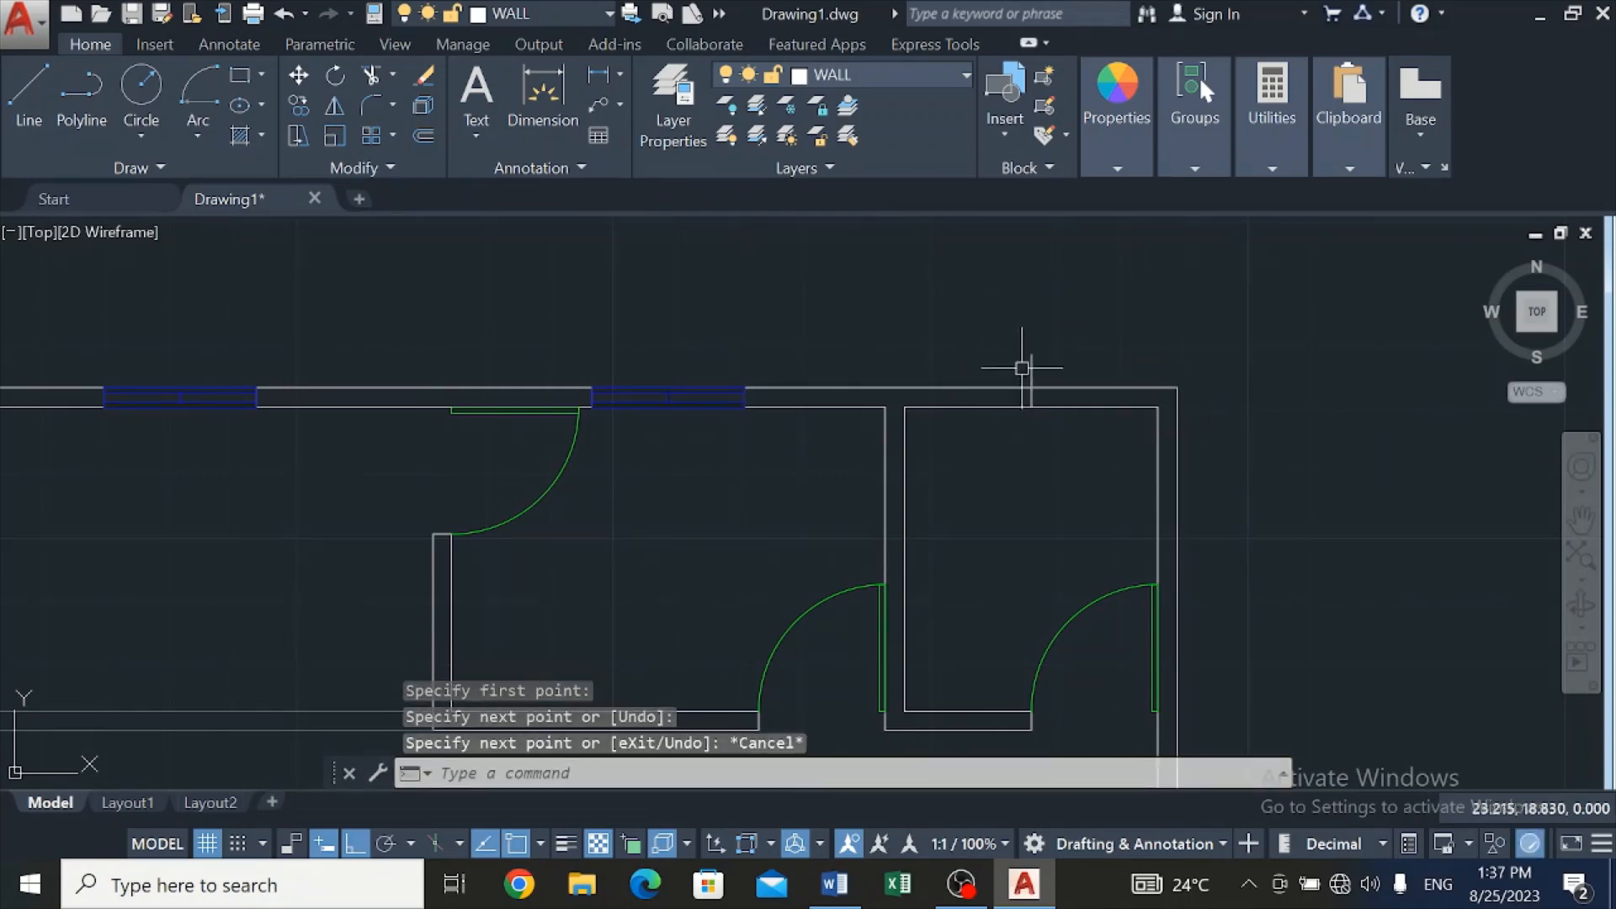
# Offset the vertical line 0.3 to both sides and erase the original middle line
pyautogui.click(423, 135)
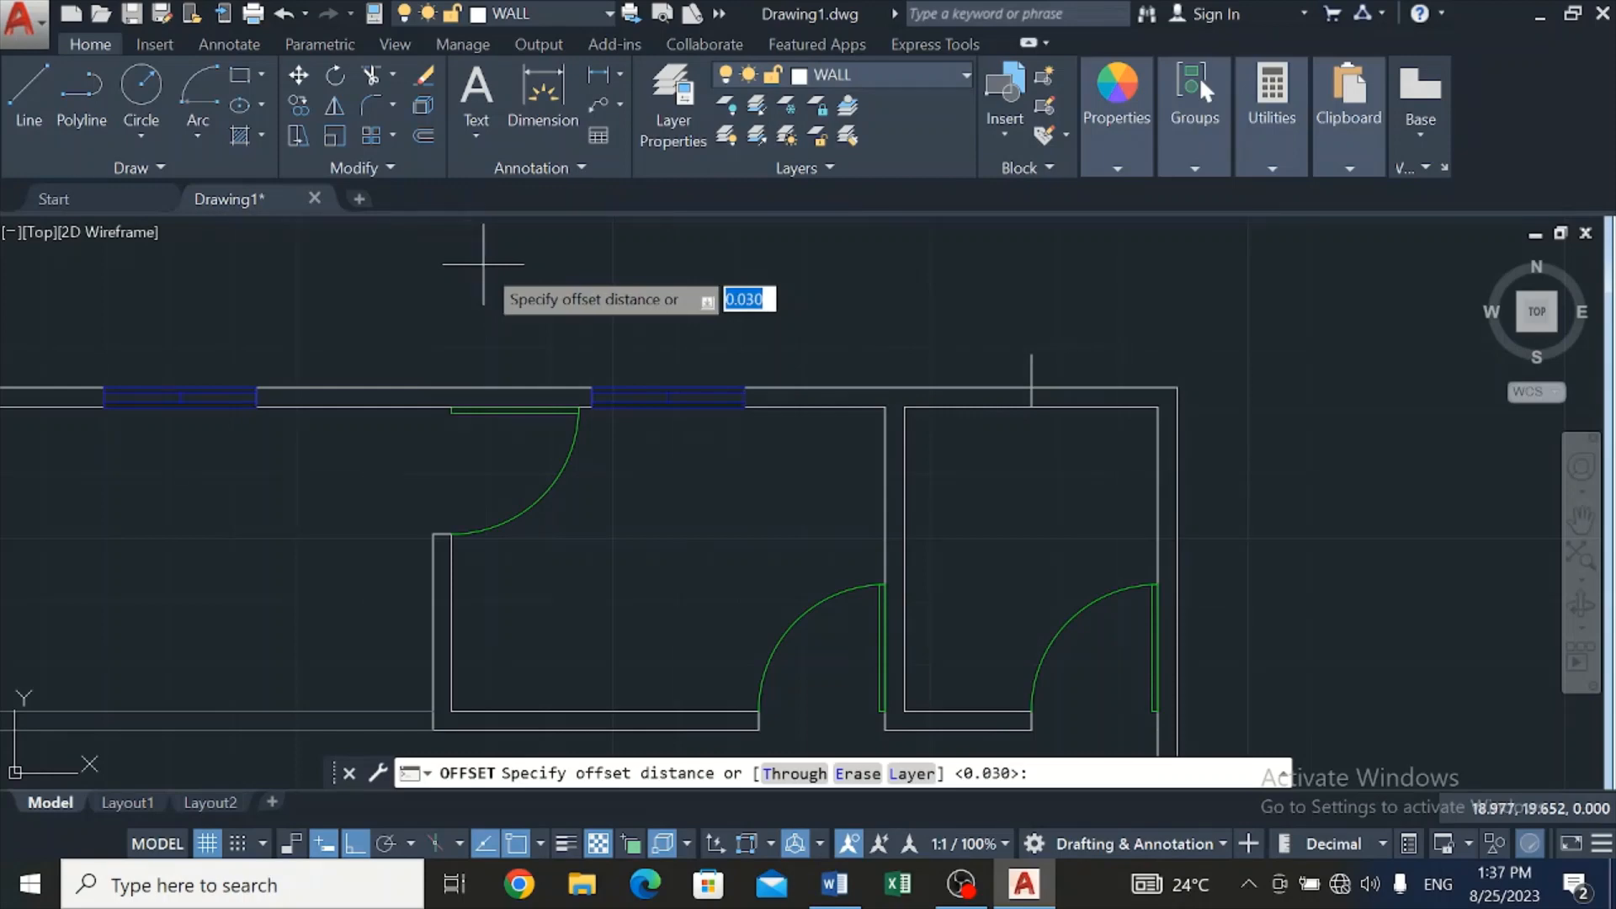
pyautogui.write('0.')
pyautogui.press('Return')
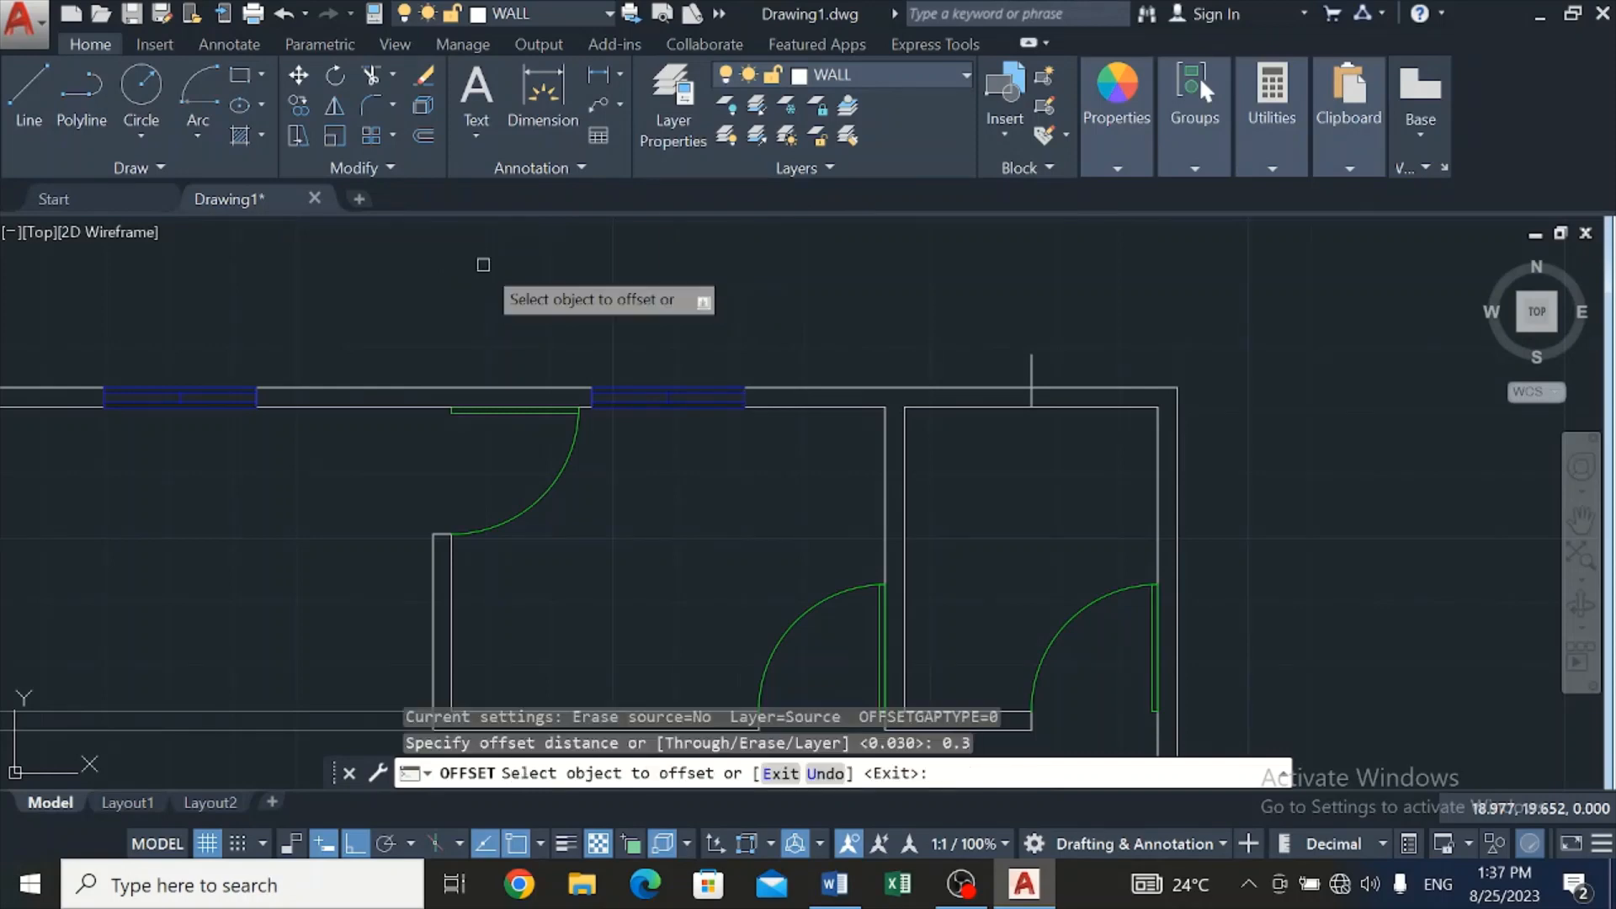
pyautogui.click(1029, 363)
pyautogui.click(1077, 362)
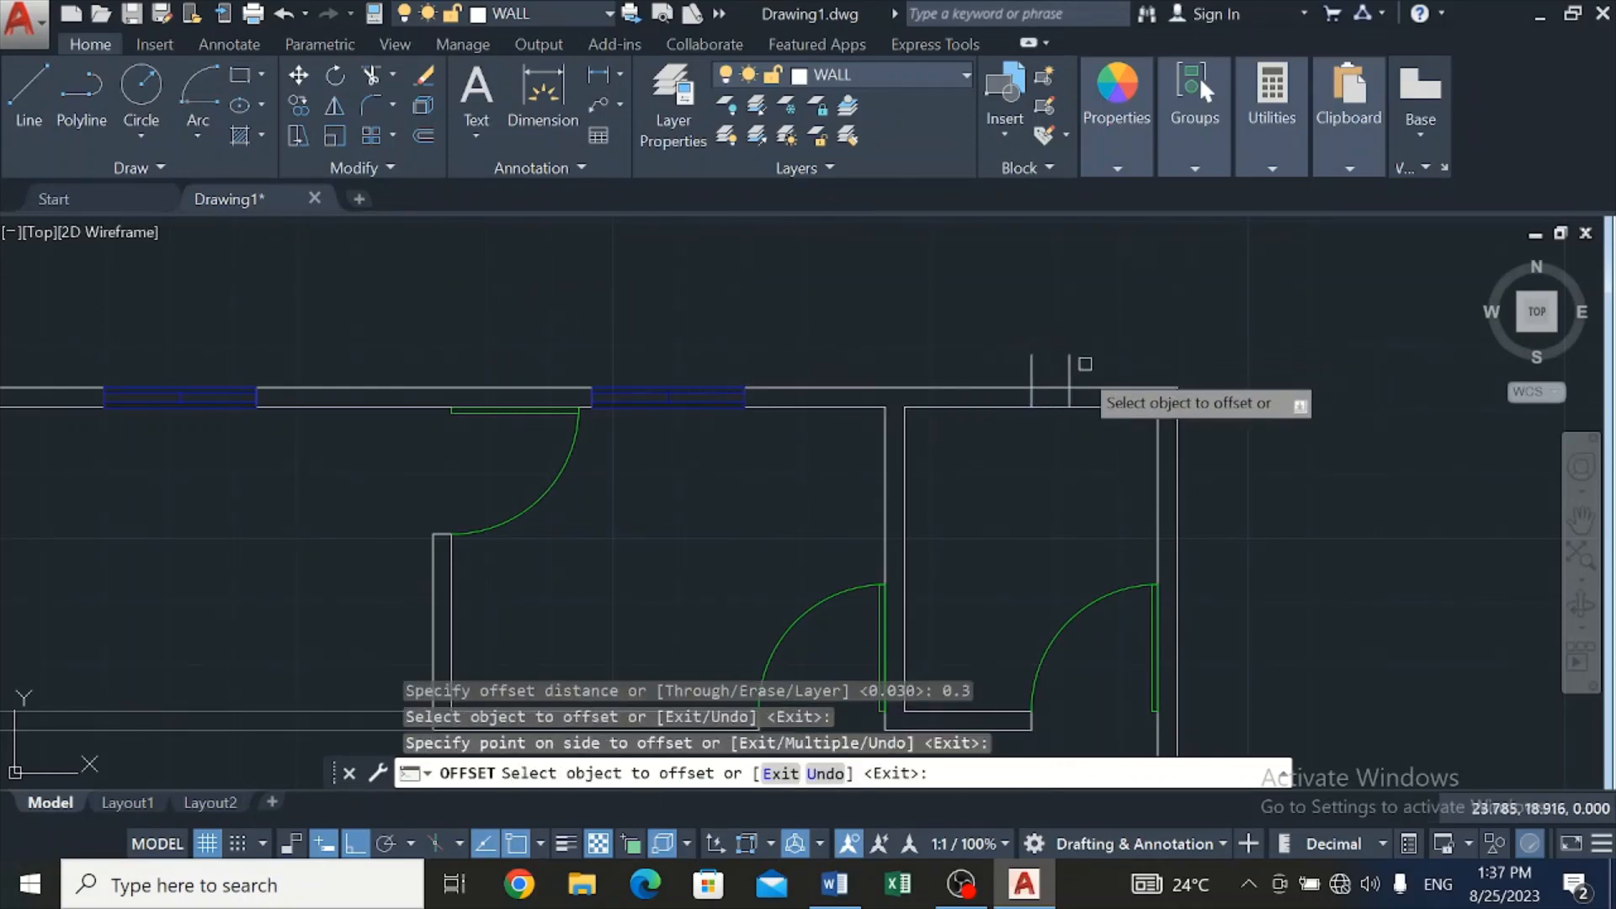
pyautogui.click(1029, 373)
pyautogui.click(860, 354)
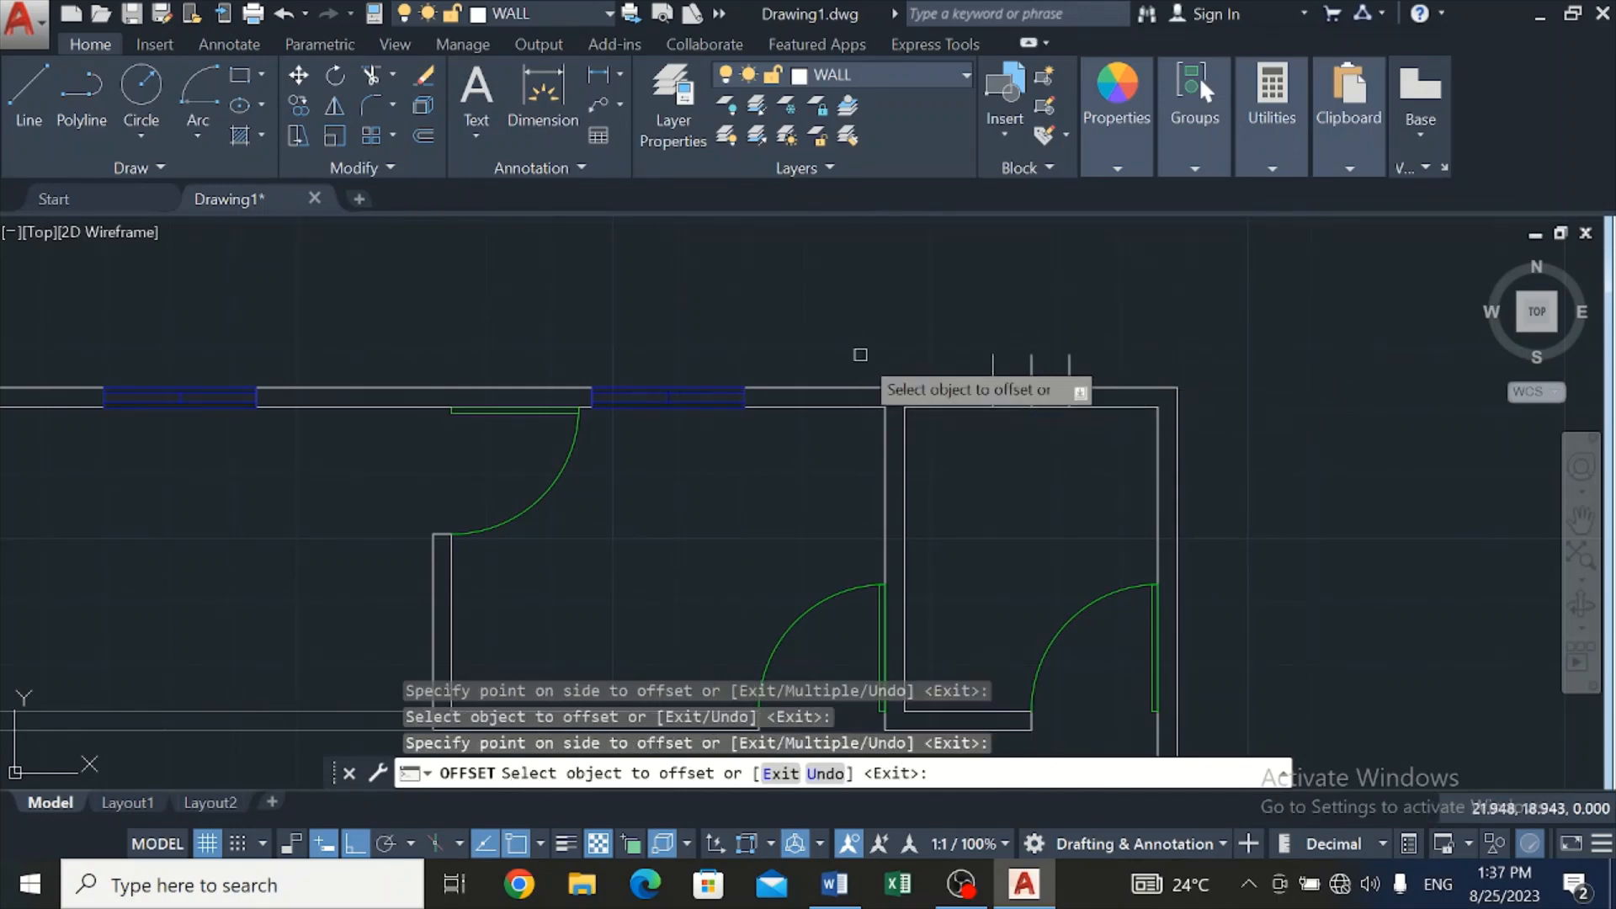
pyautogui.press('Escape')
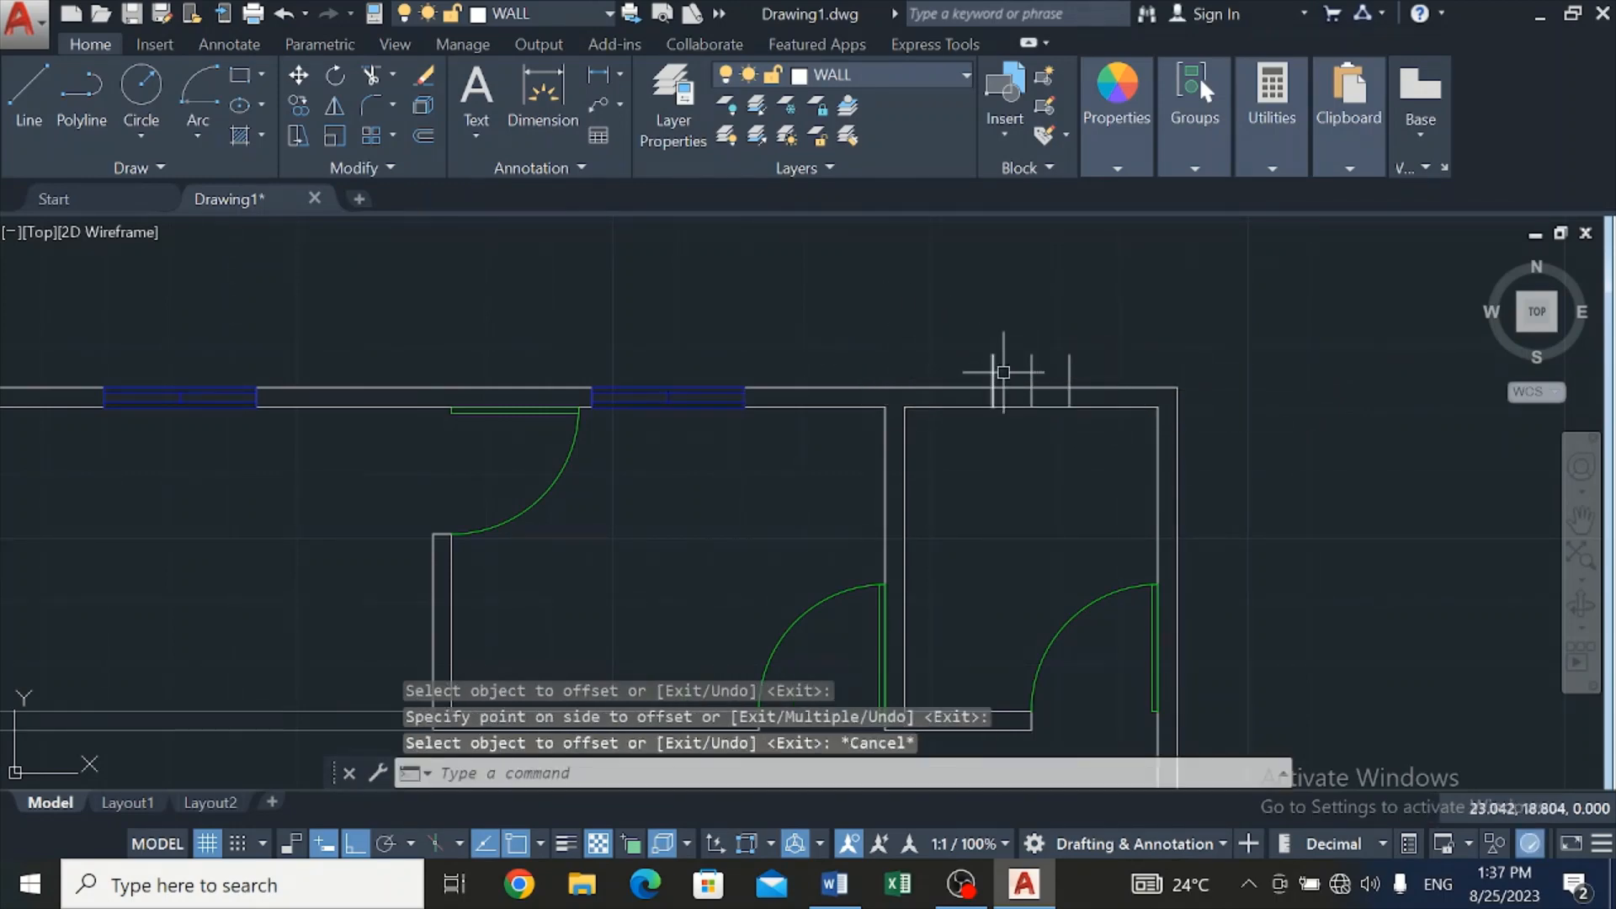
pyautogui.click(1032, 364)
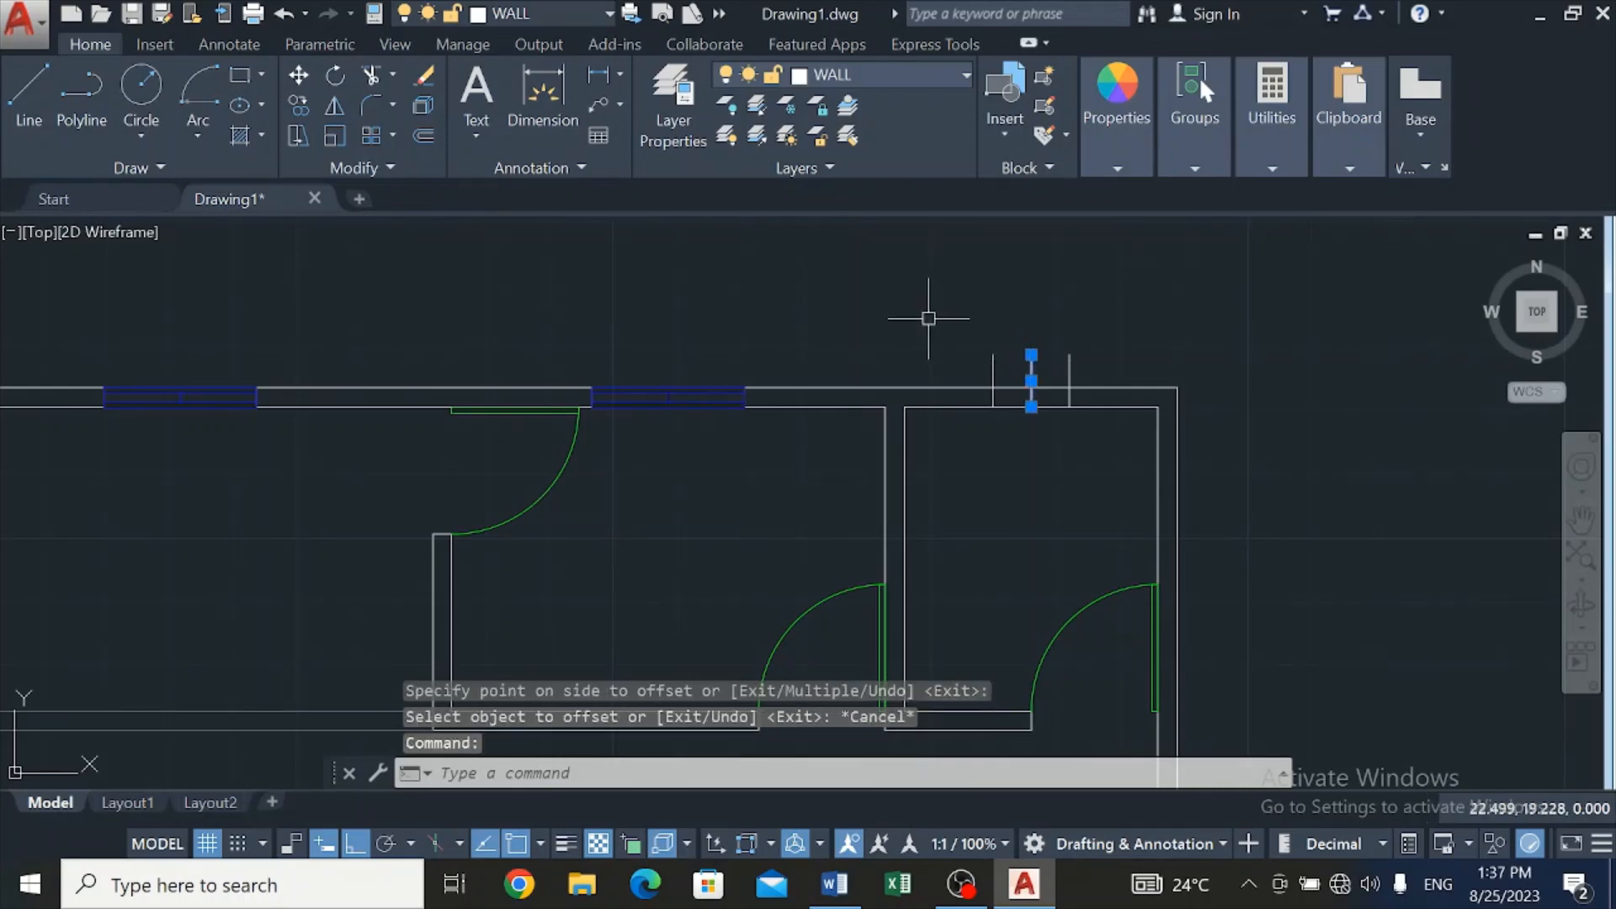
pyautogui.press('Delete')
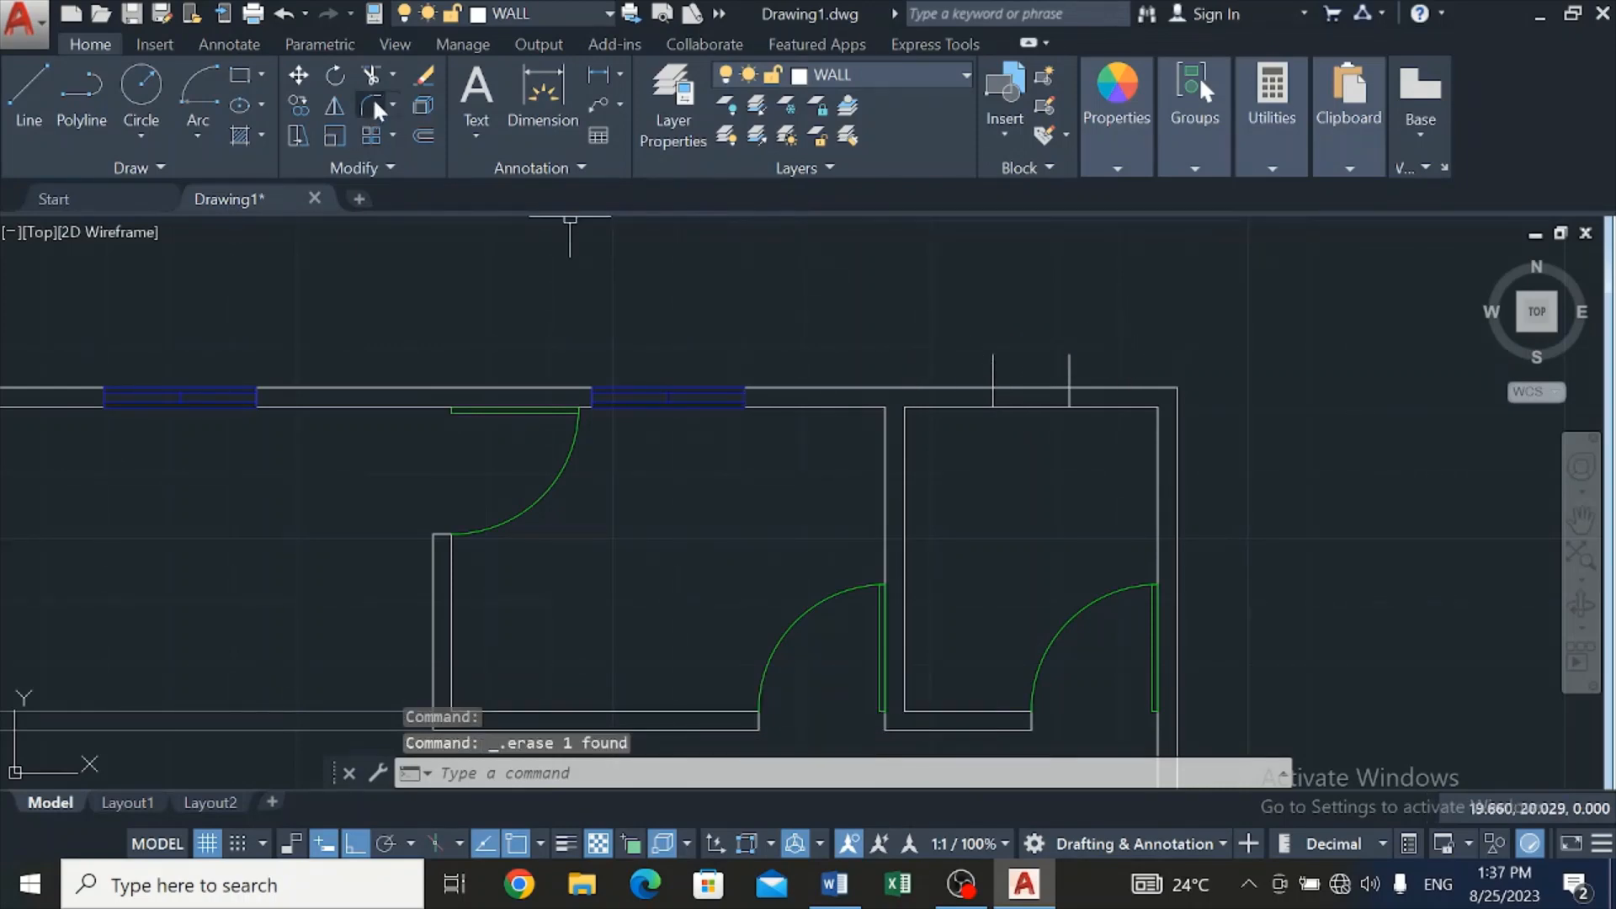
# Trim the two vertical lines above the outer wall and both wall lines between them to open the window gap
pyautogui.click(371, 74)
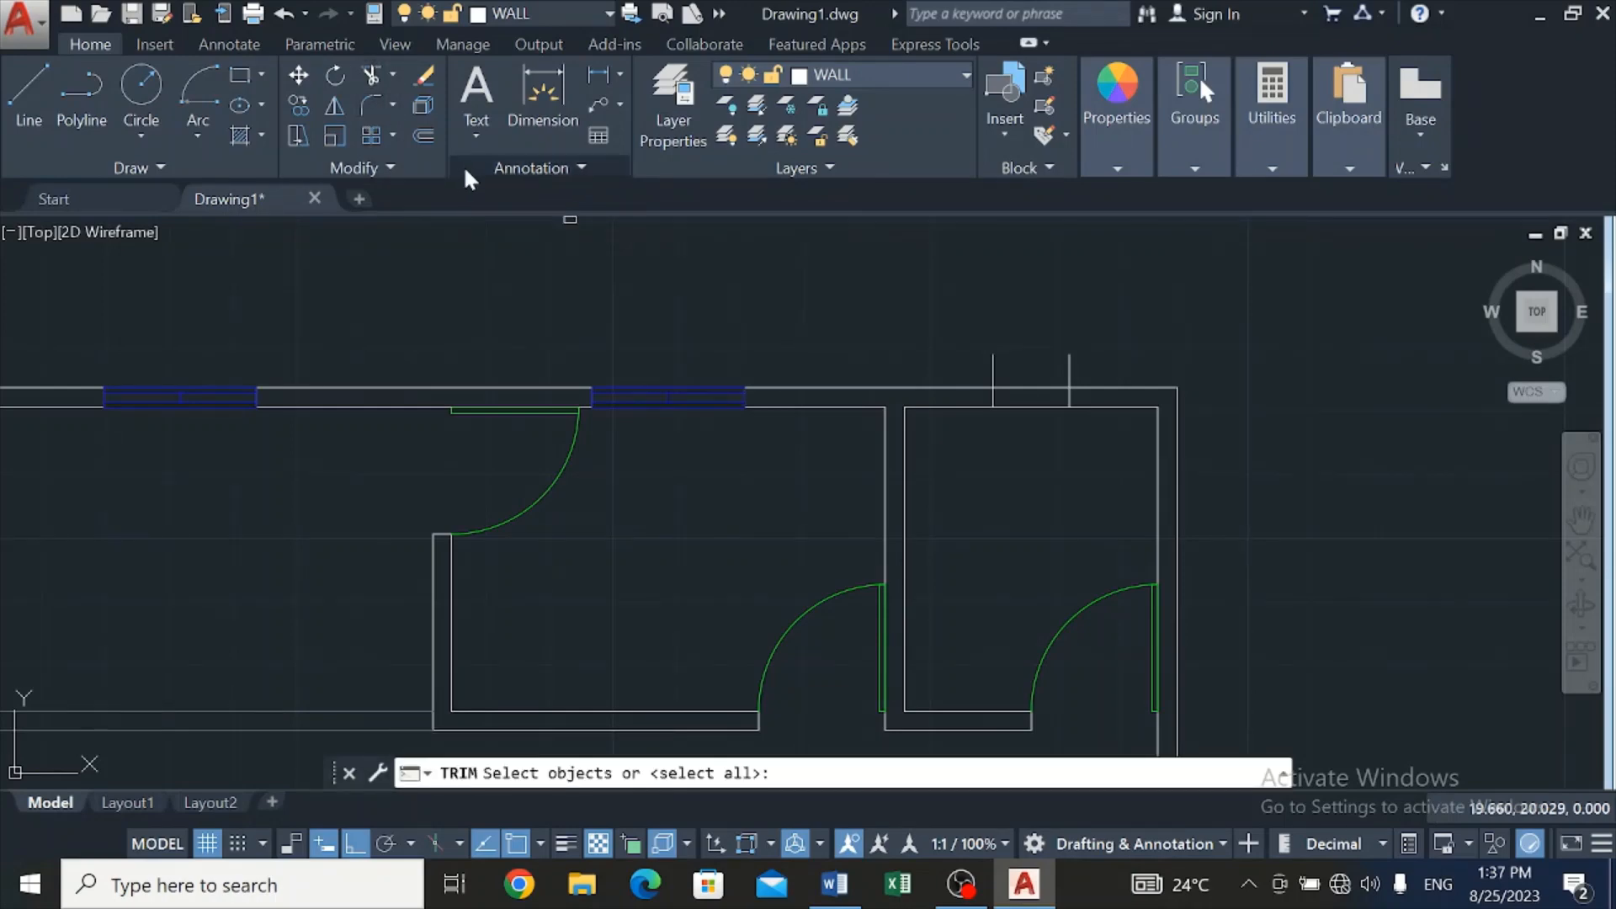
pyautogui.press('Return')
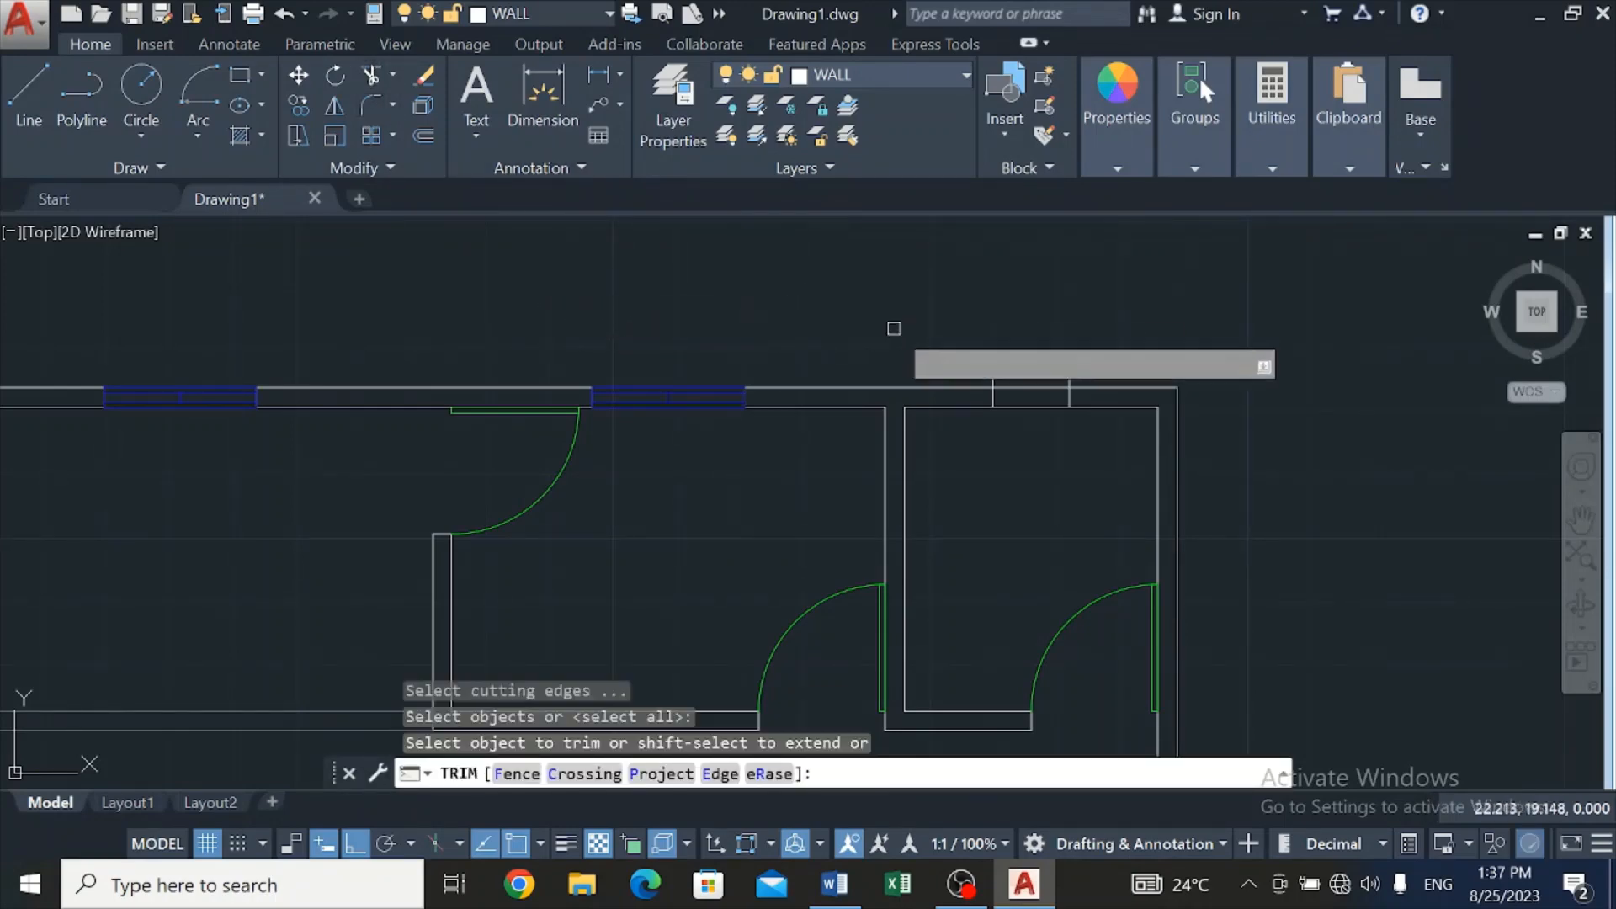
pyautogui.click(987, 359)
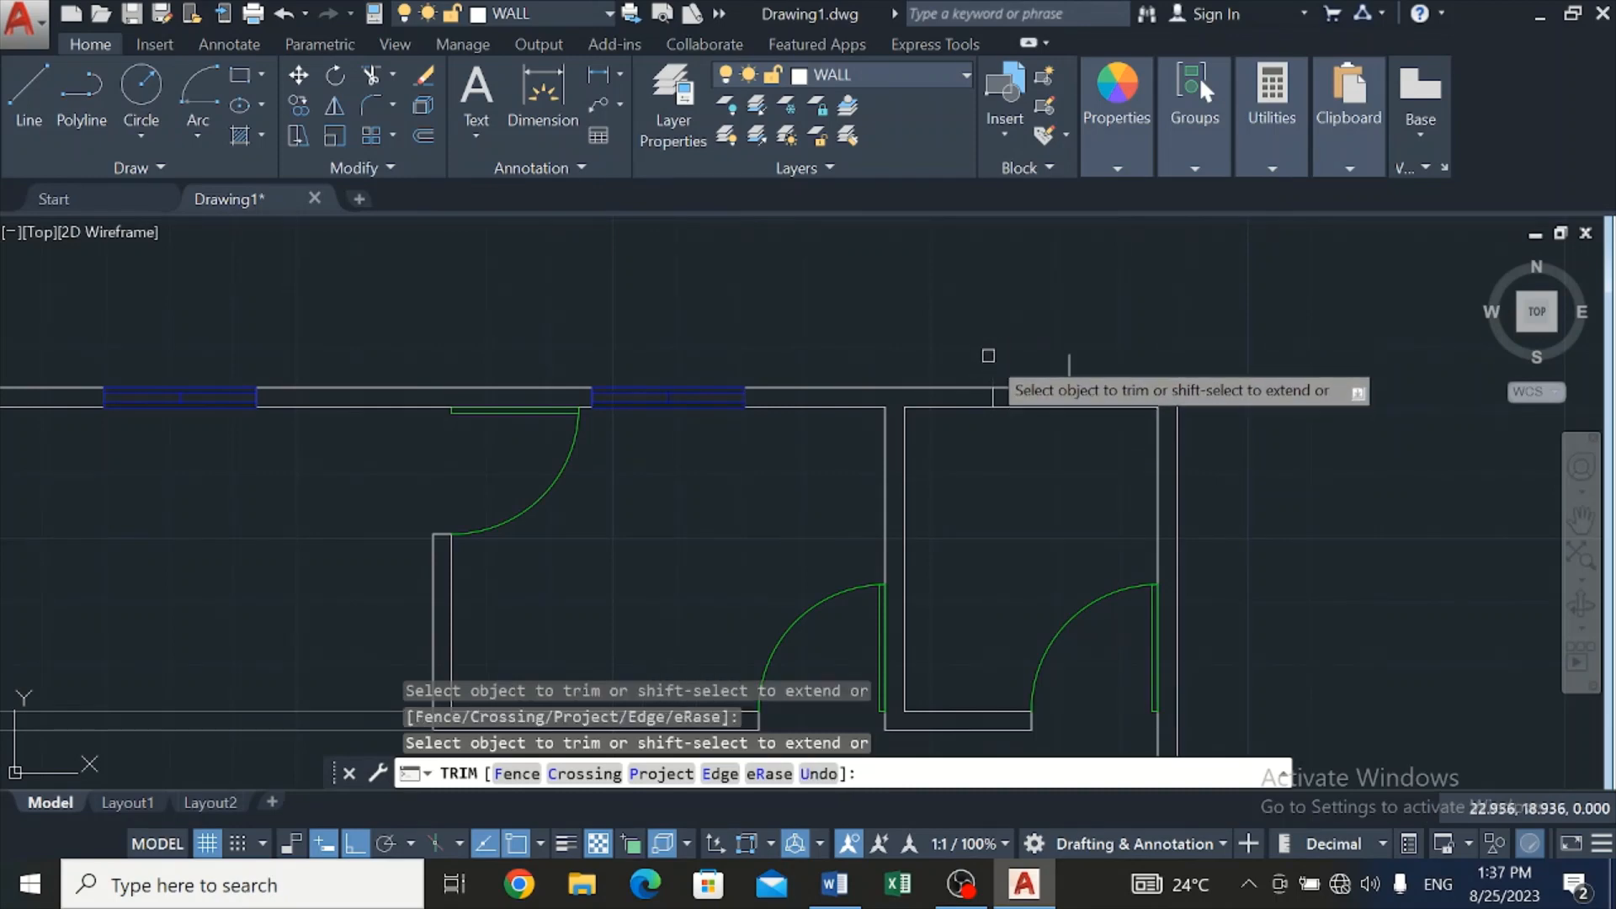
pyautogui.click(1027, 357)
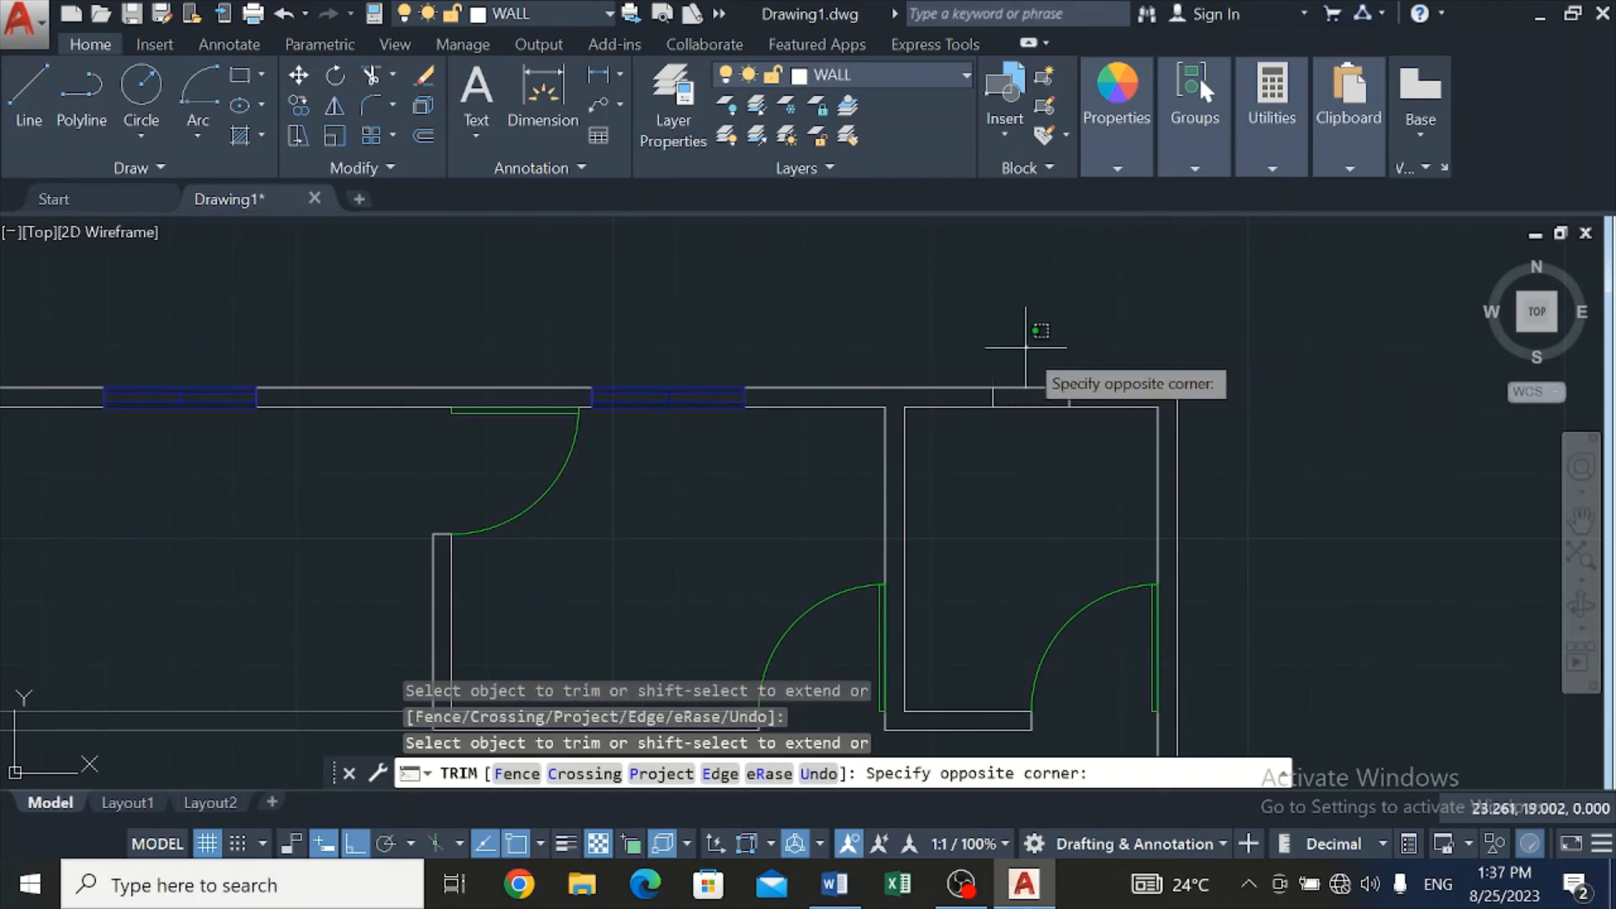
pyautogui.click(1015, 413)
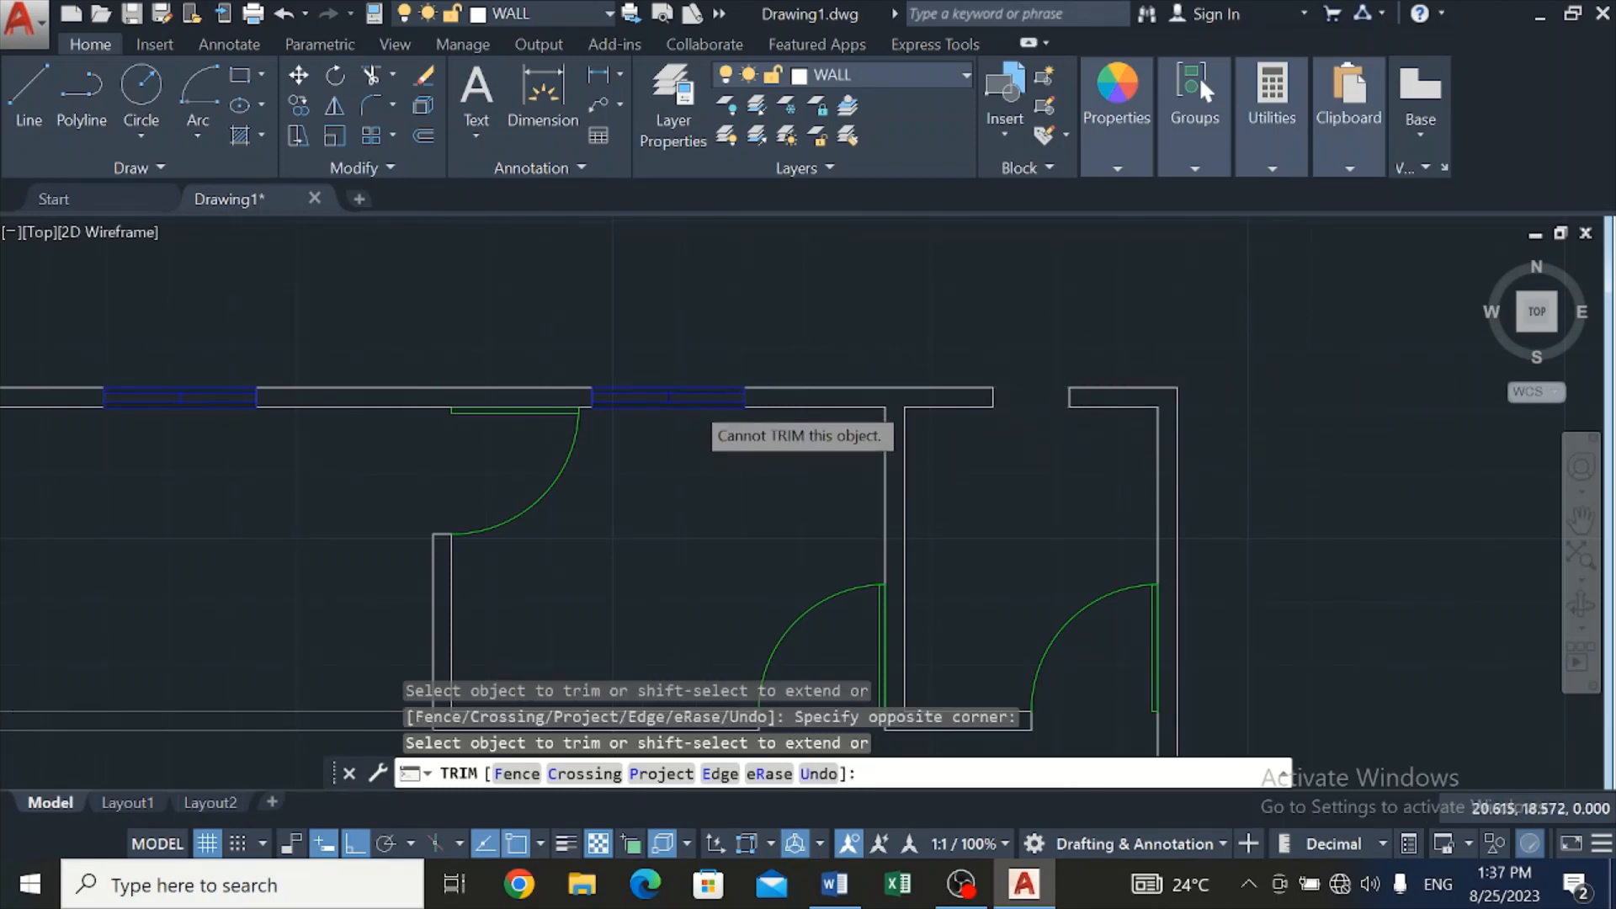
# Define the small window symbol as a block named WINDOW 2, with its lower-left corner as the base point
pyautogui.scroll(-6, 580, 497)
pyautogui.scroll(6, 146, 290)
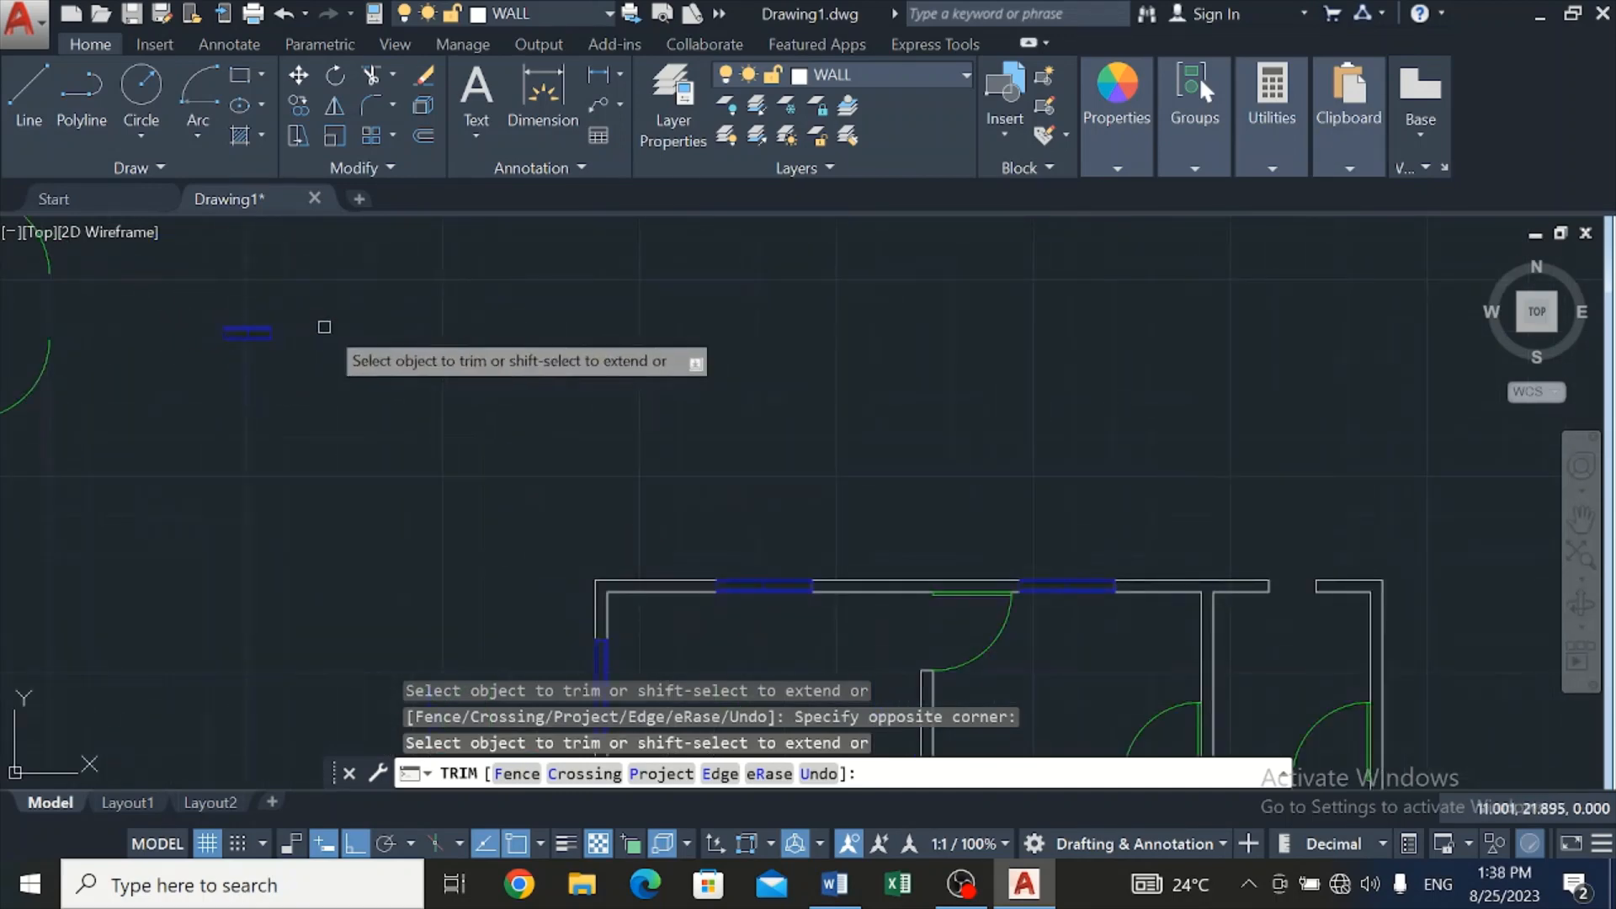
pyautogui.click(1046, 75)
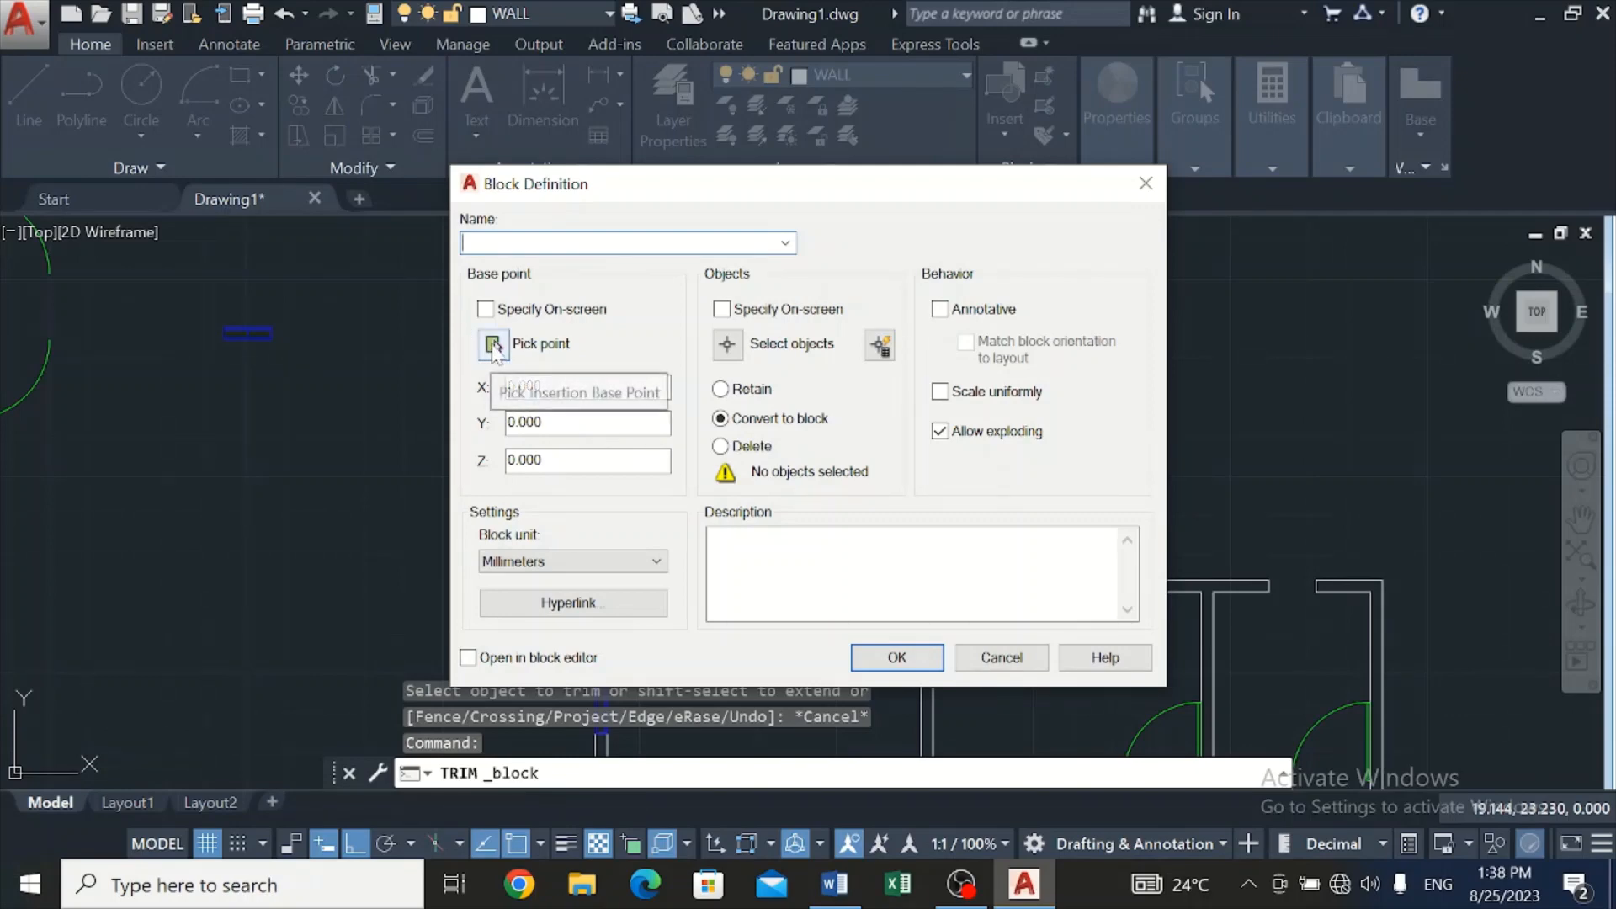
pyautogui.click(493, 344)
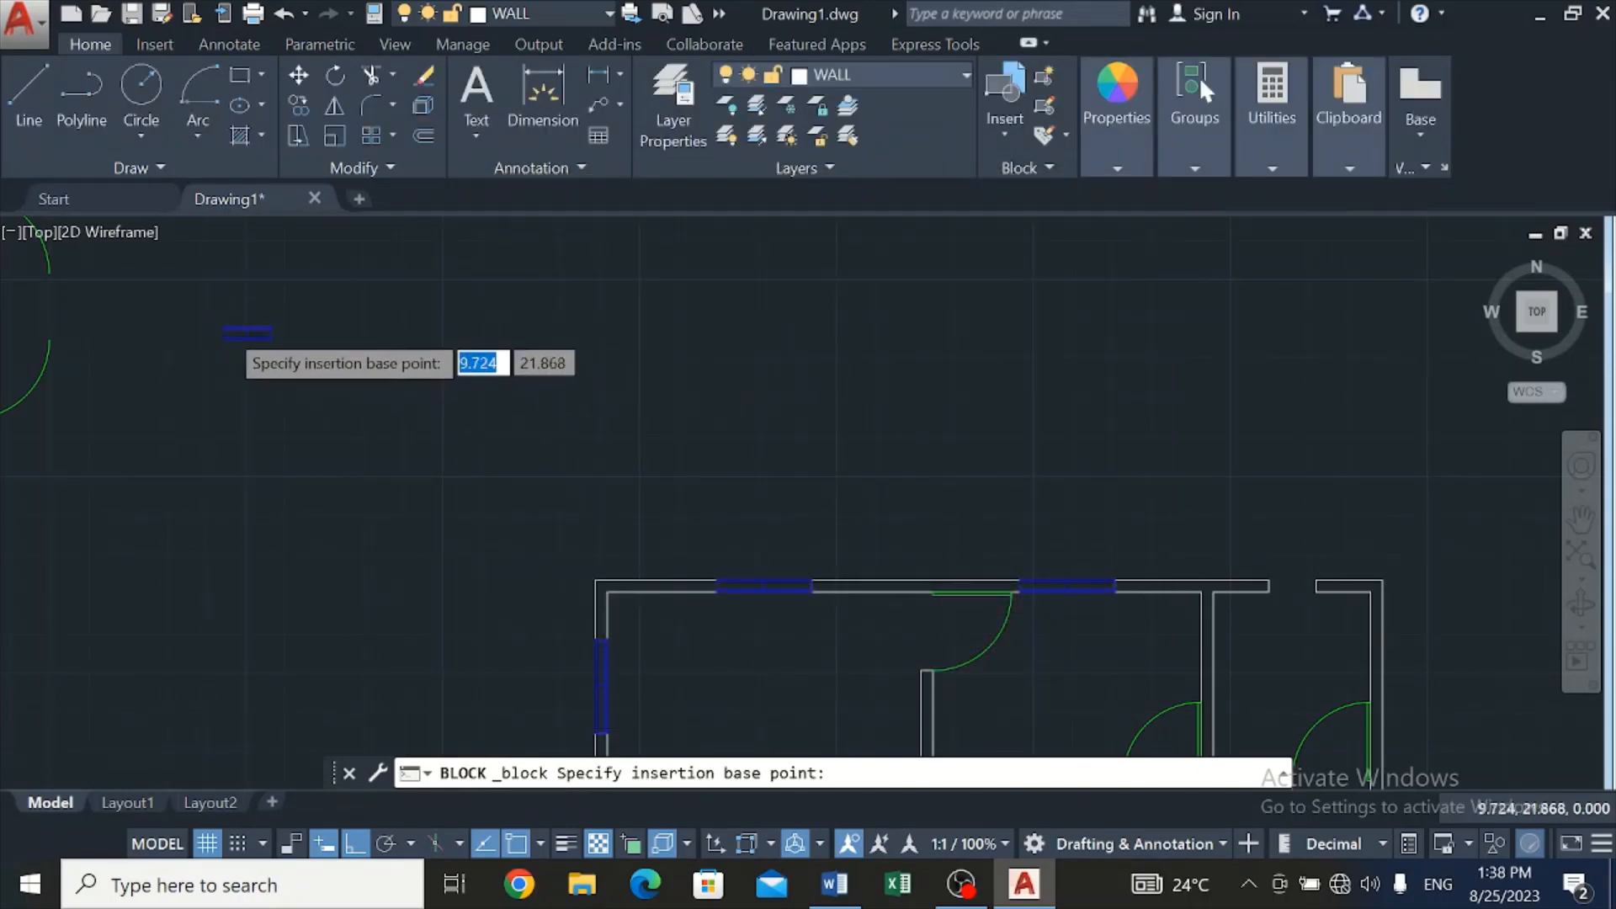
pyautogui.scroll(8, 231, 341)
pyautogui.click(207, 390)
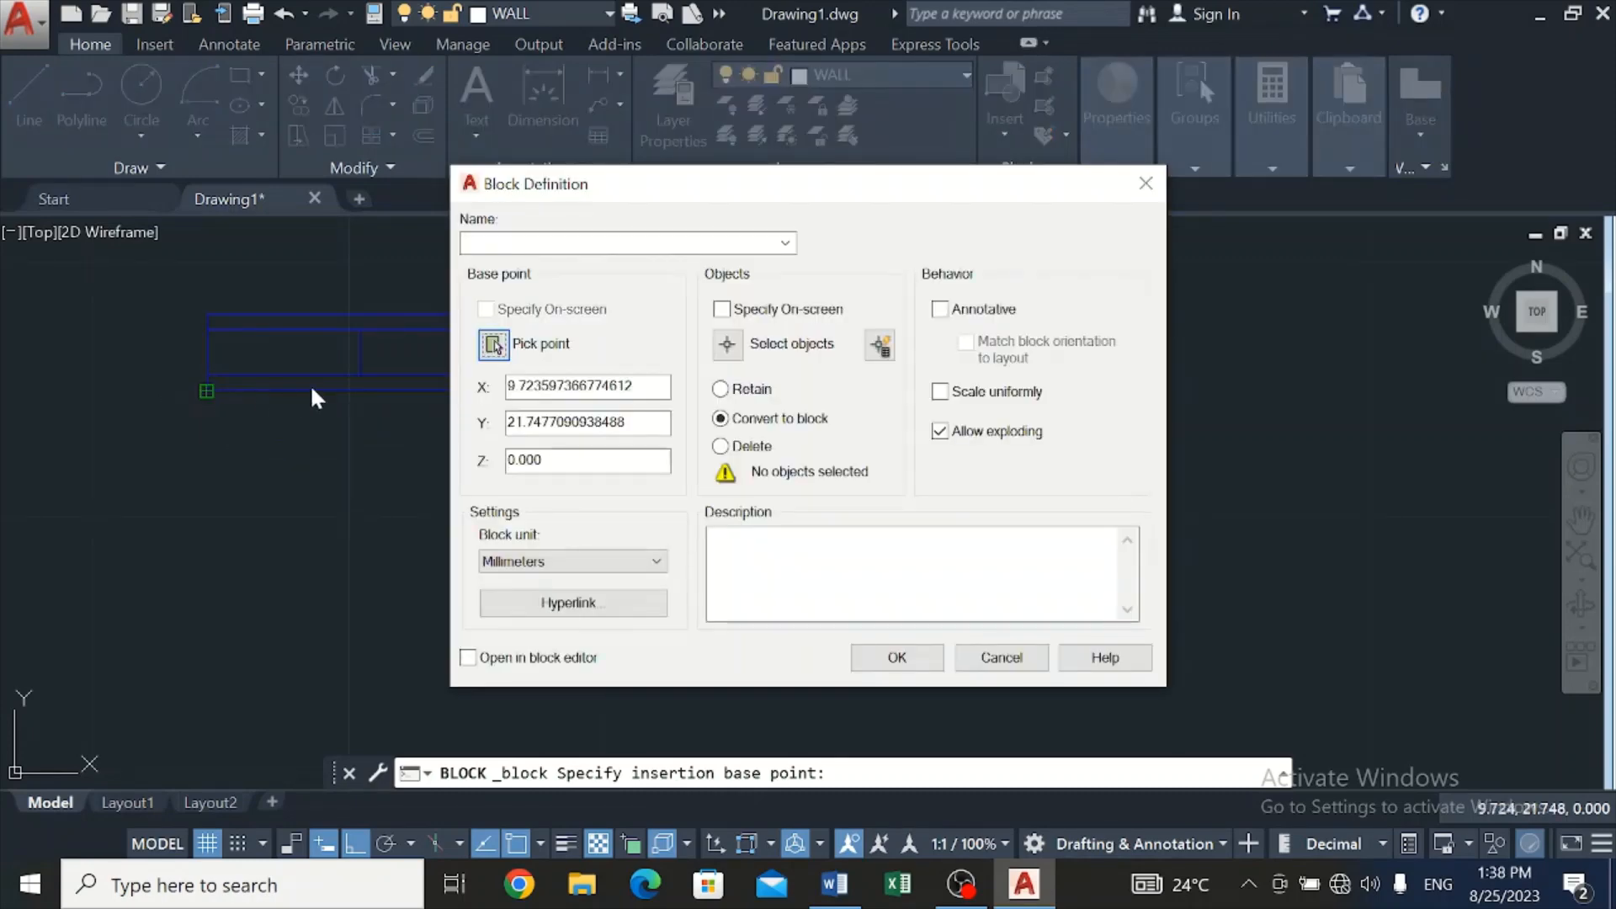
pyautogui.click(729, 347)
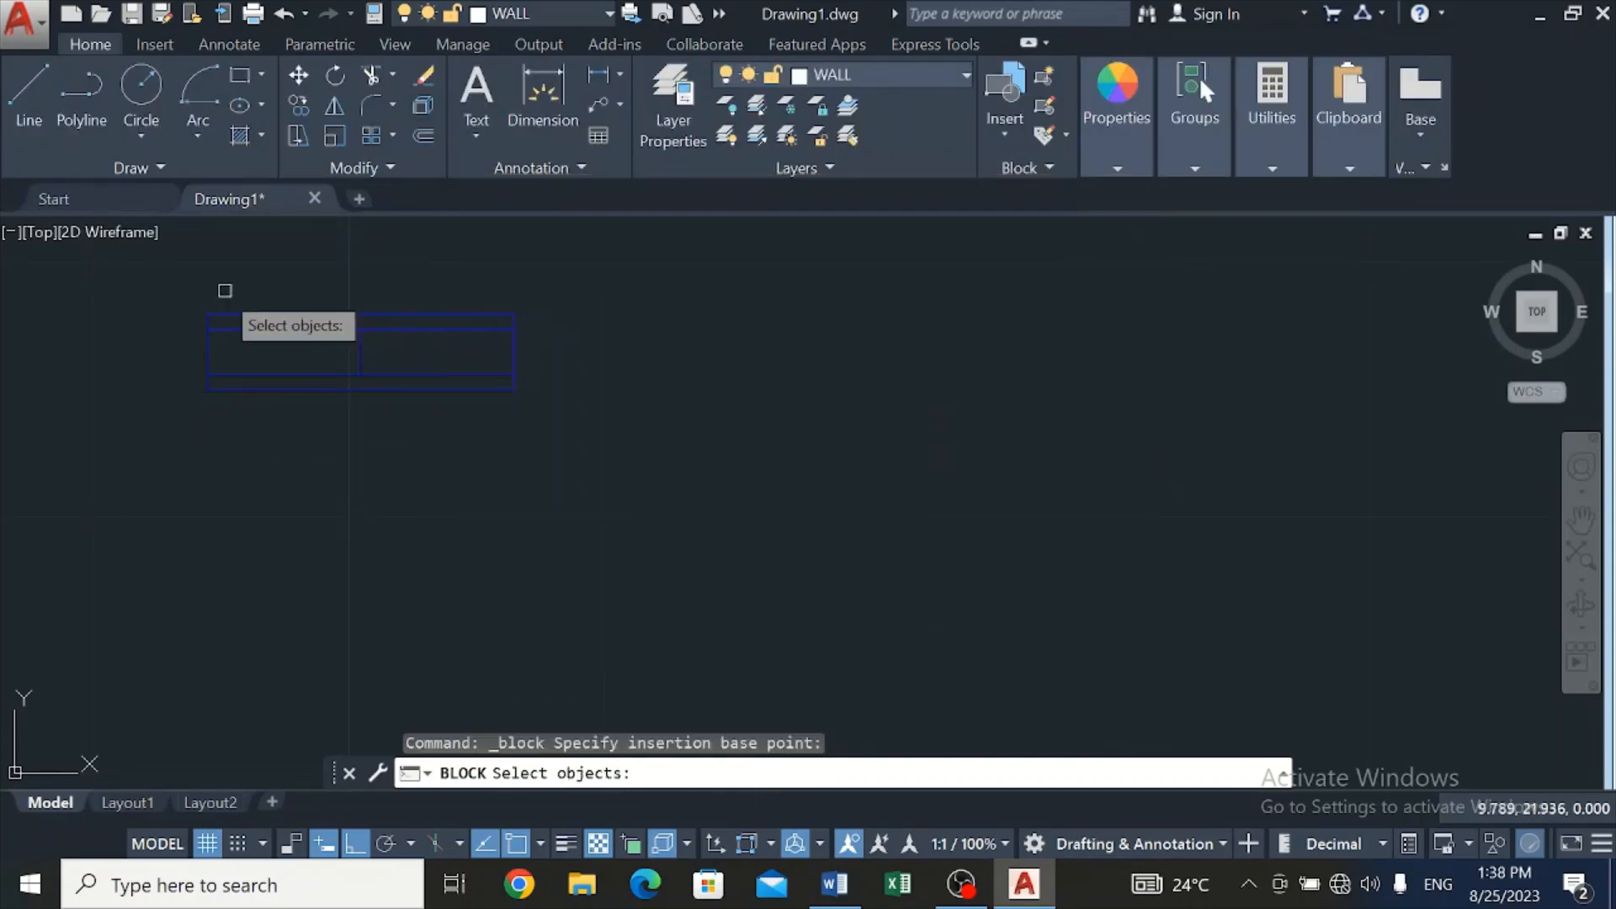
pyautogui.click(164, 255)
pyautogui.click(578, 456)
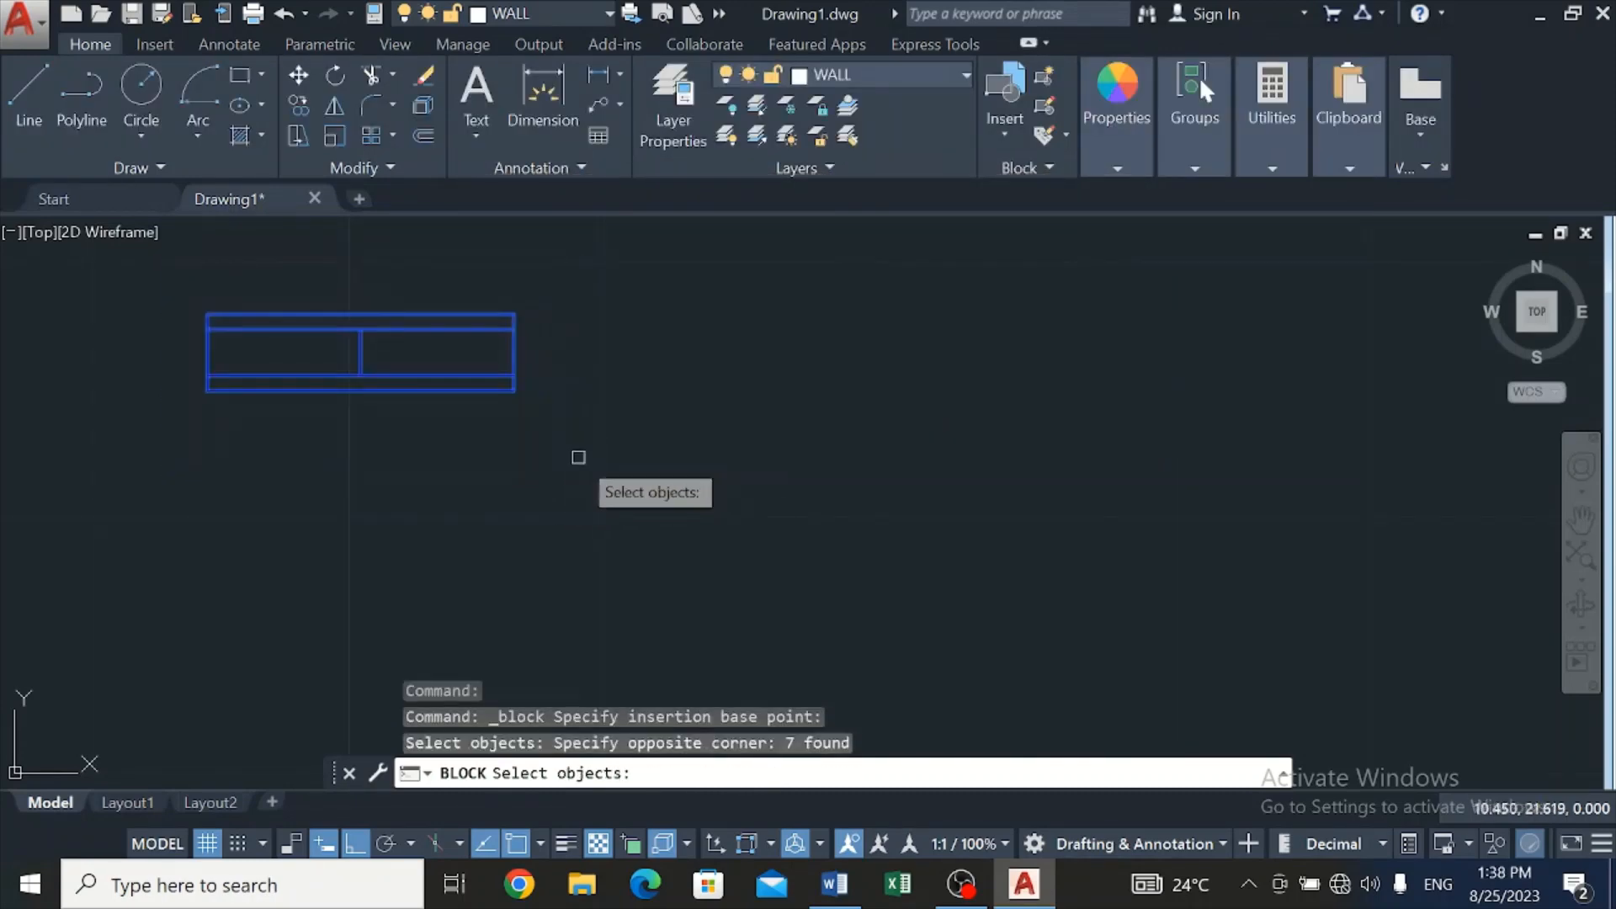
pyautogui.press('Return')
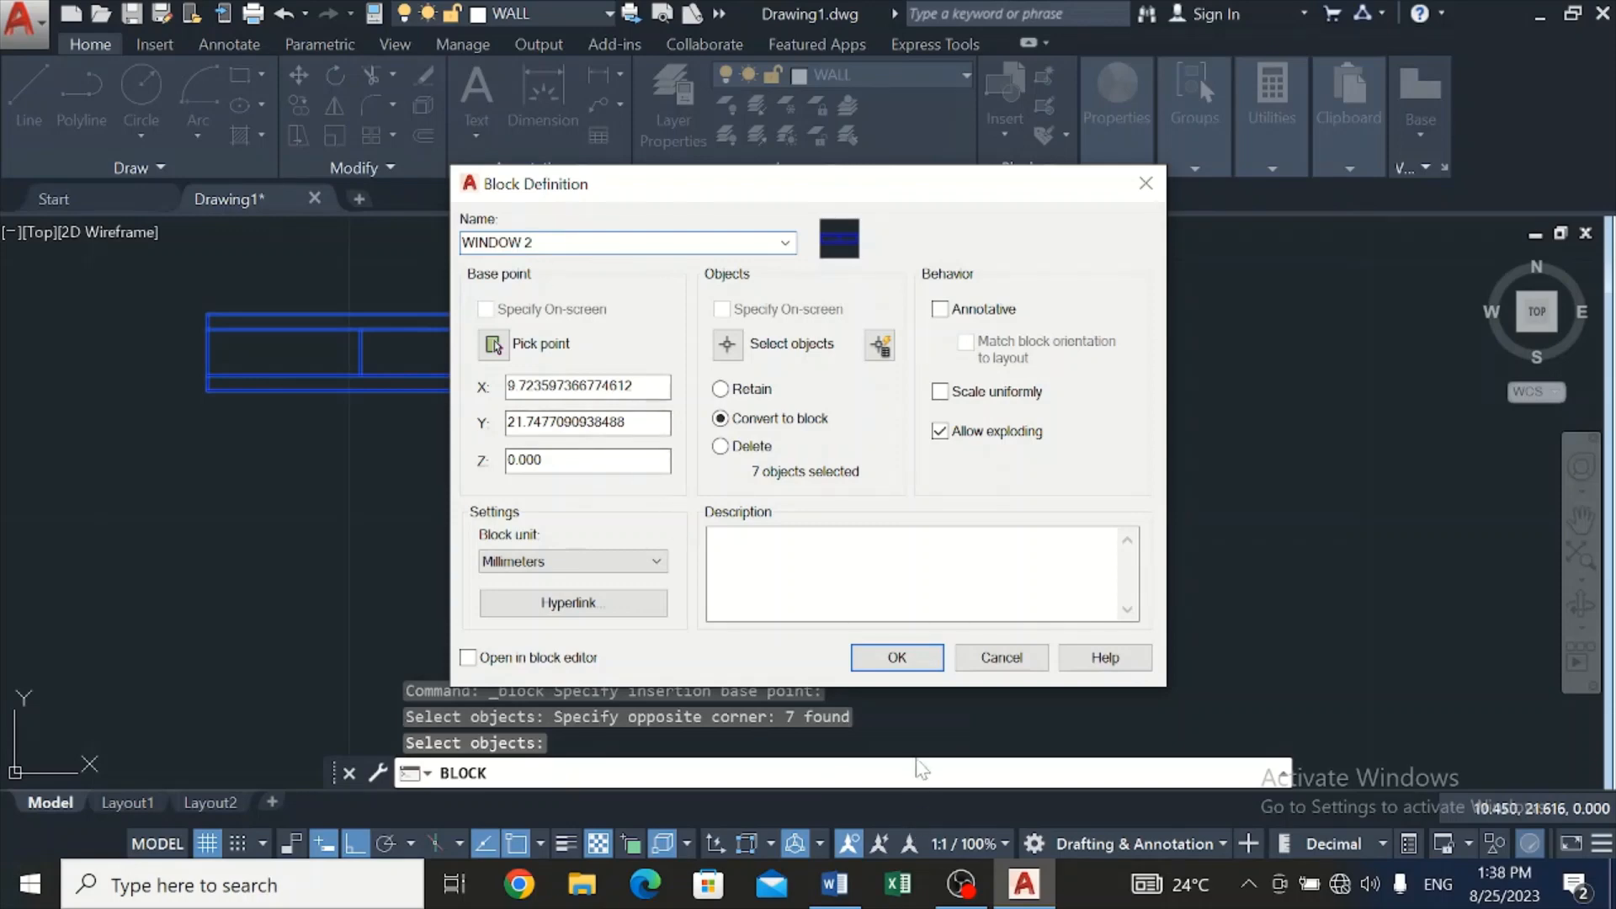
pyautogui.click(897, 658)
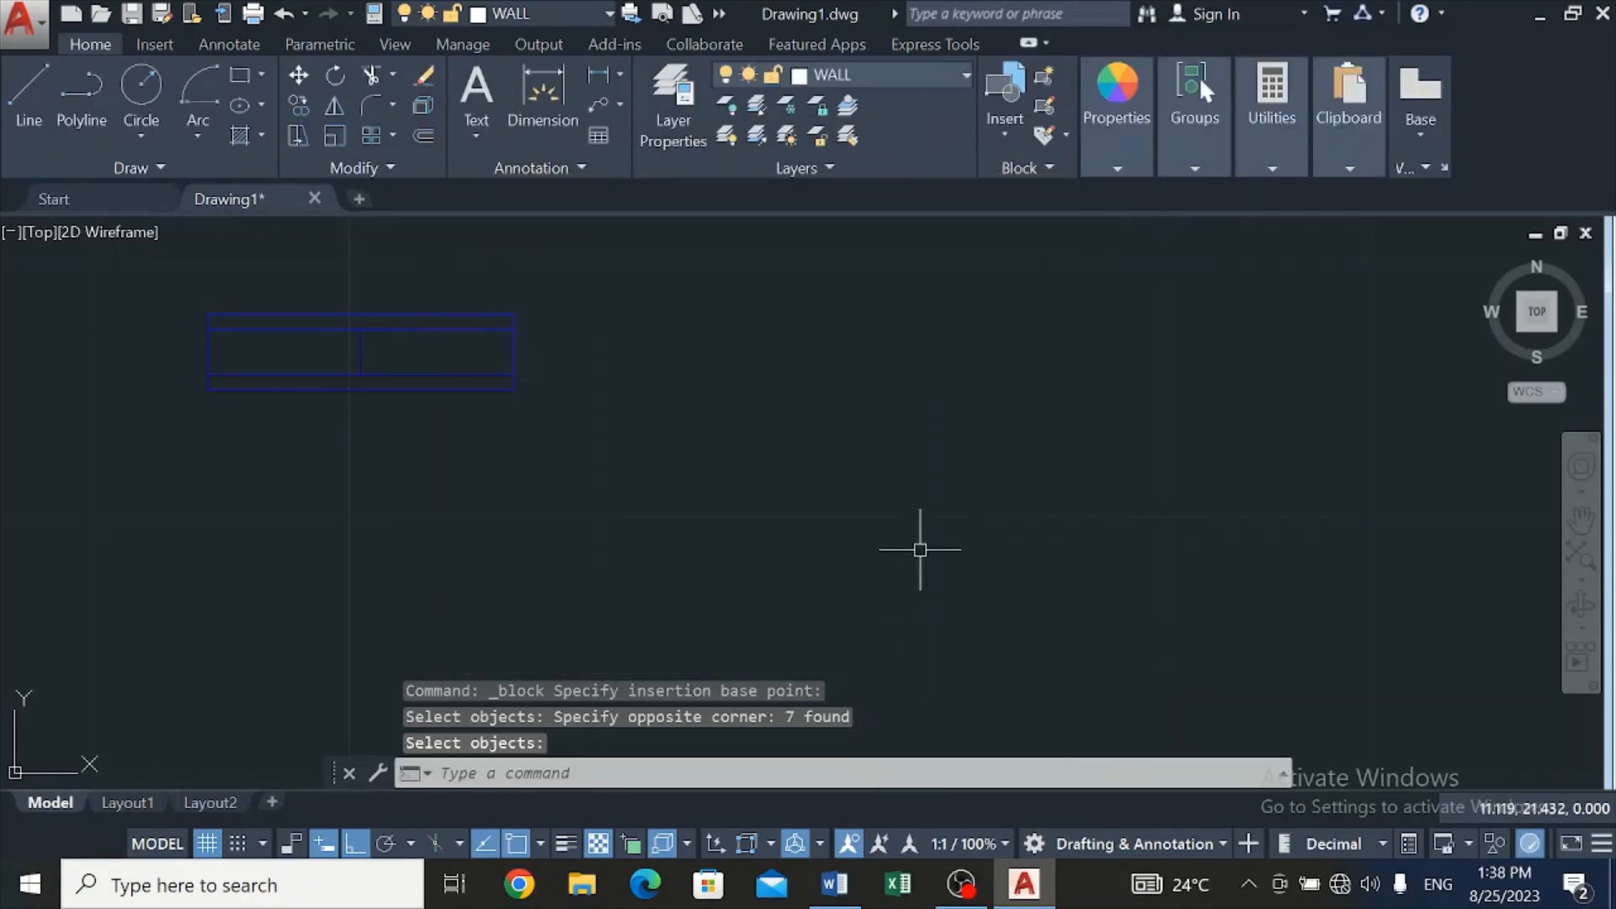
pyautogui.scroll(-2, 923, 542)
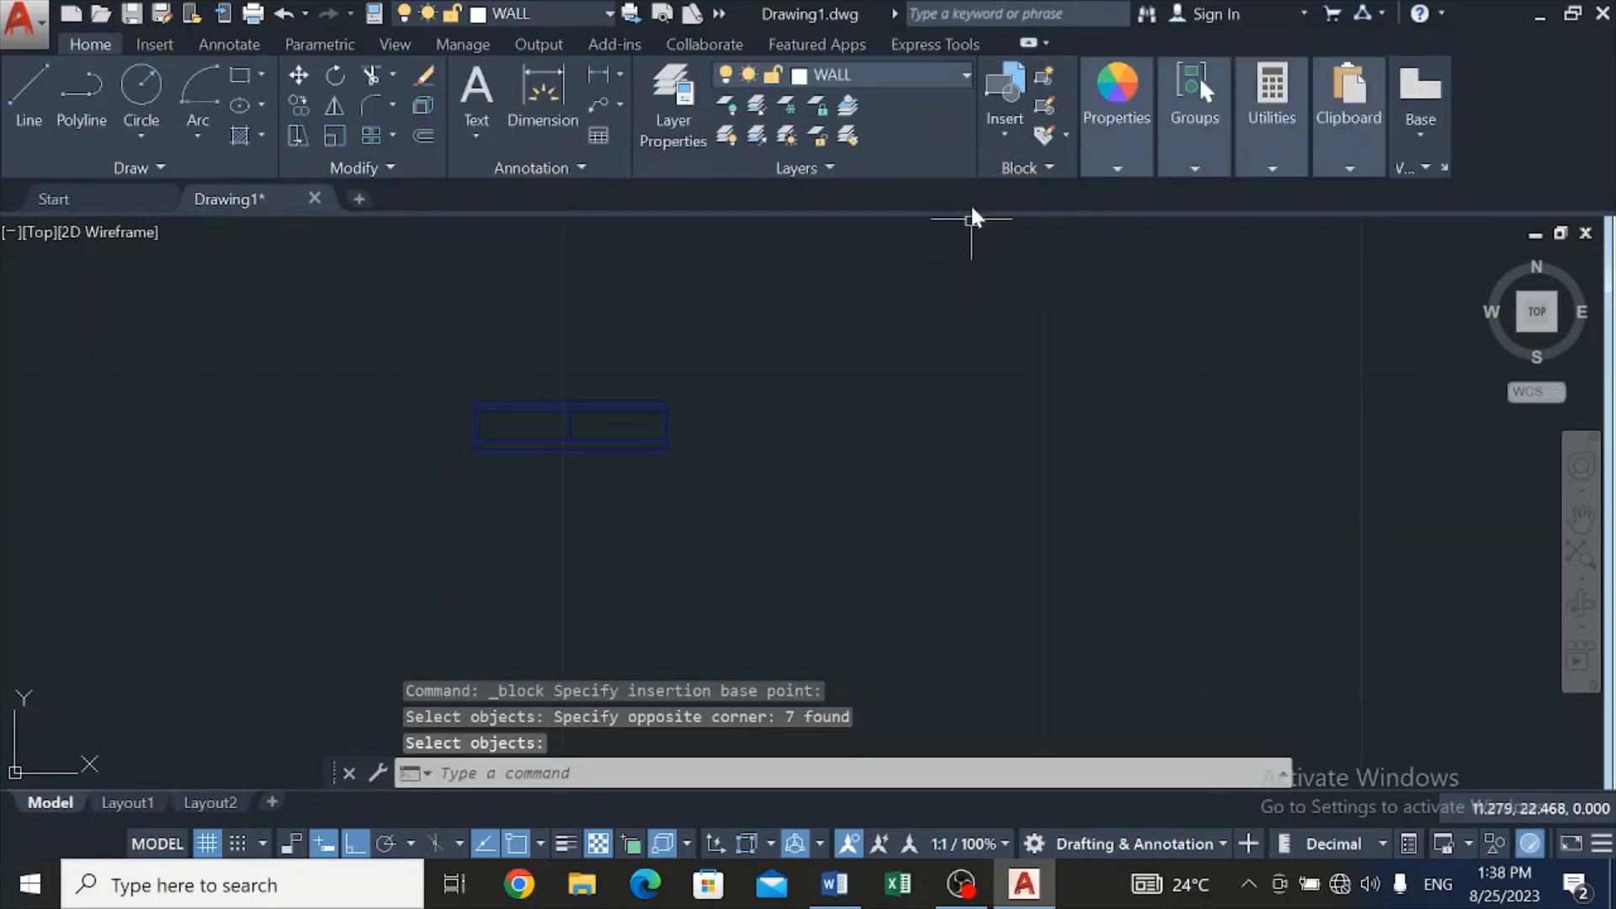
pyautogui.click(1010, 116)
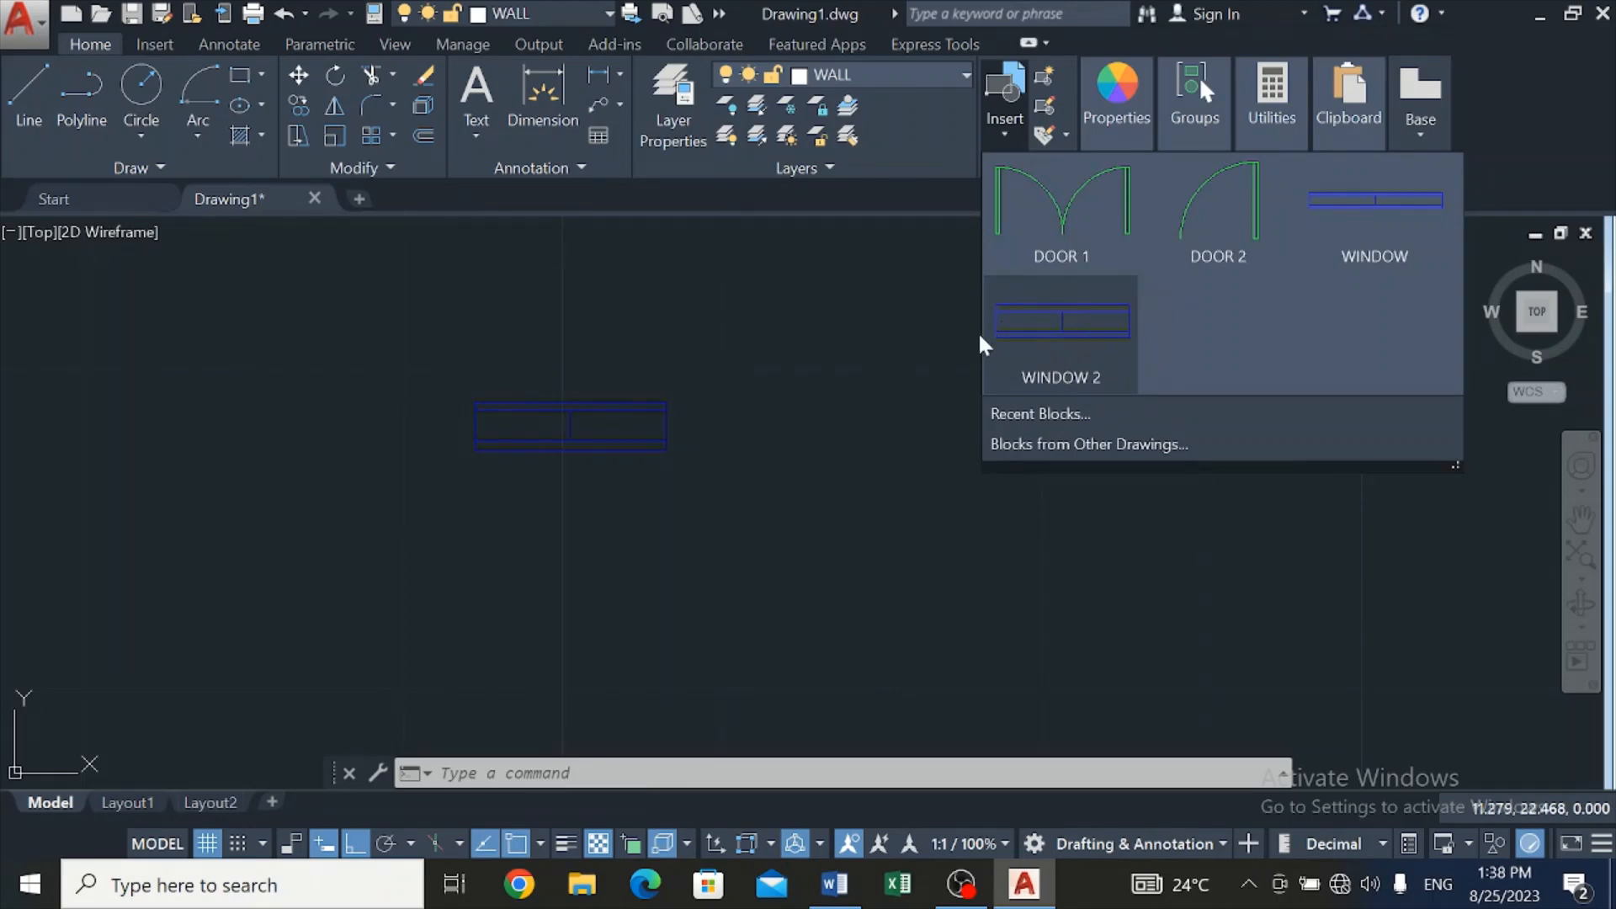
pyautogui.scroll(-5, 764, 564)
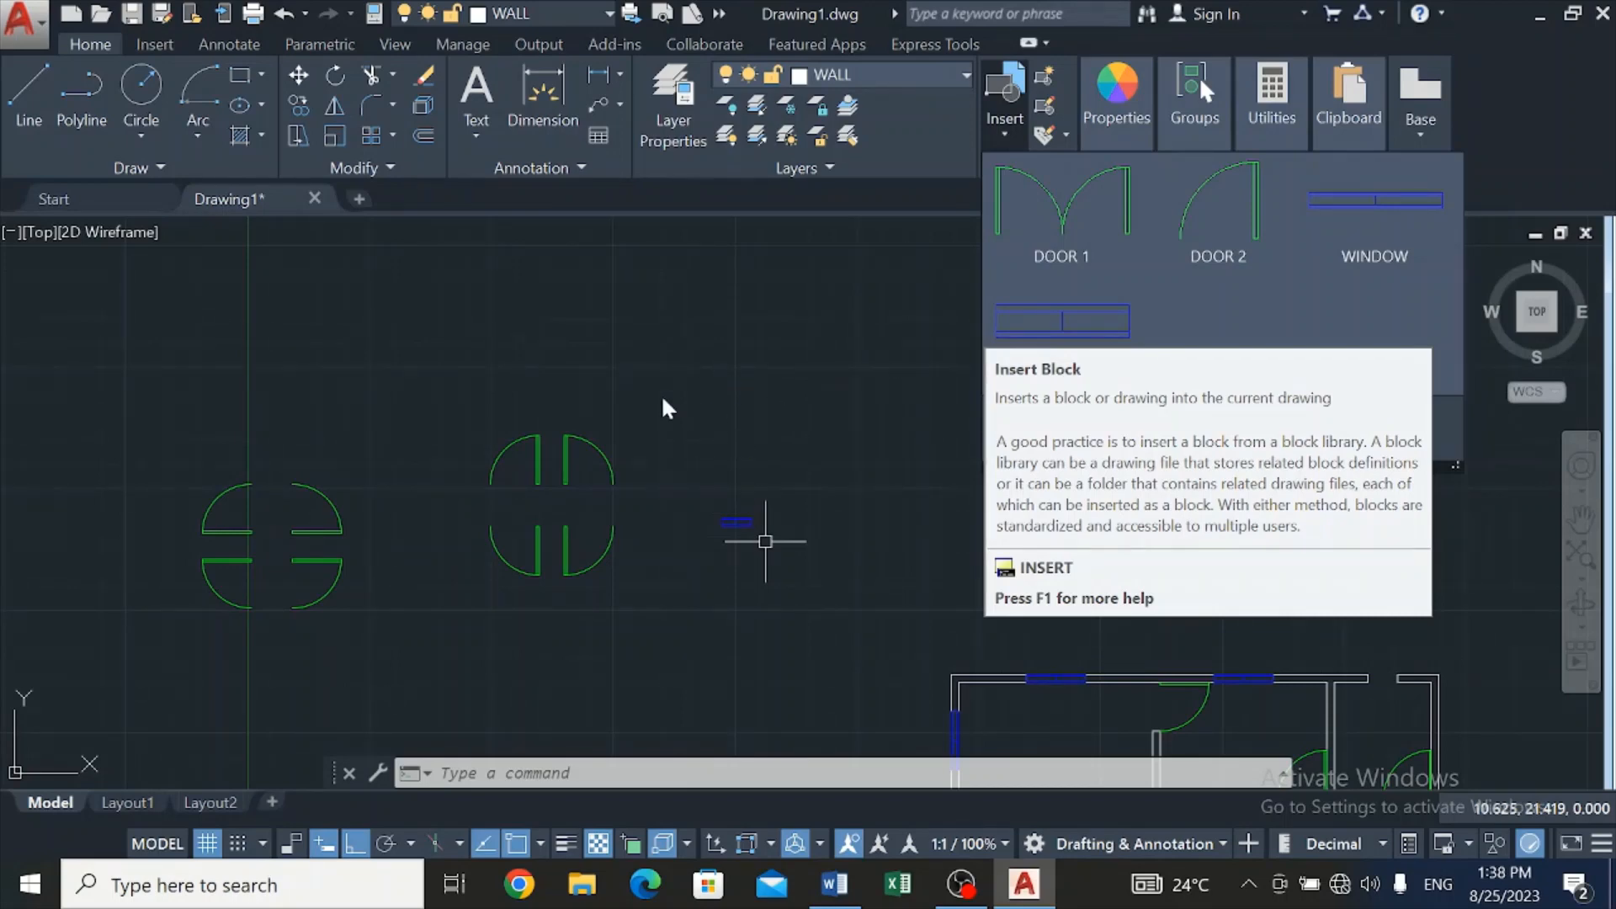
# Copy the WINDOW 2 block by its upper-left corner, with Ortho off, into the opening in the small upper-right room's top wall
pyautogui.scroll(2, 714, 556)
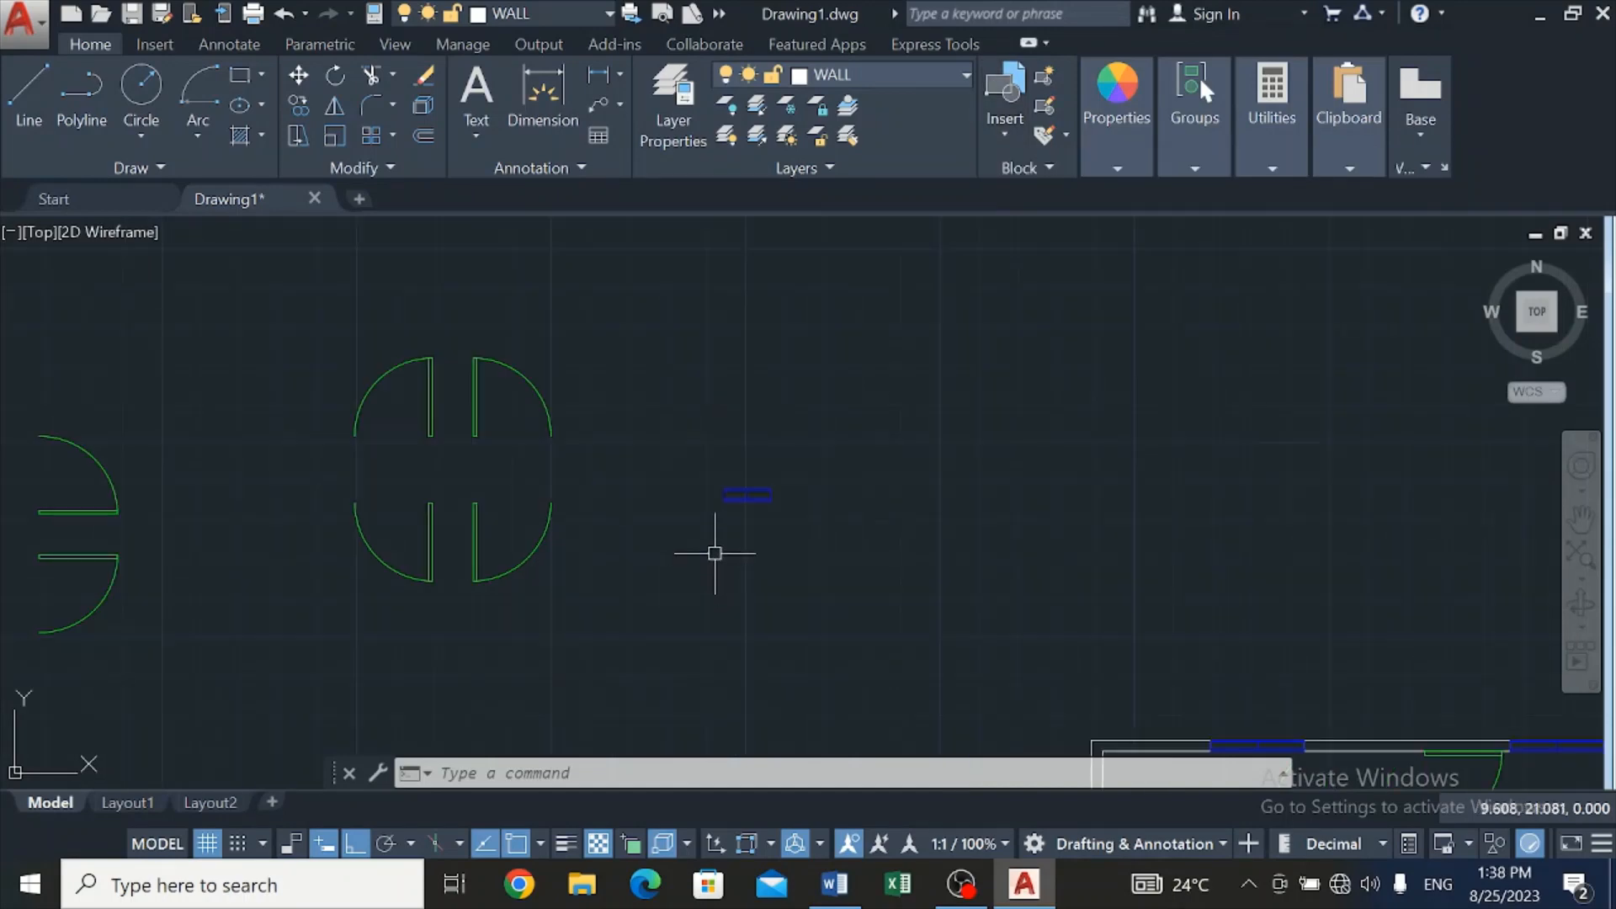
pyautogui.click(672, 443)
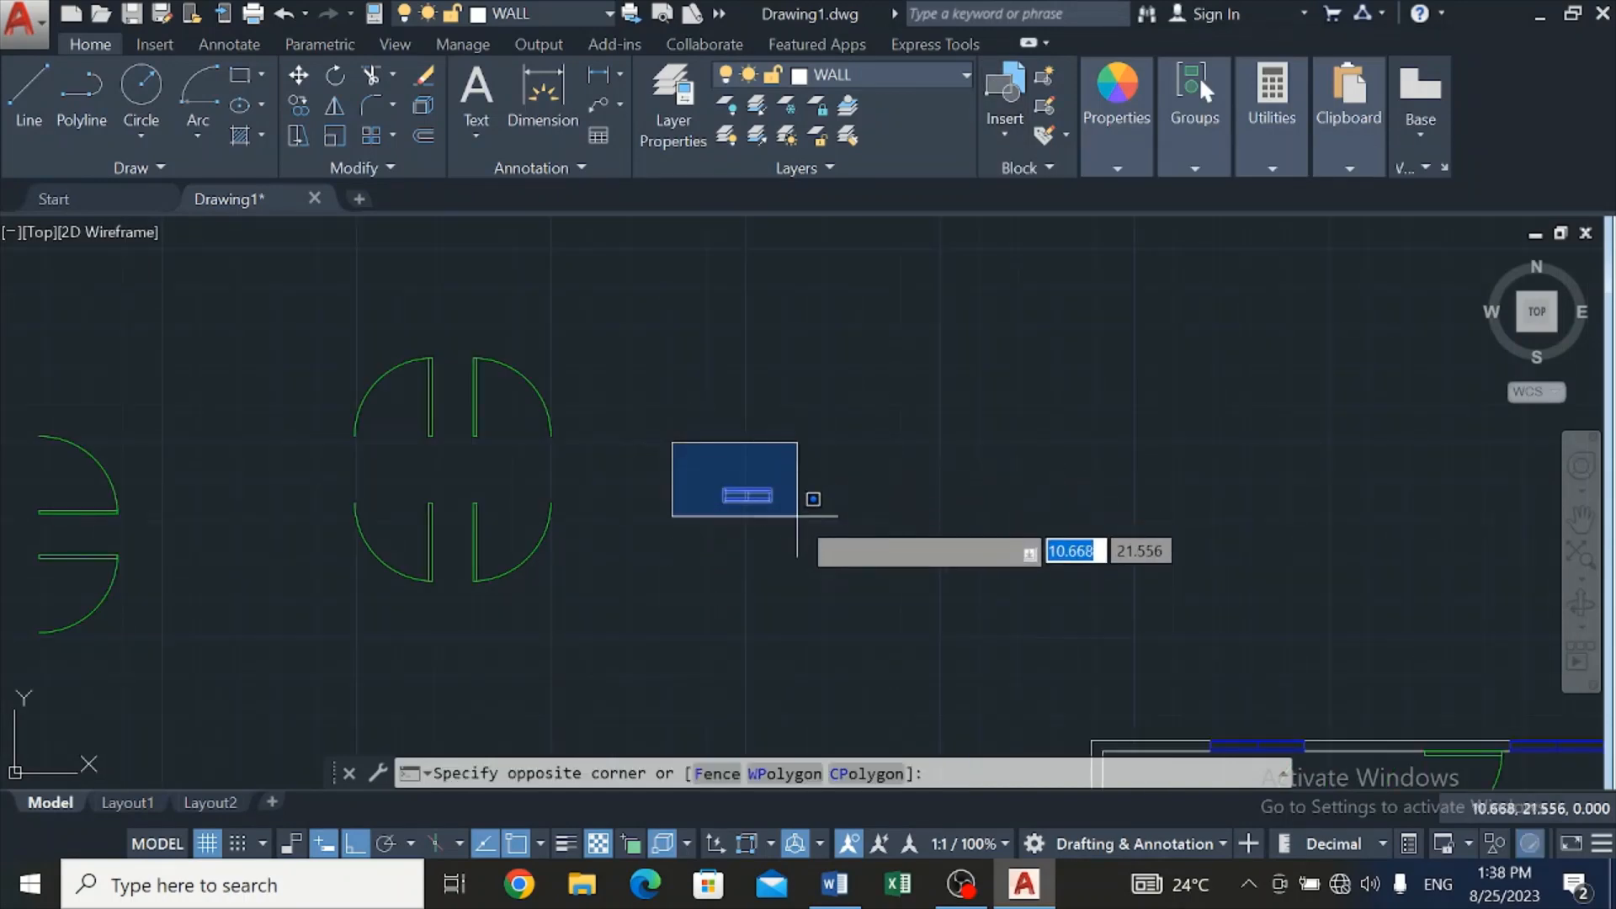
pyautogui.click(797, 515)
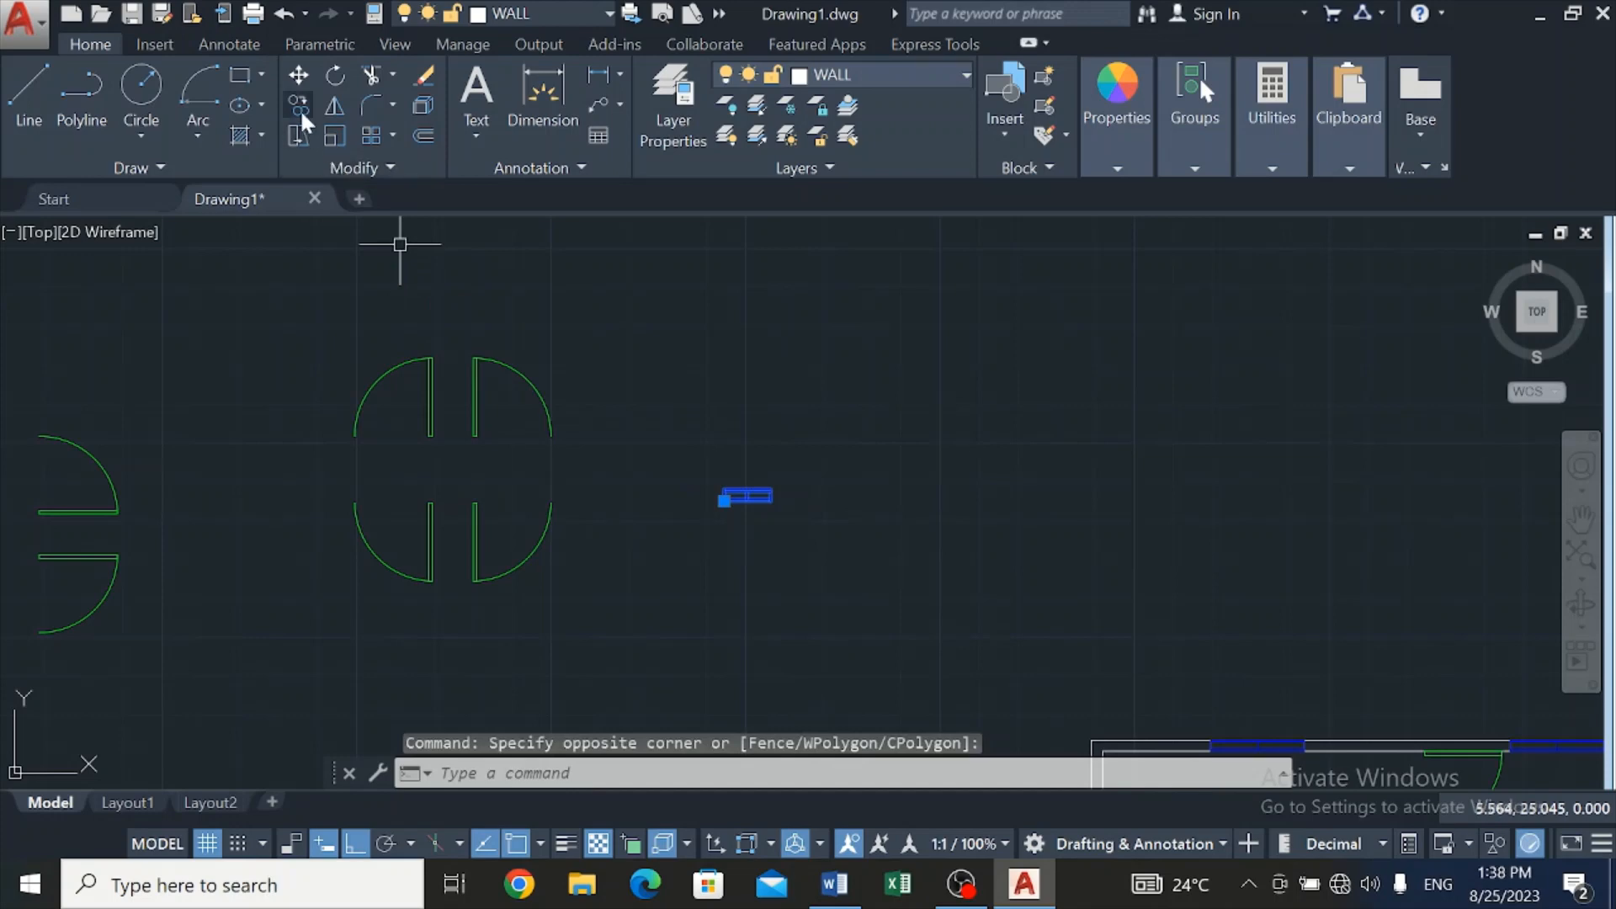
pyautogui.scroll(4, 719, 518)
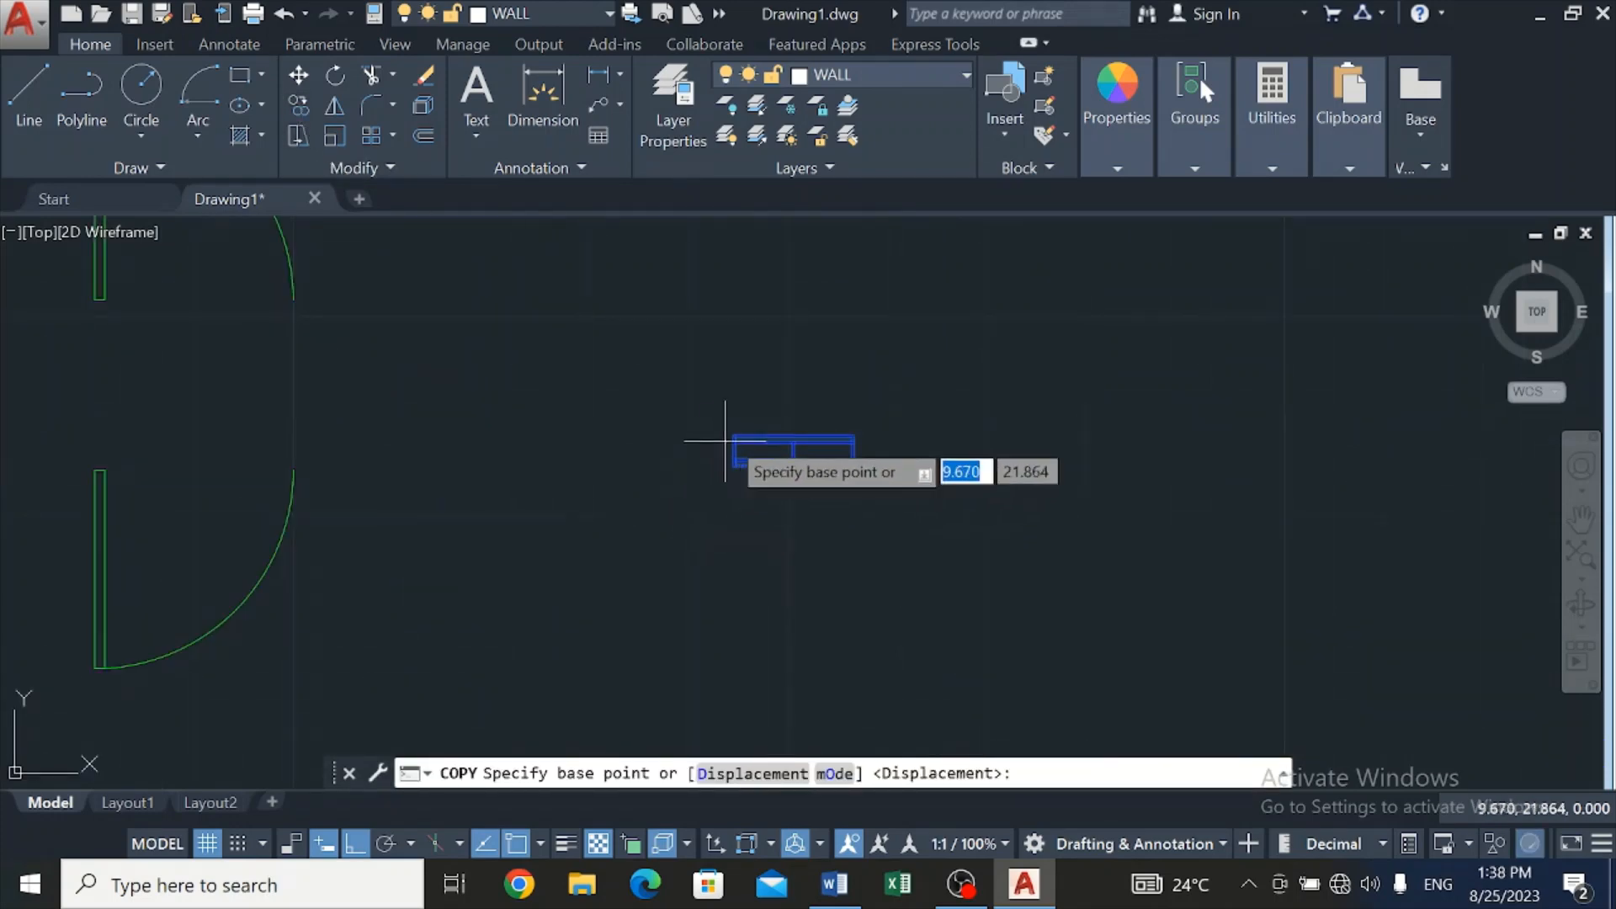
pyautogui.scroll(2, 734, 439)
pyautogui.click(738, 438)
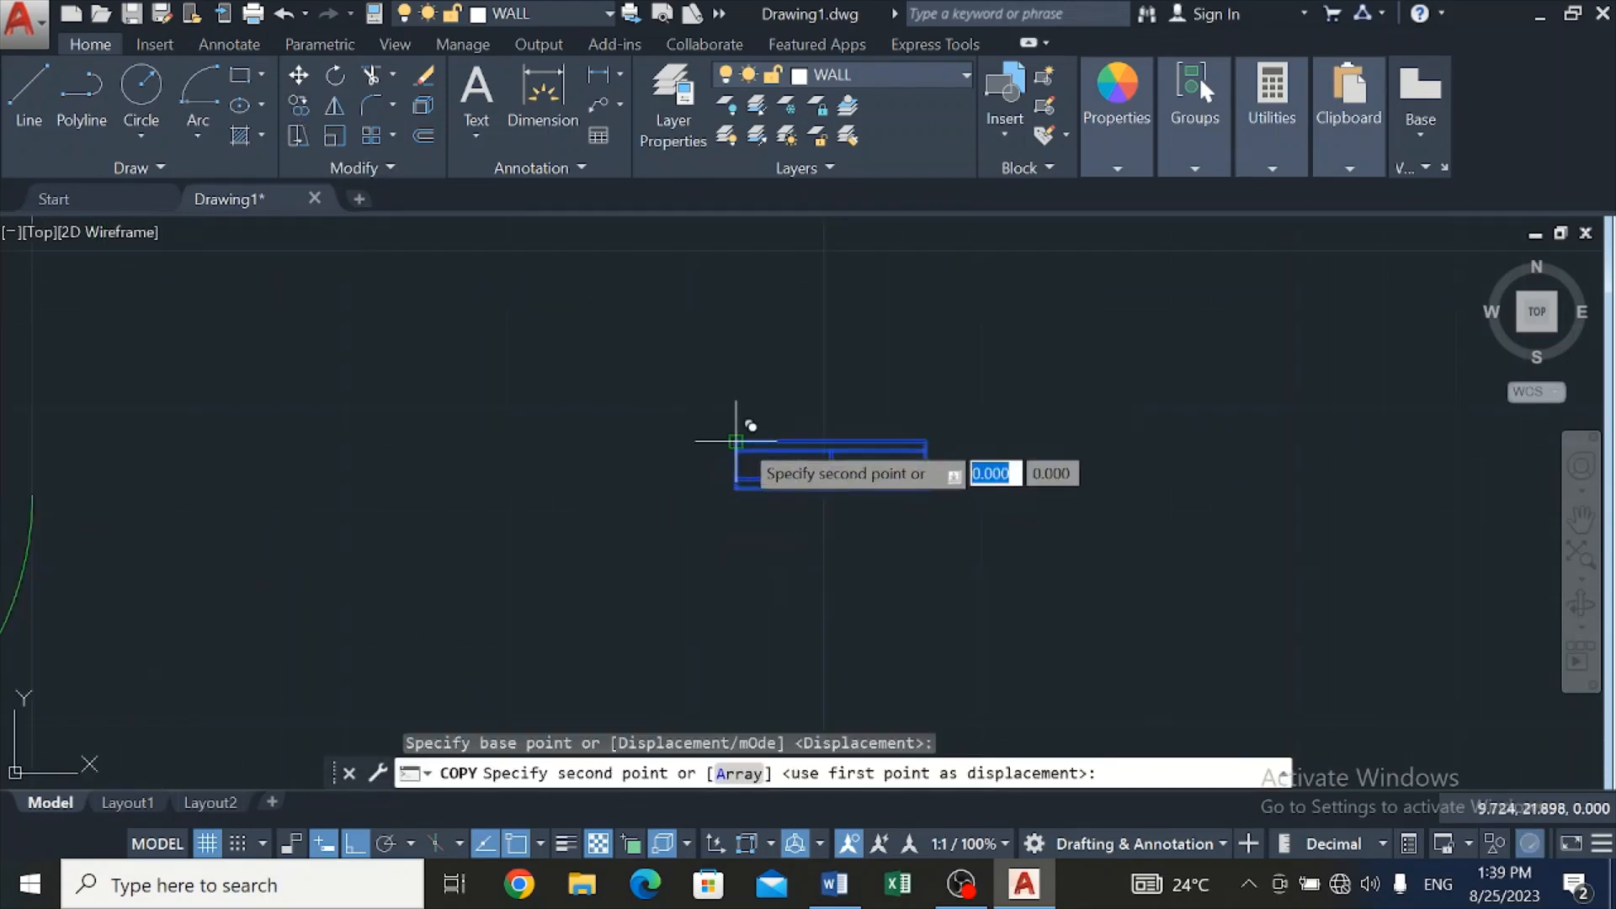
pyautogui.scroll(-4, 841, 435)
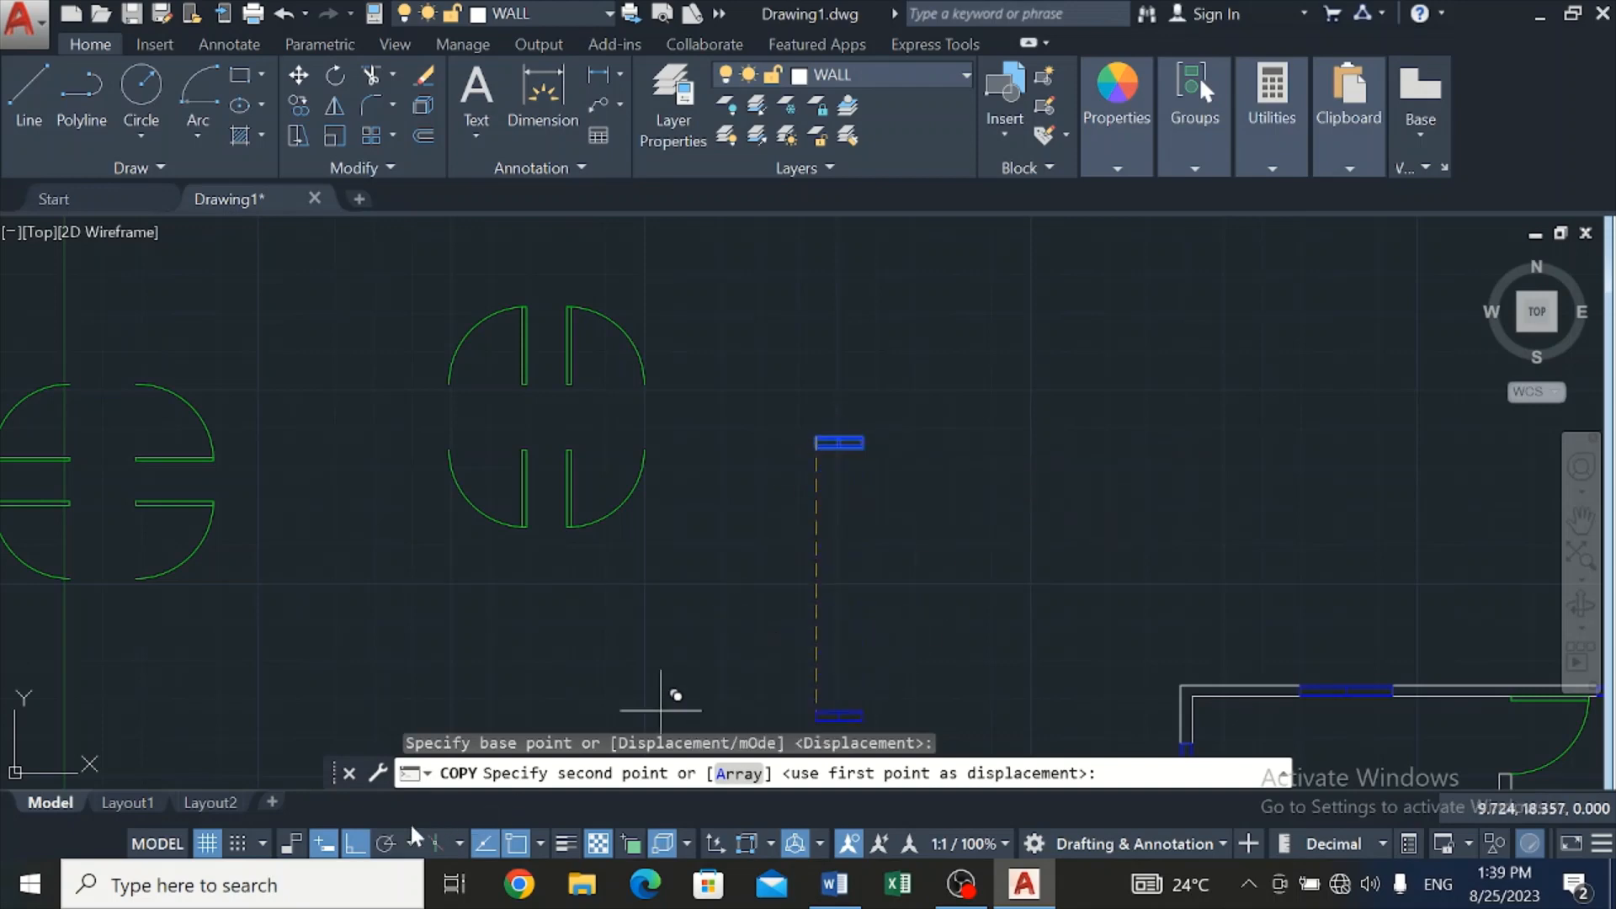
pyautogui.click(354, 846)
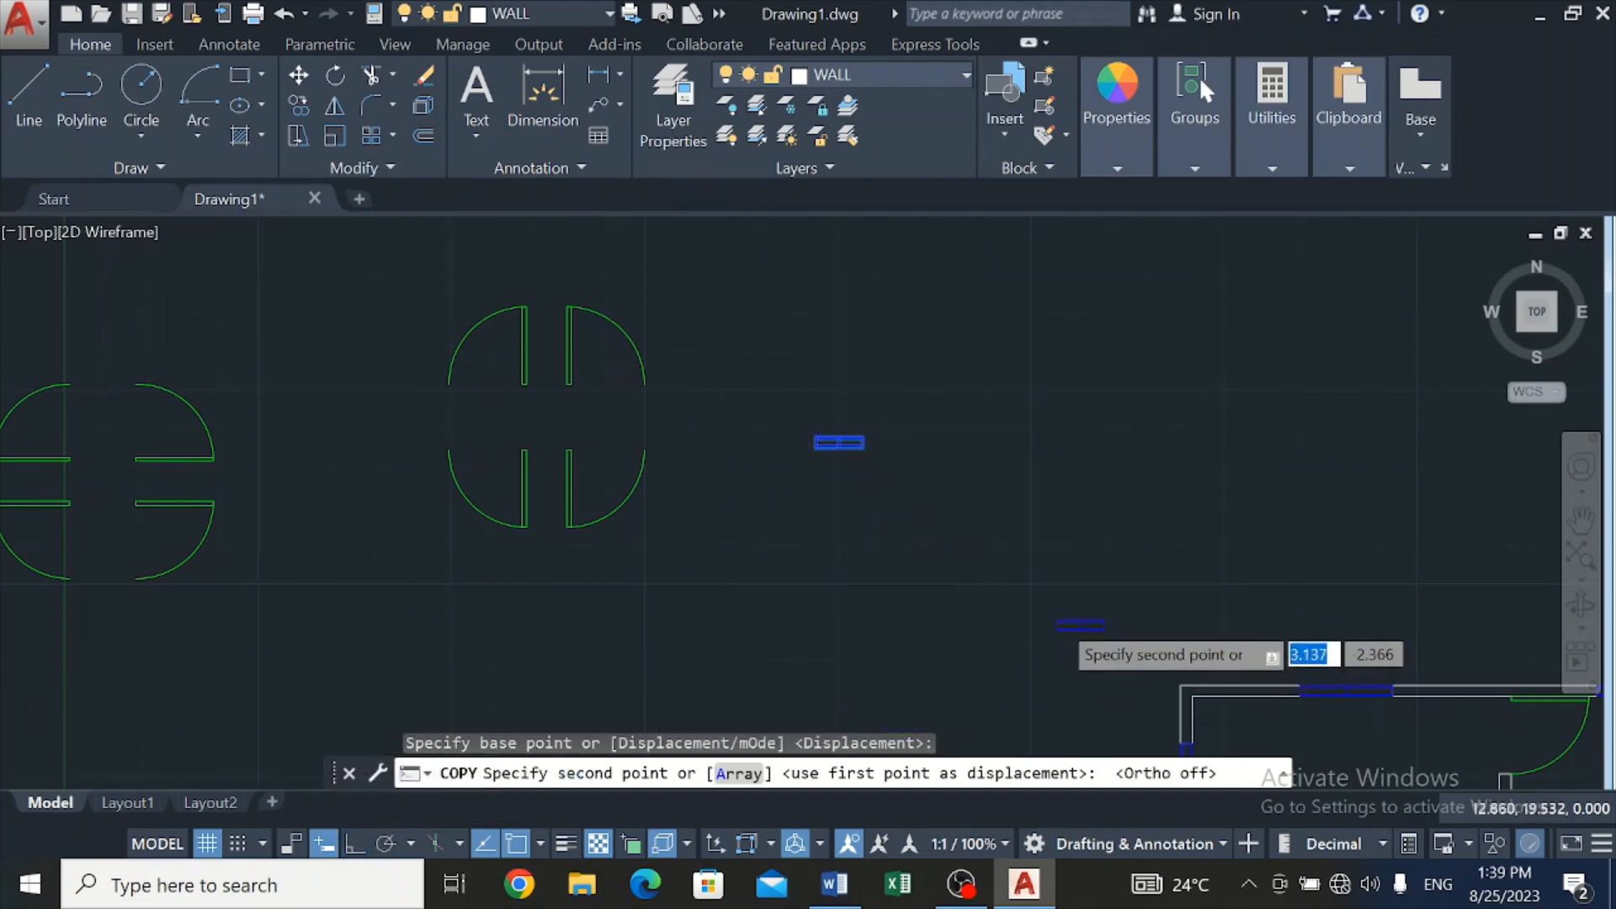
pyautogui.scroll(-5, 1068, 614)
pyautogui.scroll(5, 1267, 667)
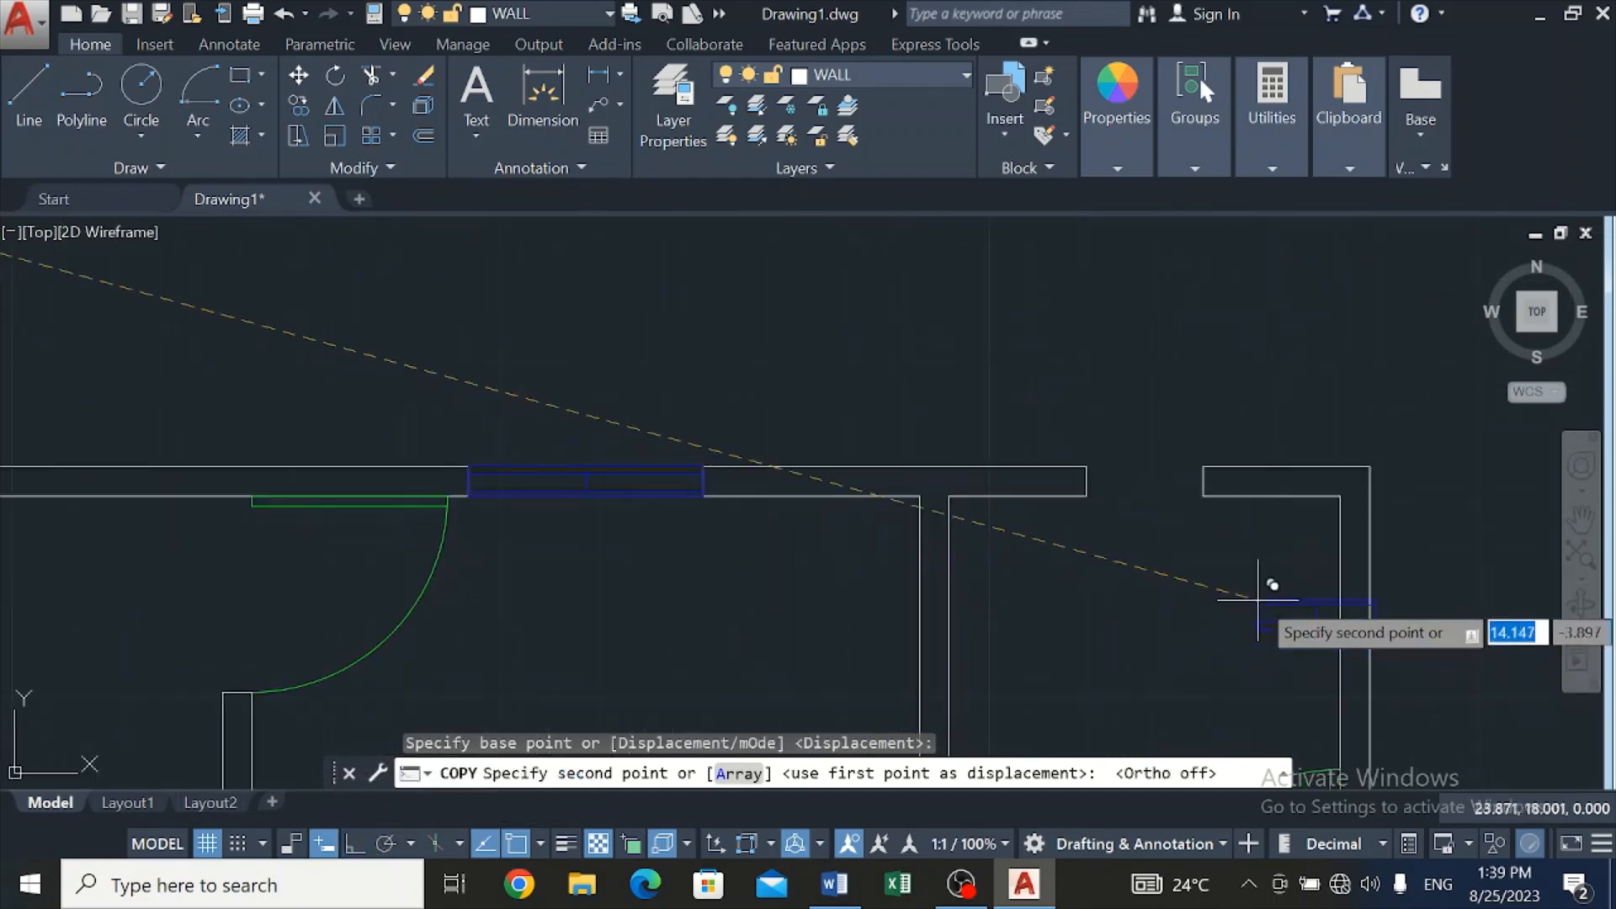
pyautogui.click(1085, 466)
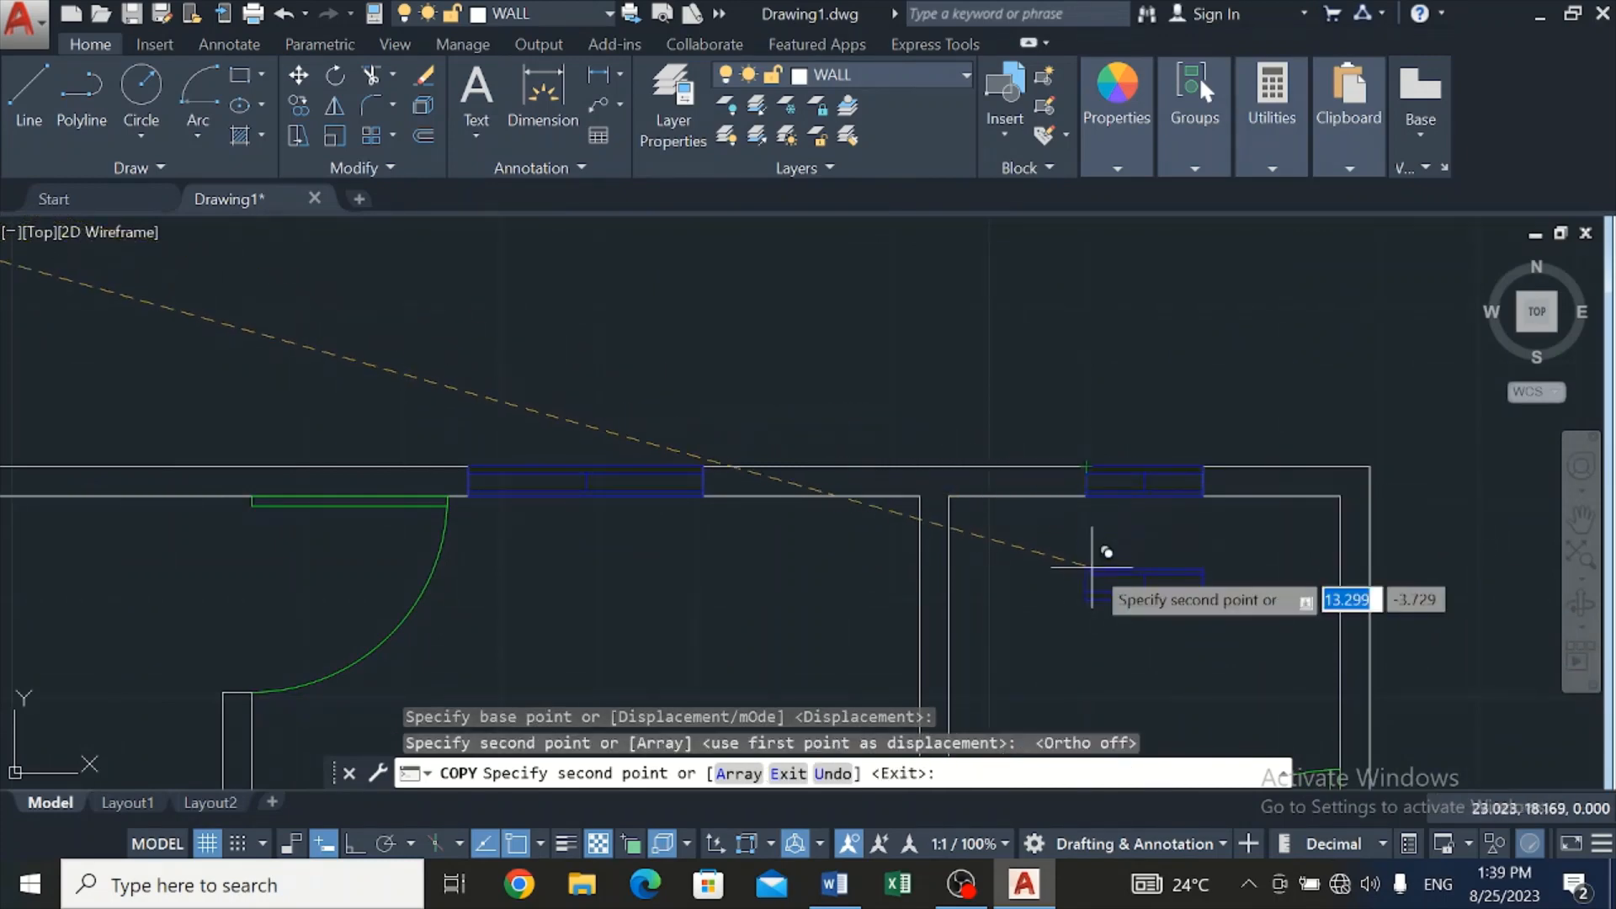
pyautogui.press('Escape')
pyautogui.scroll(-6, 1089, 549)
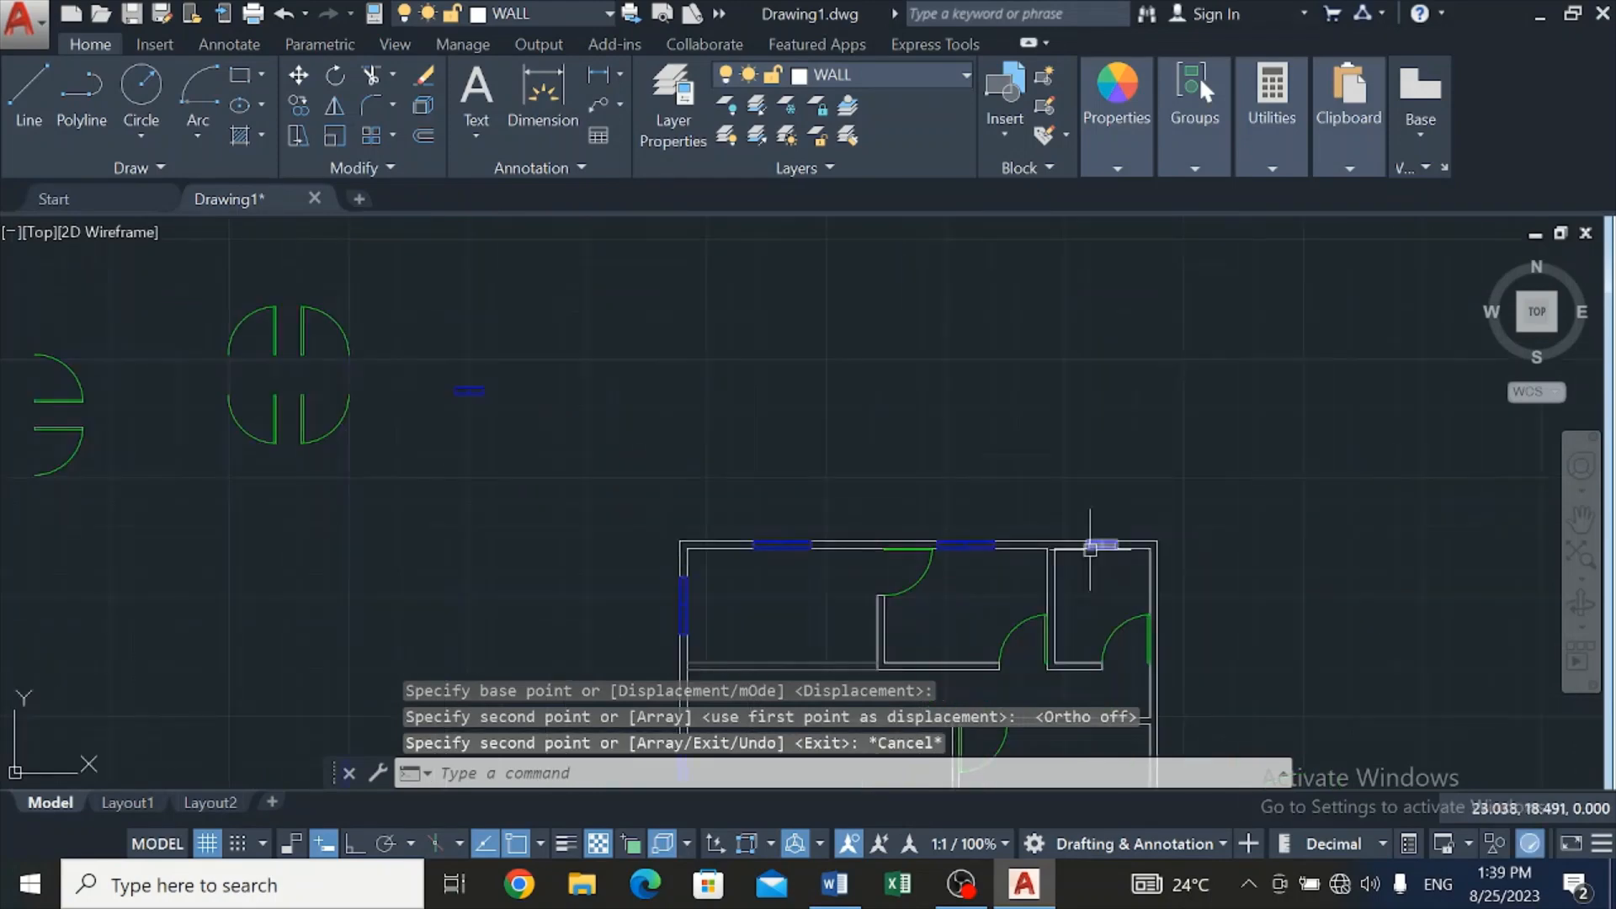
pyautogui.scroll(4, 1030, 668)
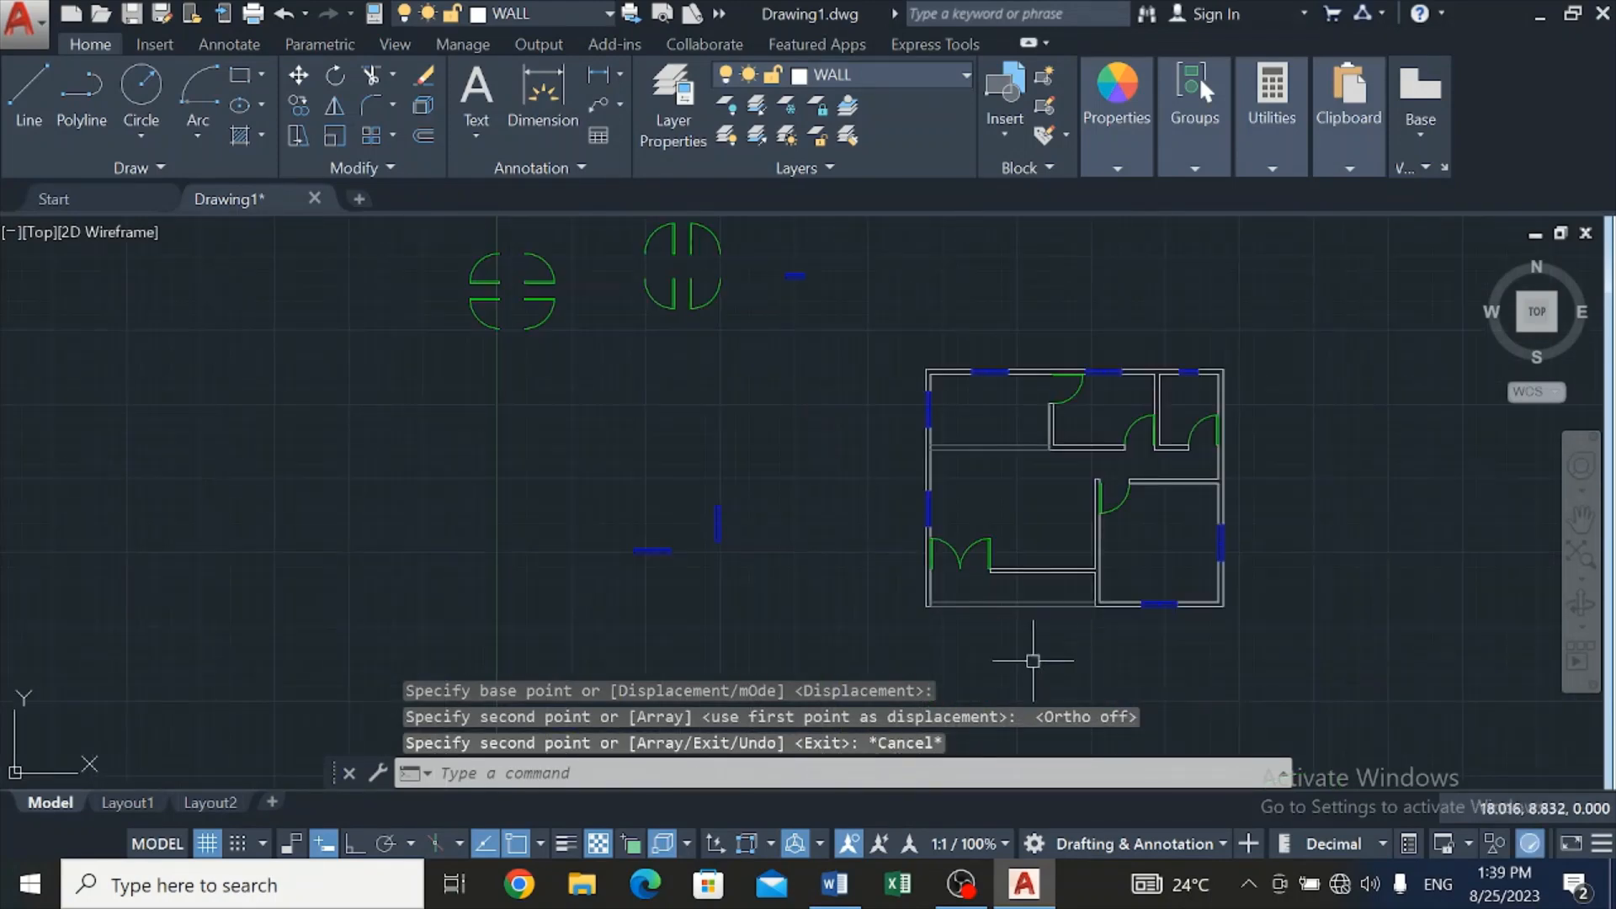
pyautogui.scroll(2, 1262, 472)
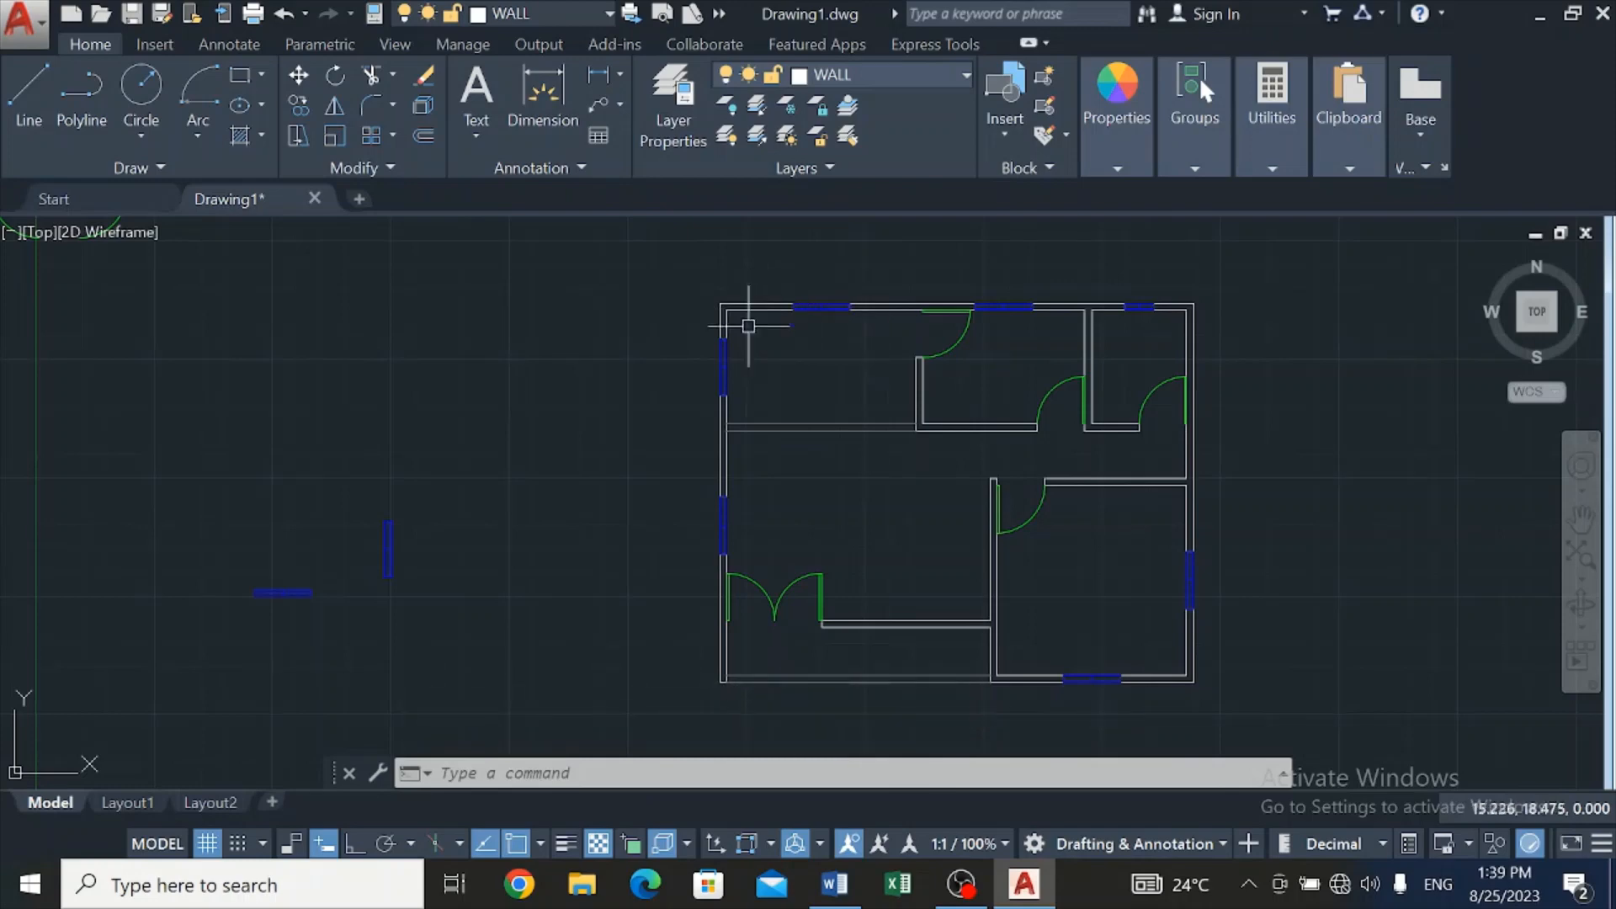
pyautogui.click(725, 366)
pyautogui.press('Escape')
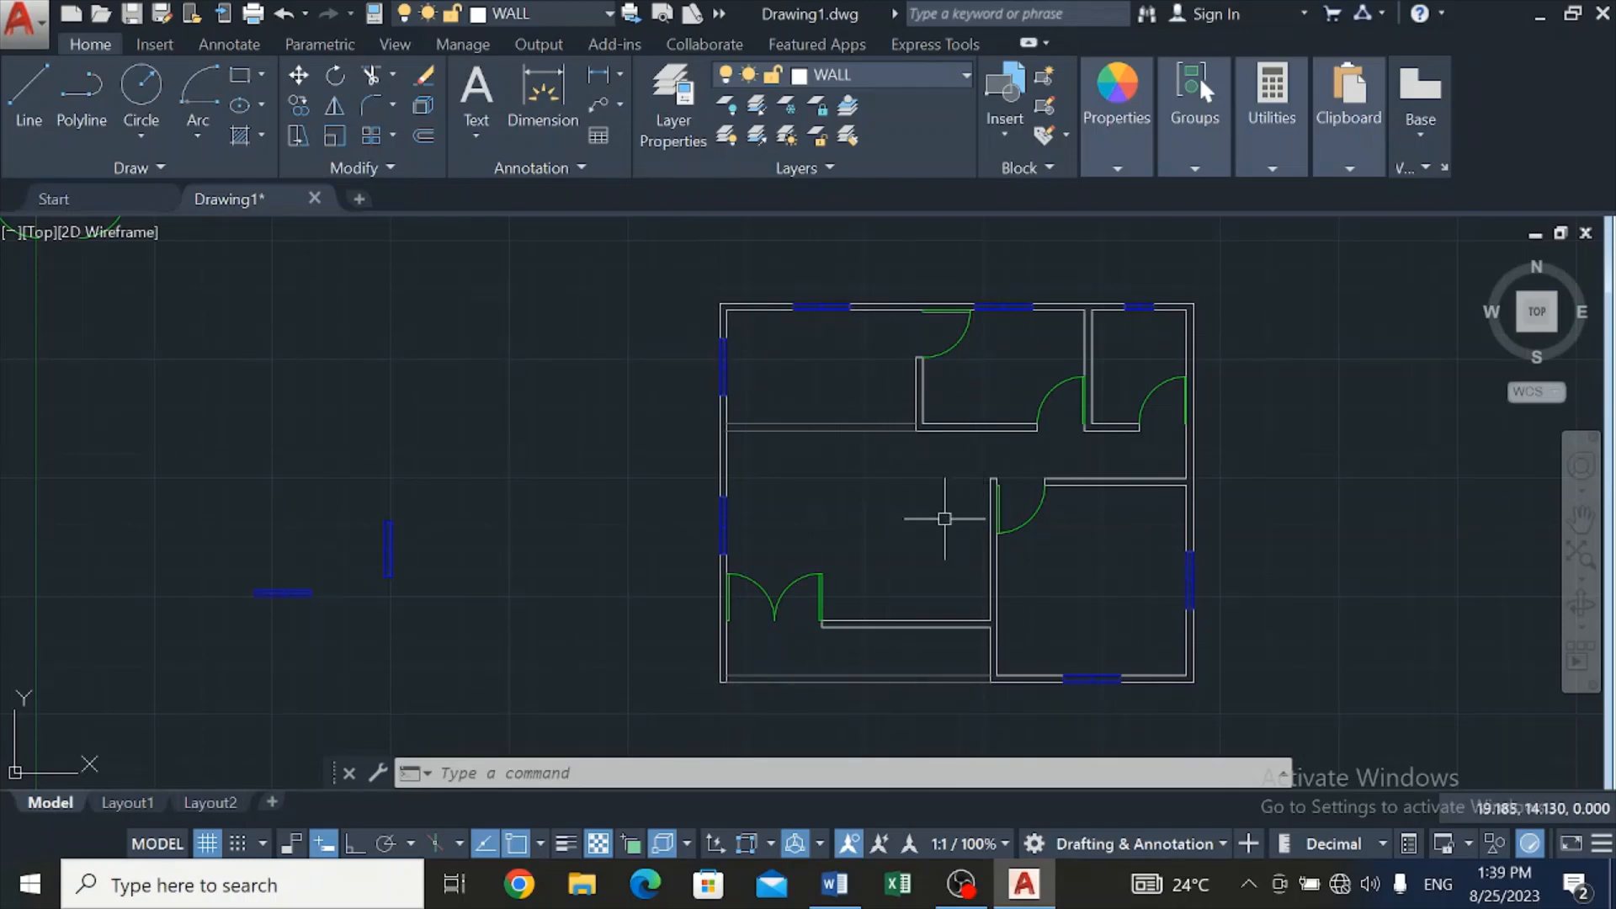